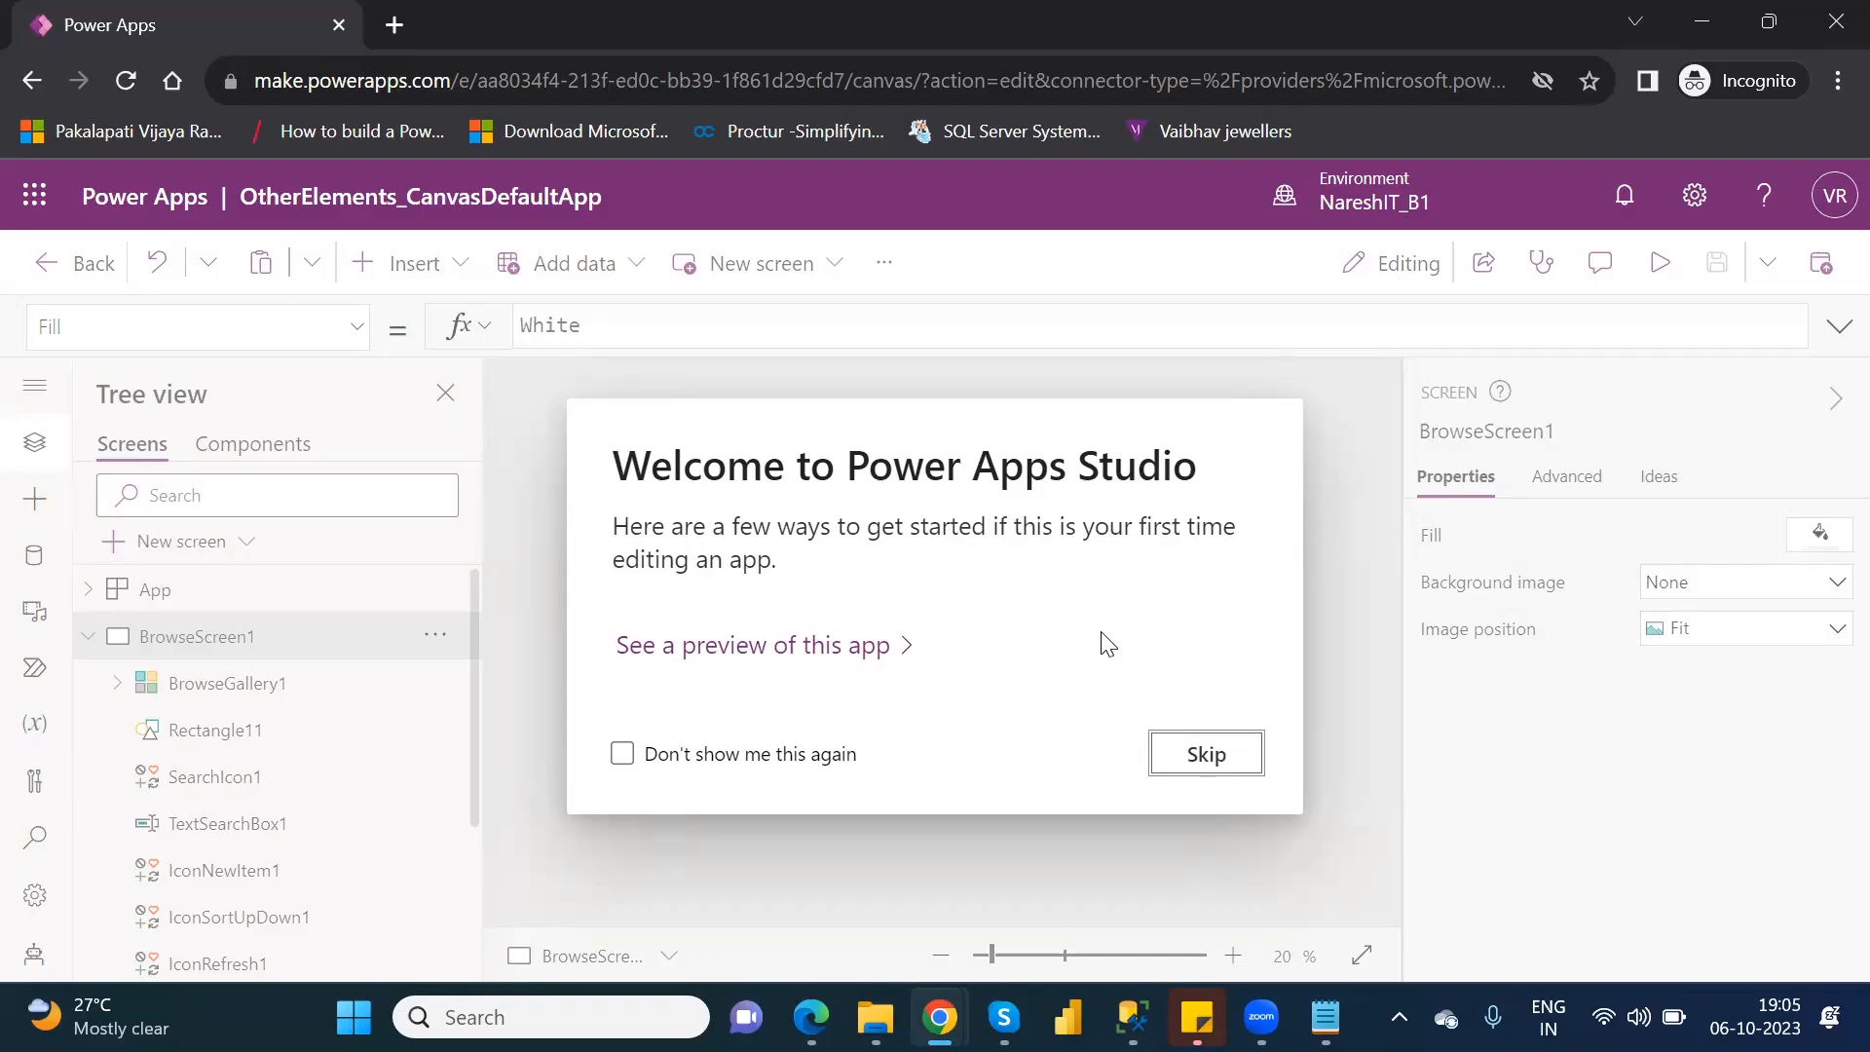
# Dismiss the welcome message and open Screen1 of the app for editing.
pyautogui.click(1233, 765)
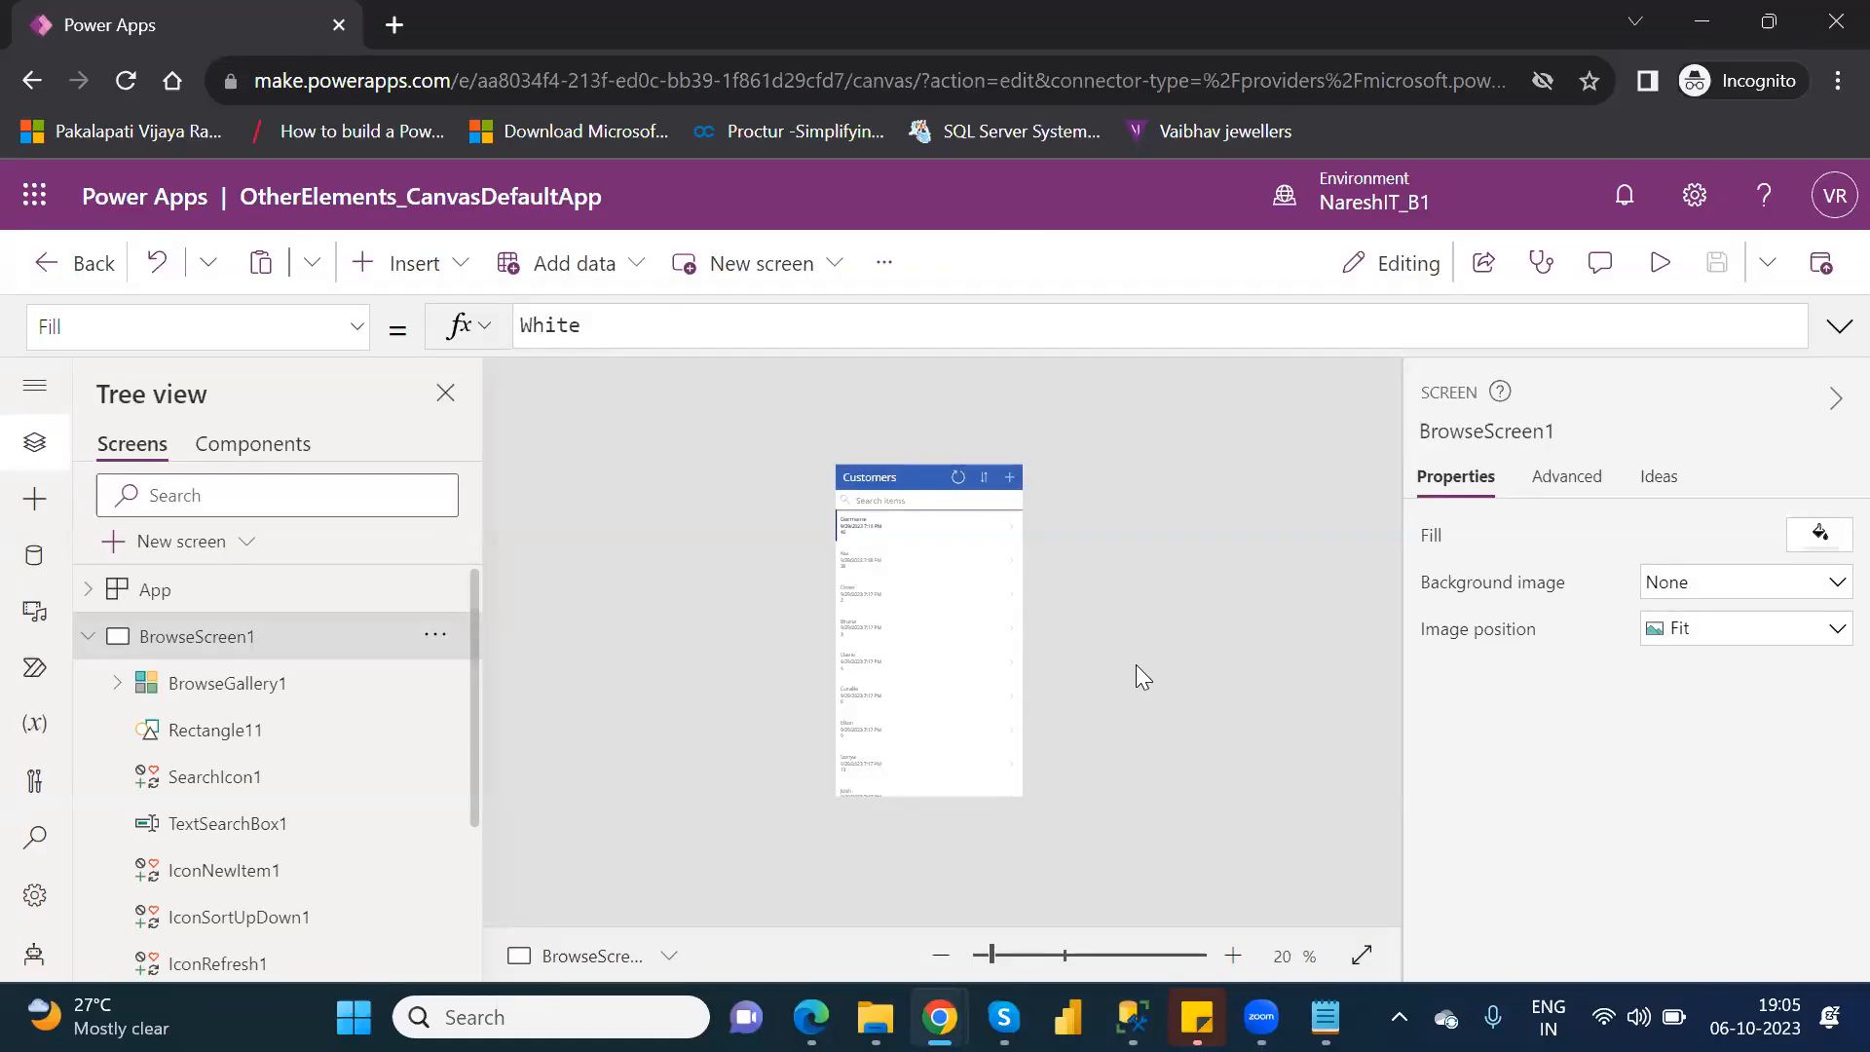
pyautogui.click(89, 637)
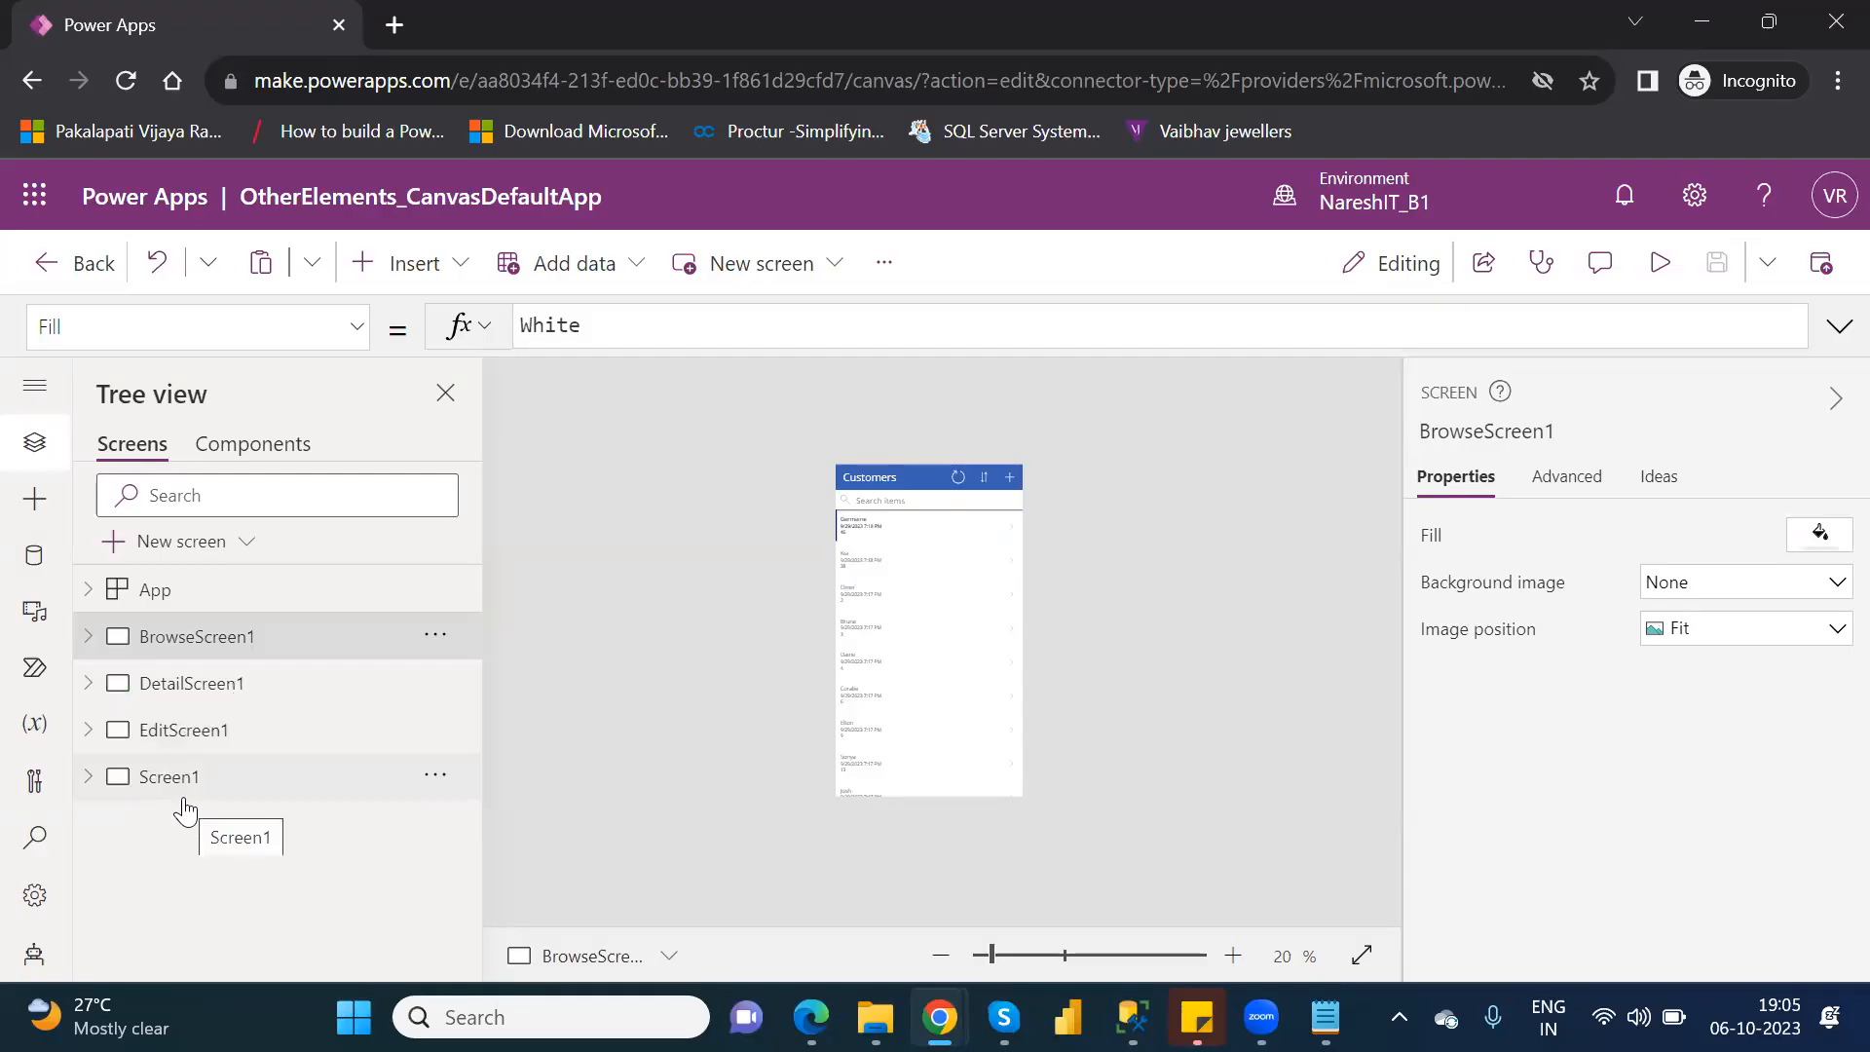
pyautogui.click(183, 797)
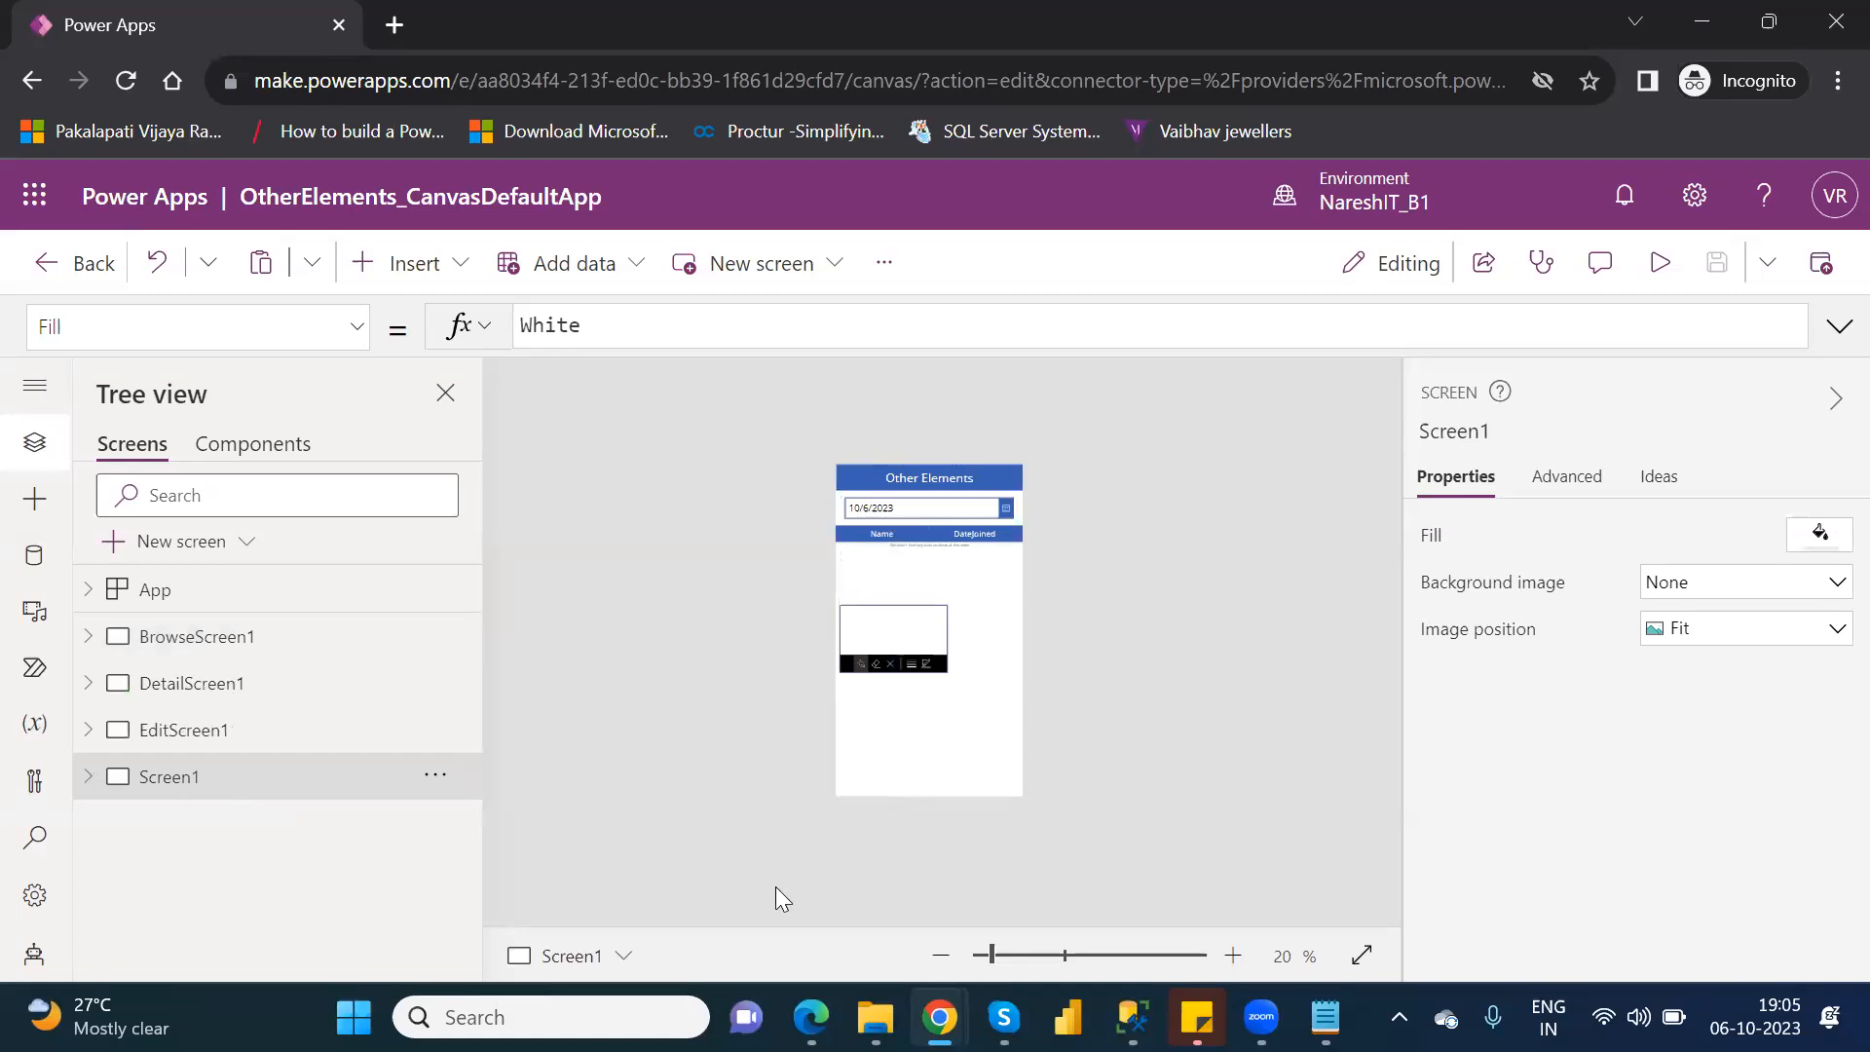
pyautogui.click(1017, 955)
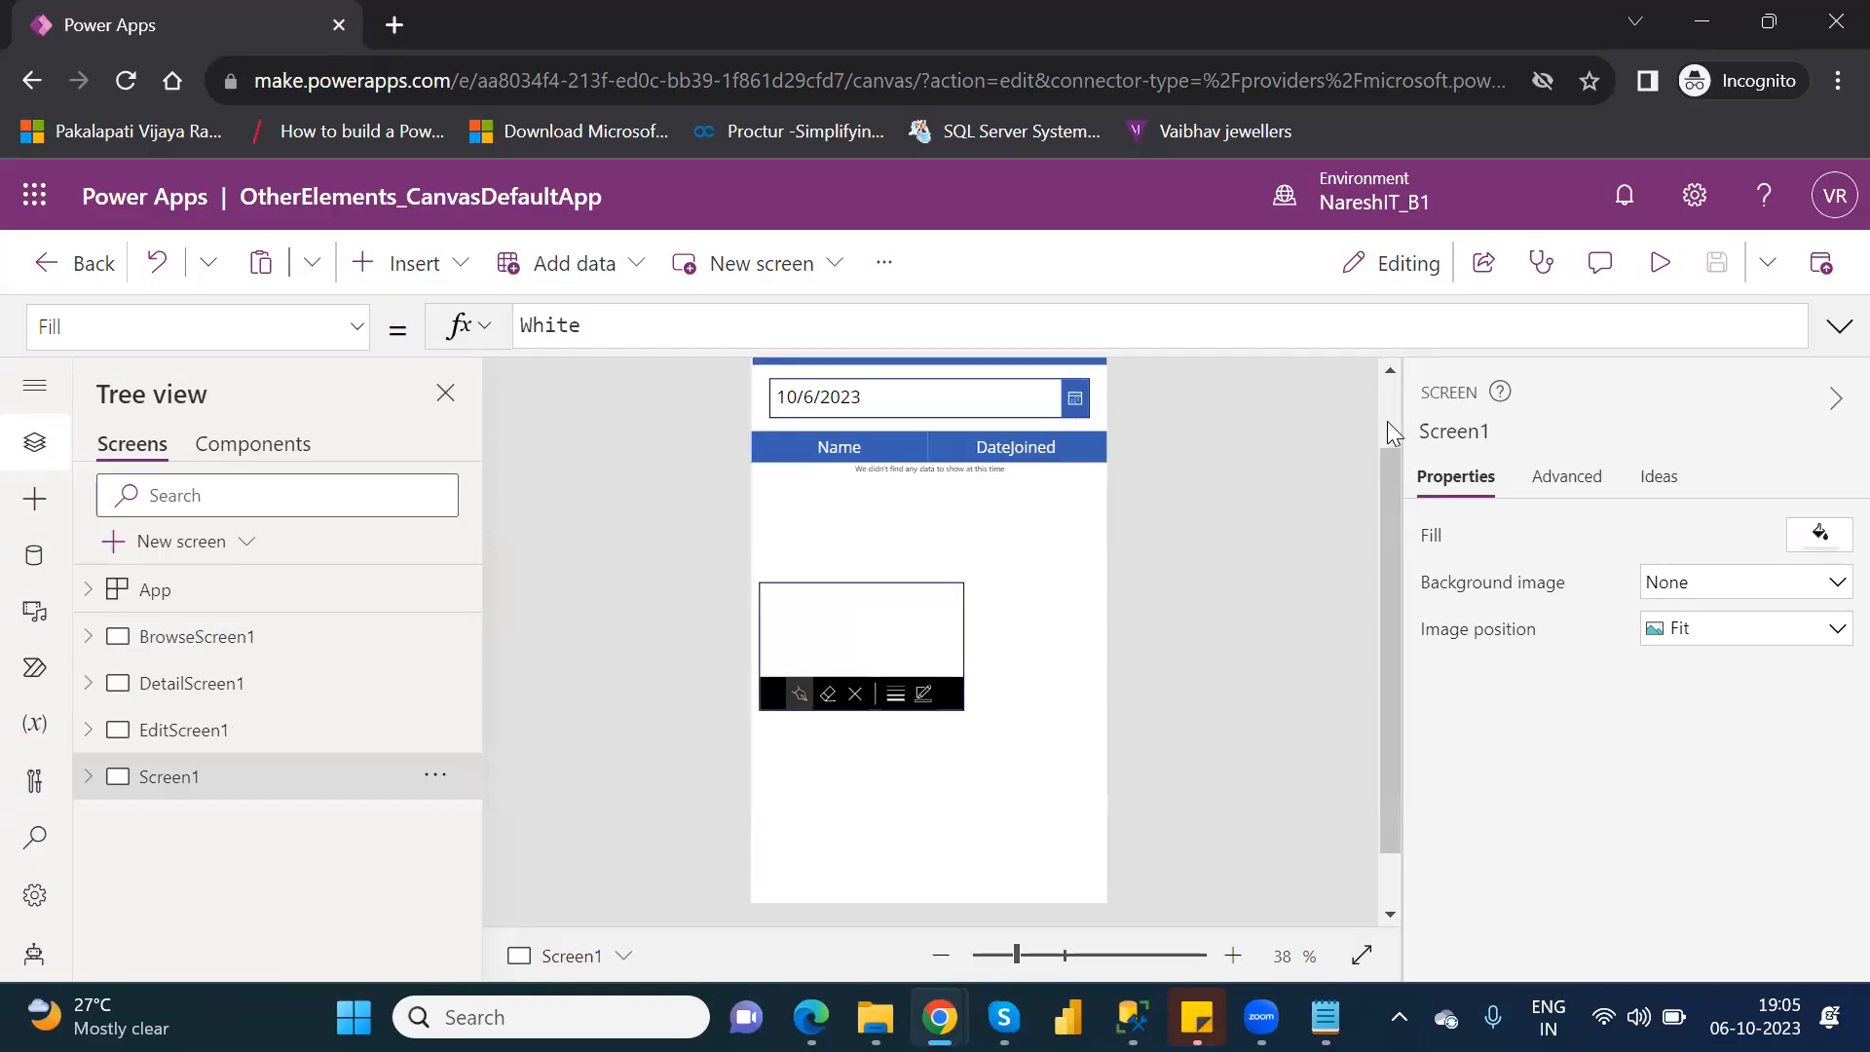
pyautogui.scroll(2, 1387, 421)
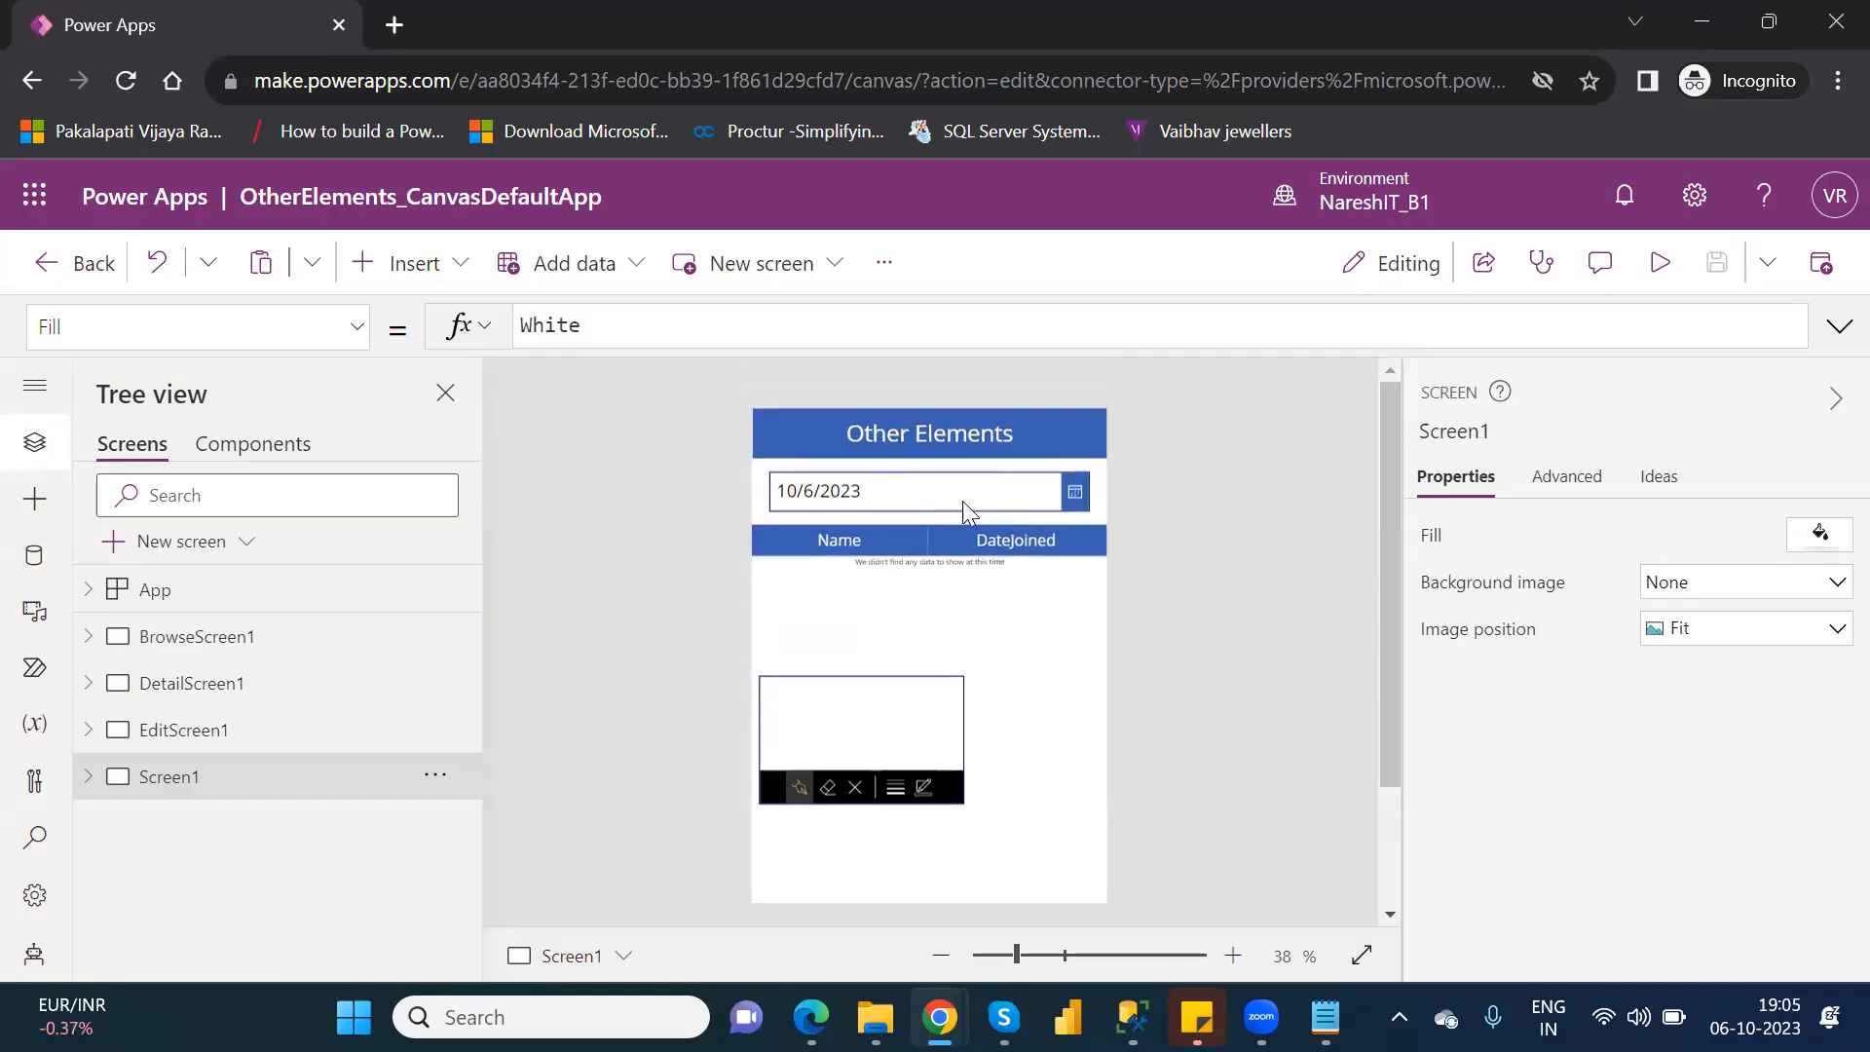
# Preview the app and check the date picker's calendar without changing the date.
pyautogui.click(1075, 497)
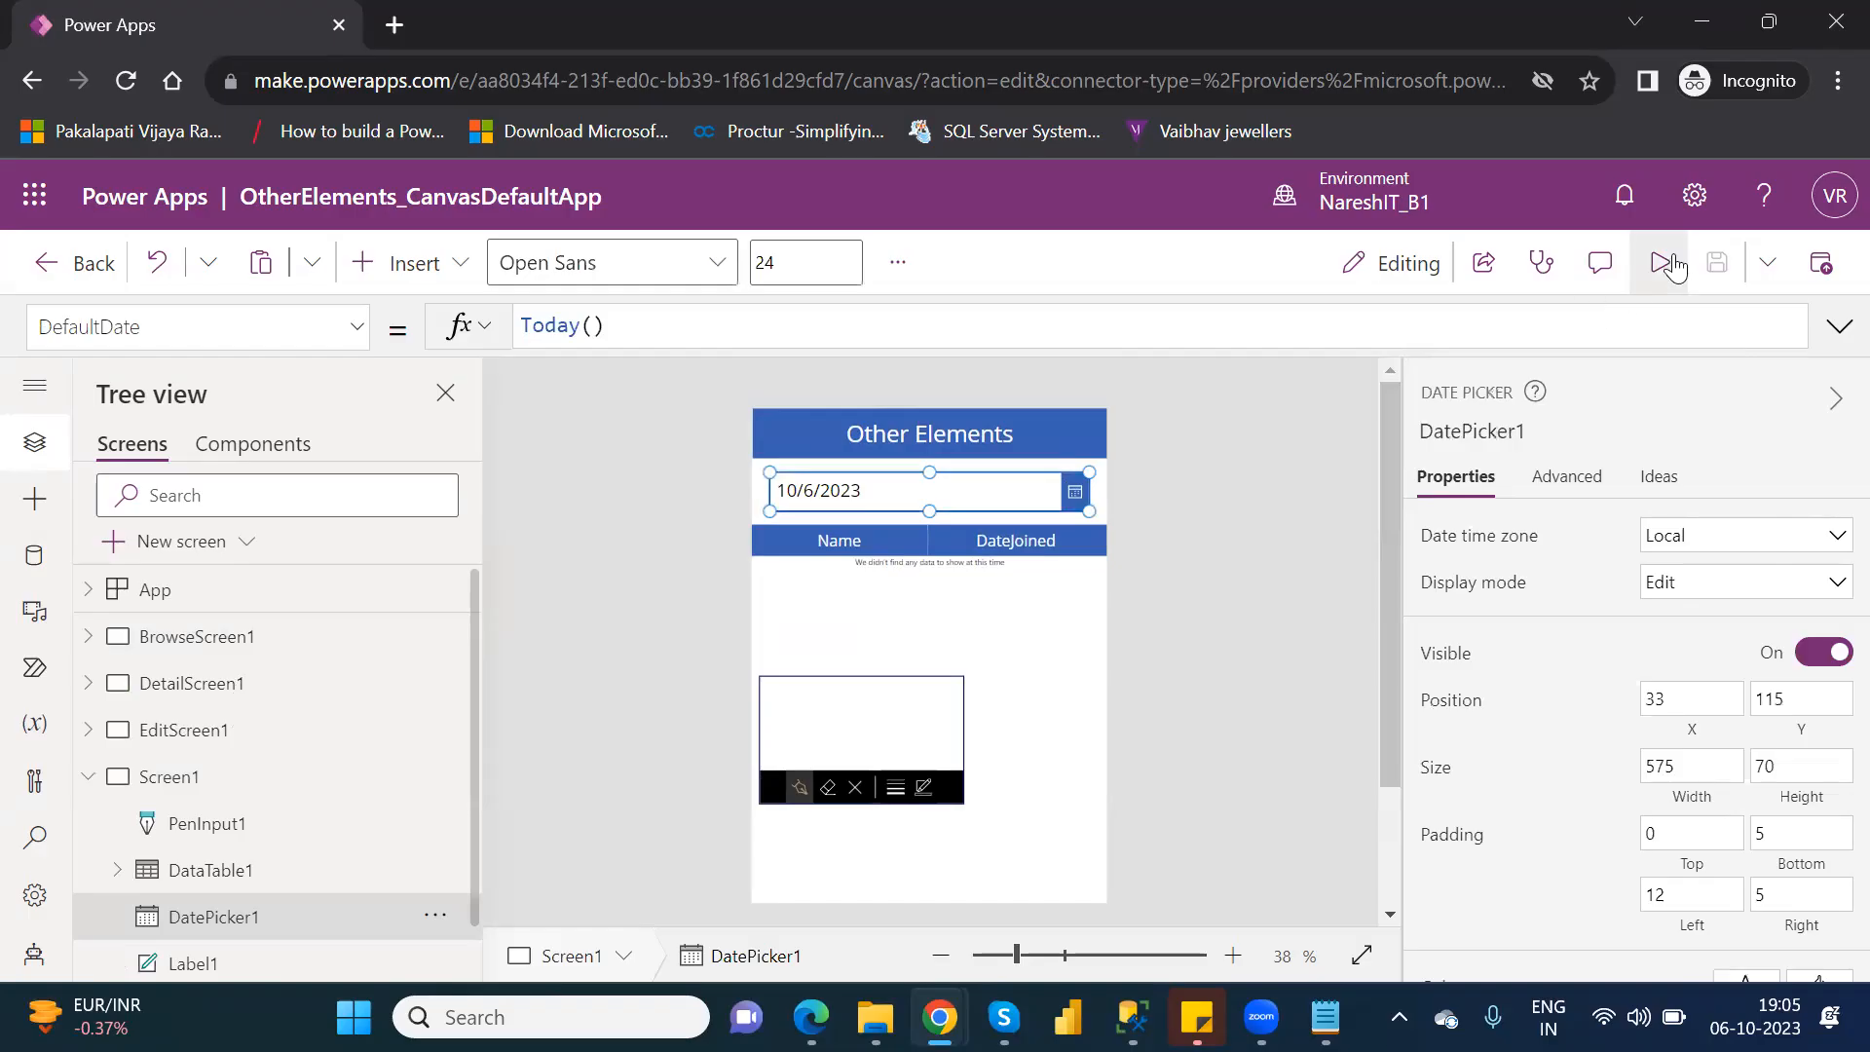
pyautogui.click(1674, 265)
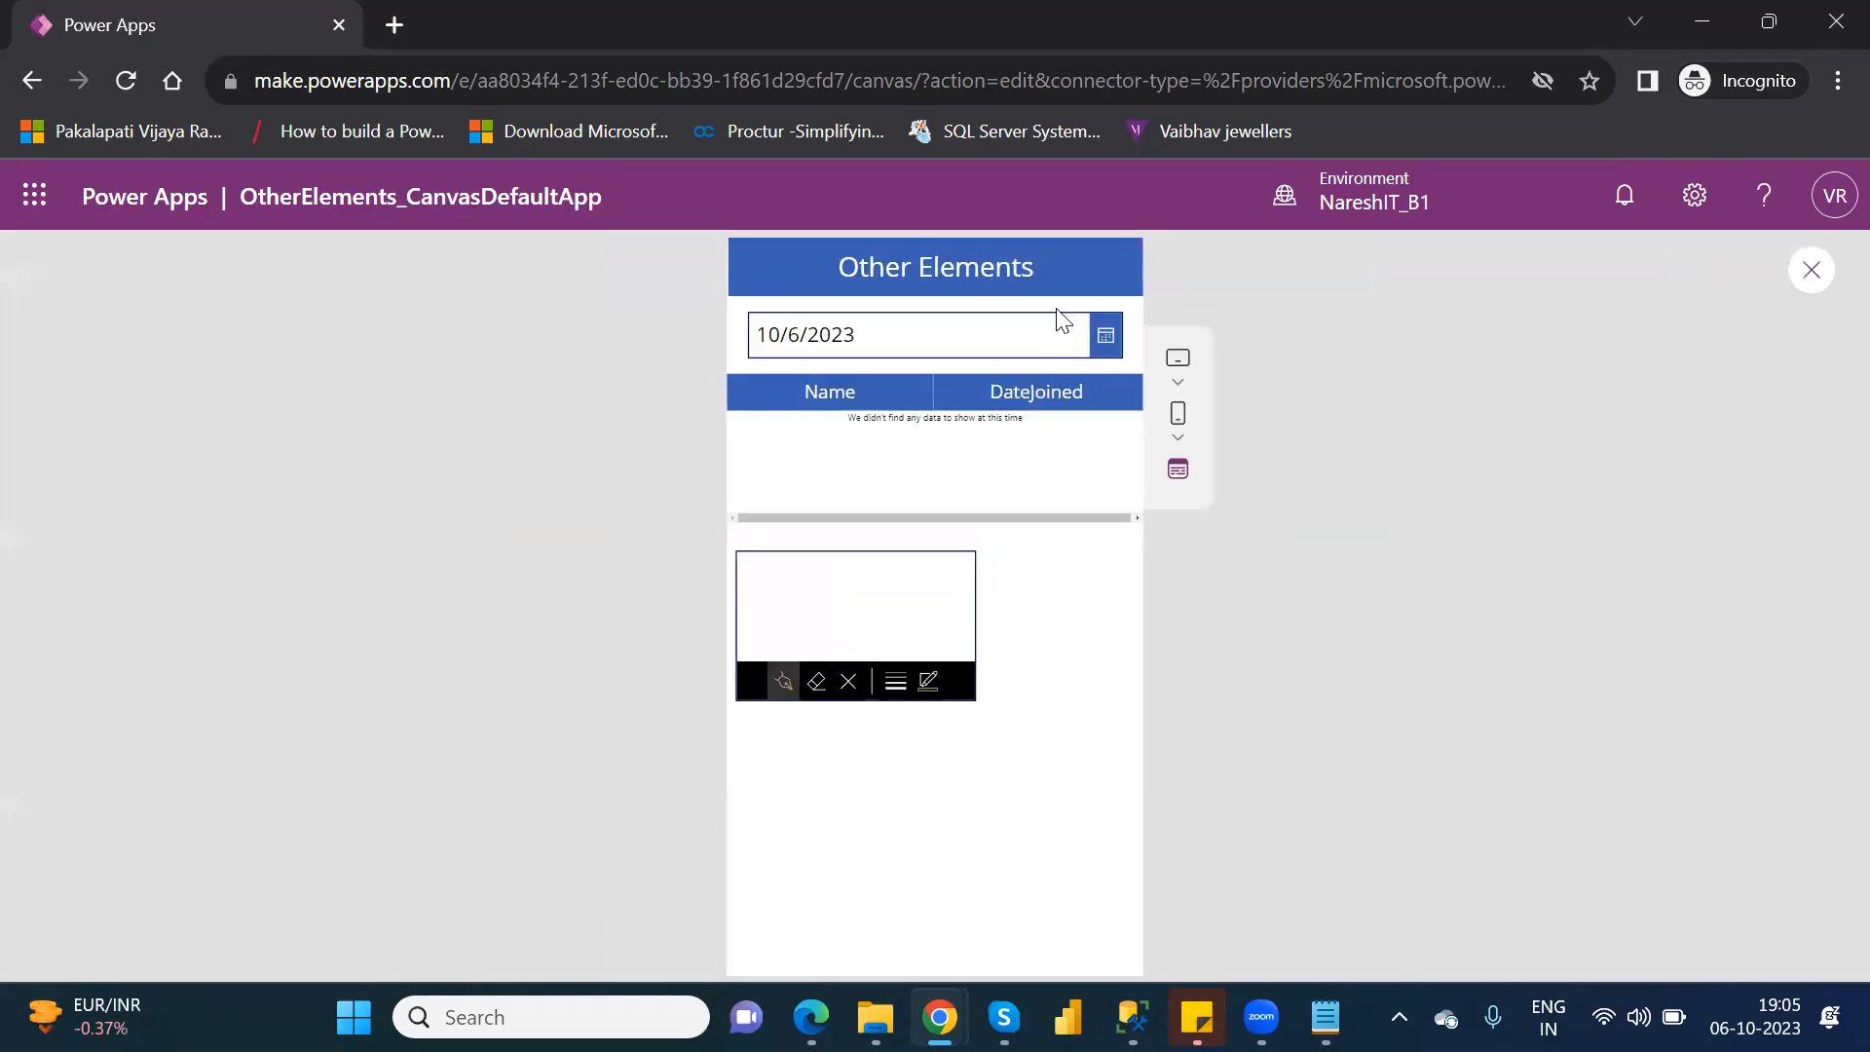
pyautogui.click(1110, 343)
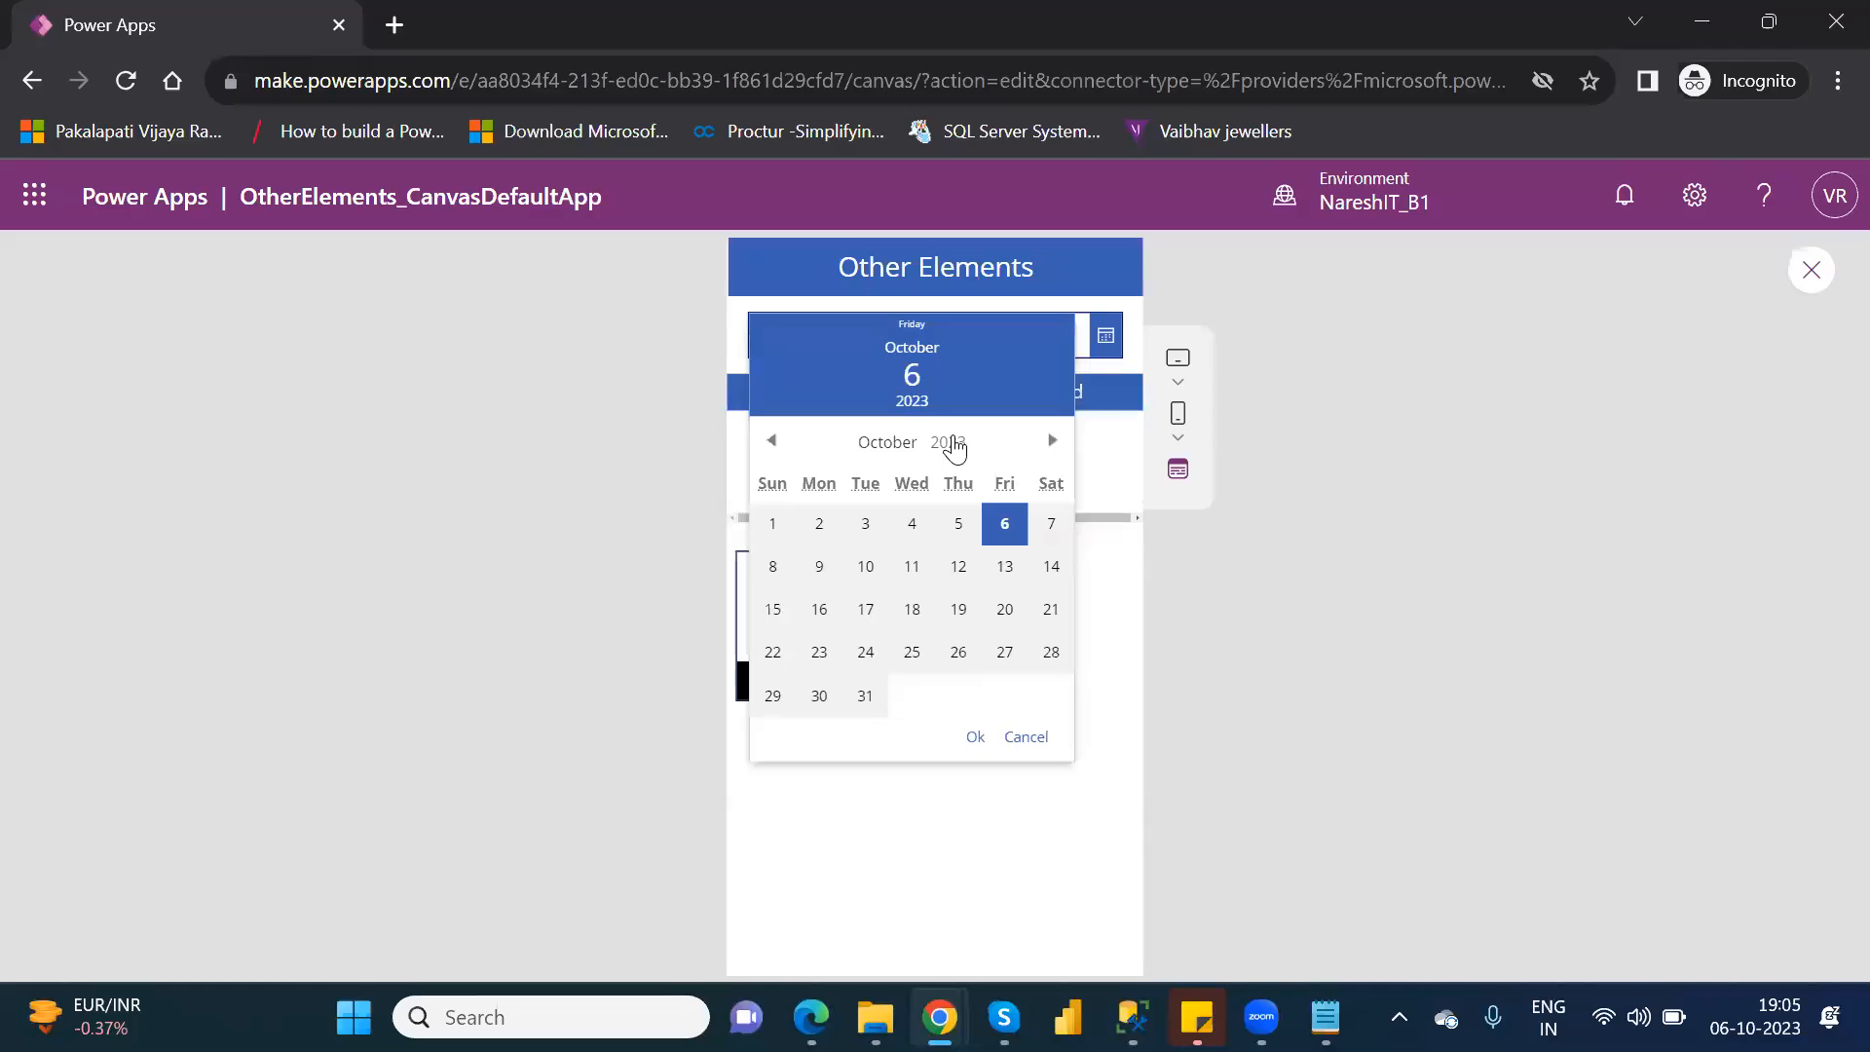
pyautogui.click(1027, 739)
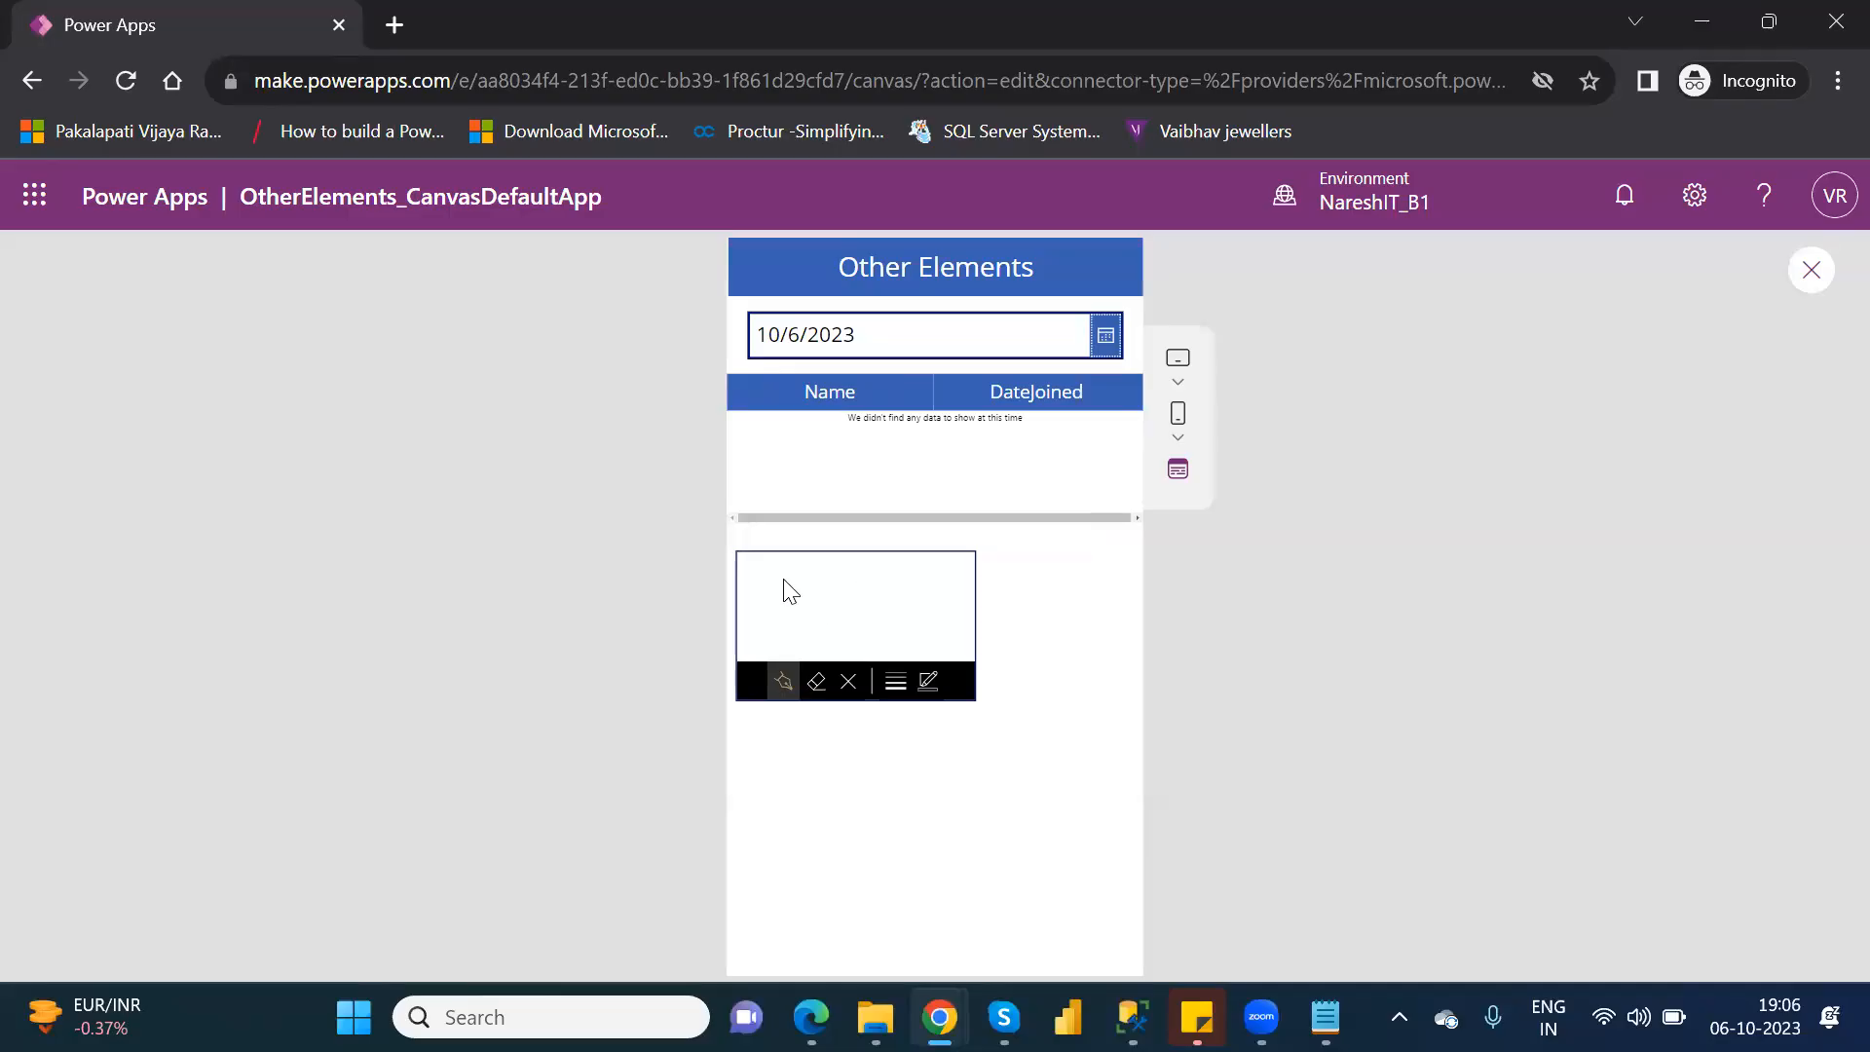
# Draw a looped scribble as a sample signature in the pen input, and return to editing the app.
pyautogui.moveTo(777, 577)
pyautogui.mouseDown()
pyautogui.moveTo(877, 613)
pyautogui.moveTo(812, 672)
pyautogui.moveTo(824, 616)
pyautogui.mouseUp()
pyautogui.click(1812, 272)
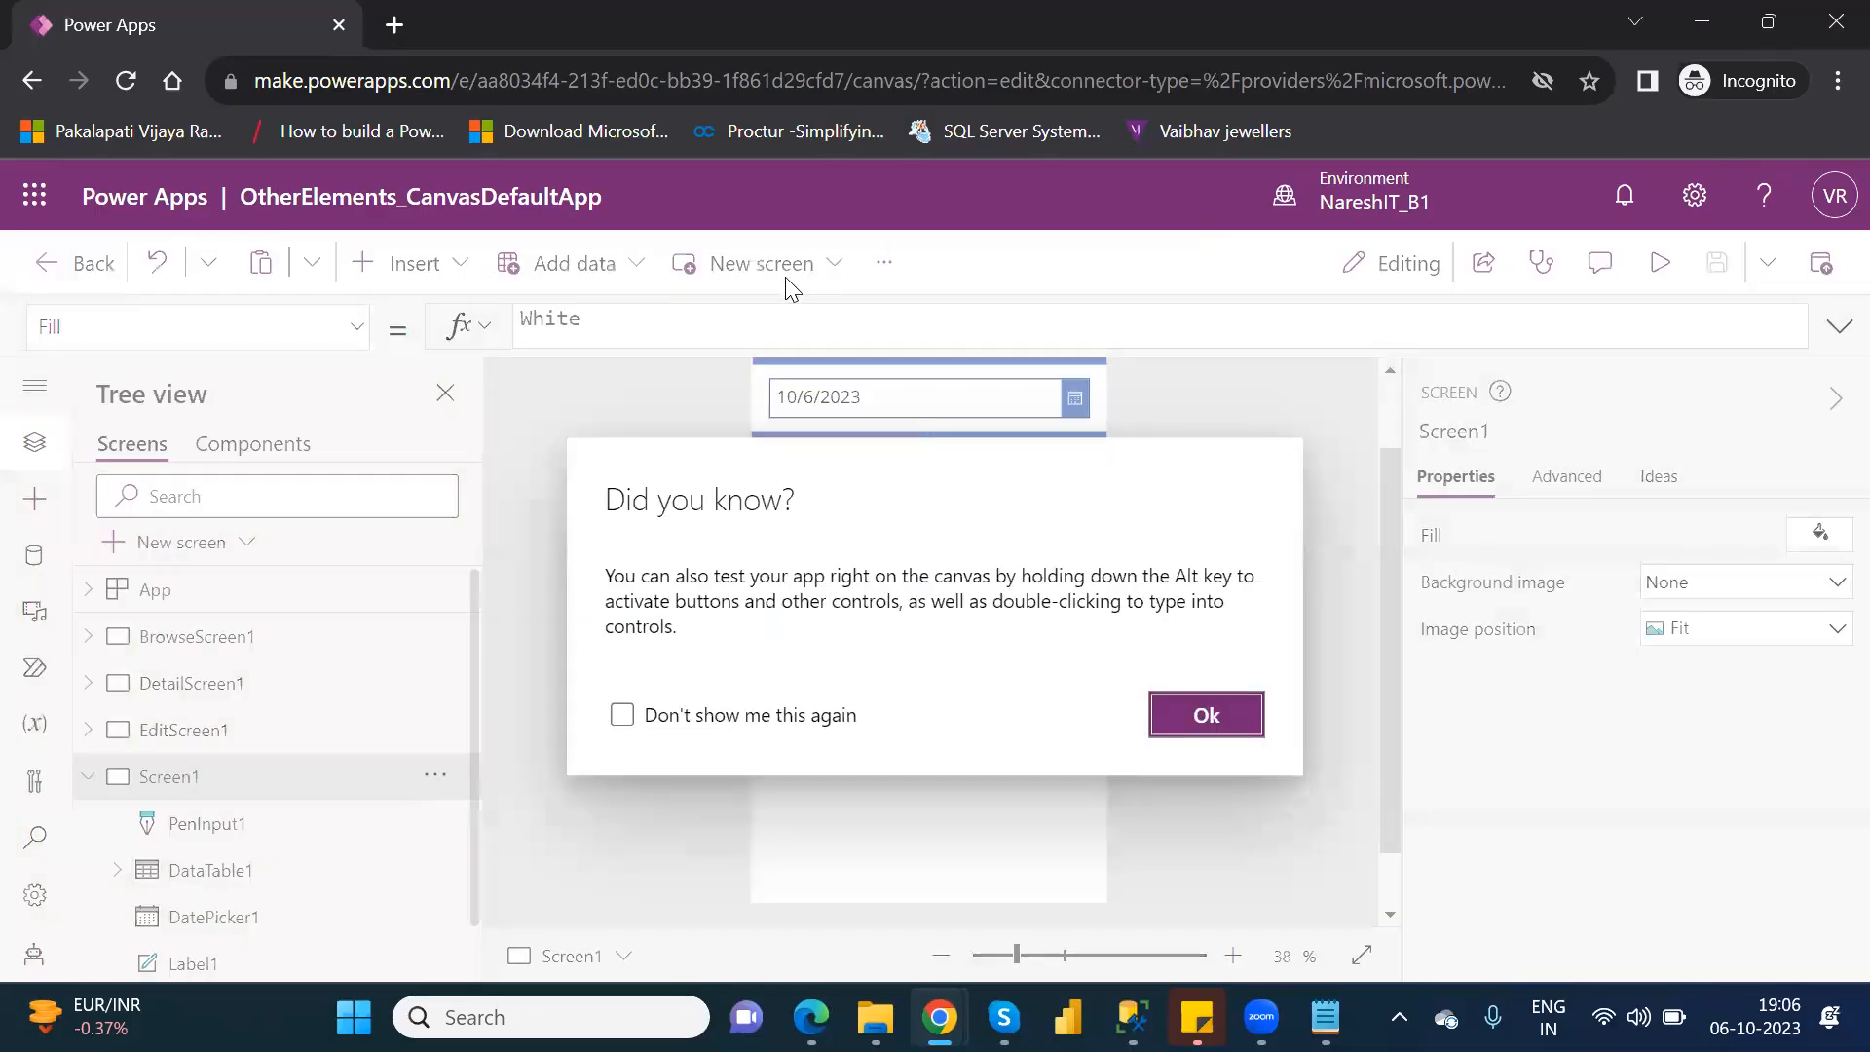
pyautogui.click(1201, 712)
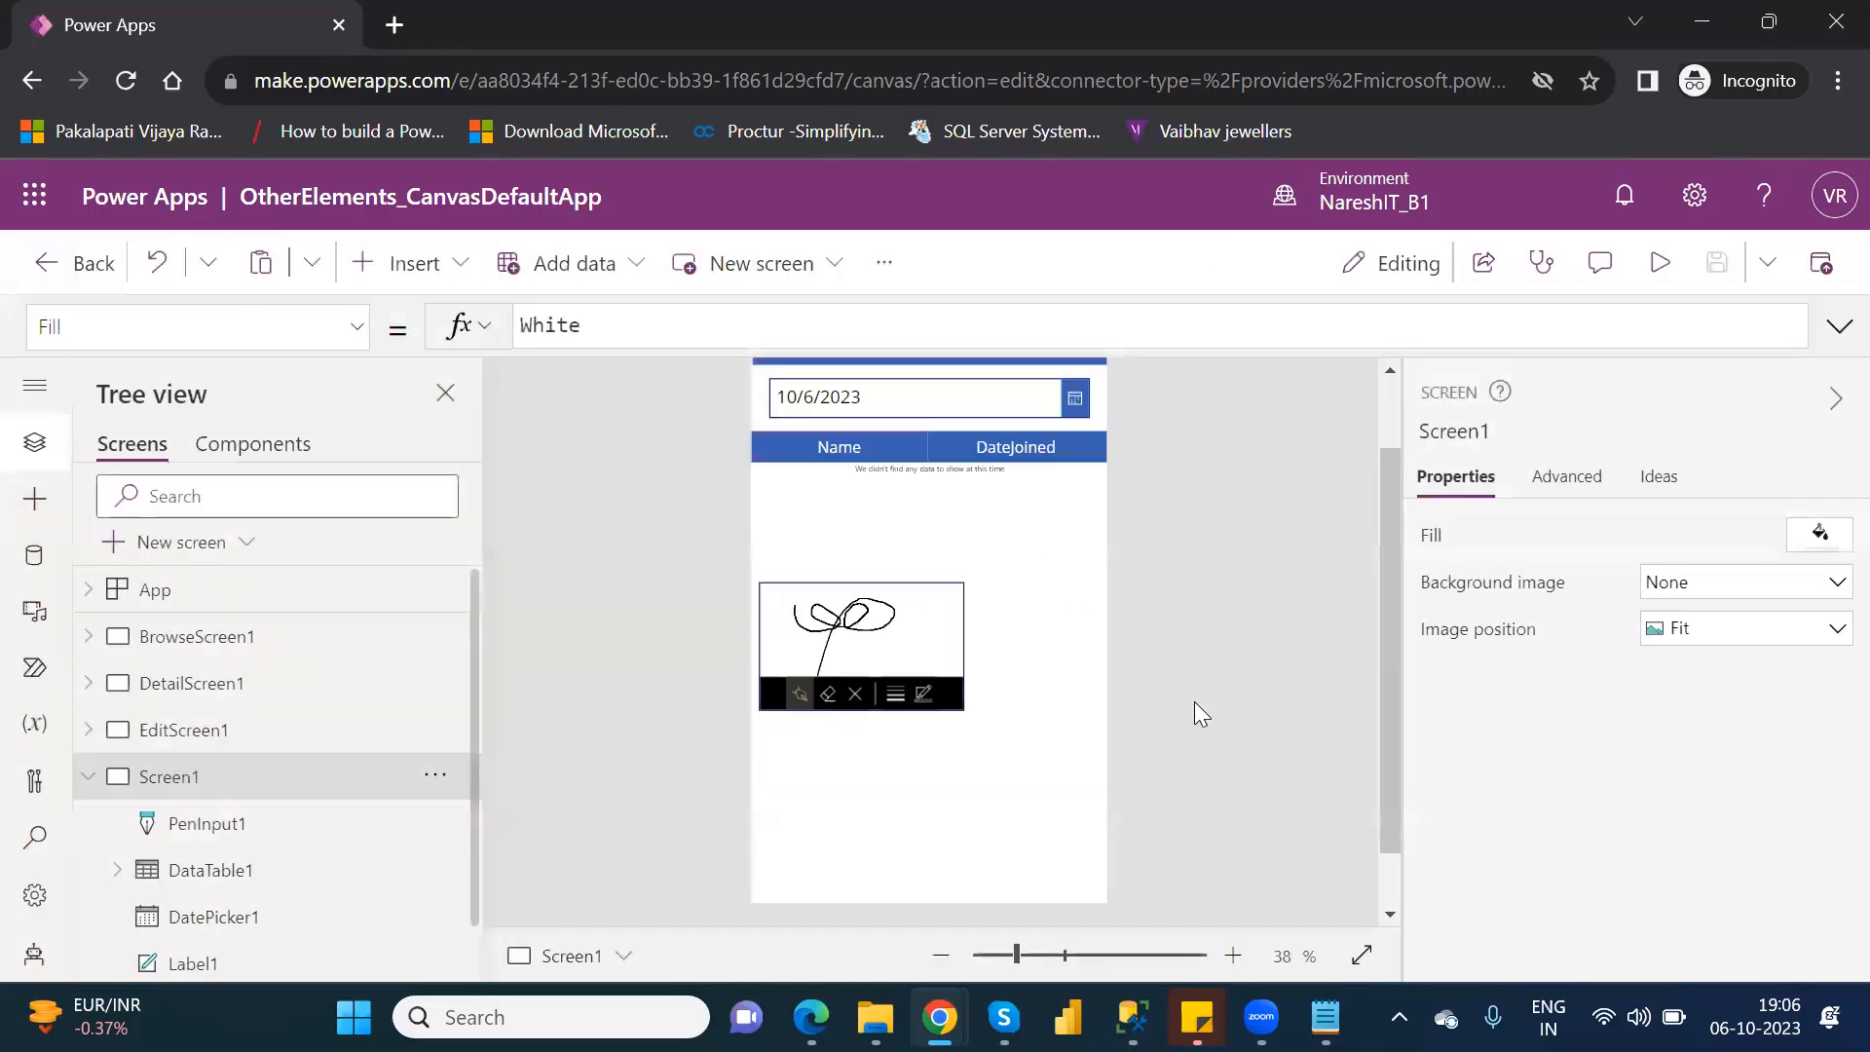
# Insert a drop-down control on Screen1 and place it beside the pen input at about X 428, Y 426, sized about 211 by 101.
pyautogui.click(426, 286)
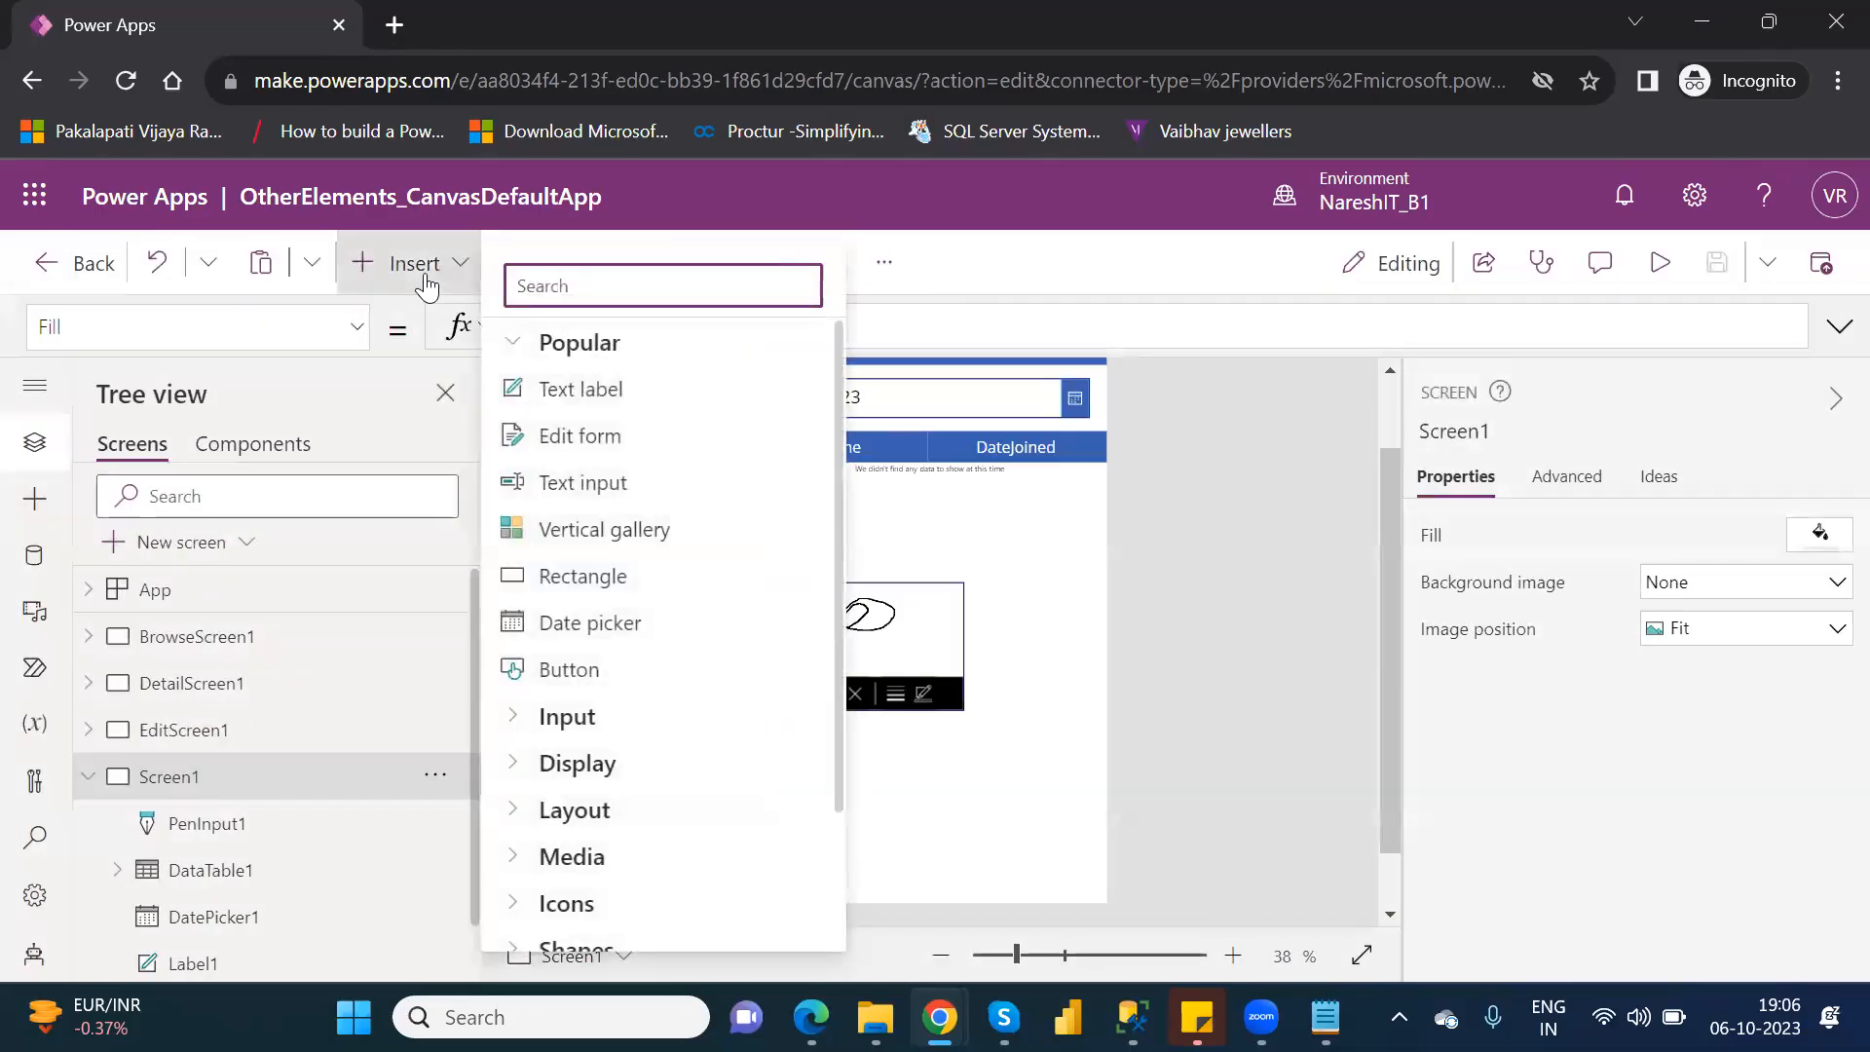
pyautogui.click(516, 347)
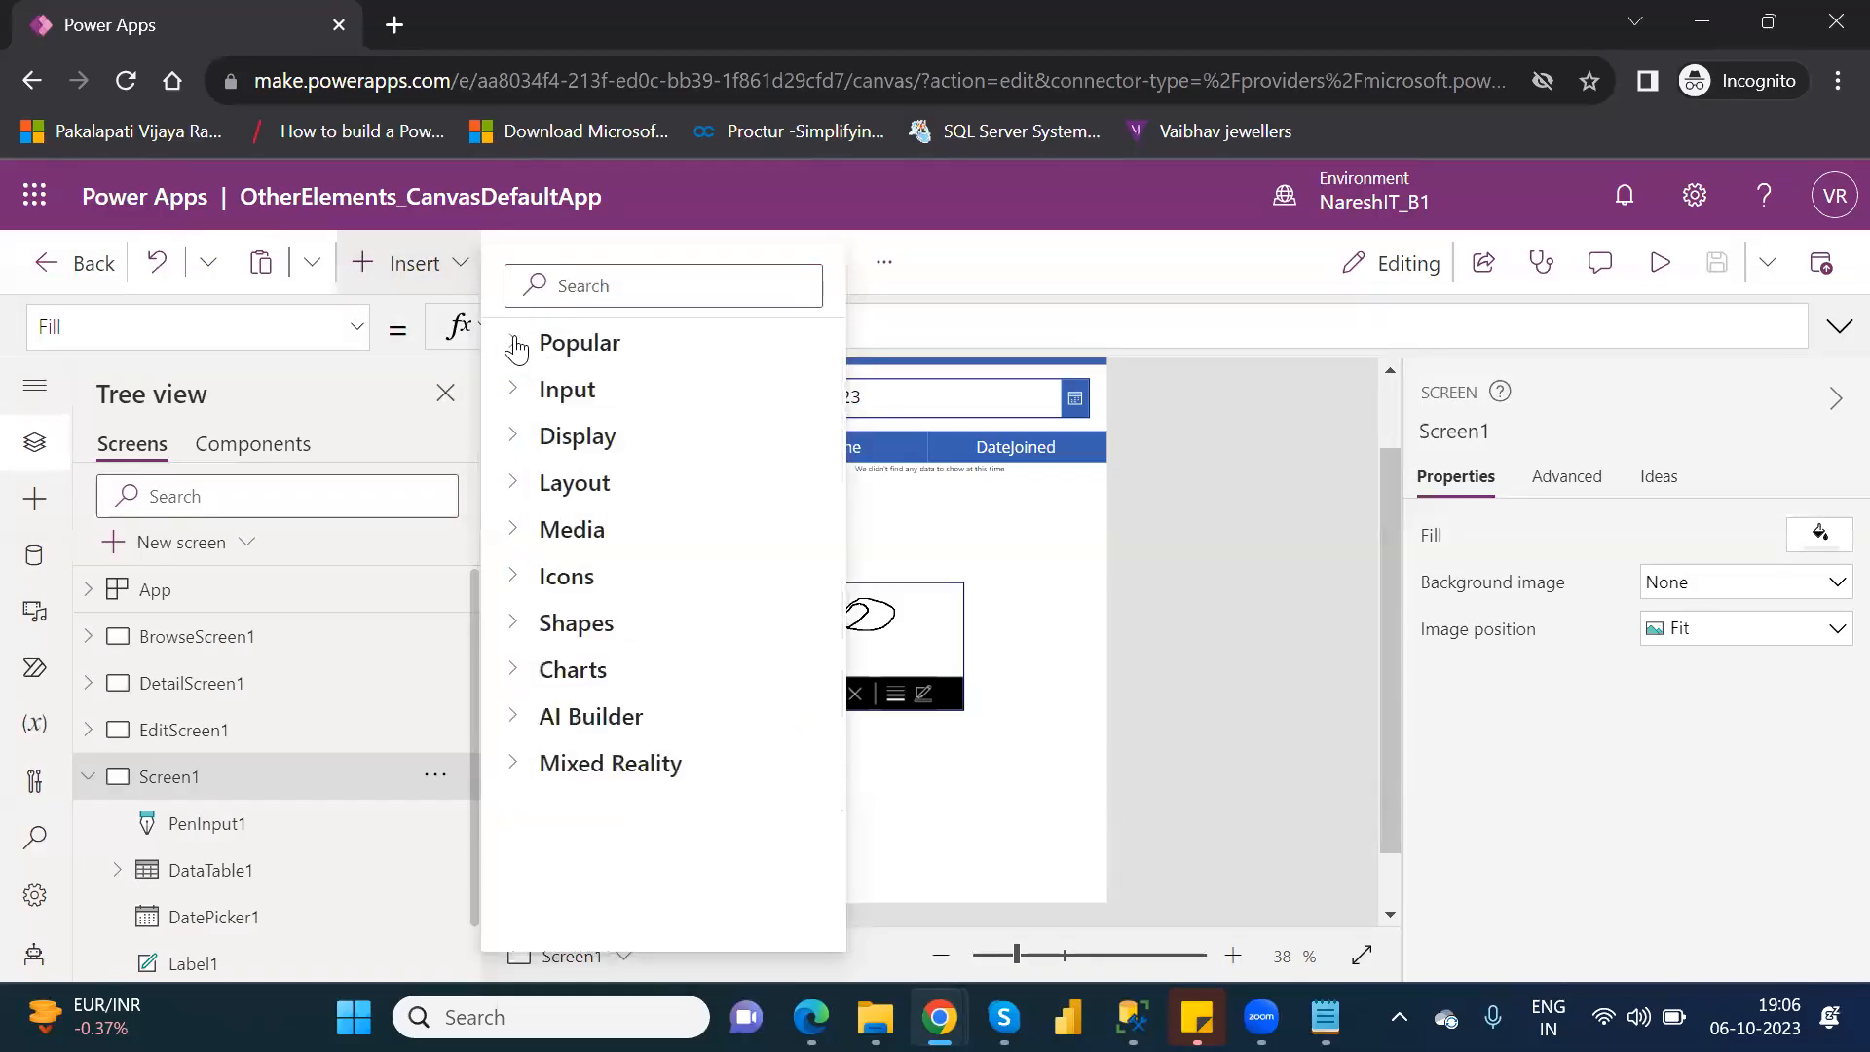
pyautogui.click(516, 403)
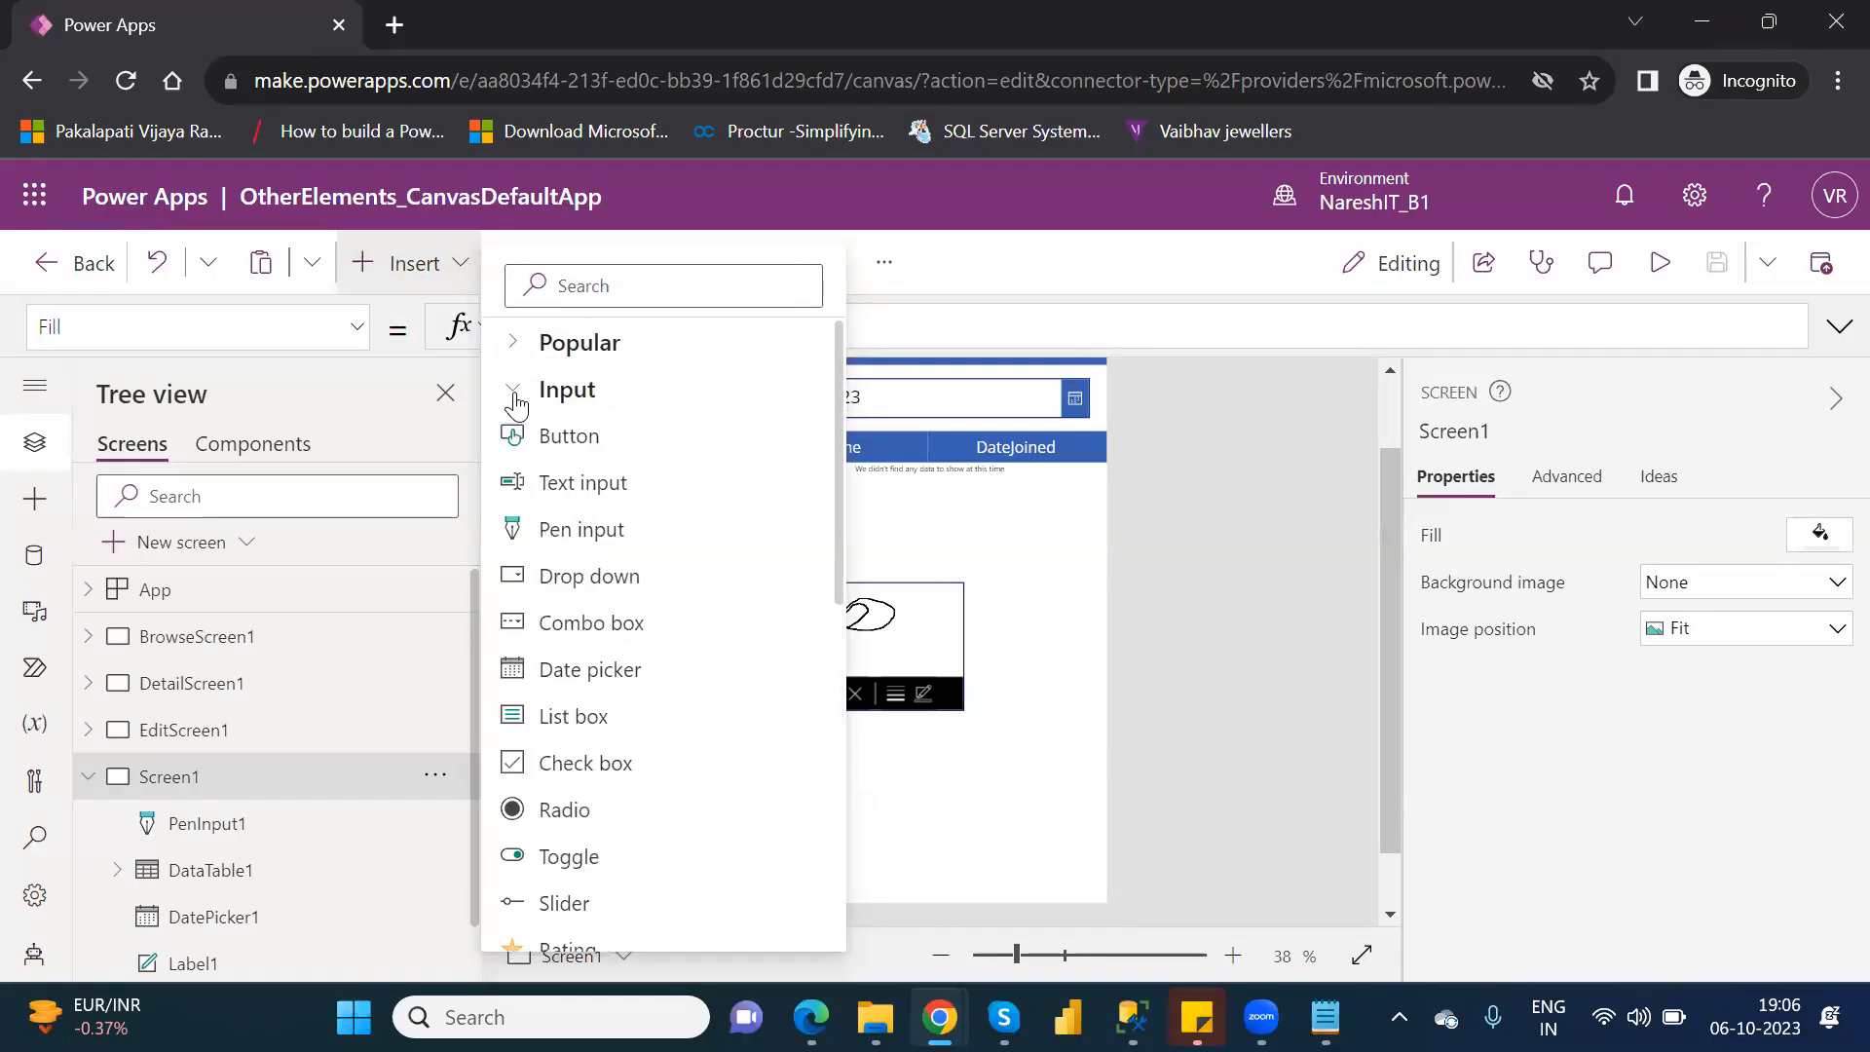
pyautogui.click(613, 573)
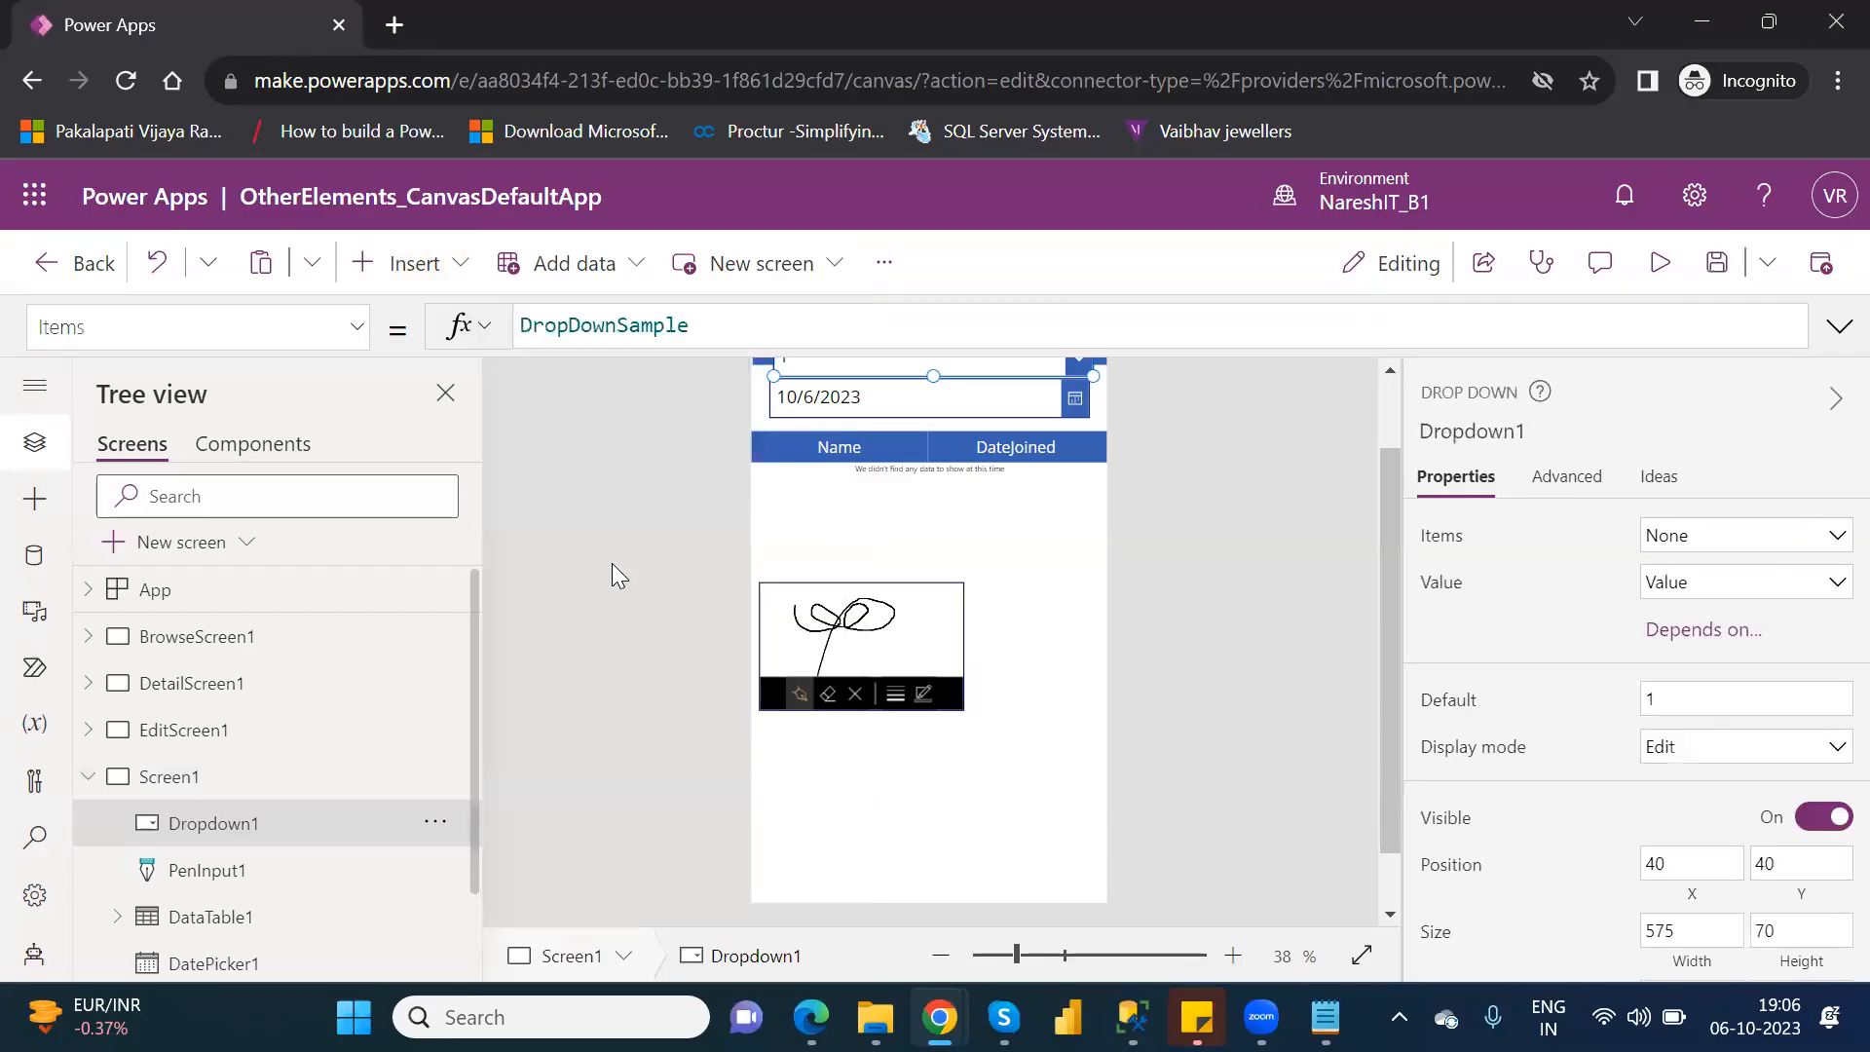
pyautogui.click(1386, 403)
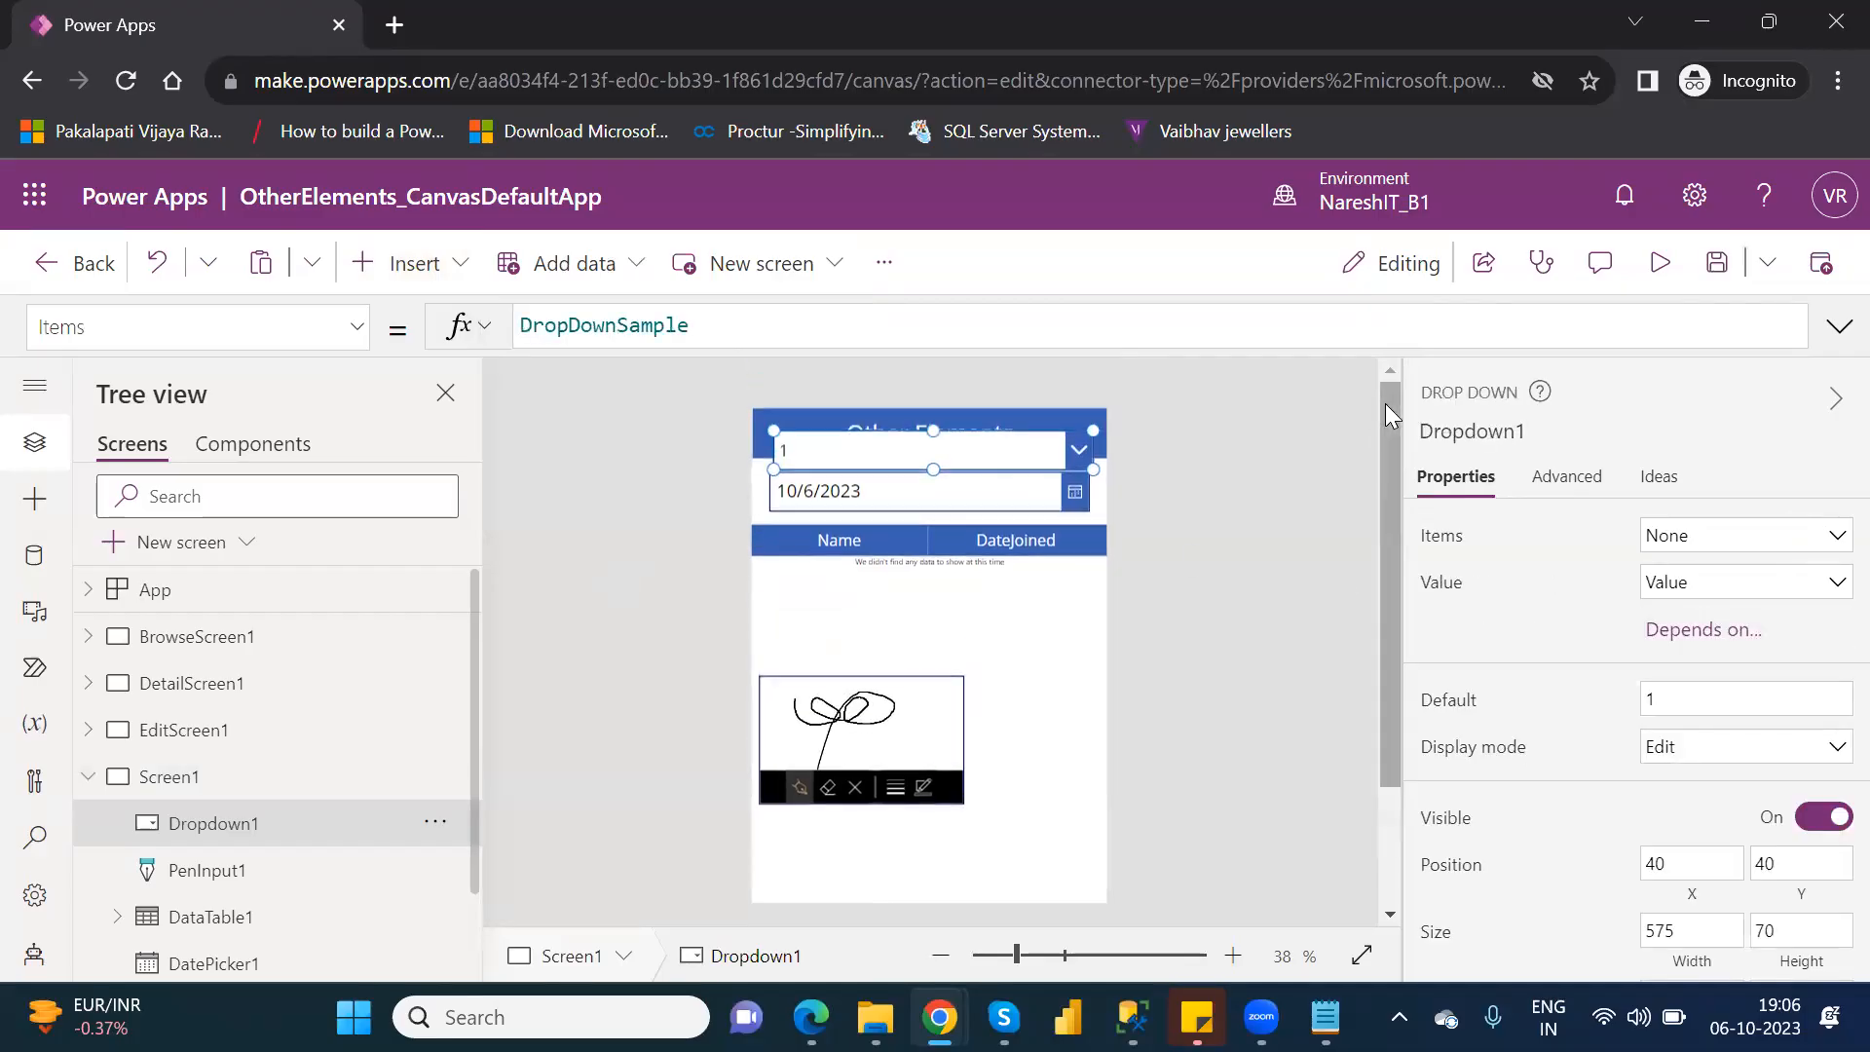
pyautogui.moveTo(1038, 455); pyautogui.dragTo(1068, 671)
pyautogui.moveTo(787, 684); pyautogui.dragTo(991, 701)
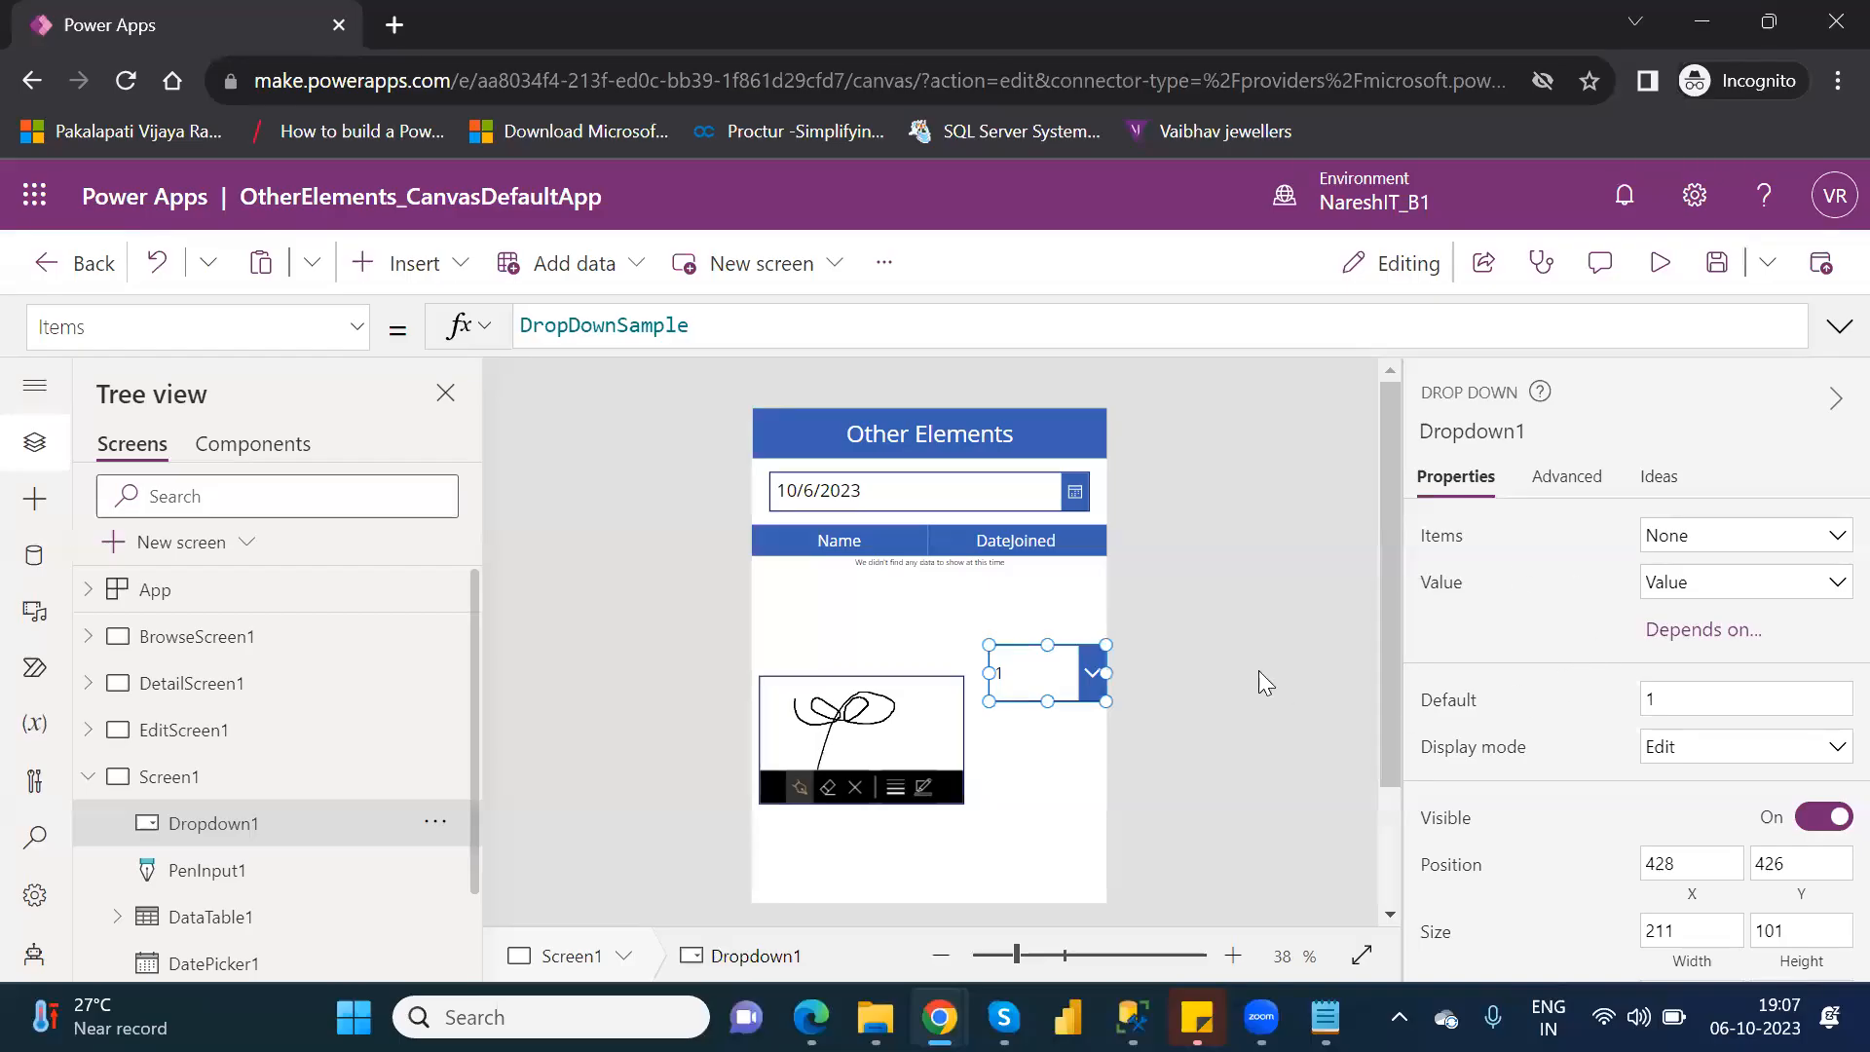
# Preview the app to check the new drop-down's list of options, and return to editing.
pyautogui.click(1662, 283)
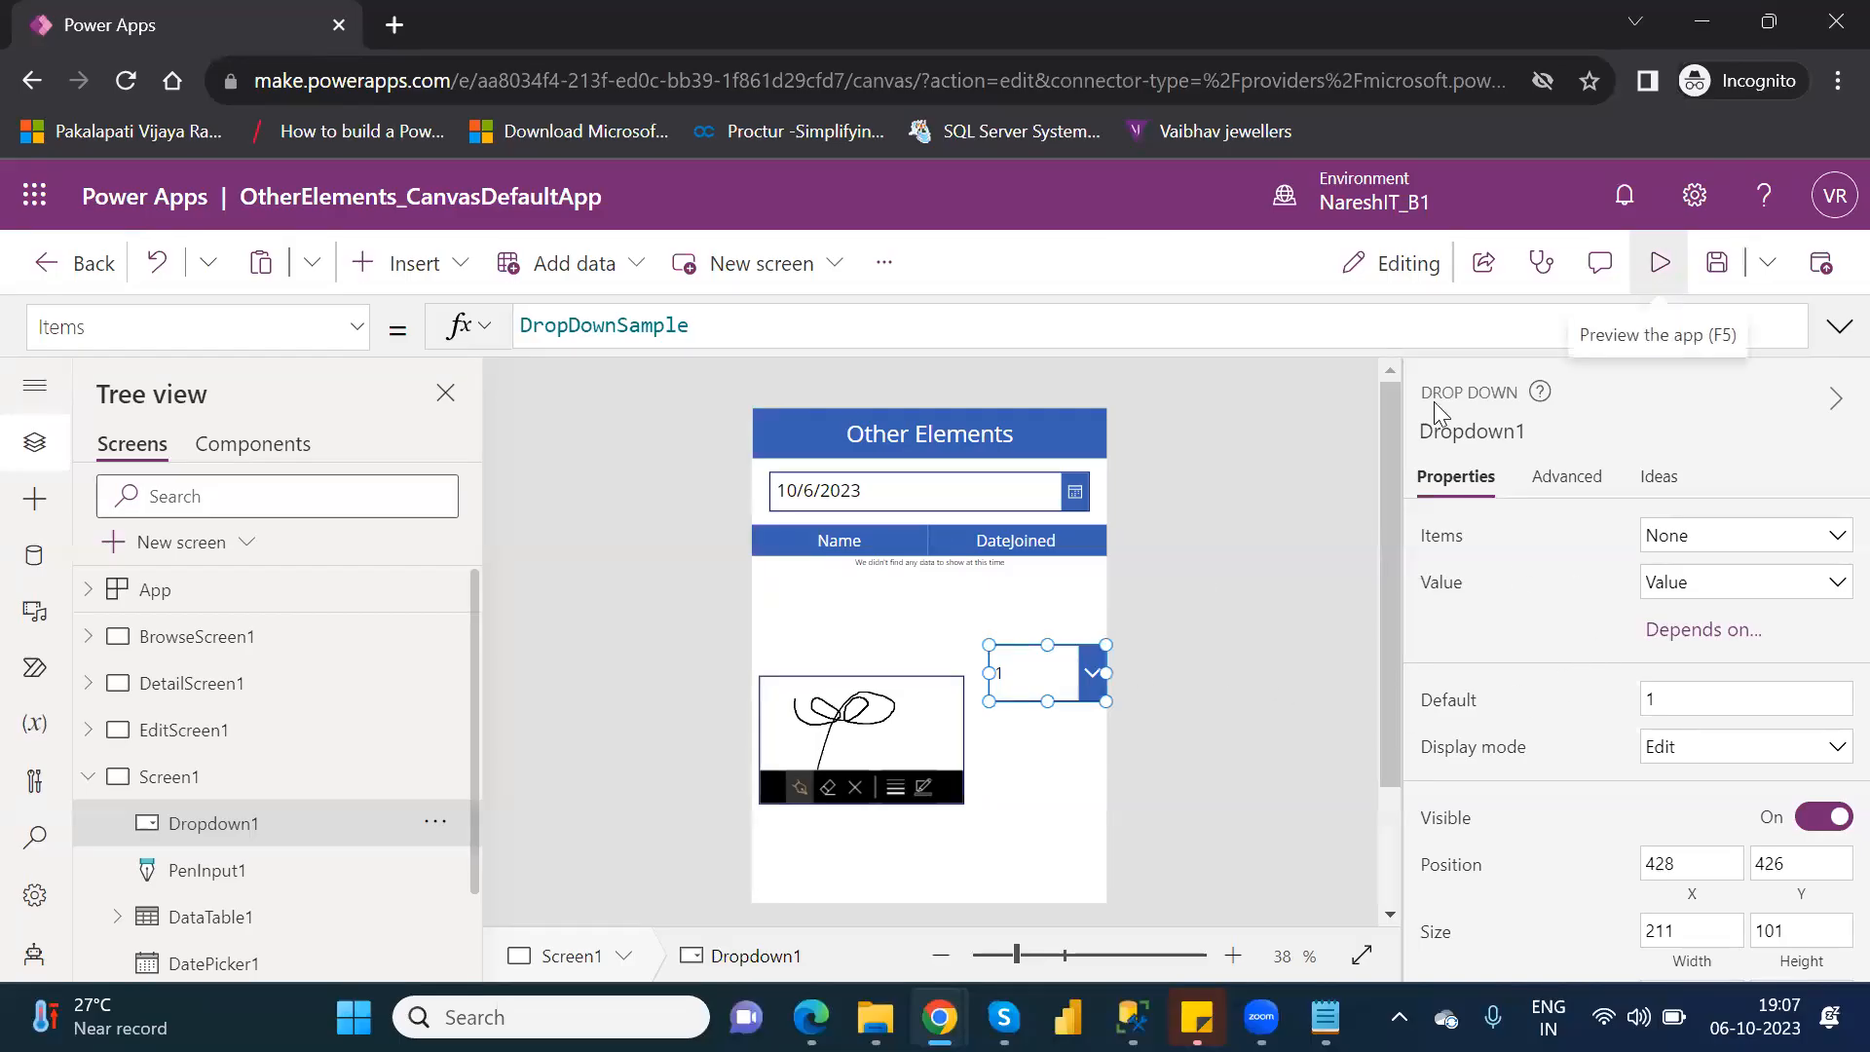
pyautogui.click(1127, 549)
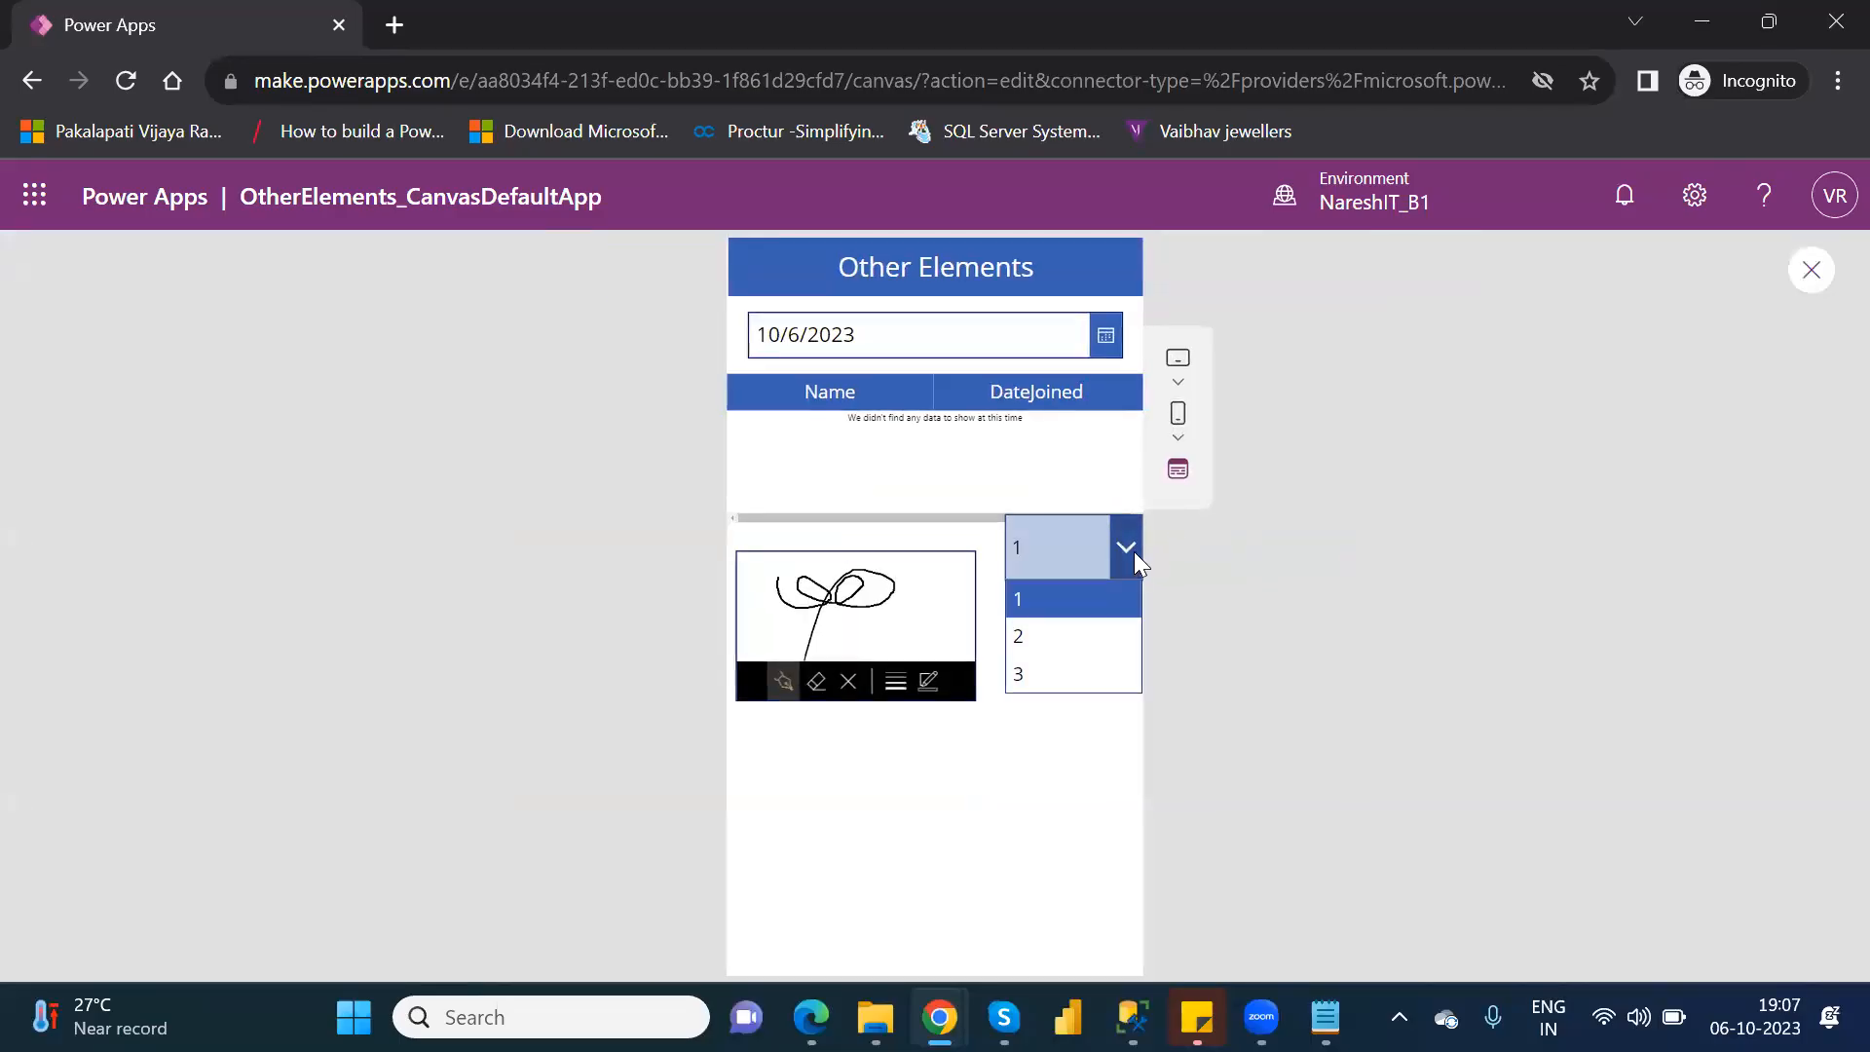
pyautogui.click(1811, 271)
pyautogui.click(1812, 270)
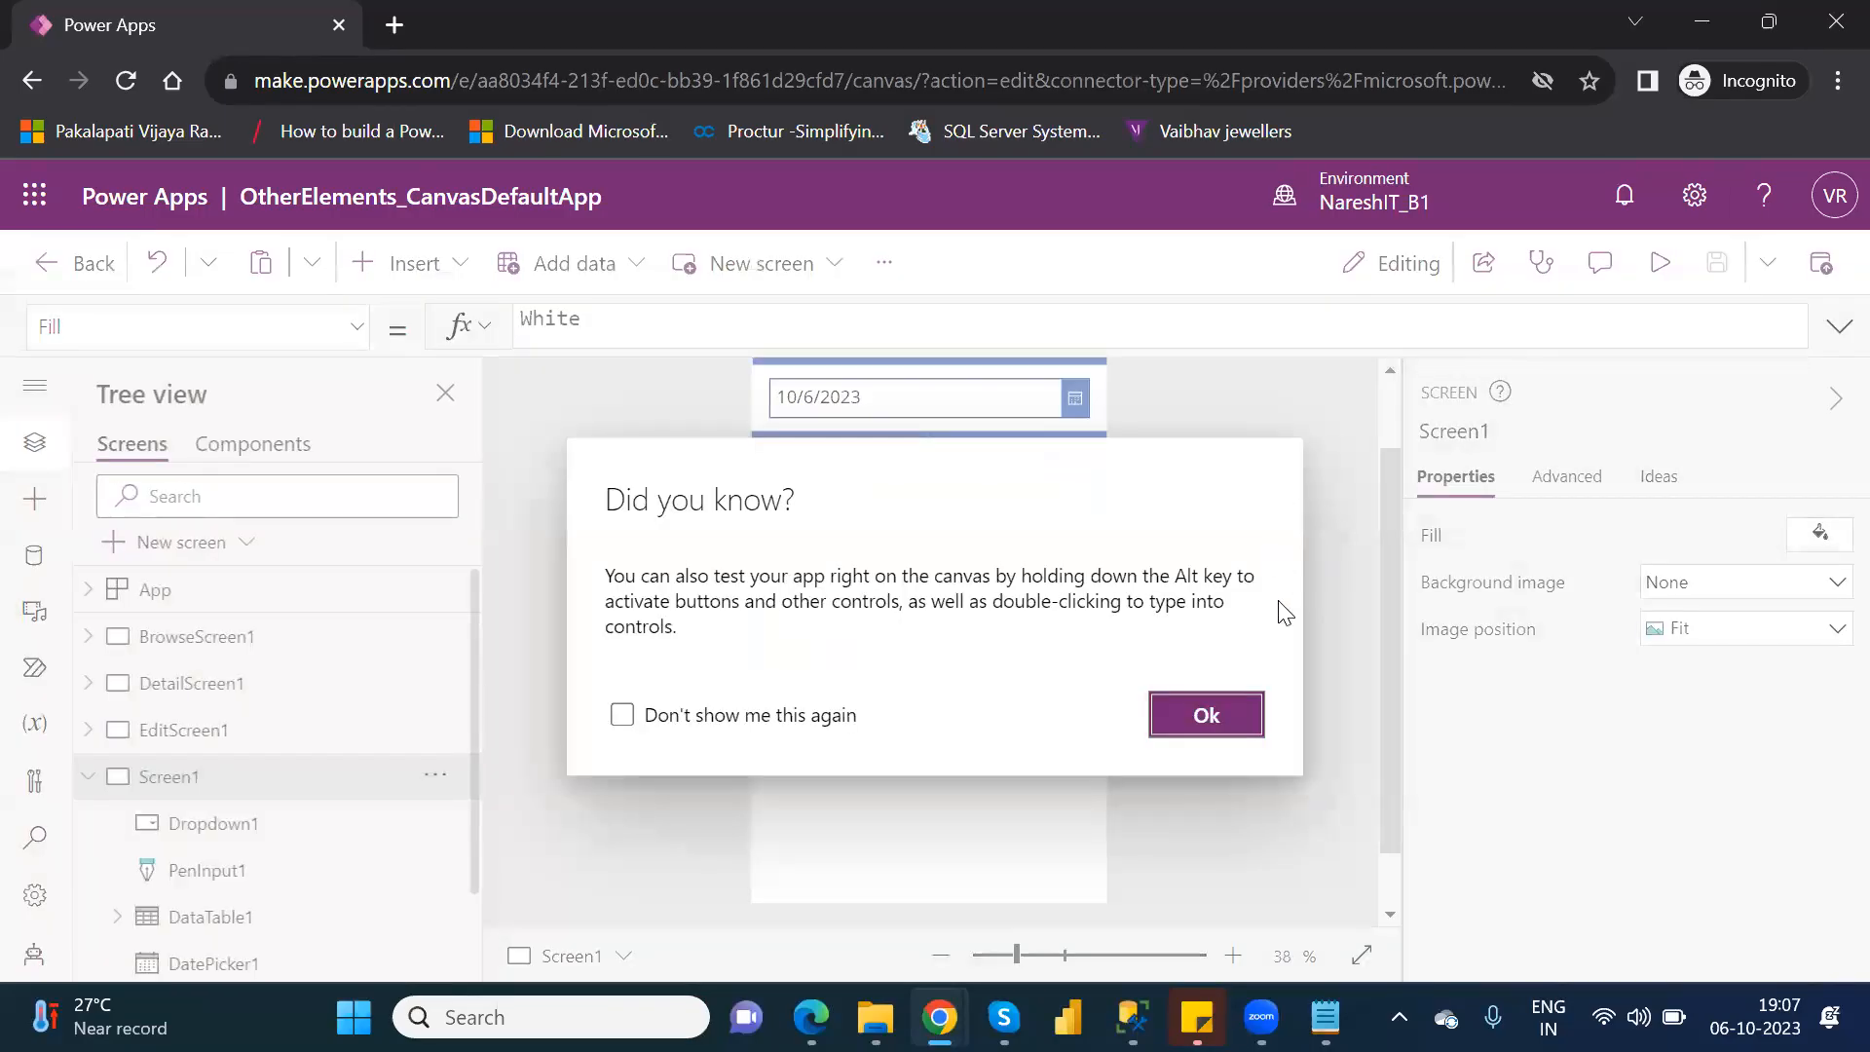
pyautogui.click(1211, 715)
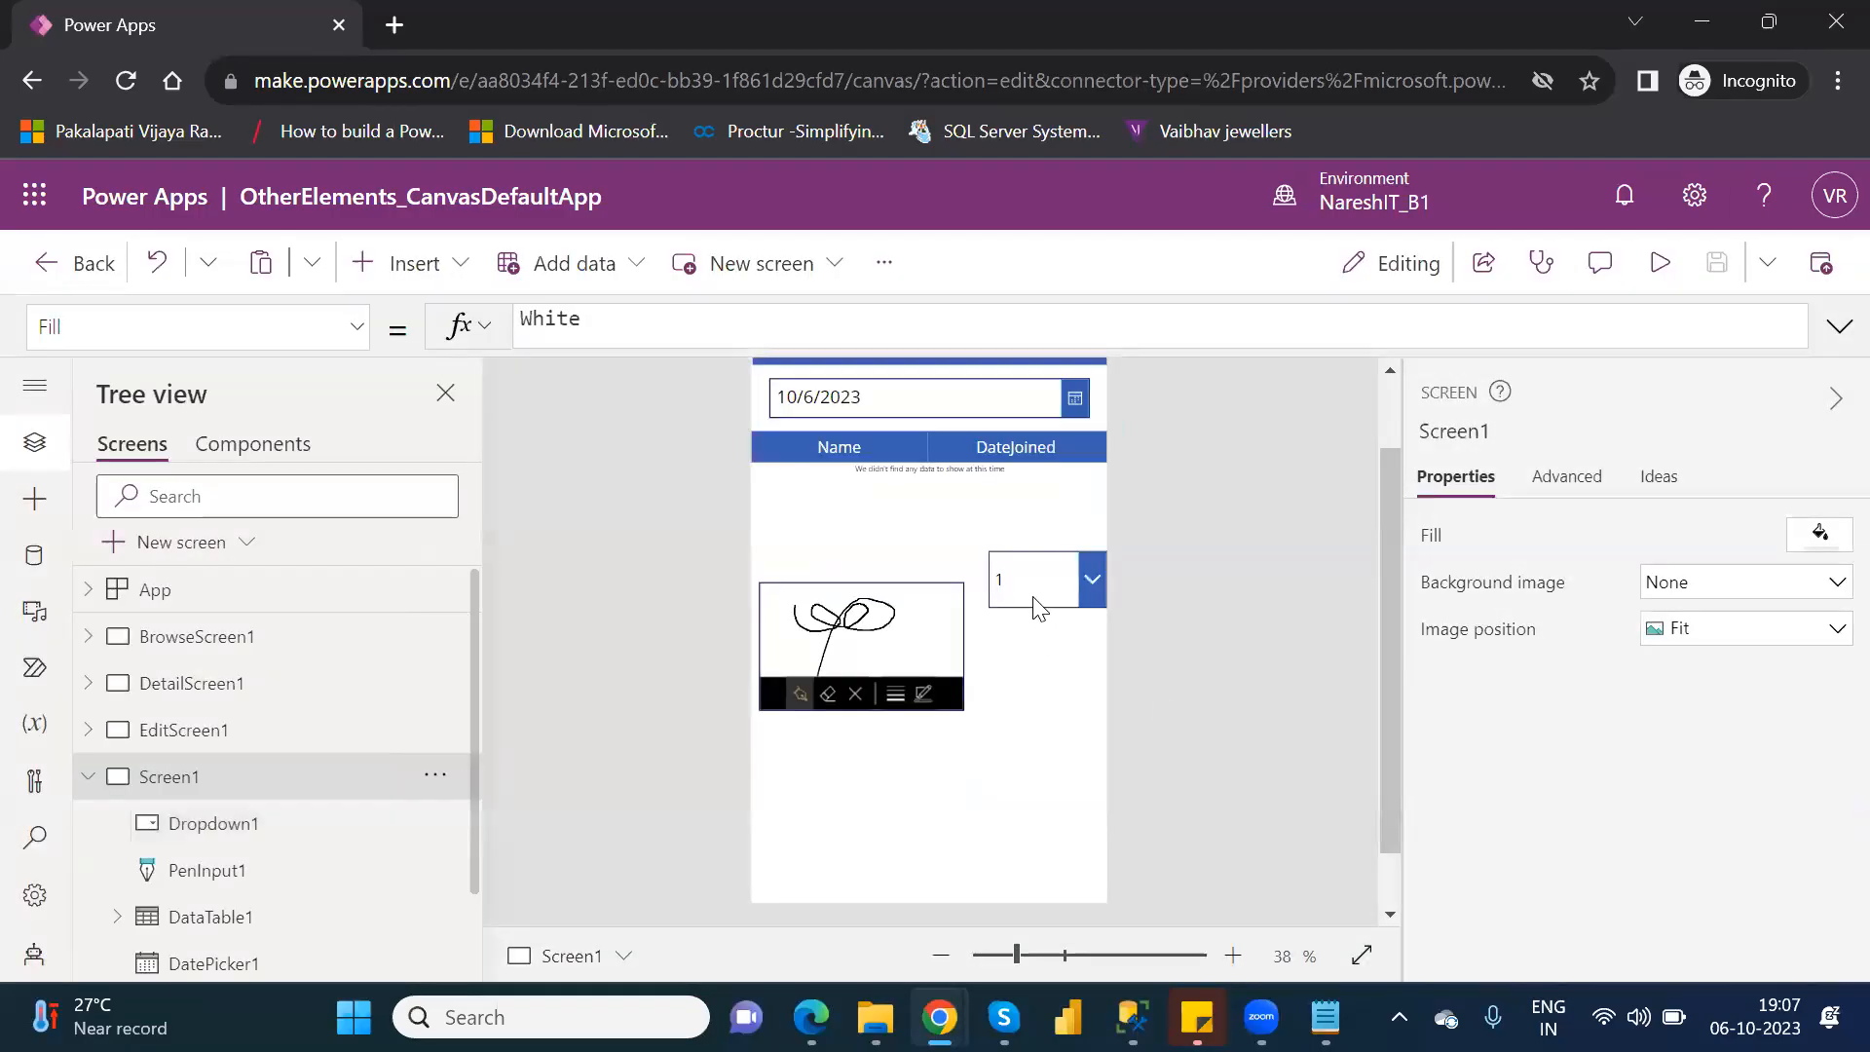
# Examine the drop-down's available properties, including its full set of advanced action, data and design settings.
pyautogui.click(1033, 593)
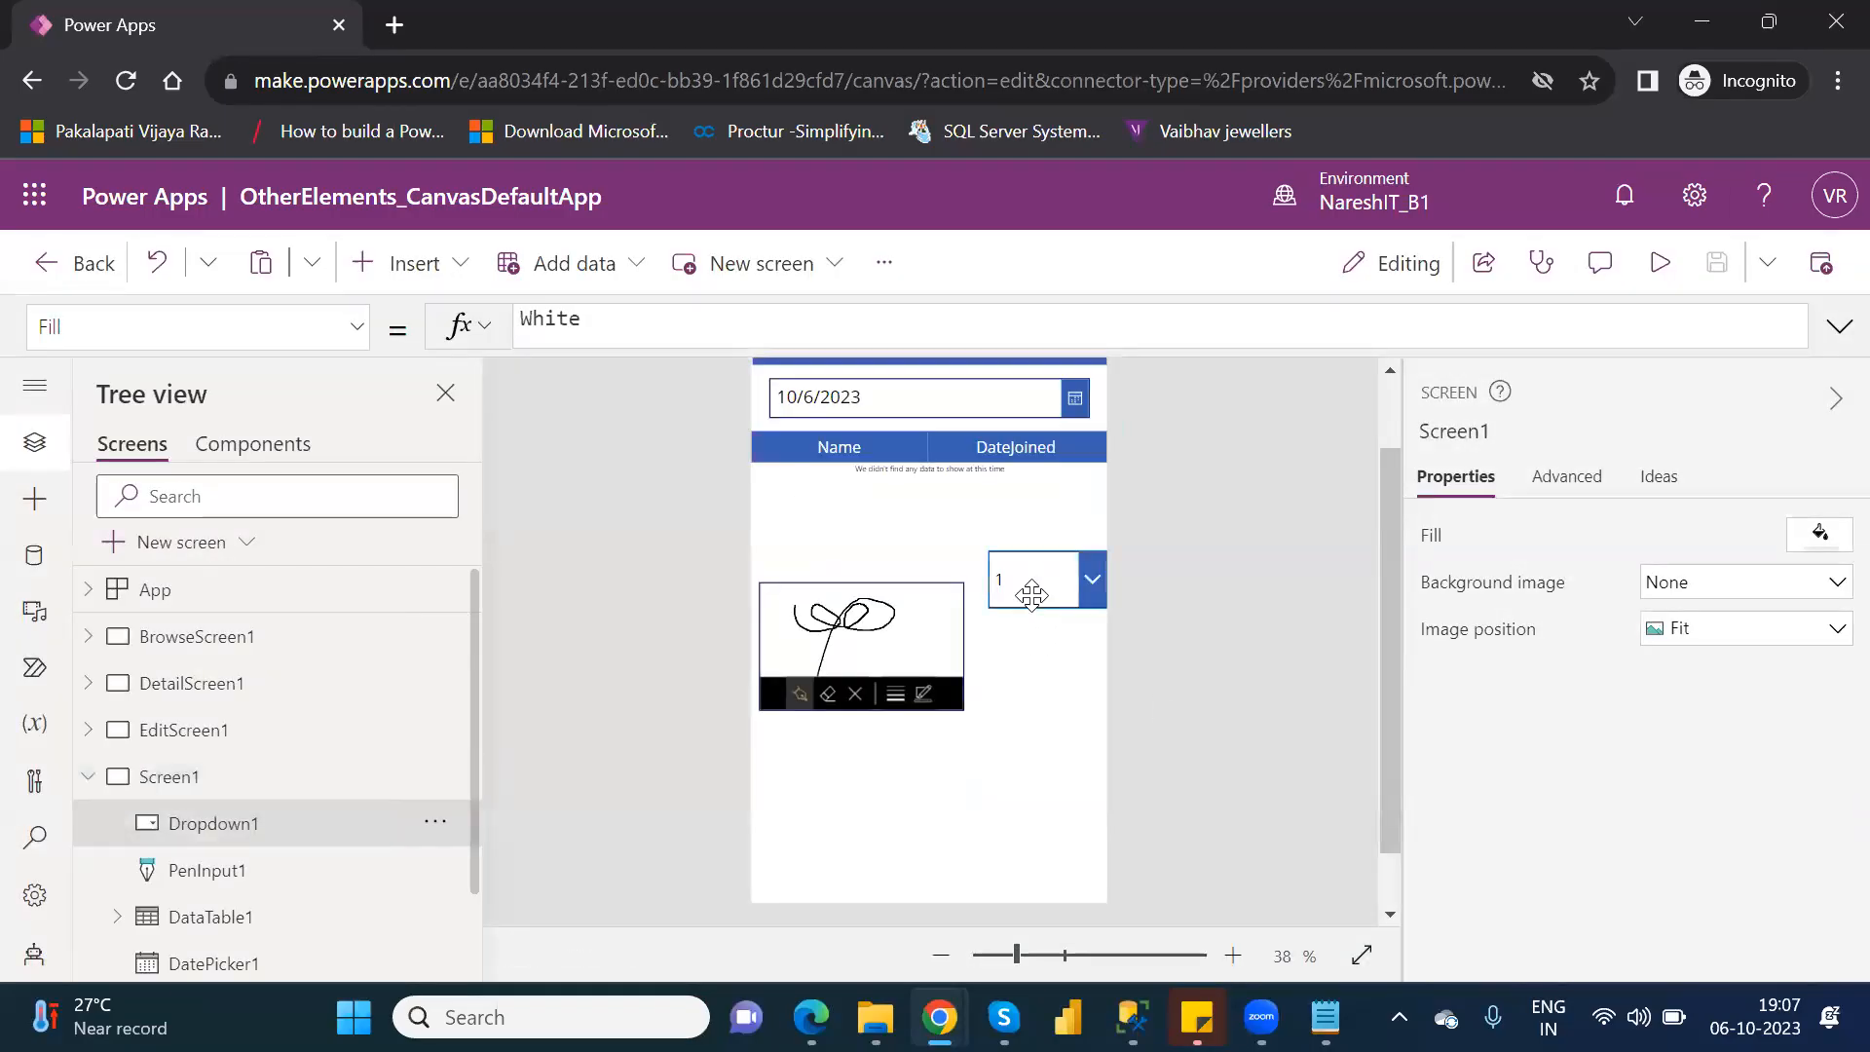
pyautogui.click(360, 331)
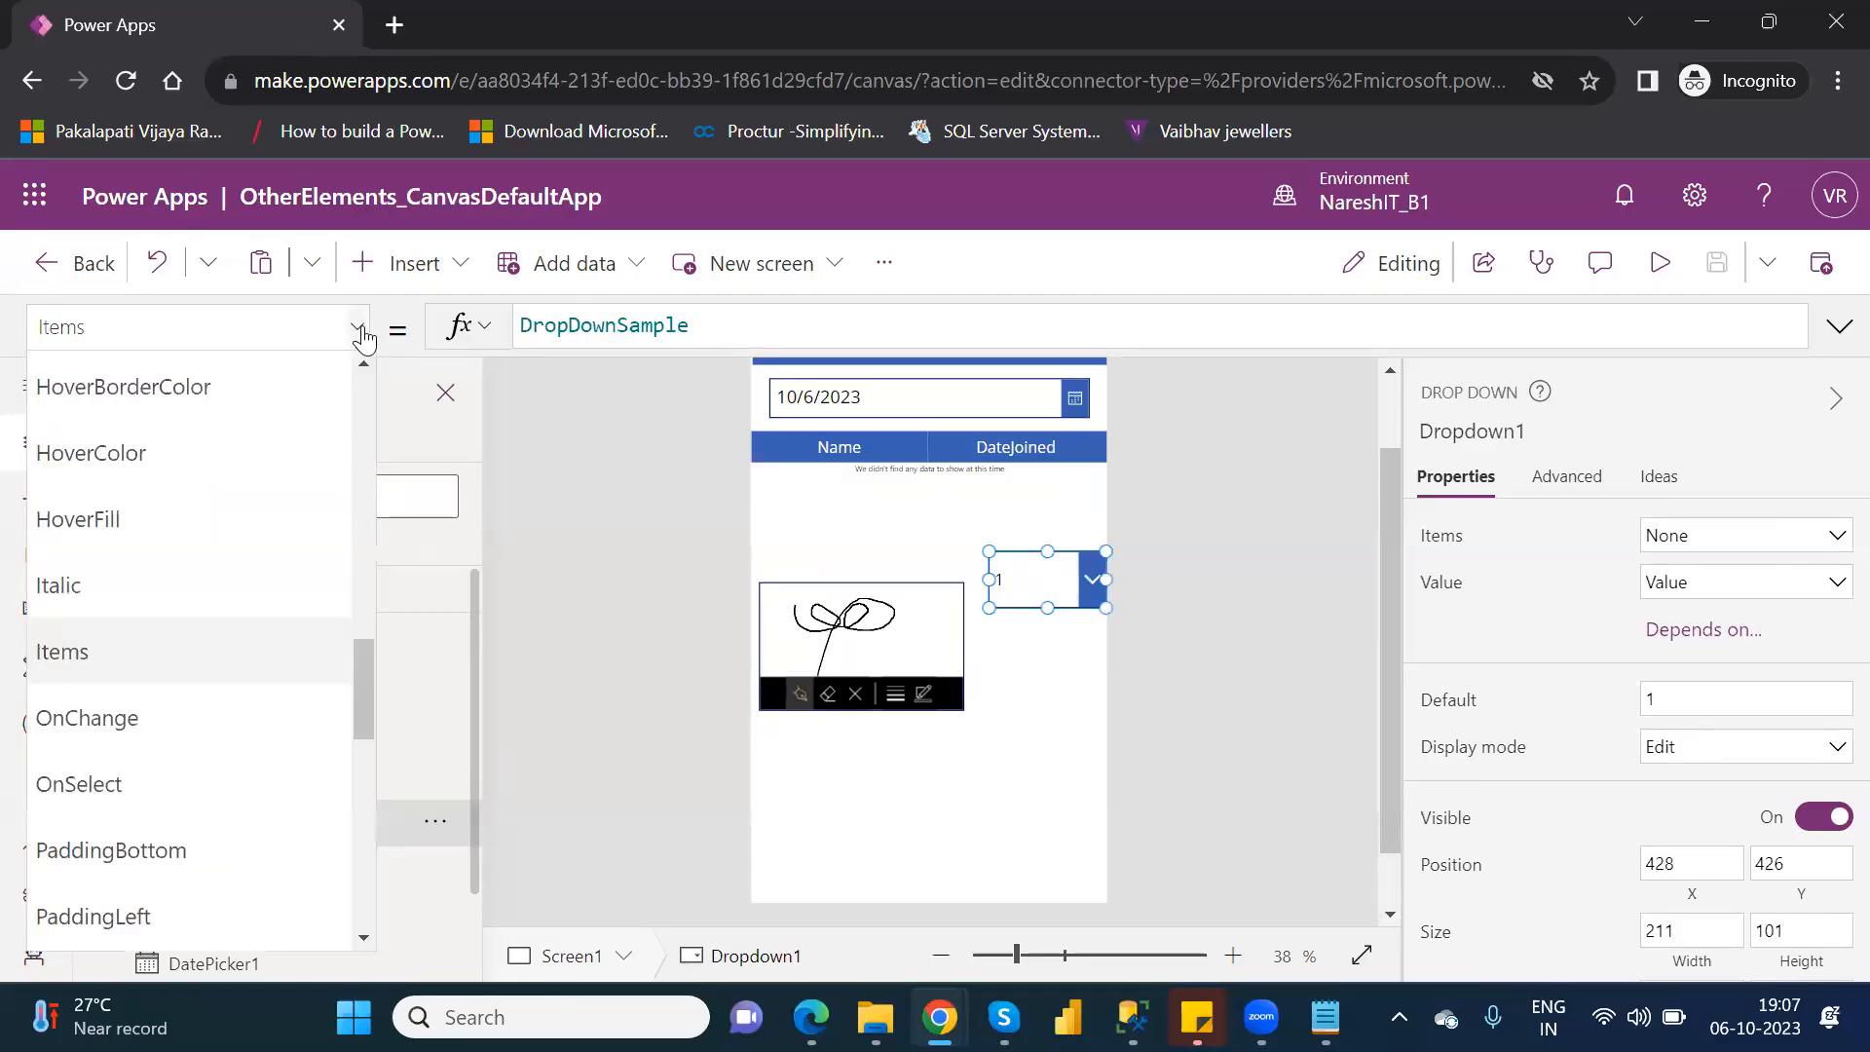
pyautogui.moveTo(355, 684); pyautogui.dragTo(384, 772)
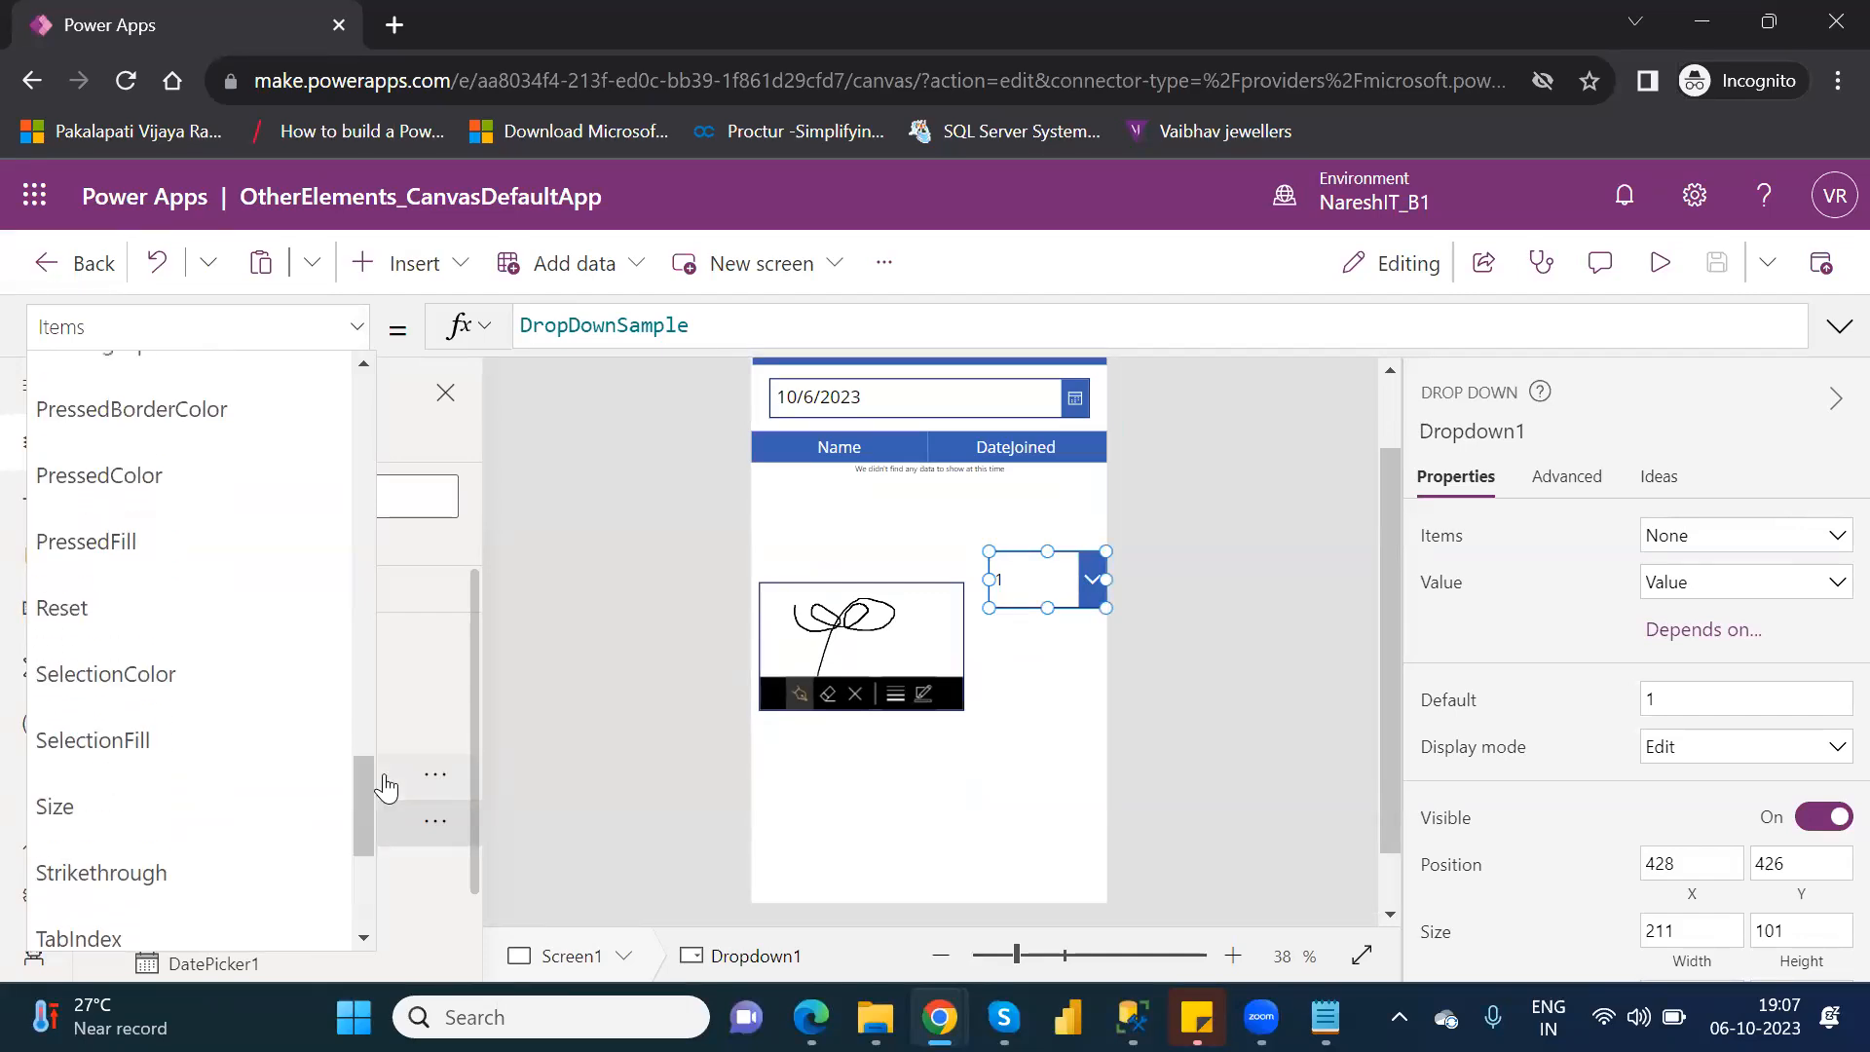
pyautogui.click(1568, 480)
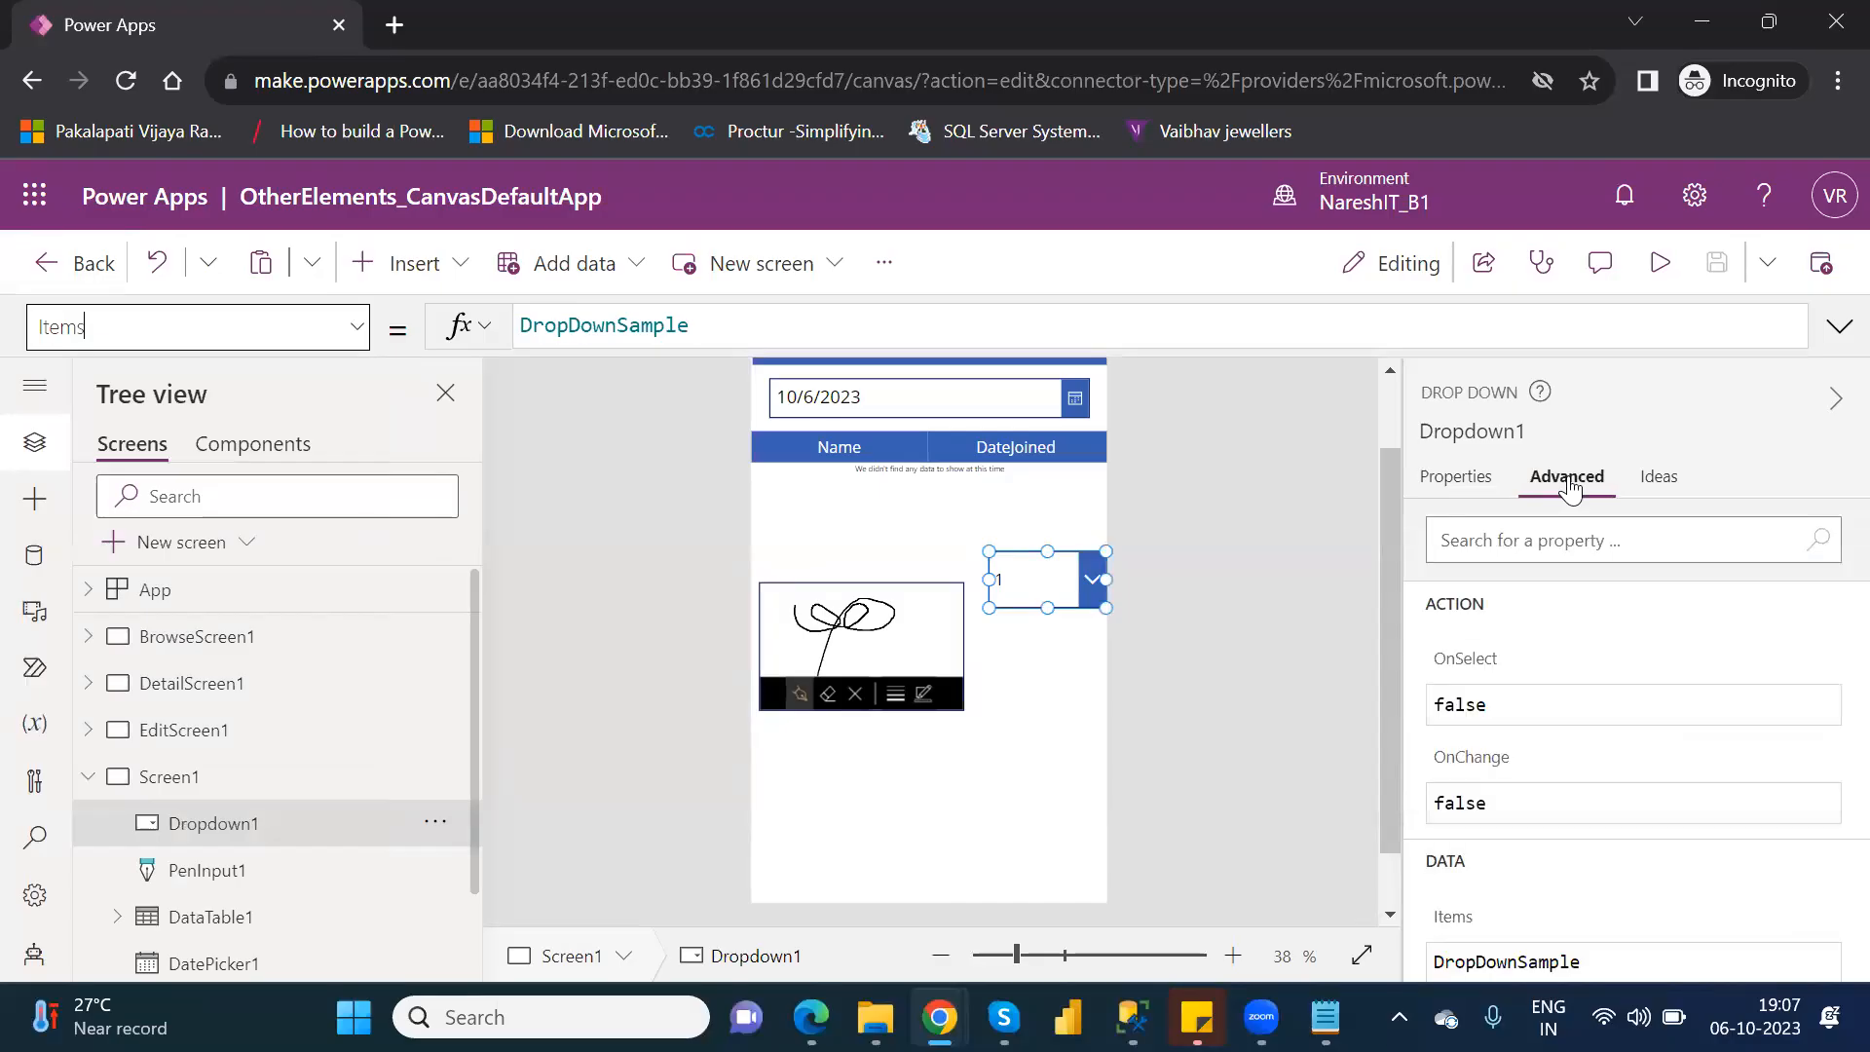
pyautogui.click(1473, 485)
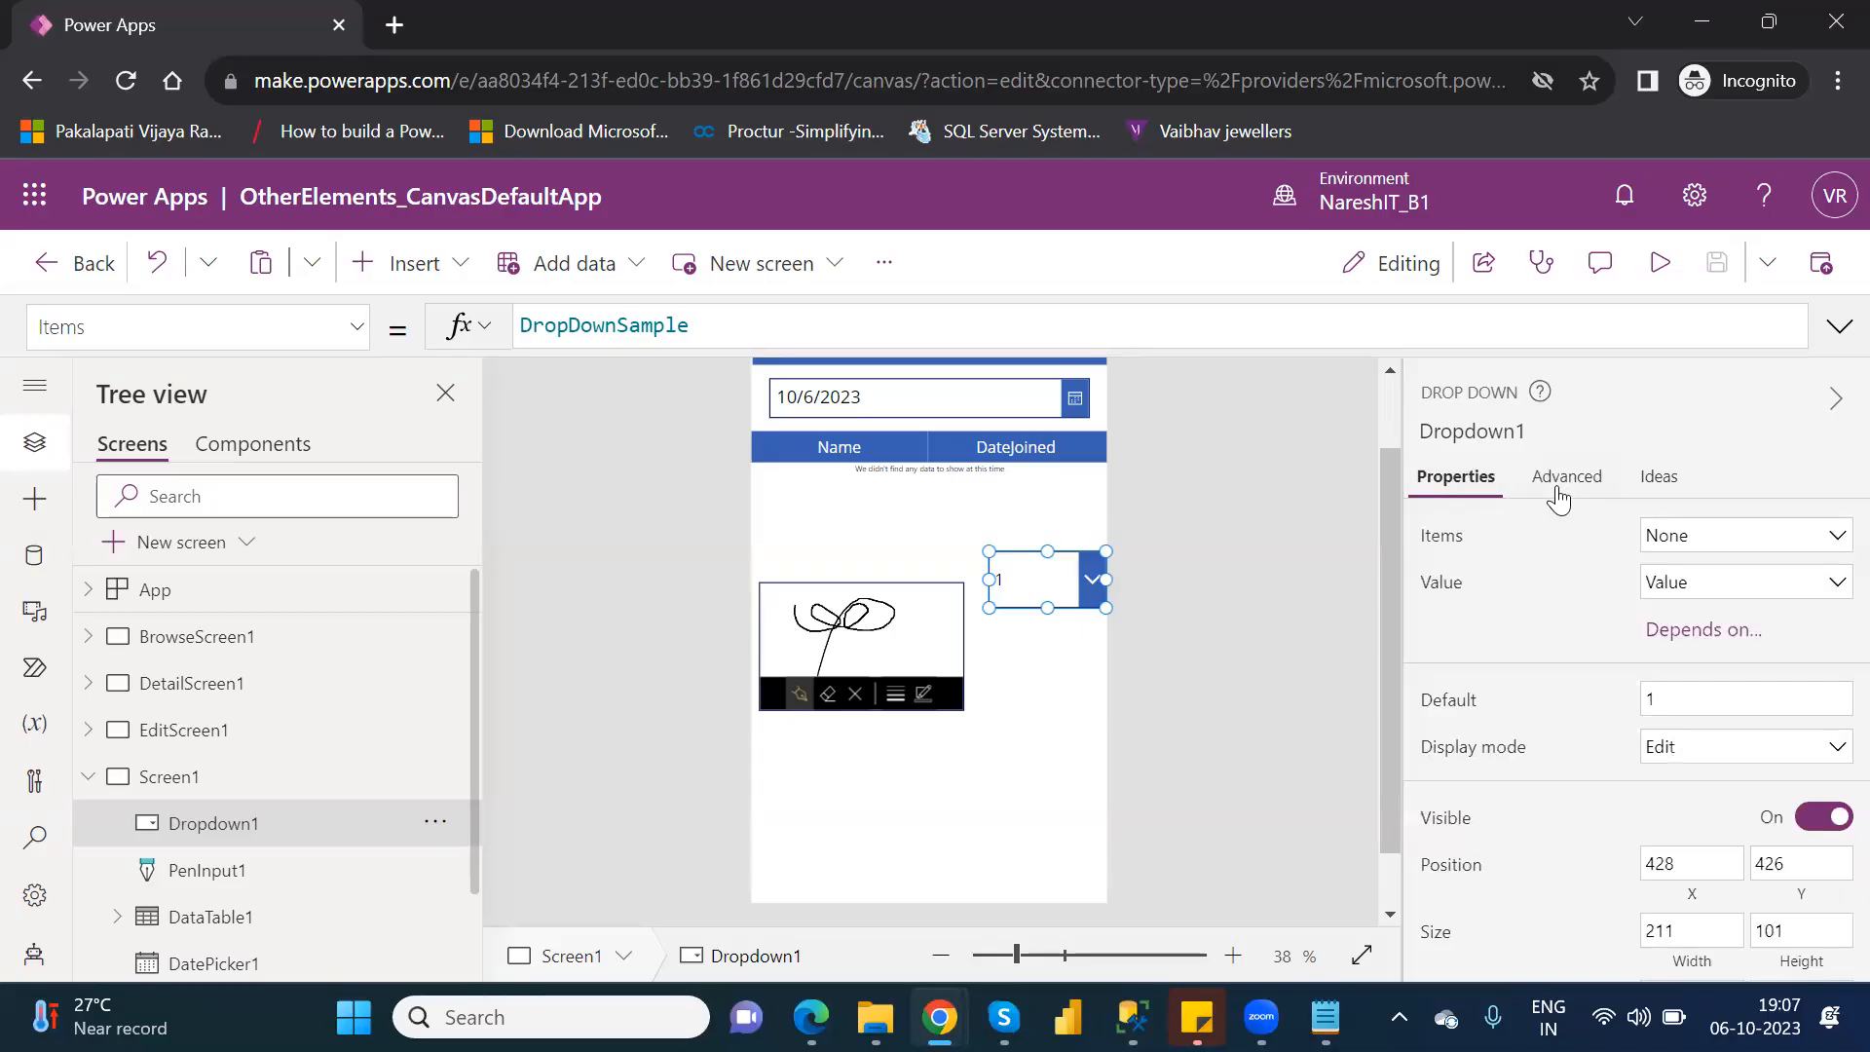
pyautogui.click(1562, 499)
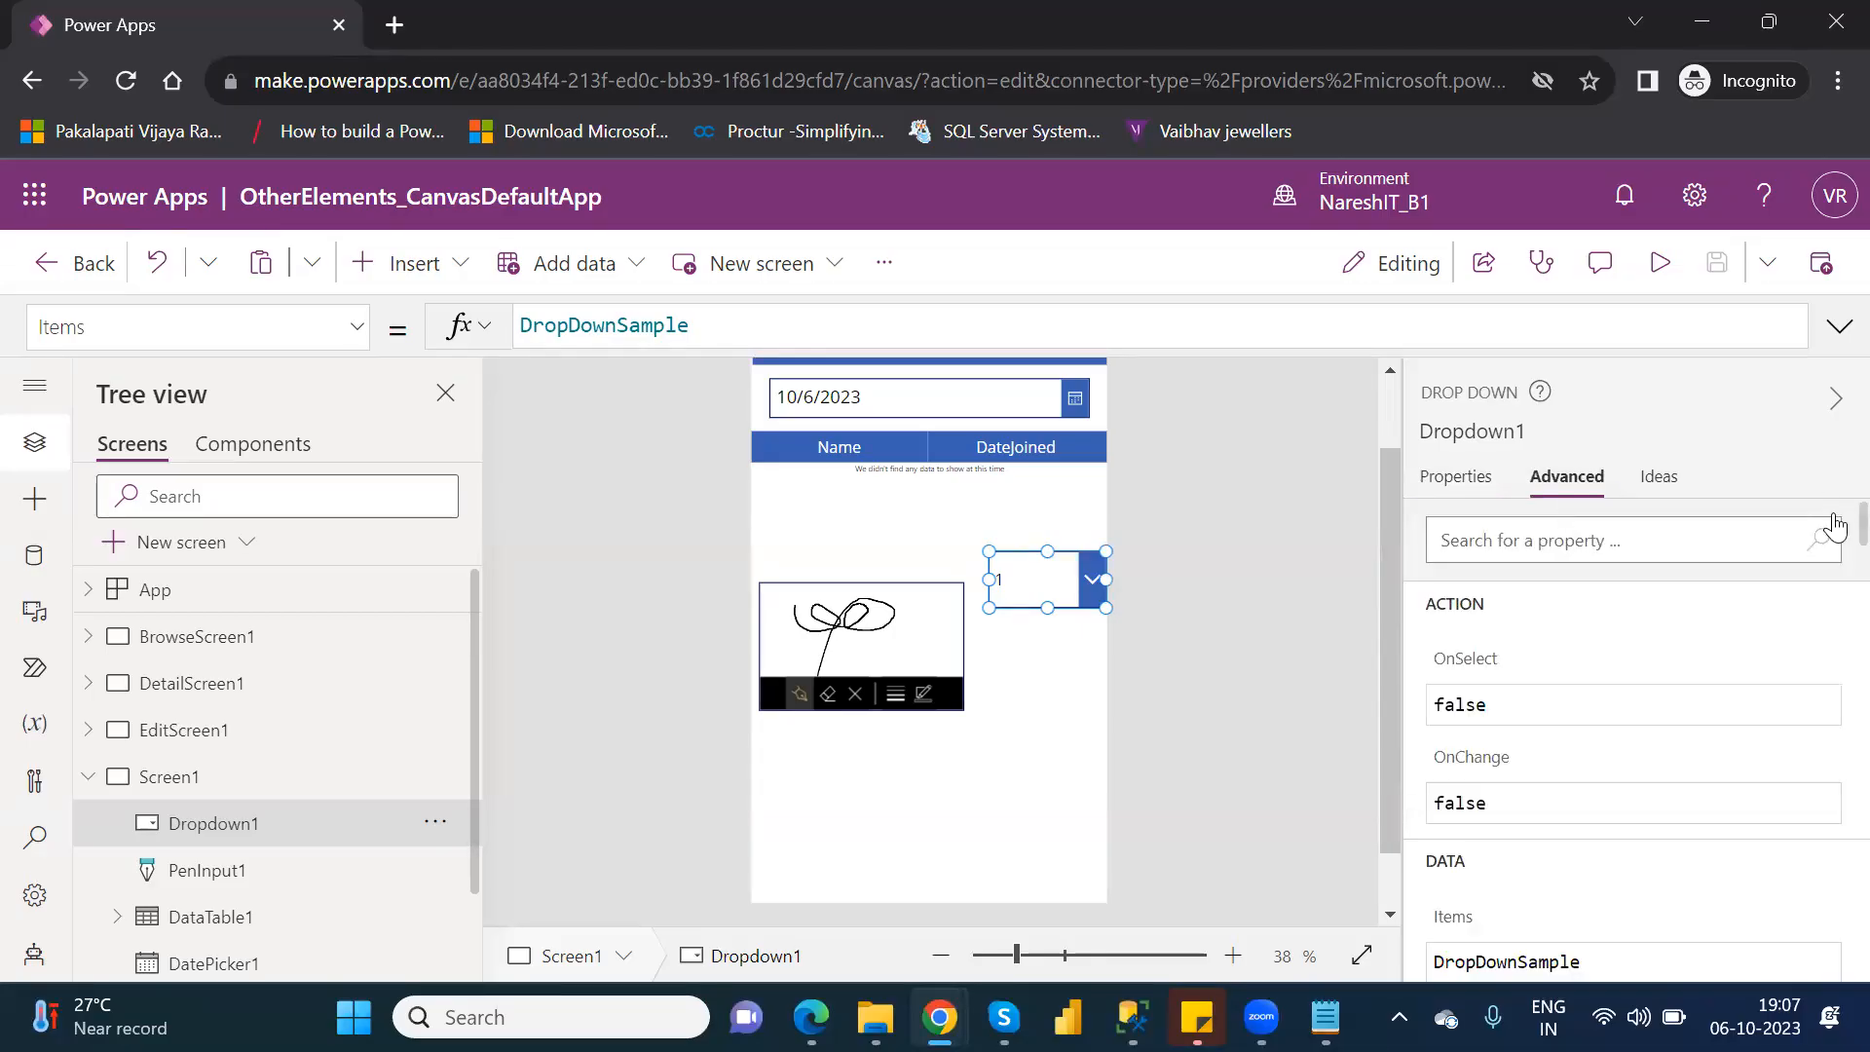
pyautogui.scroll(-5, 1832, 536)
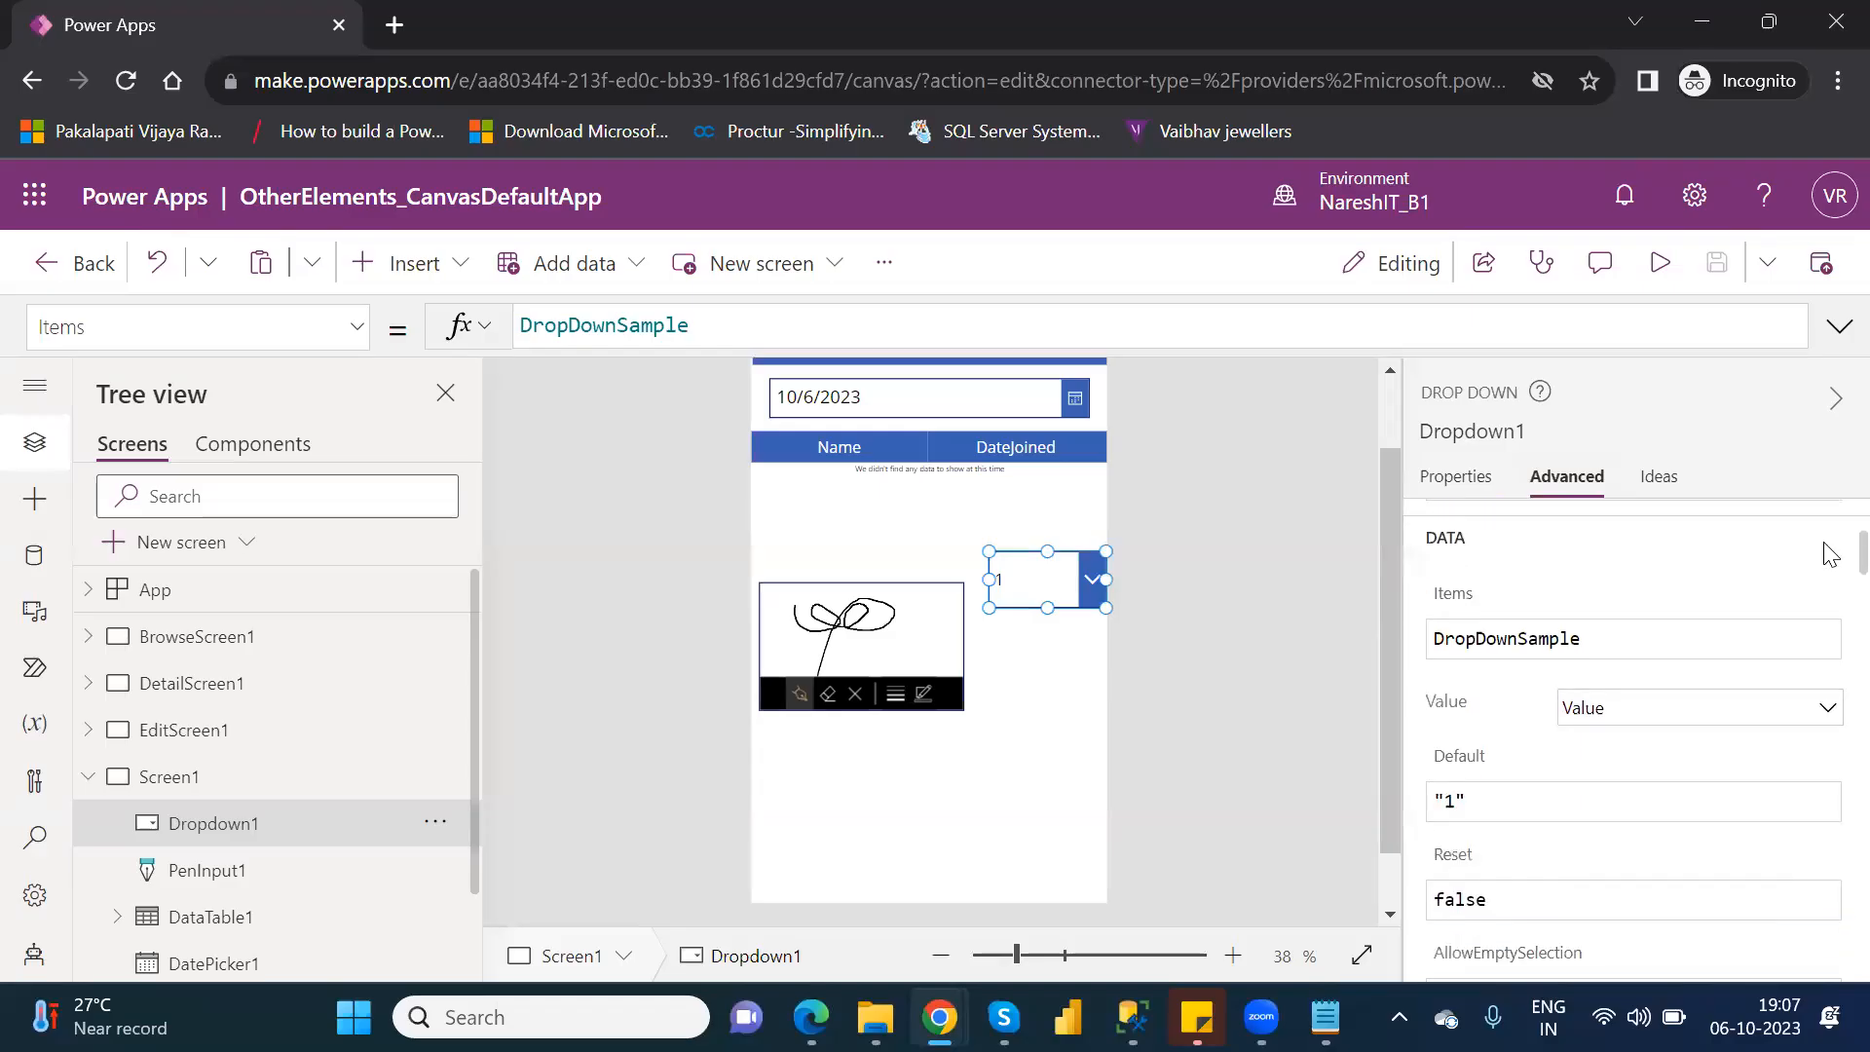
pyautogui.scroll(-10, 1829, 573)
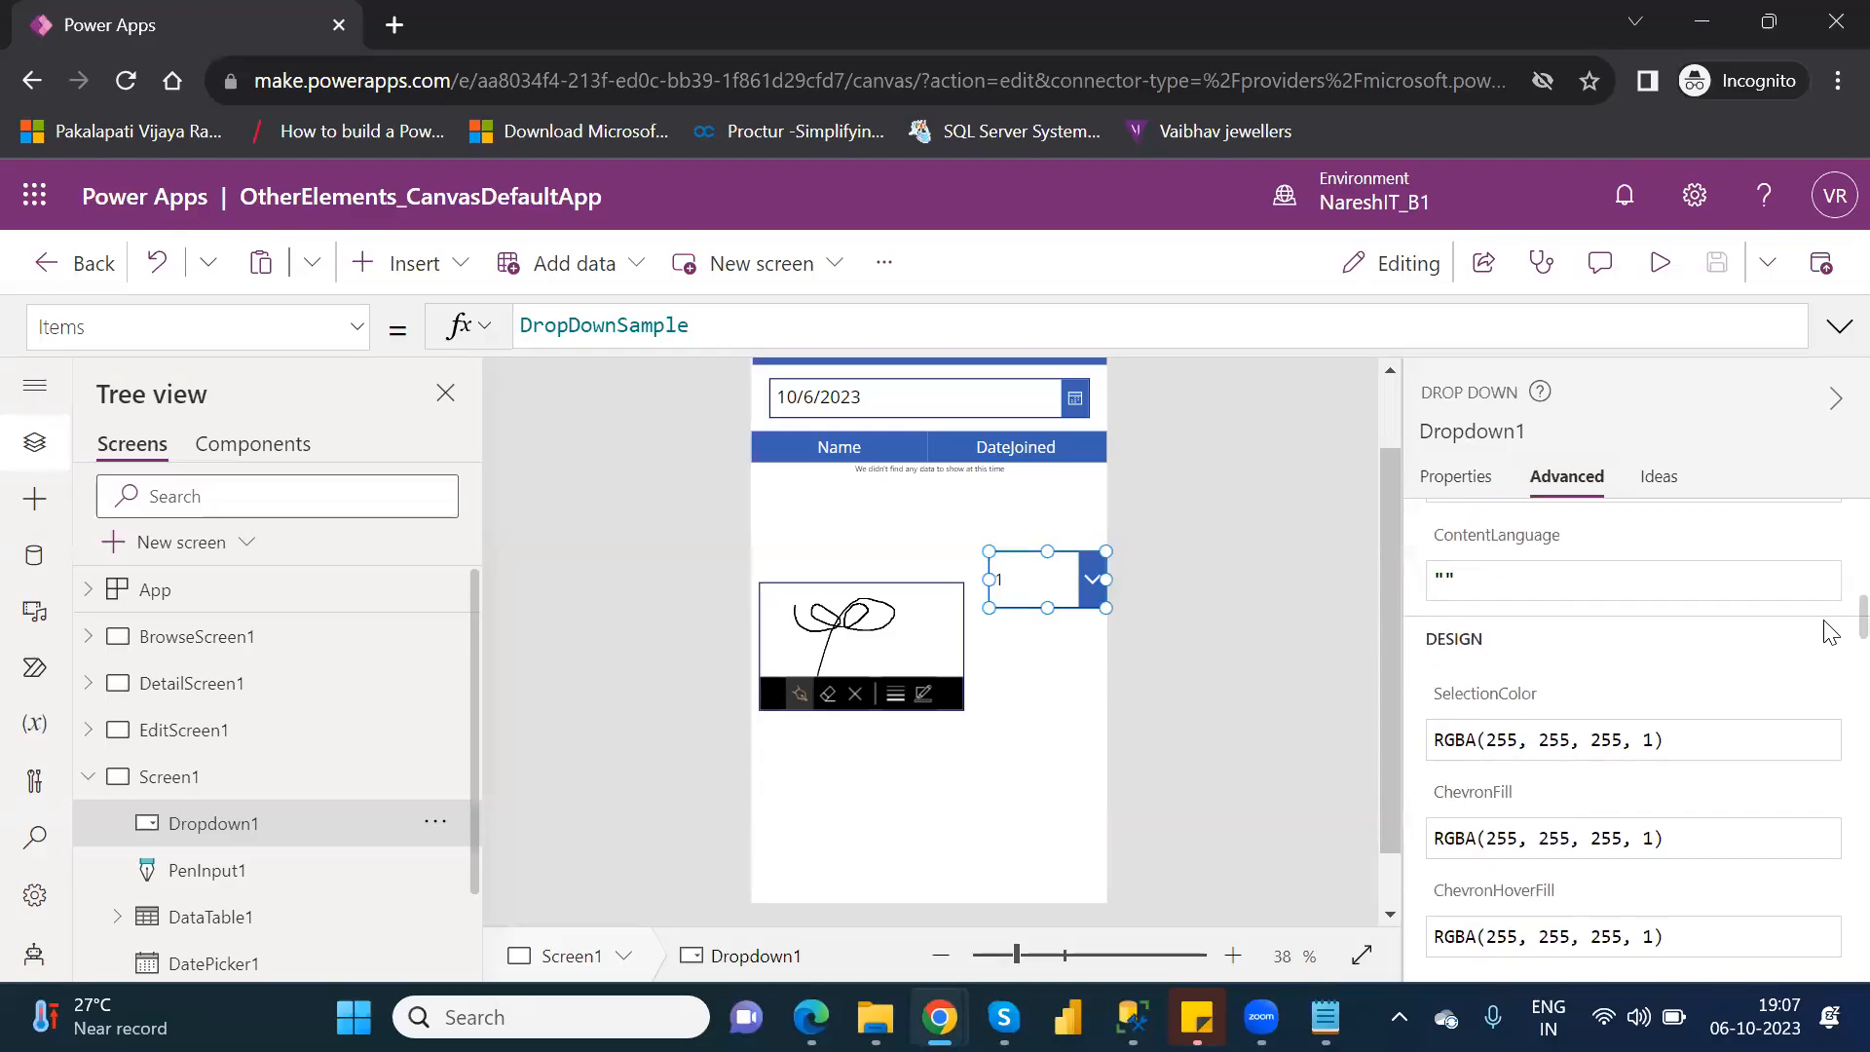
pyautogui.scroll(-6, 1829, 650)
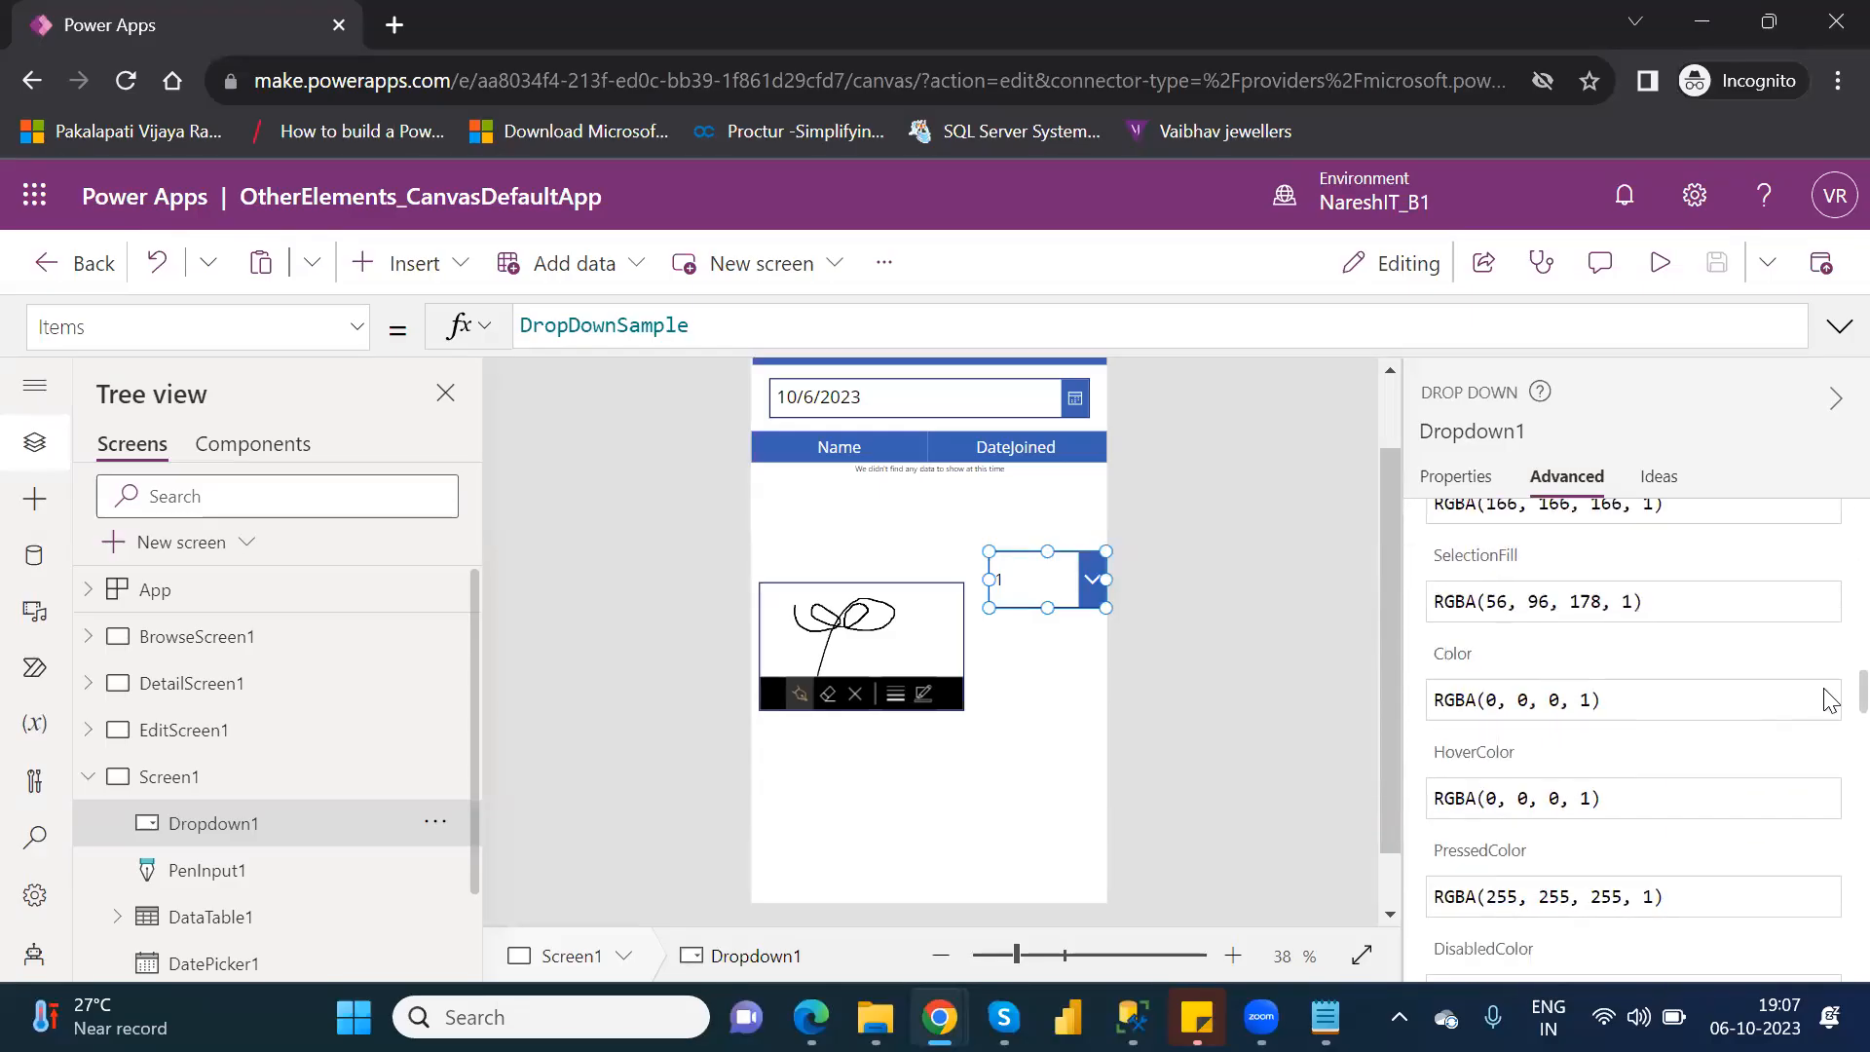
pyautogui.scroll(-6, 1830, 740)
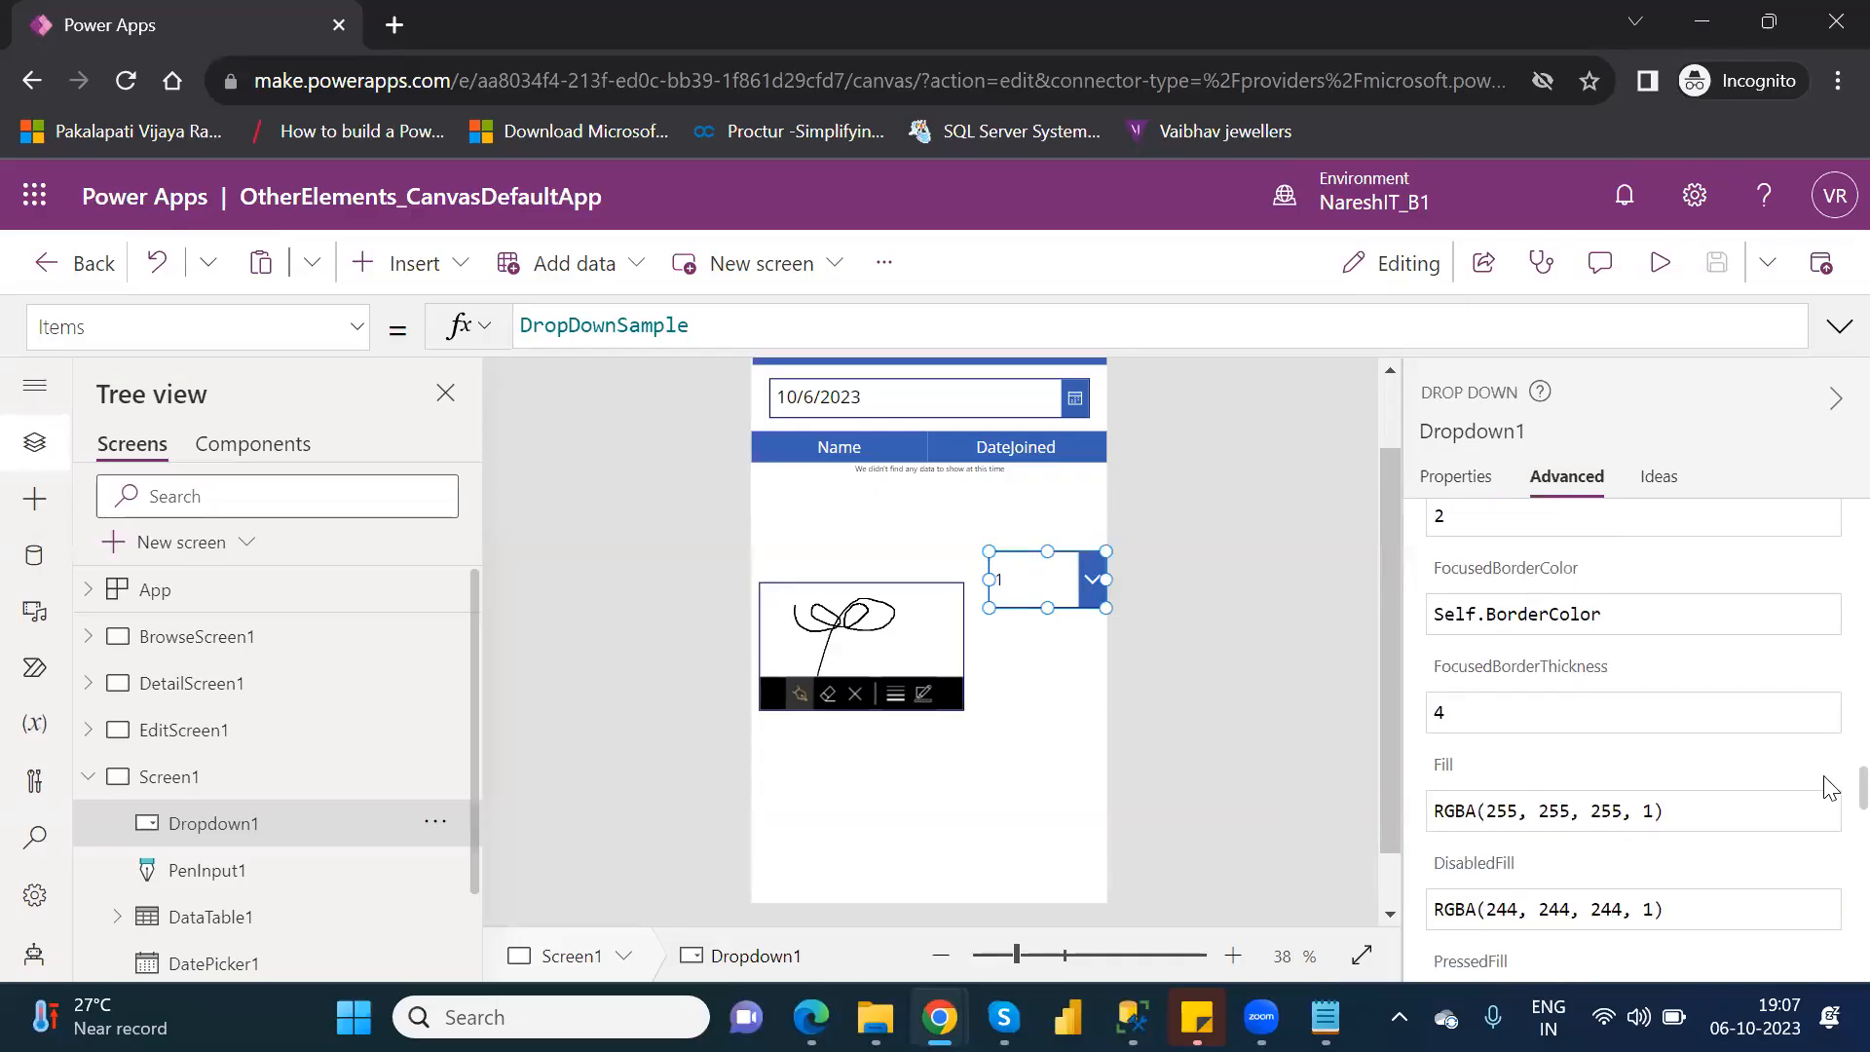
pyautogui.scroll(-8, 1829, 813)
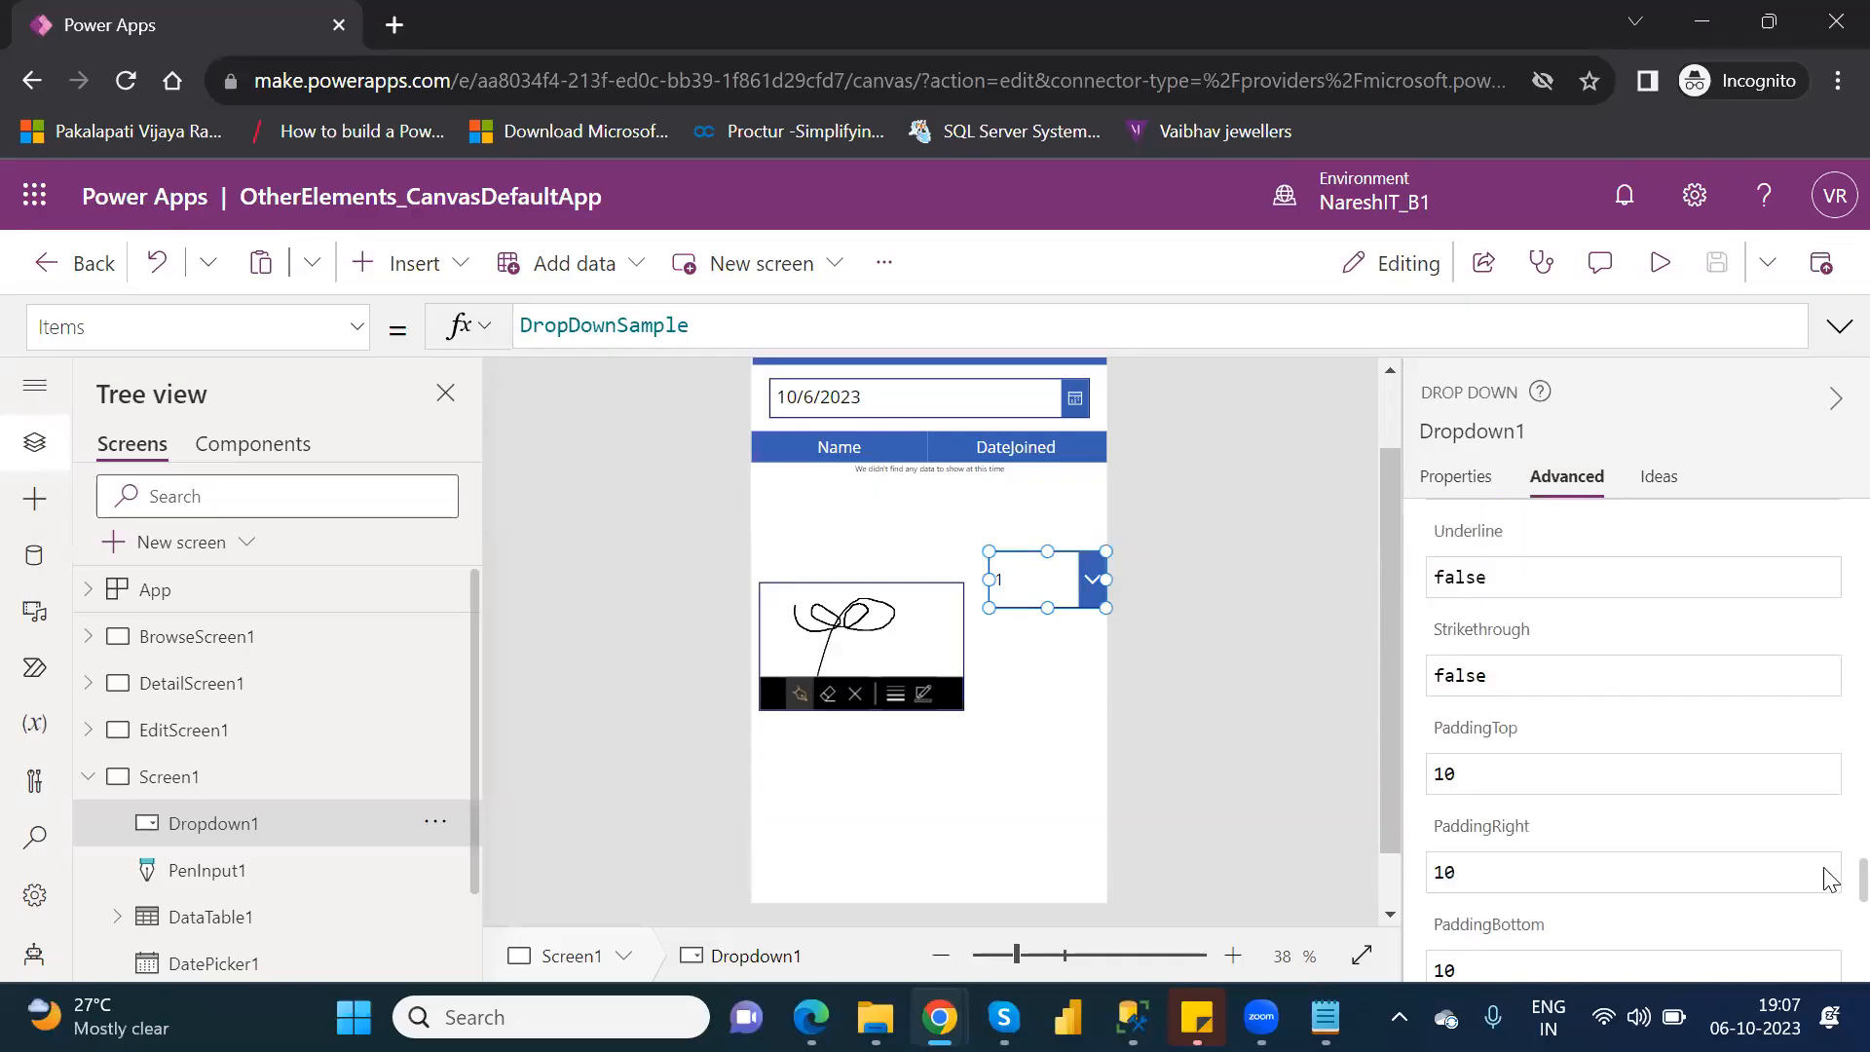
pyautogui.scroll(-6, 1830, 925)
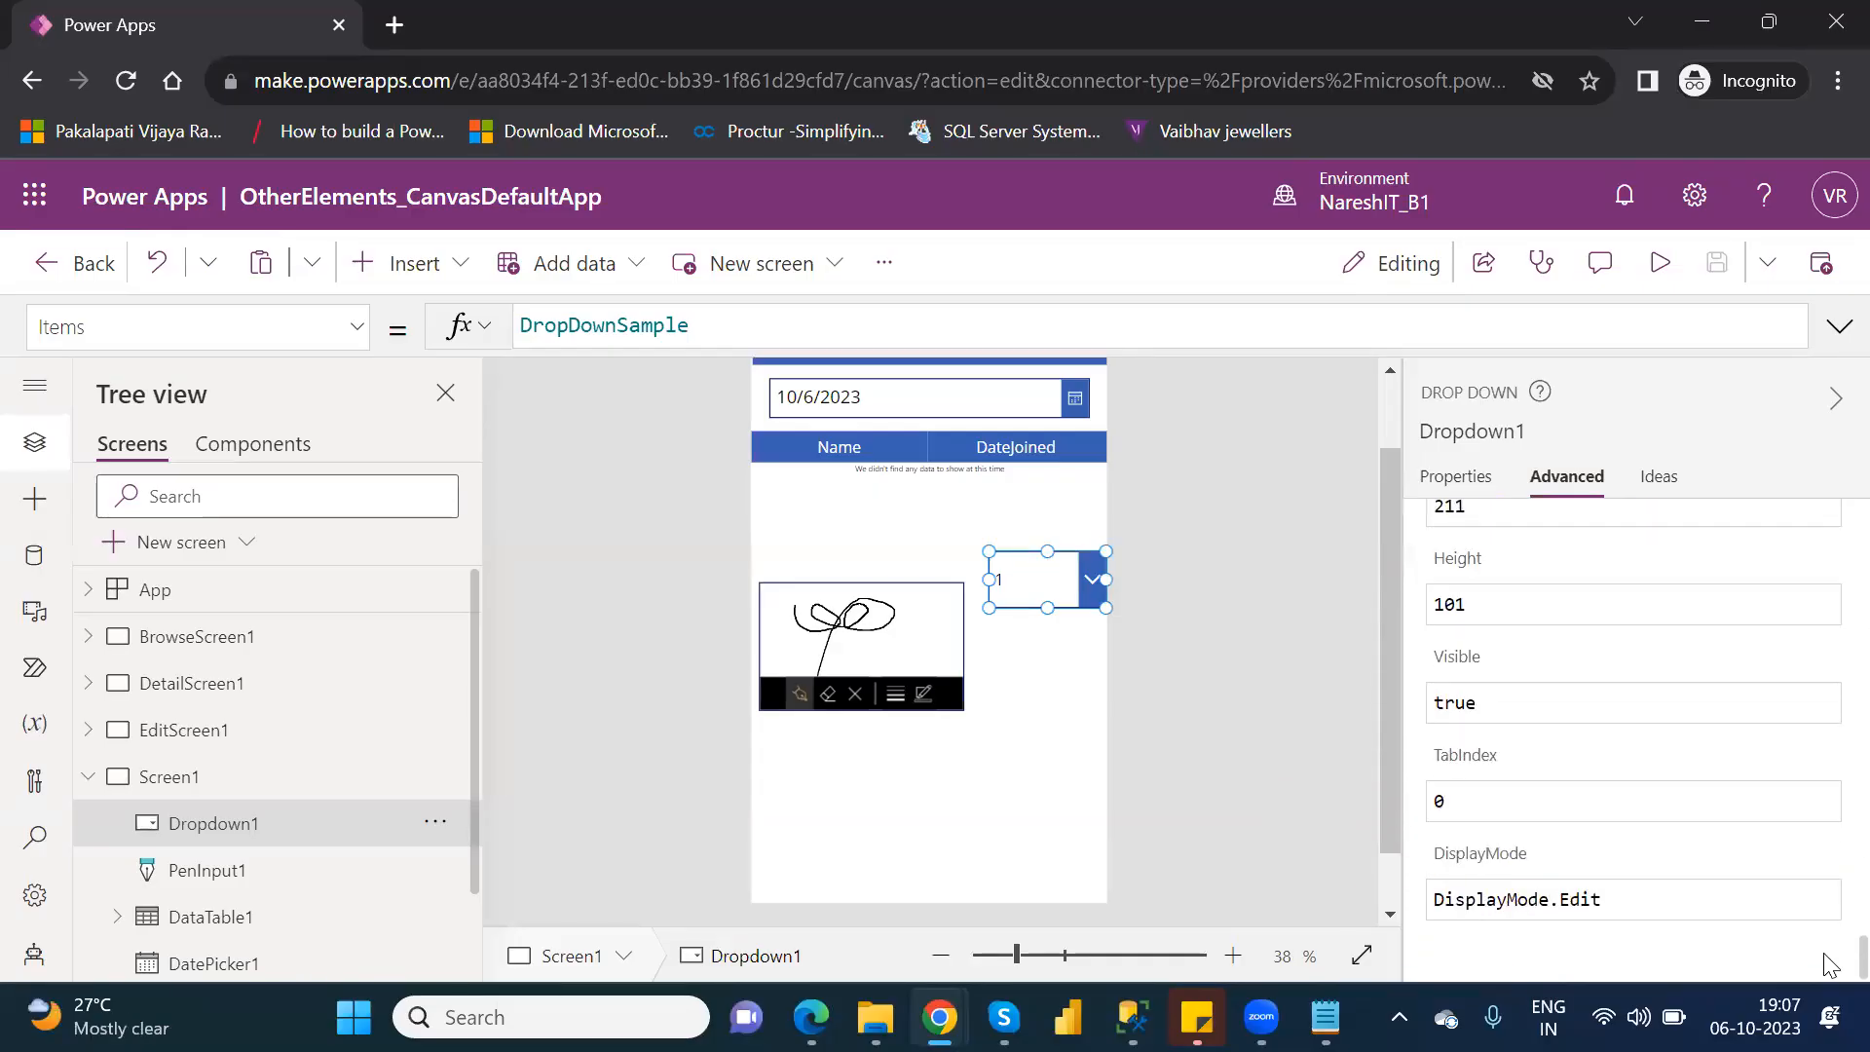
pyautogui.scroll(20, 1824, 535)
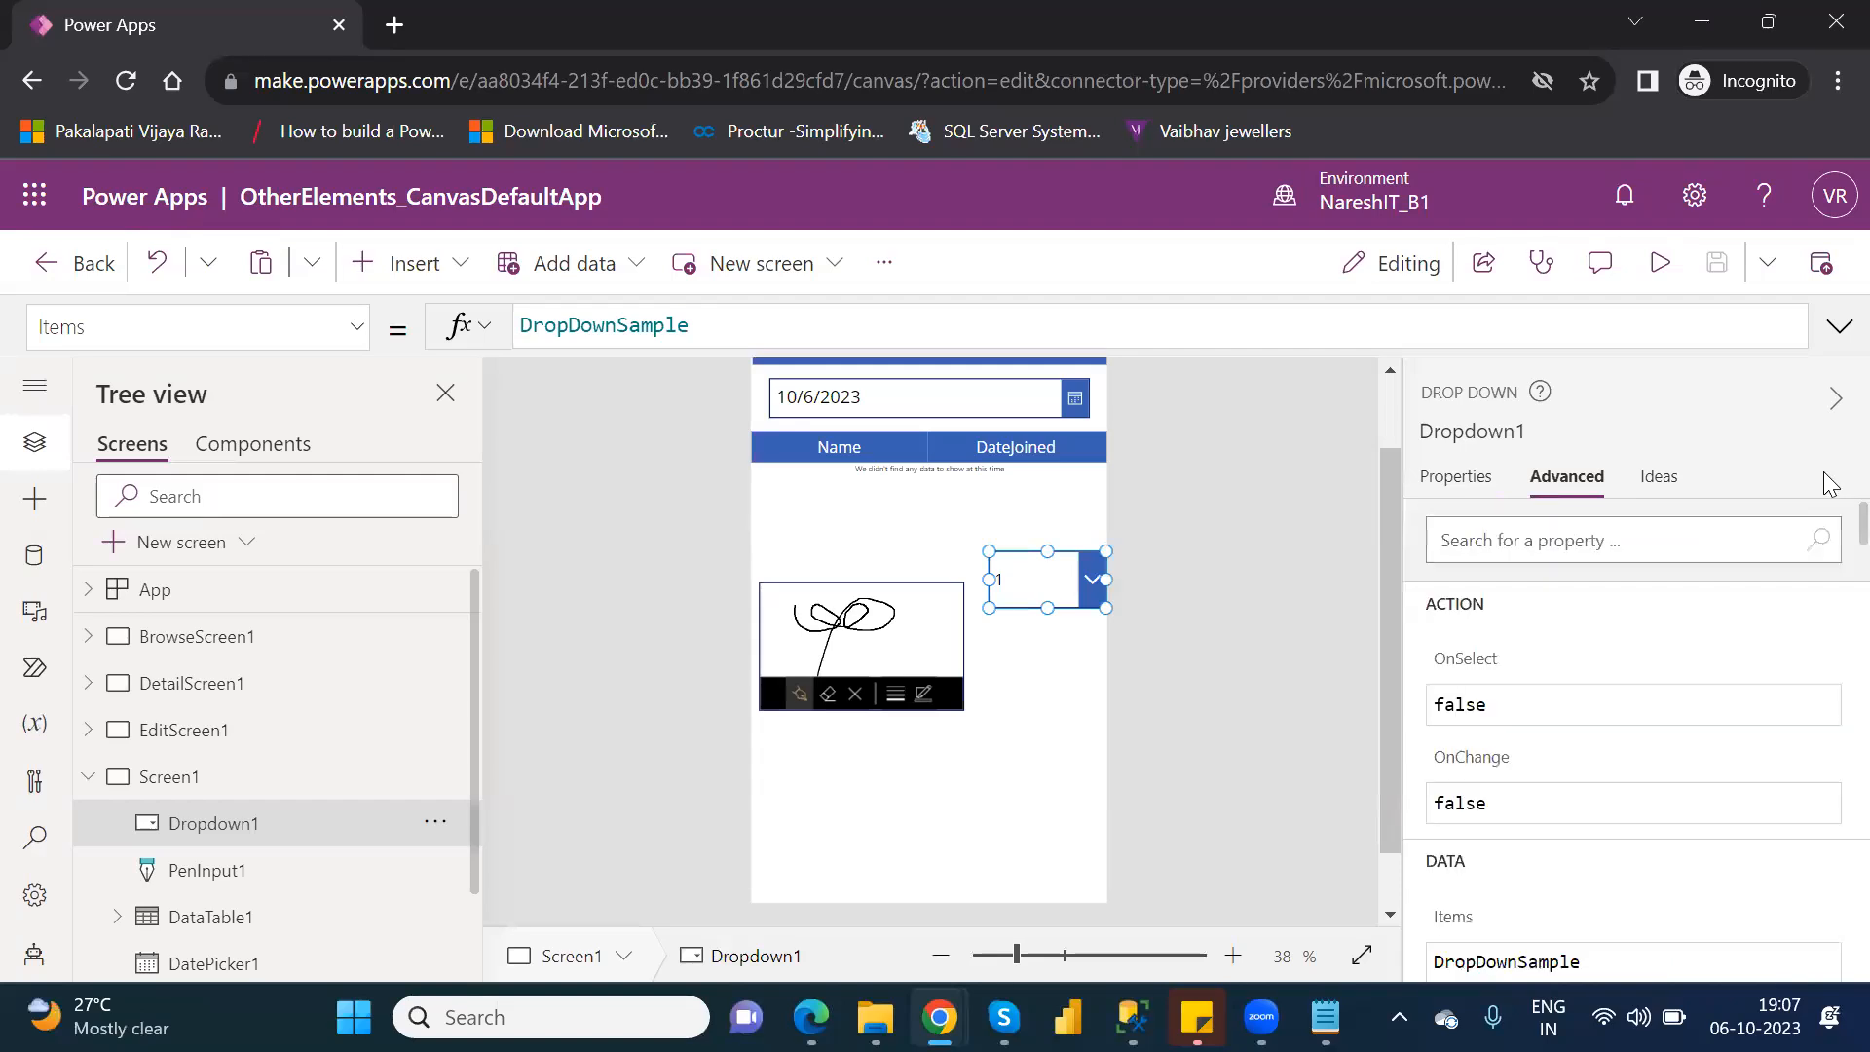
pyautogui.click(1454, 482)
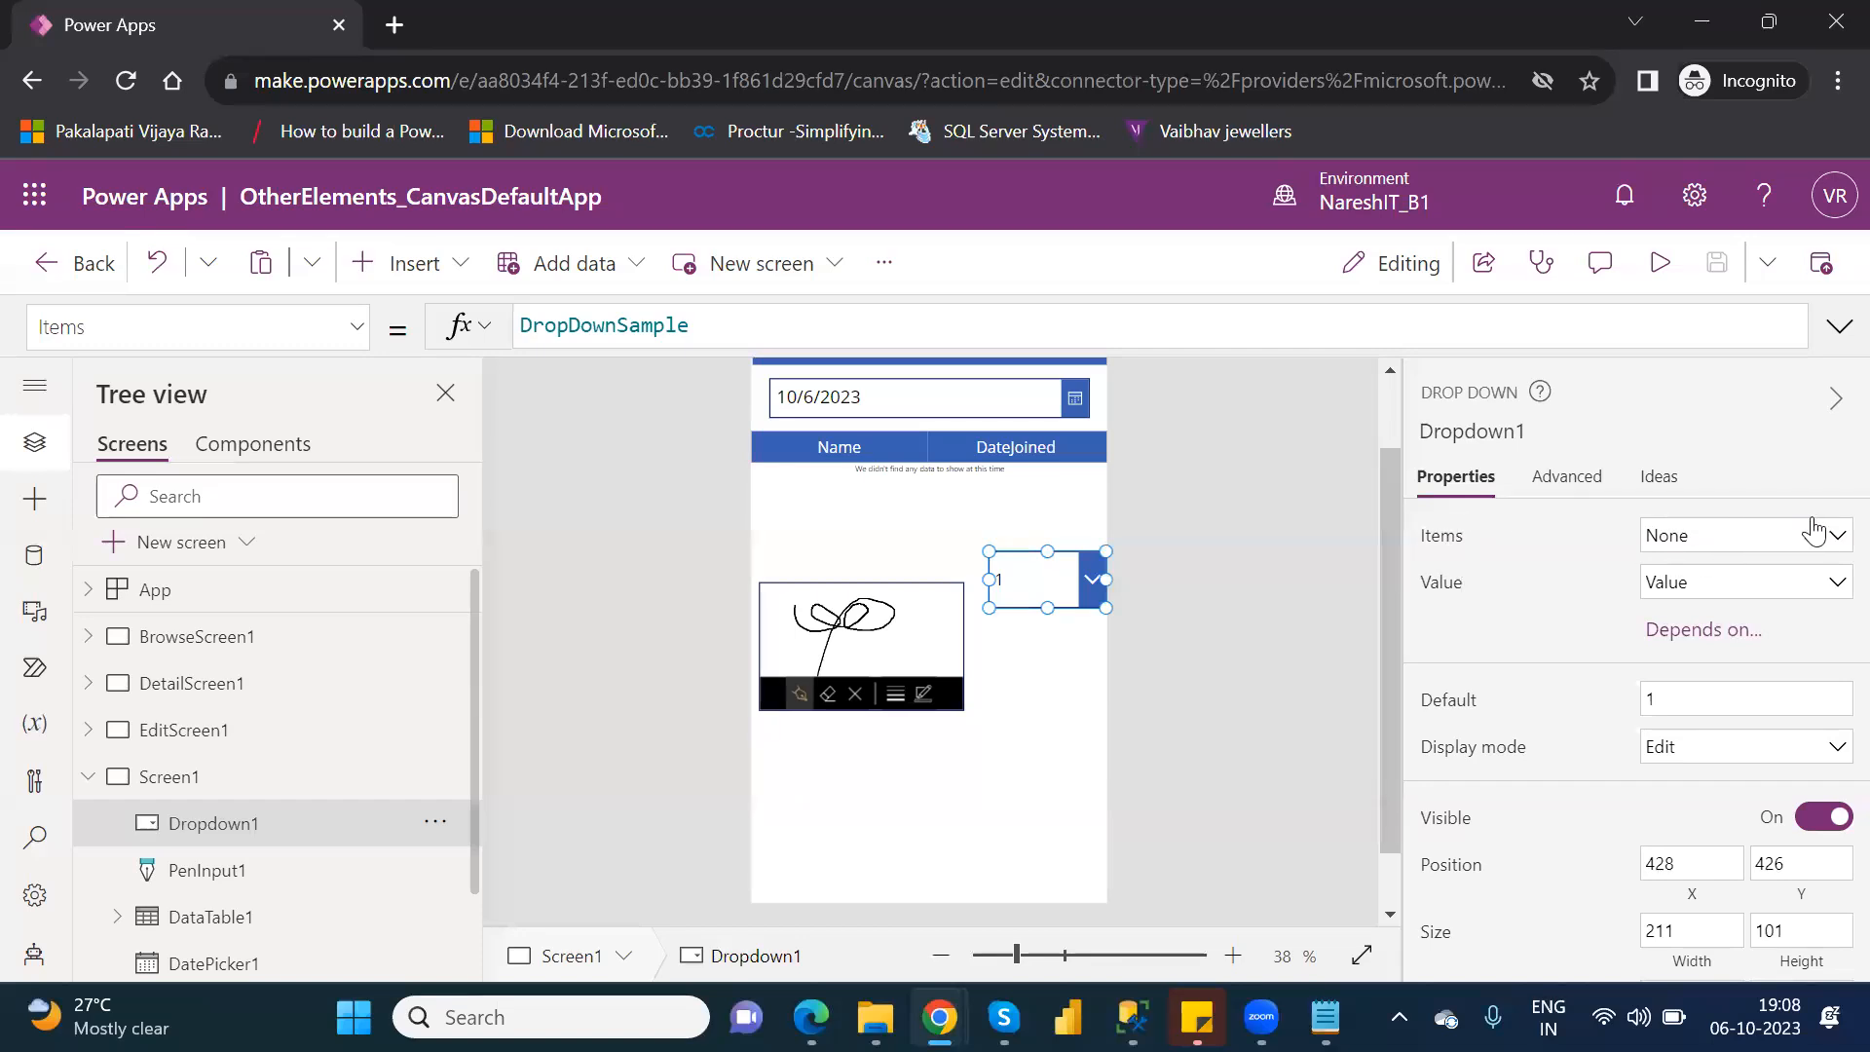
pyautogui.click(1831, 548)
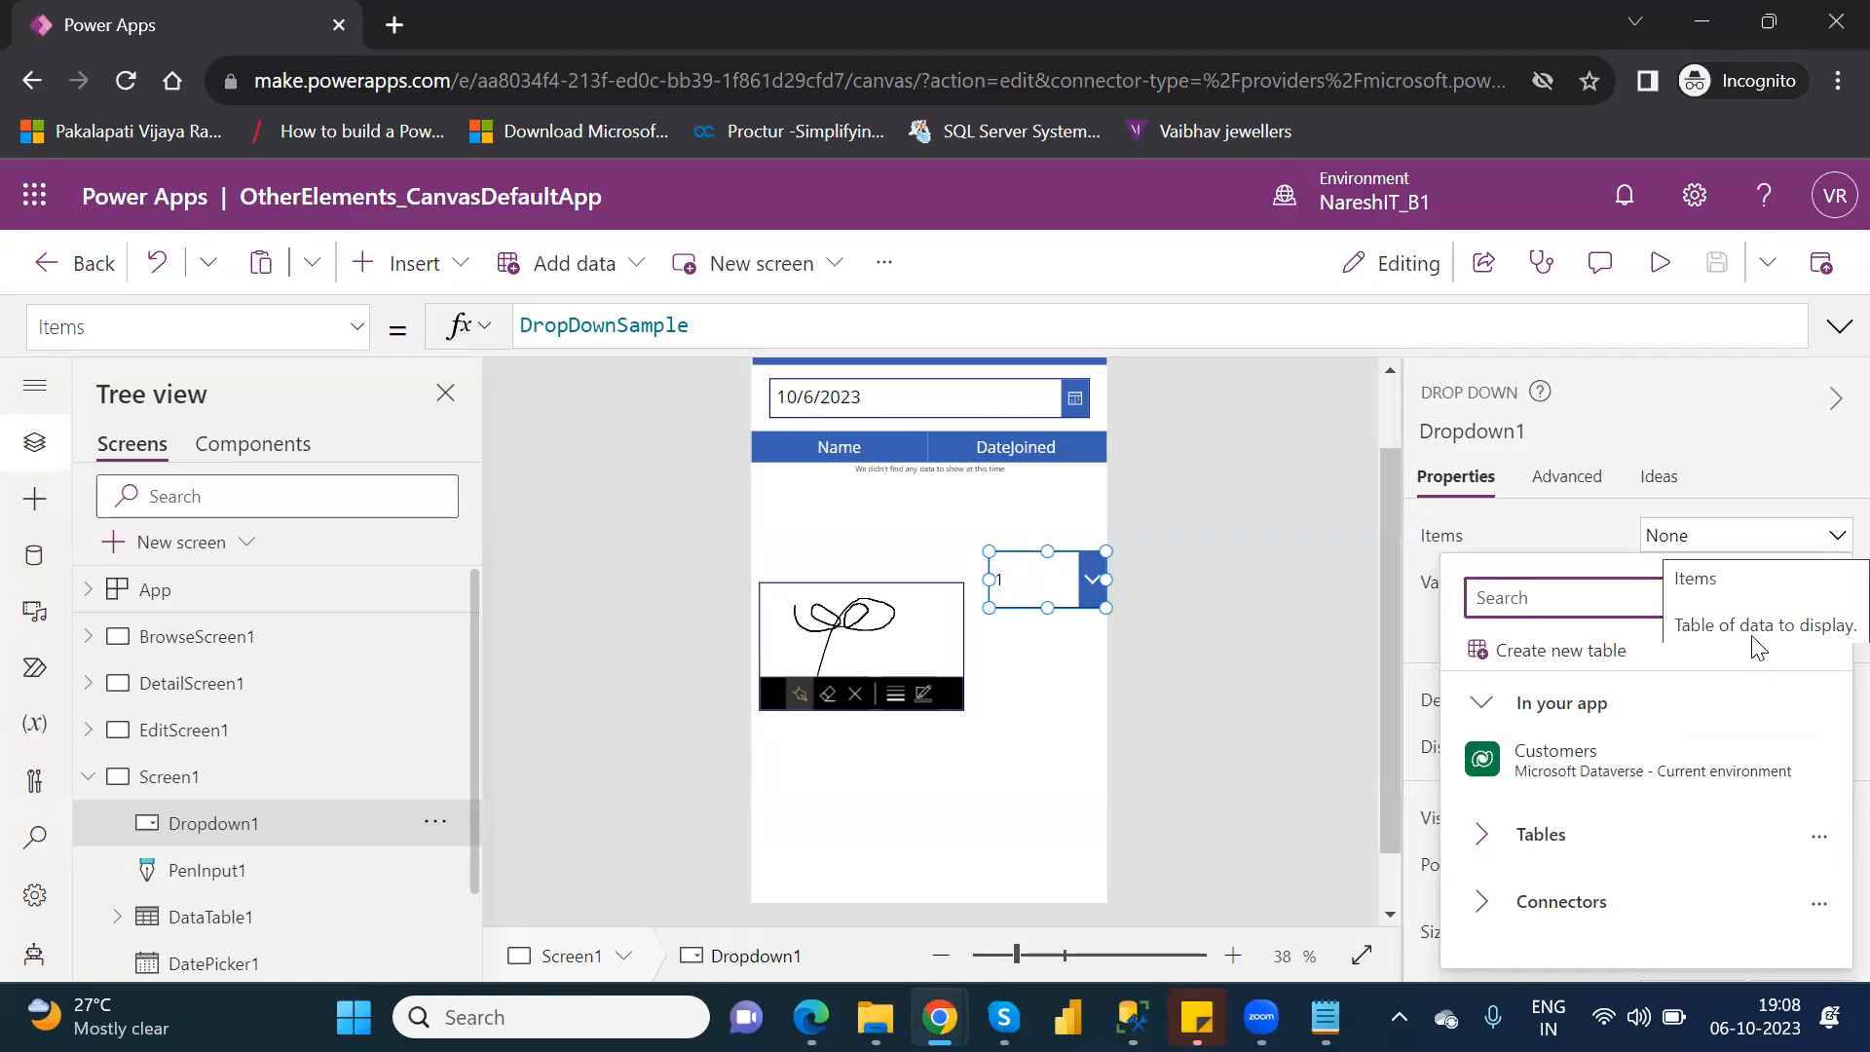
pyautogui.click(1482, 901)
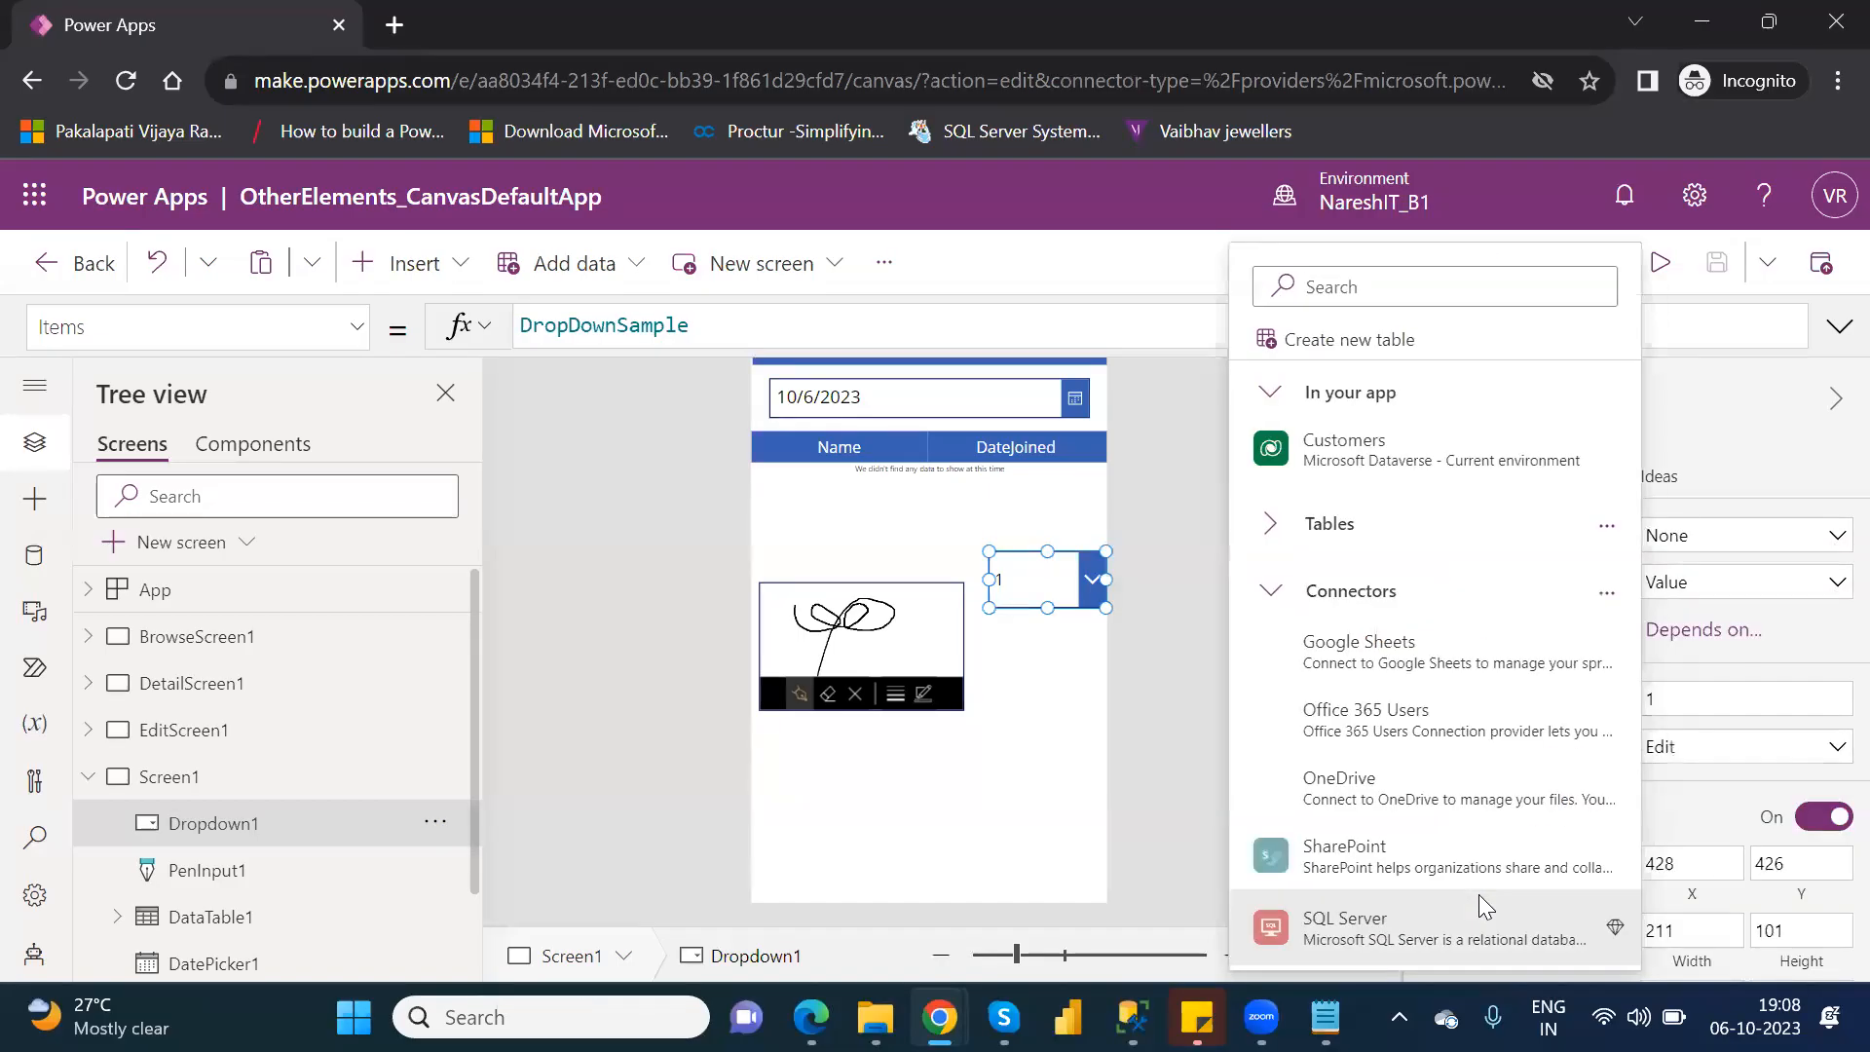
pyautogui.click(1372, 789)
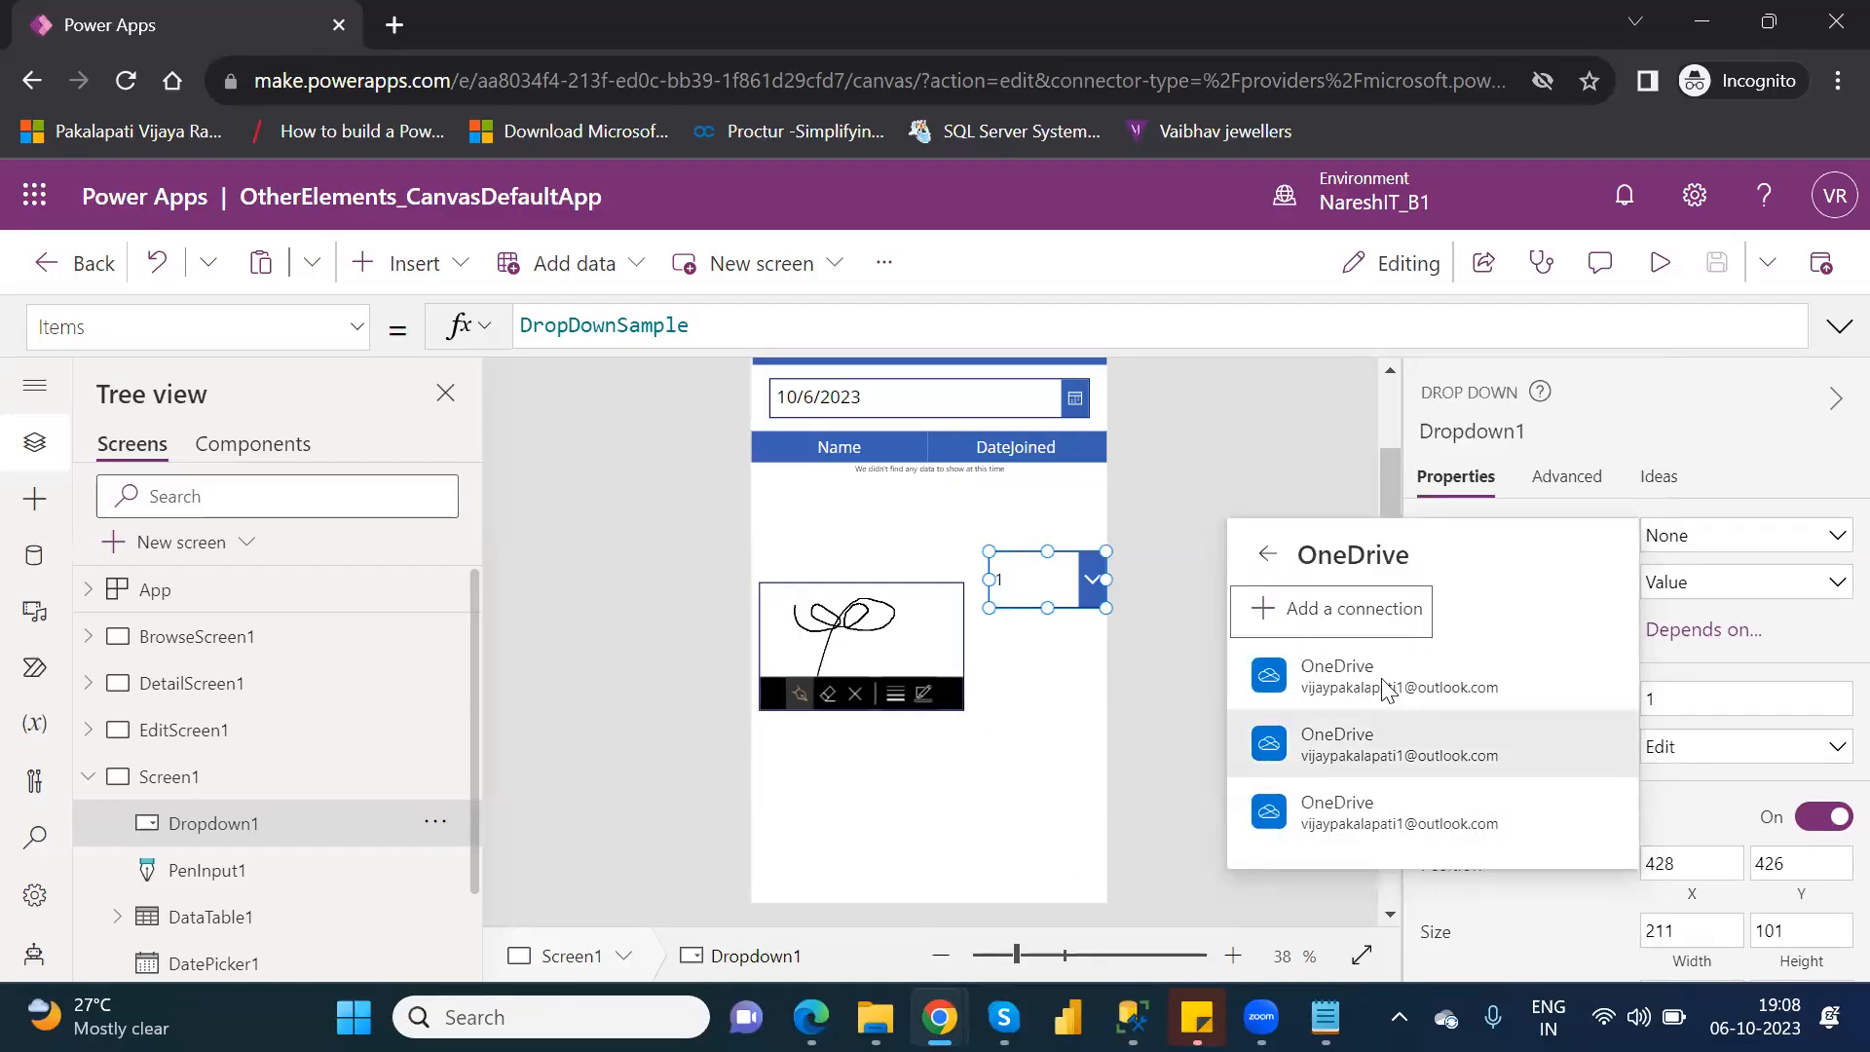
pyautogui.click(1372, 660)
pyautogui.click(1373, 660)
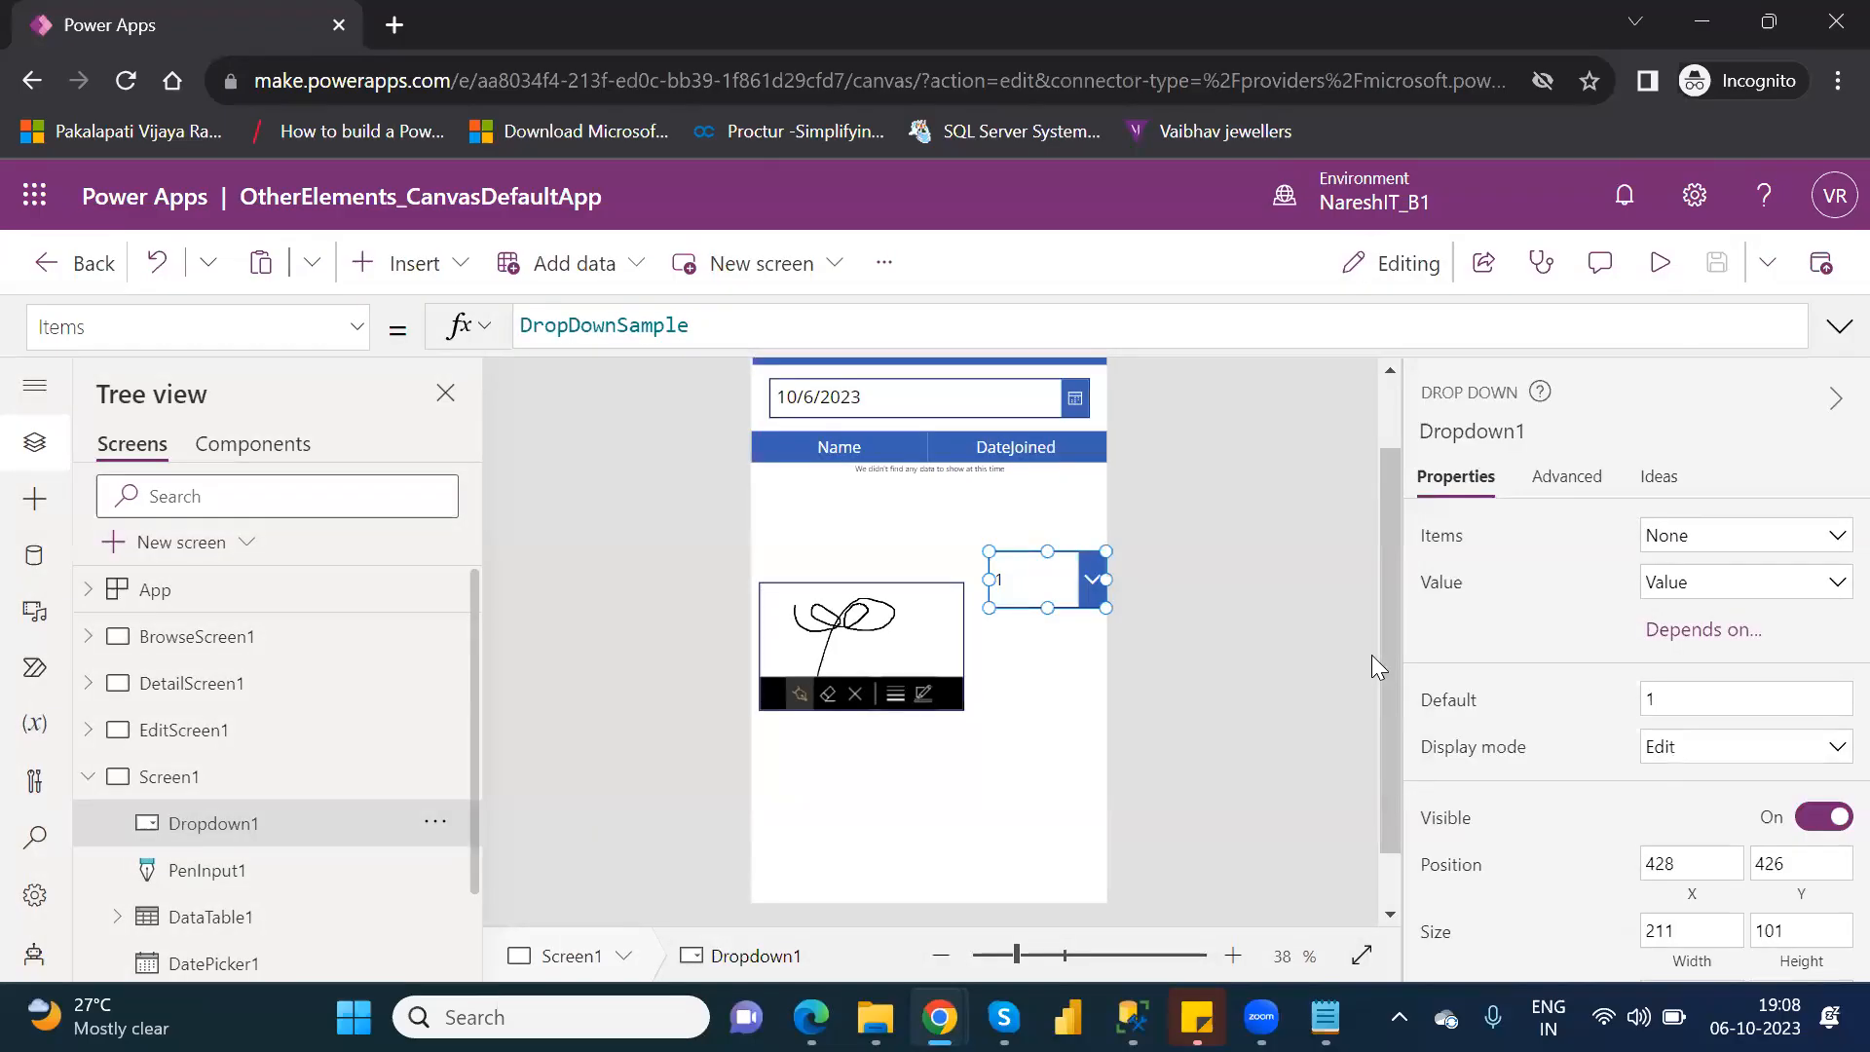
# Connect the drop-down's items to Table1 of Customers.xlsx through the first OneDrive connection, and use Location as its value.
pyautogui.click(1770, 539)
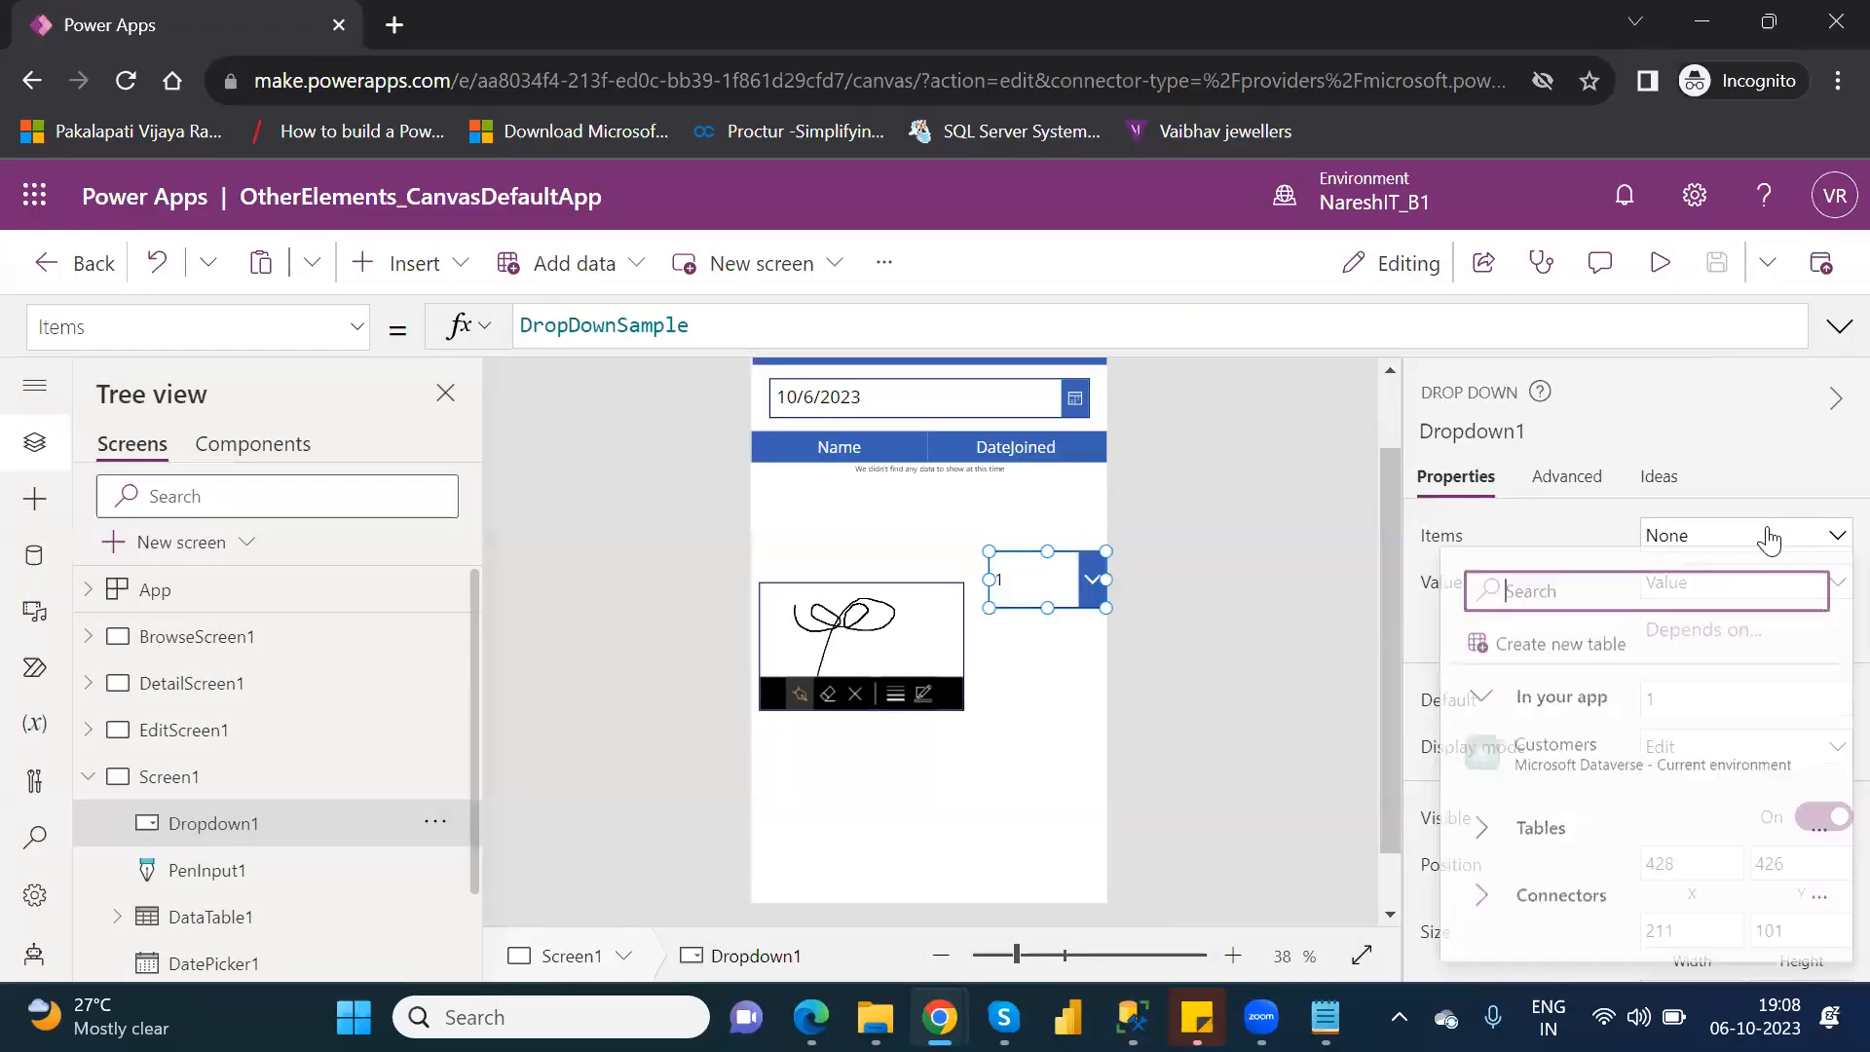
pyautogui.click(1484, 910)
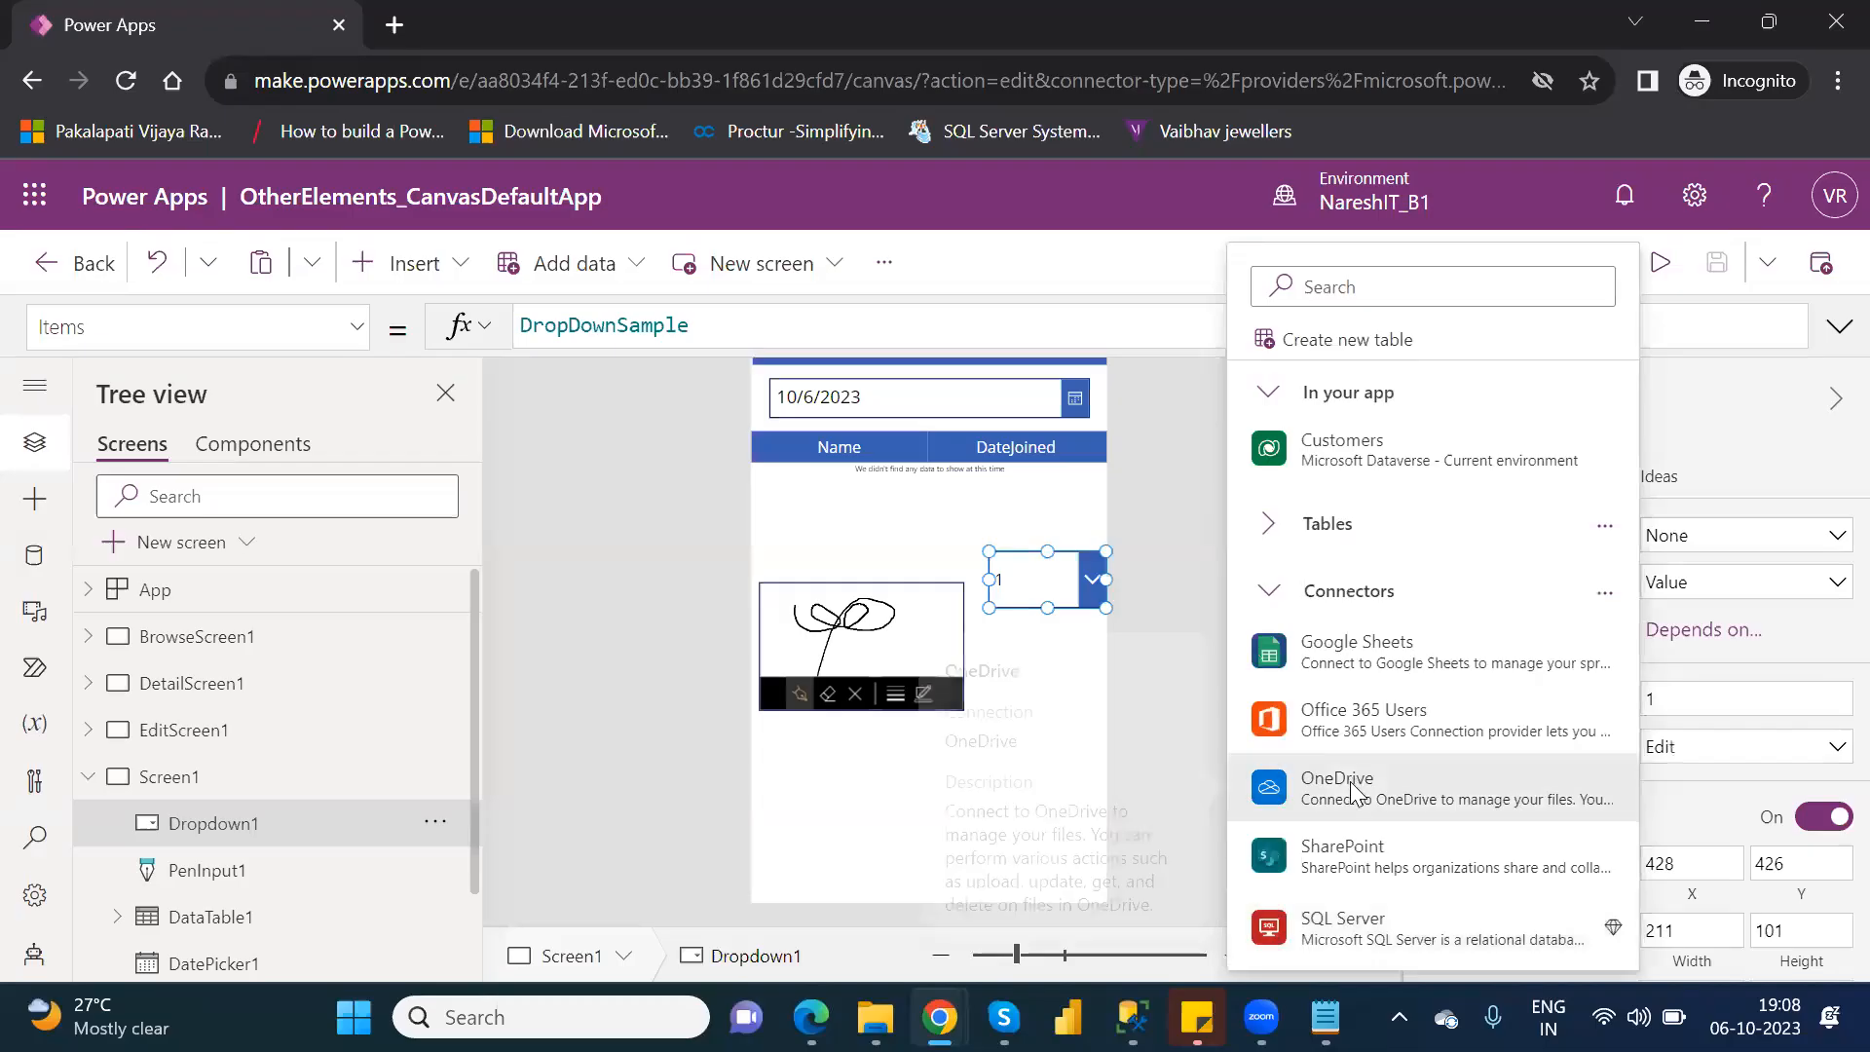
pyautogui.click(1350, 781)
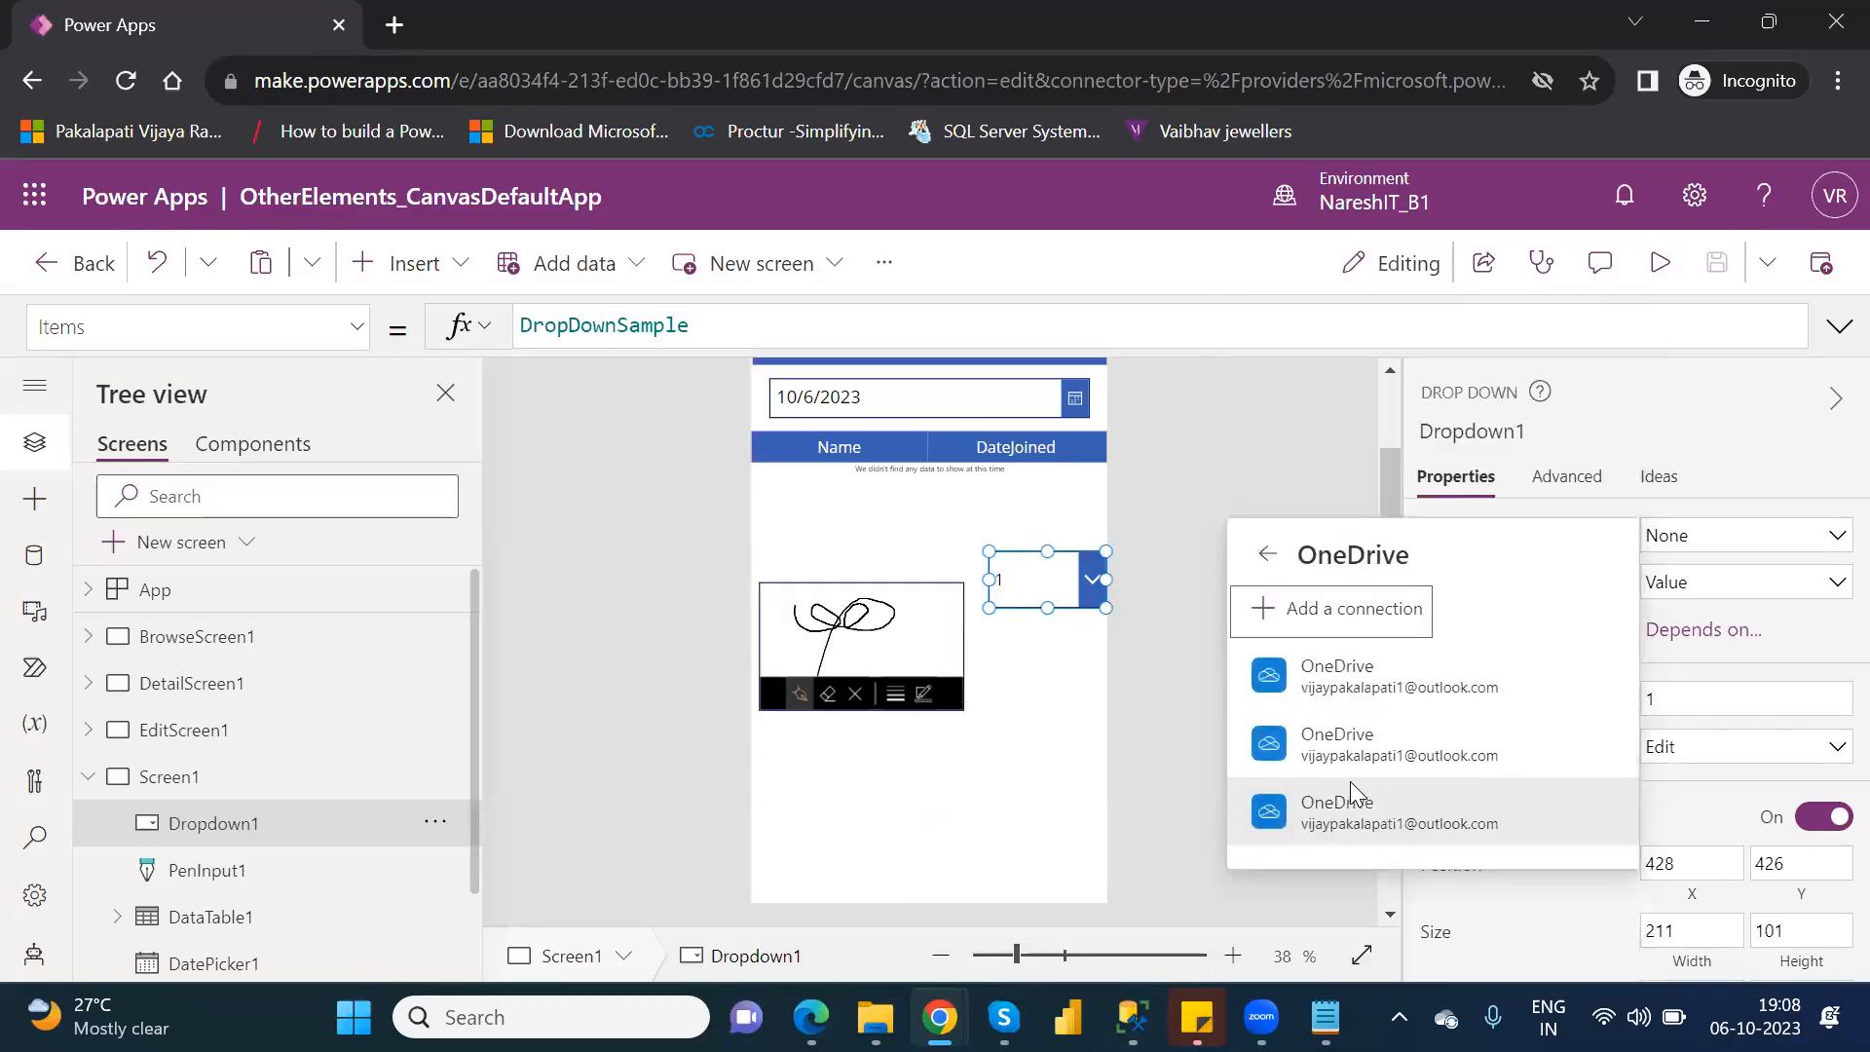
pyautogui.click(1362, 690)
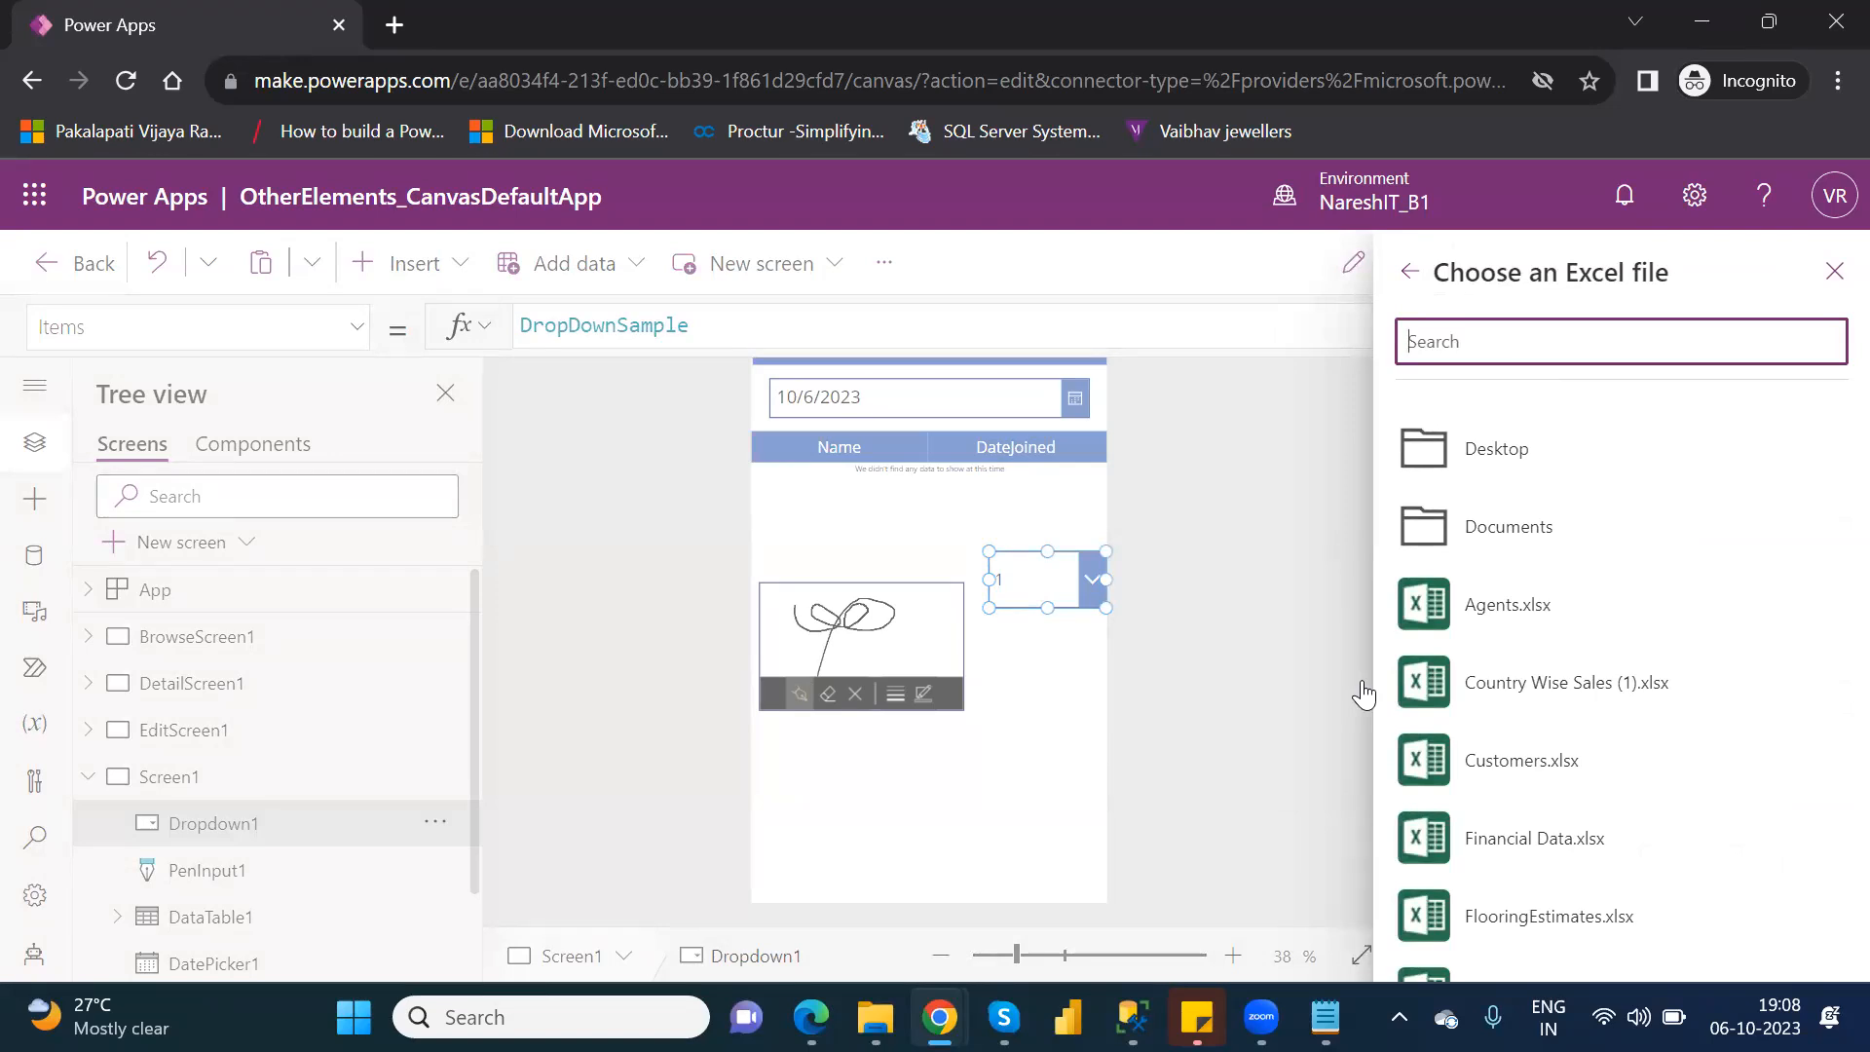
pyautogui.click(1513, 770)
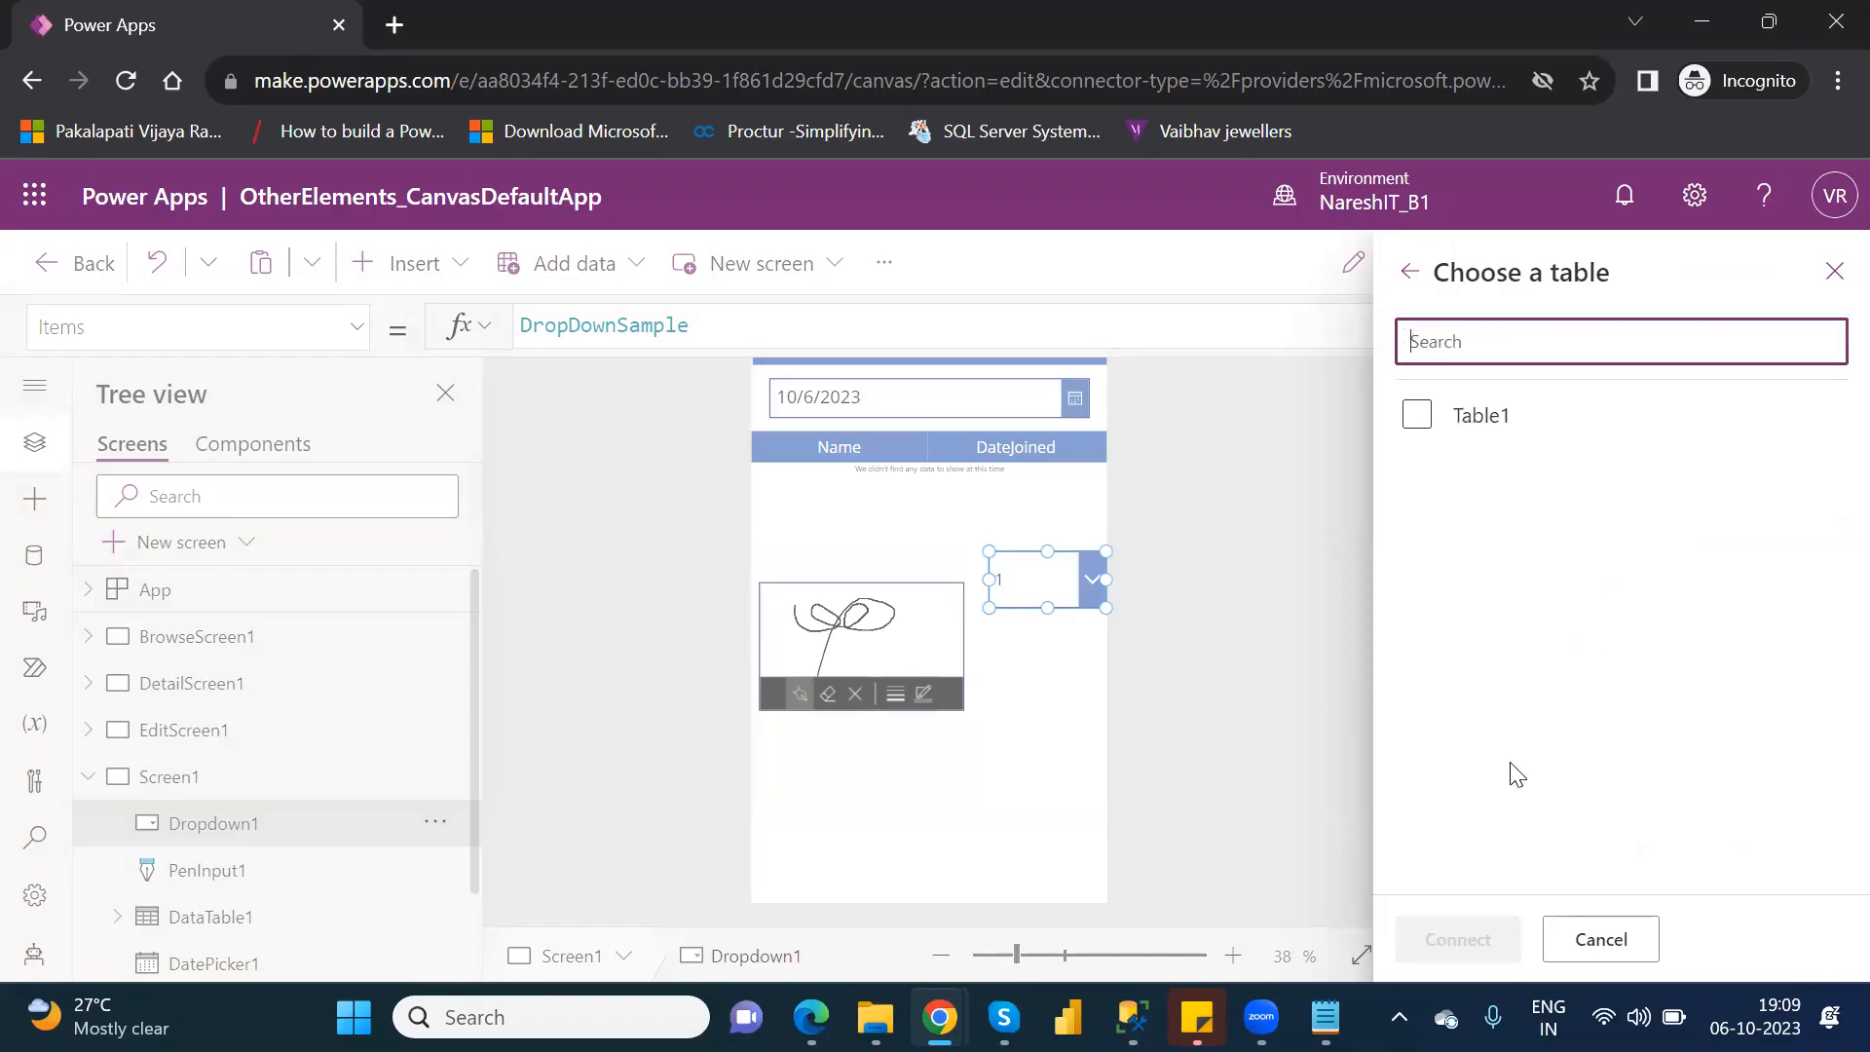
pyautogui.click(1417, 416)
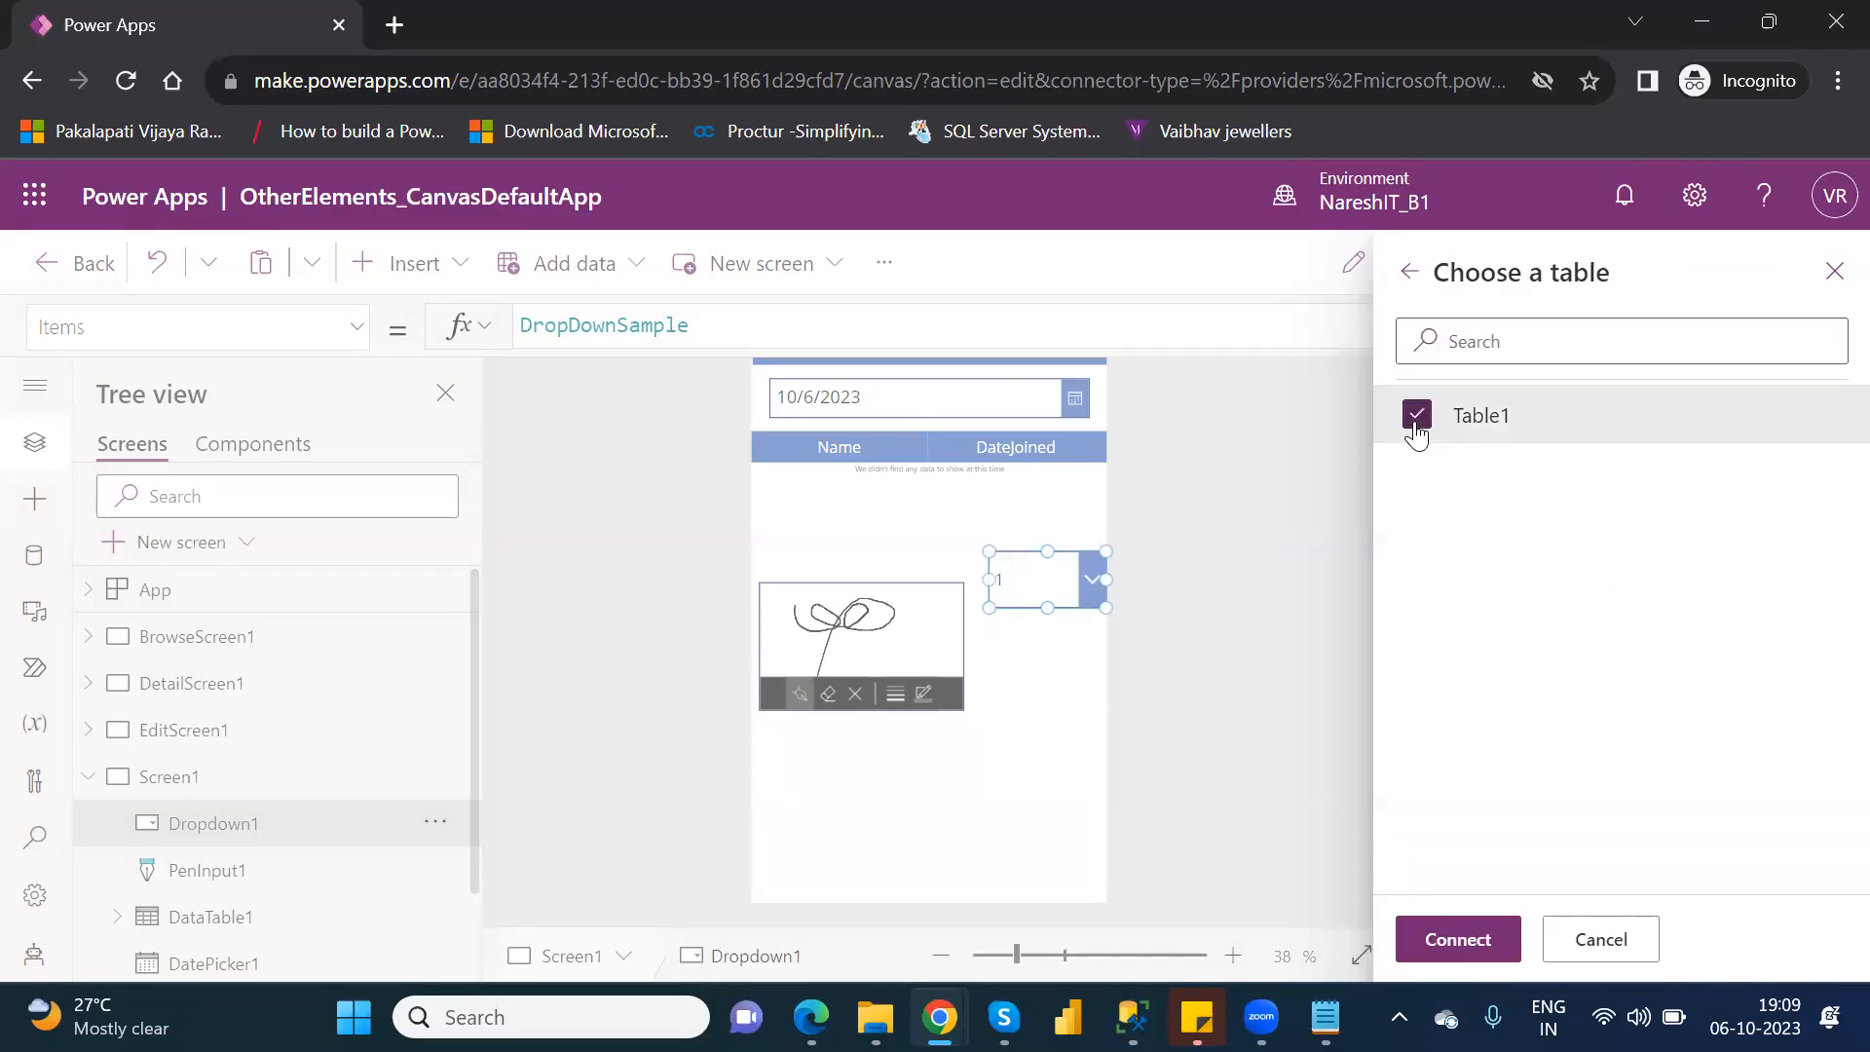
pyautogui.click(1459, 941)
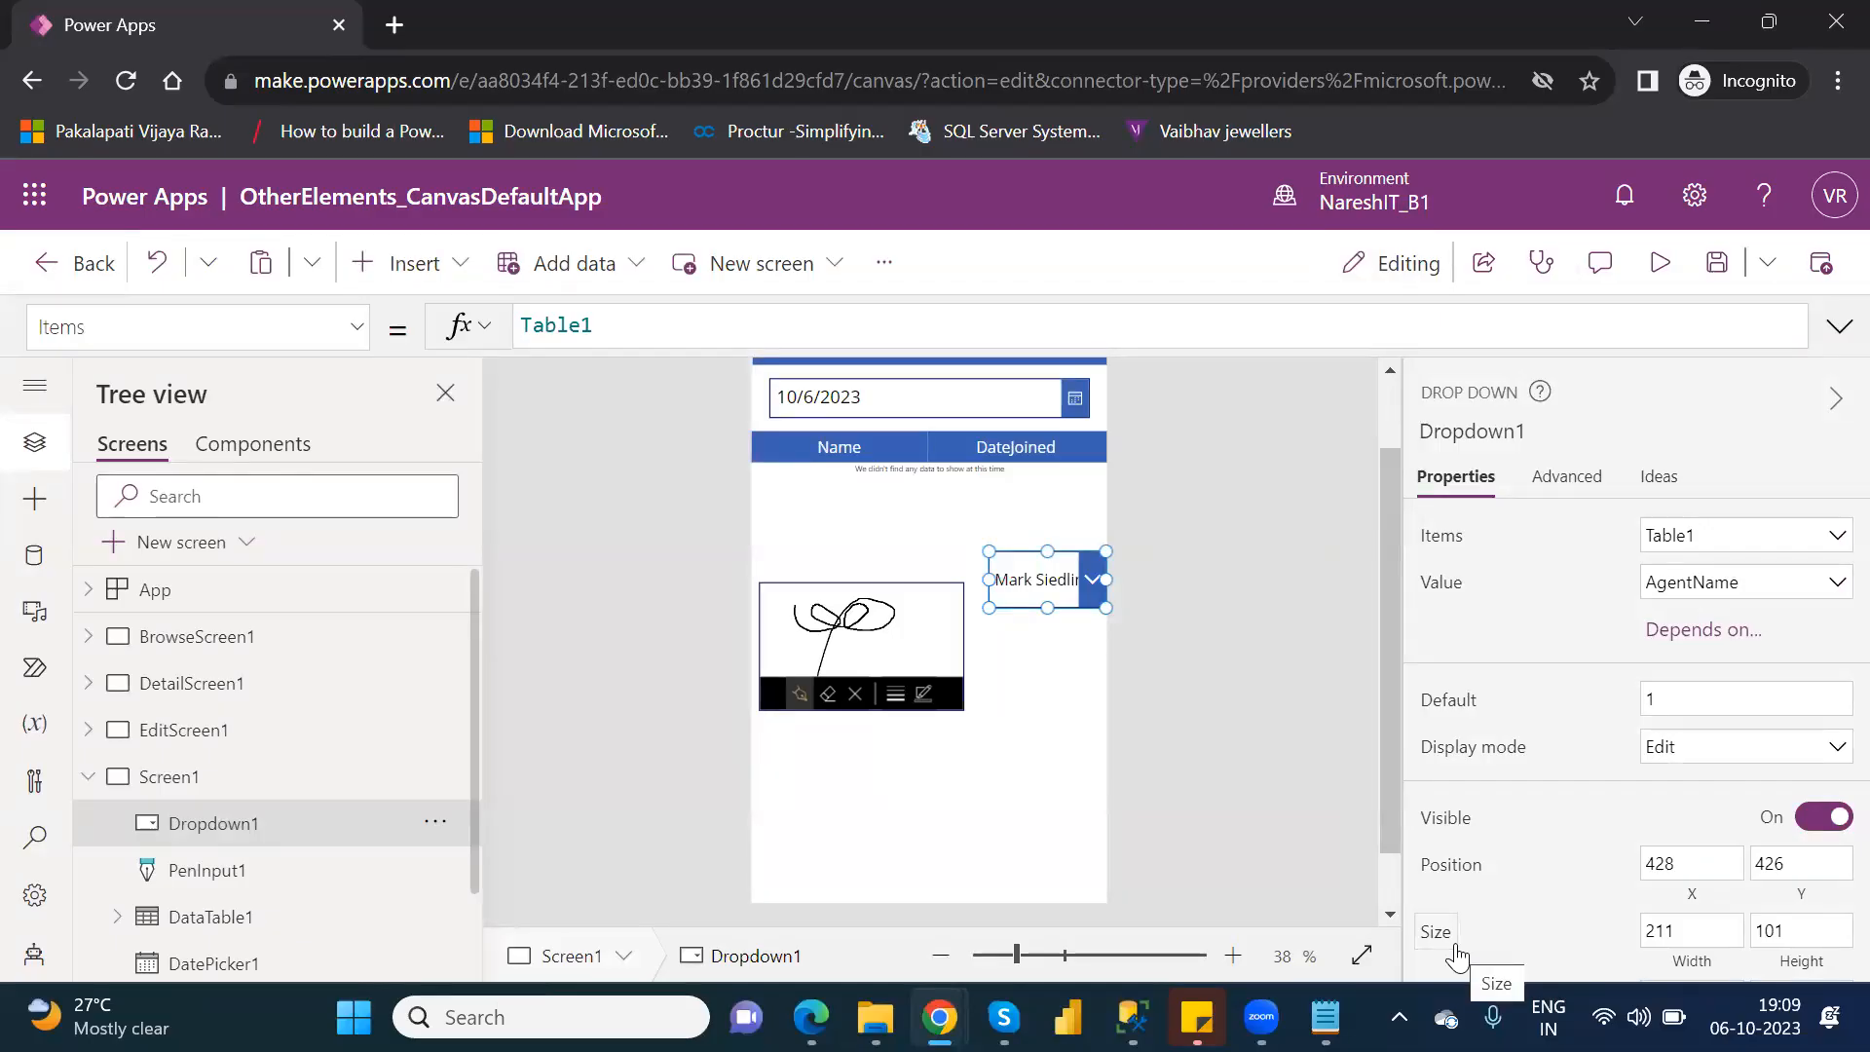
pyautogui.click(1818, 586)
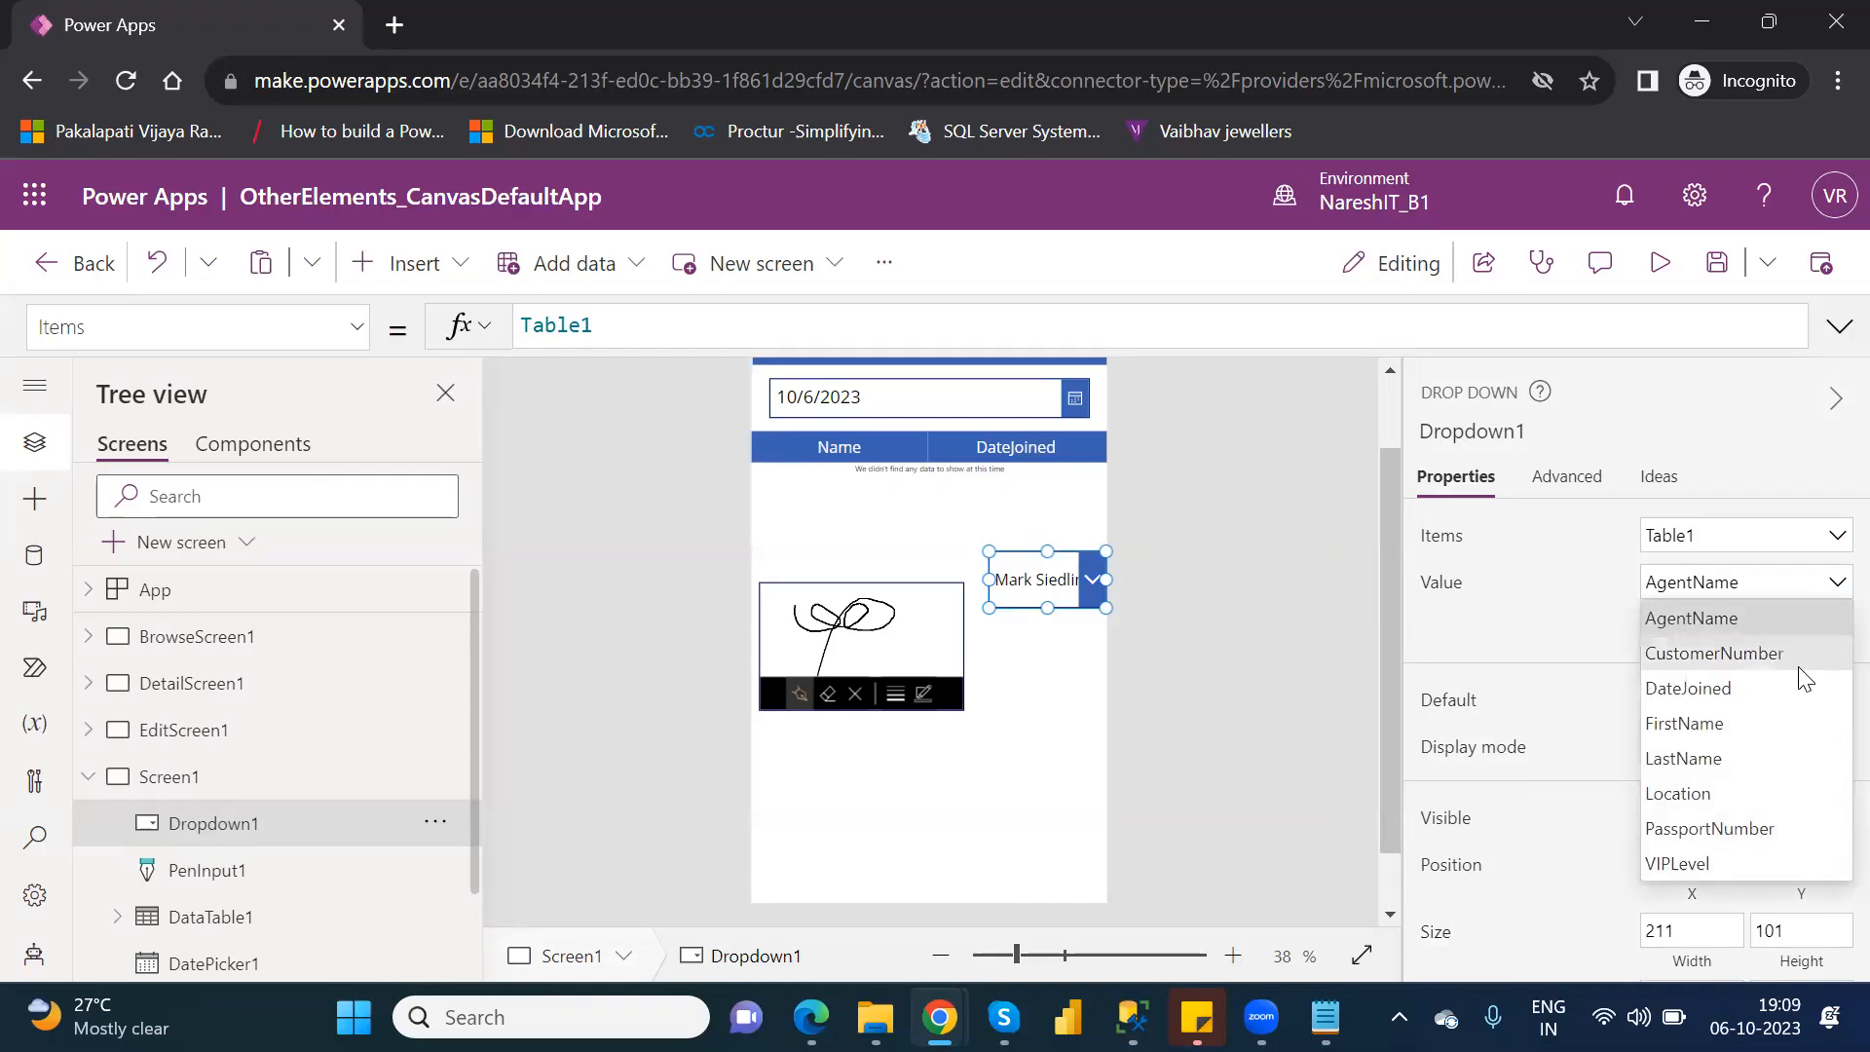
pyautogui.click(1760, 791)
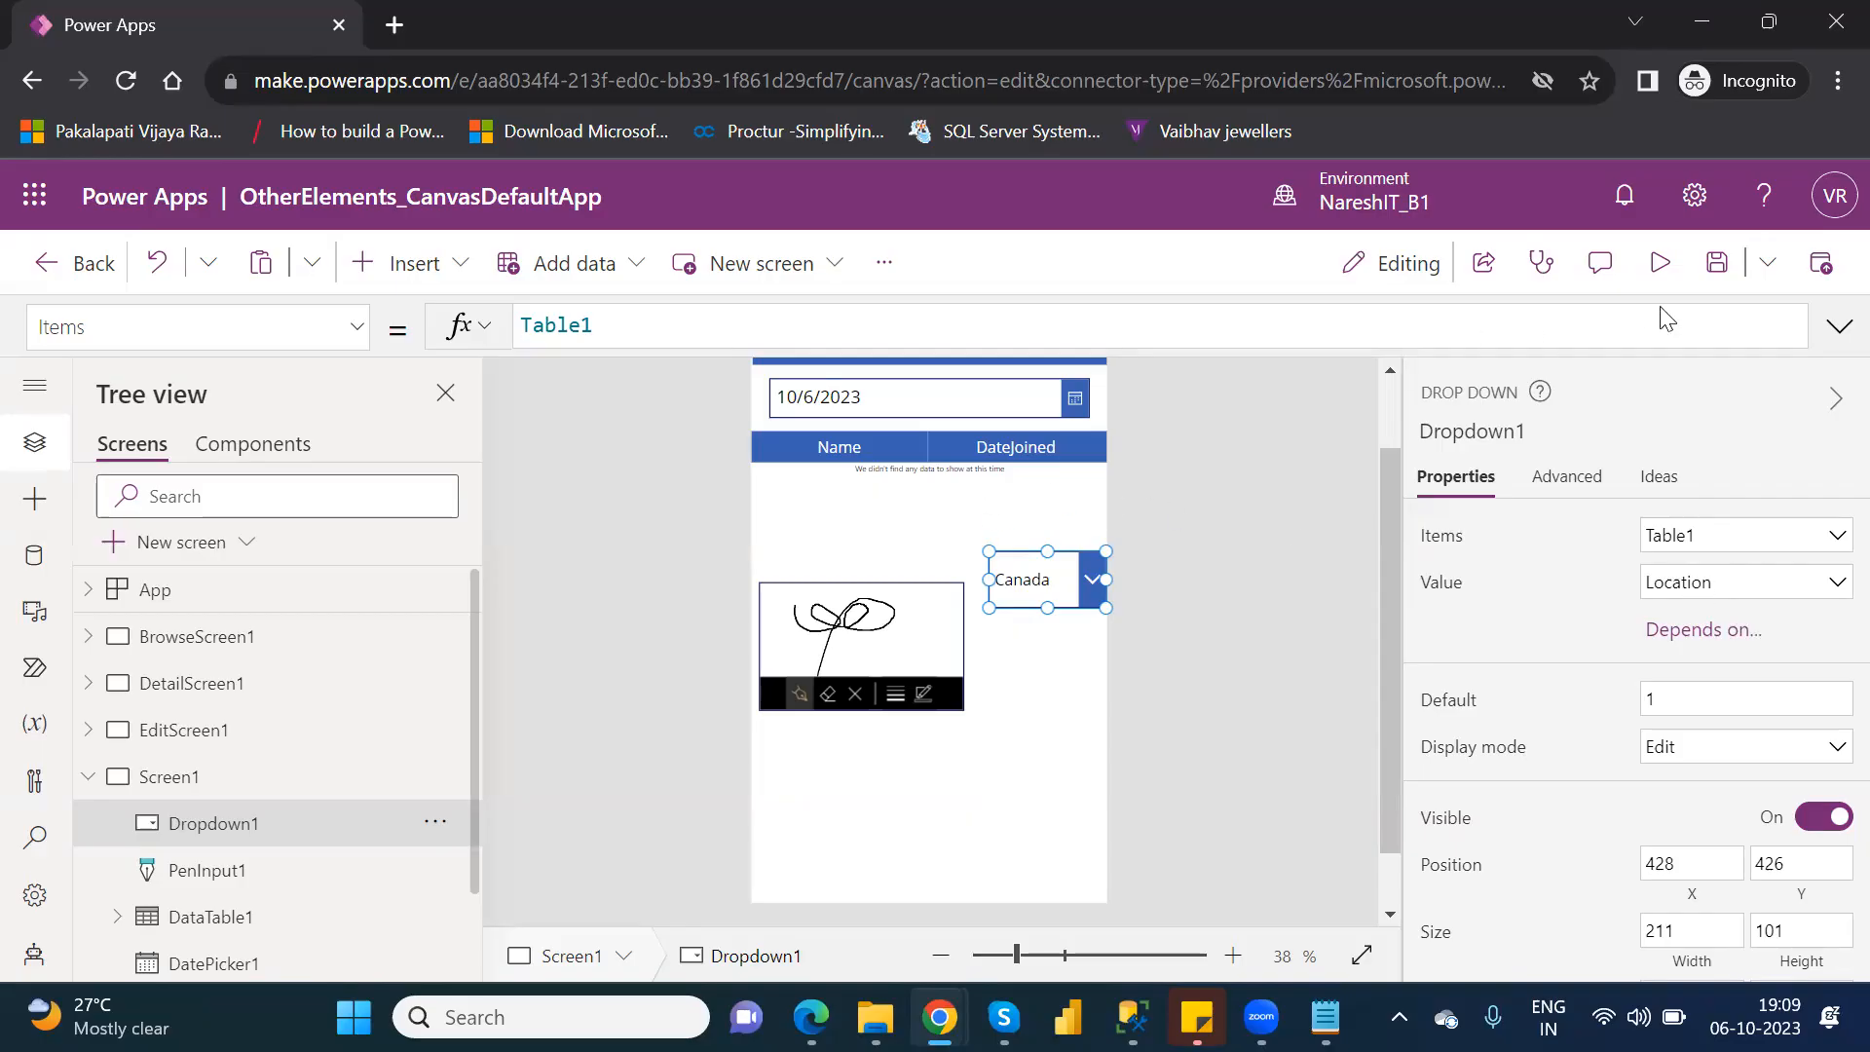
# Preview the app to check the location options listed in the drop-down, and return to editing.
pyautogui.click(1660, 263)
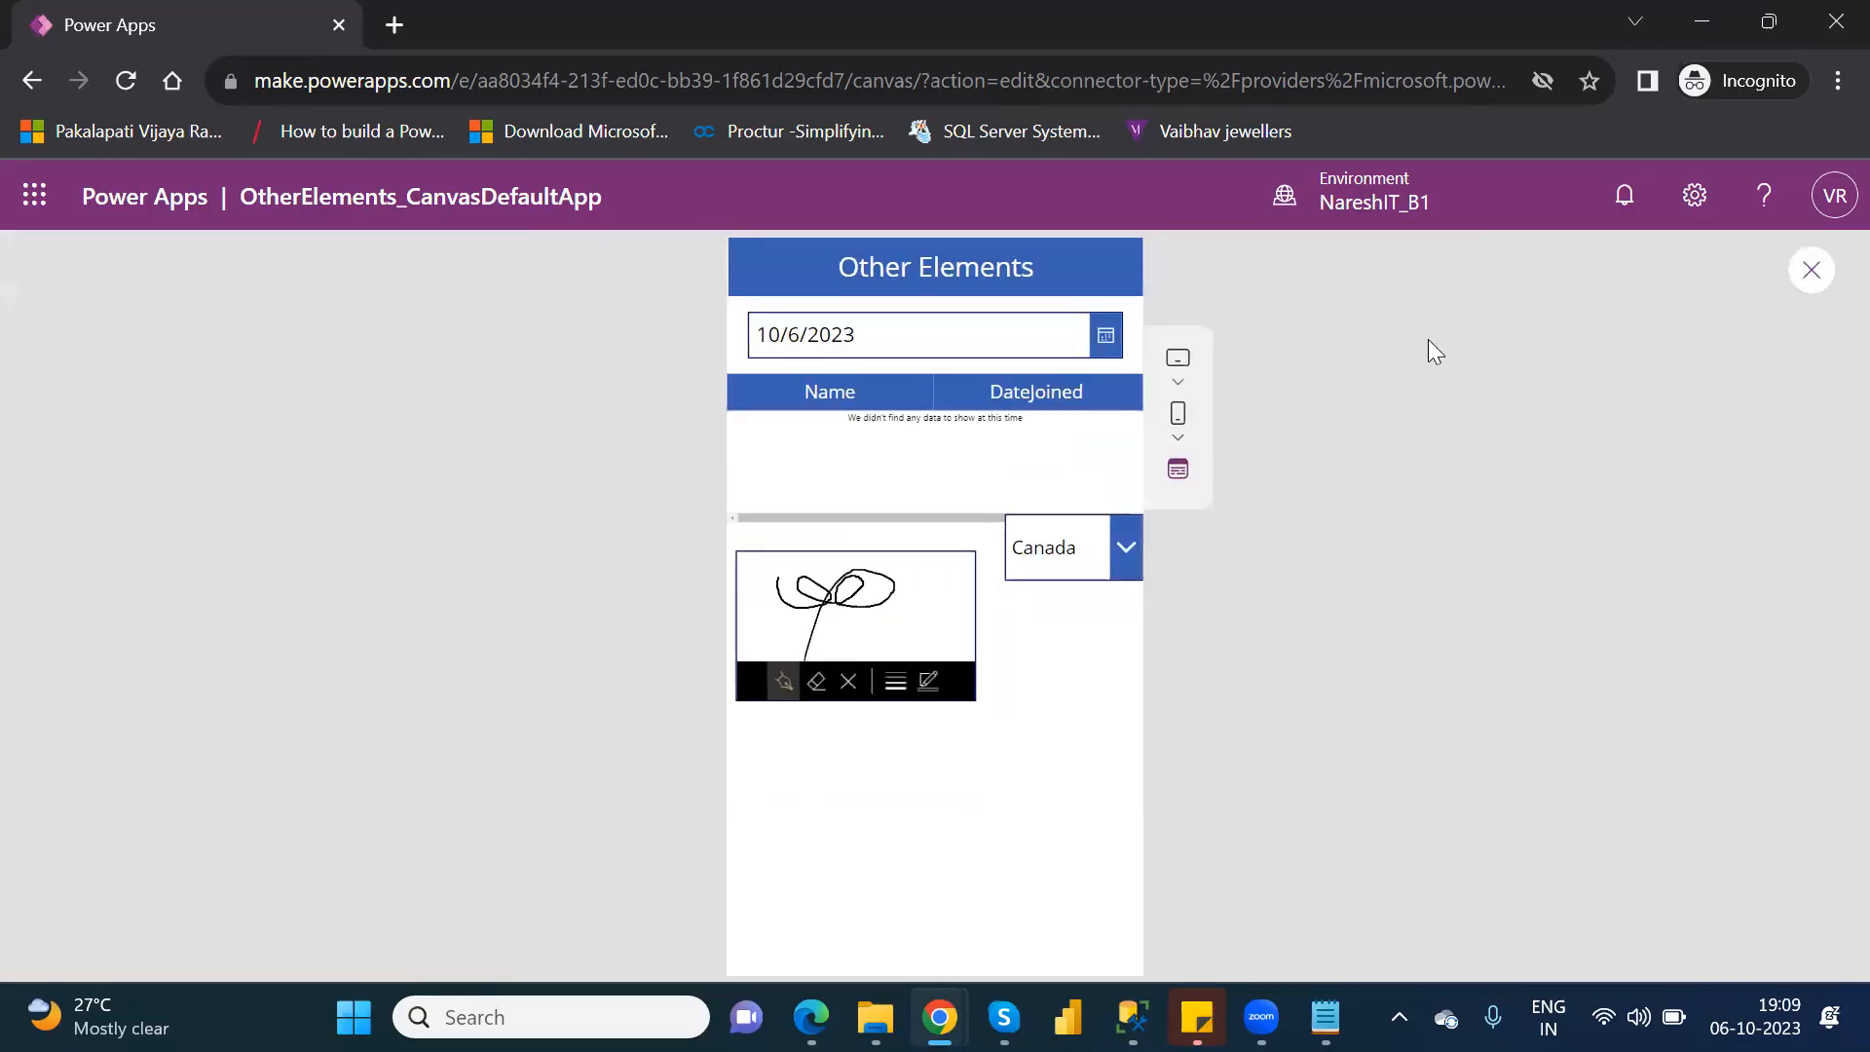
pyautogui.click(1130, 541)
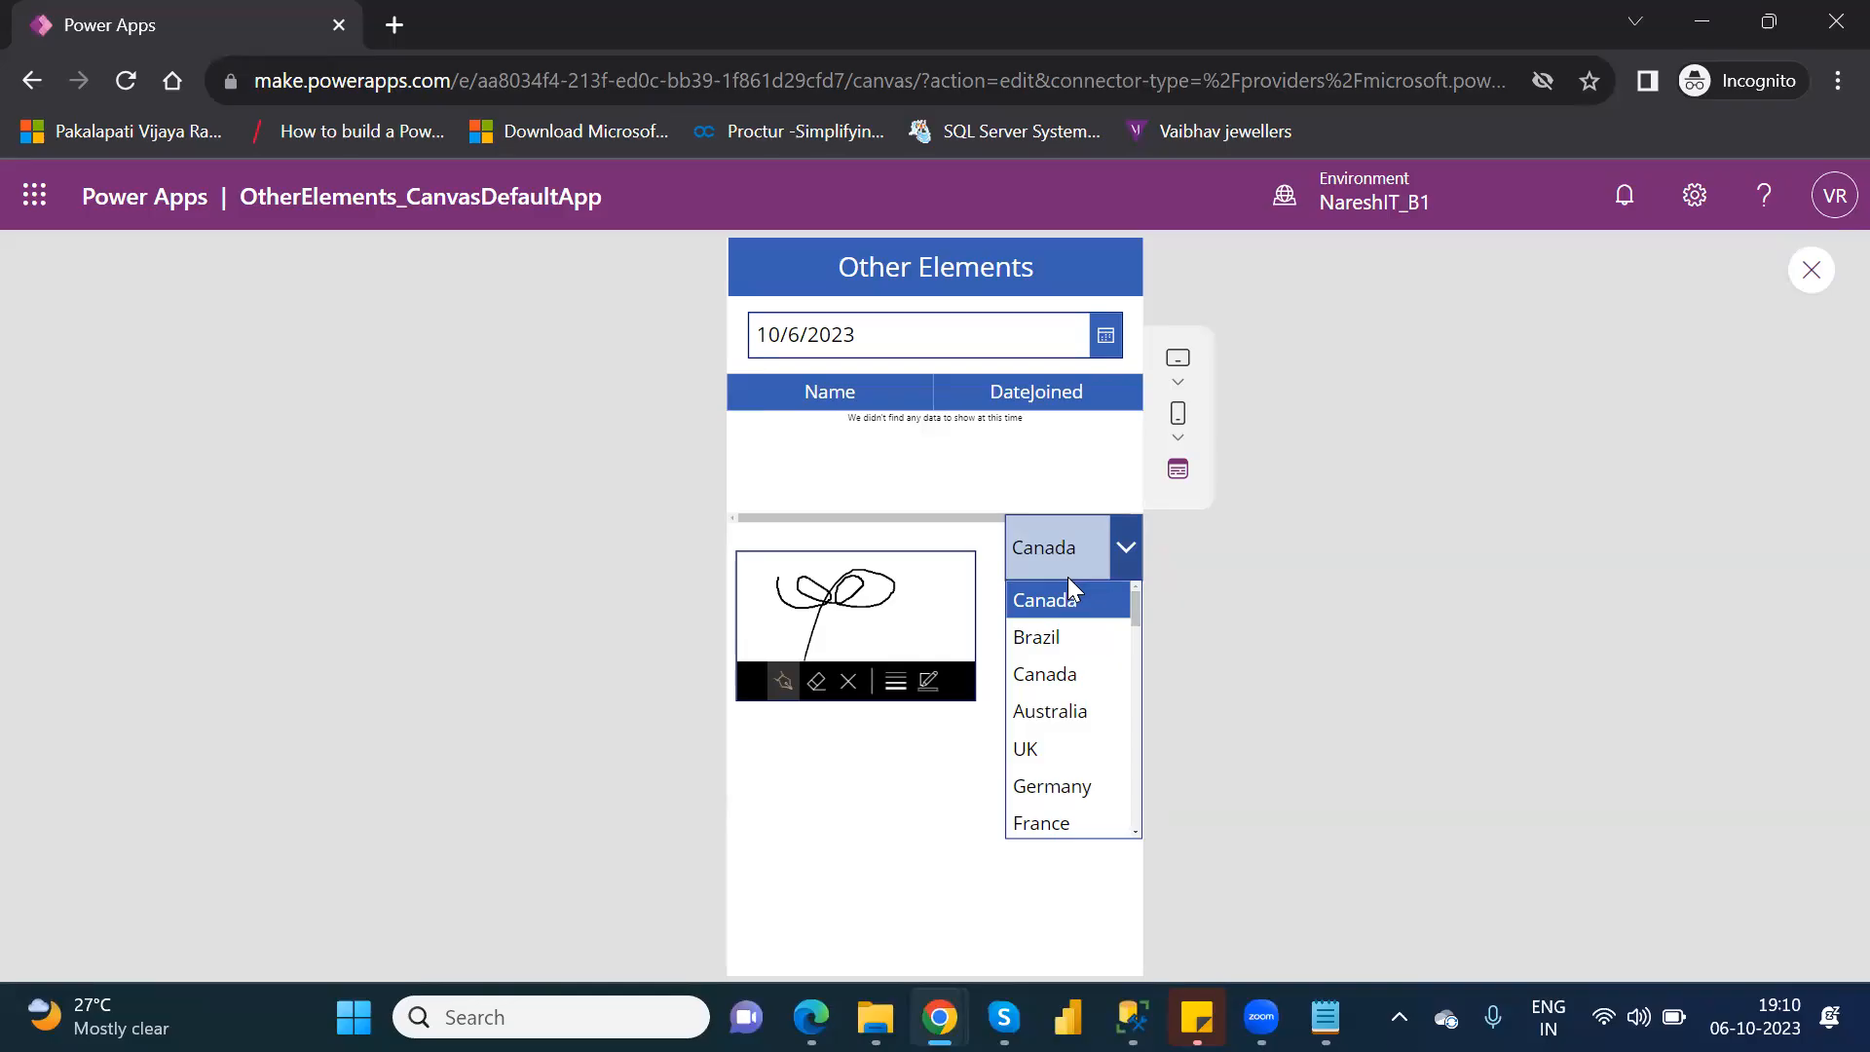
pyautogui.click(1814, 273)
pyautogui.click(1814, 273)
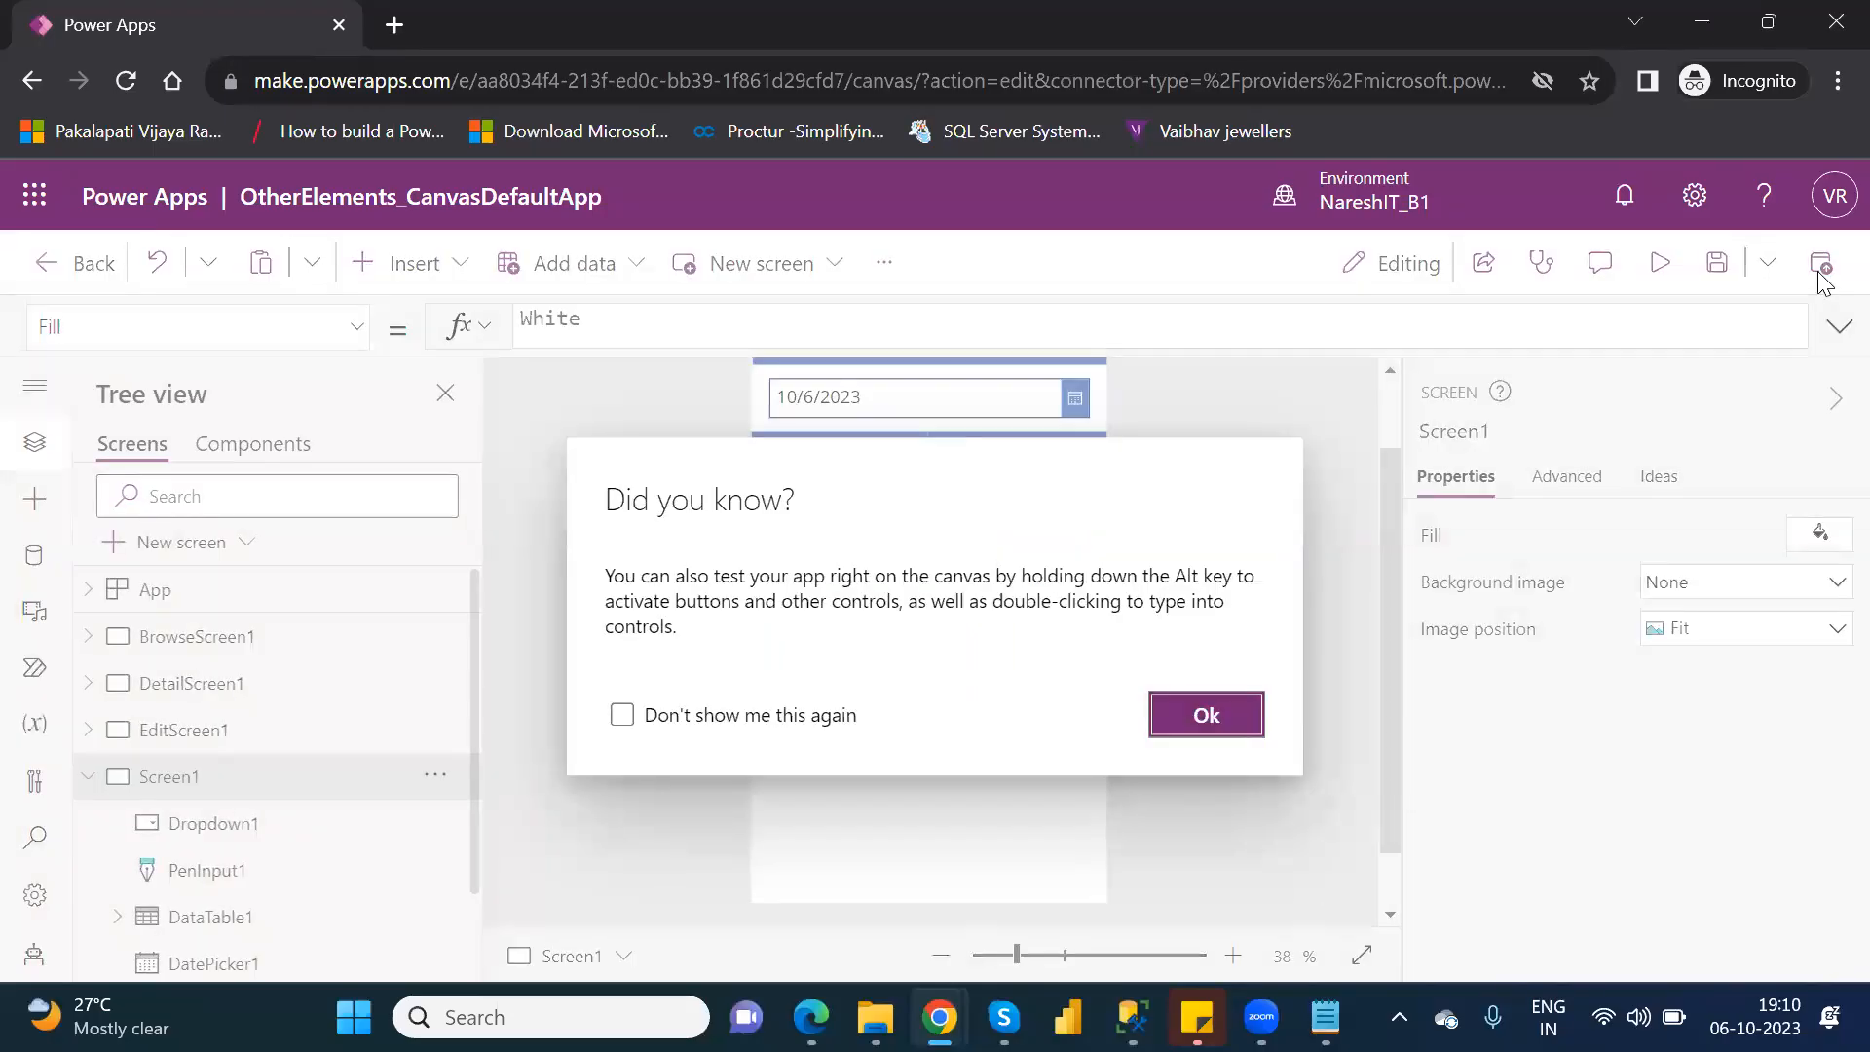
pyautogui.click(1204, 716)
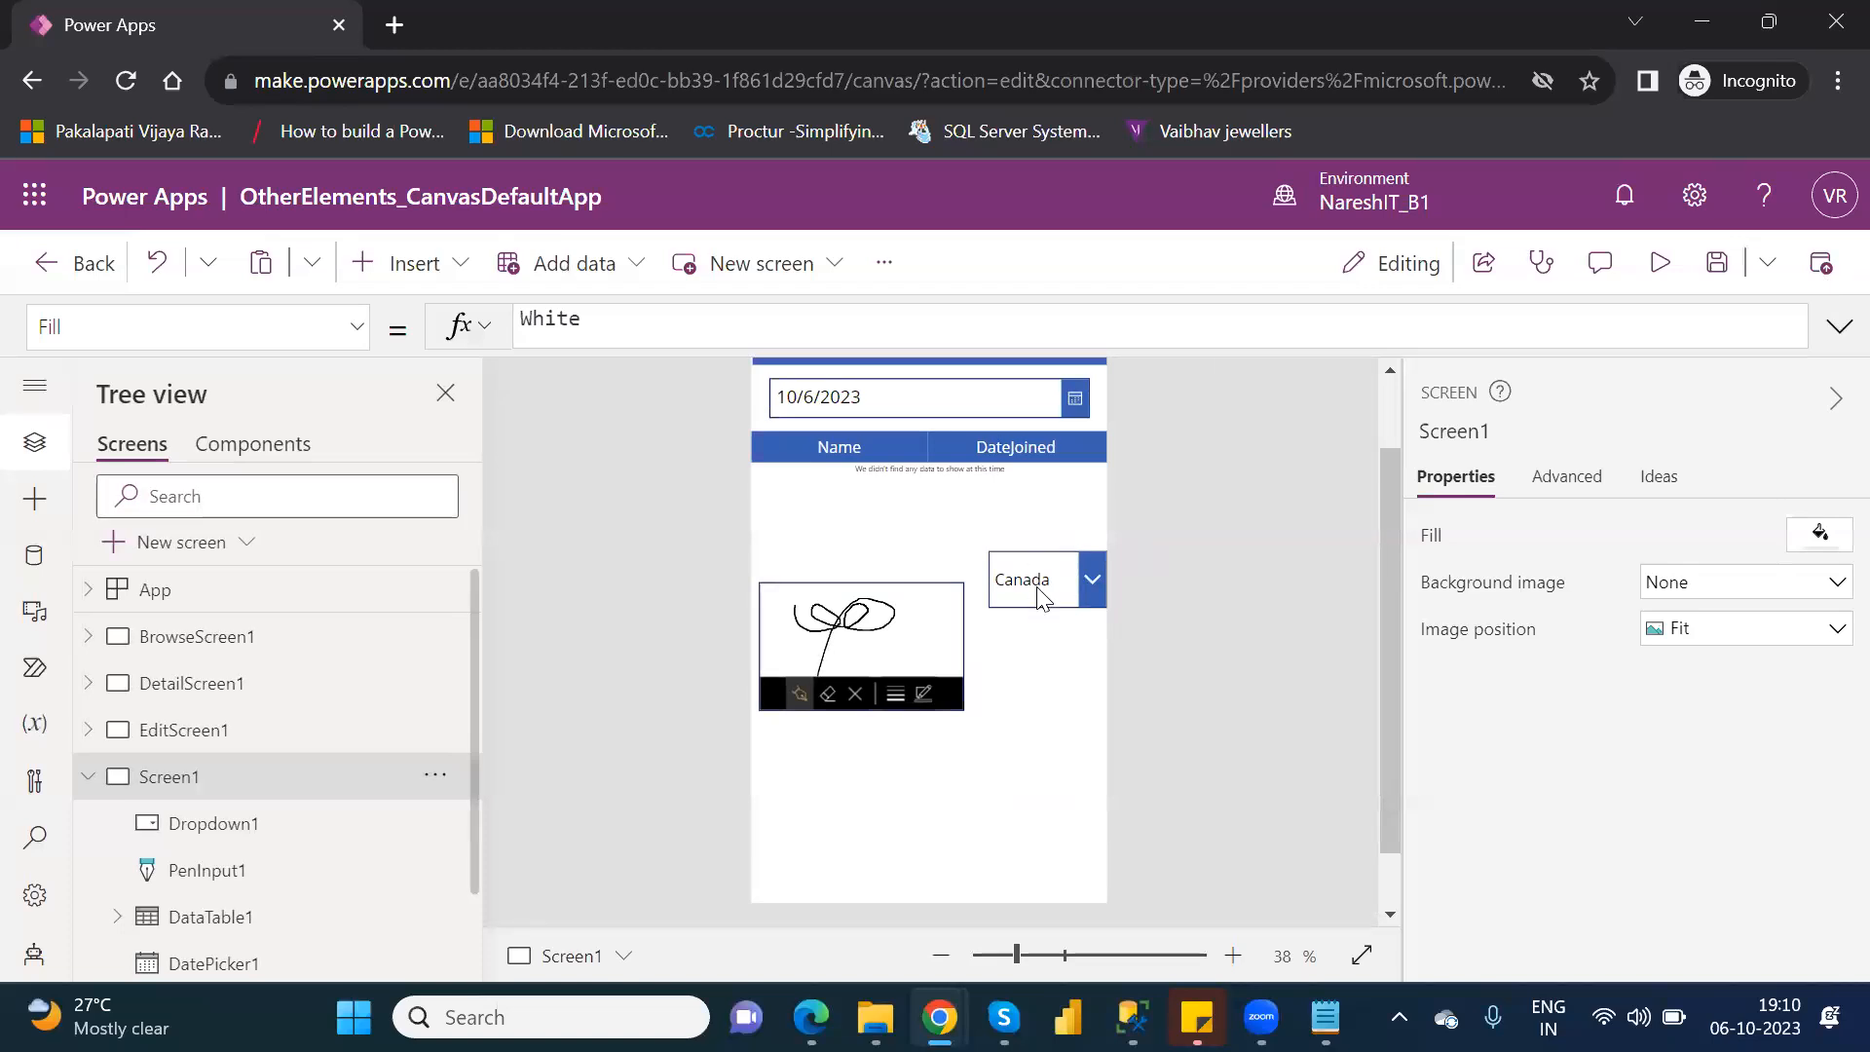
# Insert a combo box on Screen1 and place it below the pen input at about X 33, Y 787.
pyautogui.click(414, 265)
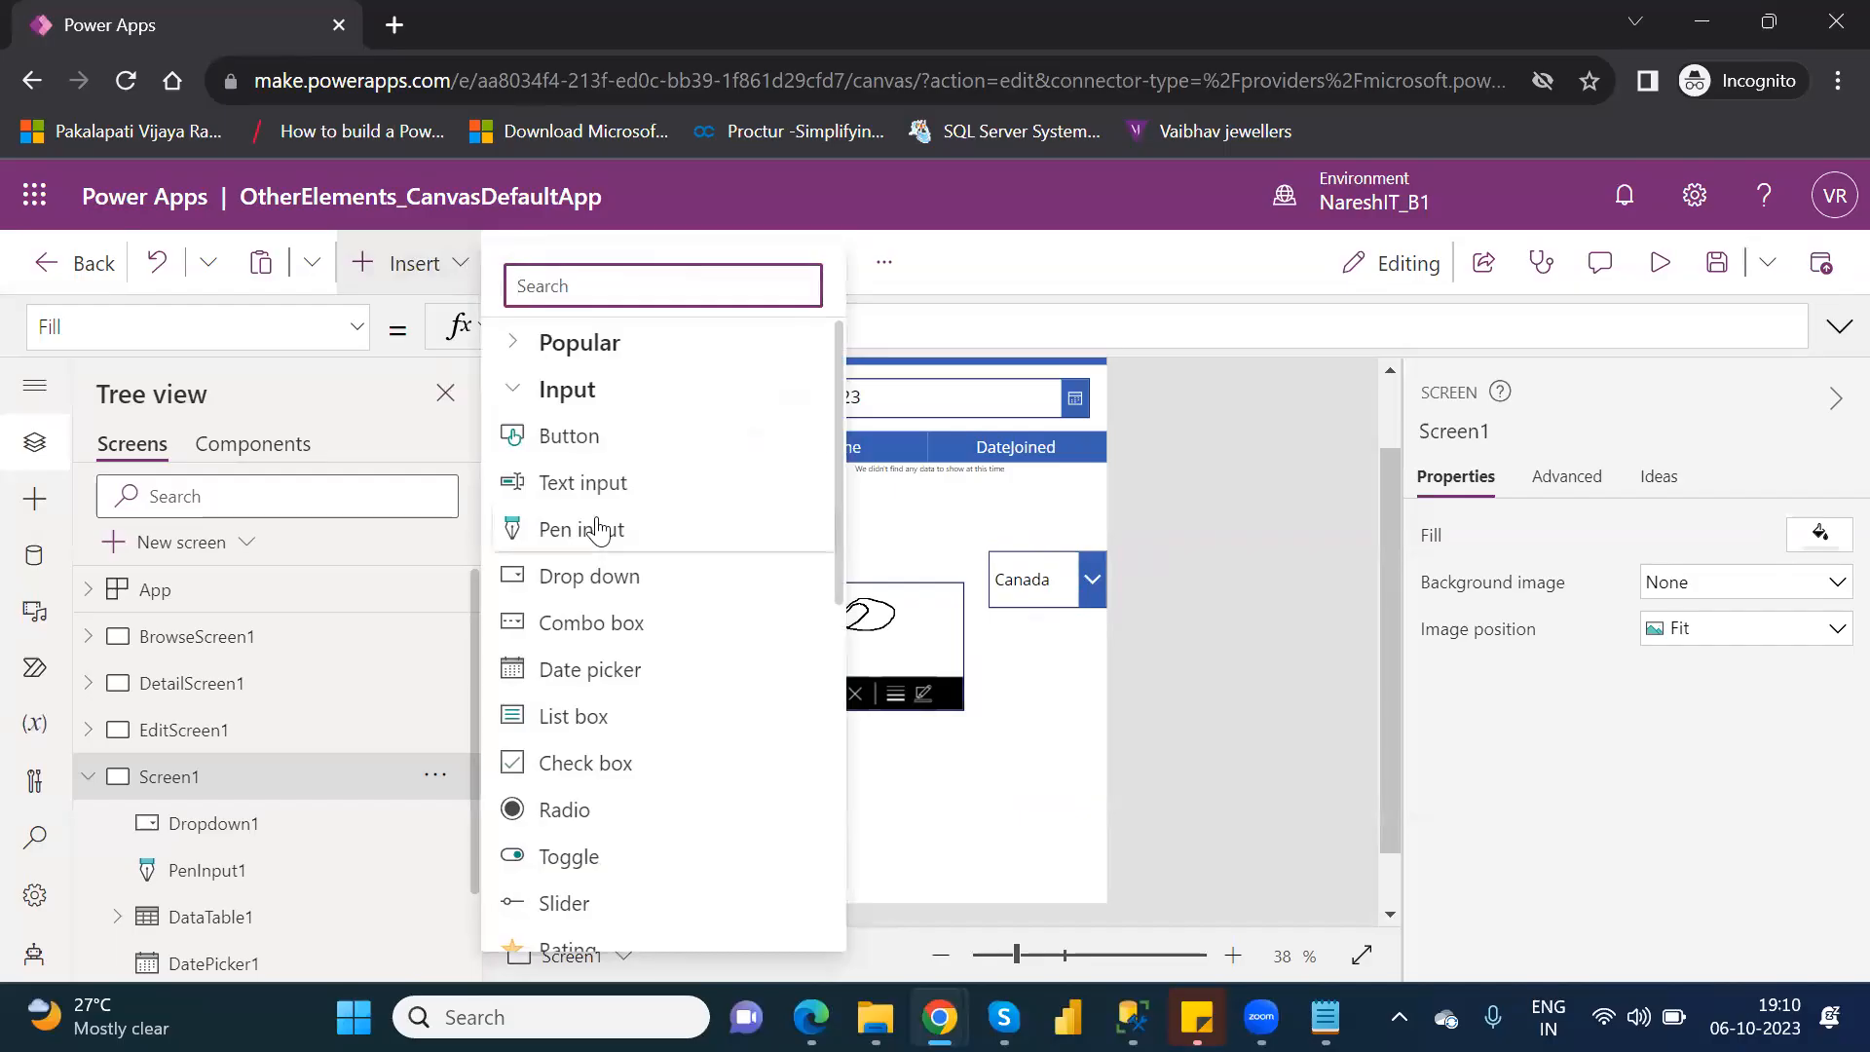
pyautogui.click(592, 624)
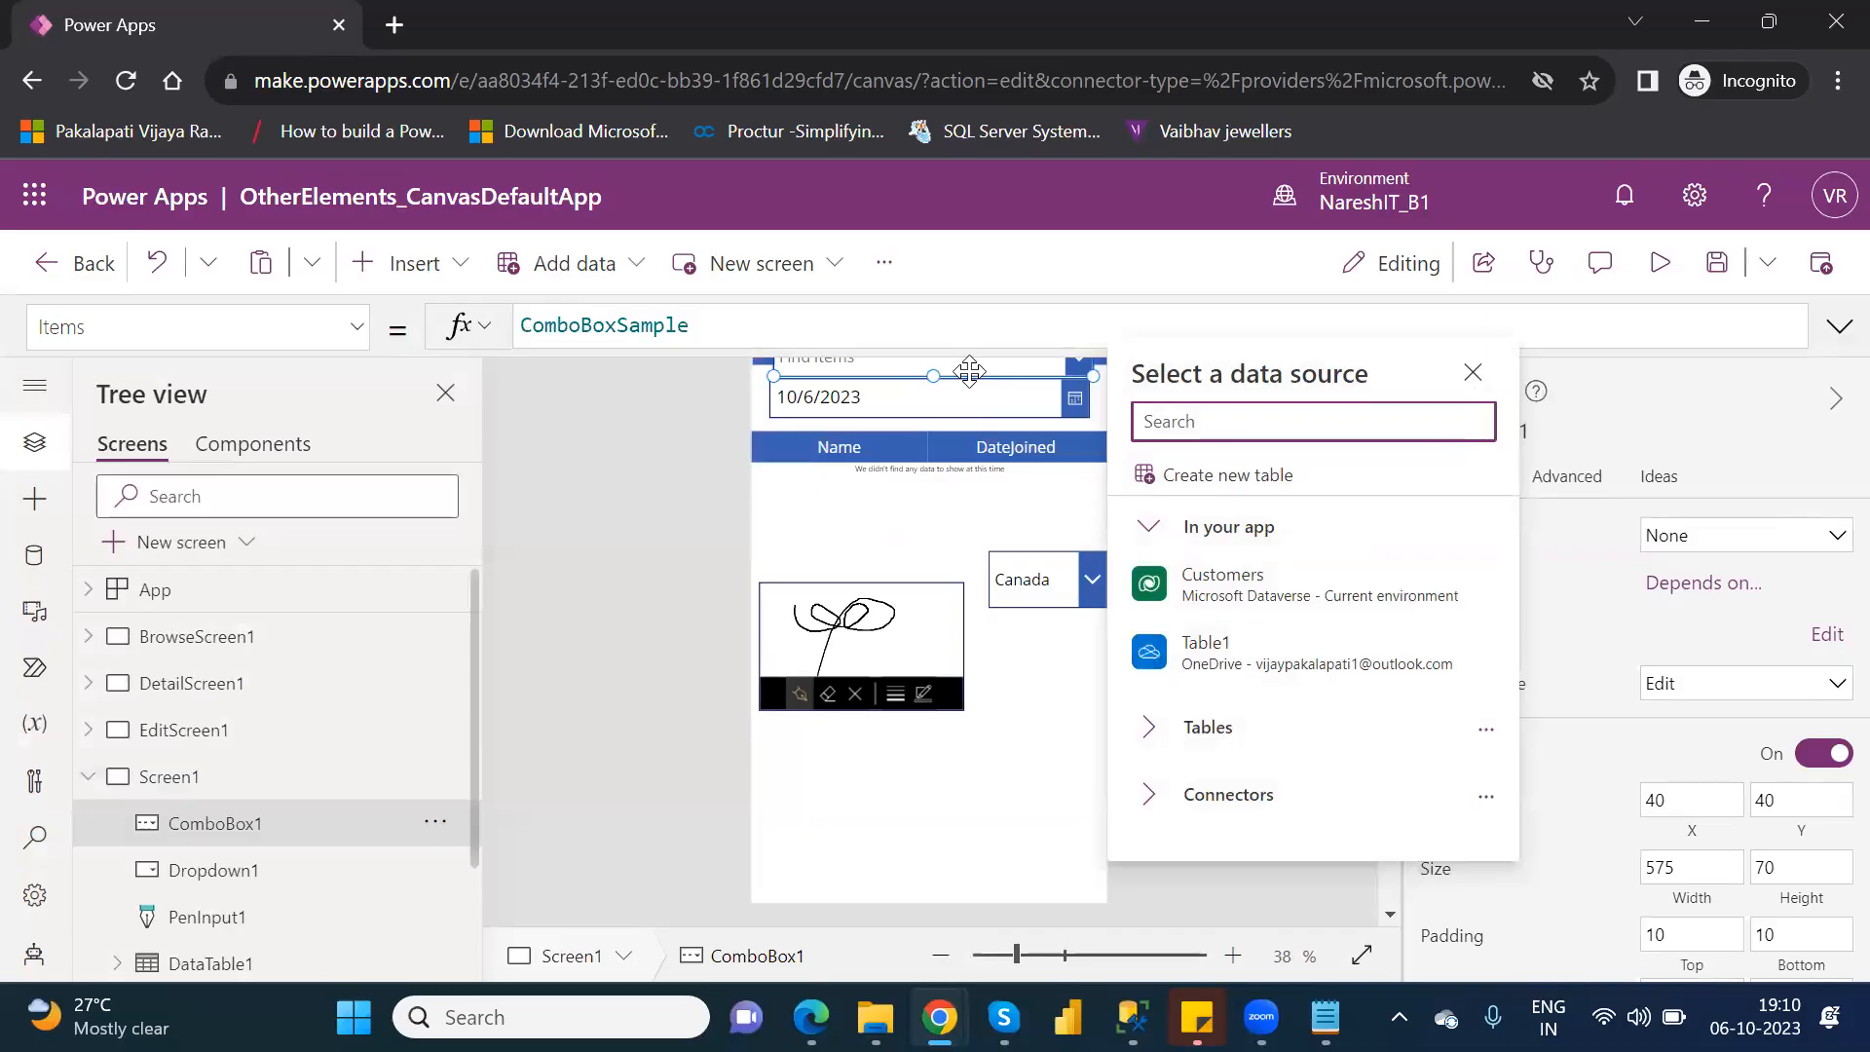
pyautogui.click(978, 440)
pyautogui.moveTo(978, 441); pyautogui.dragTo(956, 775)
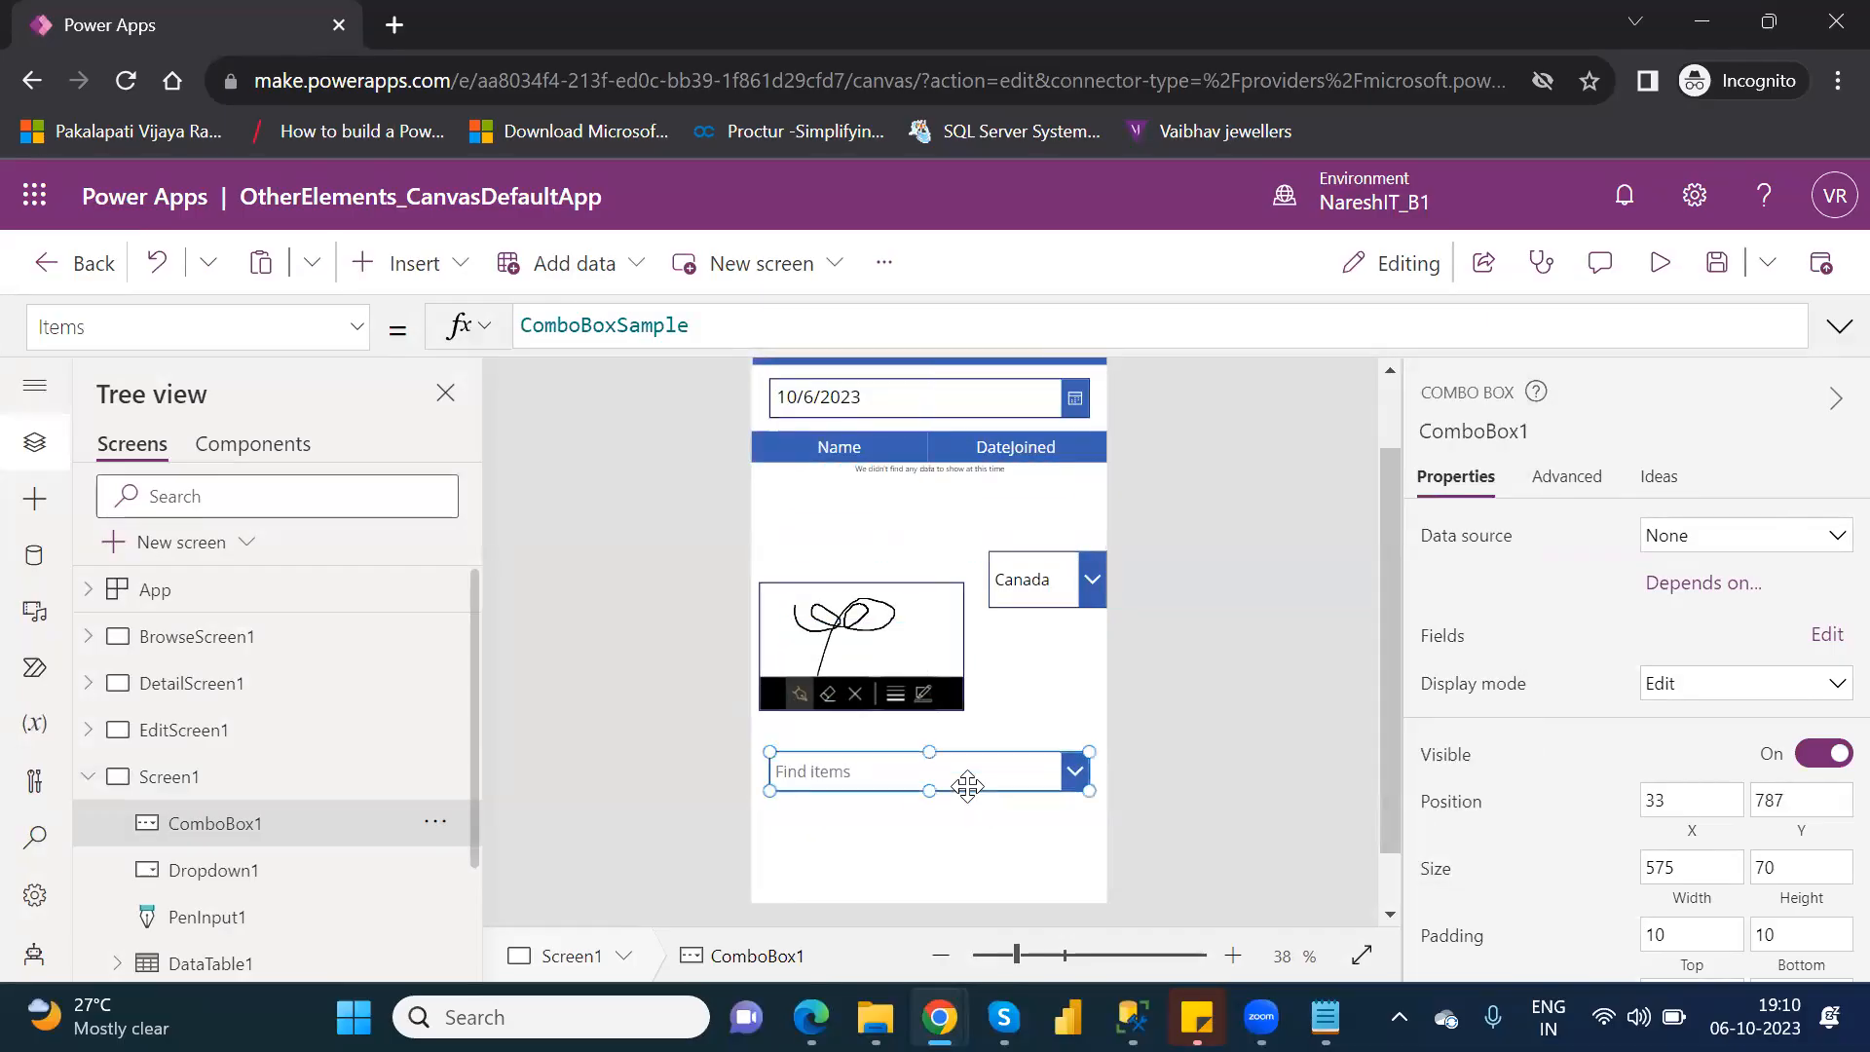
# Set the combo box's data source to Table1, with Location as both its primary text and search field.
pyautogui.click(1803, 537)
pyautogui.click(1438, 756)
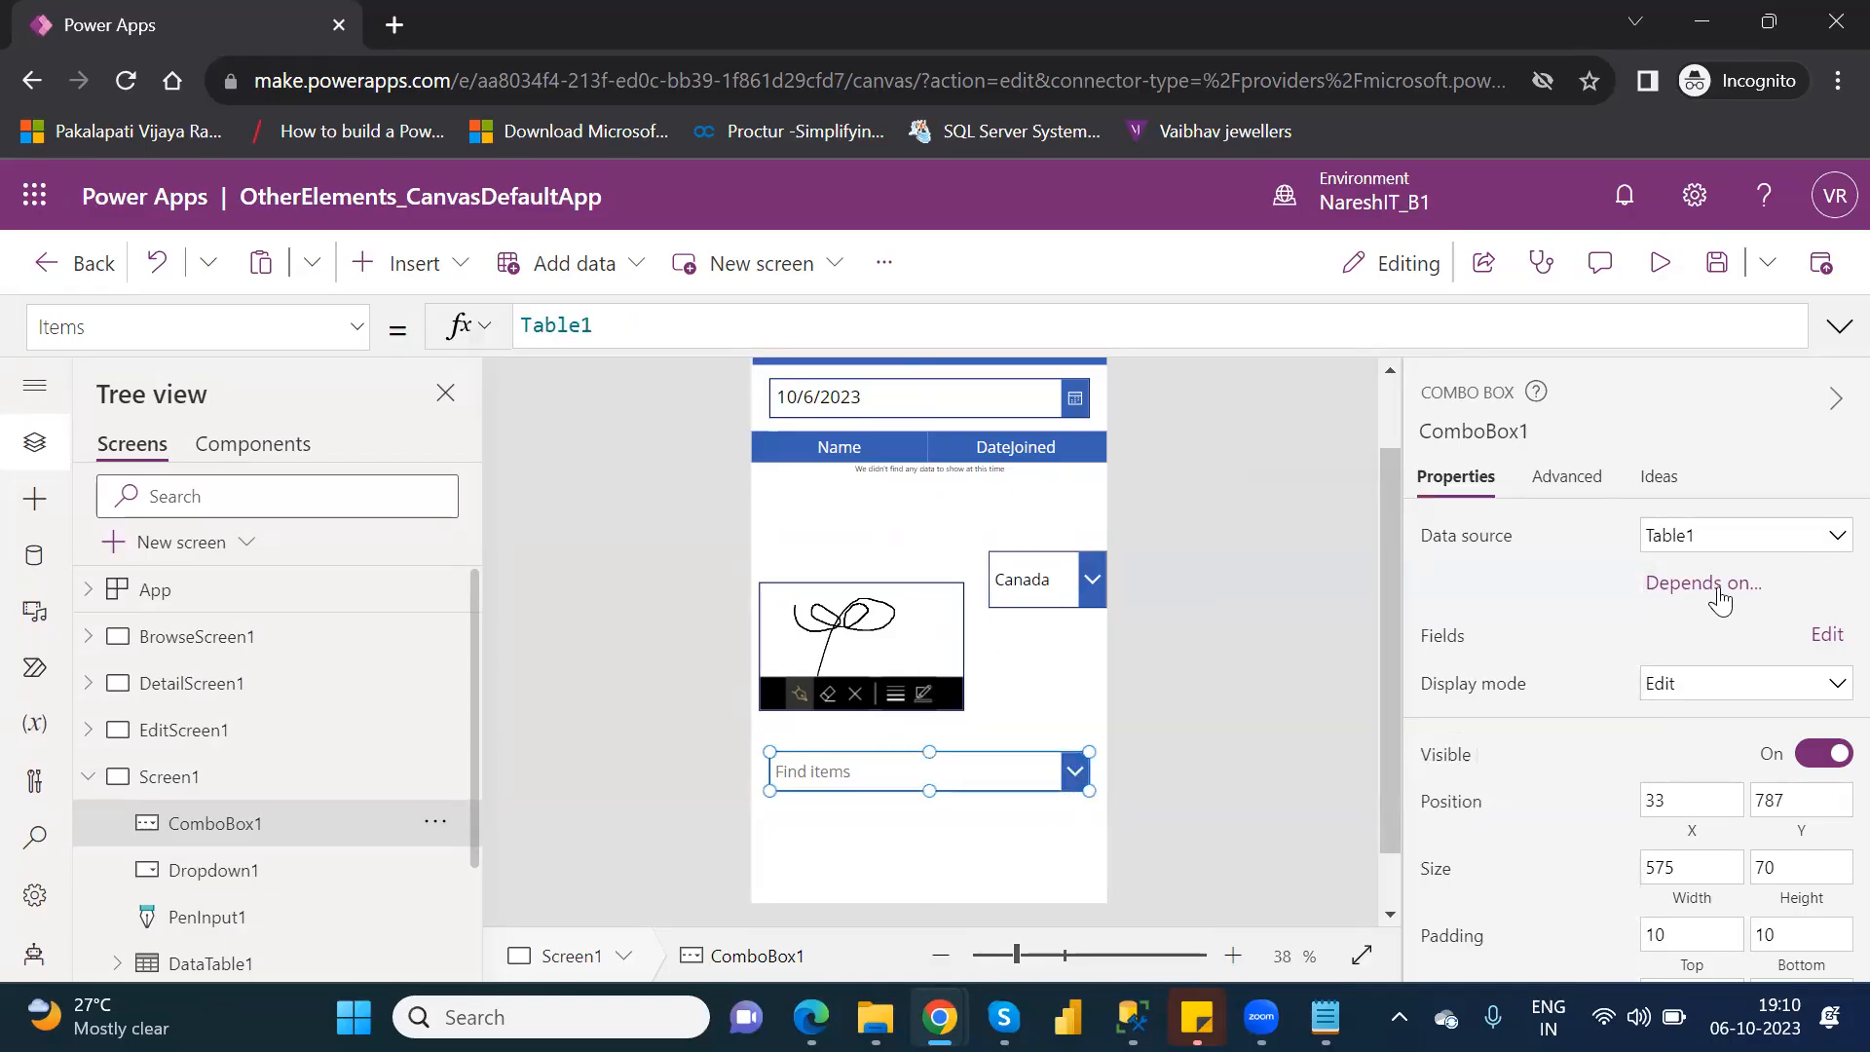
pyautogui.click(1812, 638)
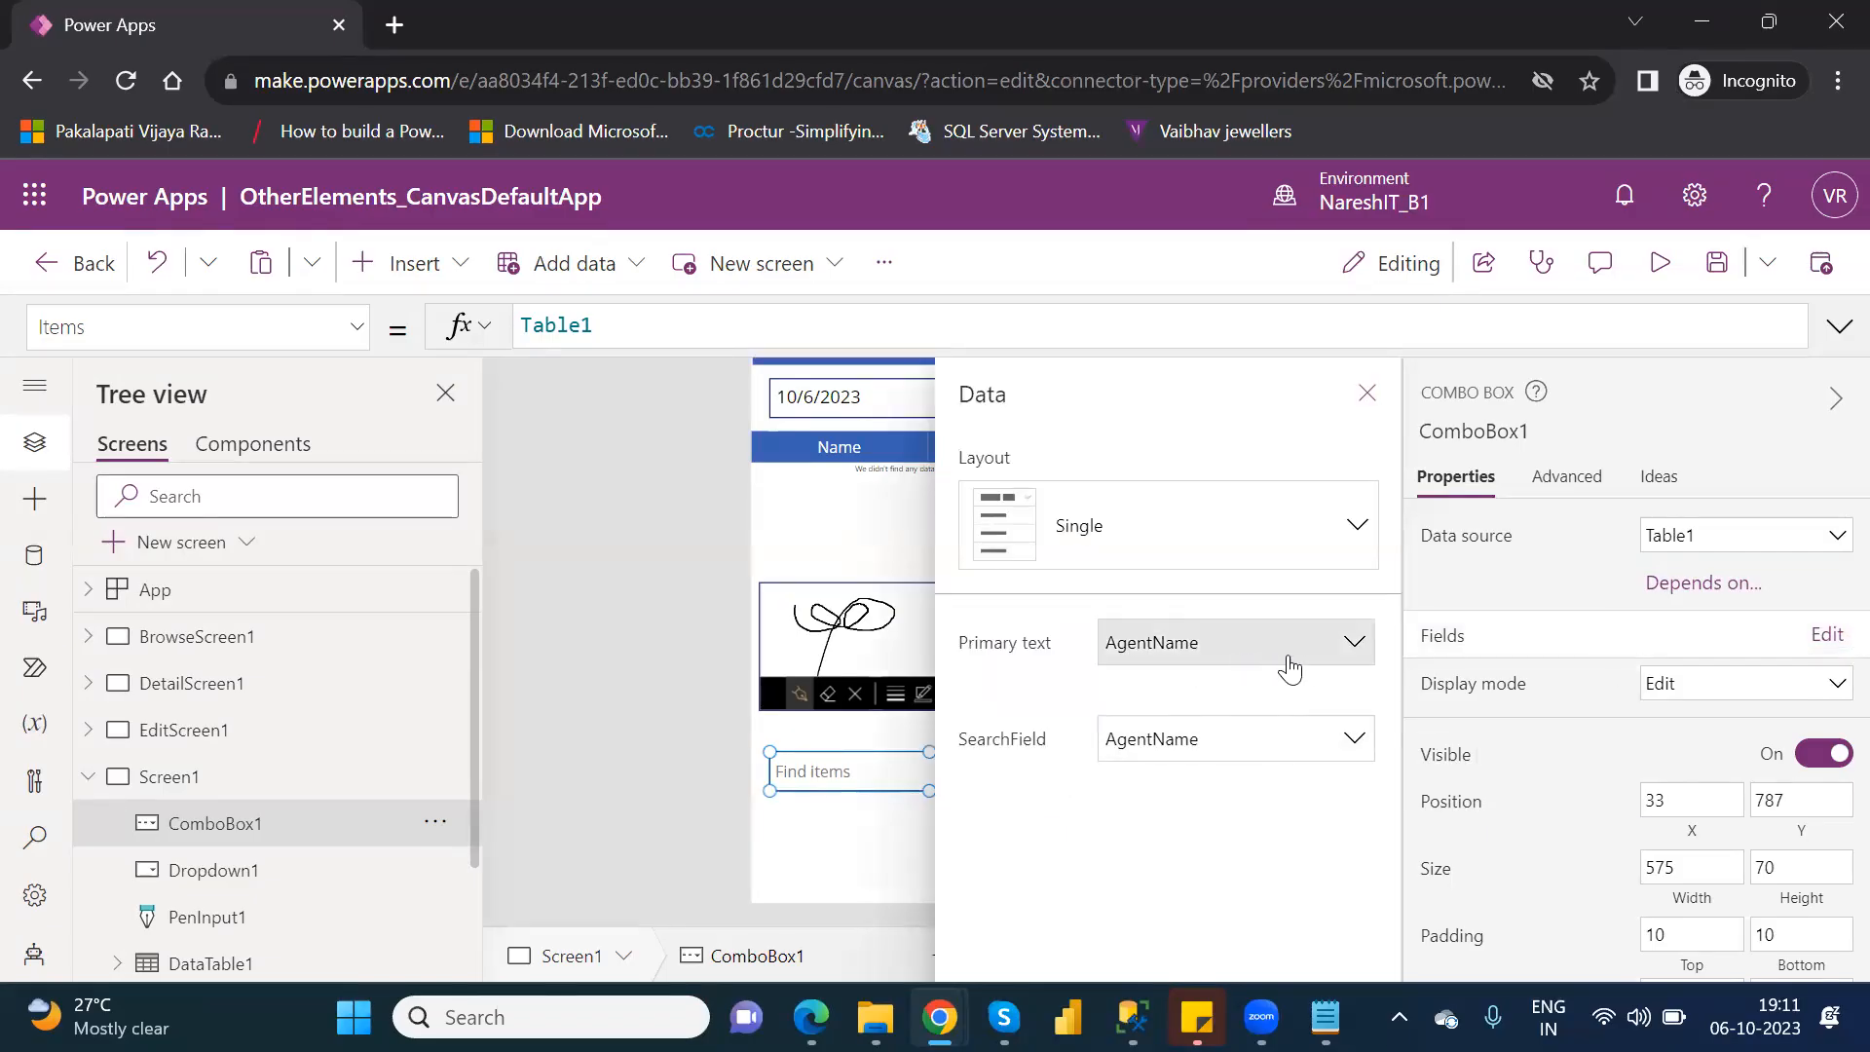
pyautogui.click(1358, 655)
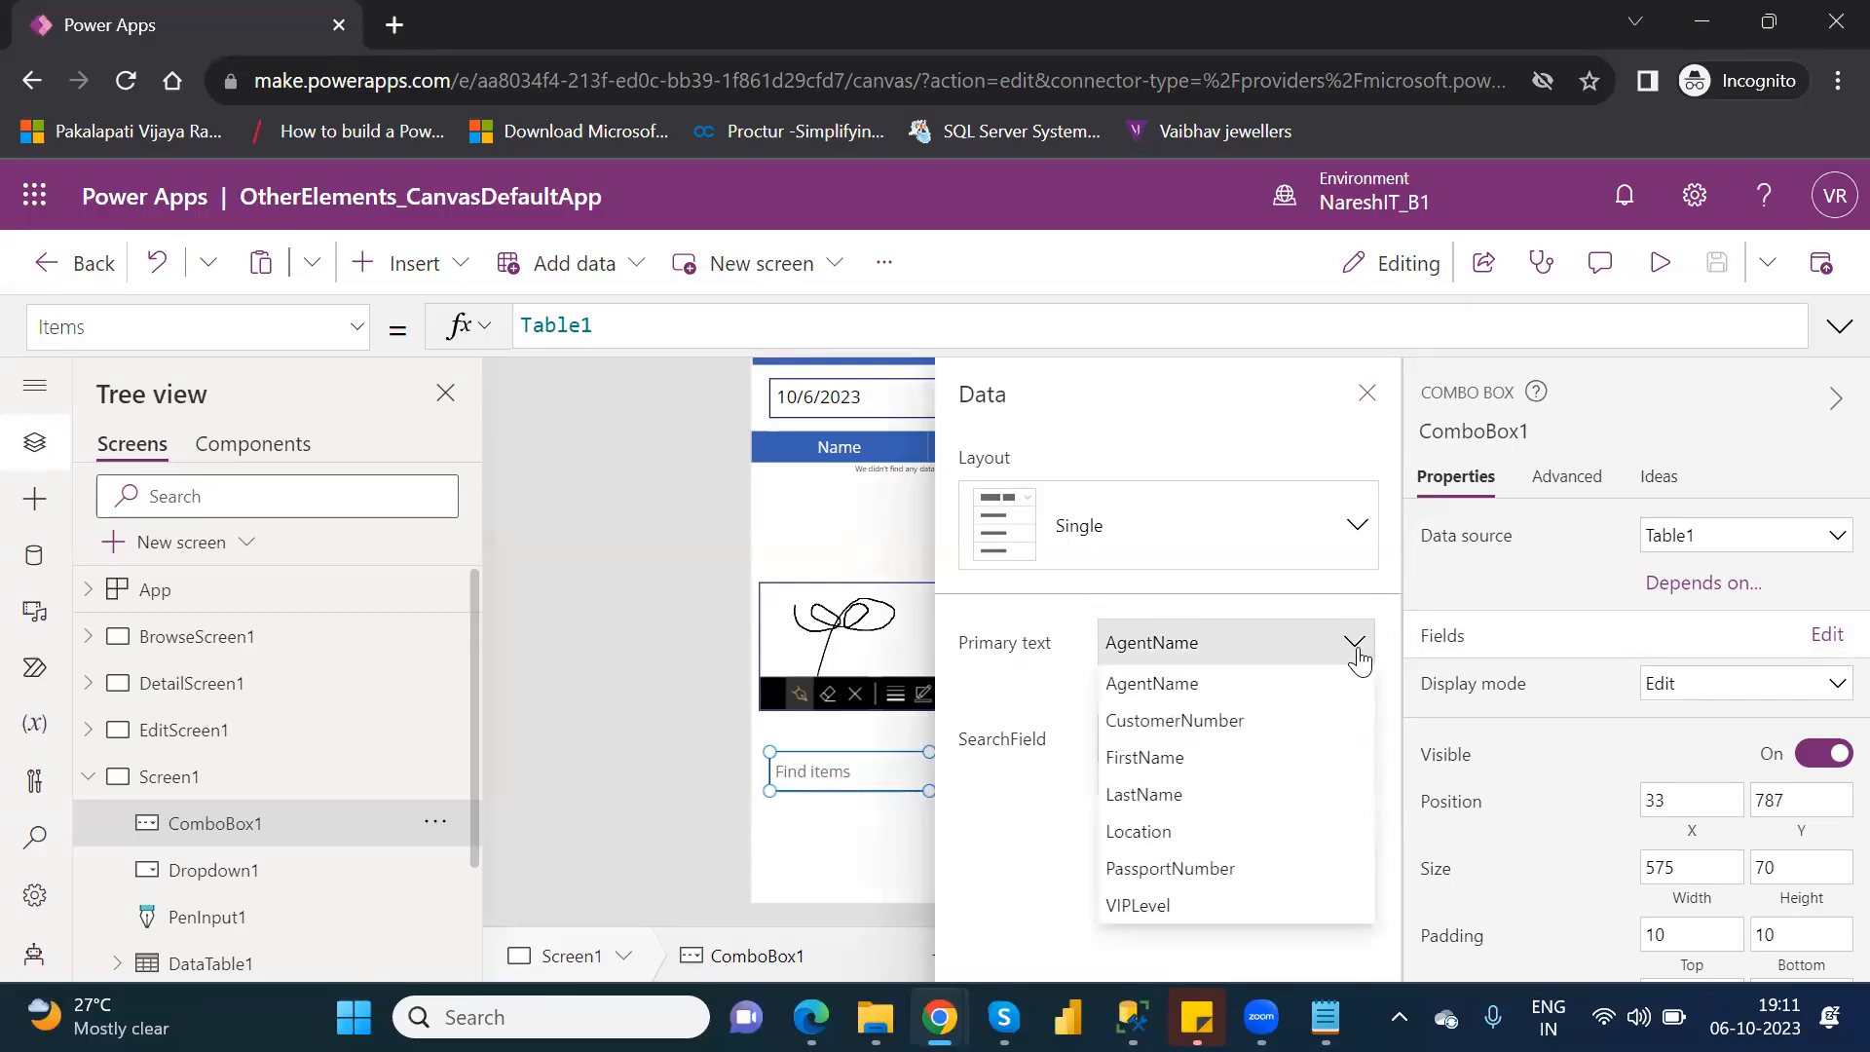
pyautogui.click(1197, 836)
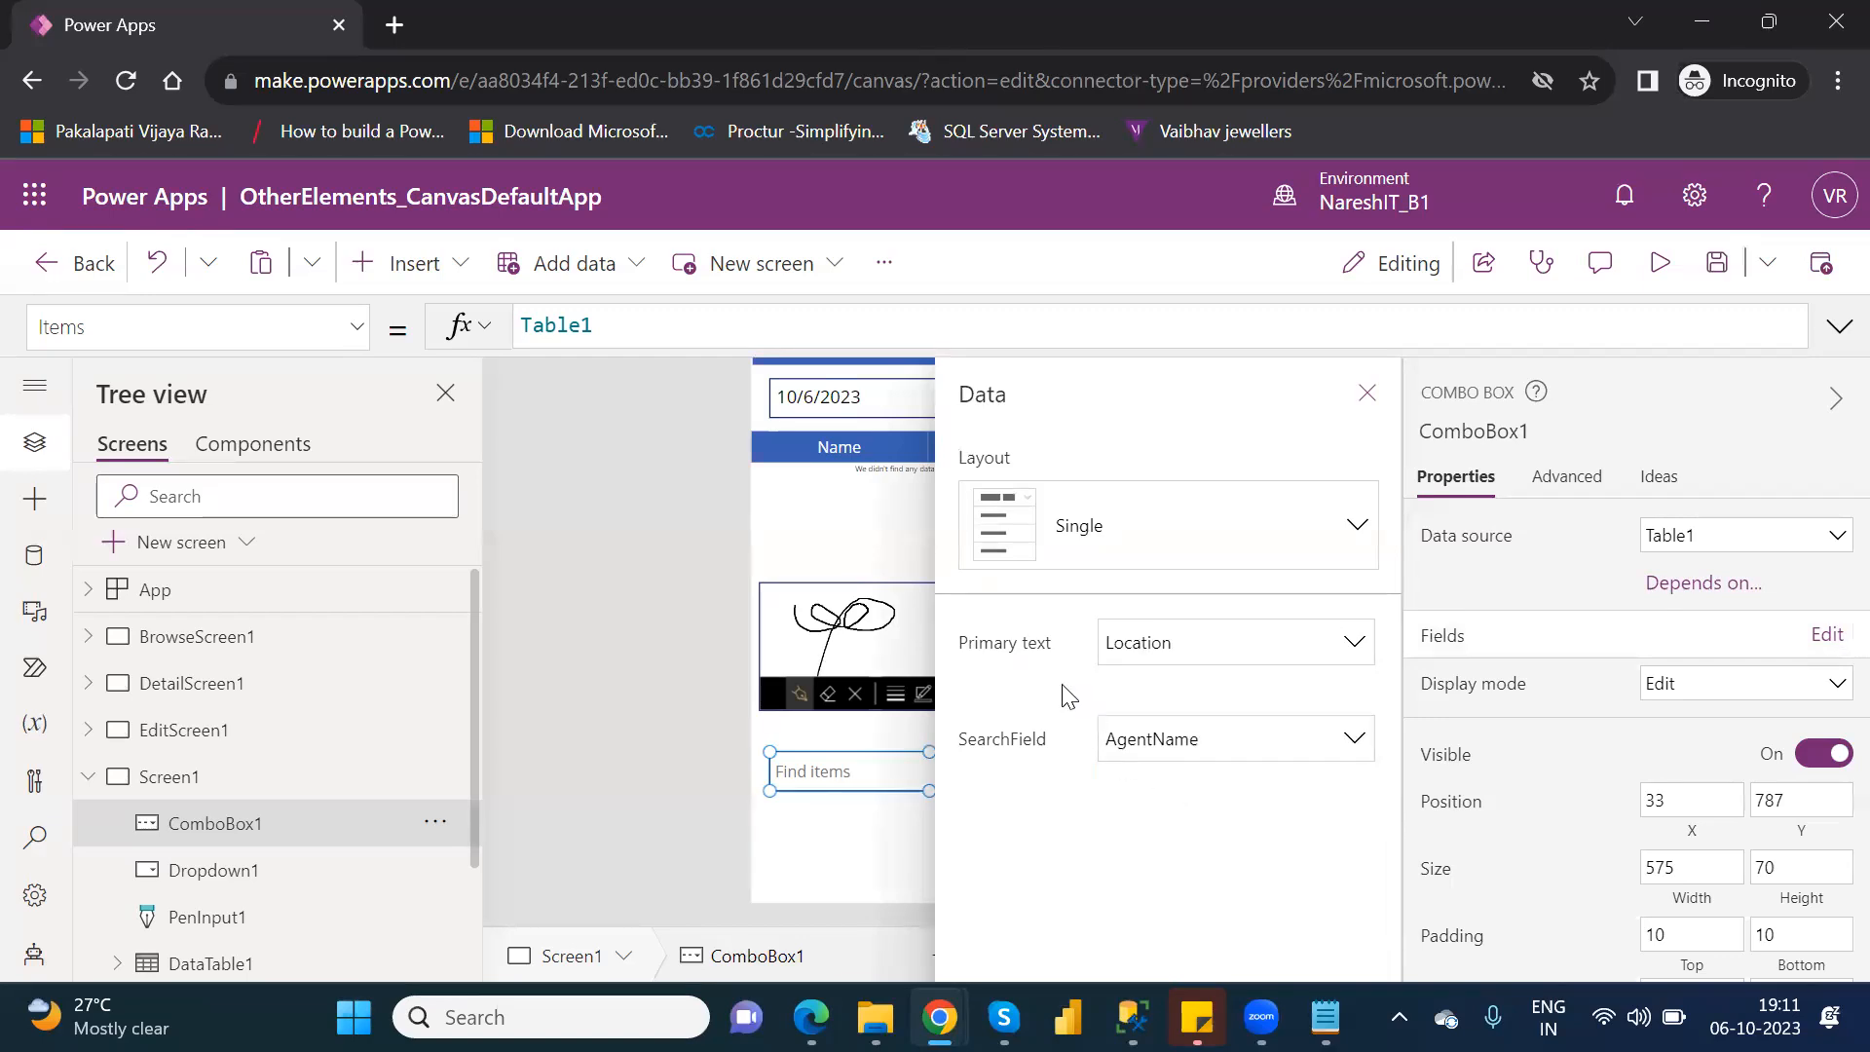
pyautogui.click(1359, 742)
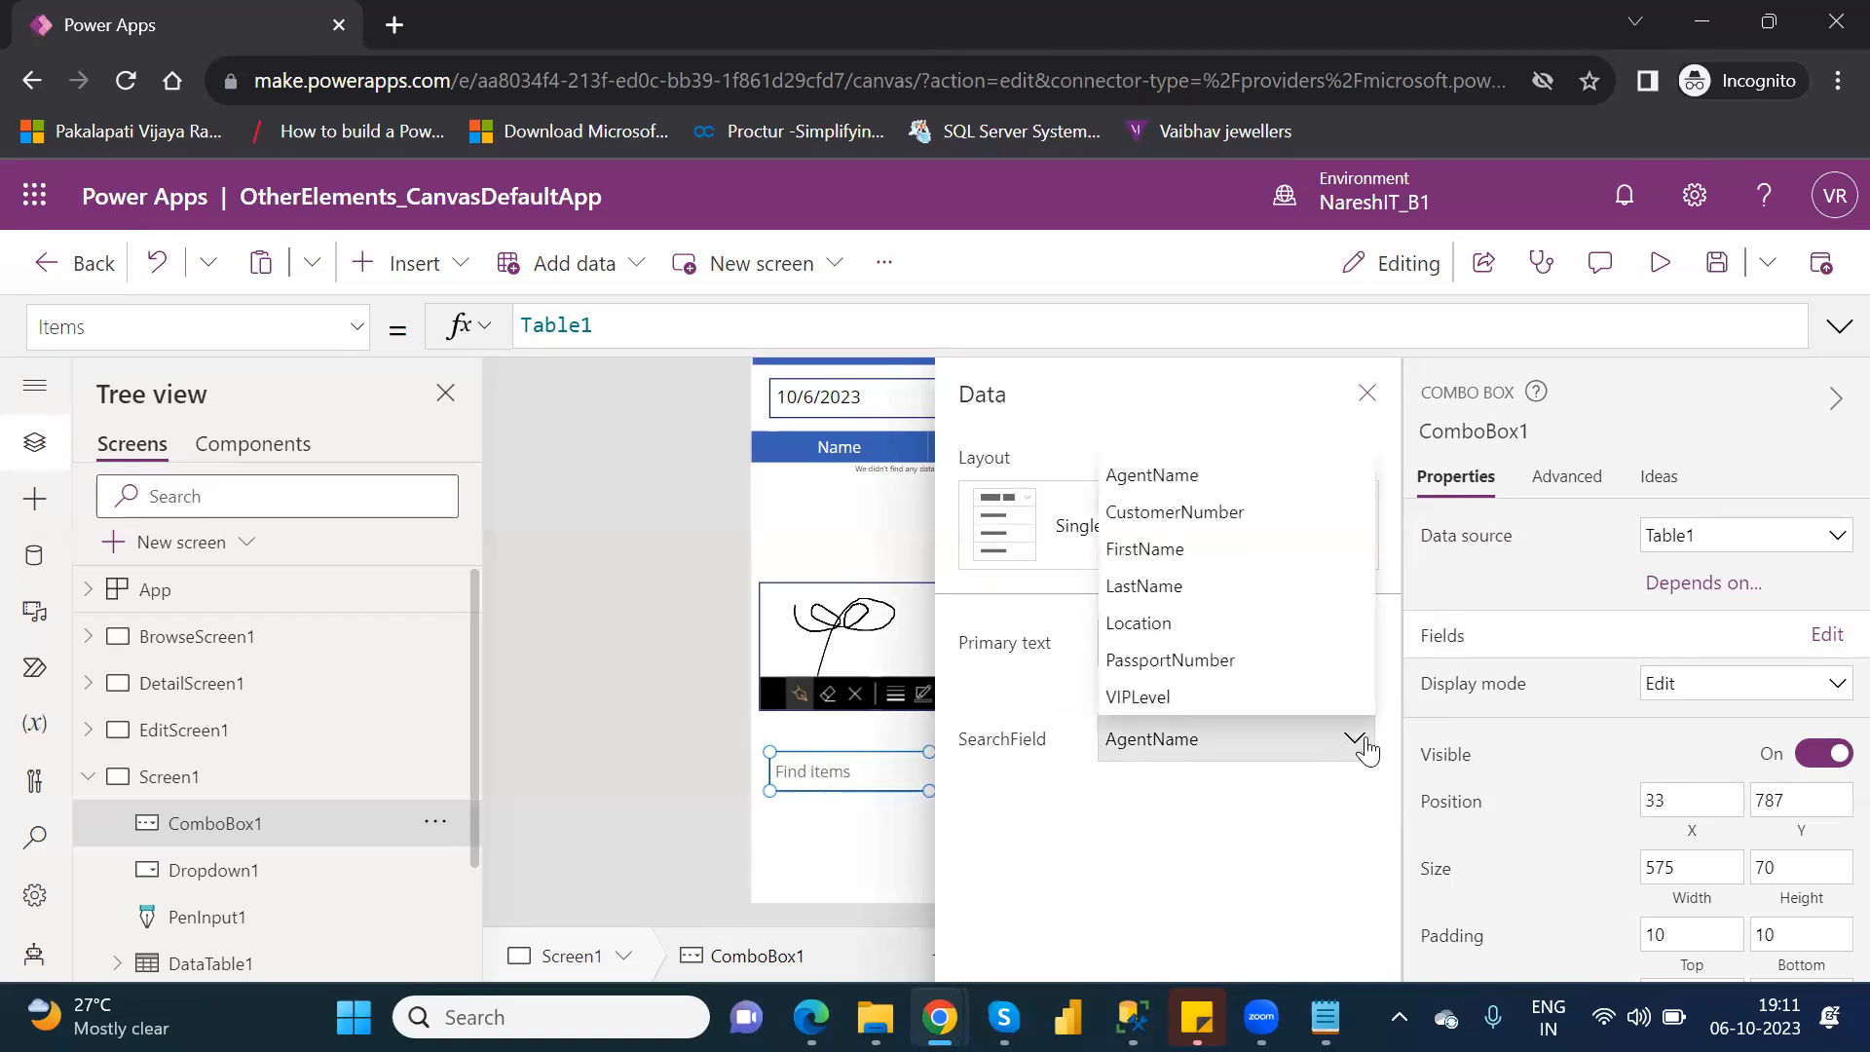
pyautogui.click(1185, 626)
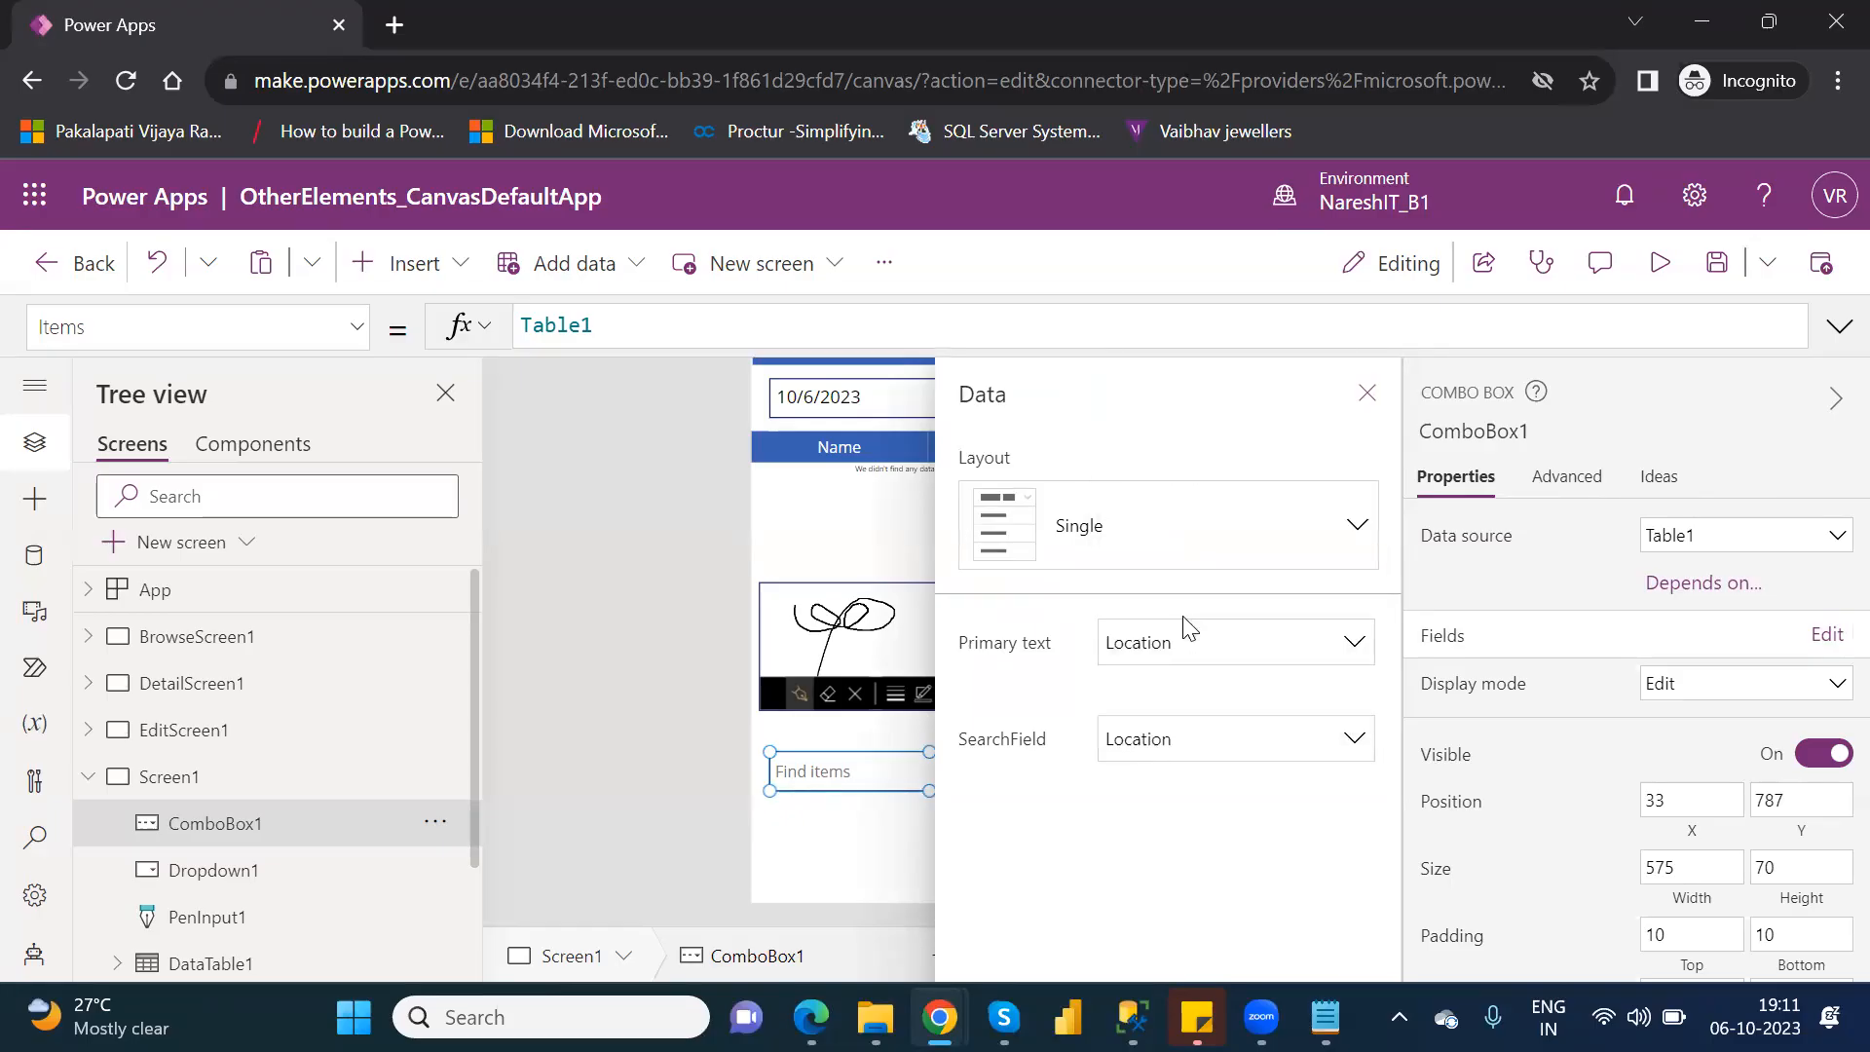
pyautogui.click(1367, 394)
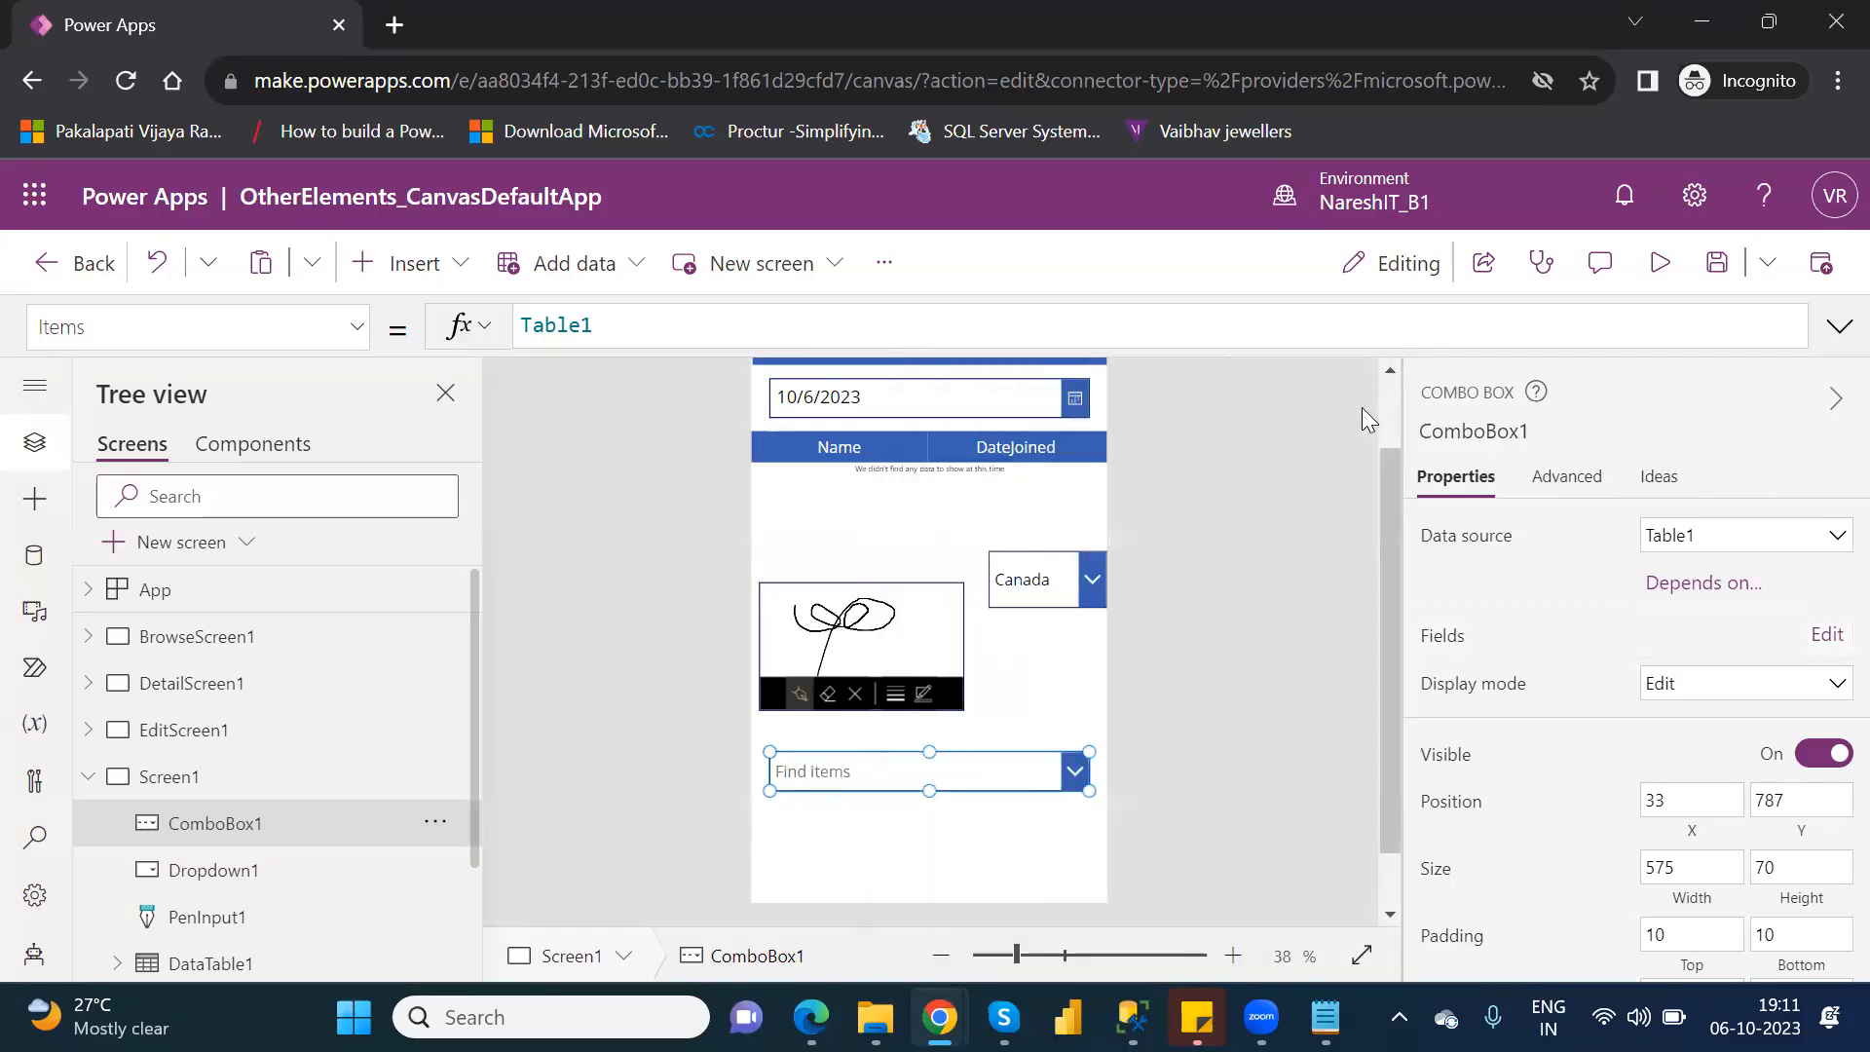
# Preview the app and test the drop-down by choosing Brazil and switching to the second Canada entry.
pyautogui.click(1668, 271)
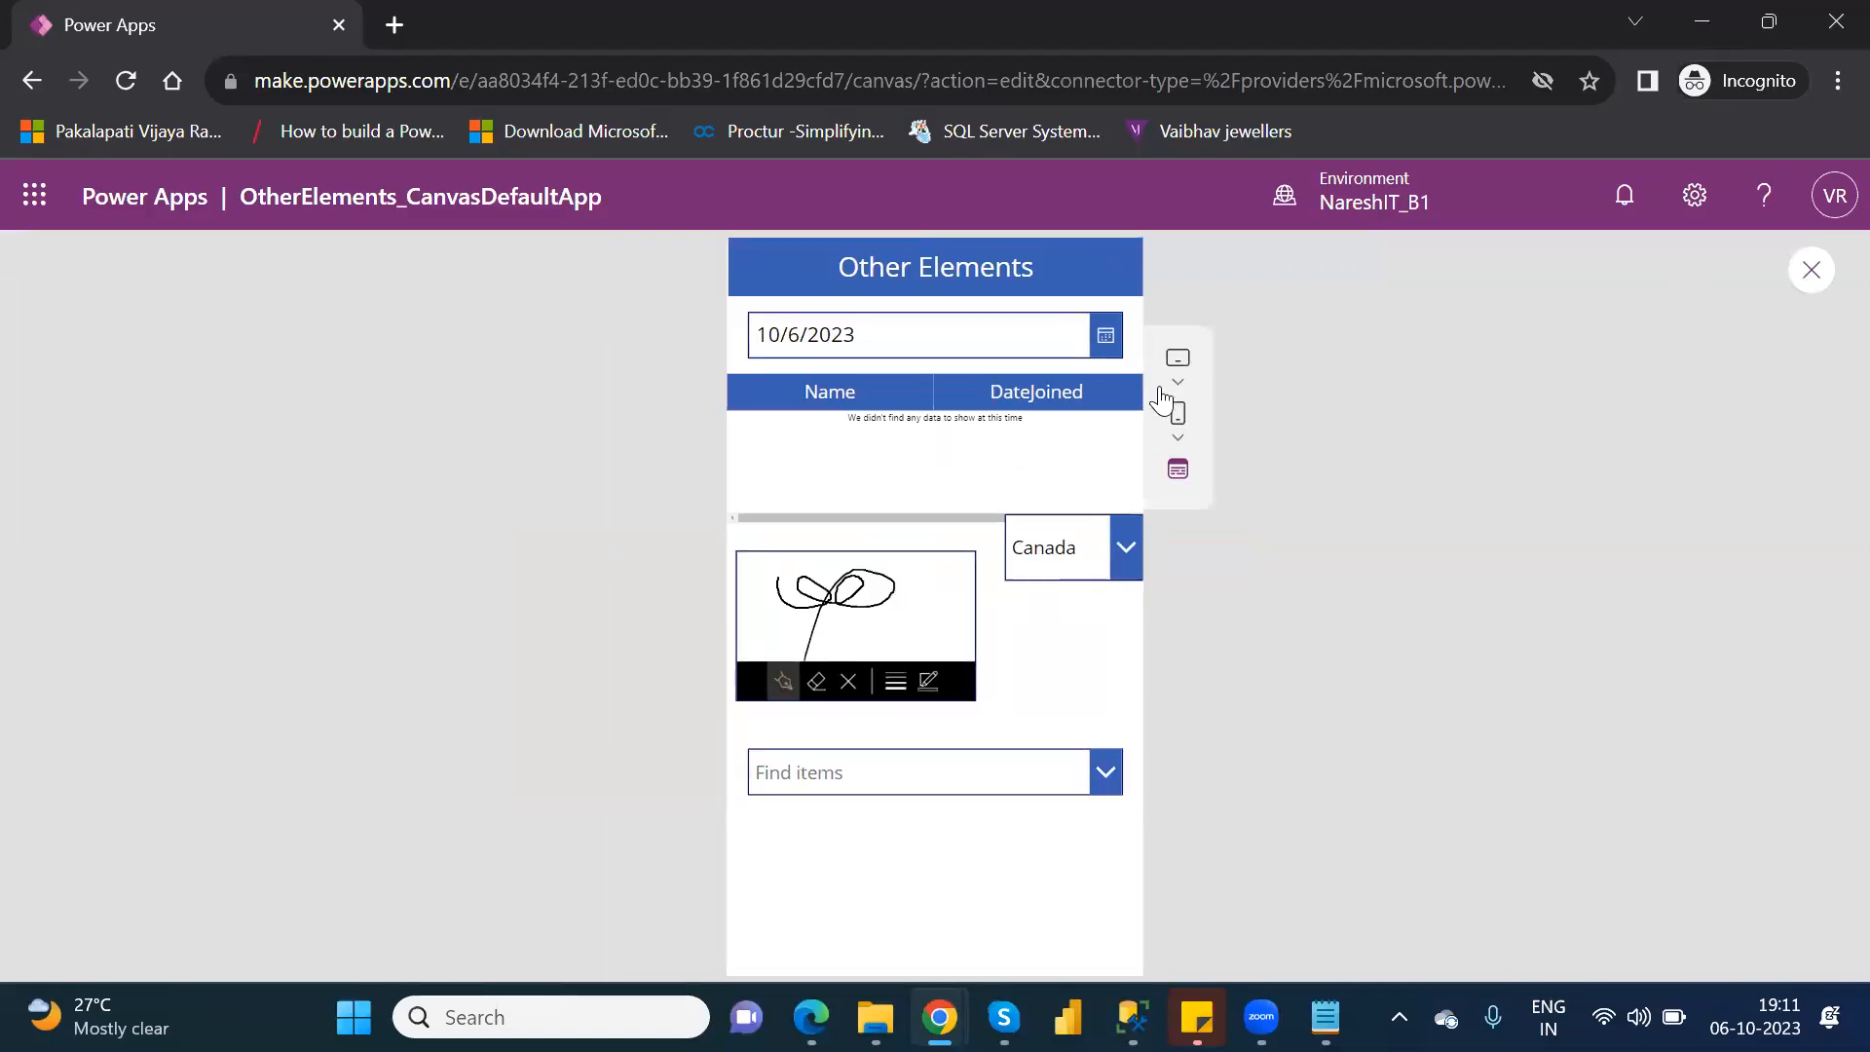
pyautogui.click(1133, 561)
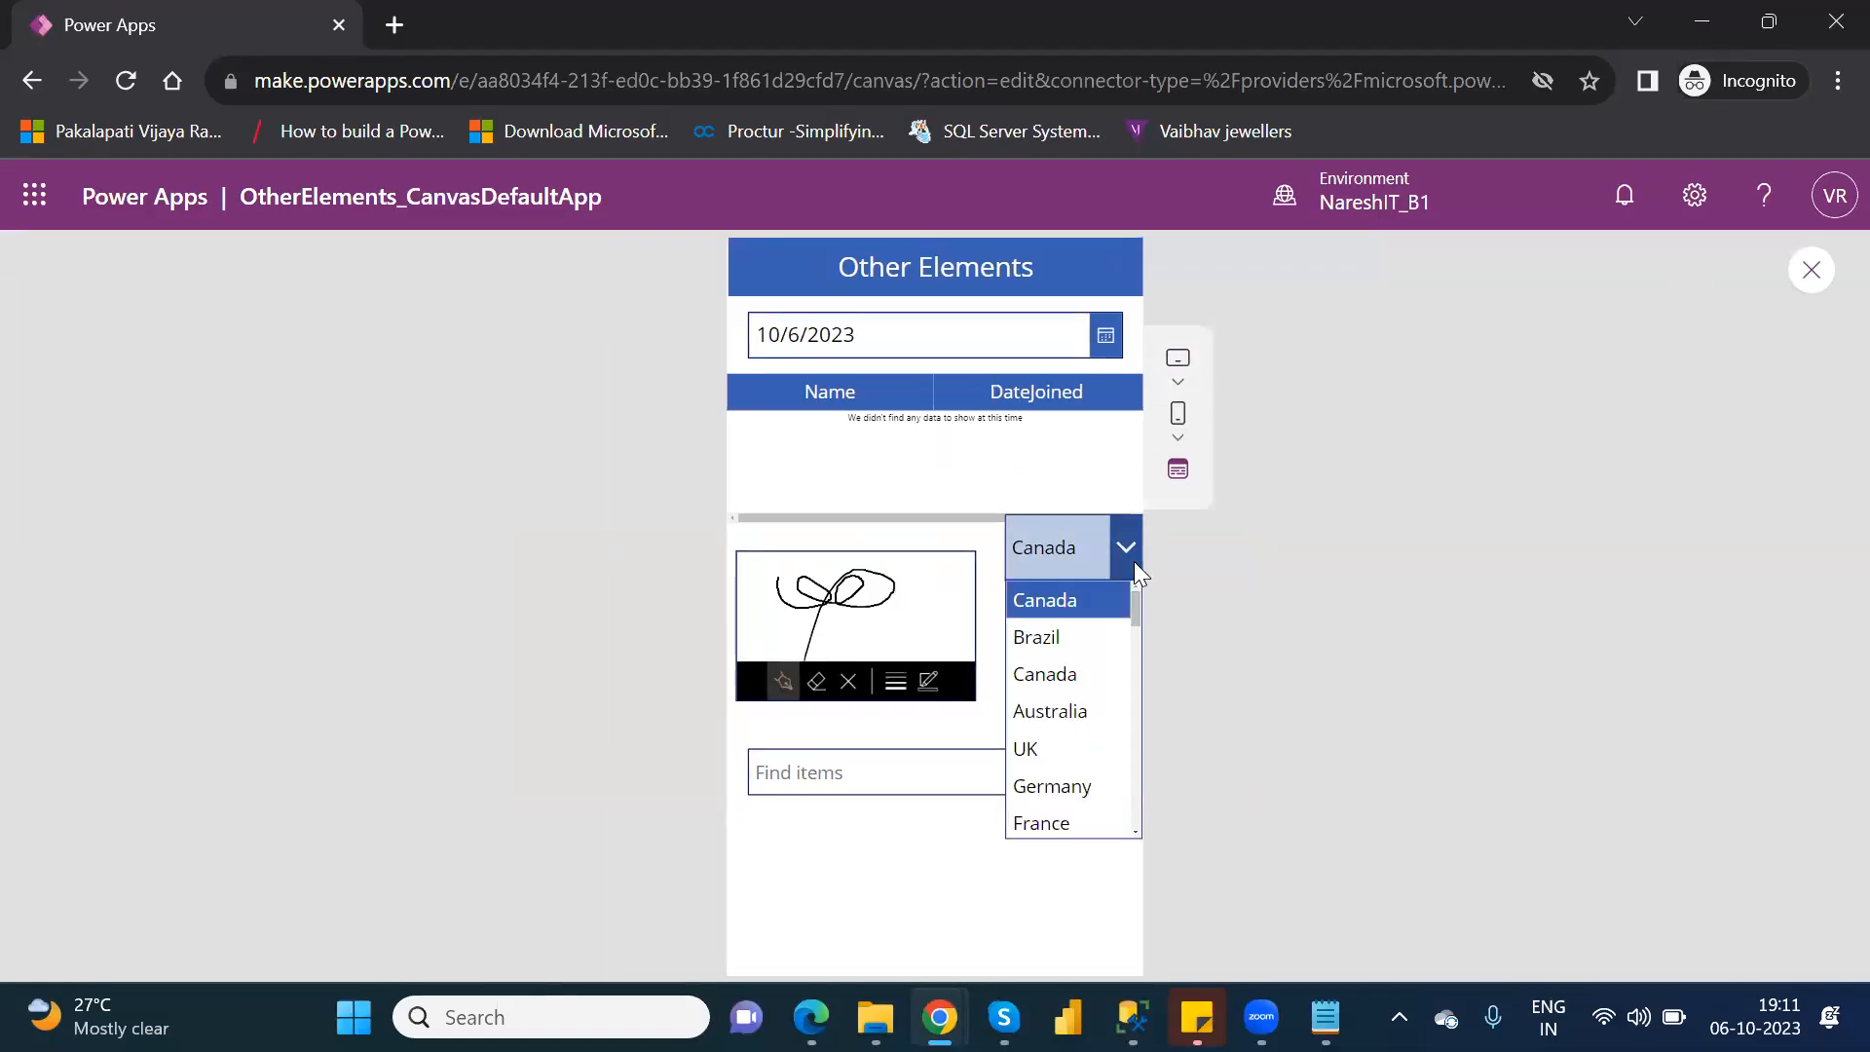
pyautogui.click(1072, 640)
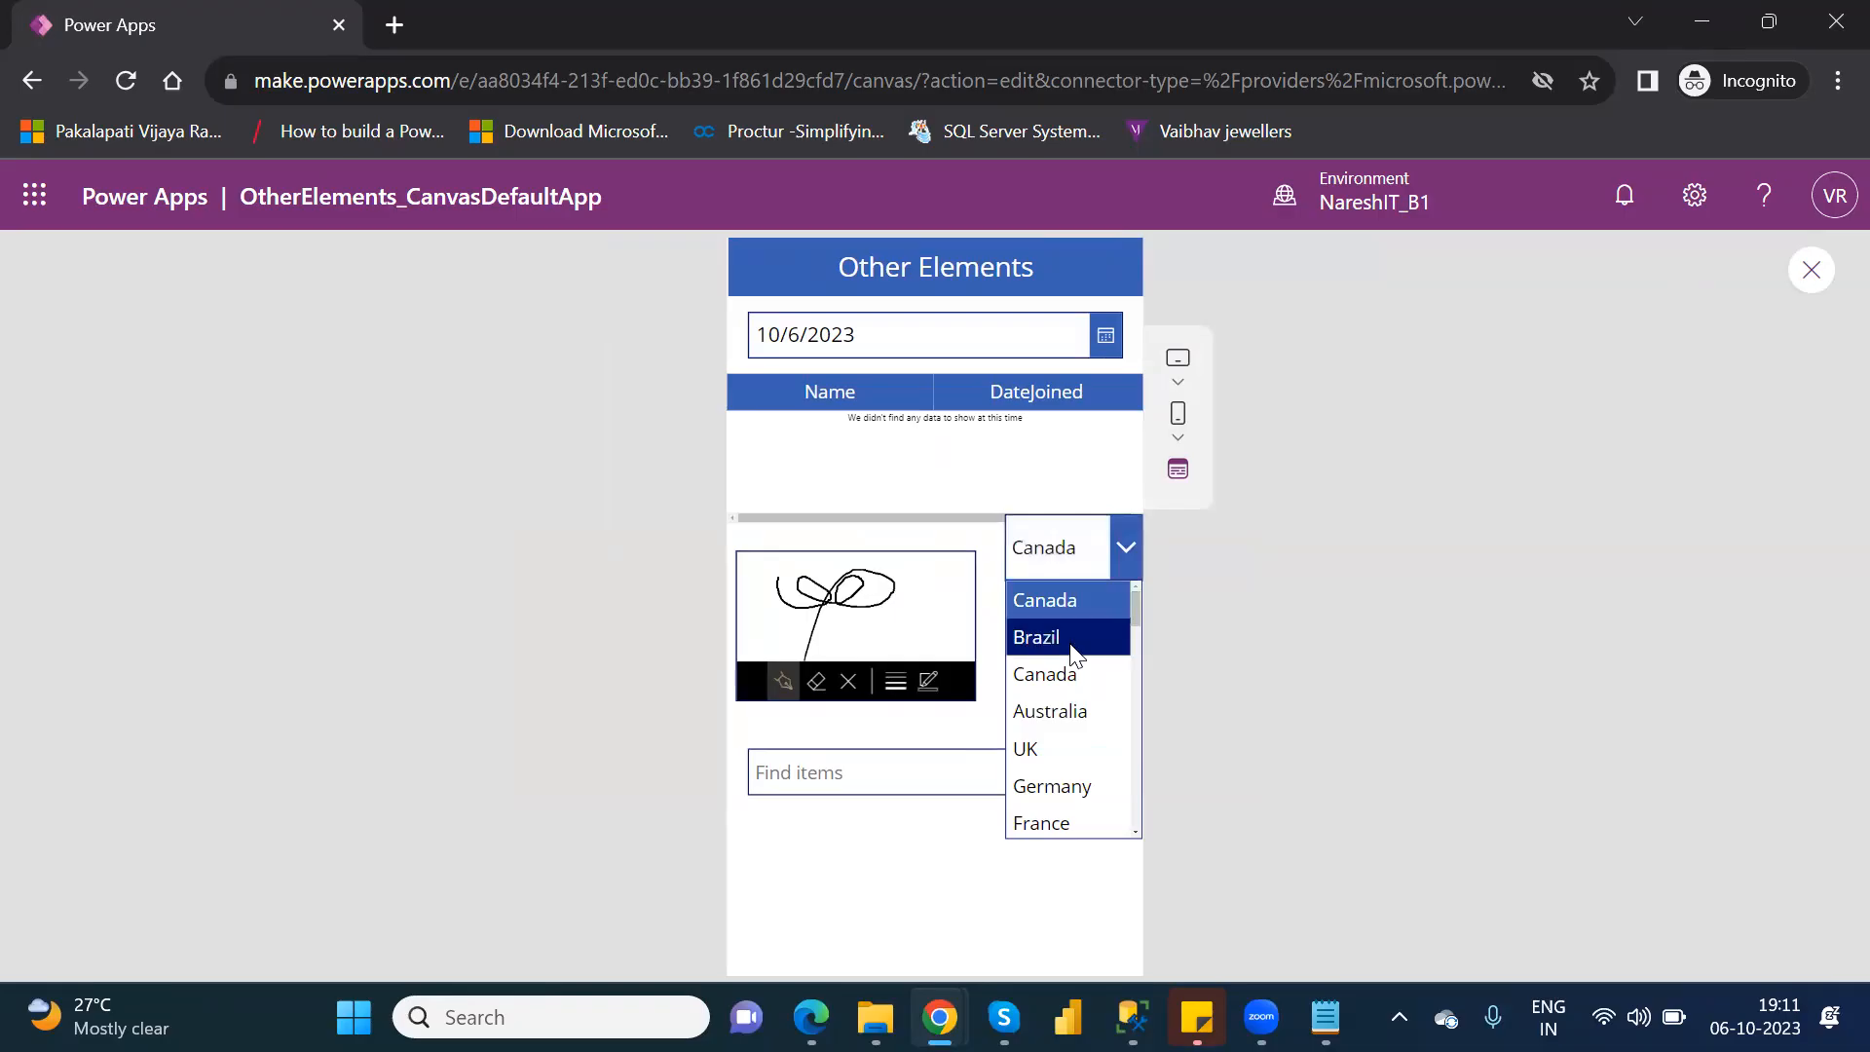
pyautogui.click(1124, 542)
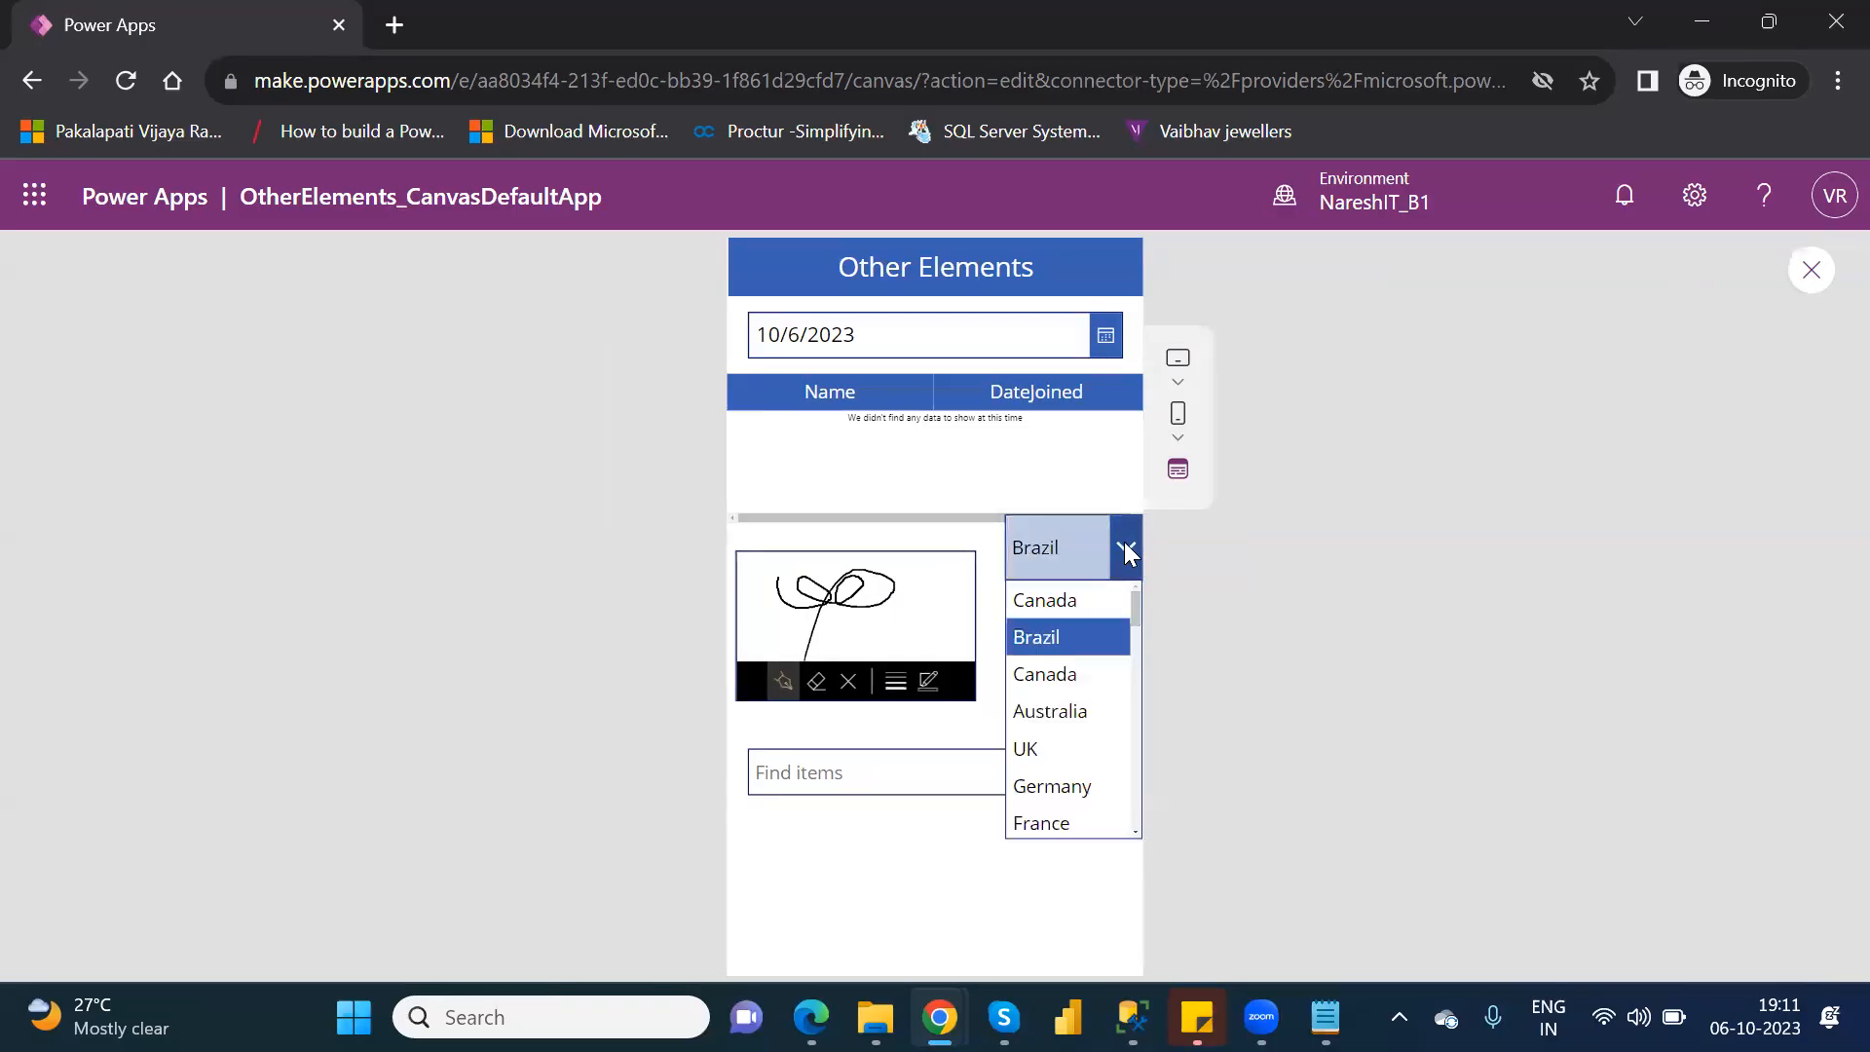
pyautogui.click(1068, 680)
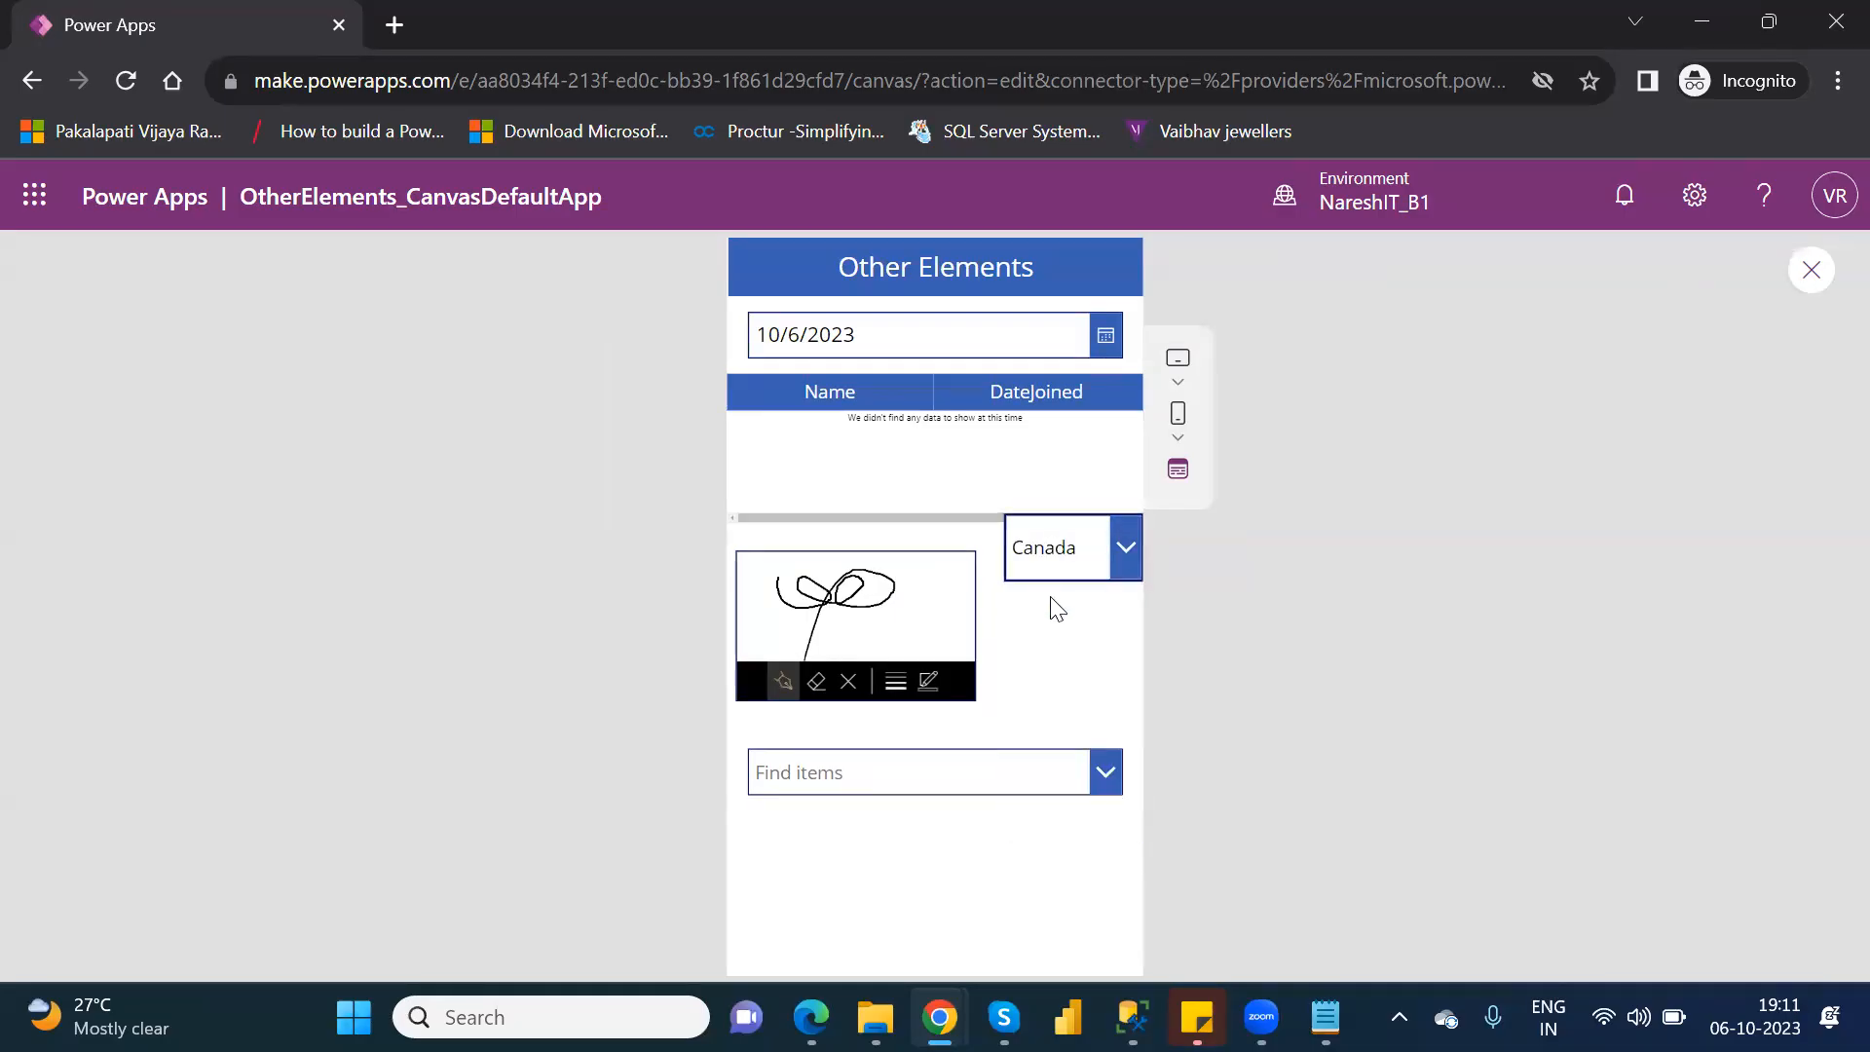
# Search the combo box for "canad" and select the first Canada entry.
pyautogui.click(1102, 777)
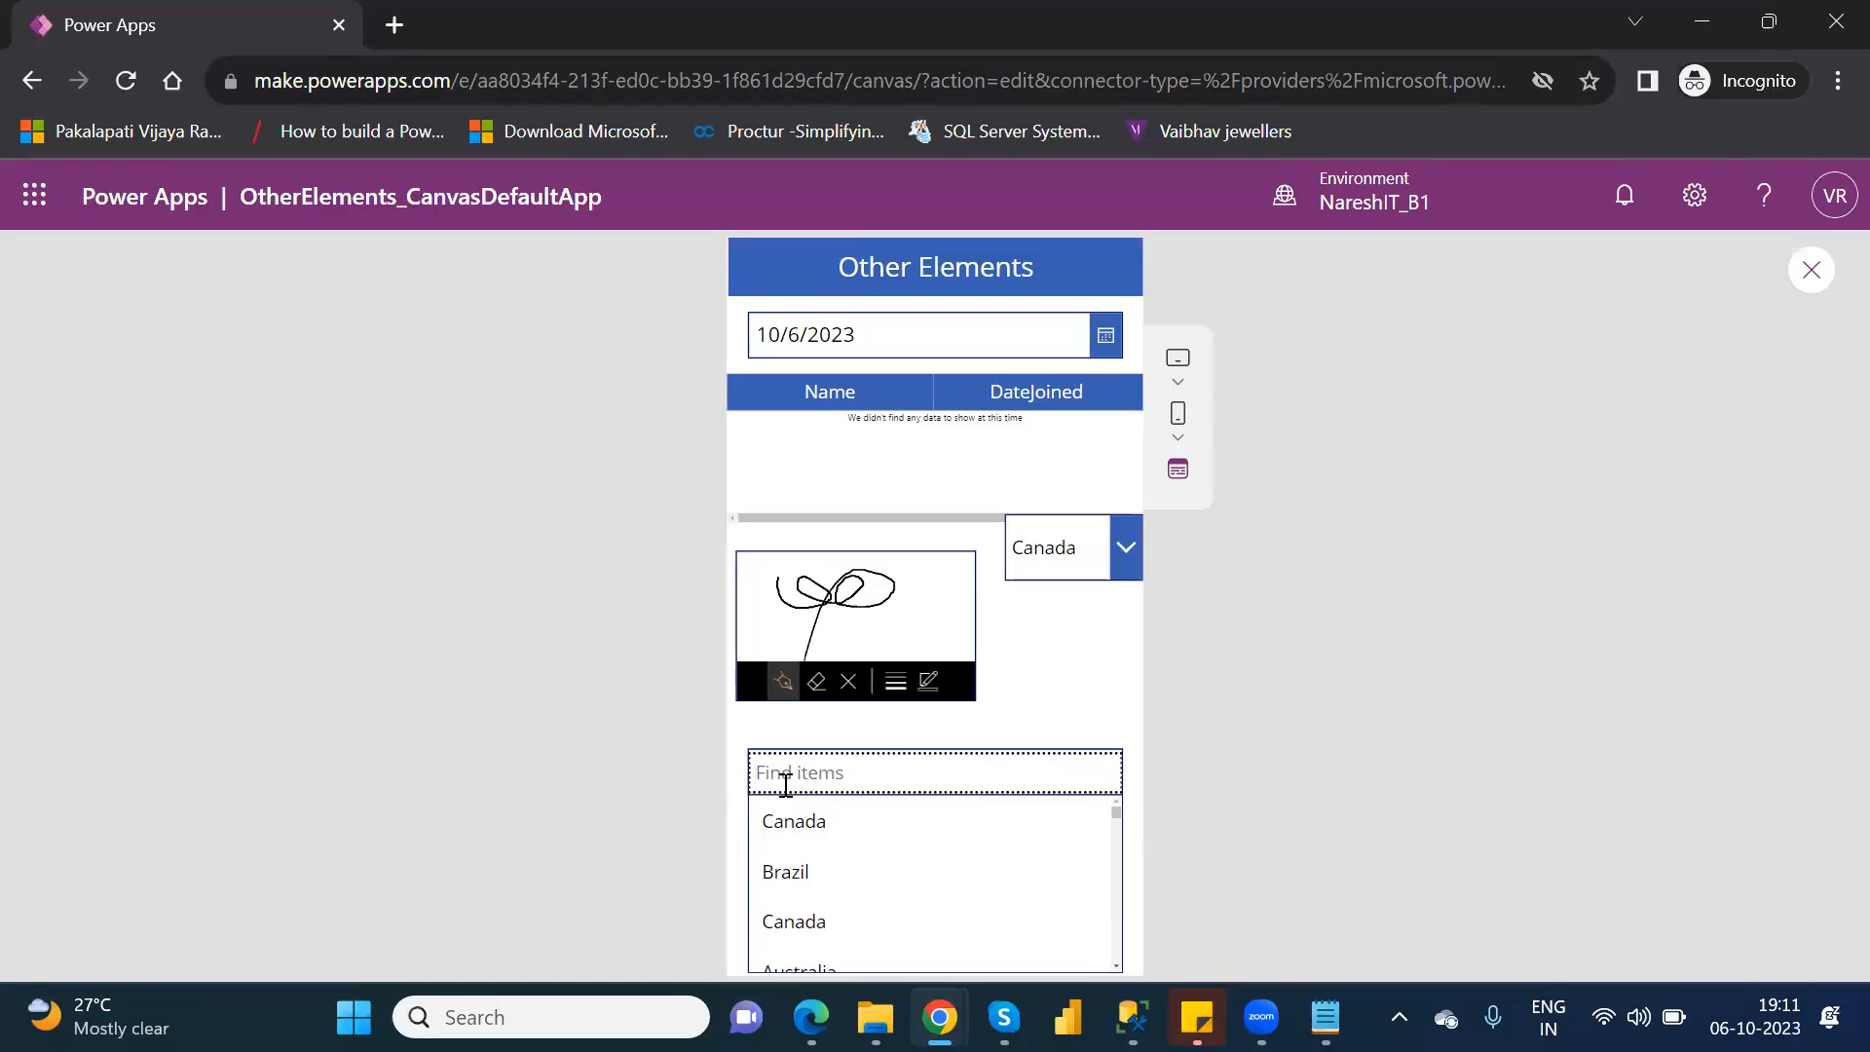
pyautogui.write('c')
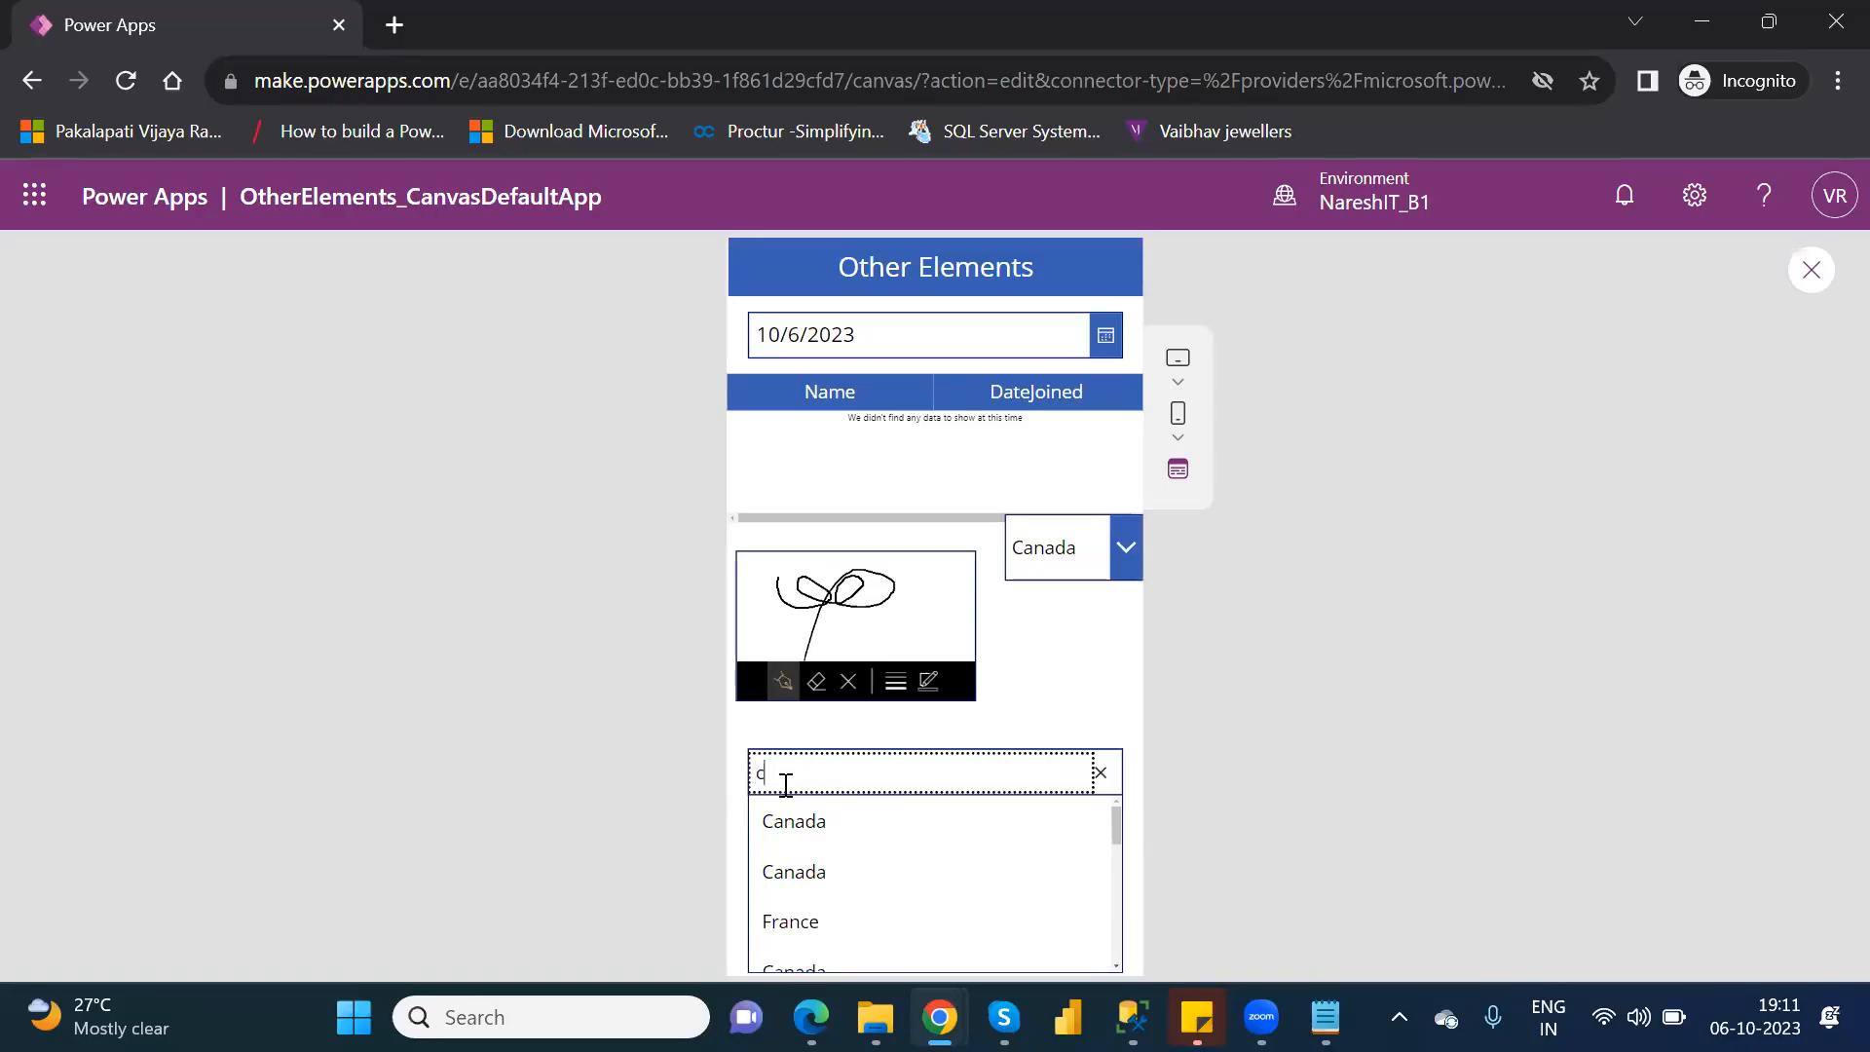
pyautogui.write('anad')
pyautogui.click(830, 818)
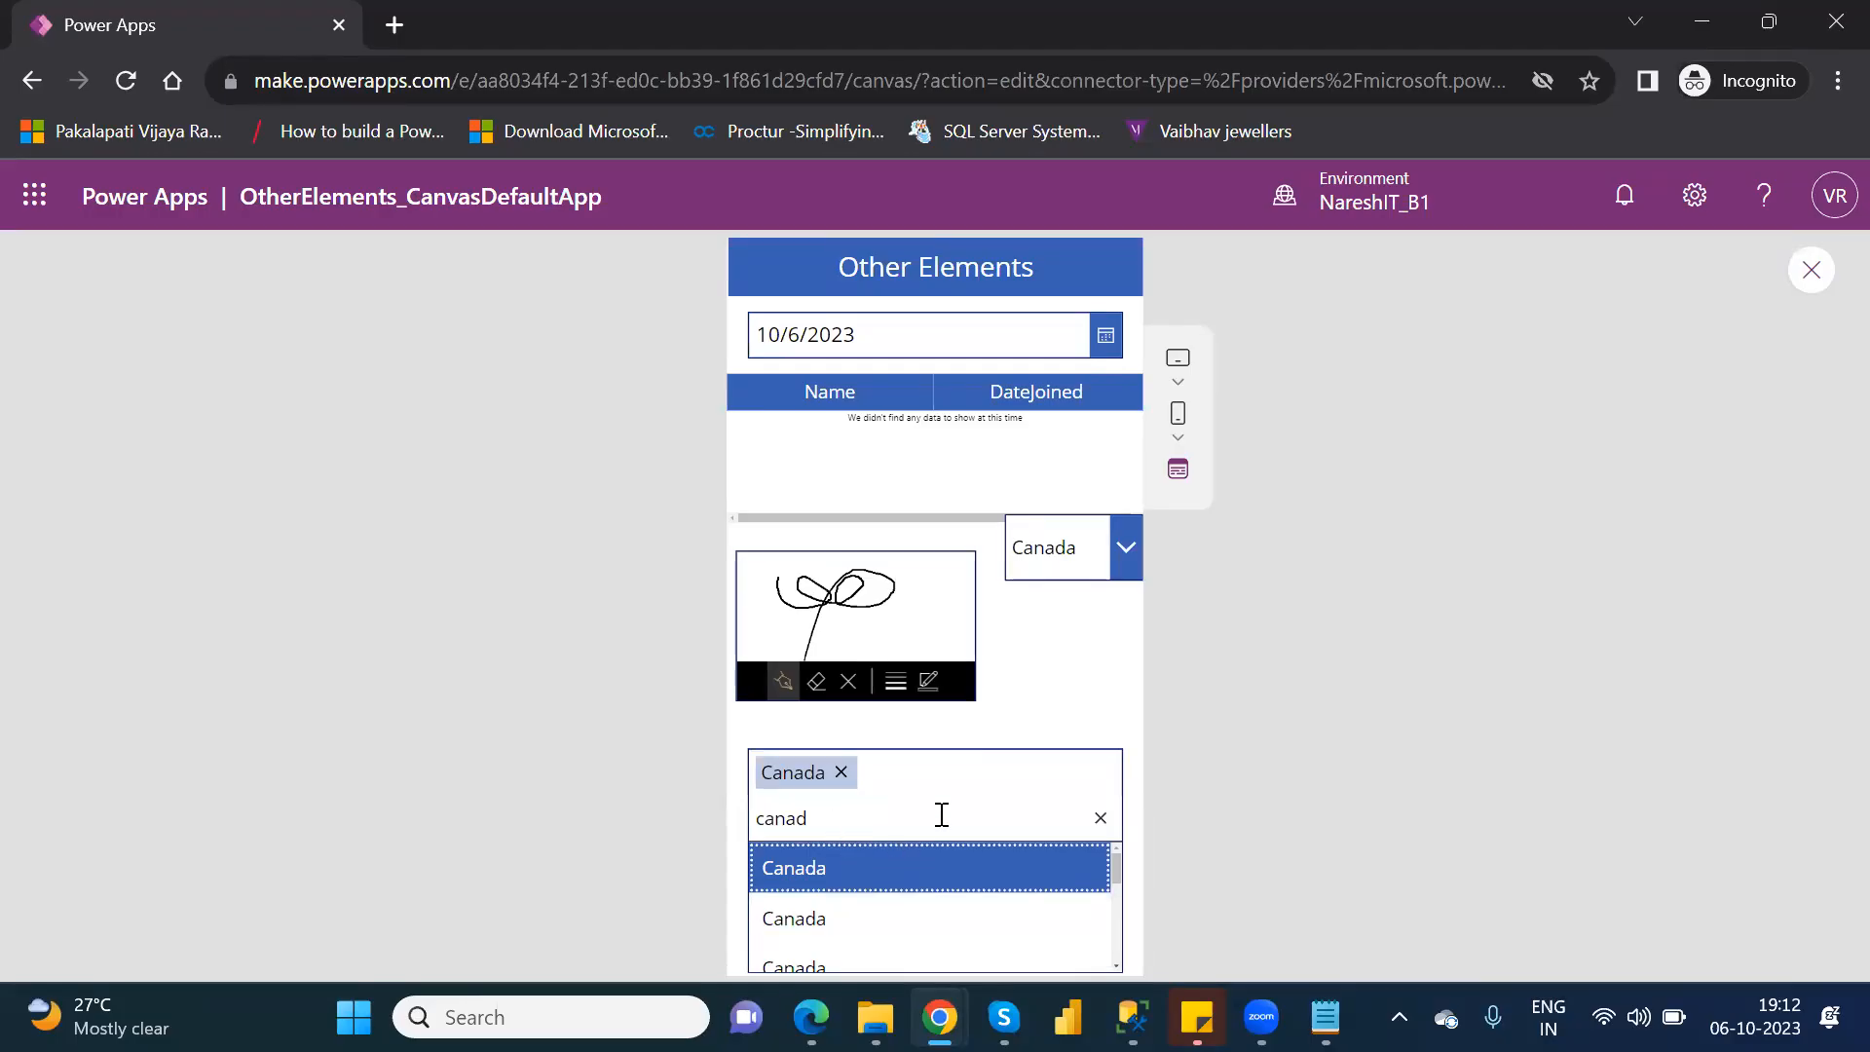
# Add Brazil to the combo box's selection, and choose Secunderabad in the drop-down.
pyautogui.click(1101, 820)
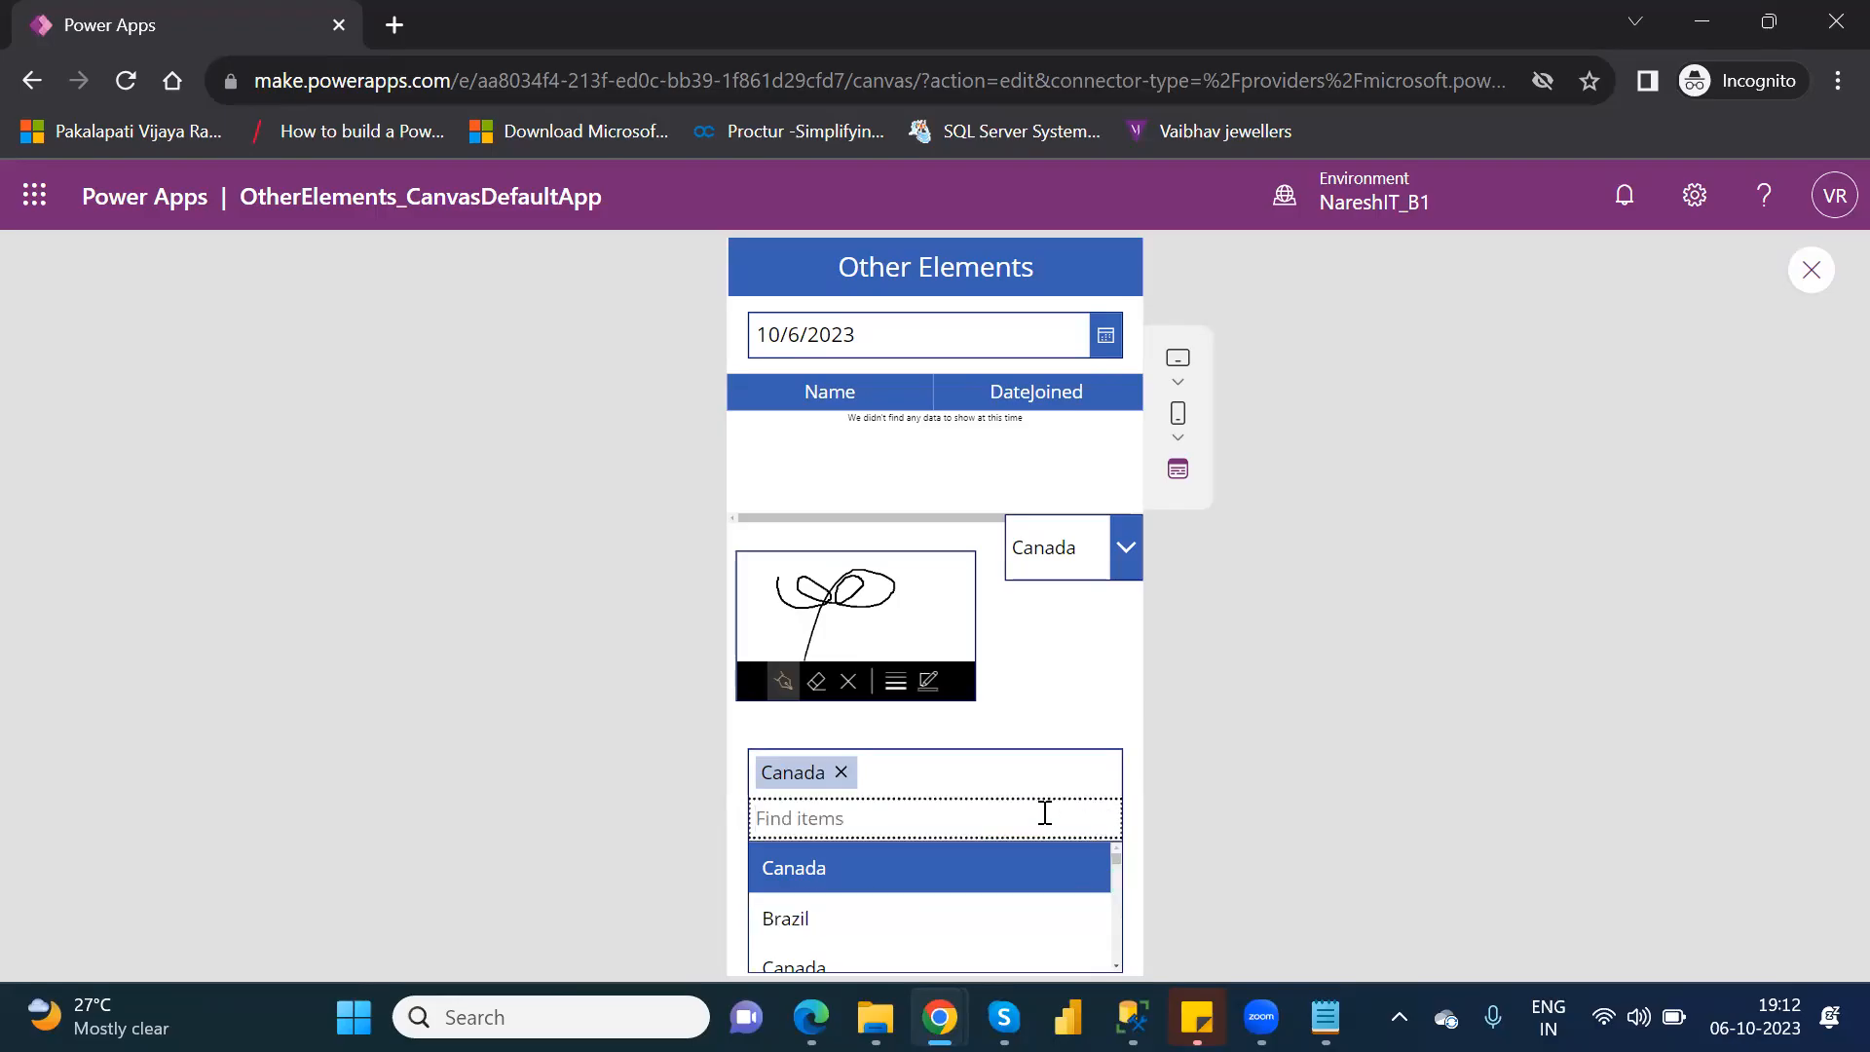
pyautogui.click(804, 916)
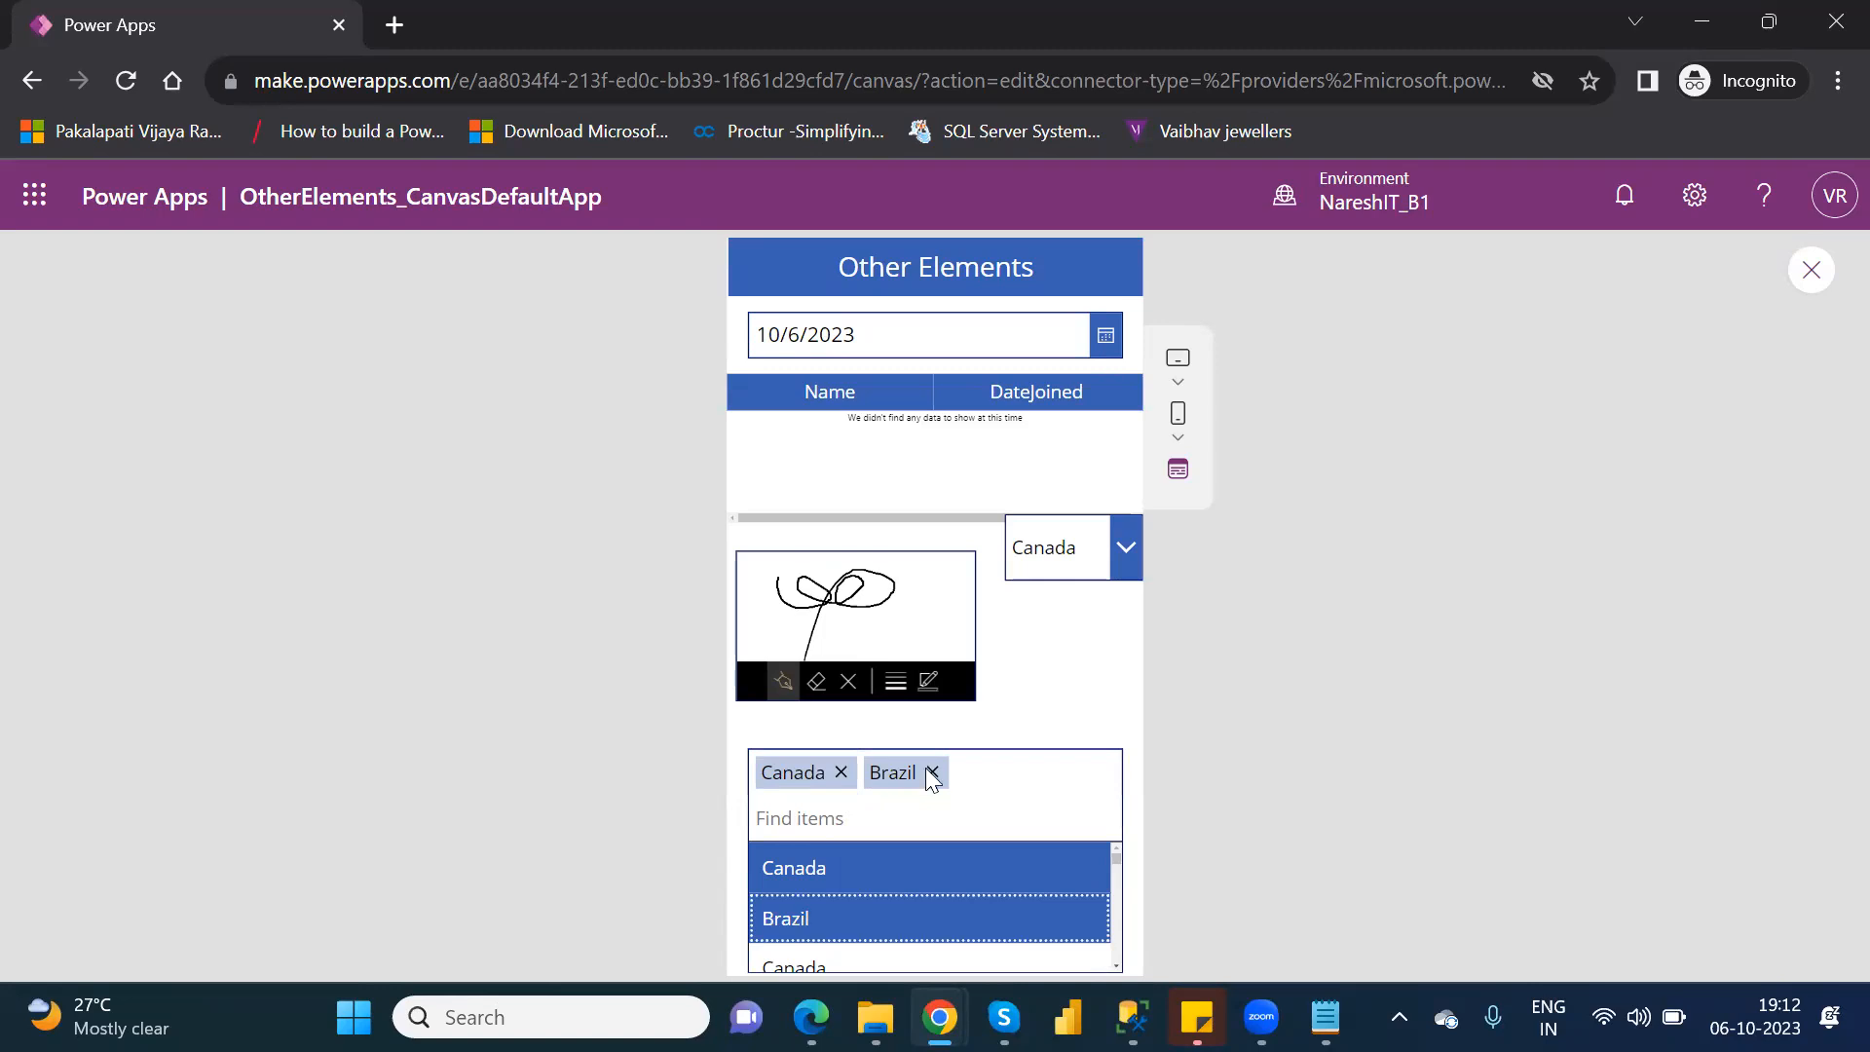
pyautogui.click(1128, 541)
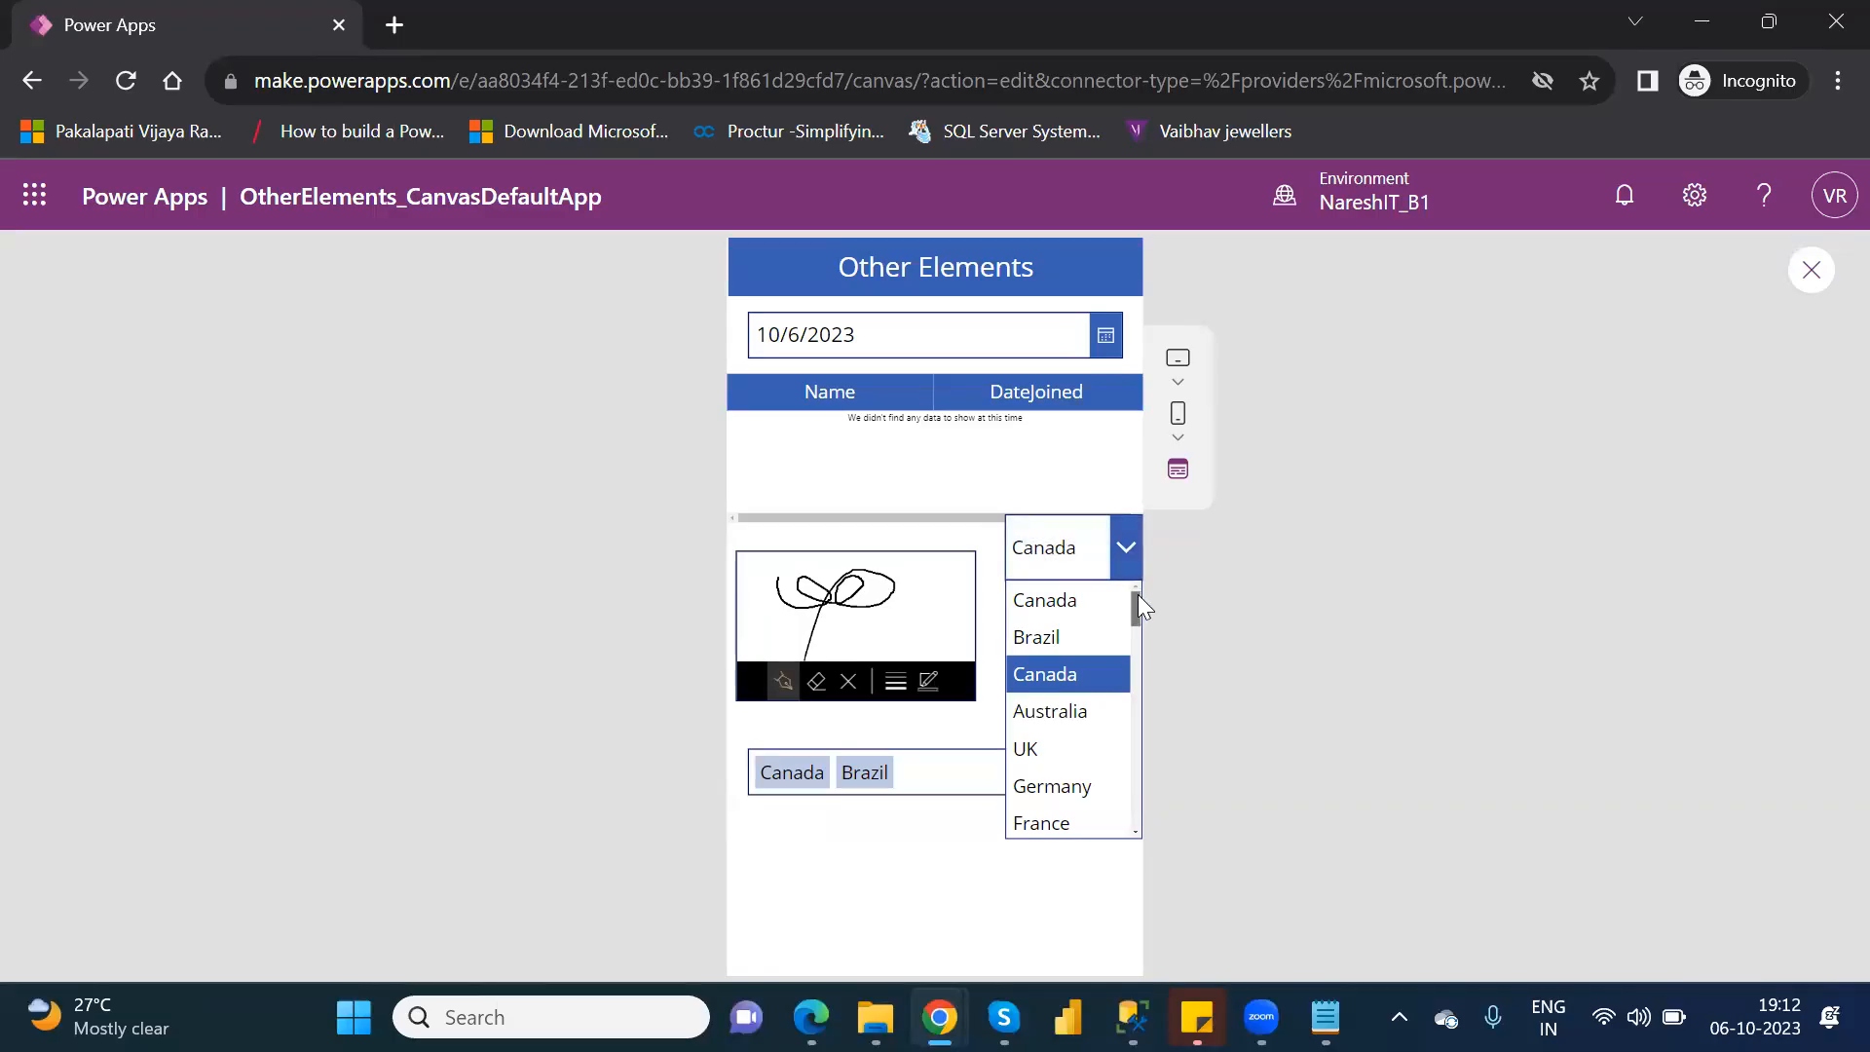
pyautogui.scroll(-3, 1138, 597)
pyautogui.moveTo(1146, 628); pyautogui.dragTo(1154, 781)
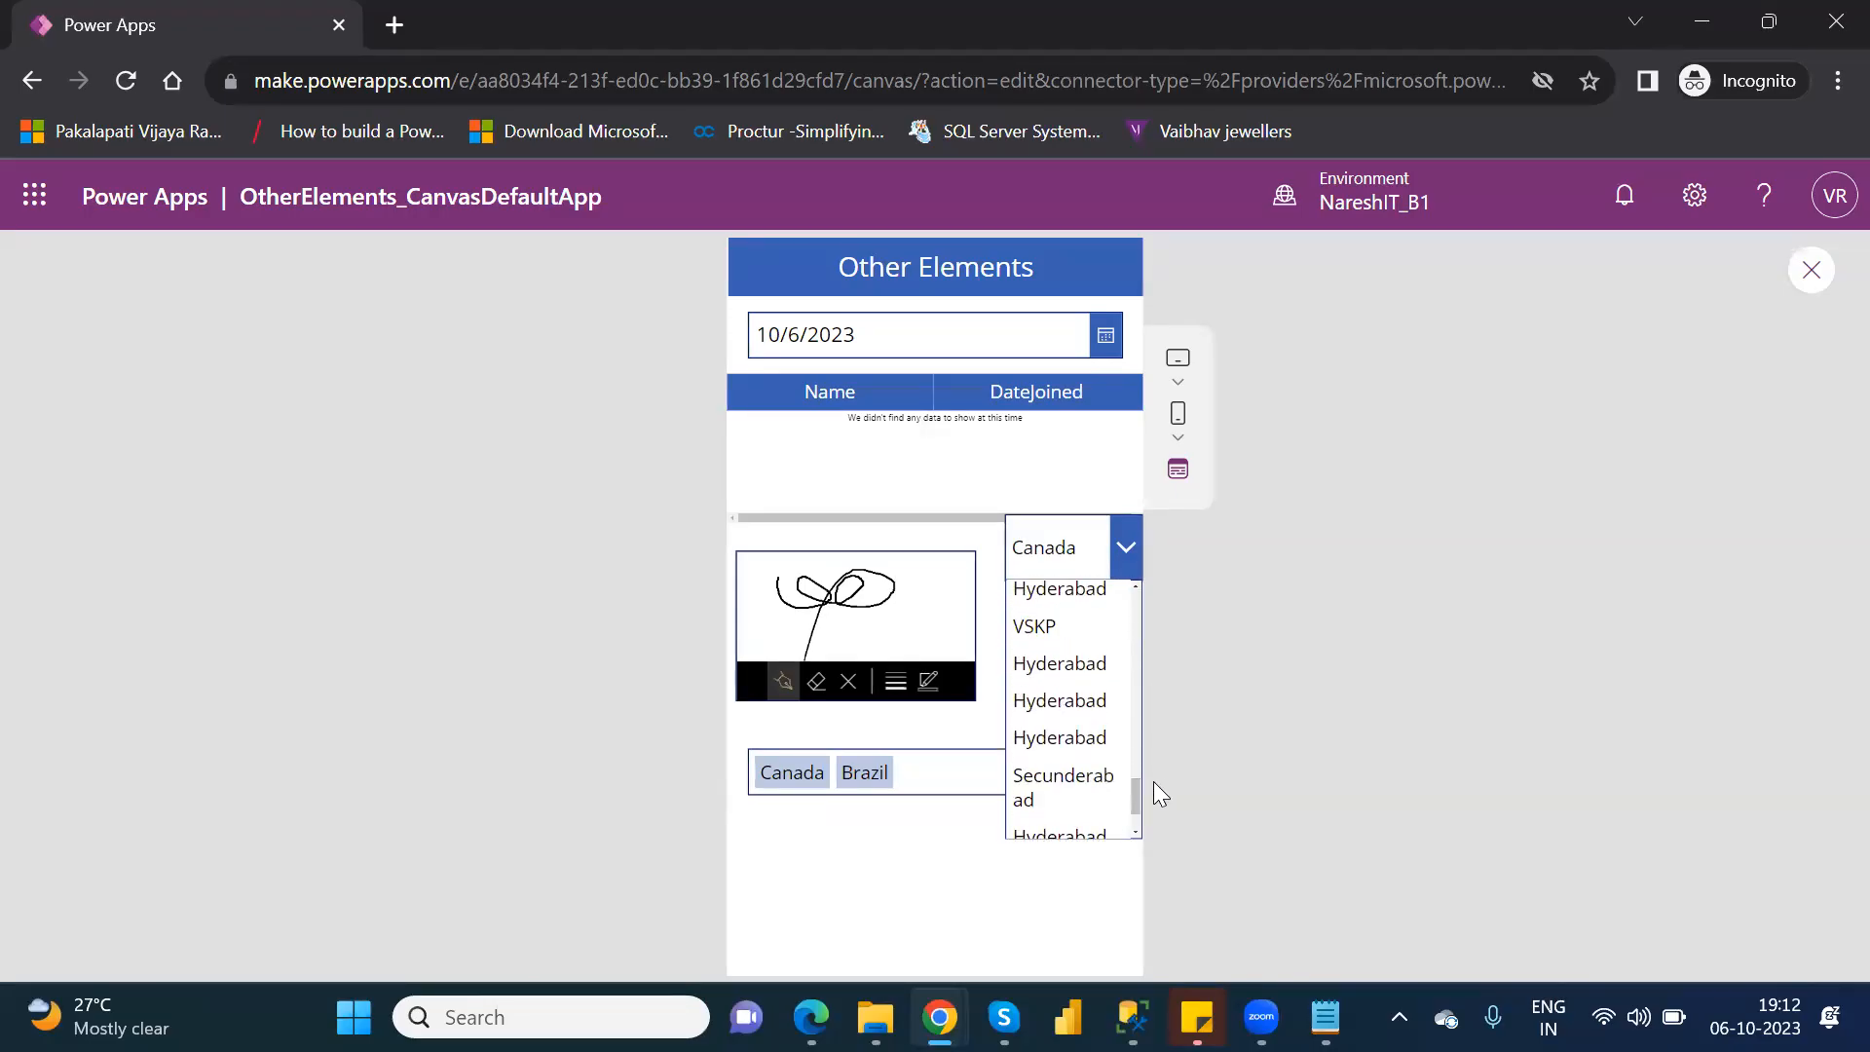
pyautogui.click(1065, 780)
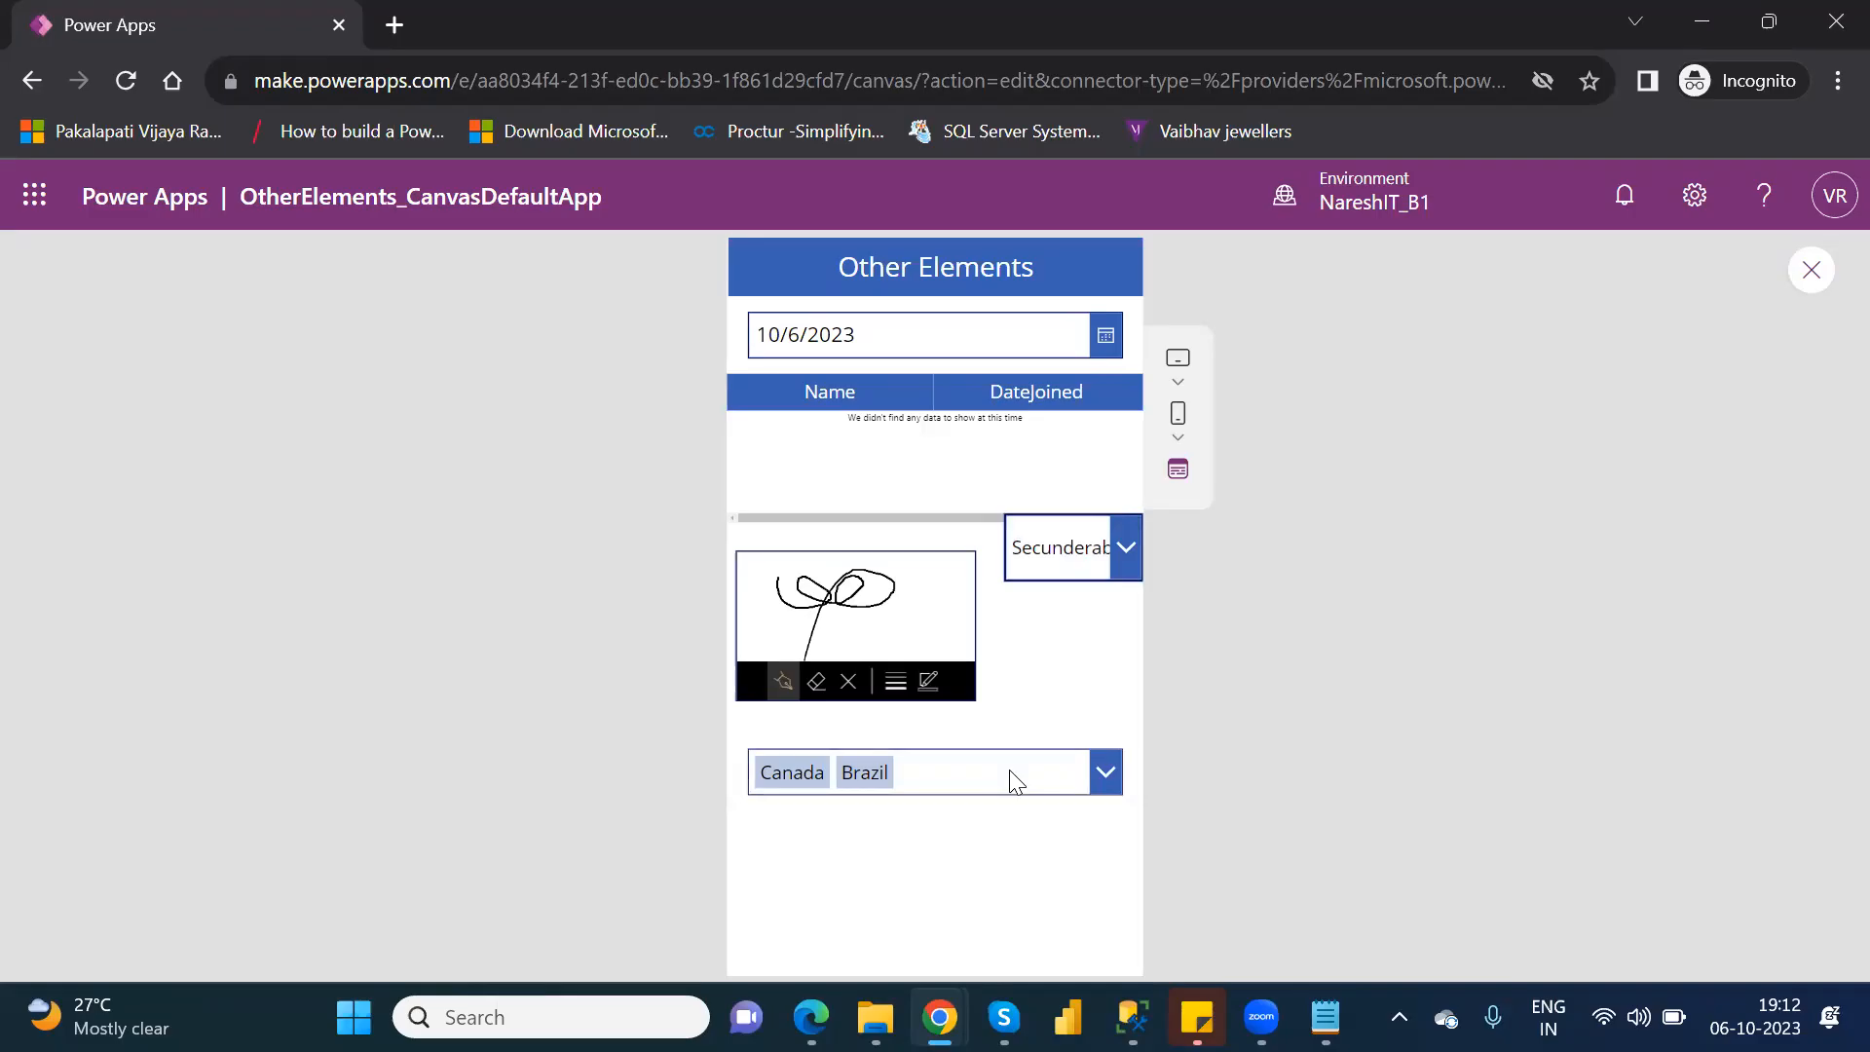
# Set the drop-down to VSKP, switch it to the Hyderabad entry just below, and exit the preview.
pyautogui.click(1101, 776)
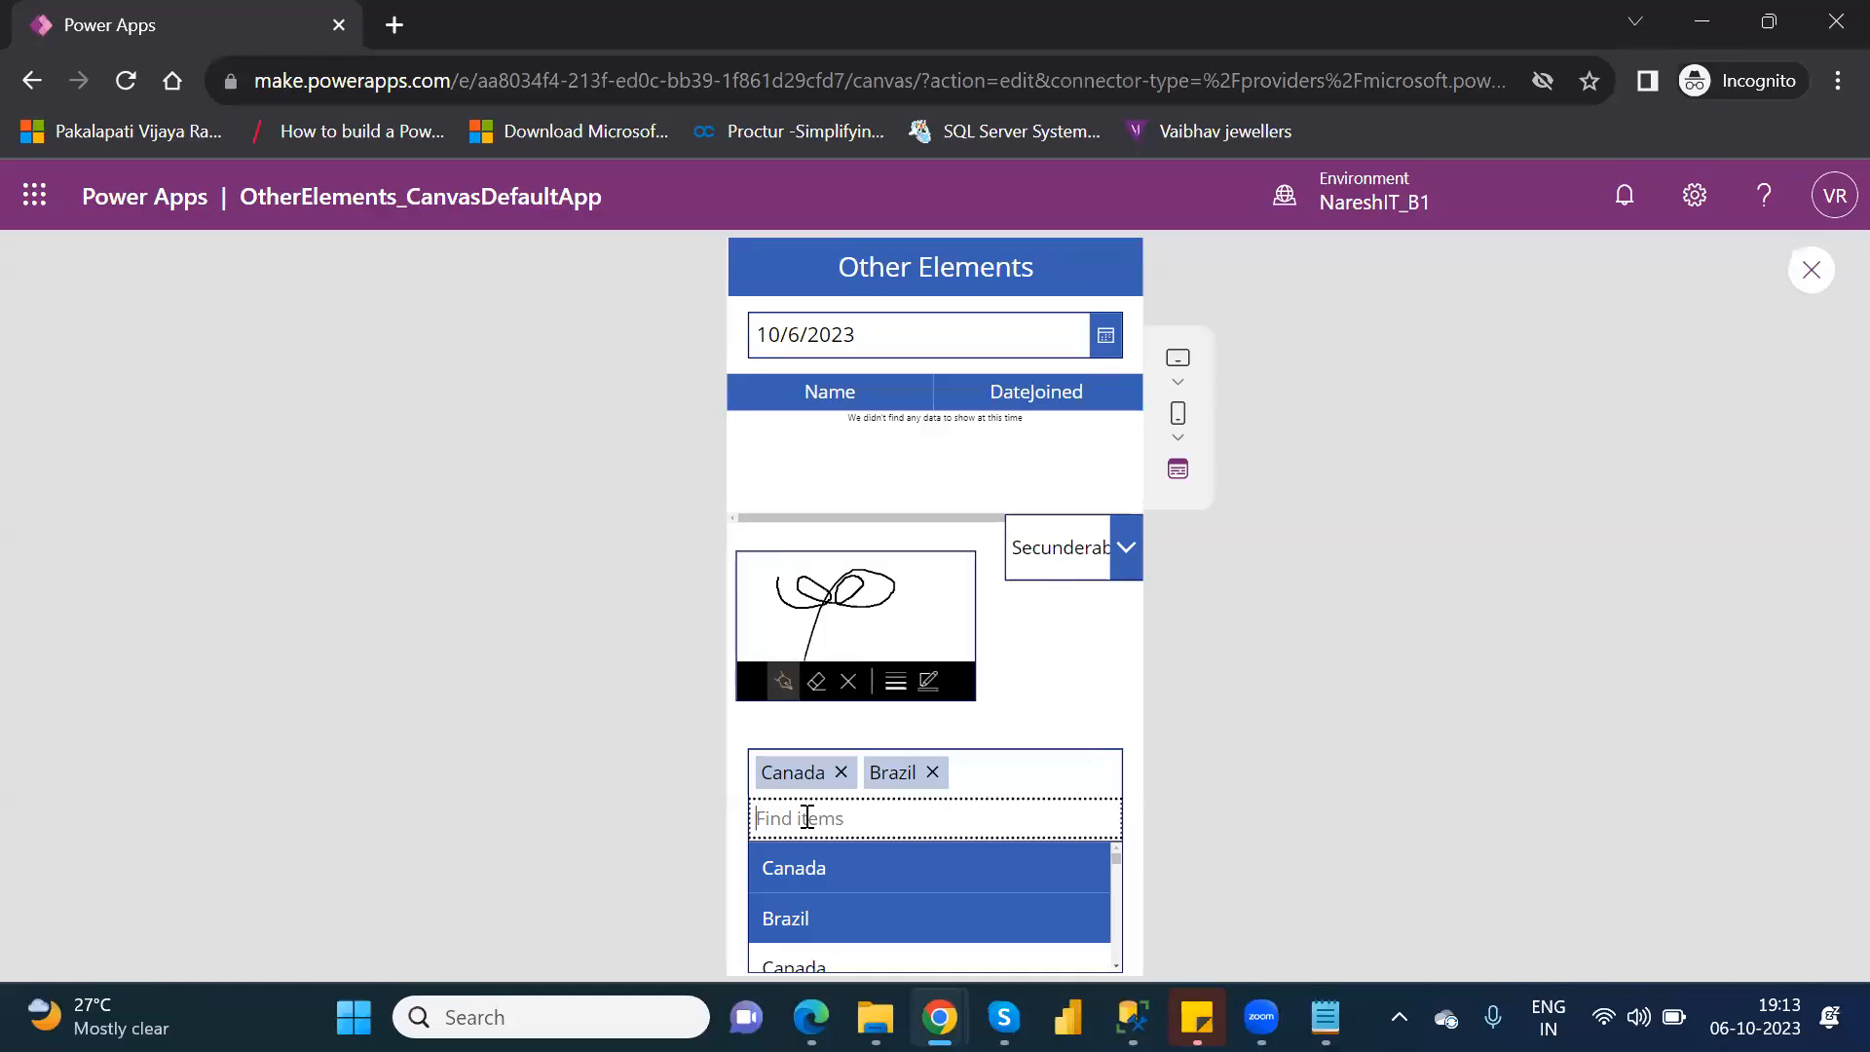
pyautogui.click(1128, 549)
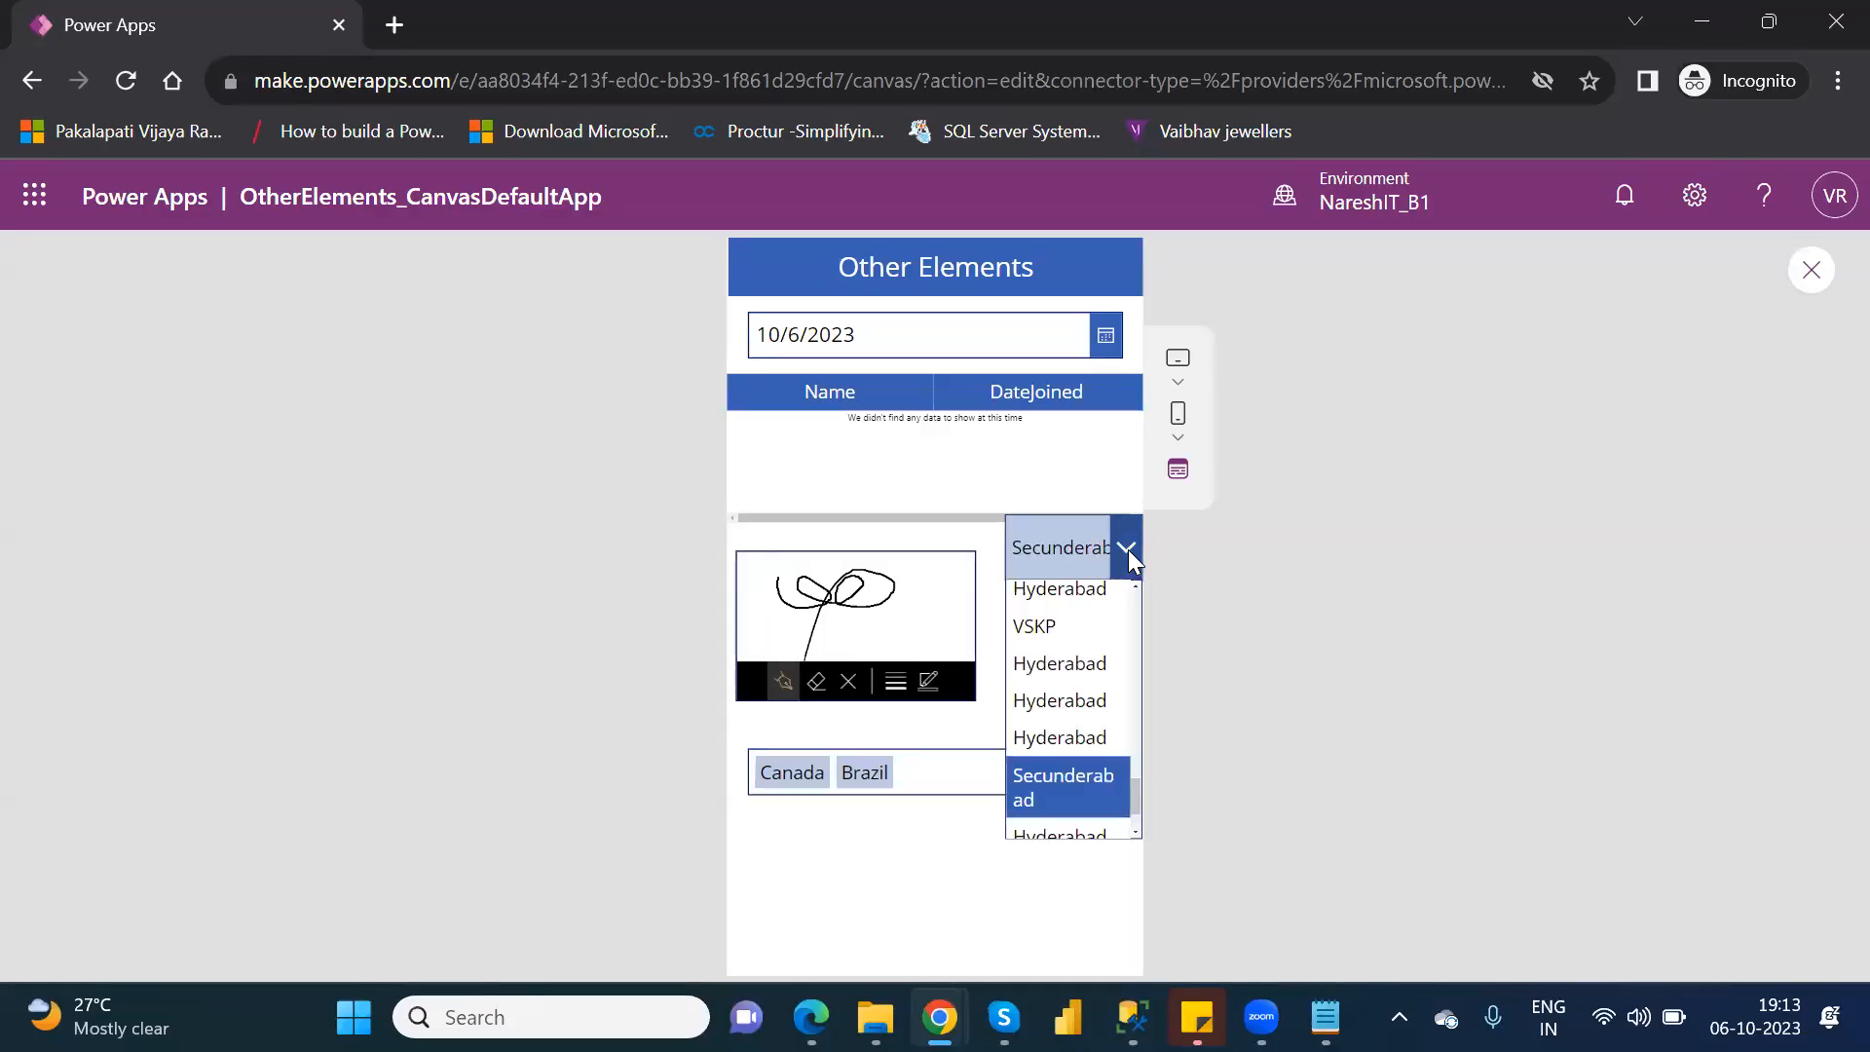
pyautogui.click(1063, 629)
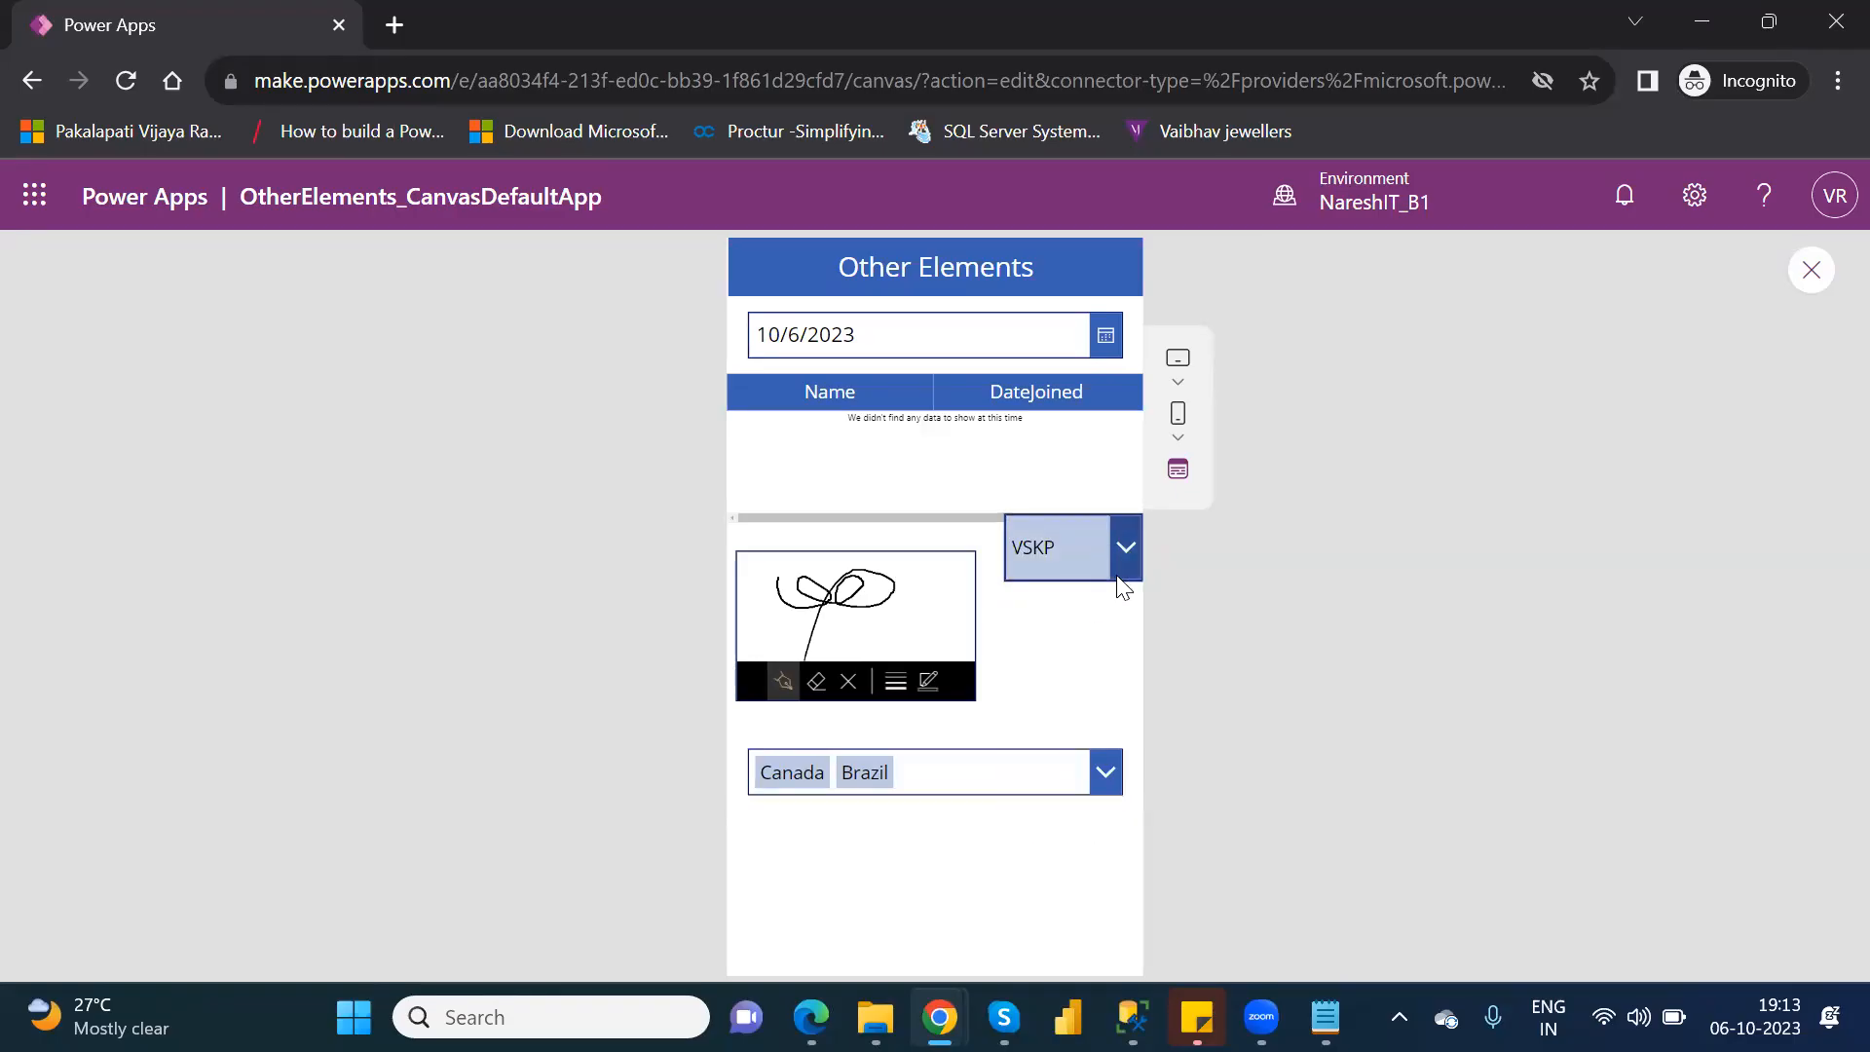
pyautogui.click(1125, 548)
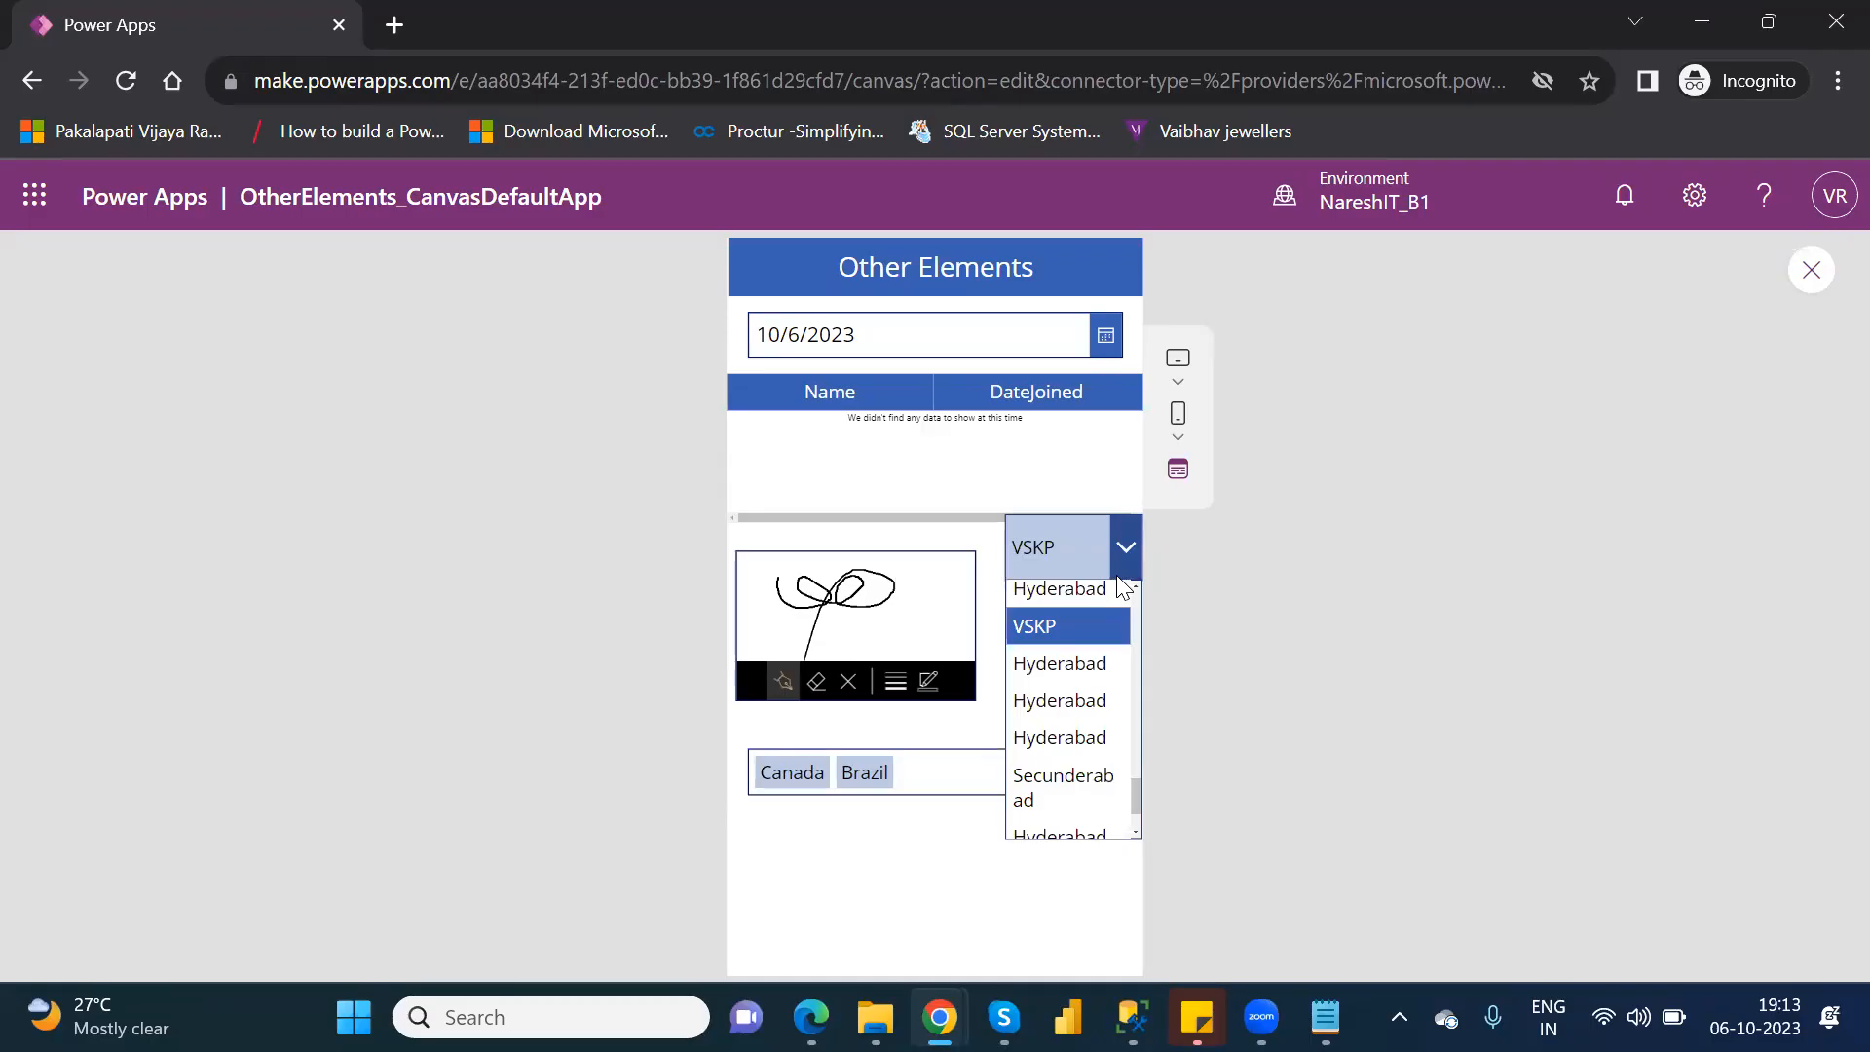
pyautogui.click(1056, 664)
pyautogui.click(1107, 776)
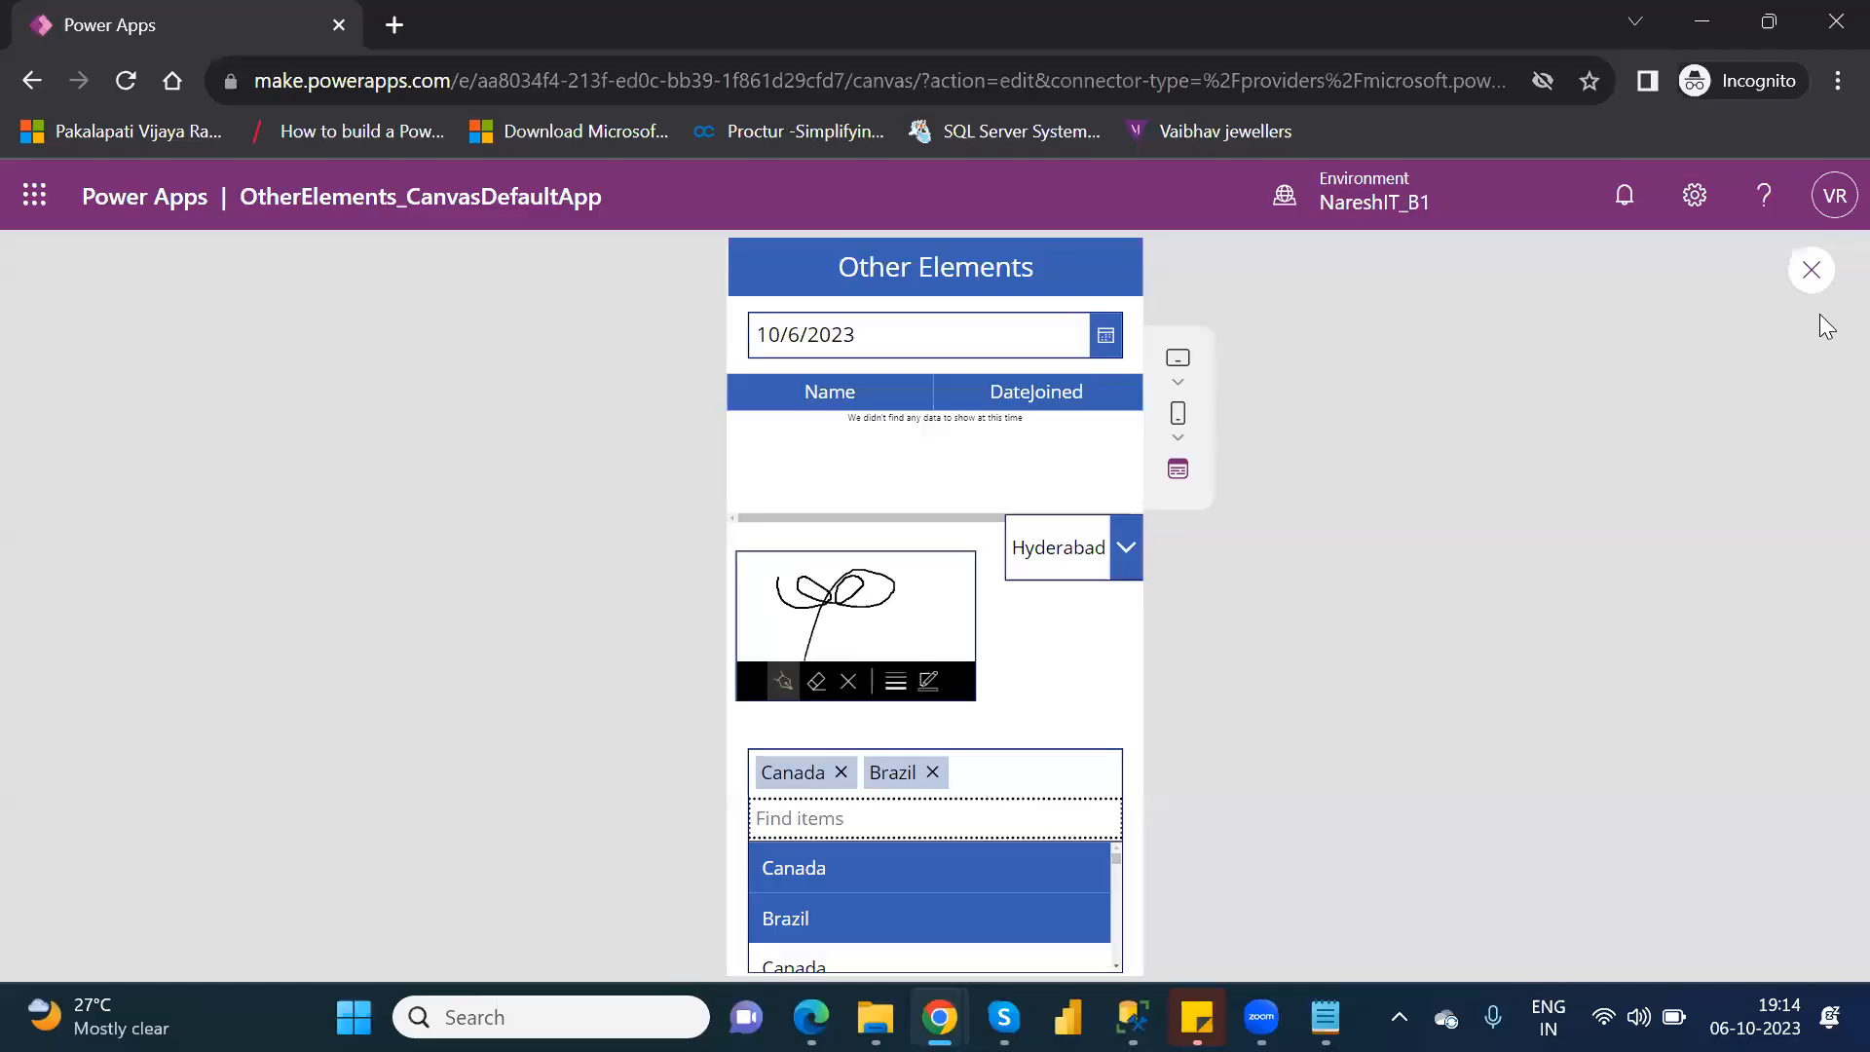
pyautogui.click(1813, 273)
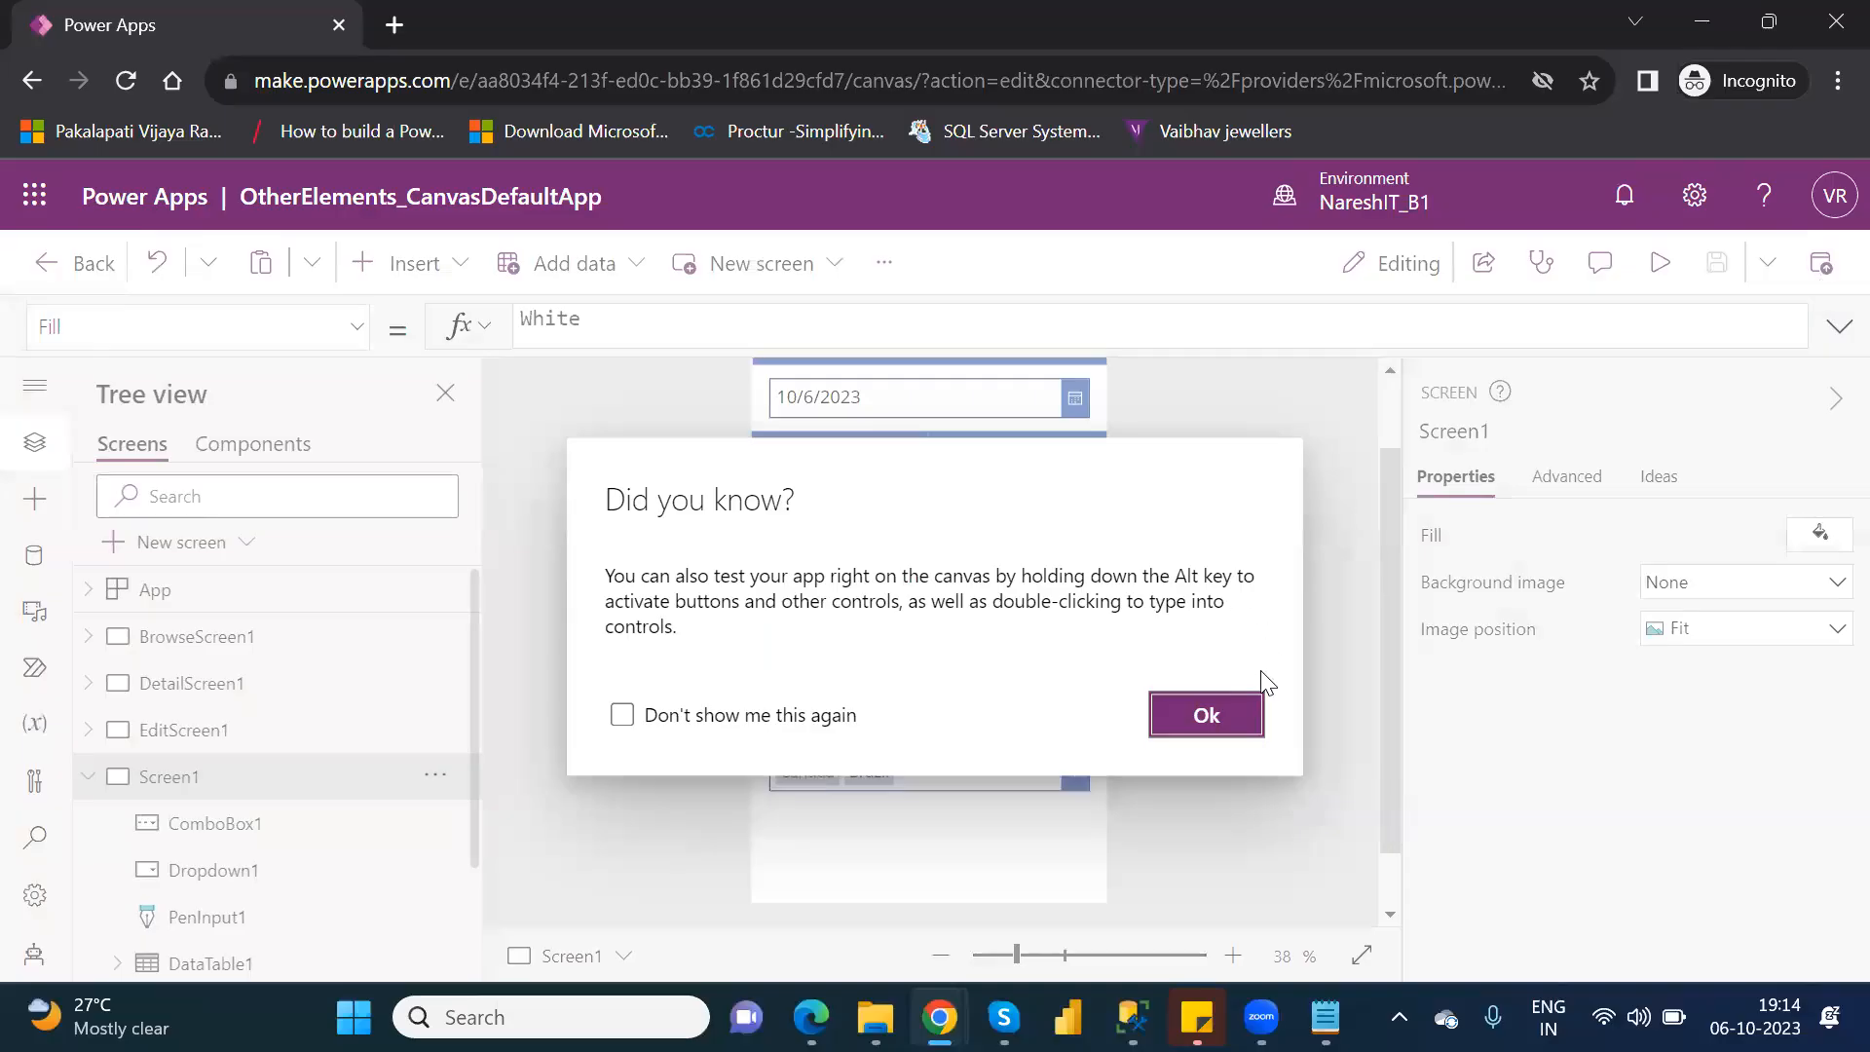
pyautogui.click(1208, 713)
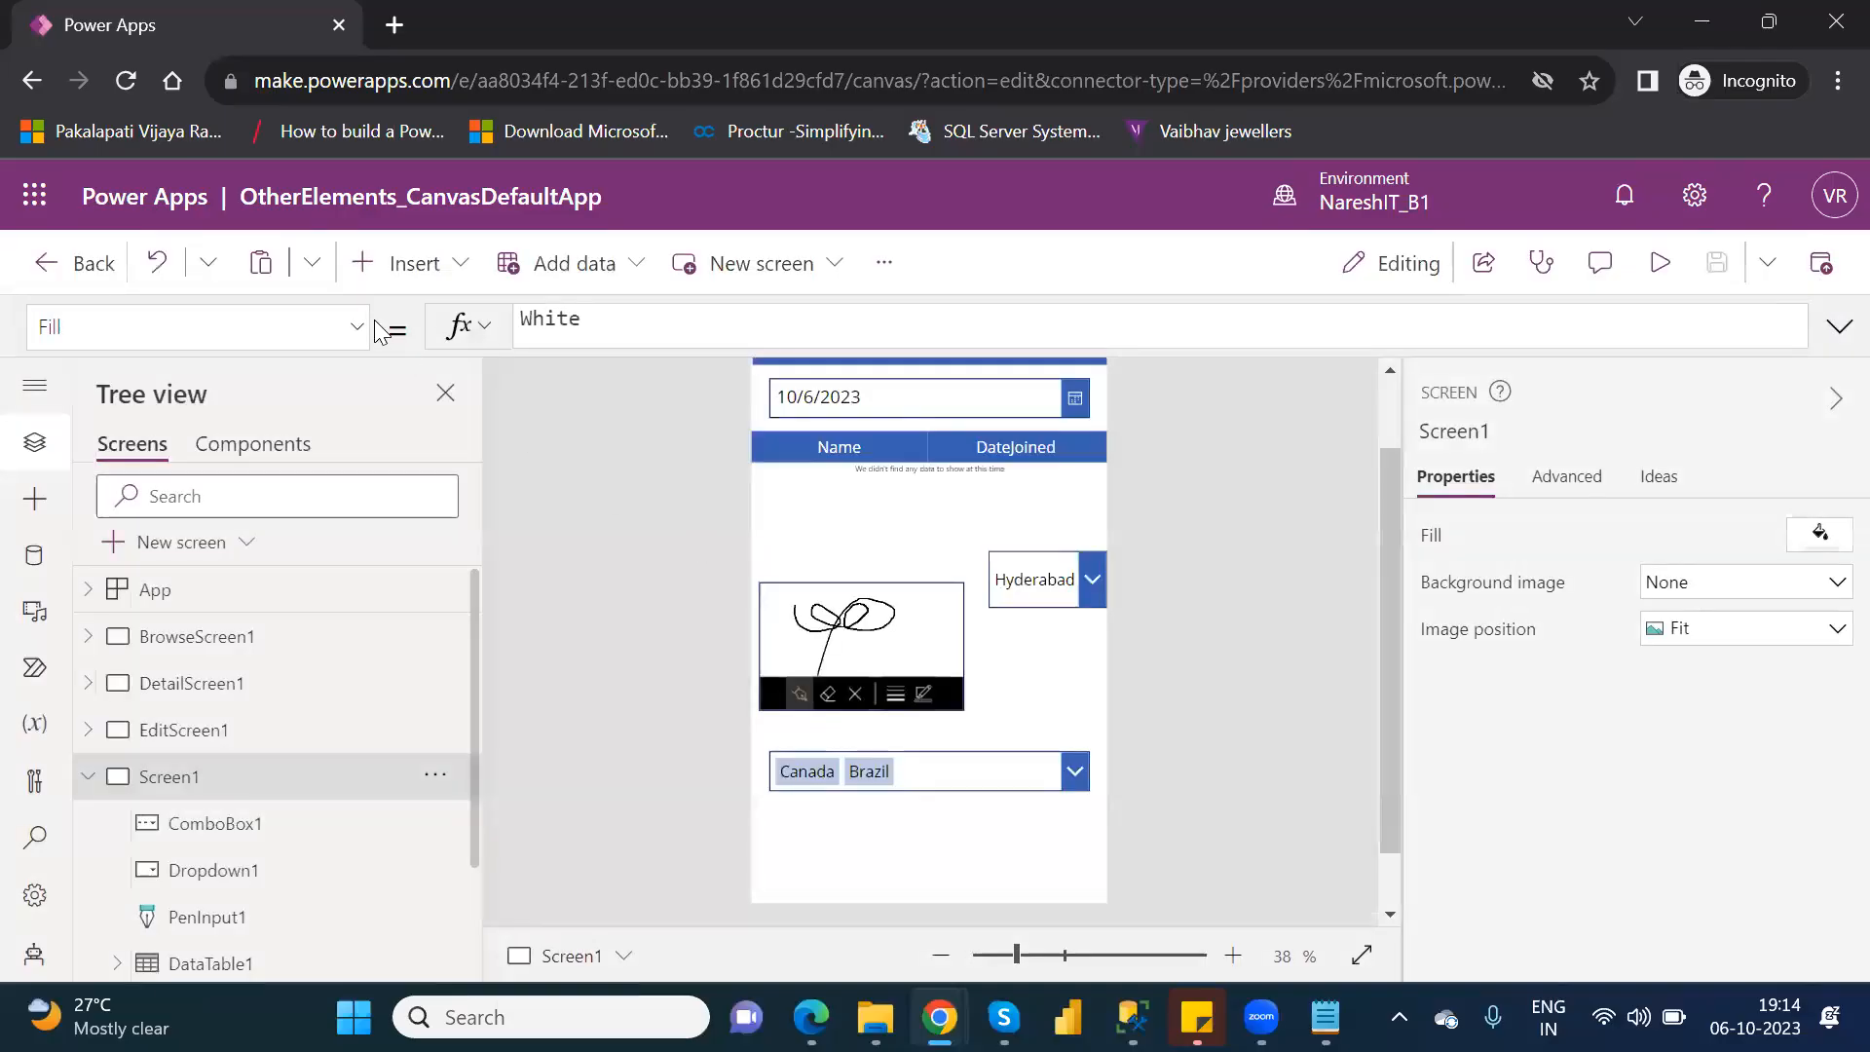
# Insert a list box on Screen1 at about X 14, Y 240, and narrow it to roughly the width of the pen input.
pyautogui.click(443, 273)
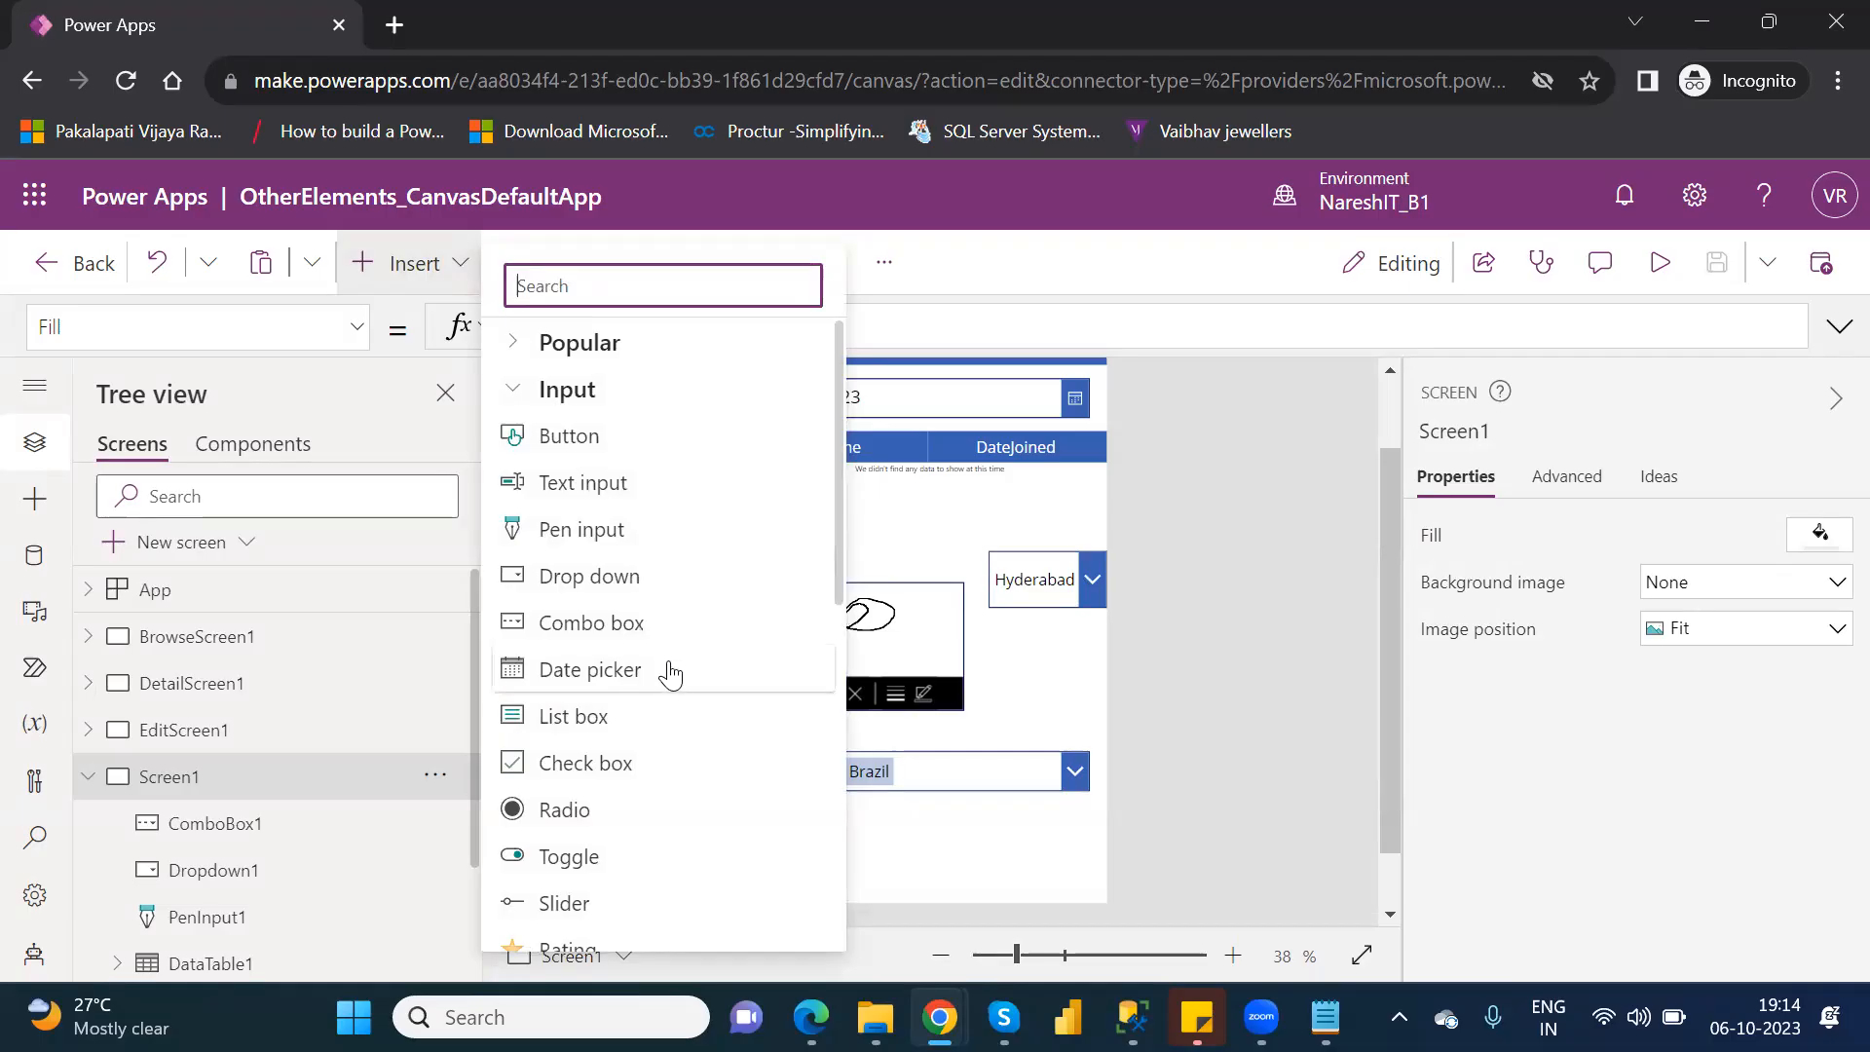
pyautogui.click(639, 725)
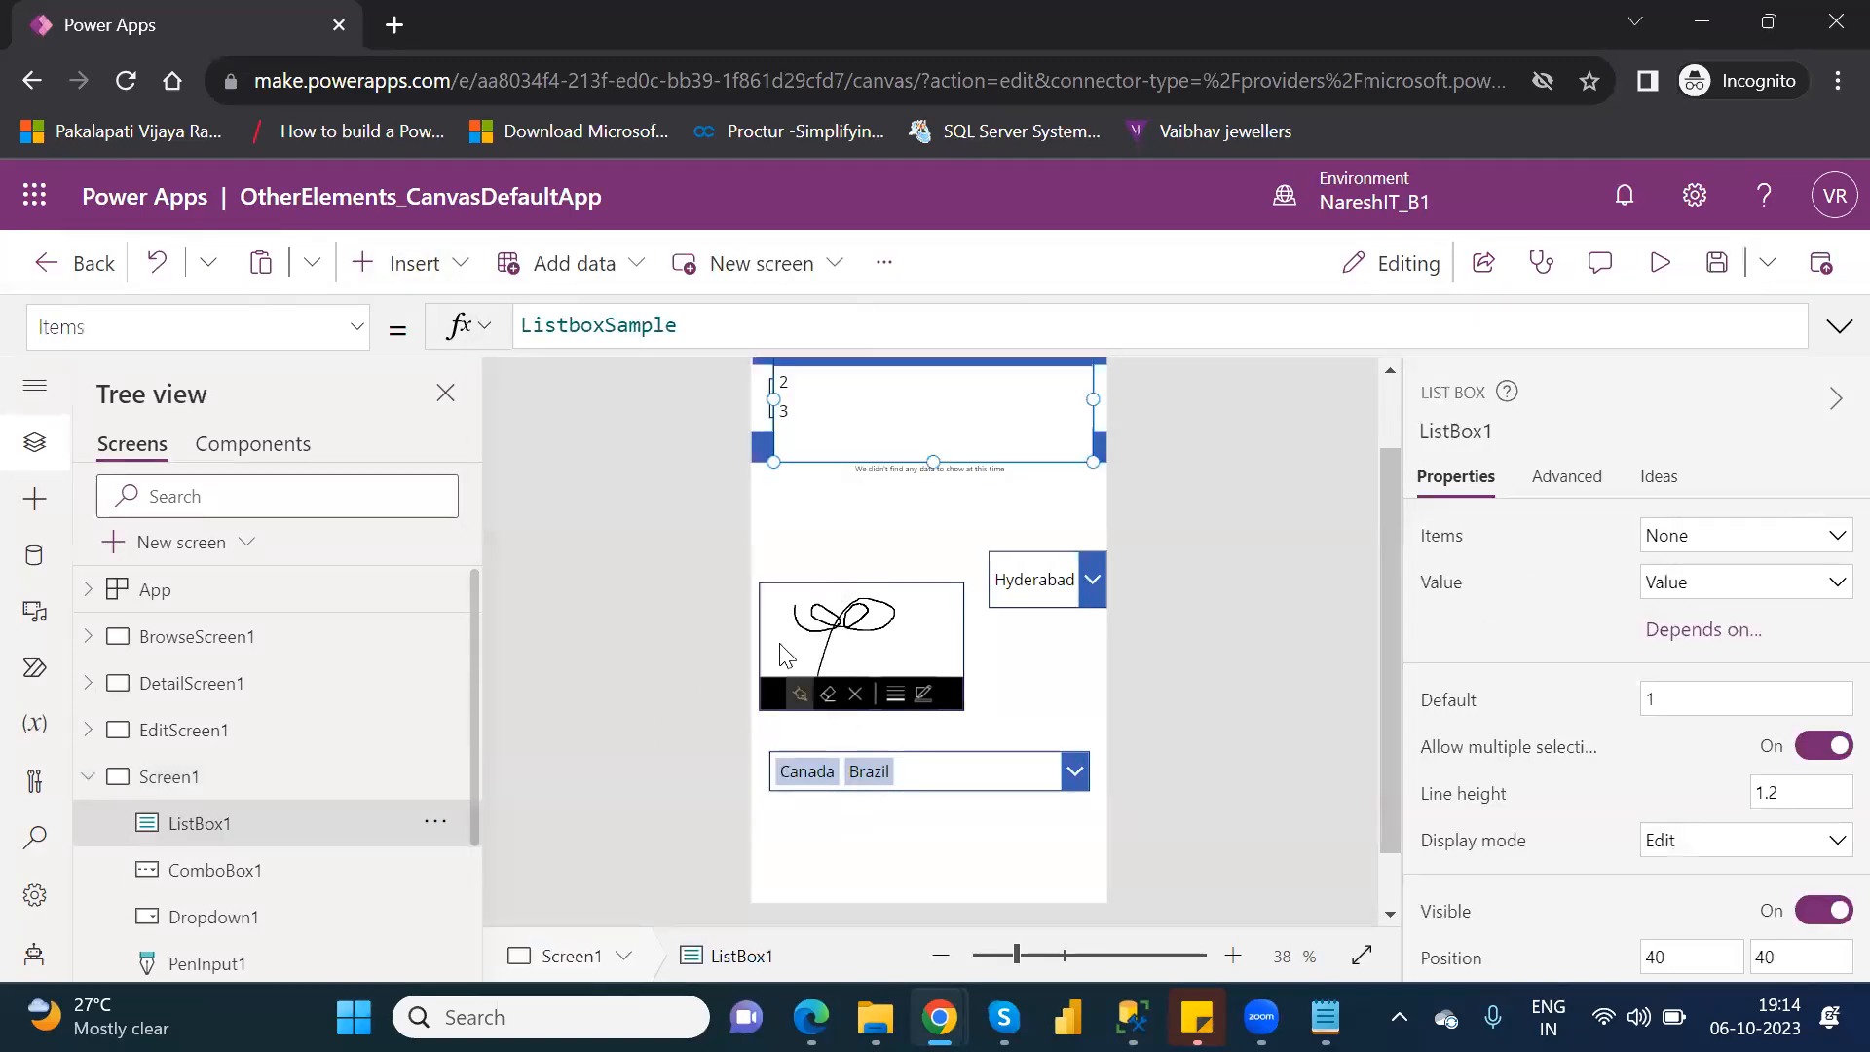
pyautogui.moveTo(912, 447); pyautogui.dragTo(905, 525)
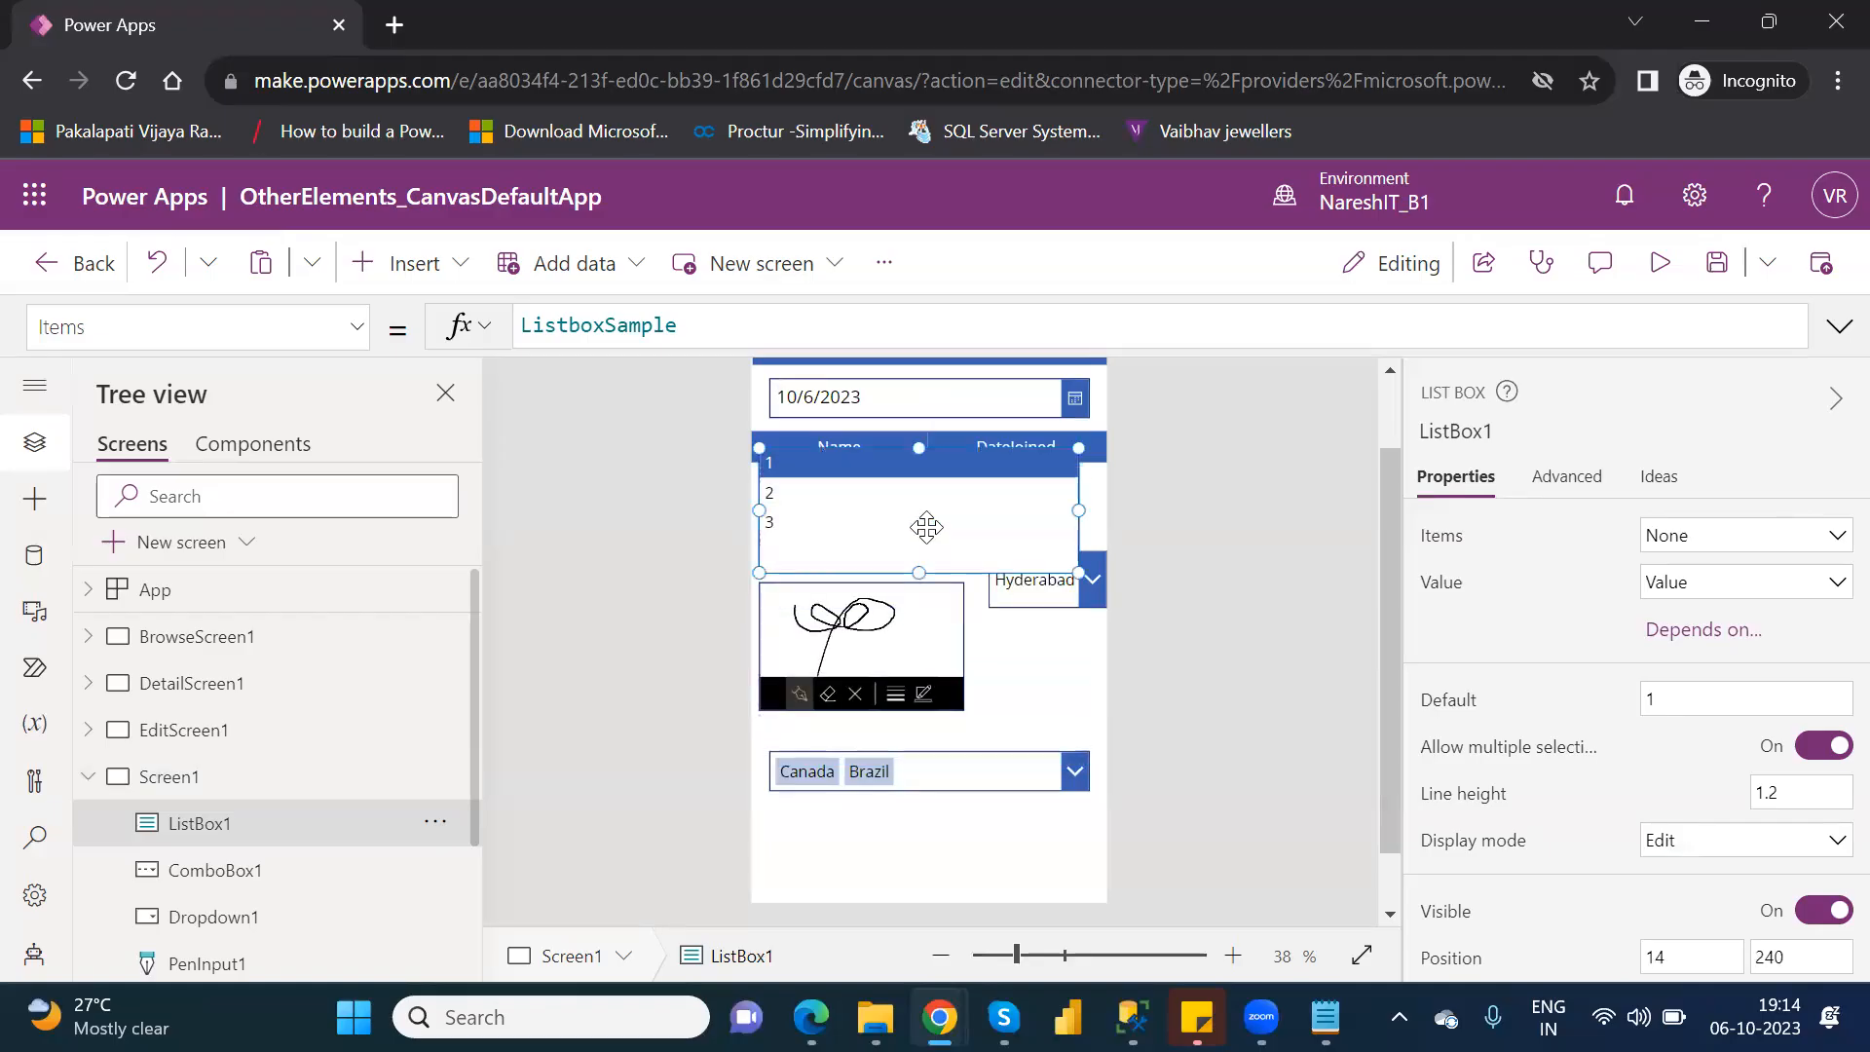
pyautogui.moveTo(1077, 571); pyautogui.dragTo(947, 567)
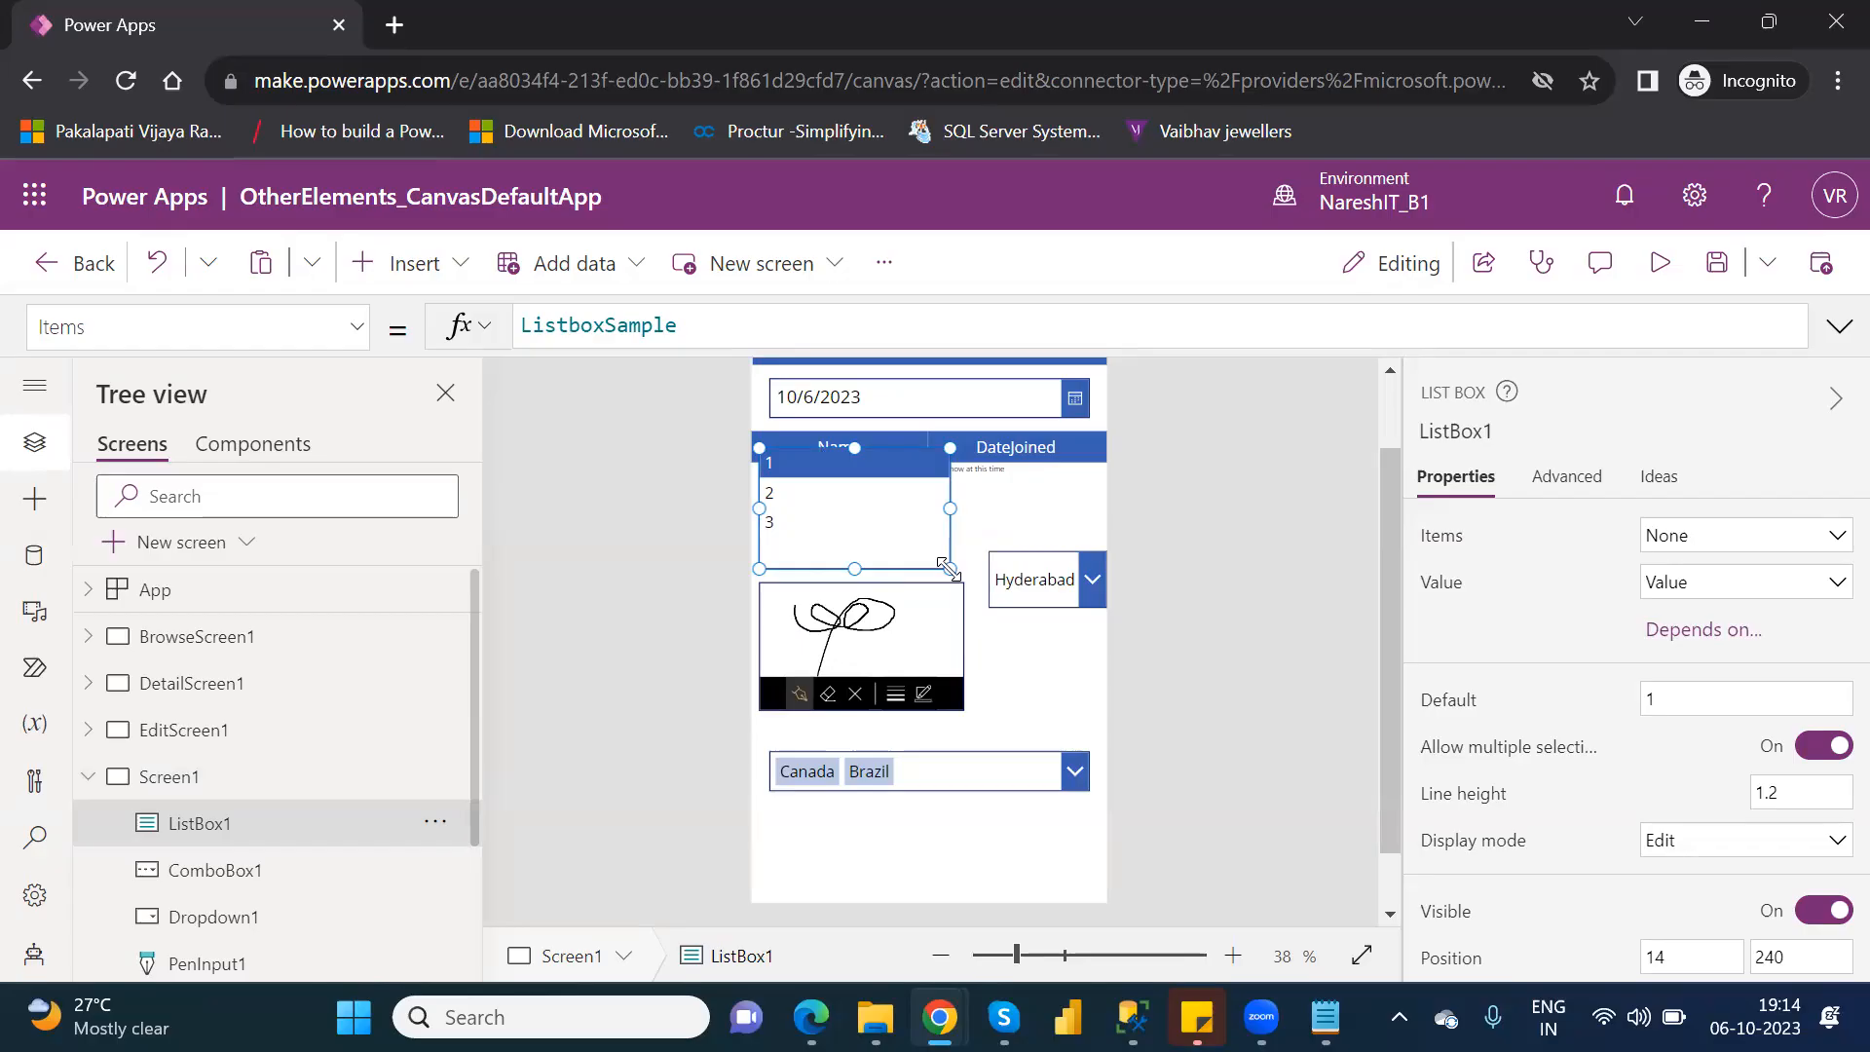
# Bind the list box's items to Table1 and set its value field to Location.
pyautogui.click(1787, 549)
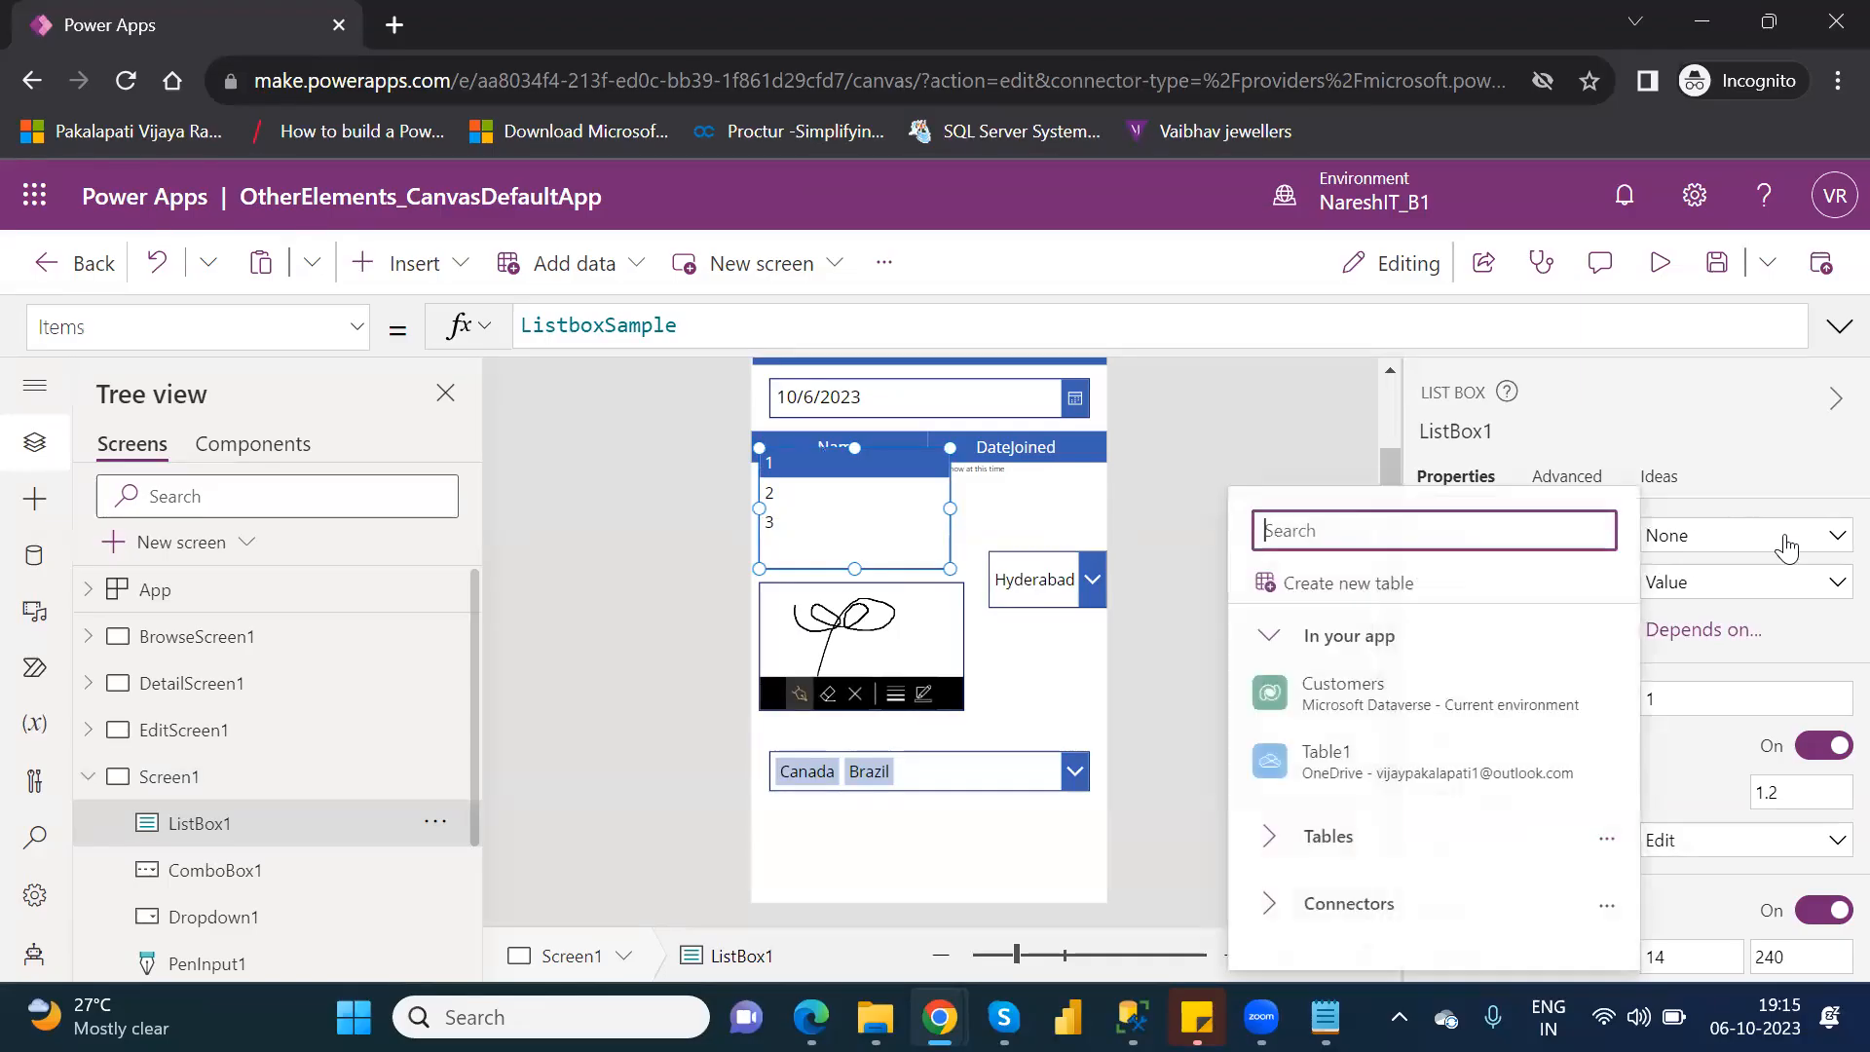
pyautogui.click(1365, 769)
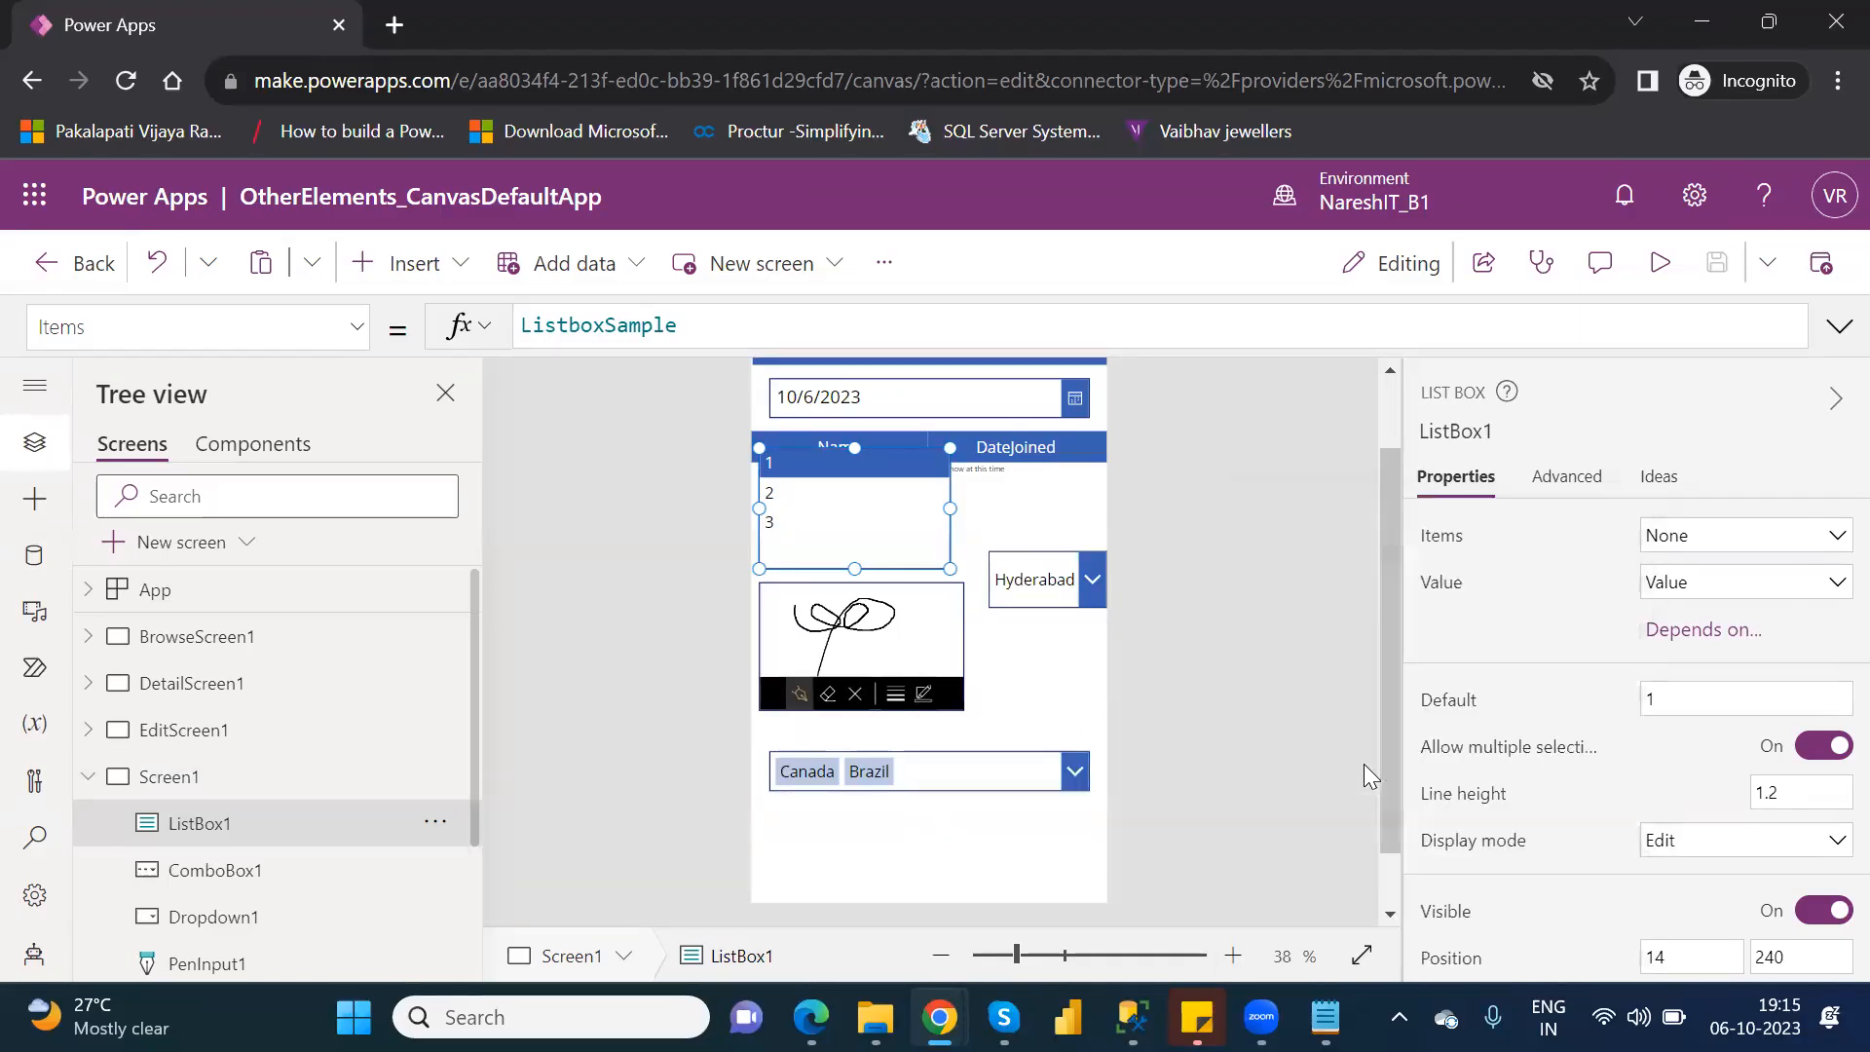
pyautogui.click(1750, 586)
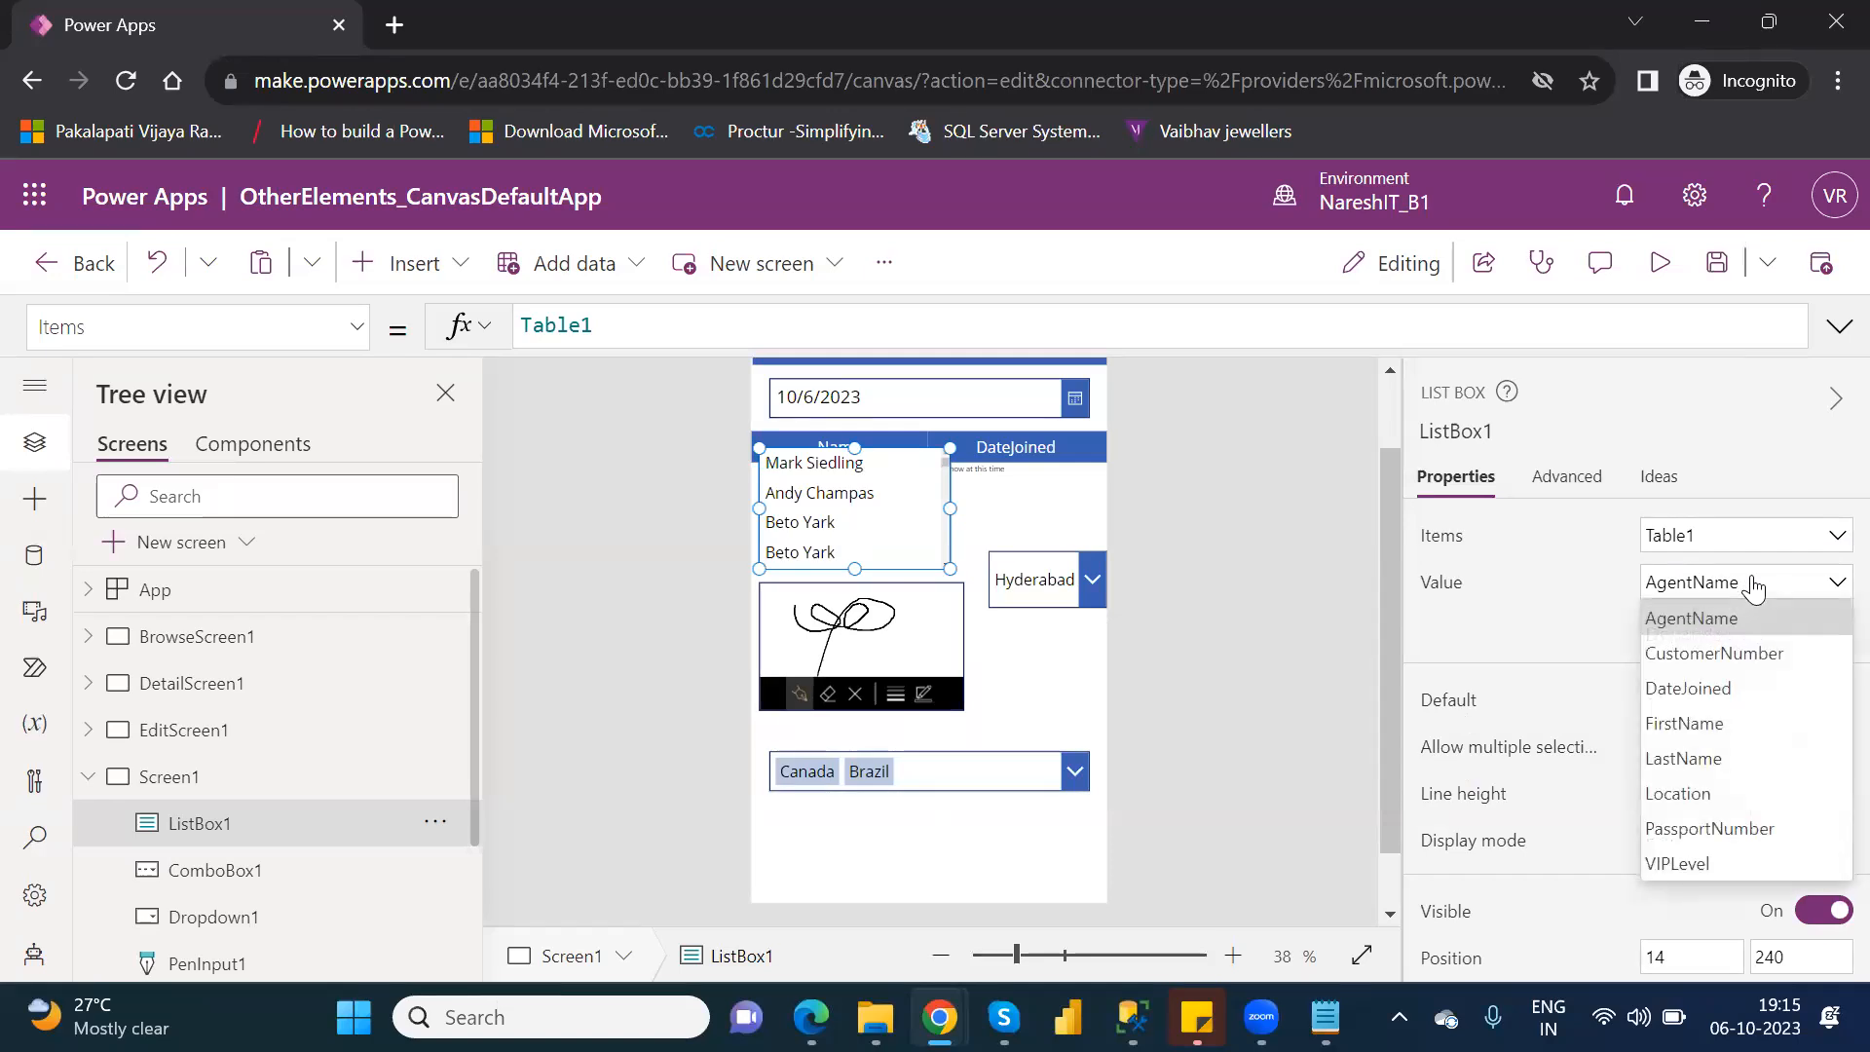
pyautogui.click(1707, 796)
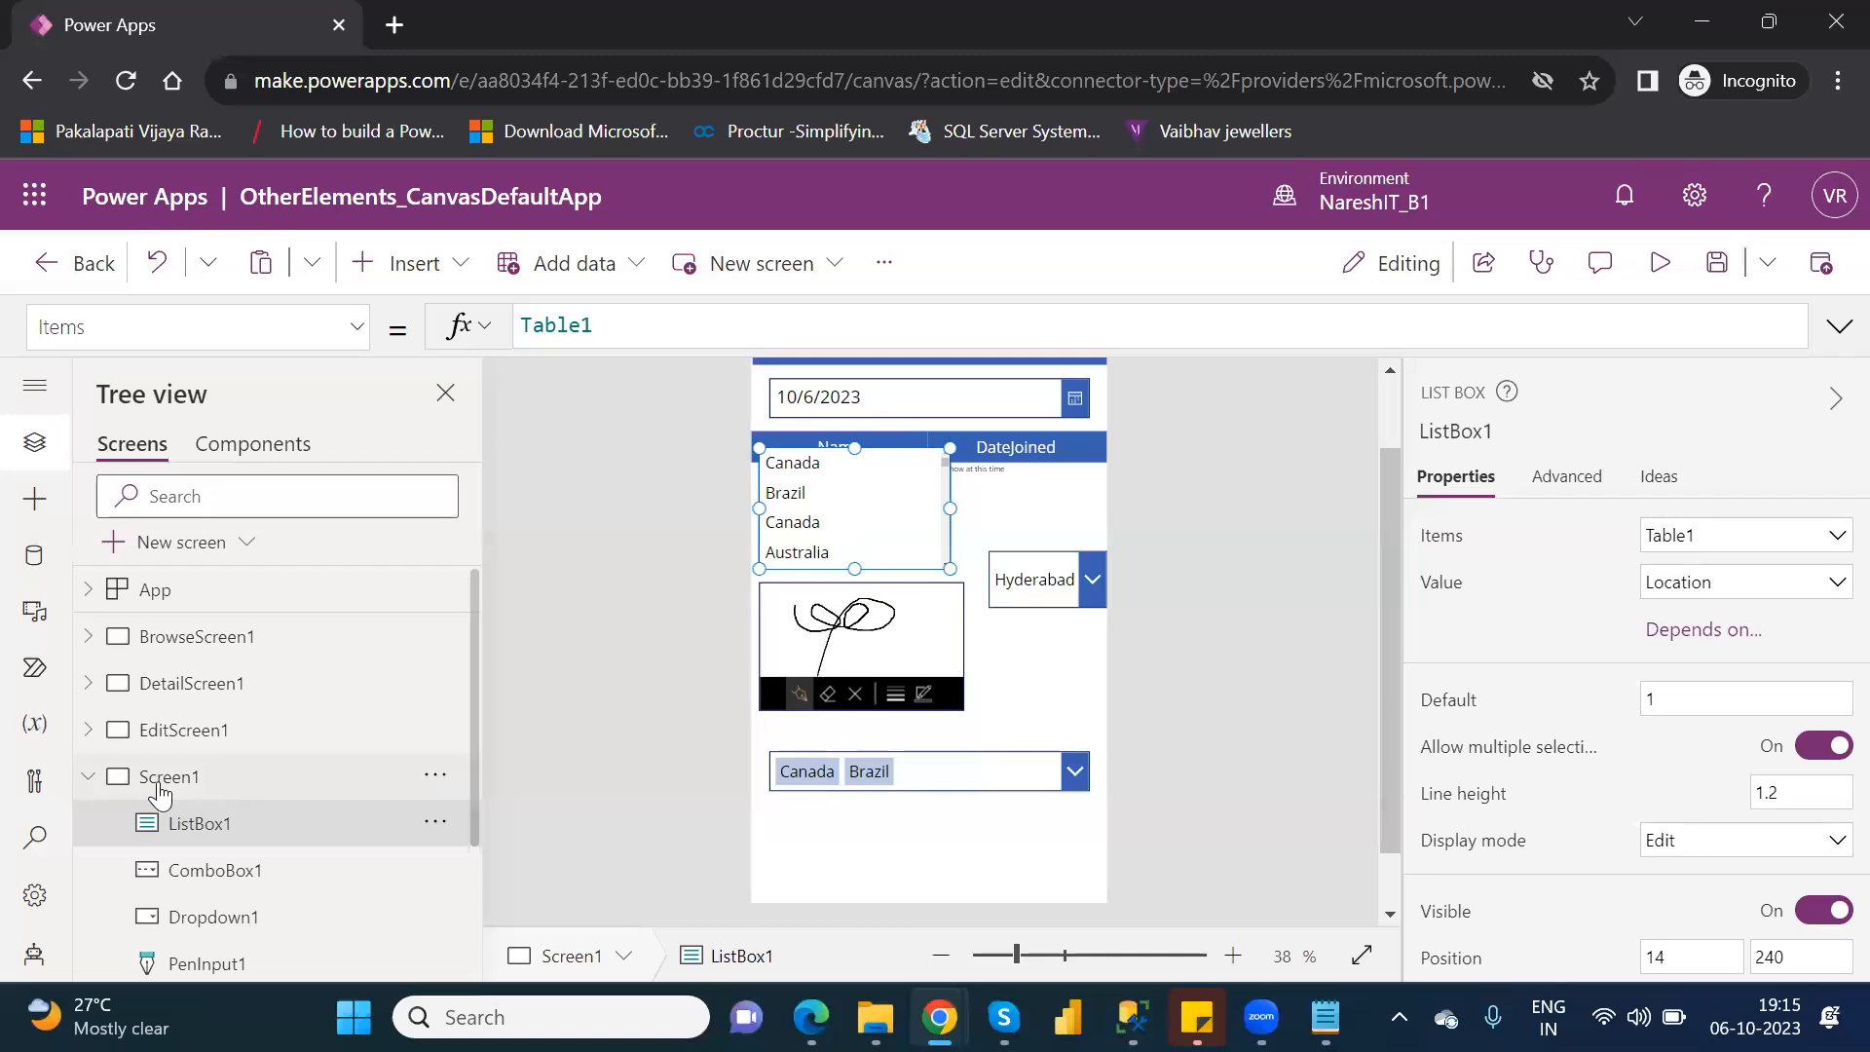
pyautogui.click(180, 535)
pyautogui.click(221, 793)
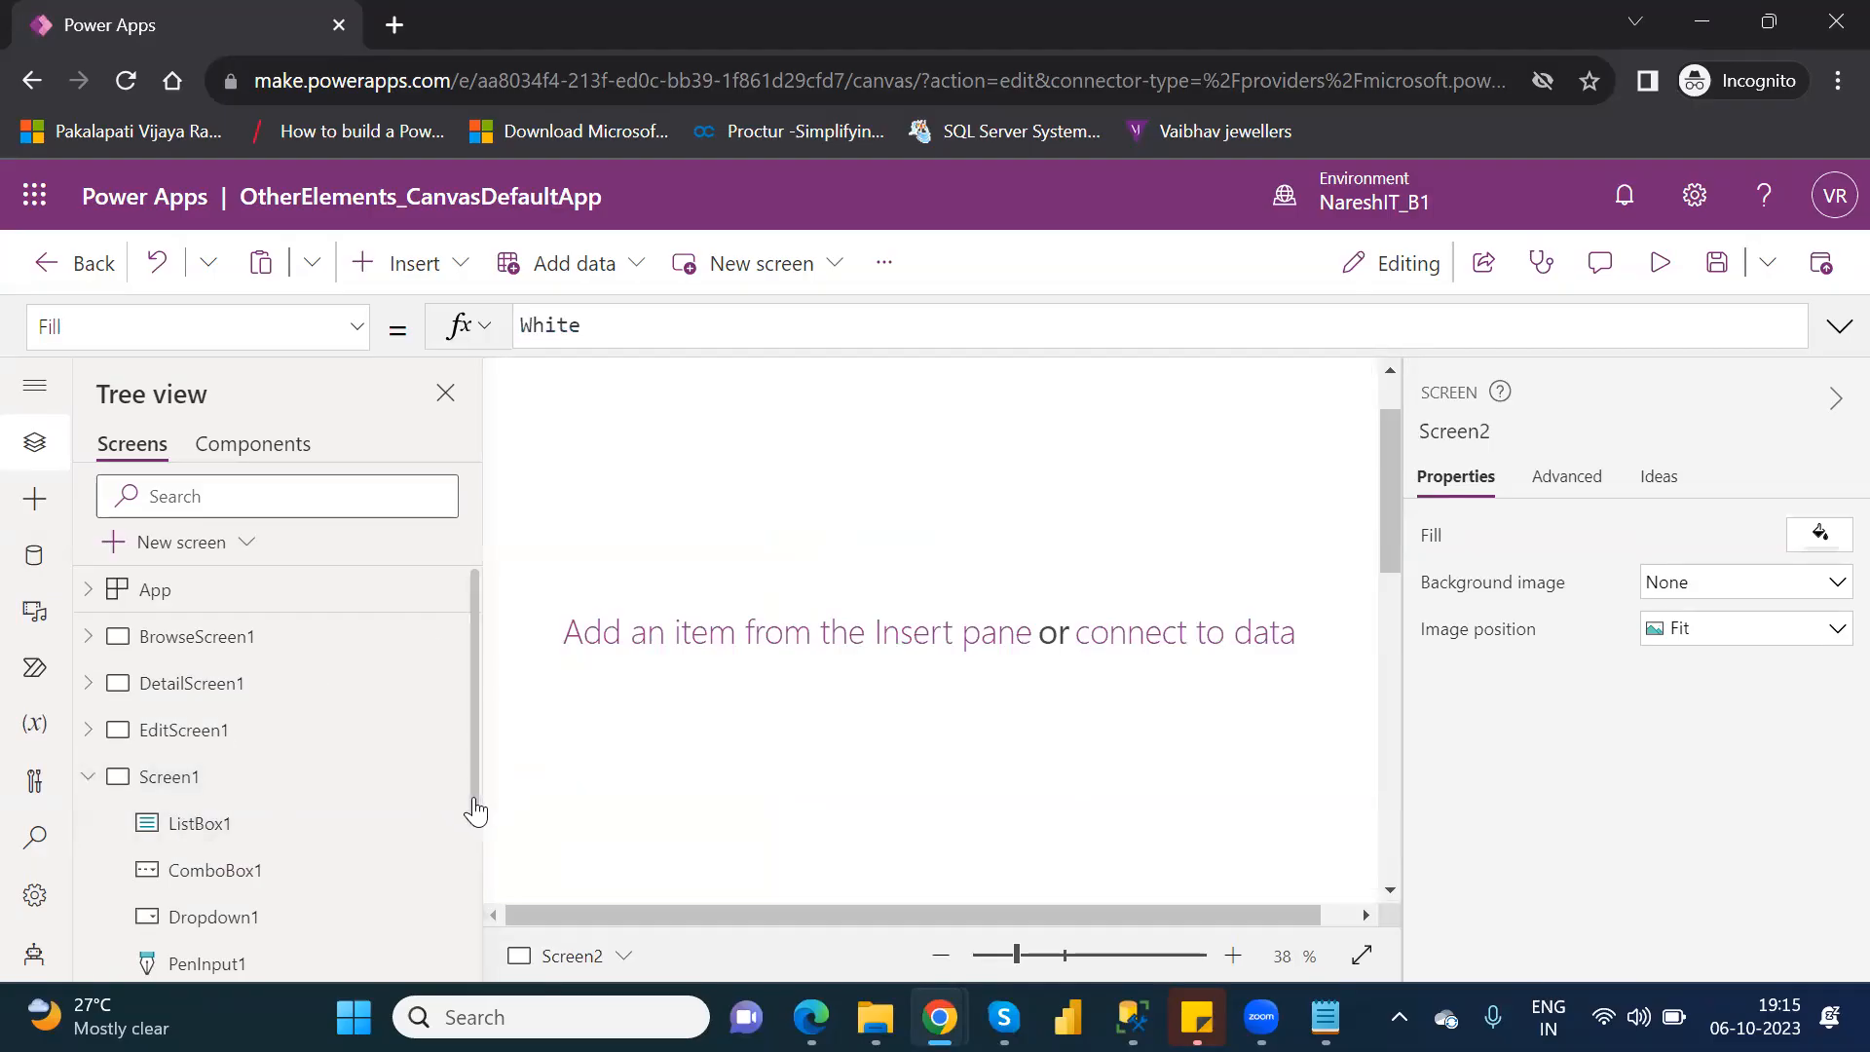
pyautogui.moveTo(472, 814); pyautogui.dragTo(471, 974)
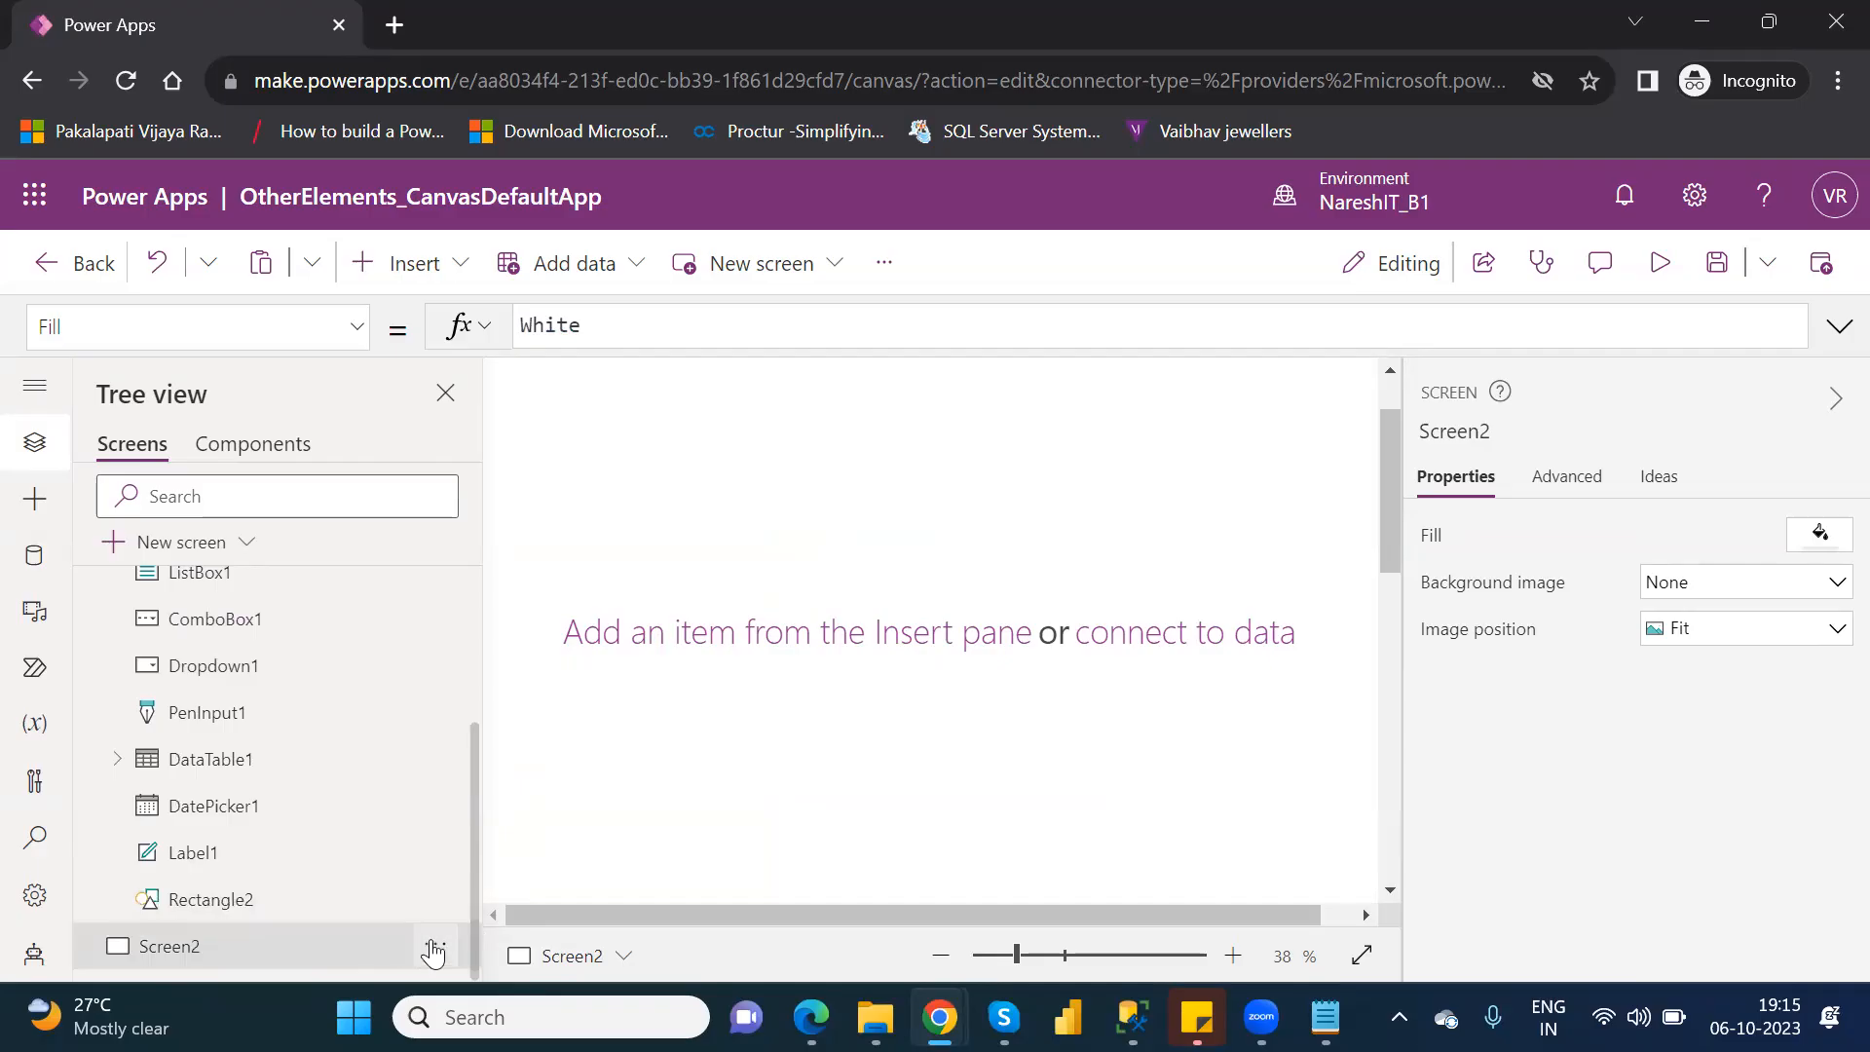
pyautogui.click(434, 947)
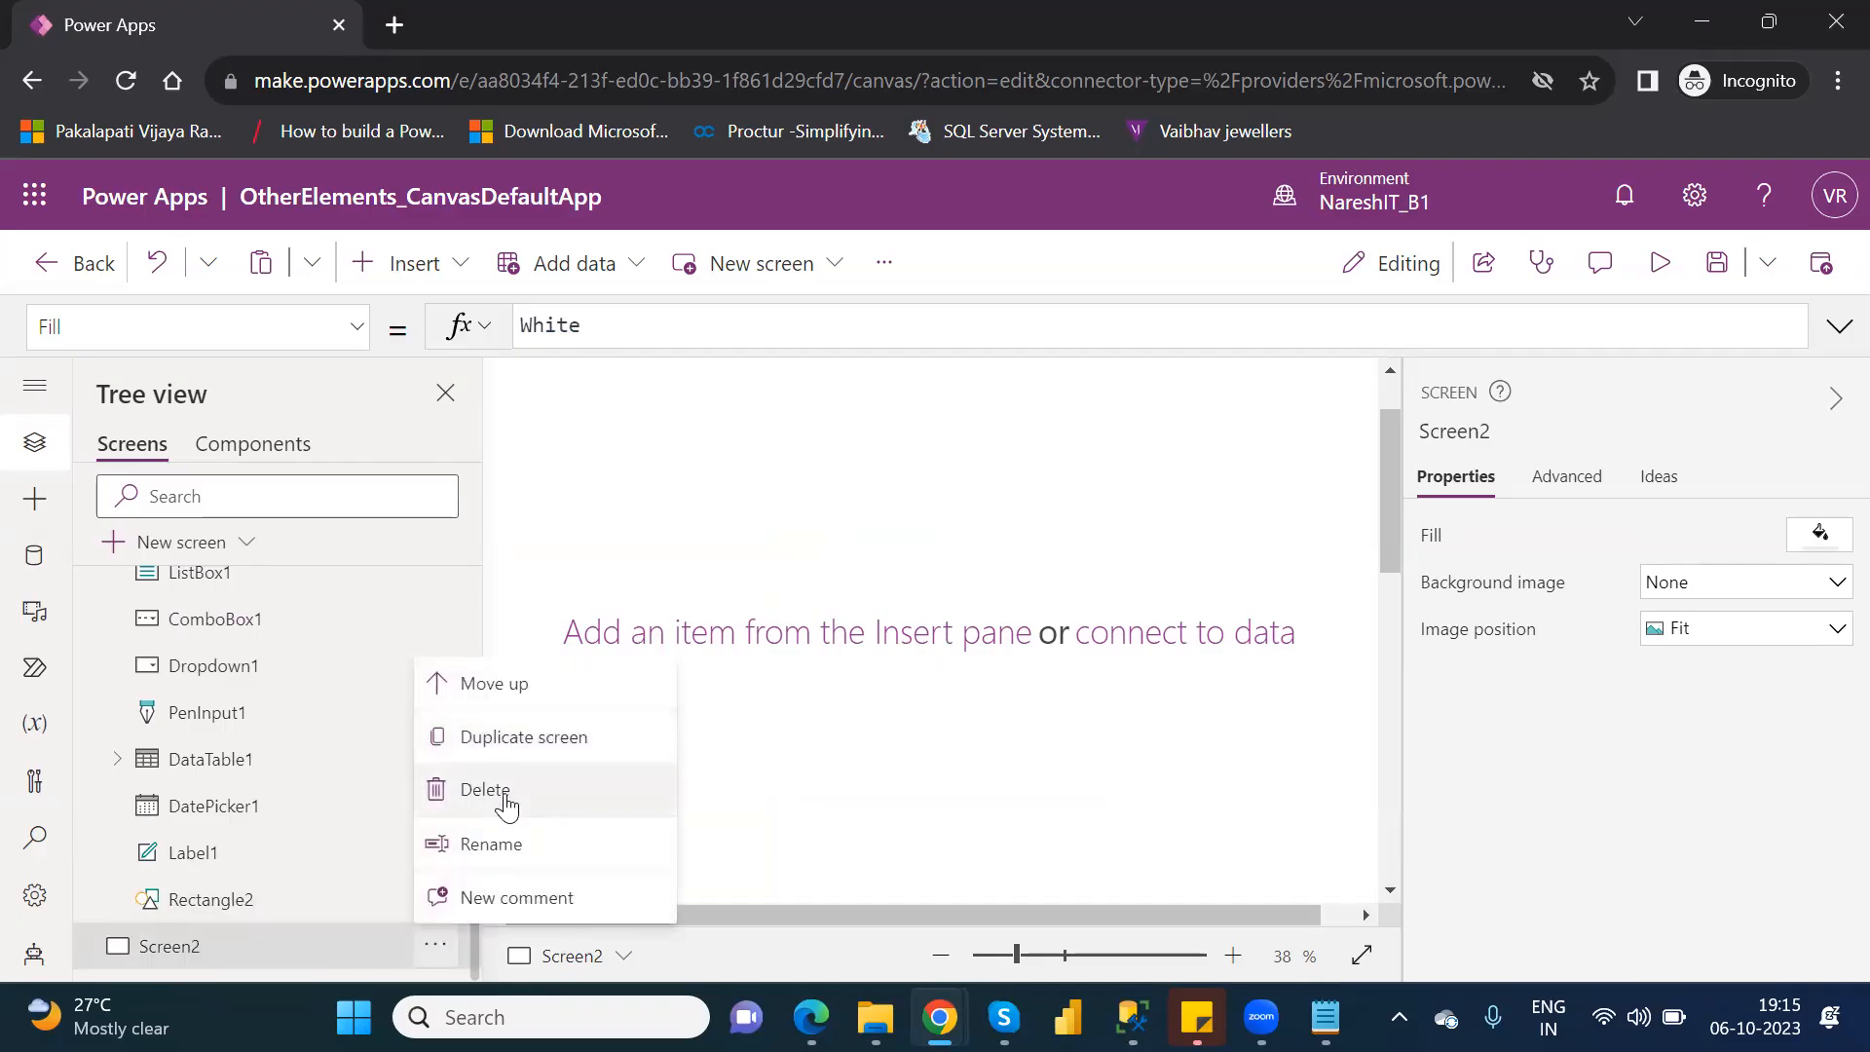
pyautogui.click(506, 805)
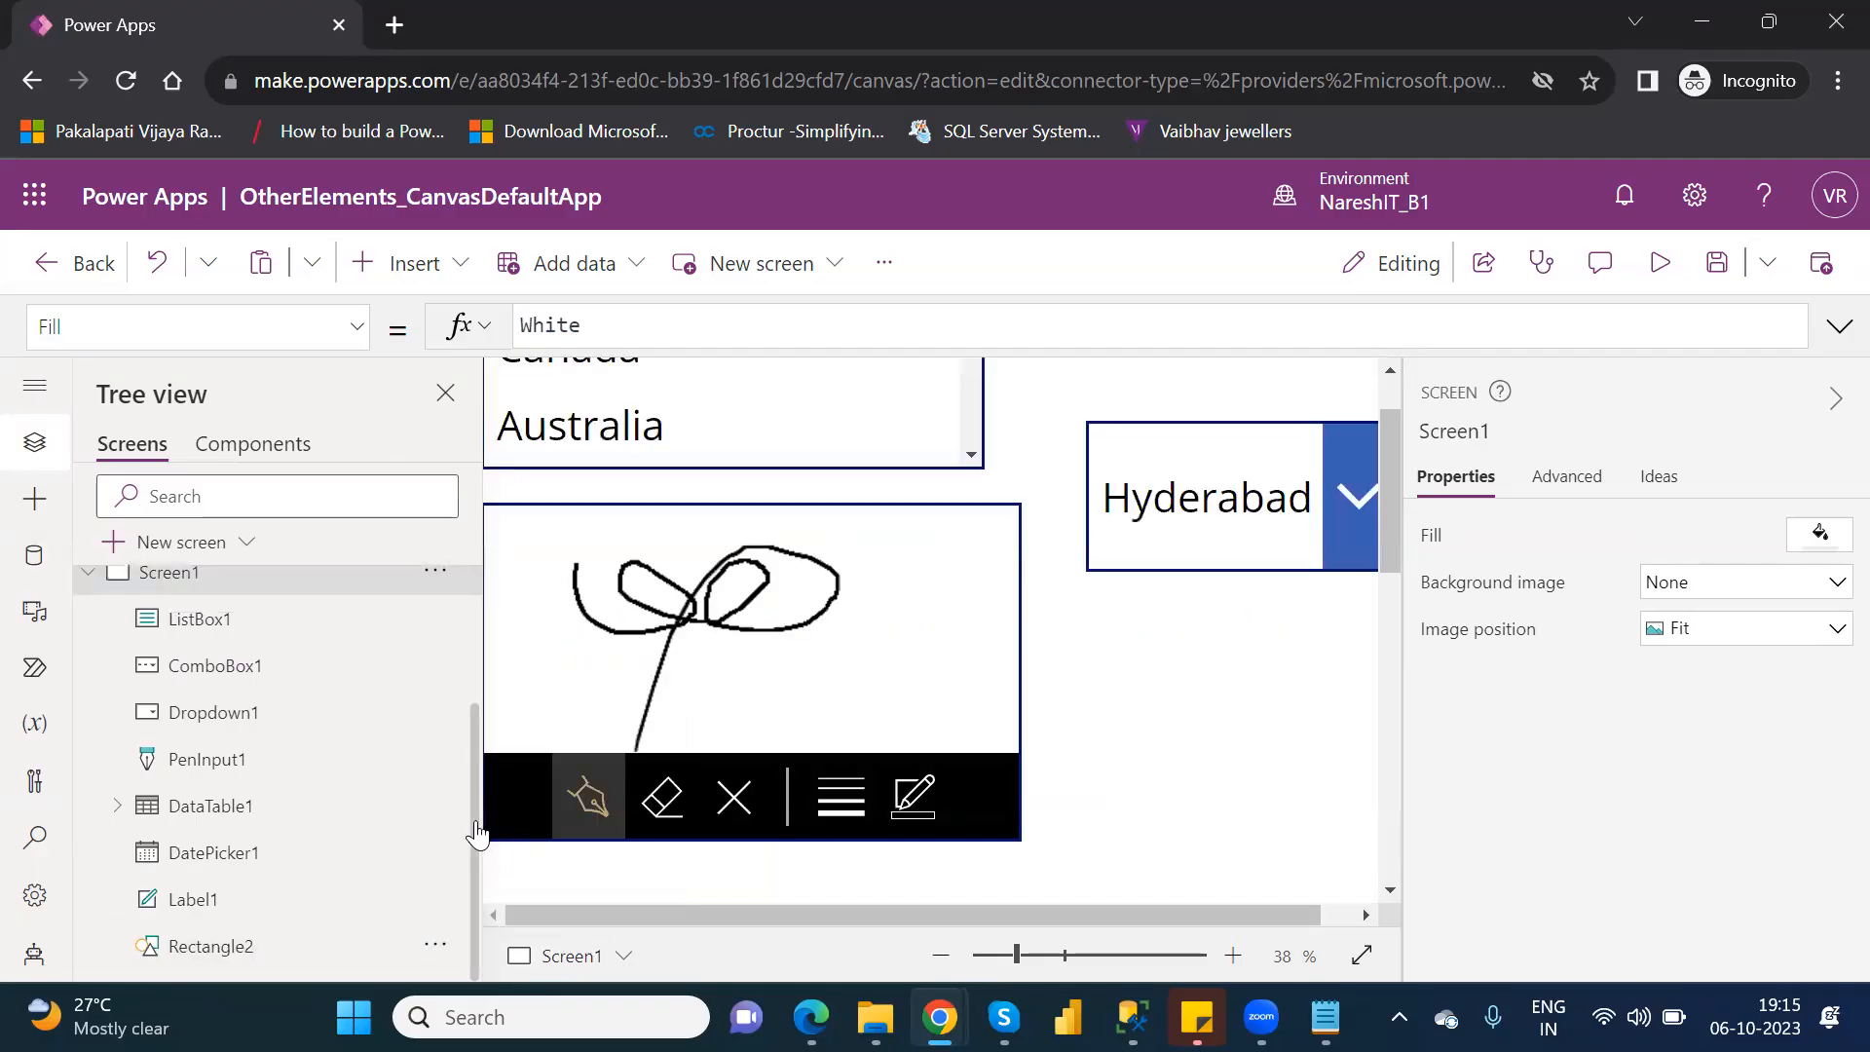
# Duplicate Screen1, collapse the original's element list and open the copy.
pyautogui.scroll(1, 478, 737)
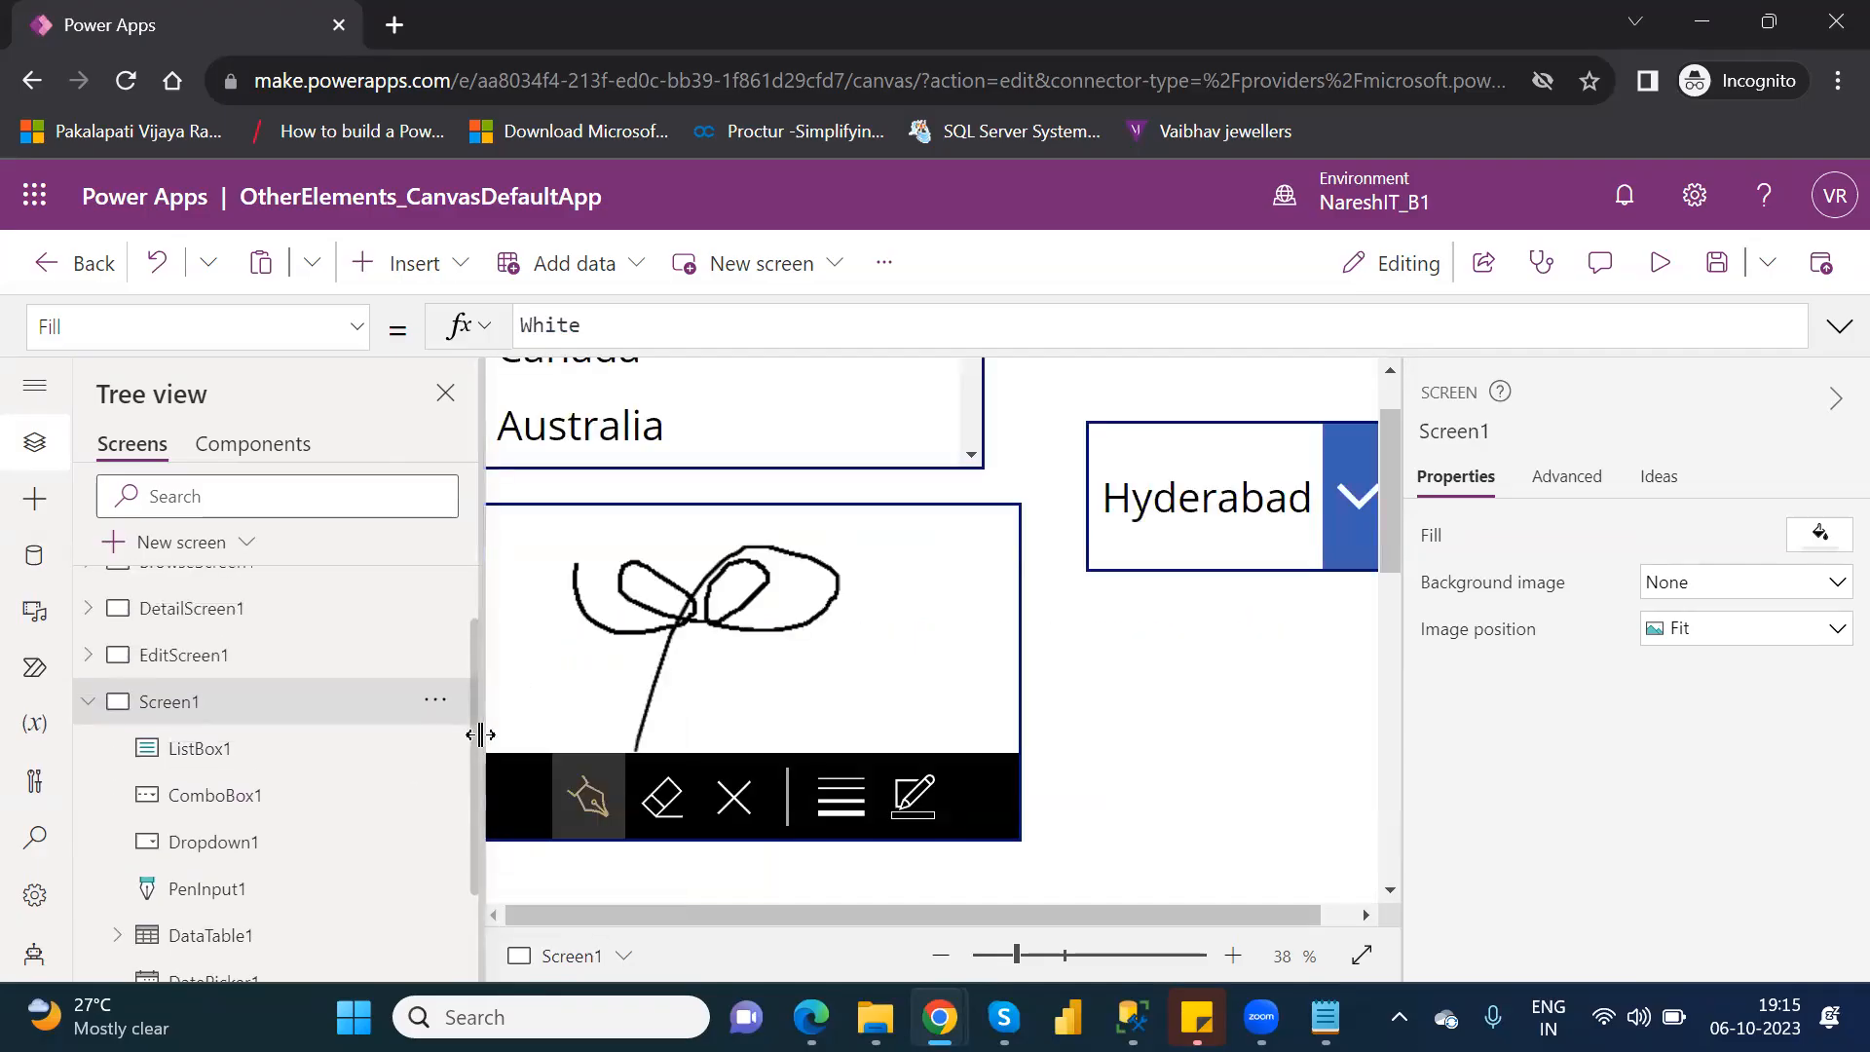
pyautogui.rightClick(343, 710)
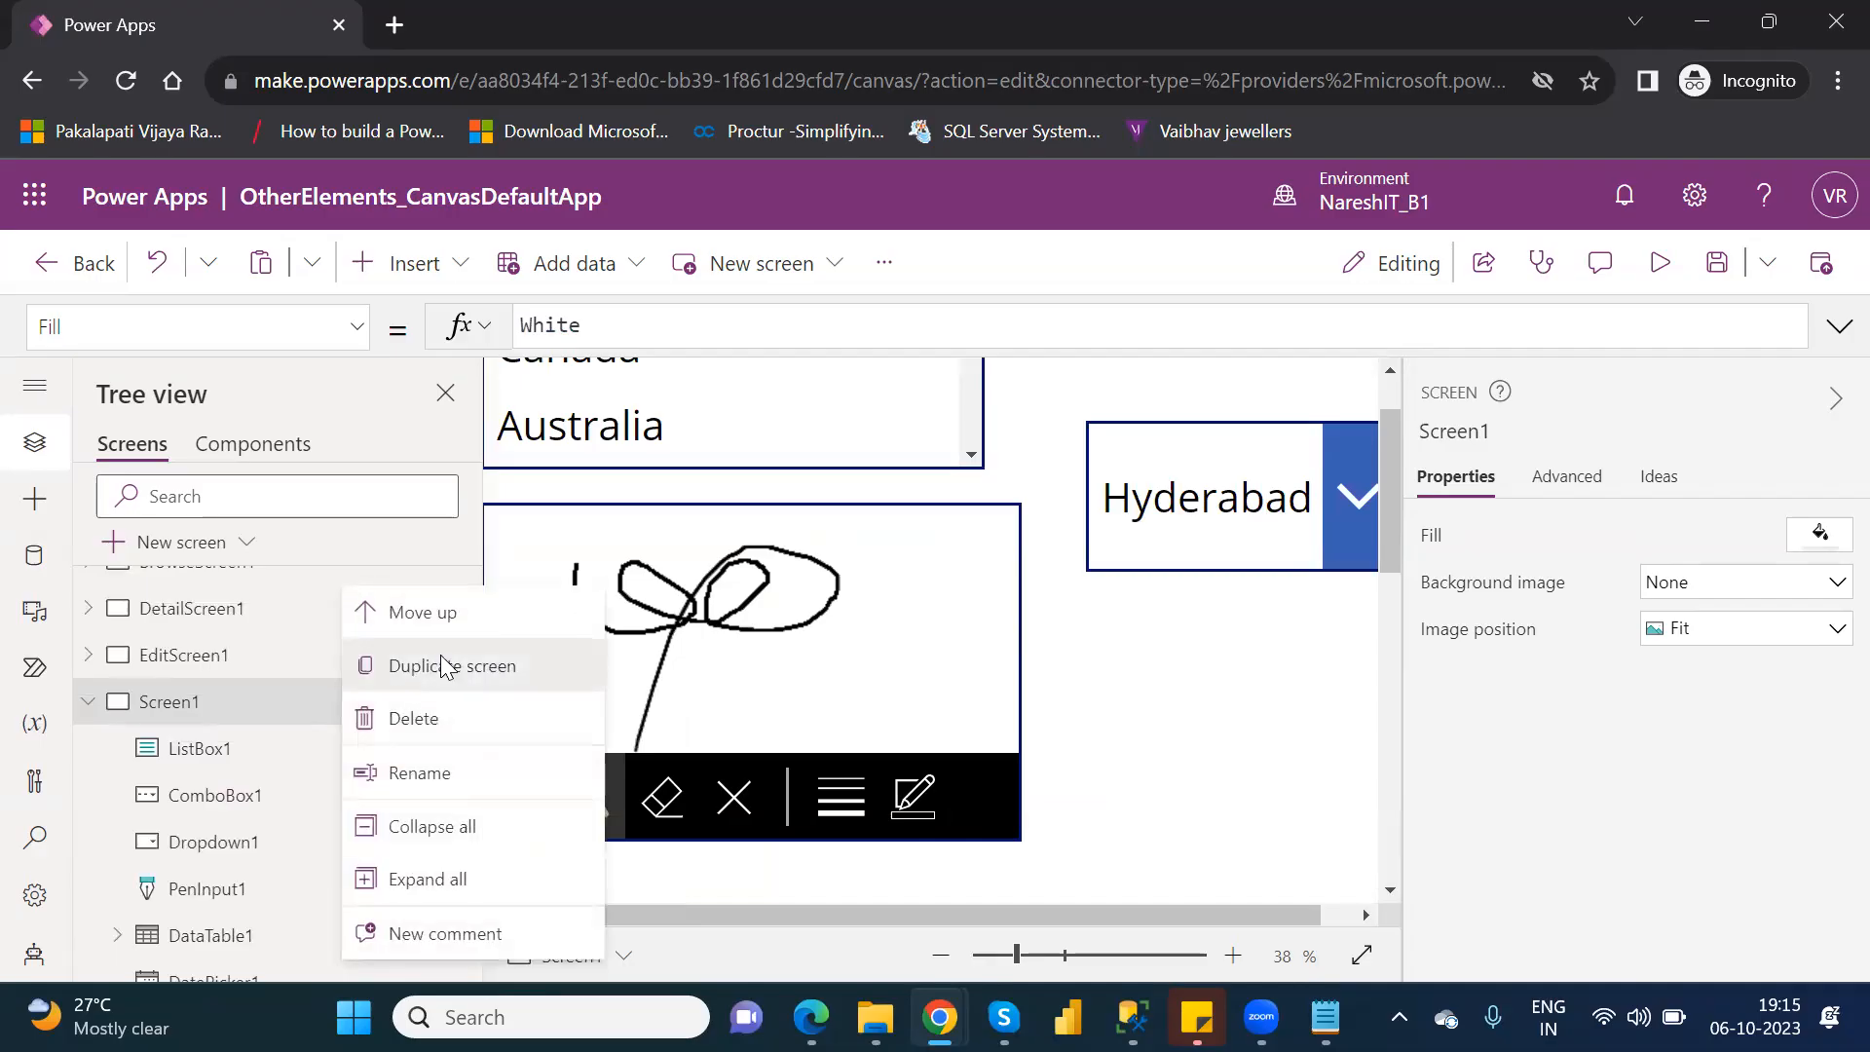
pyautogui.click(440, 666)
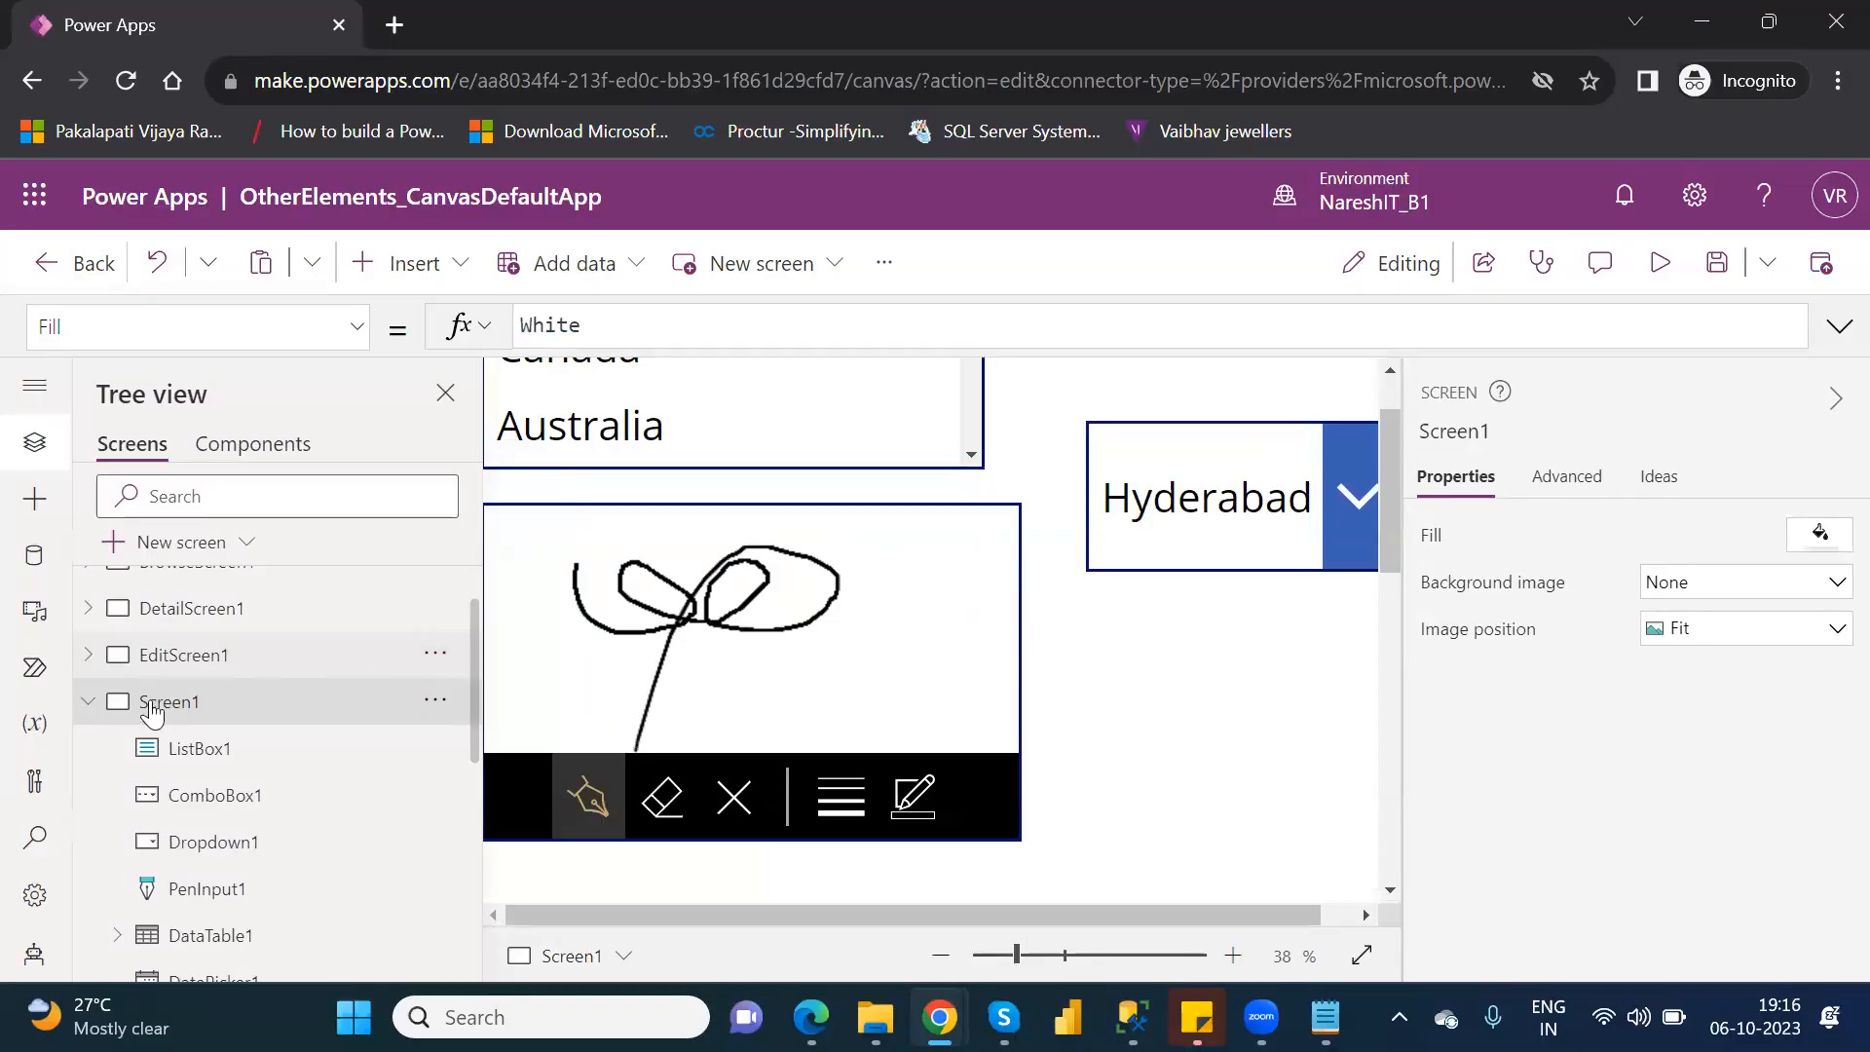
pyautogui.click(89, 703)
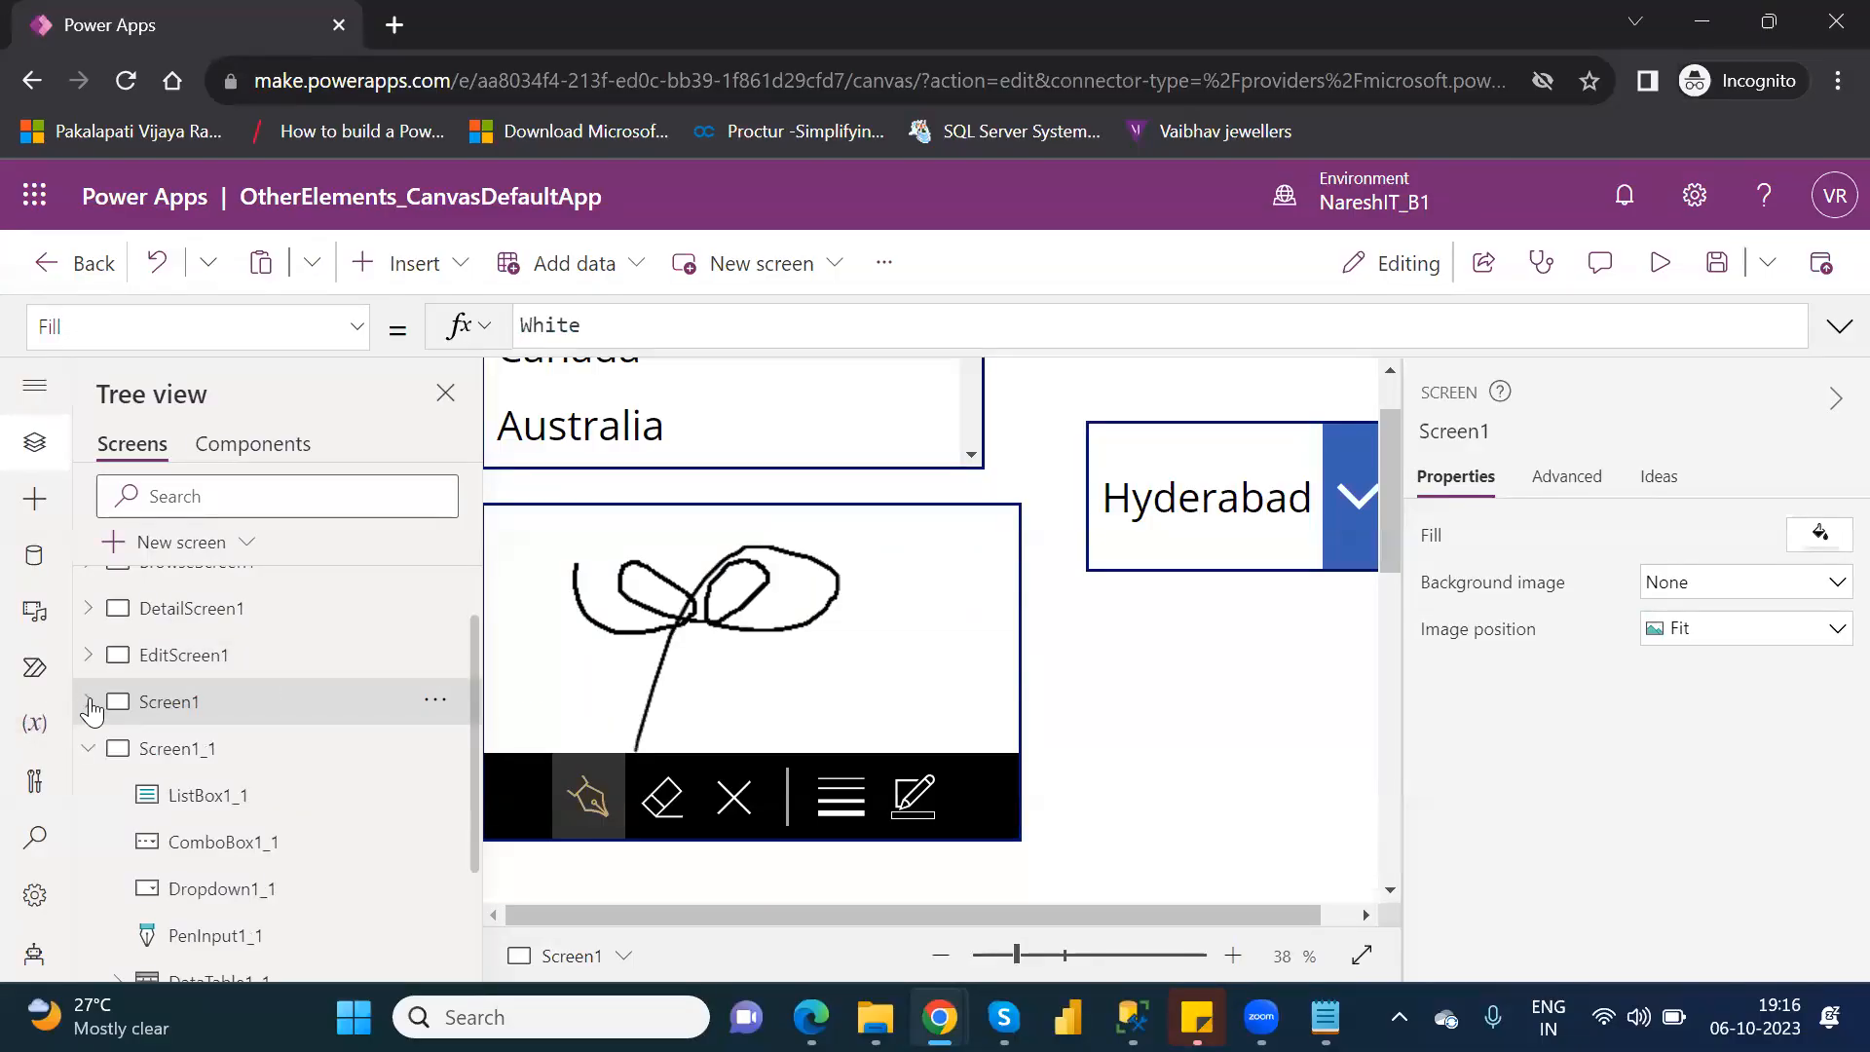
pyautogui.click(231, 750)
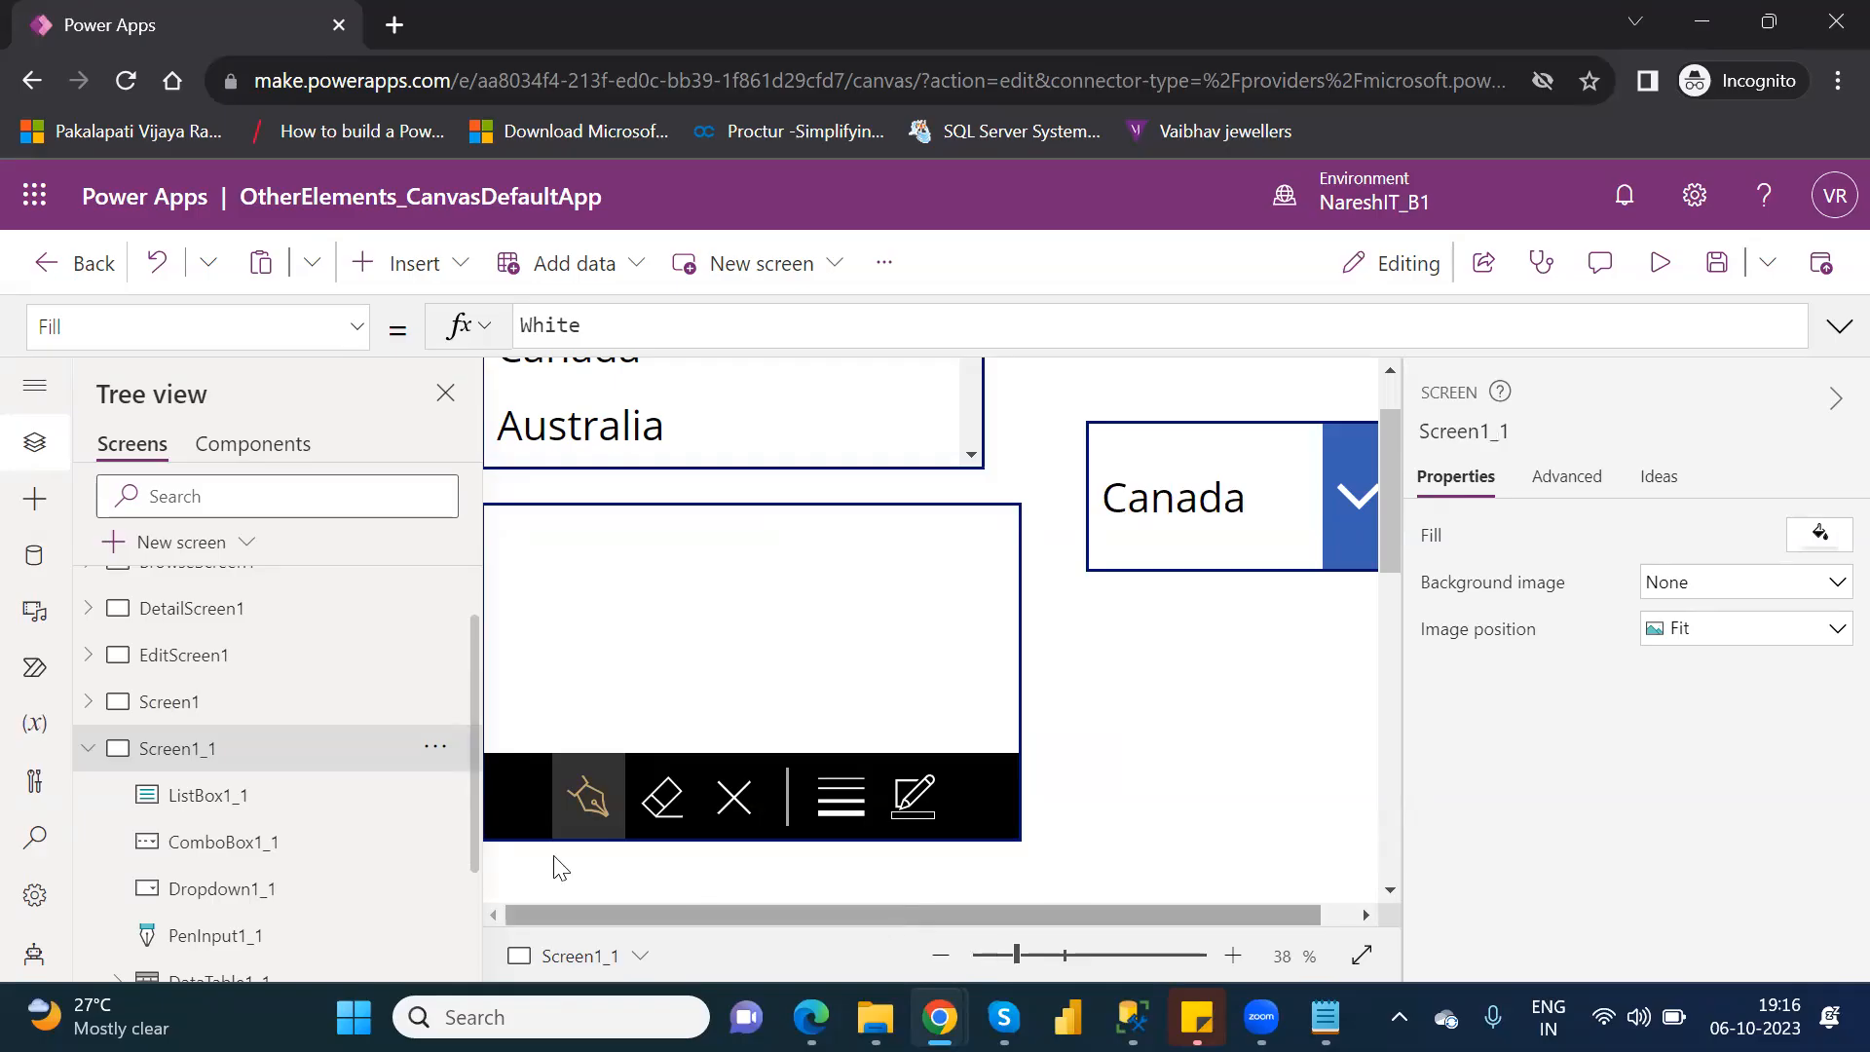
# Delete the list box and the drop-down from the duplicated screen, Screen1_1.
pyautogui.click(360, 807)
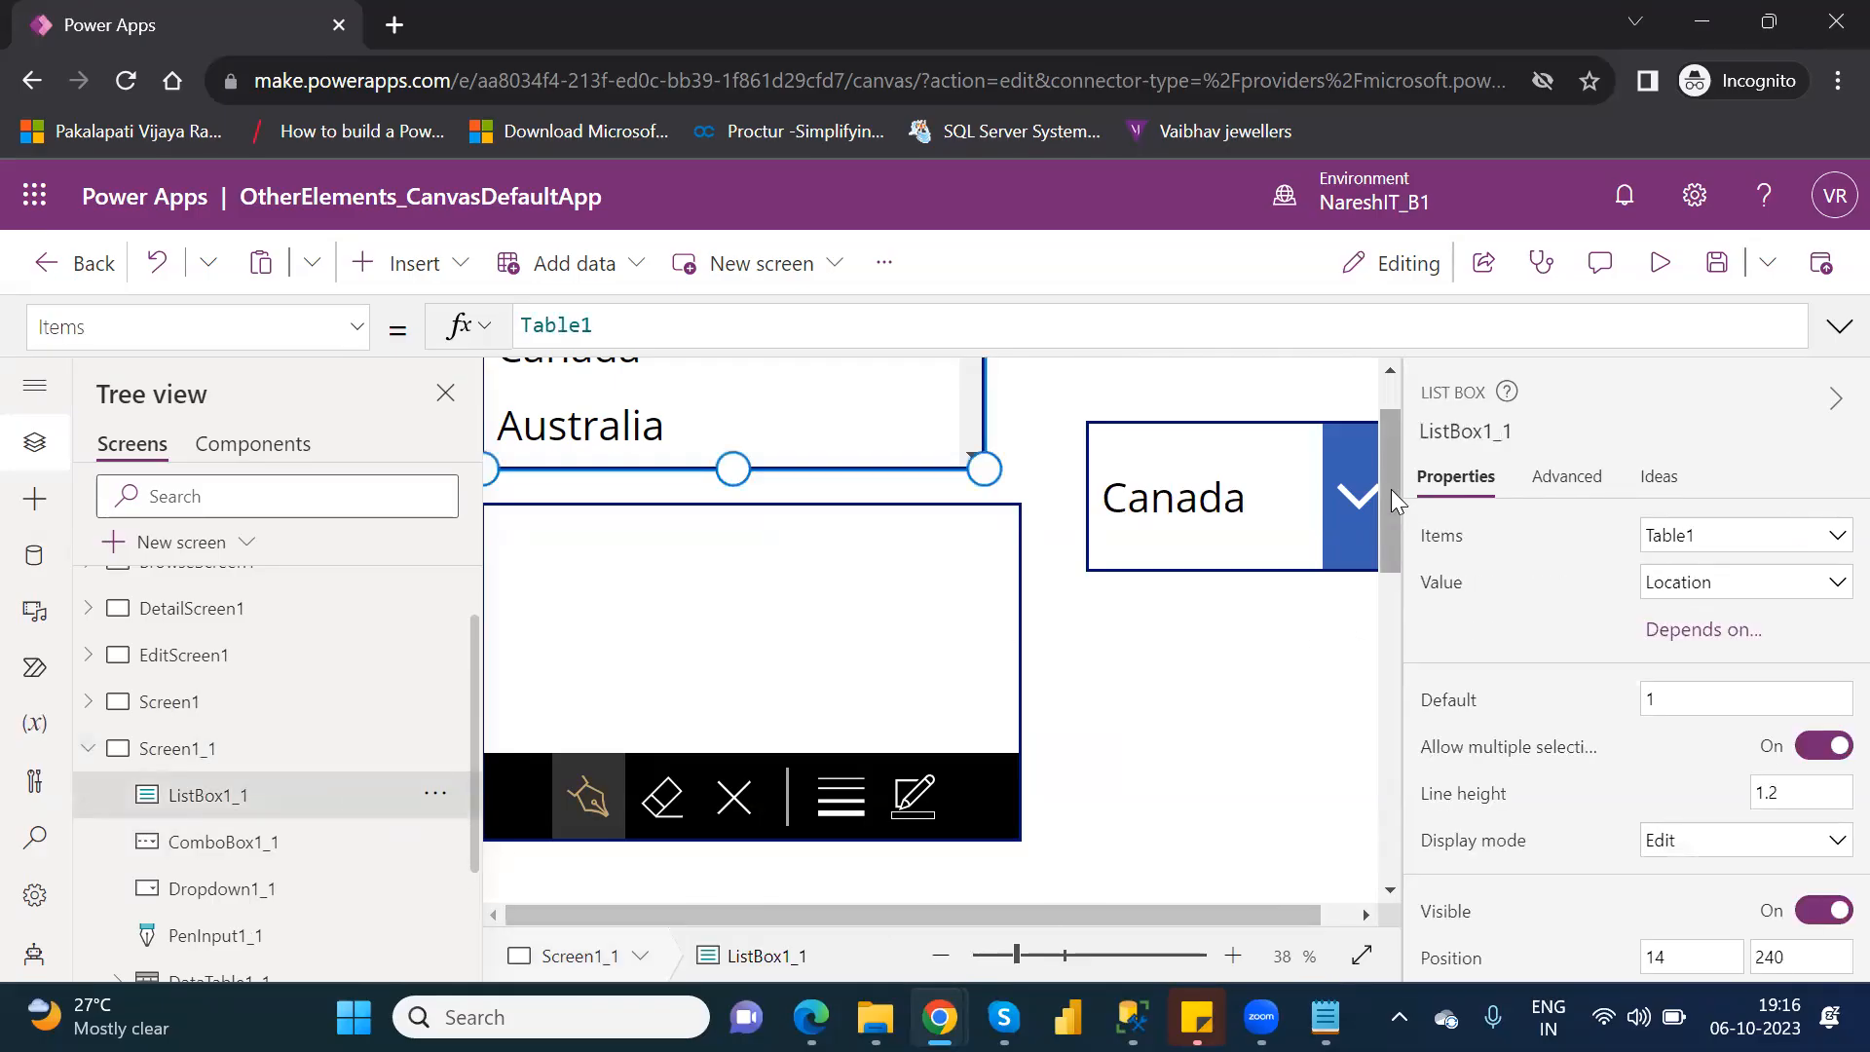
pyautogui.moveTo(1391, 489); pyautogui.dragTo(1403, 431)
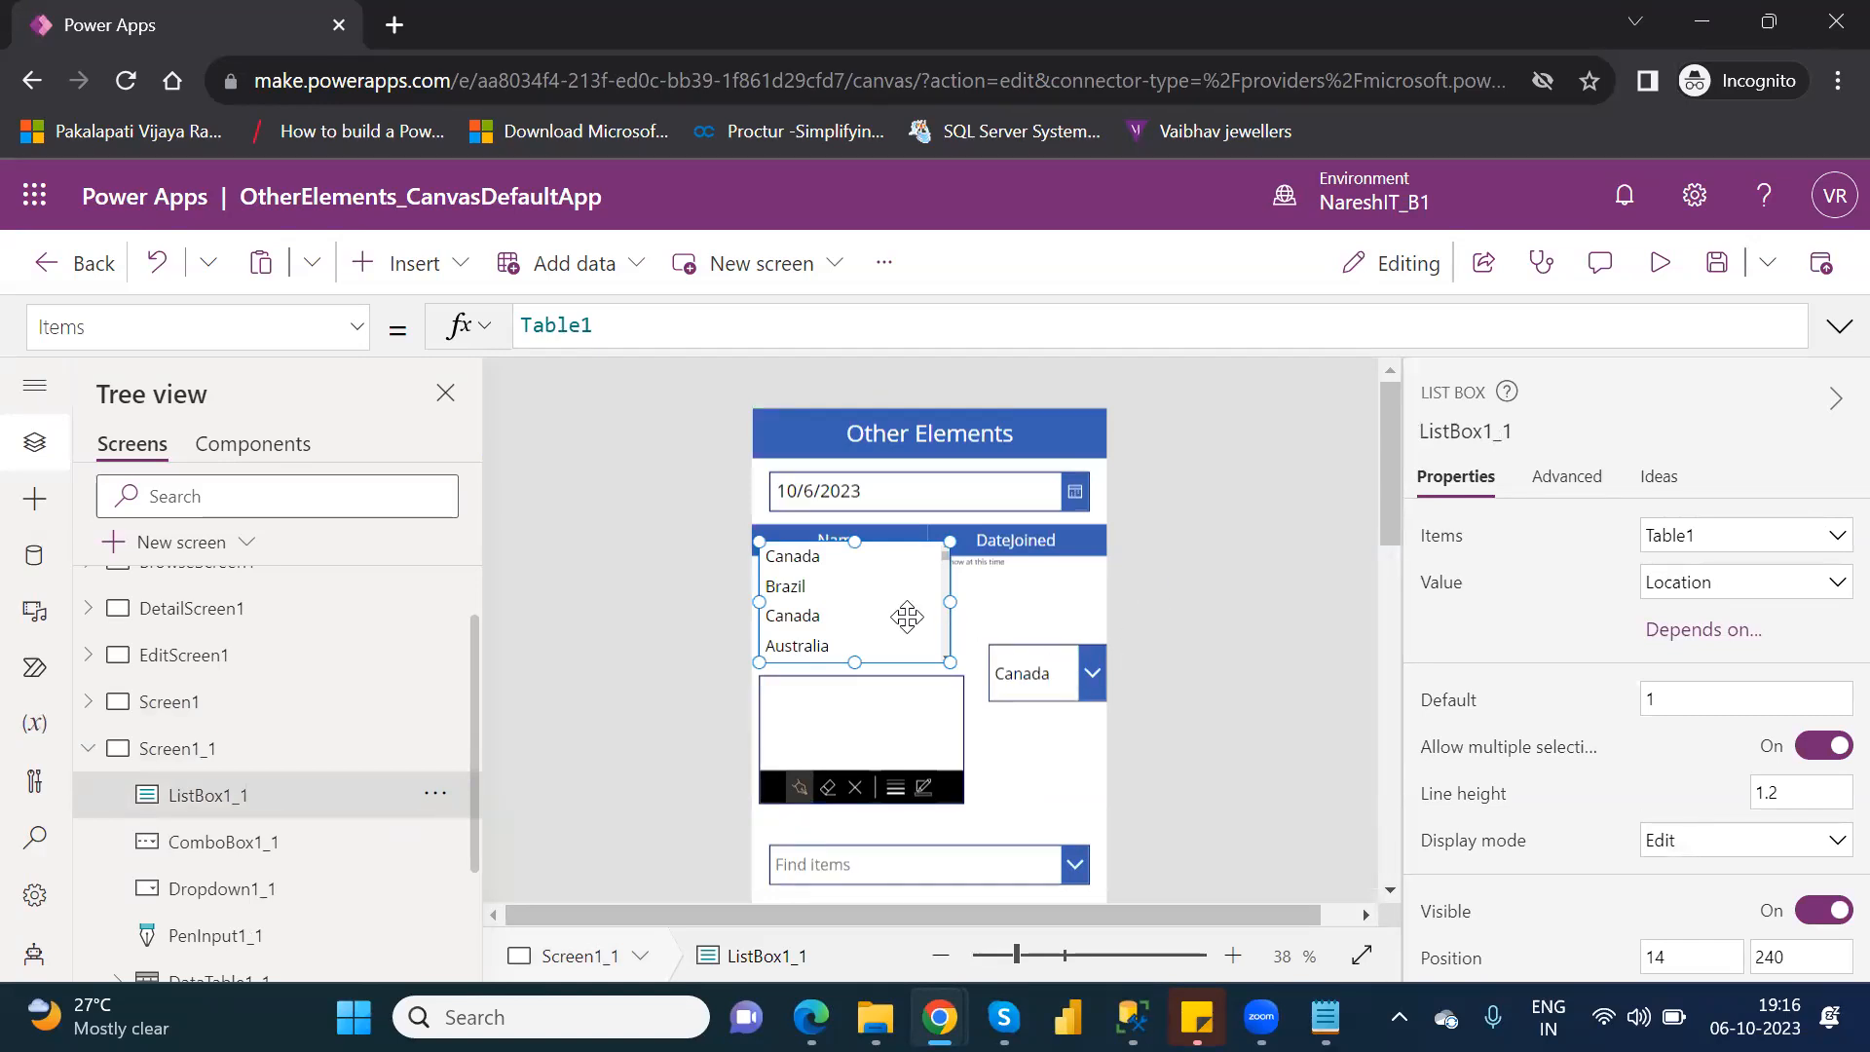
pyautogui.press('Delete')
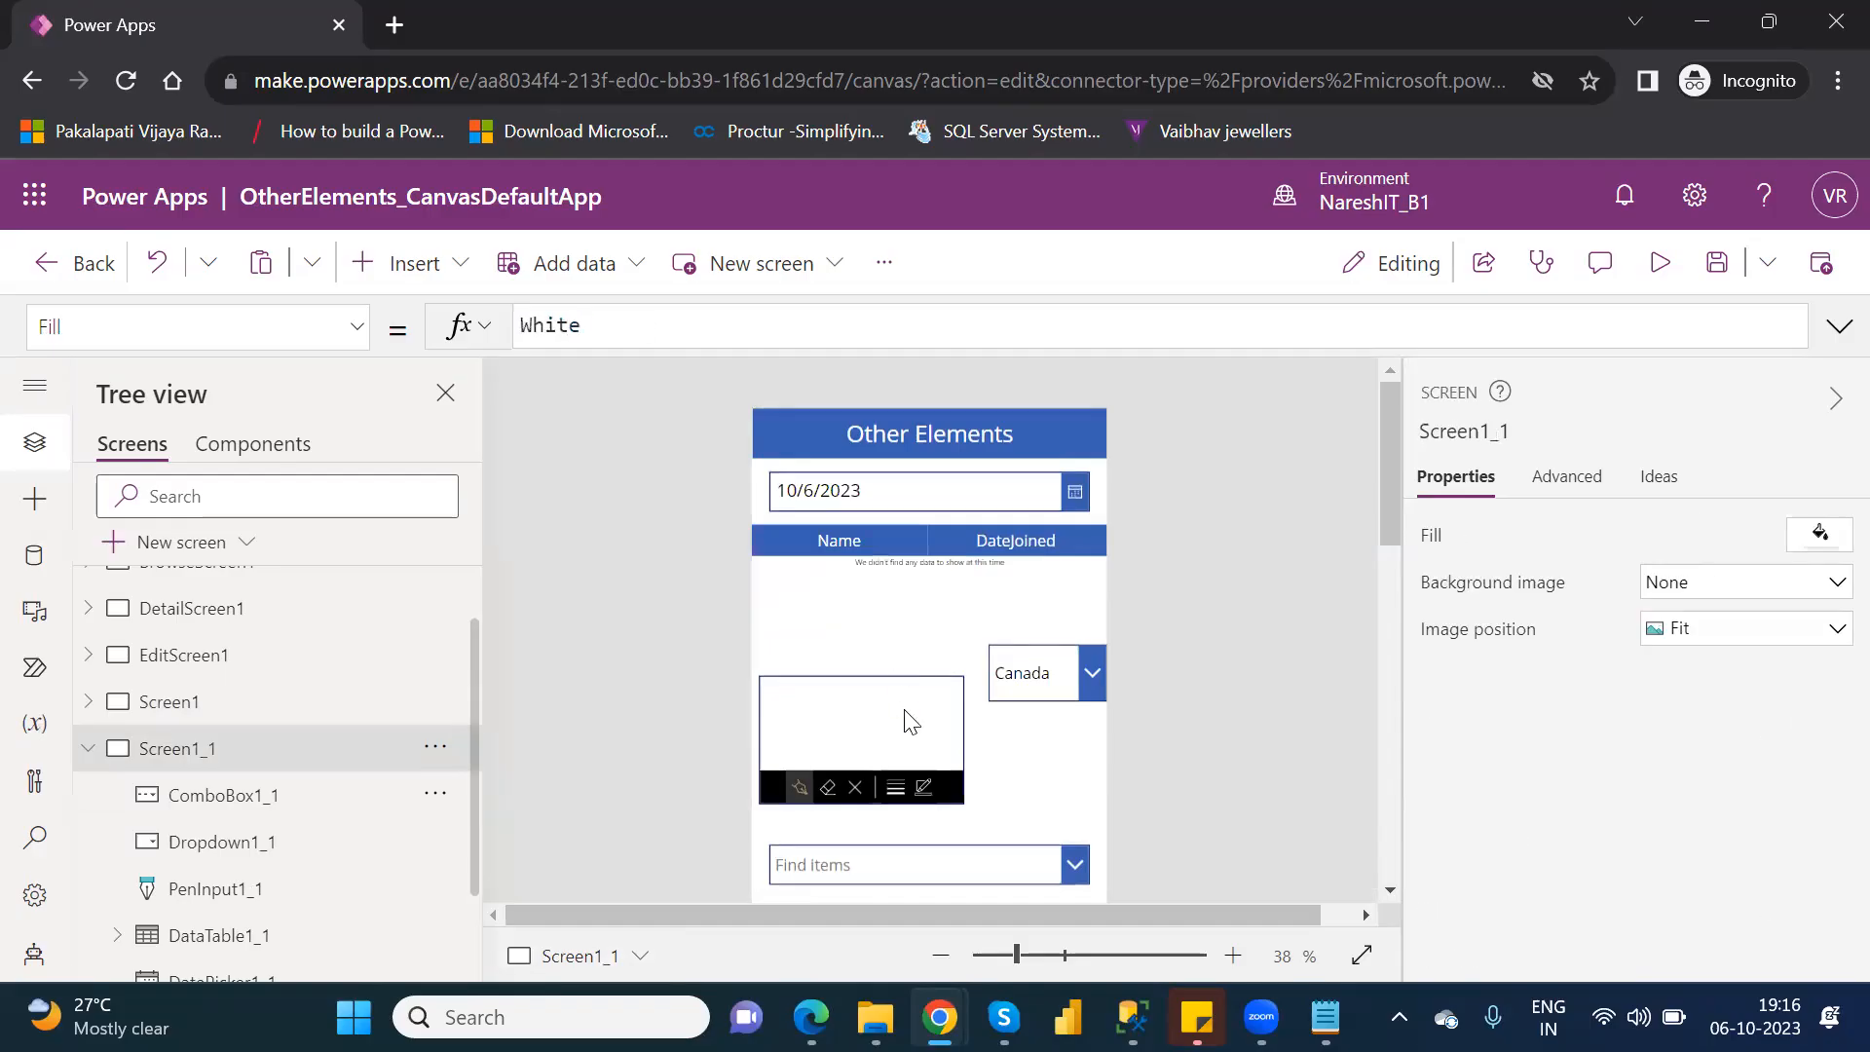
pyautogui.click(938, 698)
pyautogui.click(1052, 670)
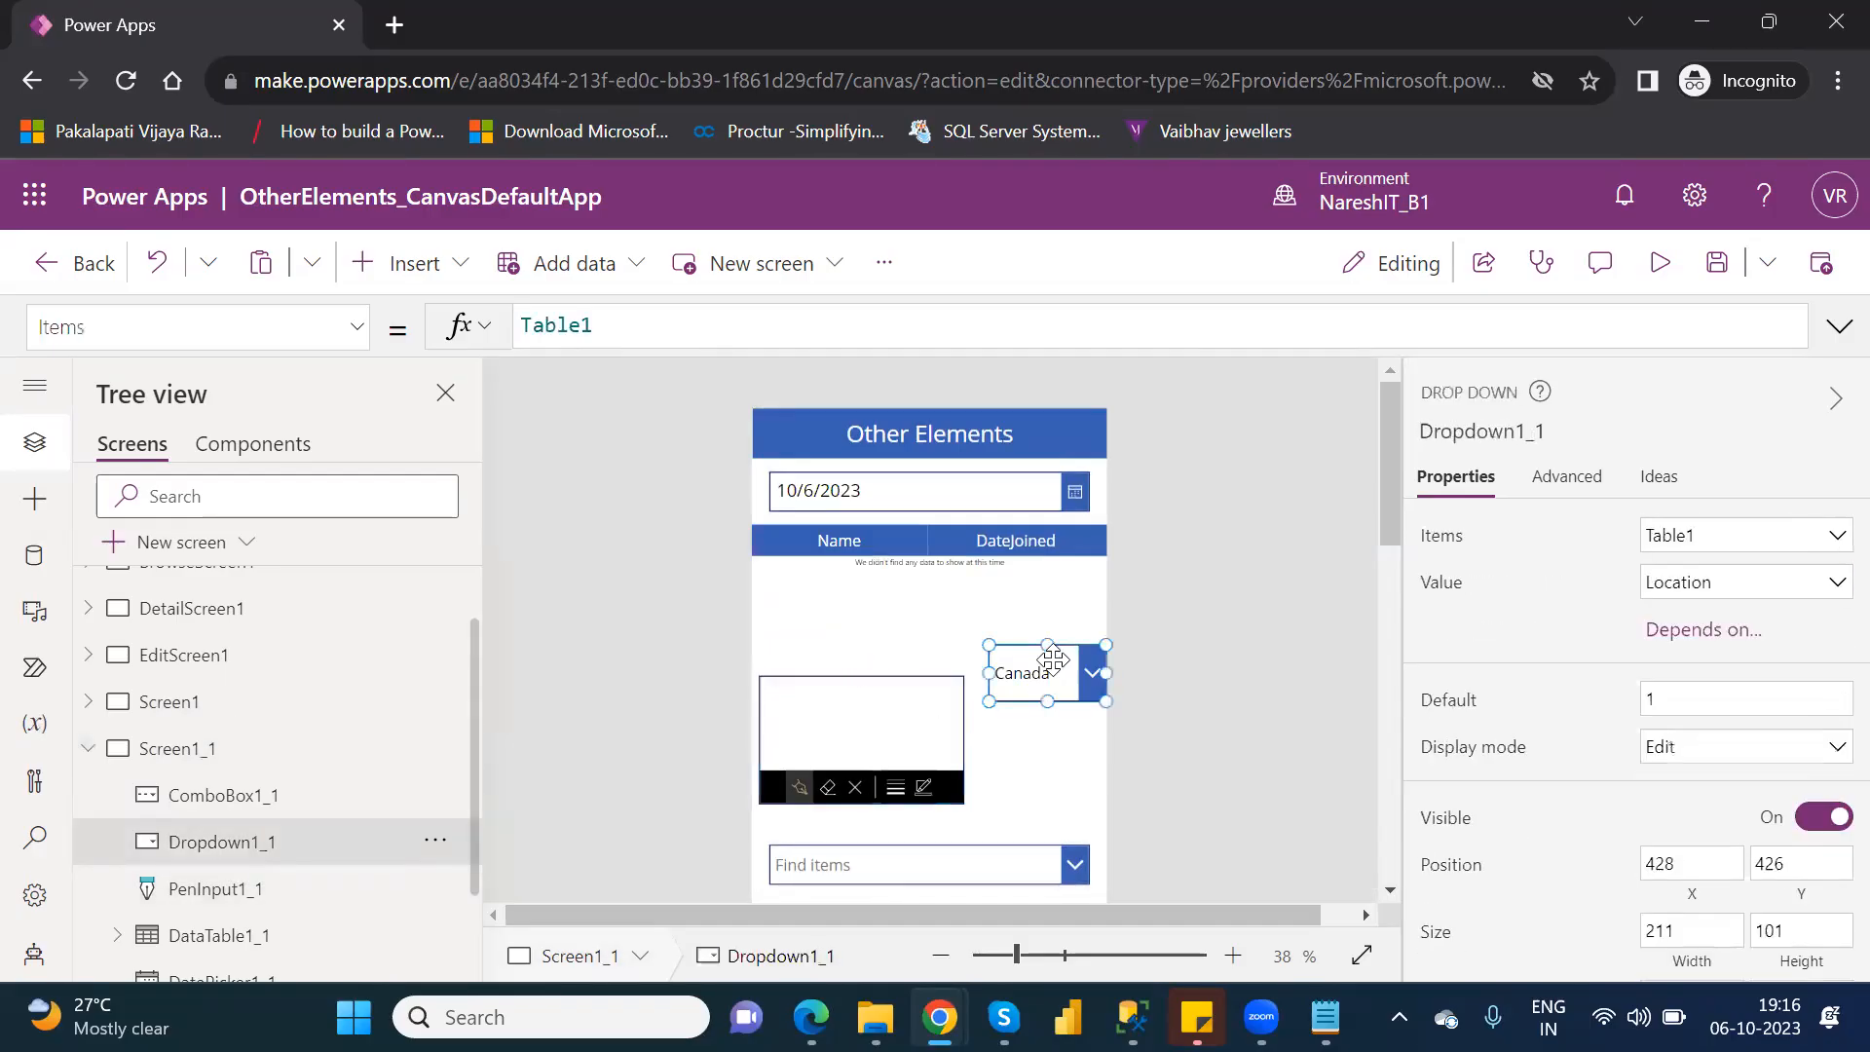
pyautogui.press('Delete')
# Remove the pen input, the combo box and the date picker from Screen1_1.
pyautogui.click(951, 719)
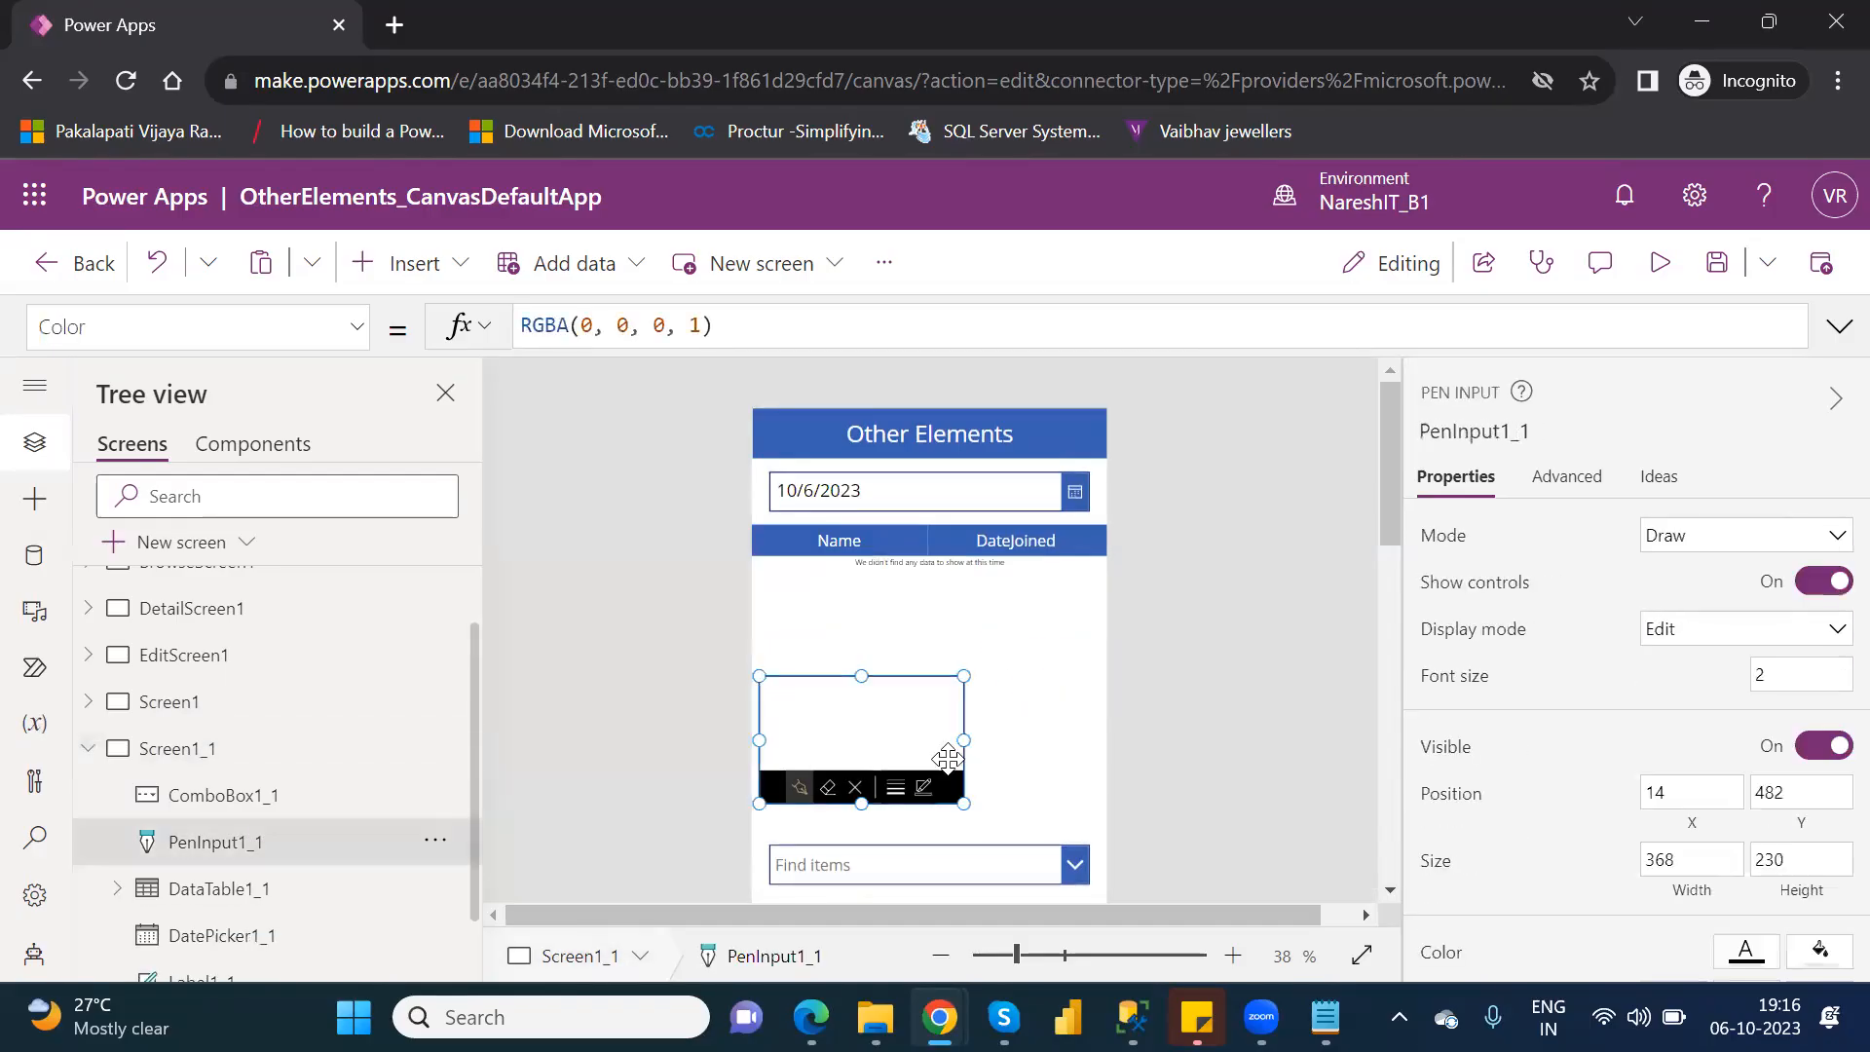
pyautogui.press('Delete')
pyautogui.click(998, 867)
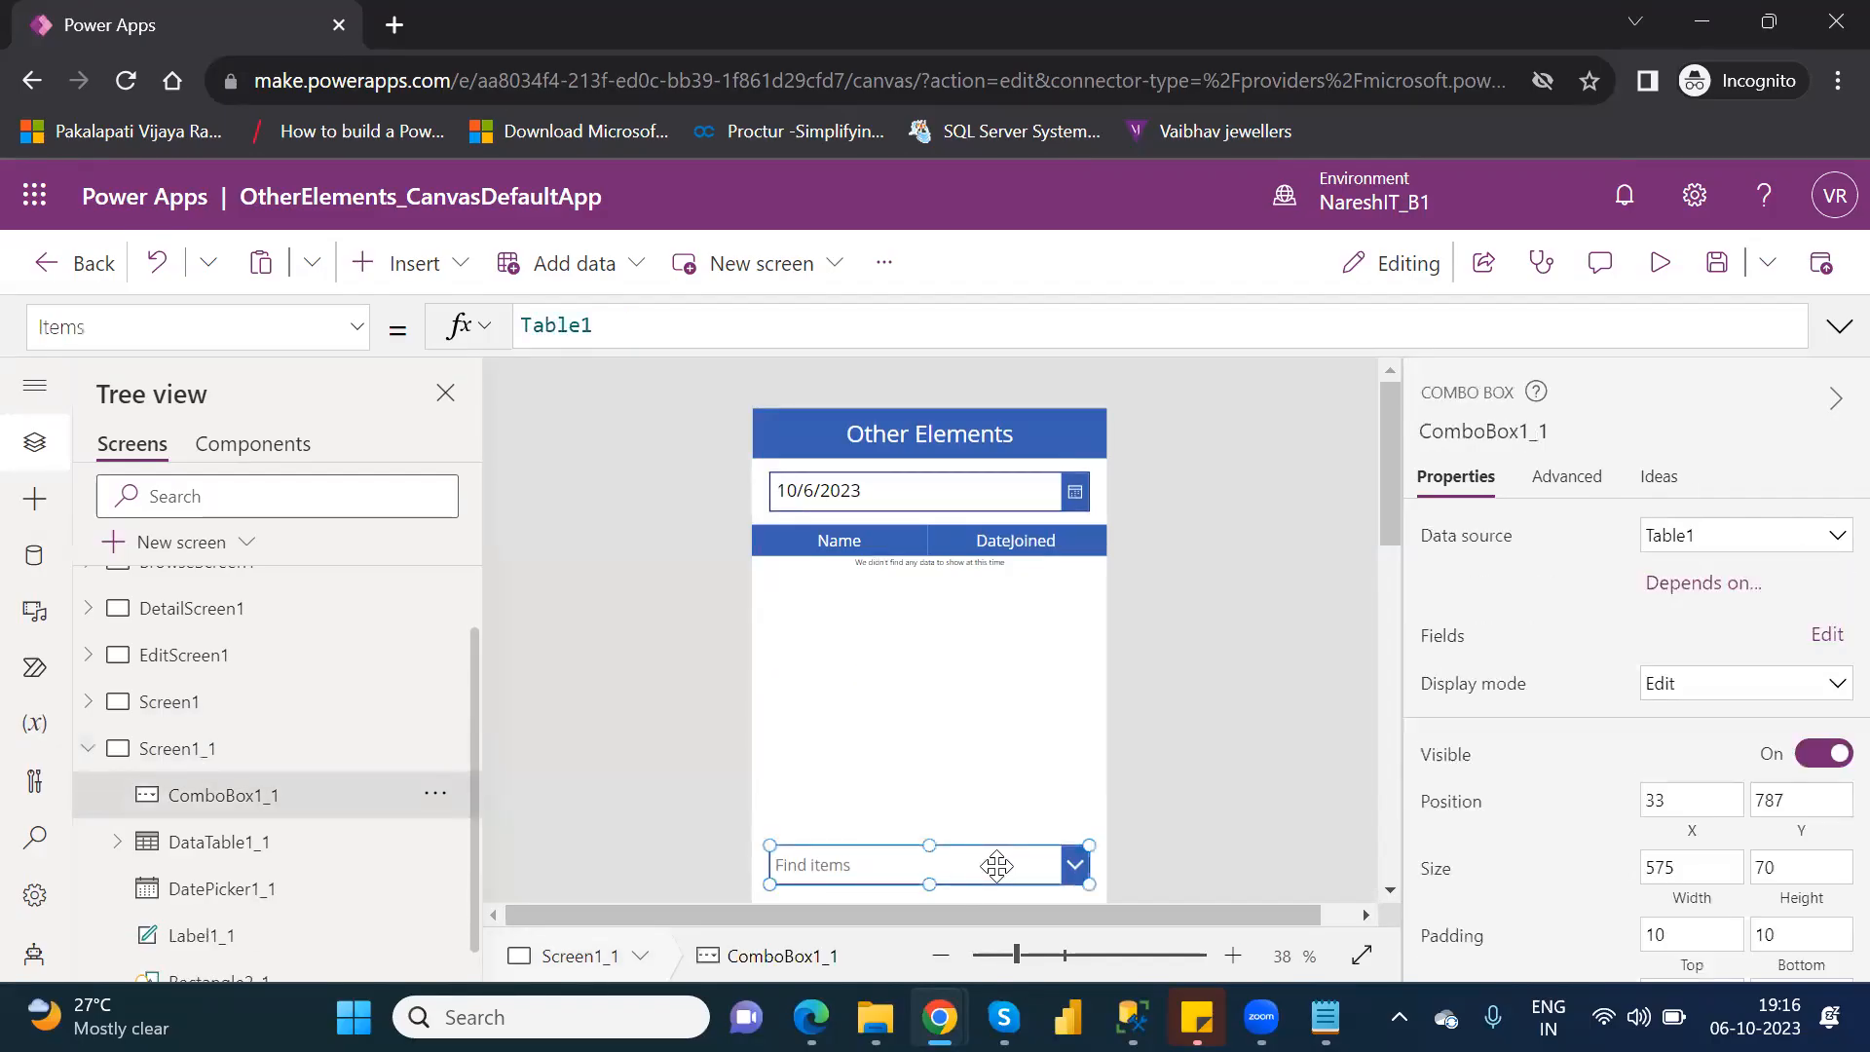
pyautogui.press('Delete')
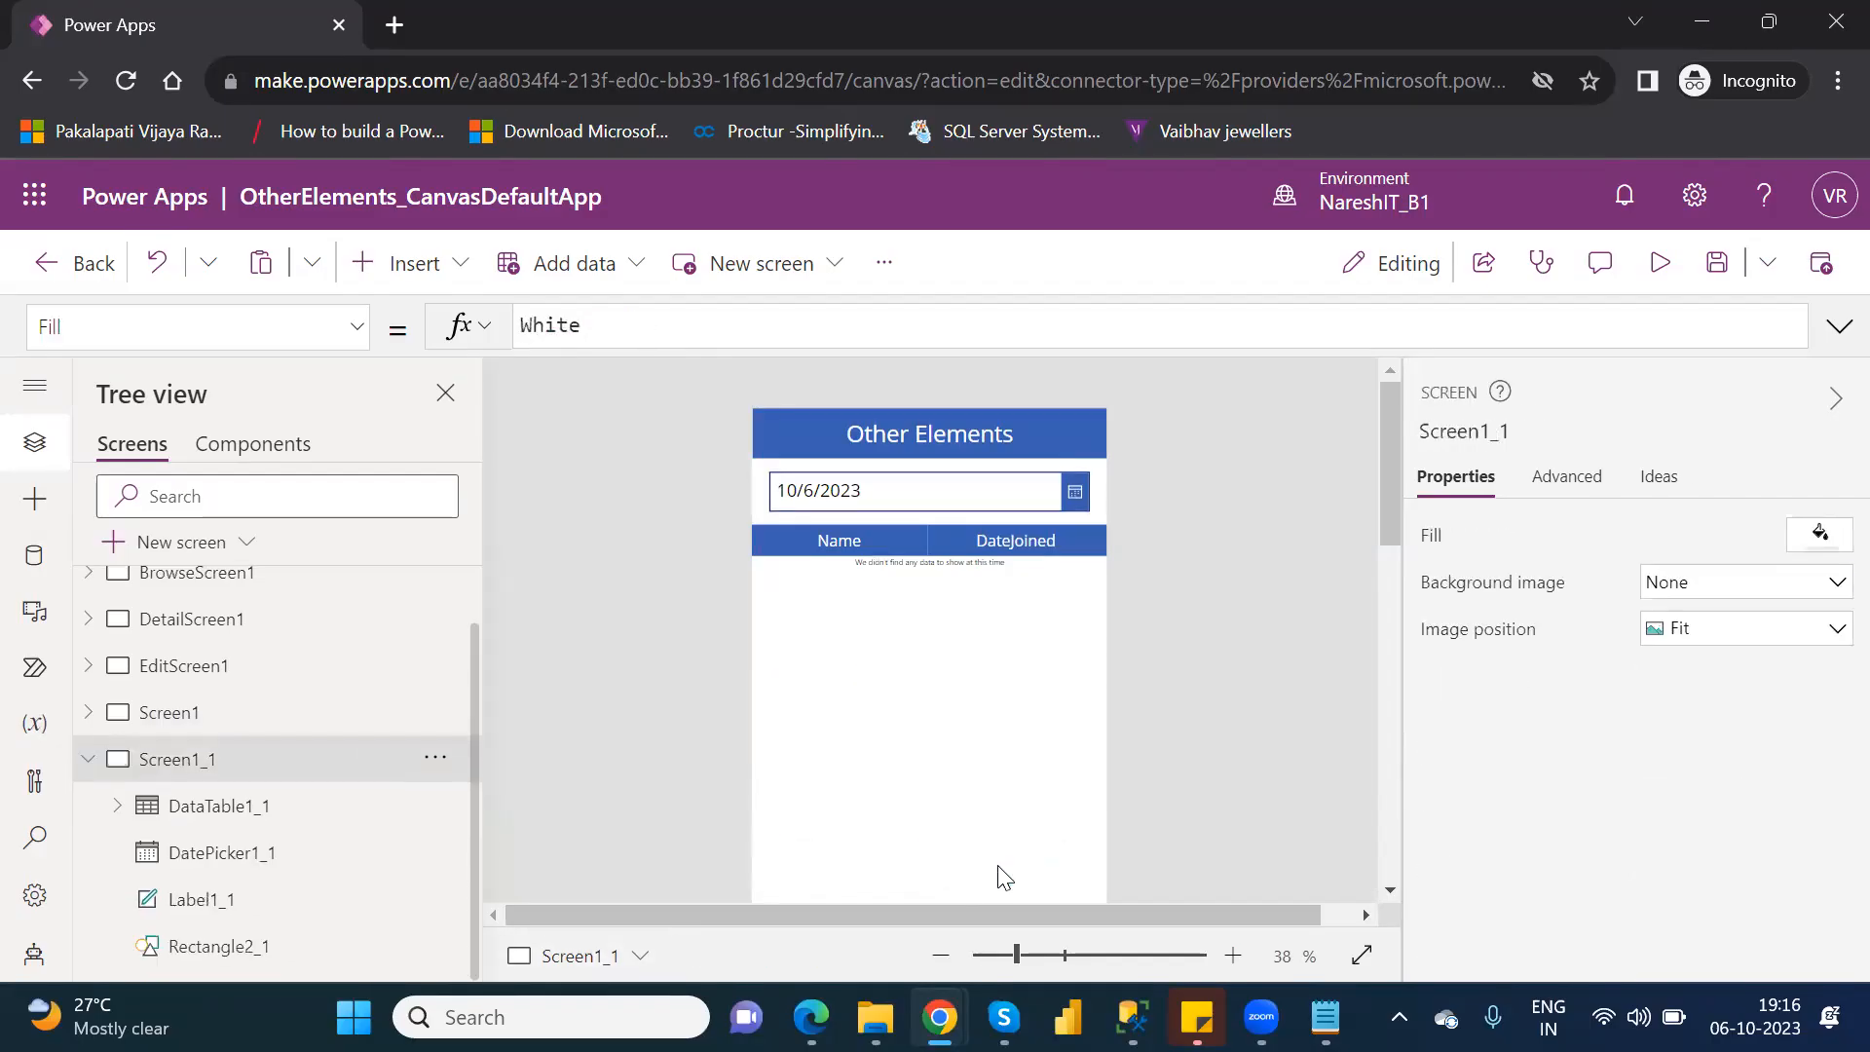
pyautogui.click(938, 500)
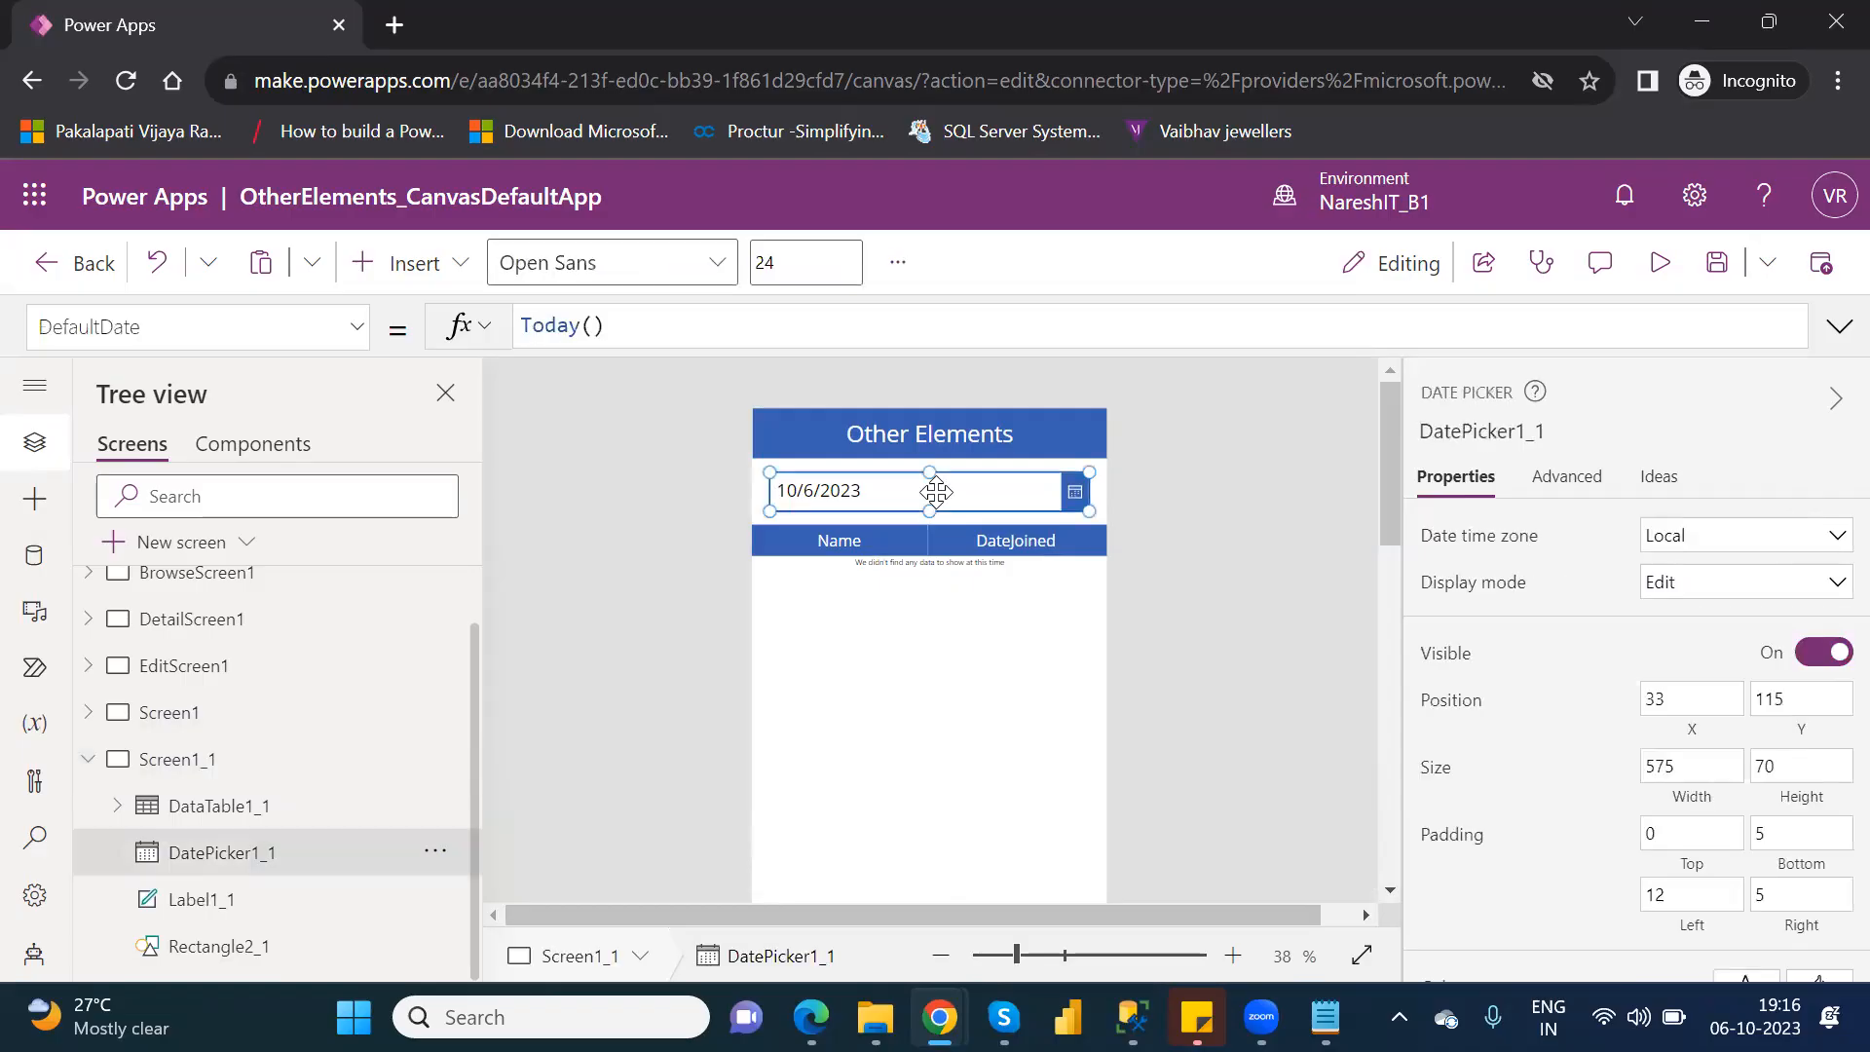
pyautogui.press('Delete')
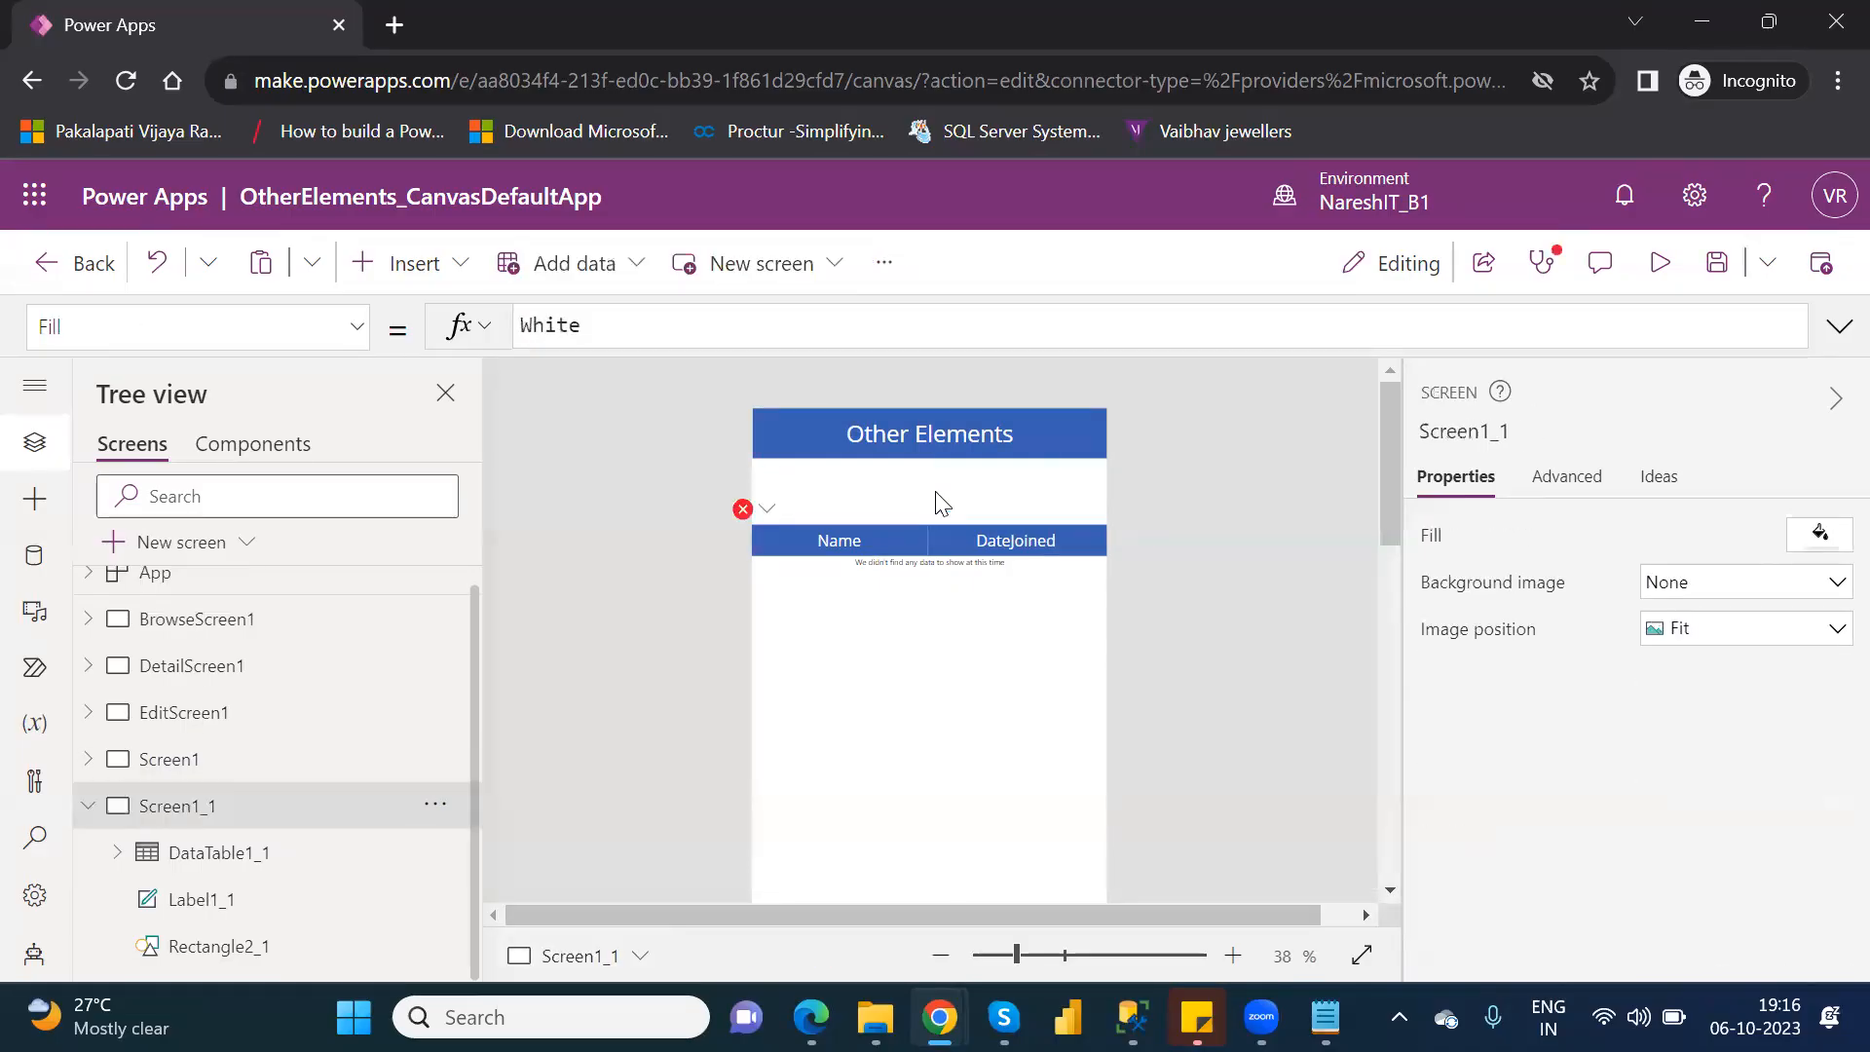
# Strip the Filter function and its date condition from the data table's Items formula, leaving only Customers.
pyautogui.click(766, 516)
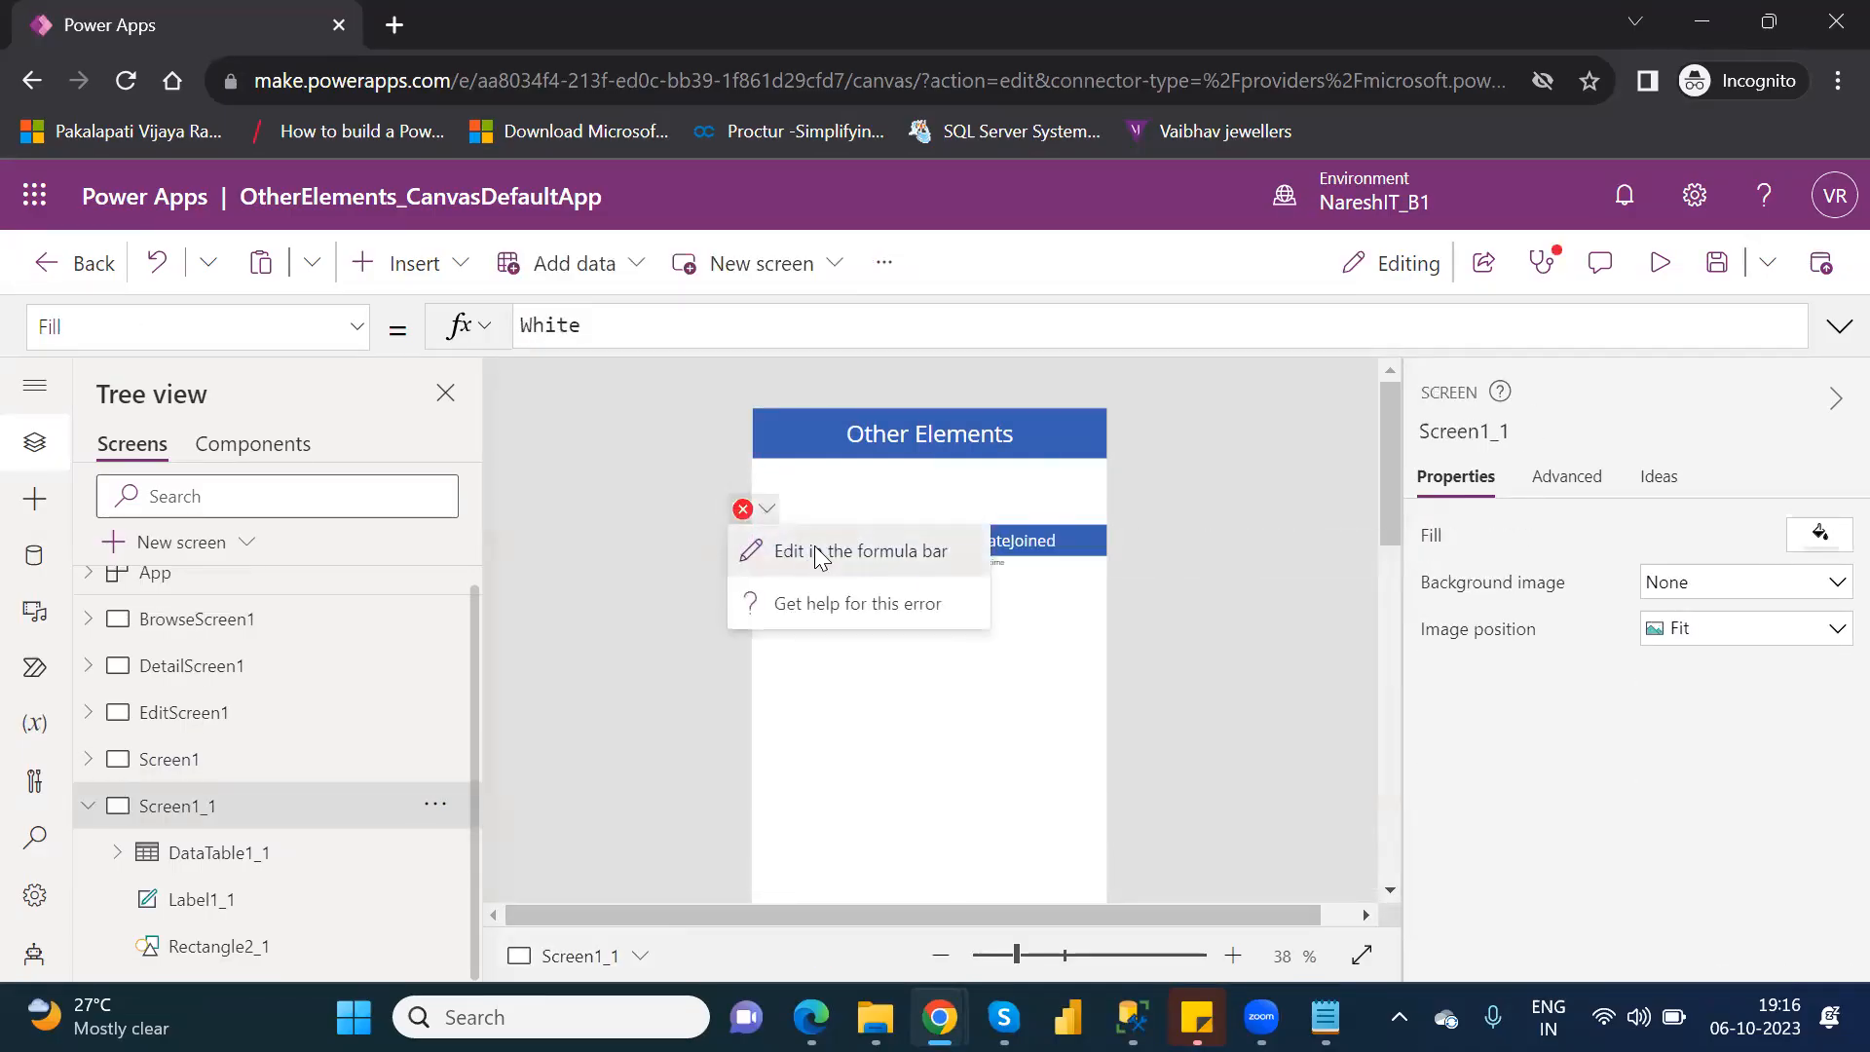
pyautogui.click(808, 546)
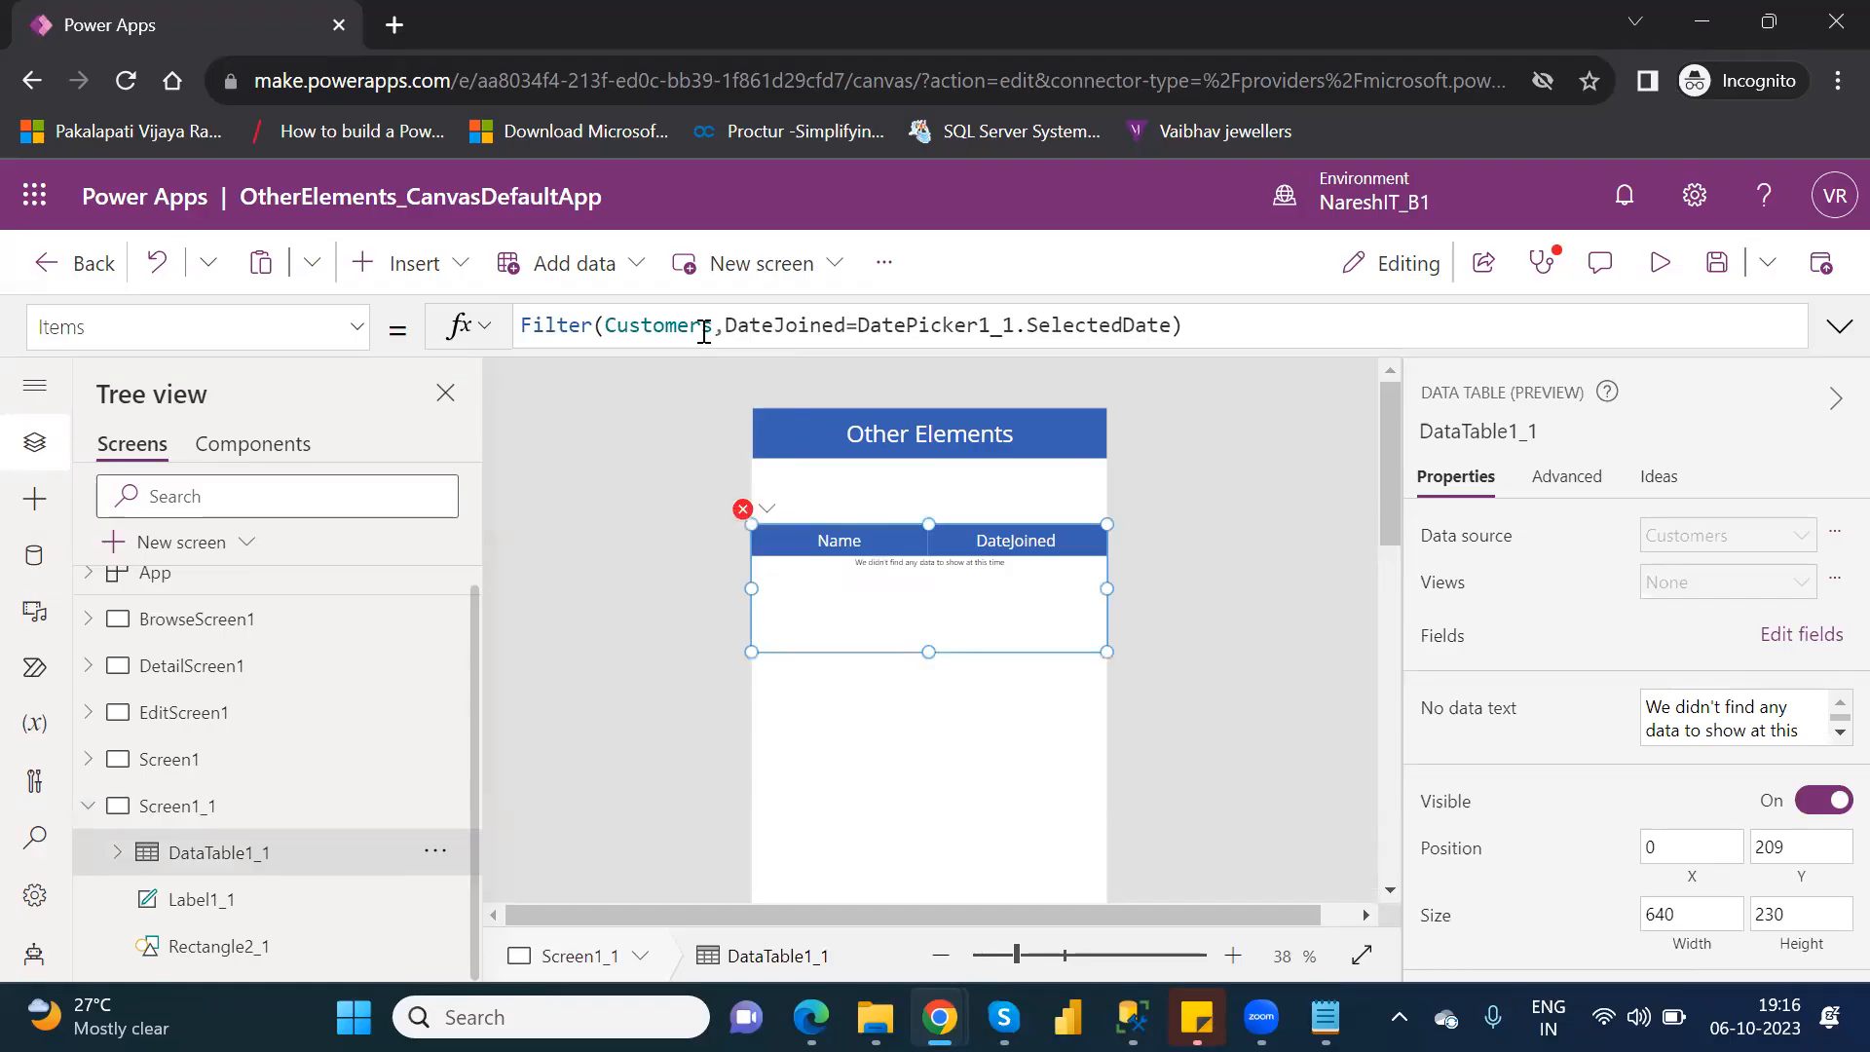
pyautogui.moveTo(716, 327)
pyautogui.mouseDown()
pyautogui.moveTo(1169, 301)
pyautogui.moveTo(1203, 320)
pyautogui.mouseUp()
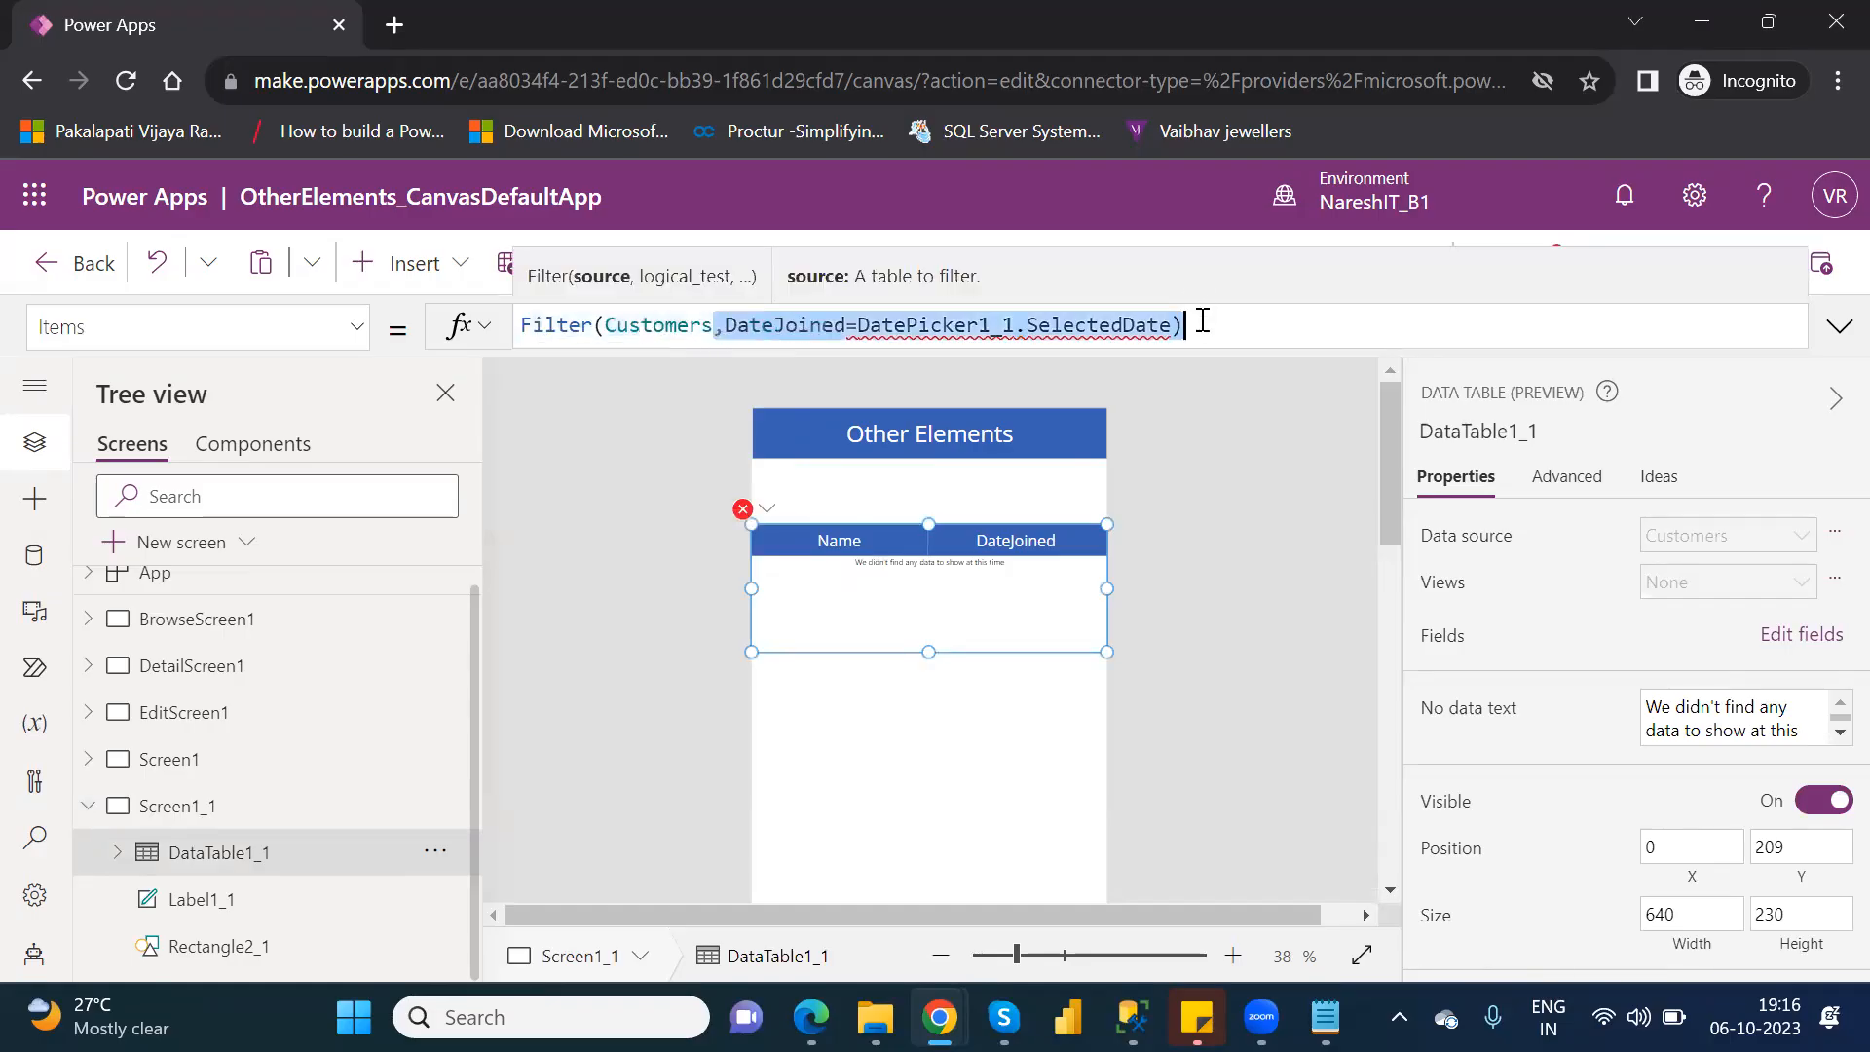
pyautogui.press('BackSpace')
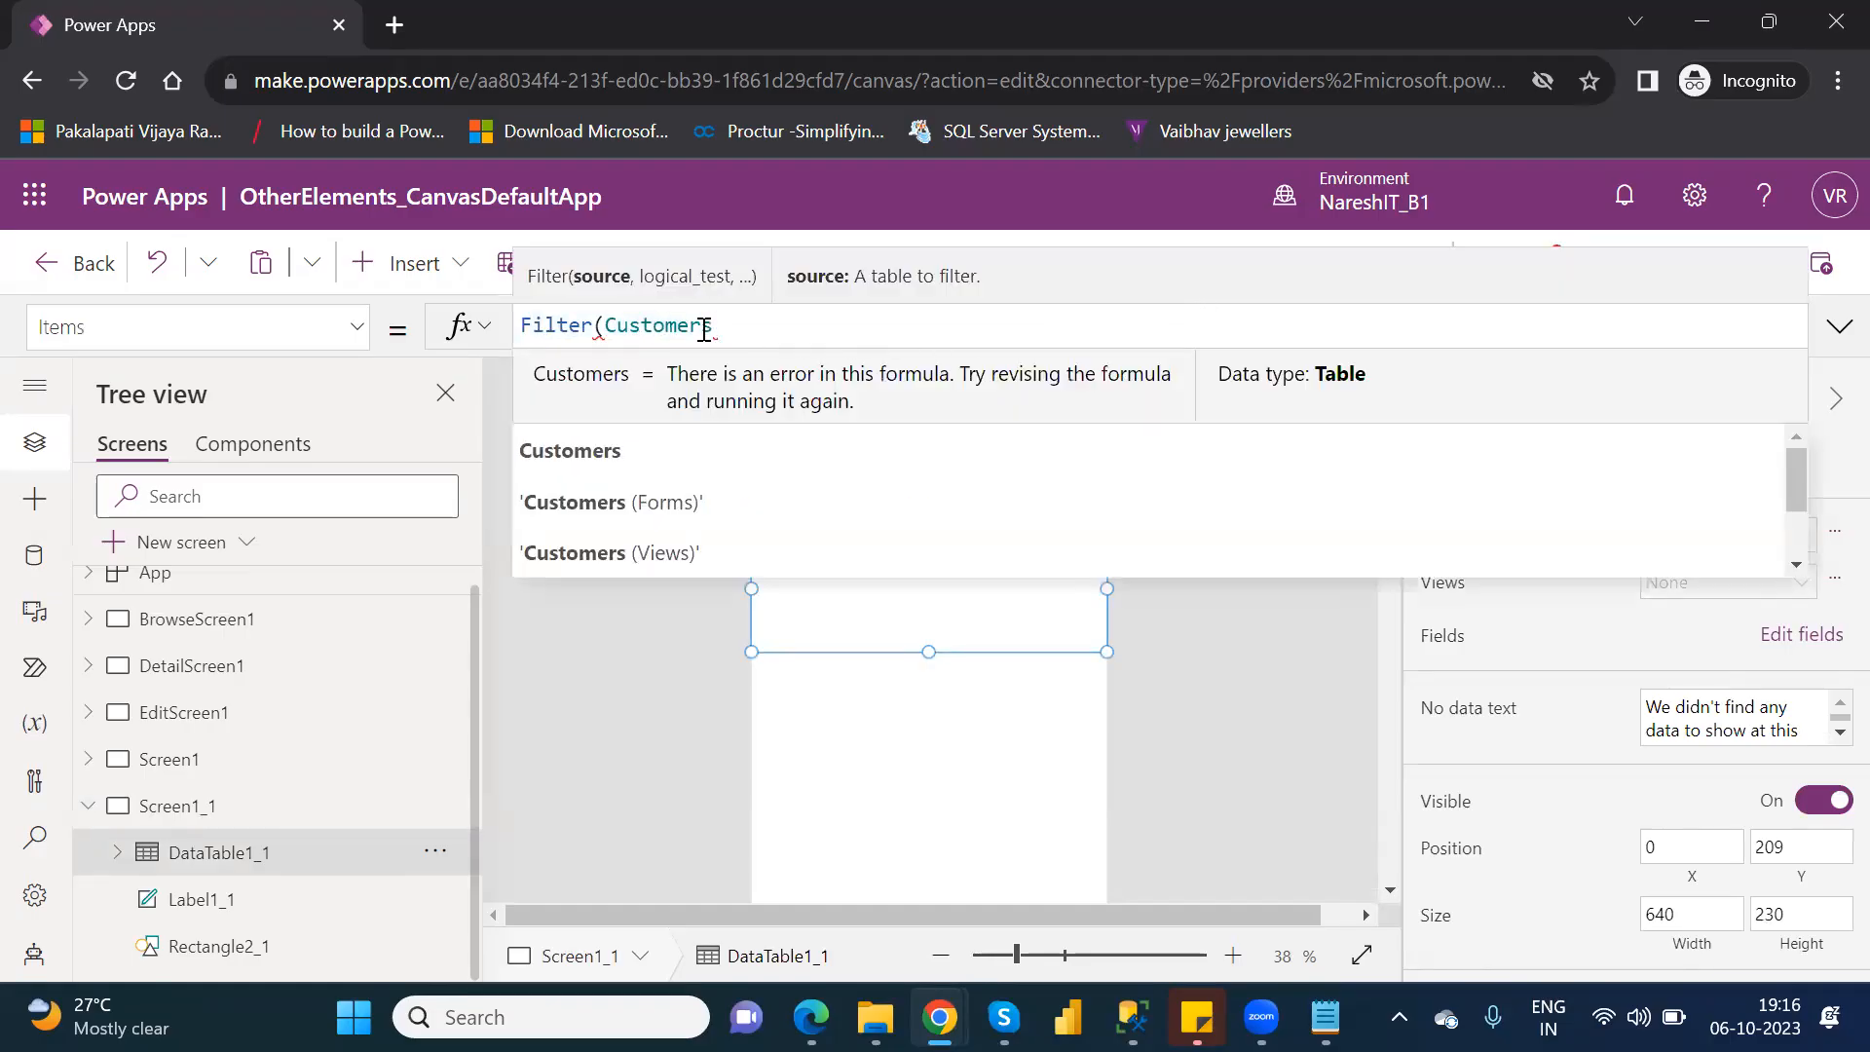
pyautogui.moveTo(607, 326); pyautogui.dragTo(529, 326)
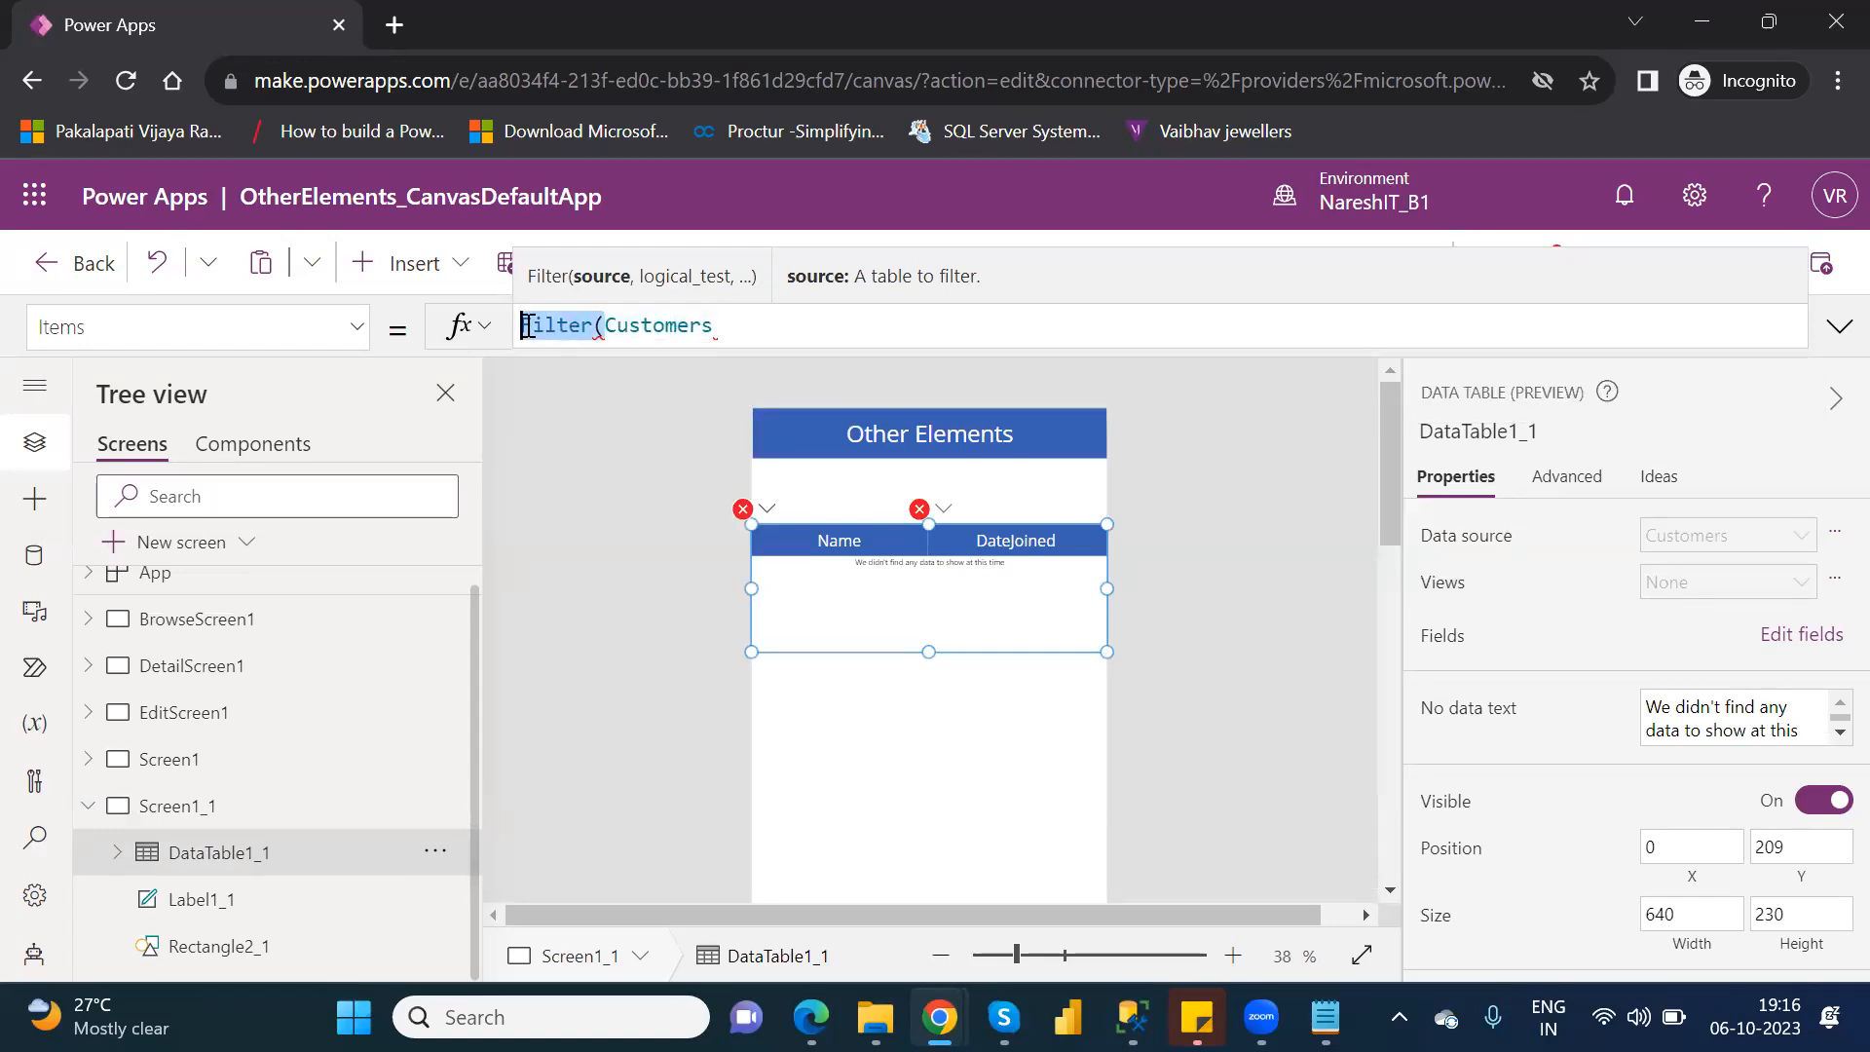
pyautogui.press('BackSpace')
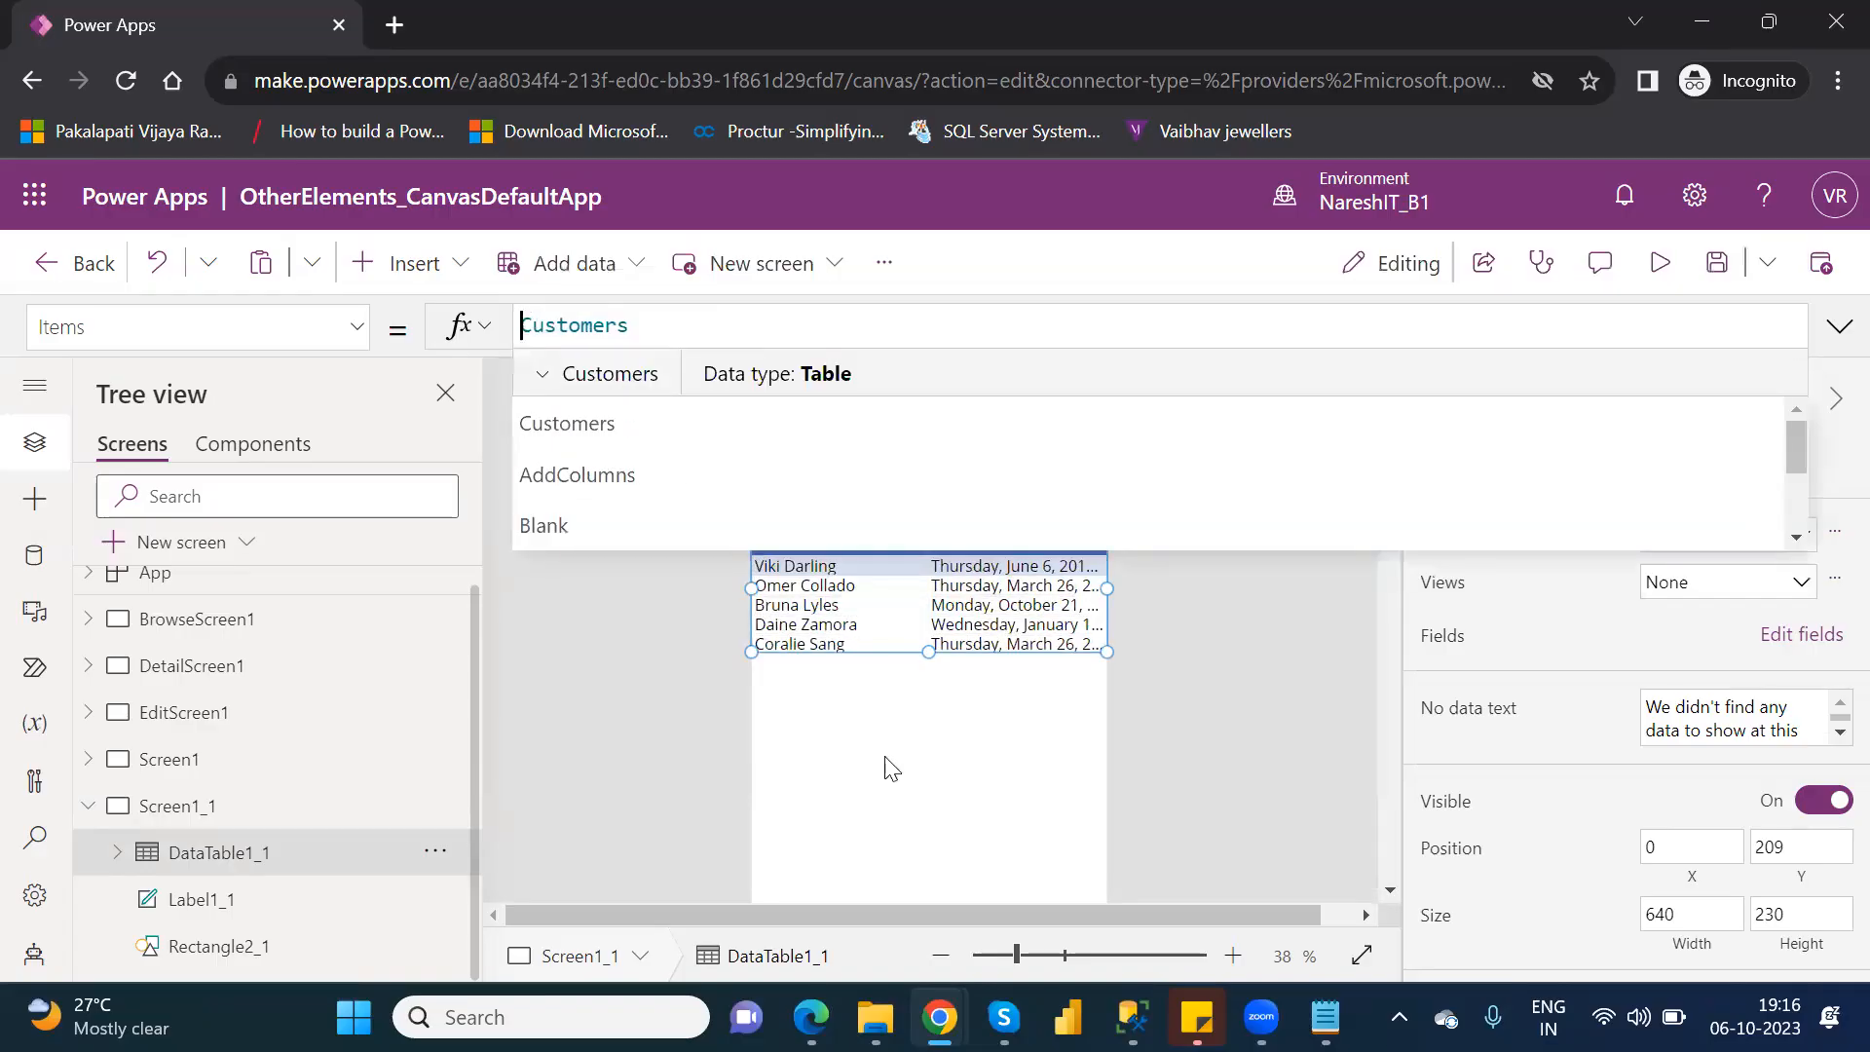
pyautogui.click(949, 820)
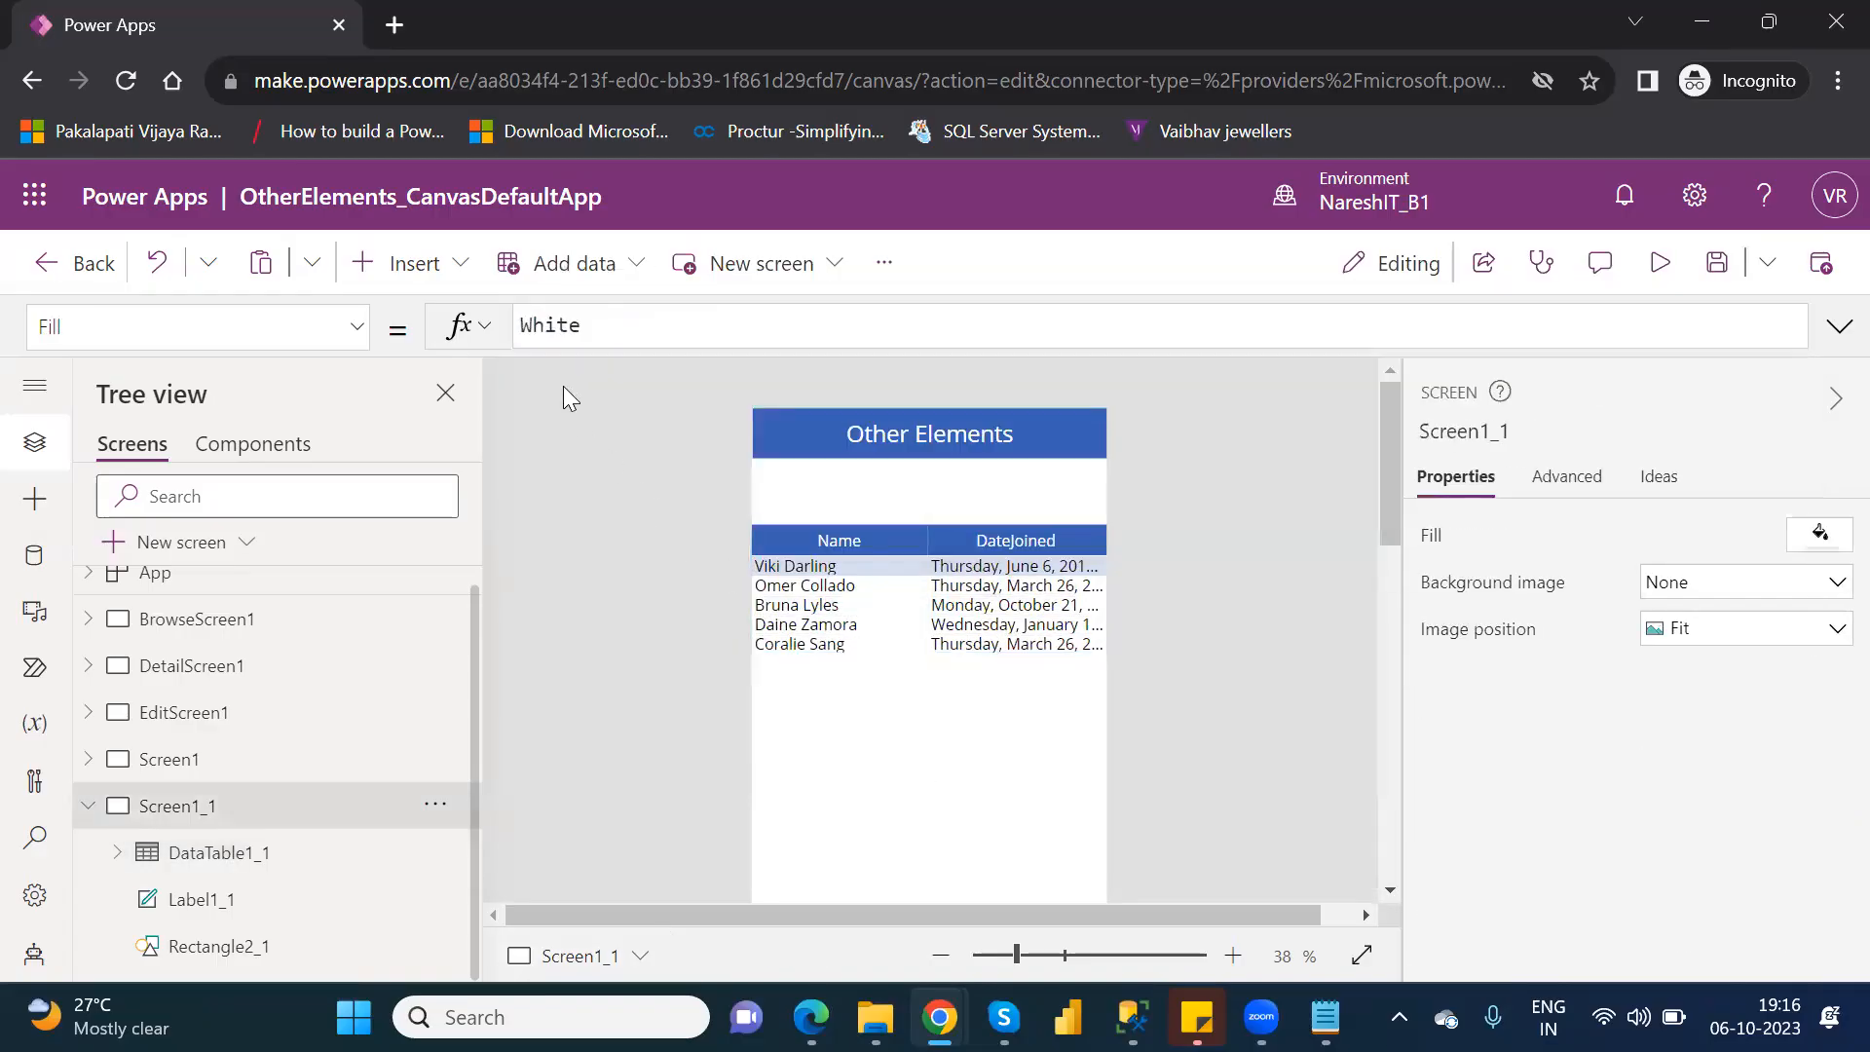
pyautogui.click(441, 277)
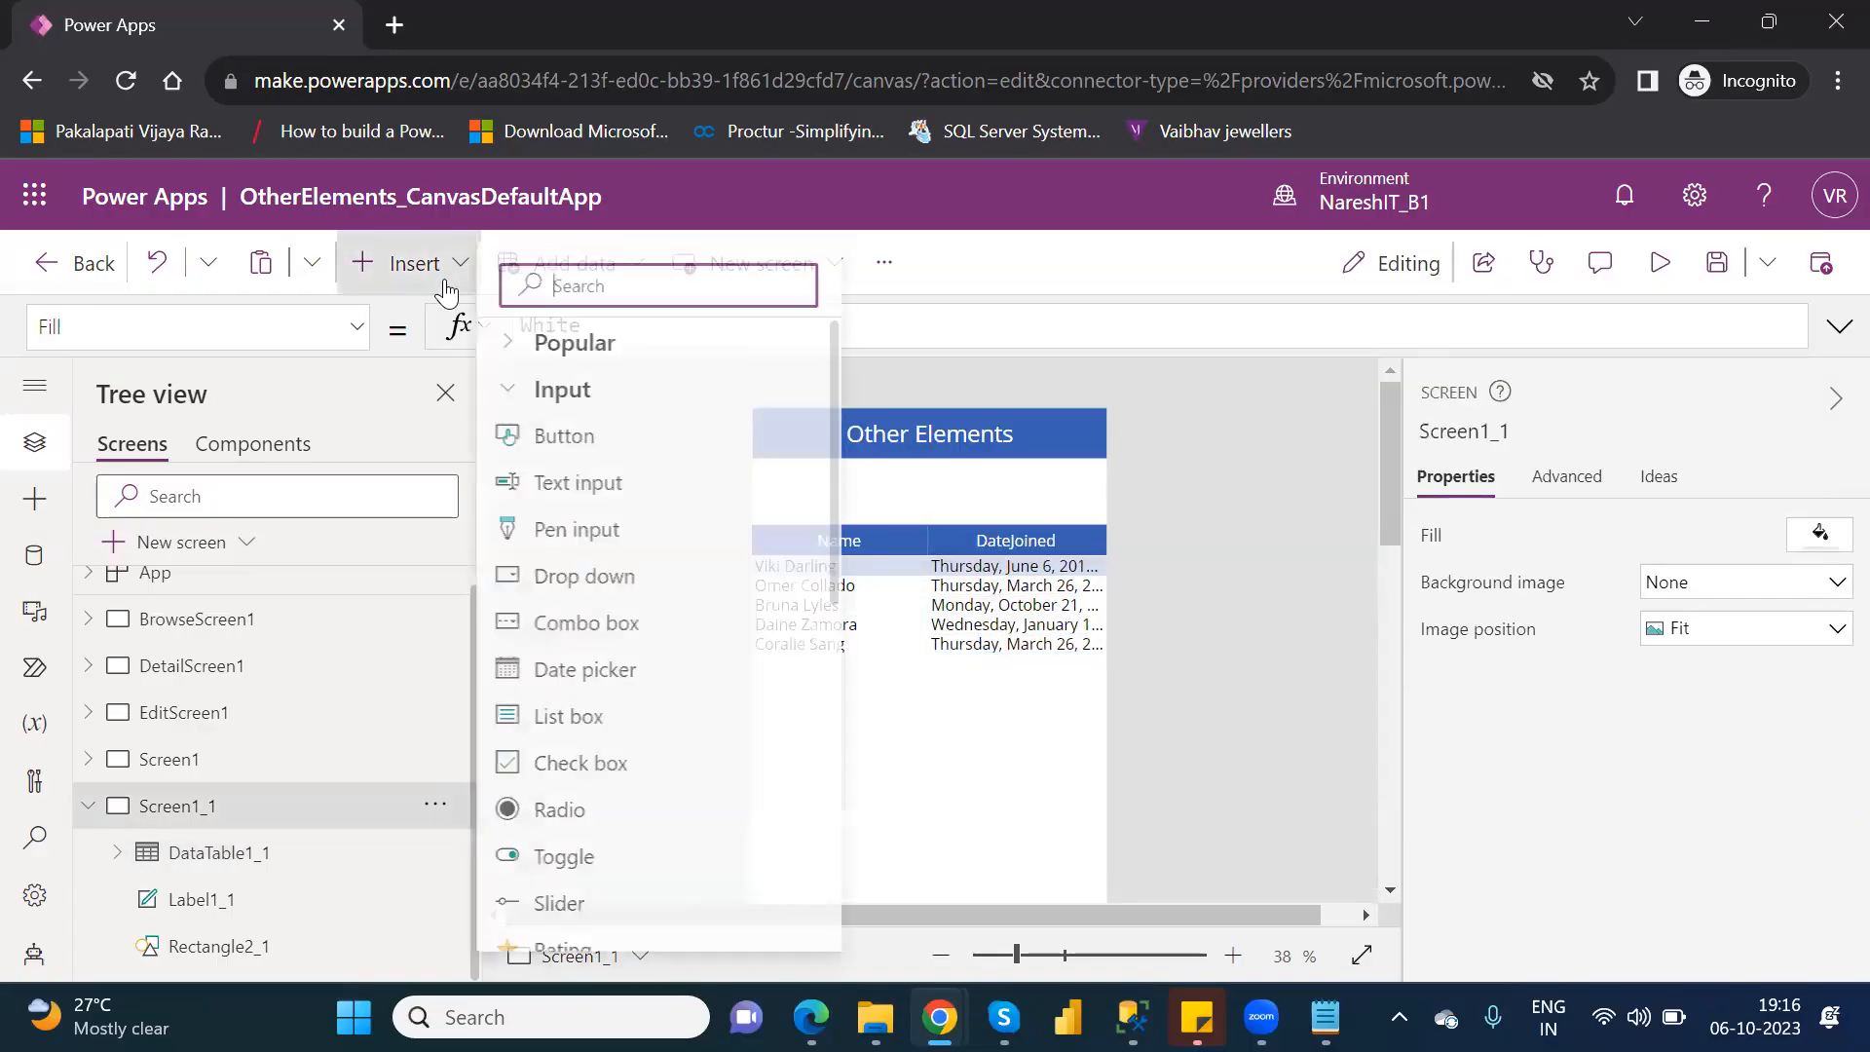
pyautogui.click(620, 590)
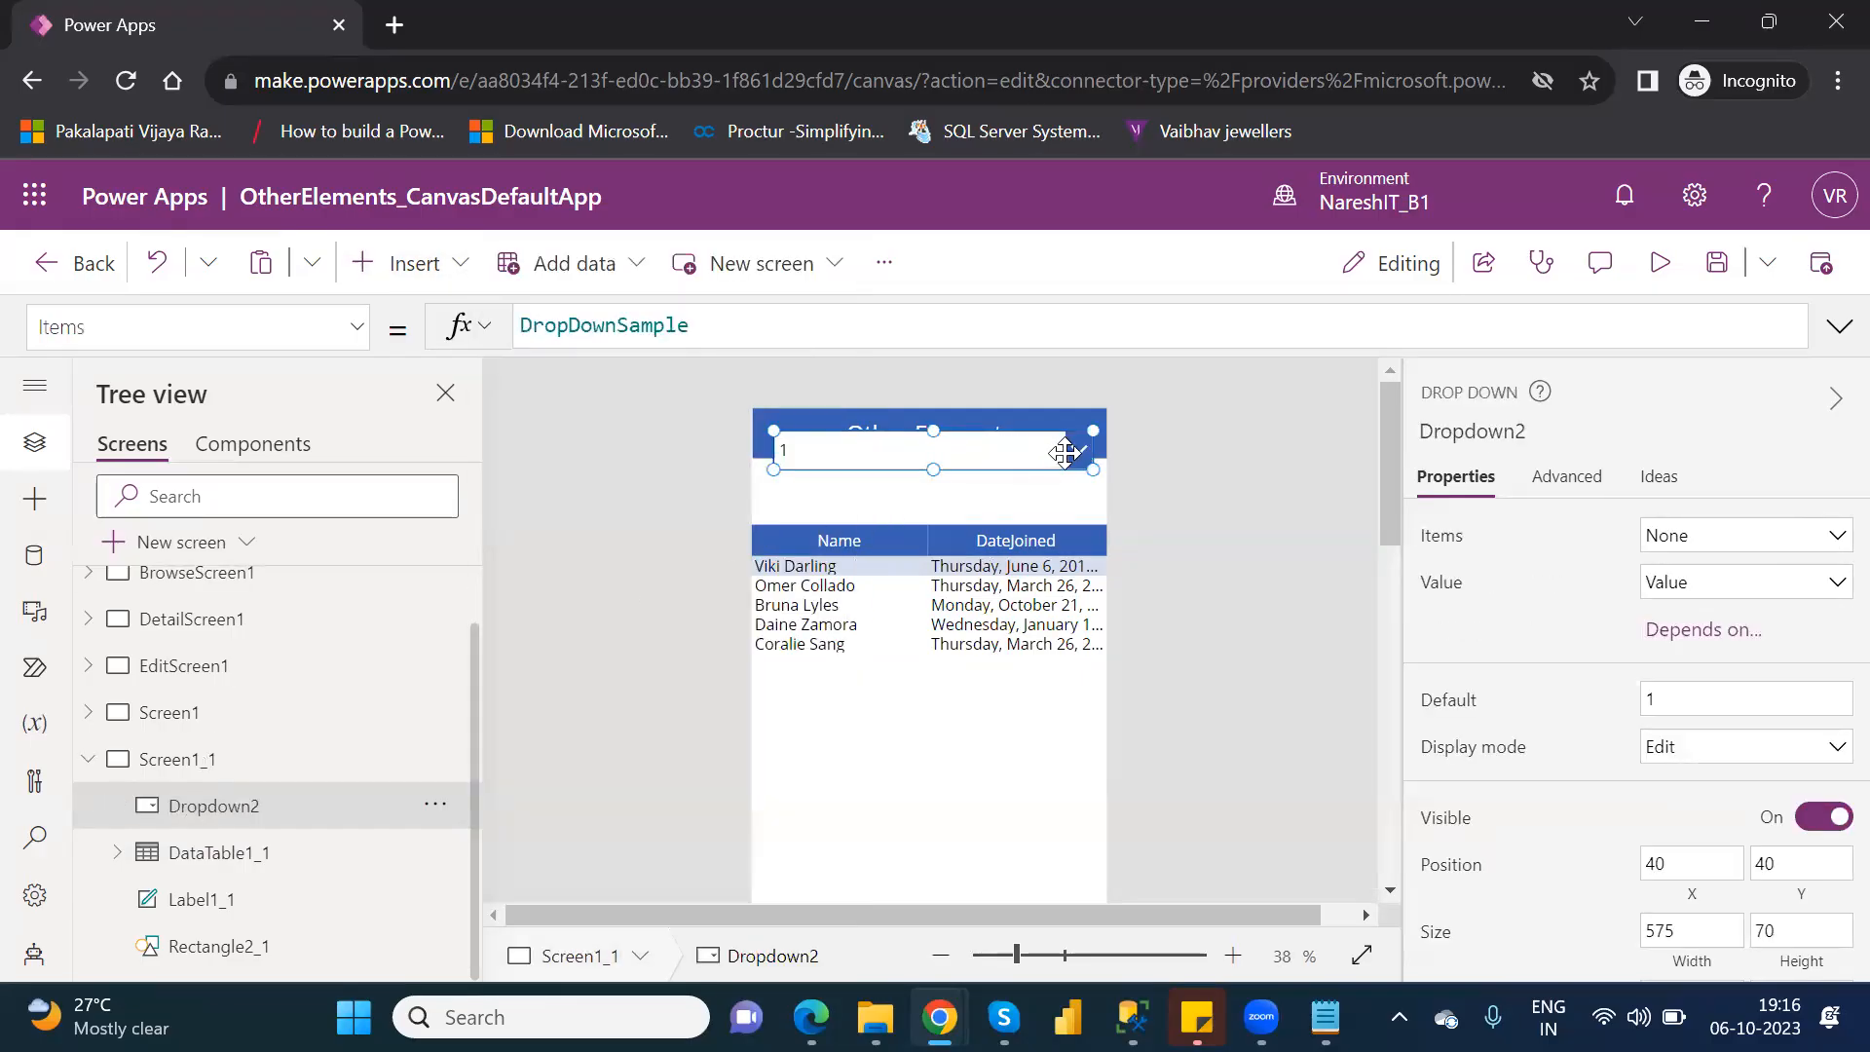
pyautogui.press('Delete')
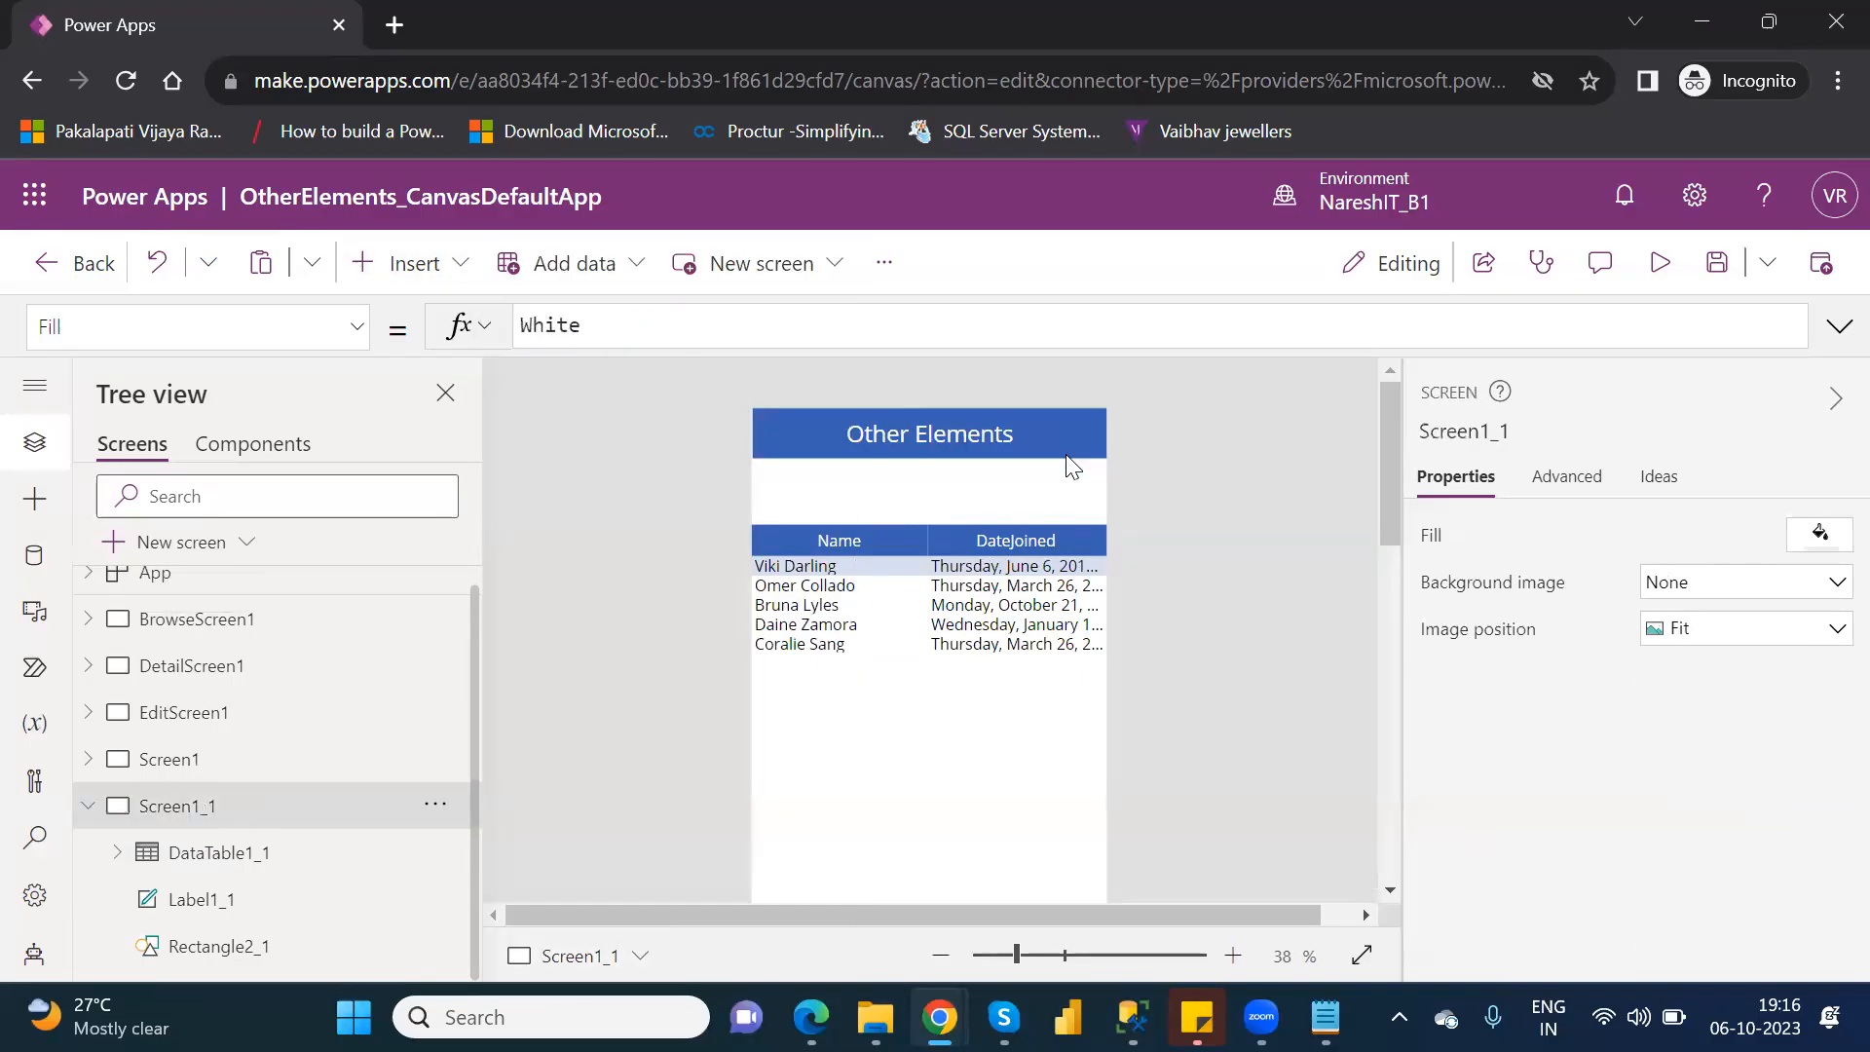
# Insert a combo box on Screen1_1 with Table1 as its data source.
pyautogui.click(419, 261)
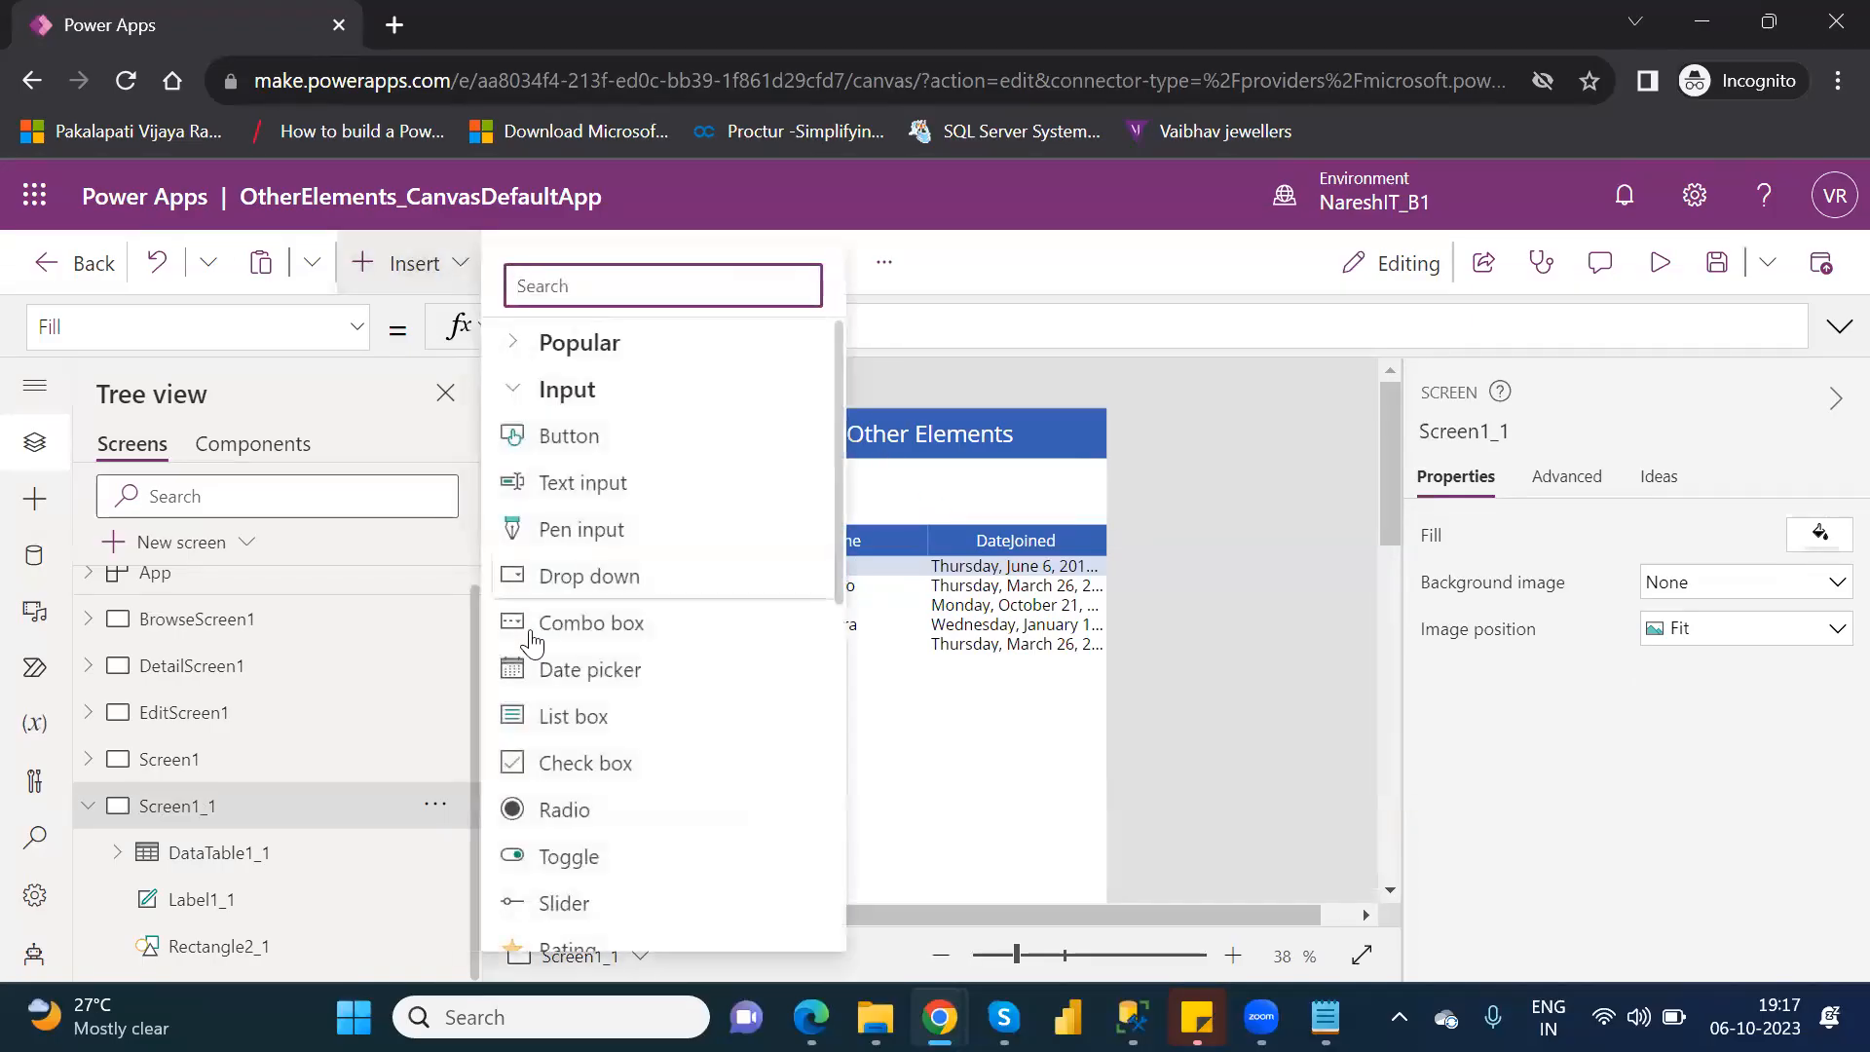
pyautogui.click(581, 614)
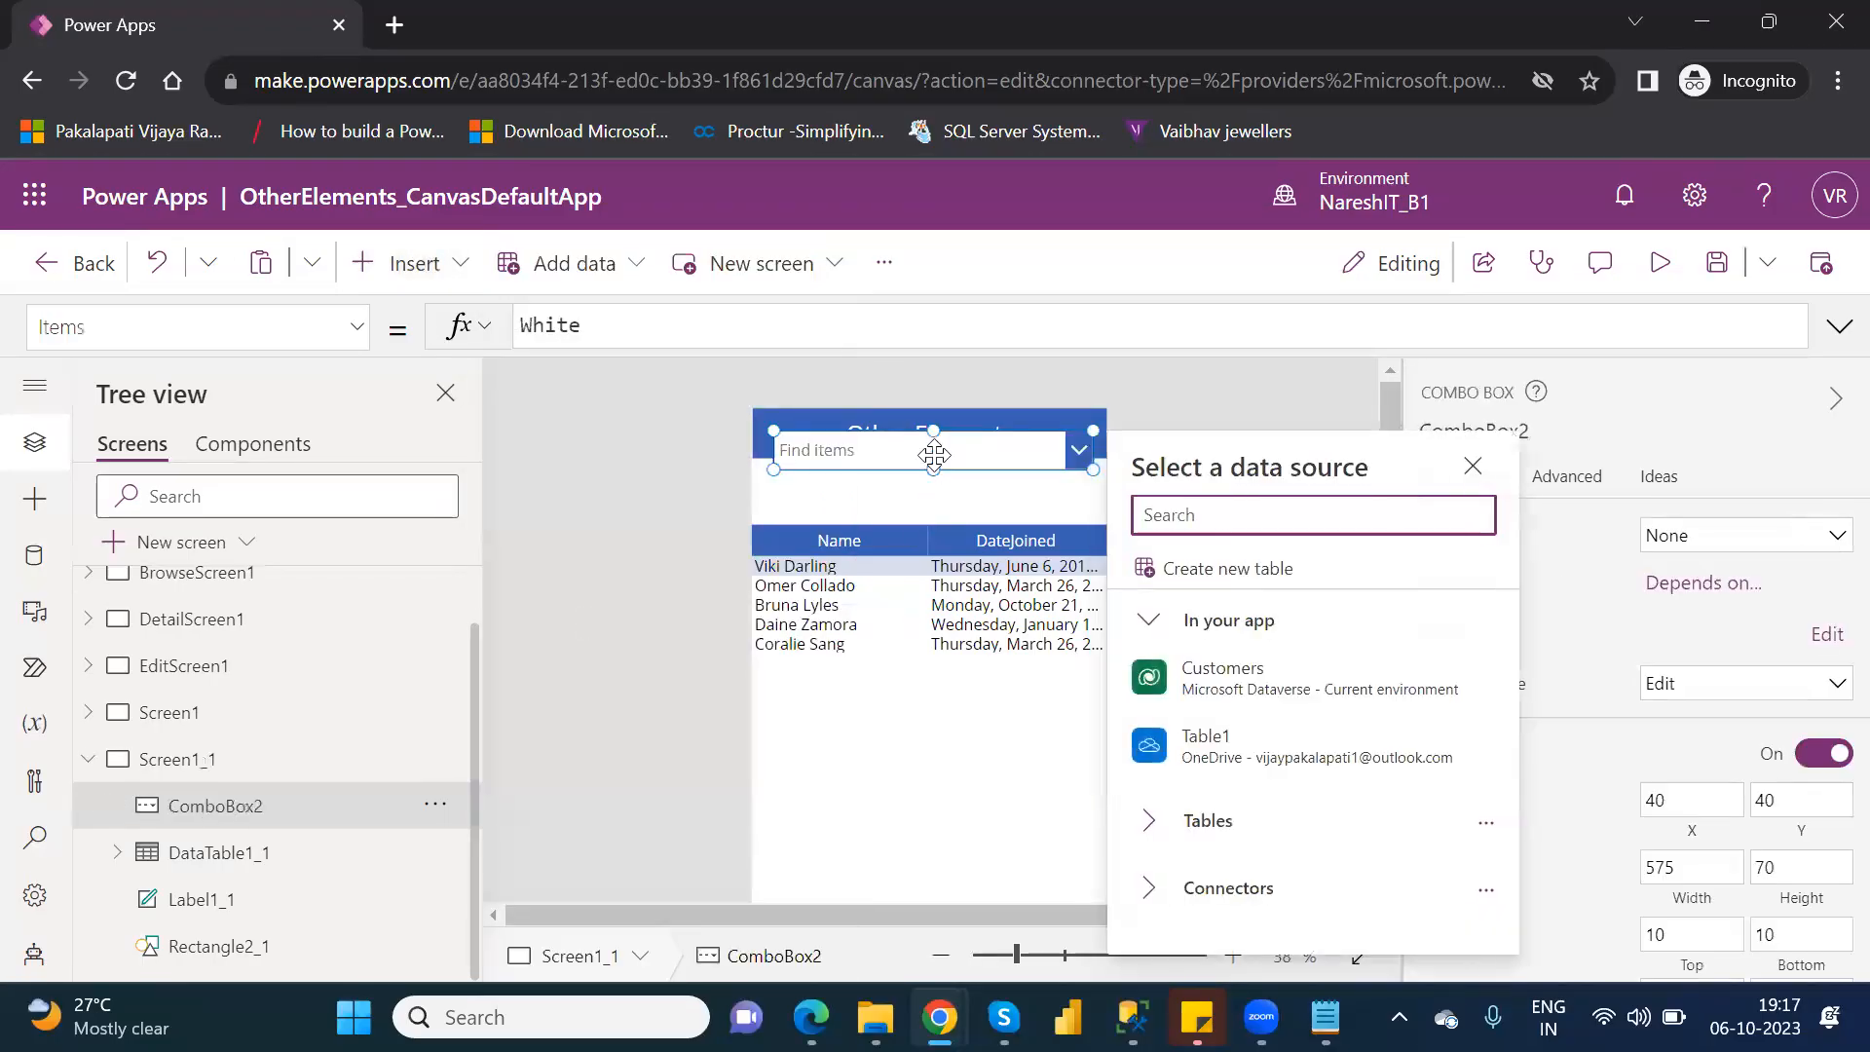
pyautogui.click(1309, 761)
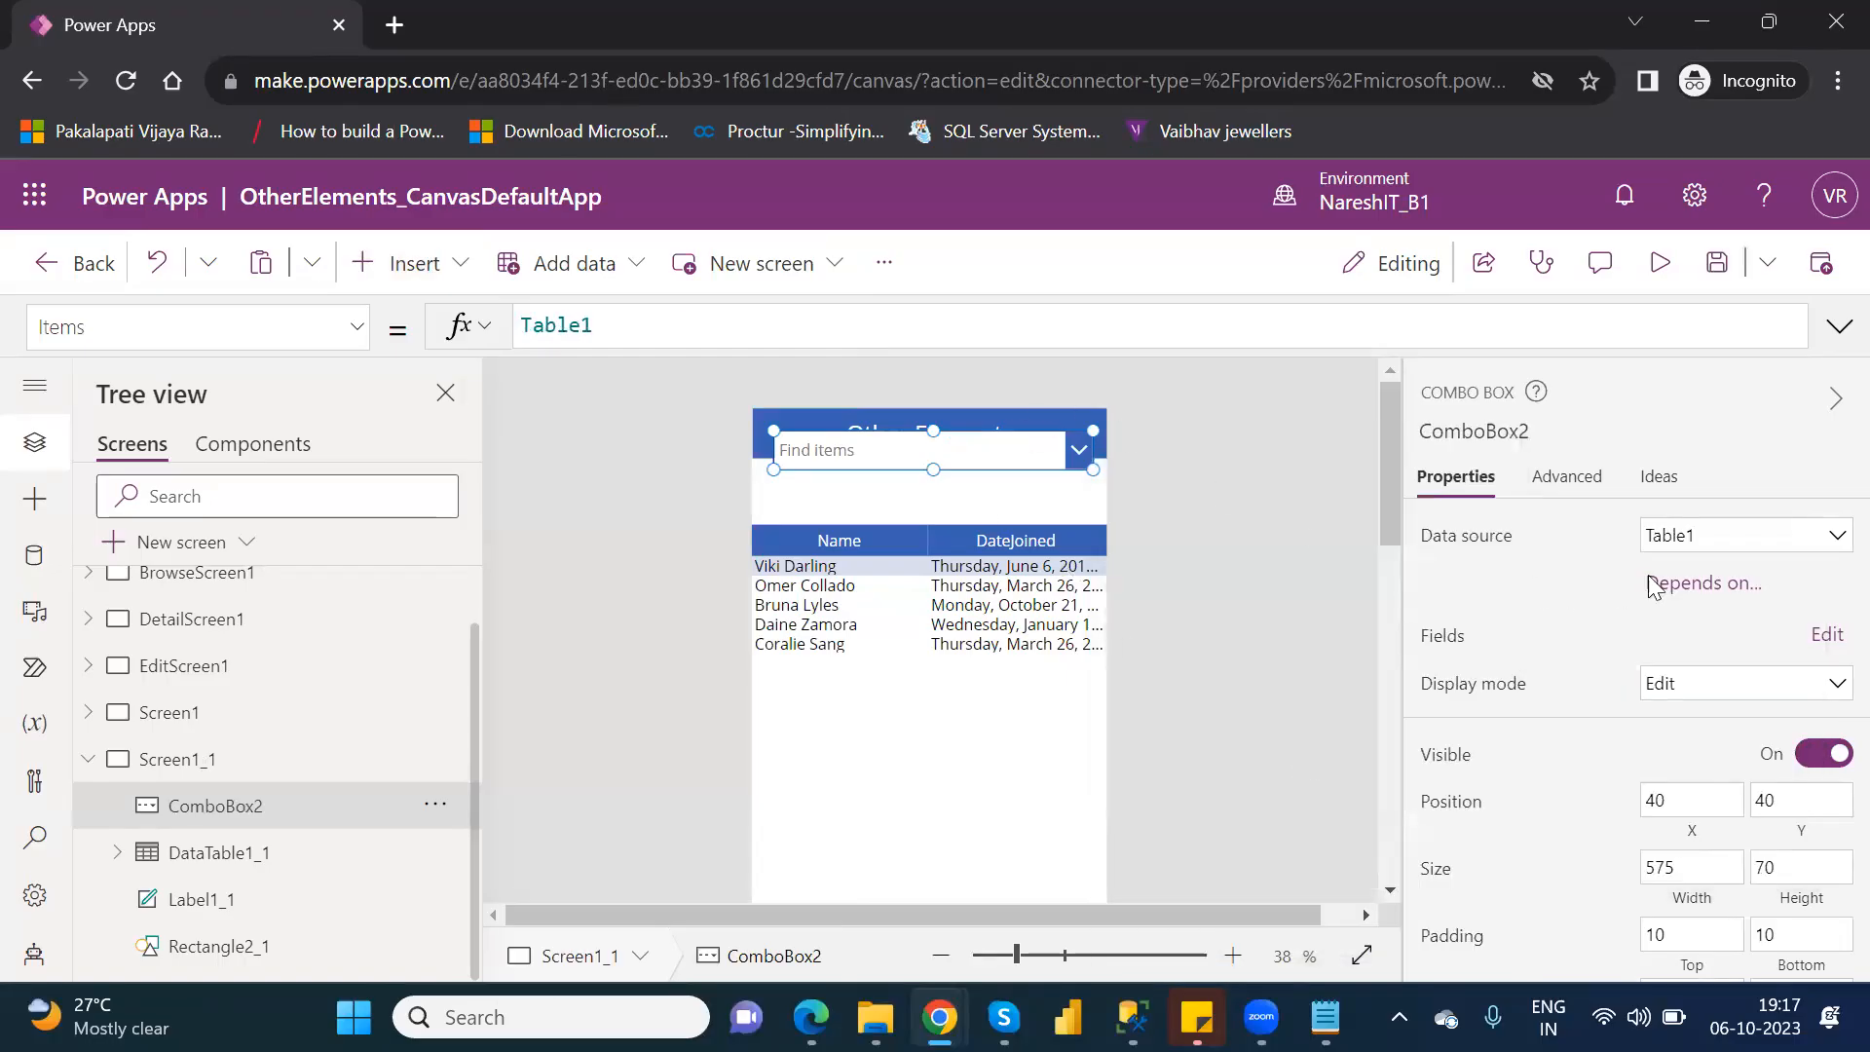
# Set both the primary text and the search field of the new combo box to Location.
pyautogui.click(1824, 635)
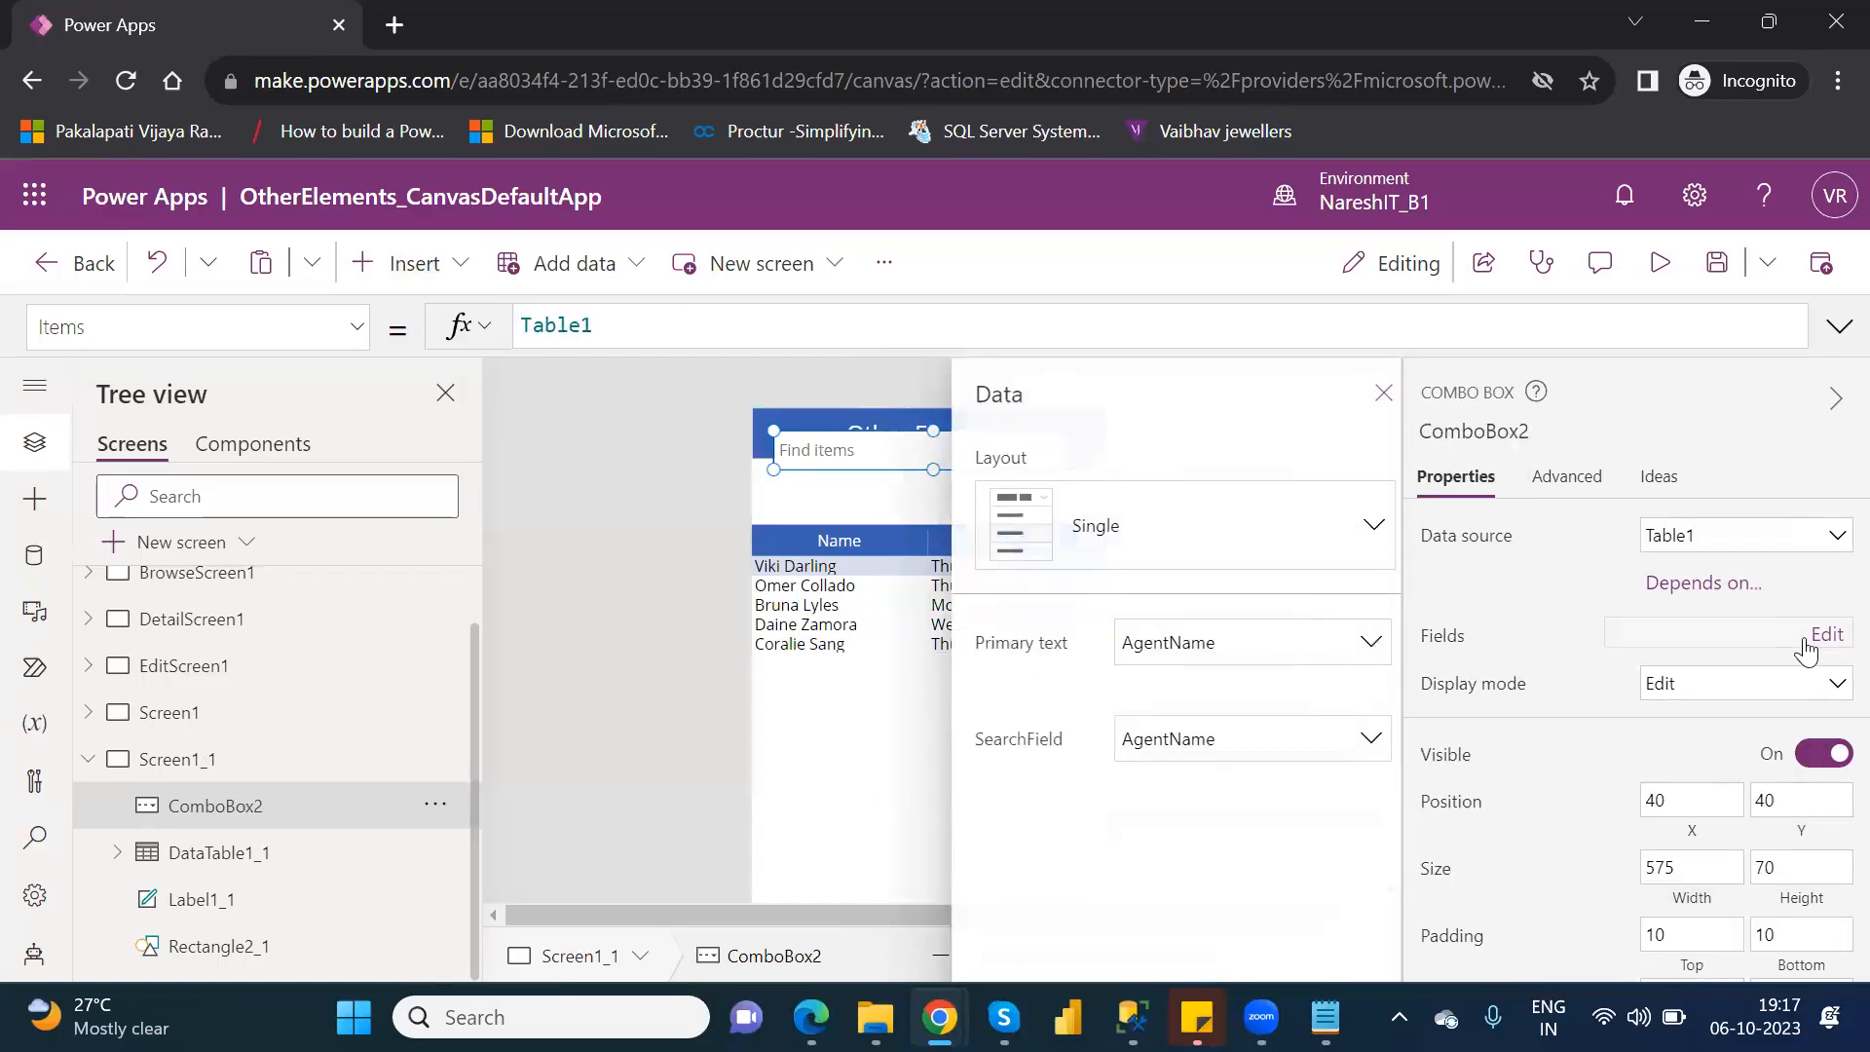
pyautogui.click(1257, 660)
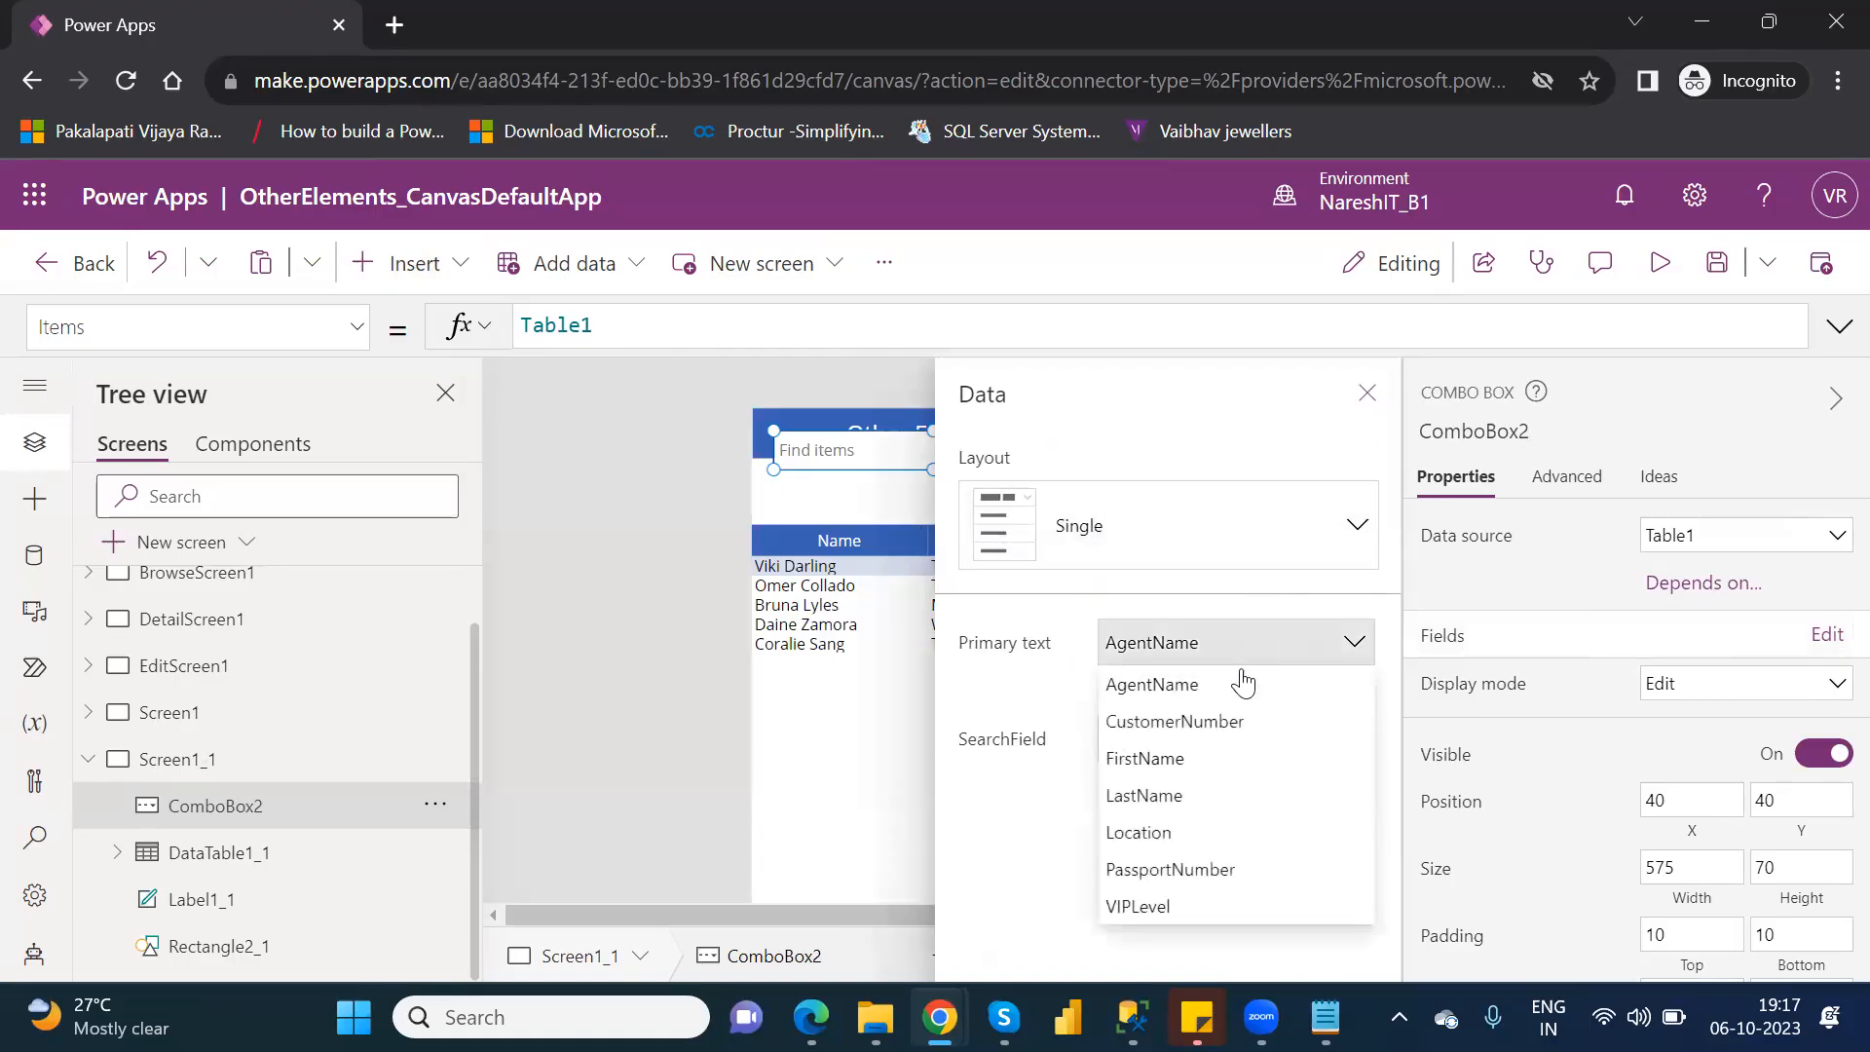
pyautogui.click(1177, 834)
pyautogui.click(1219, 742)
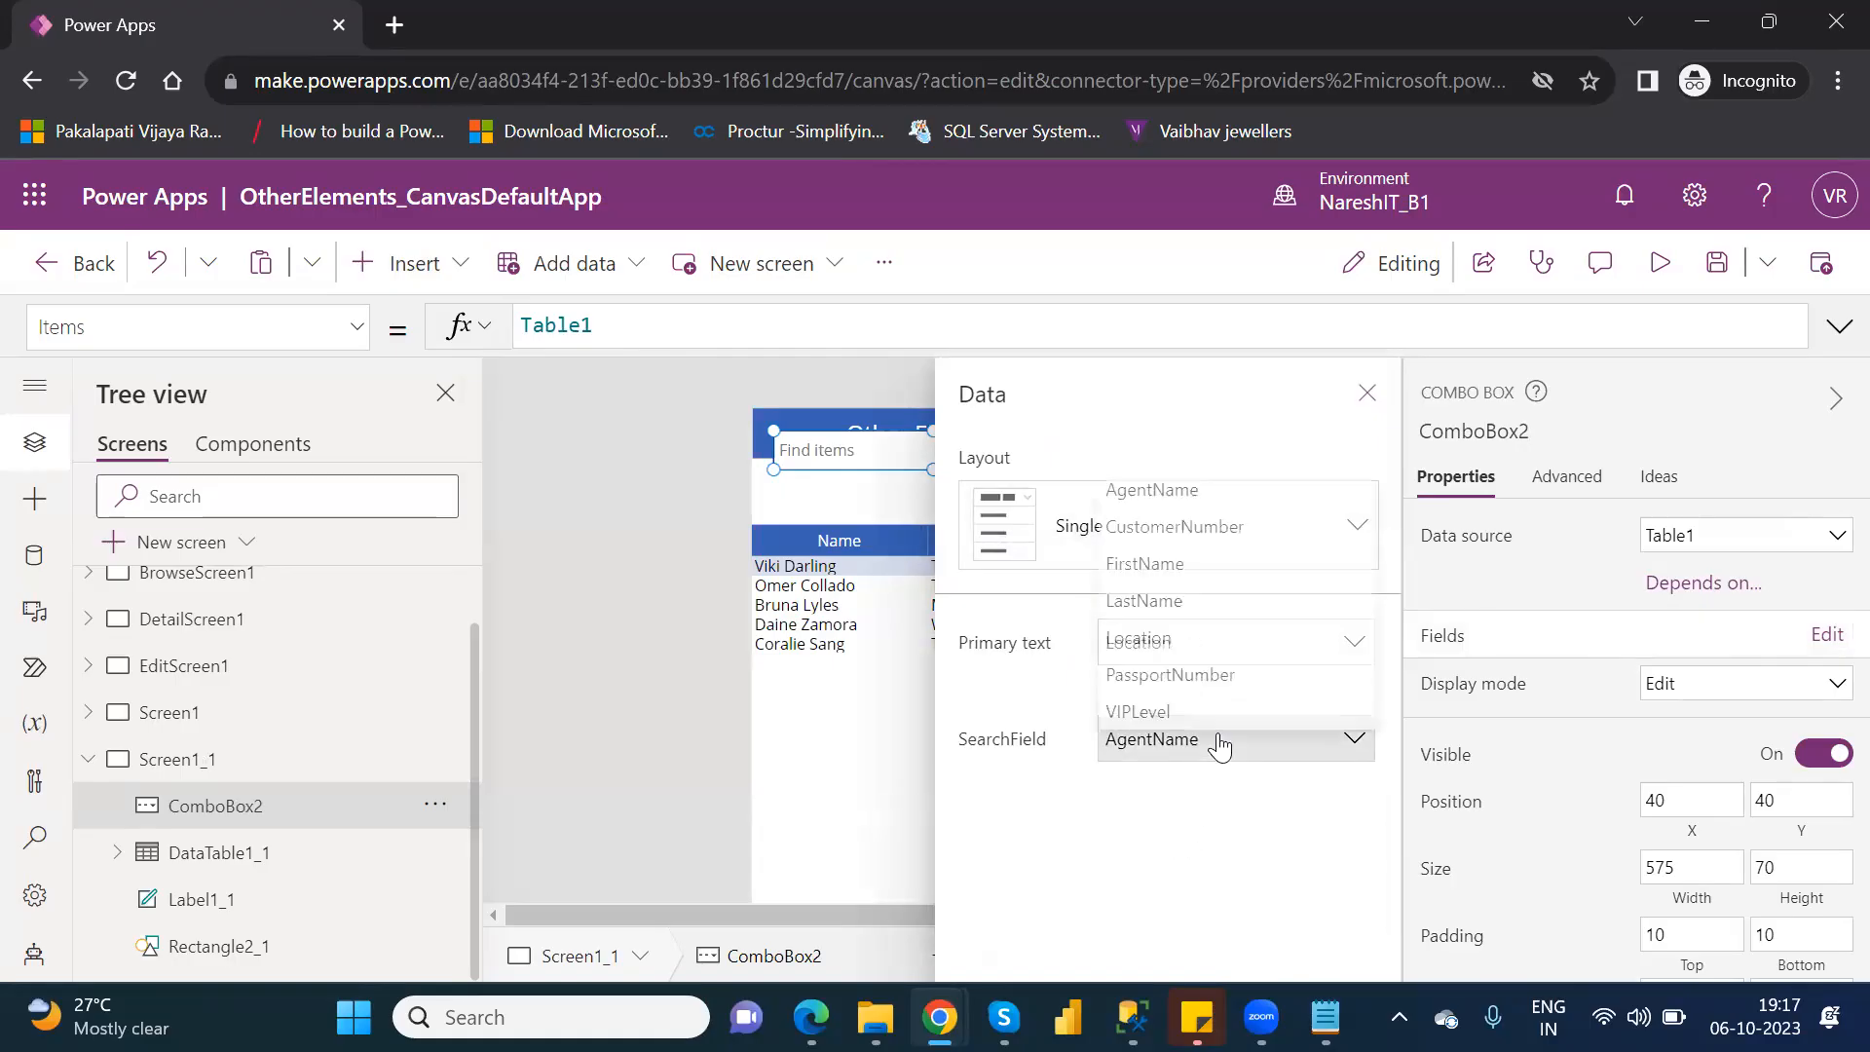
pyautogui.click(1138, 629)
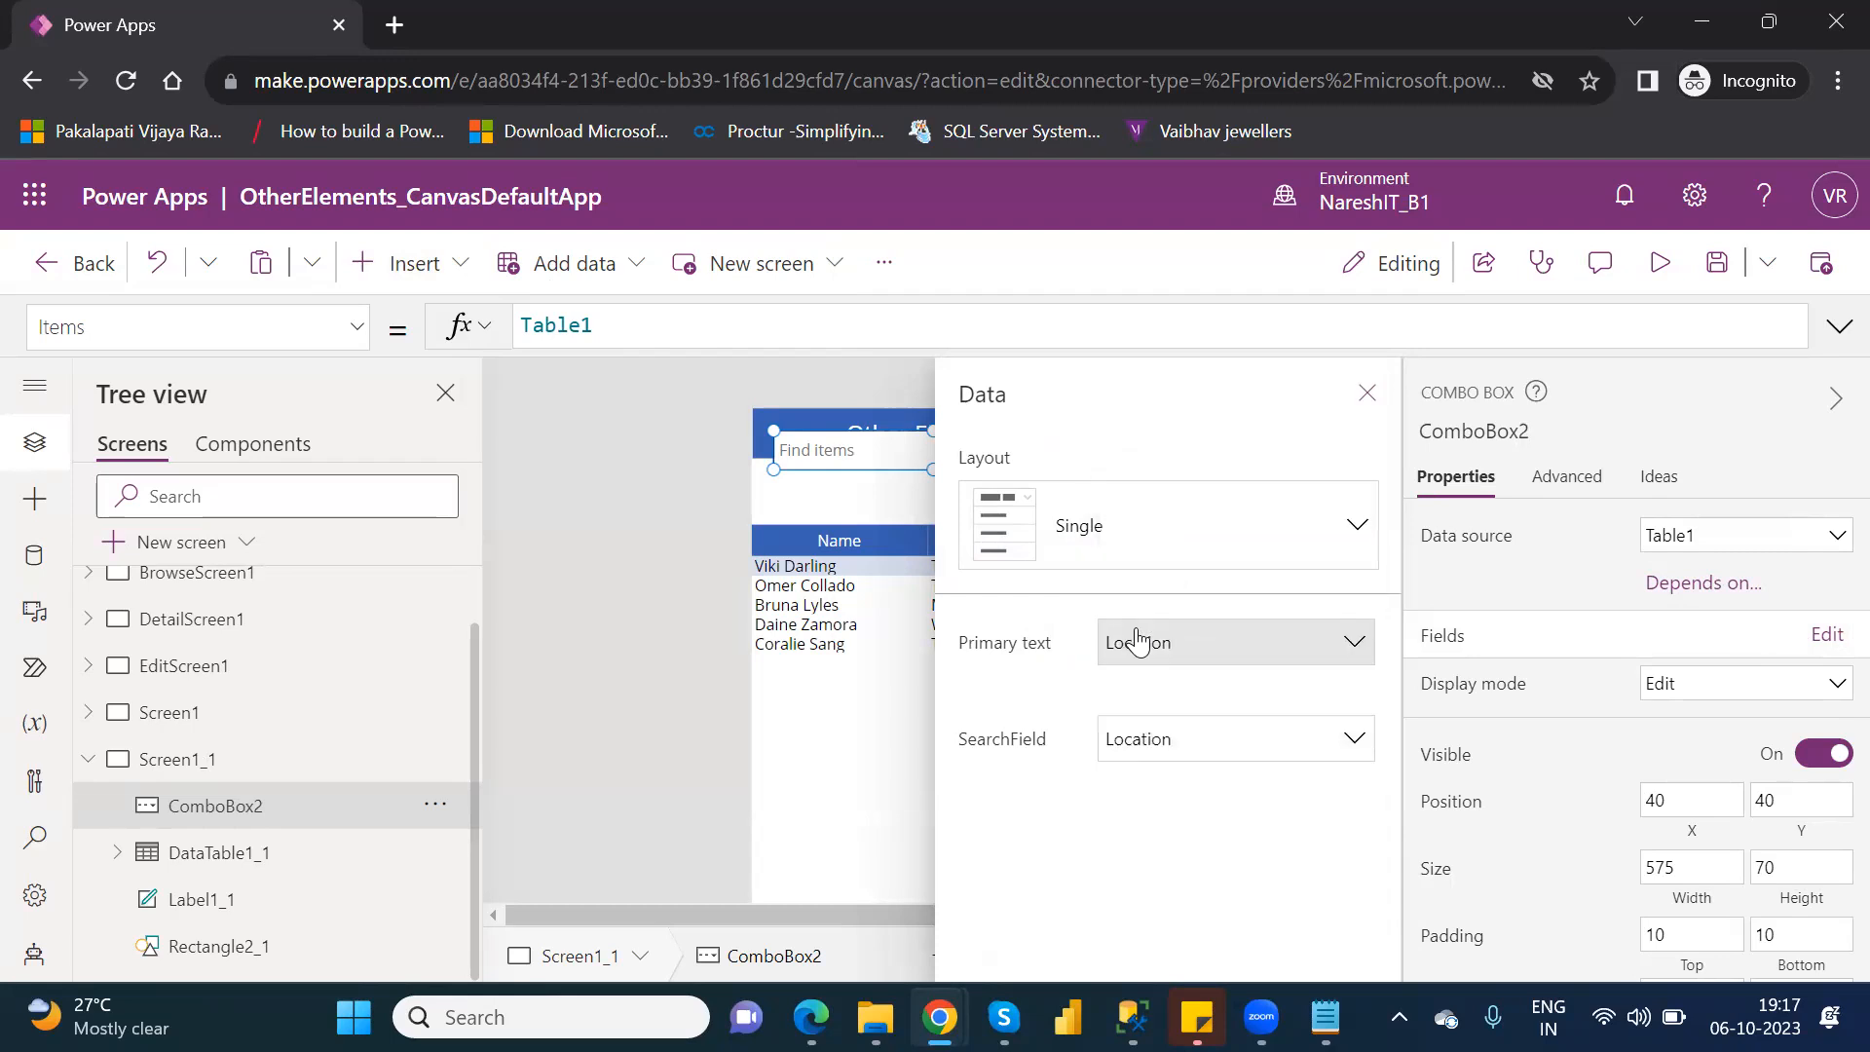
pyautogui.click(1369, 395)
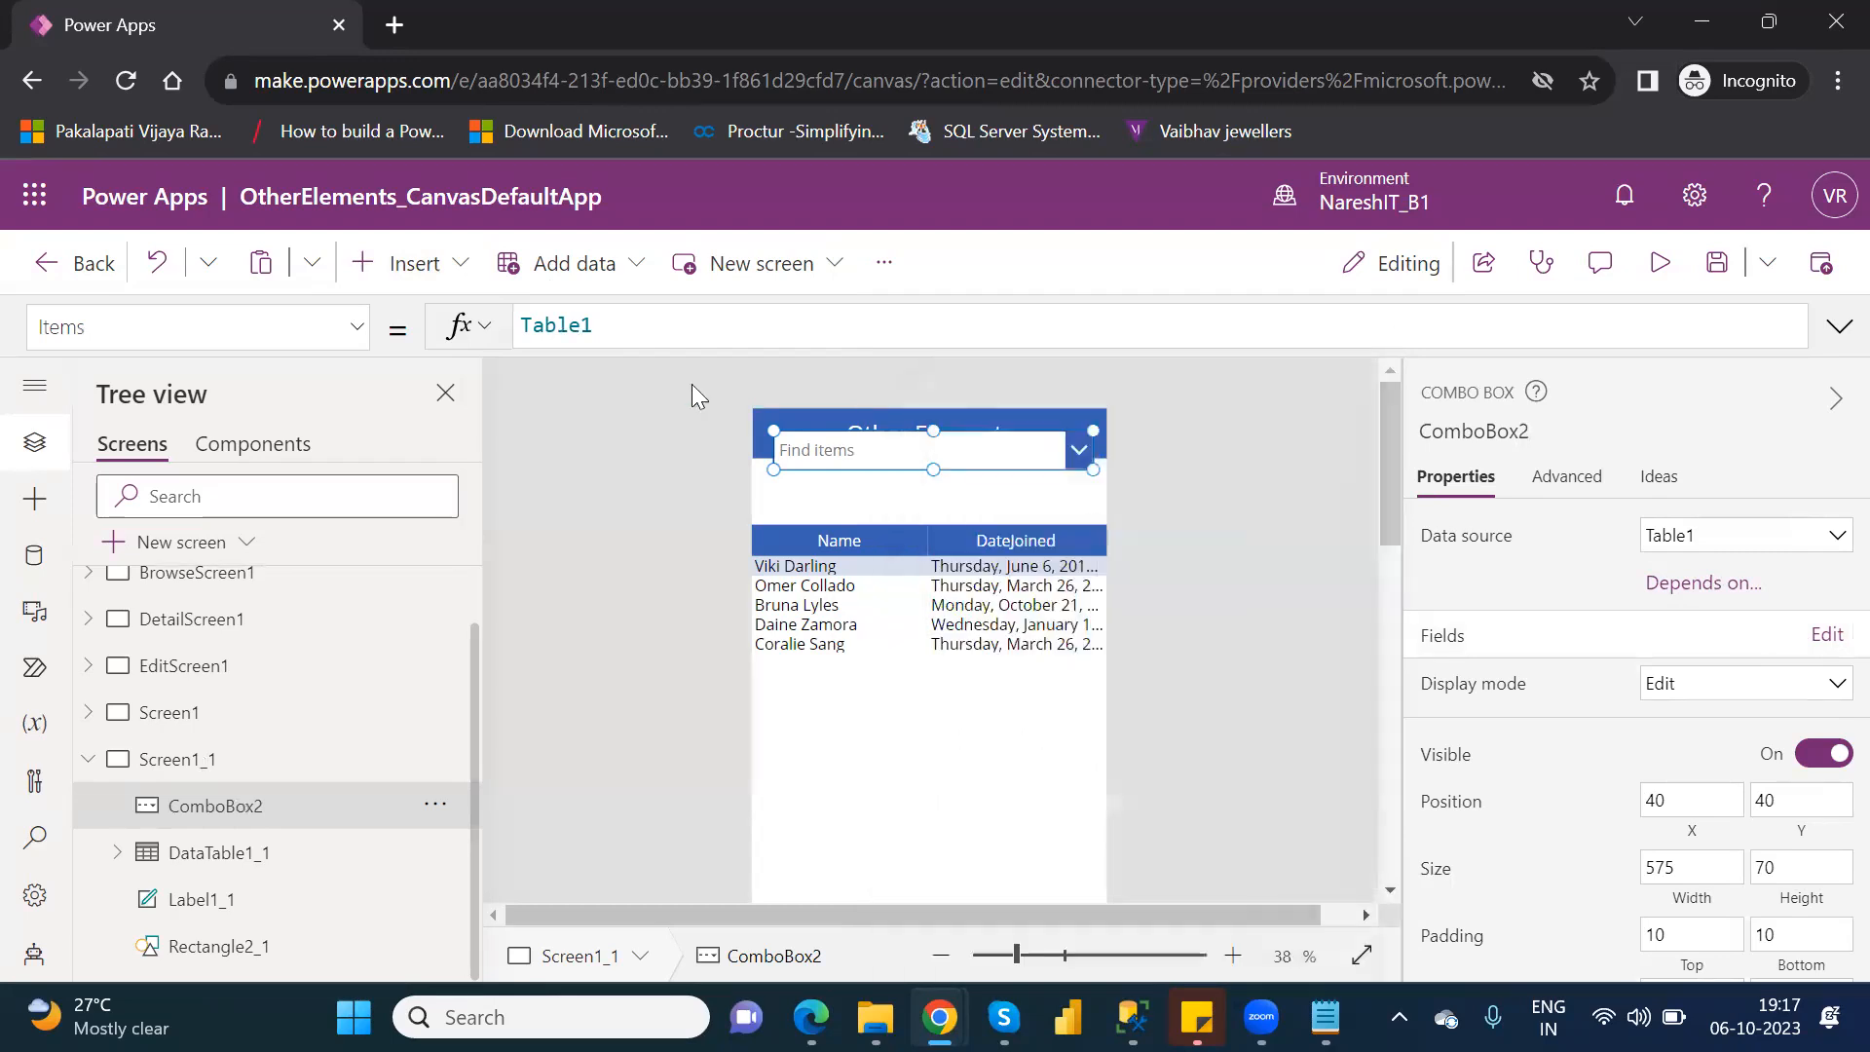
# Change the combo box's Items formula to Distinct(Table1,Location).
pyautogui.click(523, 324)
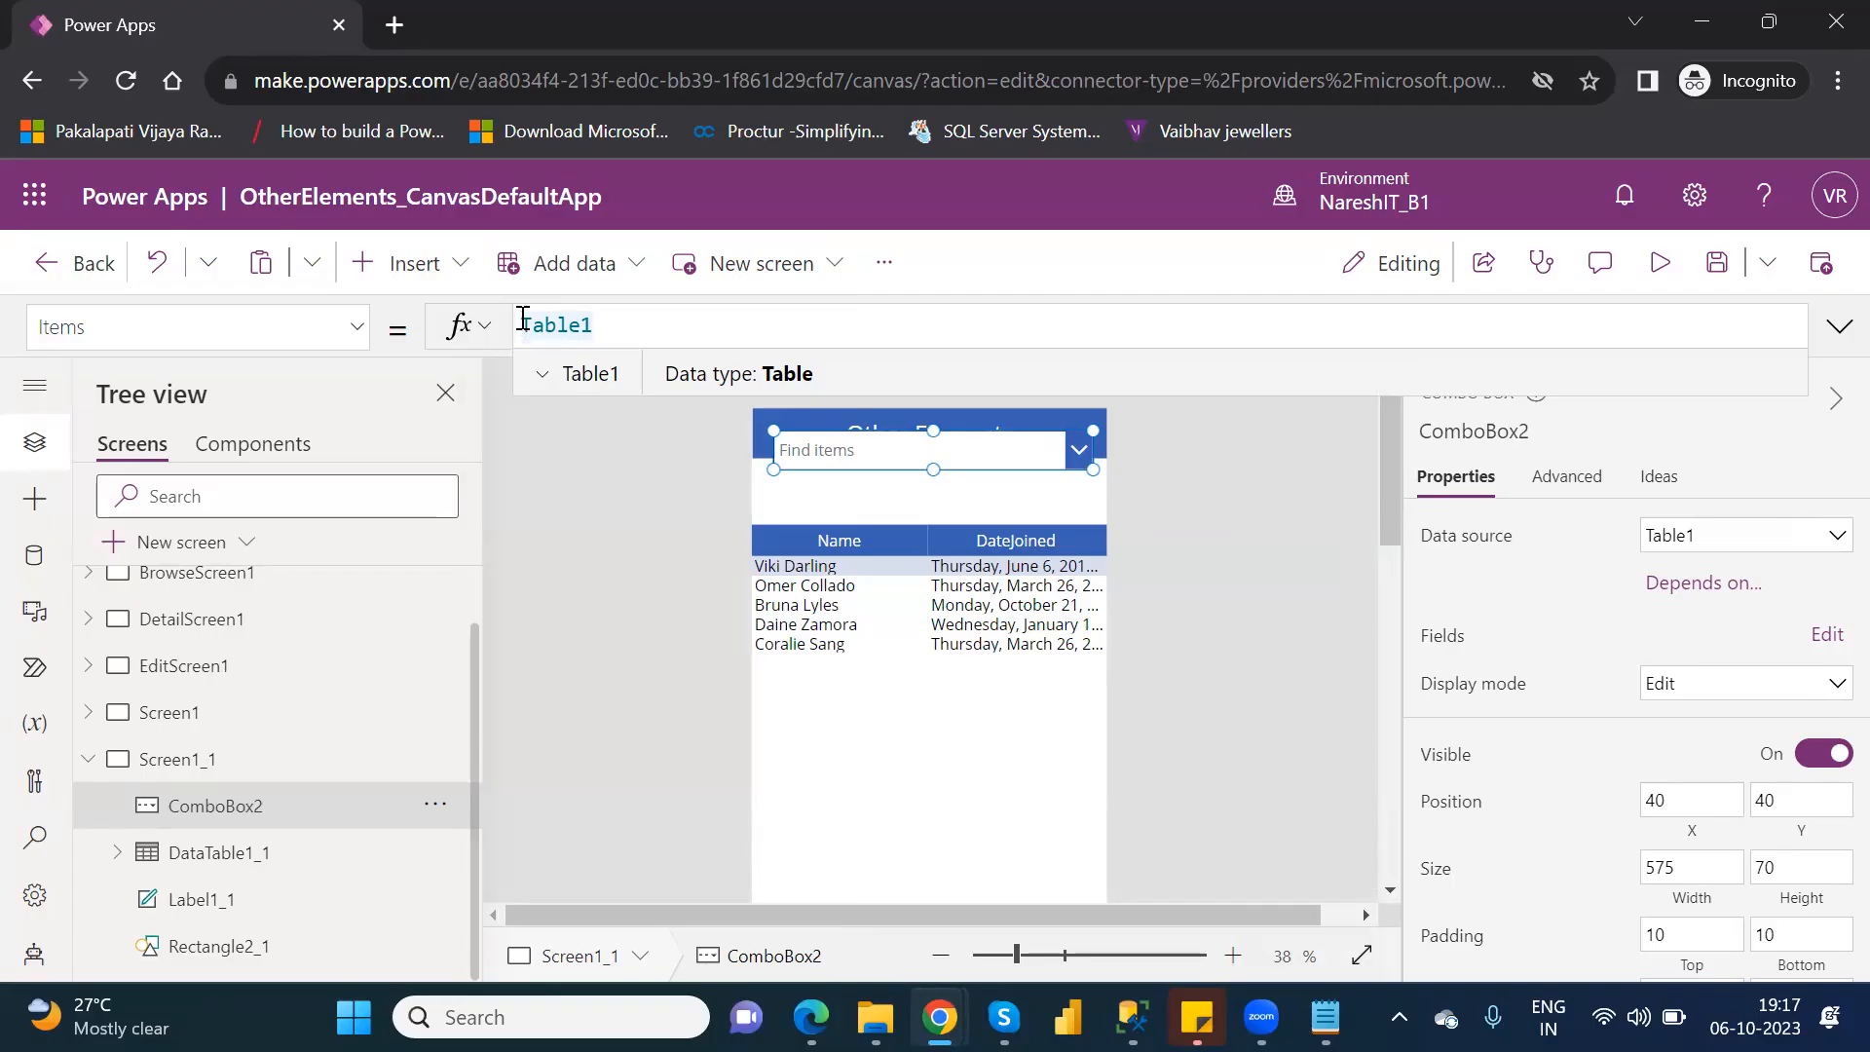
pyautogui.write('distinct')
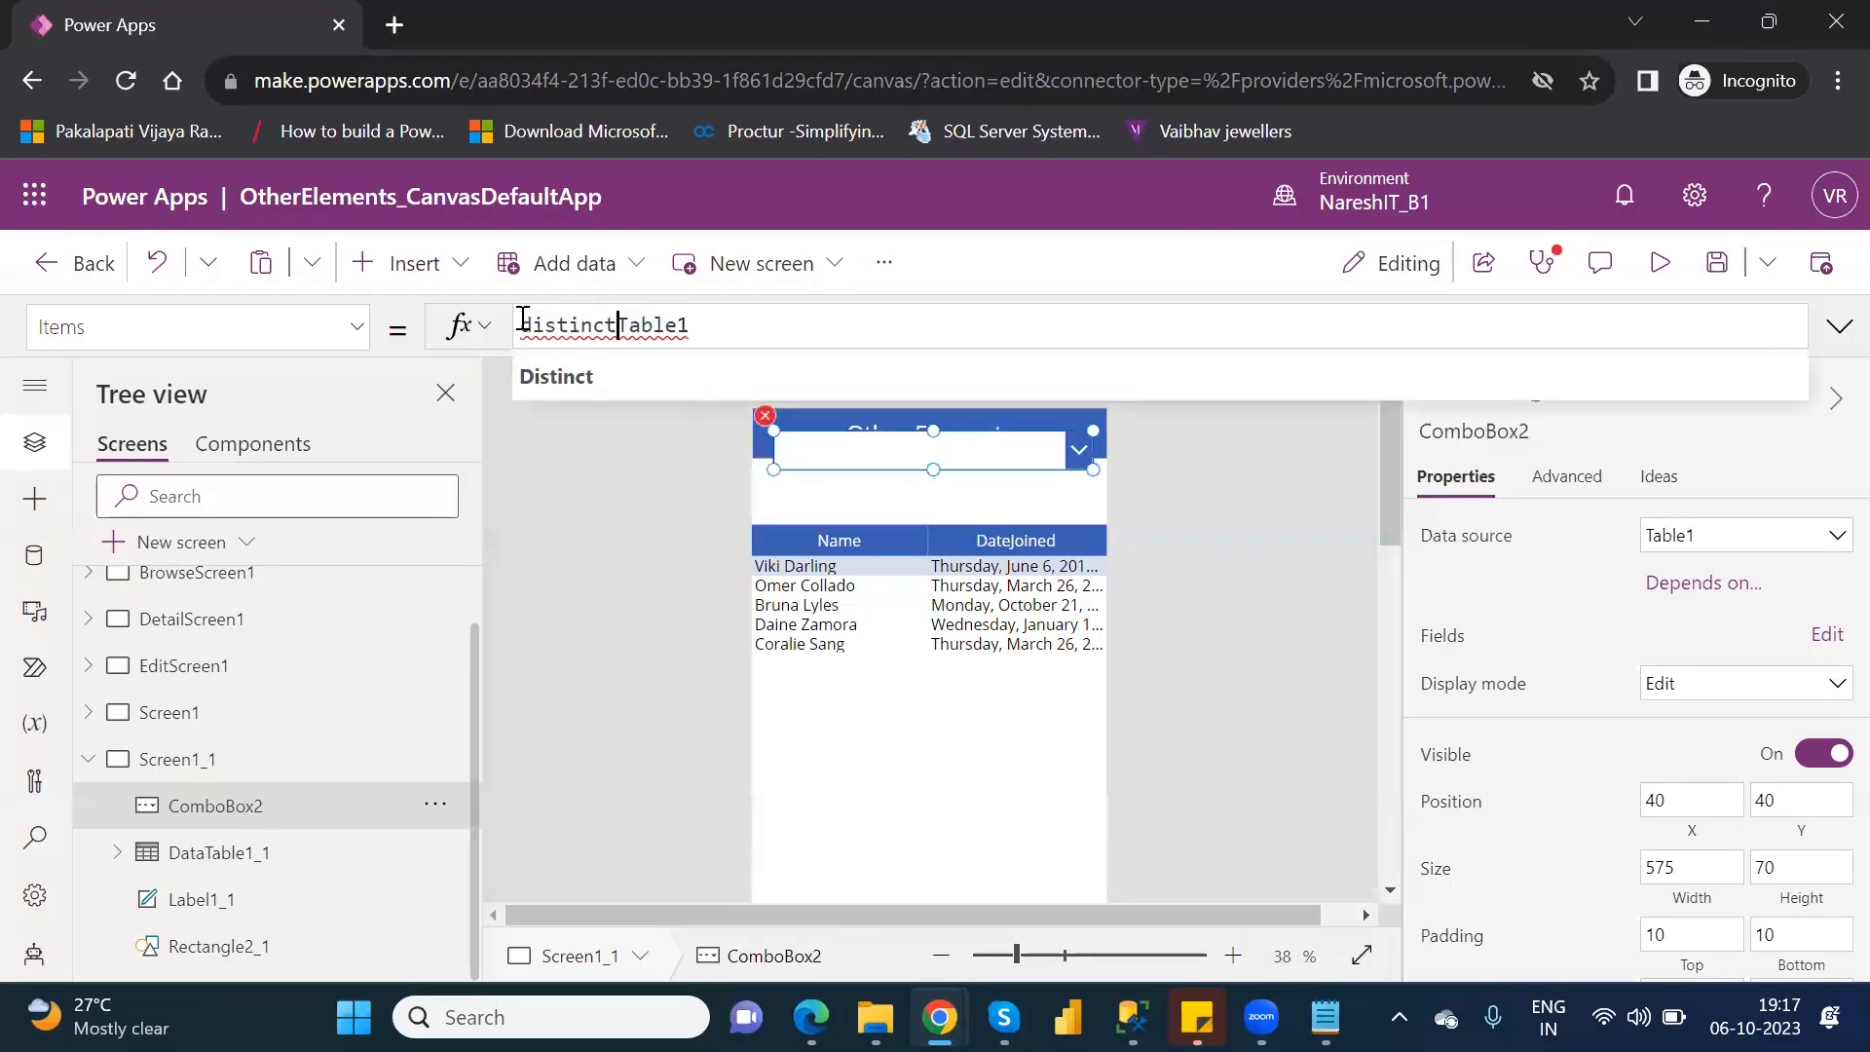
pyautogui.write('(')
pyautogui.click(711, 318)
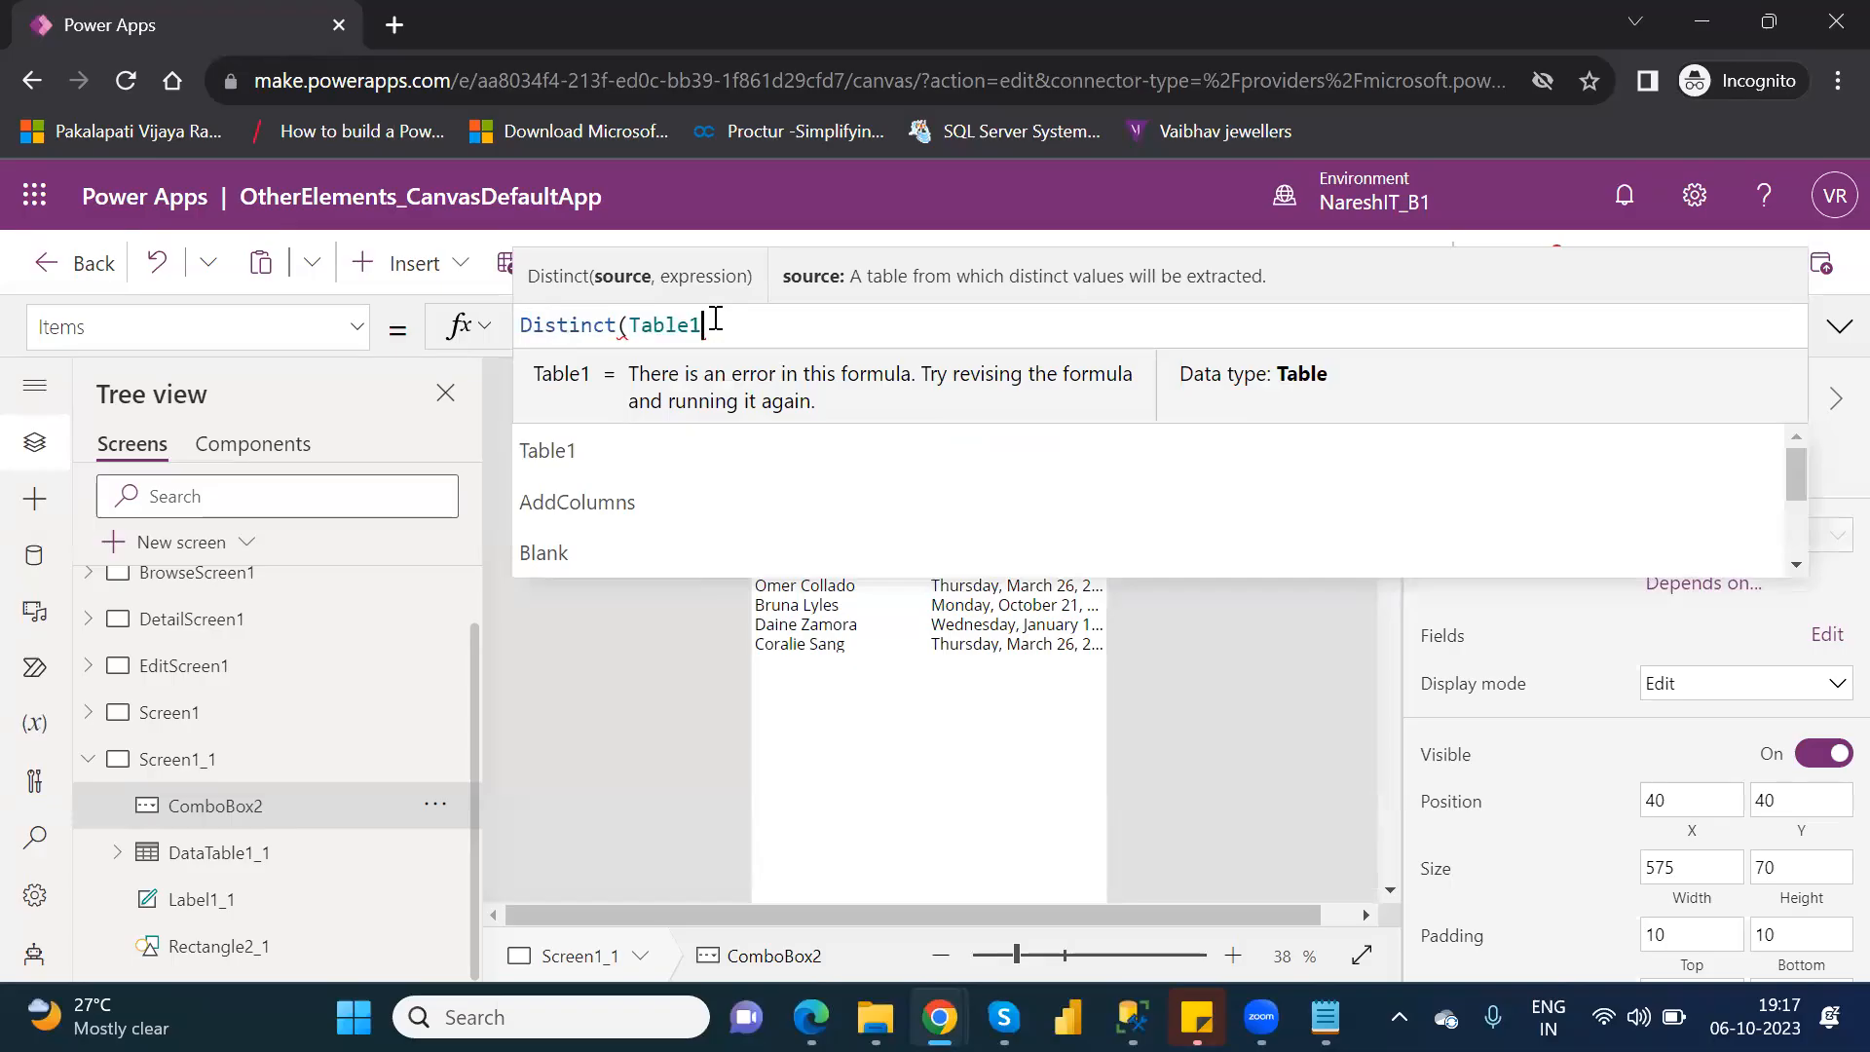
pyautogui.write(',')
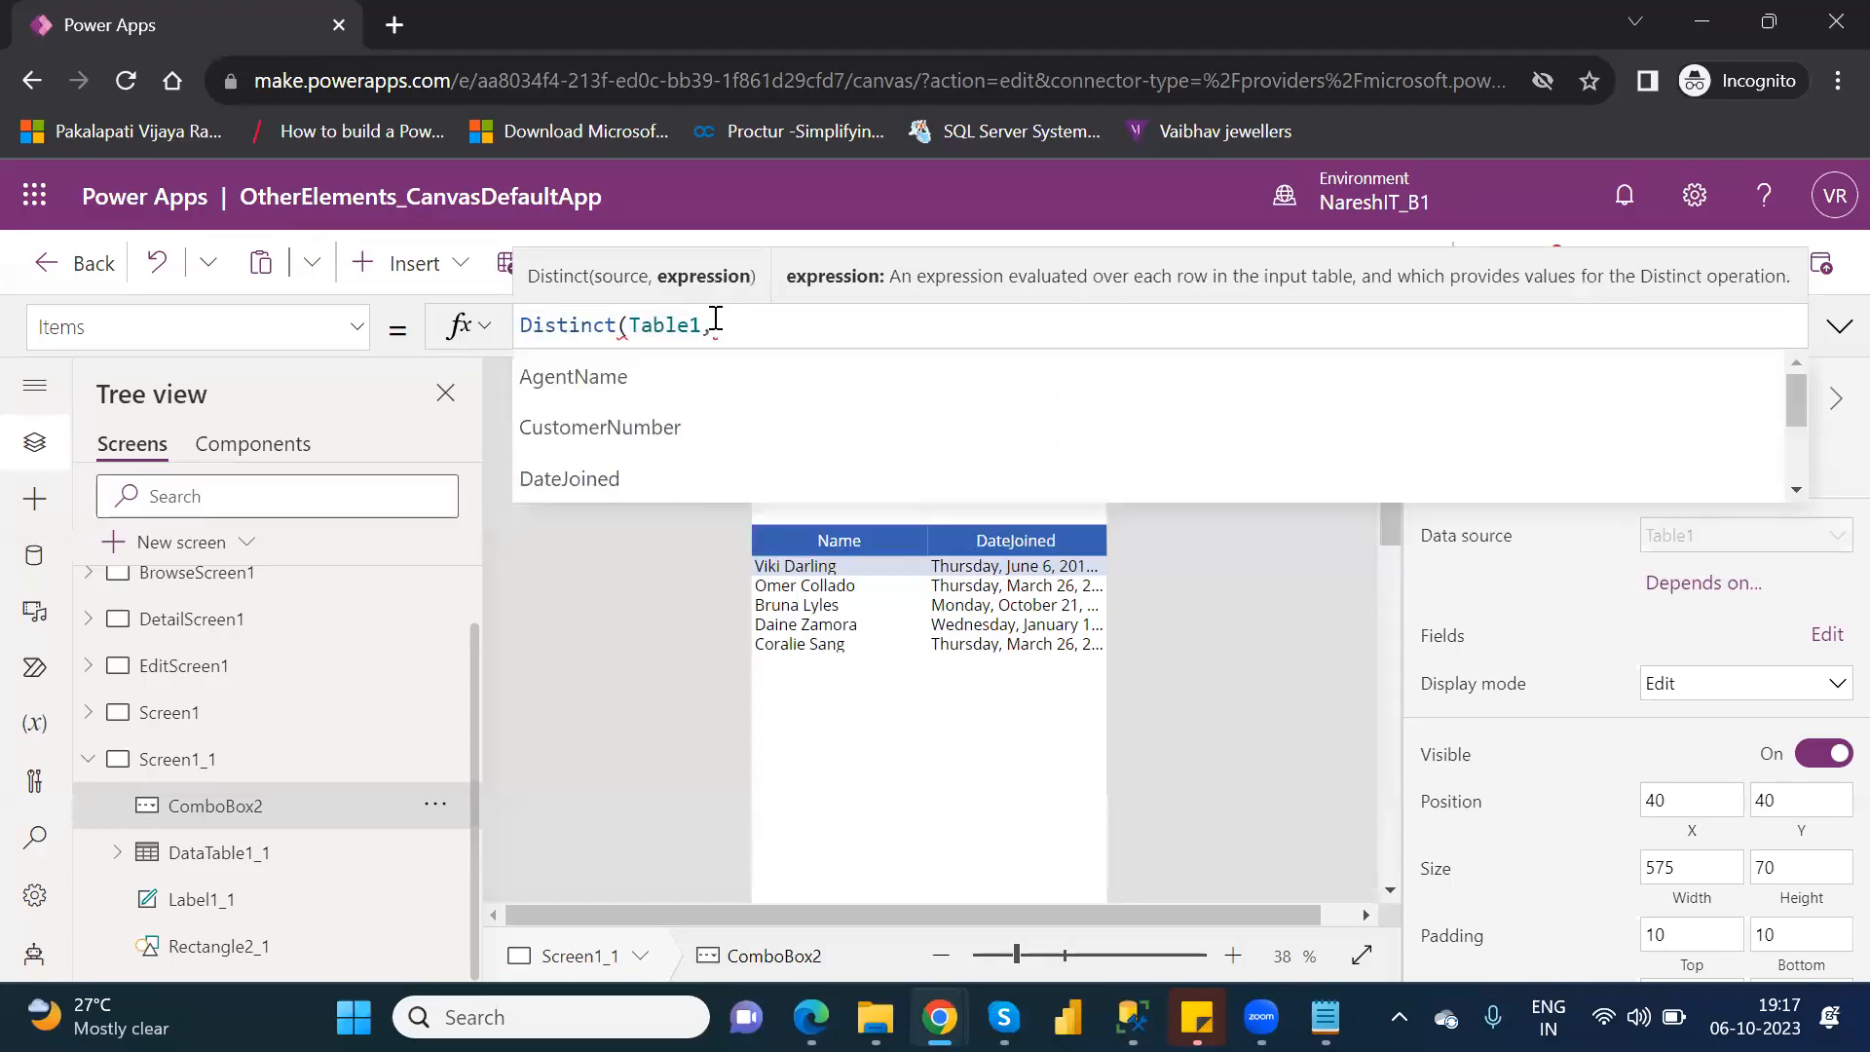
pyautogui.press('Down')
pyautogui.press('Down')
pyautogui.press('Down')
pyautogui.press('Down')
pyautogui.press('Down')
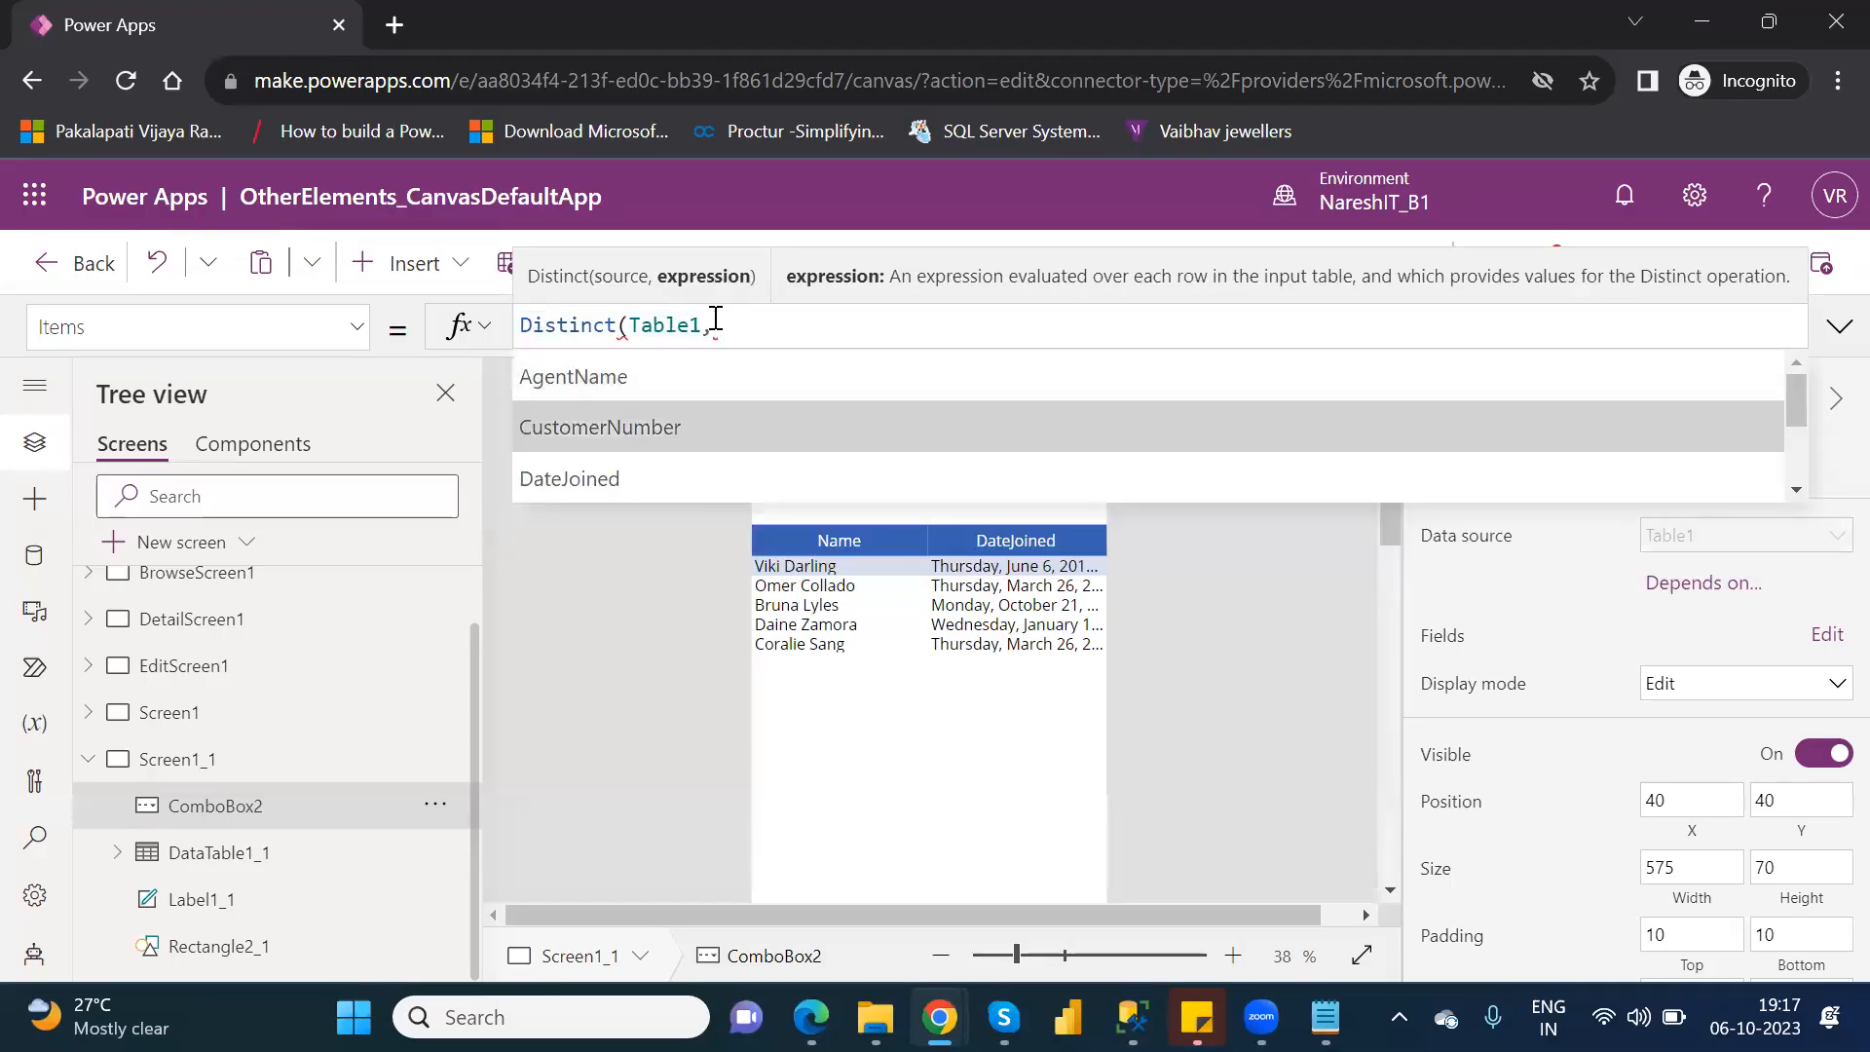
pyautogui.press('Down')
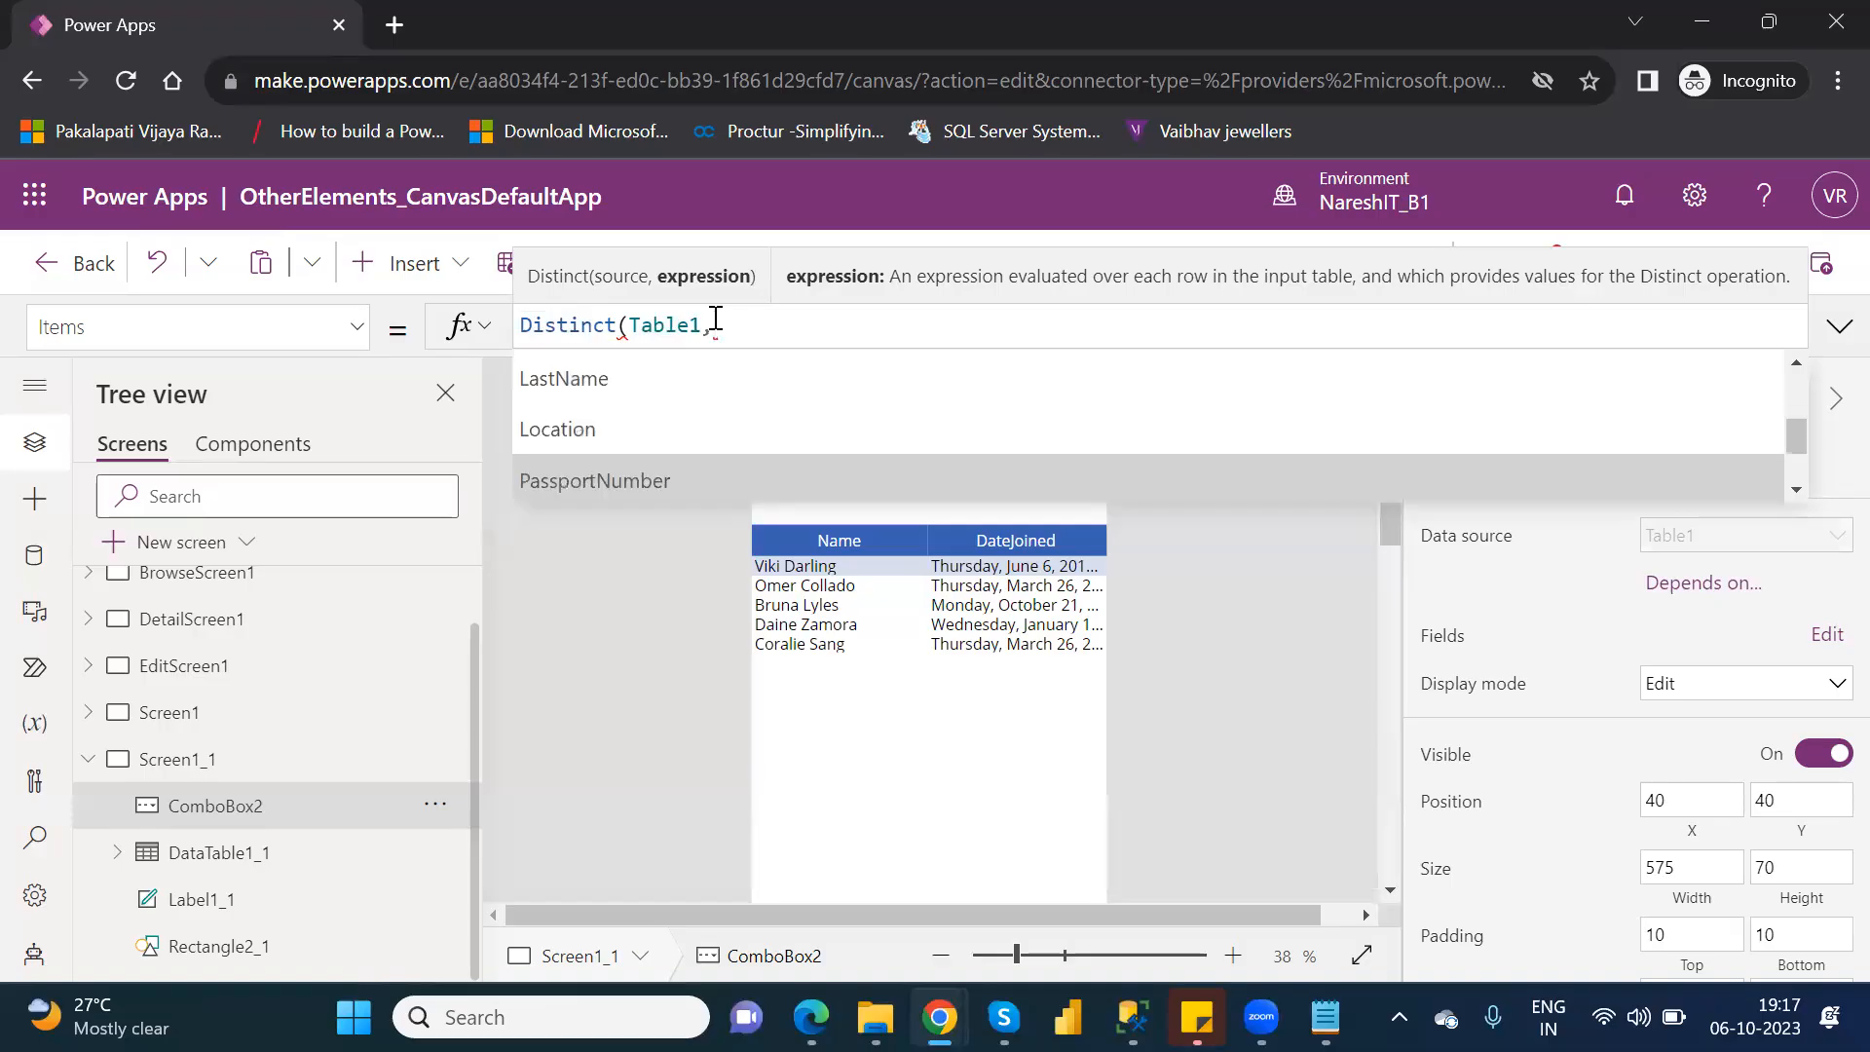
pyautogui.press('Up')
pyautogui.press('Tab')
pyautogui.write(')')
# Move the combo box between the header and the data table, at about X 18, Y 114, and preview the app.
pyautogui.moveTo(1030, 454); pyautogui.dragTo(1019, 493)
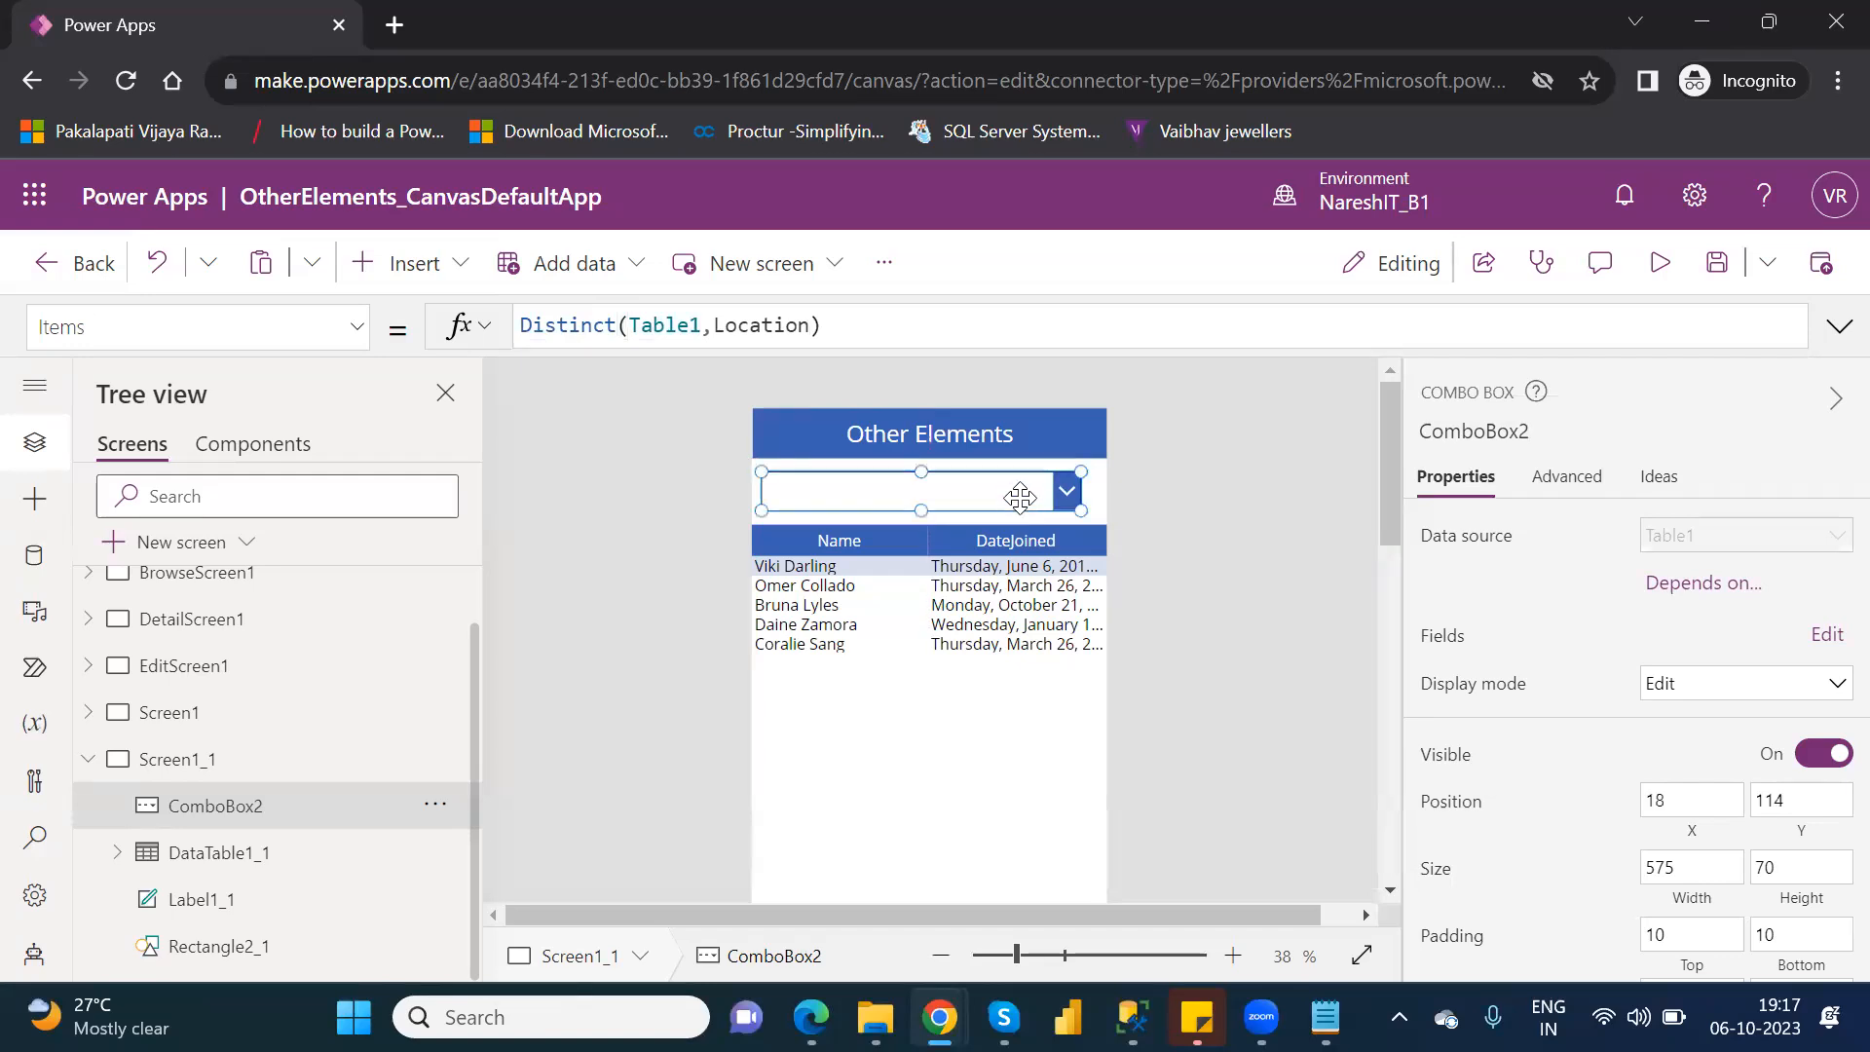
pyautogui.click(1664, 267)
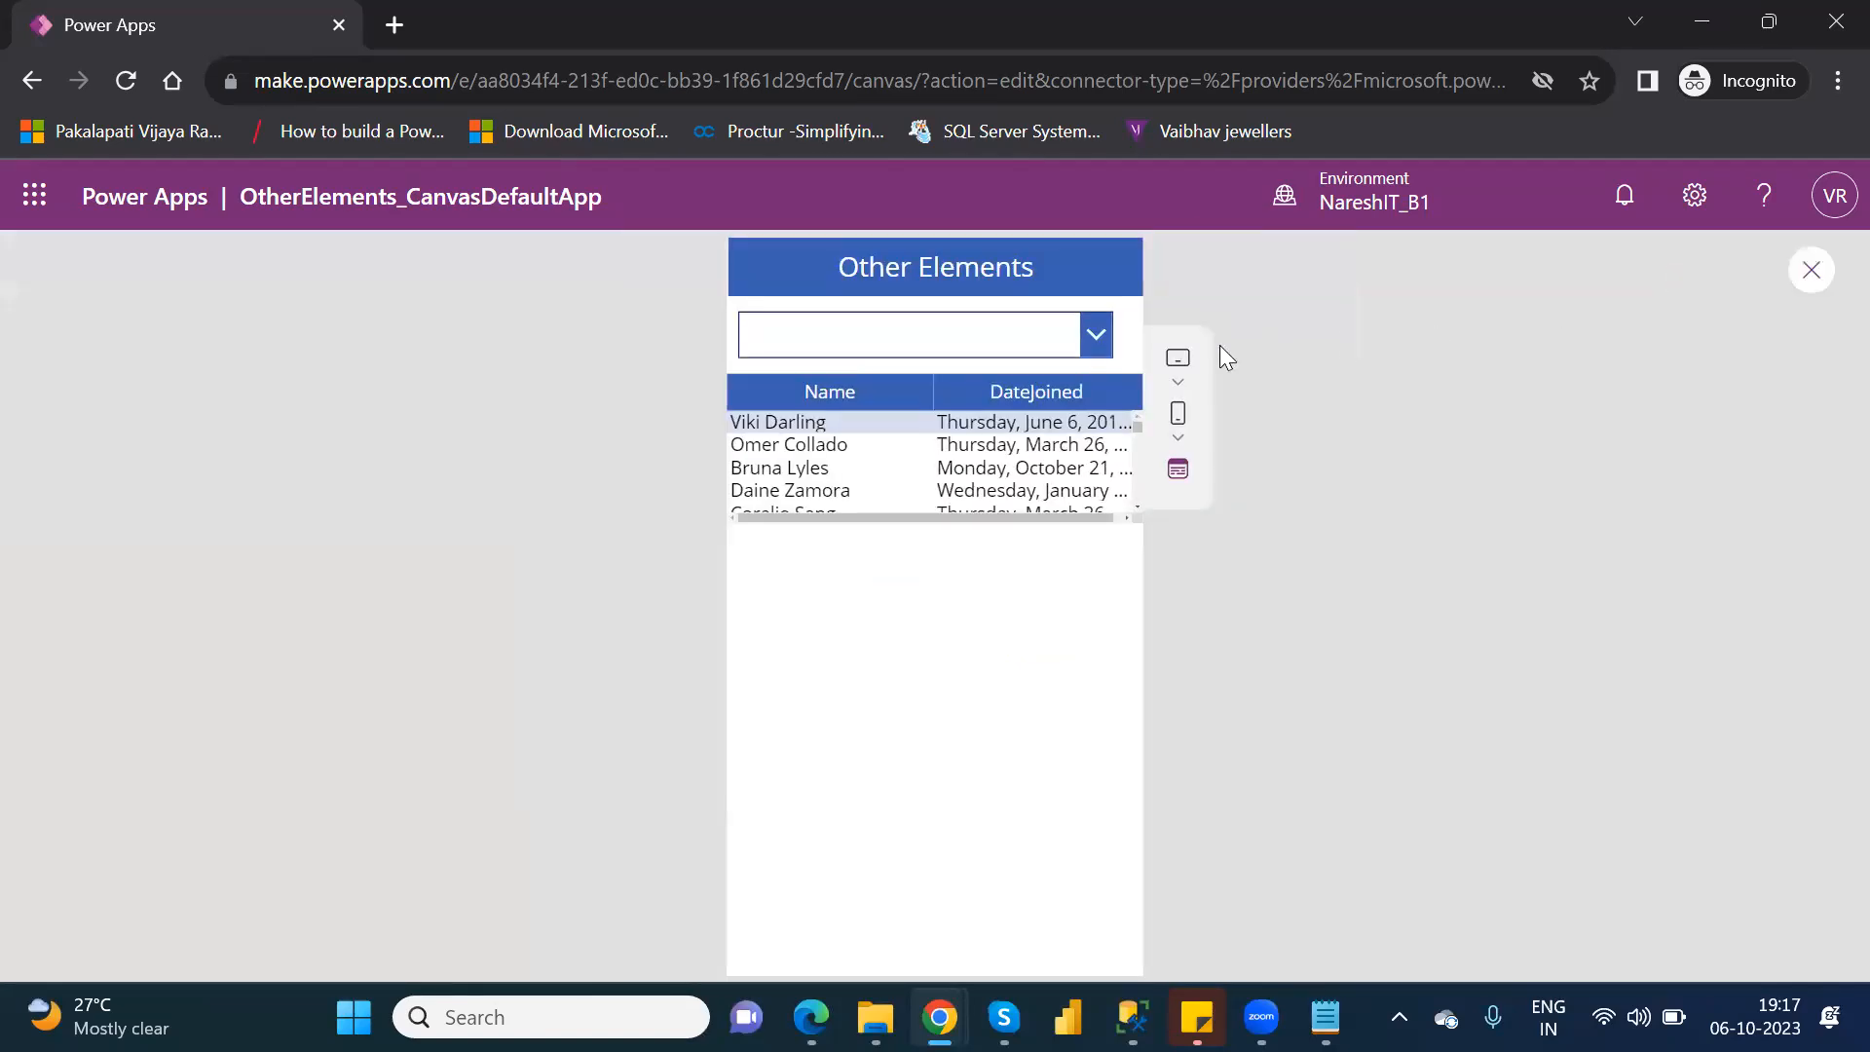
# Check the distinct locations offered by the combo box in the preview, and return to editing Screen1_1.
pyautogui.click(1101, 335)
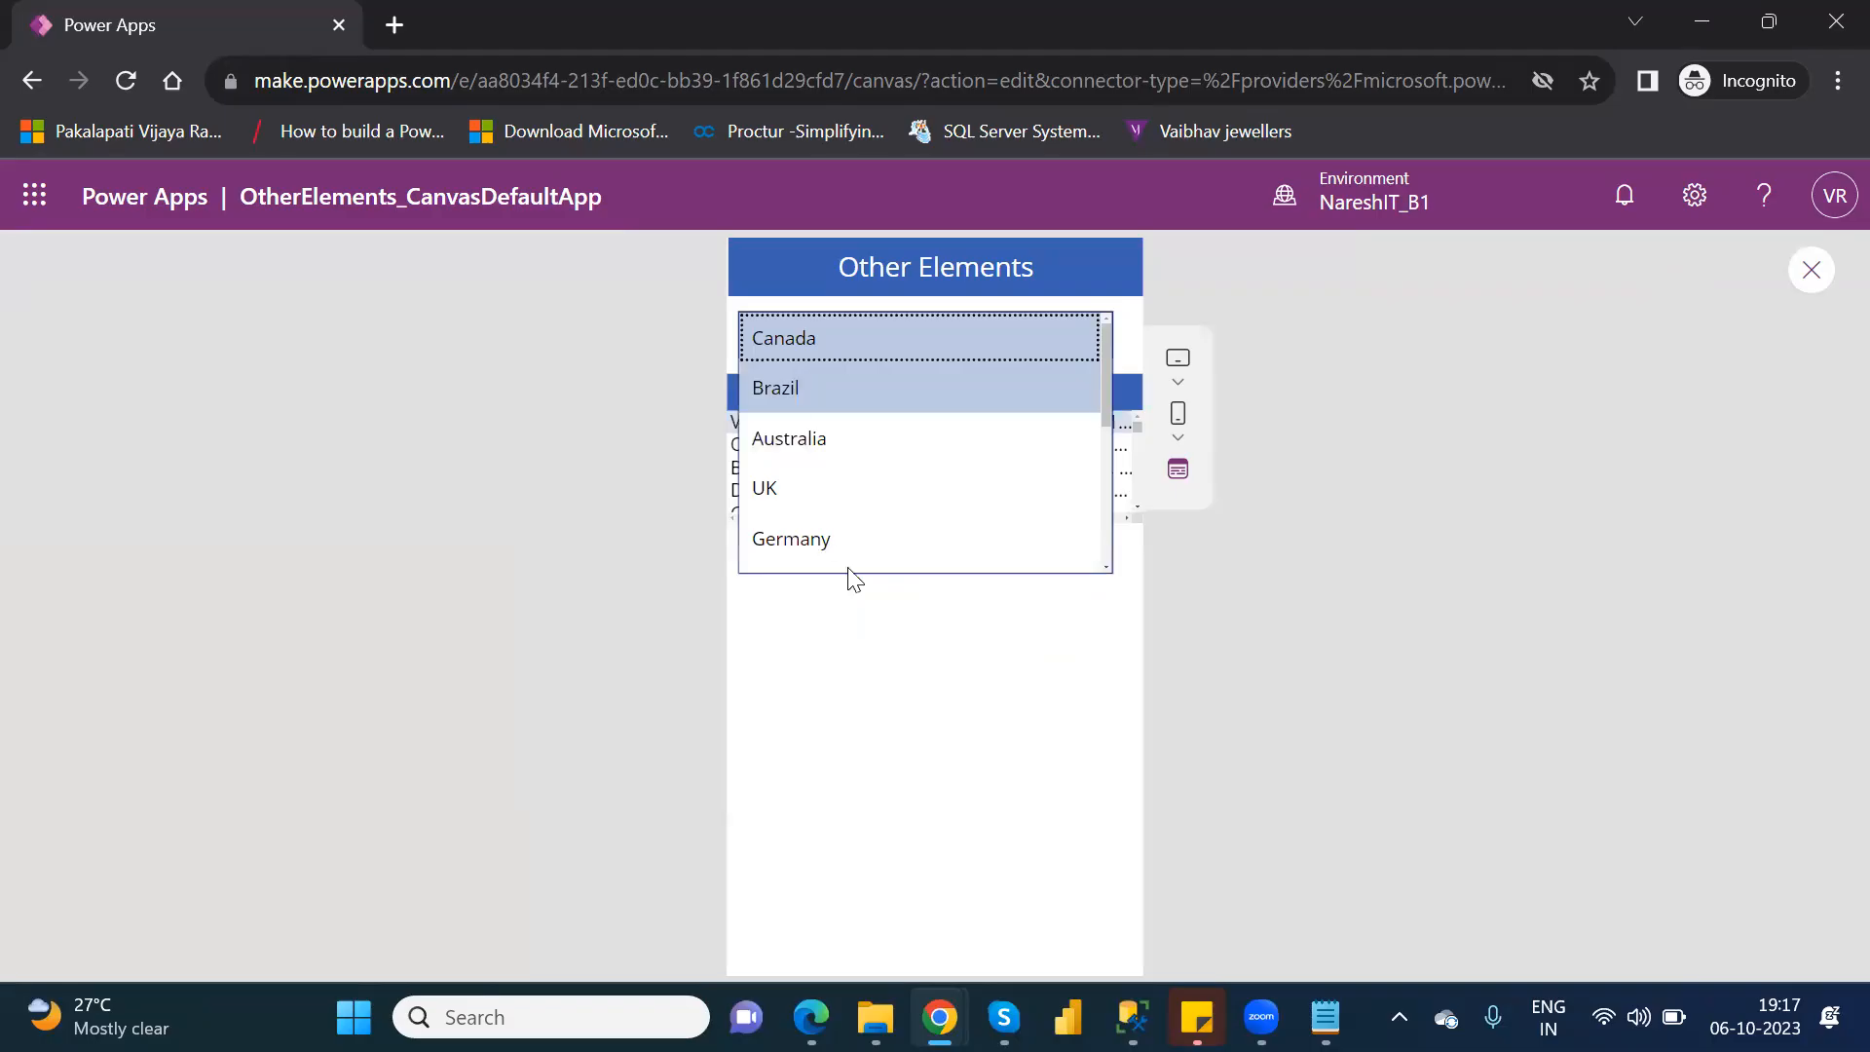
pyautogui.click(1256, 567)
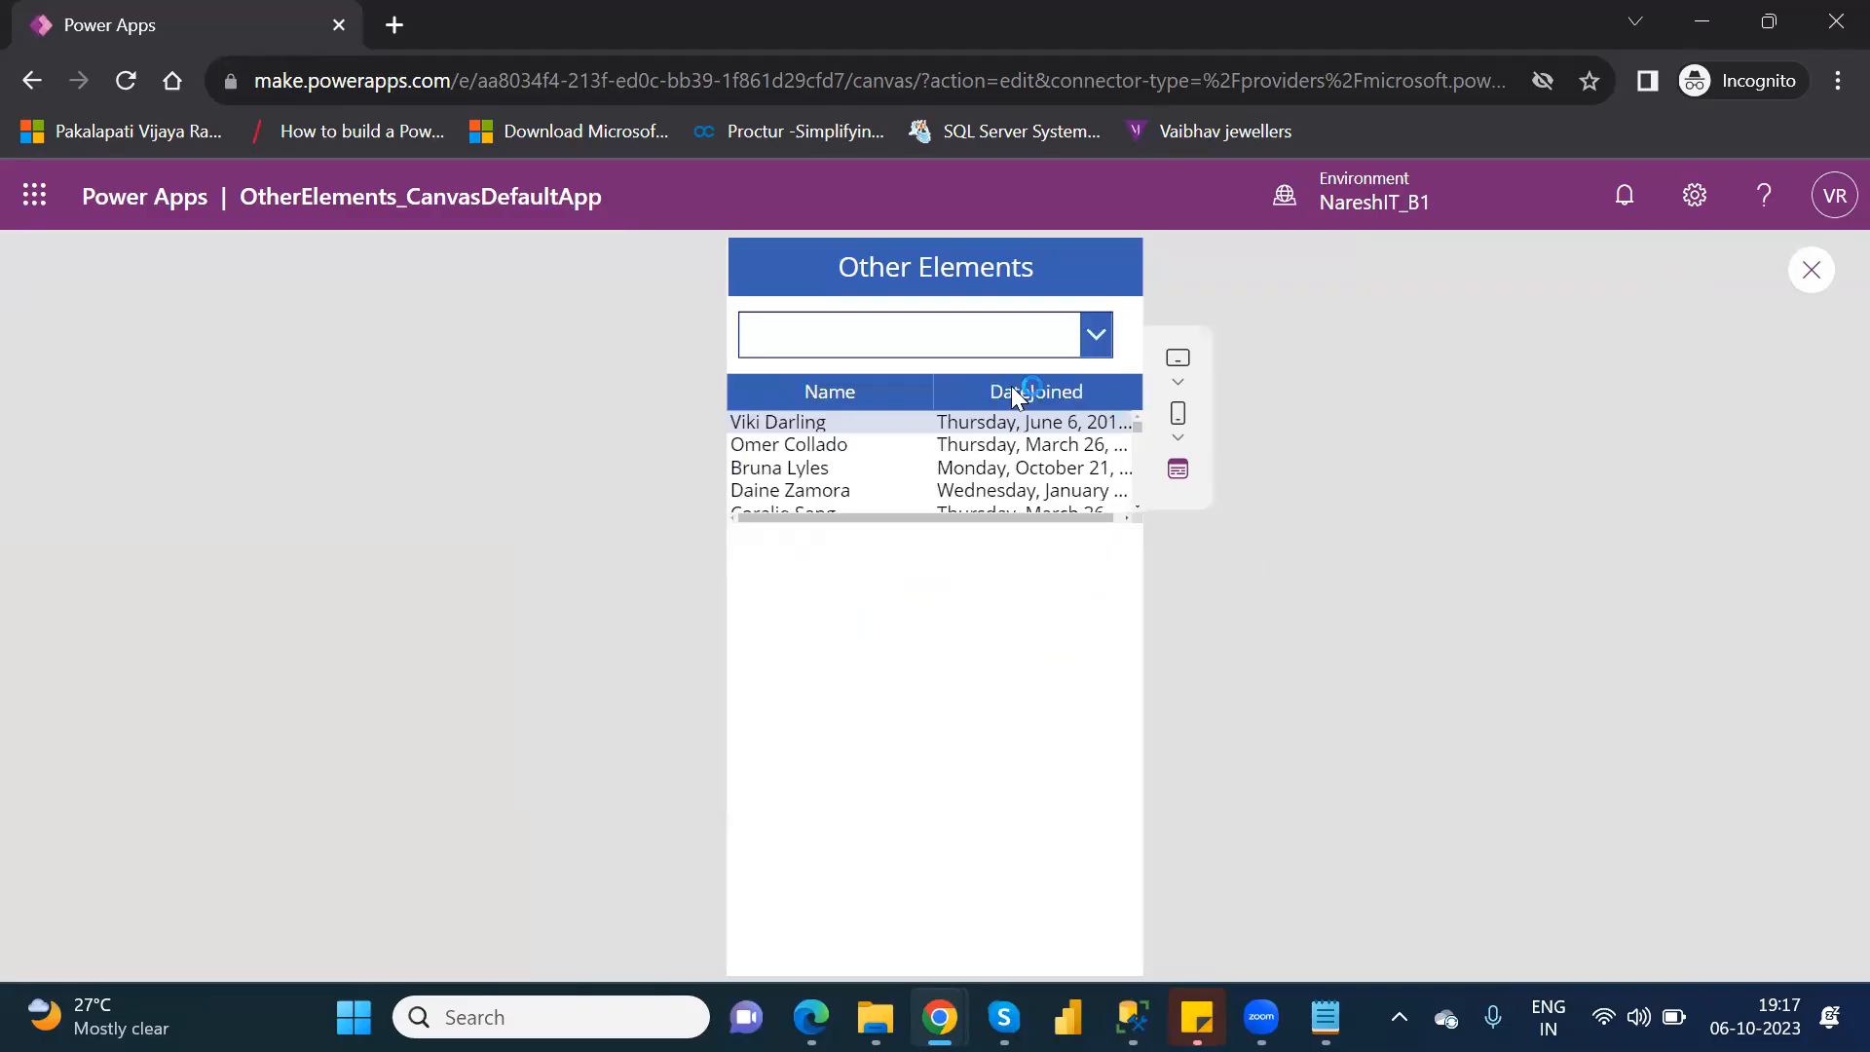
pyautogui.click(1808, 275)
pyautogui.click(1254, 716)
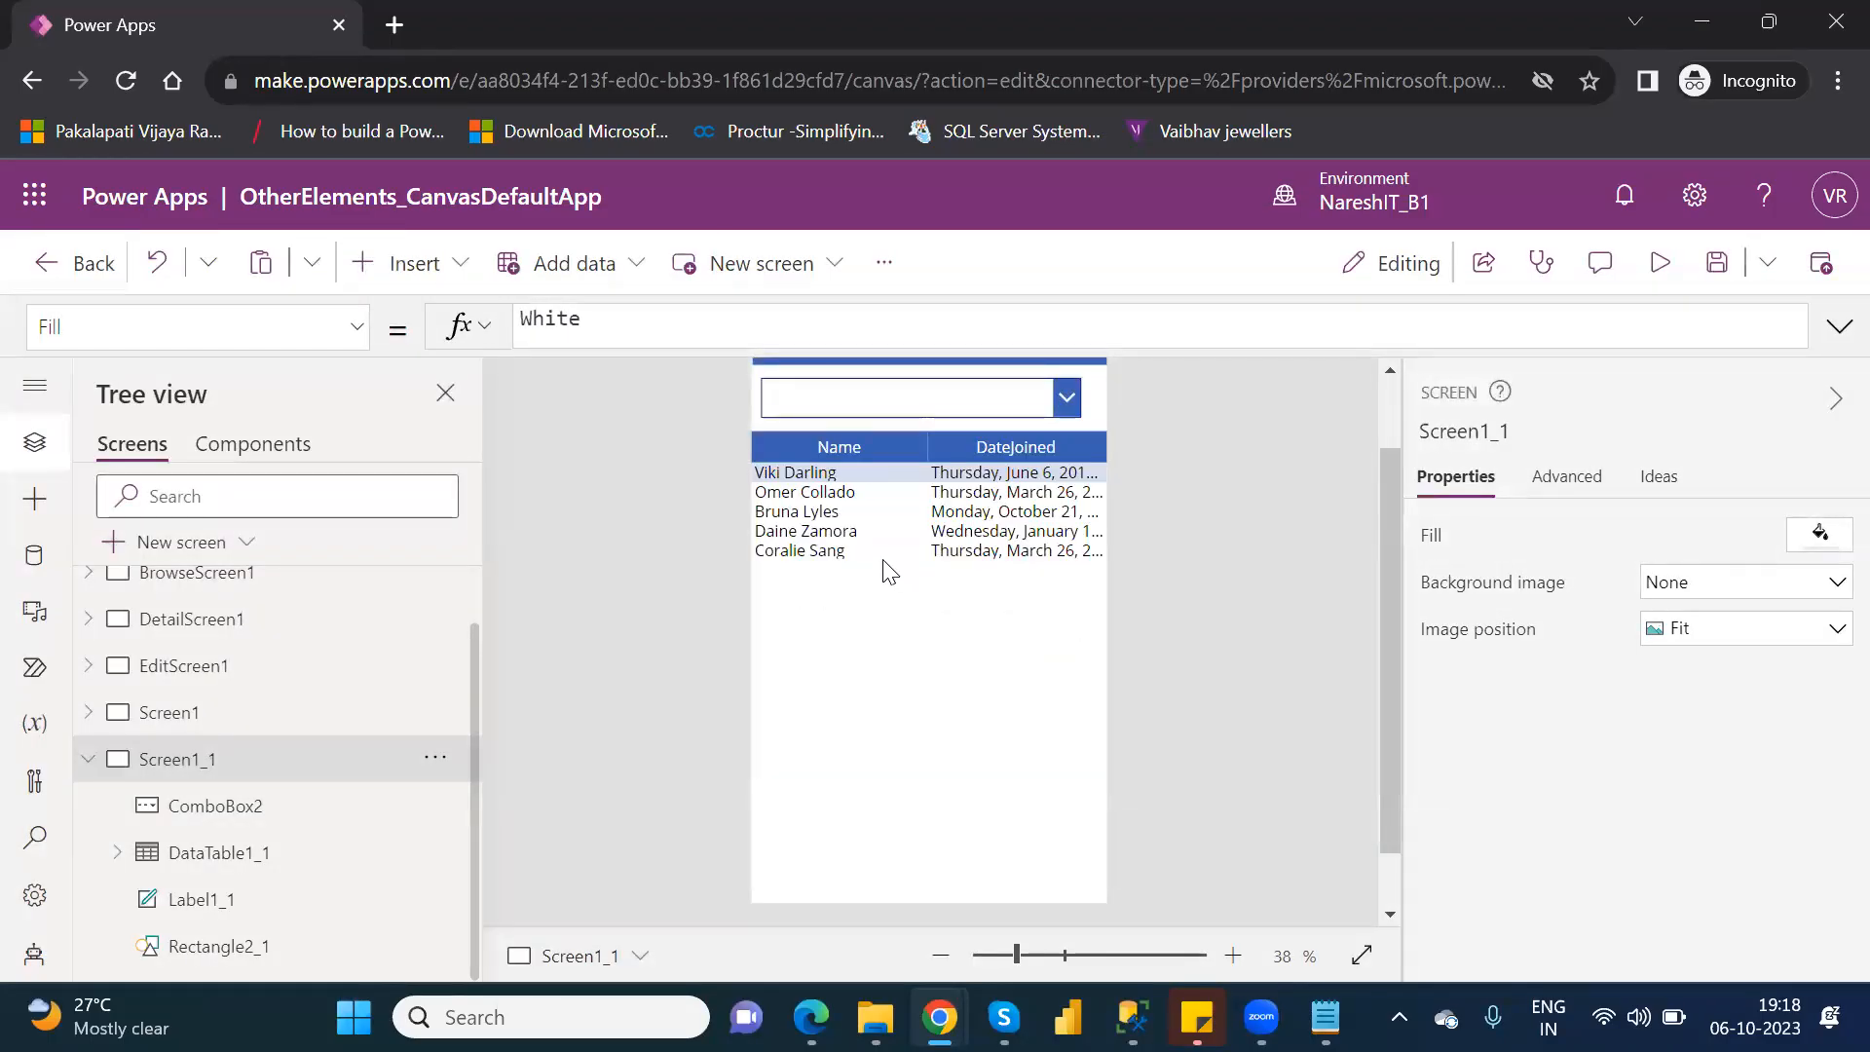
# Add the Location field as a column to the data table on Screen1_1.
pyautogui.click(894, 435)
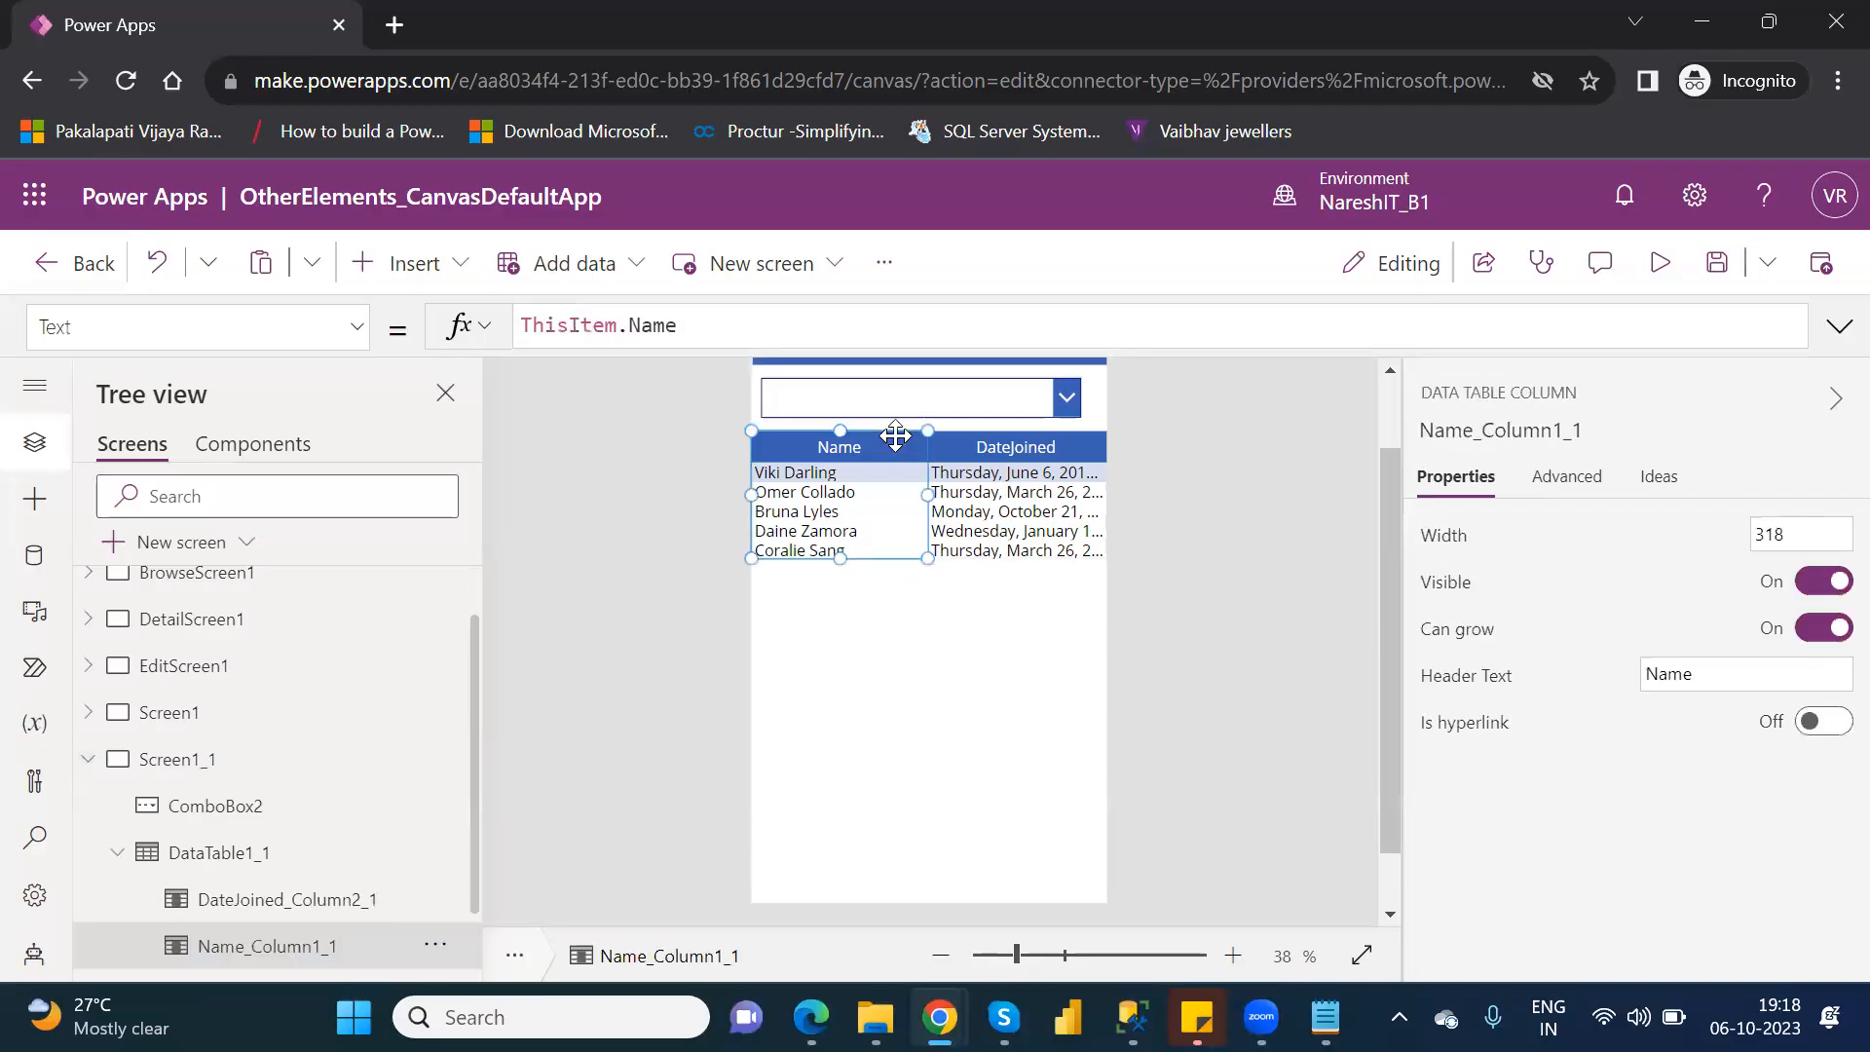
pyautogui.click(244, 857)
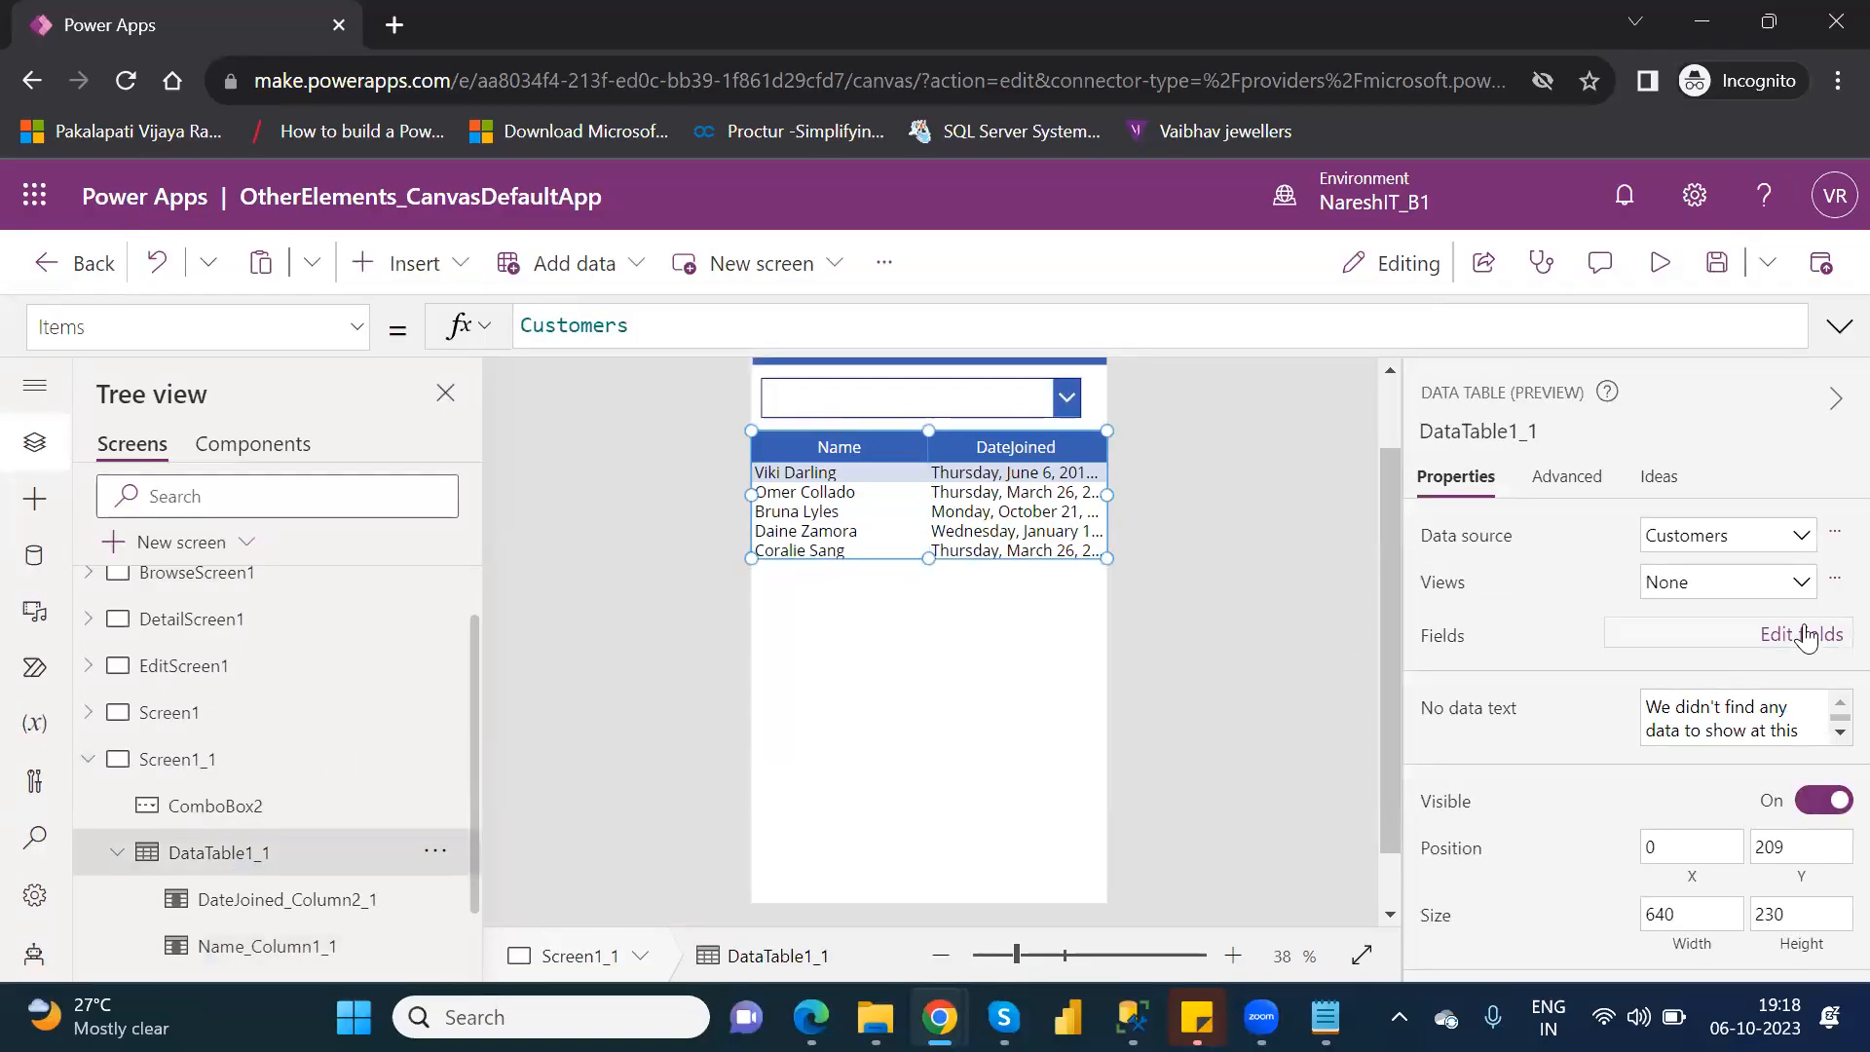
pyautogui.click(1805, 638)
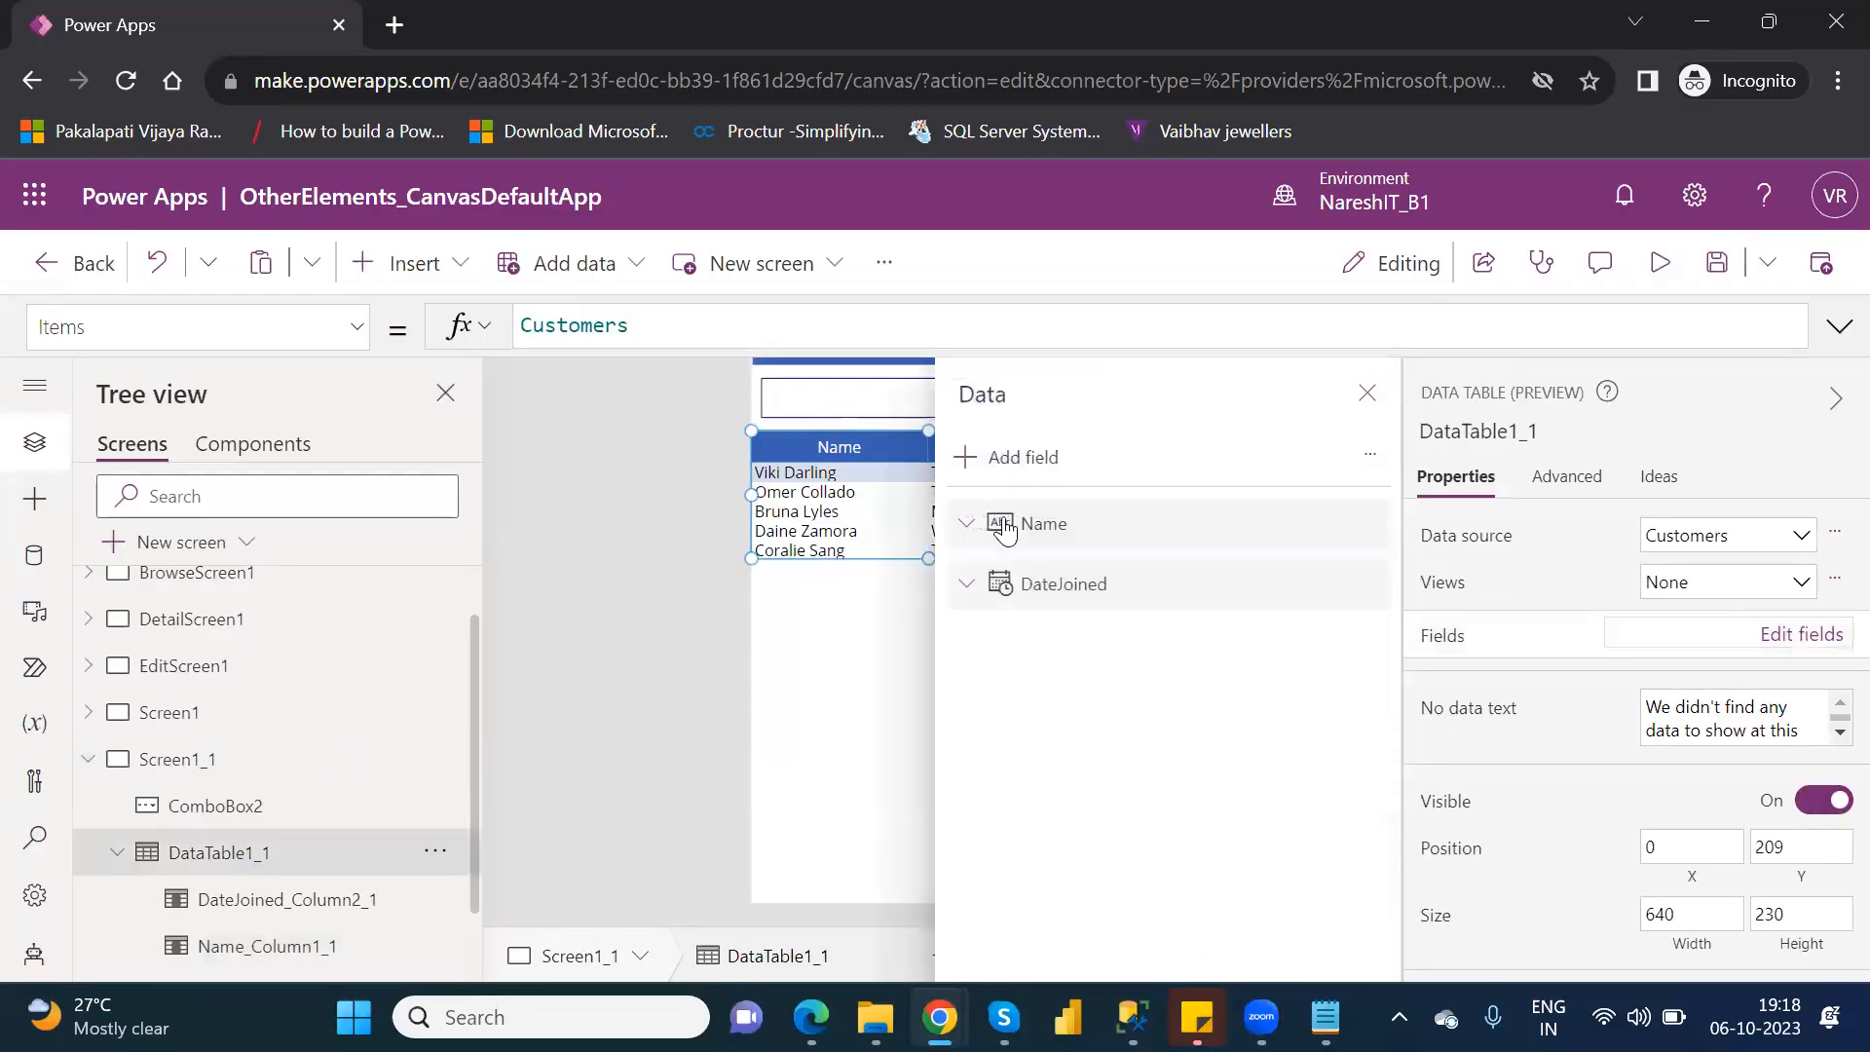
pyautogui.click(1010, 460)
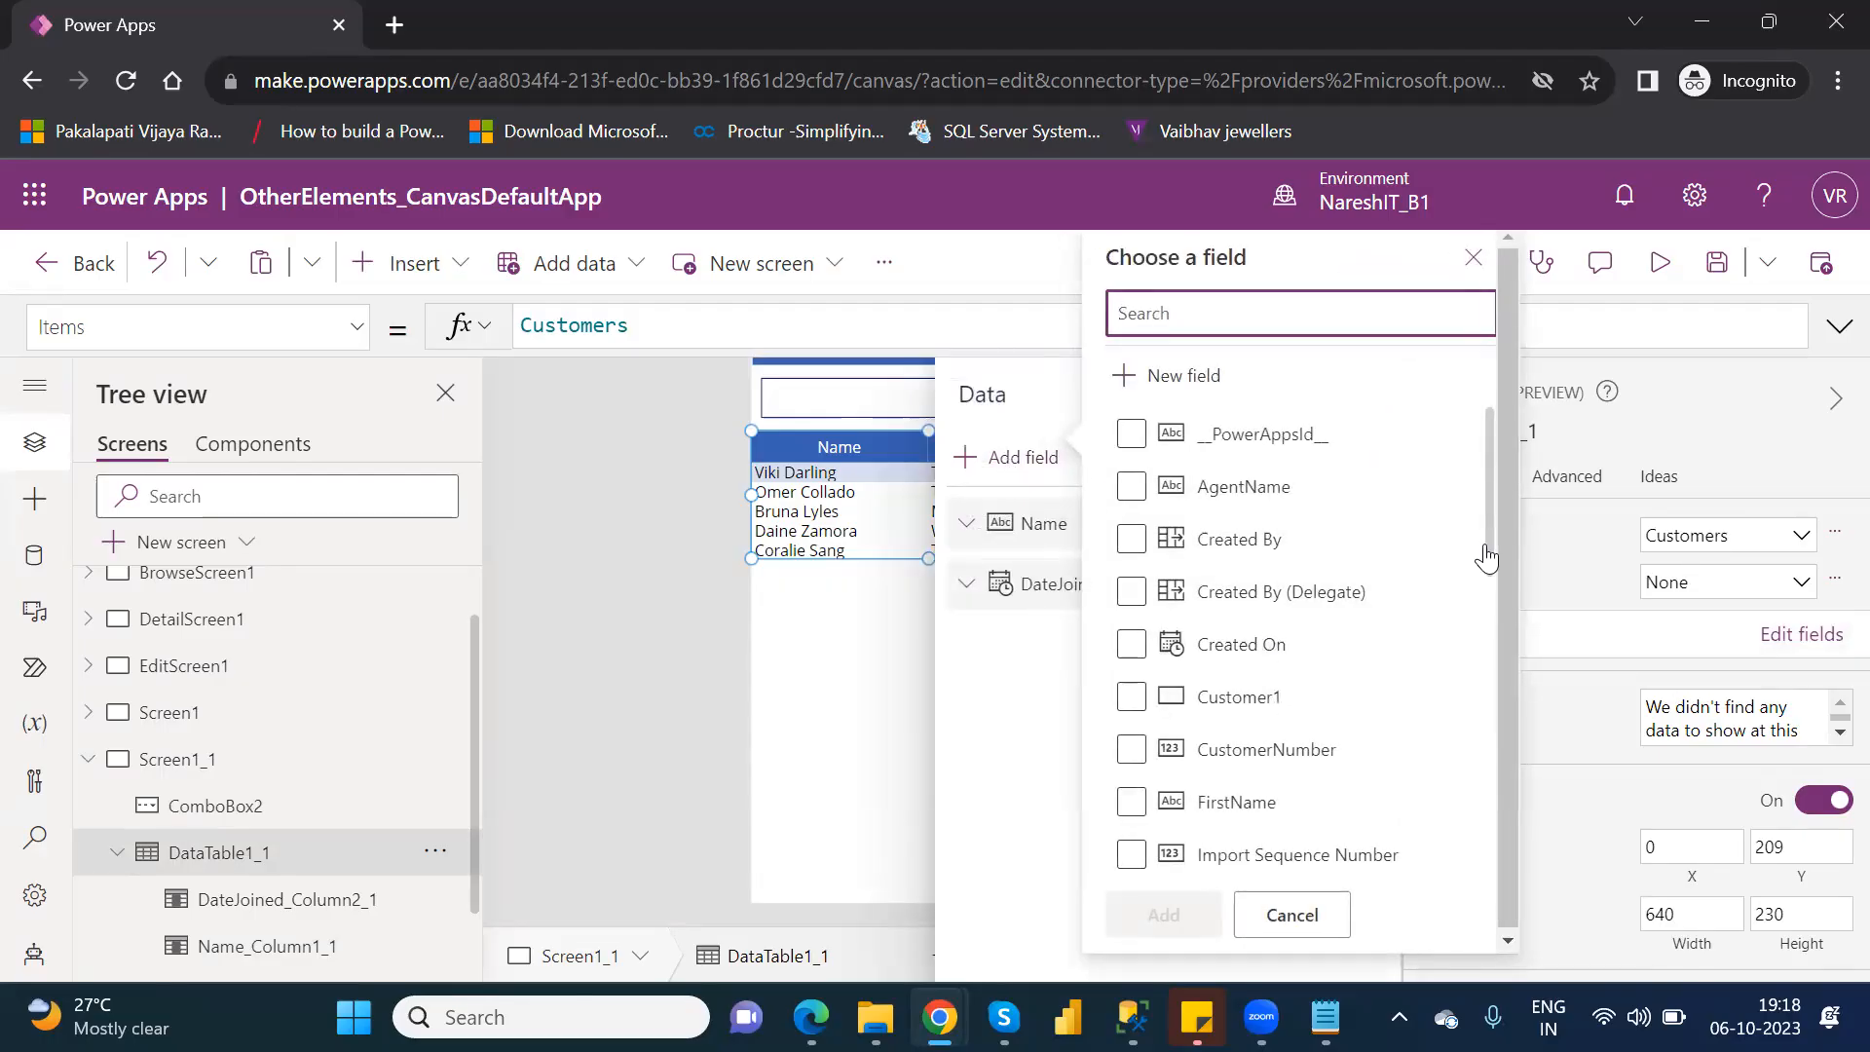
pyautogui.scroll(-3, 1485, 558)
pyautogui.click(1133, 659)
pyautogui.click(1133, 660)
pyautogui.click(1164, 915)
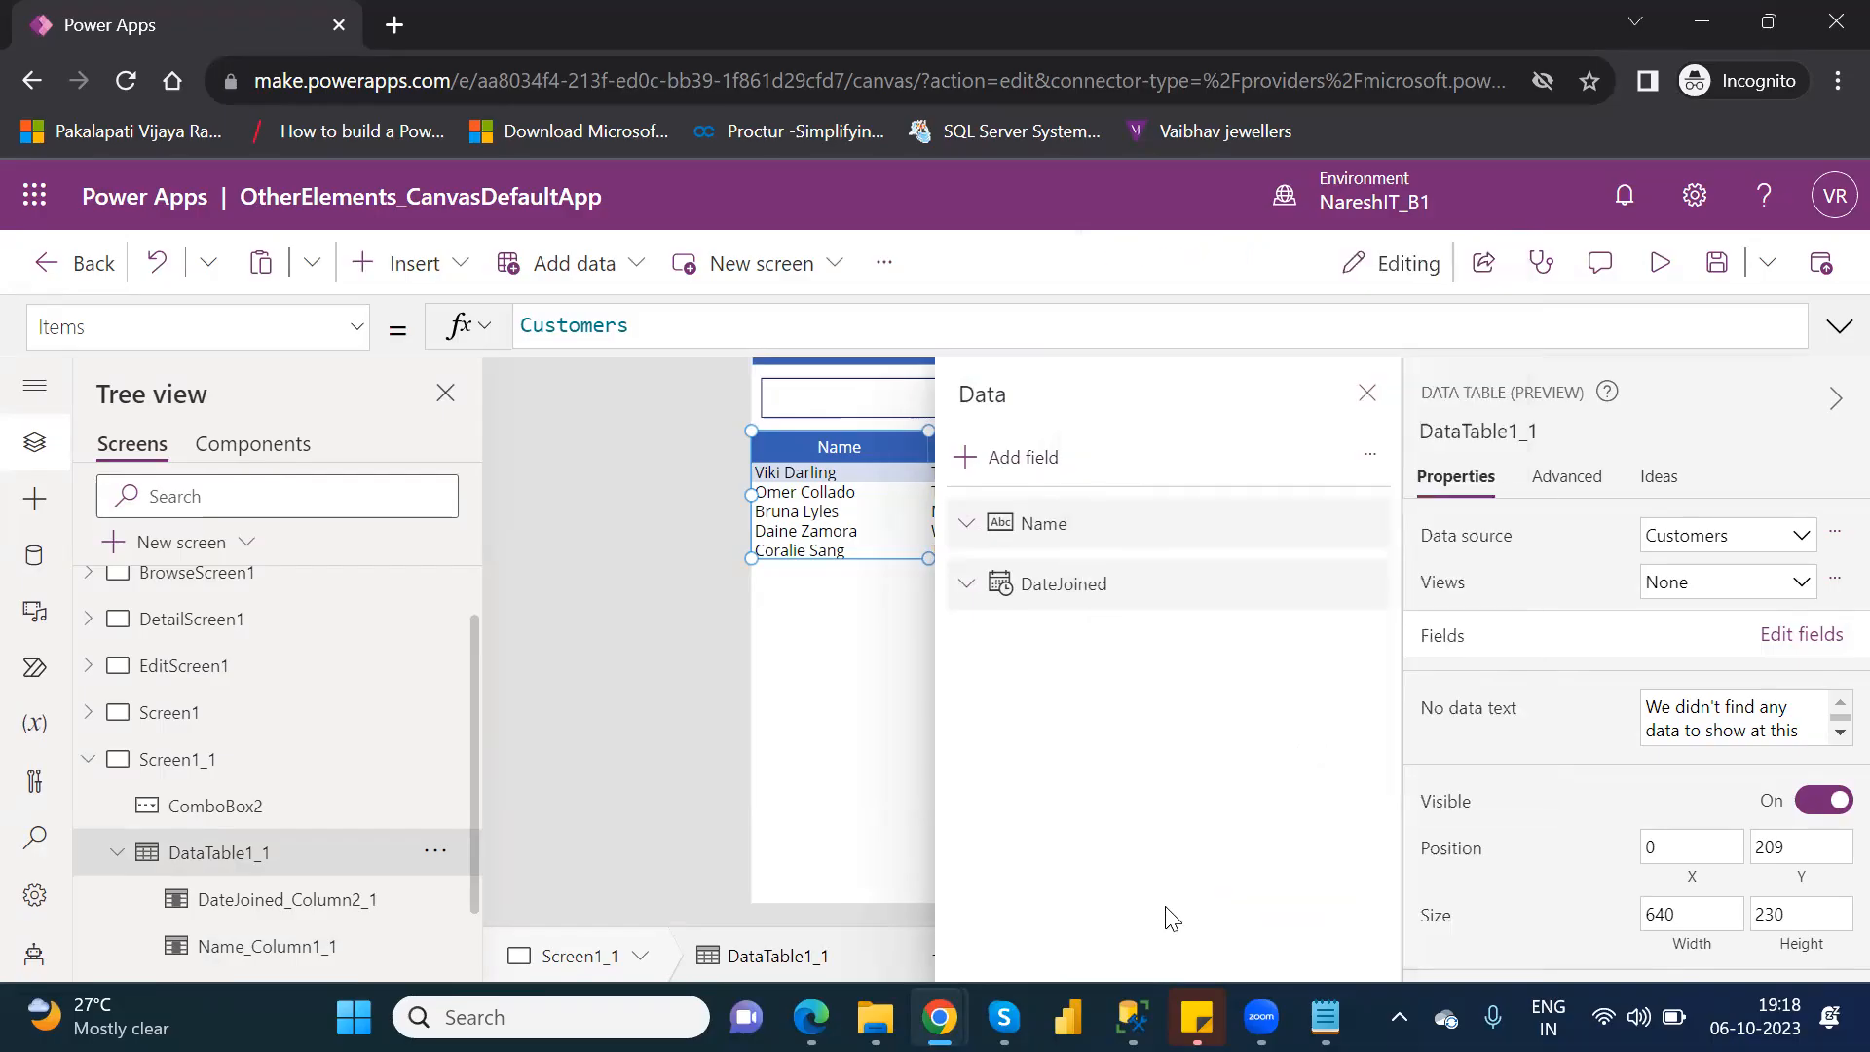
pyautogui.click(1366, 394)
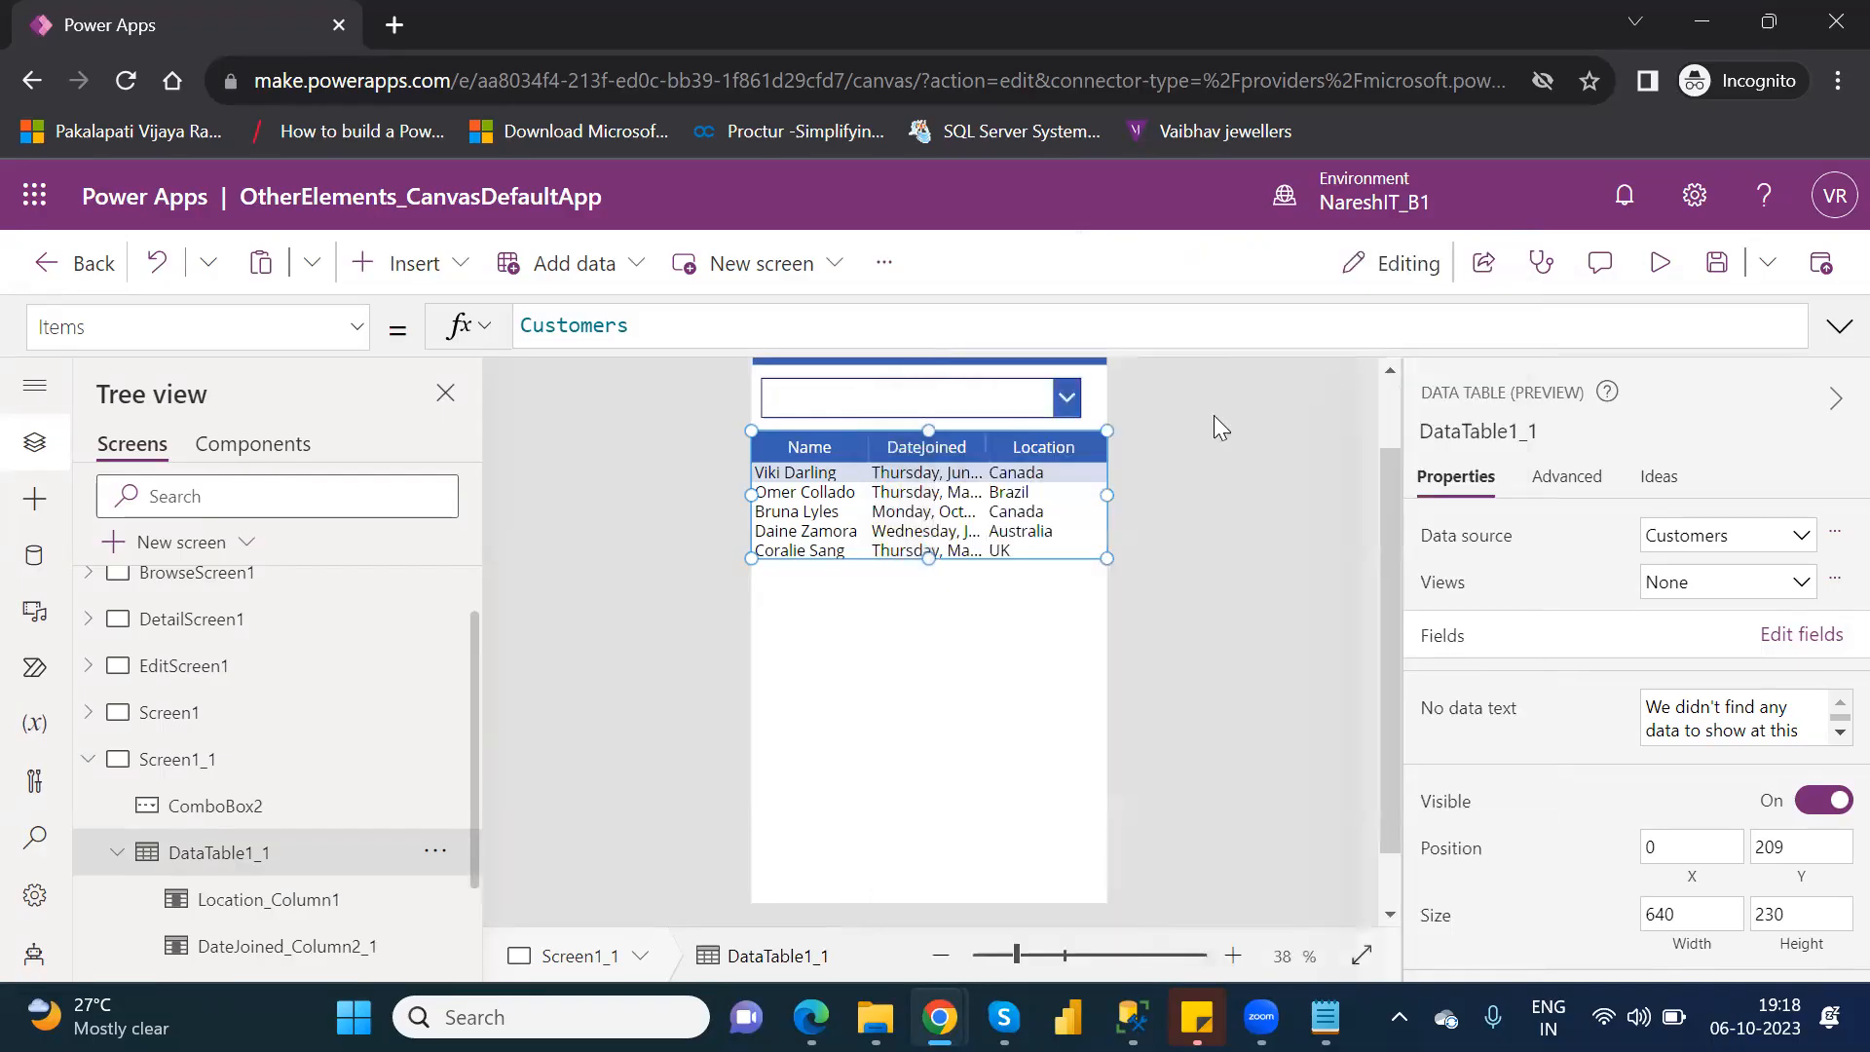
# Begin a Filter function around Customers in the data table's Items formula, so that it reads Filter(Customers,.
pyautogui.click(1014, 403)
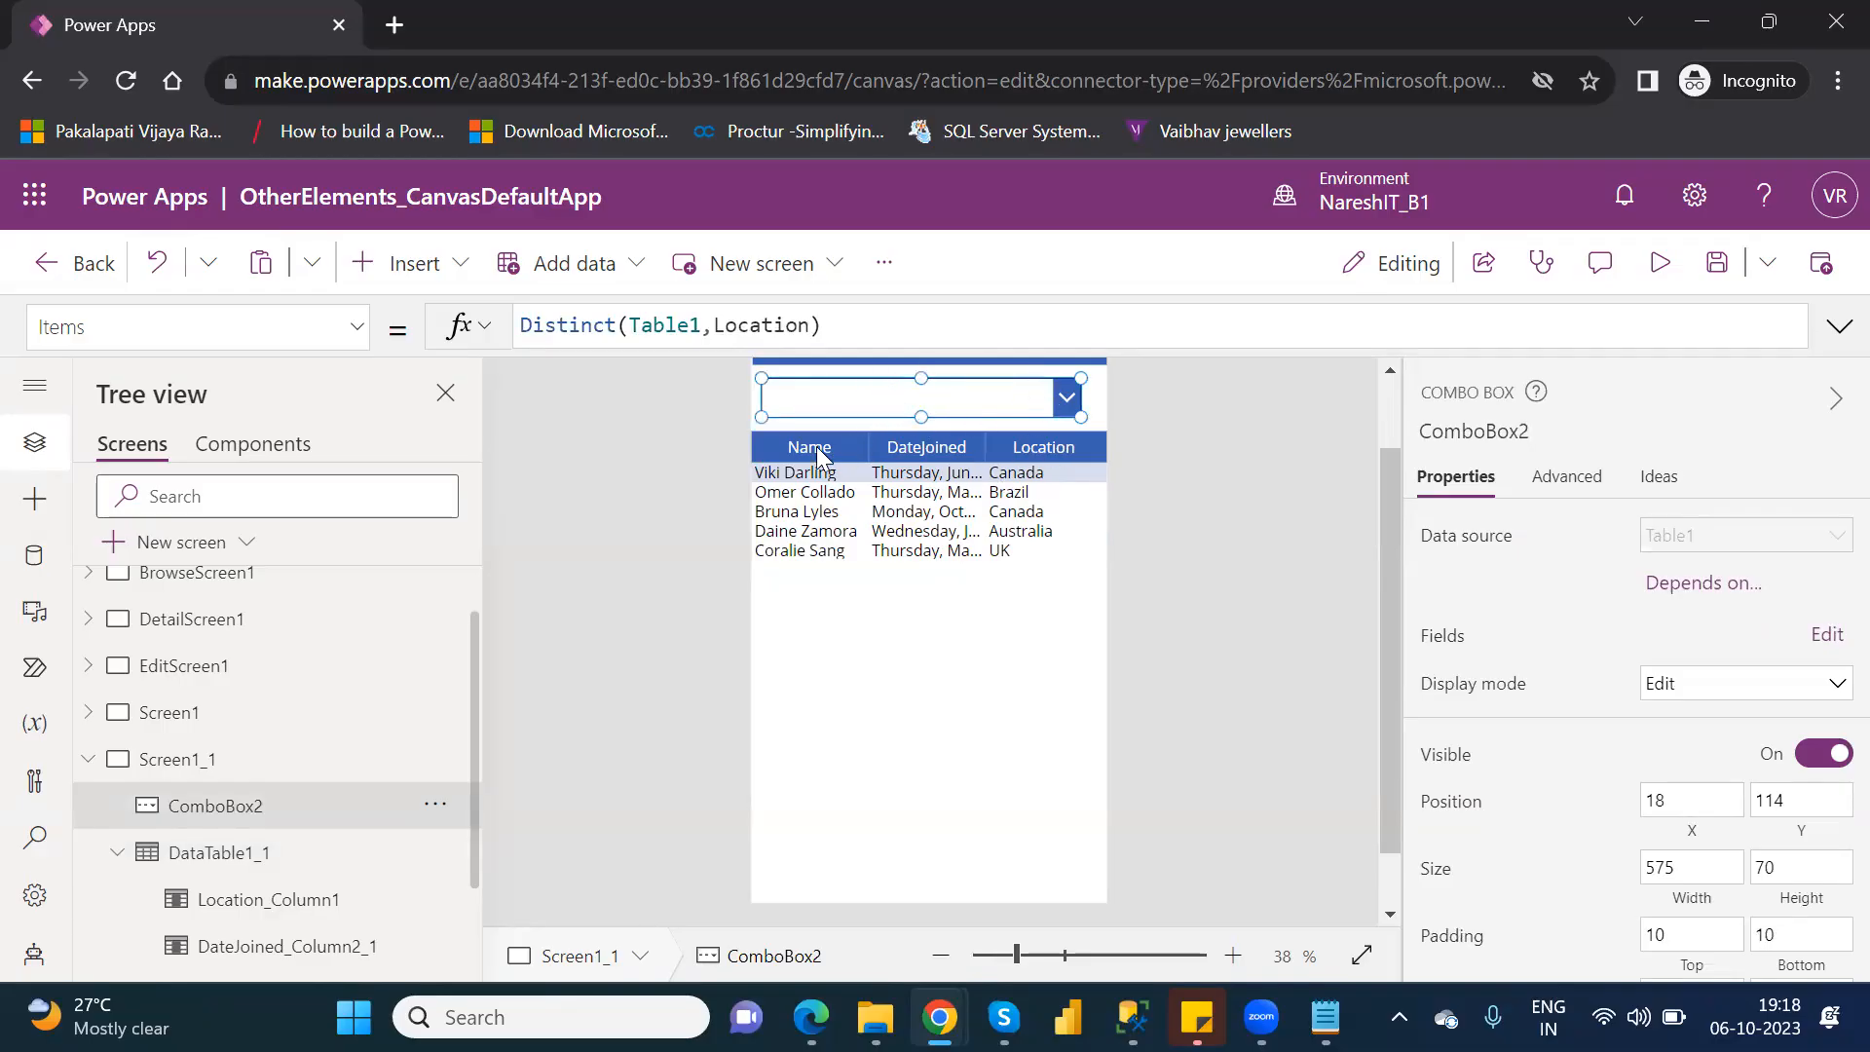
pyautogui.click(212, 855)
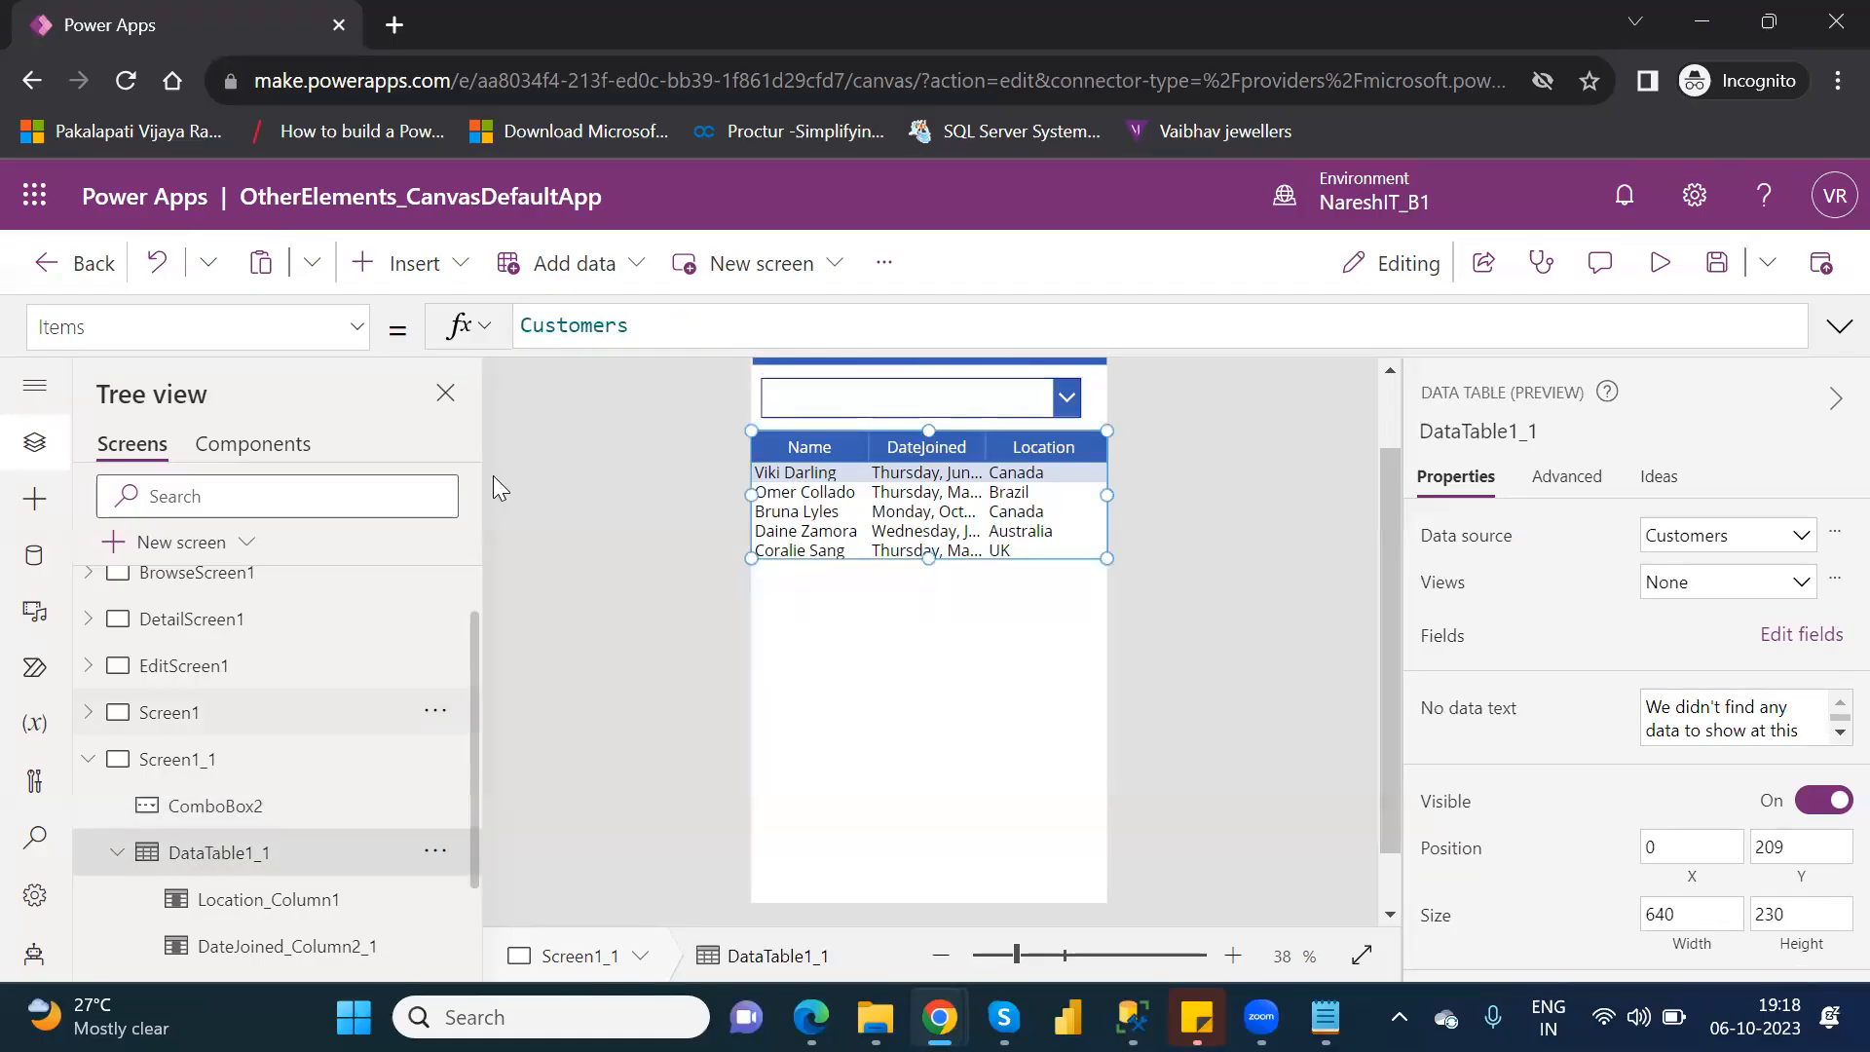
pyautogui.click(524, 324)
pyautogui.write('Filte')
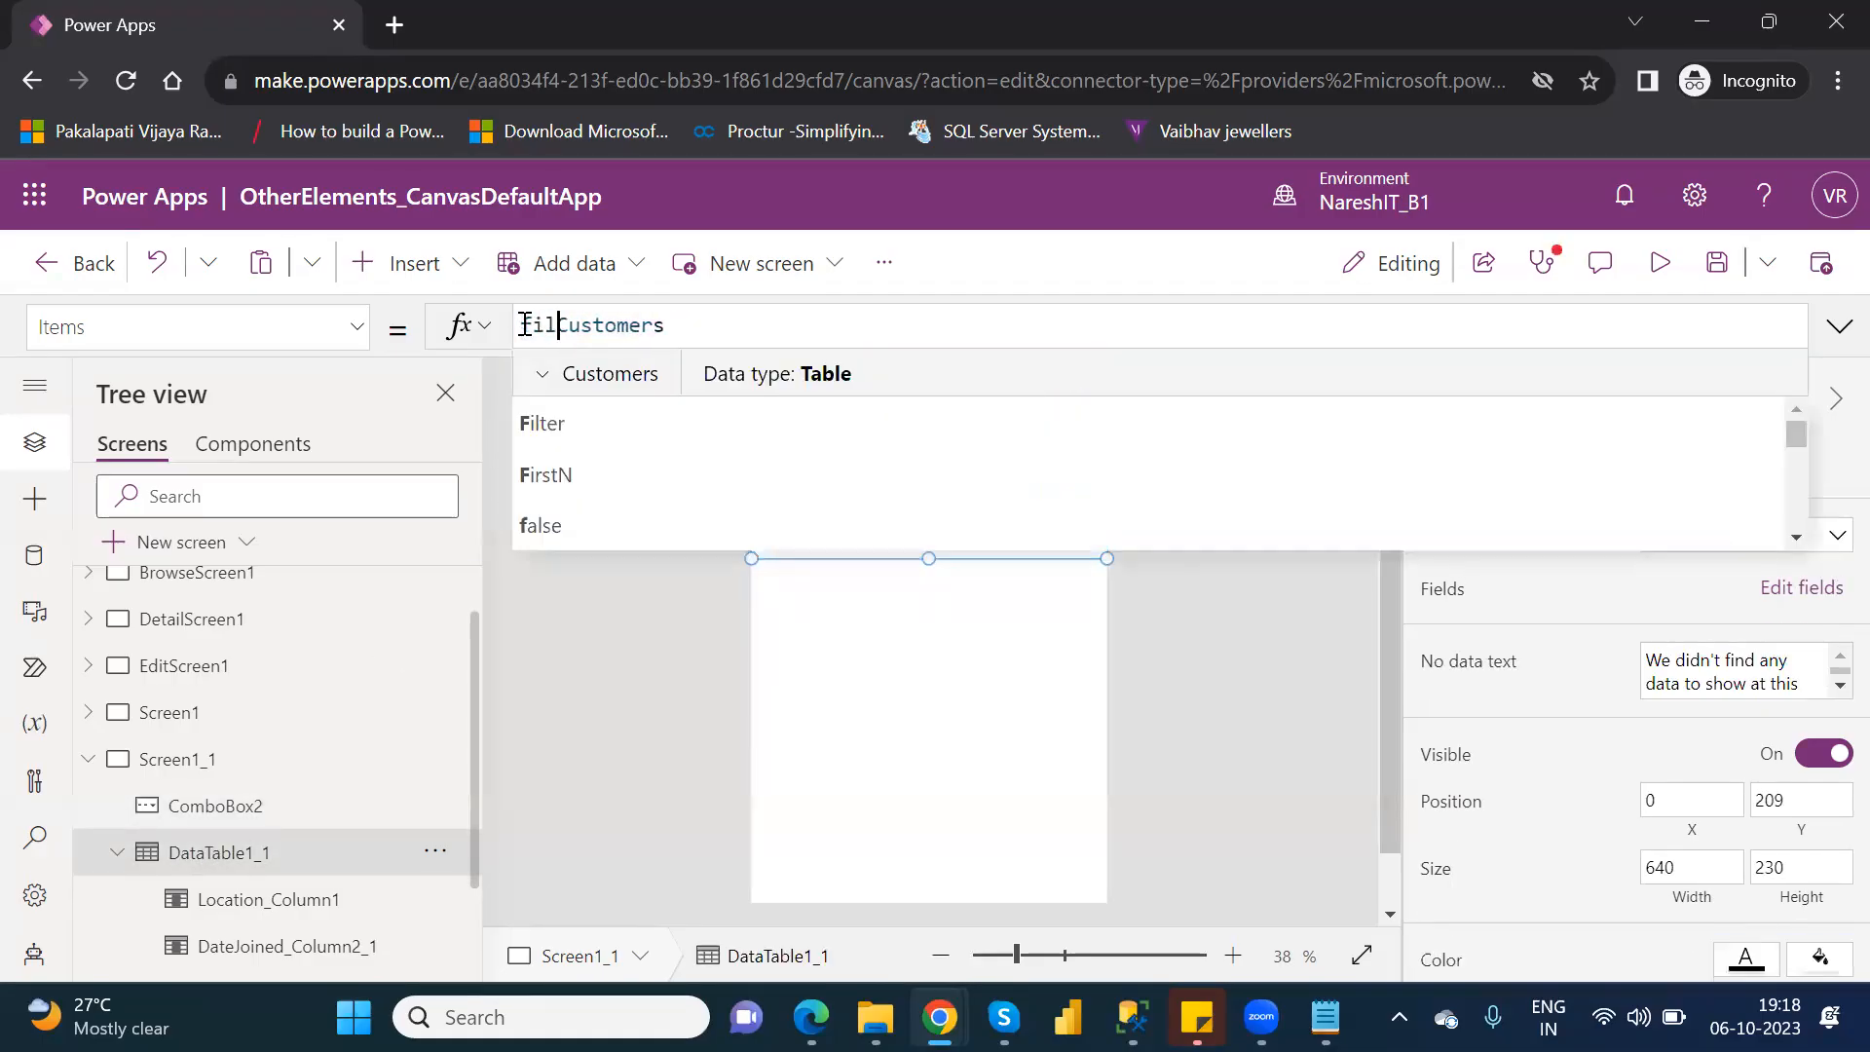
pyautogui.write('r(')
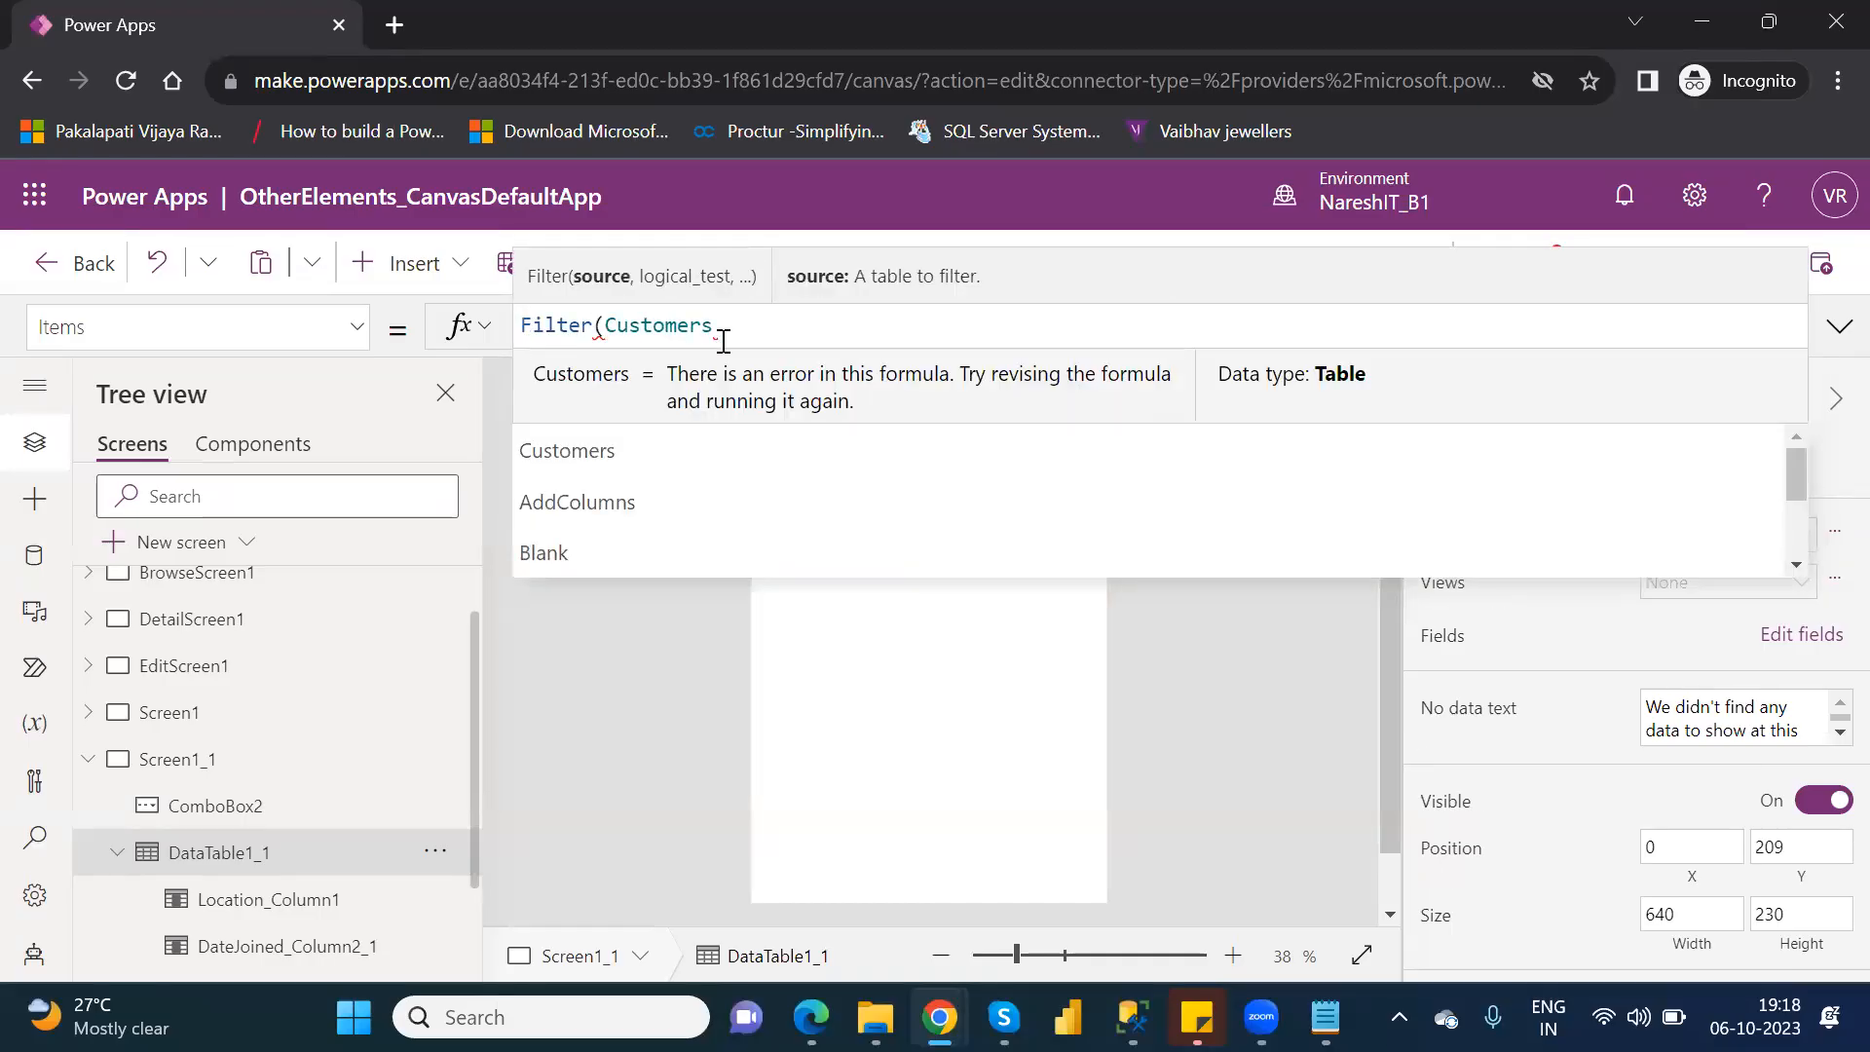
pyautogui.click(734, 337)
pyautogui.write(',')
# Enter the Location field as the start of the Filter function's logical test.
pyautogui.press('Down')
pyautogui.press('Down')
pyautogui.press('Down')
pyautogui.press('Down')
pyautogui.press('Down')
pyautogui.press('Down')
pyautogui.press('Down')
pyautogui.press('Down')
pyautogui.press('Down')
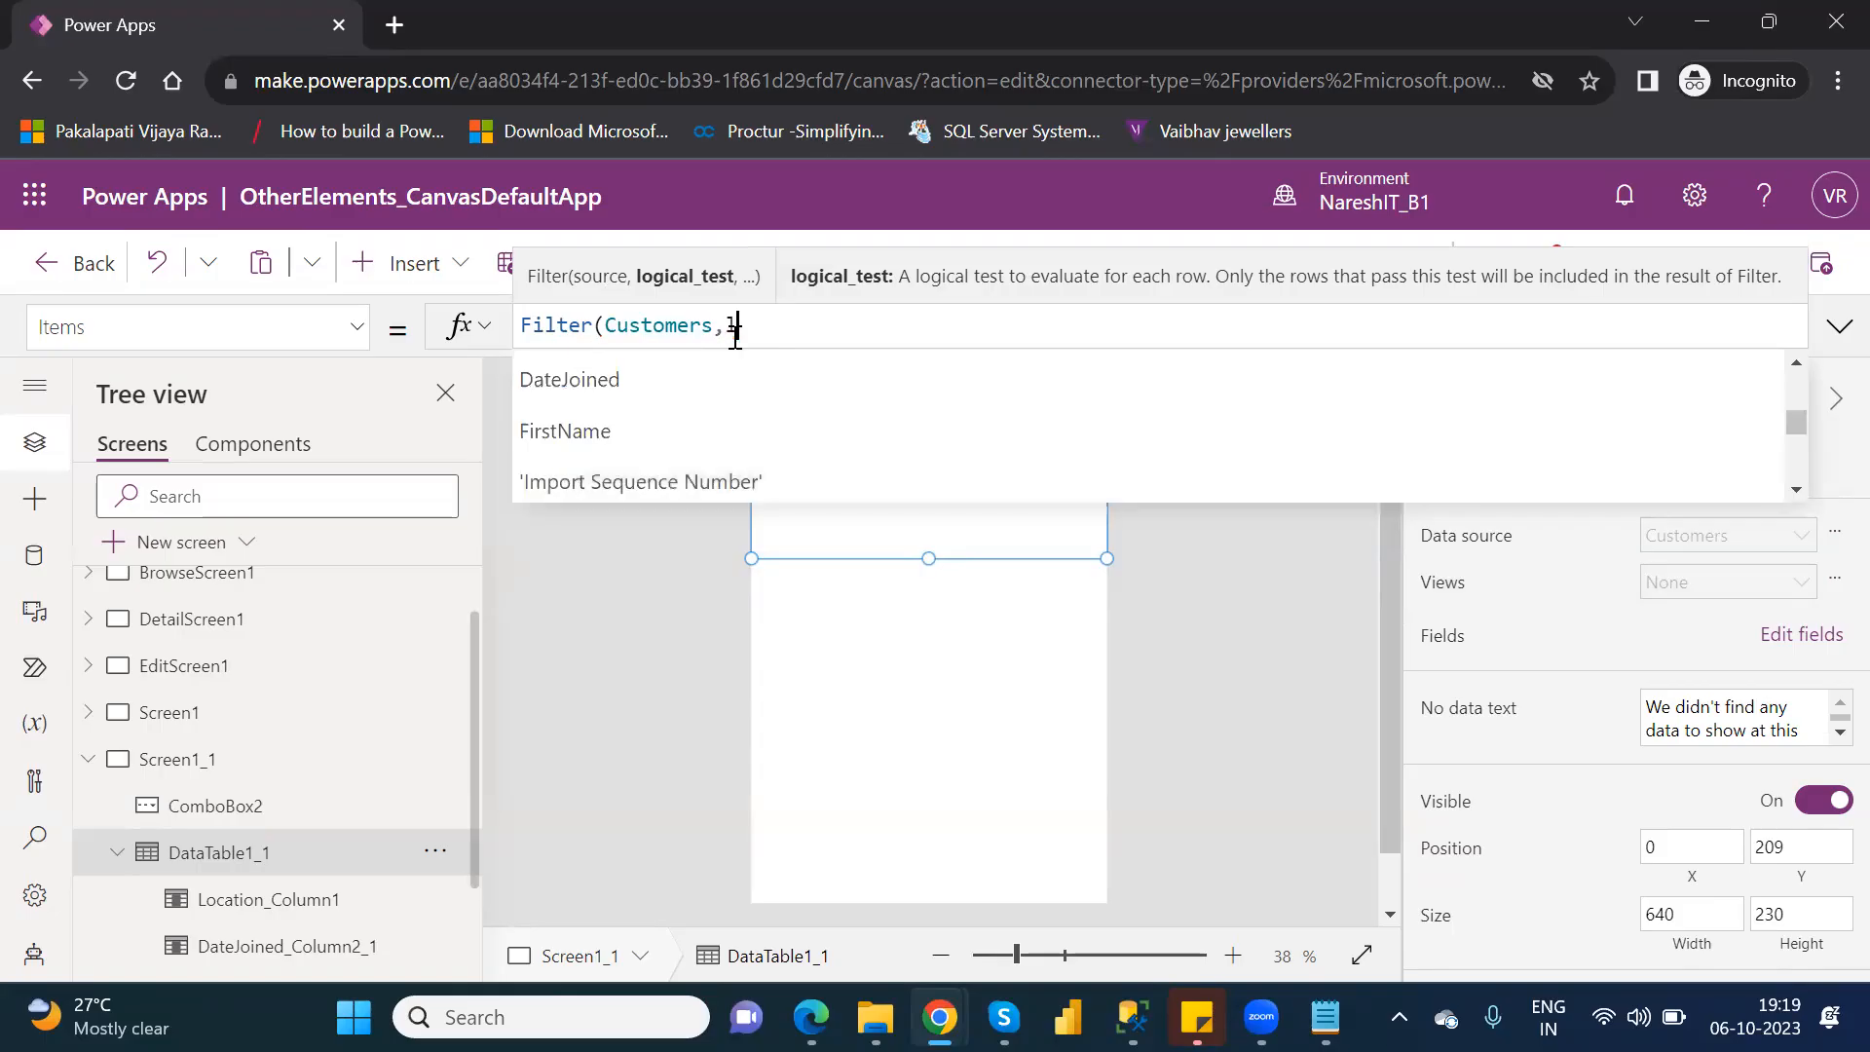
pyautogui.write('loca')
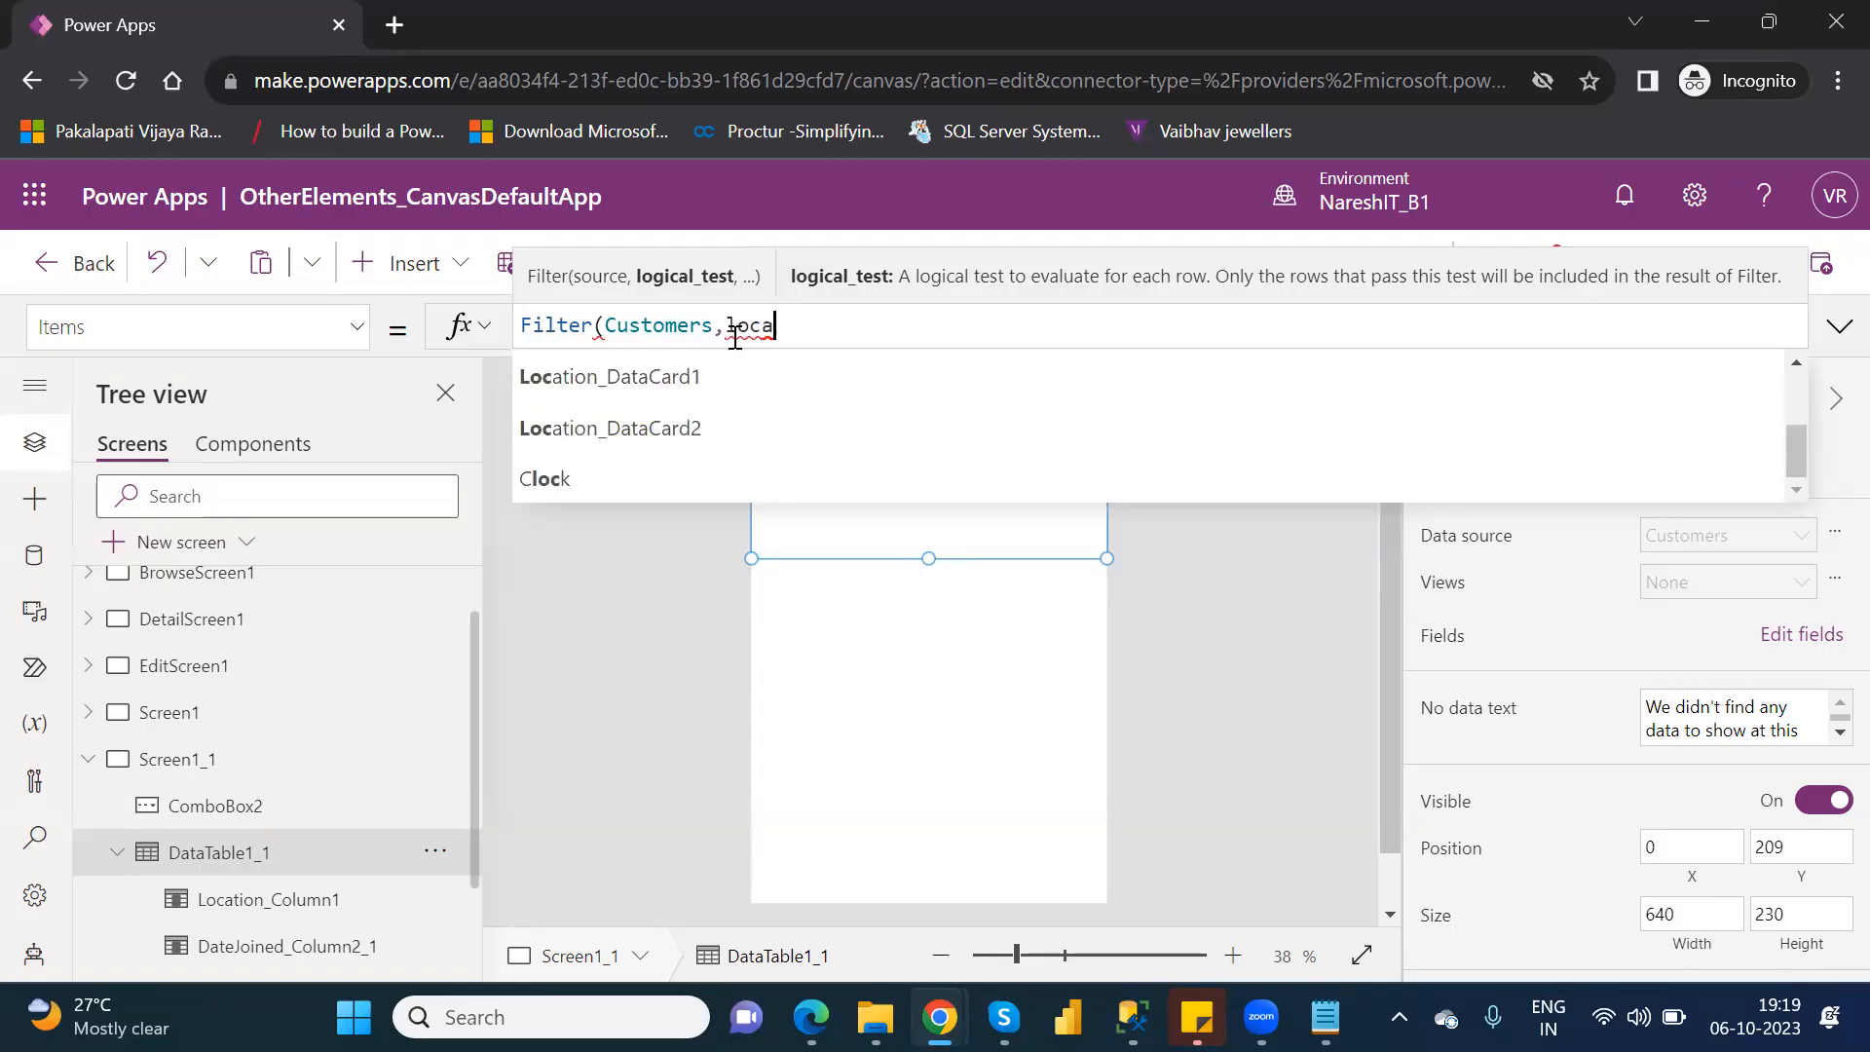
pyautogui.write('tion')
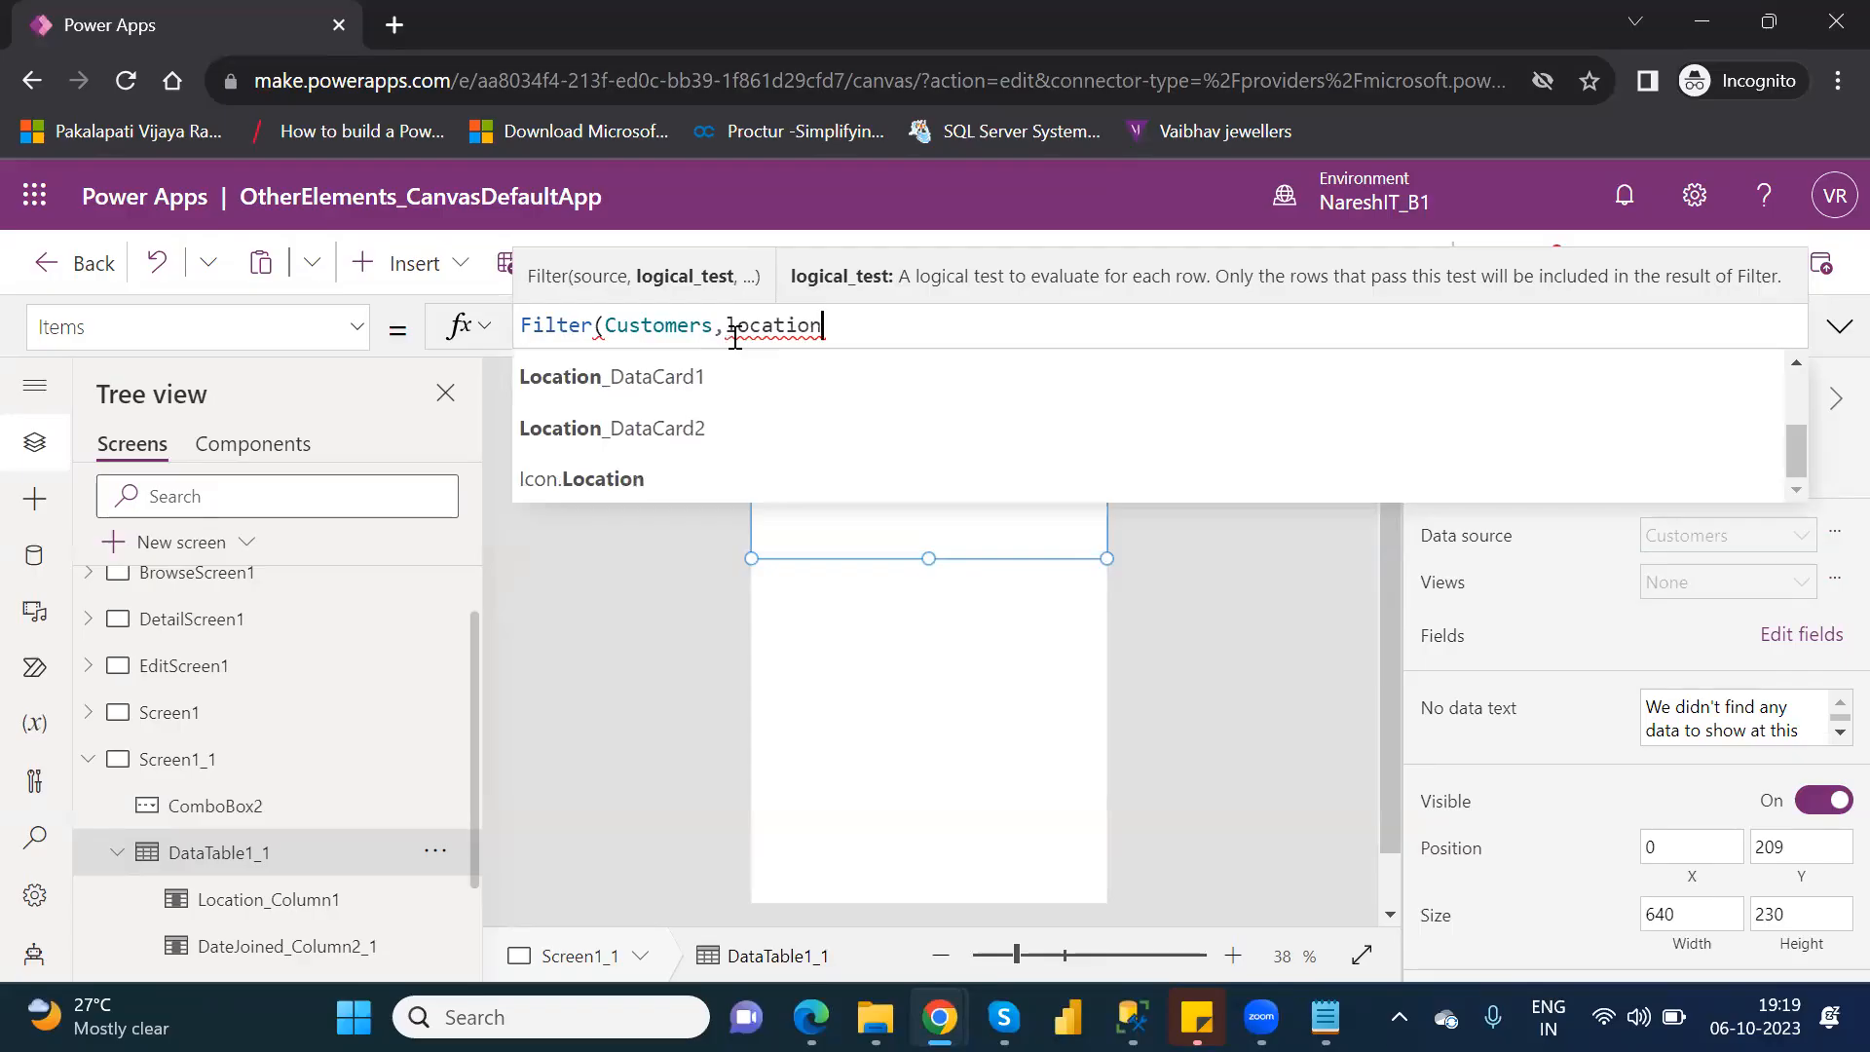
pyautogui.press('Up')
pyautogui.press('Up')
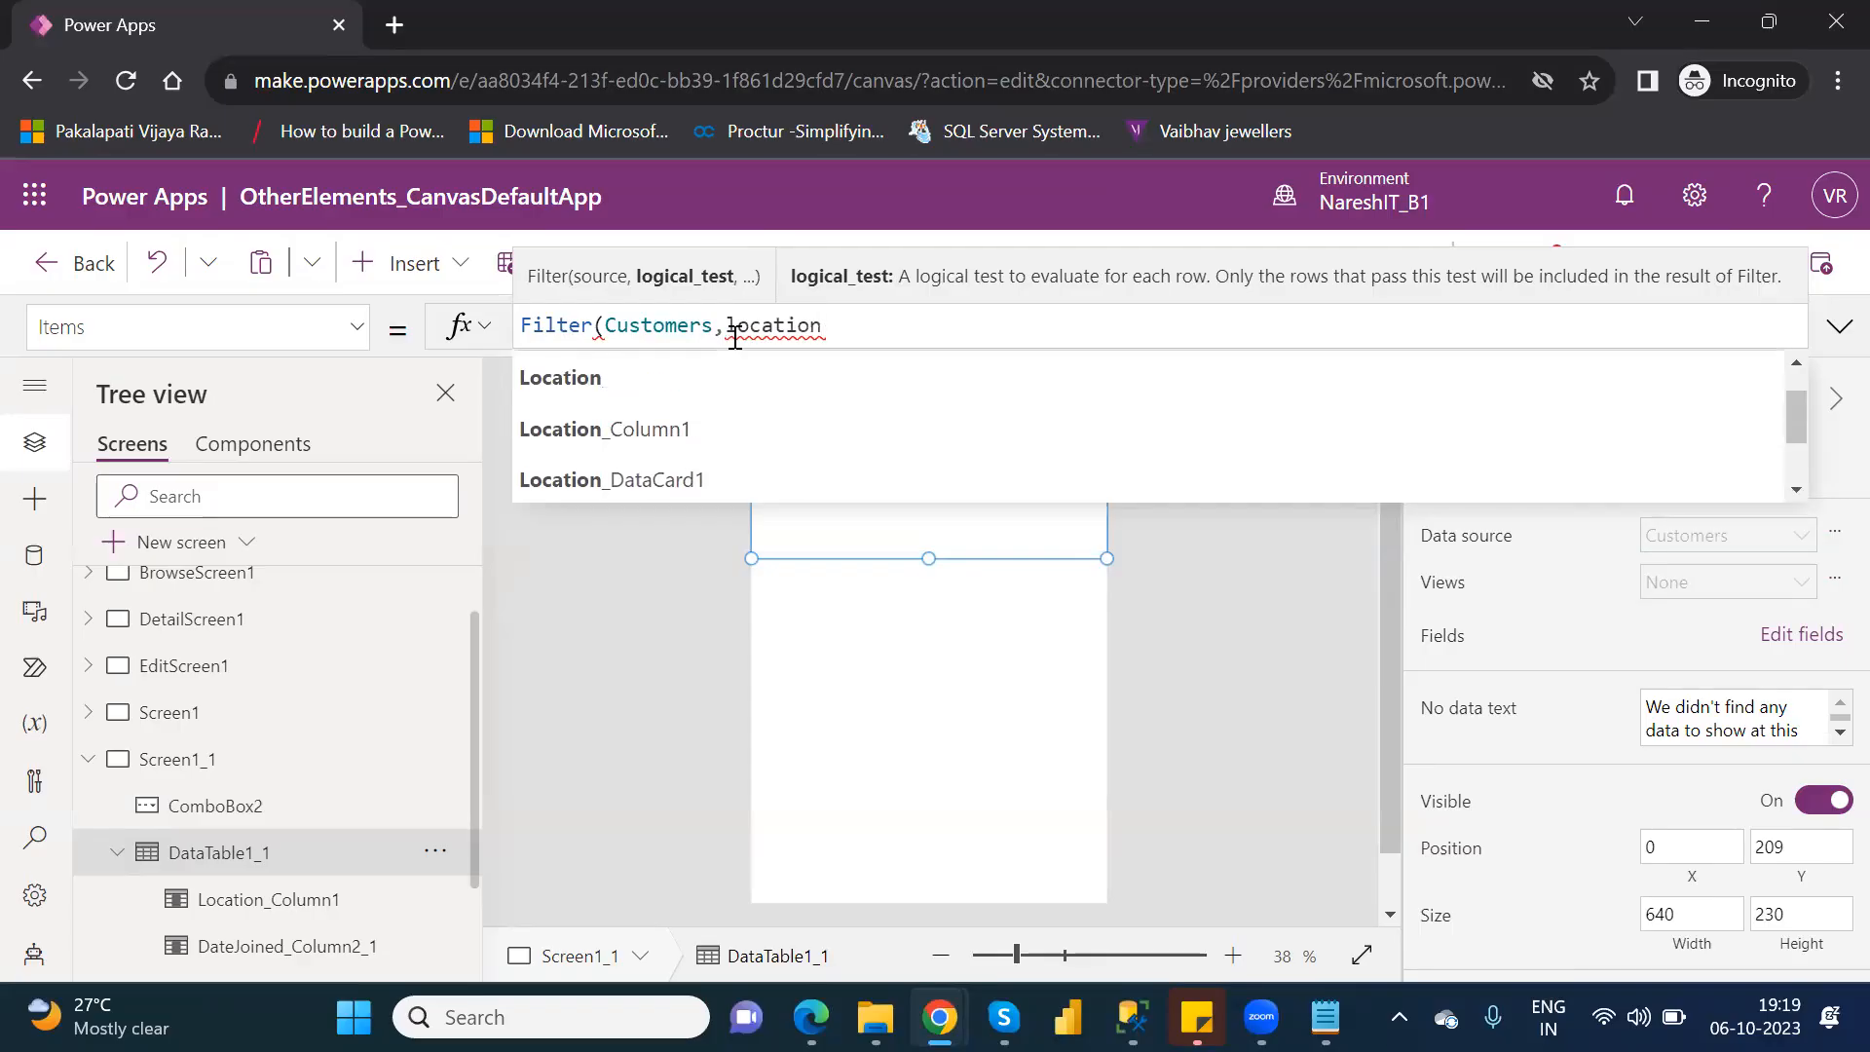
pyautogui.click(604, 378)
# Complete the data table's formula as Filter(Customers,Location=ComboBox2.SelectedItems).
pyautogui.write('=')
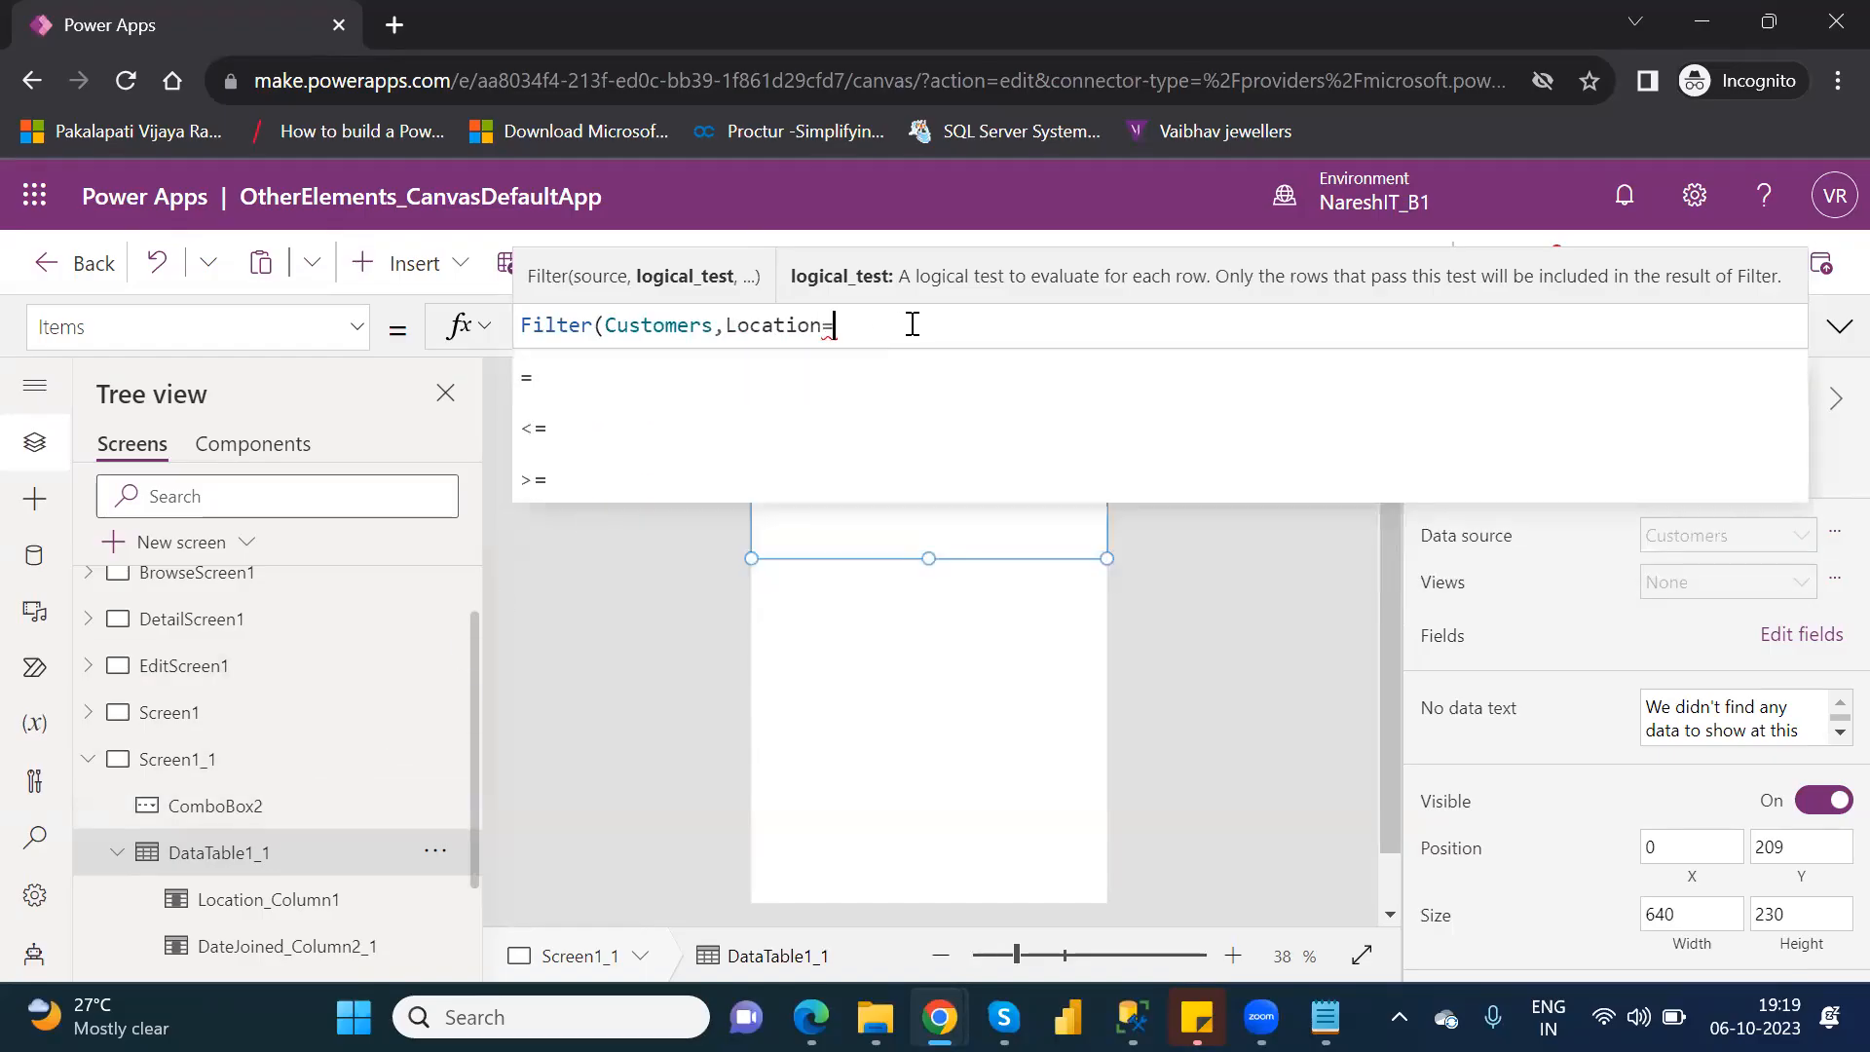
pyautogui.write('com')
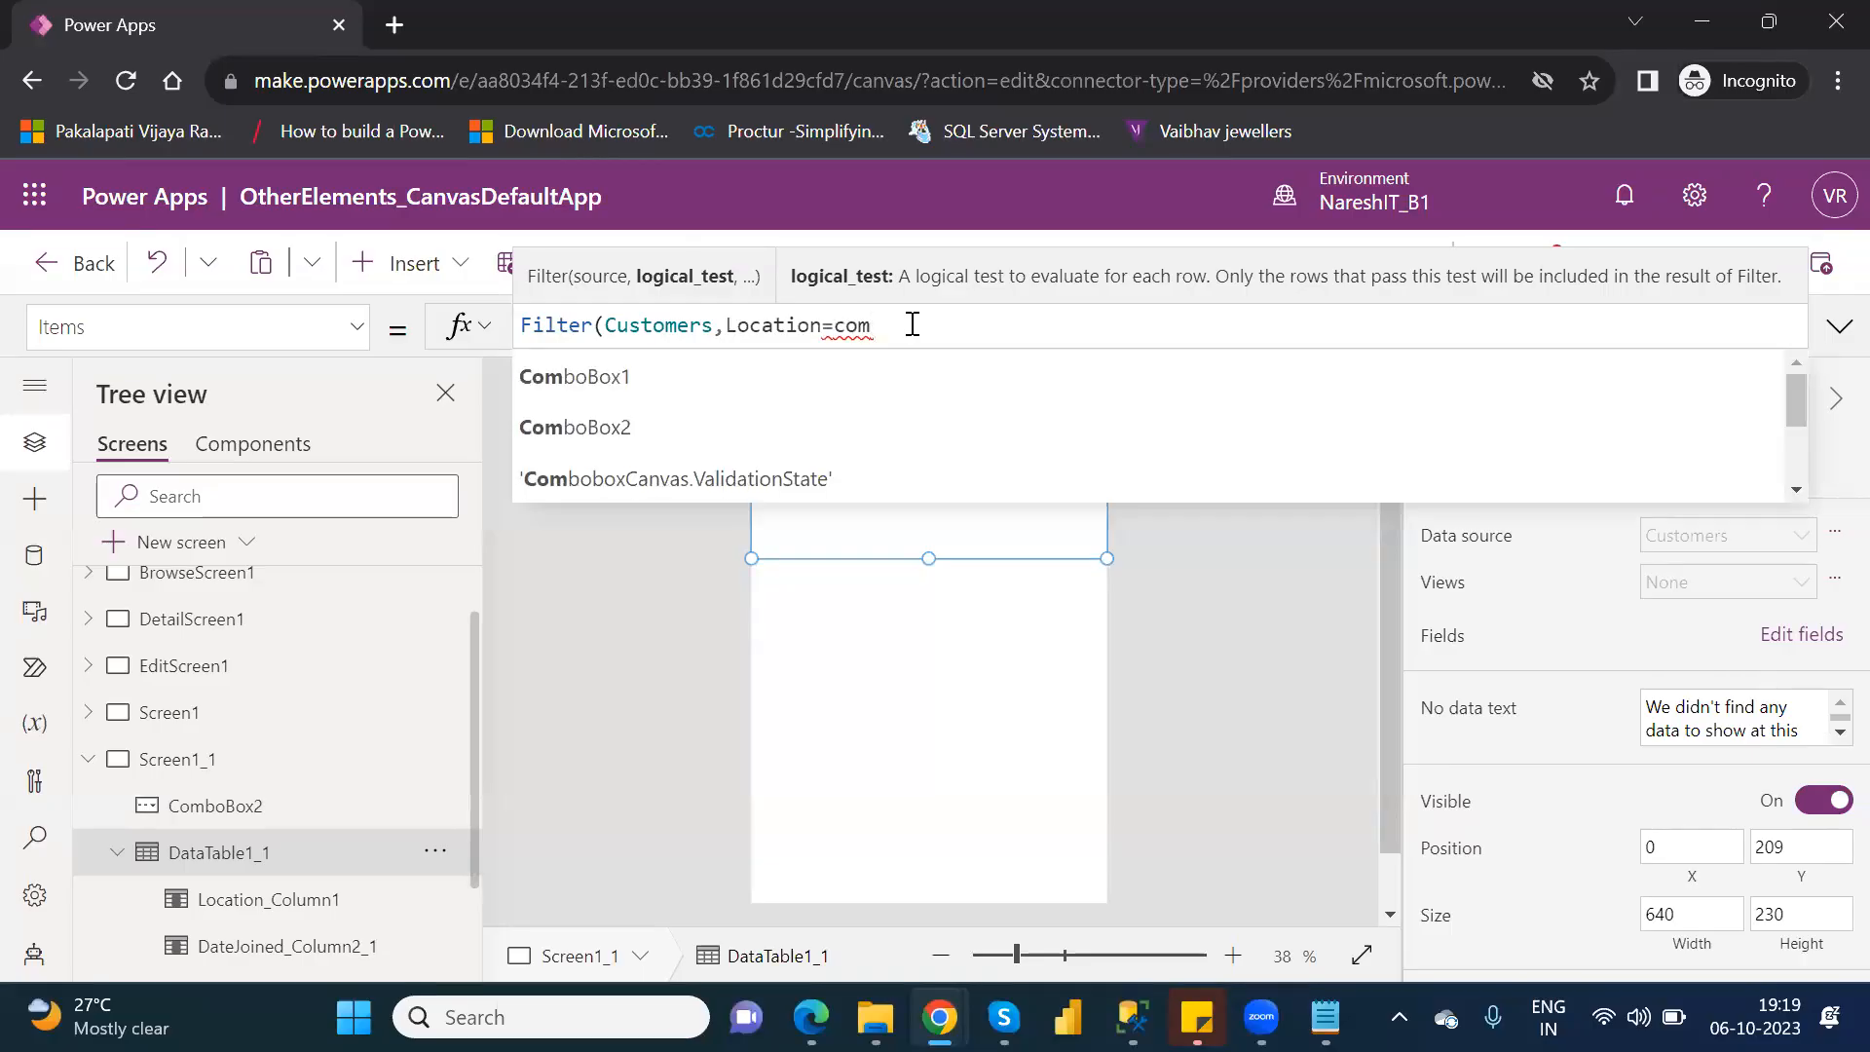
pyautogui.write('bo')
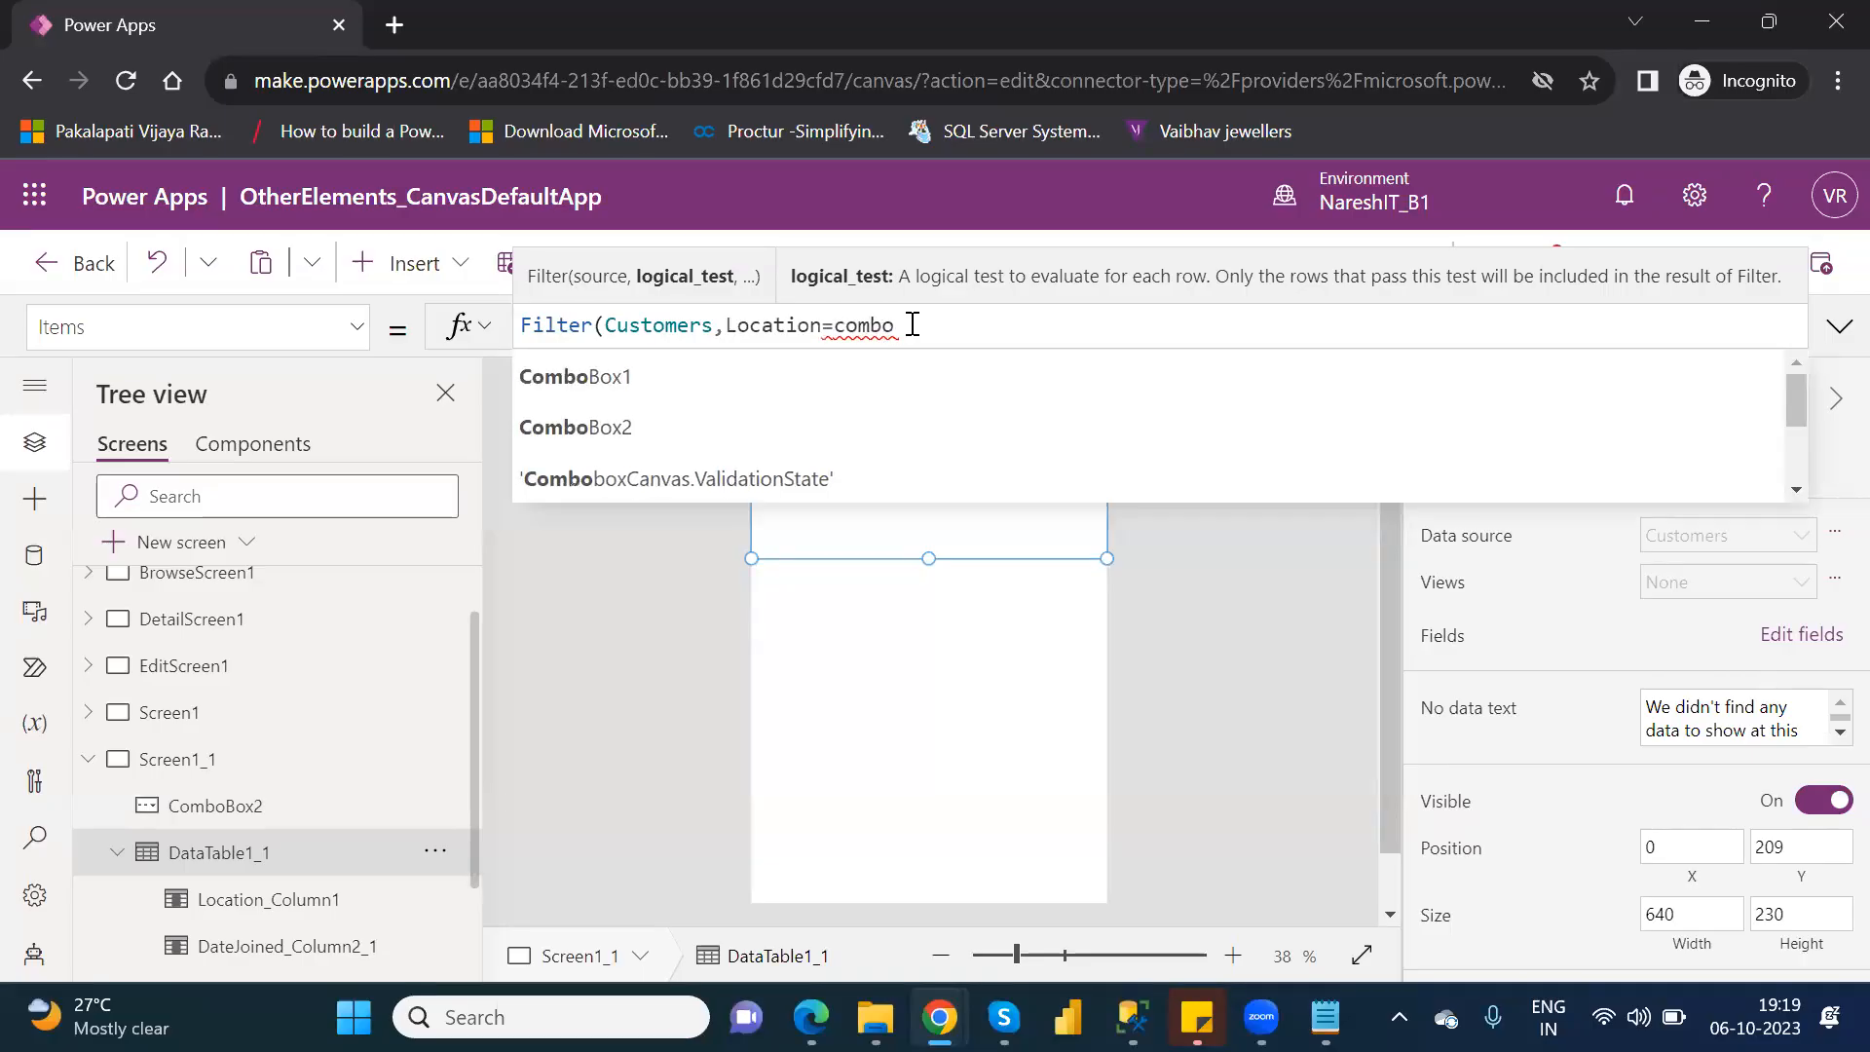
pyautogui.press('Down')
pyautogui.press('Down')
pyautogui.press('Tab')
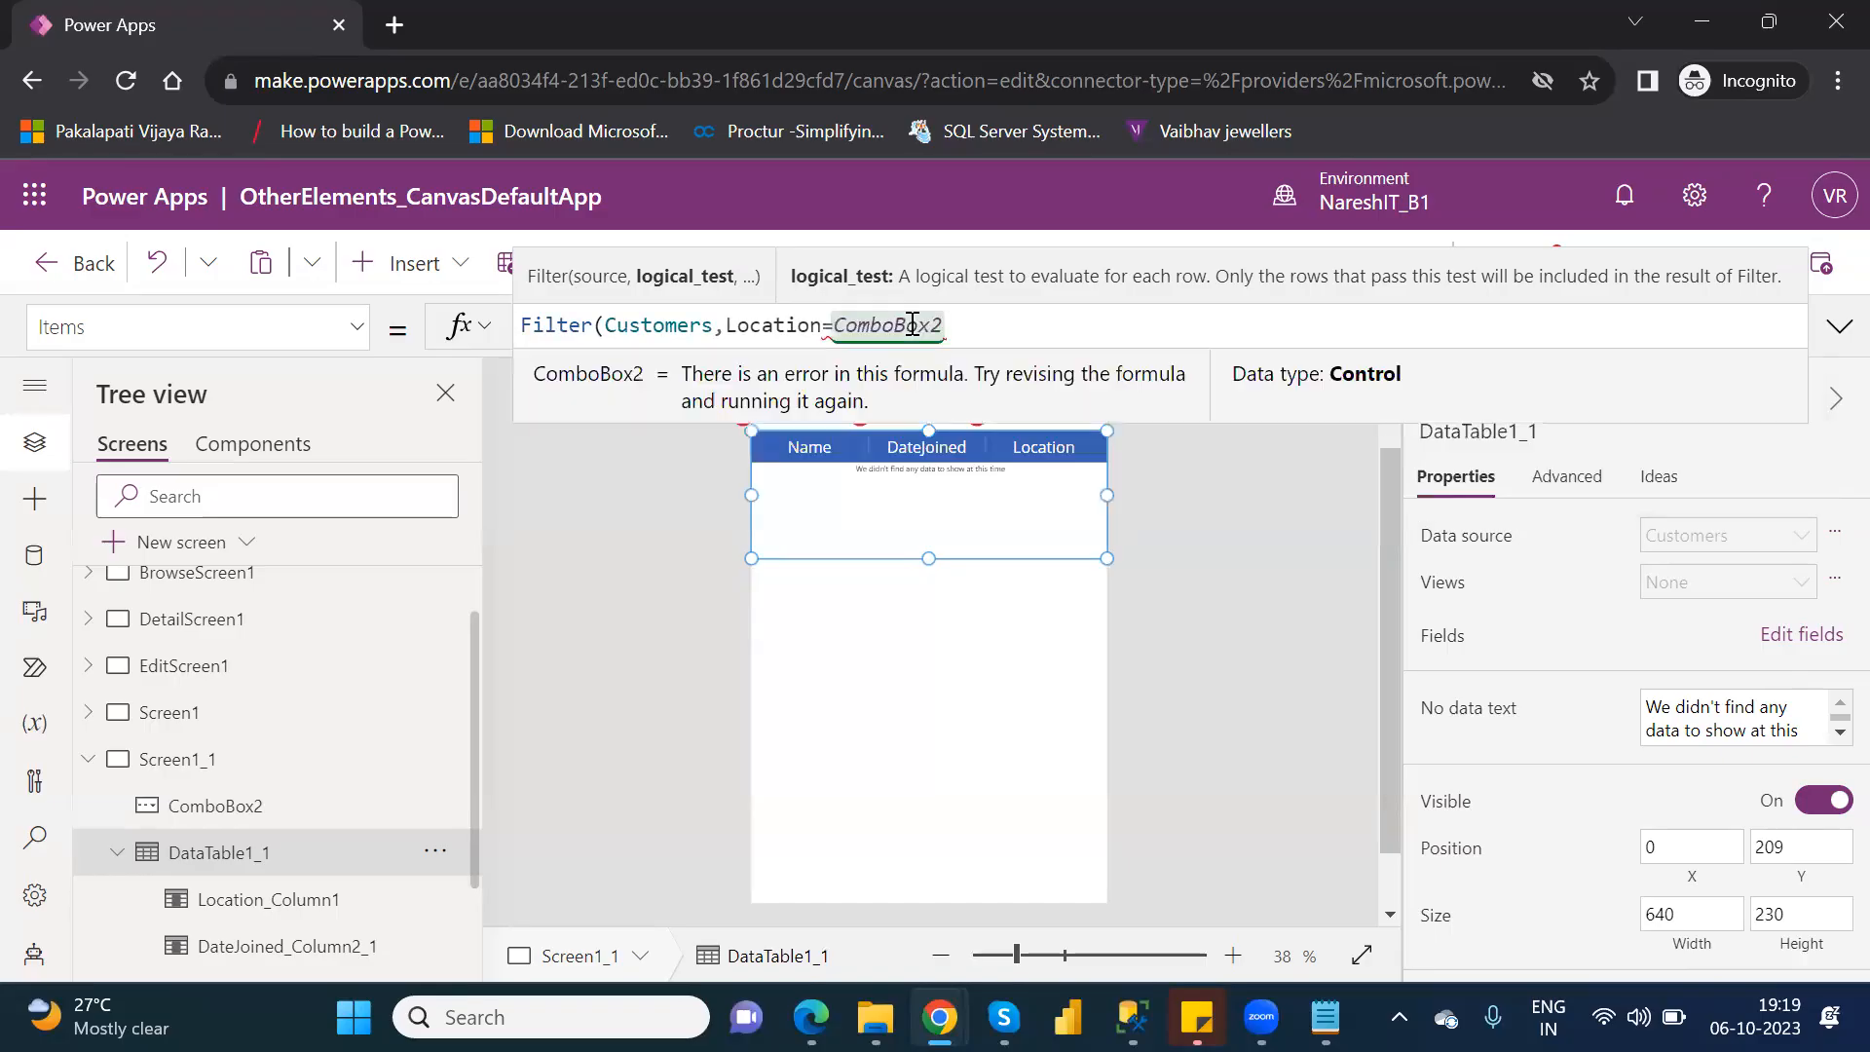
pyautogui.write('.')
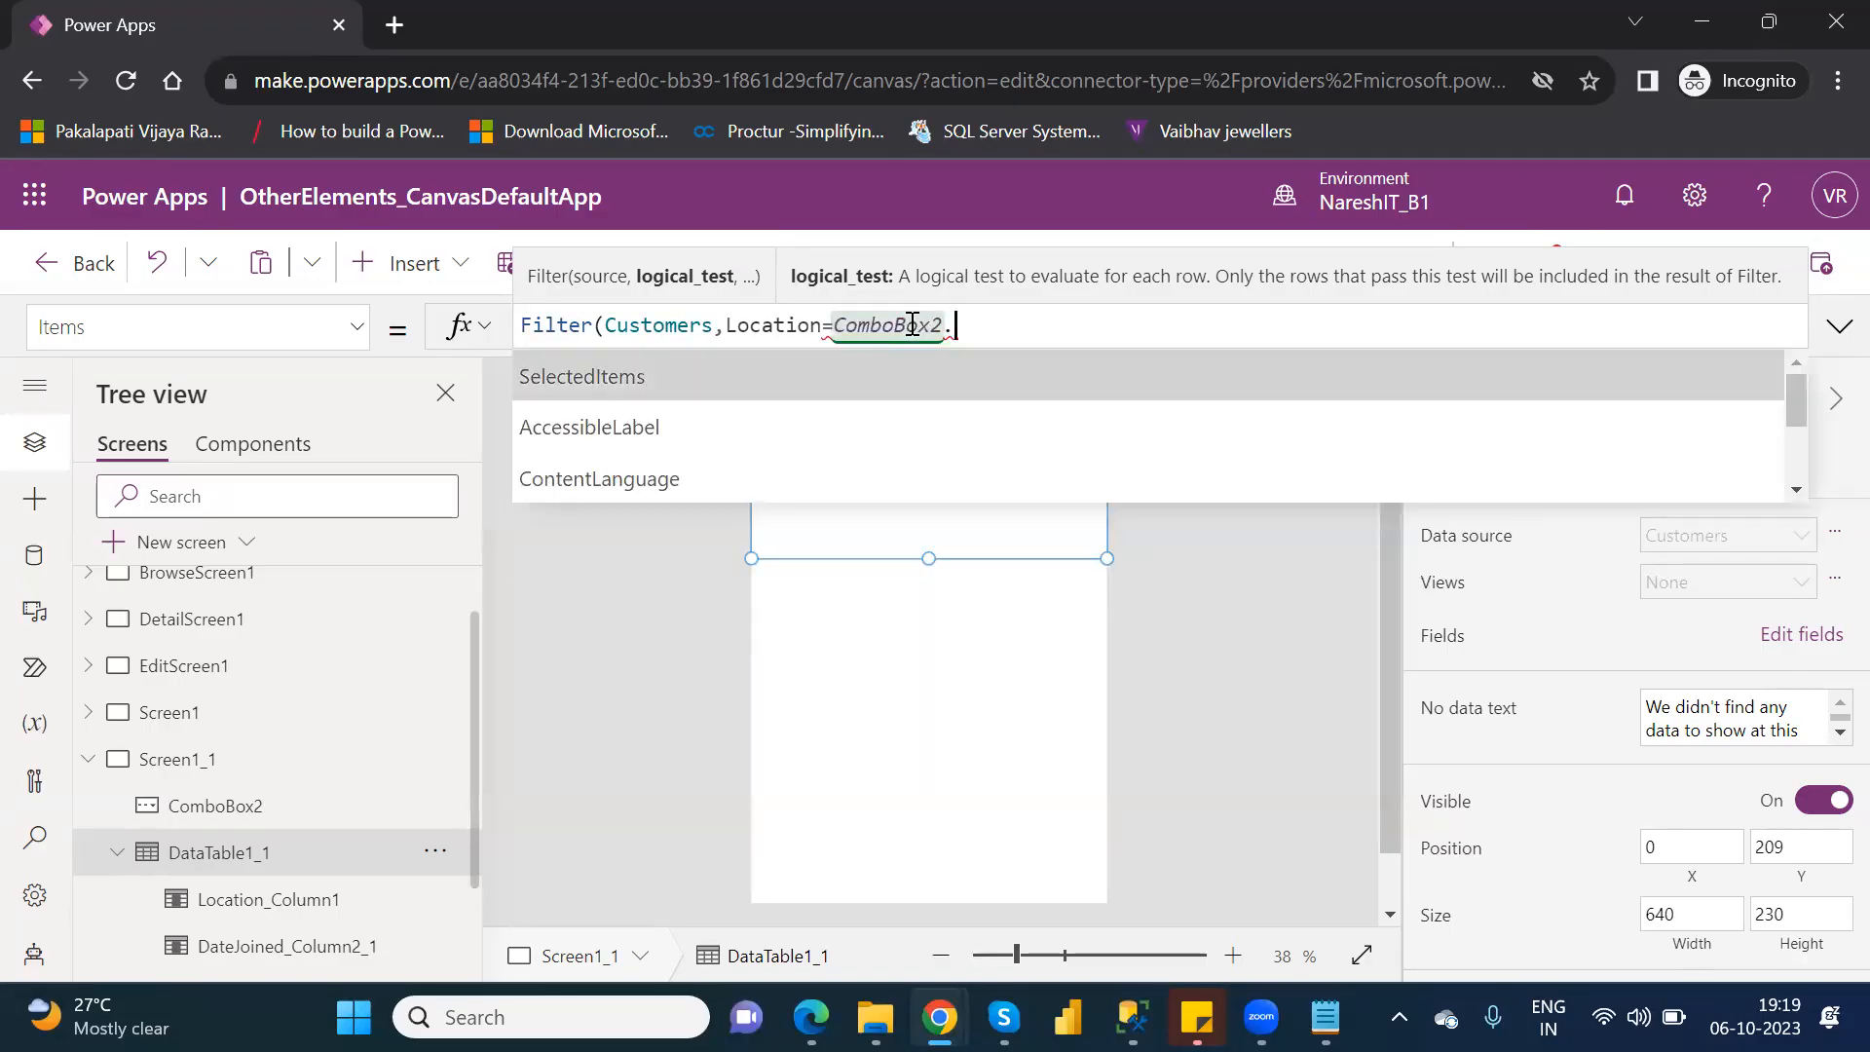
pyautogui.press('Tab')
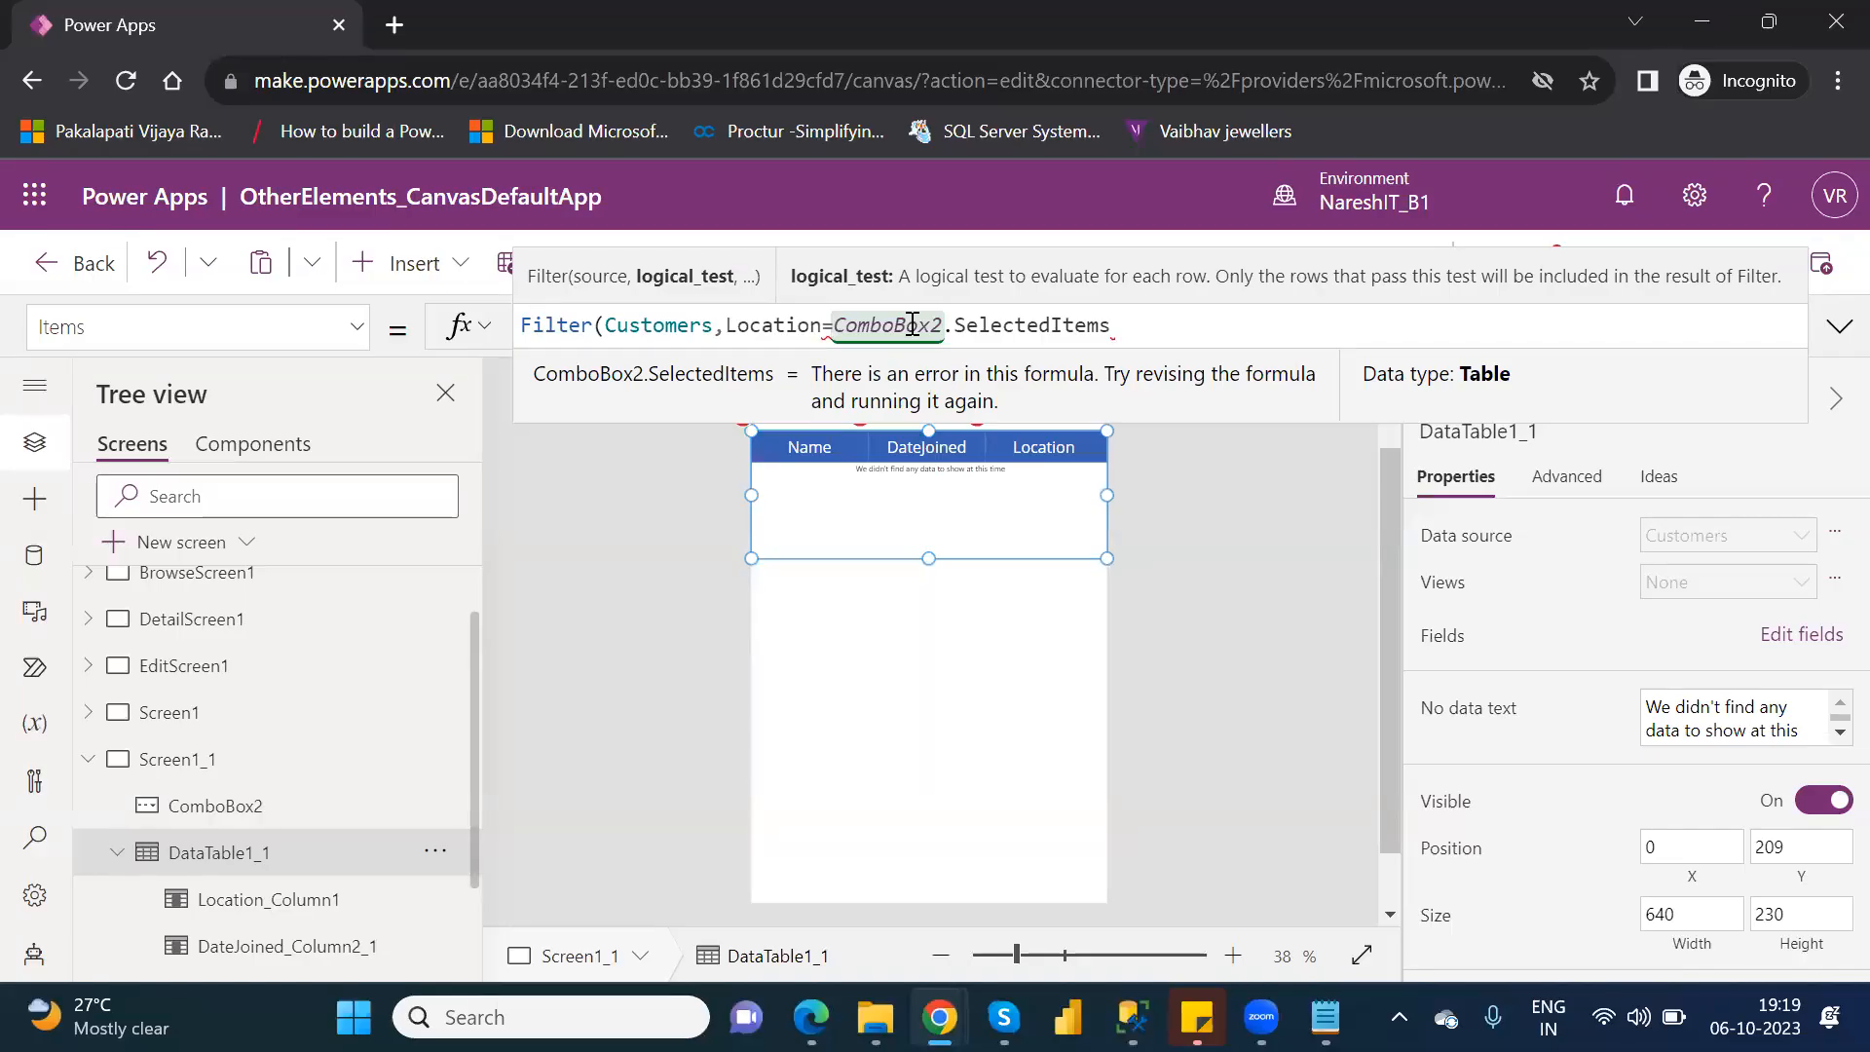
pyautogui.write(')')
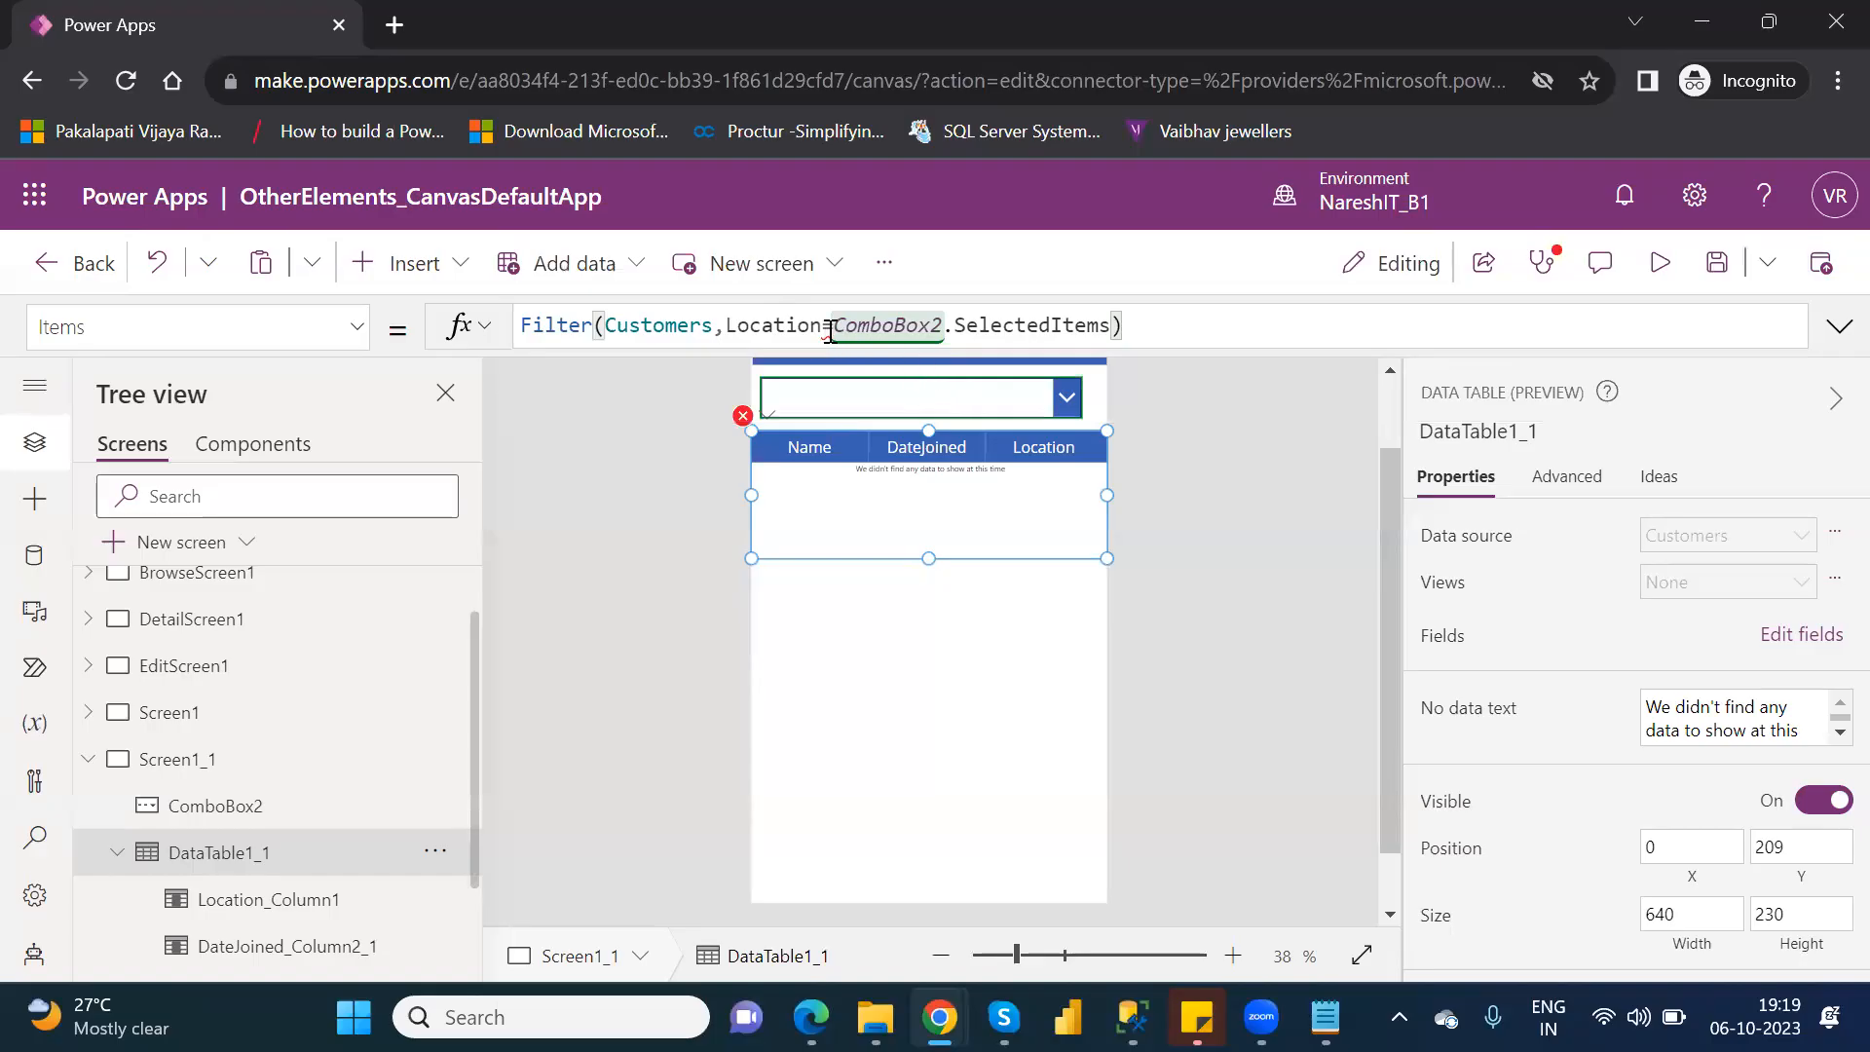
# Re-enter the = operator between Location and ComboBox2.SelectedItems in the filter condition.
pyautogui.click(829, 332)
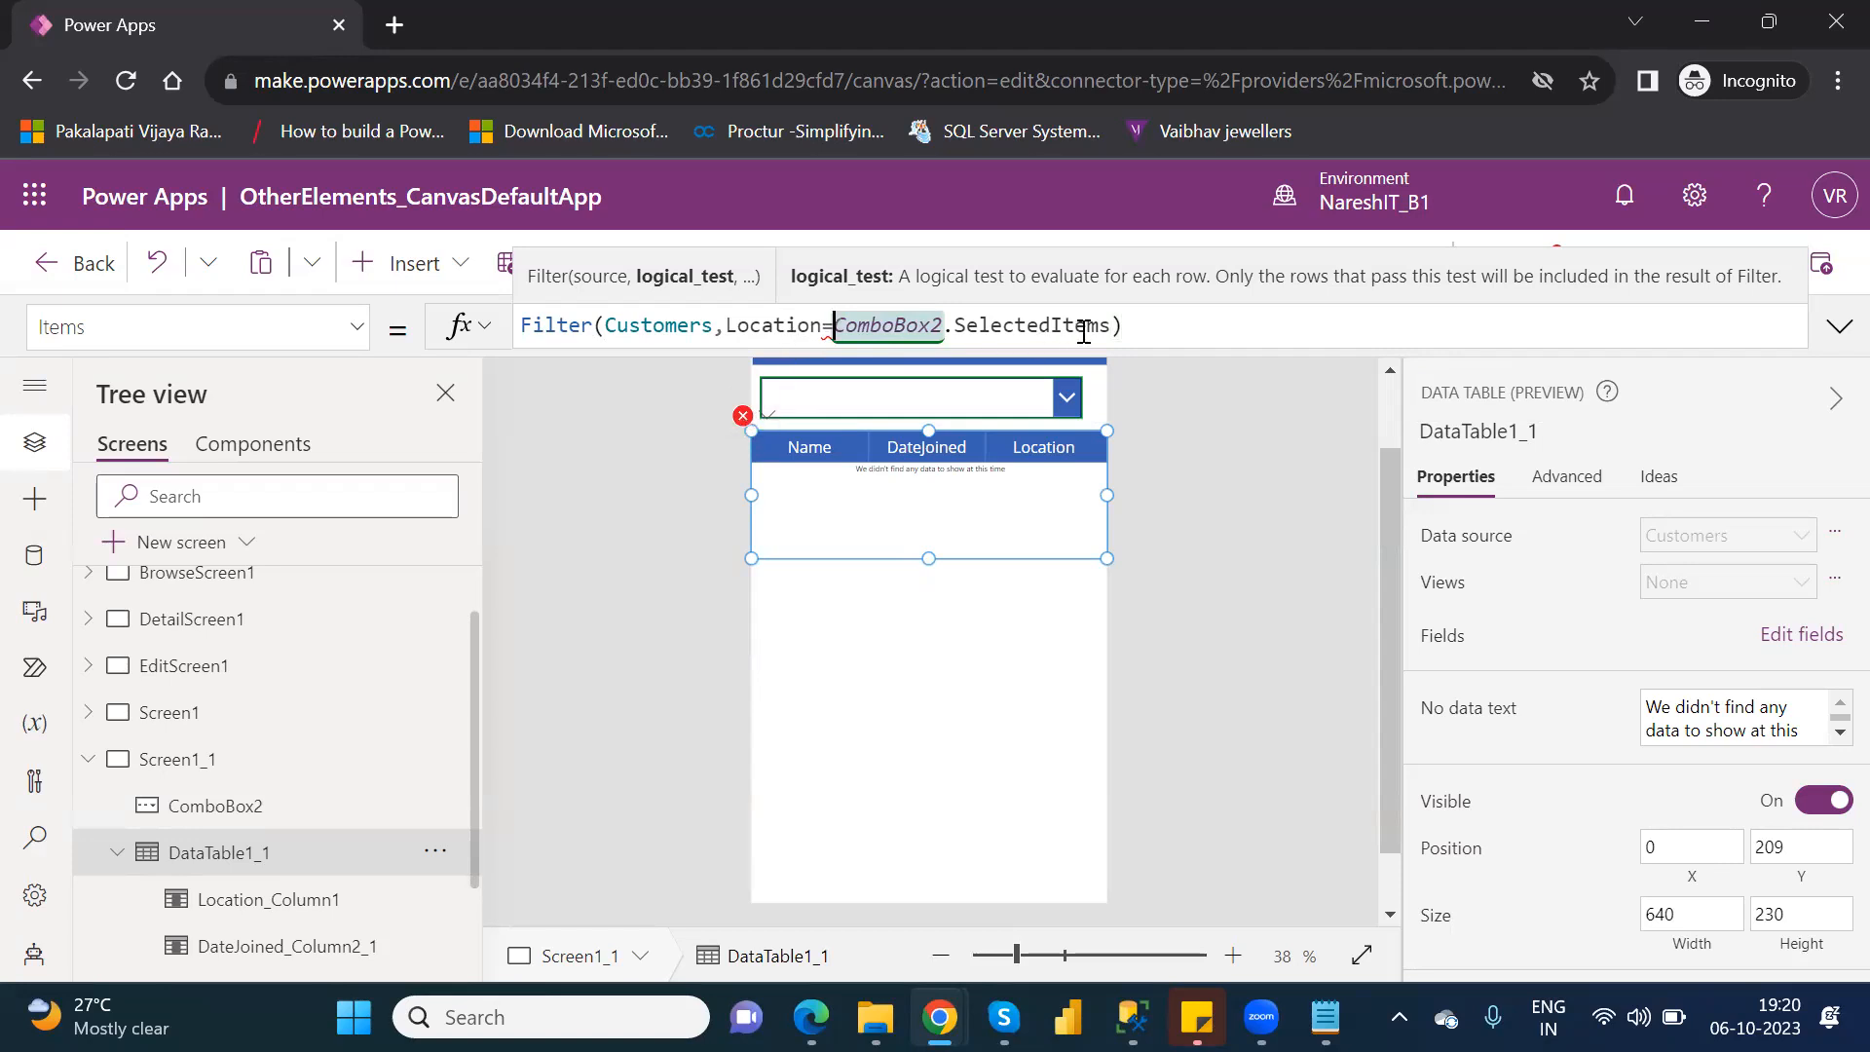
pyautogui.click(836, 327)
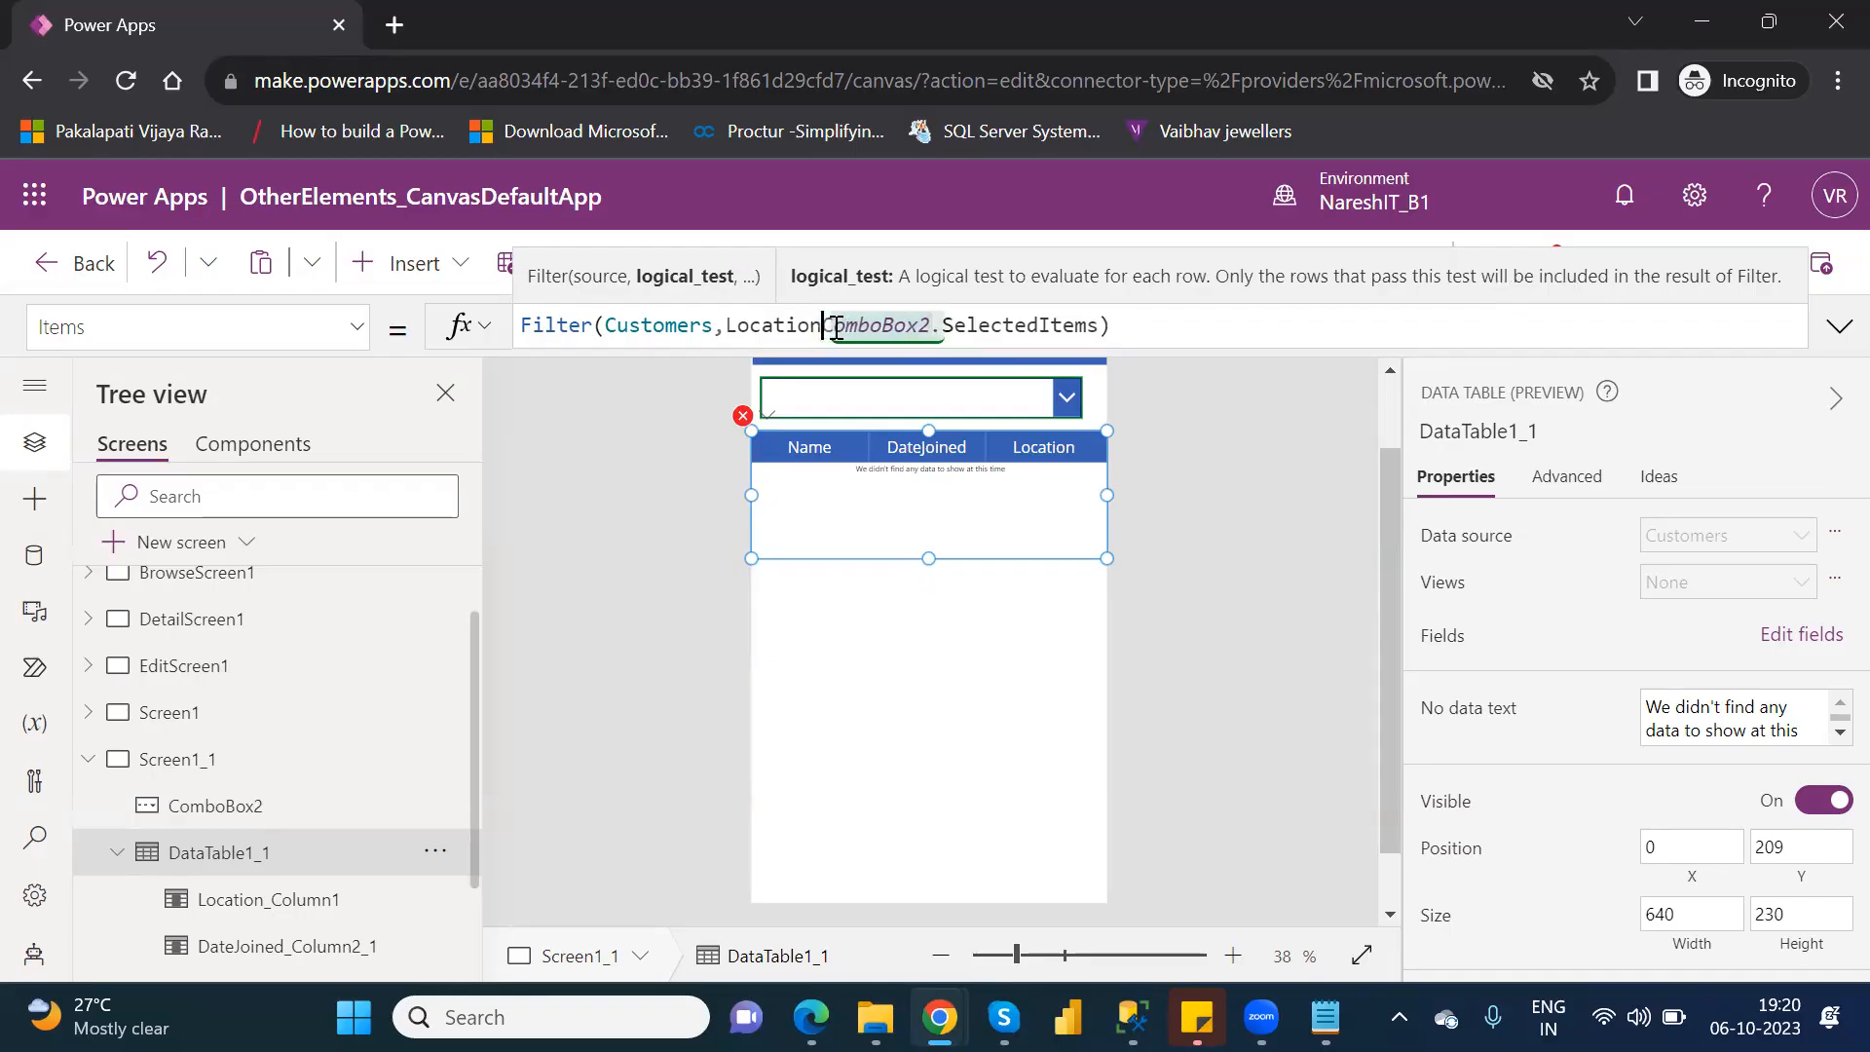
pyautogui.press('BackSpace')
pyautogui.write('=')
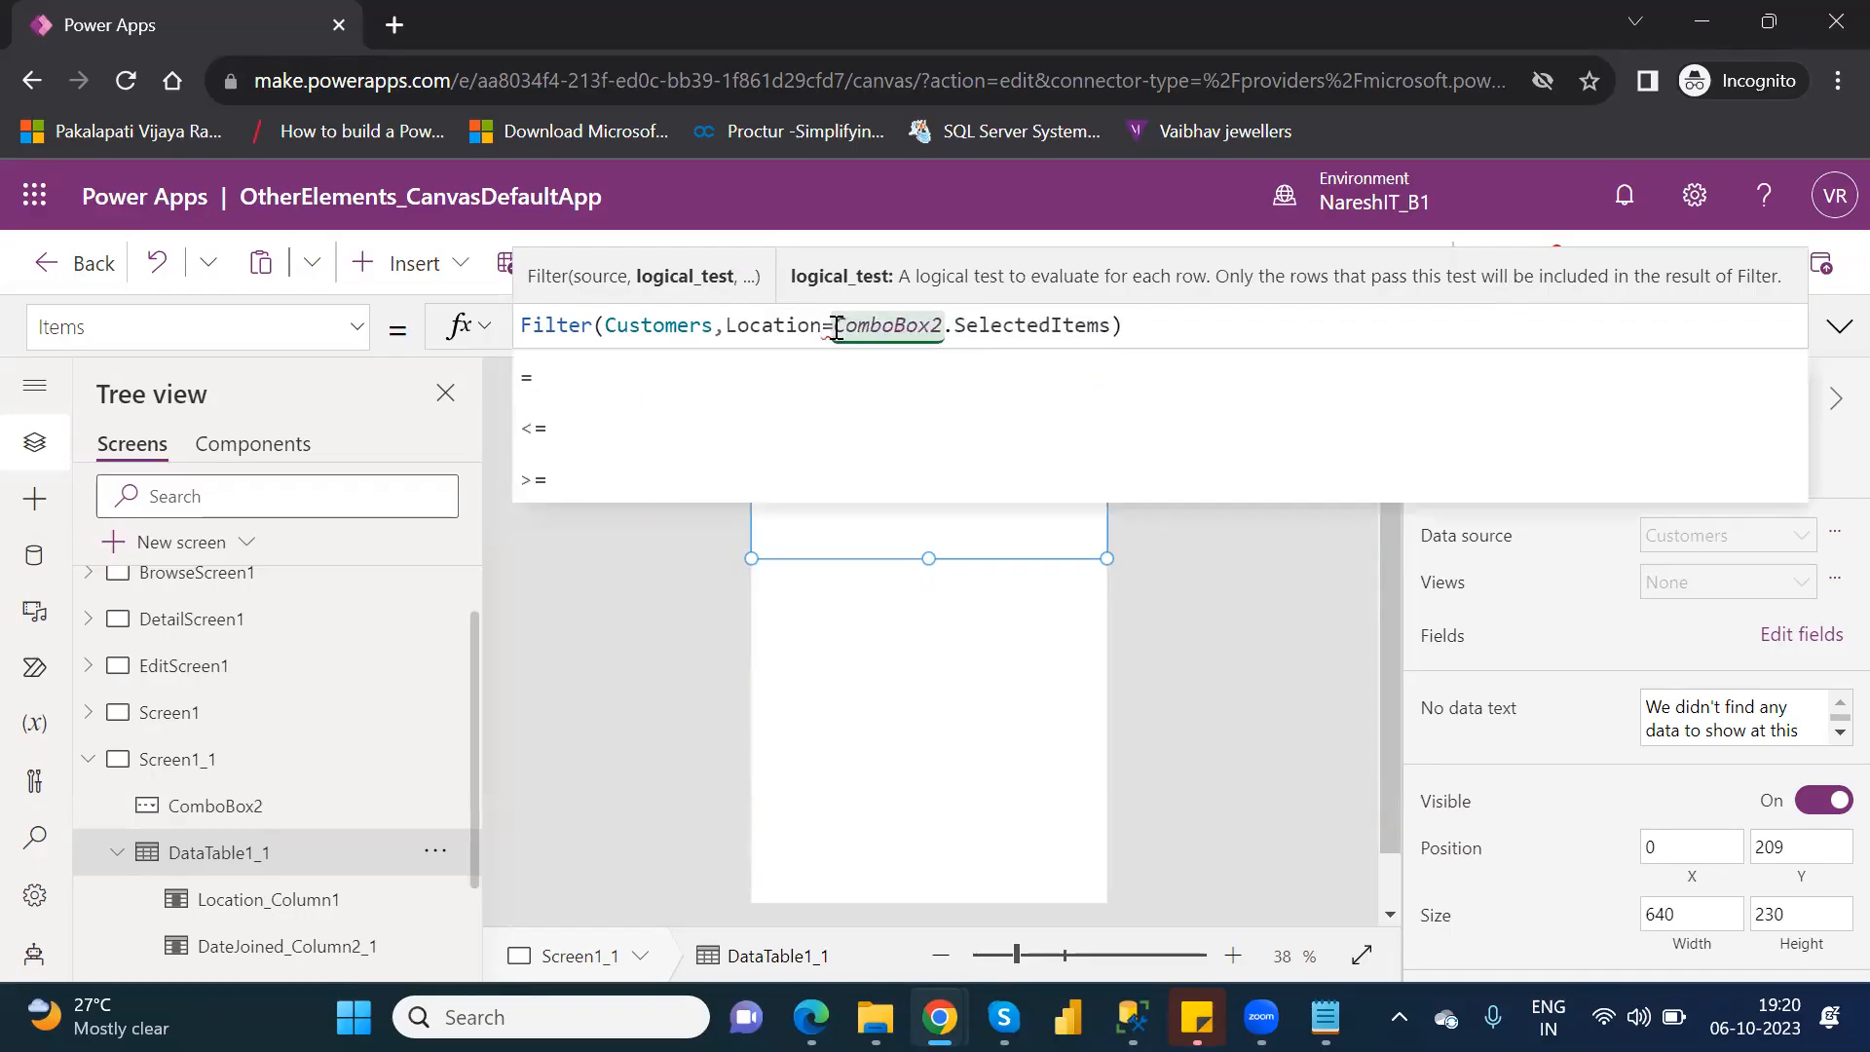
pyautogui.press('Down')
pyautogui.press('Down')
pyautogui.press('Down')
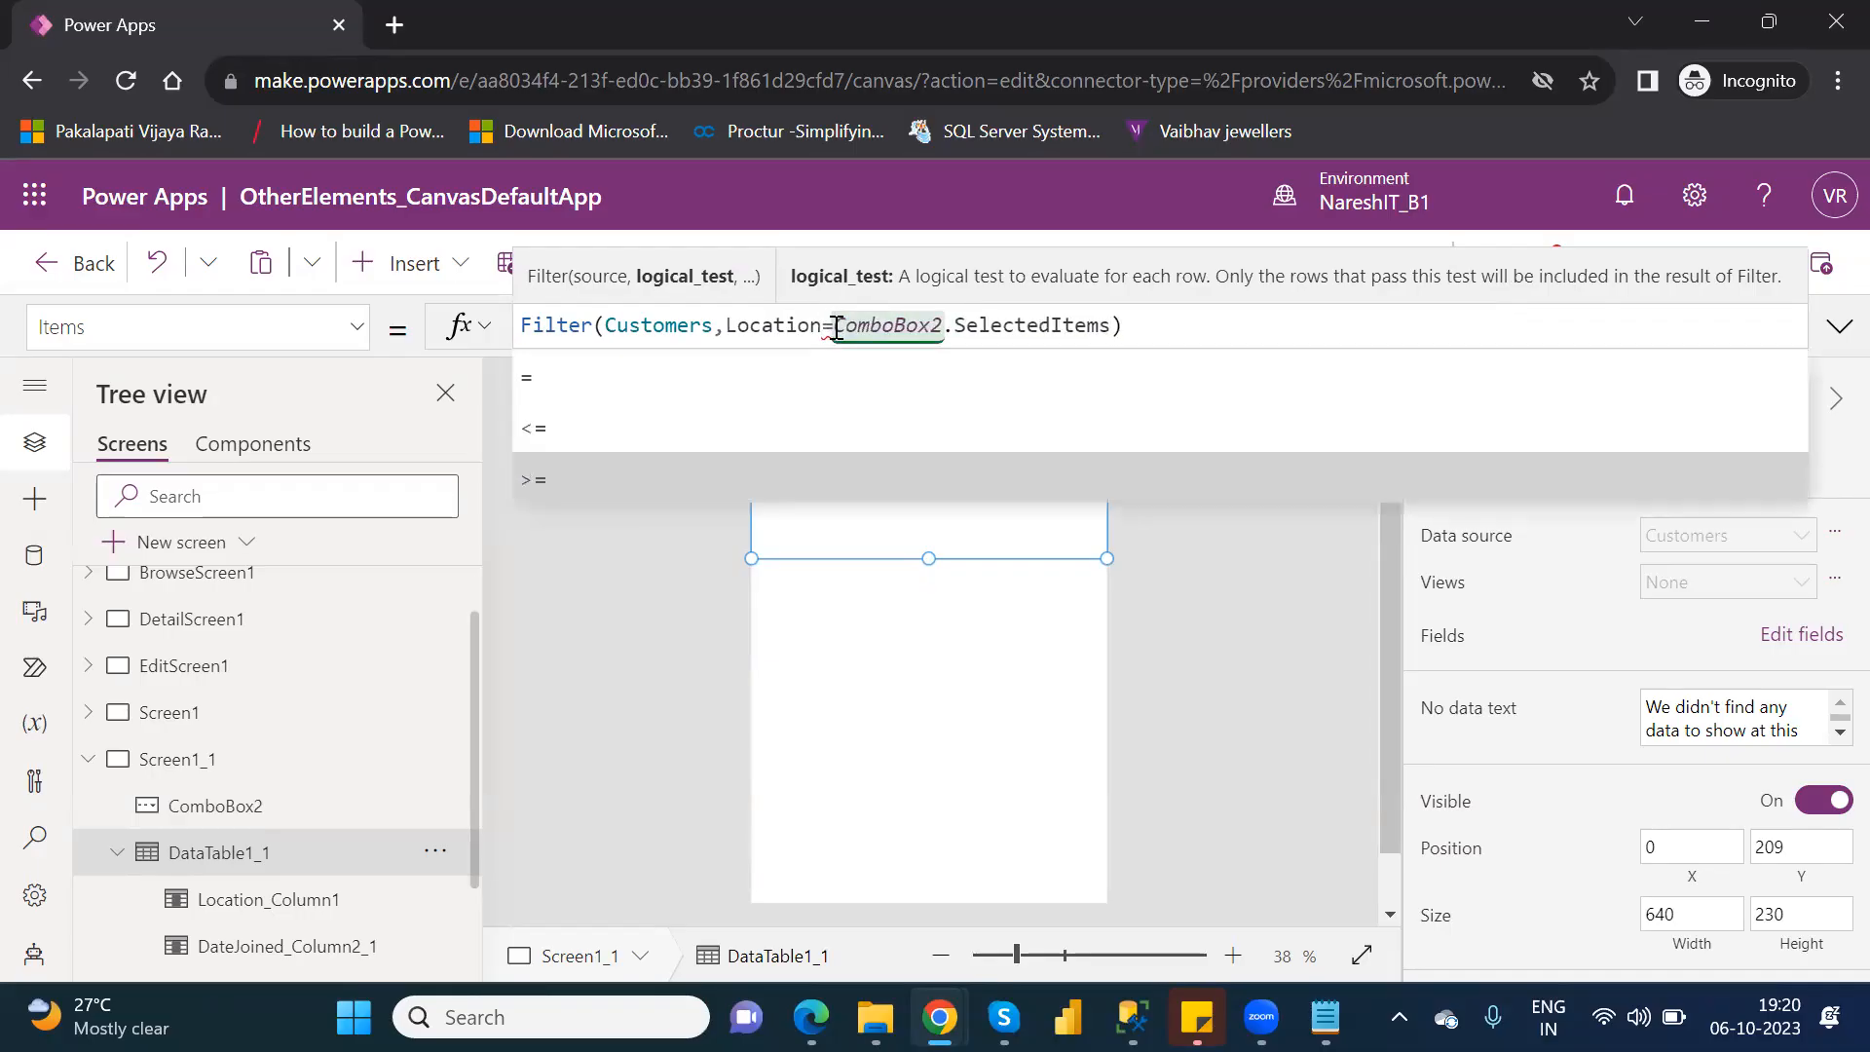
pyautogui.press('Up')
pyautogui.press('Up')
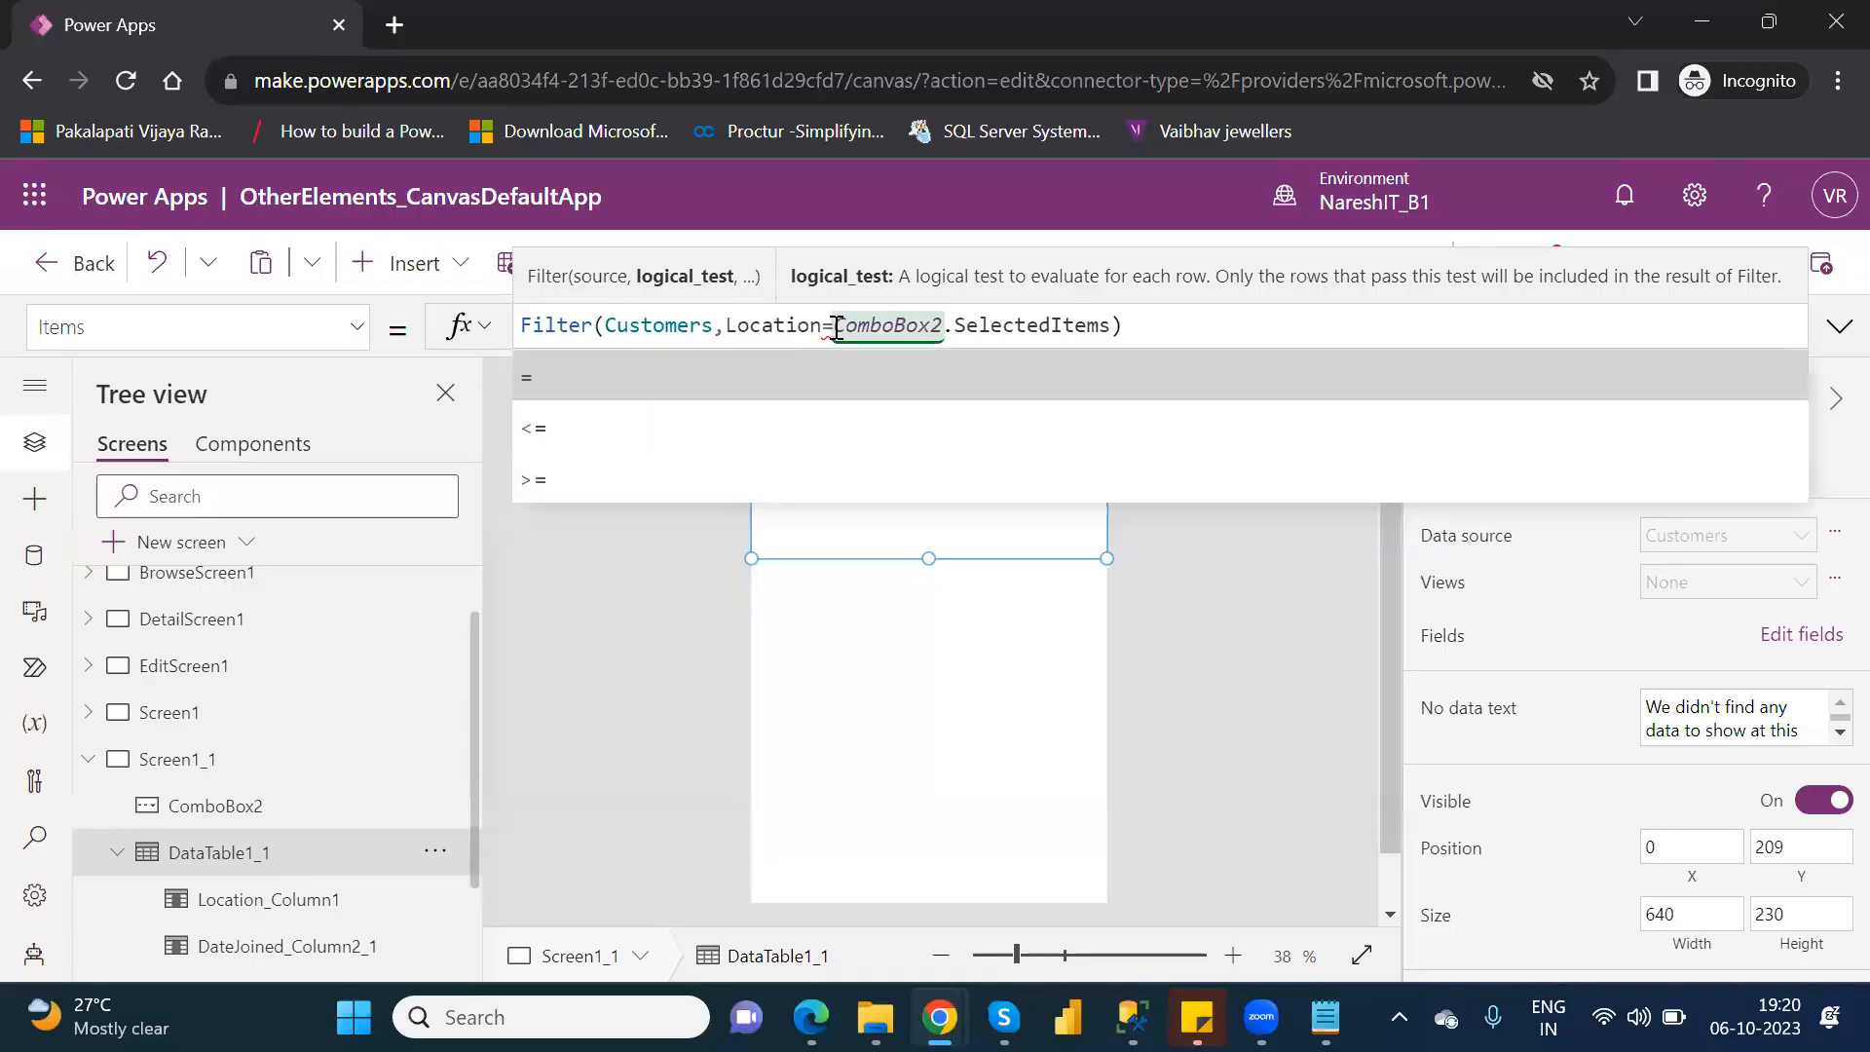
pyautogui.press('Return')
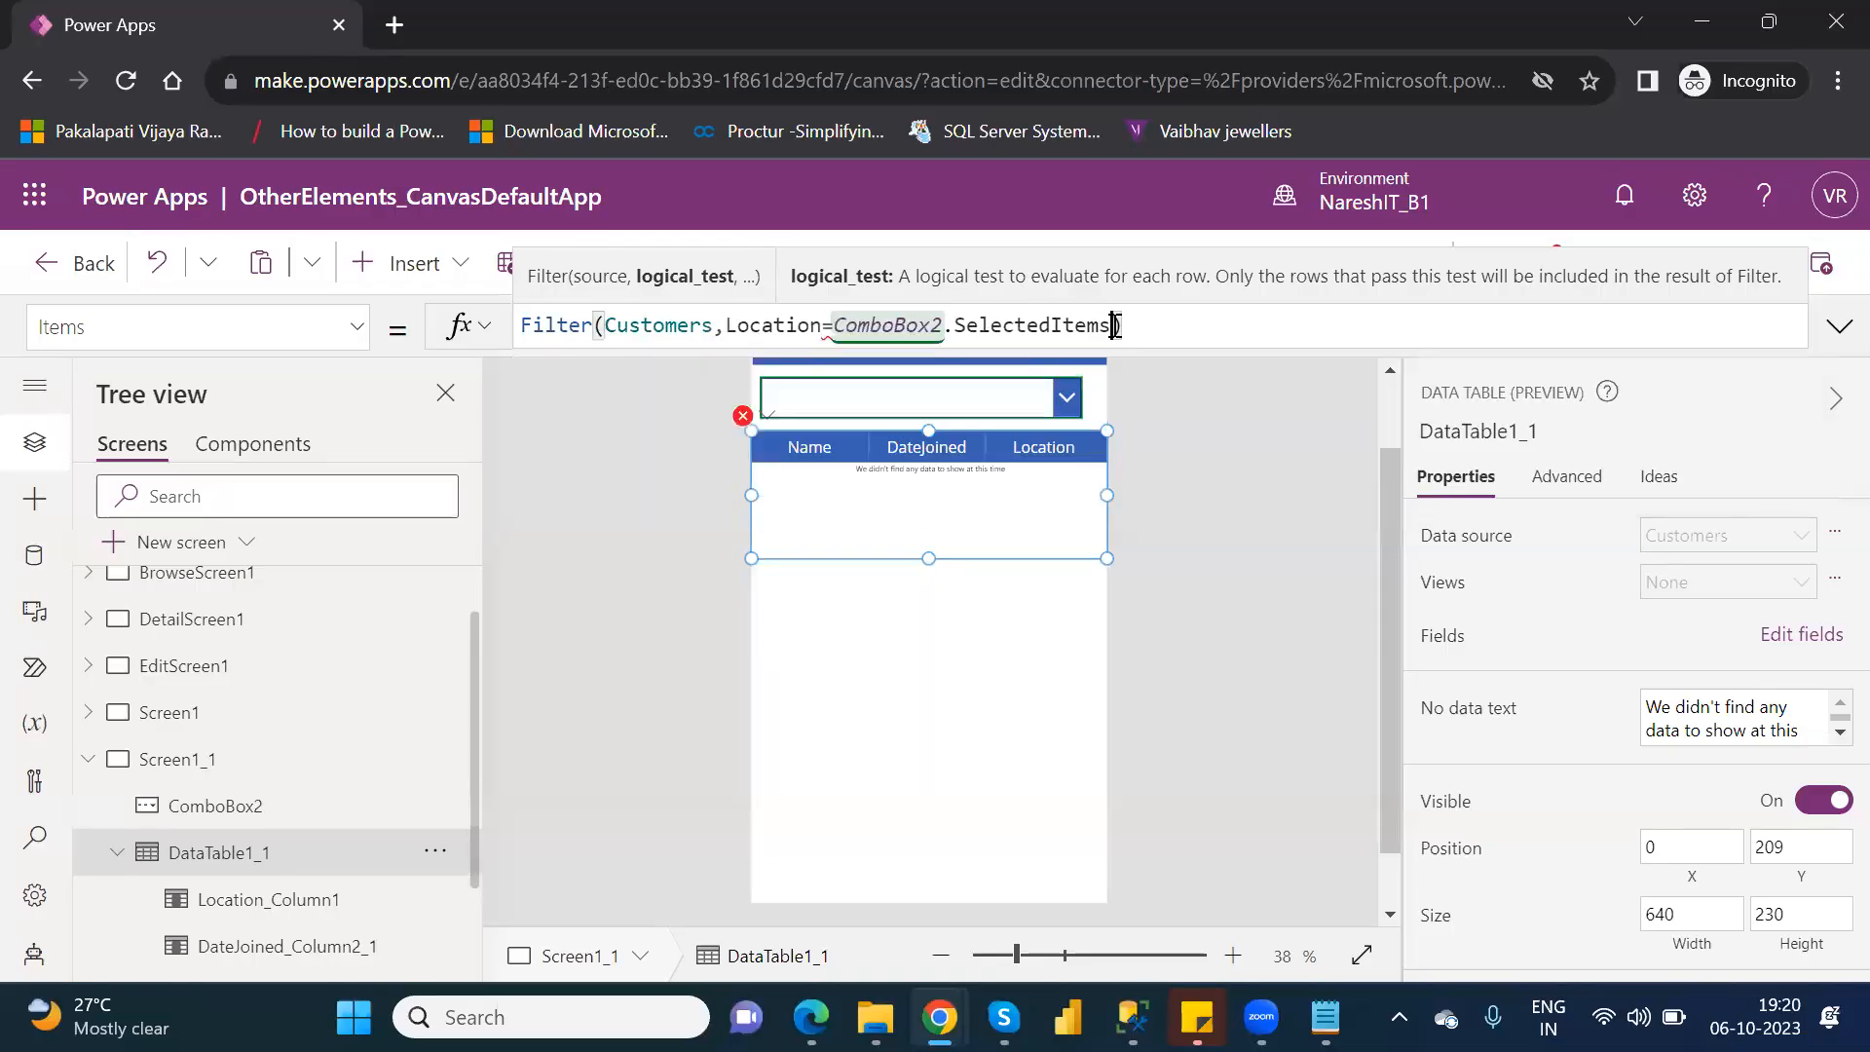
# Replace ComboBox2.SelectedItems with the fixed text "Canada" in the data table's filter condition.
pyautogui.moveTo(1116, 326); pyautogui.dragTo(835, 327)
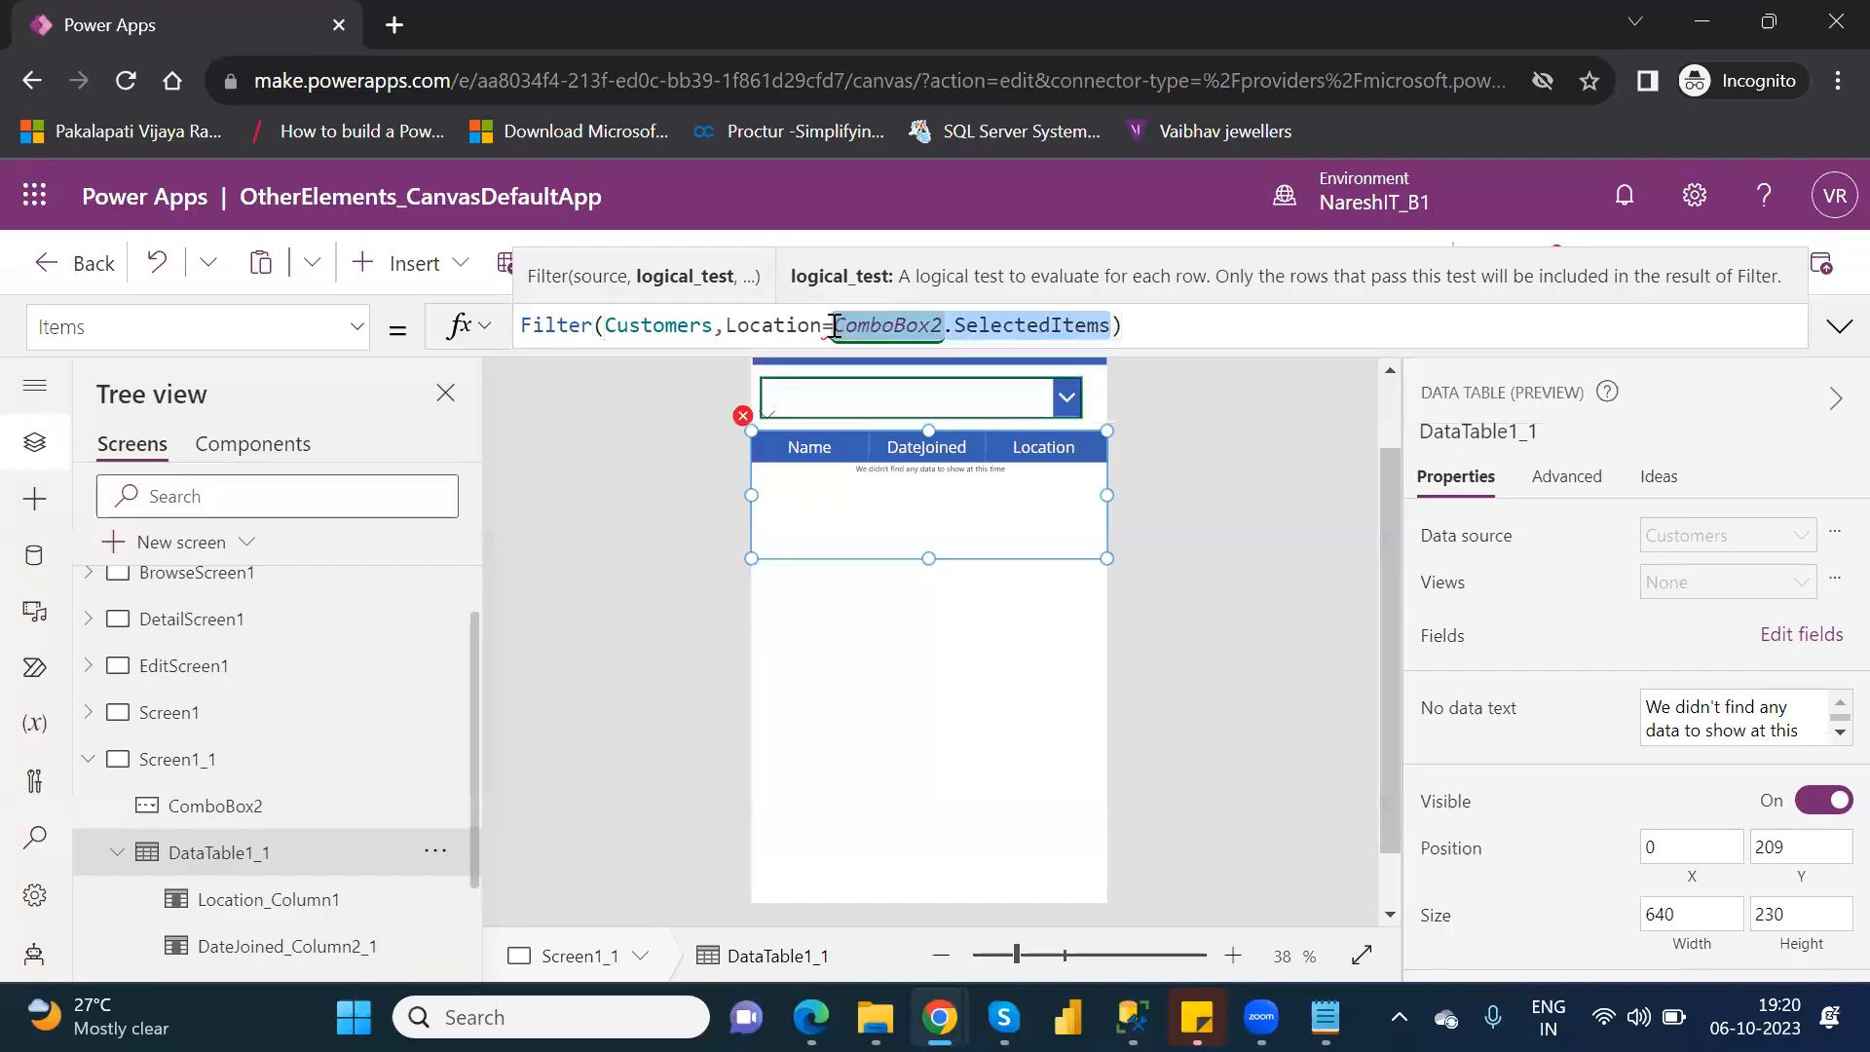
pyautogui.press('BackSpace')
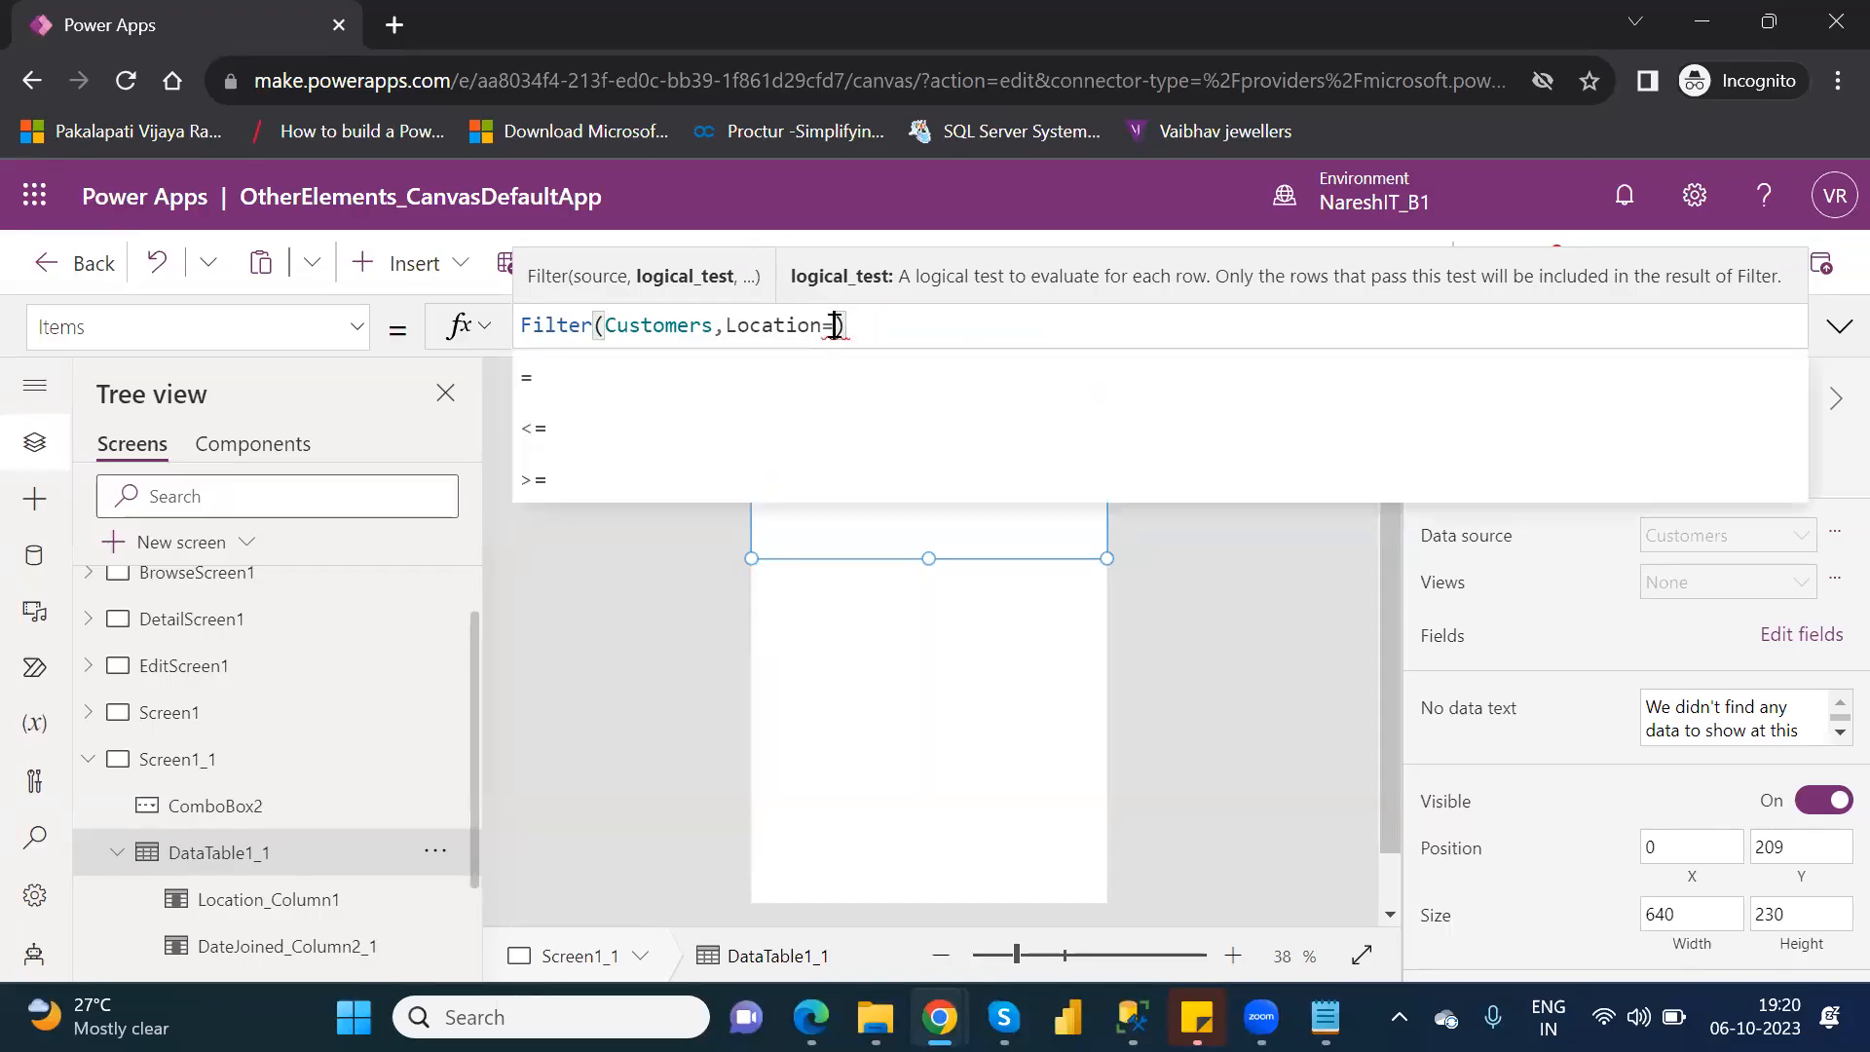
pyautogui.write('""')
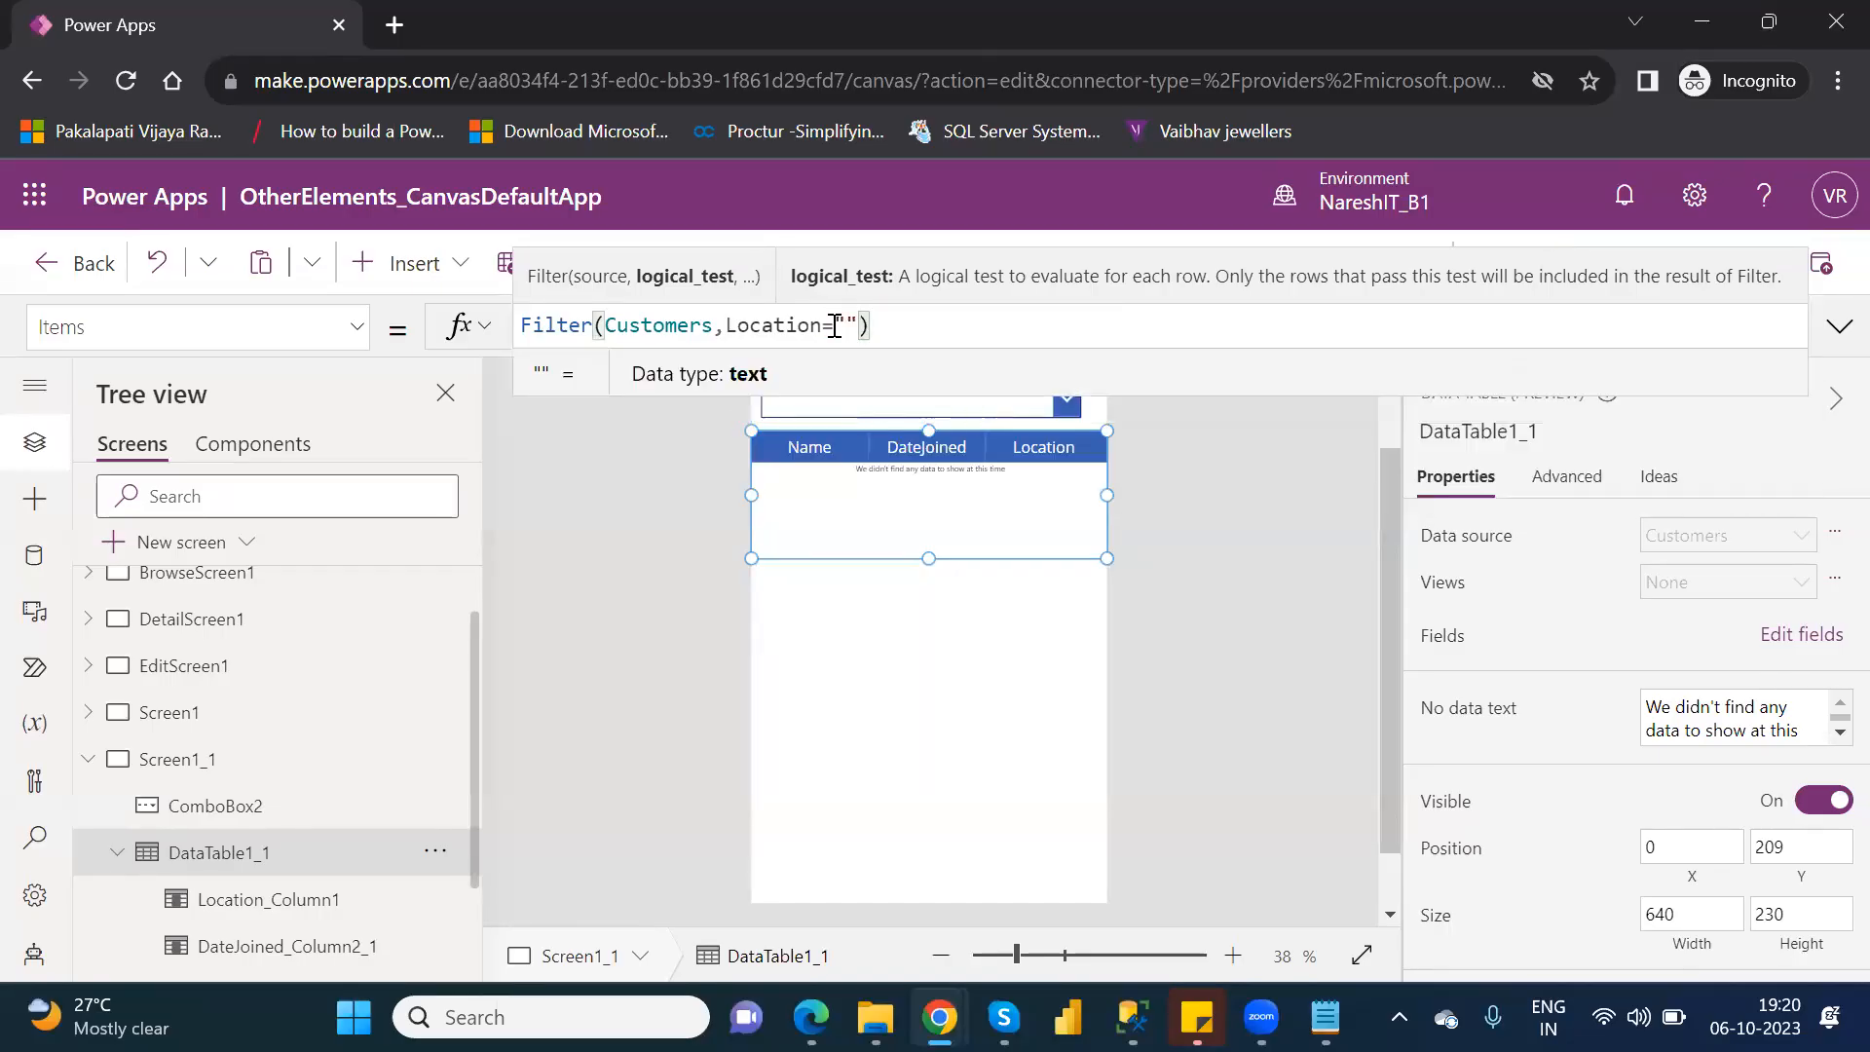
pyautogui.write('Canada')
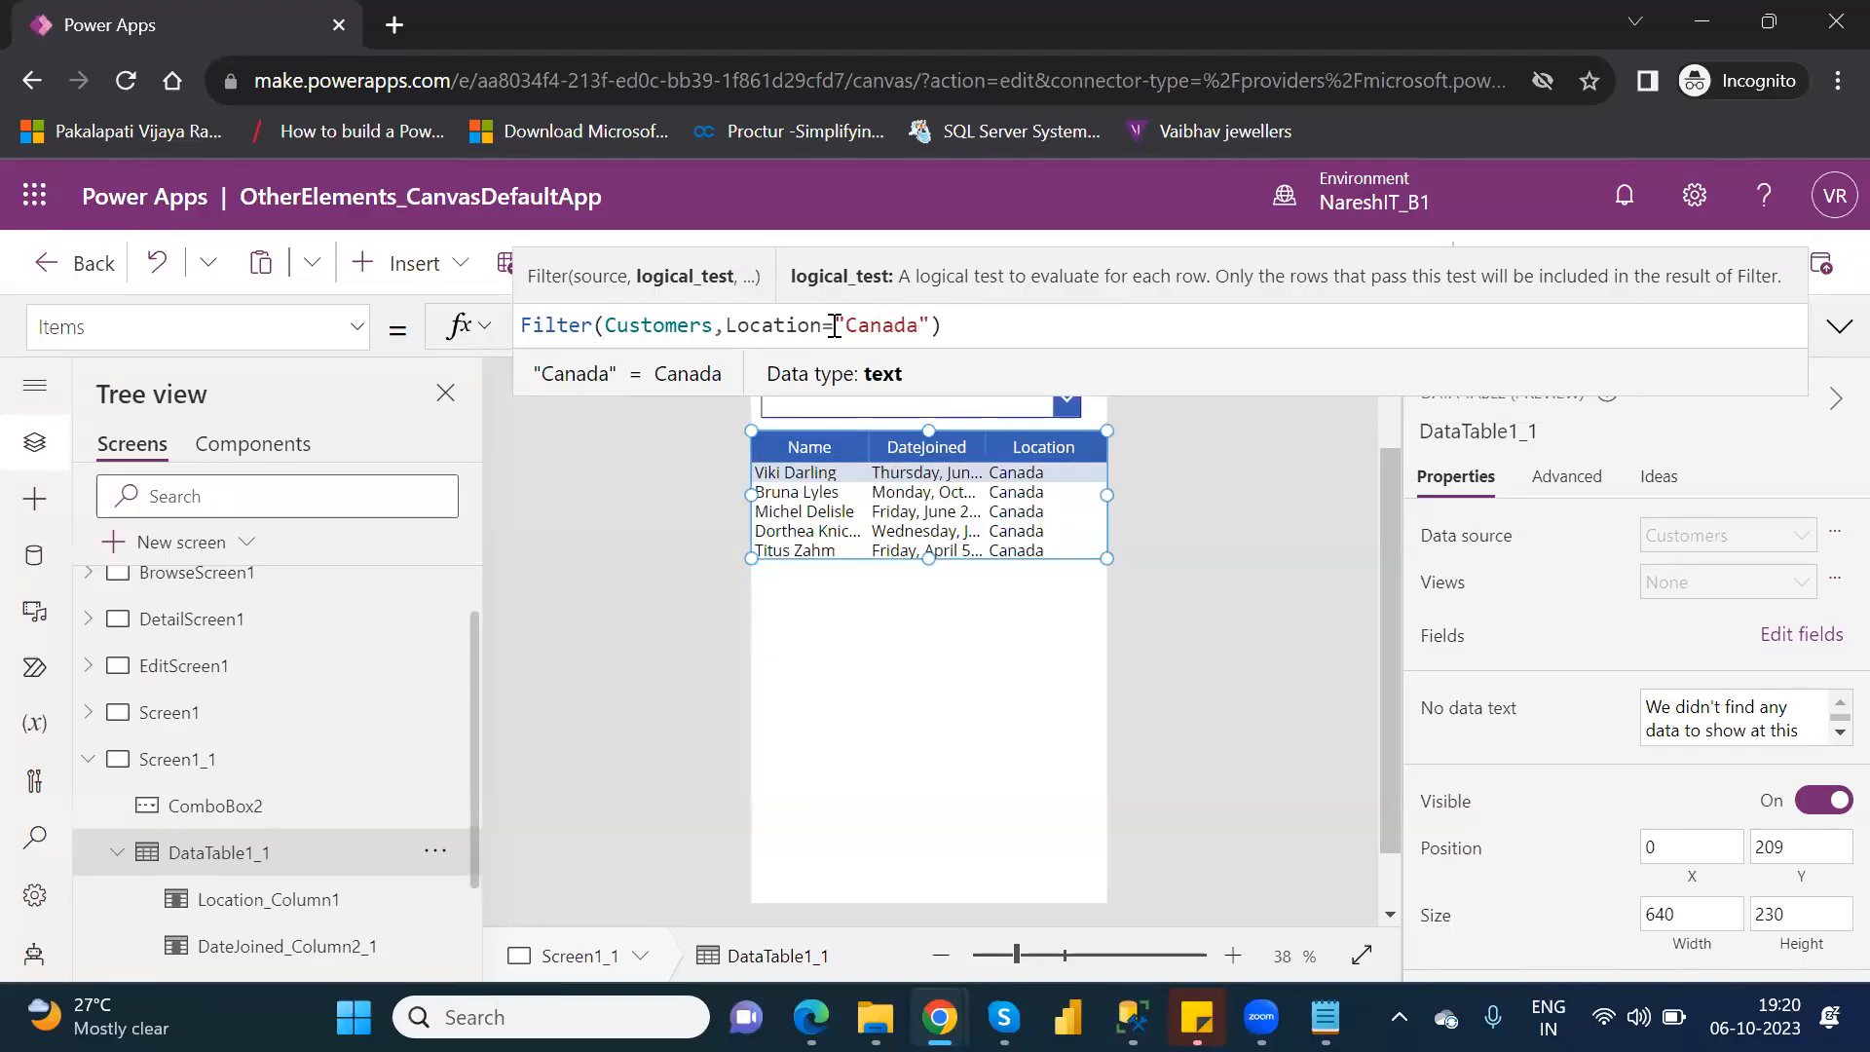
# Remove the text "Canada" with its quotation marks, leaving the filter condition at Location=.
pyautogui.press('Delete')
pyautogui.press('BackSpace')
pyautogui.press('BackSpace')
pyautogui.press('BackSpace')
pyautogui.press('BackSpace')
pyautogui.press('BackSpace')
pyautogui.press('BackSpace')
pyautogui.press('BackSpace')
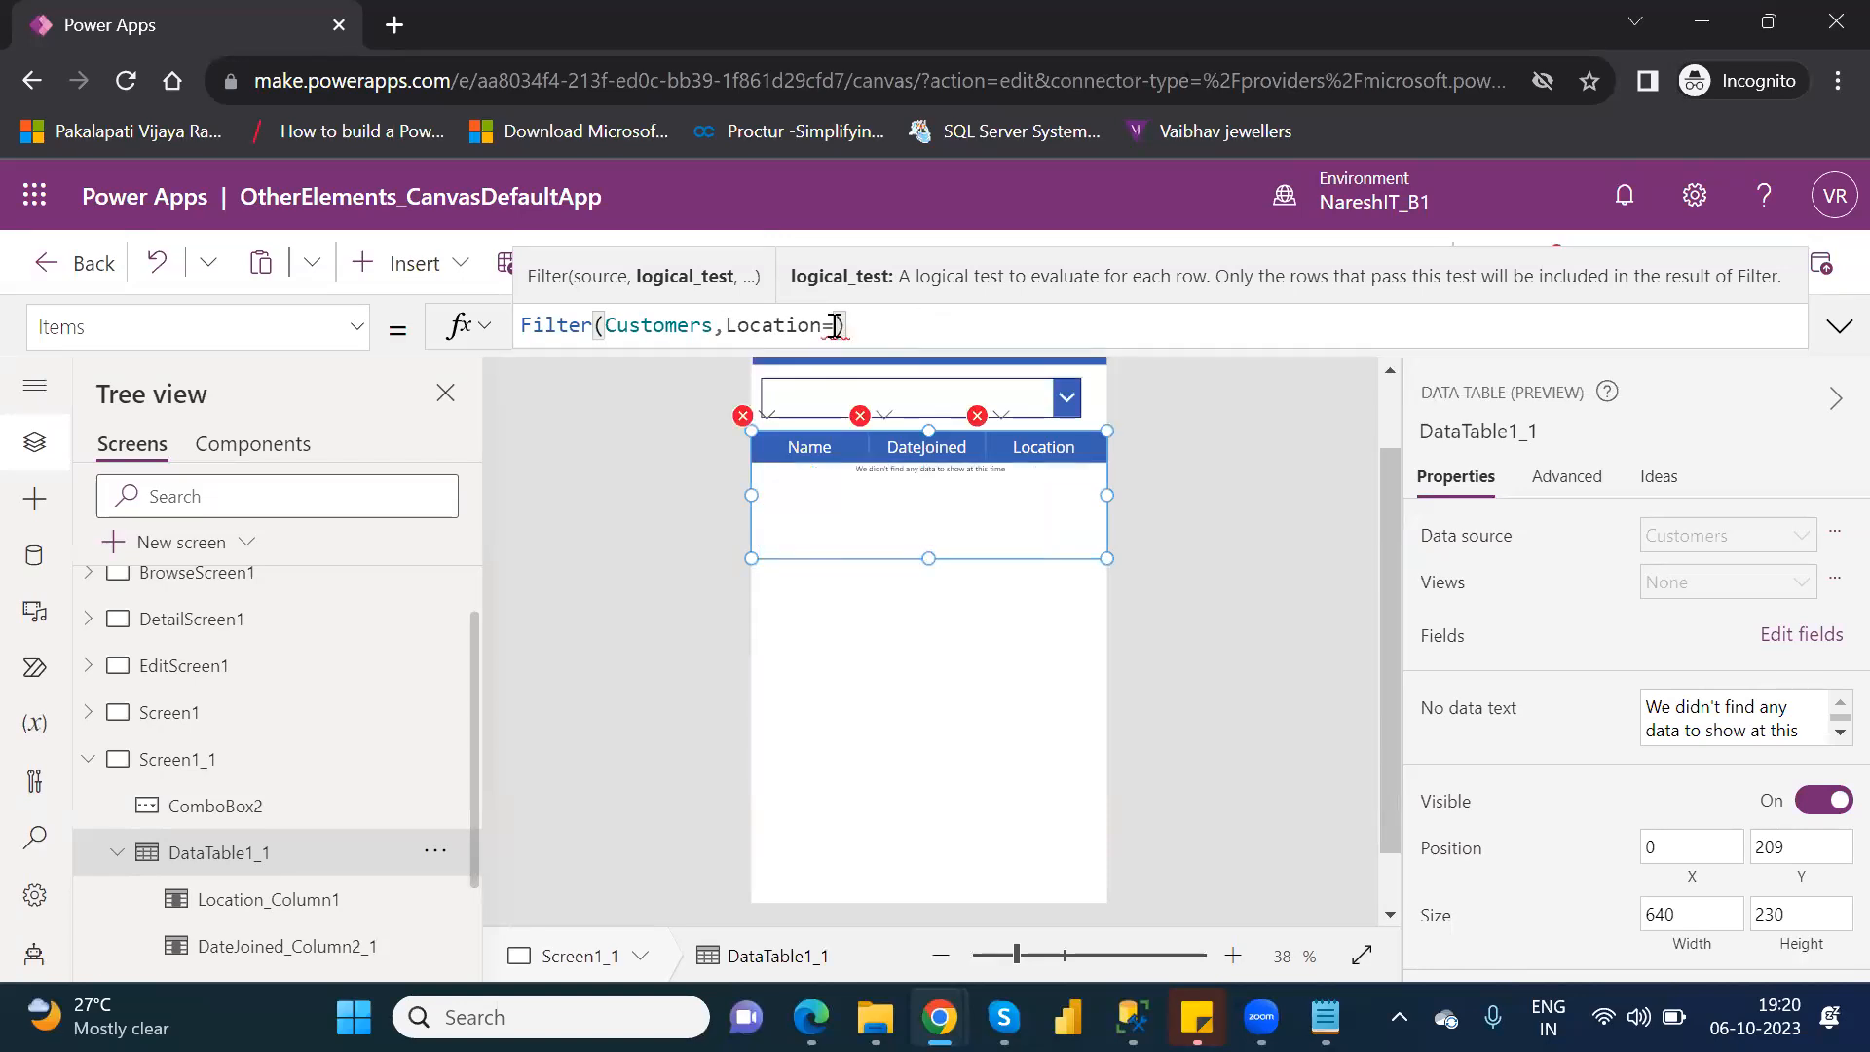
# Complete the data table's filter condition as Location=ComboBox2.SelectedItems.
pyautogui.write('com')
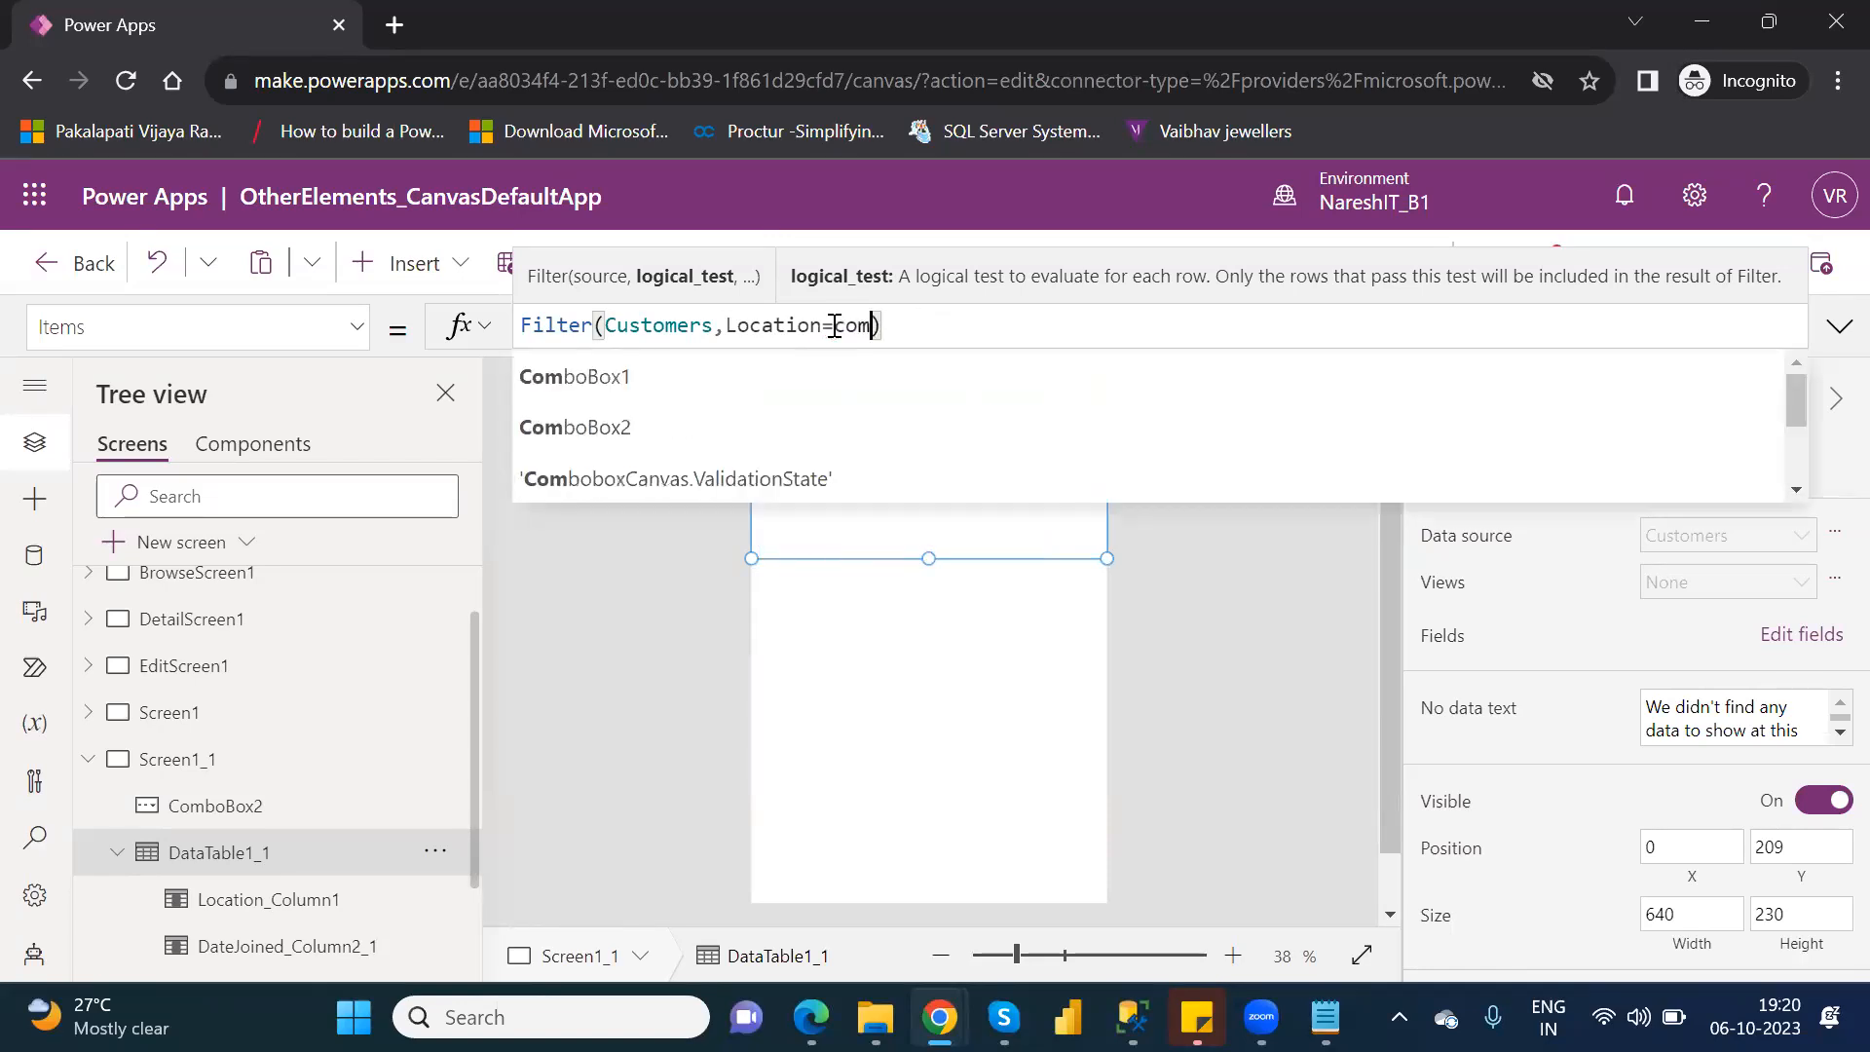
pyautogui.write('b')
pyautogui.press('Down')
pyautogui.press('Tab')
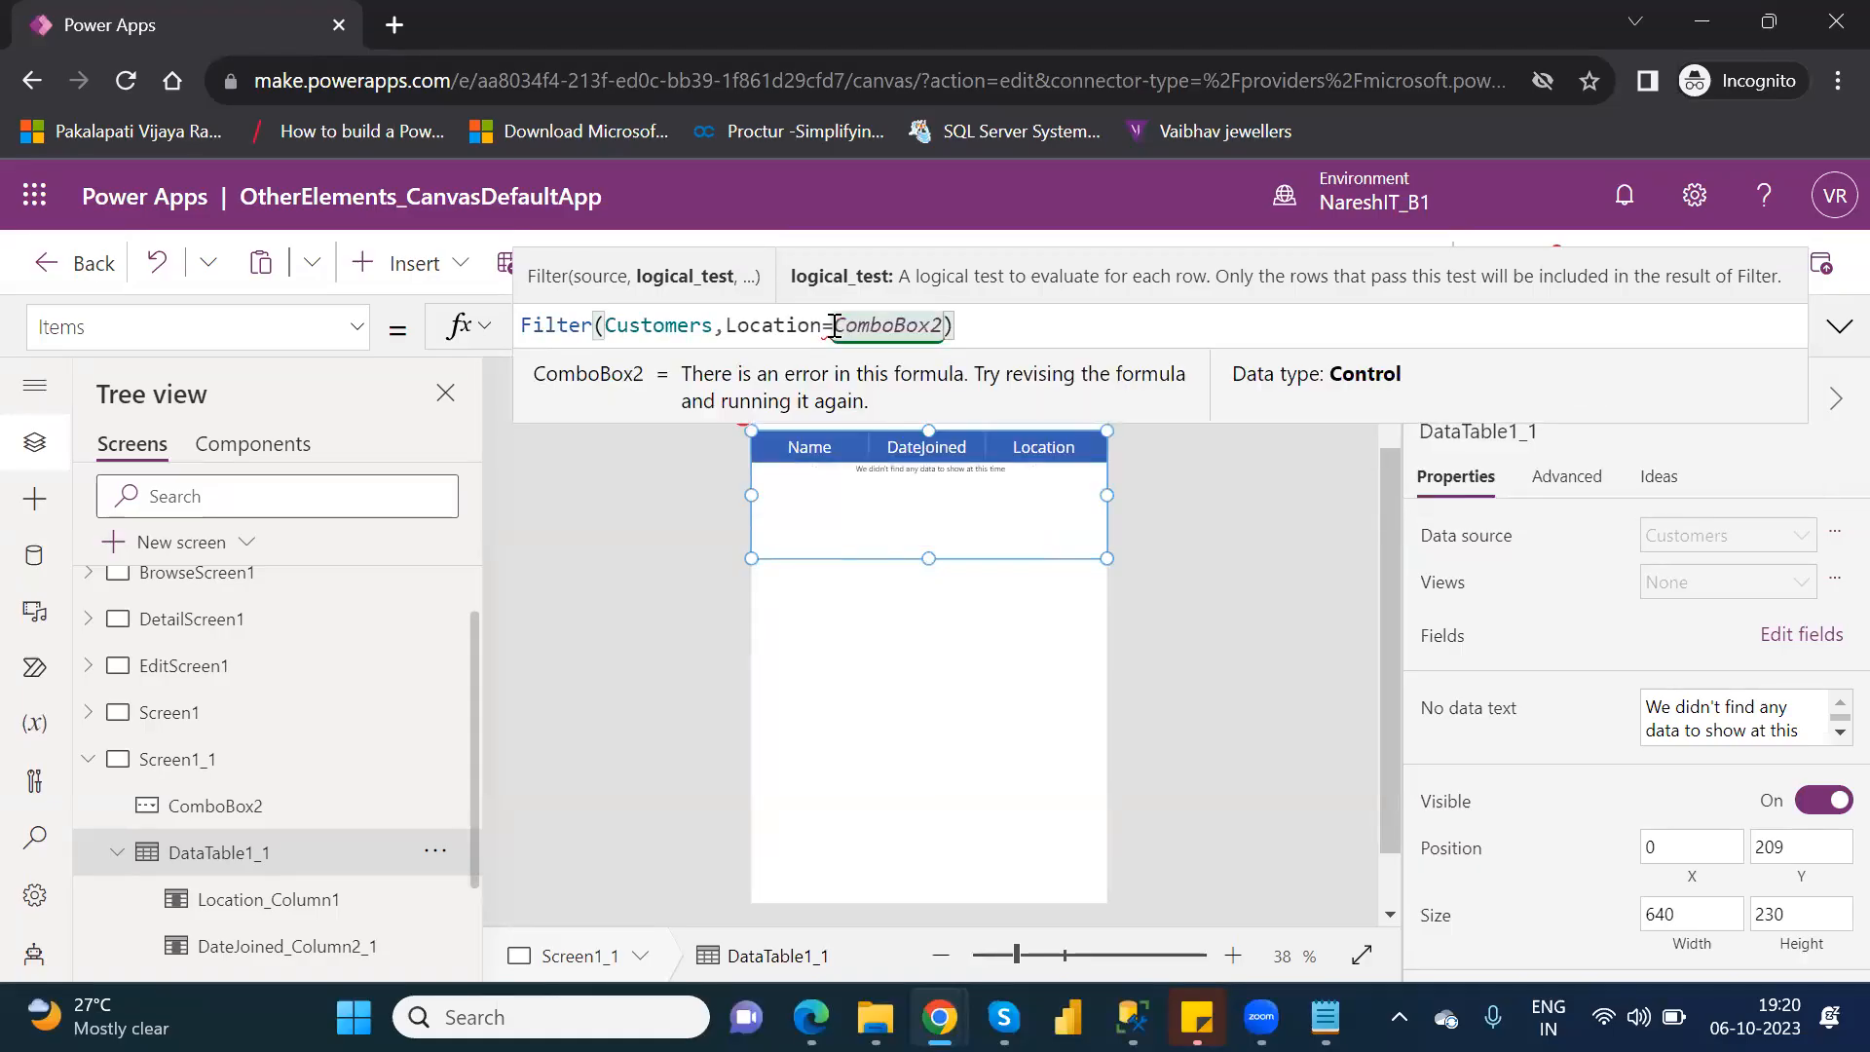
pyautogui.write('.')
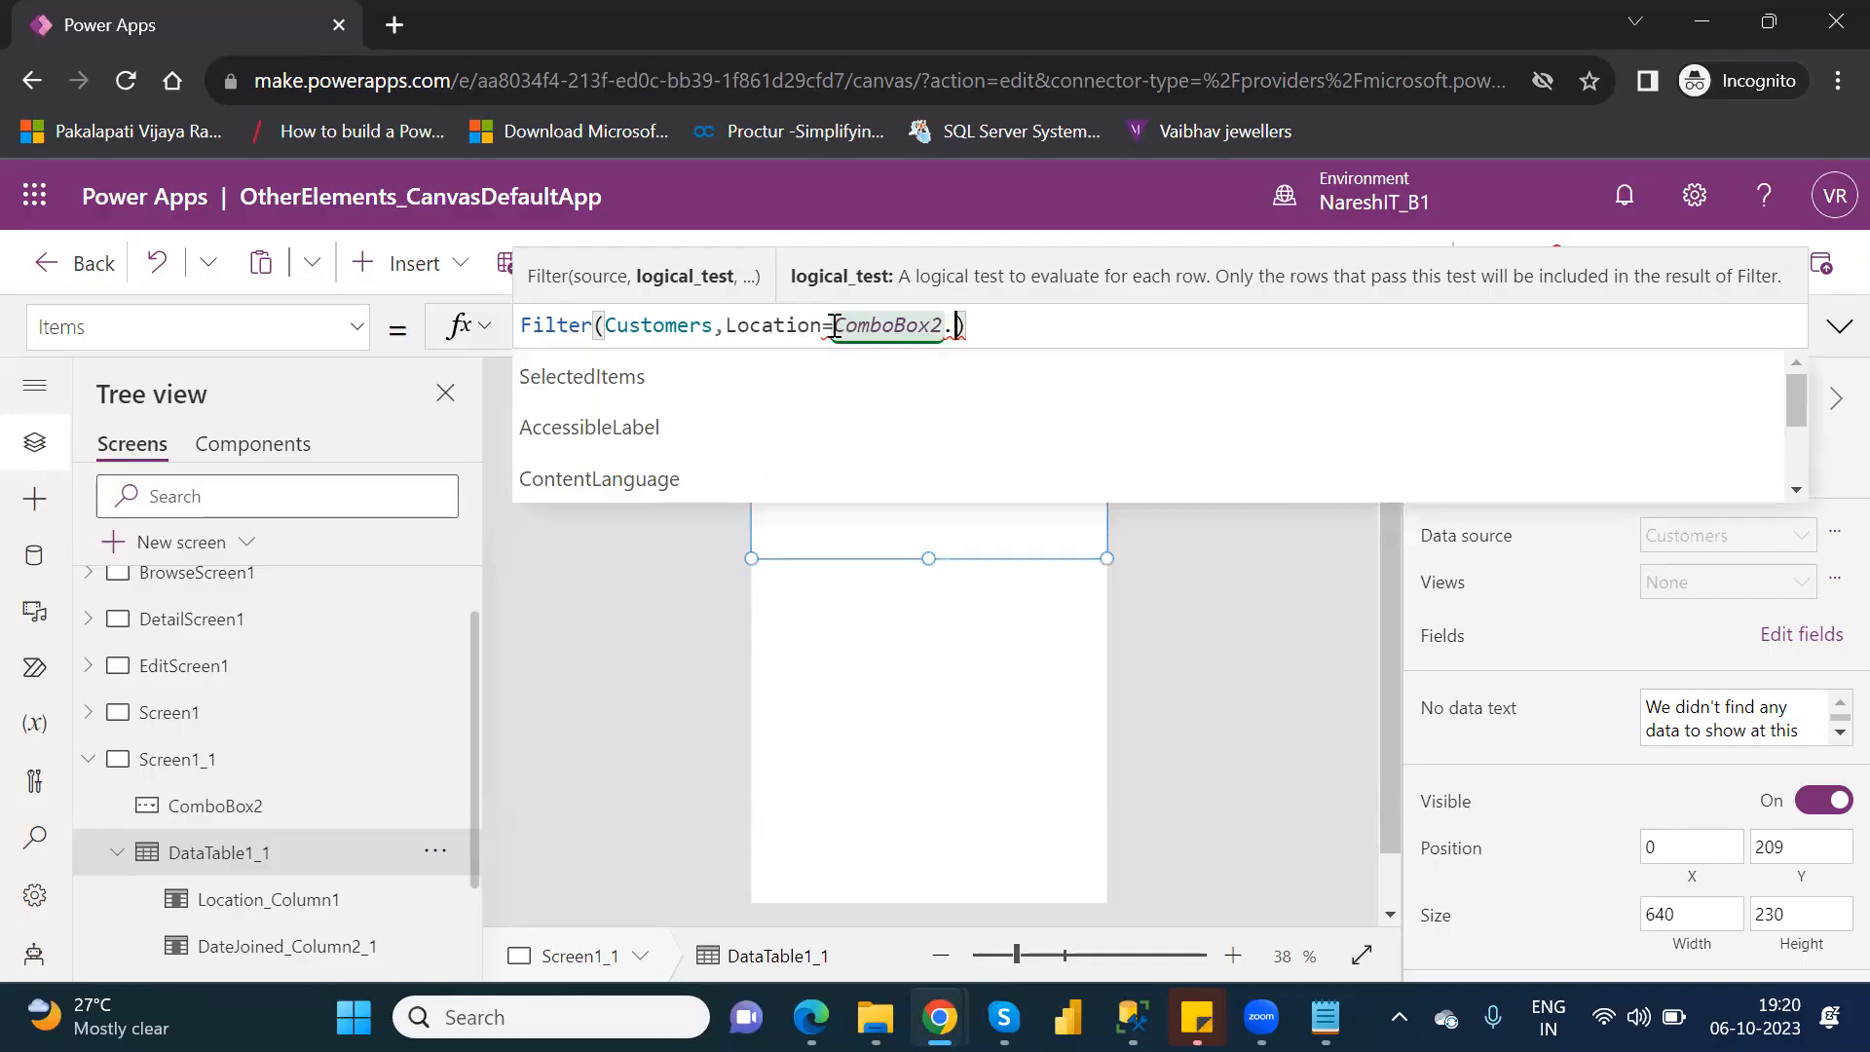
pyautogui.press('Down')
pyautogui.press('Down')
pyautogui.press('Up')
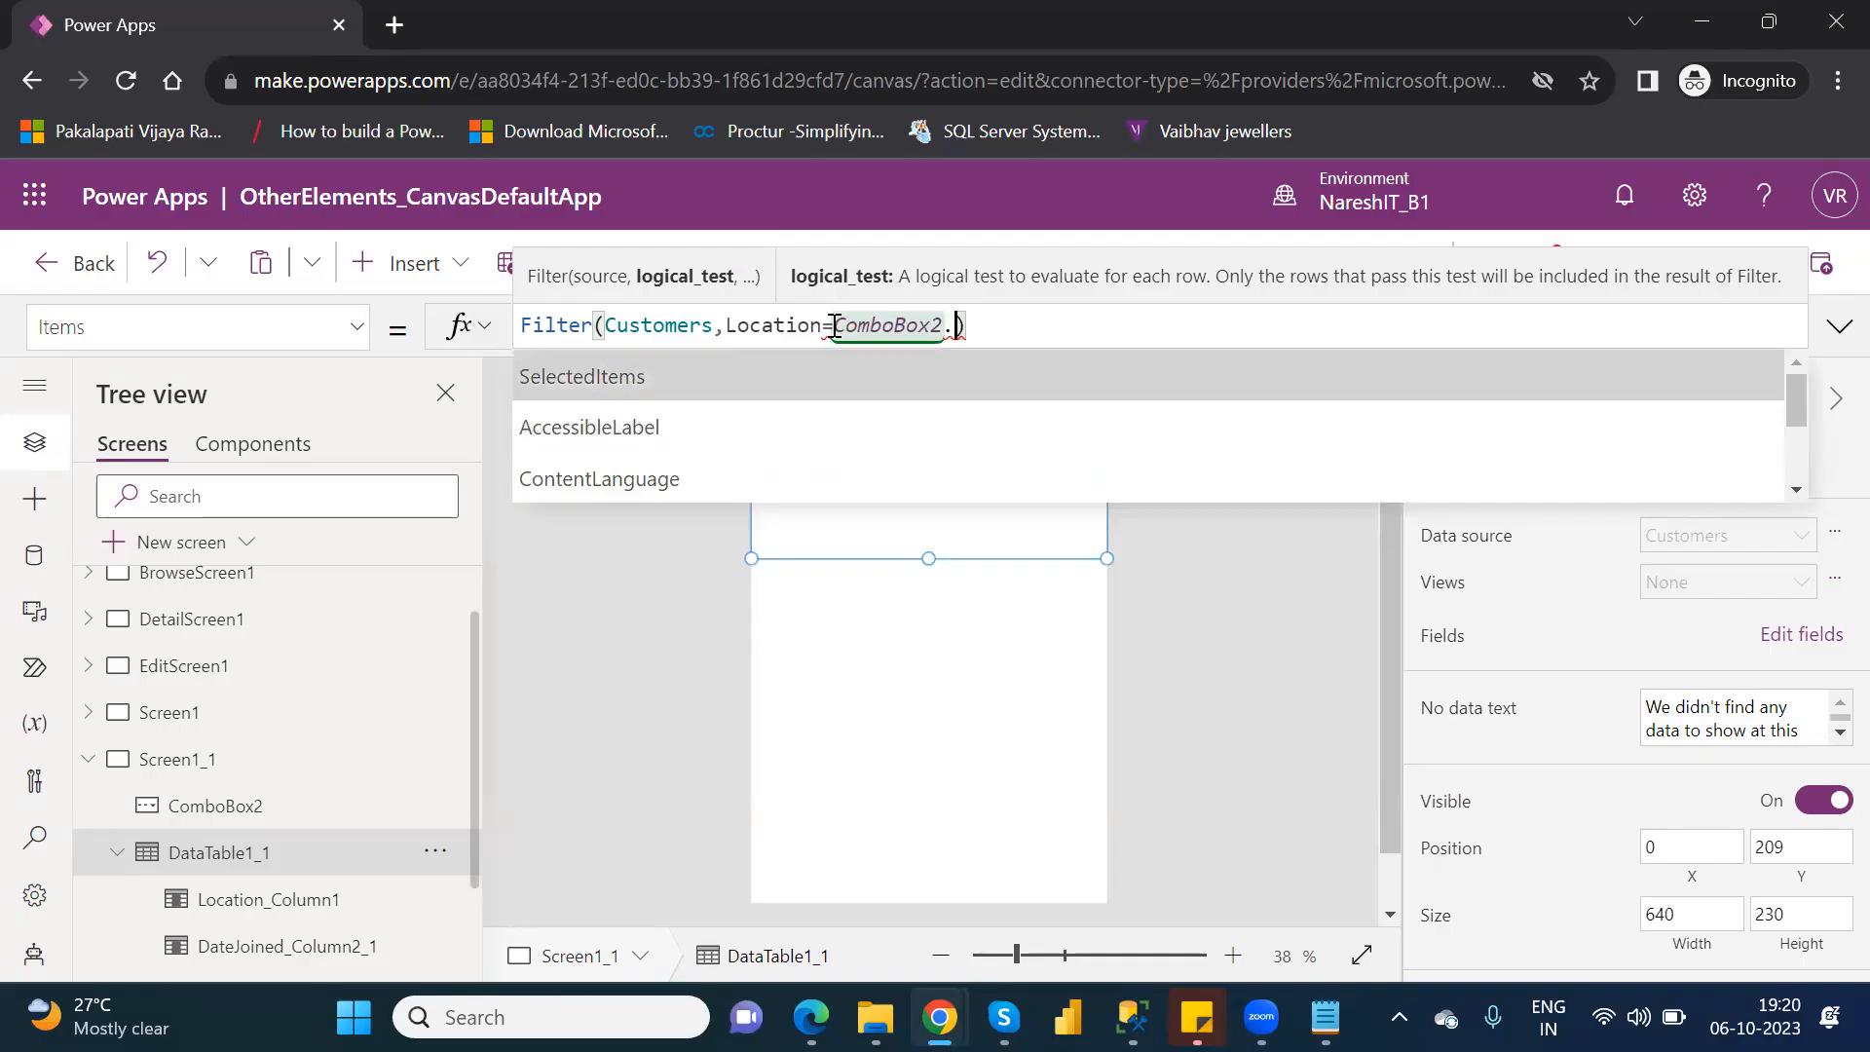
pyautogui.press('Tab')
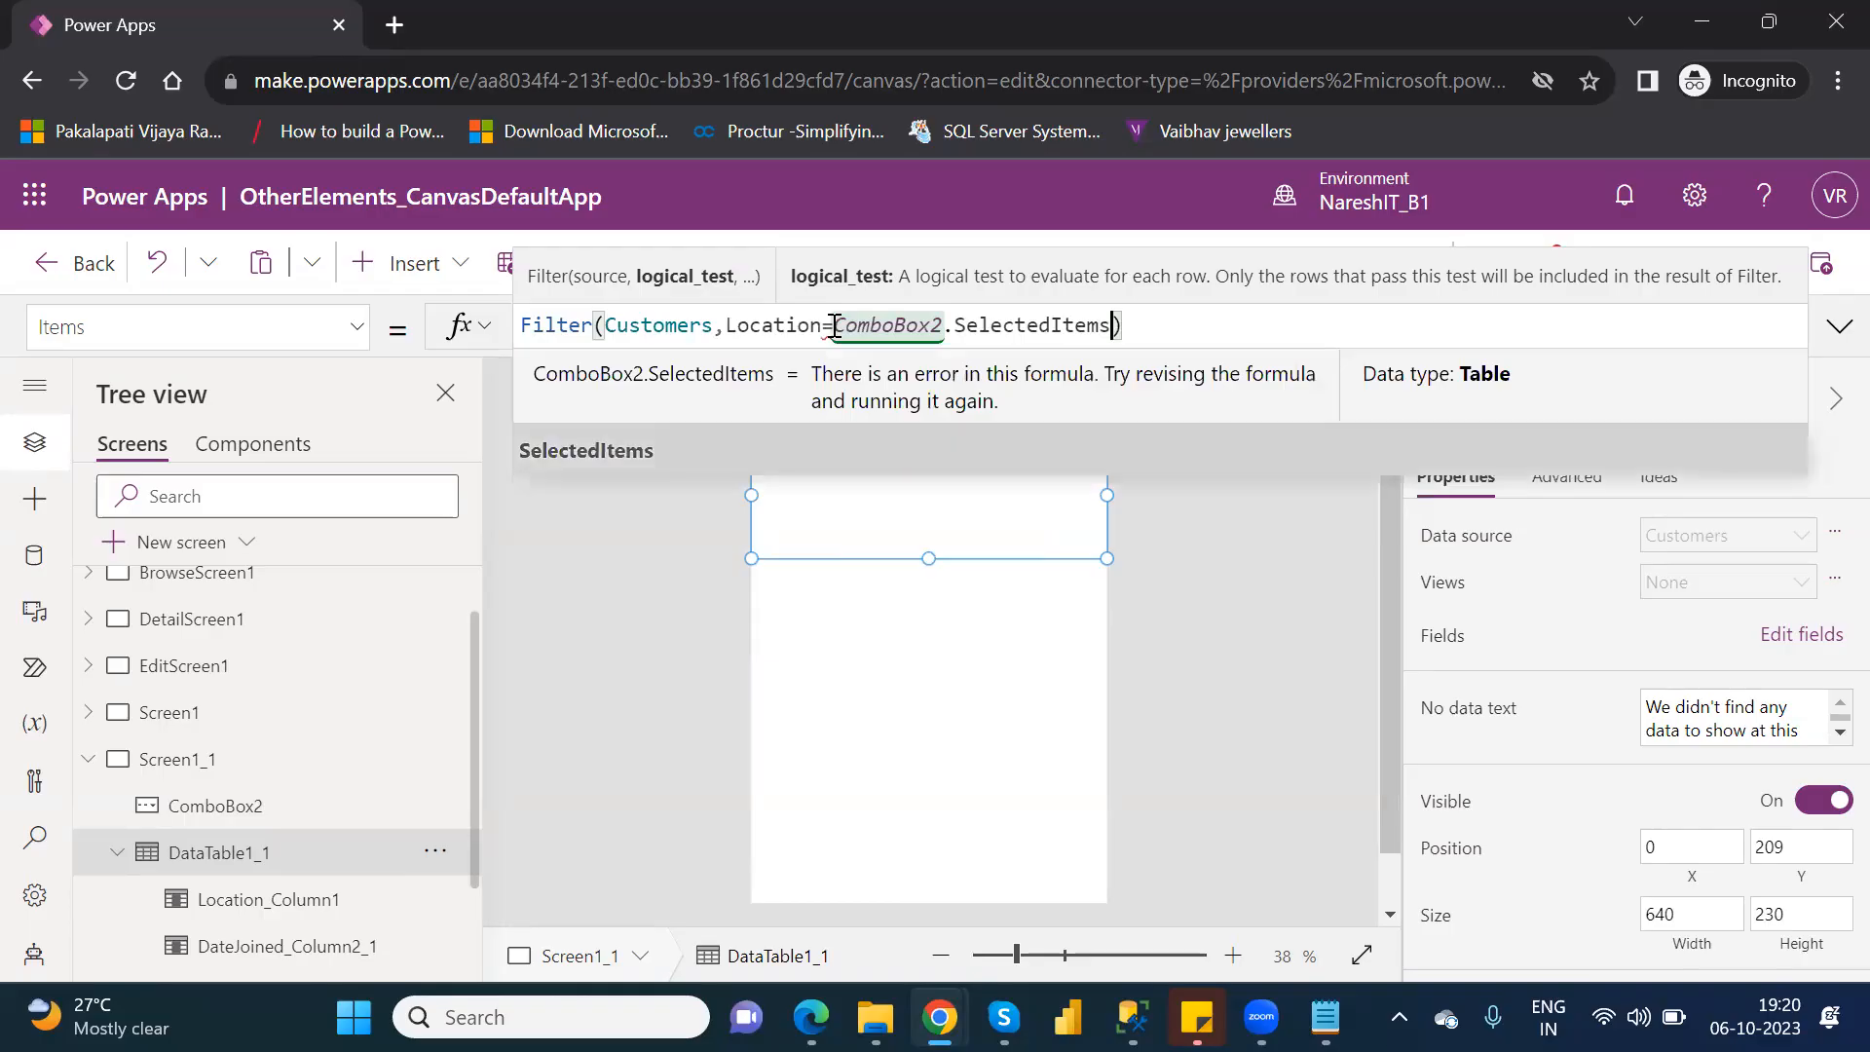
# Replace SelectedItems with the Selected property so the data table's filter condition reads Location=ComboBox2.Selected, and commit the formula.
pyautogui.press('BackSpace')
pyautogui.press('BackSpace')
pyautogui.press('BackSpace')
pyautogui.press('BackSpace')
pyautogui.press('BackSpace')
pyautogui.press('BackSpace')
pyautogui.press('BackSpace')
pyautogui.press('BackSpace')
pyautogui.press('BackSpace')
pyautogui.press('BackSpace')
pyautogui.press('BackSpace')
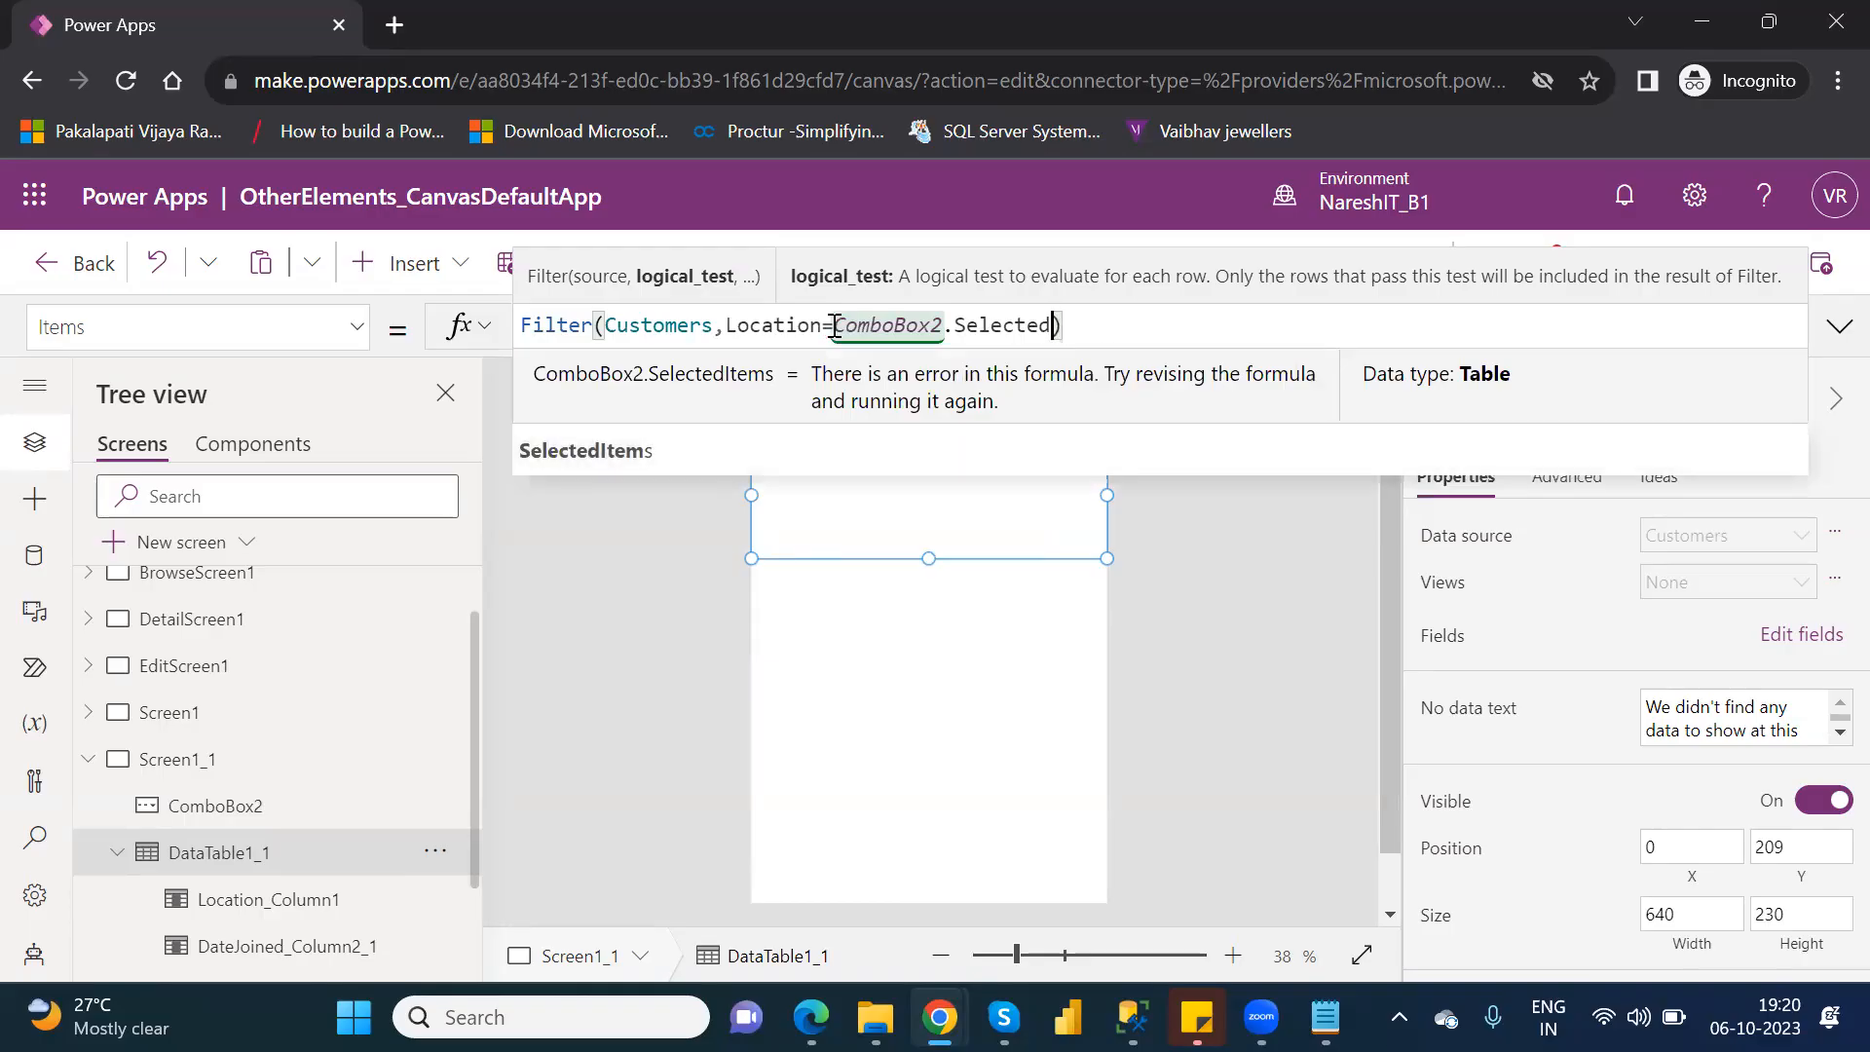
pyautogui.press('BackSpace')
pyautogui.press('BackSpace')
pyautogui.press('BackSpace')
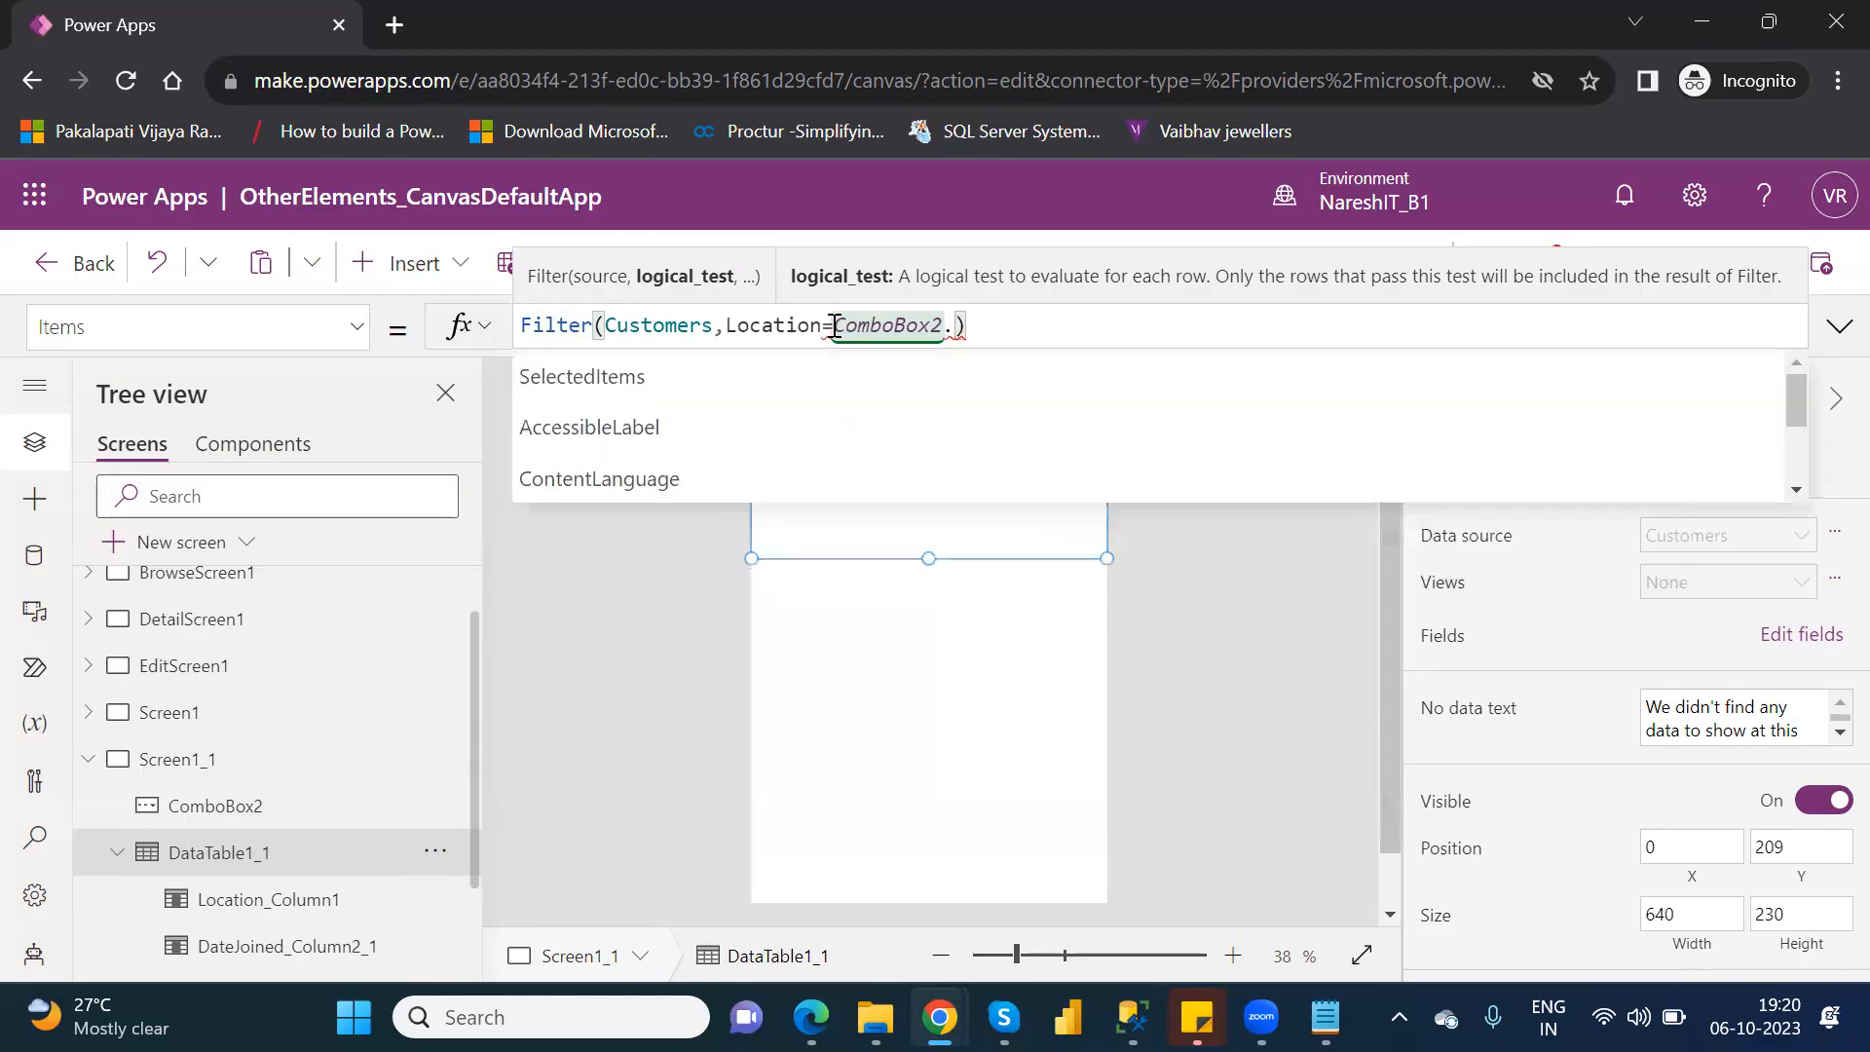
pyautogui.write('.')
pyautogui.press('Down')
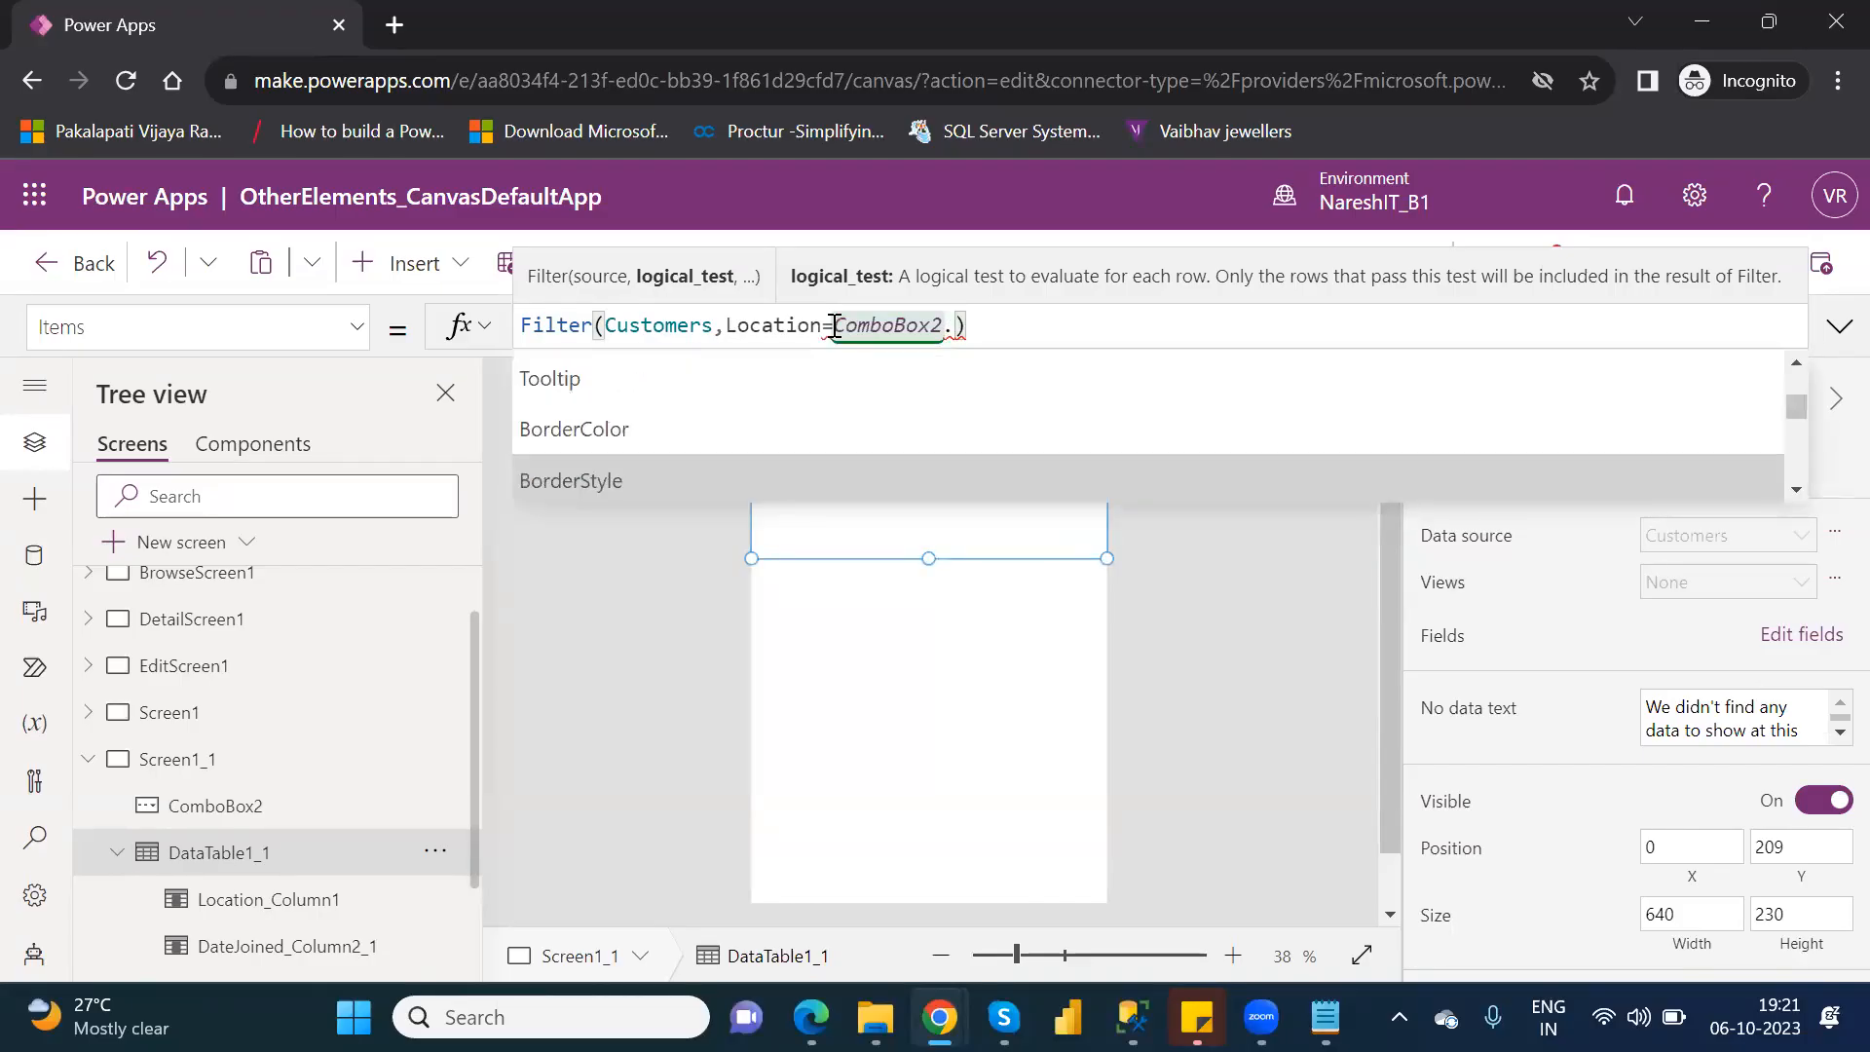
pyautogui.press('Up')
pyautogui.press('Up')
pyautogui.press('Up')
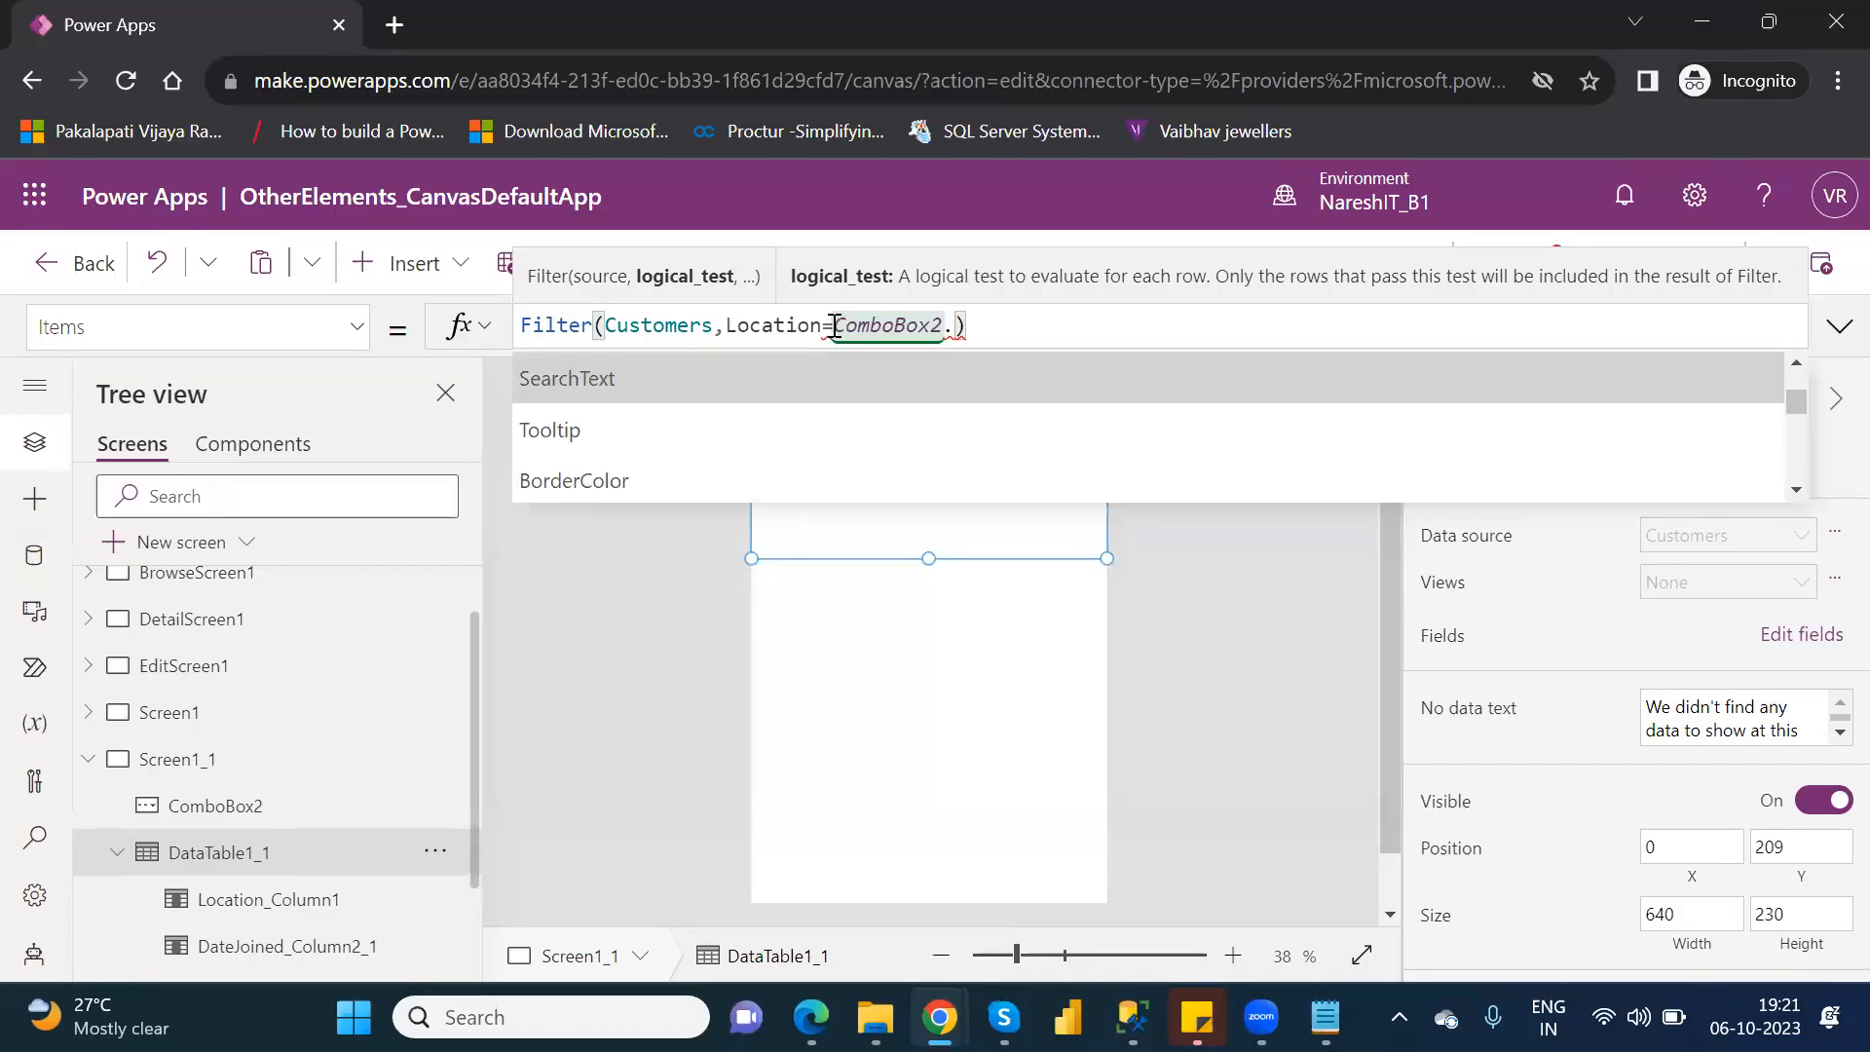
pyautogui.press('Down')
pyautogui.press('Down')
pyautogui.press('Down')
pyautogui.press('Down')
pyautogui.press('Down')
pyautogui.press('Down')
pyautogui.press('Down')
pyautogui.press('Down')
pyautogui.press('Down')
pyautogui.press('Down')
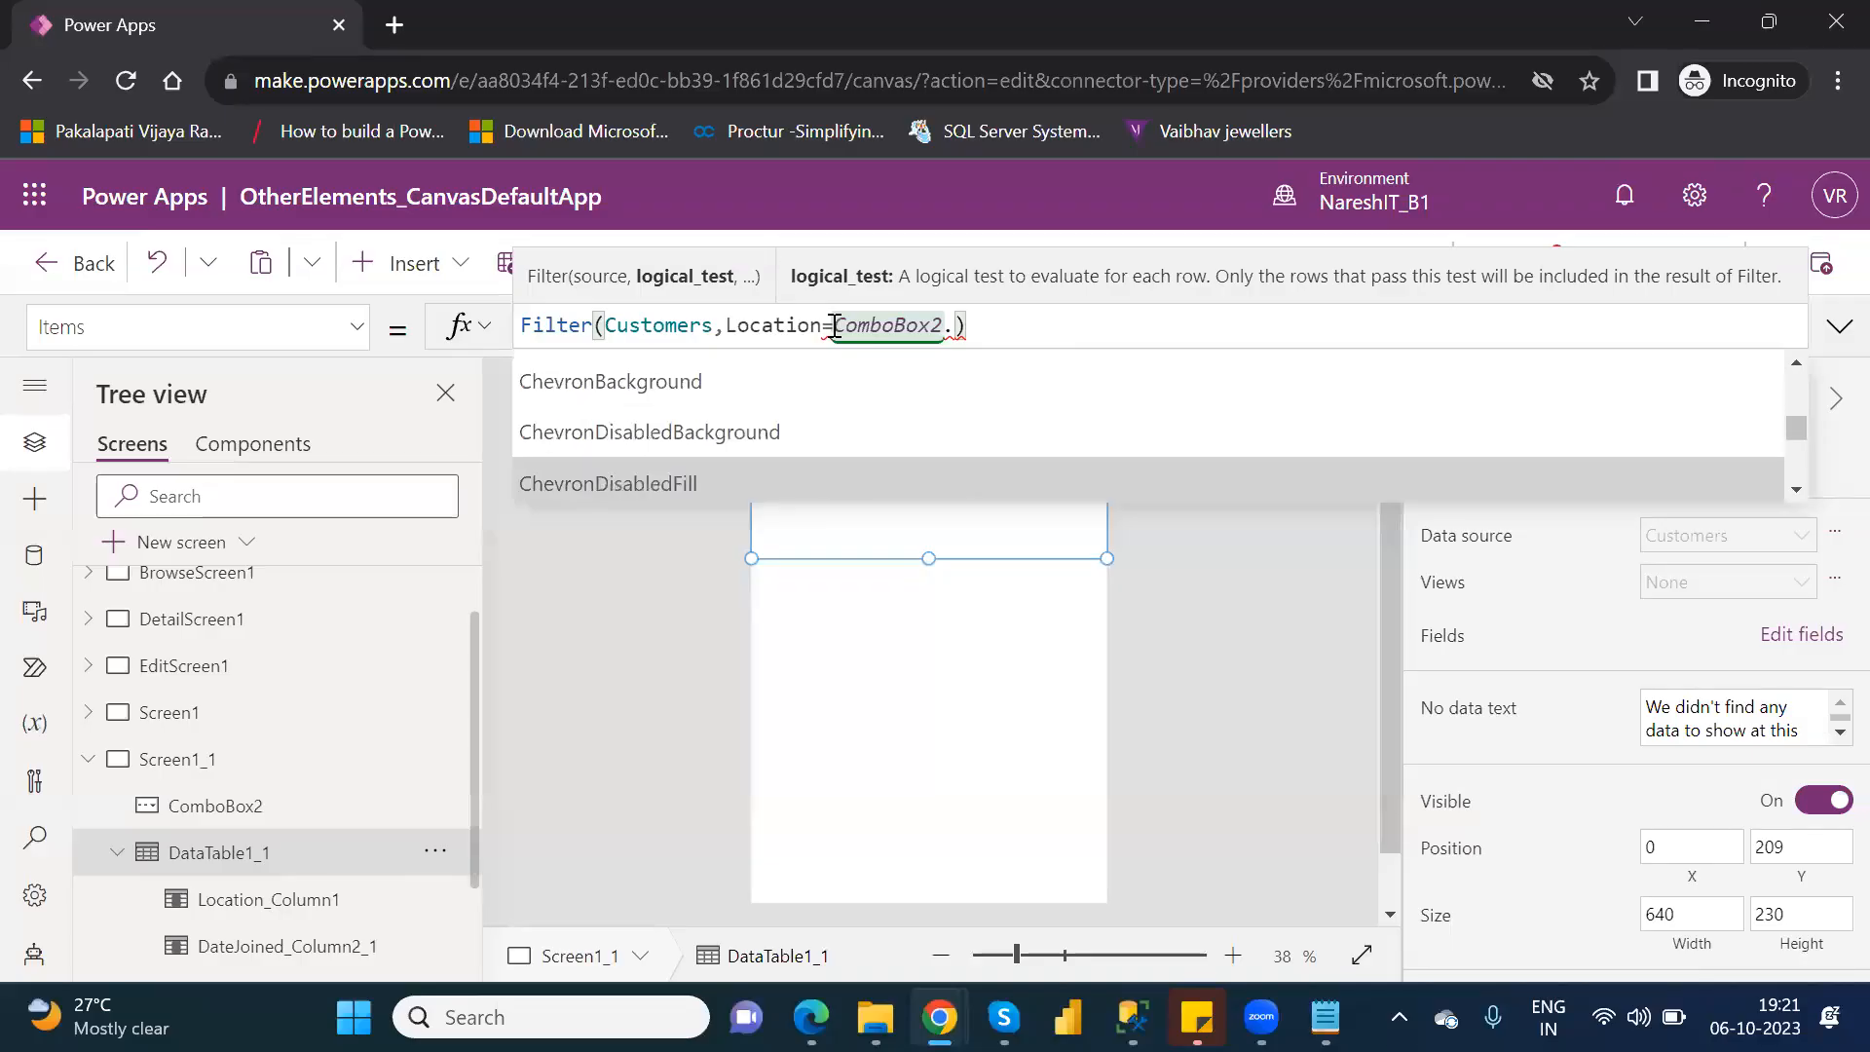
pyautogui.press('Down')
pyautogui.press('Down')
pyautogui.press('Down')
pyautogui.press('Down')
pyautogui.press('Down')
pyautogui.press('Down')
pyautogui.press('Down')
pyautogui.press('Down')
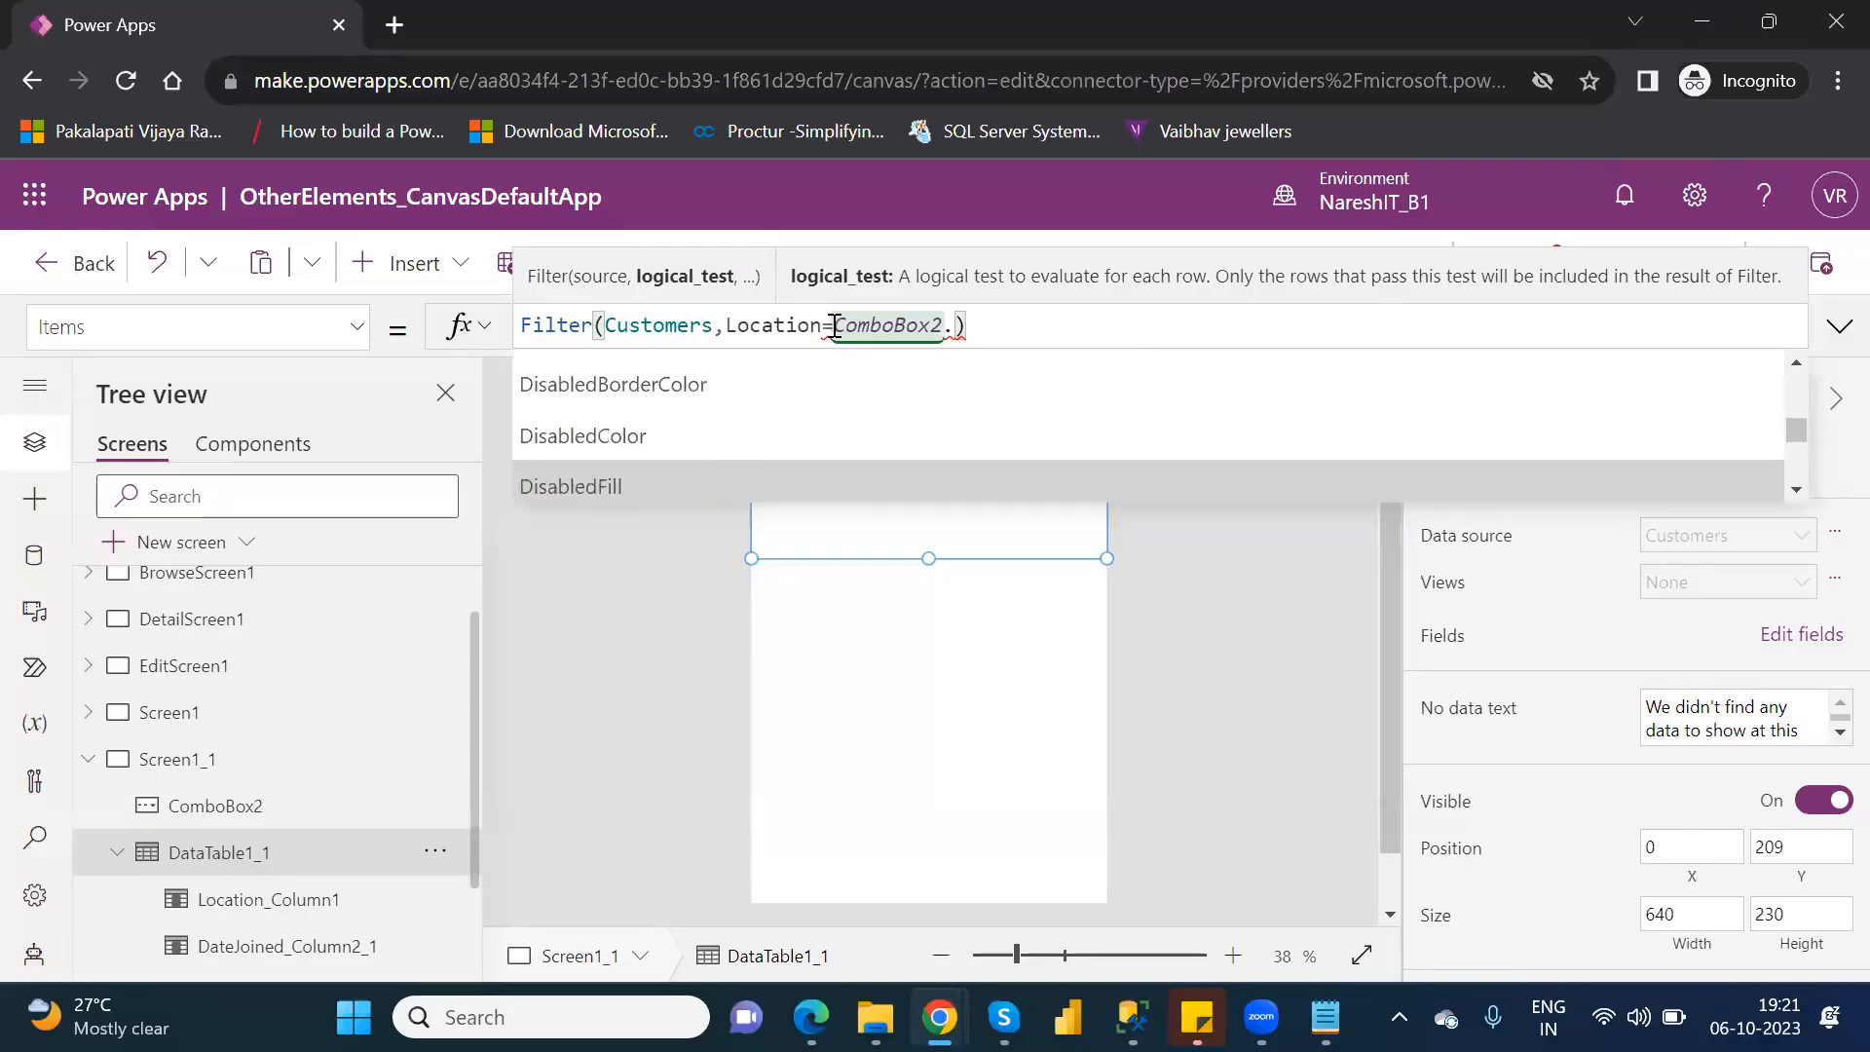
pyautogui.press('Down')
pyautogui.press('Down')
pyautogui.press('Down')
pyautogui.press('Down')
pyautogui.press('Down')
pyautogui.press('Down')
pyautogui.press('Down')
pyautogui.press('Down')
pyautogui.press('Down')
pyautogui.press('Down')
pyautogui.press('Down')
pyautogui.press('Down')
pyautogui.press('Down')
pyautogui.press('Down')
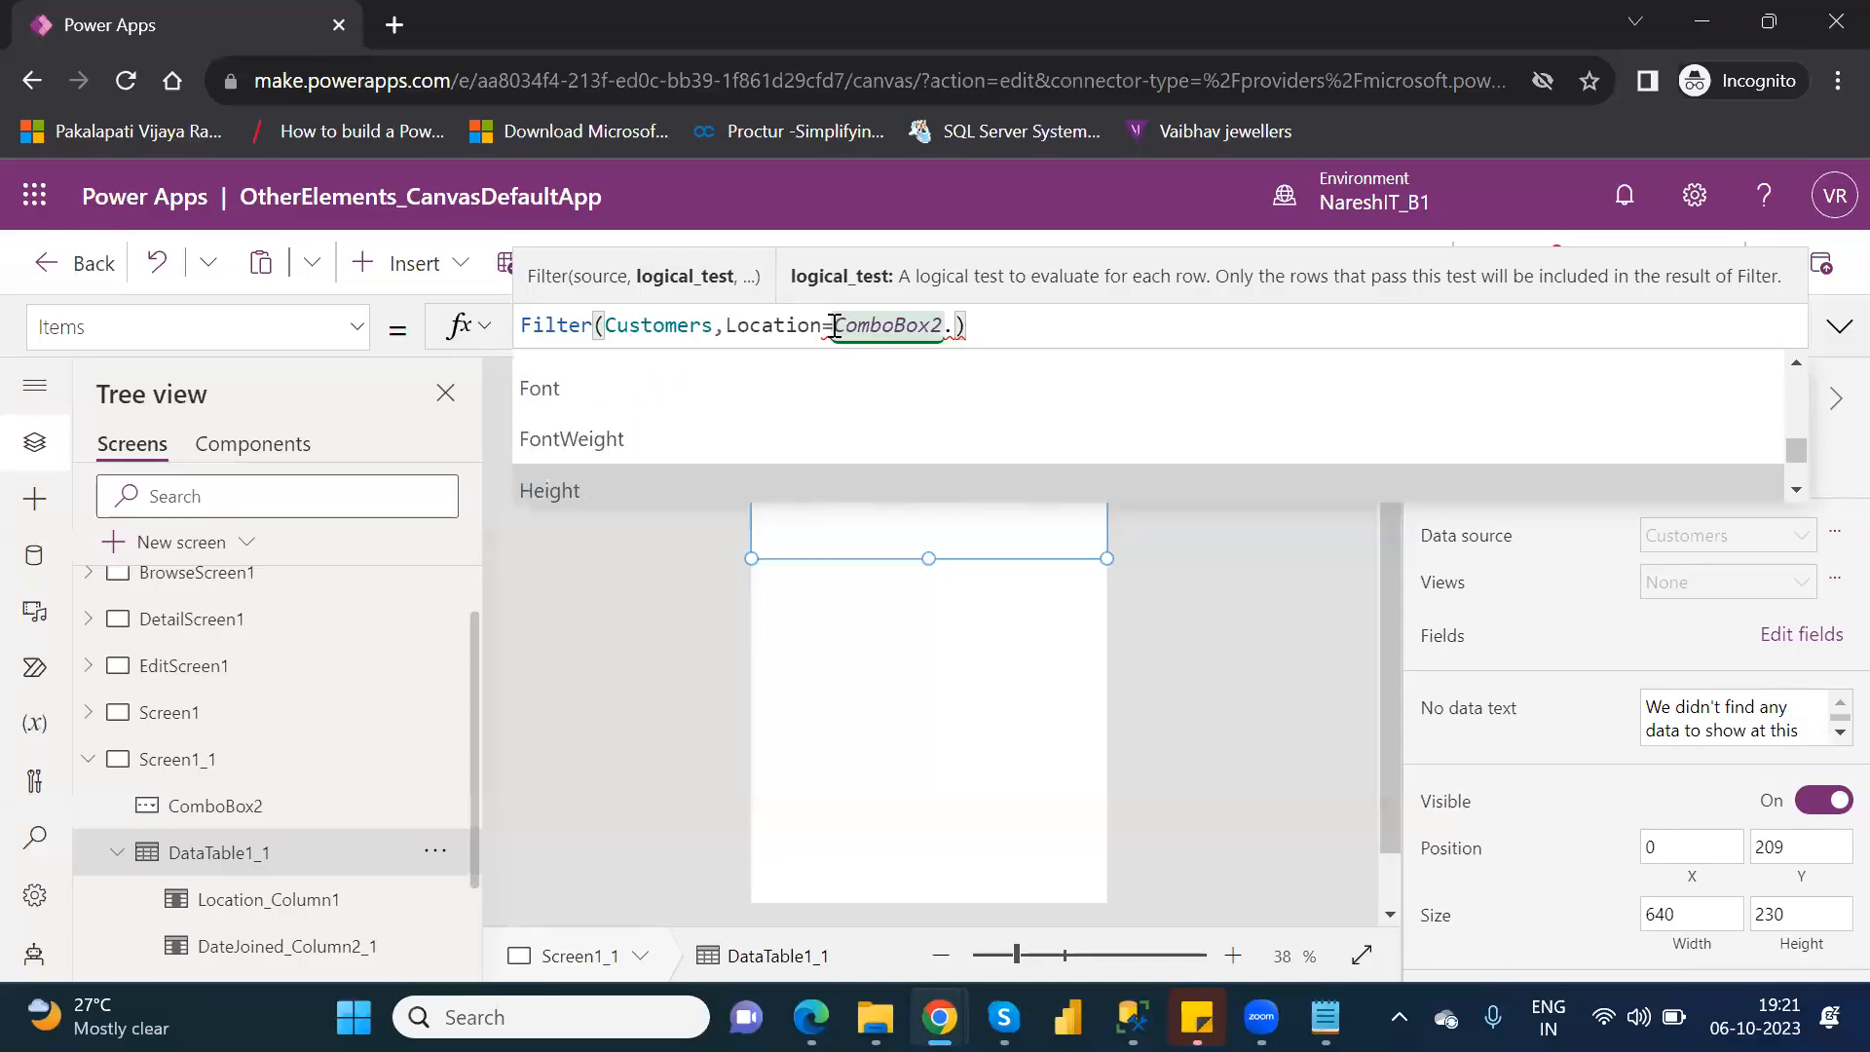
pyautogui.press('Down')
pyautogui.press('Down')
pyautogui.press('Down')
pyautogui.press('Down')
pyautogui.press('Down')
pyautogui.press('Down')
pyautogui.press('Down')
pyautogui.press('Down')
pyautogui.press('Down')
pyautogui.press('Down')
pyautogui.press('Down')
pyautogui.press('Down')
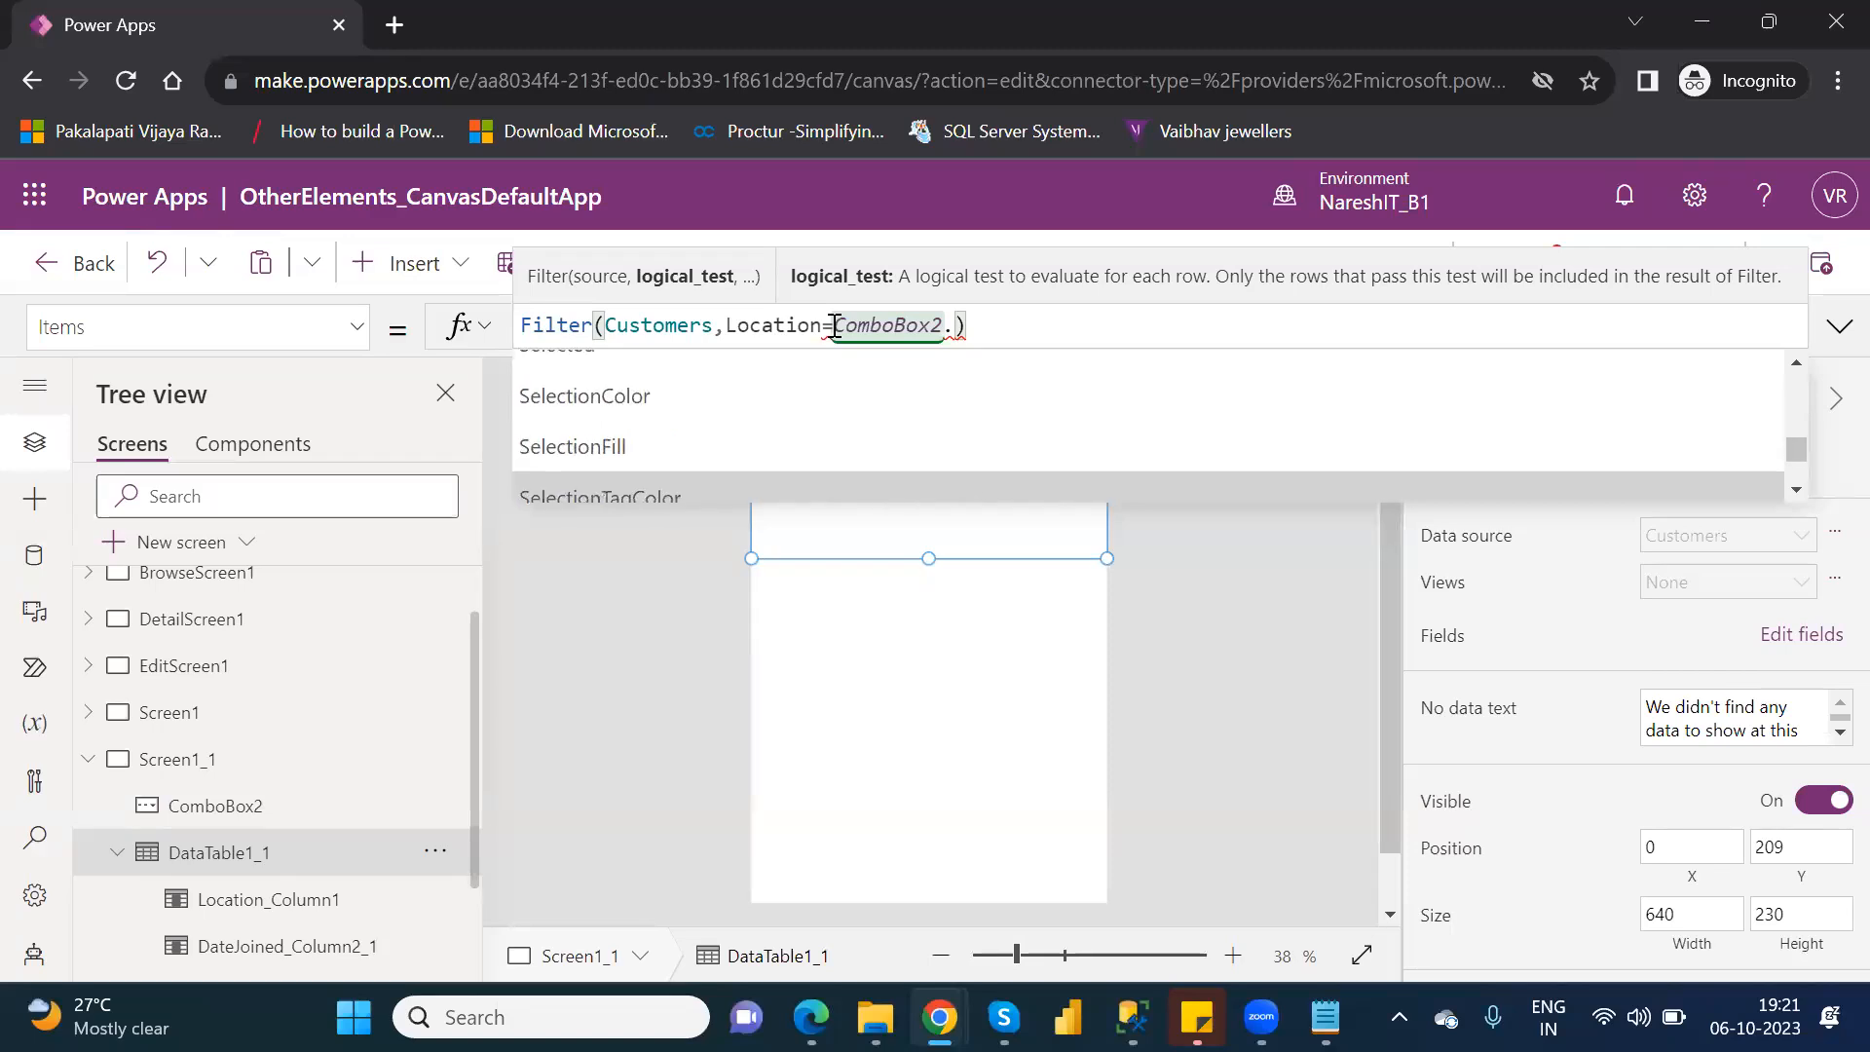
pyautogui.press('Up')
pyautogui.press('Up')
pyautogui.press('Up')
pyautogui.press('Up')
pyautogui.press('Up')
pyautogui.press('Up')
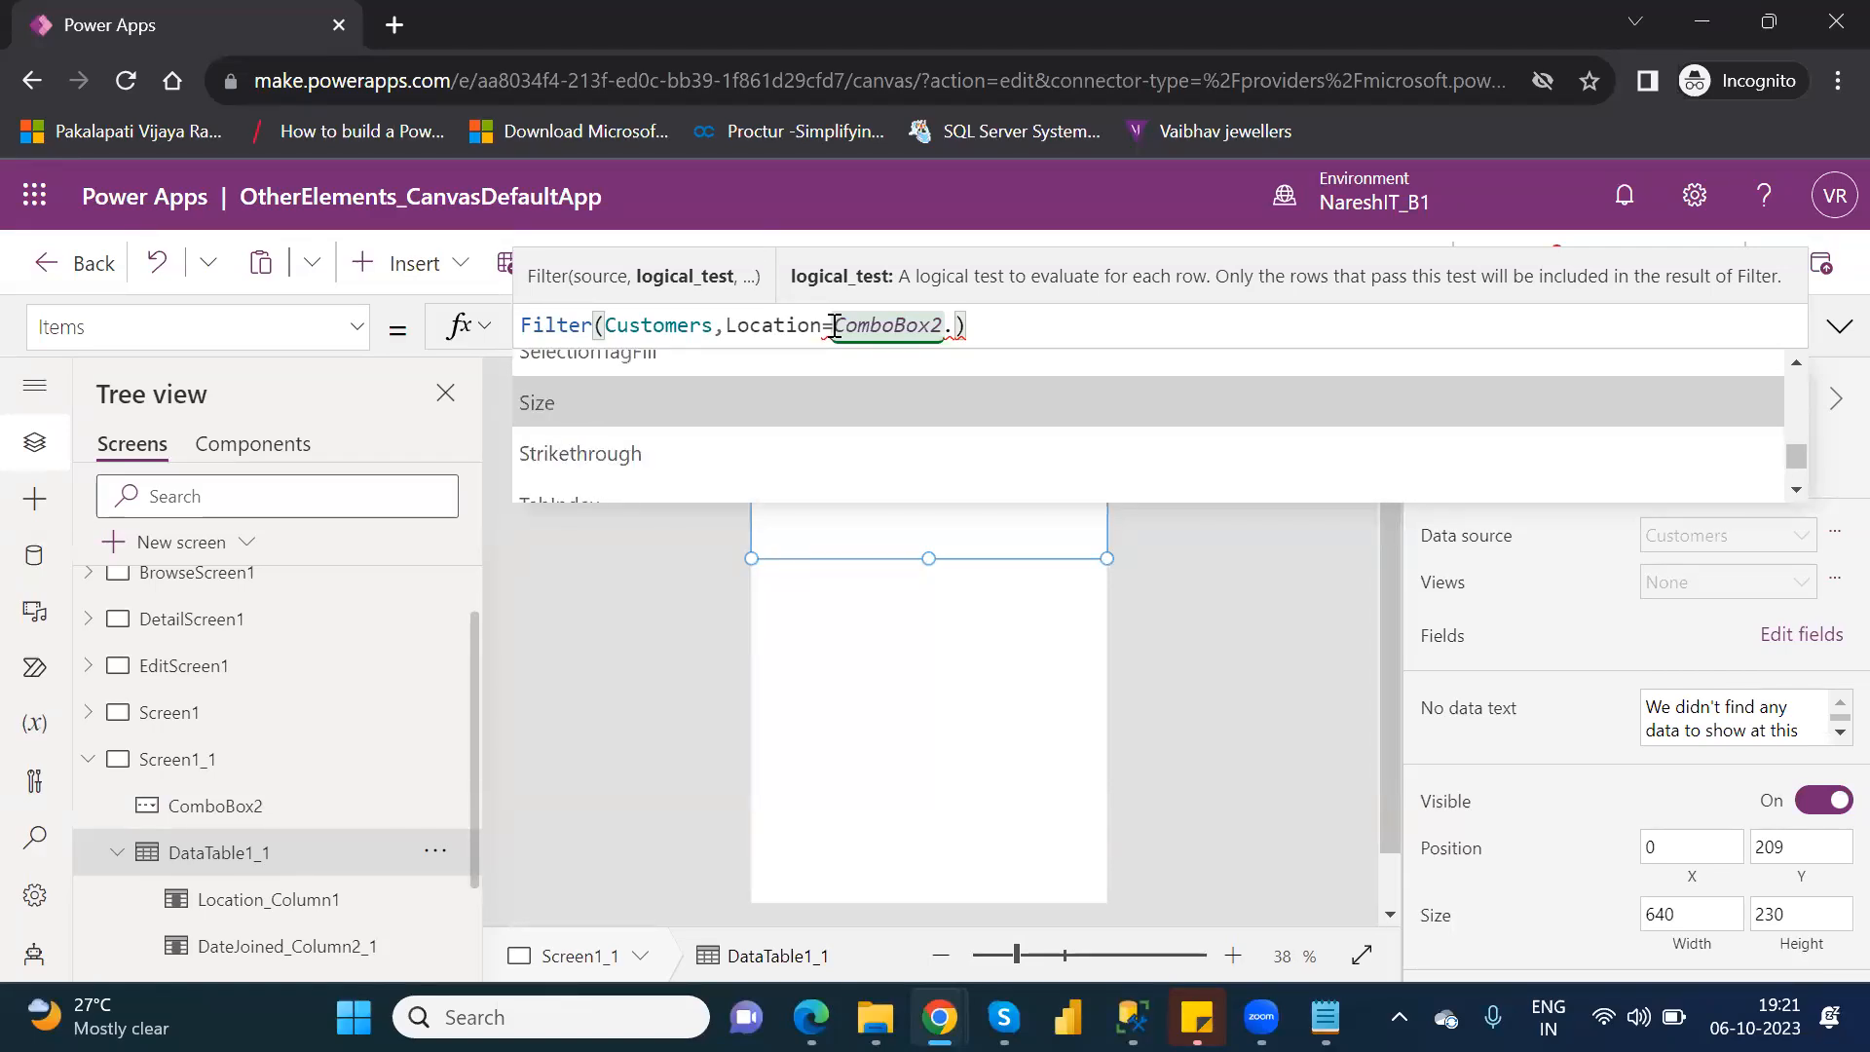
pyautogui.press('Up')
pyautogui.press('Up')
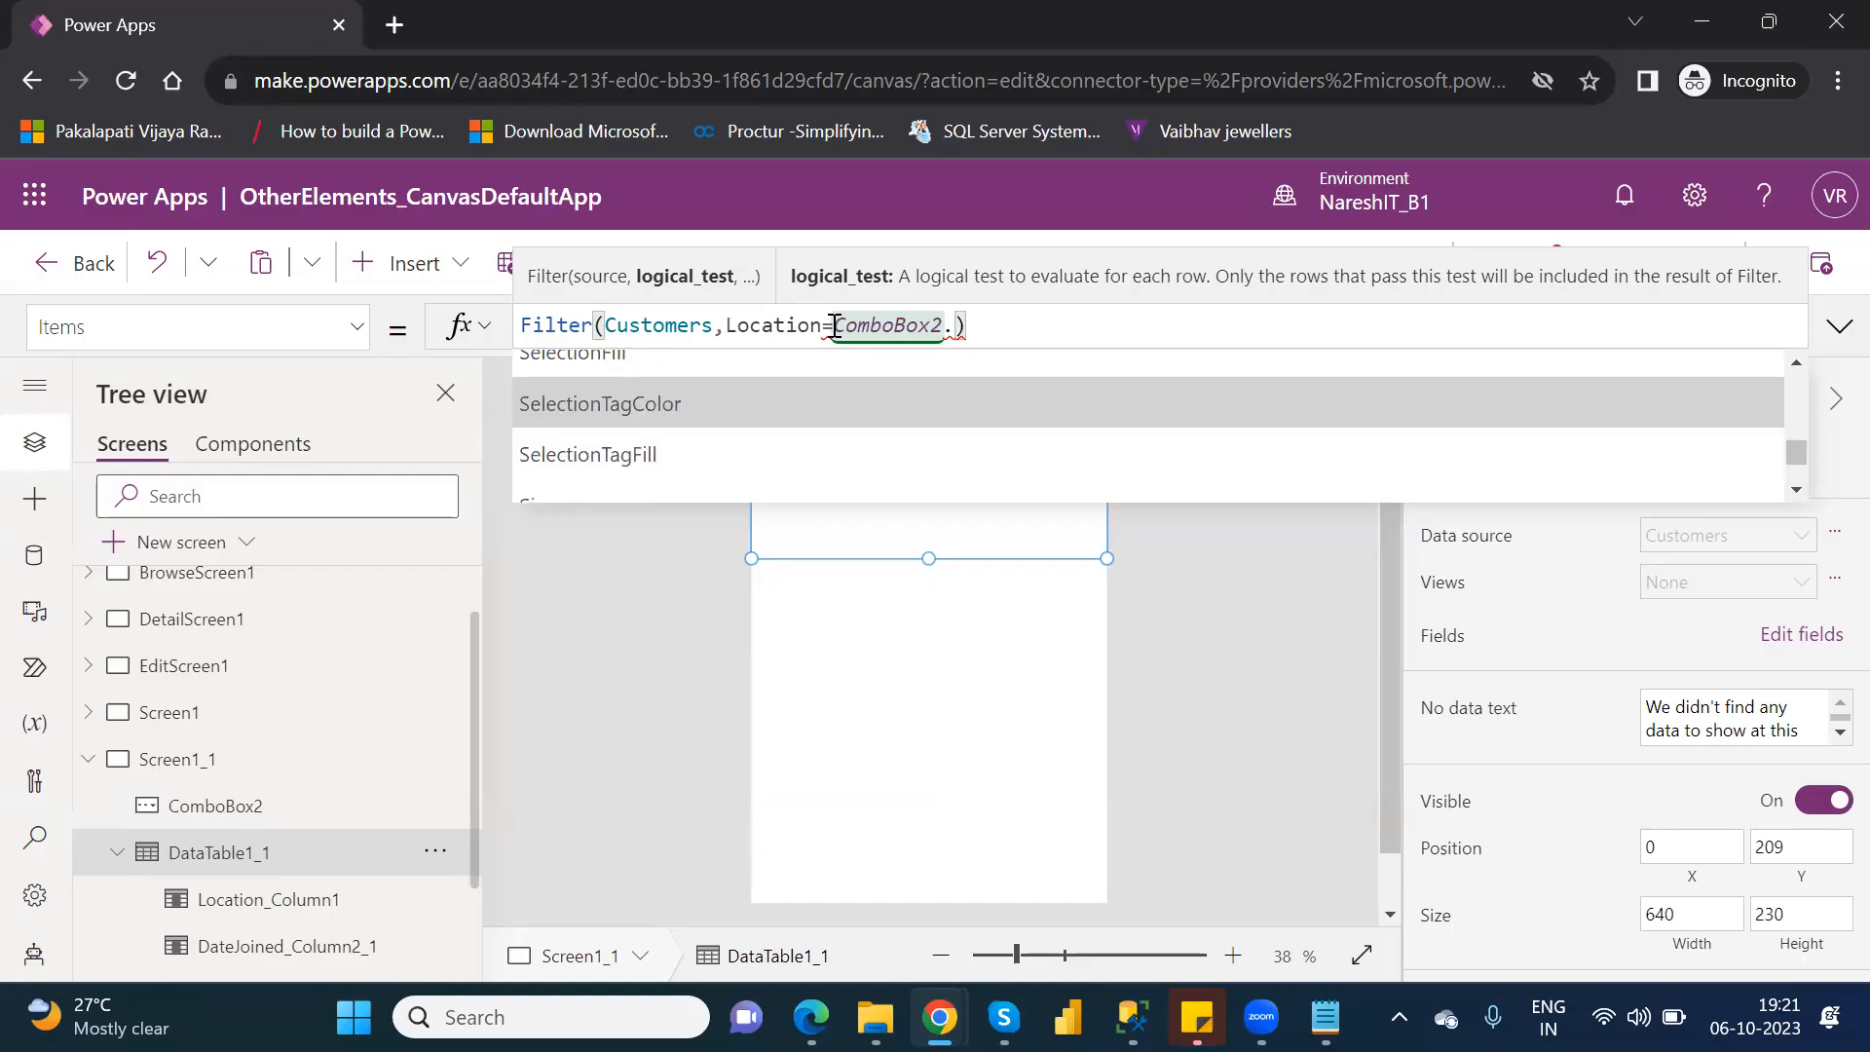
pyautogui.press('Up')
pyautogui.press('Up')
pyautogui.press('Up')
pyautogui.press('Tab')
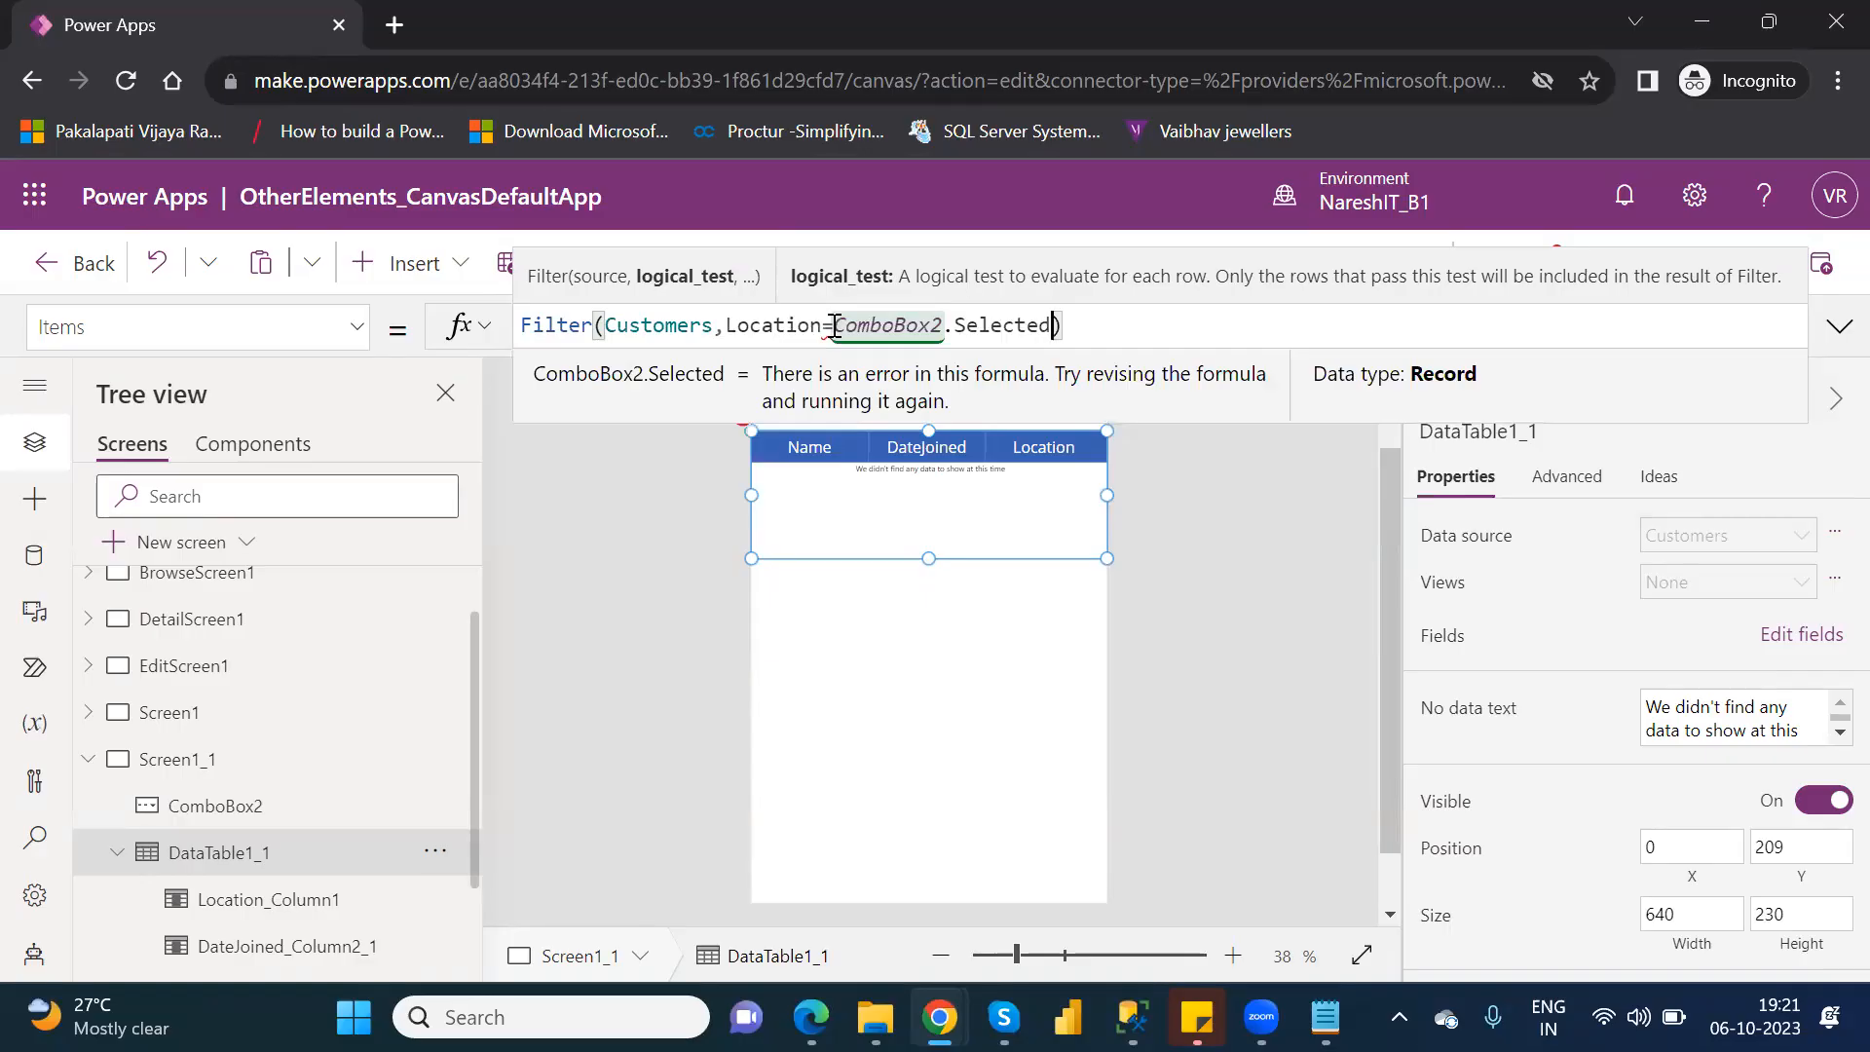
pyautogui.click(955, 674)
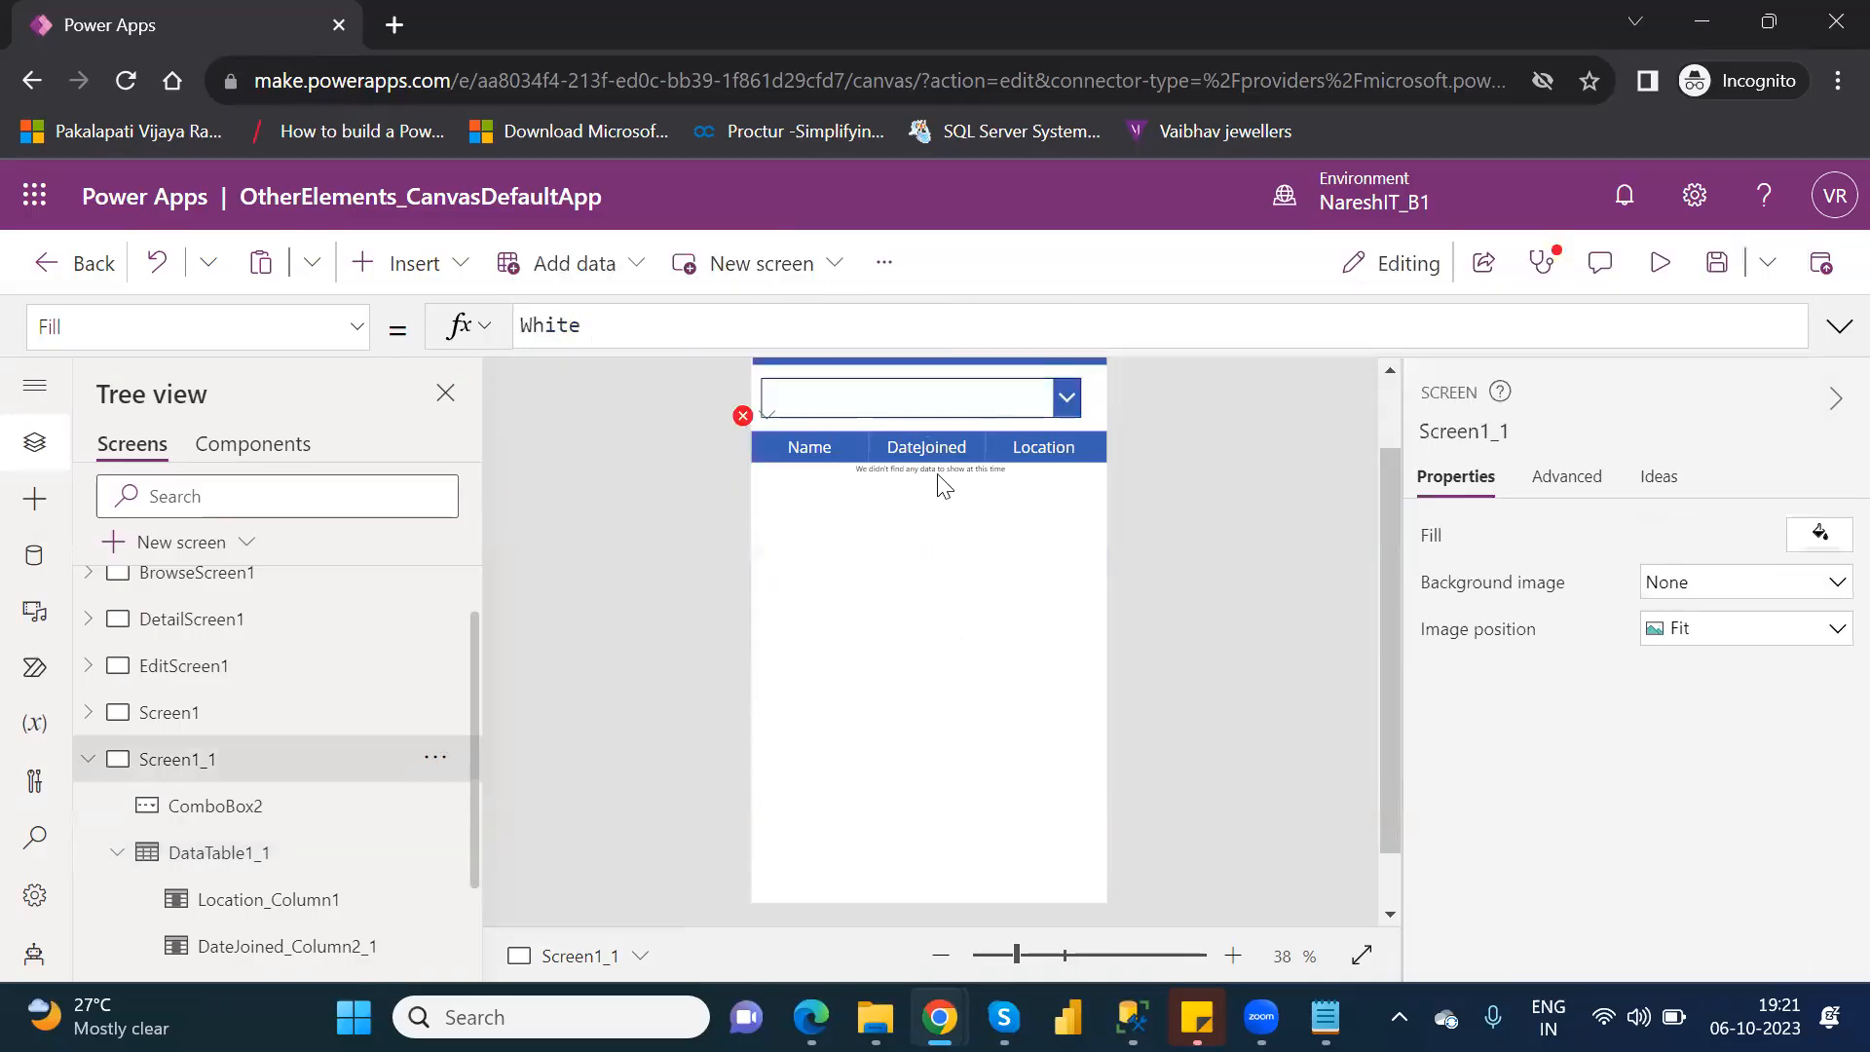
# Delete the combo box above the data table and place a new drop-down control in its spot.
pyautogui.click(1012, 395)
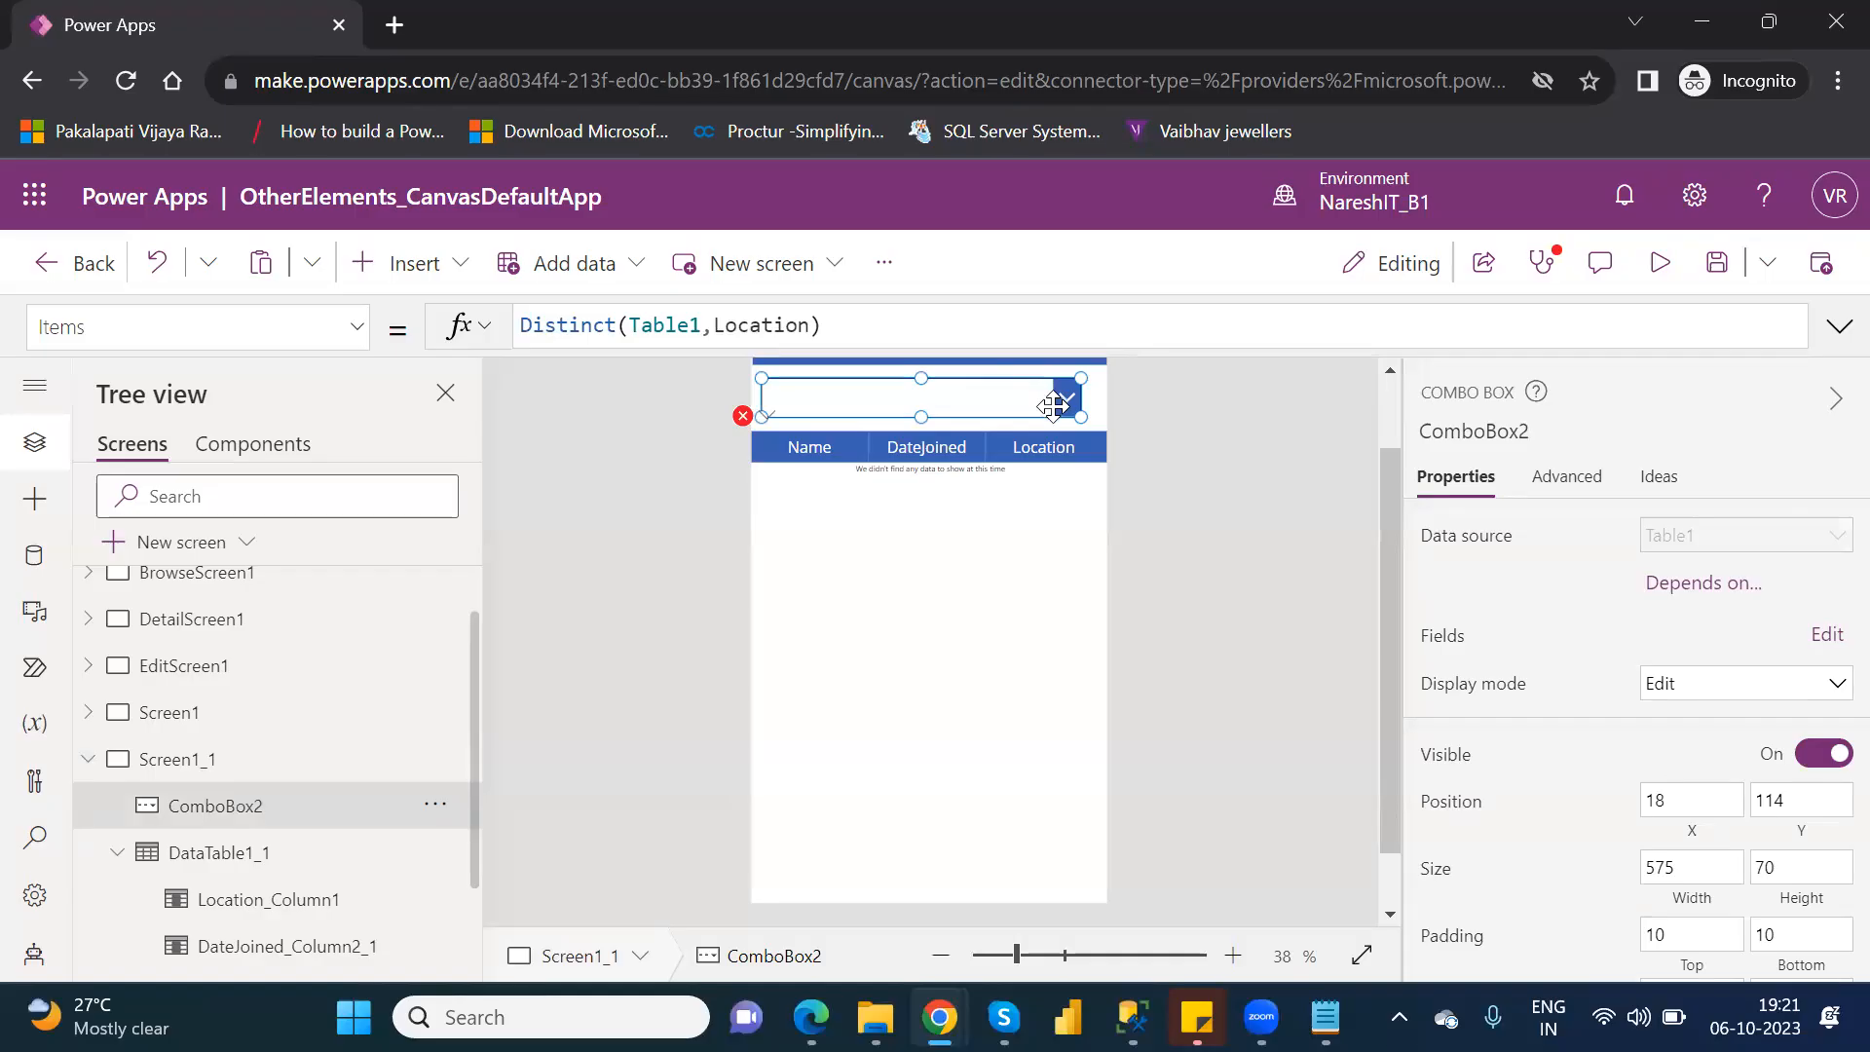
pyautogui.press('Delete')
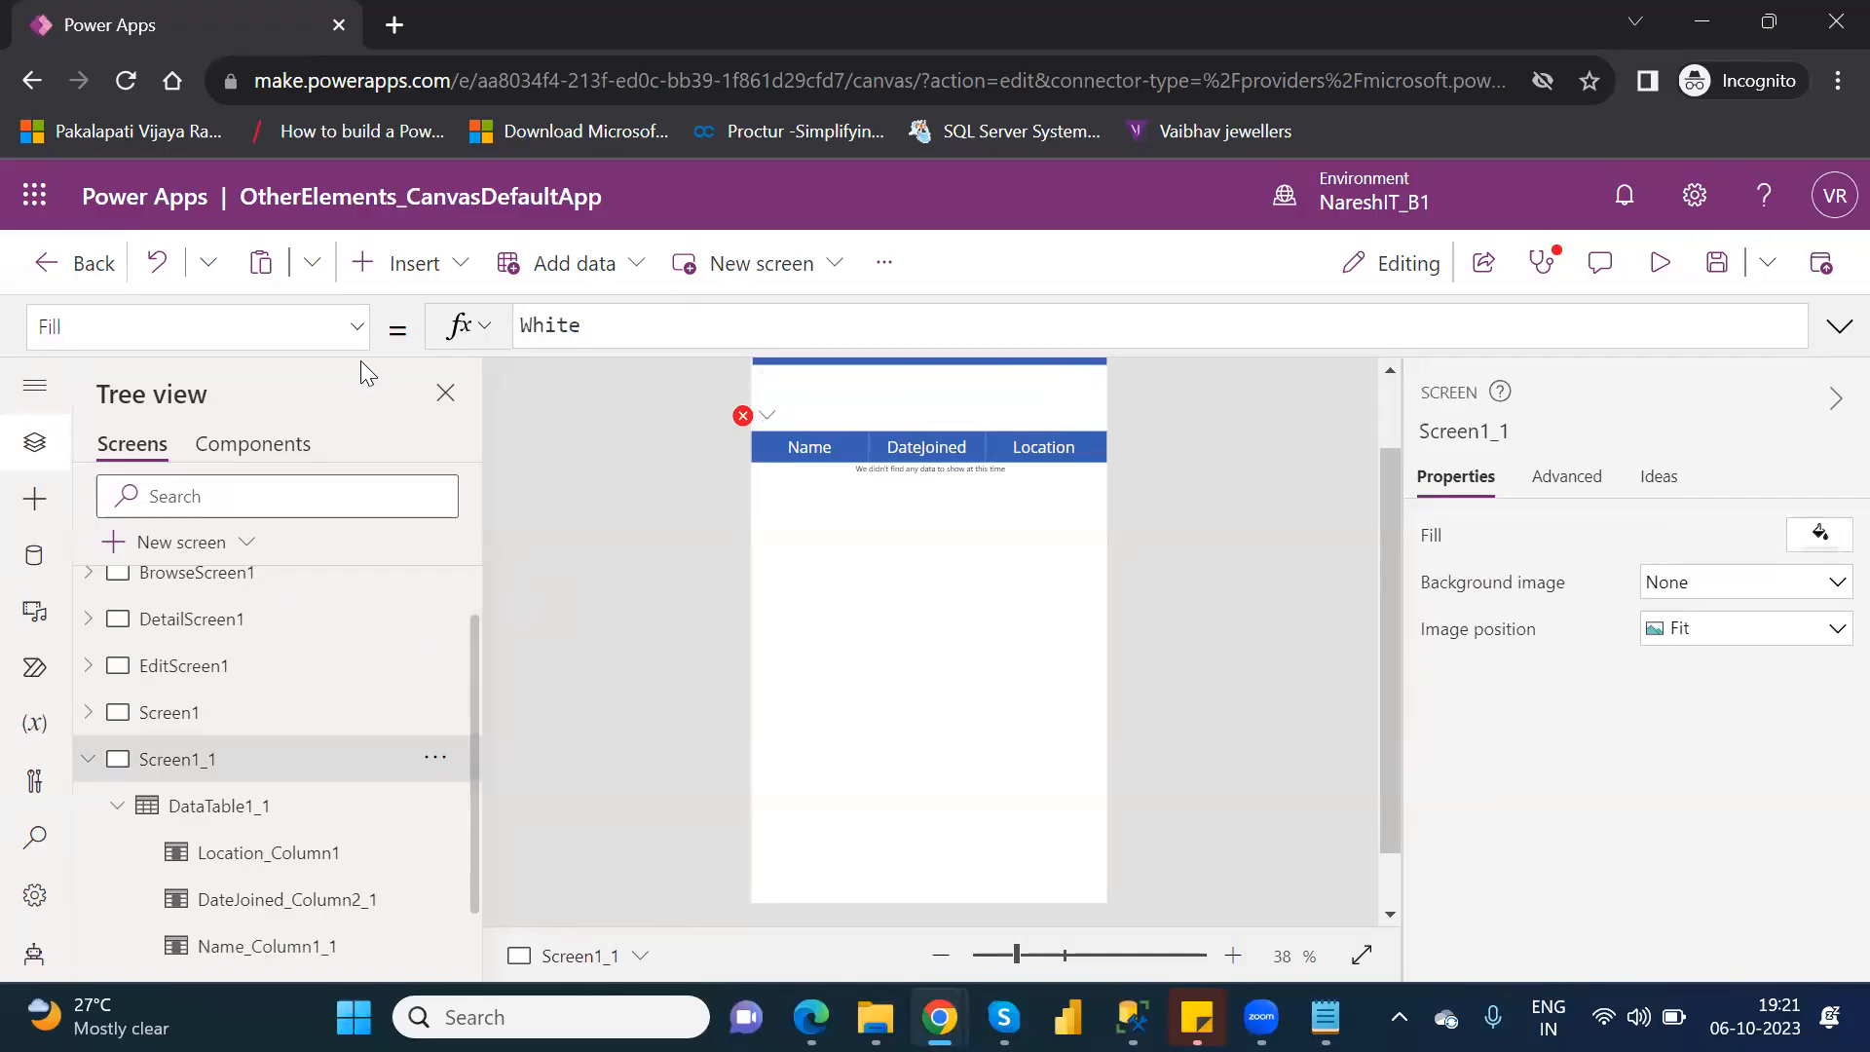
pyautogui.click(431, 259)
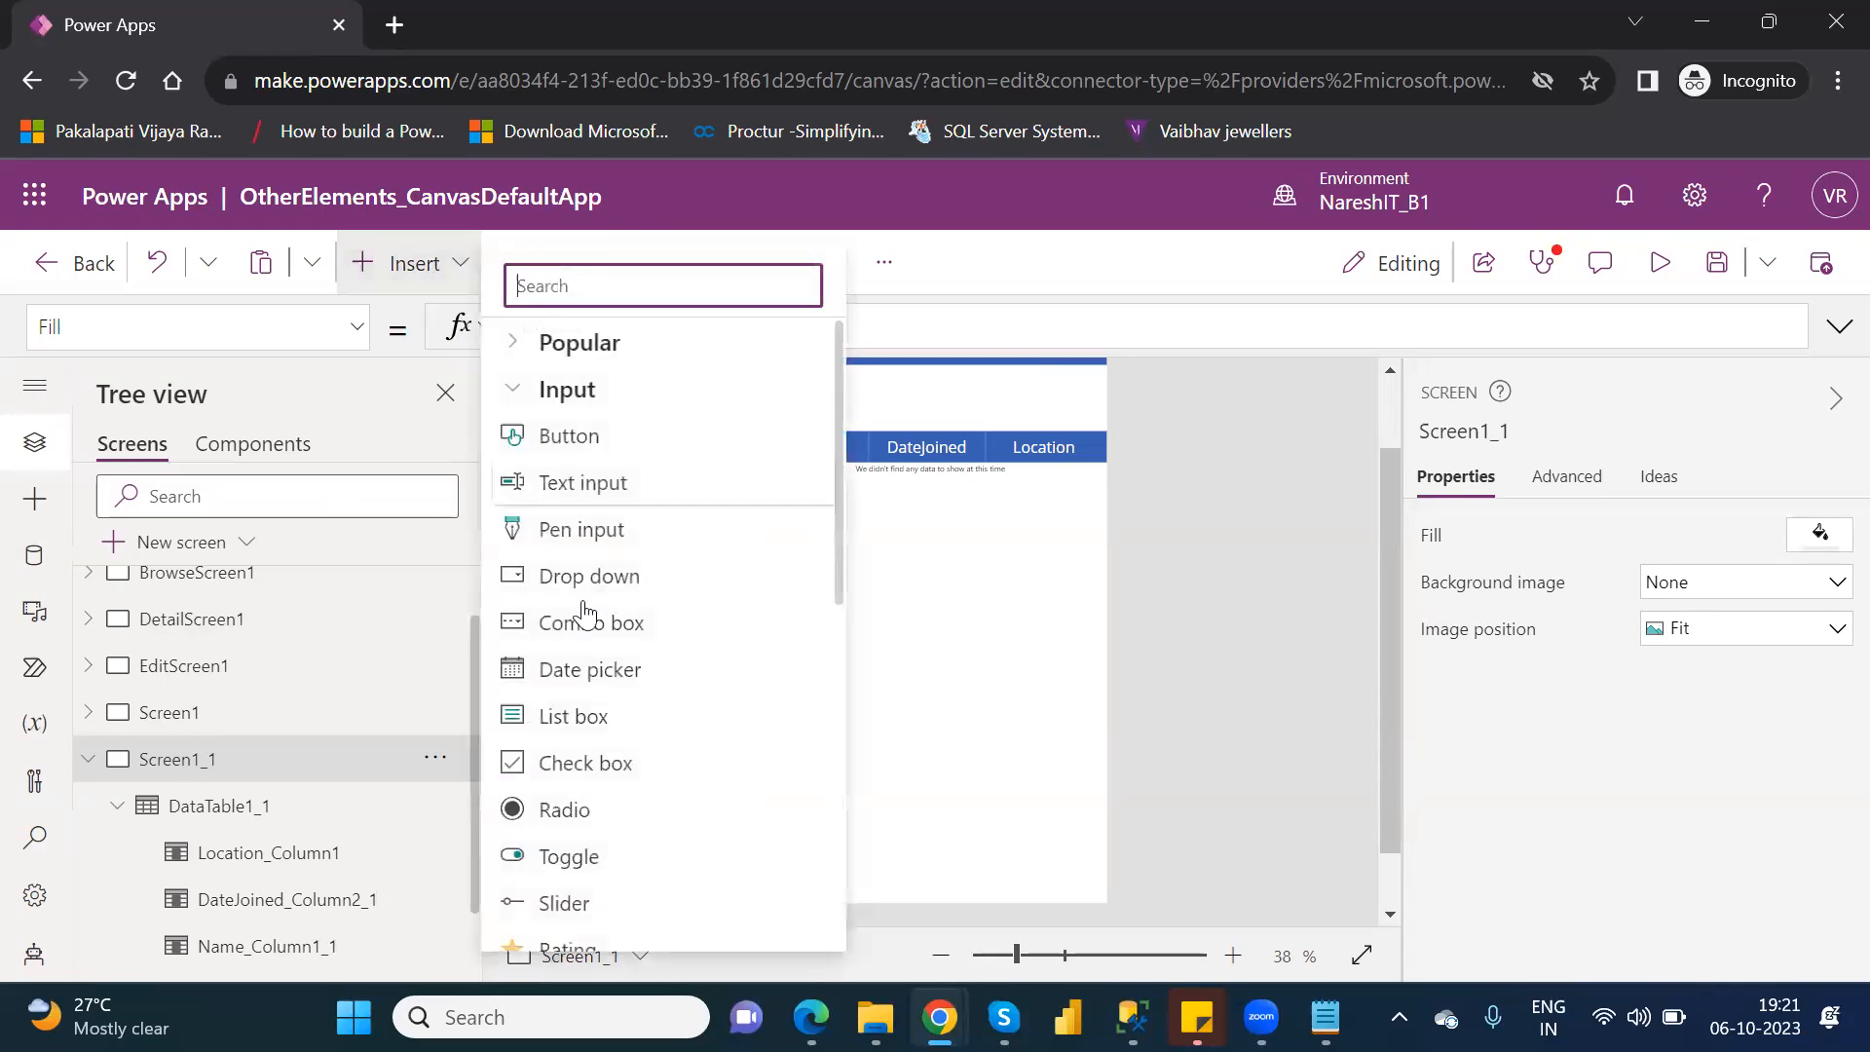
pyautogui.press('Escape')
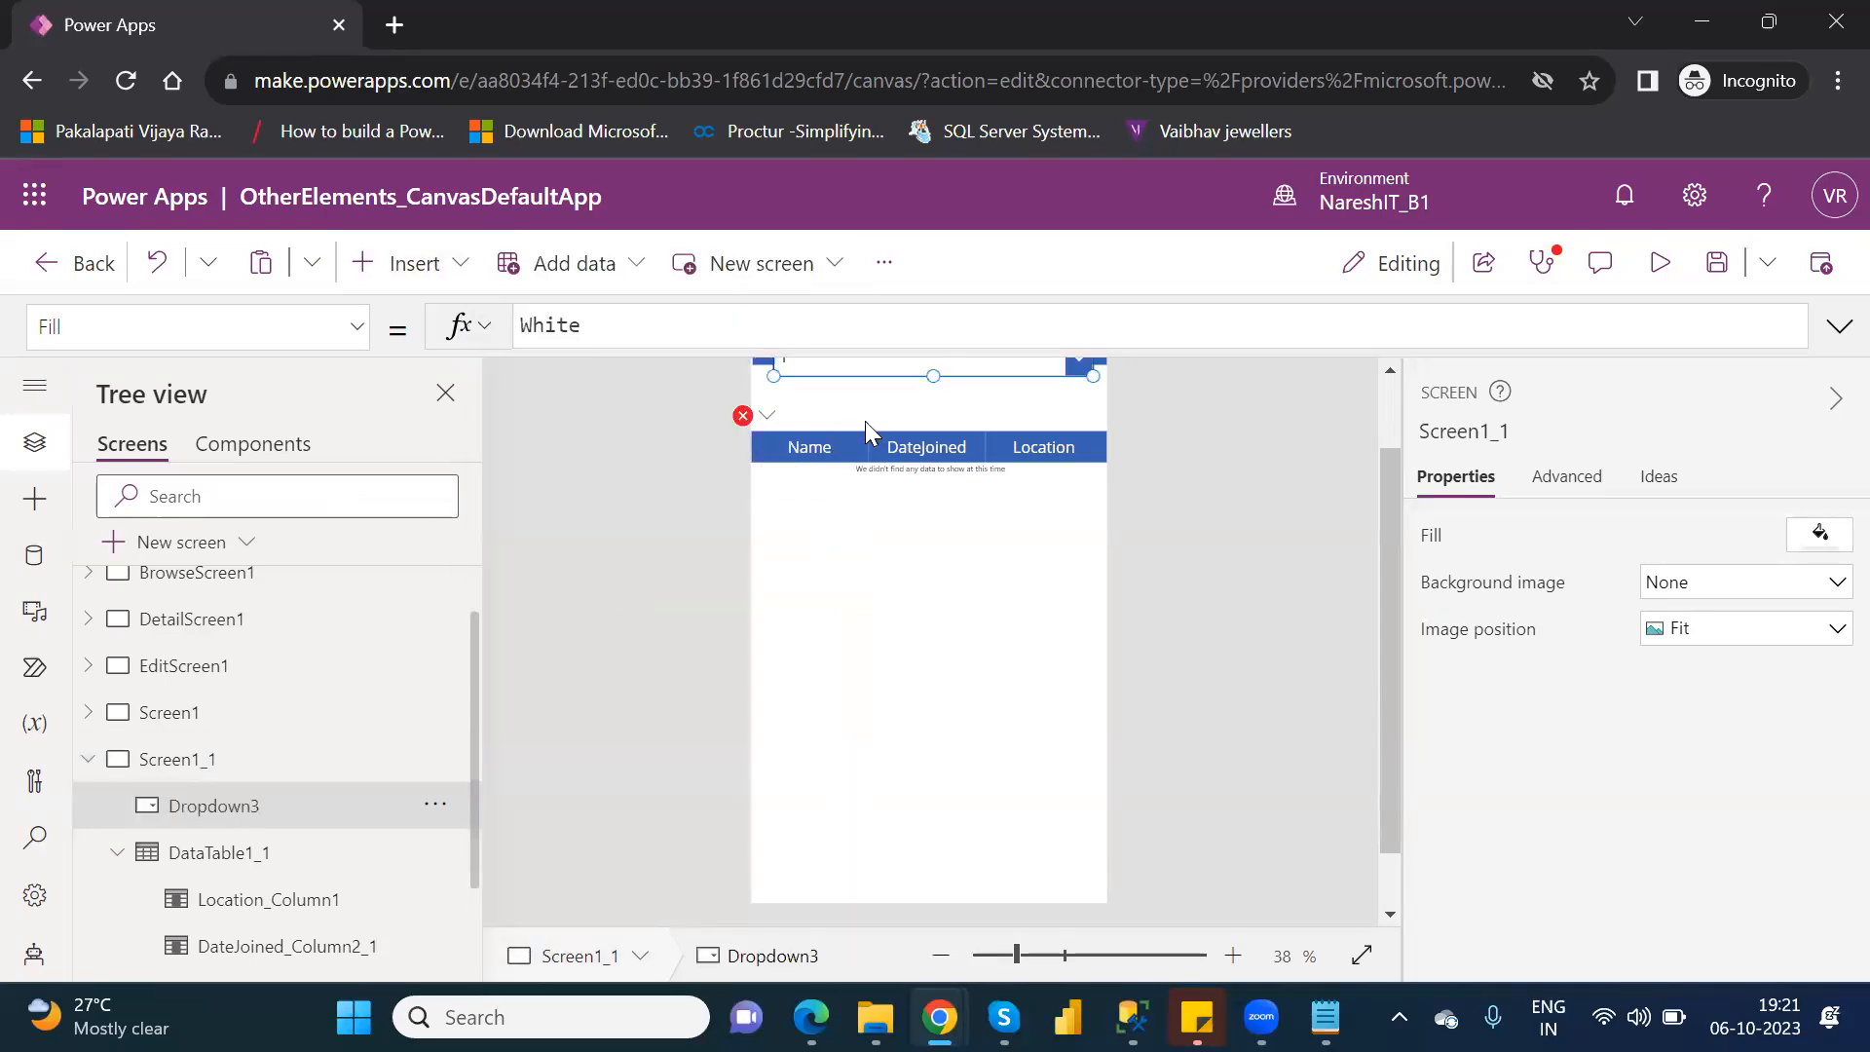
pyautogui.moveTo(946, 358); pyautogui.dragTo(944, 396)
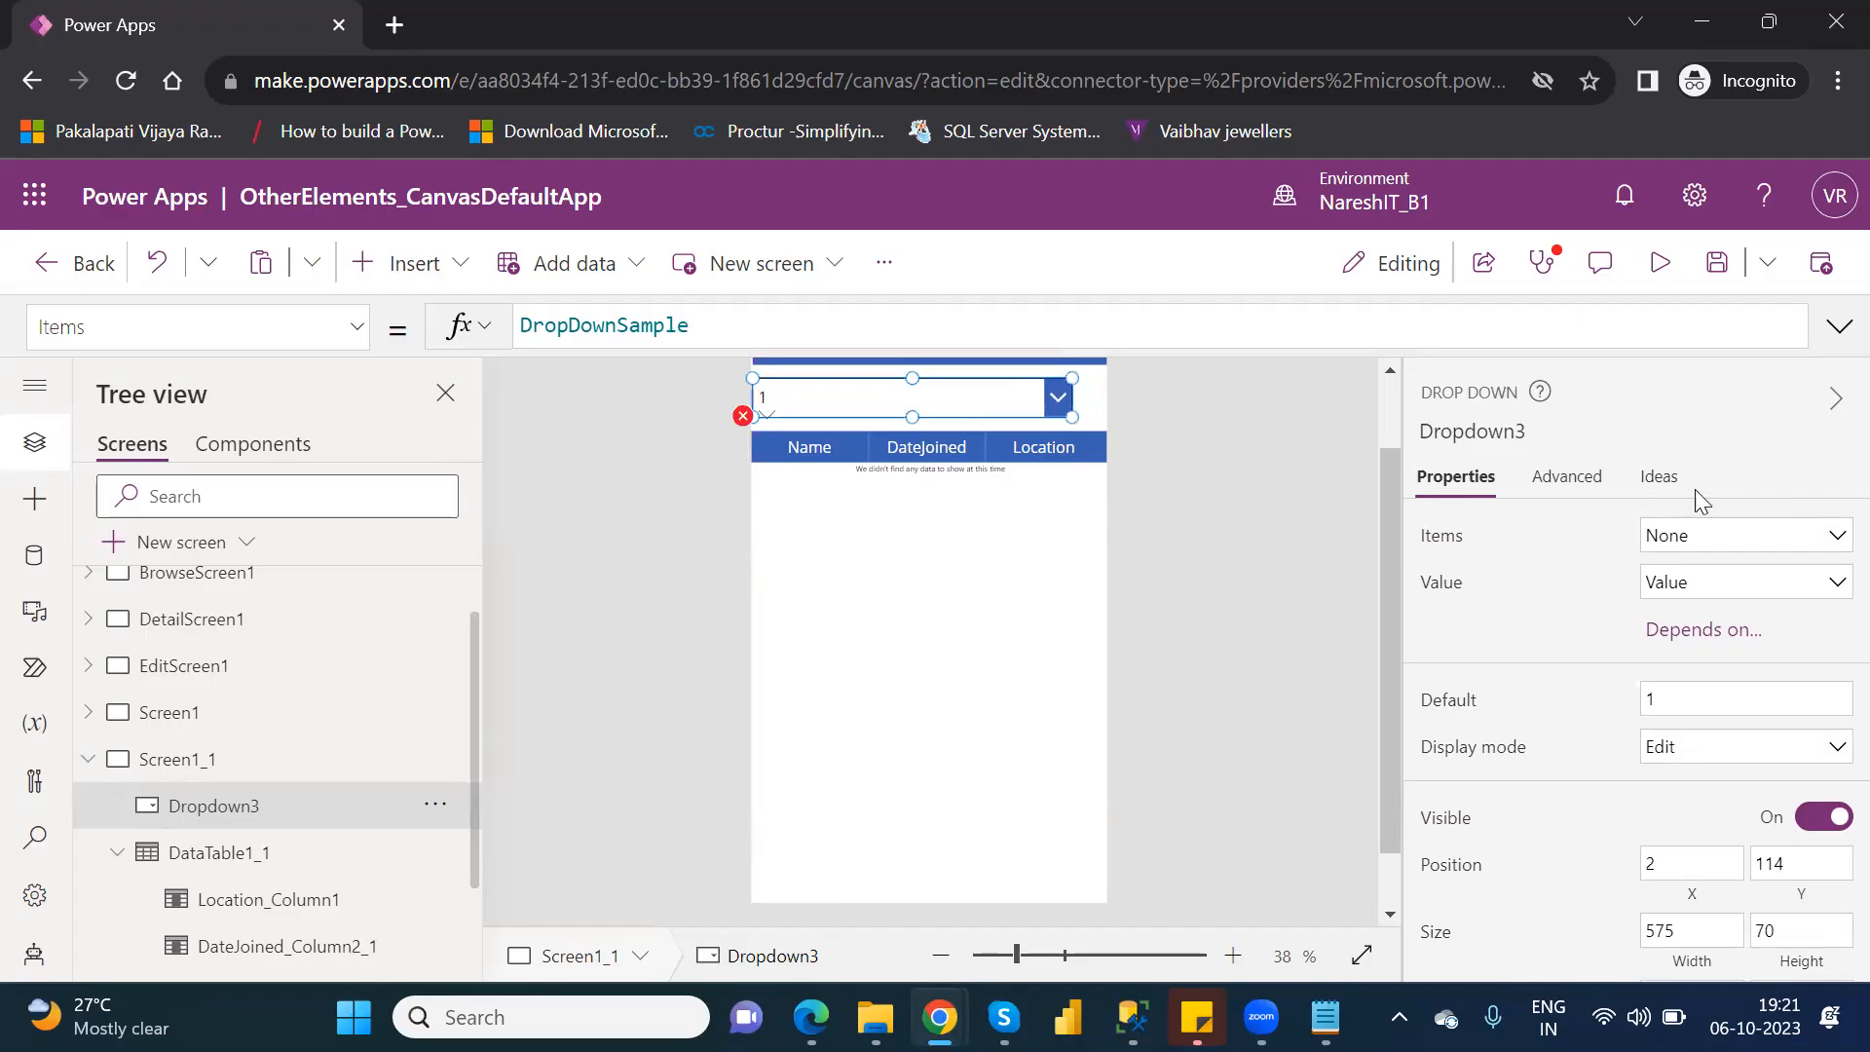
# Set the drop-down's items to Table1 with Location as its displayed value.
pyautogui.click(1750, 535)
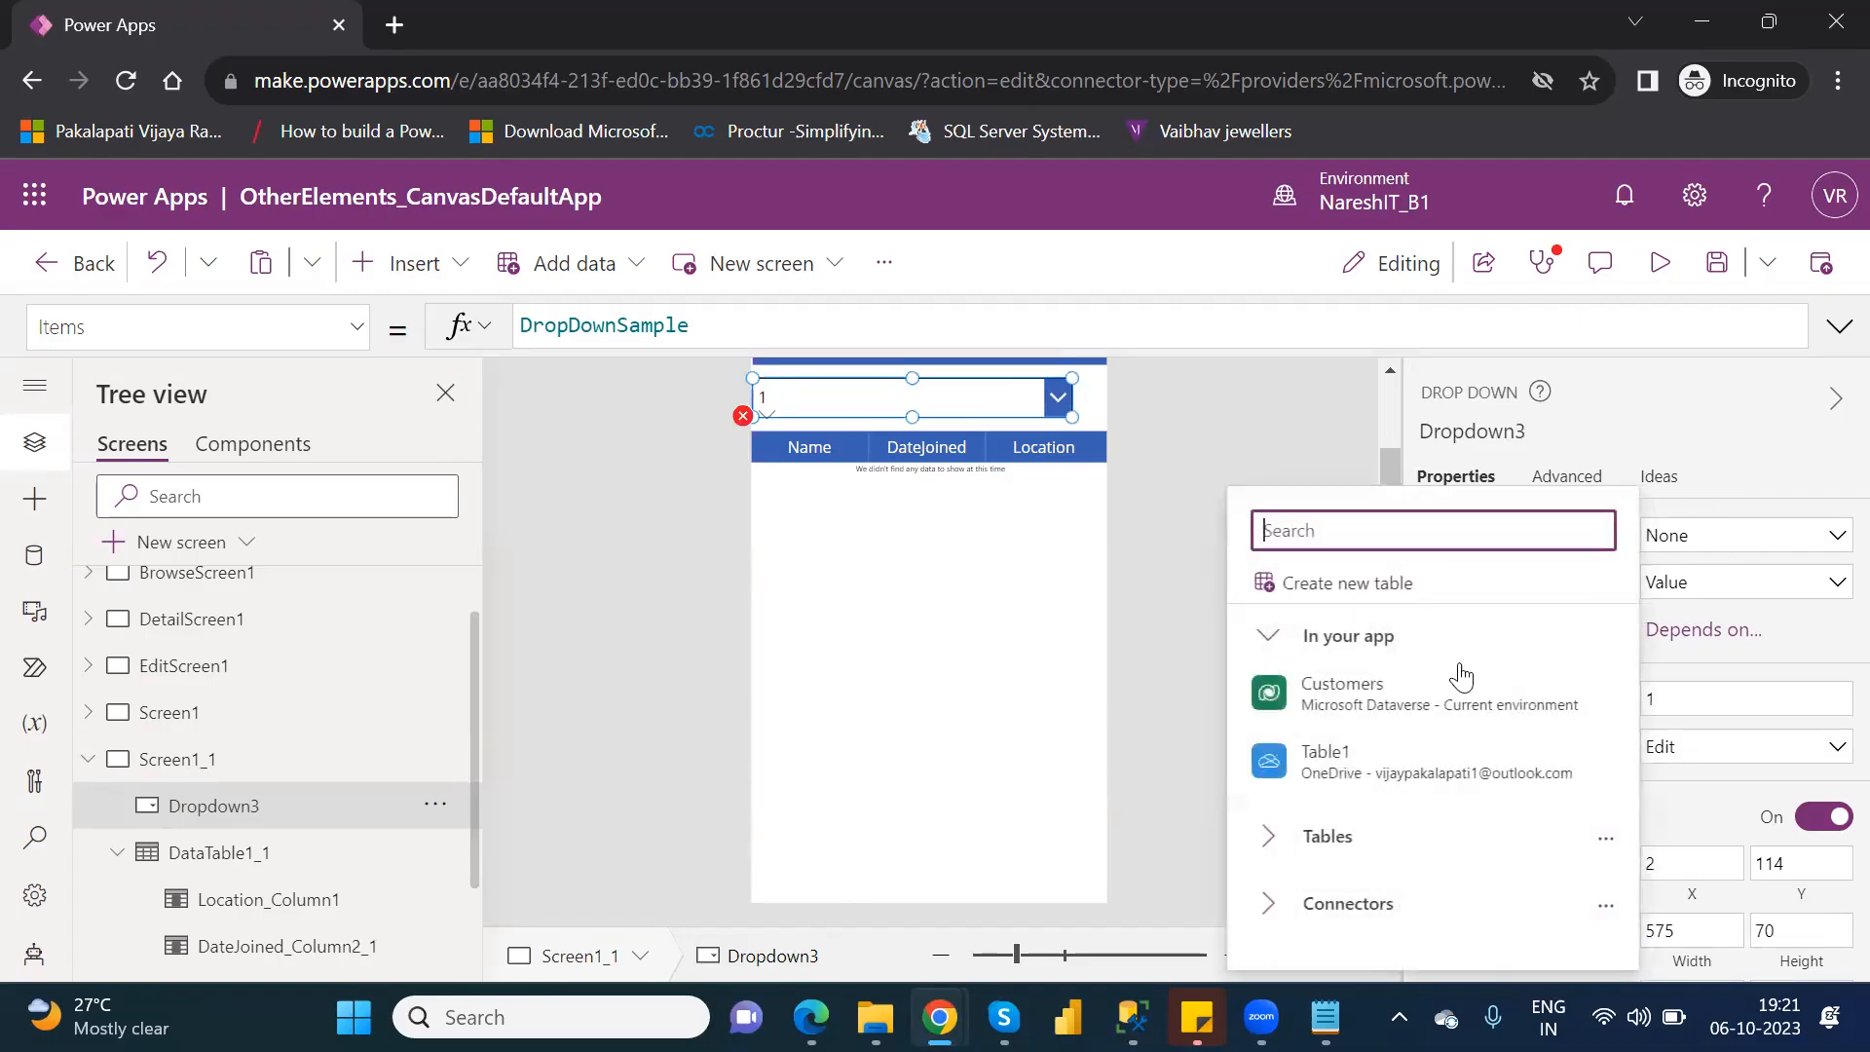
pyautogui.click(1410, 763)
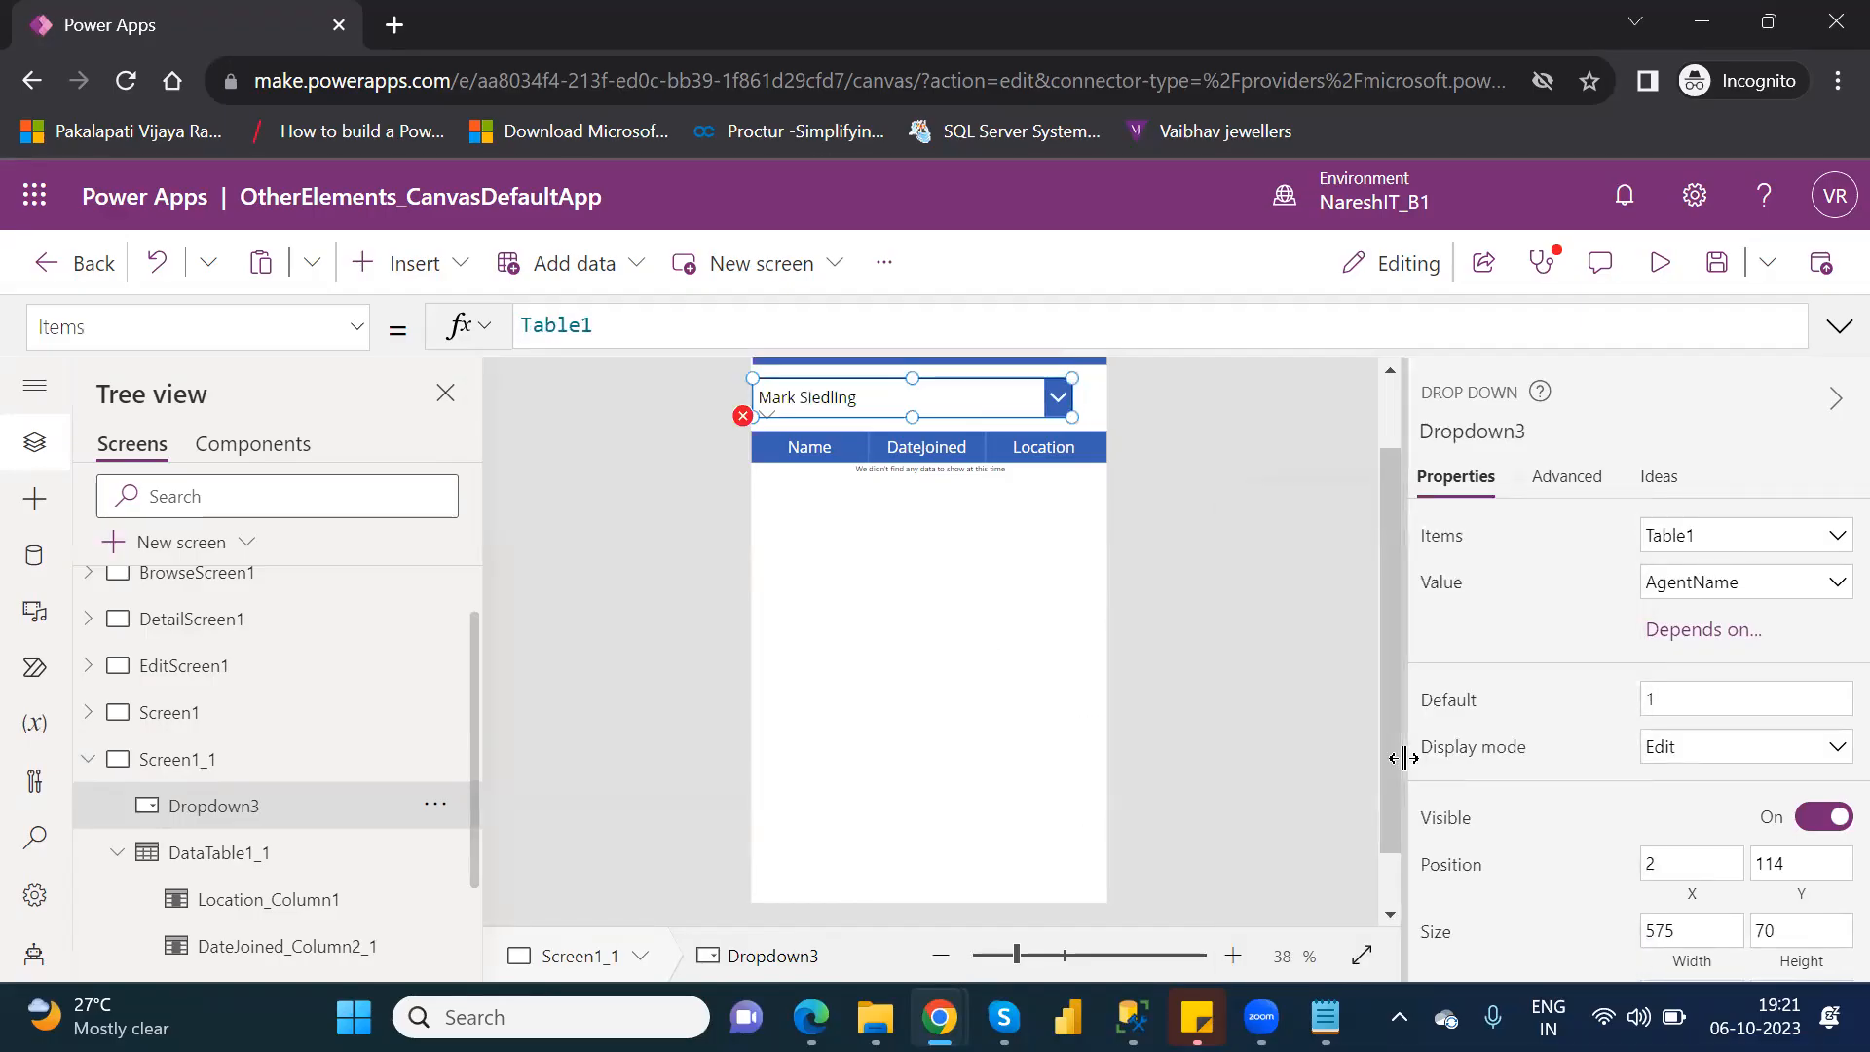
pyautogui.click(1770, 599)
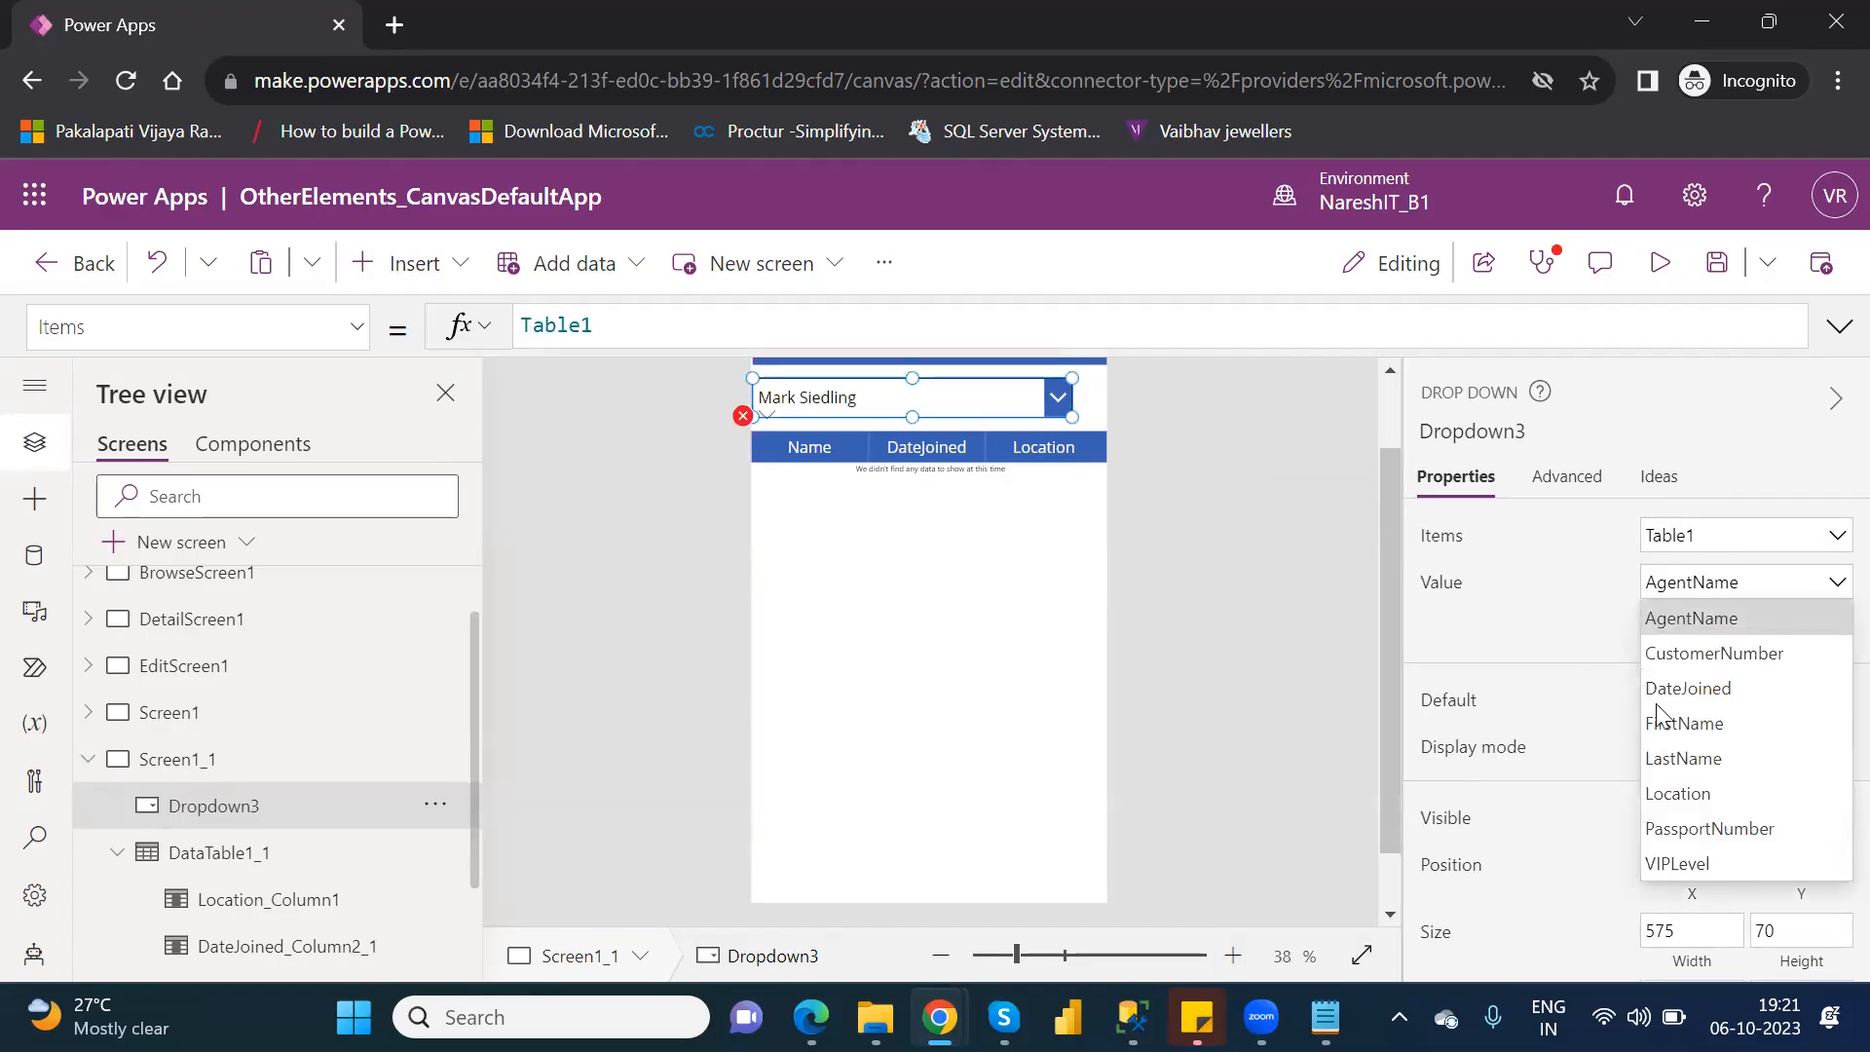
pyautogui.click(1706, 787)
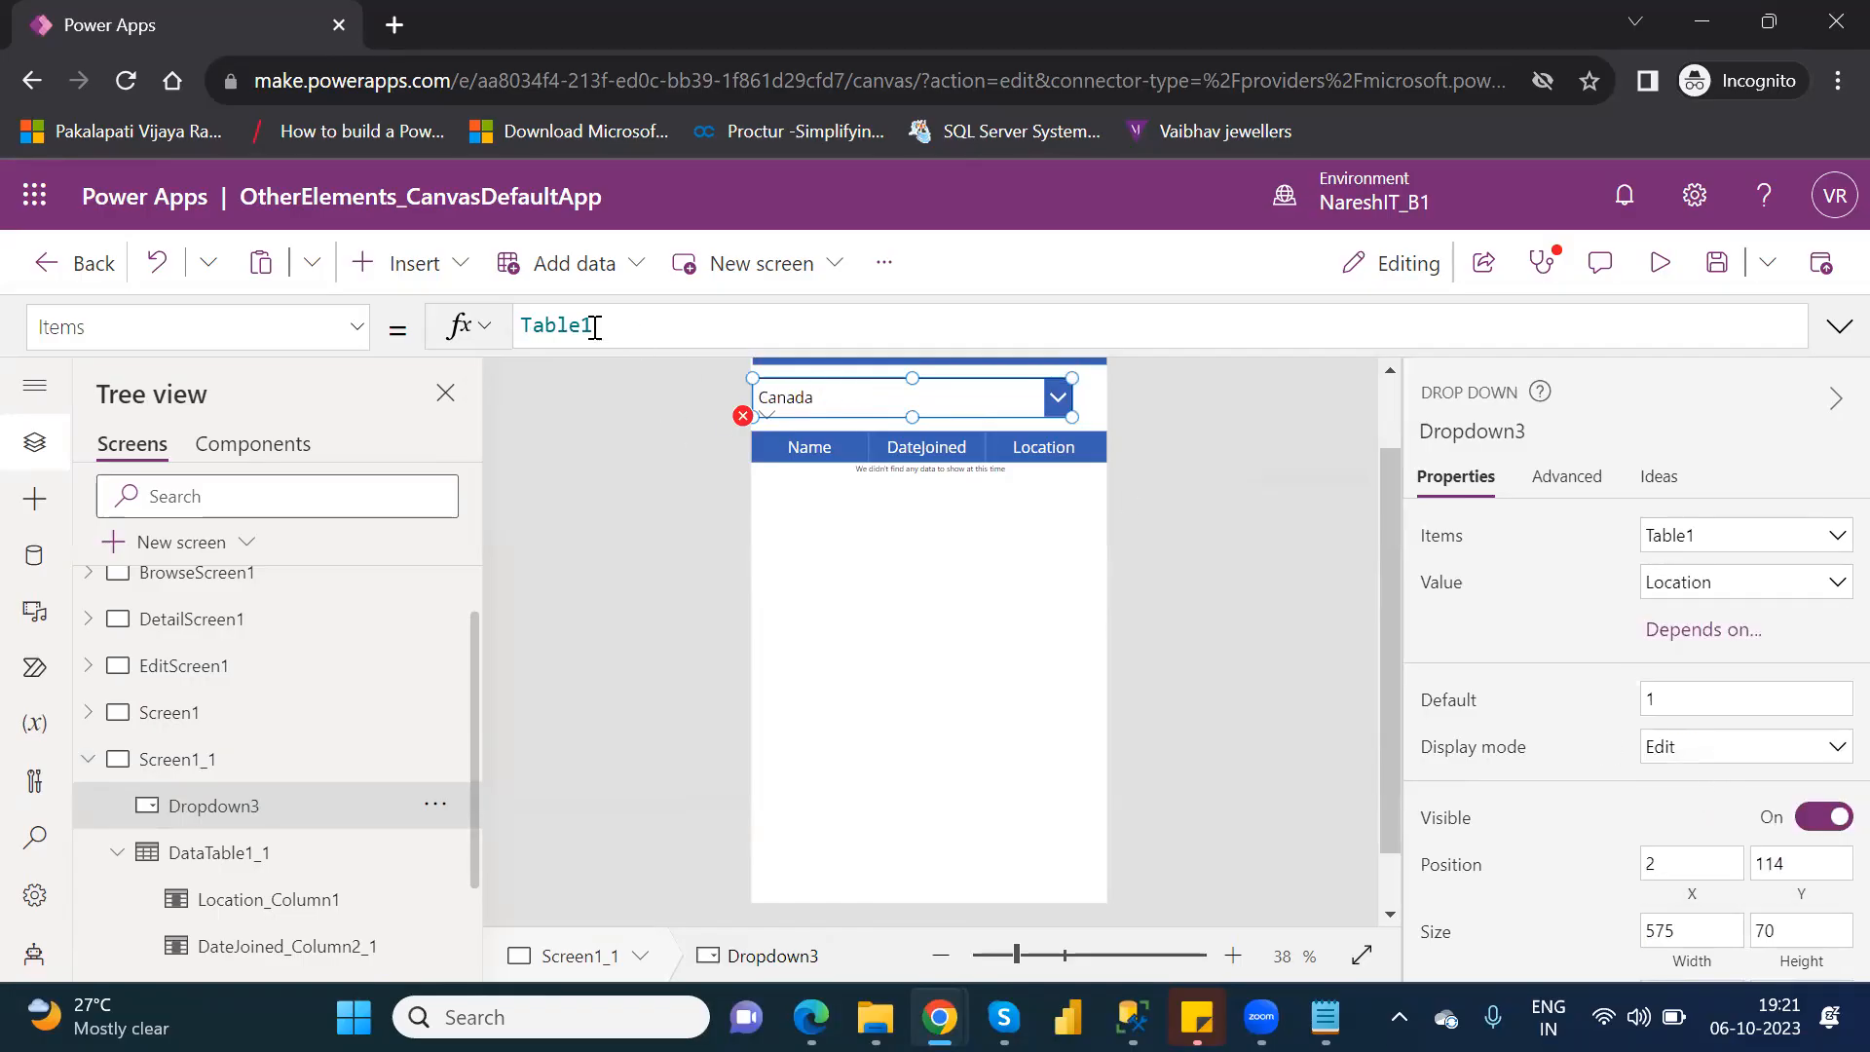
# Change the drop-down's Items formula to Distinct(Table1,Location).
pyautogui.click(524, 328)
pyautogui.write('Distinct')
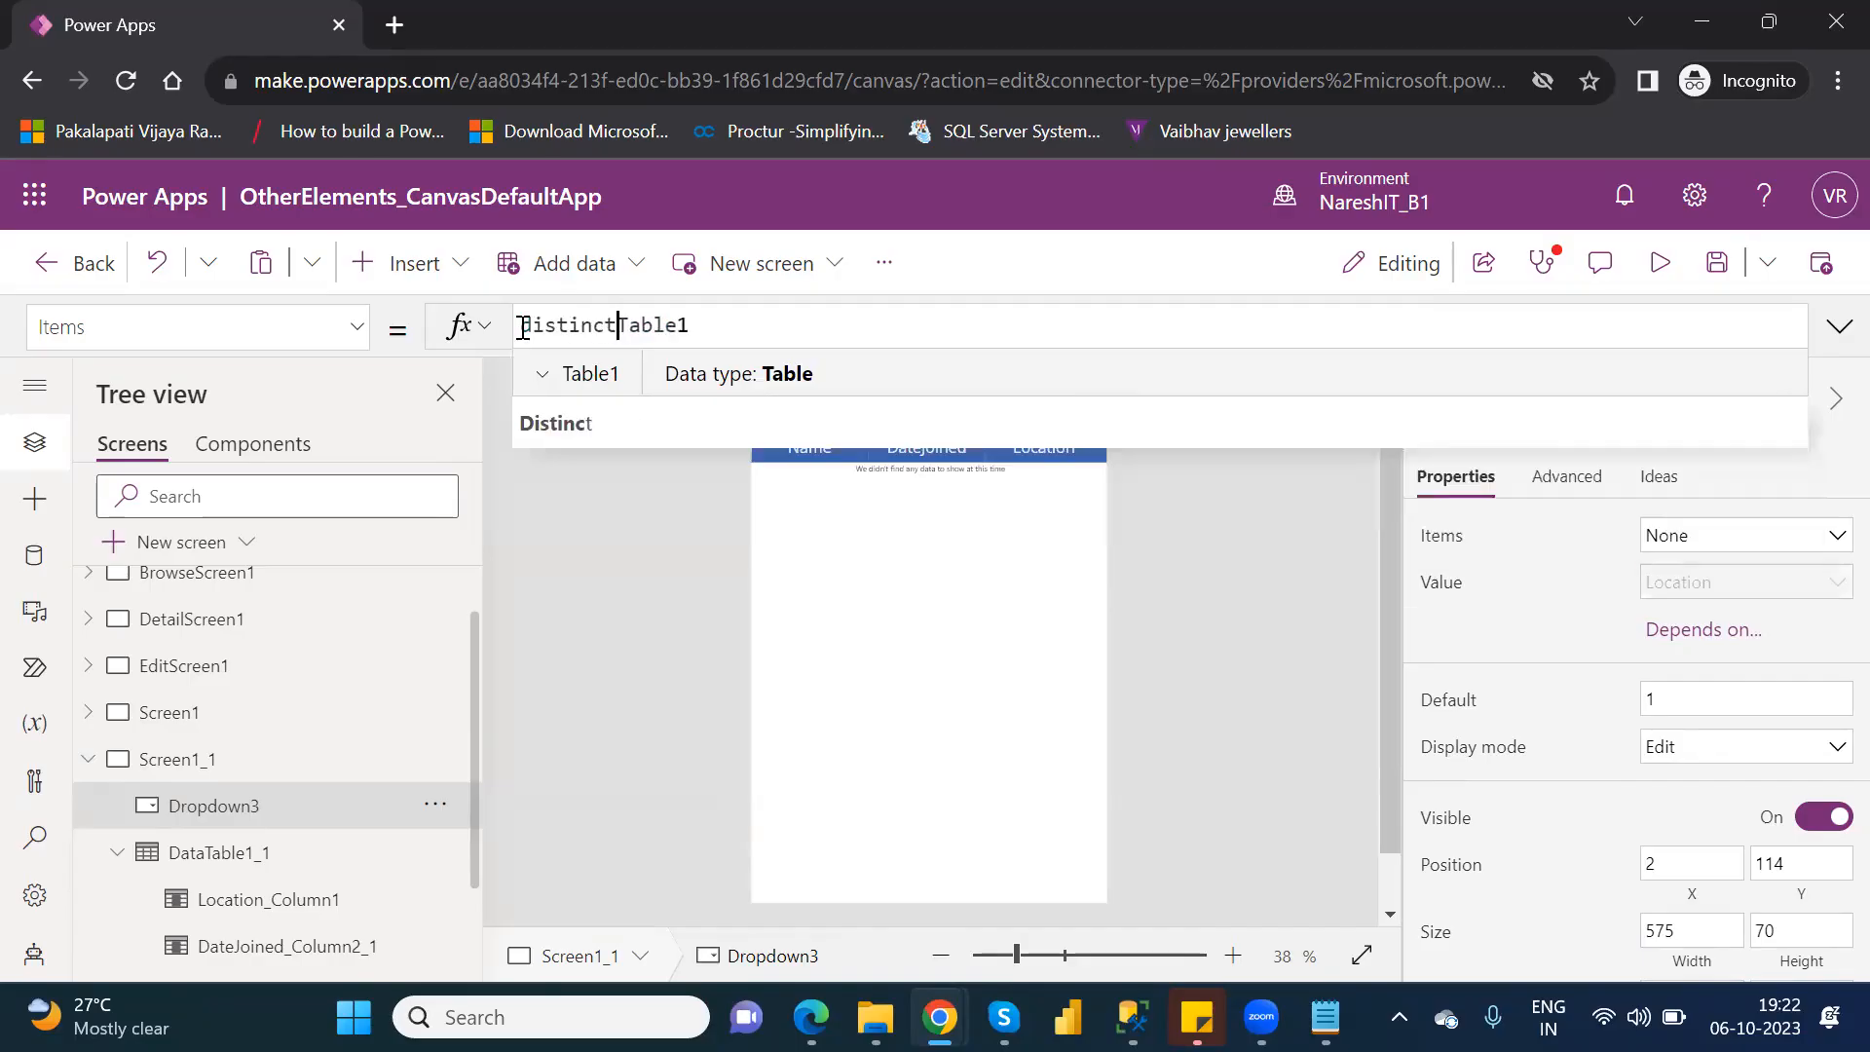
pyautogui.write('(')
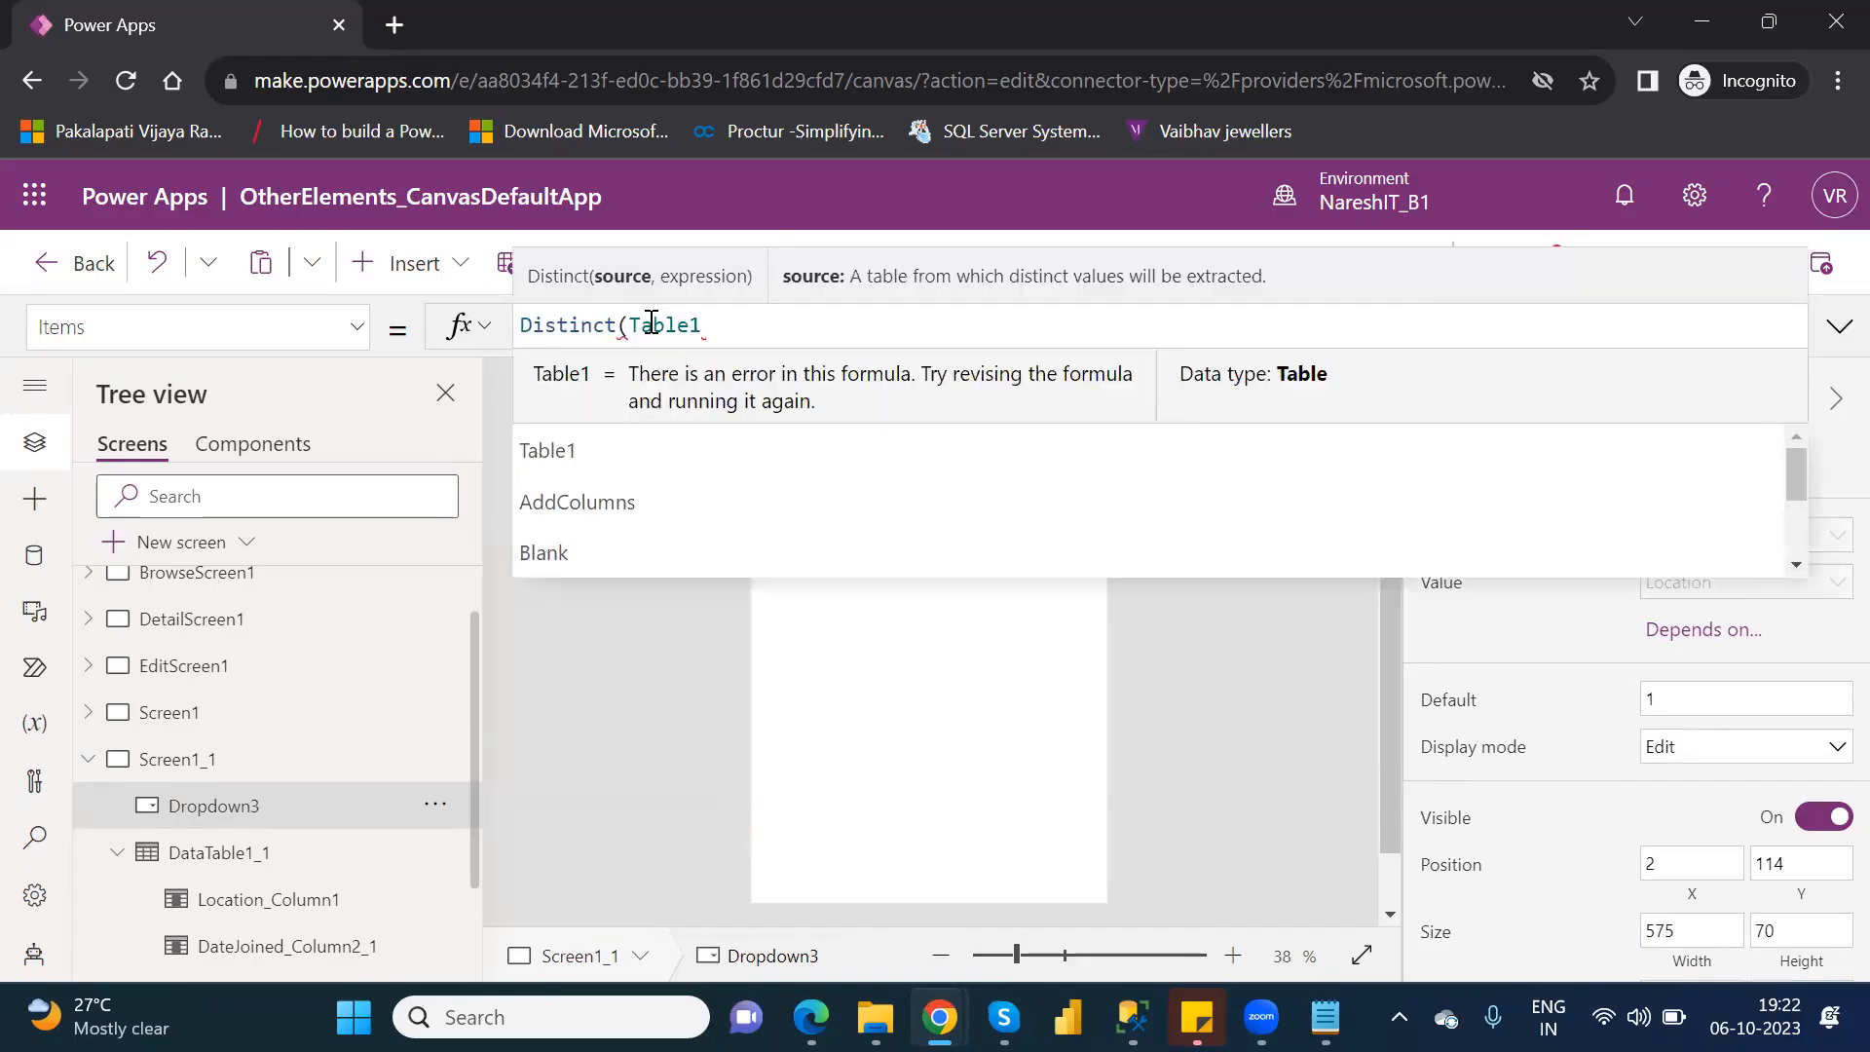
pyautogui.click(741, 324)
pyautogui.write(',')
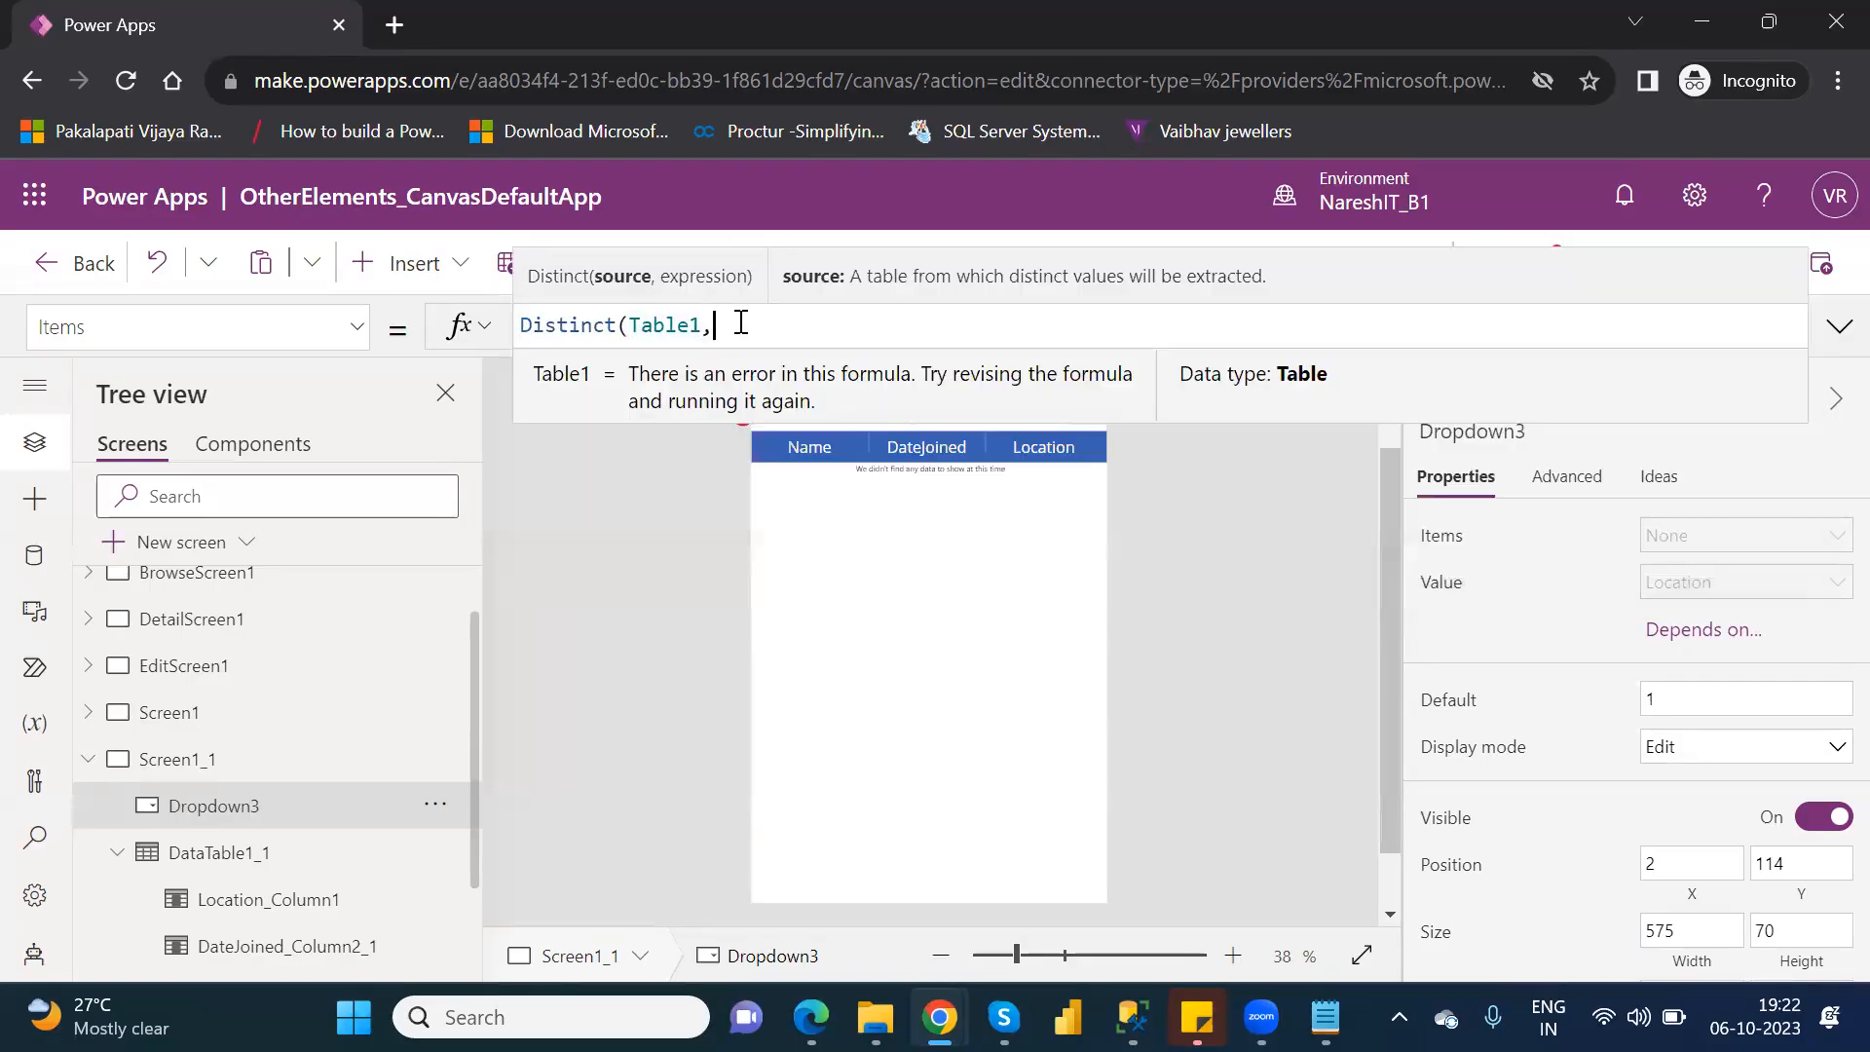
pyautogui.write('lo')
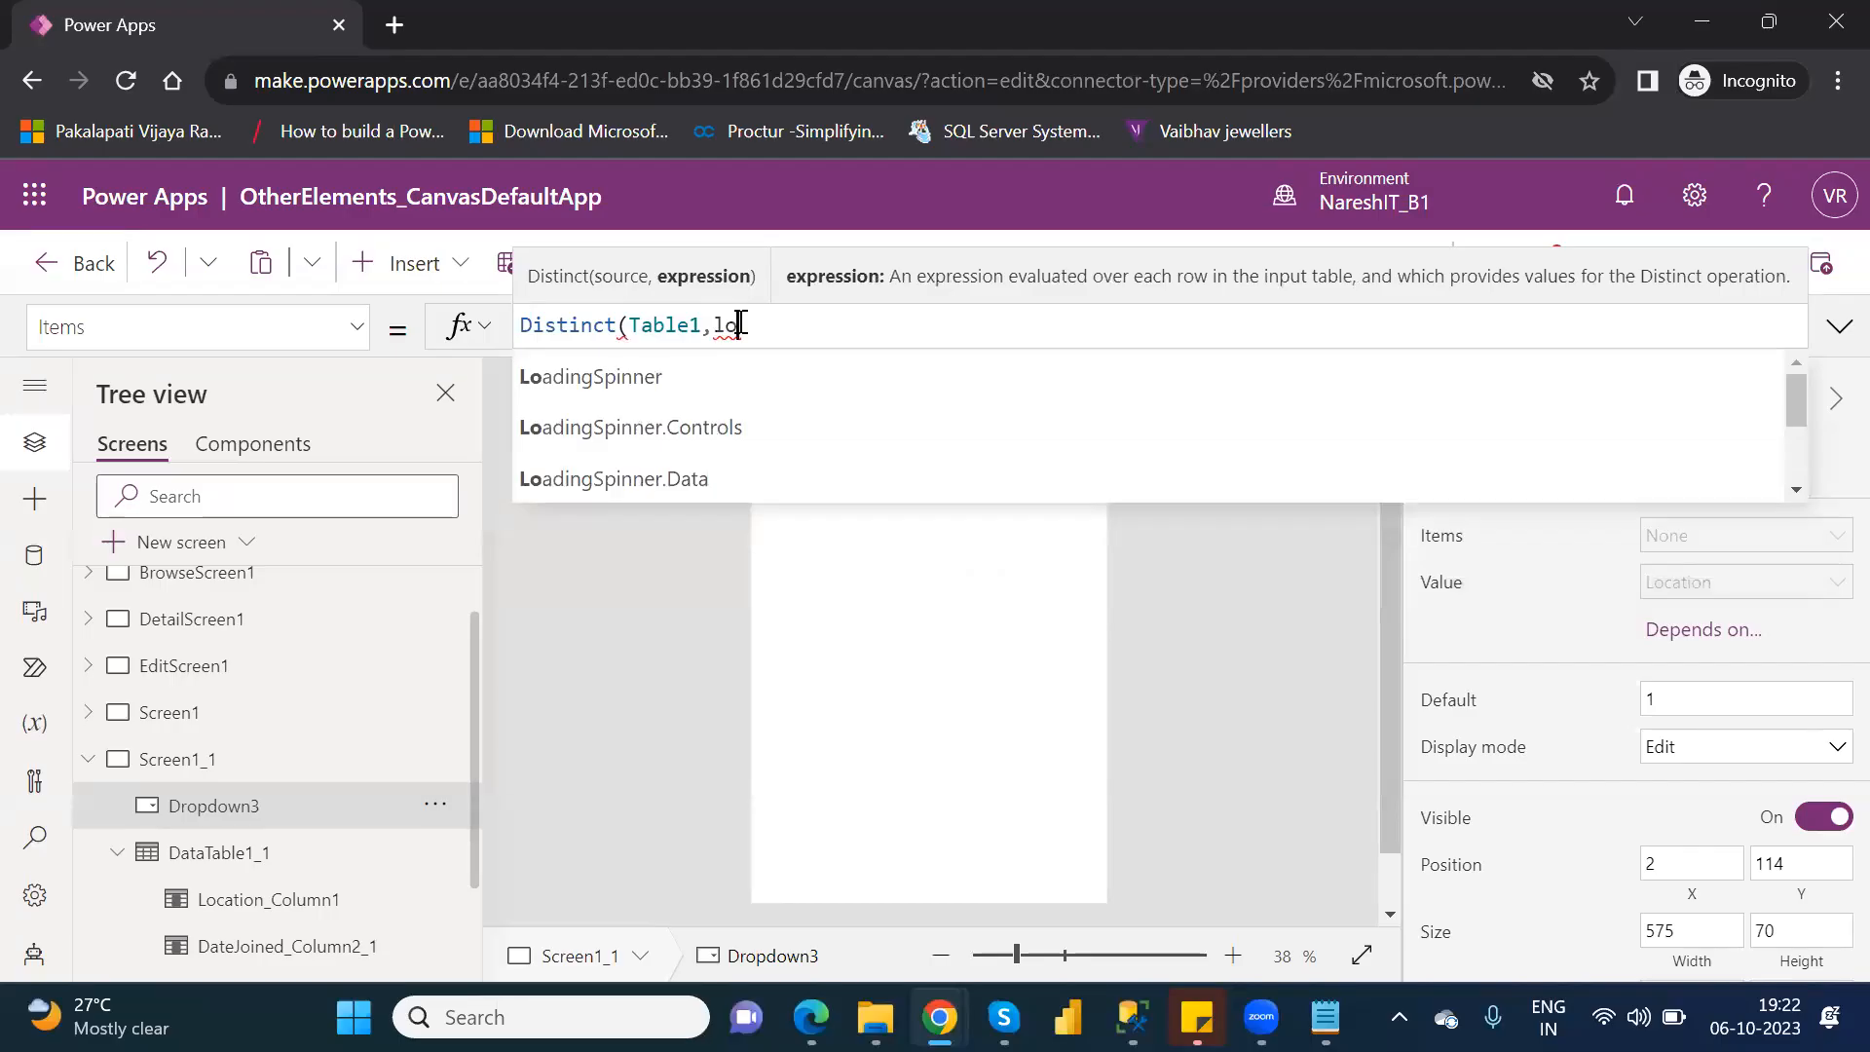
pyautogui.write('ca')
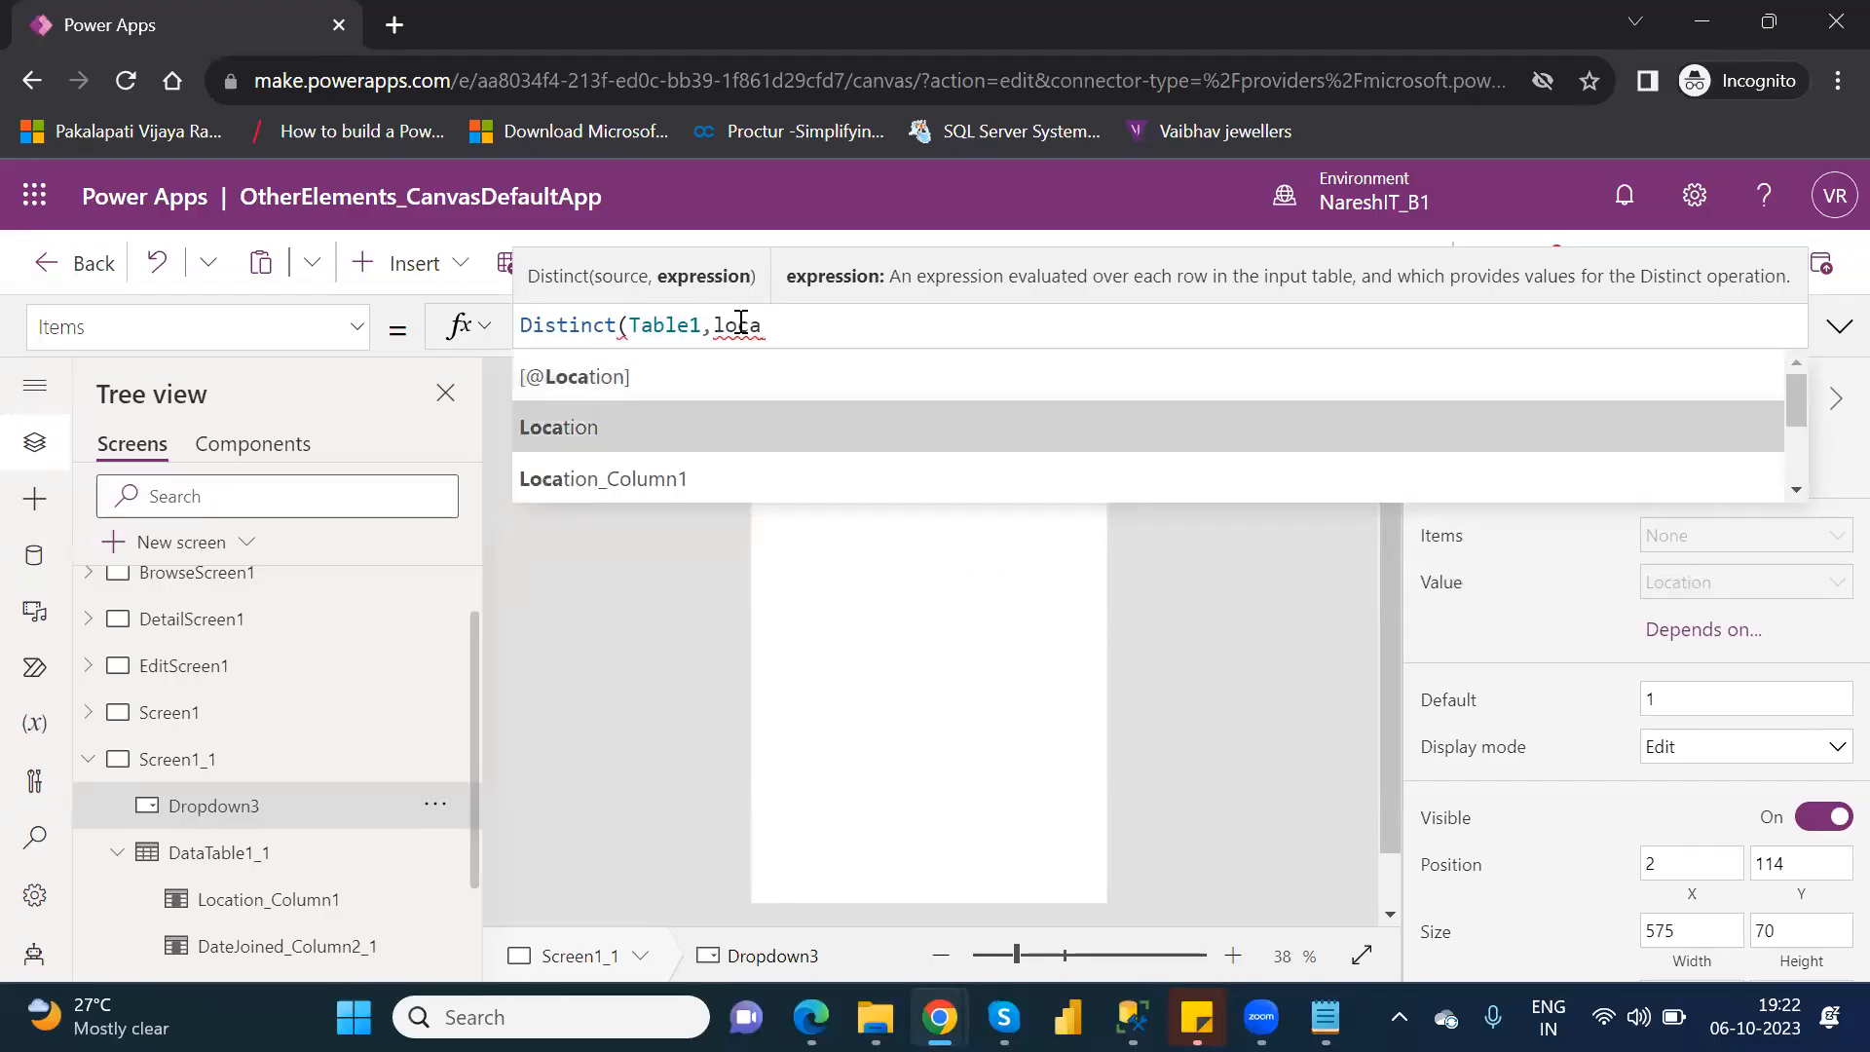
pyautogui.press('Tab')
pyautogui.write(')')
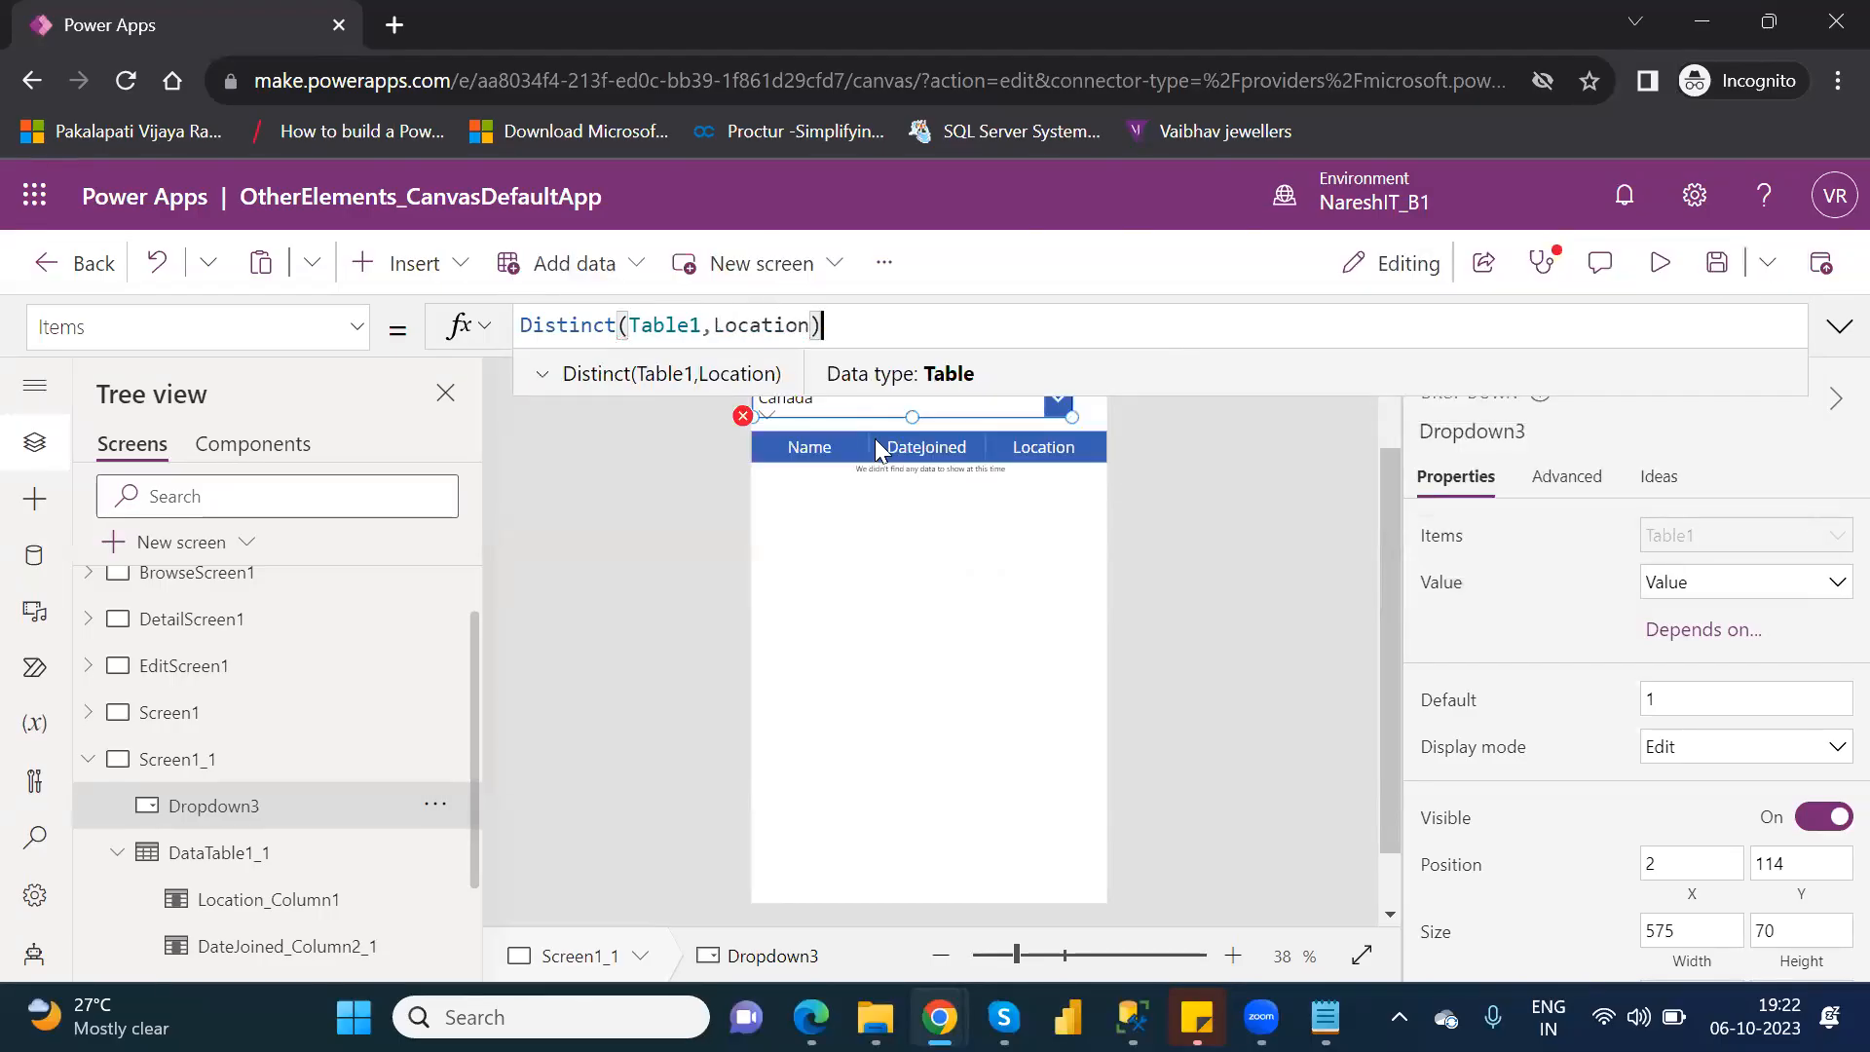
# Try to filter the data table by the new drop-down, changing its Items formula to Filter(Customers,Location=Dropdown3.SelectedText).
pyautogui.click(1069, 506)
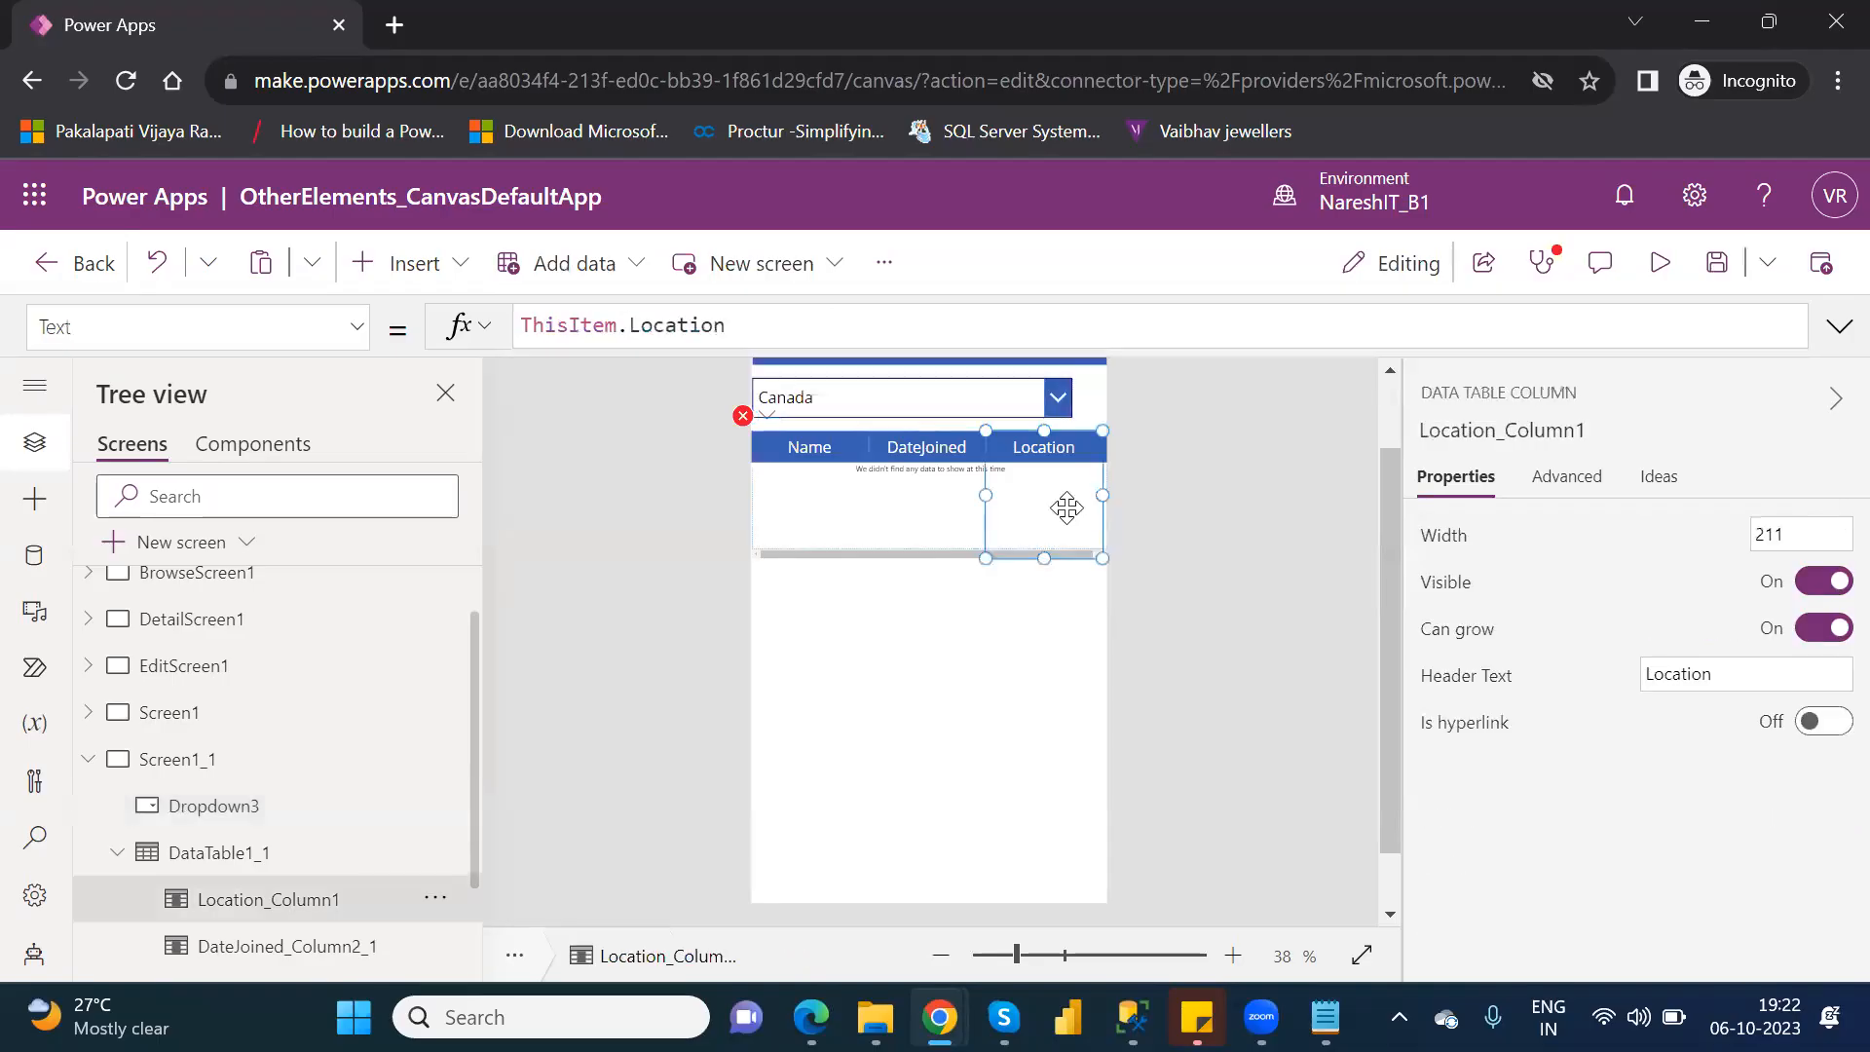
pyautogui.click(250, 852)
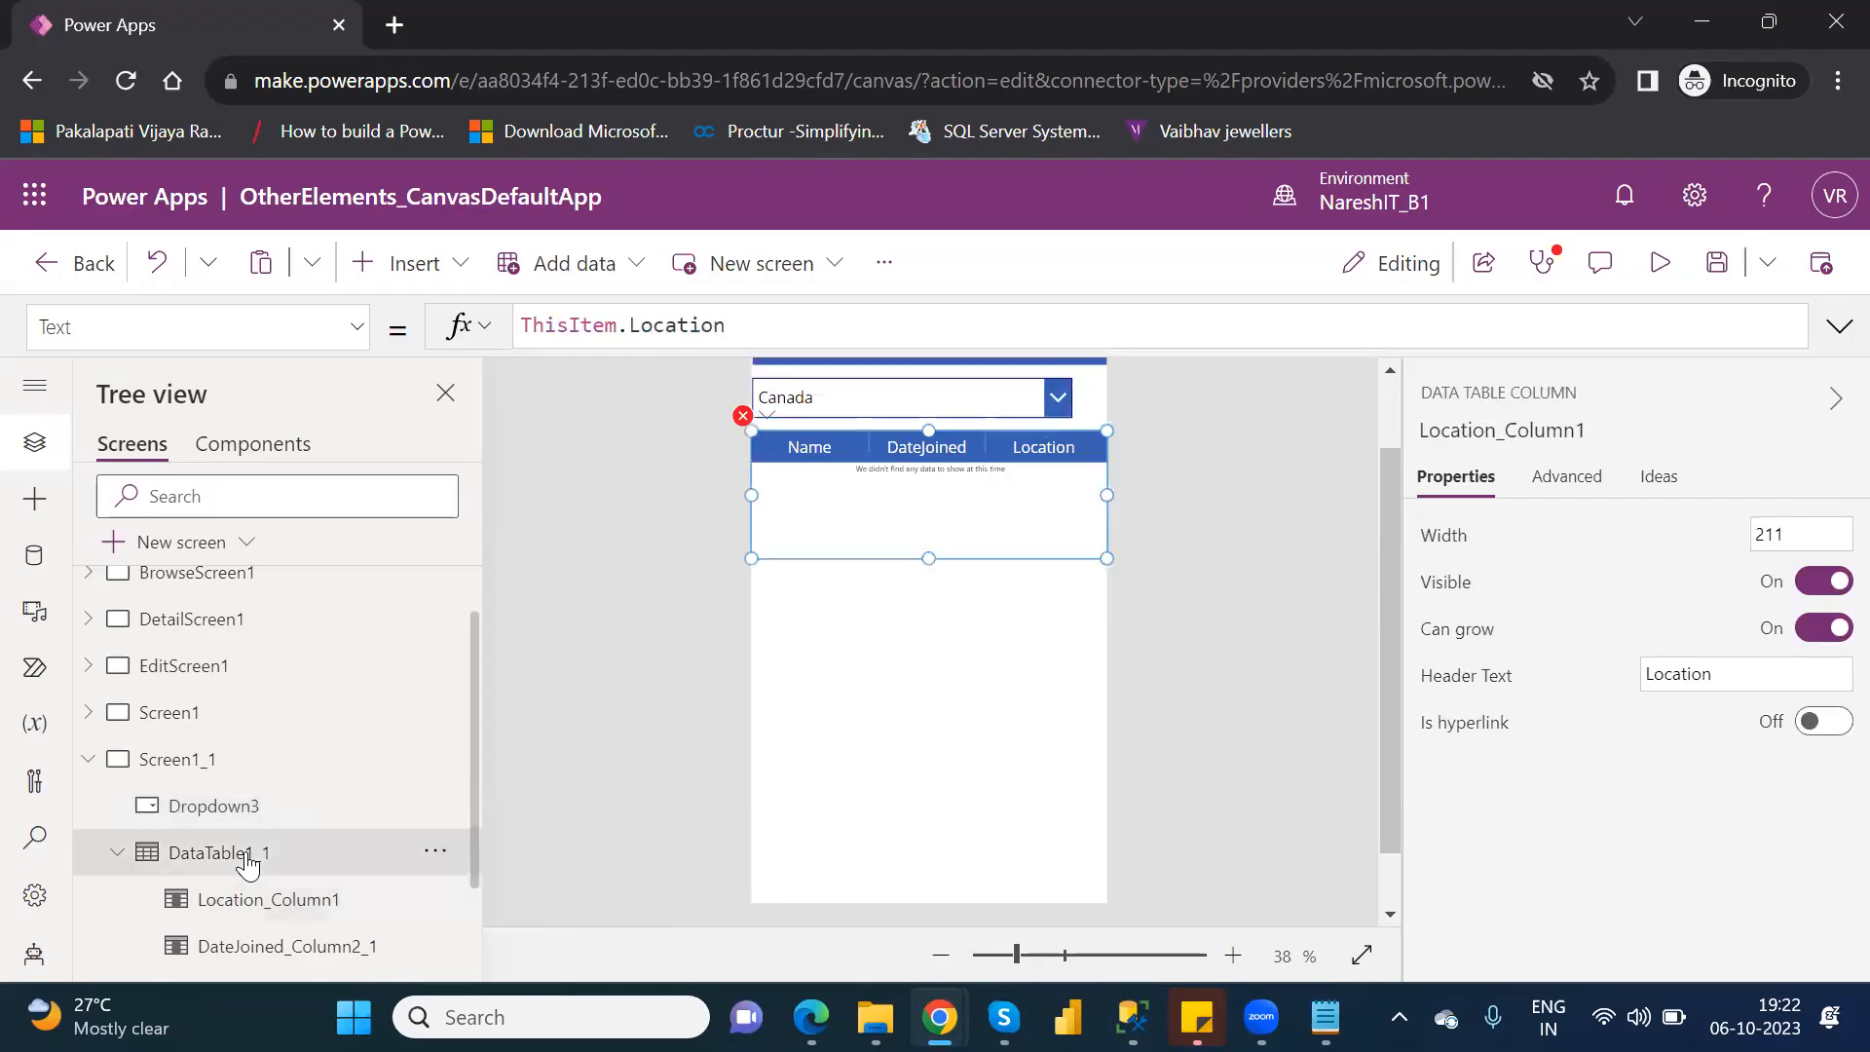
pyautogui.click(1053, 324)
pyautogui.press('BackSpace')
pyautogui.press('BackSpace')
pyautogui.press('BackSpace')
pyautogui.press('BackSpace')
pyautogui.press('BackSpace')
pyautogui.press('BackSpace')
pyautogui.press('BackSpace')
pyautogui.press('BackSpace')
pyautogui.press('BackSpace')
pyautogui.press('BackSpace')
pyautogui.press('BackSpace')
pyautogui.press('BackSpace')
pyautogui.press('BackSpace')
pyautogui.press('BackSpace')
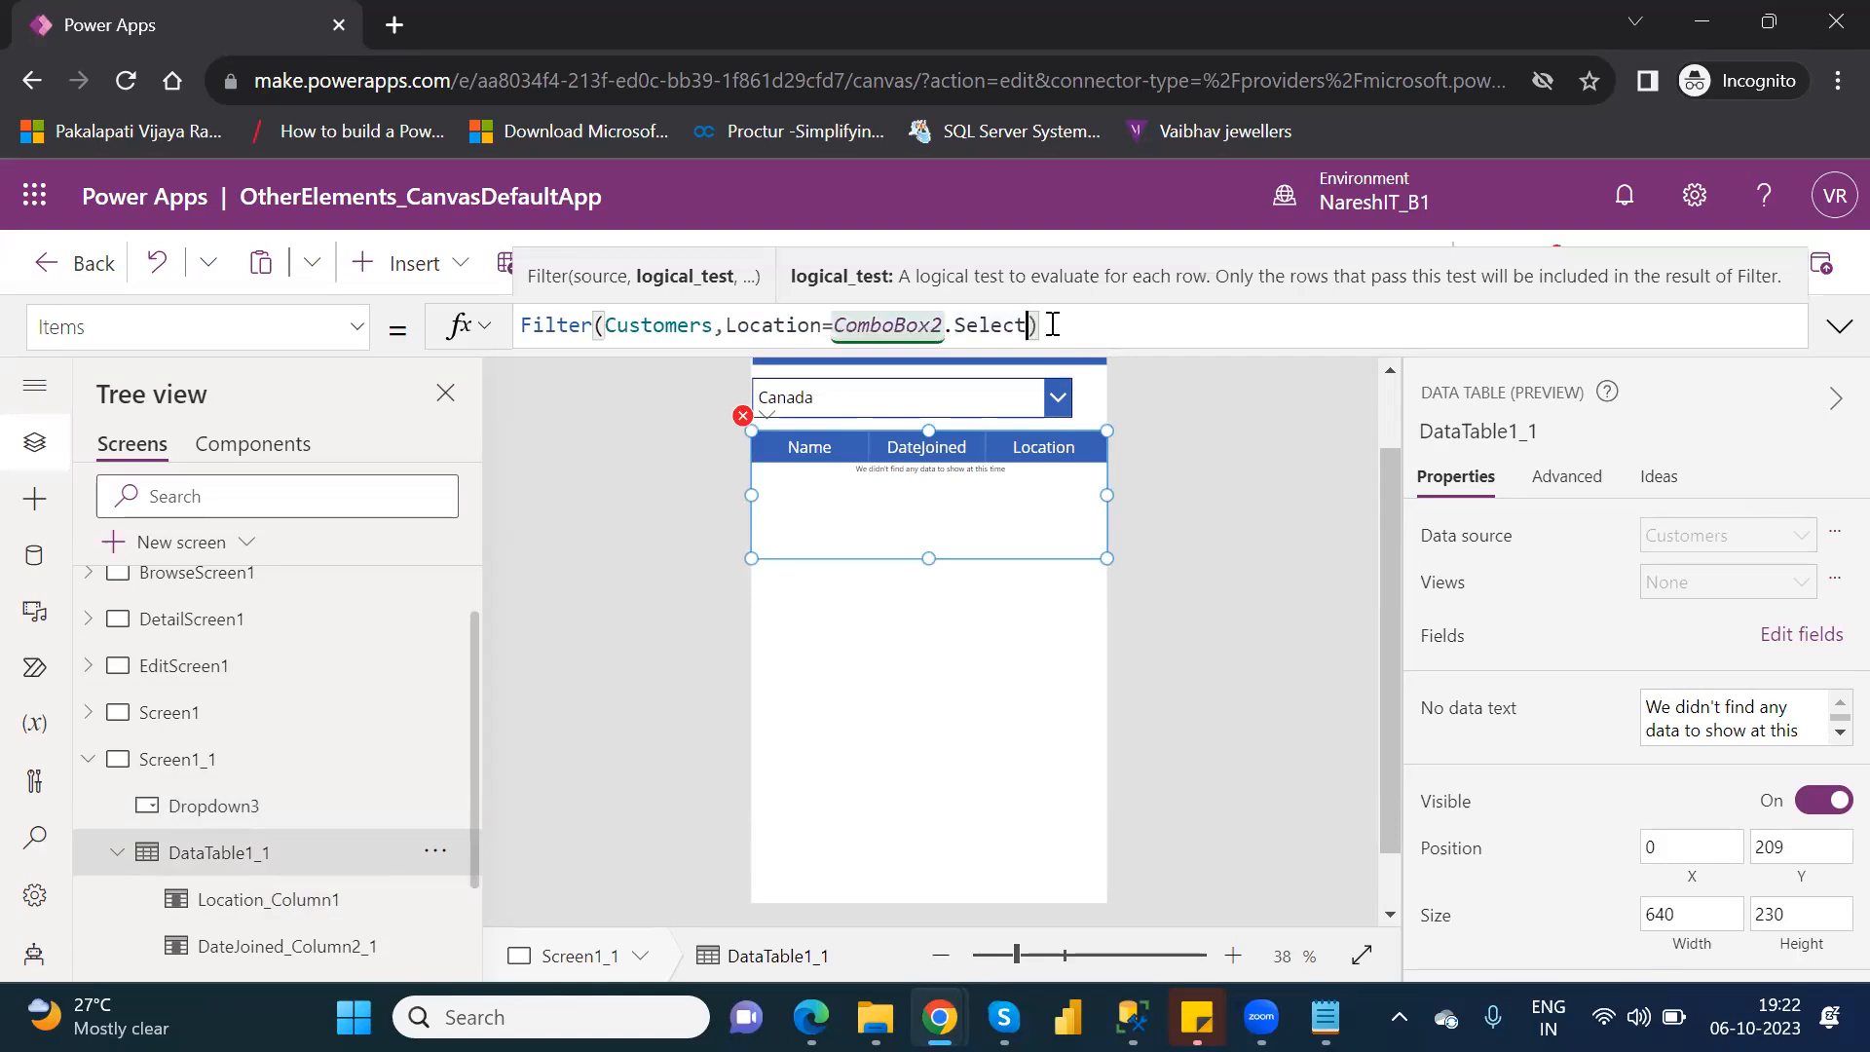
pyautogui.press('BackSpace')
pyautogui.press('BackSpace')
pyautogui.press('BackSpace')
pyautogui.press('BackSpace')
pyautogui.write('drop')
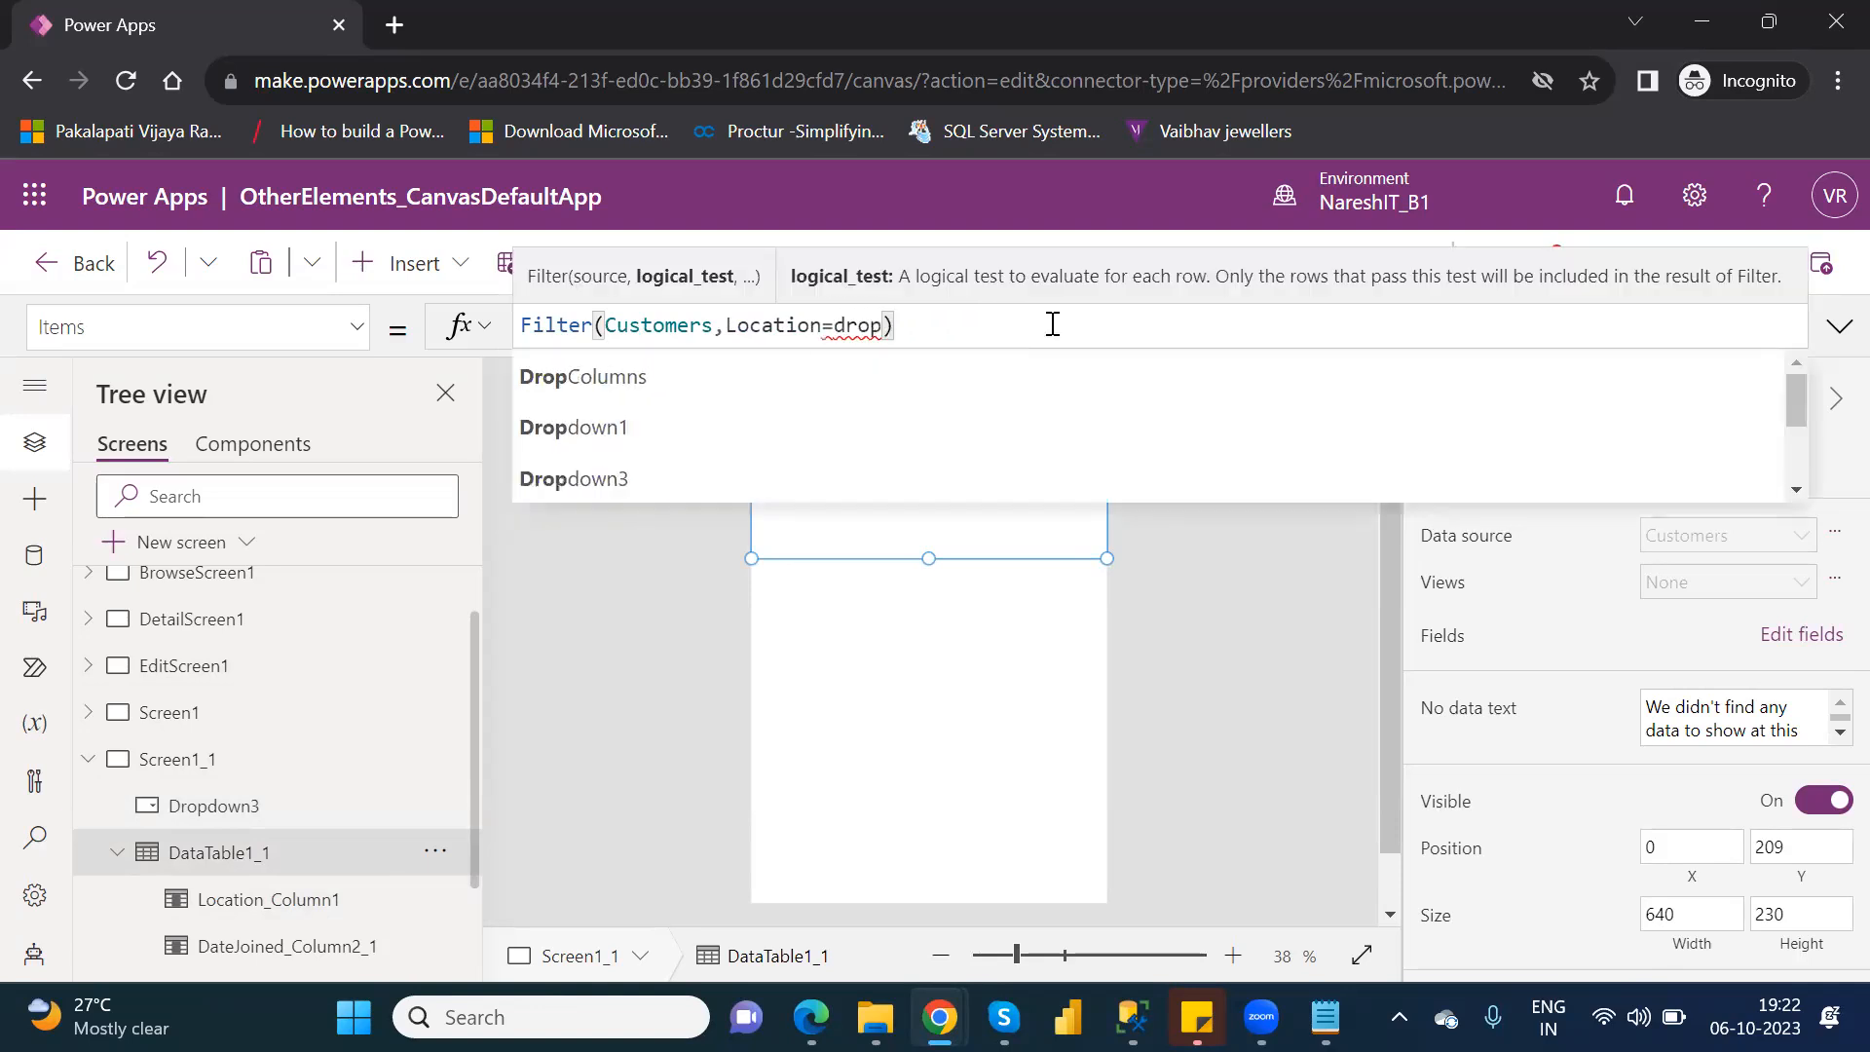
pyautogui.press('Down')
pyautogui.press('Down')
pyautogui.press('Down')
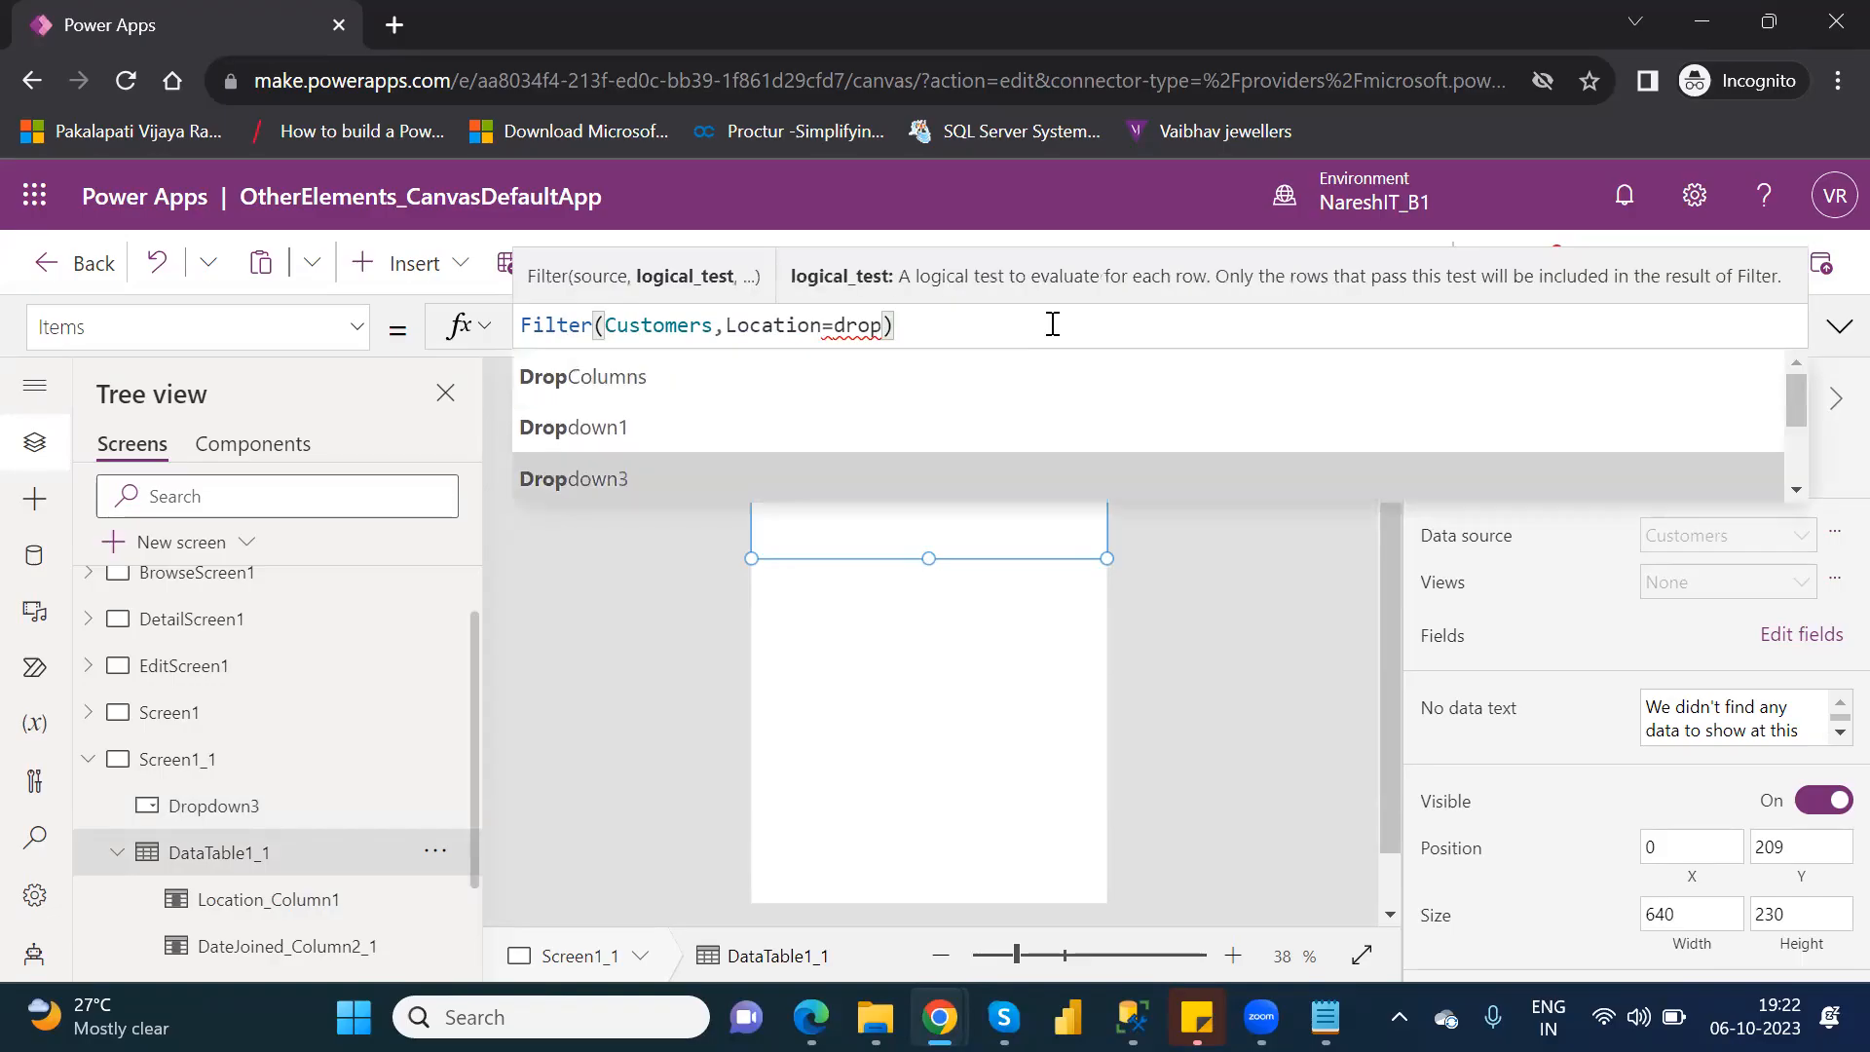
pyautogui.press('Tab')
pyautogui.write('.')
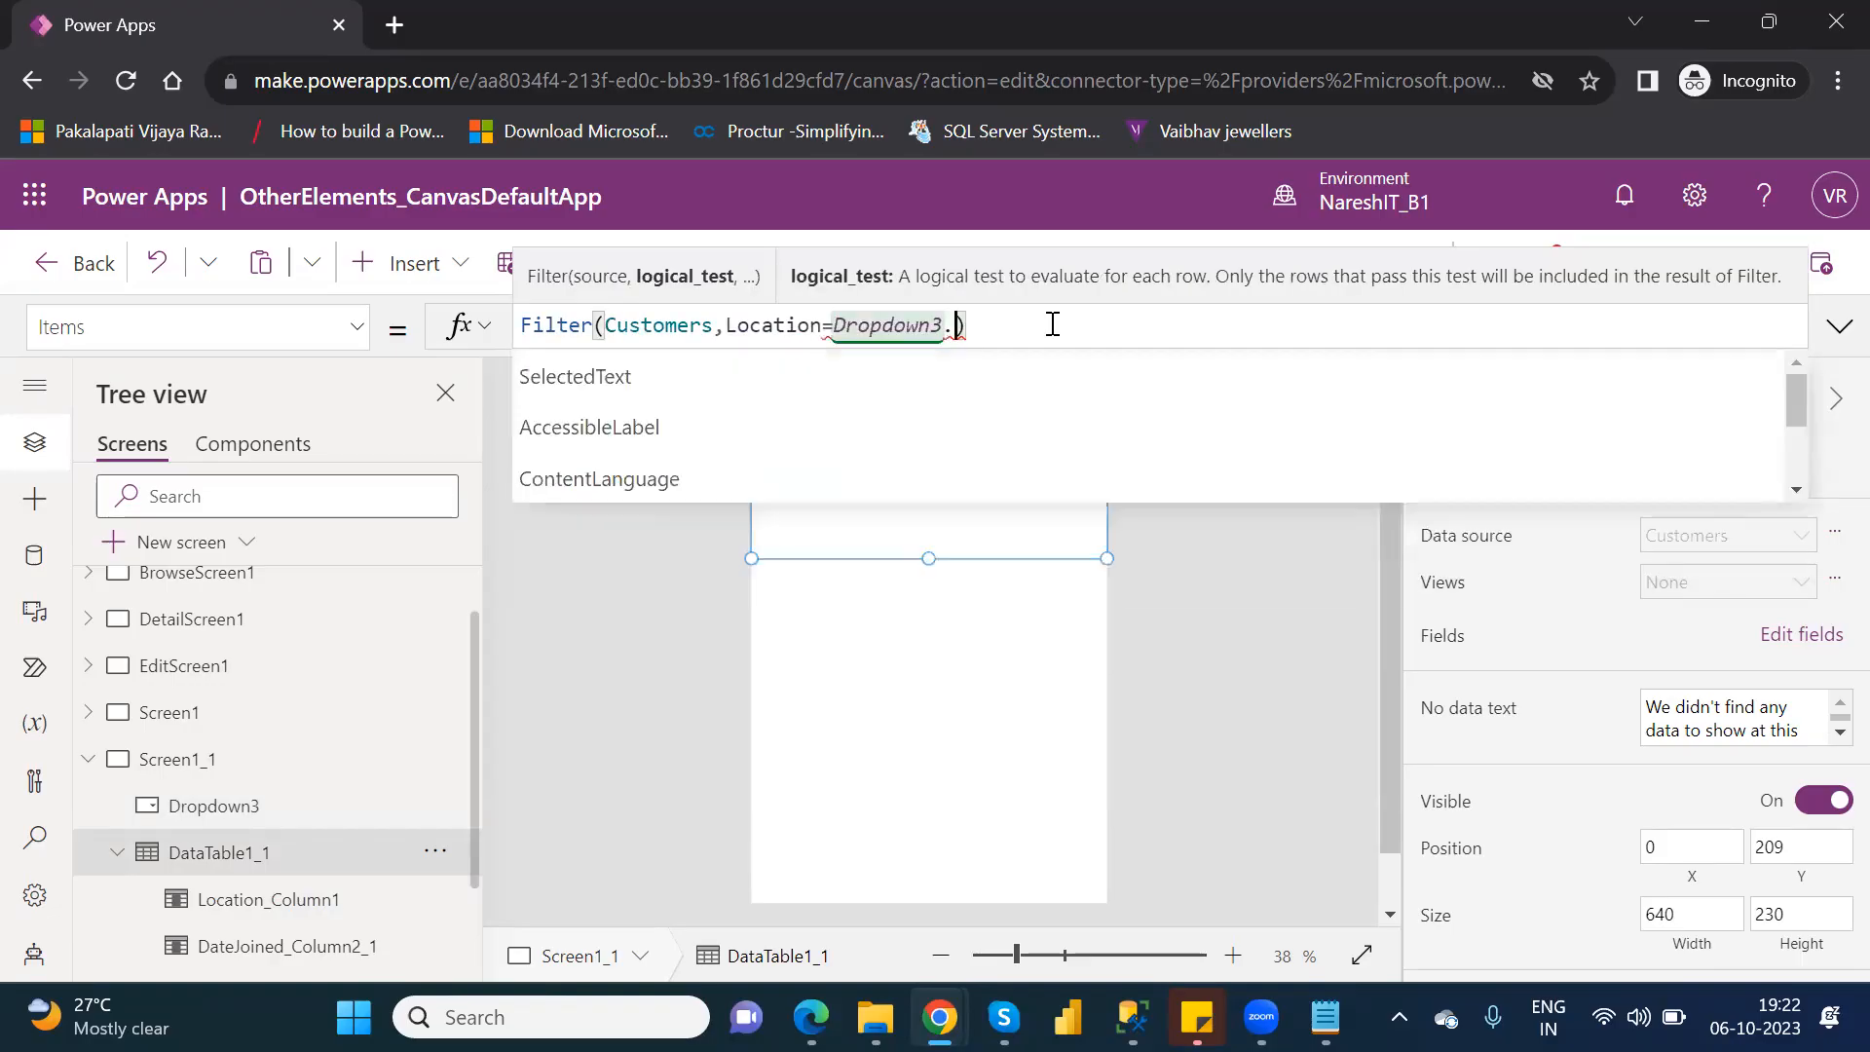
pyautogui.press('Tab')
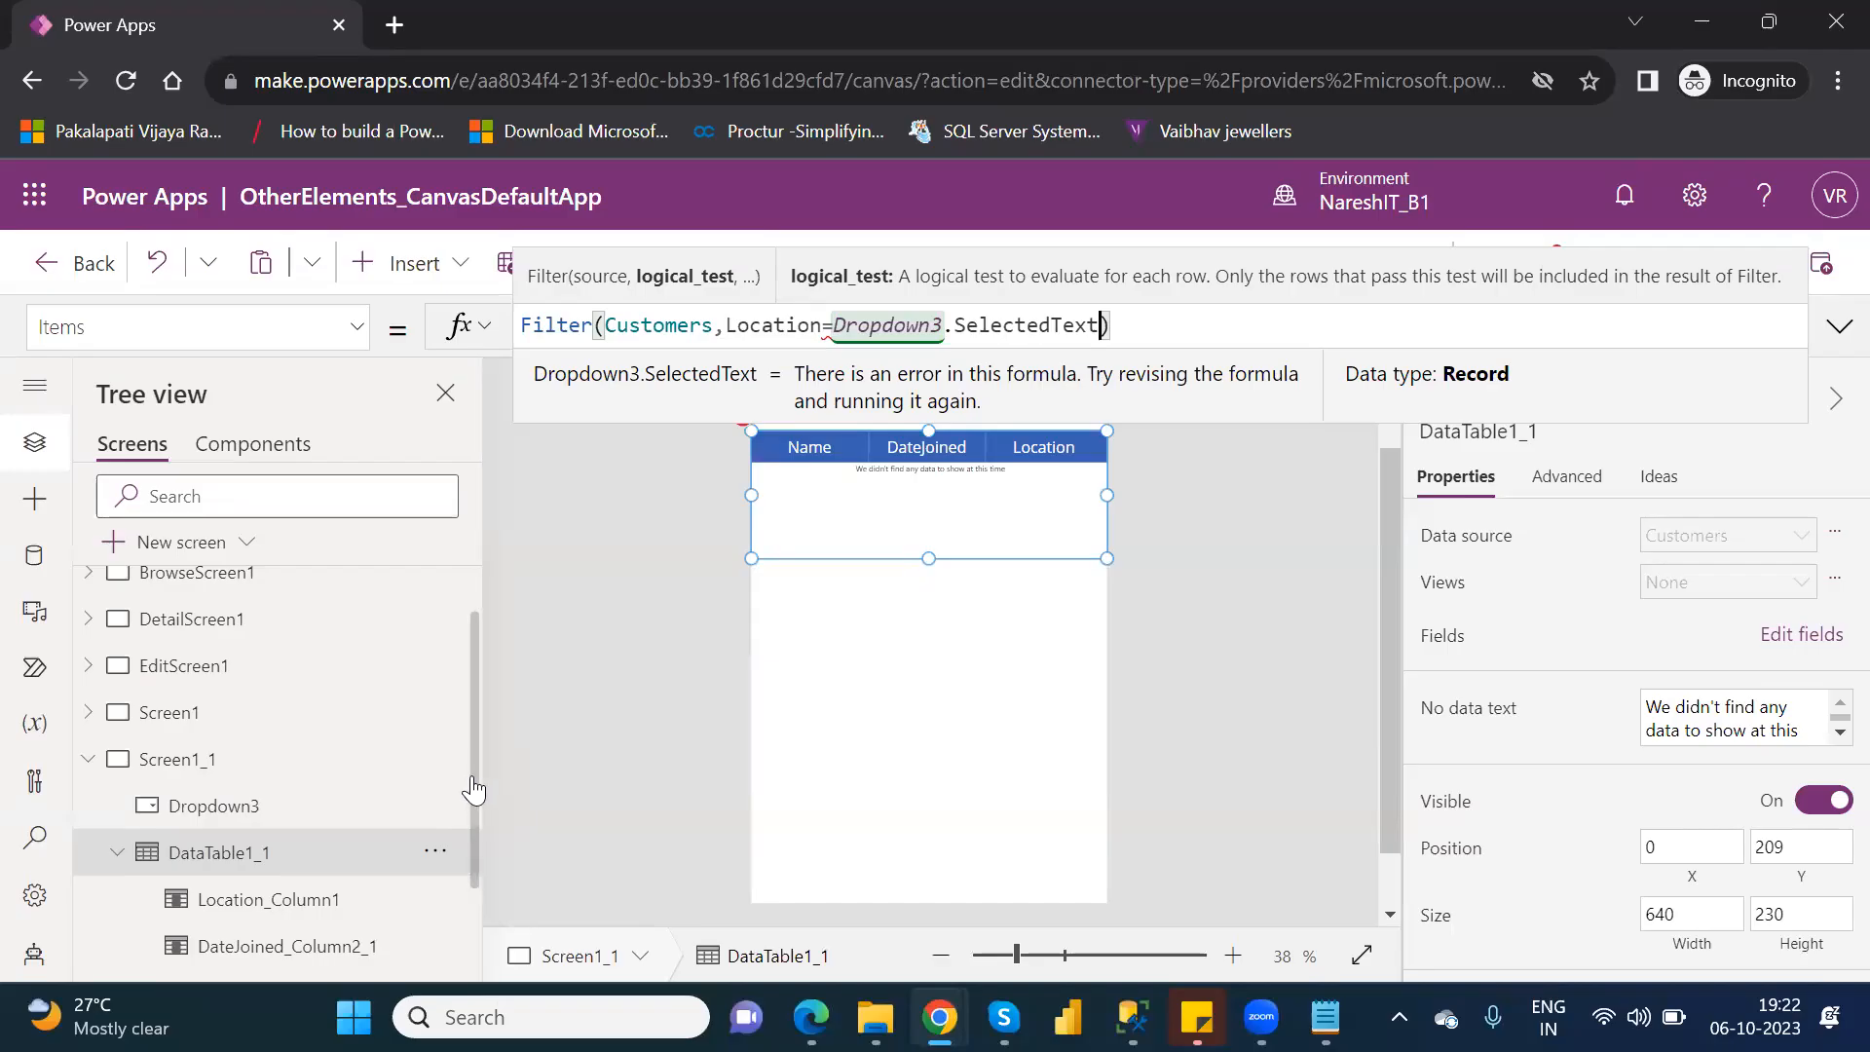
pyautogui.moveTo(474, 787); pyautogui.dragTo(491, 853)
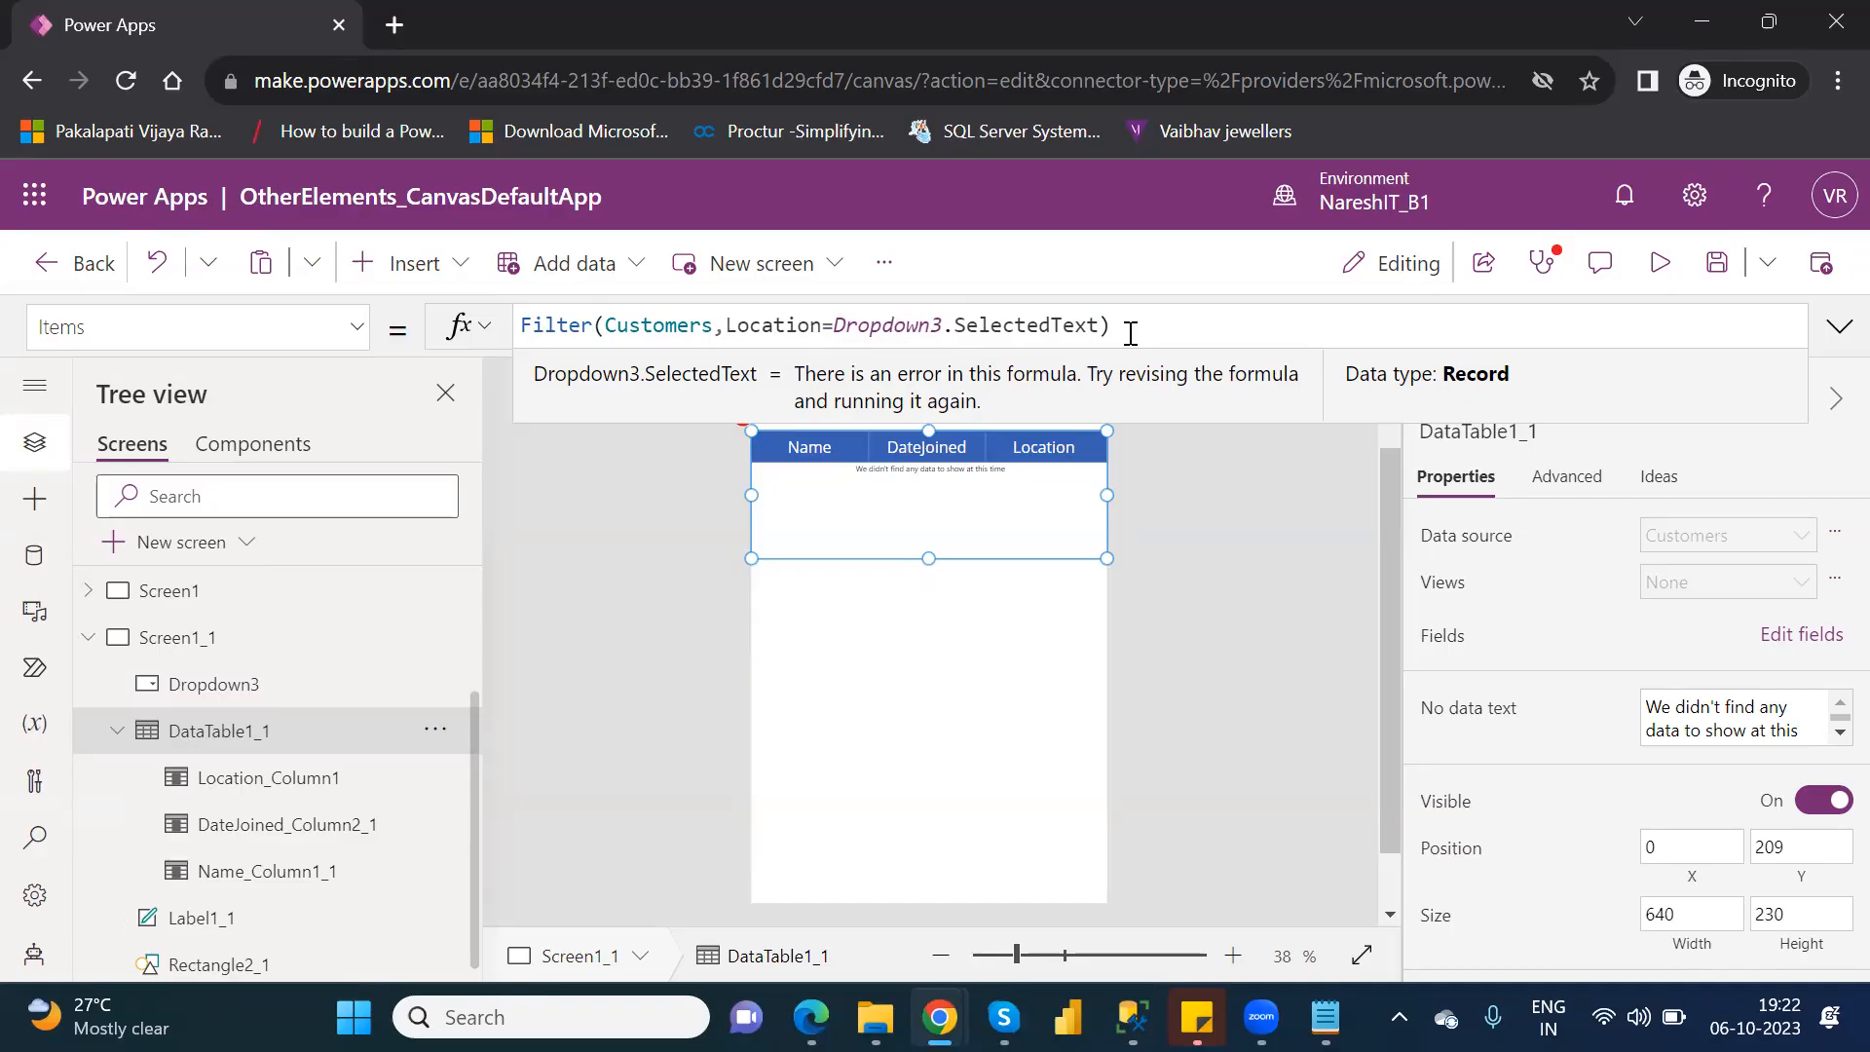
# Replace the data table's Filter formula with the beginning of a Search formula on the Customers table.
pyautogui.moveTo(1109, 334); pyautogui.dragTo(524, 334)
pyautogui.write('Filter(Customers,Location=Dropdown3.SelectedText)')
pyautogui.hotkey('ctrl', 'a')
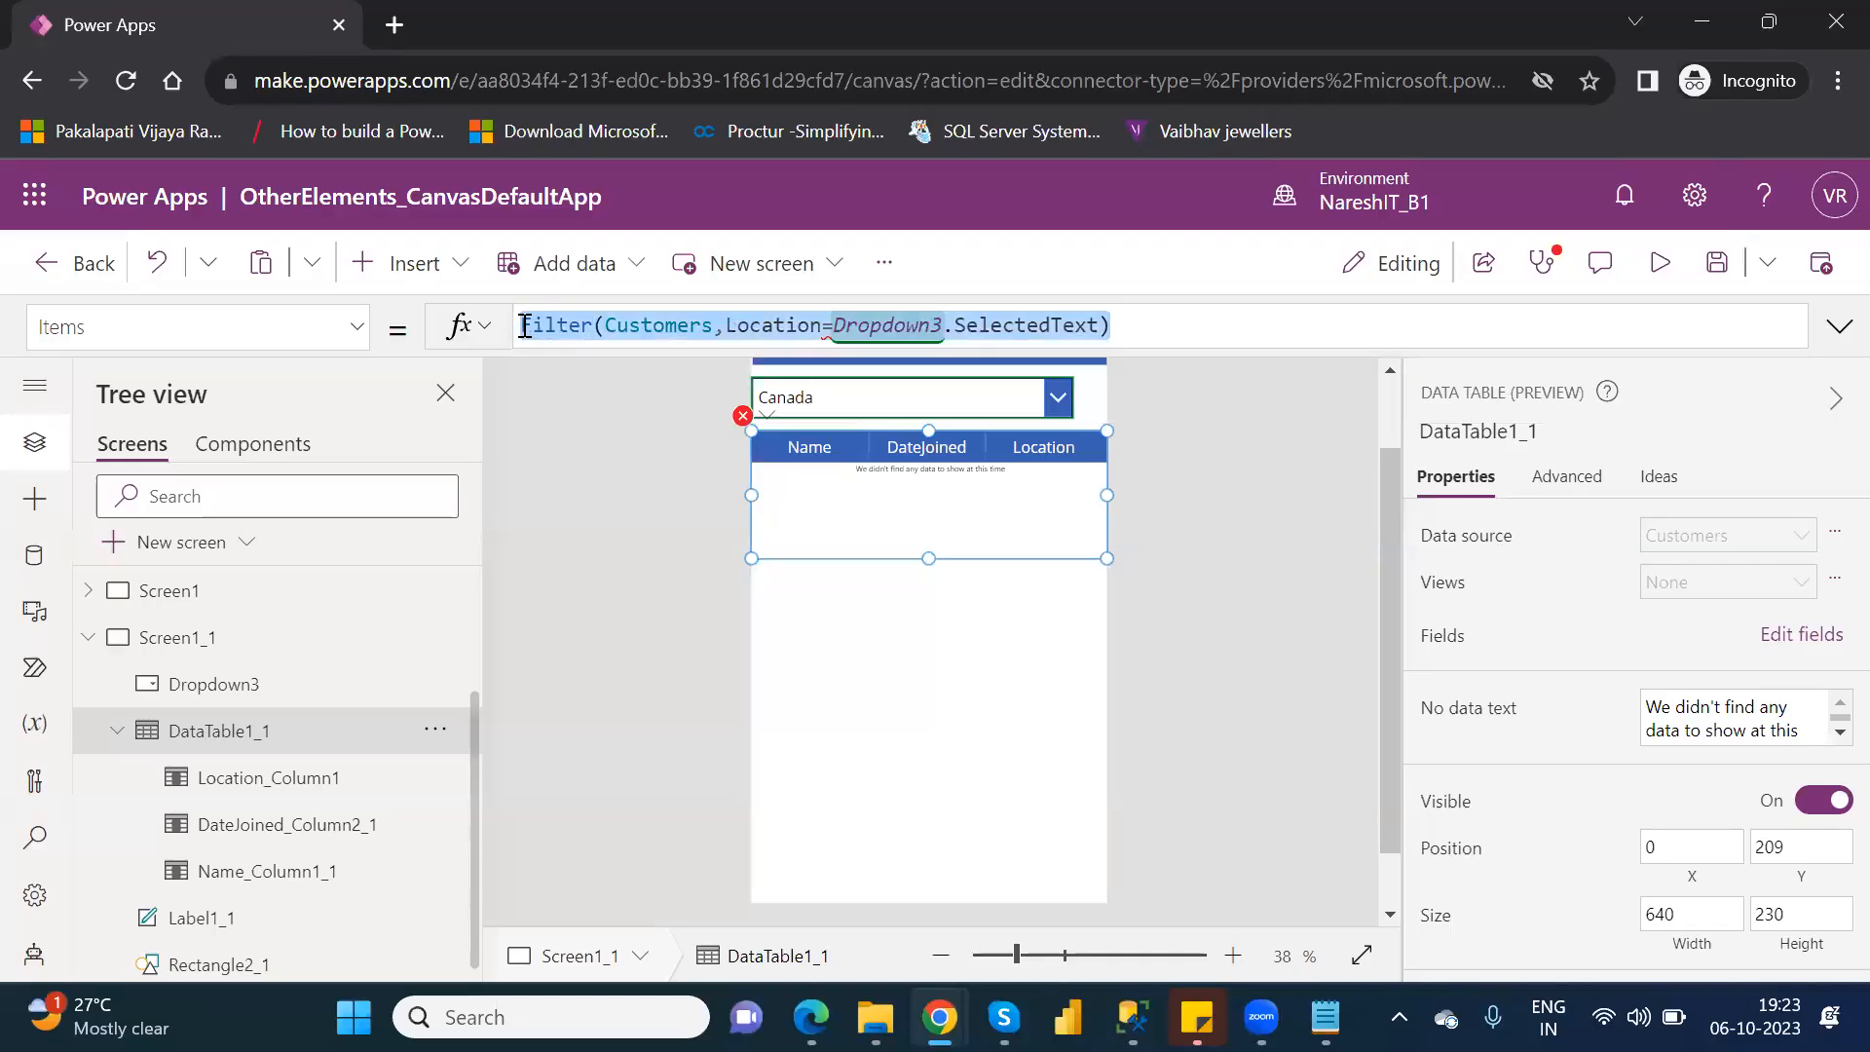
pyautogui.press('BackSpace')
pyautogui.write('Sear')
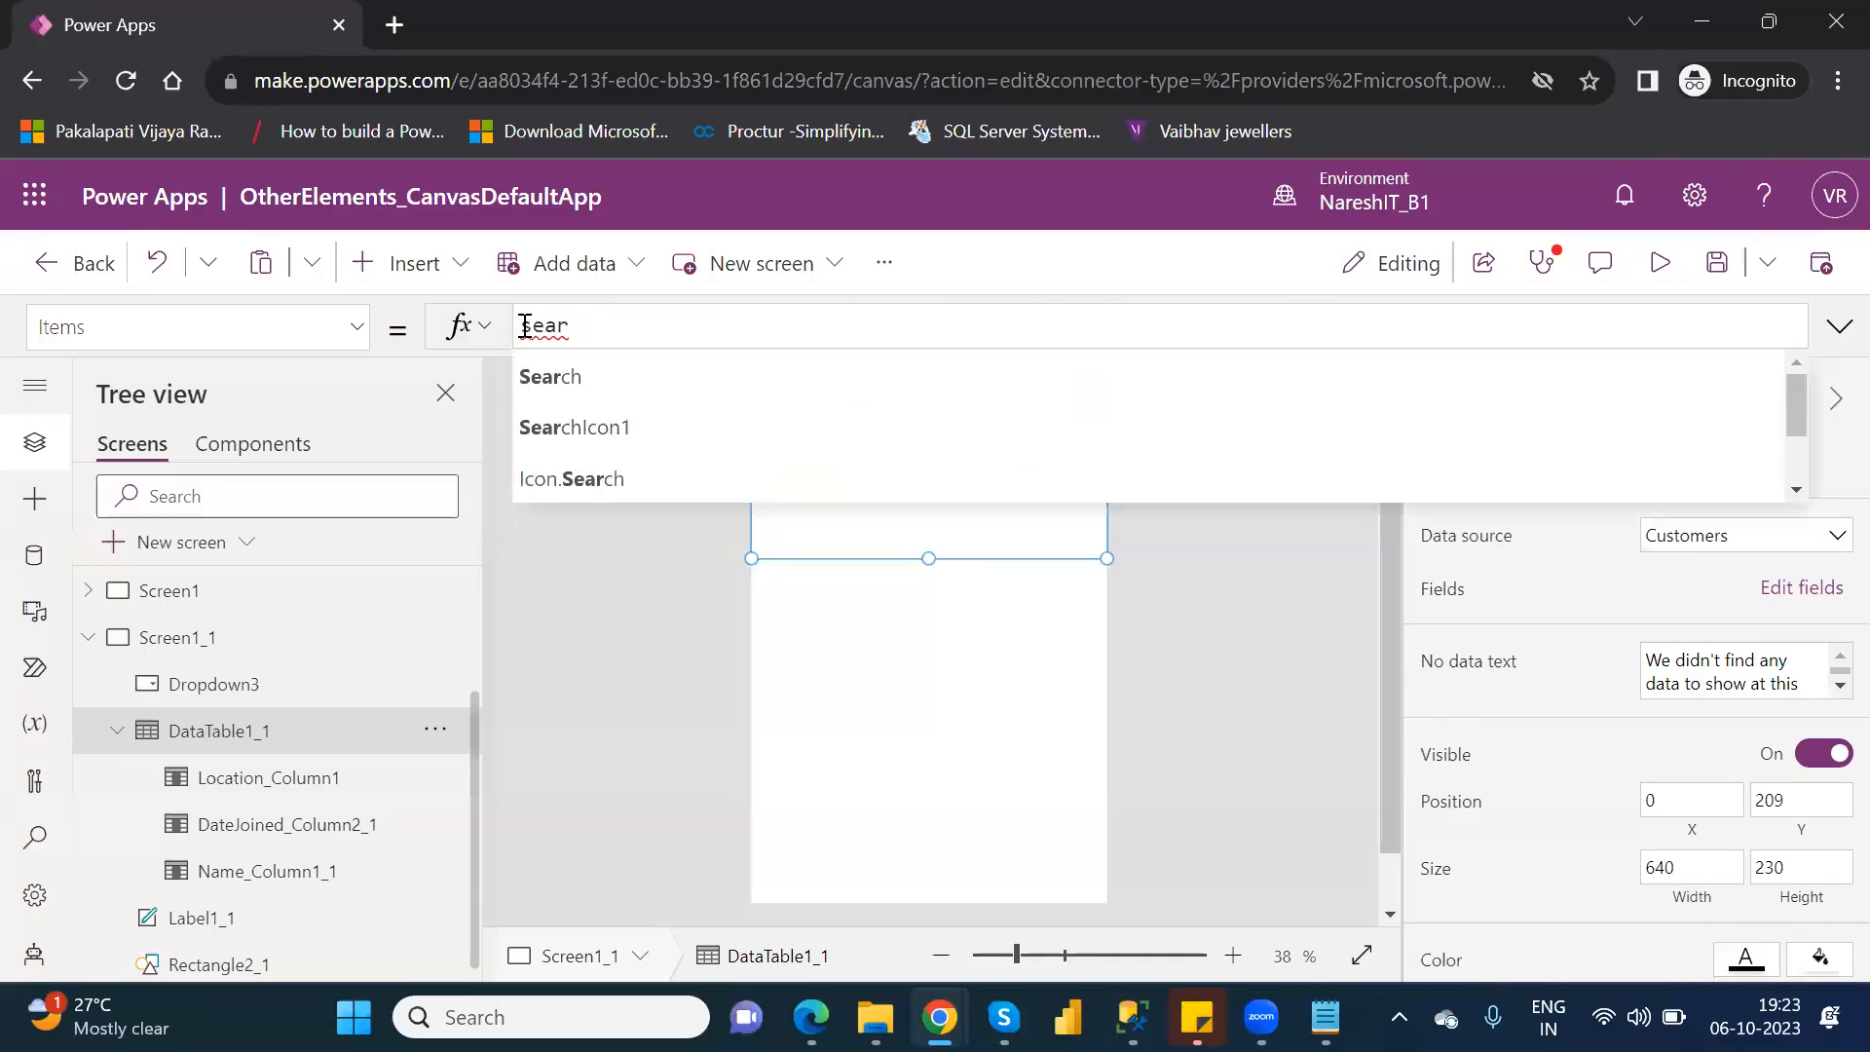
pyautogui.write('ch(')
pyautogui.press('Down')
pyautogui.press('Down')
pyautogui.press('Tab')
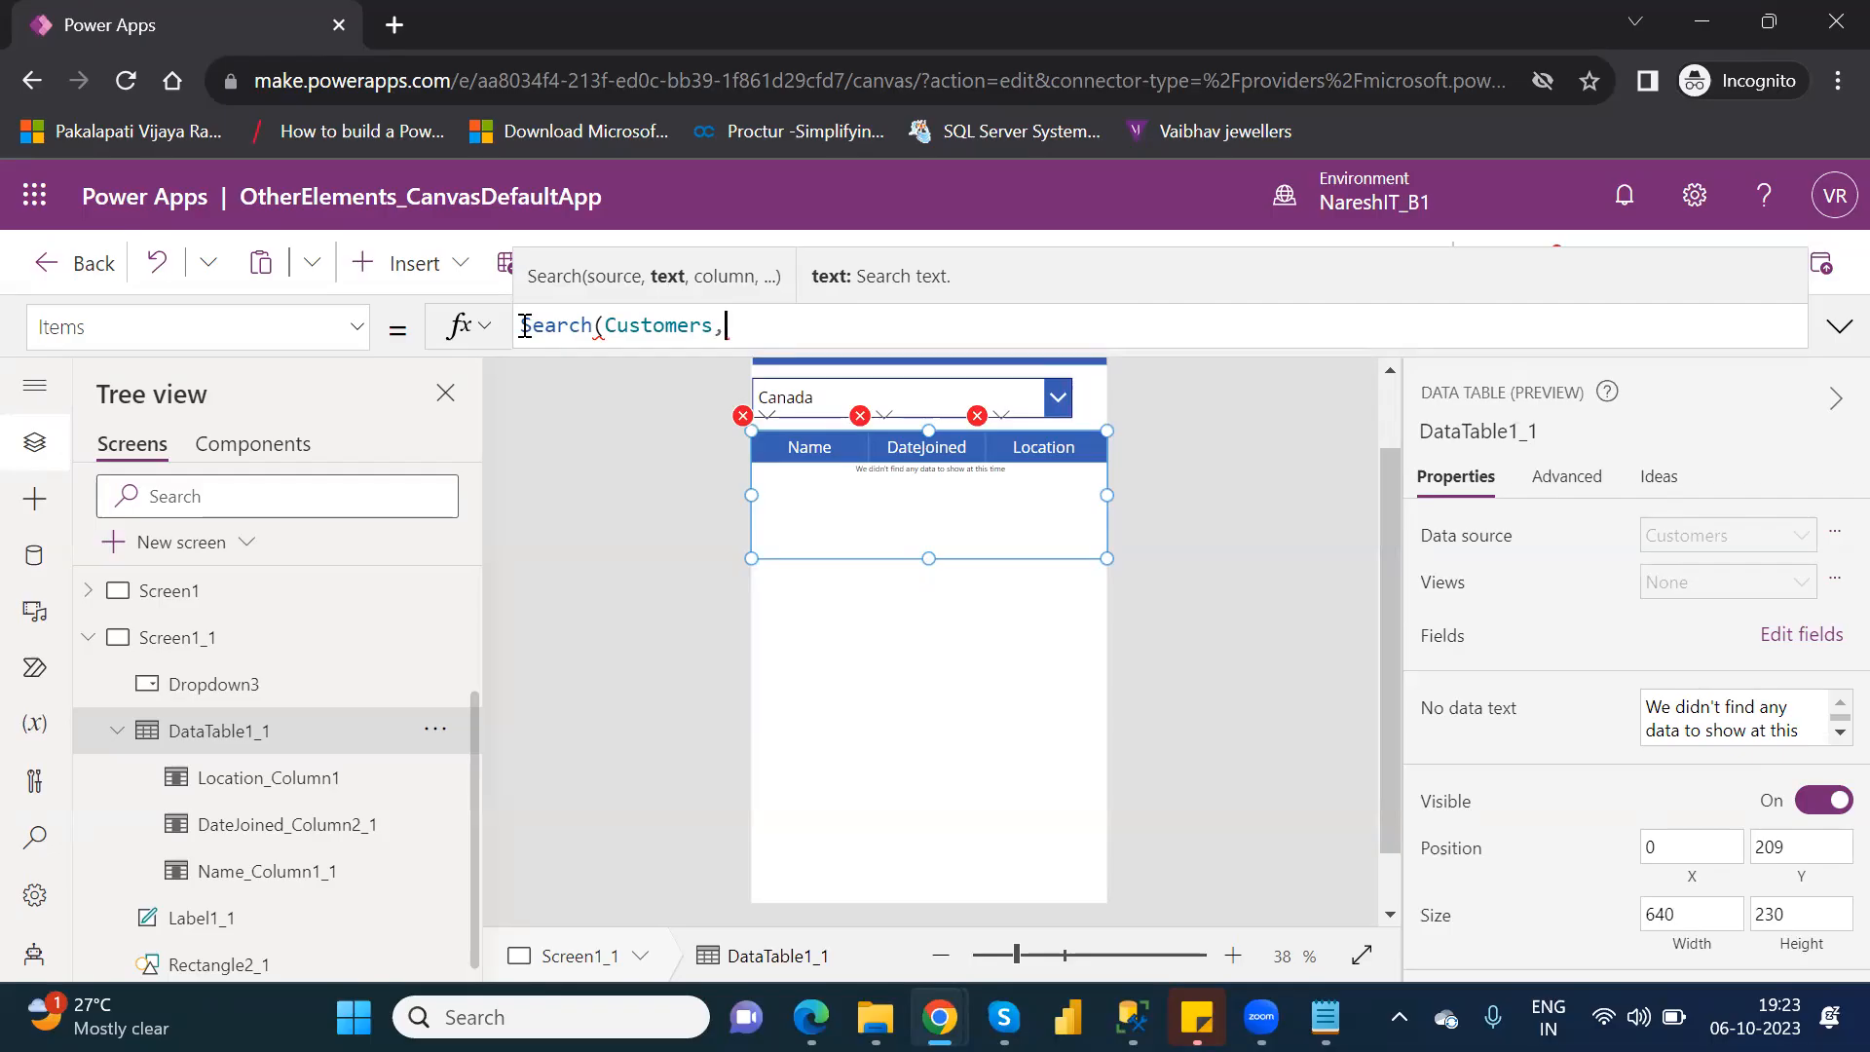
# Clear the drop-down's Items formula, then use Customers as its items with Location as the displayed value.
pyautogui.click(890, 390)
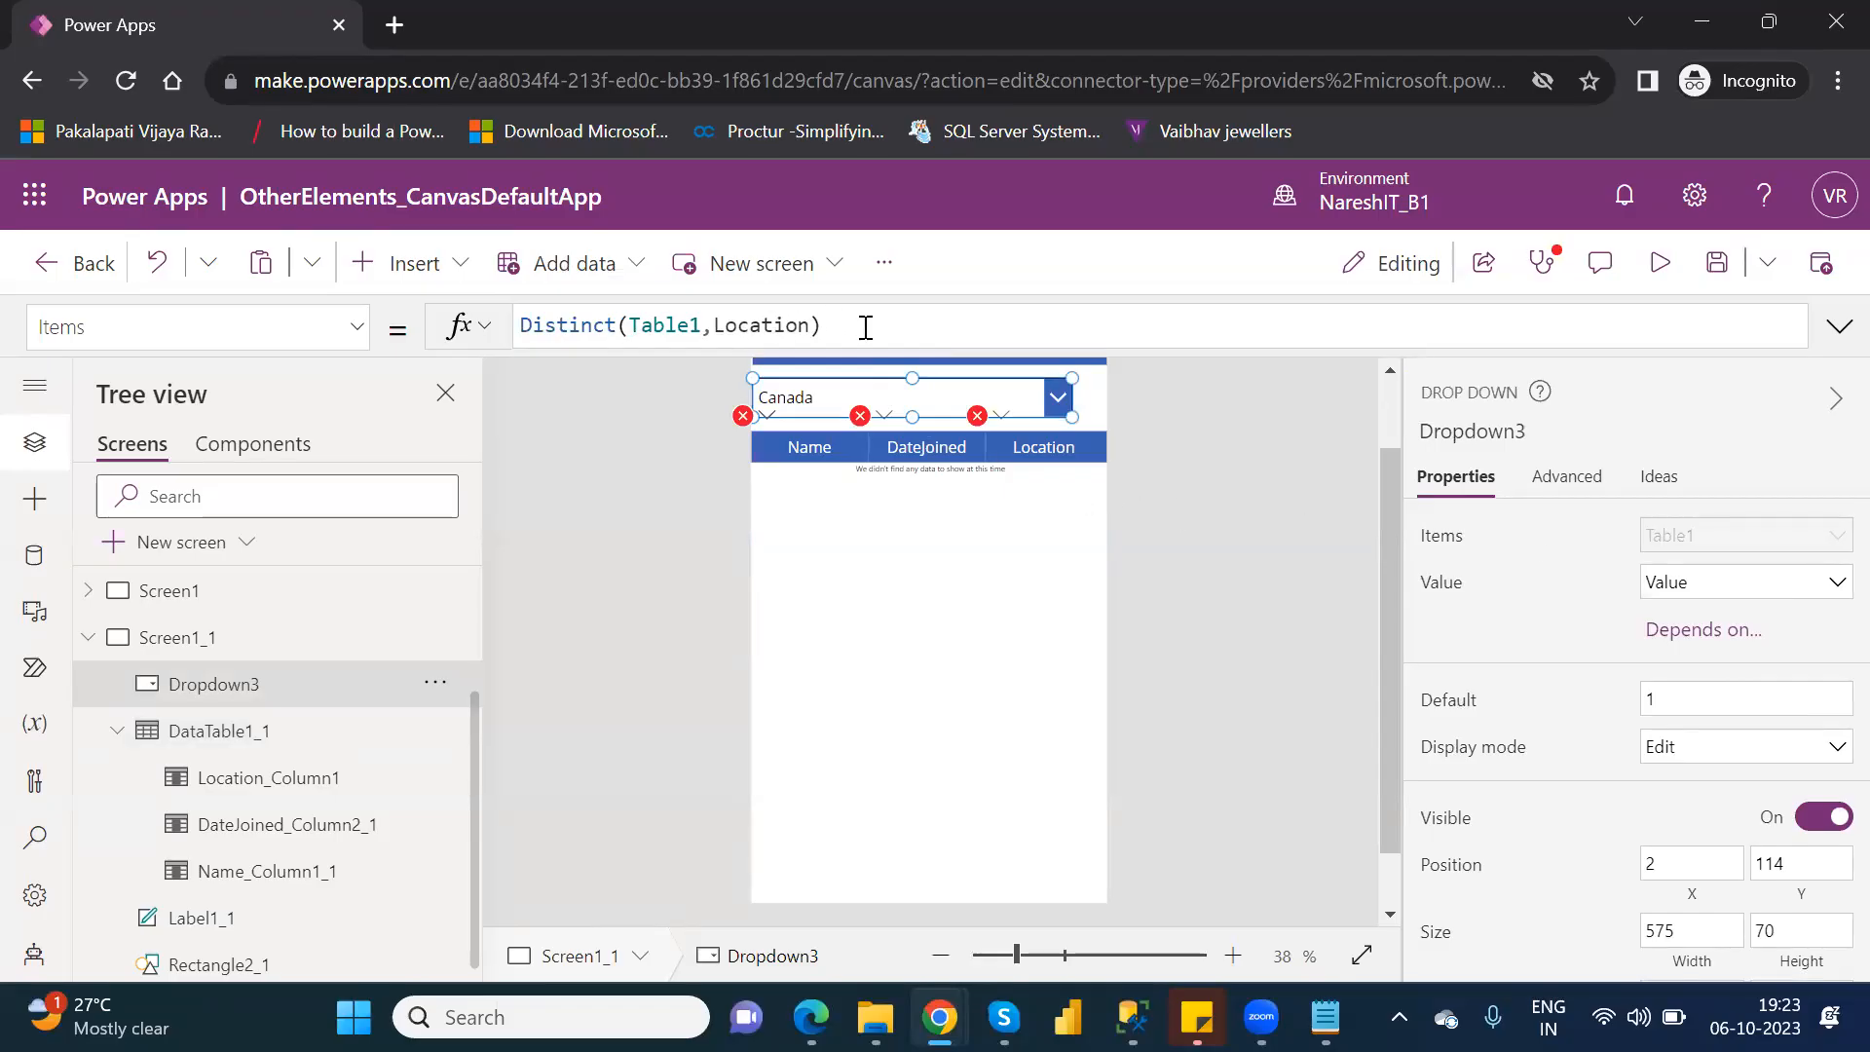
pyautogui.moveTo(824, 326); pyautogui.dragTo(520, 321)
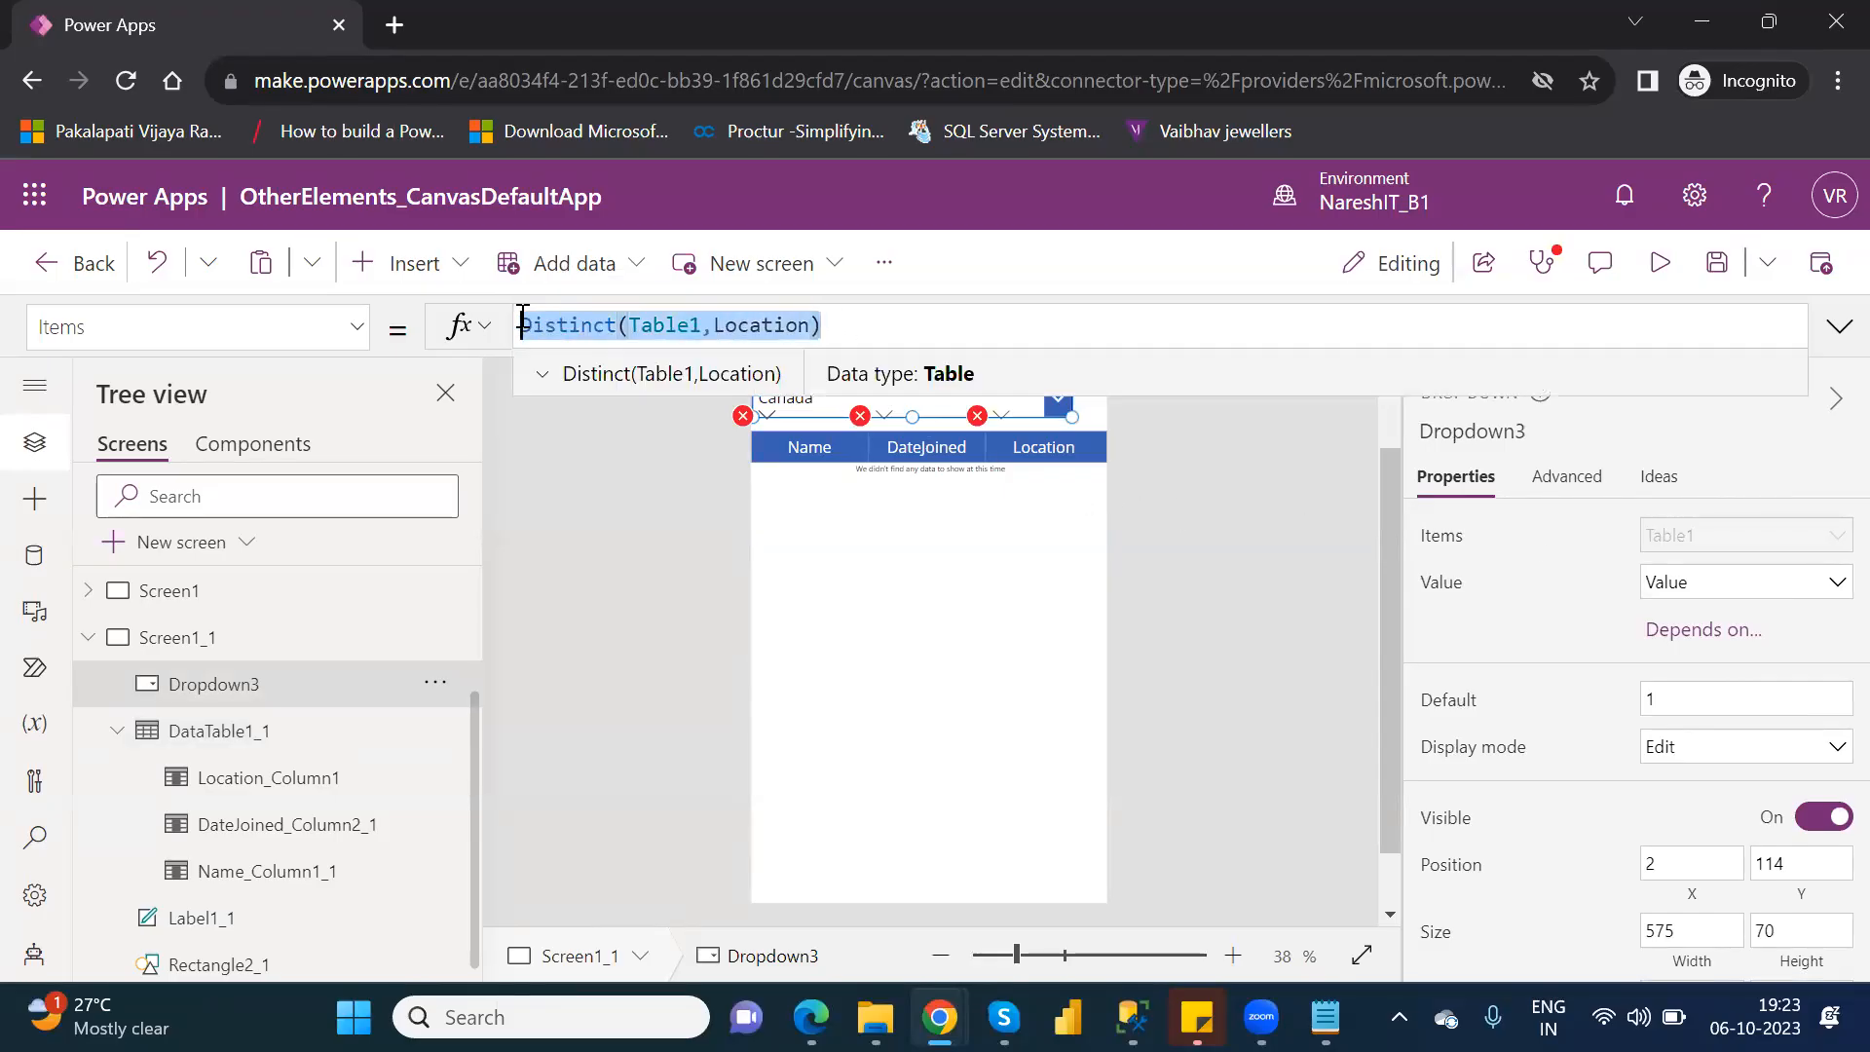
pyautogui.press('BackSpace')
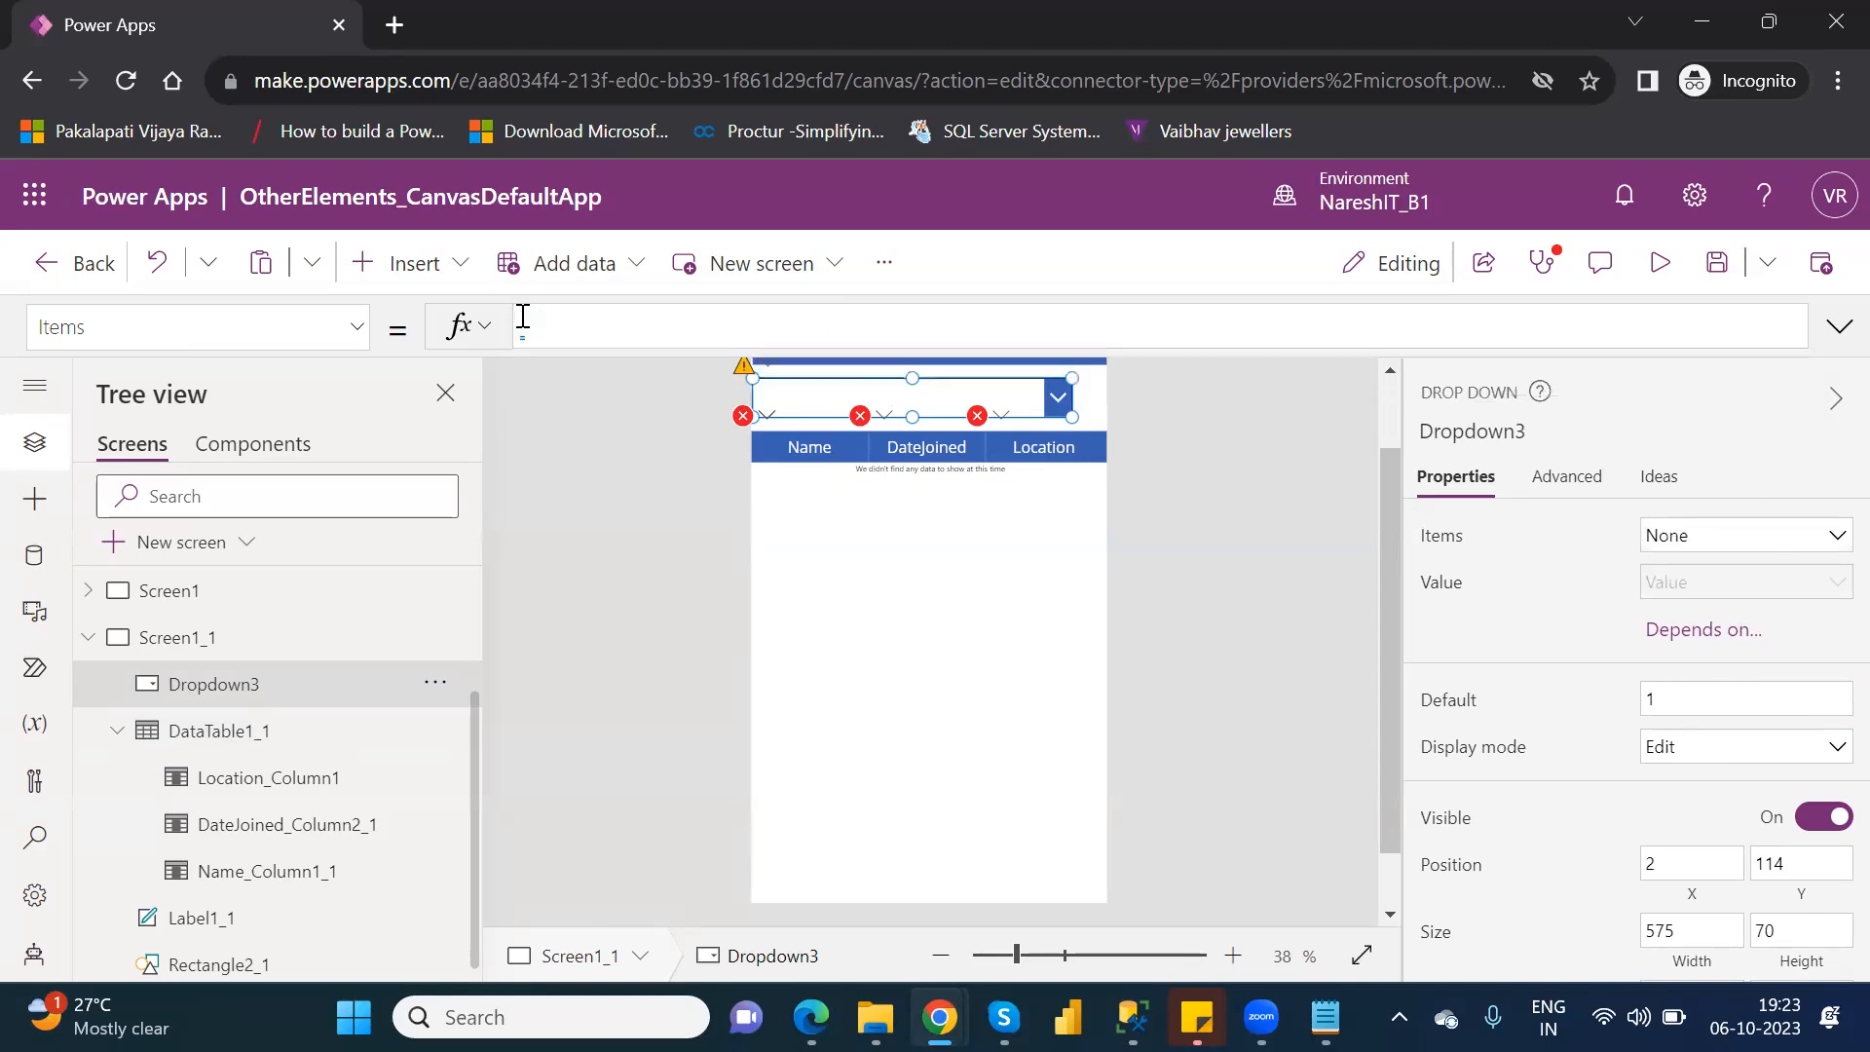
pyautogui.click(1744, 542)
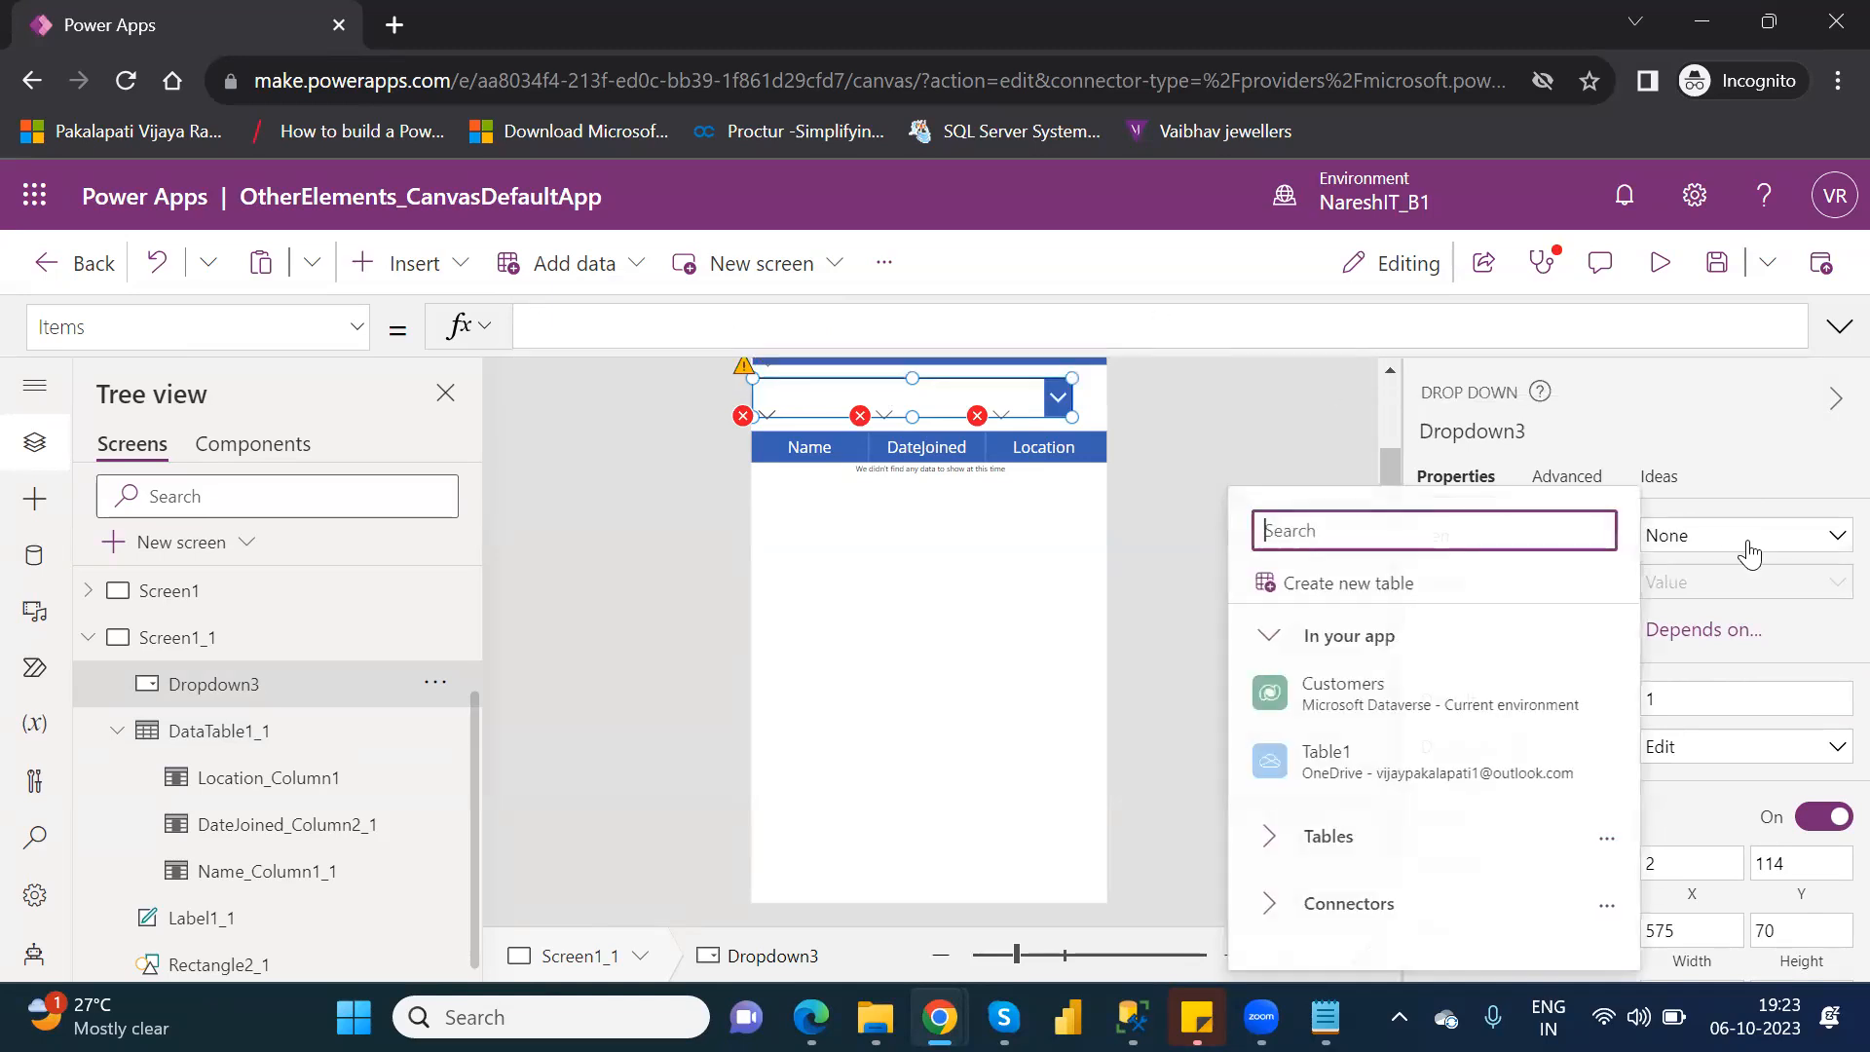
pyautogui.click(1364, 687)
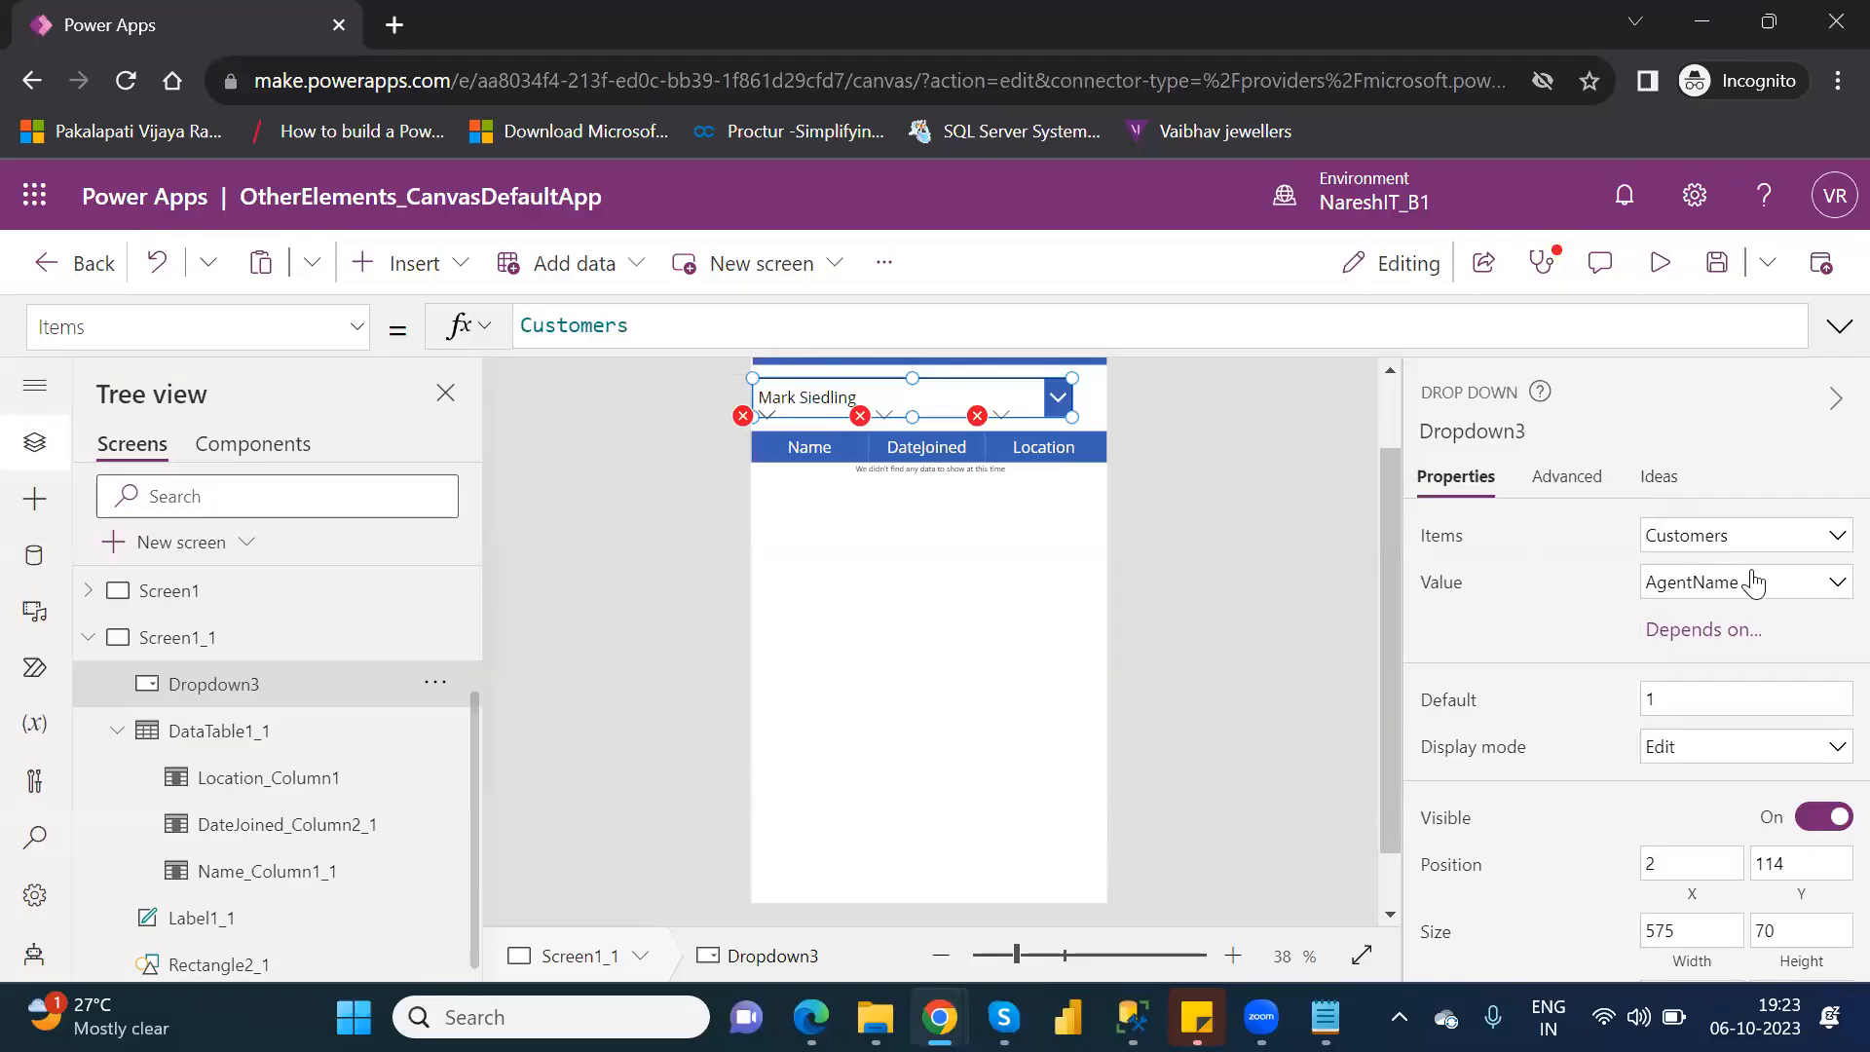
pyautogui.click(1754, 582)
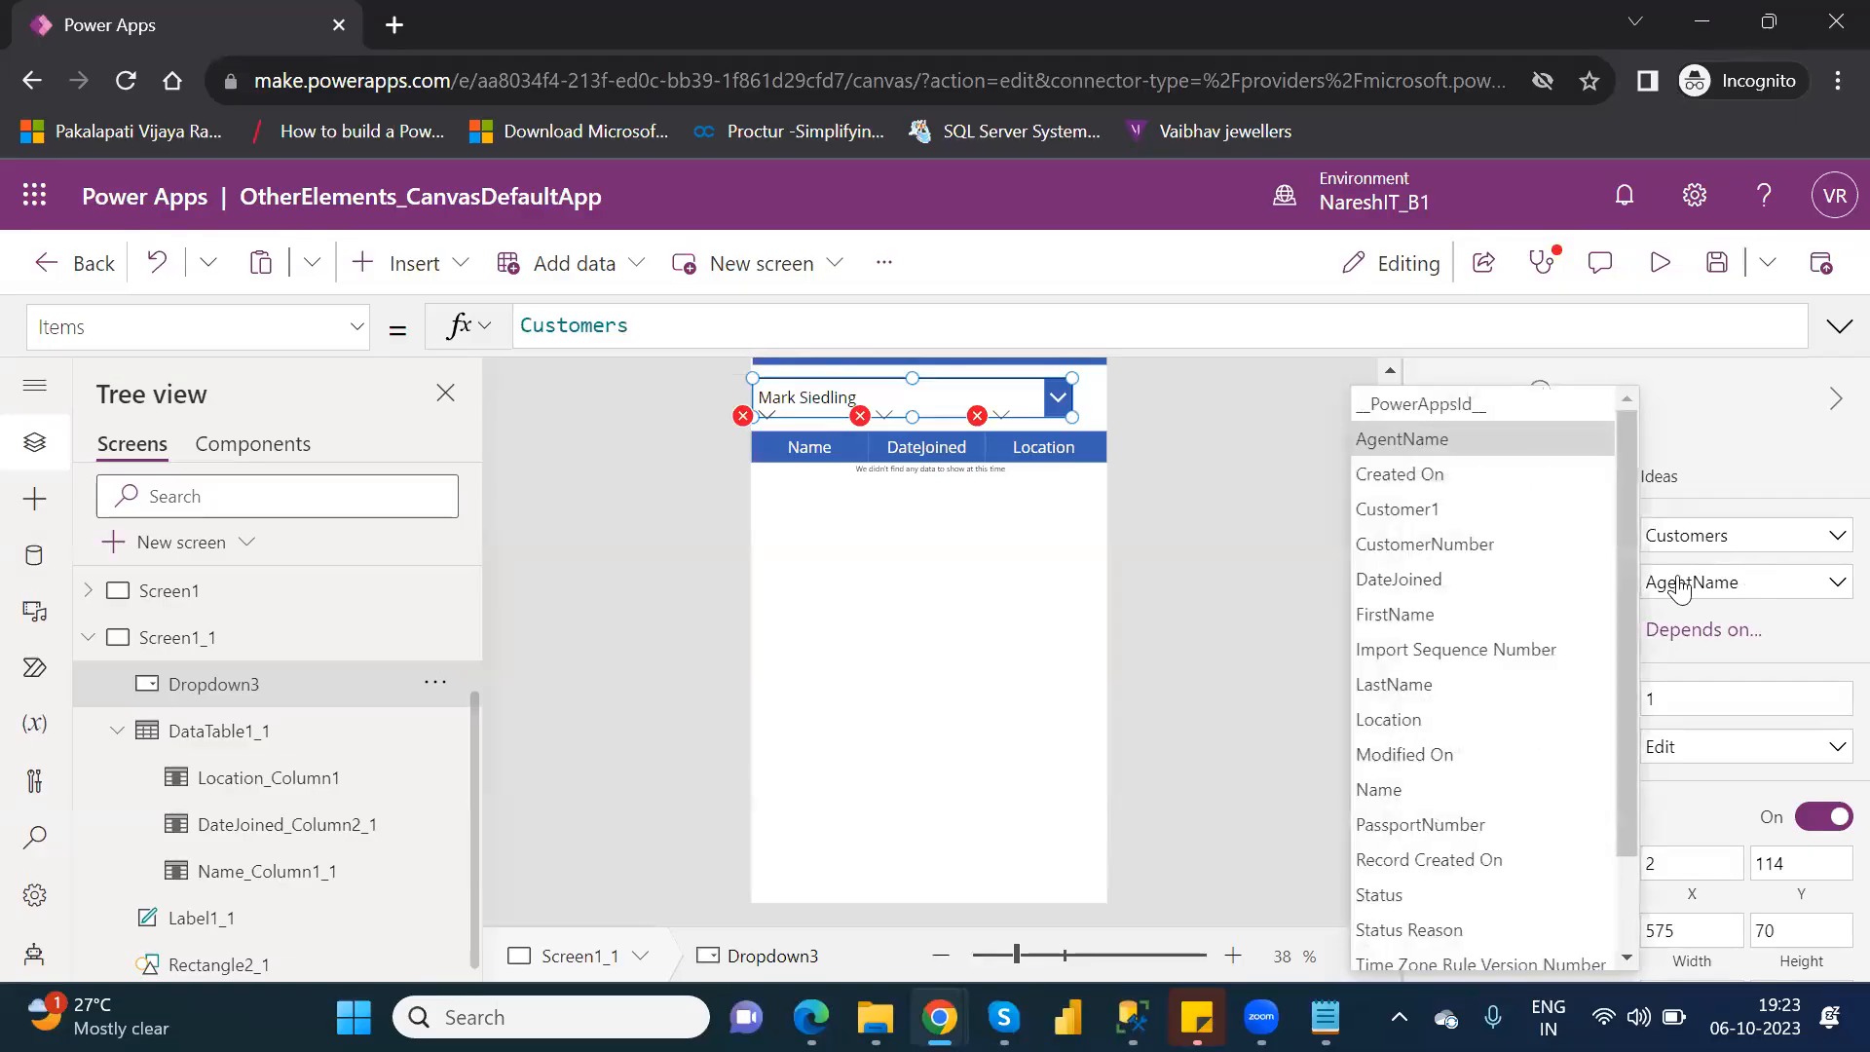
pyautogui.click(1633, 880)
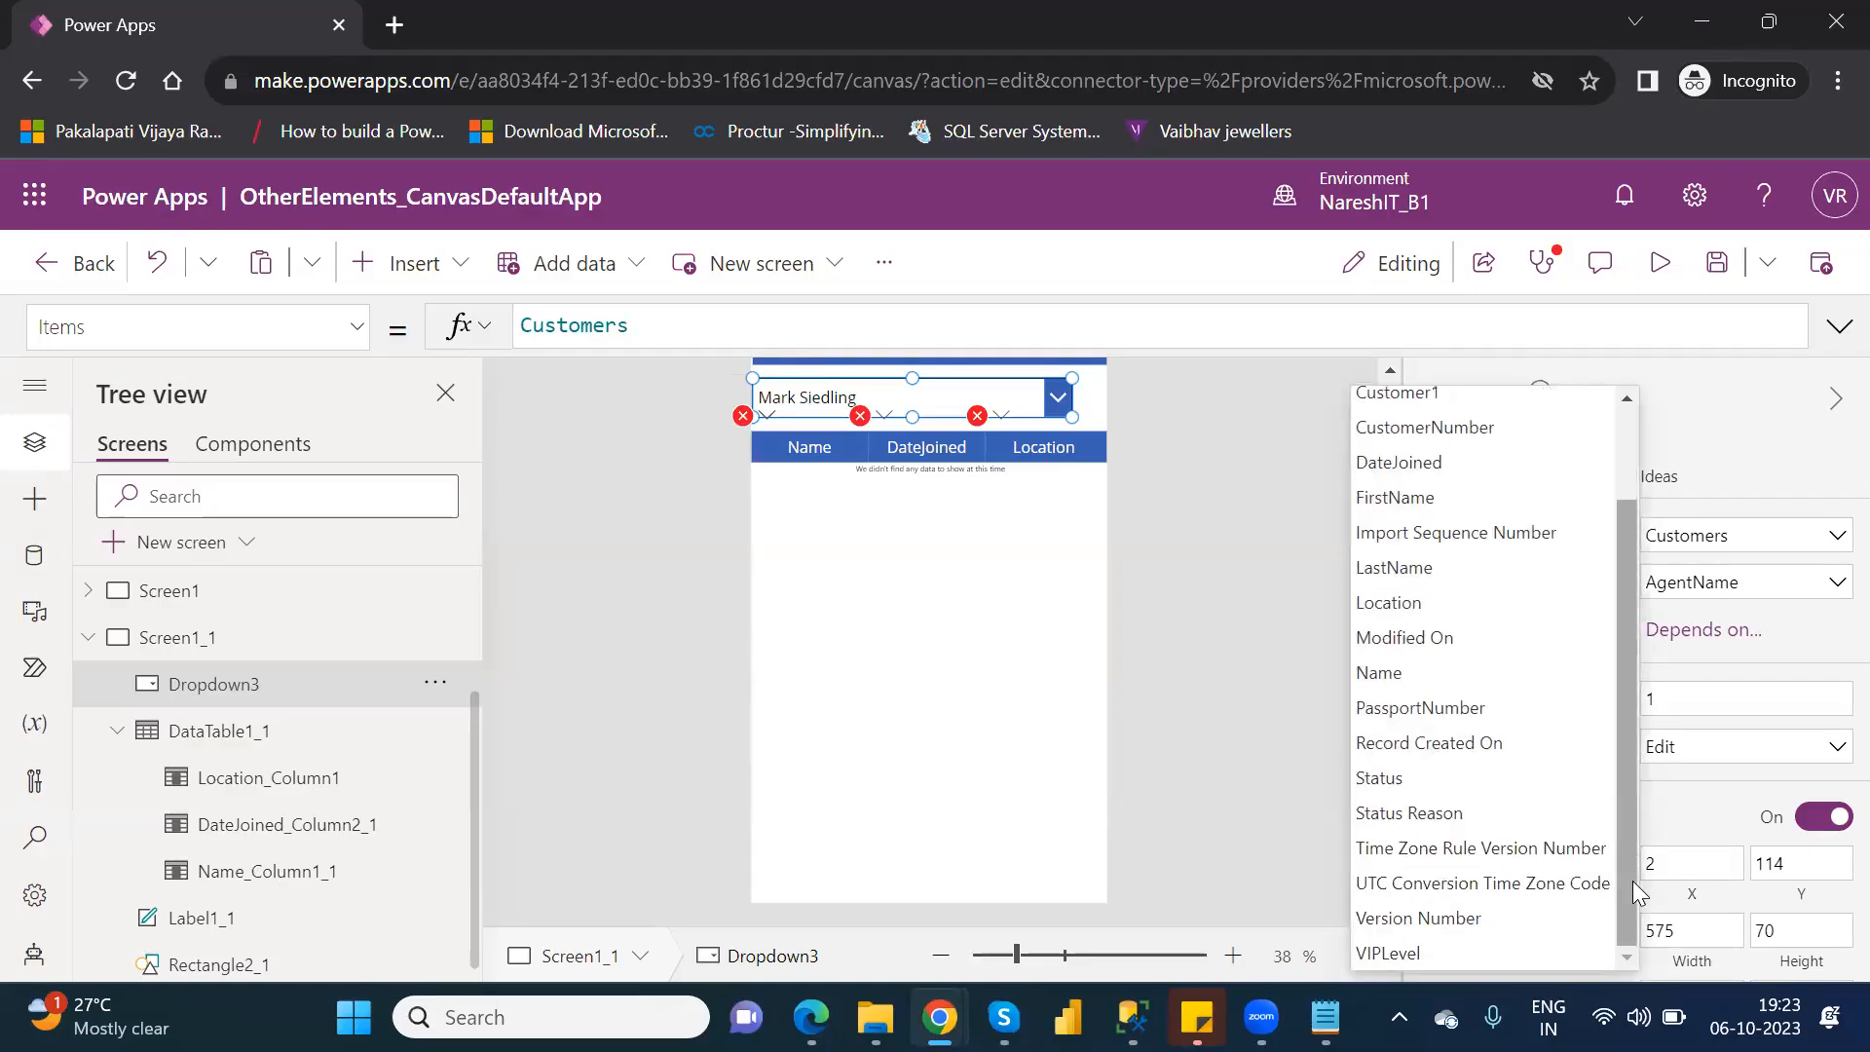
pyautogui.click(1384, 603)
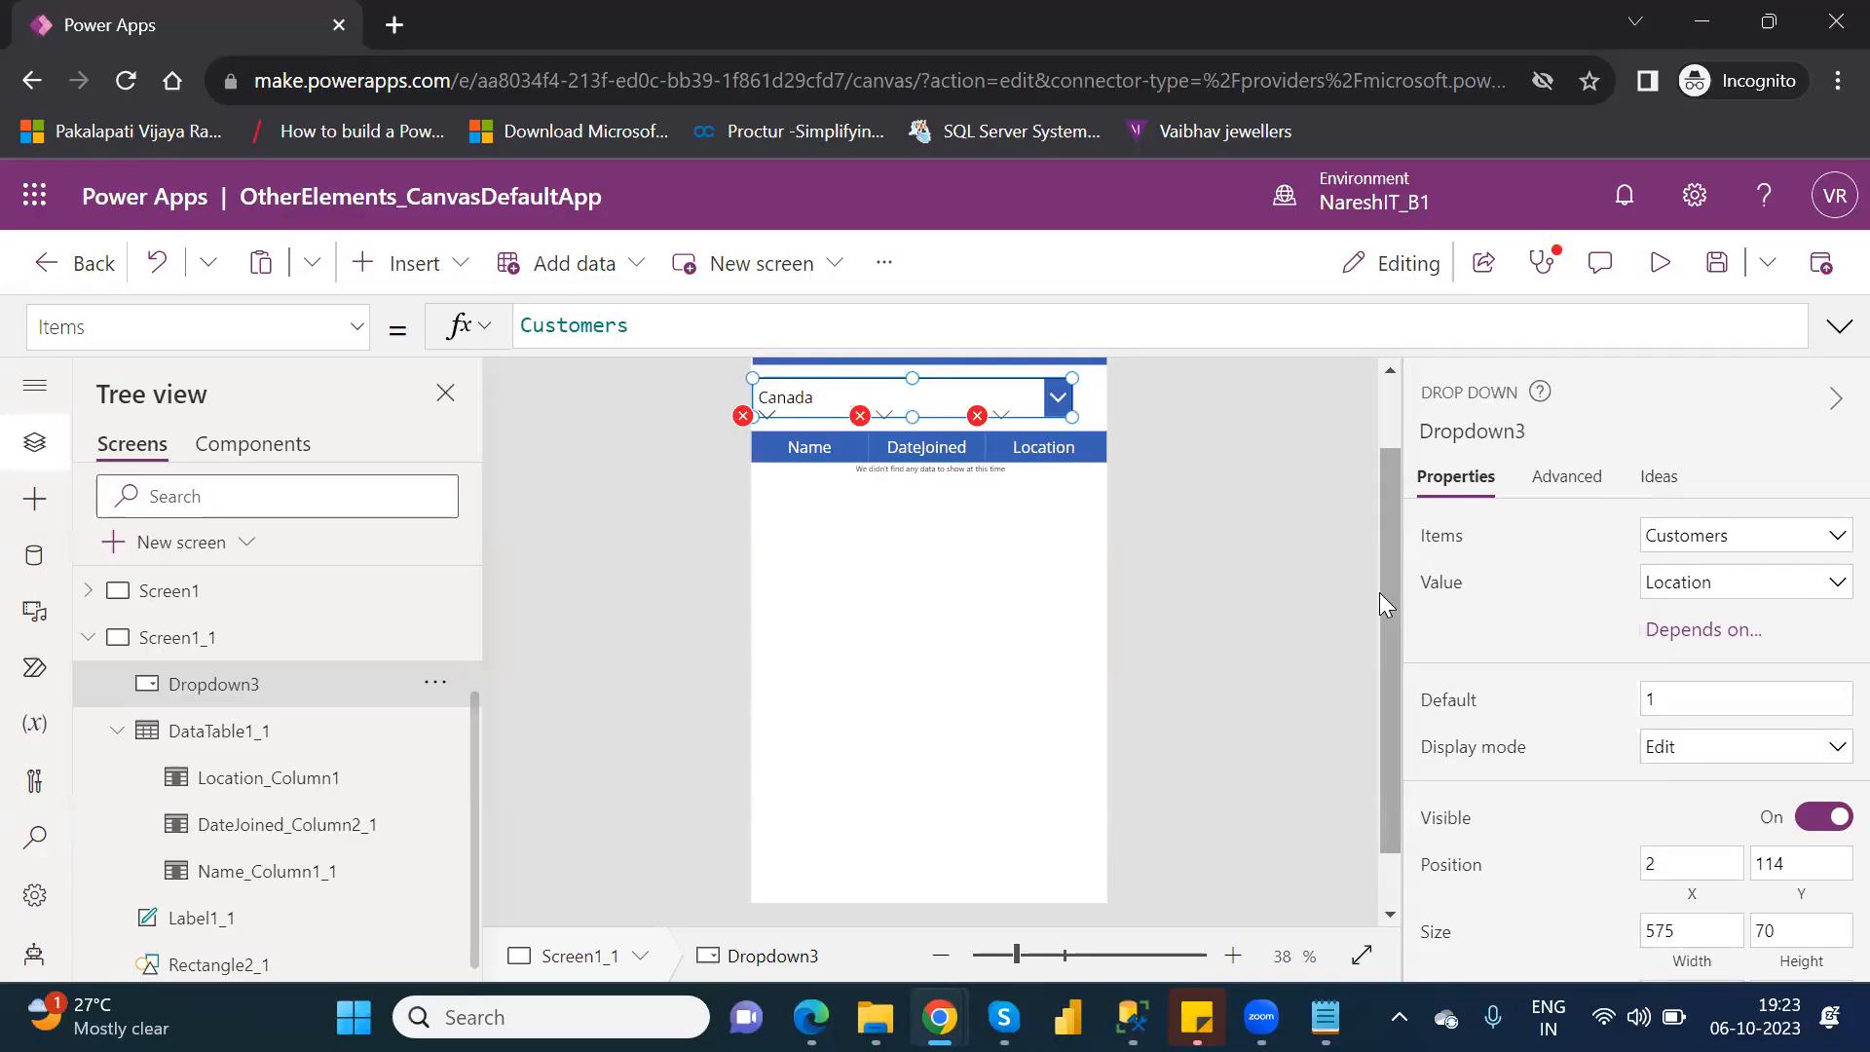
# Change the drop-down's Items formula to Distinct(Customers,Location).
pyautogui.click(524, 327)
pyautogui.write('Distinct')
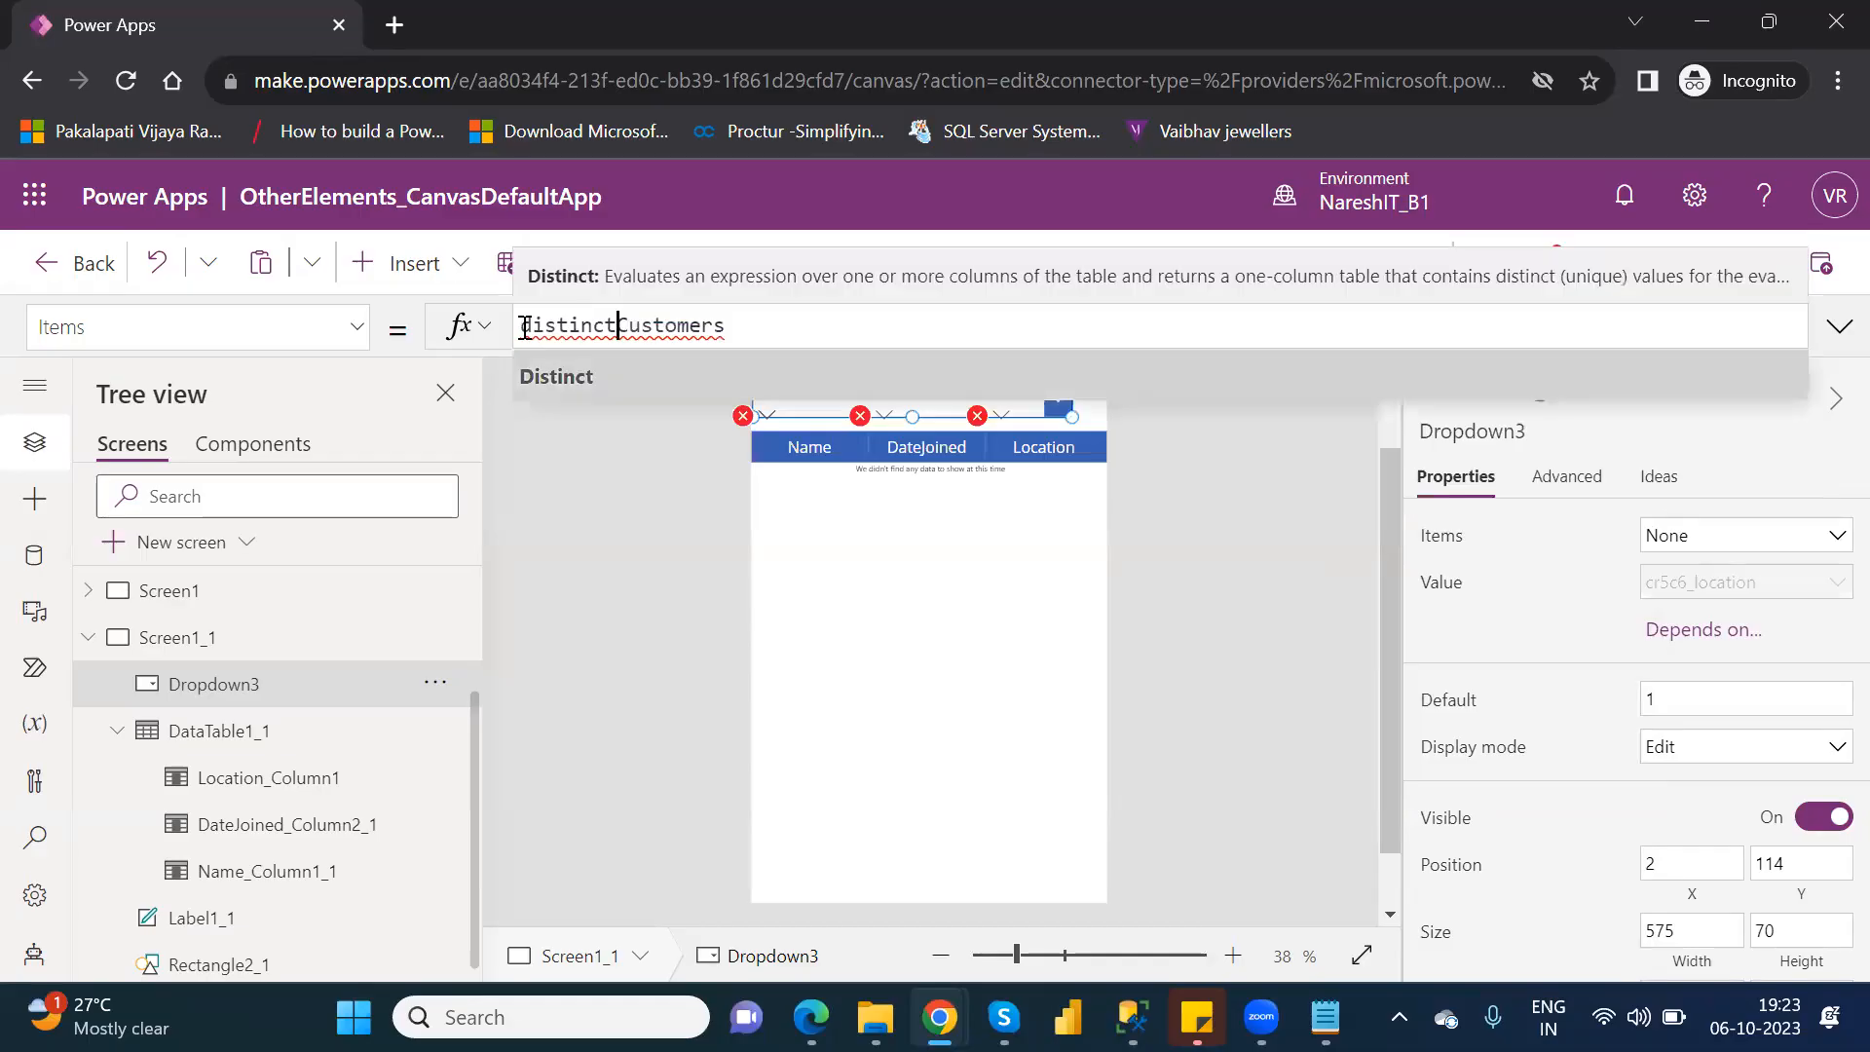
pyautogui.write('(')
pyautogui.click(767, 331)
pyautogui.write(', lo')
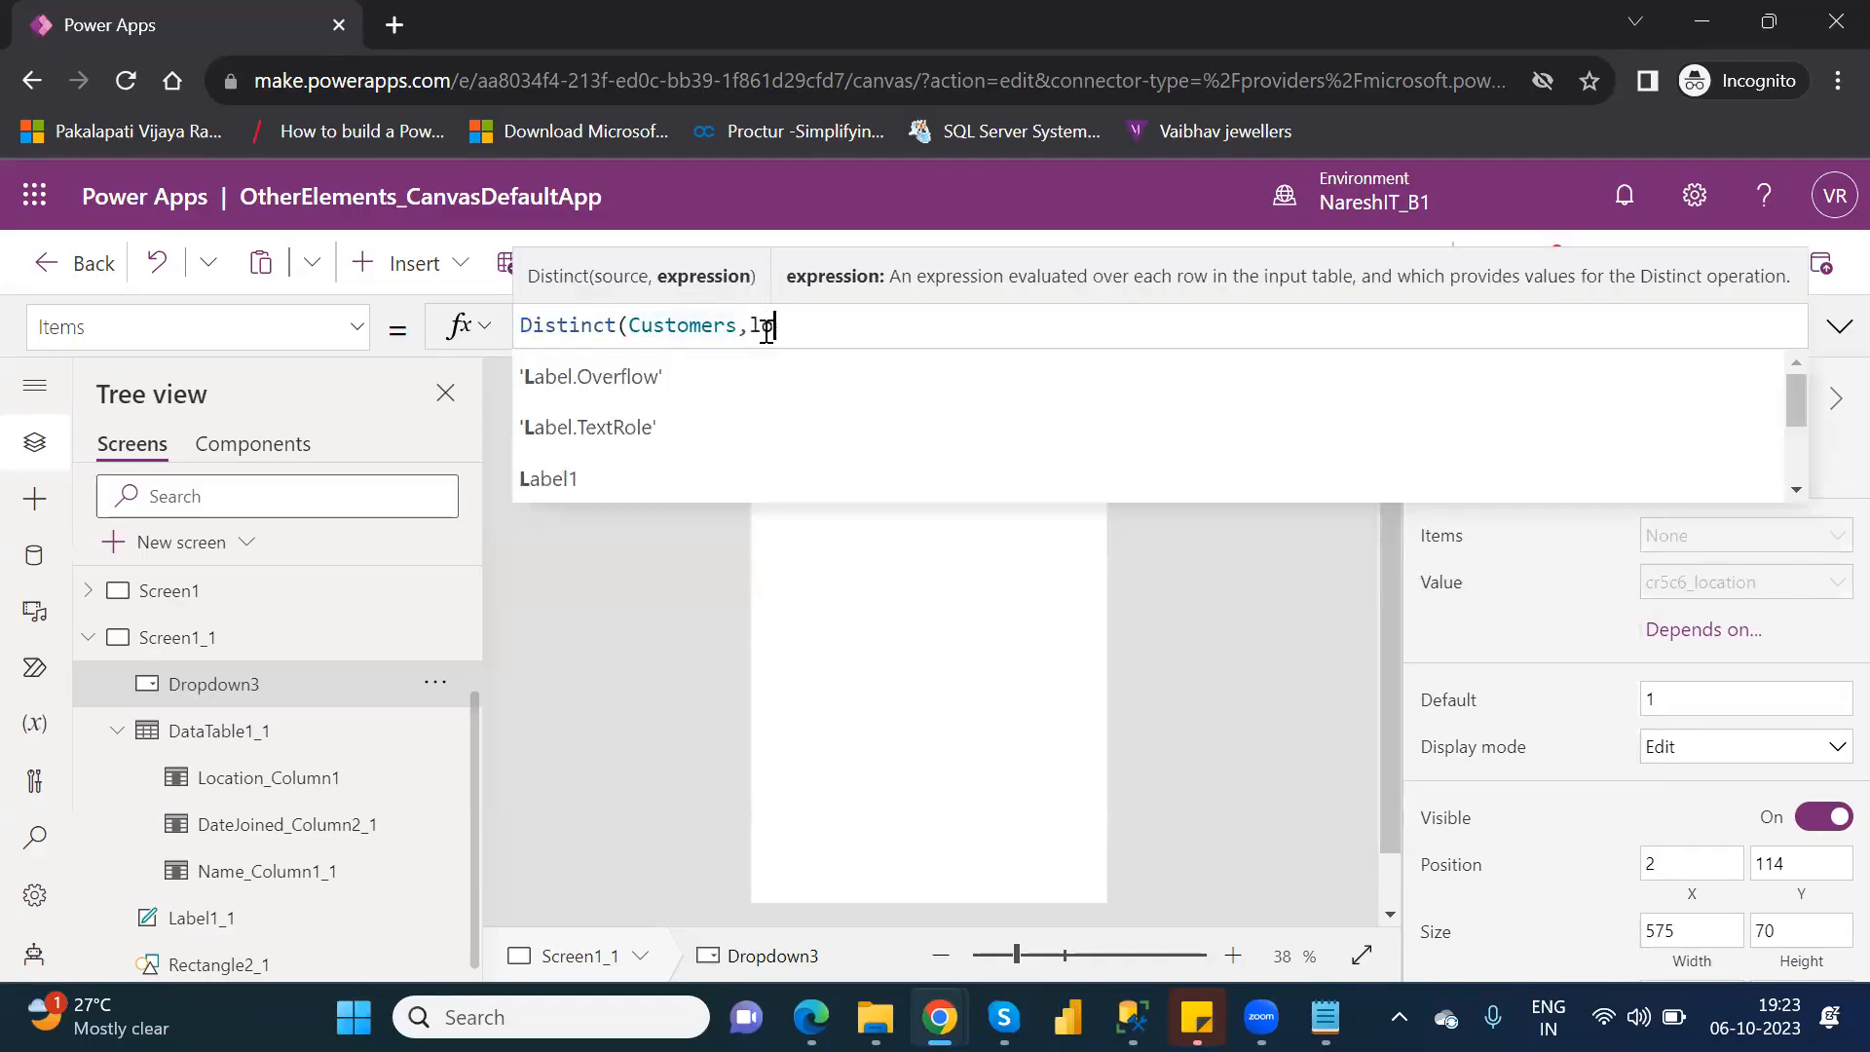
pyautogui.write('catio')
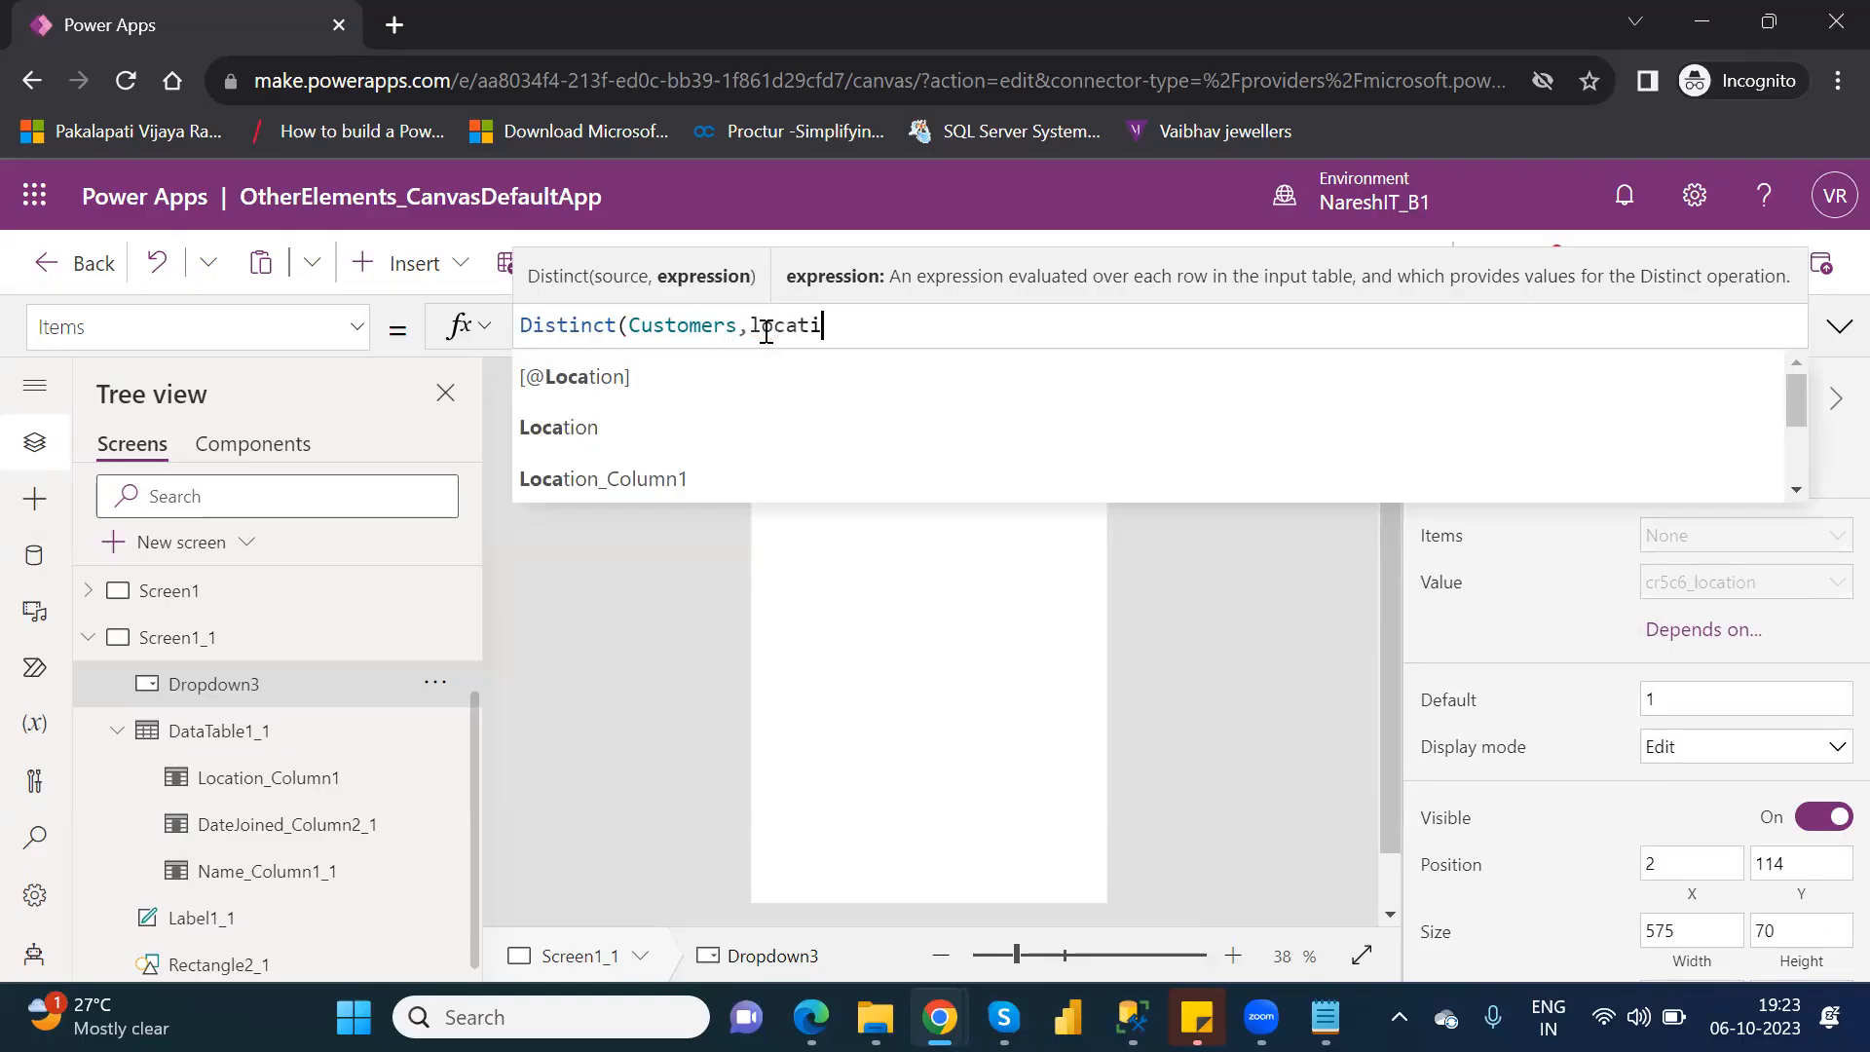
pyautogui.click(624, 422)
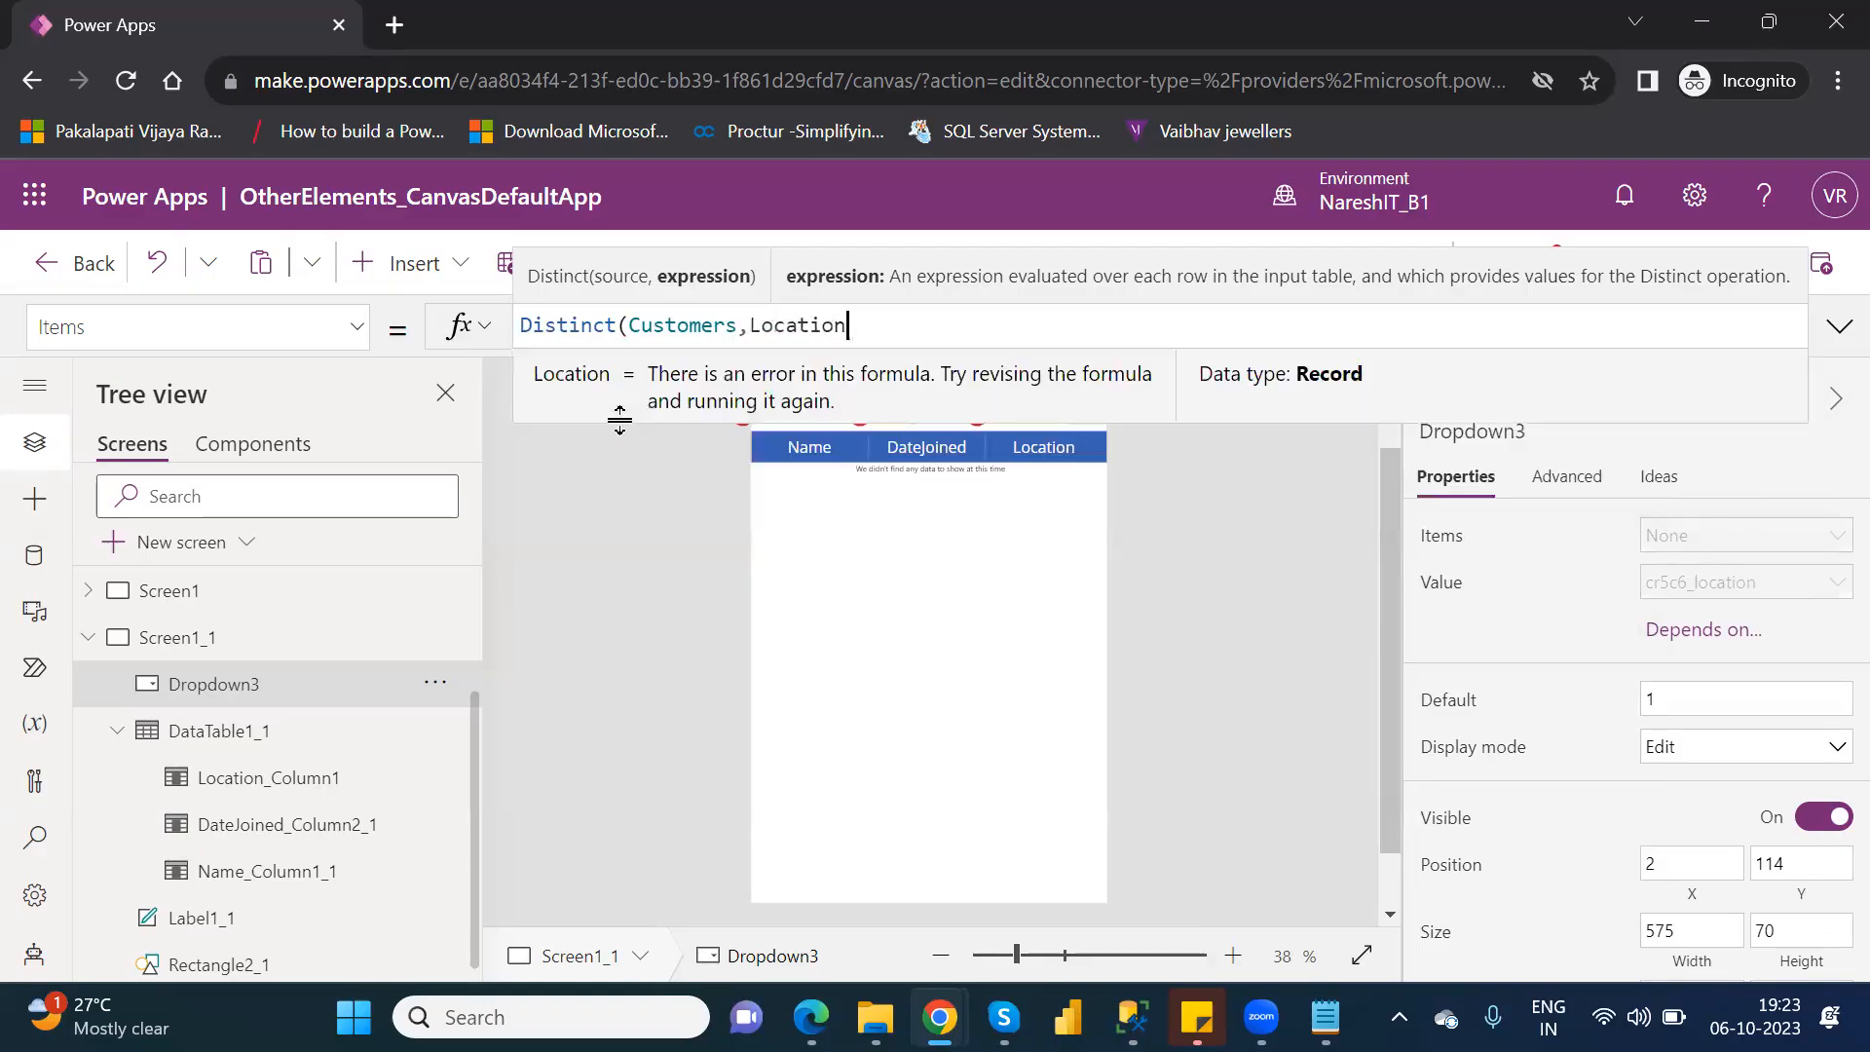
pyautogui.write(')')
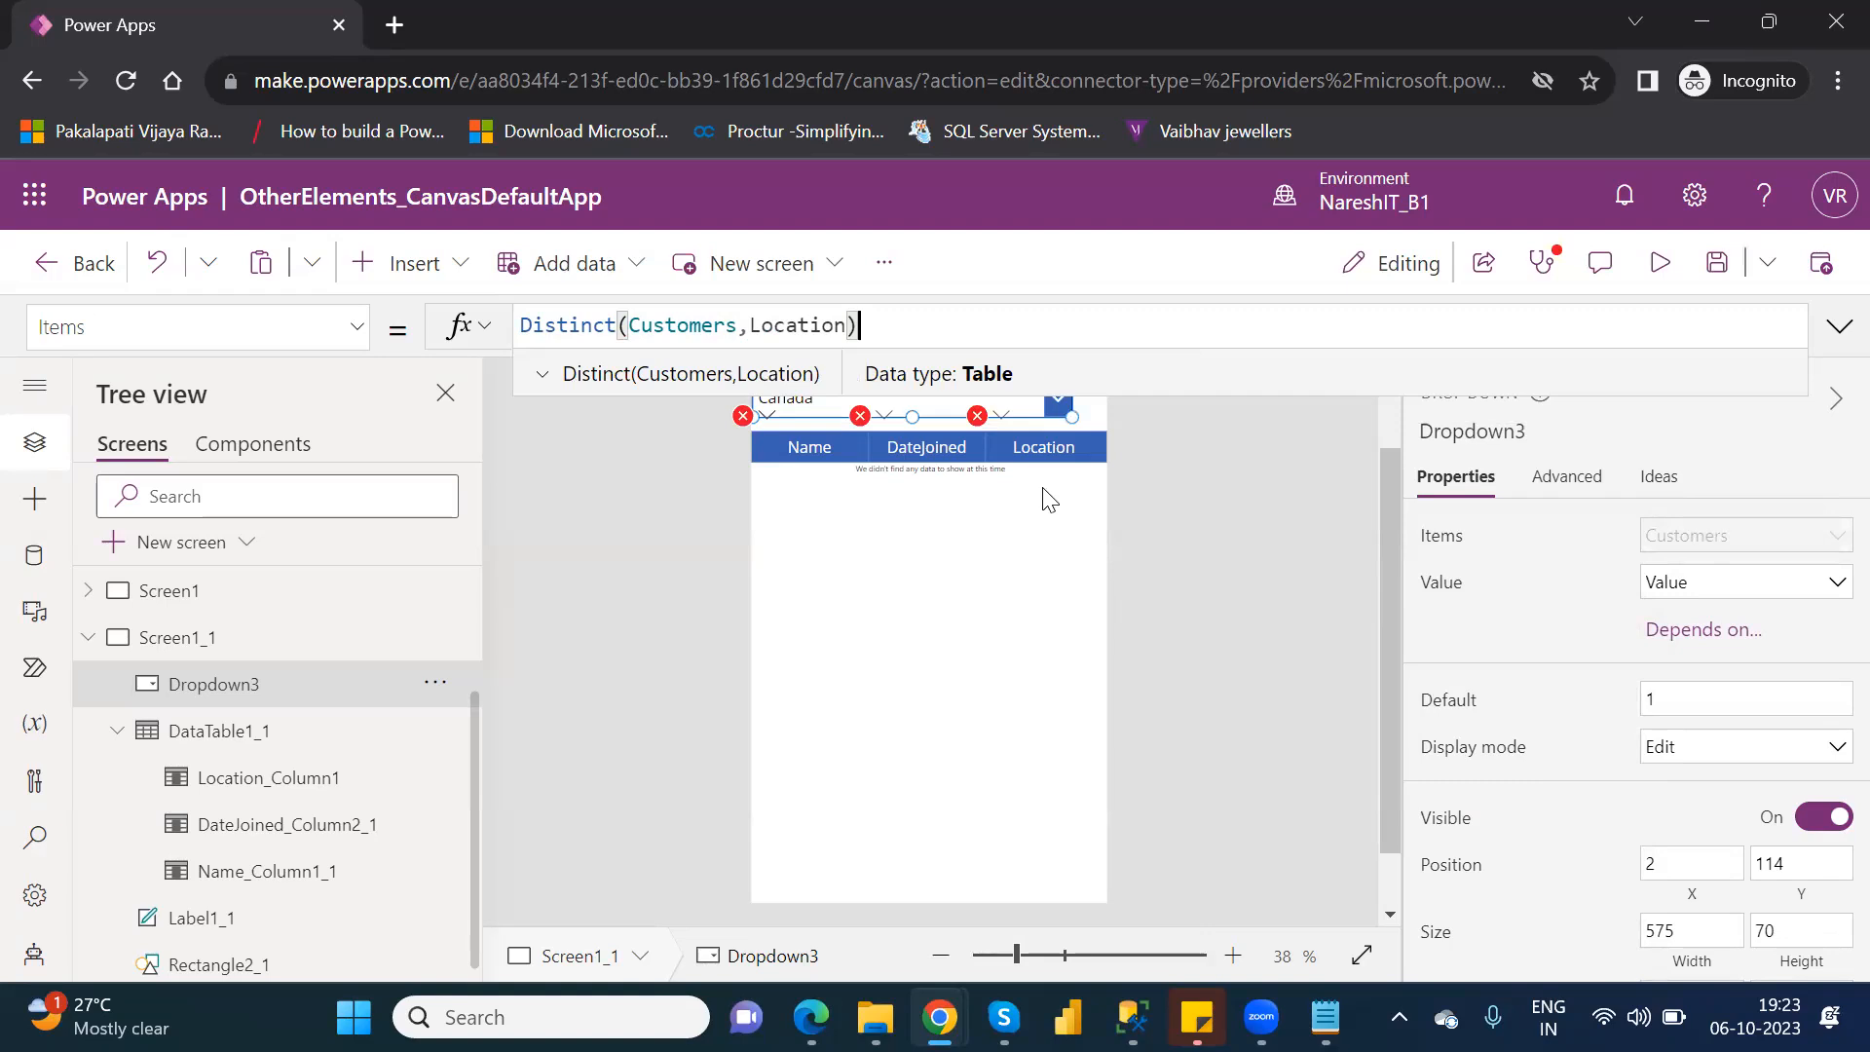
# Clear the data table's incomplete Search formula and choose Customers as its data source.
pyautogui.click(267, 740)
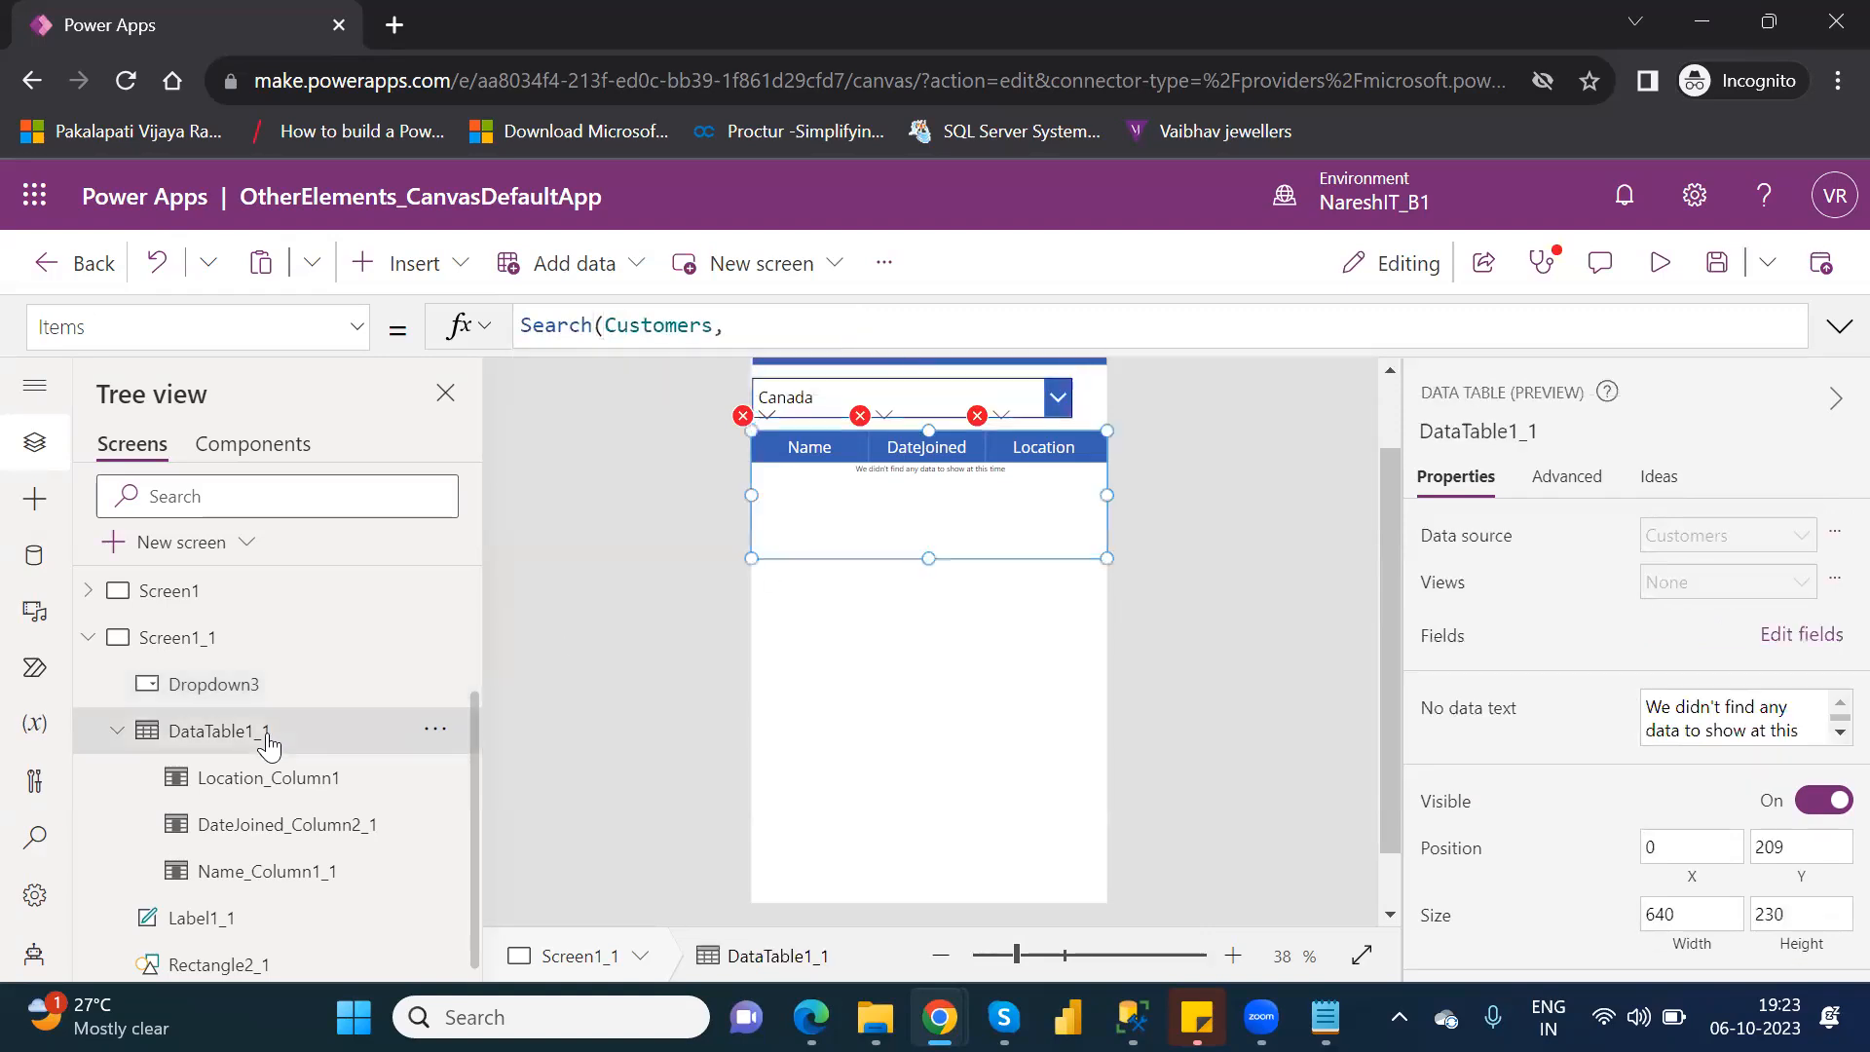
pyautogui.moveTo(750, 333); pyautogui.dragTo(523, 326)
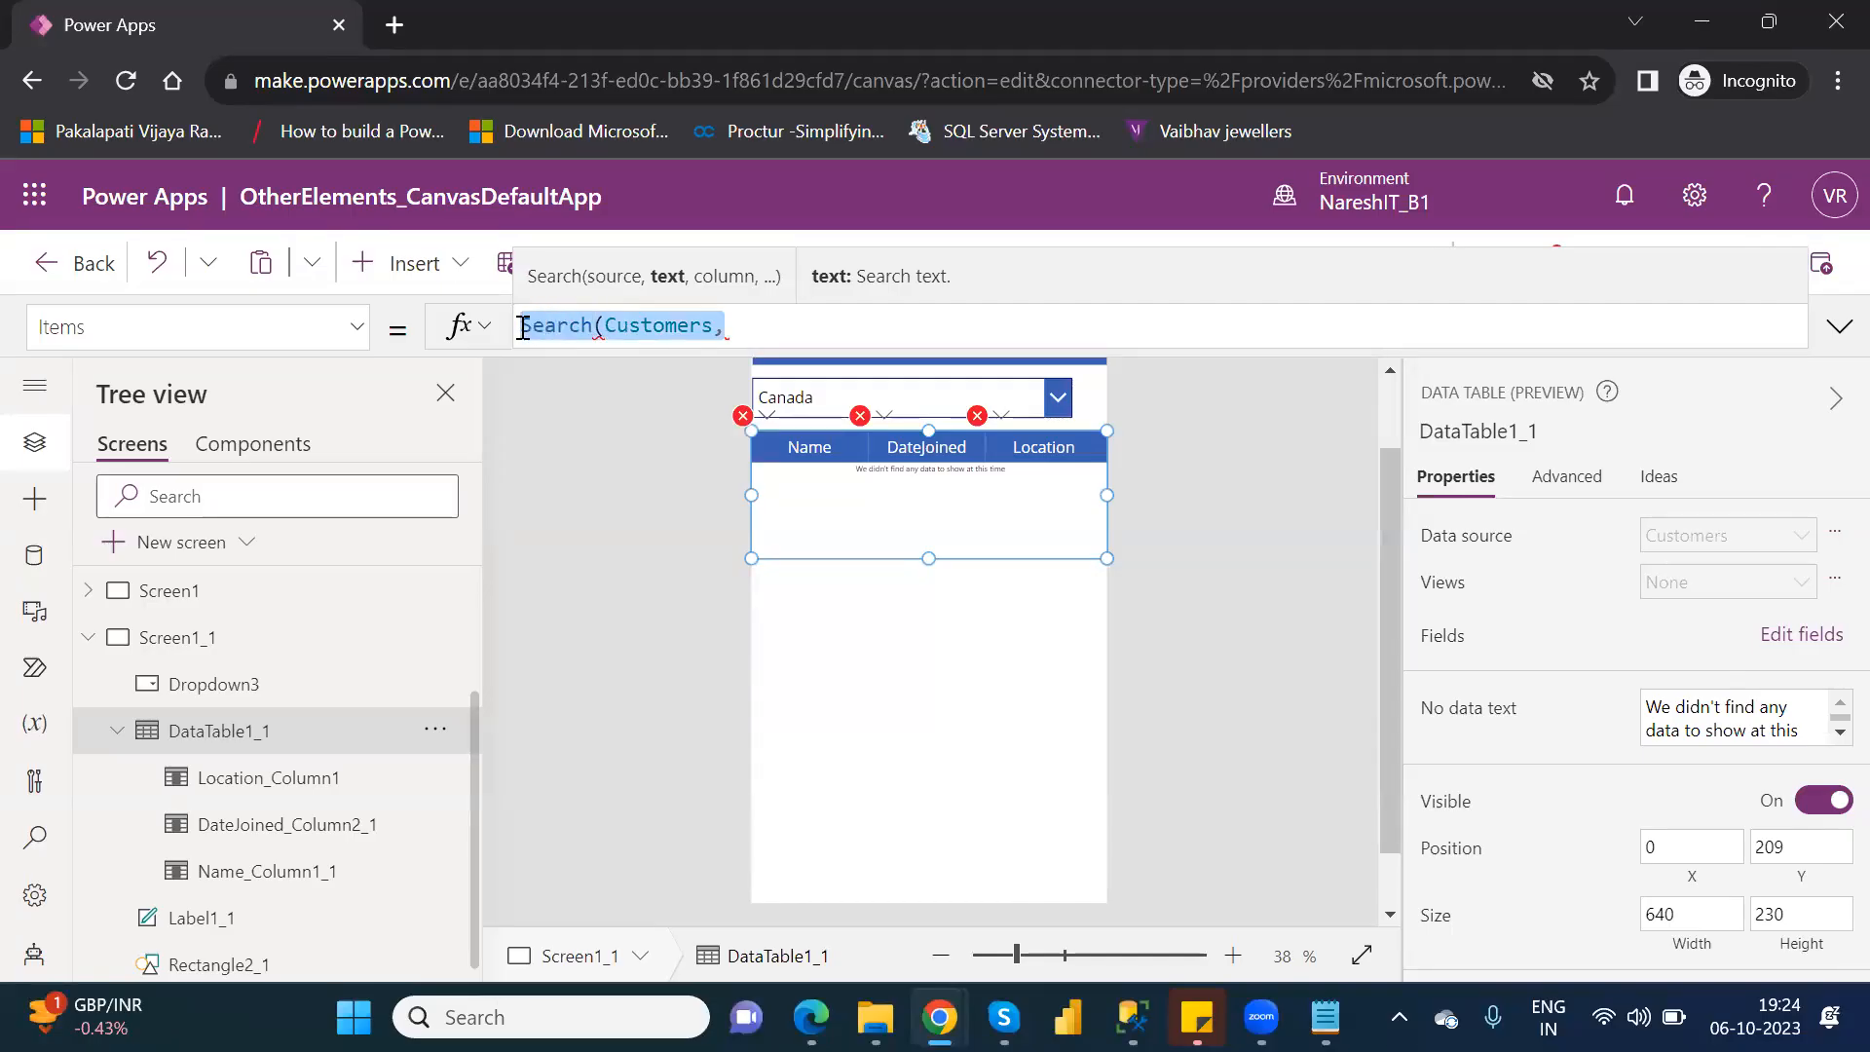
pyautogui.press('Delete')
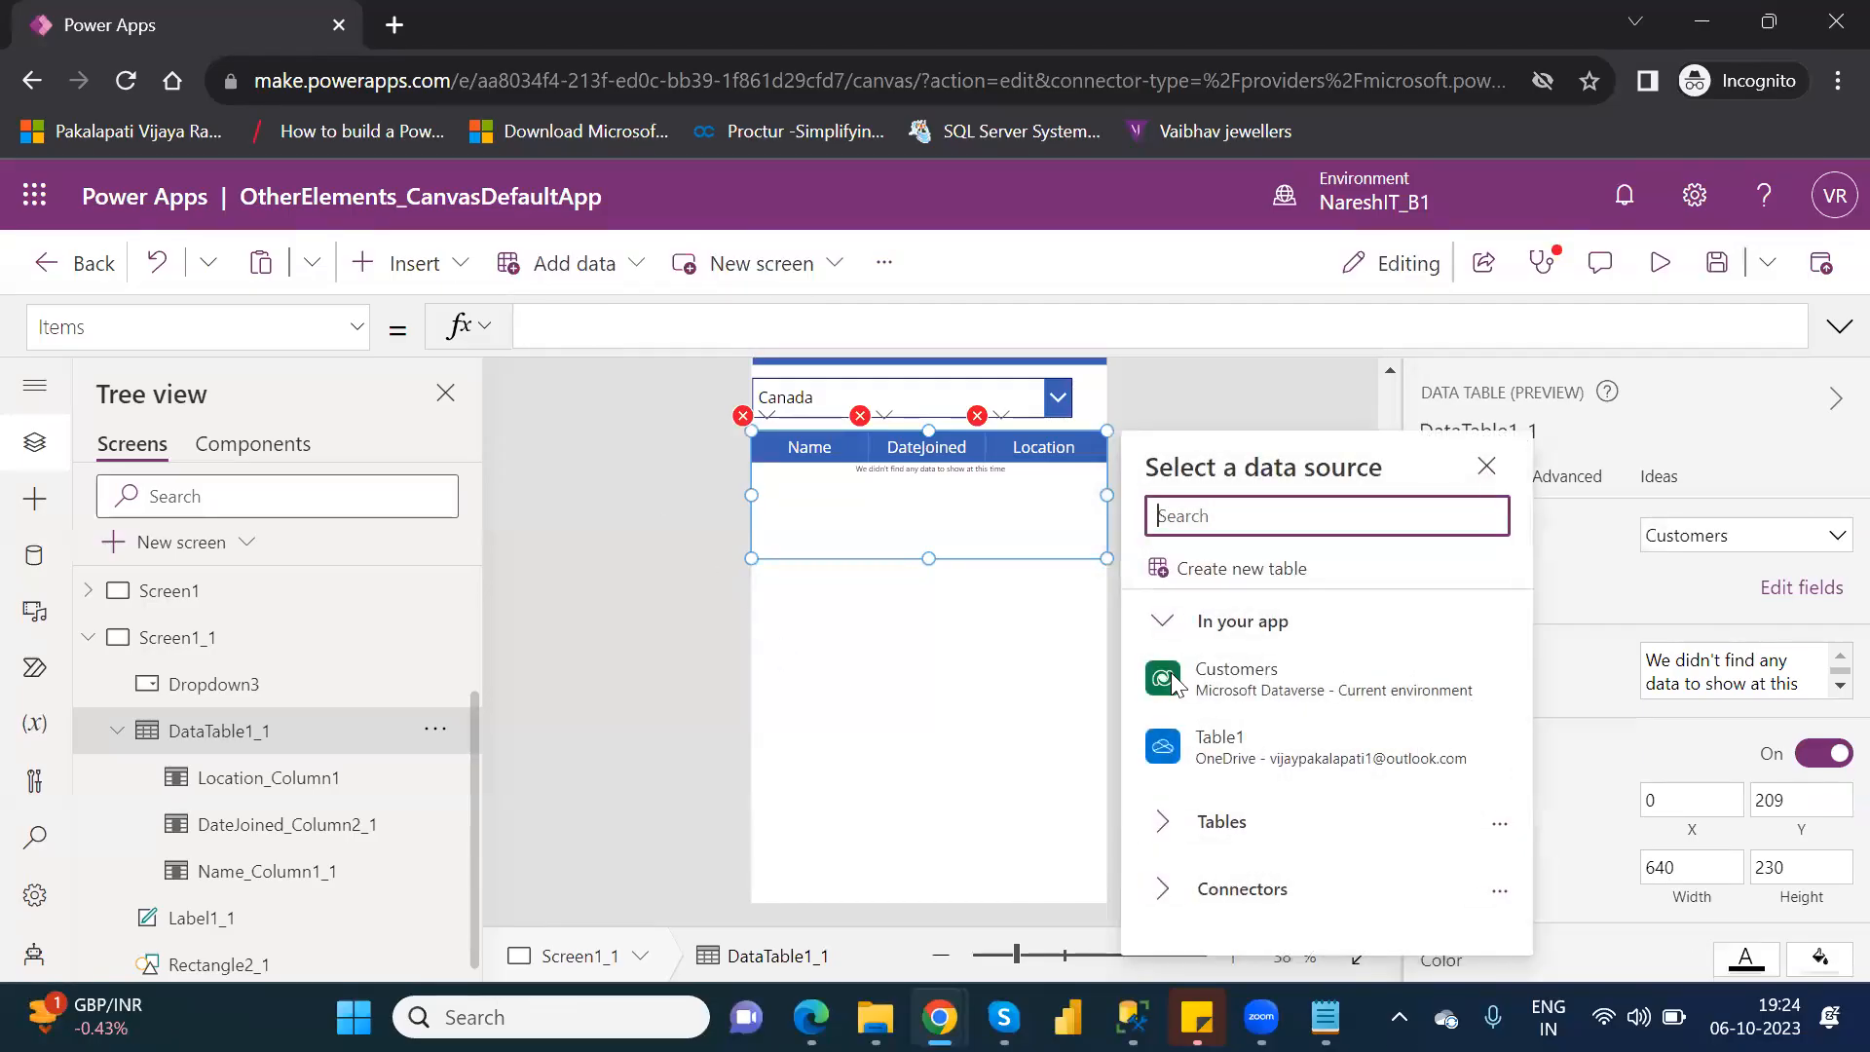
pyautogui.click(1171, 672)
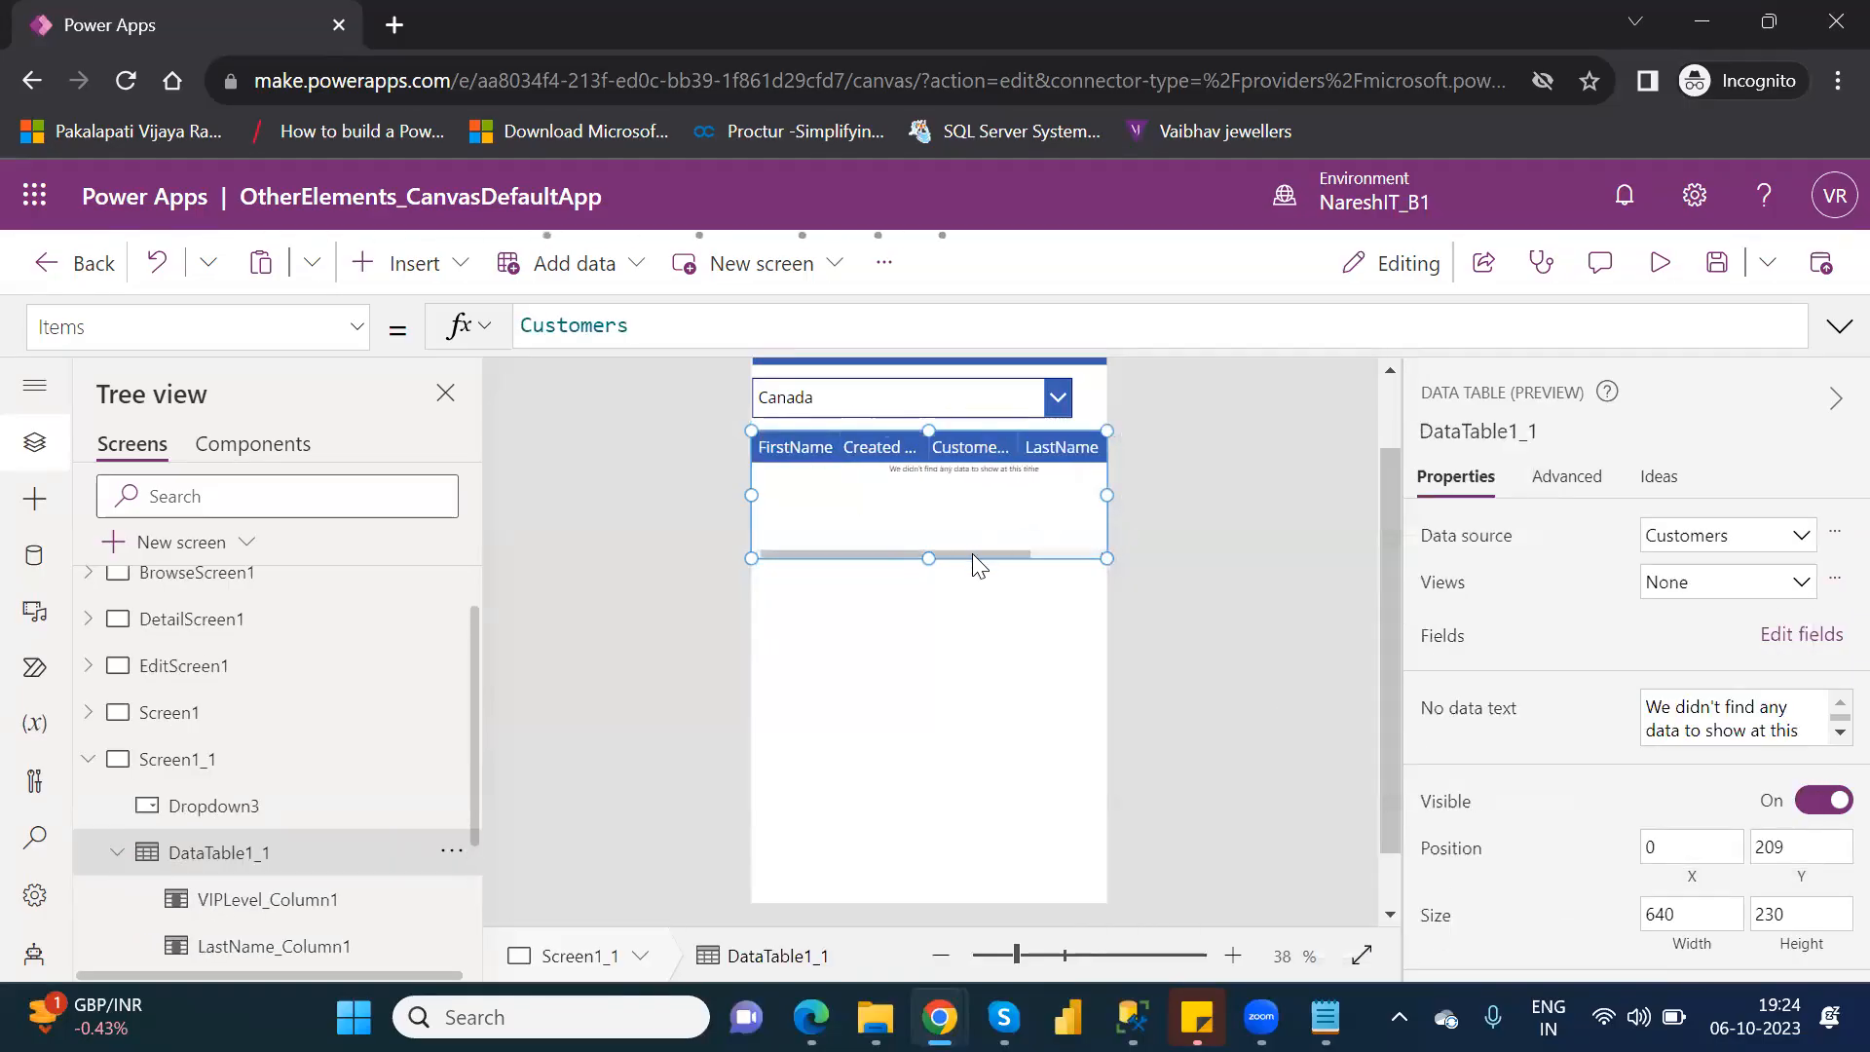
# Remove the FirstName, Created On, CustomerNumber, LastName, VIPLevel and DateJoined fields from the data table.
pyautogui.click(1817, 638)
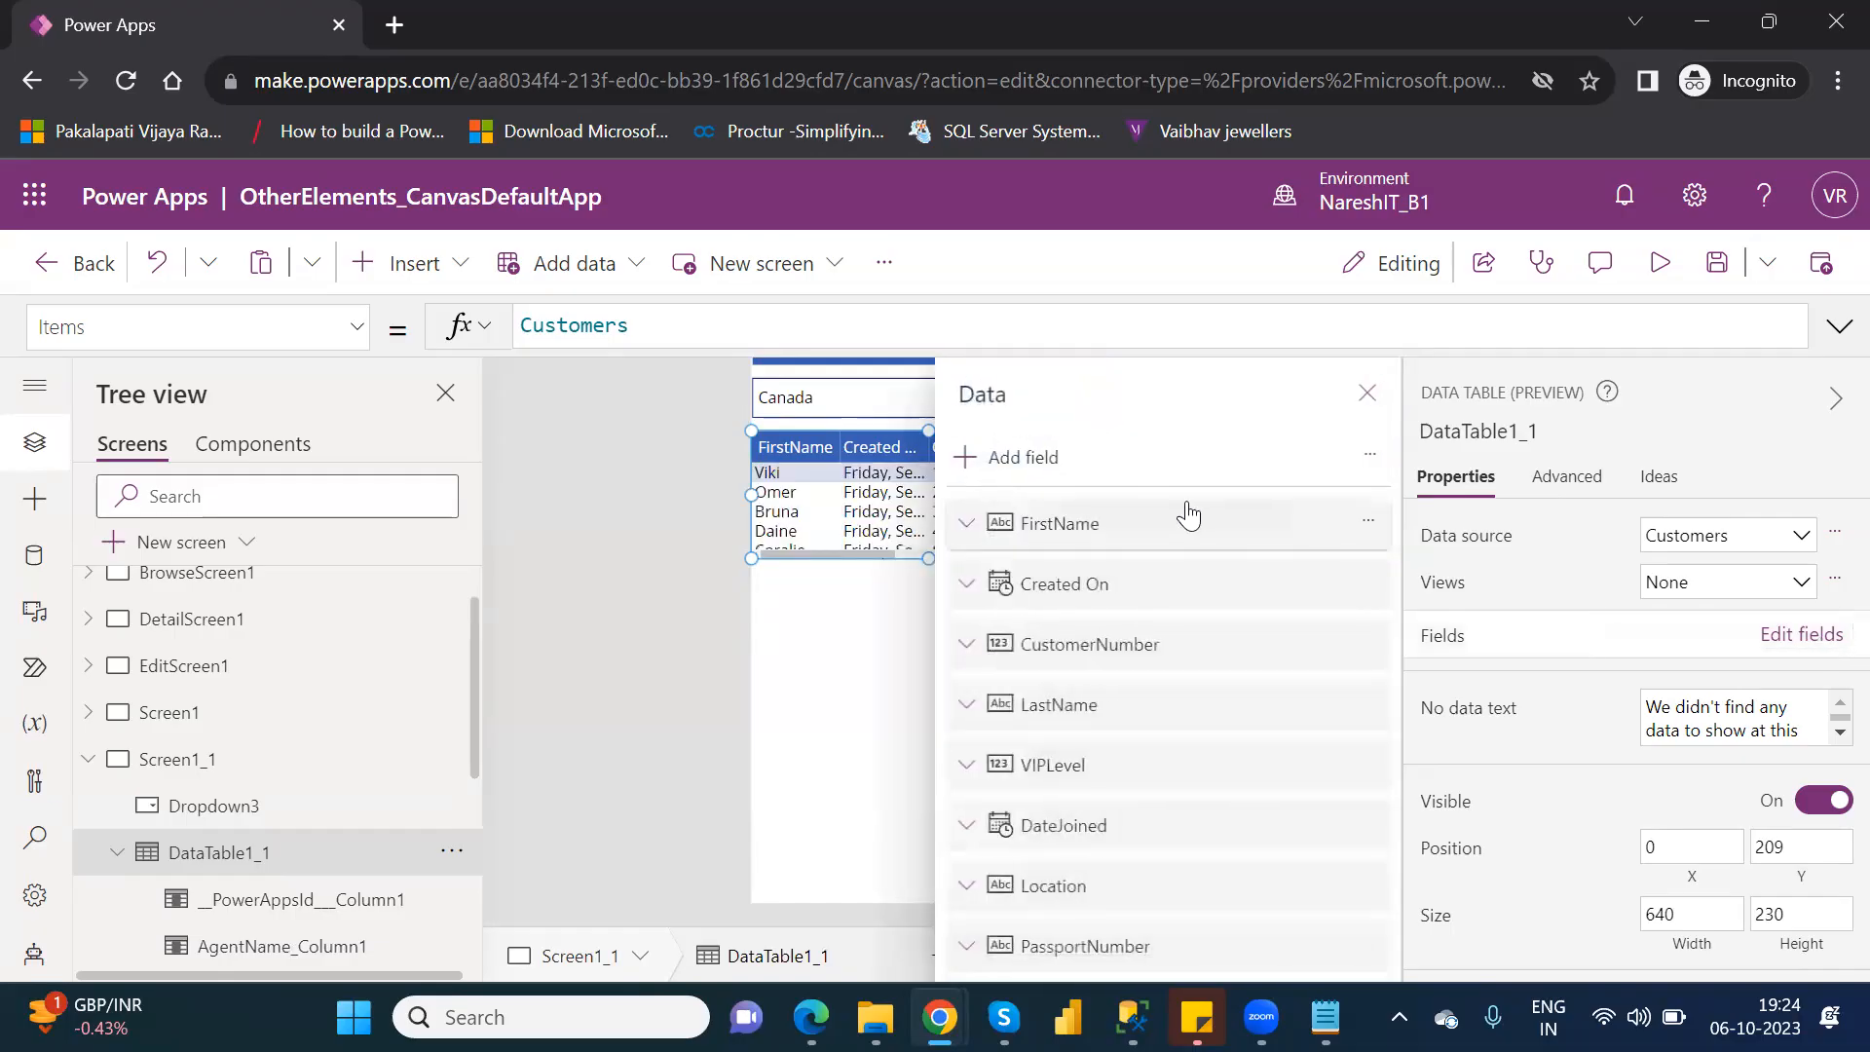
pyautogui.click(1220, 534)
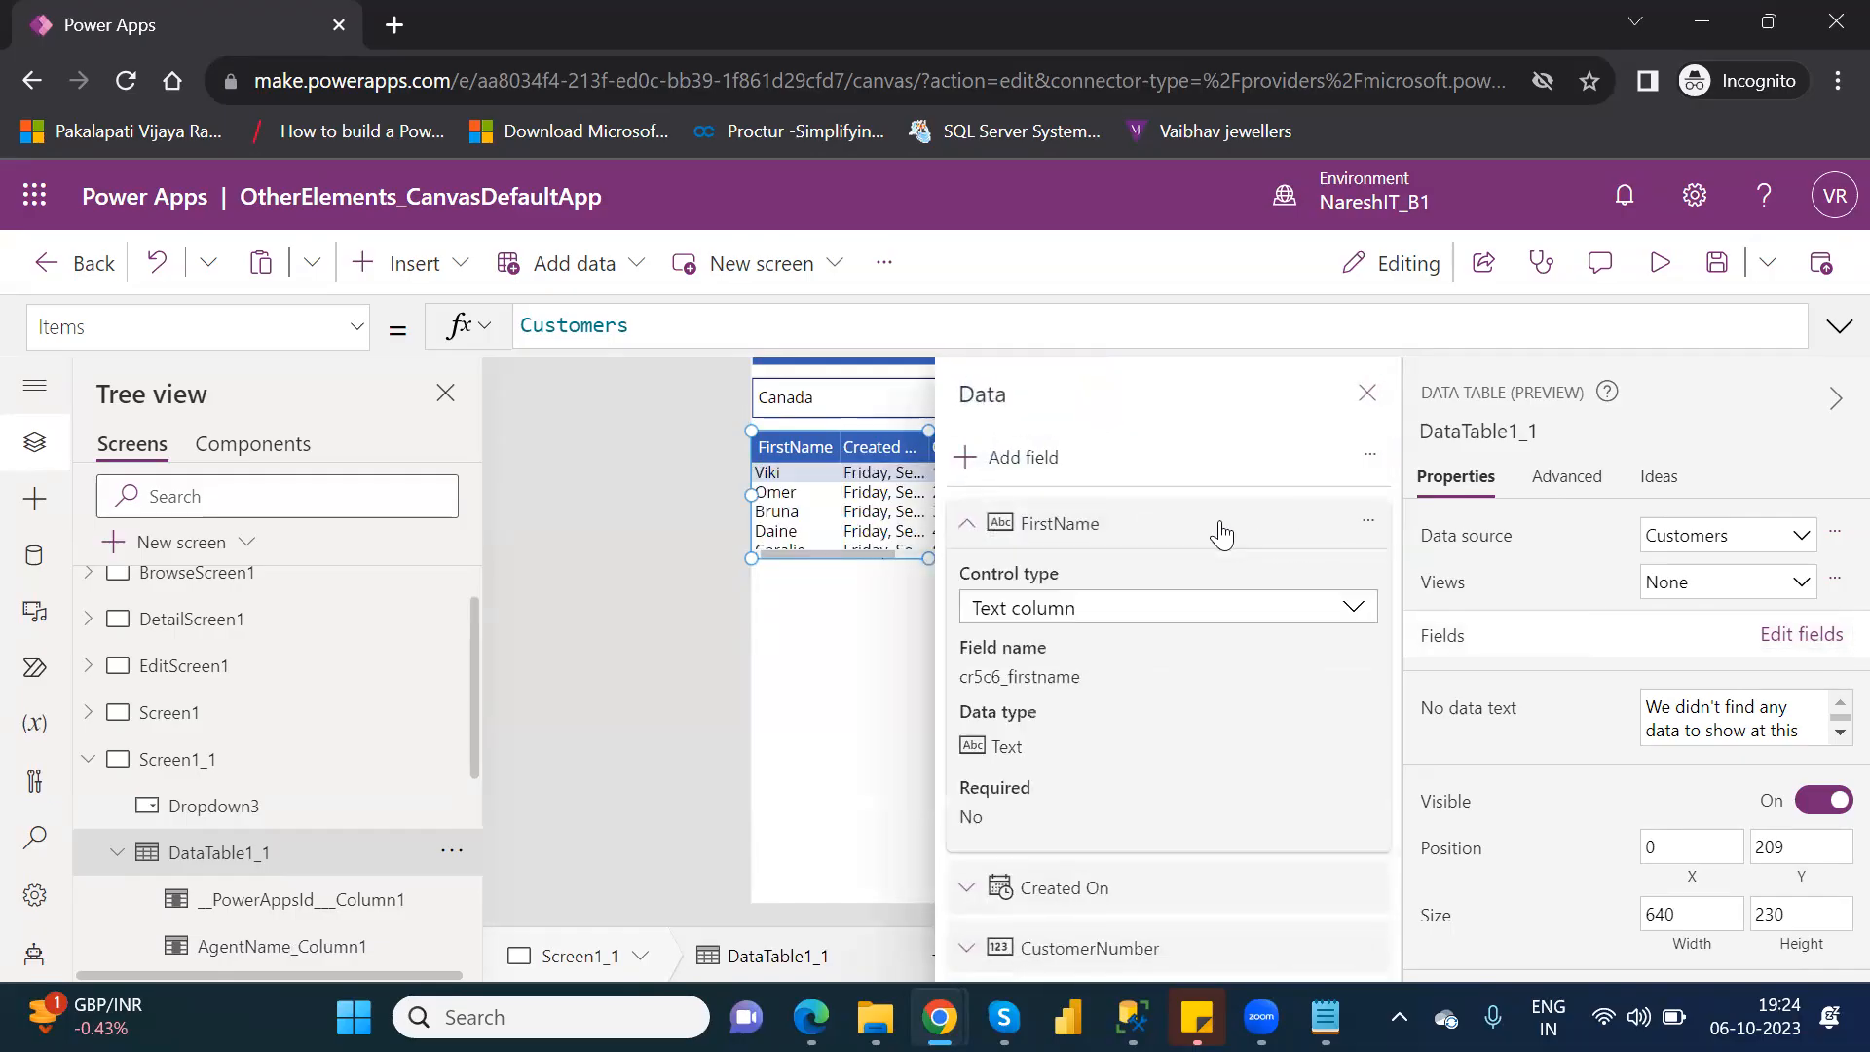
pyautogui.press('Delete')
pyautogui.press('Delete')
pyautogui.press('Delete')
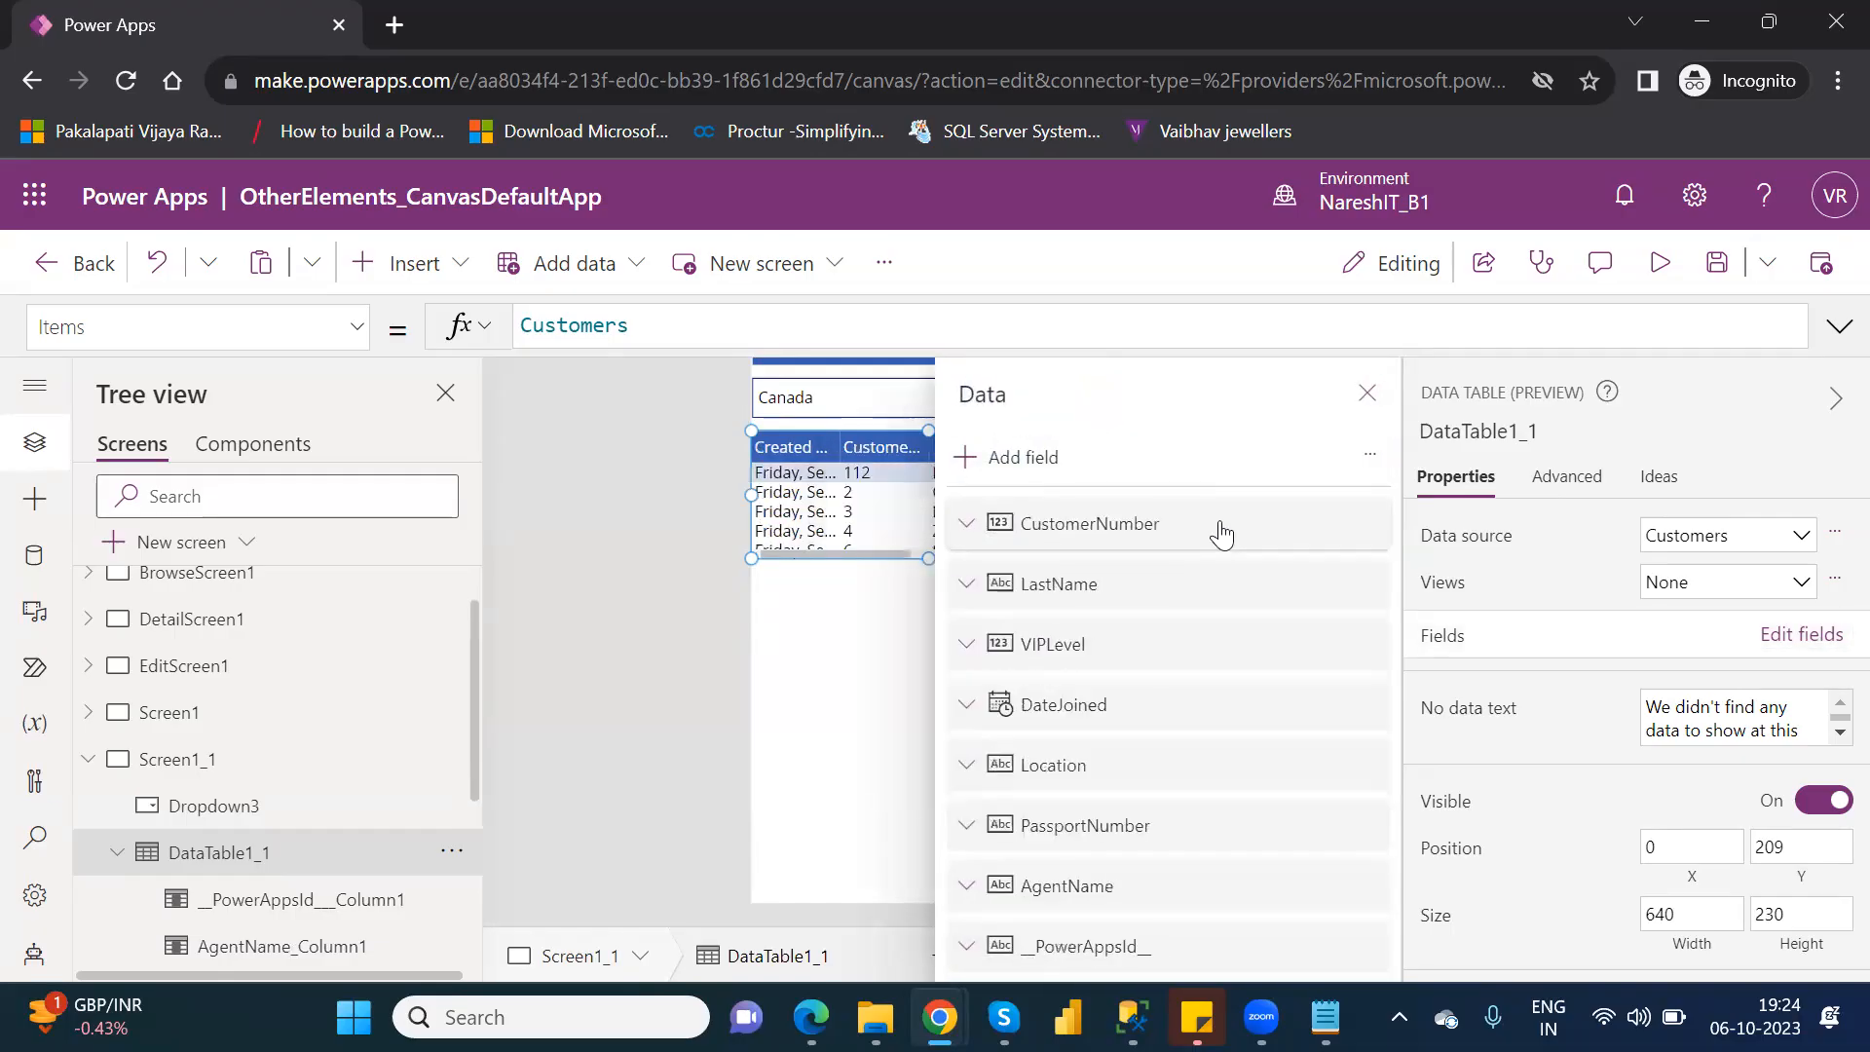
pyautogui.press('Delete')
pyautogui.press('Delete')
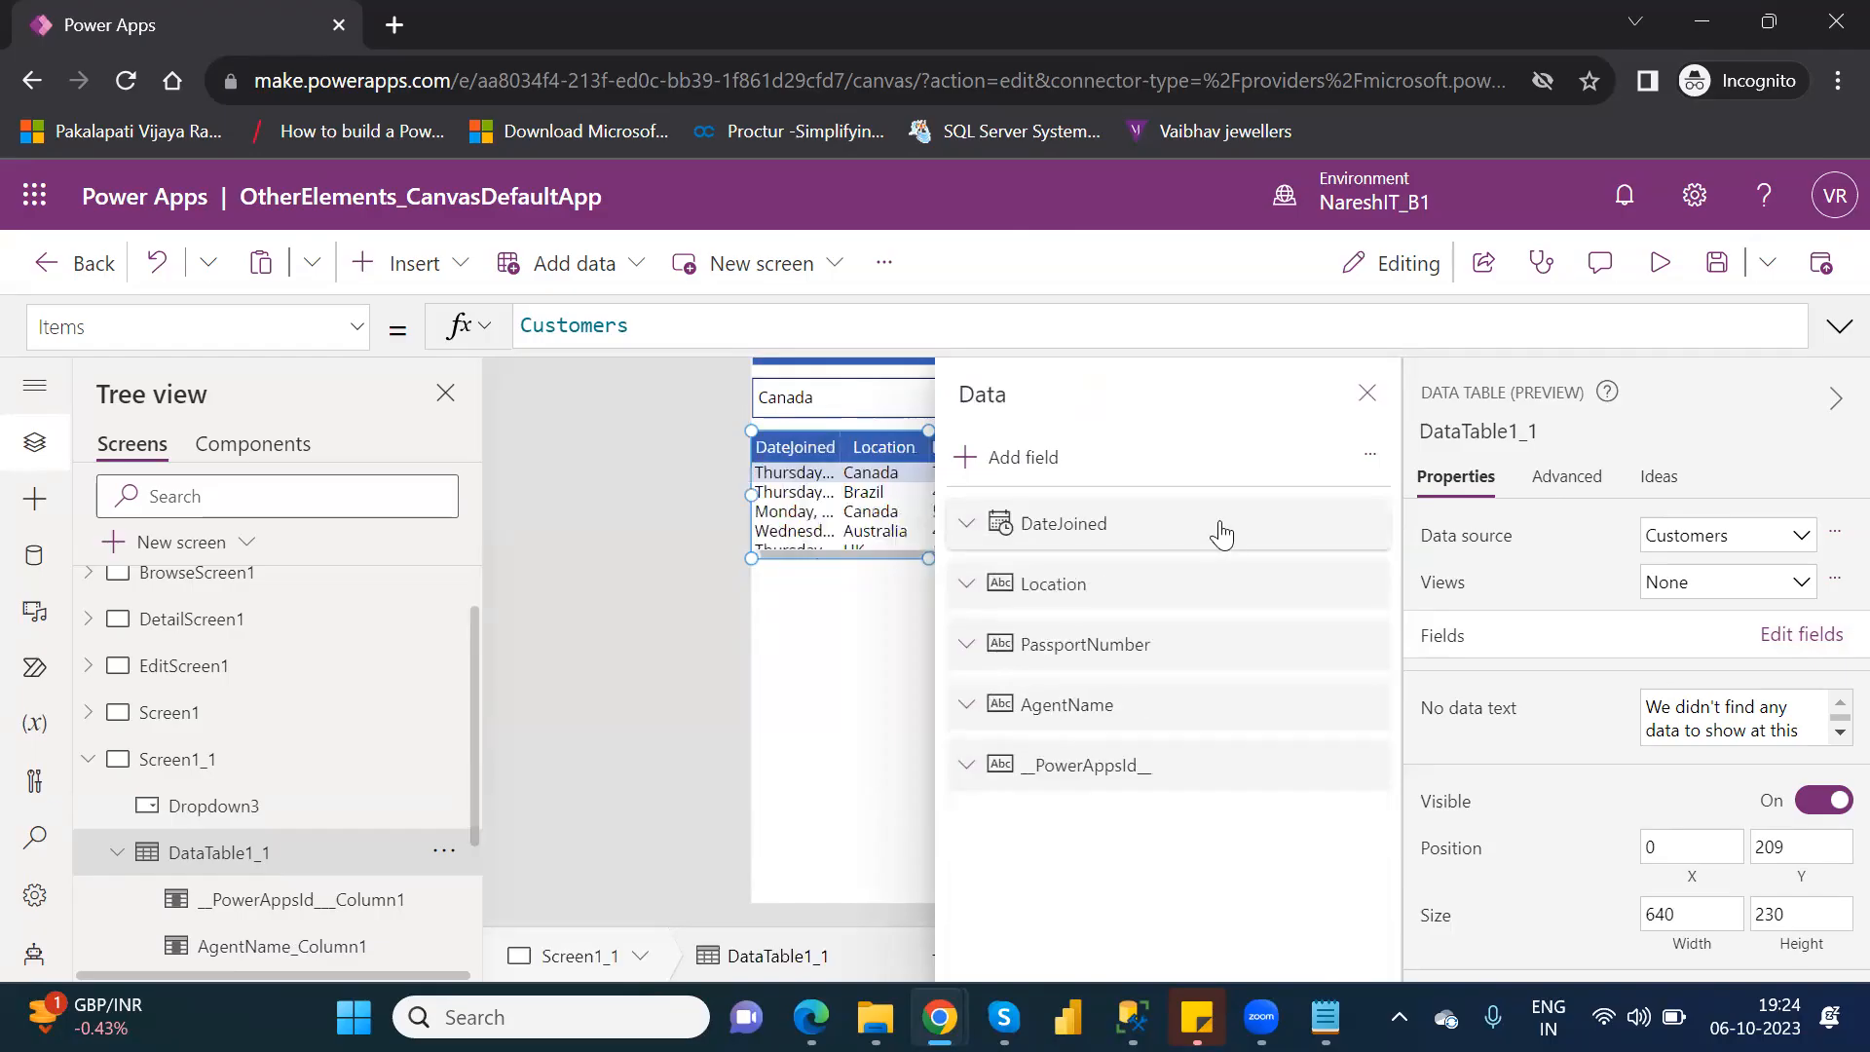
pyautogui.press('Delete')
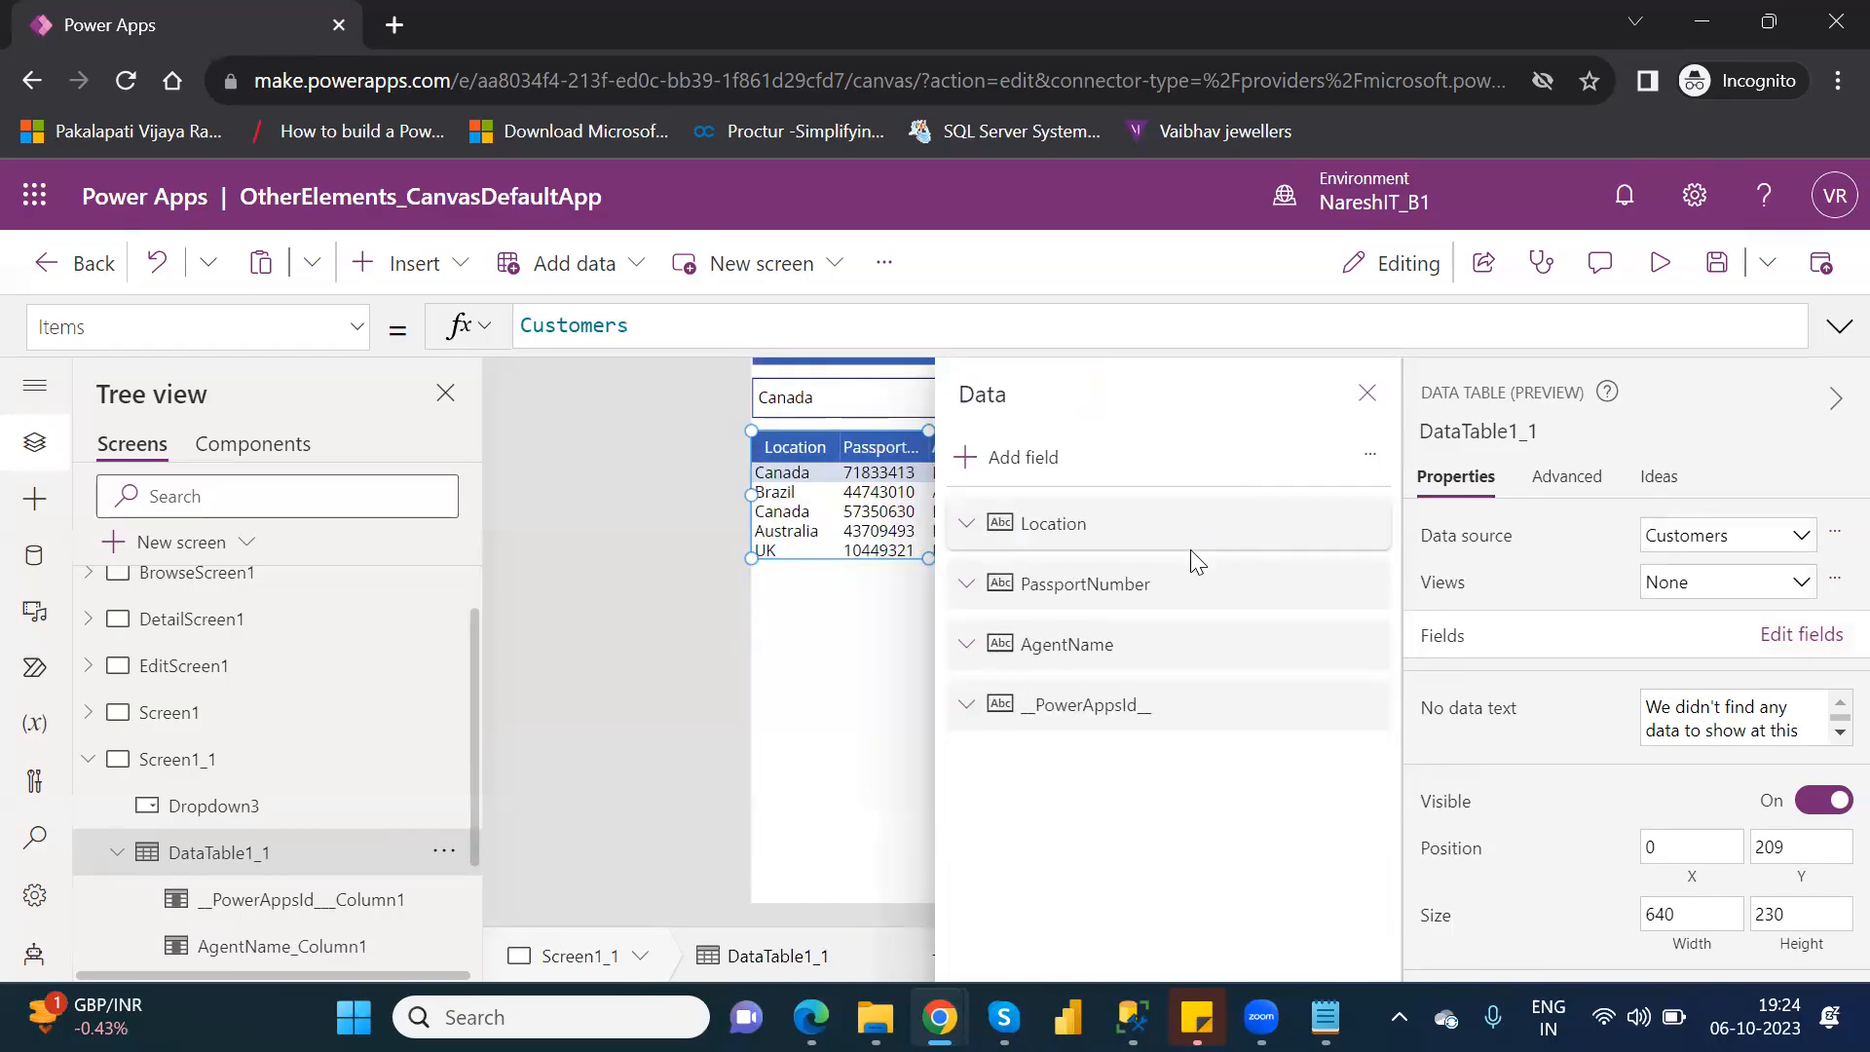
# Remove the PassportNumber and __PowerAppsId__ fields from the data table and close its field list.
pyautogui.click(1173, 590)
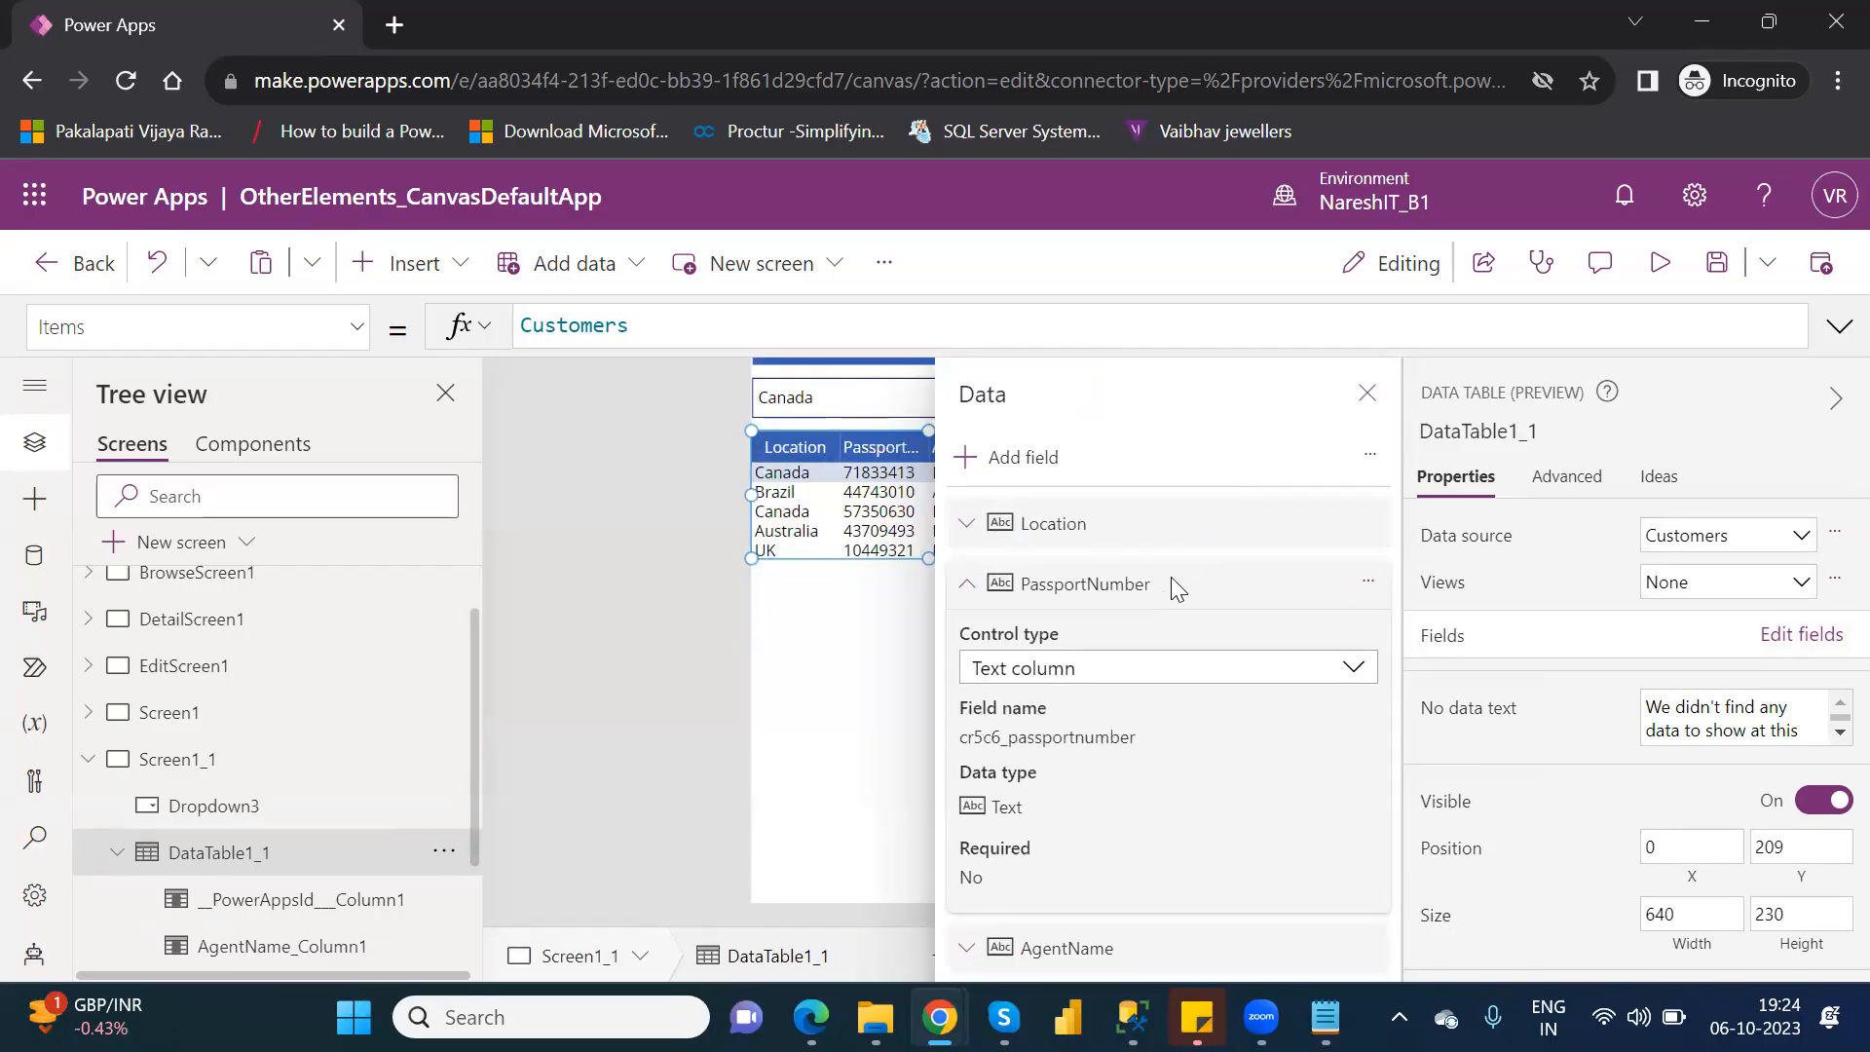
pyautogui.press('Delete')
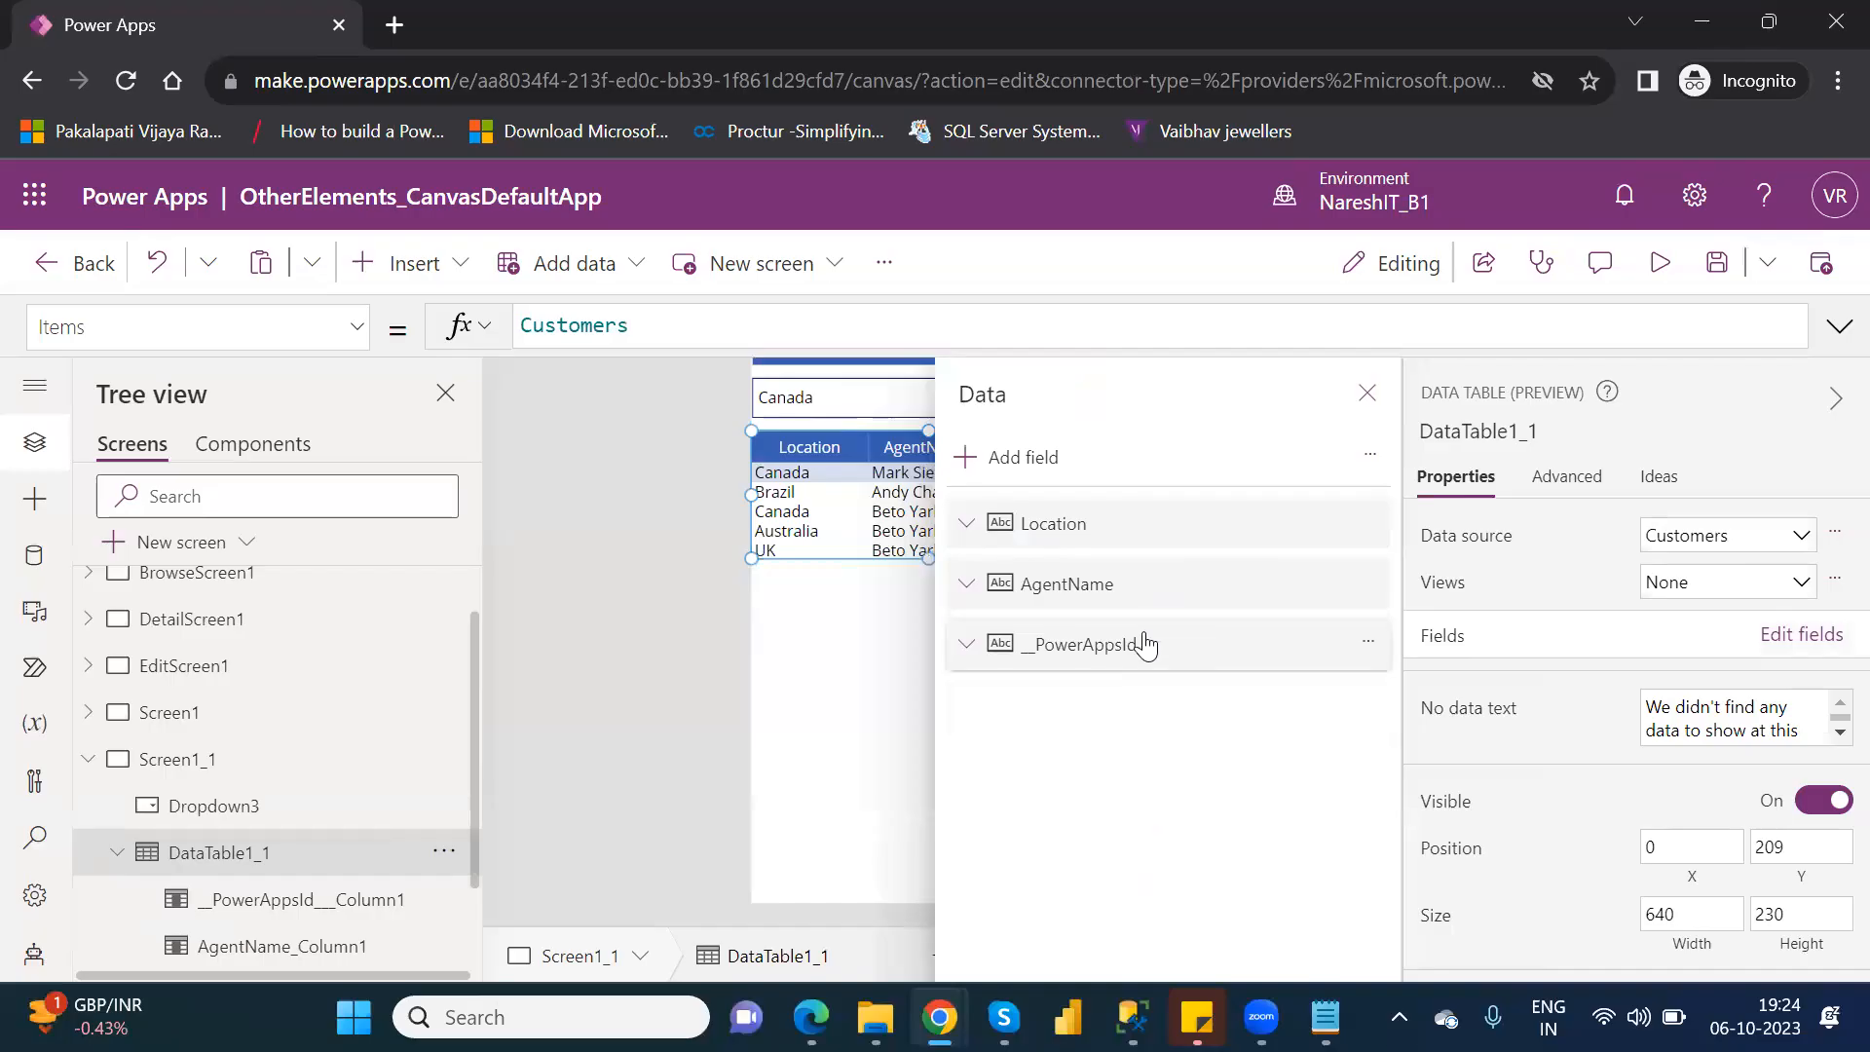
pyautogui.click(1145, 646)
pyautogui.press('Delete')
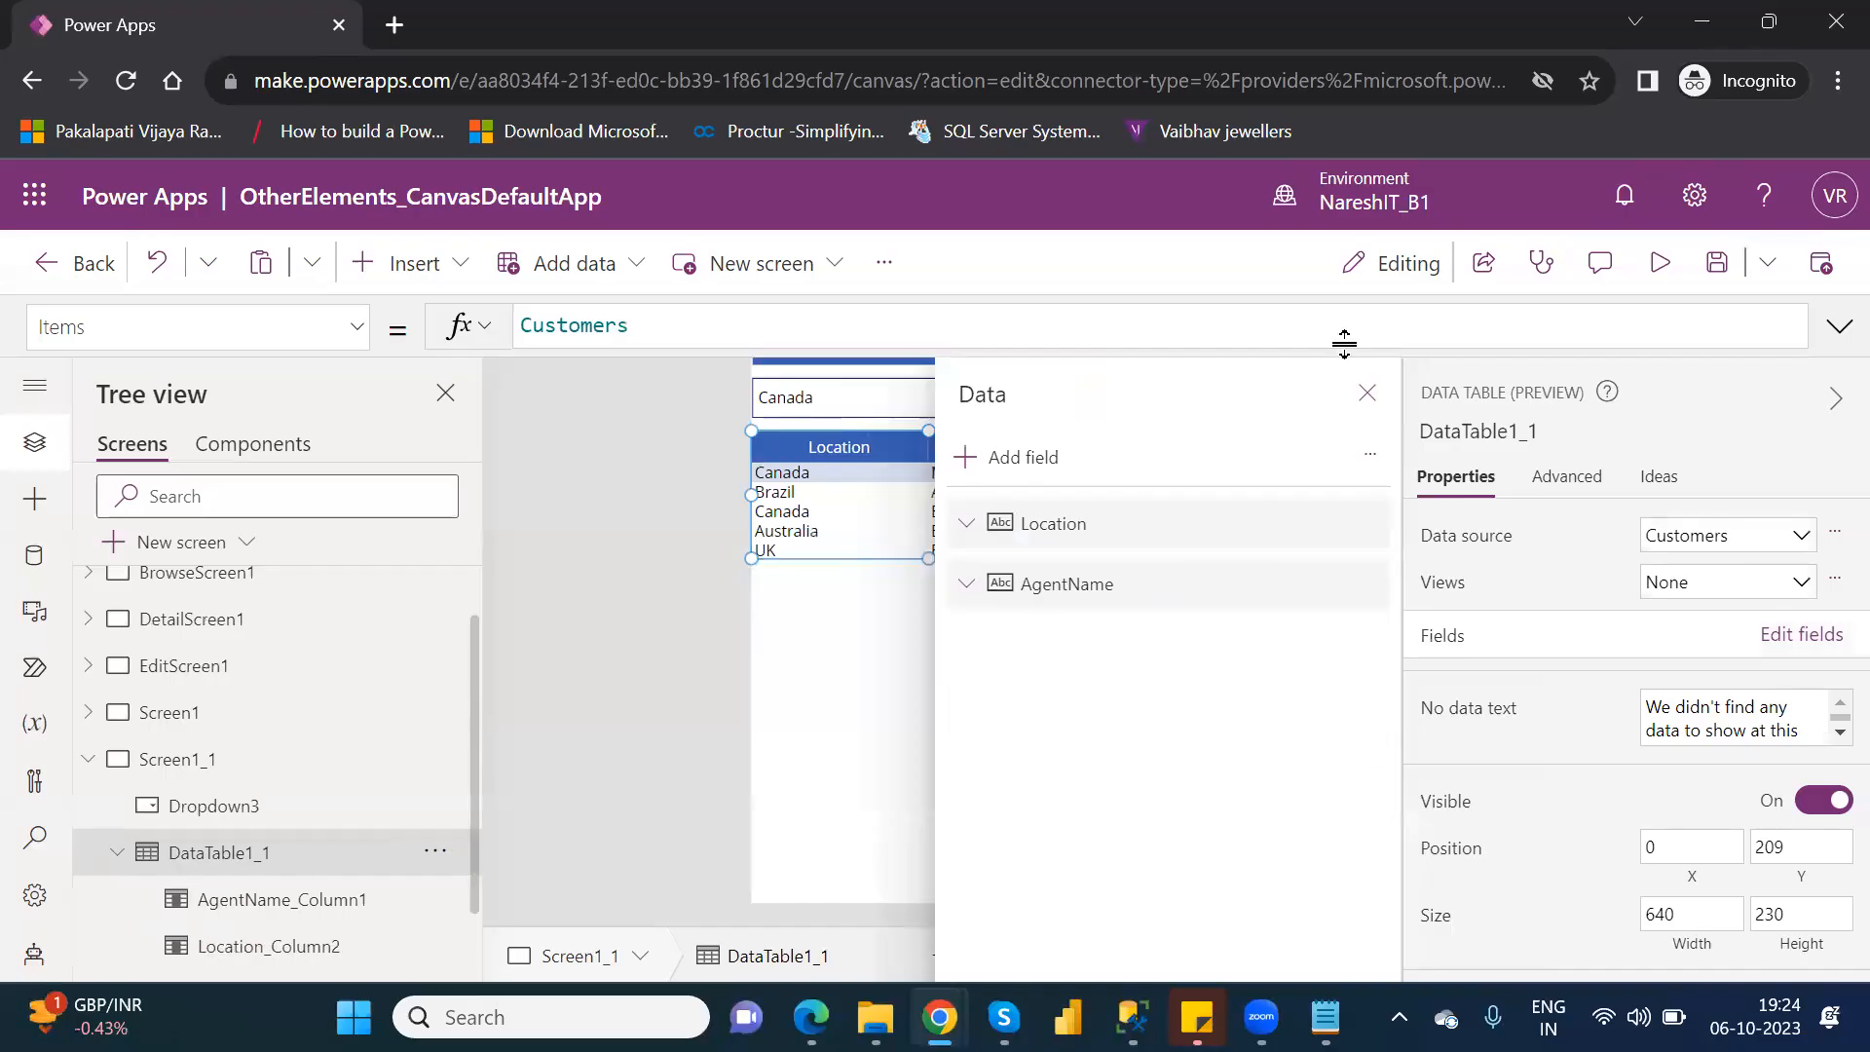
pyautogui.click(1368, 393)
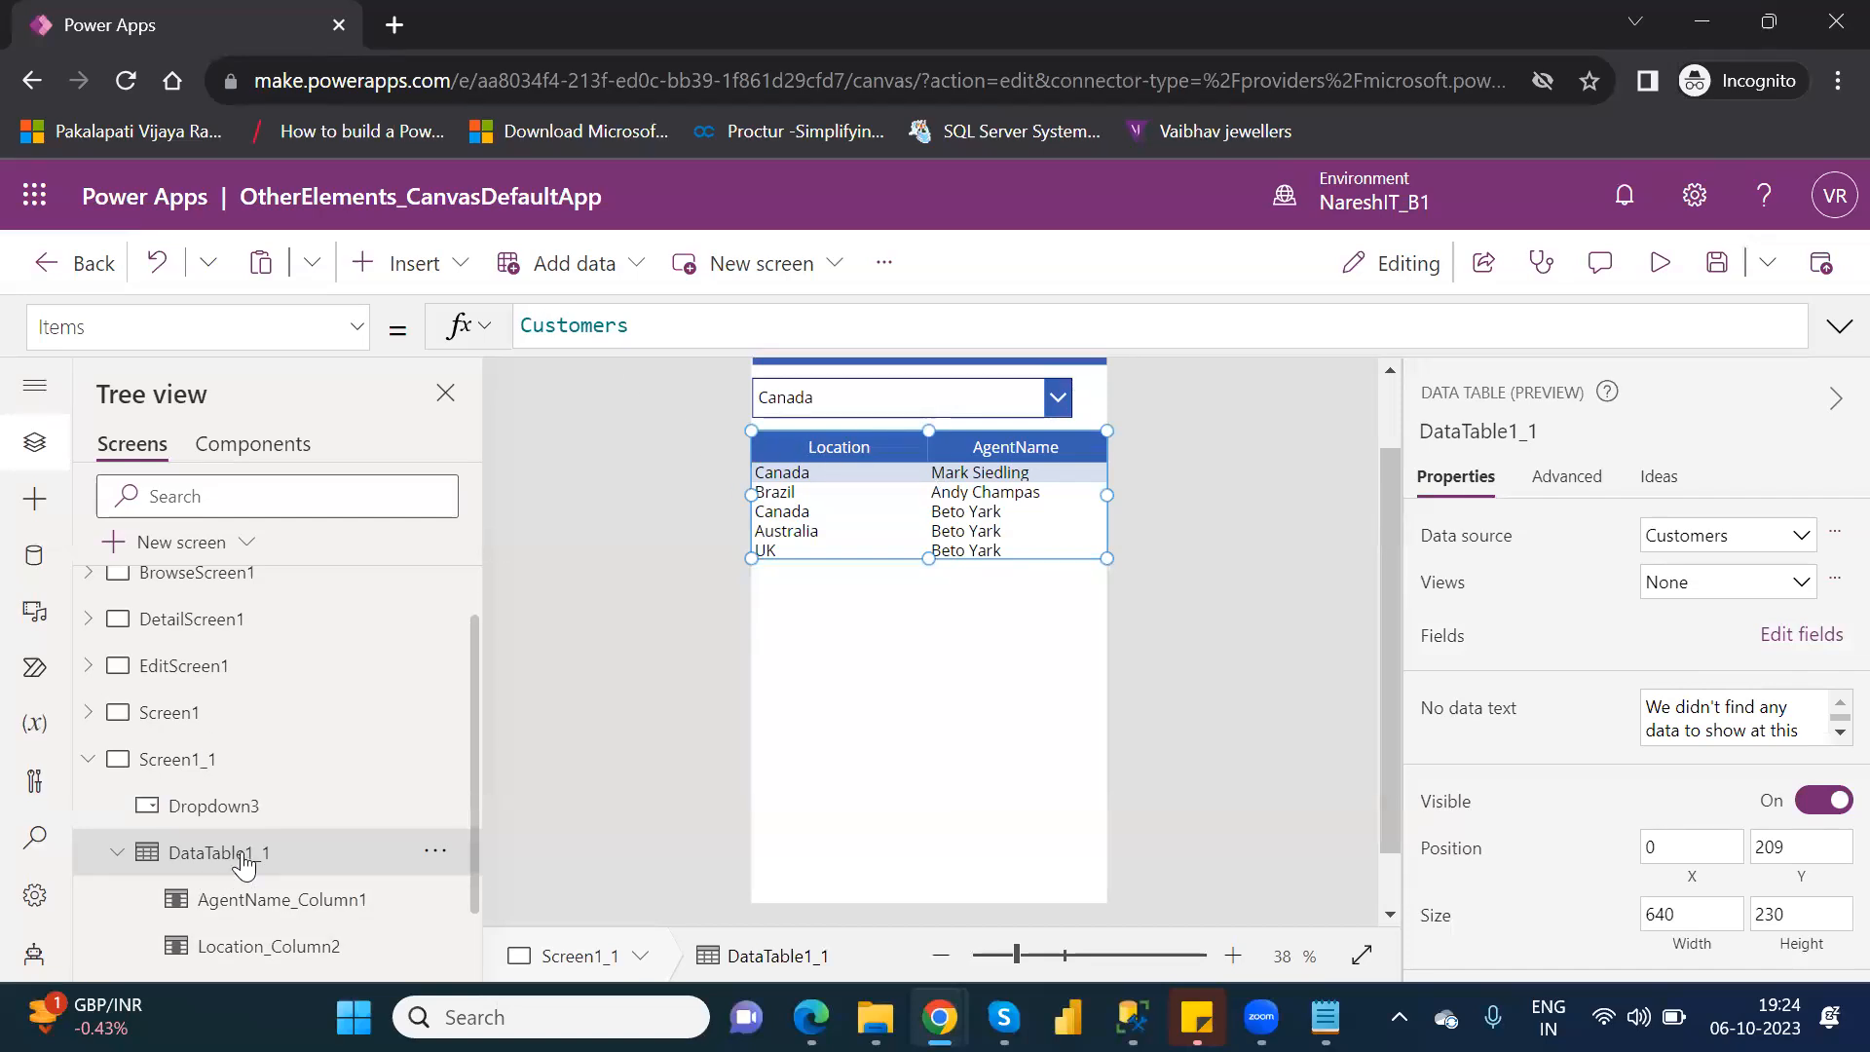
# Wrap the data table's Customers source in a Filter formula and begin its condition with the Location column.
pyautogui.click(527, 321)
pyautogui.write('Filte')
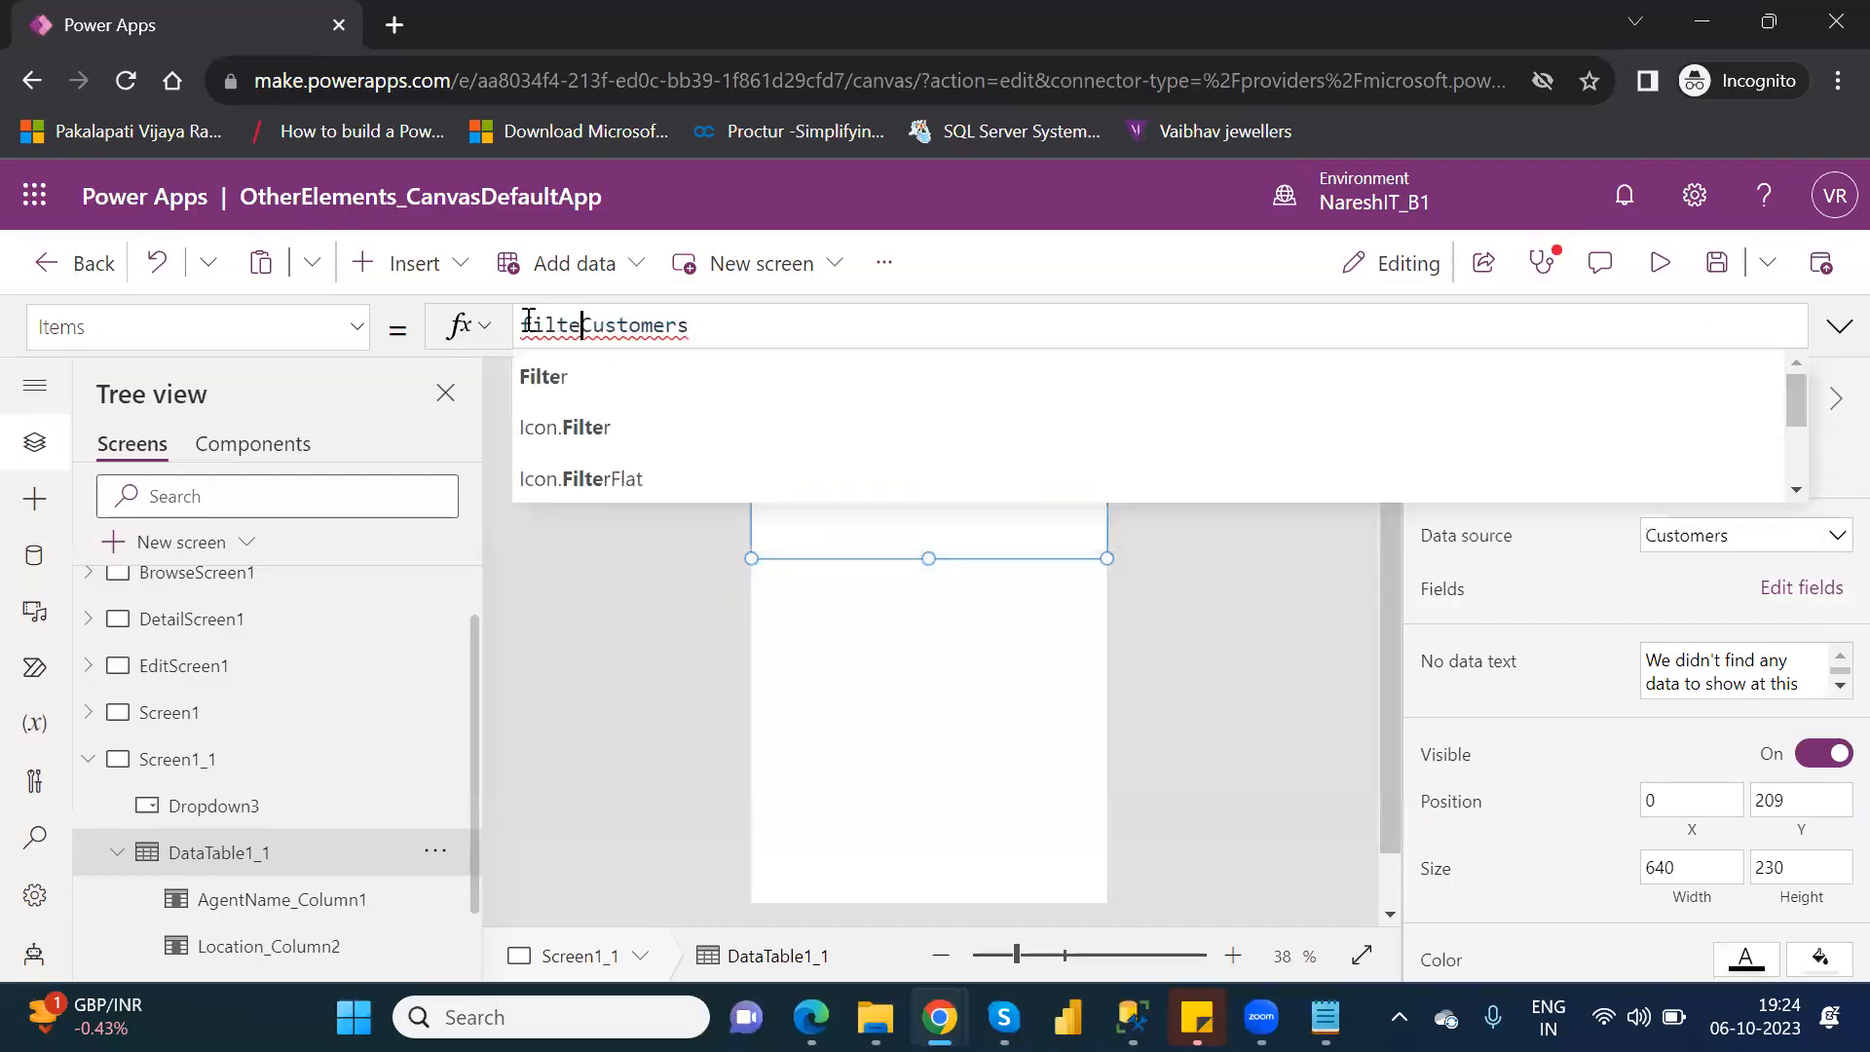
pyautogui.write('r(')
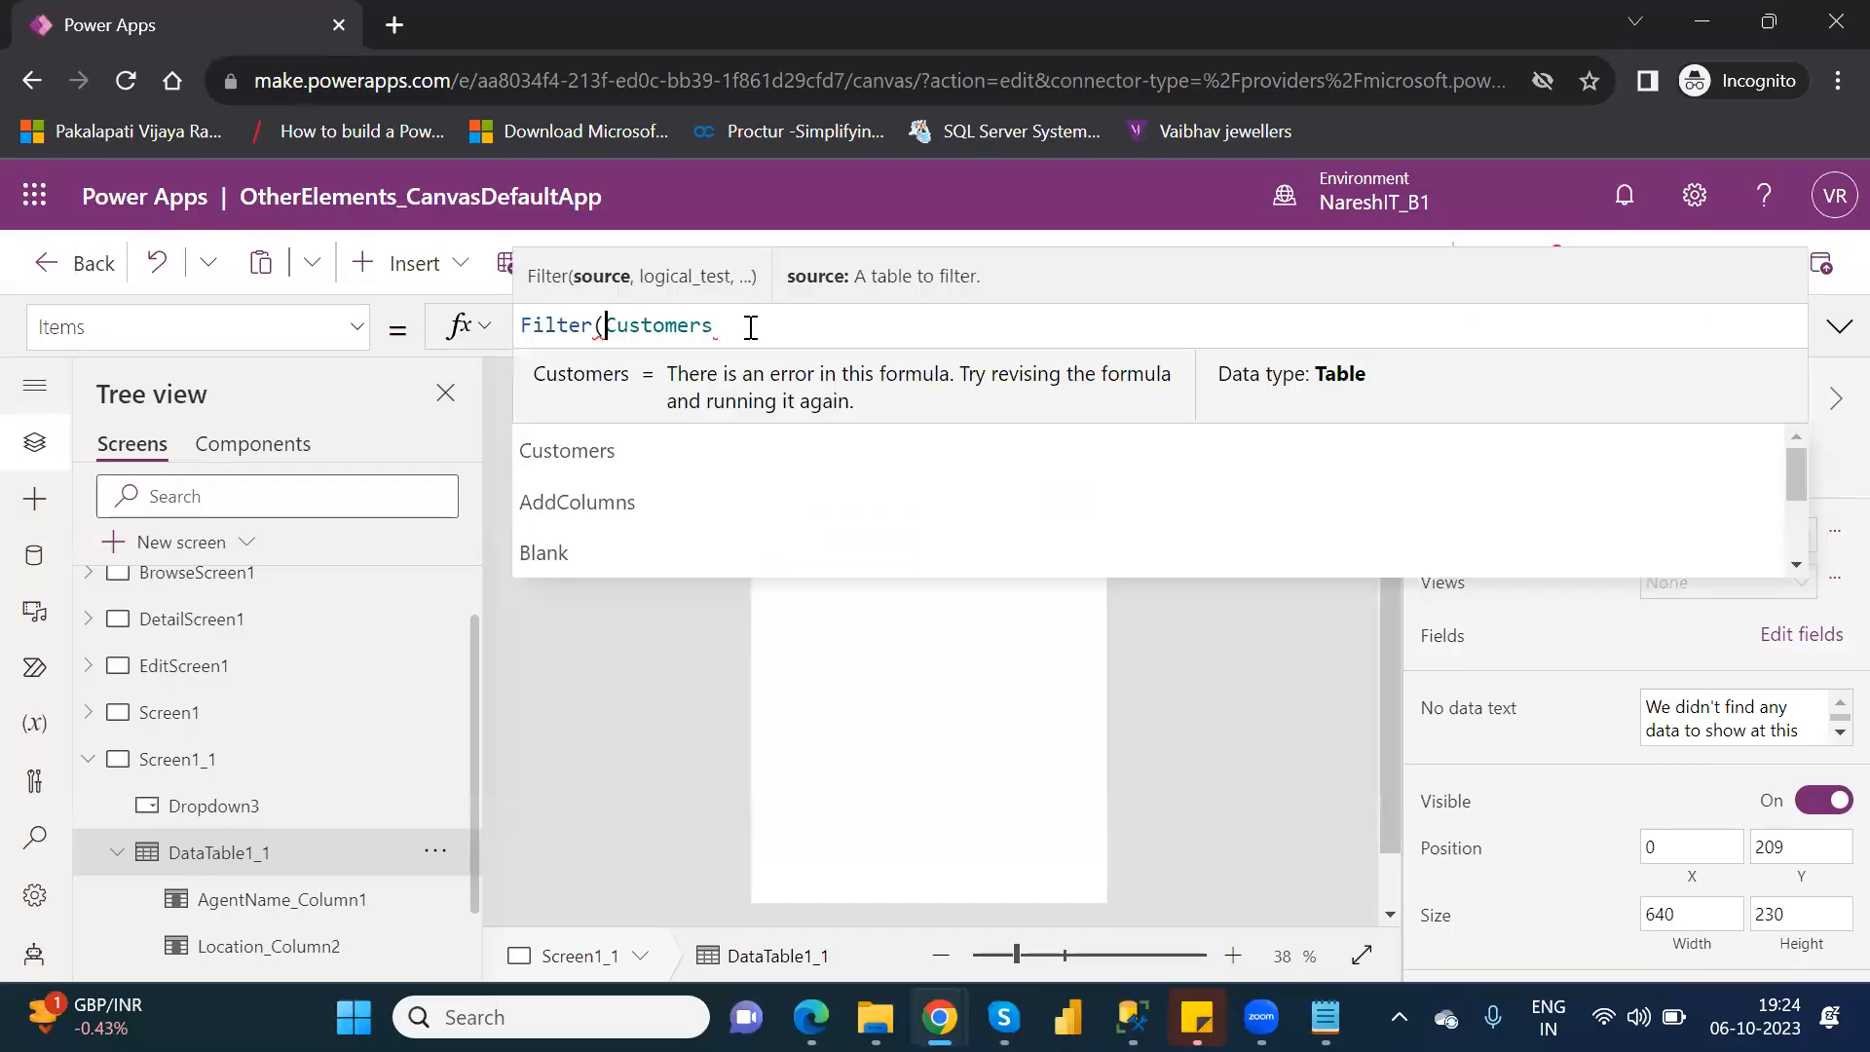
pyautogui.click(751, 328)
pyautogui.write(',locatio')
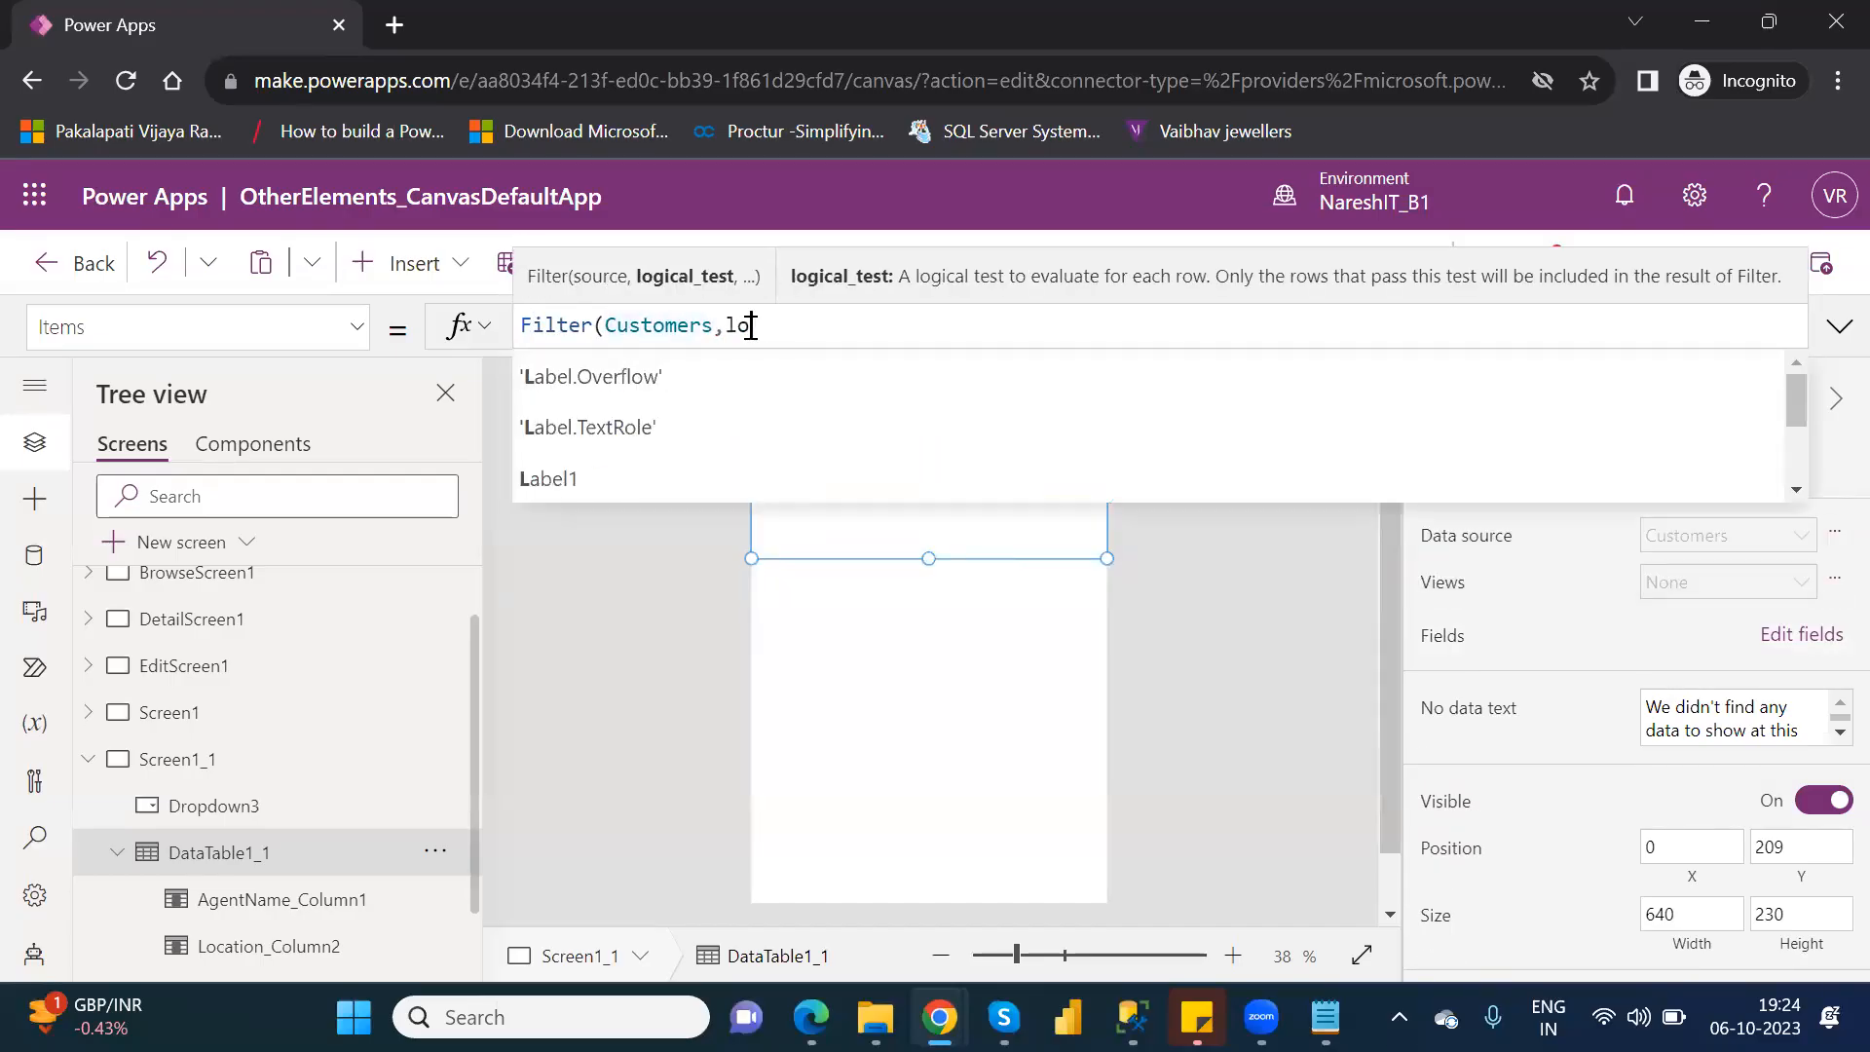
pyautogui.press('Down')
pyautogui.press('Down')
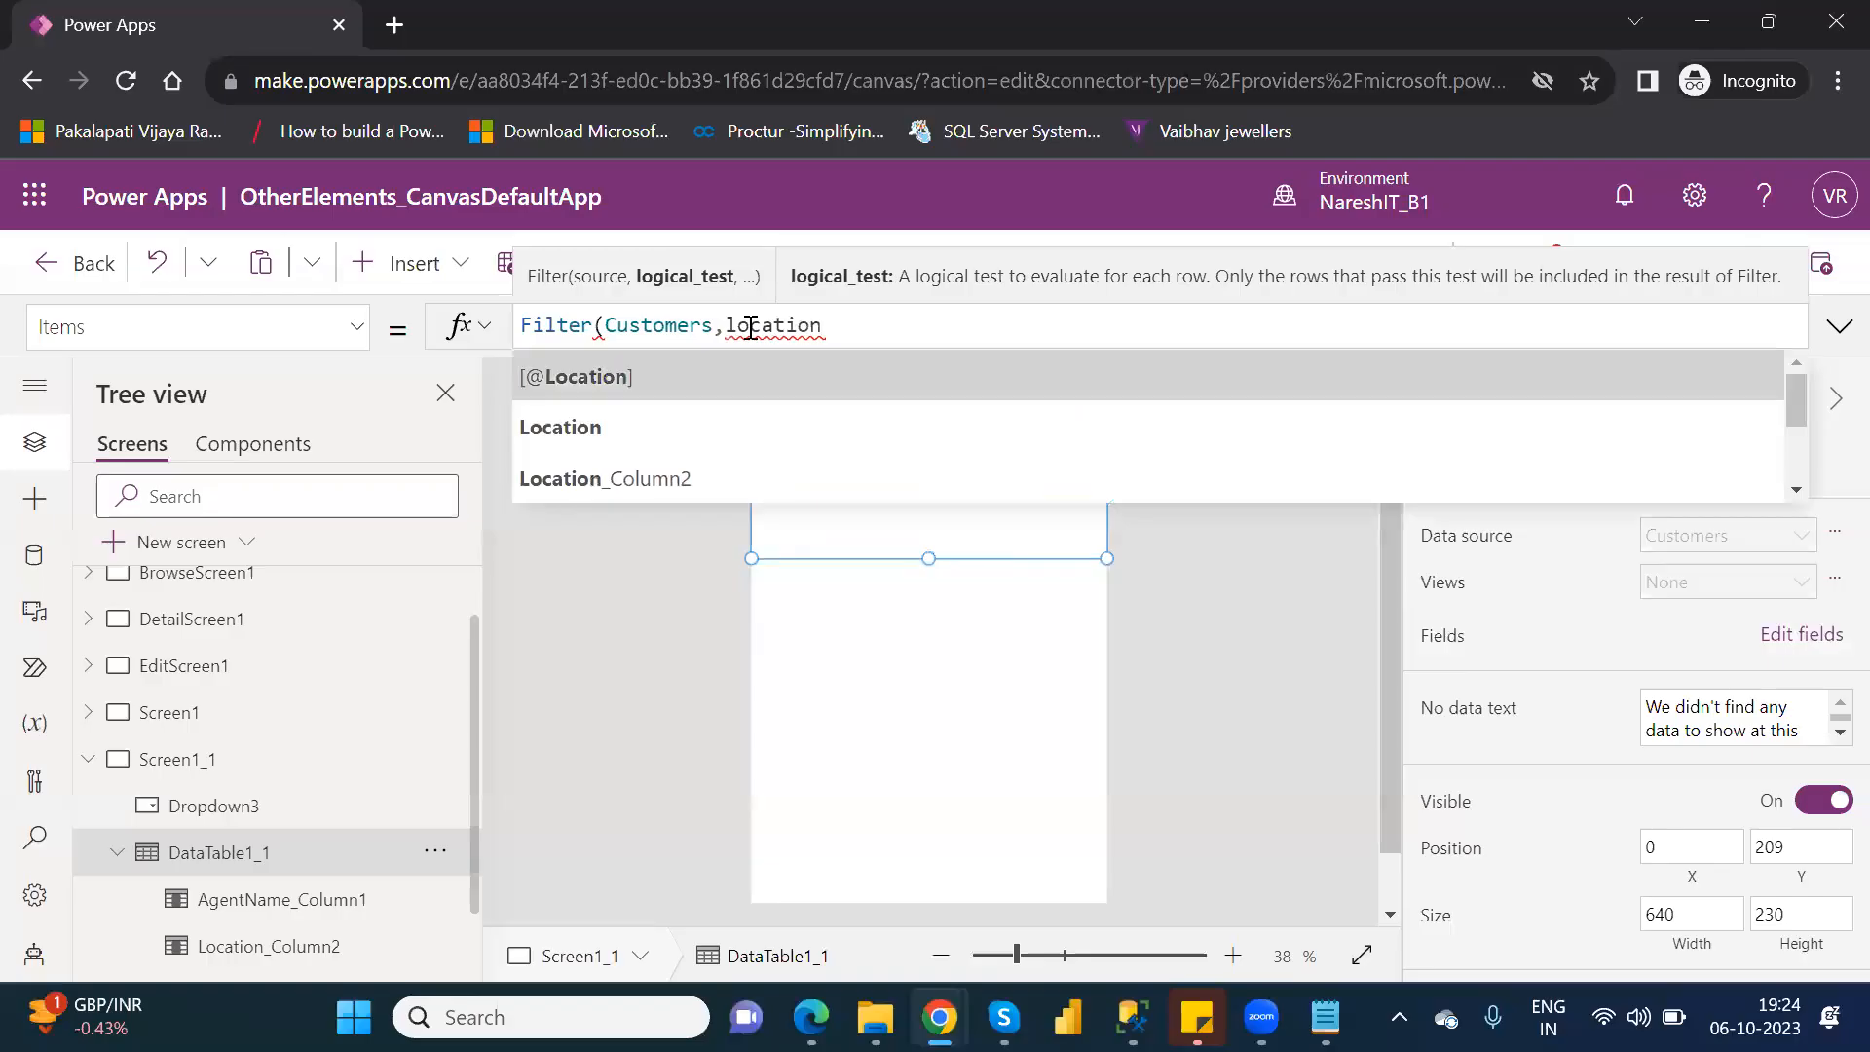
pyautogui.press('Tab')
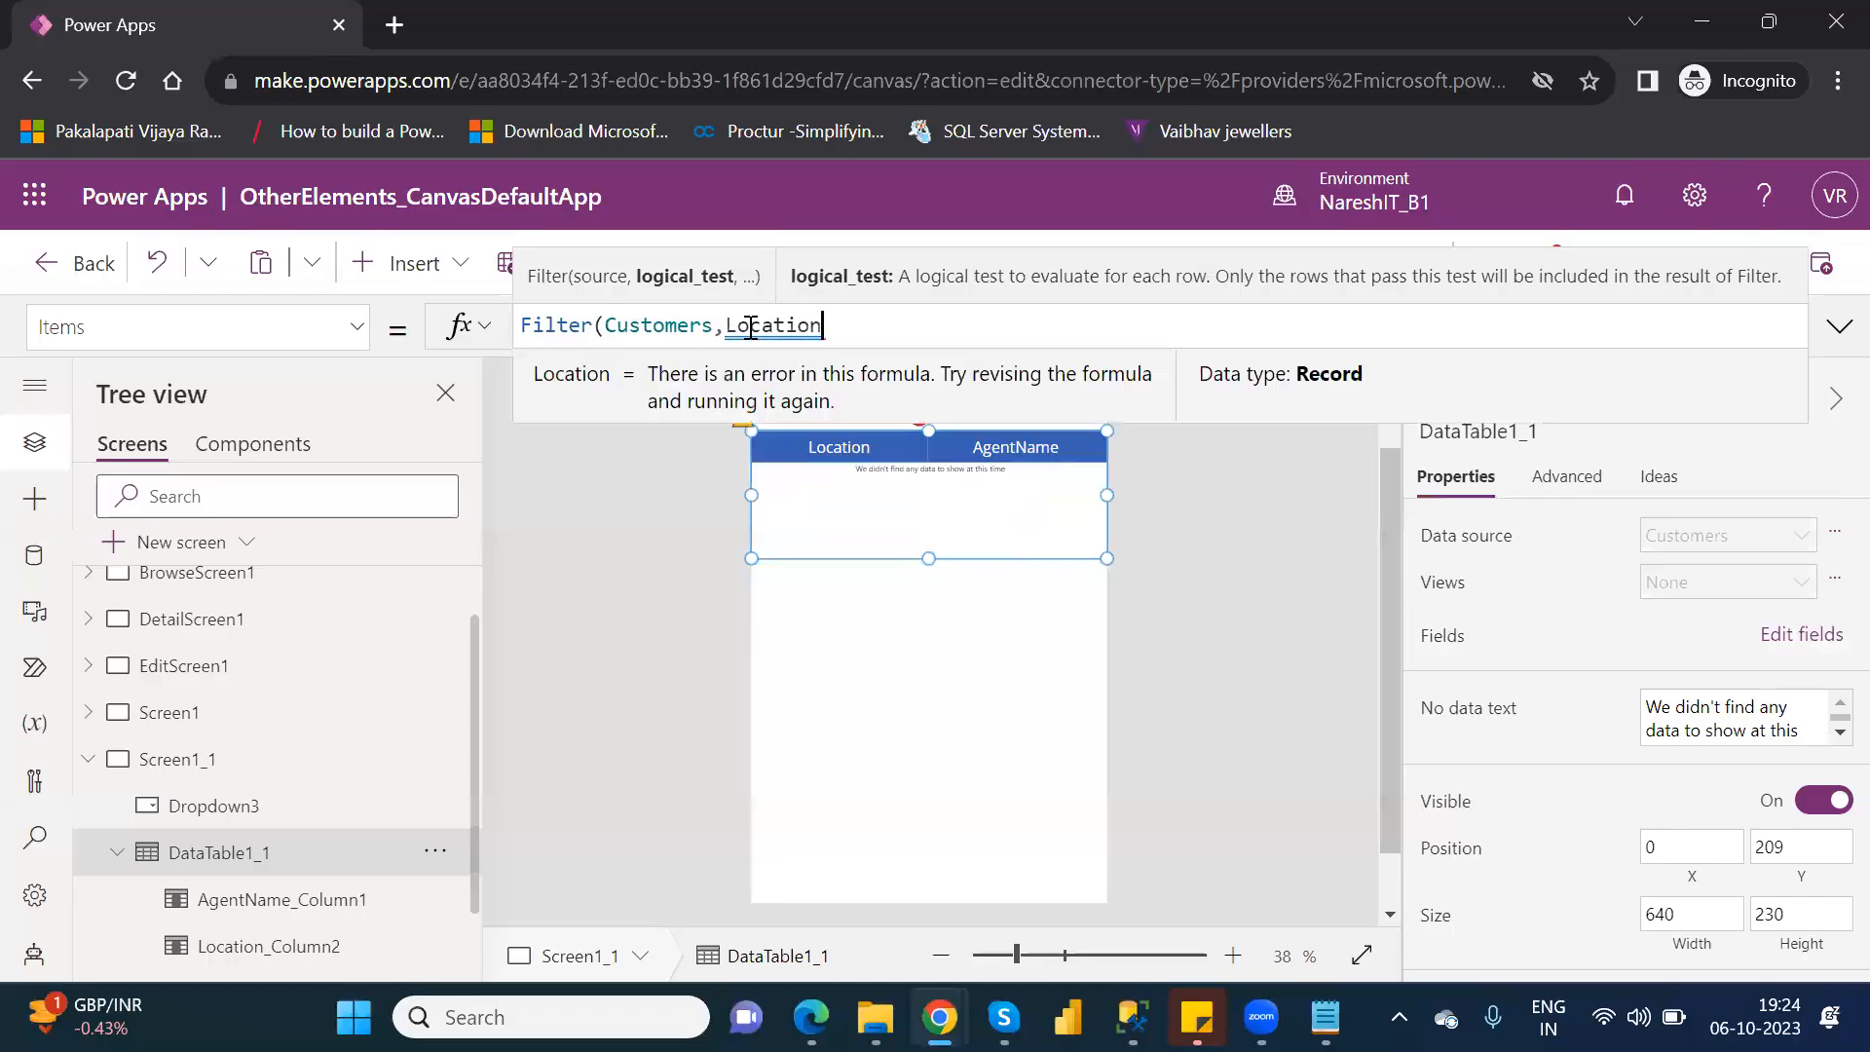
pyautogui.write('=')
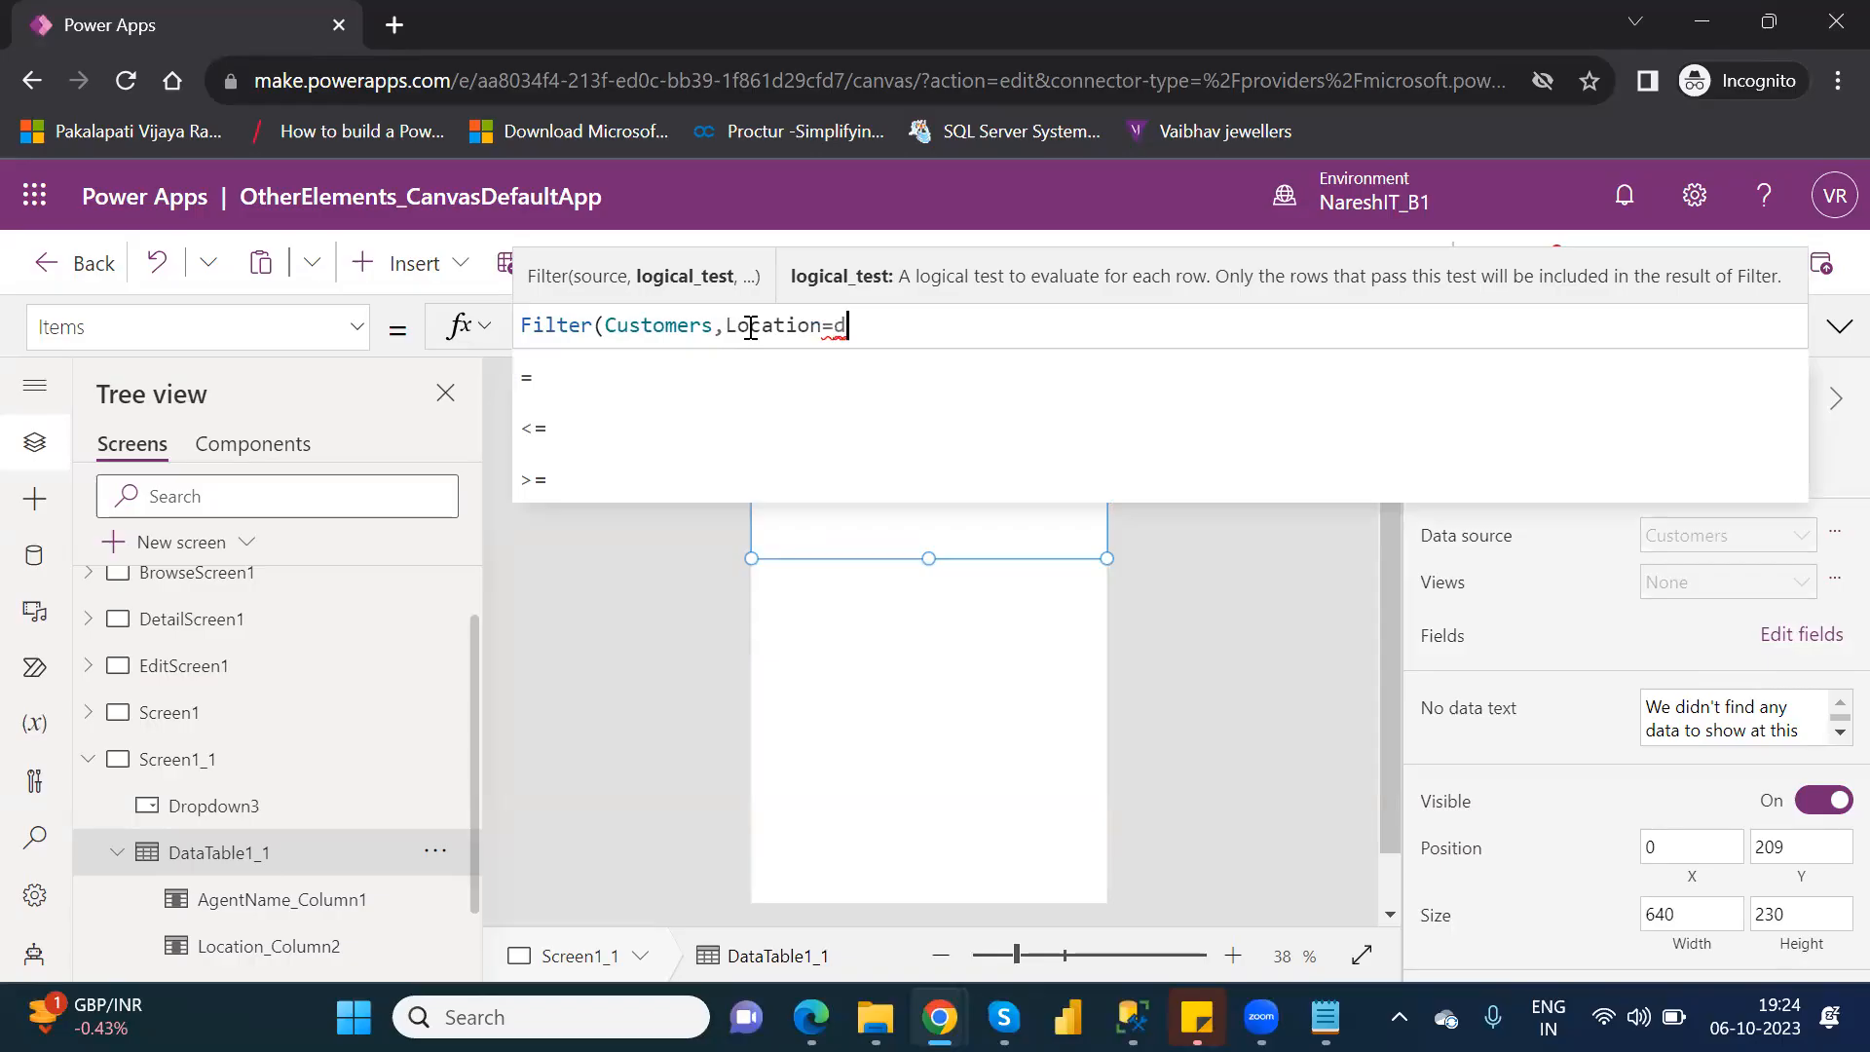
pyautogui.write('drop')
# Try completing the data table's formula as Filter(Customers,Location=Dropdown3.SelectedText).
pyautogui.press('Down')
pyautogui.press('Down')
pyautogui.press('Down')
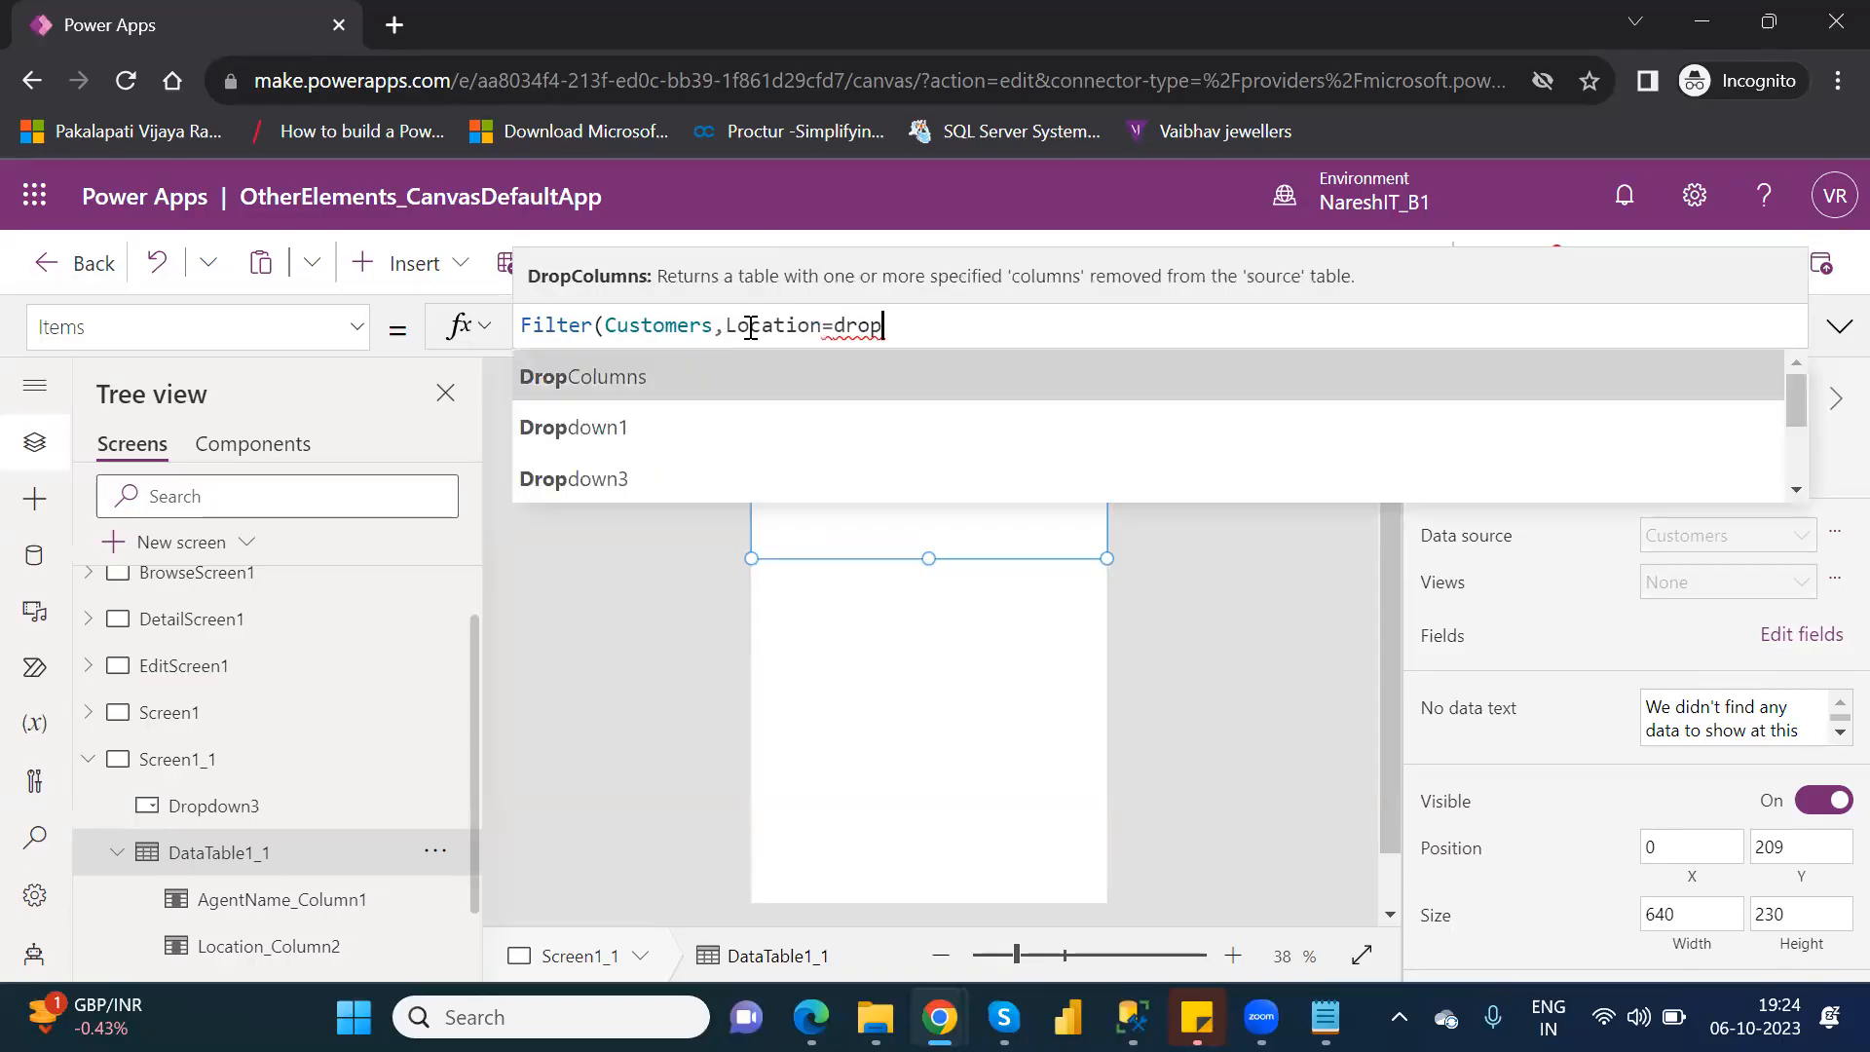
pyautogui.press('Tab')
pyautogui.write('.')
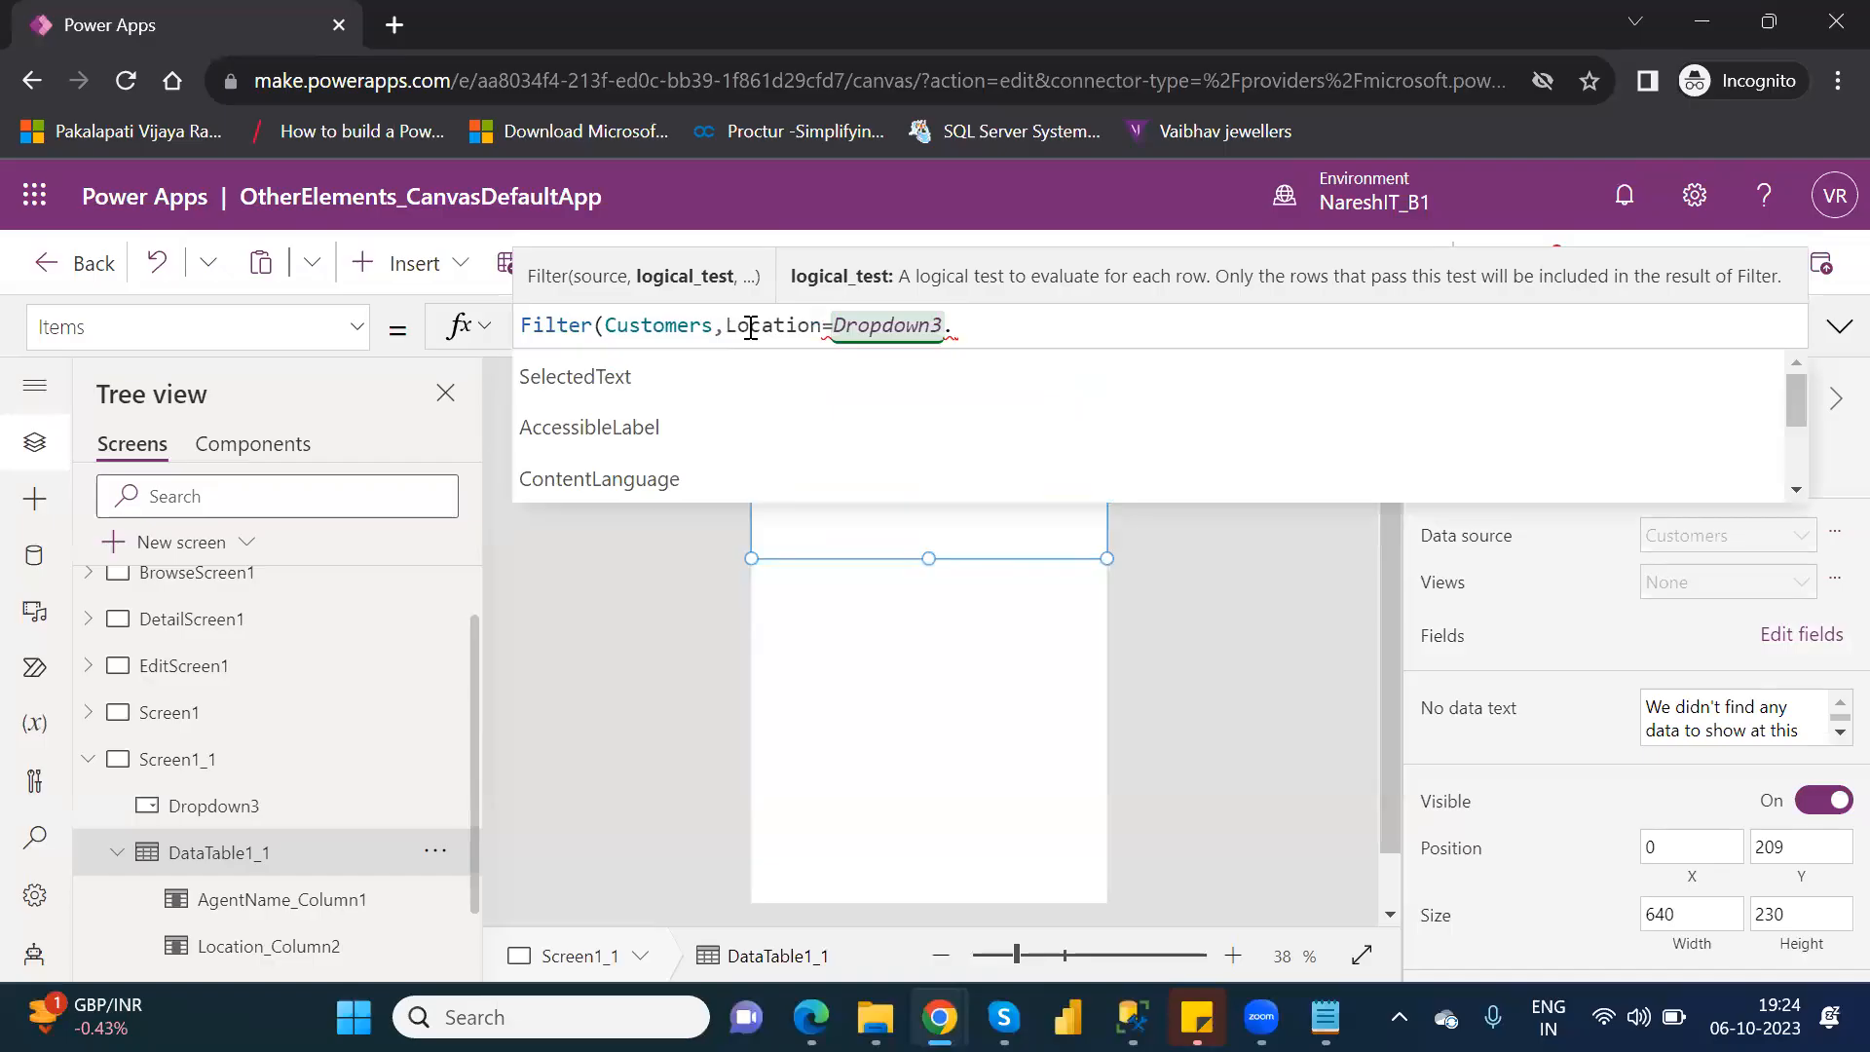
pyautogui.press('Down')
pyautogui.press('Tab')
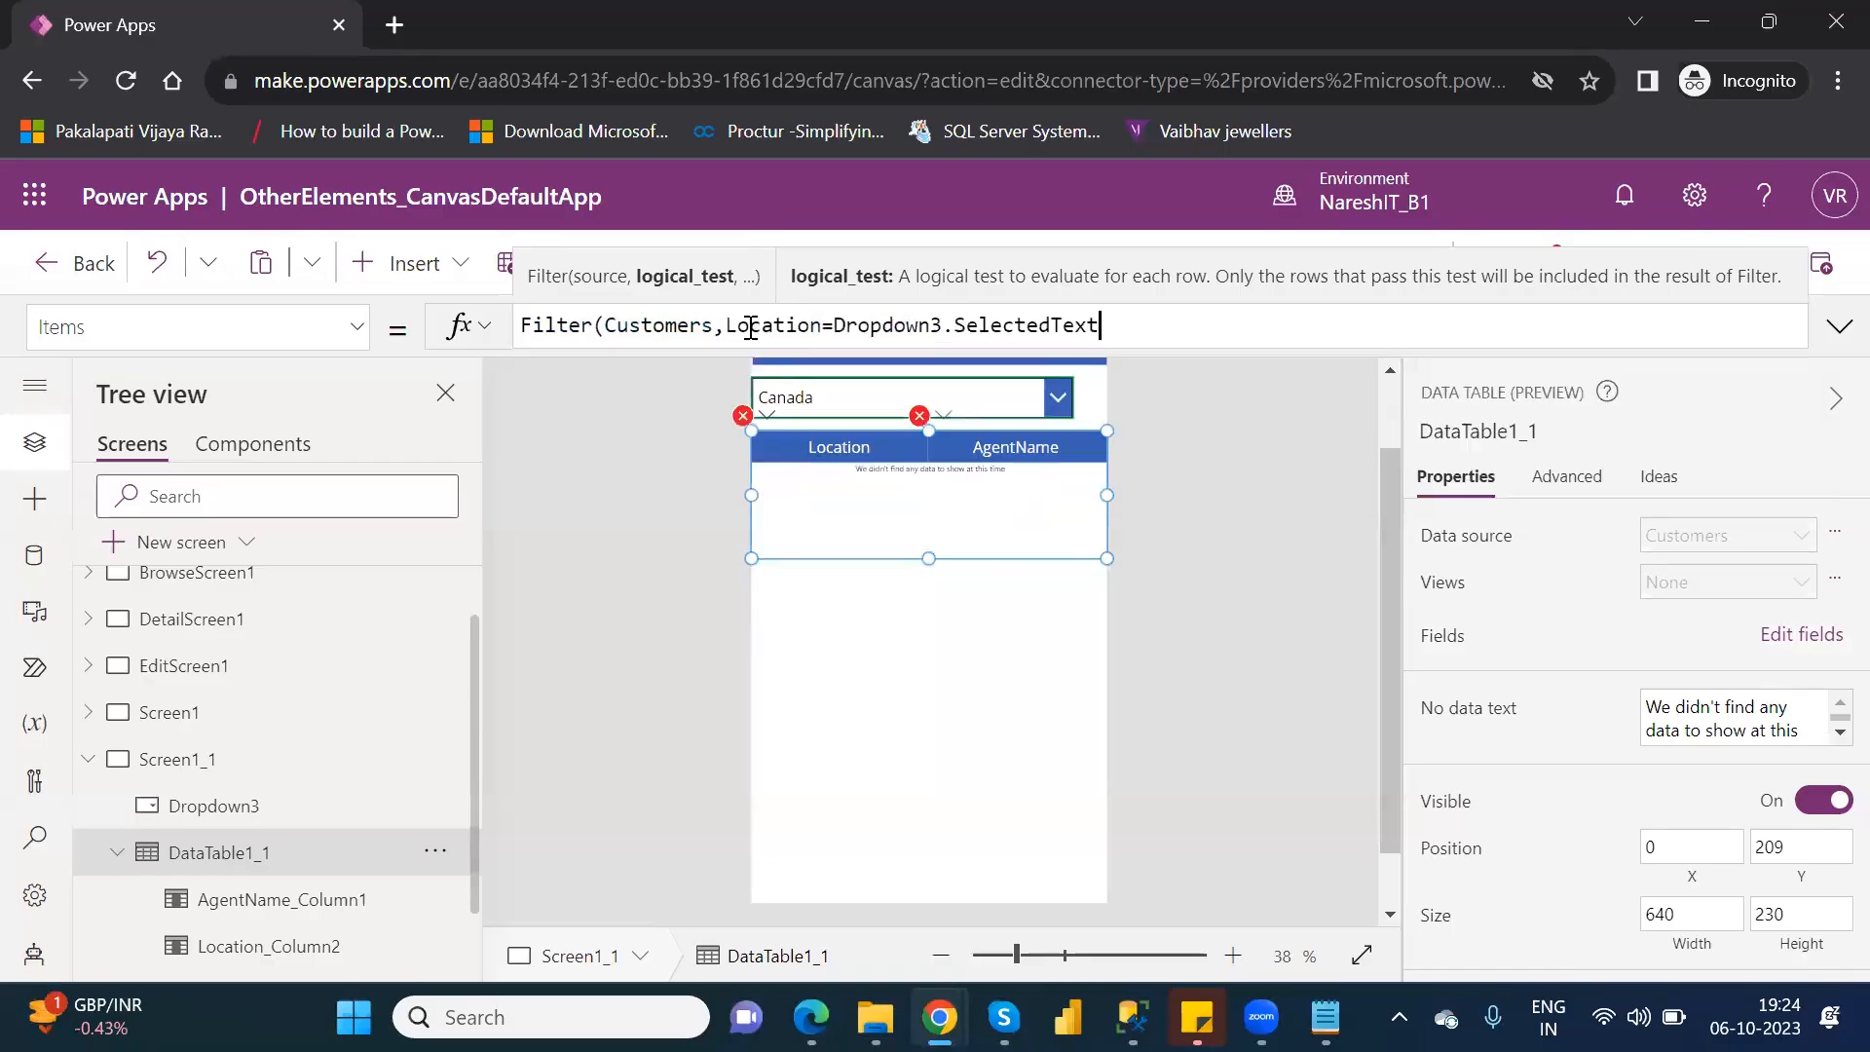
pyautogui.write(')')
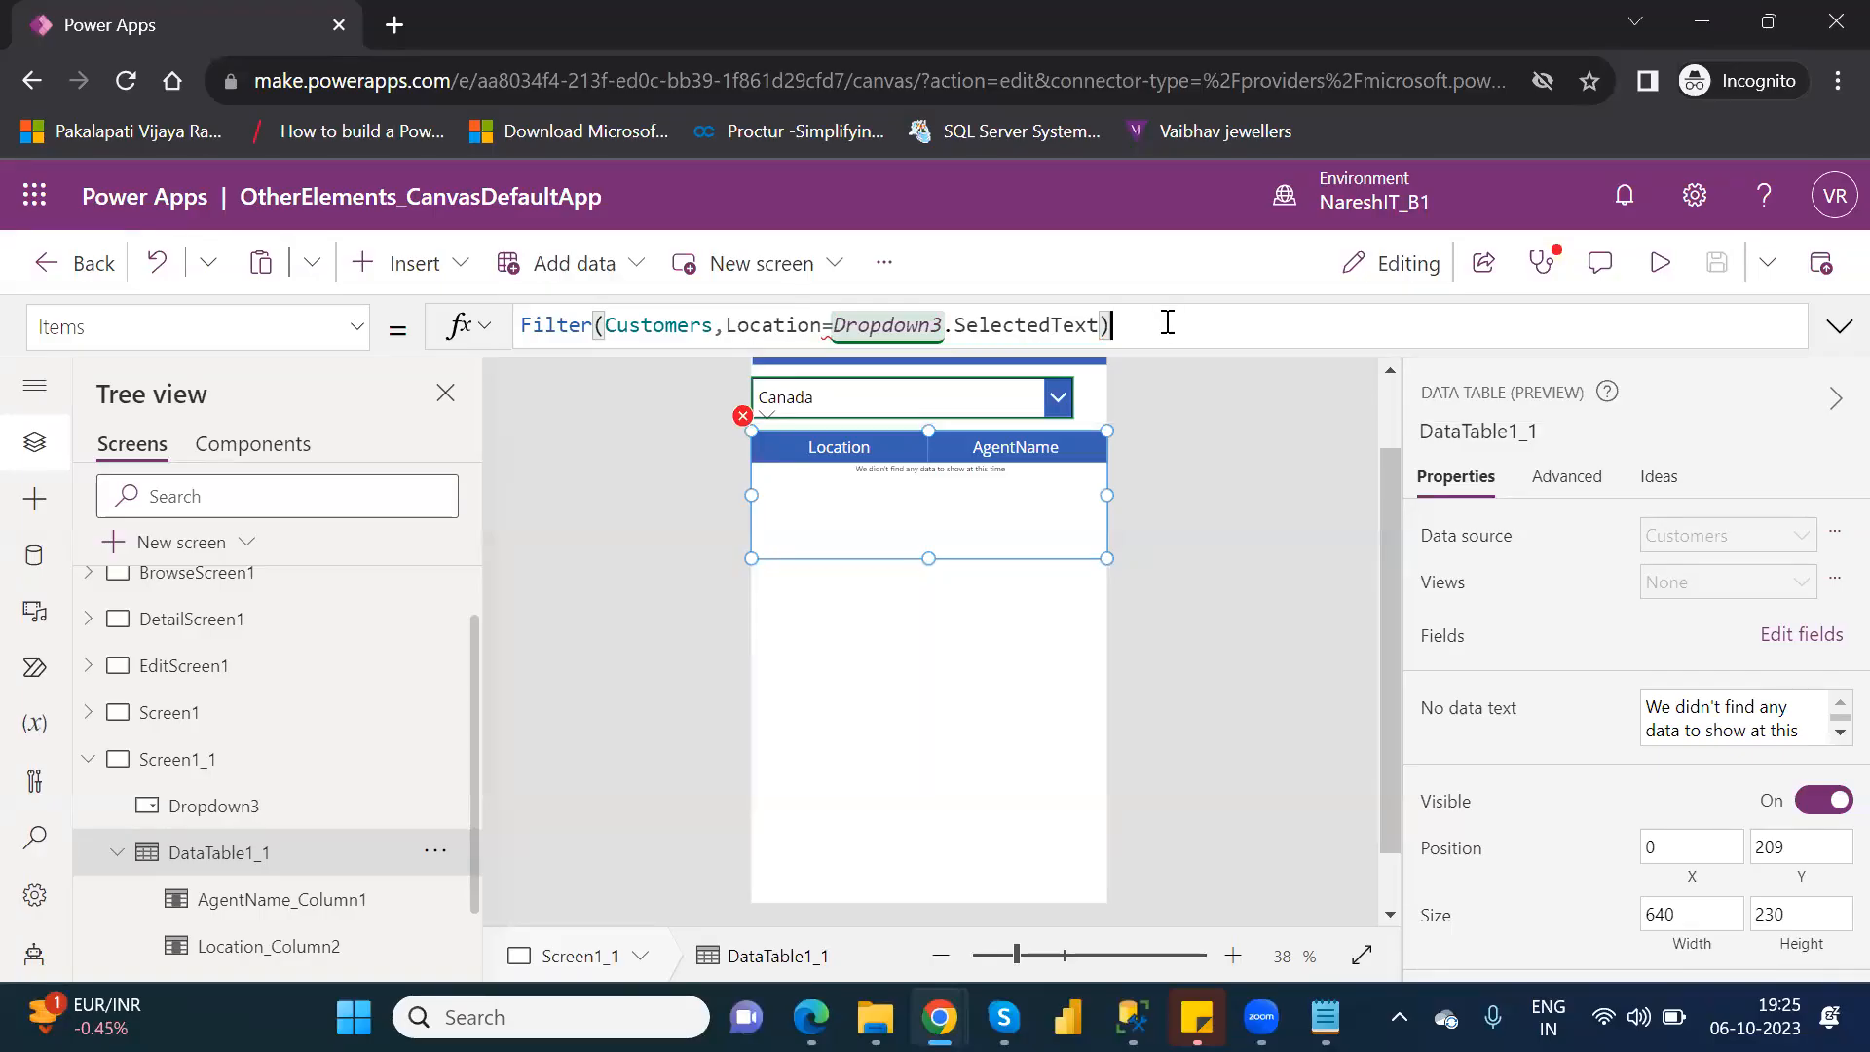
# Replace the data table's whole Filter formula with a Search function that takes Customers as its source.
pyautogui.moveTo(1168, 322); pyautogui.dragTo(528, 324)
pyautogui.write('S')
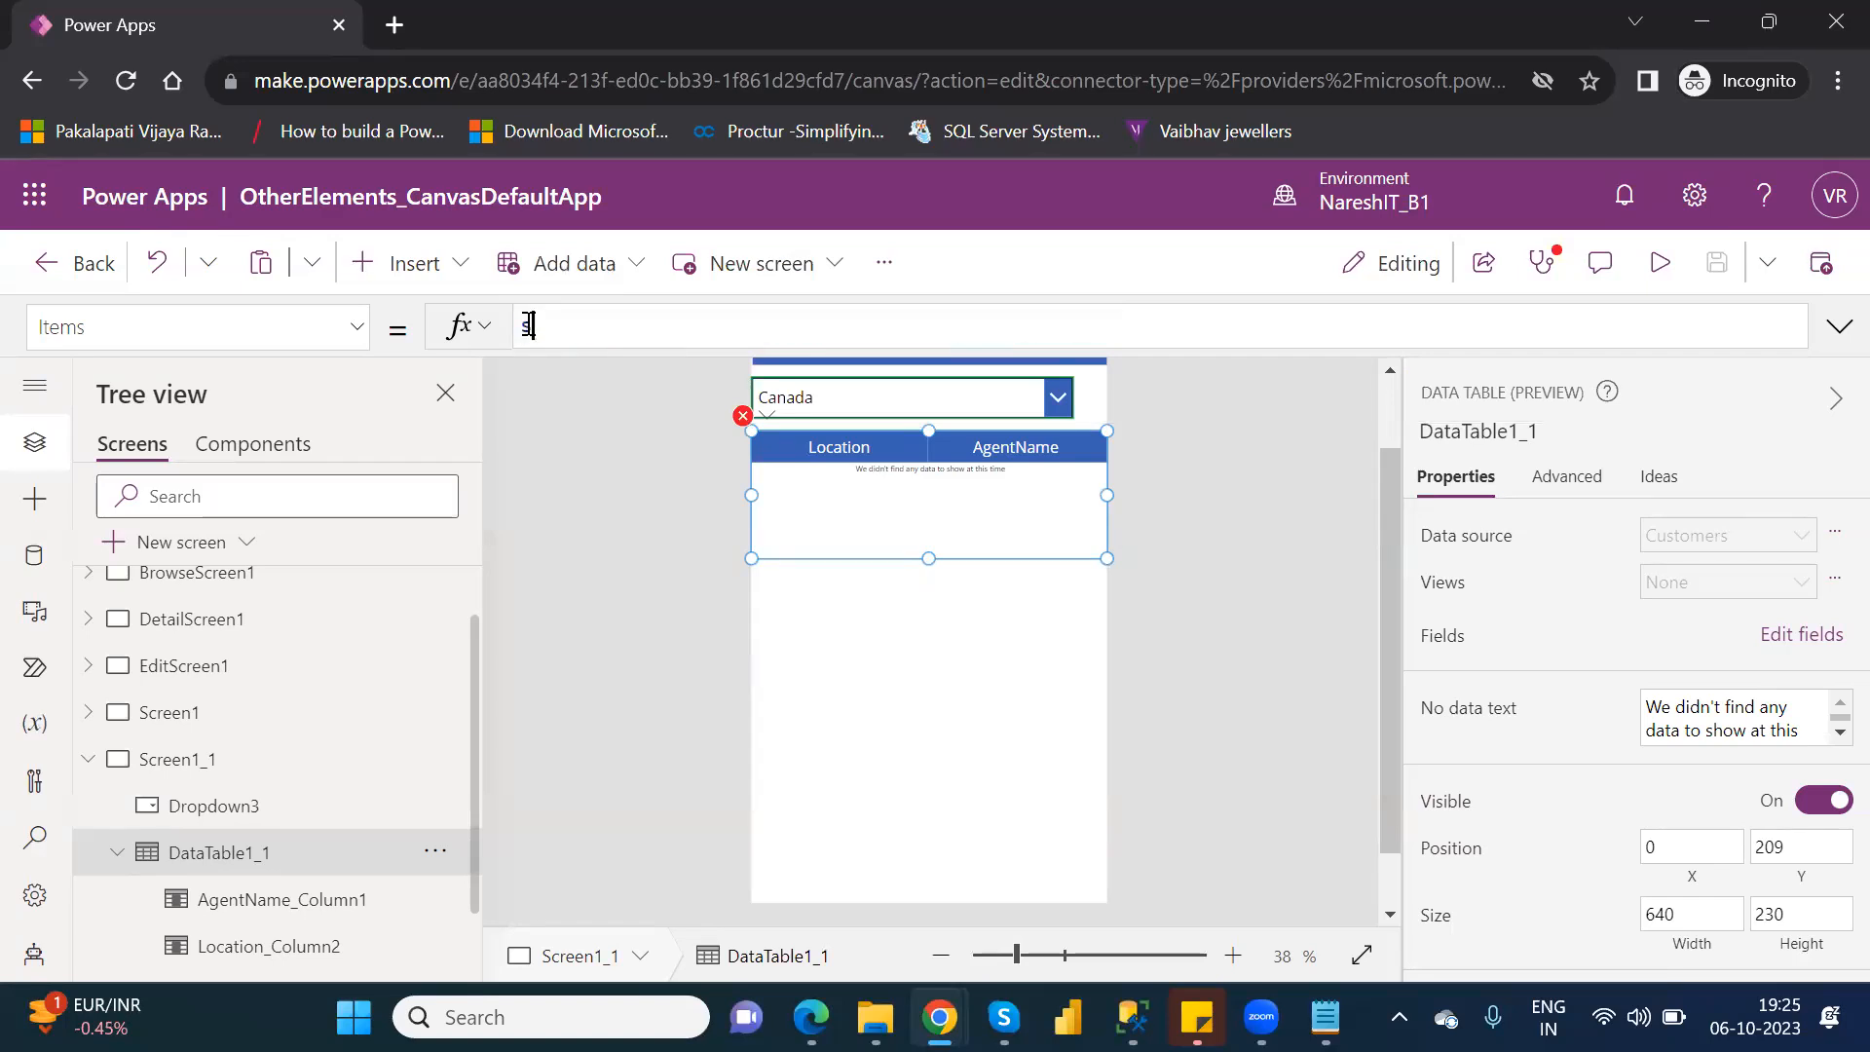
pyautogui.write('earch(')
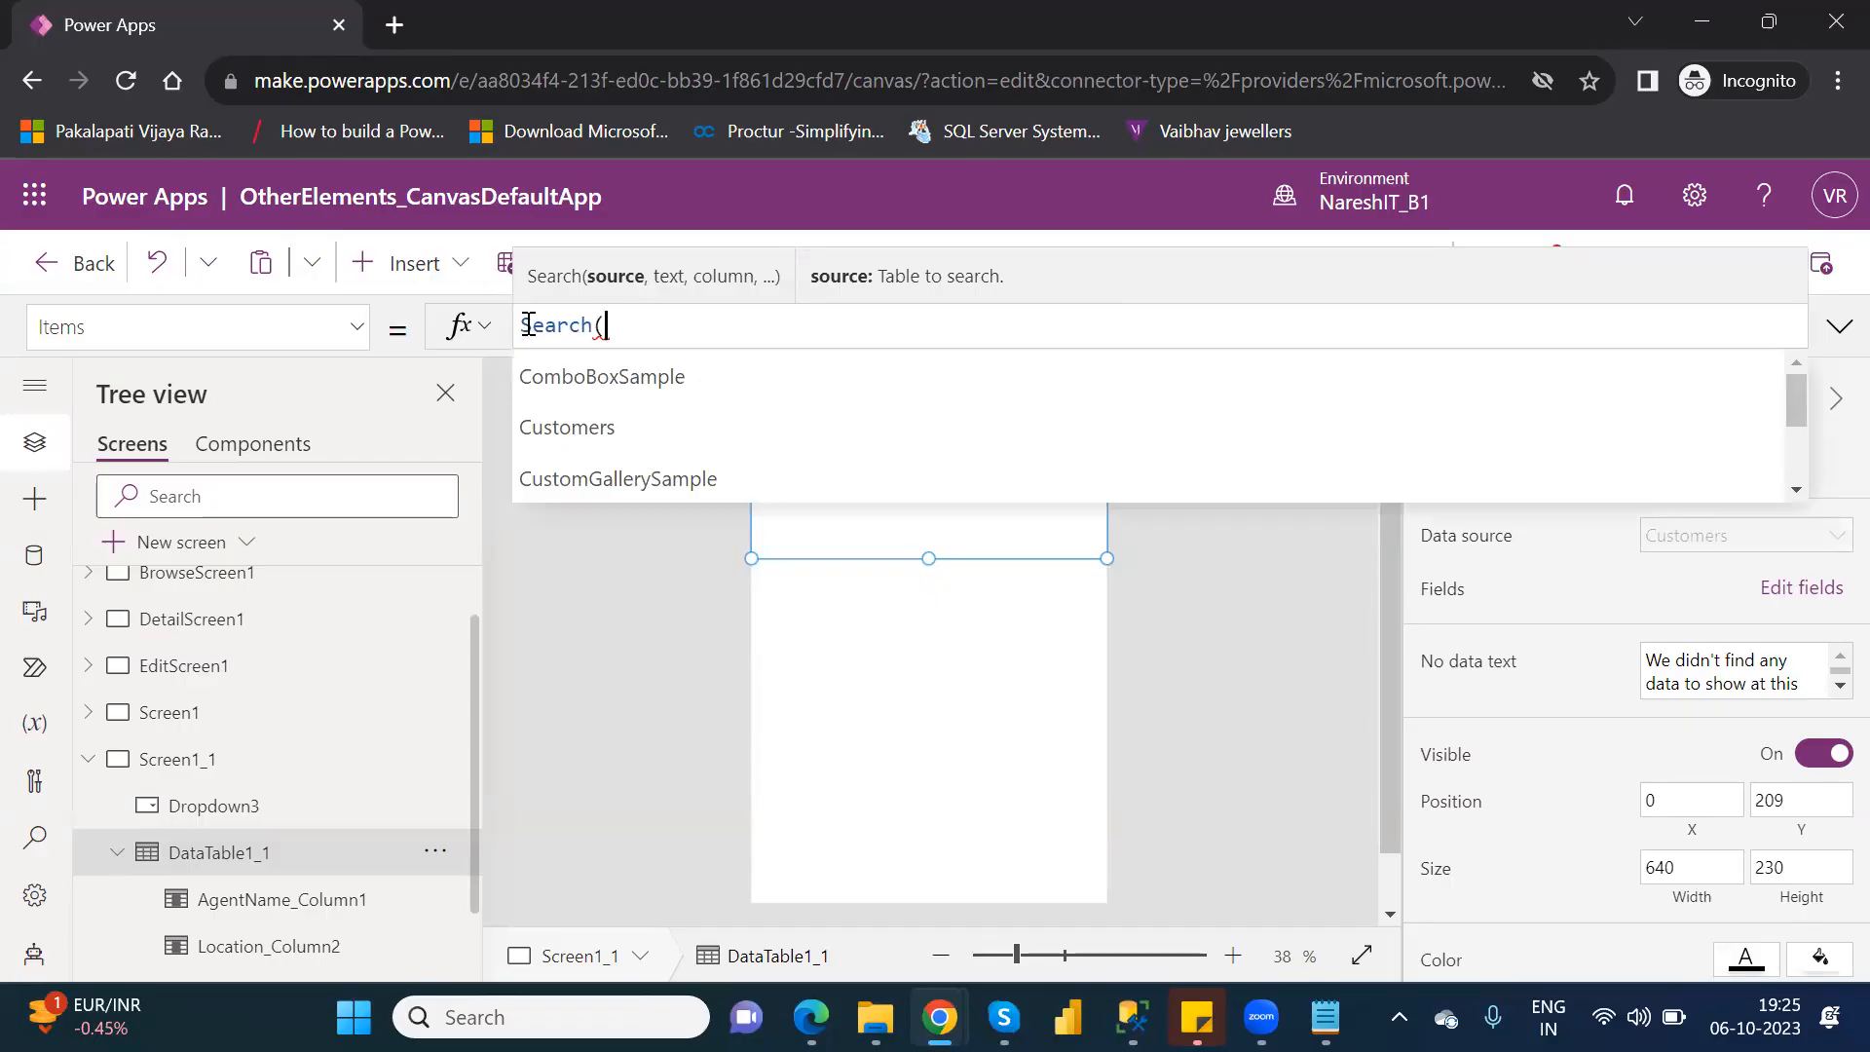
pyautogui.press('Down')
pyautogui.press('Down')
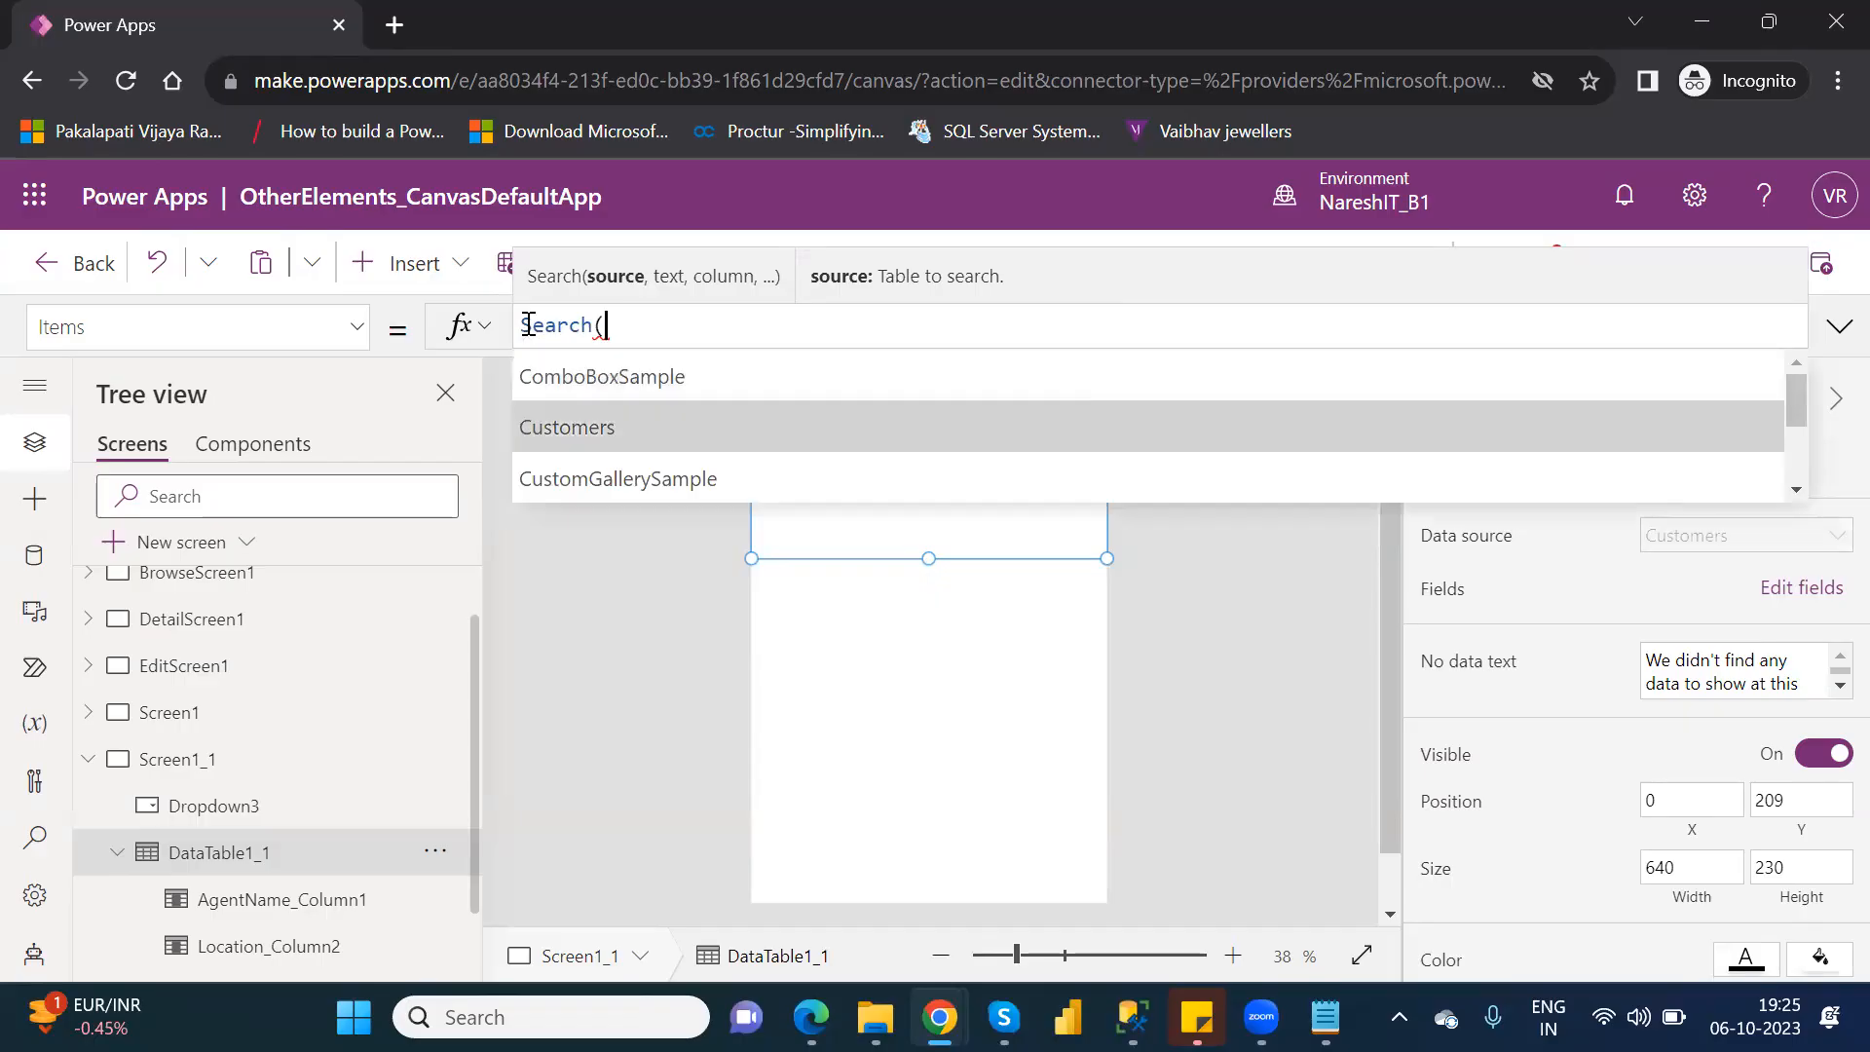
pyautogui.press('Tab')
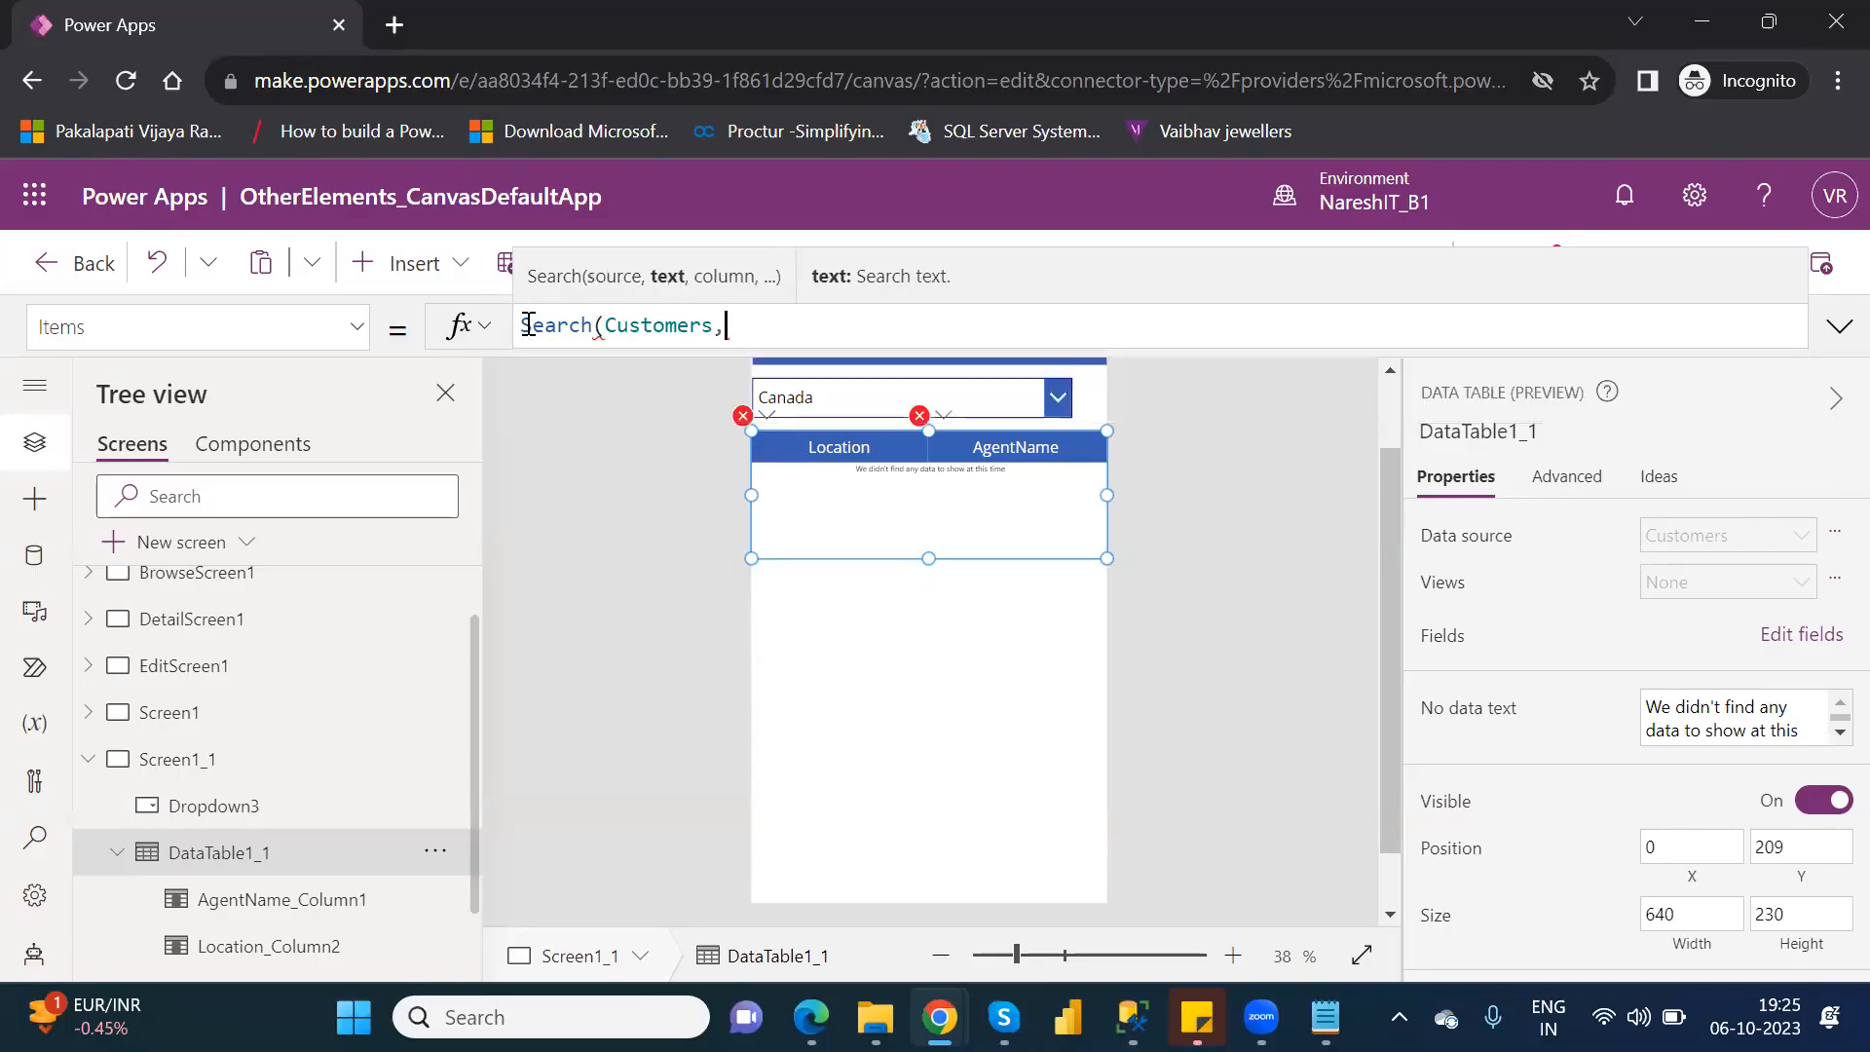
# Add Dropdown3.SelectedText as the search text in the data table's Search formula, followed by a comma for the column argument.
pyautogui.write(',drop')
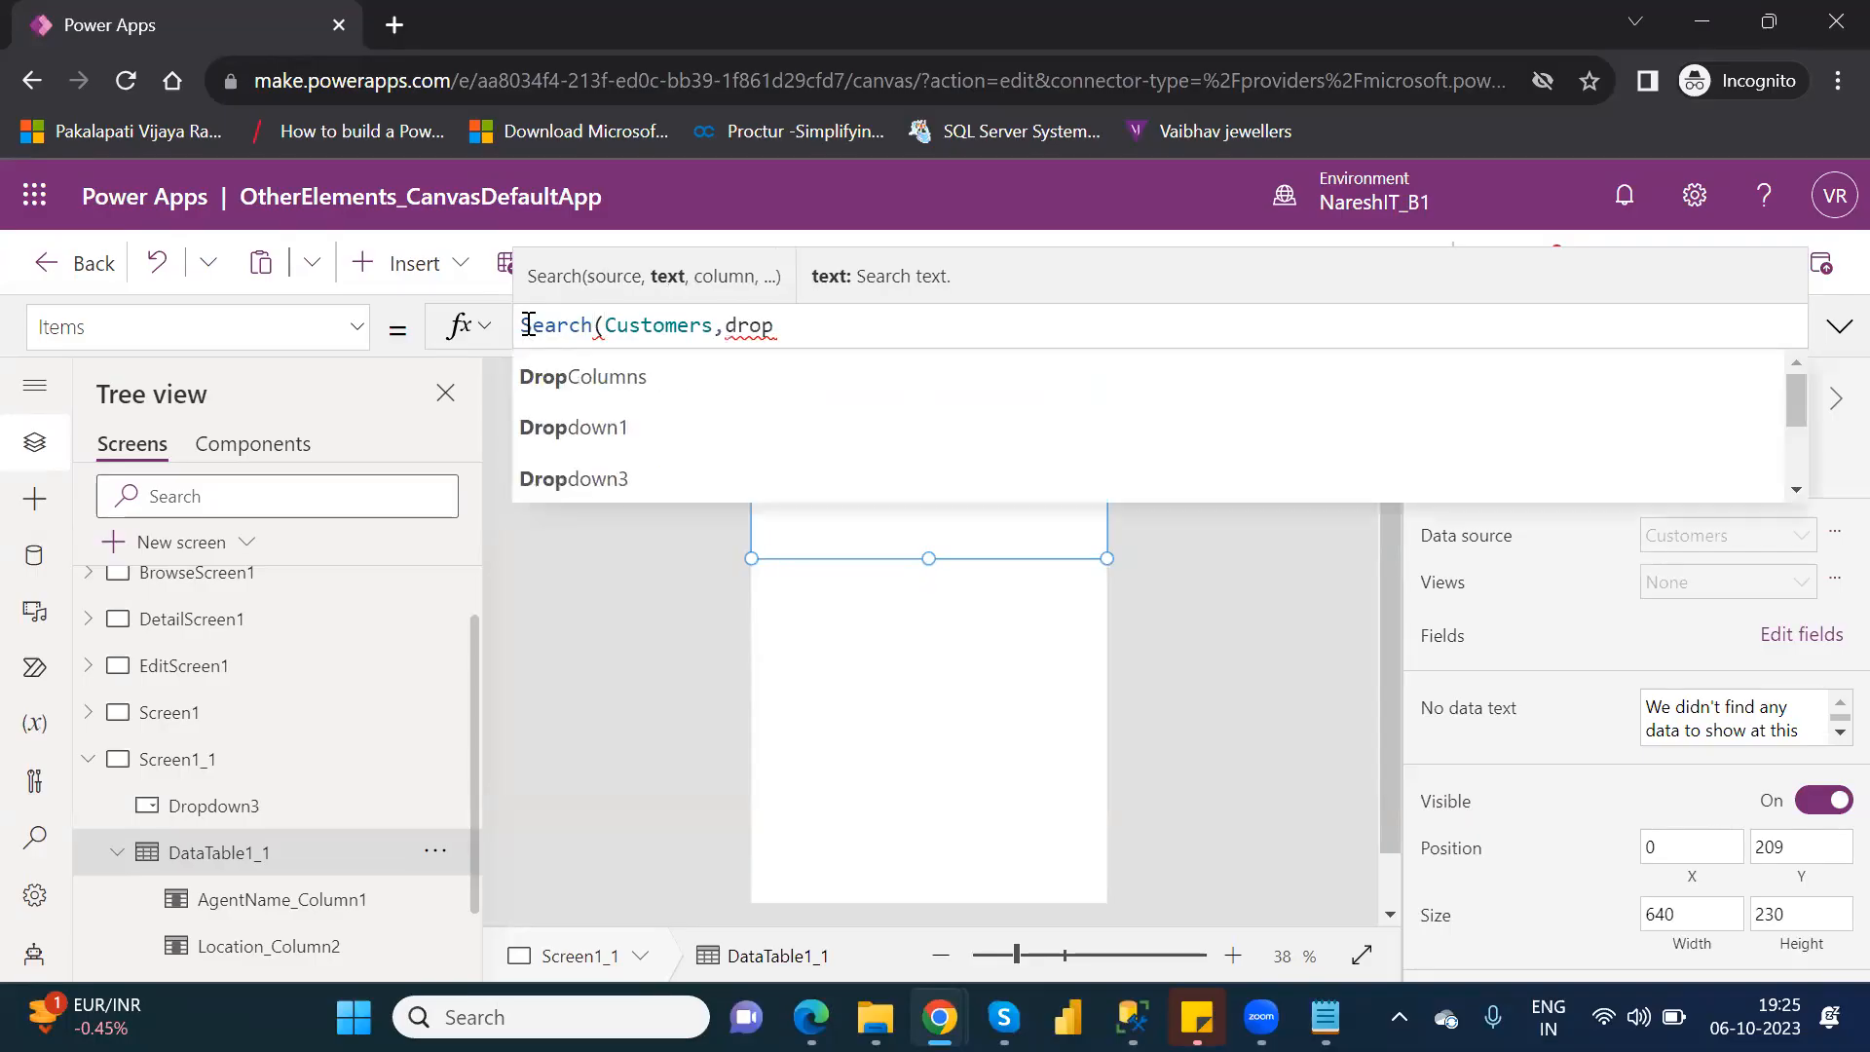
pyautogui.press('Down')
pyautogui.press('Down')
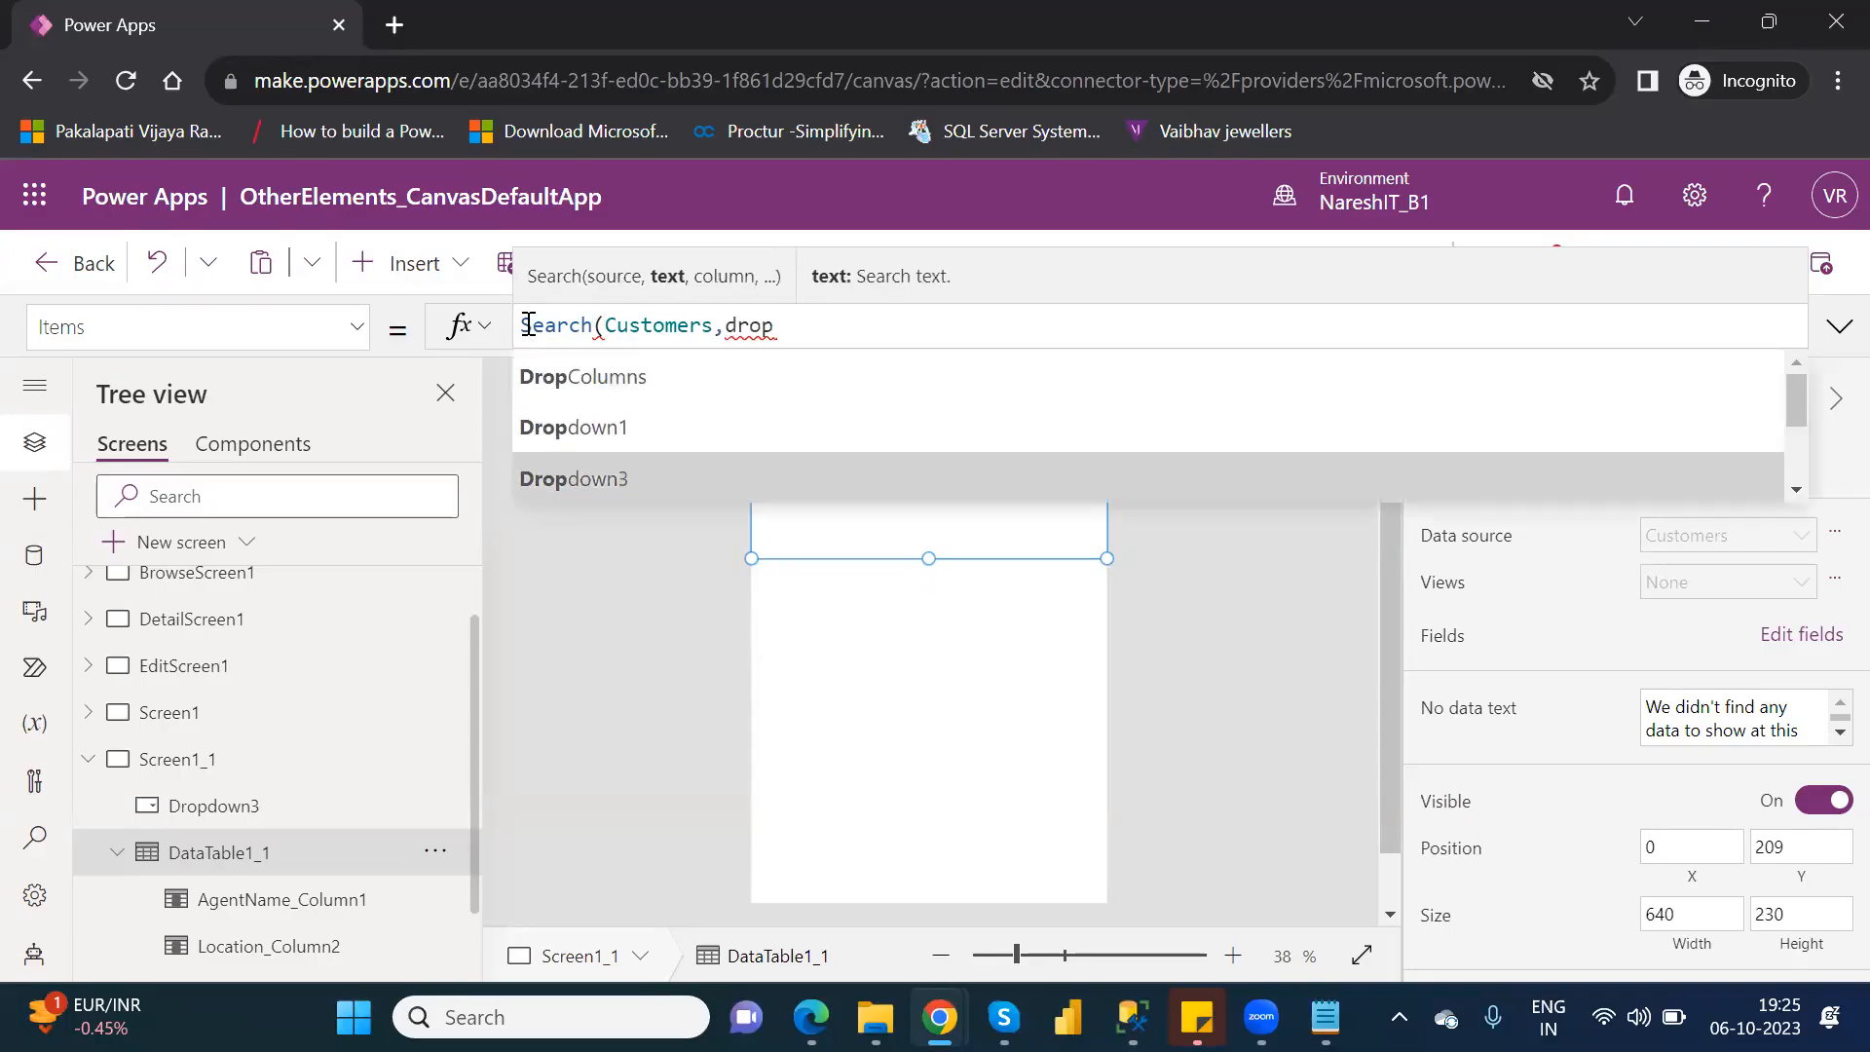
pyautogui.press('Tab')
pyautogui.write('.')
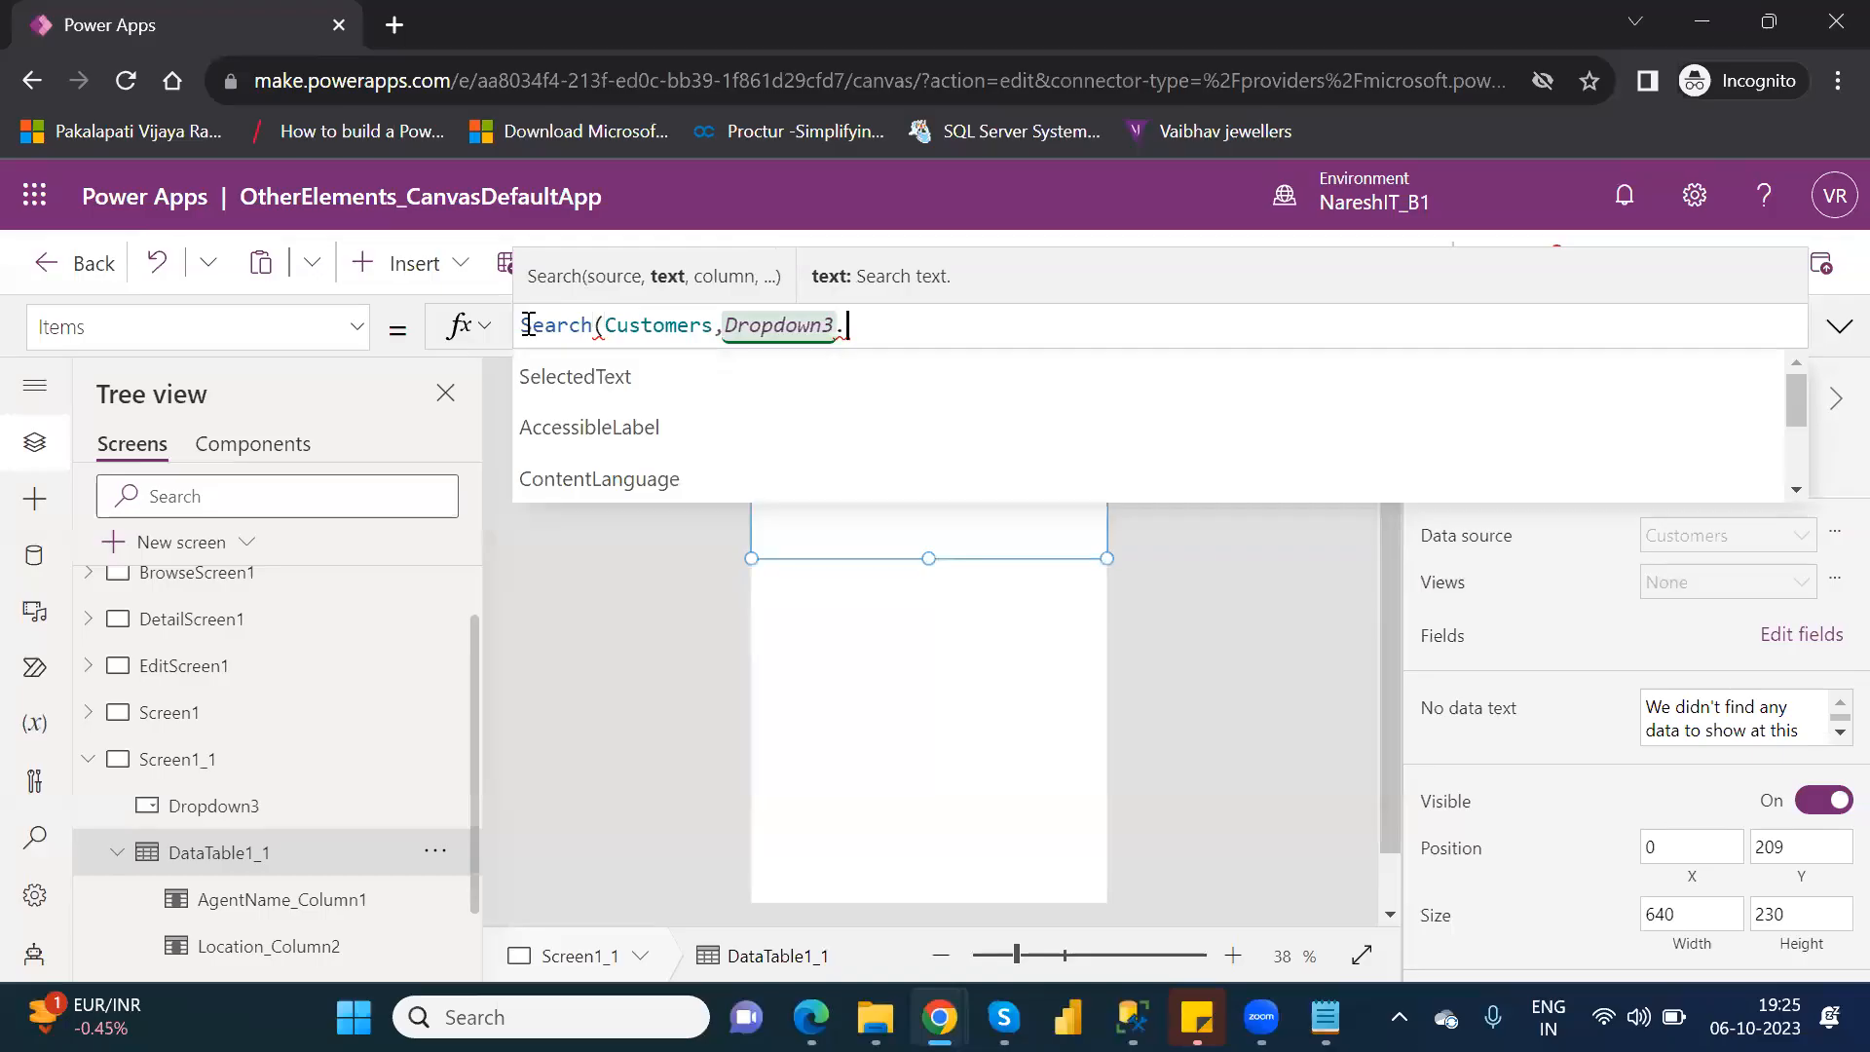
pyautogui.press('Down')
pyautogui.press('Tab')
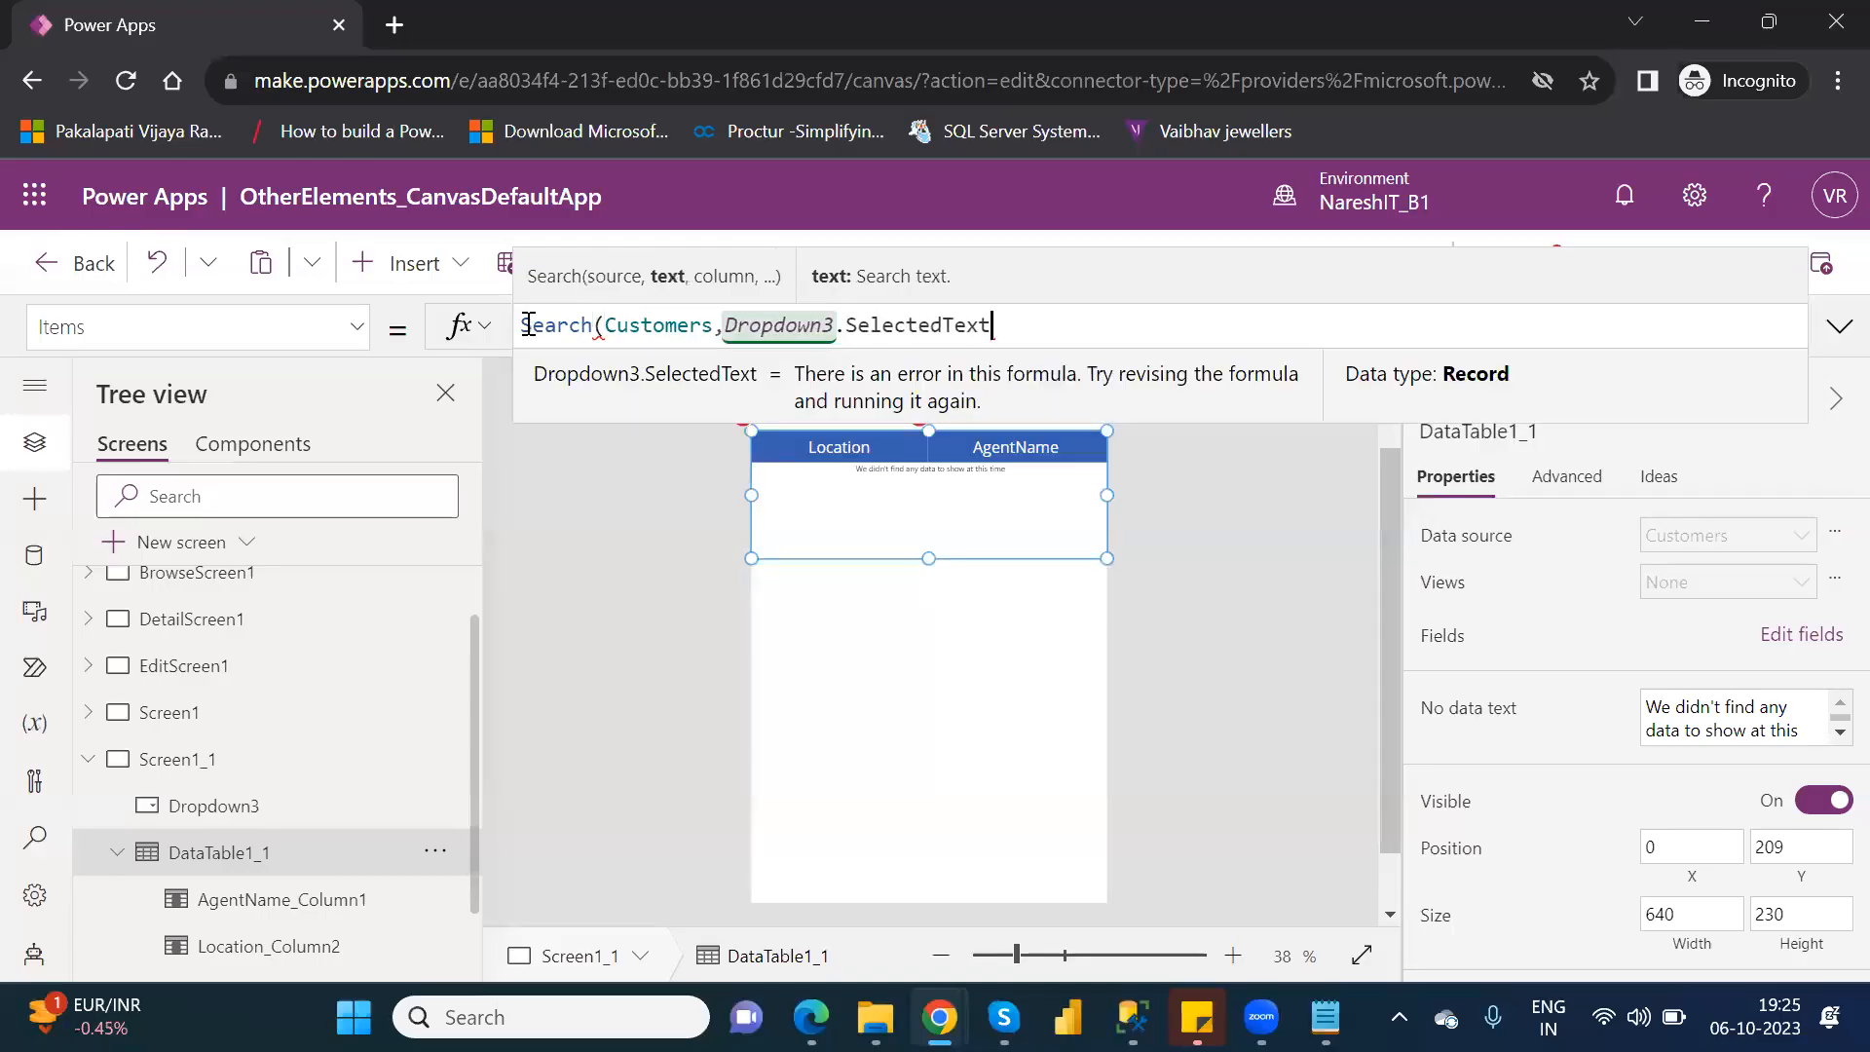
pyautogui.write(',')
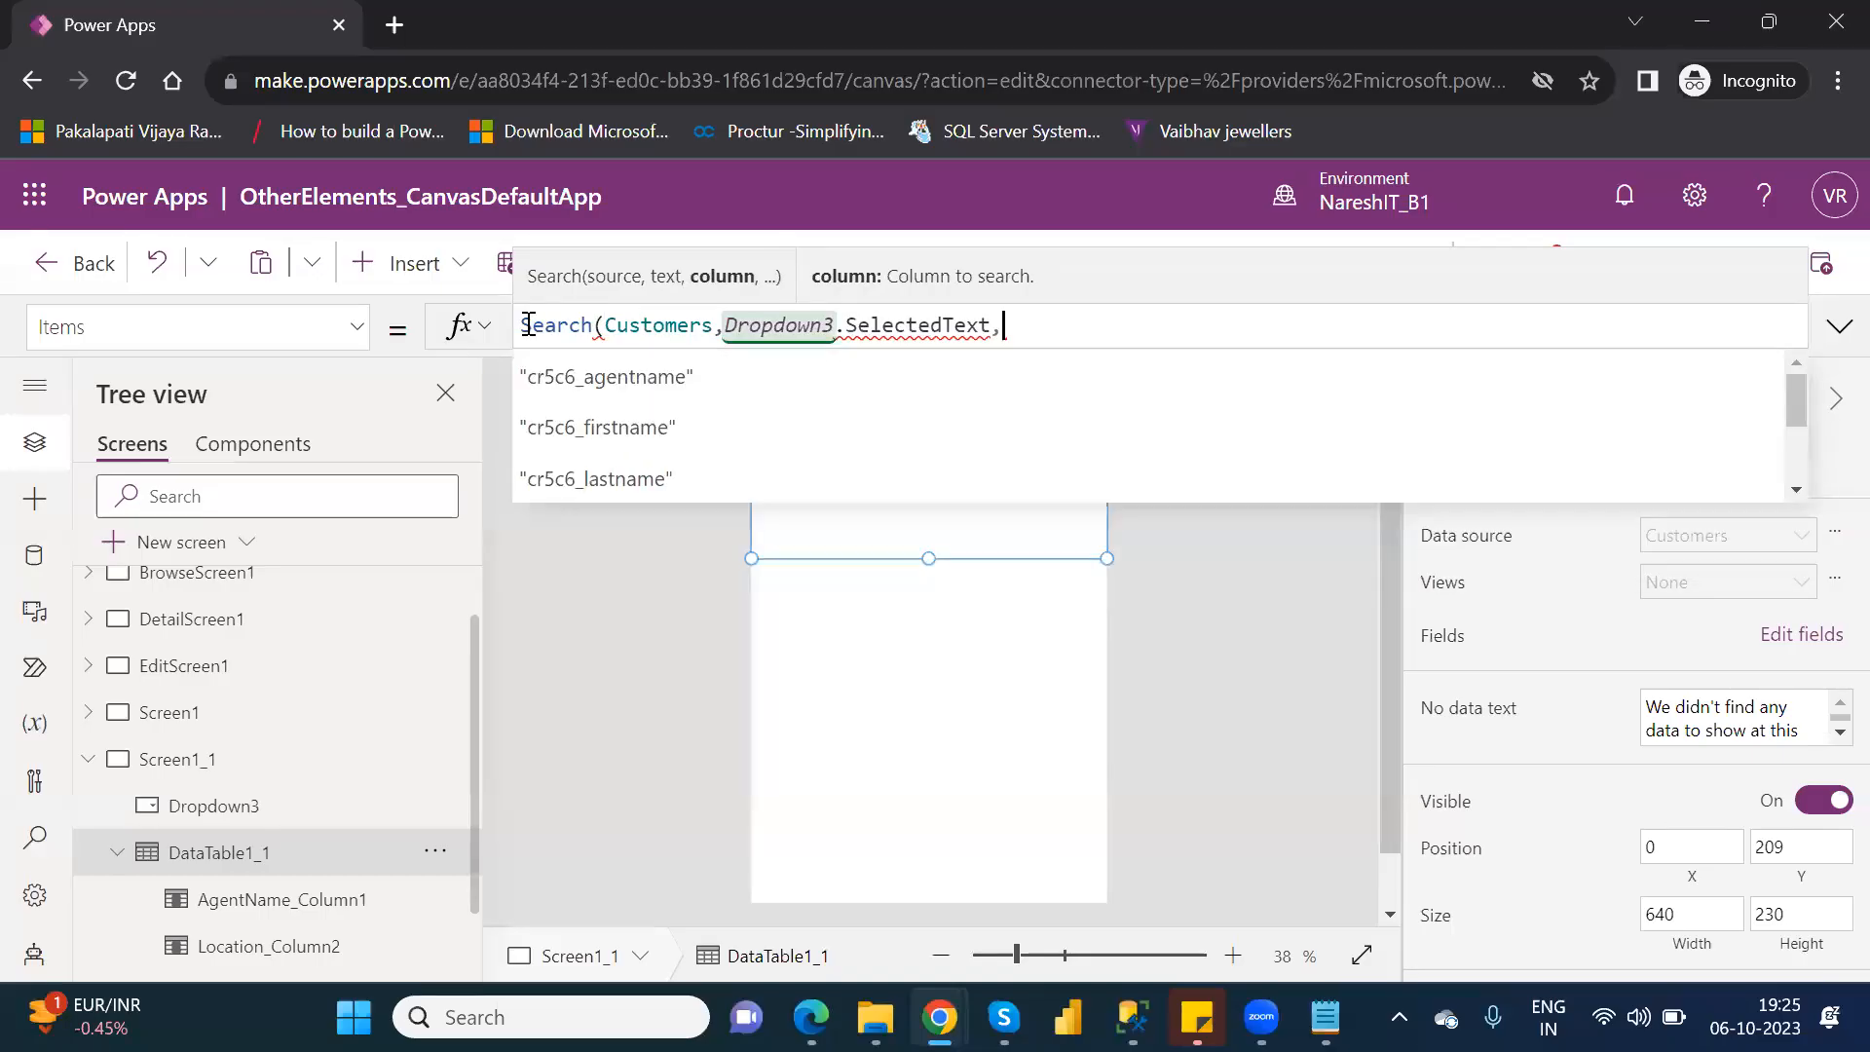
# Look through the column names suggested for the column argument of the data table's Search formula.
pyautogui.press('Down')
pyautogui.press('Down')
pyautogui.press('Down')
pyautogui.press('Down')
pyautogui.press('Down')
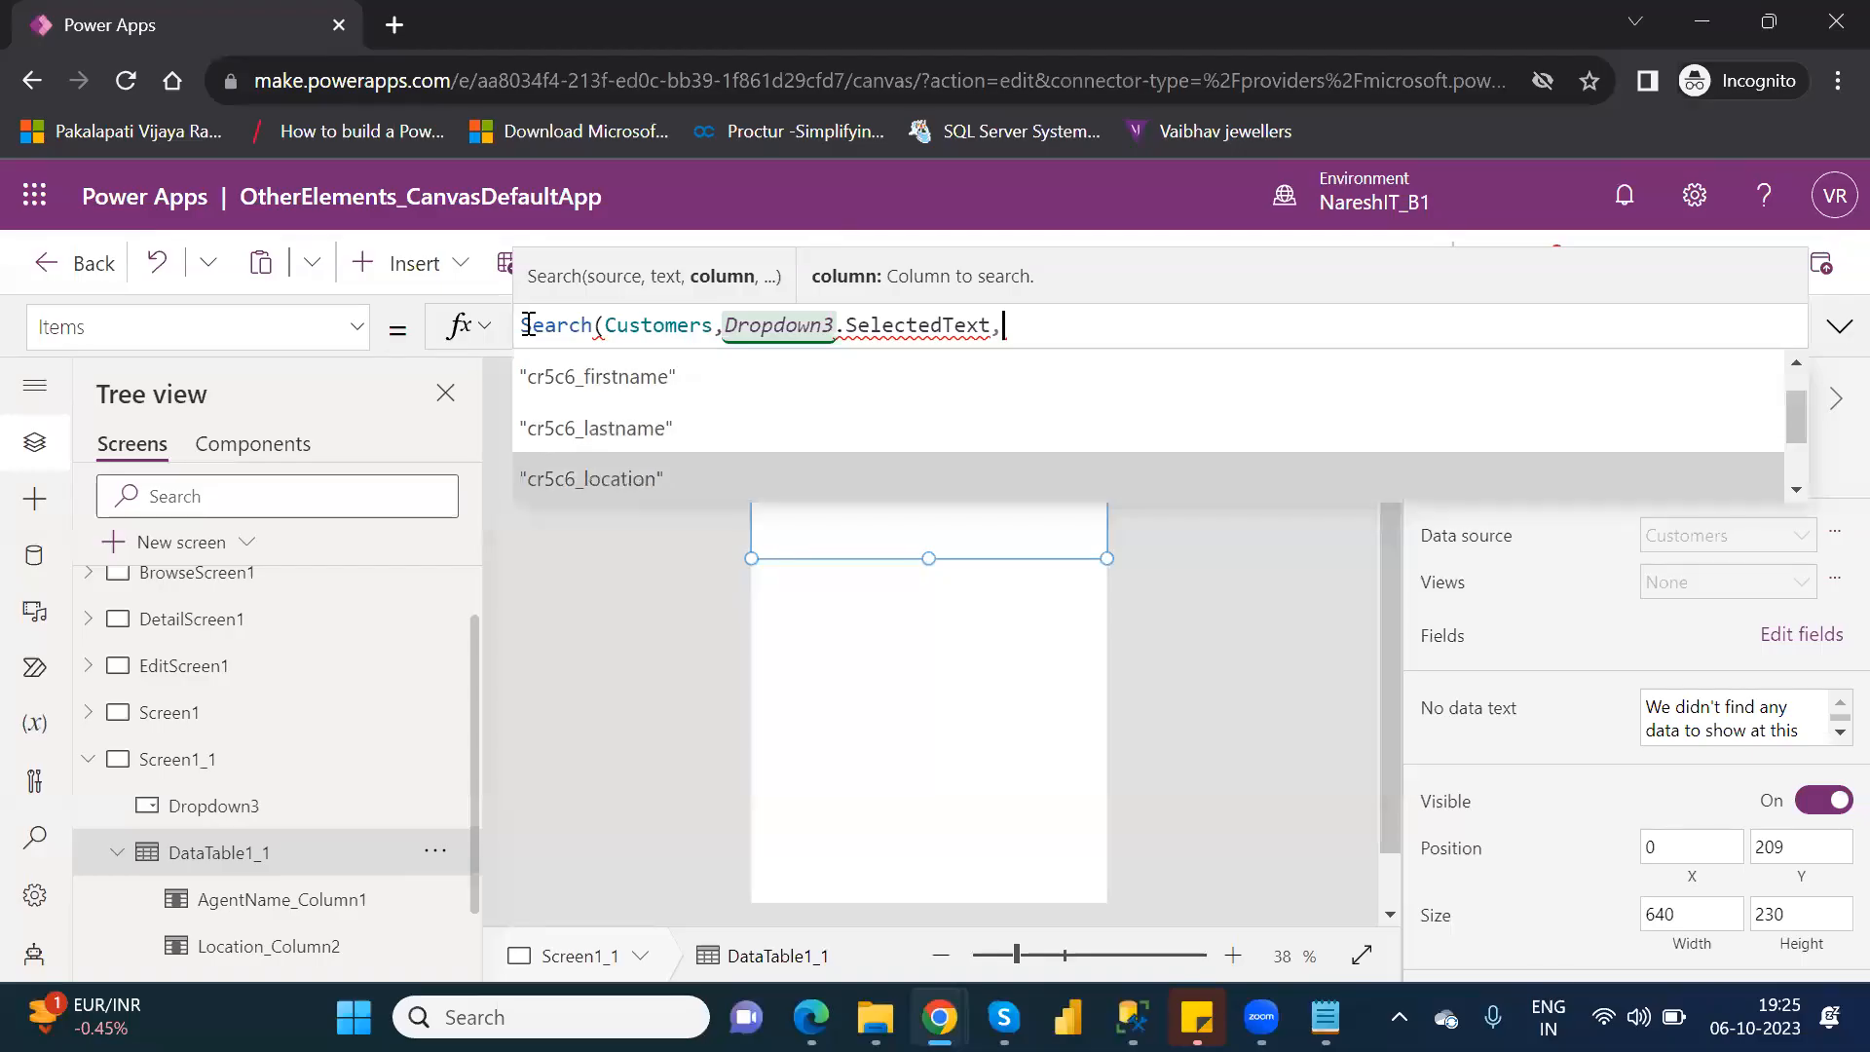
pyautogui.press('Down')
pyautogui.press('Down')
pyautogui.press('Down')
pyautogui.press('Down')
pyautogui.press('Down')
pyautogui.press('Down')
pyautogui.press('Down')
pyautogui.press('Down')
pyautogui.press('Down')
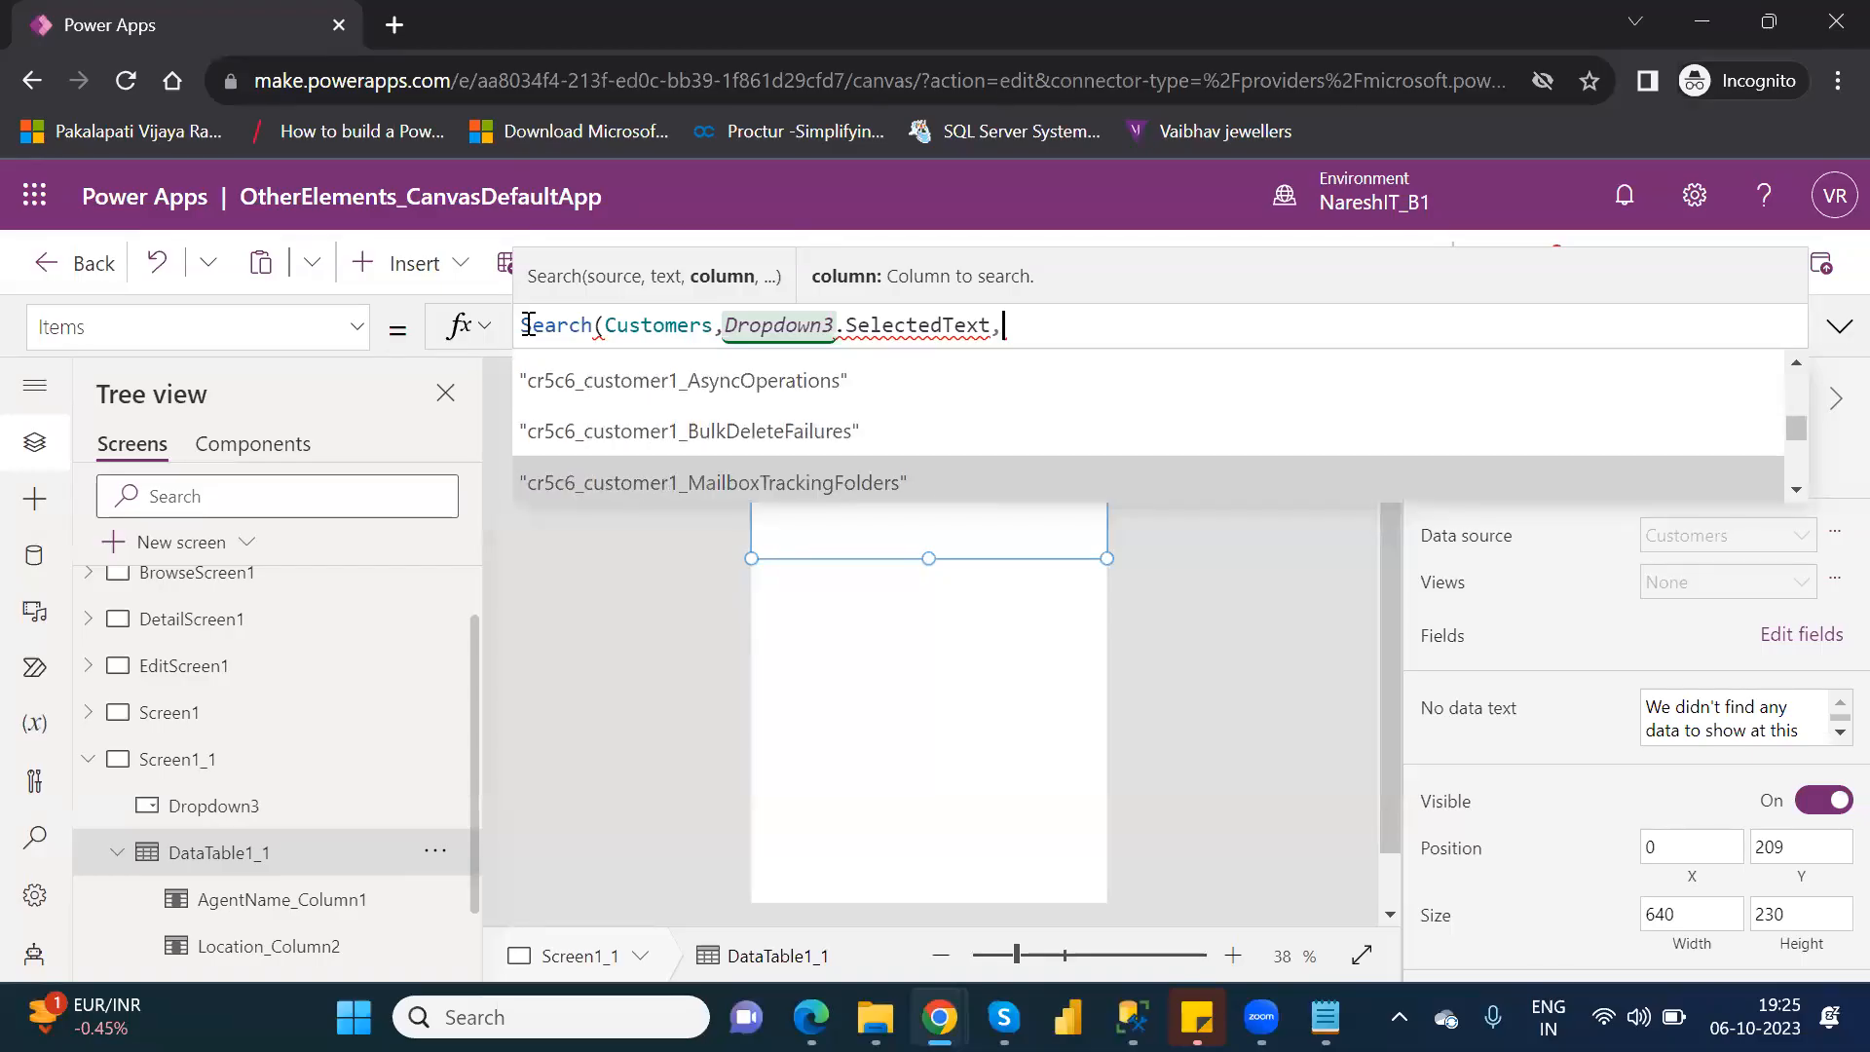
pyautogui.press('Down')
pyautogui.press('Down')
pyautogui.press('Down')
pyautogui.press('Down')
pyautogui.press('Down')
pyautogui.press('Down')
pyautogui.press('Down')
pyautogui.press('Down')
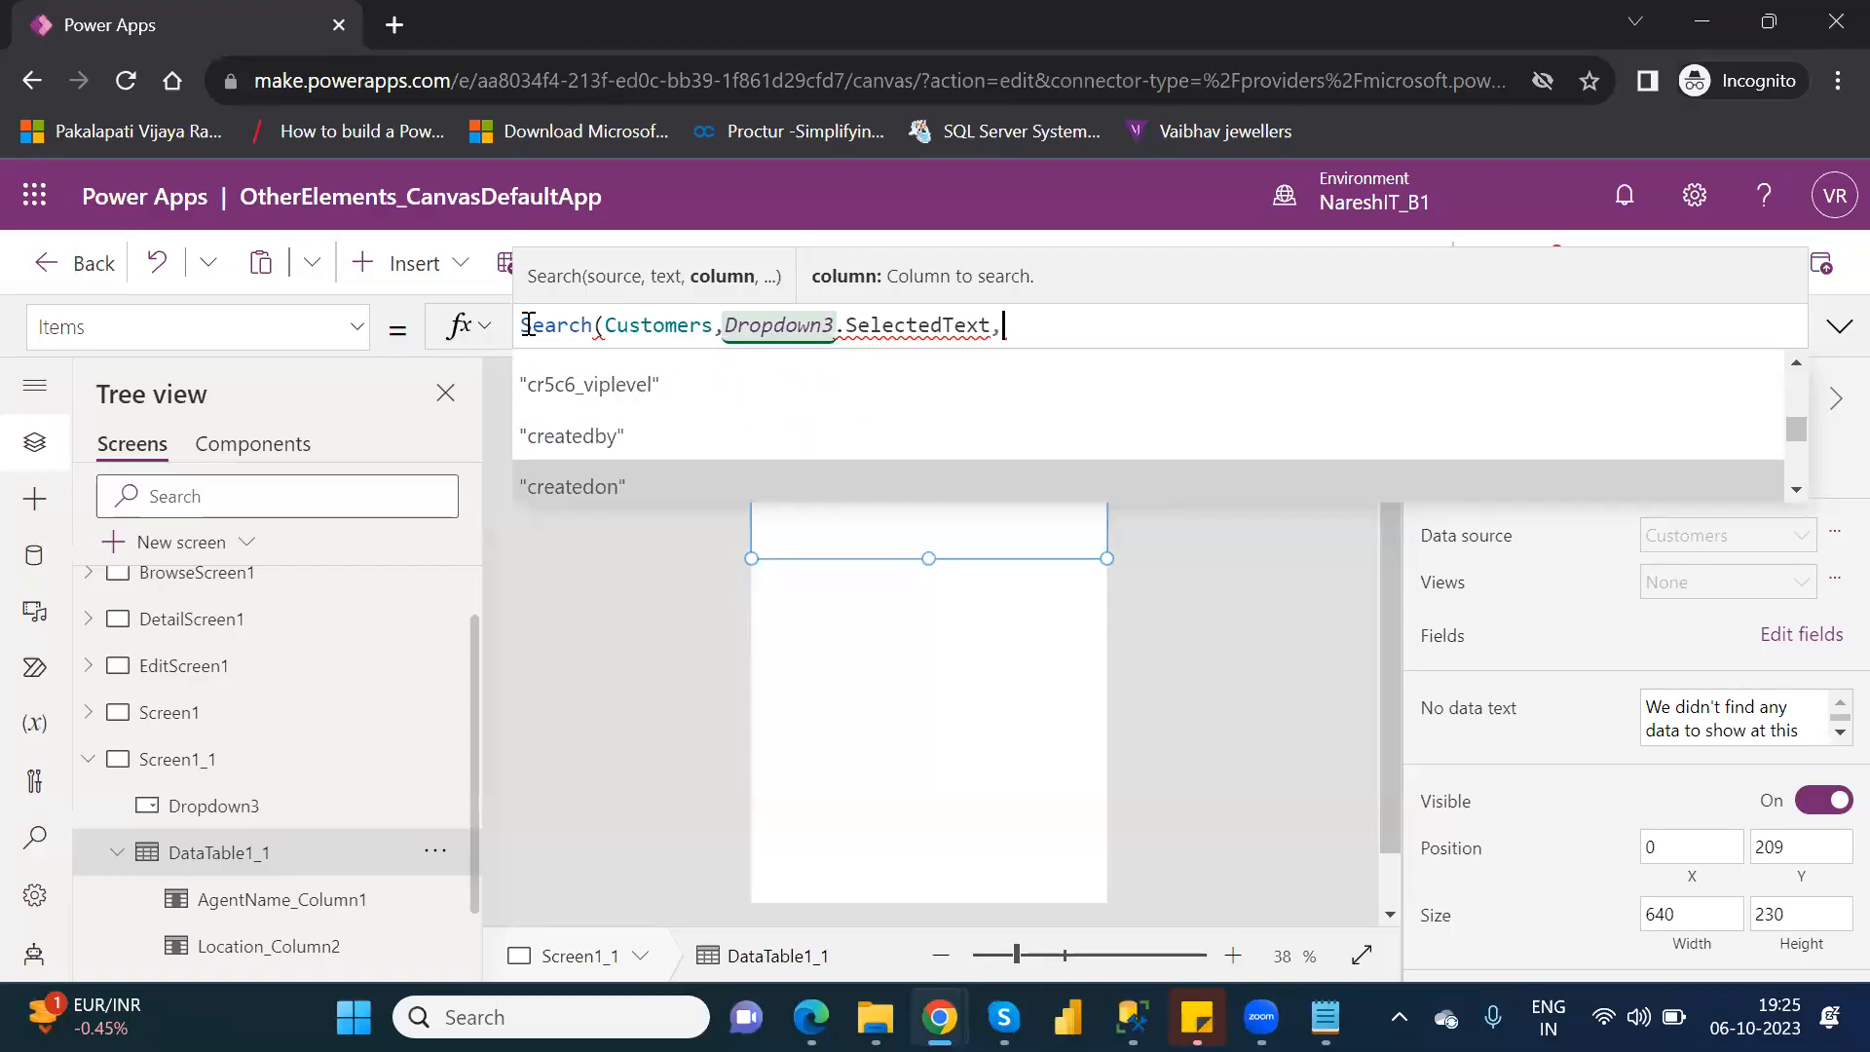
pyautogui.press('Down')
pyautogui.press('Down')
pyautogui.press('Down')
pyautogui.press('Down')
pyautogui.press('Down')
pyautogui.press('Down')
pyautogui.press('Down')
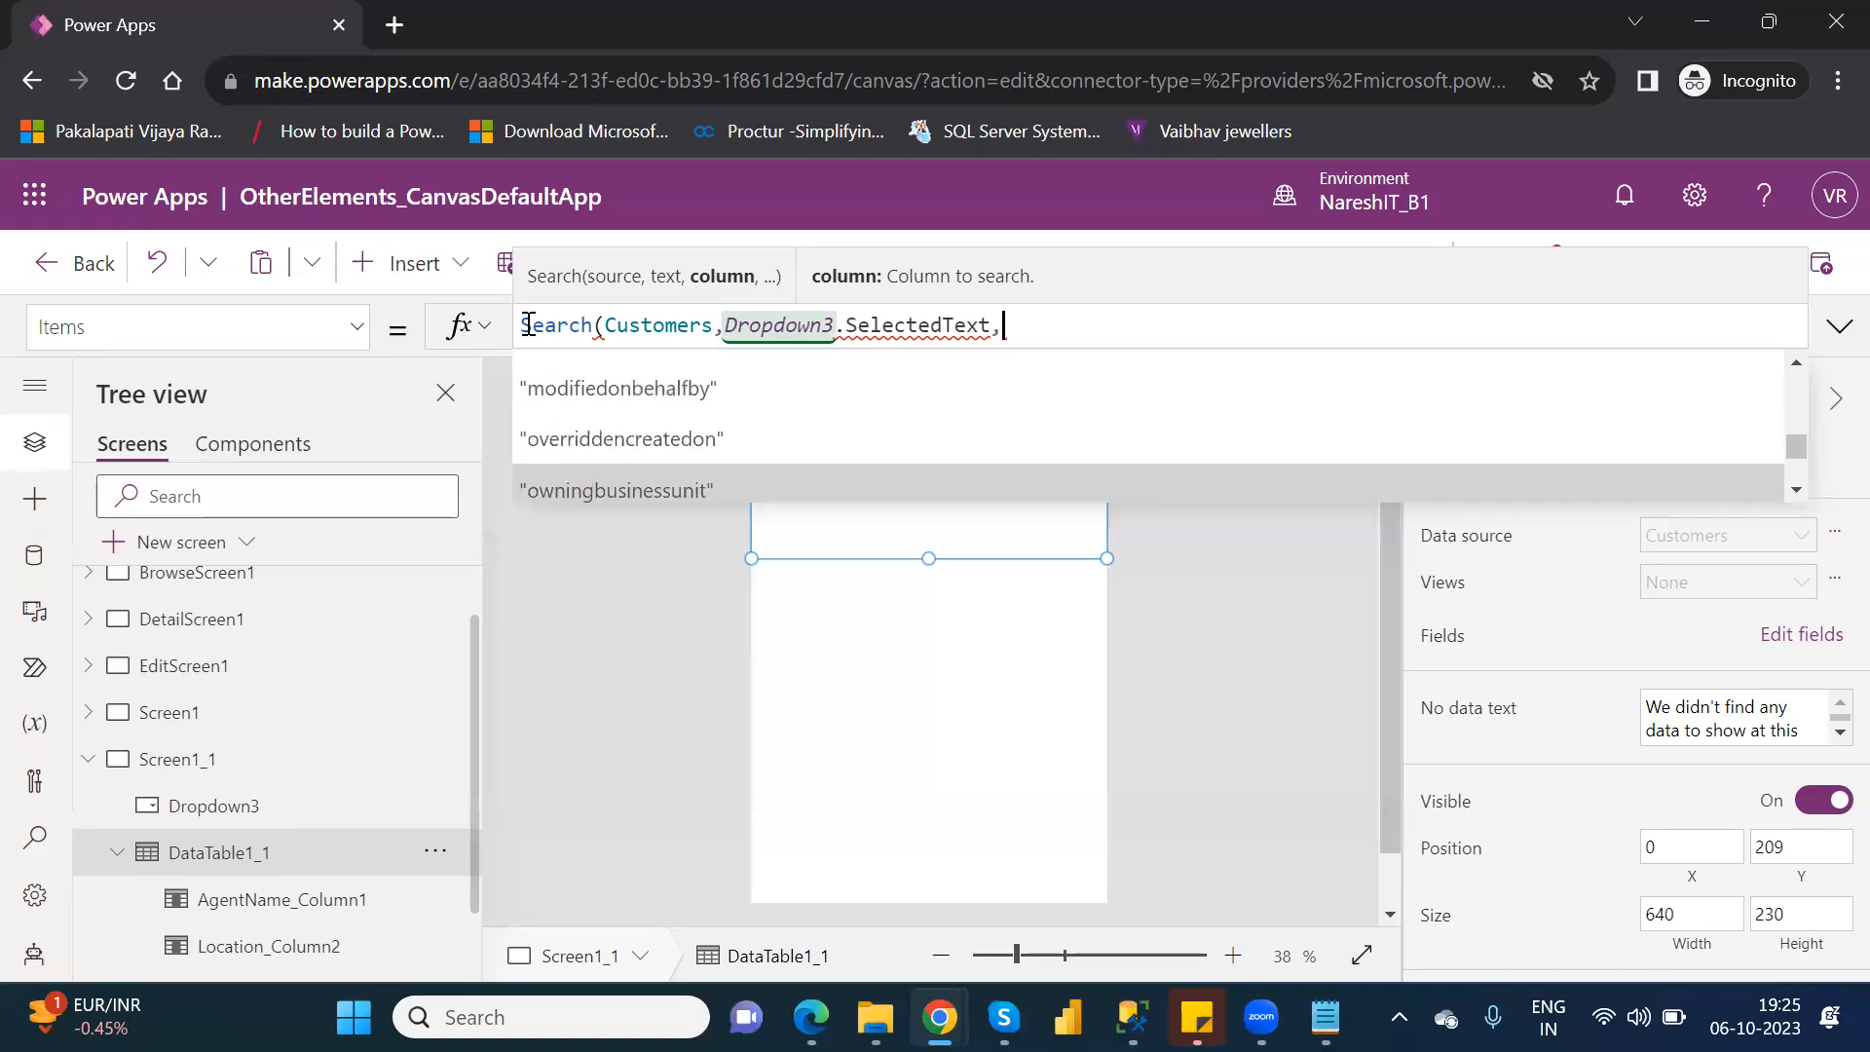
pyautogui.press('Down')
pyautogui.press('Down')
pyautogui.press('Down')
pyautogui.press('Down')
pyautogui.press('Down')
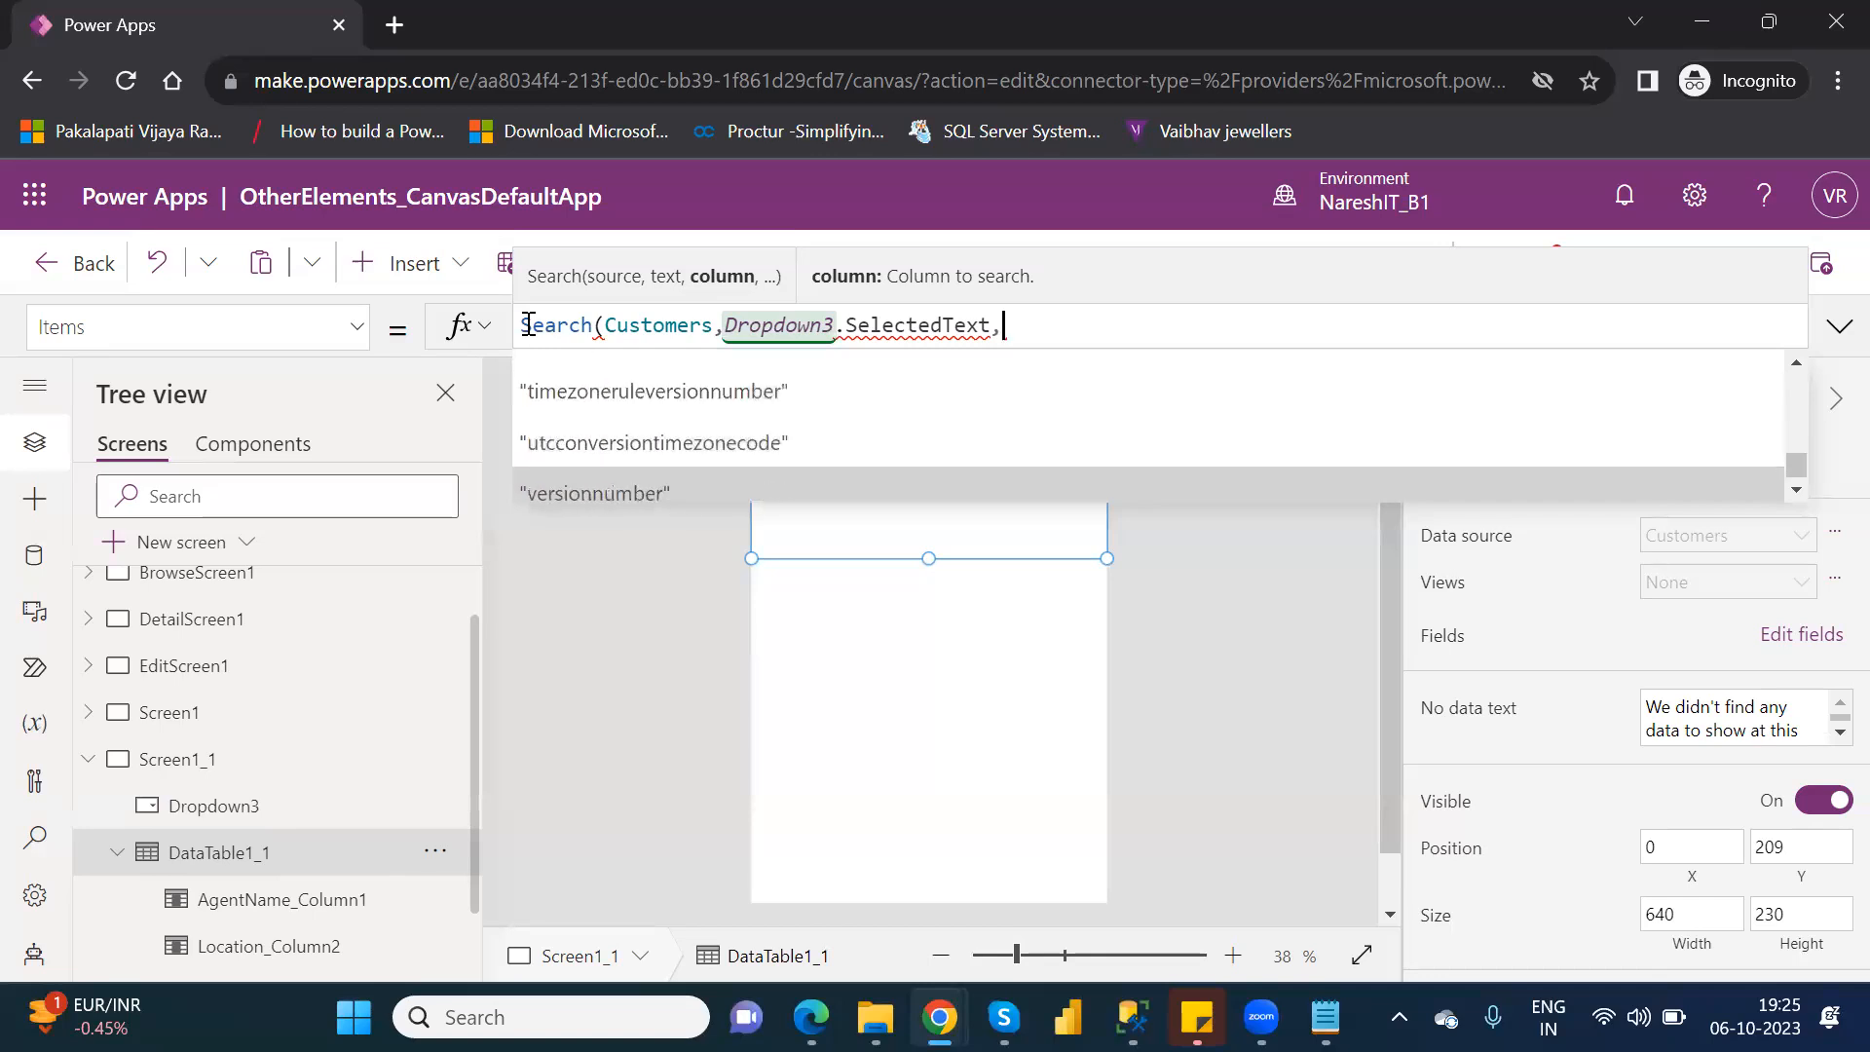
# Choose "cr5c6_location" as the column to search and close the data table's Search formula with a parenthesis.
pyautogui.press('Up')
pyautogui.press('Up')
pyautogui.press('Up')
pyautogui.press('Up')
pyautogui.press('Up')
pyautogui.press('Up')
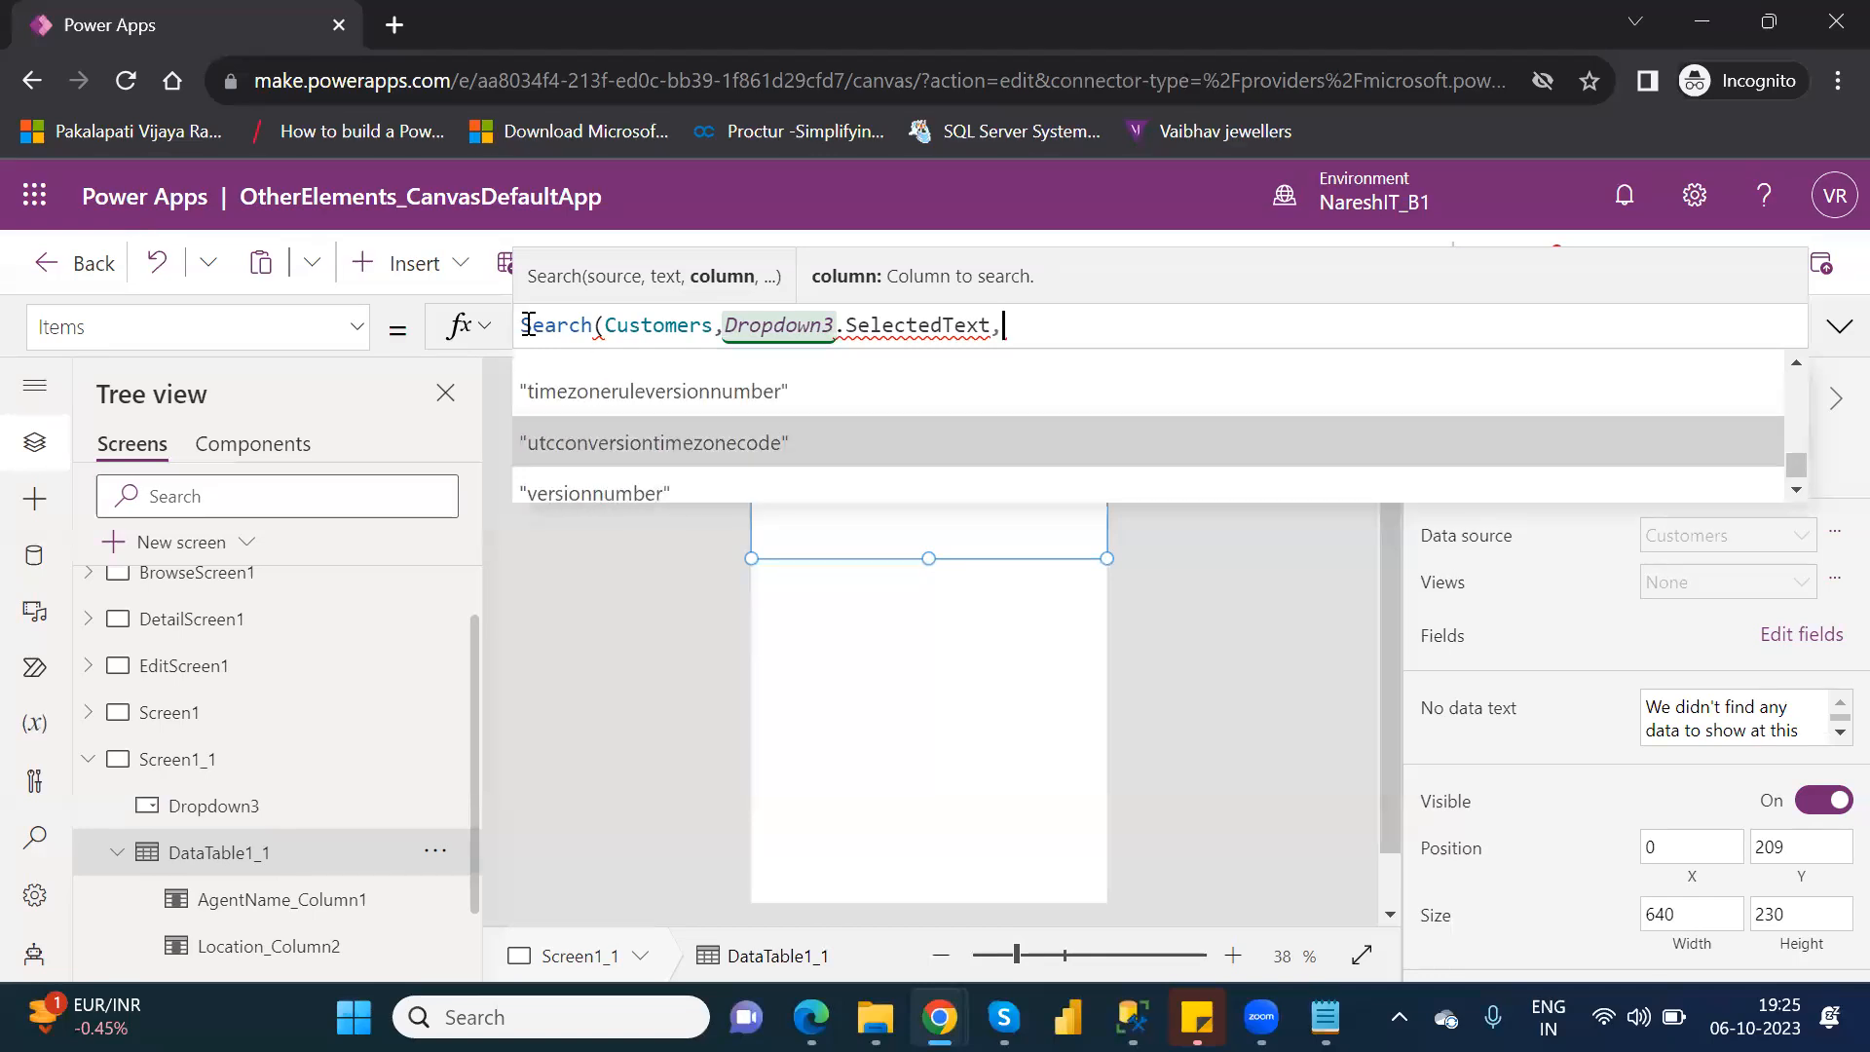
pyautogui.press('Up')
pyautogui.press('Up')
pyautogui.press('Up')
pyautogui.press('Up')
pyautogui.press('Up')
pyautogui.press('Up')
pyautogui.press('Up')
pyautogui.press('Up')
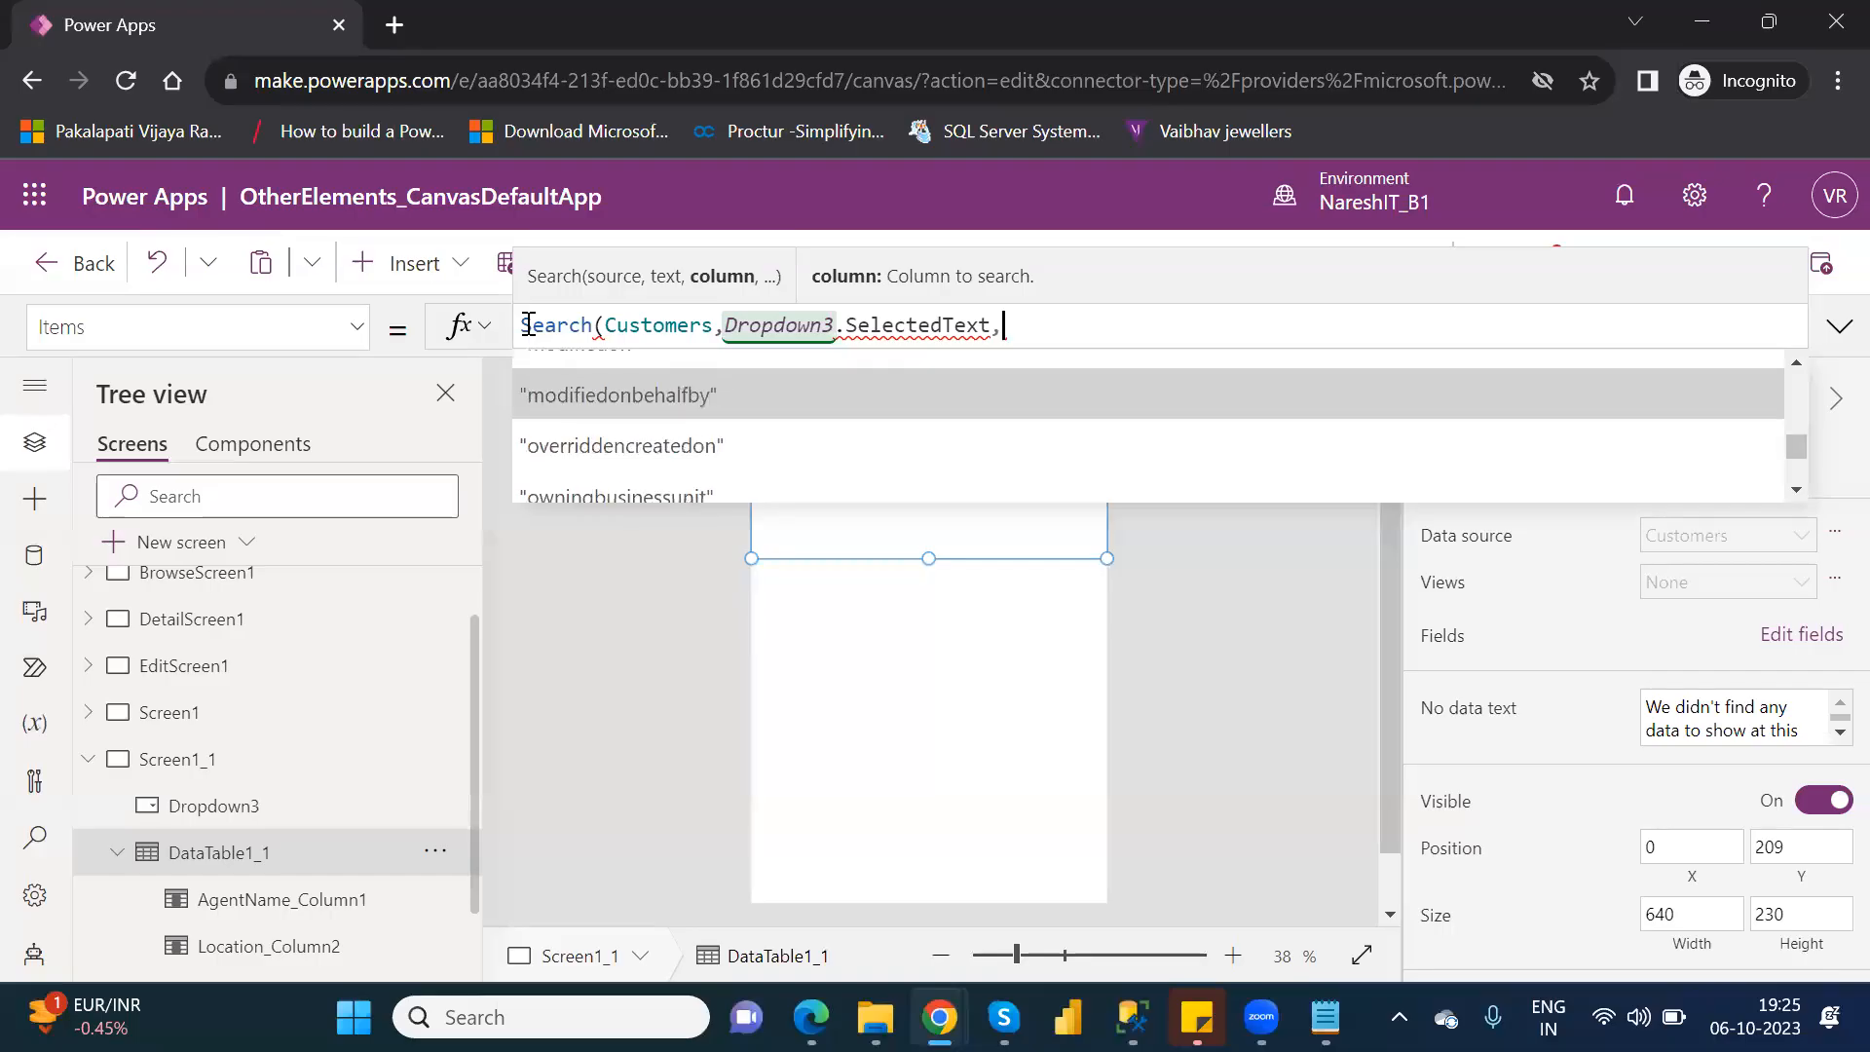
pyautogui.press('Up')
pyautogui.press('Up')
pyautogui.press('Up')
pyautogui.press('Up')
pyautogui.press('Up')
pyautogui.press('Up')
pyautogui.press('Up')
pyautogui.press('Up')
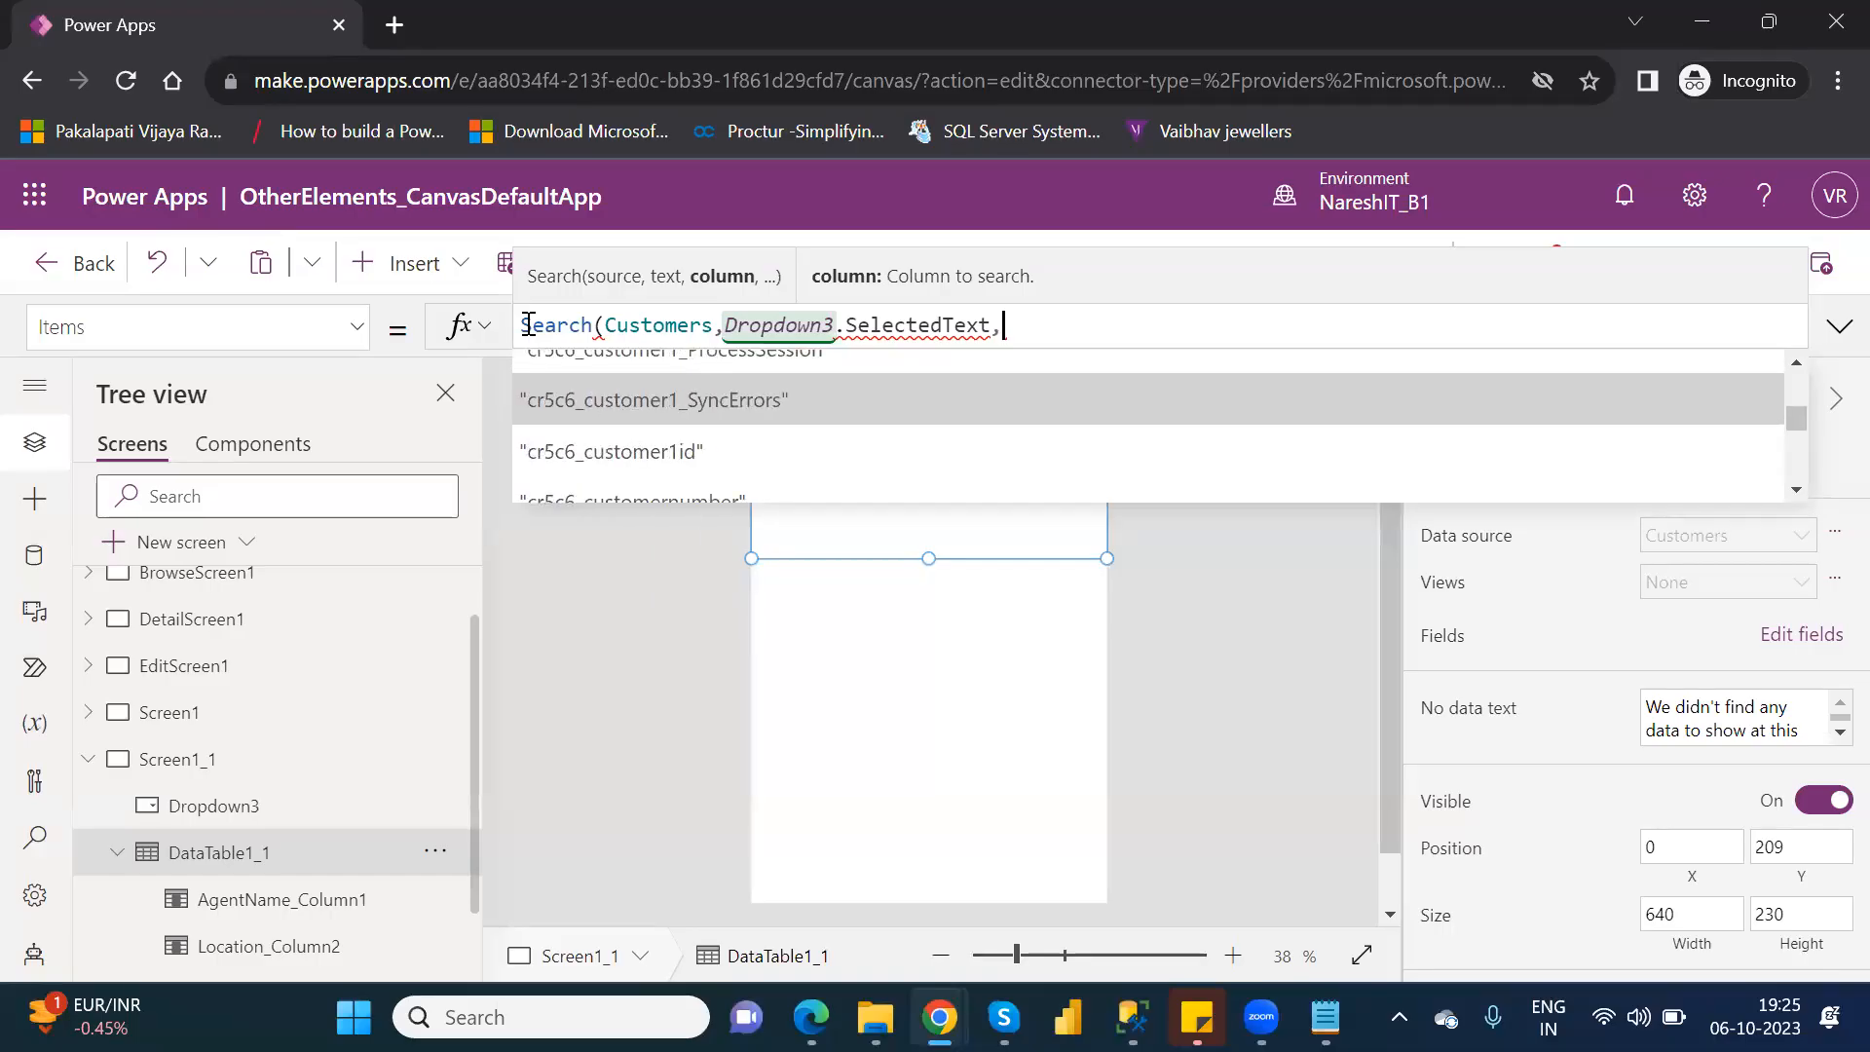
pyautogui.press('Up')
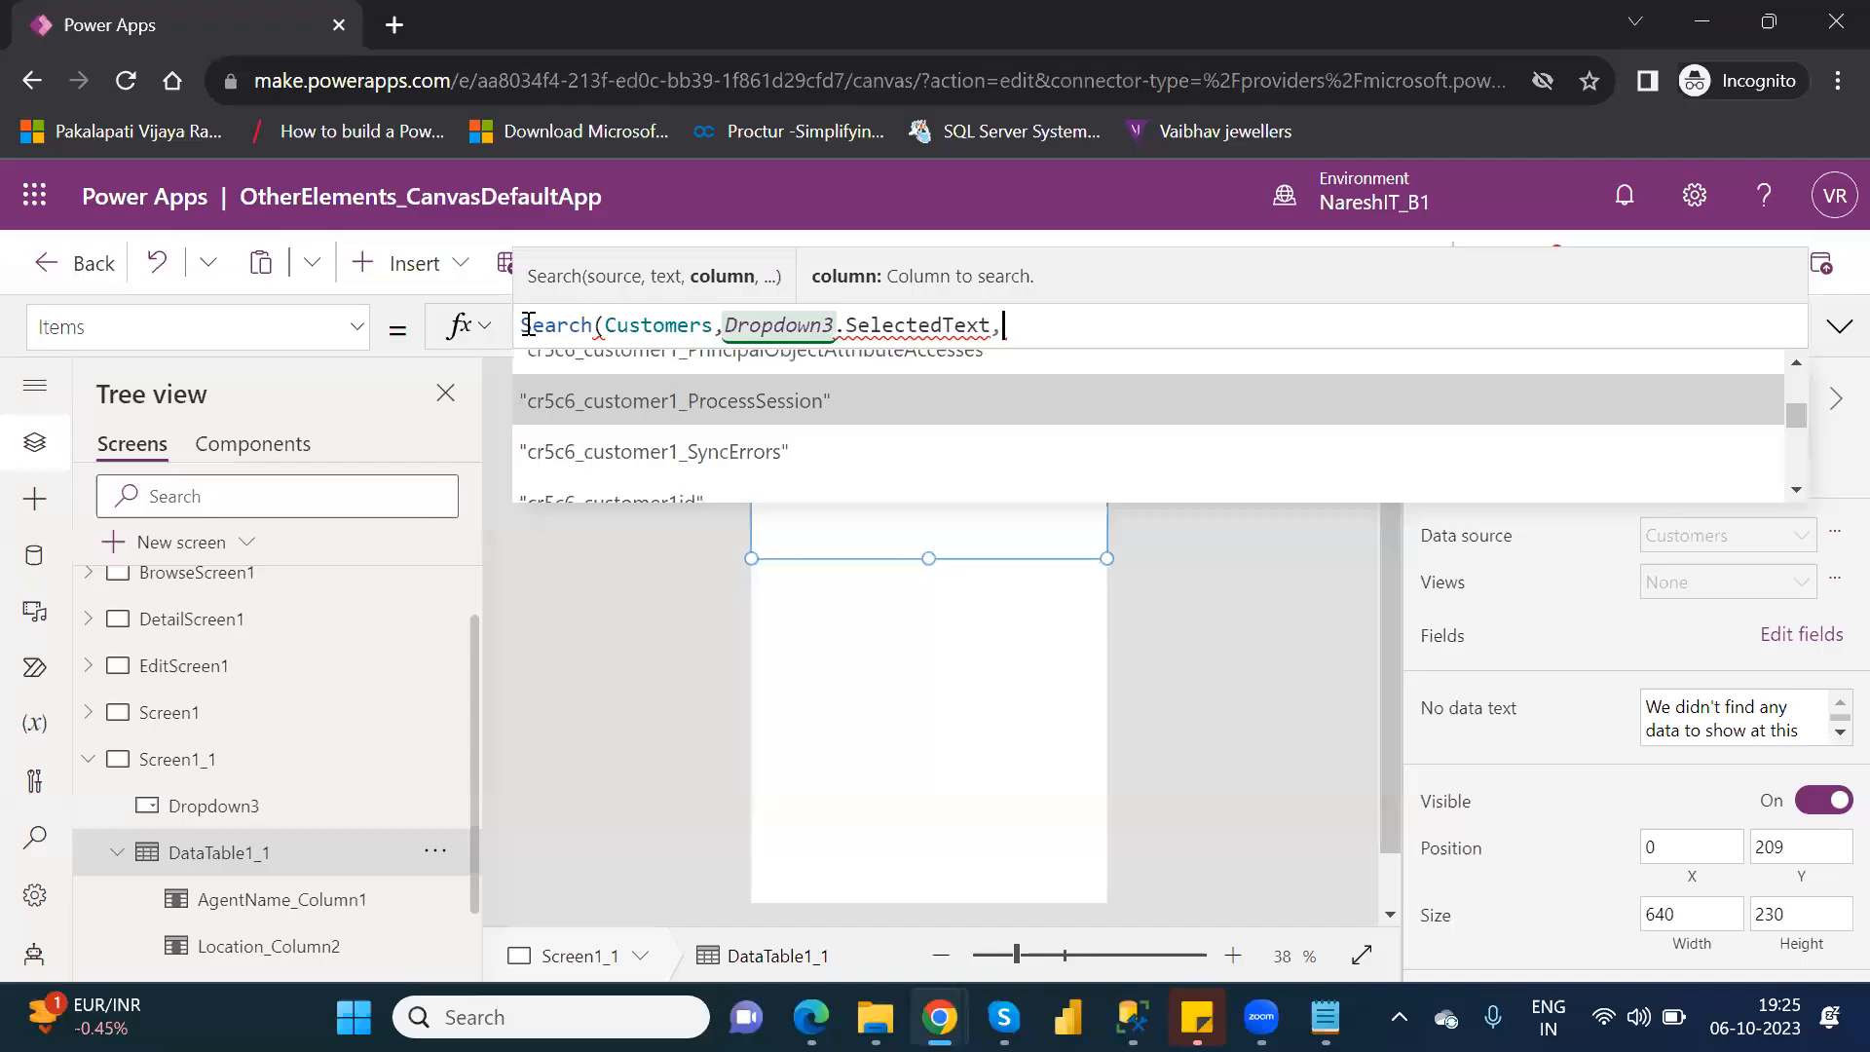
pyautogui.press('Up')
pyautogui.press('Up')
pyautogui.press('Up')
pyautogui.press('Up')
pyautogui.press('Up')
pyautogui.press('Up')
pyautogui.press('Up')
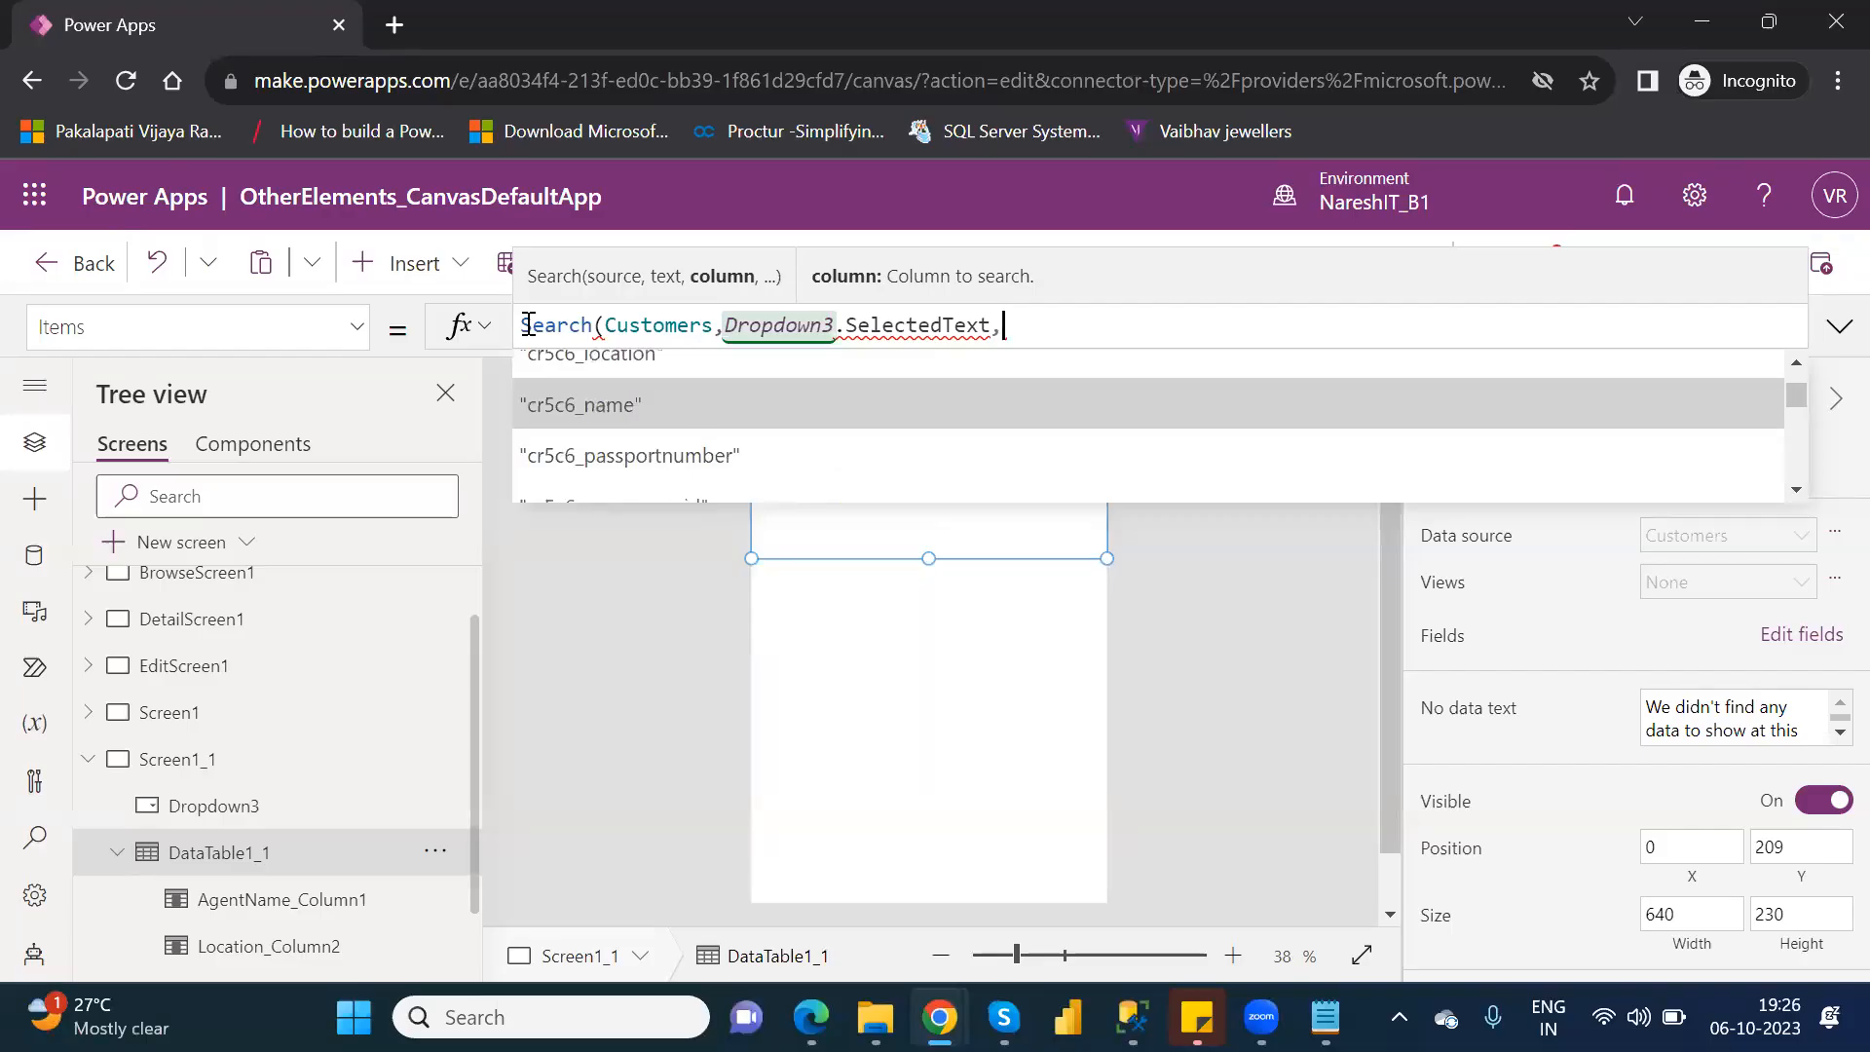
pyautogui.press('Up')
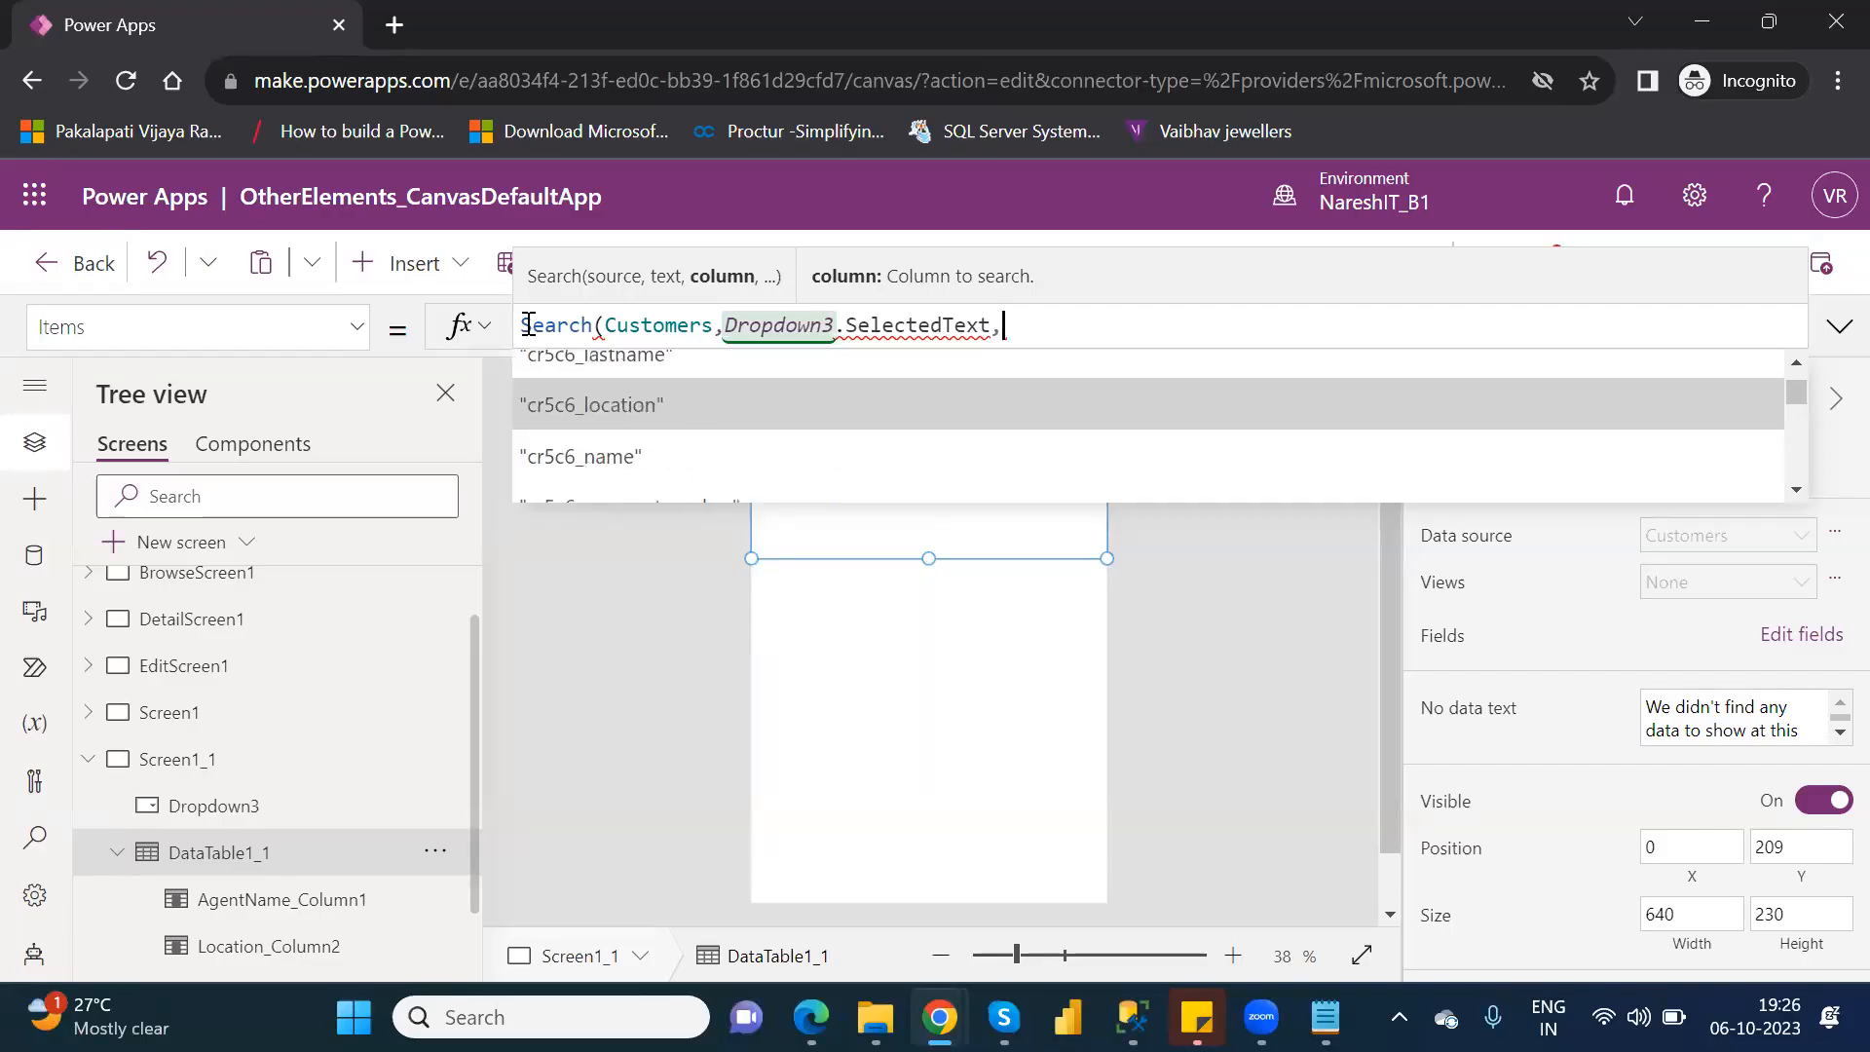
pyautogui.press('Tab')
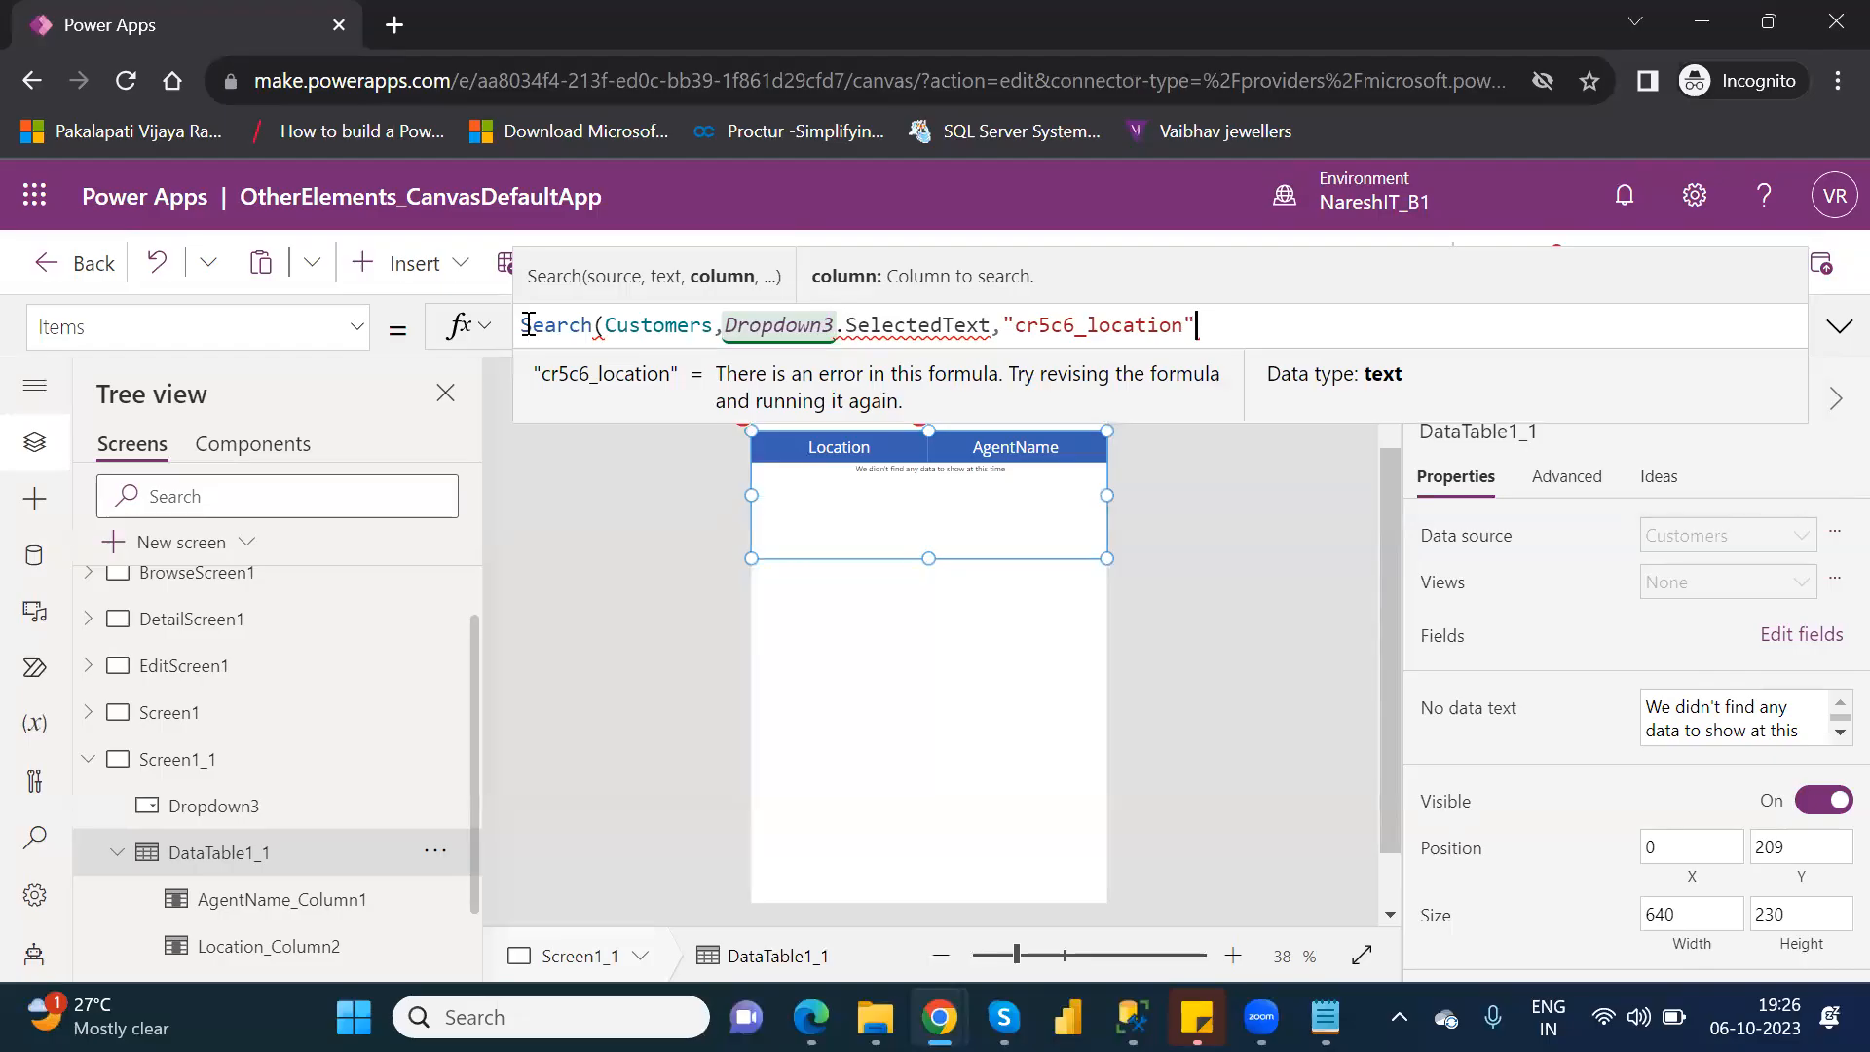
pyautogui.write(')')
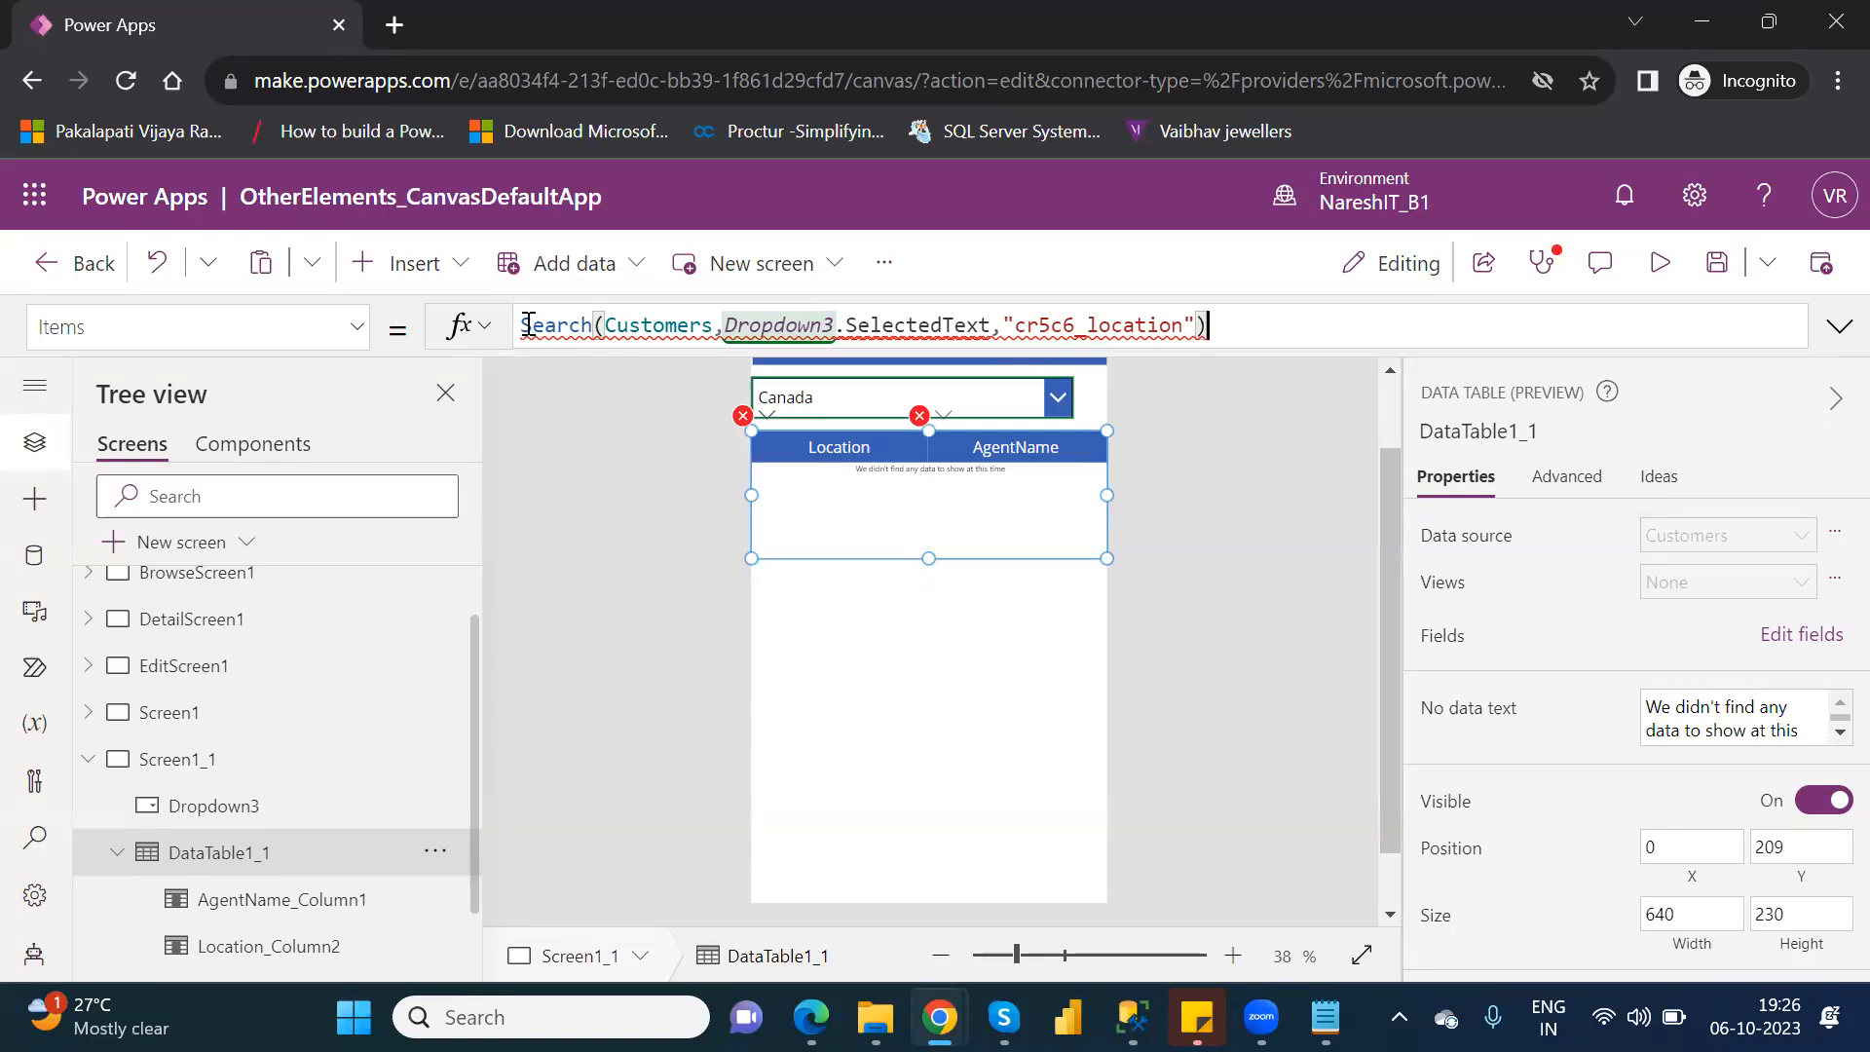
# Show the full Items formula of BrowseGallery1 on BrowseScreen1 to examine how its Search function is written.
pyautogui.click(209, 584)
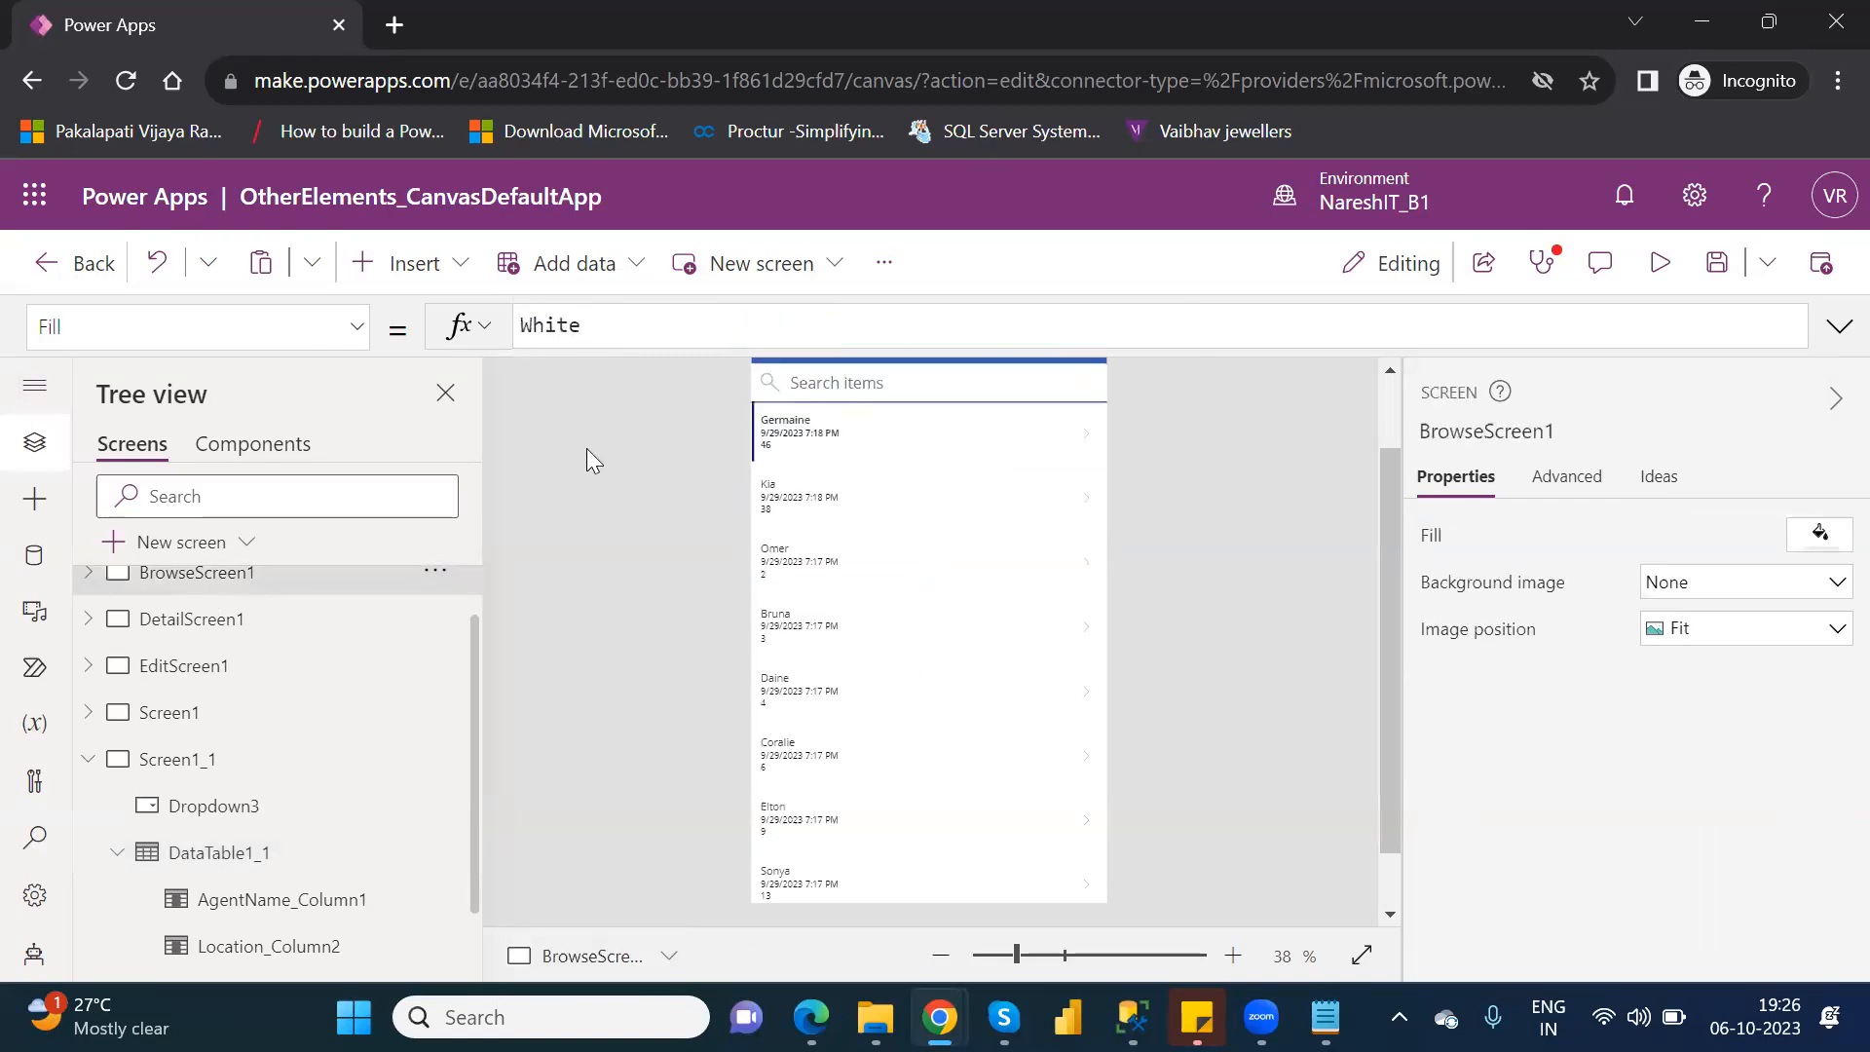
pyautogui.click(87, 575)
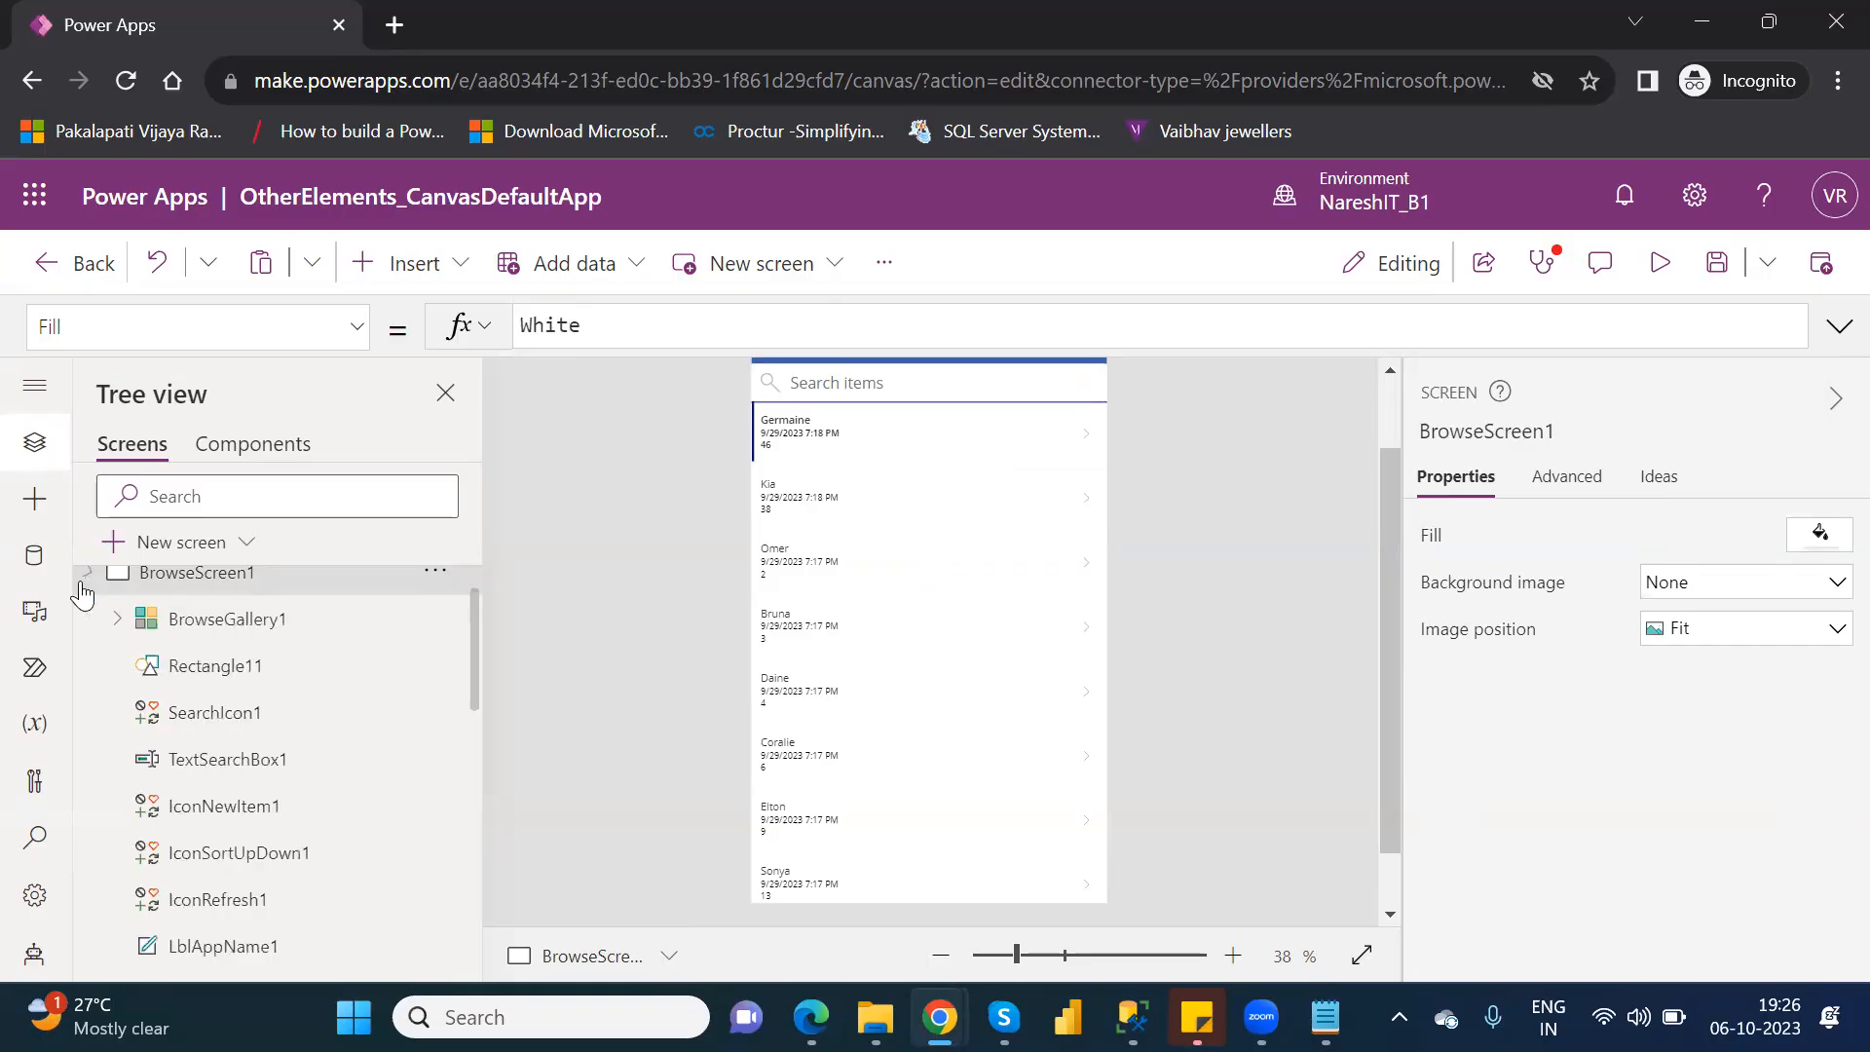
pyautogui.click(231, 622)
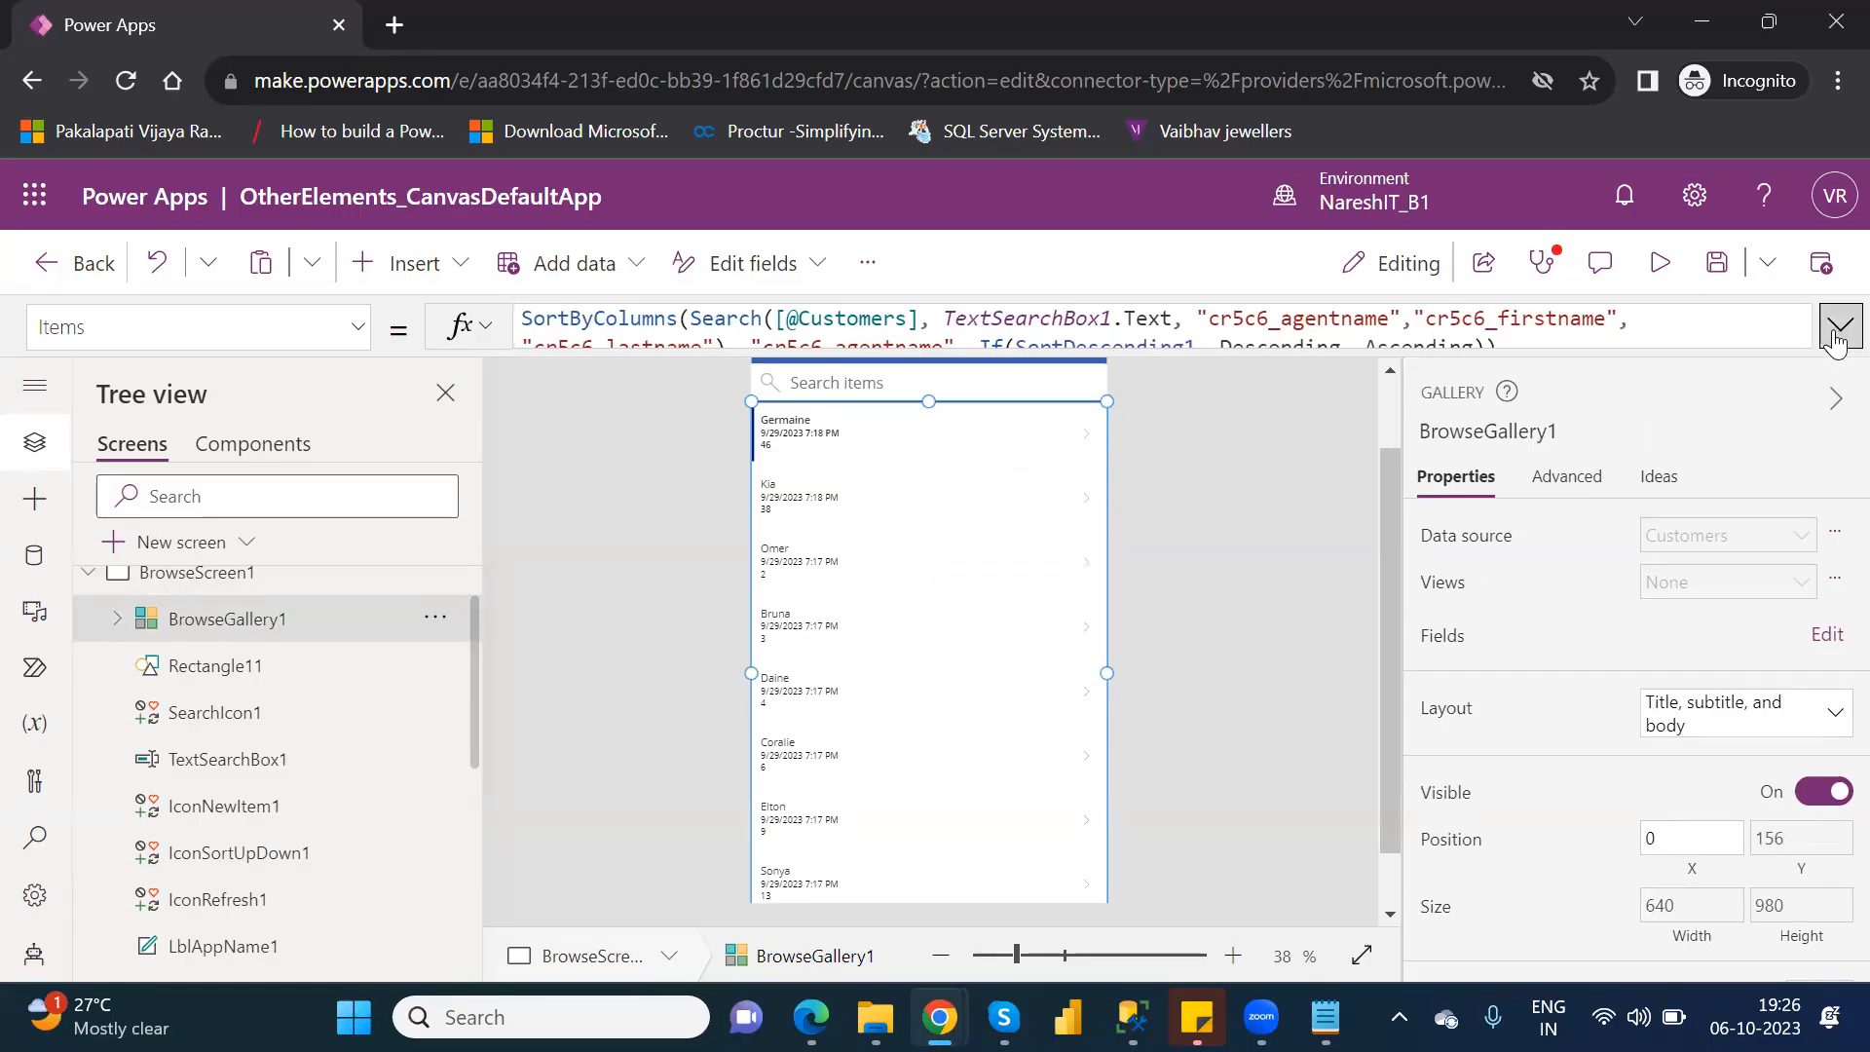
pyautogui.click(1838, 329)
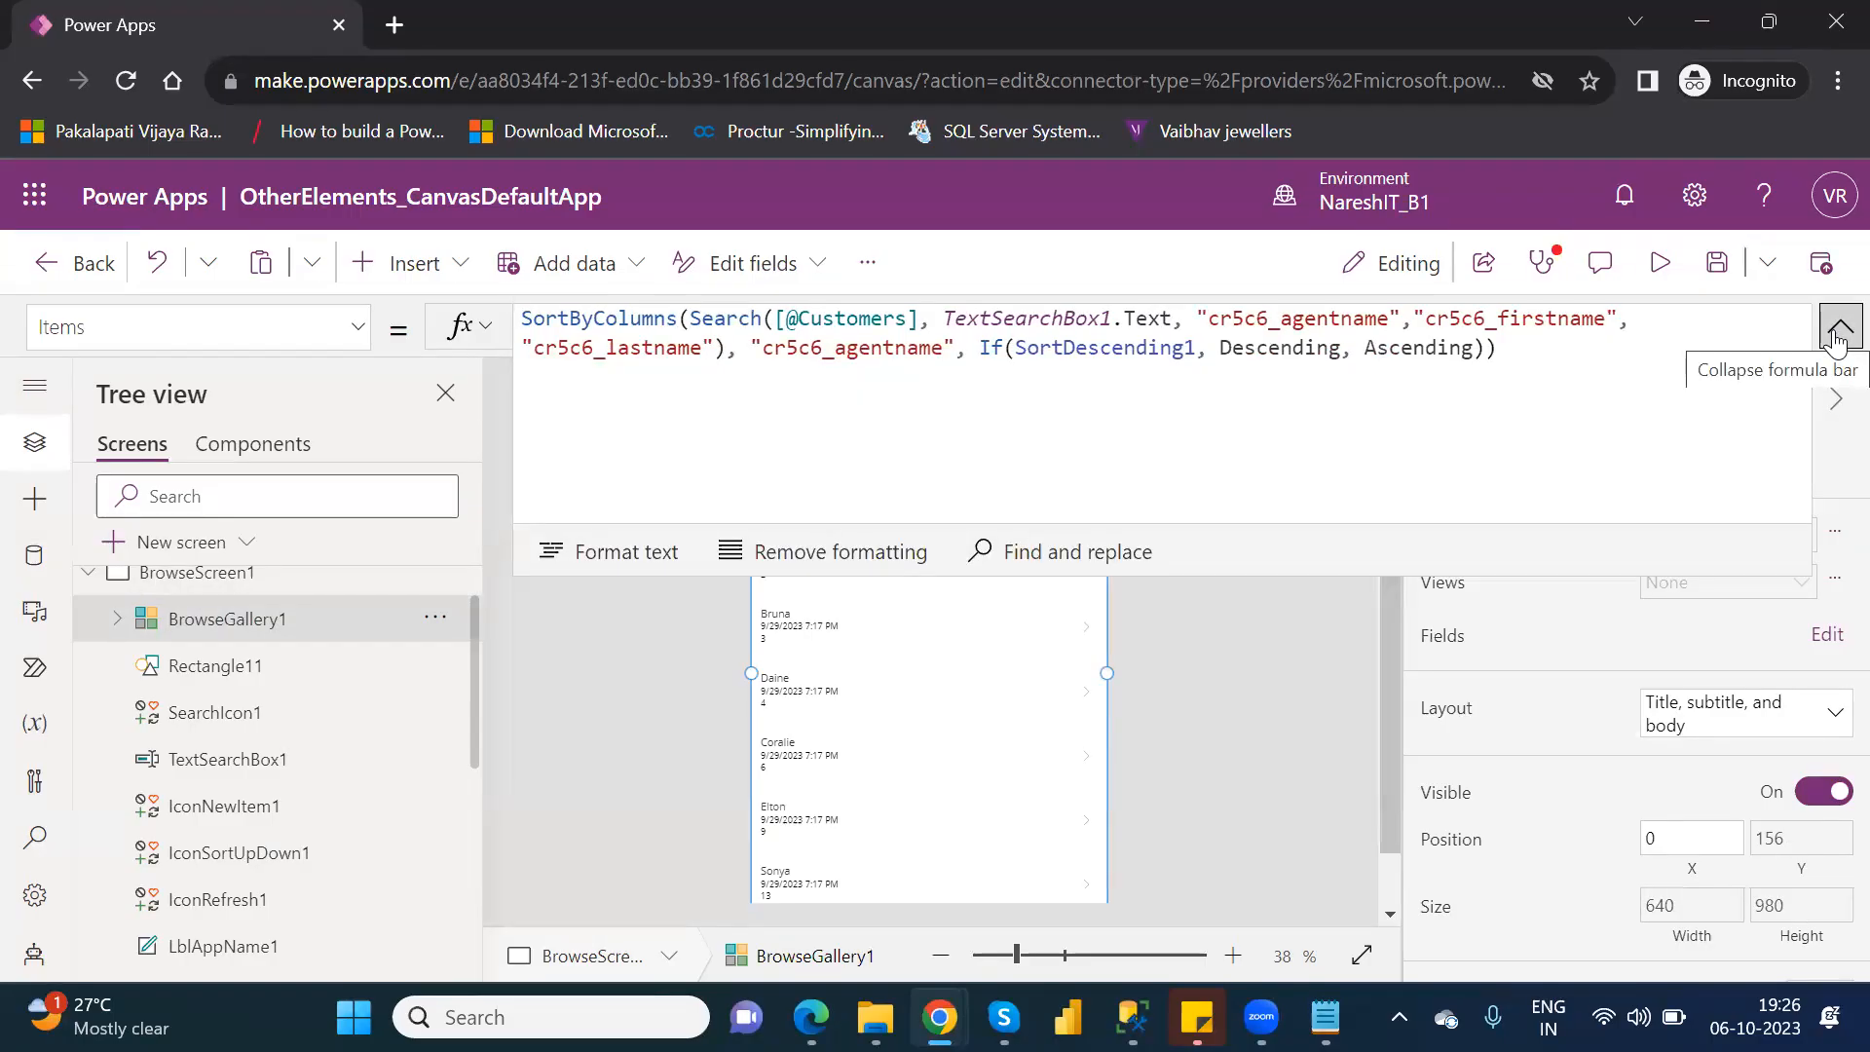
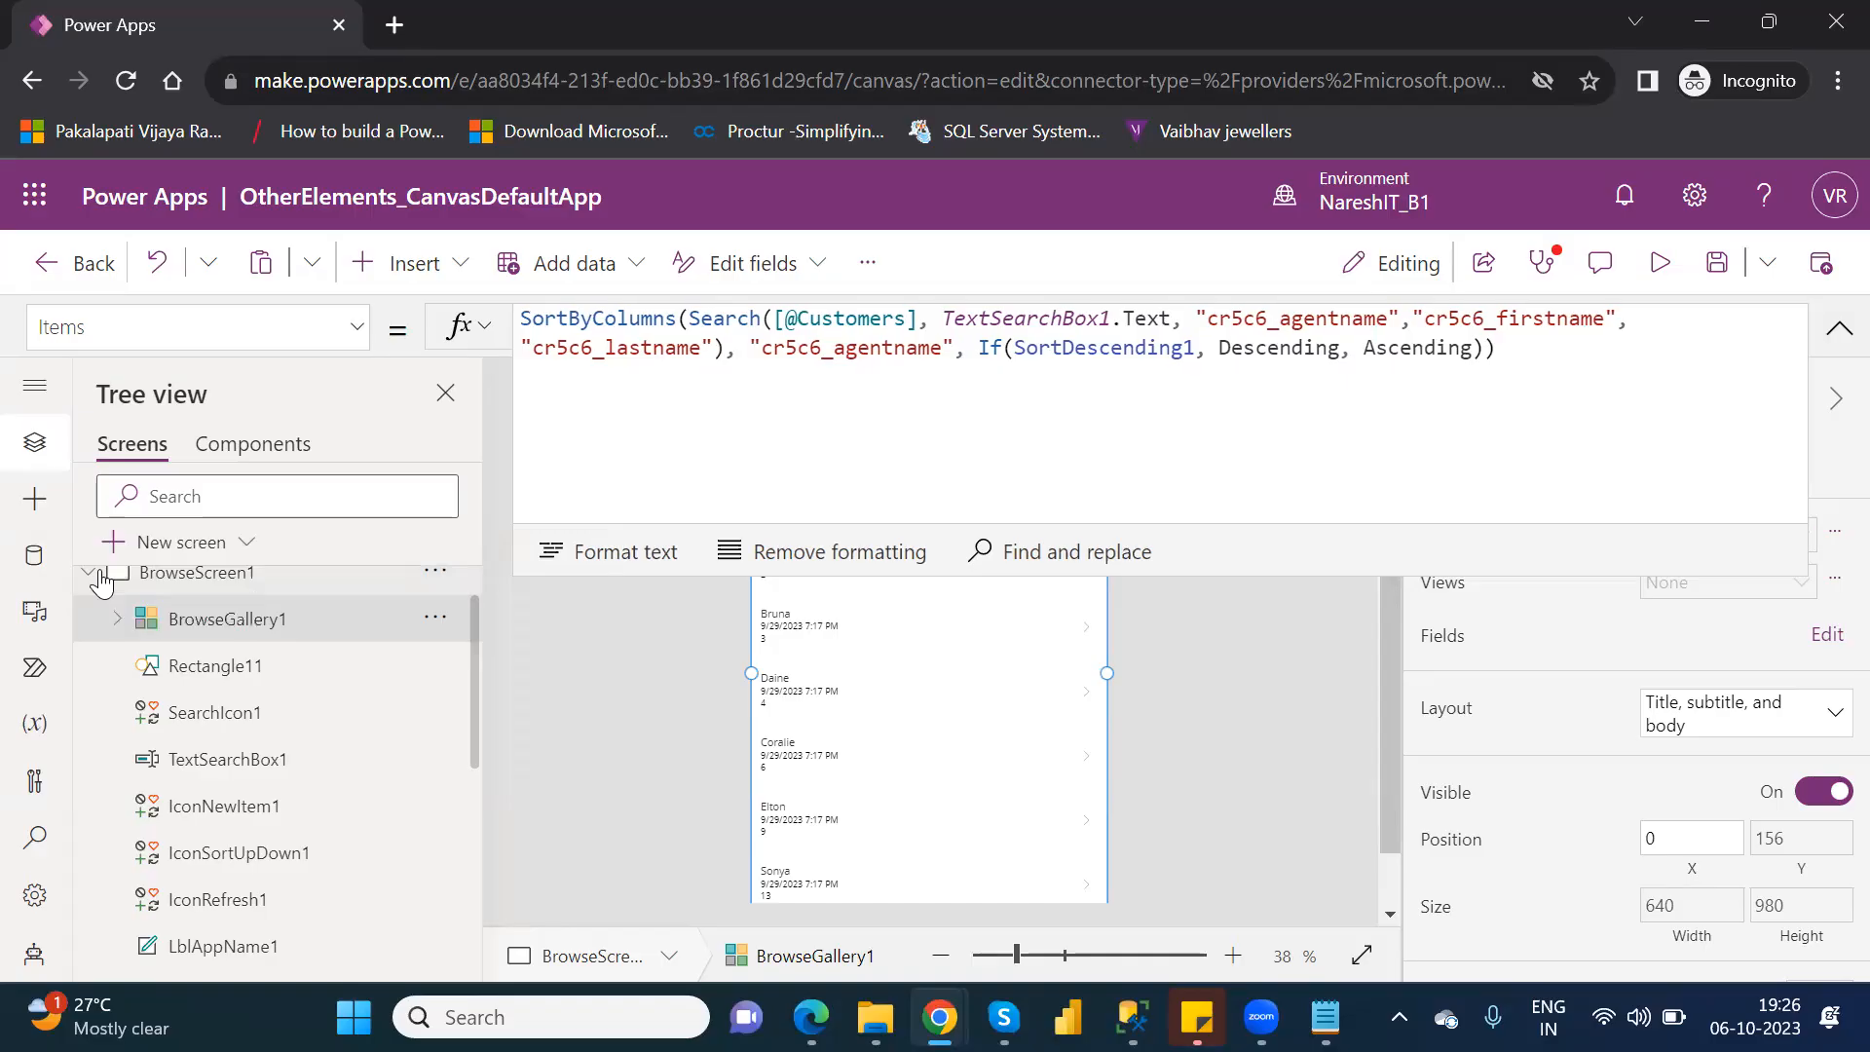
# Return to DataTable1_1 on Screen1_1 and collapse the expanded view of its Items formula.
pyautogui.click(96, 573)
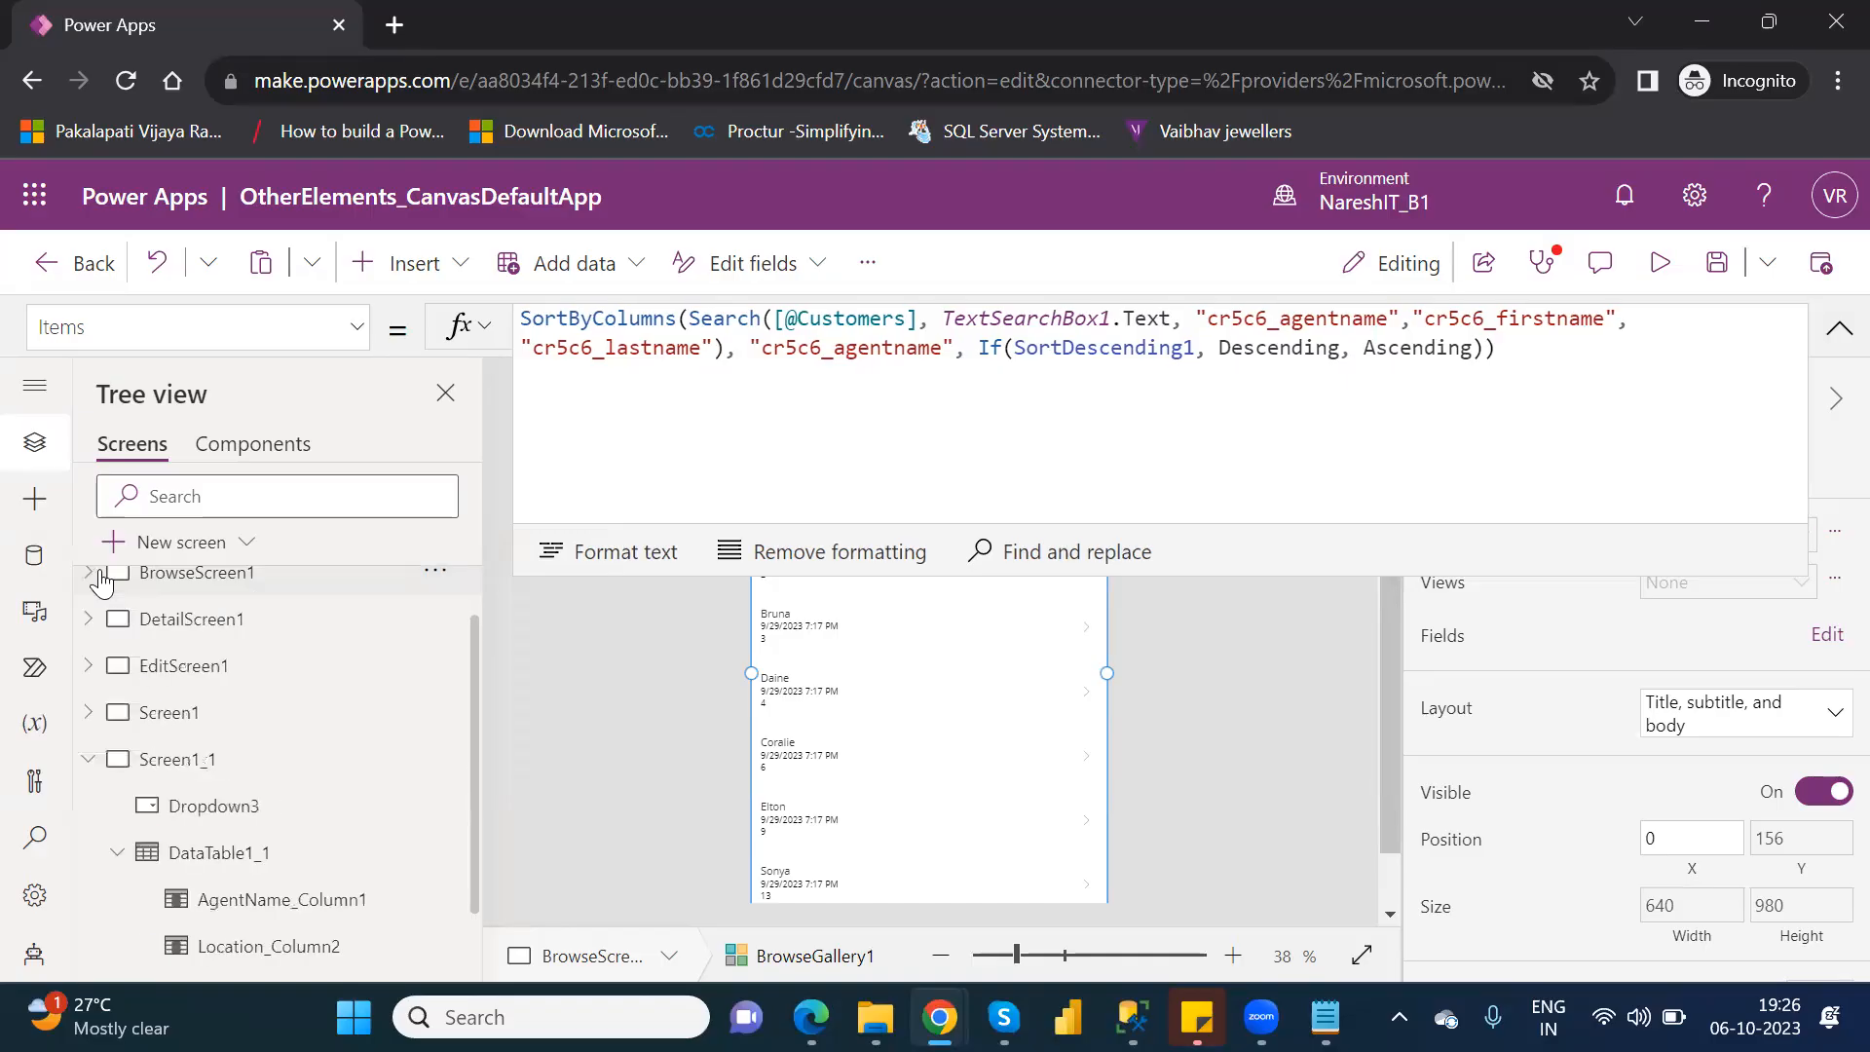
pyautogui.click(230, 776)
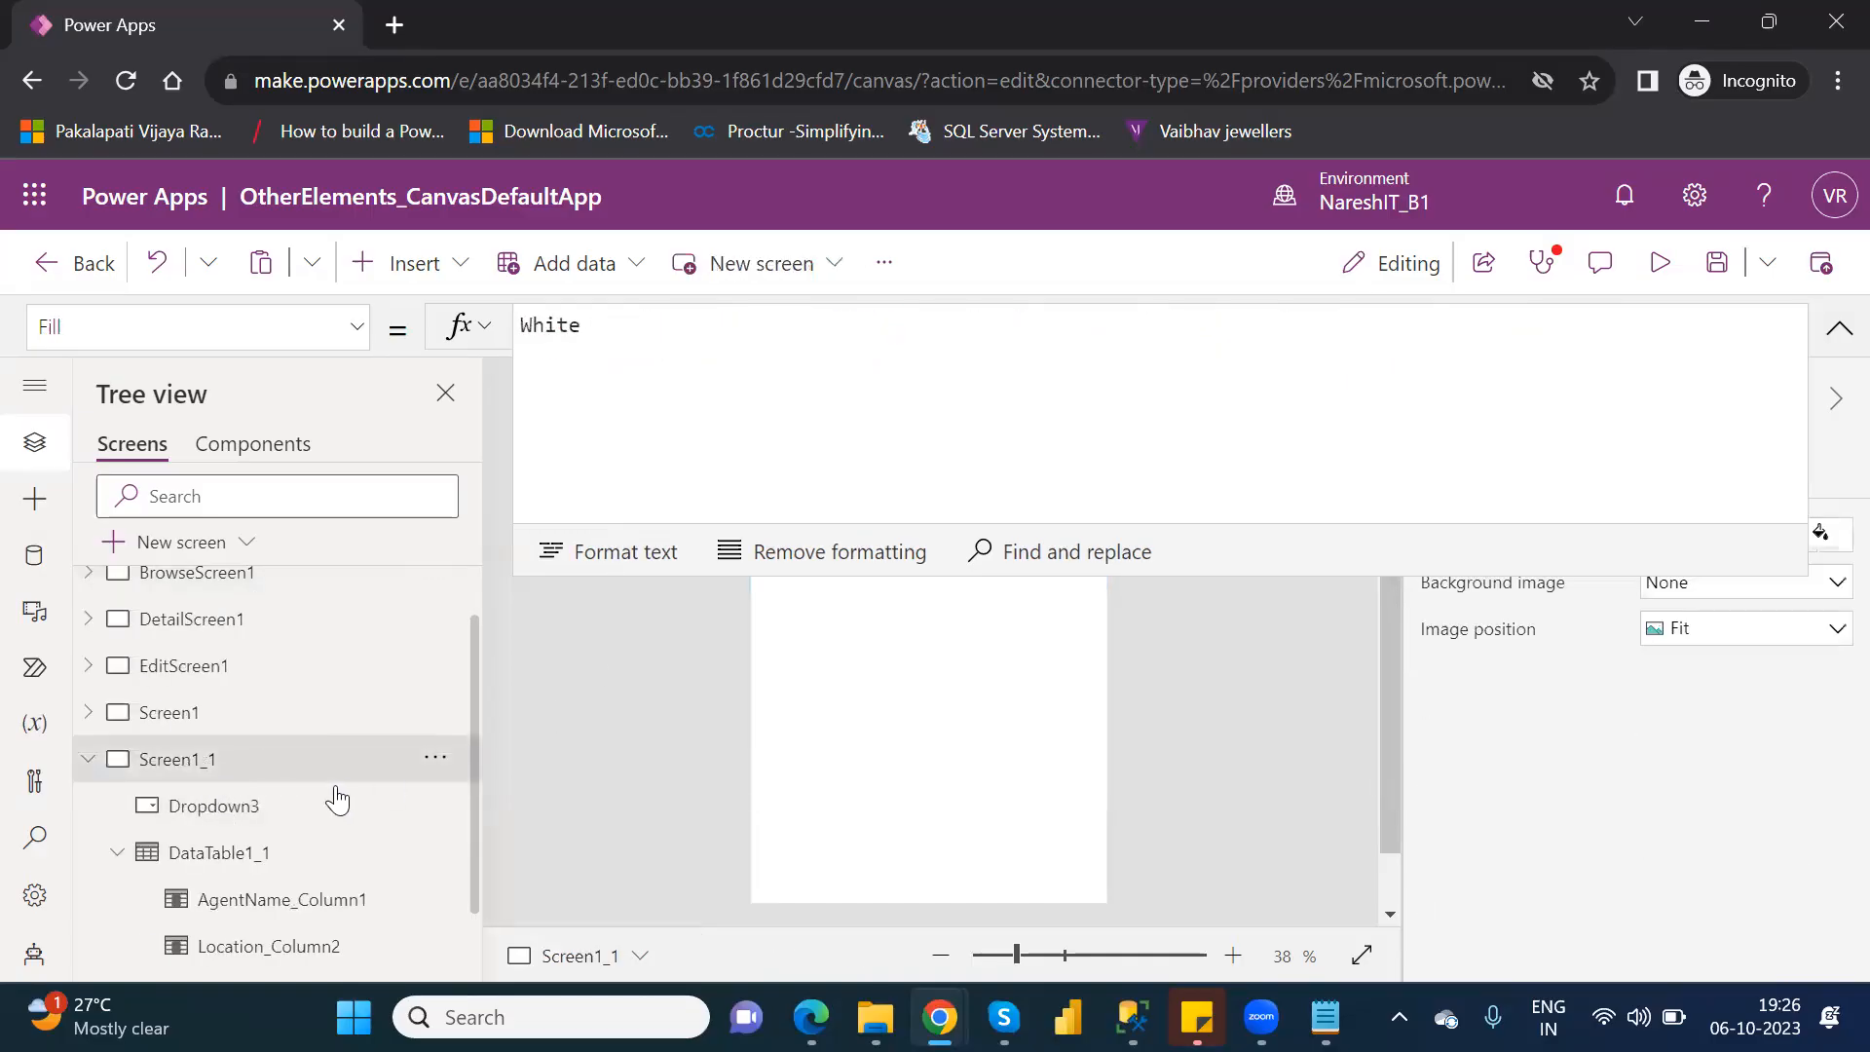
pyautogui.click(269, 856)
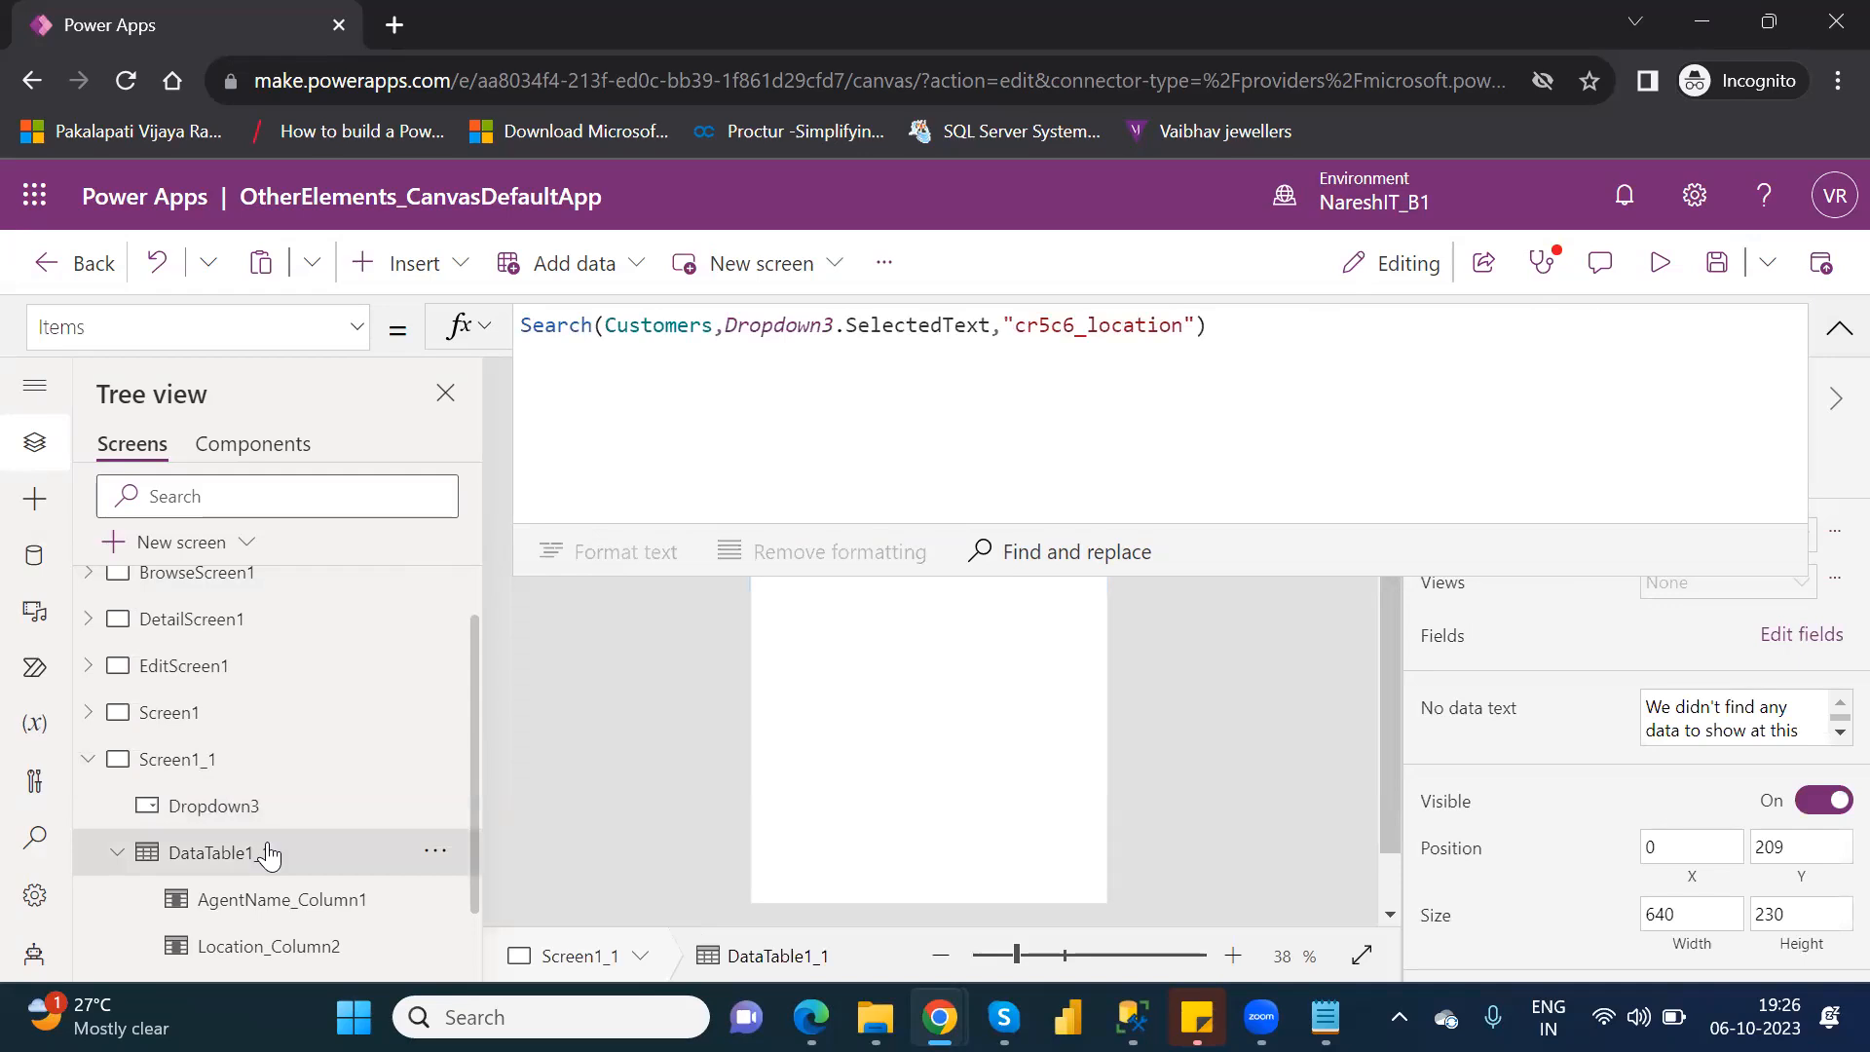
pyautogui.click(1837, 335)
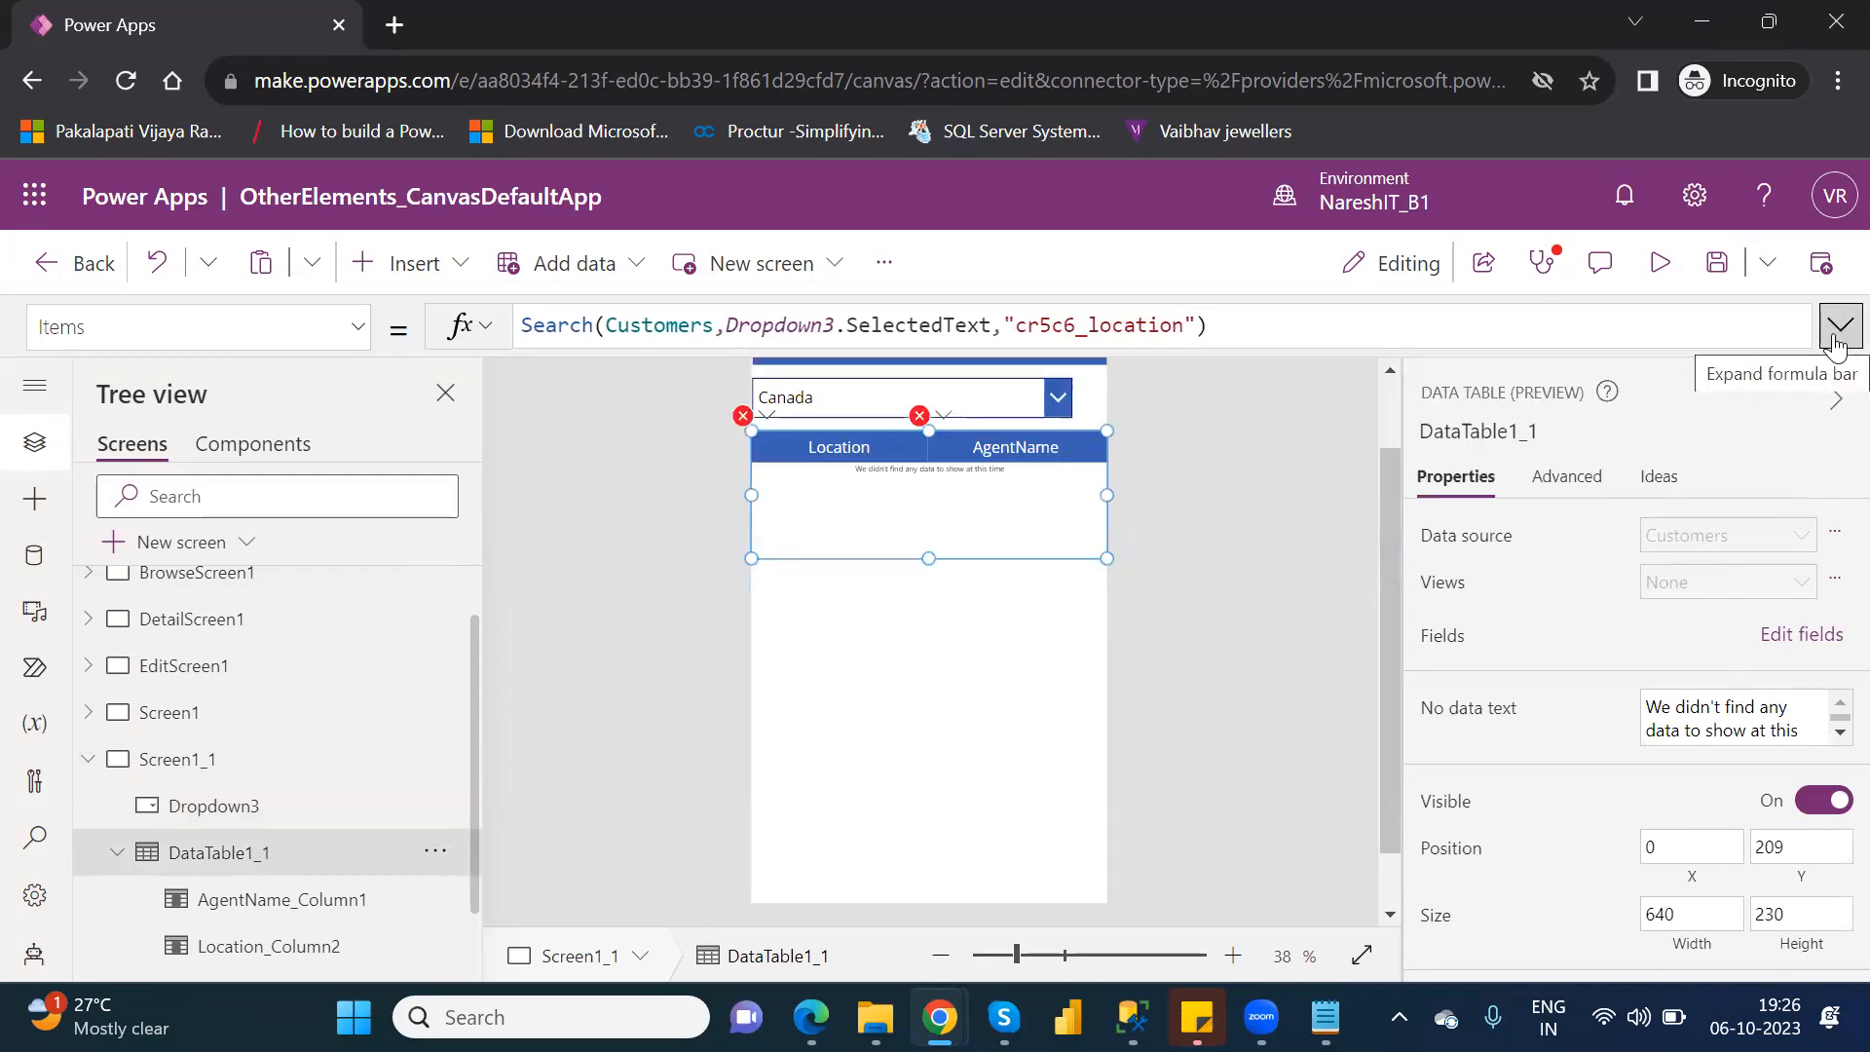
# Remove the "cr5c6_location" column argument from the data table's Search formula.
pyautogui.click(1201, 324)
pyautogui.moveTo(1201, 324); pyautogui.dragTo(1016, 321)
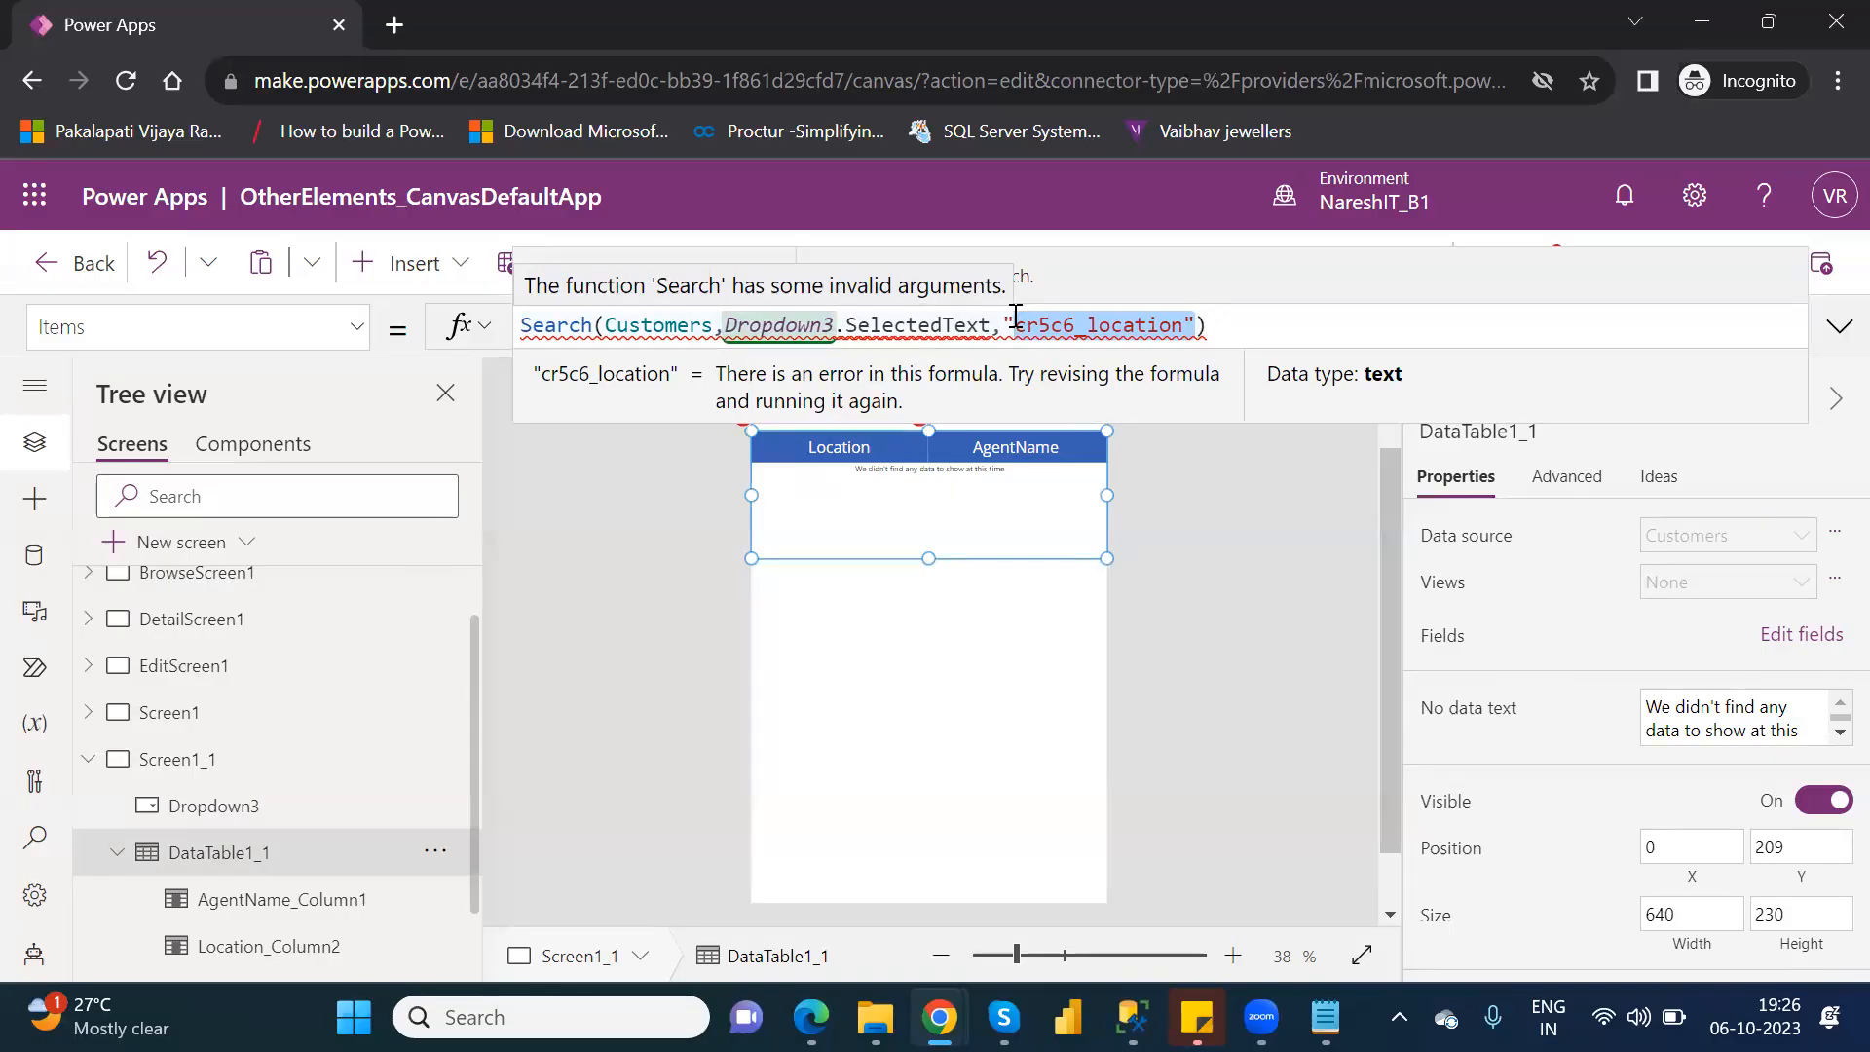
pyautogui.press('BackSpace')
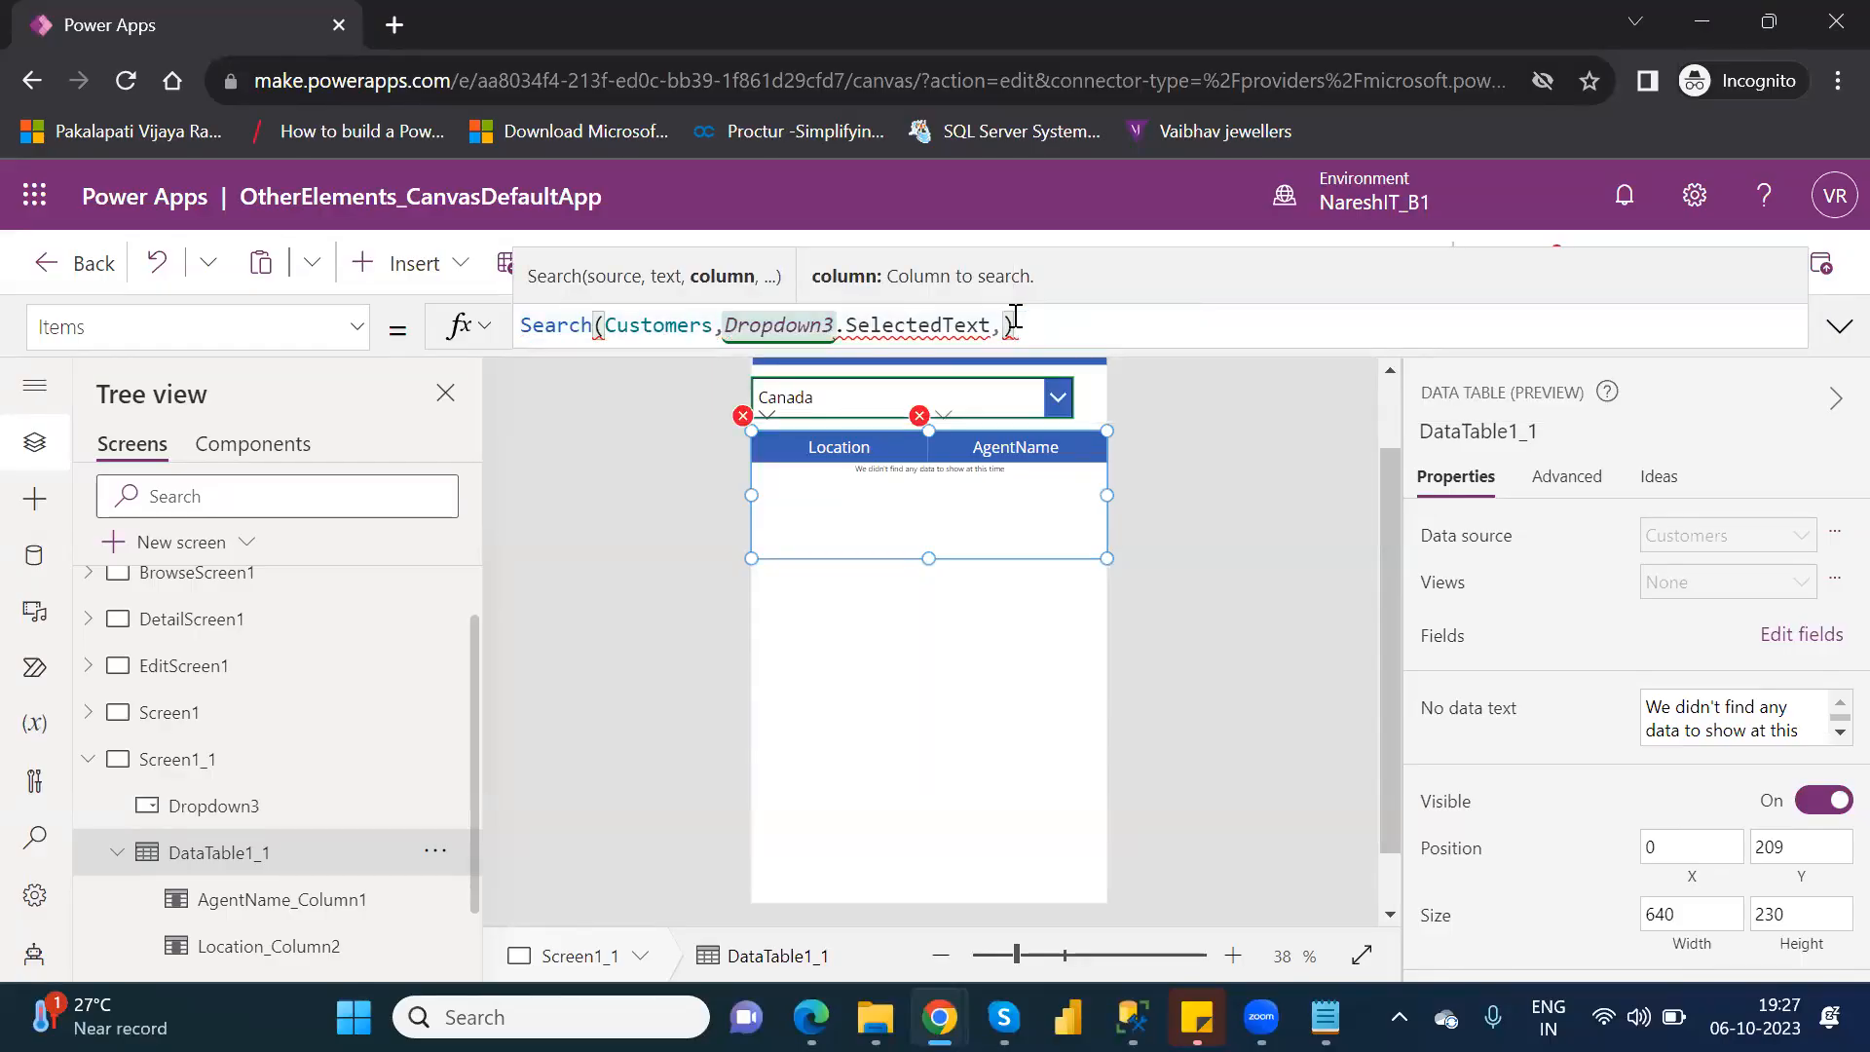
# Replace the data table's whole Search formula with a Filter function on Customers, followed by a comma for the logical test.
pyautogui.click(1053, 325)
pyautogui.moveTo(960, 322); pyautogui.dragTo(523, 337)
pyautogui.moveTo(1017, 325); pyautogui.dragTo(522, 321)
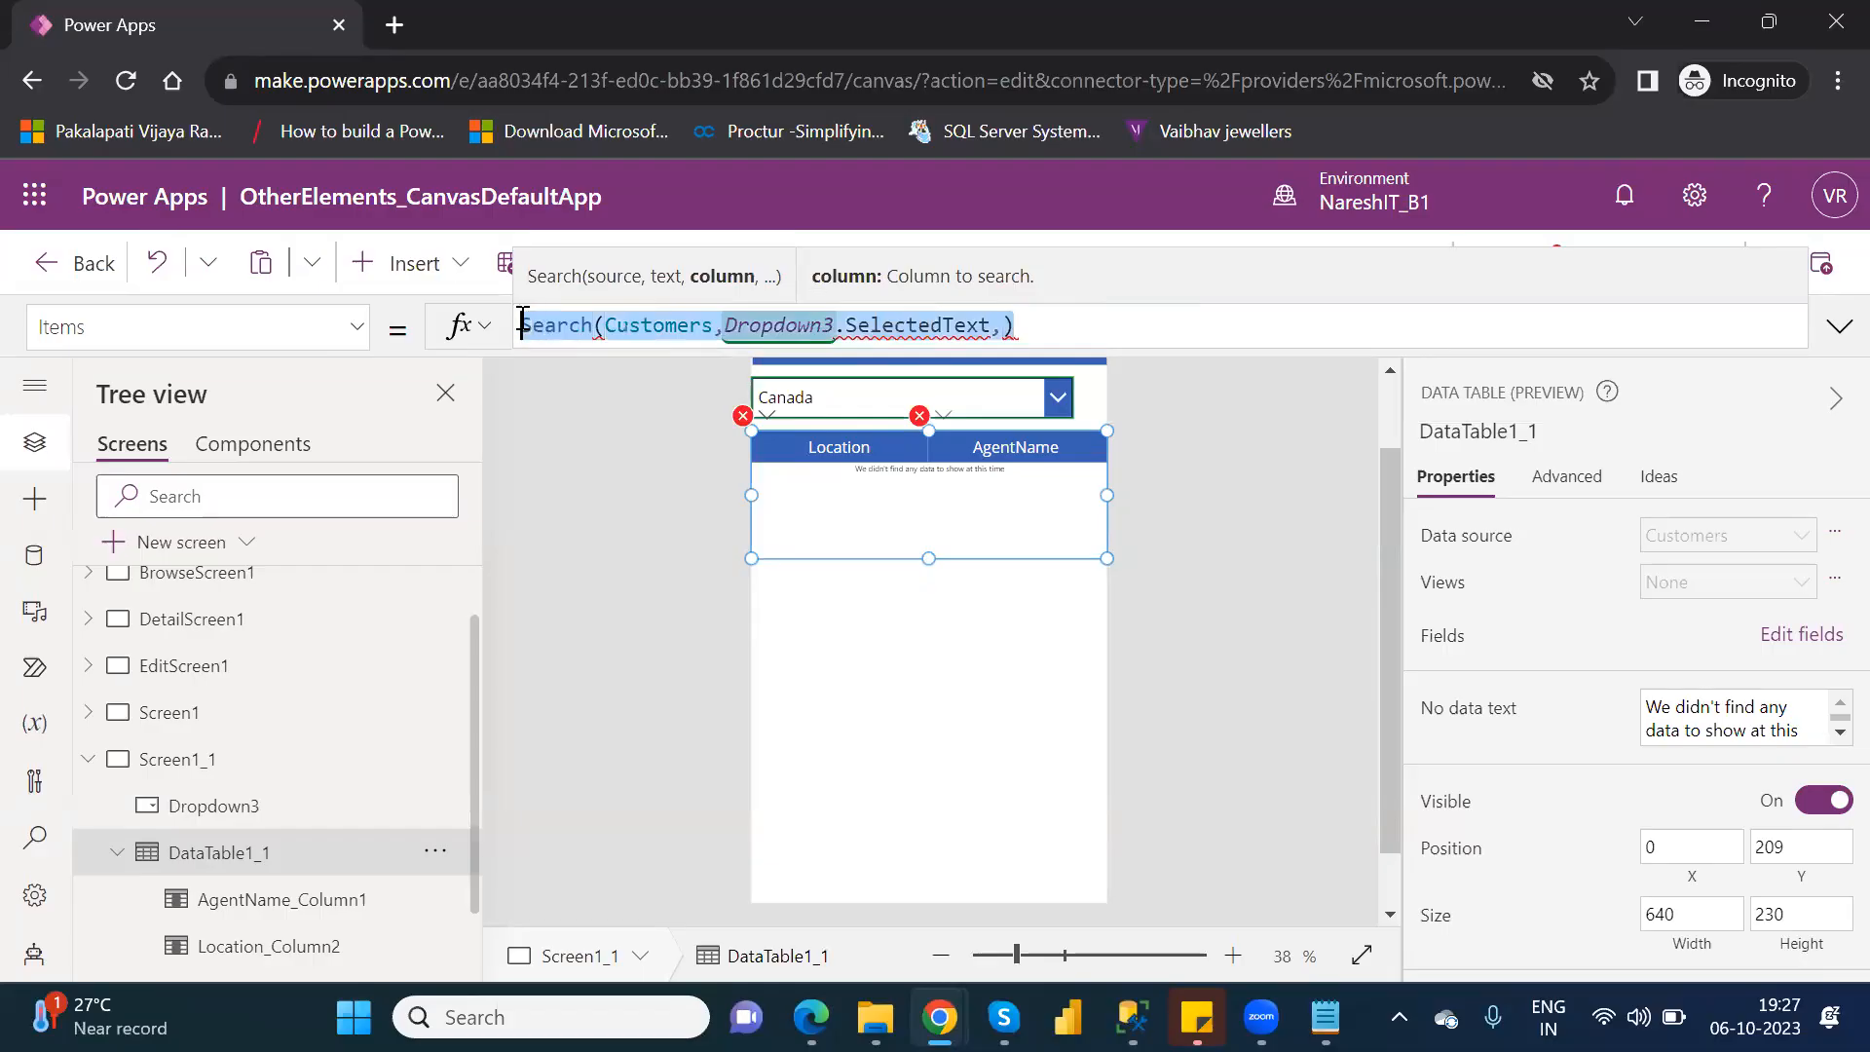
pyautogui.write('Filte')
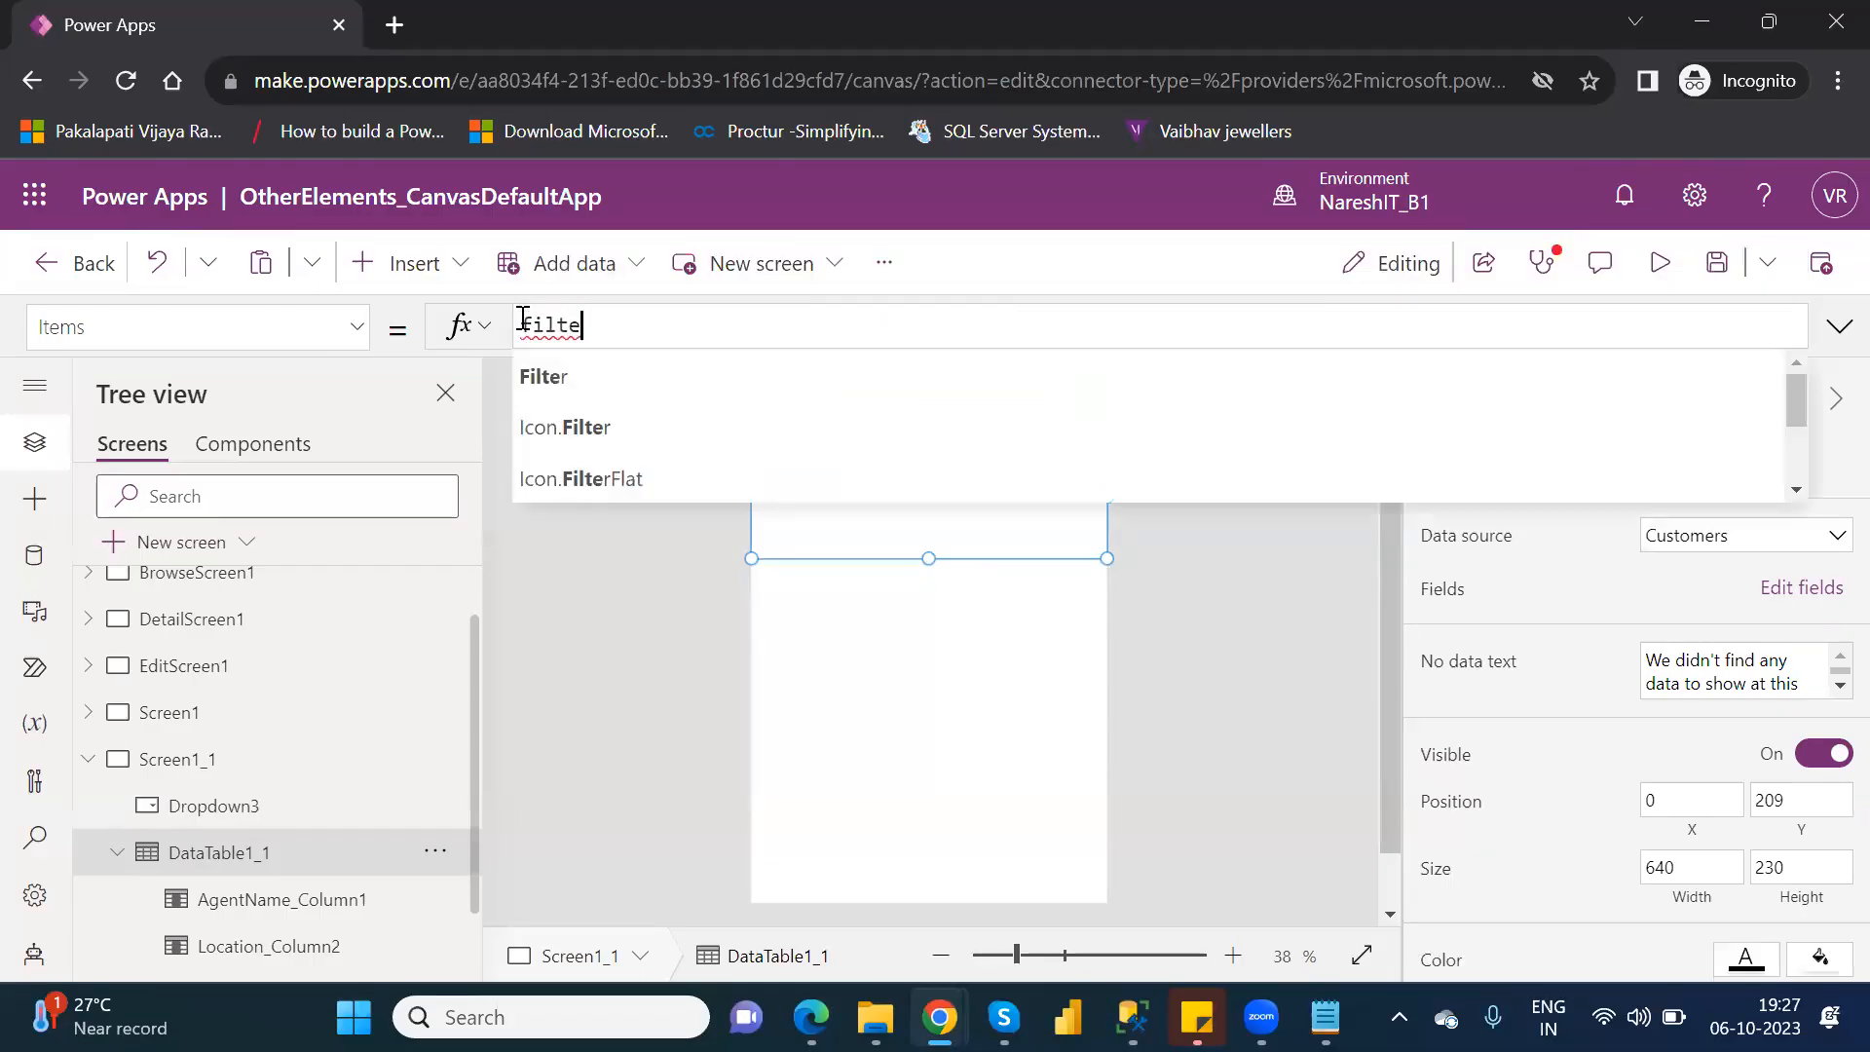
pyautogui.write('r(')
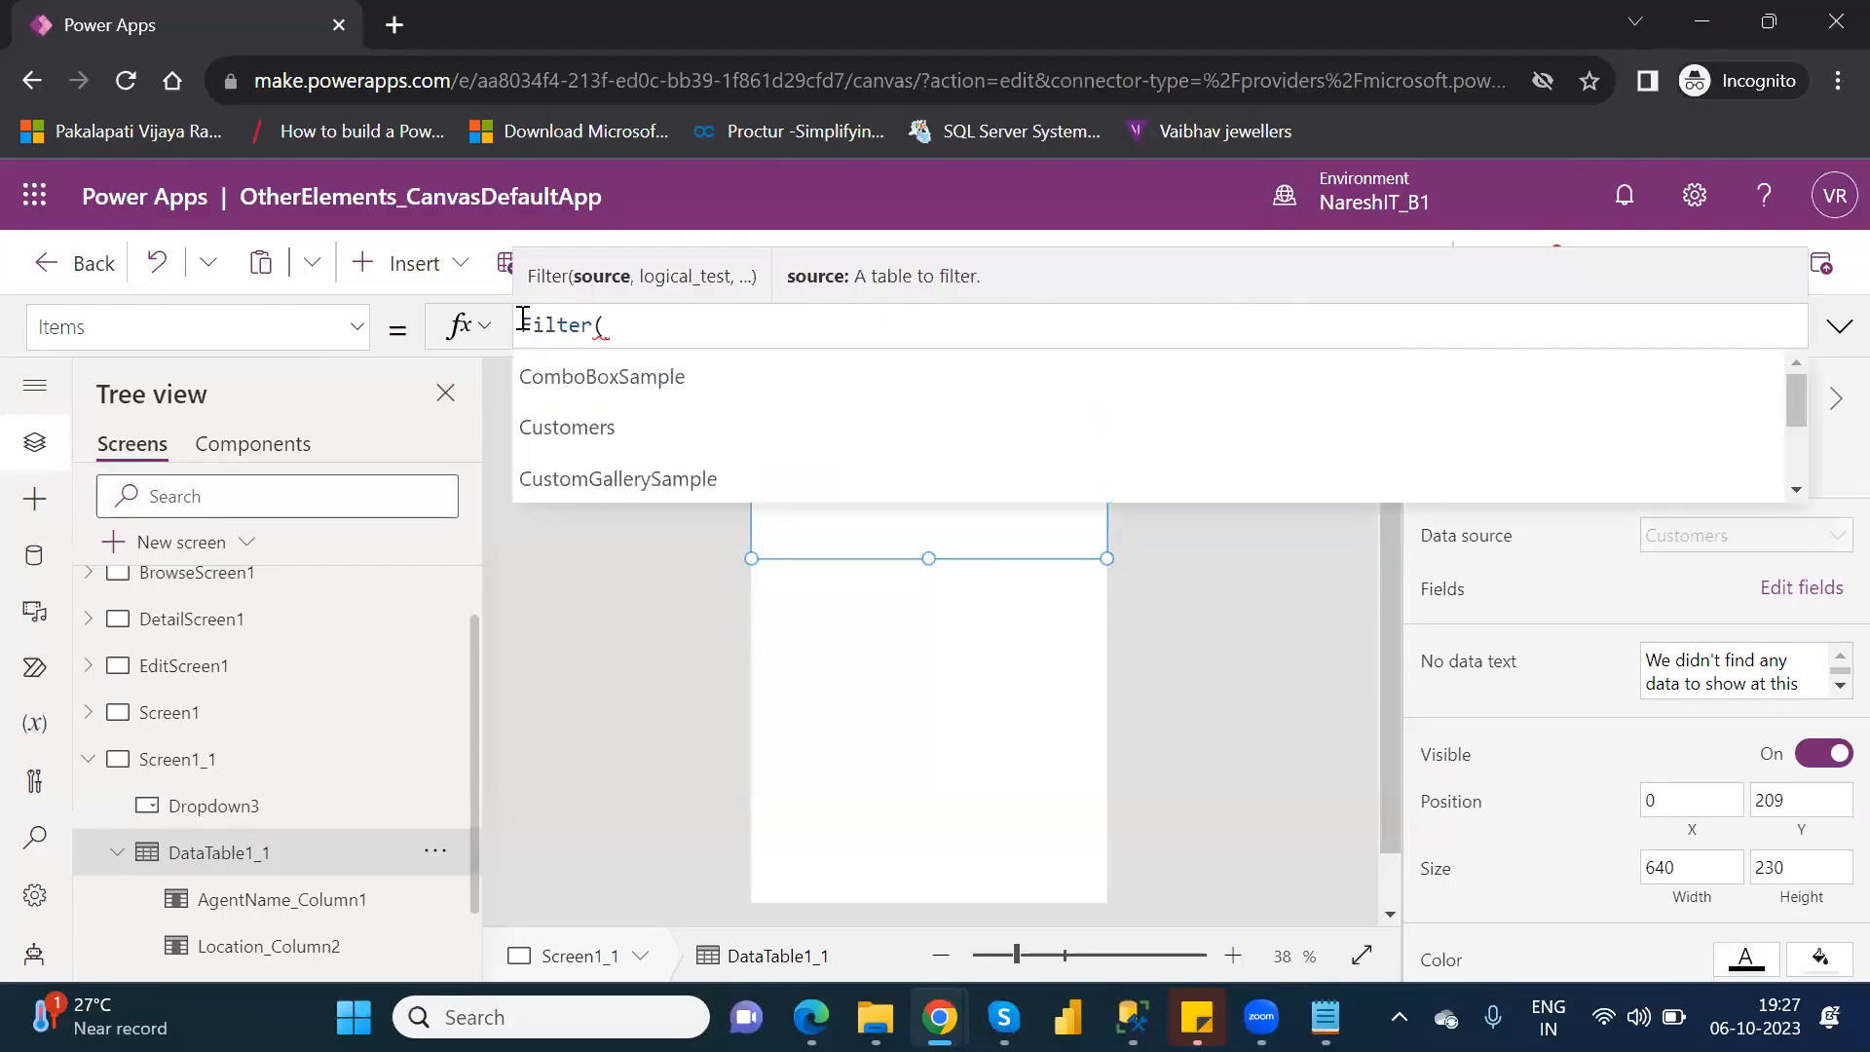
pyautogui.write('Customers')
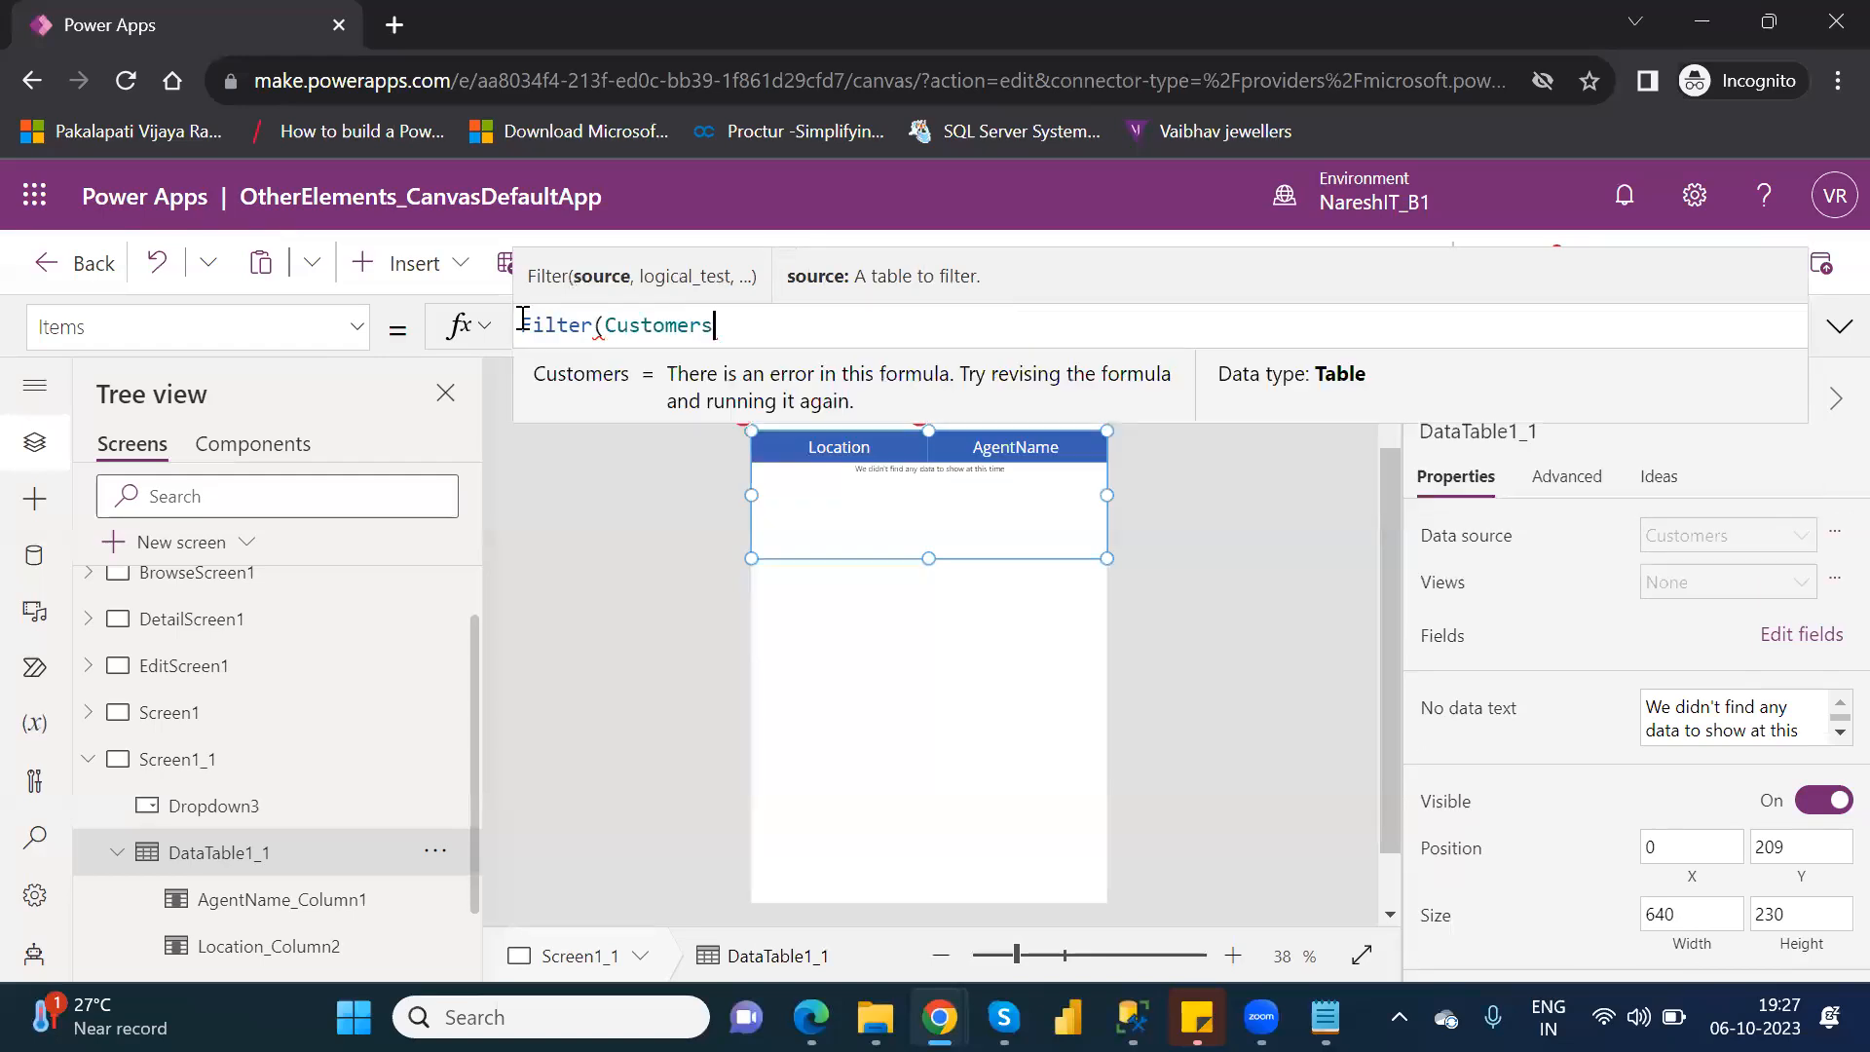
pyautogui.write(',')
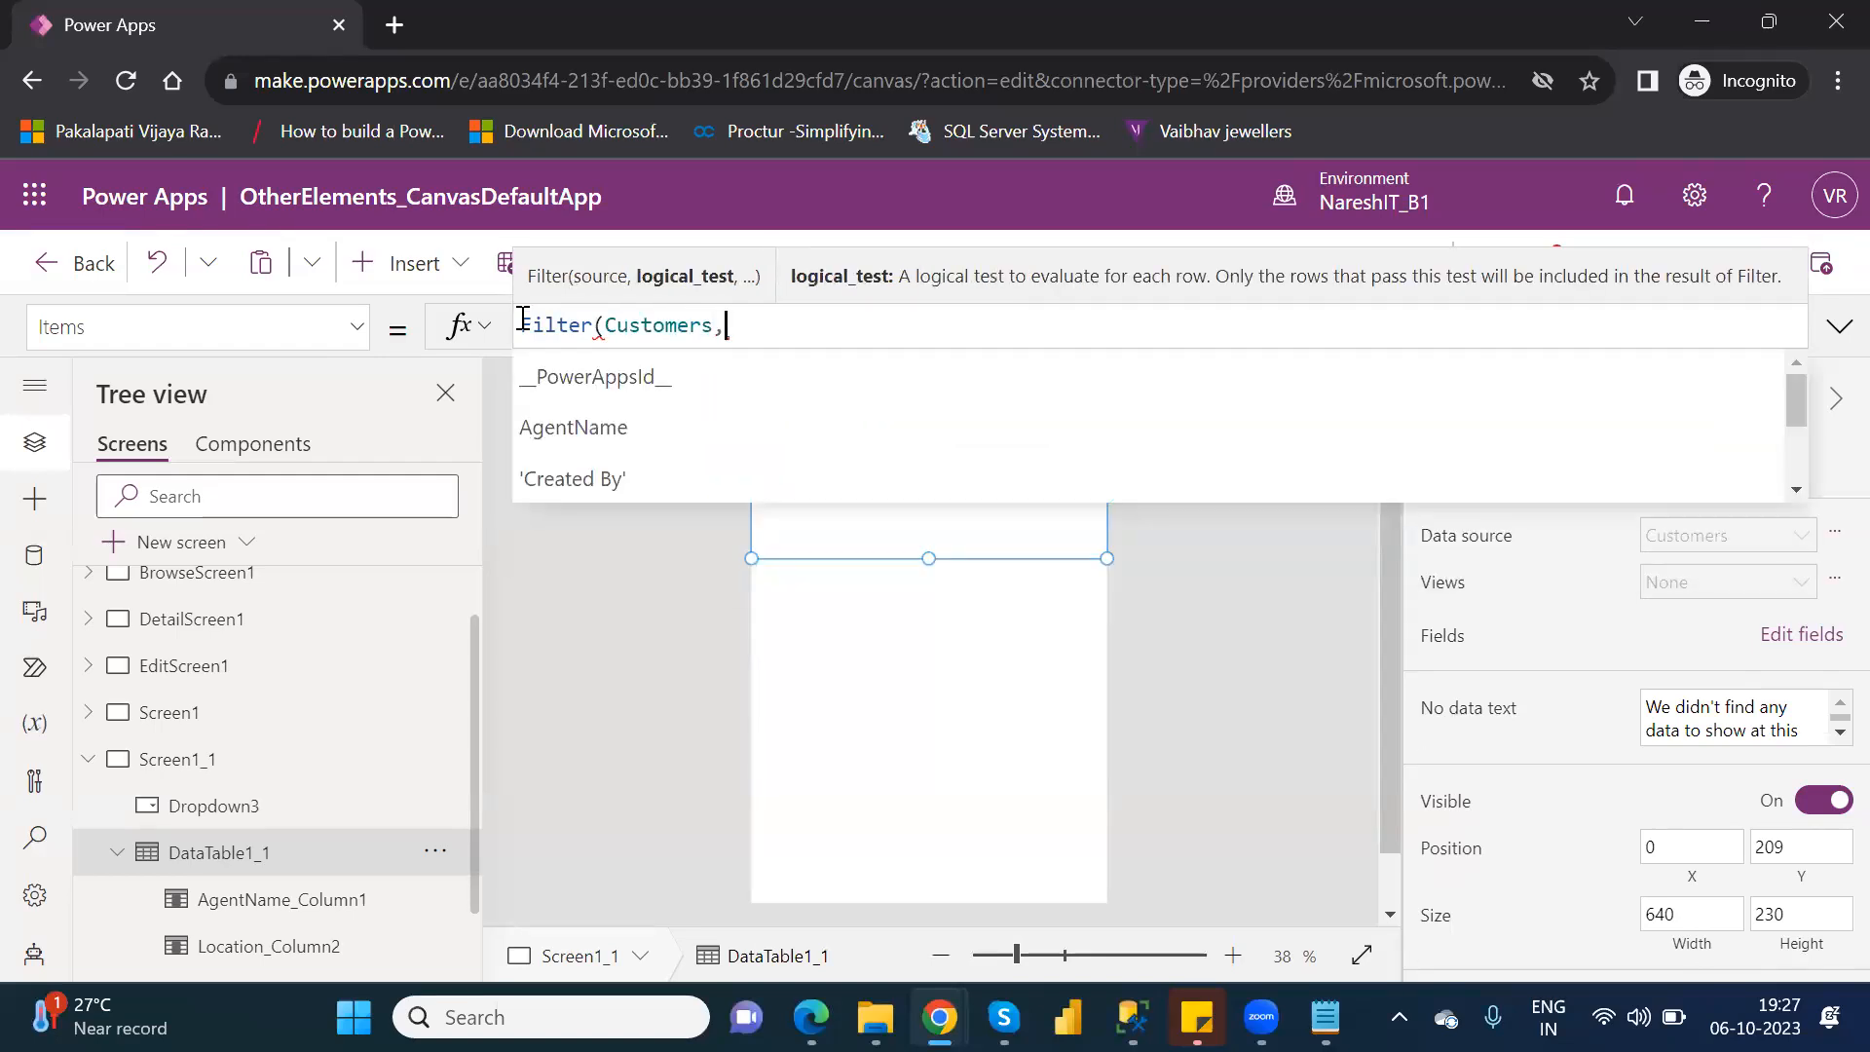
pyautogui.write('loca')
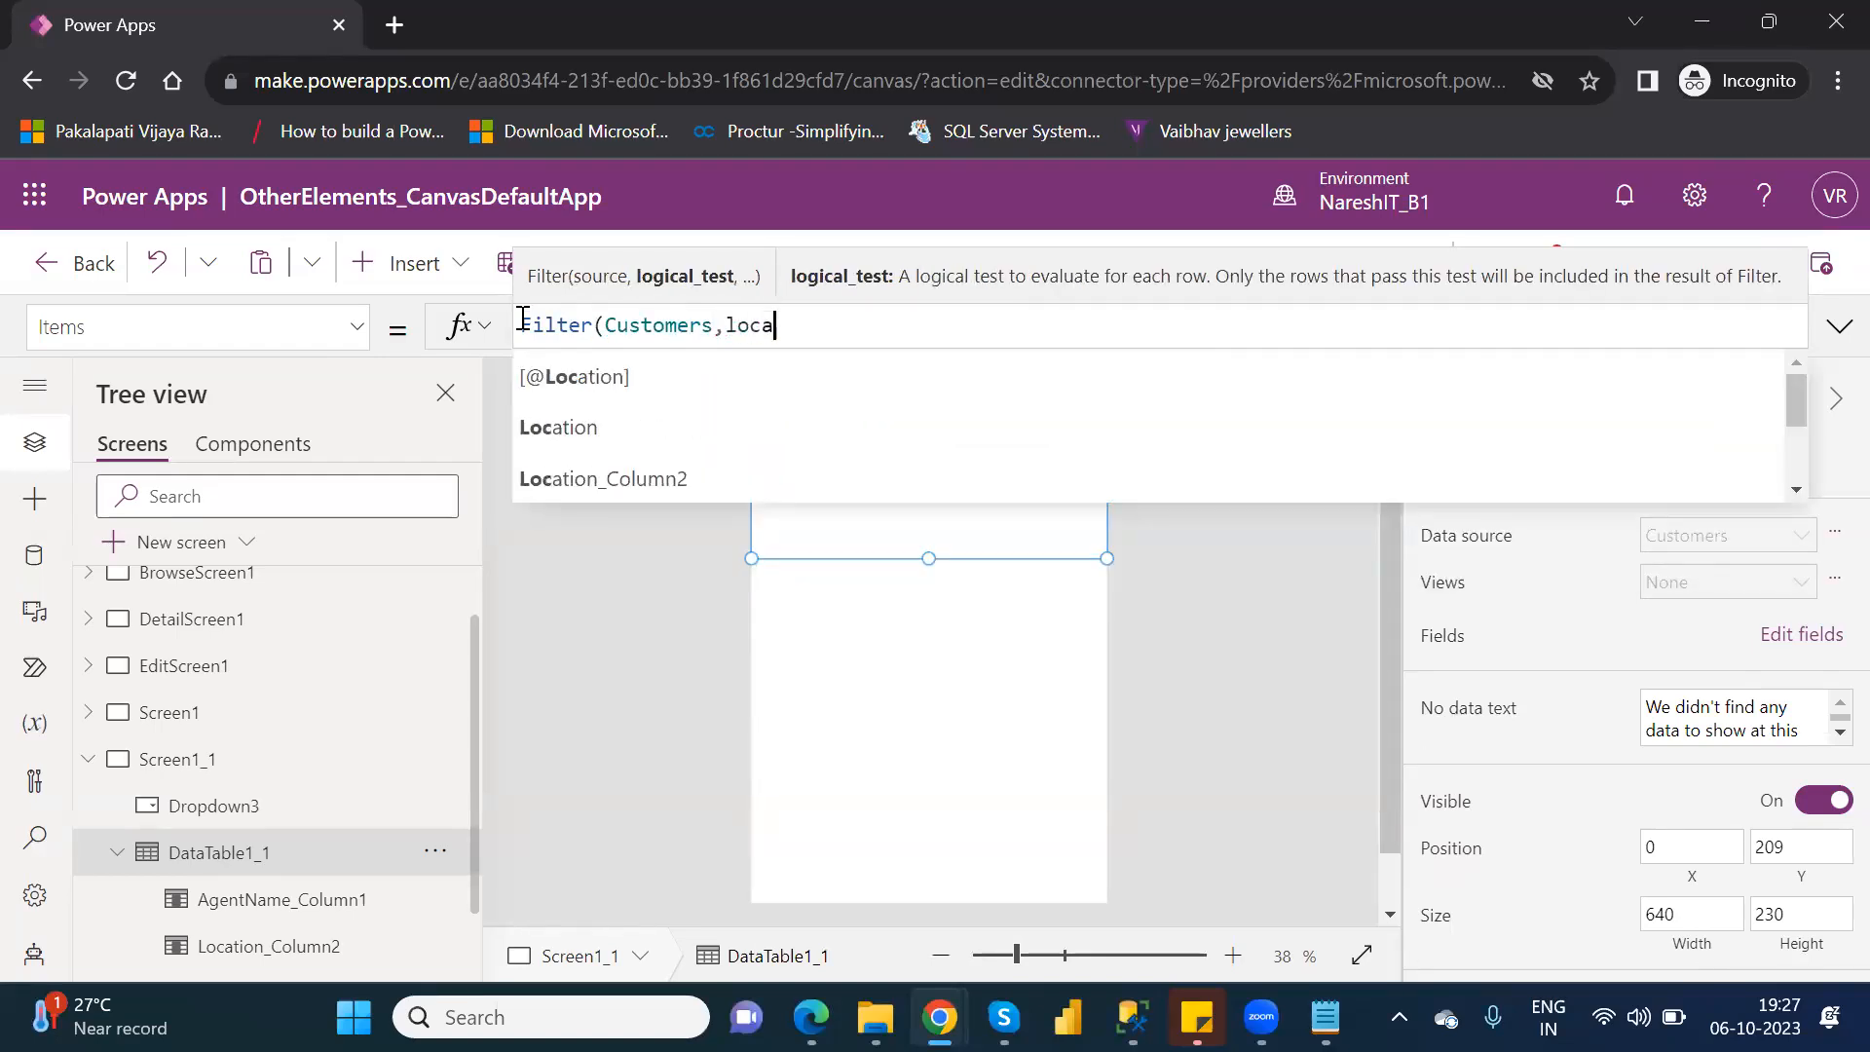
pyautogui.press('BackSpace')
pyautogui.press('BackSpace')
pyautogui.press('BackSpace')
pyautogui.press('BackSpace')
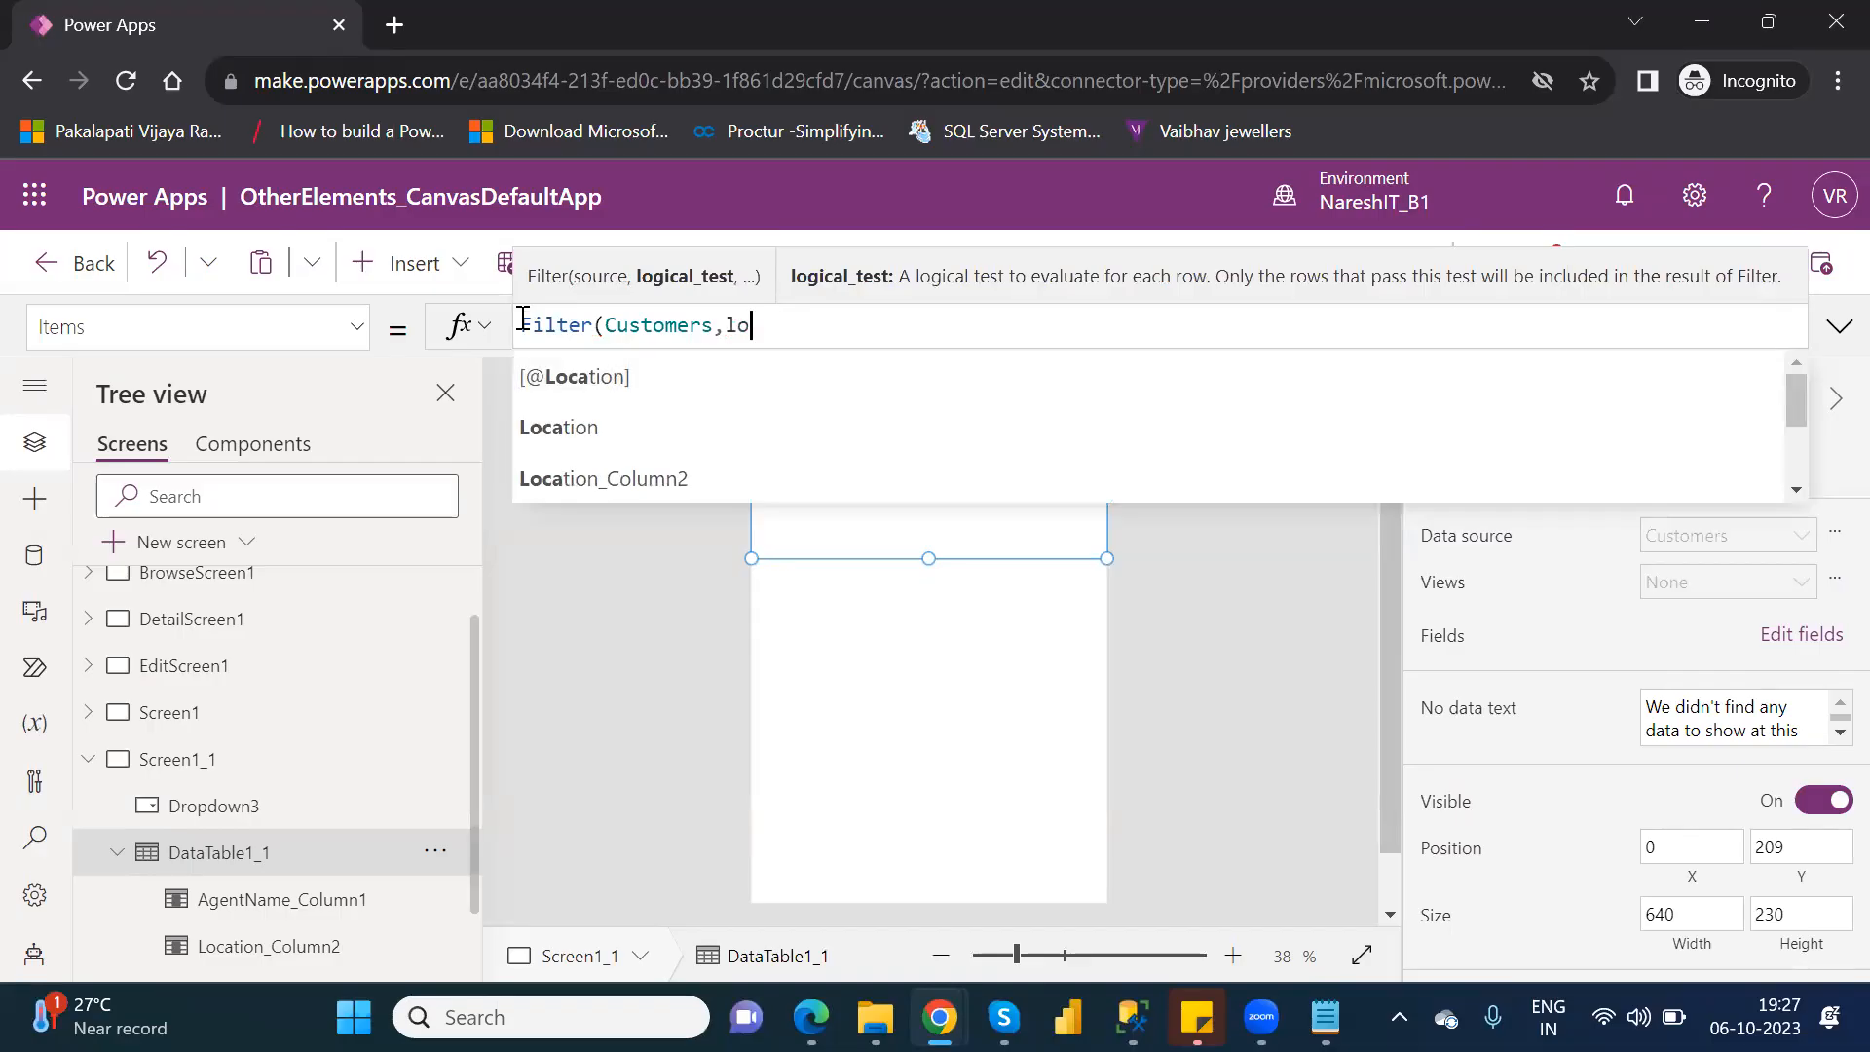
pyautogui.press('BackSpace')
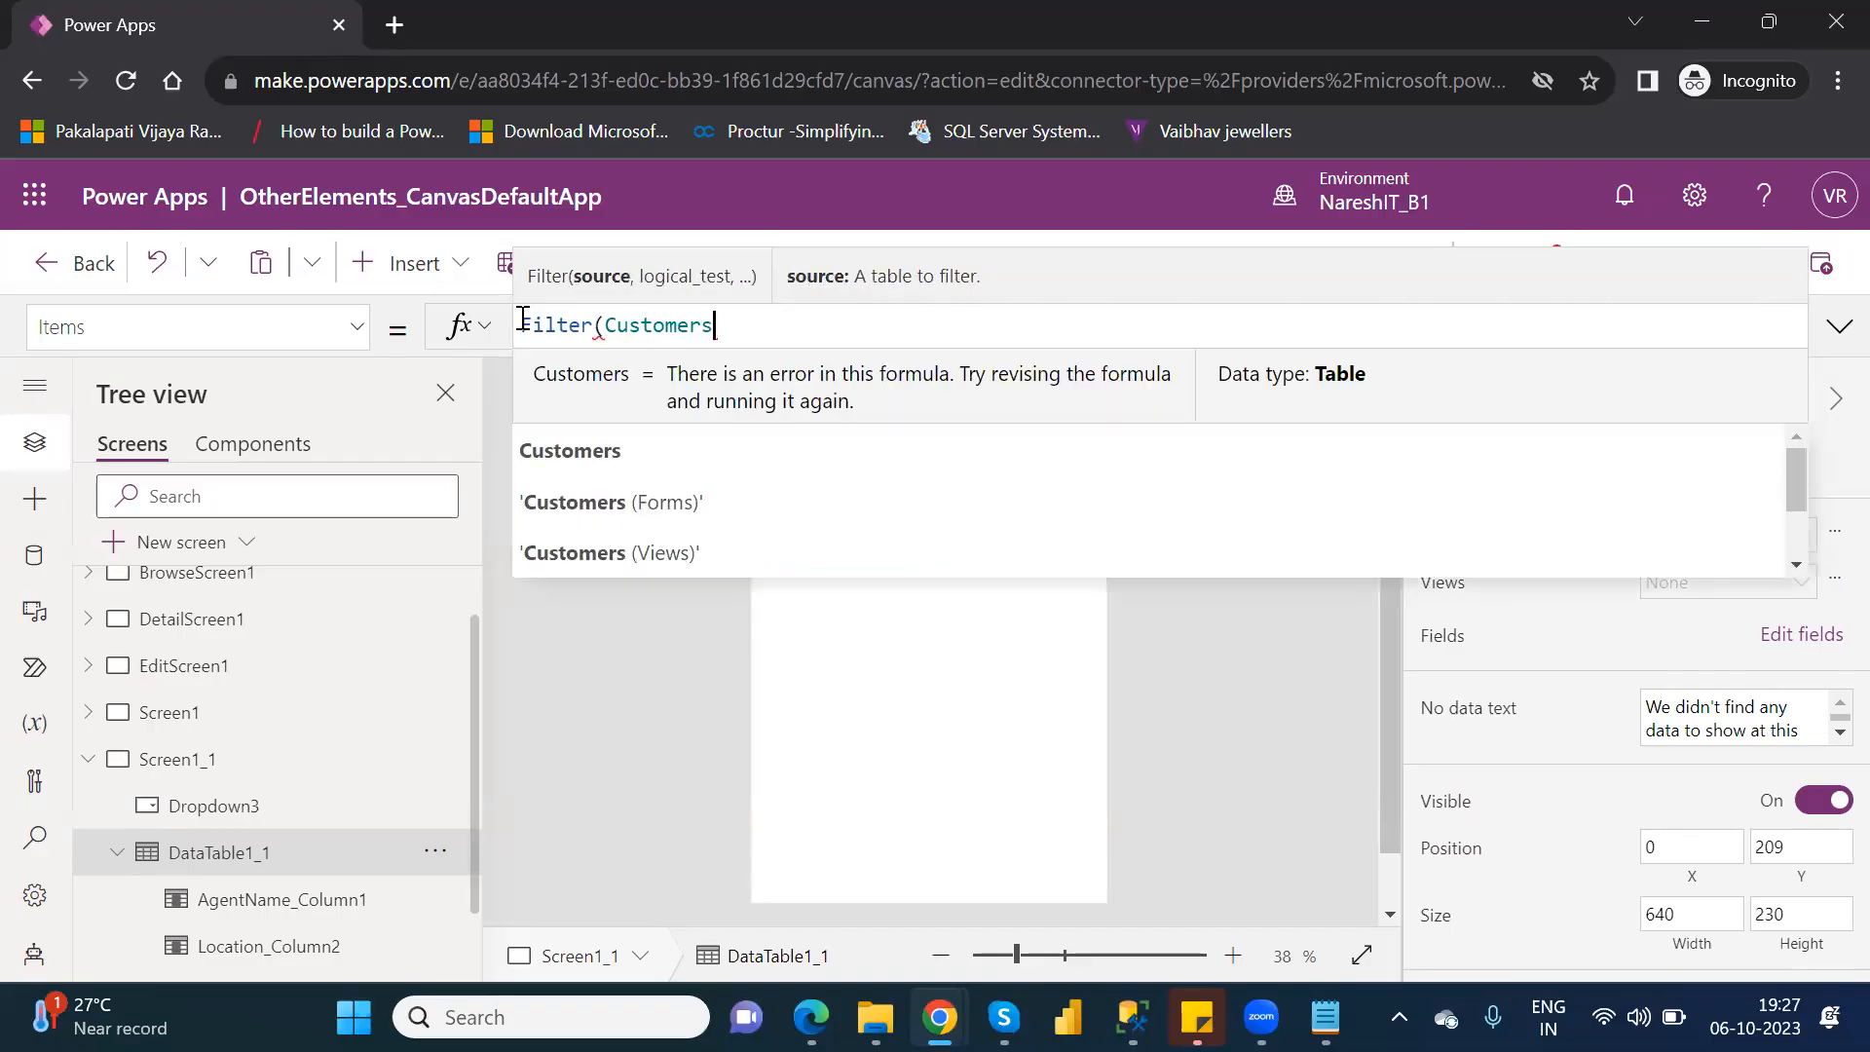
pyautogui.write(',')
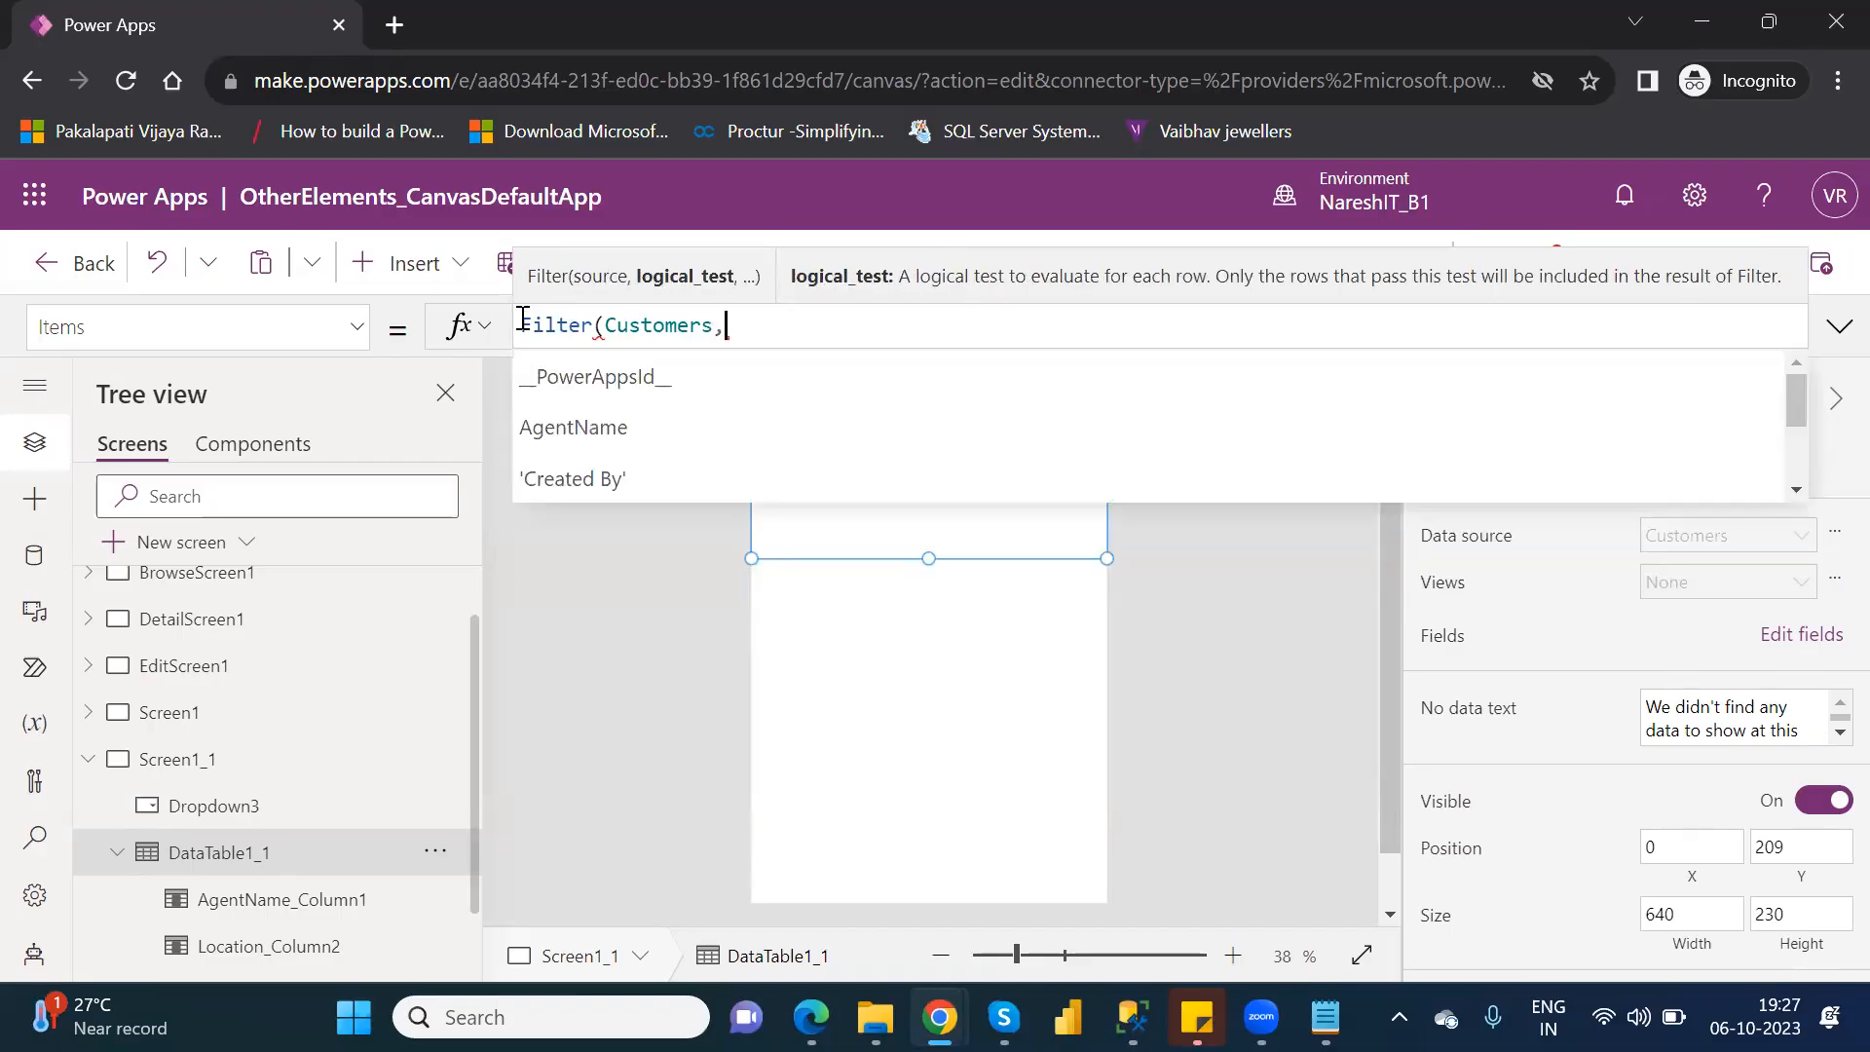
# Choose the suggested Location column for the Filter formula's logical test and add the = operator after it.
pyautogui.press('Down')
pyautogui.press('Down')
pyautogui.press('Down')
pyautogui.press('Down')
pyautogui.press('Down')
pyautogui.press('Down')
pyautogui.press('Down')
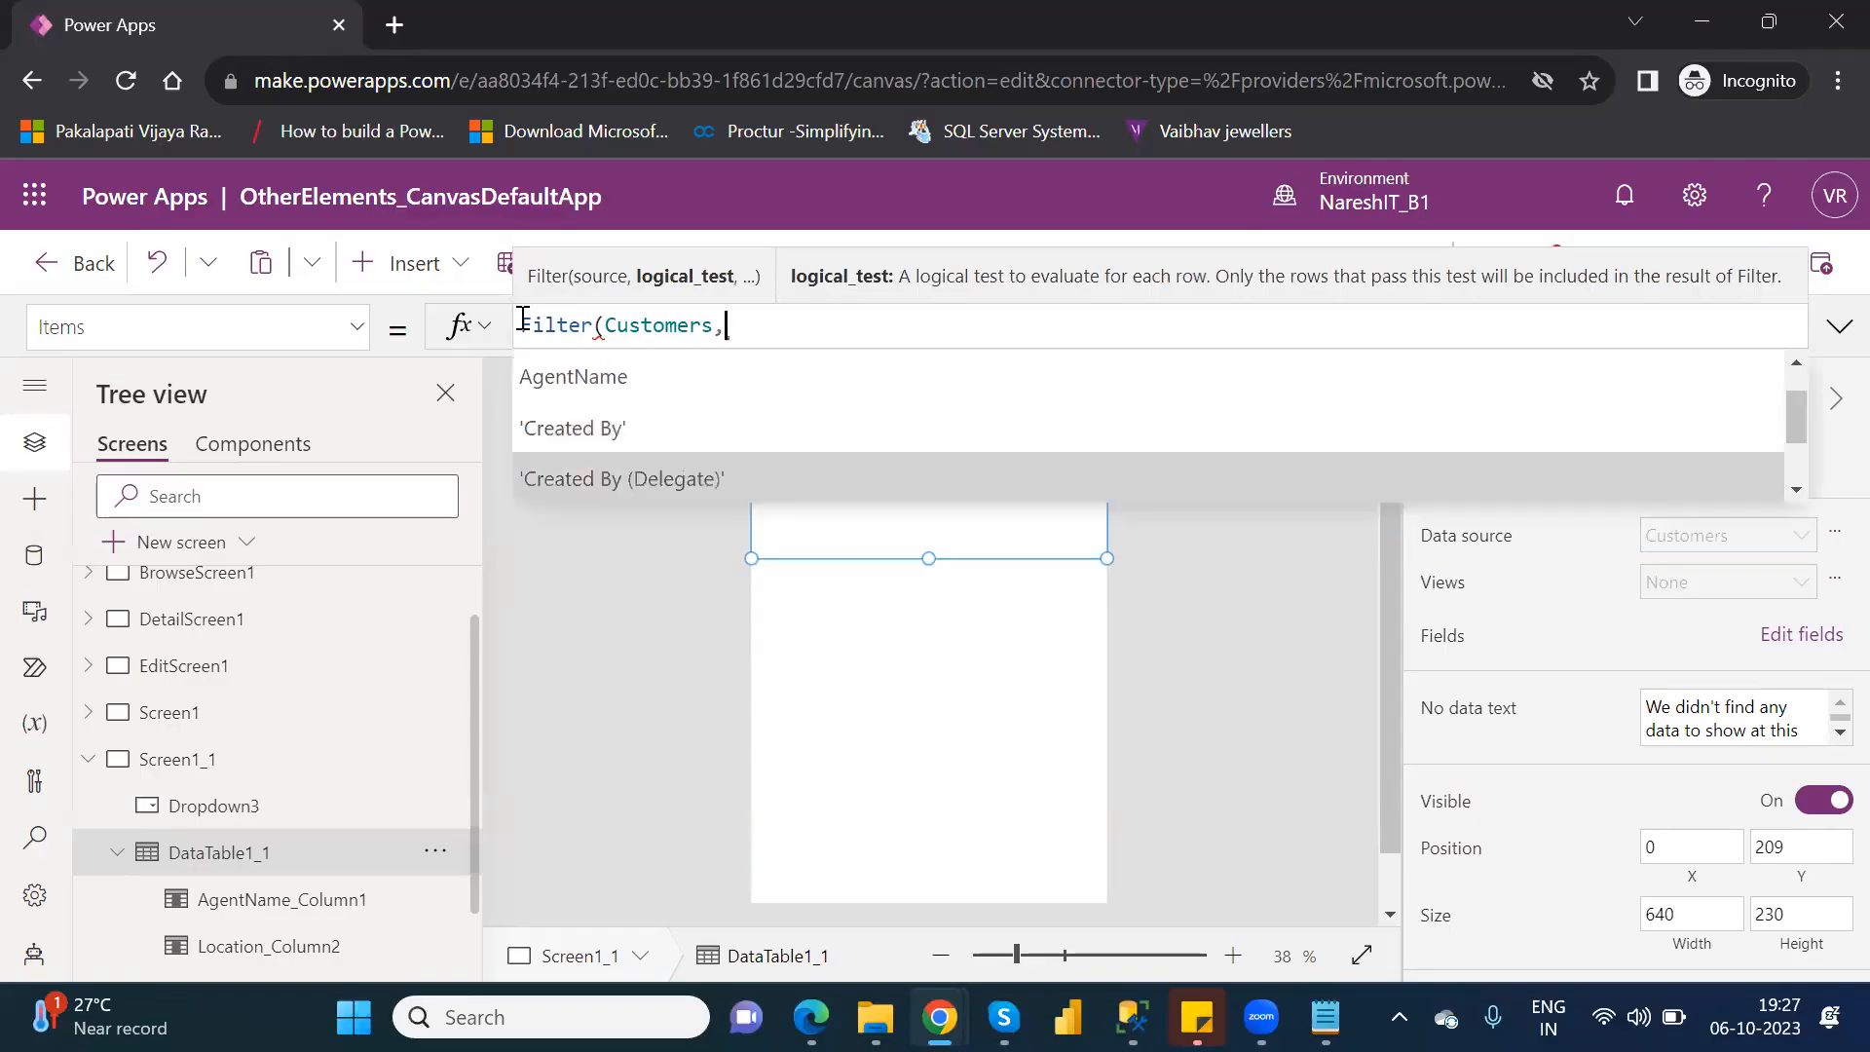
pyautogui.press('Down')
pyautogui.press('Down')
pyautogui.press('Down')
pyautogui.press('Down')
pyautogui.press('Down')
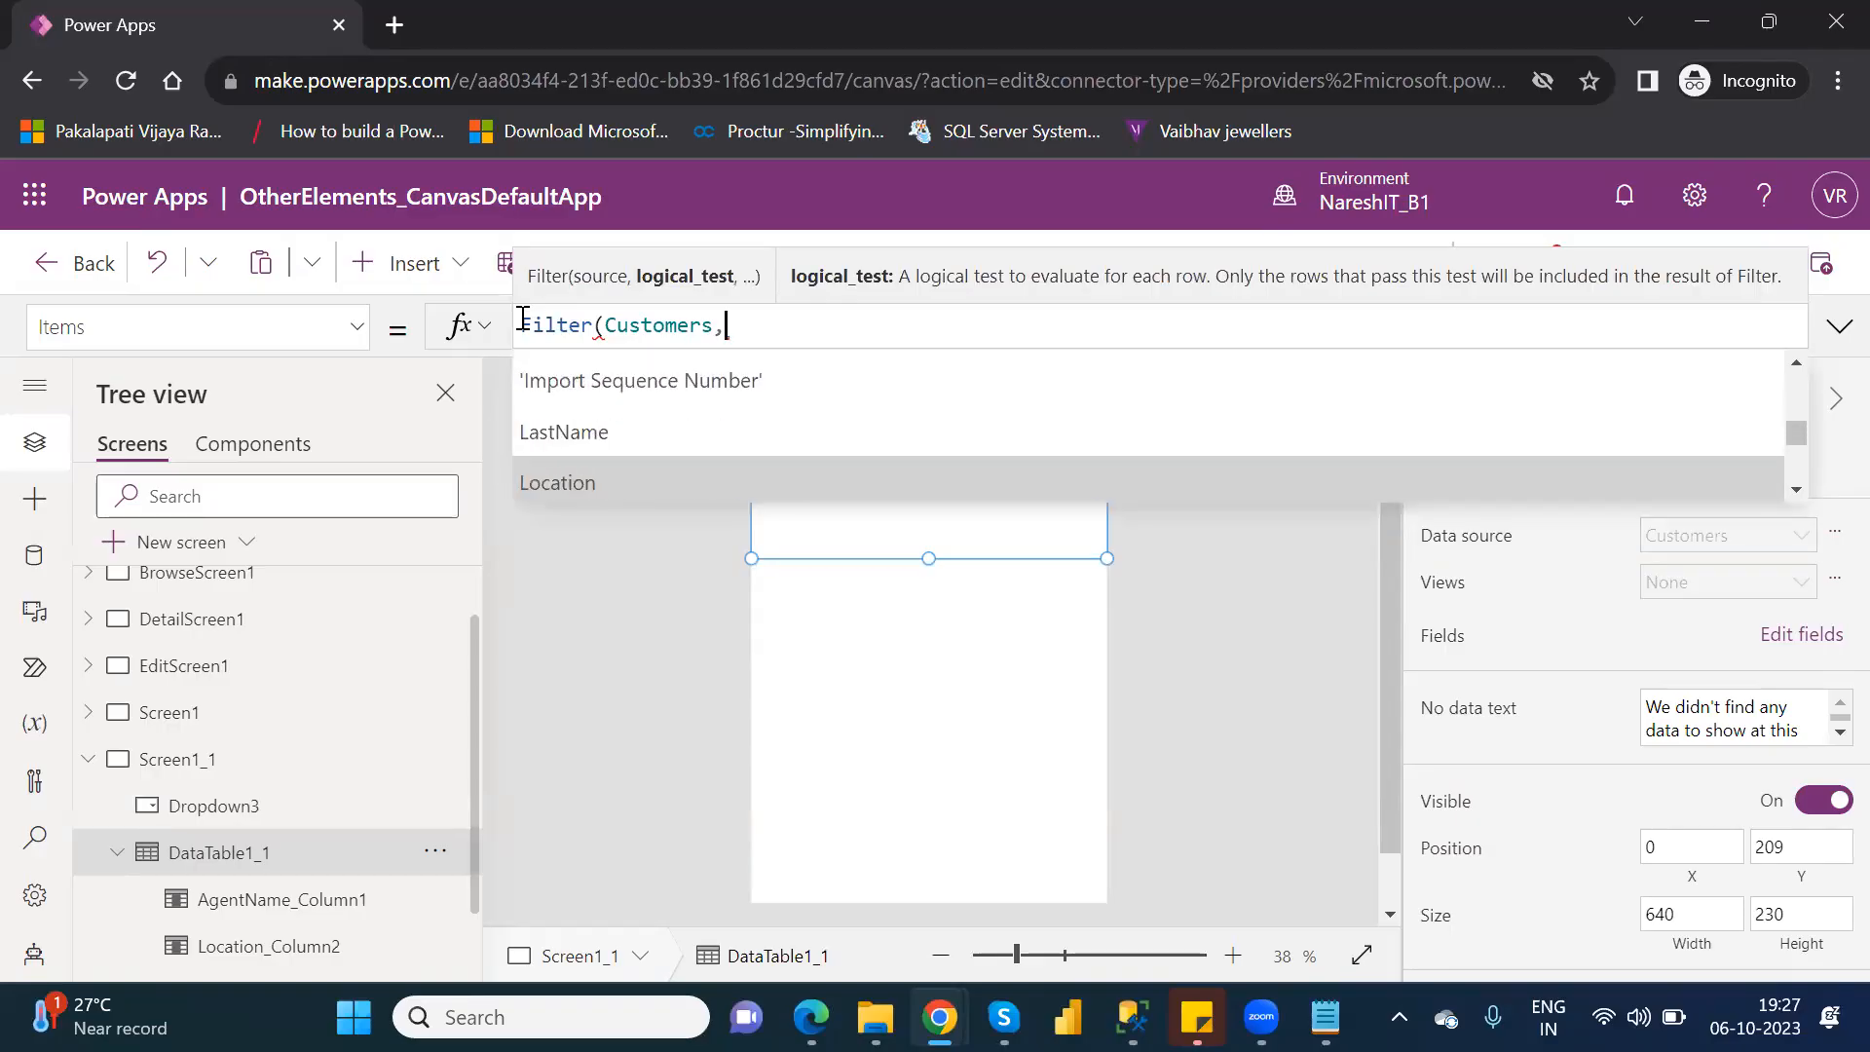
pyautogui.press('Up')
pyautogui.press('Tab')
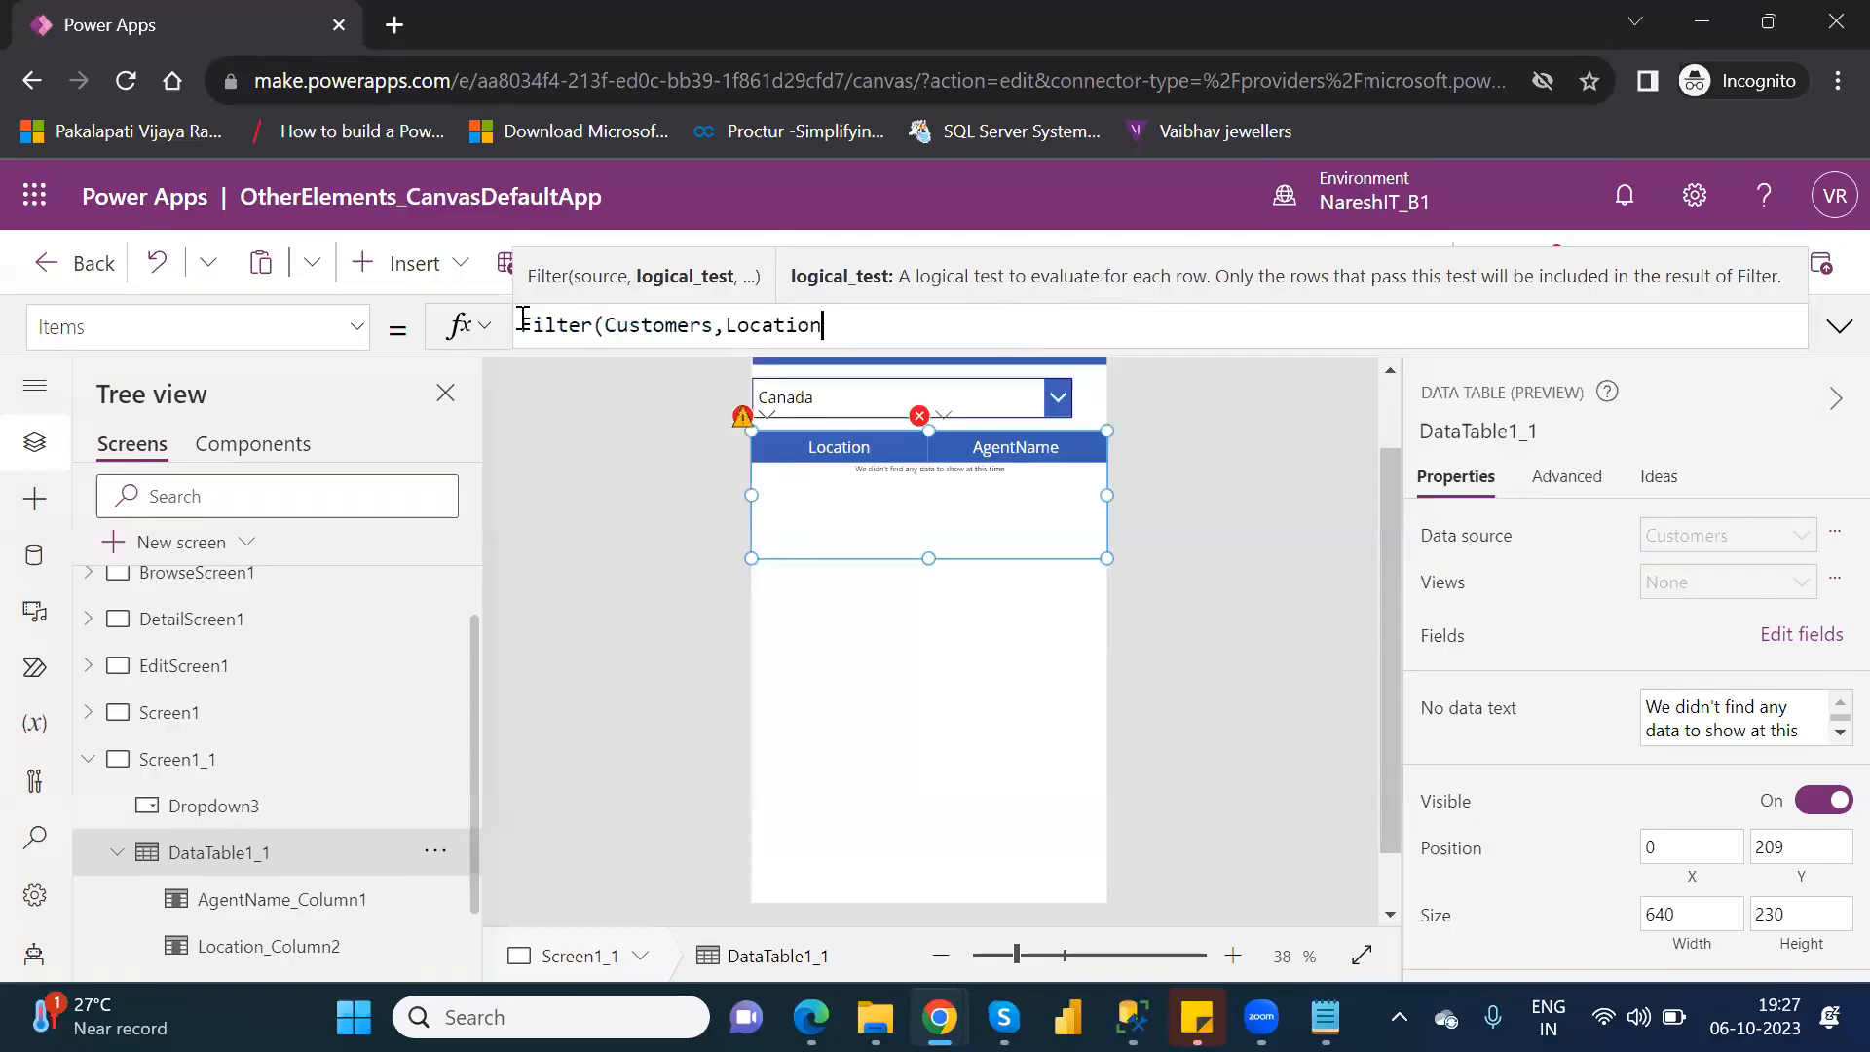
pyautogui.write('=')
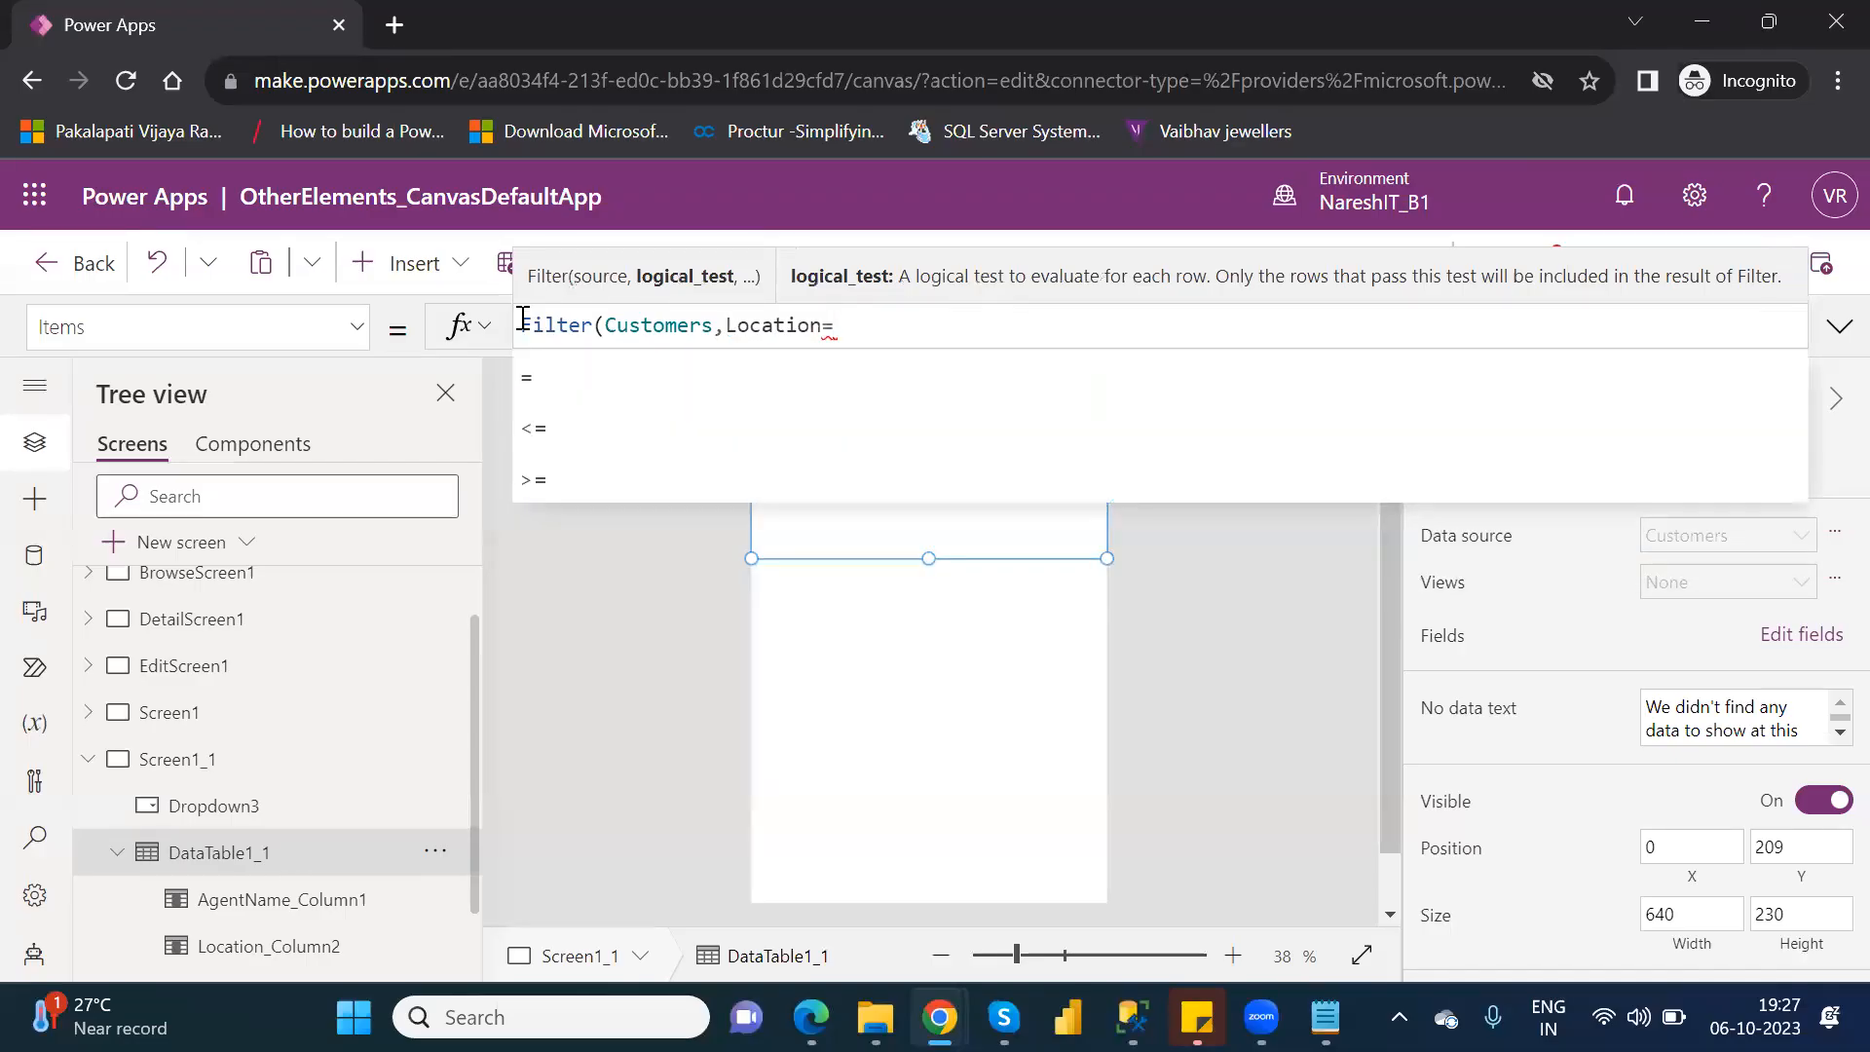
# Insert the Dropdown3 control as the value compared with Location in the Filter formula.
pyautogui.write('drop')
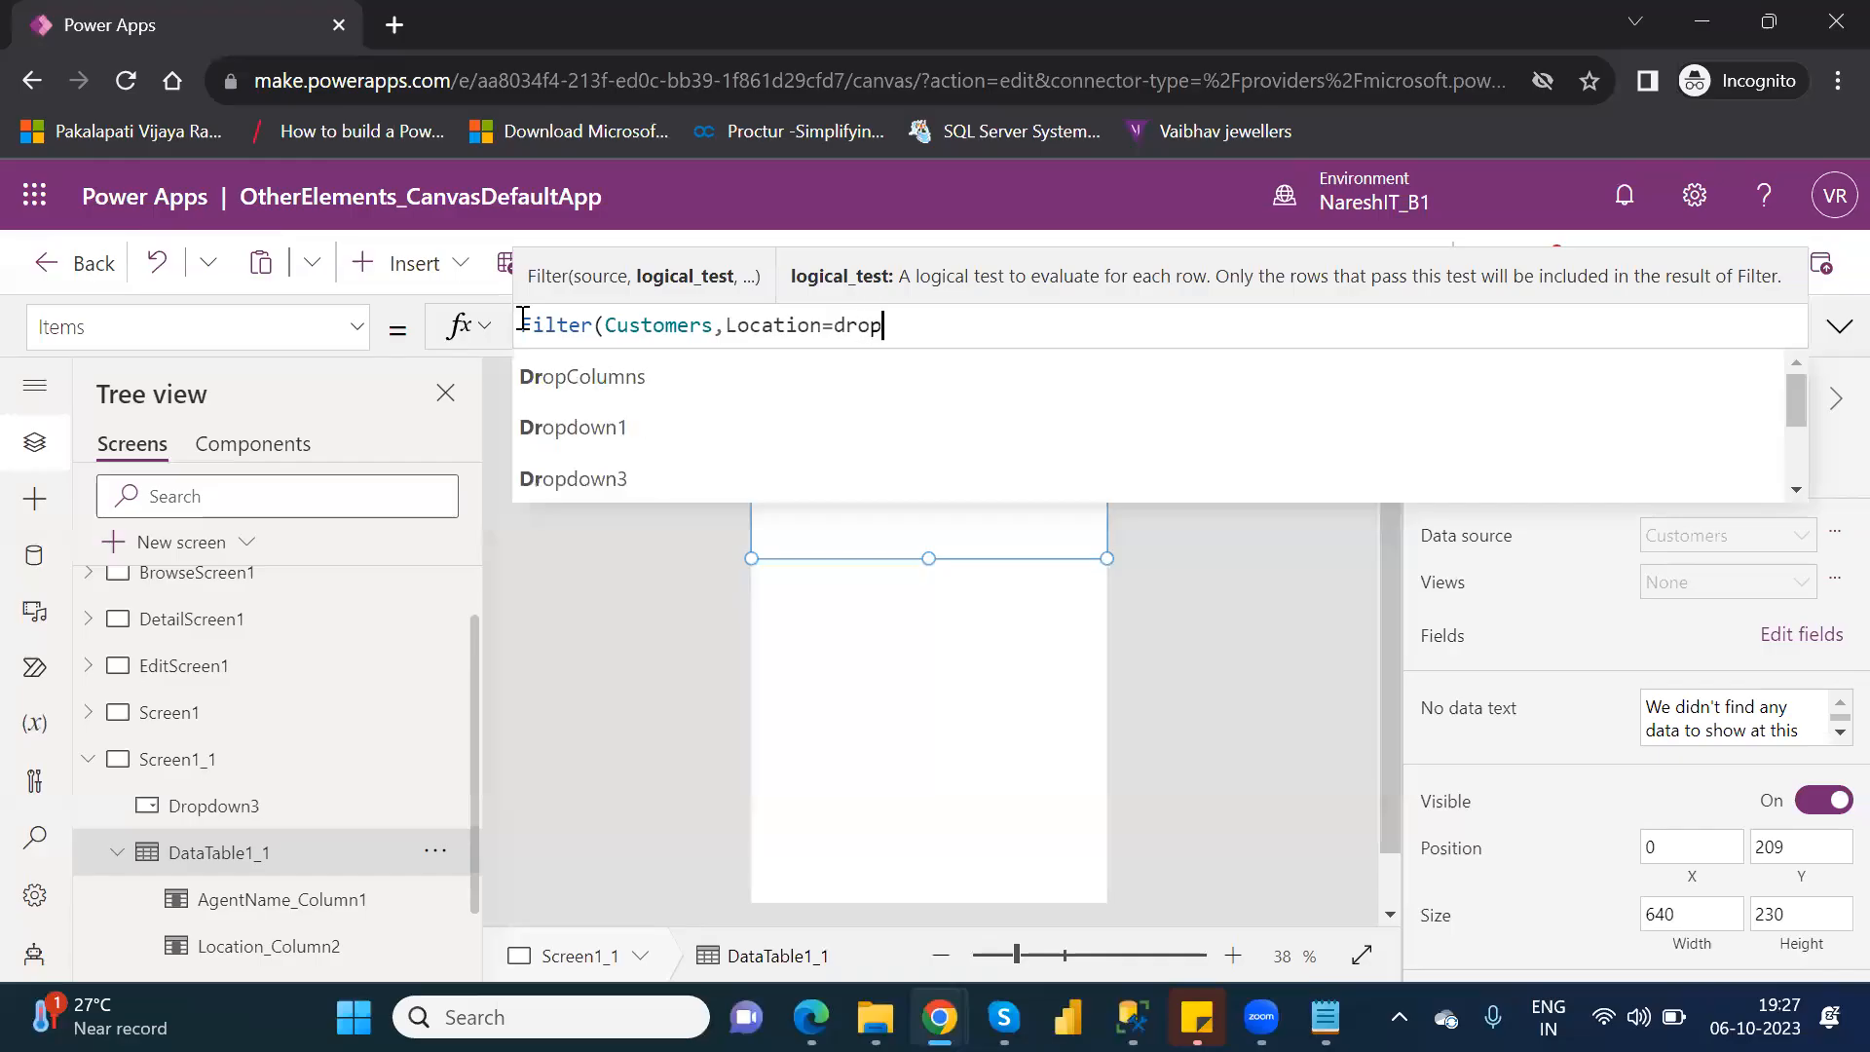
pyautogui.press('Down')
pyautogui.press('Down')
pyautogui.press('Down')
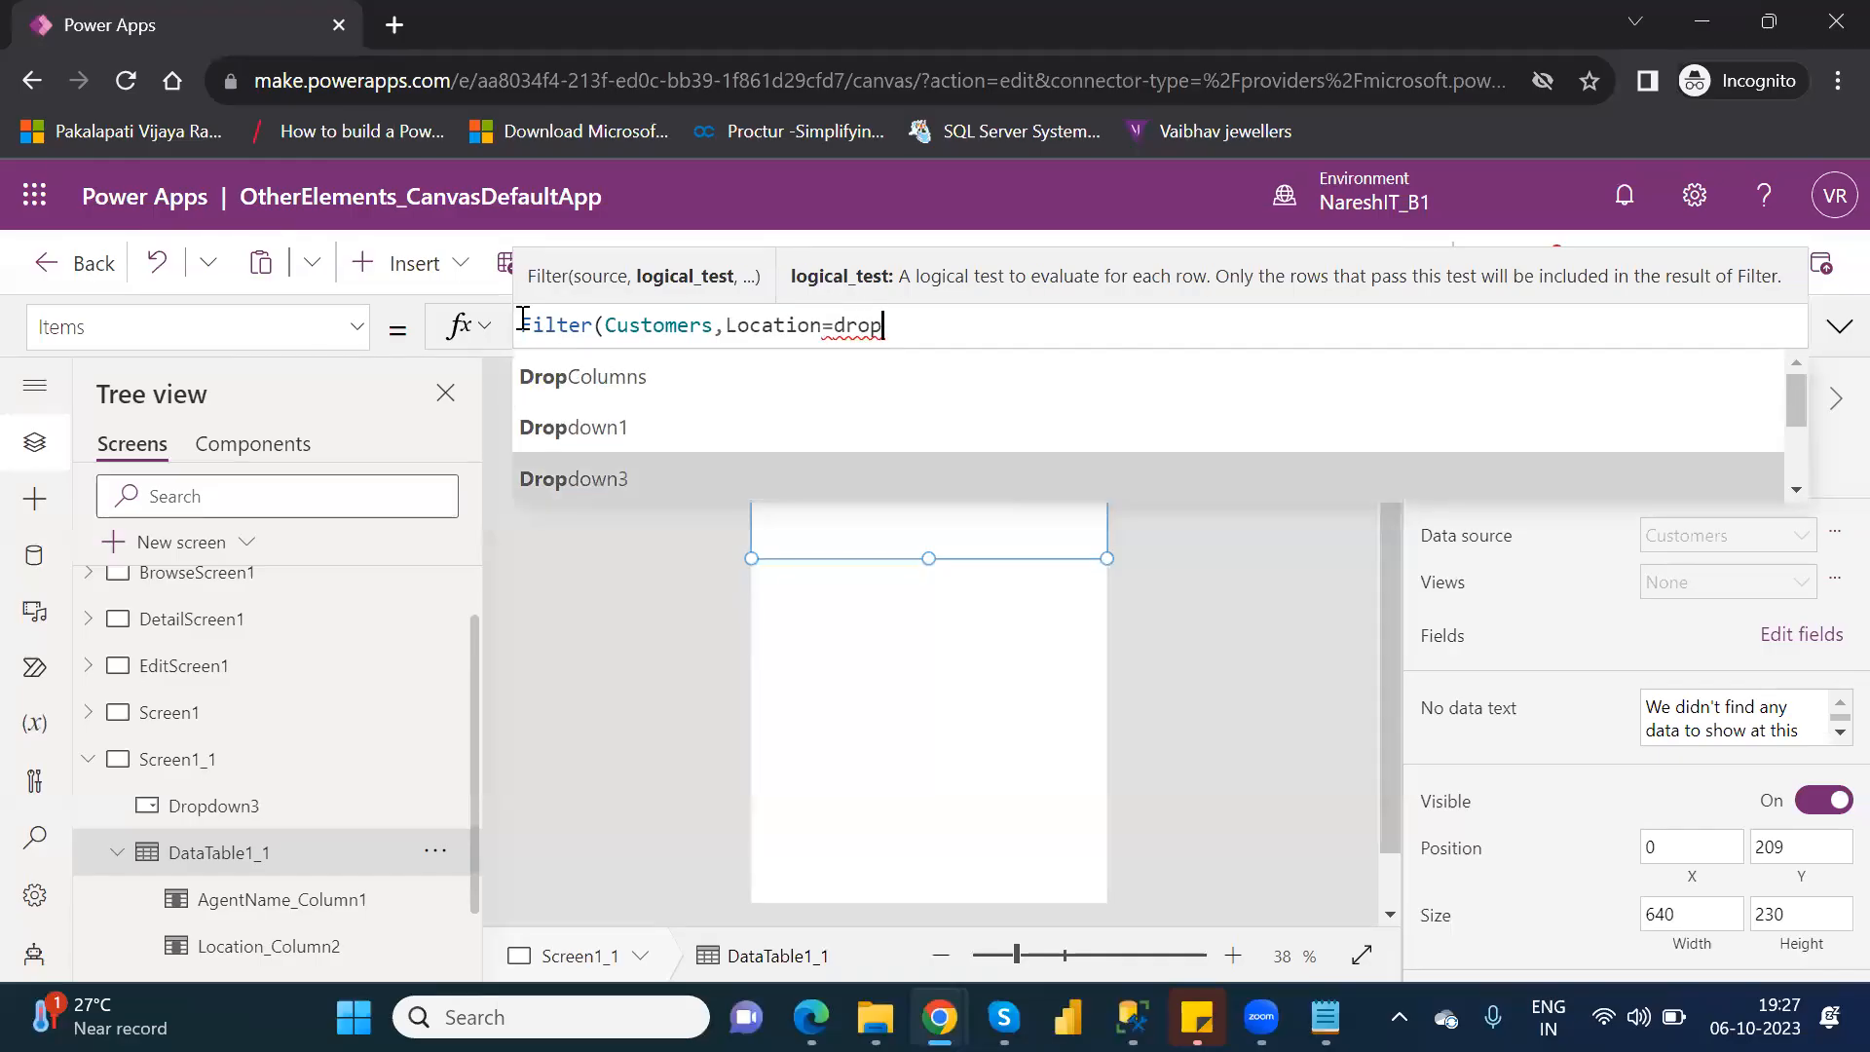
pyautogui.press('Tab')
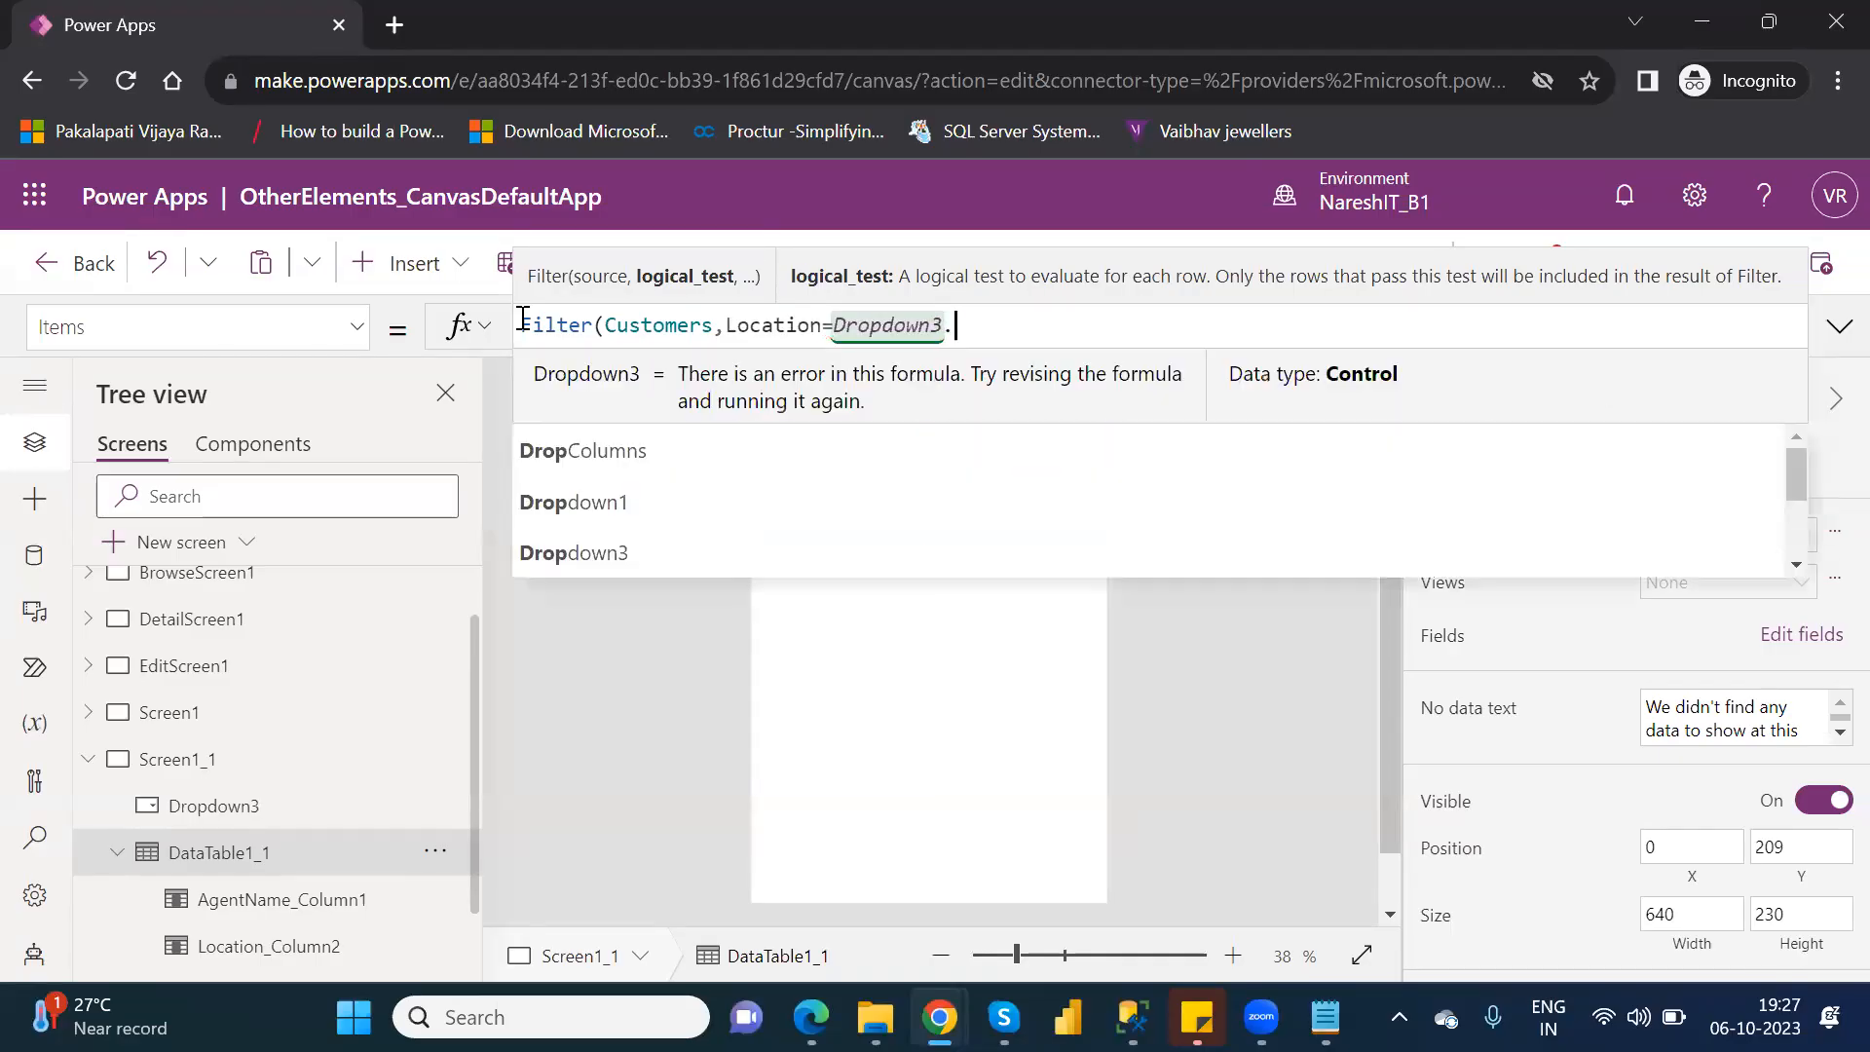
# Add the Selected property to Dropdown3 in the logical test and close the Filter formula with a parenthesis.
pyautogui.write('.')
pyautogui.press('Down')
pyautogui.press('Down')
pyautogui.press('Down')
pyautogui.press('Down')
pyautogui.press('Down')
pyautogui.press('Down')
pyautogui.press('Down')
pyautogui.press('Down')
pyautogui.press('Down')
pyautogui.press('Down')
pyautogui.press('Down')
pyautogui.press('Down')
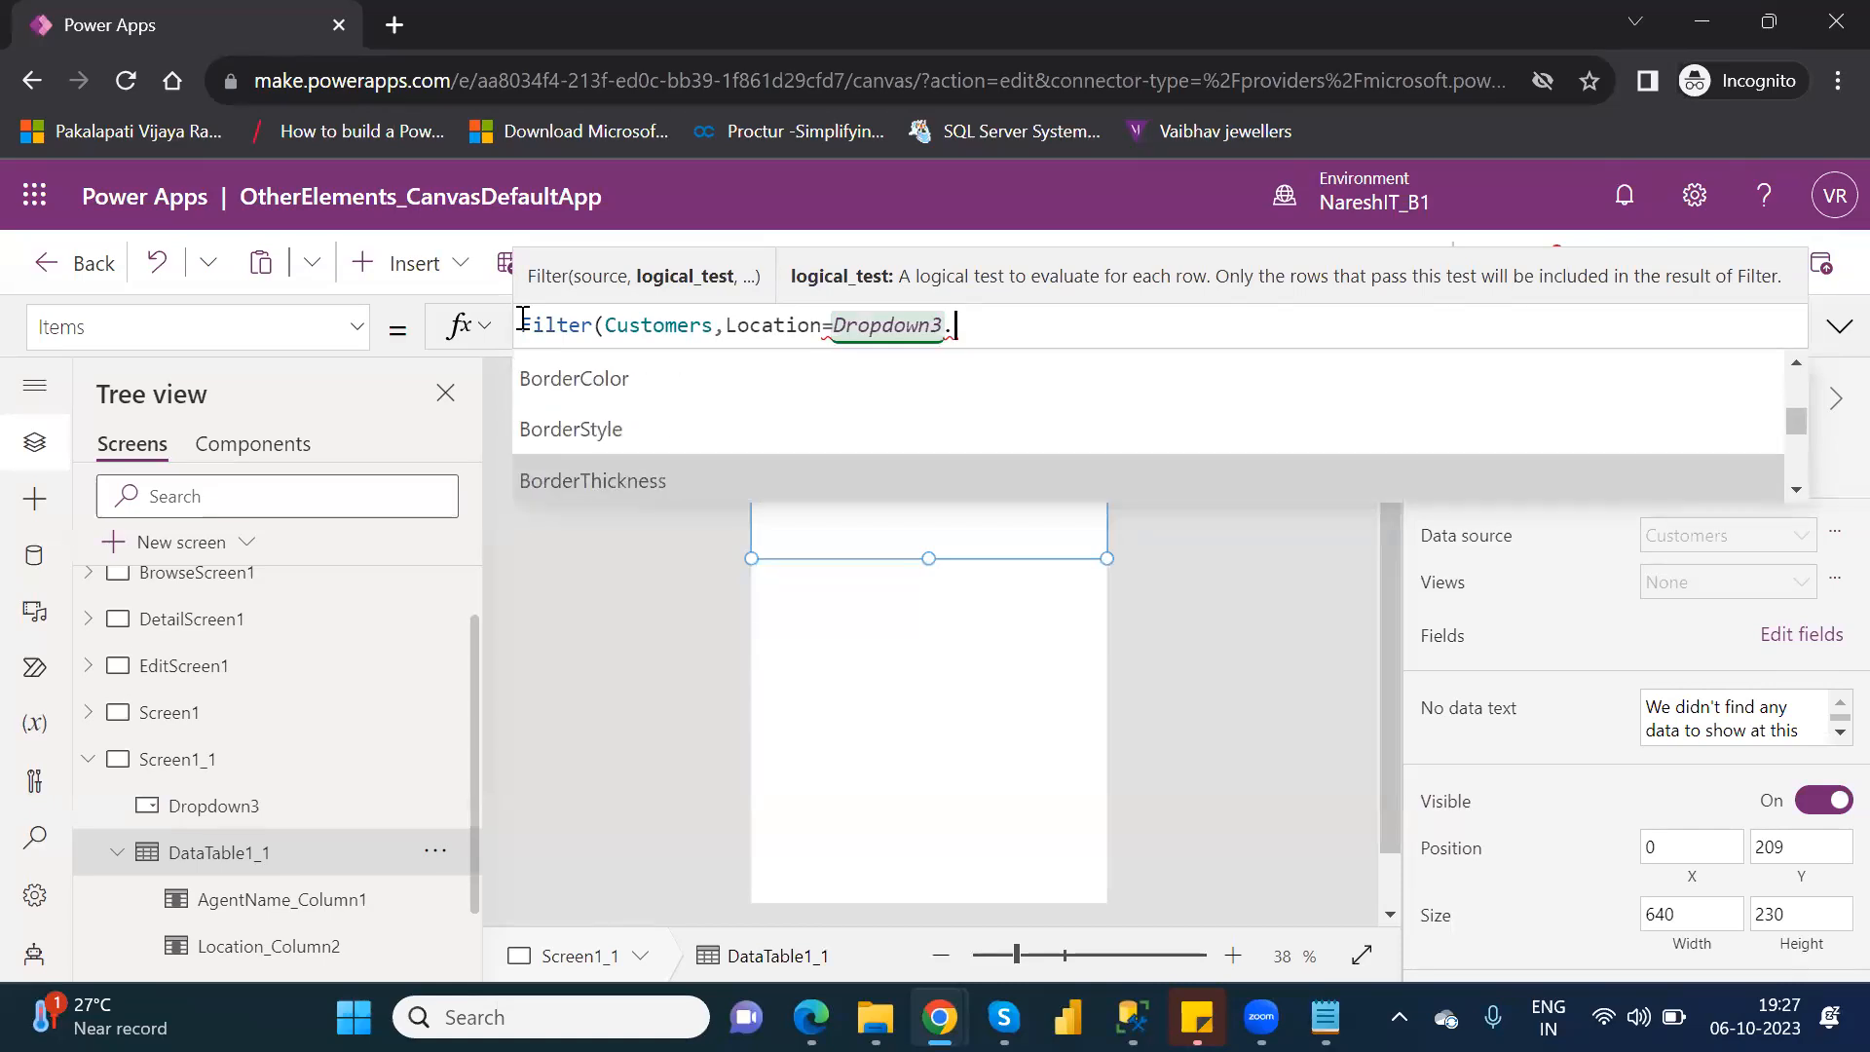
pyautogui.press('Down')
pyautogui.press('Down')
pyautogui.press('Down')
pyautogui.press('Down')
pyautogui.press('Down')
pyautogui.press('Down')
pyautogui.press('Down')
pyautogui.press('Down')
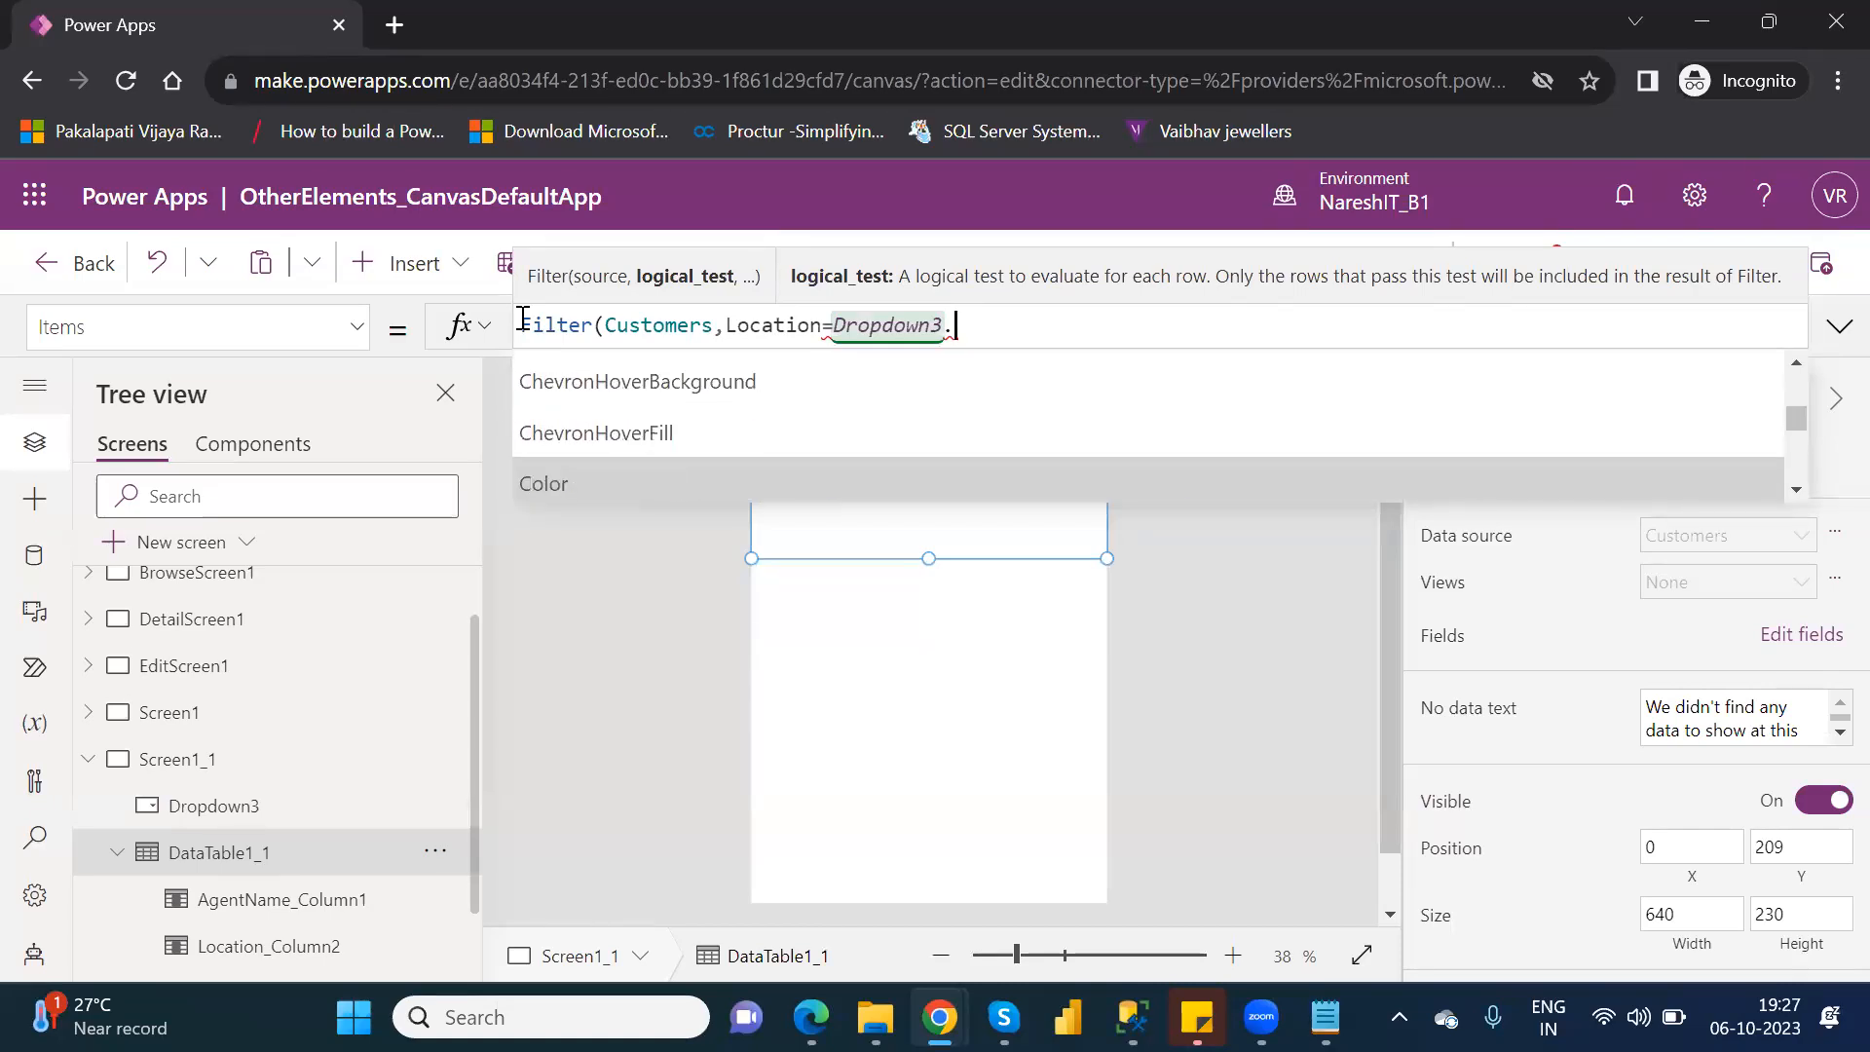
pyautogui.press('Down')
pyautogui.press('Down')
pyautogui.press('Down')
pyautogui.press('Down')
pyautogui.press('Down')
pyautogui.press('Down')
pyautogui.press('Down')
pyautogui.press('Down')
pyautogui.press('Down')
pyautogui.press('Down')
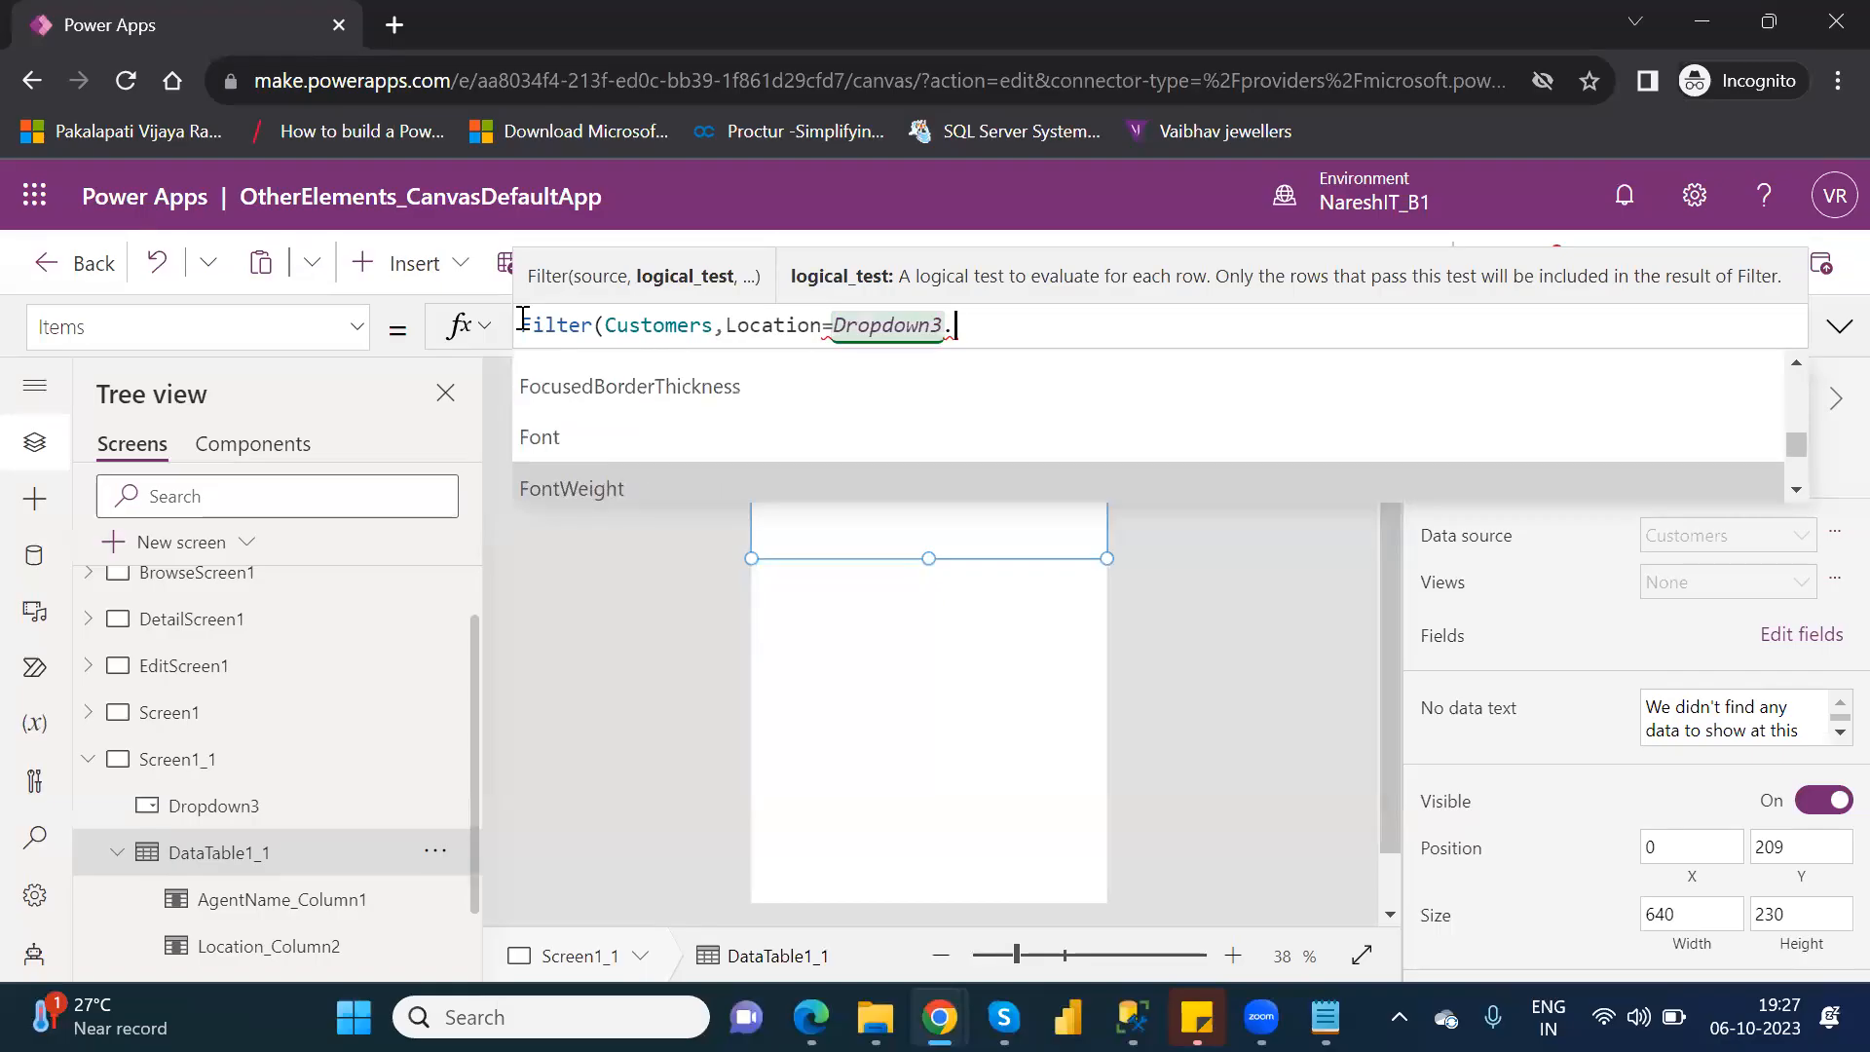
pyautogui.press('Down')
pyautogui.press('Down')
pyautogui.press('Down')
pyautogui.press('Down')
pyautogui.press('Down')
pyautogui.press('Down')
pyautogui.press('Down')
pyautogui.press('Down')
pyautogui.press('Down')
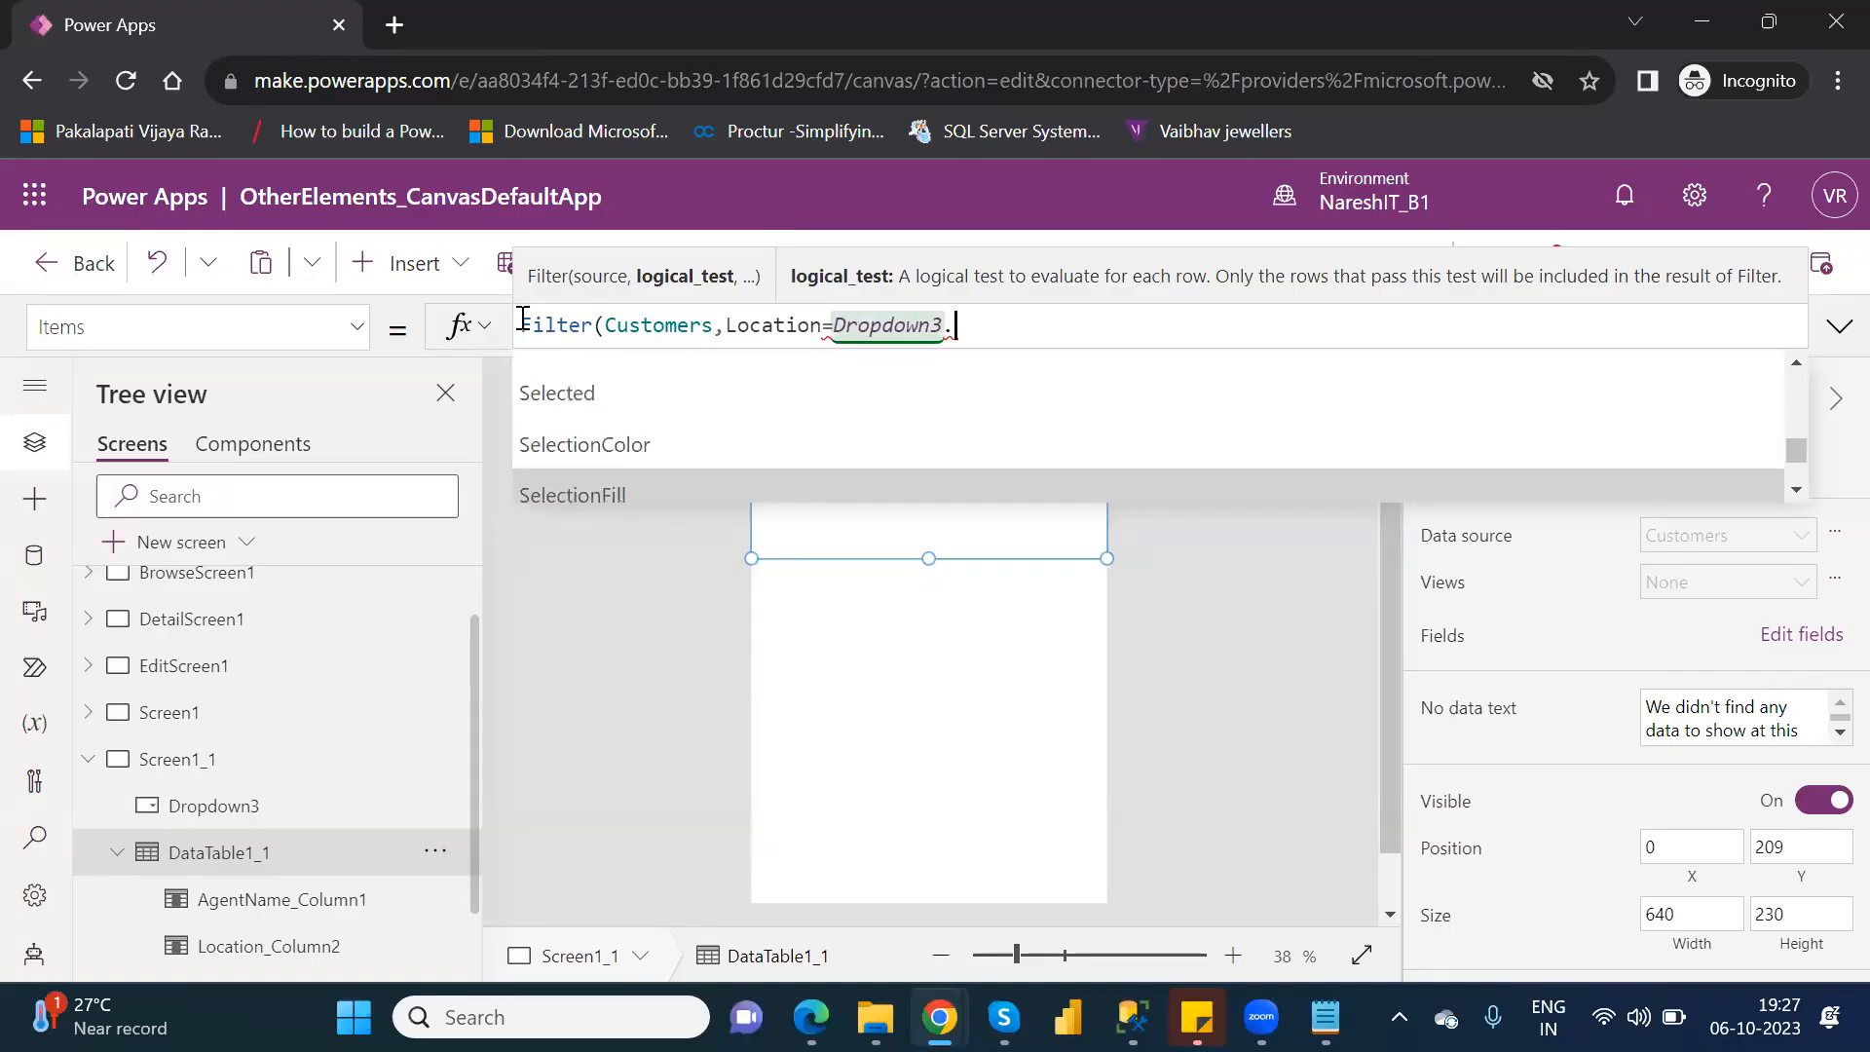
pyautogui.press('Up')
pyautogui.press('Up')
pyautogui.press('Tab')
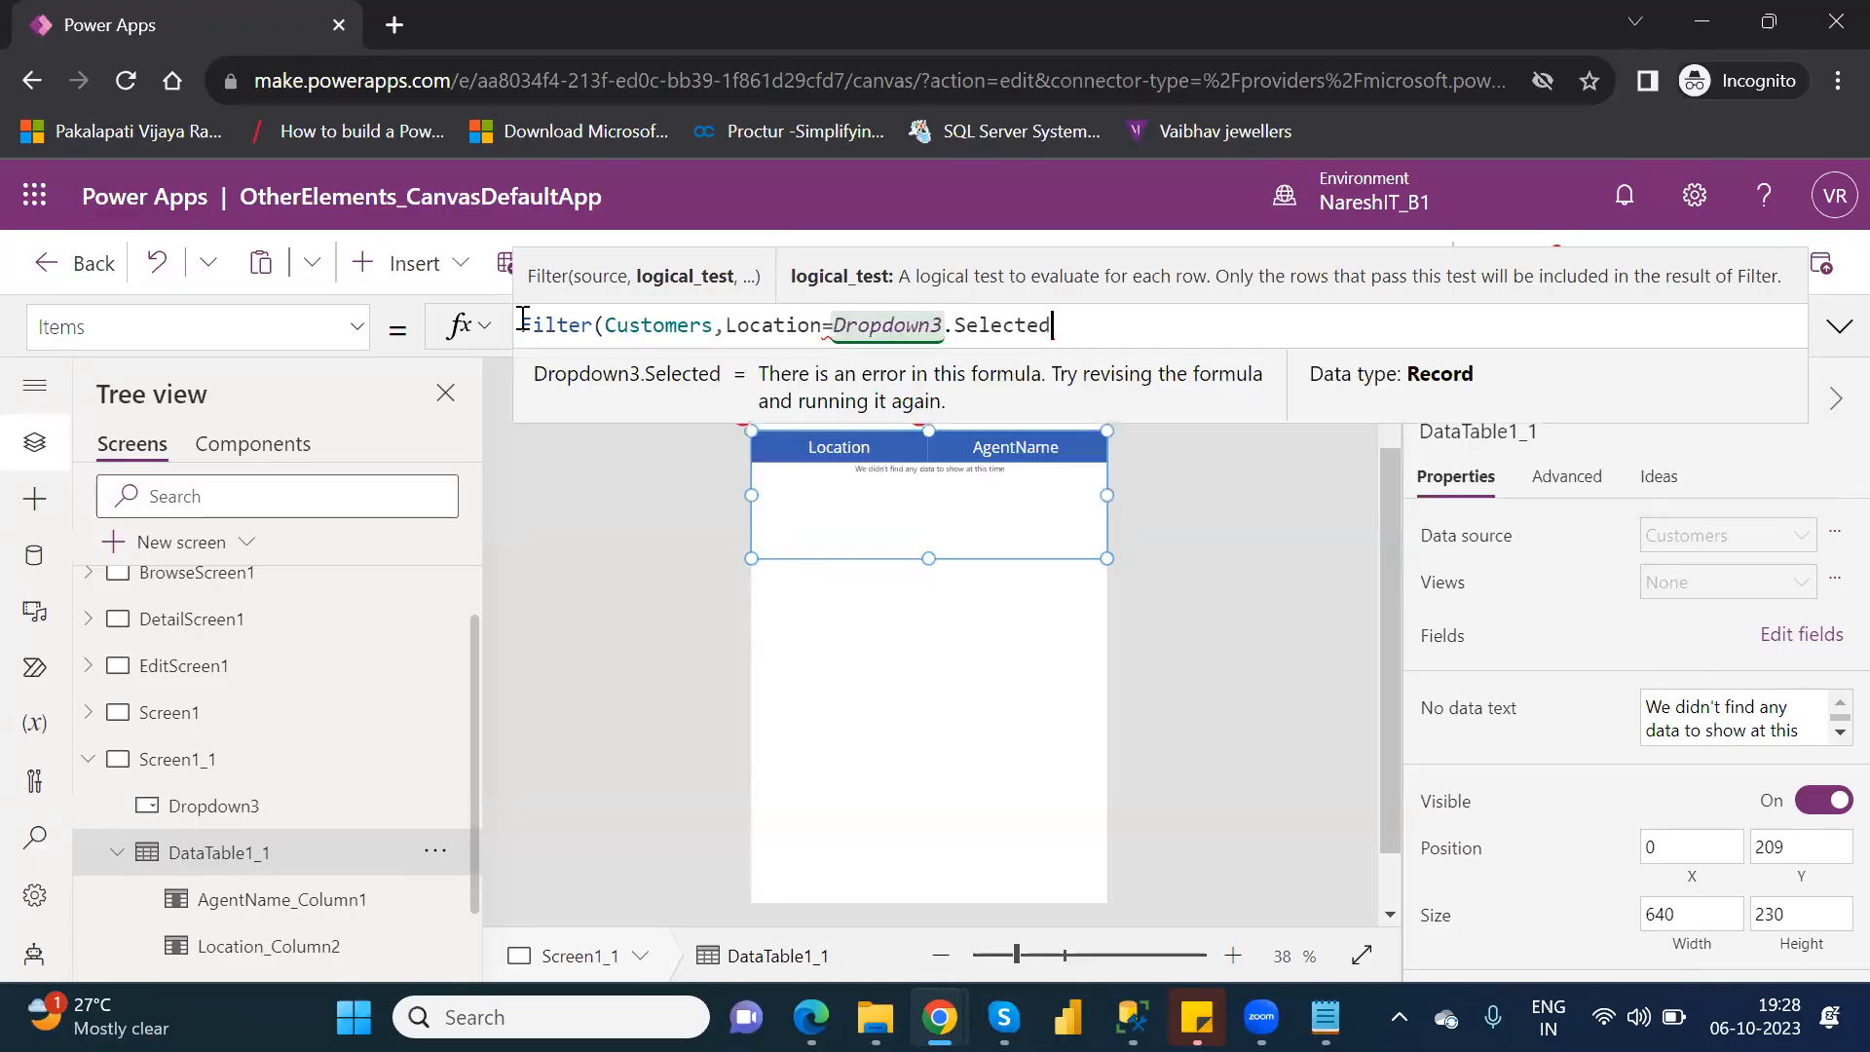
pyautogui.write(')')
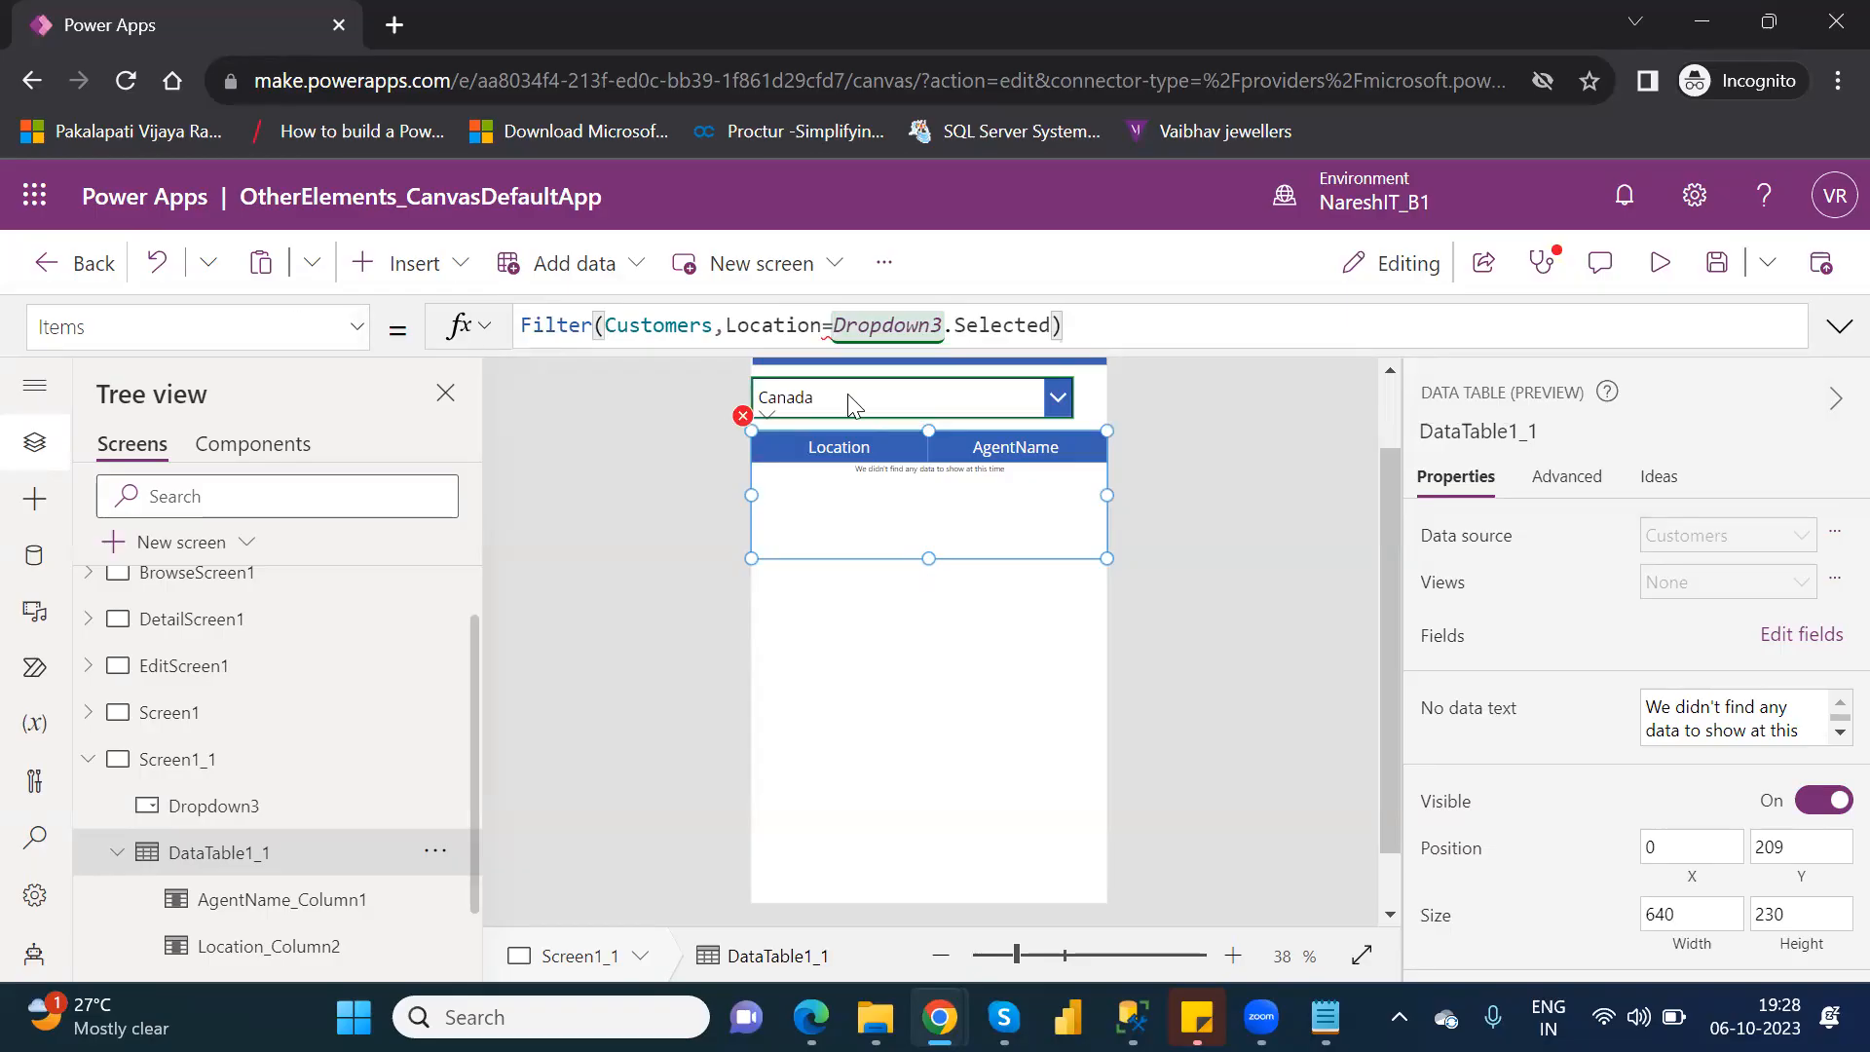
# Check the error marked on the data table and try adding another argument after Dropdown3.Selected in the Filter formula.
pyautogui.click(743, 416)
pyautogui.click(833, 460)
pyautogui.click(1052, 327)
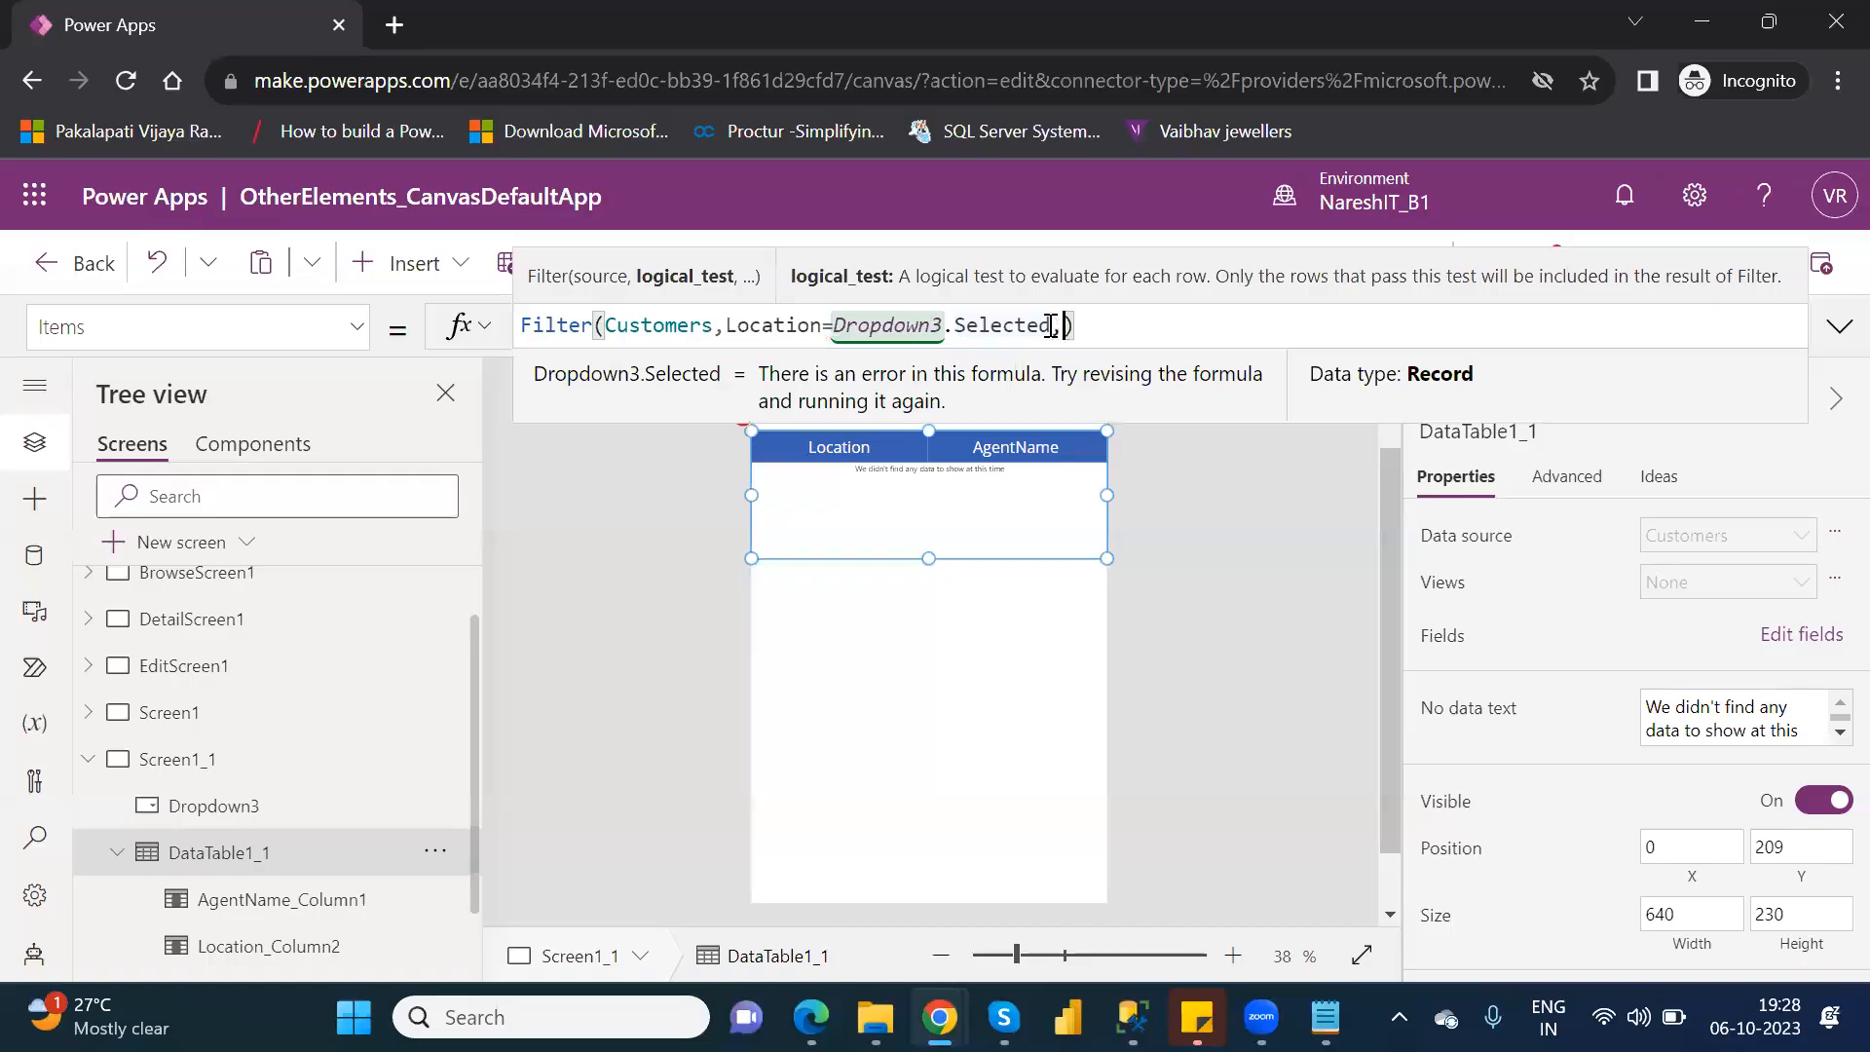
pyautogui.write(',')
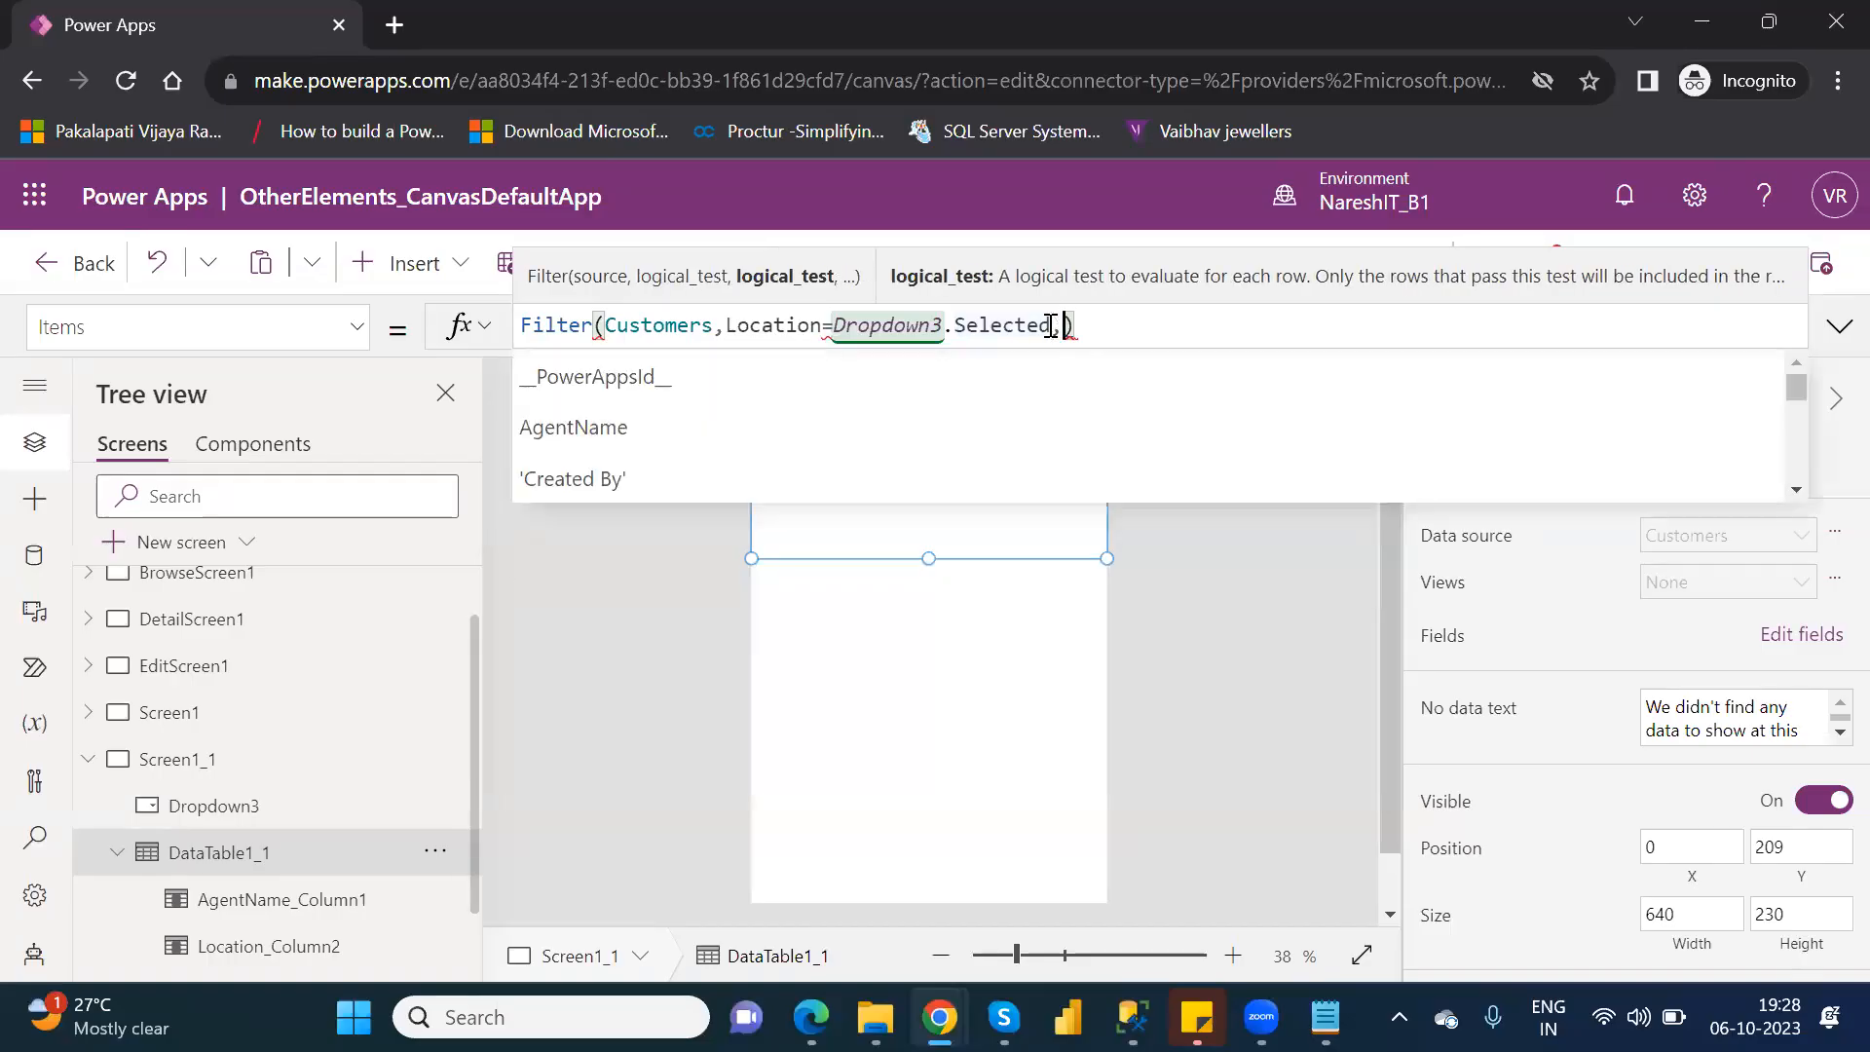
pyautogui.press('BackSpace')
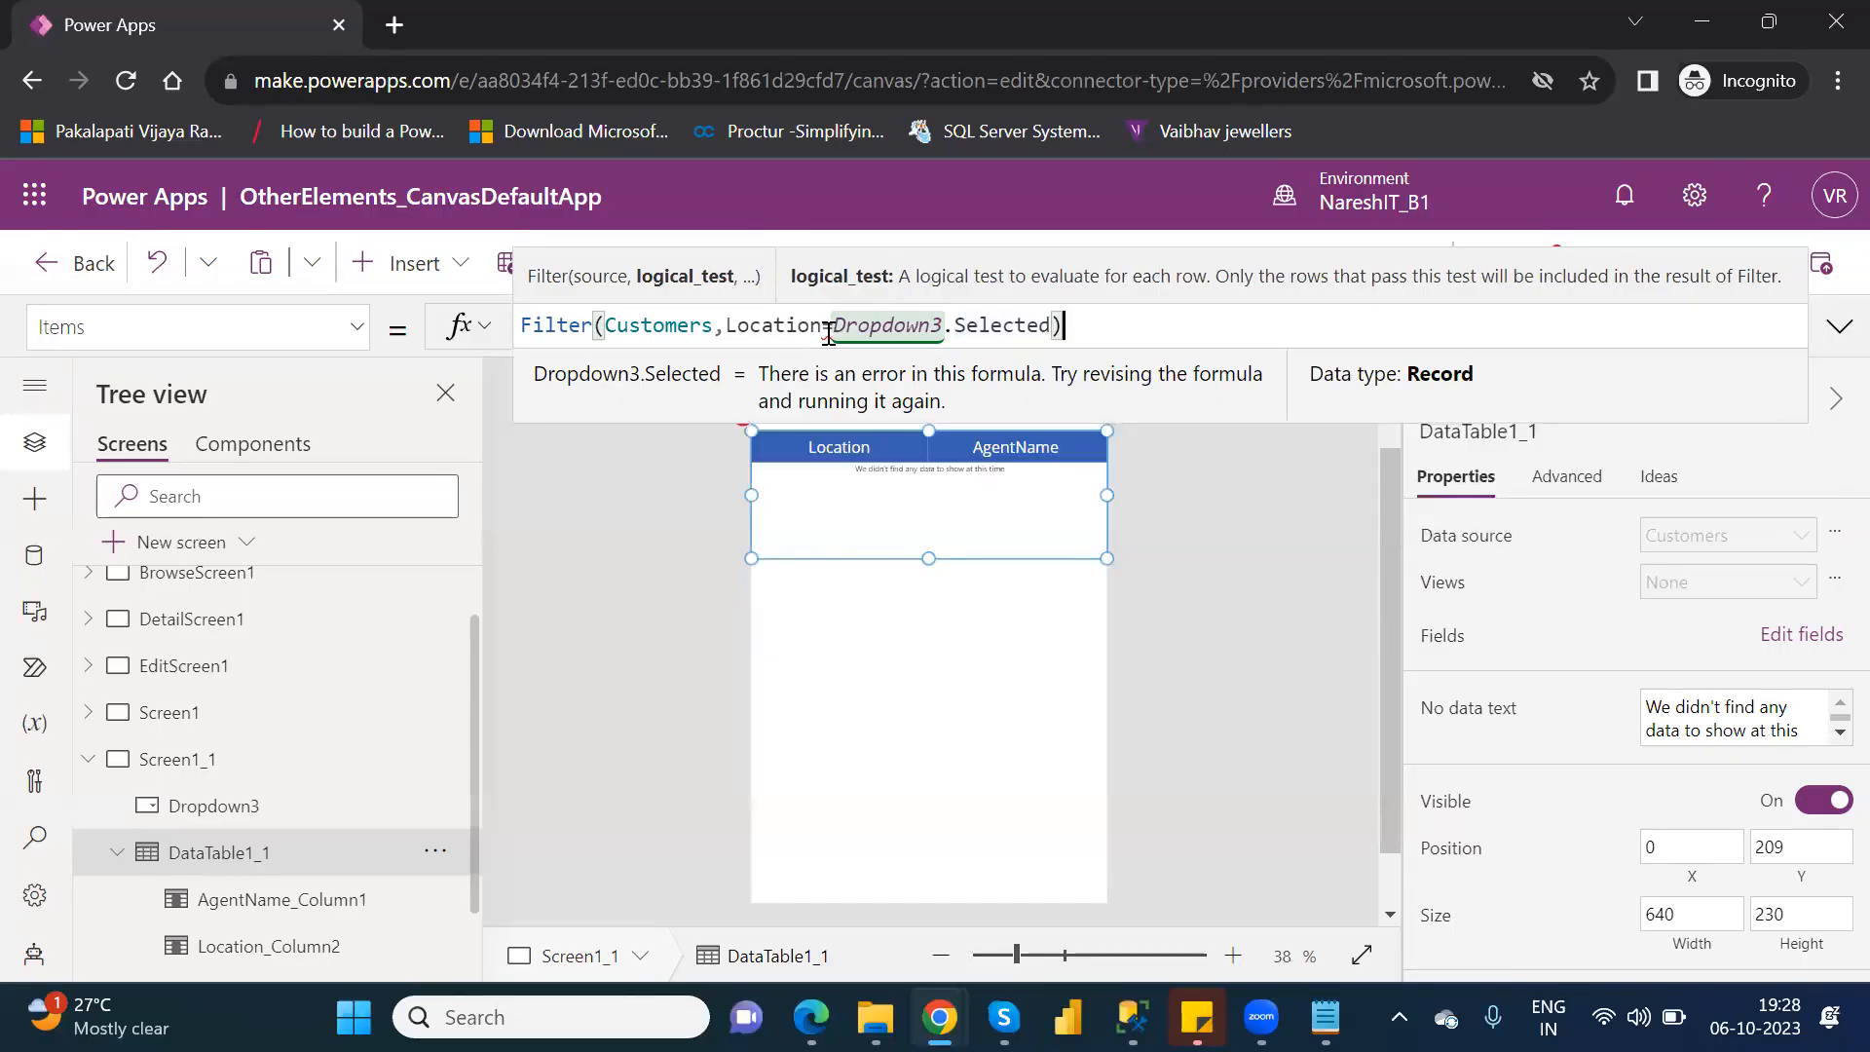
pyautogui.press('Right')
# Try the <= operator between Location and Dropdown3.Selected in the Filter formula, and restore the = operator.
pyautogui.click(829, 330)
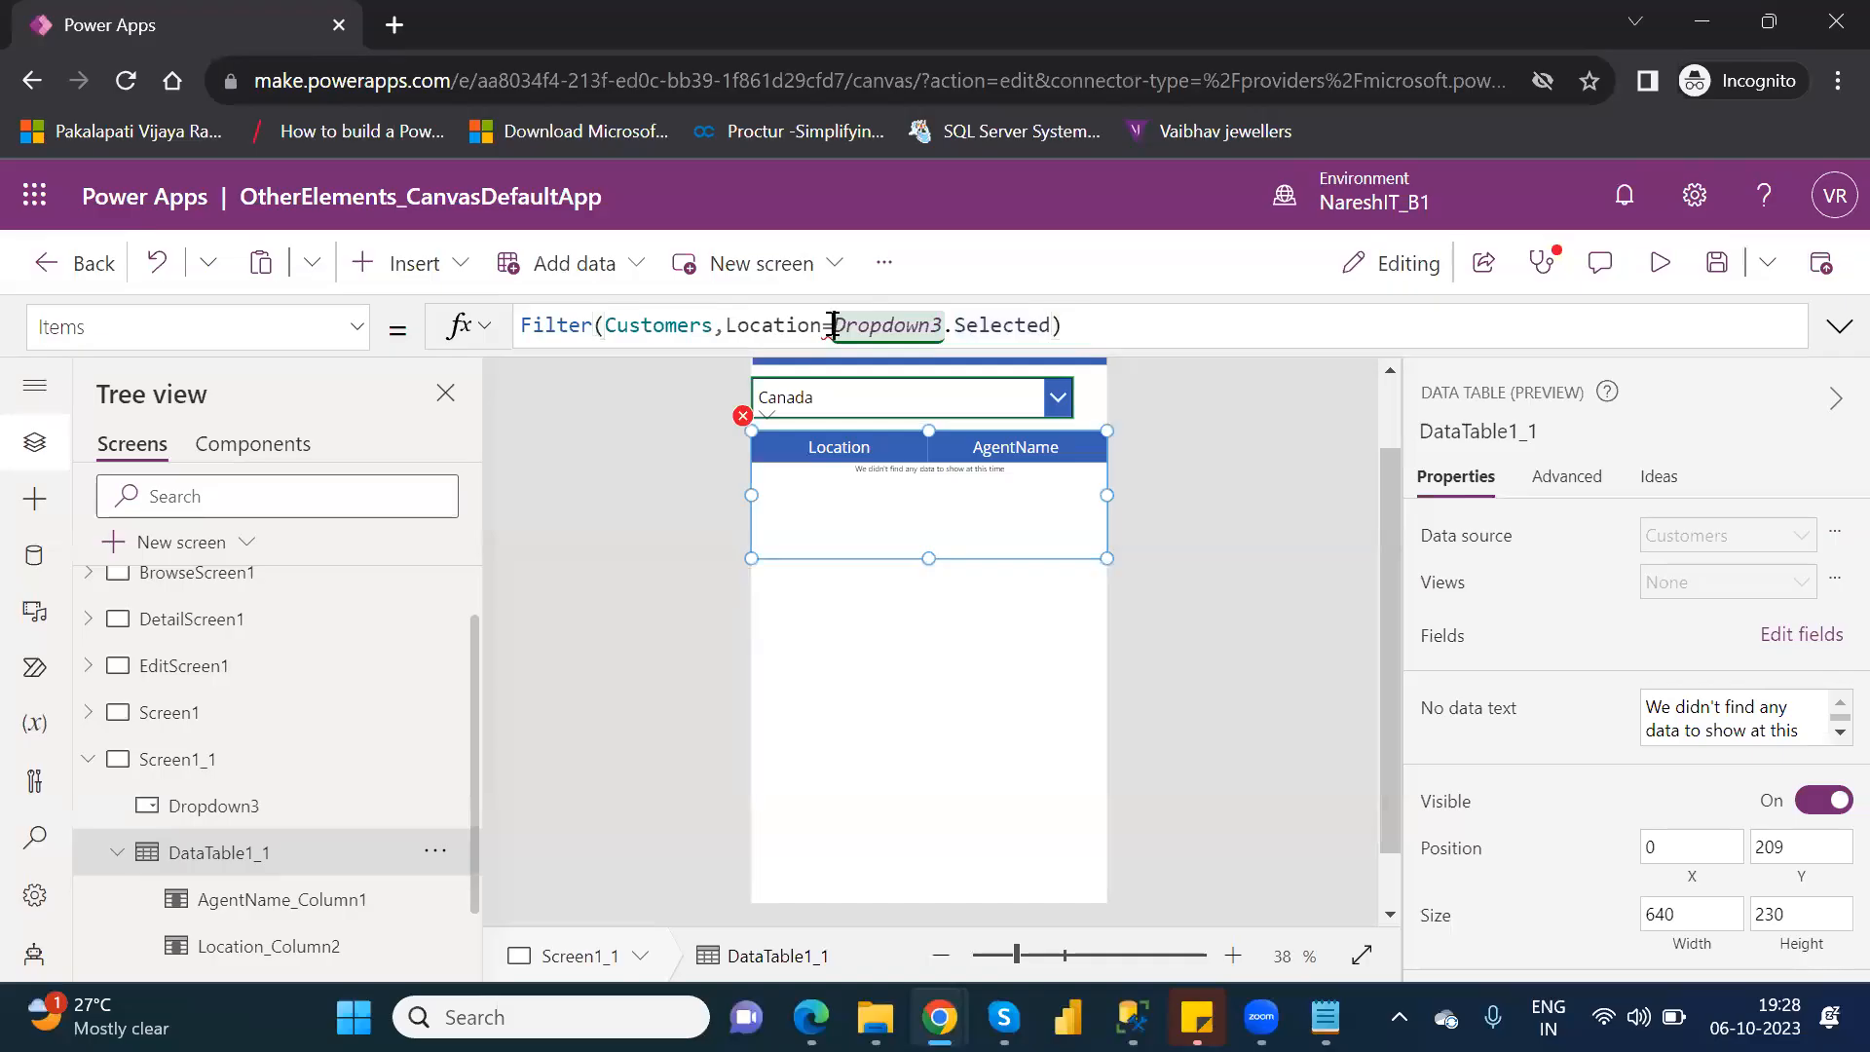
pyautogui.press('BackSpace')
pyautogui.write('<=')
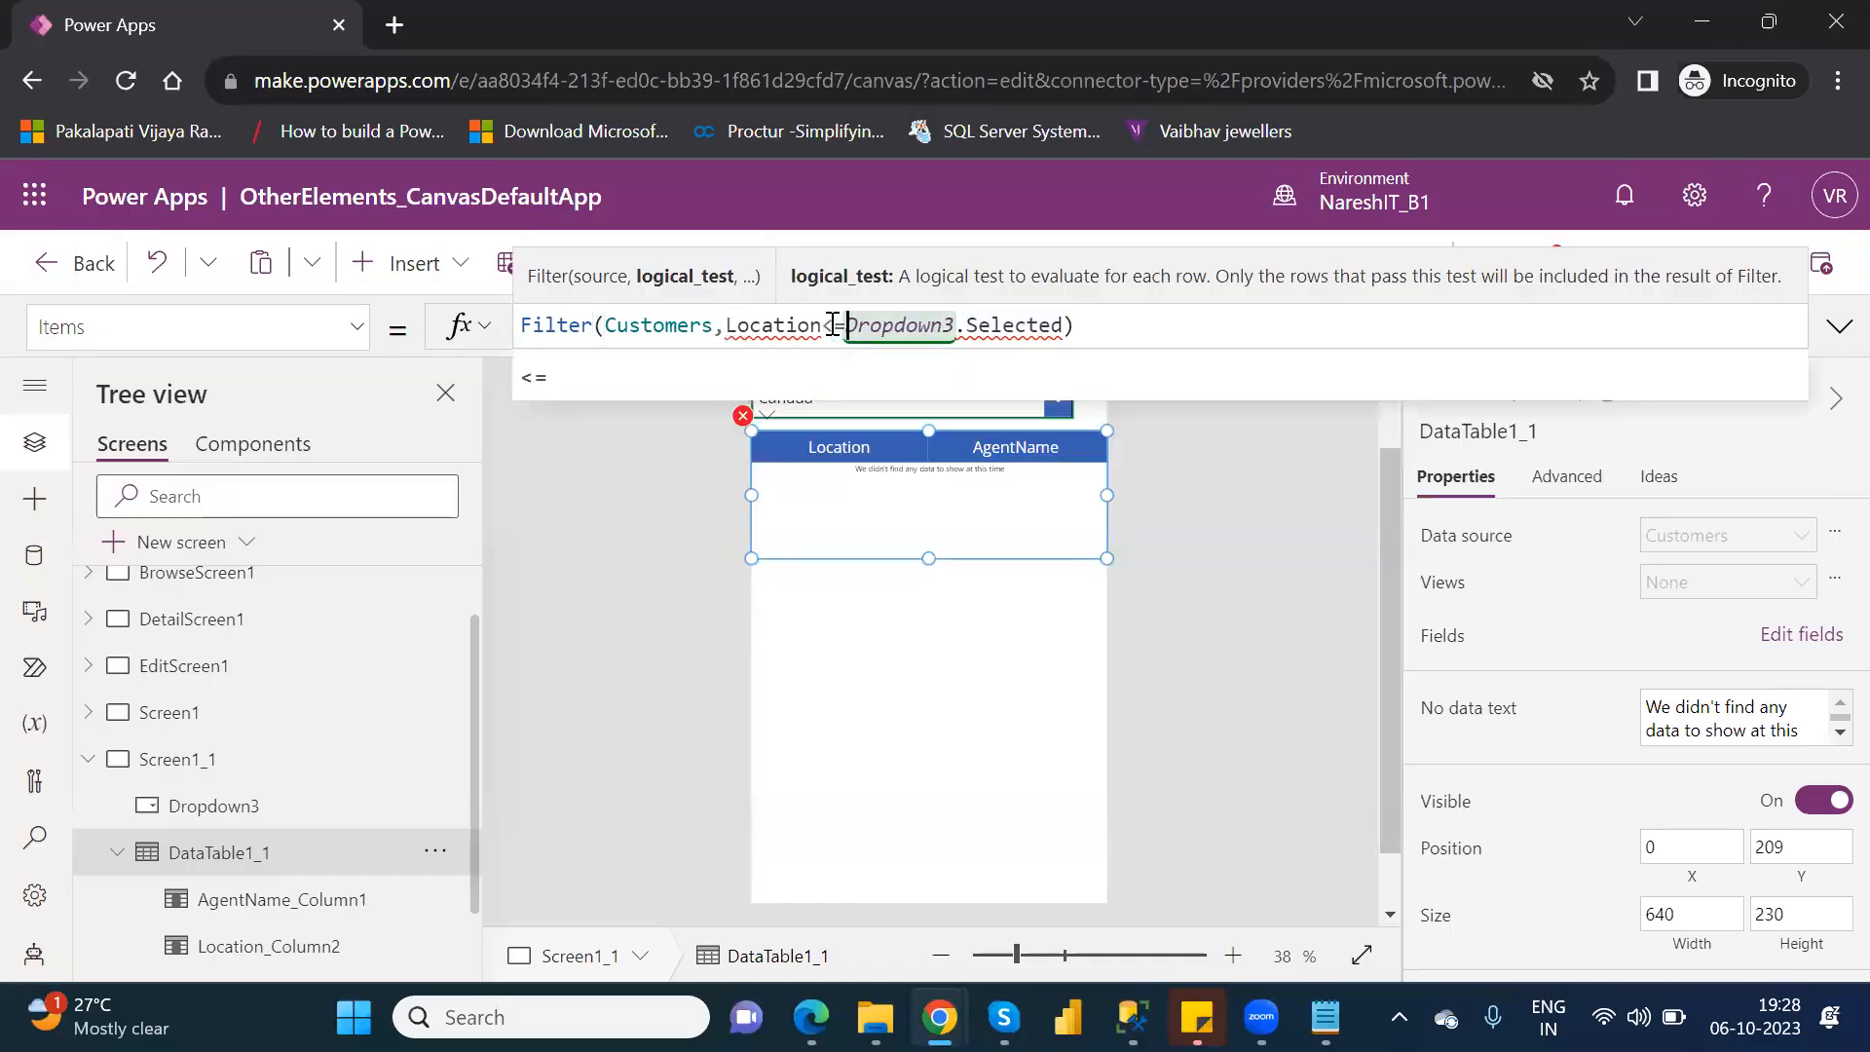
pyautogui.press('BackSpace')
pyautogui.press('BackSpace')
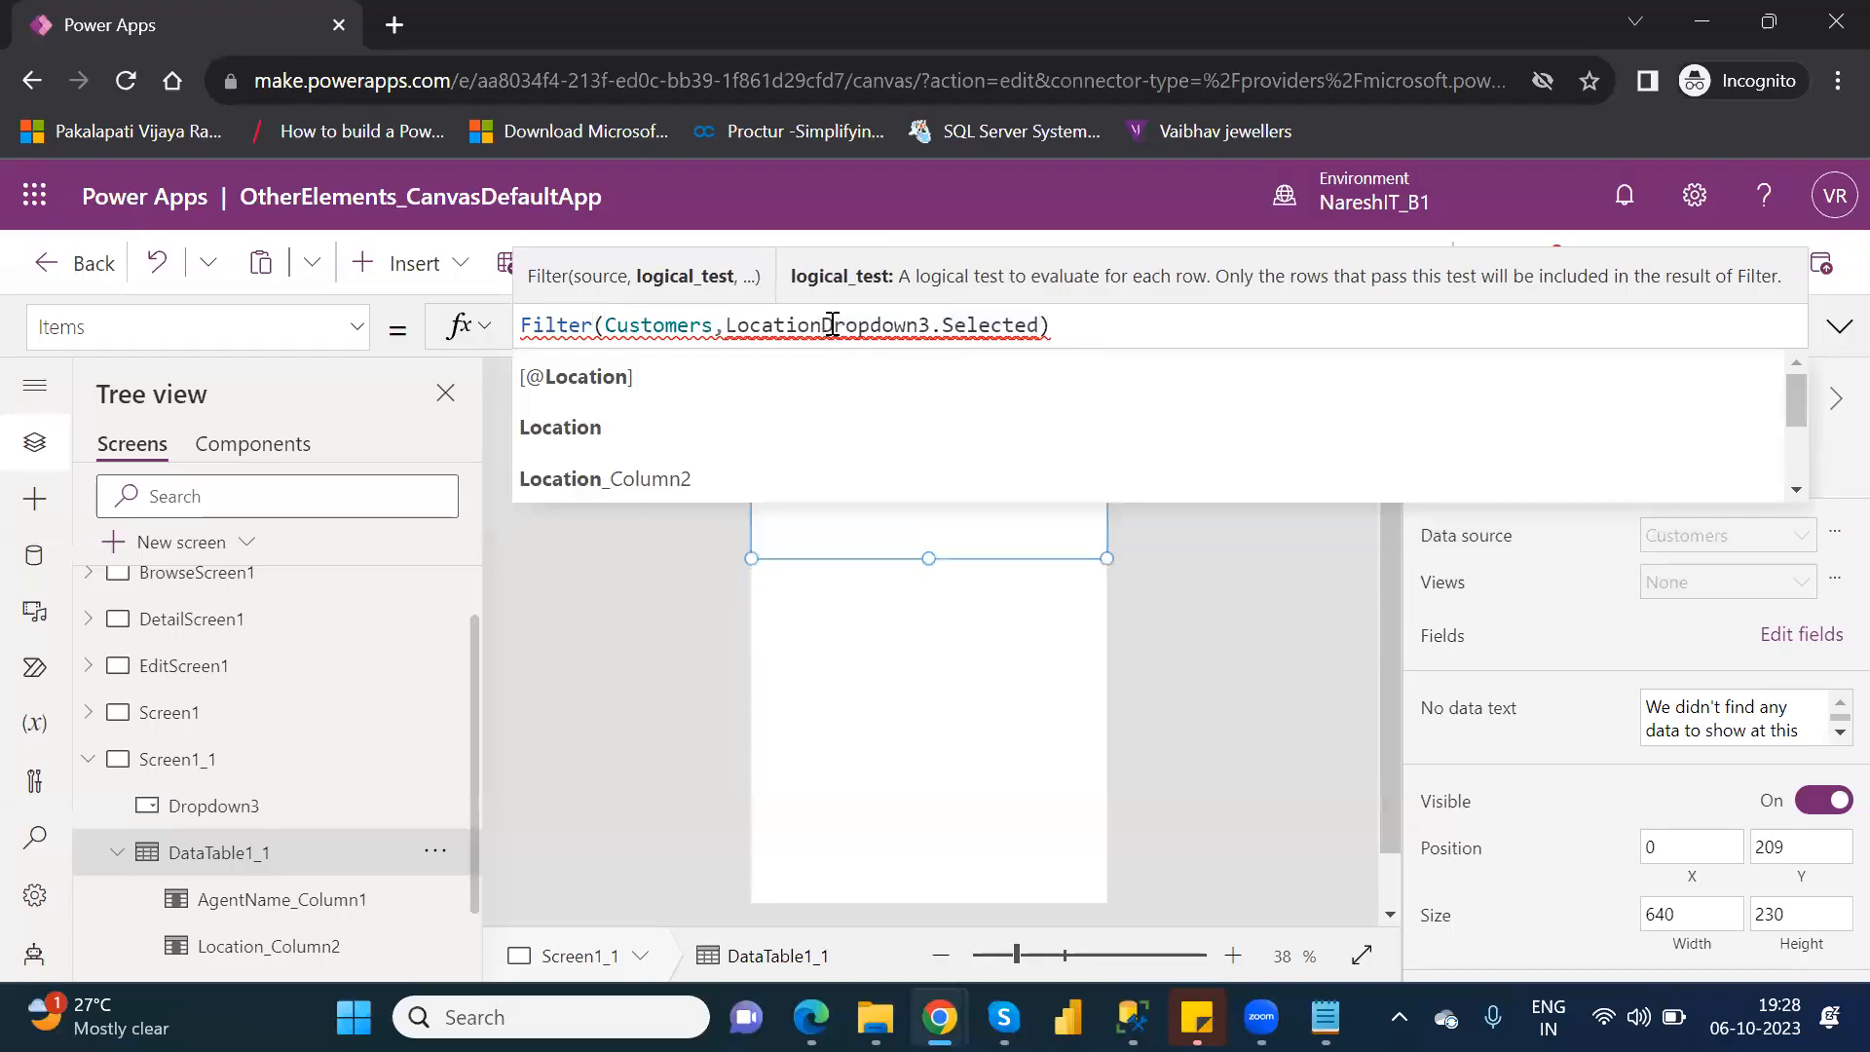
pyautogui.write('=')
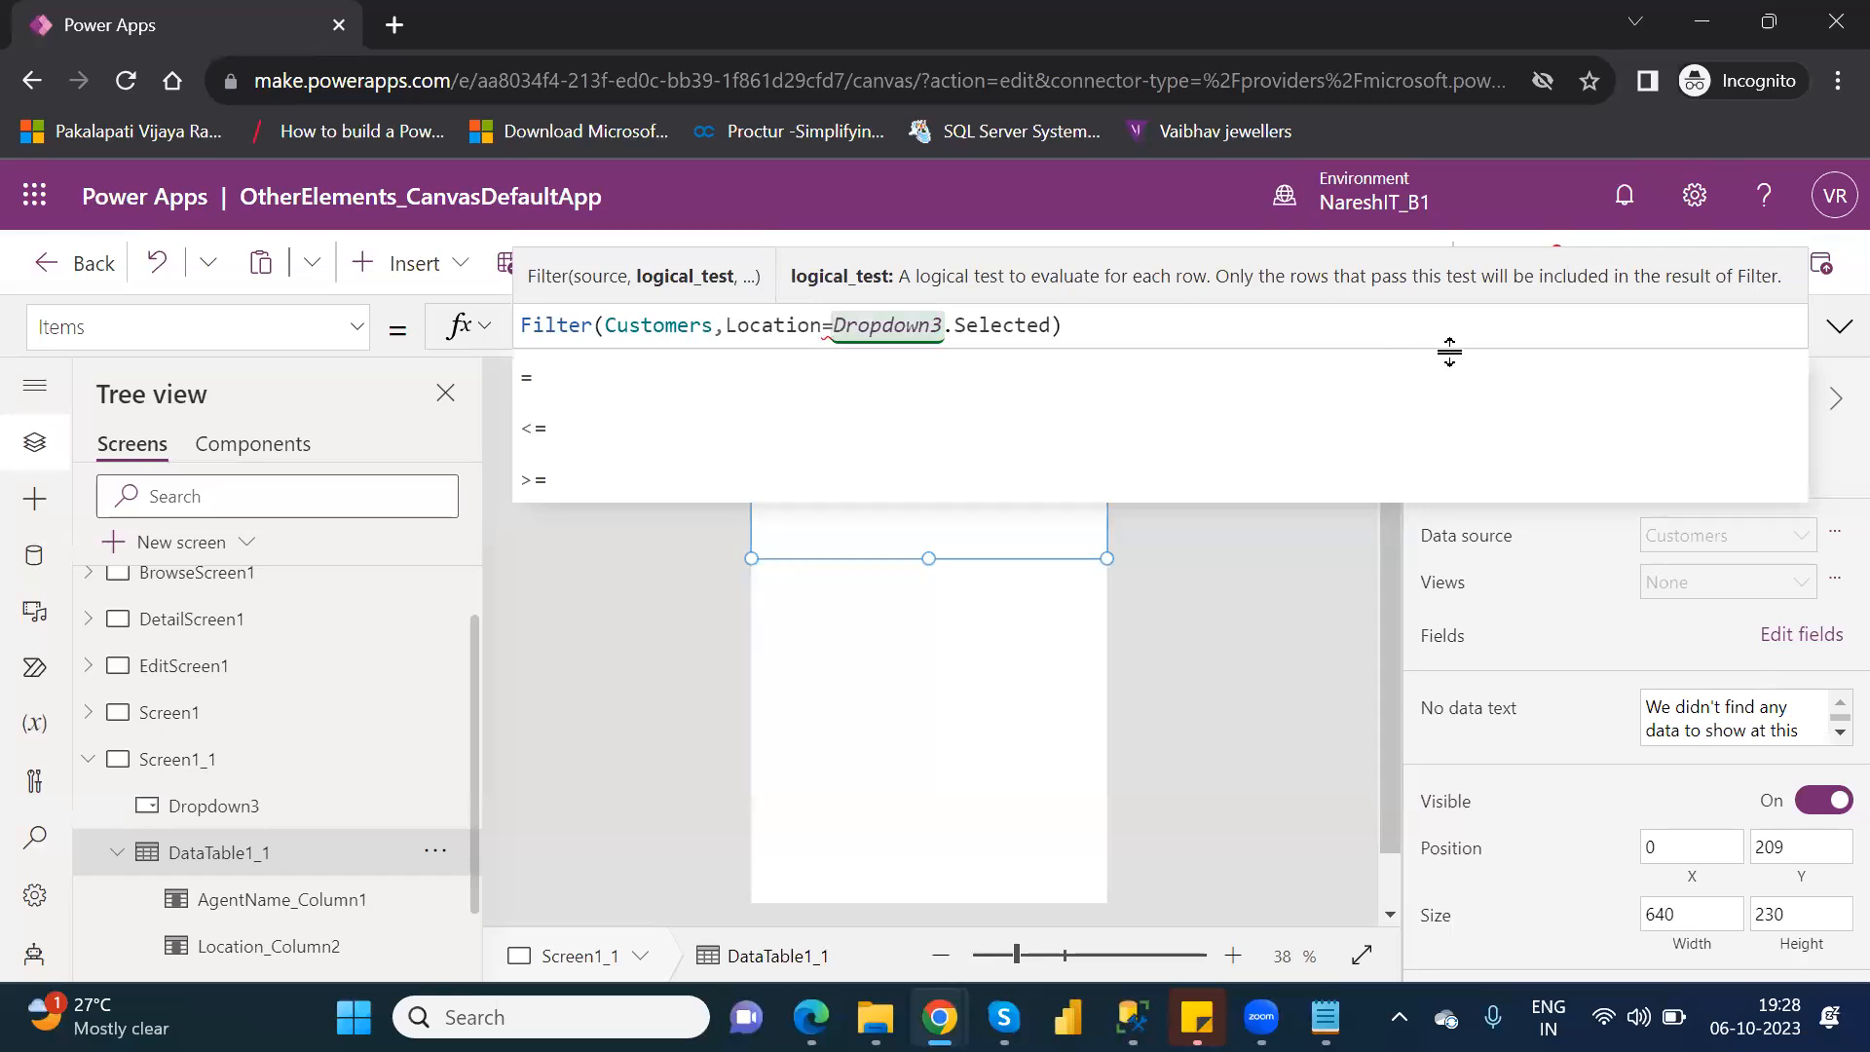
# Compare the Items formulas of DataTable1_1 and Dropdown3, and read the error marked on the data table.
pyautogui.click(1250, 675)
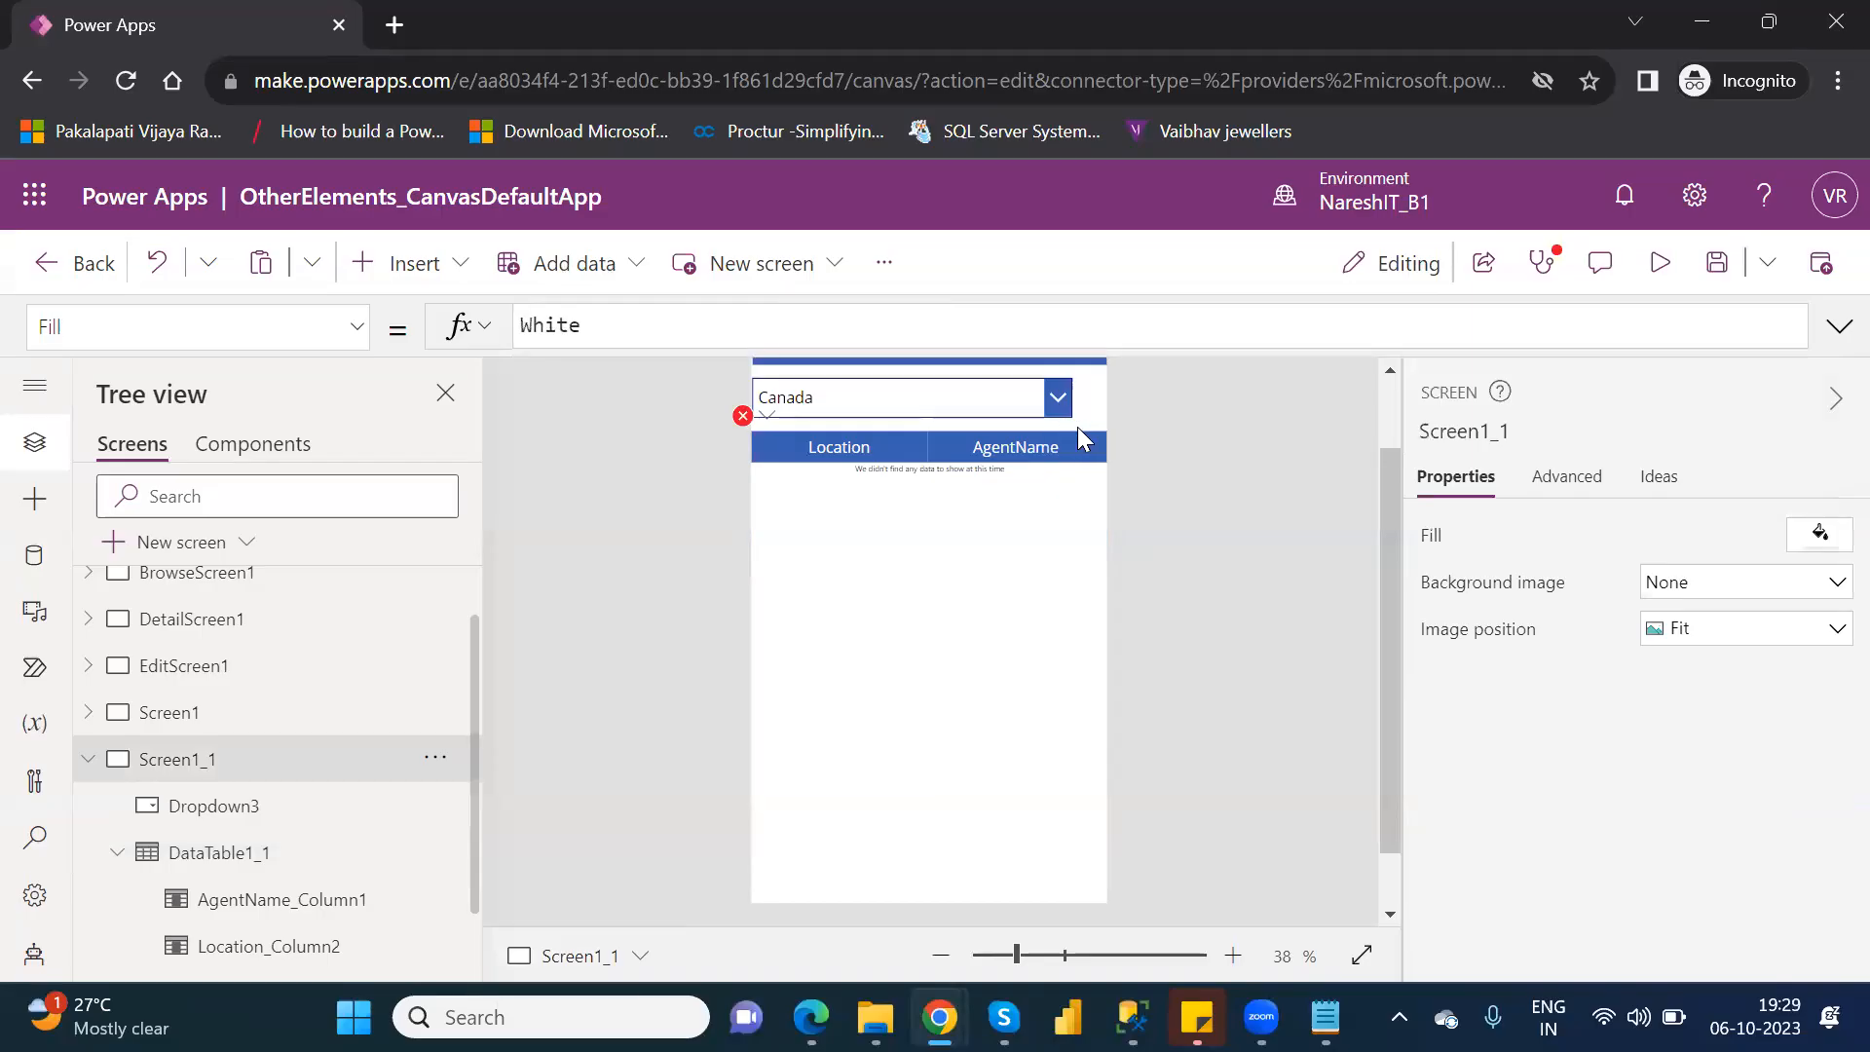
pyautogui.click(317, 854)
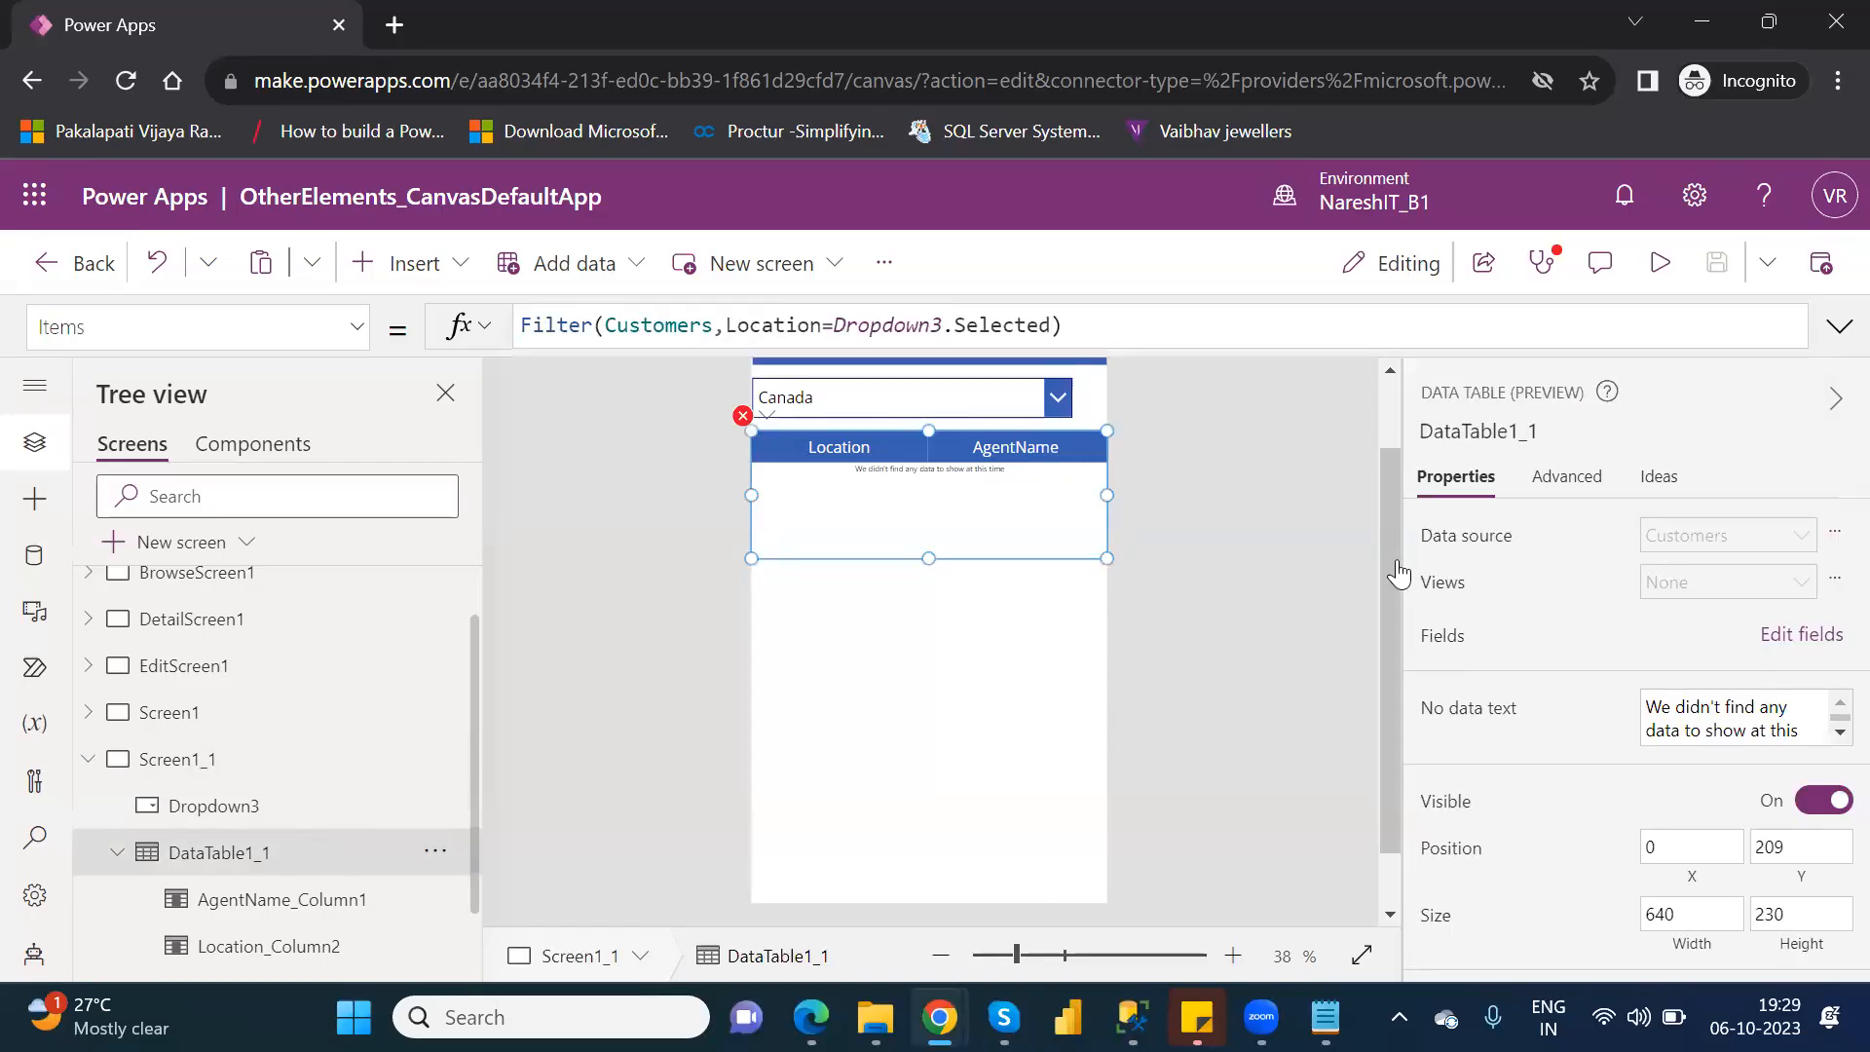
pyautogui.click(216, 809)
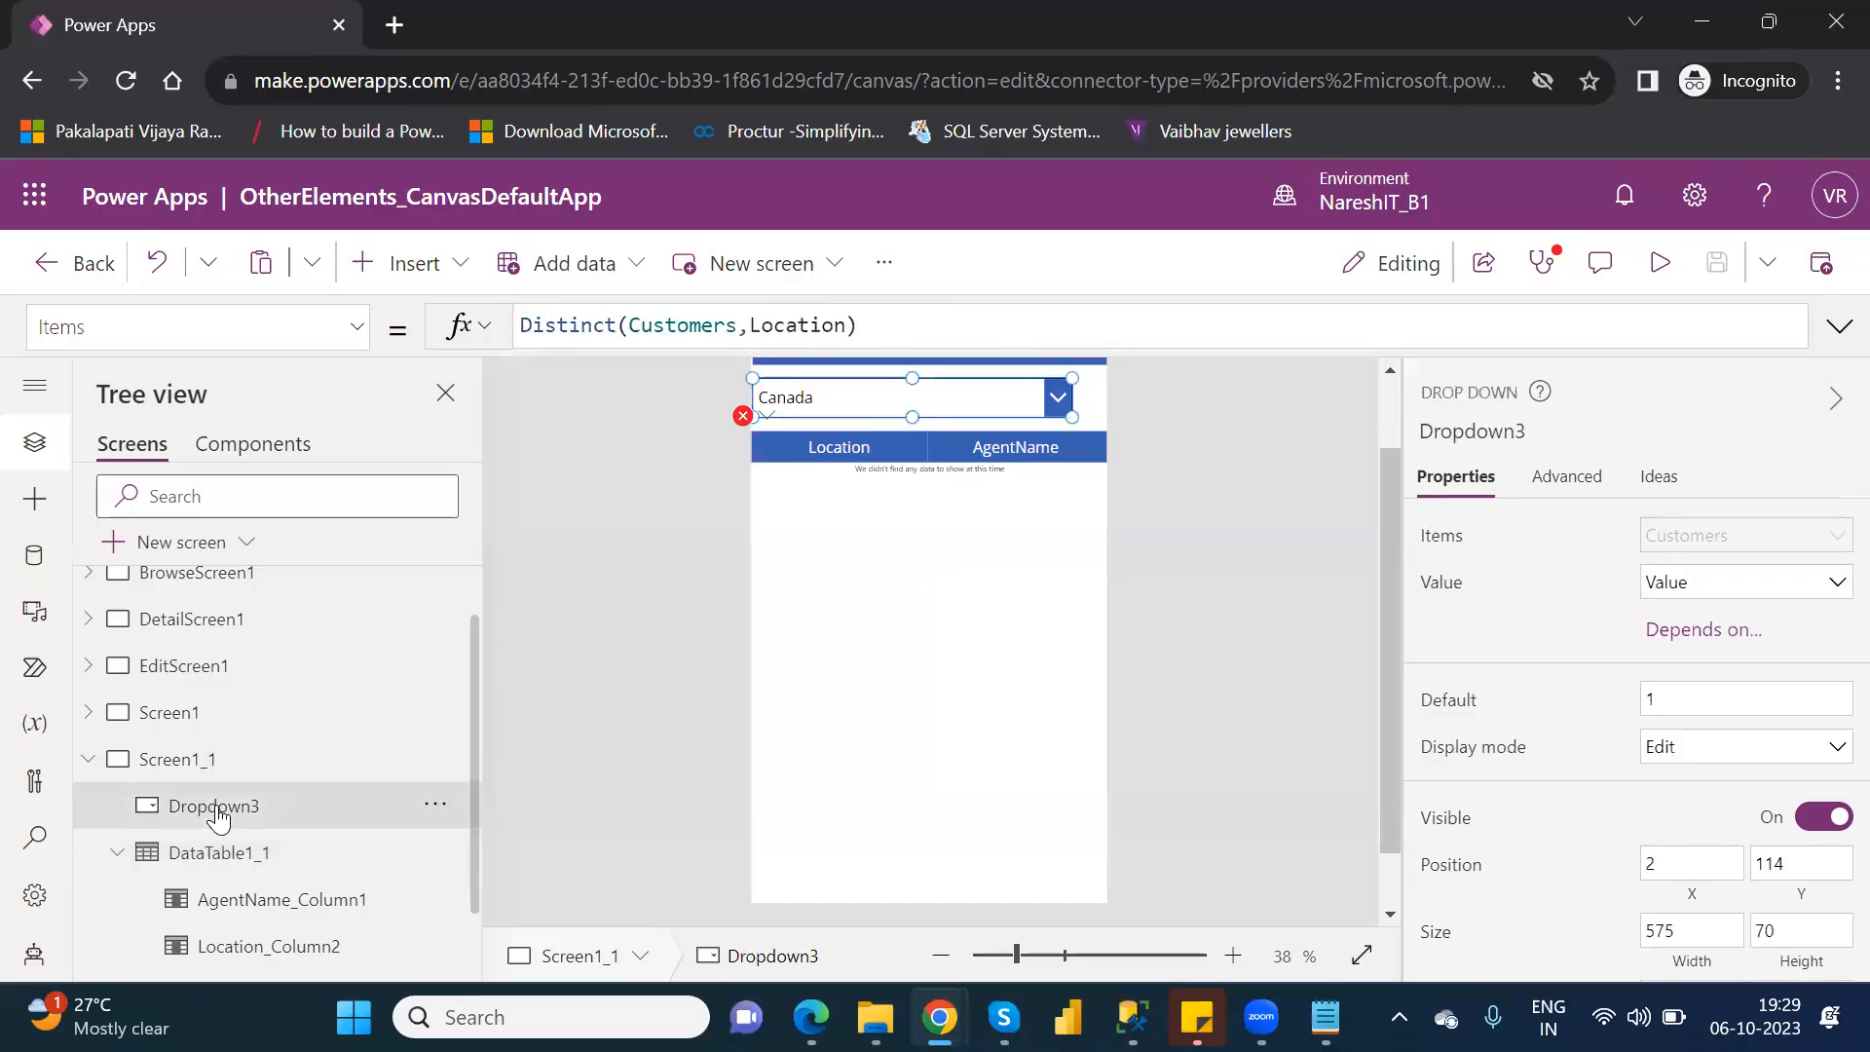
pyautogui.click(241, 867)
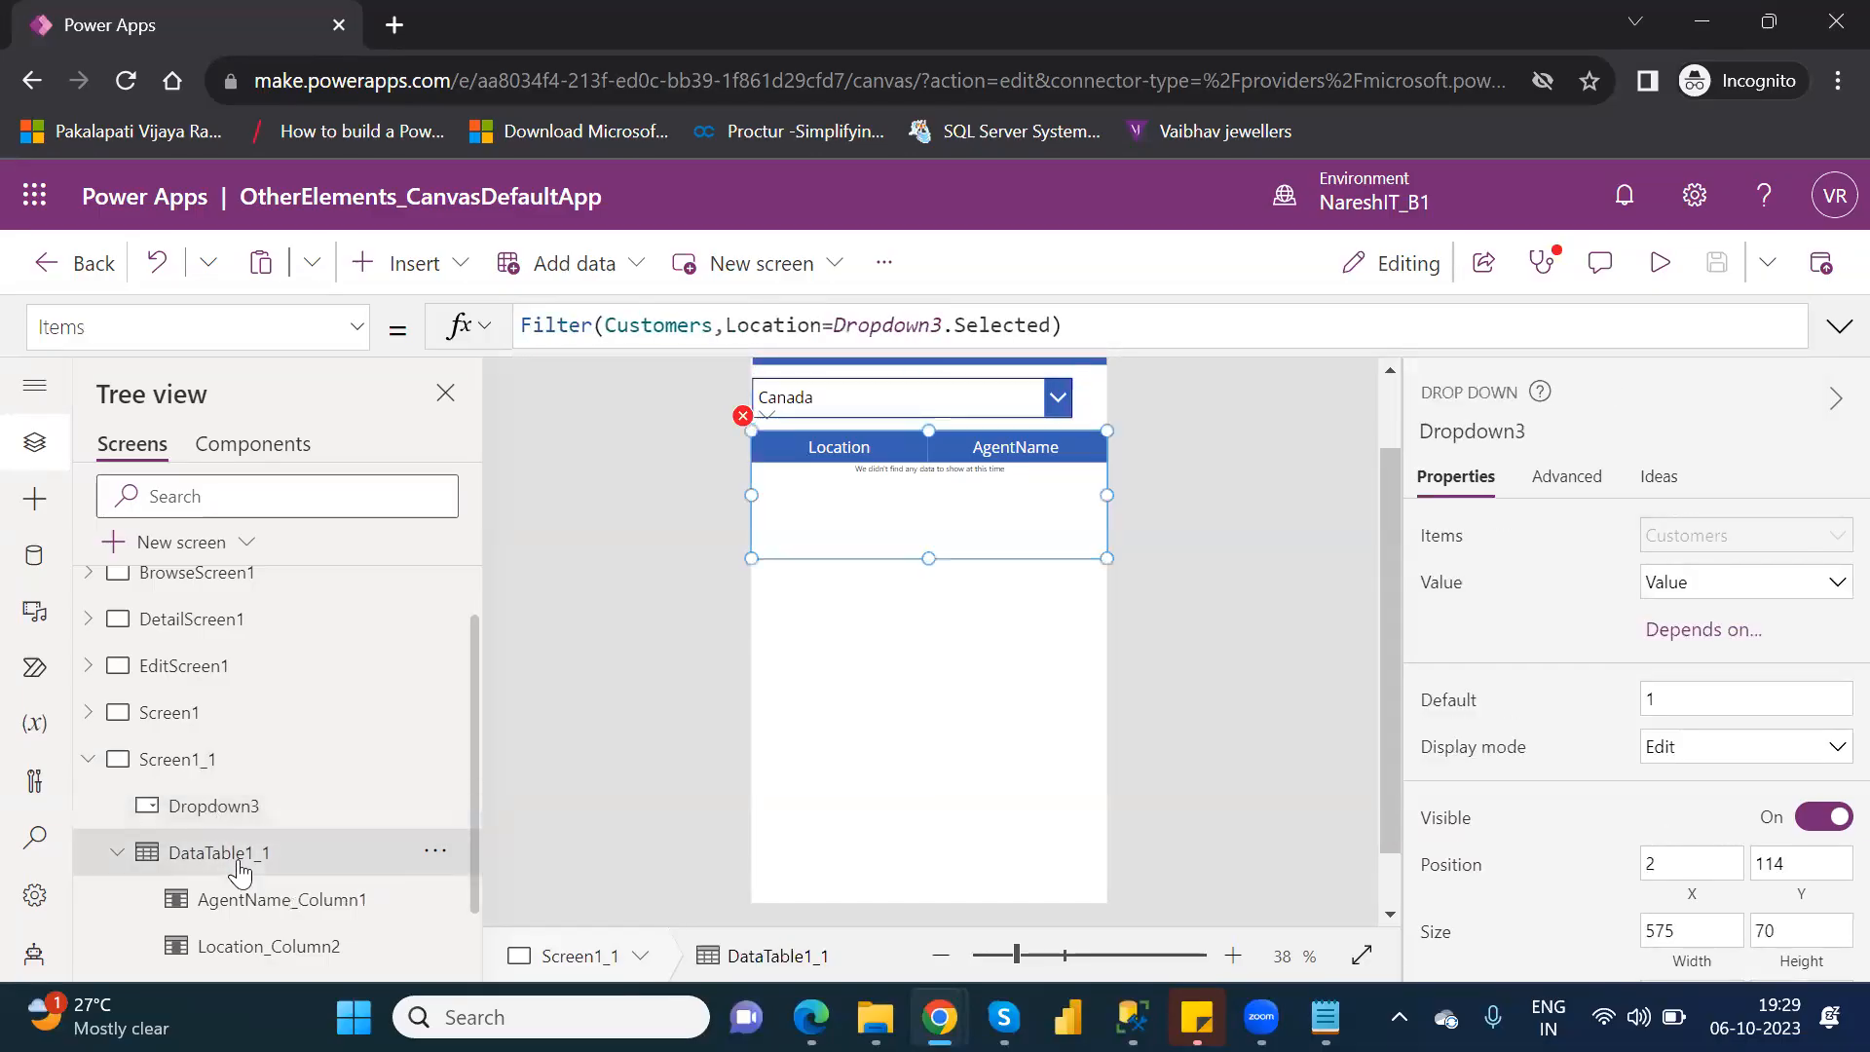
pyautogui.click(745, 417)
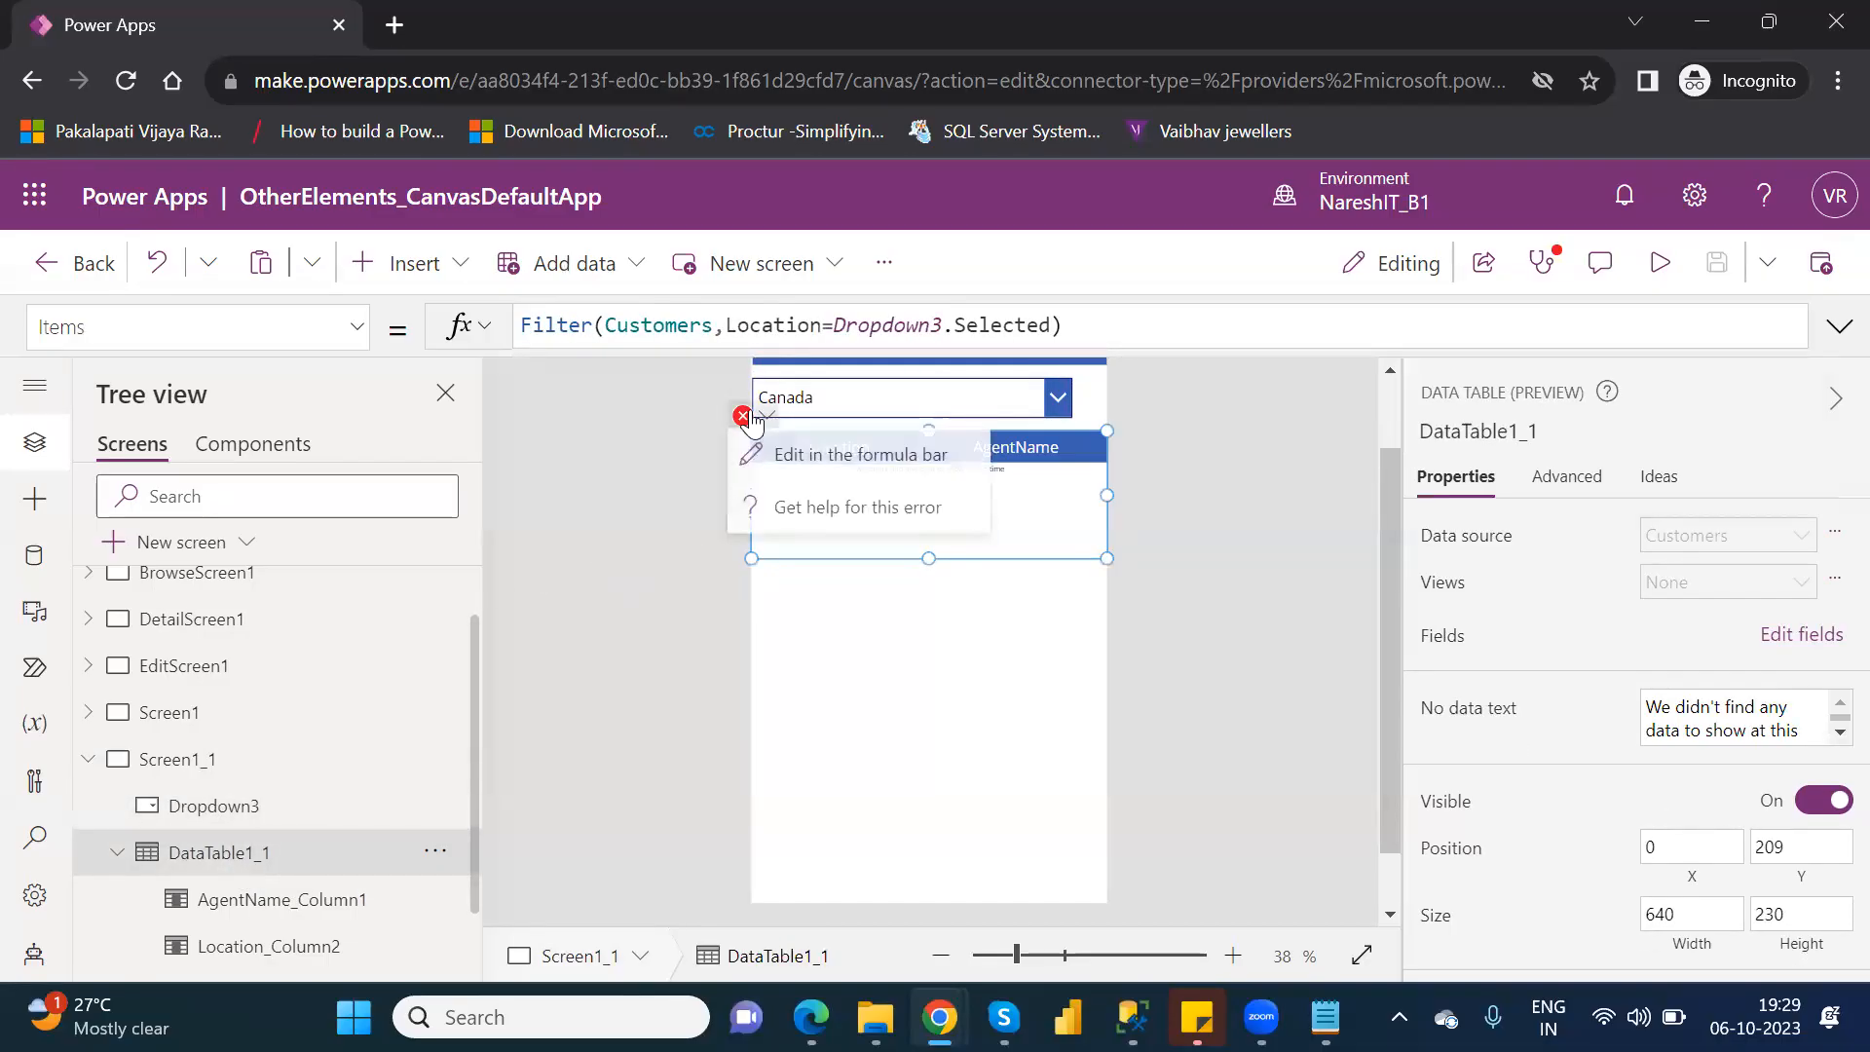
pyautogui.click(847, 469)
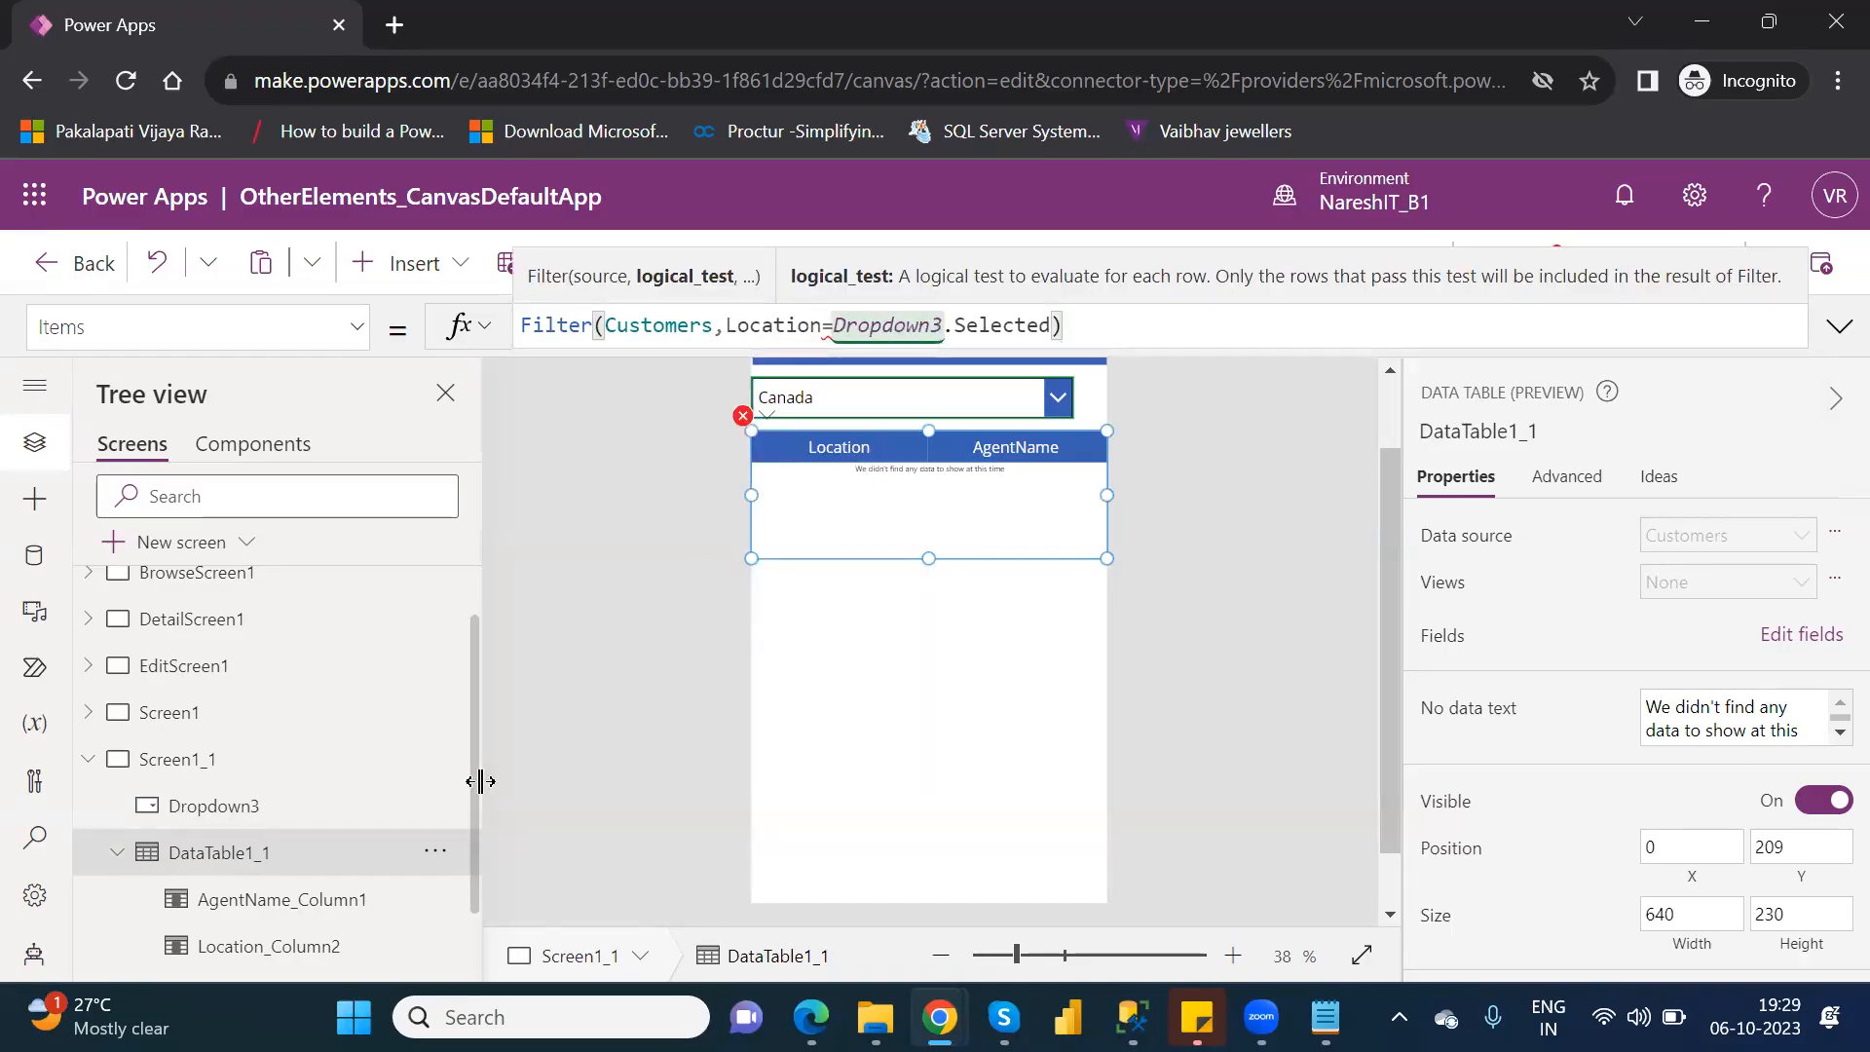
pyautogui.moveTo(478, 814); pyautogui.dragTo(487, 887)
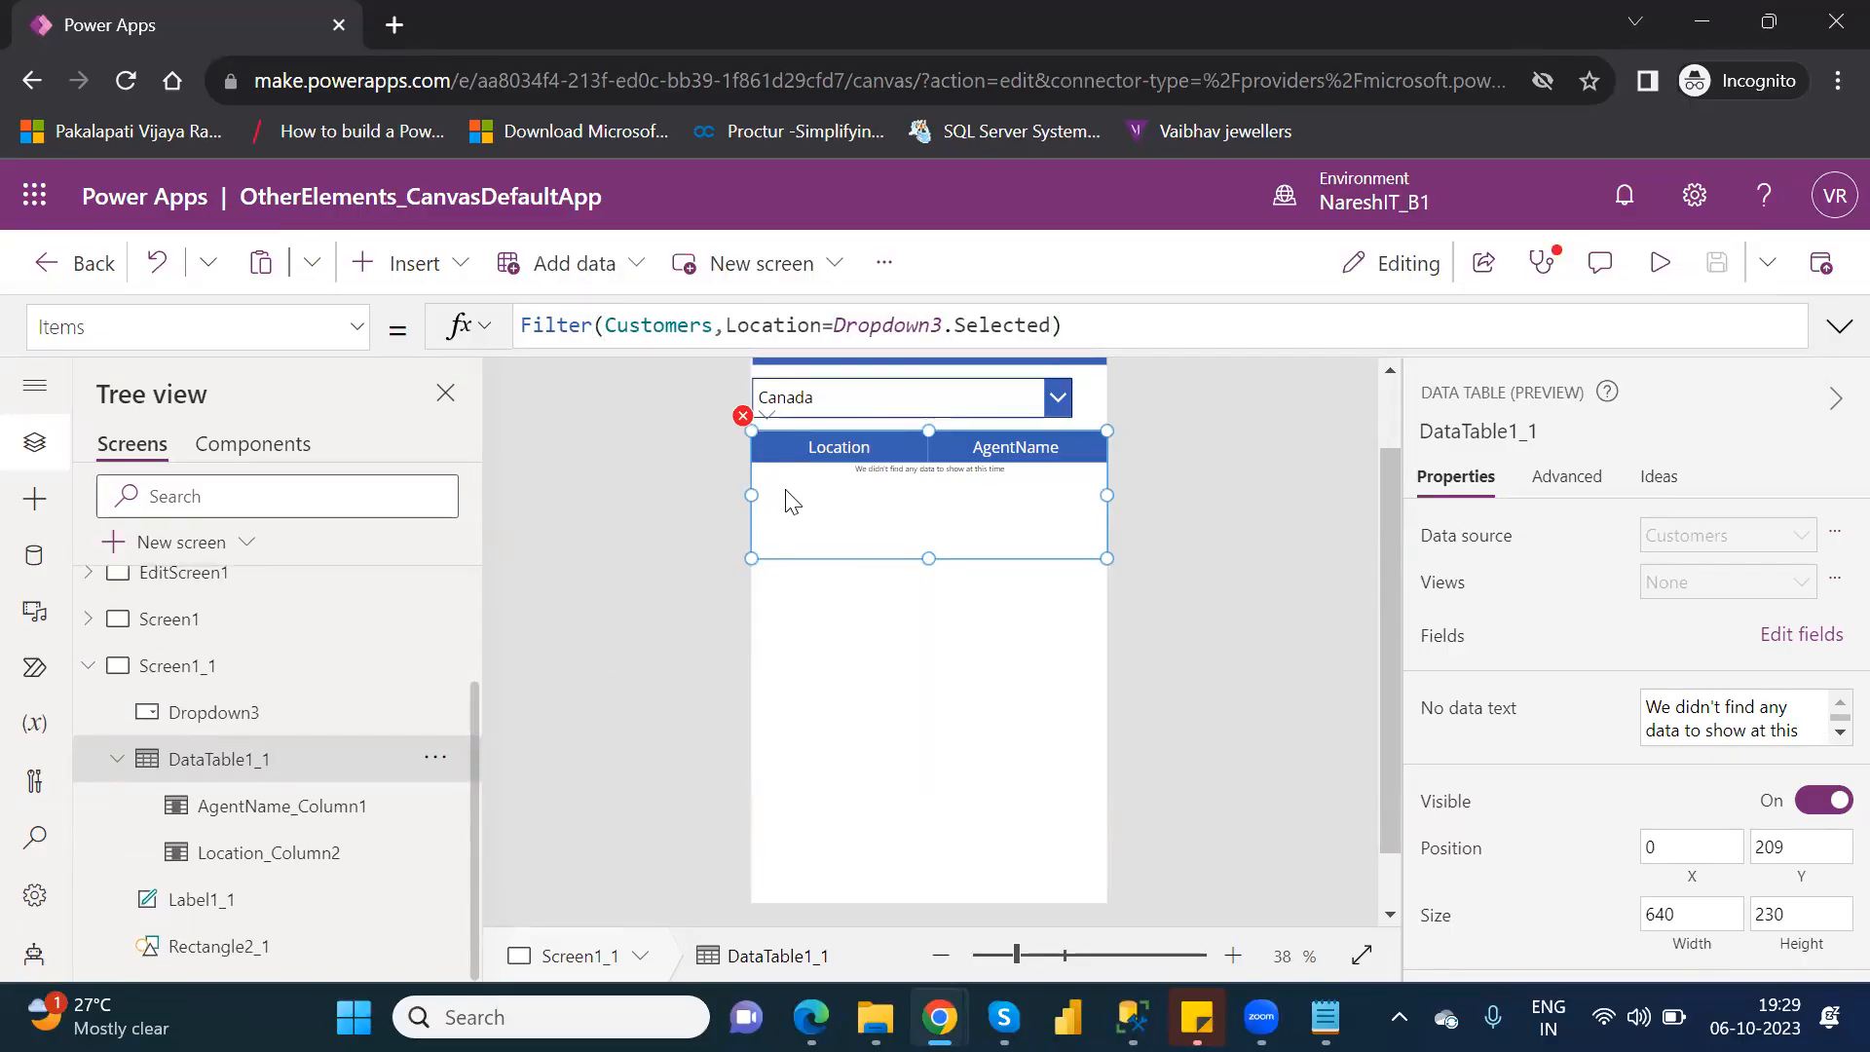
pyautogui.moveTo(743, 422)
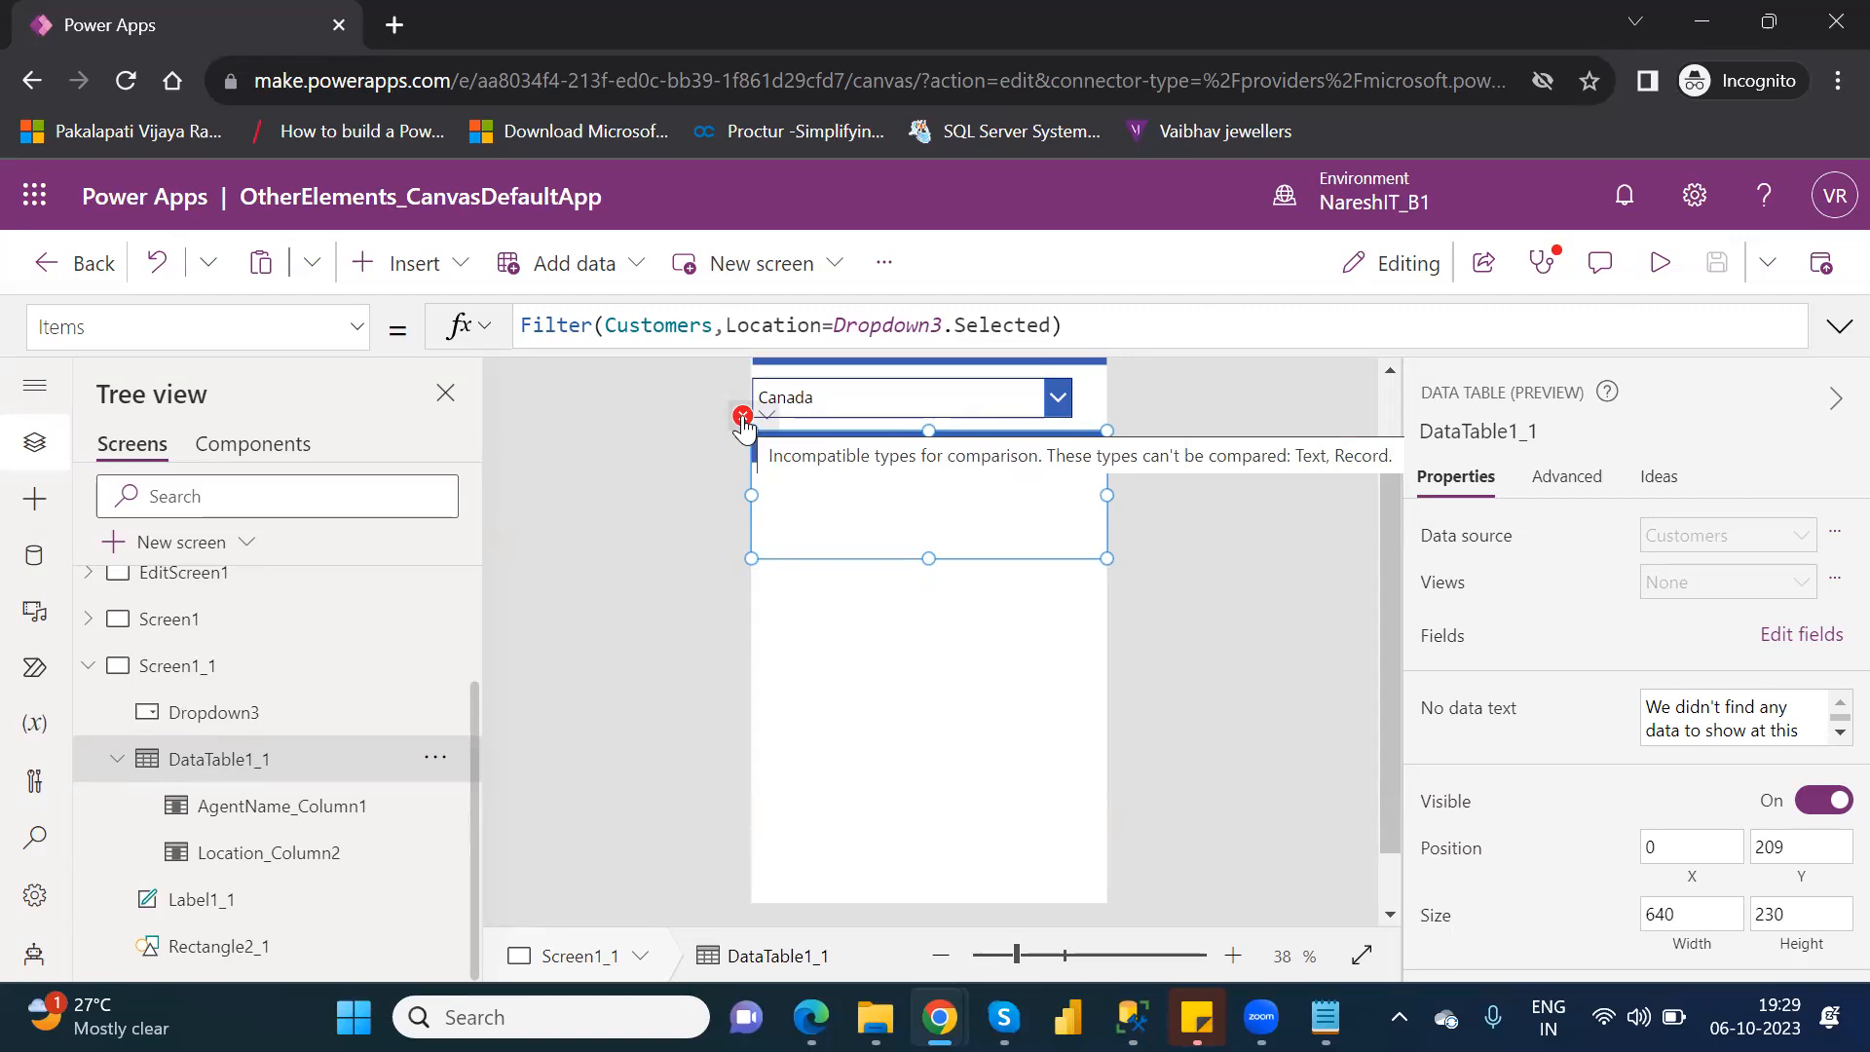
# Remove the Selected property and closing parenthesis after Dropdown3 in the Filter formula, and try a property starting with "v".
pyautogui.click(836, 326)
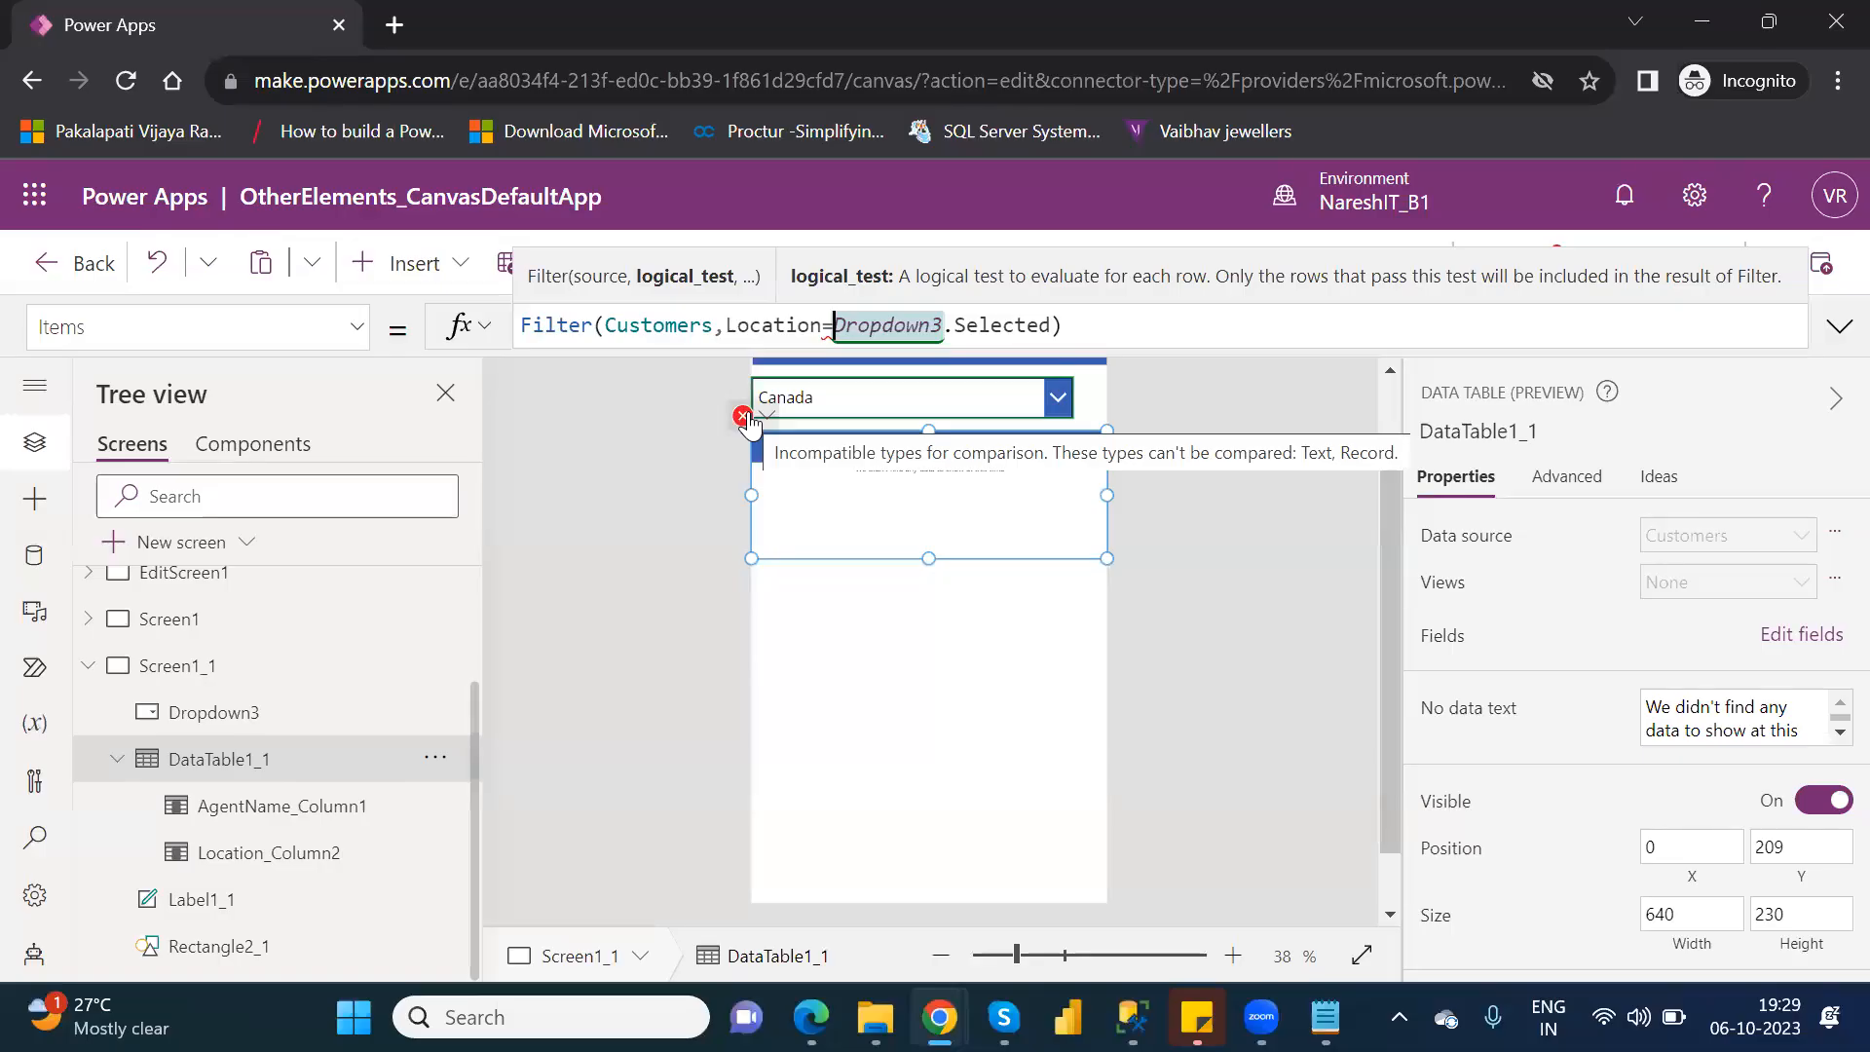
pyautogui.click(1059, 327)
pyautogui.press('BackSpace')
pyautogui.press('BackSpace')
pyautogui.press('BackSpace')
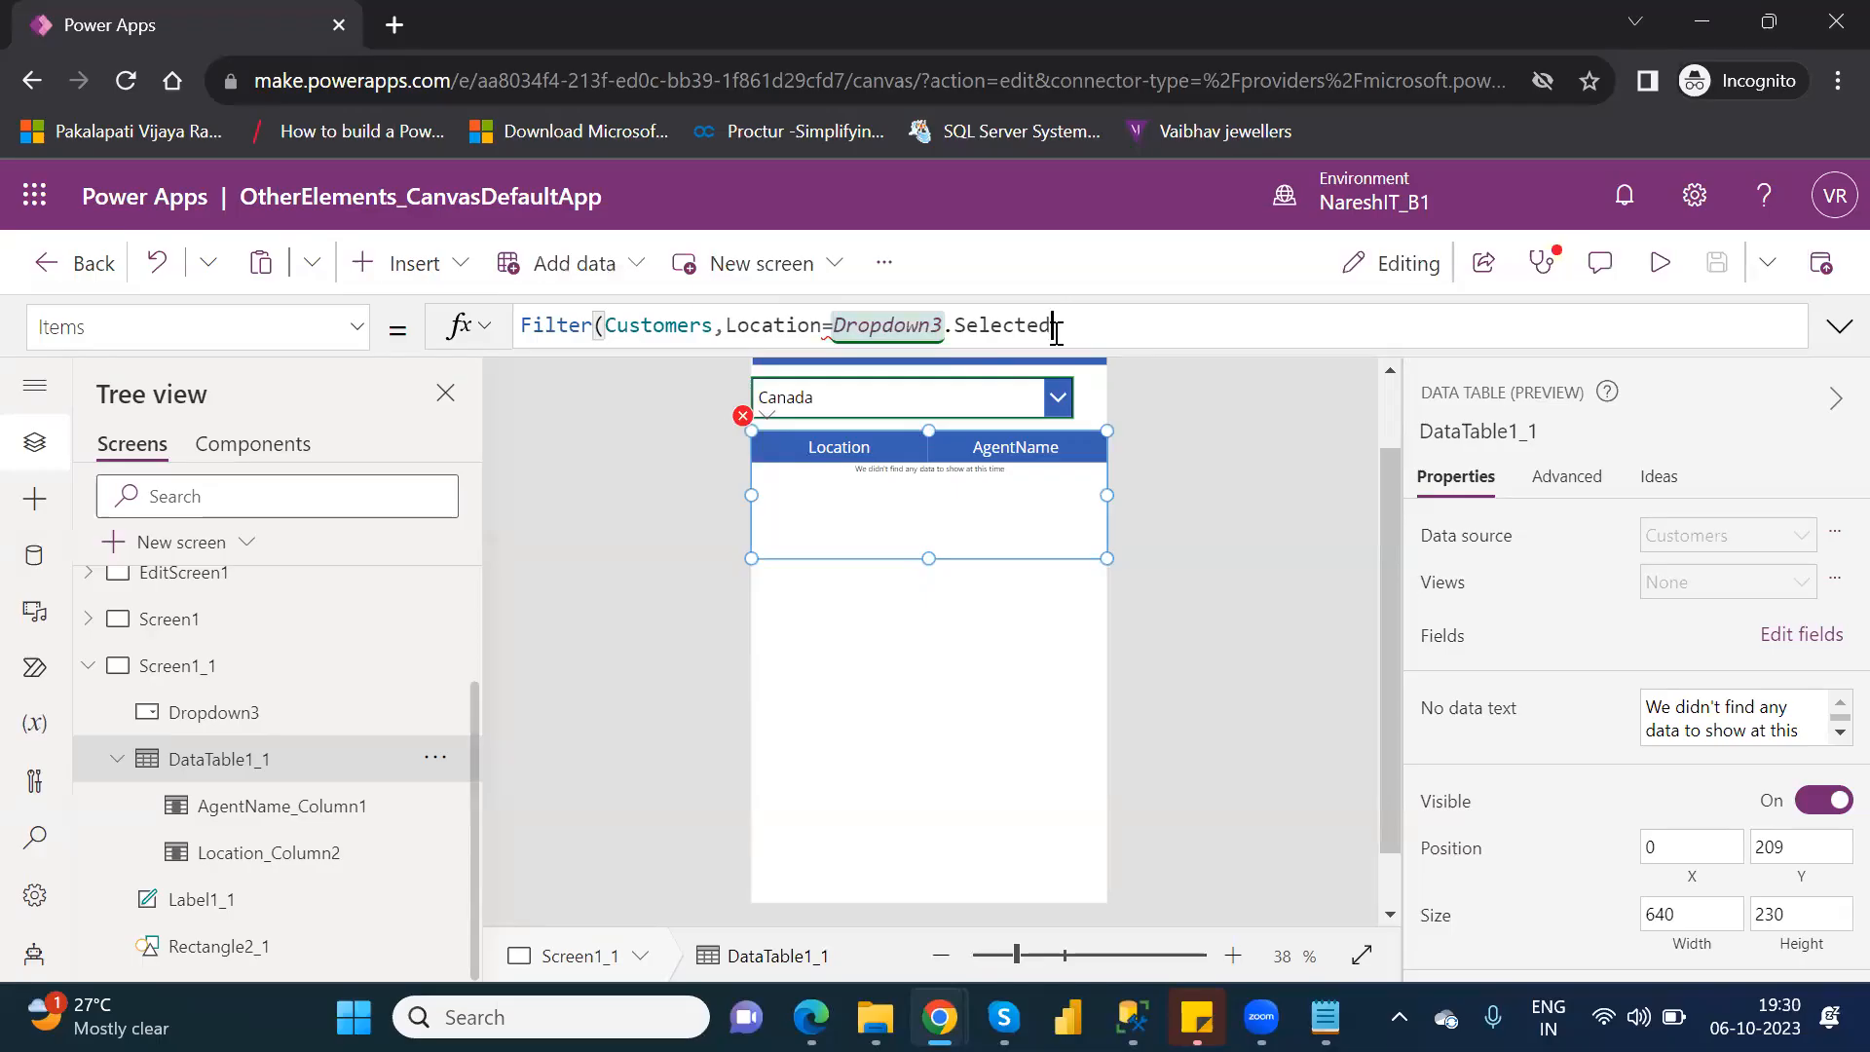
pyautogui.press('BackSpace')
pyautogui.press('BackSpace')
pyautogui.press('BackSpace')
pyautogui.press('BackSpace')
pyautogui.press('BackSpace')
pyautogui.press('BackSpace')
pyautogui.press('BackSpace')
pyautogui.write('.v')
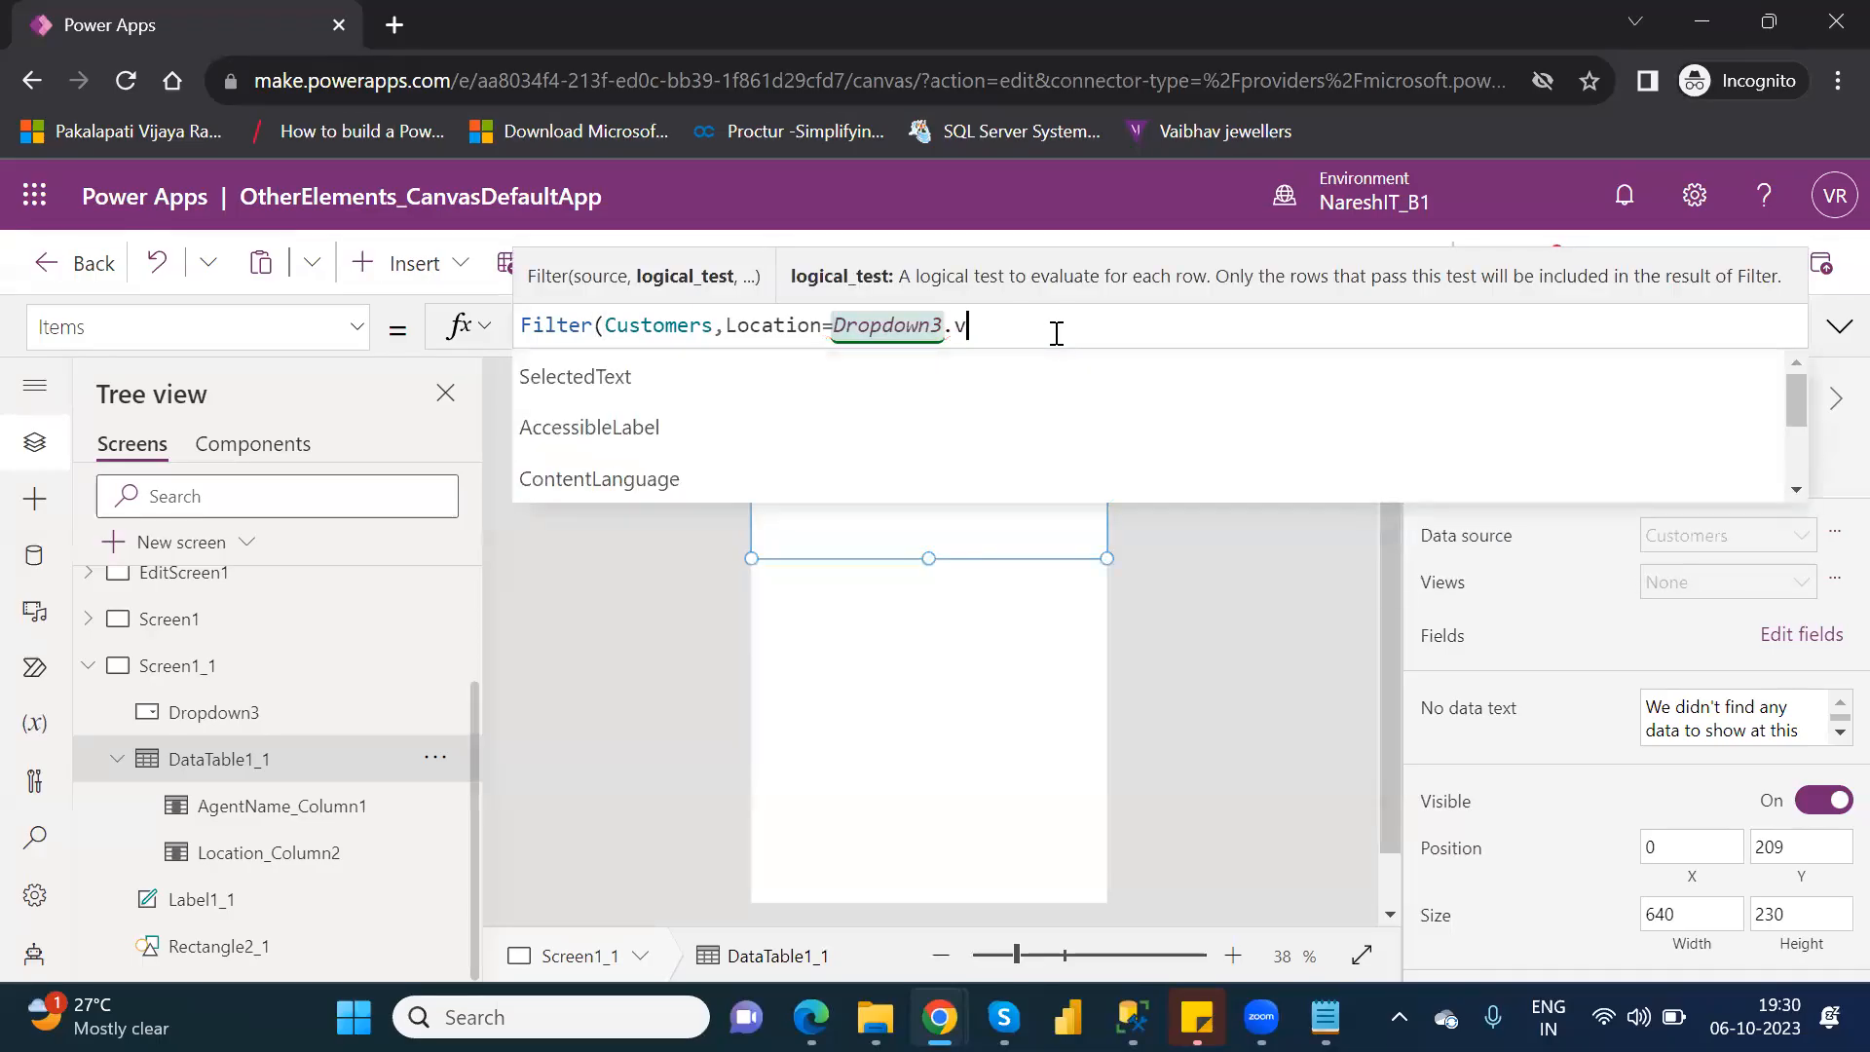
# Complete the logical test as Location=Dropdown3.Selected.Value and close the Filter formula with a parenthesis.
pyautogui.press('BackSpace')
pyautogui.press('Down')
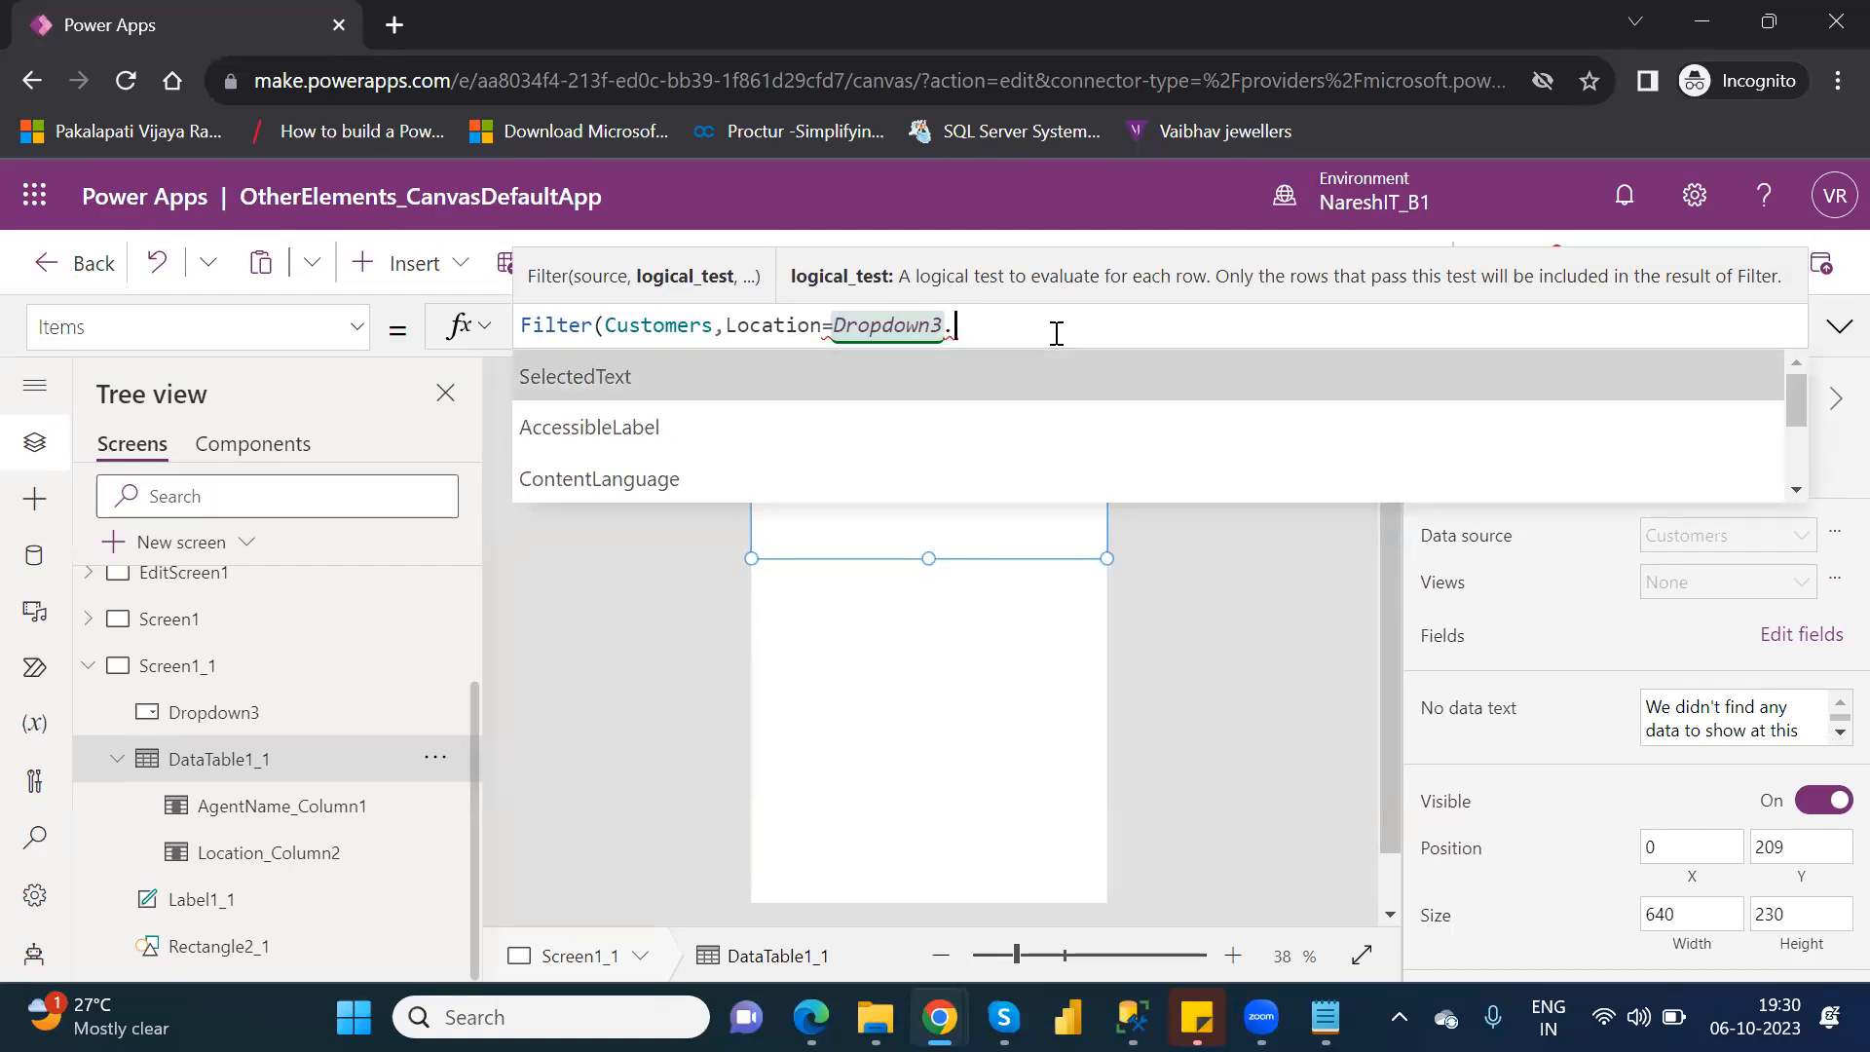
pyautogui.press('Down')
pyautogui.press('Down')
pyautogui.press('Down')
pyautogui.press('Down')
pyautogui.press('Down')
pyautogui.press('Down')
pyautogui.press('Down')
pyautogui.press('Down')
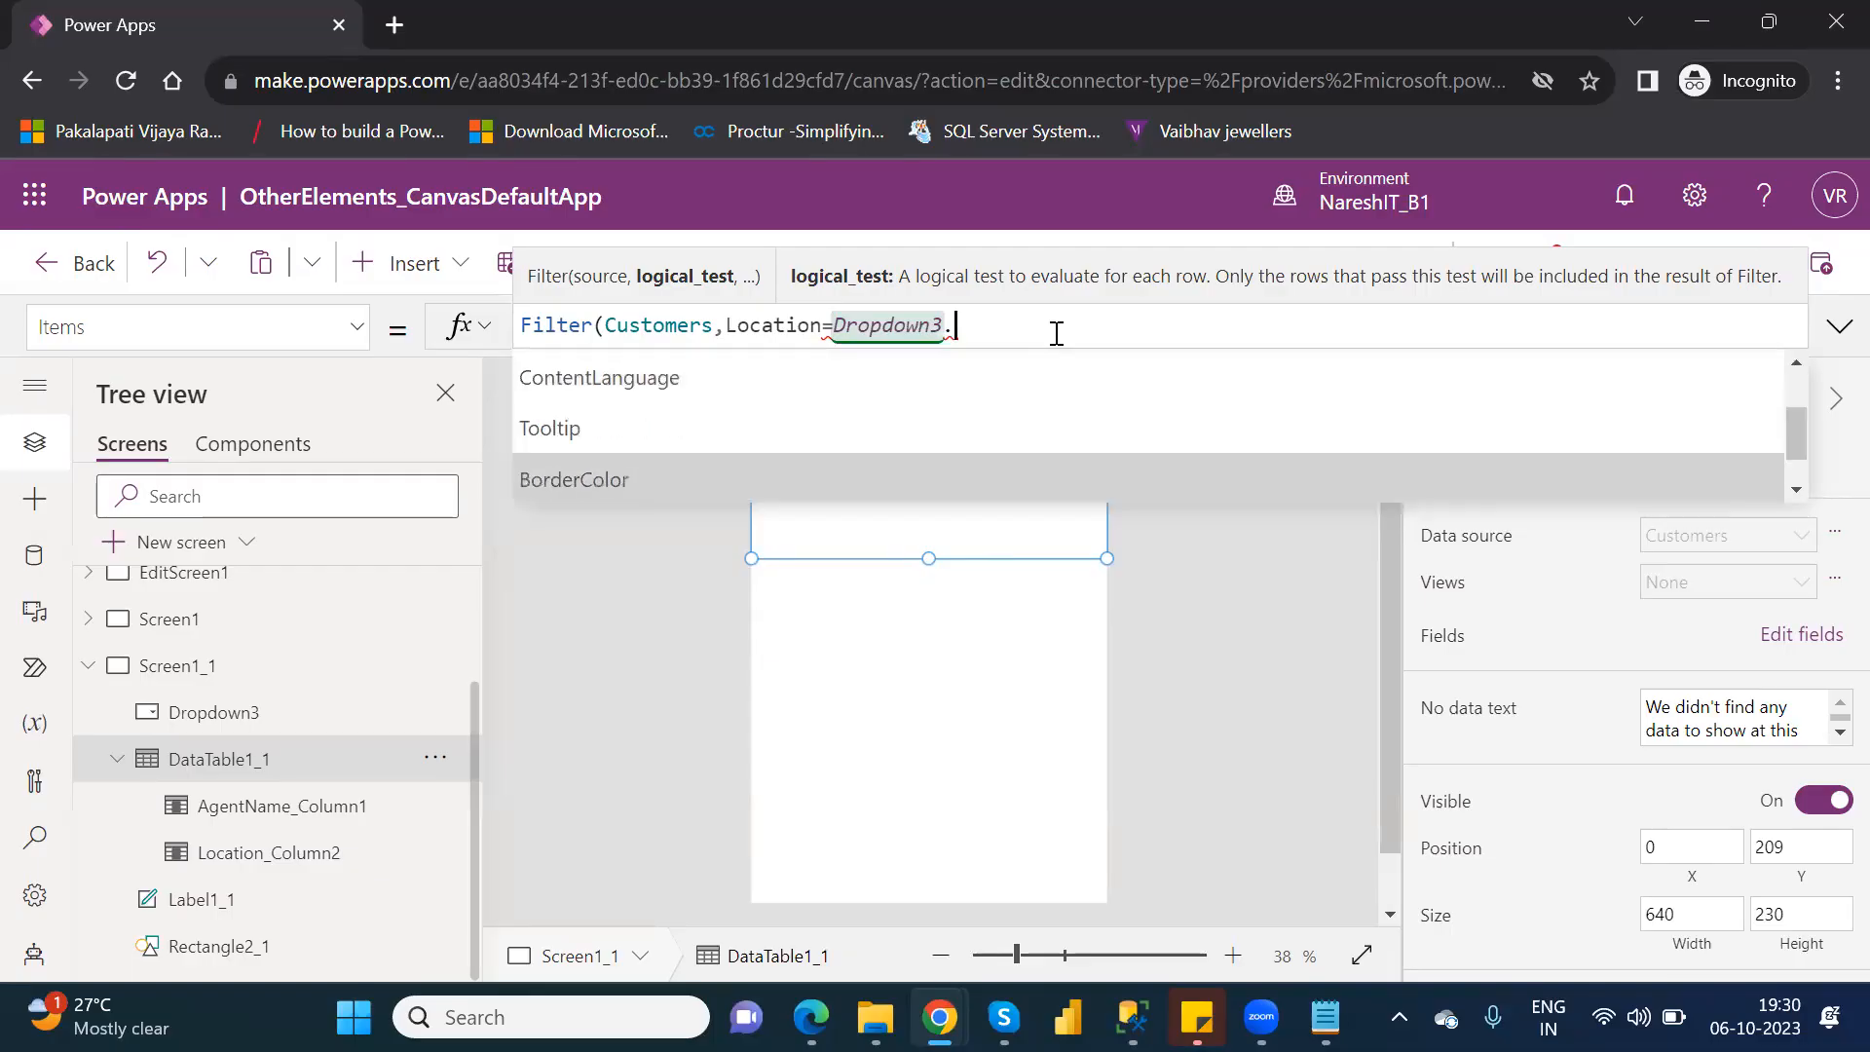
pyautogui.press('Down')
pyautogui.press('Down')
pyautogui.press('Down')
pyautogui.press('Down')
pyautogui.press('Down')
pyautogui.press('Down')
pyautogui.press('Down')
pyautogui.press('Down')
pyautogui.press('Down')
pyautogui.press('Down')
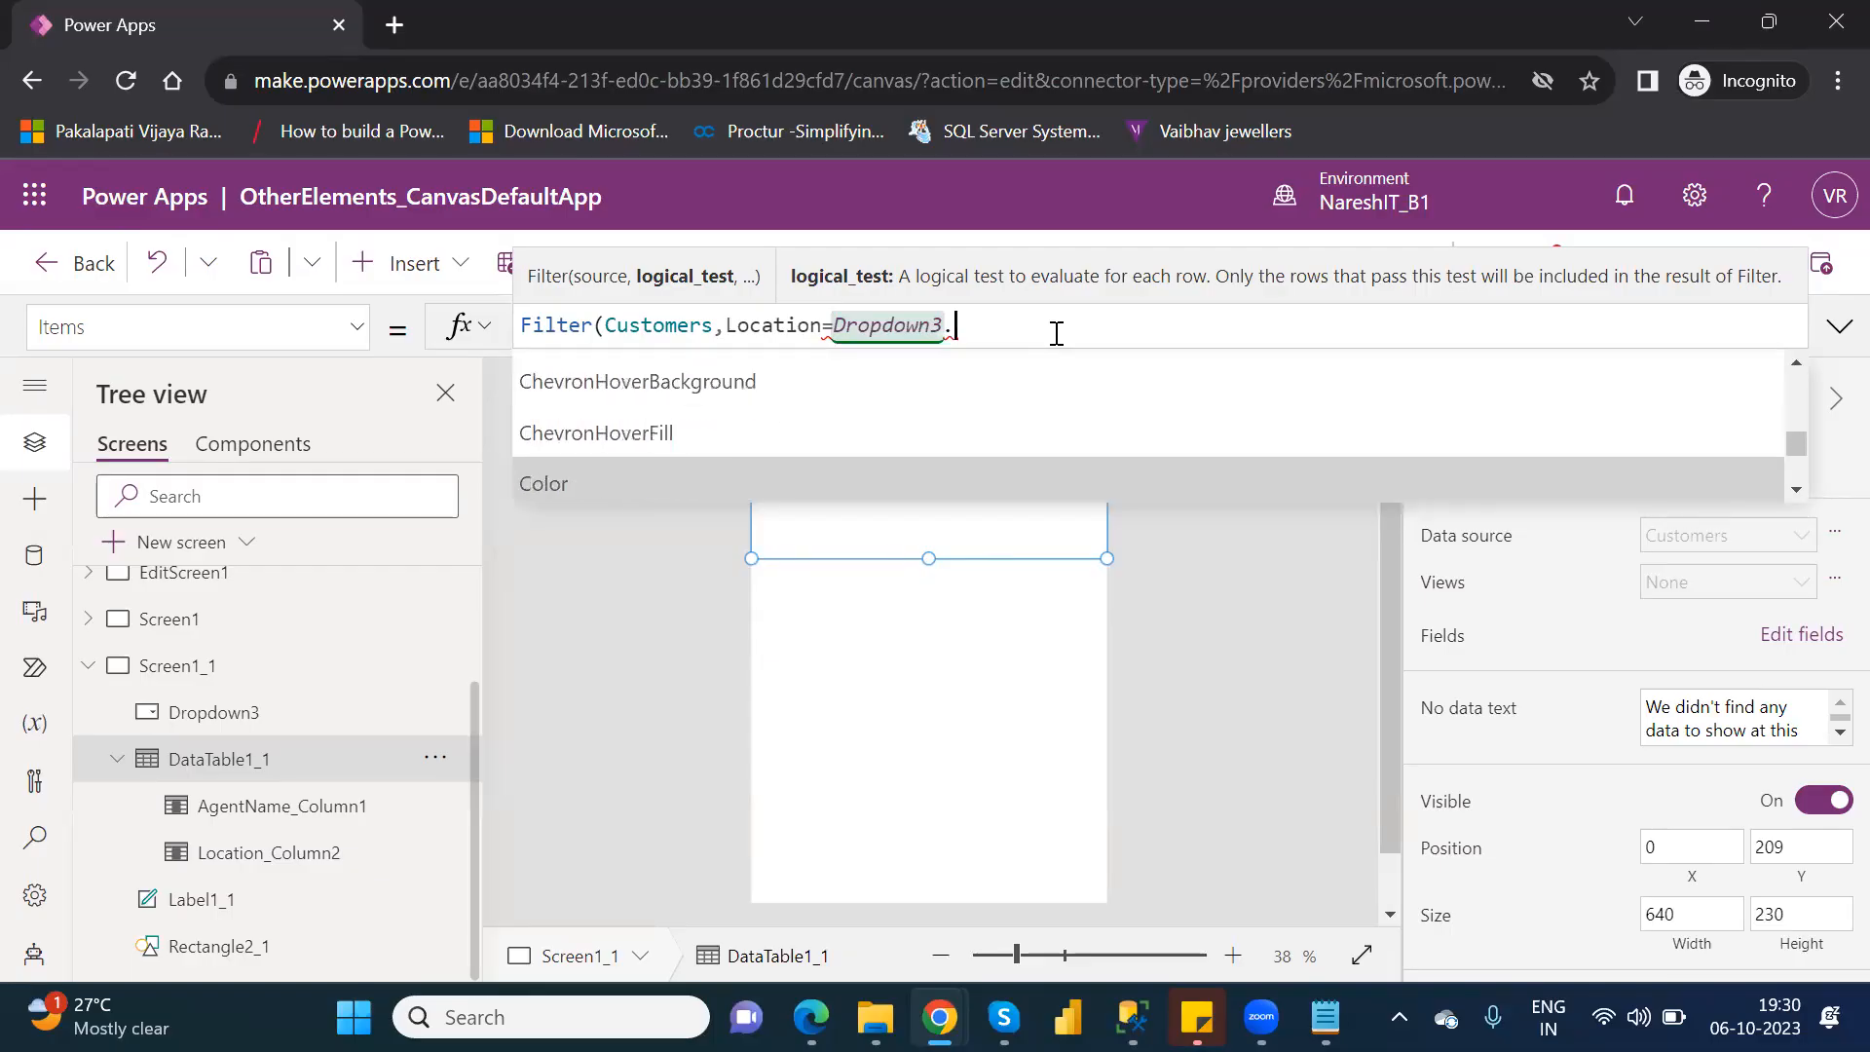
pyautogui.press('Down')
pyautogui.press('Down')
pyautogui.press('Down')
pyautogui.press('Down')
pyautogui.press('Down')
pyautogui.press('Down')
pyautogui.press('Down')
pyautogui.press('Down')
pyautogui.press('Down')
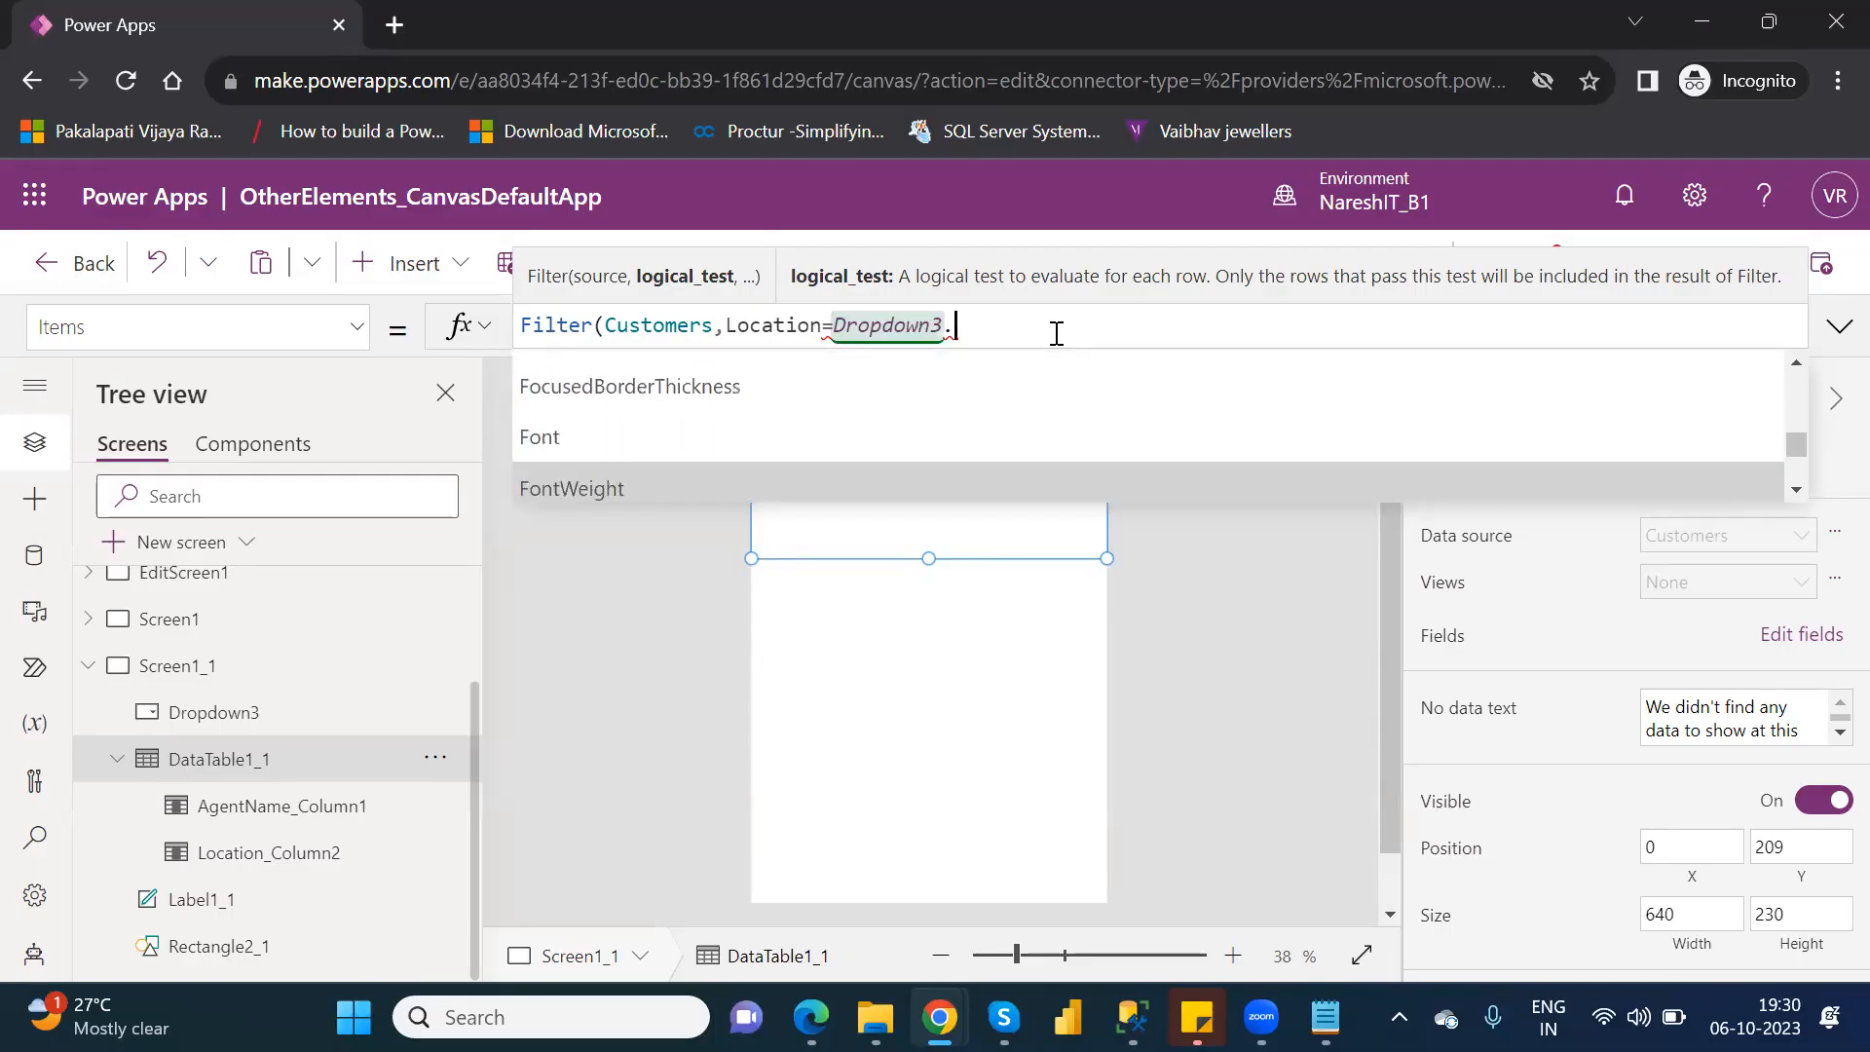
pyautogui.press('Down')
pyautogui.press('Down')
pyautogui.press('Down')
pyautogui.press('Down')
pyautogui.press('Down')
pyautogui.press('Down')
pyautogui.press('Down')
pyautogui.press('Down')
pyautogui.press('Down')
pyautogui.press('Down')
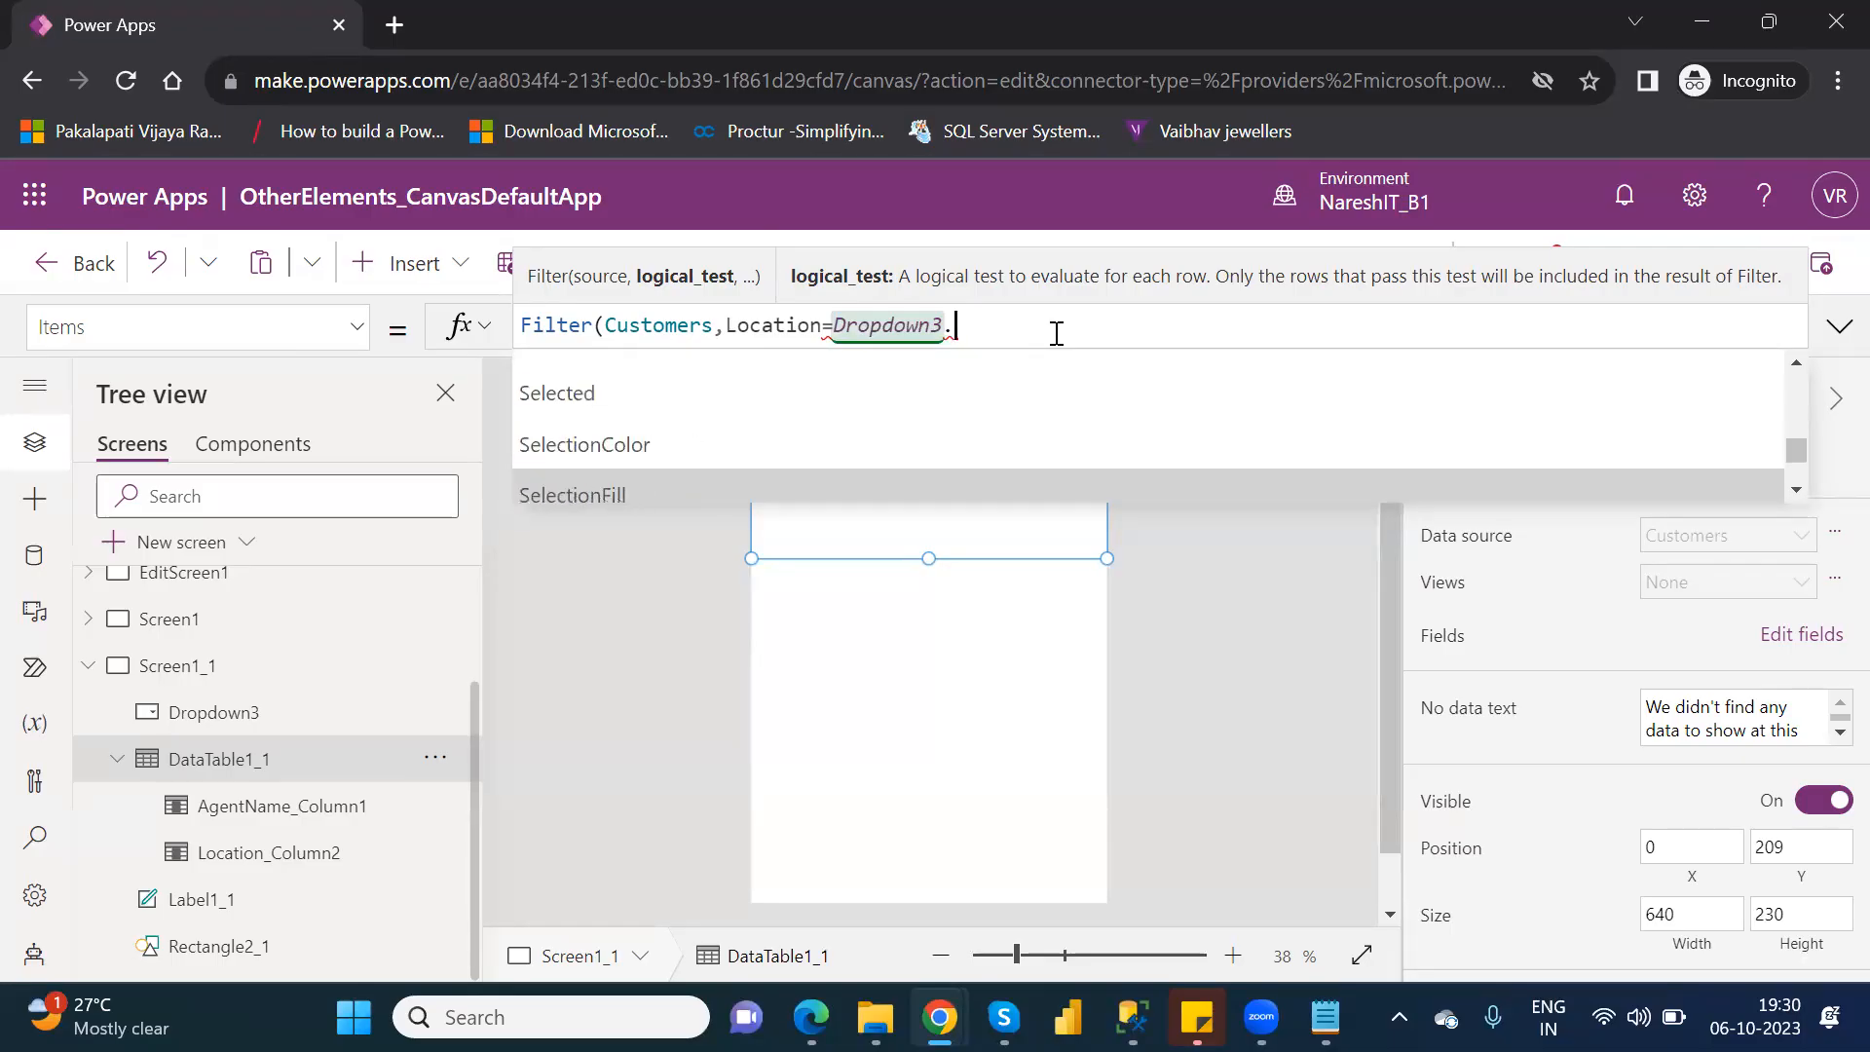
pyautogui.press('Up')
pyautogui.press('Up')
pyautogui.press('Tab')
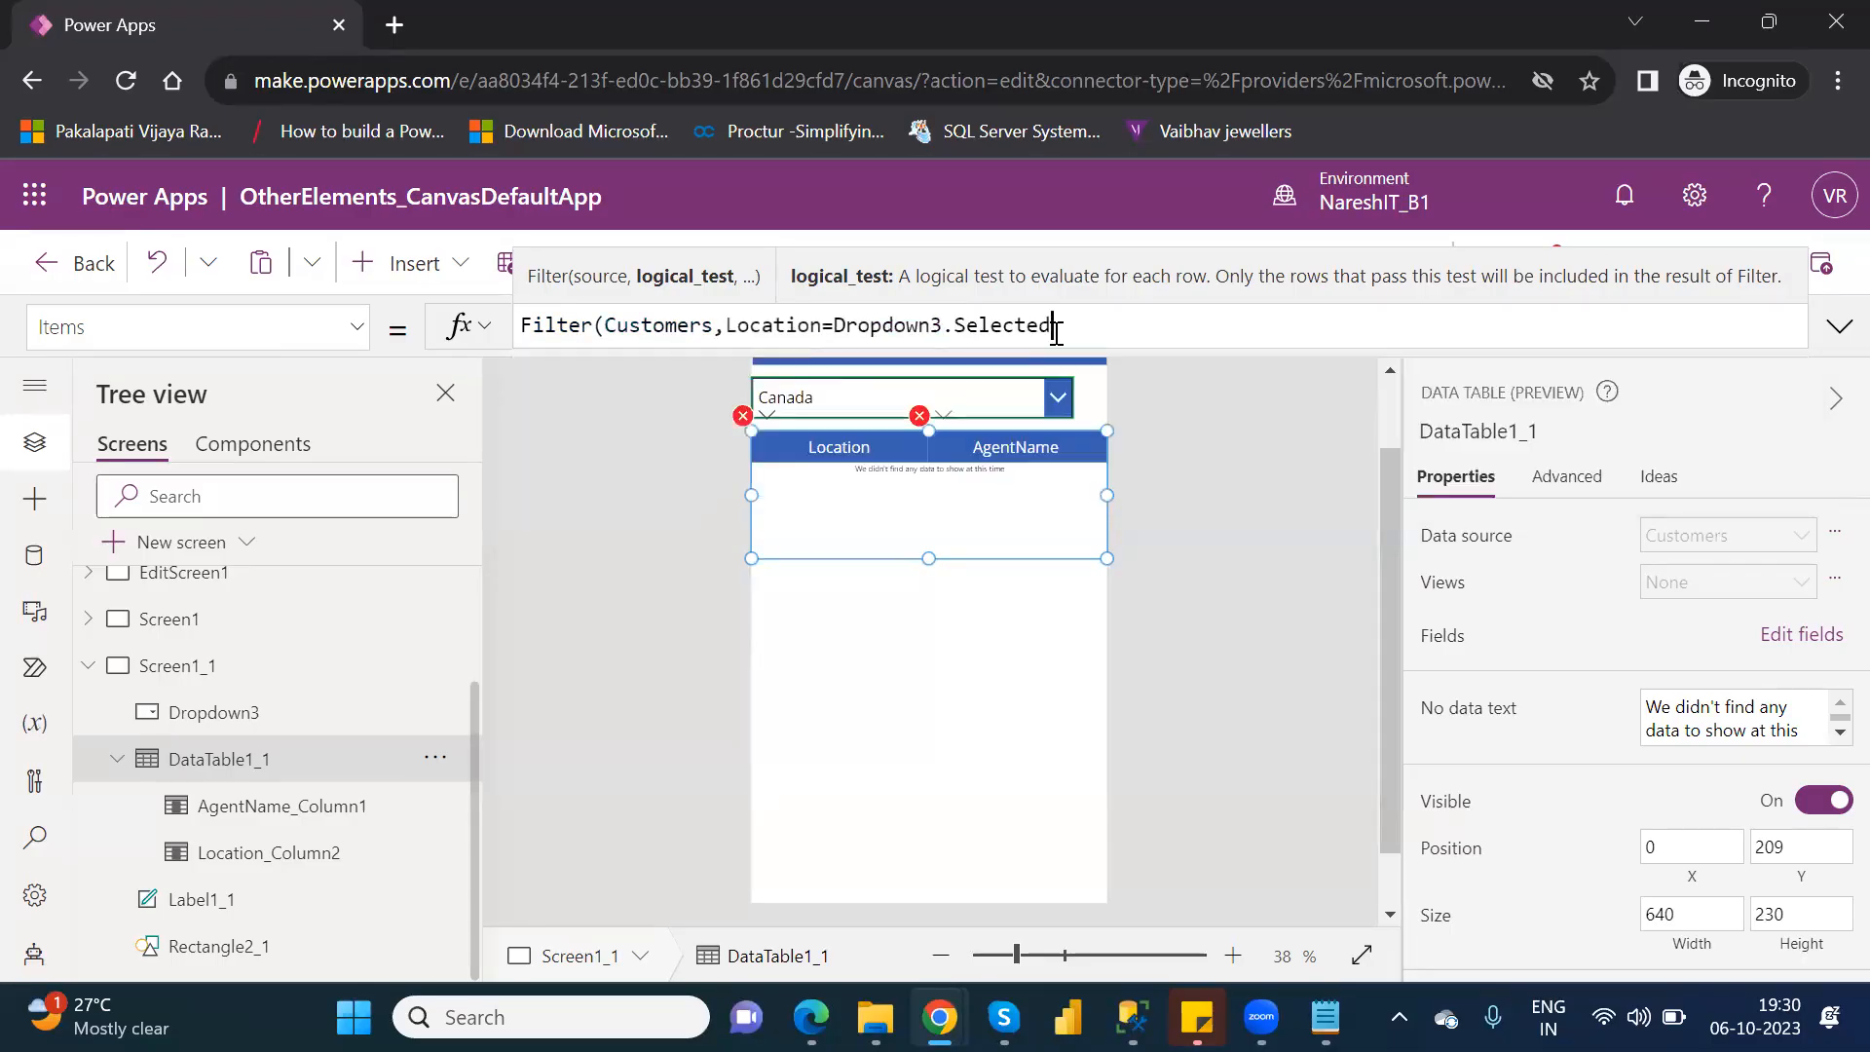
pyautogui.write('.')
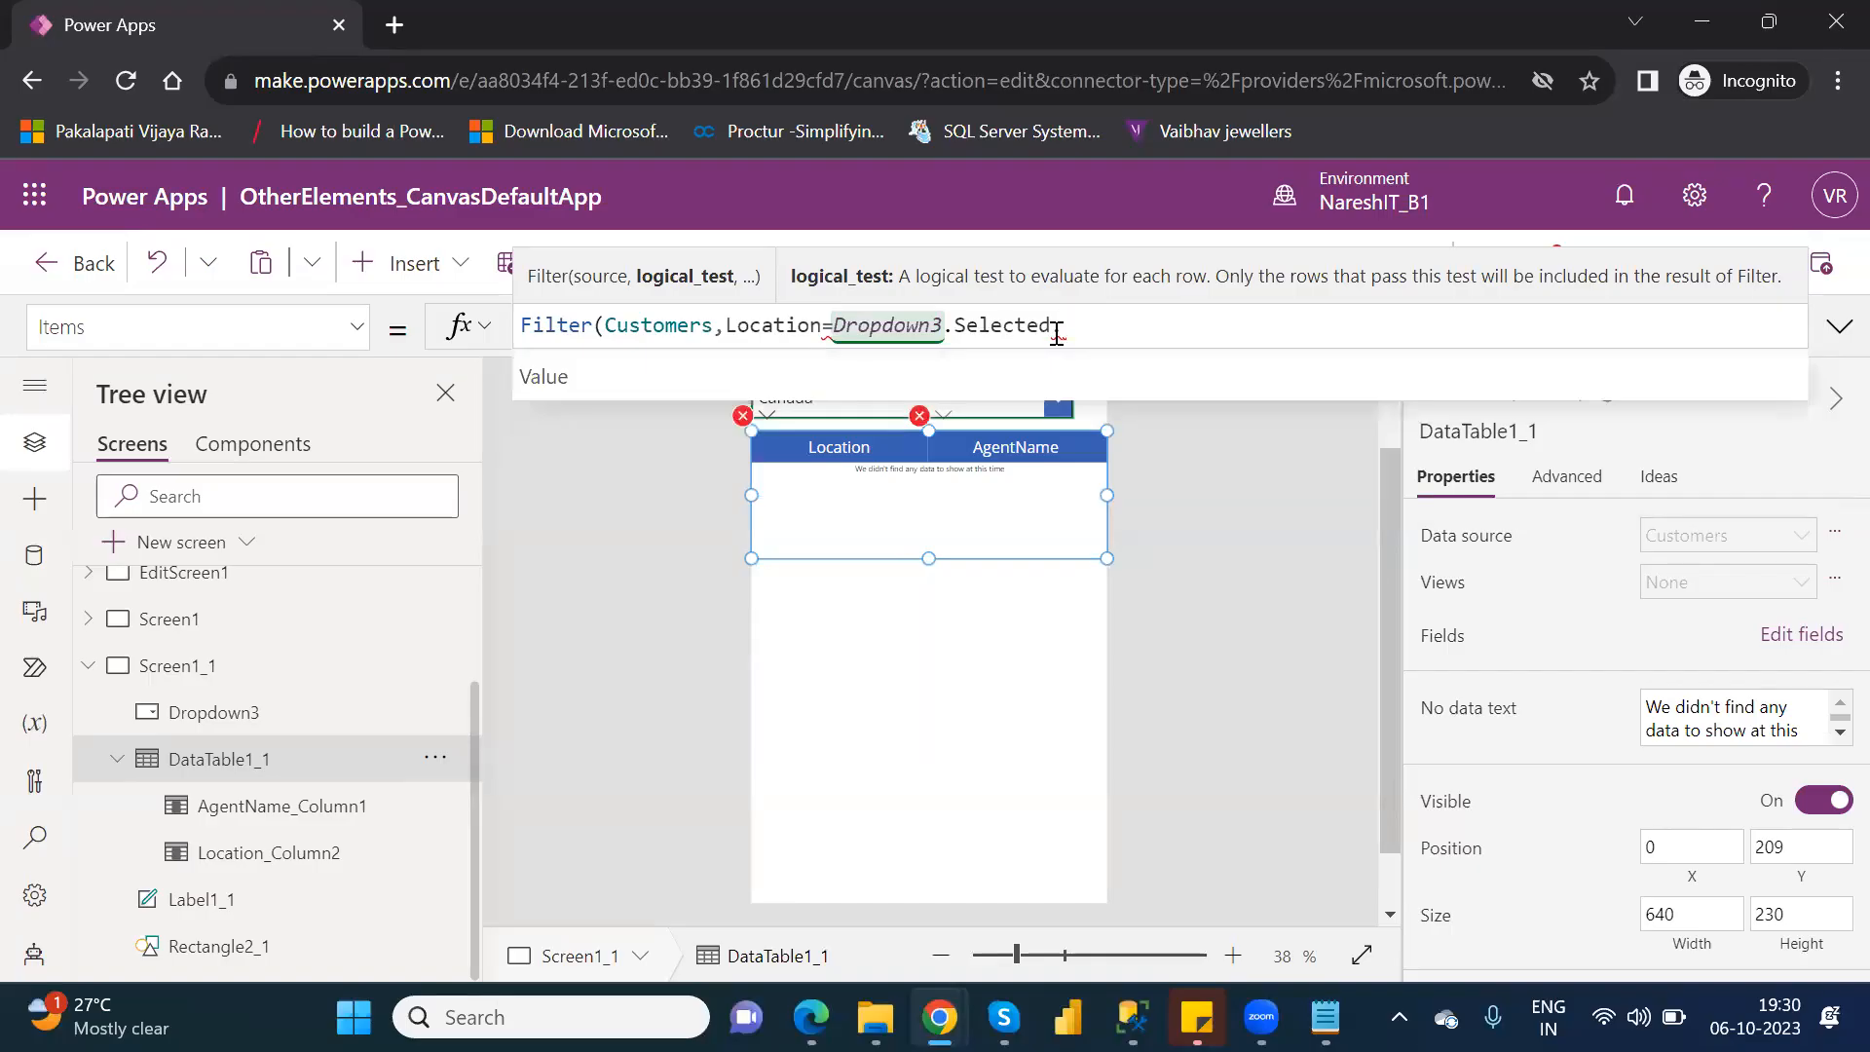
pyautogui.press('Tab')
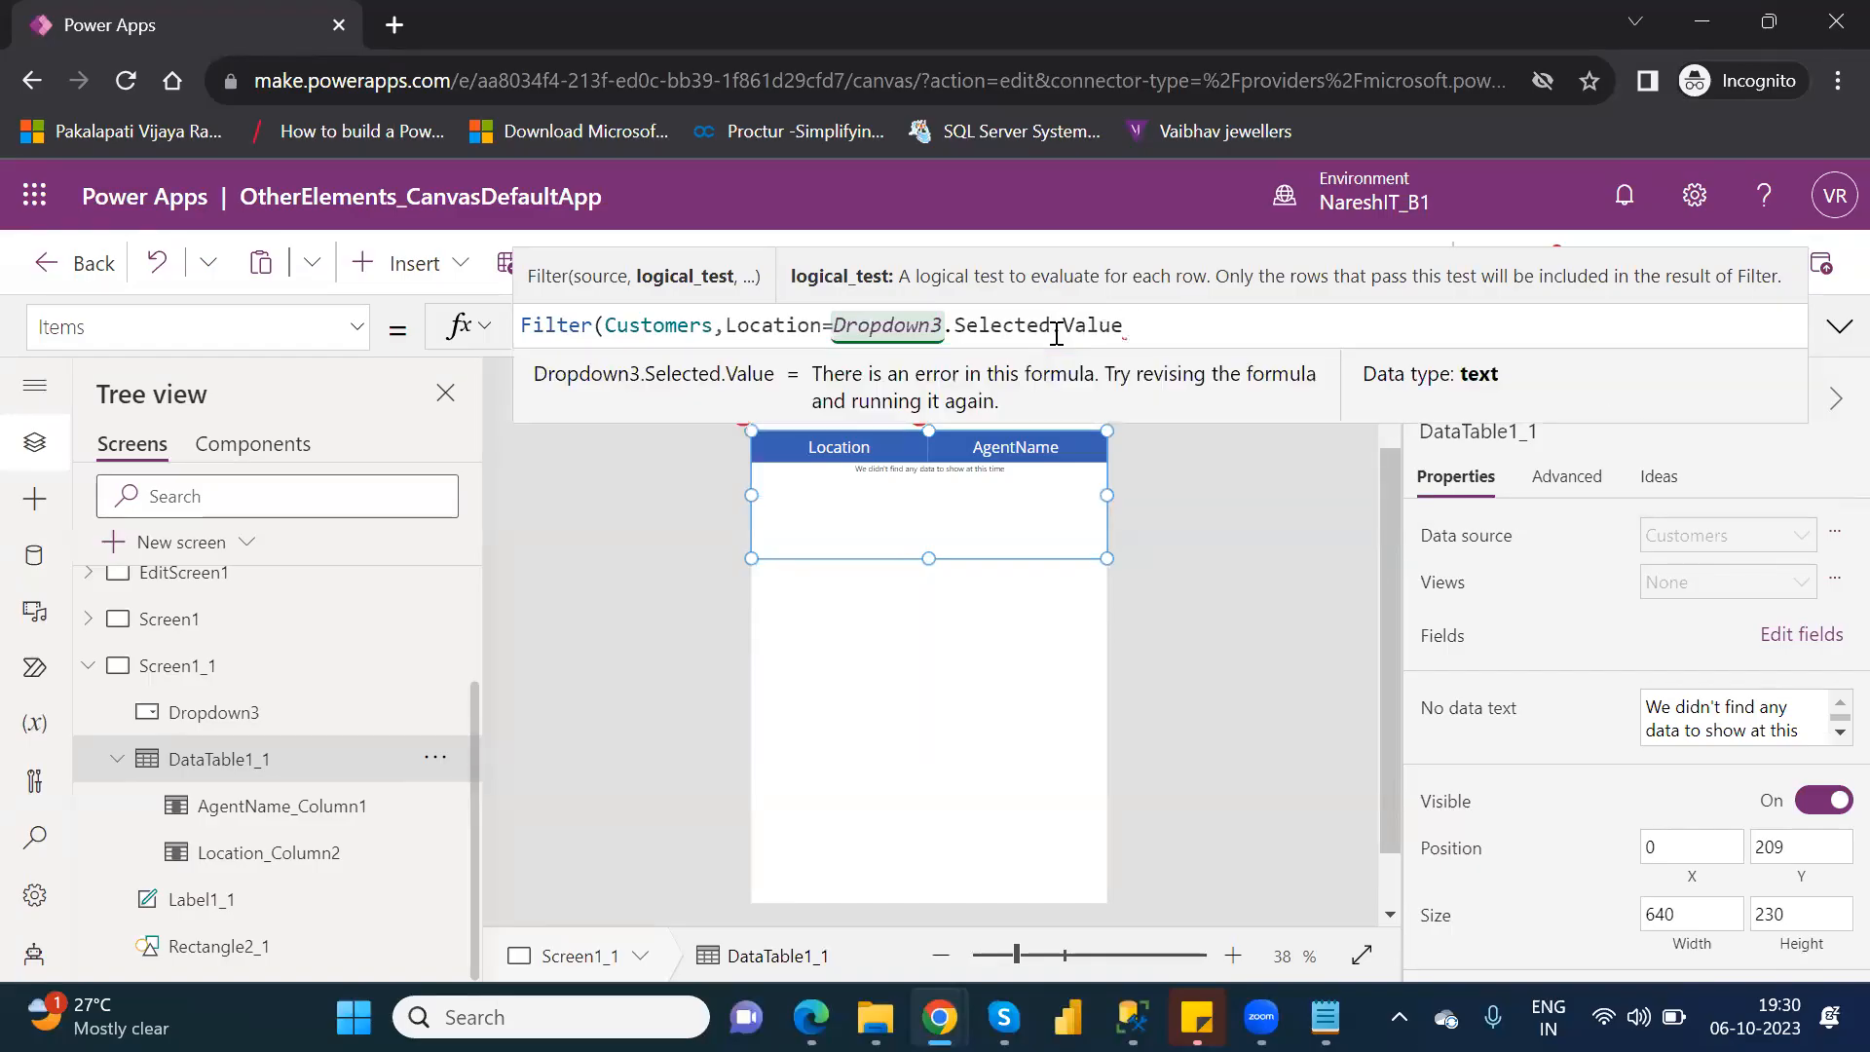
pyautogui.write(')')
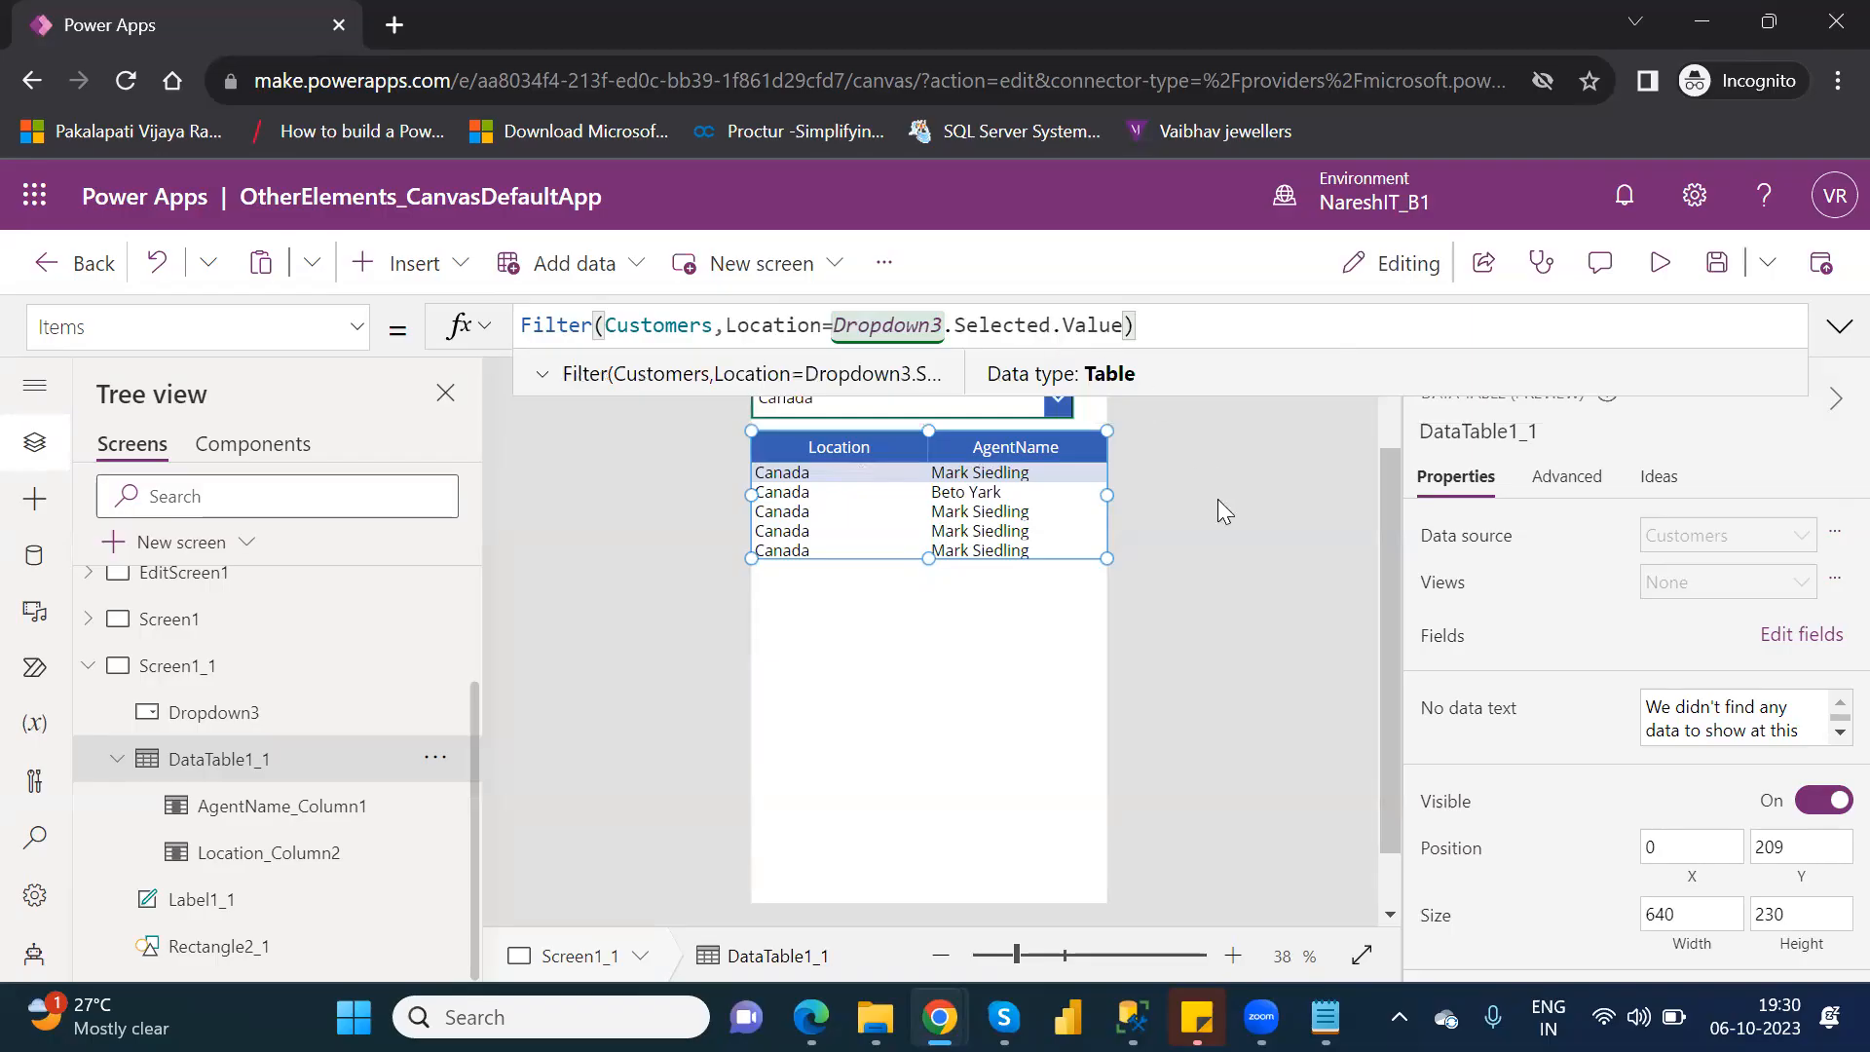
pyautogui.click(1382, 425)
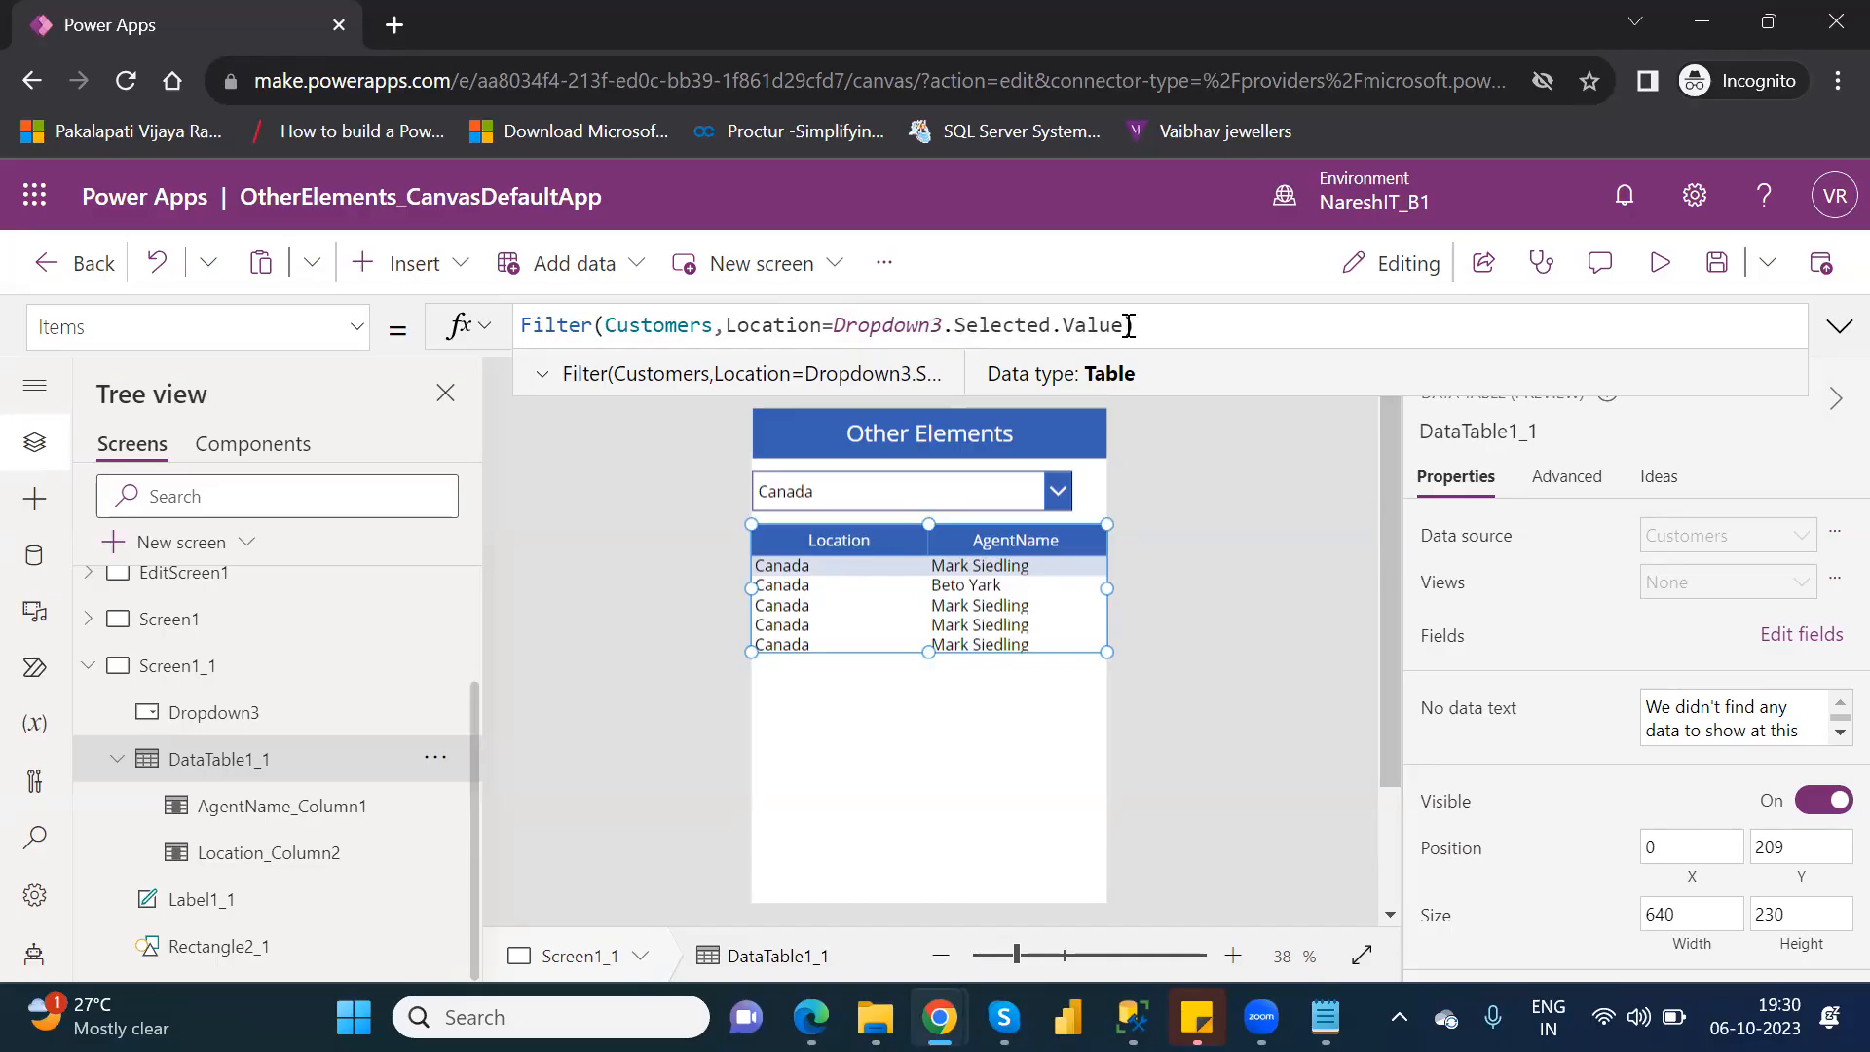
pyautogui.moveTo(1125, 326); pyautogui.dragTo(947, 325)
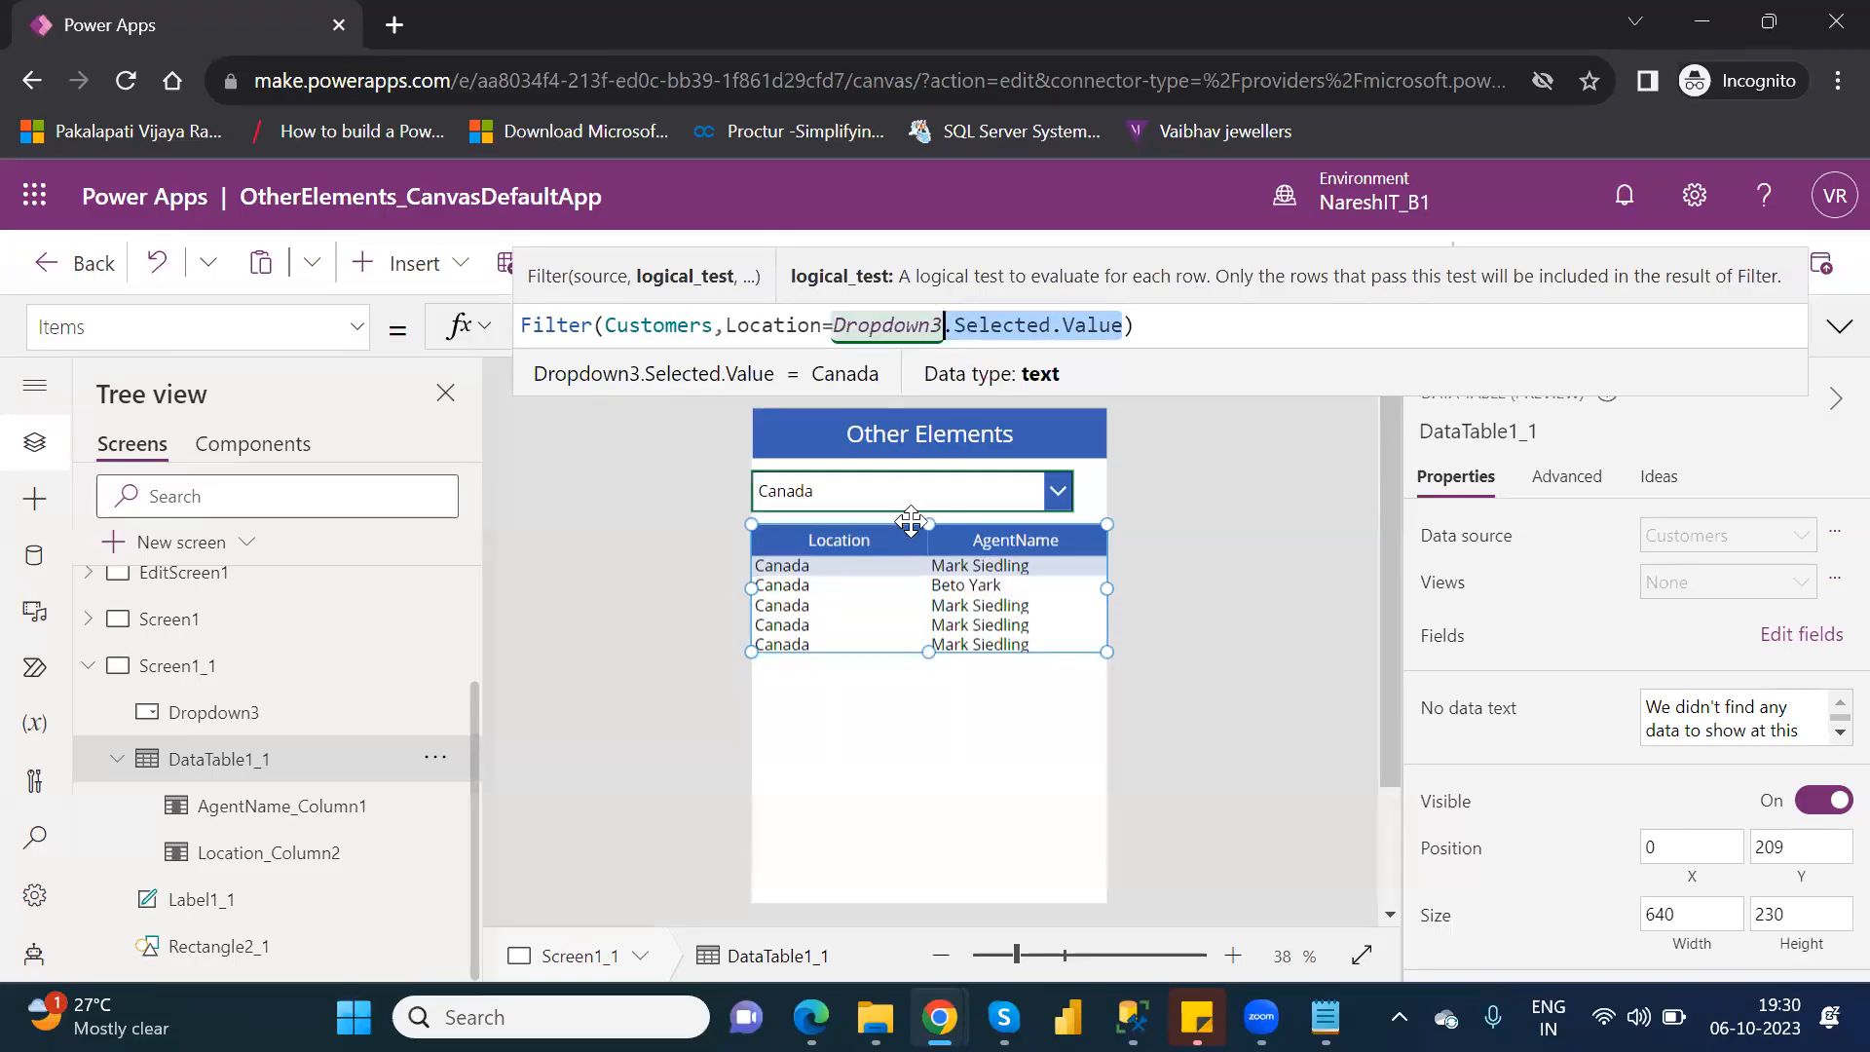
# Delete Dropdown3 from Screen1_1 and place a combo box above the data table at X 32, Y 114.
pyautogui.click(990, 499)
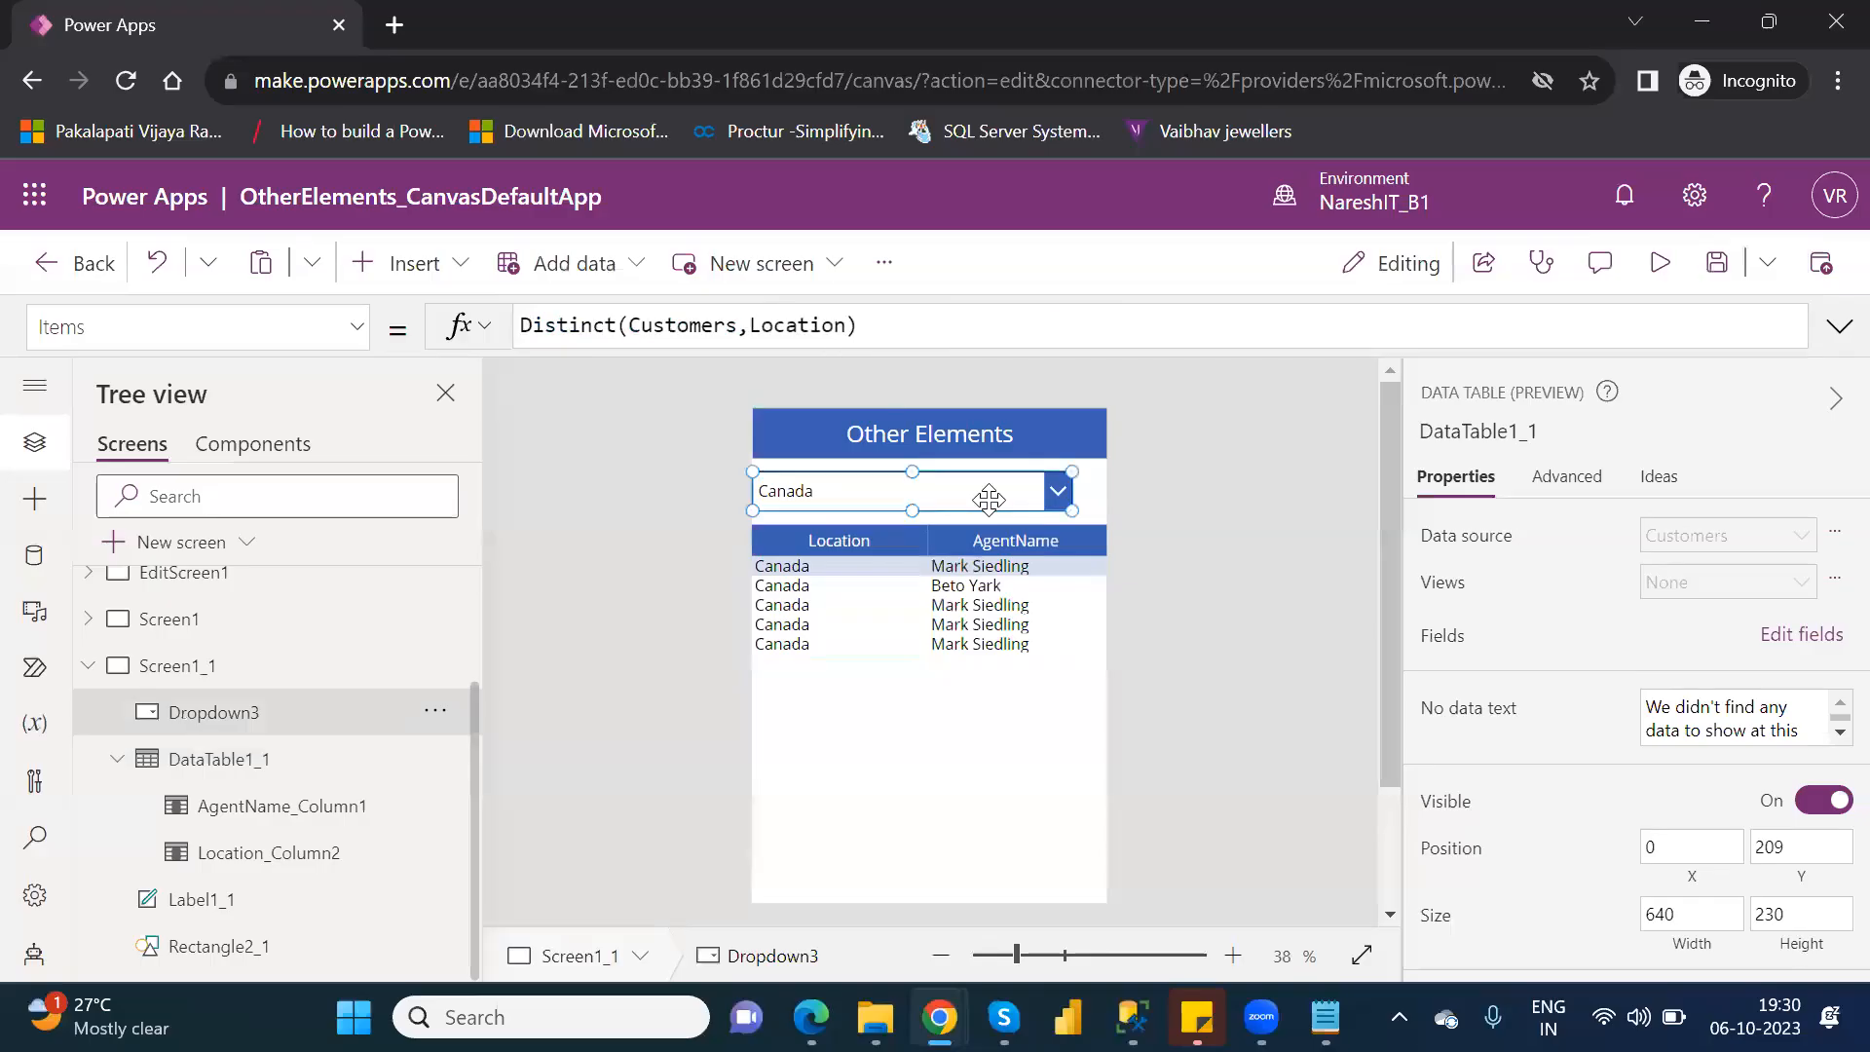
pyautogui.press('Delete')
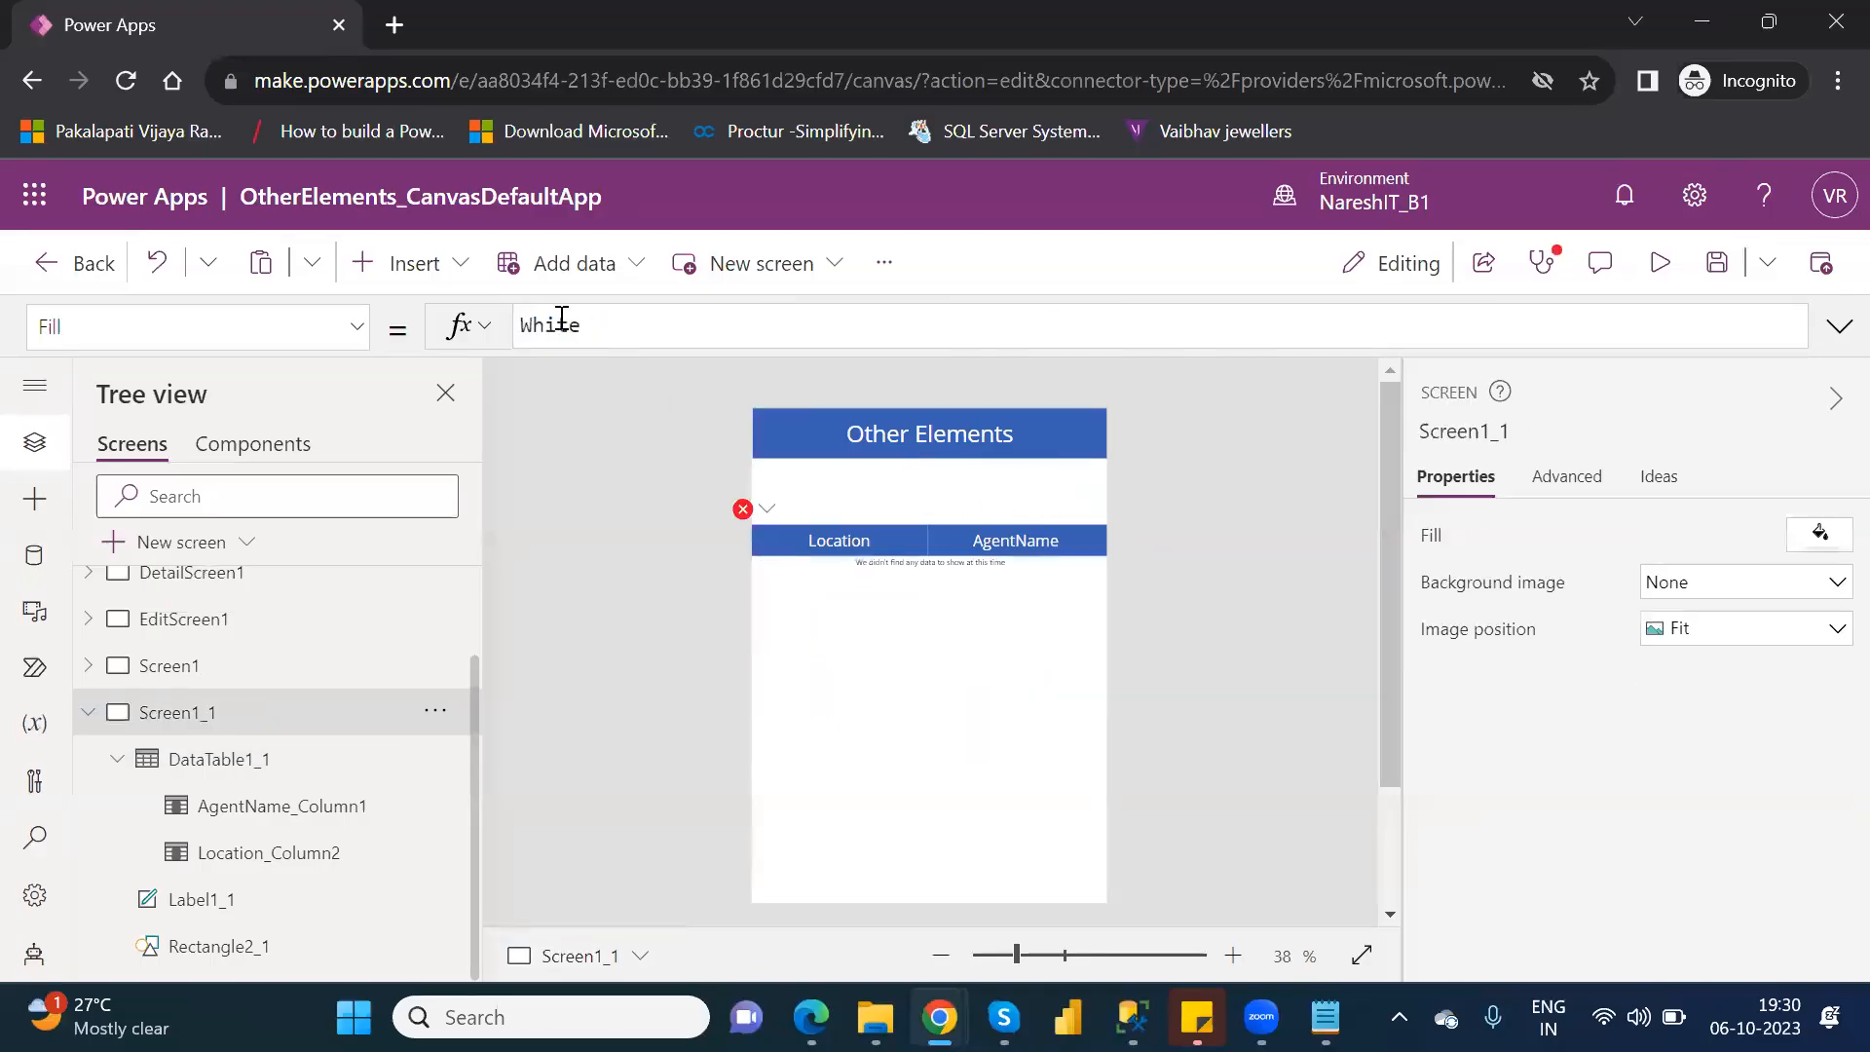
pyautogui.click(441, 282)
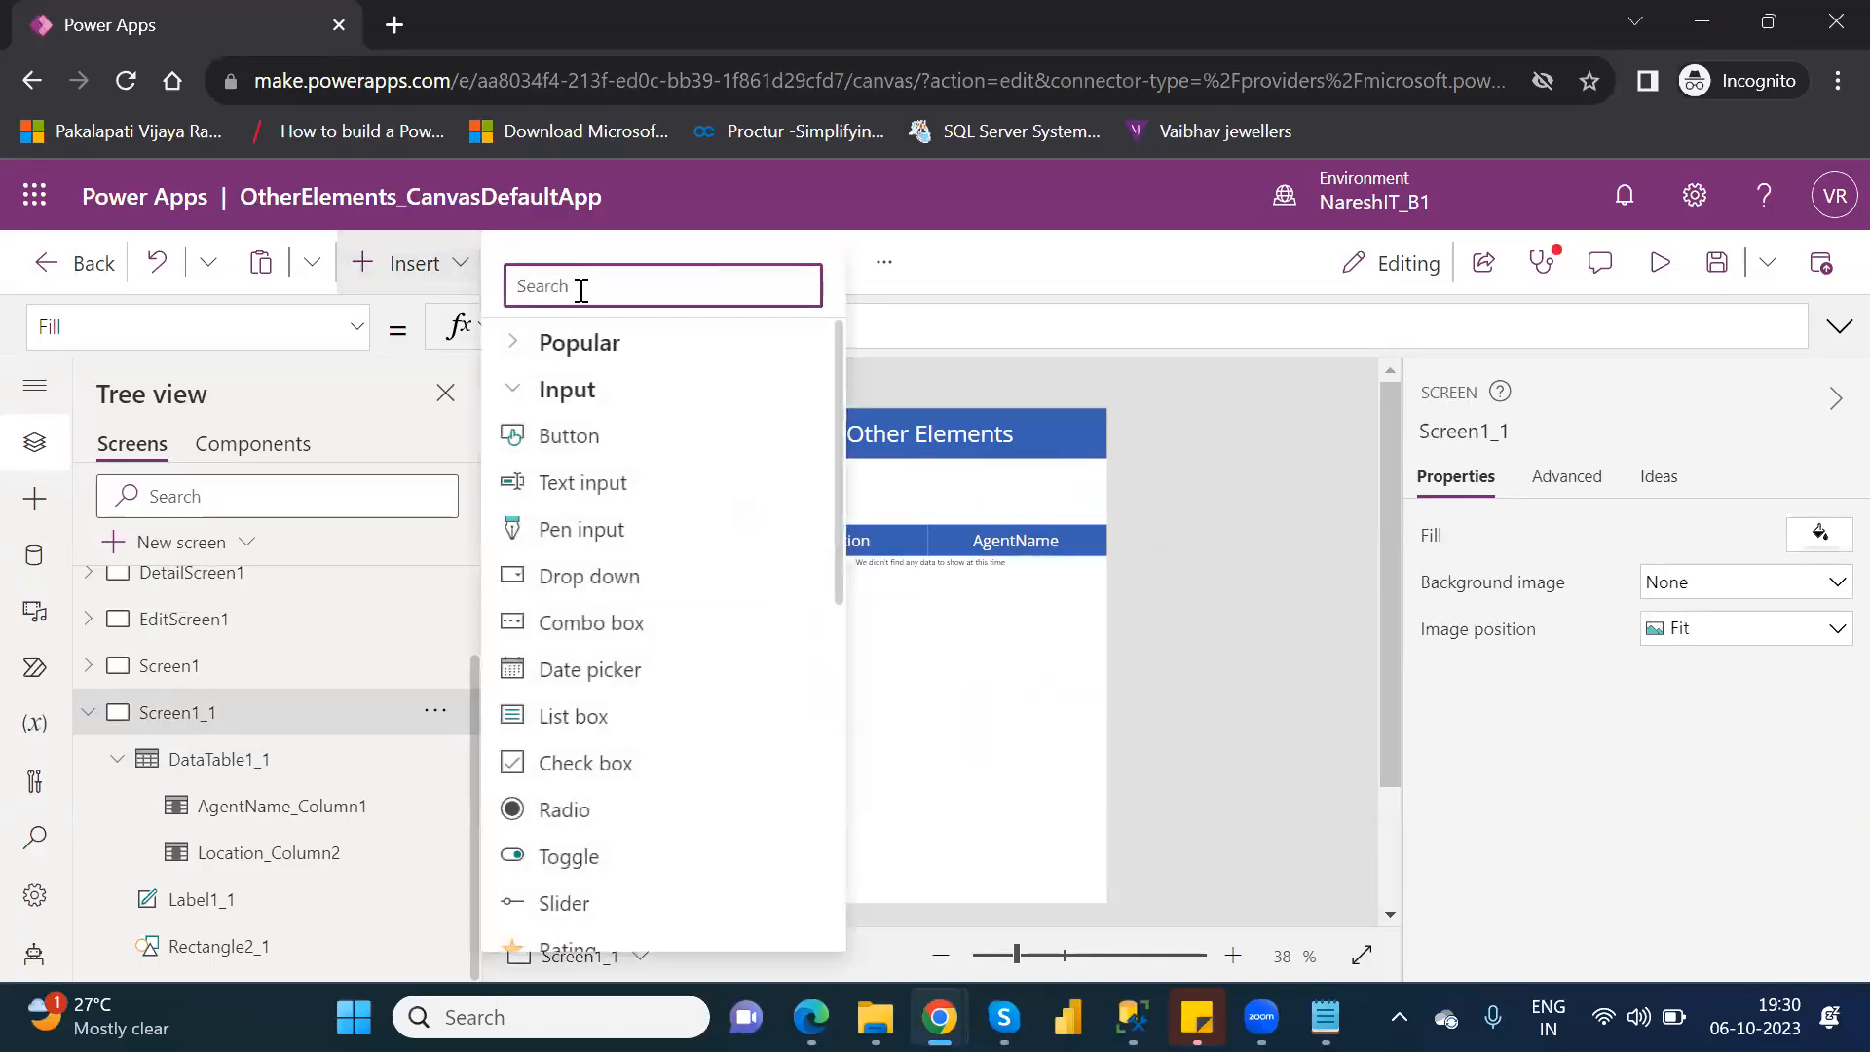
pyautogui.write('com')
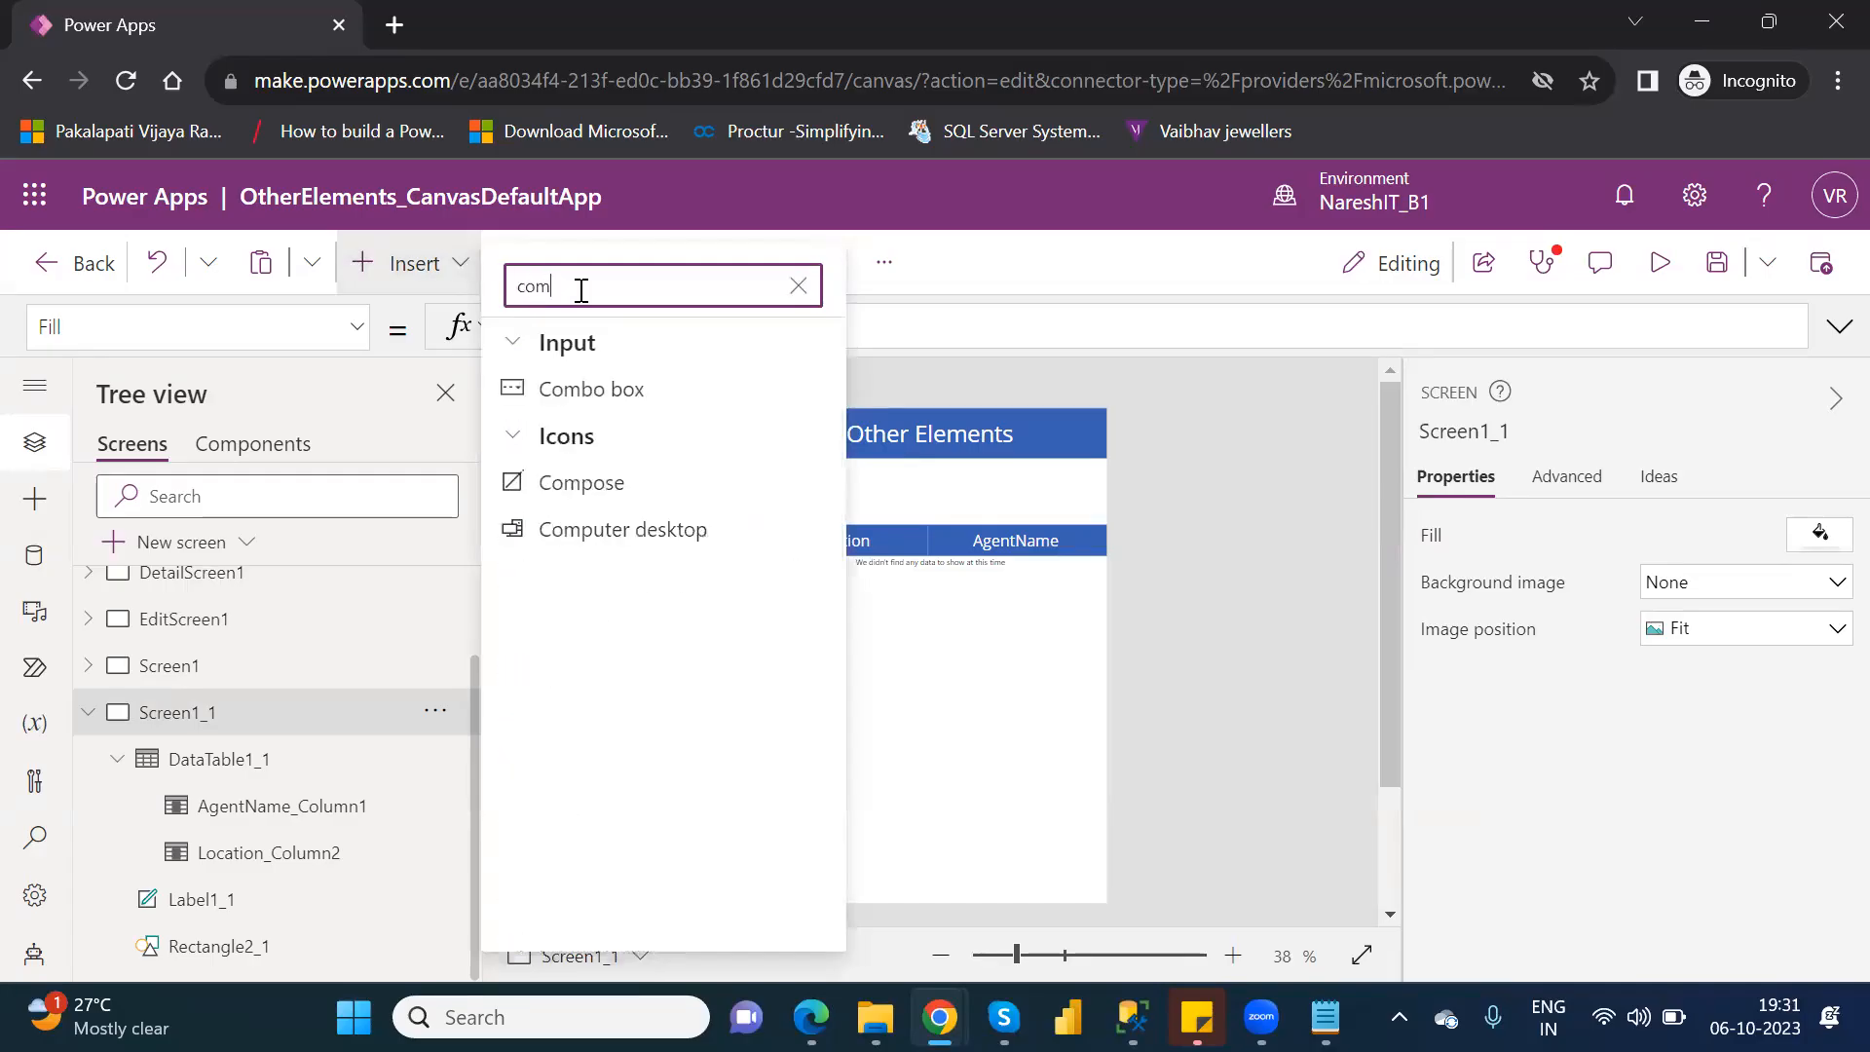
pyautogui.click(645, 388)
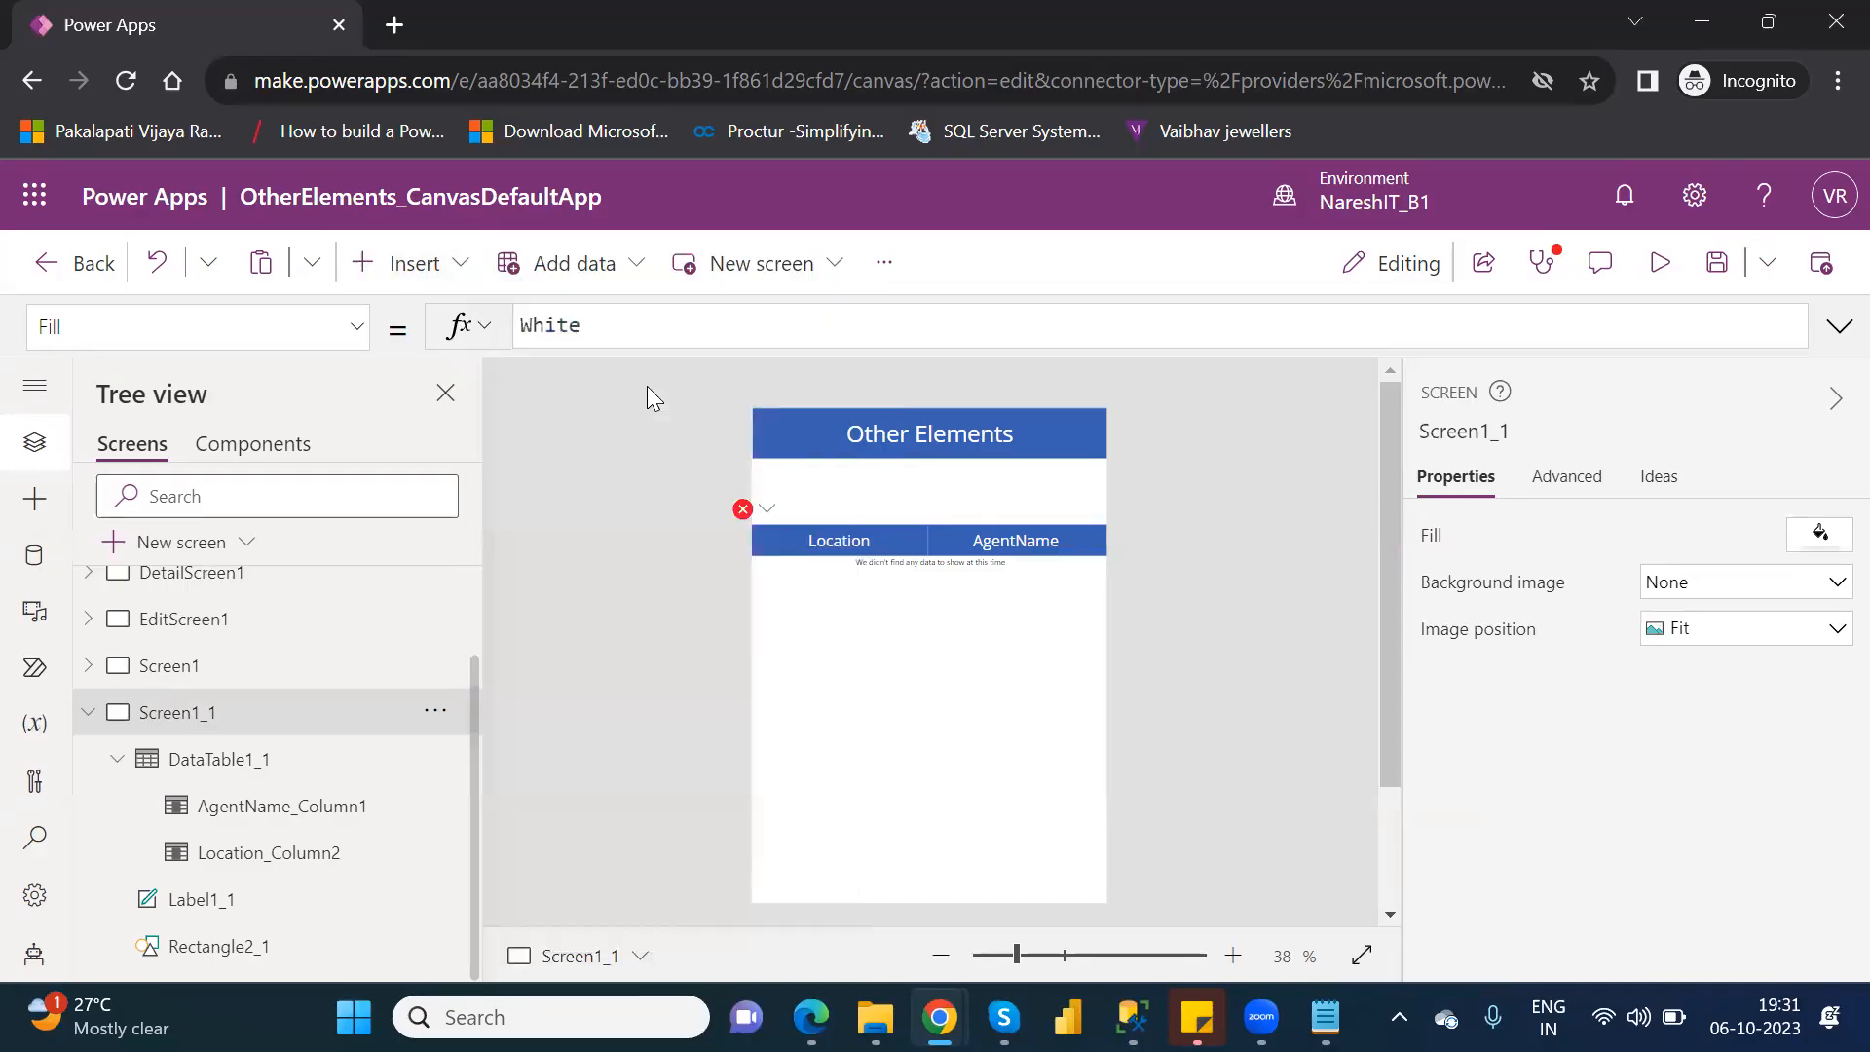
pyautogui.moveTo(923, 465); pyautogui.dragTo(920, 507)
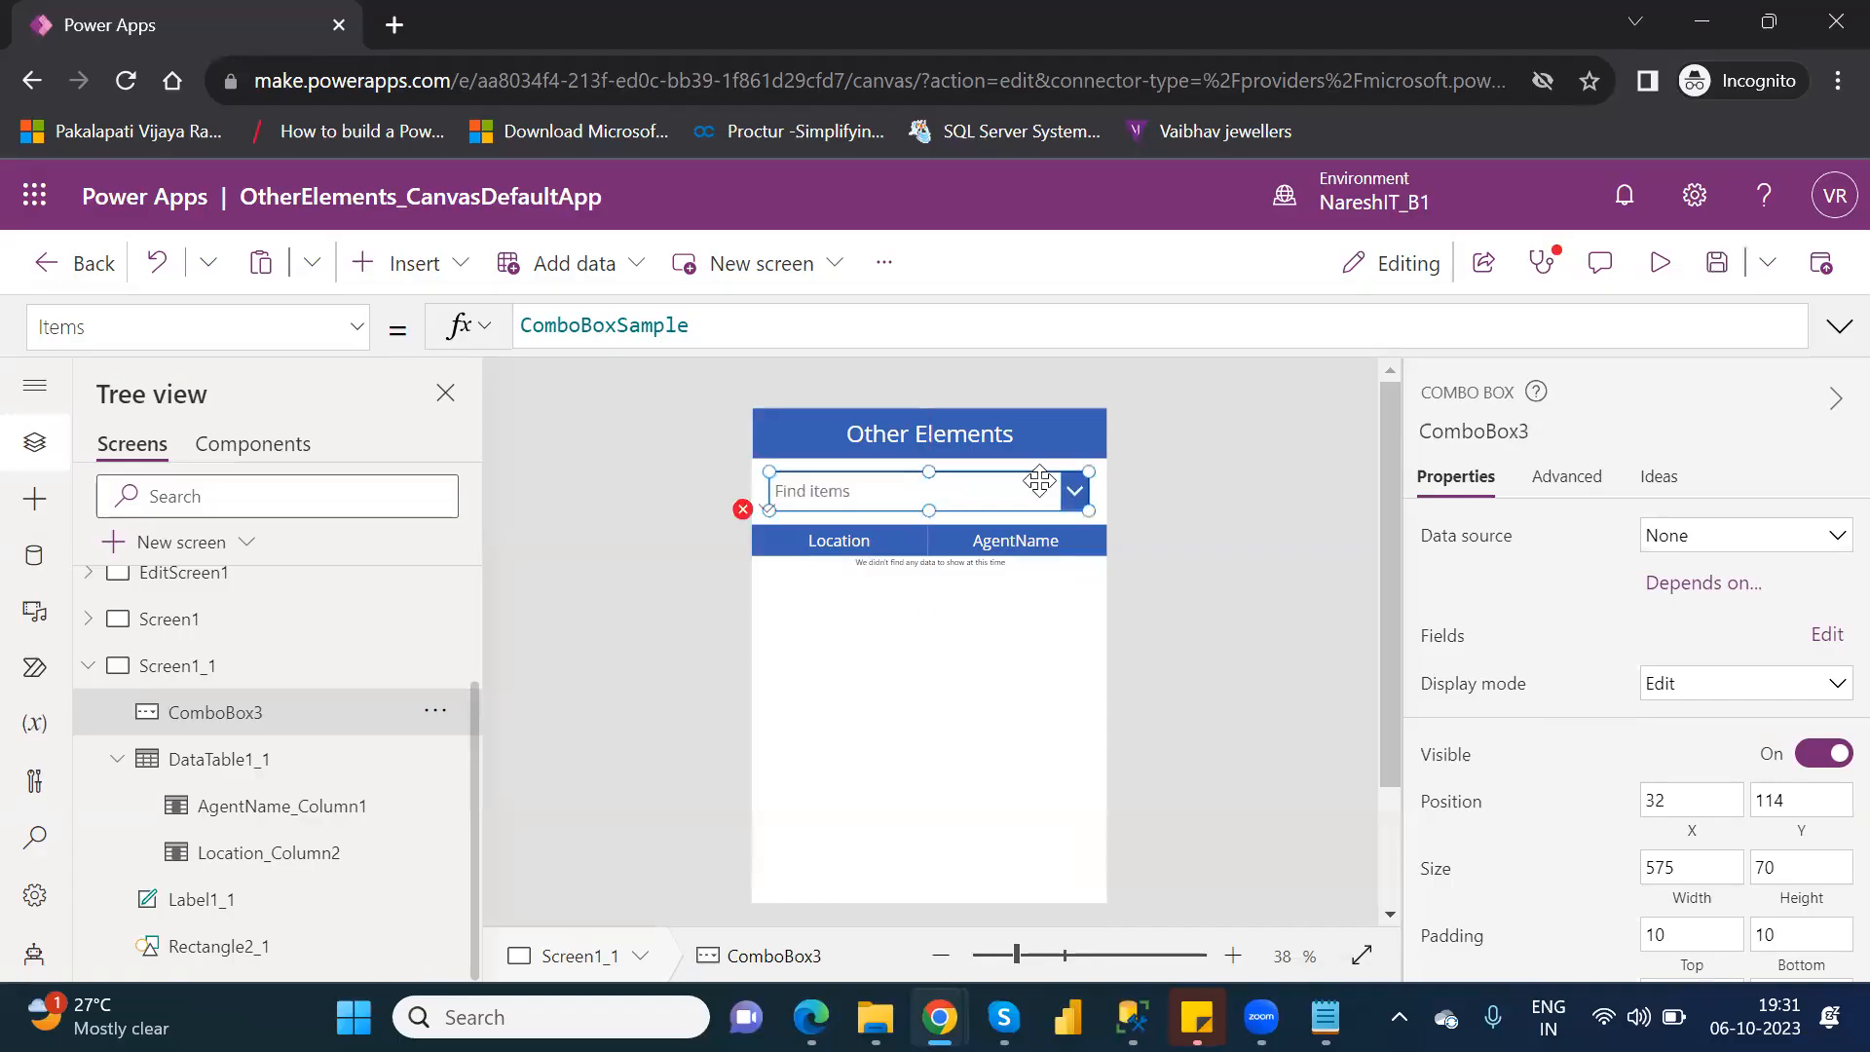
# Set the combo box's data source to Customers and keep its view as None.
pyautogui.click(1703, 535)
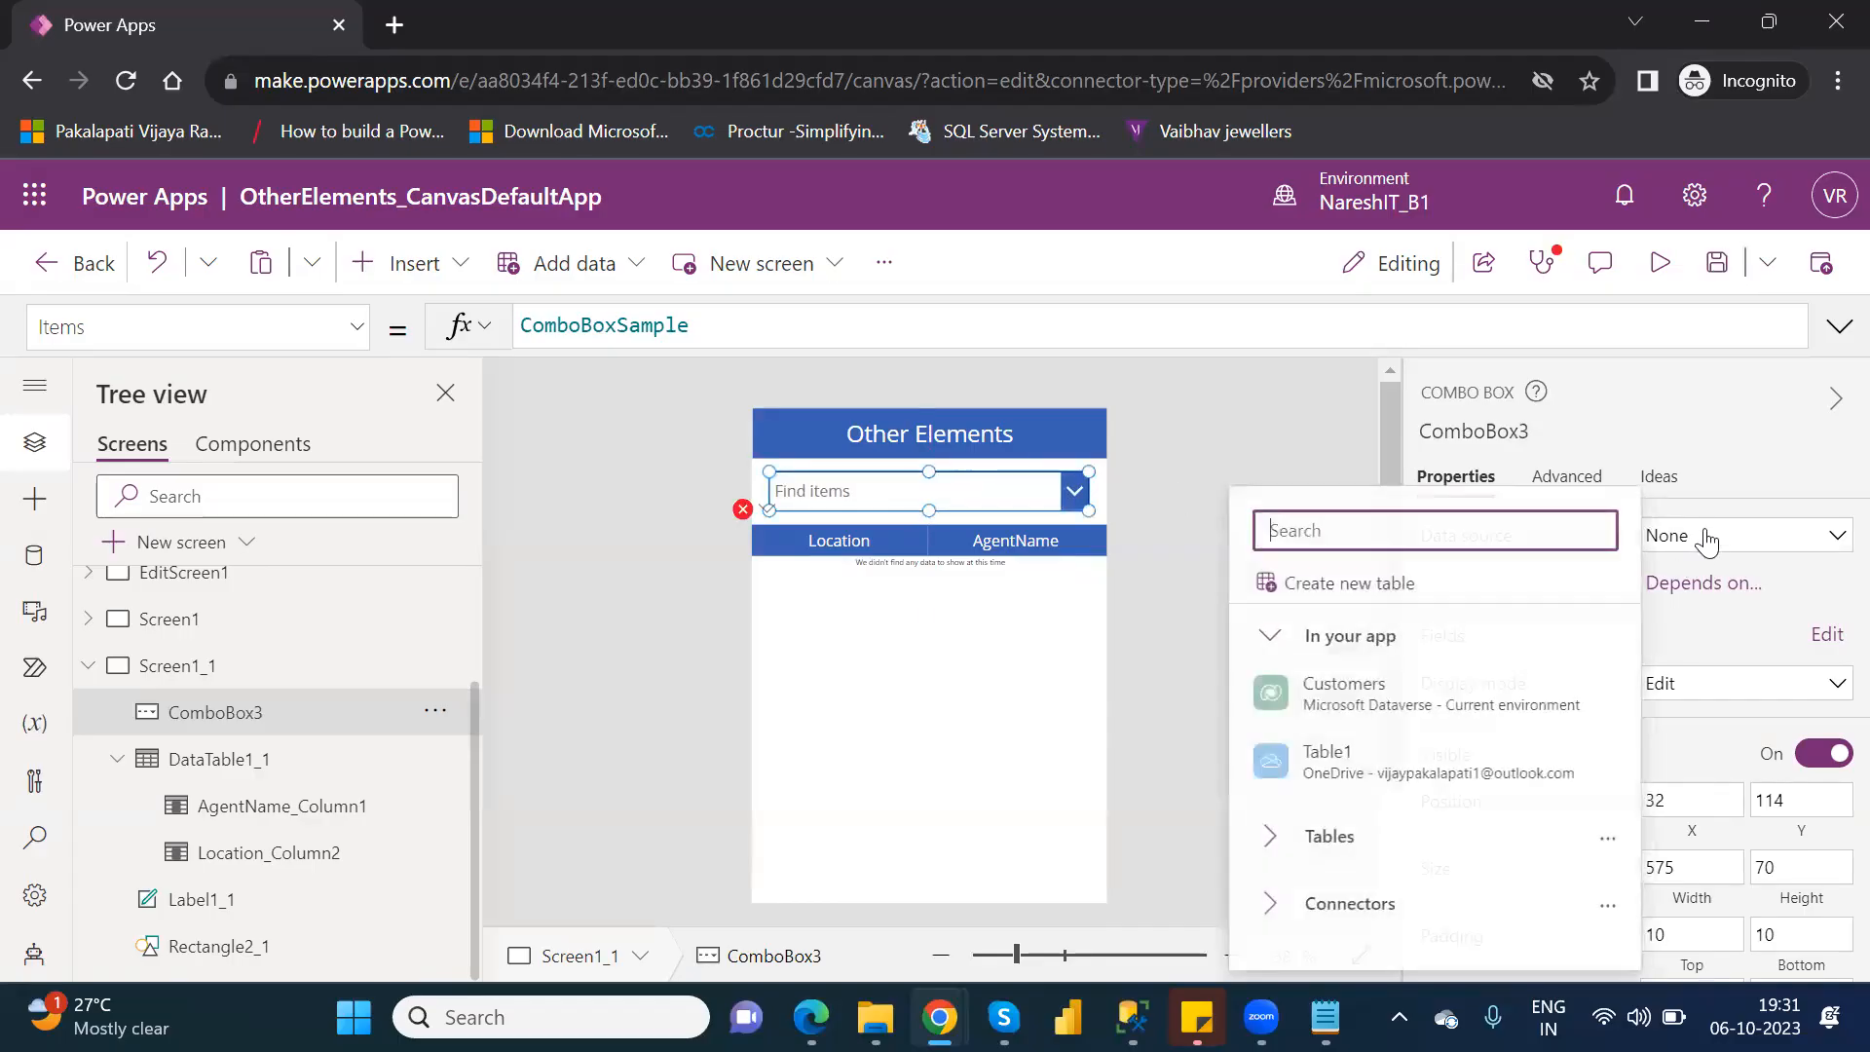
pyautogui.click(1369, 693)
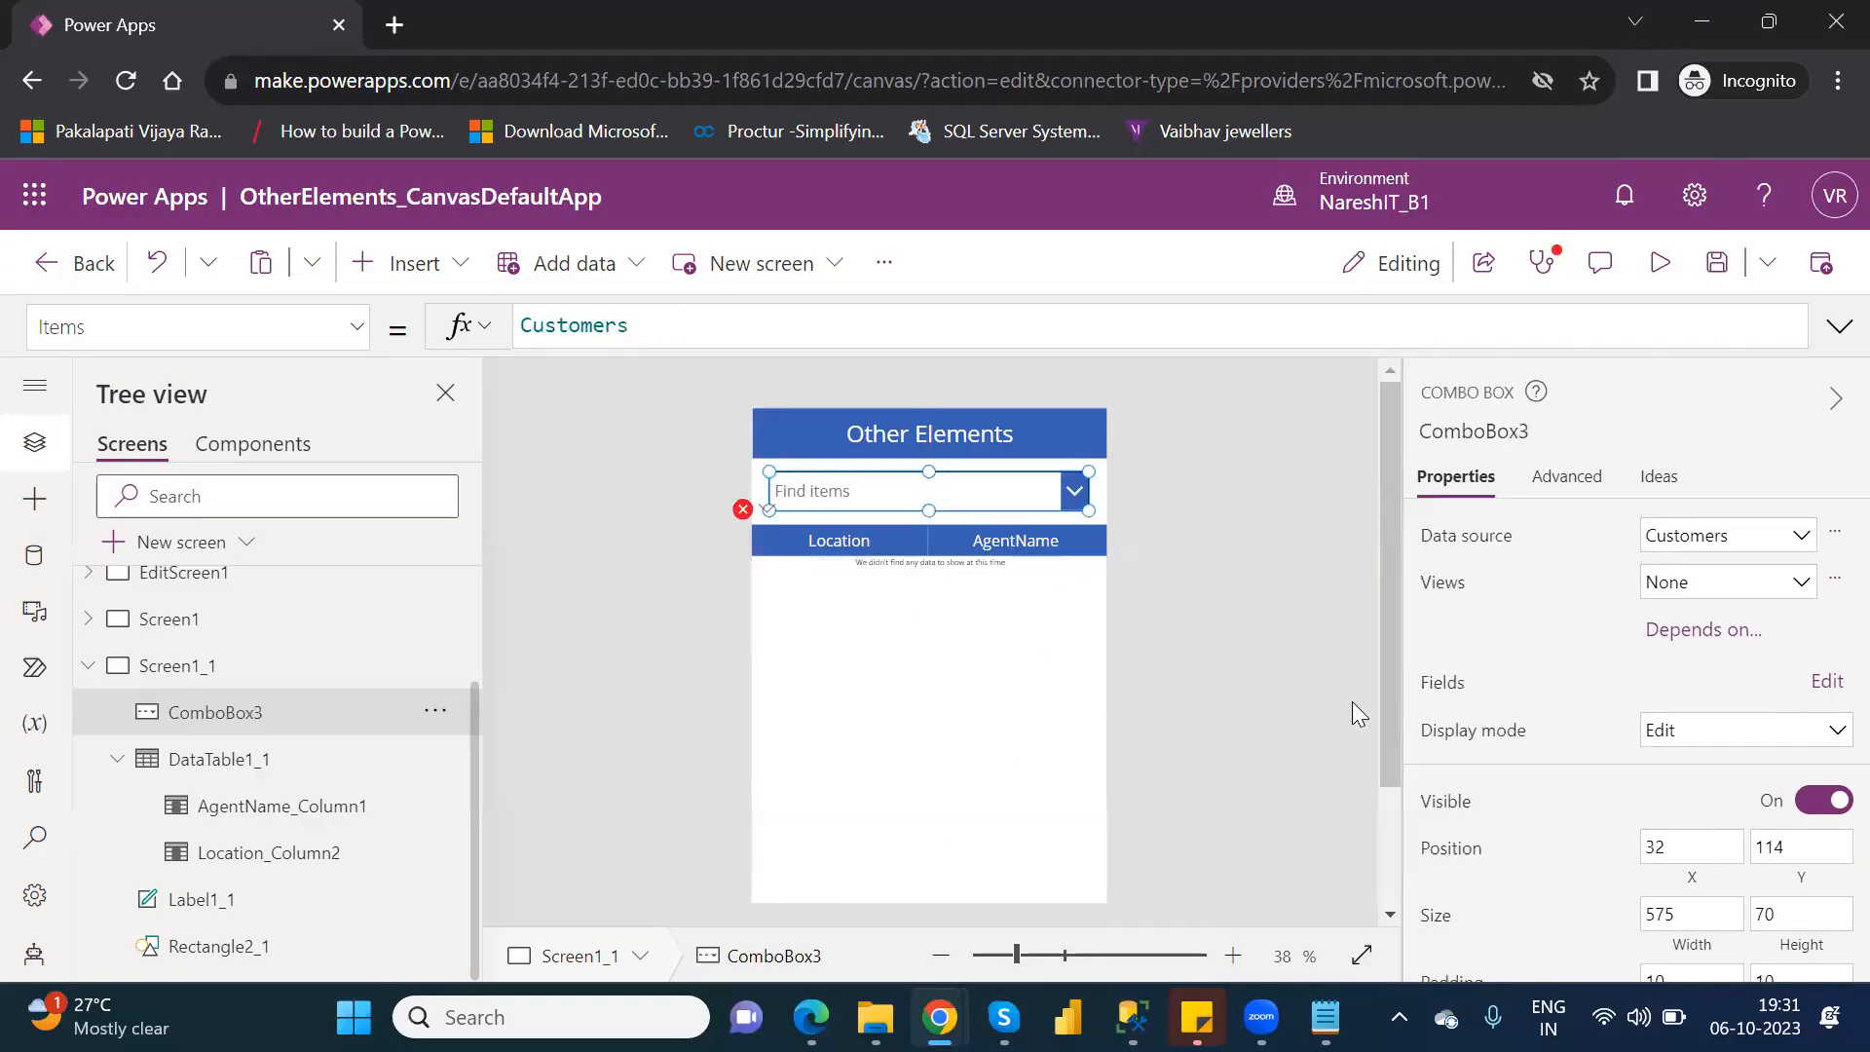
pyautogui.click(1700, 584)
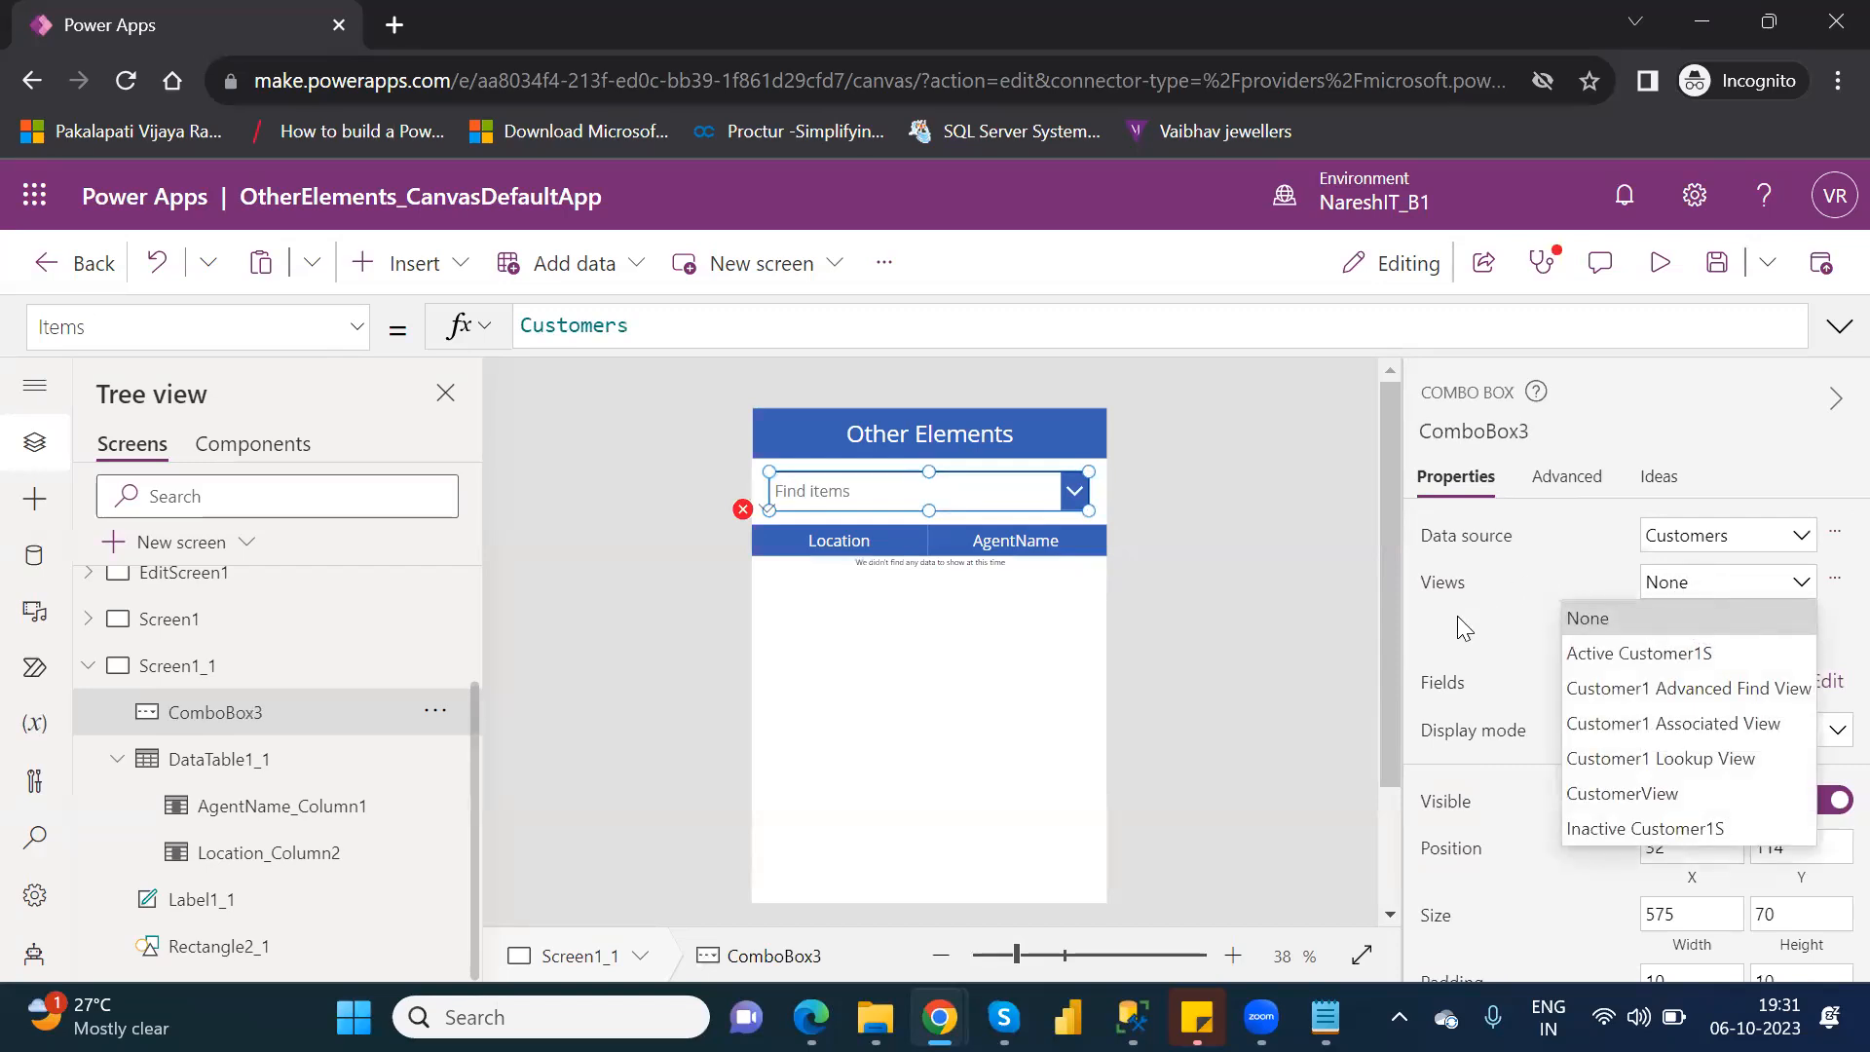
pyautogui.click(1582, 618)
# Set both the primary text and the search field of ComboBox3 to Location.
pyautogui.click(1825, 685)
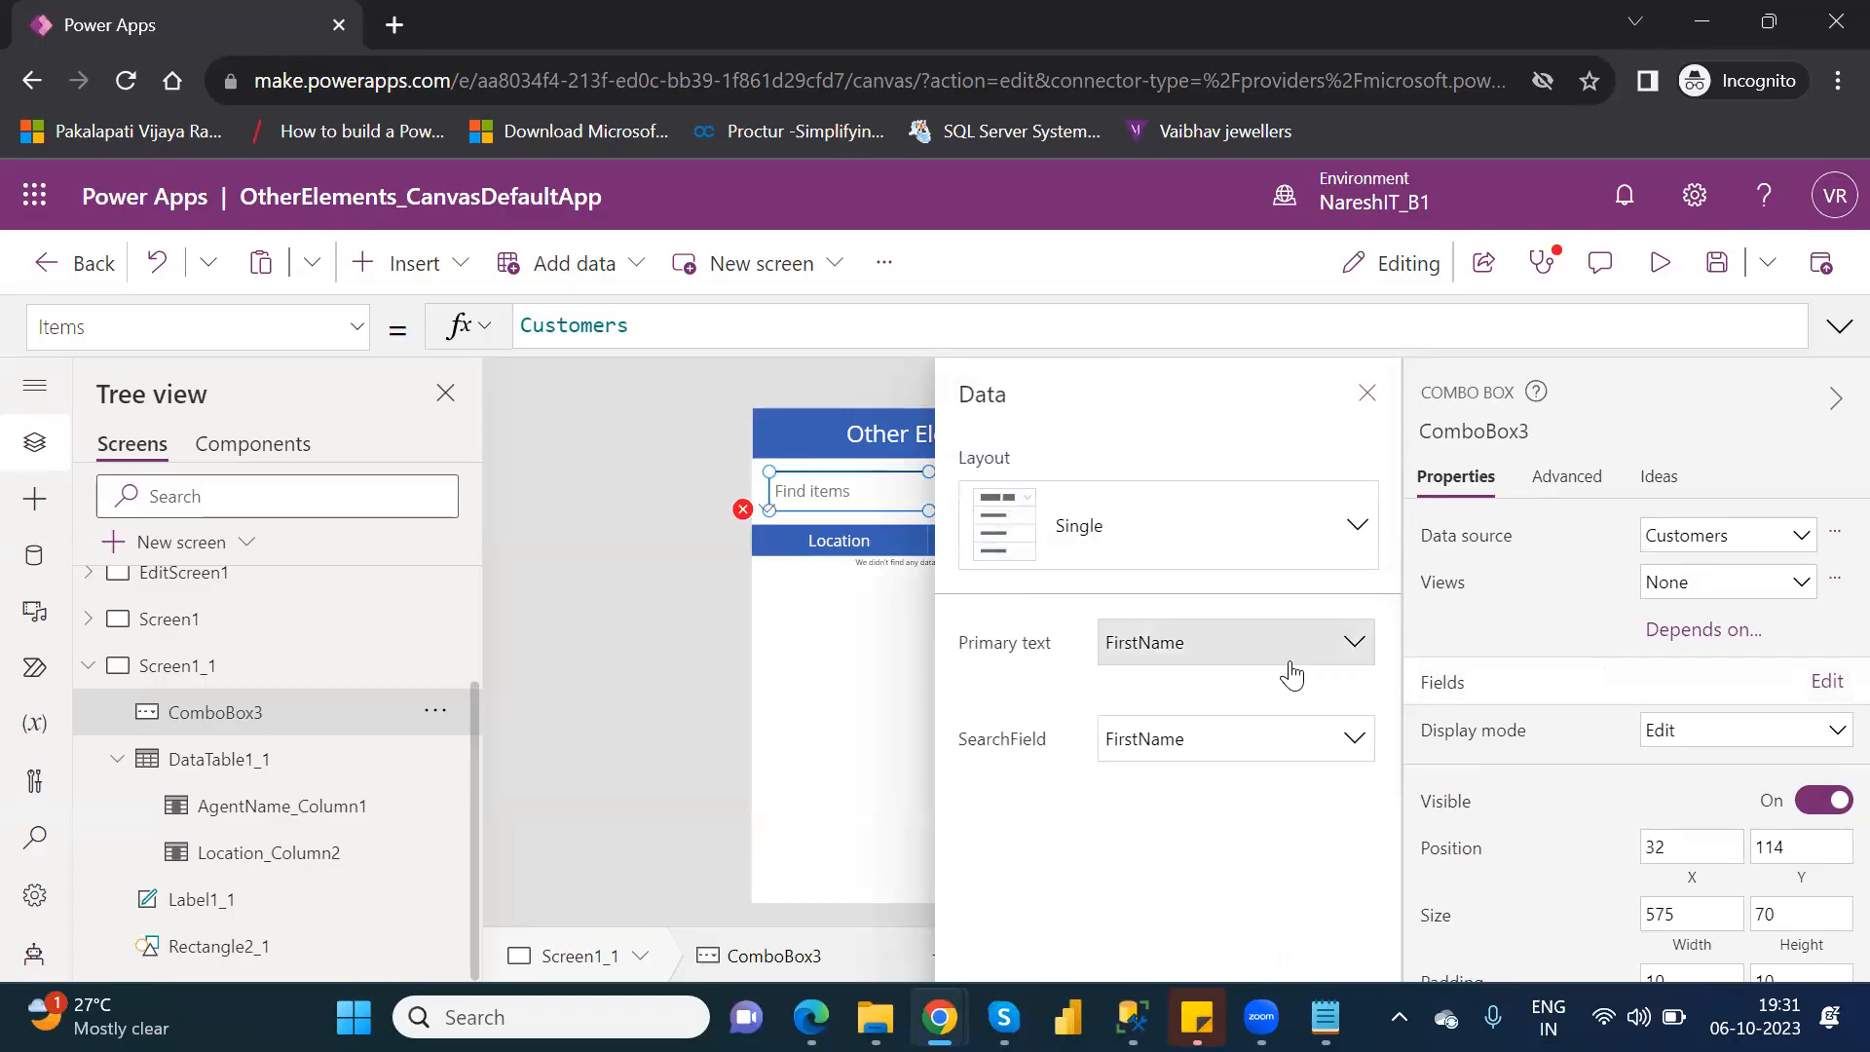
pyautogui.click(1291, 664)
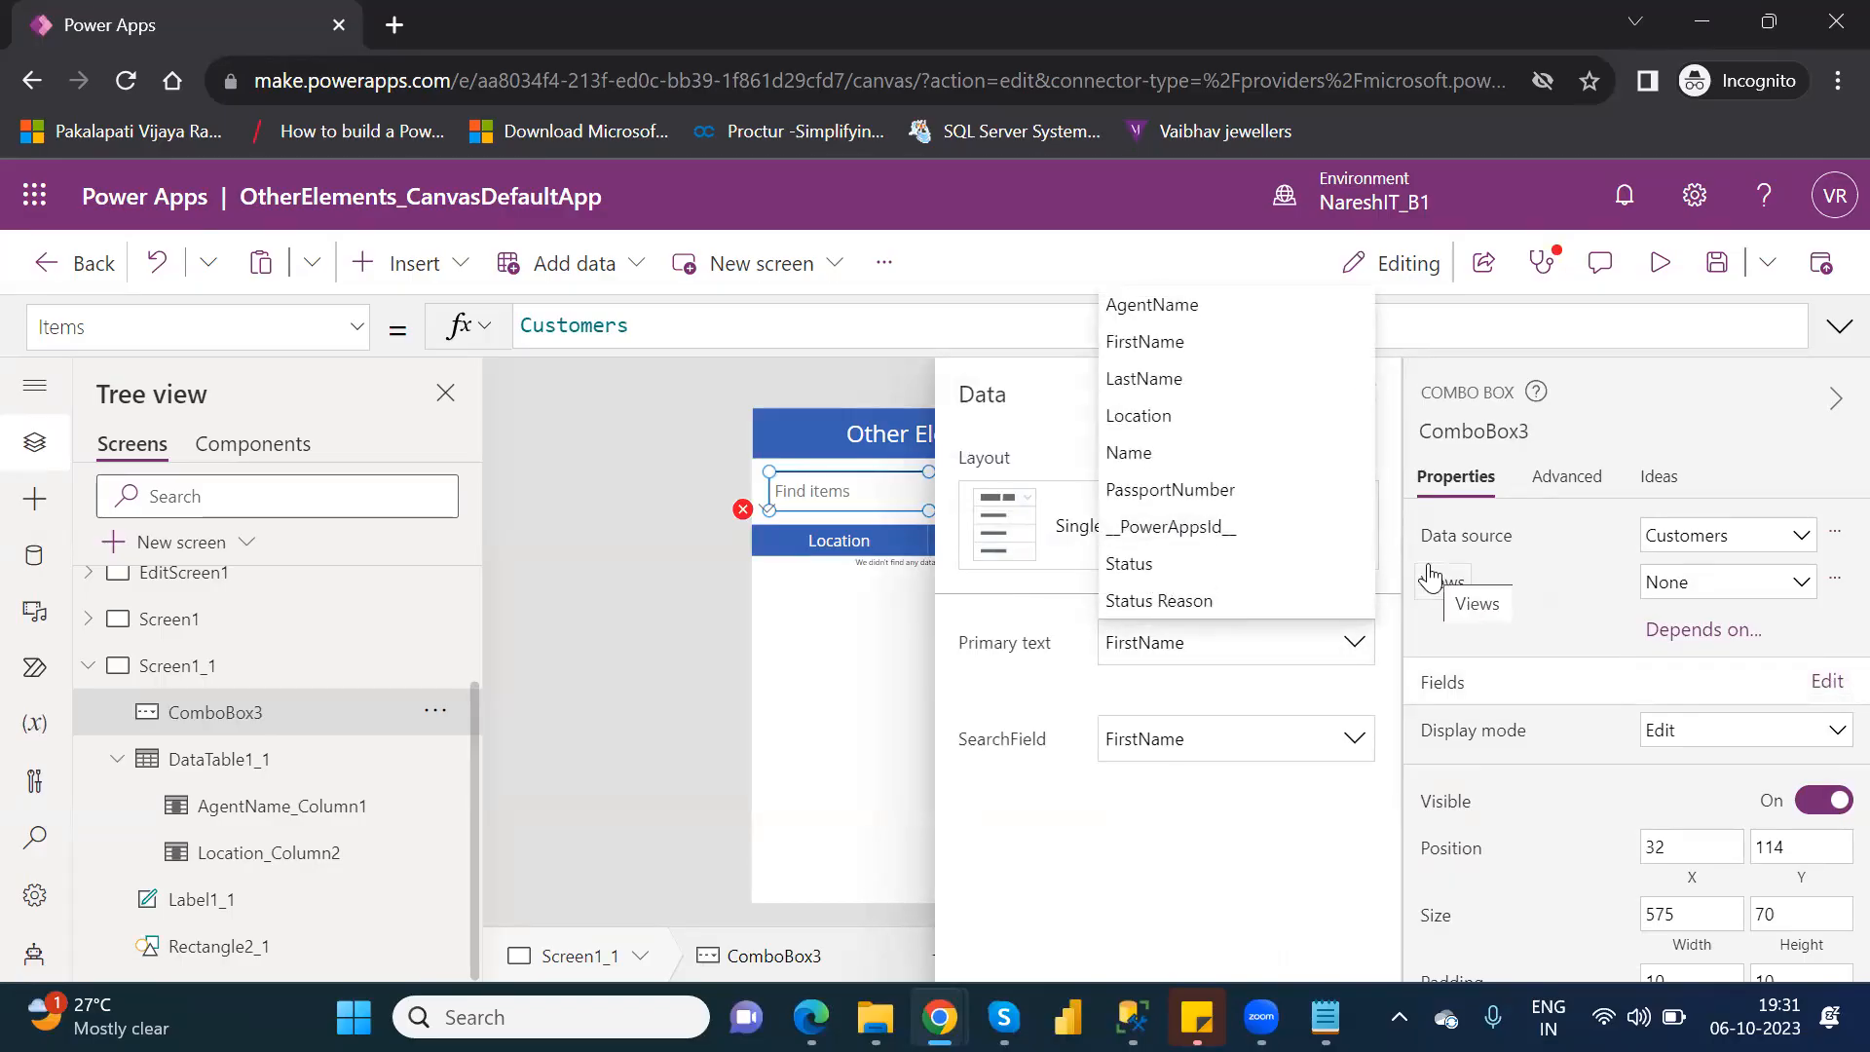
pyautogui.click(1181, 416)
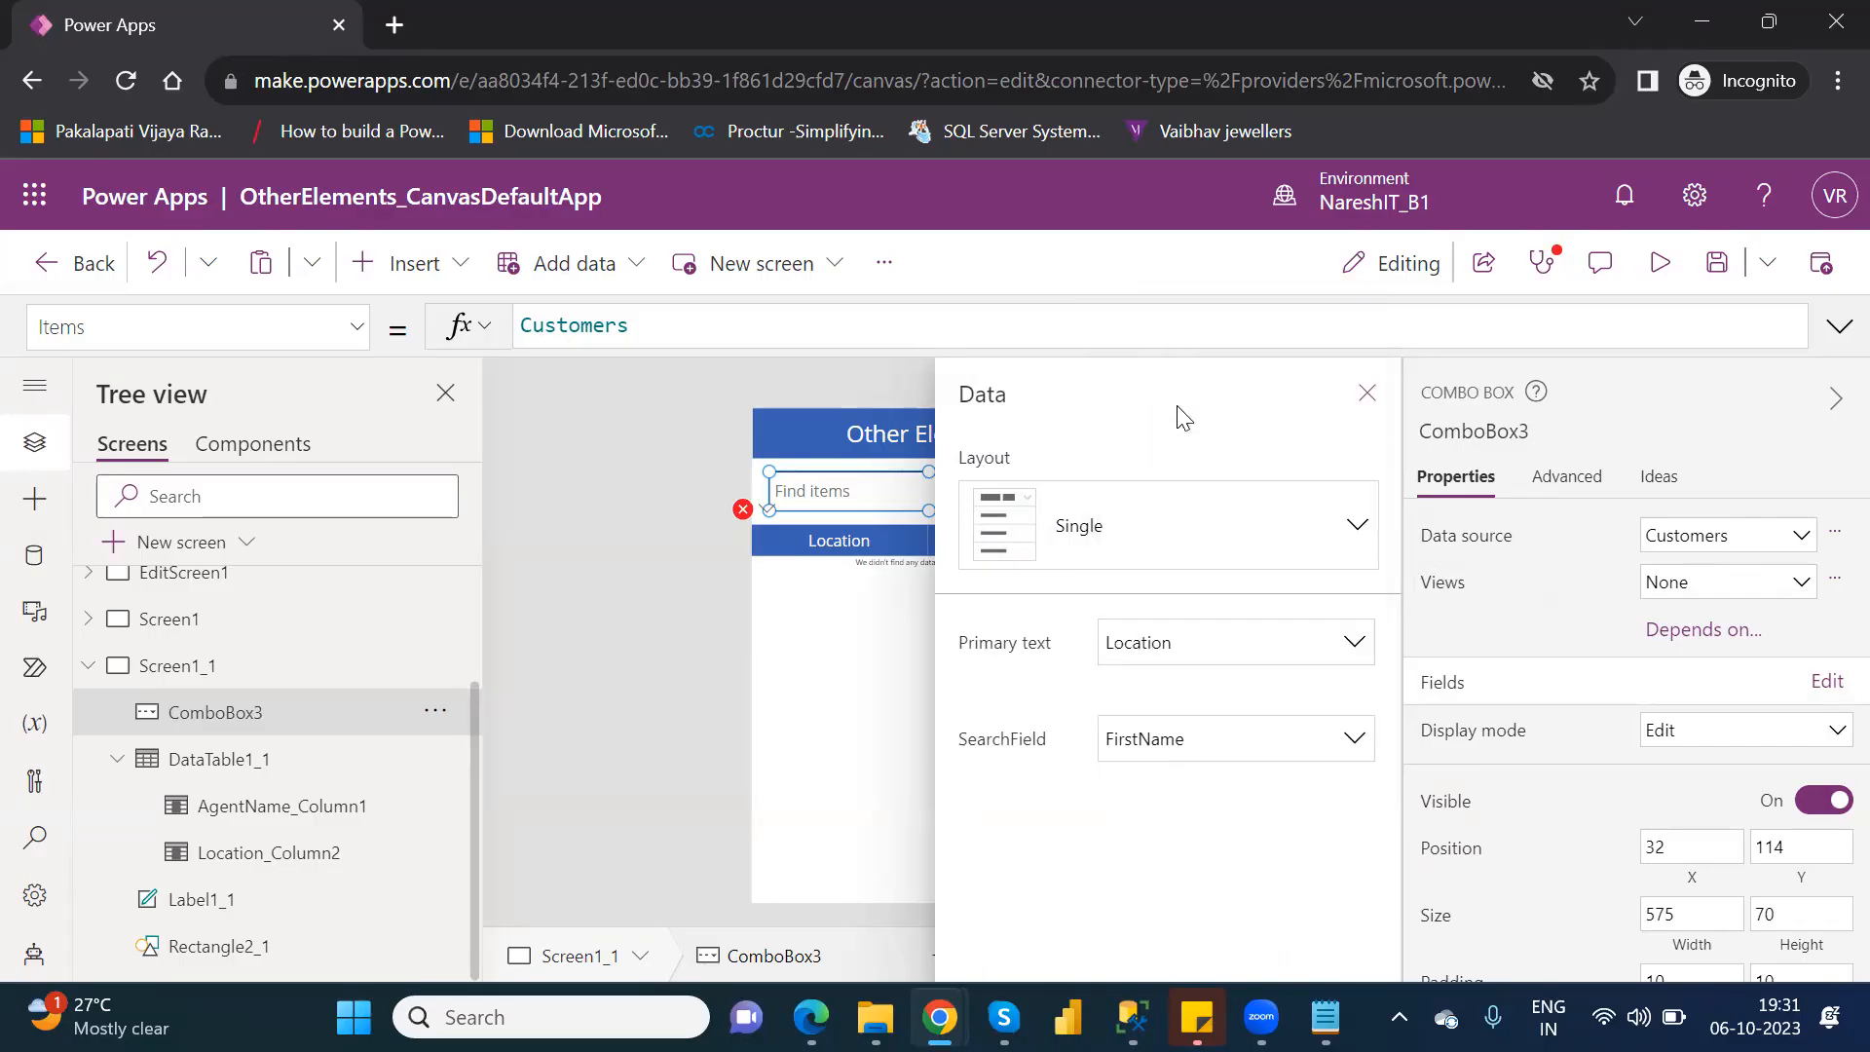
pyautogui.click(1286, 737)
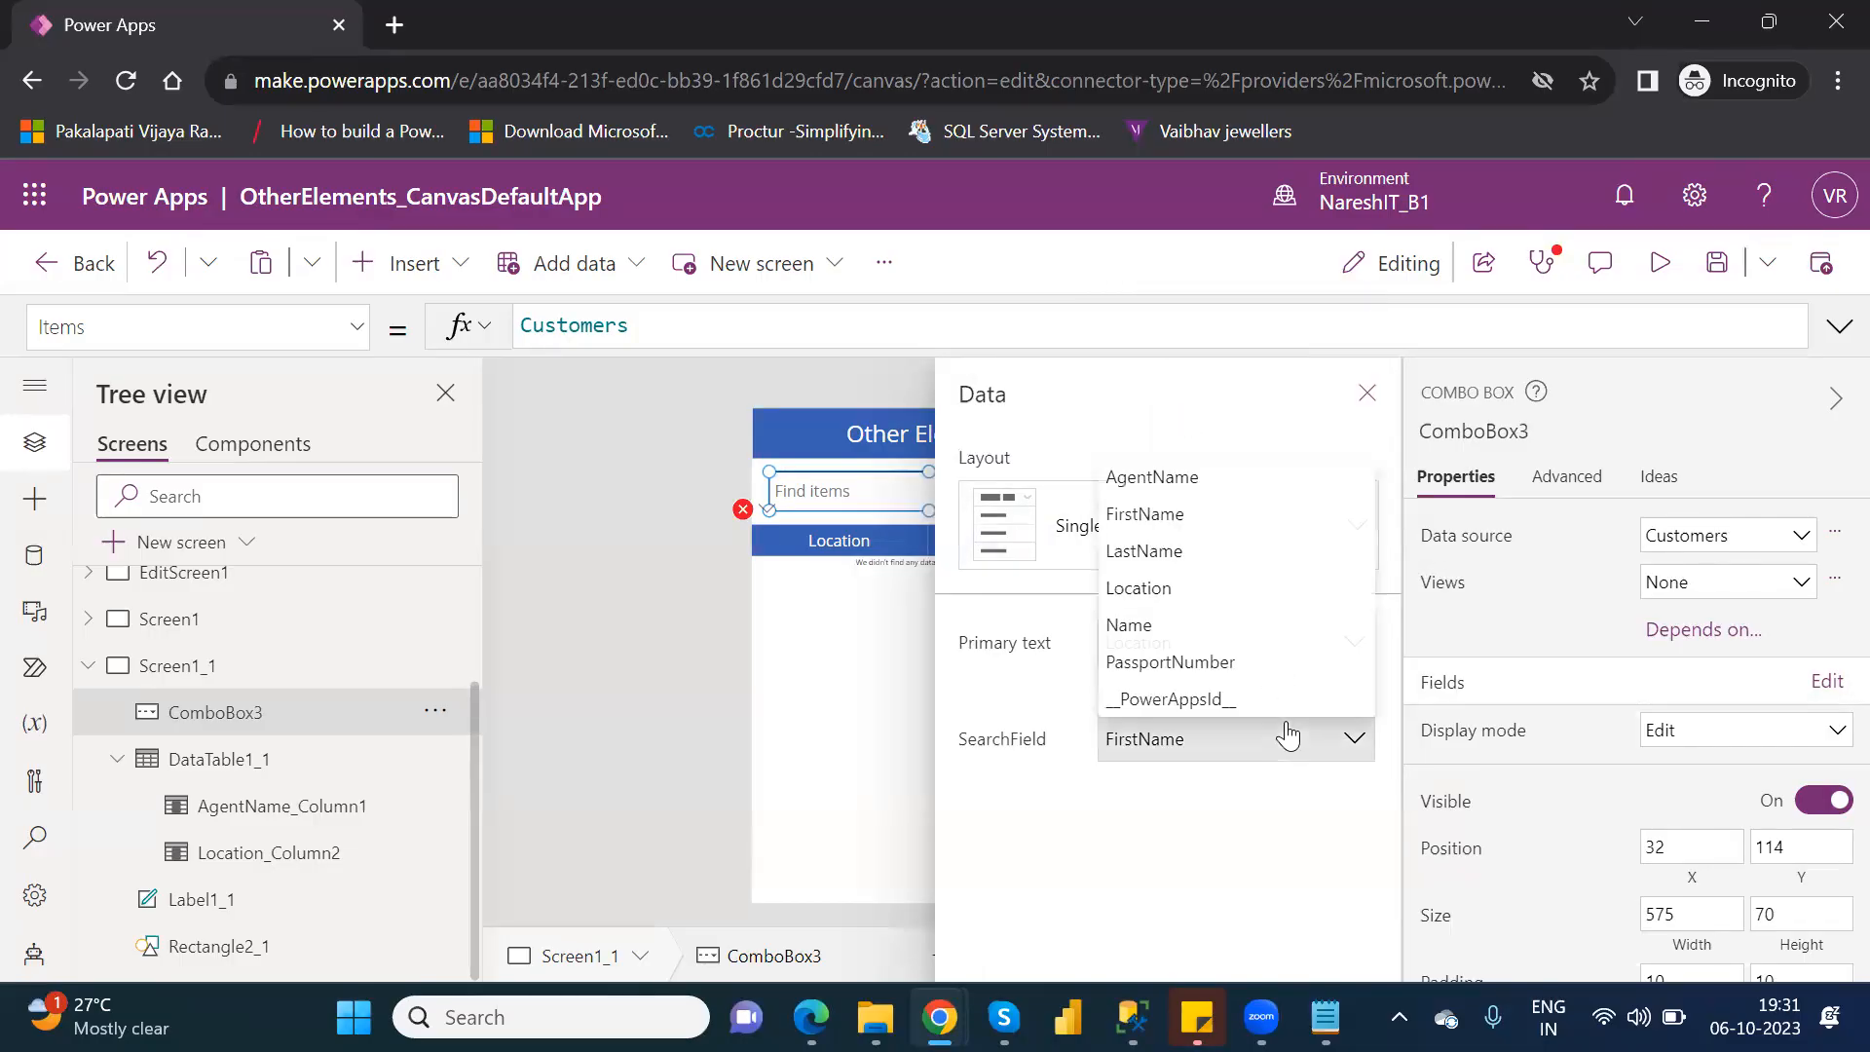
pyautogui.click(1169, 588)
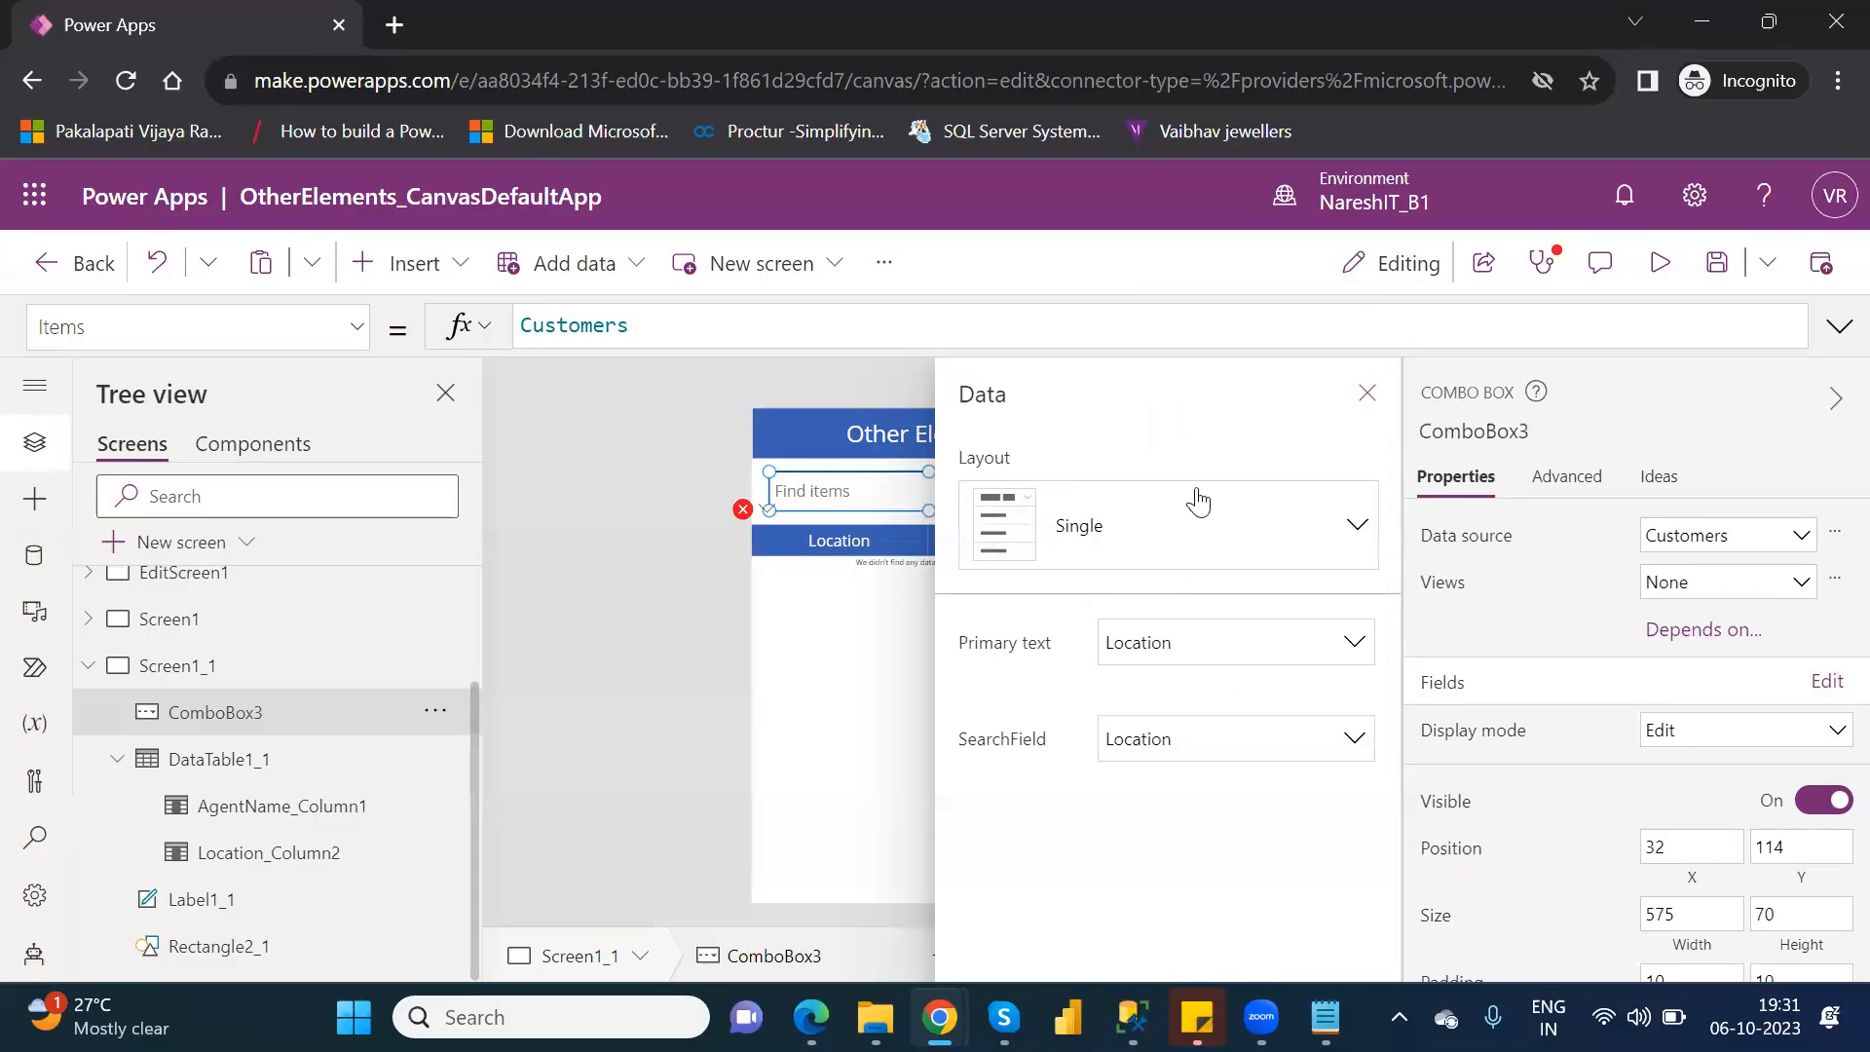
pyautogui.click(1373, 395)
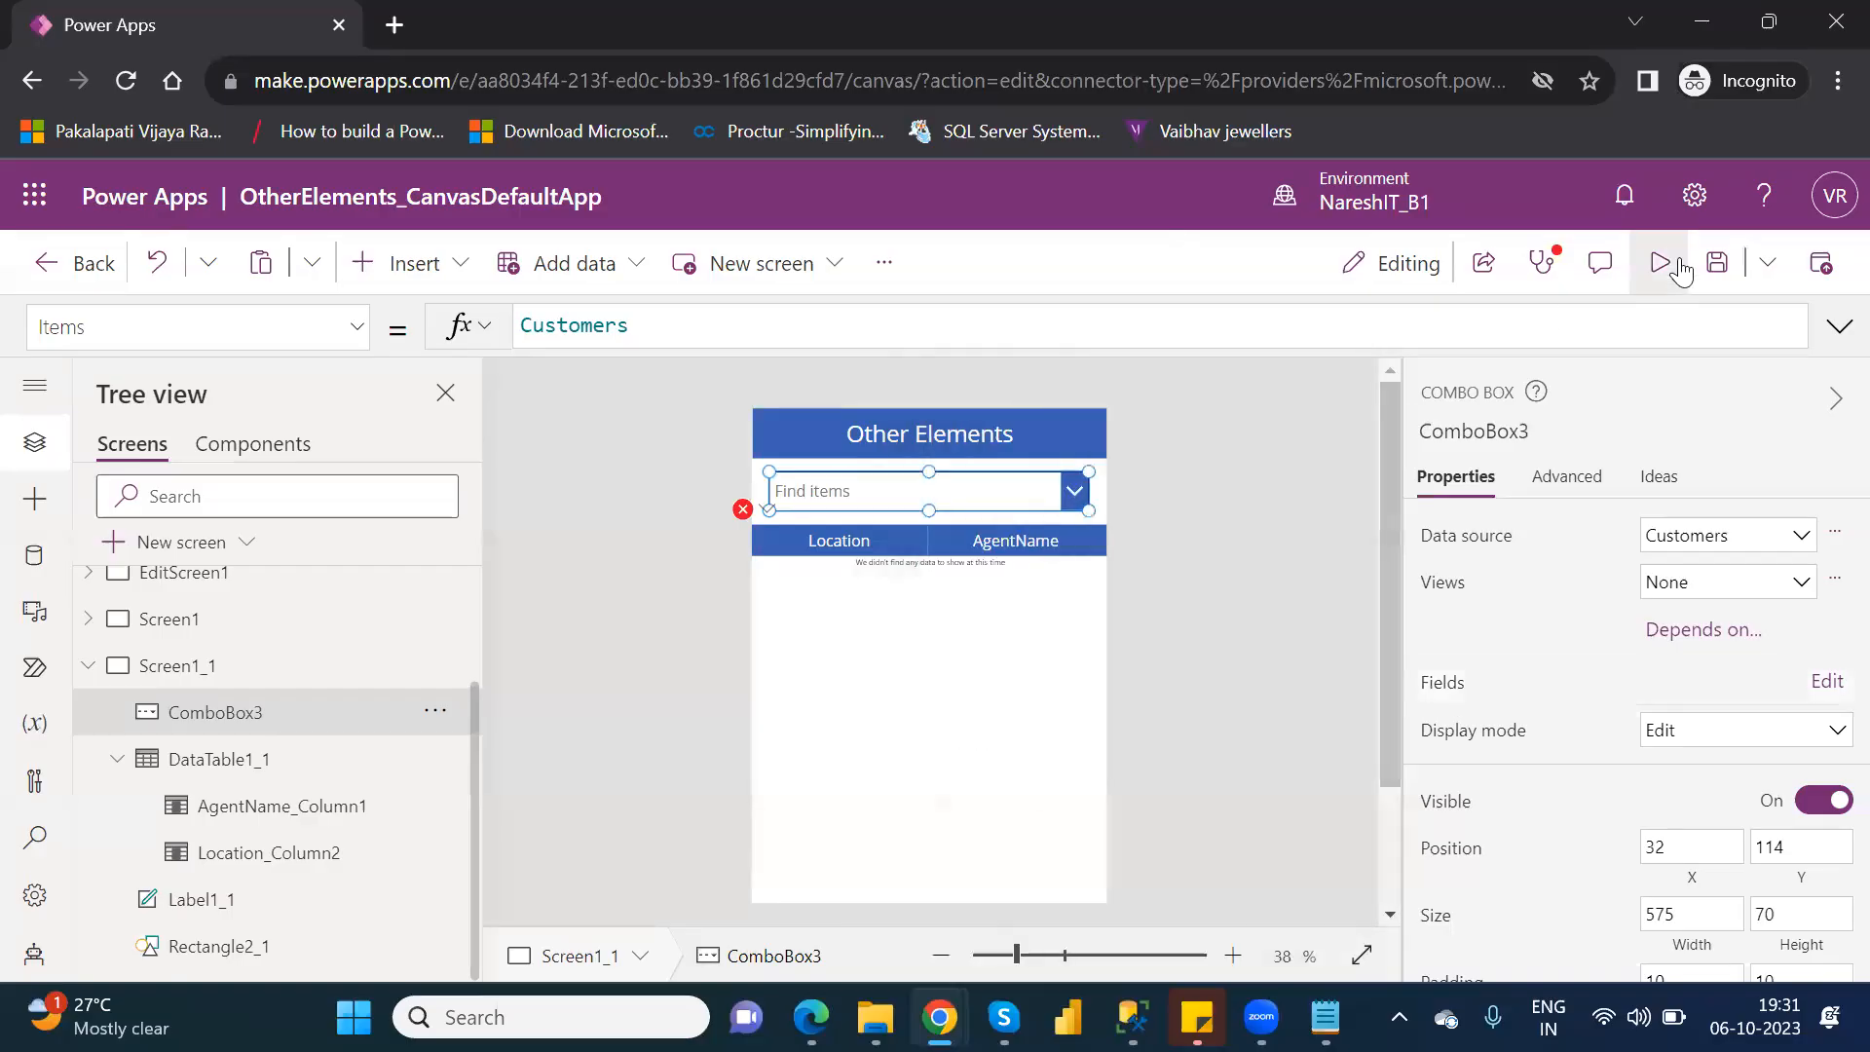
# Preview the app to examine the location choices offered by the combo box, and return to editing.
pyautogui.click(1678, 263)
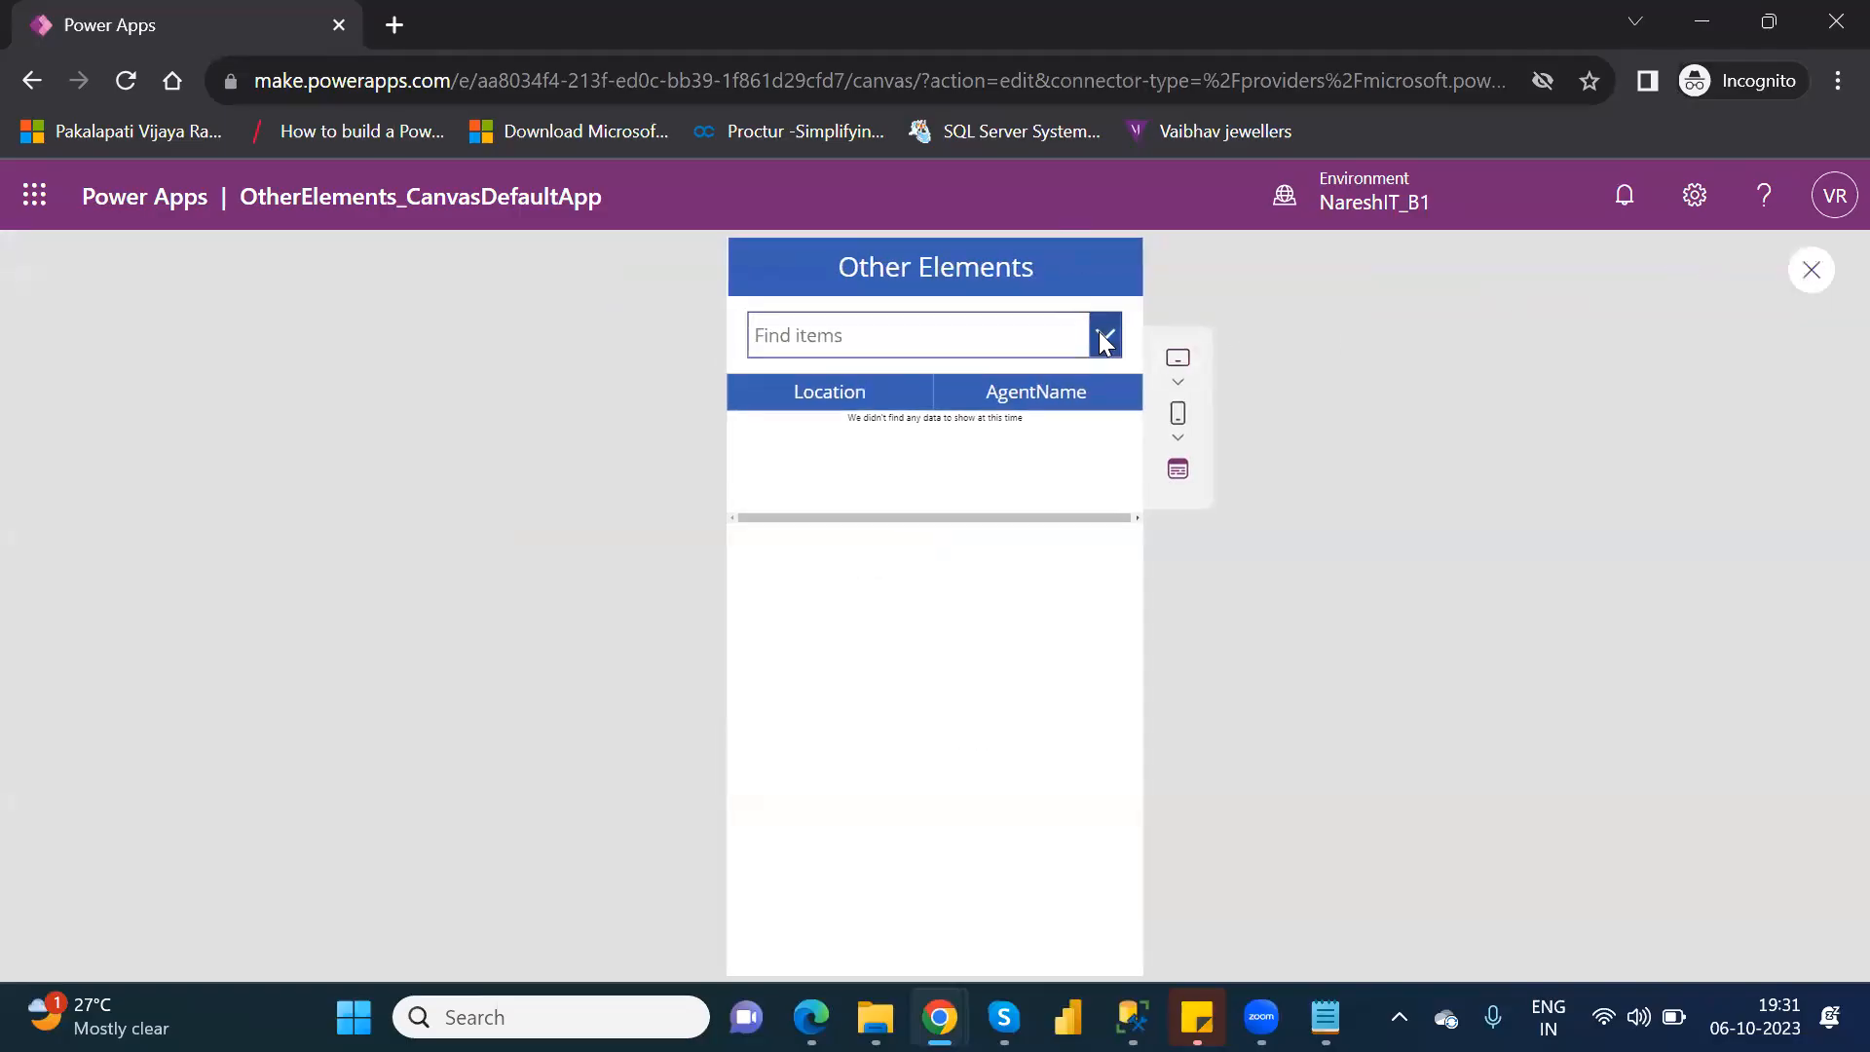
pyautogui.click(1105, 334)
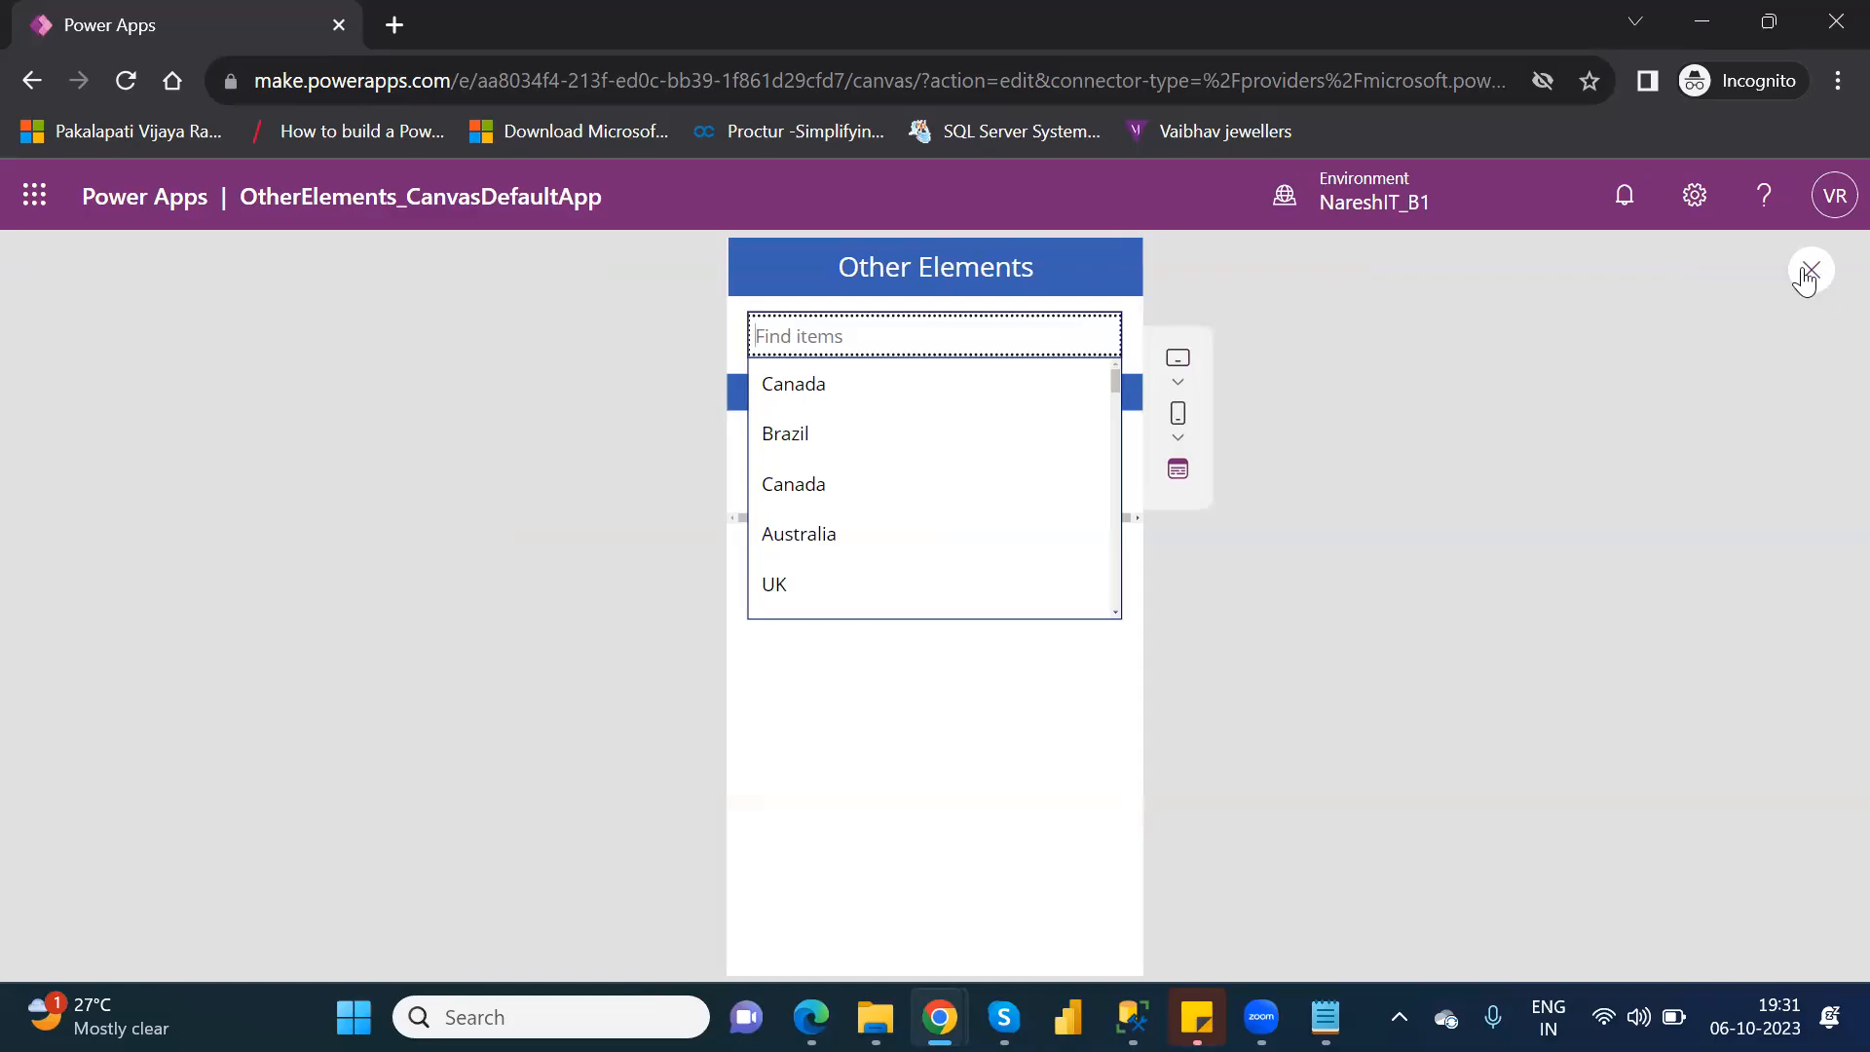
pyautogui.click(1808, 274)
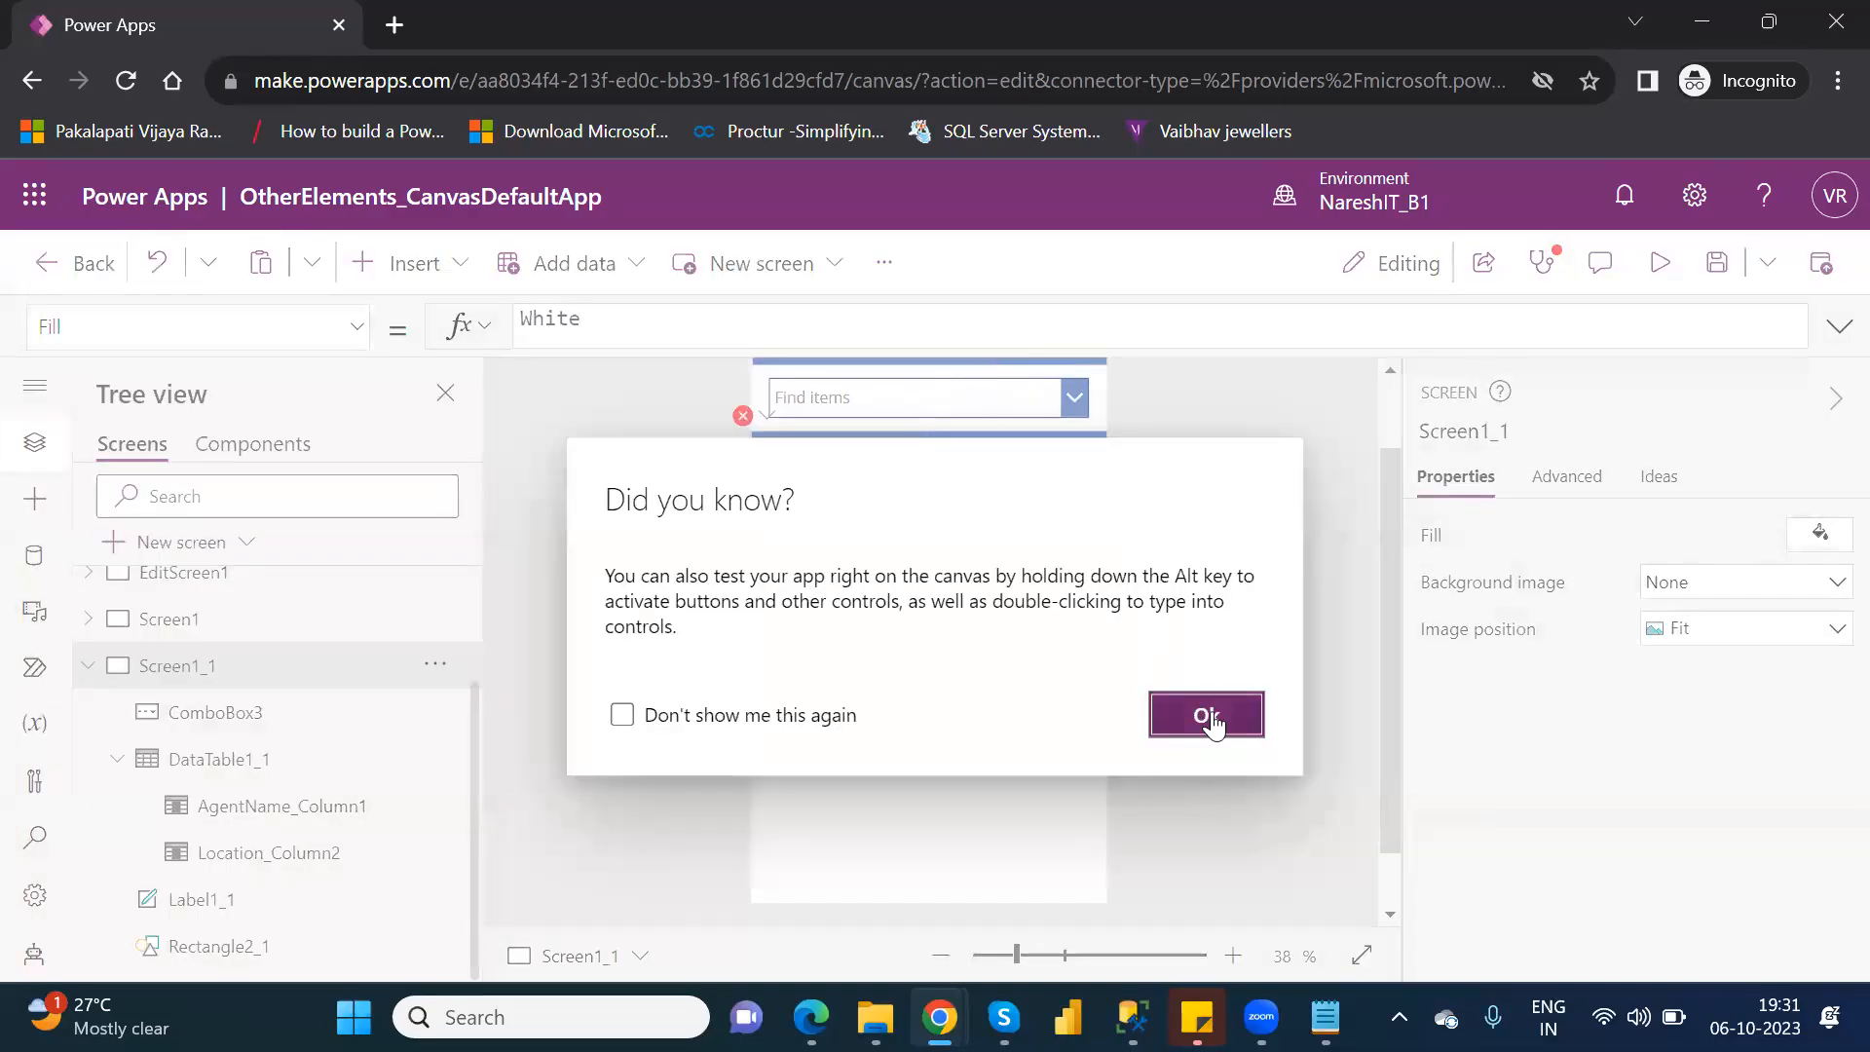
pyautogui.click(1208, 716)
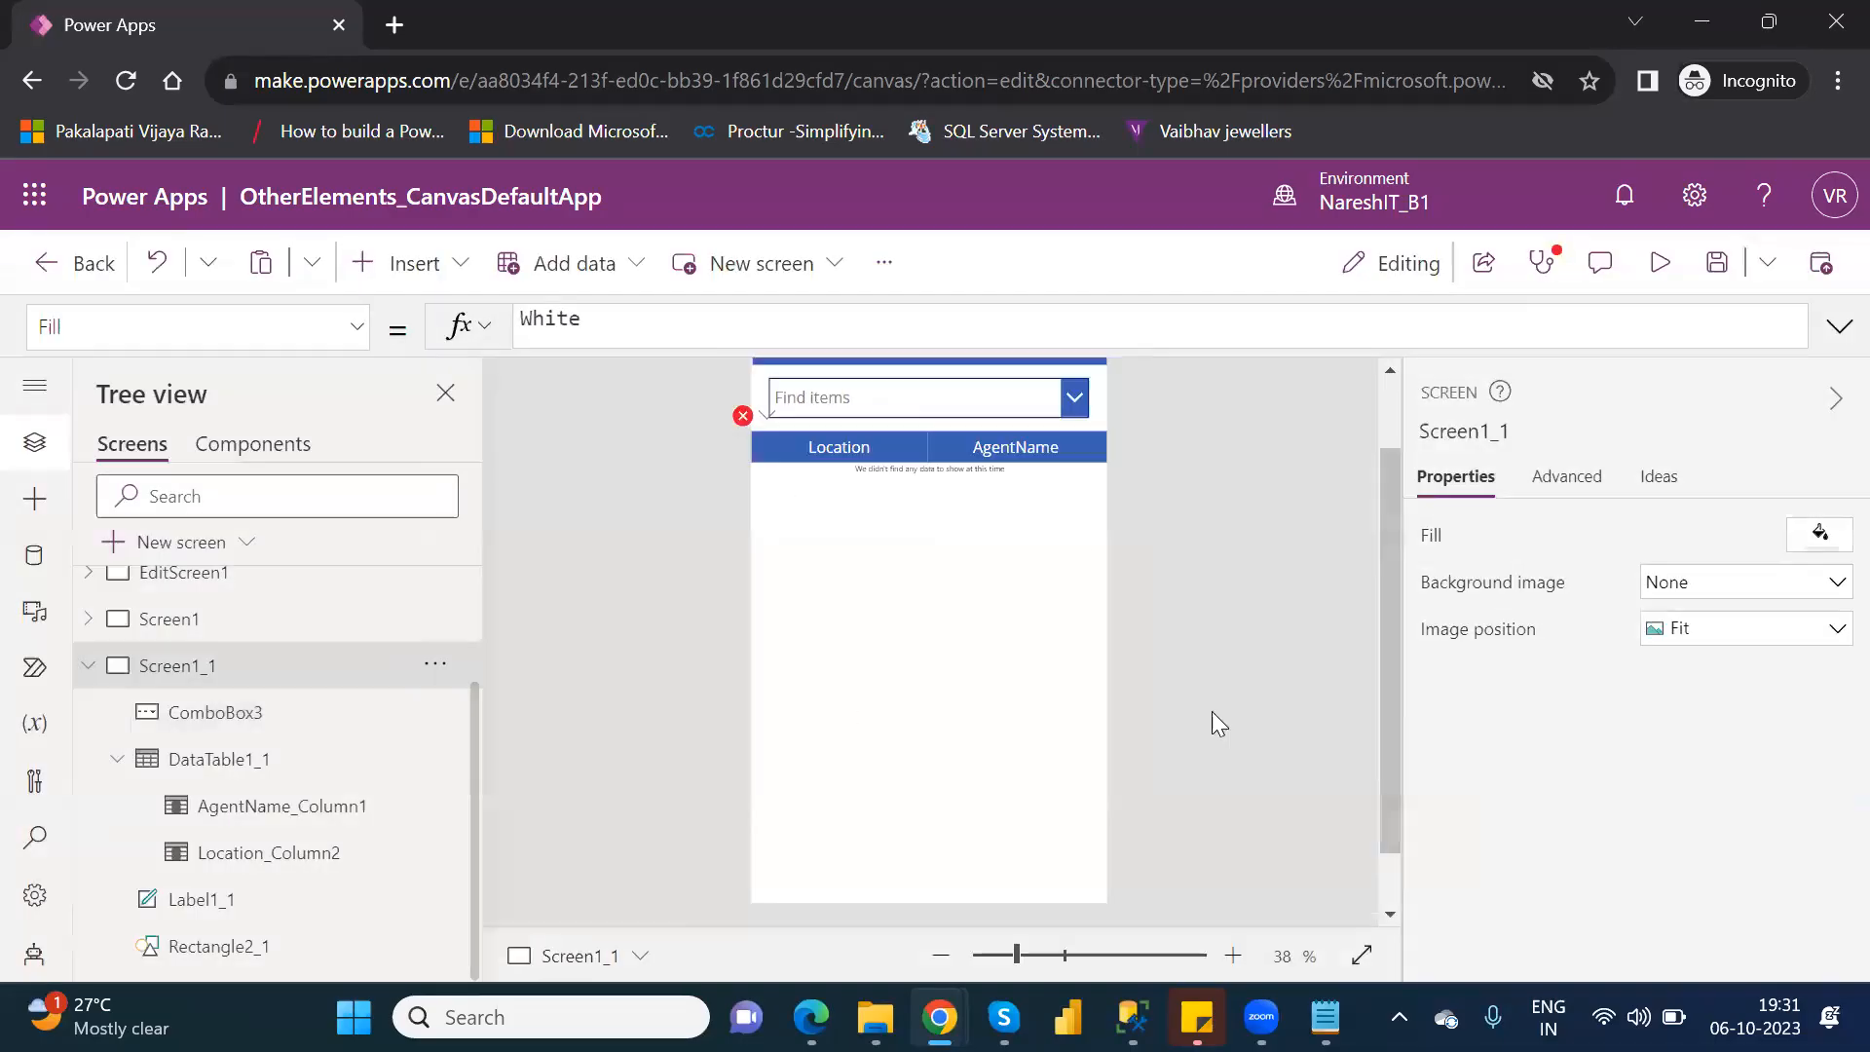
# Change the combo box's Items formula to Distinct(Customers,Location).
pyautogui.click(855, 409)
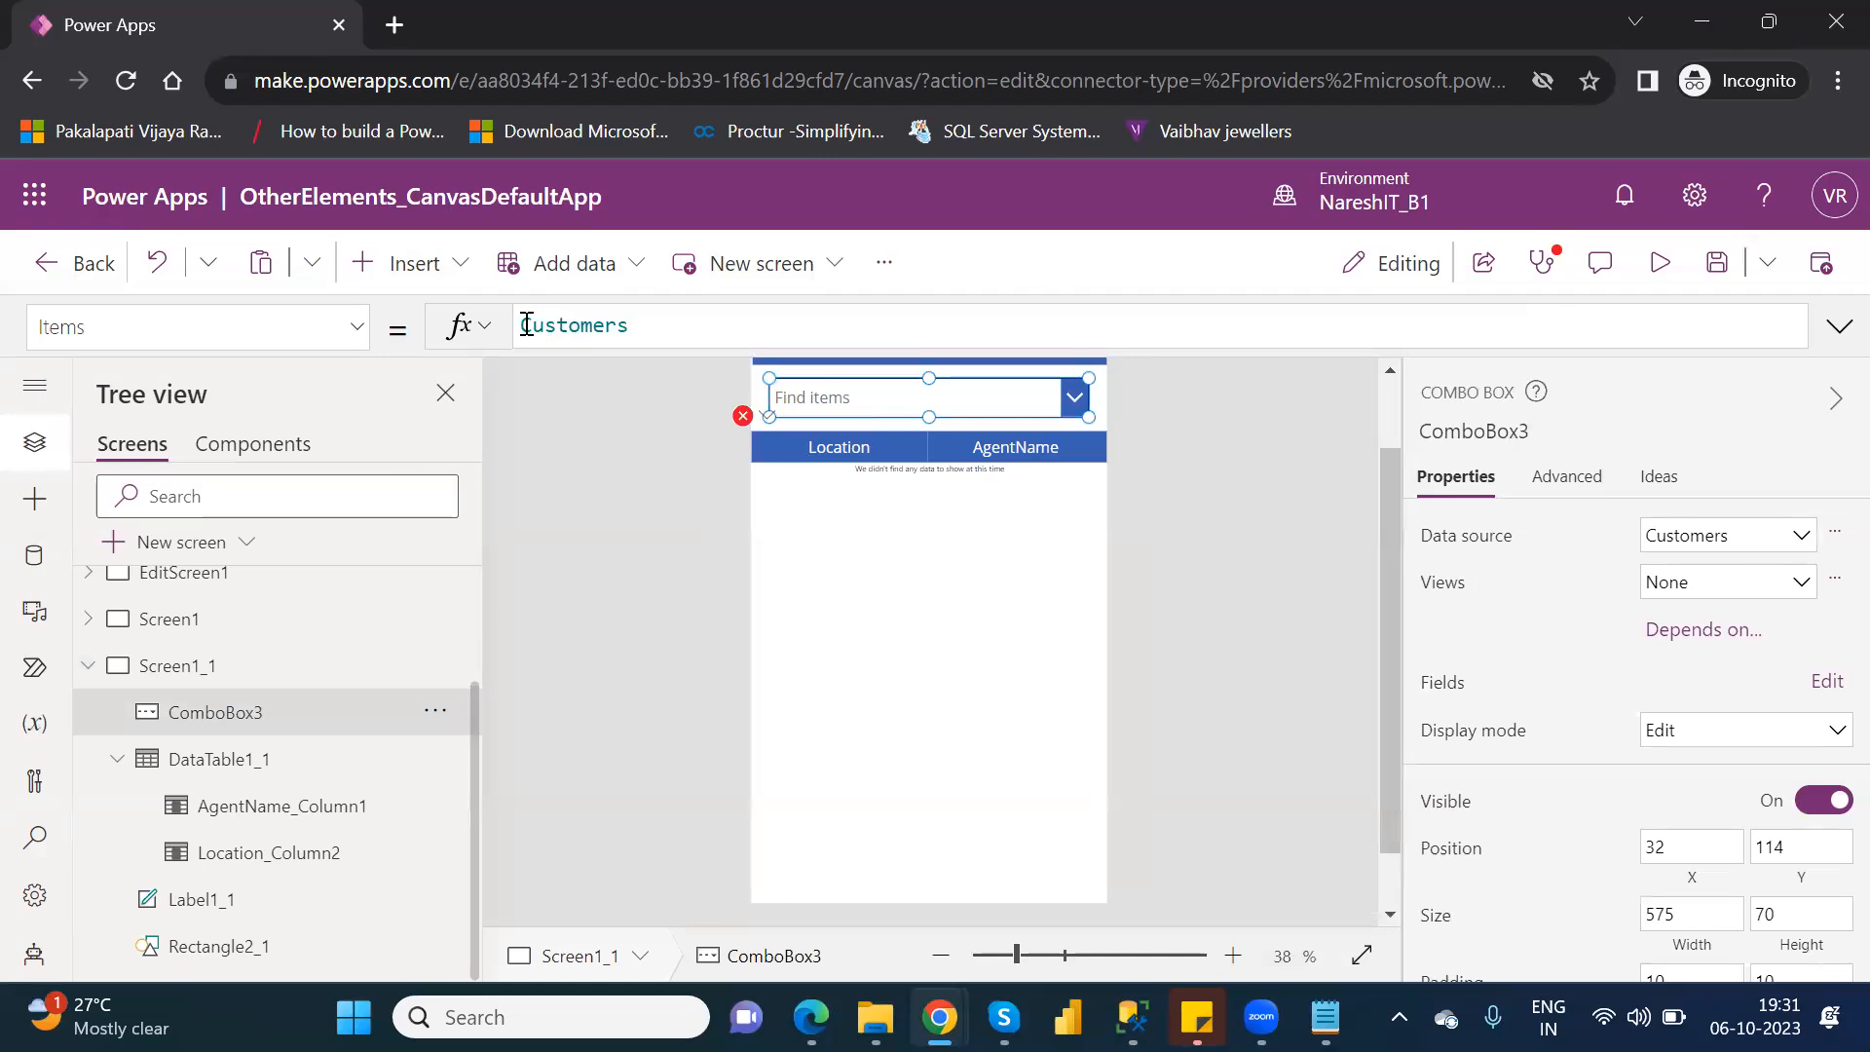
pyautogui.click(526, 325)
pyautogui.write('distinc')
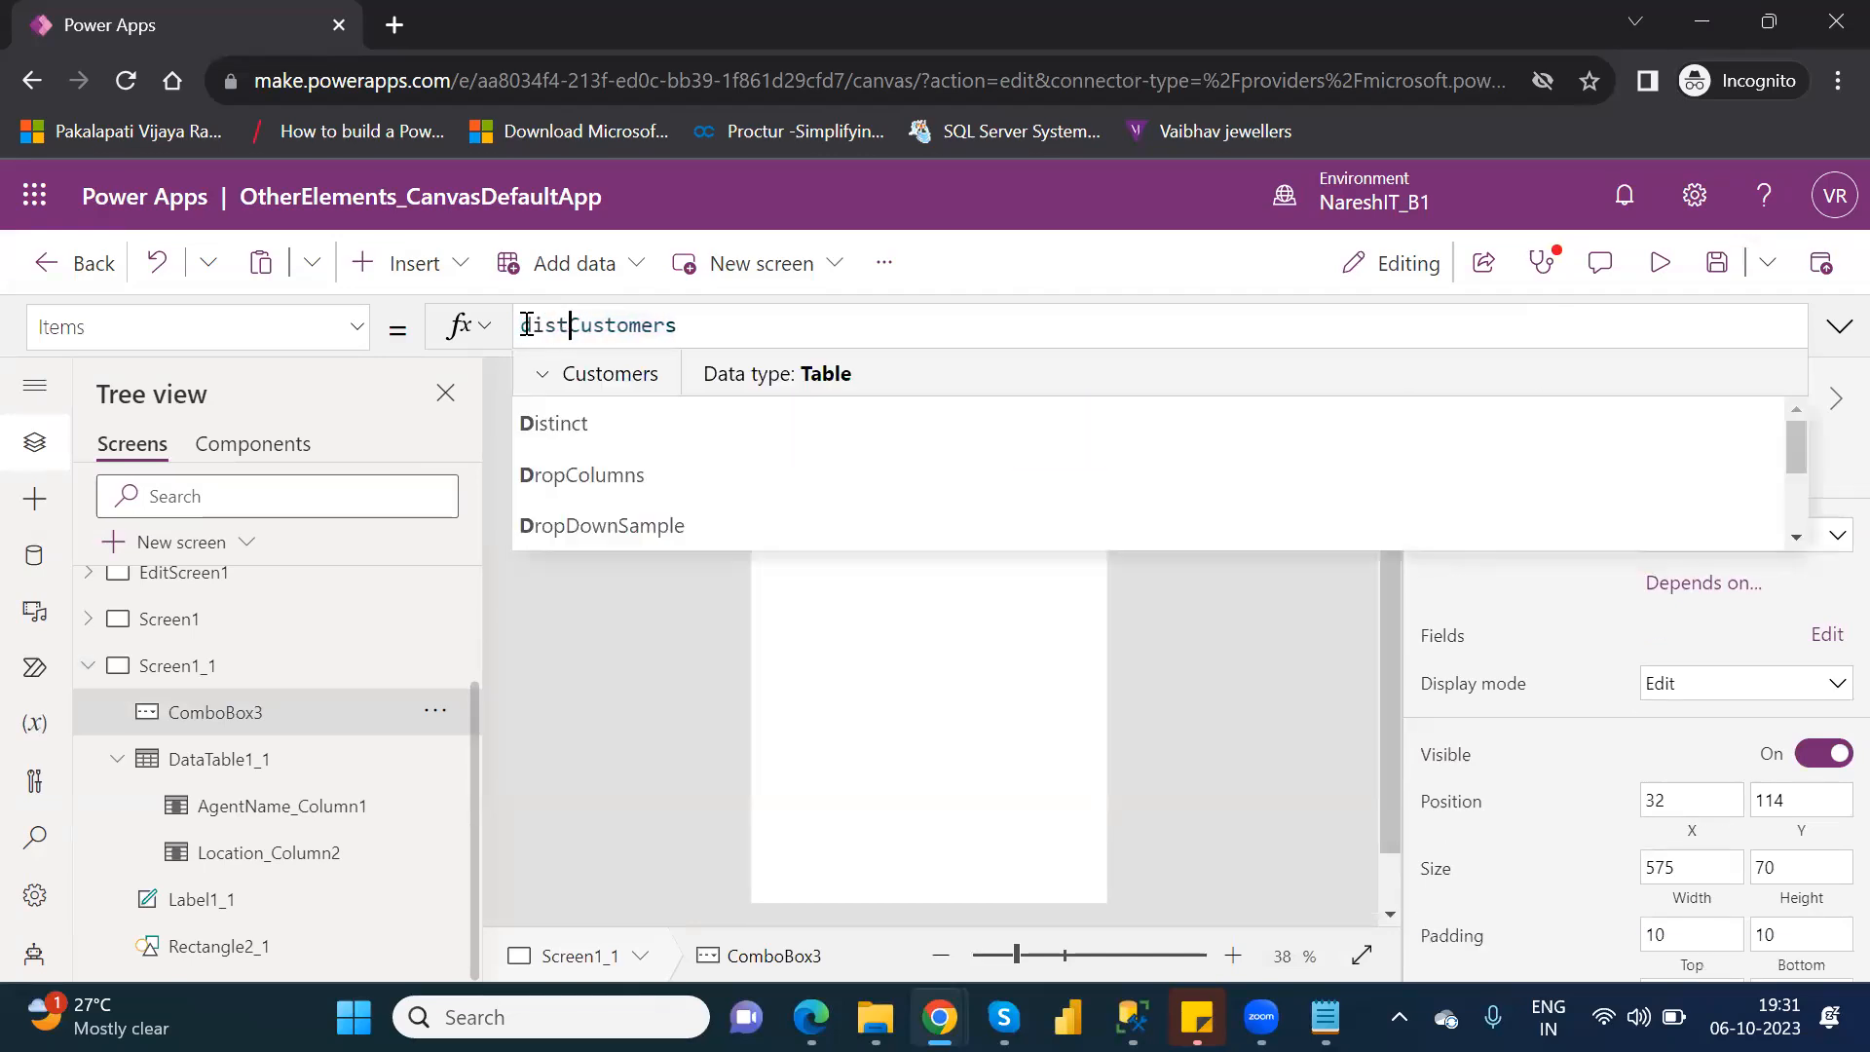
pyautogui.write('t')
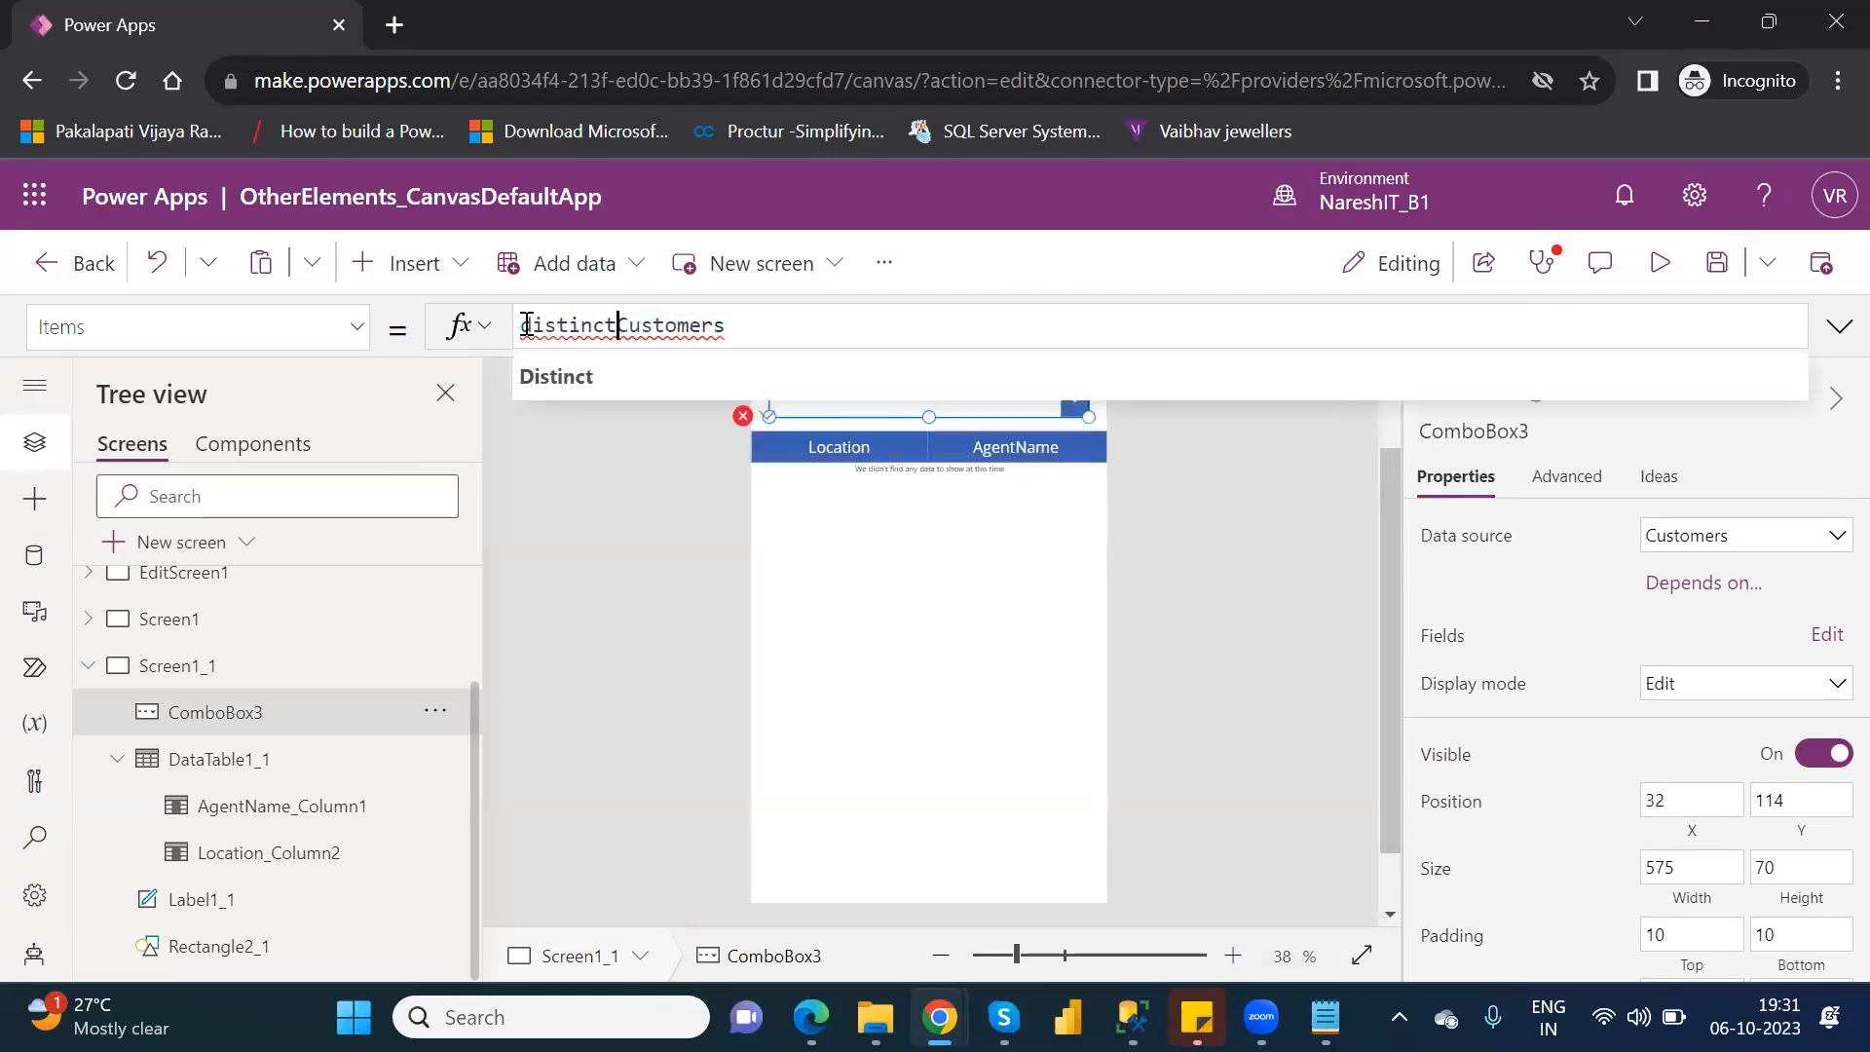
pyautogui.press('Tab')
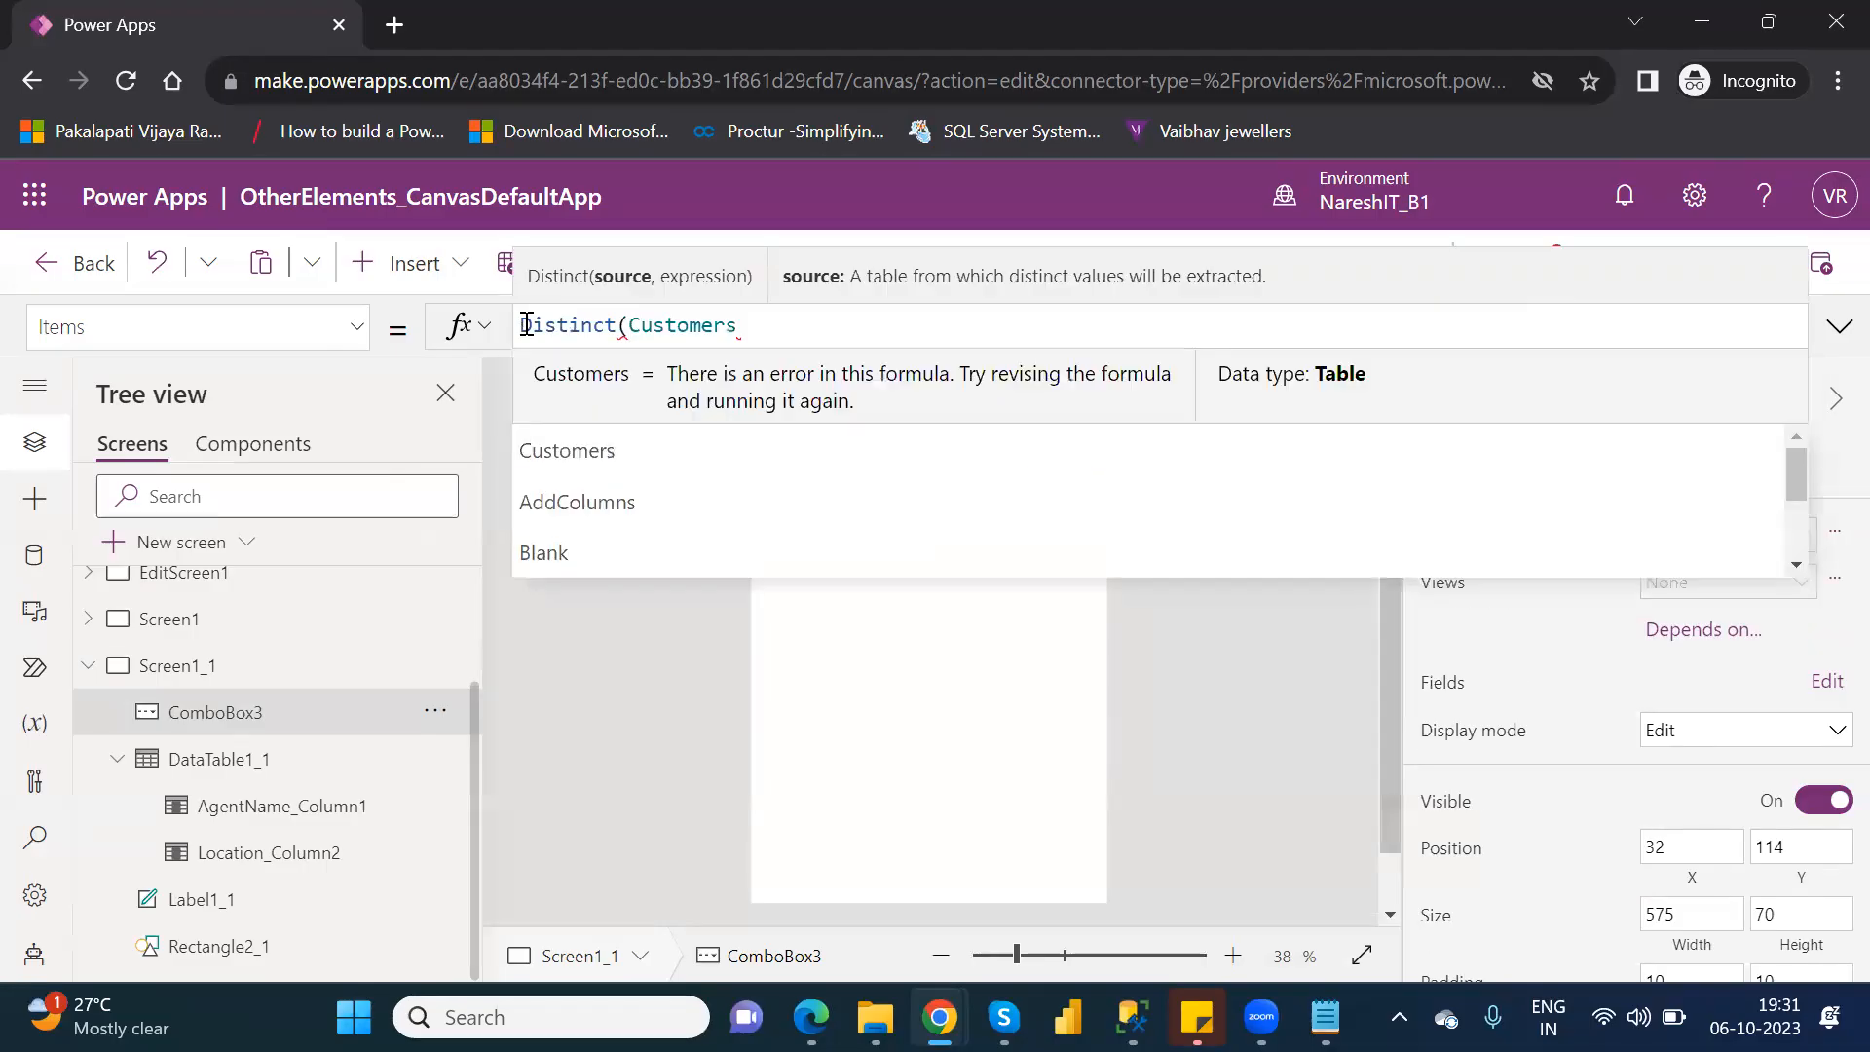
pyautogui.click(797, 334)
pyautogui.write(',')
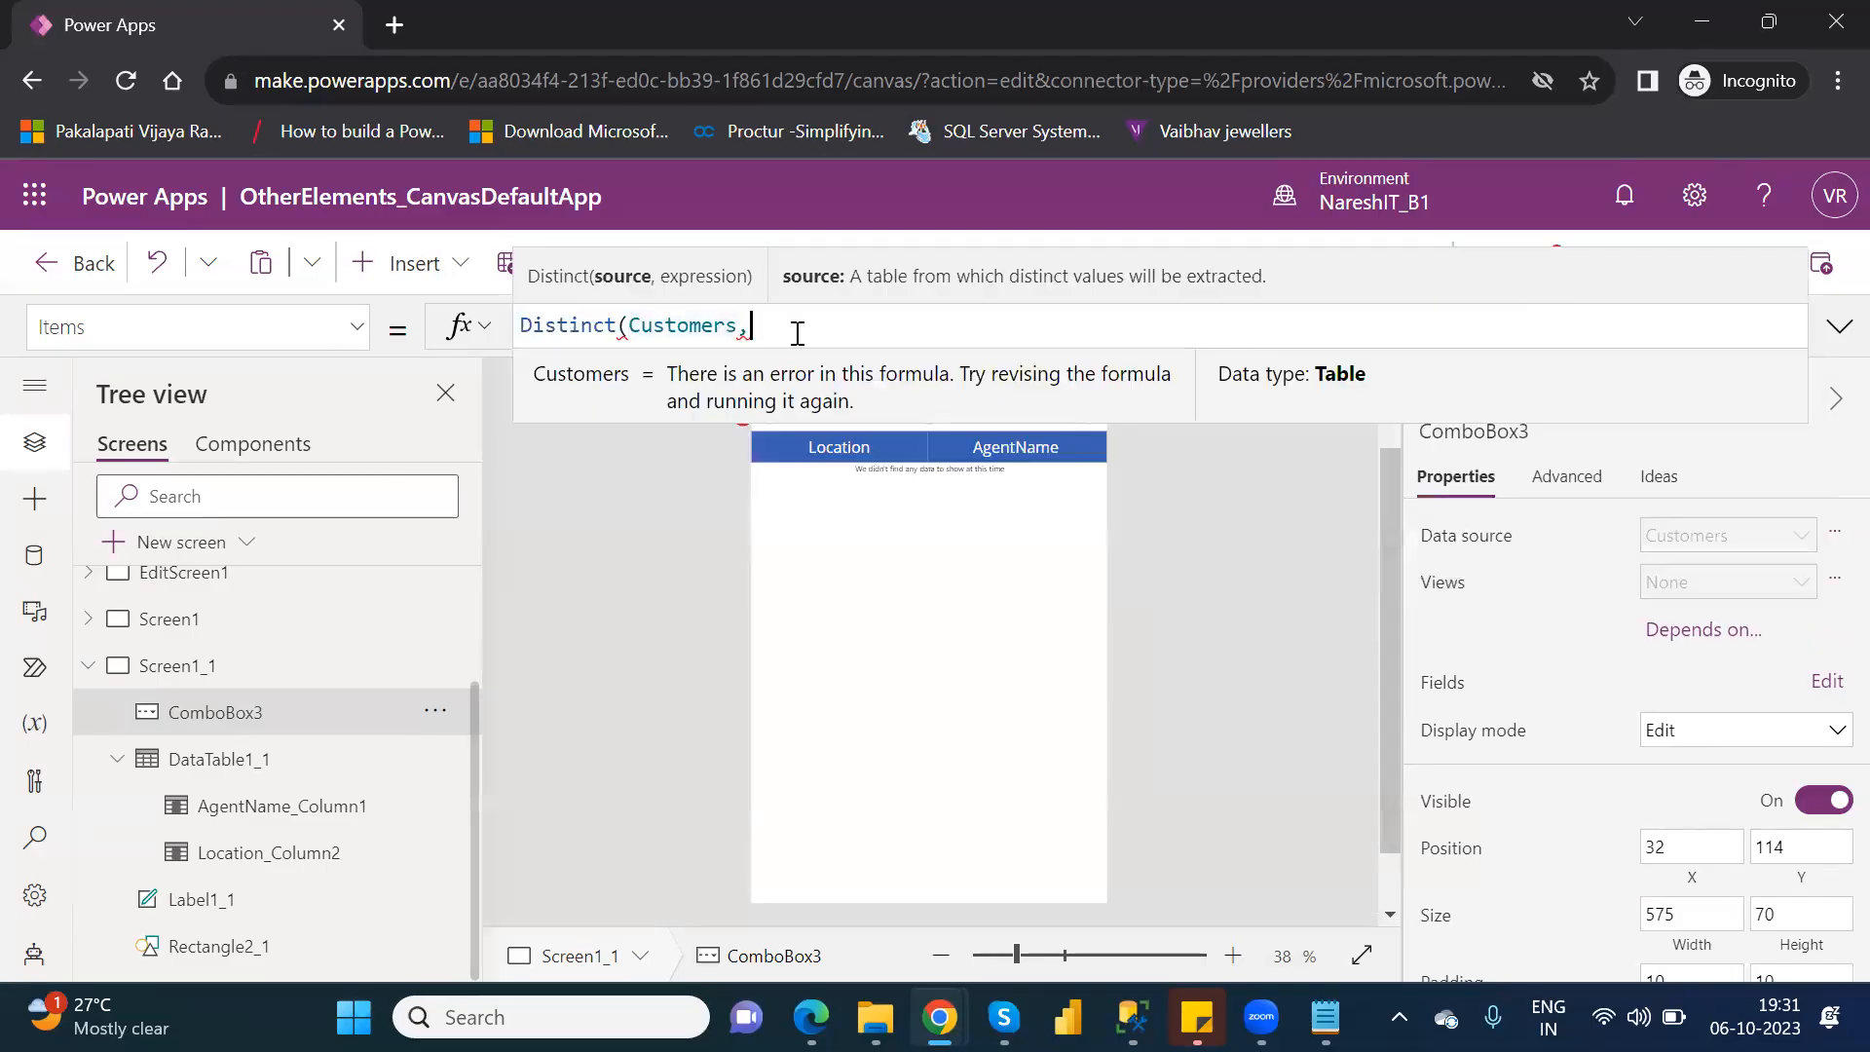
pyautogui.write('loca')
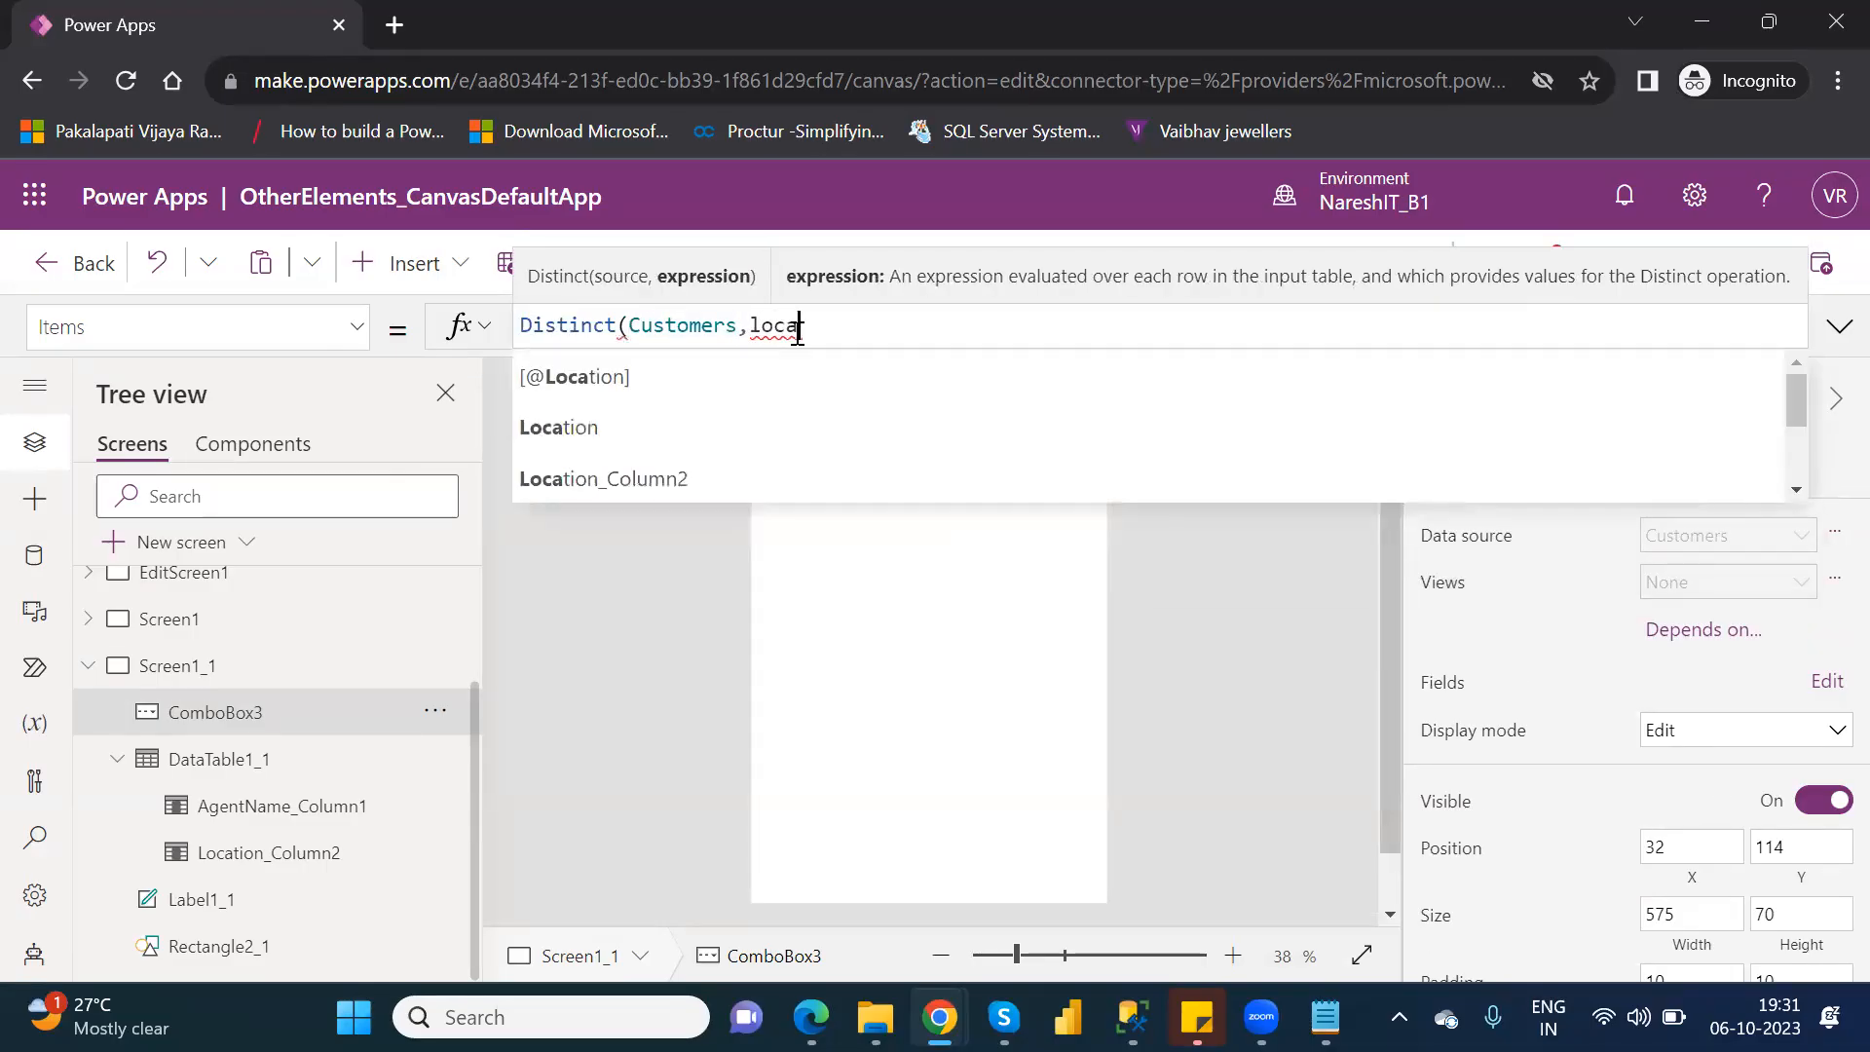
pyautogui.press('Down')
pyautogui.press('Tab')
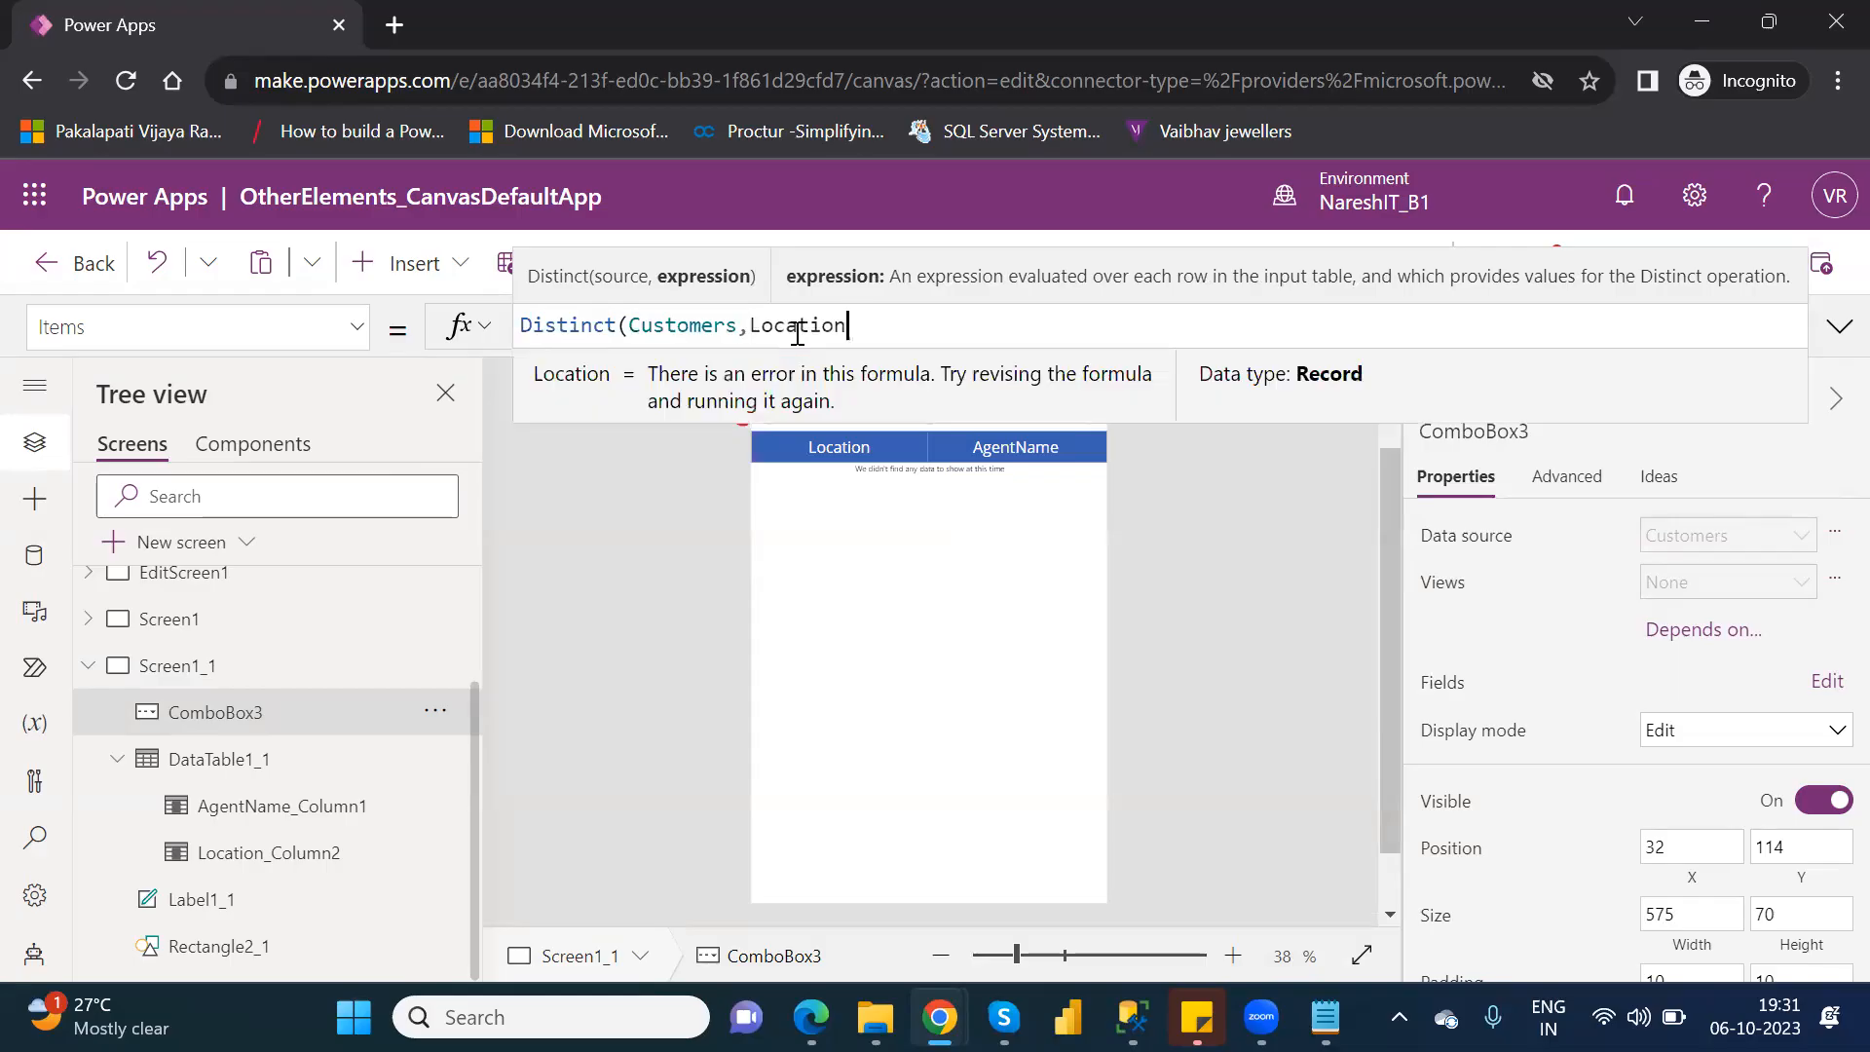
pyautogui.write(')')
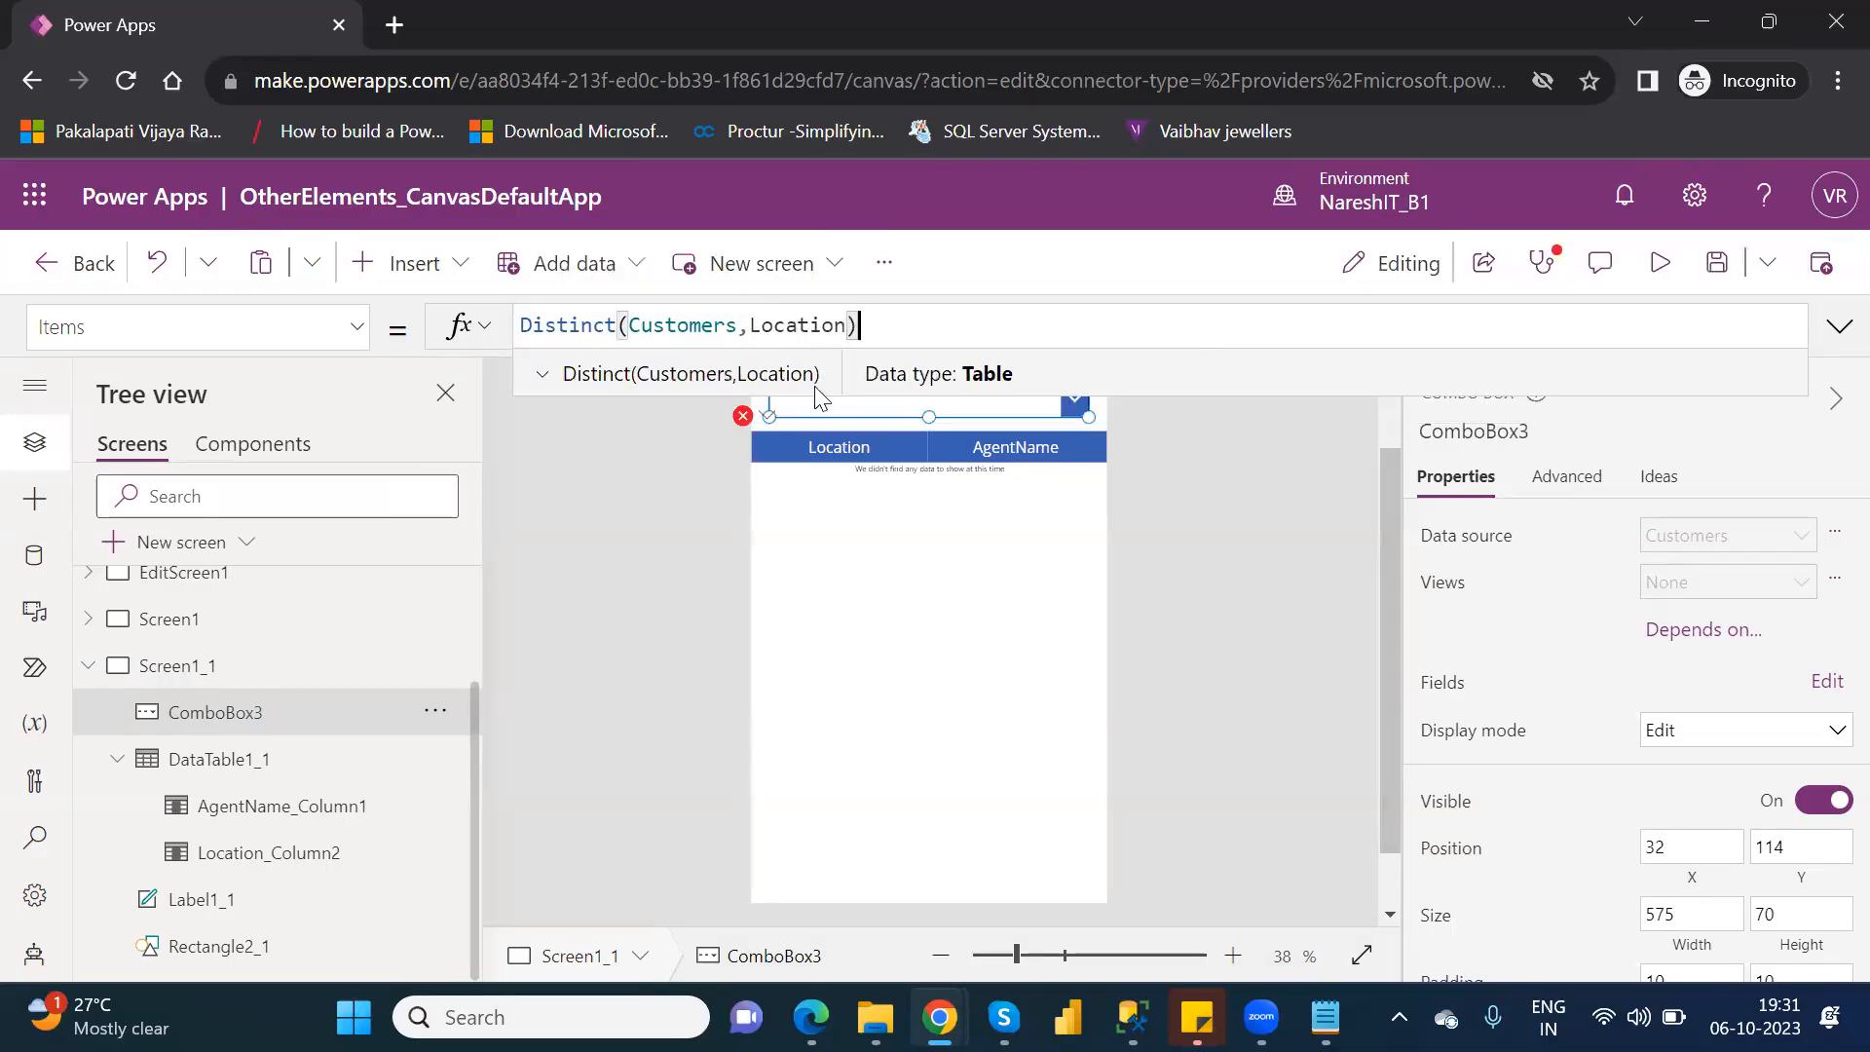
pyautogui.click(841, 497)
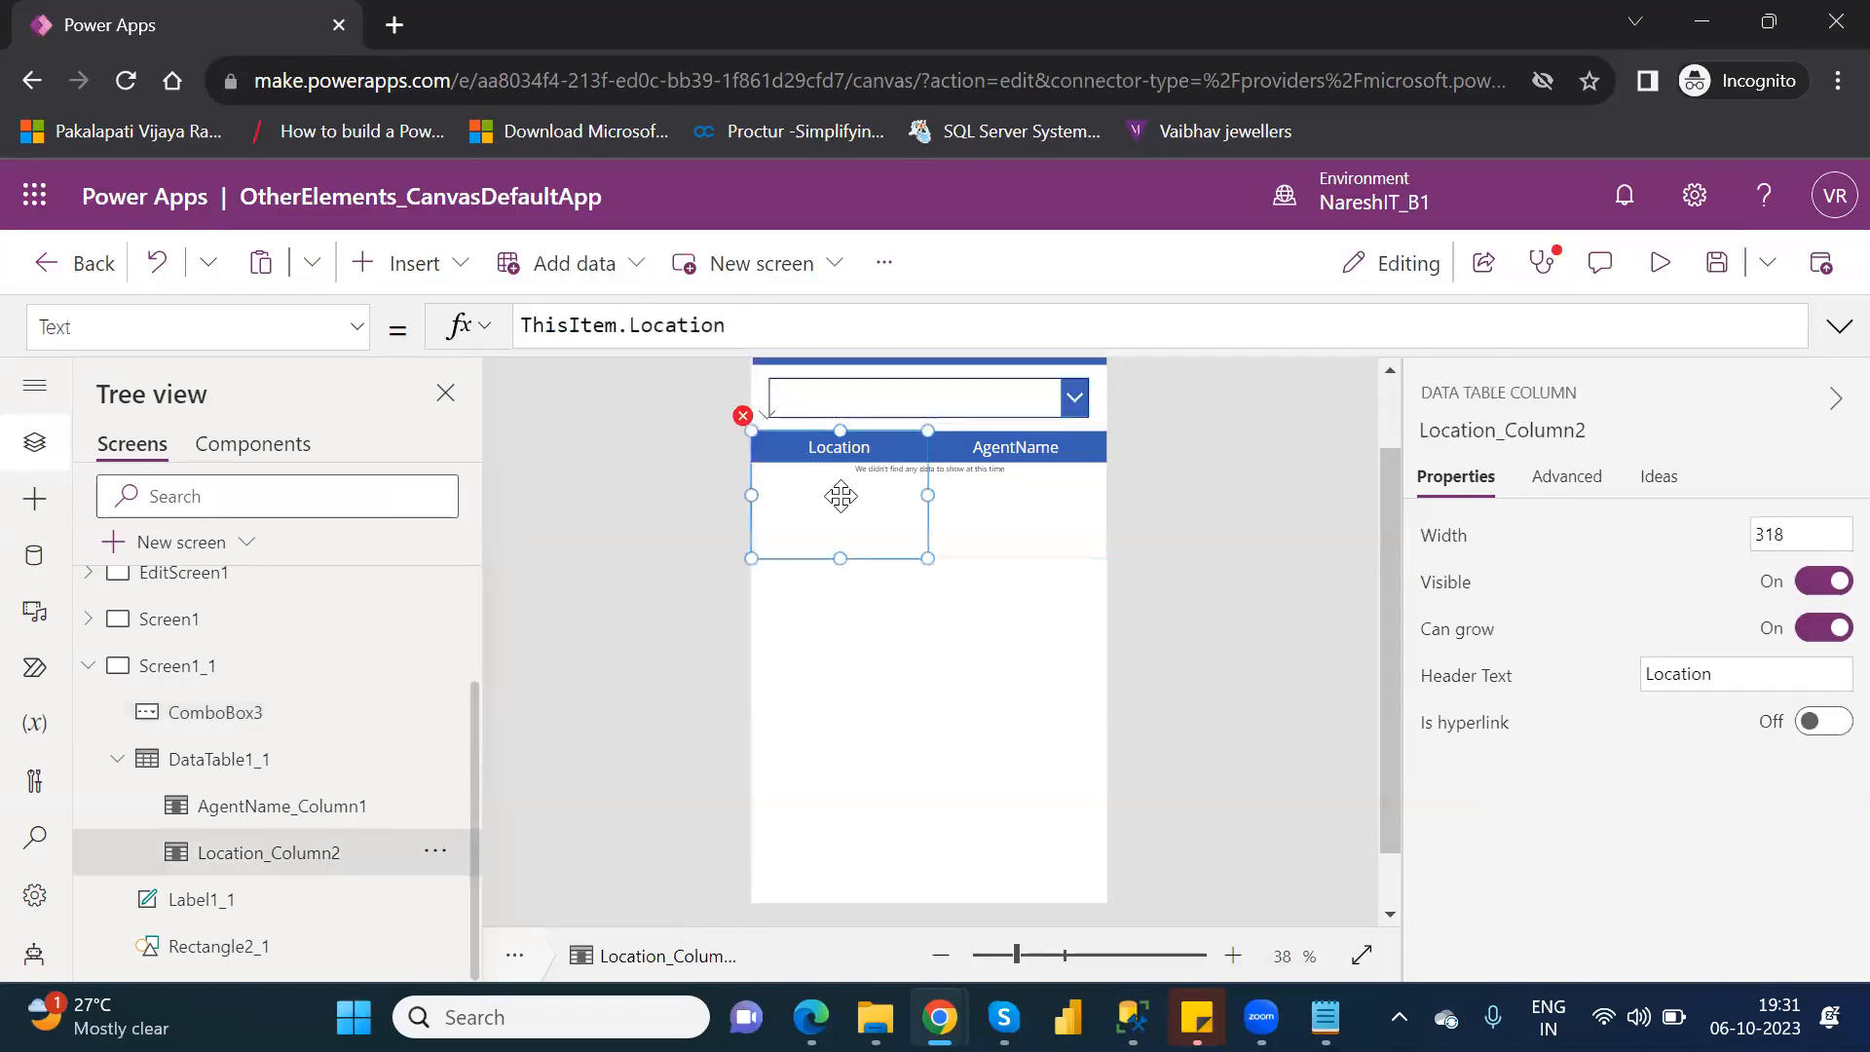
# In DataTable1_1's Filter formula, replace Dropdown3.Selected.Value with a reference to ComboBox3.
pyautogui.click(237, 760)
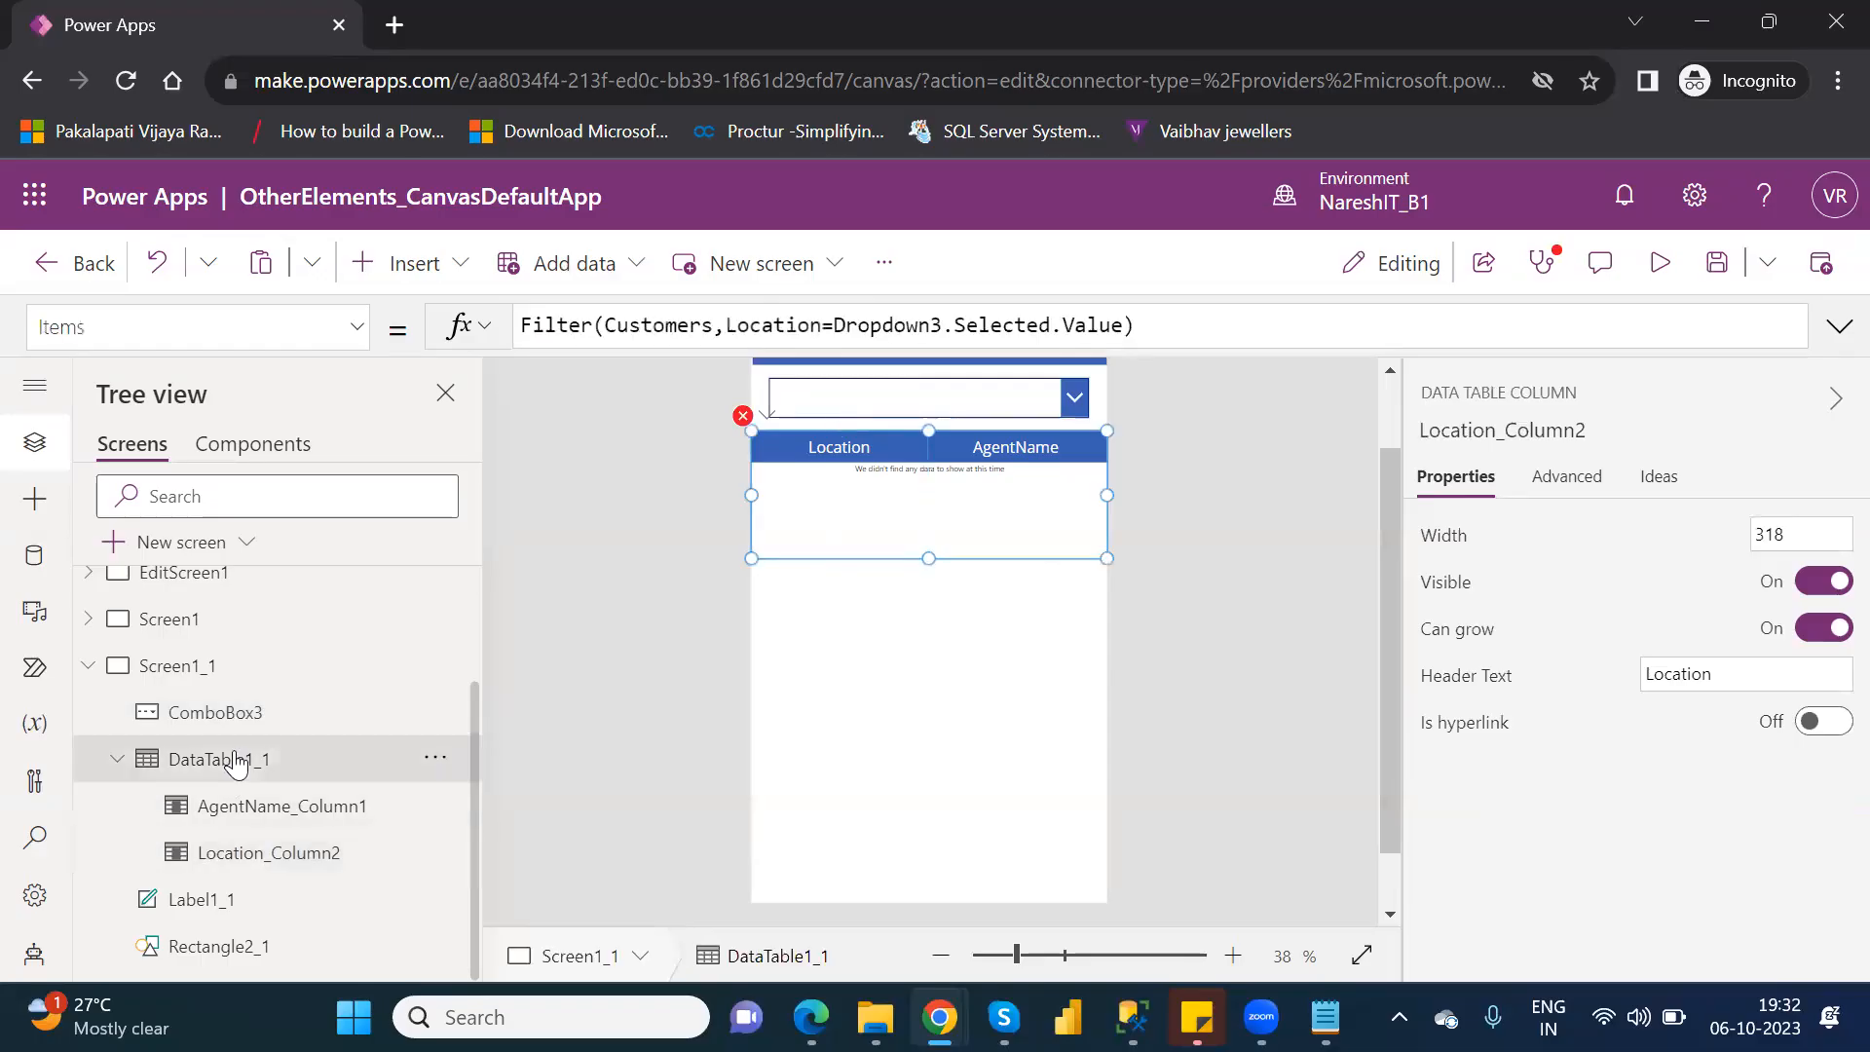
pyautogui.moveTo(839, 329); pyautogui.dragTo(1123, 322)
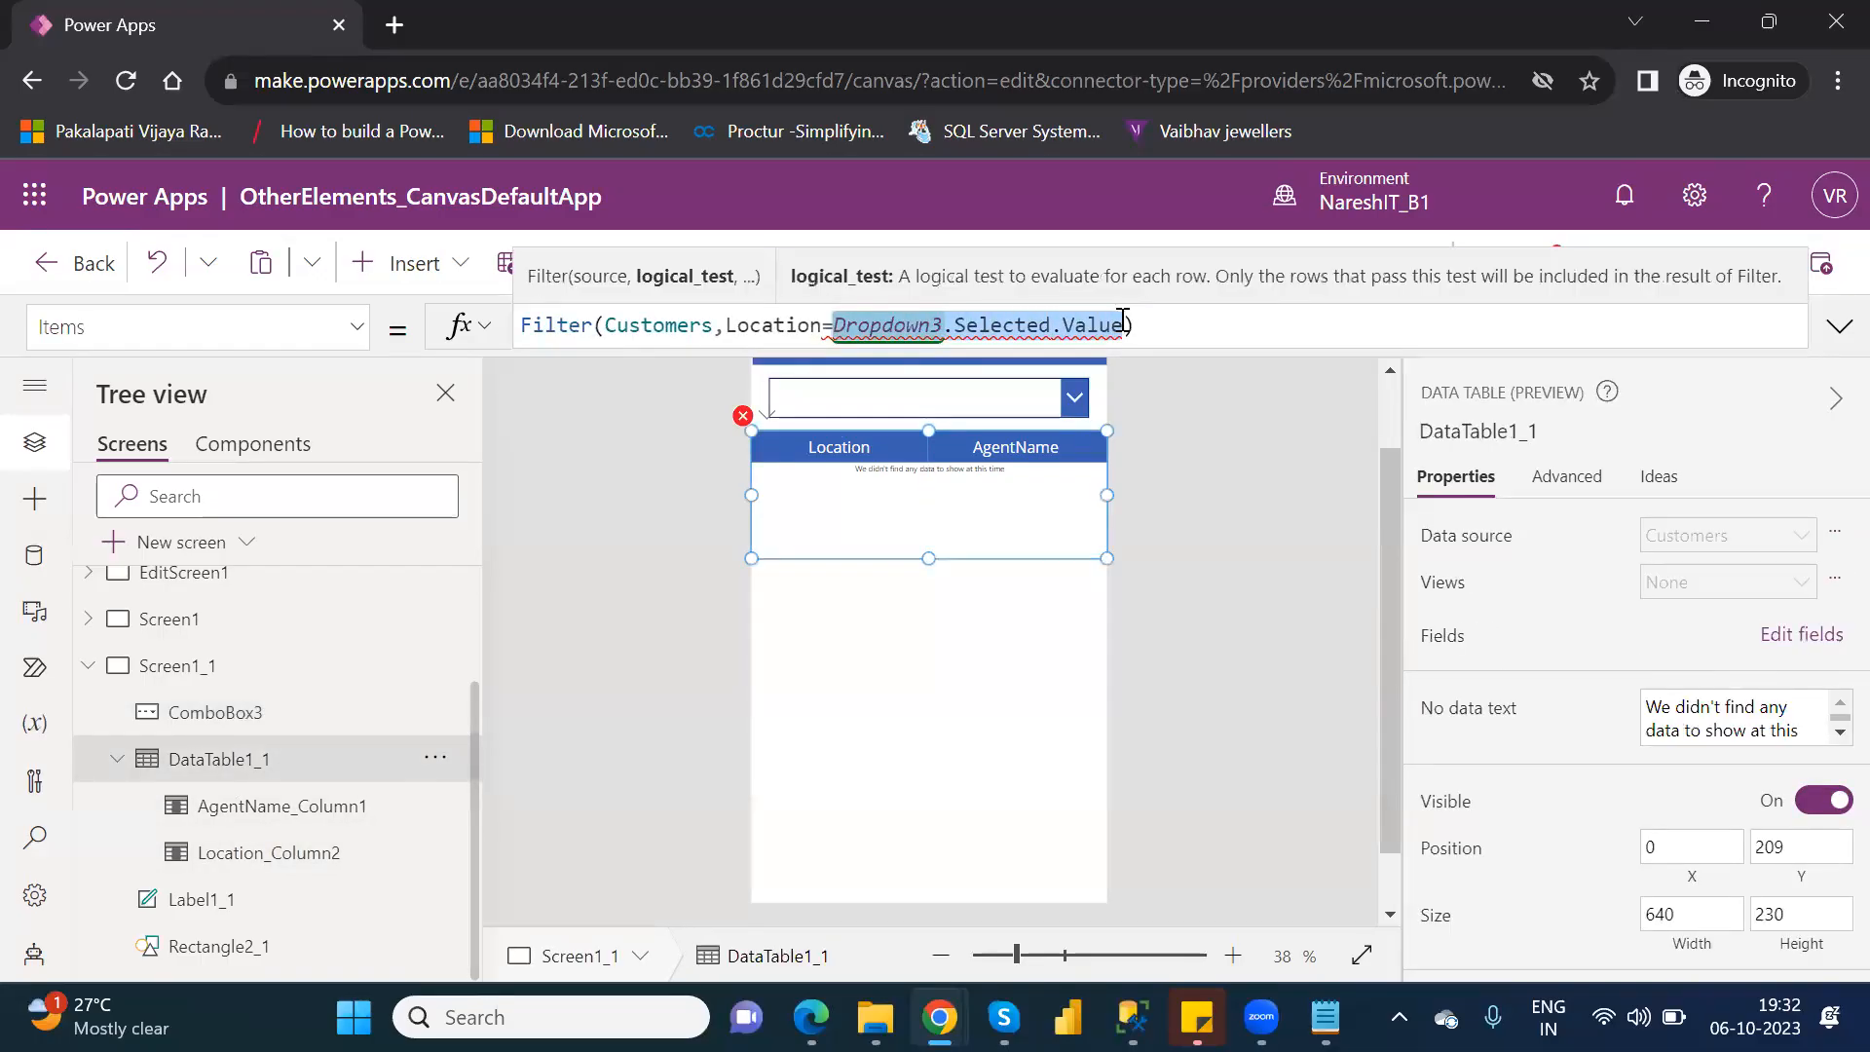
pyautogui.press('BackSpace')
pyautogui.write('com')
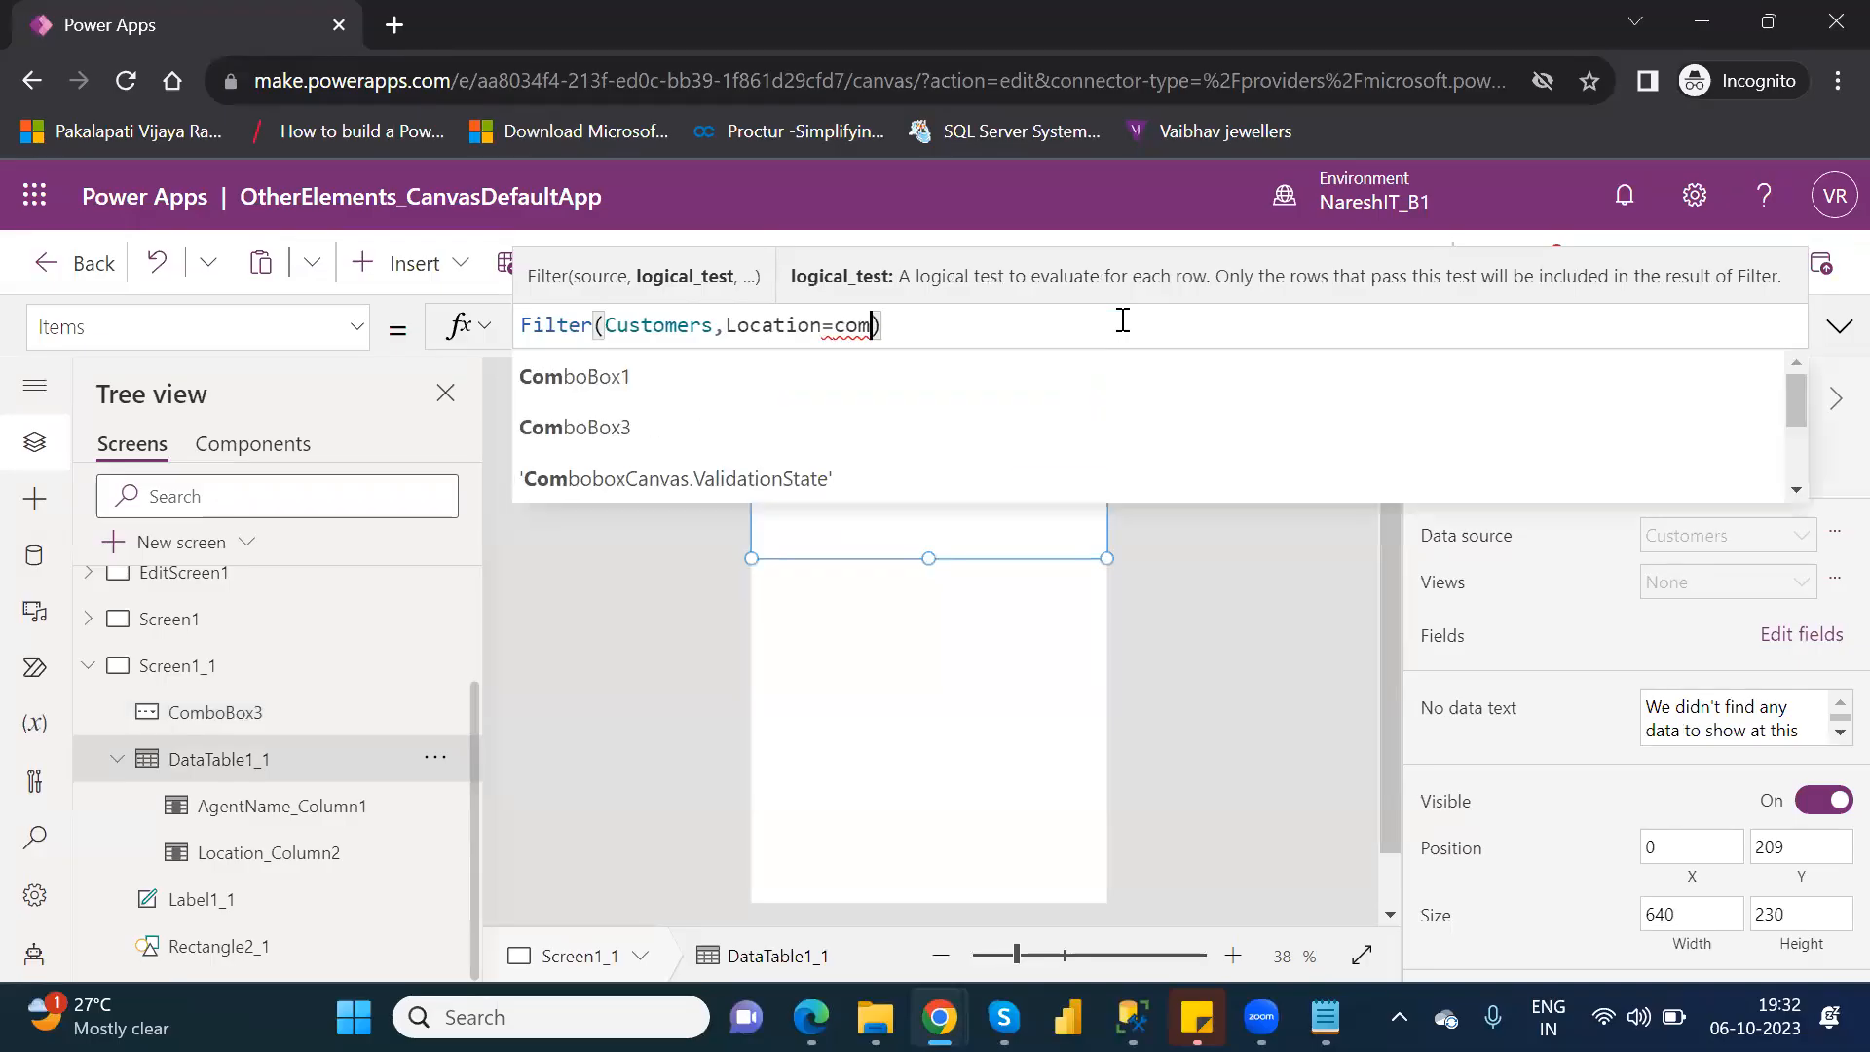
pyautogui.press('Down')
pyautogui.press('Down')
pyautogui.press('Down')
pyautogui.press('Up')
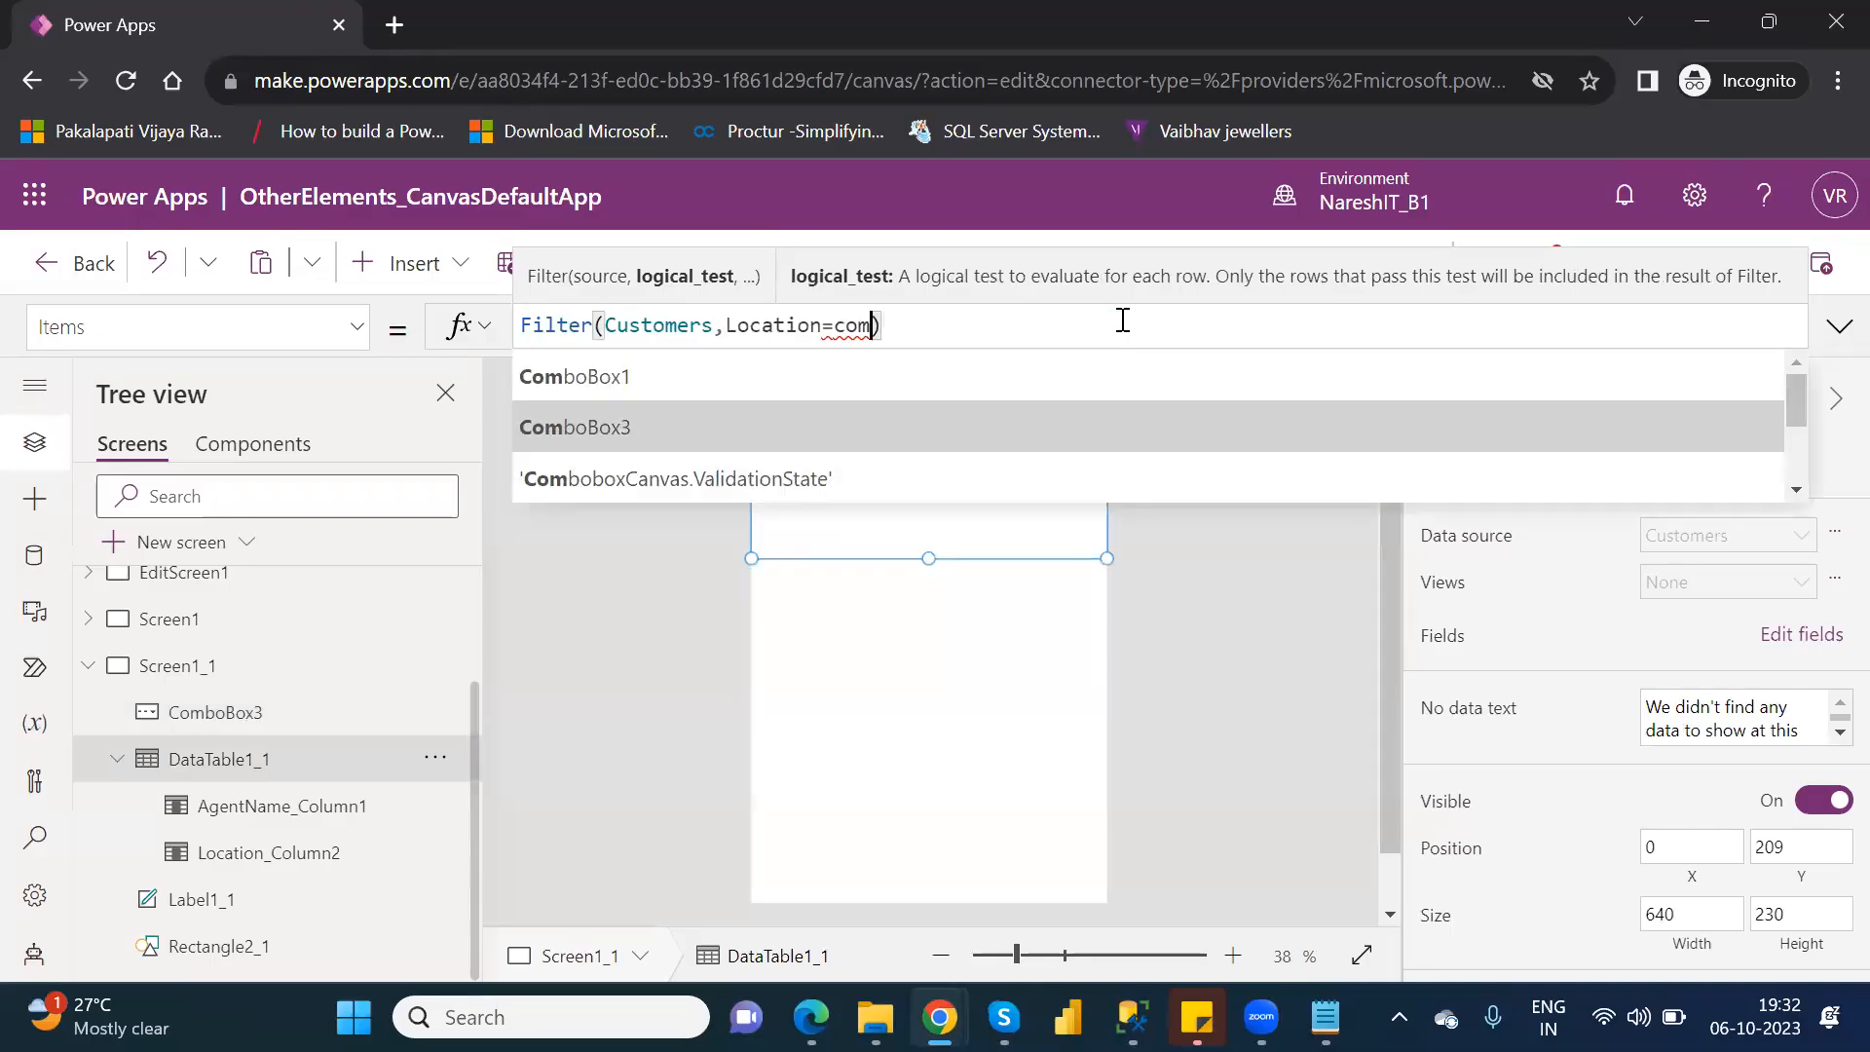
pyautogui.press('Tab')
# Extend the ComboBox3 reference with .Selected.Value so the logical test reads Location=ComboBox3.Selected.Value.
pyautogui.write('.sel')
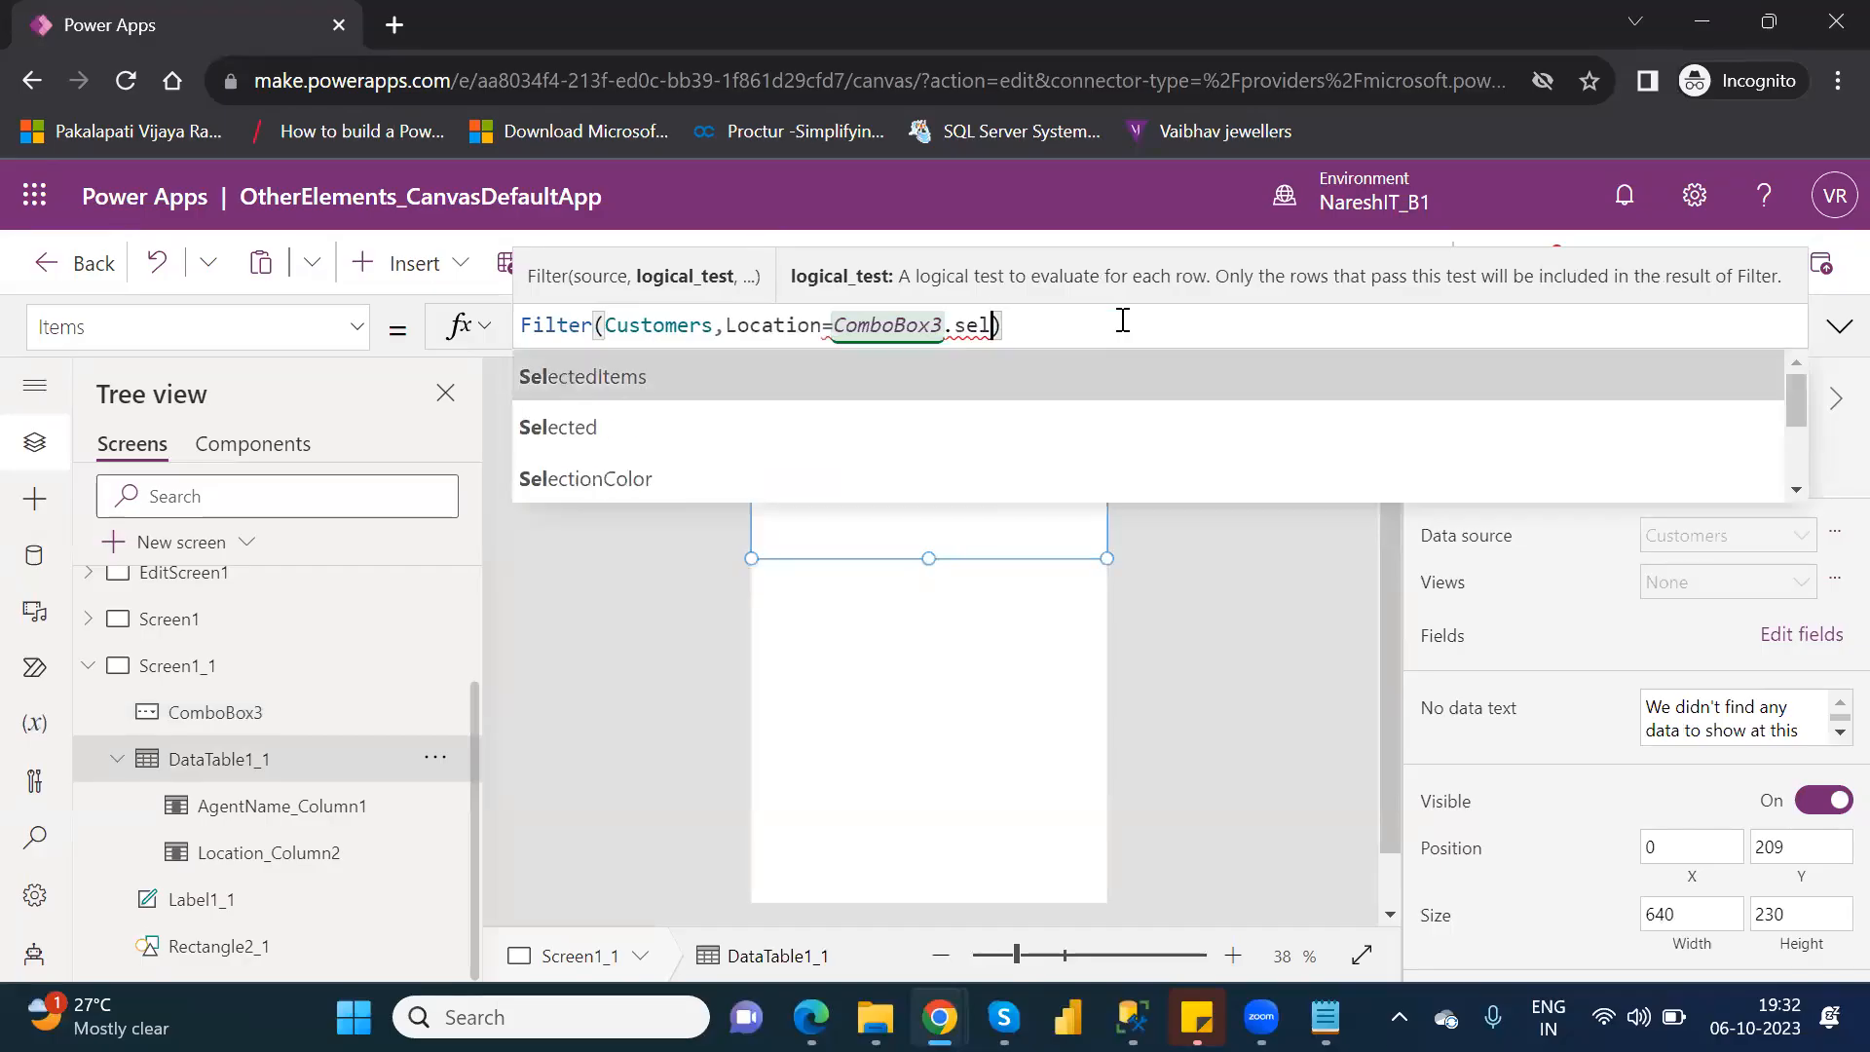
pyautogui.press('Down')
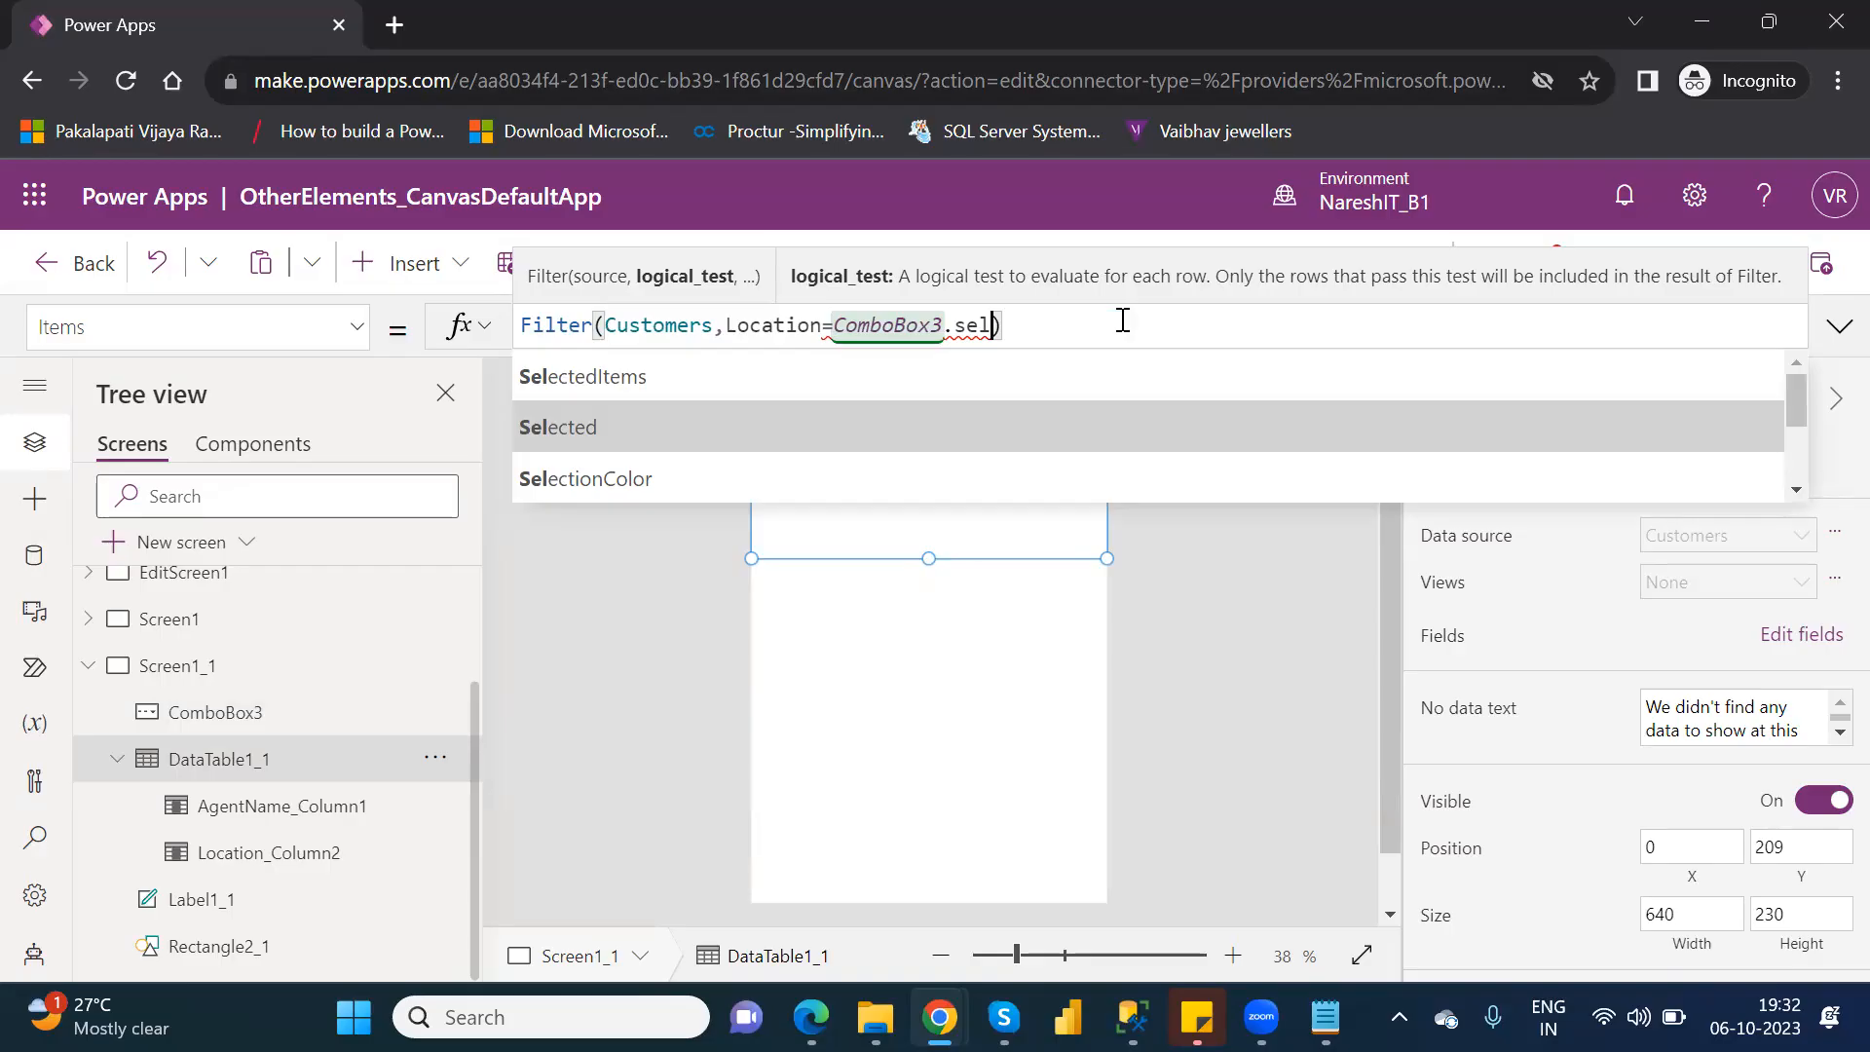
pyautogui.press('Tab')
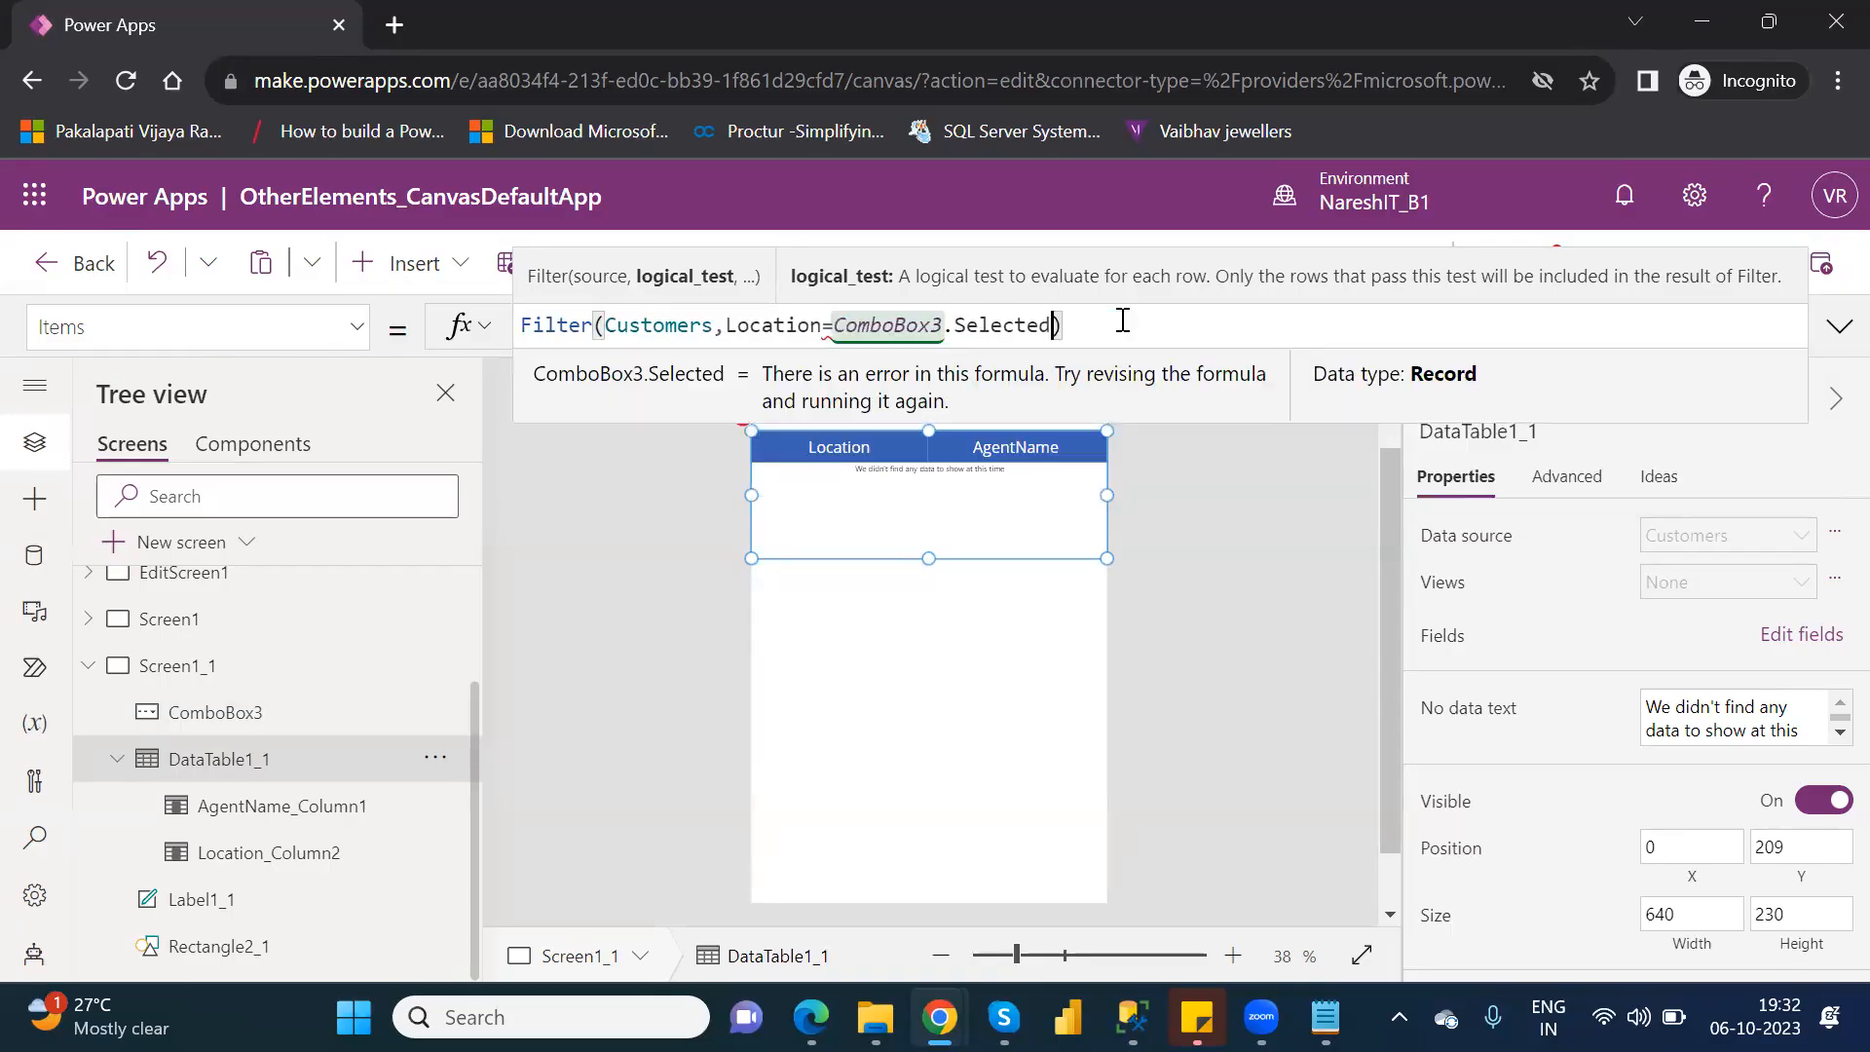
pyautogui.write('.')
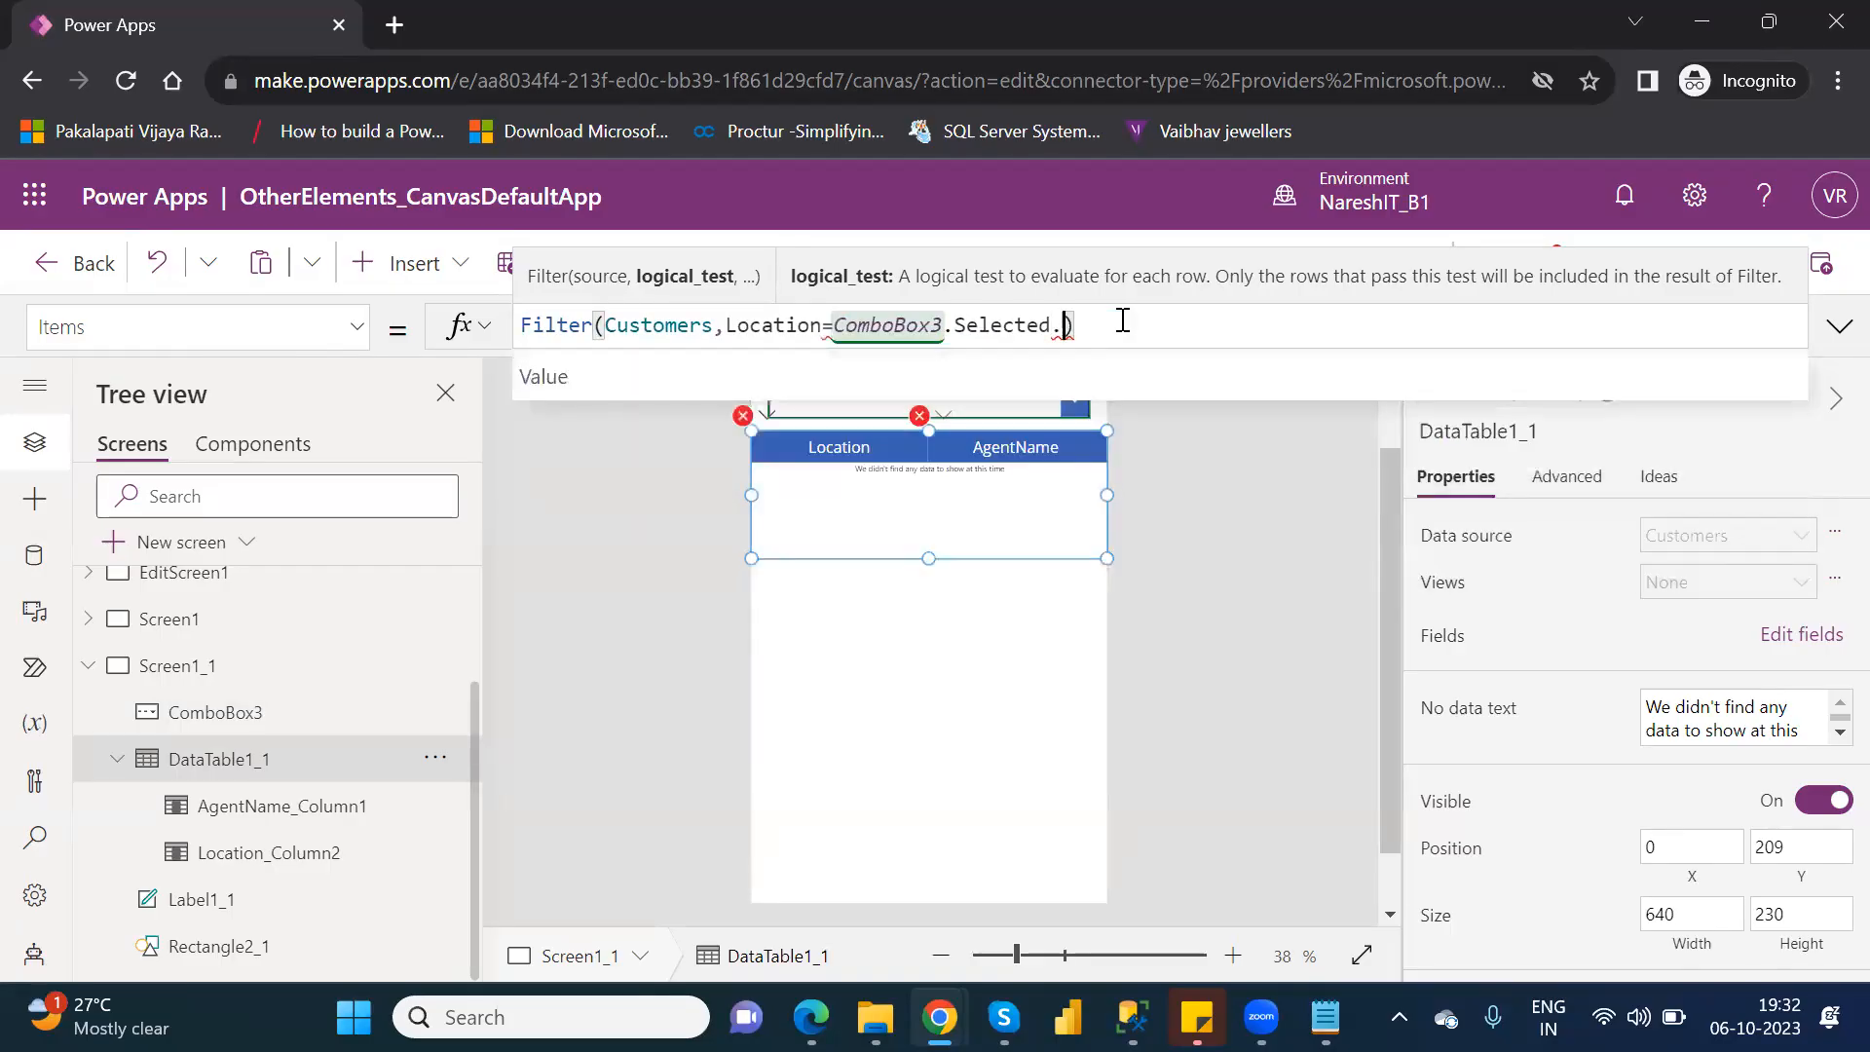
pyautogui.press('Tab')
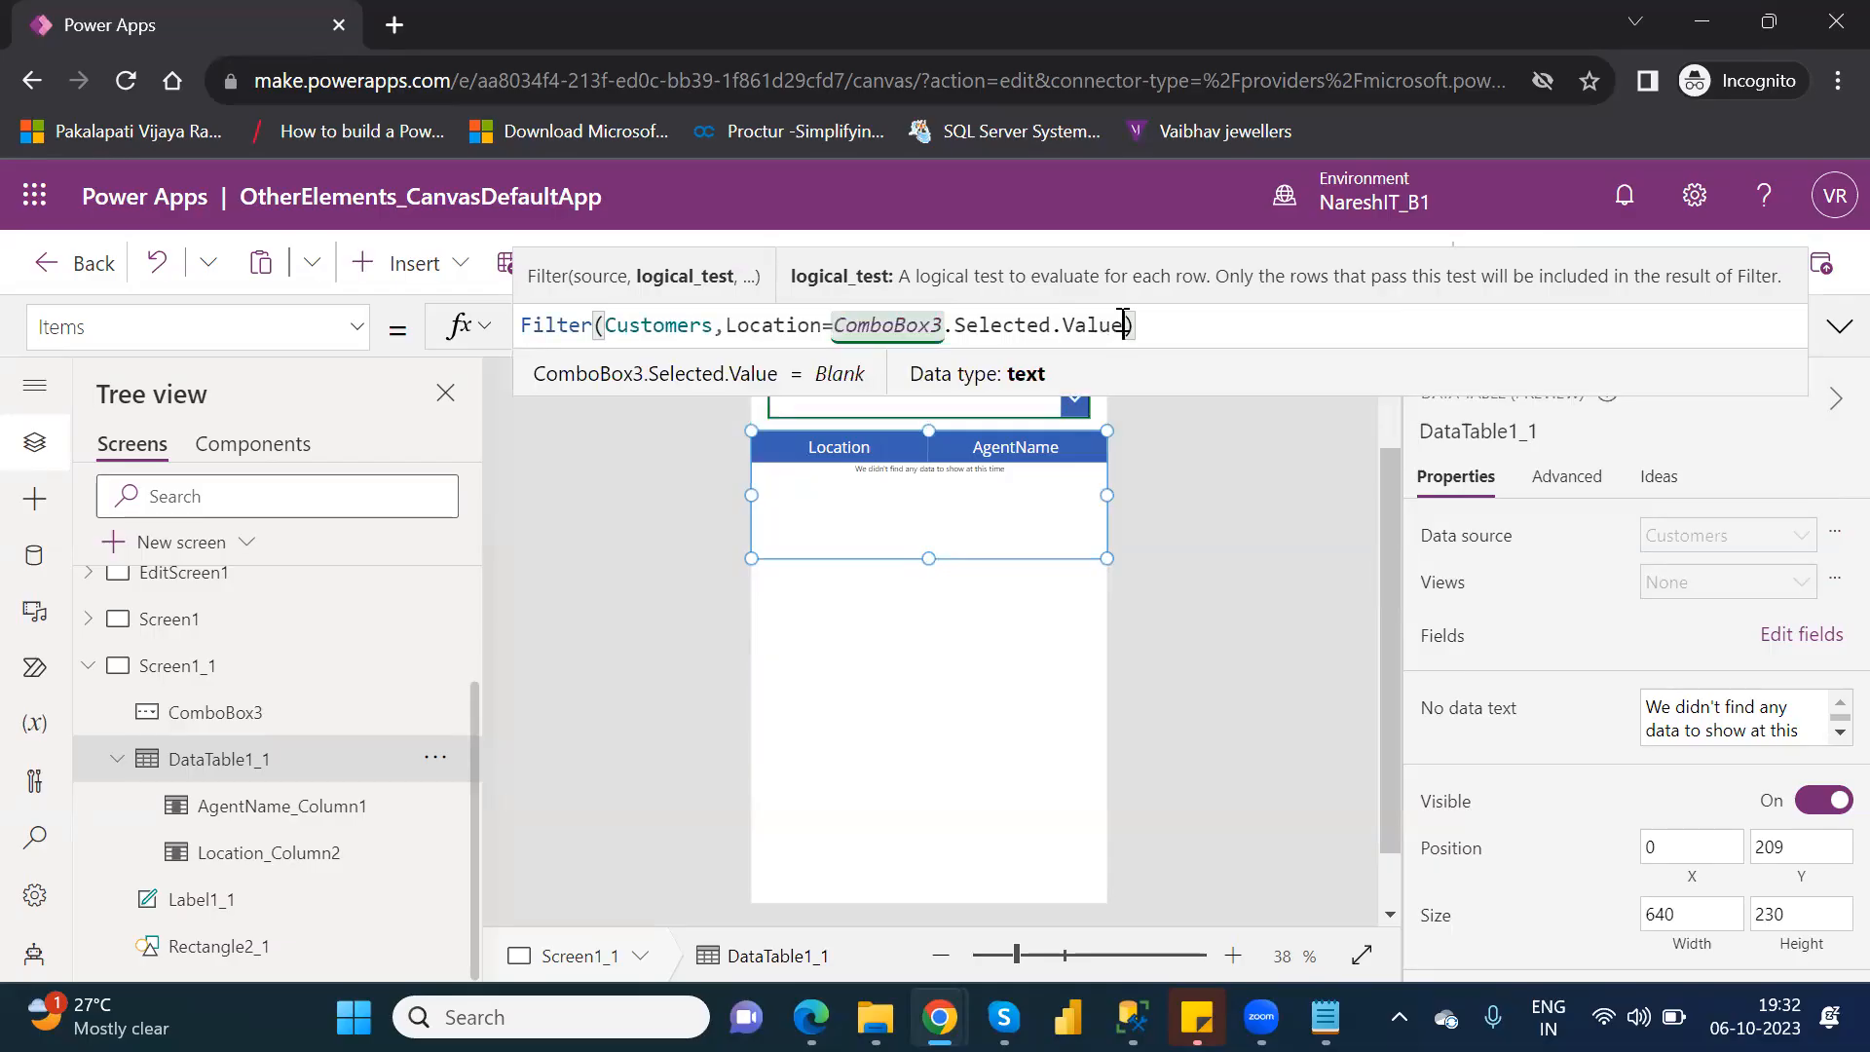
pyautogui.click(1210, 464)
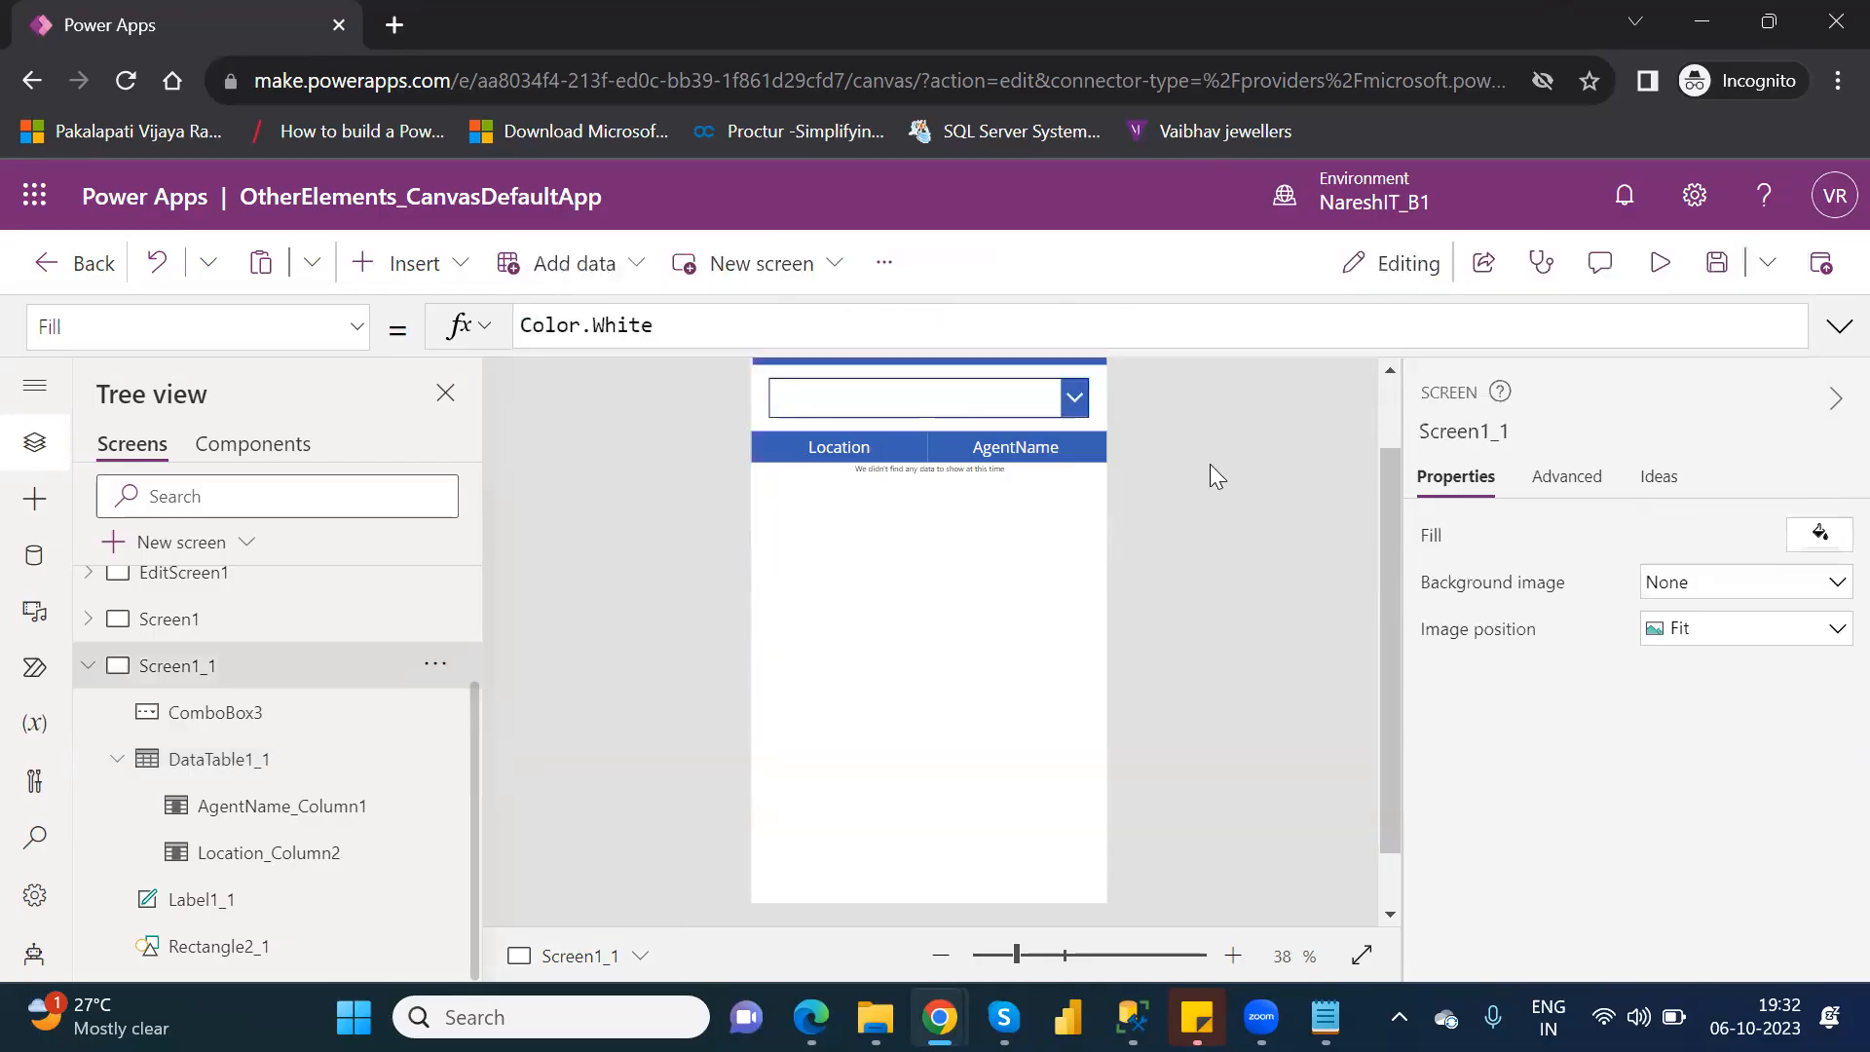
# Preview the app and test the table filter by selecting Brazil and Australia in the combo box, then leave the preview.
pyautogui.click(1661, 263)
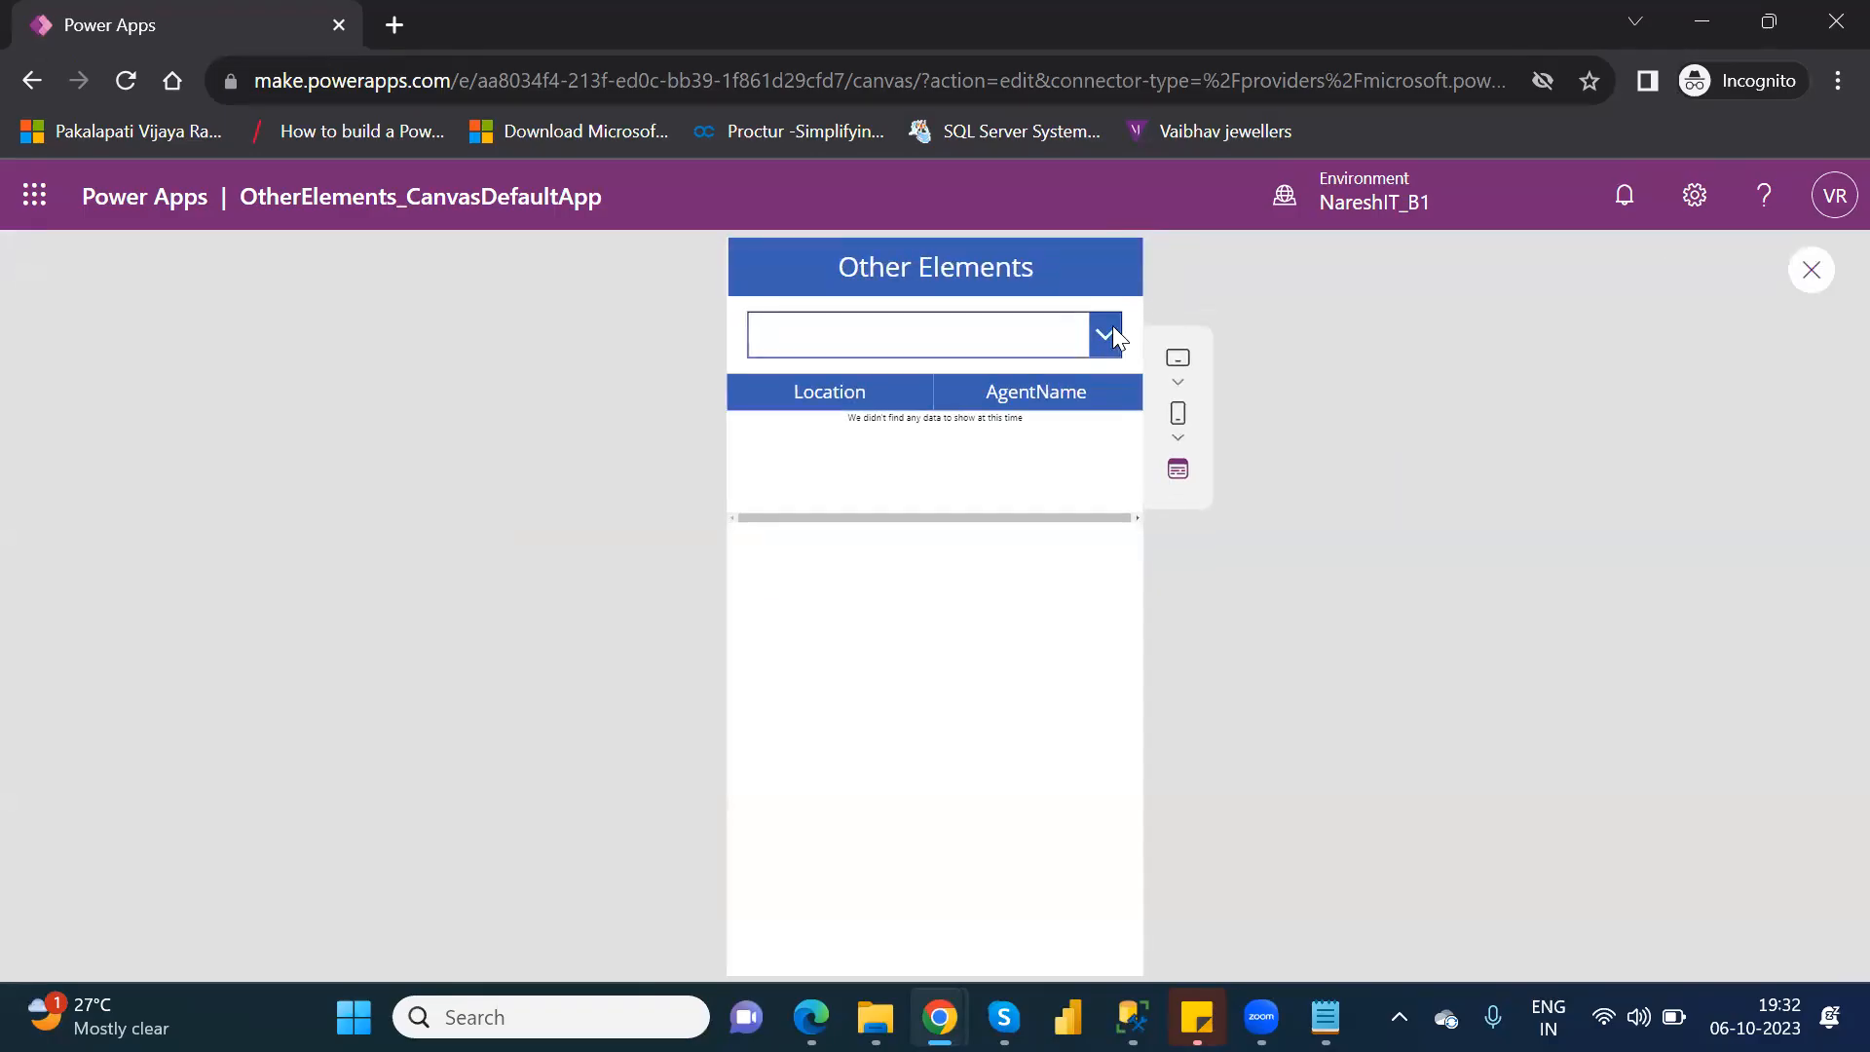
pyautogui.click(1107, 336)
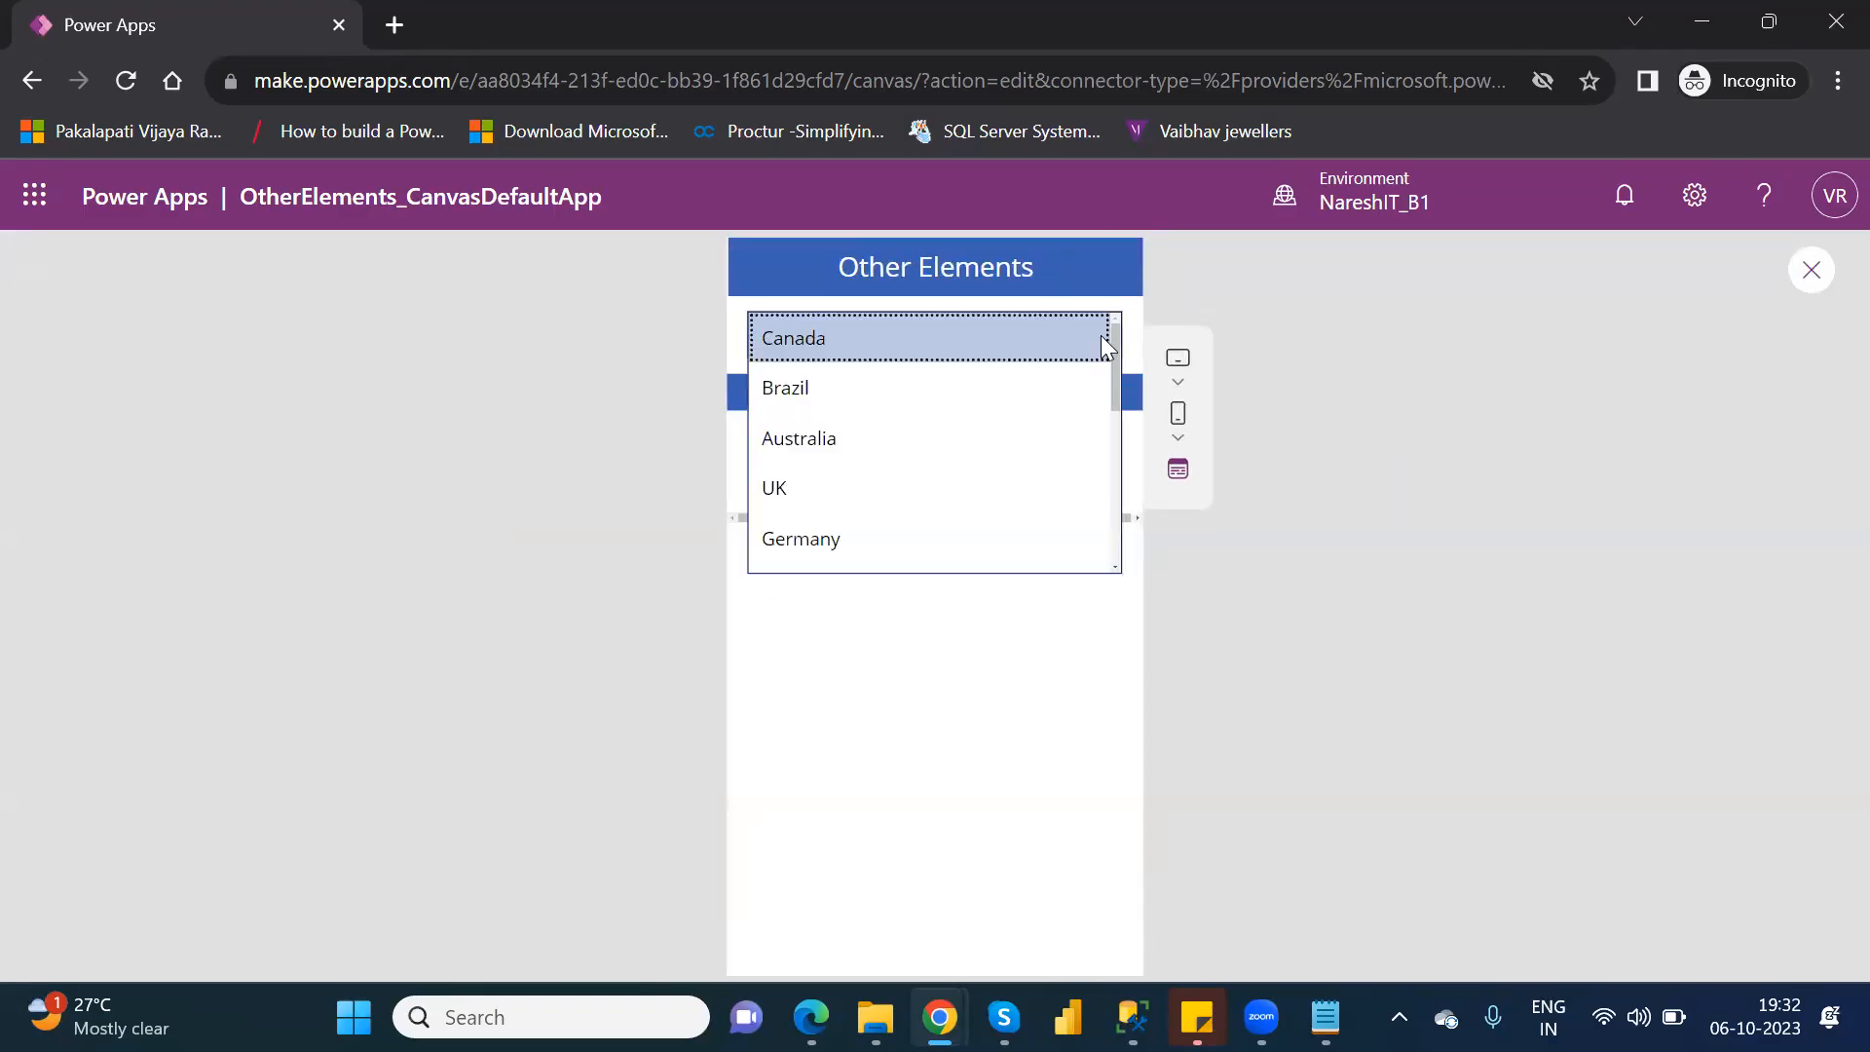
pyautogui.click(832, 393)
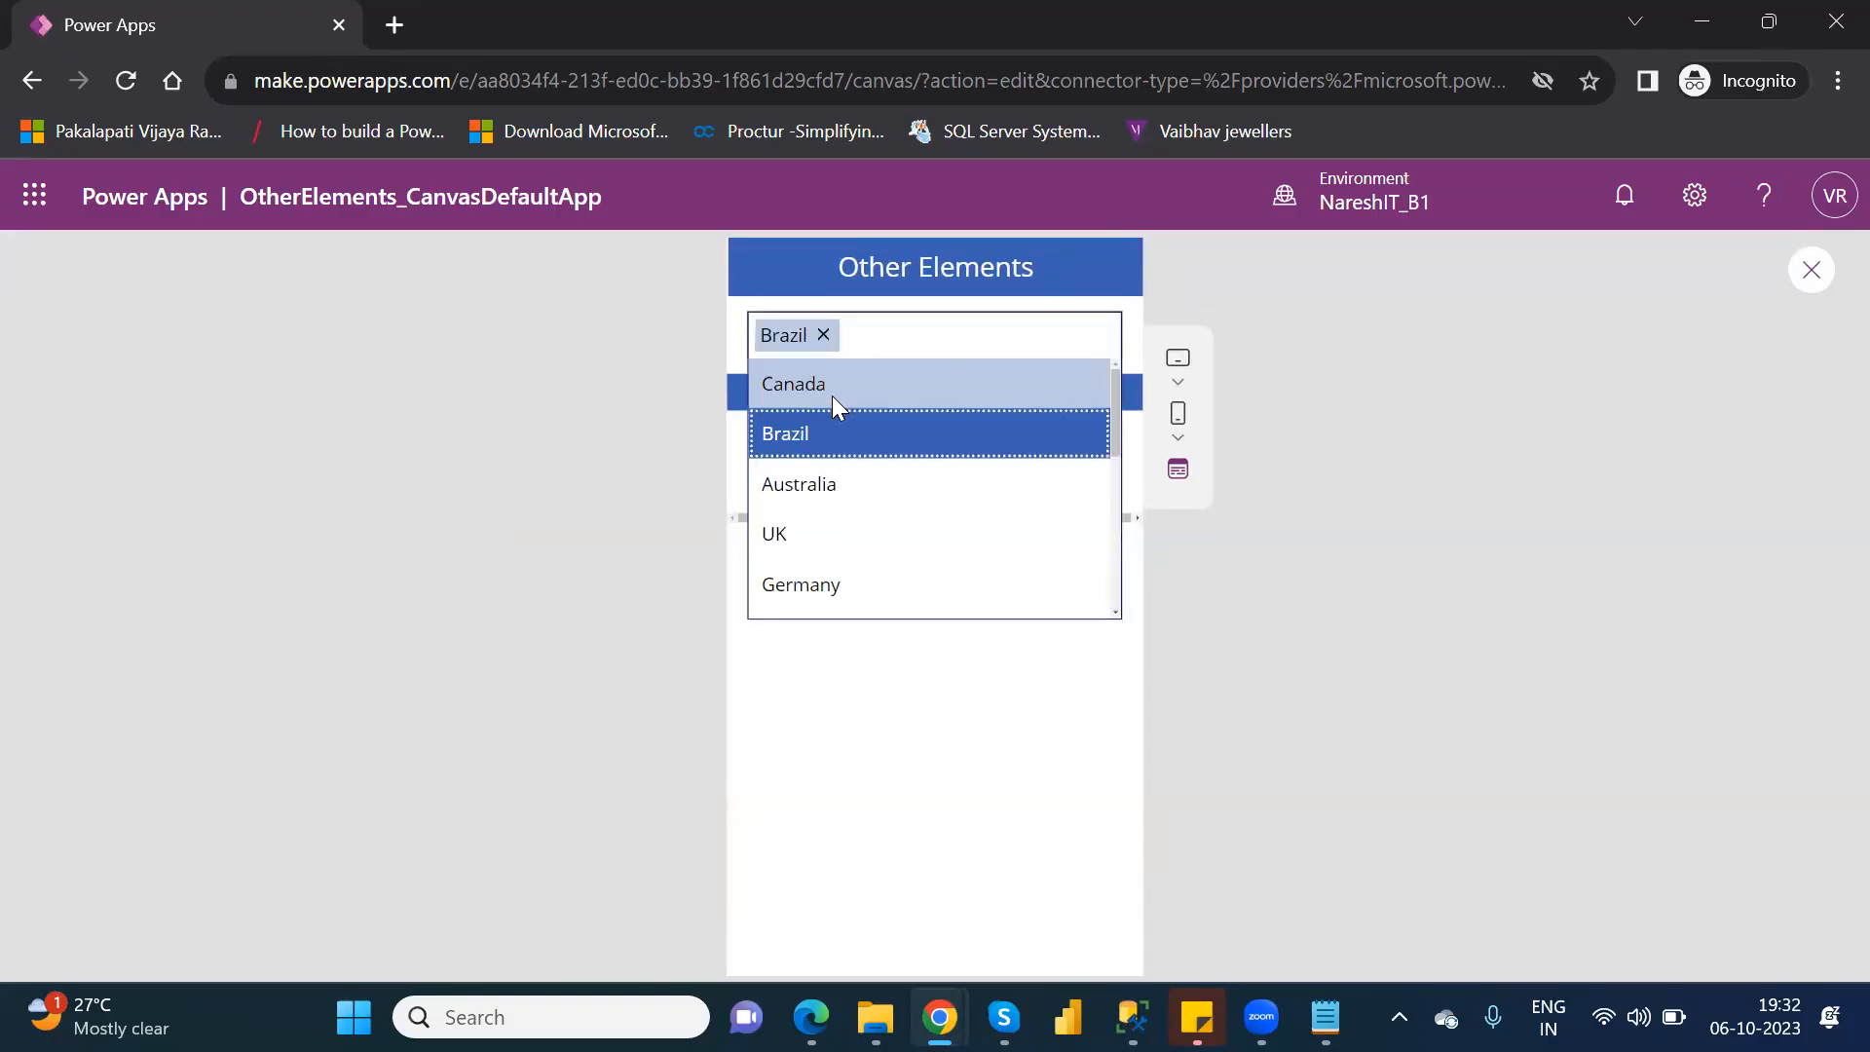
pyautogui.click(844, 484)
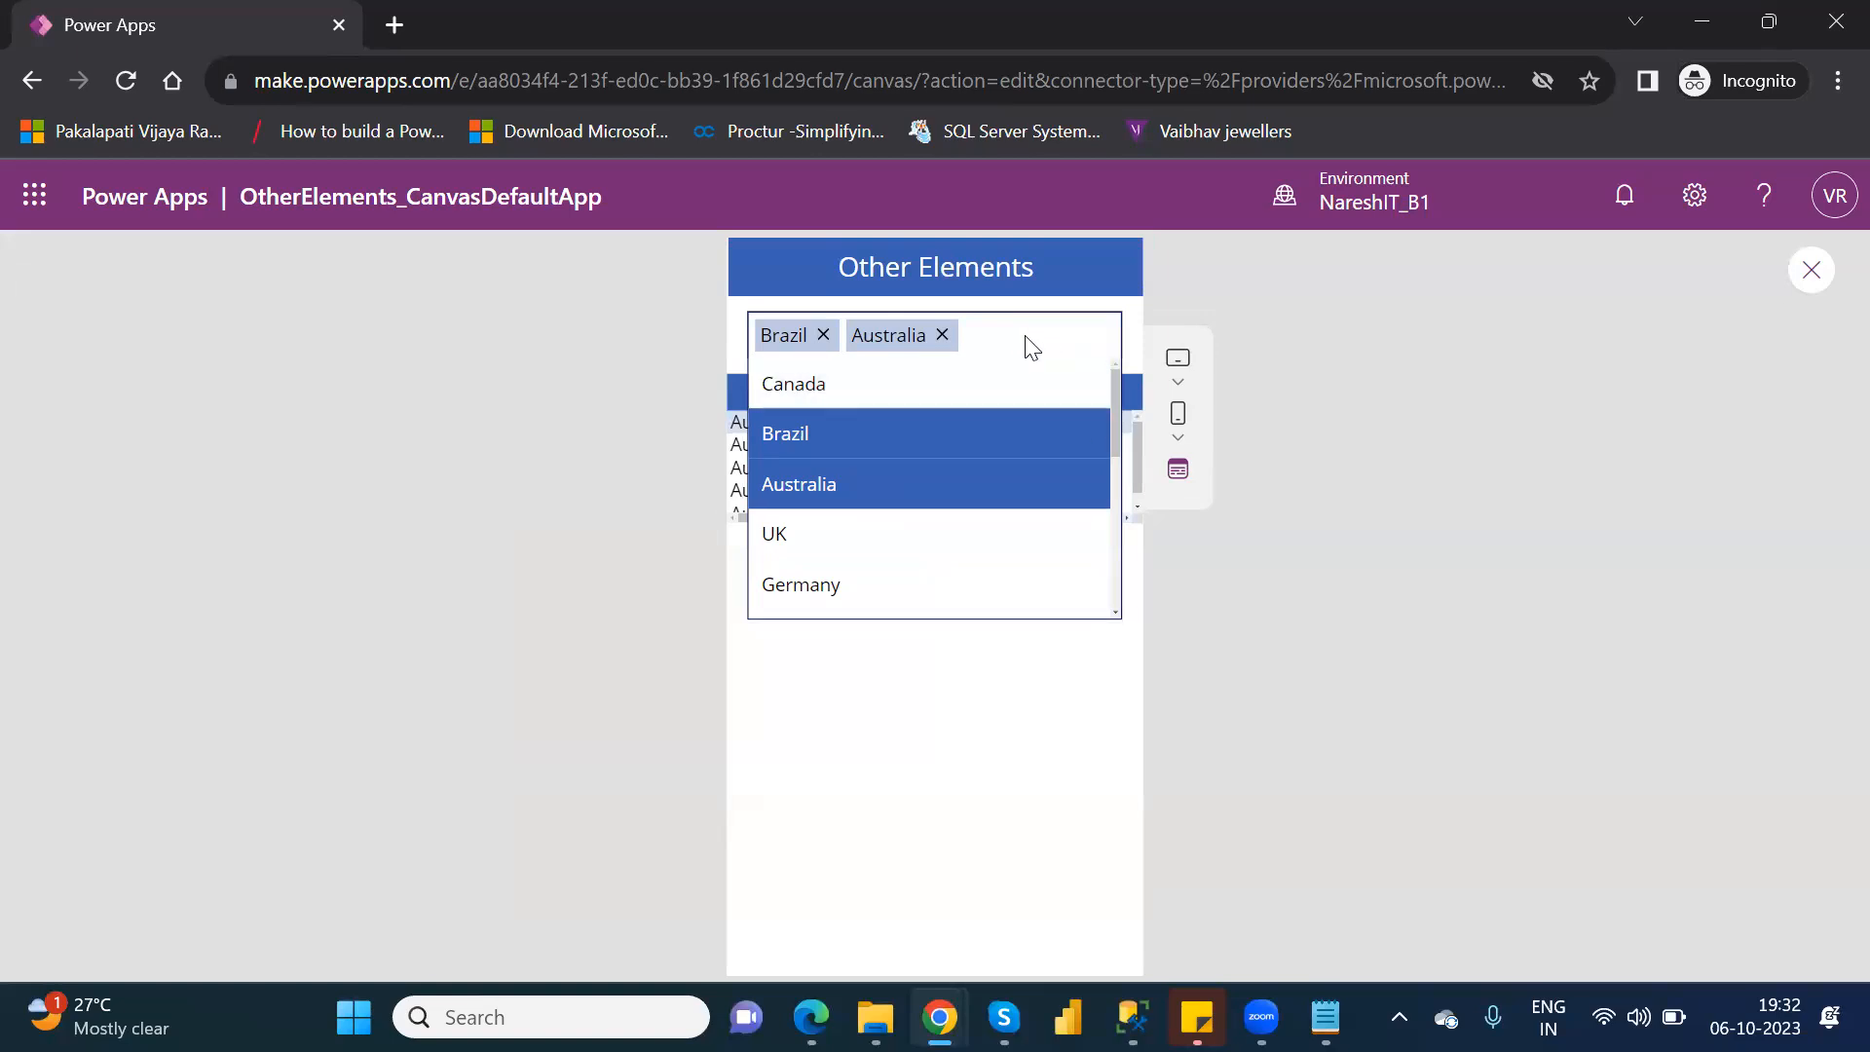
pyautogui.click(1011, 783)
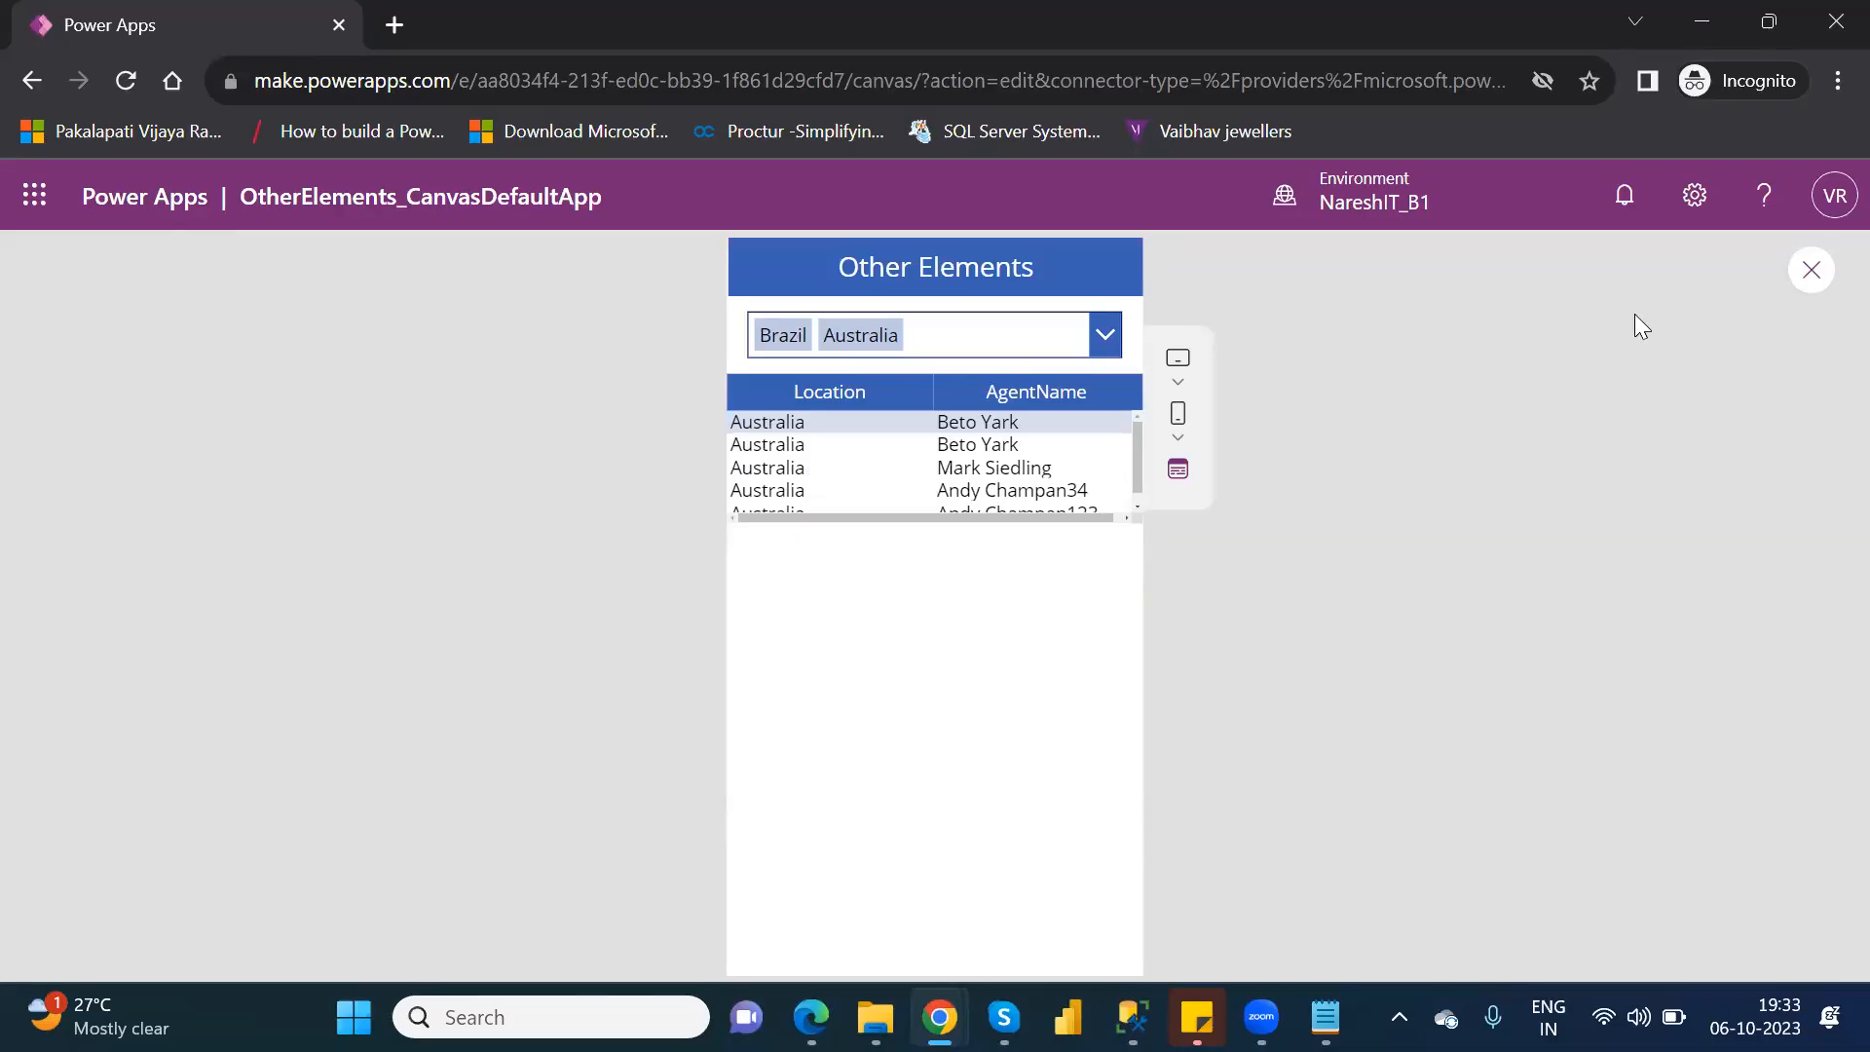
pyautogui.click(1814, 271)
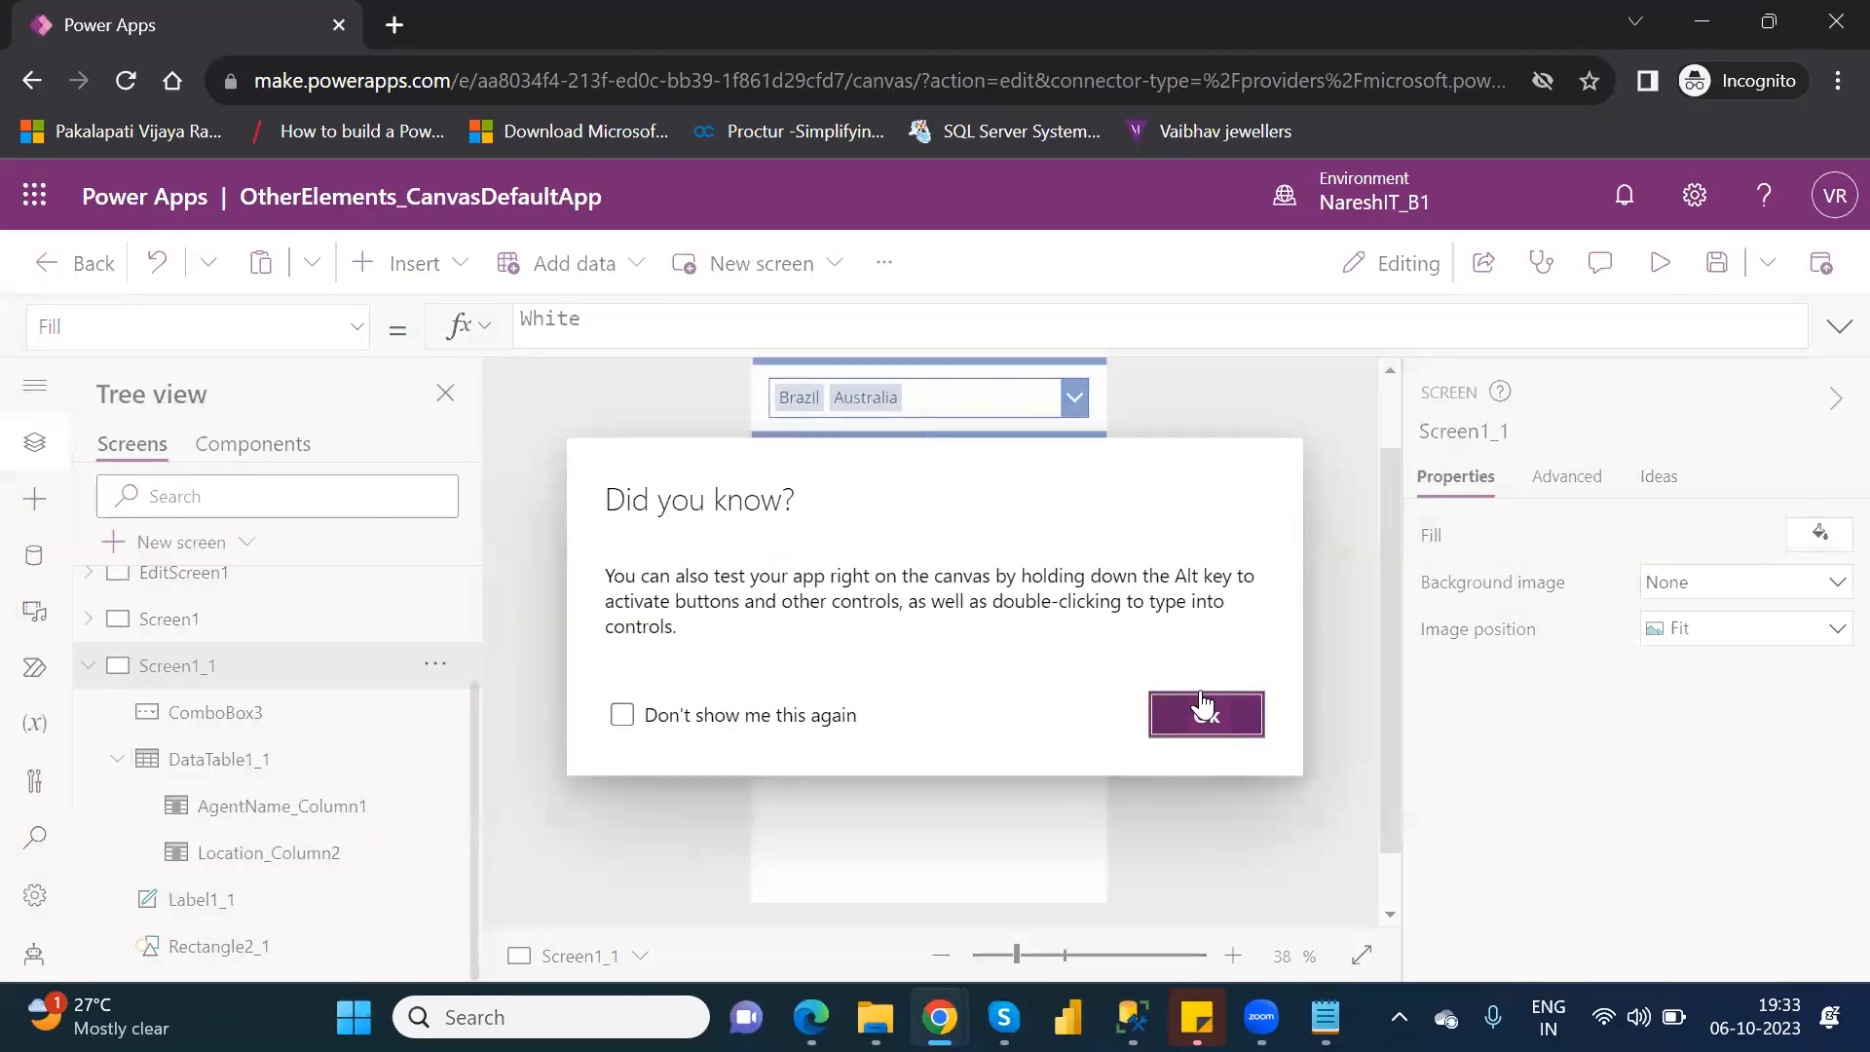
# Dismiss the testing tip and stretch DataTable1_1 downward to a height of about 574.
pyautogui.click(1204, 706)
pyautogui.click(248, 775)
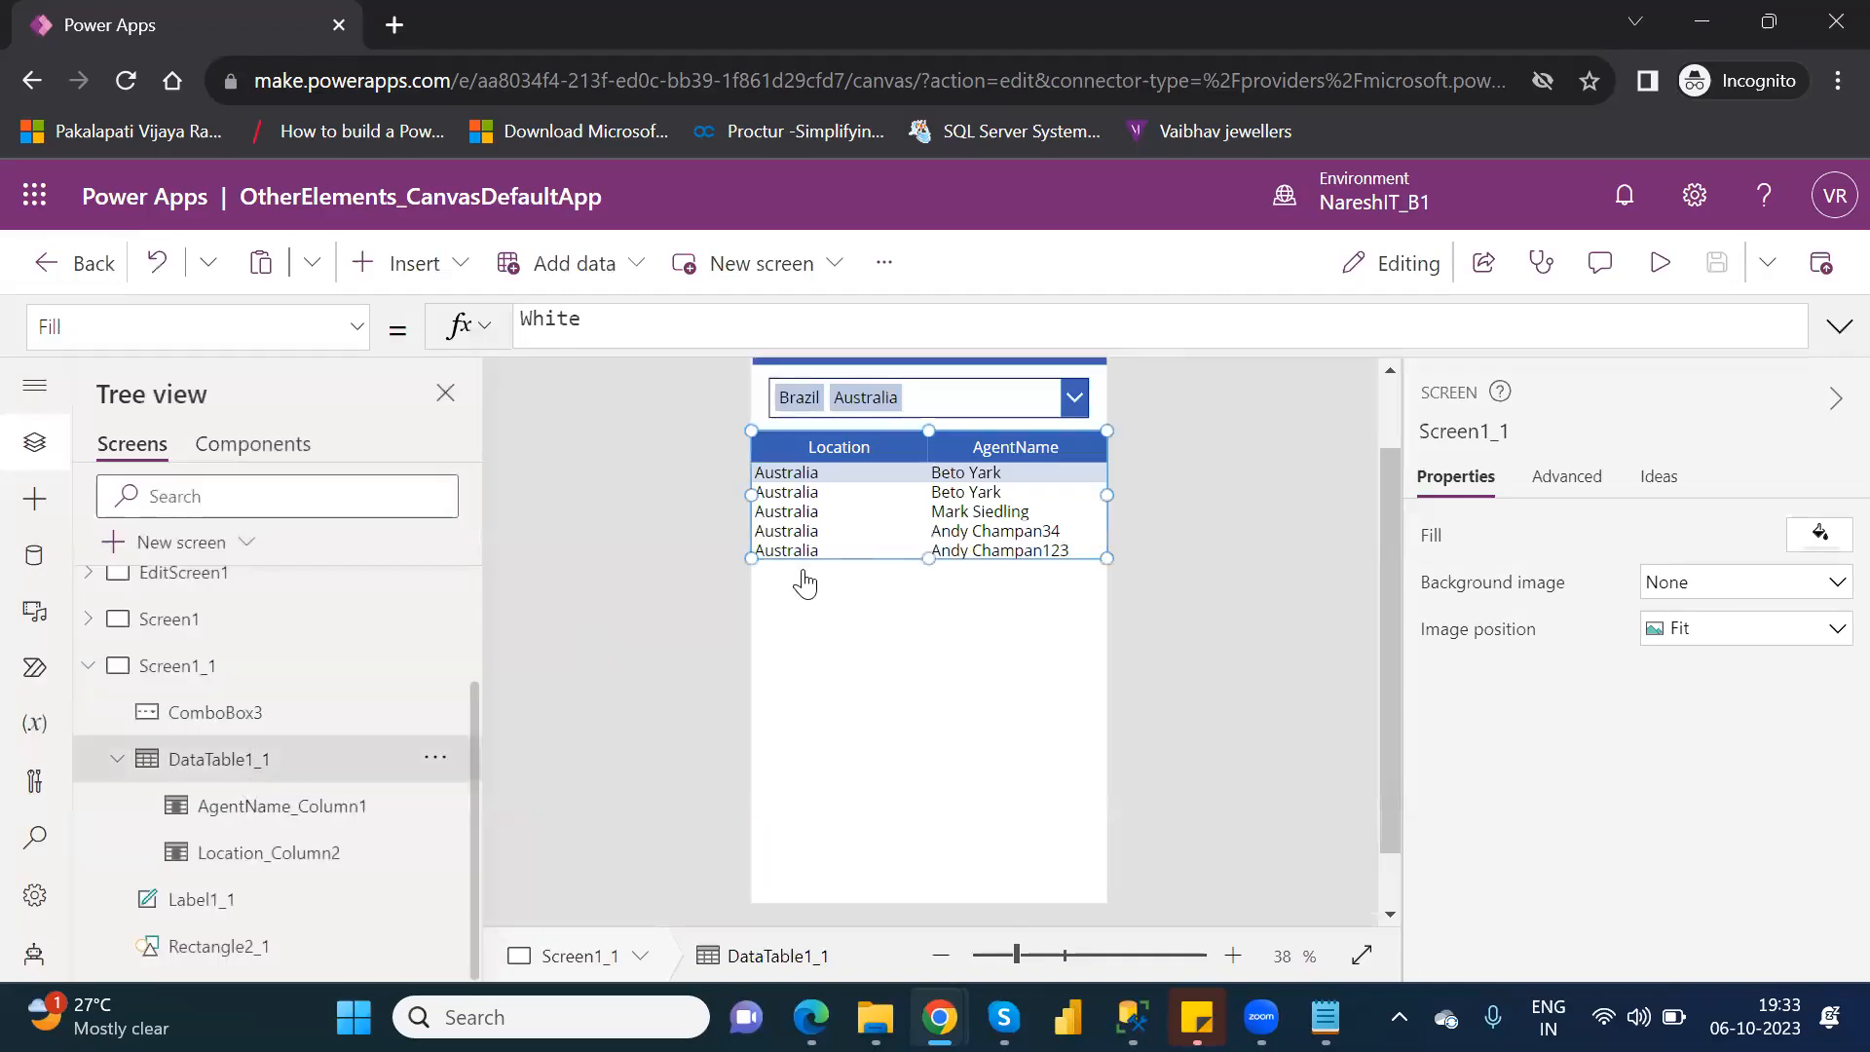
pyautogui.moveTo(928, 558); pyautogui.dragTo(934, 749)
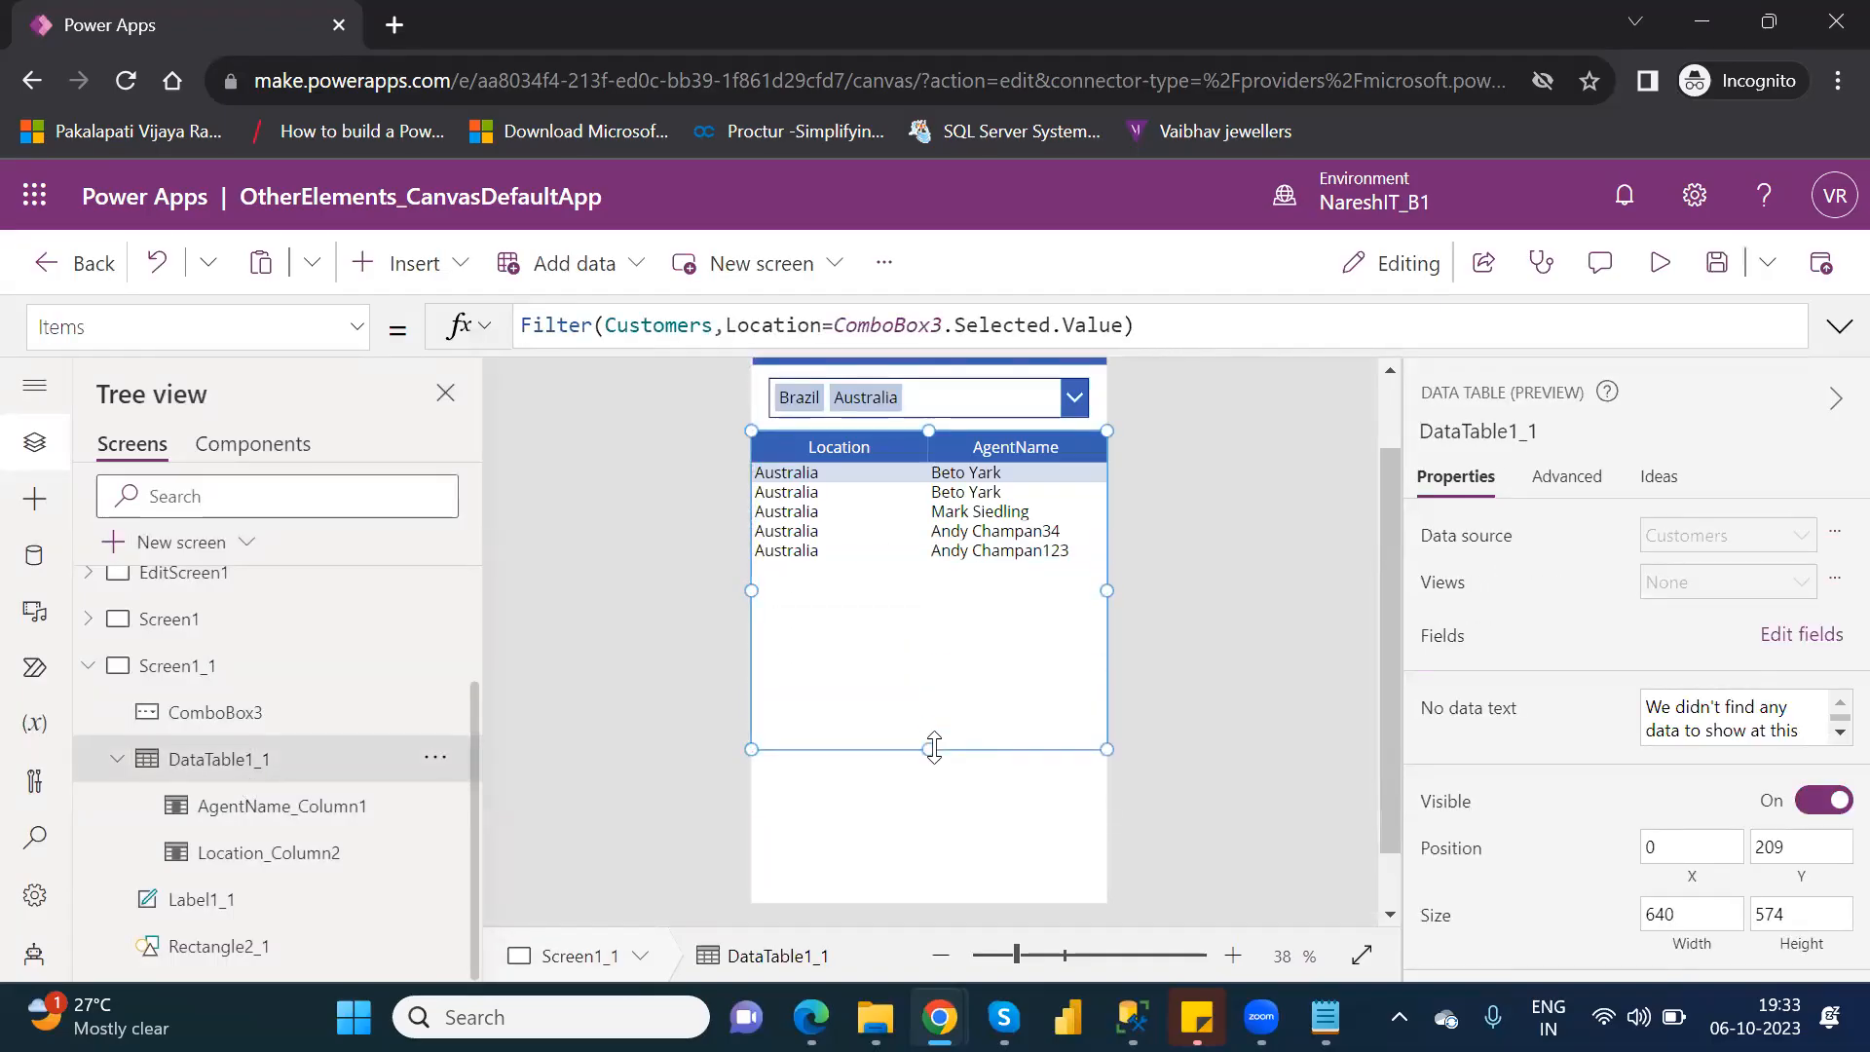
# Select ComboBox3, preview the app to check the table with Brazil and Australia selected, then return to editing.
pyautogui.click(1068, 397)
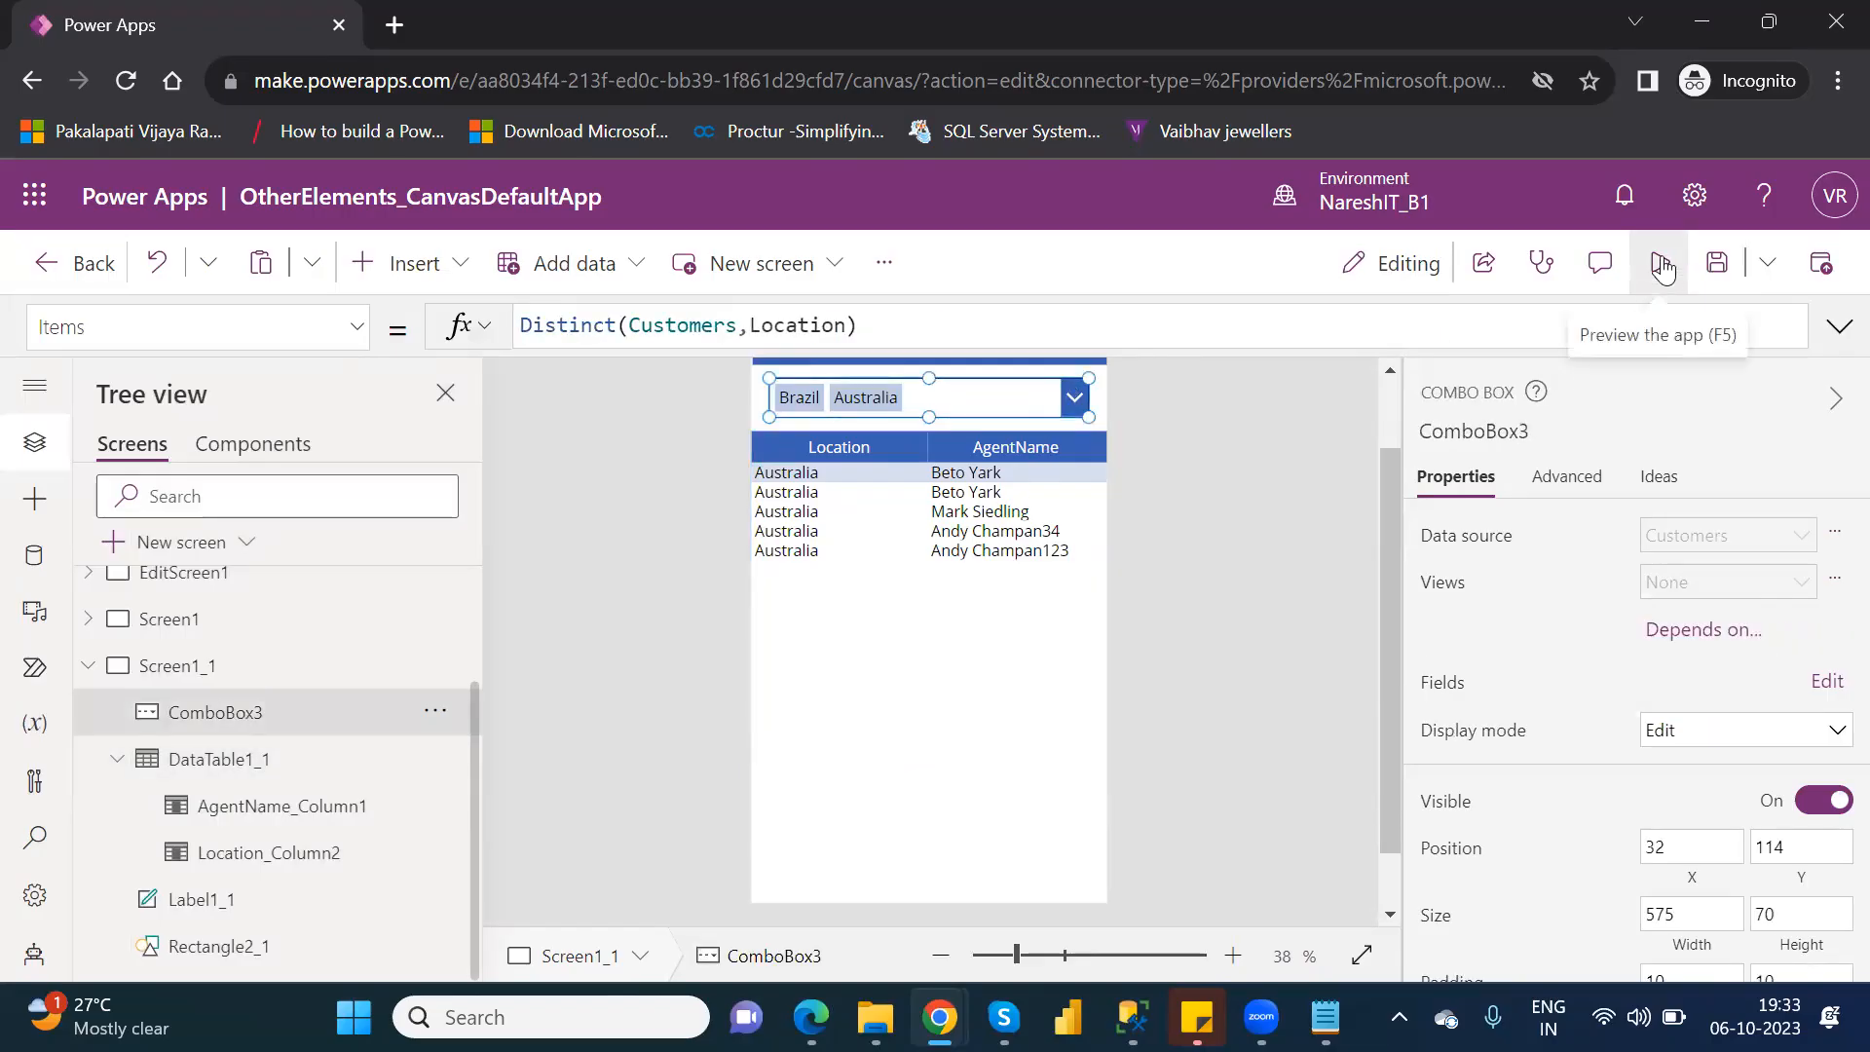
pyautogui.click(1660, 262)
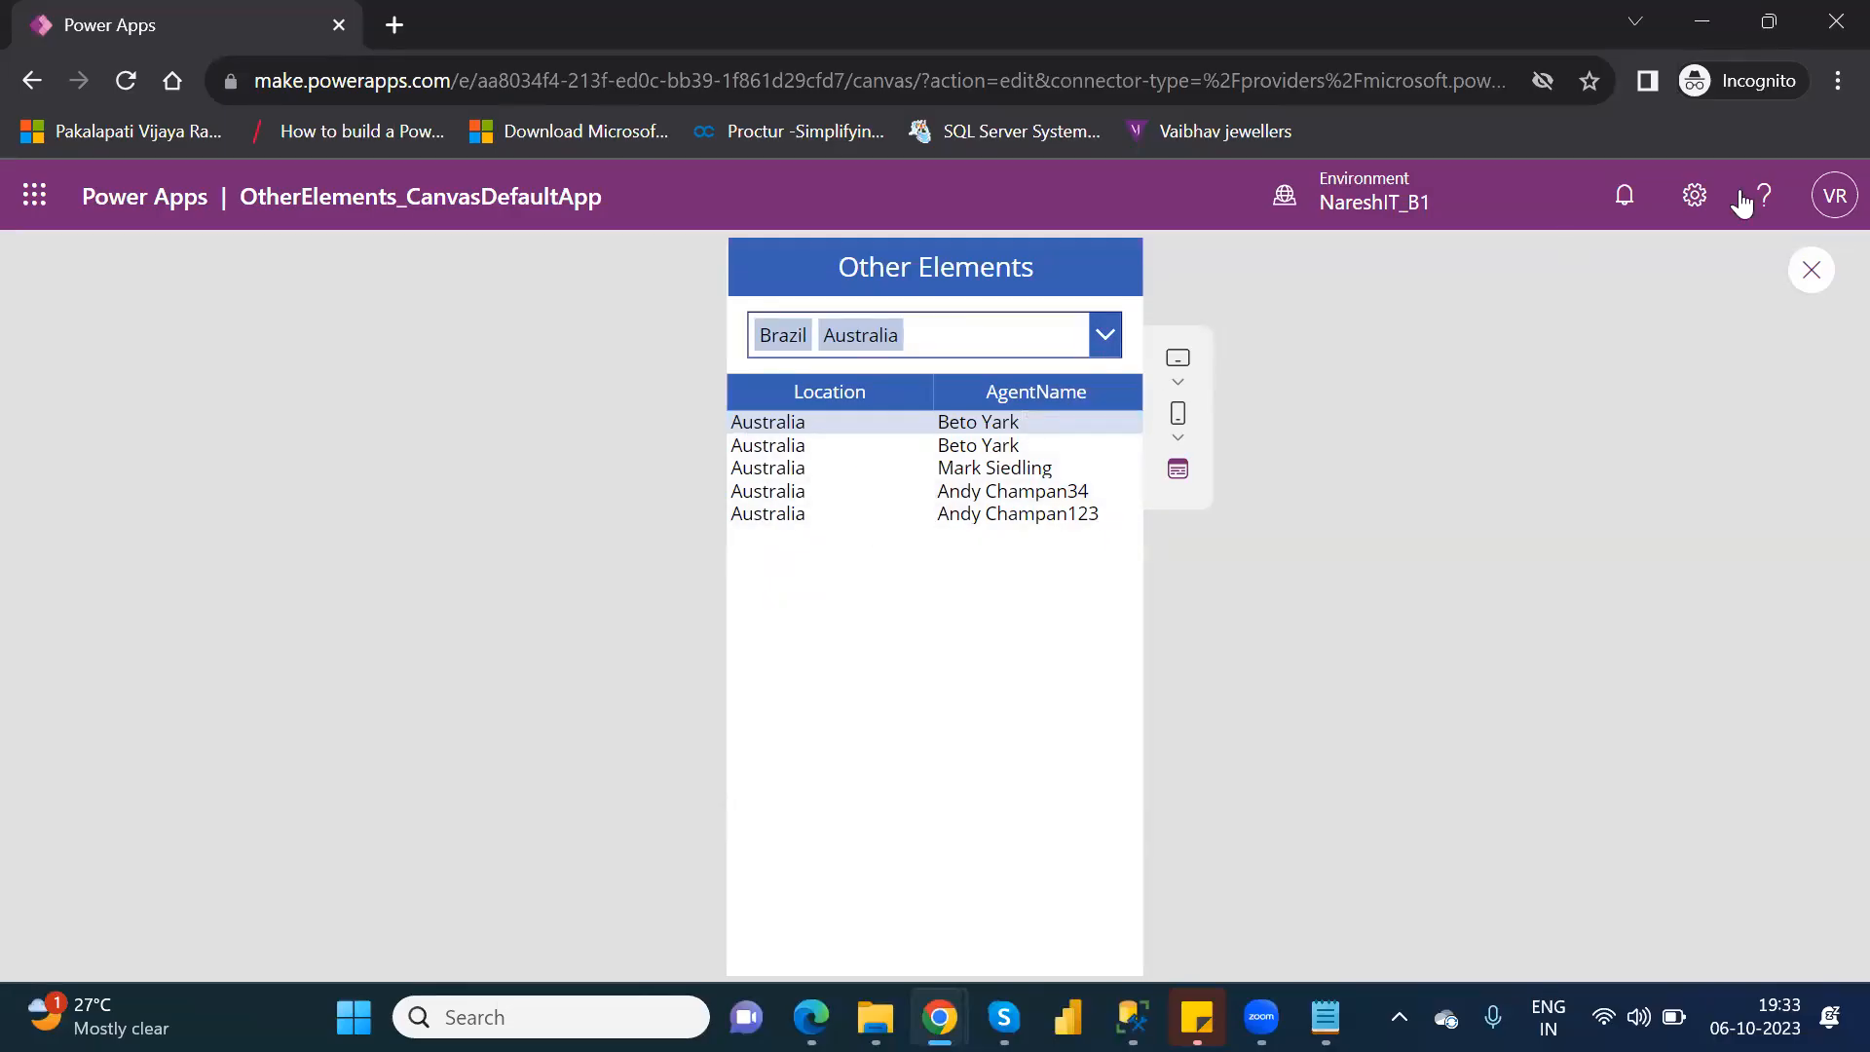
pyautogui.click(1809, 273)
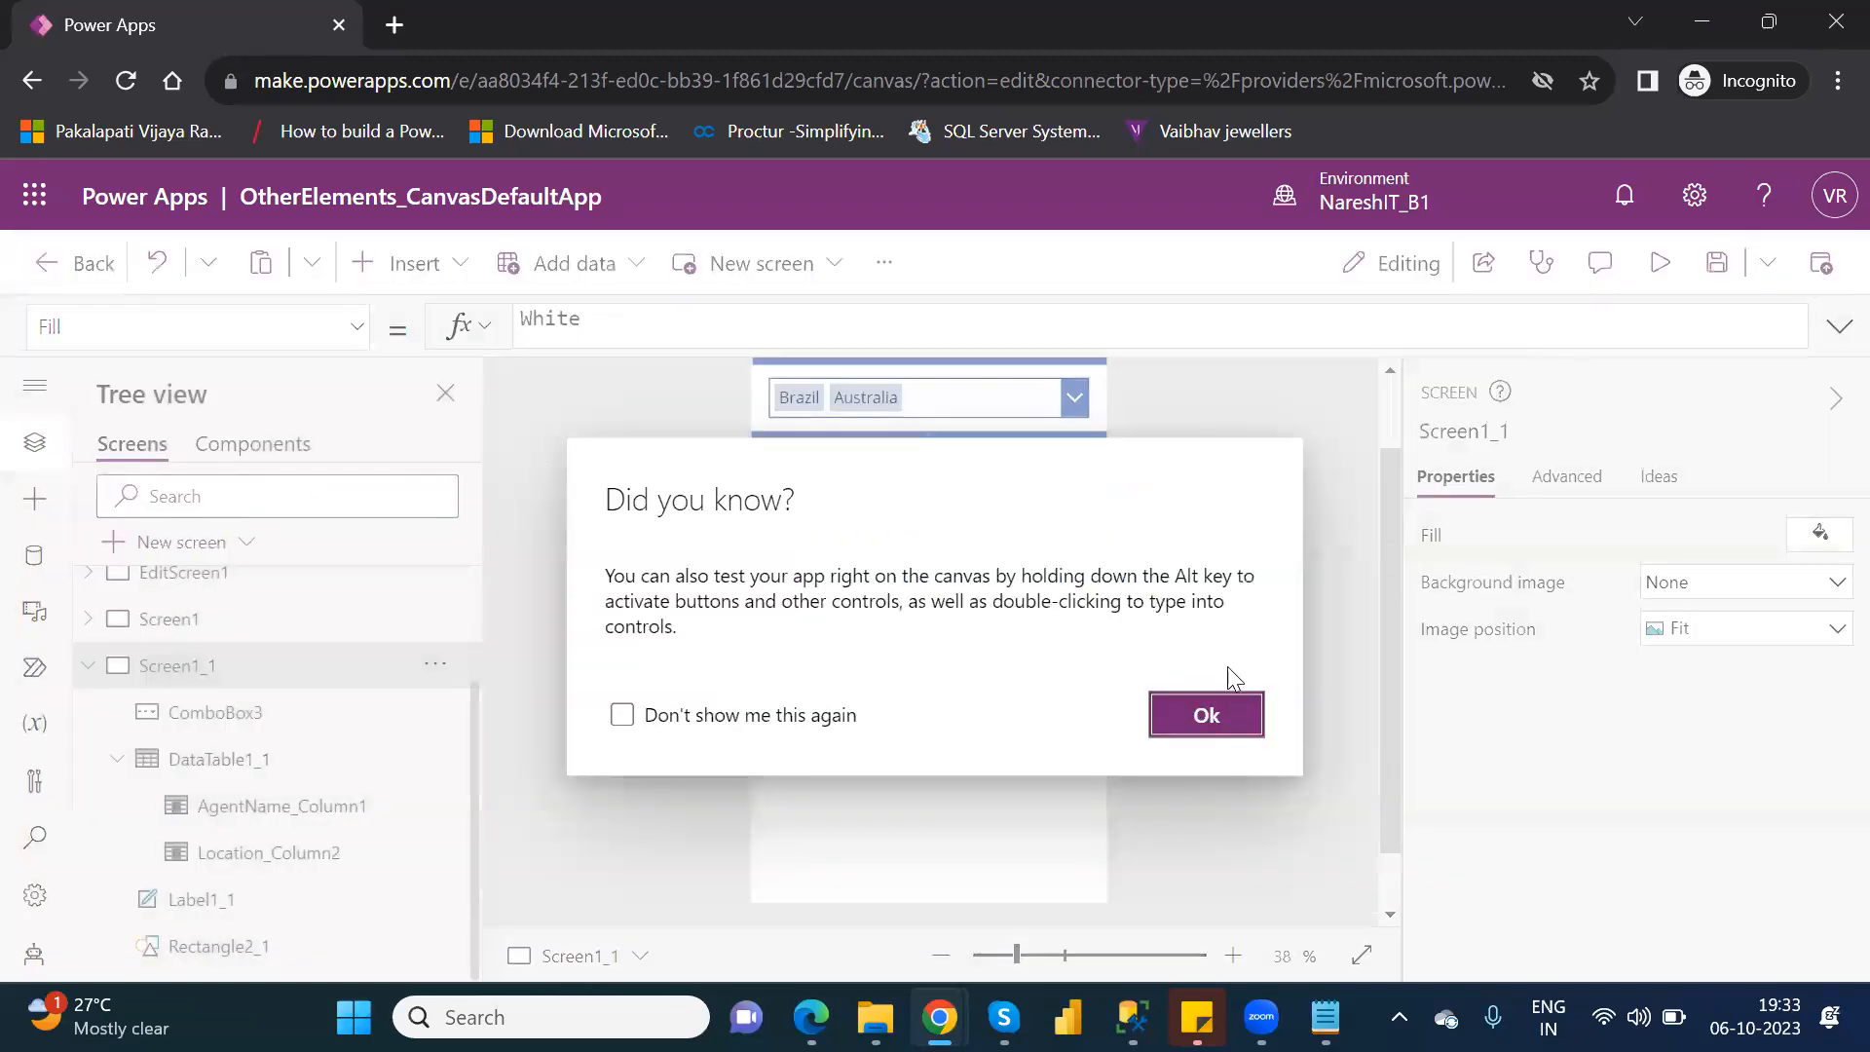
pyautogui.click(1208, 719)
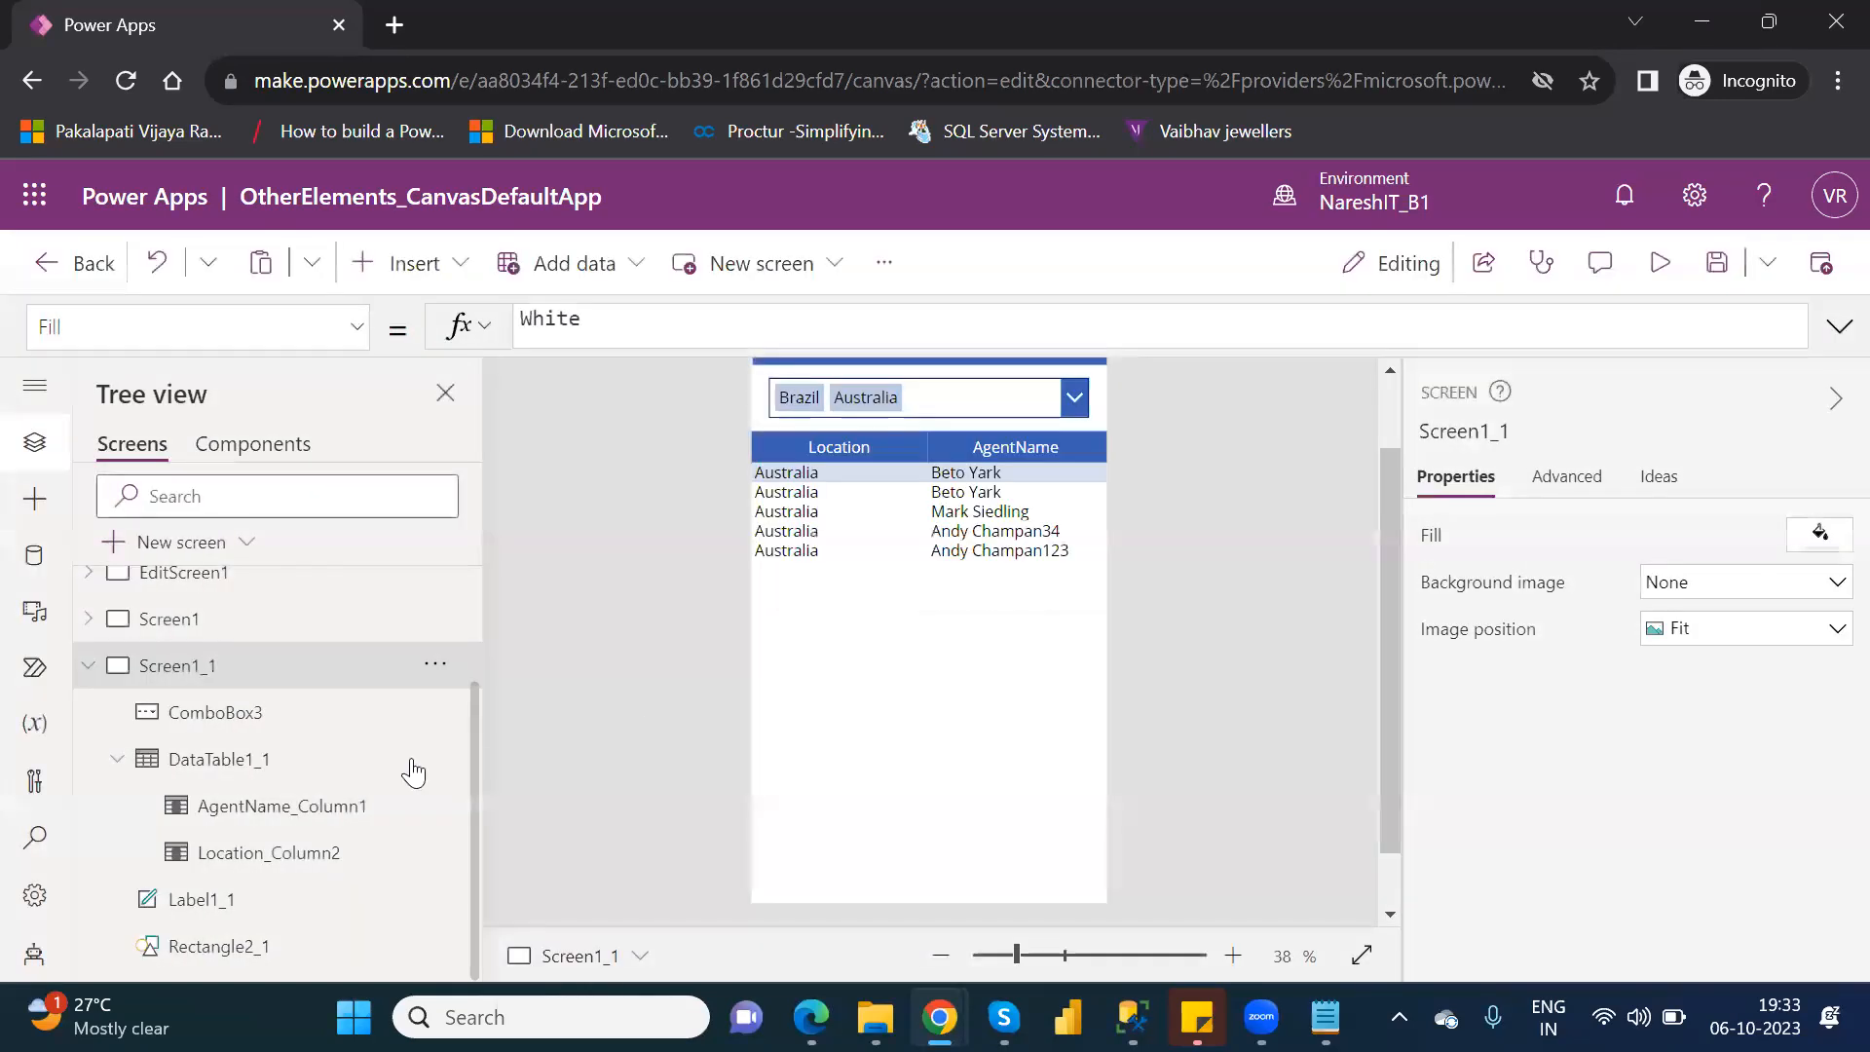
# Remove .Selected.Value from the ComboBox3 reference in DataTable1_1's Items formula.
pyautogui.click(284, 766)
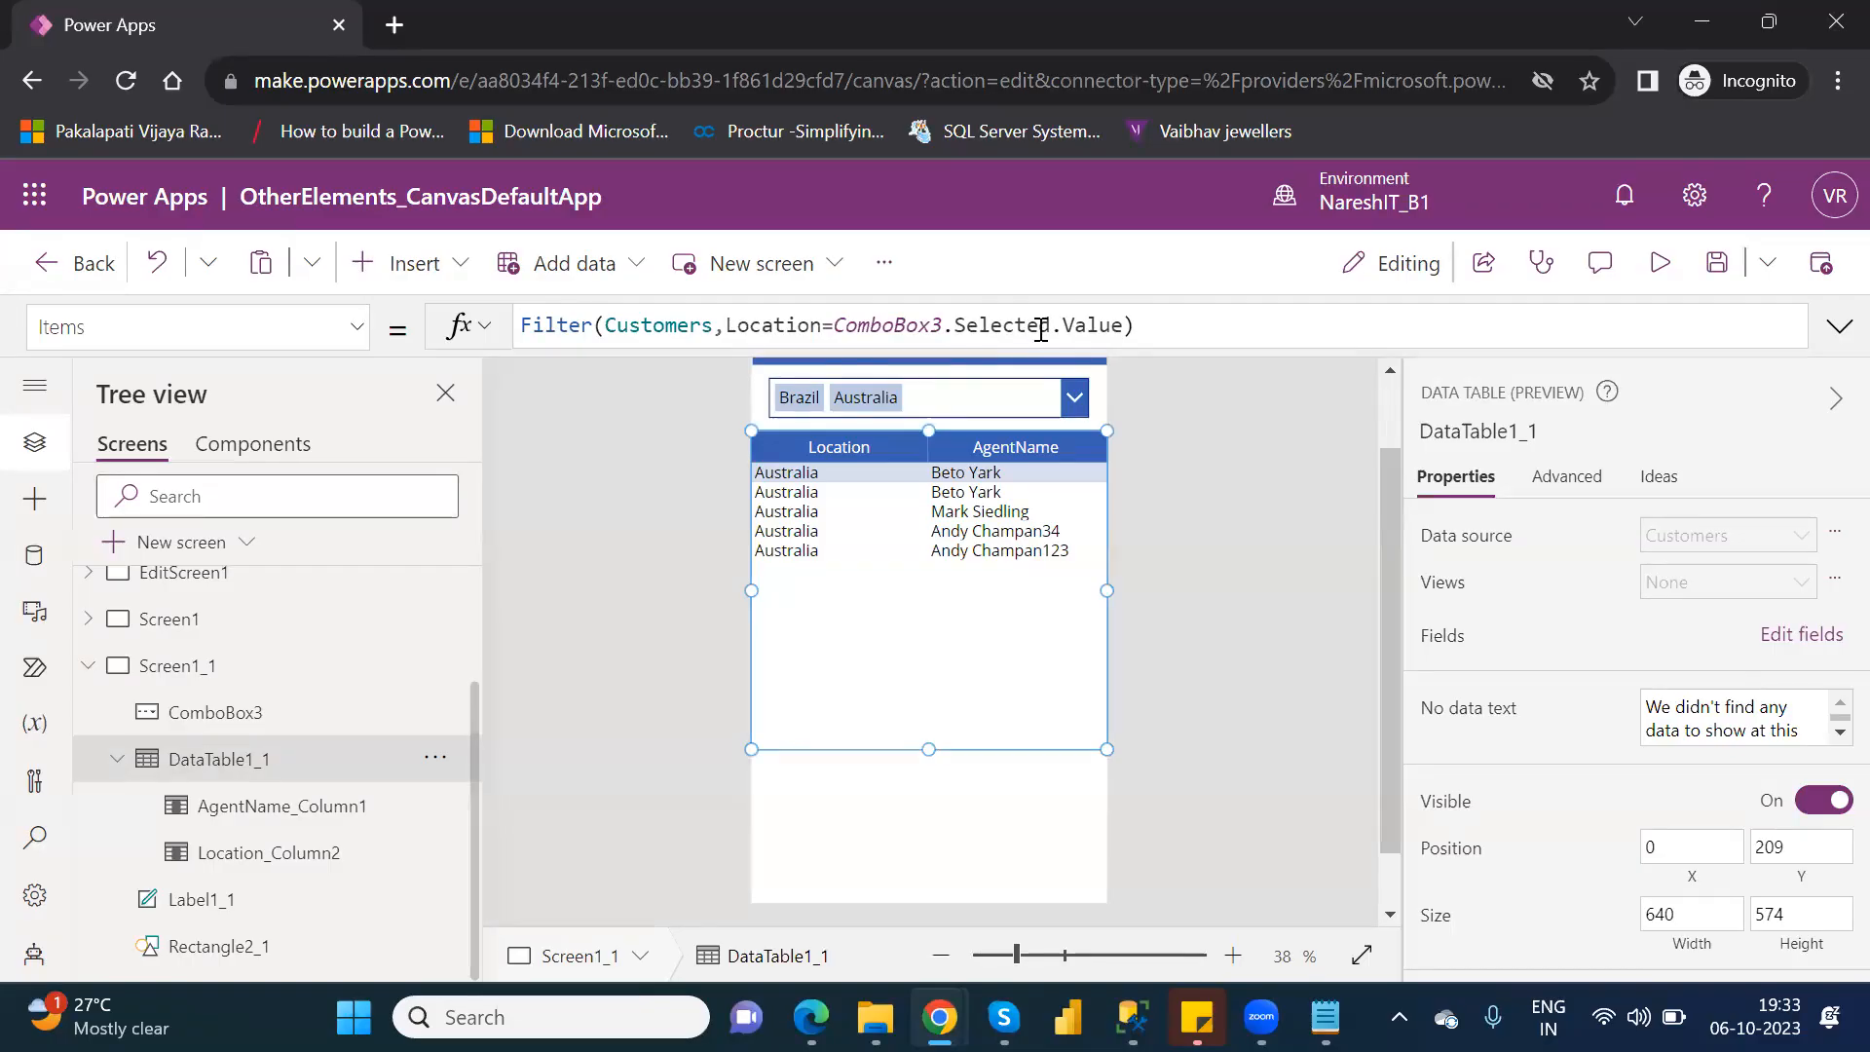
pyautogui.click(1122, 325)
pyautogui.press('BackSpace')
pyautogui.press('BackSpace')
pyautogui.press('BackSpace')
pyautogui.press('BackSpace')
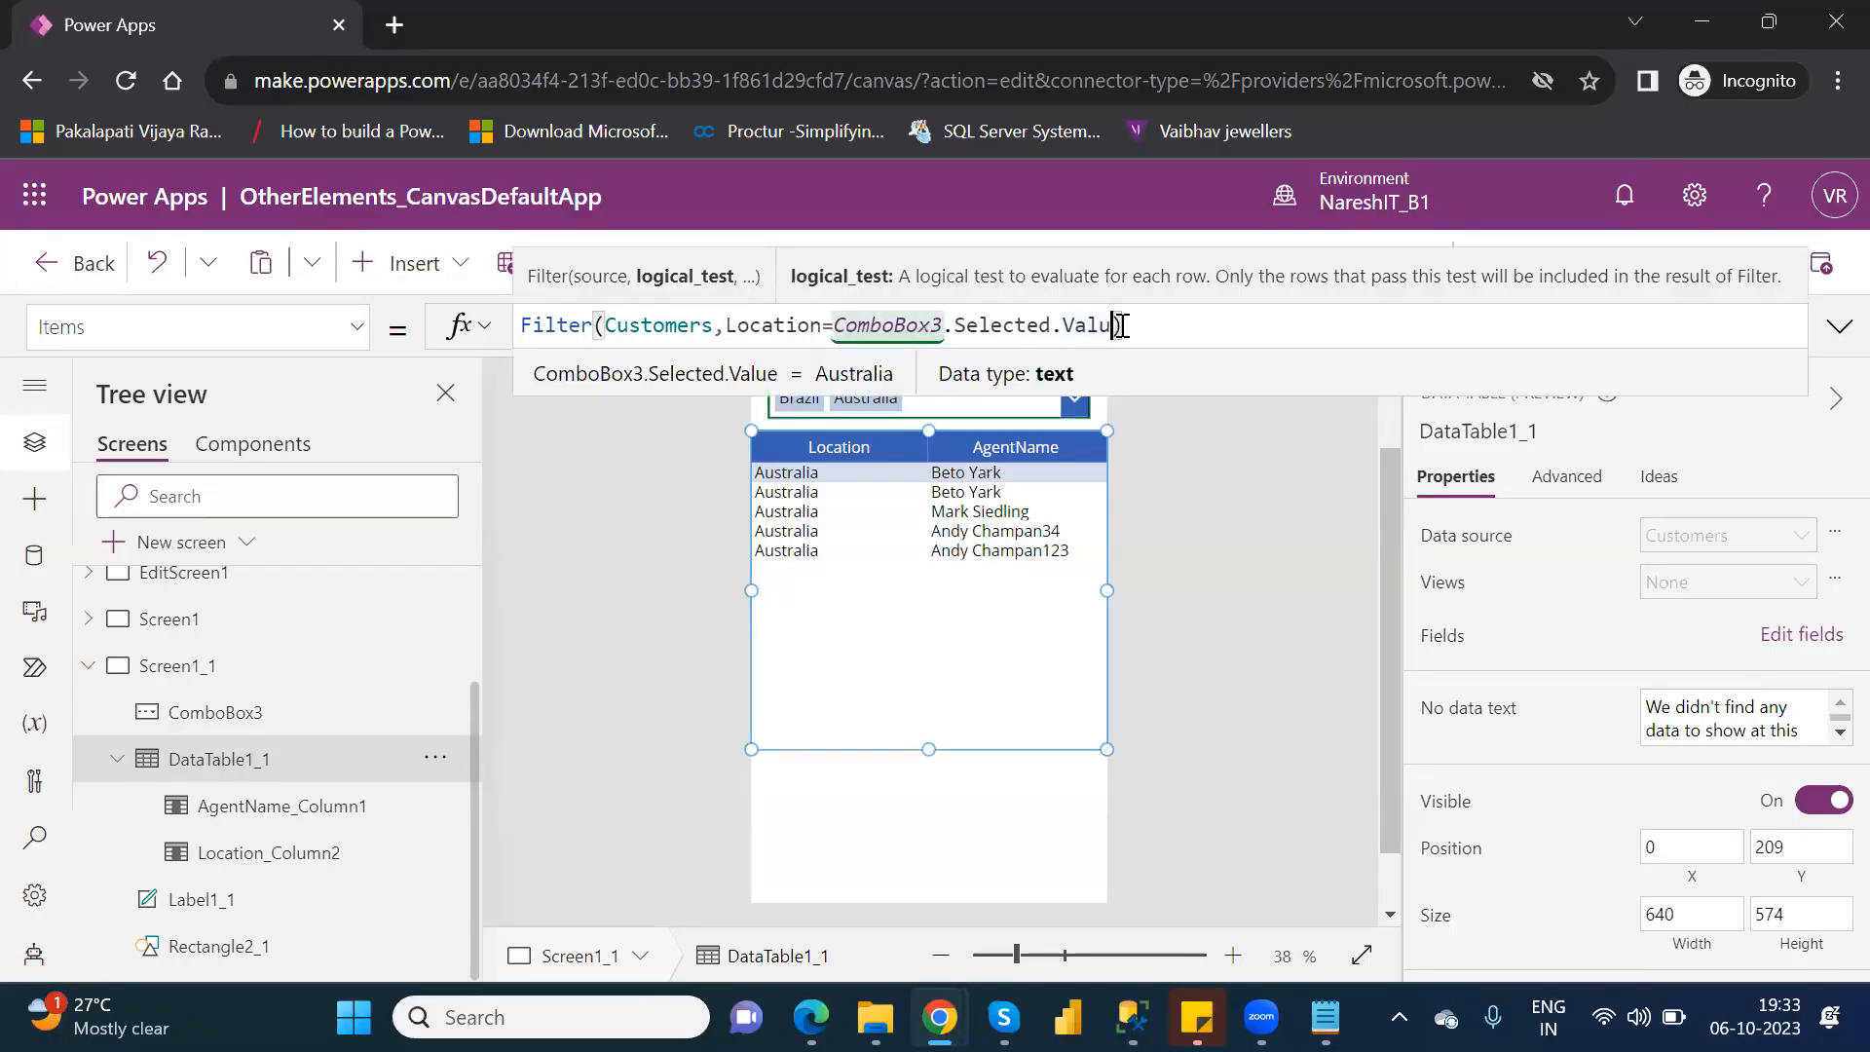
pyautogui.press('BackSpace')
pyautogui.press('BackSpace')
pyautogui.press('BackSpace')
pyautogui.press('BackSpace')
pyautogui.press('BackSpace')
pyautogui.press('BackSpace')
pyautogui.press('BackSpace')
pyautogui.press('BackSpace')
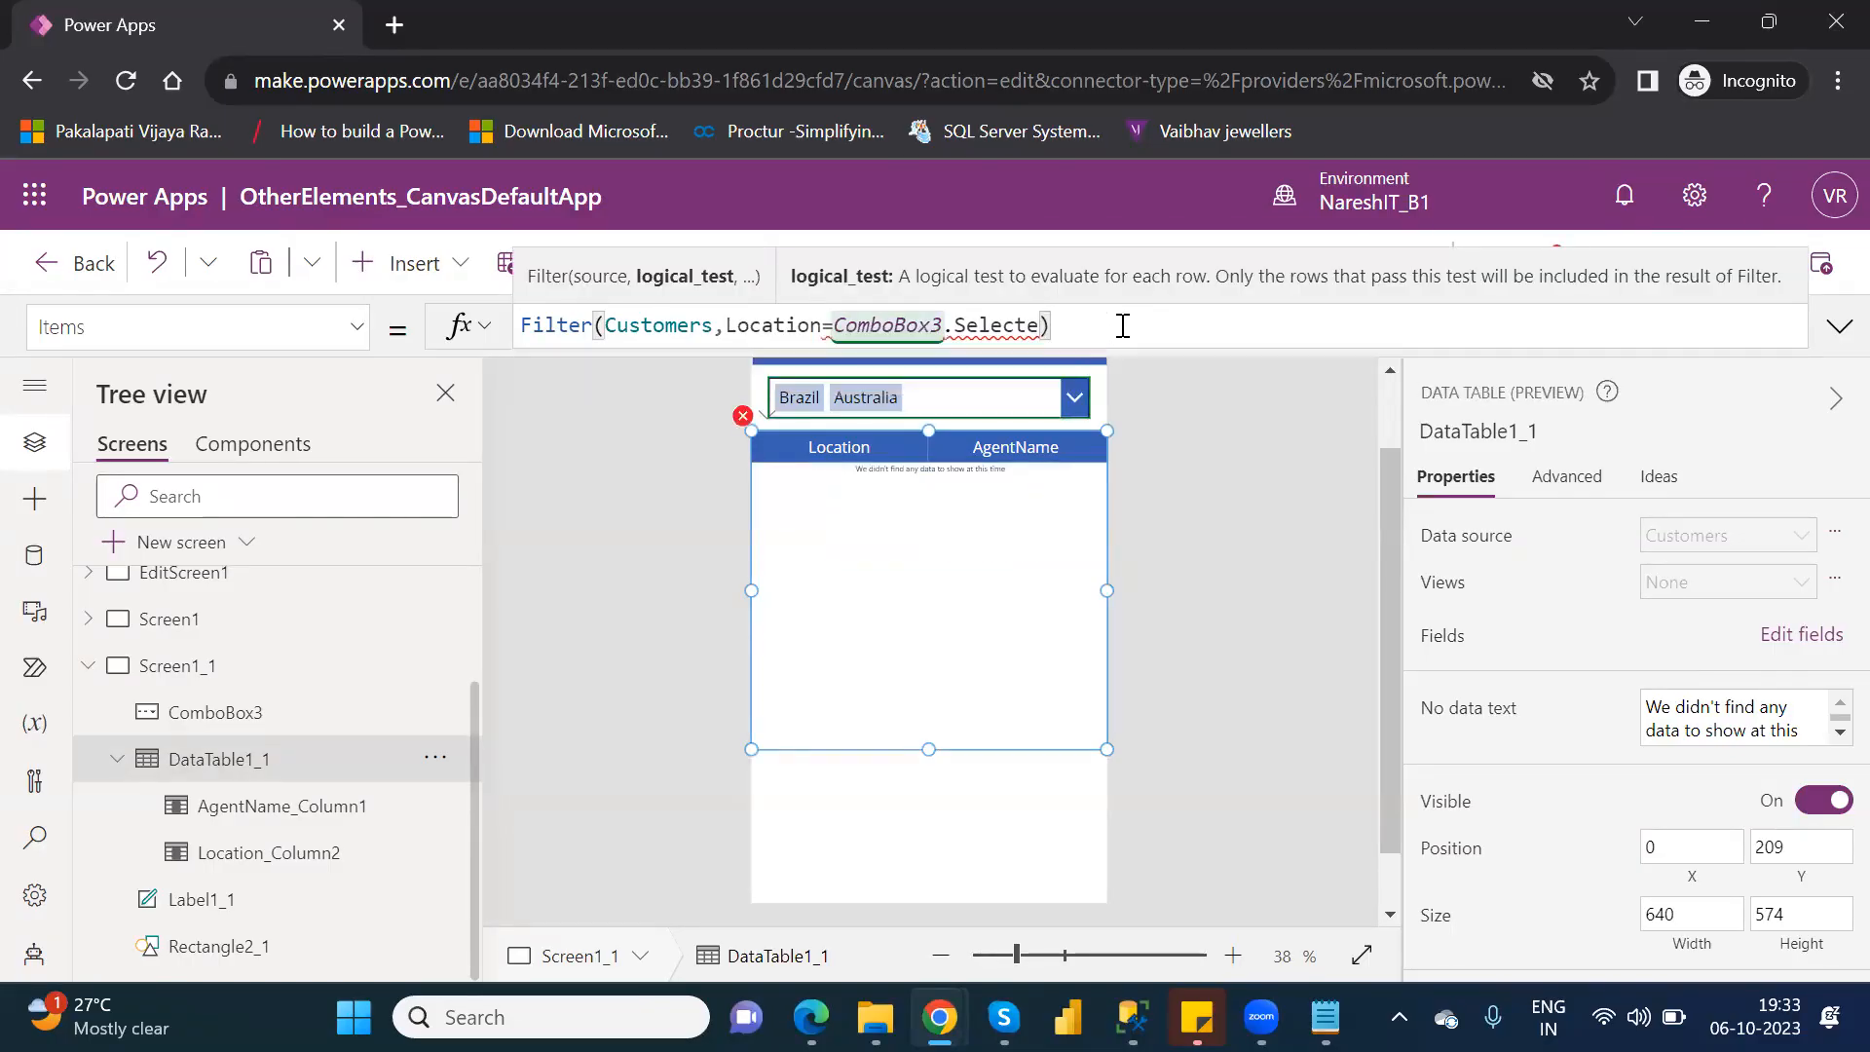
pyautogui.press('BackSpace')
pyautogui.press('BackSpace')
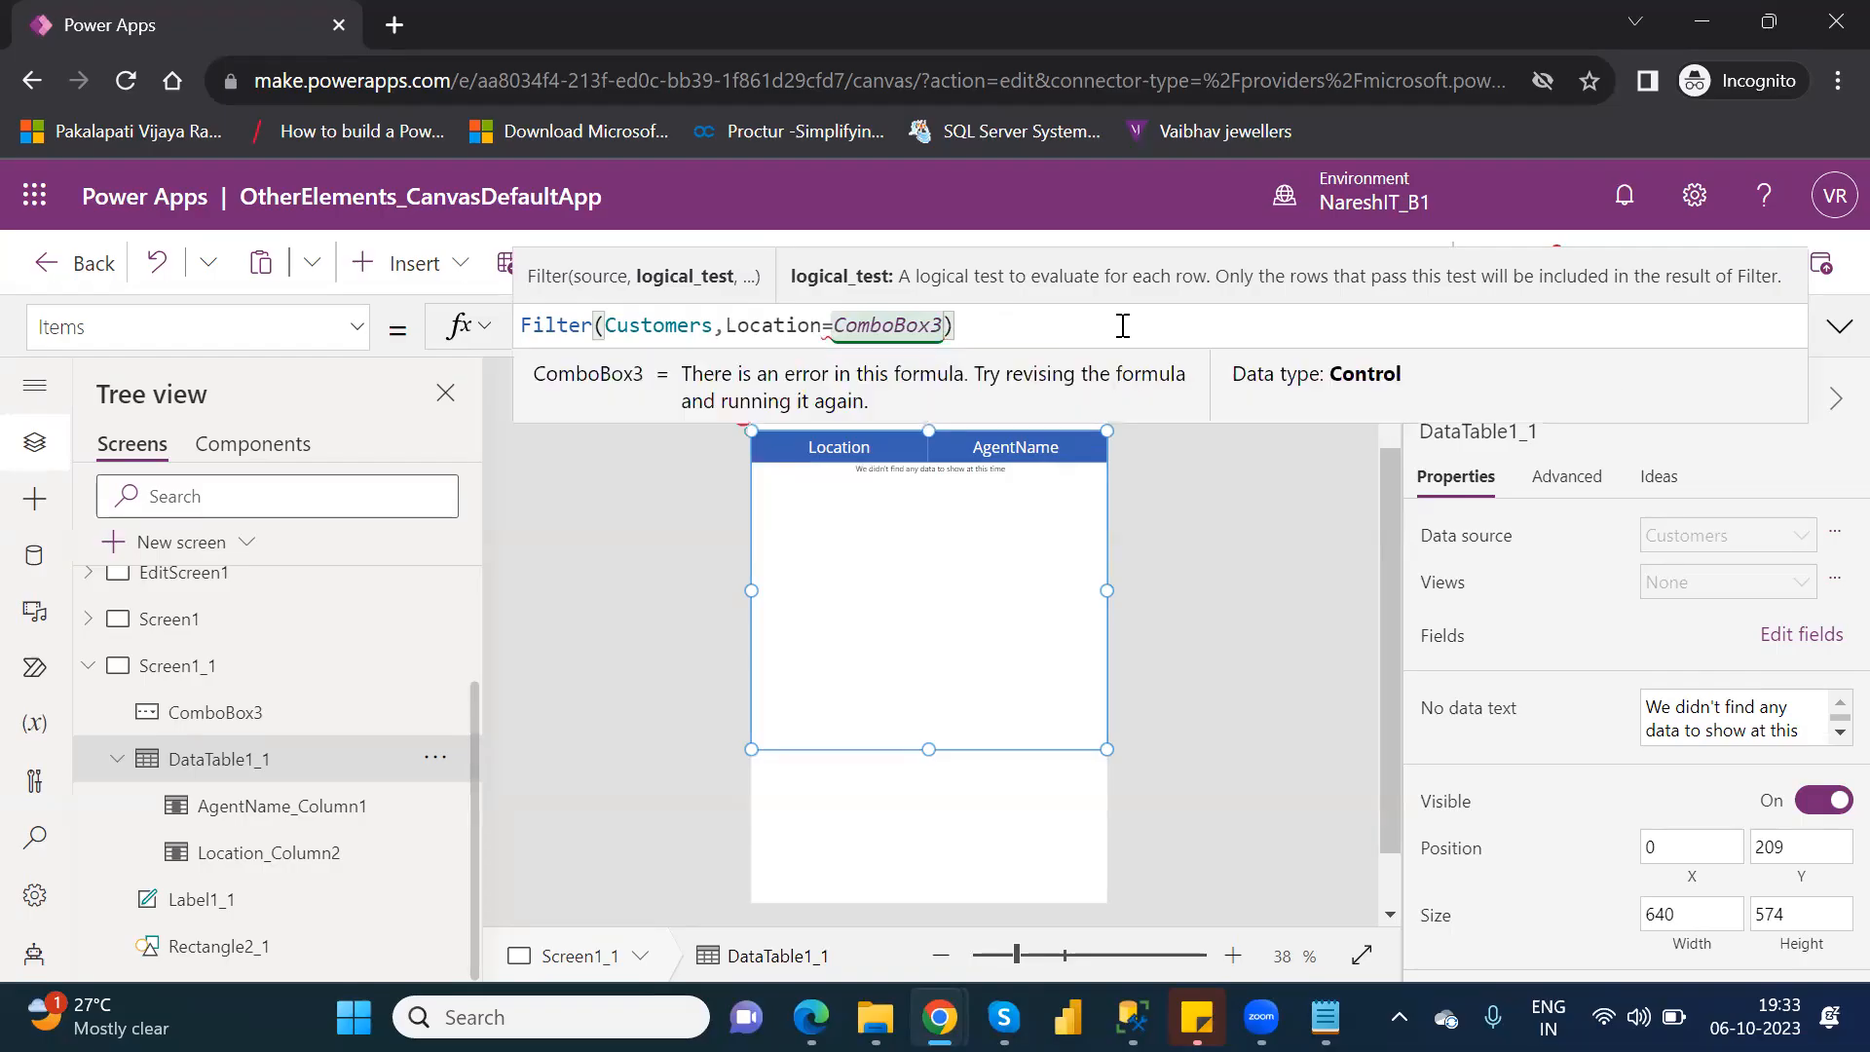
# Try ComboBox3.SelectedItems as the comparison value for Location in the Filter formula.
pyautogui.write('se')
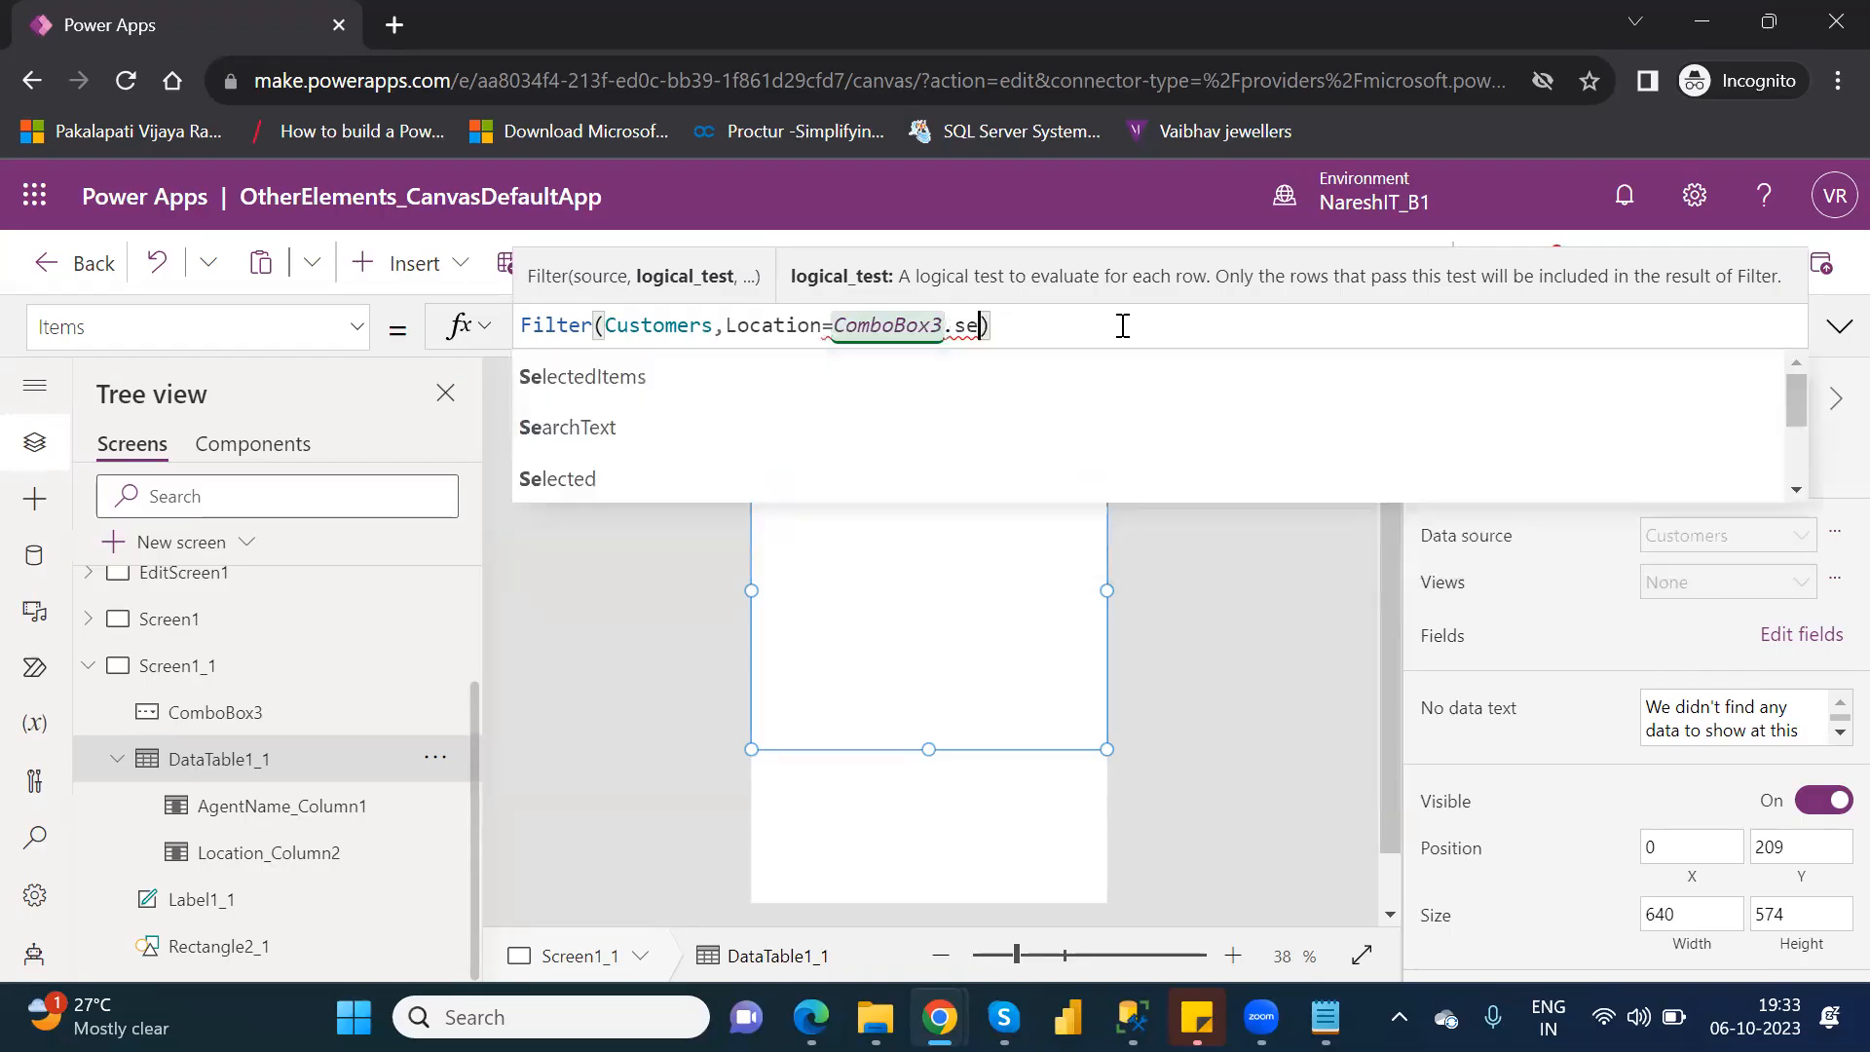
pyautogui.press('Down')
pyautogui.press('Down')
pyautogui.press('Down')
pyautogui.press('Down')
pyautogui.press('Down')
pyautogui.press('Down')
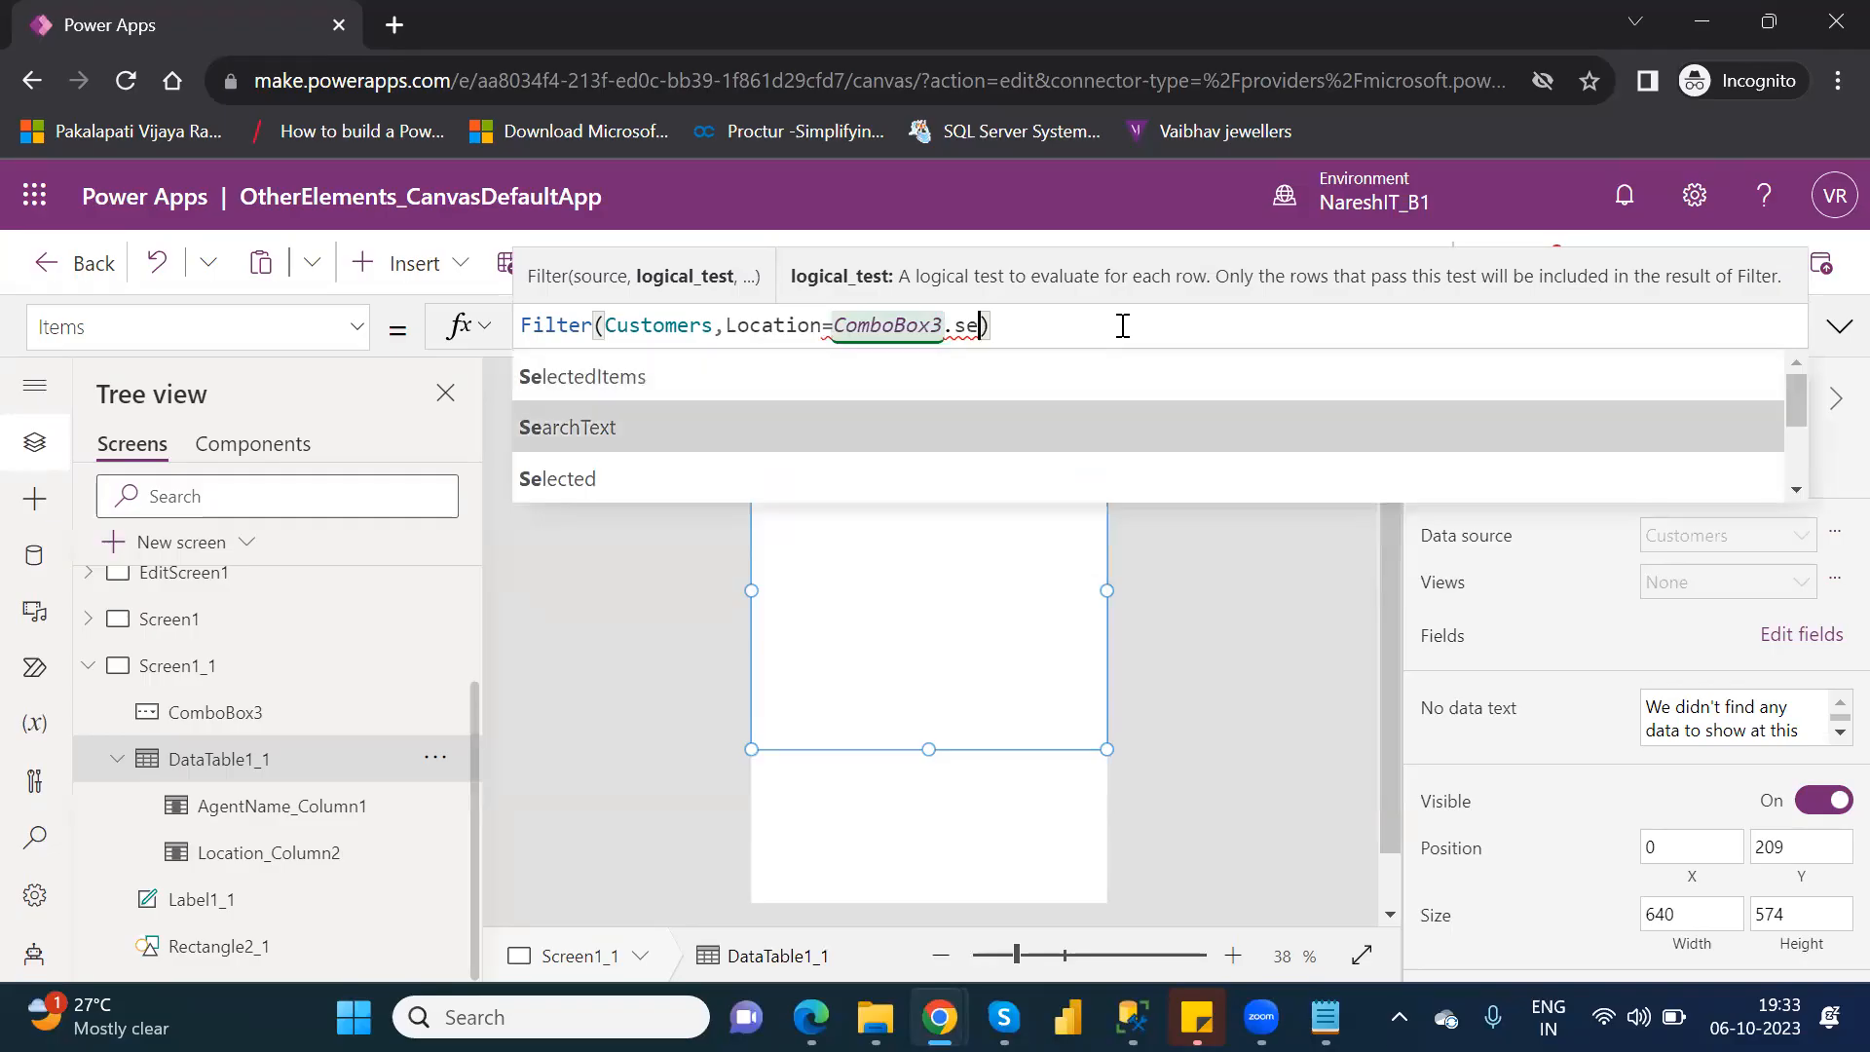
pyautogui.press('Down')
pyautogui.press('Down')
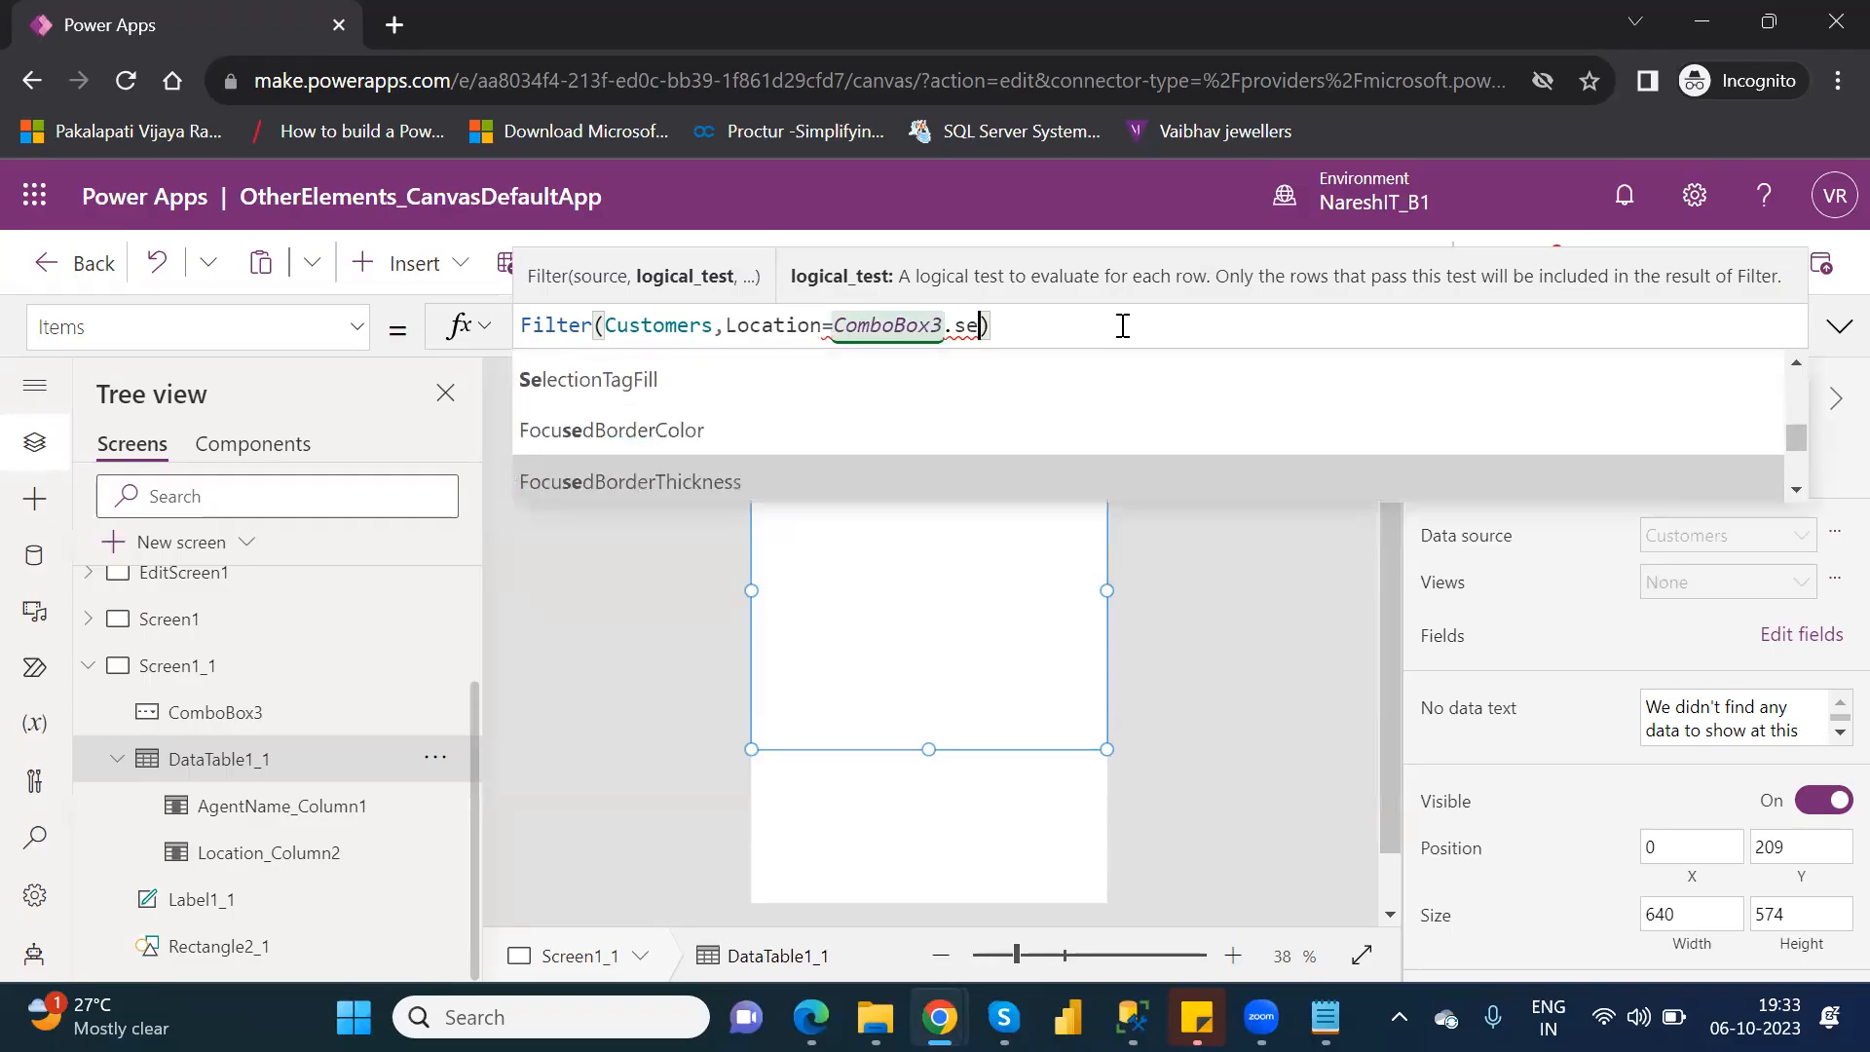
pyautogui.press('Up')
pyautogui.press('Up')
pyautogui.press('Up')
pyautogui.press('Up')
pyautogui.press('Up')
pyautogui.press('Up')
pyautogui.press('Up')
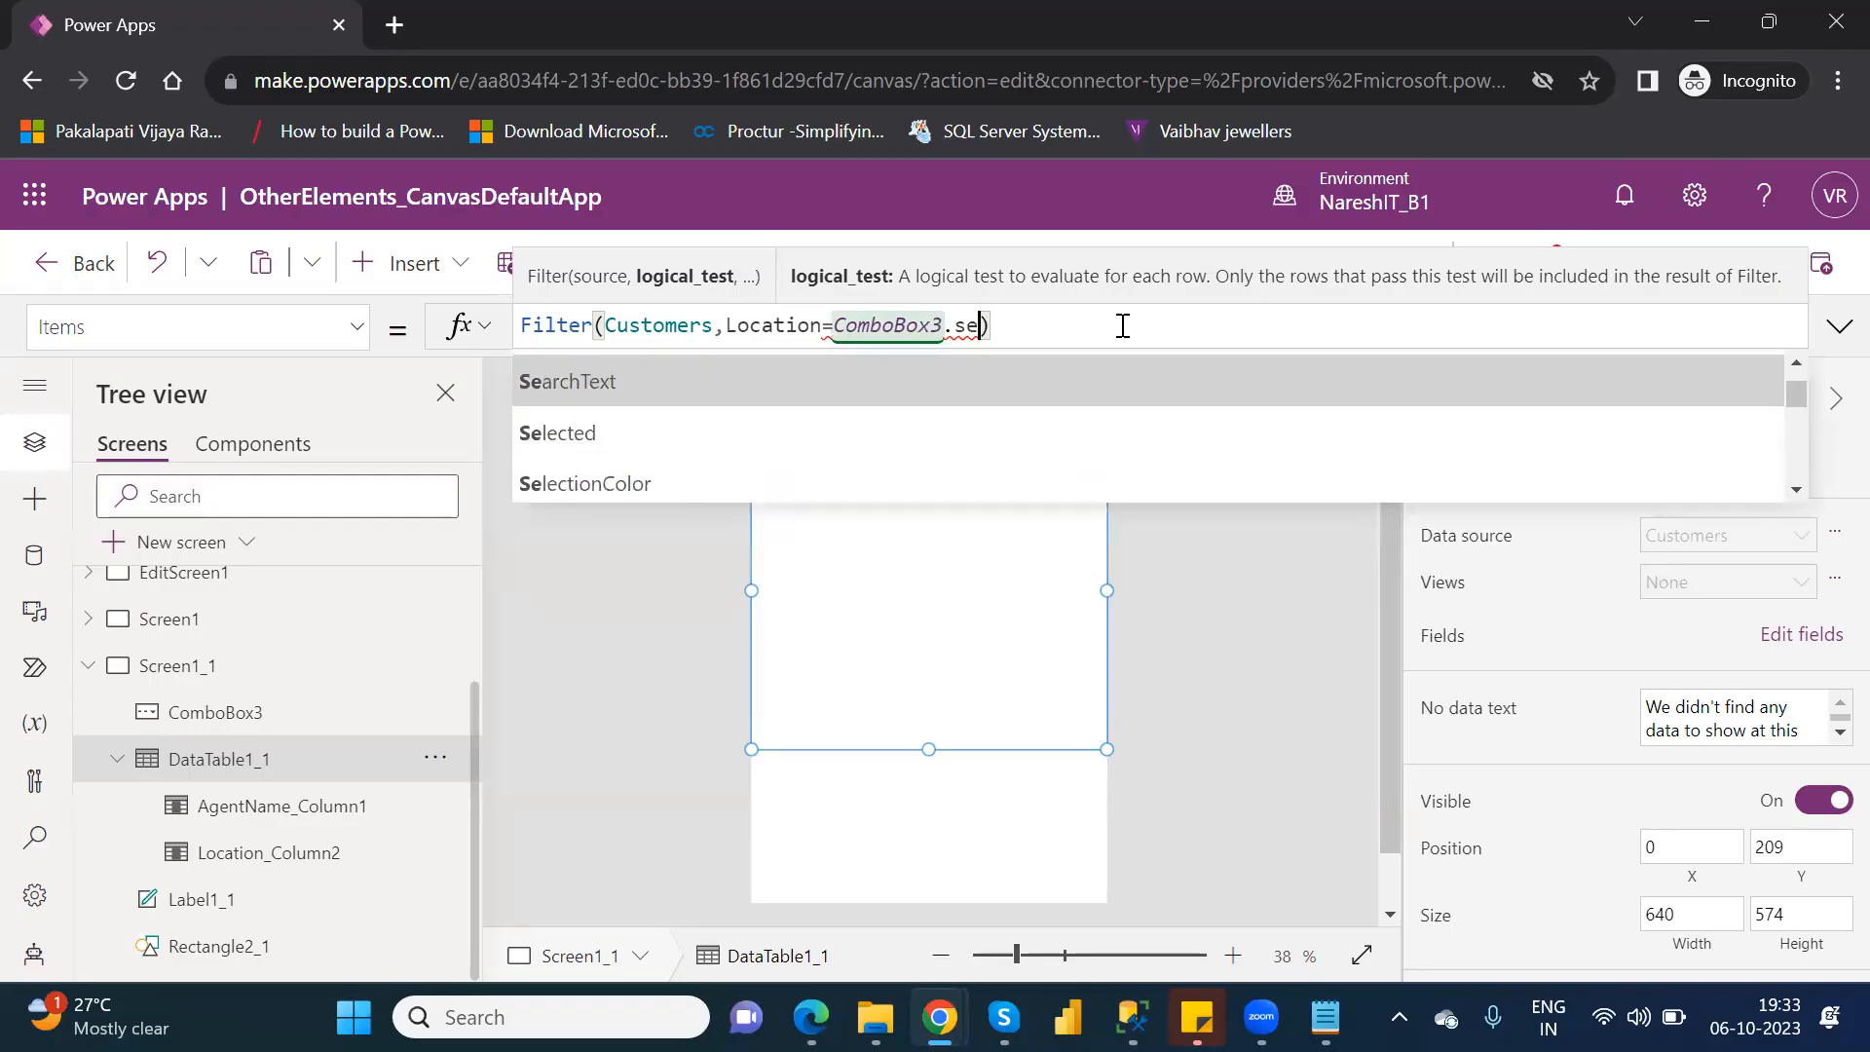
pyautogui.press('Up')
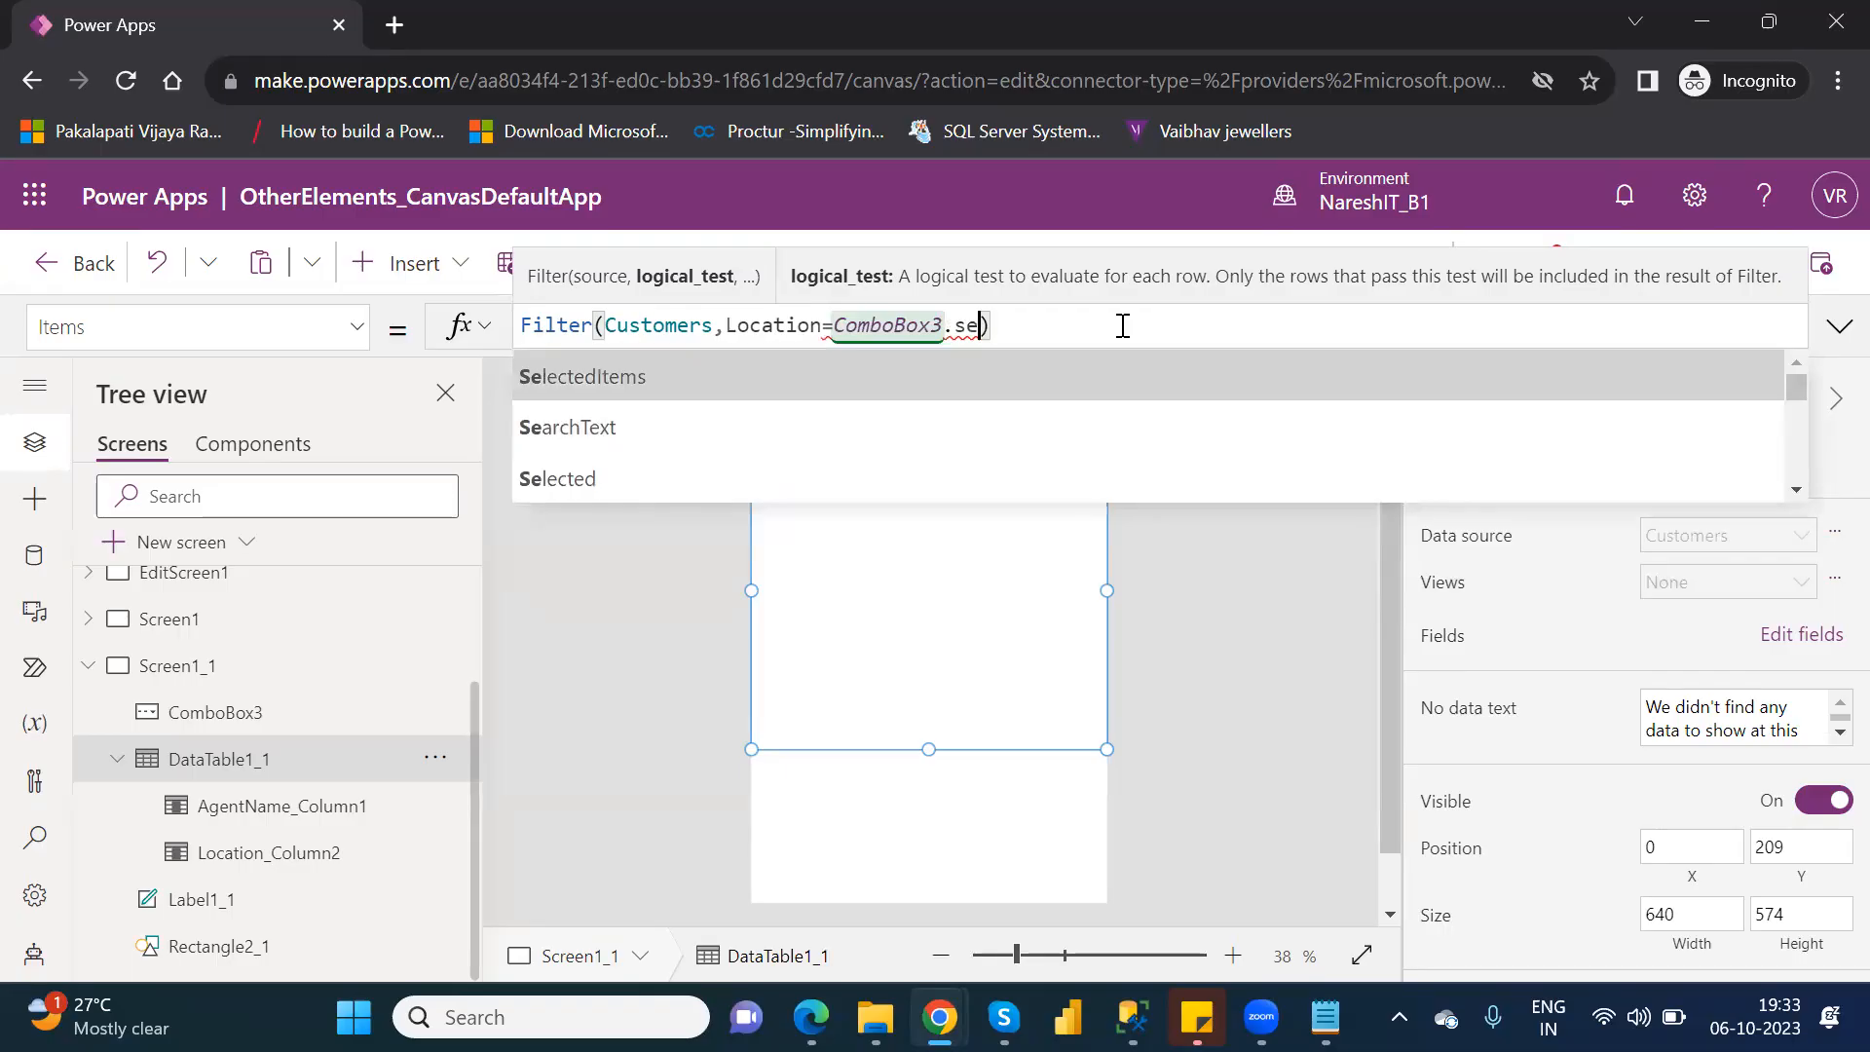
pyautogui.press('Tab')
pyautogui.write('.')
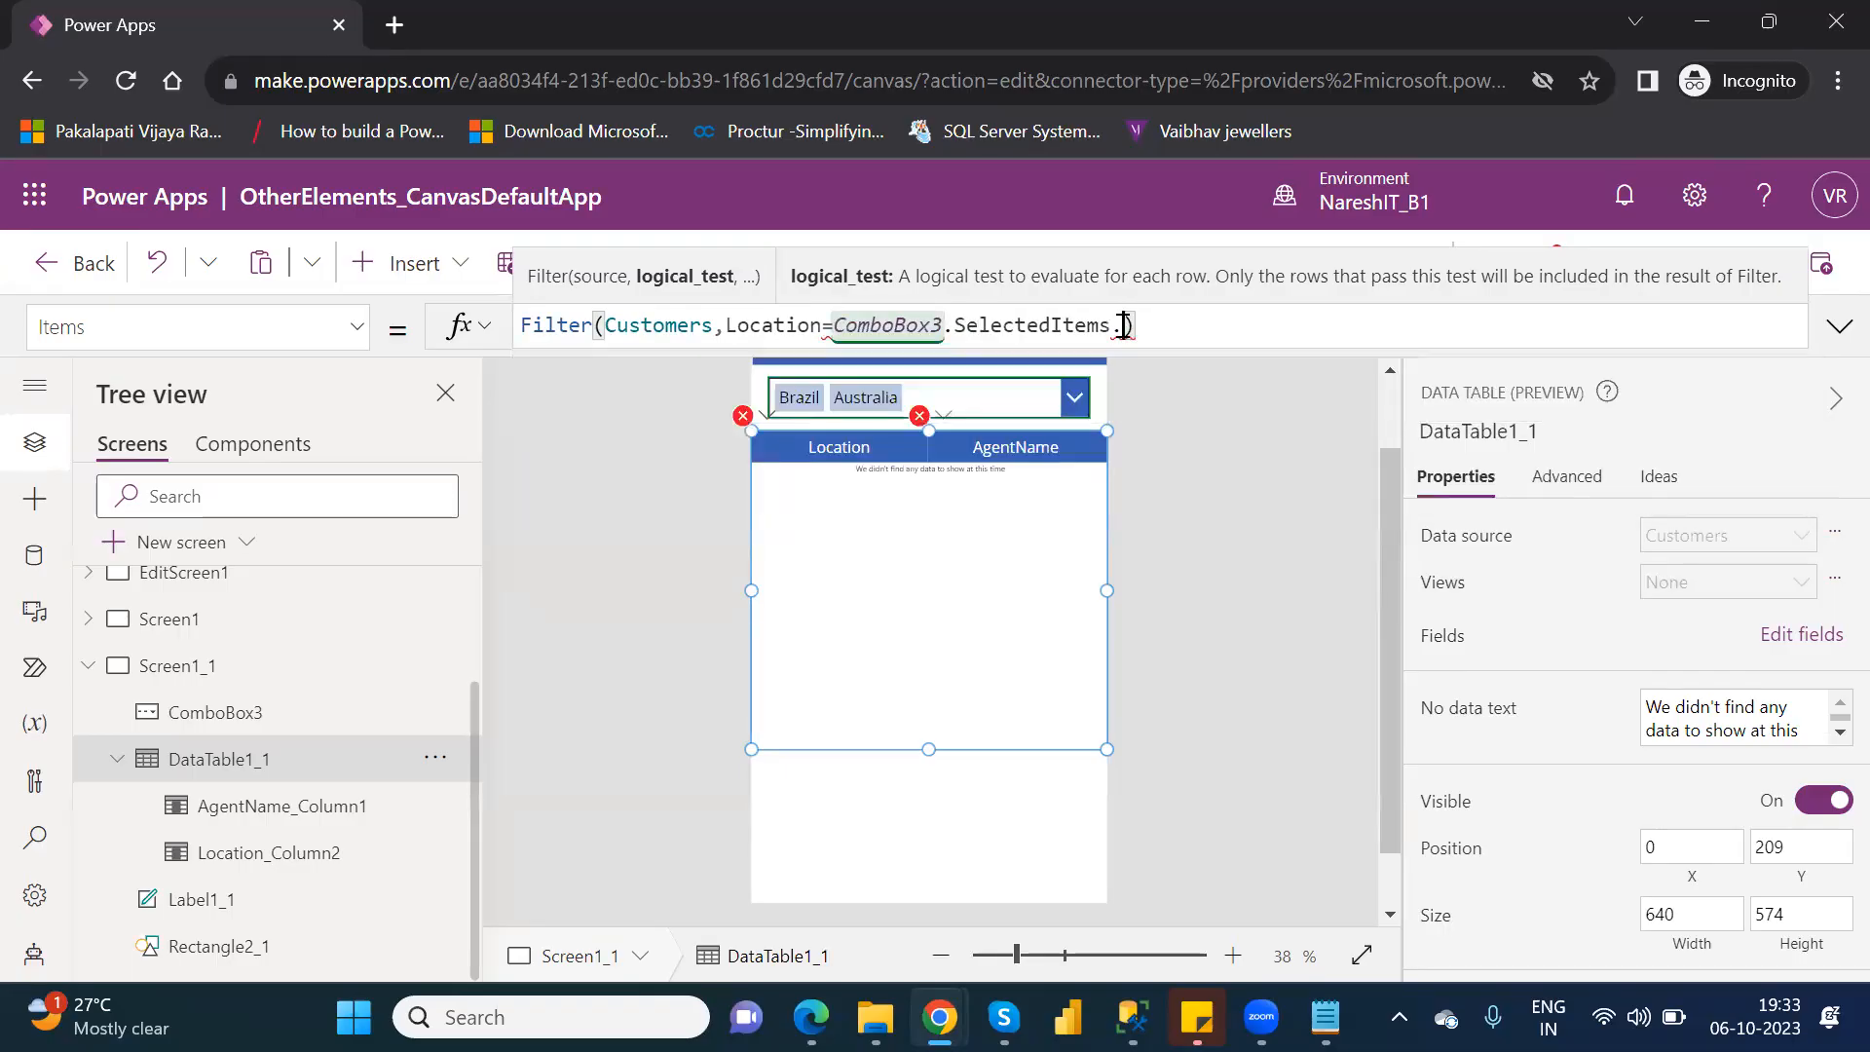
pyautogui.press('BackSpace')
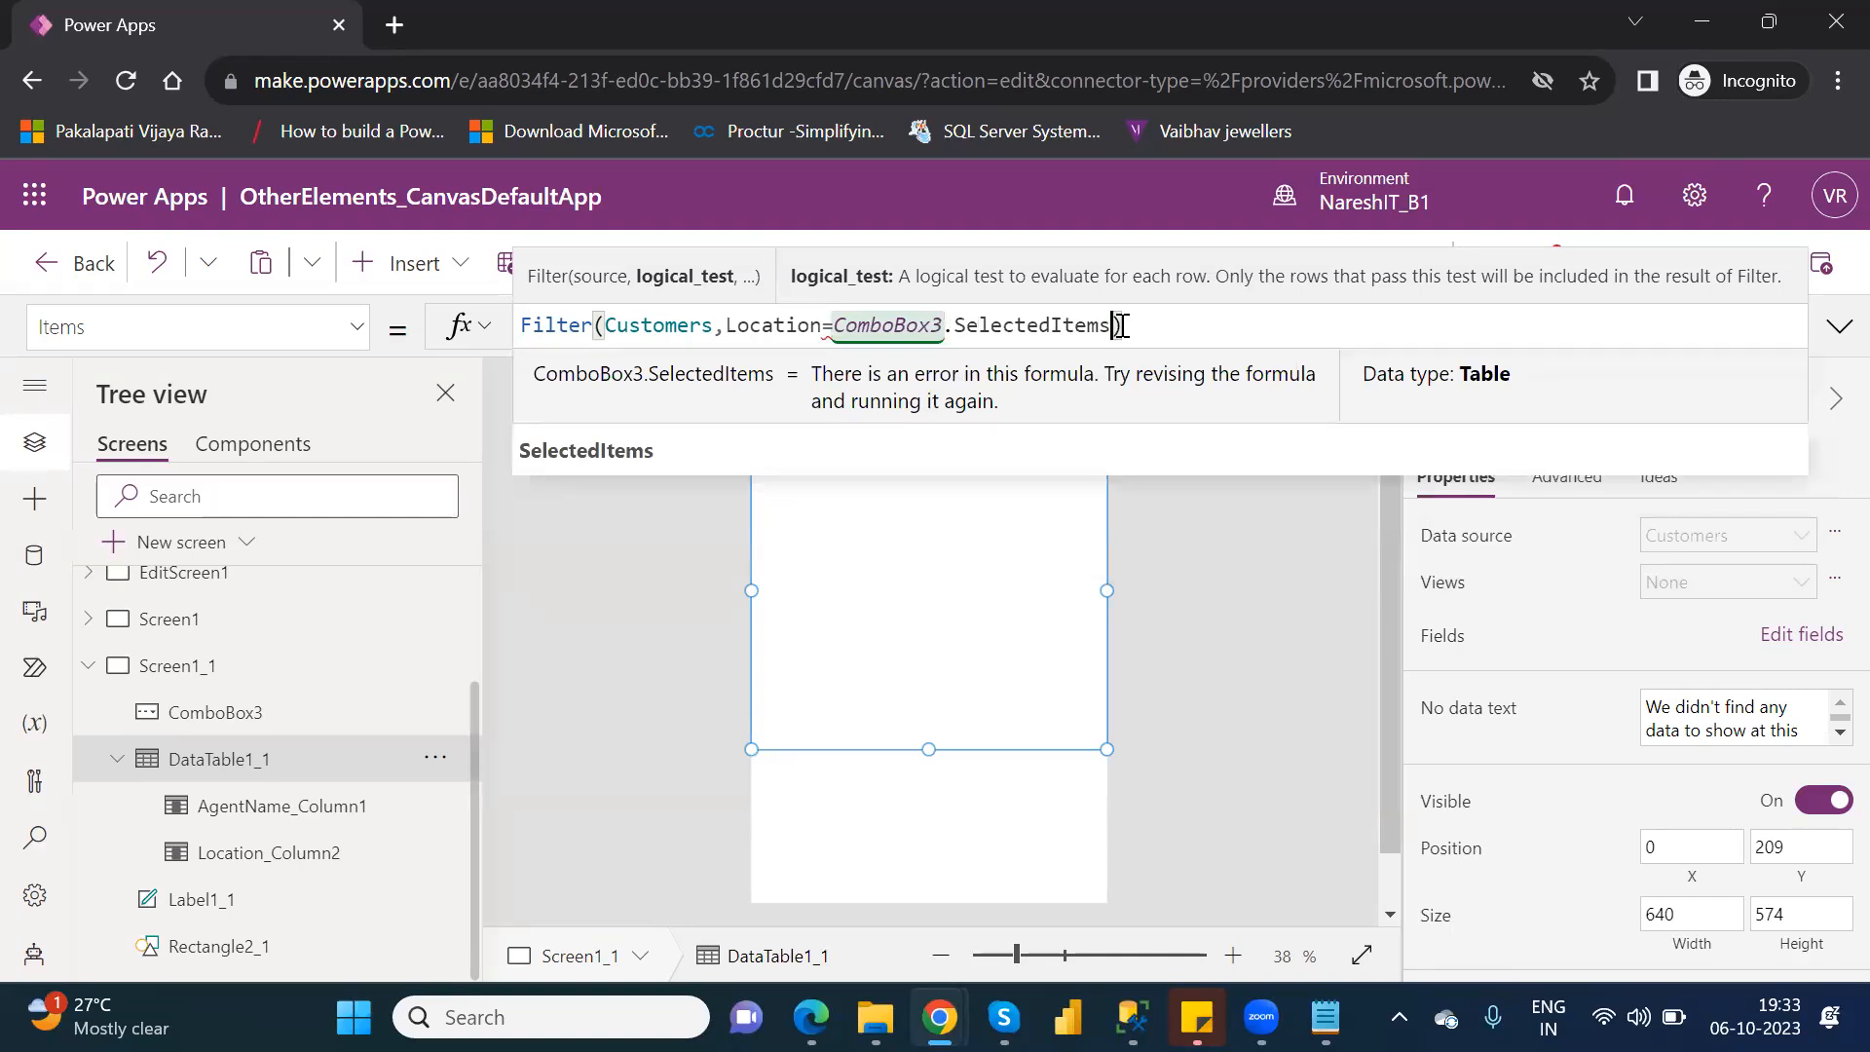
# Remove SelectedItems from the Filter formula and try the SearchText property of ComboBox3 instead, then clear it.
pyautogui.press('BackSpace')
pyautogui.press('BackSpace')
pyautogui.press('BackSpace')
pyautogui.press('BackSpace')
pyautogui.press('BackSpace')
pyautogui.press('BackSpace')
pyautogui.press('BackSpace')
pyautogui.press('BackSpace')
pyautogui.press('BackSpace')
pyautogui.press('BackSpace')
pyautogui.press('BackSpace')
pyautogui.press('BackSpace')
pyautogui.press('BackSpace')
pyautogui.press('BackSpace')
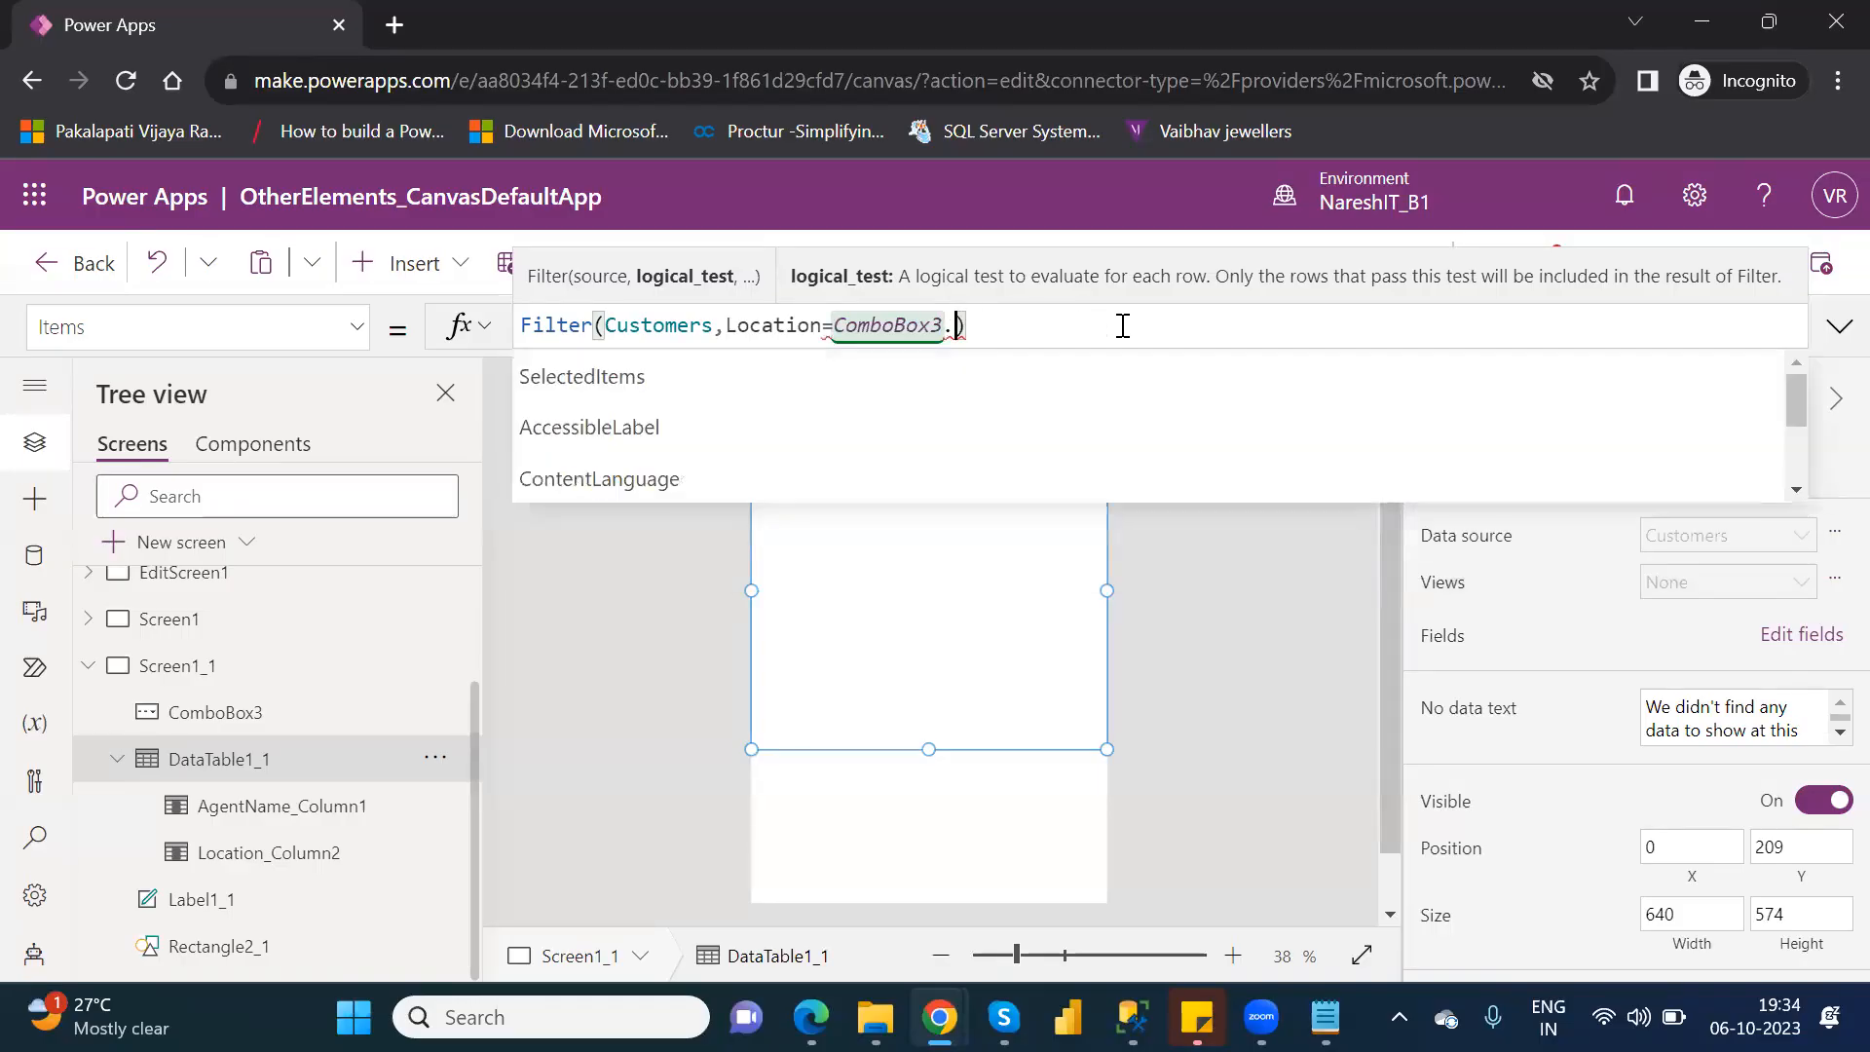
pyautogui.write('.')
pyautogui.press('Down')
pyautogui.press('Down')
pyautogui.press('Down')
pyautogui.press('Down')
pyautogui.press('Down')
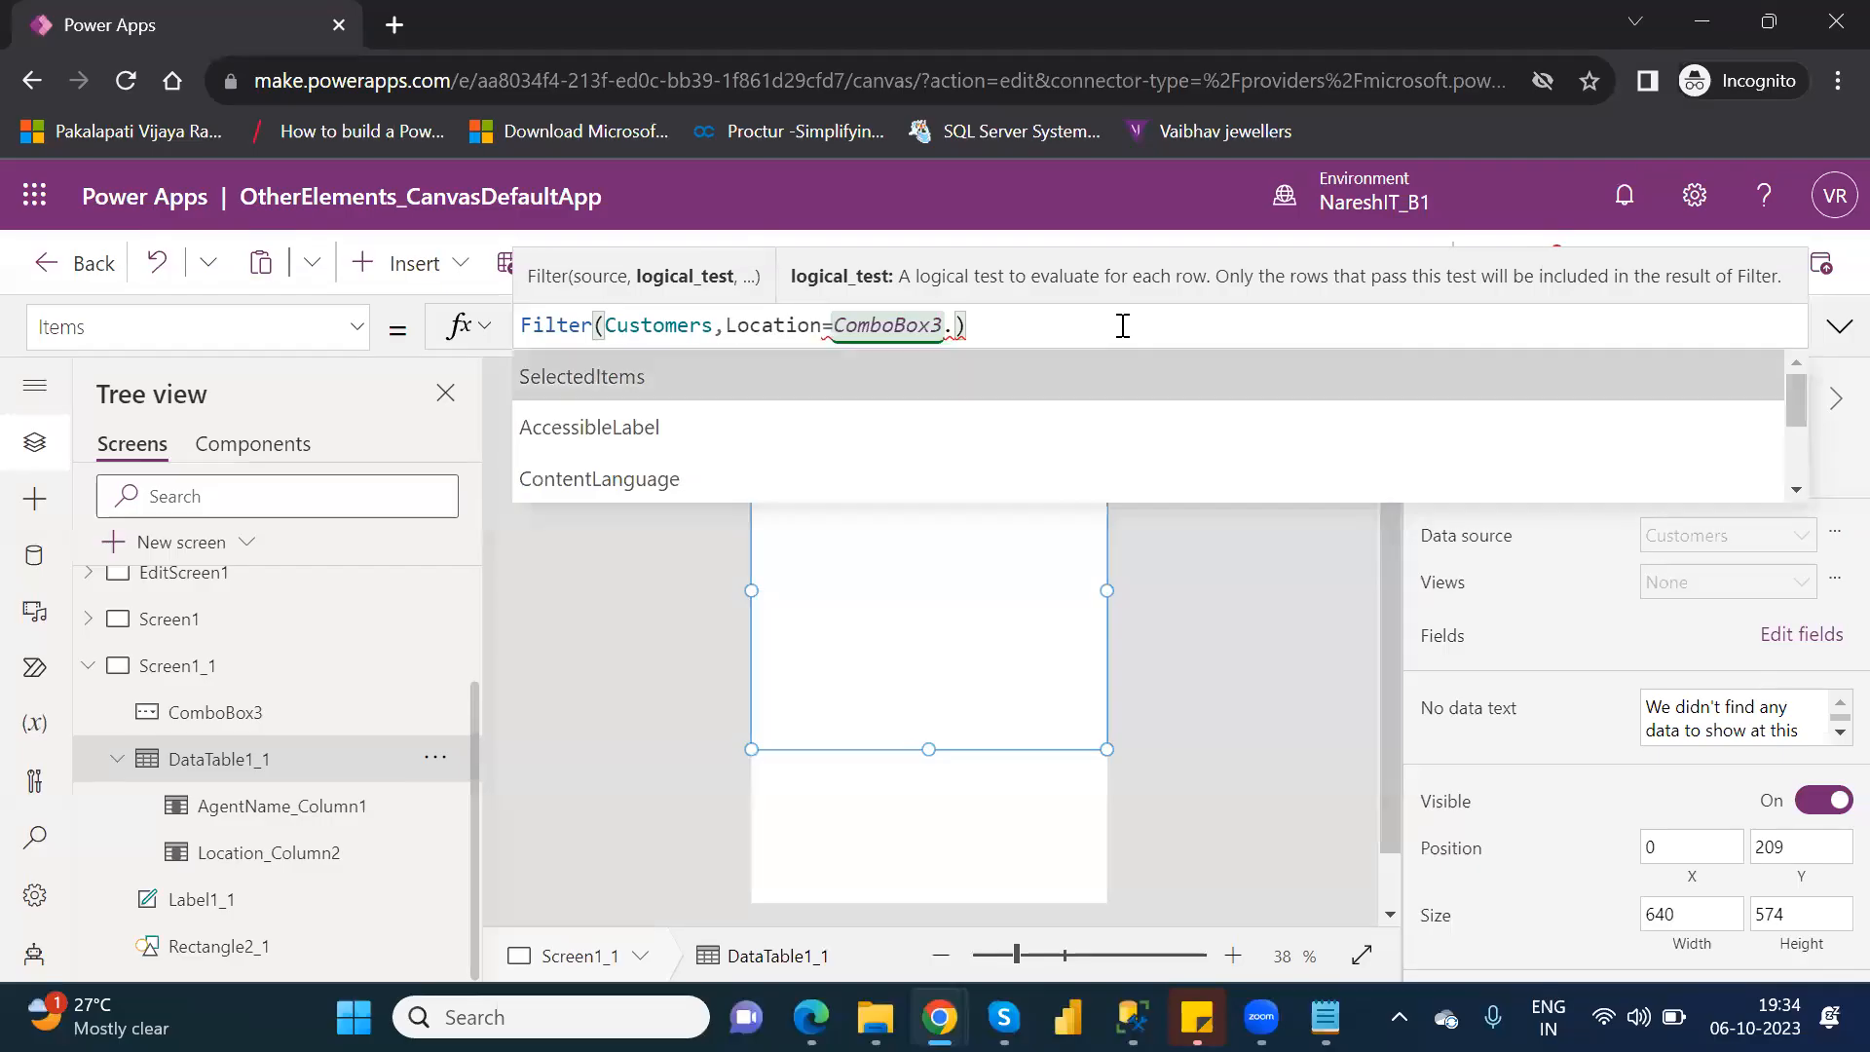
pyautogui.press('Down')
pyautogui.press('Down')
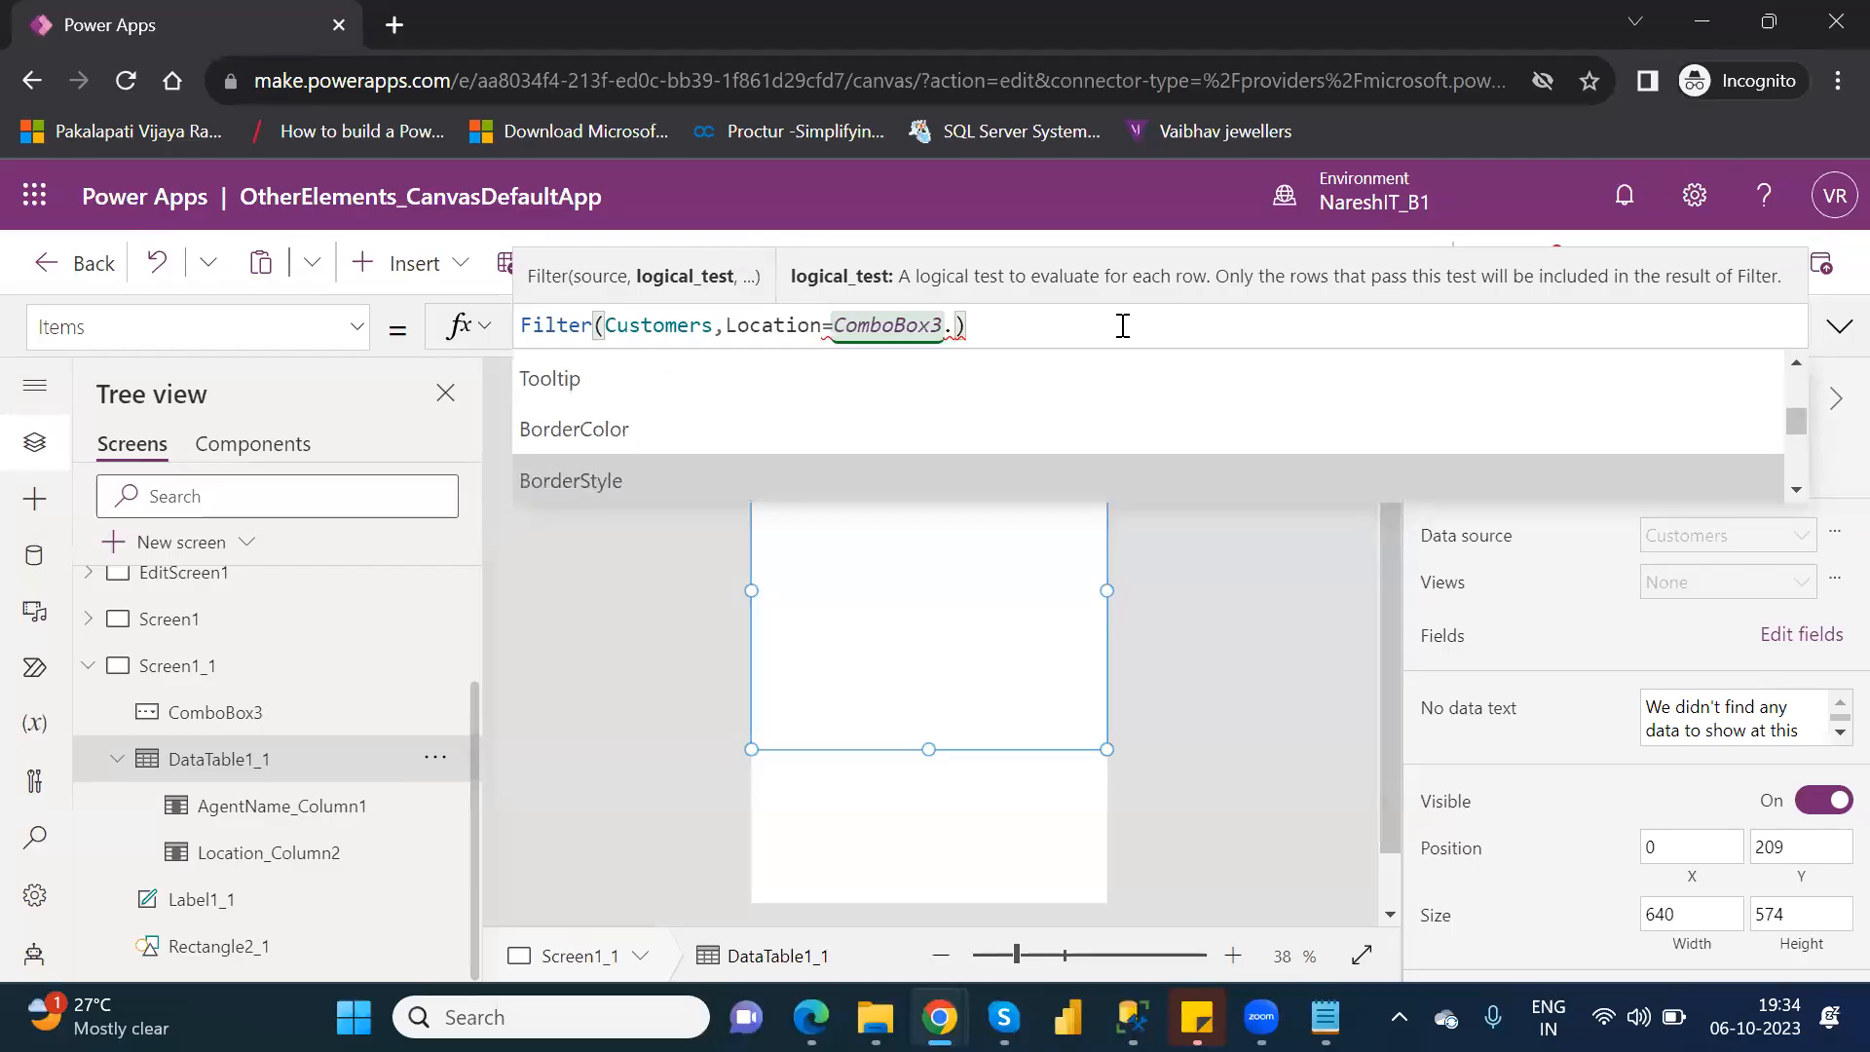
pyautogui.press('Up')
pyautogui.press('Up')
pyautogui.press('Up')
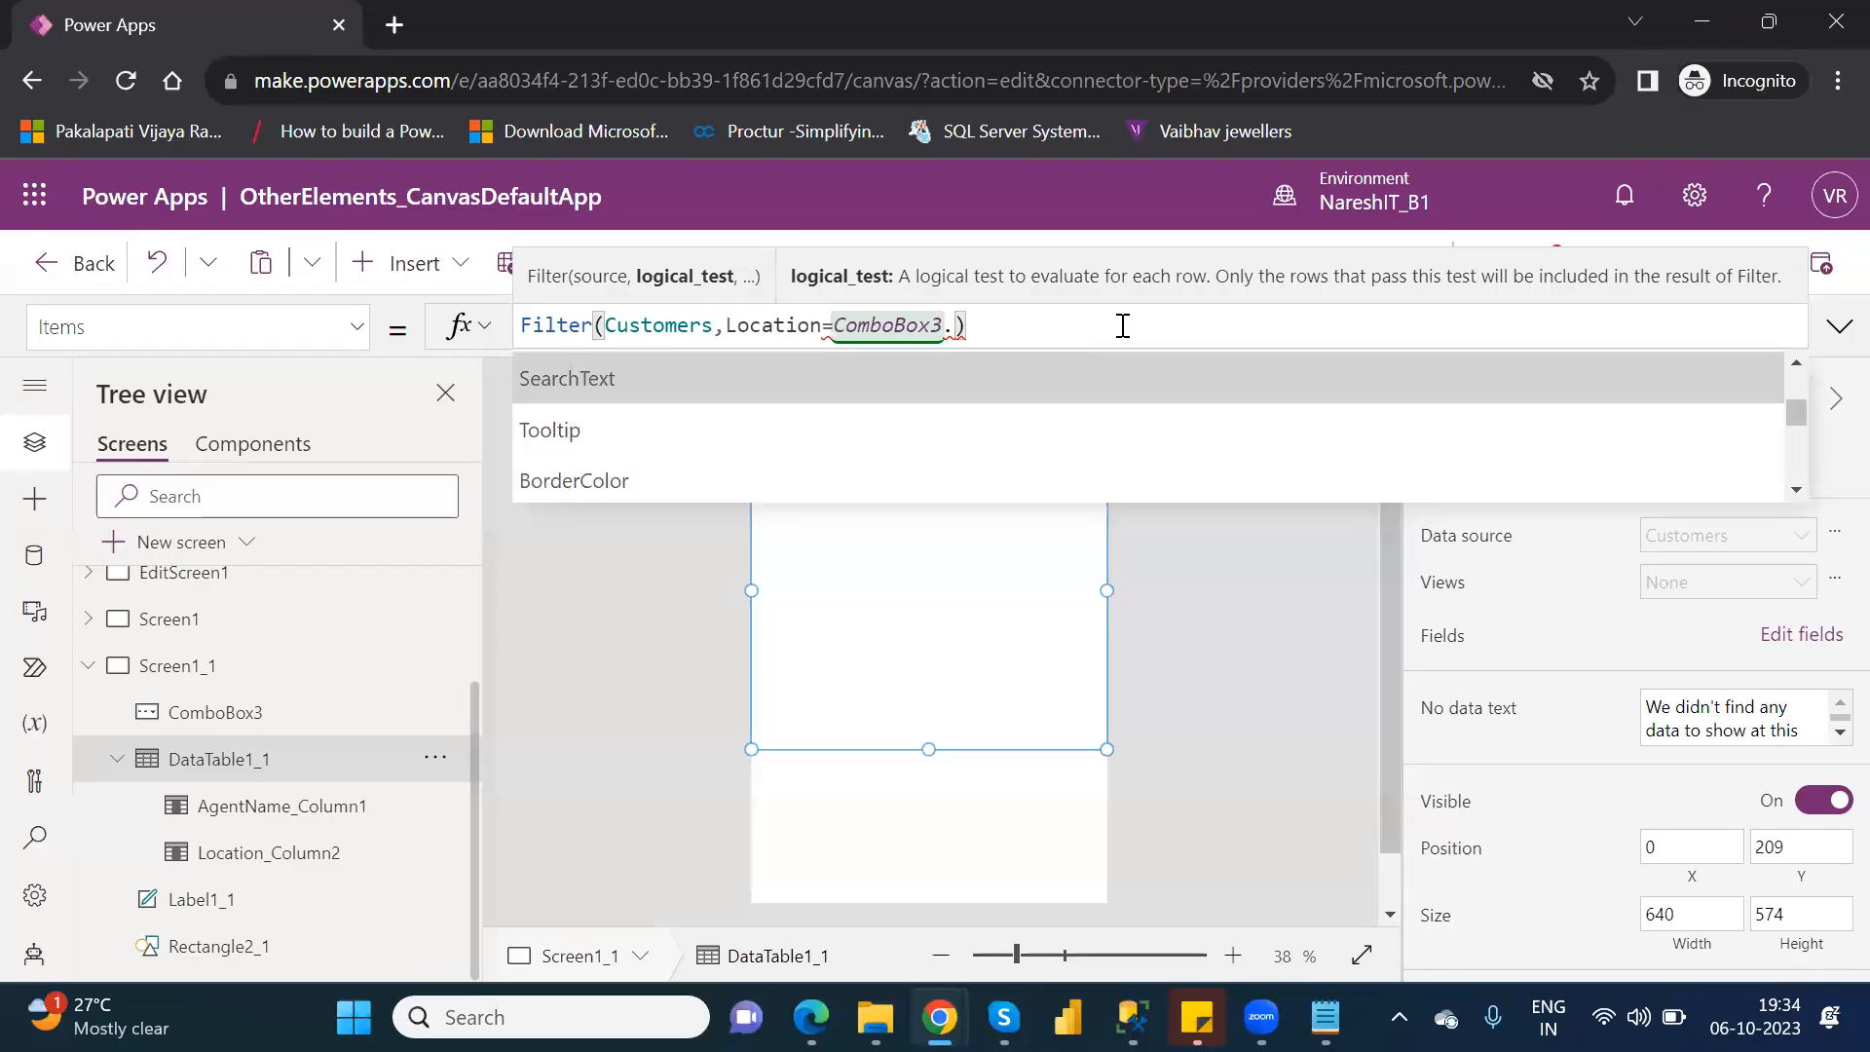
pyautogui.press('Tab')
pyautogui.write('.')
pyautogui.press('BackSpace')
pyautogui.press('BackSpace')
pyautogui.press('BackSpace')
pyautogui.press('BackSpace')
pyautogui.press('BackSpace')
pyautogui.press('BackSpace')
pyautogui.press('BackSpace')
pyautogui.press('BackSpace')
pyautogui.press('BackSpace')
pyautogui.press('BackSpace')
pyautogui.press('BackSpace')
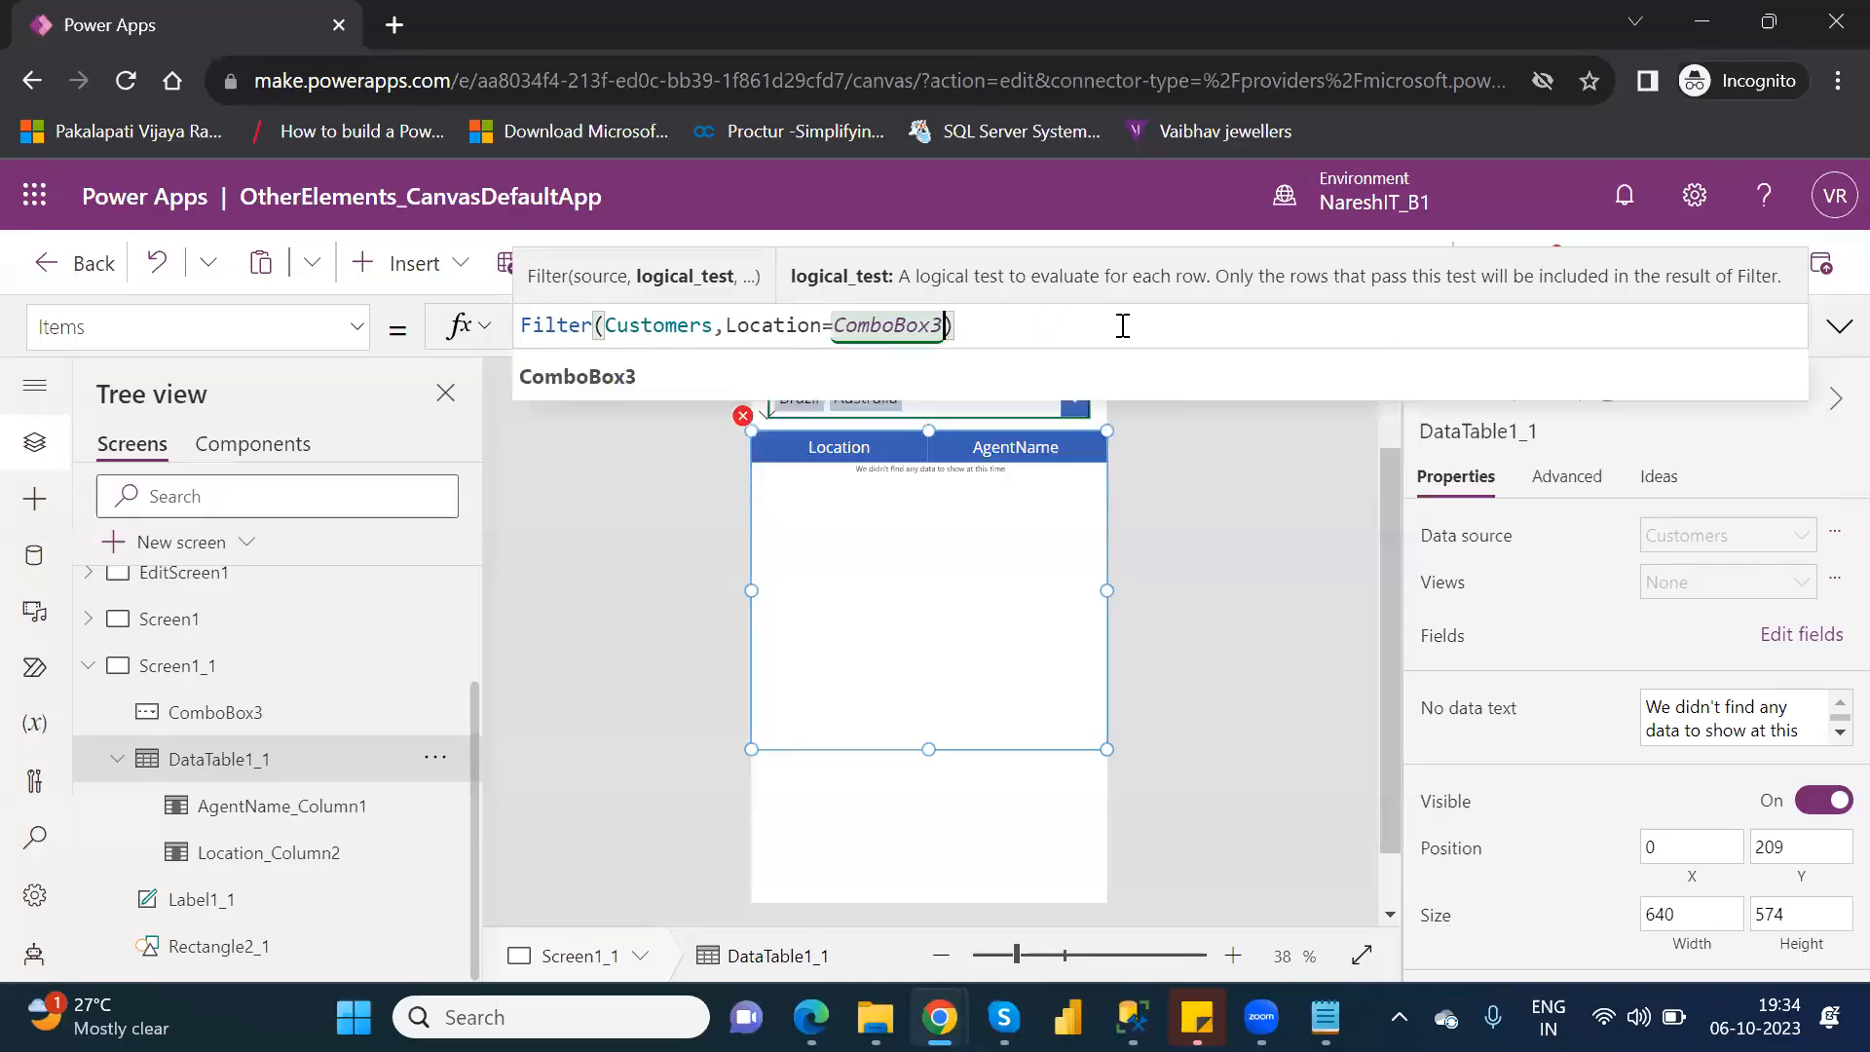
# Look through ComboBox3's available properties and complete the logical test again as Location=ComboBox3.Selected.Value.
pyautogui.write('.')
pyautogui.press('Down')
pyautogui.press('Down')
pyautogui.press('Down')
pyautogui.press('Down')
pyautogui.press('Down')
pyautogui.press('Down')
pyautogui.press('Down')
pyautogui.press('Down')
pyautogui.press('Down')
pyautogui.press('Down')
pyautogui.press('Down')
pyautogui.press('Down')
pyautogui.press('Down')
pyautogui.press('Down')
pyautogui.press('Down')
pyautogui.press('Down')
pyautogui.press('Down')
pyautogui.press('Down')
pyautogui.press('Down')
pyautogui.press('Down')
pyautogui.press('Down')
pyautogui.press('Down')
pyautogui.press('Down')
pyautogui.press('Down')
pyautogui.press('Down')
pyautogui.press('Down')
pyautogui.press('Down')
pyautogui.press('Down')
pyautogui.press('Down')
pyautogui.press('Down')
pyautogui.press('Down')
pyautogui.press('Down')
pyautogui.press('Down')
pyautogui.press('Down')
pyautogui.press('Down')
pyautogui.press('Down')
pyautogui.press('Down')
pyautogui.press('Down')
pyautogui.press('Down')
pyautogui.press('Down')
pyautogui.press('Down')
pyautogui.press('Down')
pyautogui.press('Down')
pyautogui.press('Down')
pyautogui.press('Down')
pyautogui.press('Down')
pyautogui.press('Down')
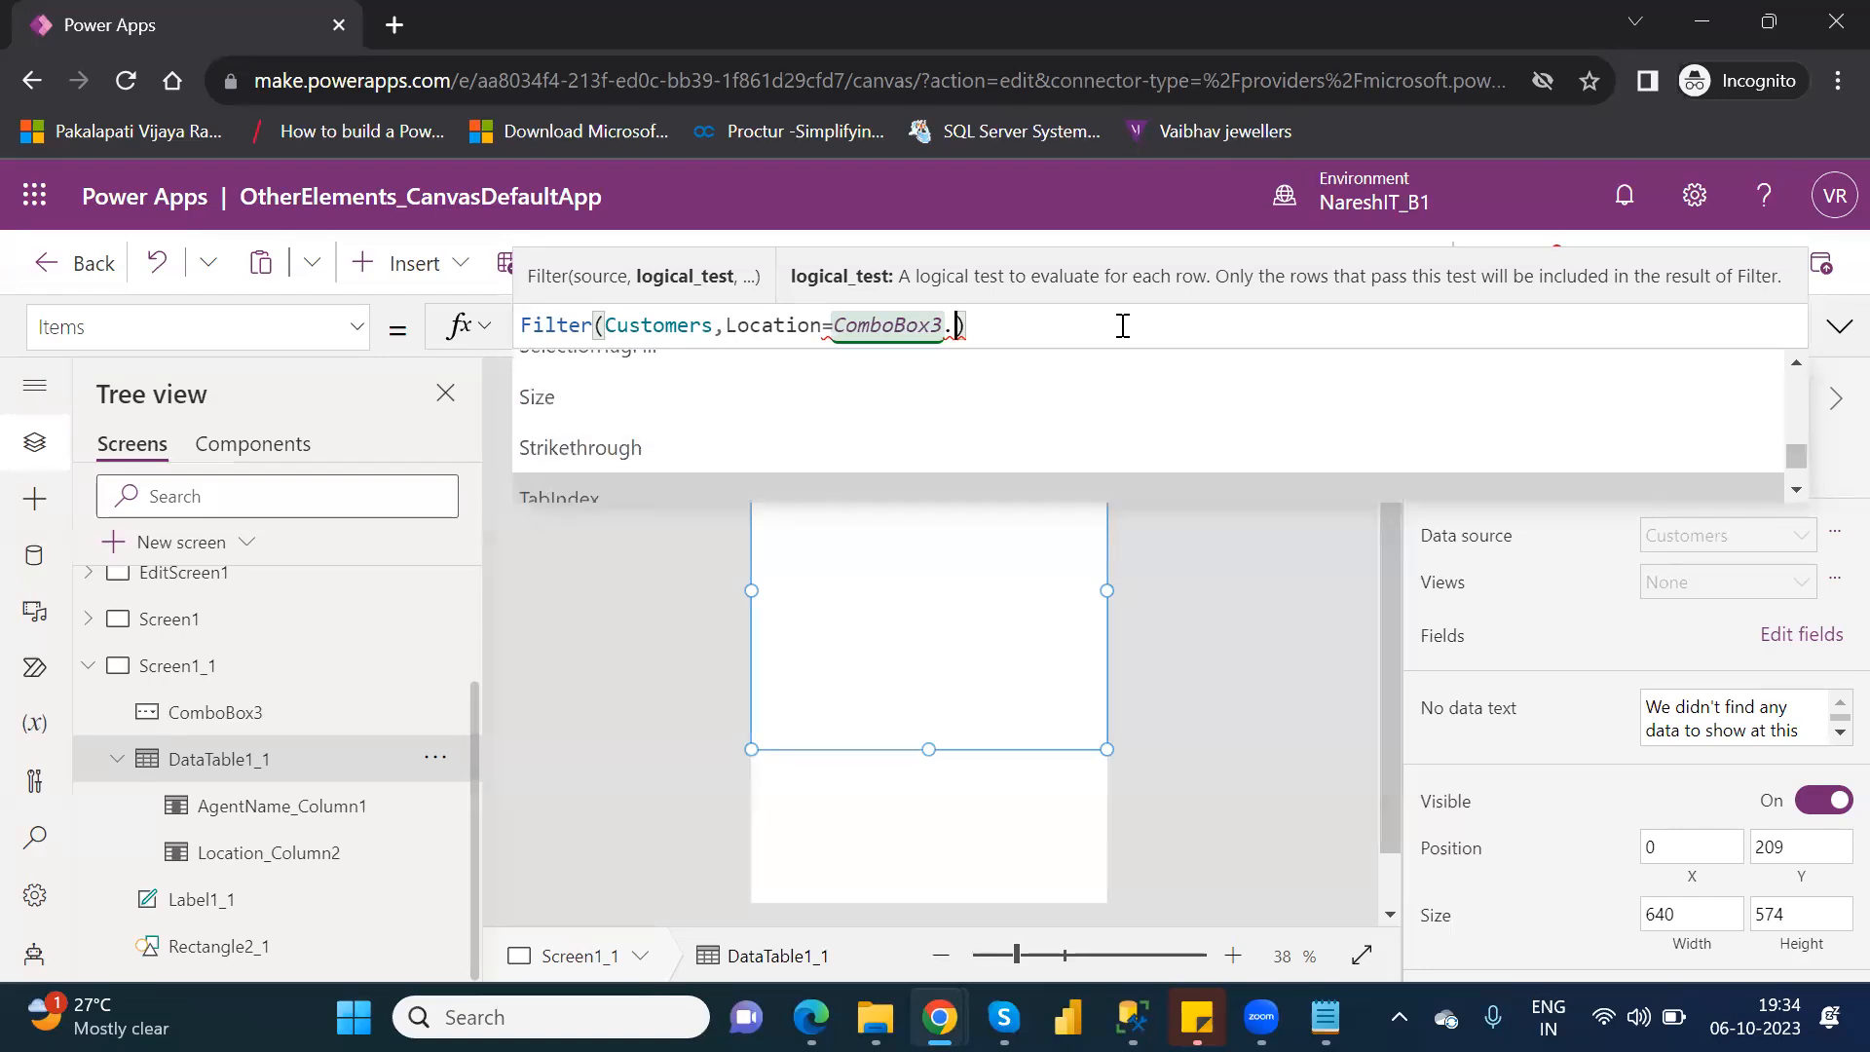
pyautogui.press('Up')
pyautogui.press('Up')
pyautogui.press('Up')
pyautogui.press('Up')
pyautogui.press('Up')
pyautogui.press('Up')
pyautogui.press('Up')
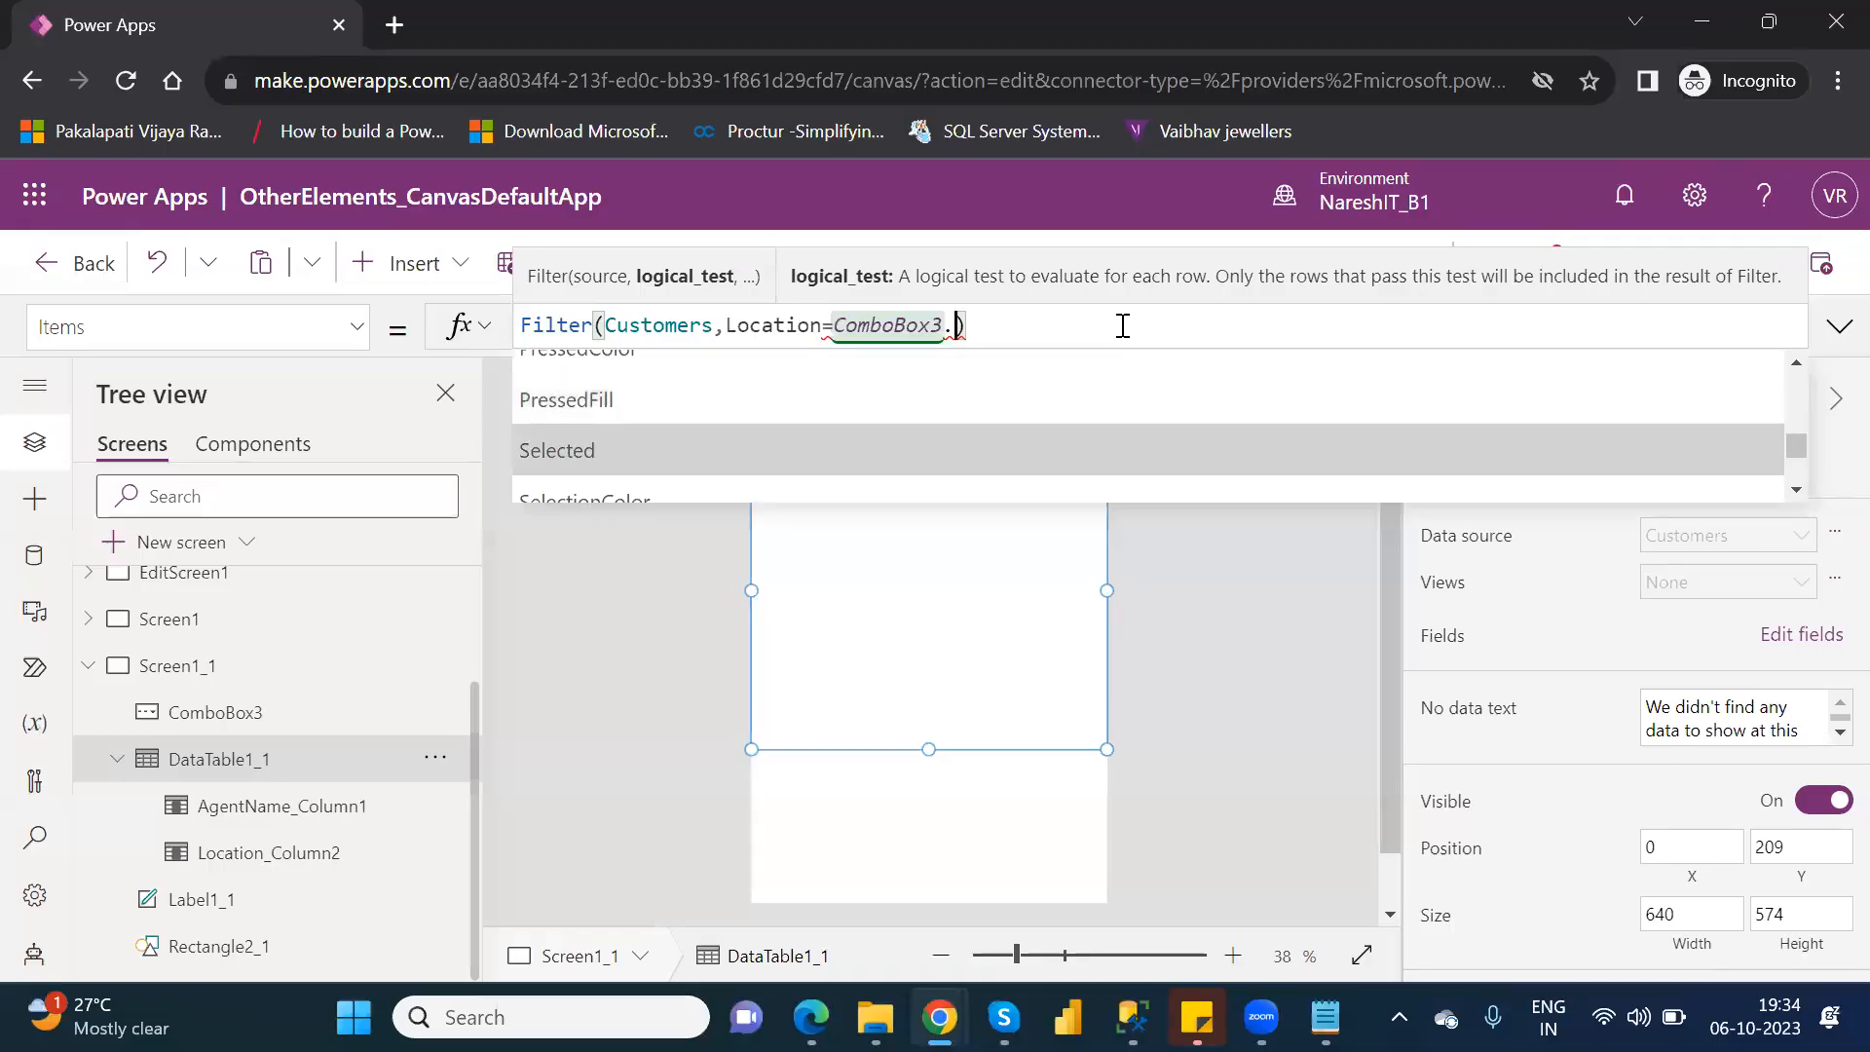
pyautogui.press('Tab')
pyautogui.write('.')
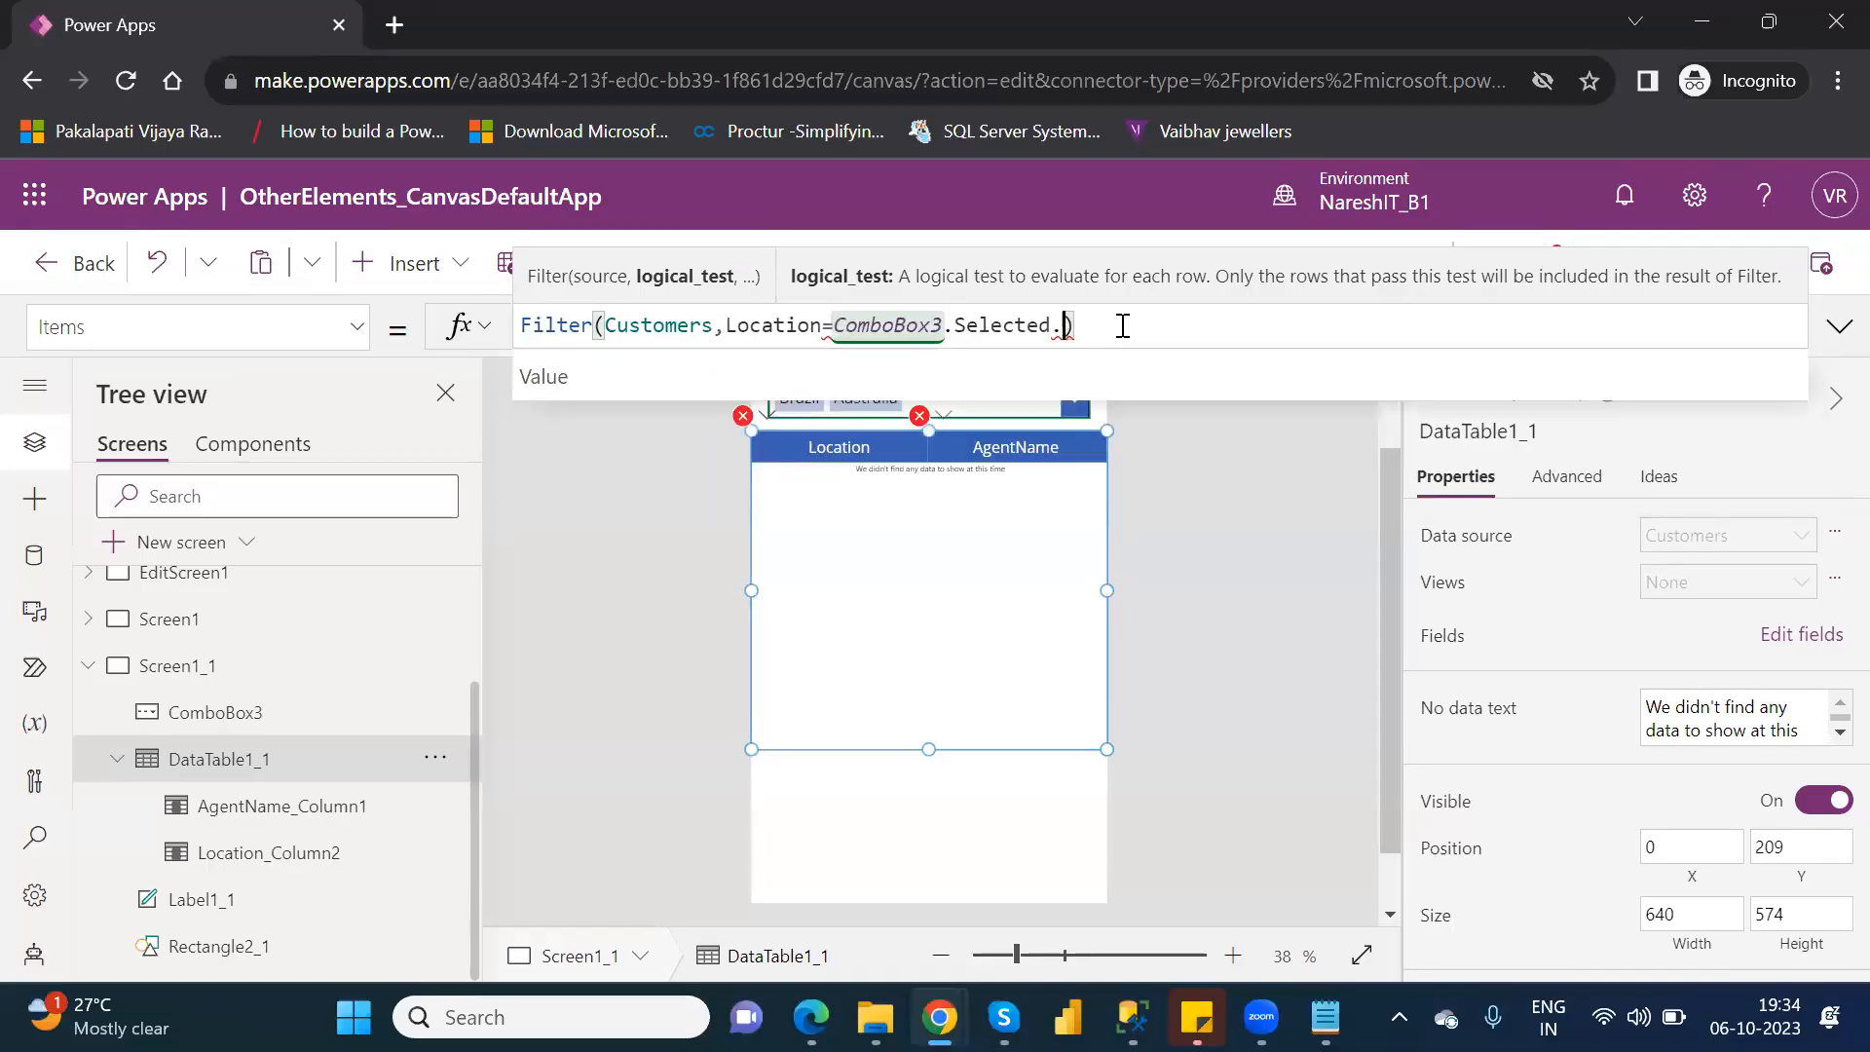
pyautogui.press('BackSpace')
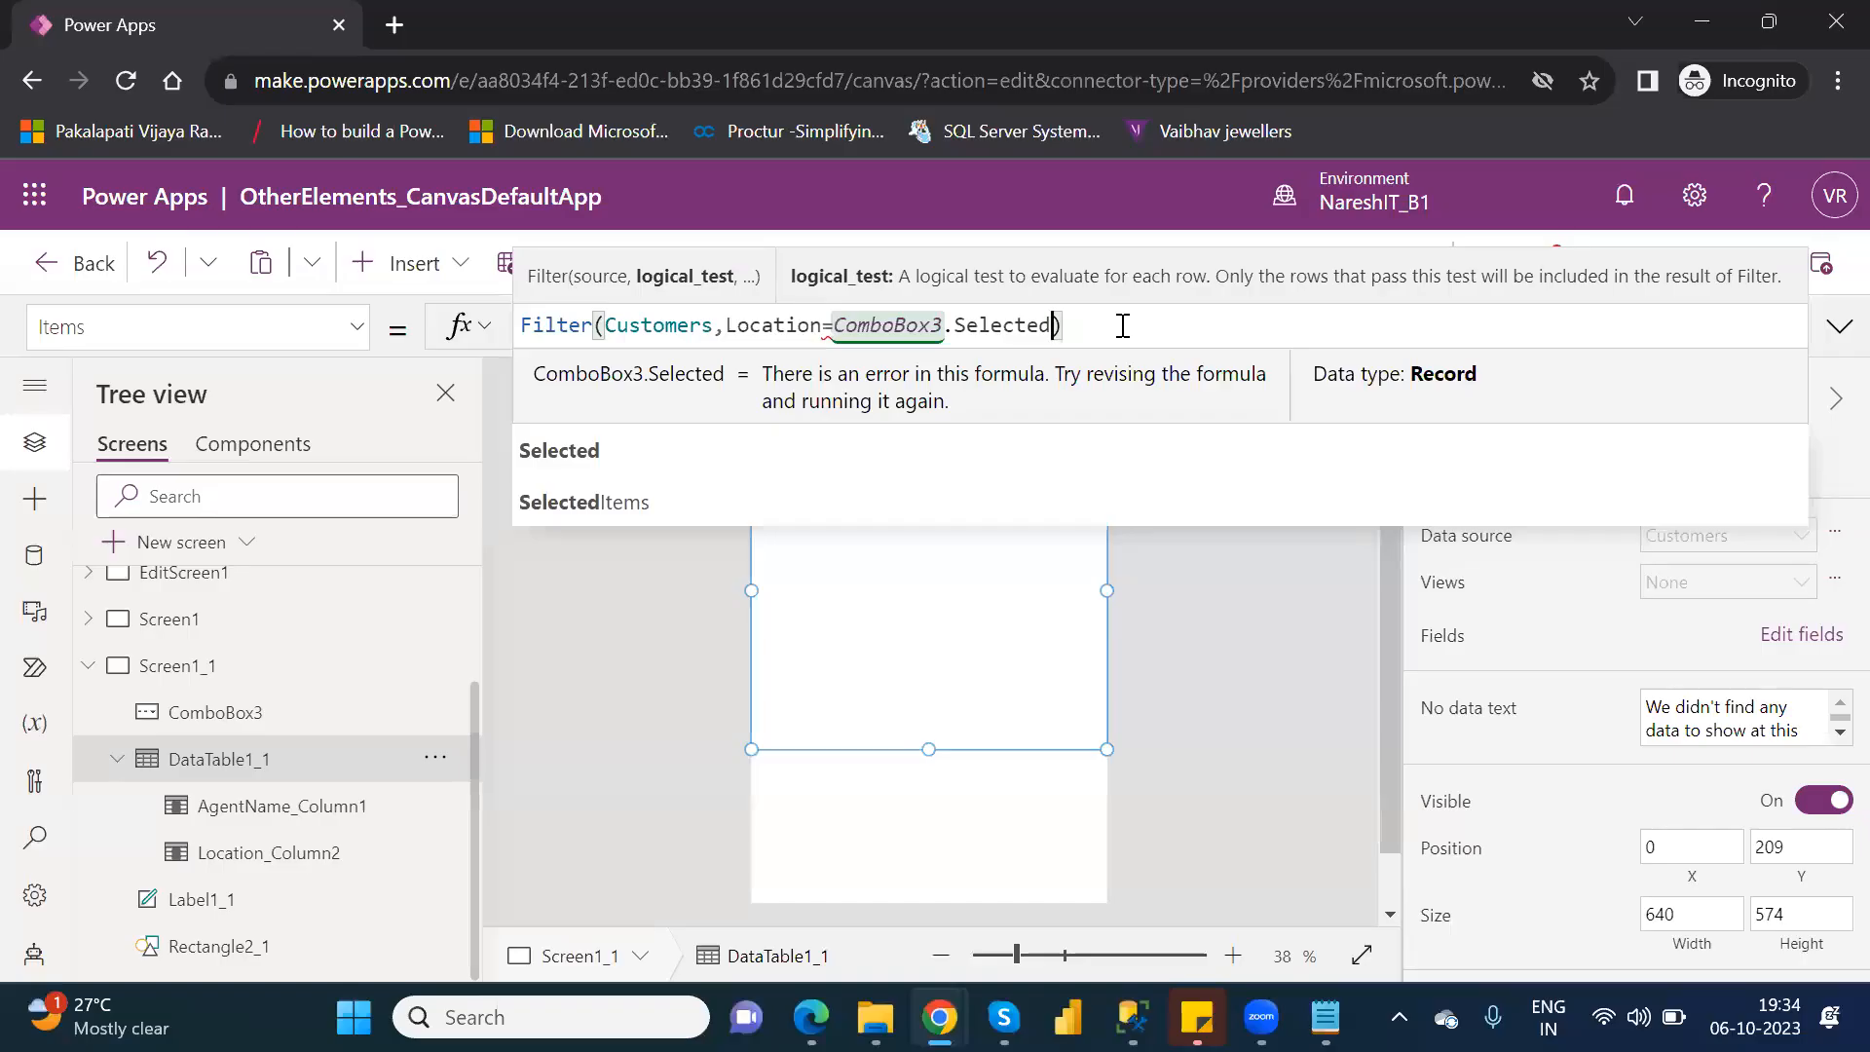
pyautogui.write('.va')
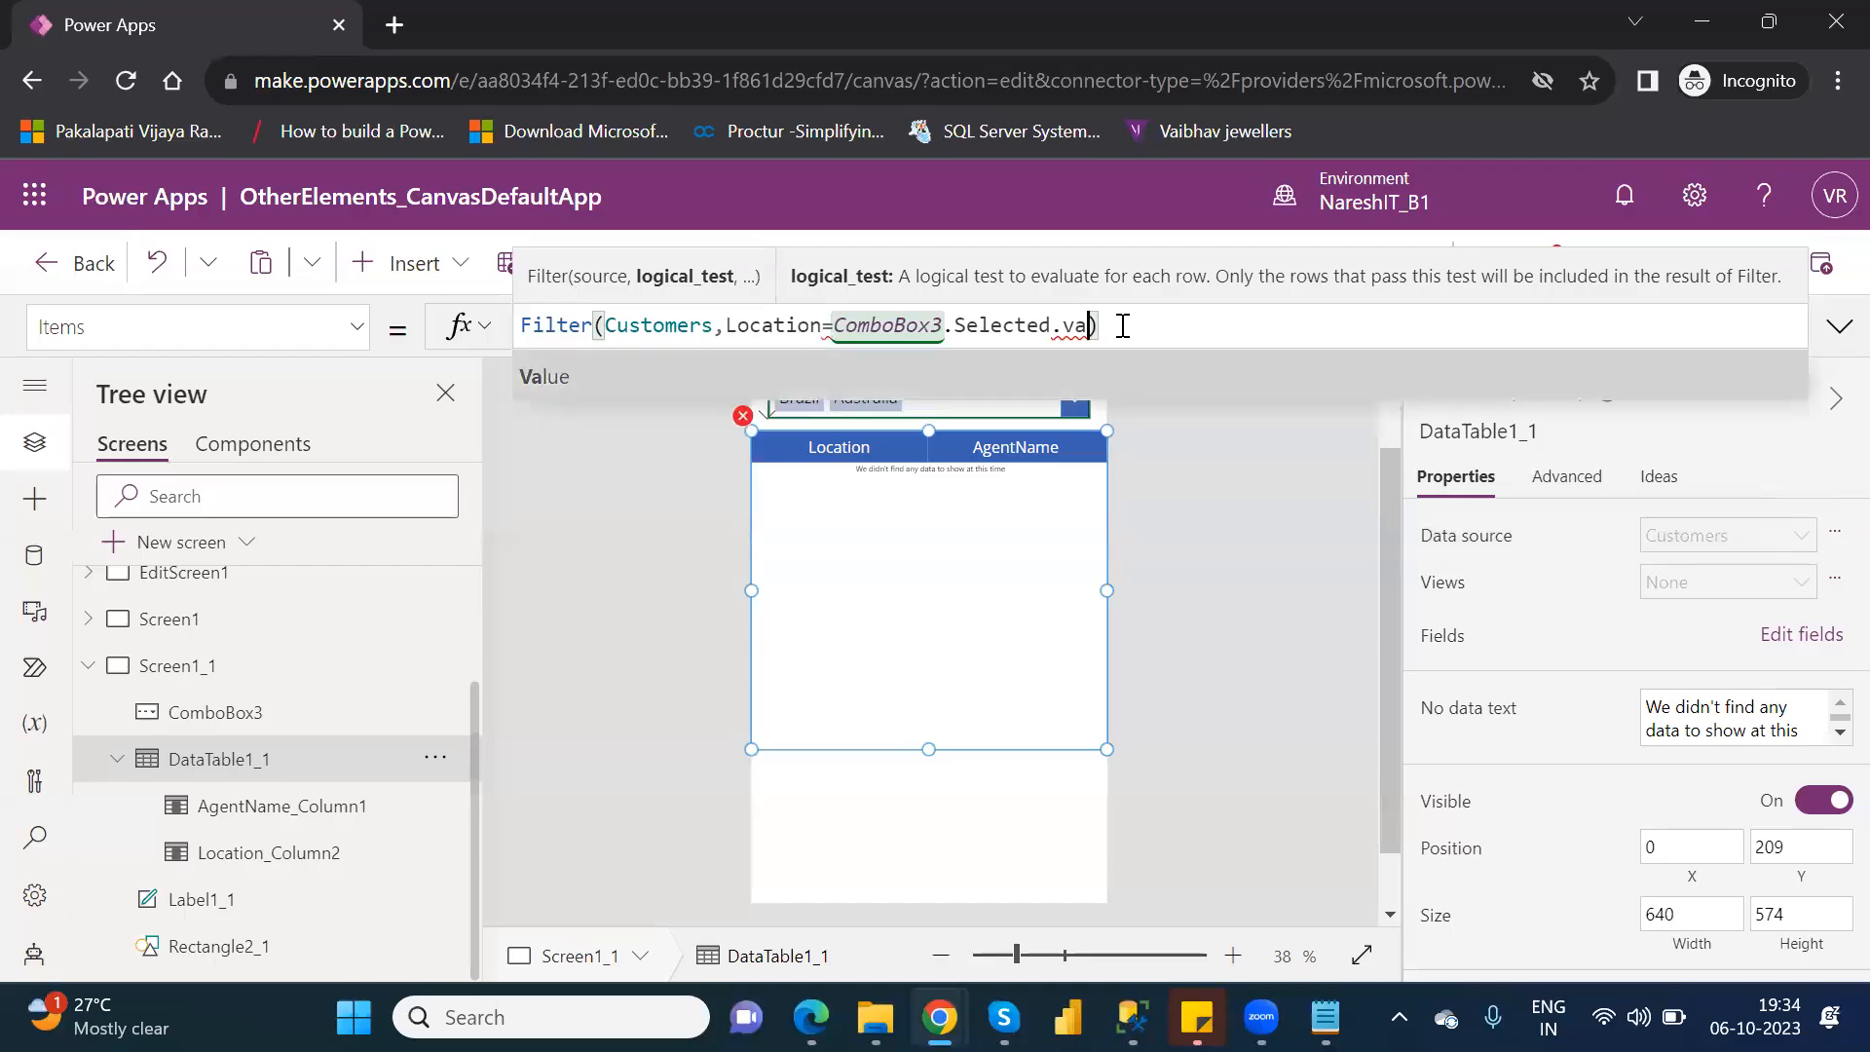
pyautogui.write('lue')
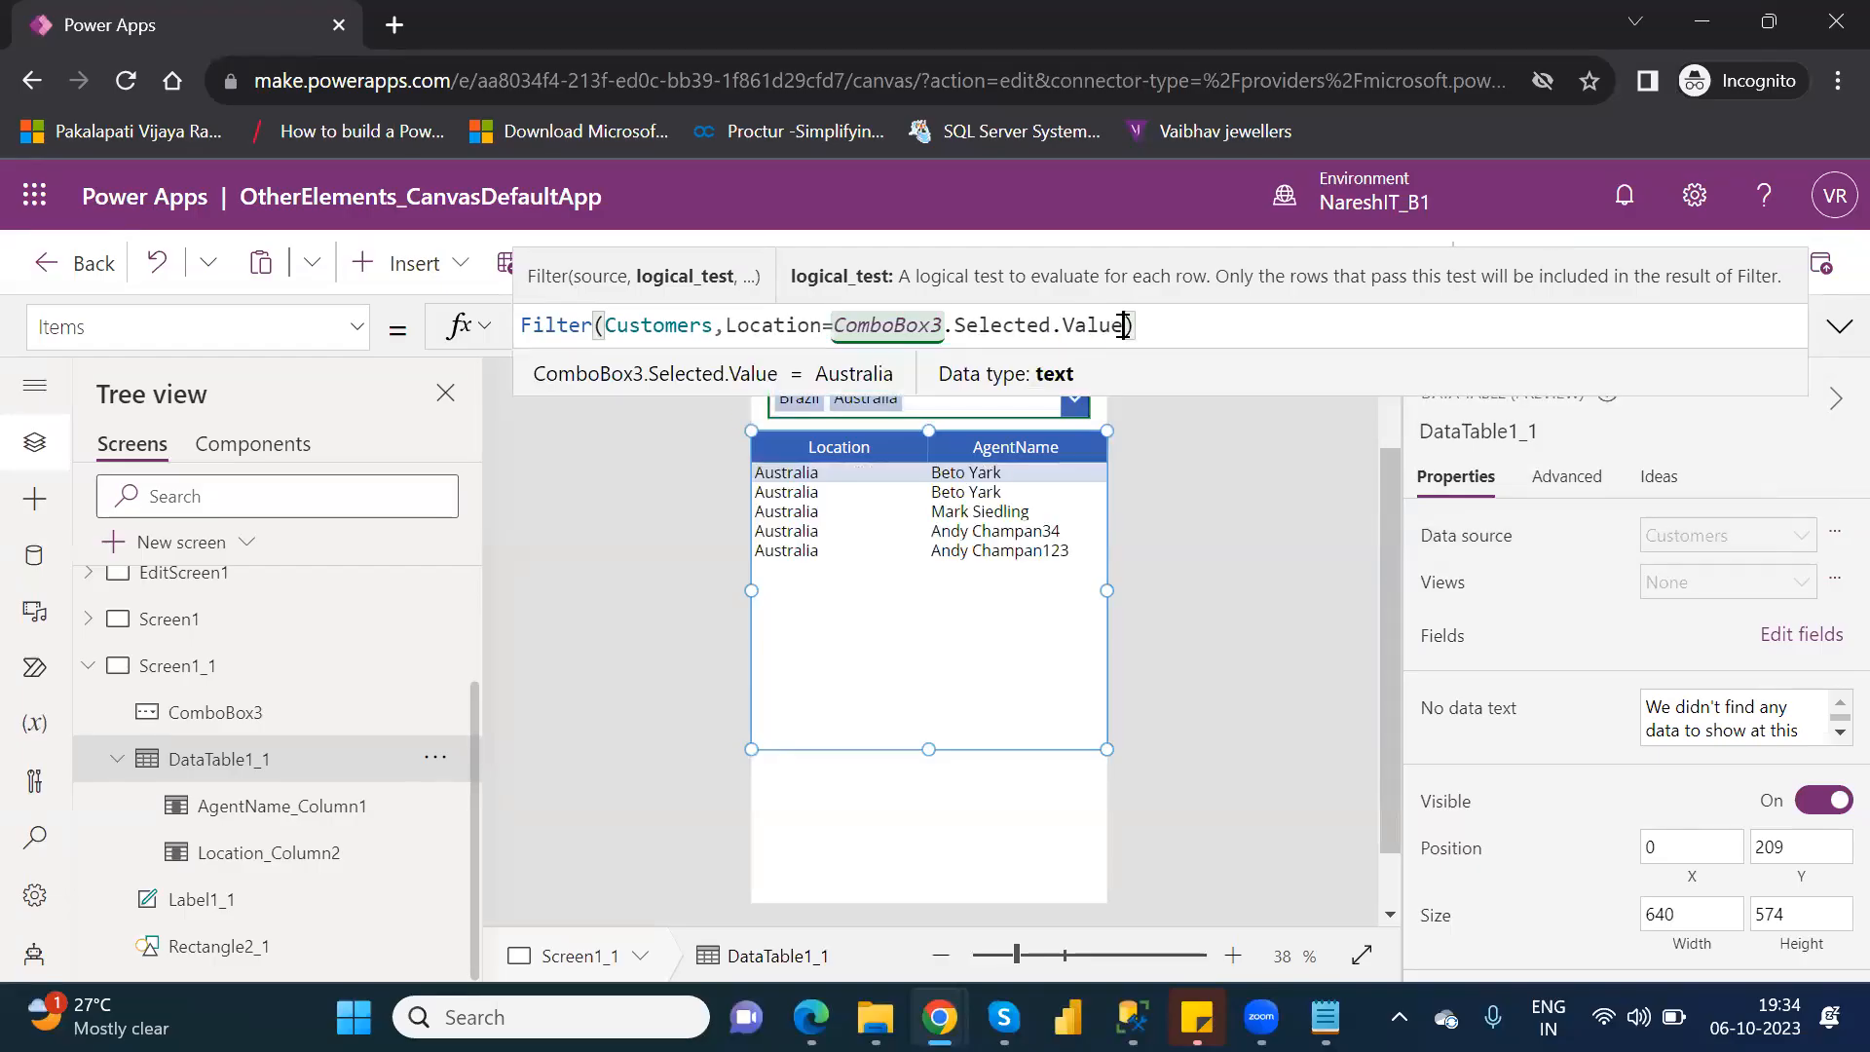
# Try the in operator in place of the equals sign between Location and ComboBox3.Selected.Value in DataTable1_1's Filter formula.
pyautogui.click(930, 750)
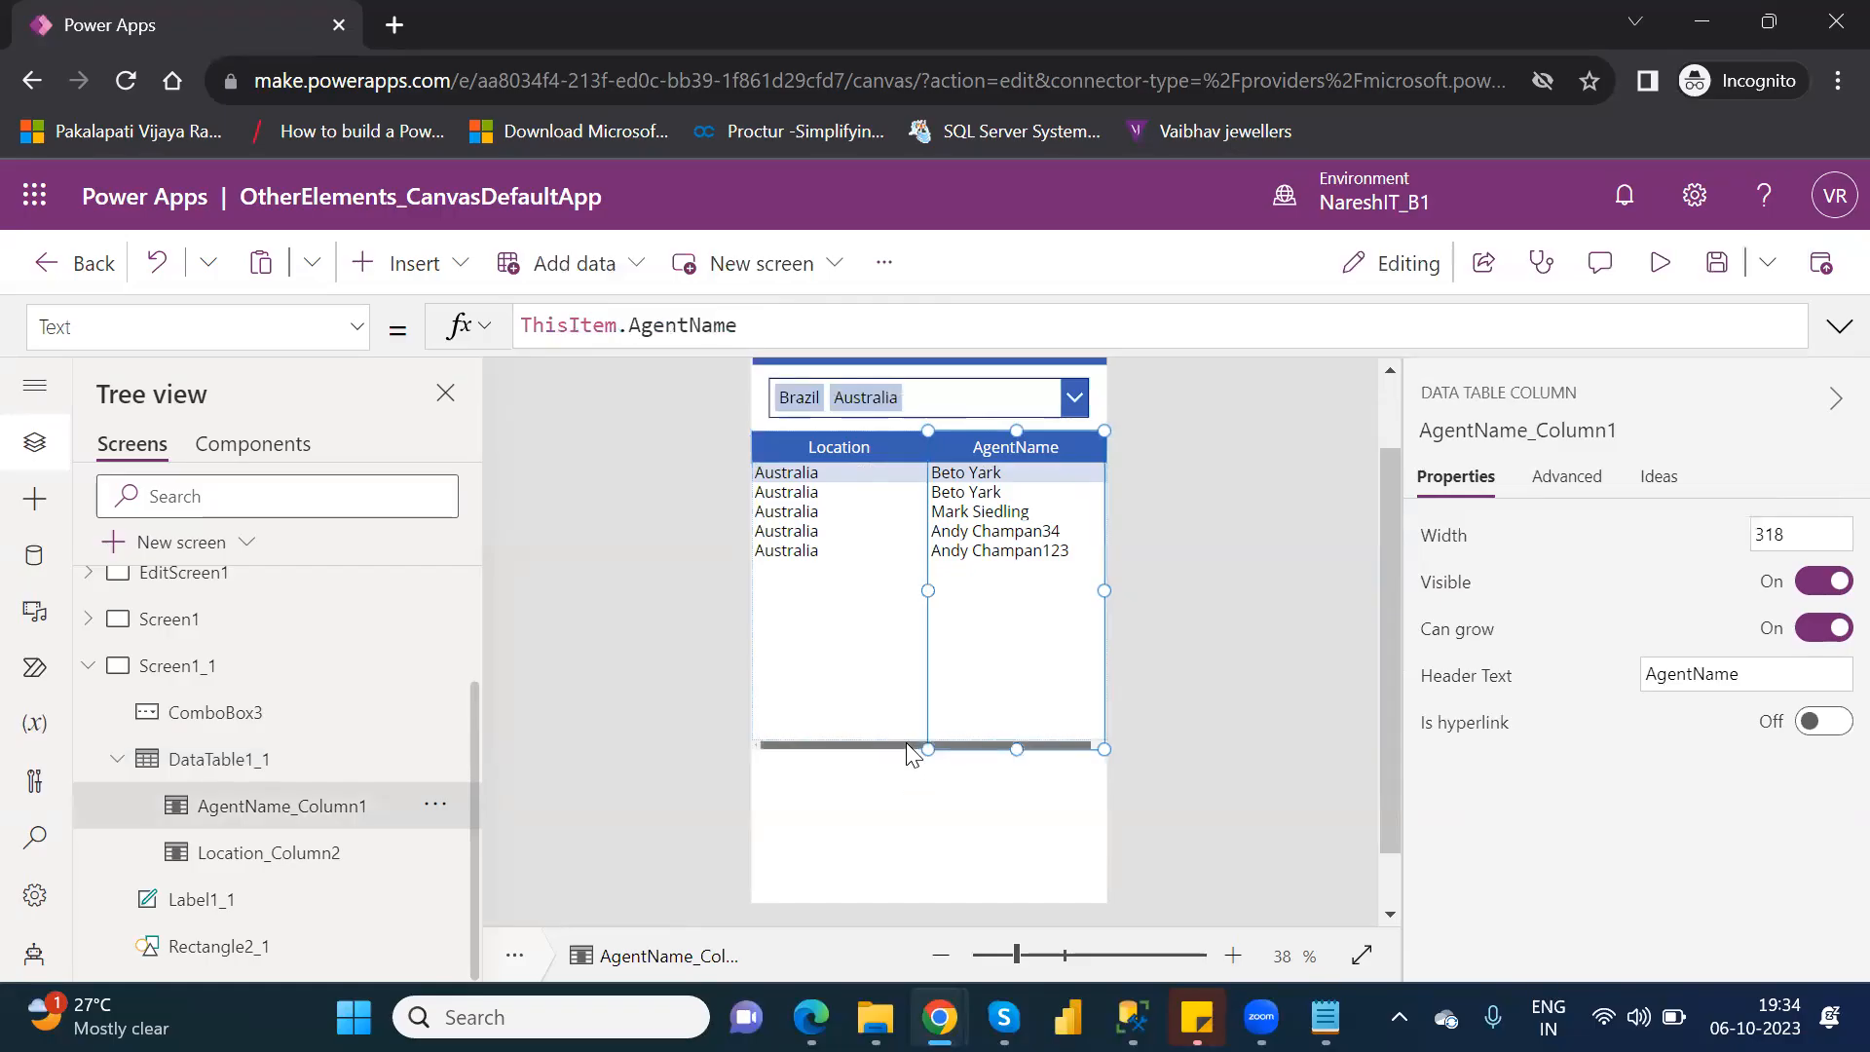
pyautogui.click(422, 770)
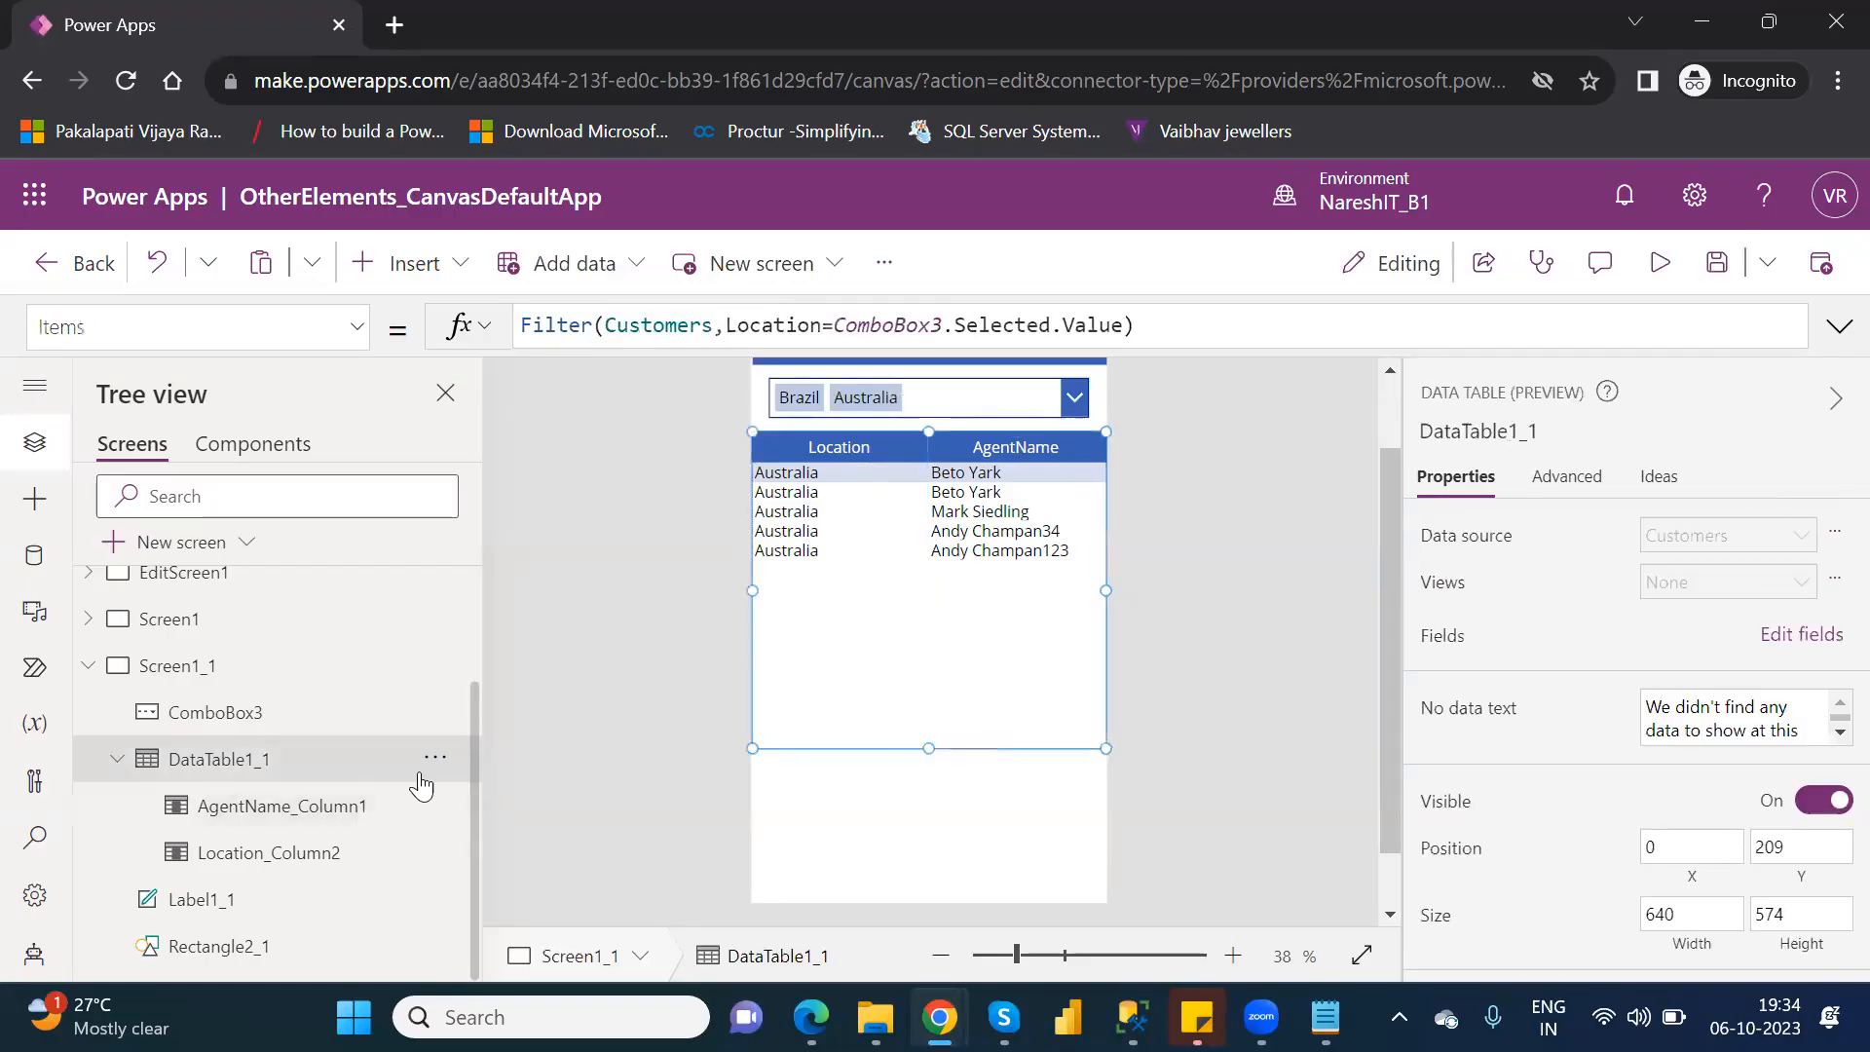
pyautogui.click(826, 329)
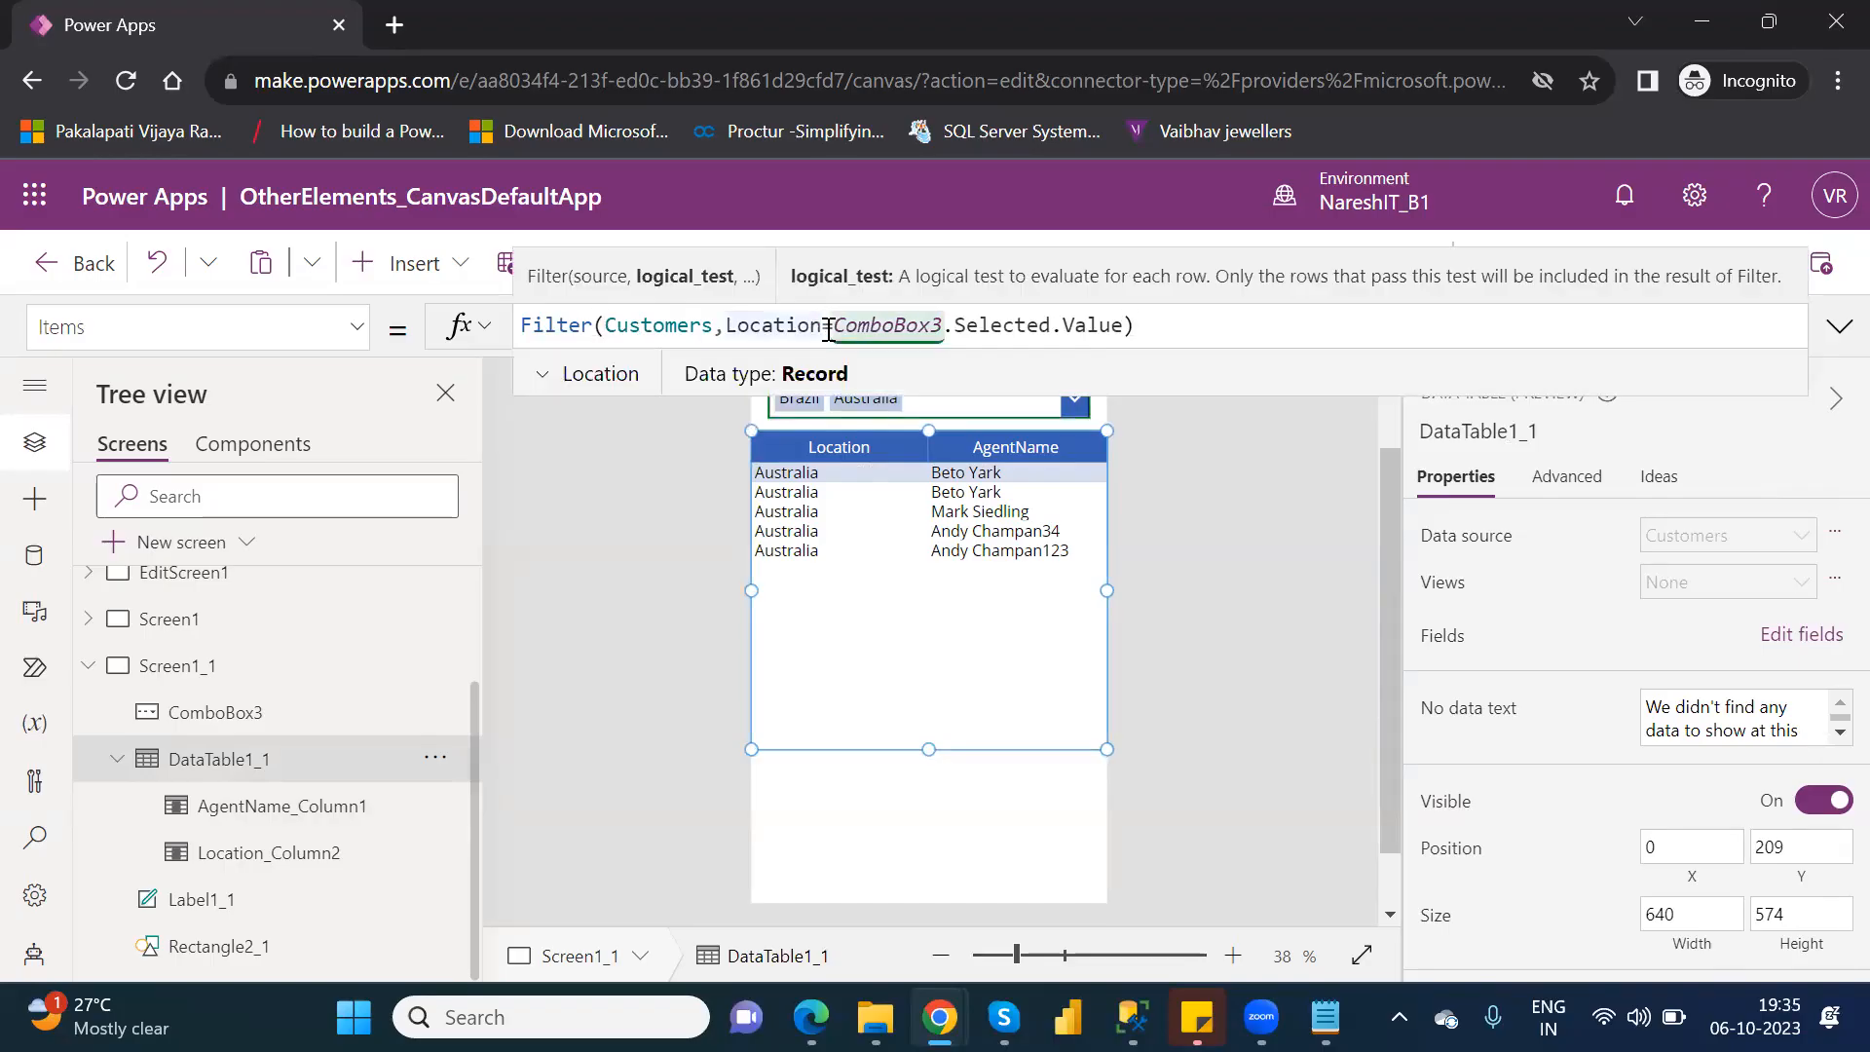
pyautogui.press('BackSpace')
pyautogui.press('BackSpace')
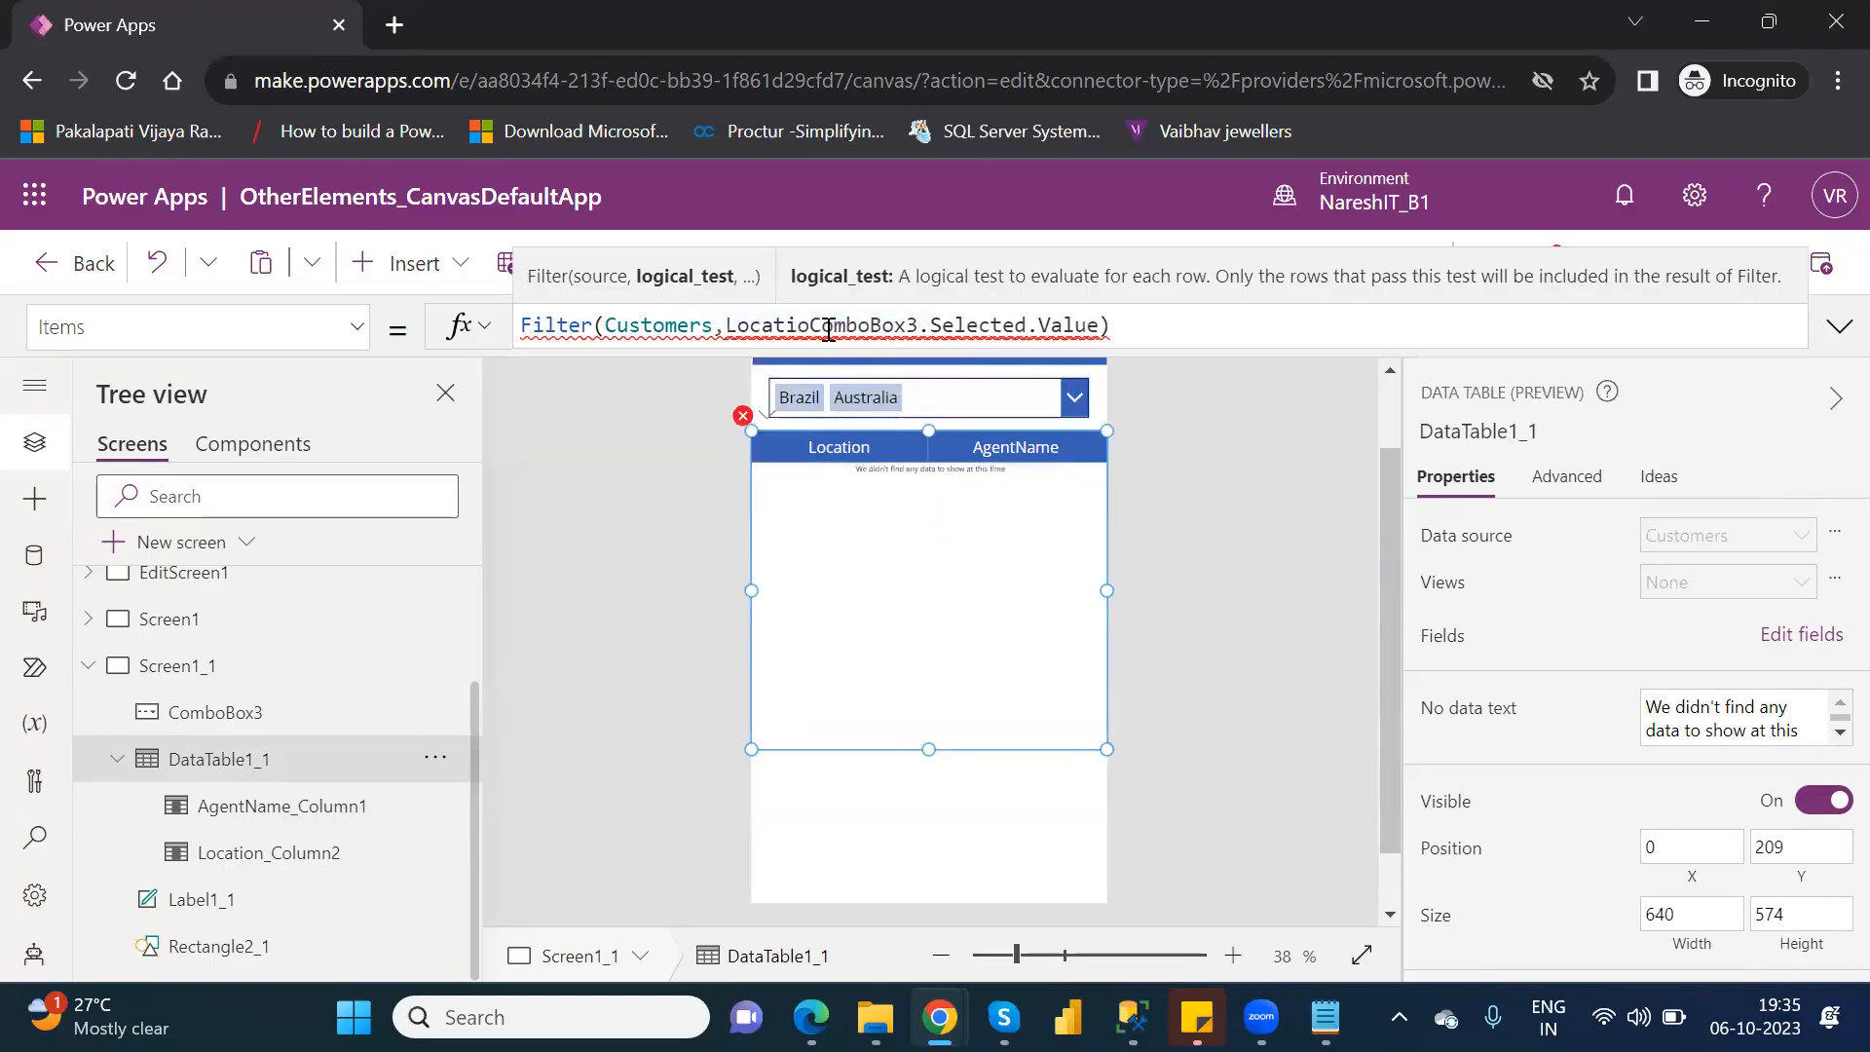
pyautogui.write('n in')
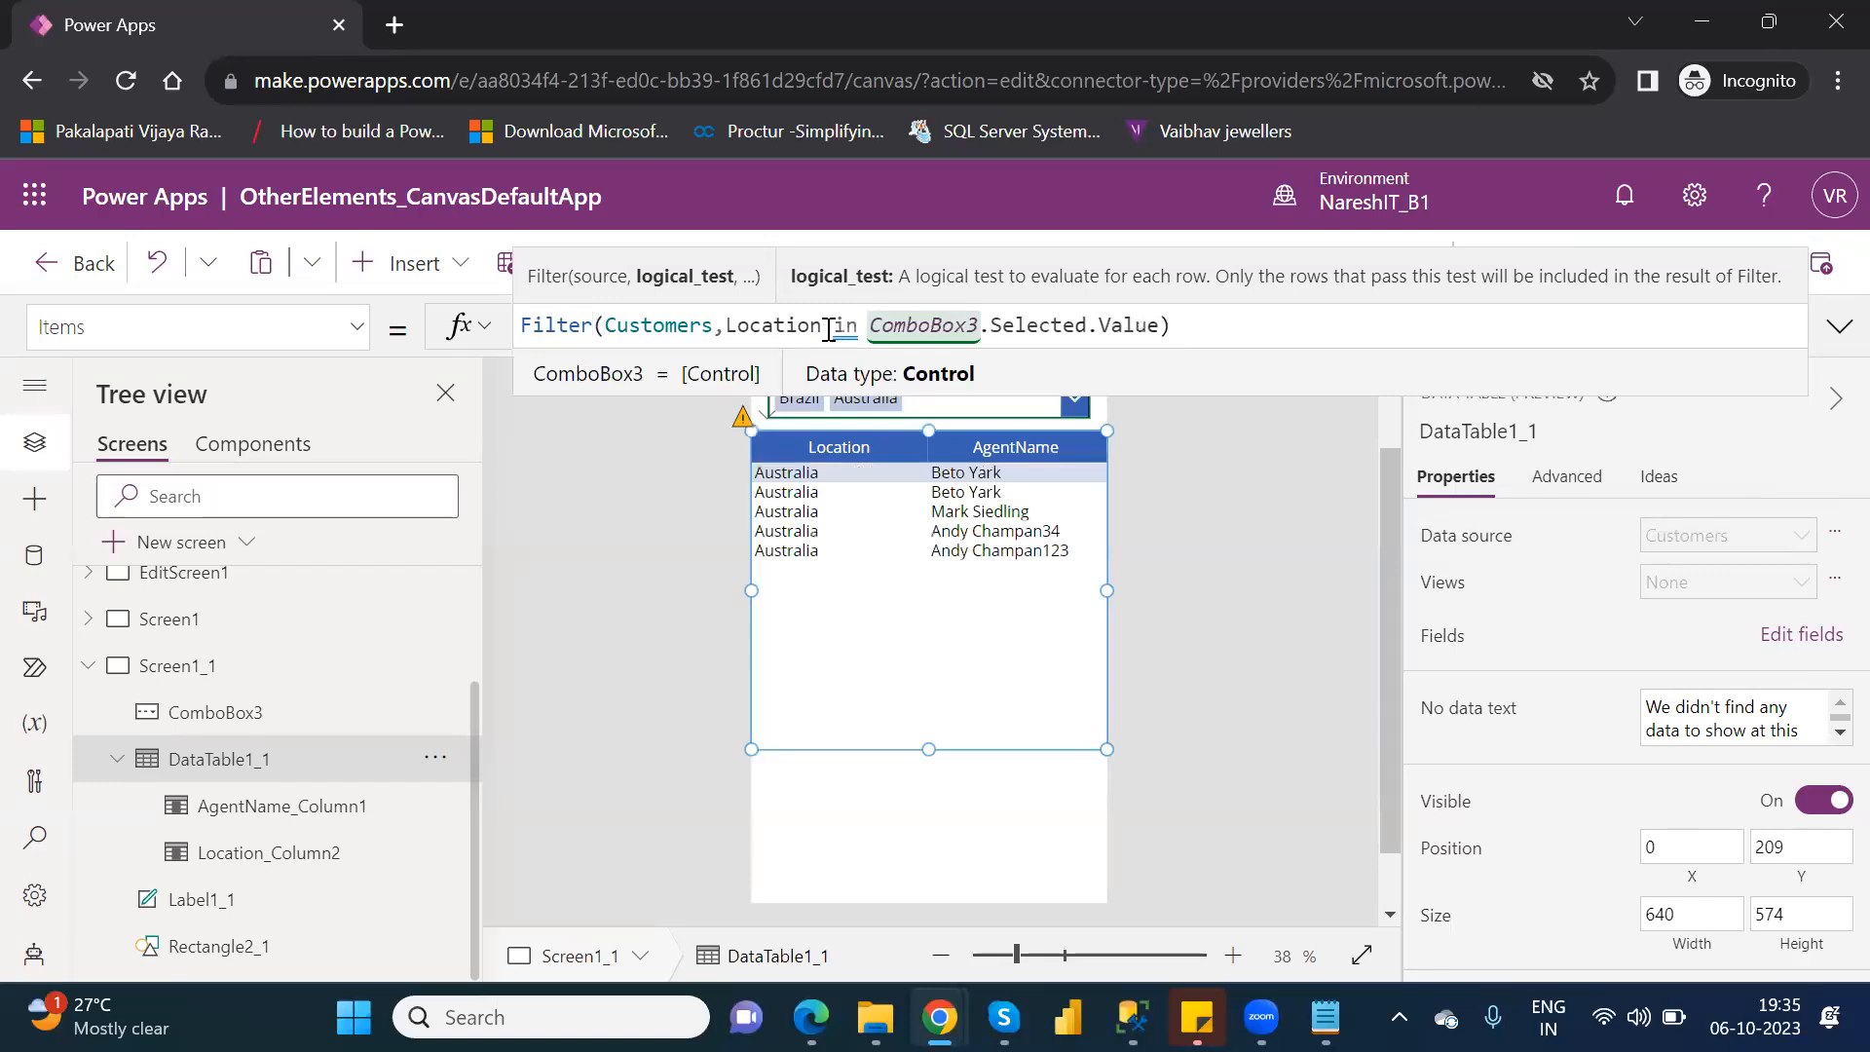
# Put the equals sign back in place of the in operator in the Filter formula's logical test.
pyautogui.press('BackSpace')
pyautogui.press('BackSpace')
pyautogui.press('BackSpace')
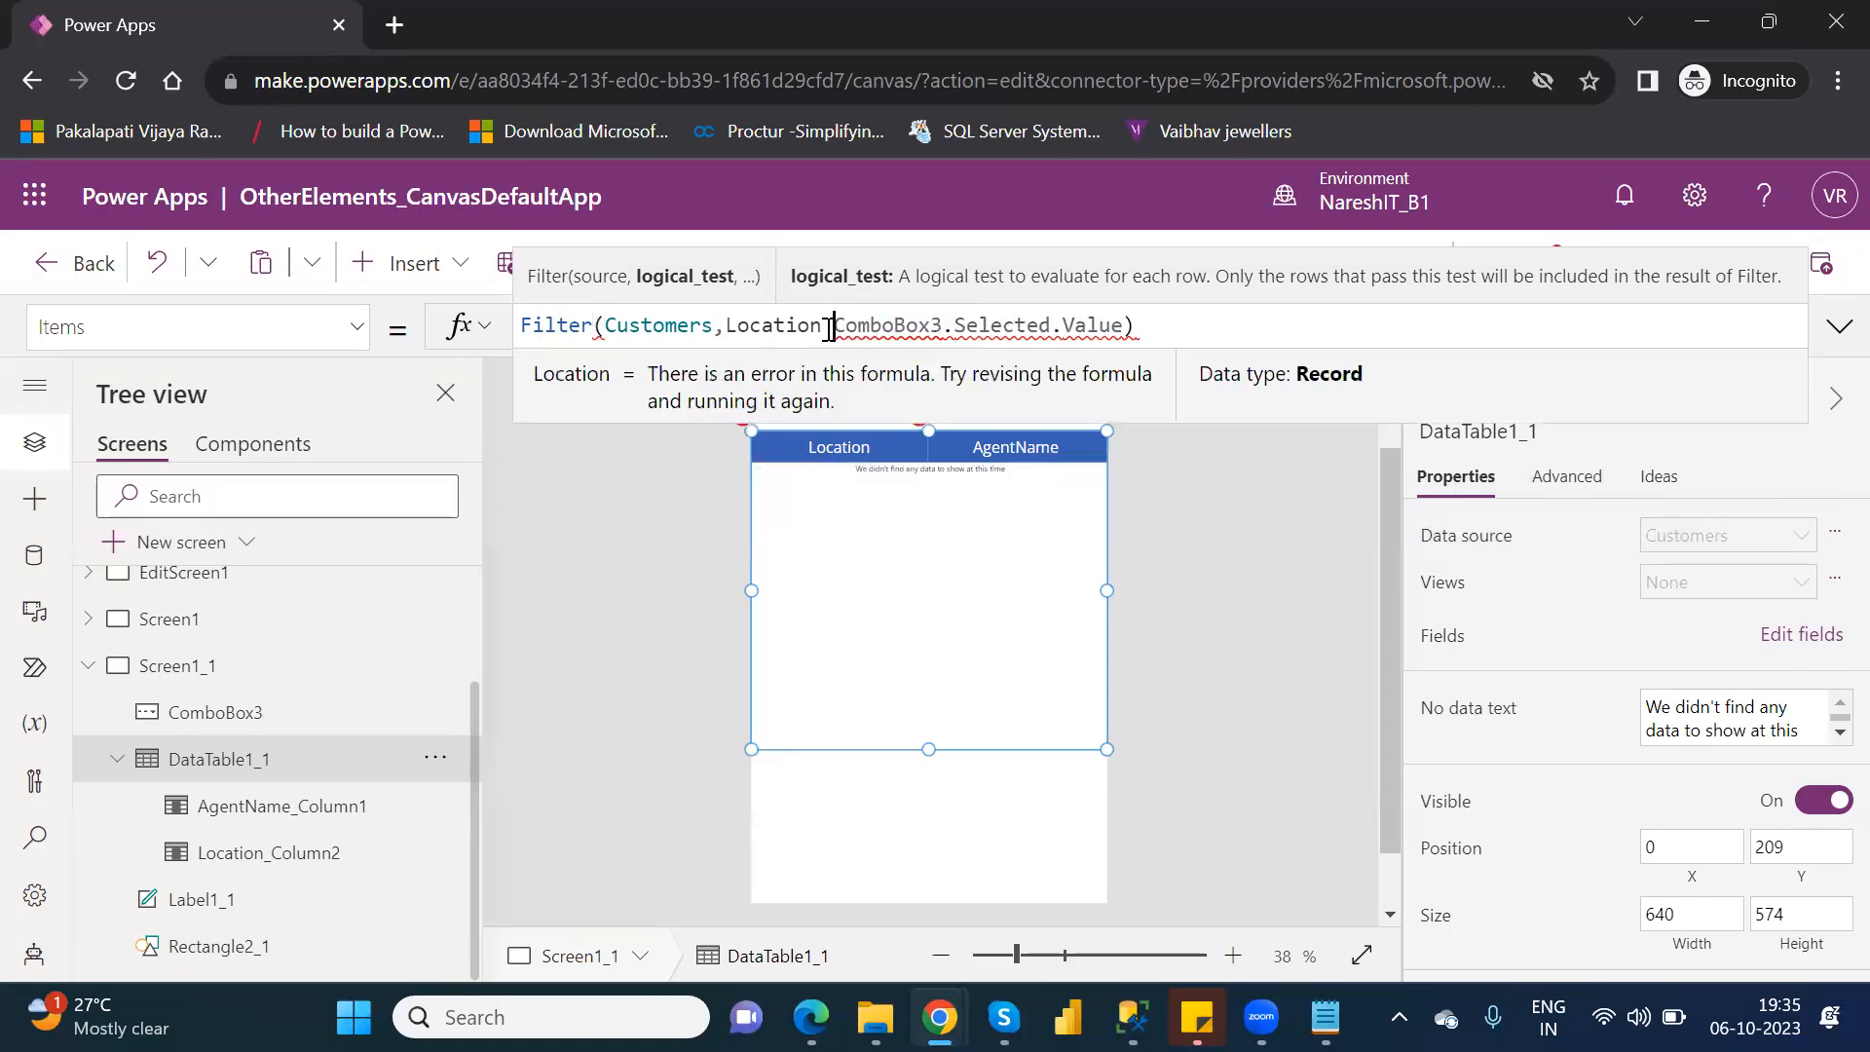
pyautogui.write('=')
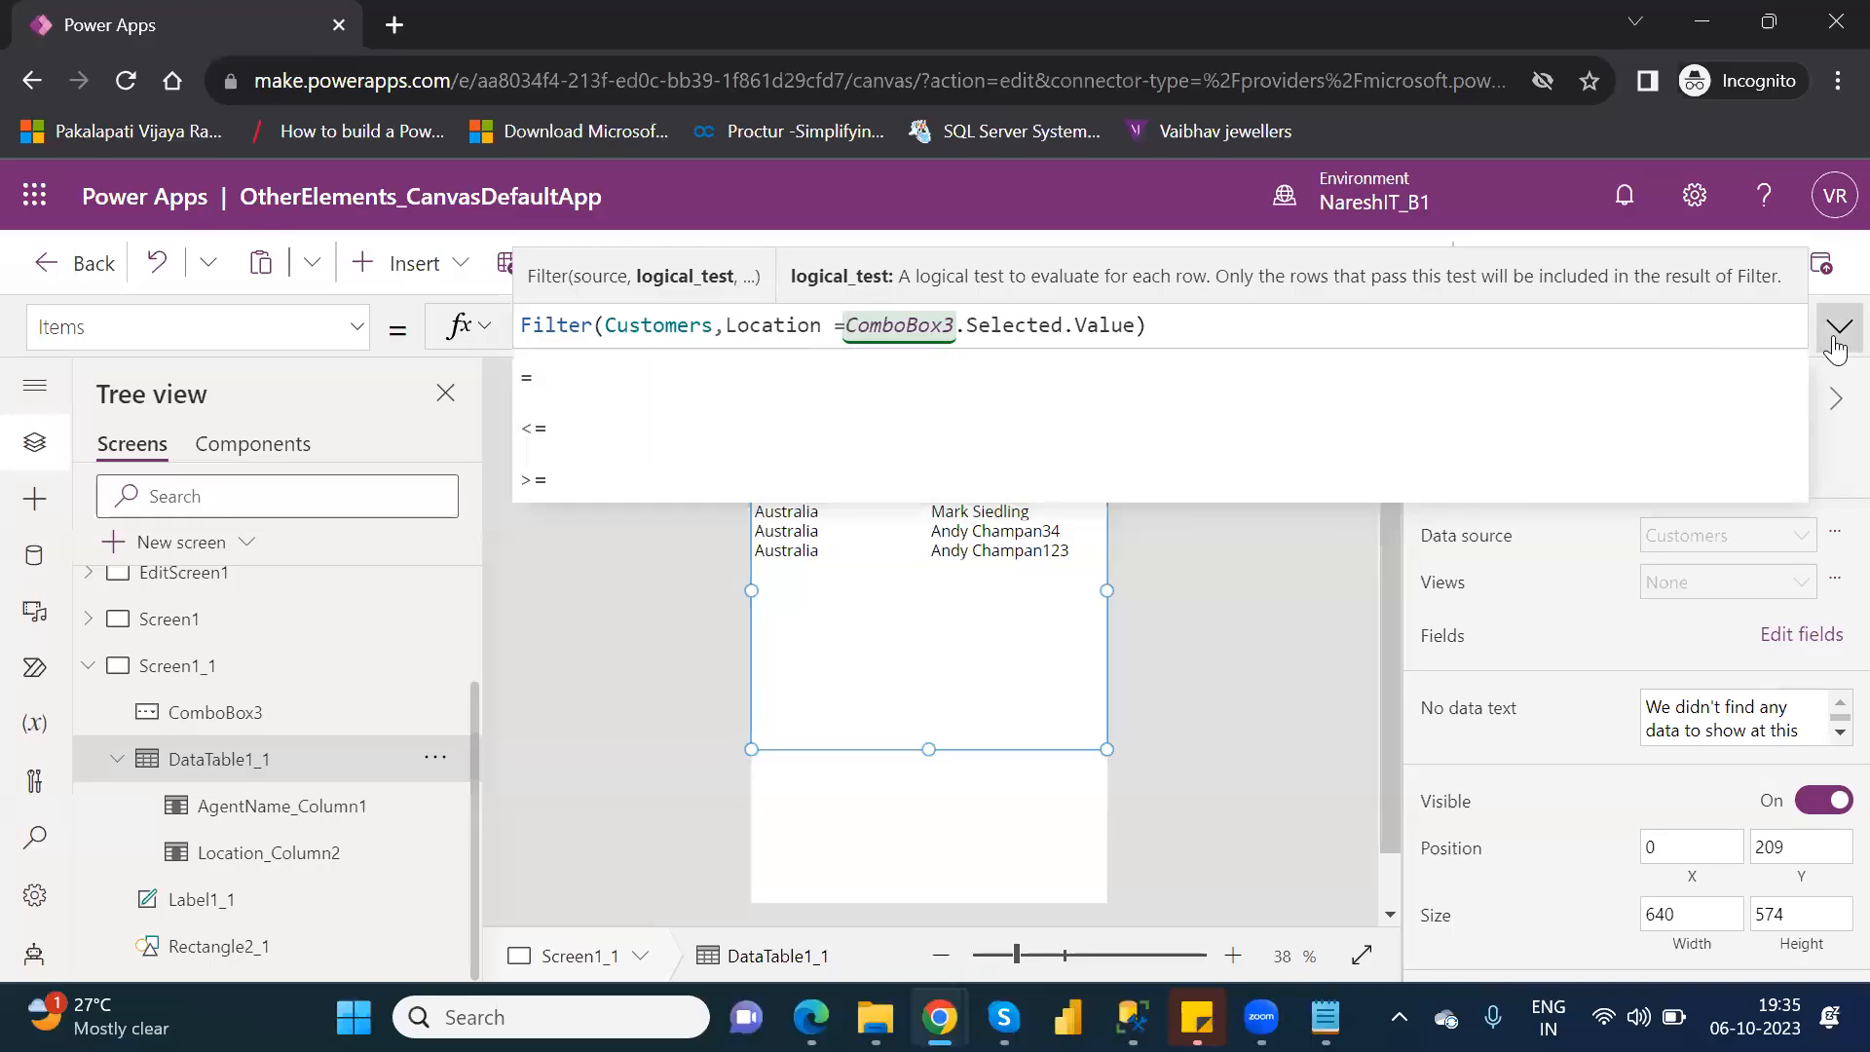
pyautogui.click(1837, 336)
pyautogui.click(1837, 343)
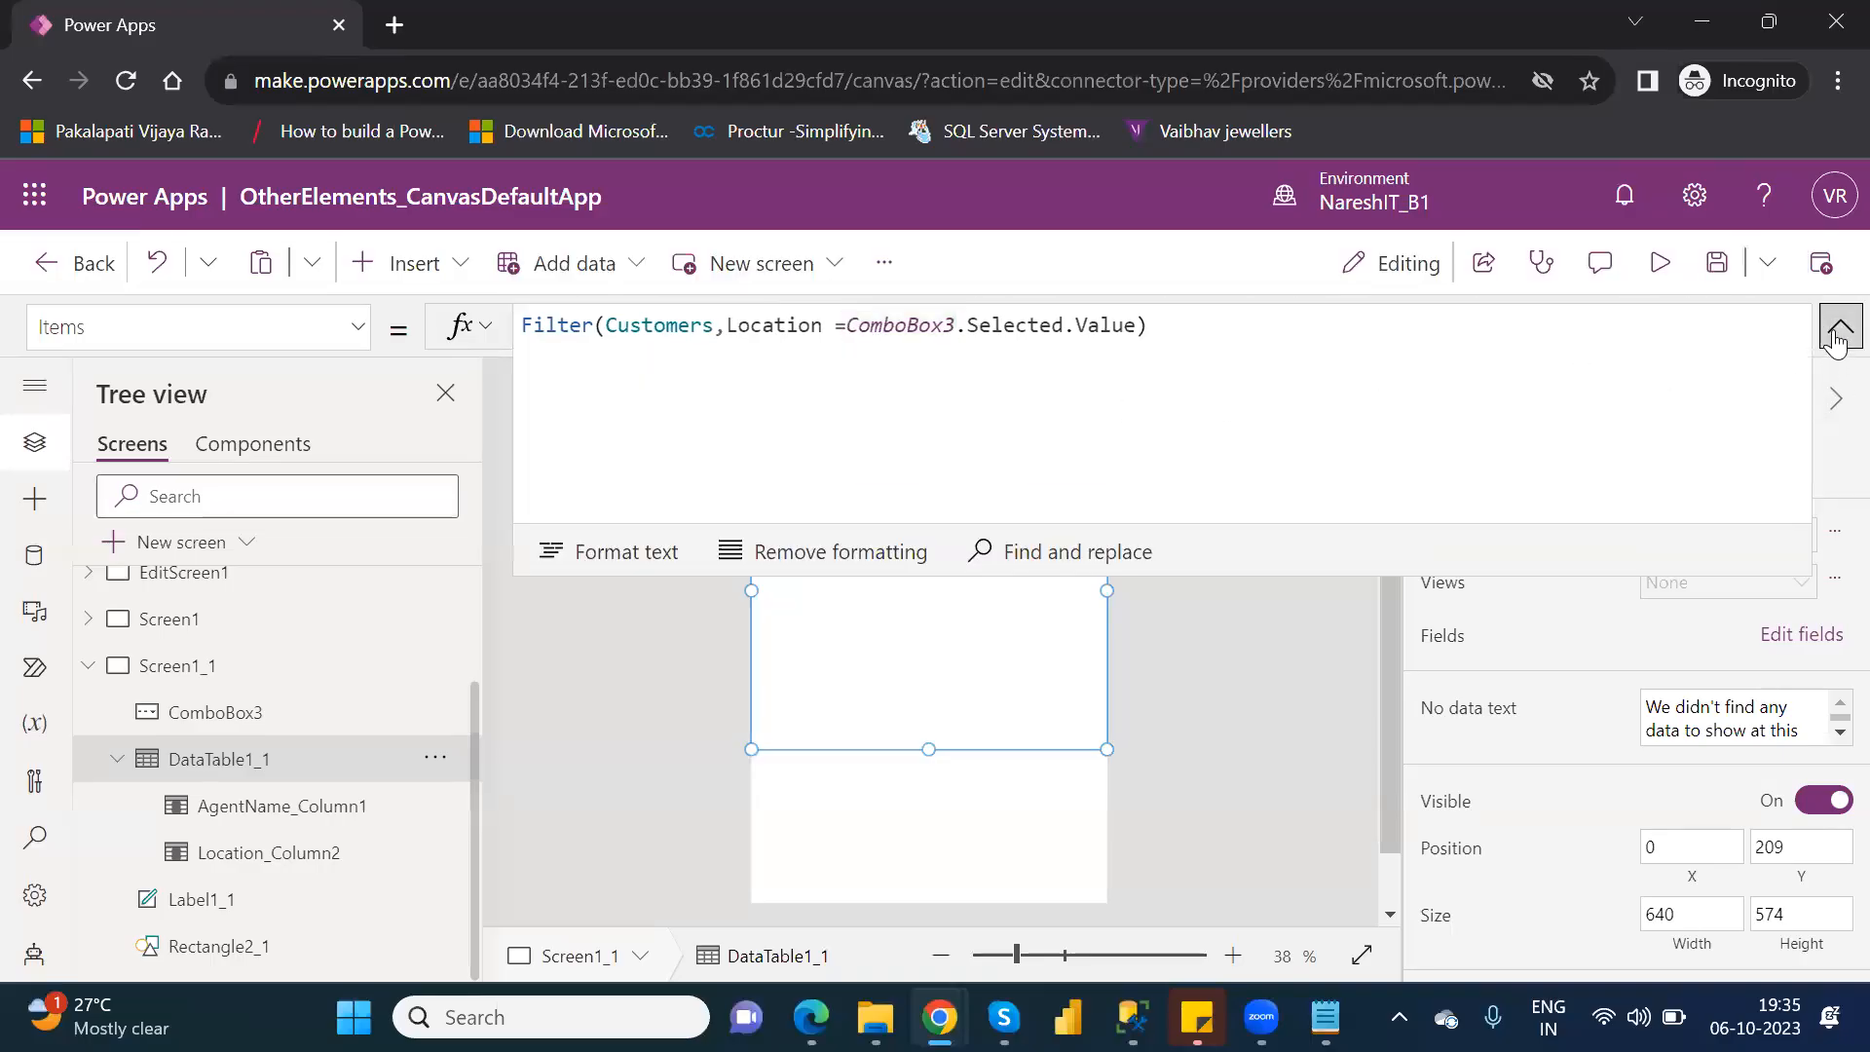
pyautogui.click(1837, 336)
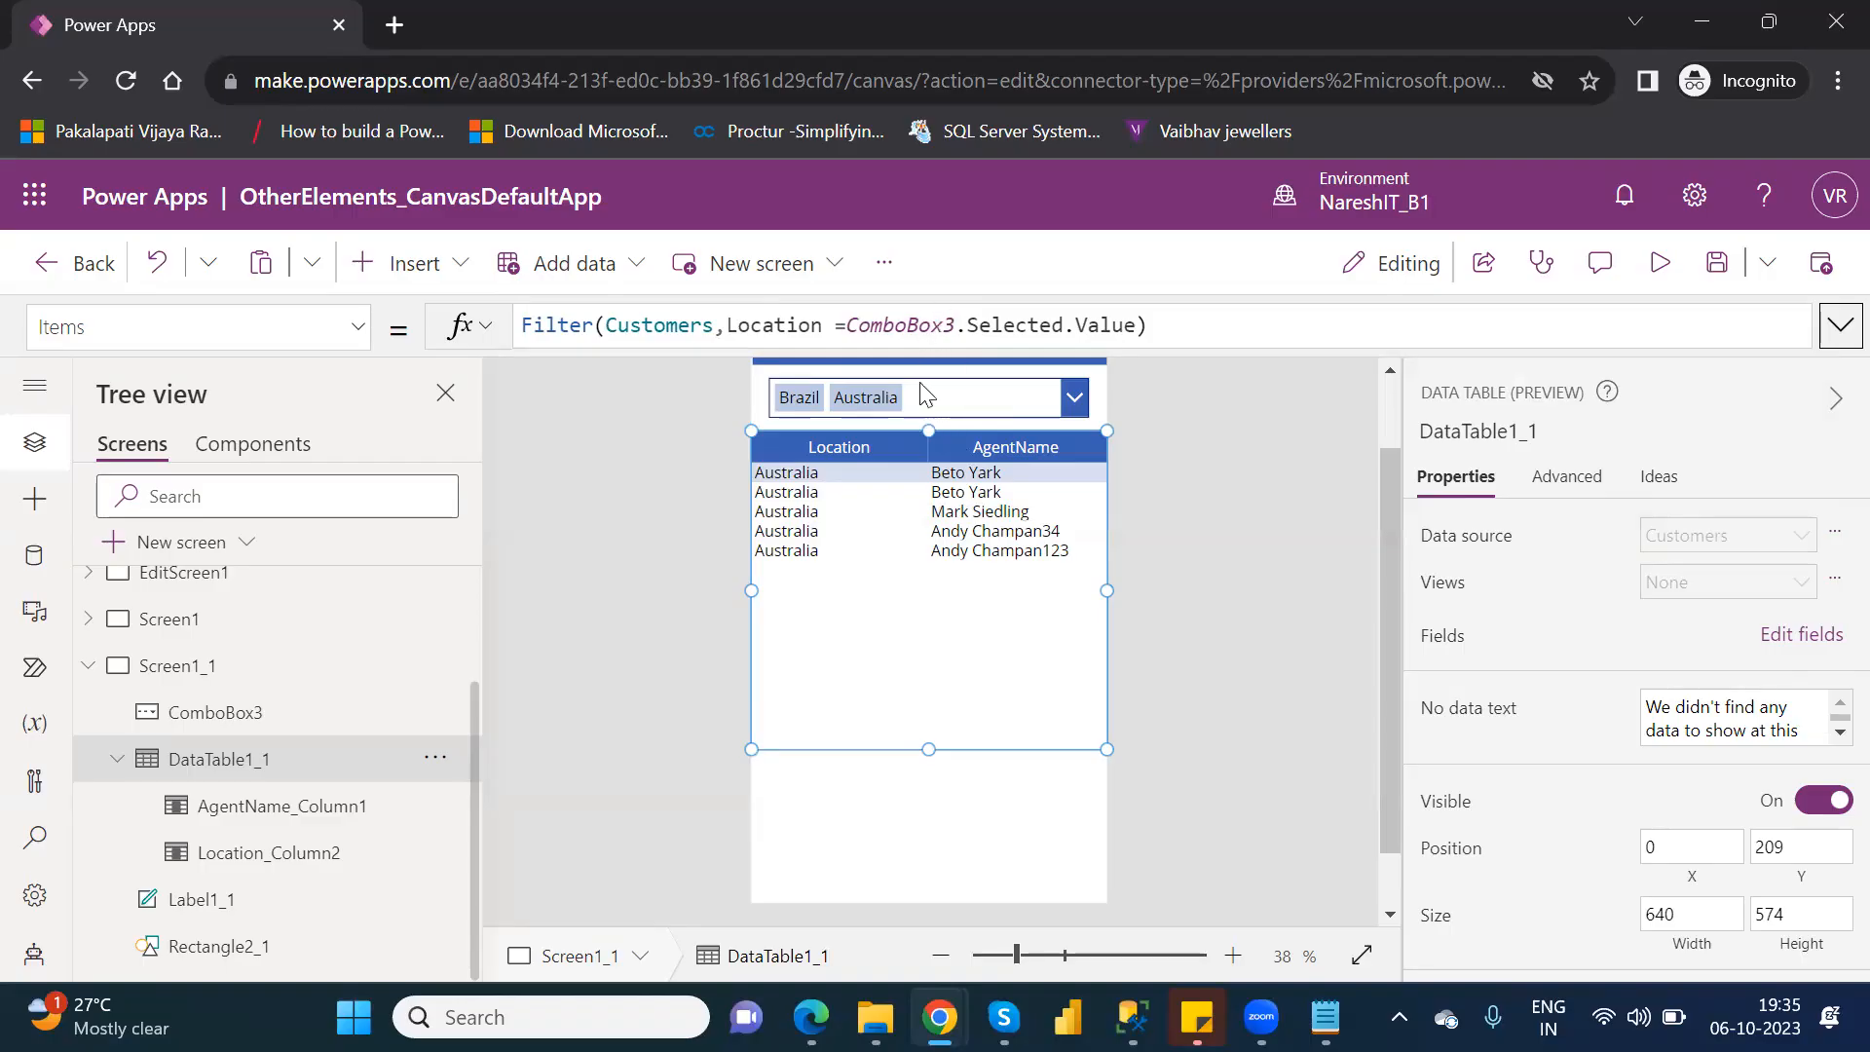
# Preview the app, clear Brazil and Australia from the location combo box, and select only Australia.
pyautogui.click(1659, 265)
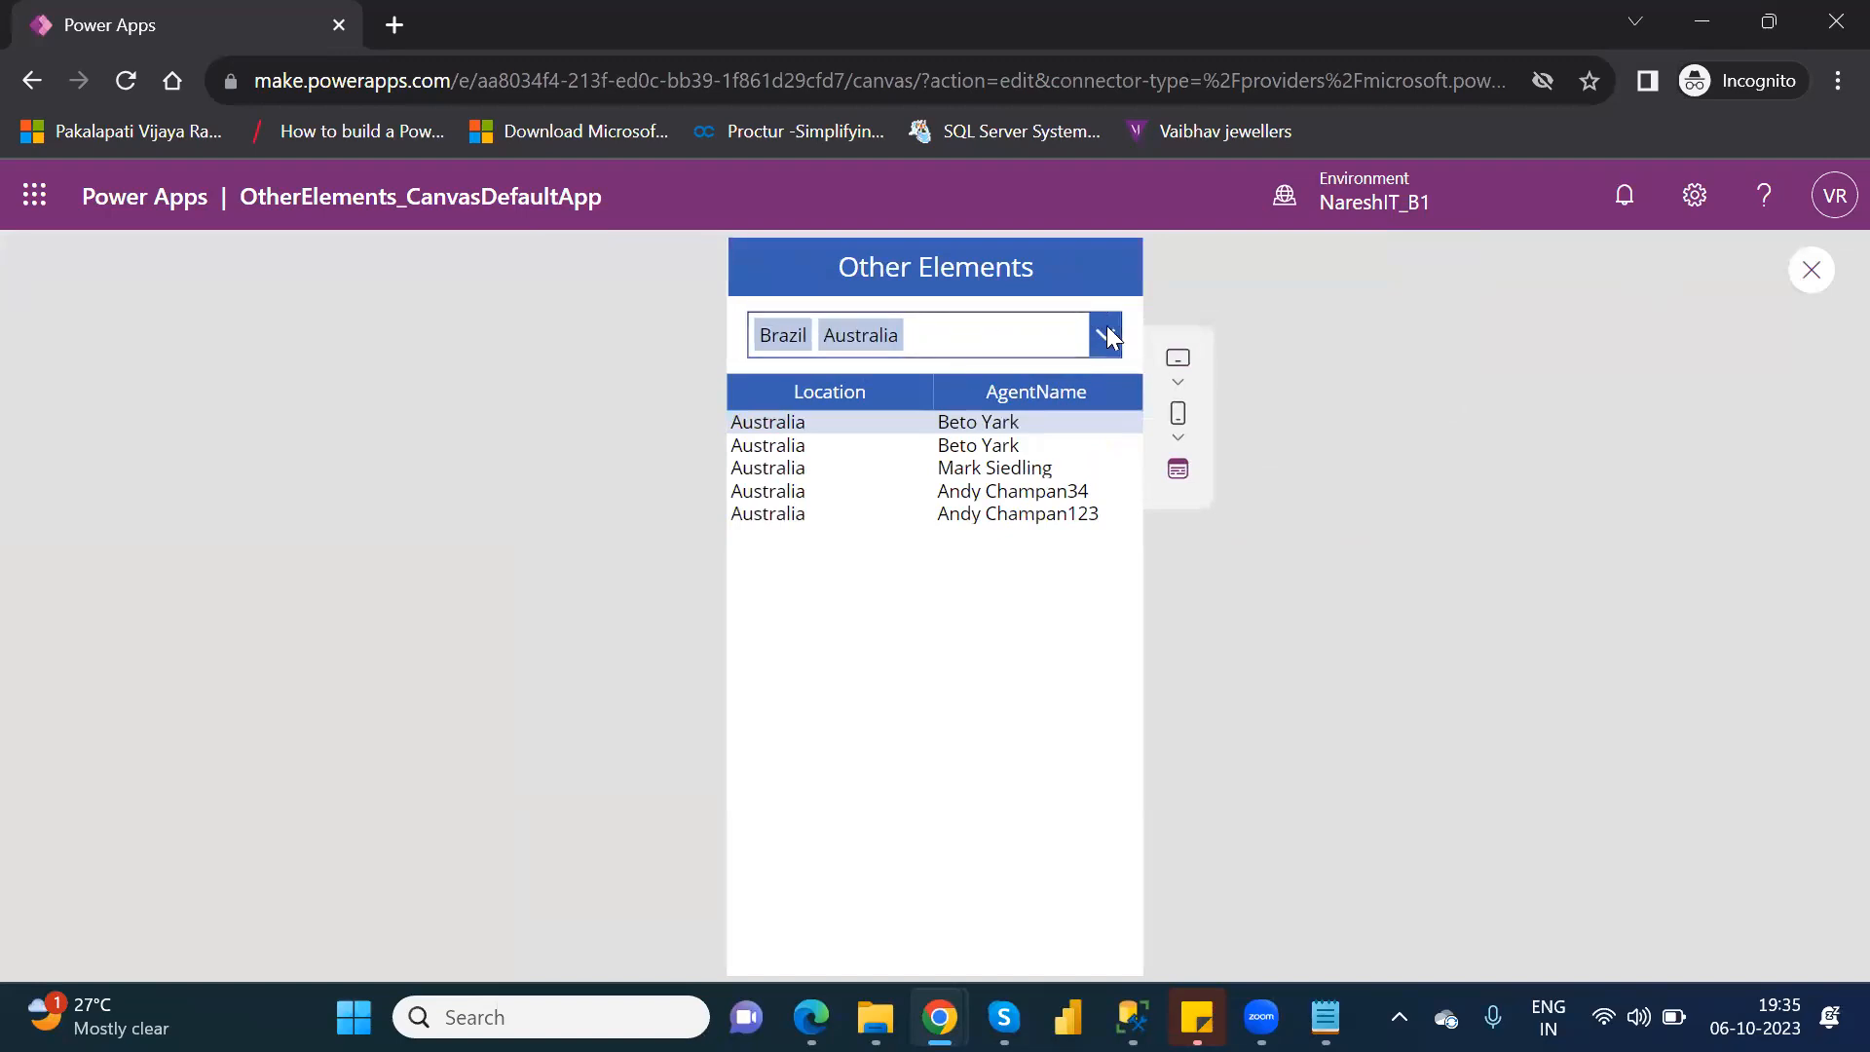
pyautogui.click(1113, 335)
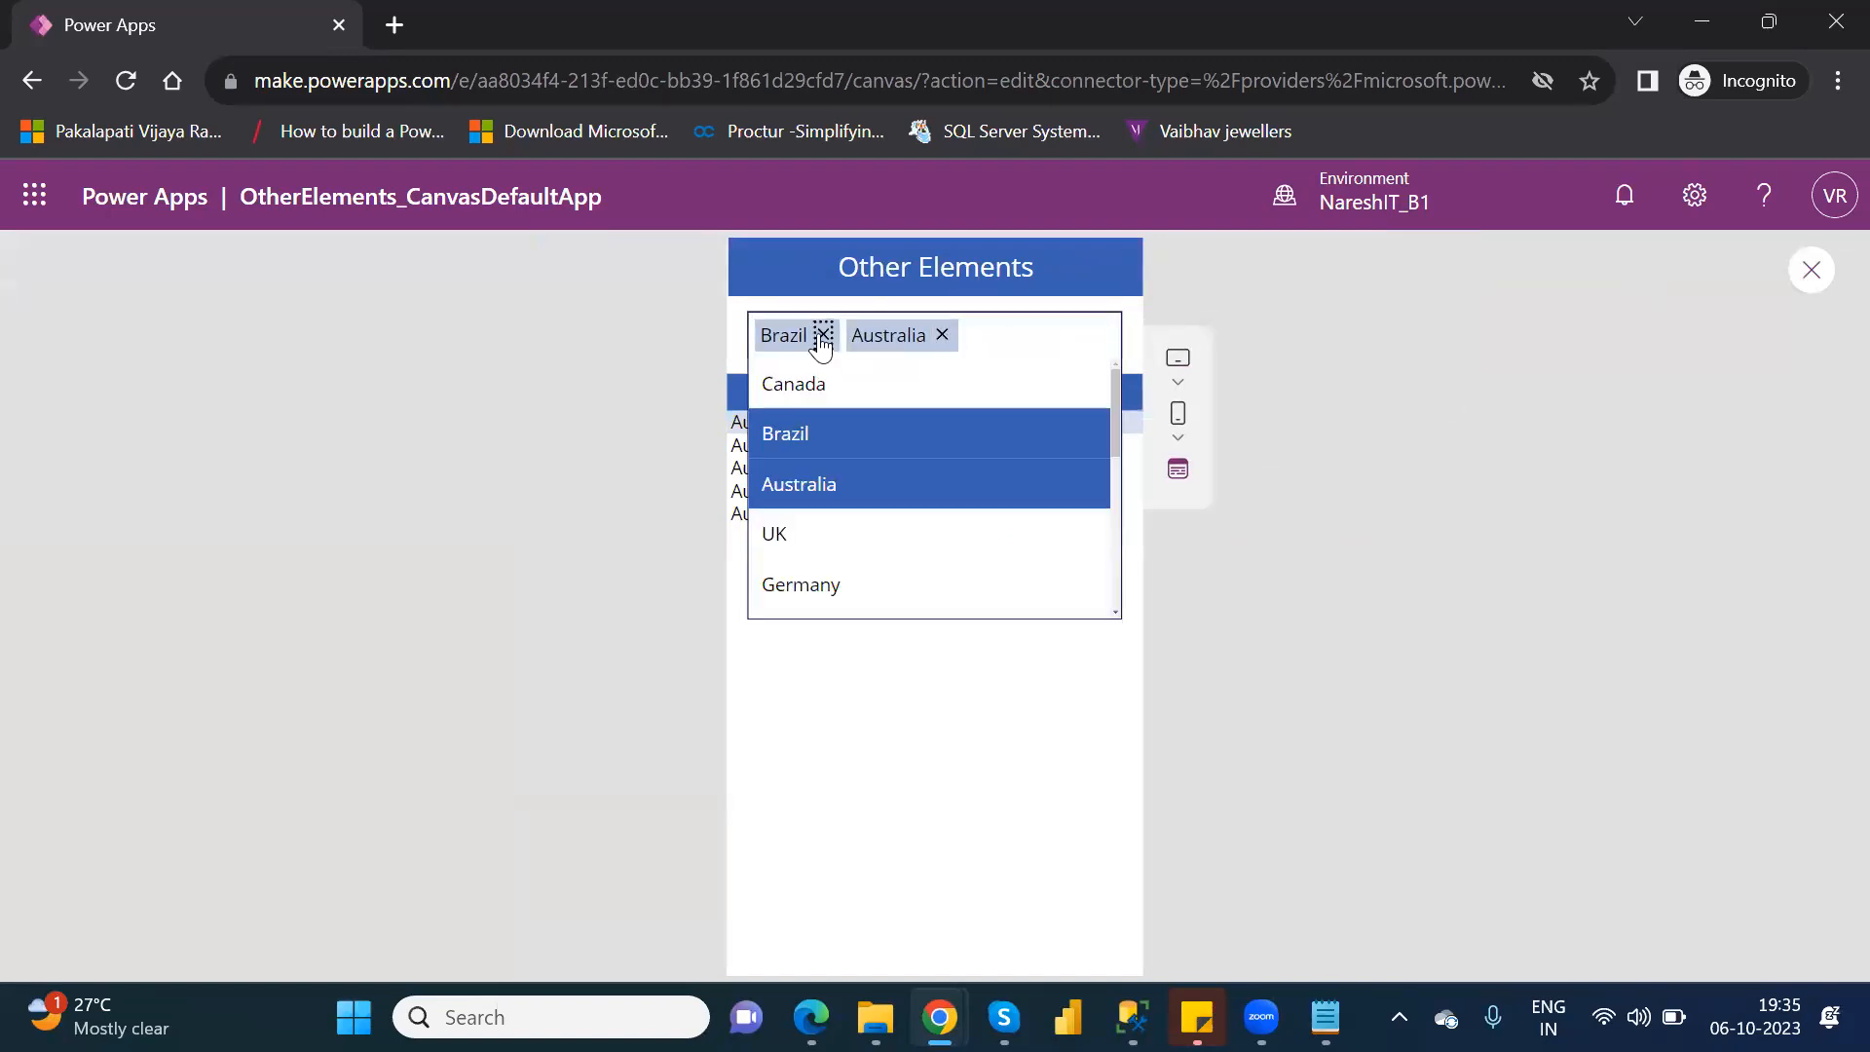
pyautogui.click(823, 337)
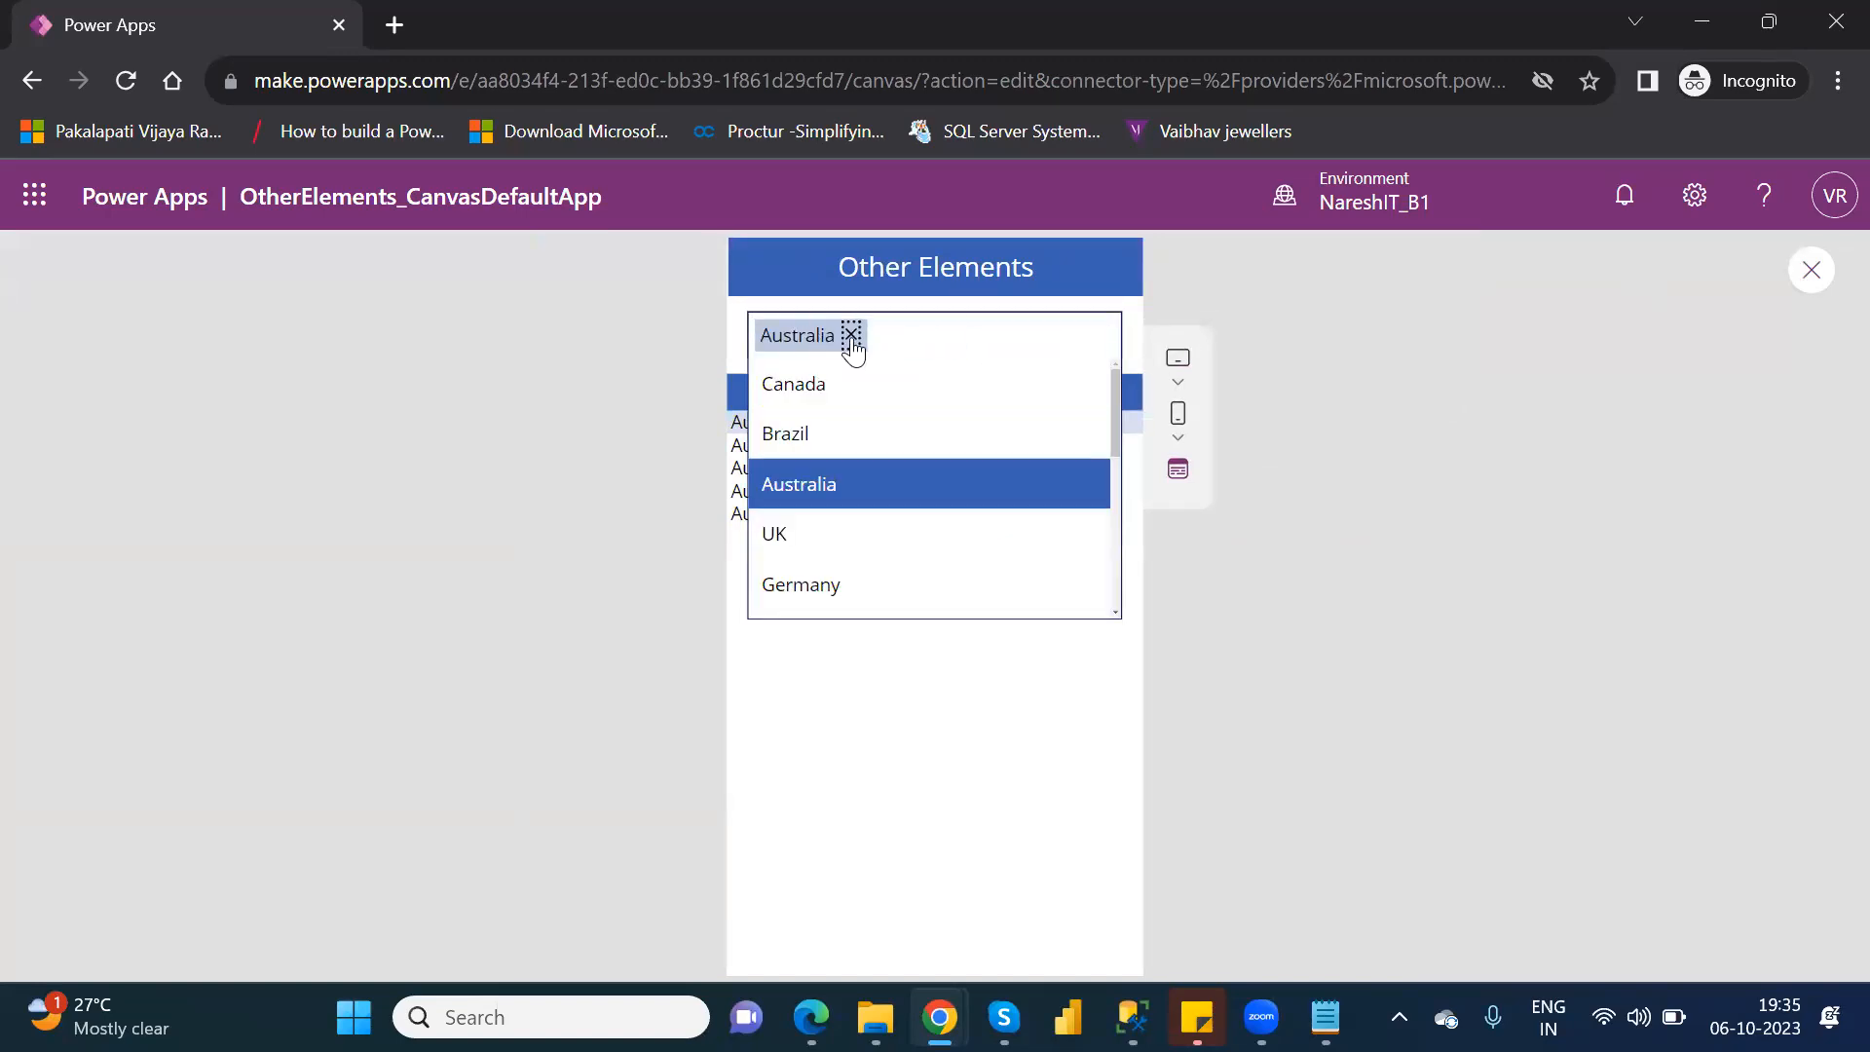
pyautogui.click(852, 336)
pyautogui.click(823, 442)
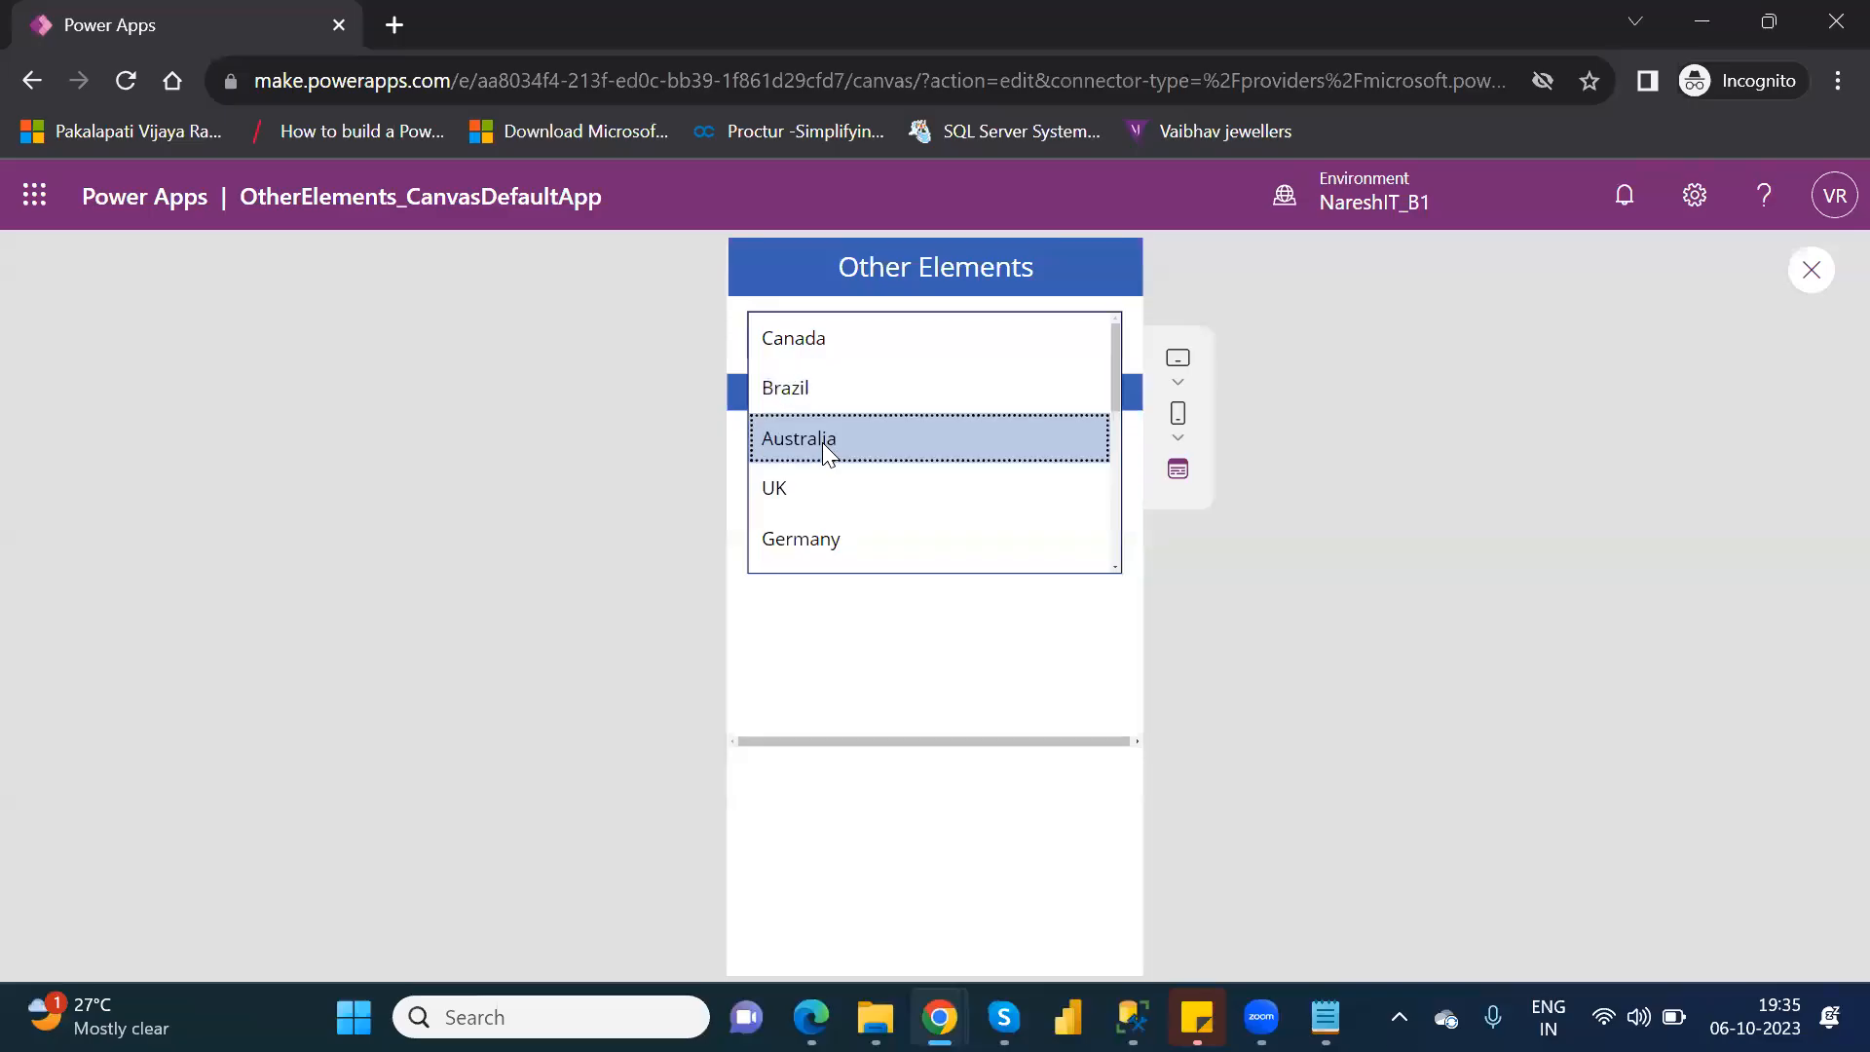
pyautogui.click(1076, 765)
# Replace Australia with UK in the location combo box and exit the preview.
pyautogui.click(1040, 332)
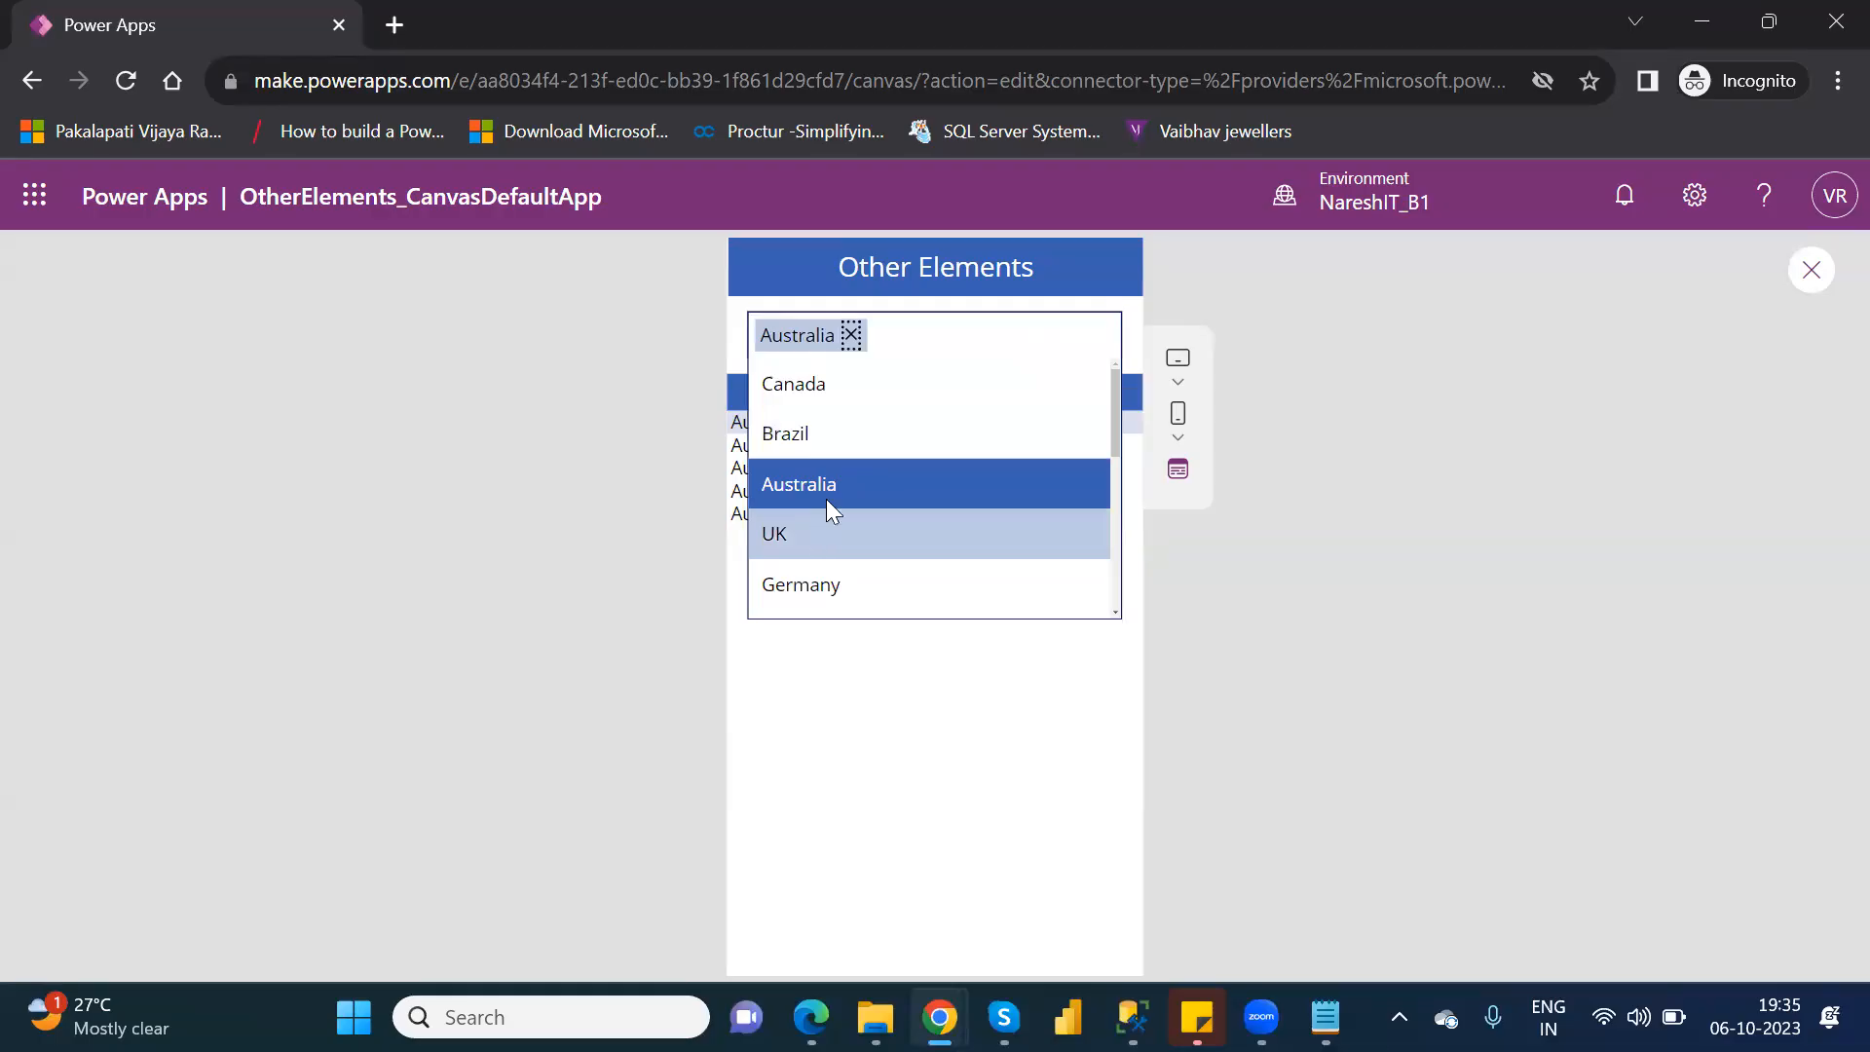
pyautogui.click(853, 335)
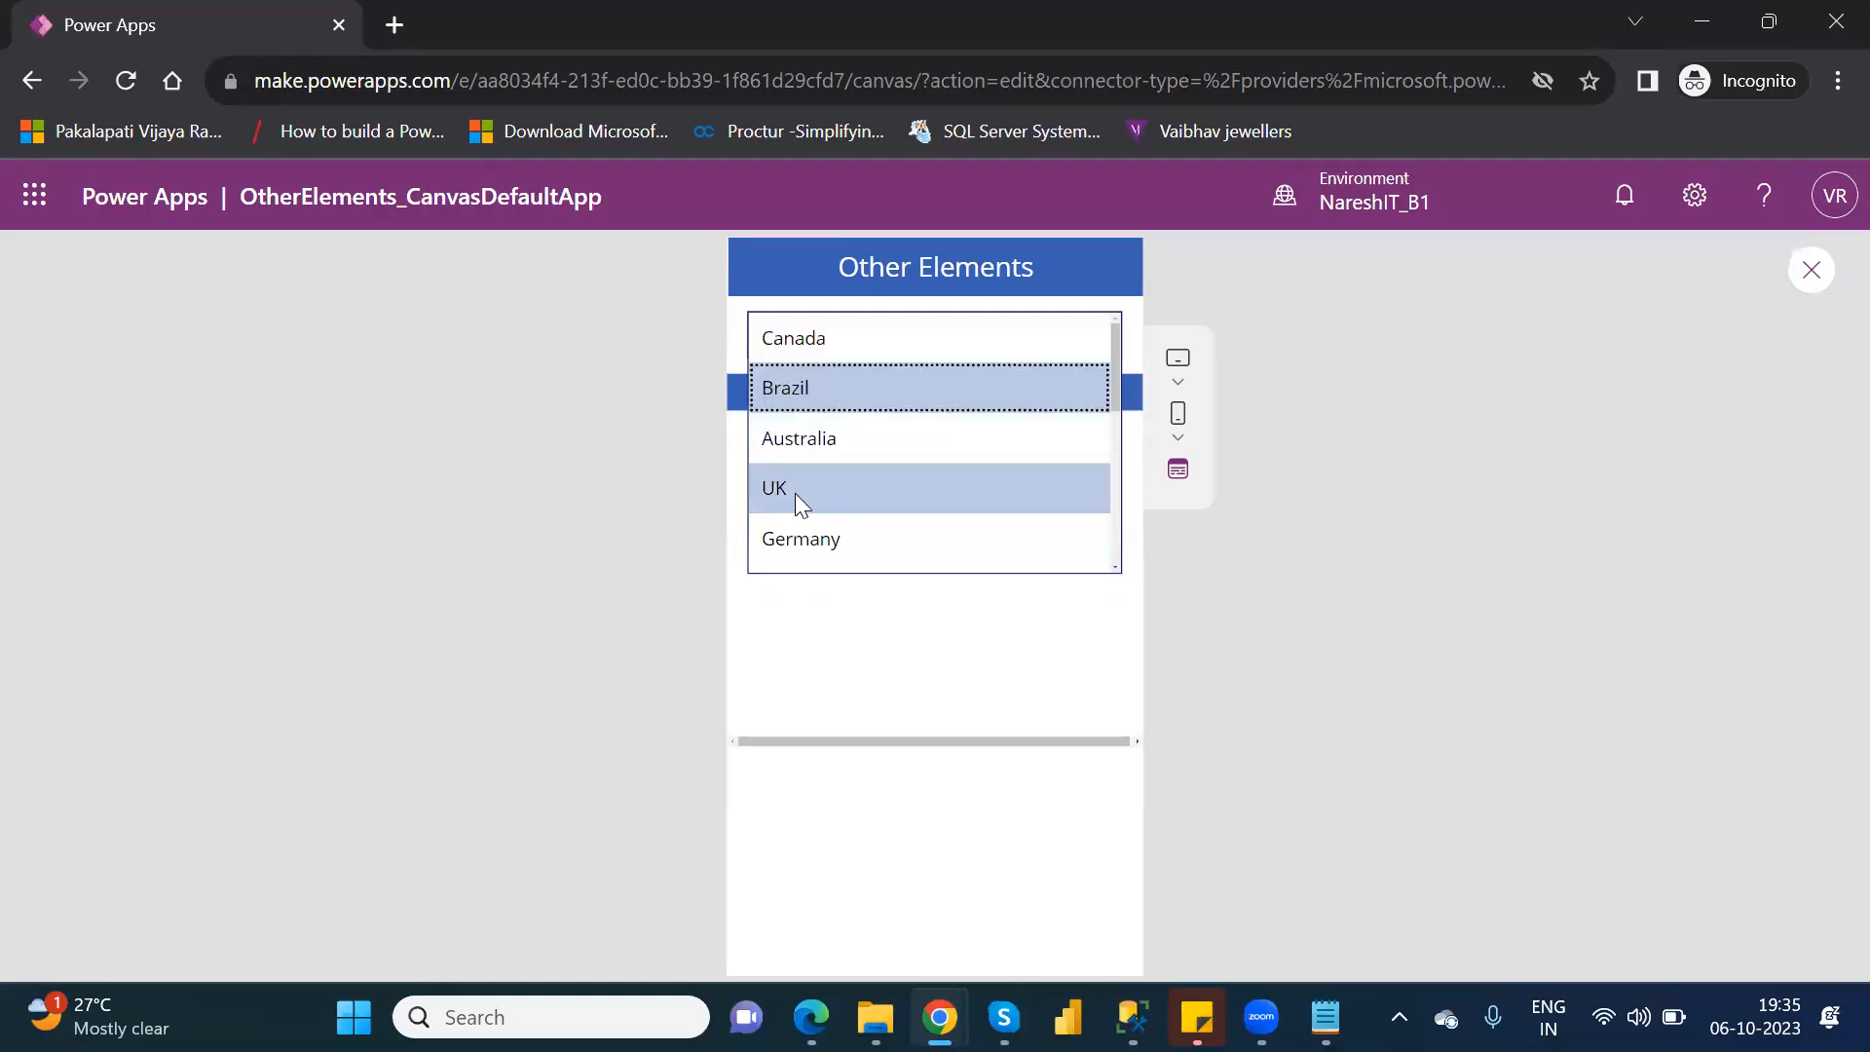
pyautogui.click(795, 493)
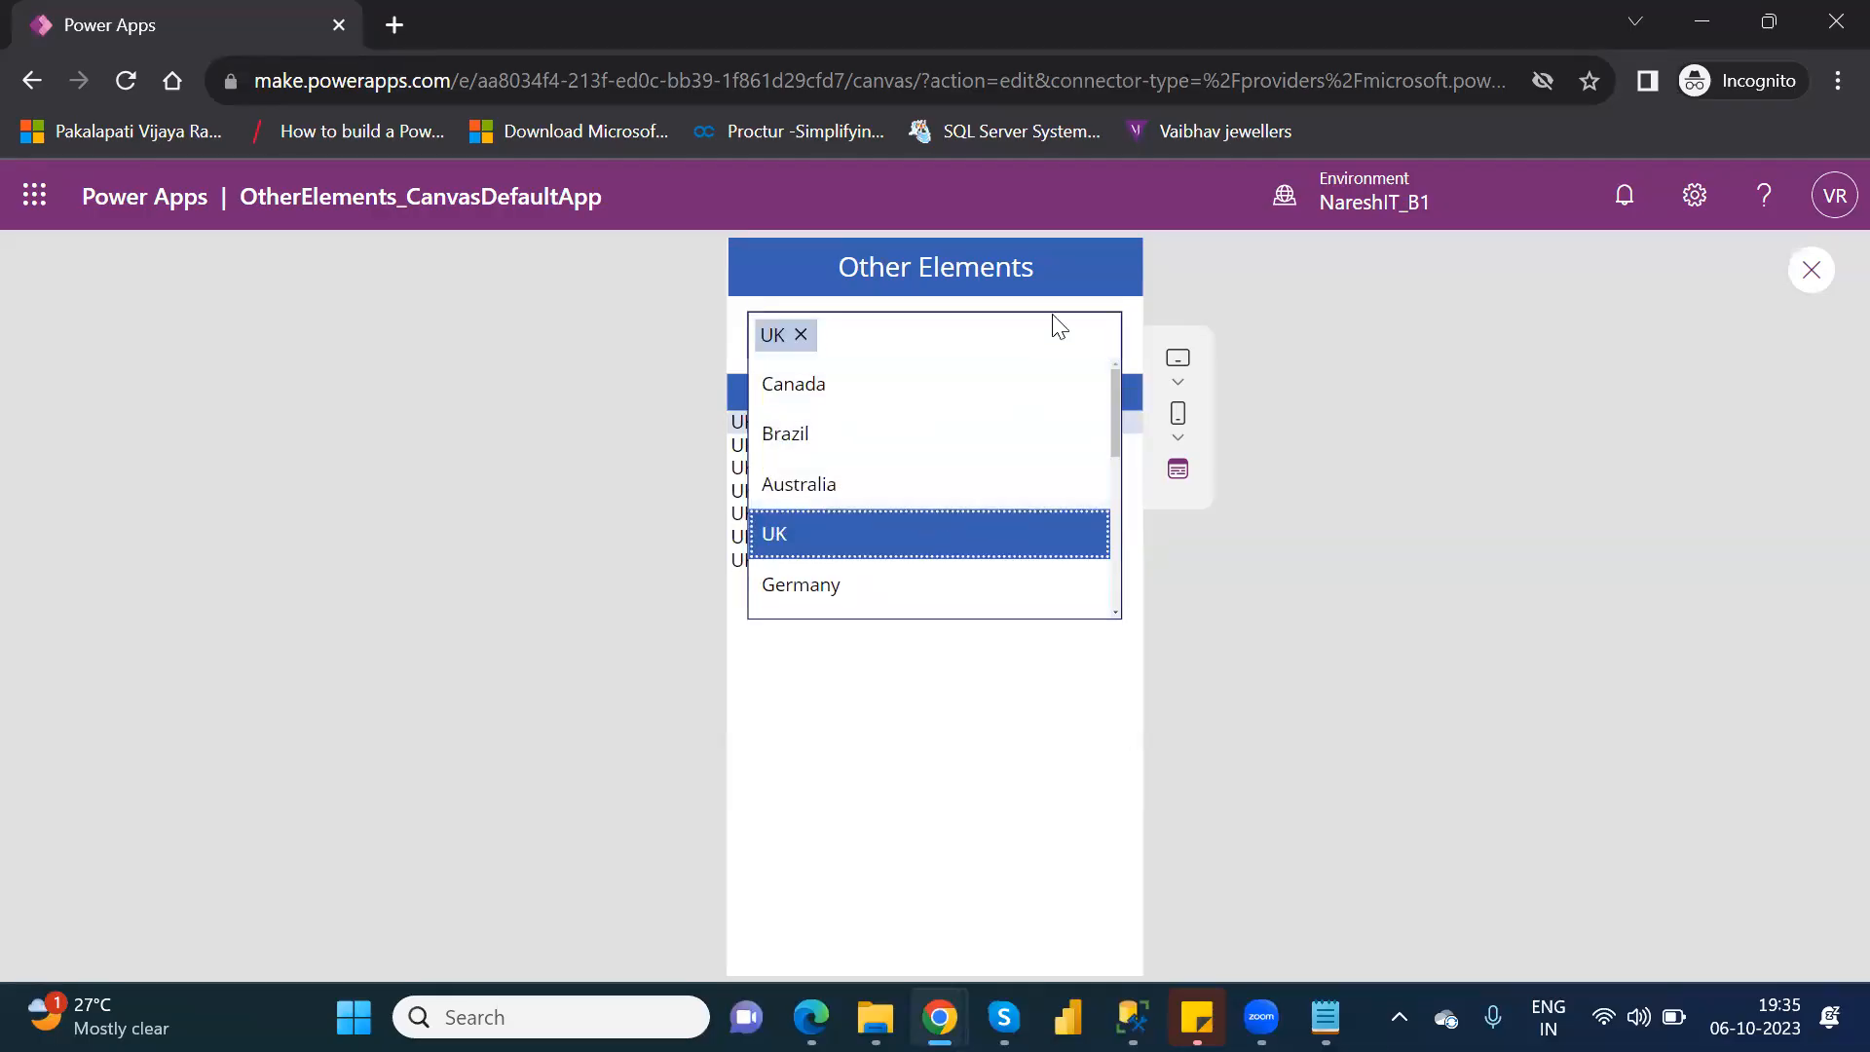
pyautogui.click(993, 760)
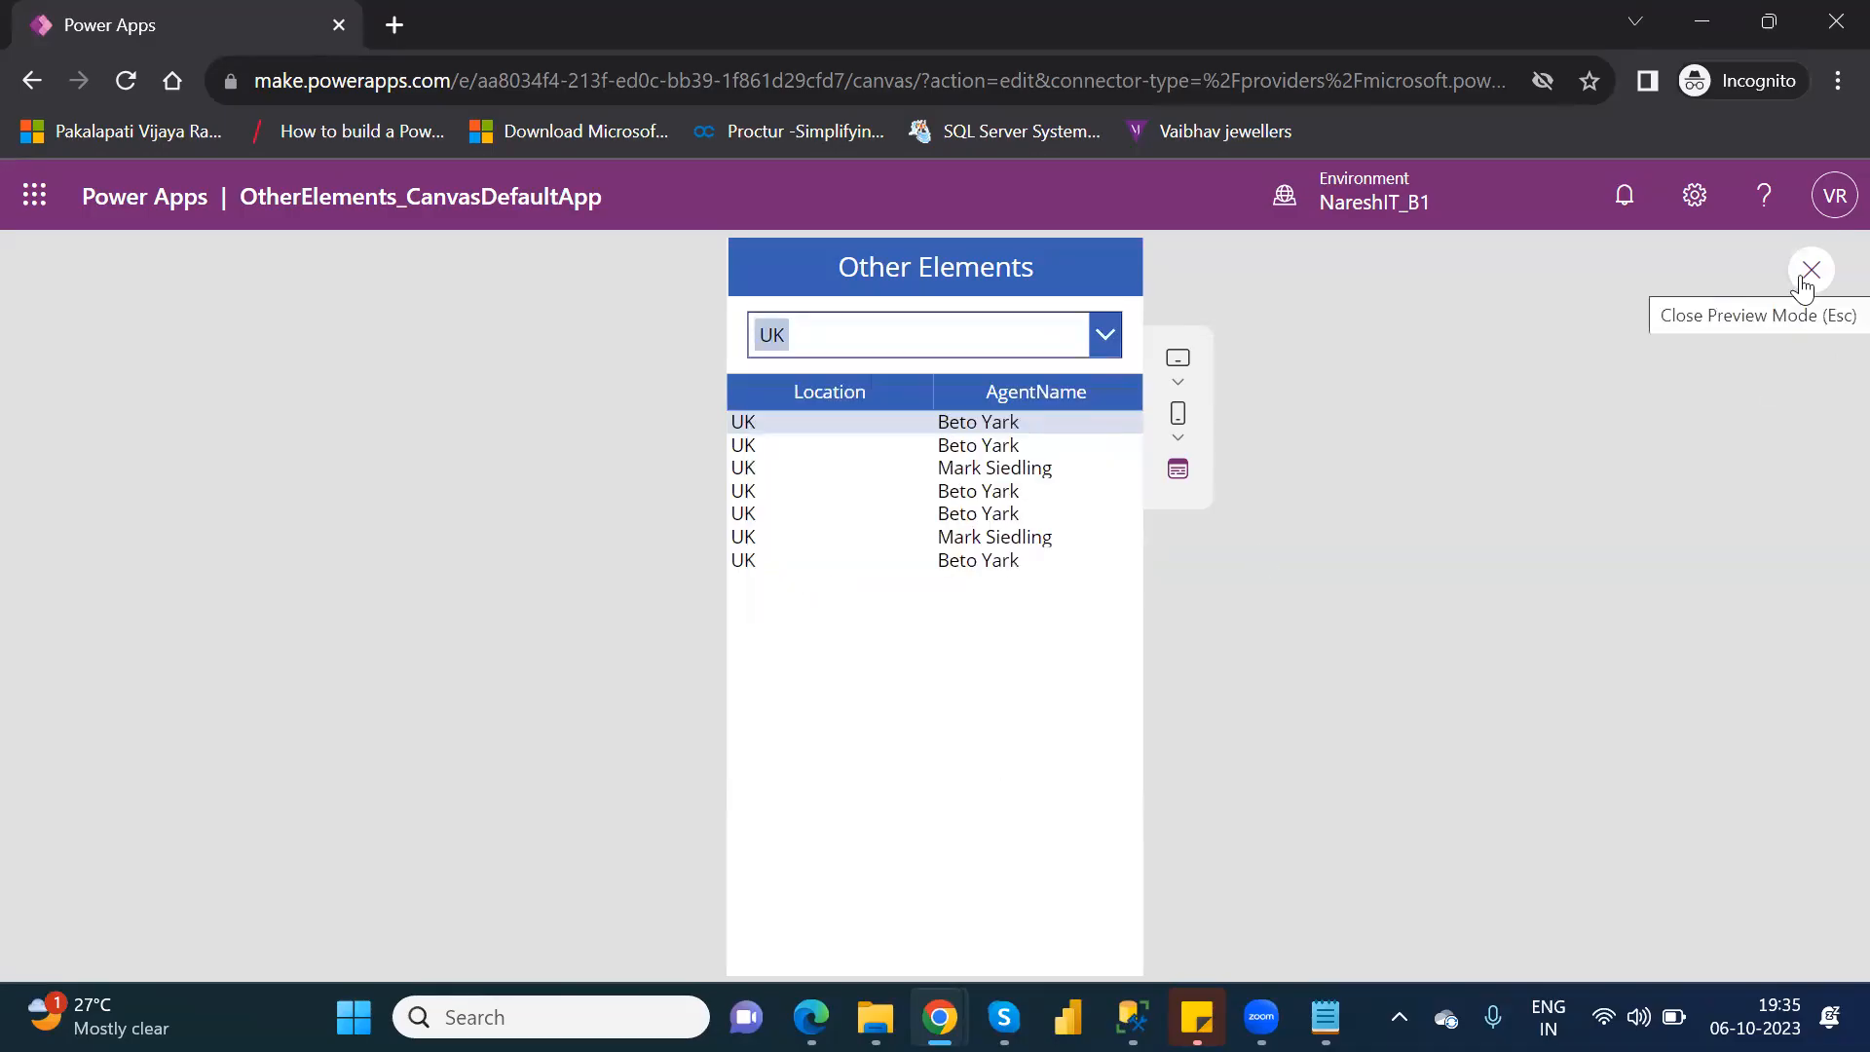
pyautogui.click(1801, 276)
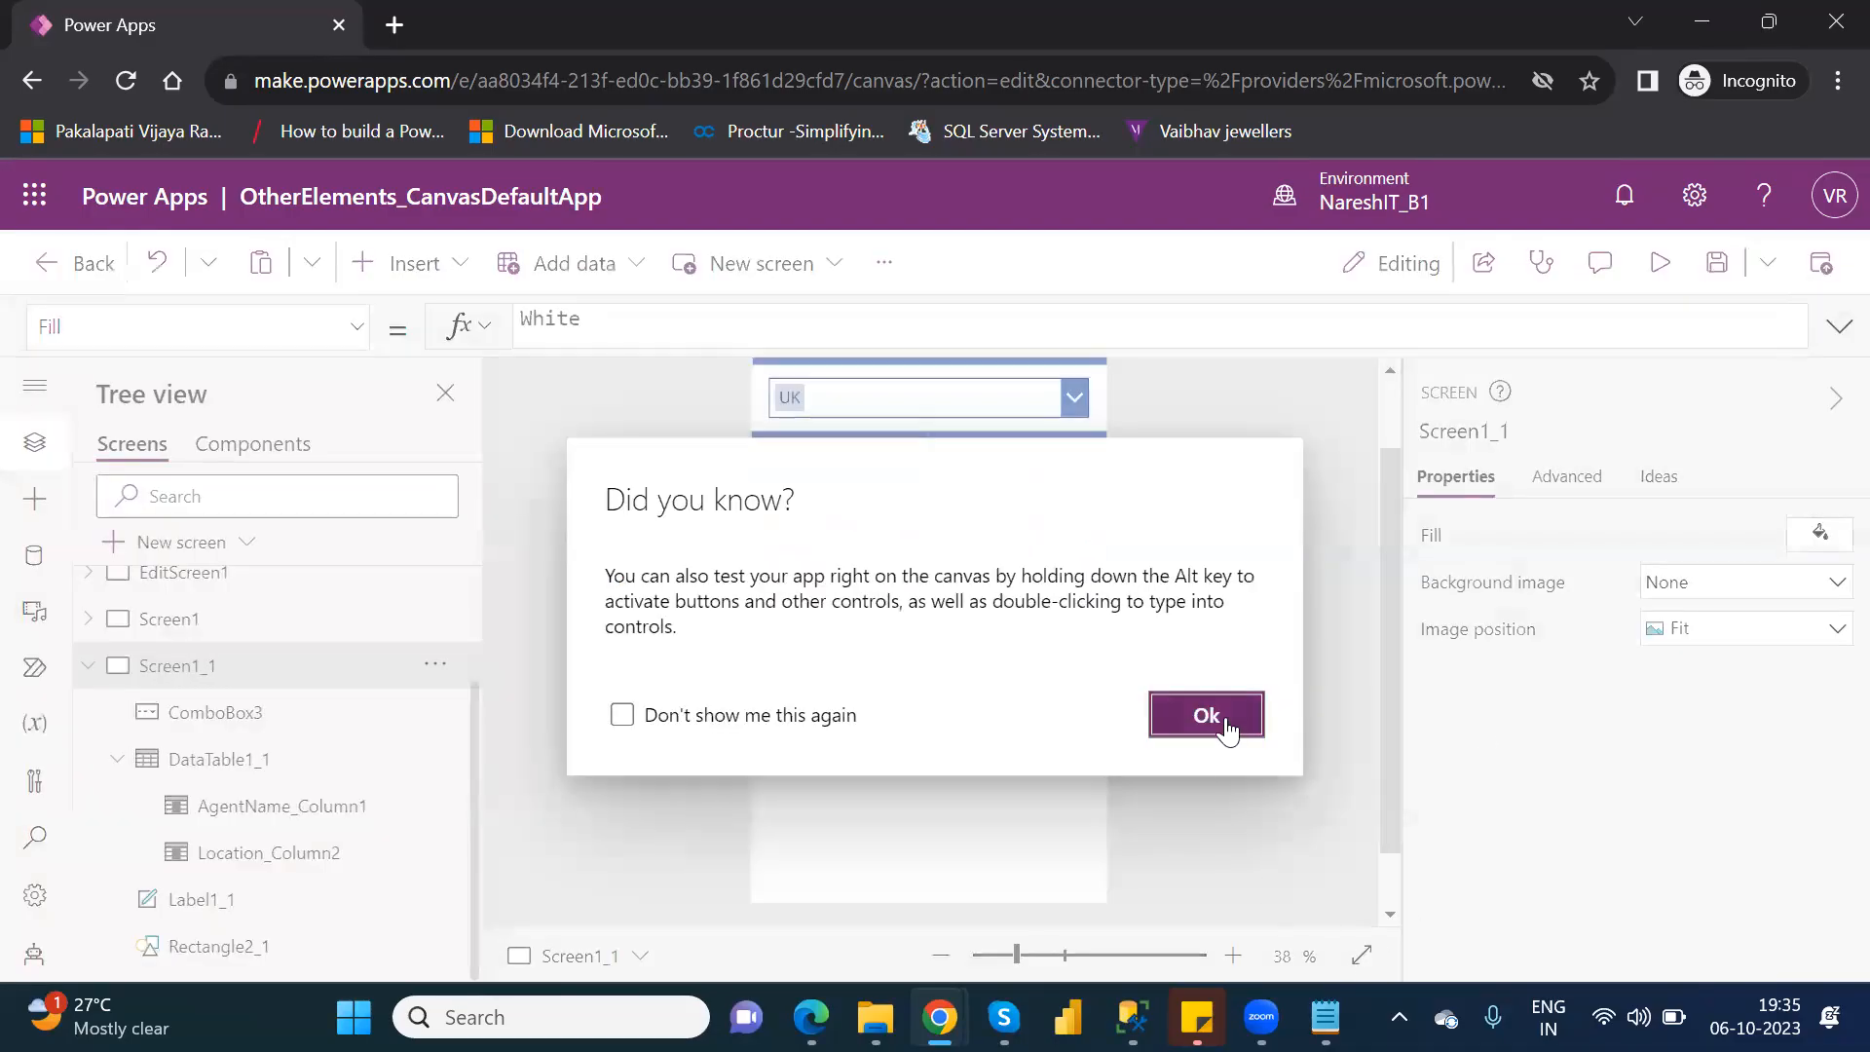
pyautogui.click(1217, 721)
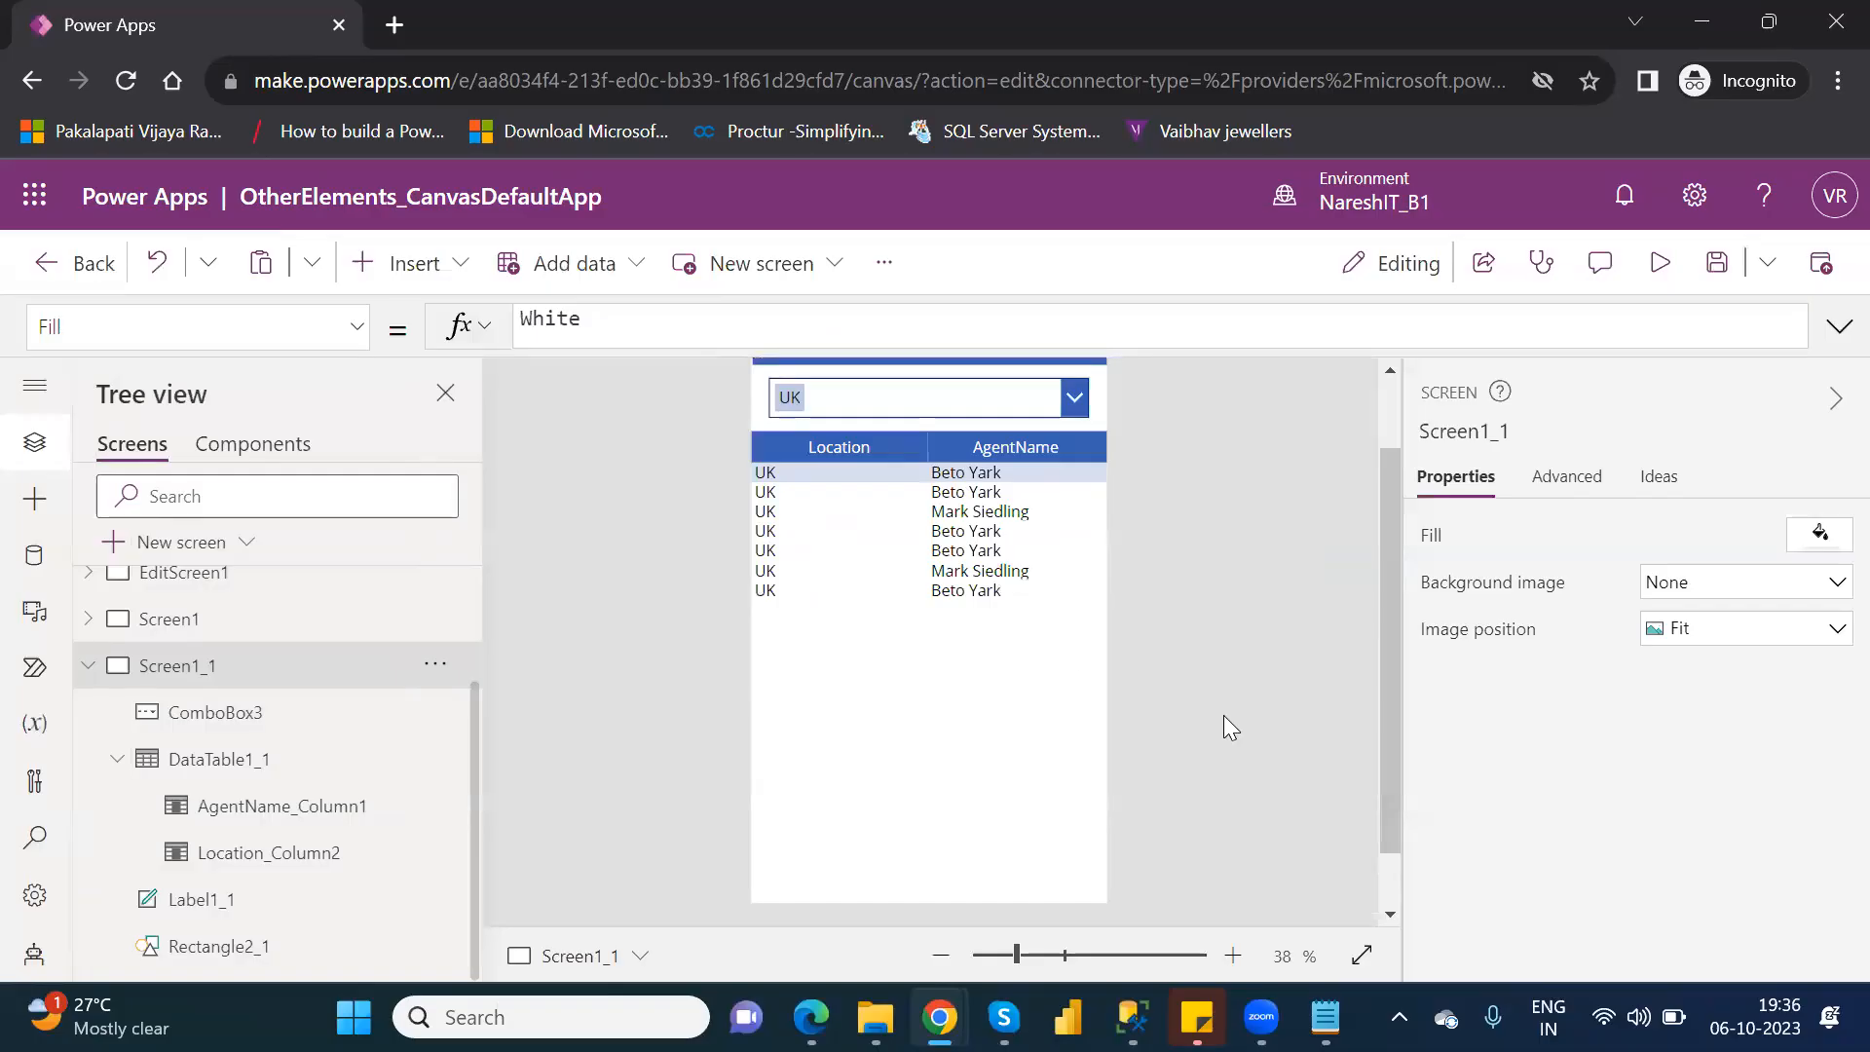
# Reduce DataTable1_1's height to 339 and place a new check box below the table at X 124, Y 682.
pyautogui.click(251, 766)
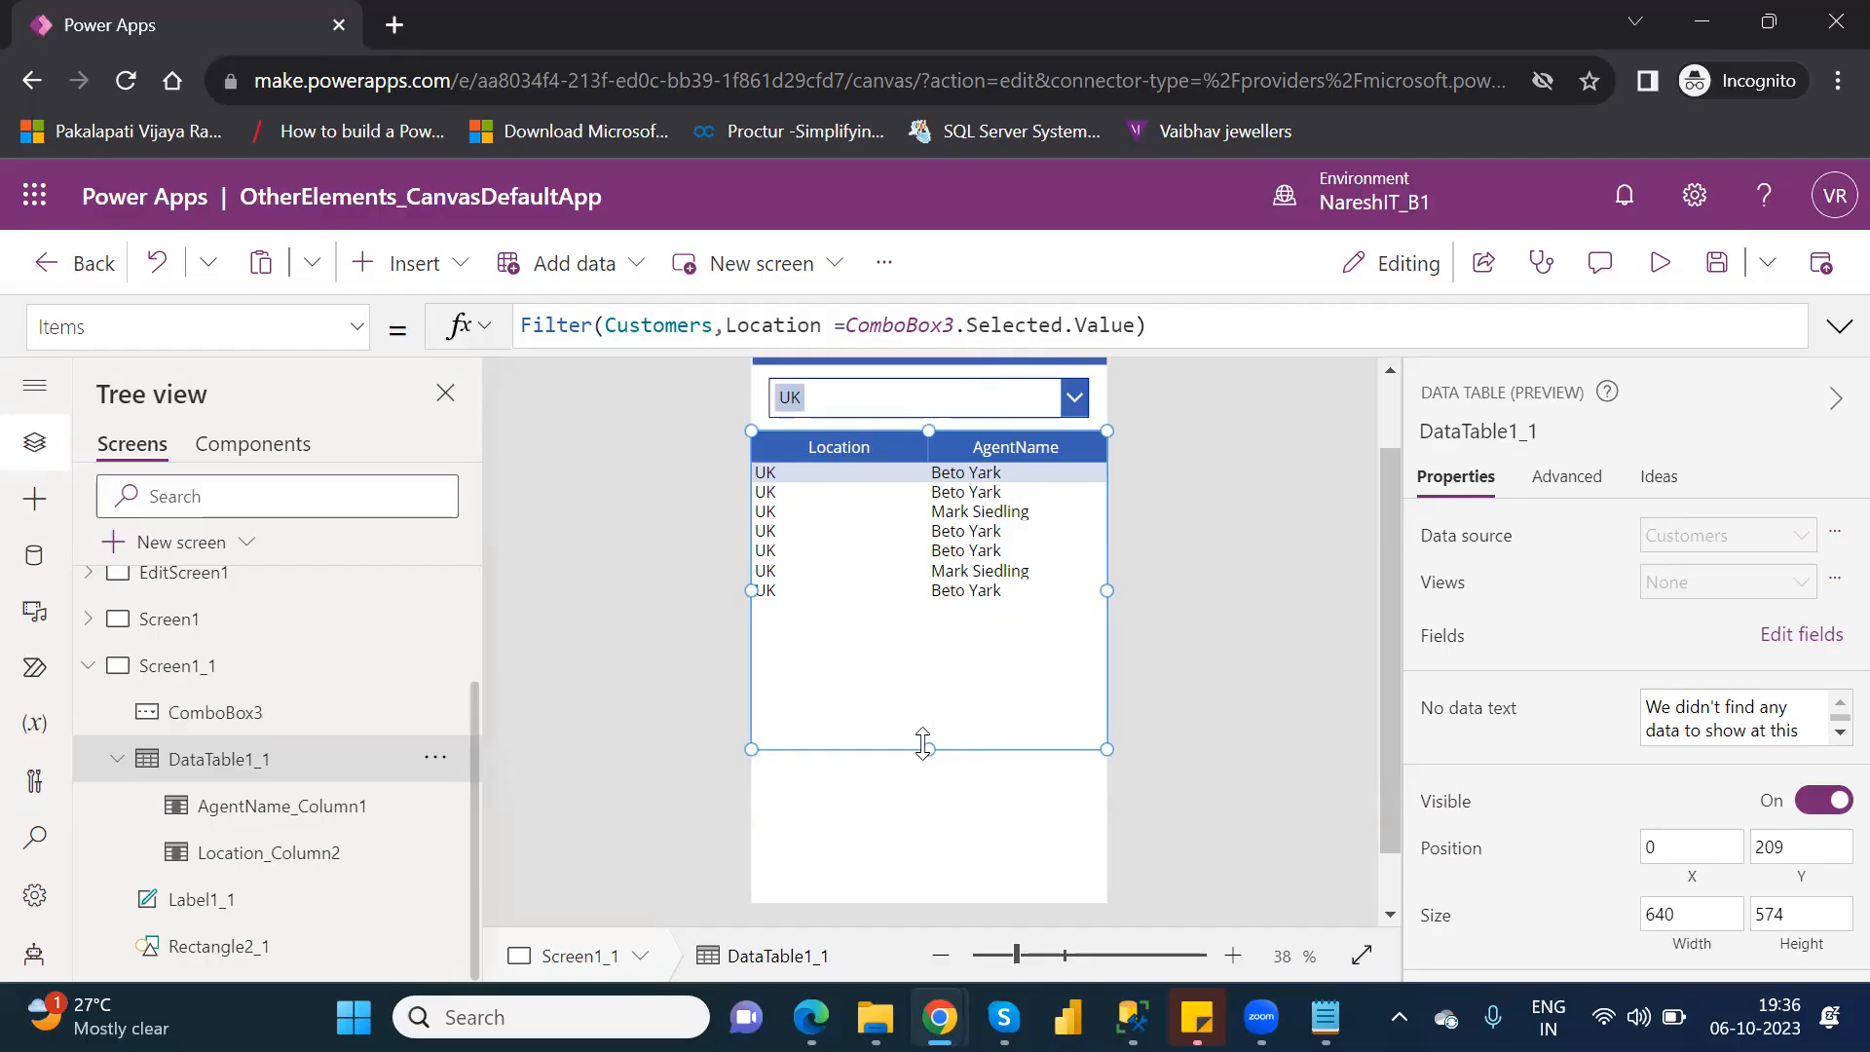
pyautogui.moveTo(924, 749); pyautogui.dragTo(933, 614)
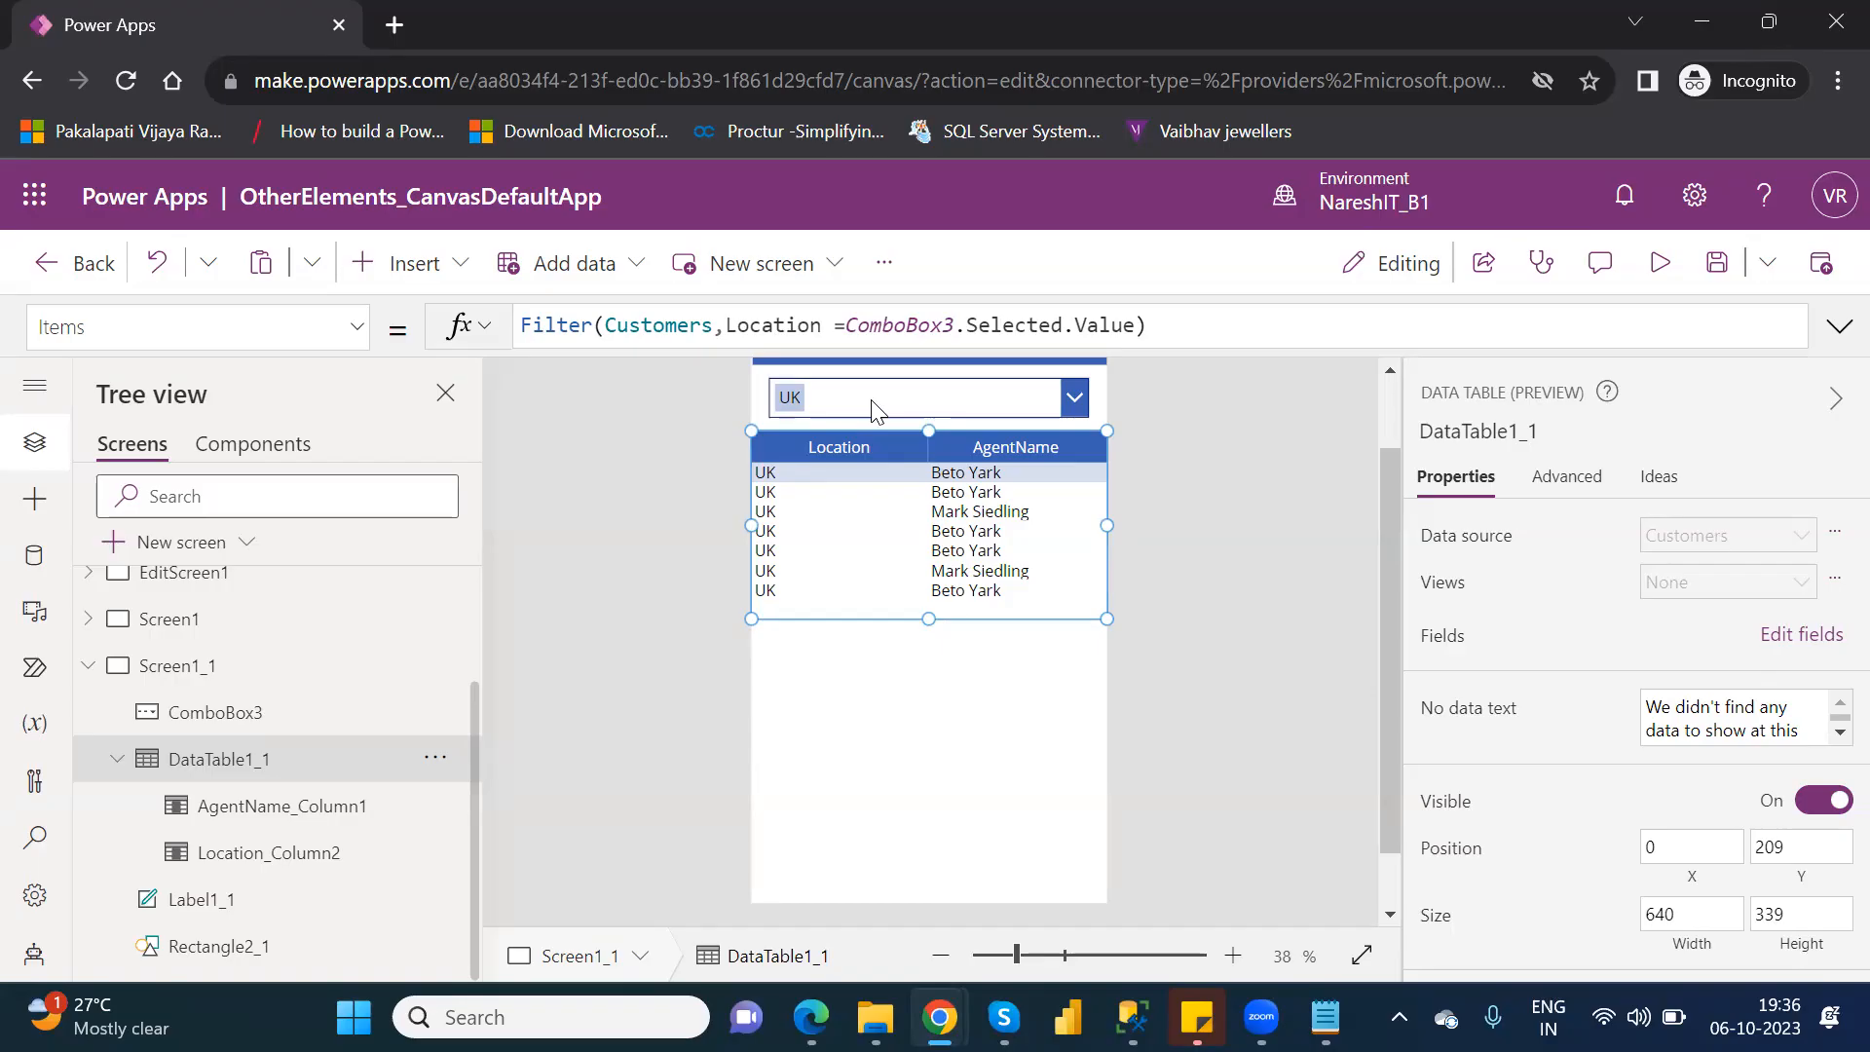
pyautogui.click(419, 285)
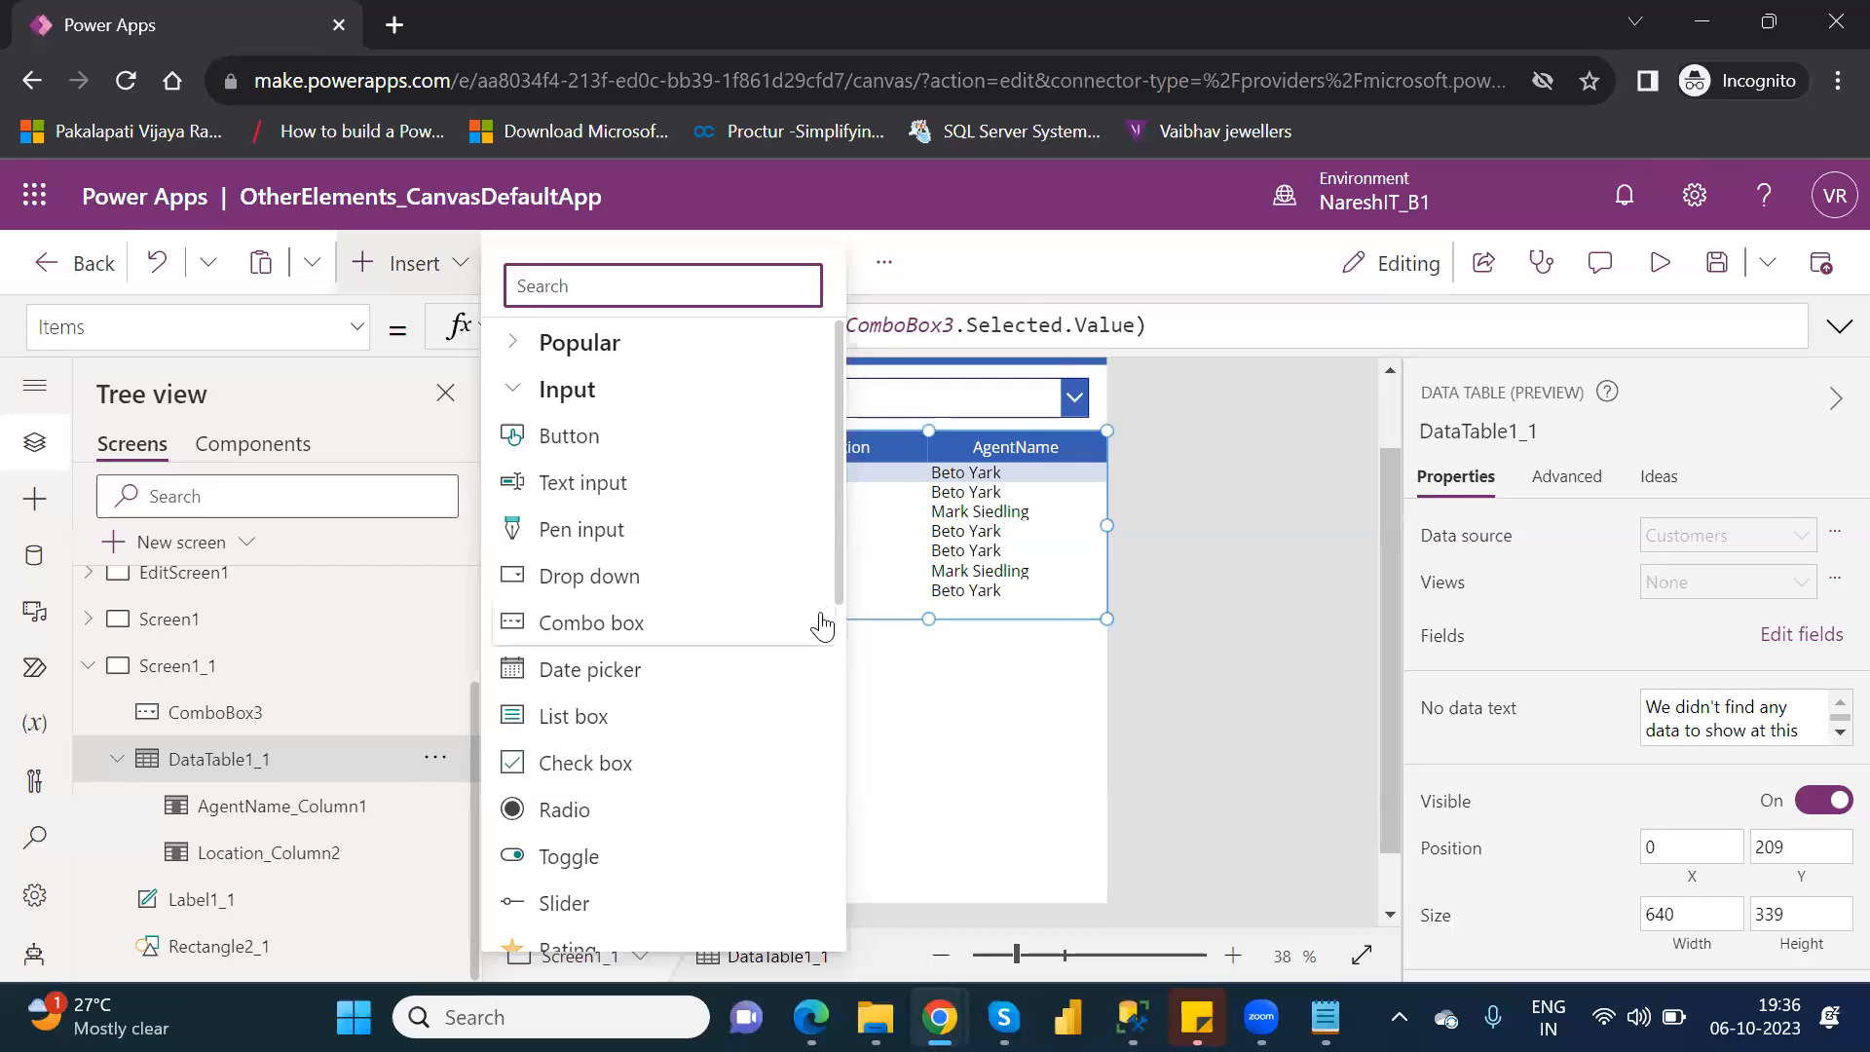
pyautogui.moveTo(842, 589); pyautogui.dragTo(850, 662)
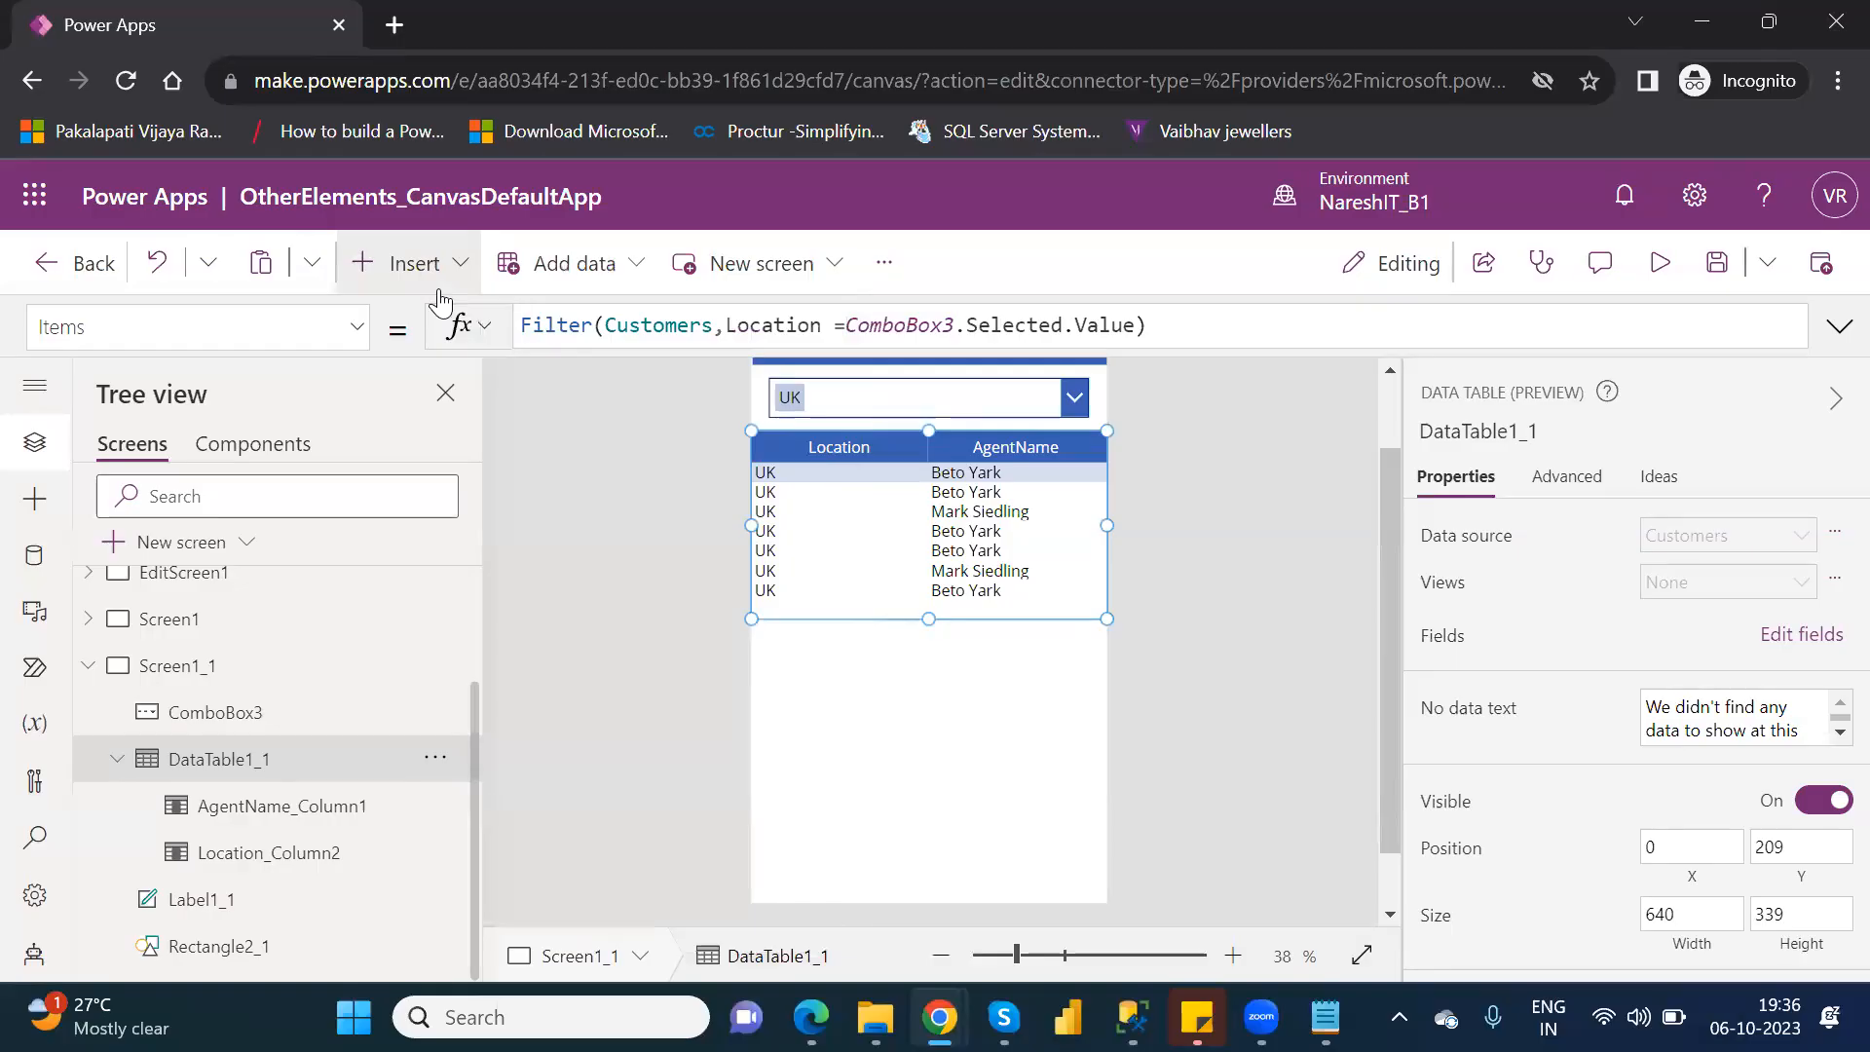
pyautogui.click(429, 263)
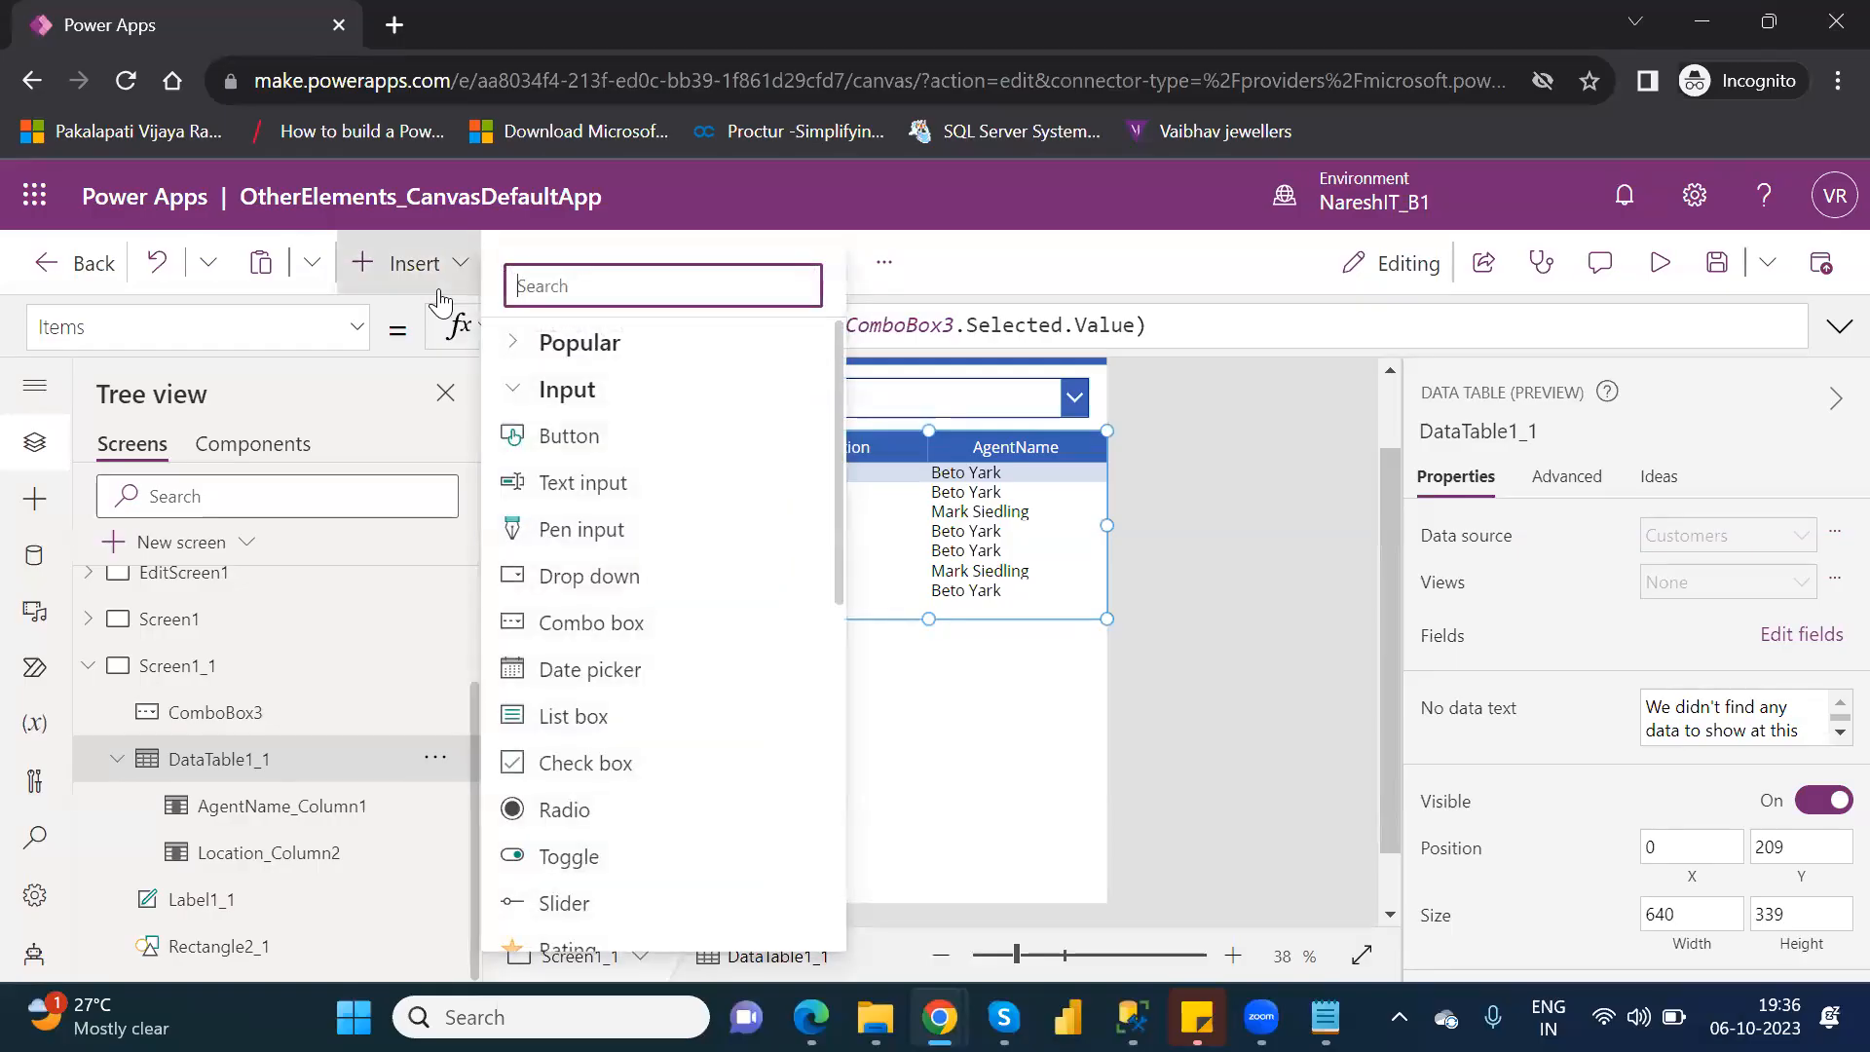
pyautogui.click(614, 766)
pyautogui.moveTo(890, 366); pyautogui.dragTo(973, 731)
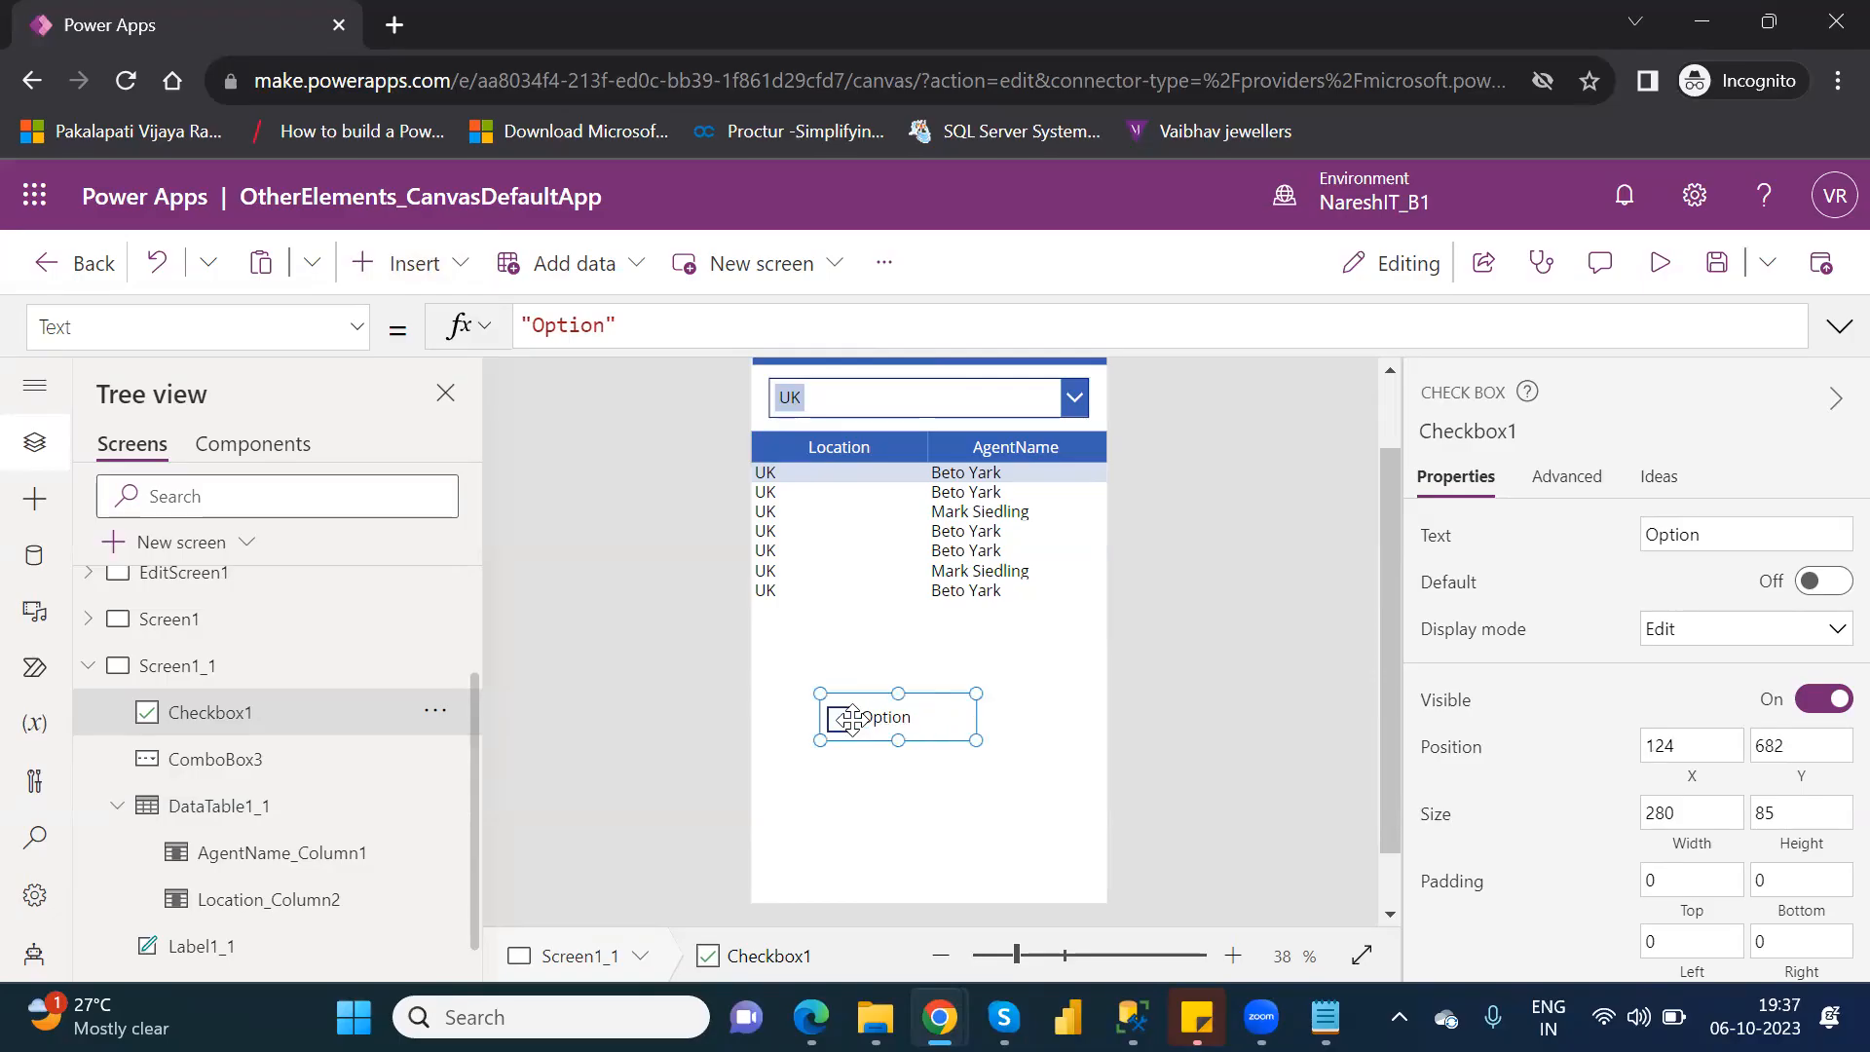
# Preview the app to test ticking and unticking the Option check box, and return to the editor.
pyautogui.click(1657, 271)
pyautogui.click(832, 716)
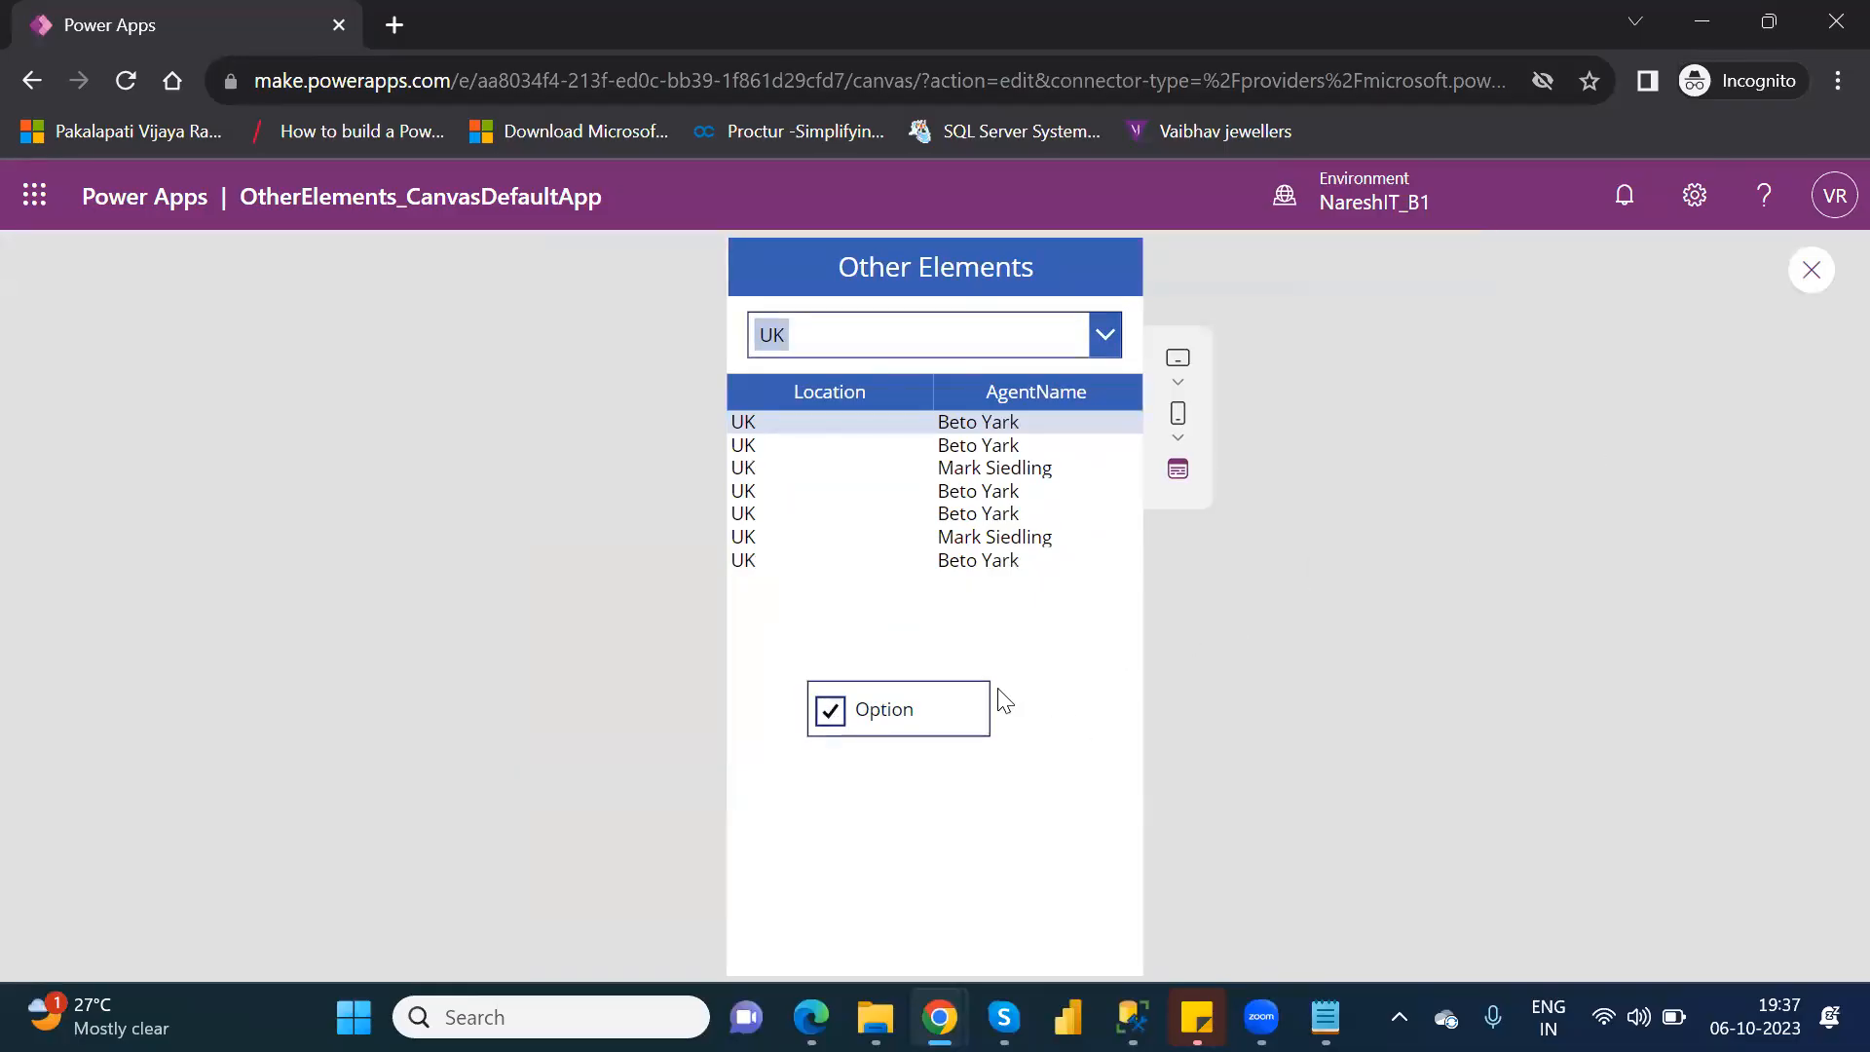
pyautogui.click(968, 694)
pyautogui.click(1814, 272)
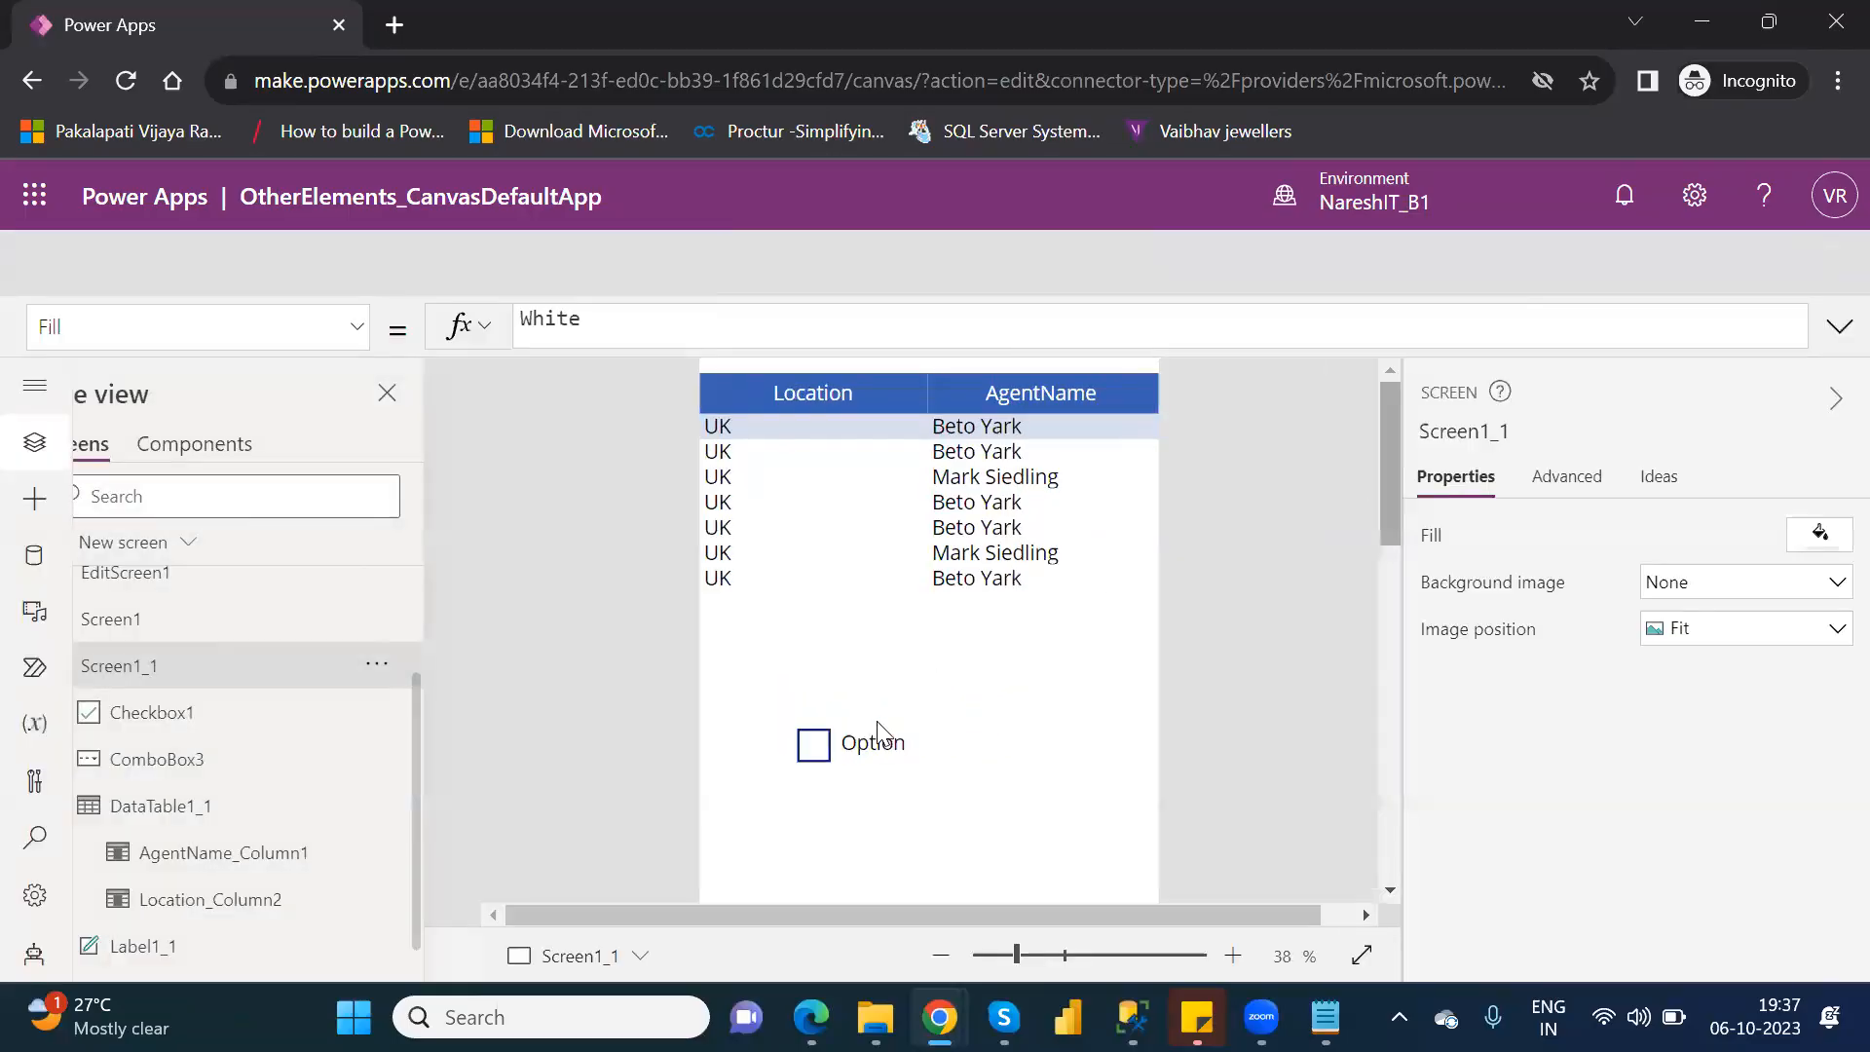
pyautogui.click(1208, 716)
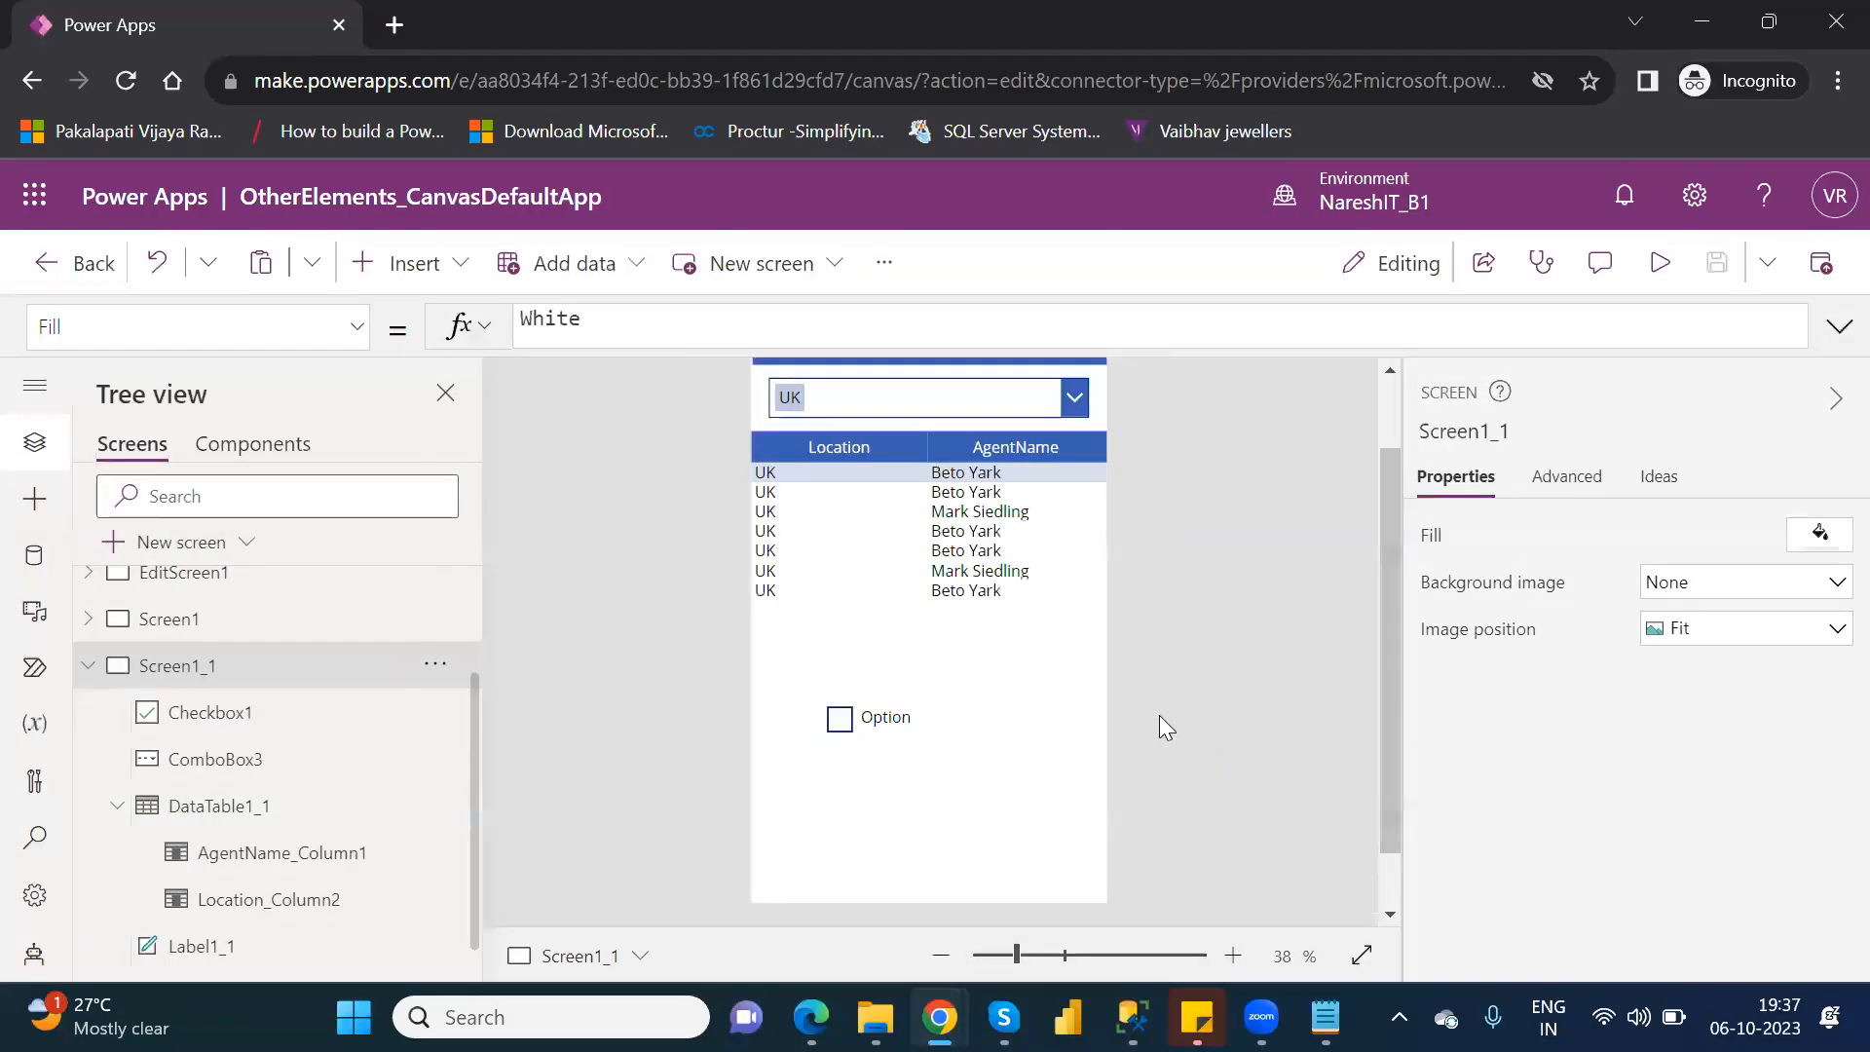
# Try switching the Default setting of Checkbox1 on and turn it back off.
pyautogui.click(891, 718)
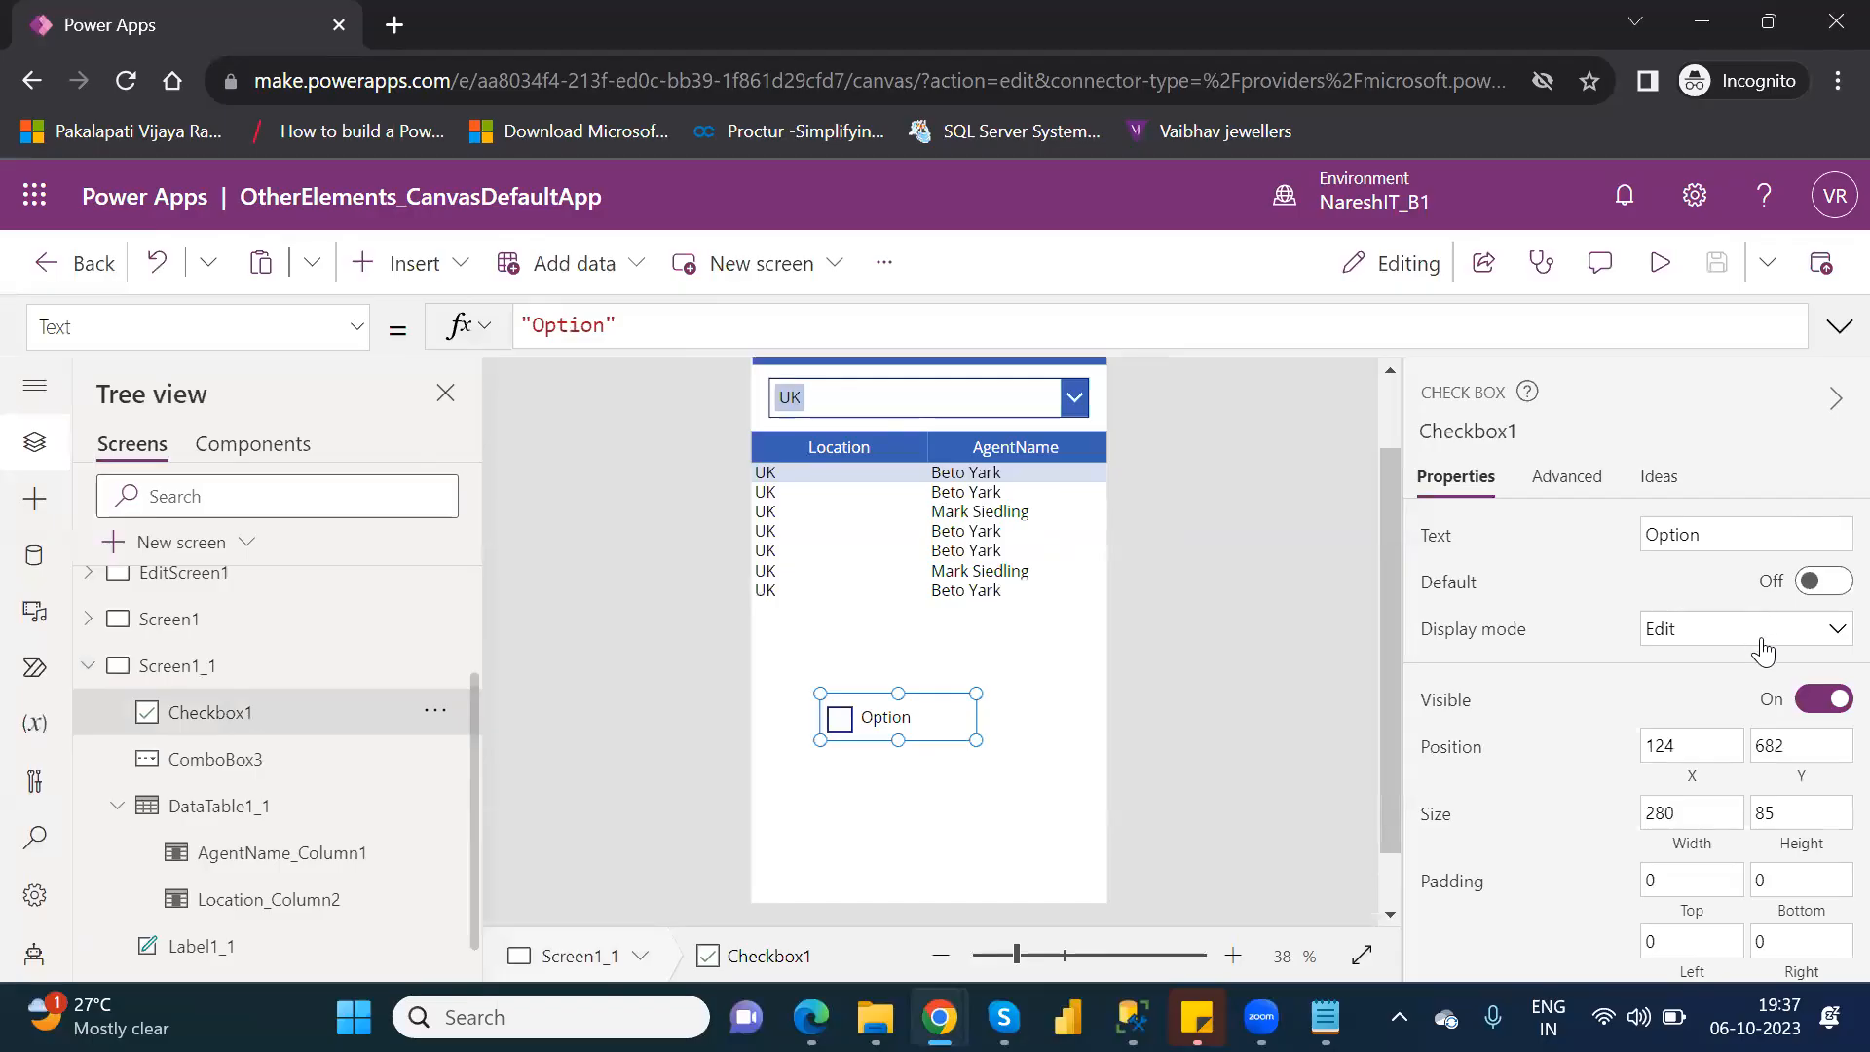
pyautogui.click(1763, 649)
pyautogui.click(1763, 650)
pyautogui.click(1832, 583)
pyautogui.click(1833, 584)
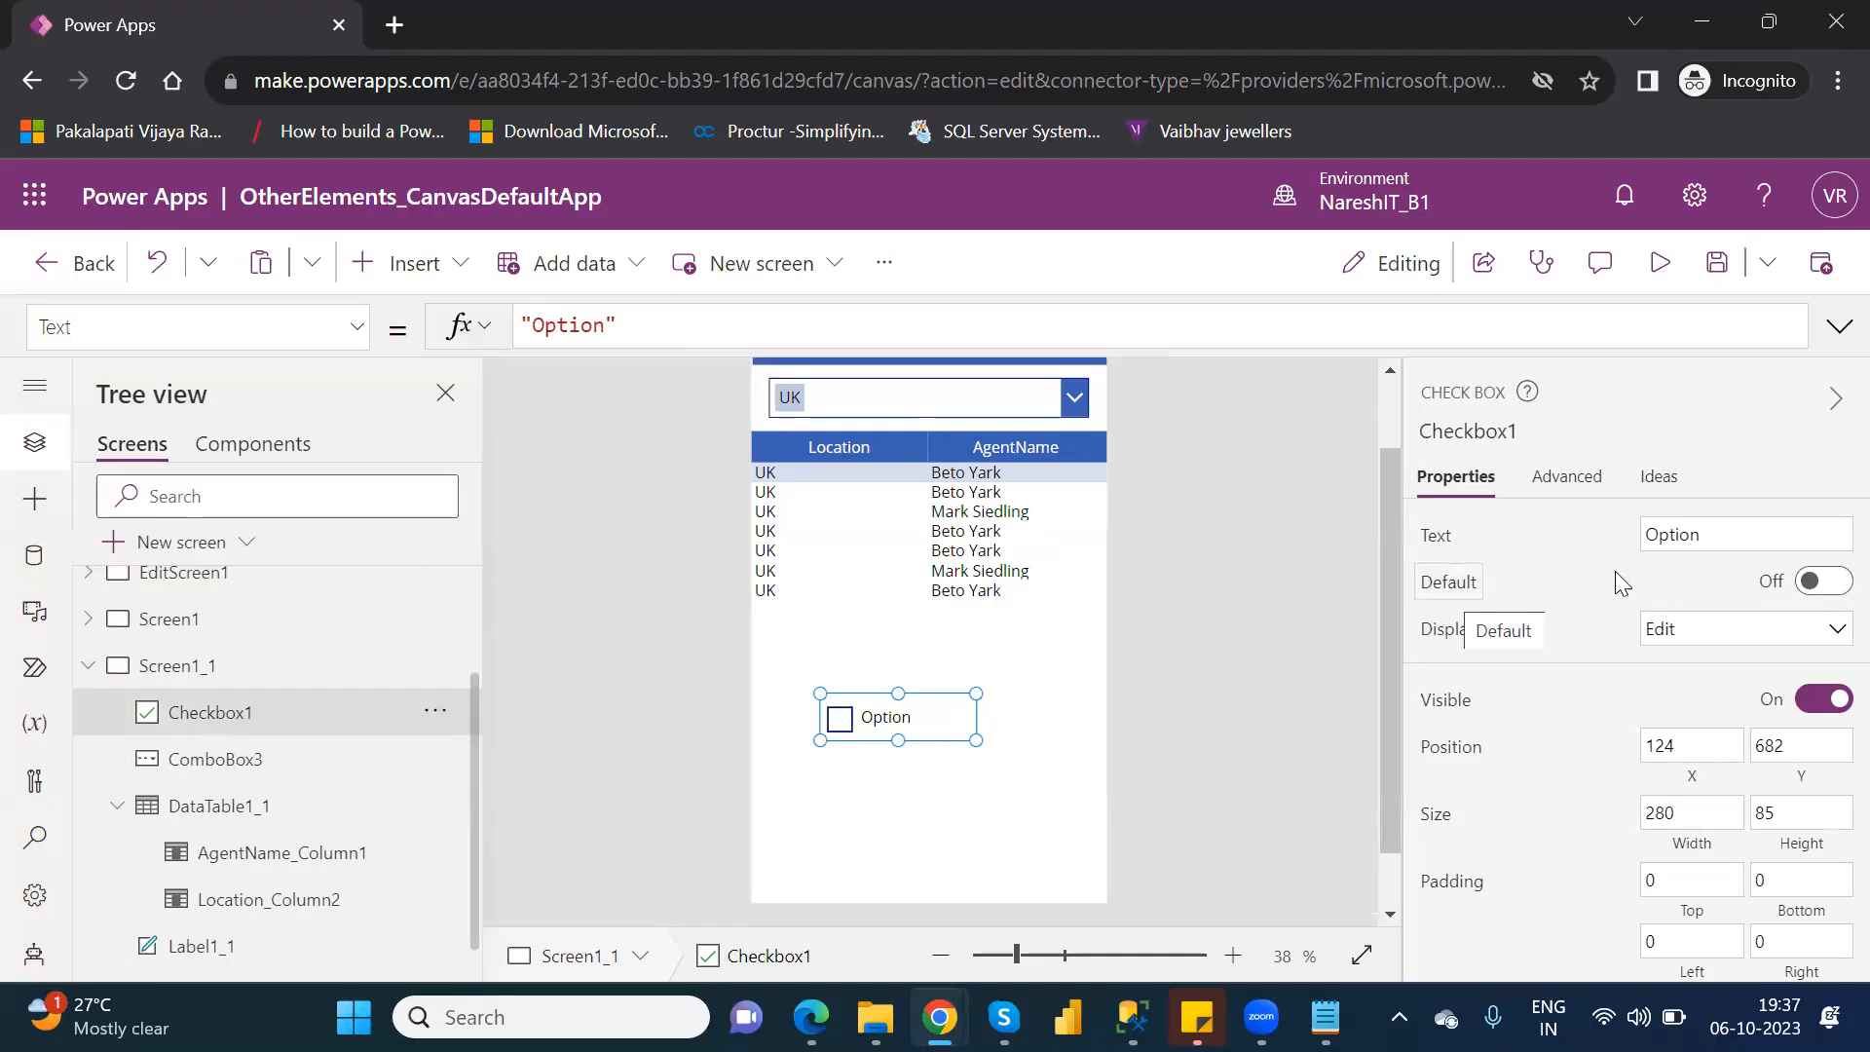
pyautogui.click(1835, 597)
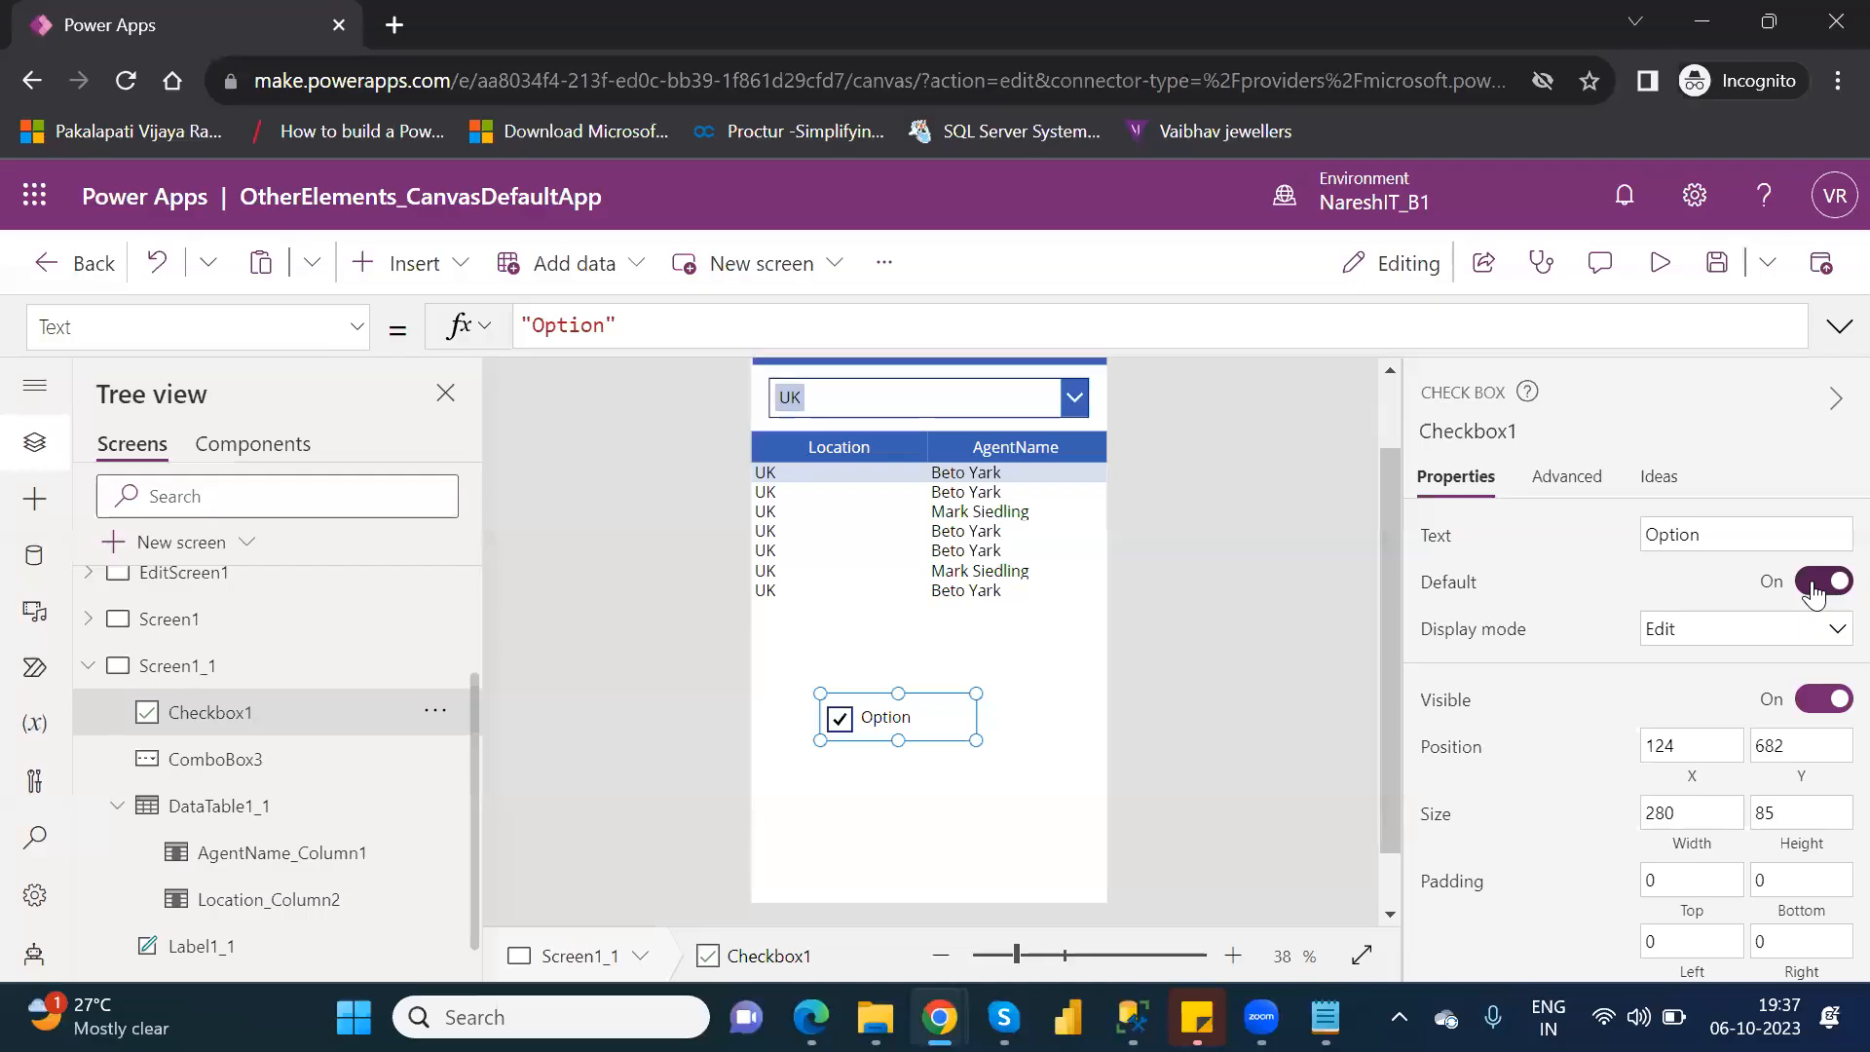
pyautogui.click(1814, 593)
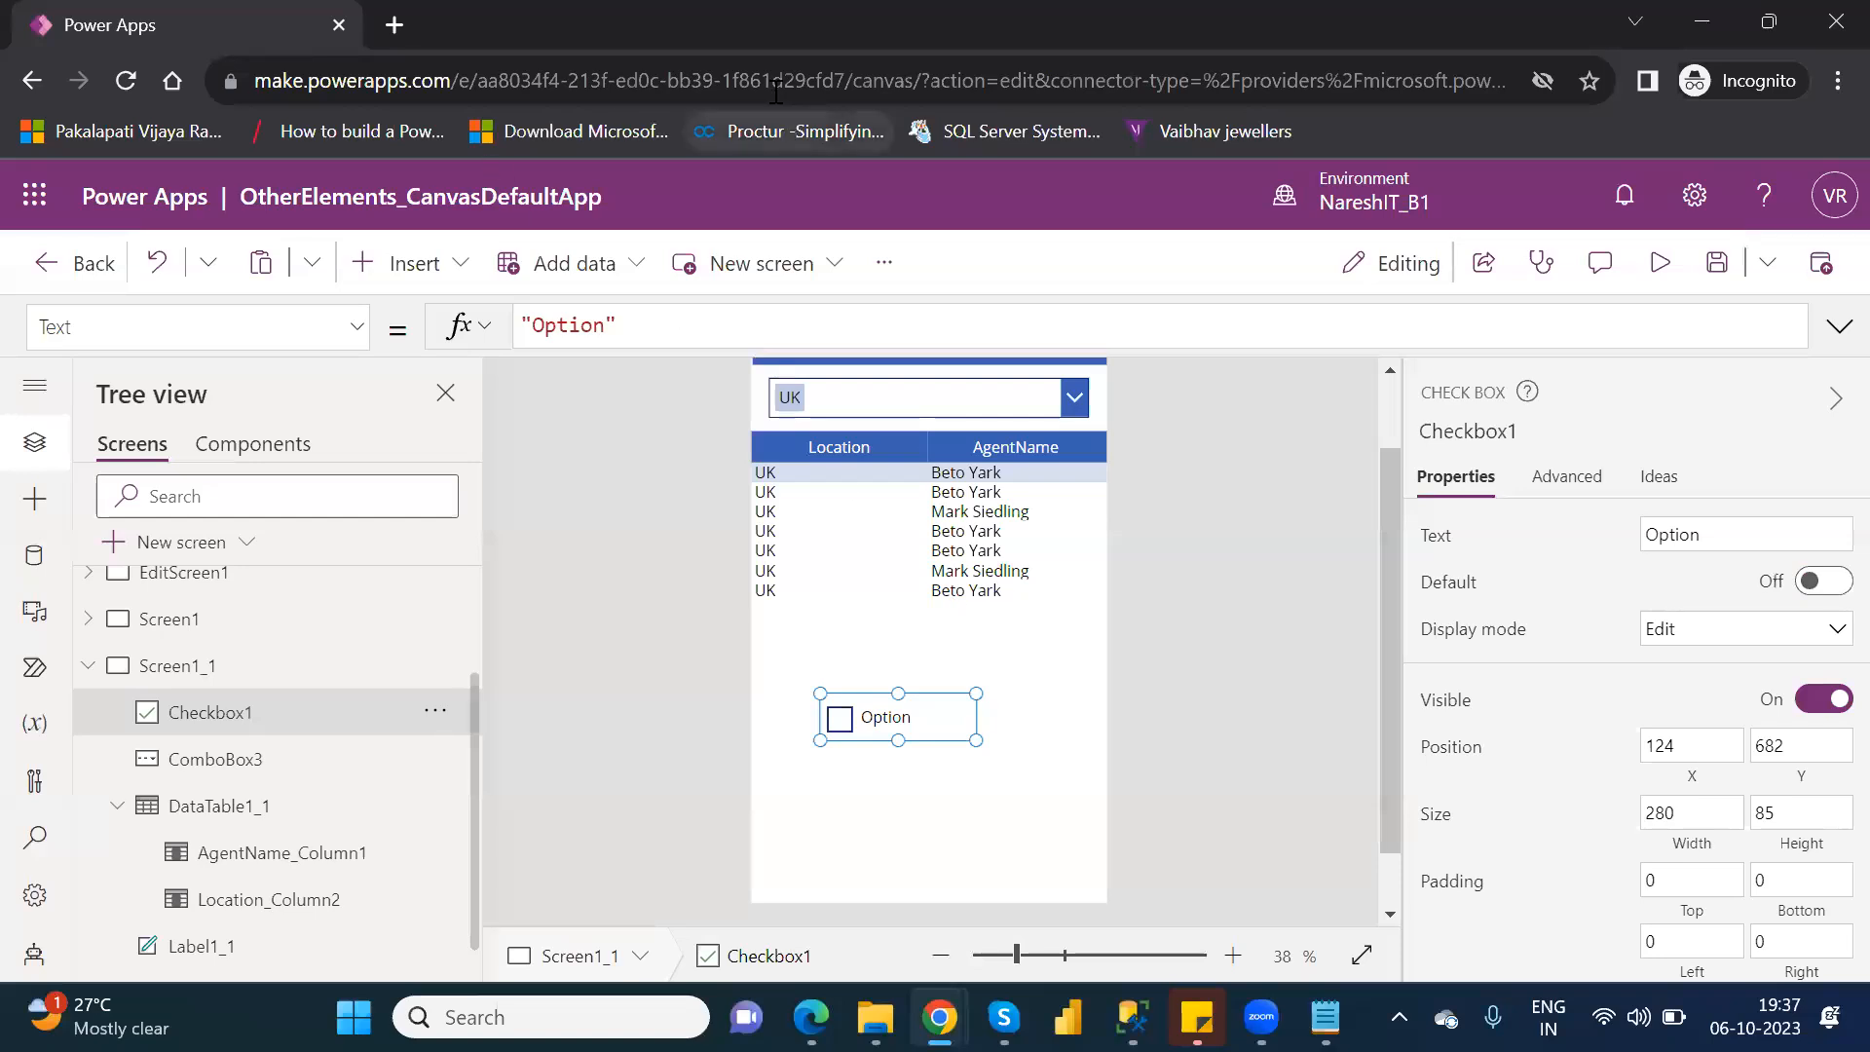
# Open google.com in a new browser tab.
pyautogui.click(391, 26)
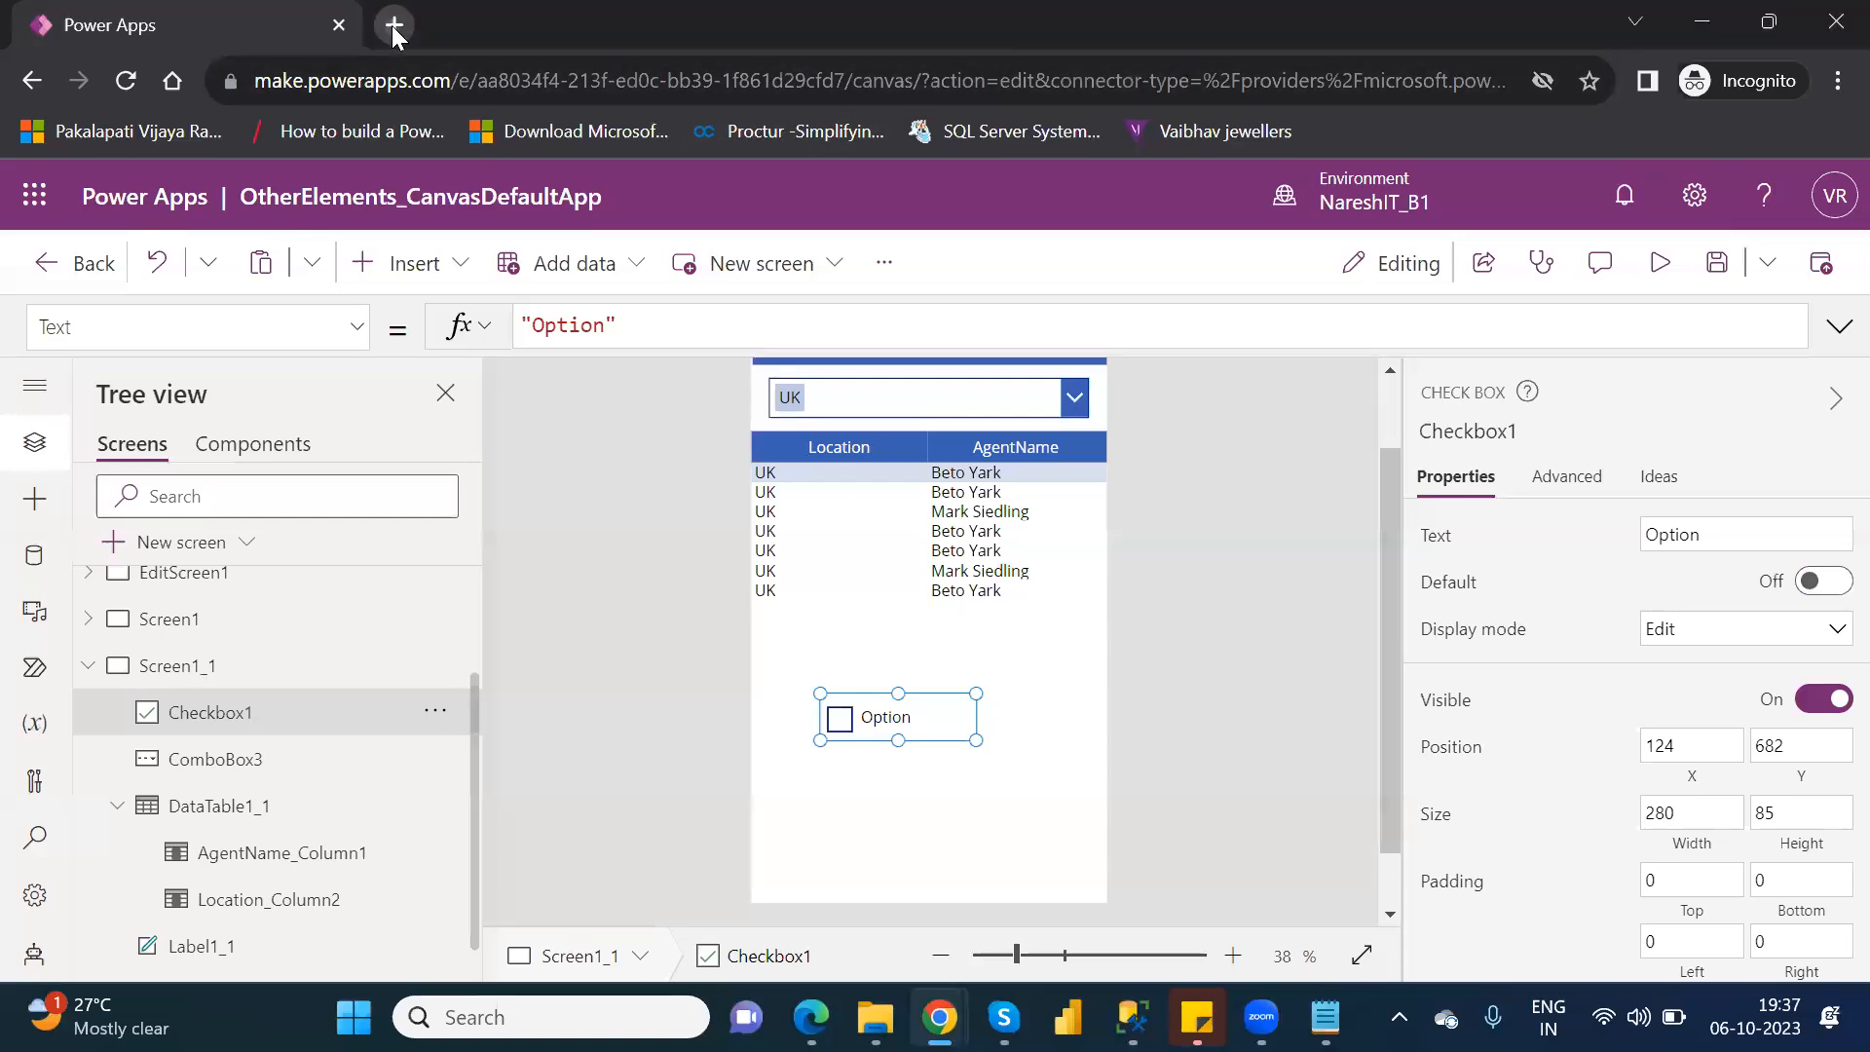
pyautogui.write('google.com')
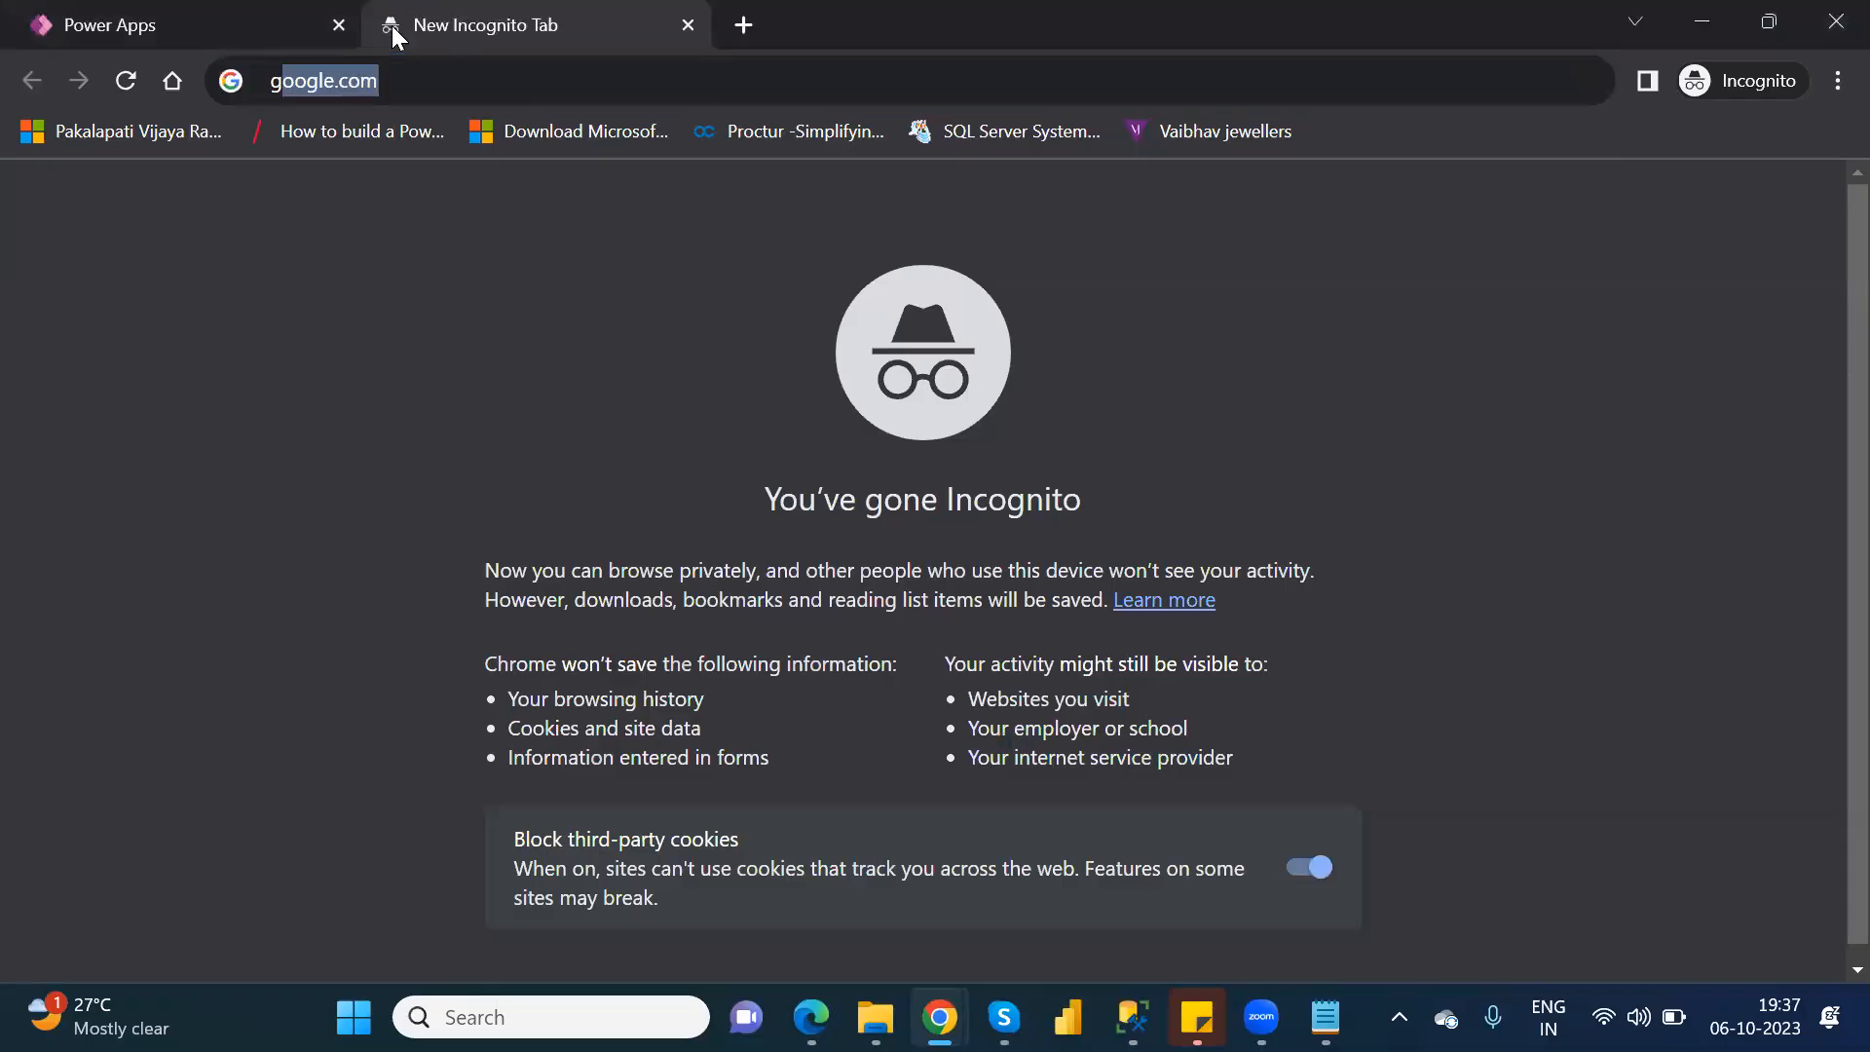
pyautogui.press('Return')
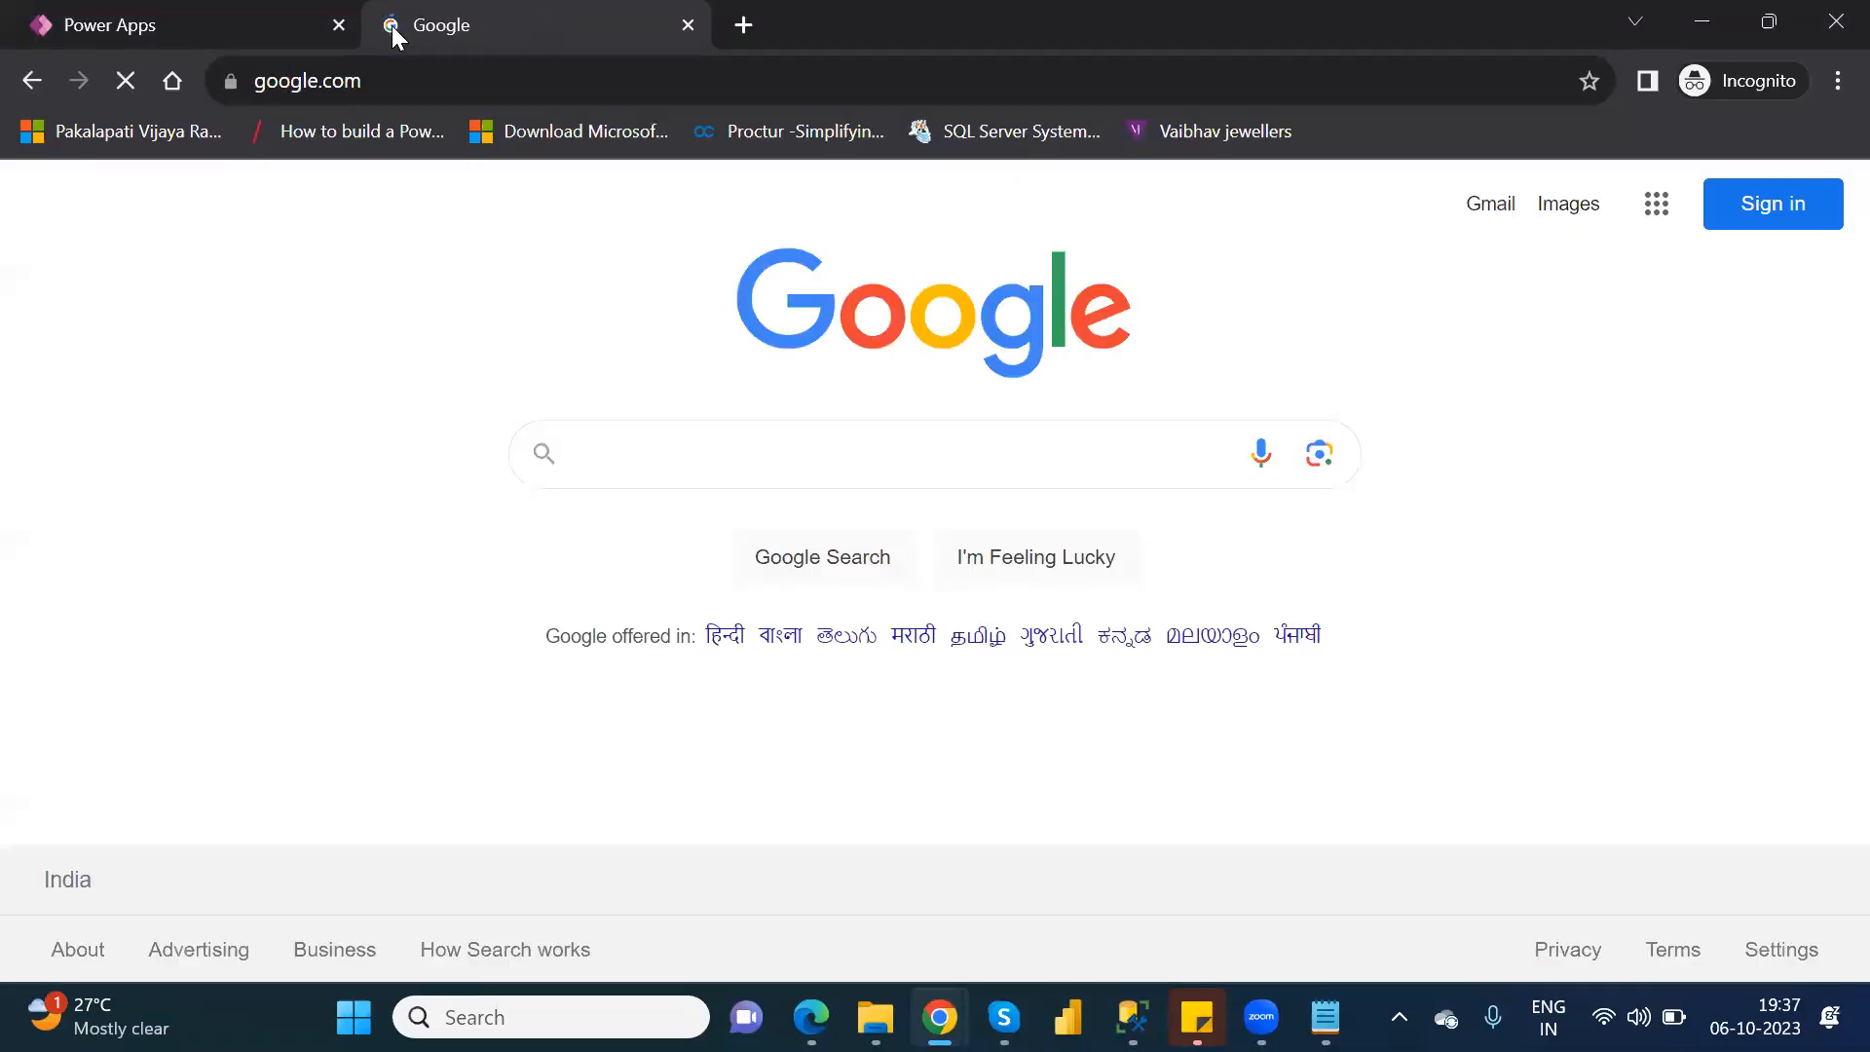
# Search Google for "in checkbox give multiple values in power apps".
pyautogui.write('in')
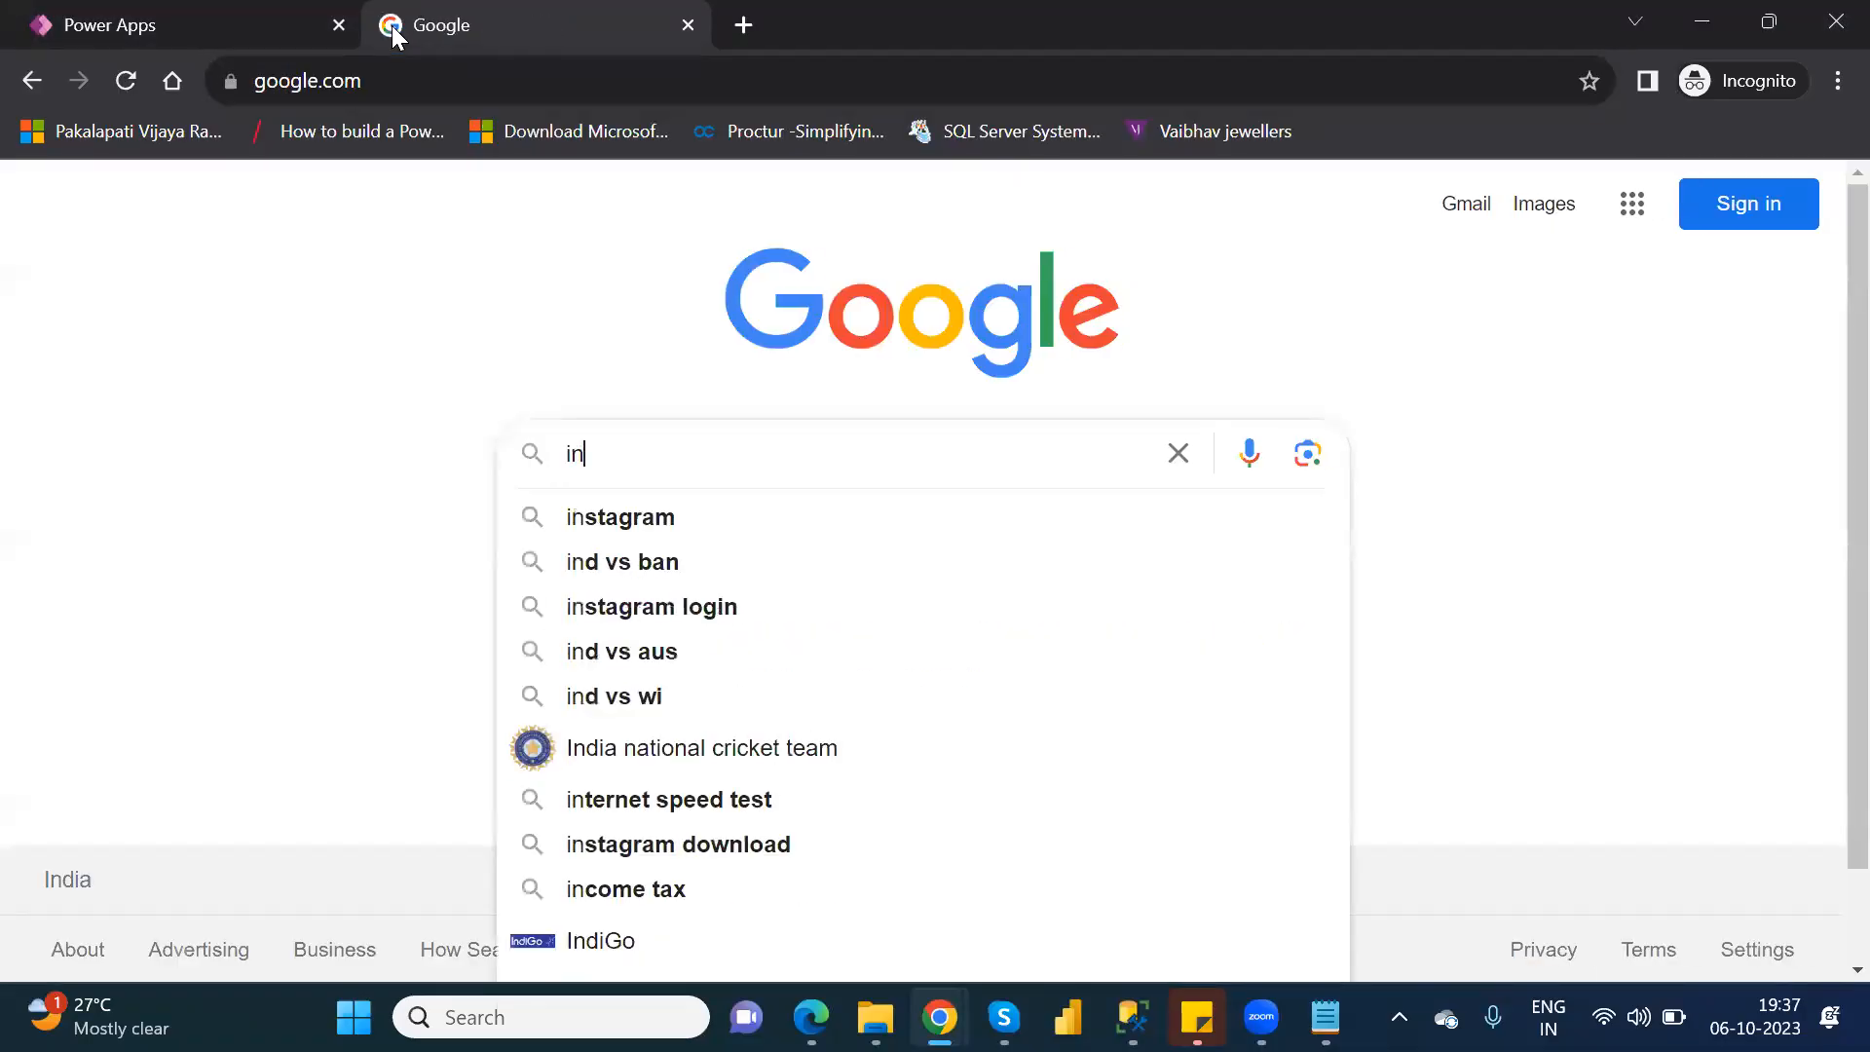
pyautogui.write(' checkbox')
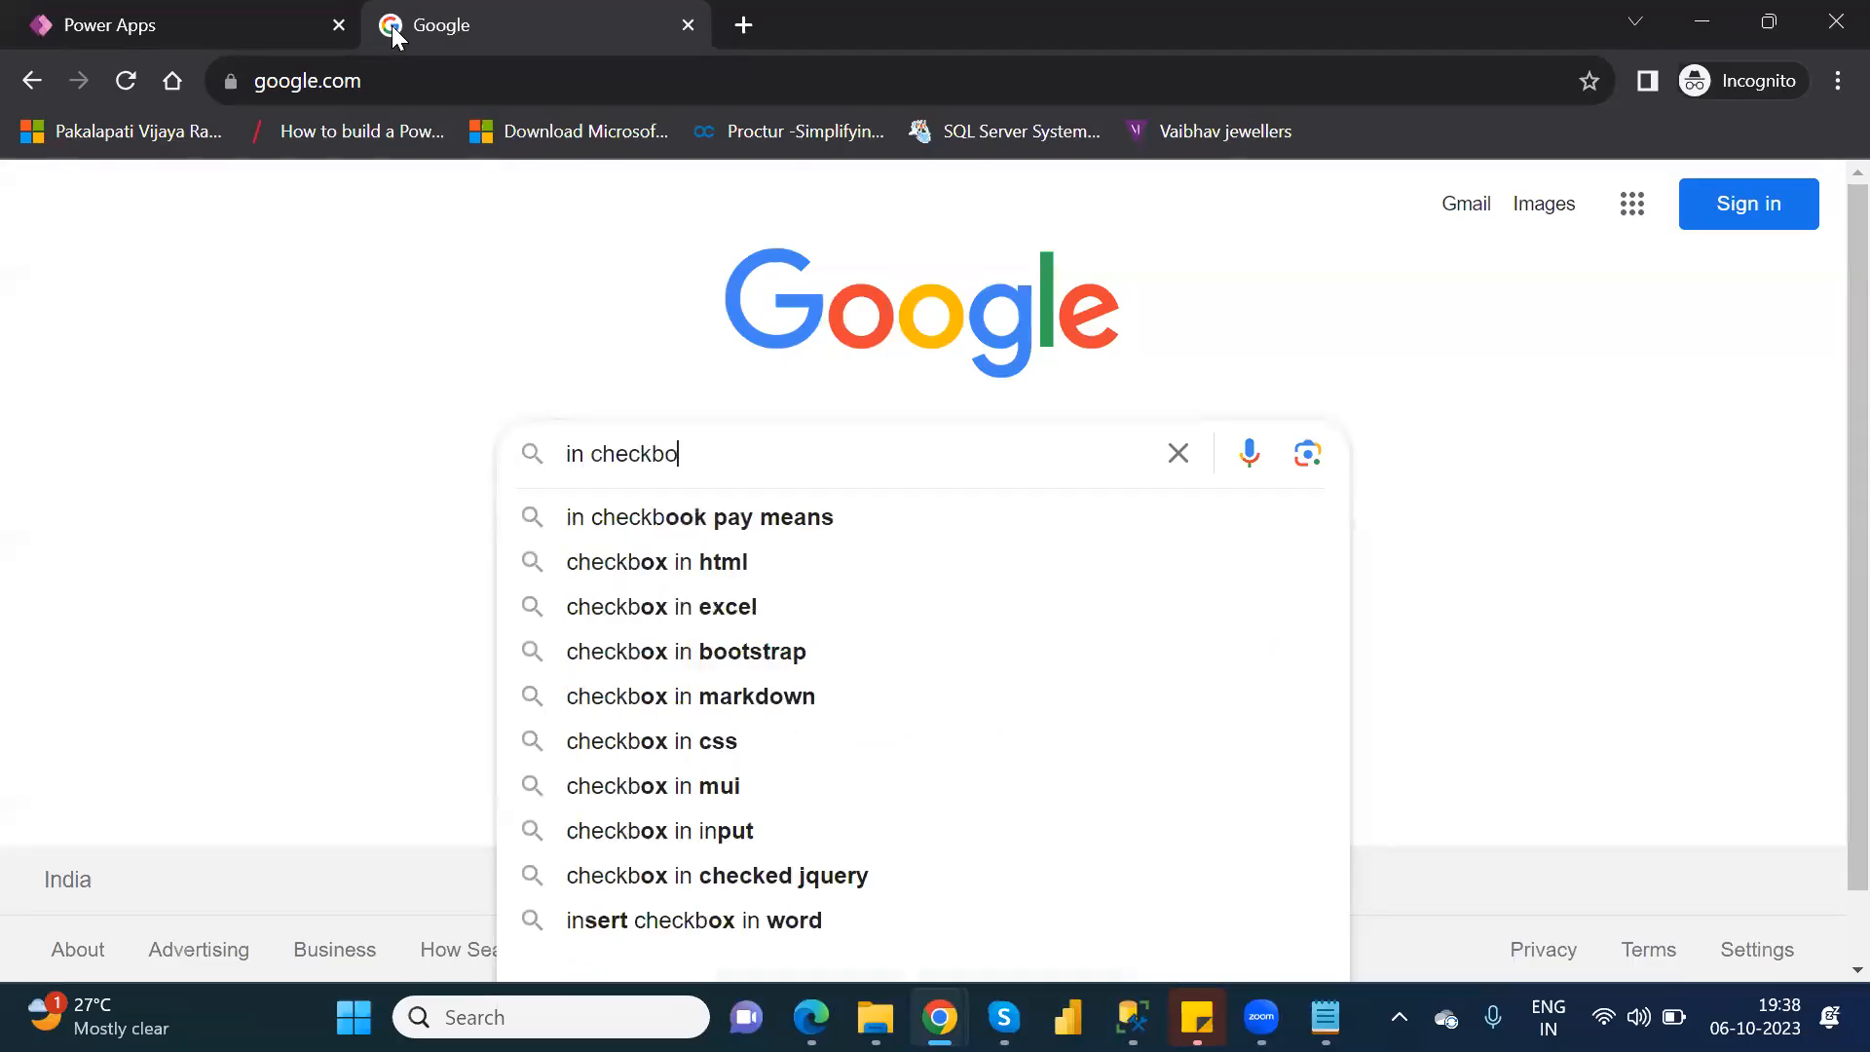
pyautogui.write('give mo')
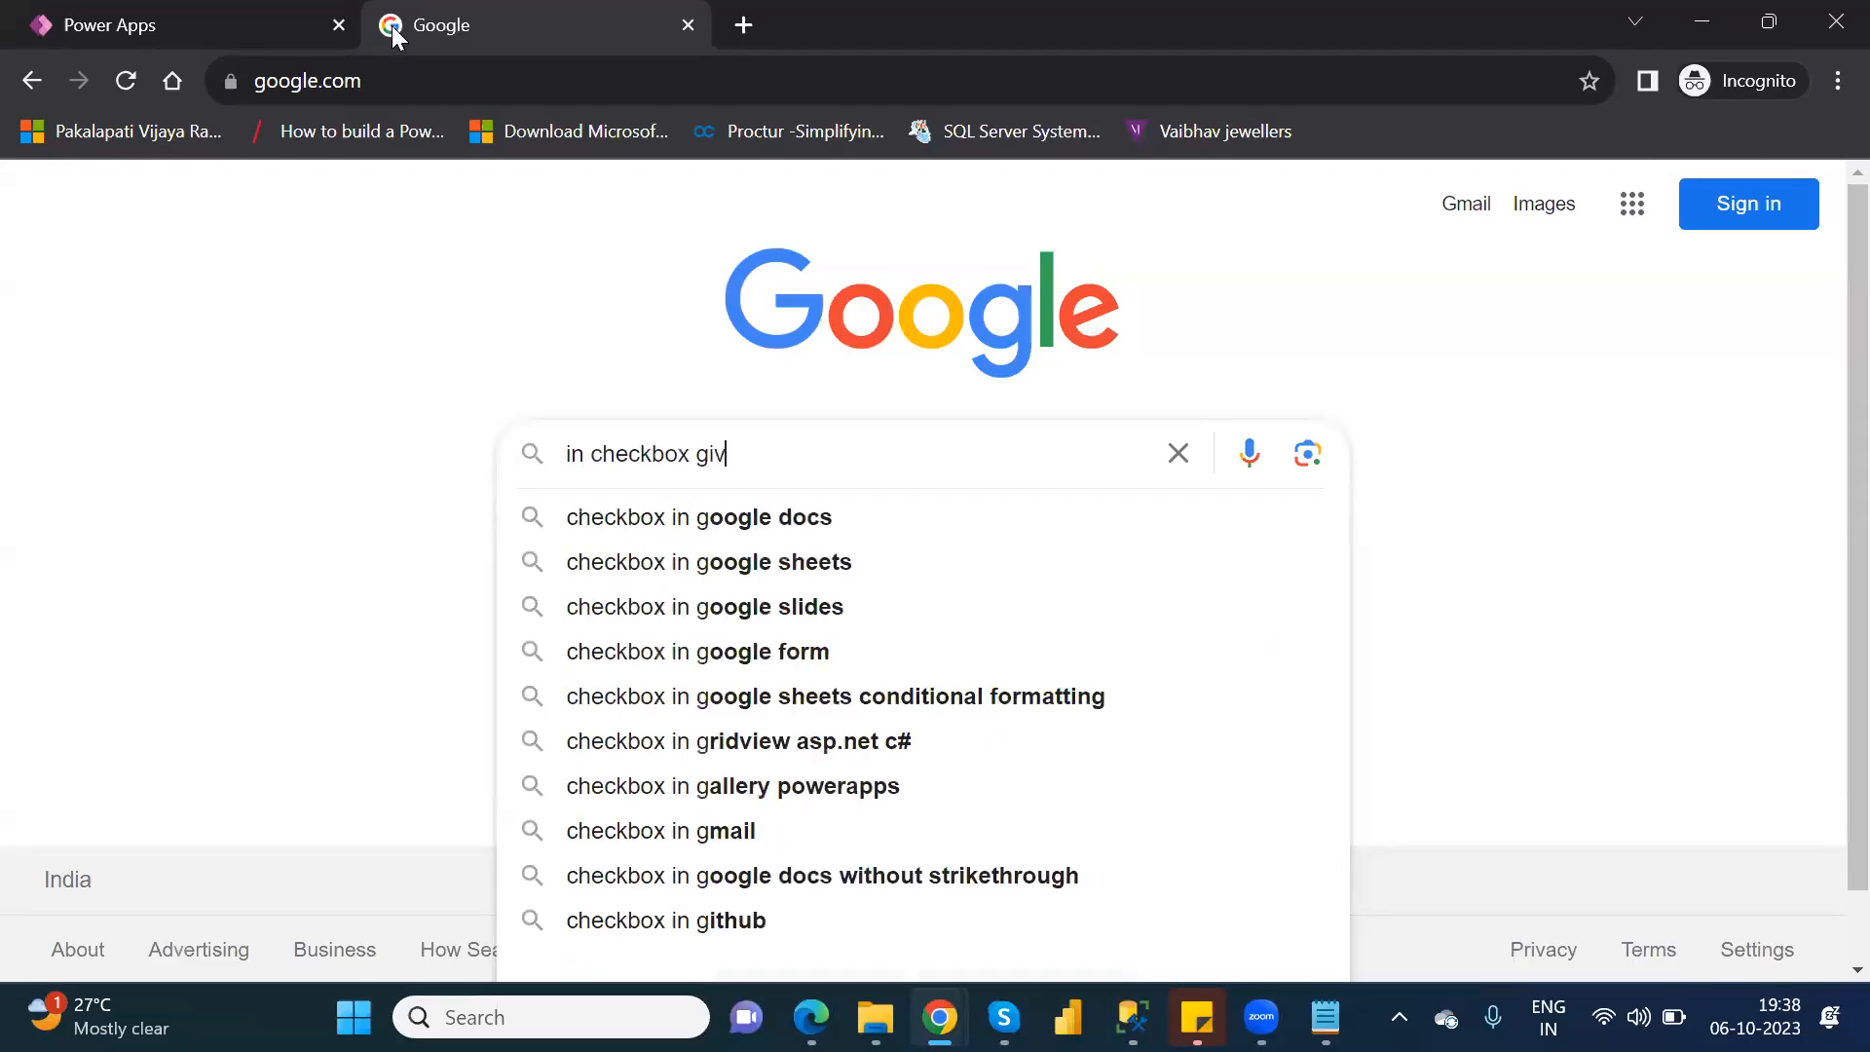
pyautogui.press('BackSpace')
pyautogui.press('BackSpace')
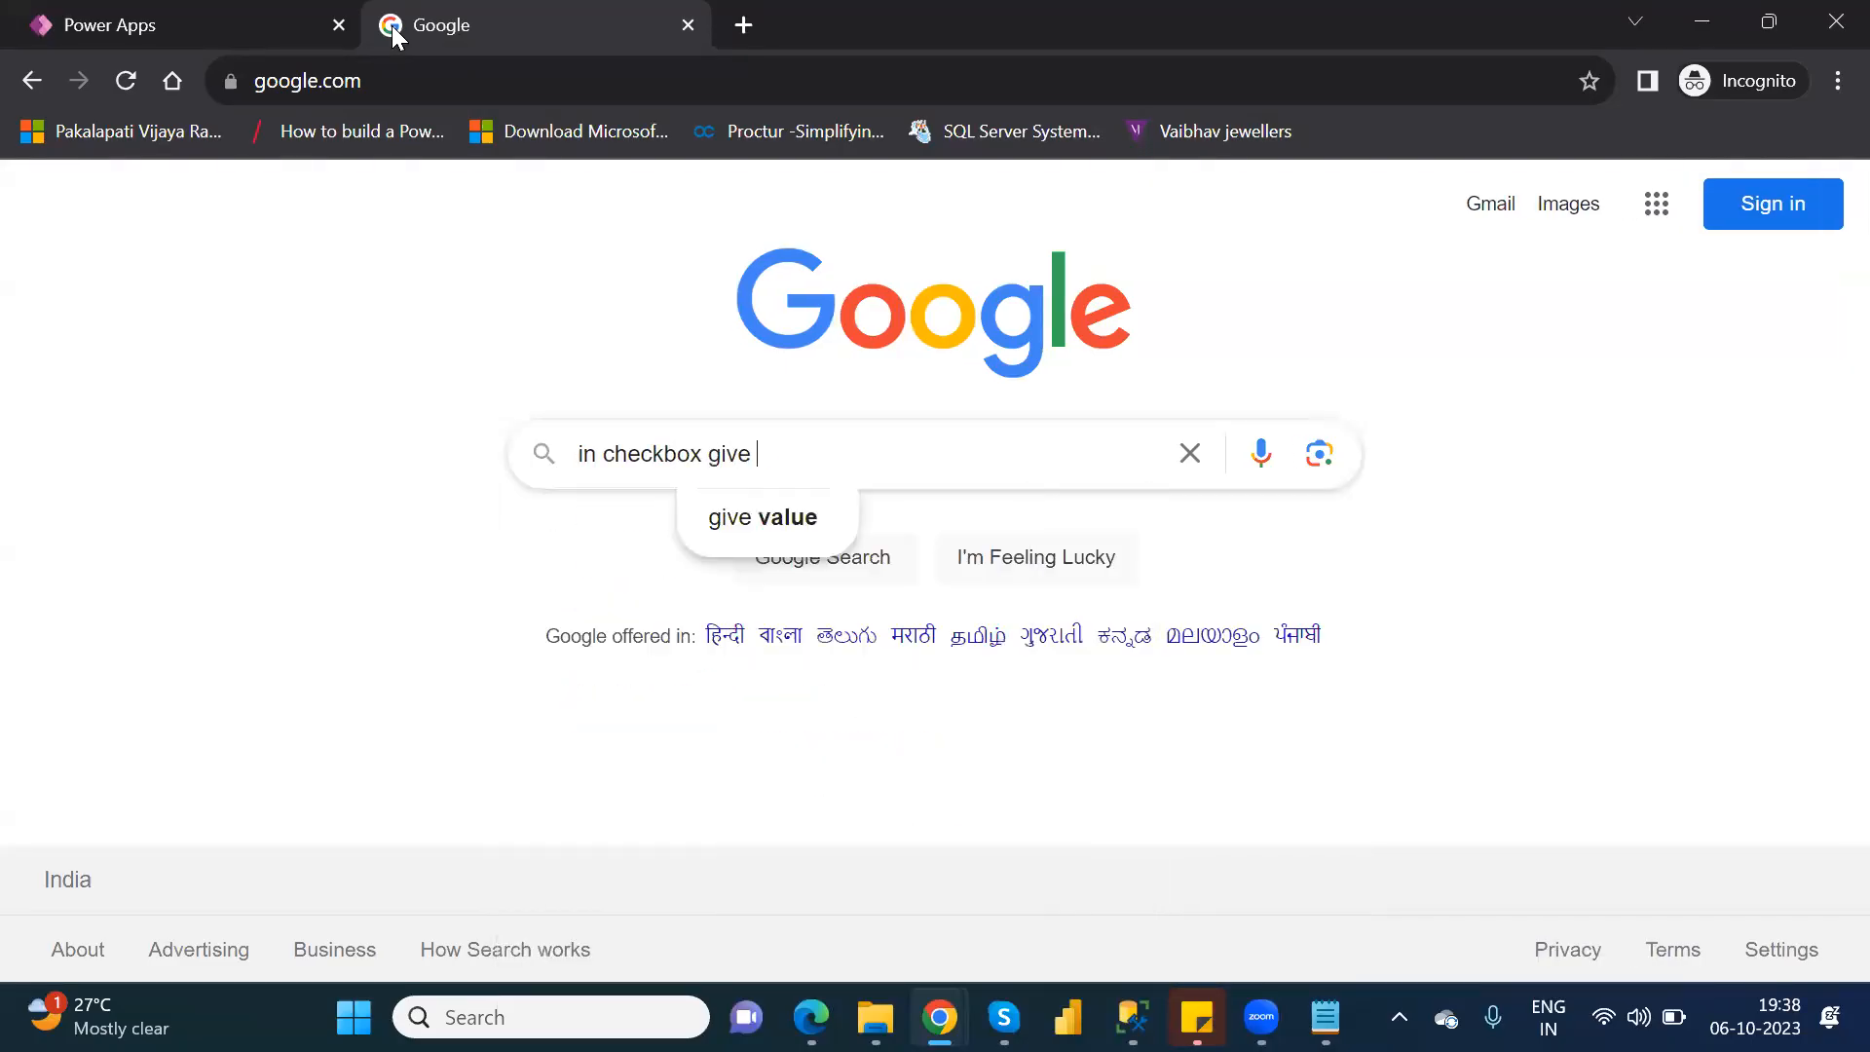
pyautogui.write('multi')
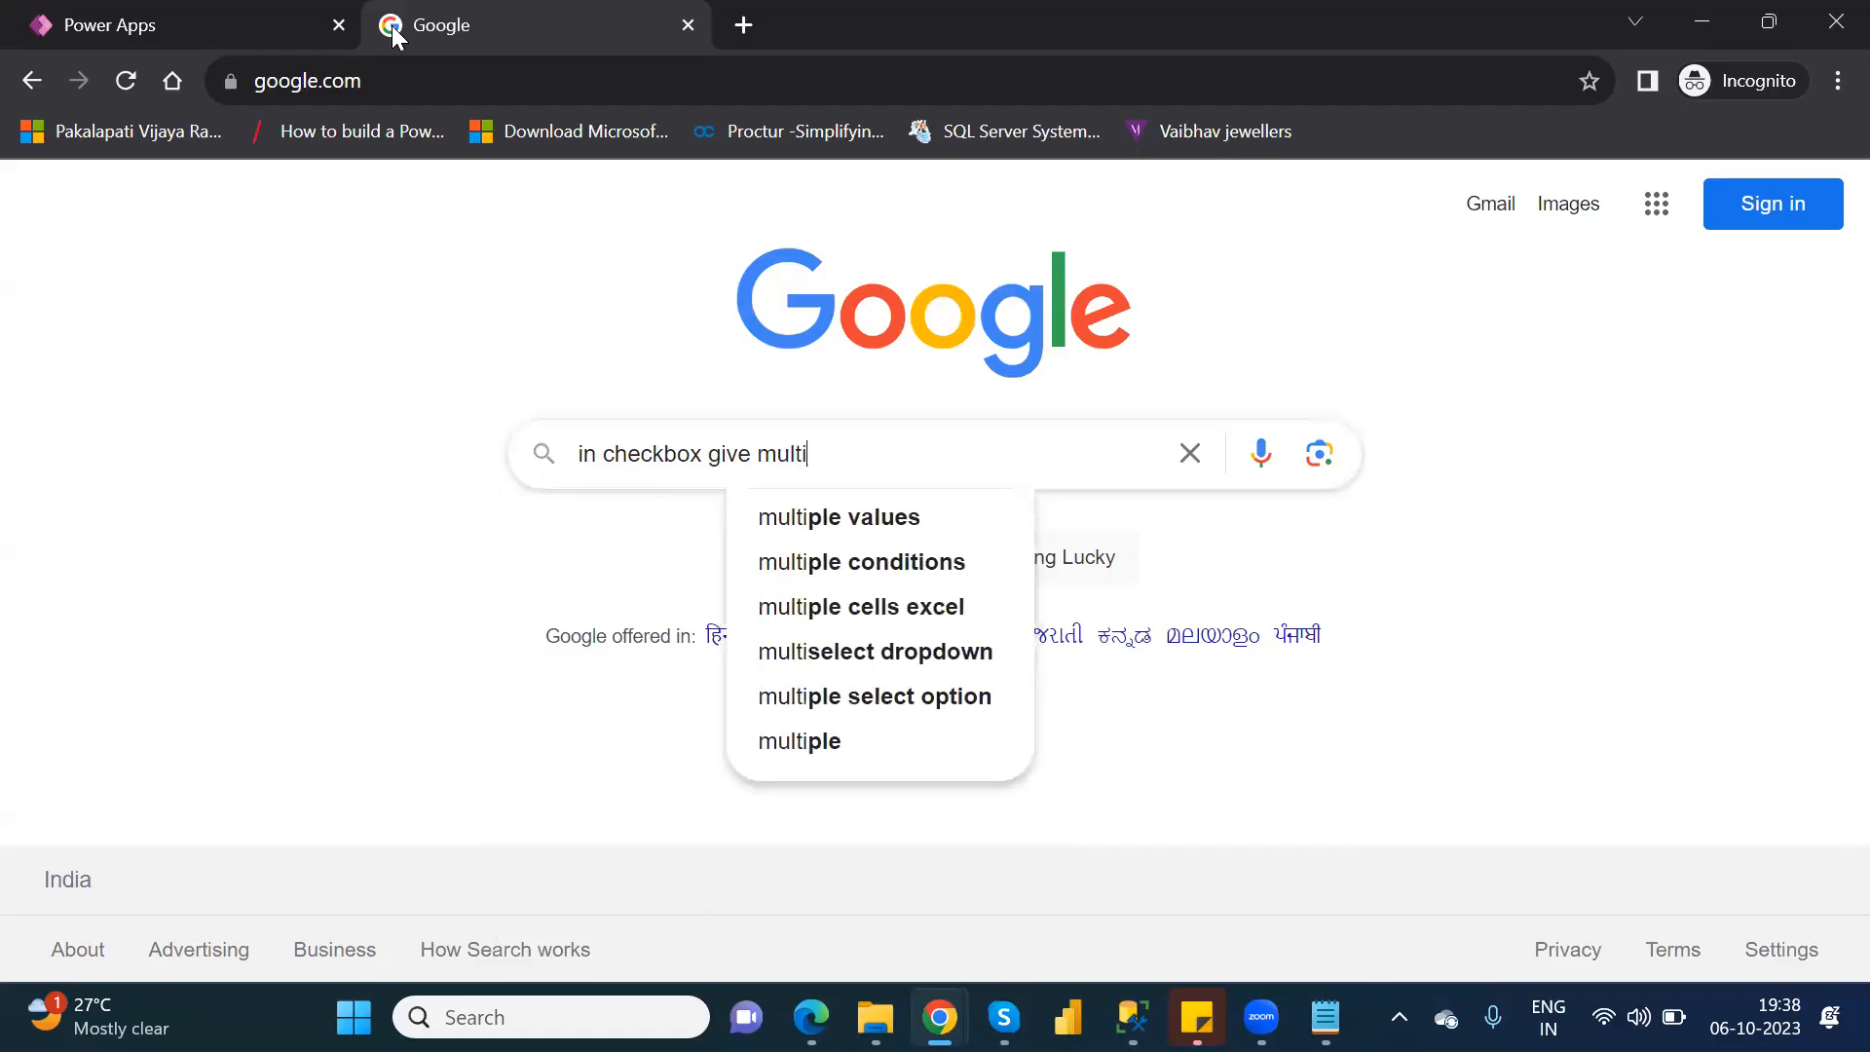
pyautogui.write('ple values ')
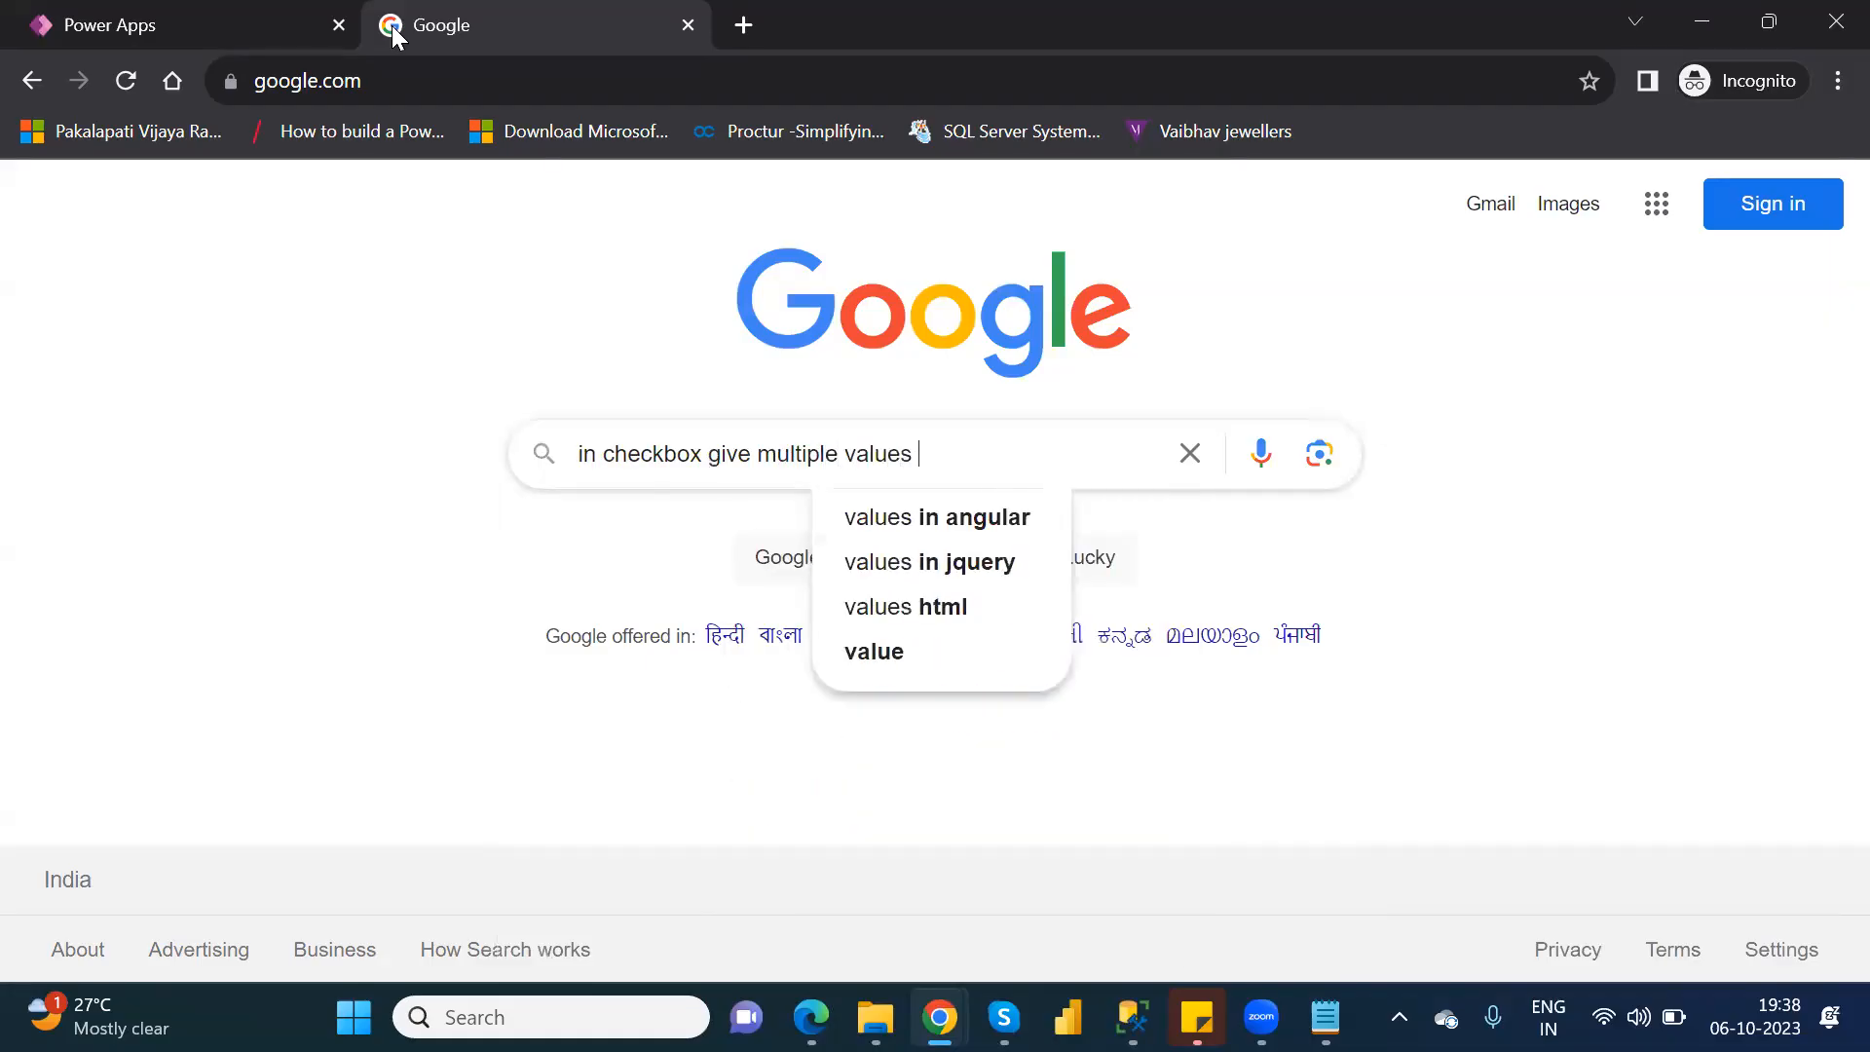
pyautogui.write('in power')
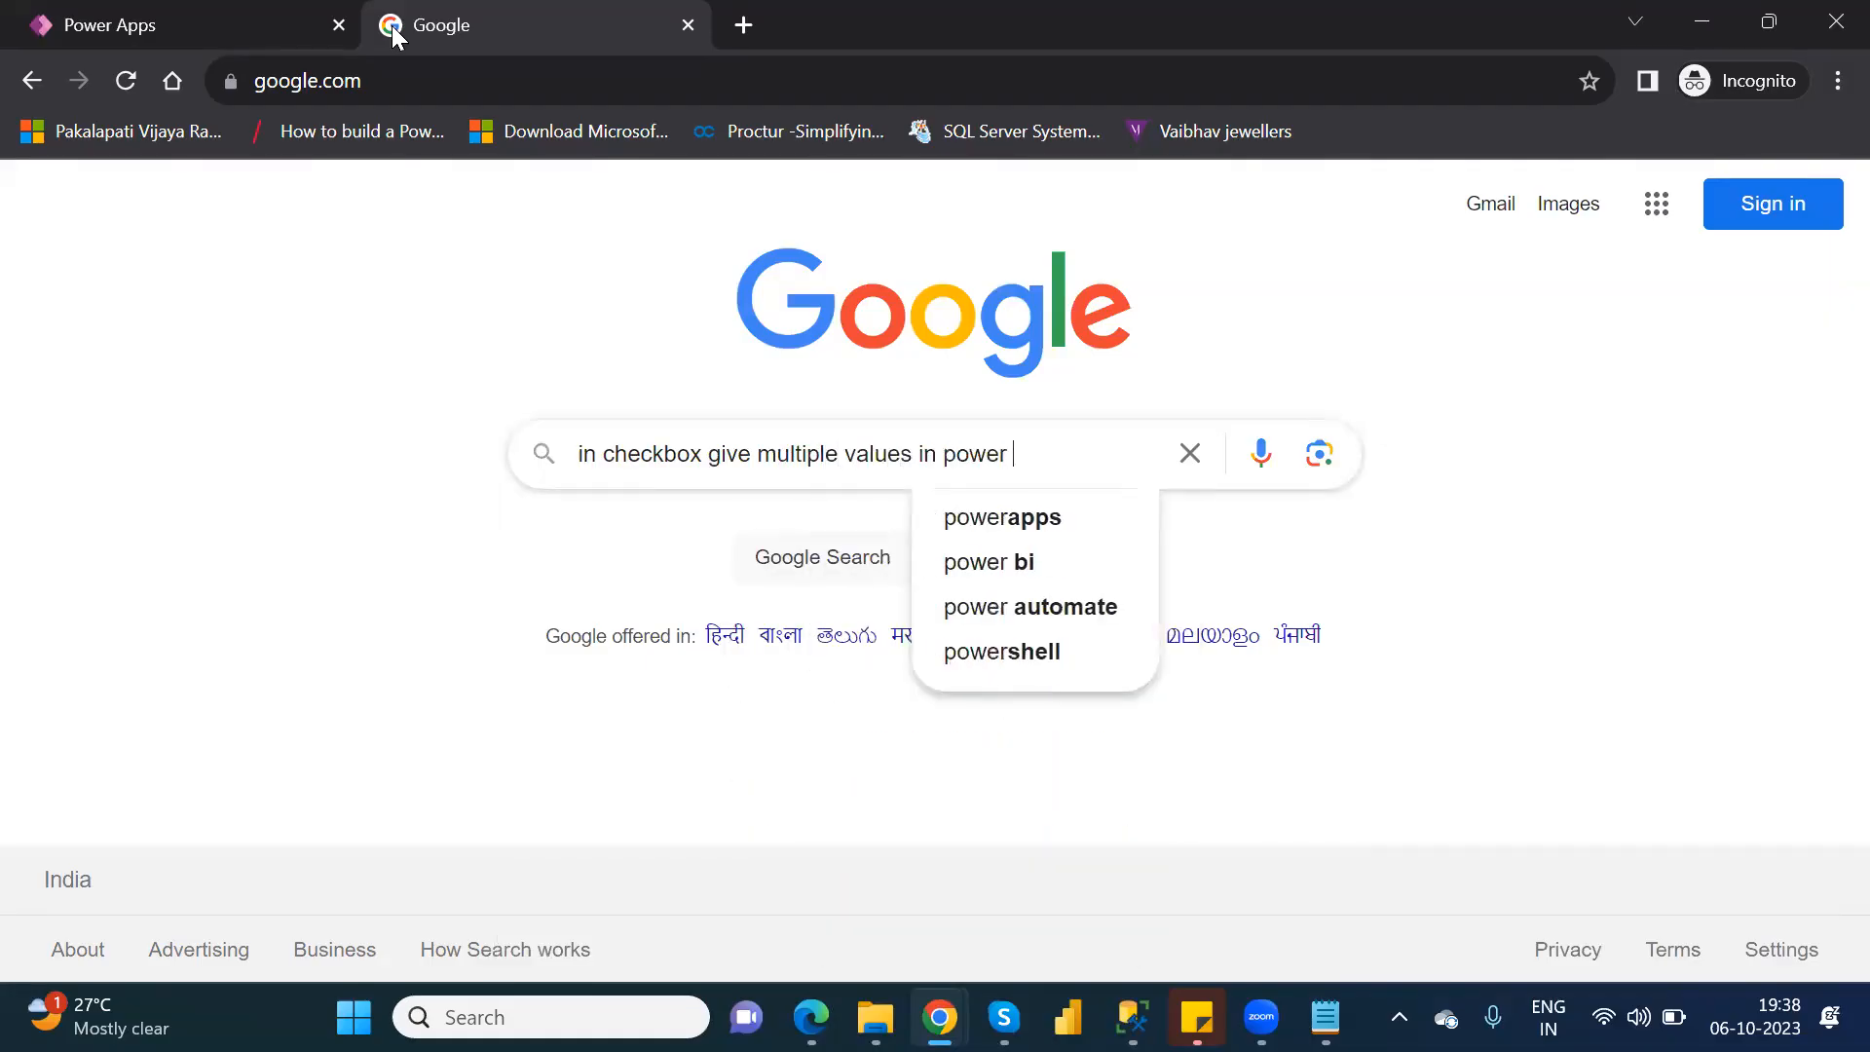
pyautogui.write(' apps')
pyautogui.press('Return')
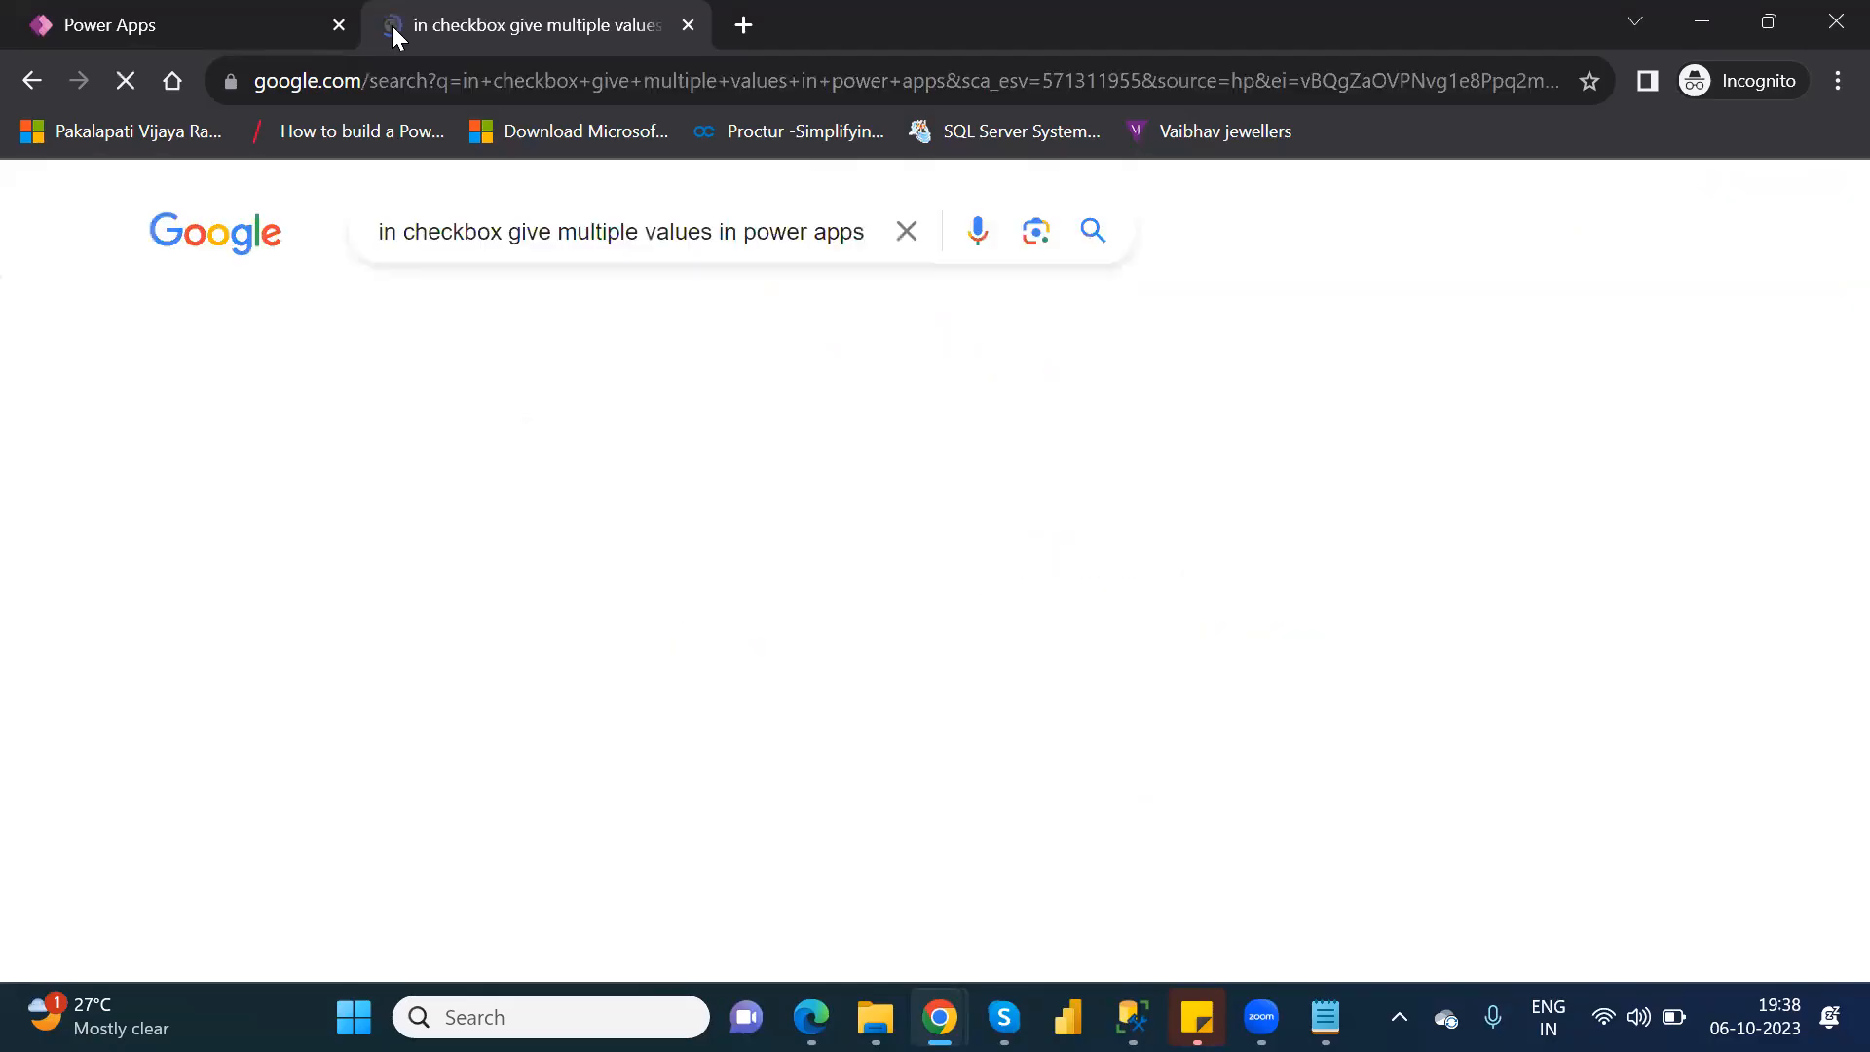
# Open the featured Power Platform Community result on creating multi select checkboxes in Power Apps.
pyautogui.scroll(-2, 497, 419)
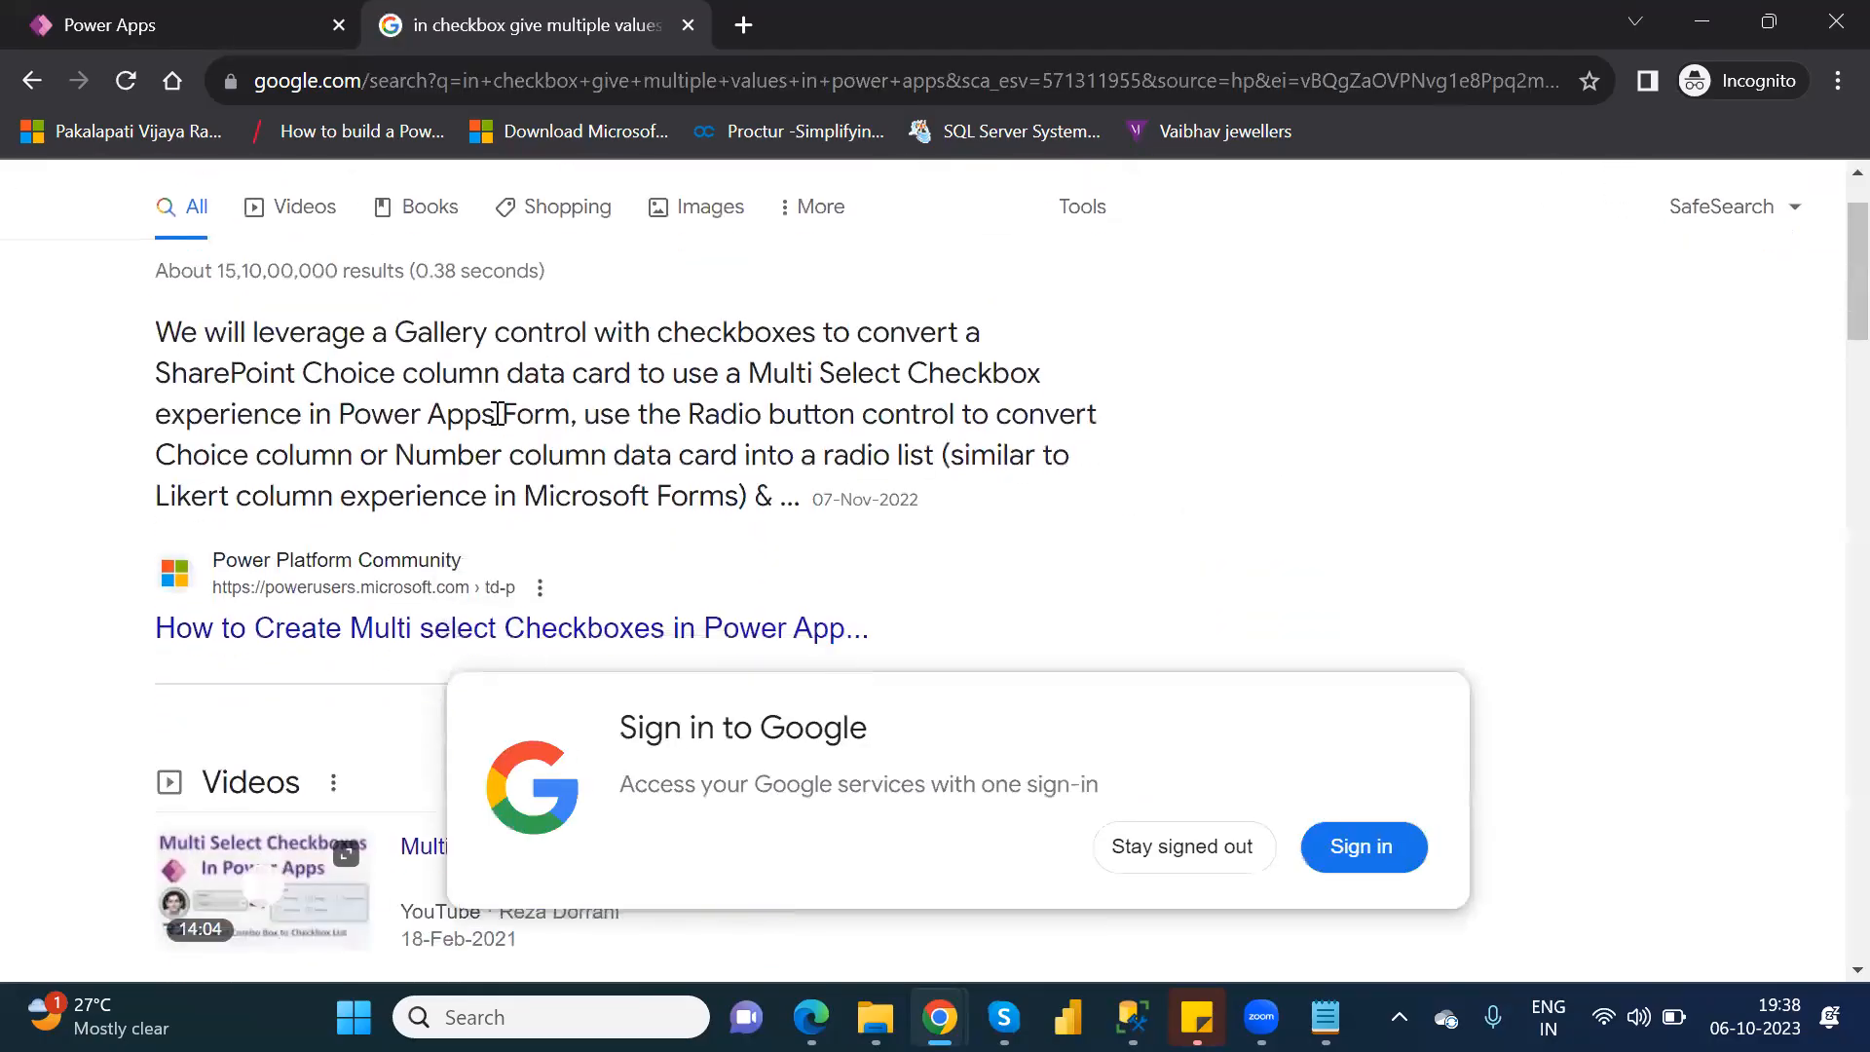
pyautogui.scroll(-1, 499, 424)
pyautogui.click(582, 455)
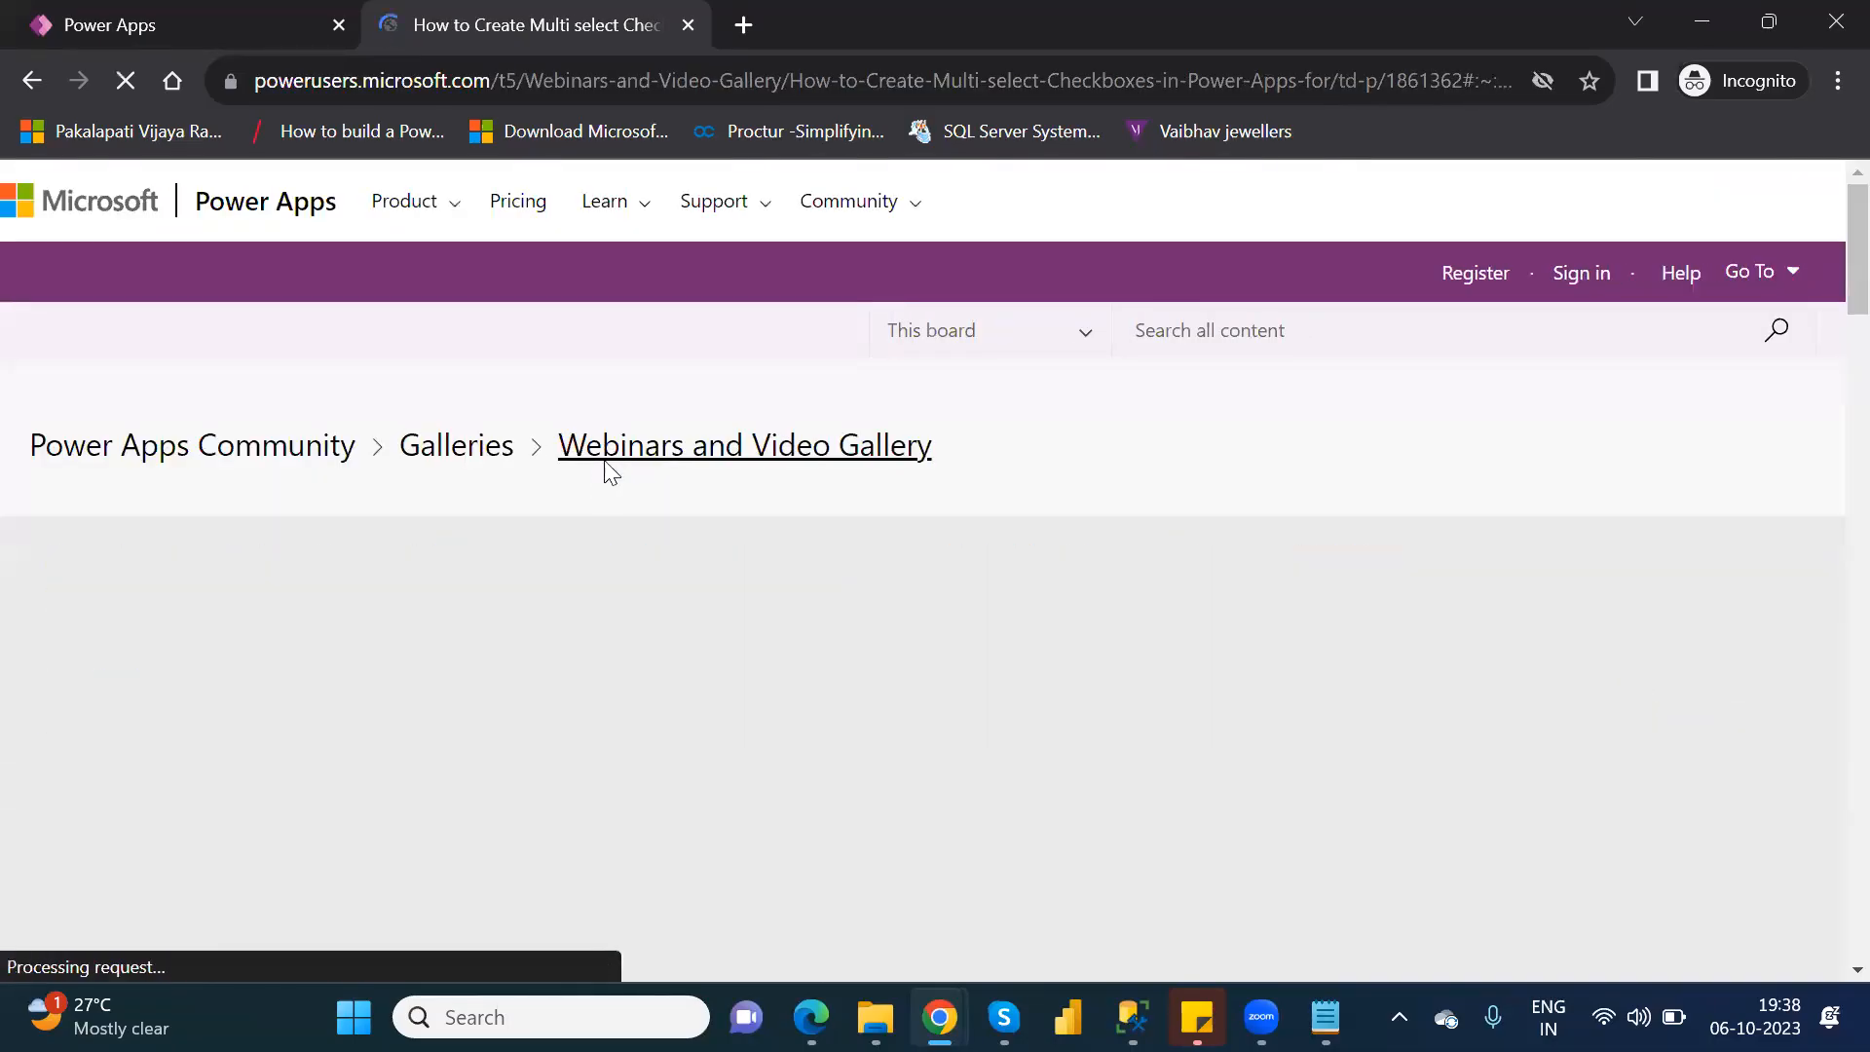
# Look through the community post's description, comments and video for multi select checkbox guidance, and return to the search results.
pyautogui.scroll(-7, 612, 473)
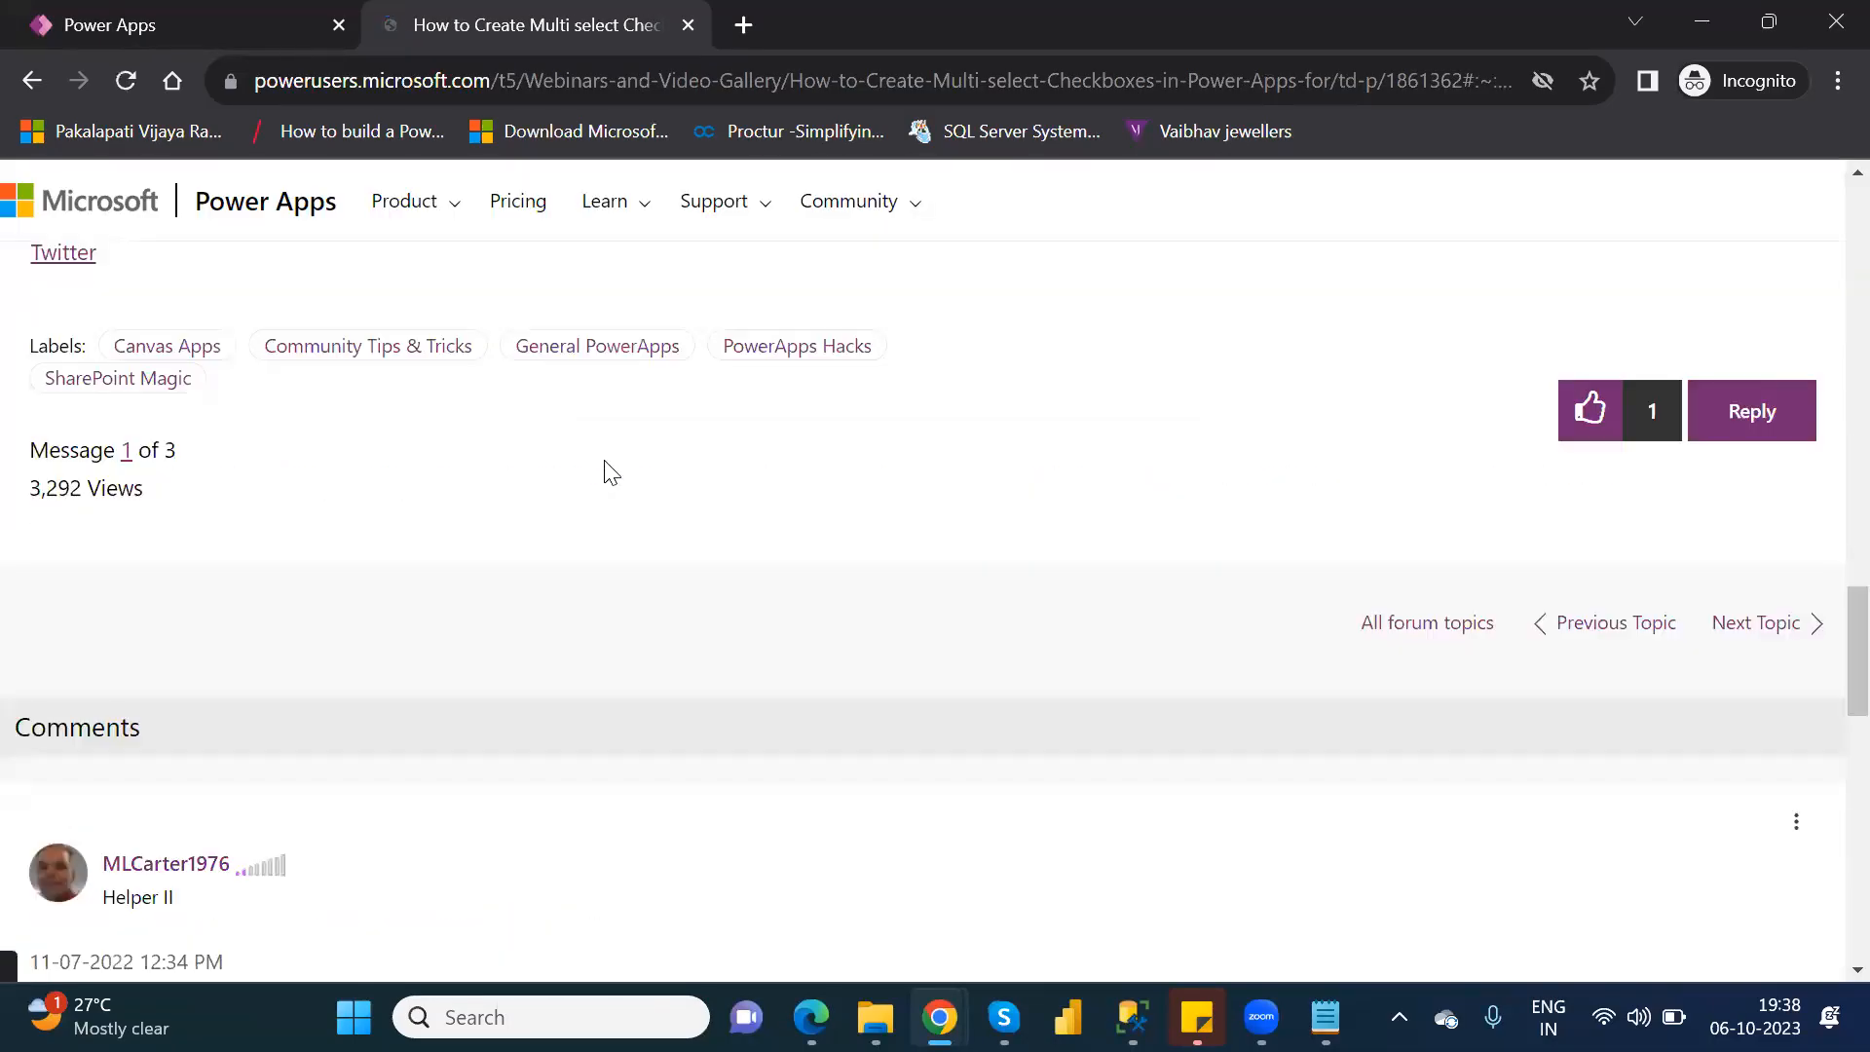
pyautogui.scroll(5, 611, 473)
pyautogui.scroll(1, 612, 473)
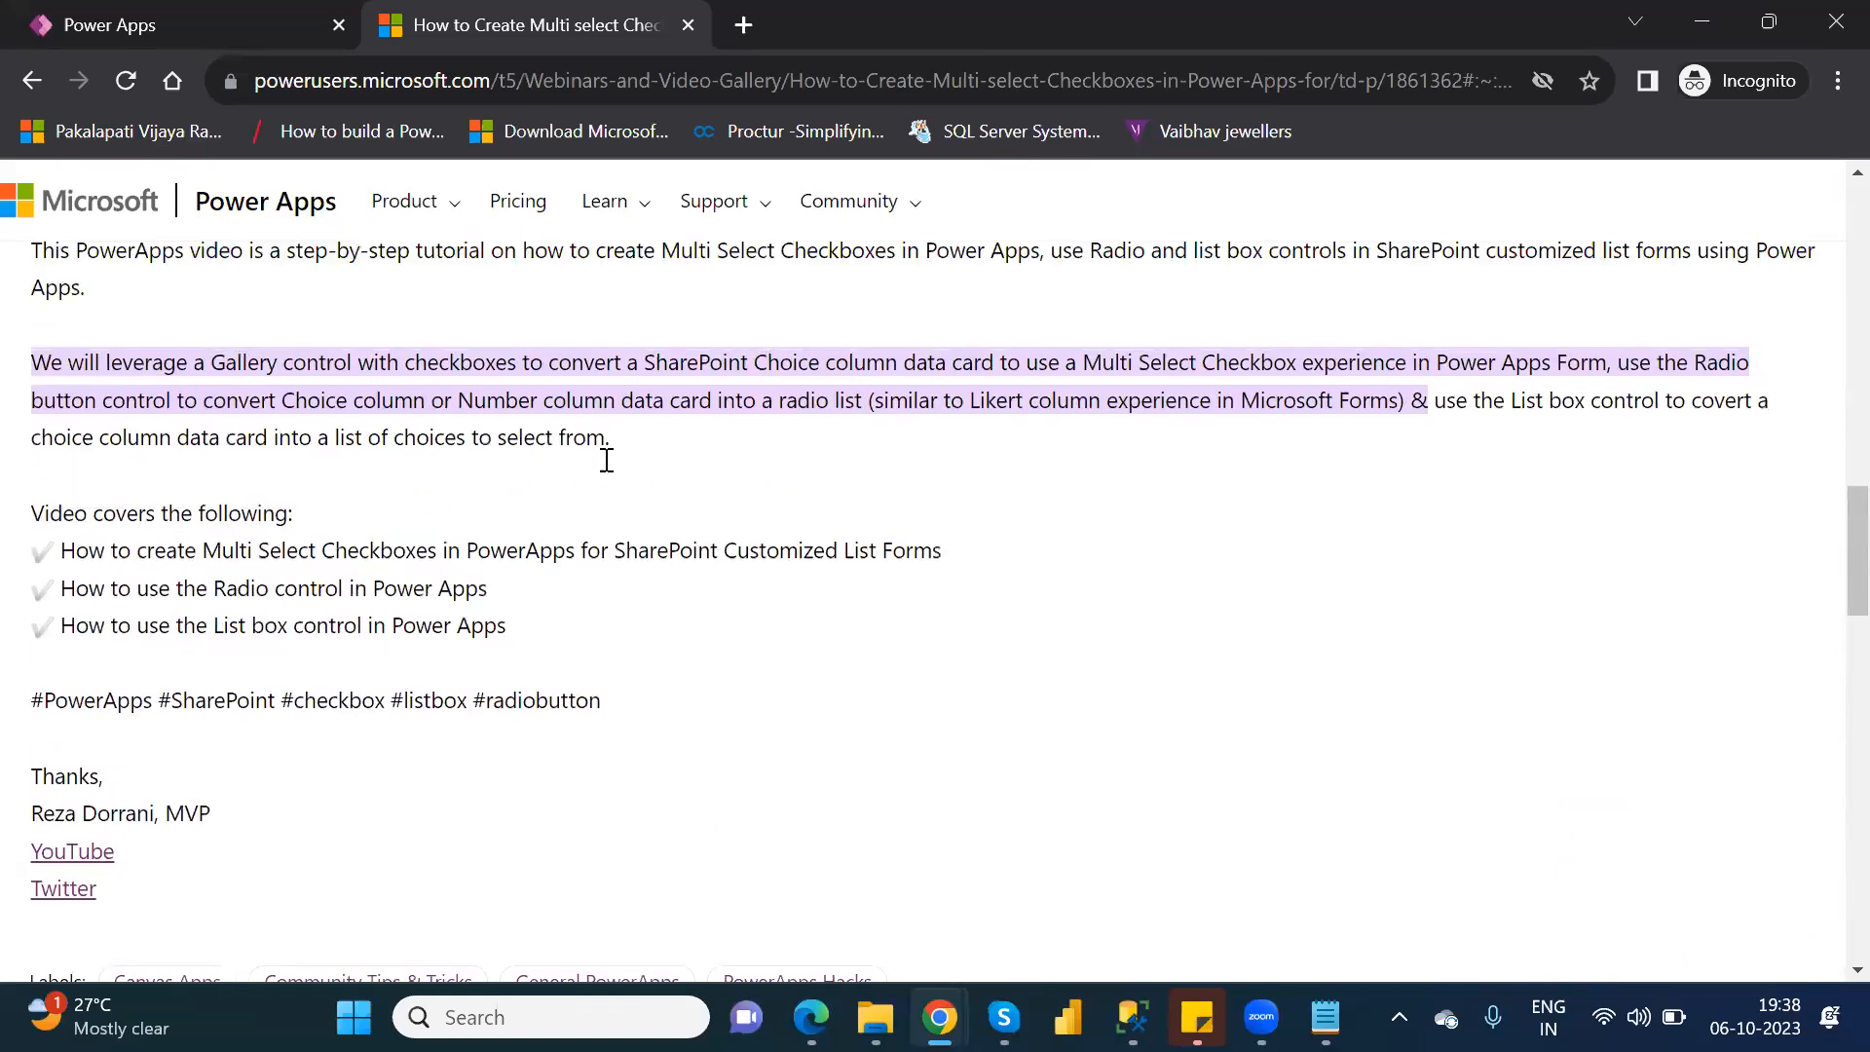
pyautogui.scroll(-2, 612, 474)
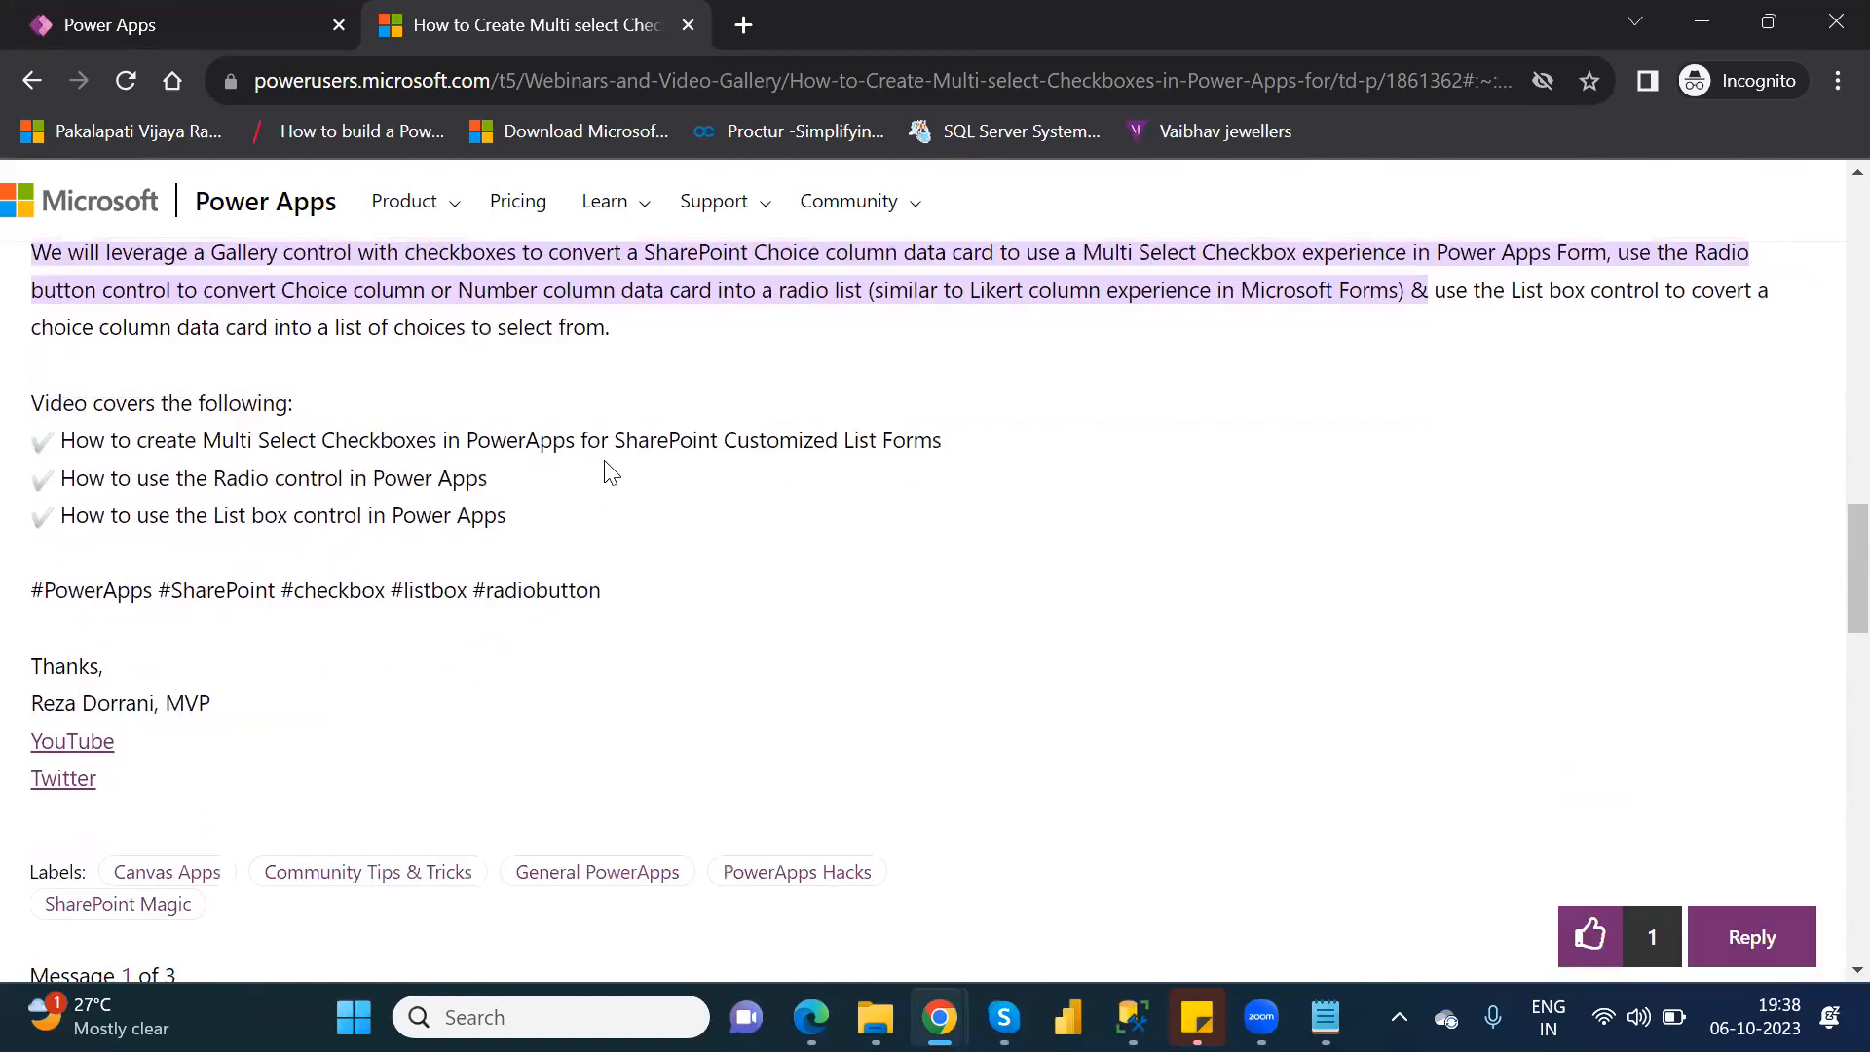
pyautogui.scroll(-10, 611, 473)
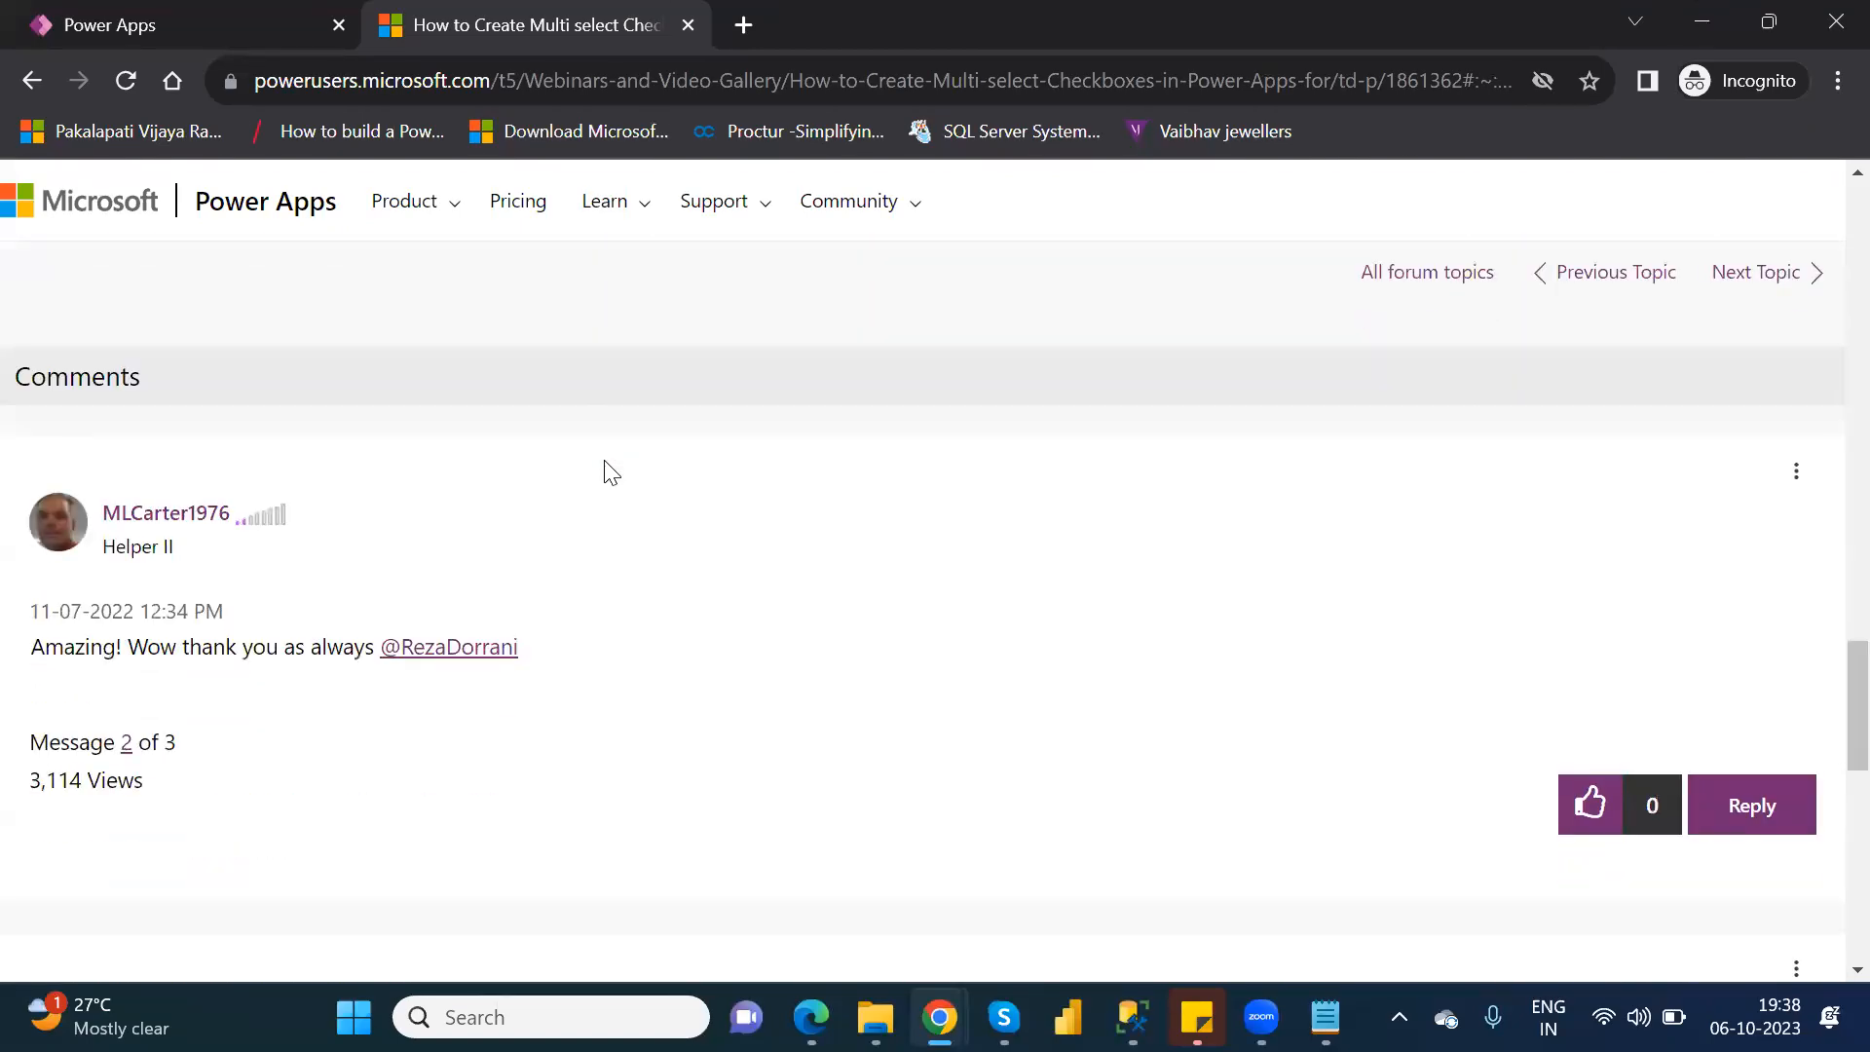
pyautogui.scroll(-5, 612, 473)
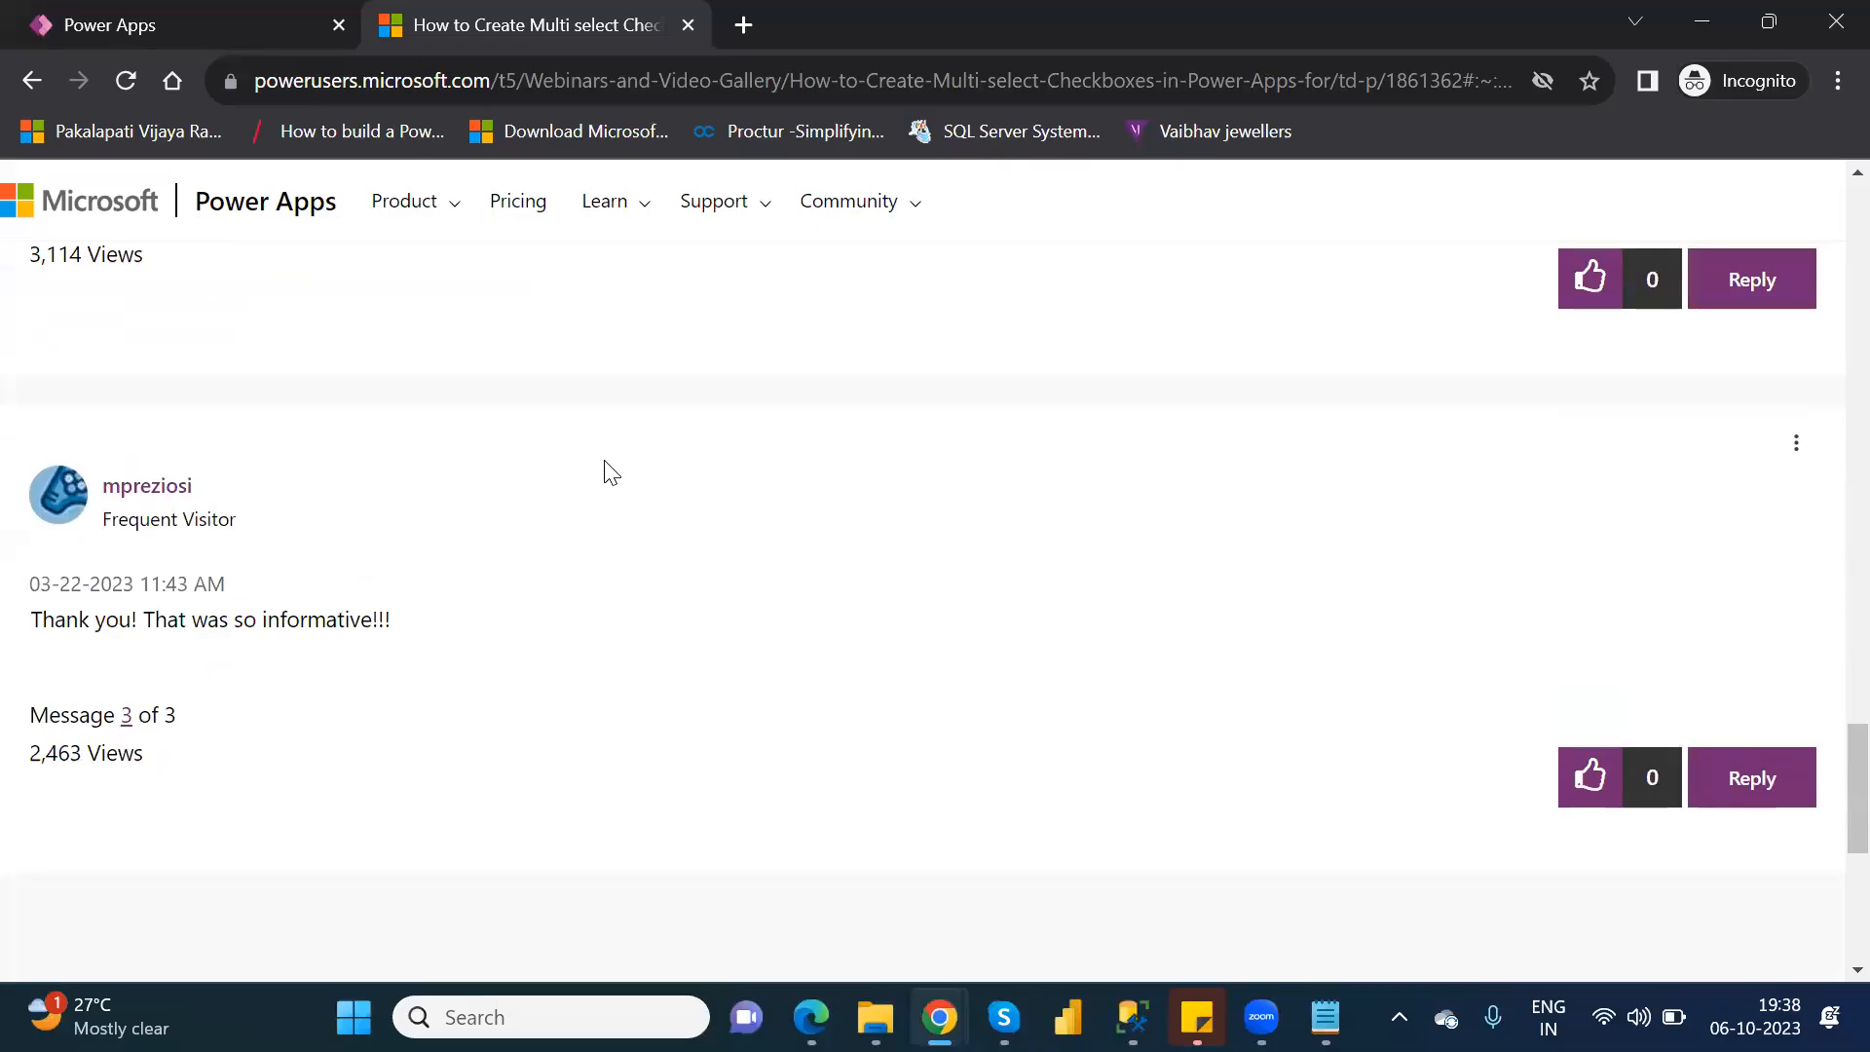
pyautogui.scroll(15, 612, 473)
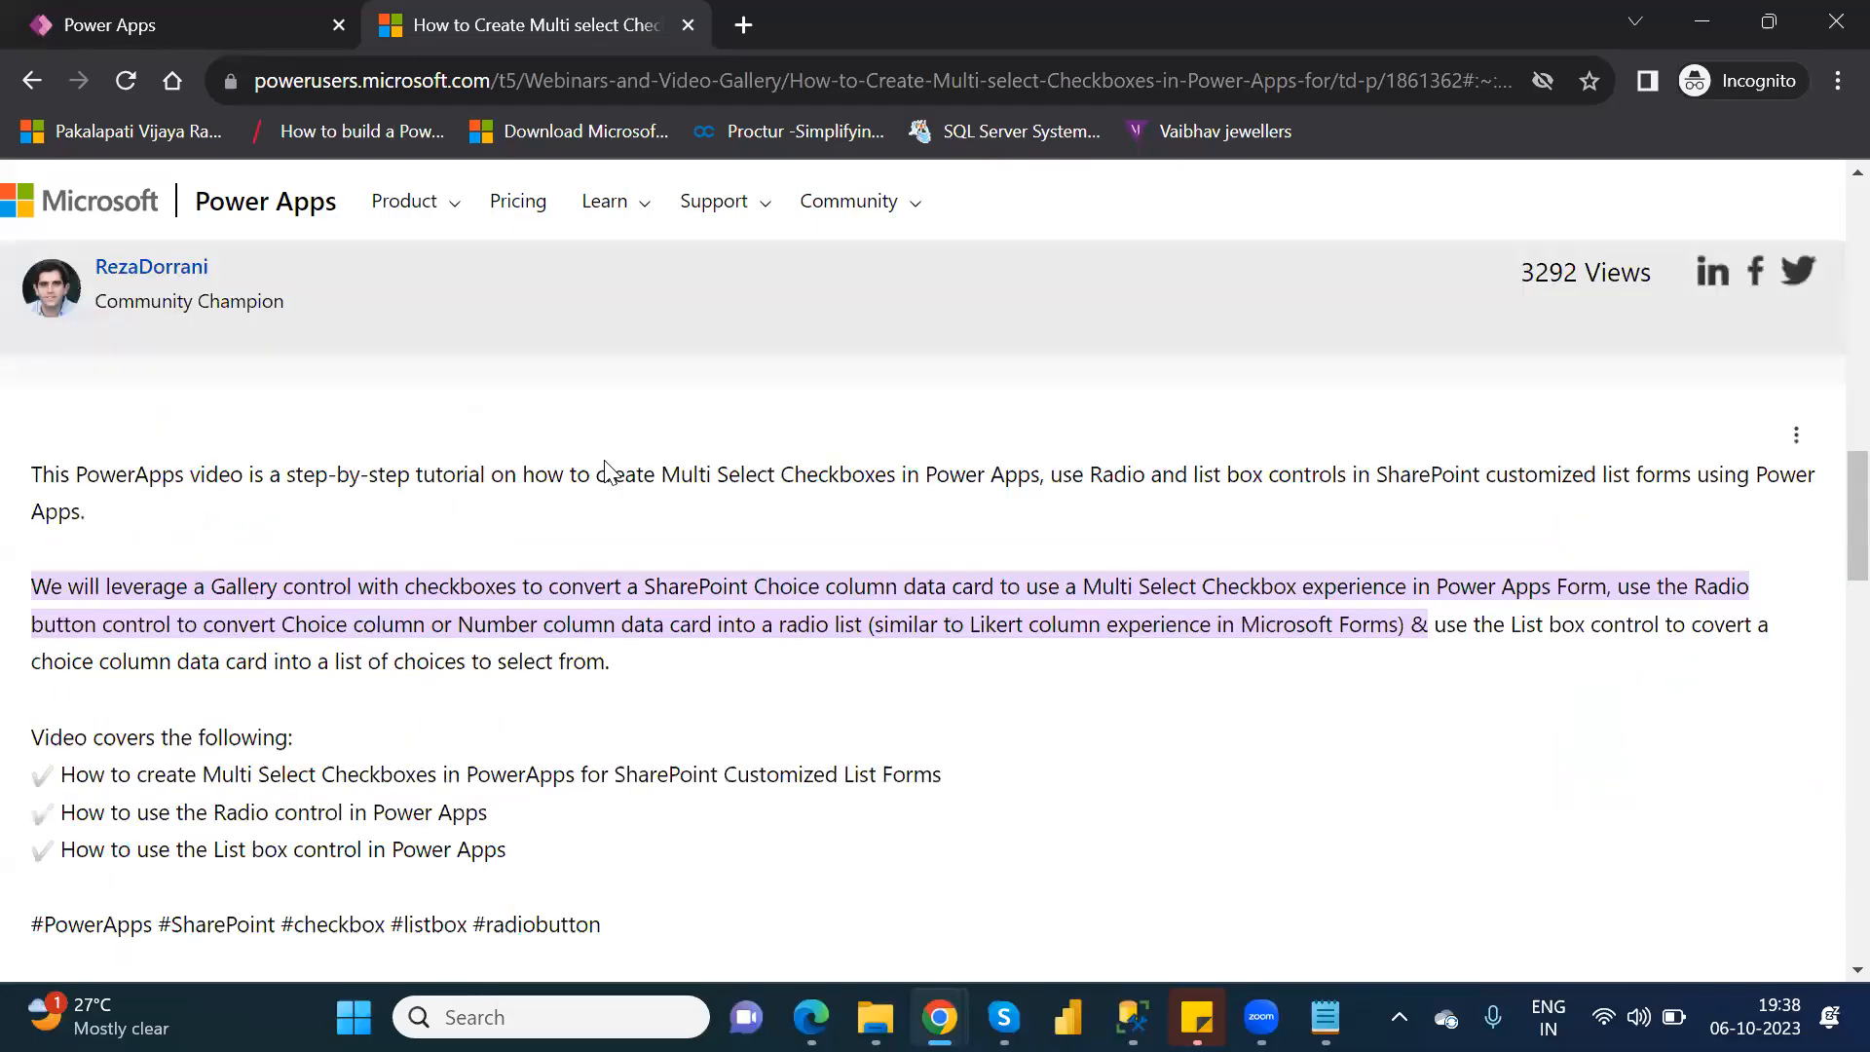
pyautogui.scroll(8, 604, 460)
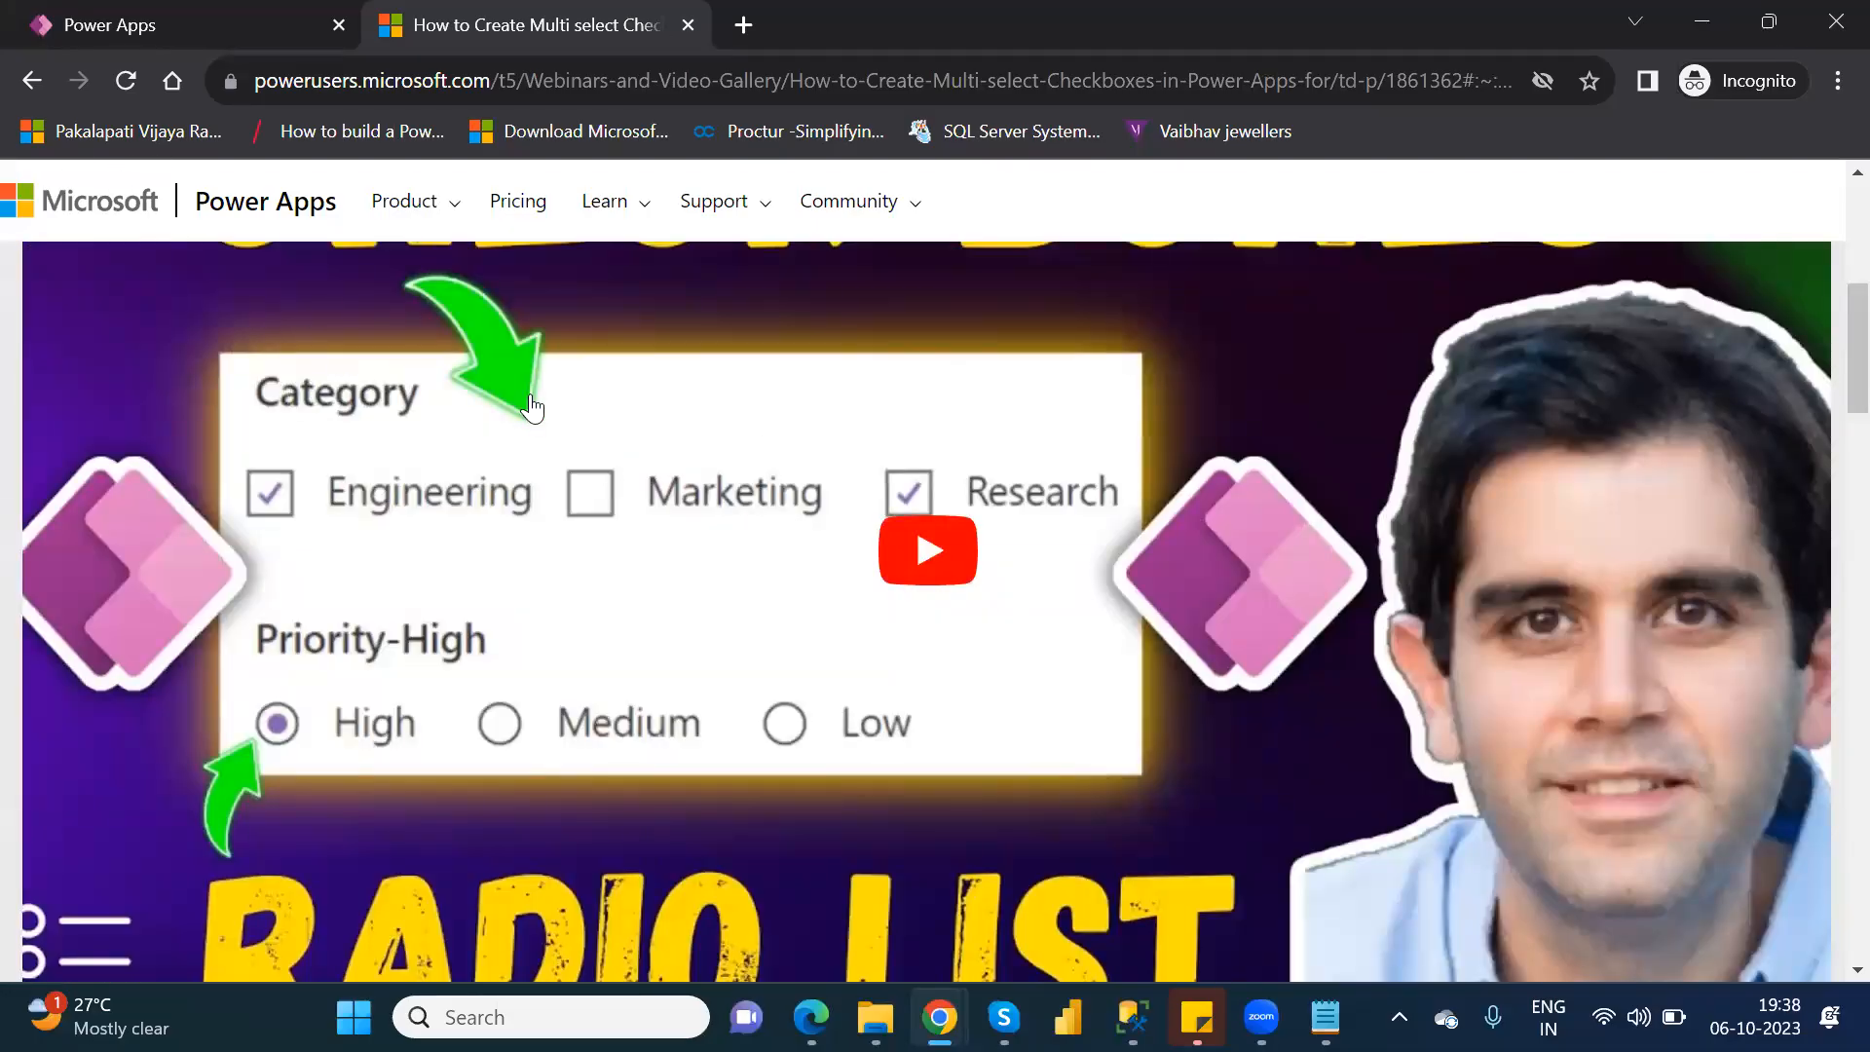
pyautogui.click(41, 87)
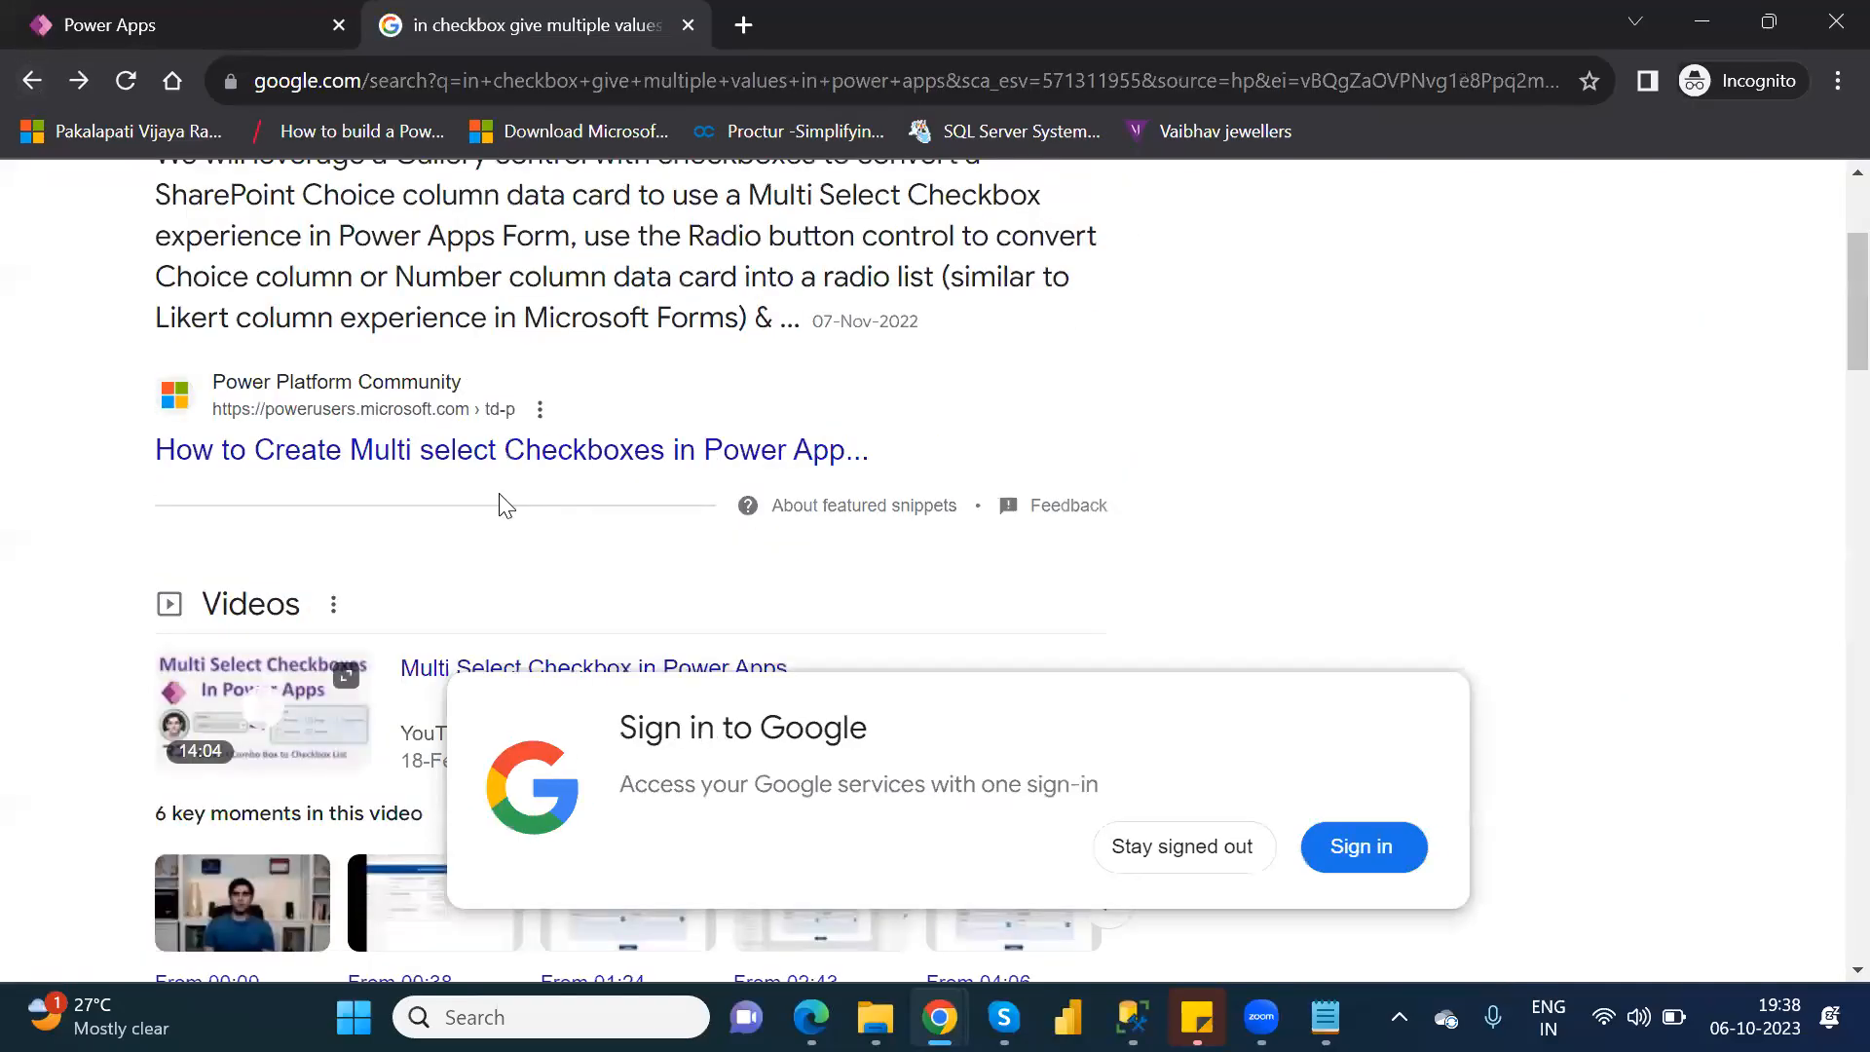
# Find the "Power Apps Multiple Selection Checkbox" article in the search results and open it in a separate tab.
pyautogui.scroll(-2, 499, 494)
pyautogui.scroll(-2, 504, 504)
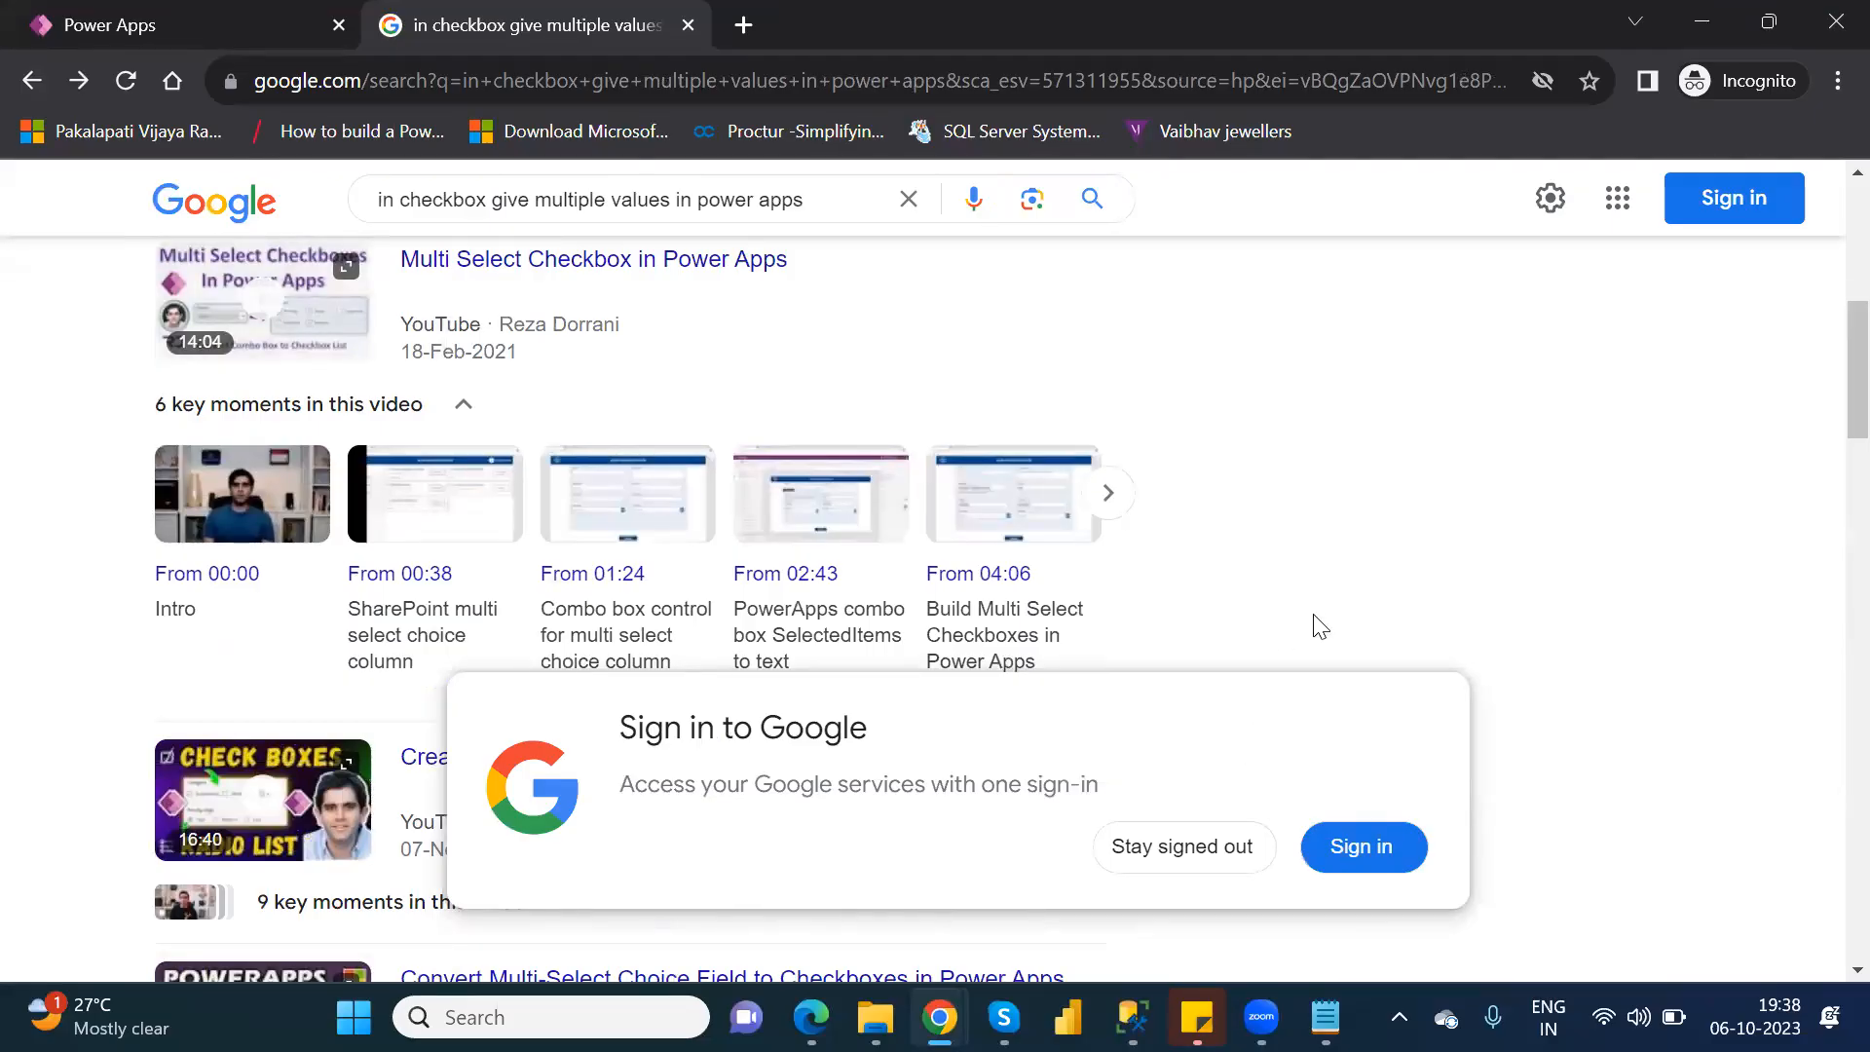
pyautogui.scroll(-8, 1320, 627)
pyautogui.scroll(-9, 1320, 626)
pyautogui.scroll(2, 1320, 627)
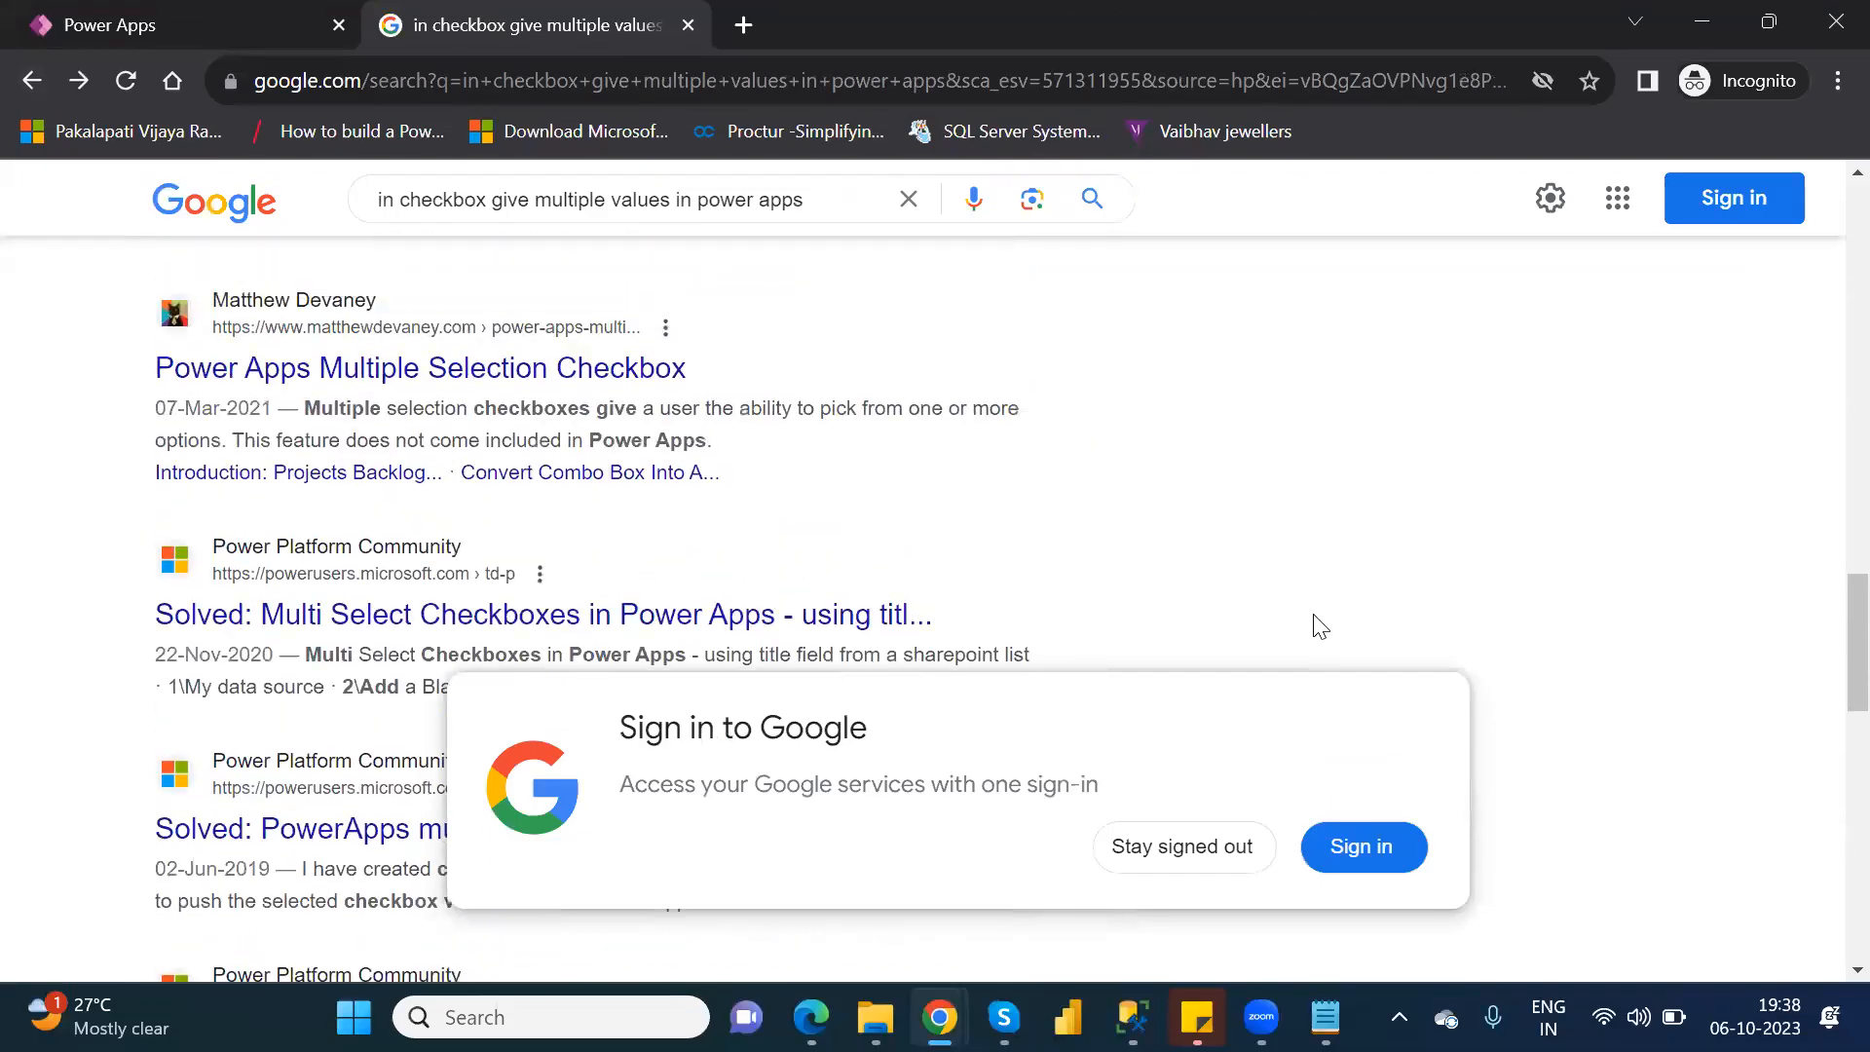
pyautogui.middleClick(552, 375)
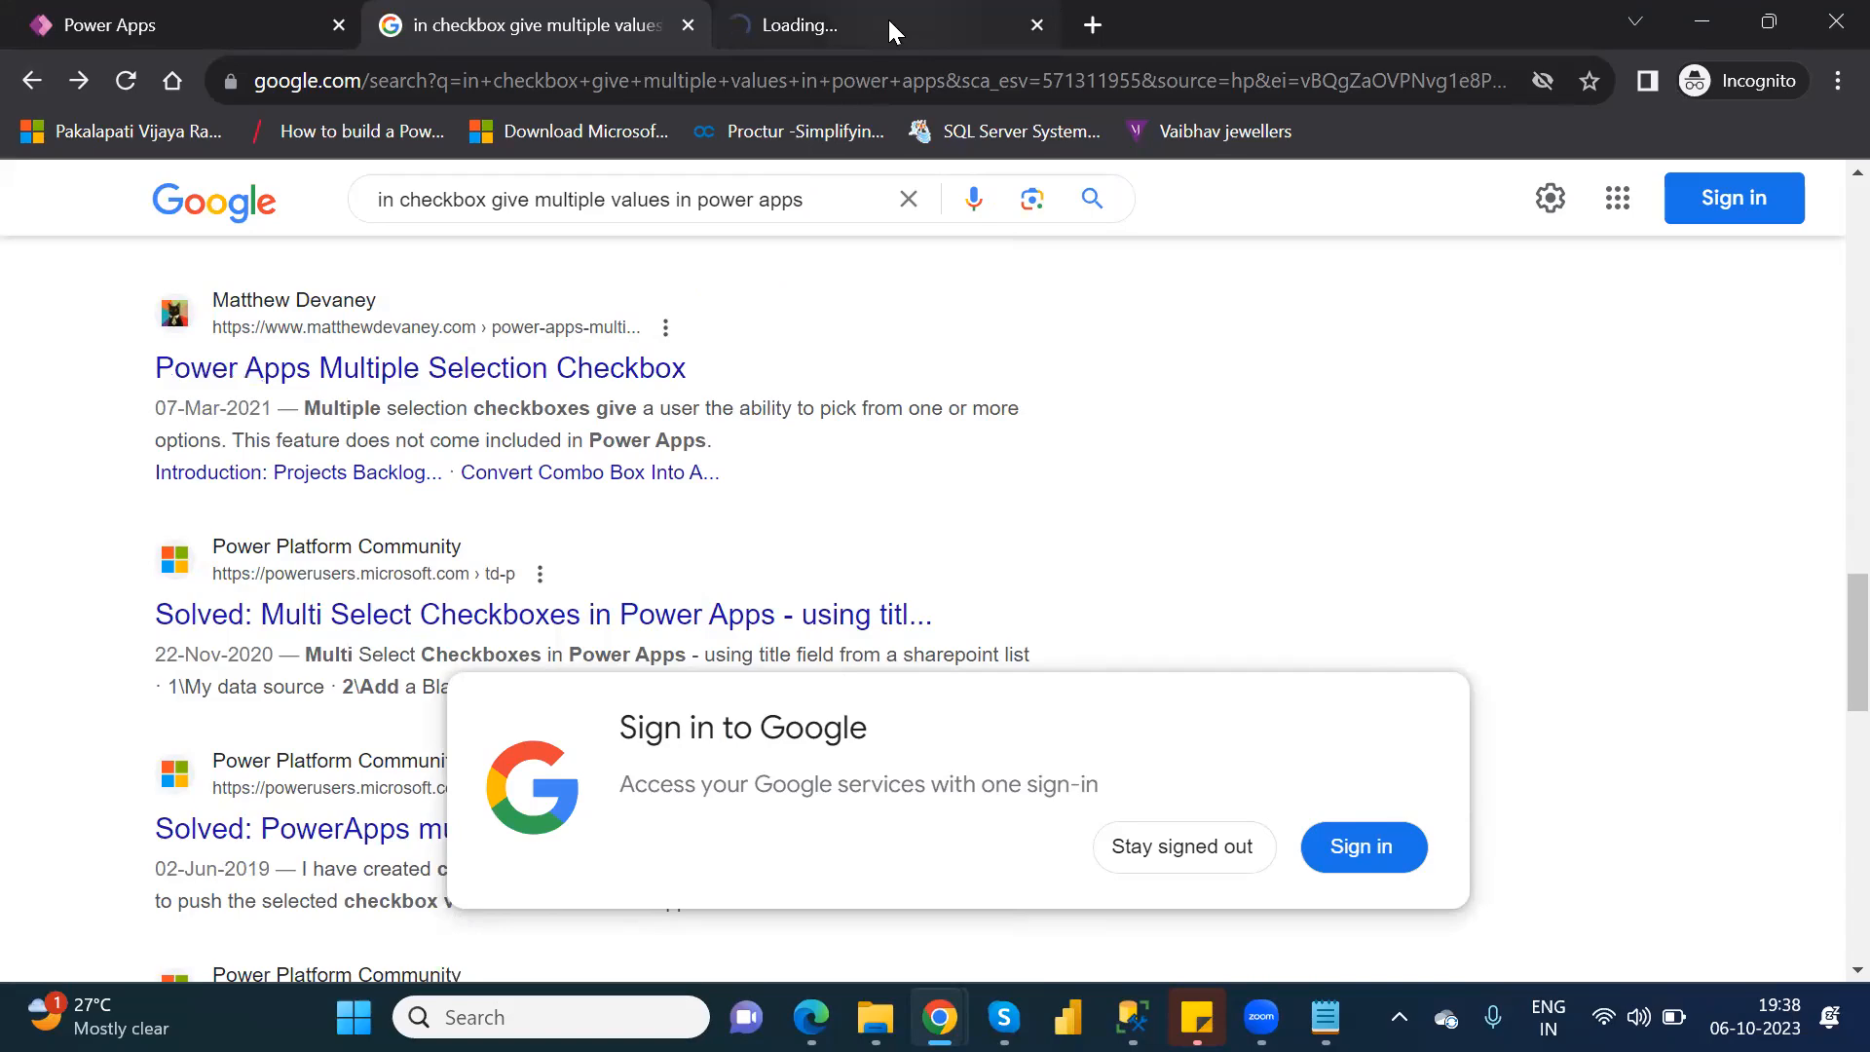
pyautogui.click(889, 30)
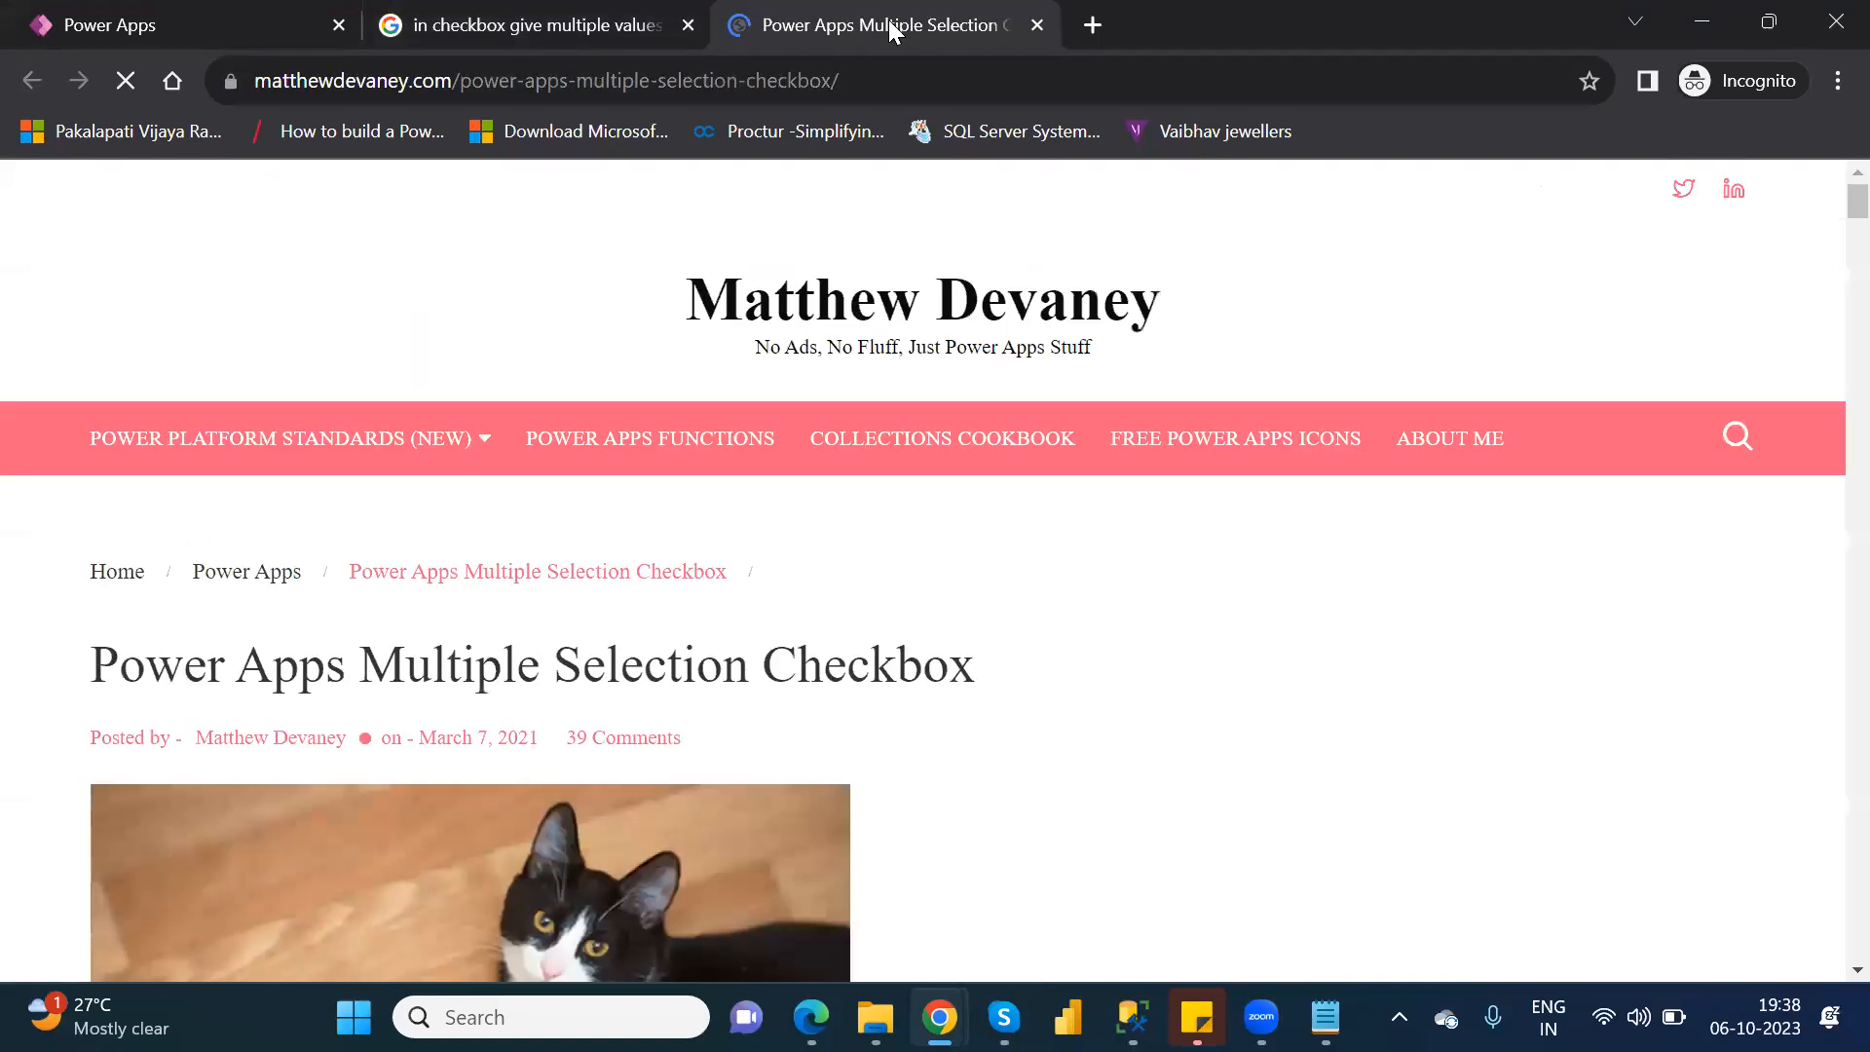
# Read the article's opening, table of contents and Projects Backlog App introduction.
pyautogui.press('Down')
pyautogui.press('Down')
pyautogui.press('Down')
pyautogui.press('Down')
pyautogui.press('Down')
pyautogui.press('Down')
pyautogui.press('Down')
pyautogui.press('Down')
pyautogui.press('Down')
pyautogui.press('Down')
pyautogui.press('Down')
pyautogui.press('Down')
pyautogui.press('Down')
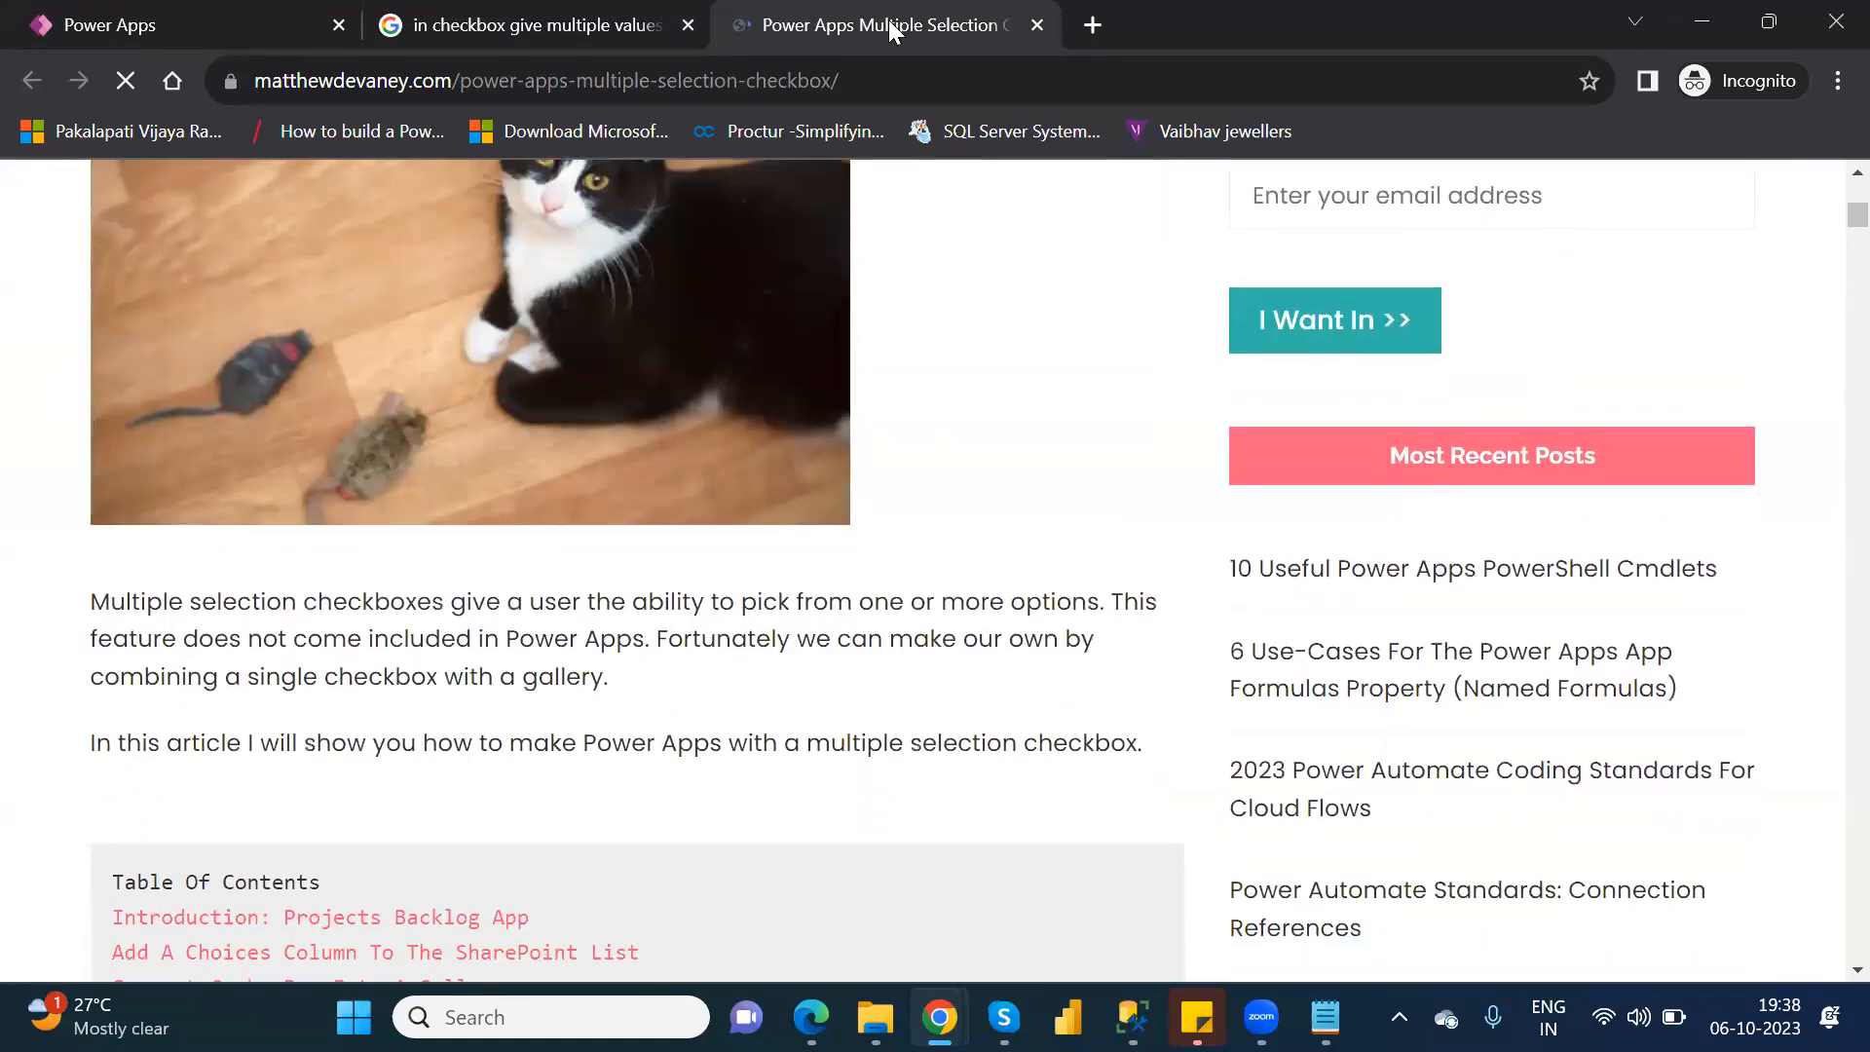
pyautogui.press('Down')
pyautogui.press('Down')
pyautogui.press('Down')
pyautogui.press('Down')
pyautogui.press('Down')
pyautogui.press('Down')
pyautogui.press('Down')
pyautogui.press('Down')
pyautogui.press('Down')
pyautogui.press('Down')
pyautogui.press('Down')
pyautogui.press('Down')
pyautogui.press('Down')
pyautogui.press('Down')
pyautogui.press('Down')
pyautogui.press('Down')
pyautogui.press('Down')
pyautogui.press('Down')
pyautogui.press('Down')
pyautogui.press('Down')
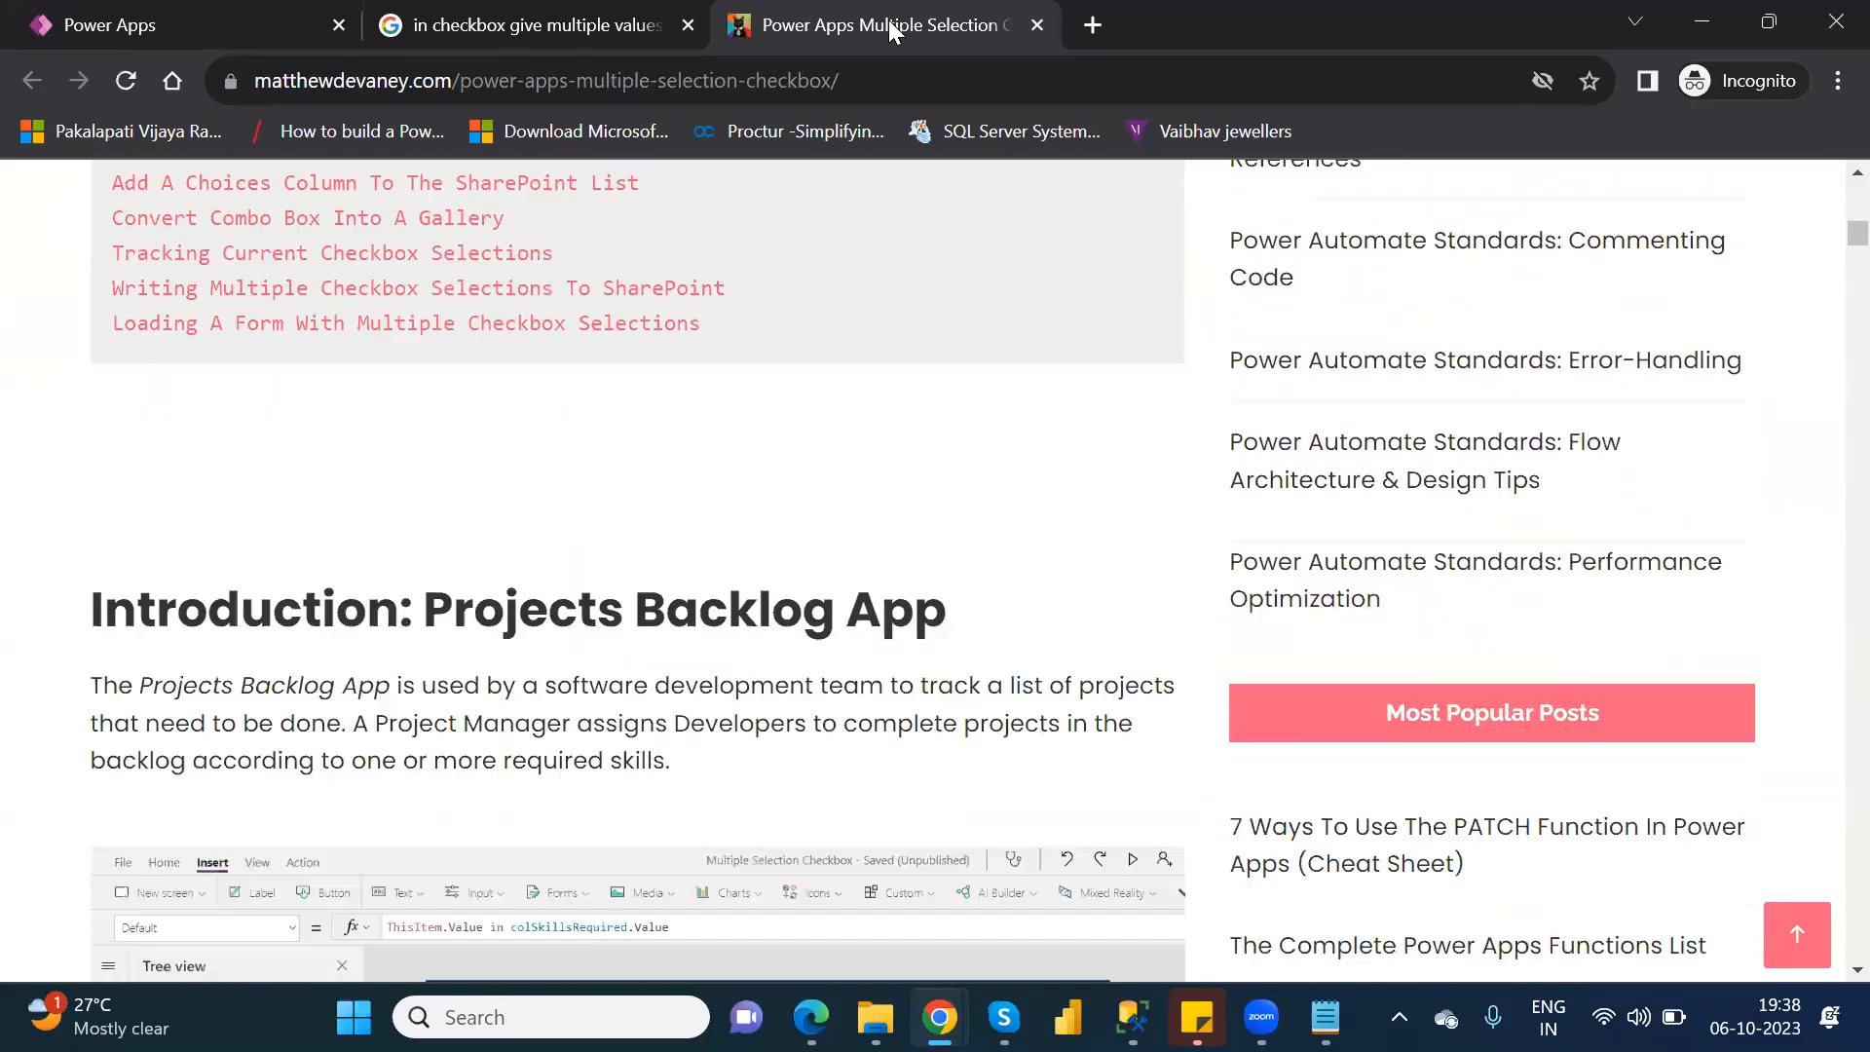
pyautogui.press('Down')
pyautogui.press('Down')
pyautogui.press('Down')
pyautogui.press('Down')
pyautogui.press('Down')
pyautogui.press('Down')
pyautogui.press('Down')
pyautogui.press('Down')
pyautogui.press('Down')
pyautogui.press('Down')
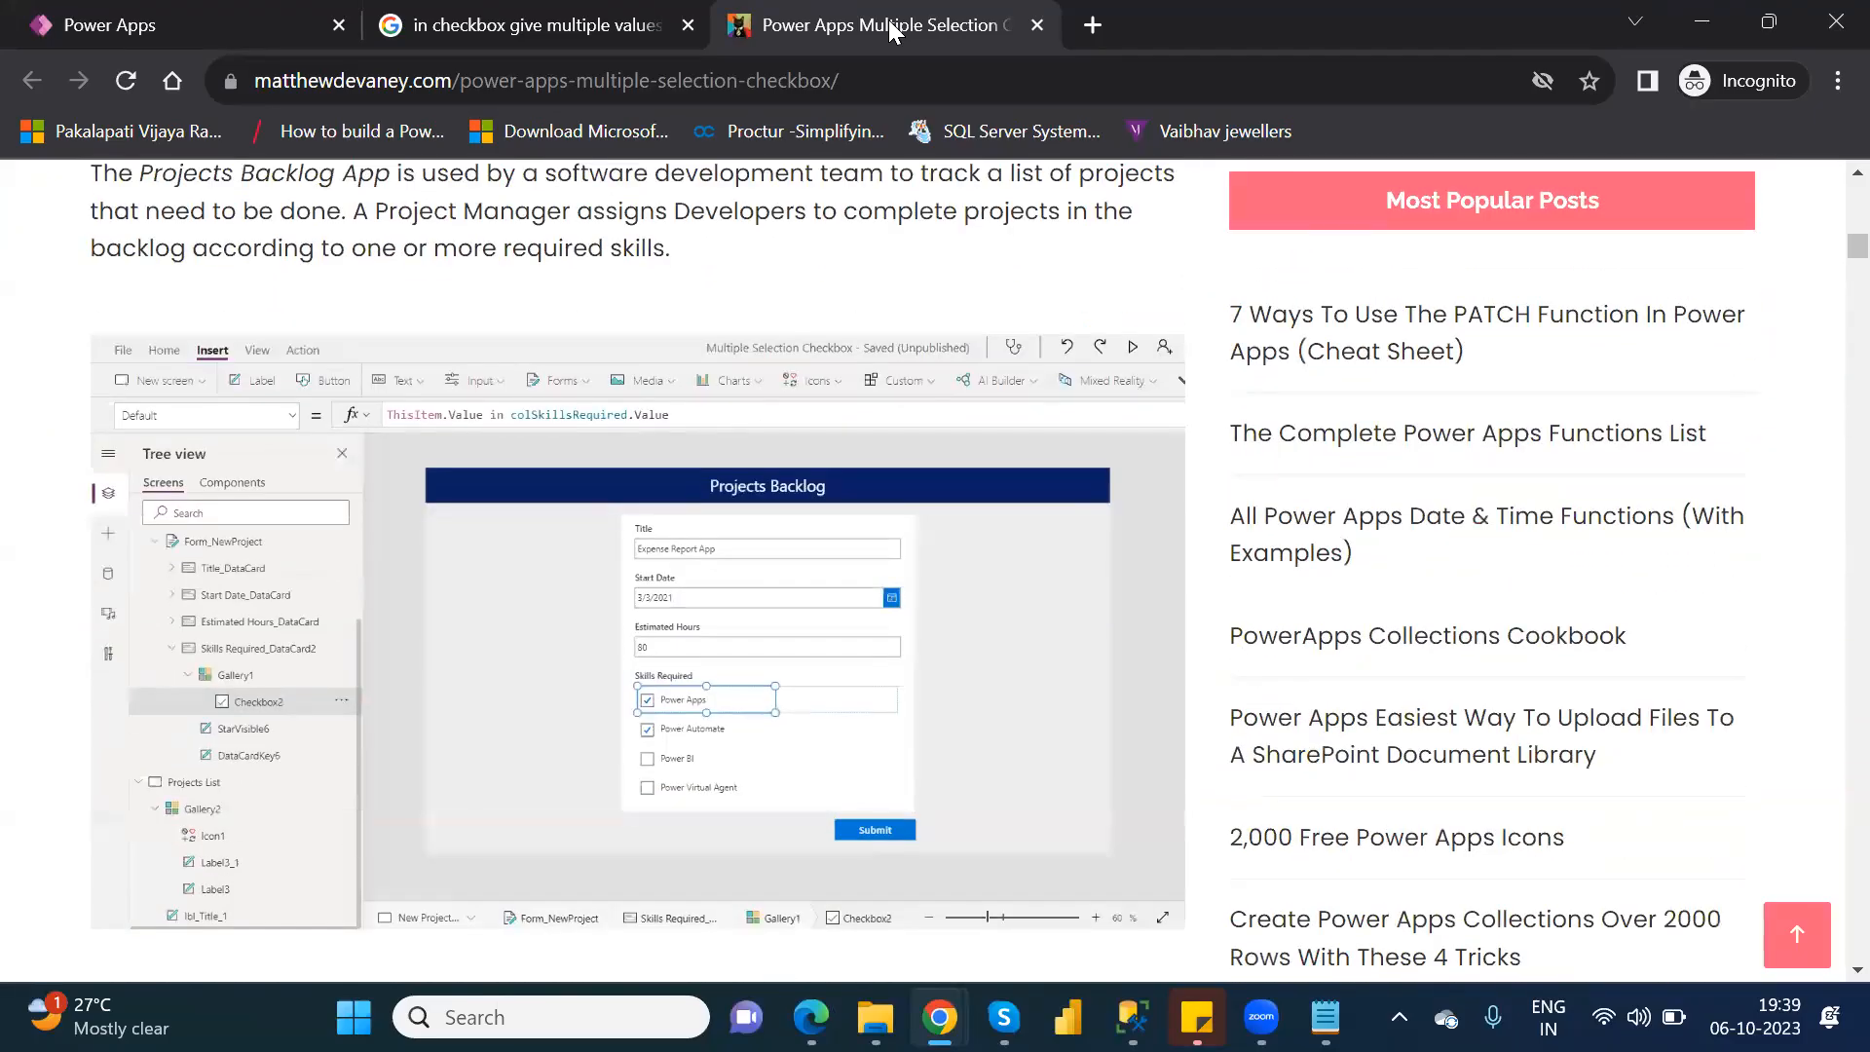
pyautogui.press('Down')
pyautogui.press('Down')
pyautogui.press('Down')
pyautogui.press('Down')
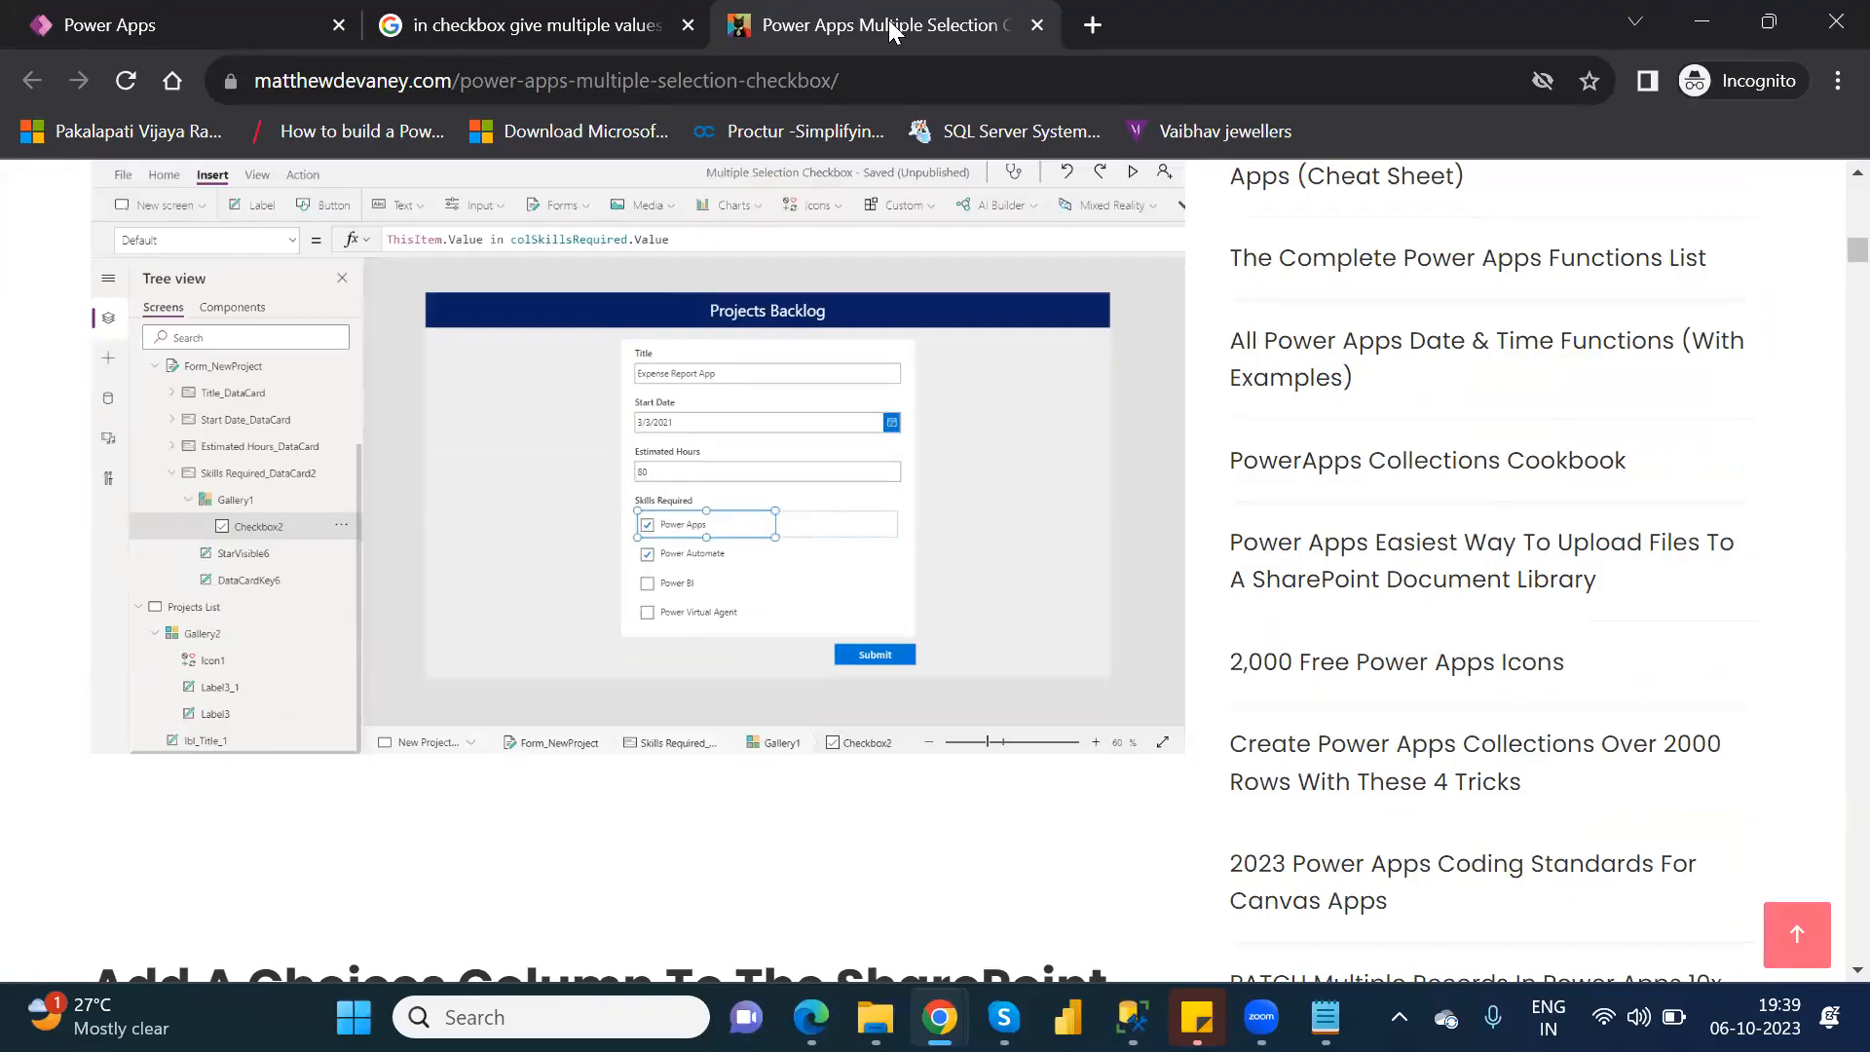
# Examine the article's section on adding a choices column to the SharePoint list and its sample data.
pyautogui.press('Down')
pyautogui.press('Down')
pyautogui.press('Down')
pyautogui.press('Down')
pyautogui.press('Down')
pyautogui.press('Down')
pyautogui.press('Down')
pyautogui.press('Down')
pyautogui.press('Down')
pyautogui.press('Down')
pyautogui.press('Down')
pyautogui.press('Down')
pyautogui.press('Down')
pyautogui.press('Down')
pyautogui.press('Down')
pyautogui.press('Down')
pyautogui.press('Down')
pyautogui.press('Down')
pyautogui.press('Down')
pyautogui.press('Down')
pyautogui.press('Down')
pyautogui.press('Down')
pyautogui.press('Down')
pyautogui.press('Down')
pyautogui.press('Down')
pyautogui.press('Down')
pyautogui.press('Down')
pyautogui.press('Down')
pyautogui.press('Down')
pyautogui.press('Down')
pyautogui.press('Down')
pyautogui.press('Down')
pyautogui.press('Down')
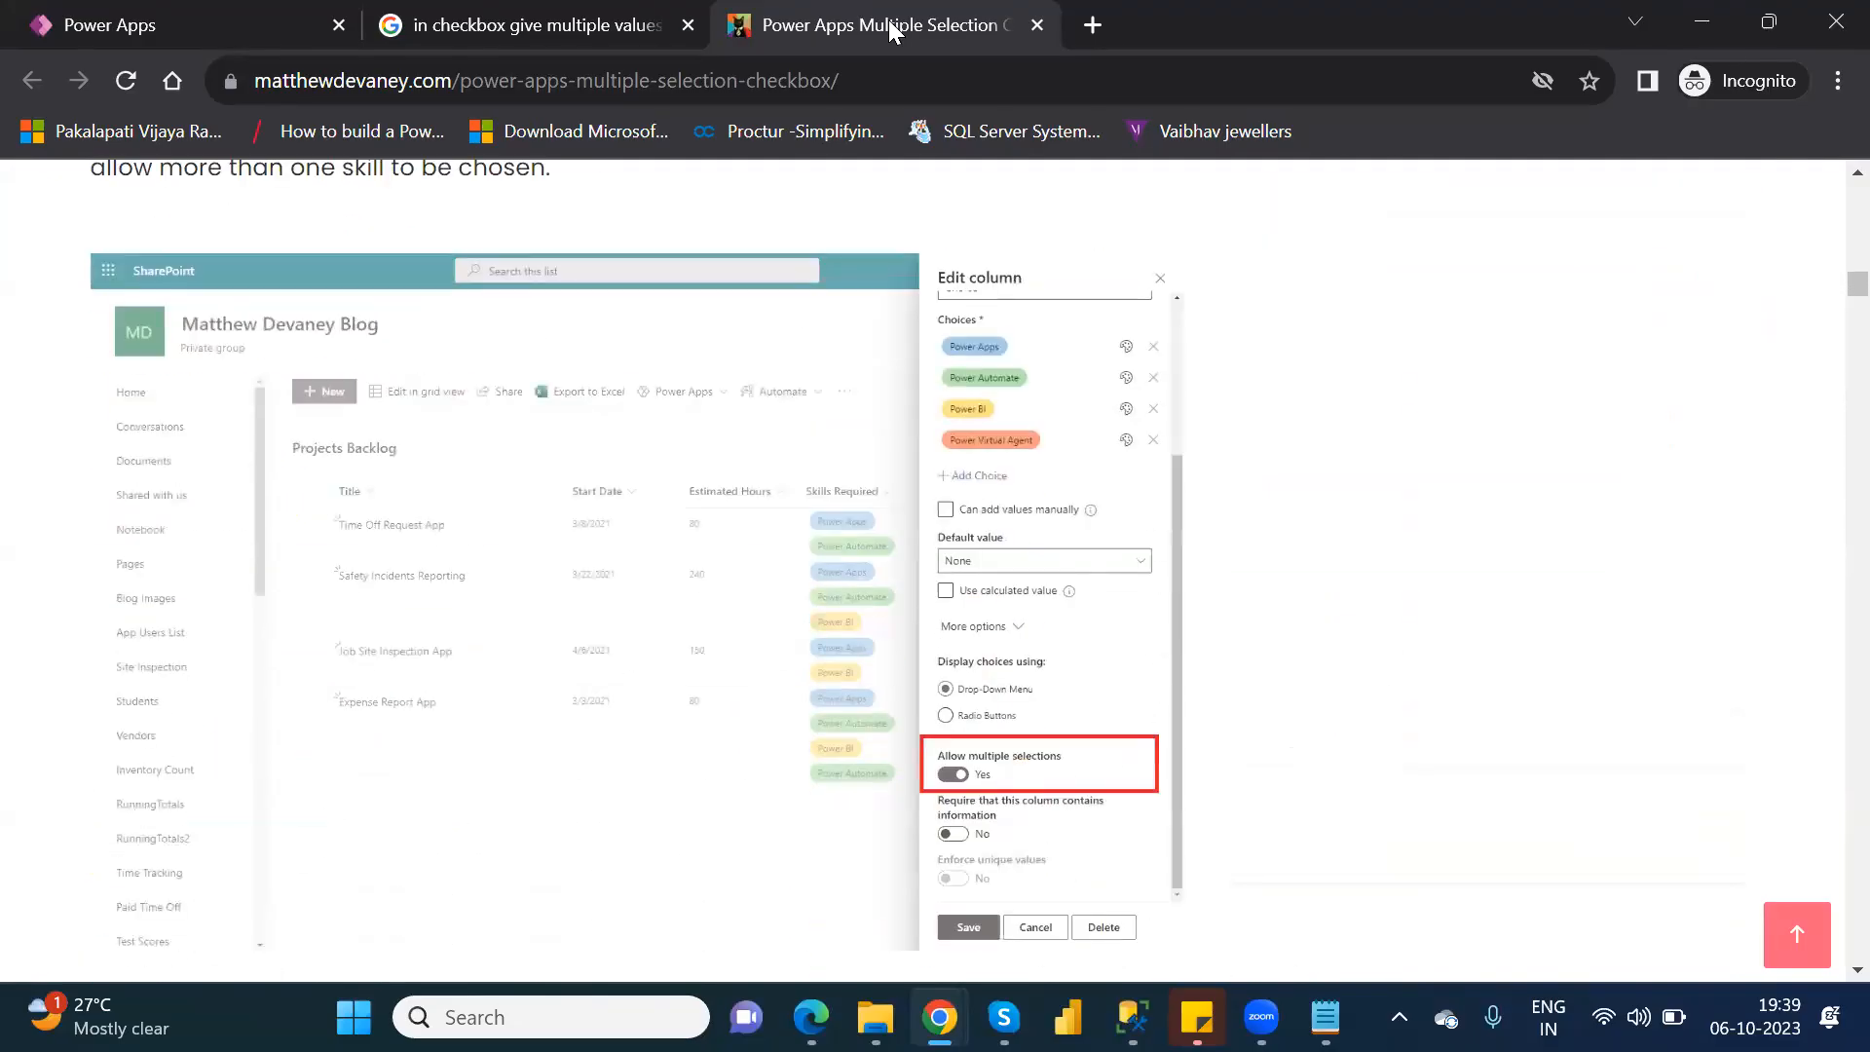
pyautogui.press('Down')
pyautogui.press('Down')
pyautogui.press('Down')
pyautogui.press('Down')
pyautogui.press('Down')
pyautogui.press('Down')
pyautogui.press('Down')
pyautogui.press('Down')
pyautogui.press('Down')
pyautogui.press('Down')
pyautogui.press('Down')
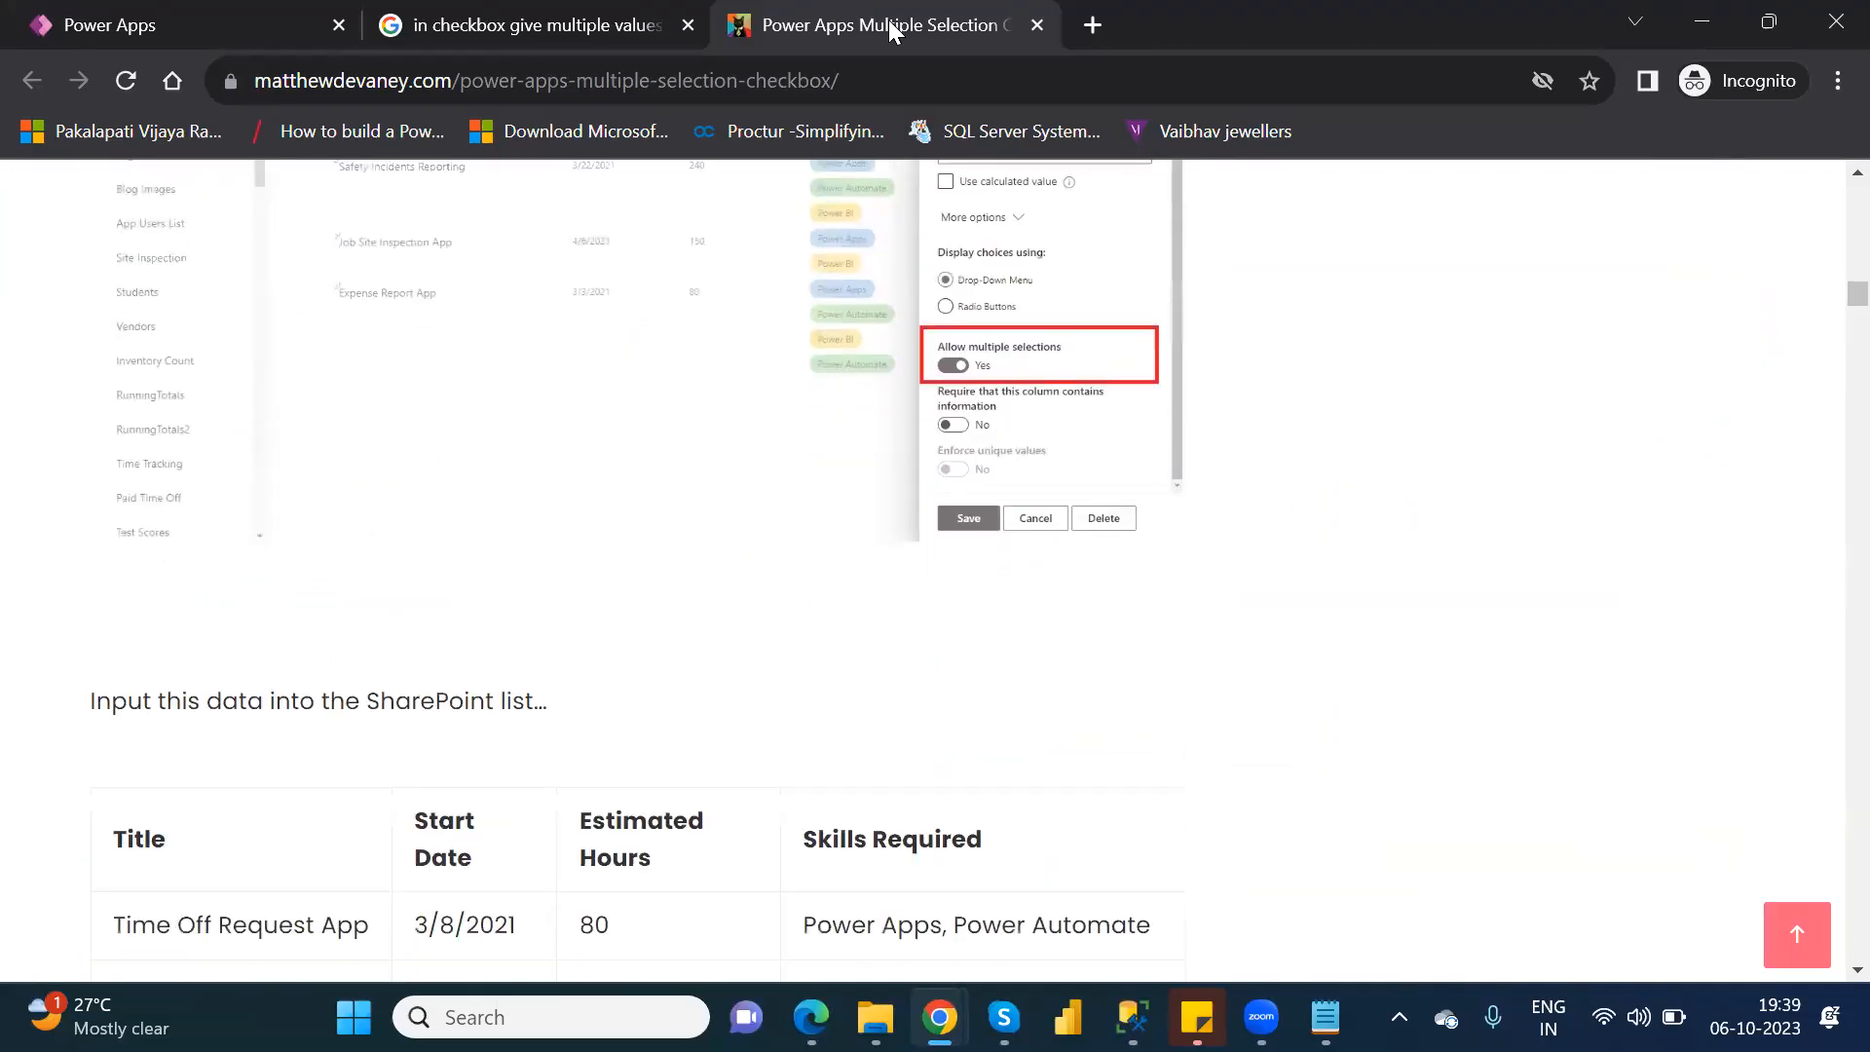
pyautogui.press('pagedown')
pyautogui.press('pagedown')
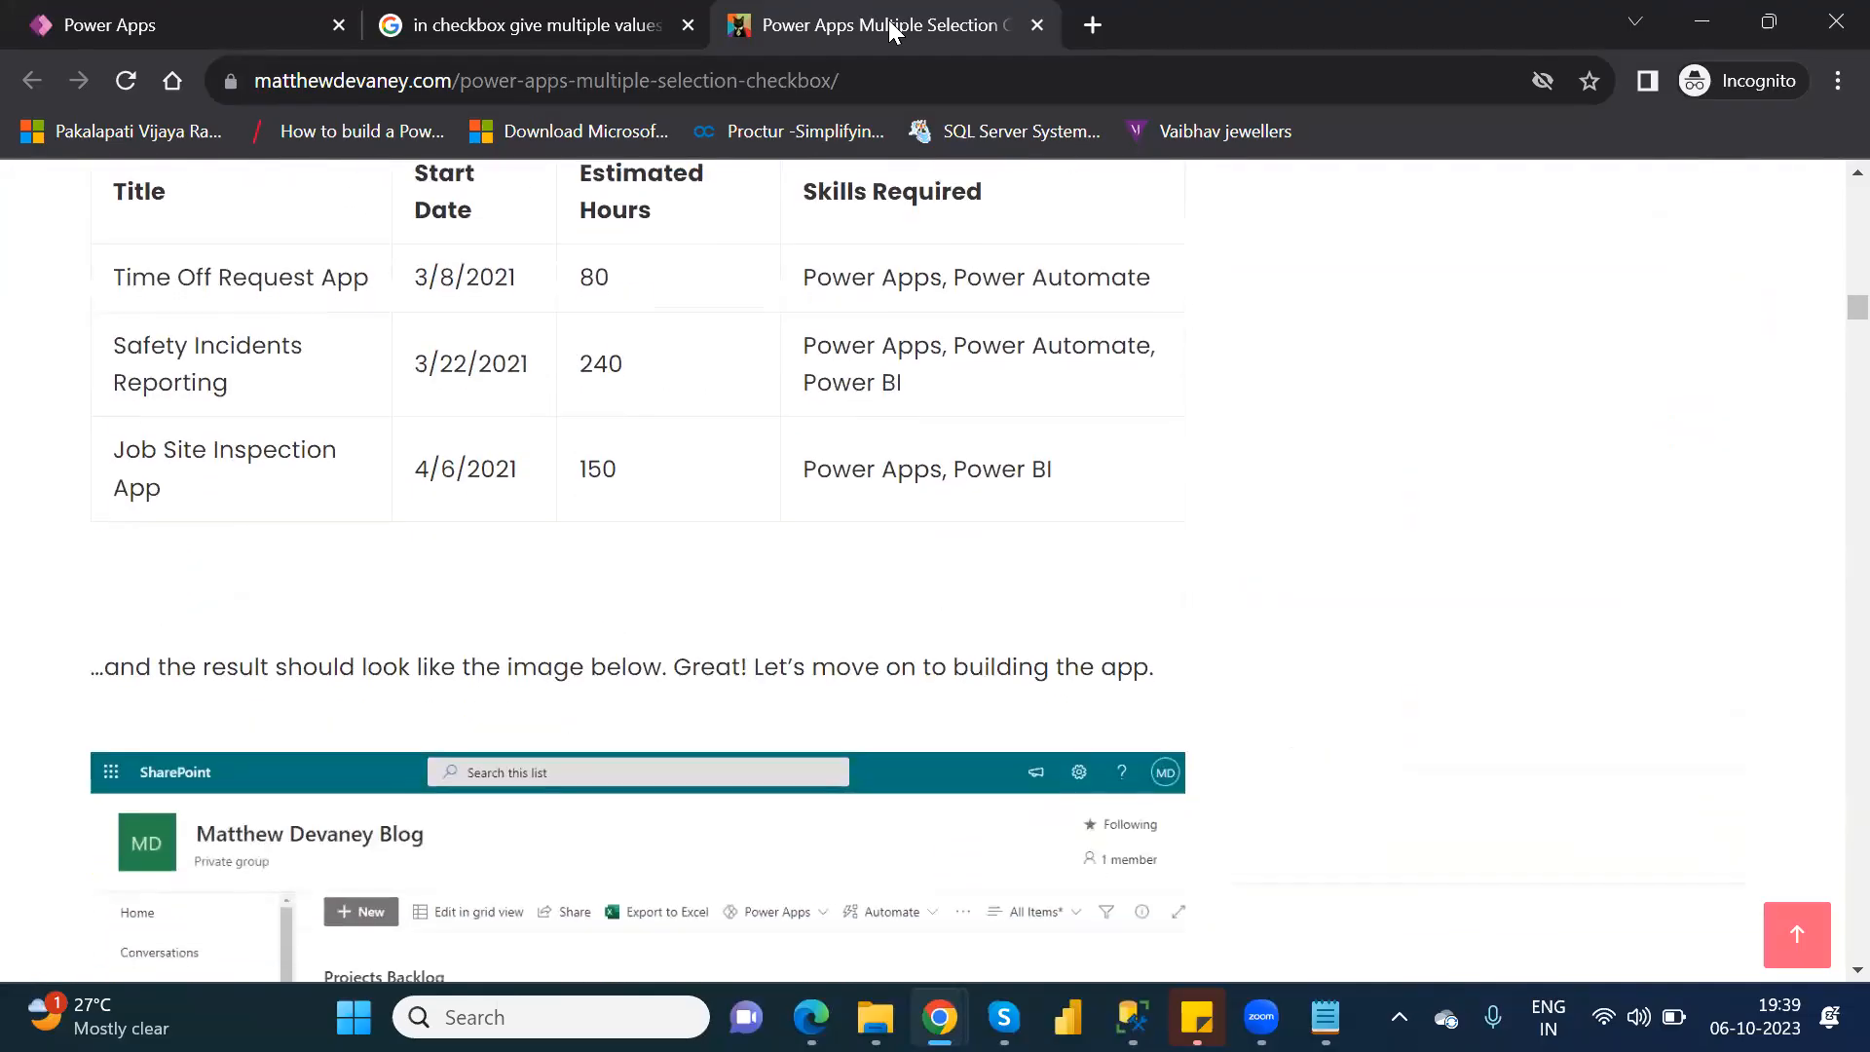
# Read the article's section on converting the combo box into a gallery, from the form setup to deleting the combo box.
pyautogui.press('Down')
pyautogui.press('Down')
pyautogui.press('Down')
pyautogui.press('Down')
pyautogui.press('Down')
pyautogui.press('Down')
pyautogui.press('Down')
pyautogui.press('Down')
pyautogui.press('Down')
pyautogui.press('Down')
pyautogui.press('Down')
pyautogui.press('Down')
pyautogui.press('Down')
pyautogui.press('Down')
pyautogui.press('Down')
pyautogui.press('Down')
pyautogui.press('Down')
pyautogui.press('Down')
pyautogui.press('Down')
pyautogui.press('Down')
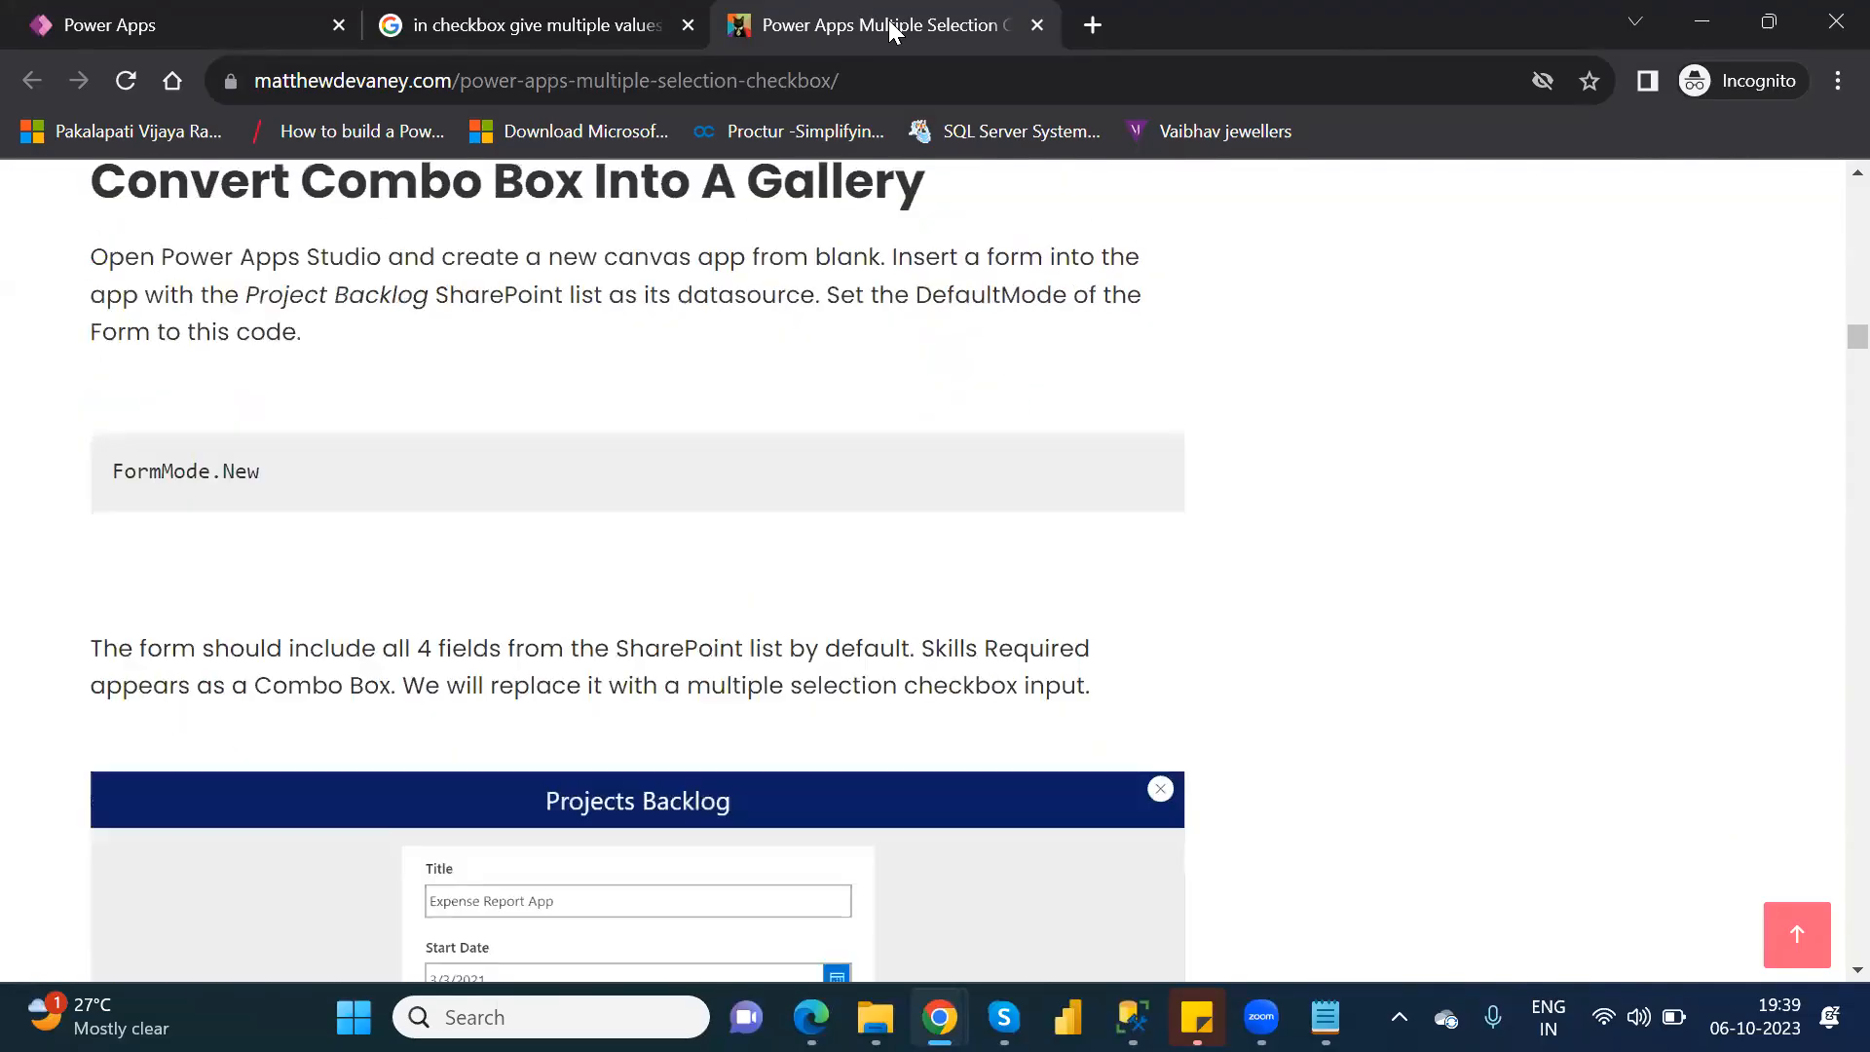
pyautogui.press('Down')
pyautogui.press('Down')
pyautogui.press('Down')
pyautogui.press('Down')
pyautogui.press('Down')
pyautogui.press('Down')
pyautogui.press('Down')
pyautogui.press('Down')
pyautogui.press('Down')
pyautogui.press('Down')
pyautogui.press('Down')
pyautogui.press('Down')
pyautogui.press('Down')
pyautogui.press('Down')
pyautogui.press('Down')
pyautogui.press('Down')
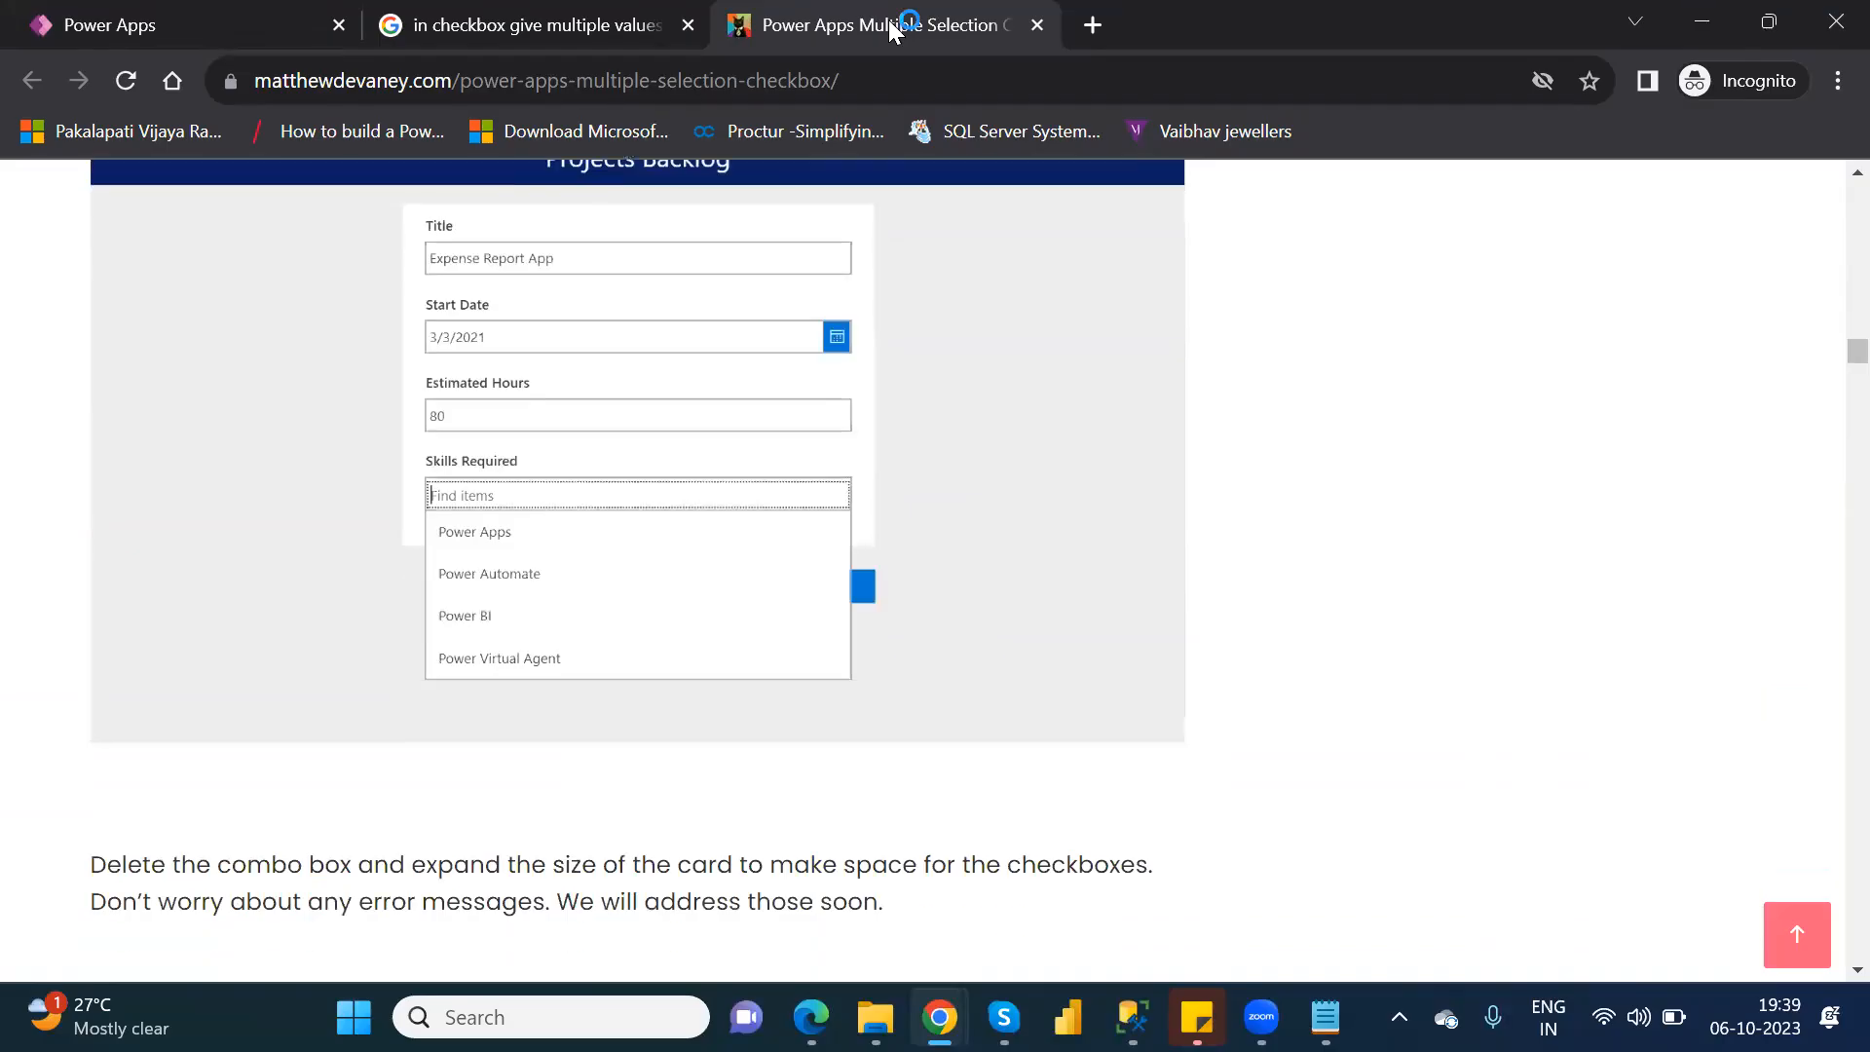
pyautogui.press('Down')
pyautogui.press('Down')
pyautogui.press('Down')
pyautogui.press('Down')
pyautogui.press('Down')
pyautogui.press('Down')
pyautogui.press('Down')
pyautogui.press('Down')
pyautogui.press('Down')
pyautogui.press('Down')
pyautogui.press('Down')
pyautogui.press('Down')
pyautogui.press('Down')
pyautogui.press('Down')
pyautogui.press('Down')
pyautogui.press('Down')
pyautogui.press('Down')
pyautogui.press('Down')
pyautogui.press('Down')
pyautogui.press('Down')
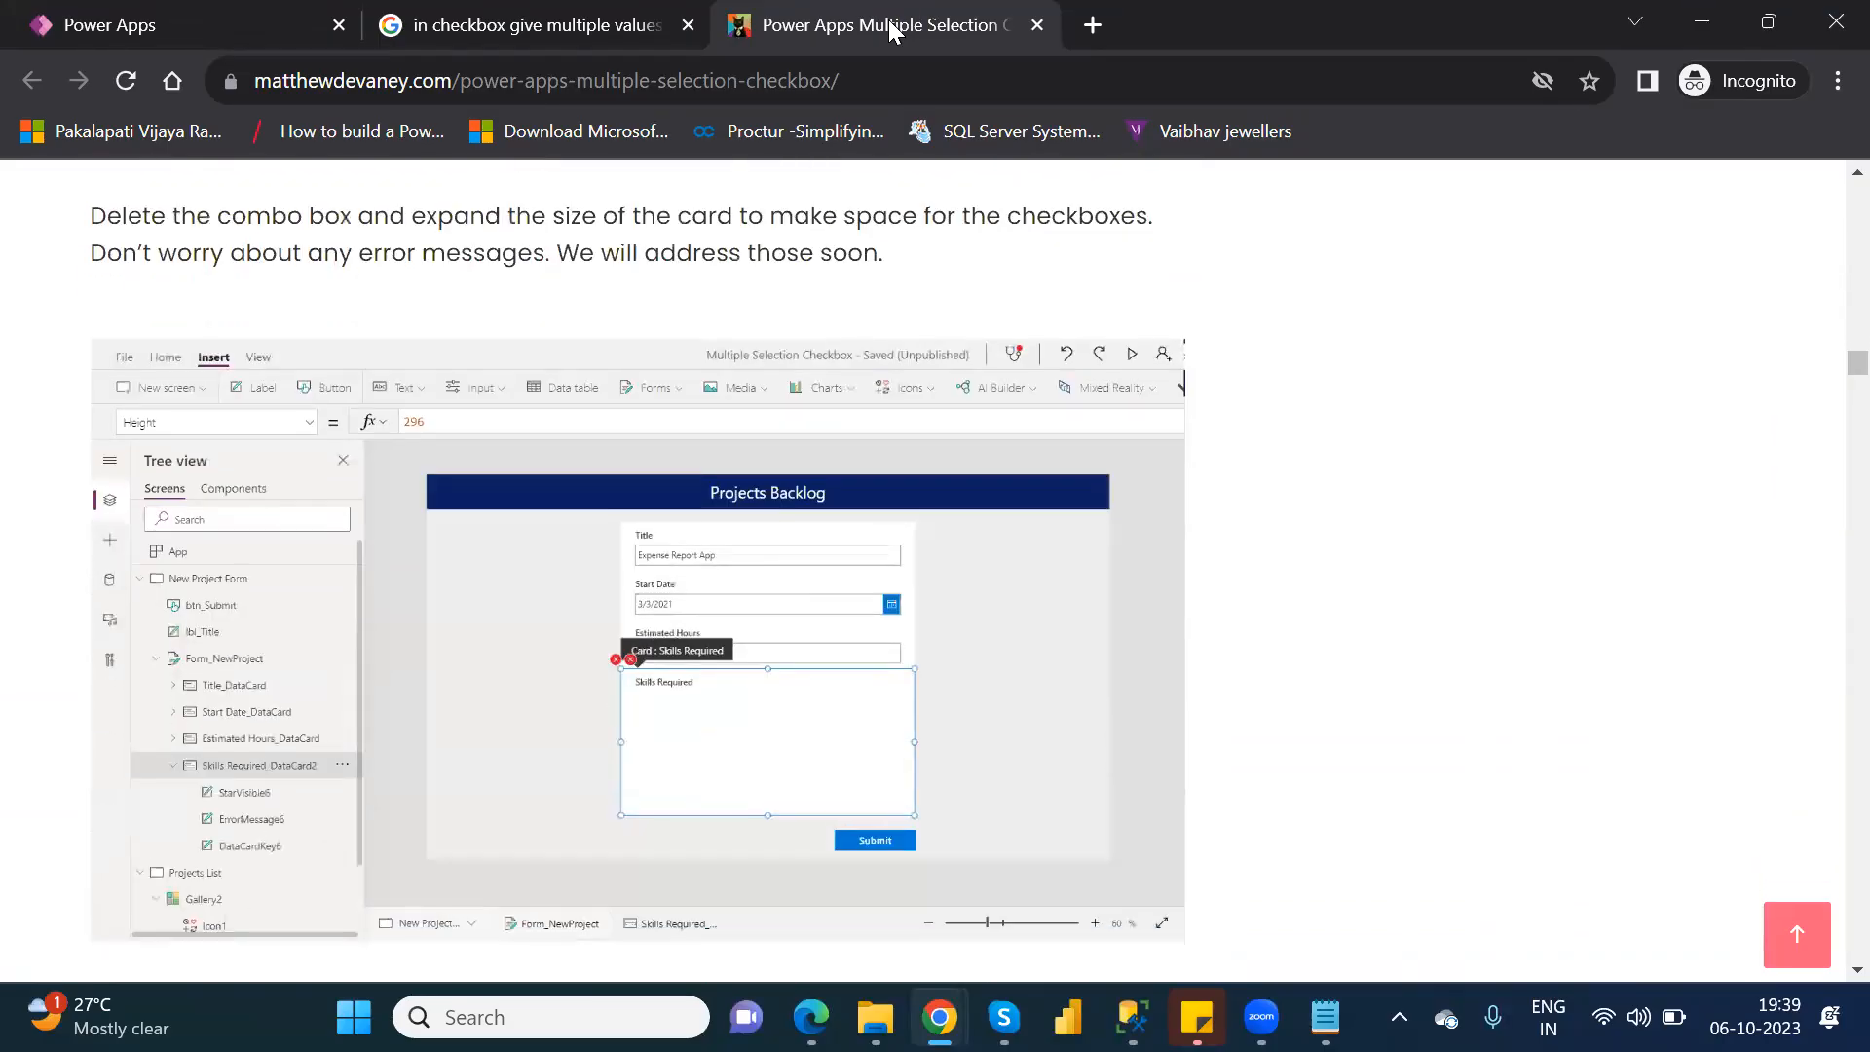
# Examine the article's instructions for inserting a blank vertical gallery, its Choices formula and the checkbox inside it.
pyautogui.press('Down')
pyautogui.press('Down')
pyautogui.press('Down')
pyautogui.press('Down')
pyautogui.press('Down')
pyautogui.press('Down')
pyautogui.press('Down')
pyautogui.press('Down')
pyautogui.press('Down')
pyautogui.press('Down')
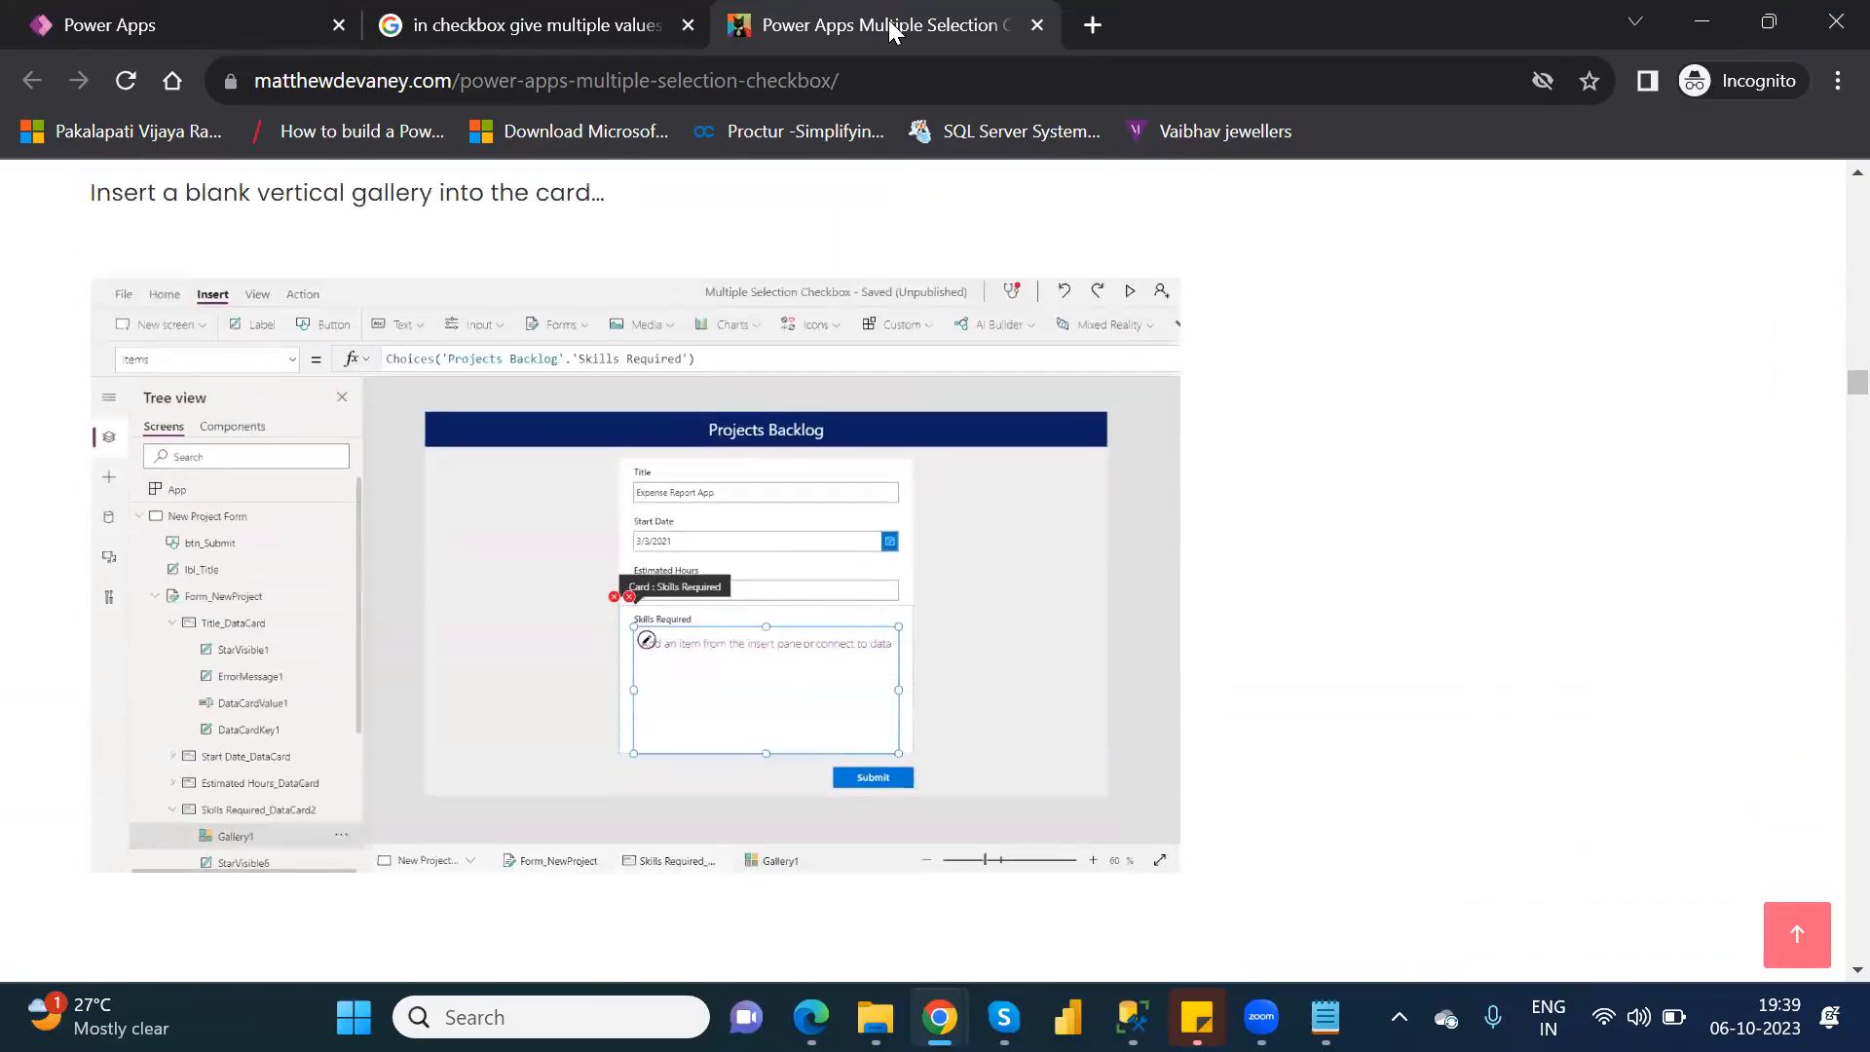
pyautogui.press('Down')
pyautogui.press('Down')
pyautogui.press('Down')
pyautogui.press('Down')
pyautogui.press('Down')
pyautogui.press('Down')
pyautogui.press('Down')
pyautogui.press('Down')
pyautogui.press('Down')
pyautogui.press('Down')
pyautogui.press('Down')
pyautogui.press('Down')
pyautogui.press('Down')
pyautogui.press('Down')
pyautogui.press('Down')
pyautogui.press('Down')
pyautogui.press('Down')
pyautogui.press('Down')
pyautogui.press('Down')
pyautogui.press('Down')
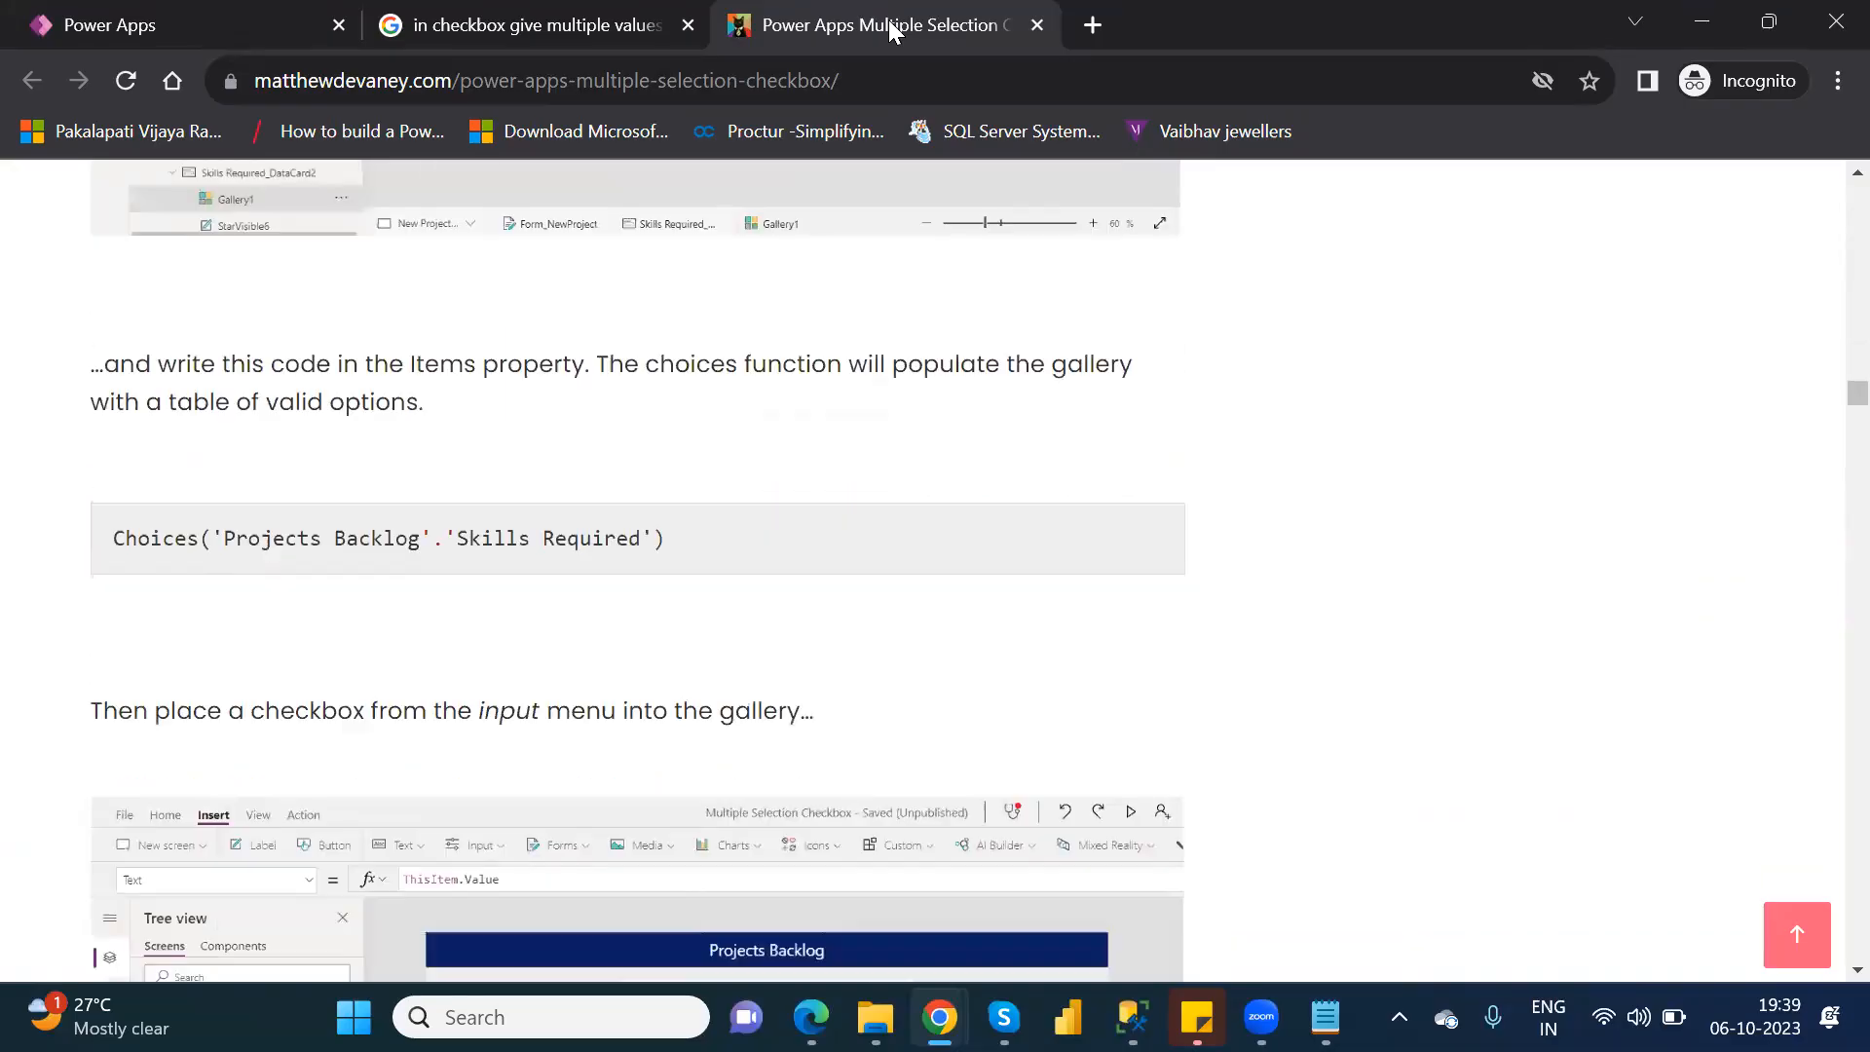
pyautogui.press('Down')
pyautogui.press('Down')
pyautogui.press('Down')
pyautogui.press('Down')
pyautogui.press('Down')
pyautogui.press('Down')
pyautogui.press('Down')
pyautogui.press('Down')
pyautogui.press('Down')
pyautogui.press('Down')
pyautogui.press('Down')
pyautogui.press('Down')
pyautogui.press('Down')
pyautogui.press('Down')
pyautogui.press('Down')
pyautogui.press('Down')
pyautogui.press('Down')
pyautogui.press('Down')
pyautogui.press('Down')
pyautogui.press('Down')
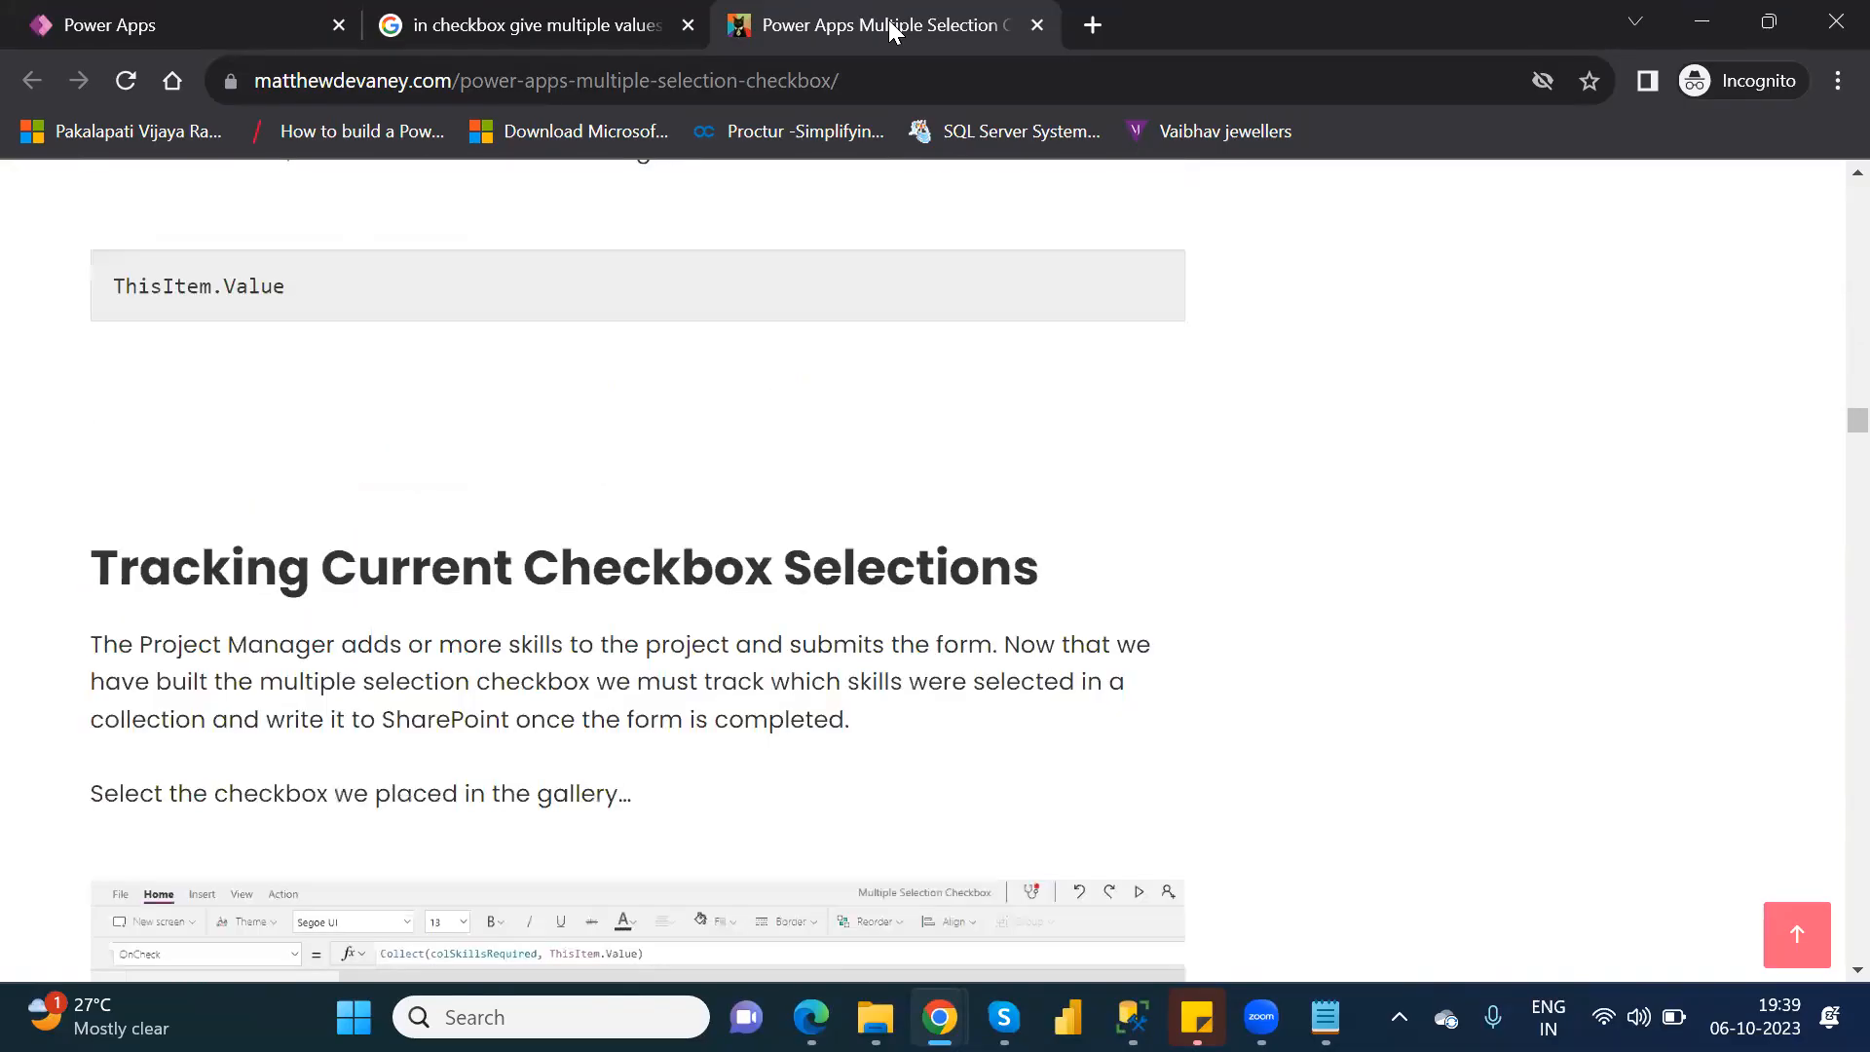
# Look at the article's section on tracking current checkbox selections, and return to the app editor.
pyautogui.press('Down')
pyautogui.press('Down')
pyautogui.press('Down')
pyautogui.press('Down')
pyautogui.press('Down')
pyautogui.press('Down')
pyautogui.press('Down')
pyautogui.press('Down')
pyautogui.press('Down')
pyautogui.press('Down')
pyautogui.press('Down')
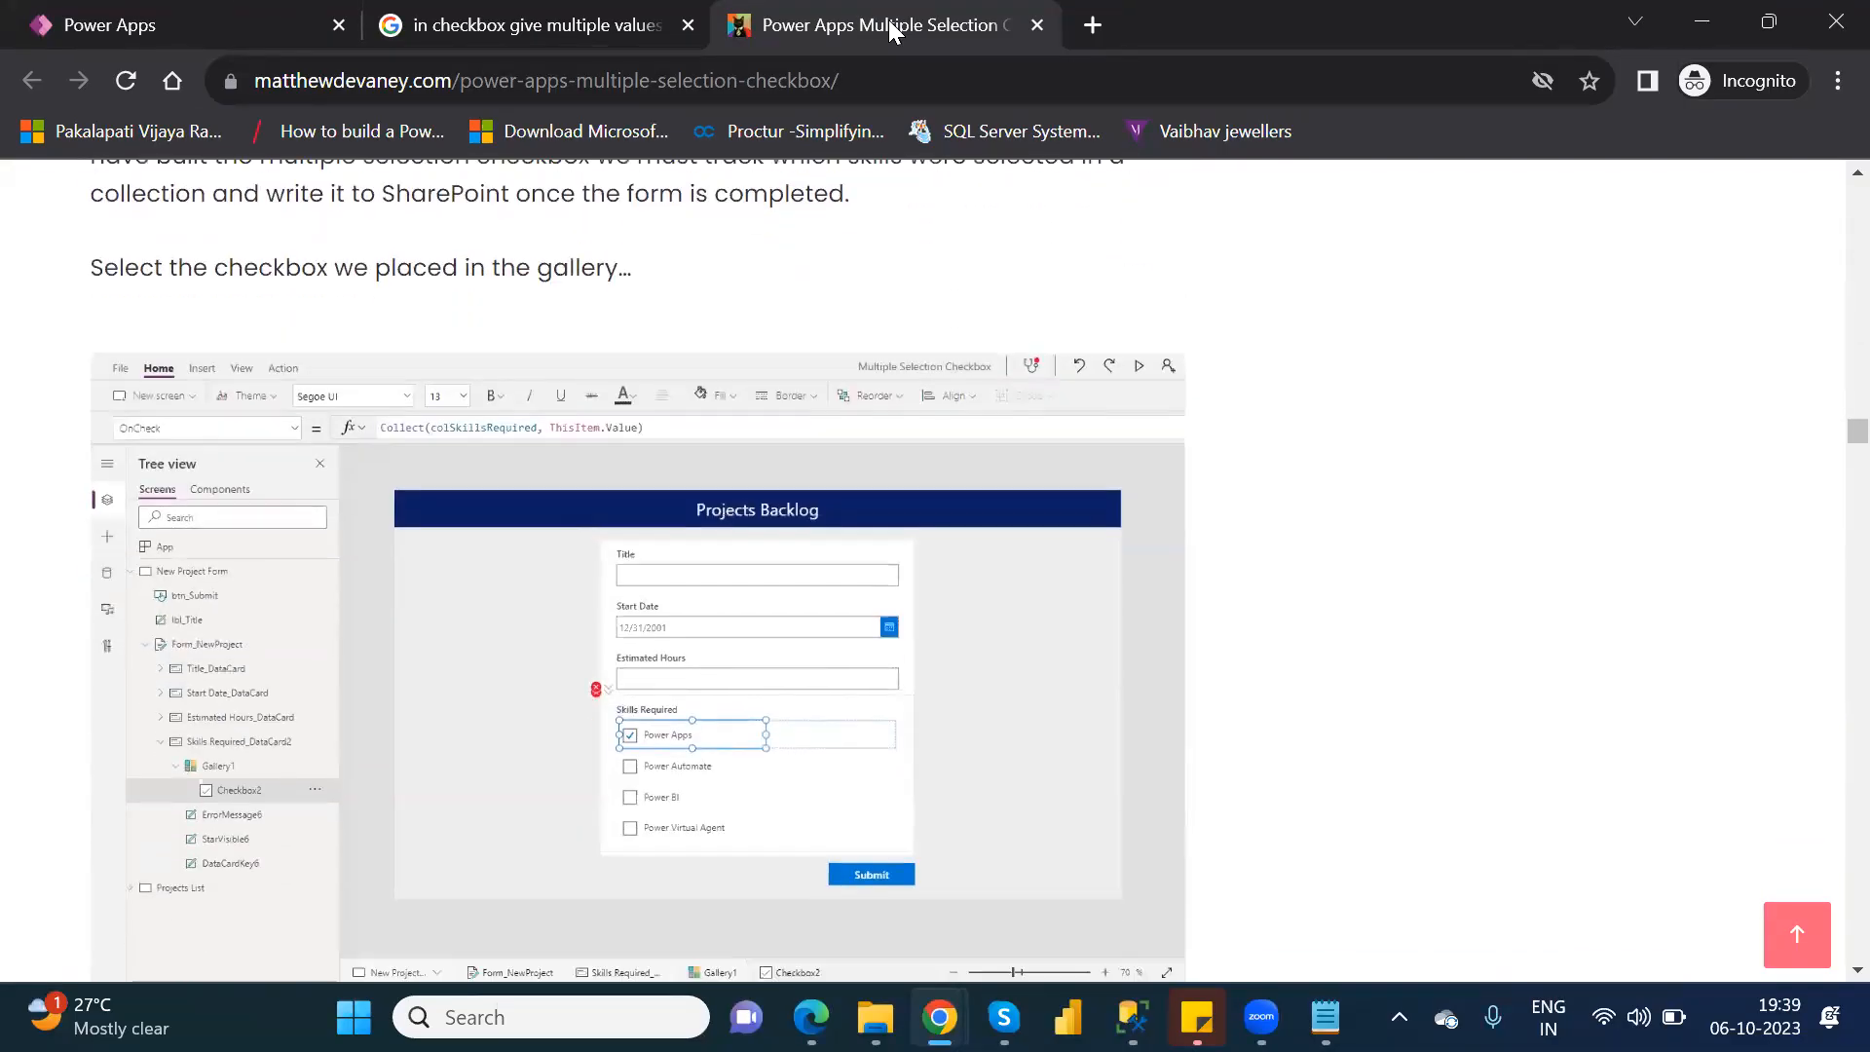
pyautogui.click(425, 31)
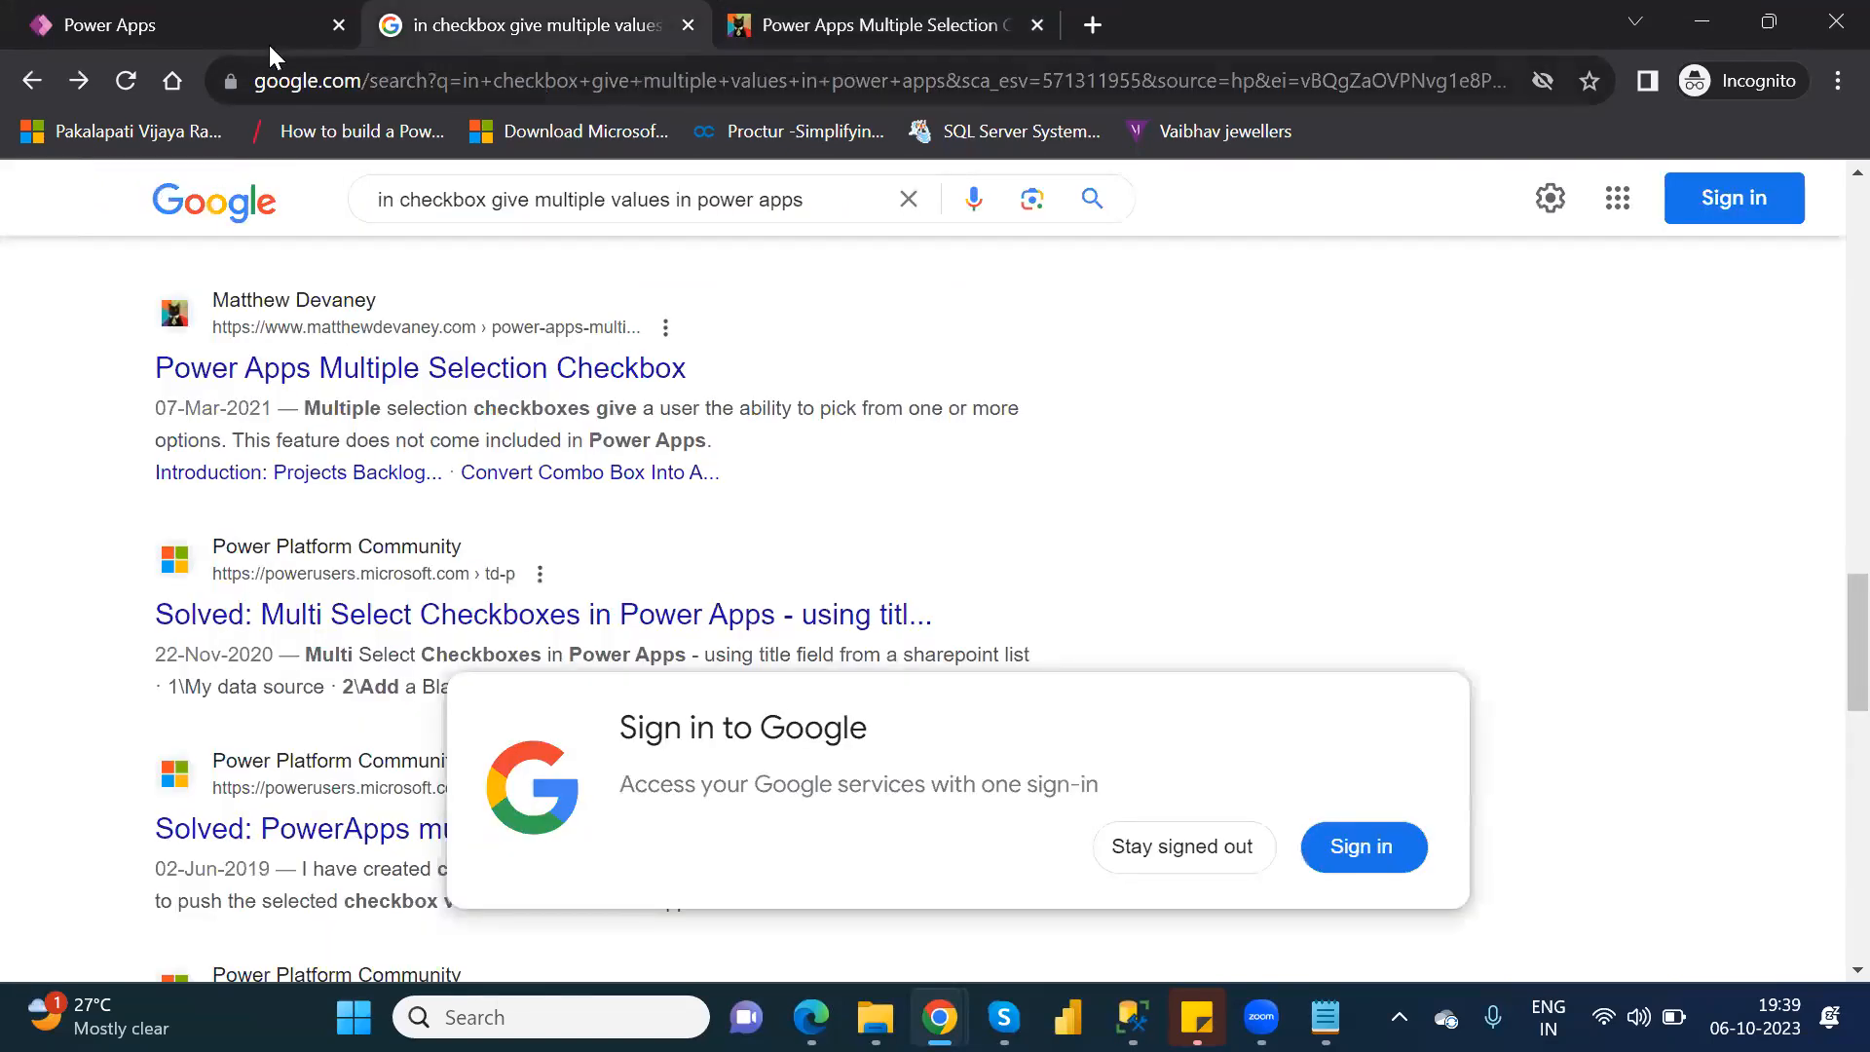
pyautogui.click(247, 20)
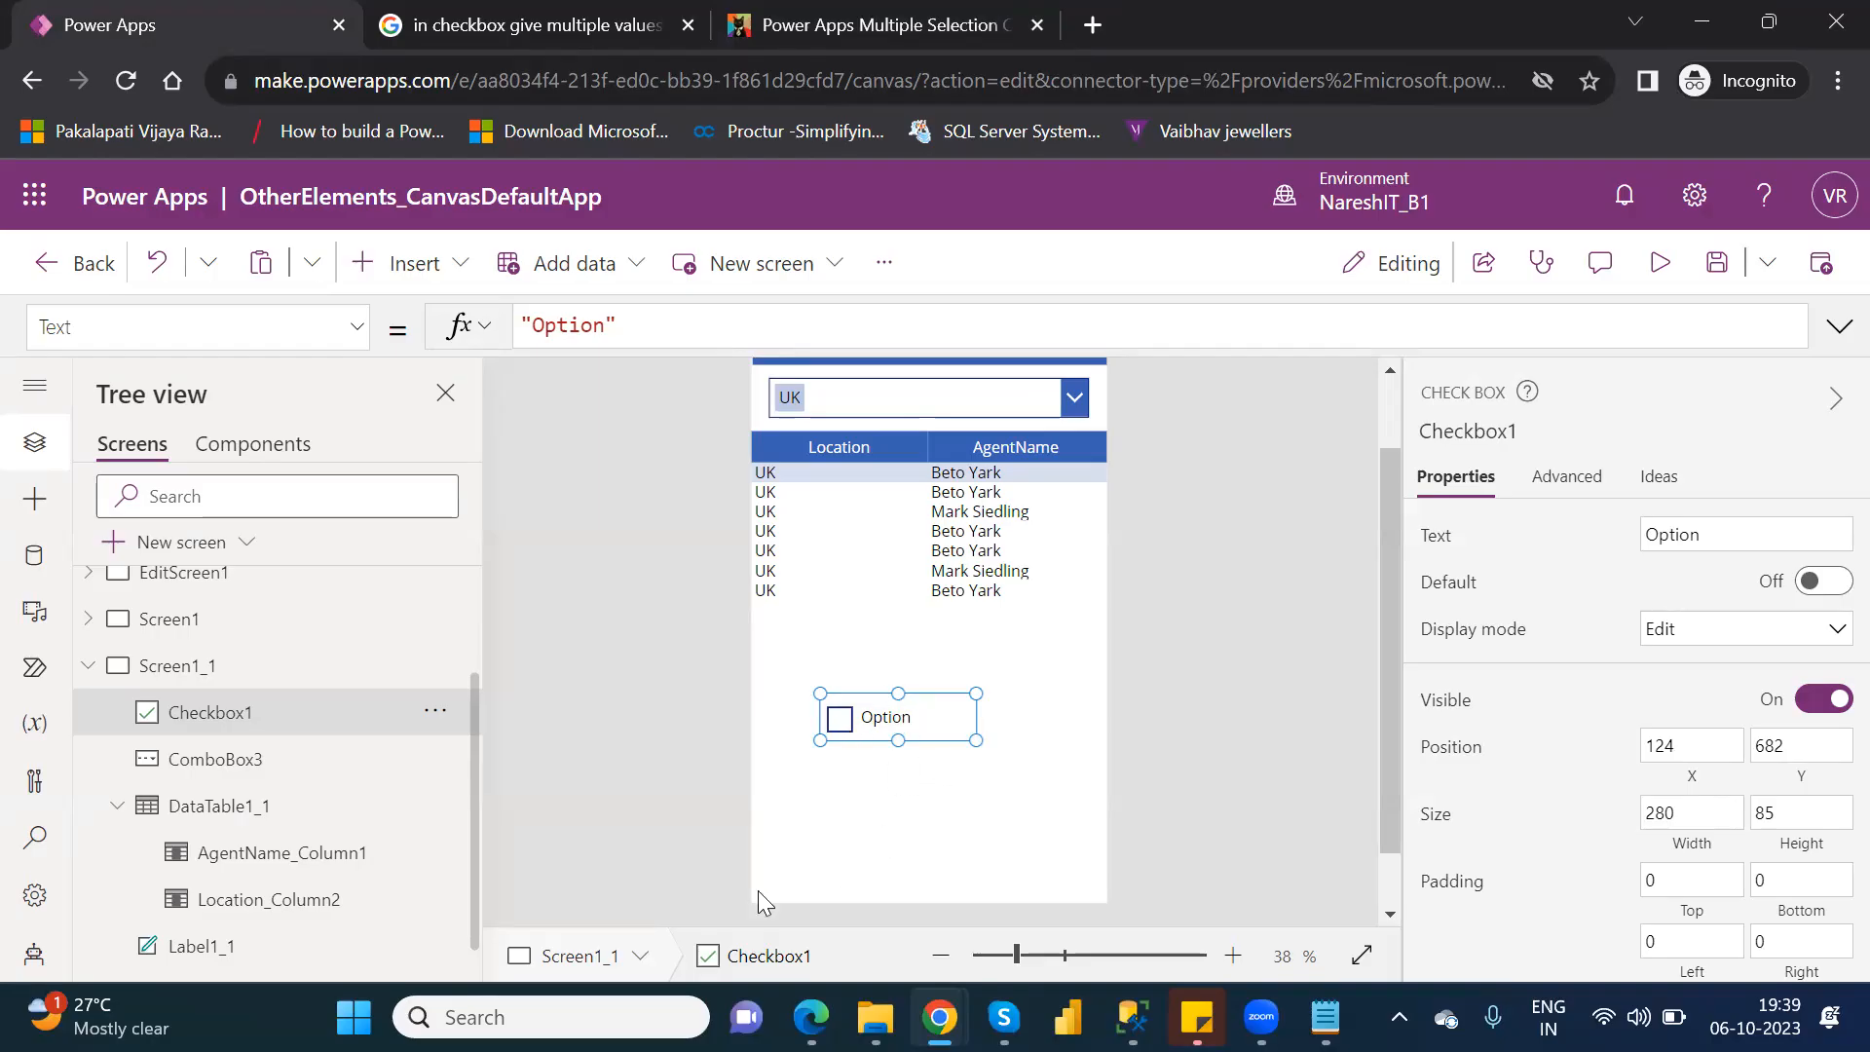
# Add a radio control to Screen1_1 and place it below the check box at about X 46, Y 814.
pyautogui.click(415, 263)
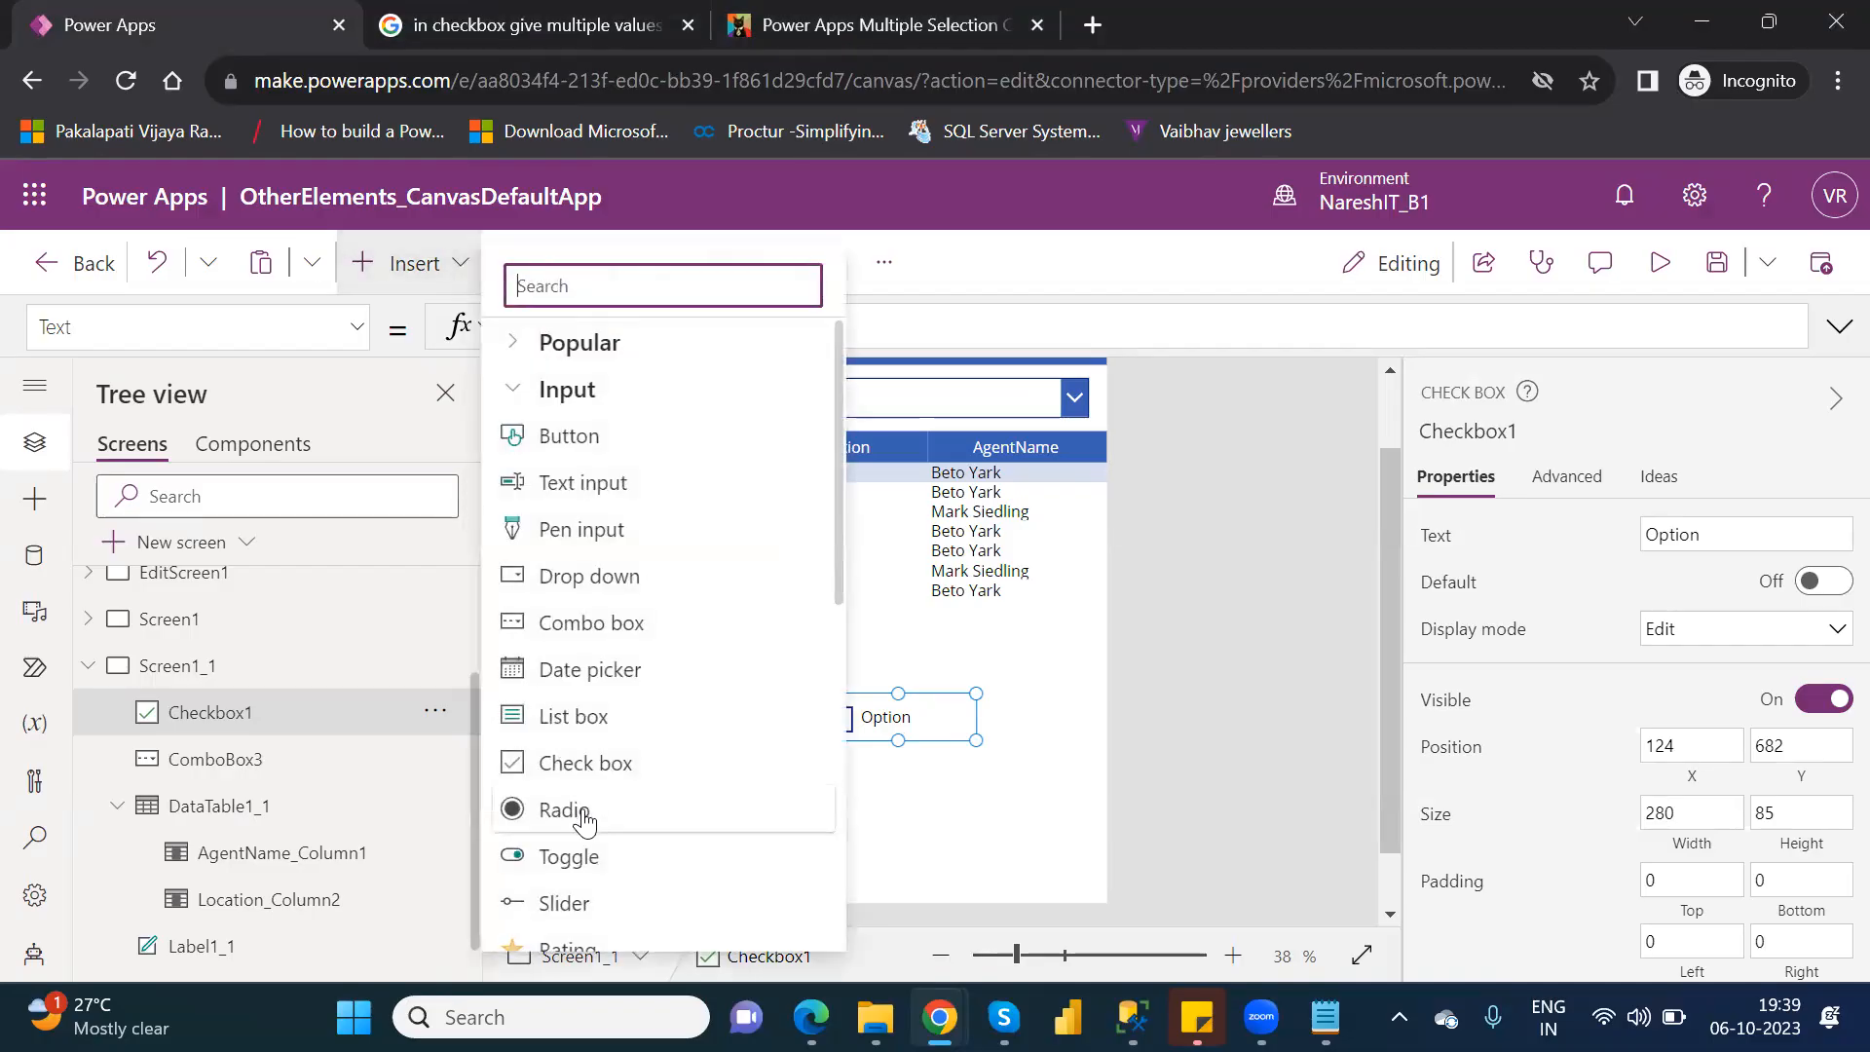
pyautogui.click(565, 809)
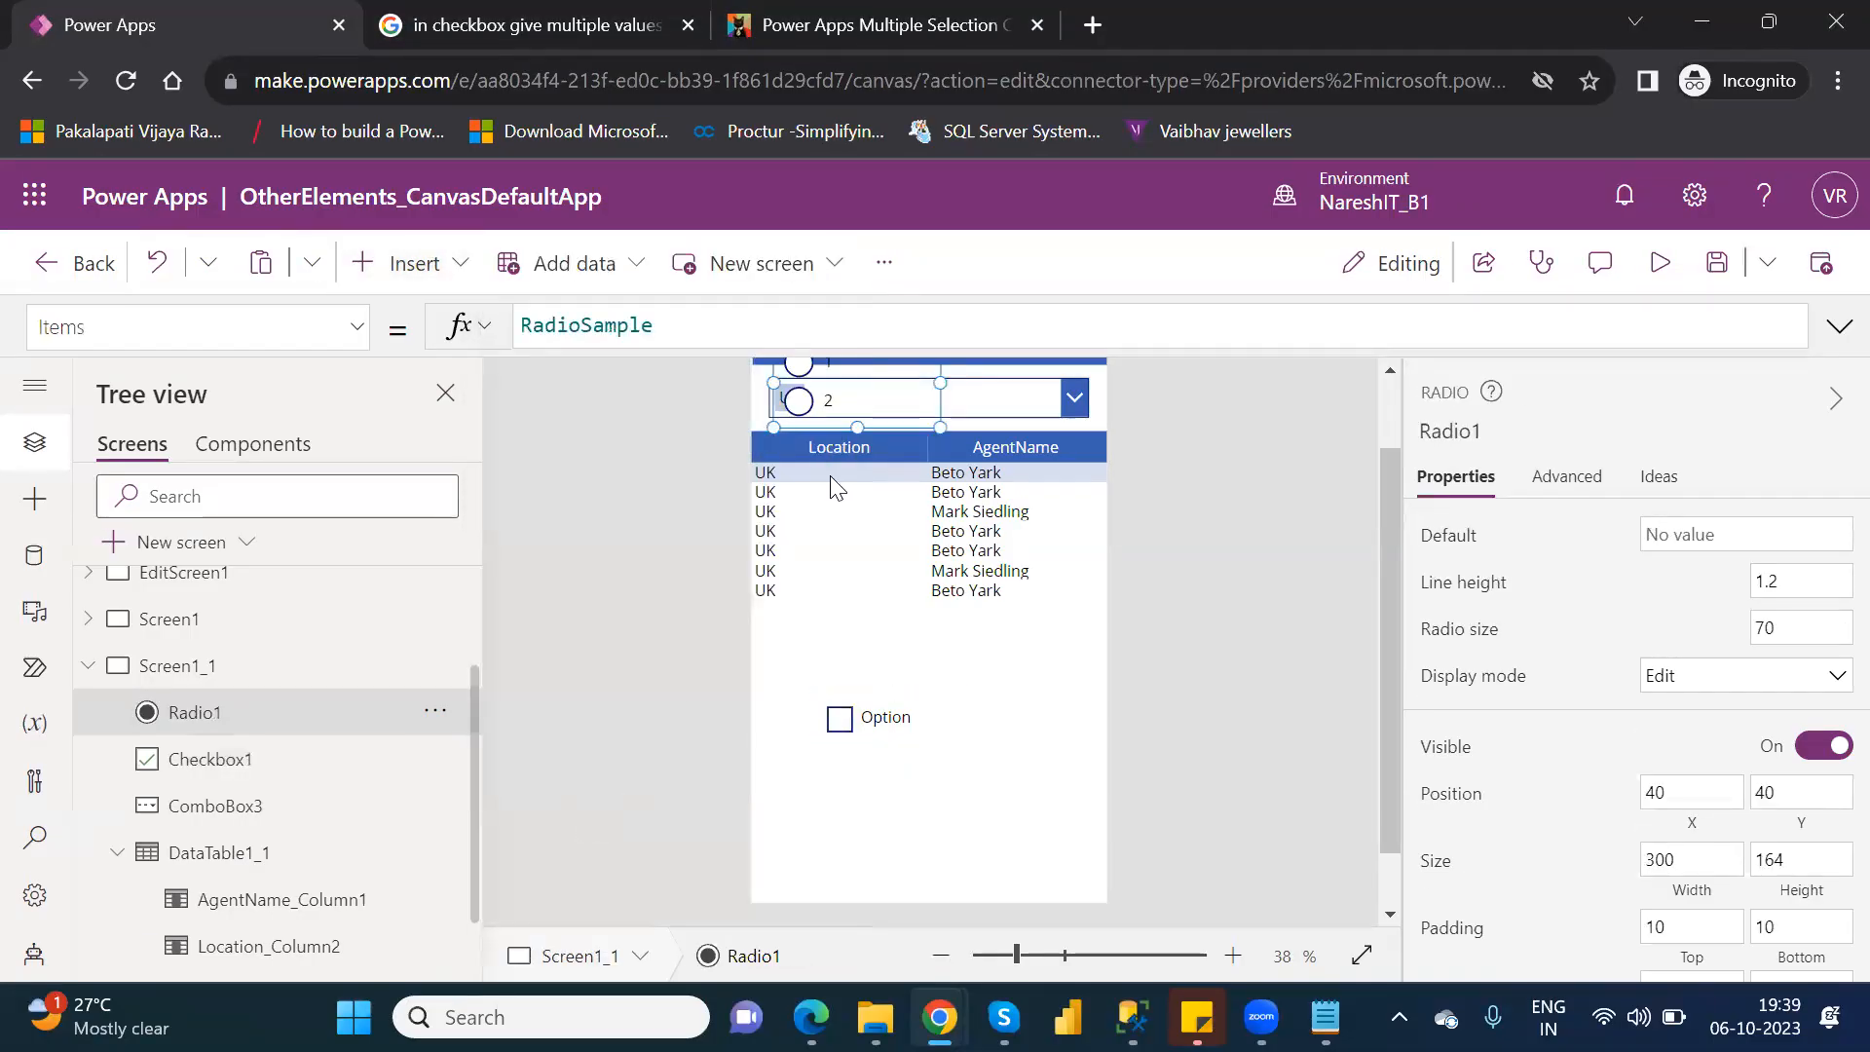
pyautogui.moveTo(874, 392); pyautogui.dragTo(858, 831)
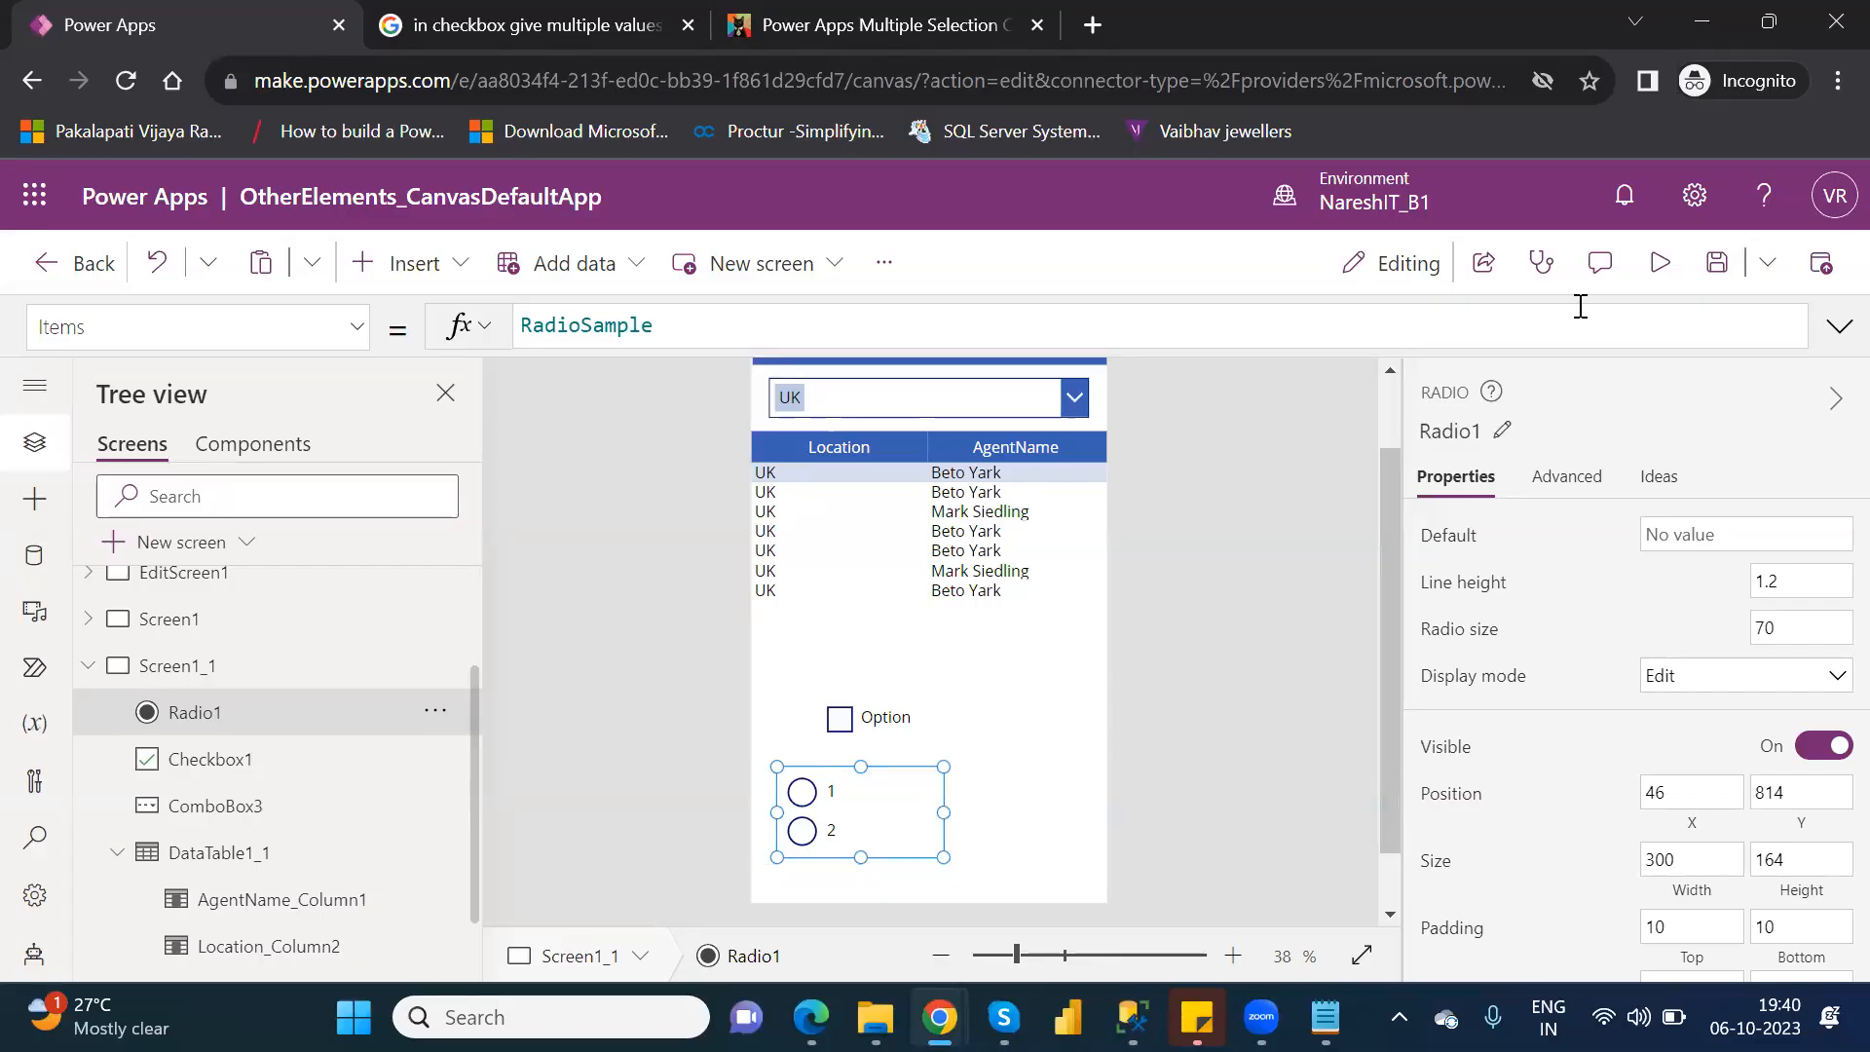
# Preview the app, choose radio options 1 and 2 in turn, and return to editing.
pyautogui.click(1666, 278)
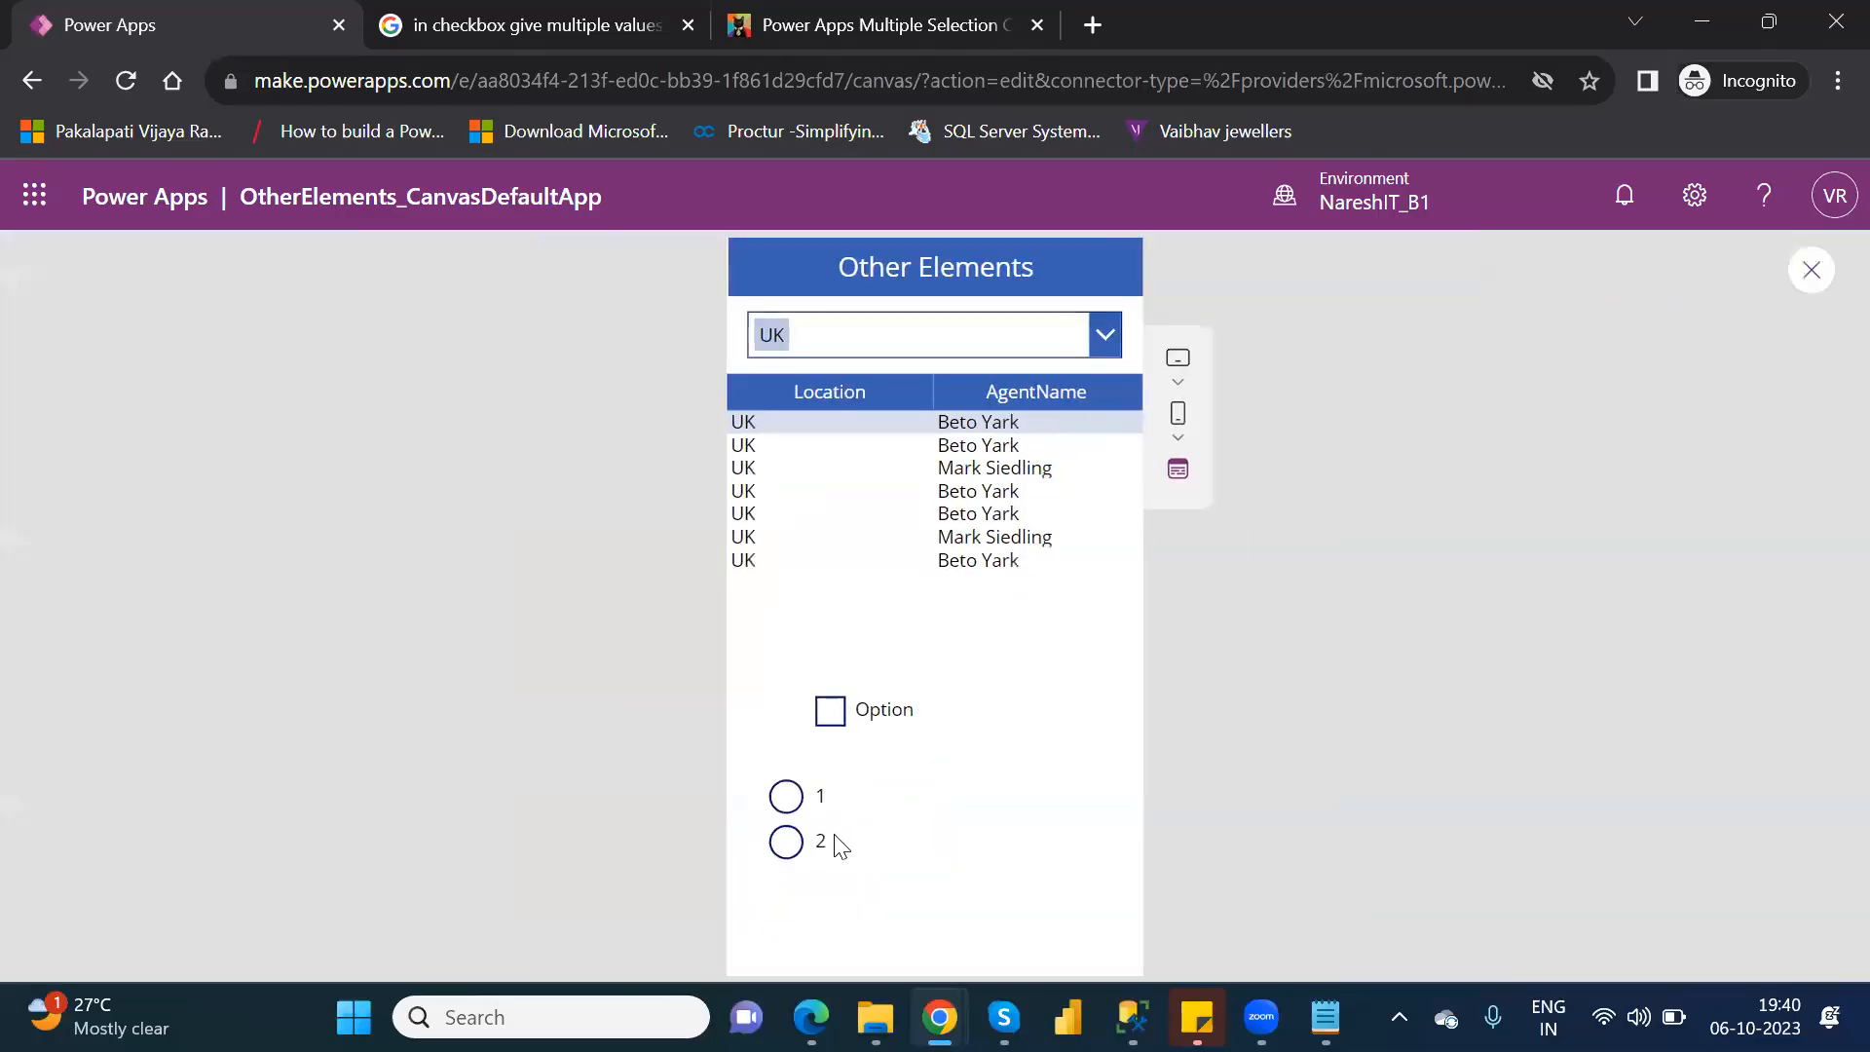
pyautogui.click(786, 799)
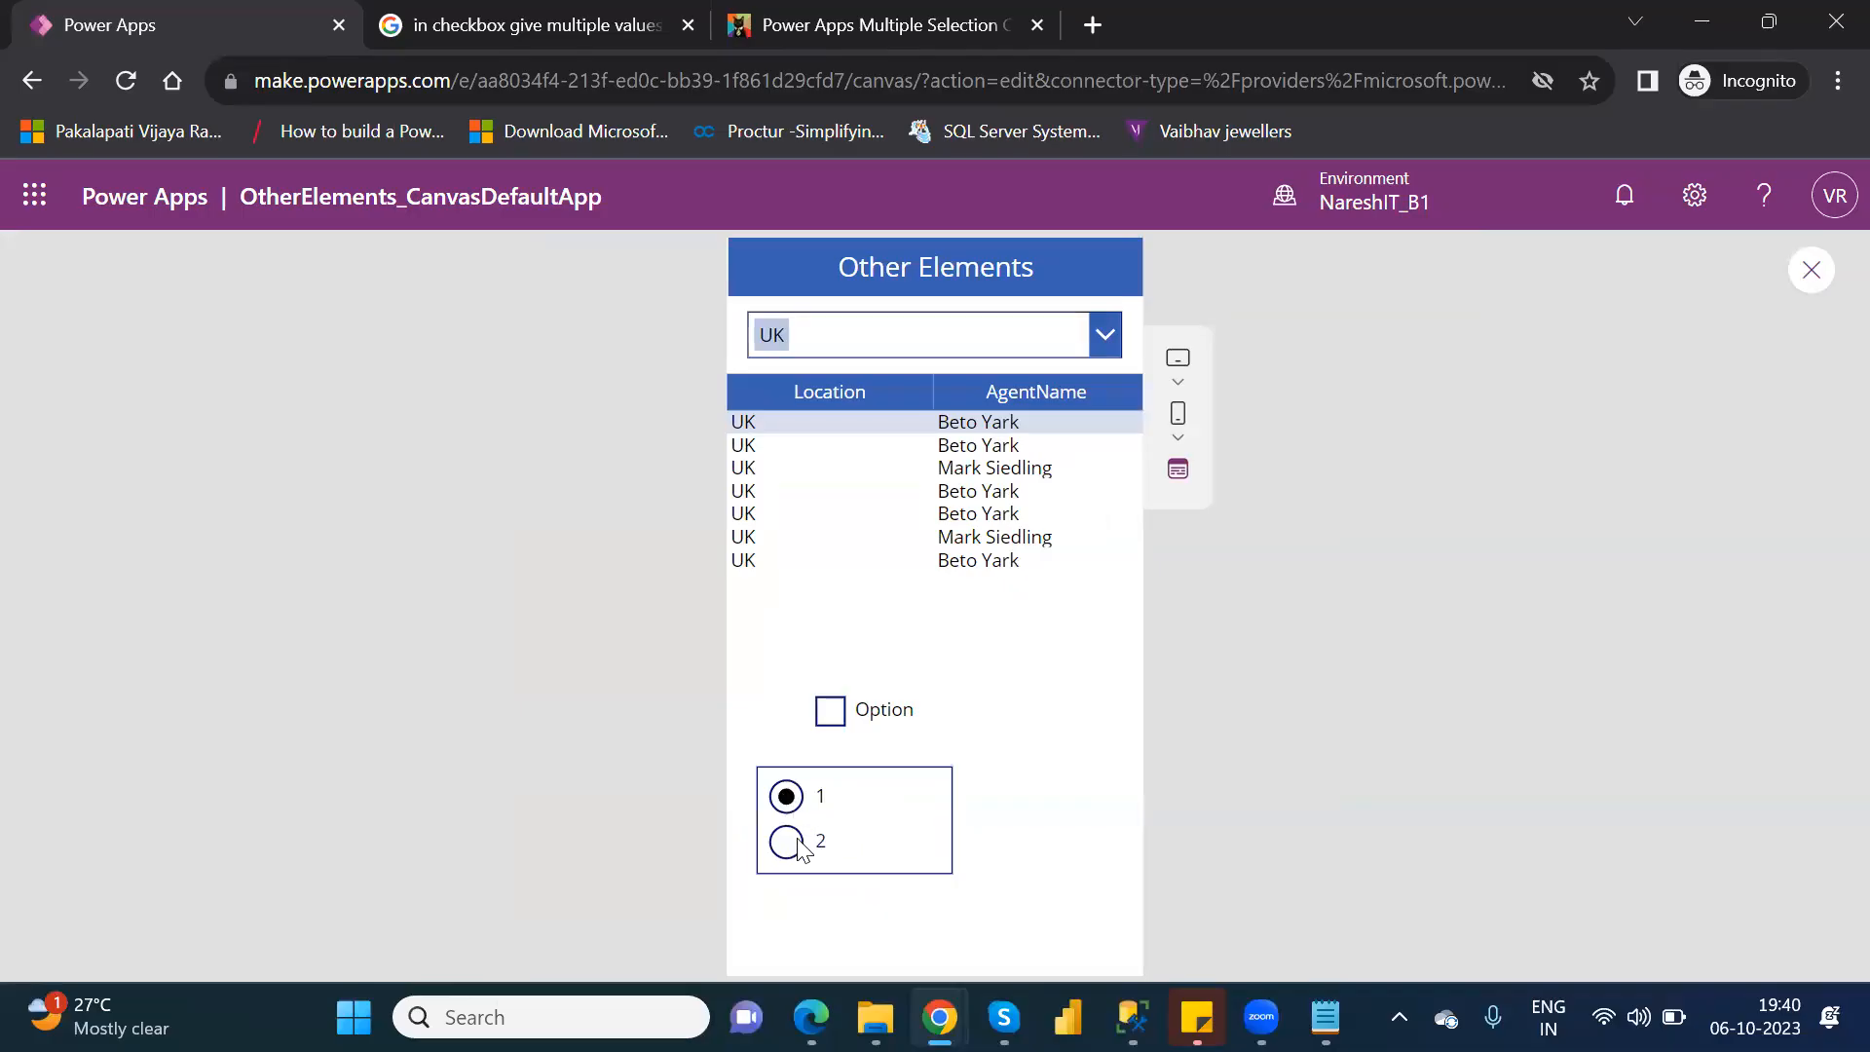
pyautogui.click(795, 843)
pyautogui.click(1809, 271)
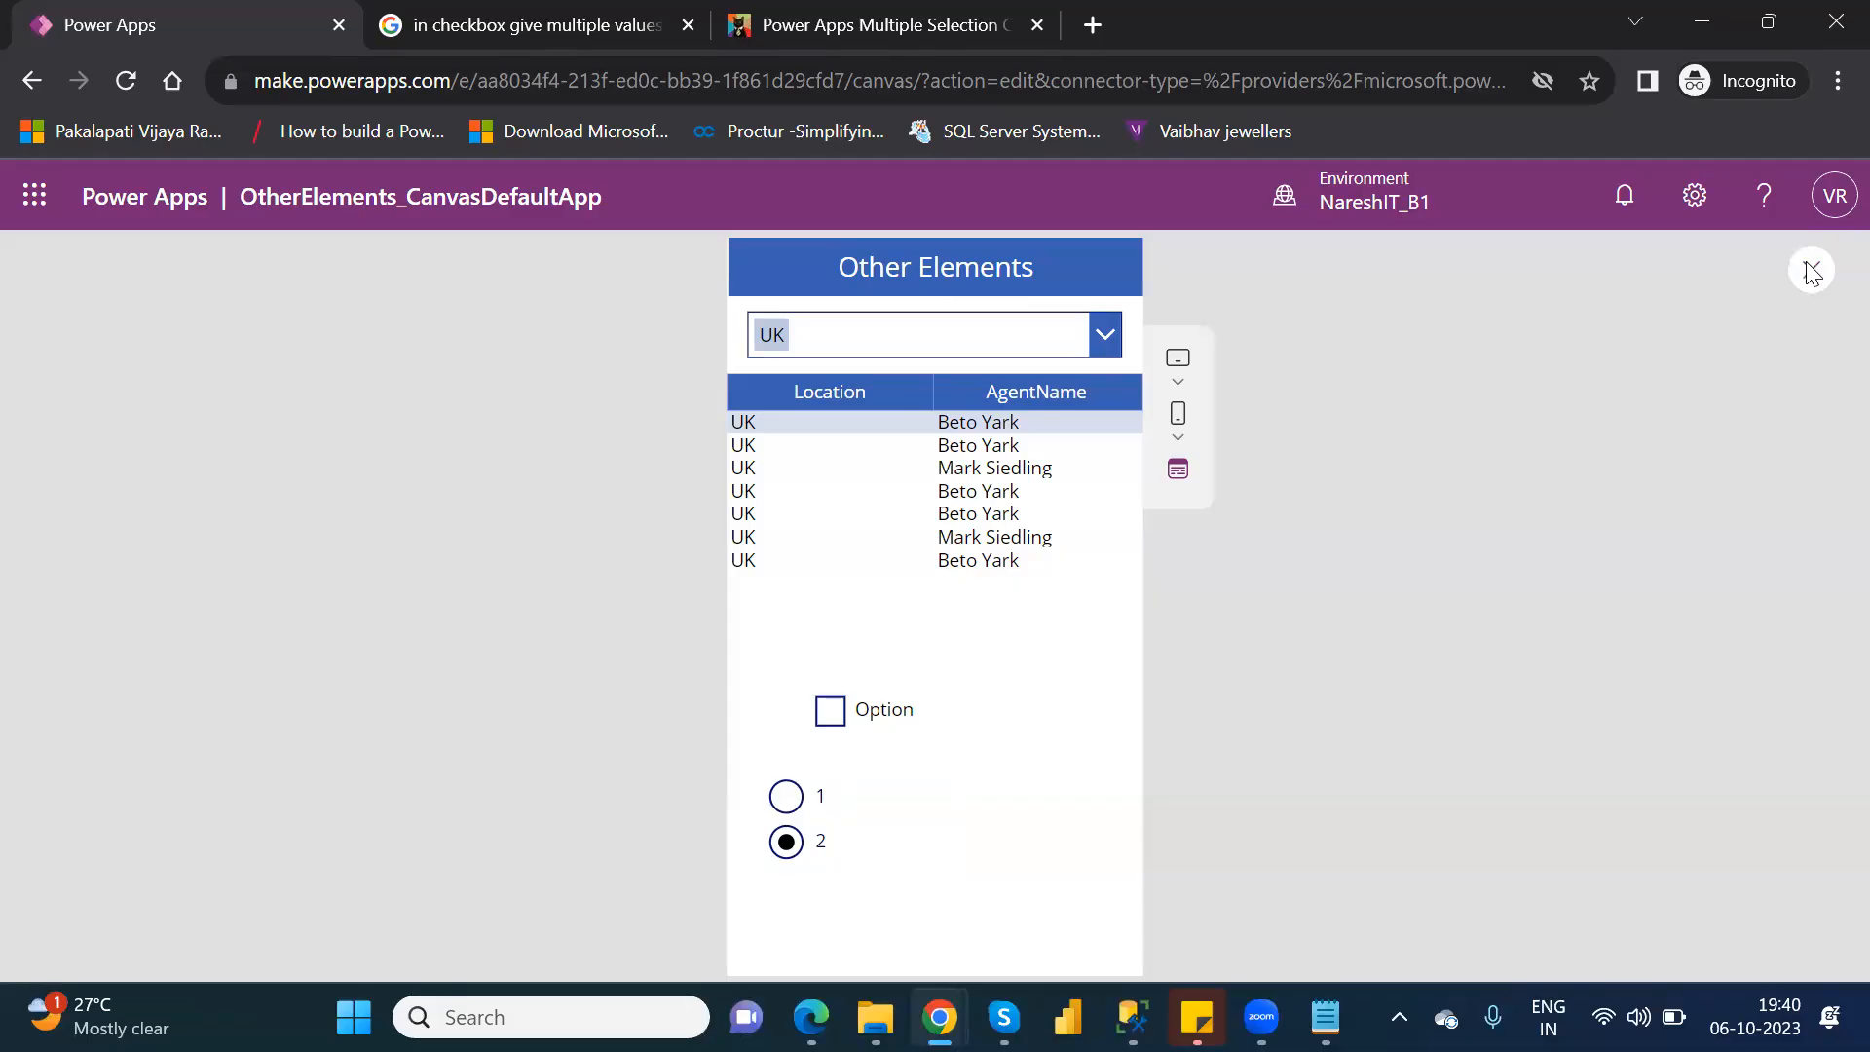
pyautogui.click(1208, 718)
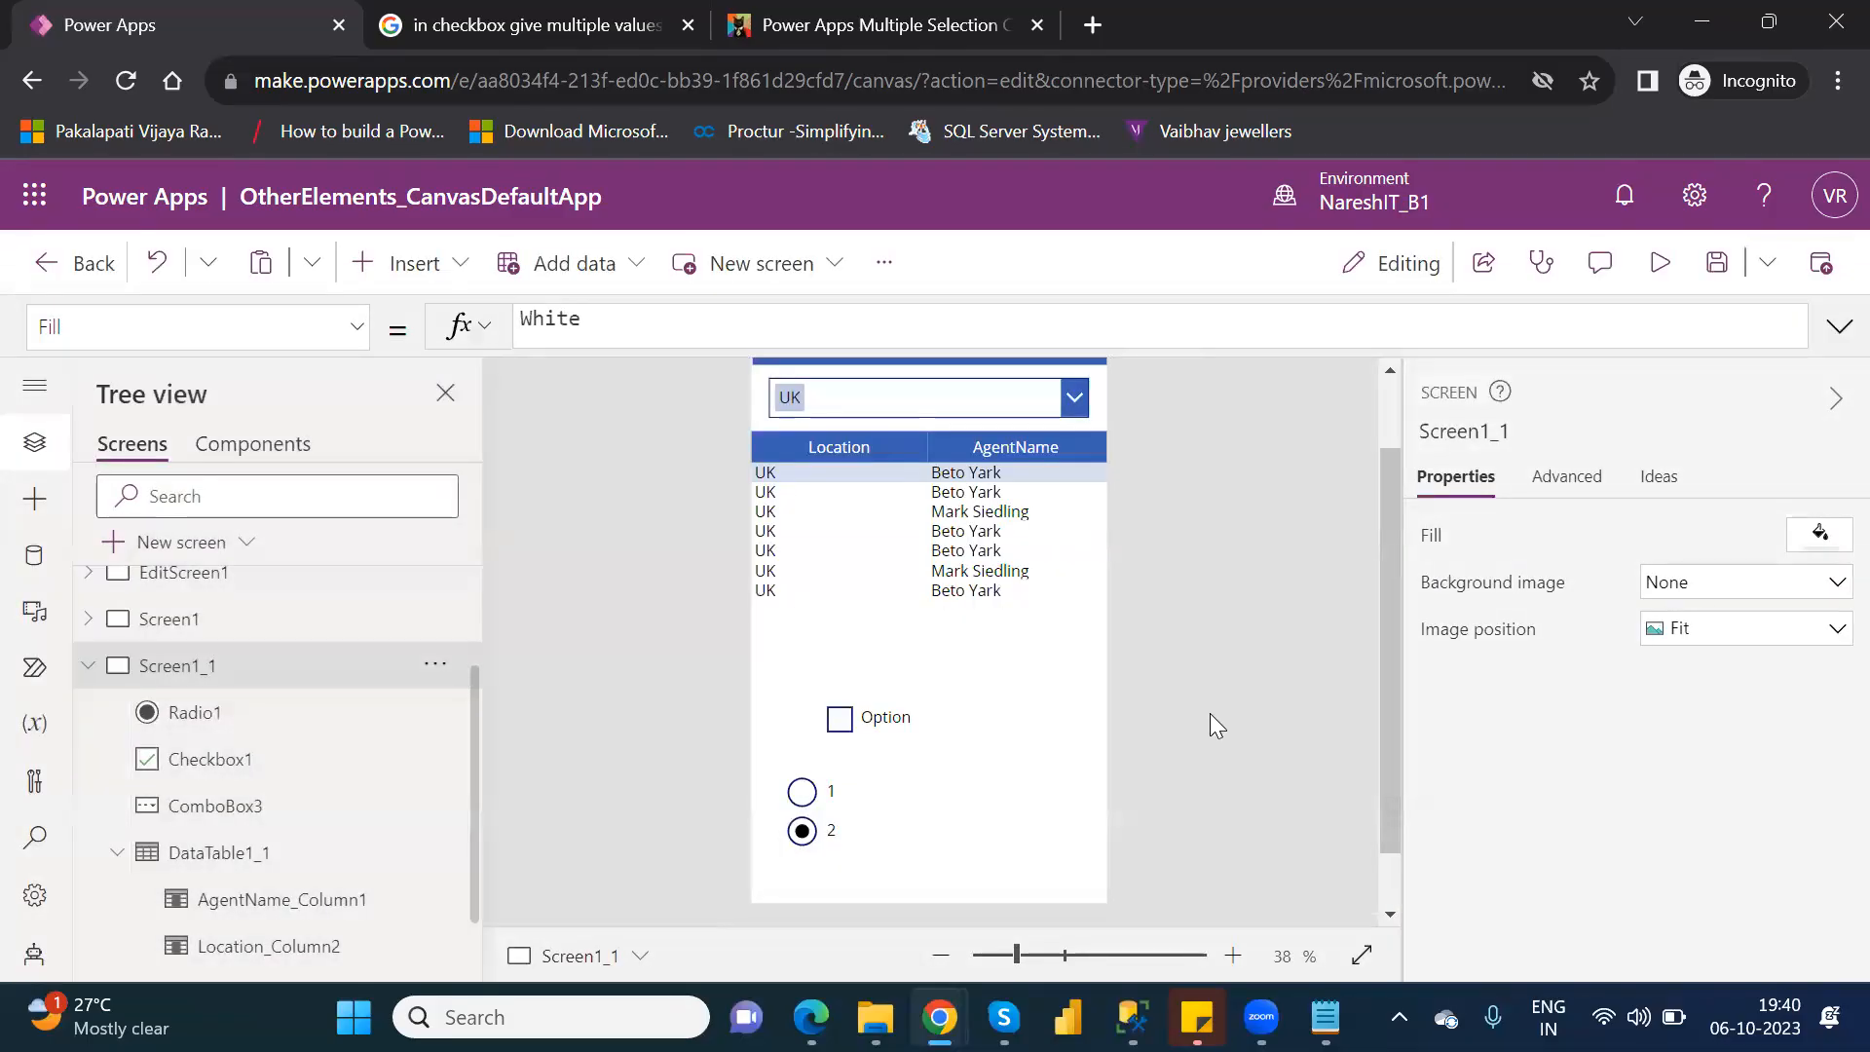
# Add a text label to Screen1_1, shrink it and place it to the right of the radio options.
pyautogui.click(922, 820)
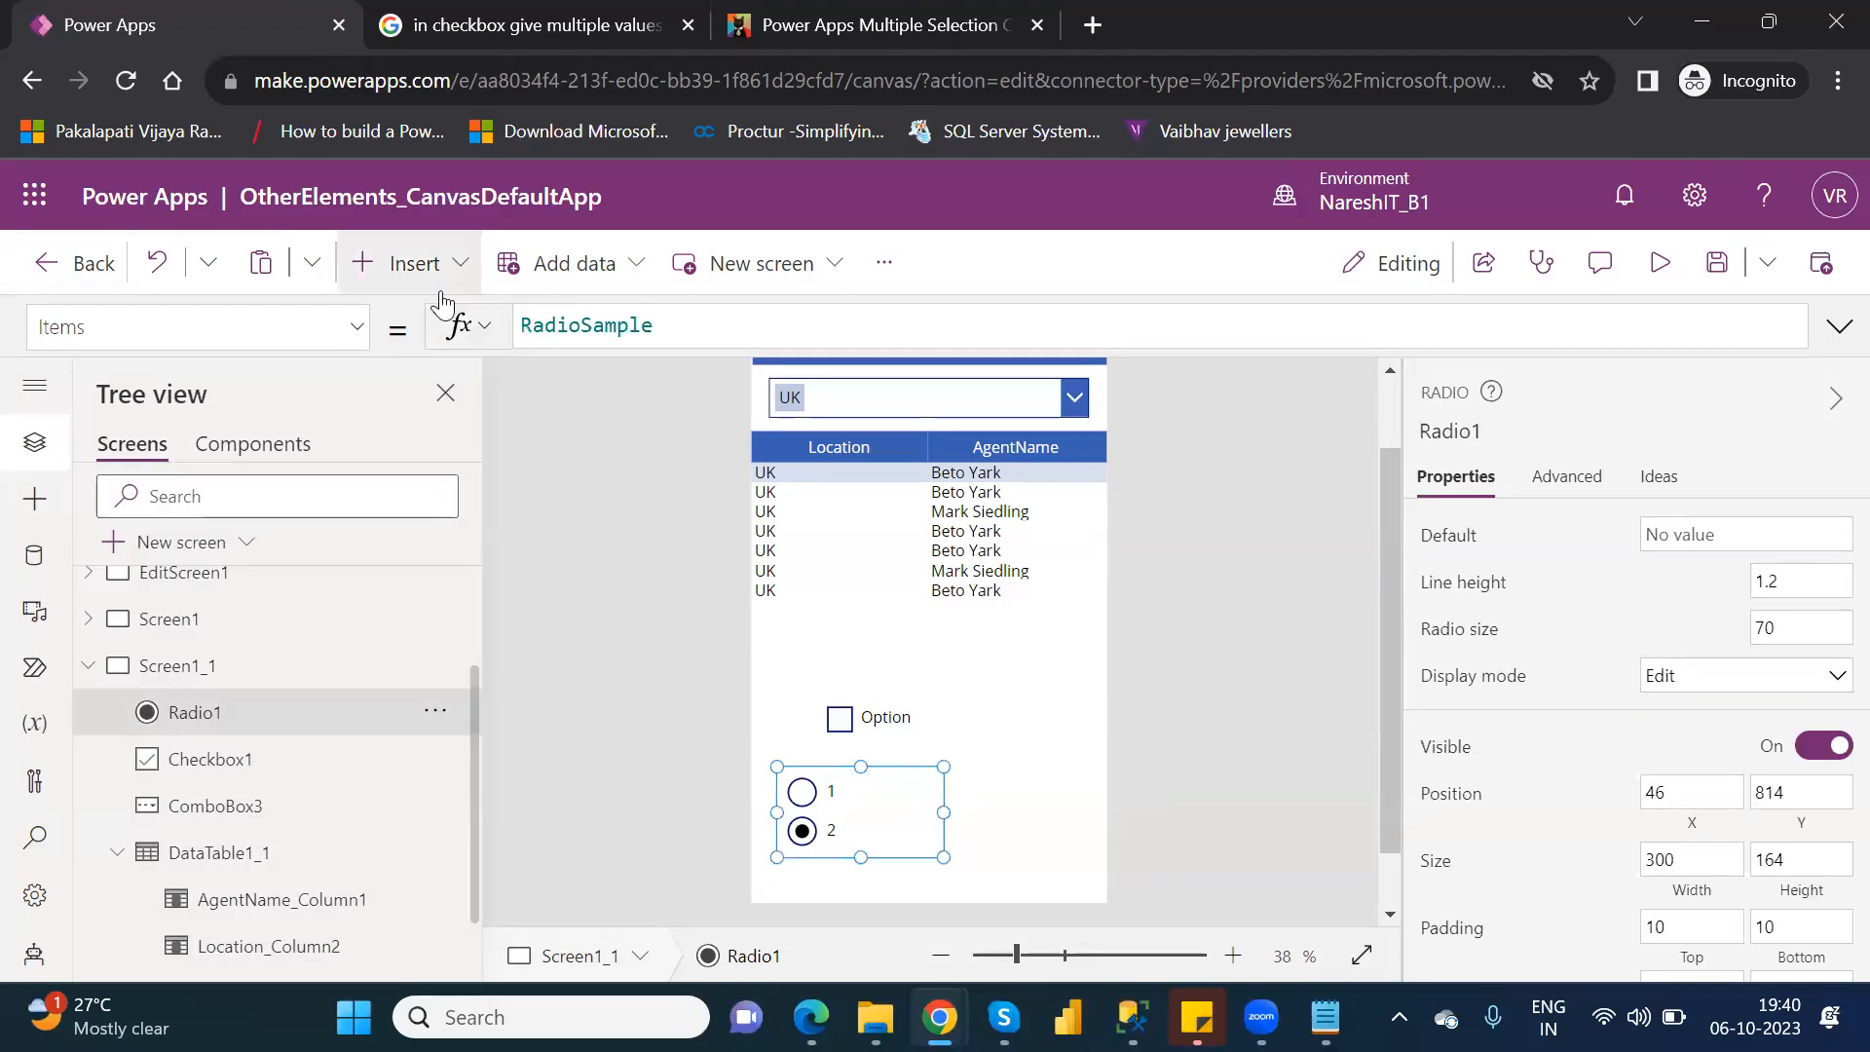
pyautogui.click(443, 285)
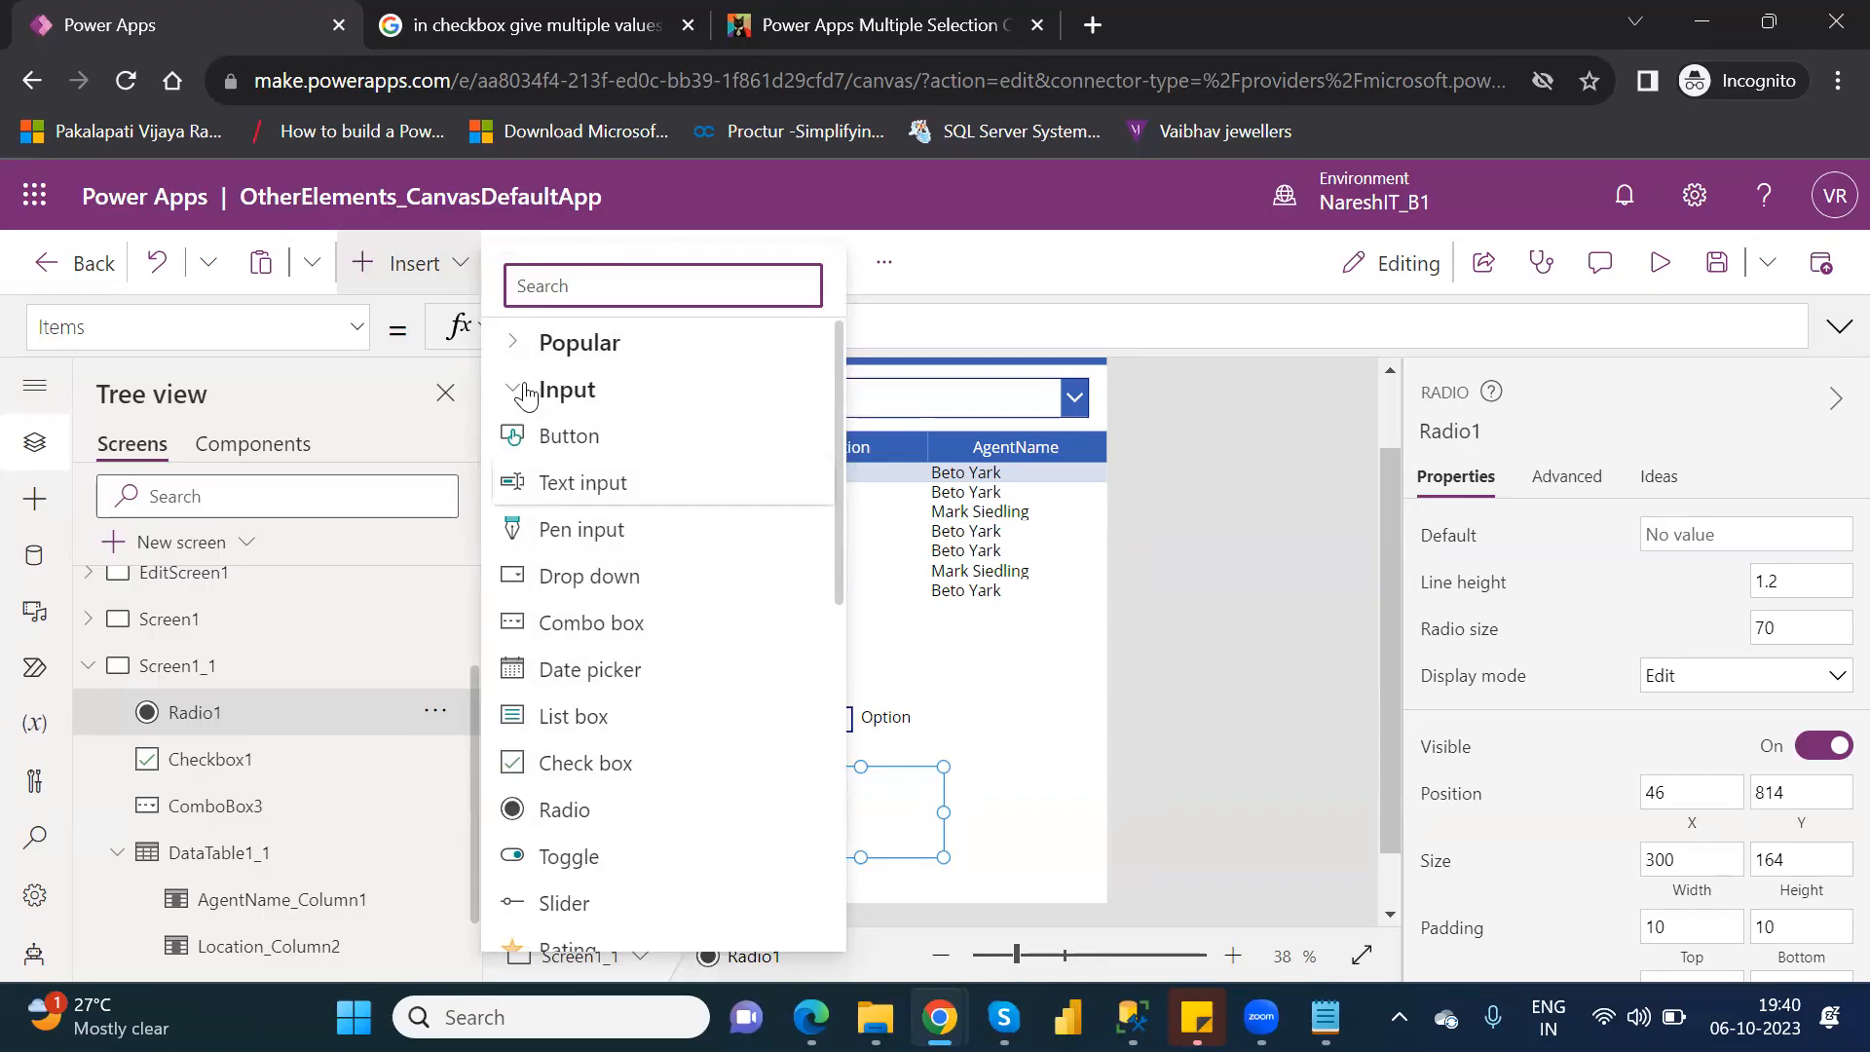
pyautogui.click(519, 343)
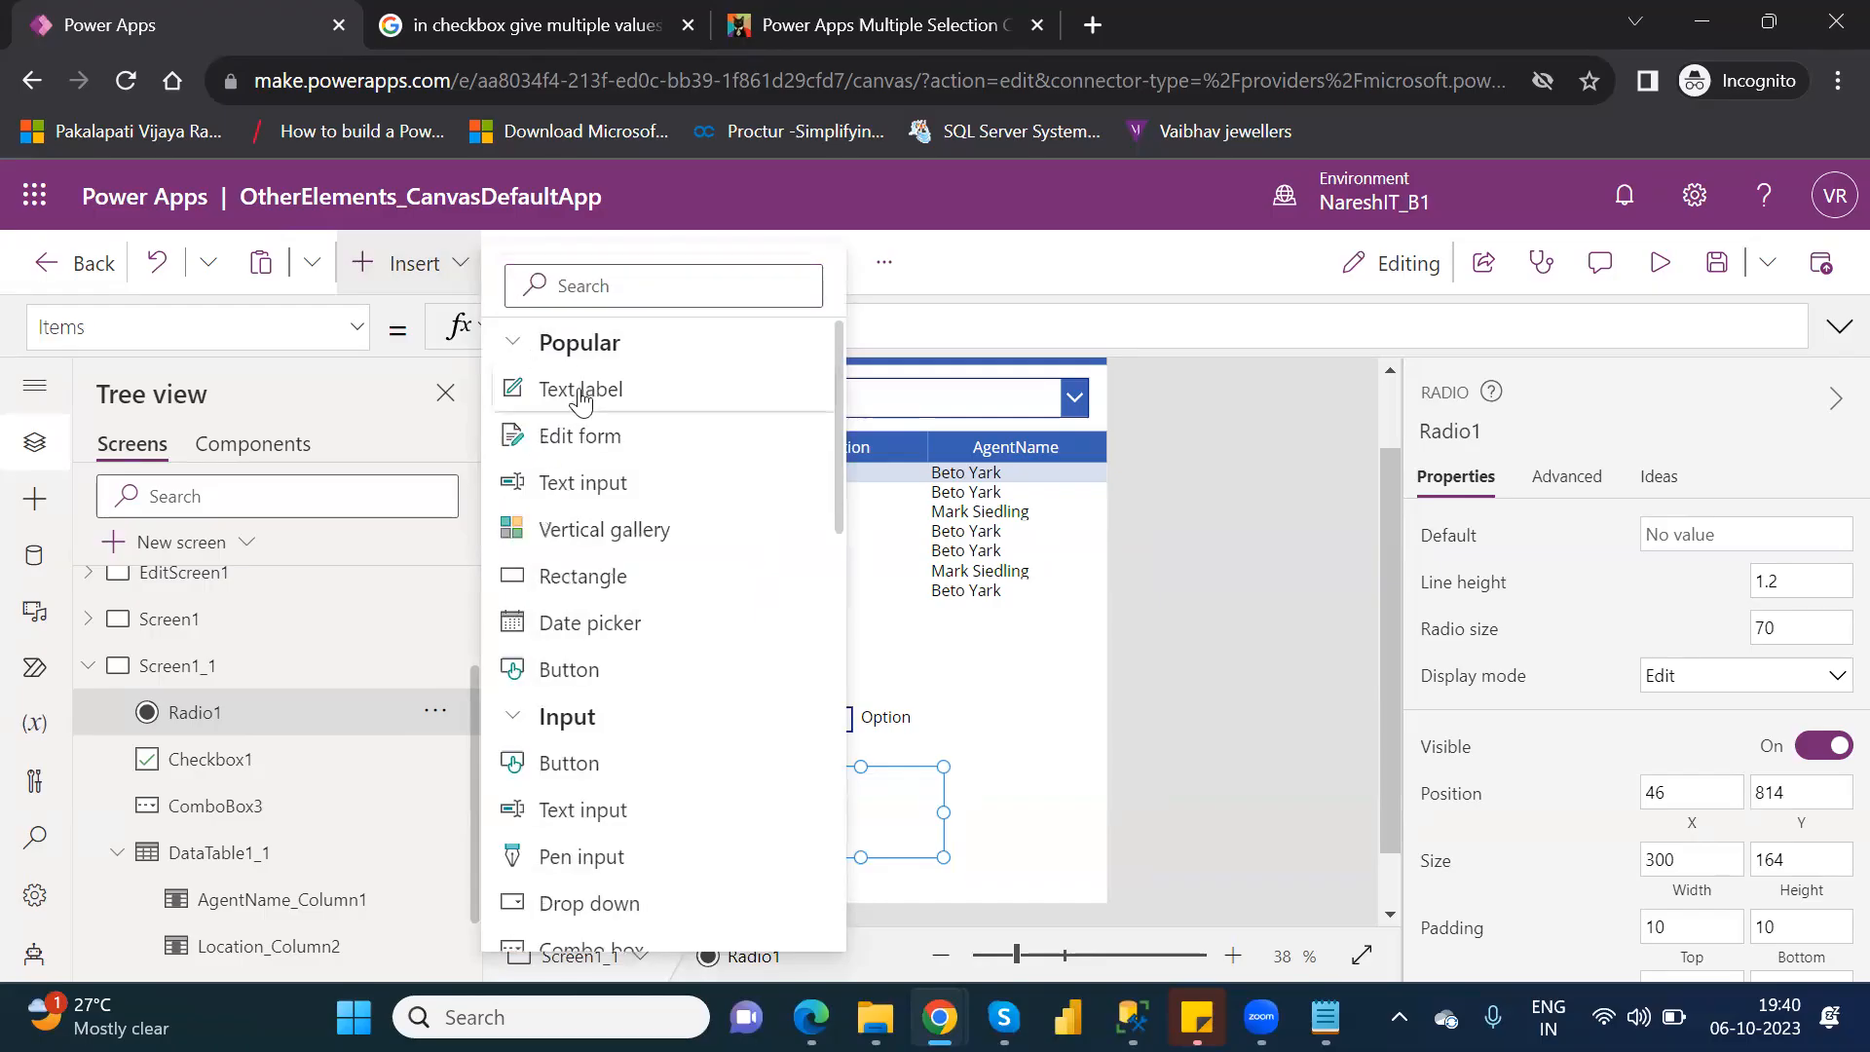
pyautogui.click(581, 392)
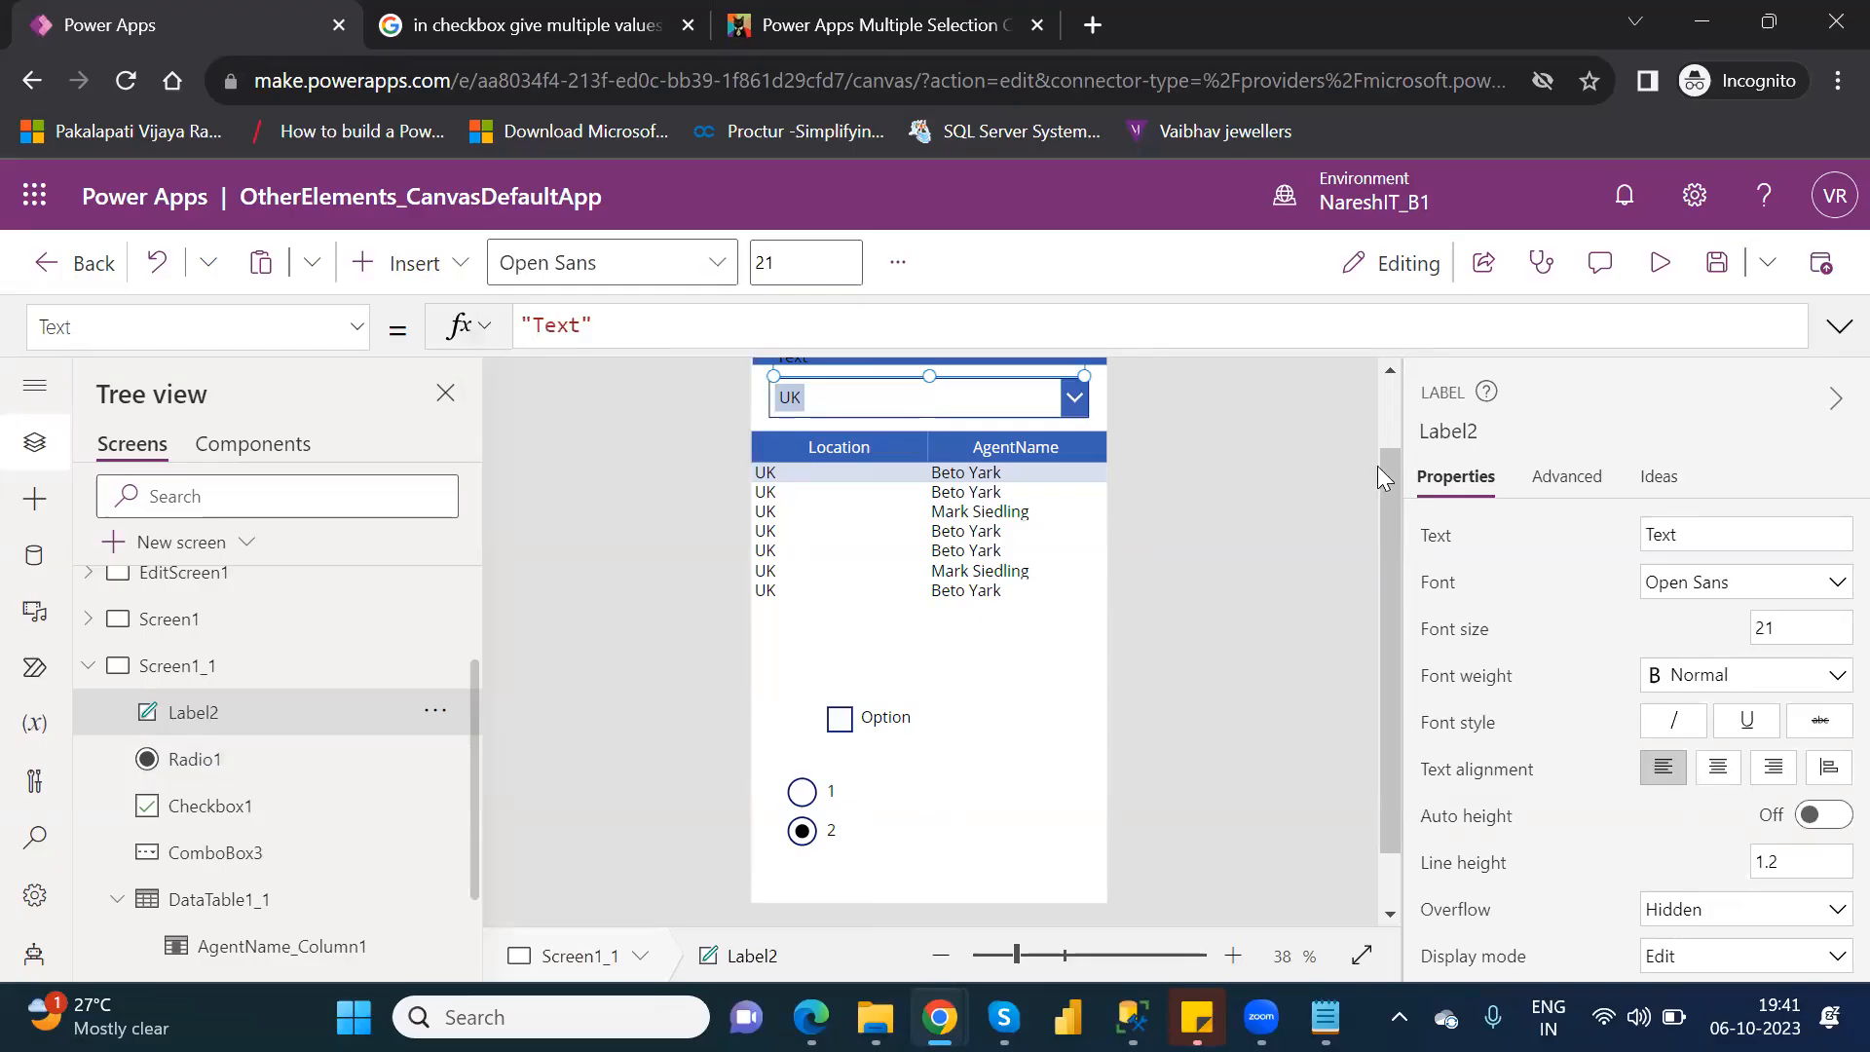
pyautogui.scroll(2, 1099, 454)
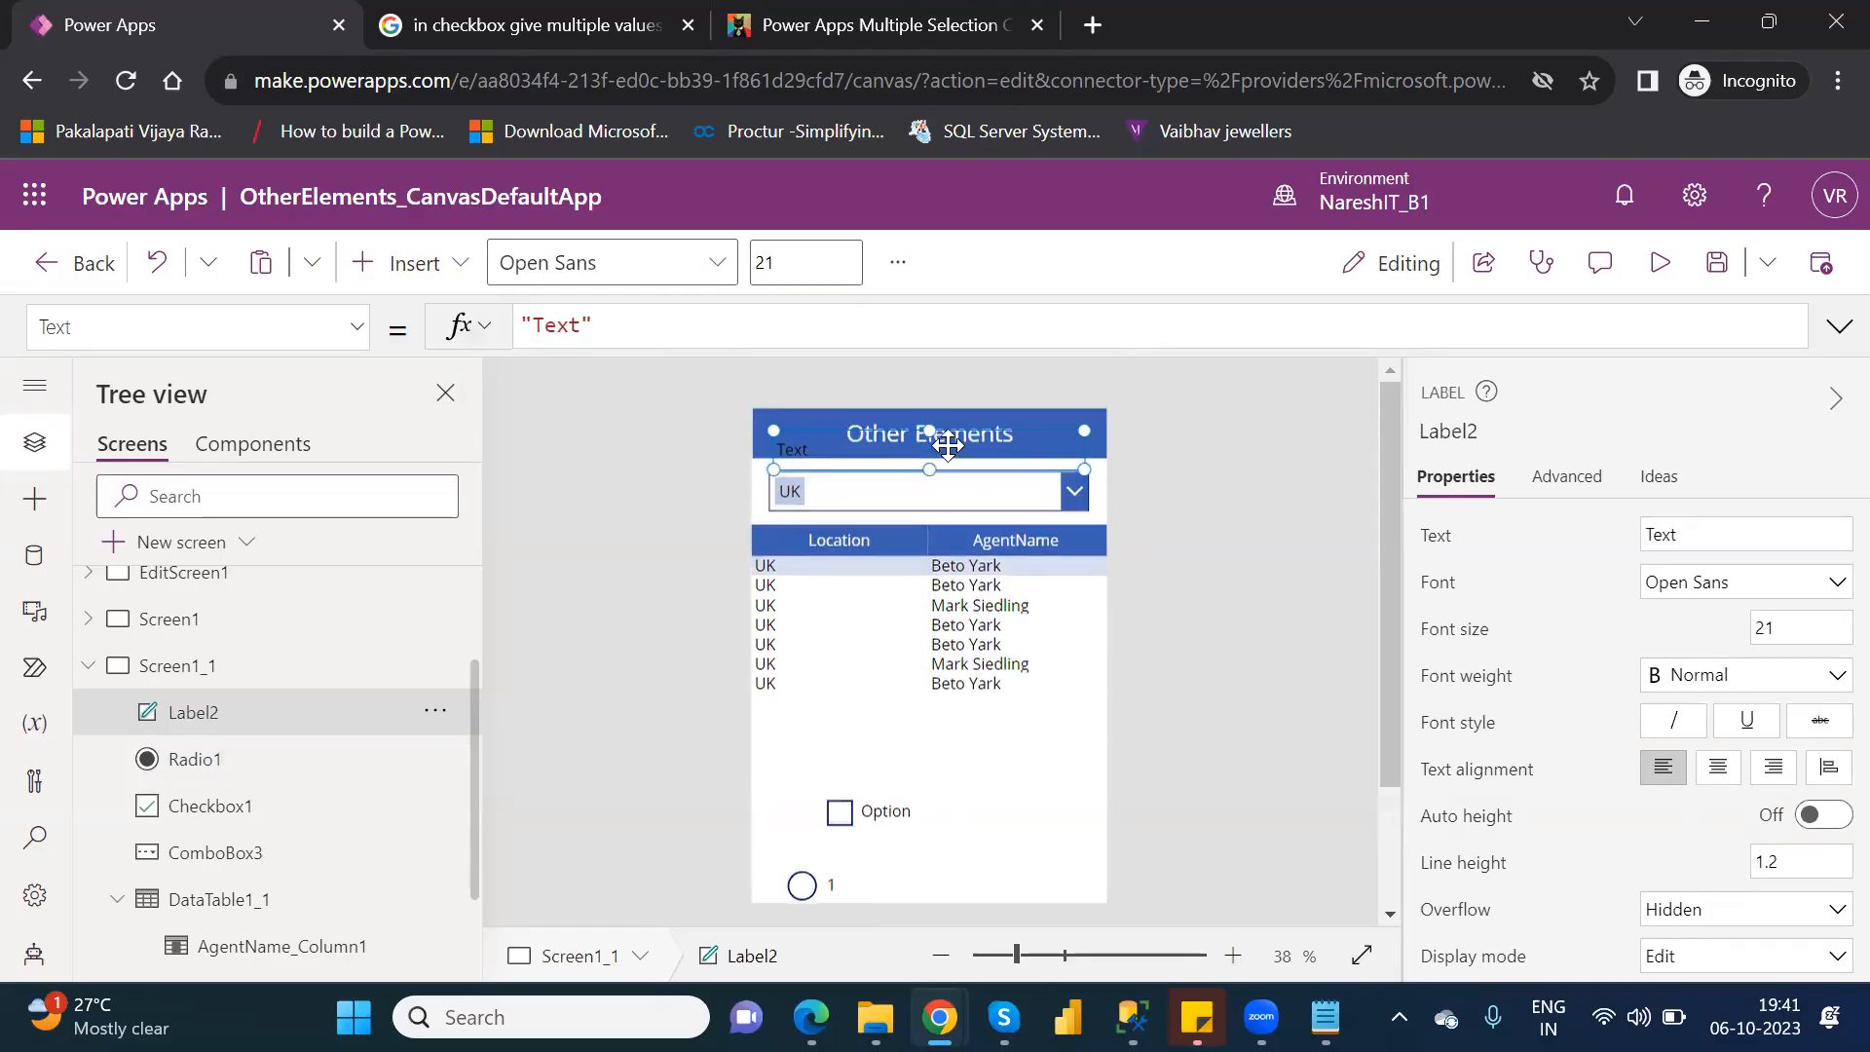
pyautogui.moveTo(1051, 789); pyautogui.dragTo(1057, 836)
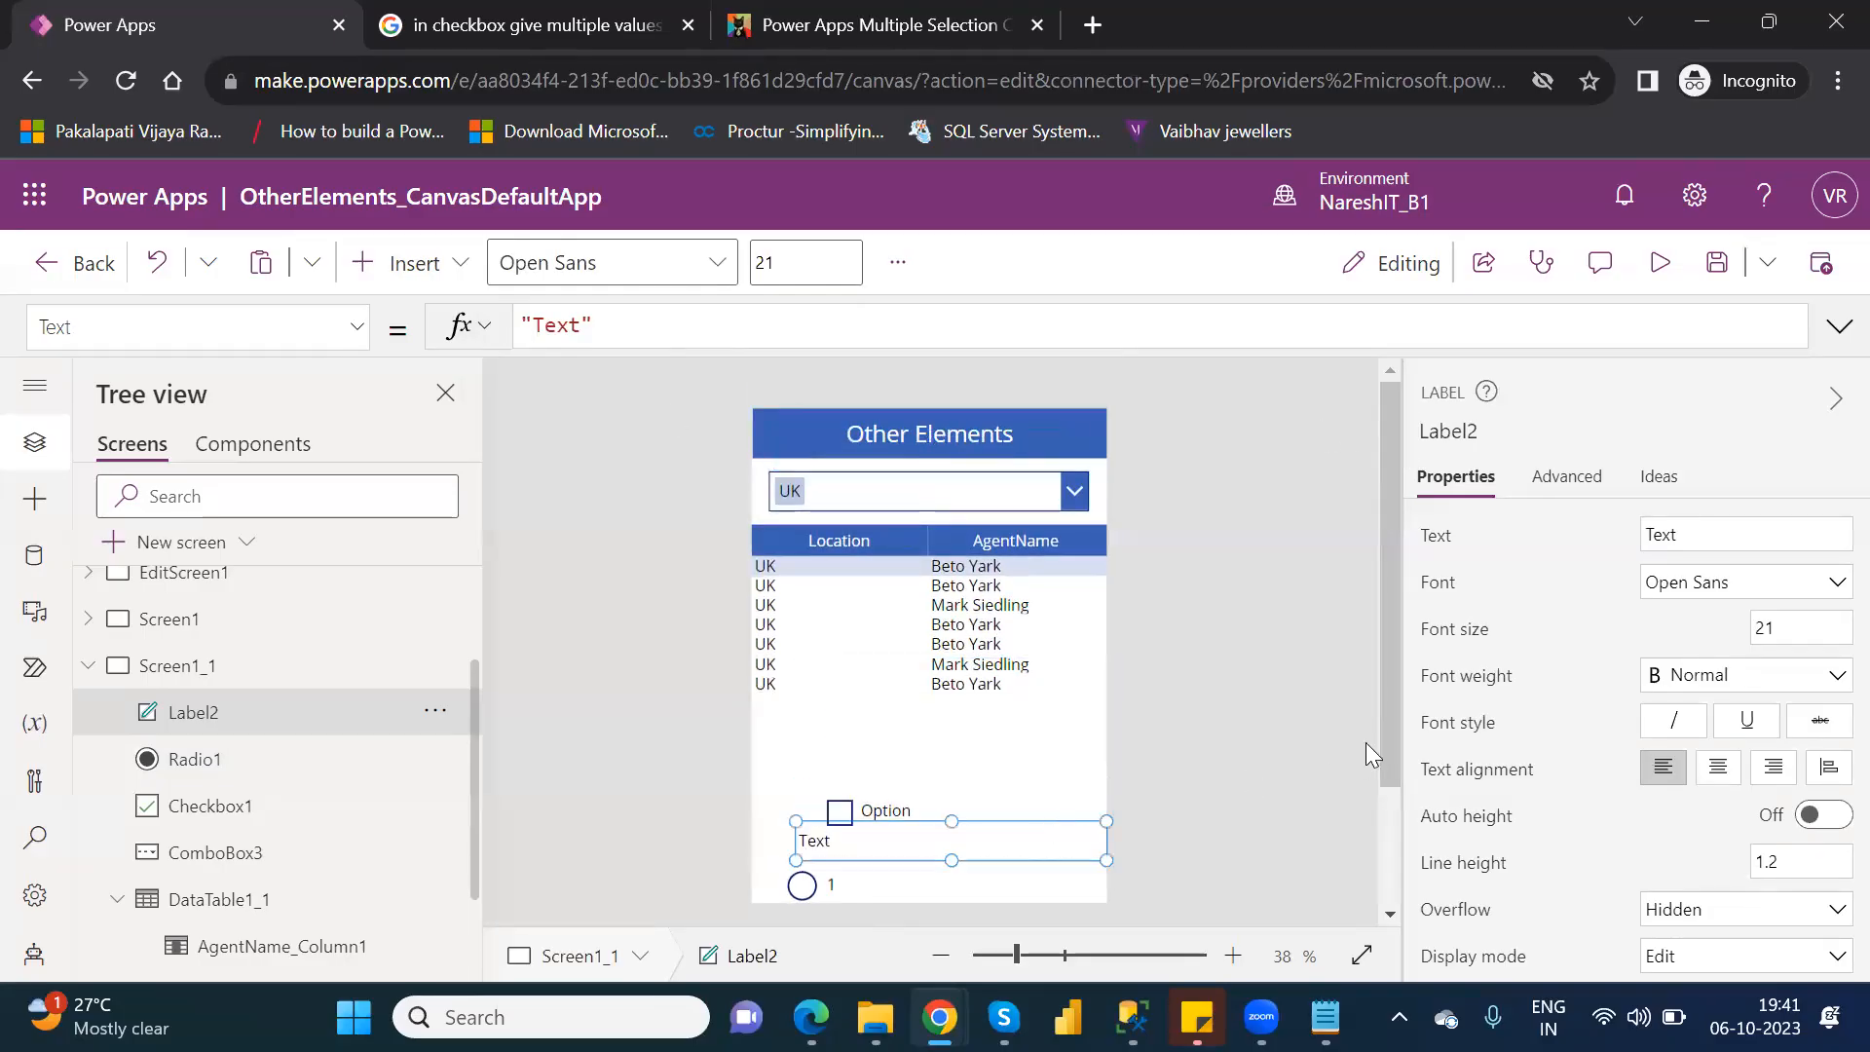
pyautogui.moveTo(1385, 719); pyautogui.dragTo(1423, 840)
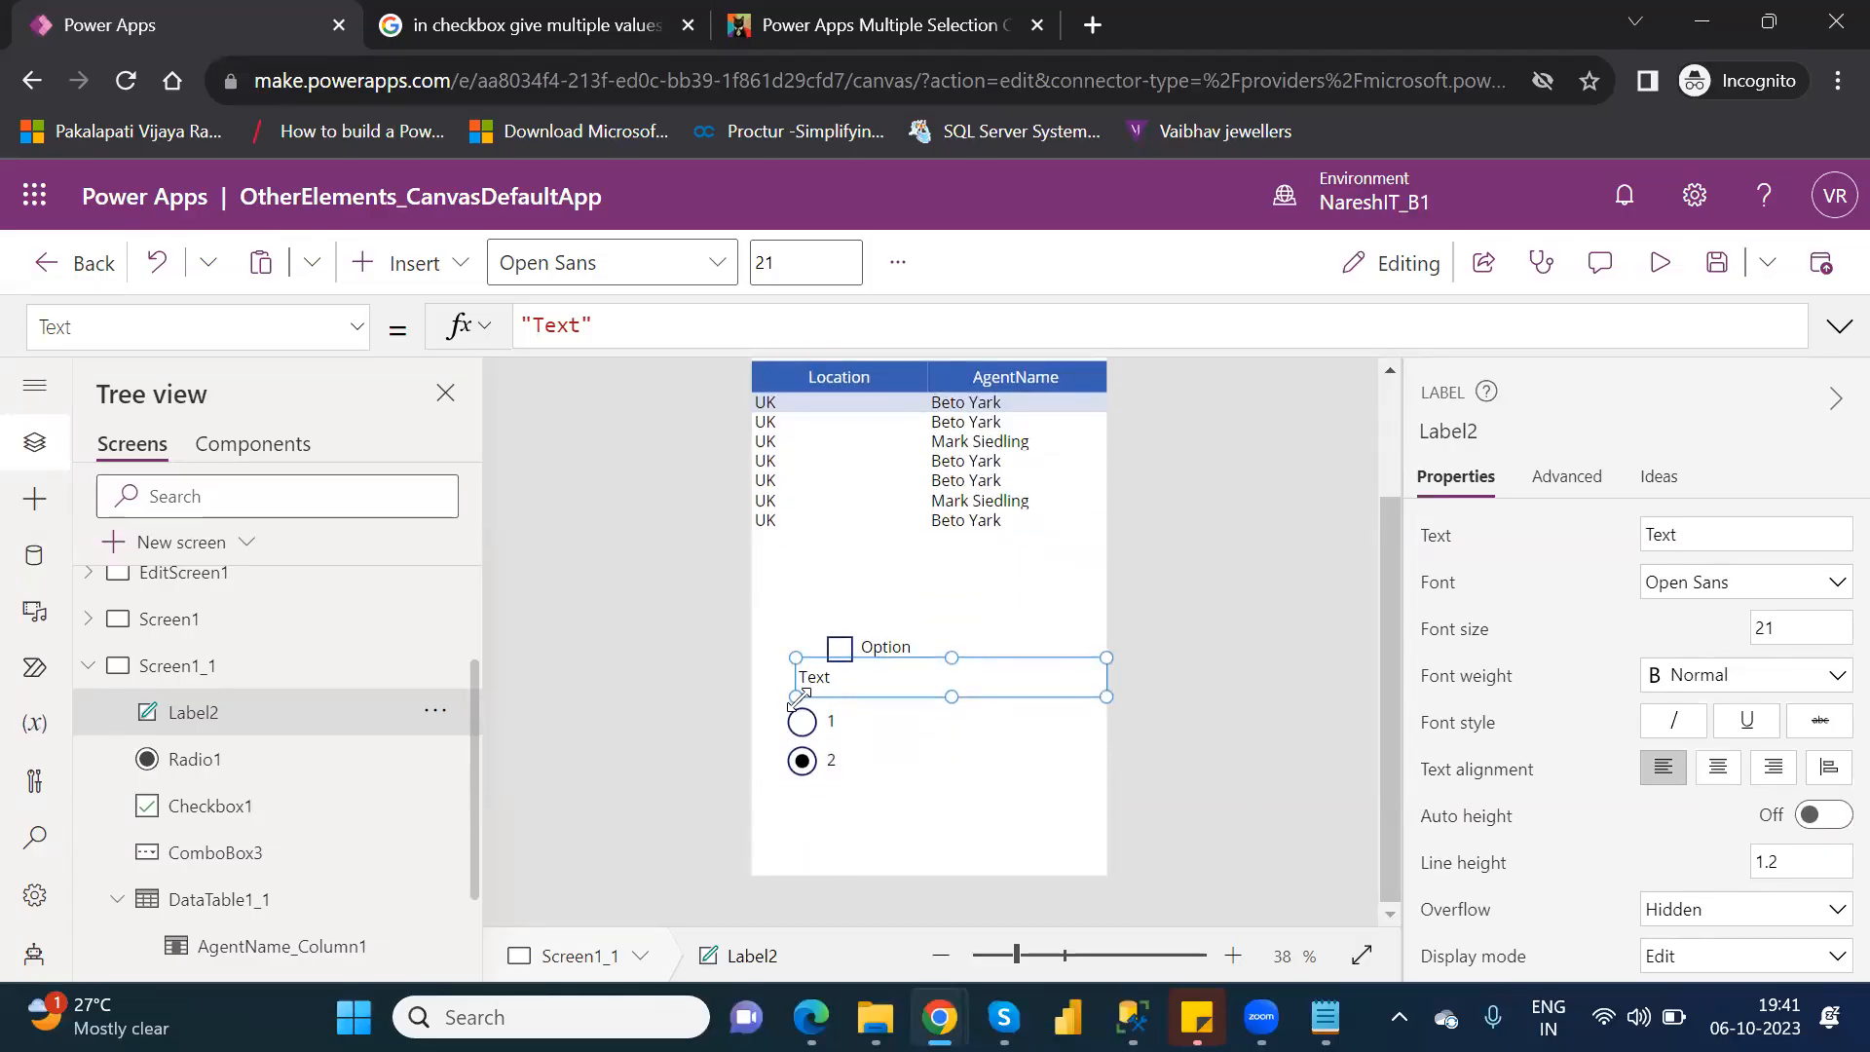
pyautogui.moveTo(795, 697); pyautogui.dragTo(1004, 758)
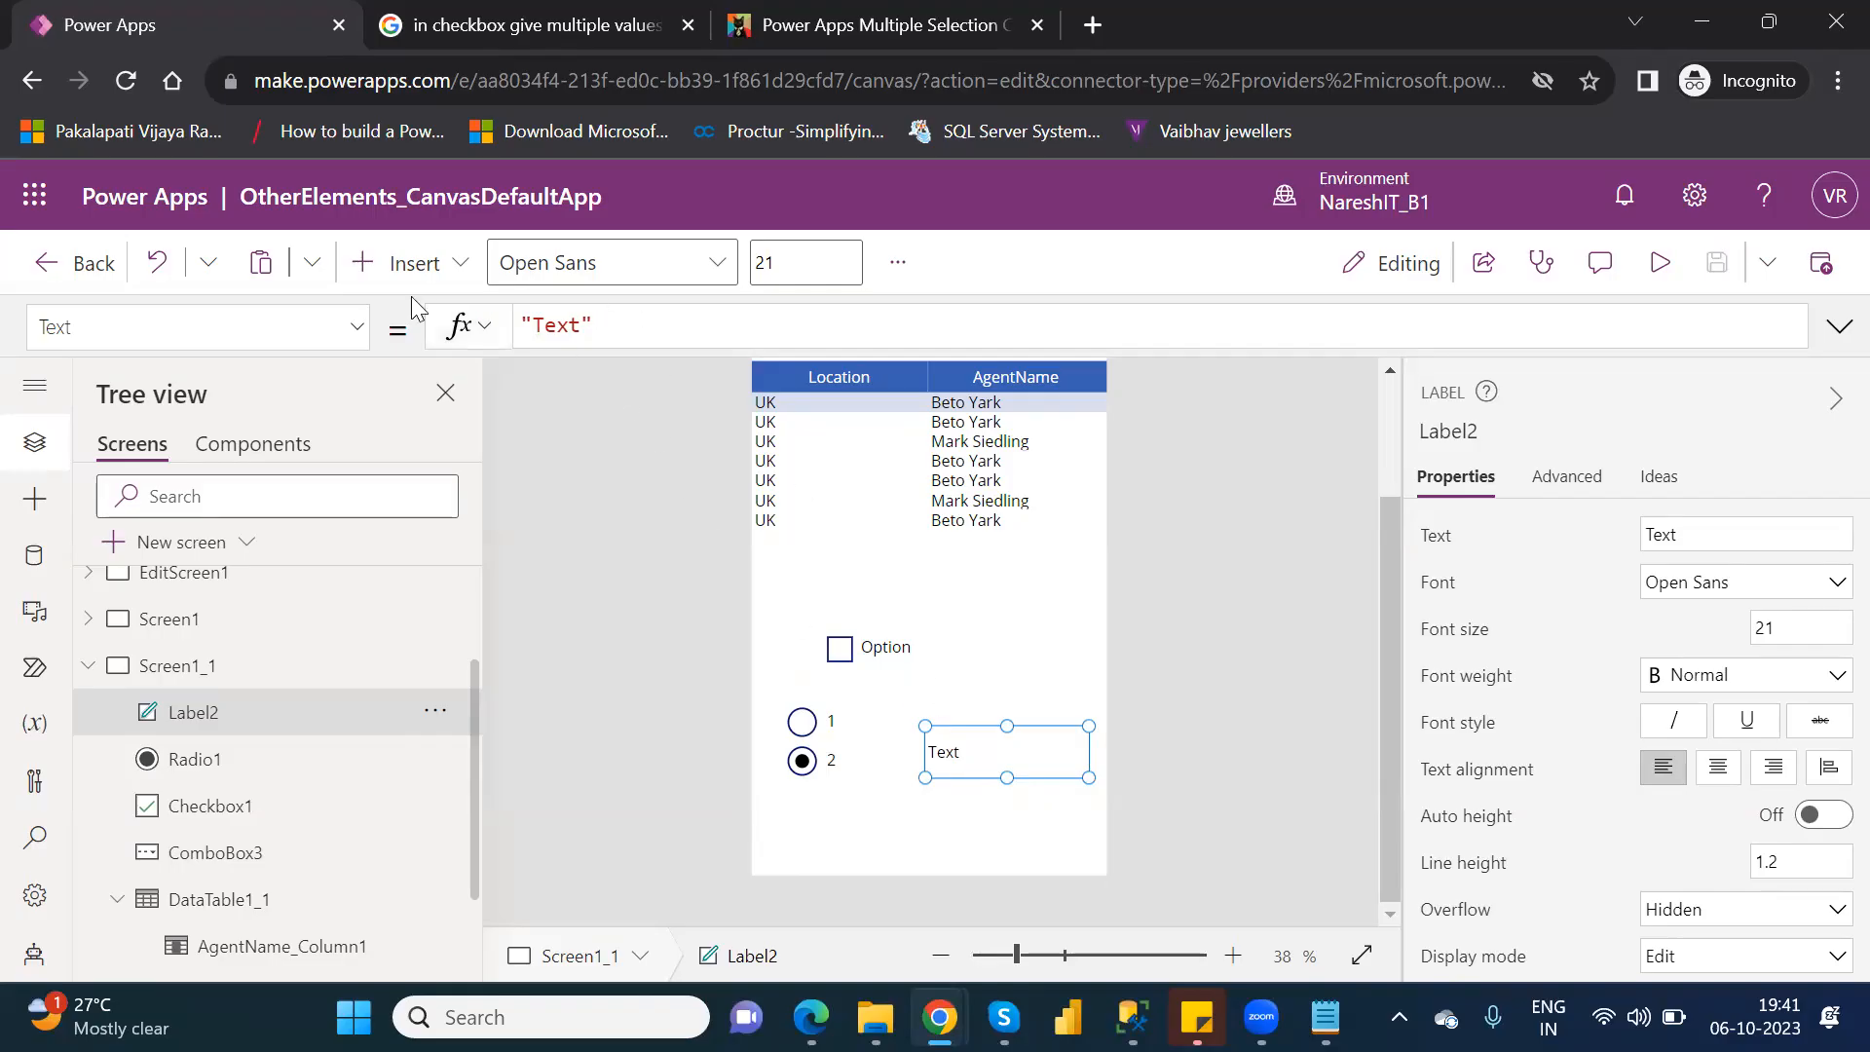
# Set the new label's Text to Radio1.Selected.Value and narrow the label so it clears the radio control.
pyautogui.moveTo(614, 331); pyautogui.dragTo(505, 328)
pyautogui.press('BackSpace')
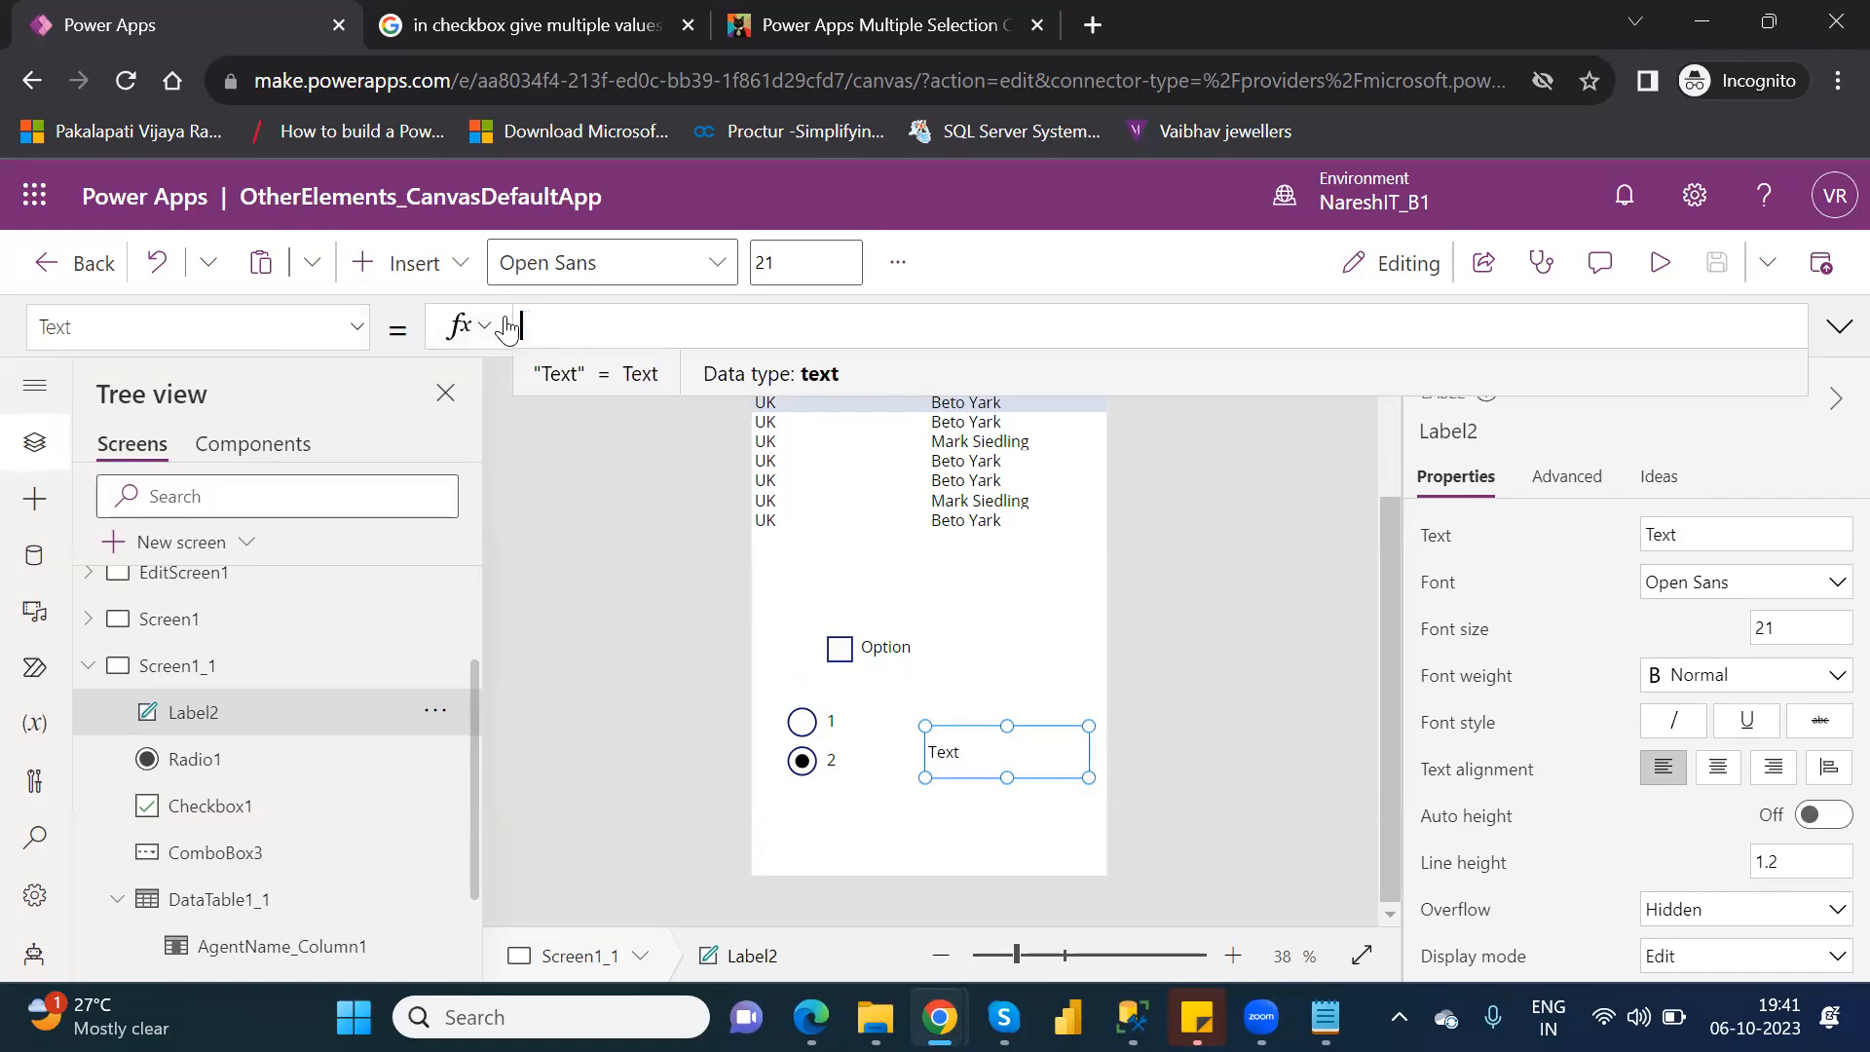
pyautogui.write('radio')
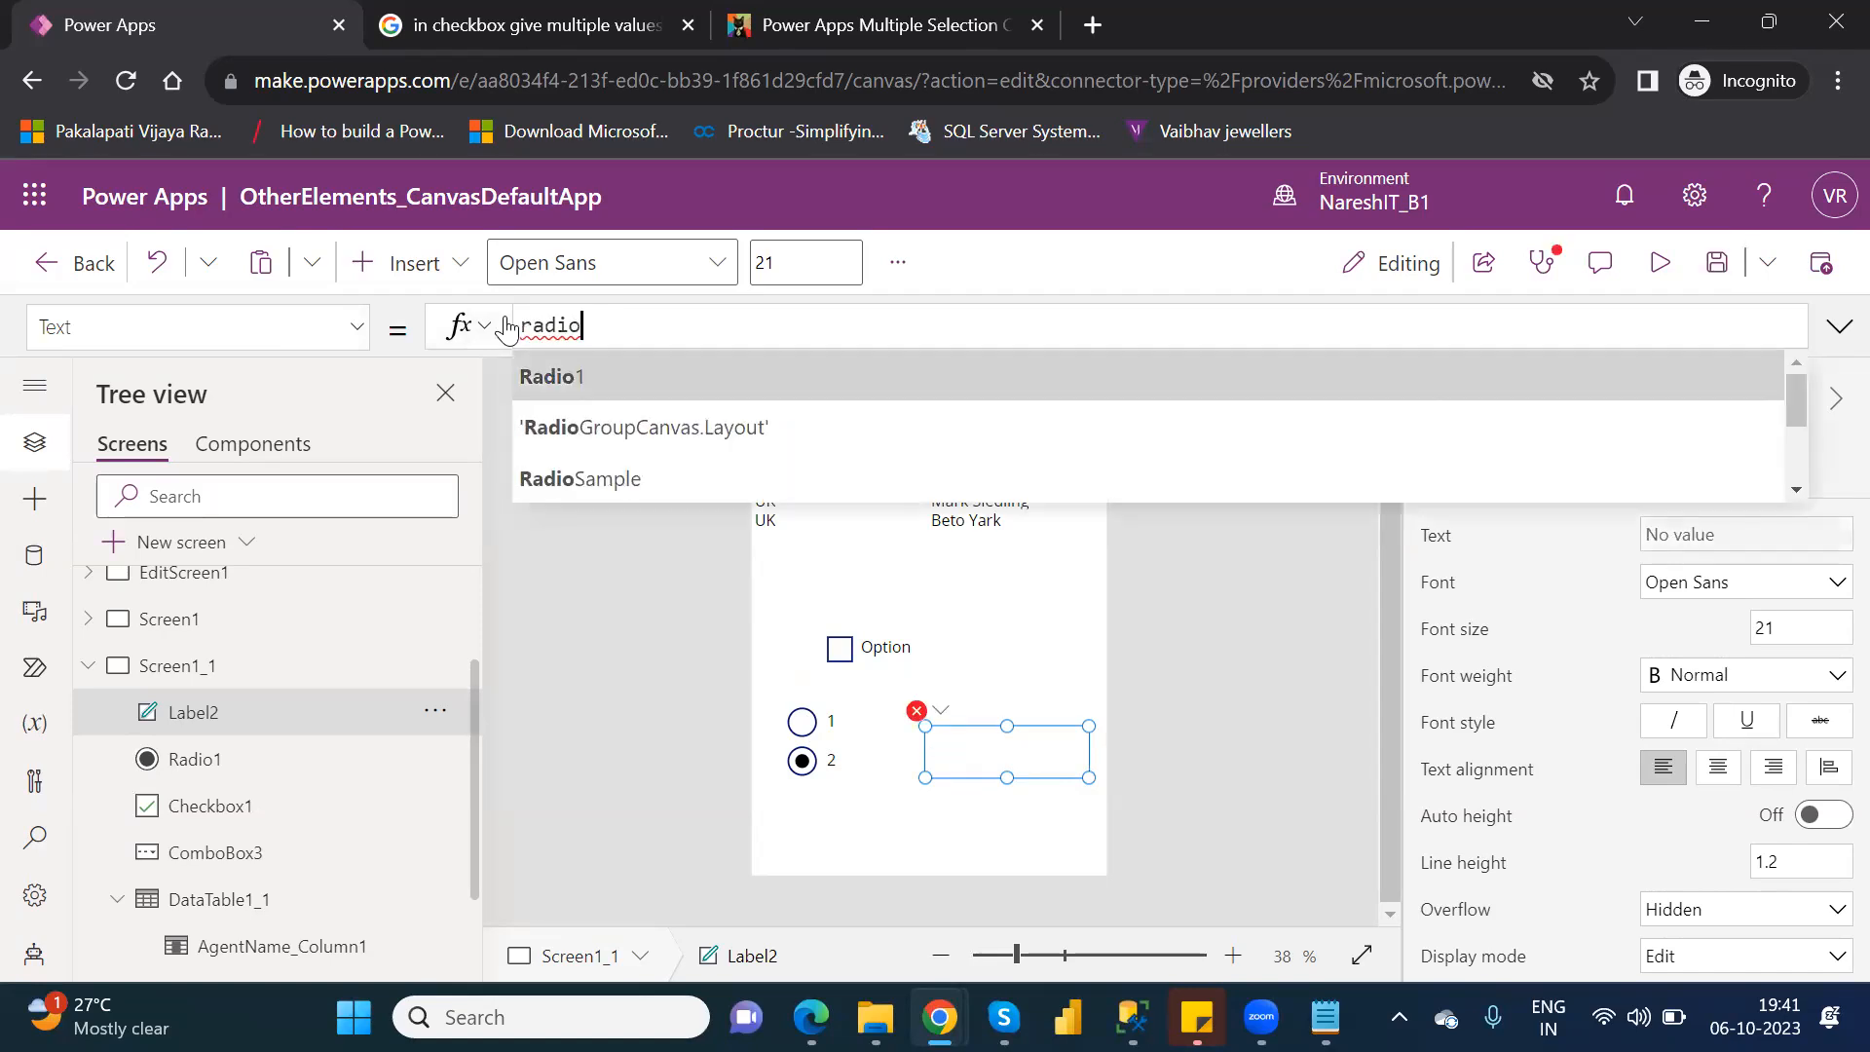
pyautogui.press('Tab')
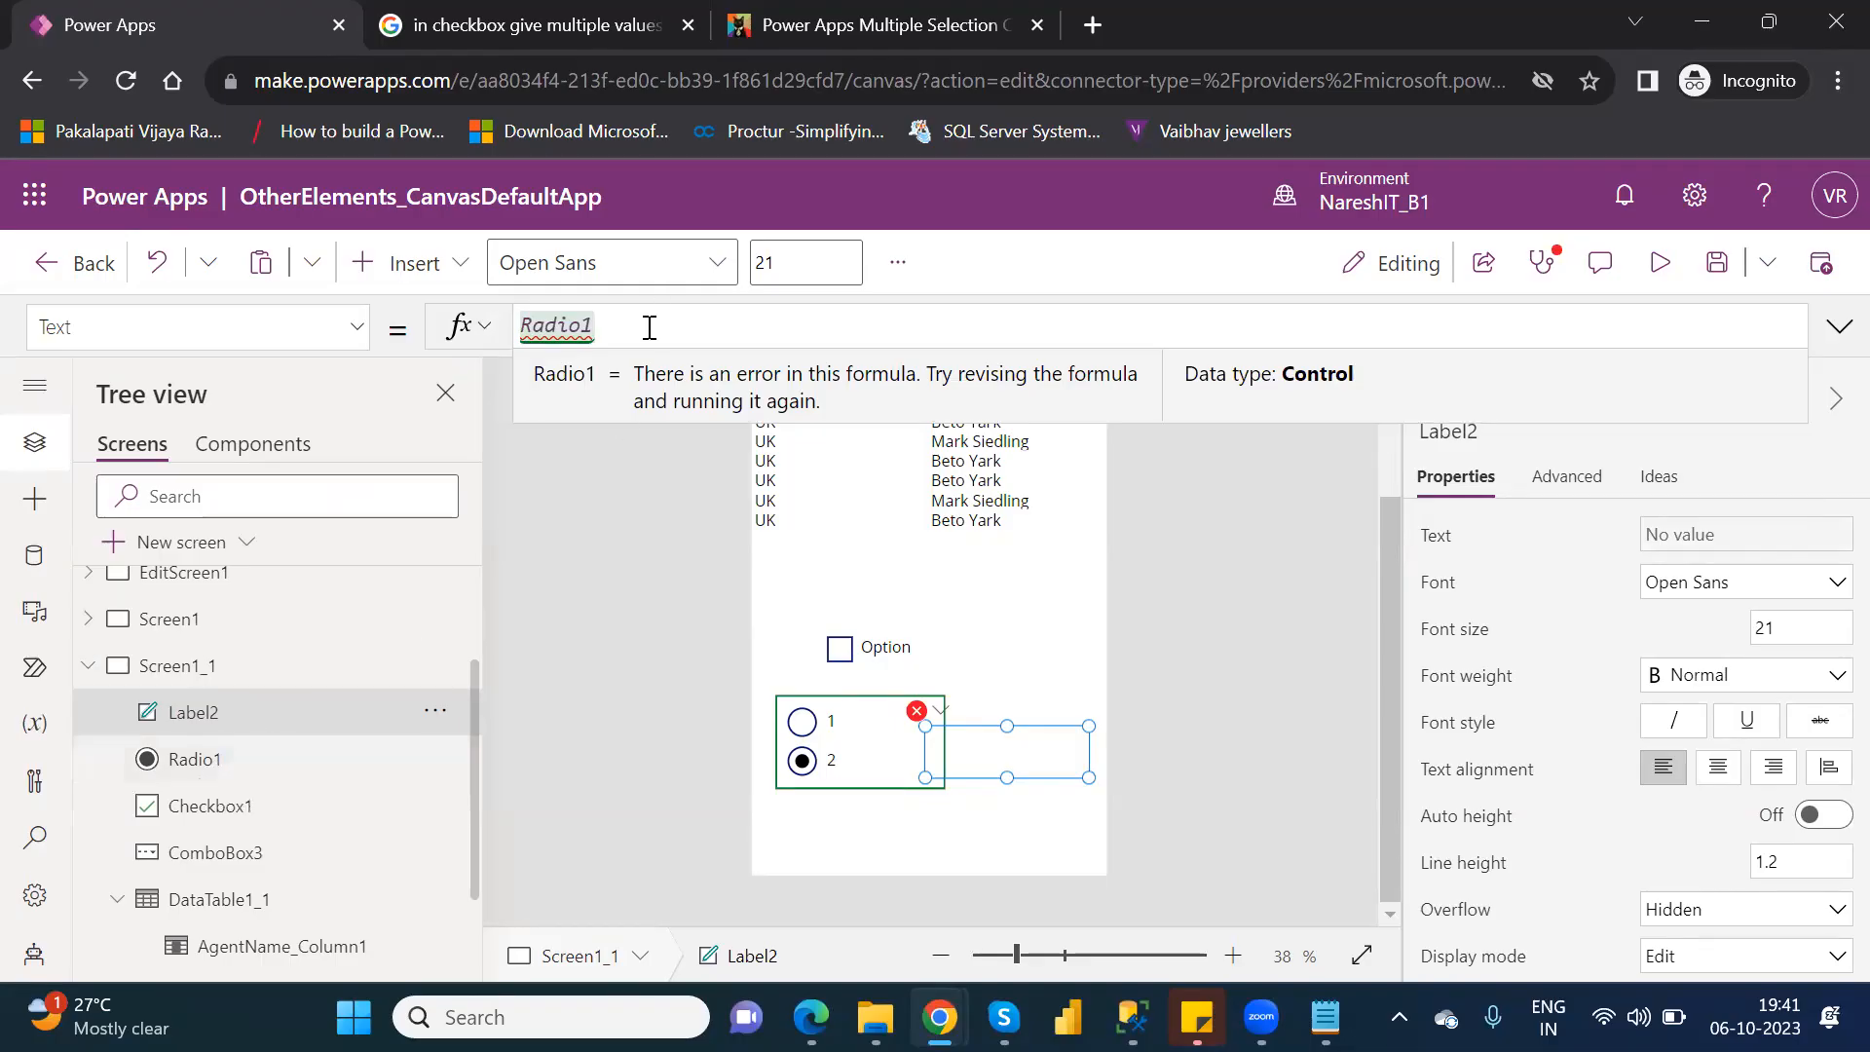
pyautogui.write('.')
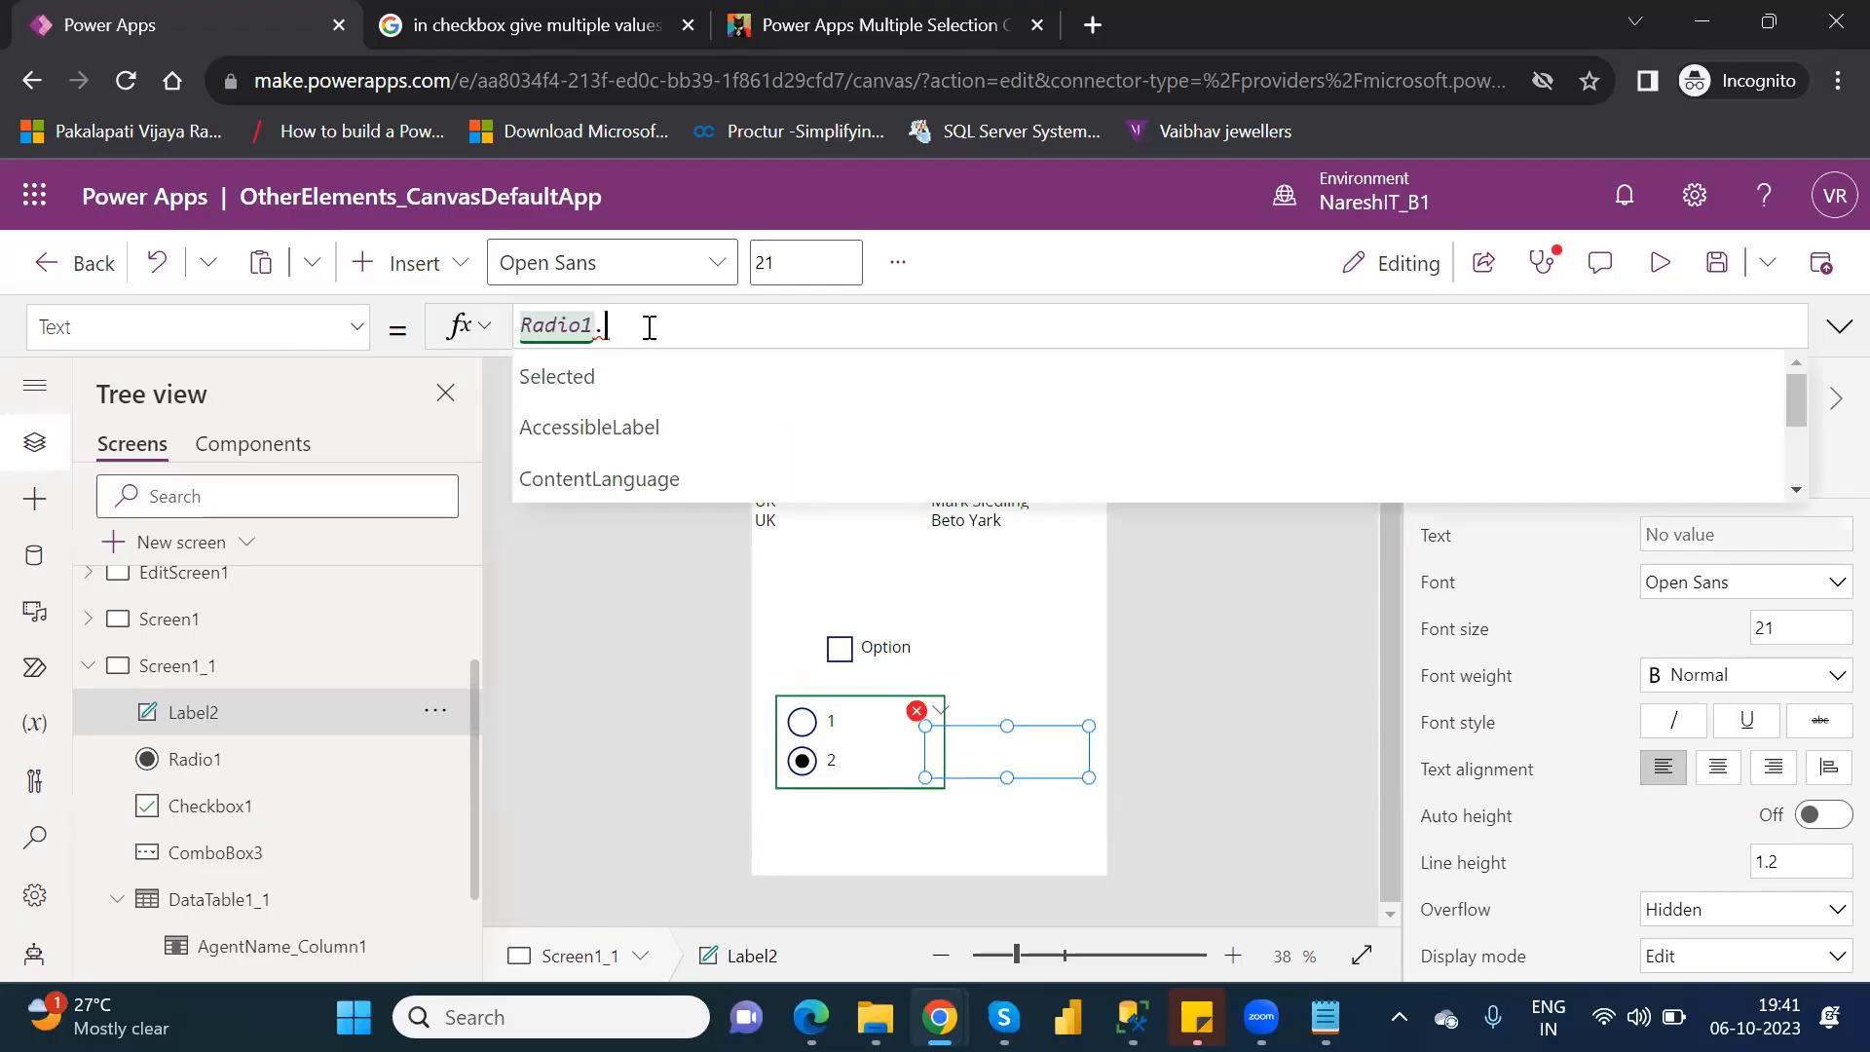
pyautogui.press('Tab')
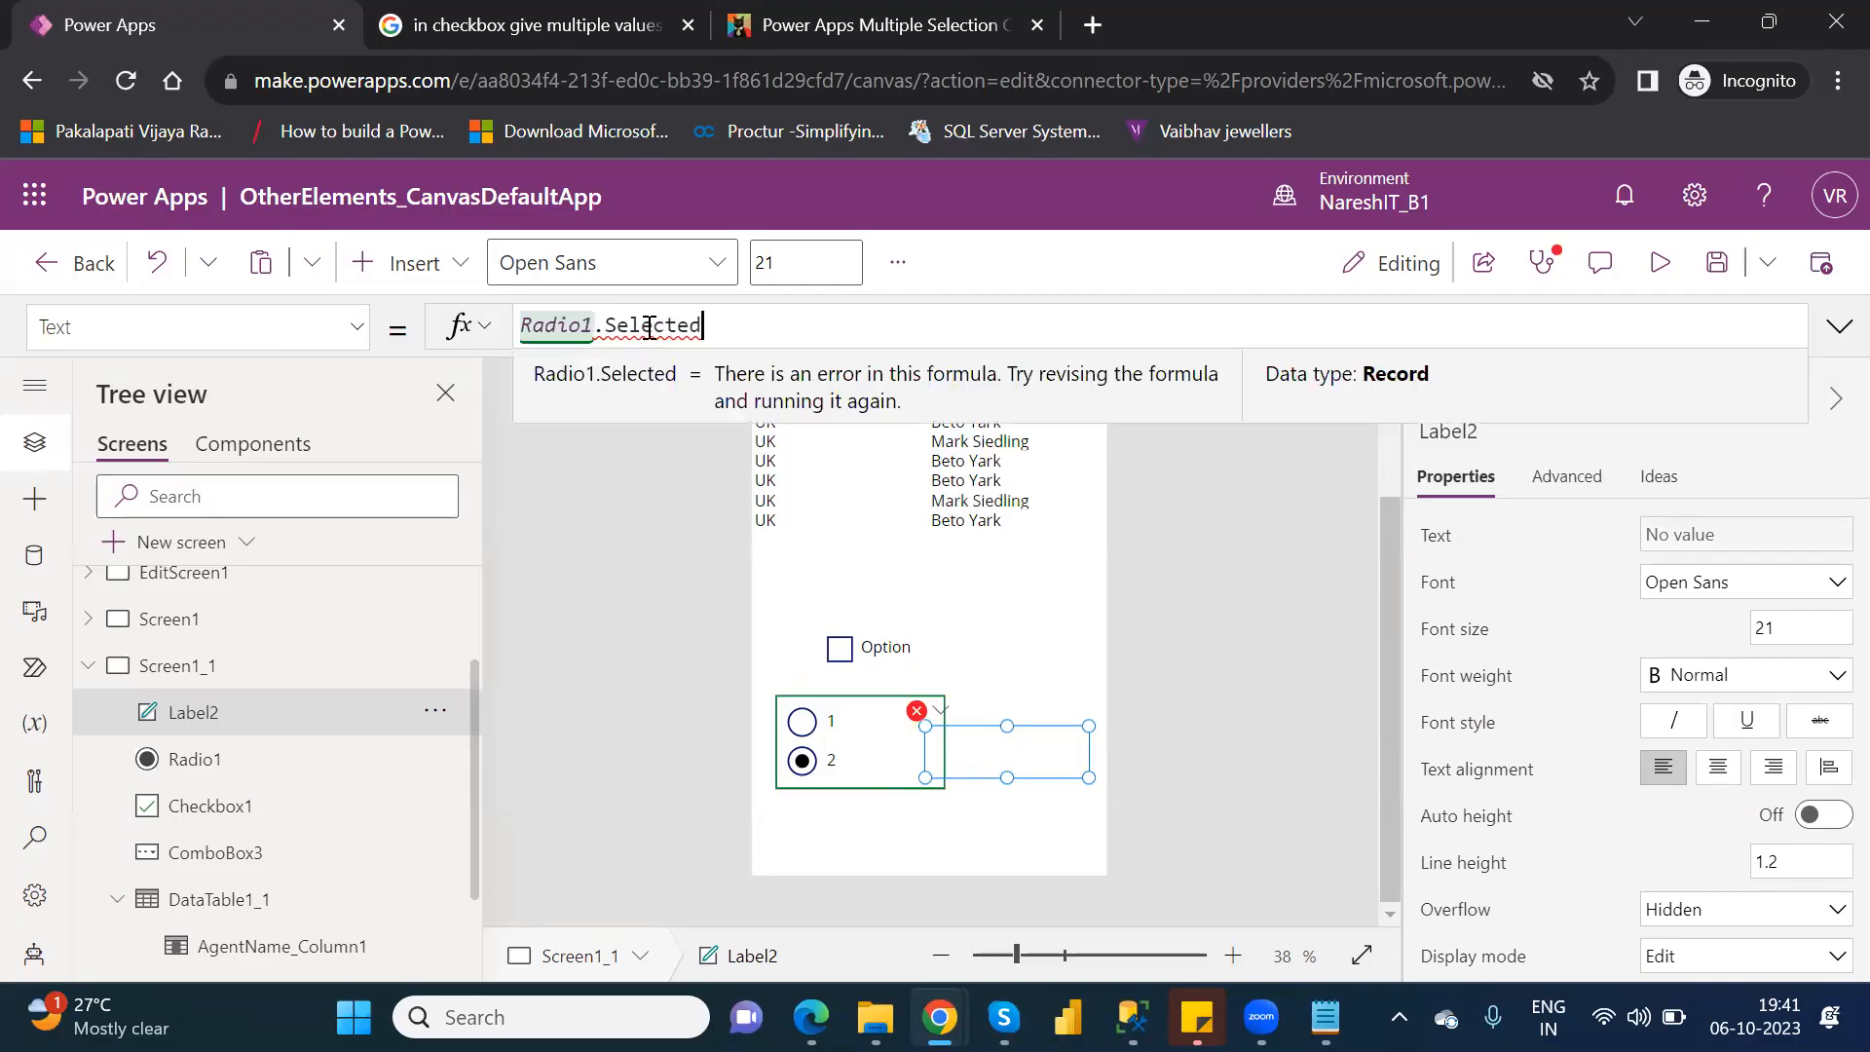
pyautogui.write('.')
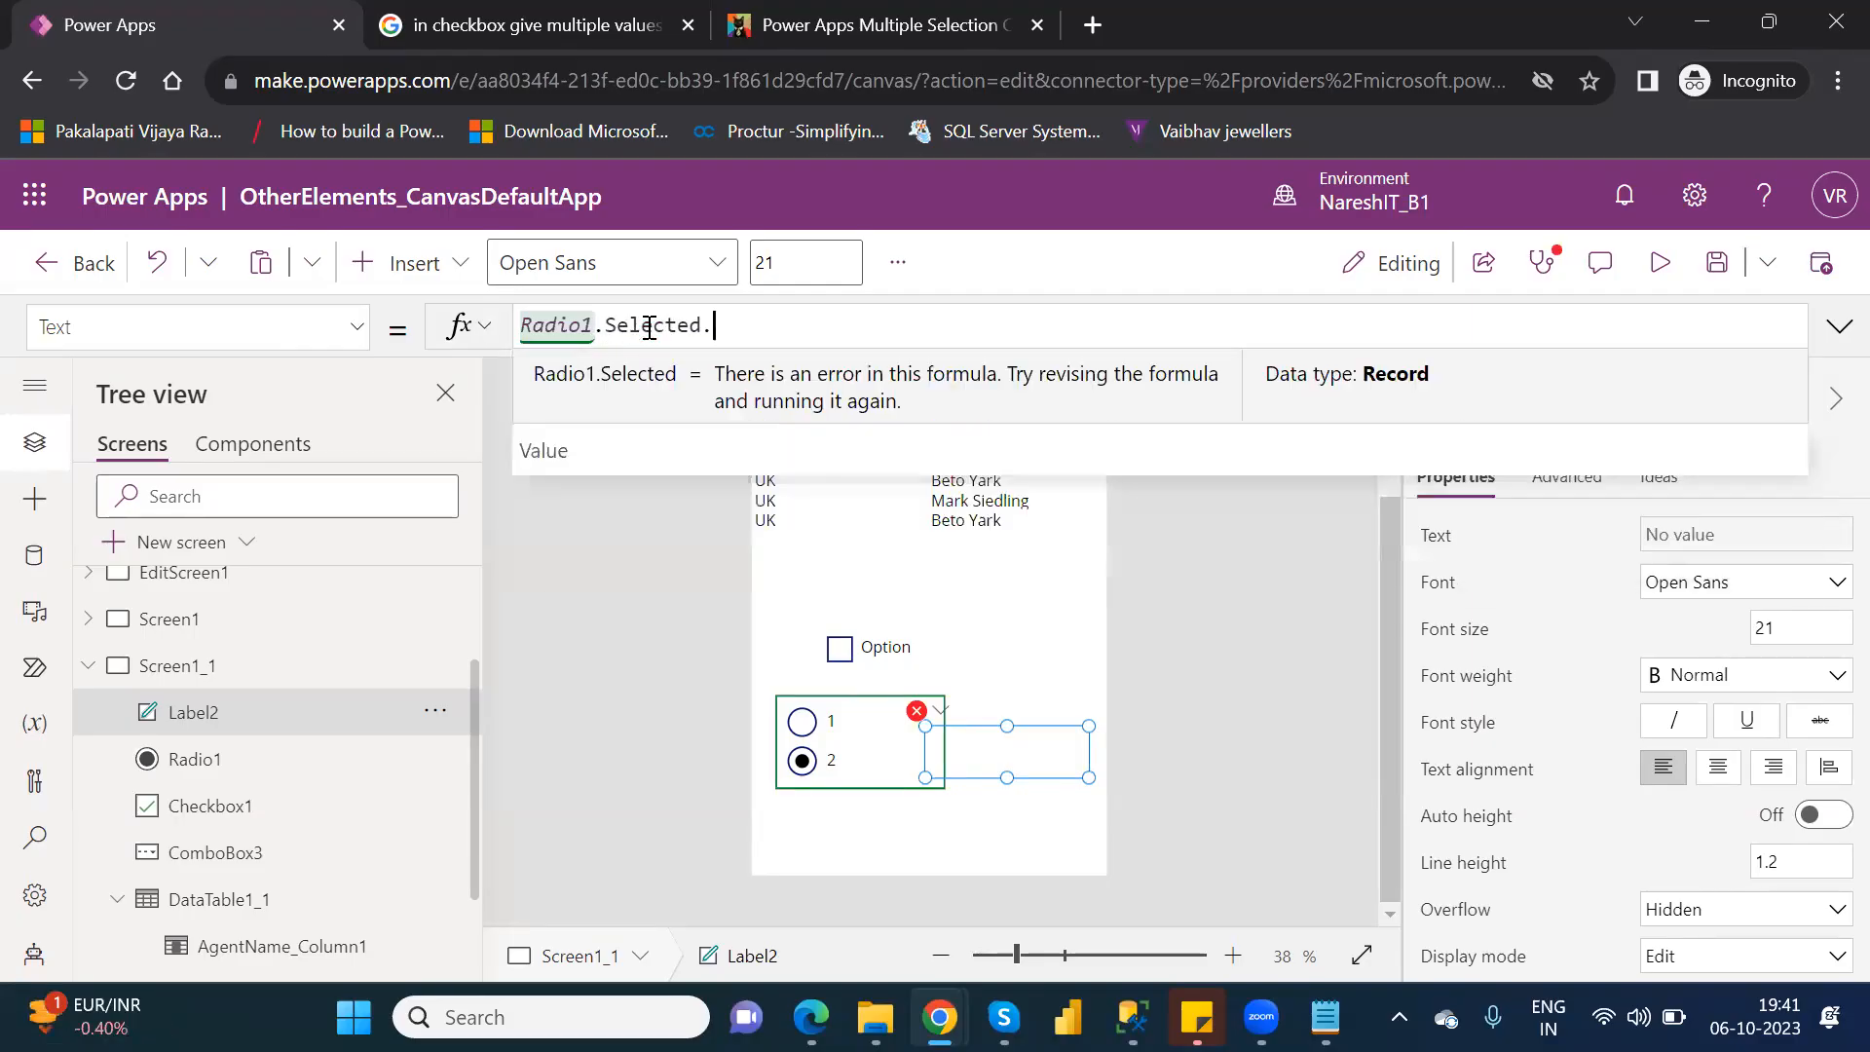
pyautogui.press('Tab')
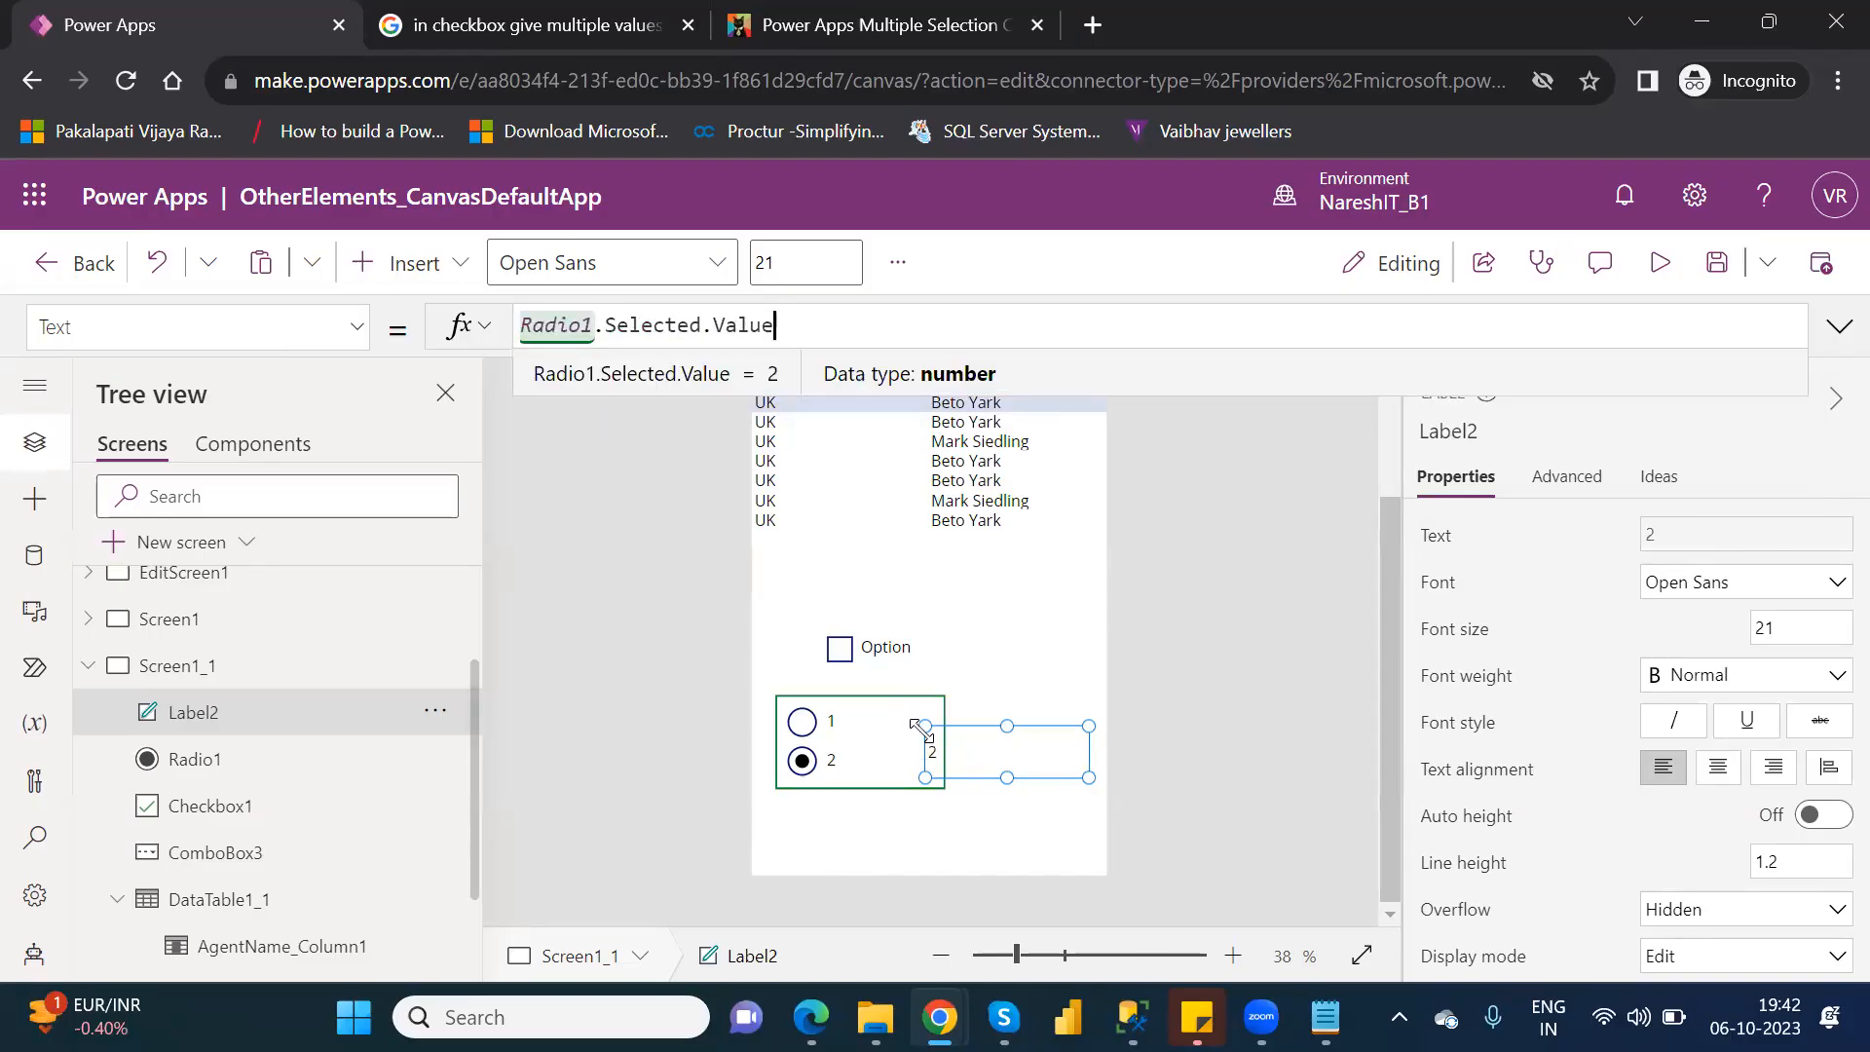
pyautogui.click(962, 729)
pyautogui.moveTo(925, 727); pyautogui.dragTo(975, 731)
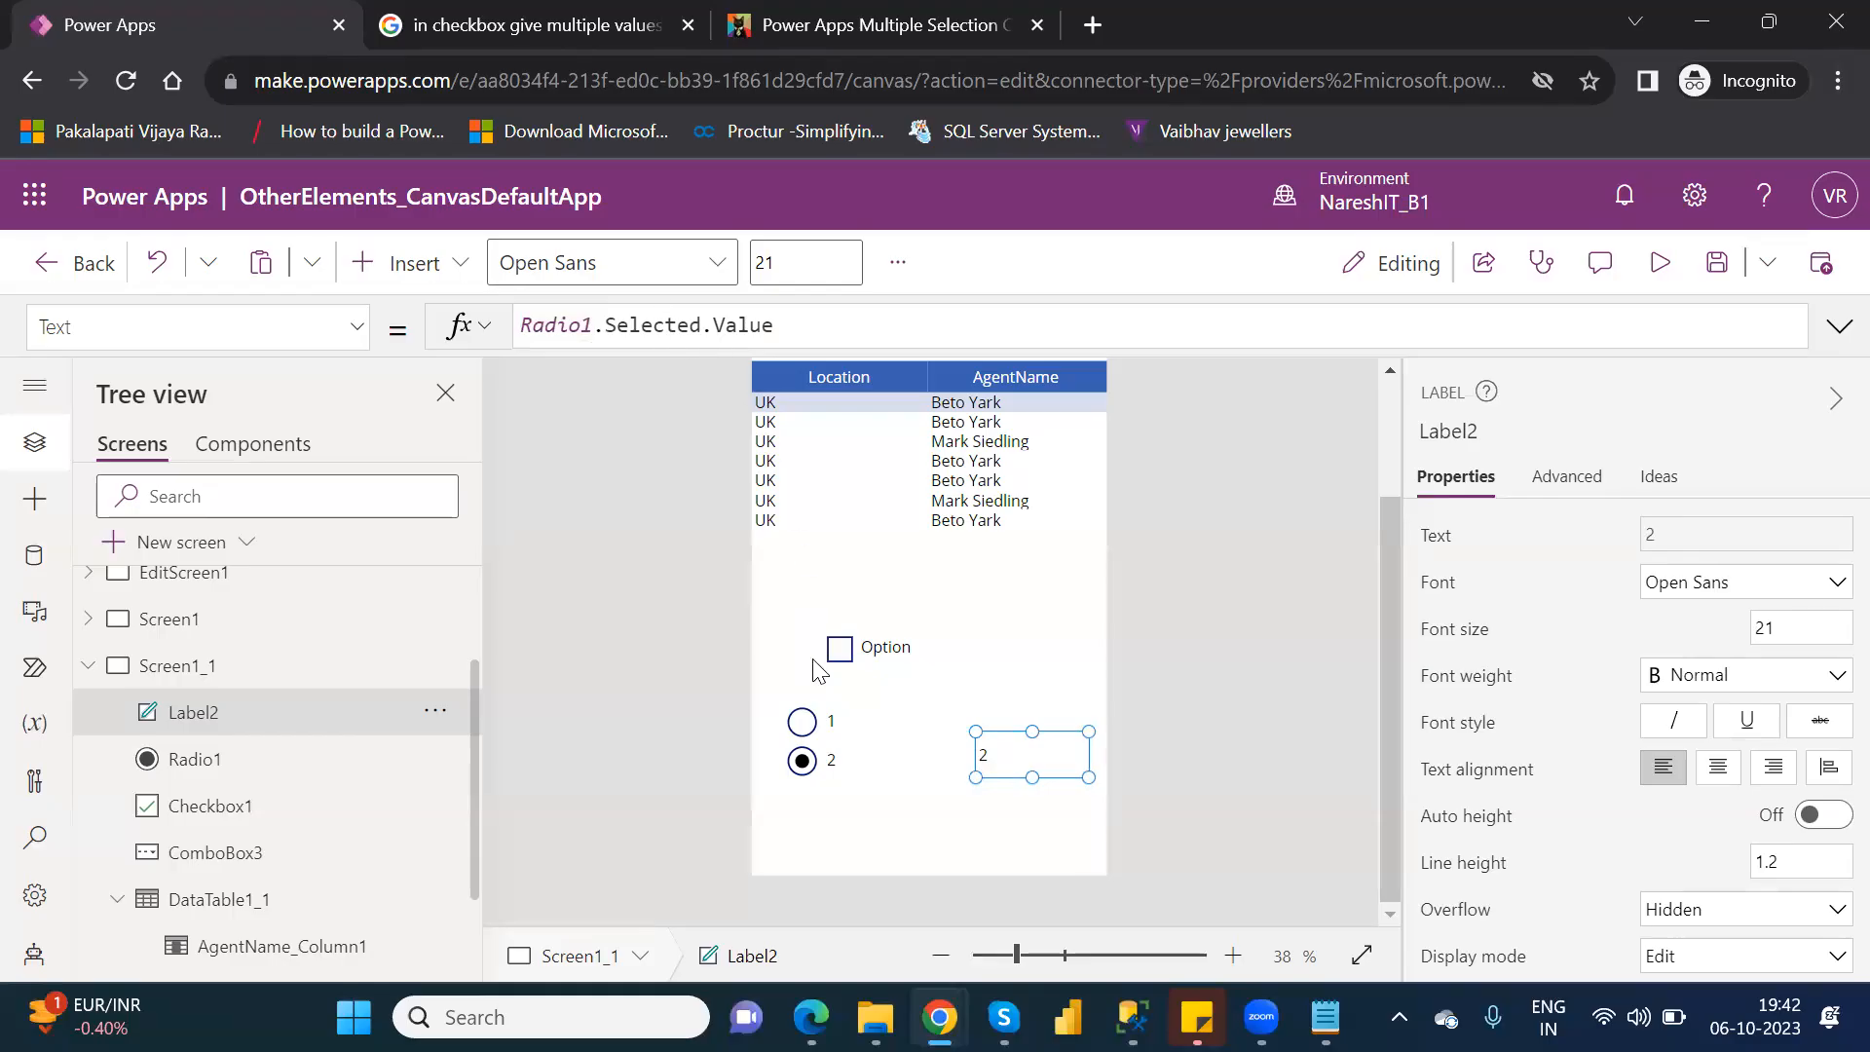
# Test the label in preview with radio options 1 and 2, and inspect the Radio1 reference in its formula.
pyautogui.click(1656, 263)
pyautogui.click(791, 799)
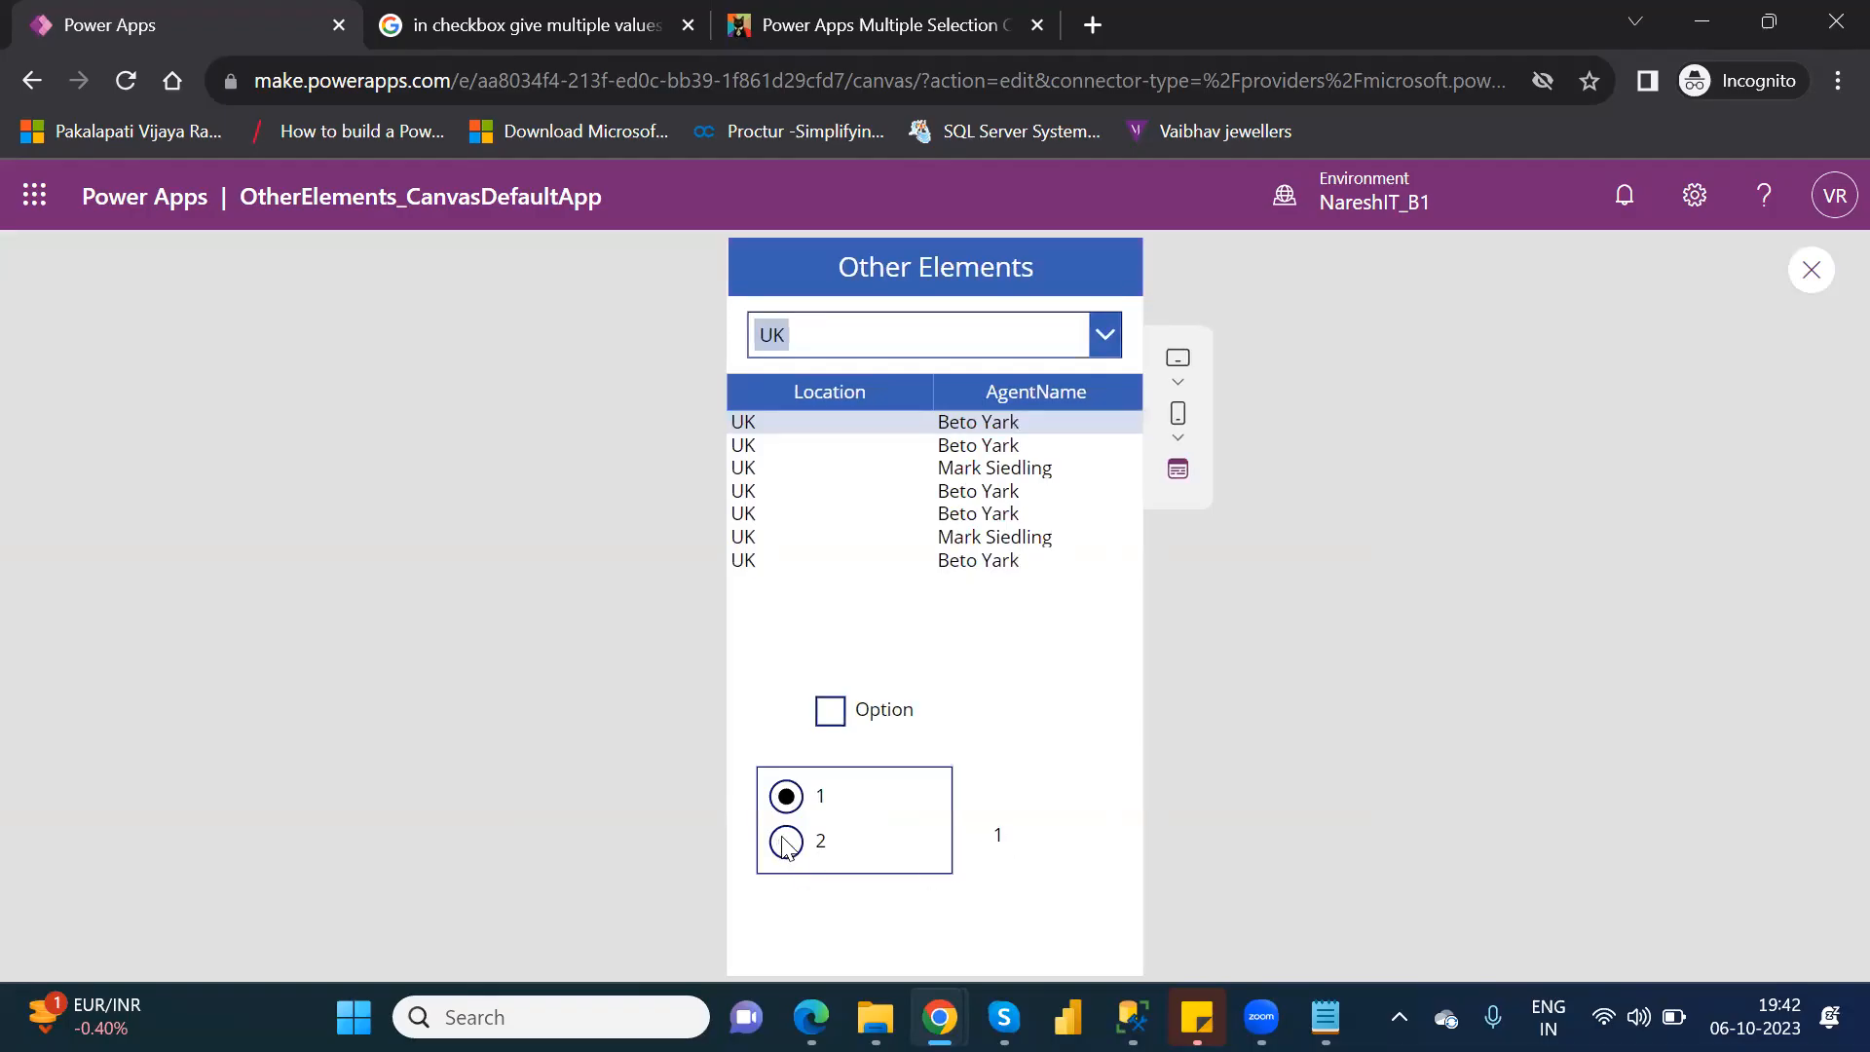
pyautogui.click(787, 843)
pyautogui.click(1811, 272)
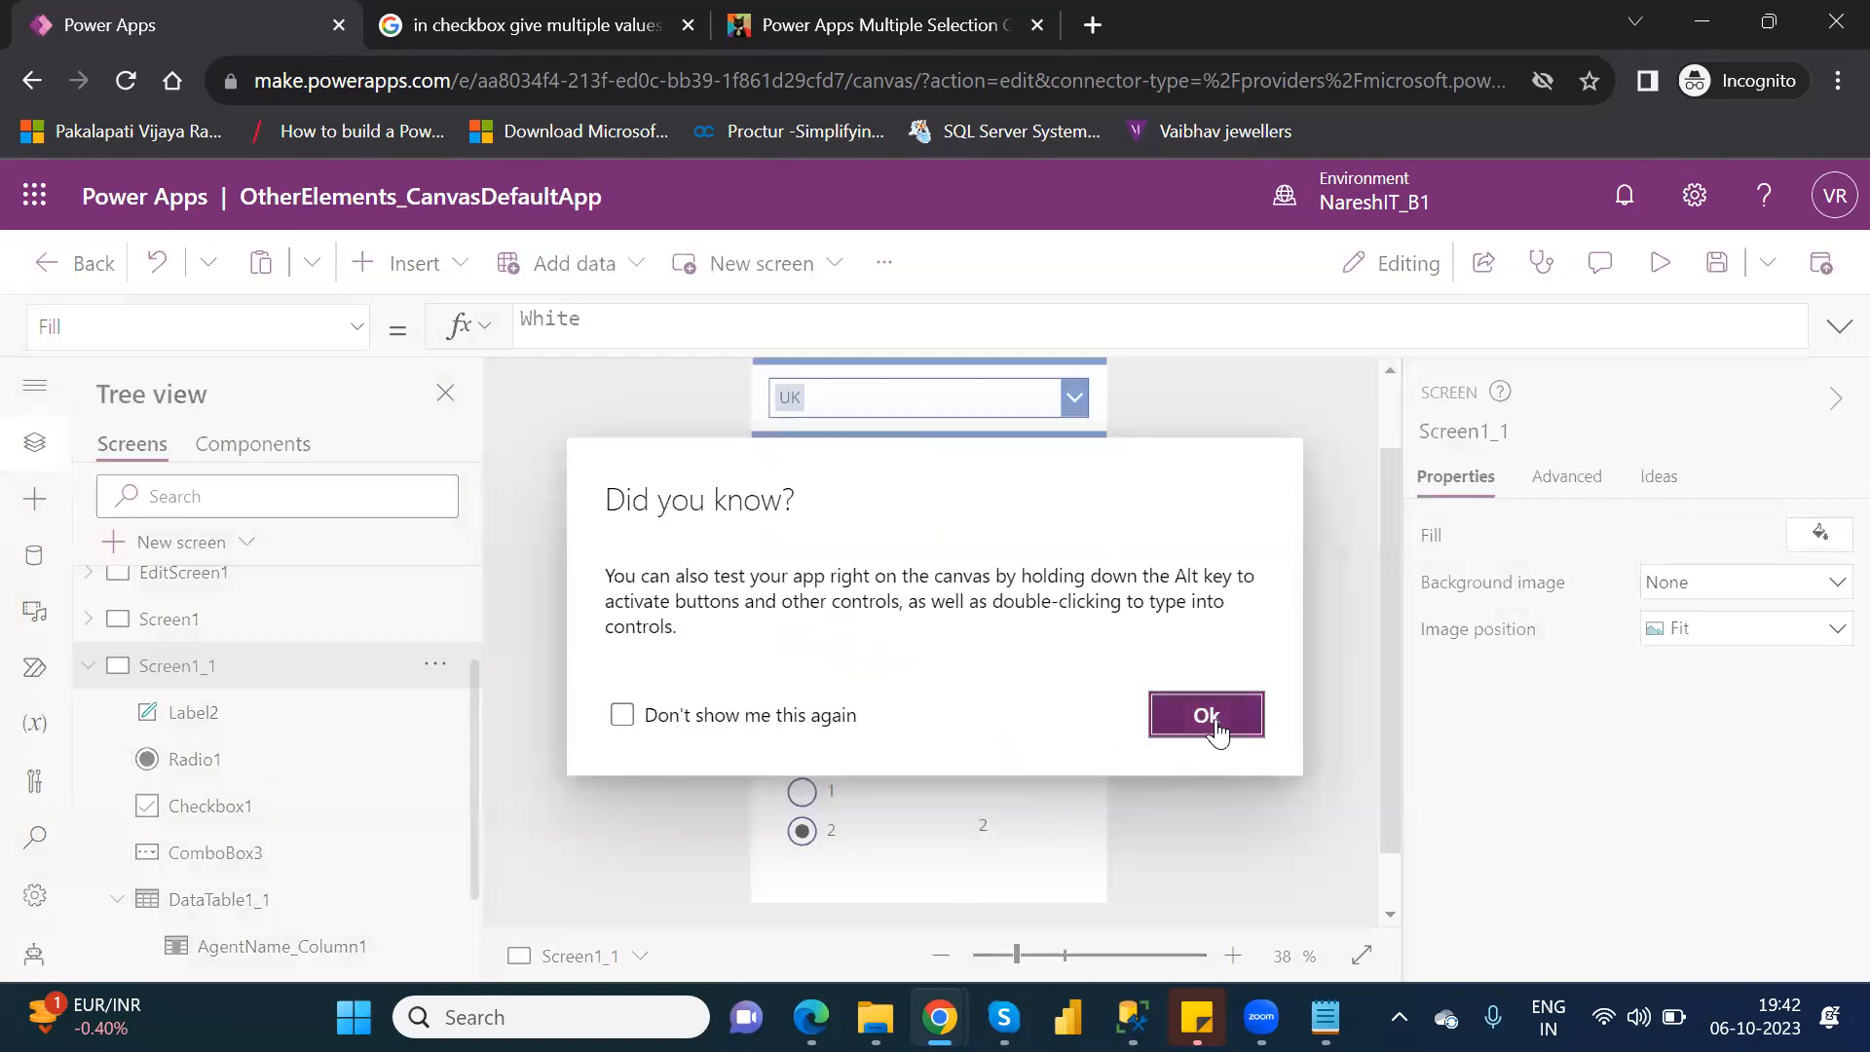
pyautogui.click(1214, 721)
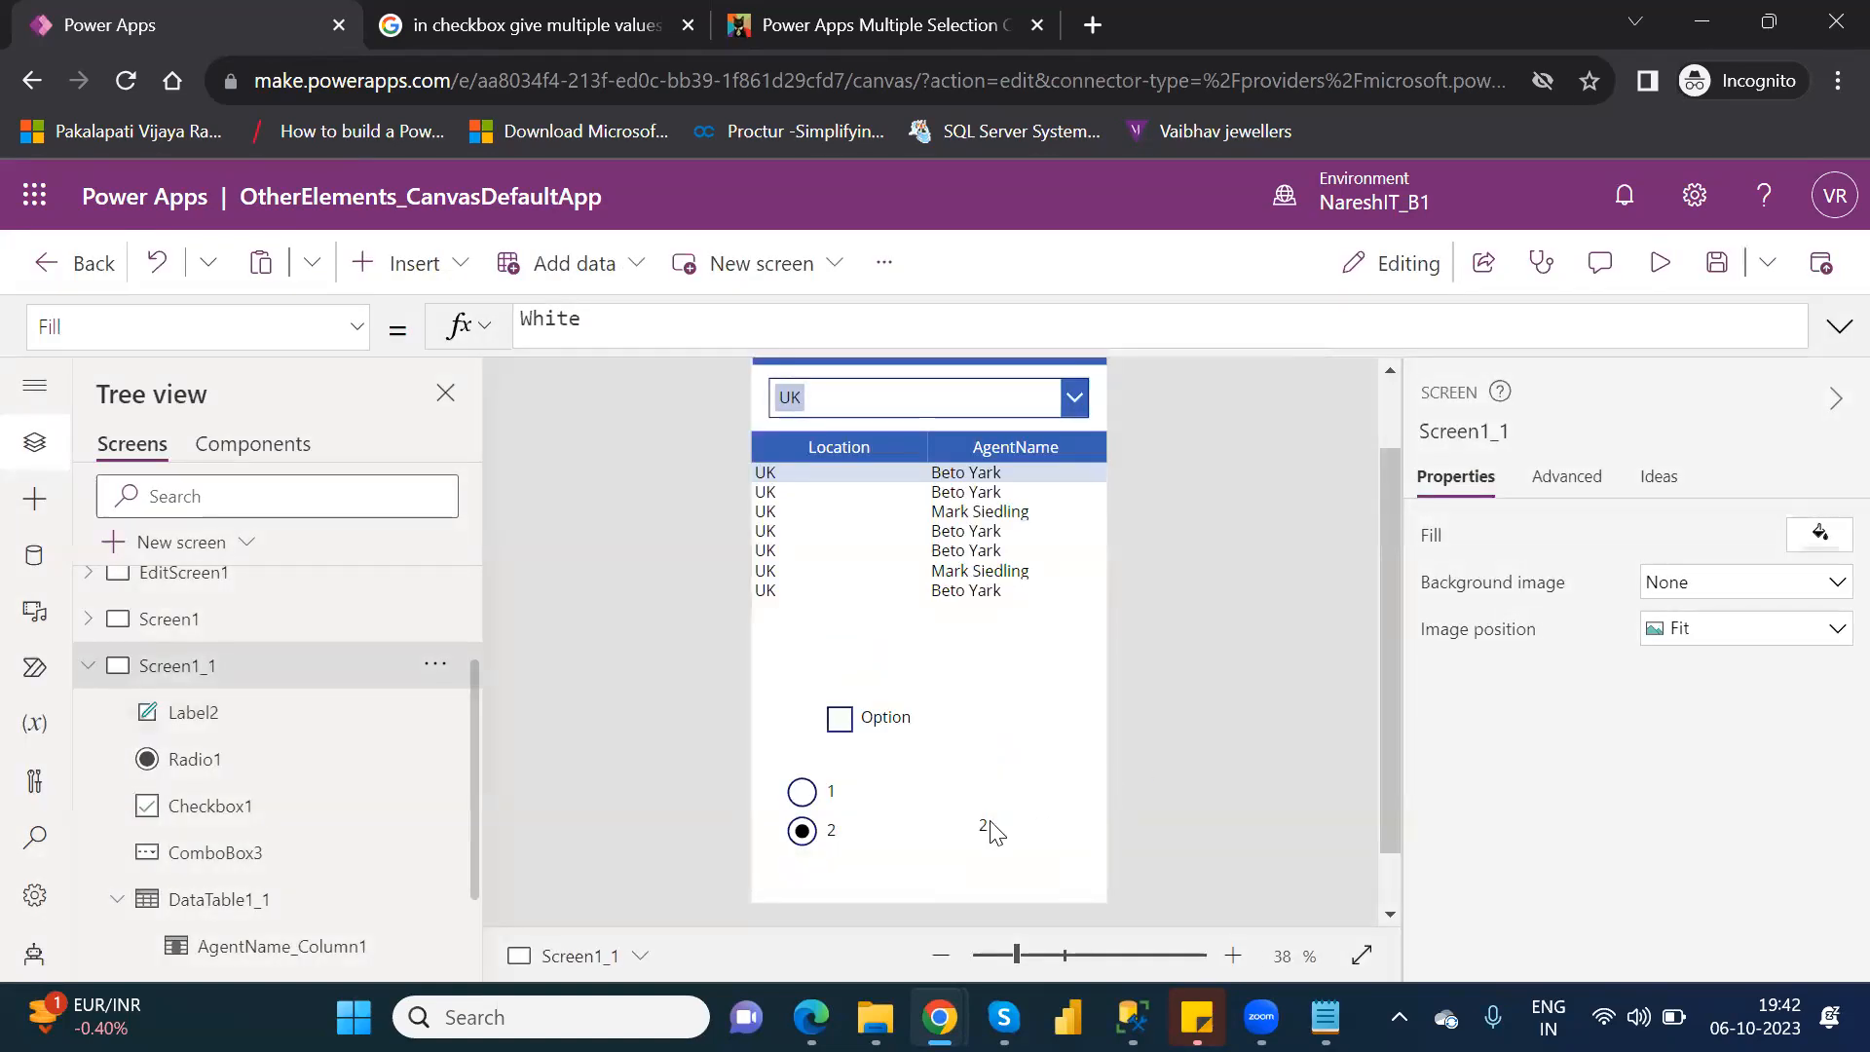
pyautogui.click(992, 830)
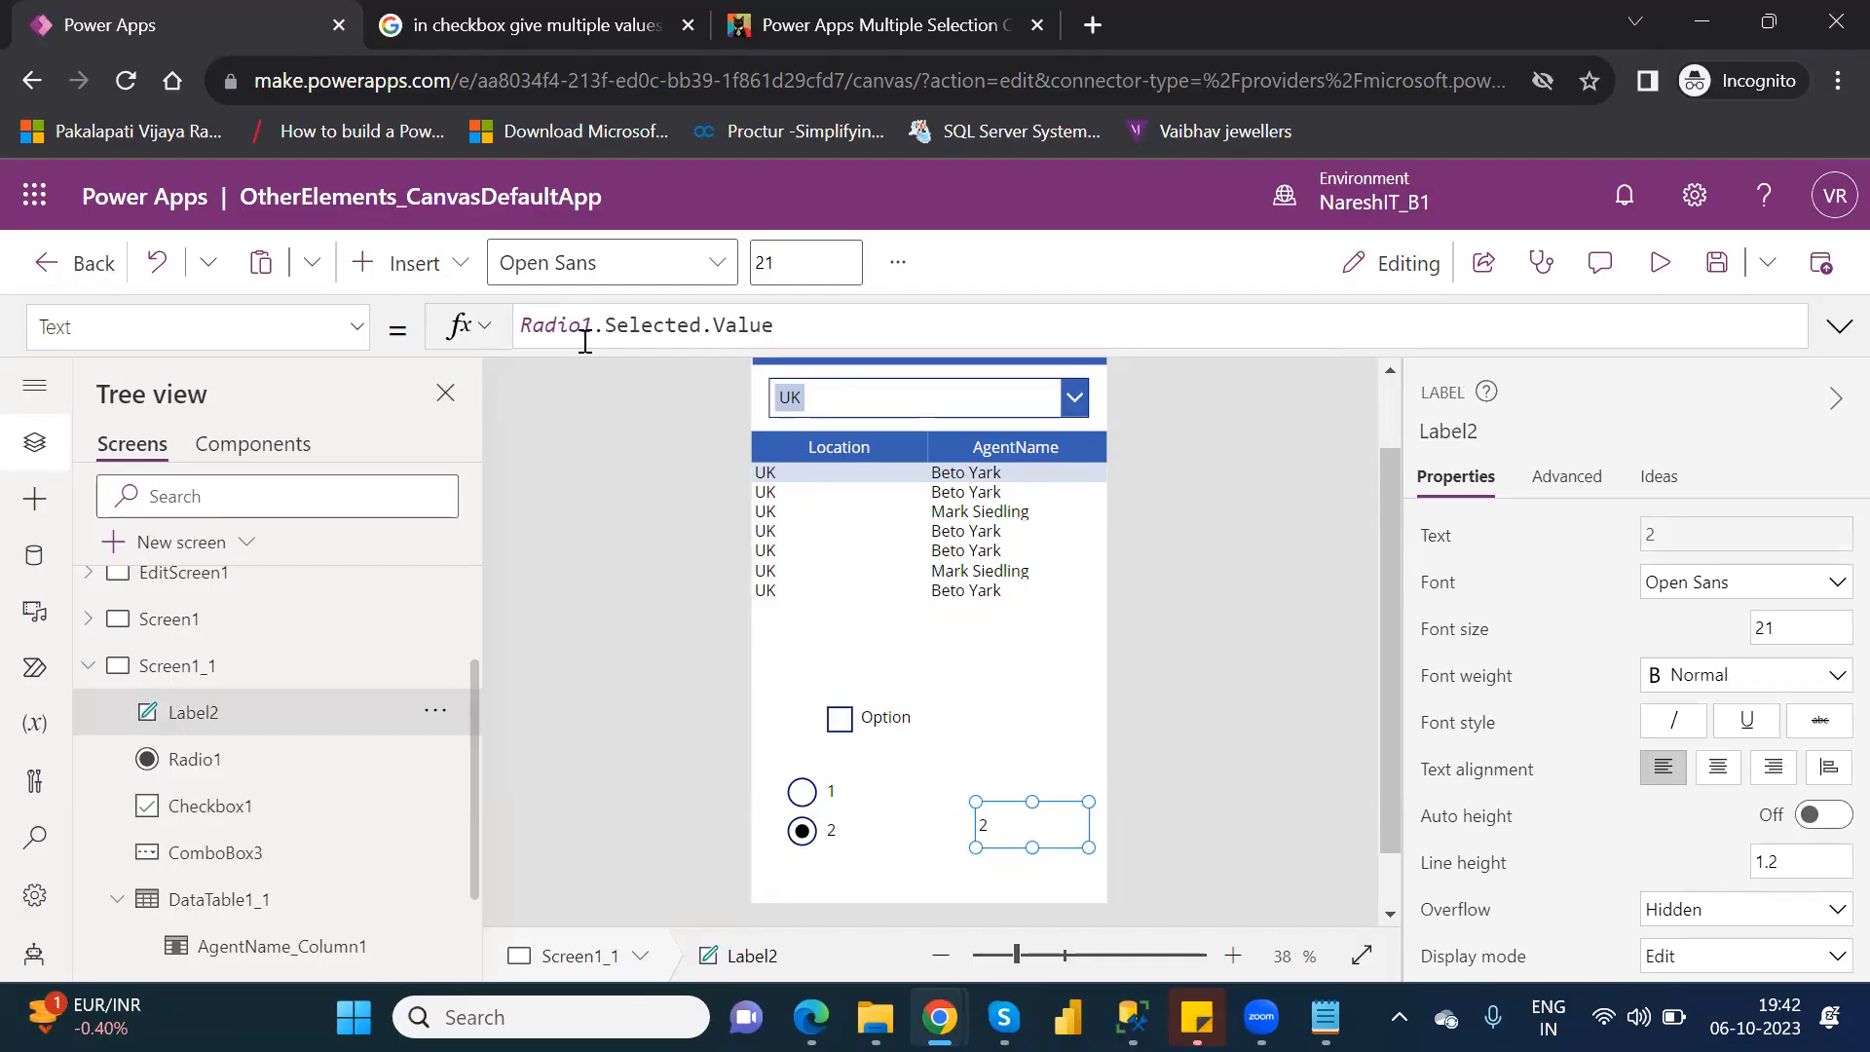
pyautogui.doubleClick(560, 324)
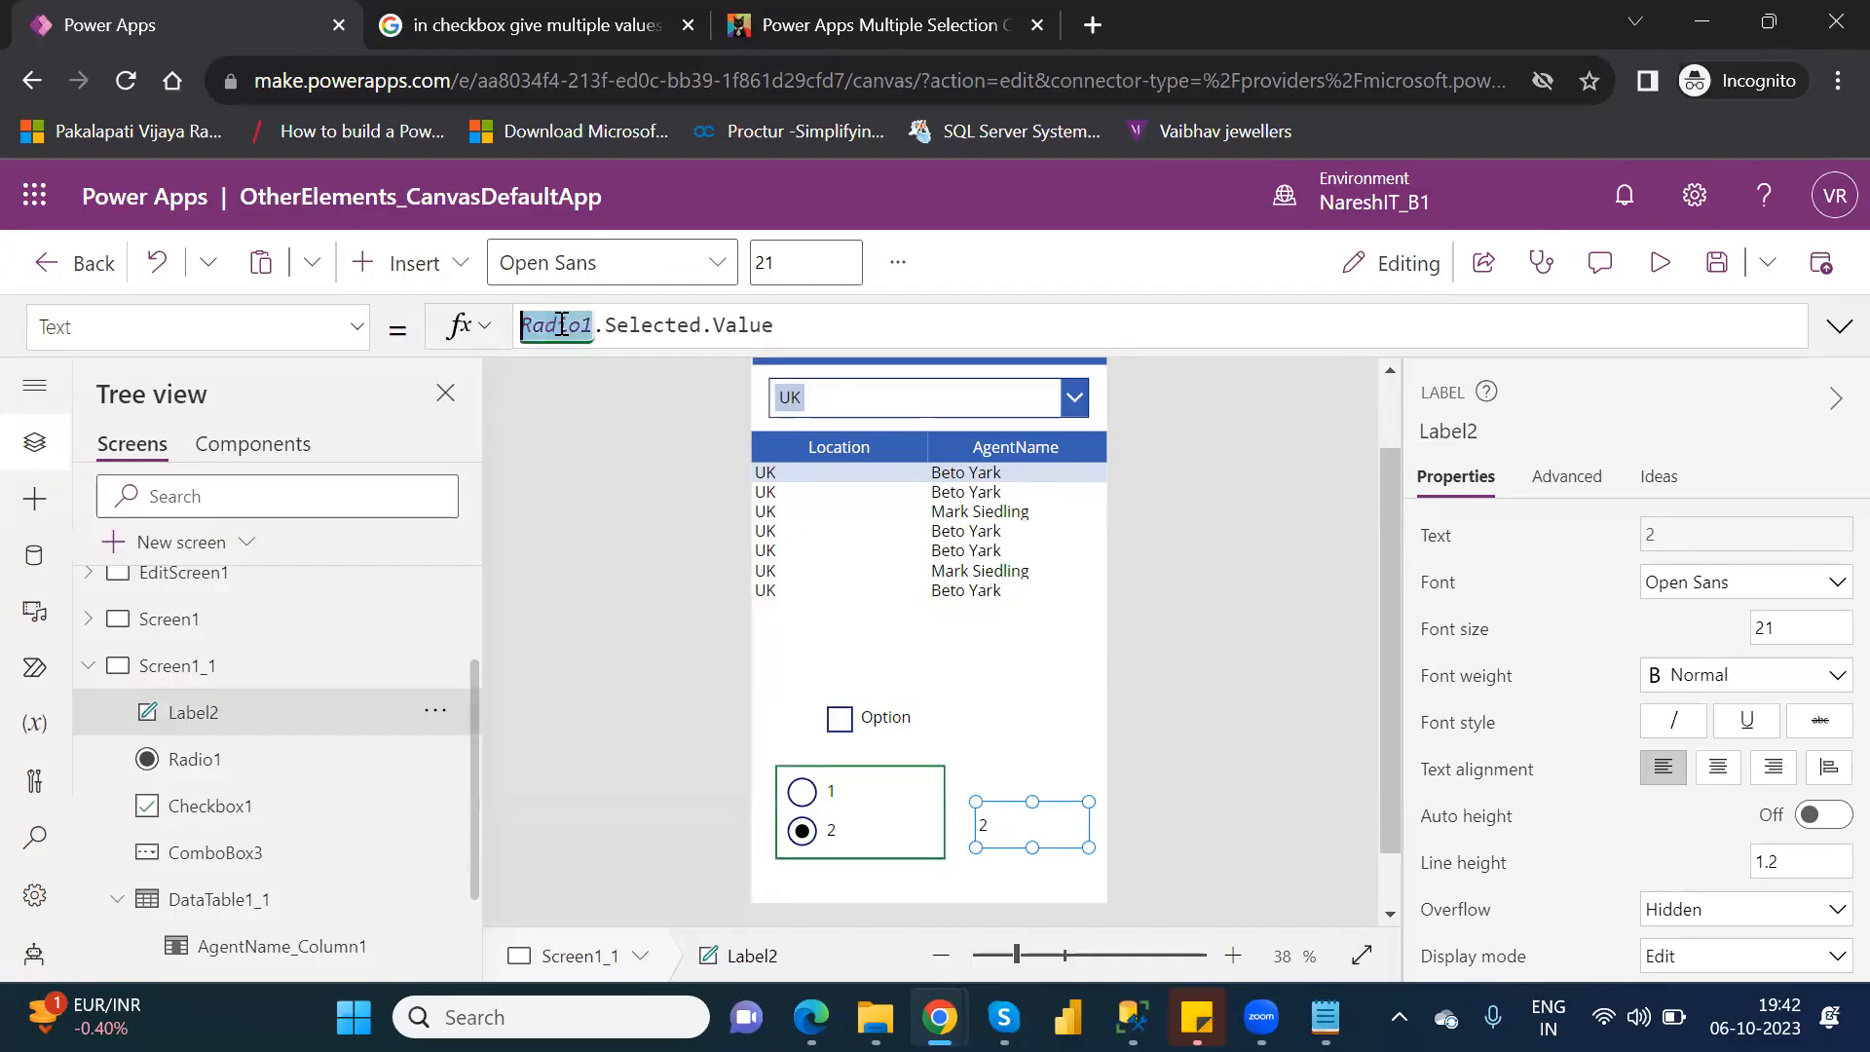
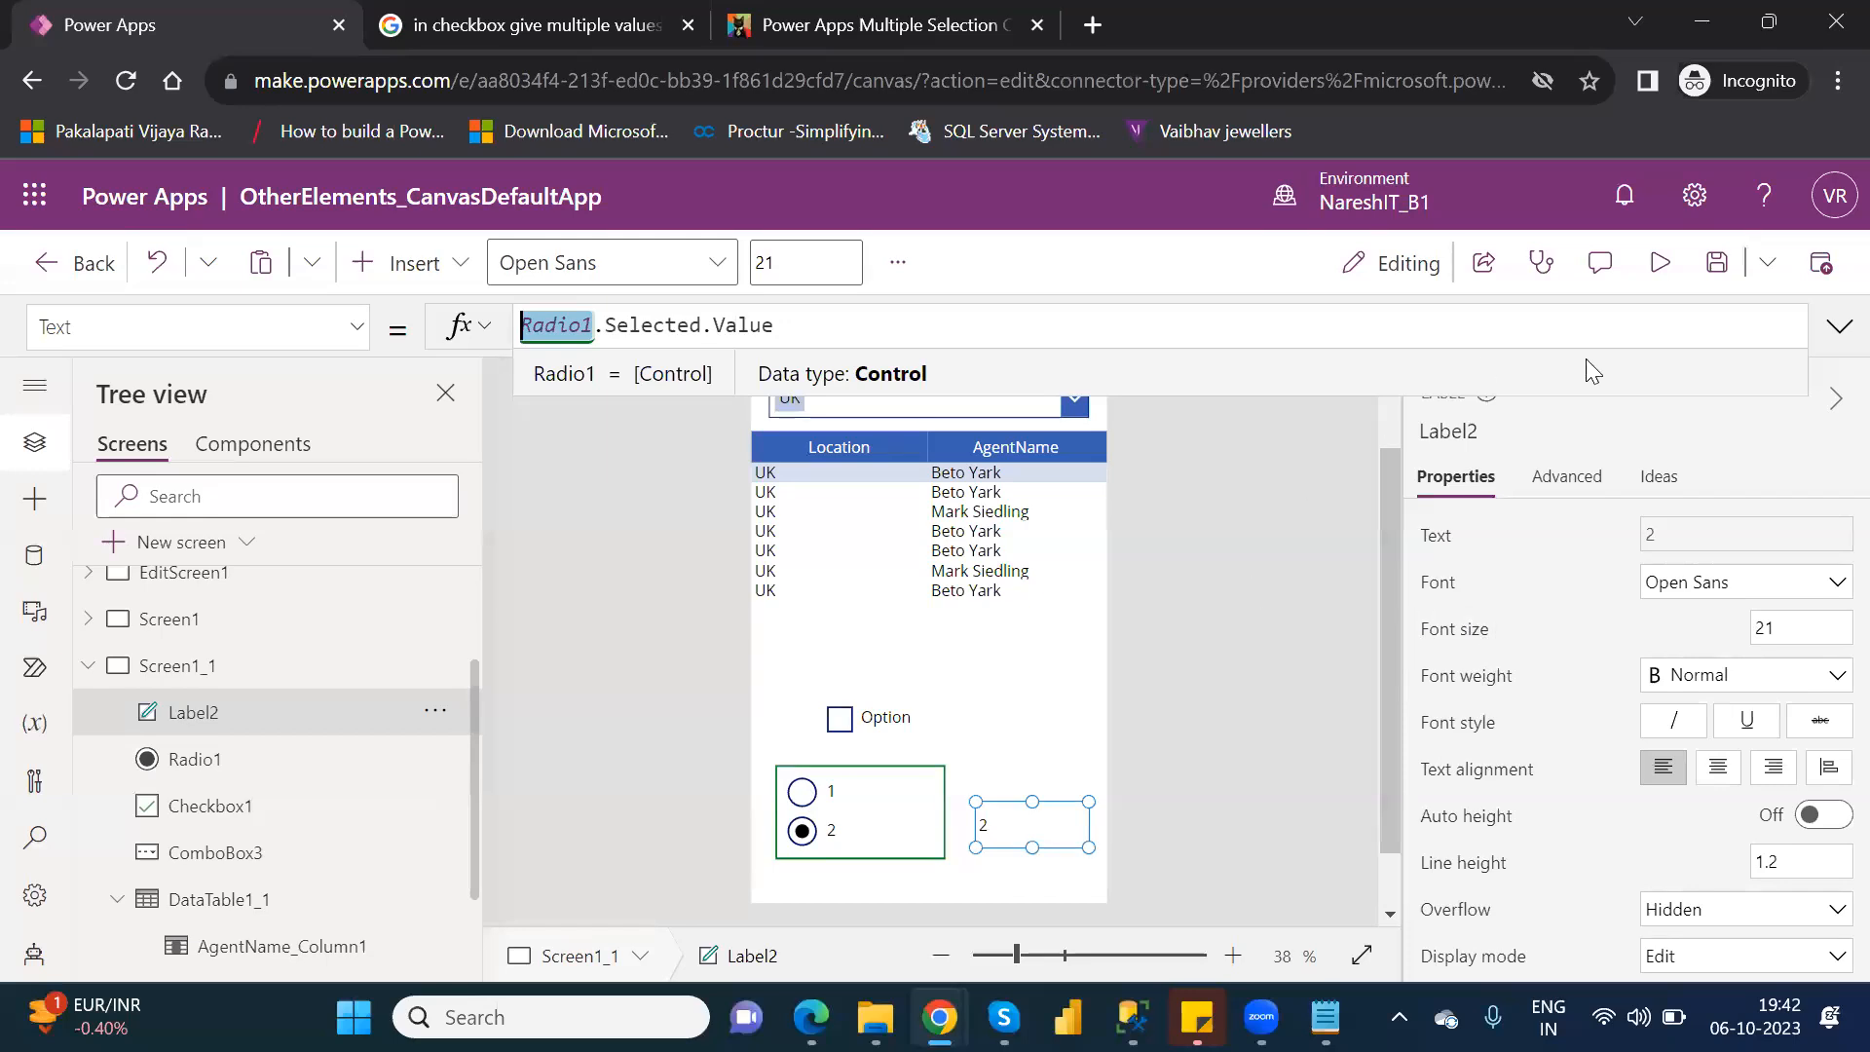
pyautogui.click(427, 274)
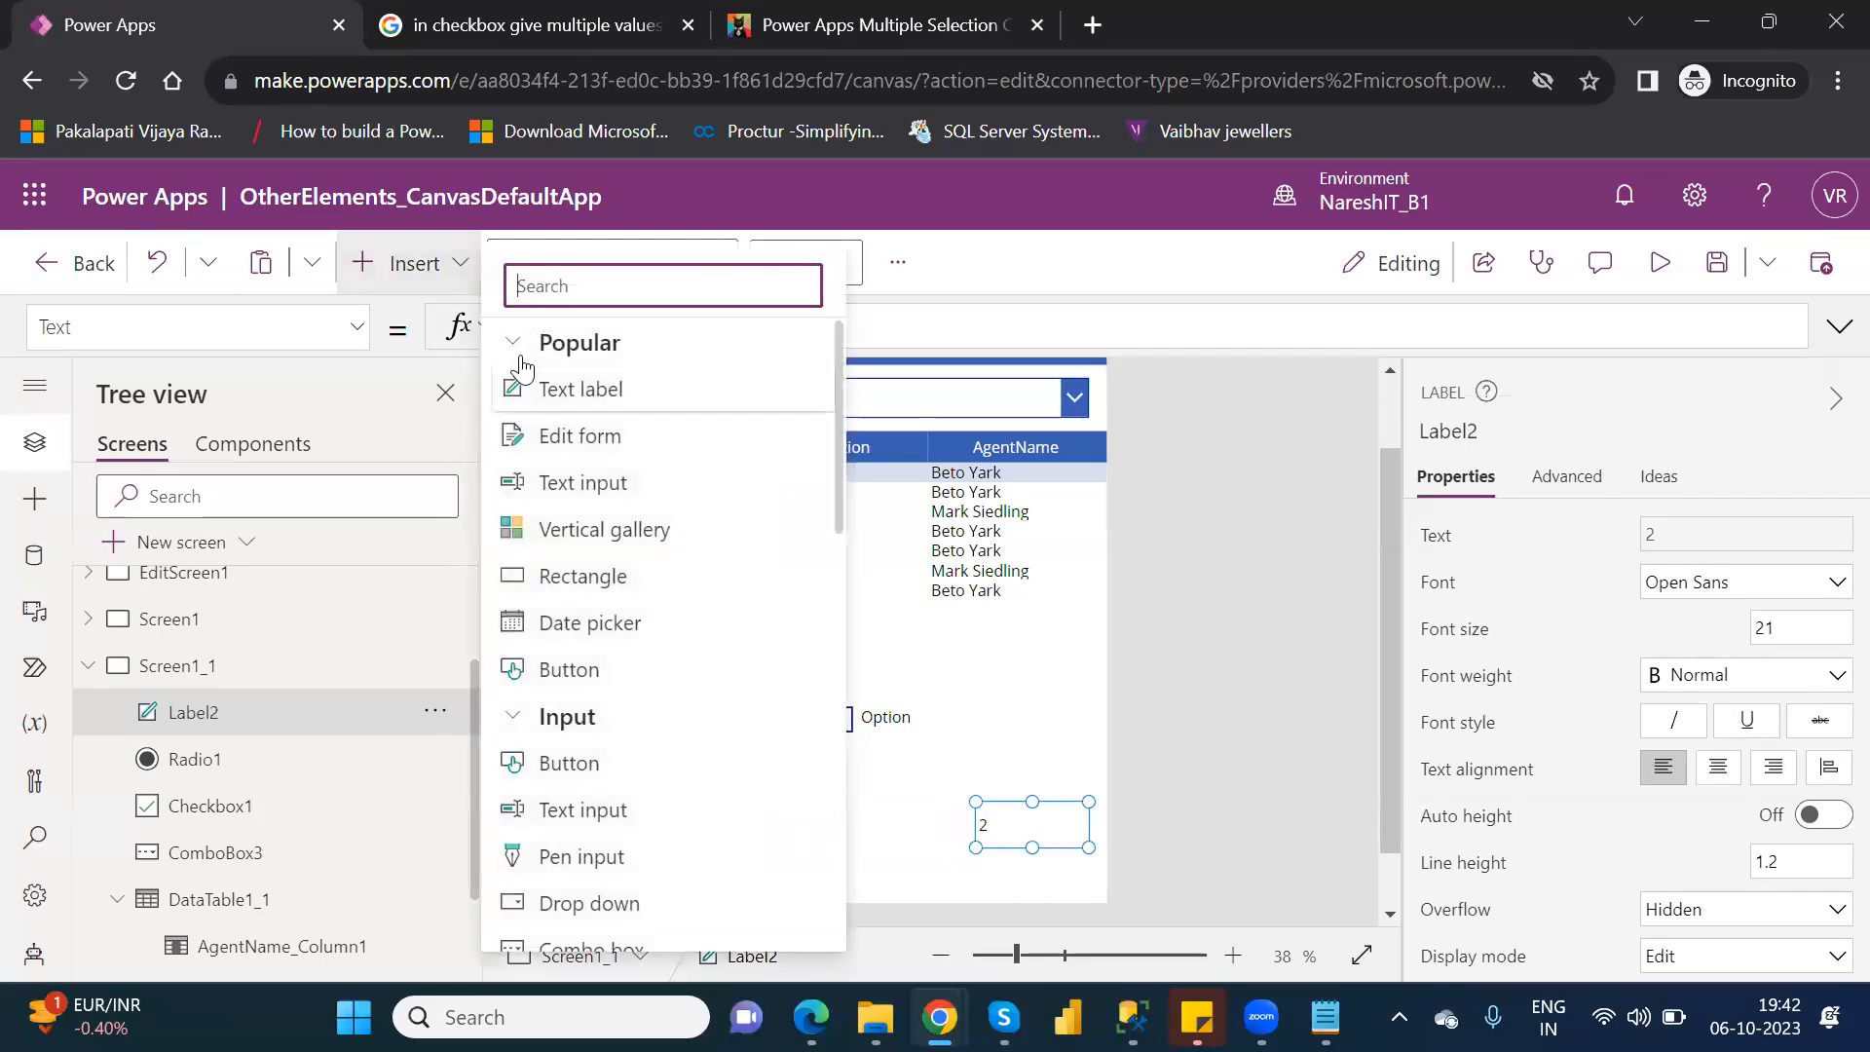
pyautogui.click(517, 351)
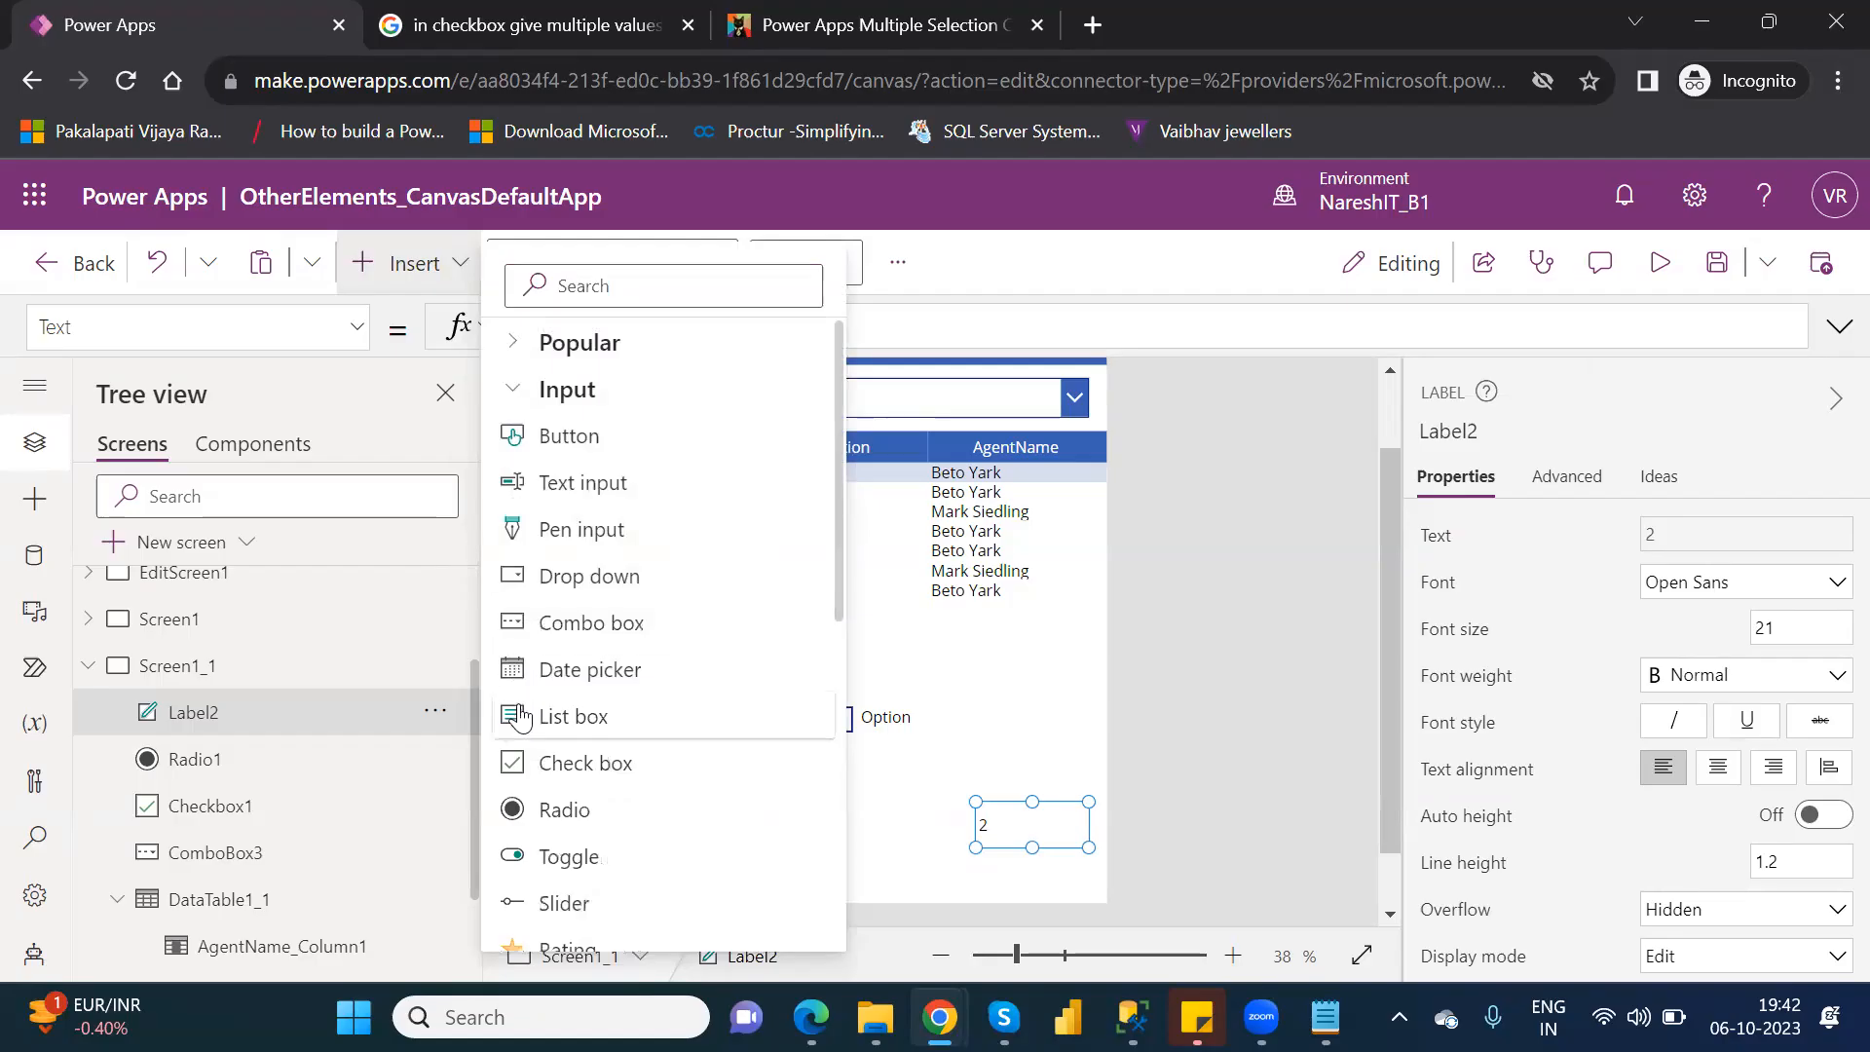
pyautogui.scroll(-1, 840, 614)
pyautogui.scroll(-5, 843, 672)
pyautogui.click(849, 726)
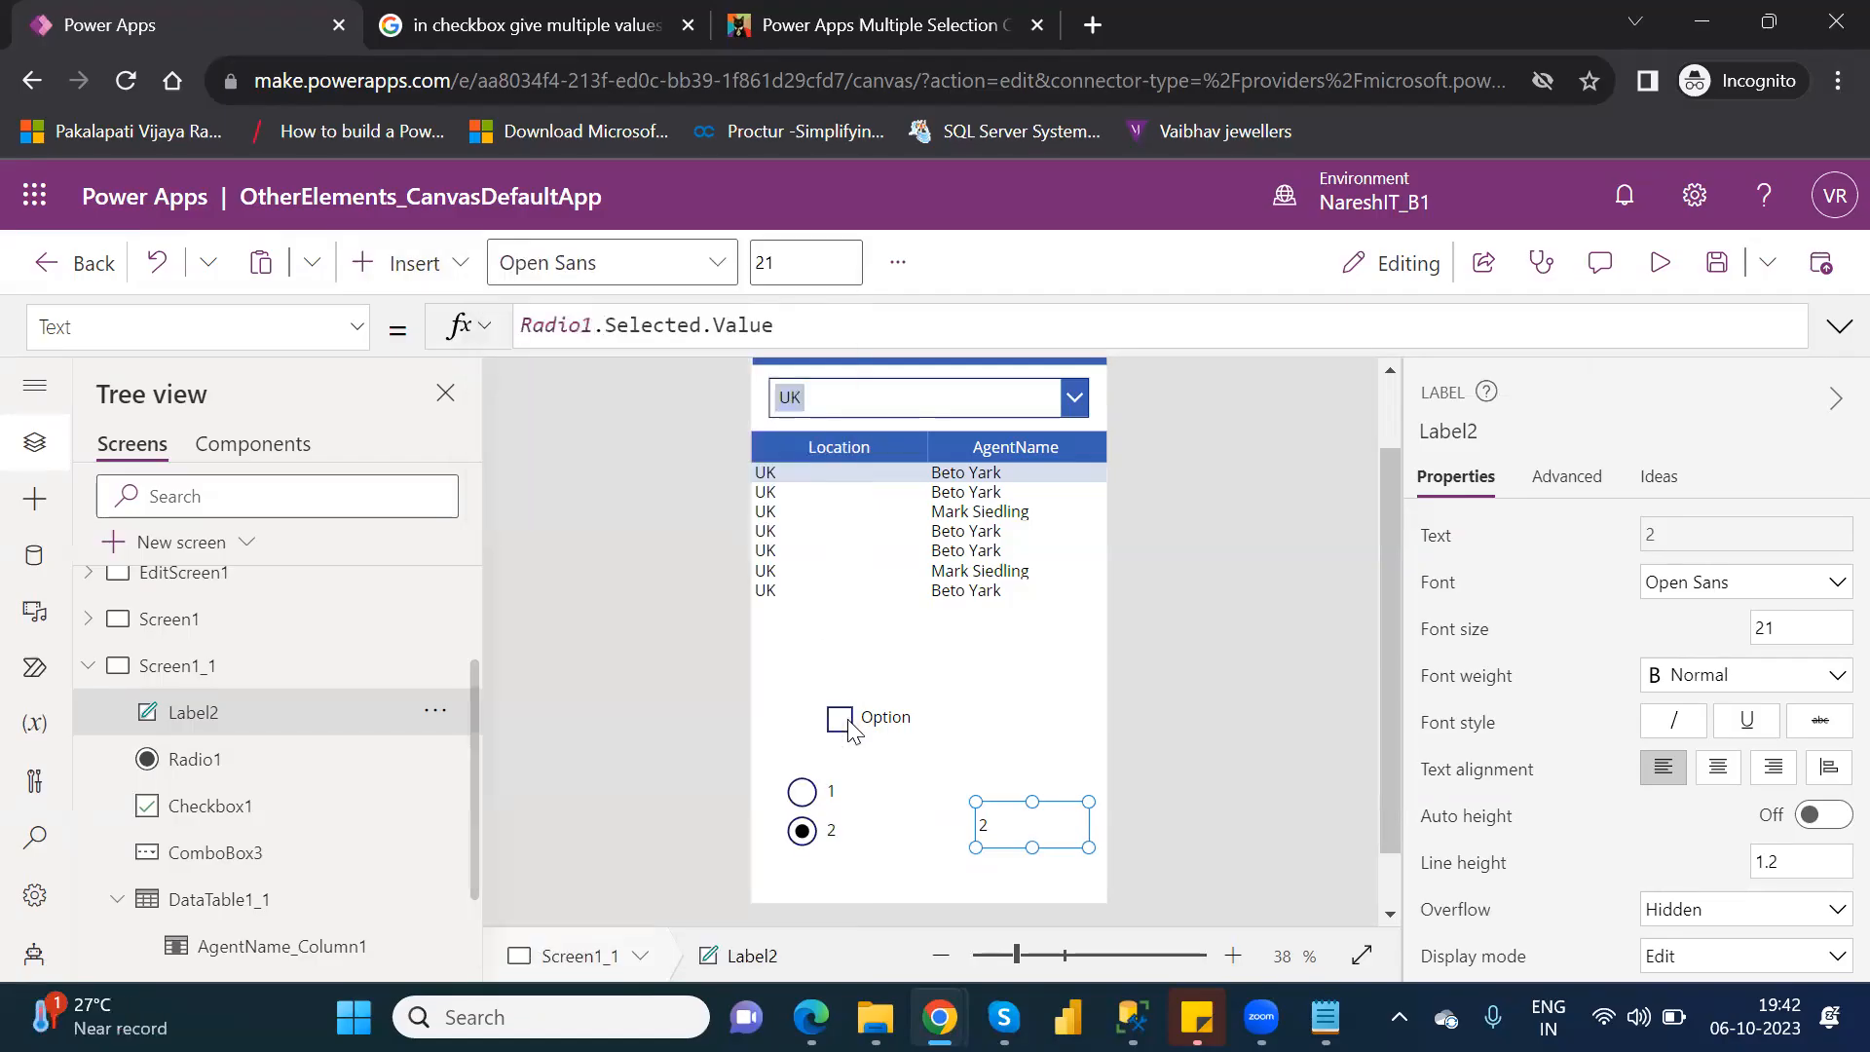
pyautogui.click(429, 260)
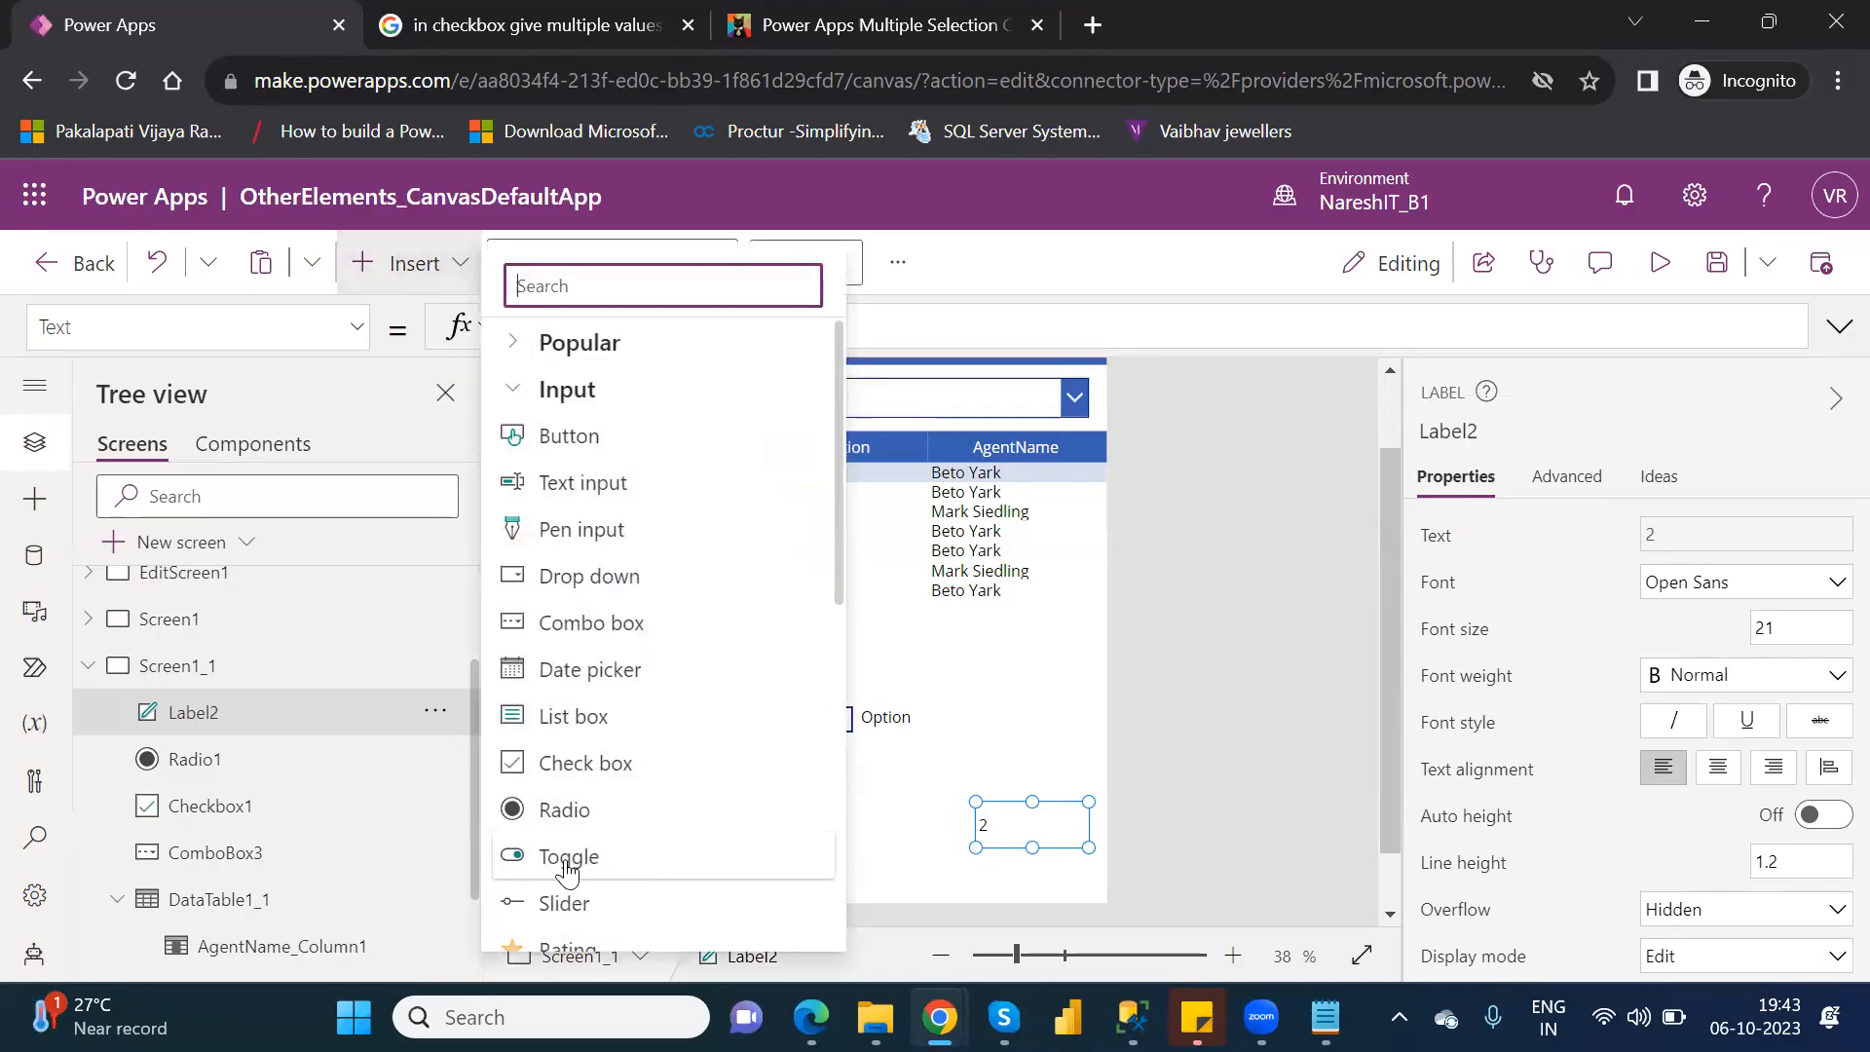
# Delete the check box and the radio control from Screen1_1.
pyautogui.click(923, 723)
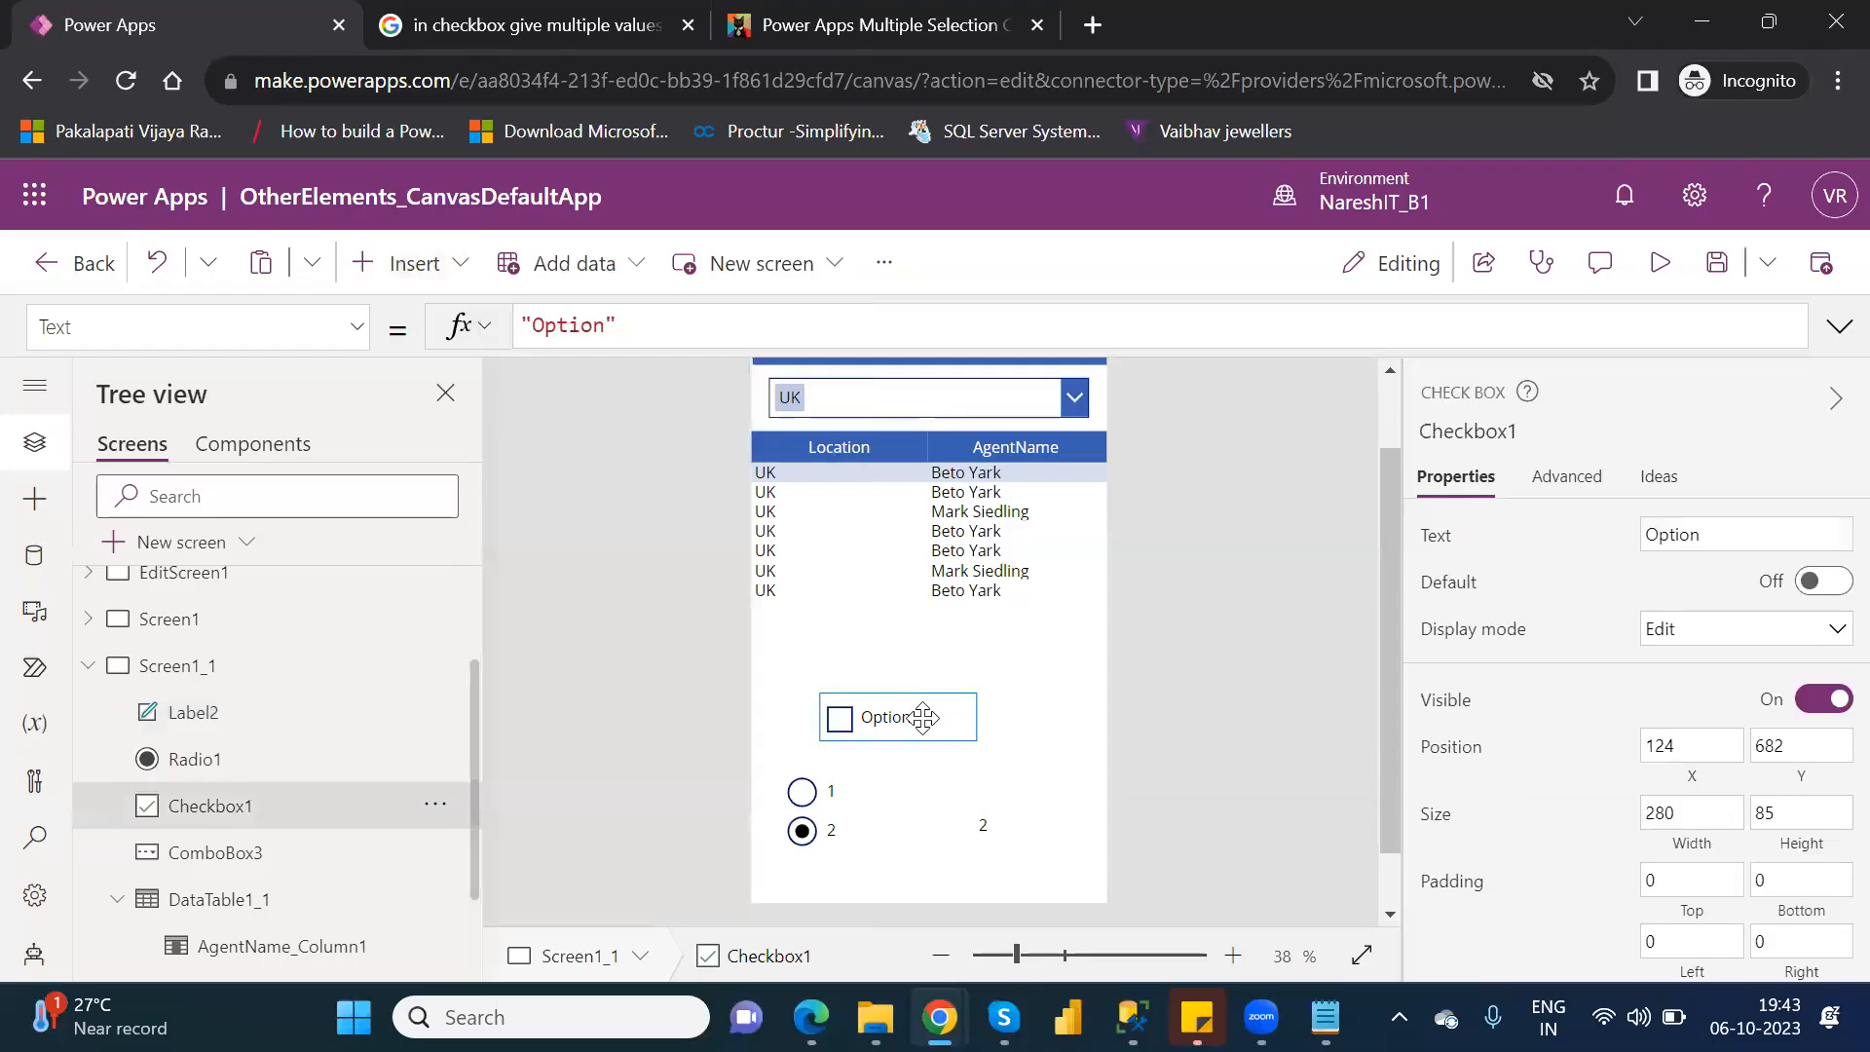
pyautogui.press('Delete')
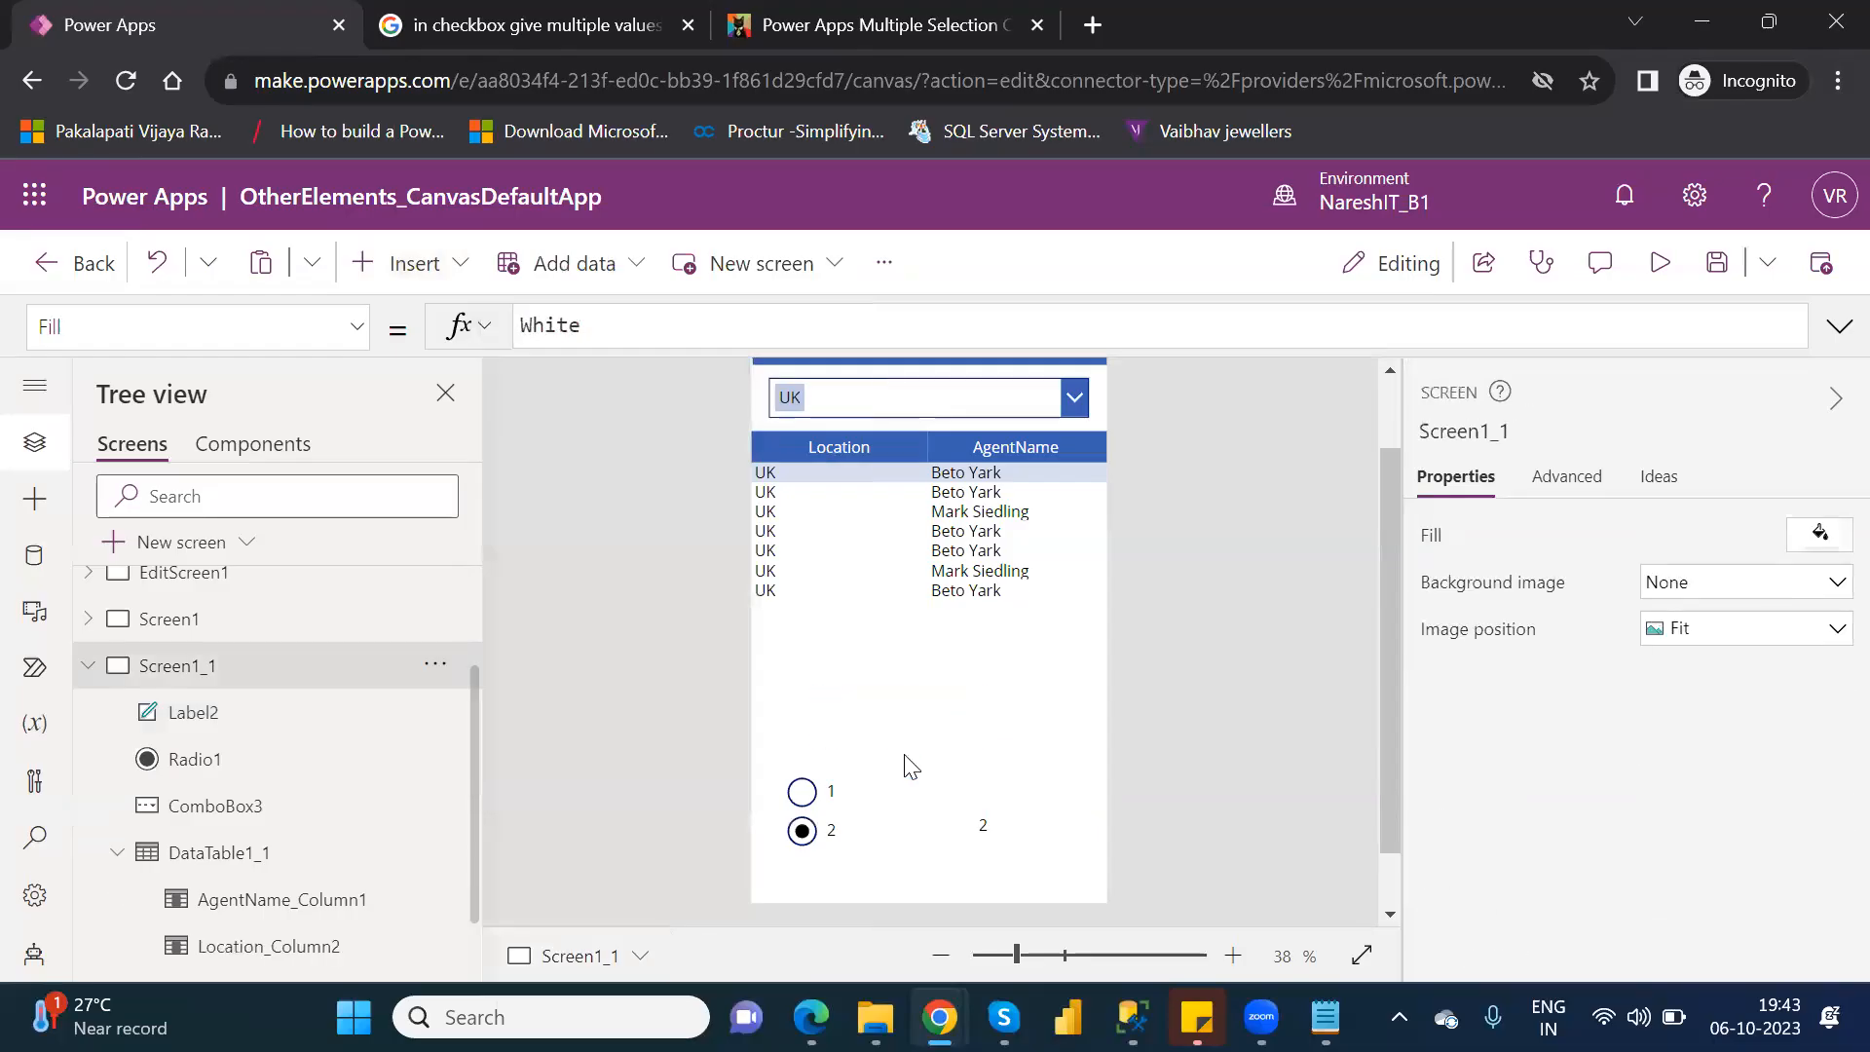
pyautogui.click(858, 791)
pyautogui.press('Delete')
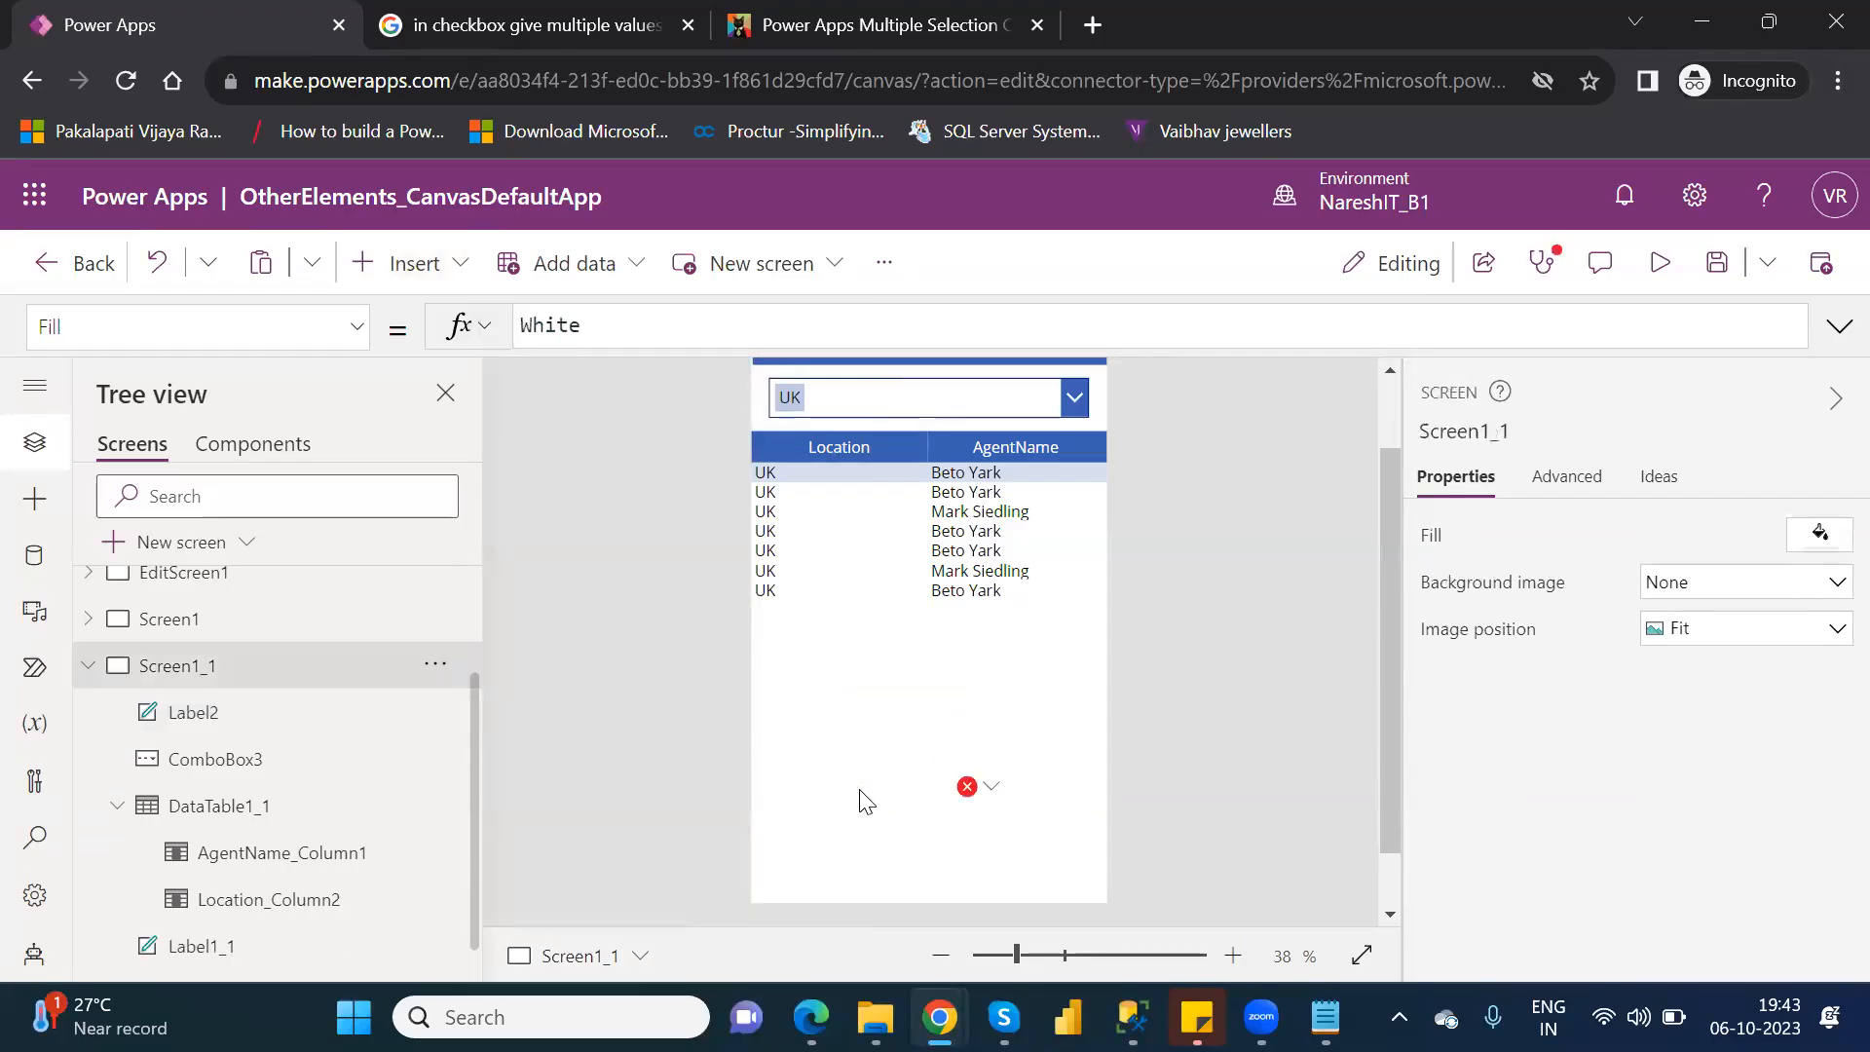
# Check the error options on the label that referenced the radio control, and delete Label2 from Screen1_1.
pyautogui.click(990, 789)
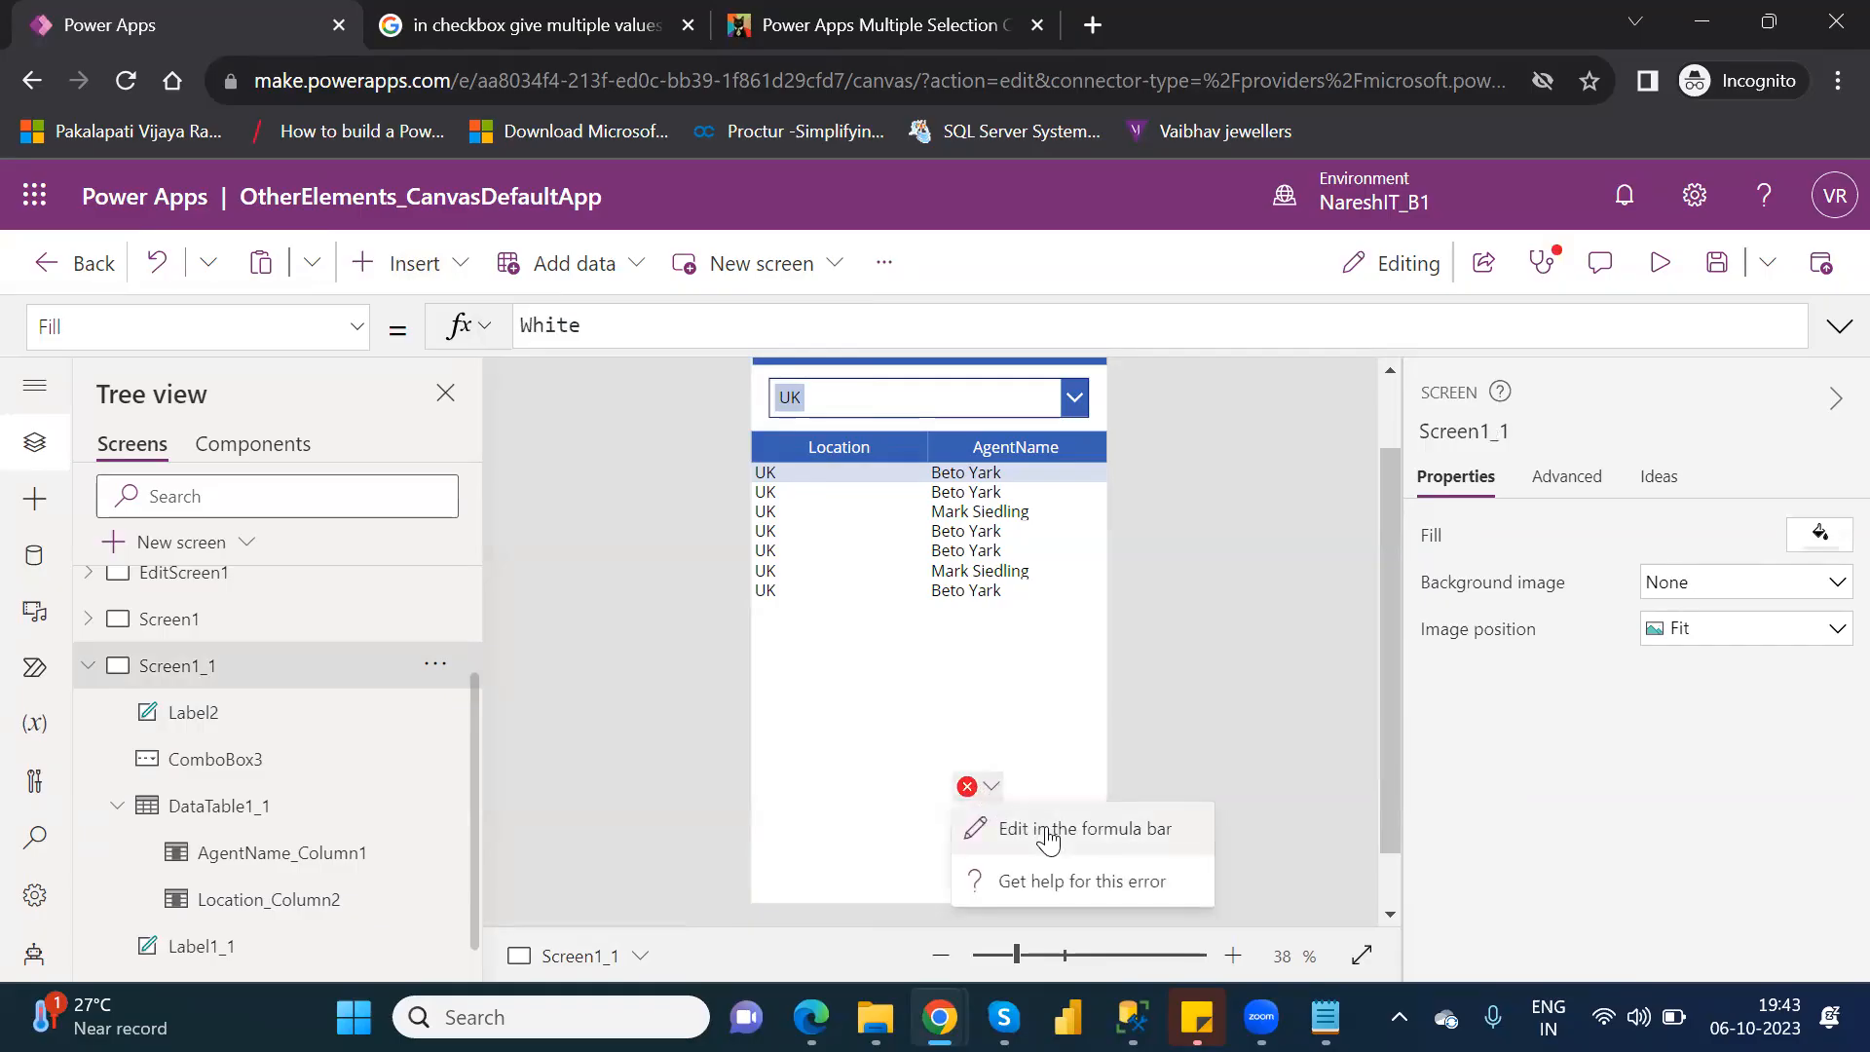
pyautogui.click(1030, 751)
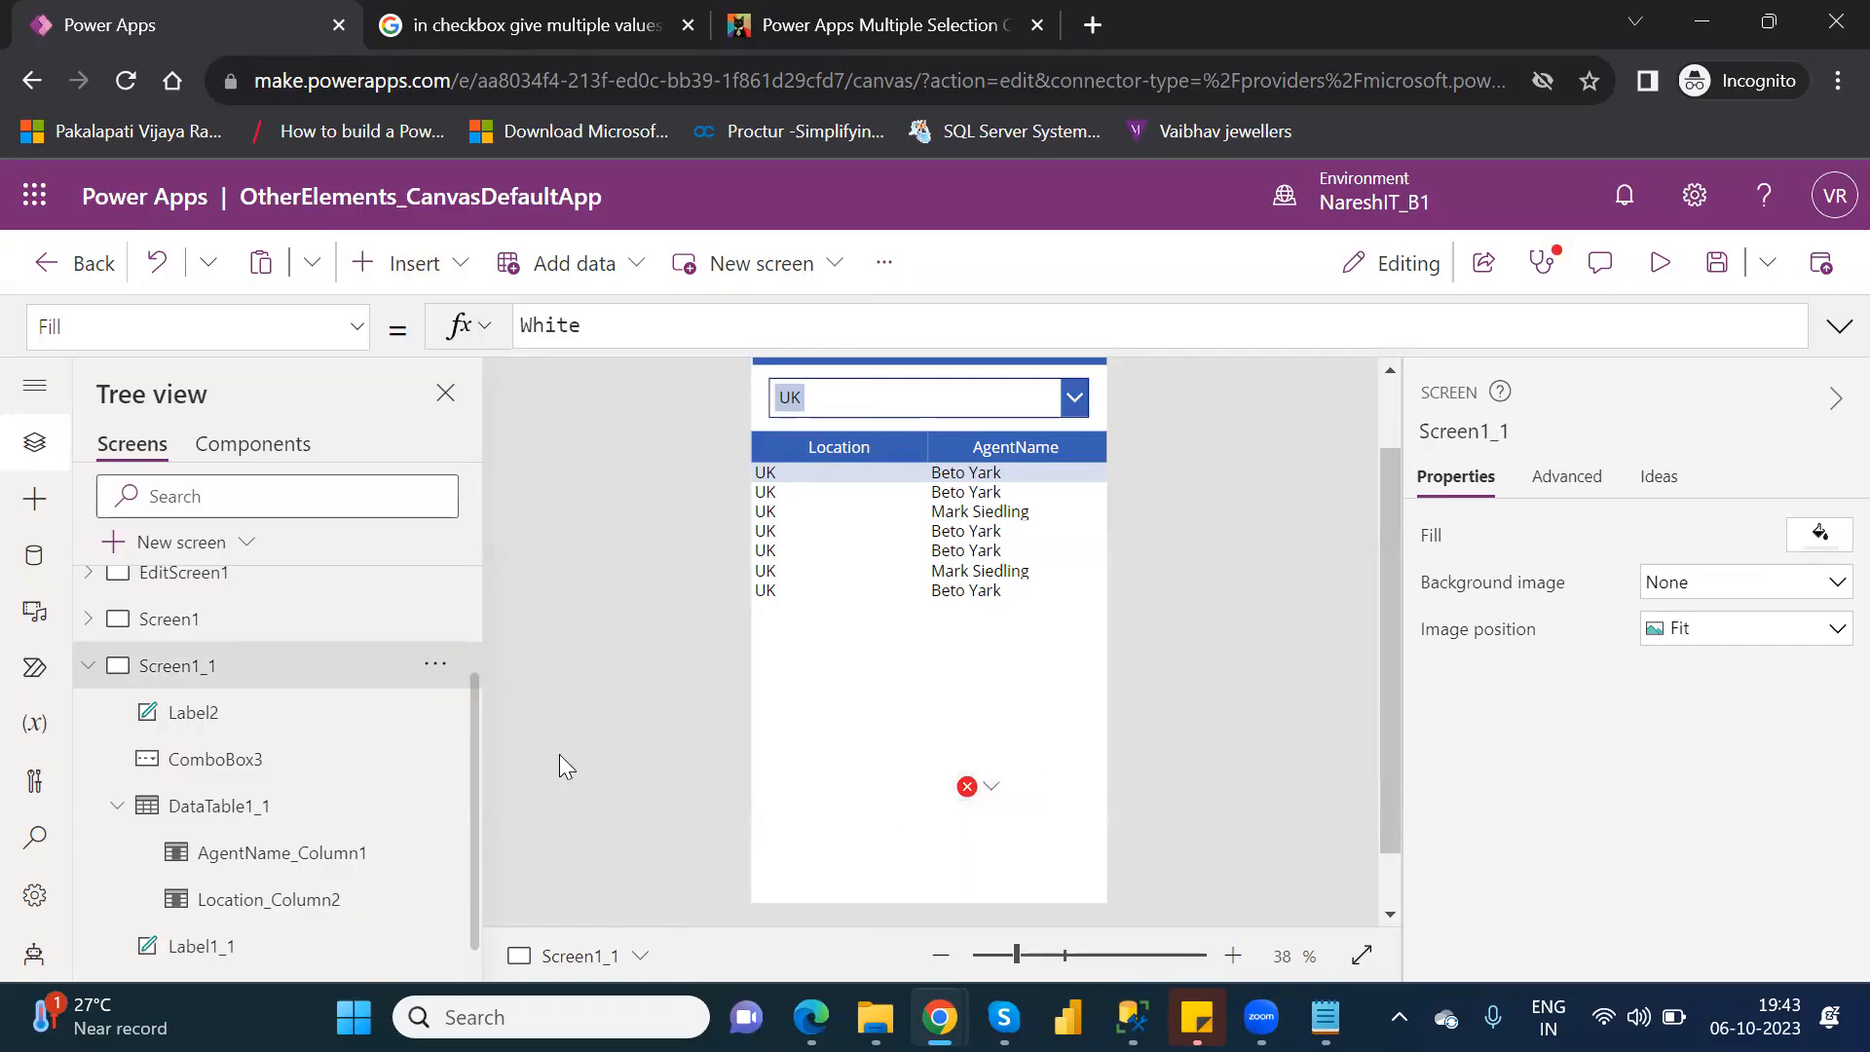
pyautogui.click(221, 722)
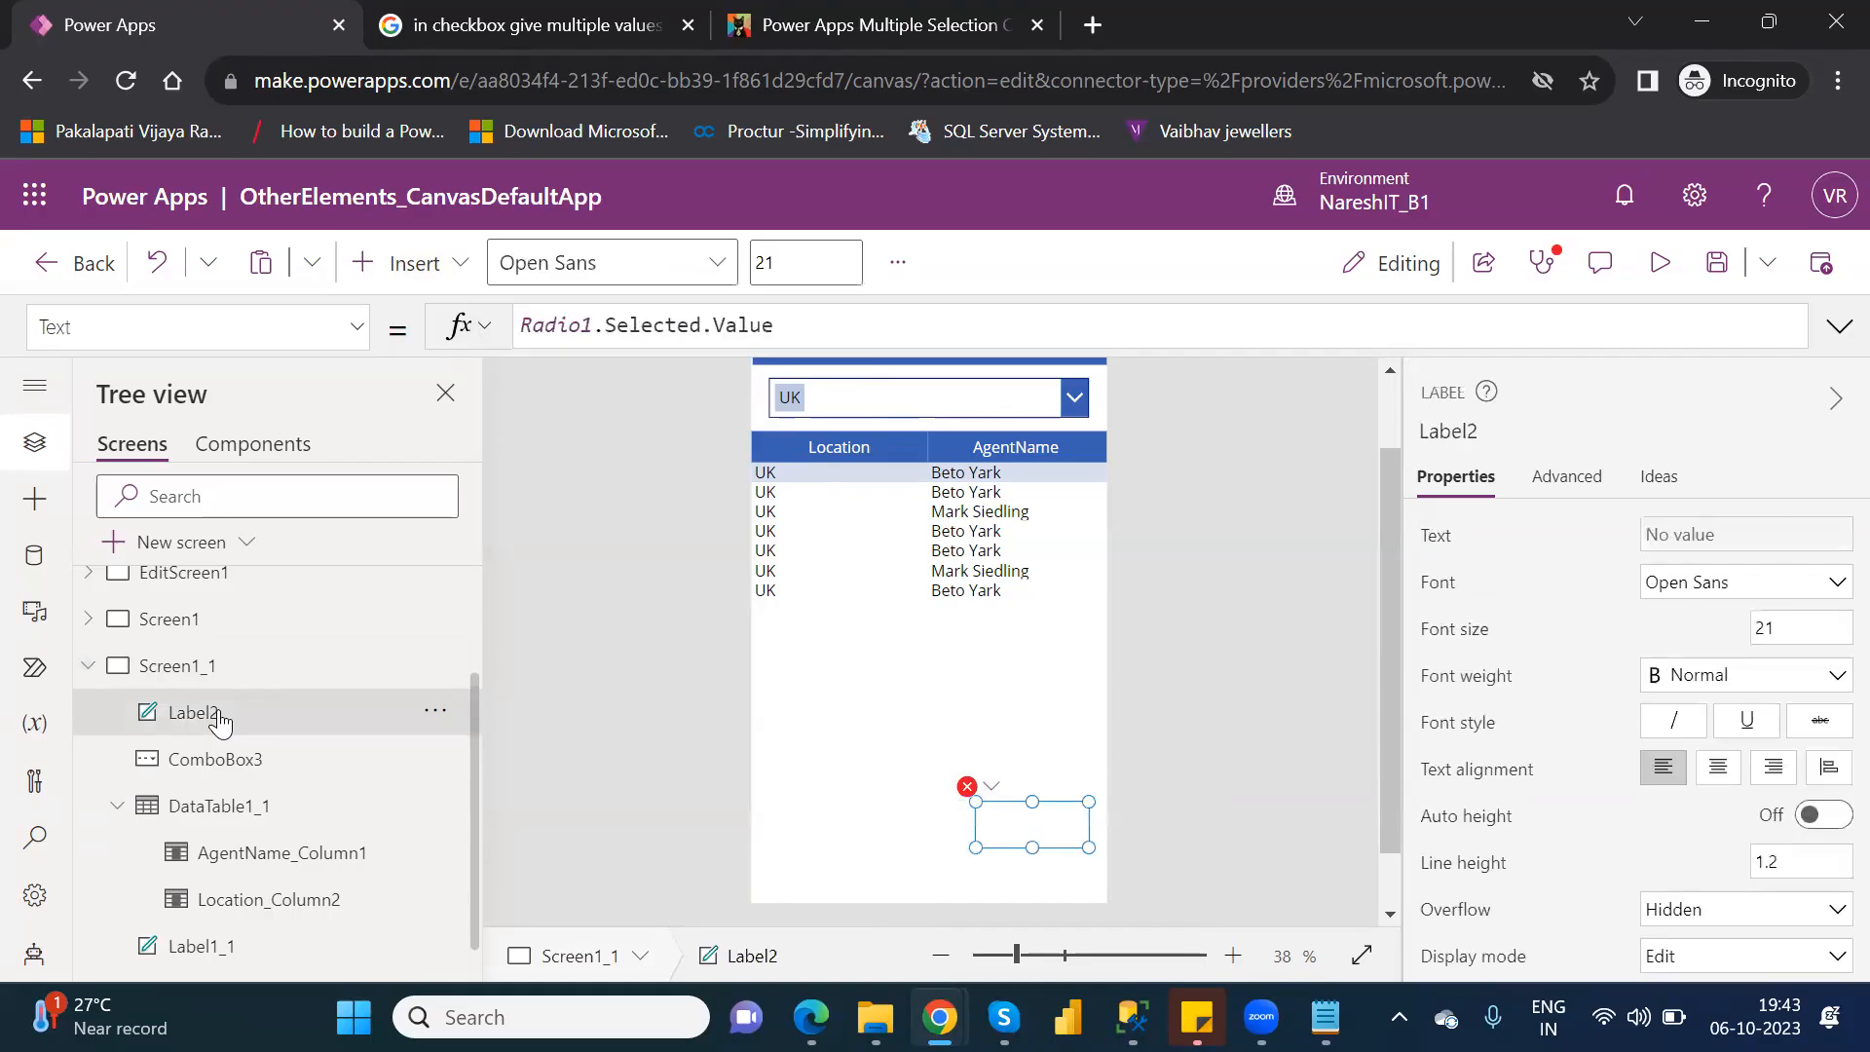
pyautogui.press('Delete')
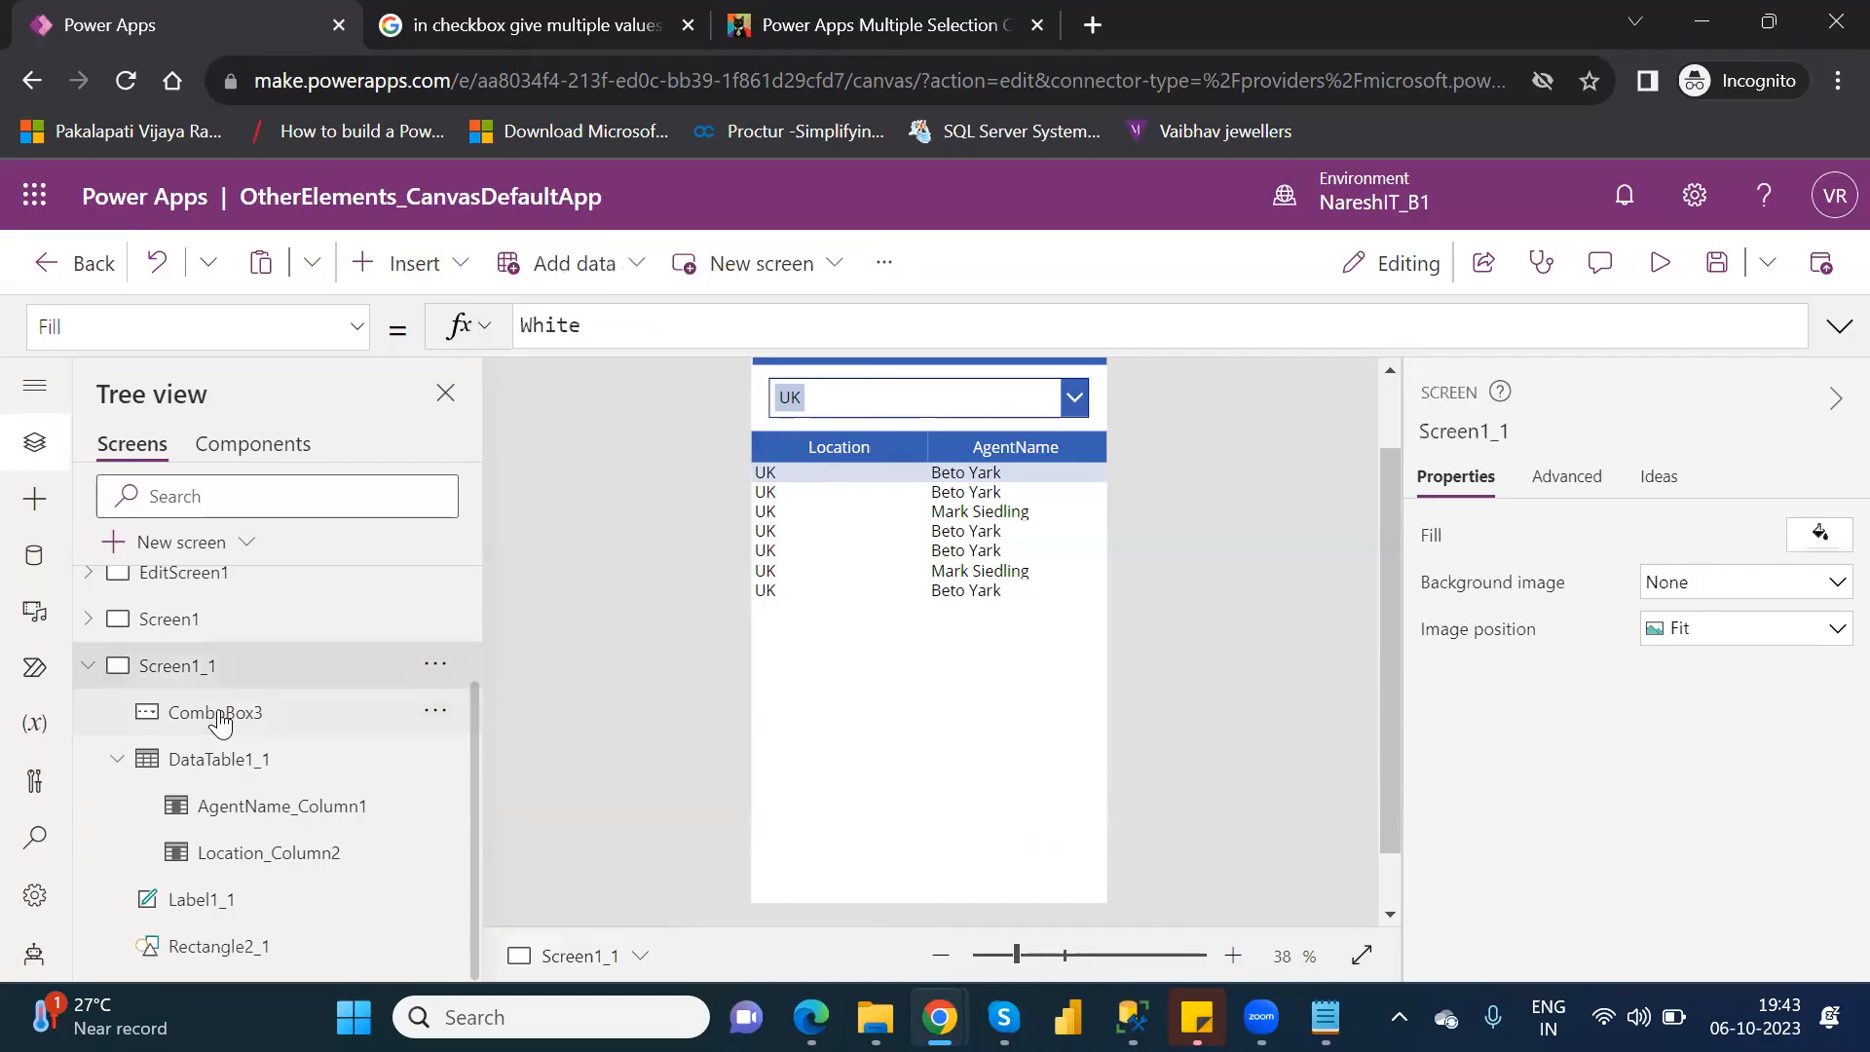
# Add a toggle to Screen1_1 and place it below the data table at about X 32, Y 595.
pyautogui.click(429, 283)
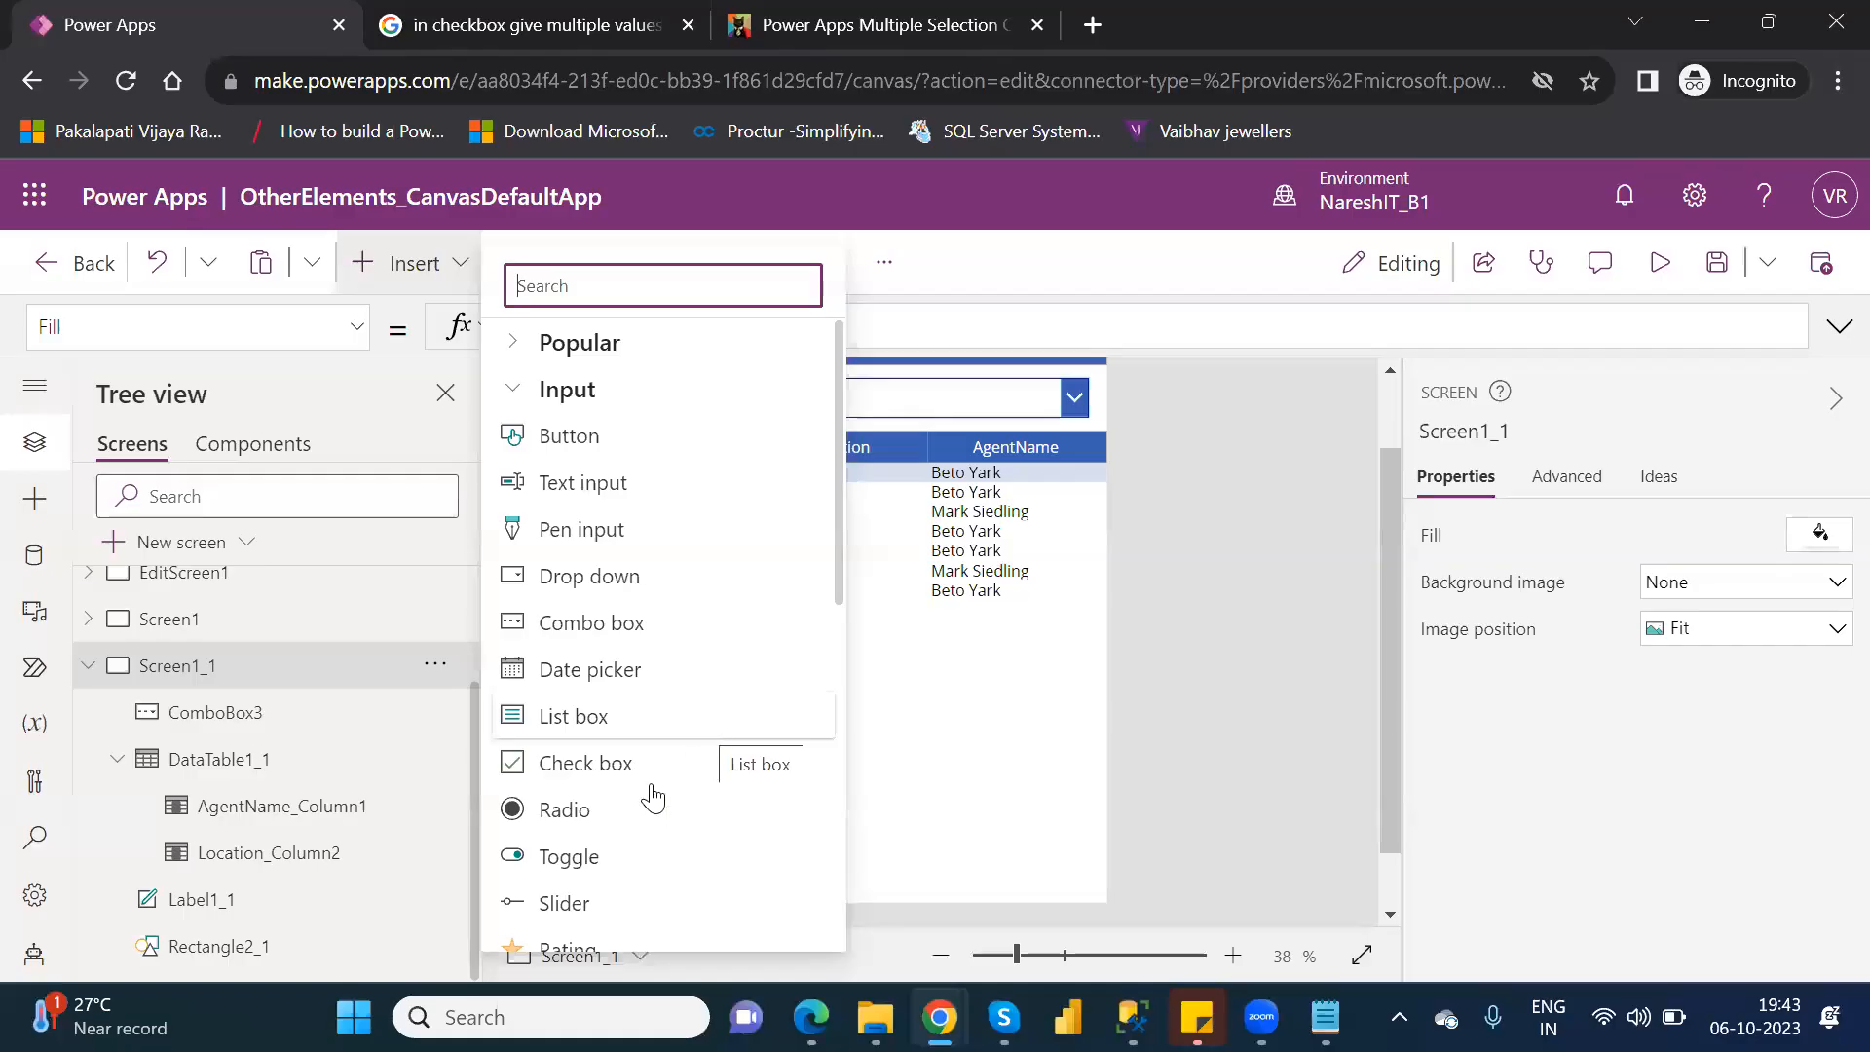
pyautogui.click(597, 853)
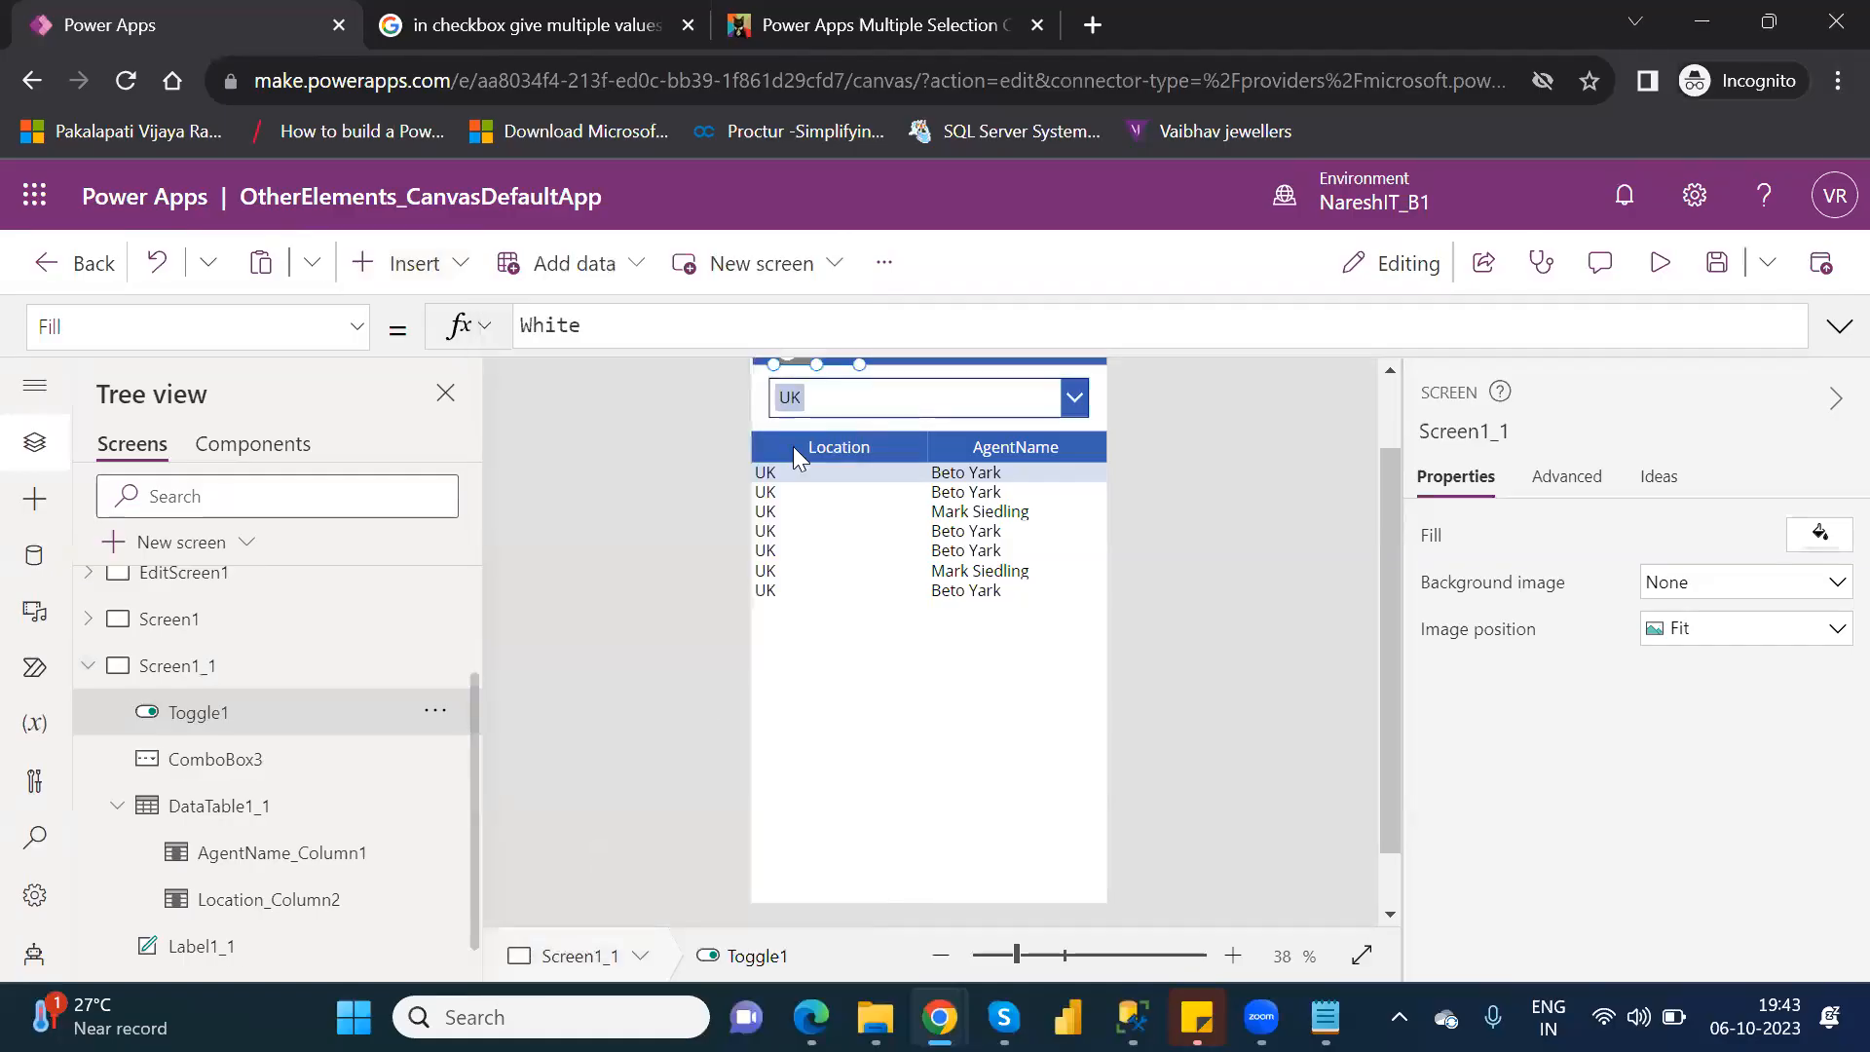
pyautogui.click(1391, 402)
pyautogui.moveTo(836, 445); pyautogui.dragTo(839, 756)
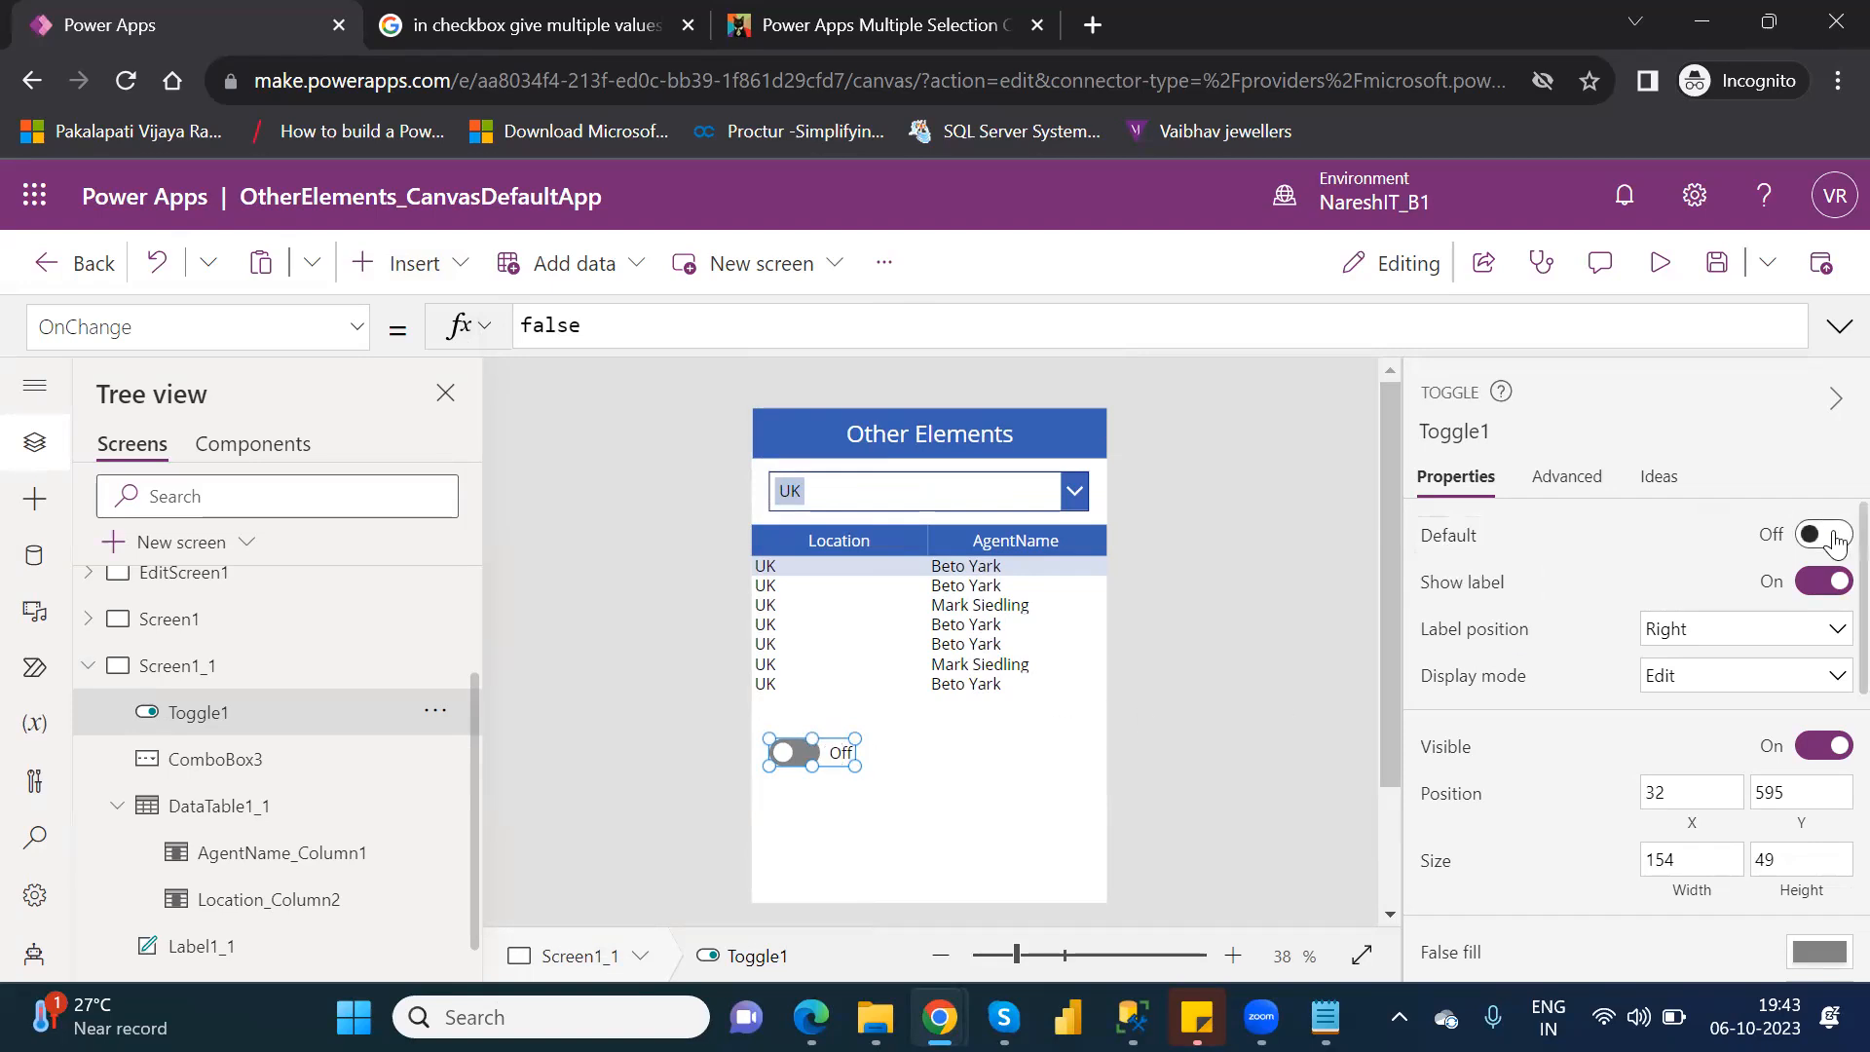
# Switch the toggle's Default on and back off, and browse the list of its available properties.
pyautogui.click(1836, 538)
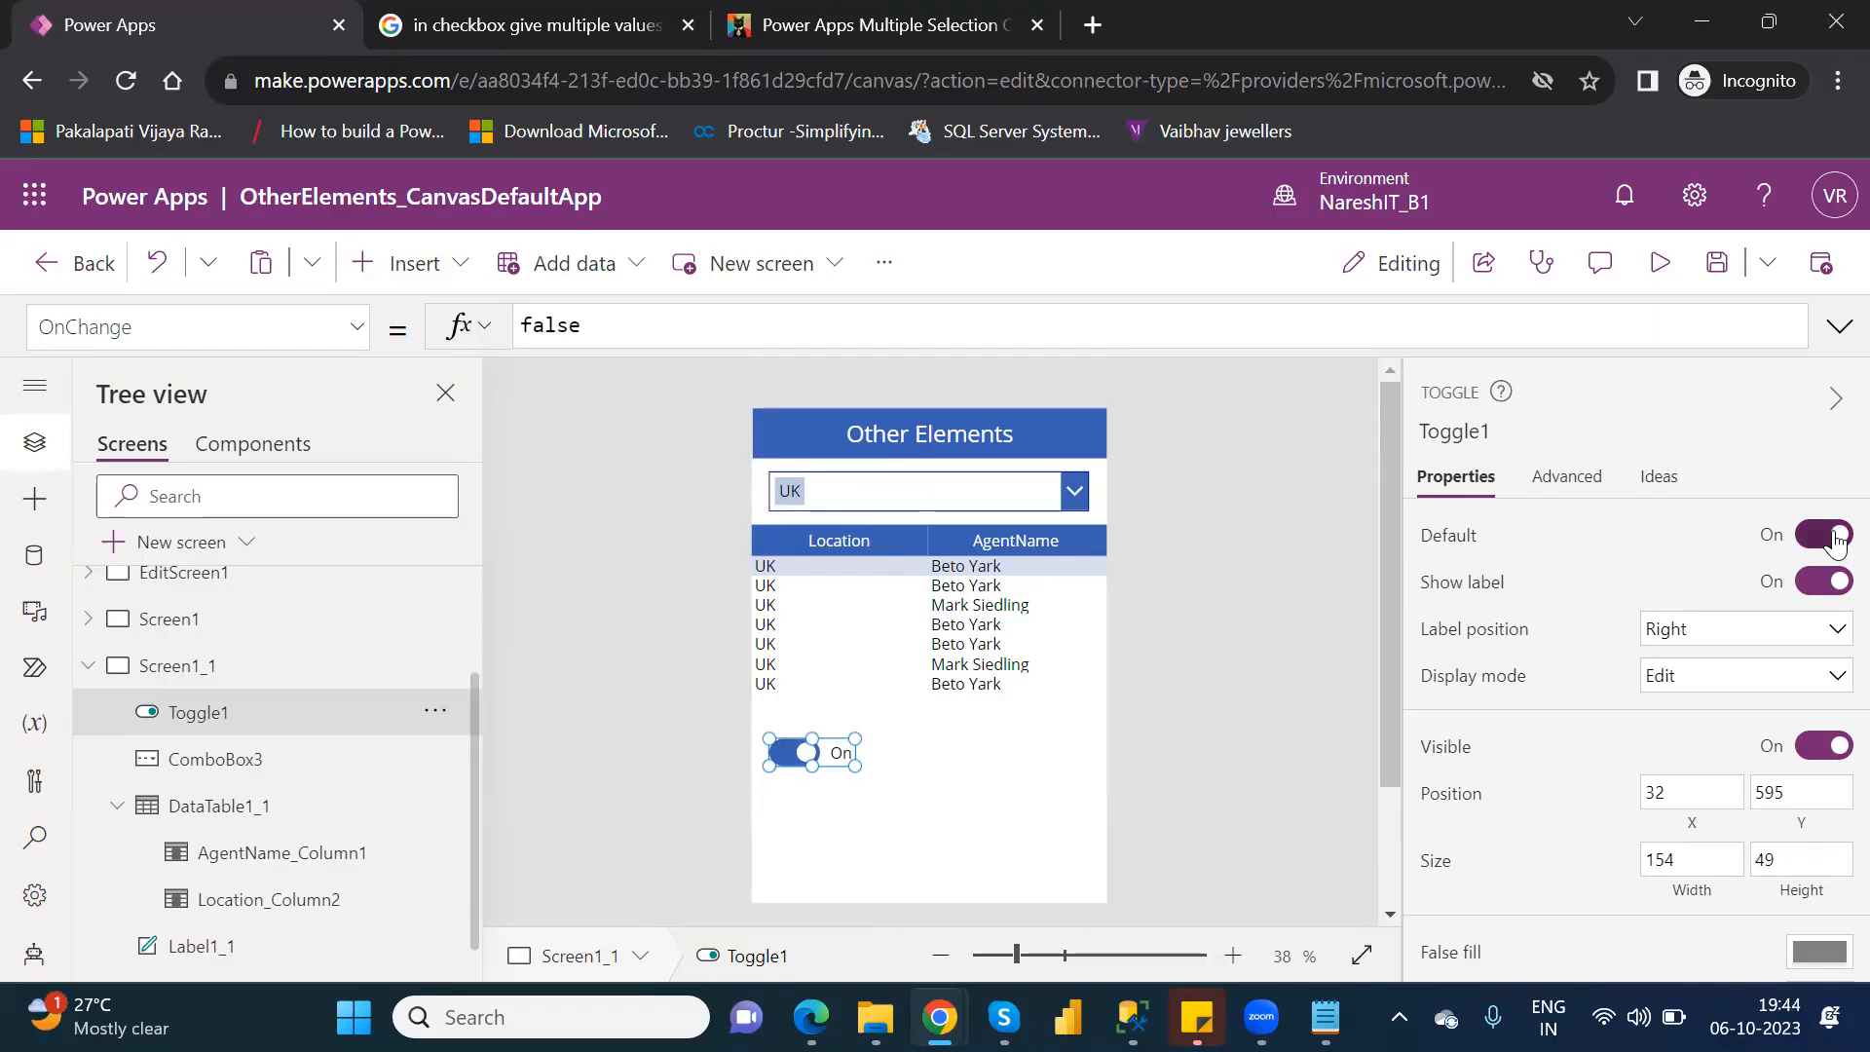
pyautogui.click(1836, 538)
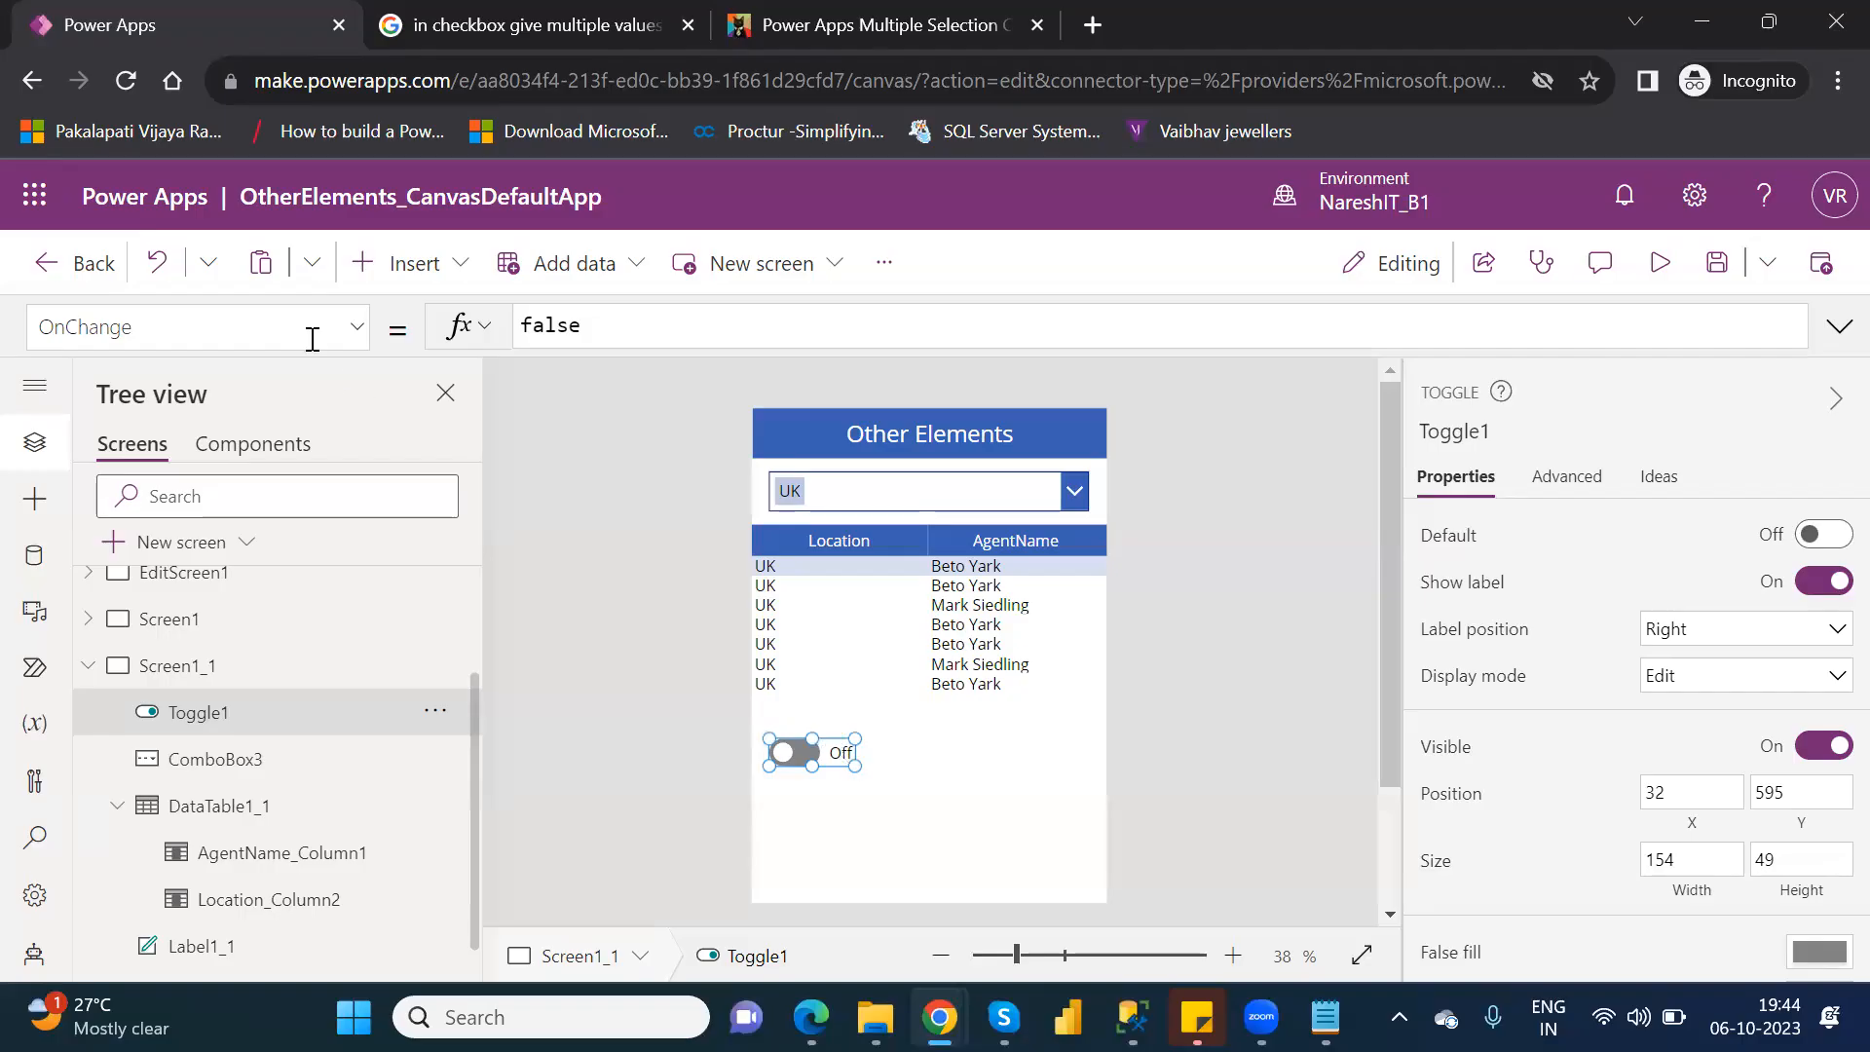
pyautogui.click(358, 332)
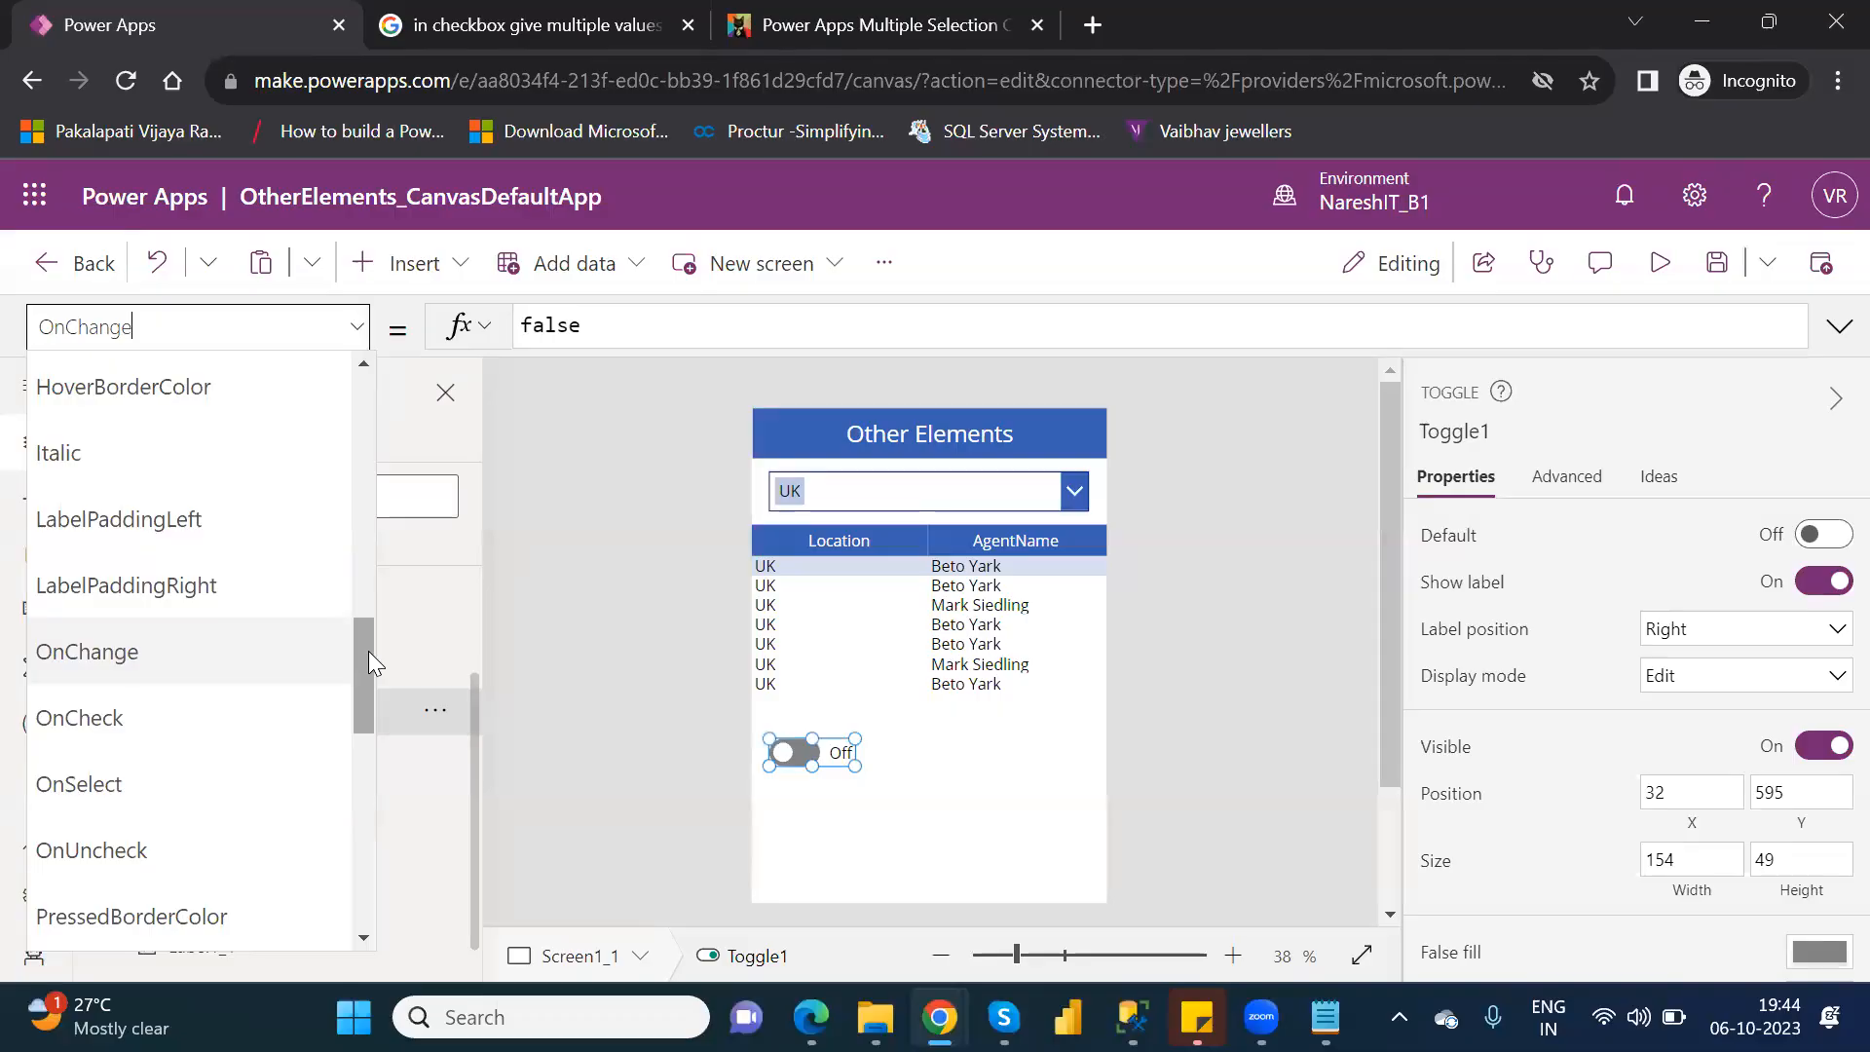
pyautogui.moveTo(369, 651); pyautogui.dragTo(419, 484)
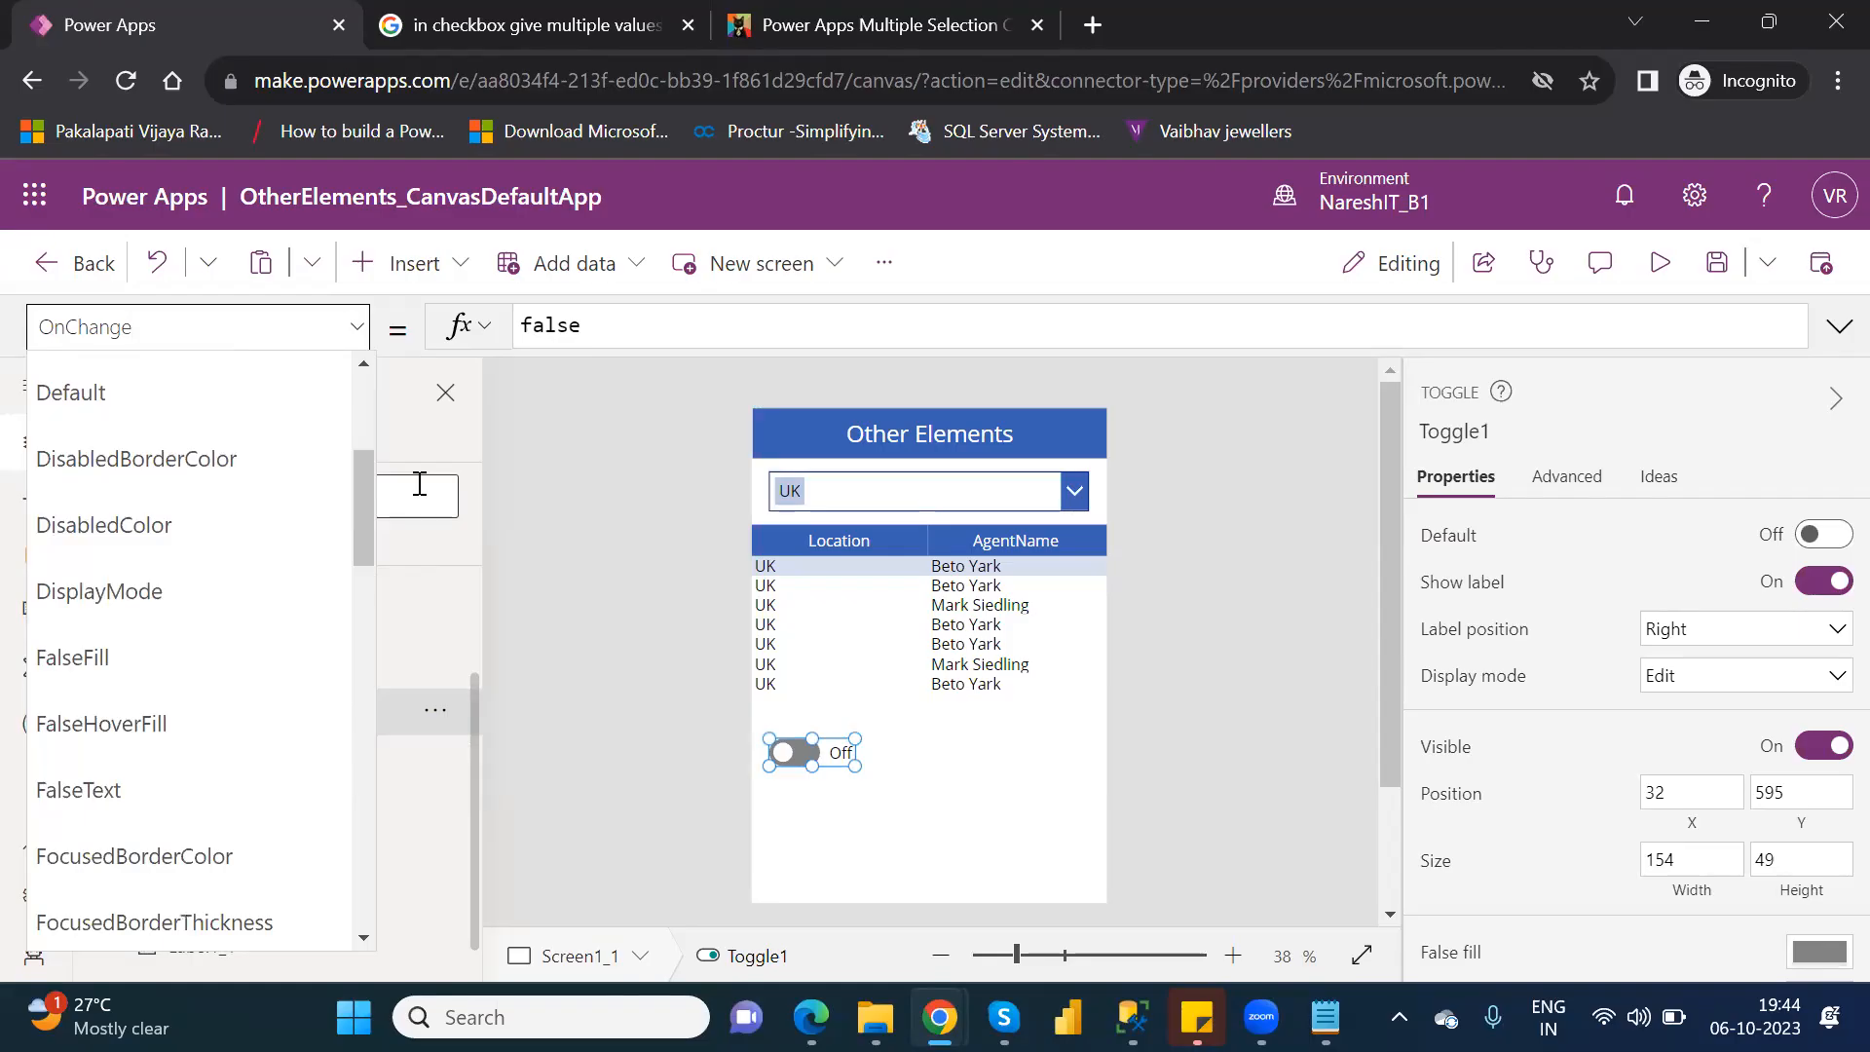
pyautogui.click(420, 484)
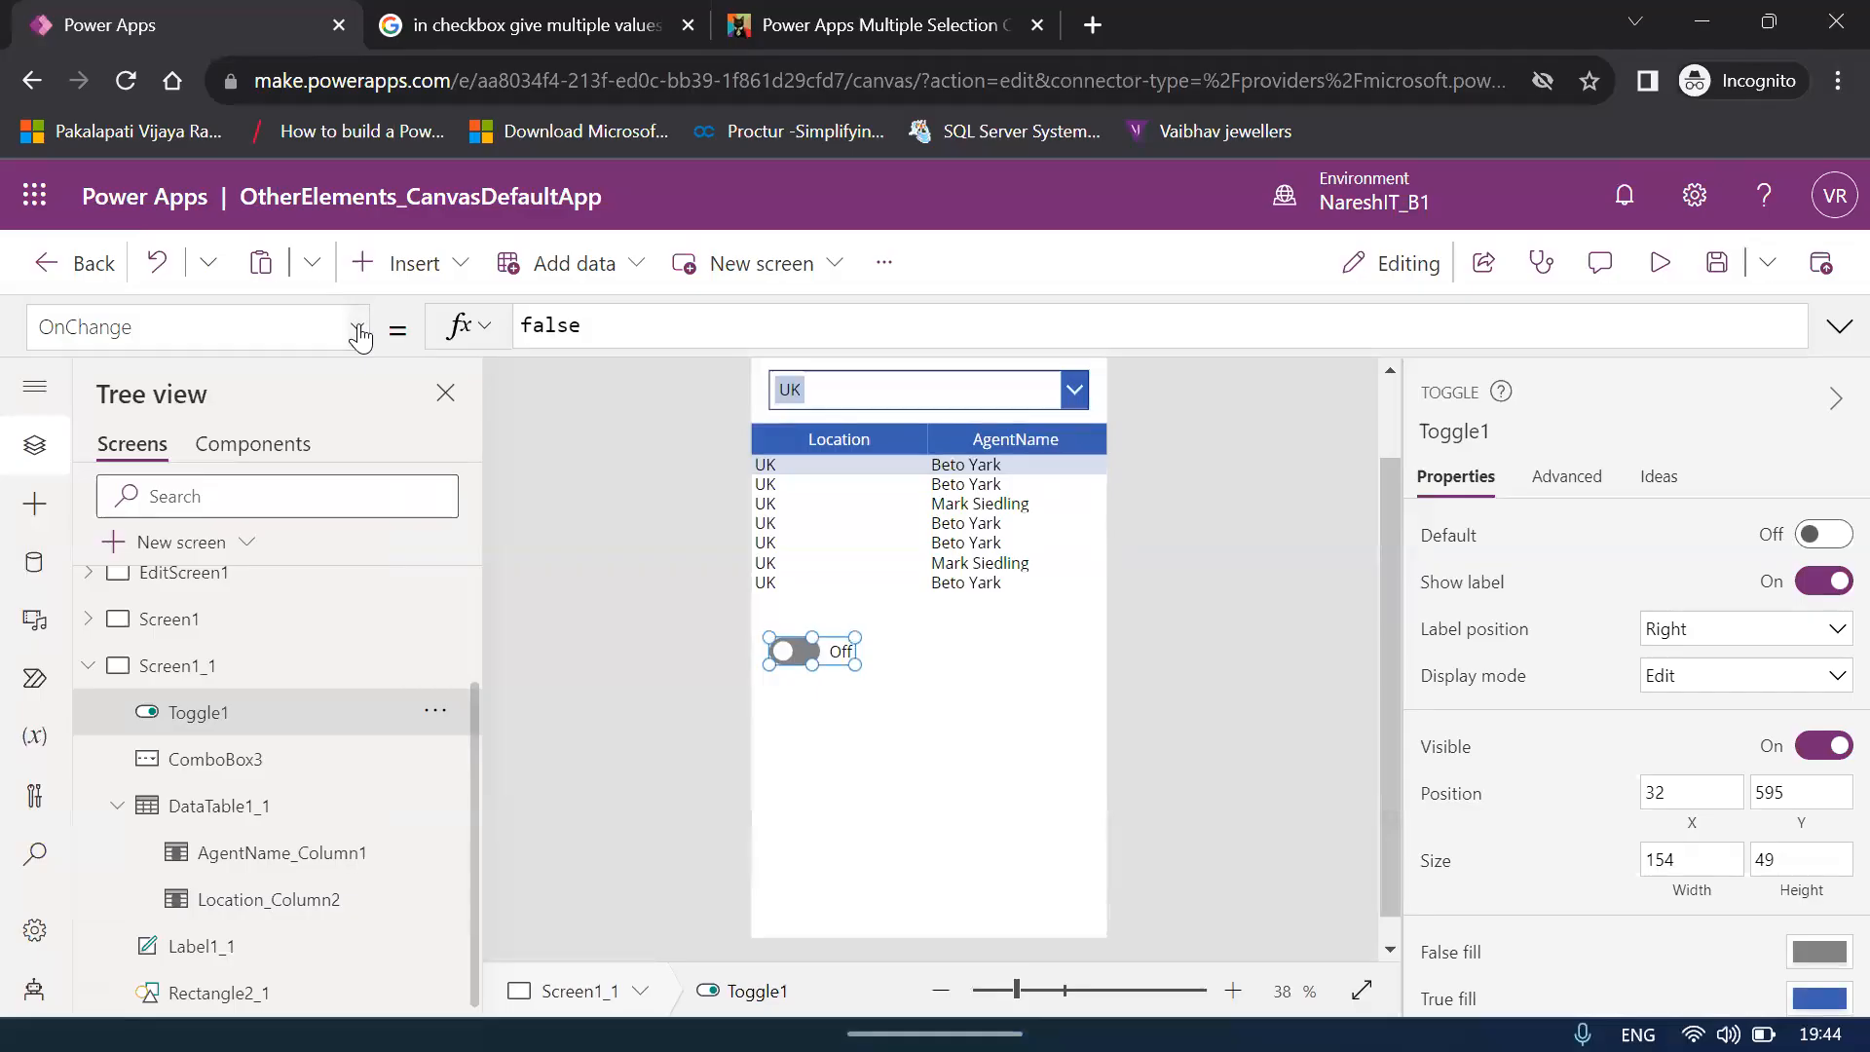
pyautogui.click(358, 331)
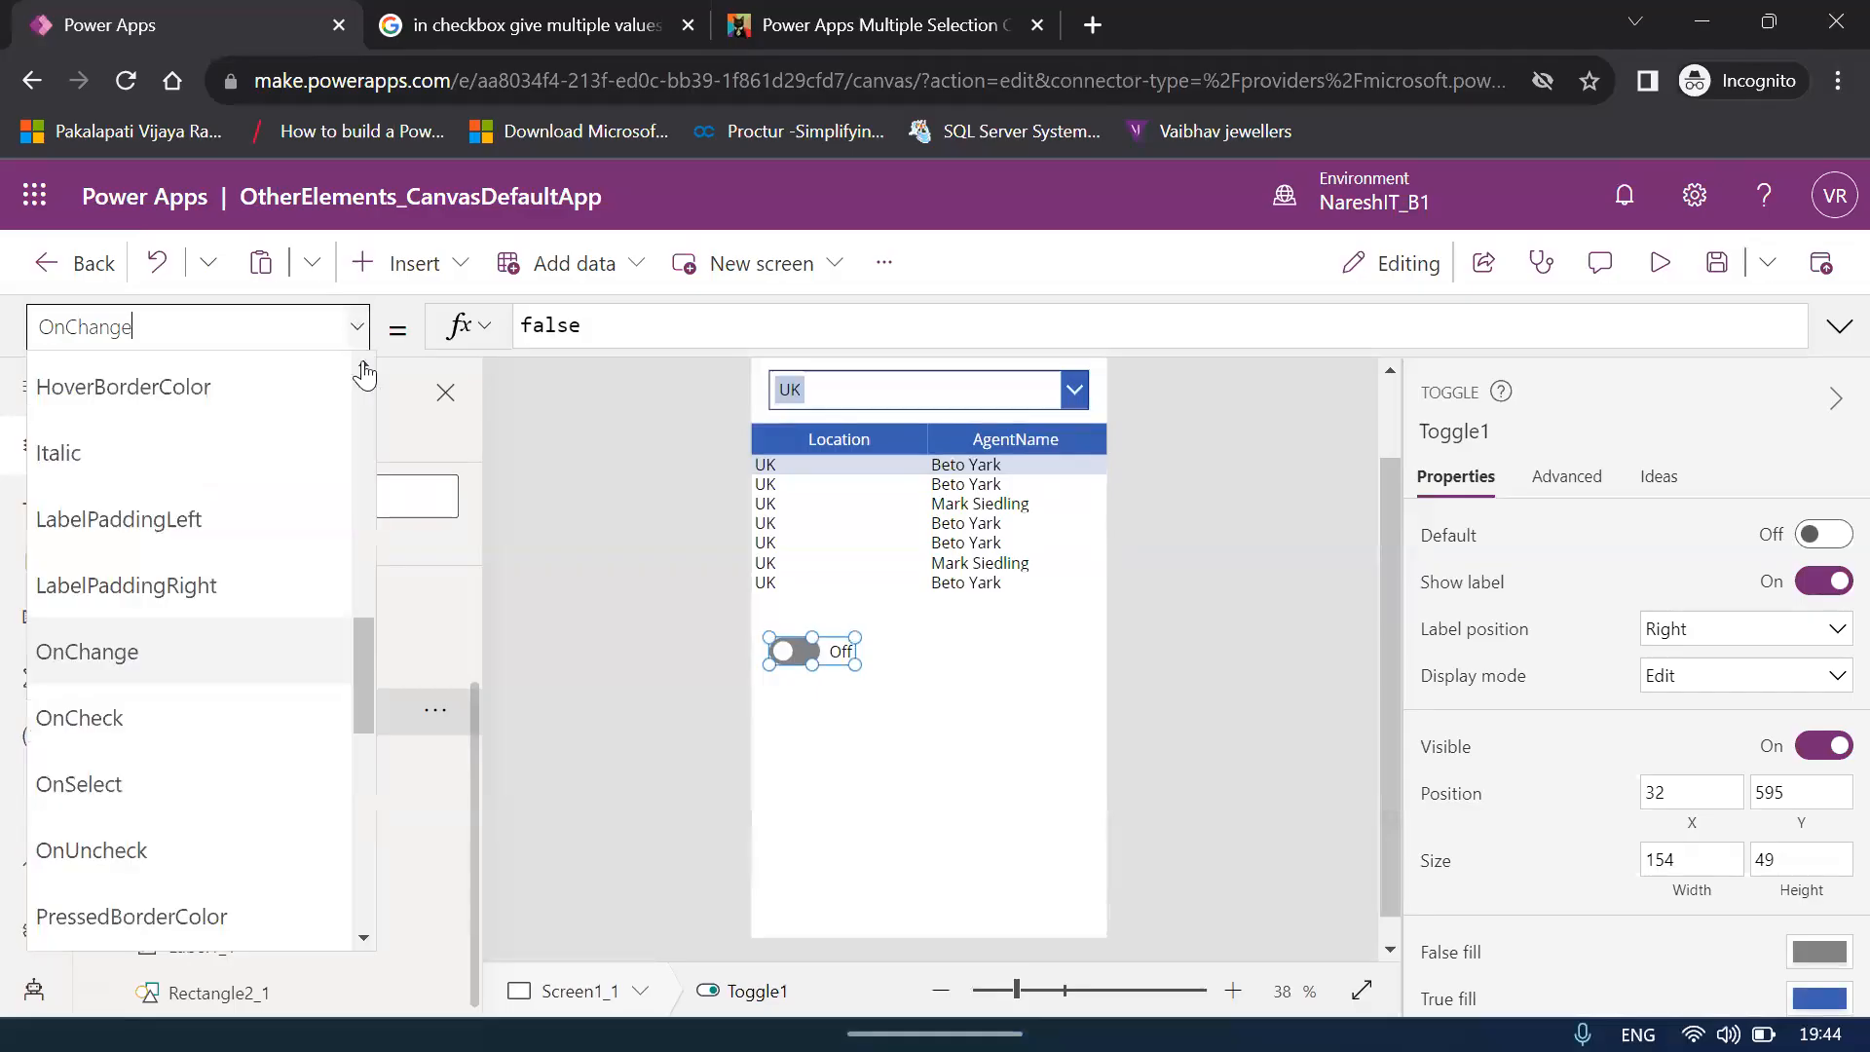
pyautogui.click(370, 665)
pyautogui.click(368, 668)
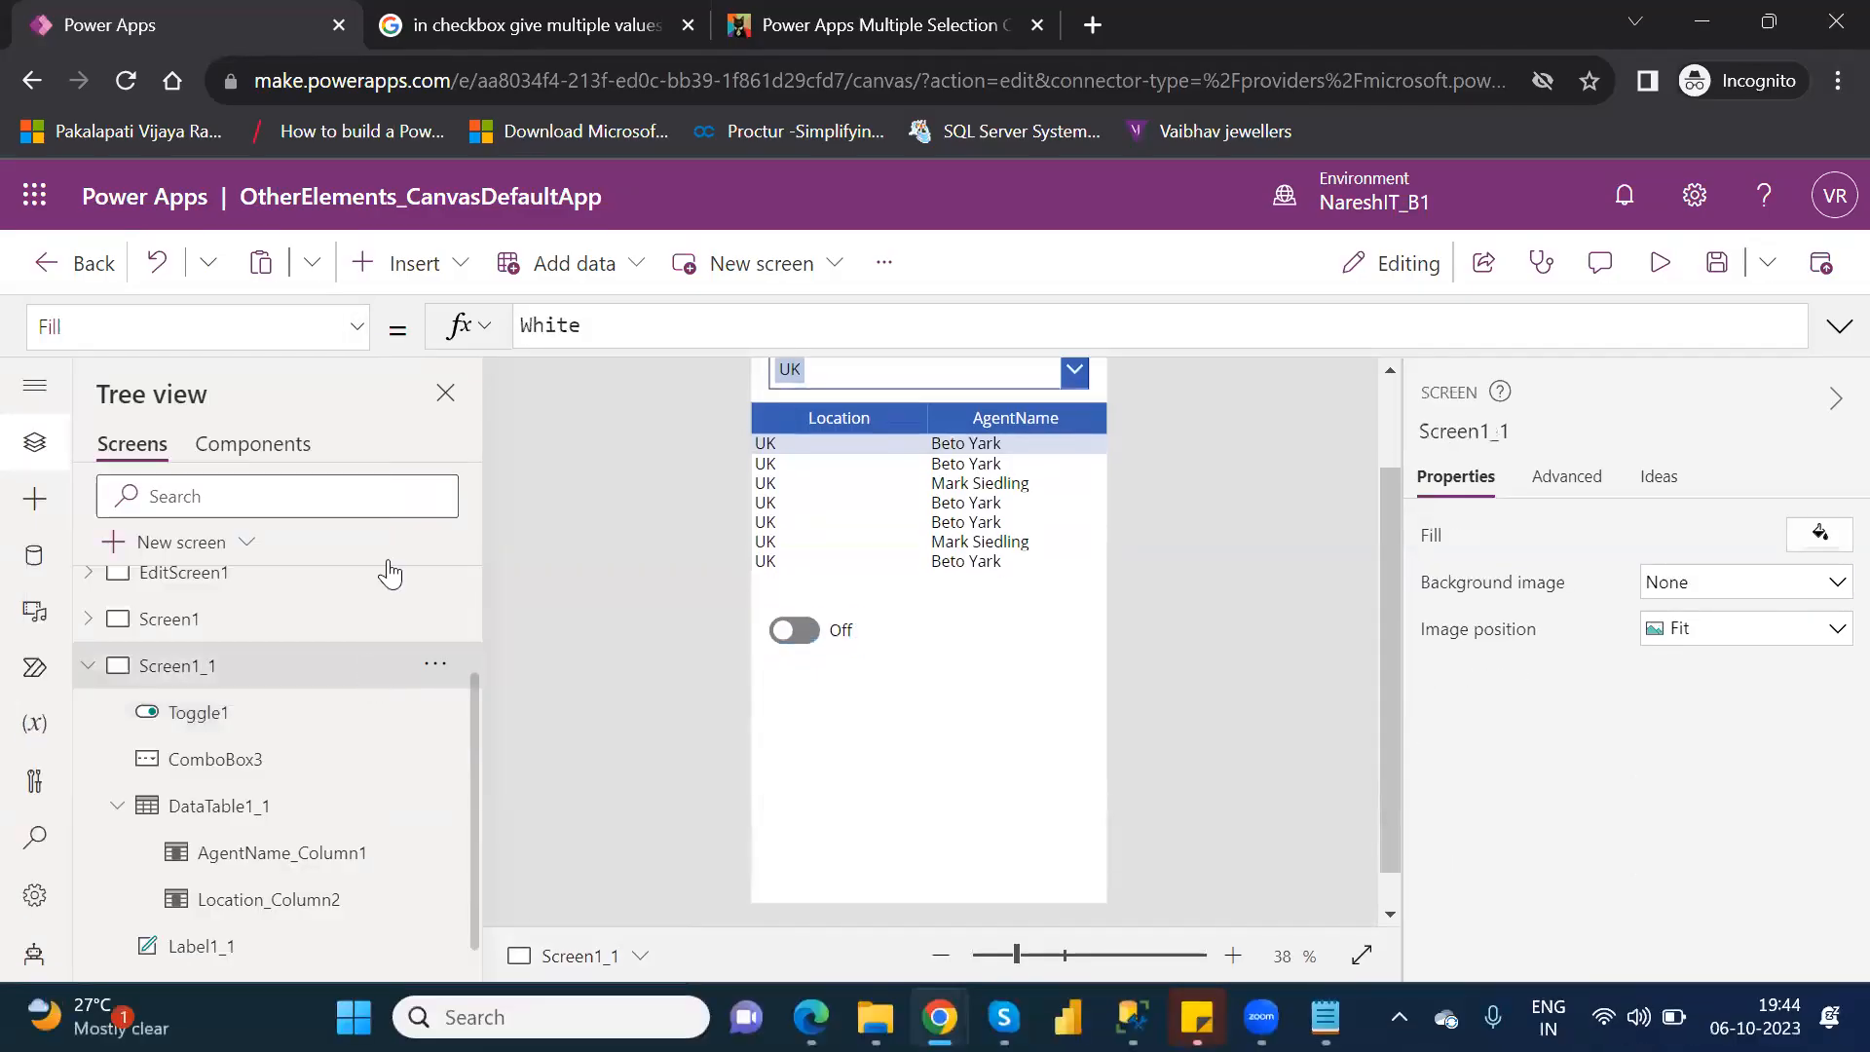
# Set the TrueText property of Toggle1 to "Show".
pyautogui.click(814, 629)
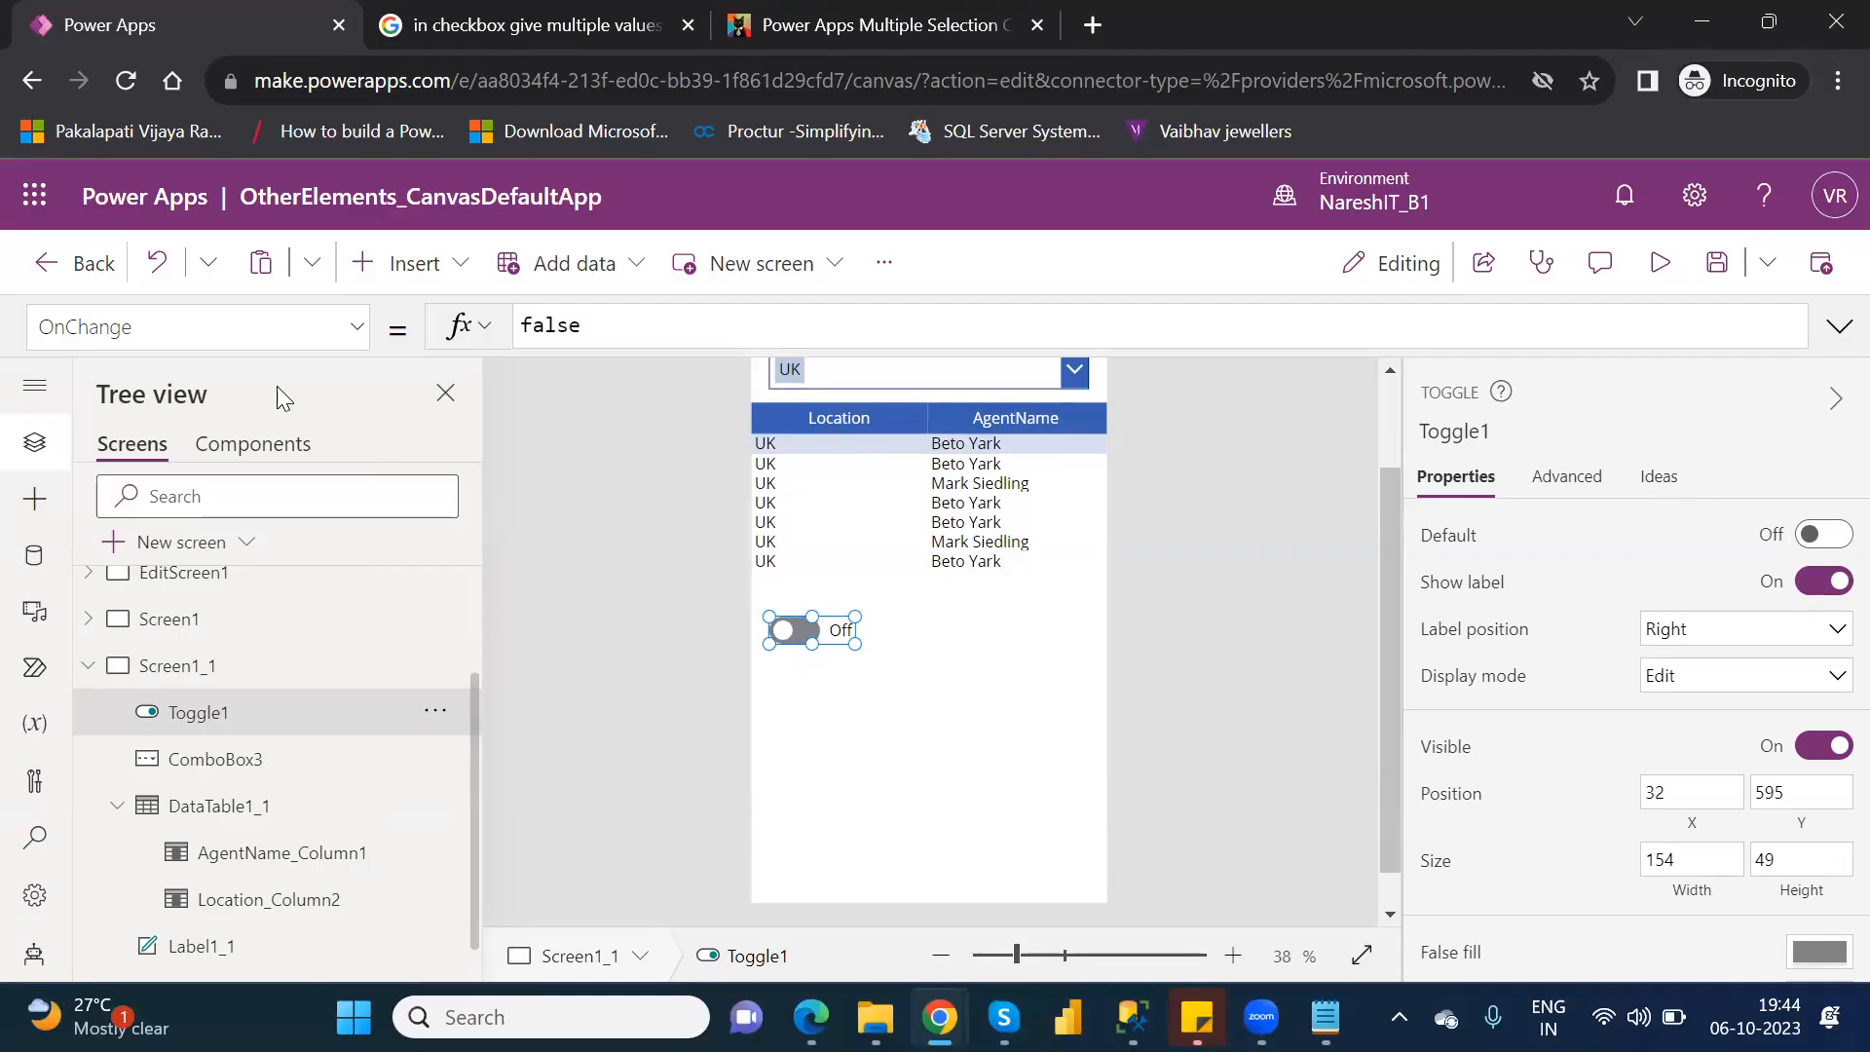
pyautogui.click(359, 329)
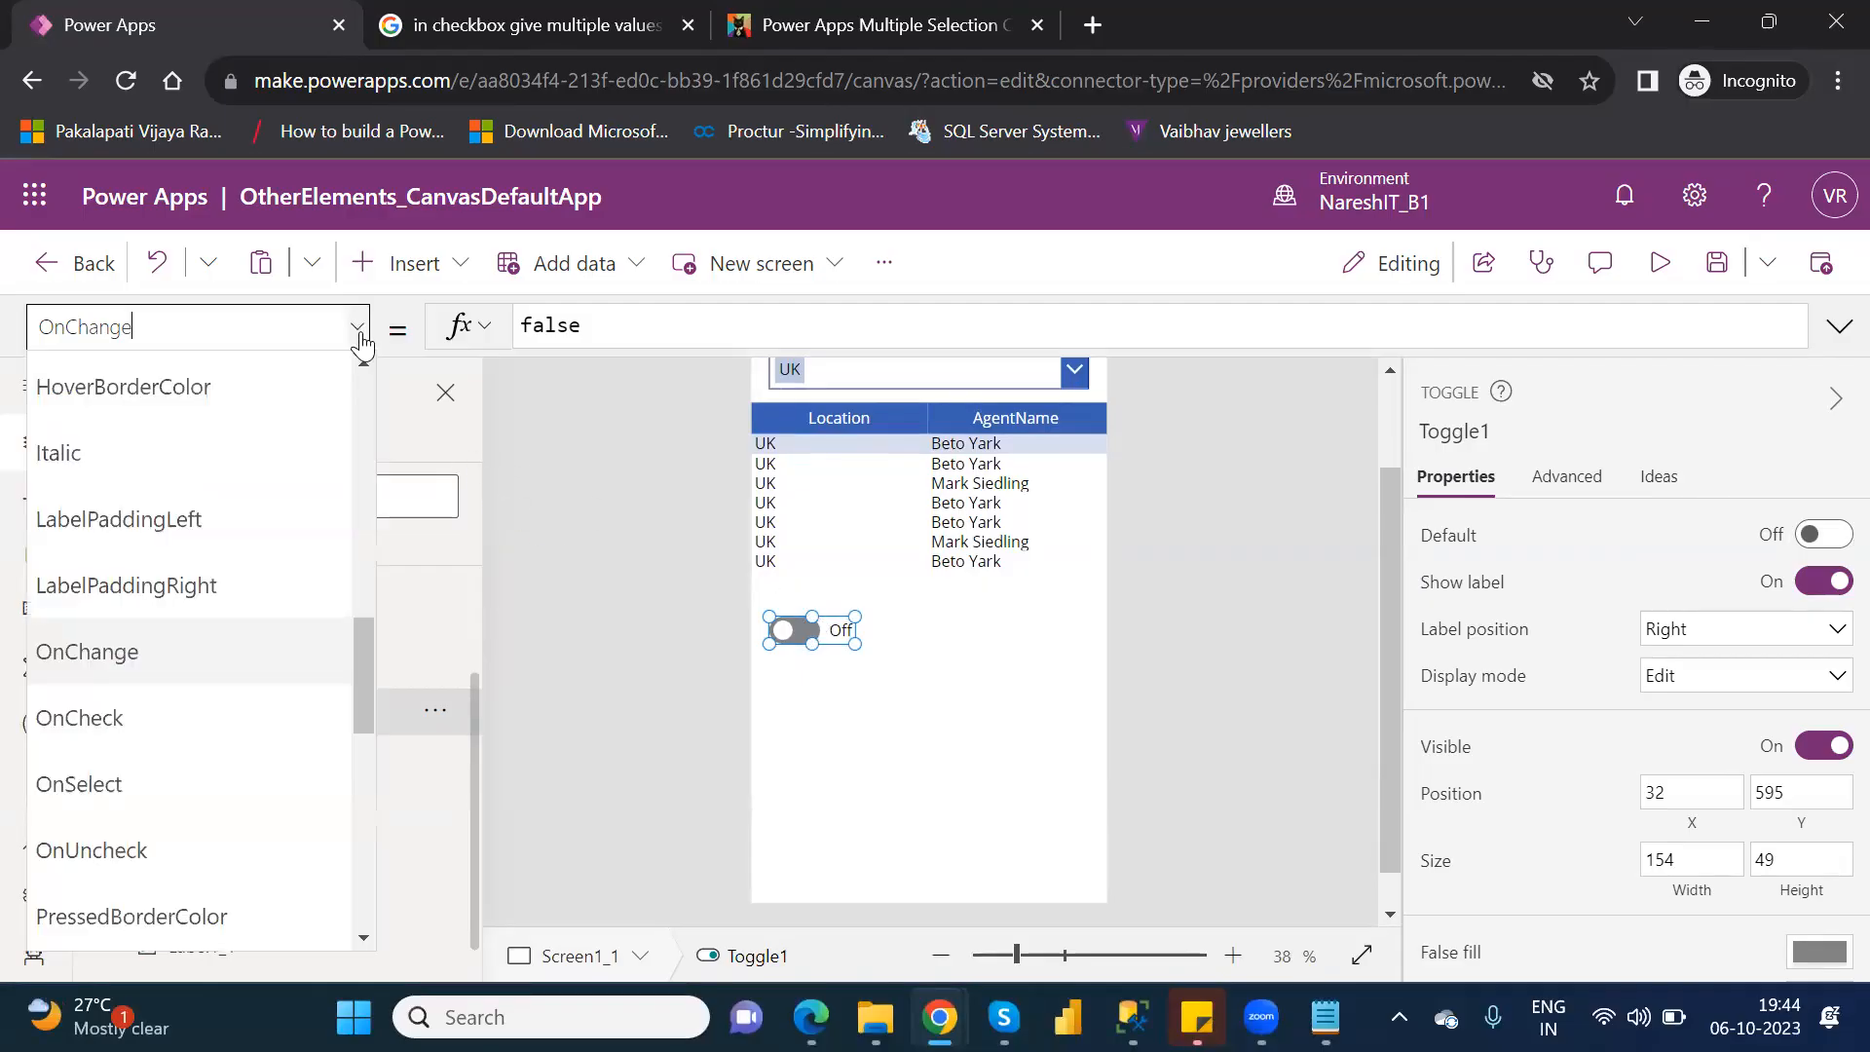
pyautogui.moveTo(367, 637); pyautogui.dragTo(386, 493)
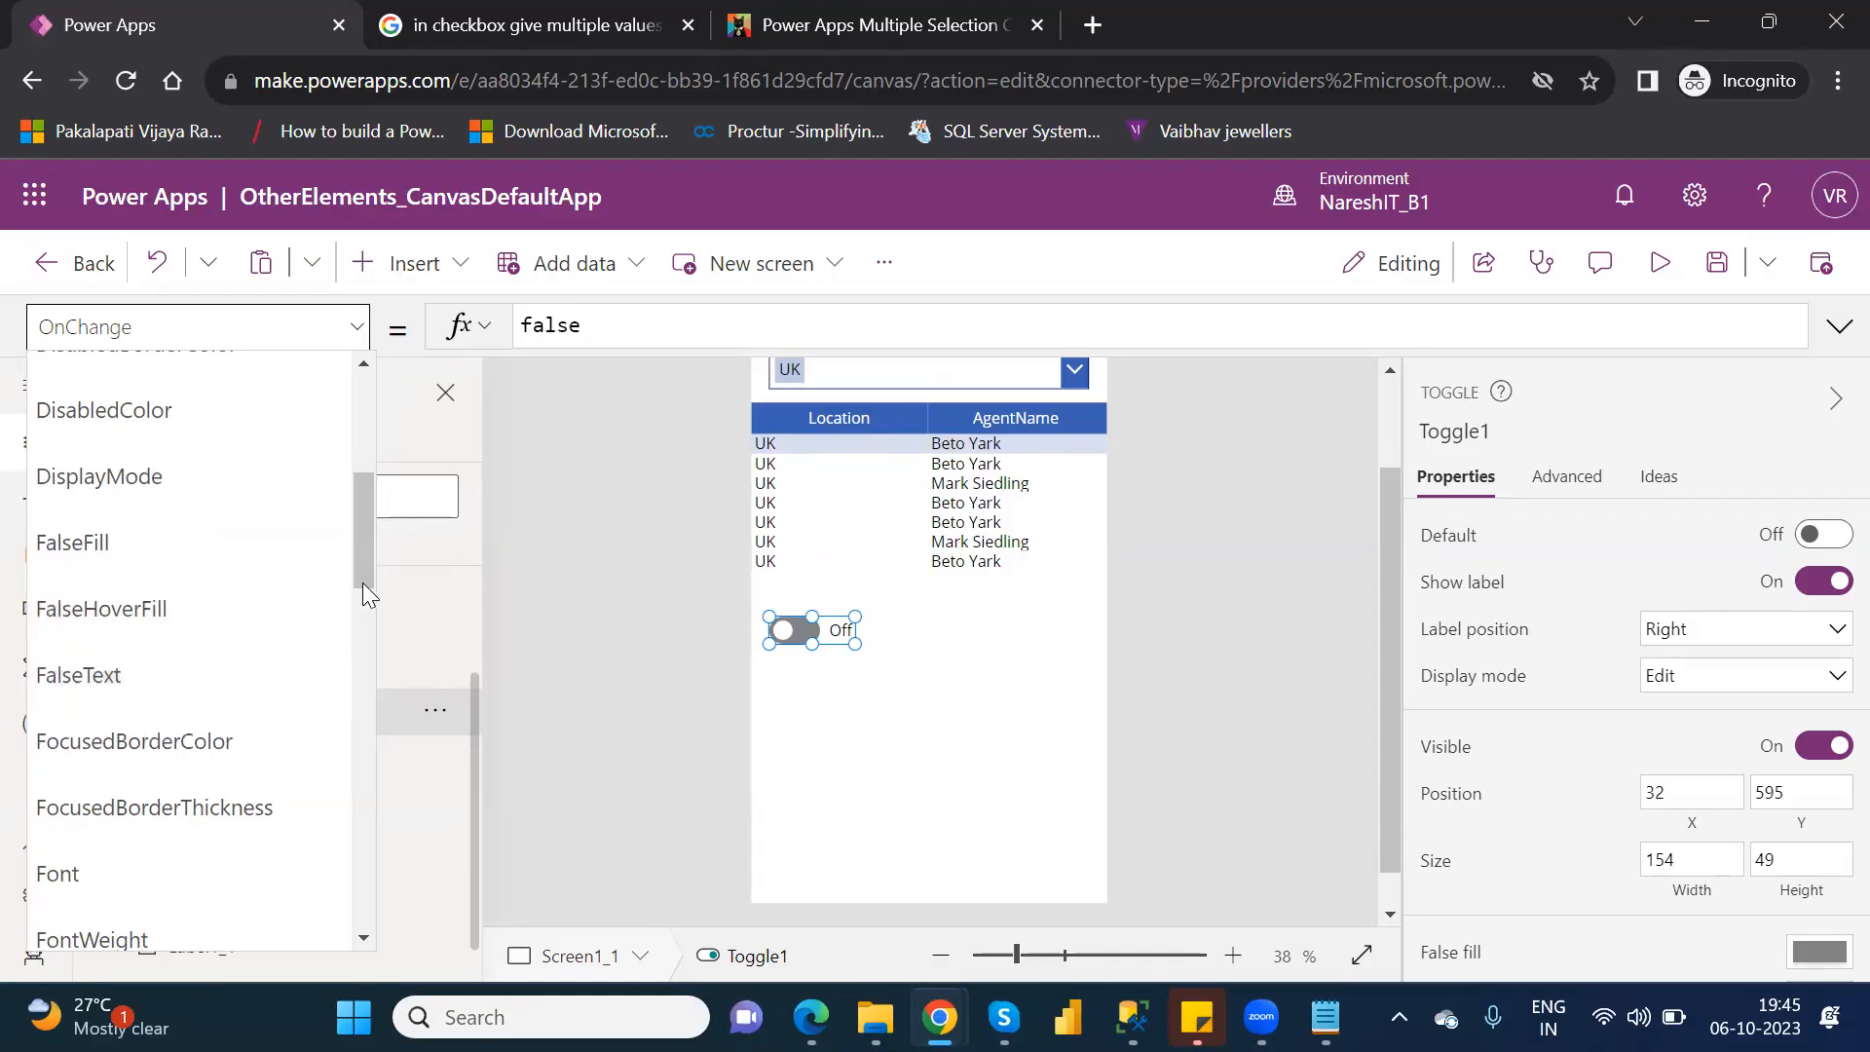
pyautogui.moveTo(364, 557); pyautogui.dragTo(397, 838)
pyautogui.click(58, 867)
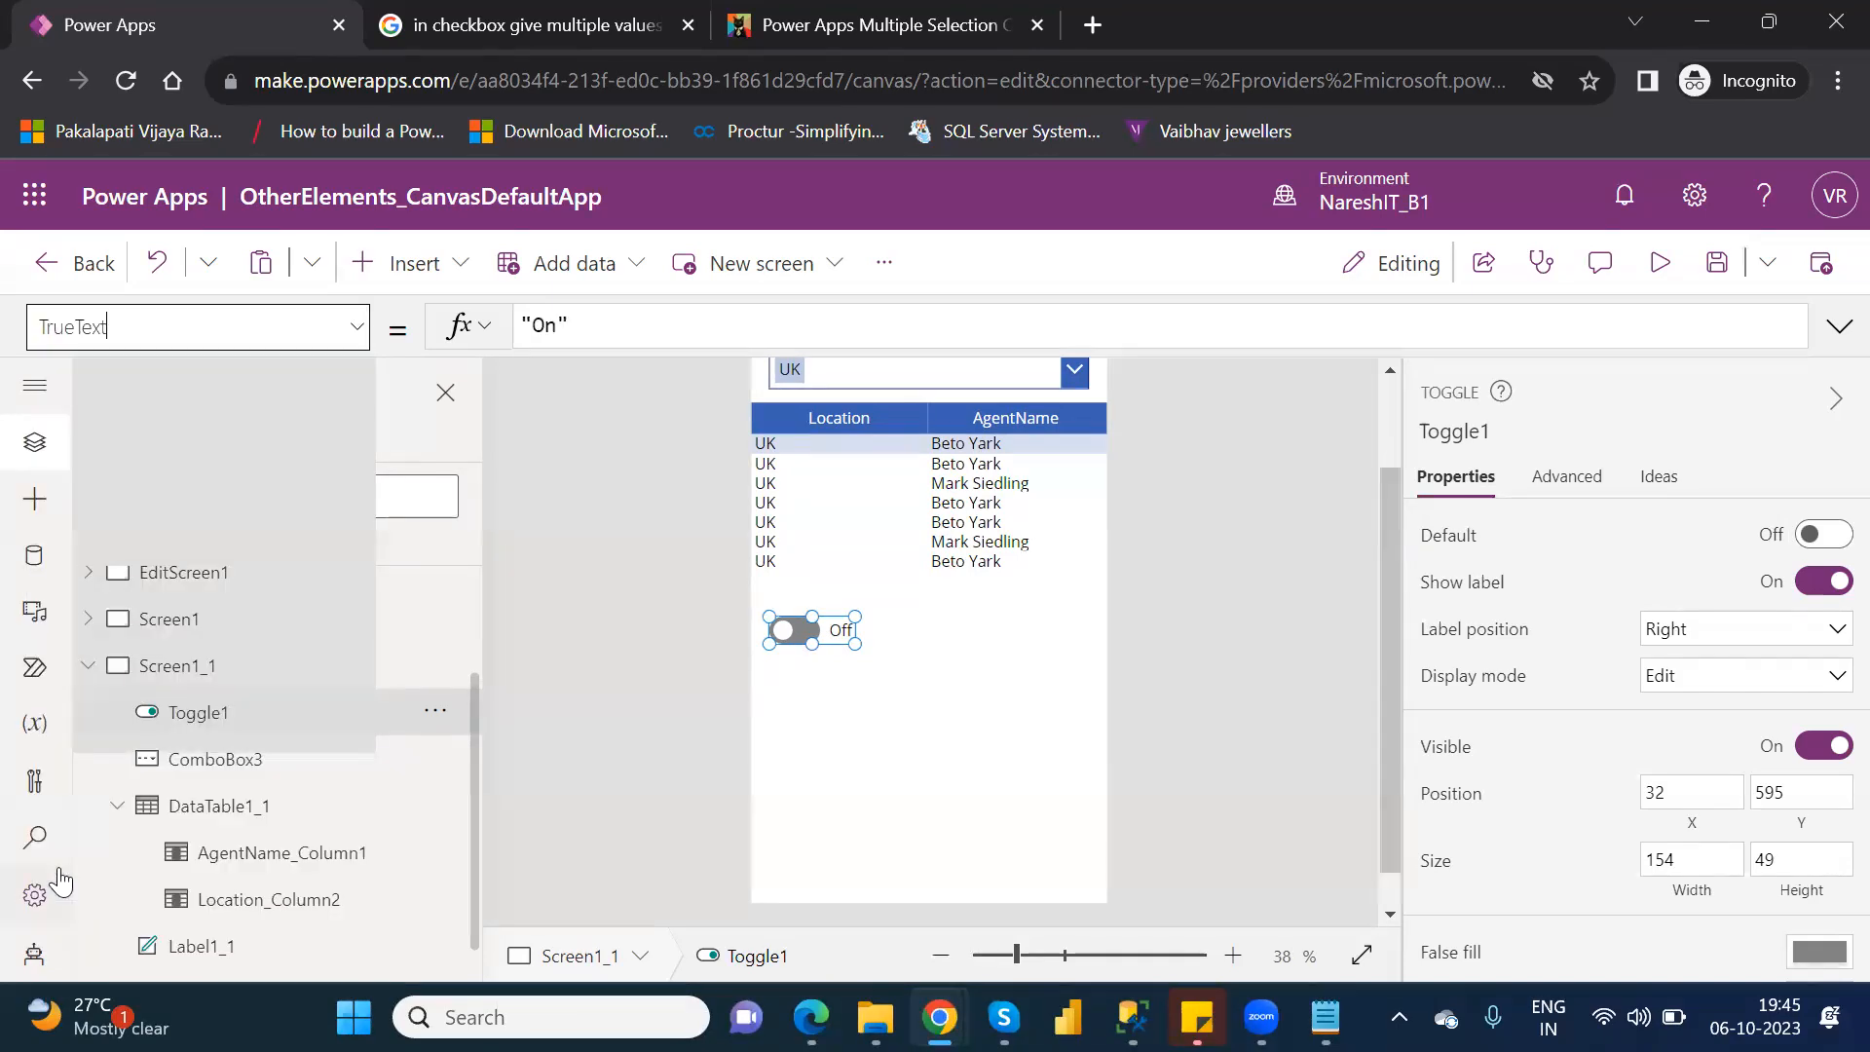
pyautogui.click(541, 326)
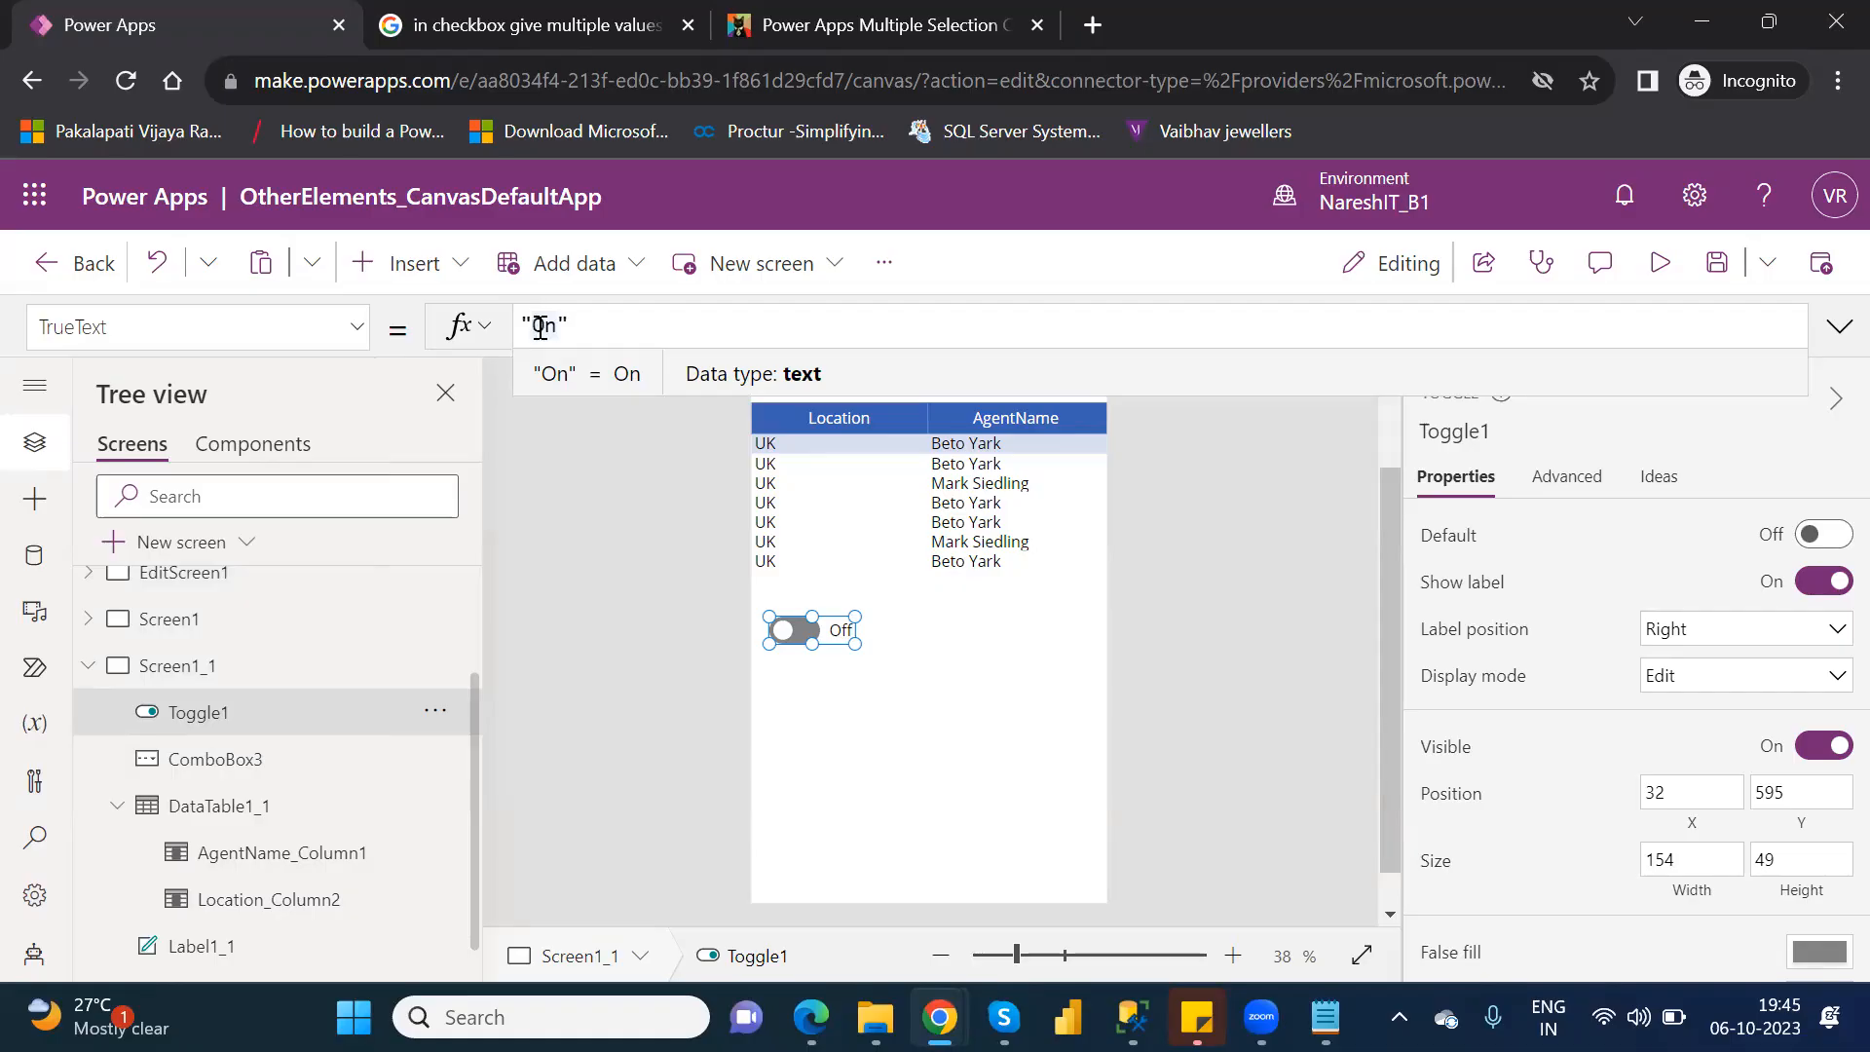
pyautogui.press('Delete')
pyautogui.press('Delete')
pyautogui.write('S')
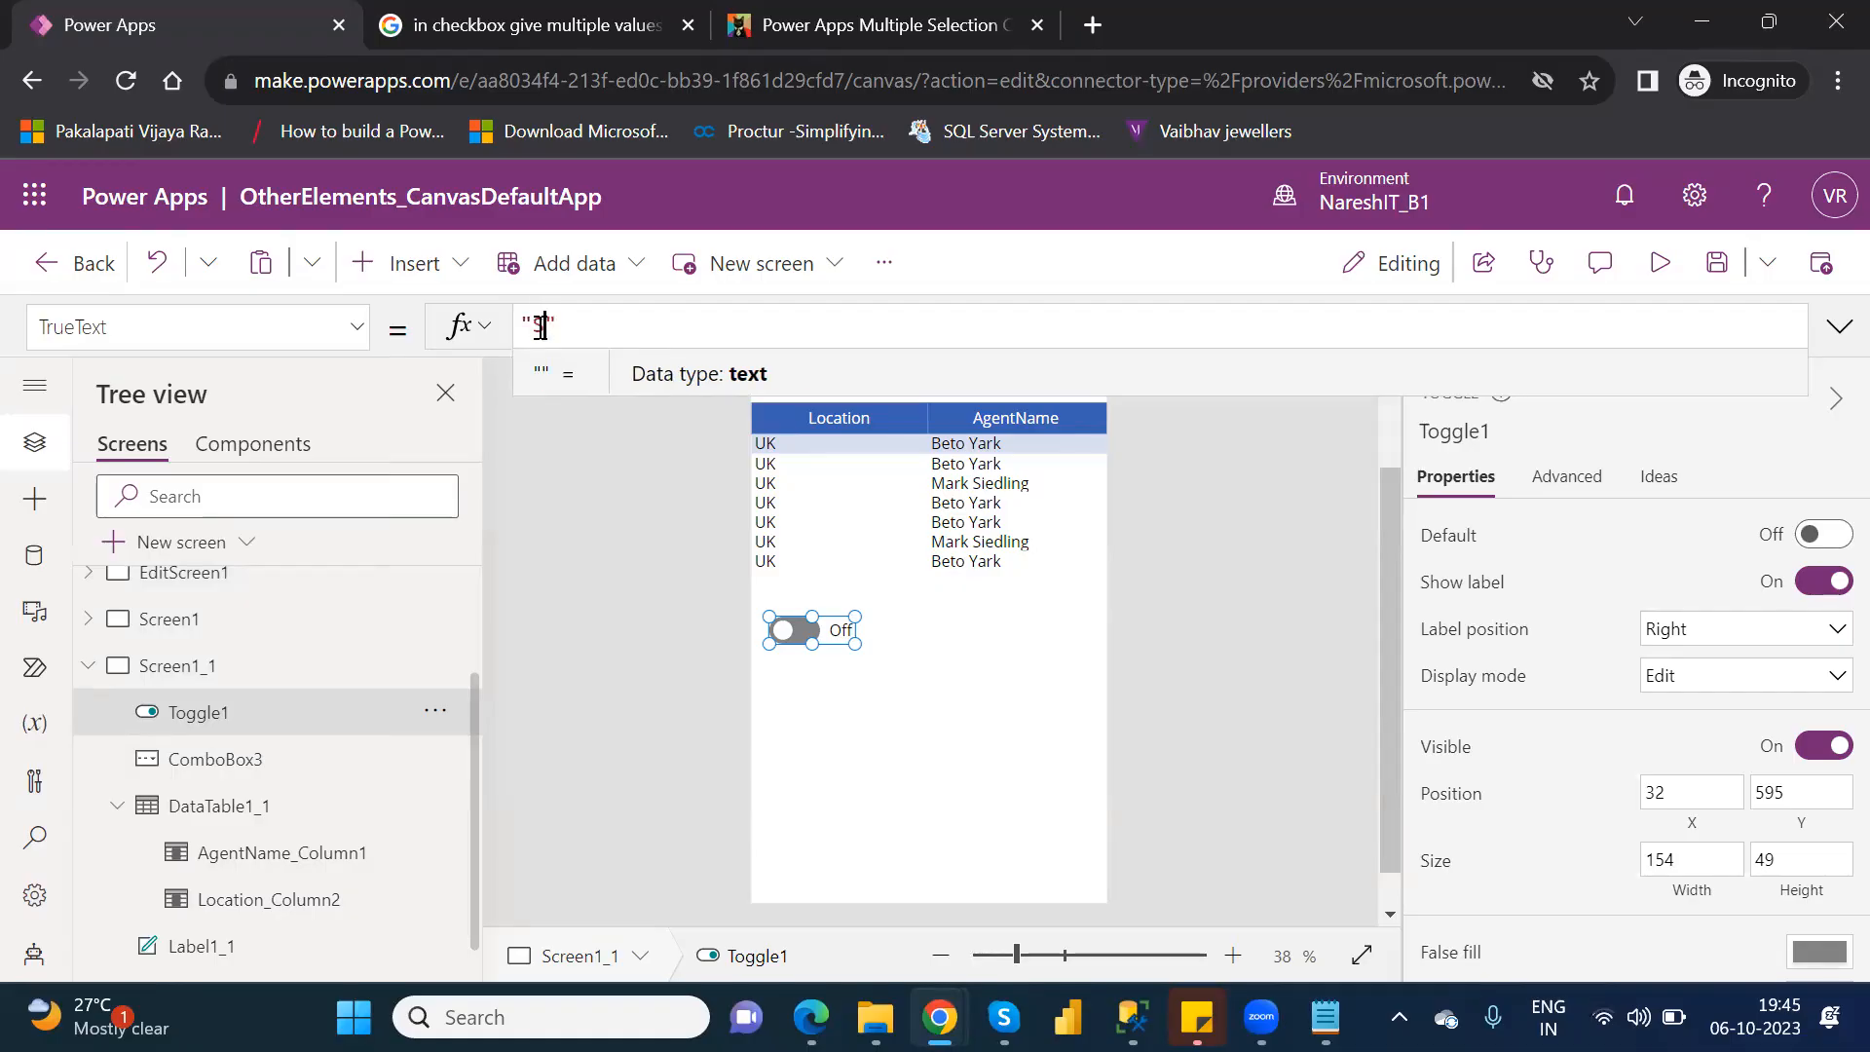
pyautogui.write('how')
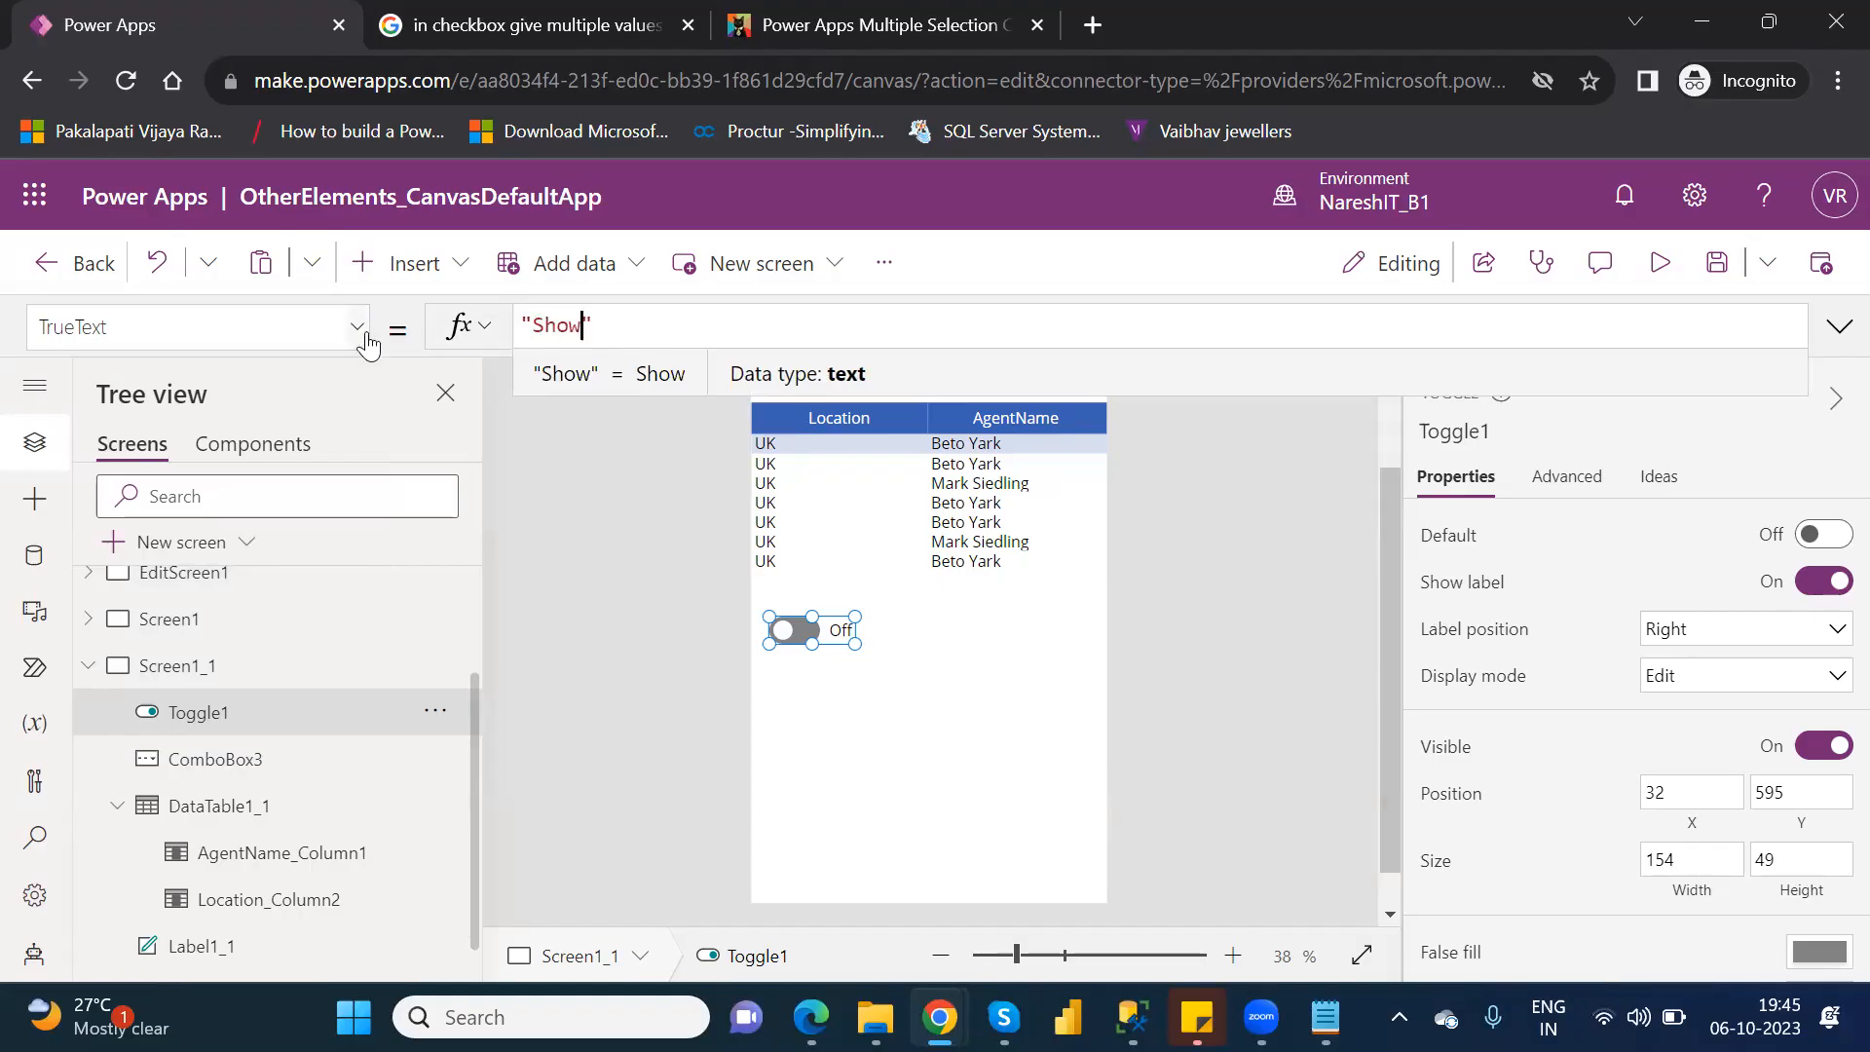
# Set the toggle's FalseText to "Hide" plus a trailing line break, and enlarge the toggle to about 298 wide by 83 high.
pyautogui.click(350, 337)
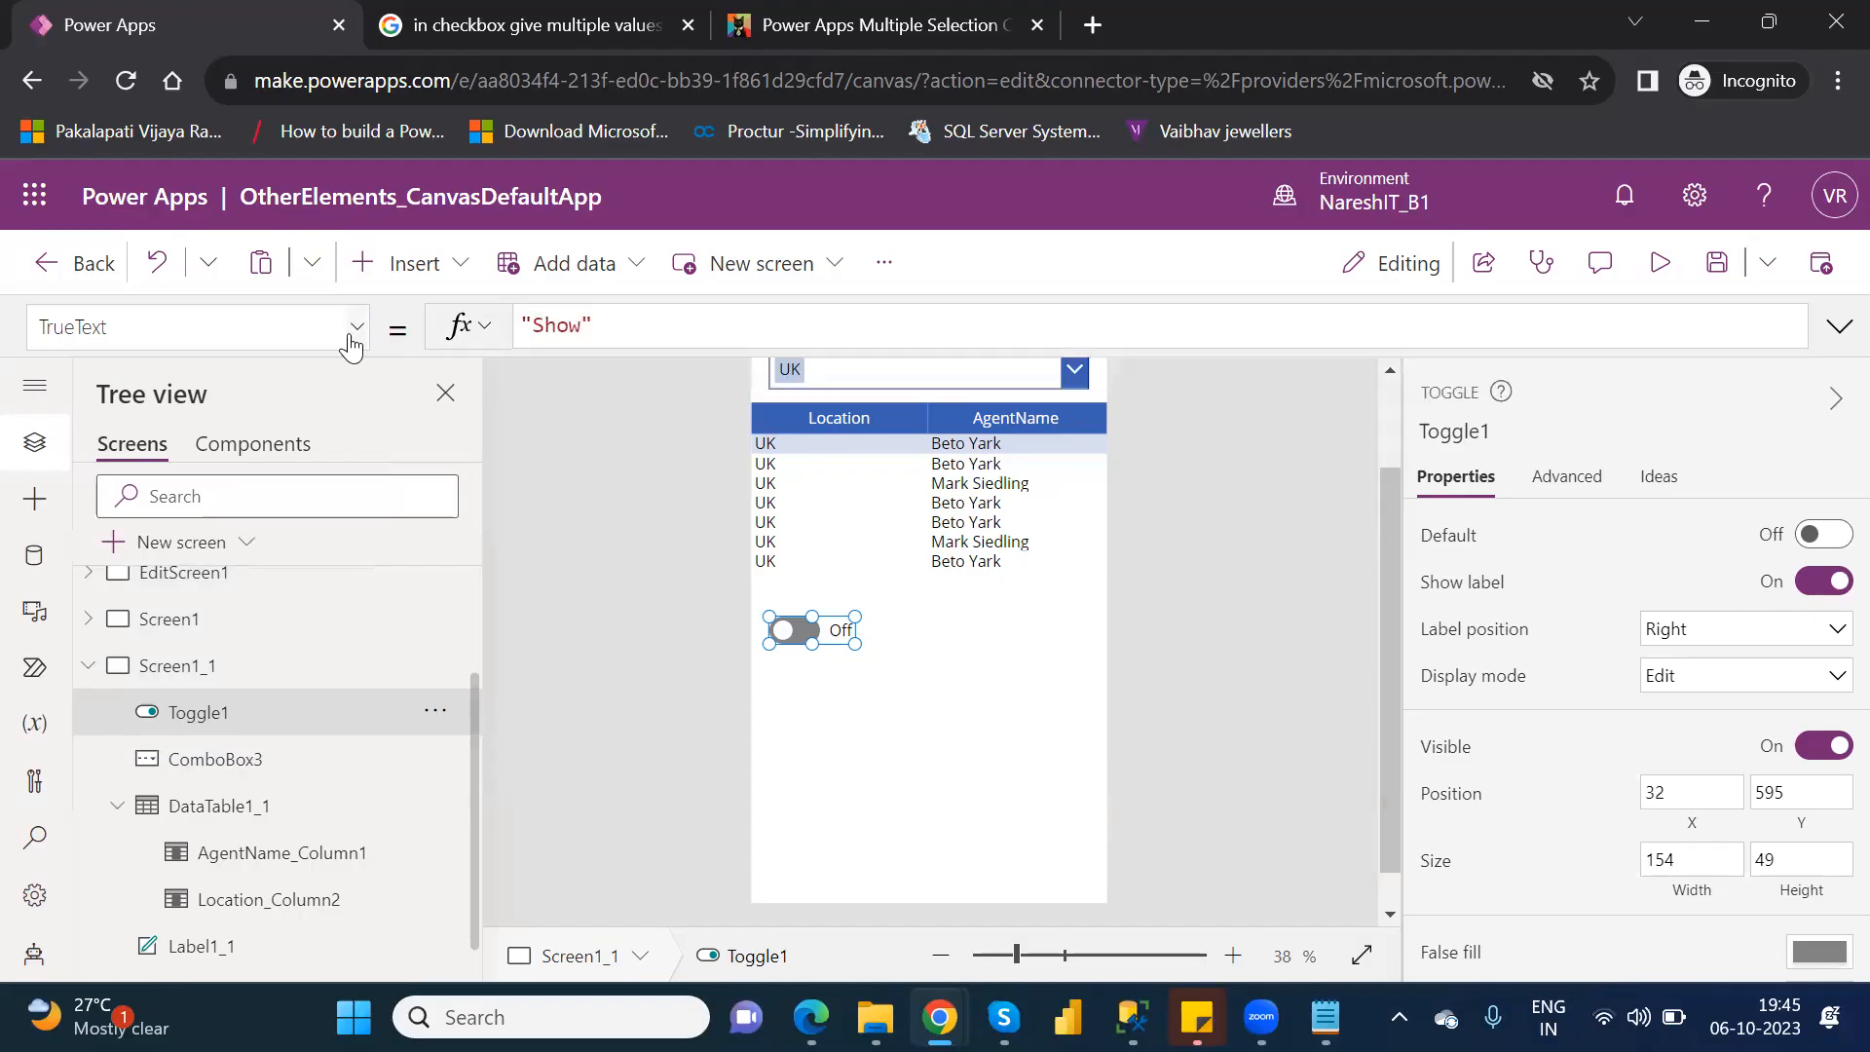
pyautogui.moveTo(364, 774); pyautogui.dragTo(353, 526)
pyautogui.click(135, 507)
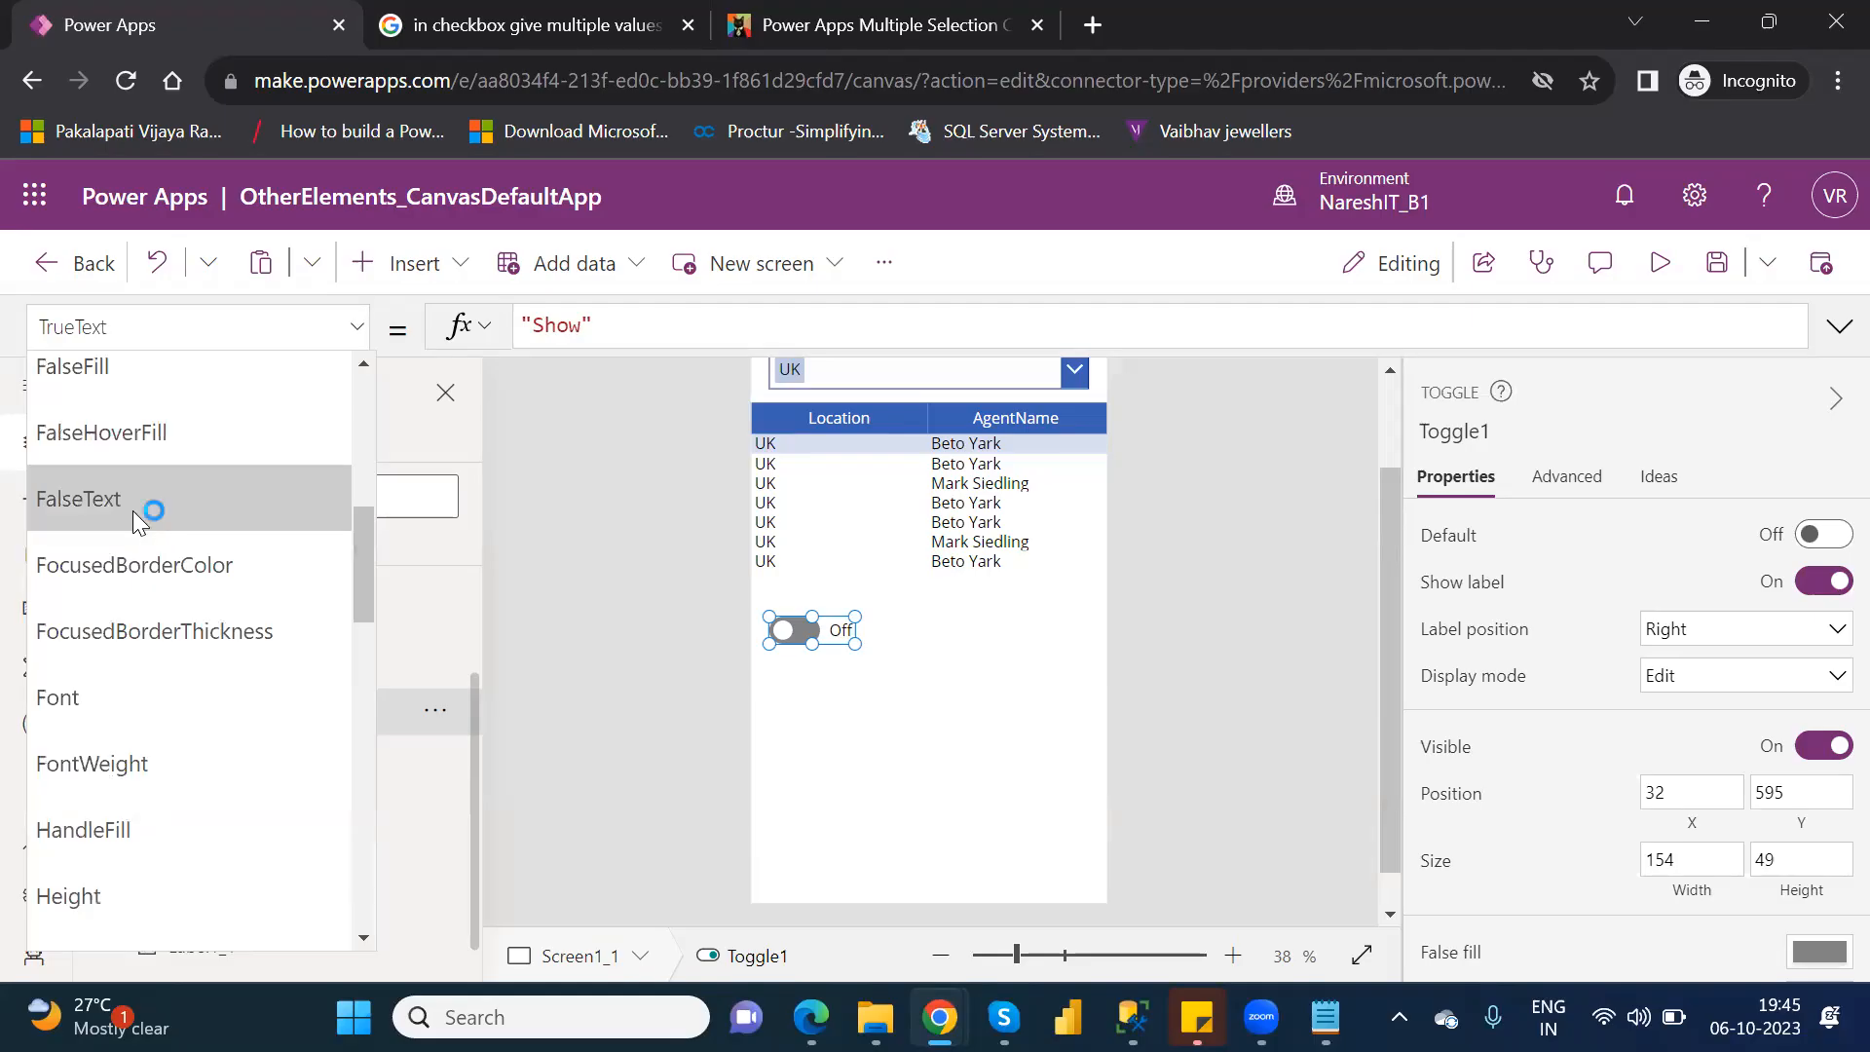
pyautogui.click(541, 323)
pyautogui.doubleClick(548, 323)
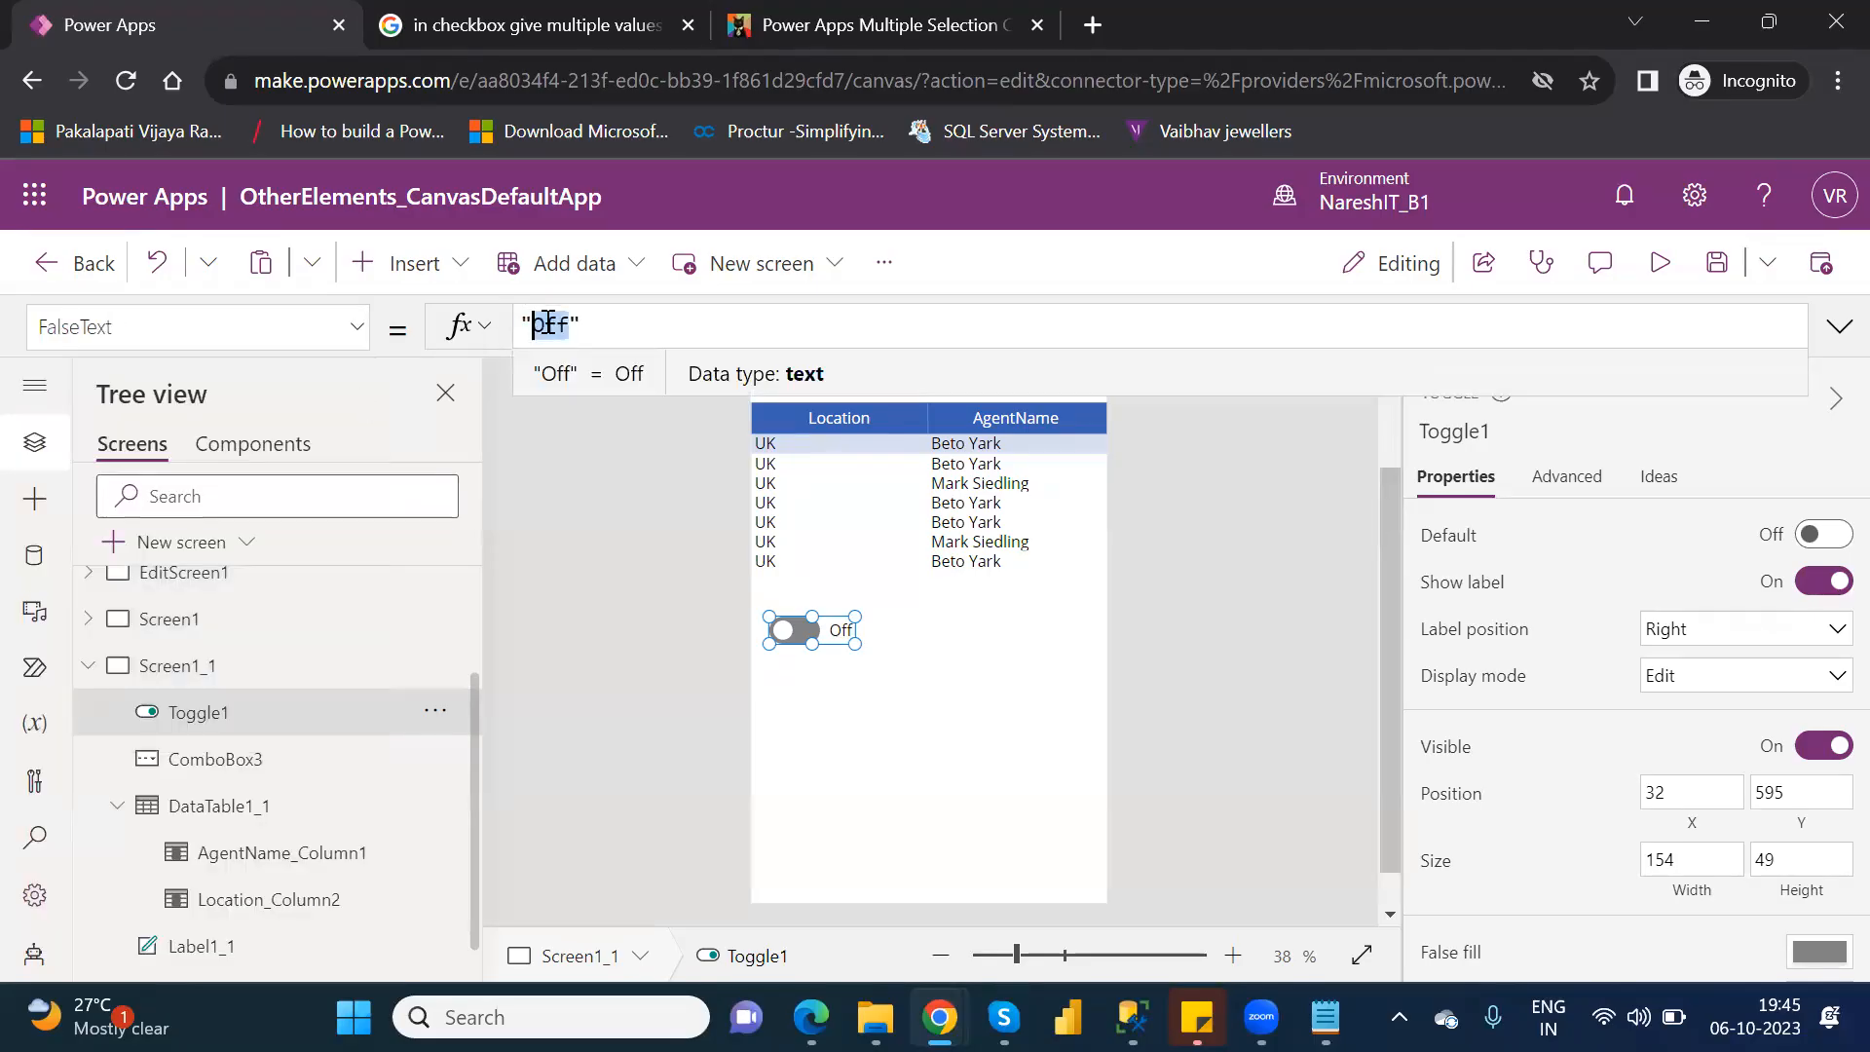
pyautogui.write('Hide')
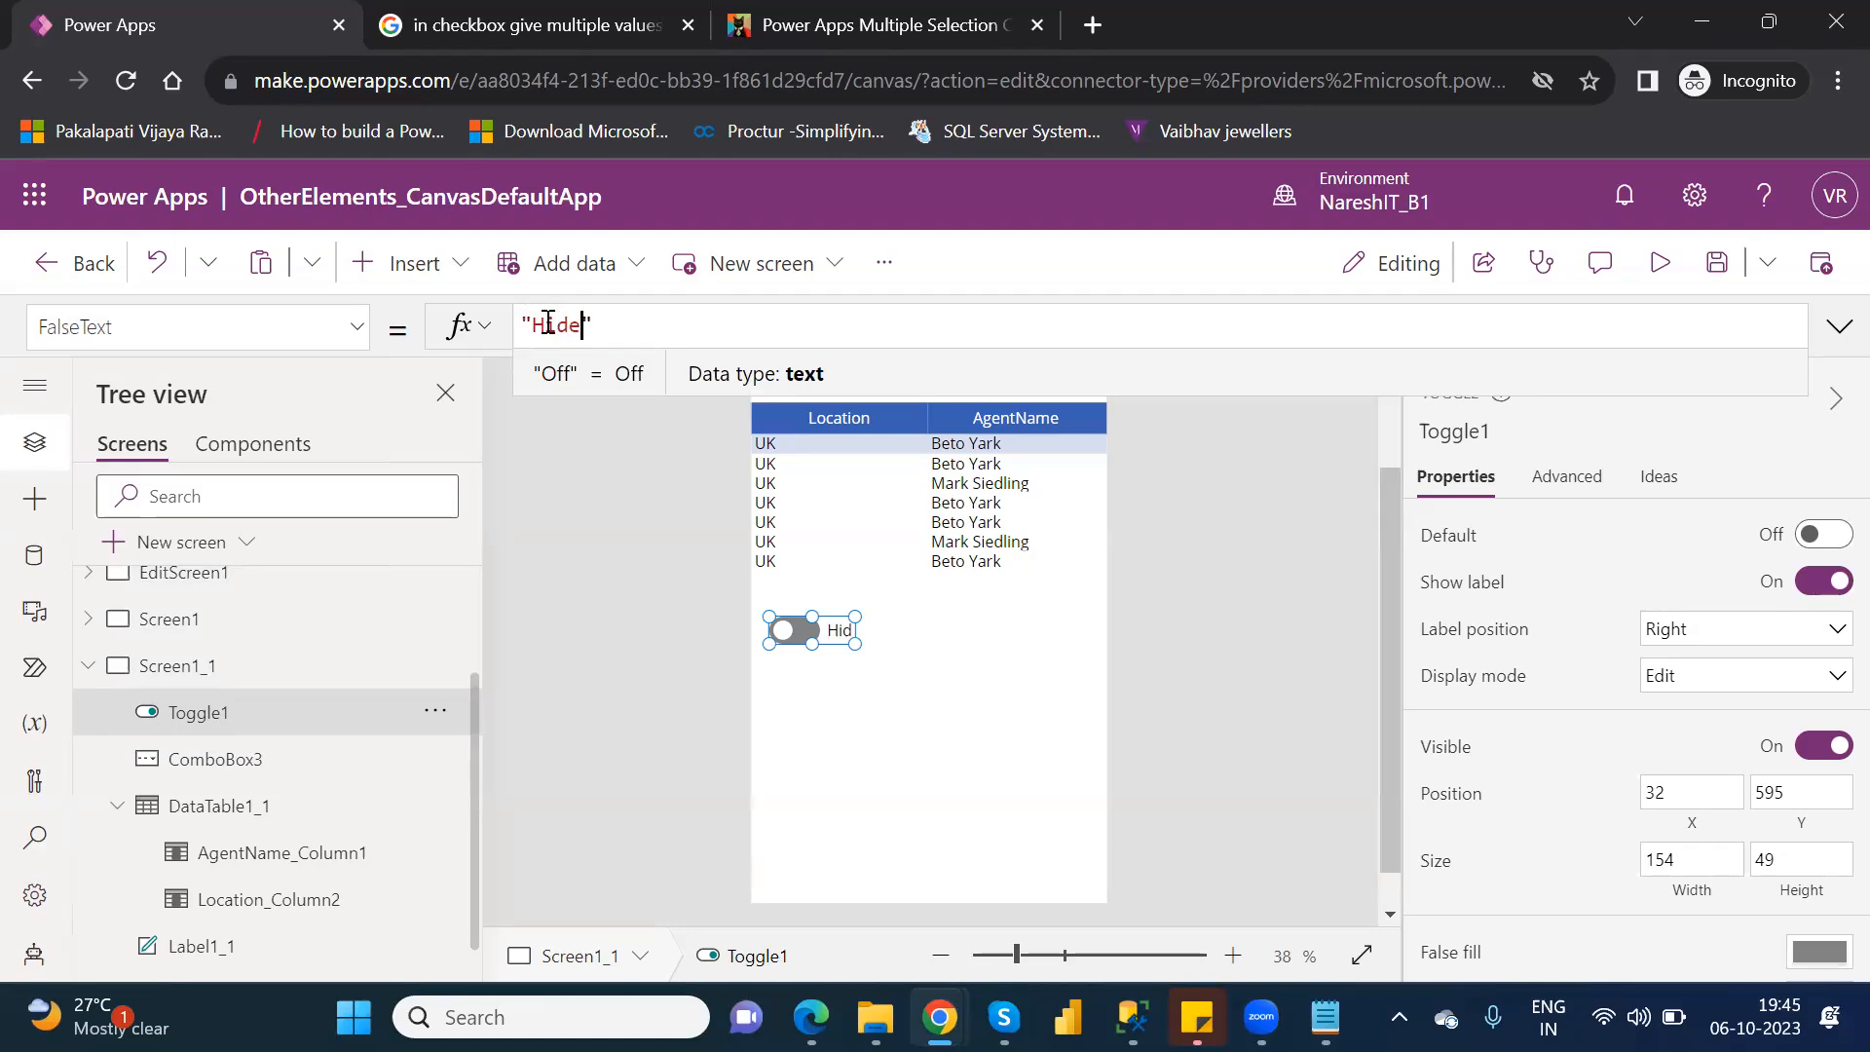
pyautogui.hotkey('shift', 'Return')
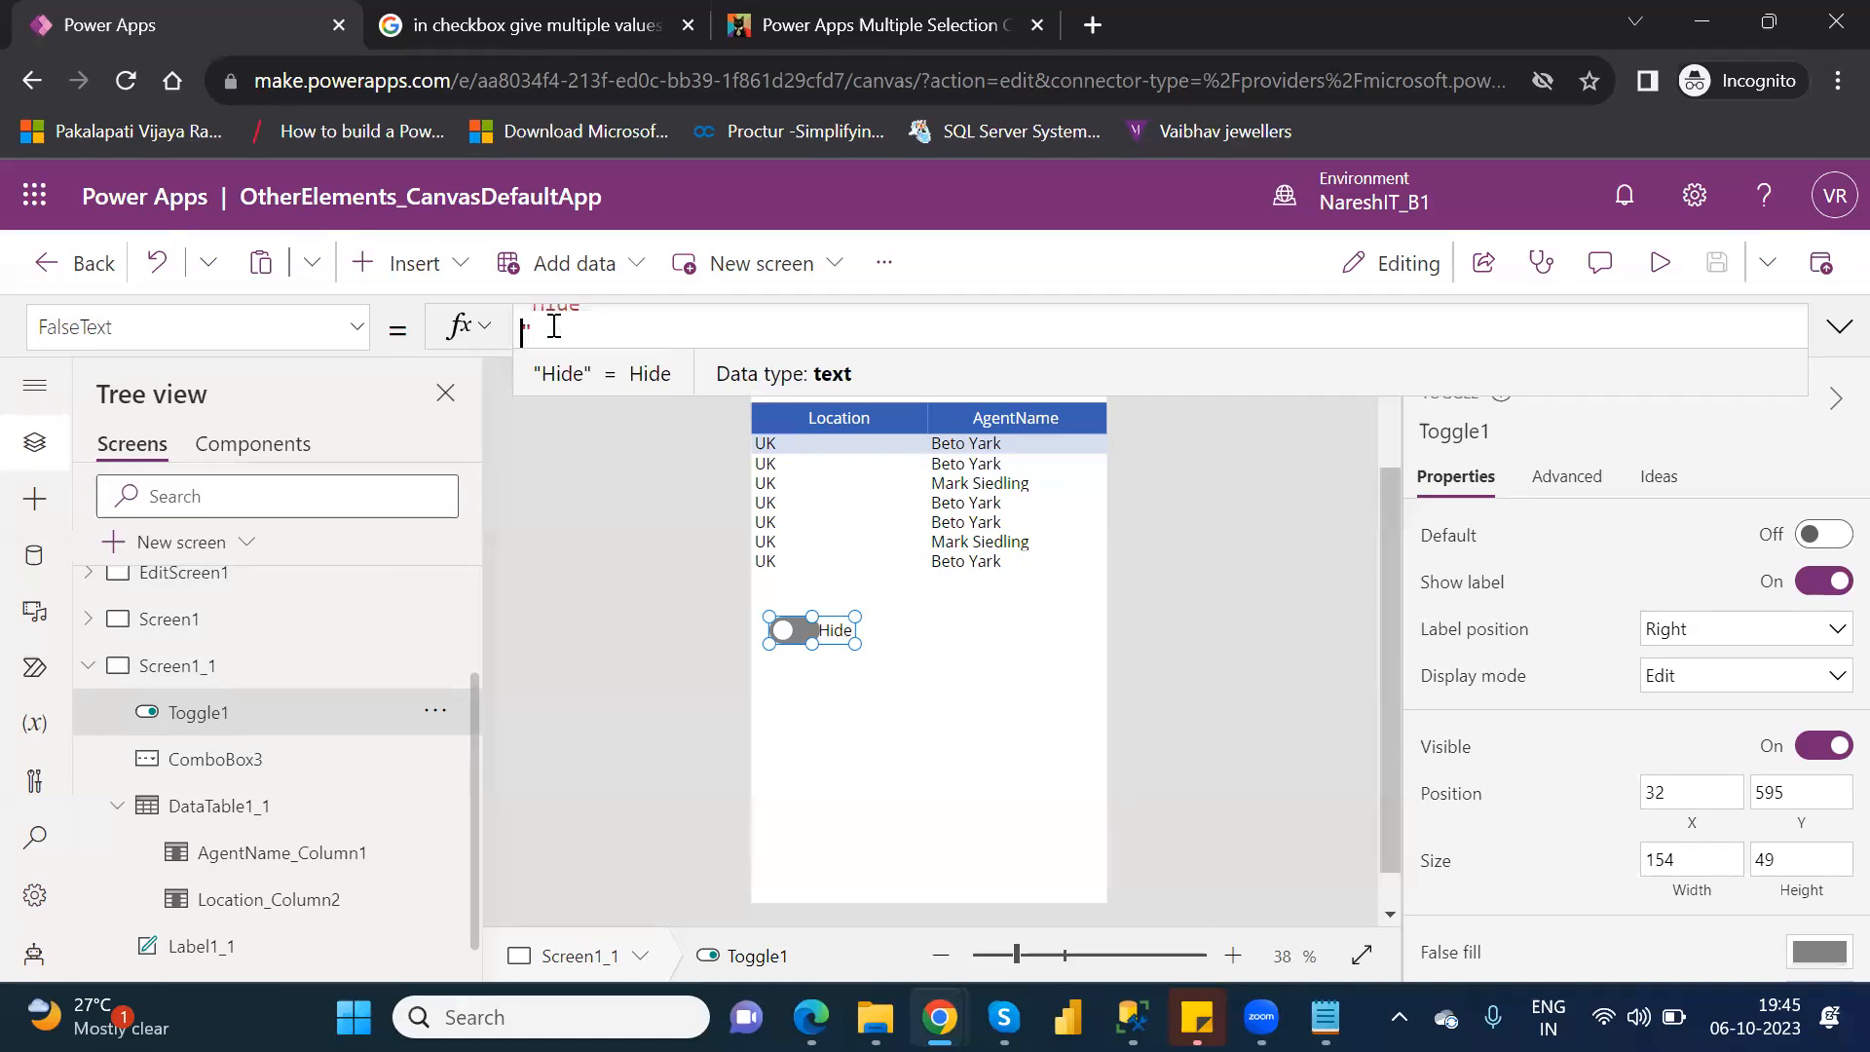
pyautogui.moveTo(849, 643); pyautogui.dragTo(935, 663)
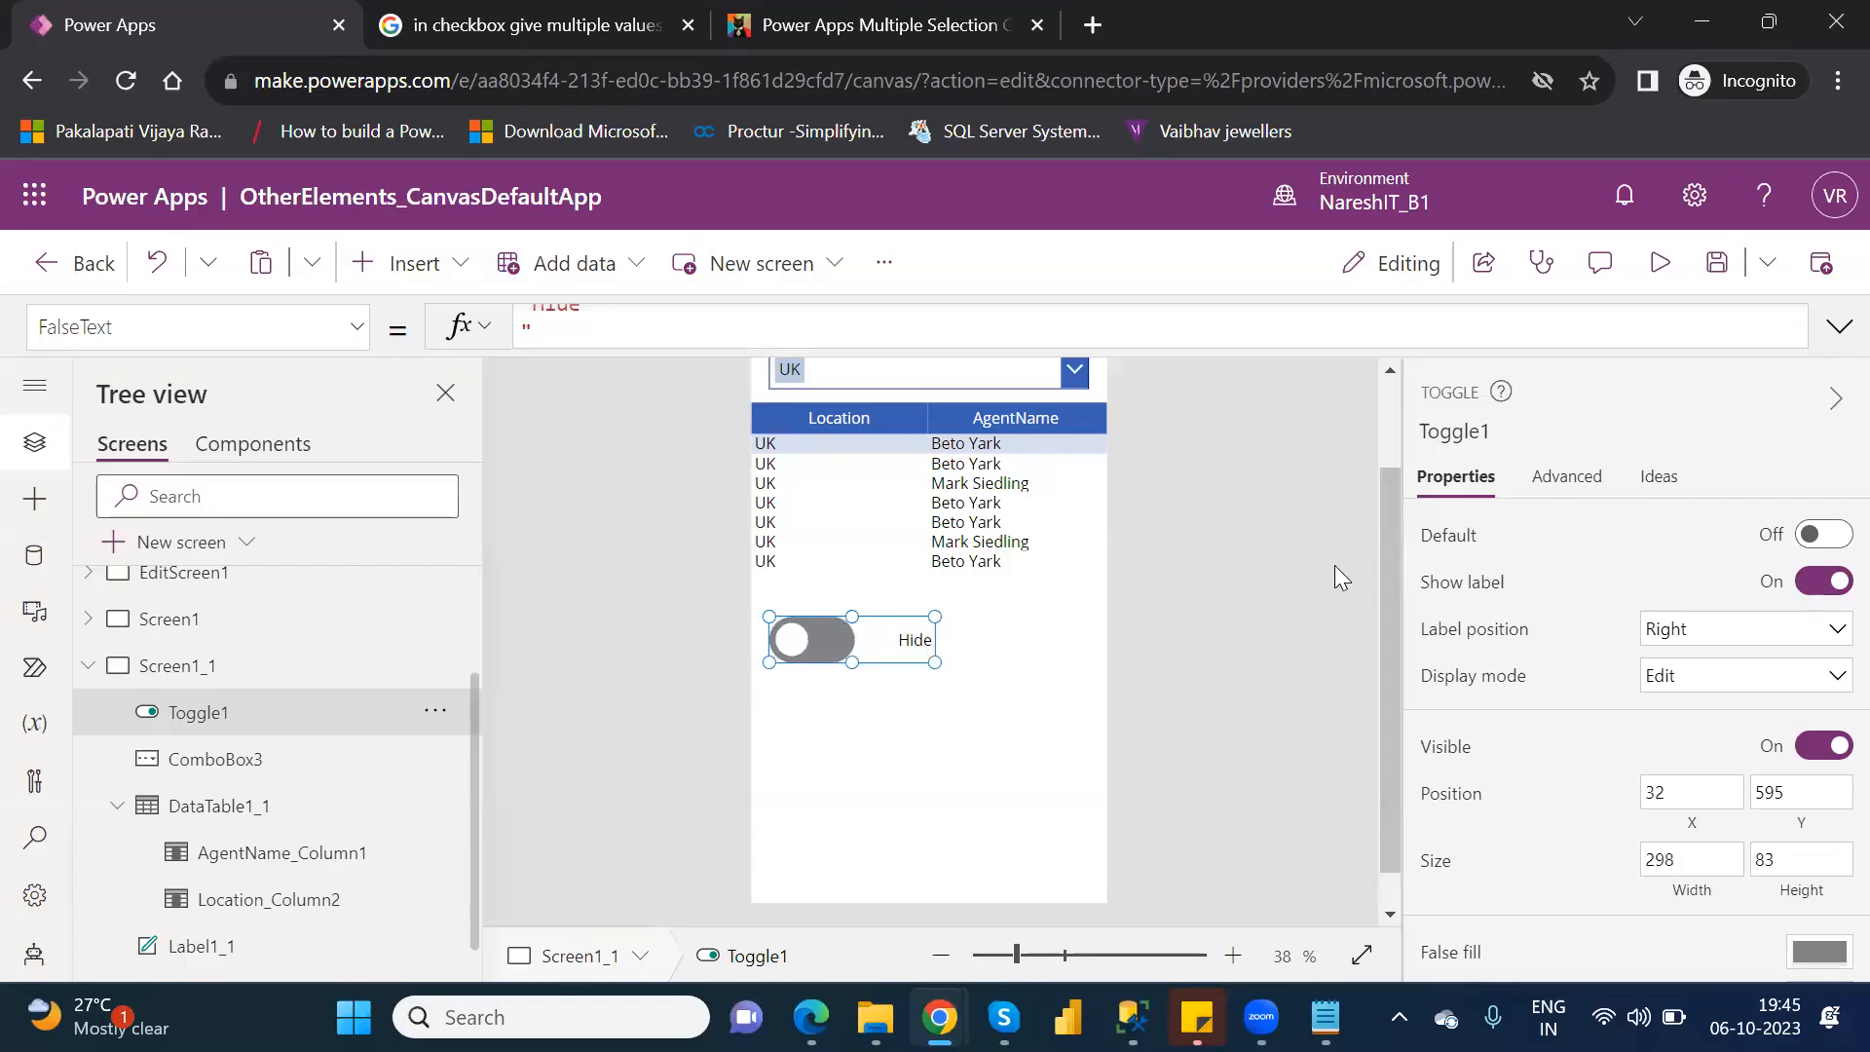
# Preview the app and switch the toggle on and back off.
pyautogui.click(1646, 276)
pyautogui.click(824, 653)
pyautogui.click(797, 653)
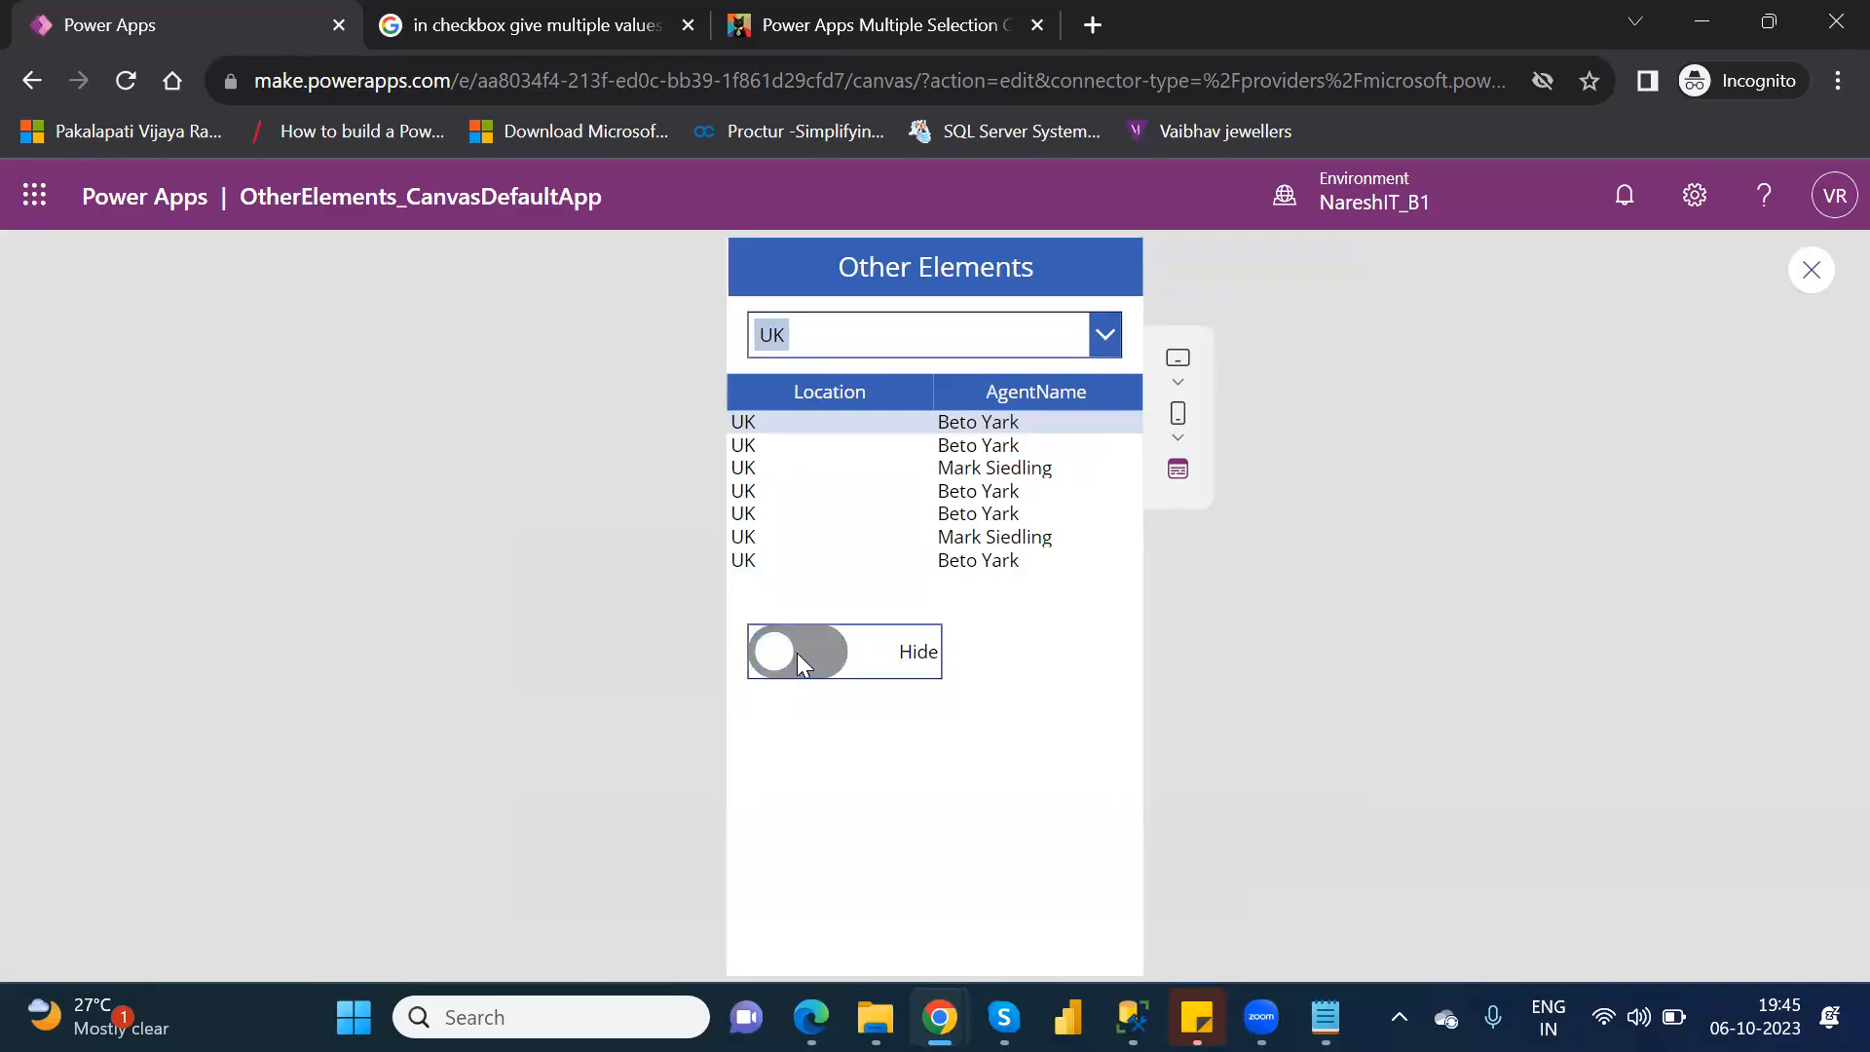
# Close the app preview, dismiss the canvas testing tip, and select the toggle on Screen1_1.
pyautogui.click(1812, 271)
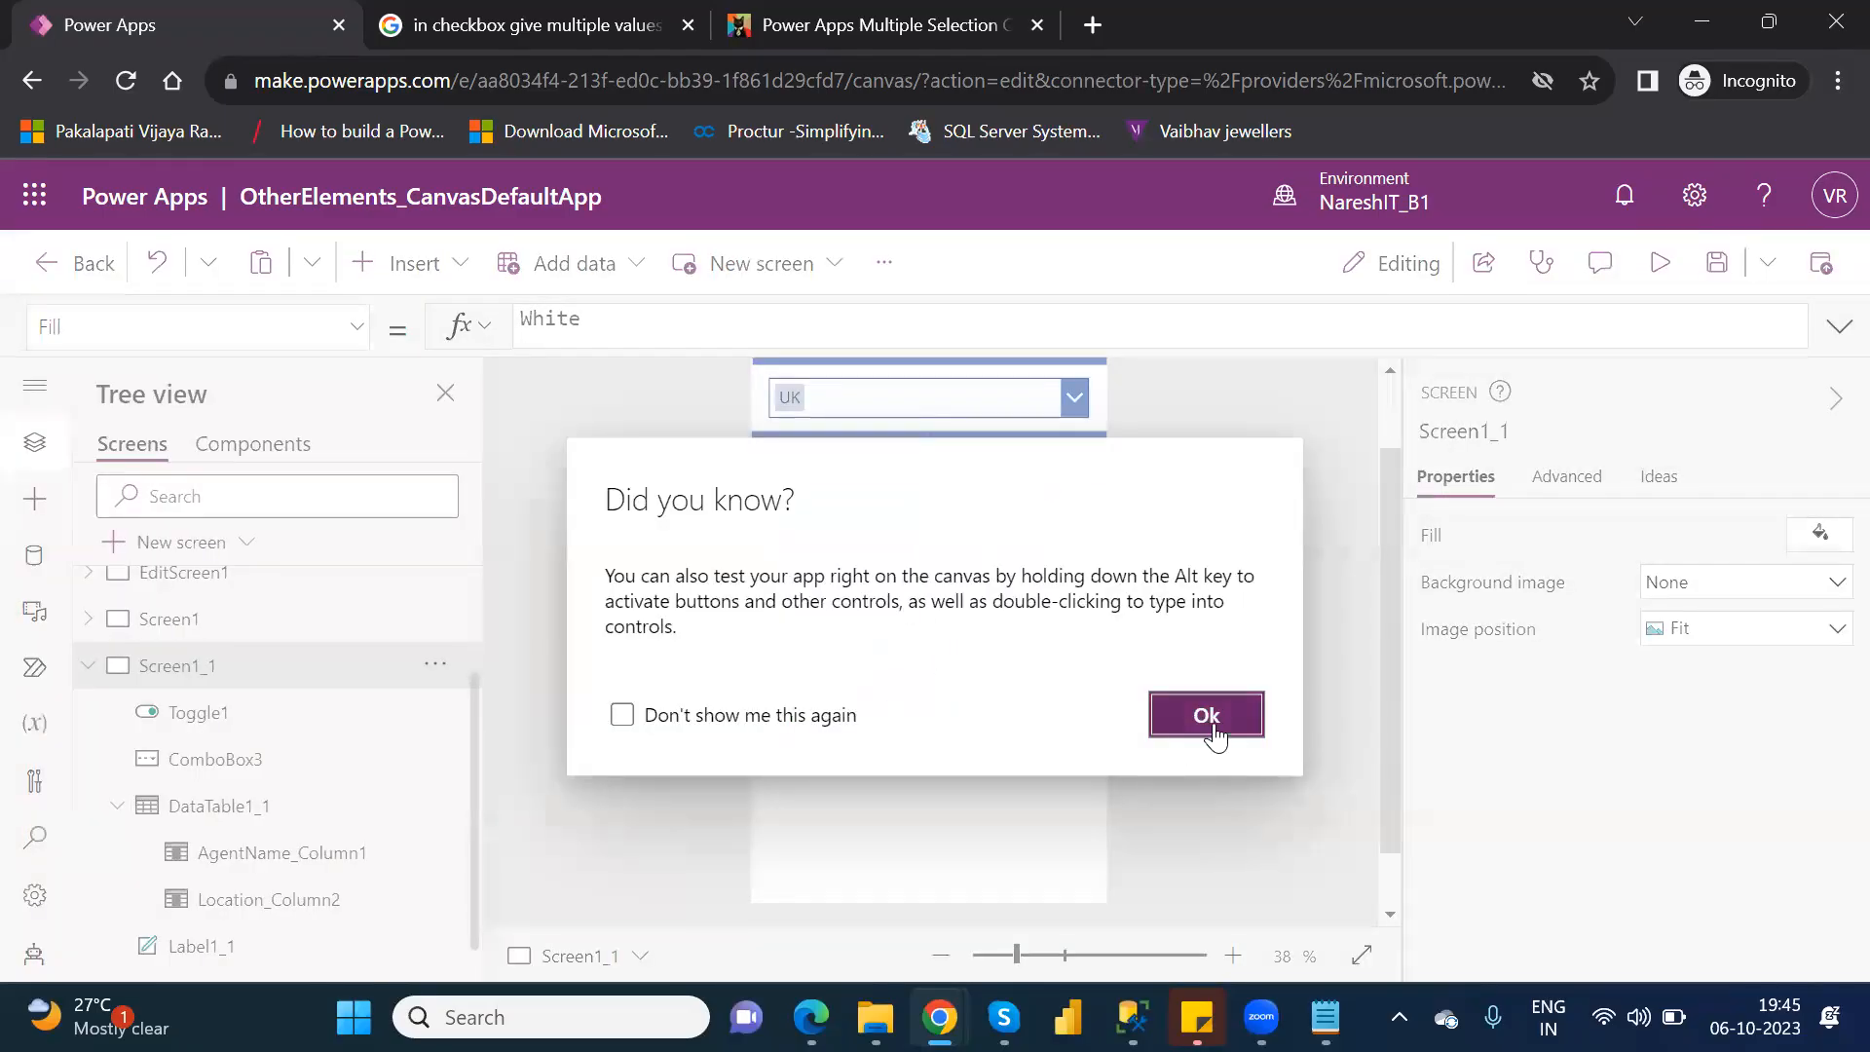
pyautogui.click(1213, 731)
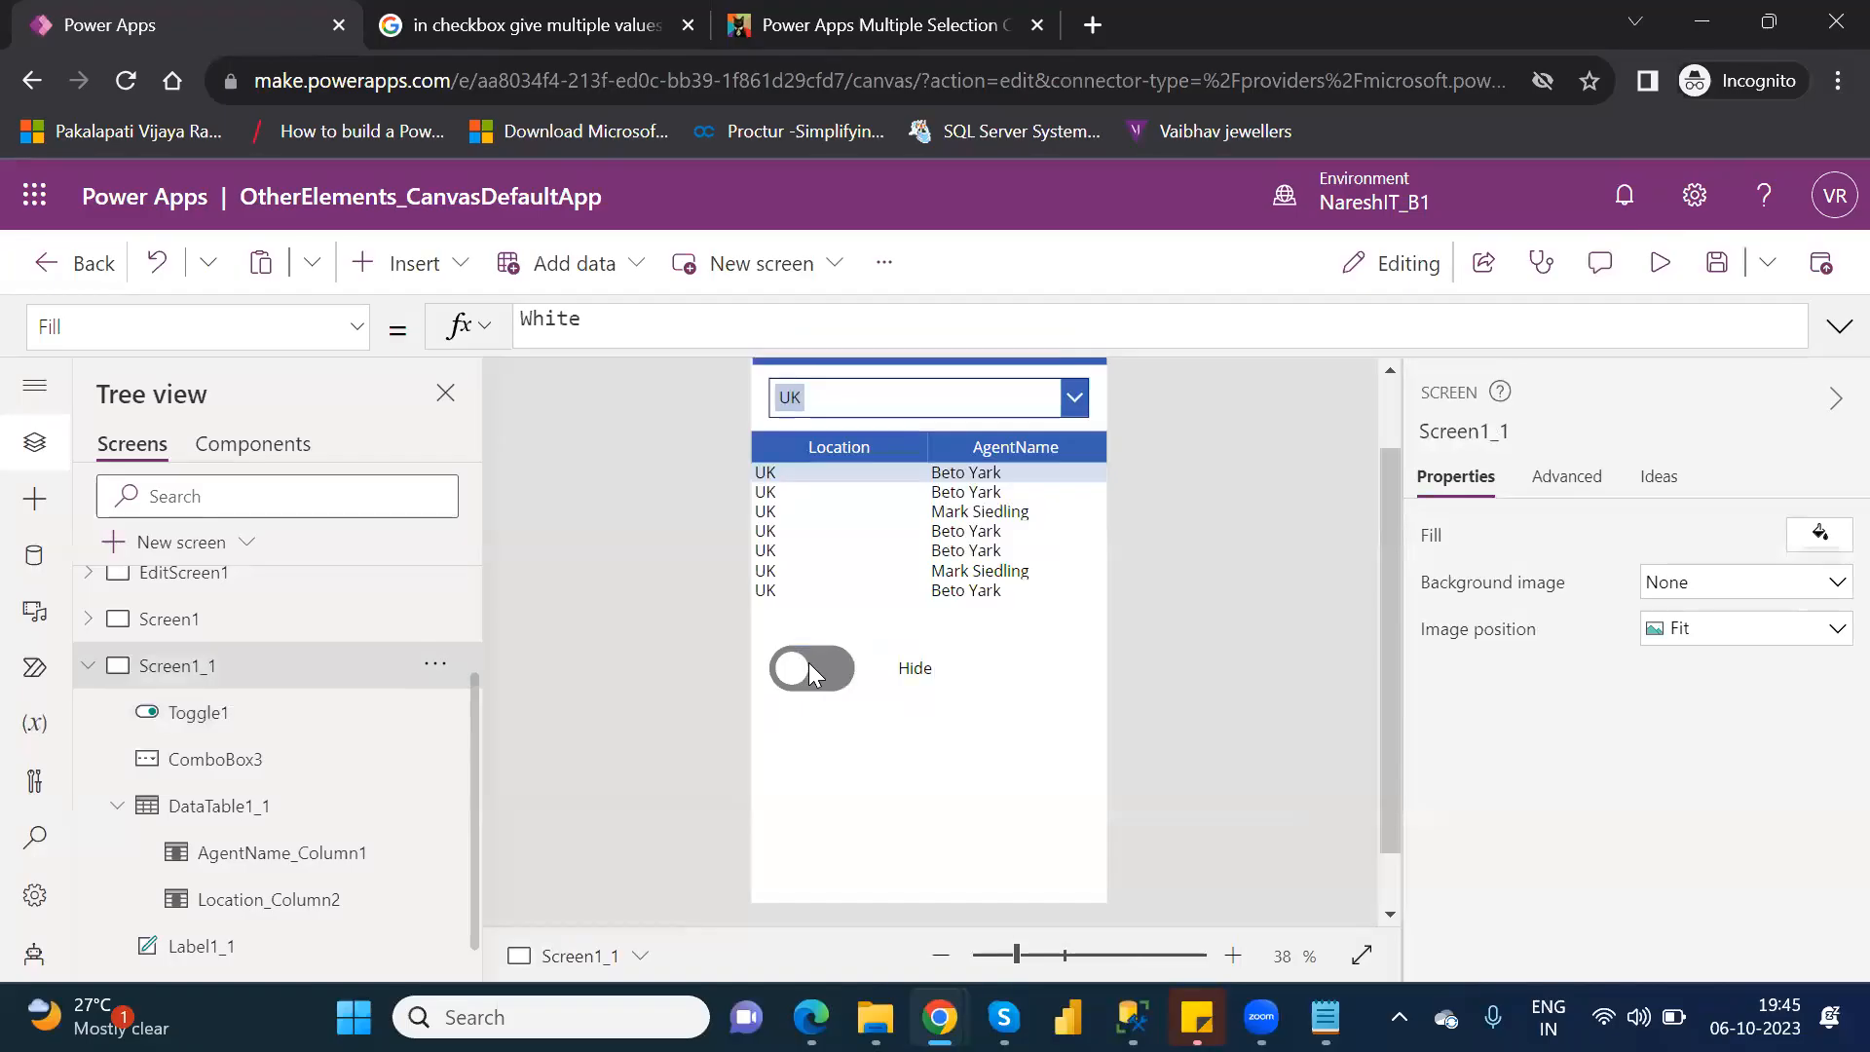
pyautogui.click(808, 663)
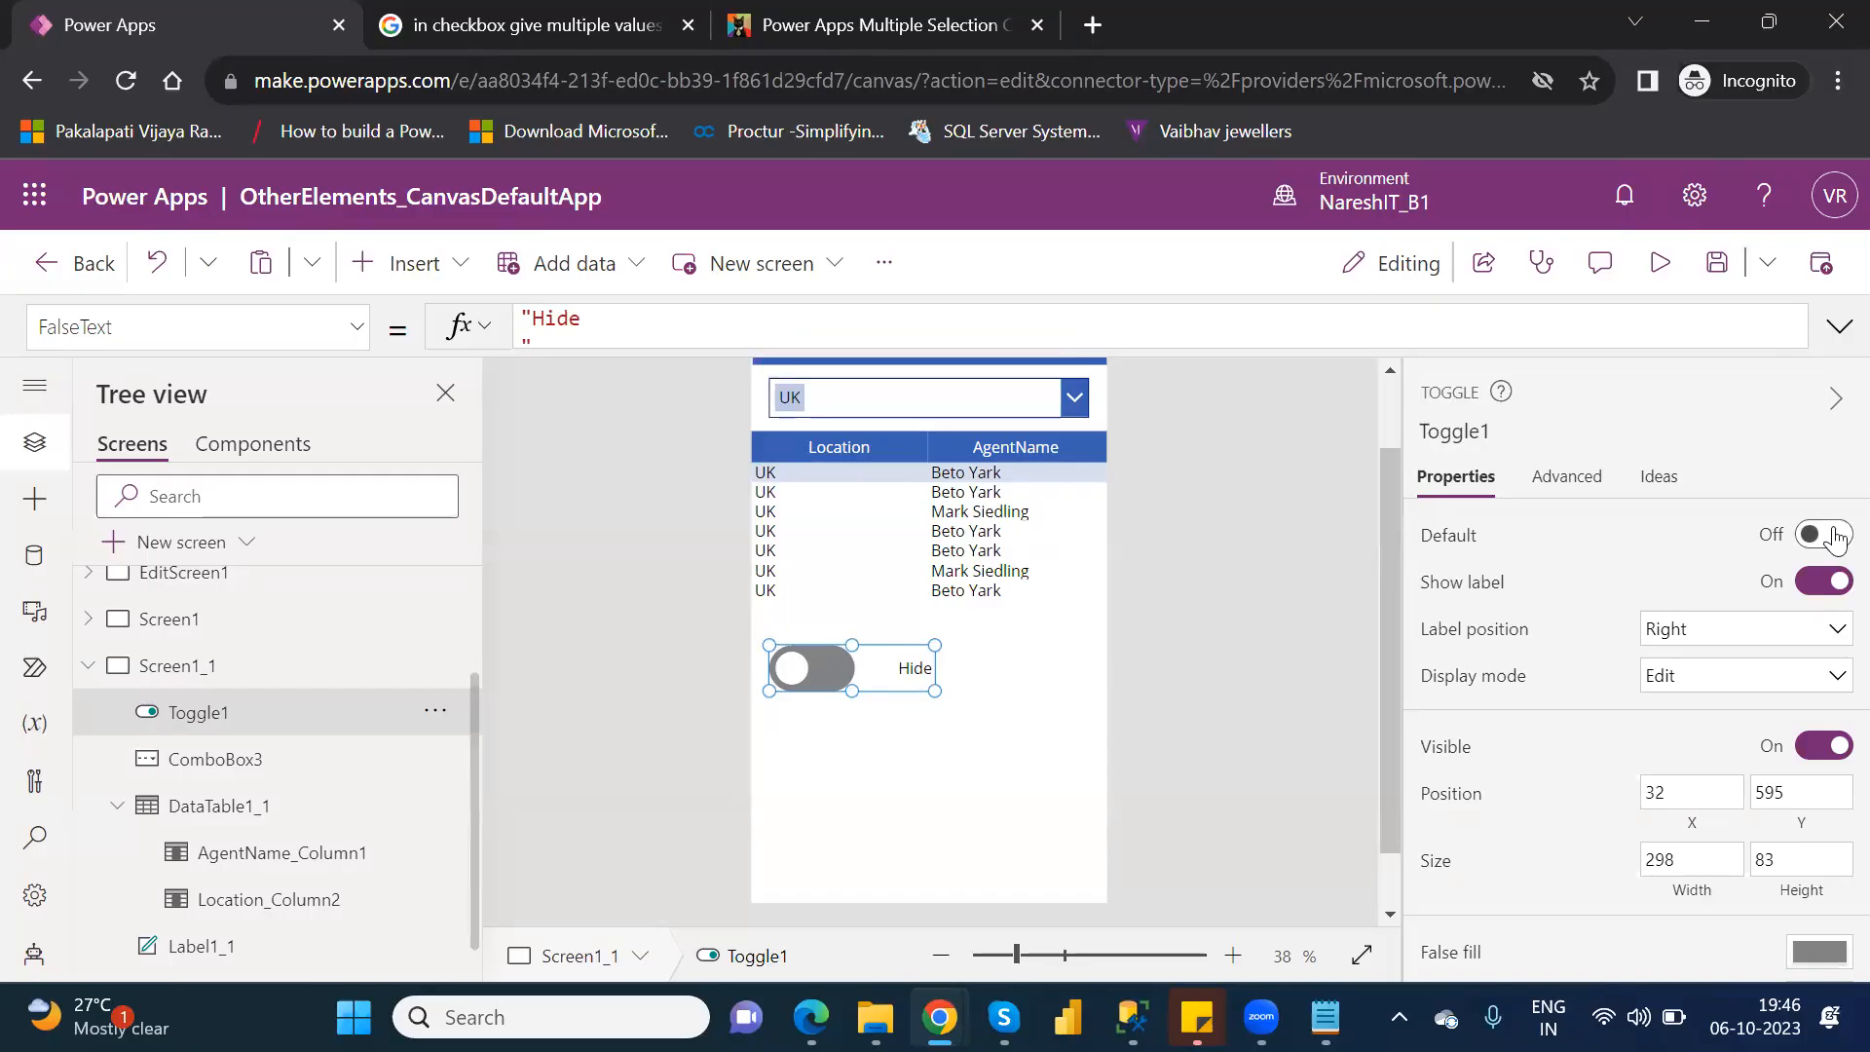
# Switch the toggle's Show label off and back on, and set its label position to Left and back to Right.
pyautogui.click(1825, 584)
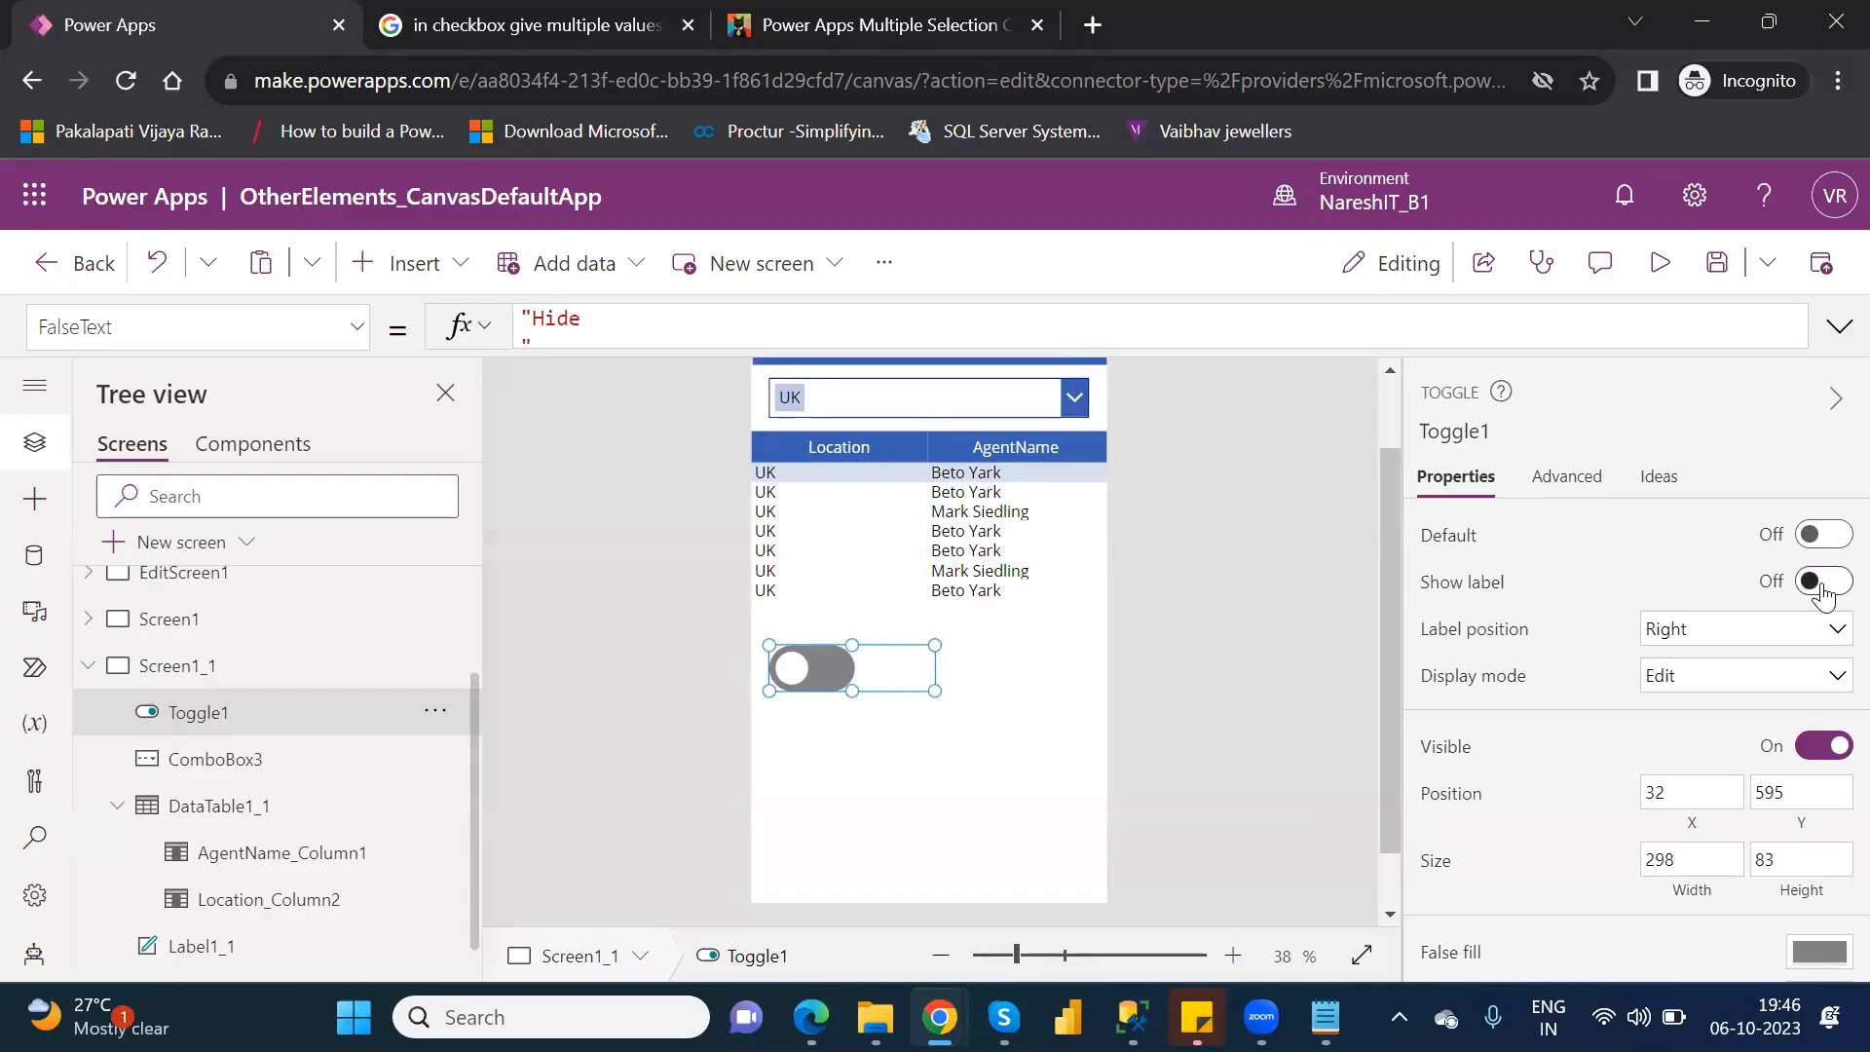
pyautogui.click(1825, 585)
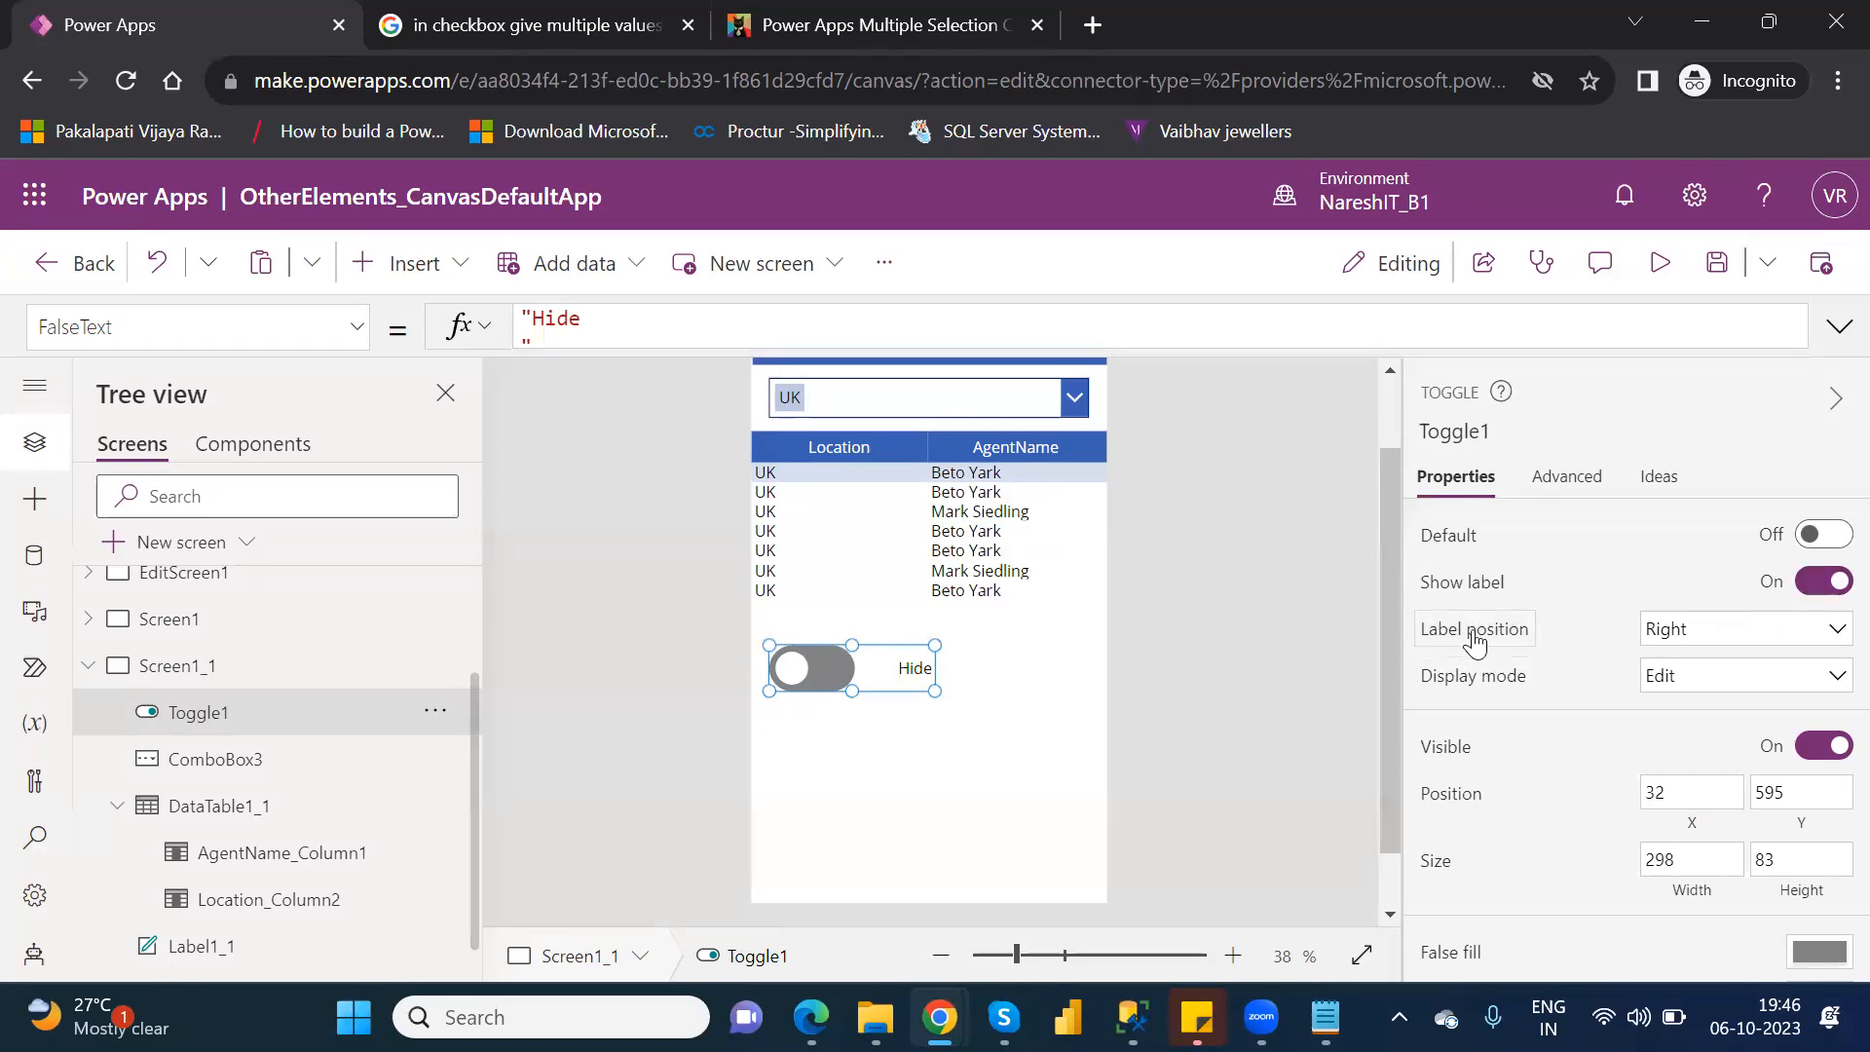
pyautogui.click(1675, 647)
pyautogui.click(1675, 659)
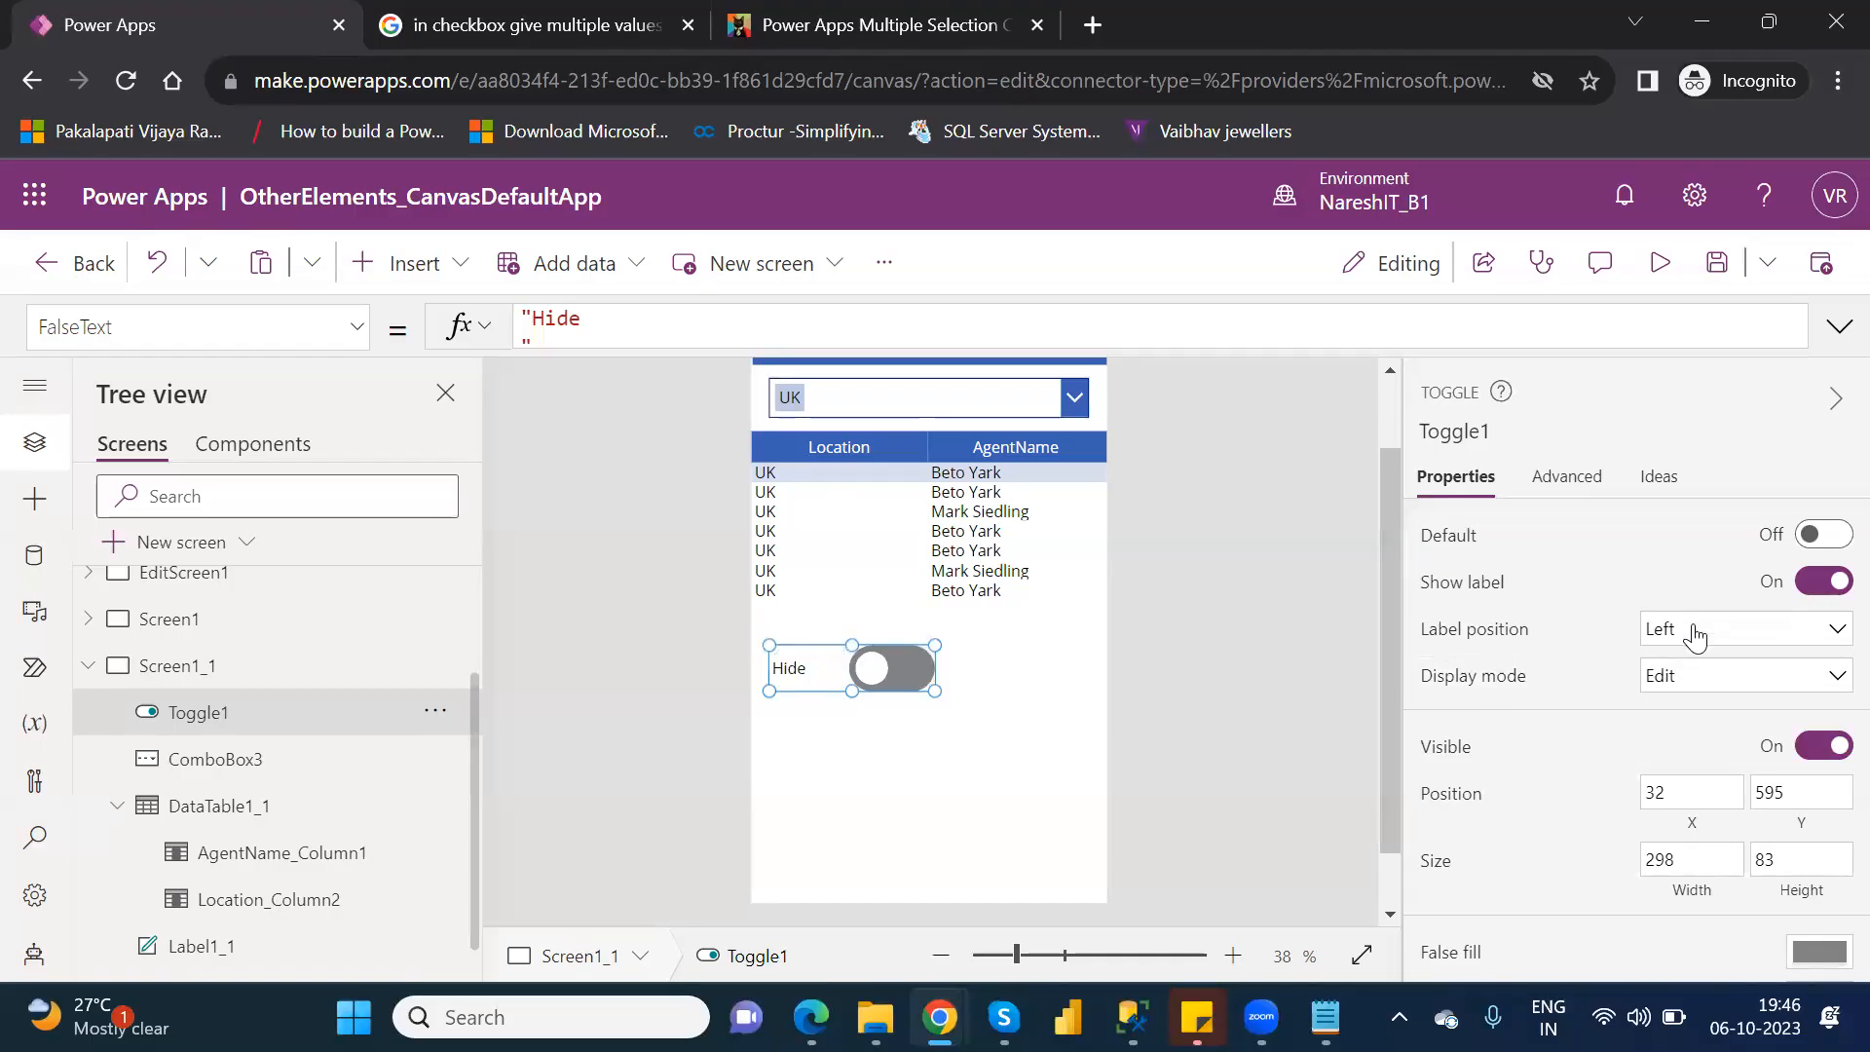
pyautogui.click(1695, 636)
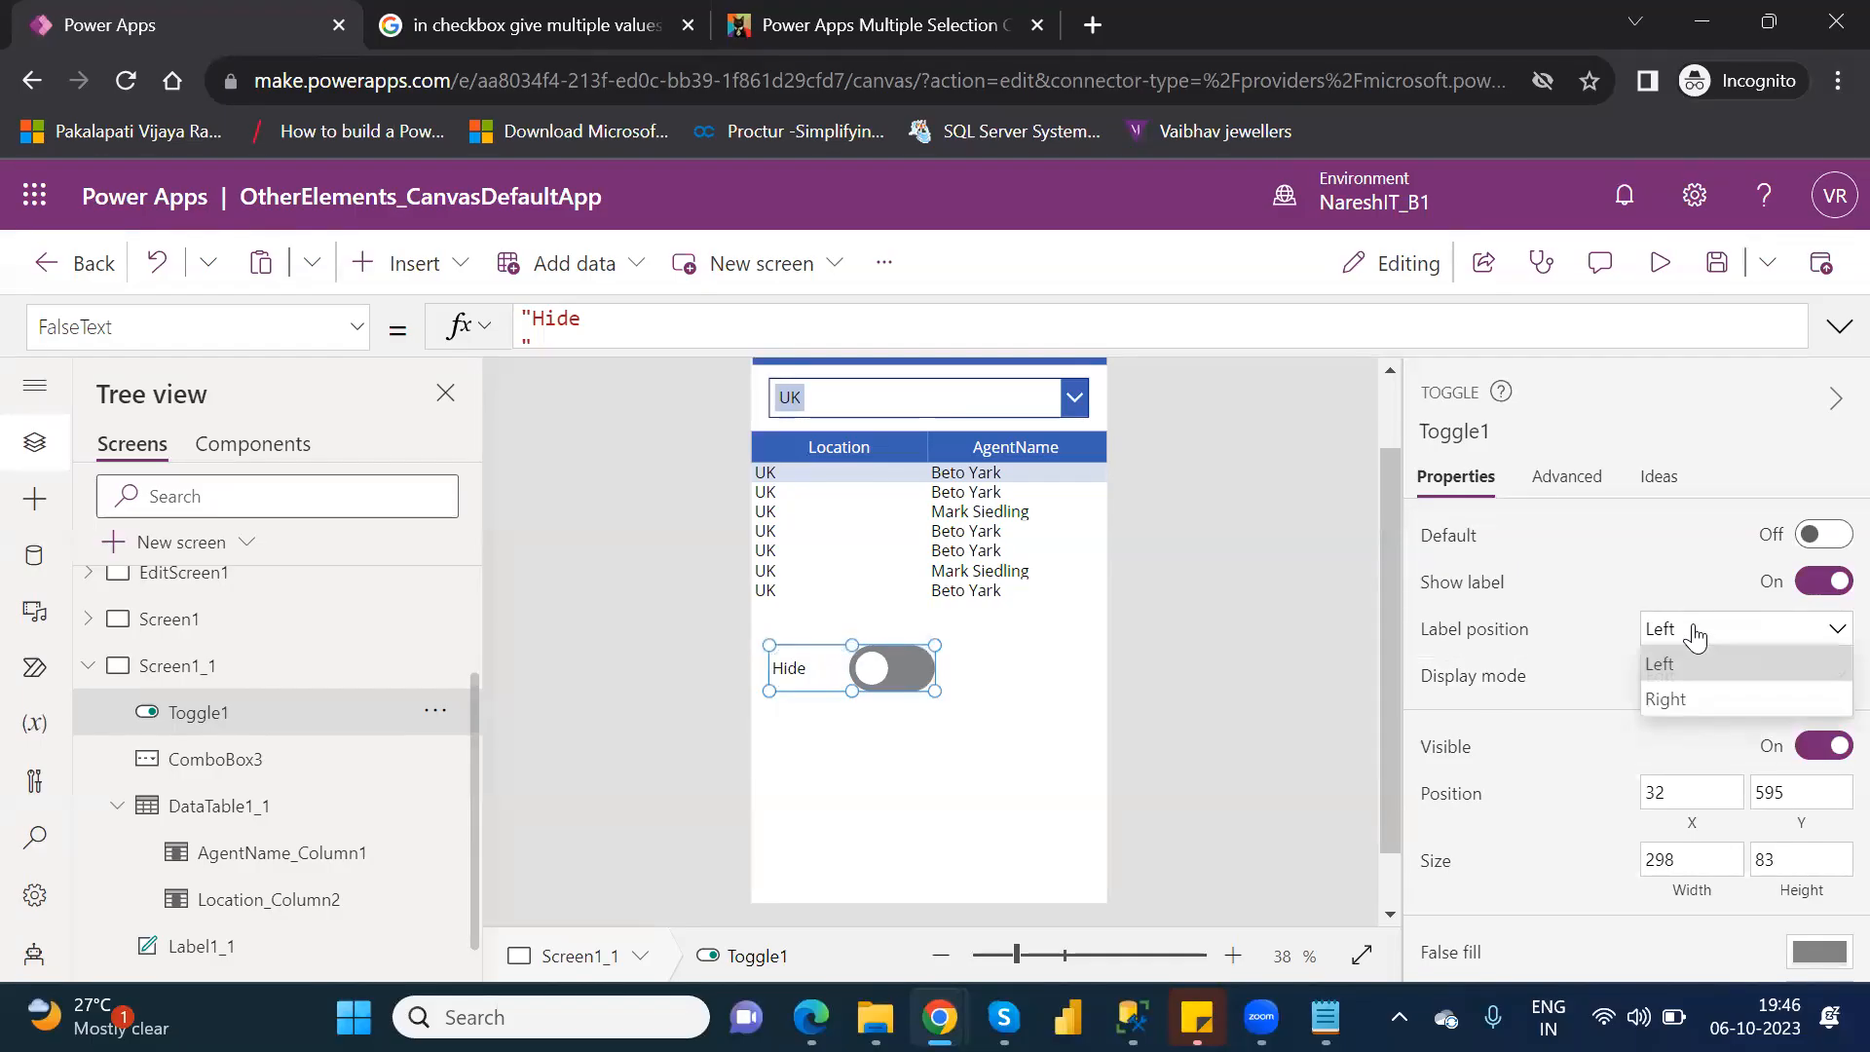
pyautogui.click(1689, 699)
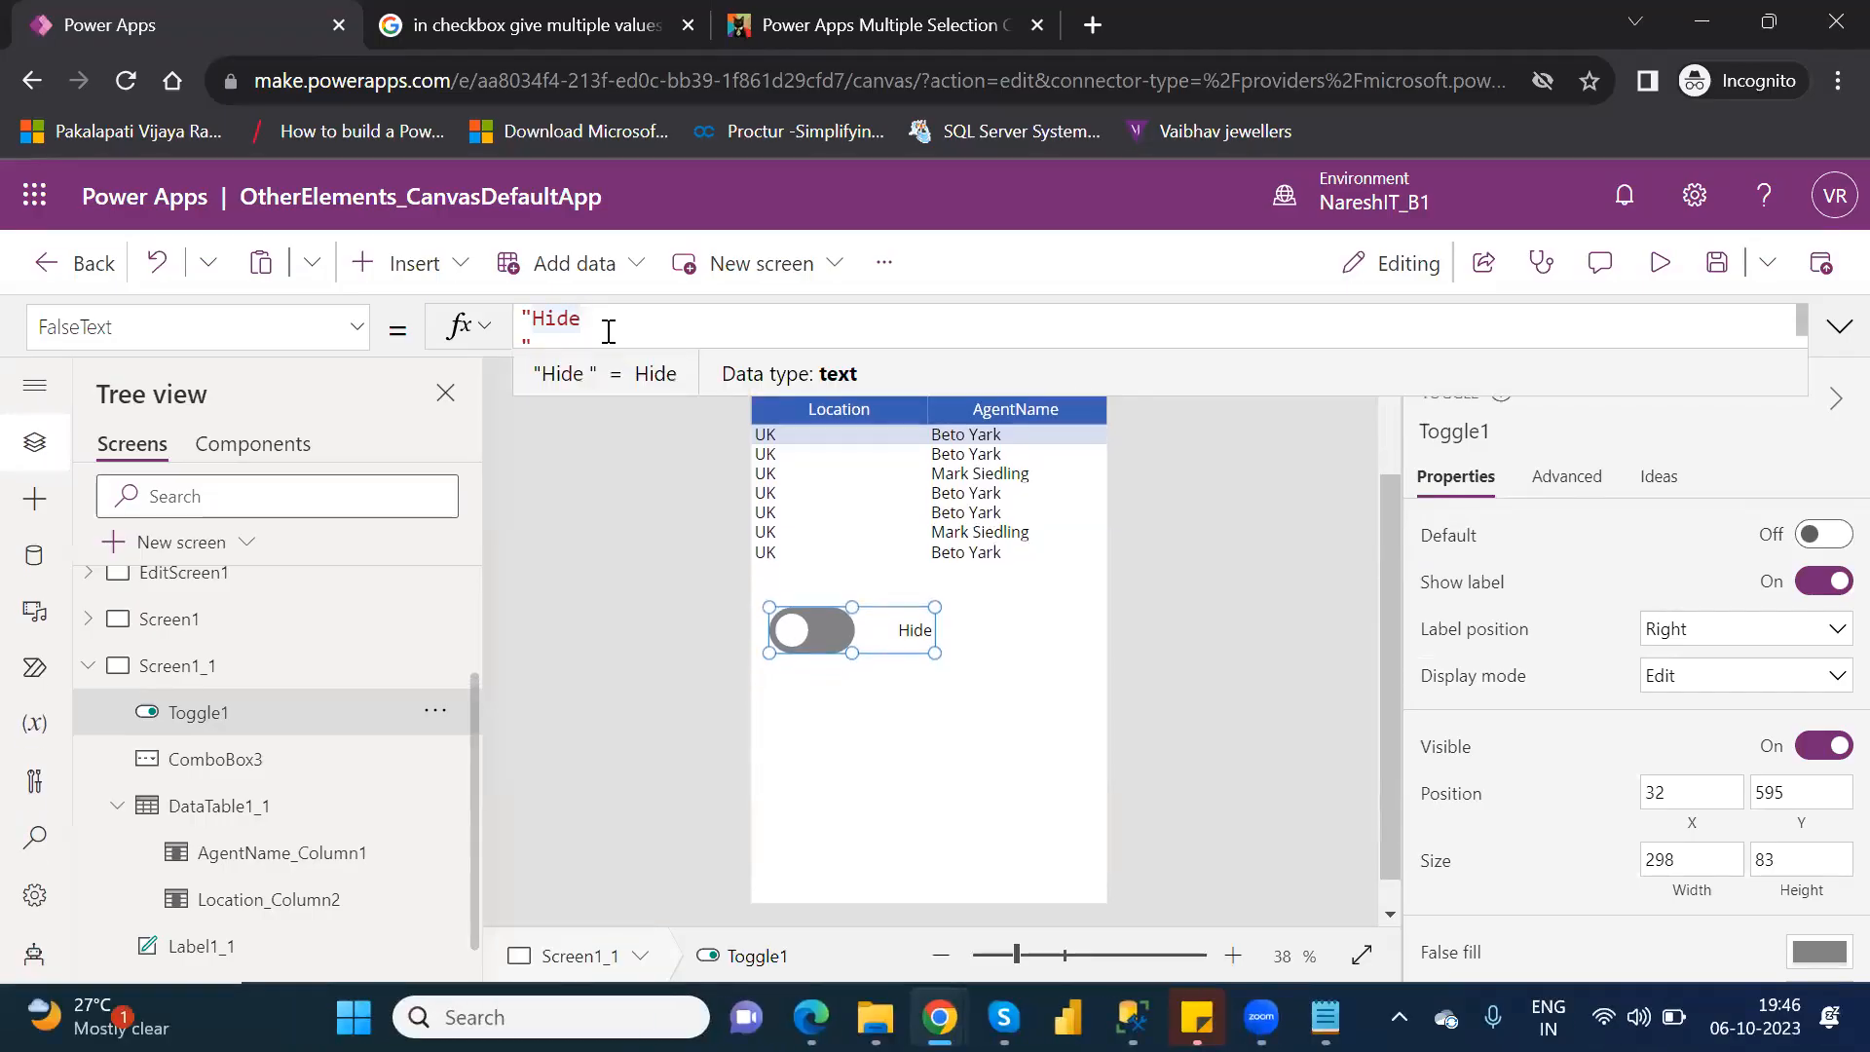
# Remove the trailing line break from the toggle's FalseText so the formula is "Hide".
pyautogui.press('Delete')
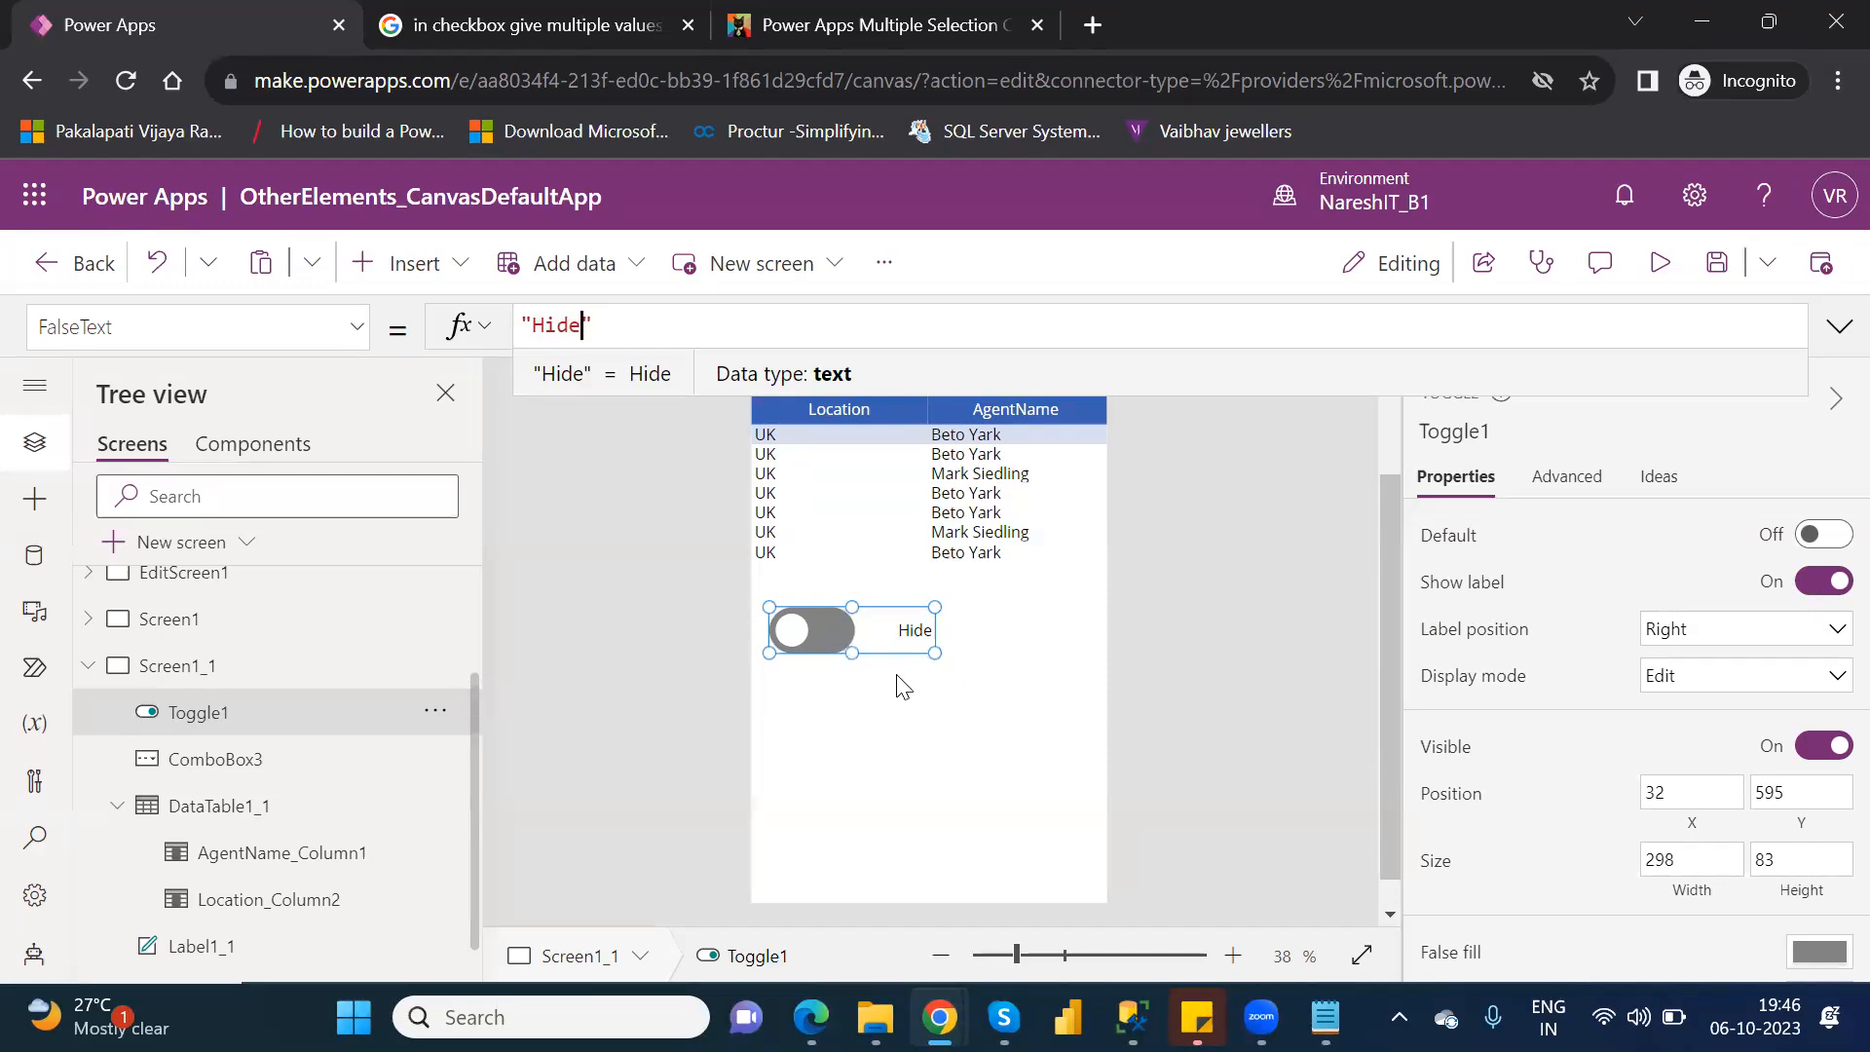
pyautogui.click(890, 636)
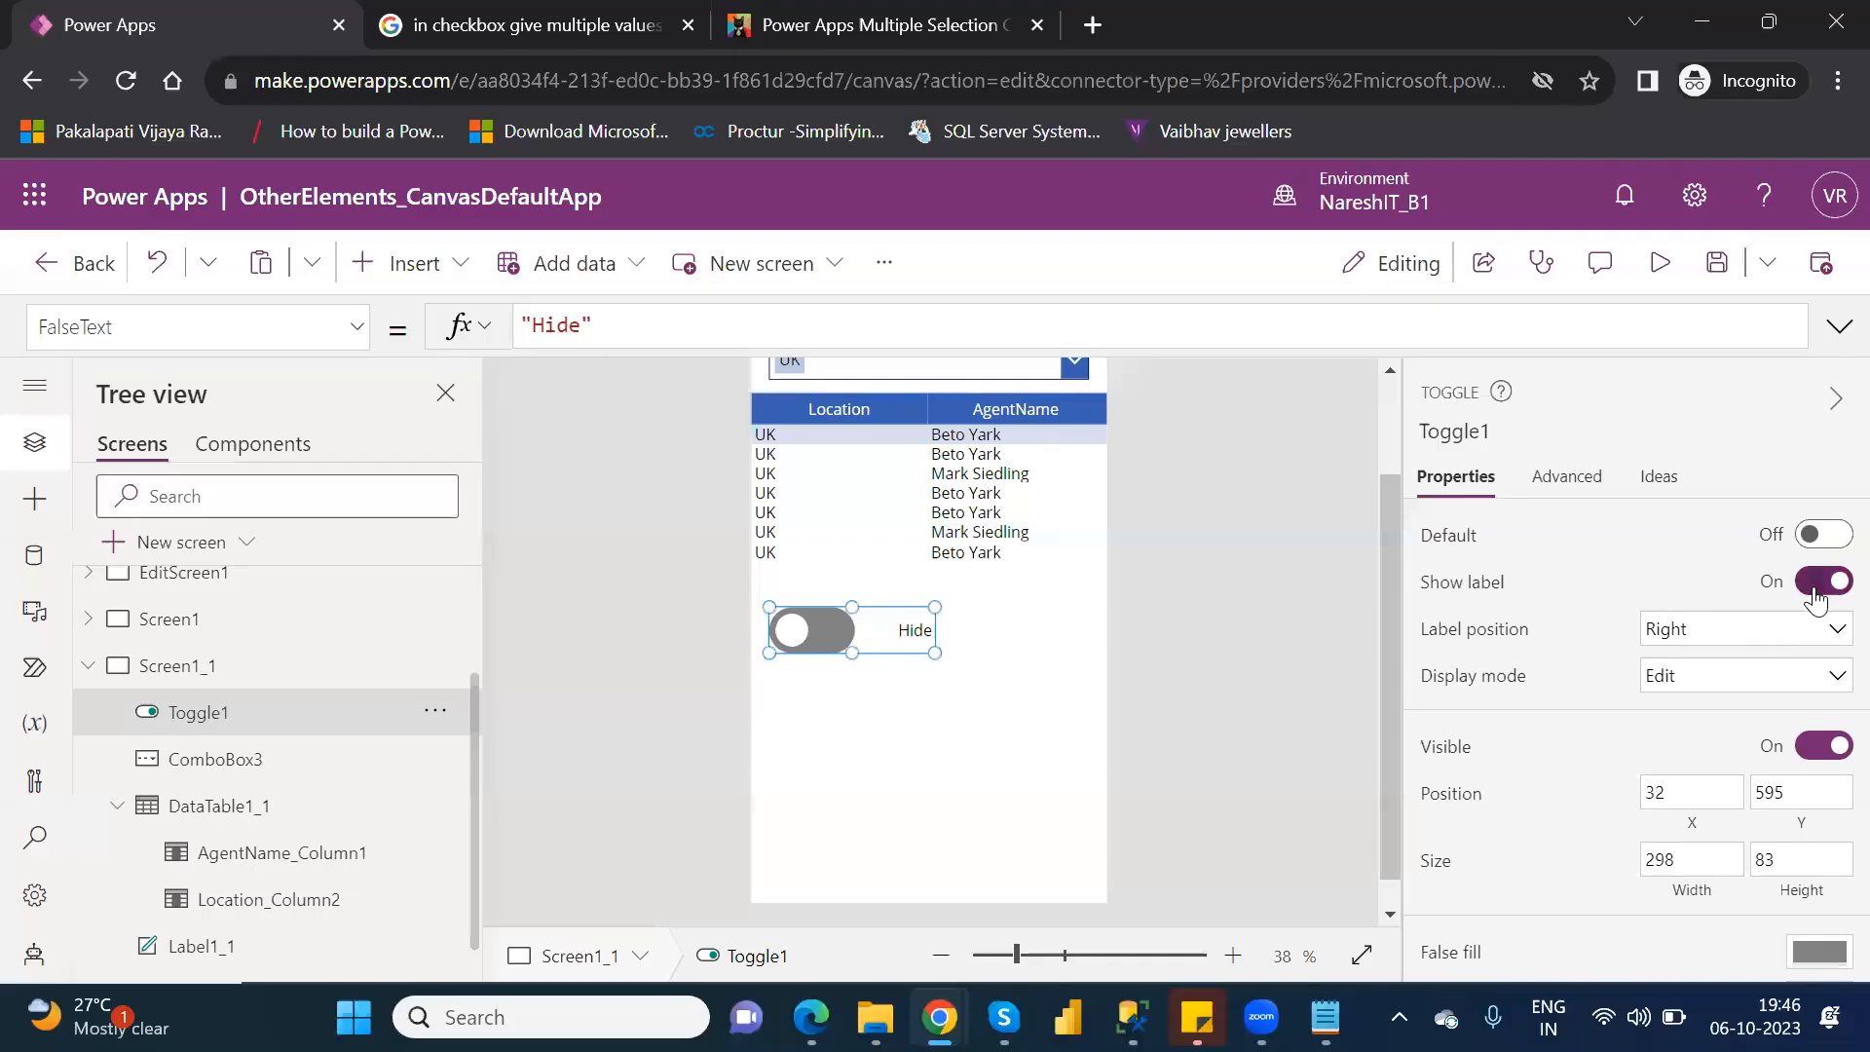
# Turn off the toggle's Show label and shrink the toggle to about 166 wide by 101 high.
pyautogui.click(1825, 585)
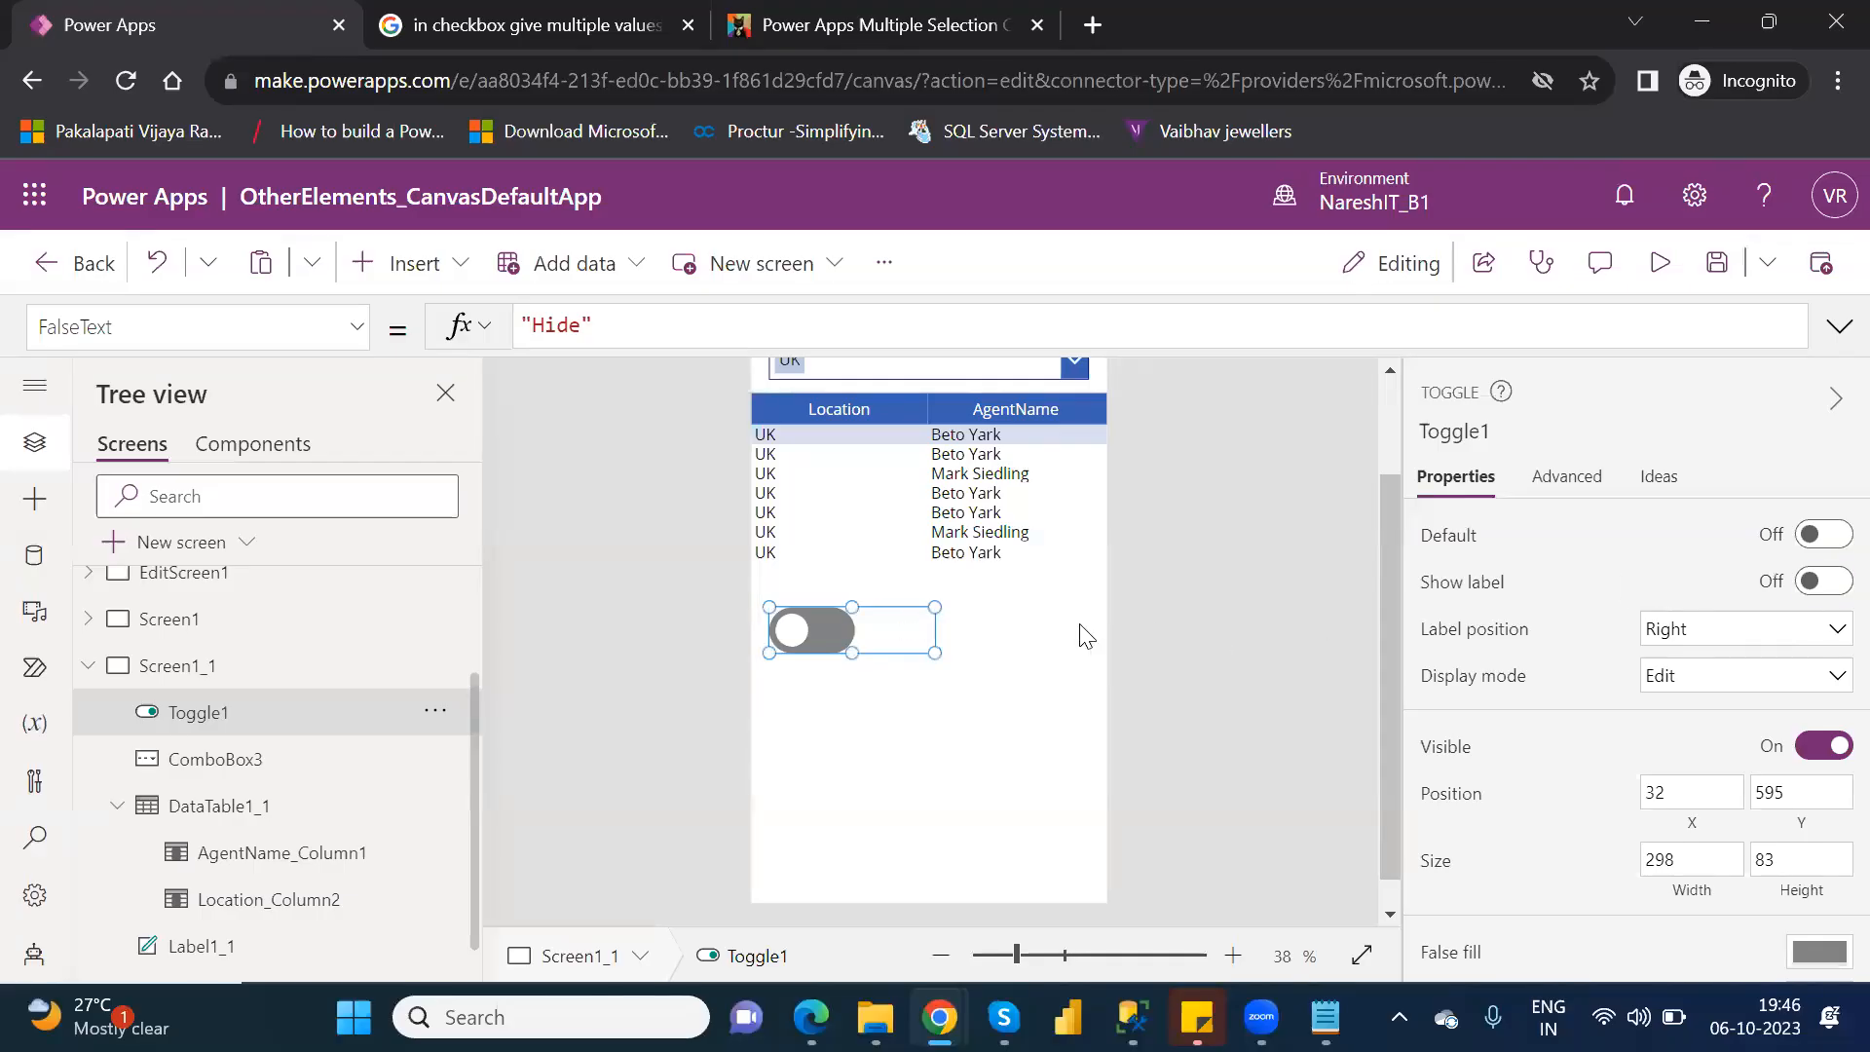
pyautogui.moveTo(933, 654); pyautogui.dragTo(863, 667)
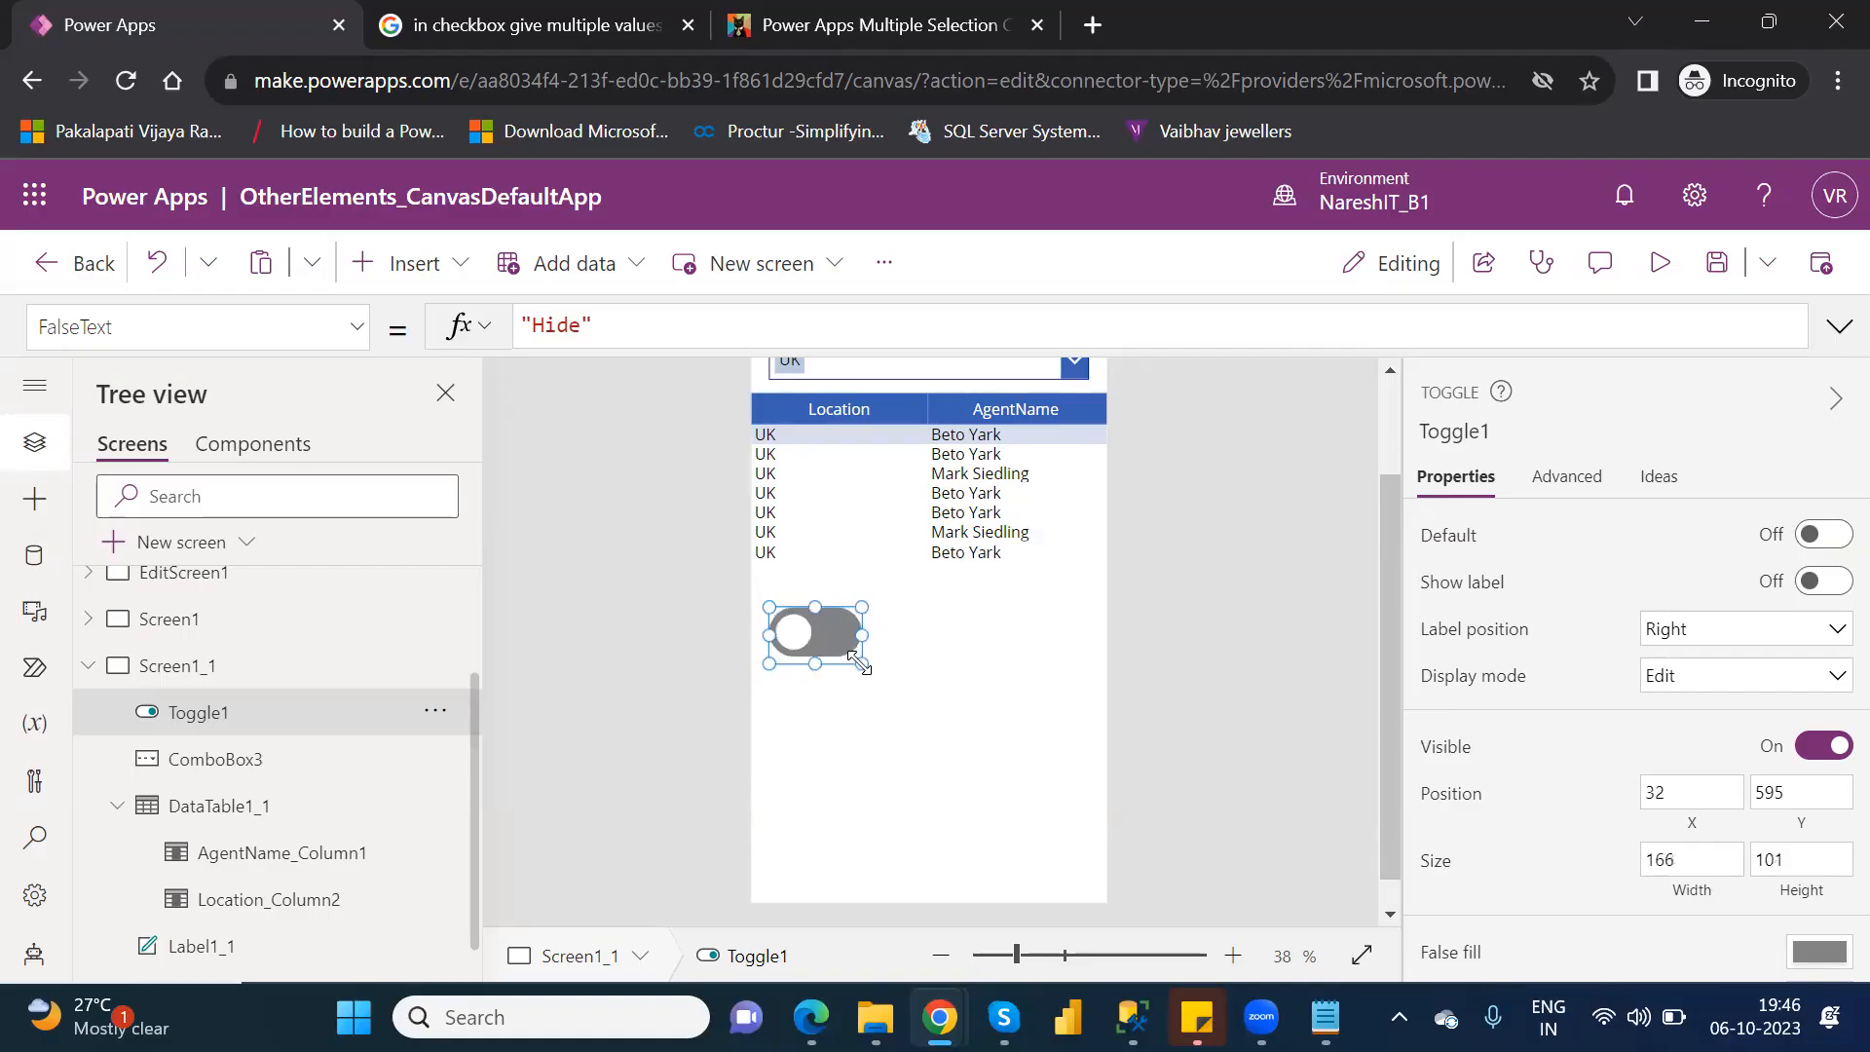
pyautogui.click(935, 647)
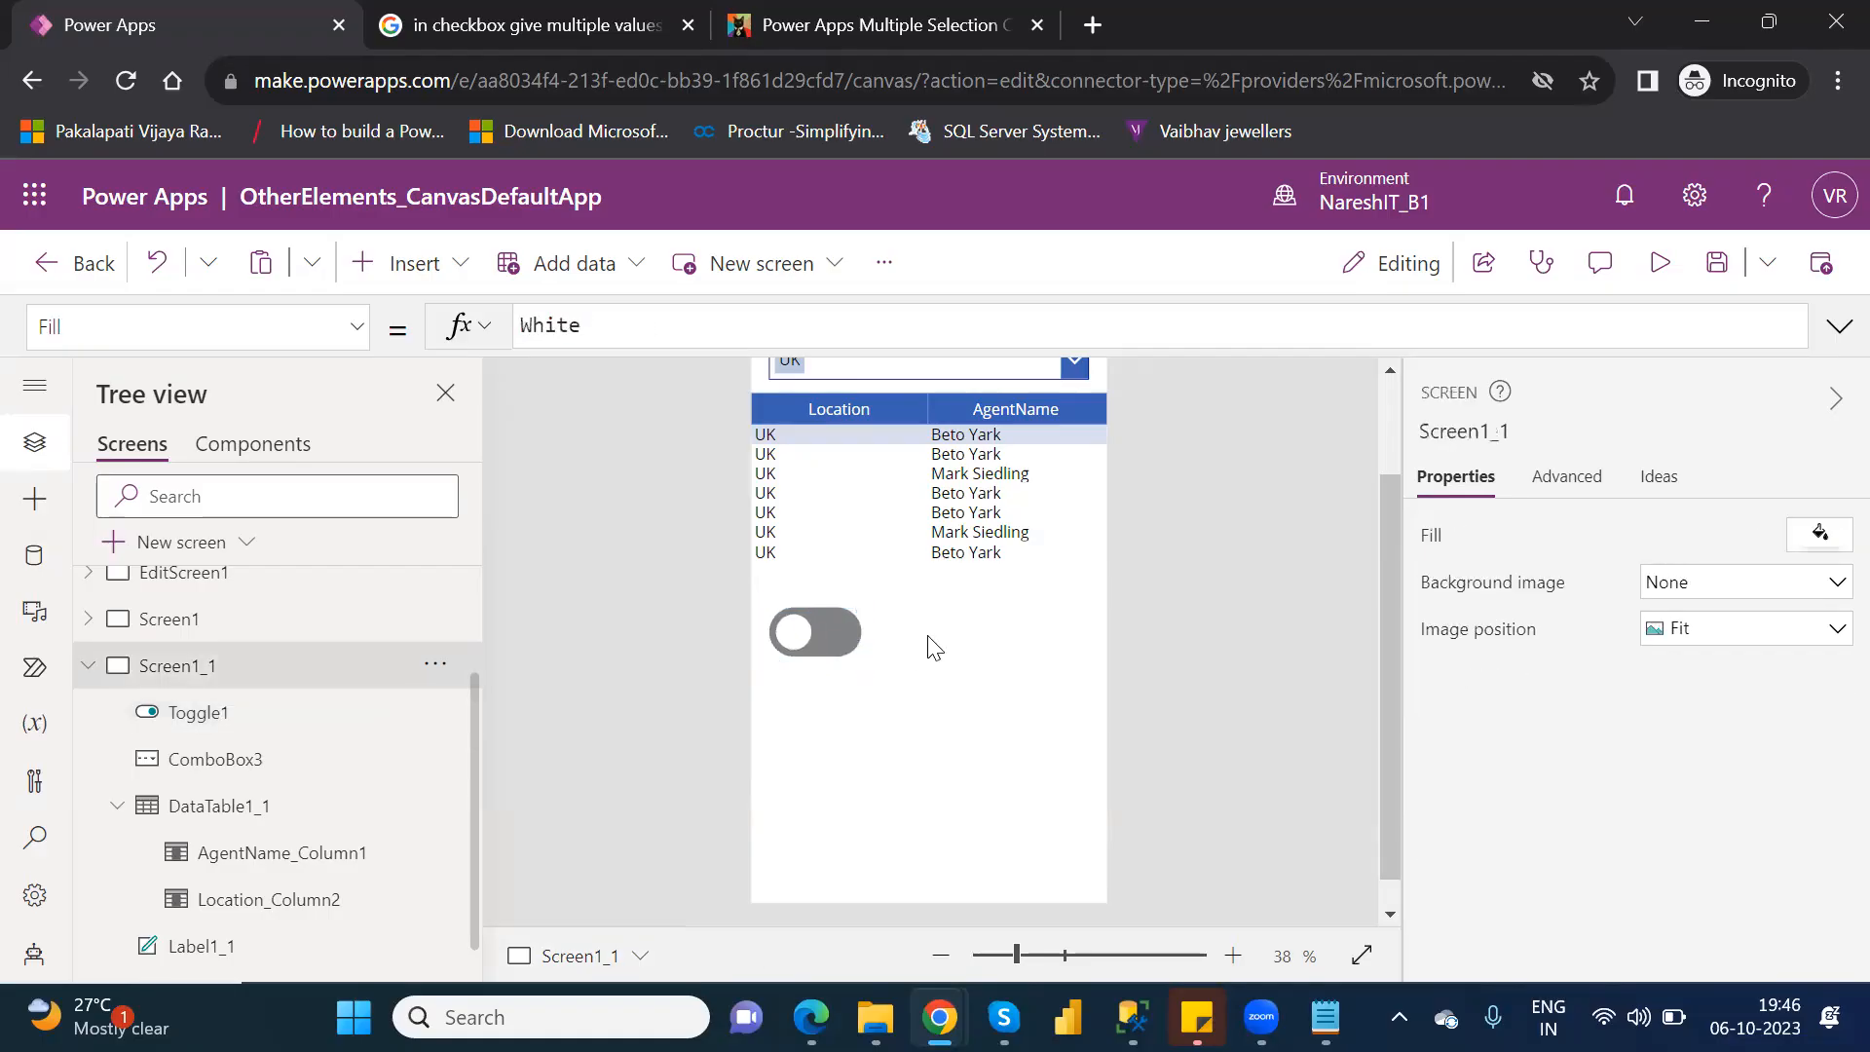
# Insert a text label on Screen1_1 and place it beside the toggle, narrowed to fit the space right of it.
pyautogui.click(375, 267)
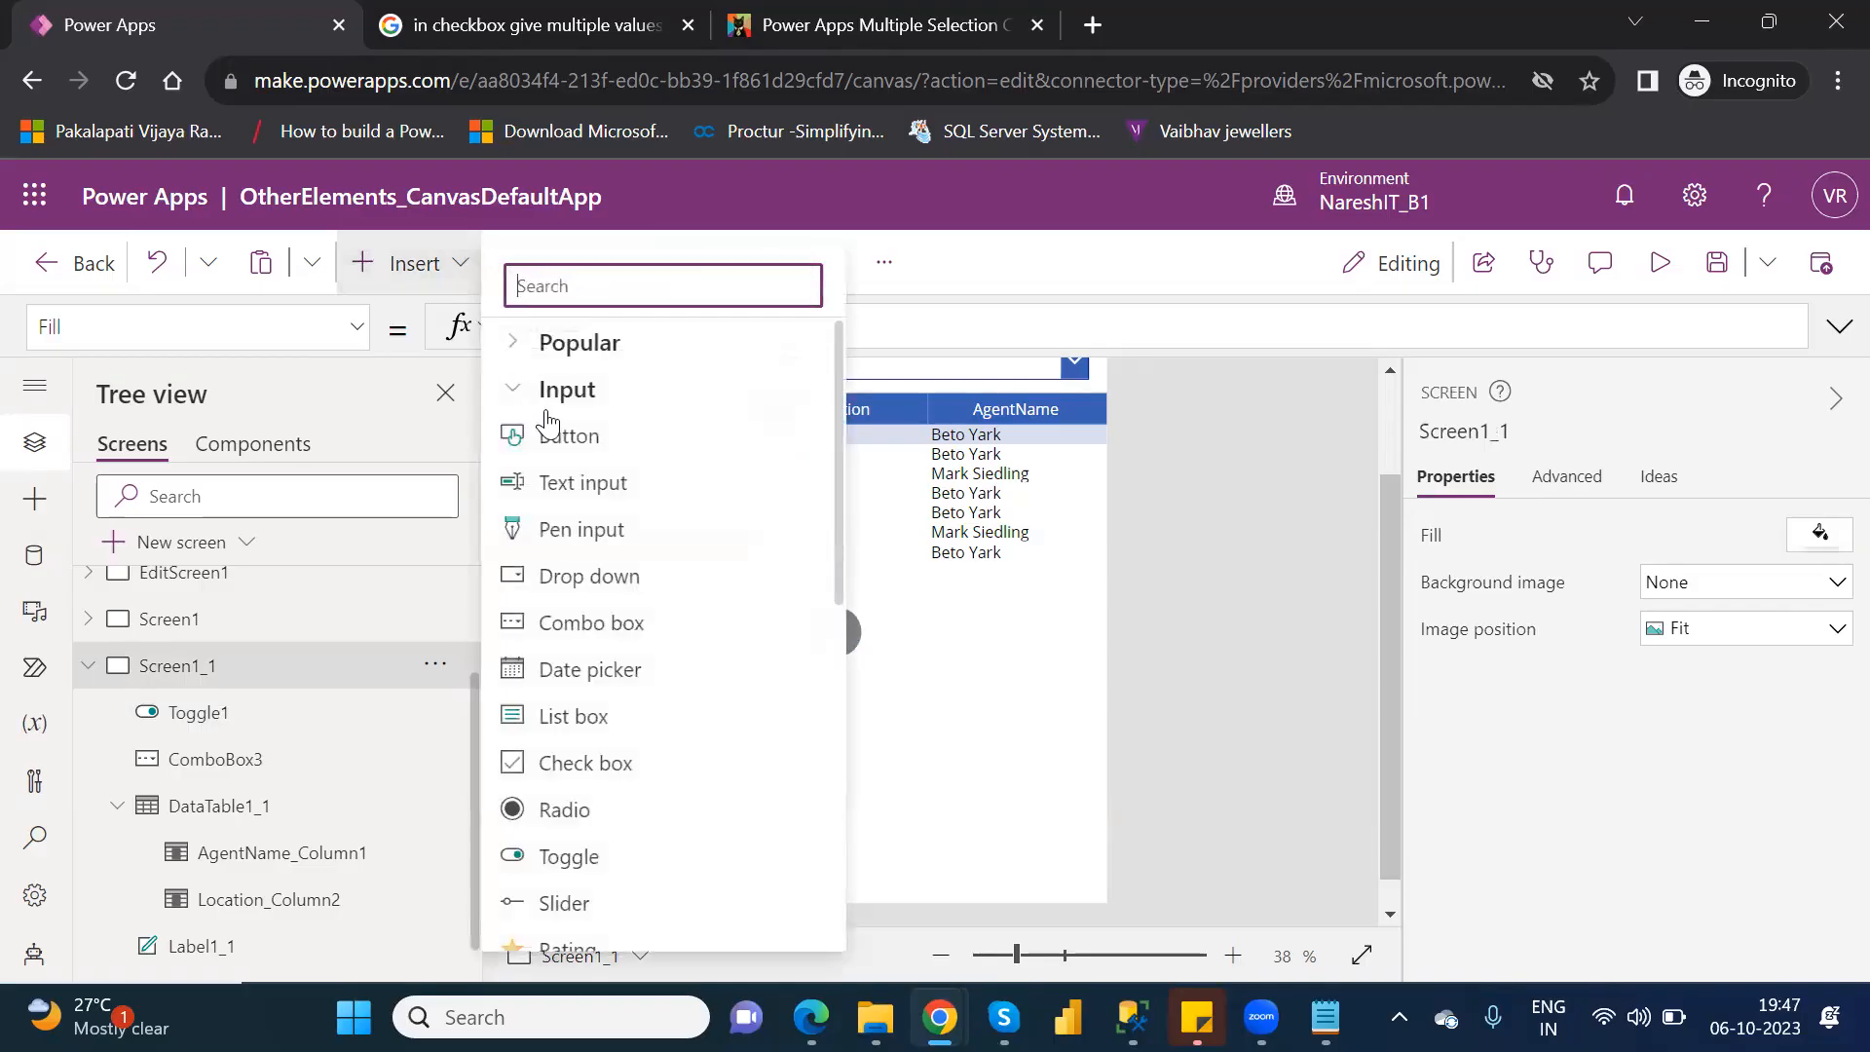
pyautogui.click(521, 343)
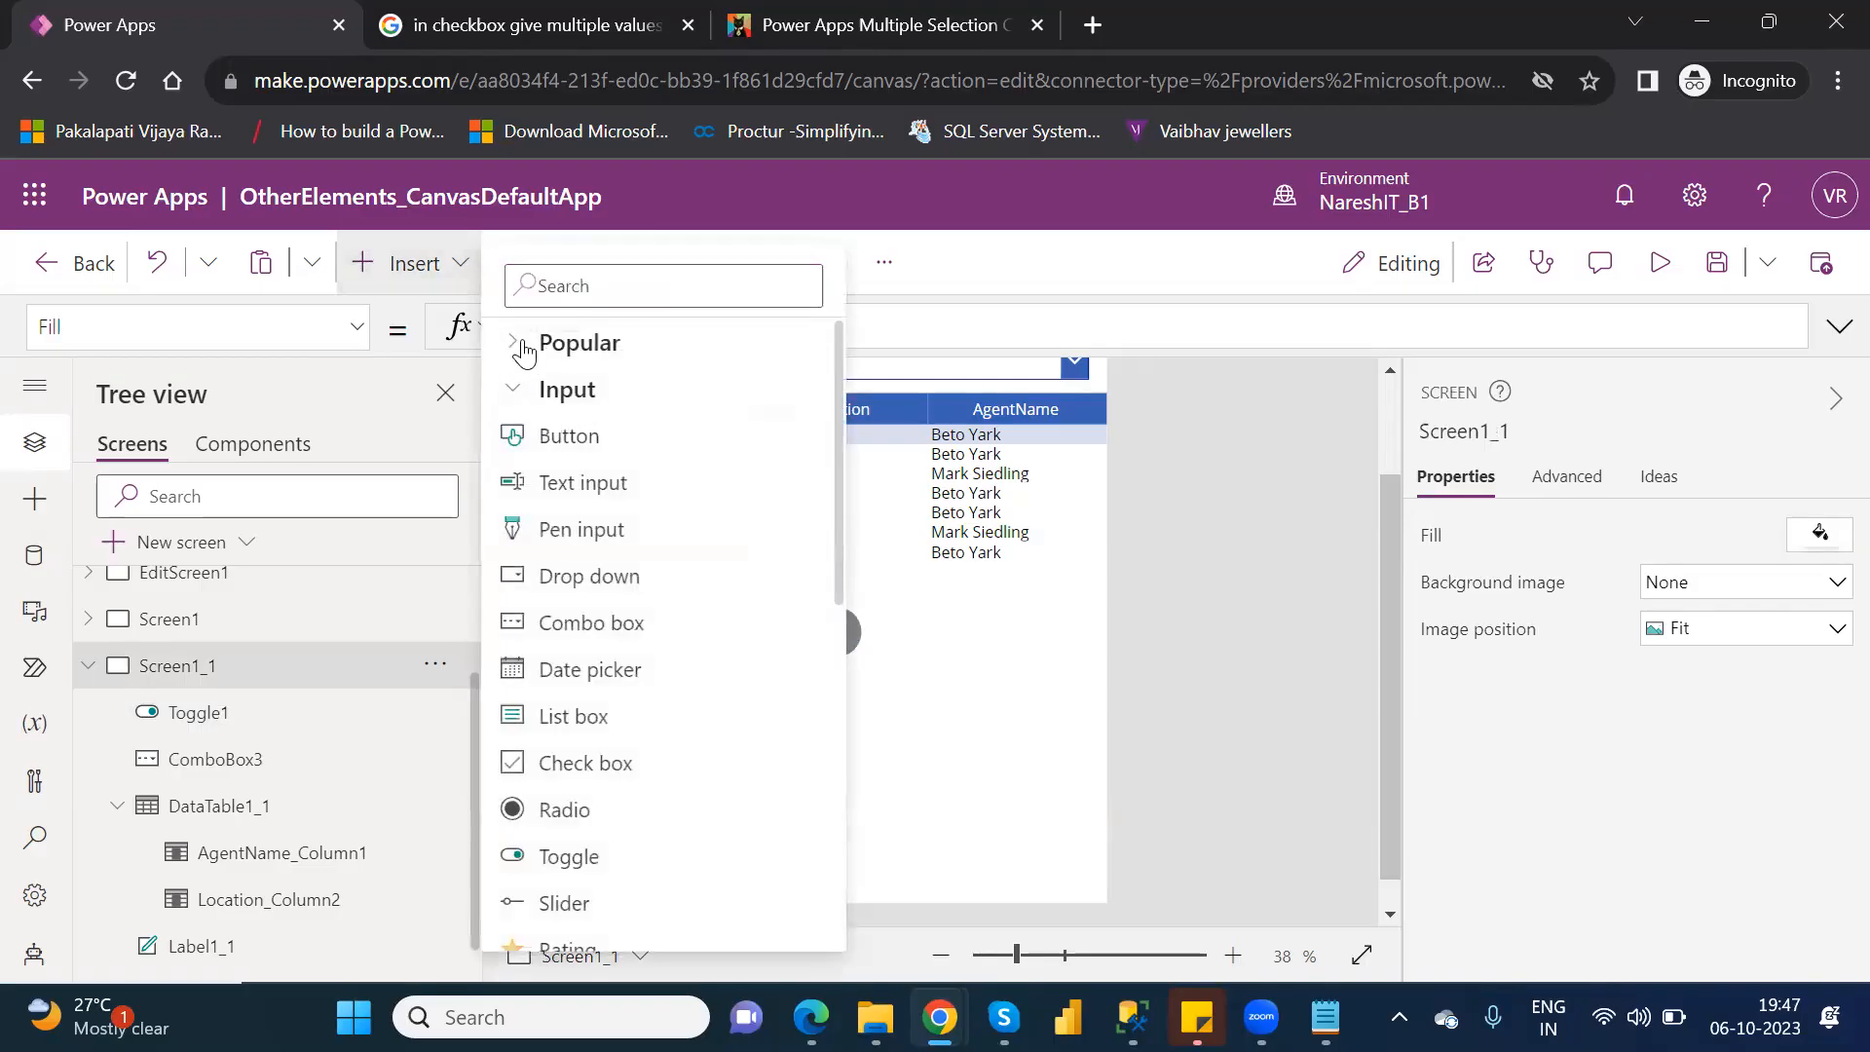
pyautogui.click(585, 398)
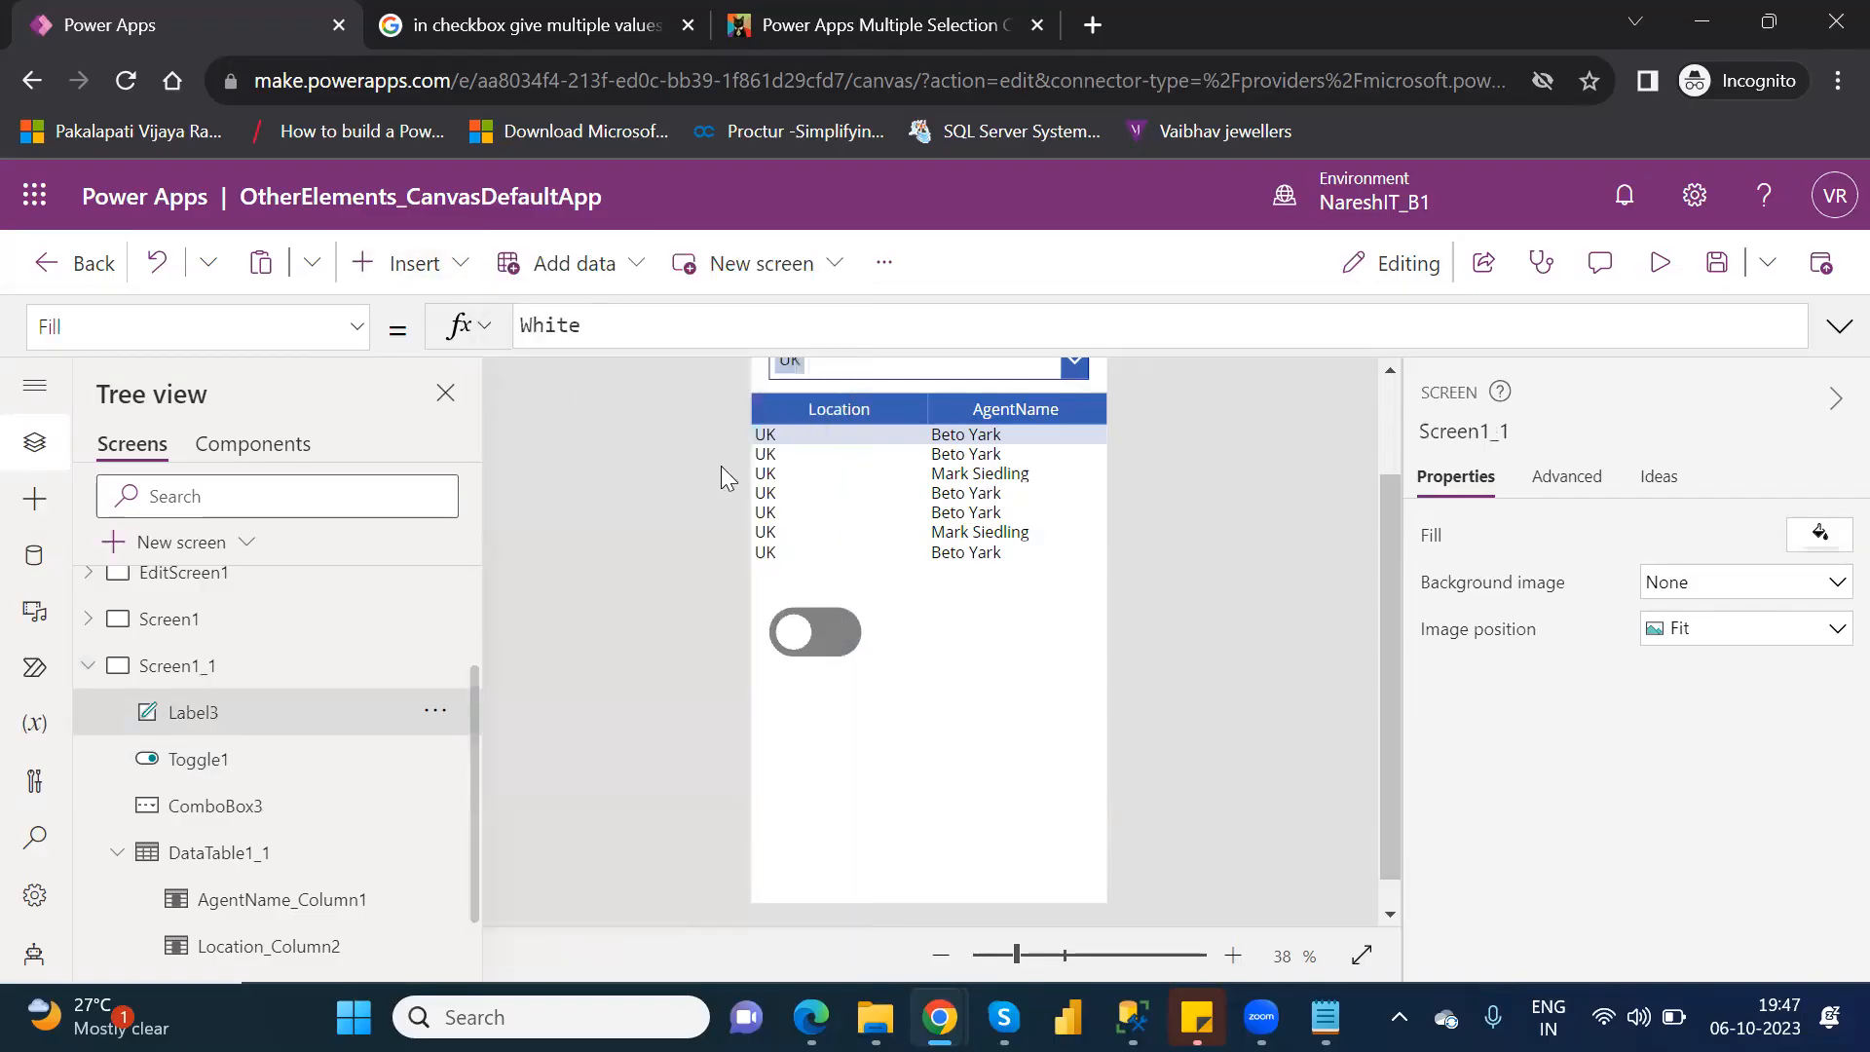
pyautogui.click(1391, 425)
pyautogui.moveTo(965, 438); pyautogui.dragTo(1054, 742)
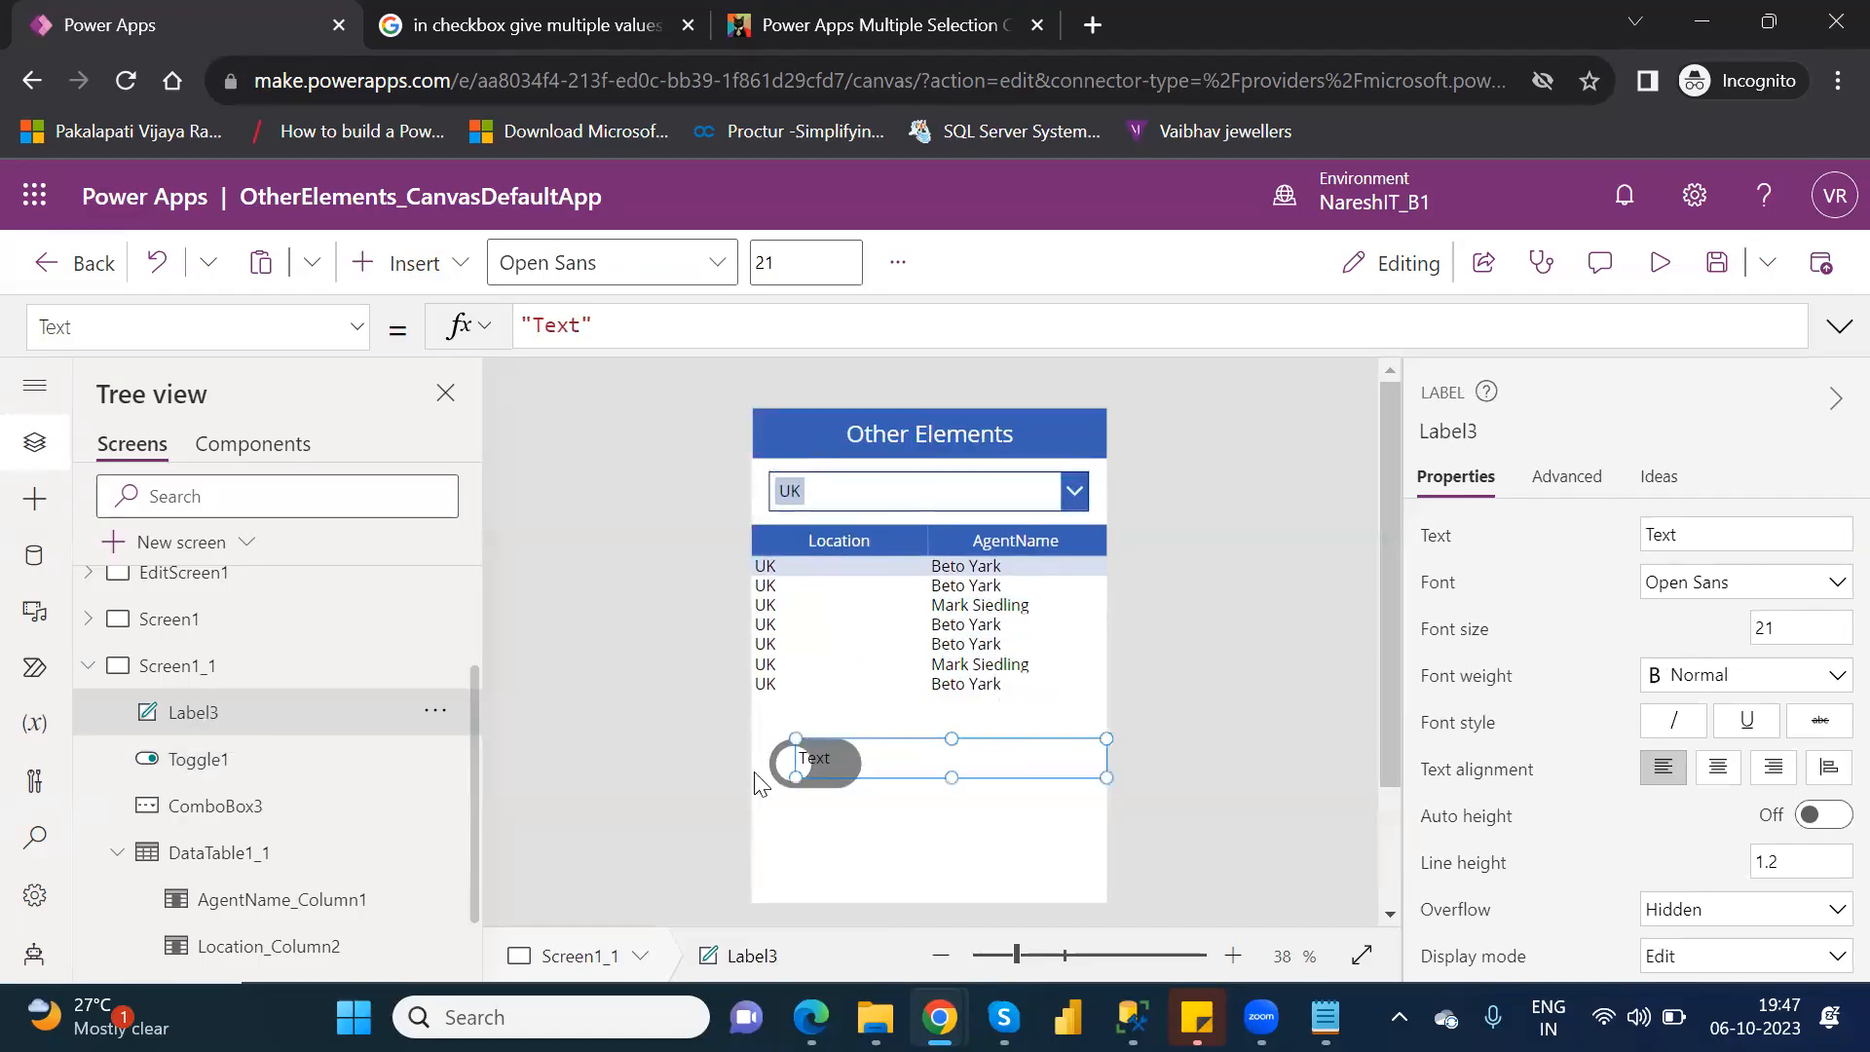
pyautogui.moveTo(795, 778); pyautogui.dragTo(806, 779)
pyautogui.moveTo(931, 782); pyautogui.dragTo(987, 782)
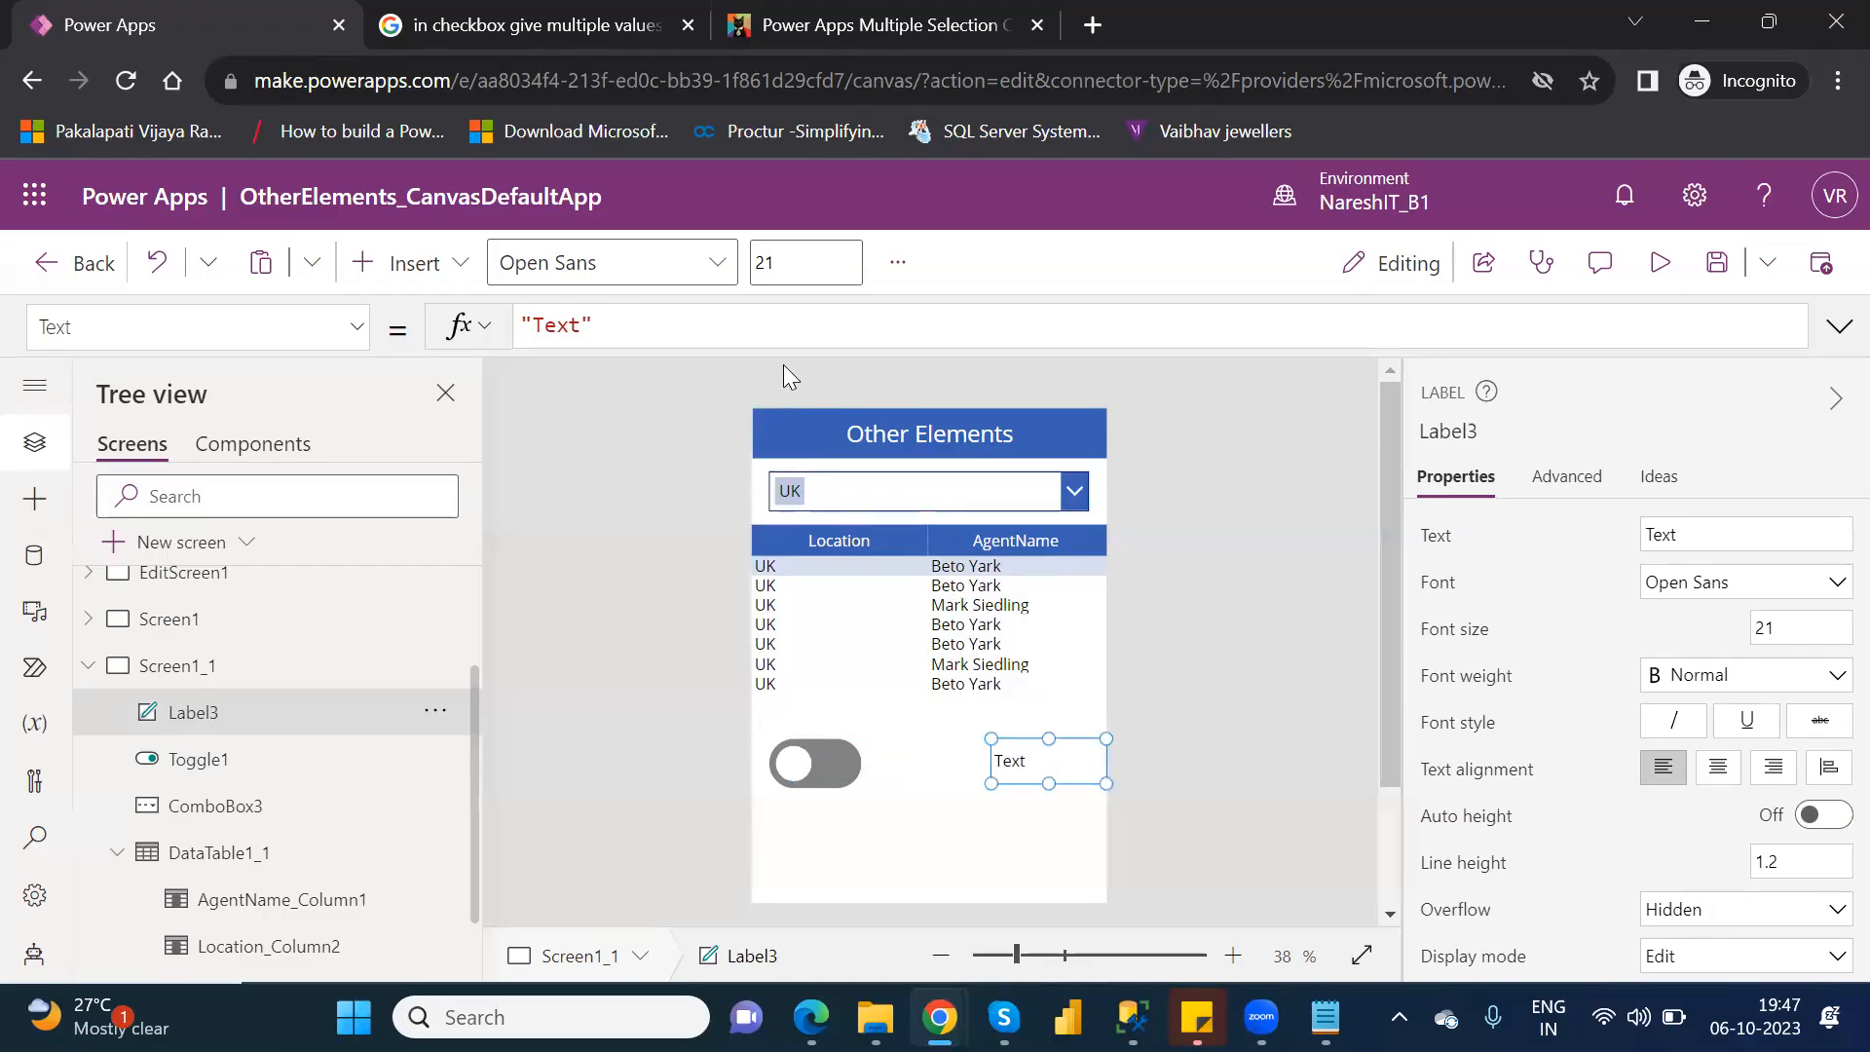
# Set the new label's Text property to Toggle1.Value.
pyautogui.moveTo(612, 318); pyautogui.dragTo(521, 326)
pyautogui.click(523, 329)
pyautogui.press('BackSpace')
pyautogui.press('BackSpace')
pyautogui.press('BackSpace')
pyautogui.press('BackSpace')
pyautogui.press('BackSpace')
pyautogui.press('BackSpace')
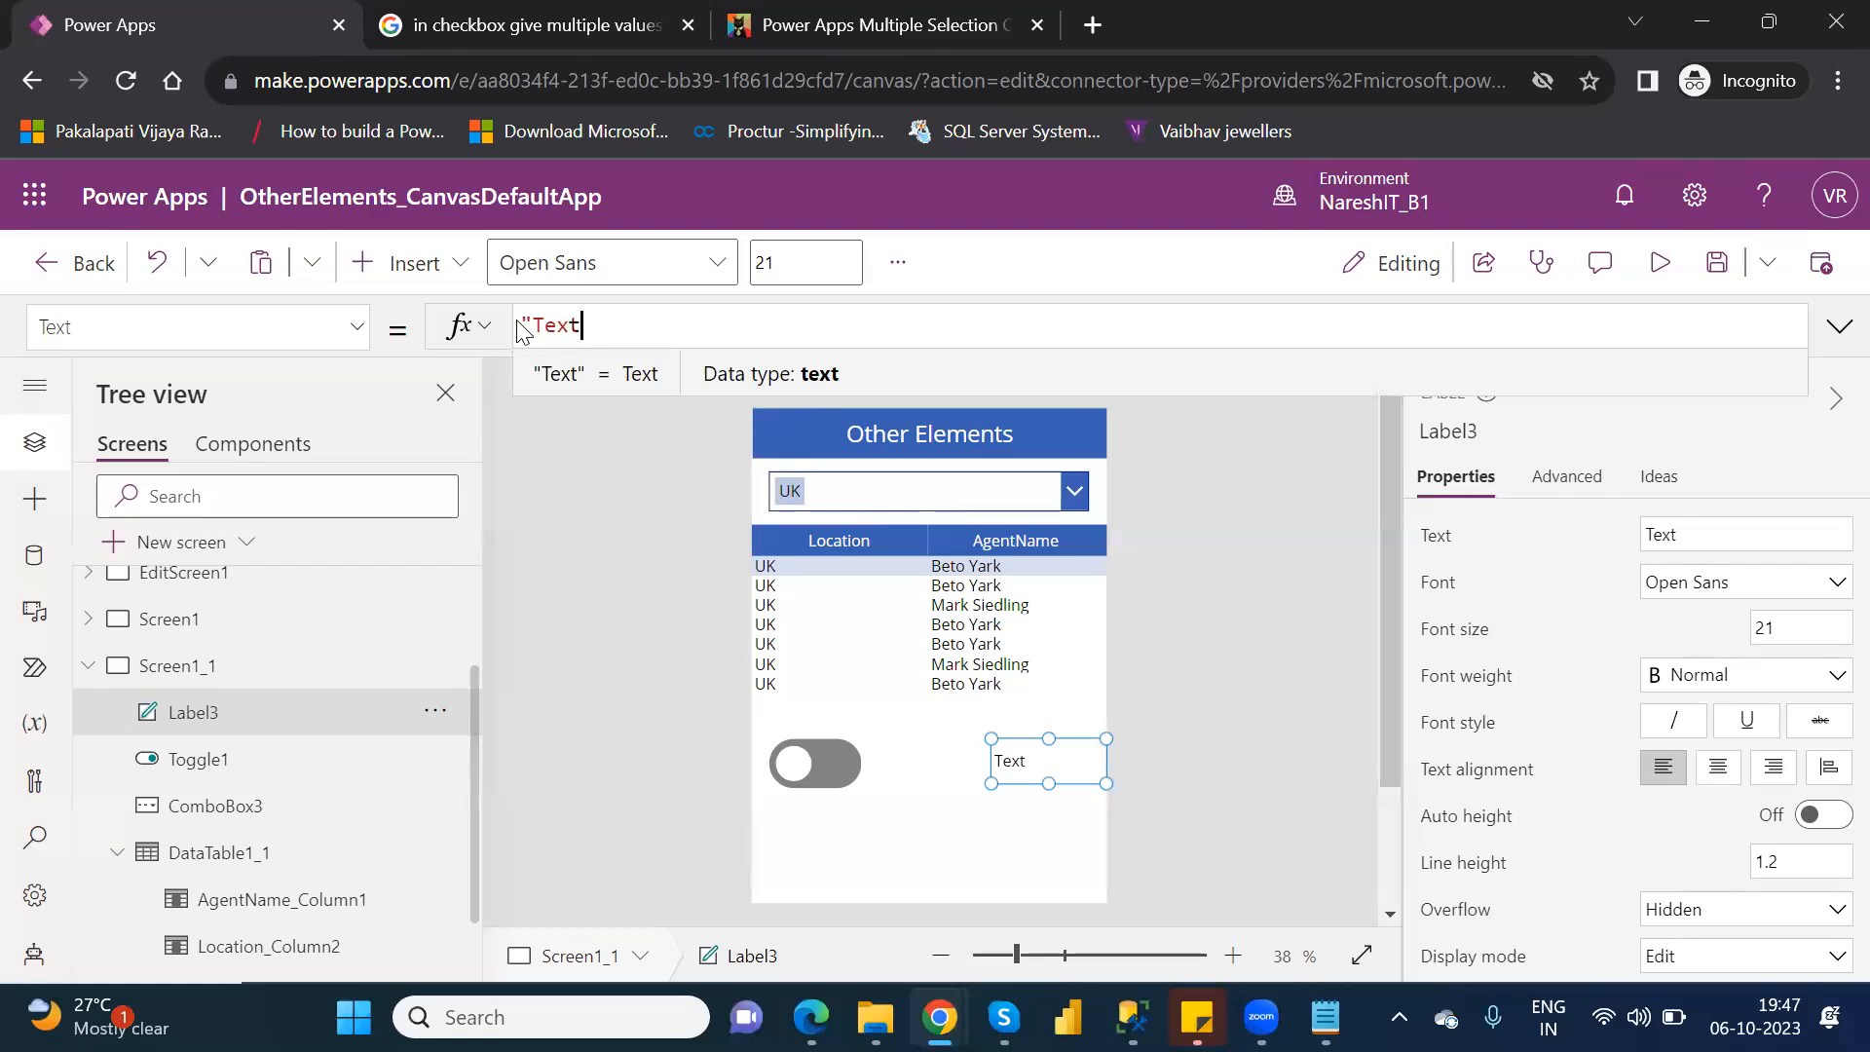
pyautogui.write('togg')
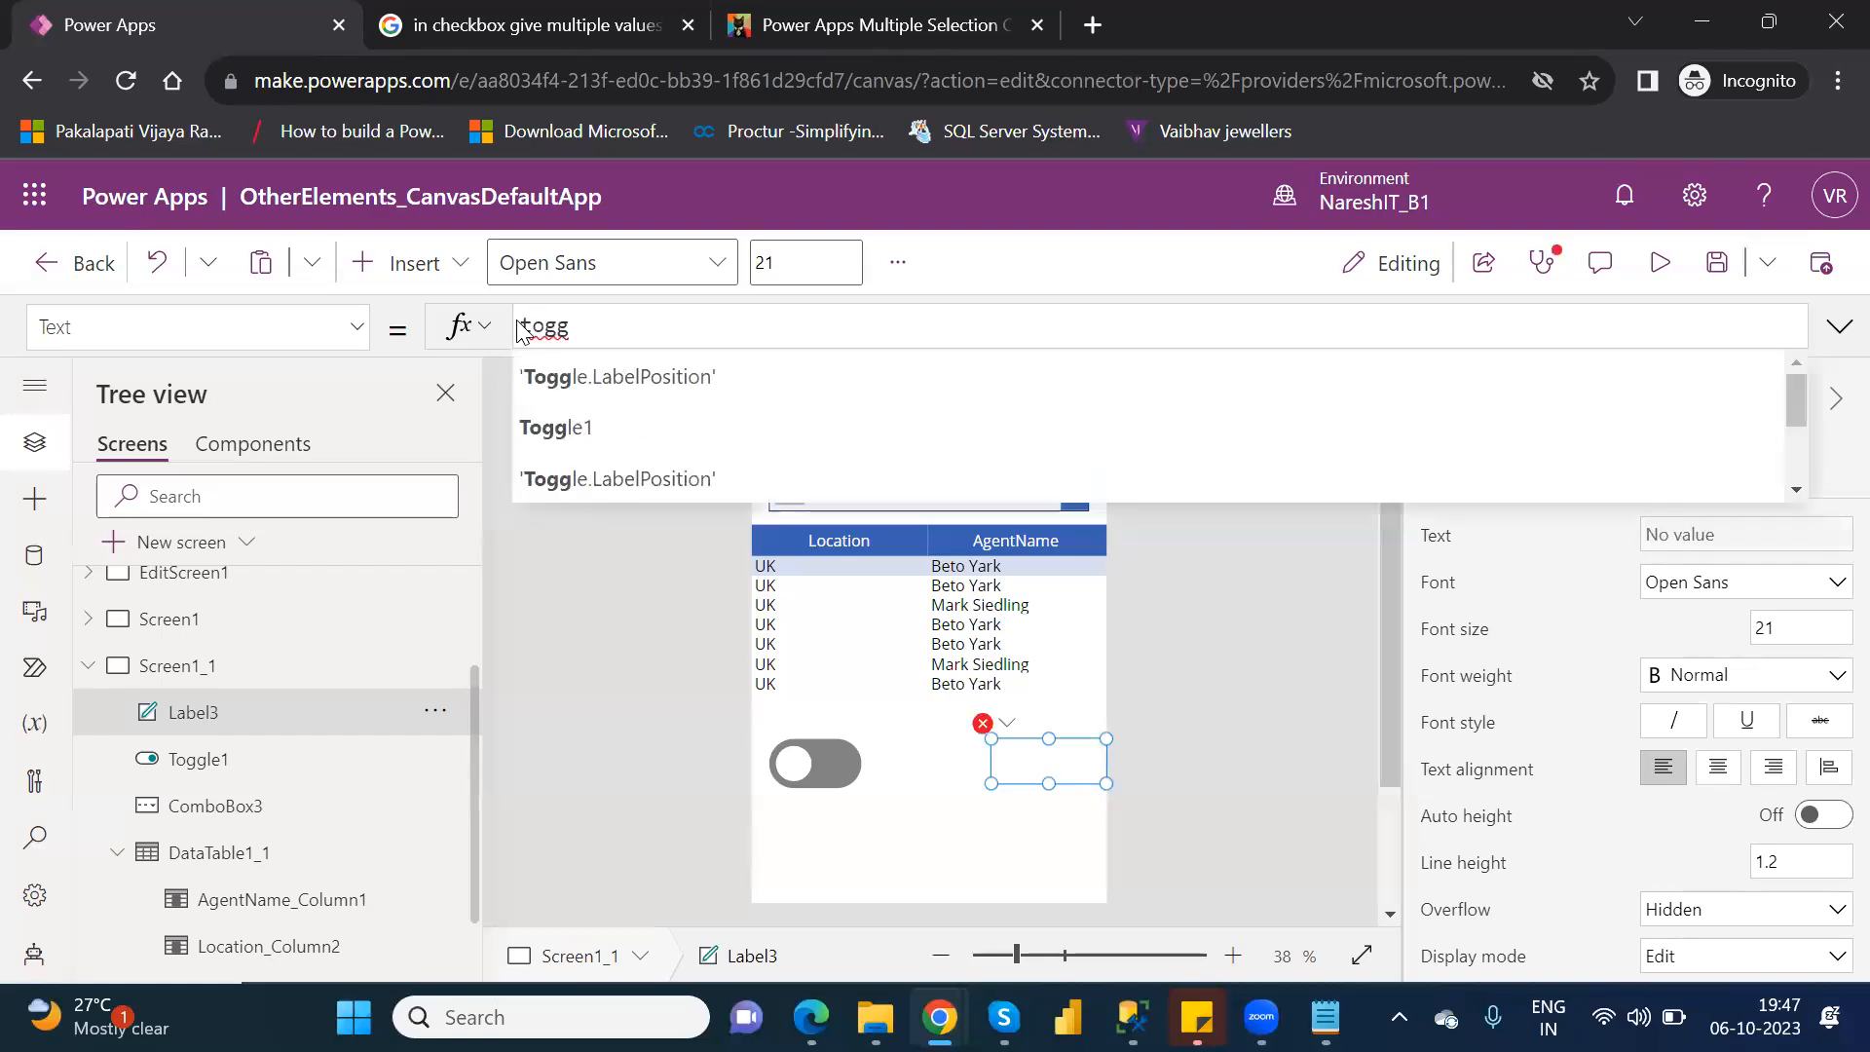
pyautogui.press('Tab')
pyautogui.write('.')
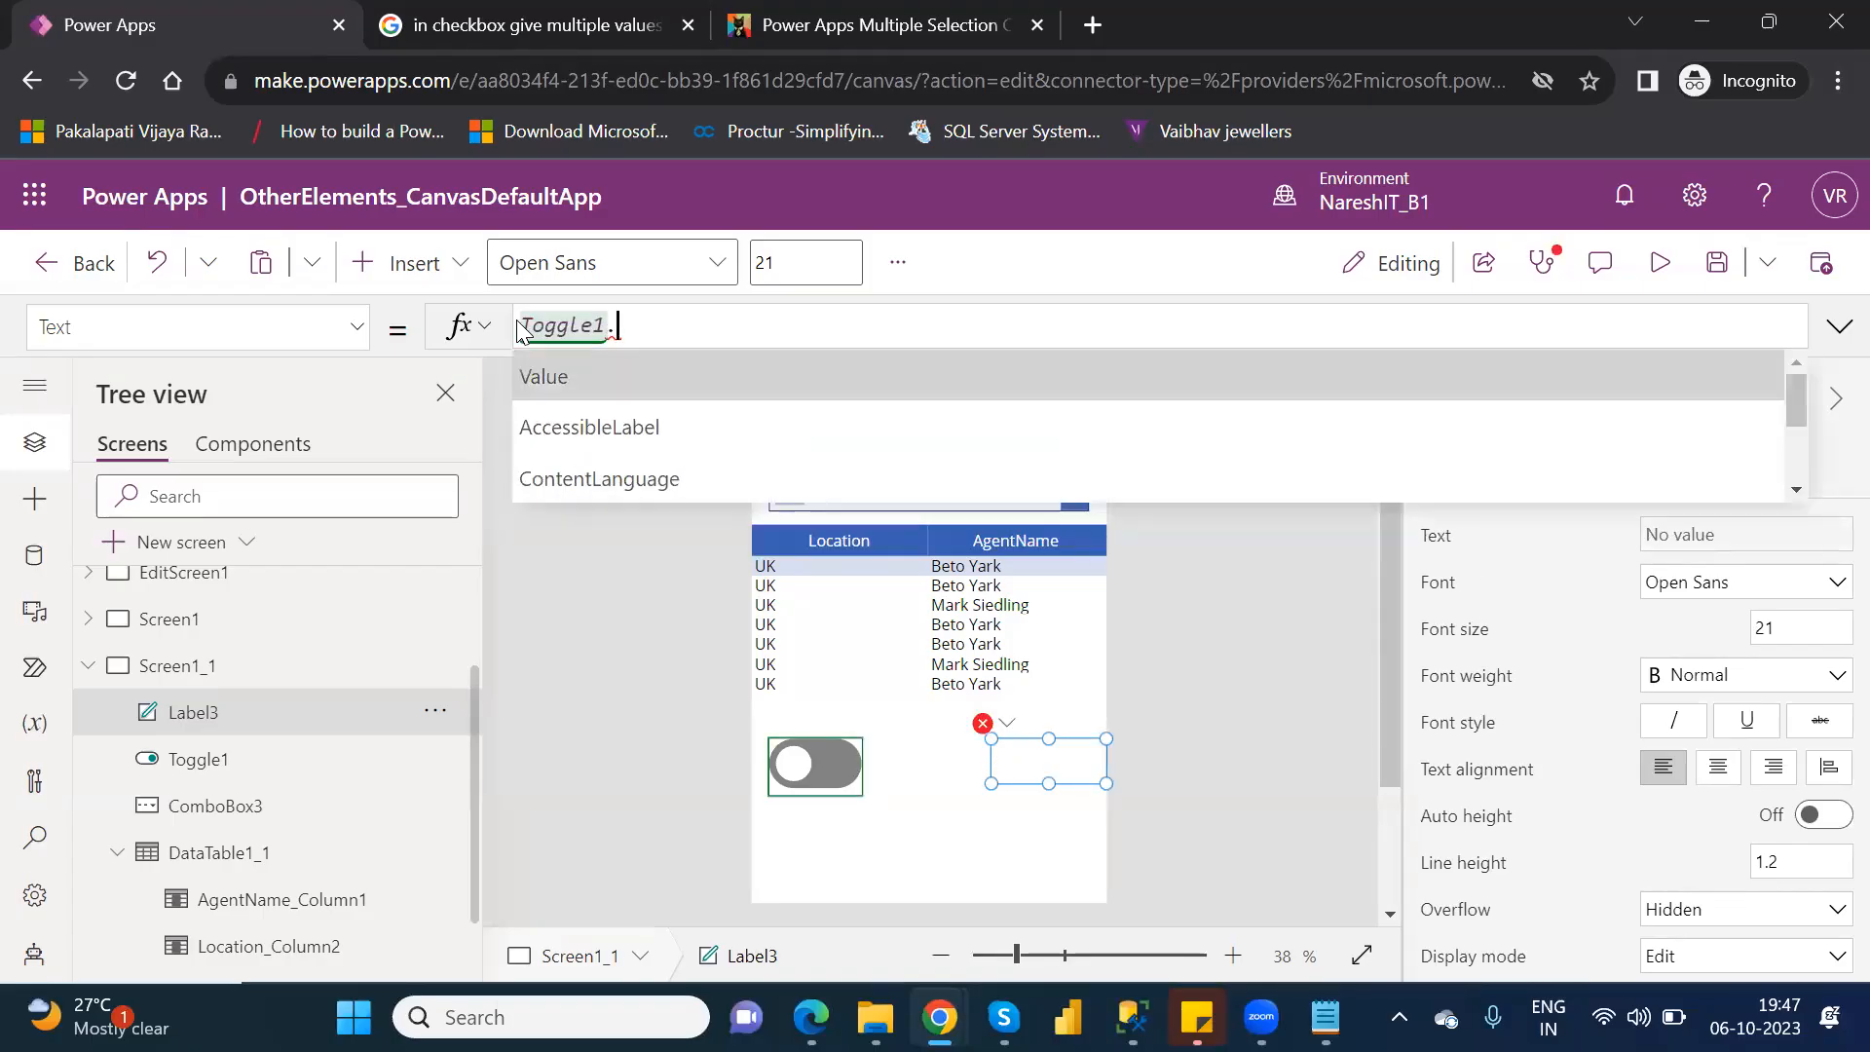
pyautogui.press('Tab')
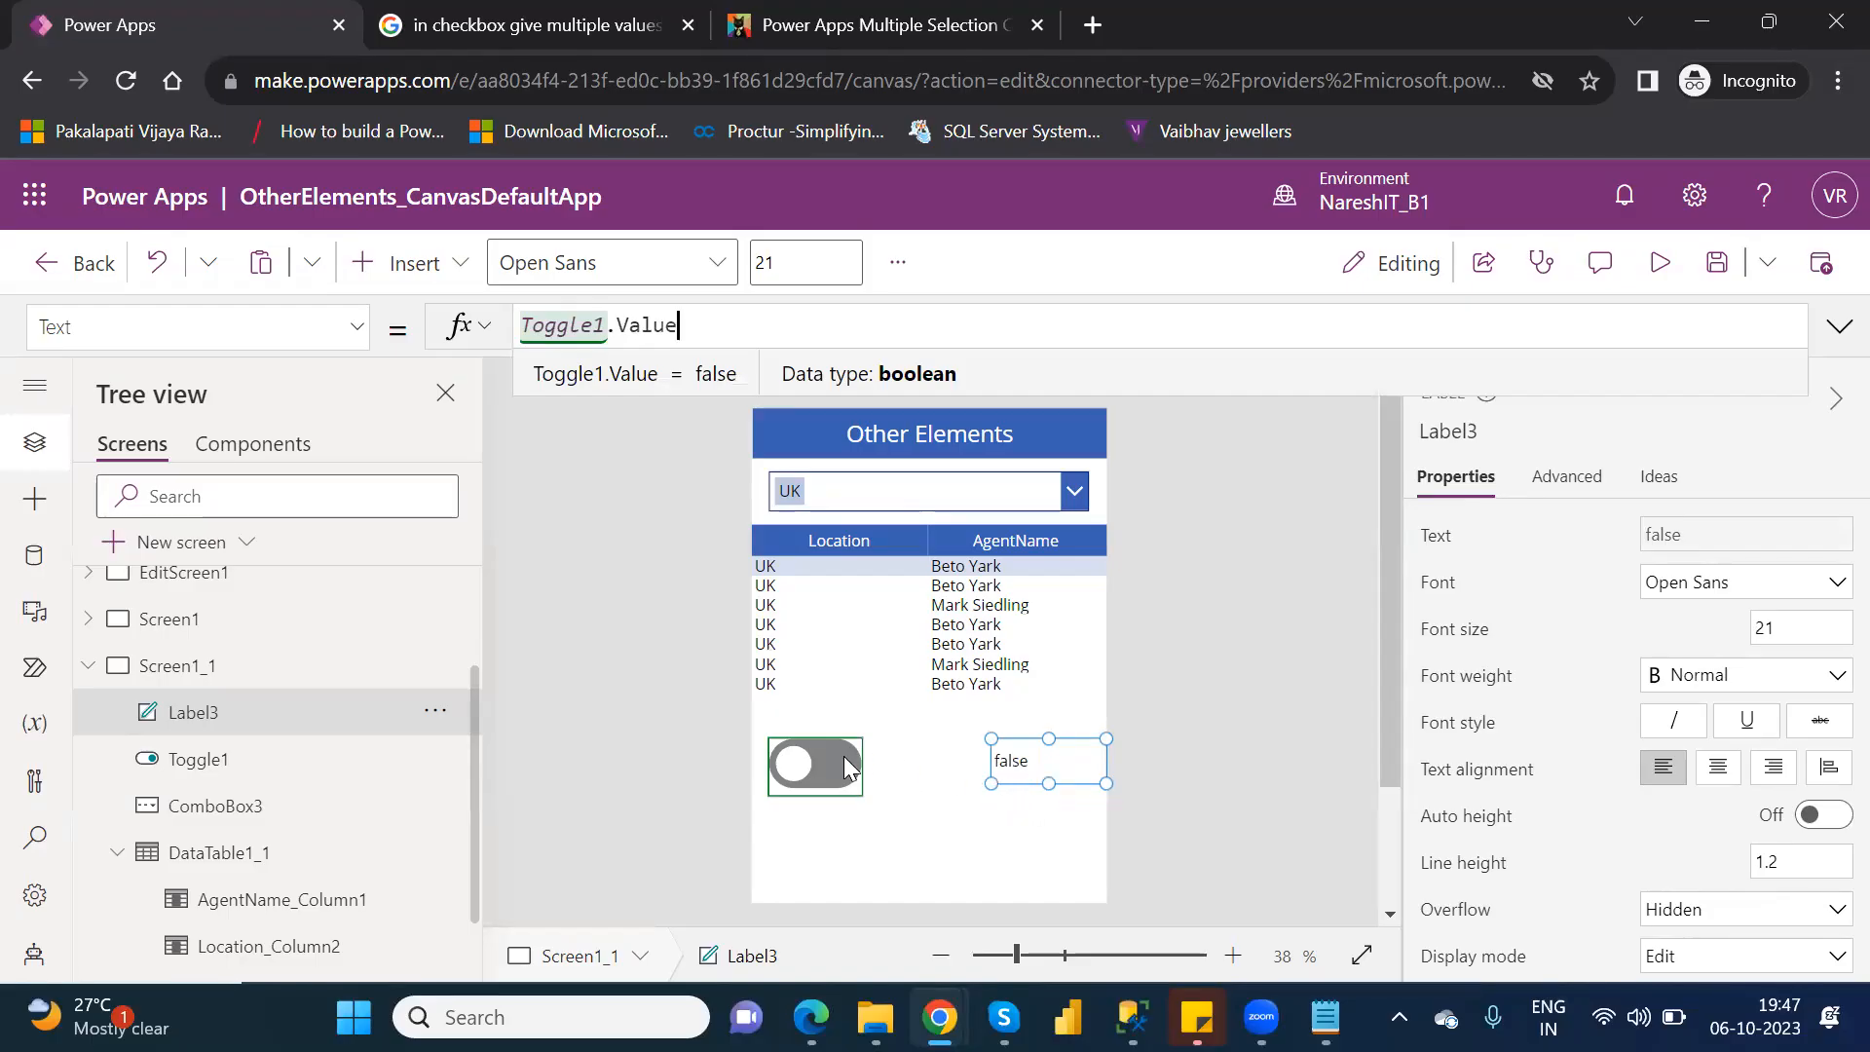
# Preview the app, switch the toggle on and back off to test the label, and return to editing.
pyautogui.click(1661, 262)
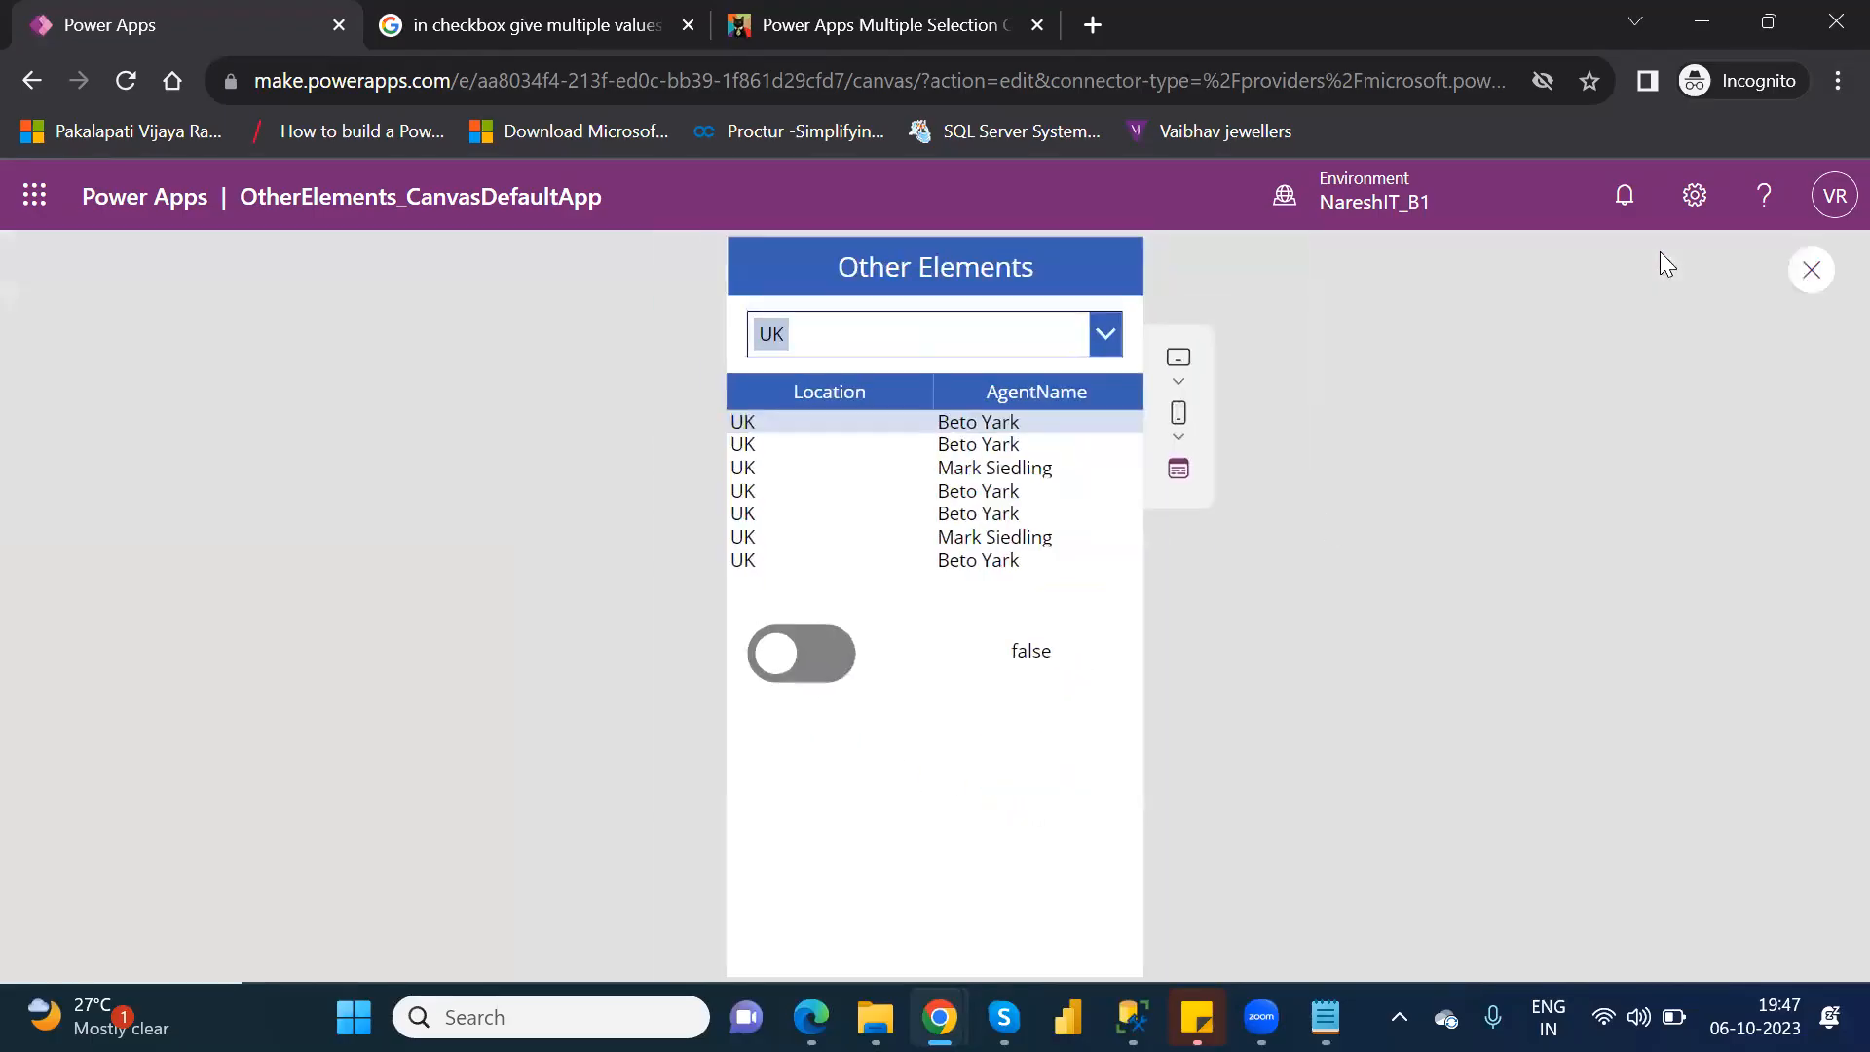
pyautogui.click(824, 655)
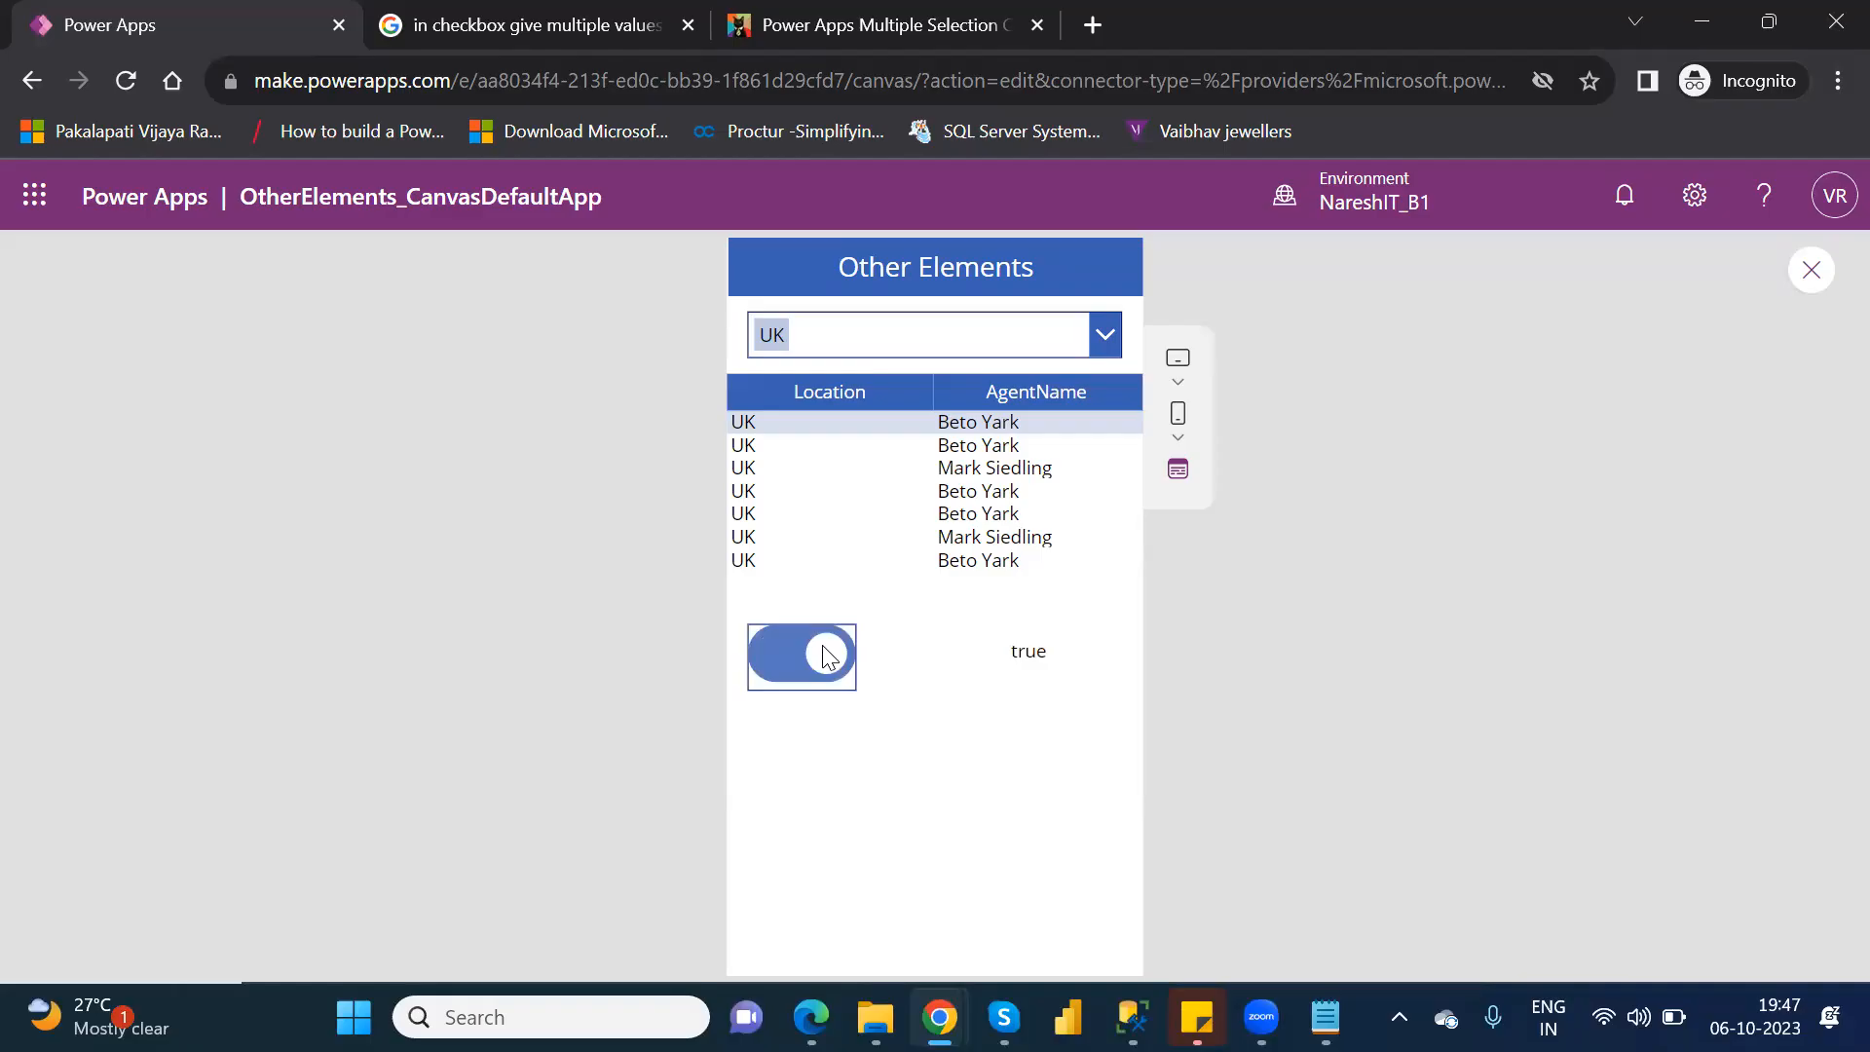
pyautogui.click(769, 645)
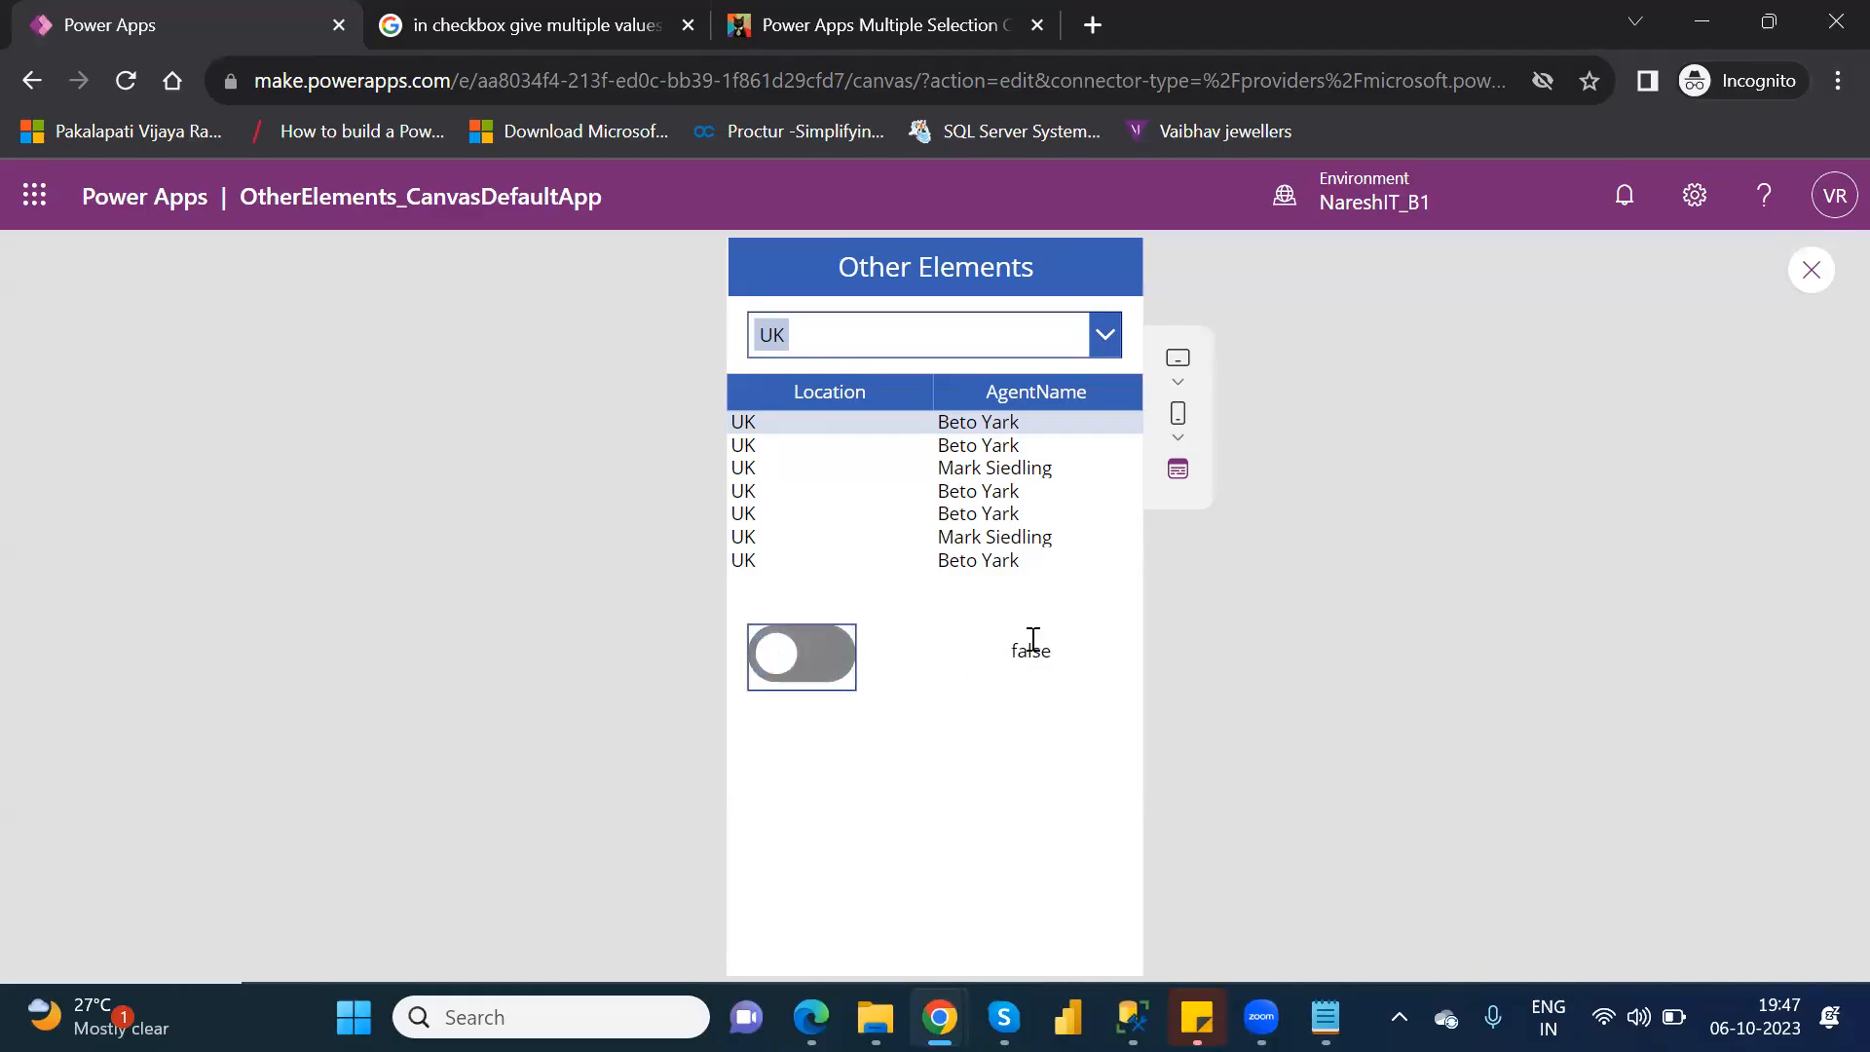
pyautogui.click(1814, 270)
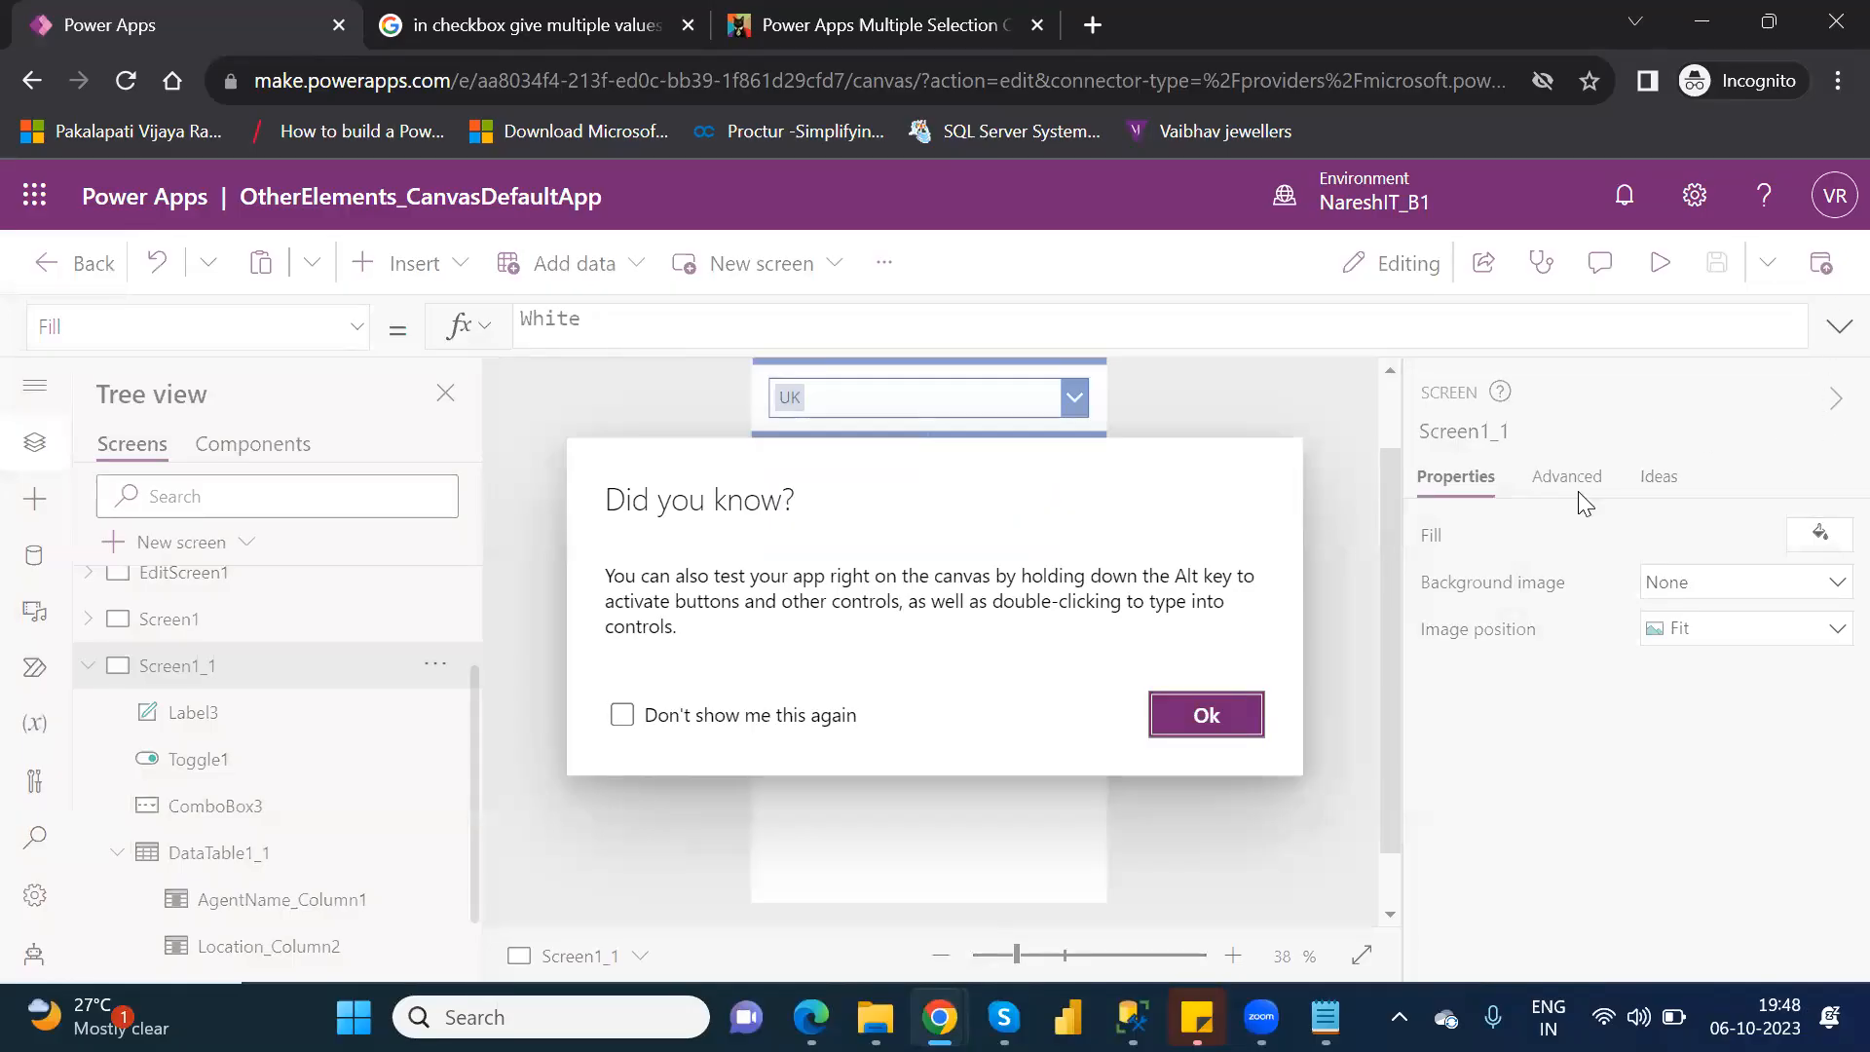
pyautogui.click(1204, 730)
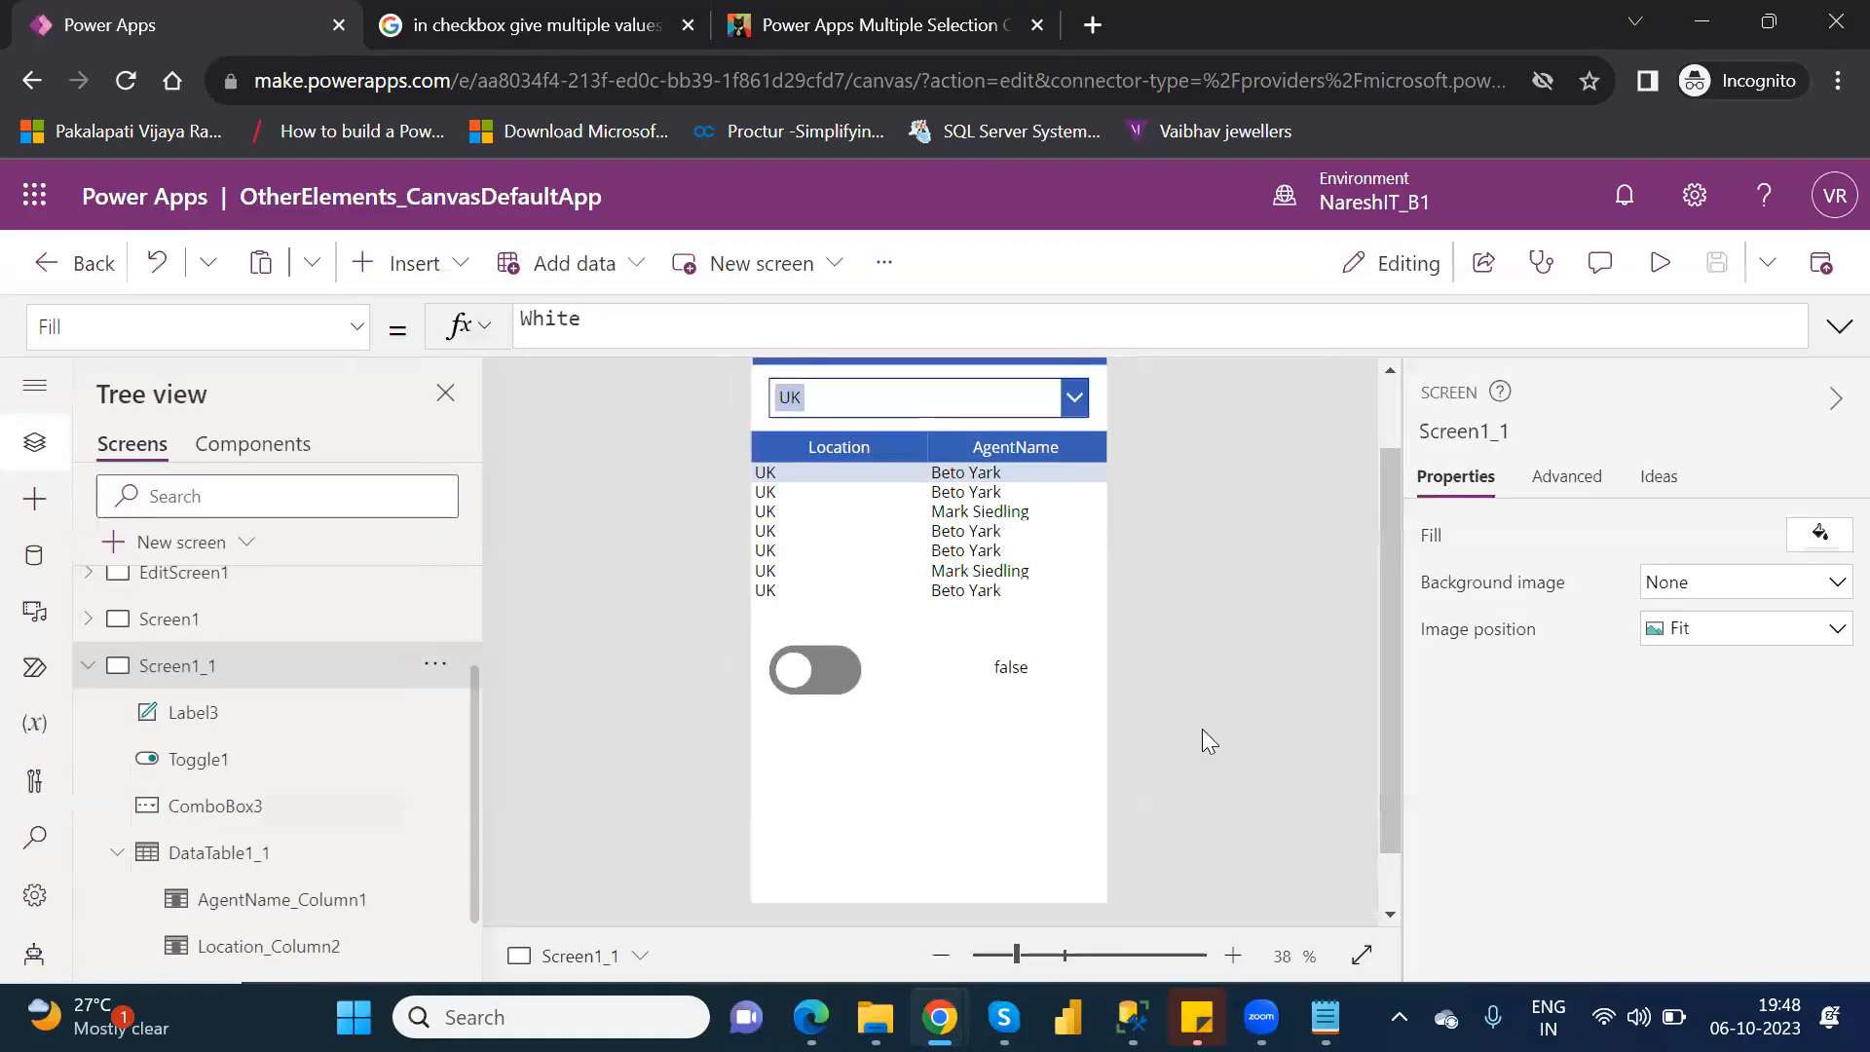
# Insert a slider on Screen1_1 and place it below the toggle at about X 2, Y 734.
pyautogui.click(401, 261)
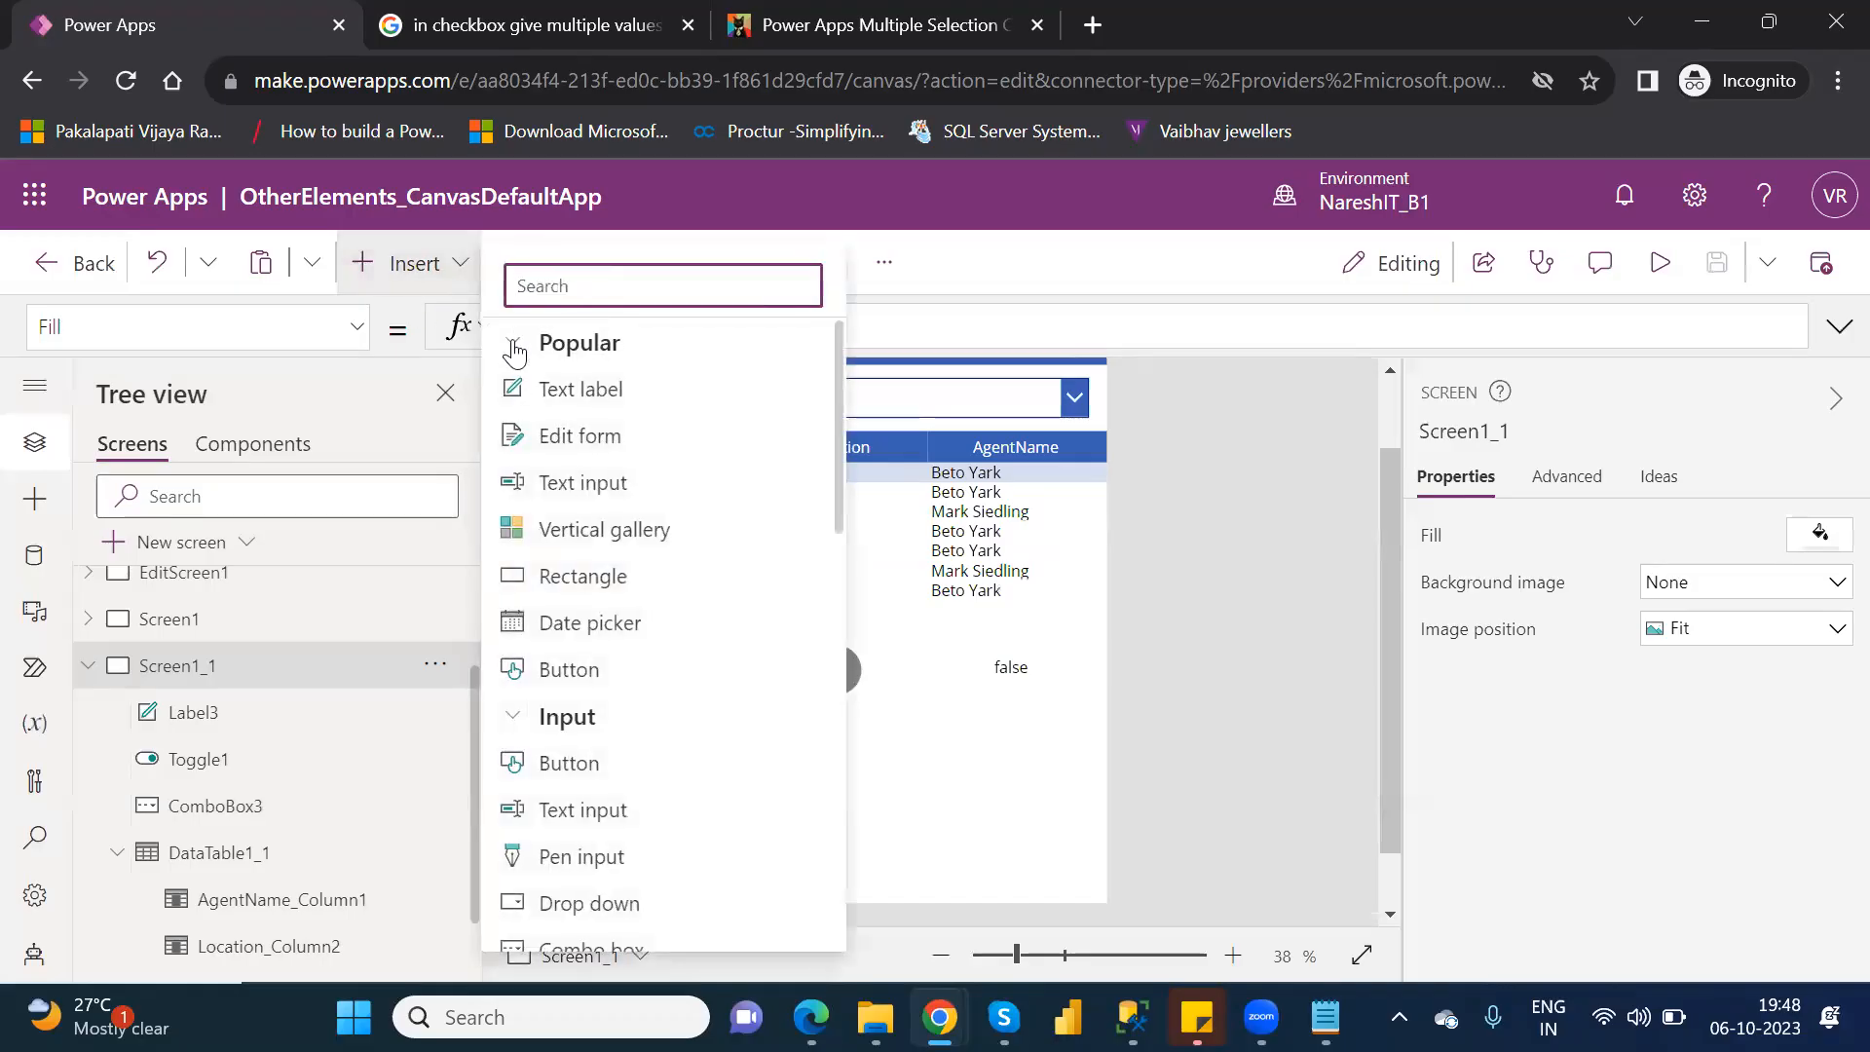
pyautogui.click(511, 341)
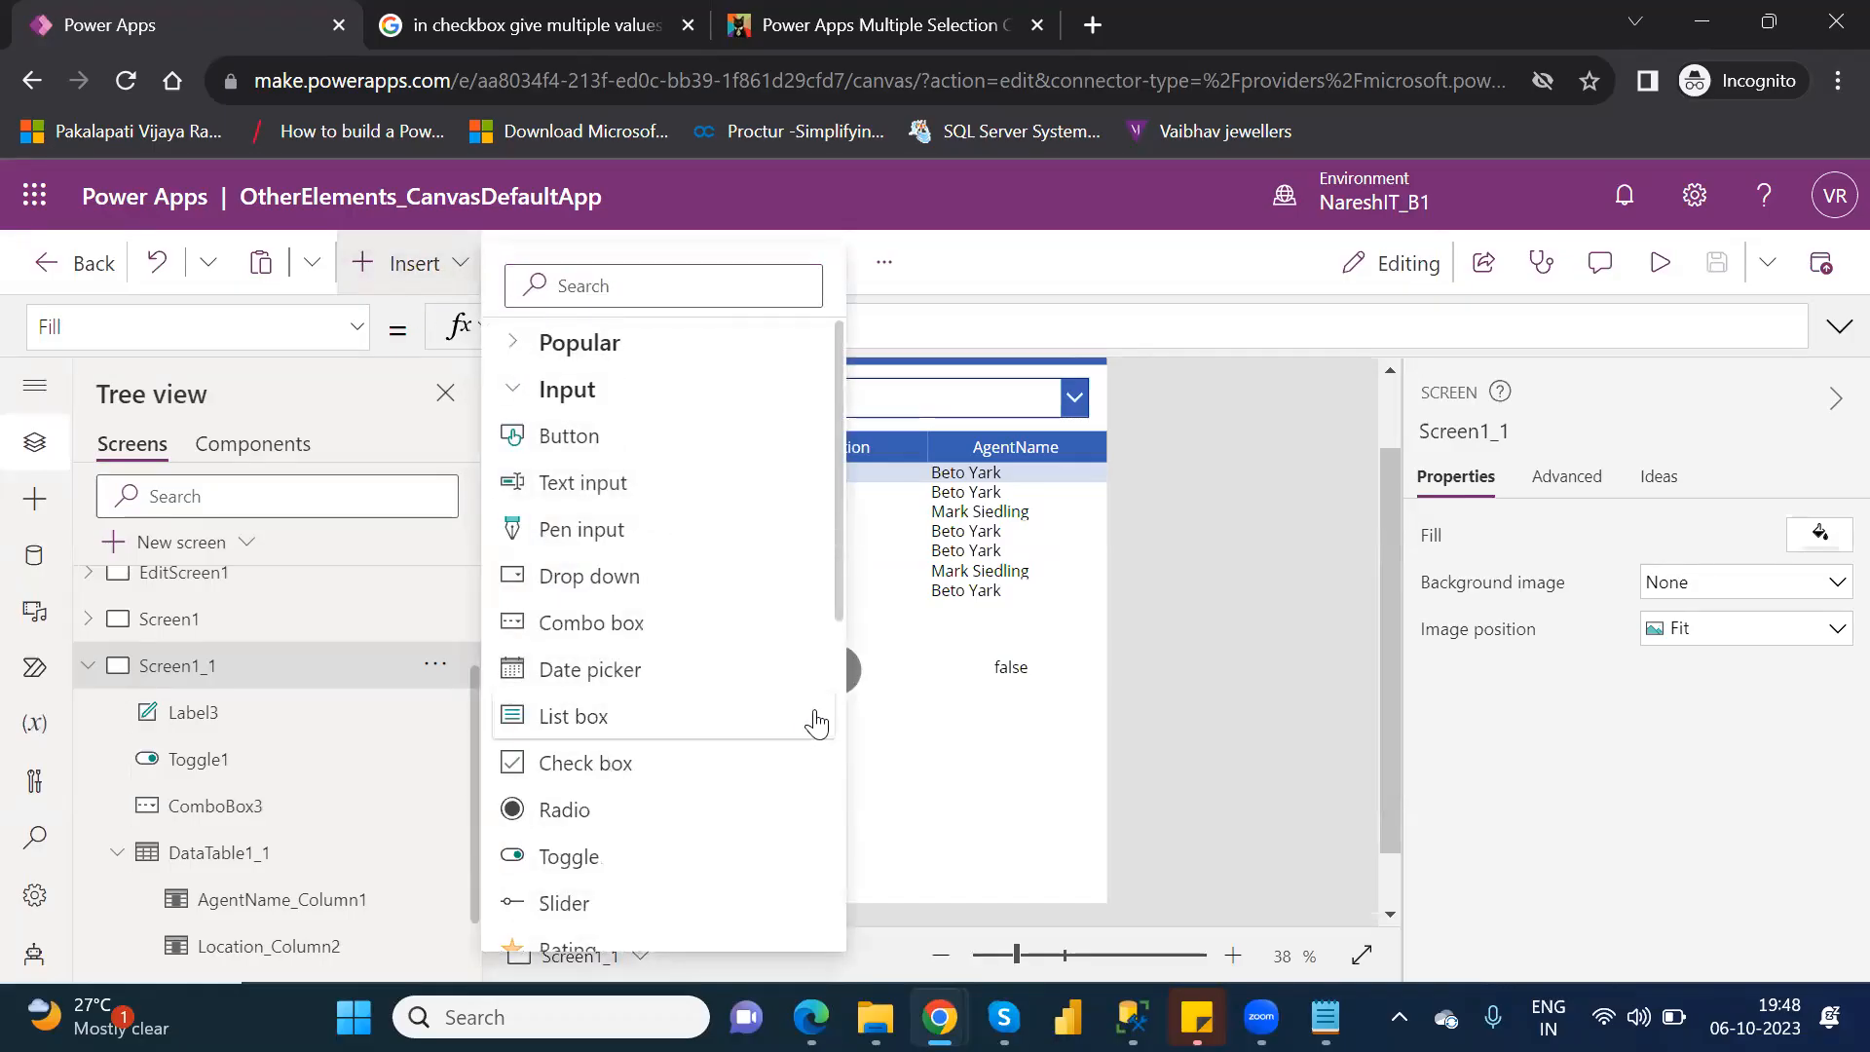
pyautogui.moveTo(844, 628); pyautogui.dragTo(836, 758)
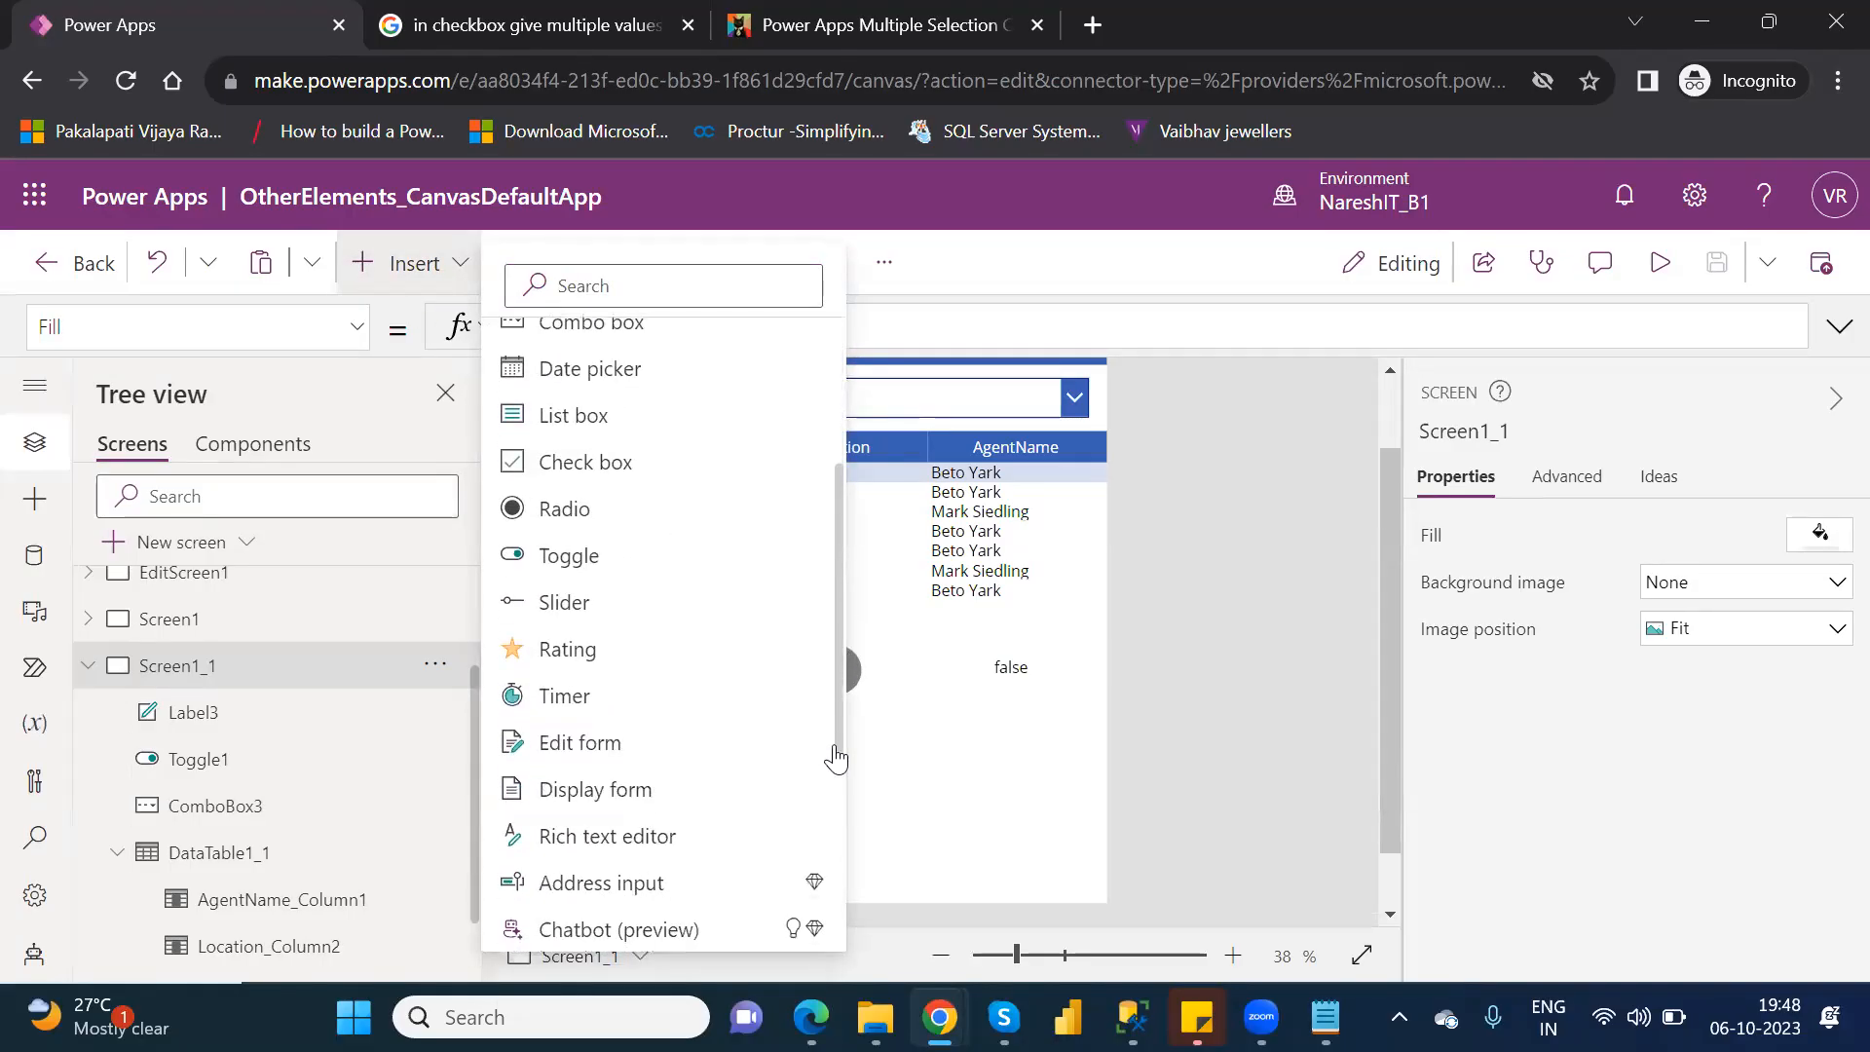
pyautogui.click(573, 588)
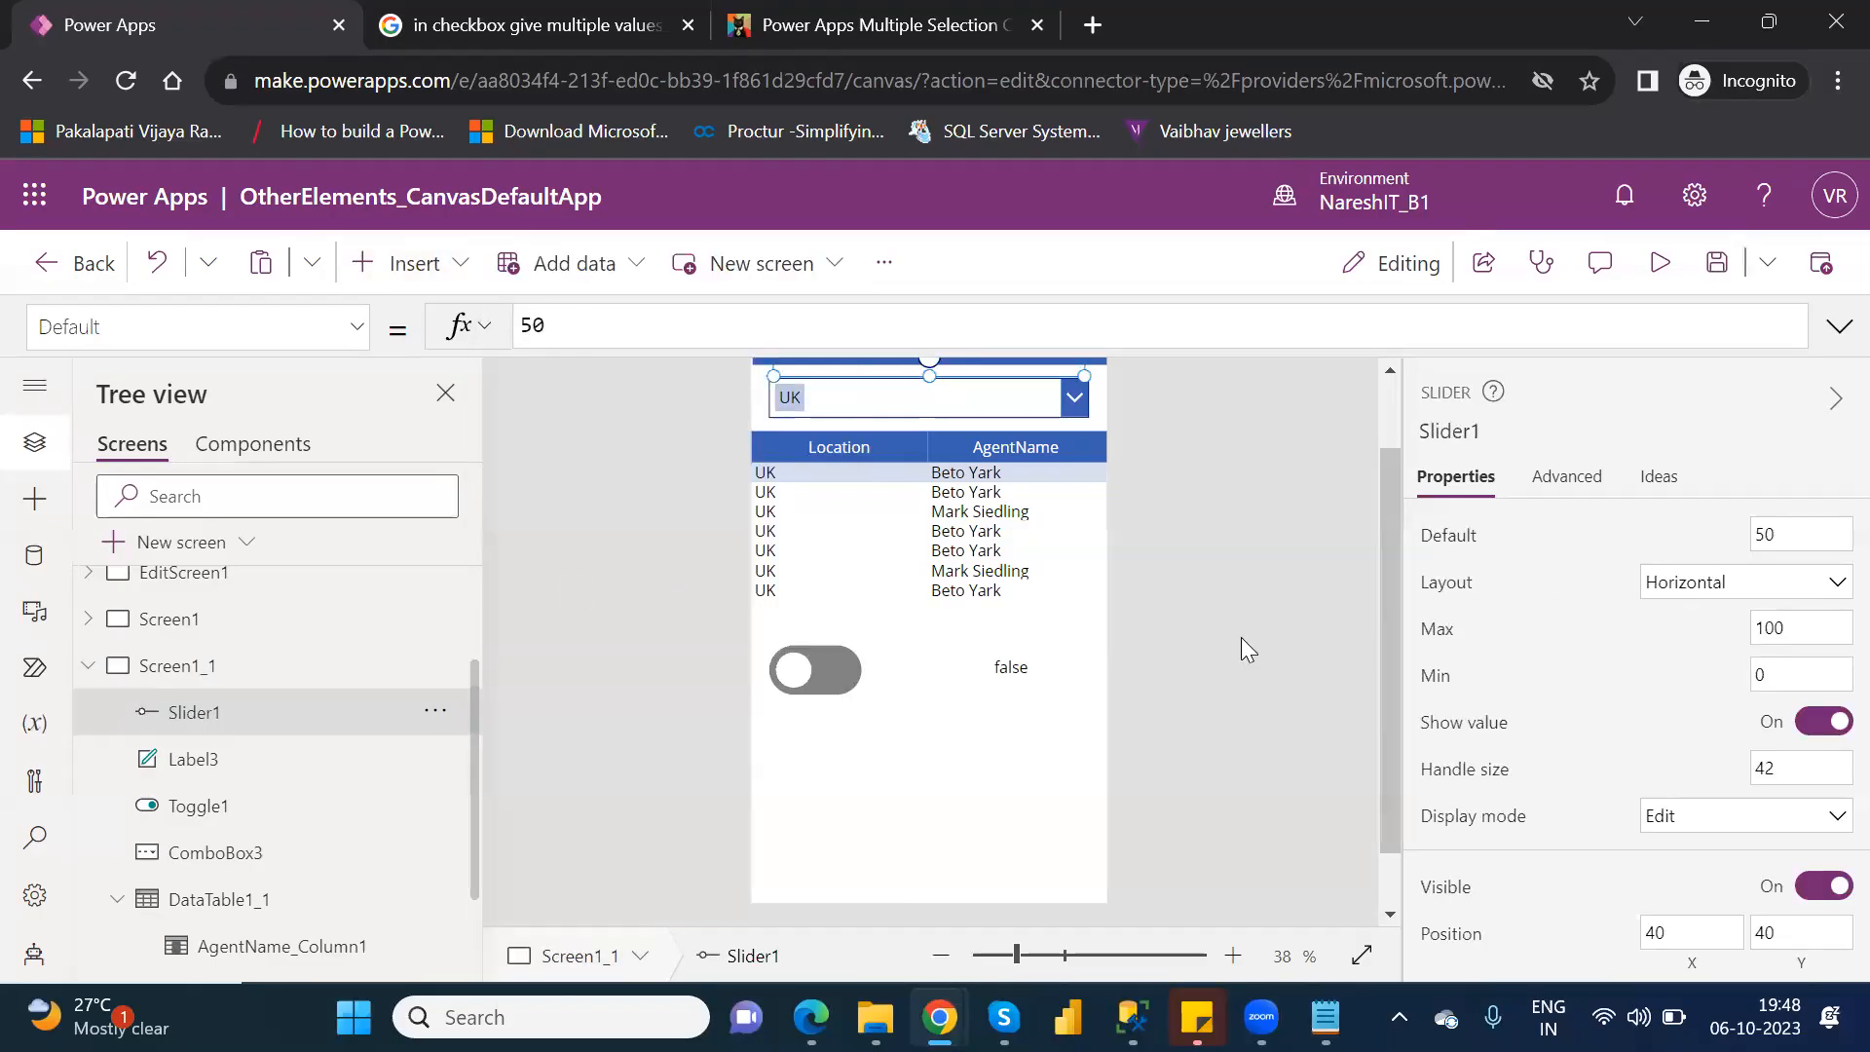
pyautogui.scroll(2, 1395, 431)
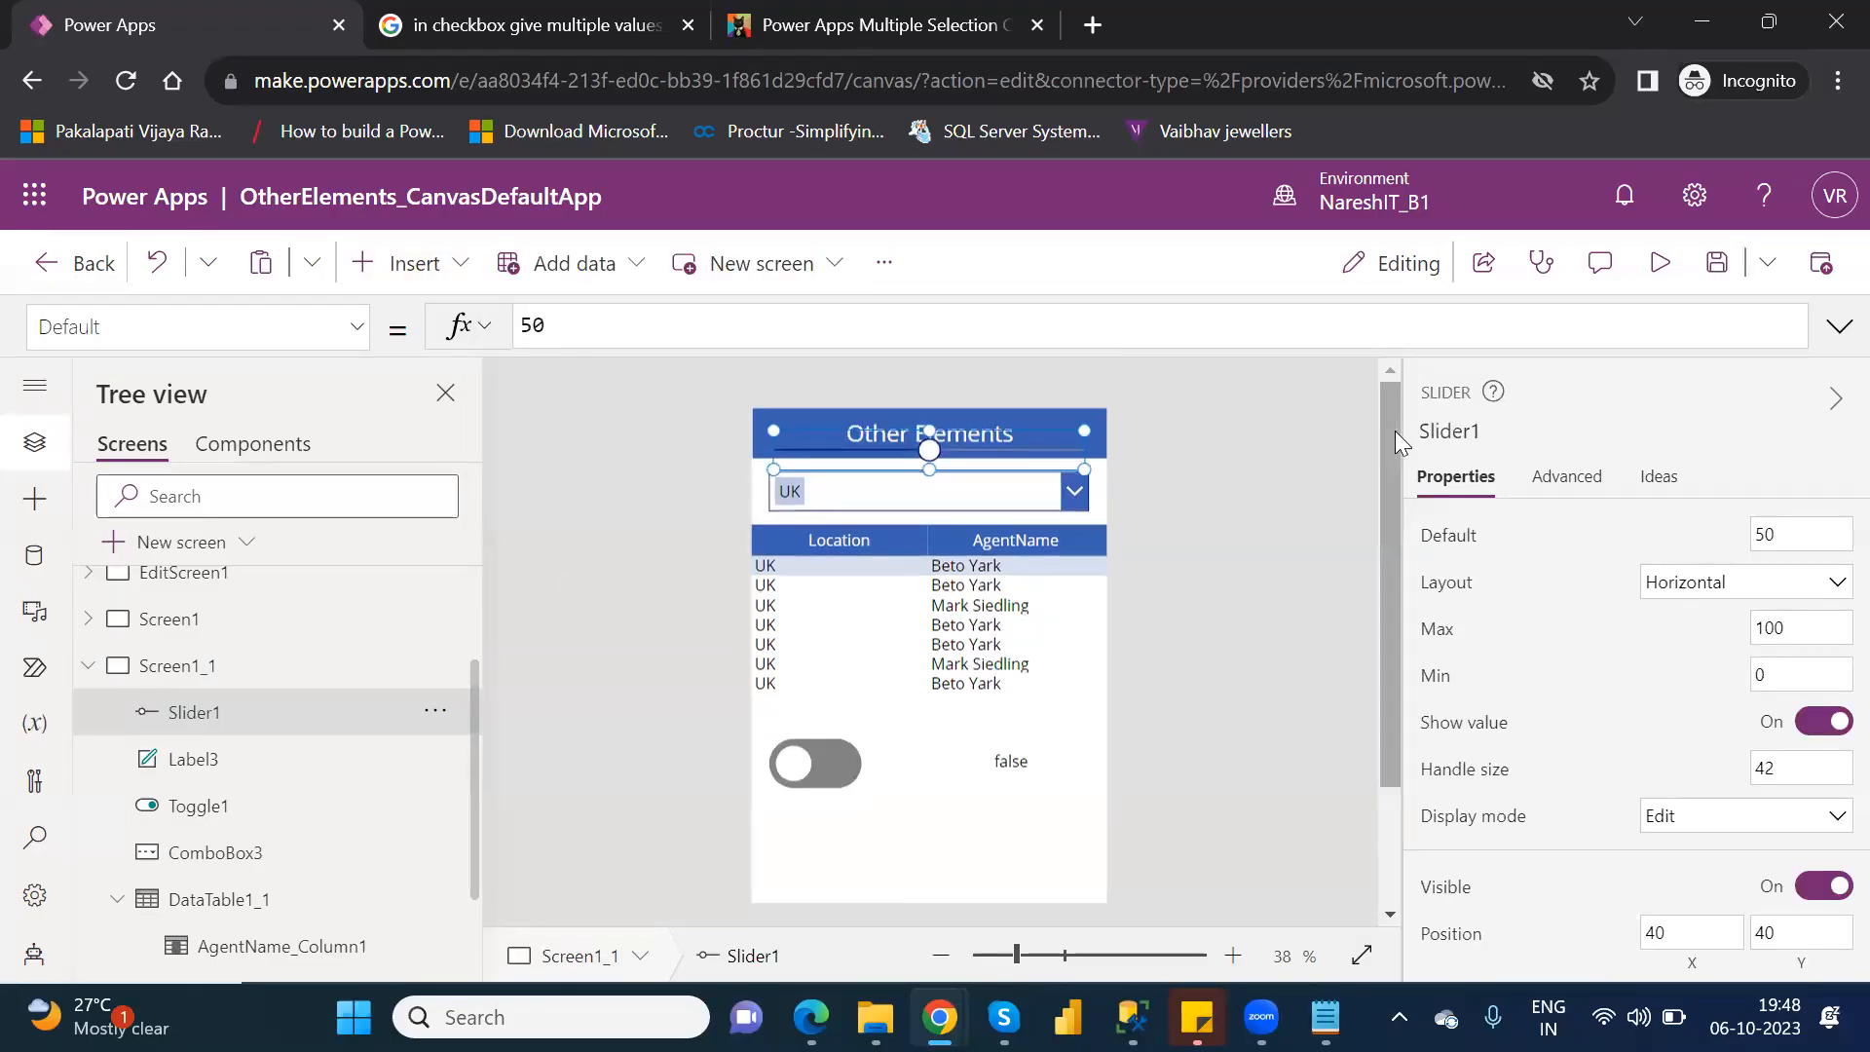
pyautogui.moveTo(985, 448); pyautogui.dragTo(966, 835)
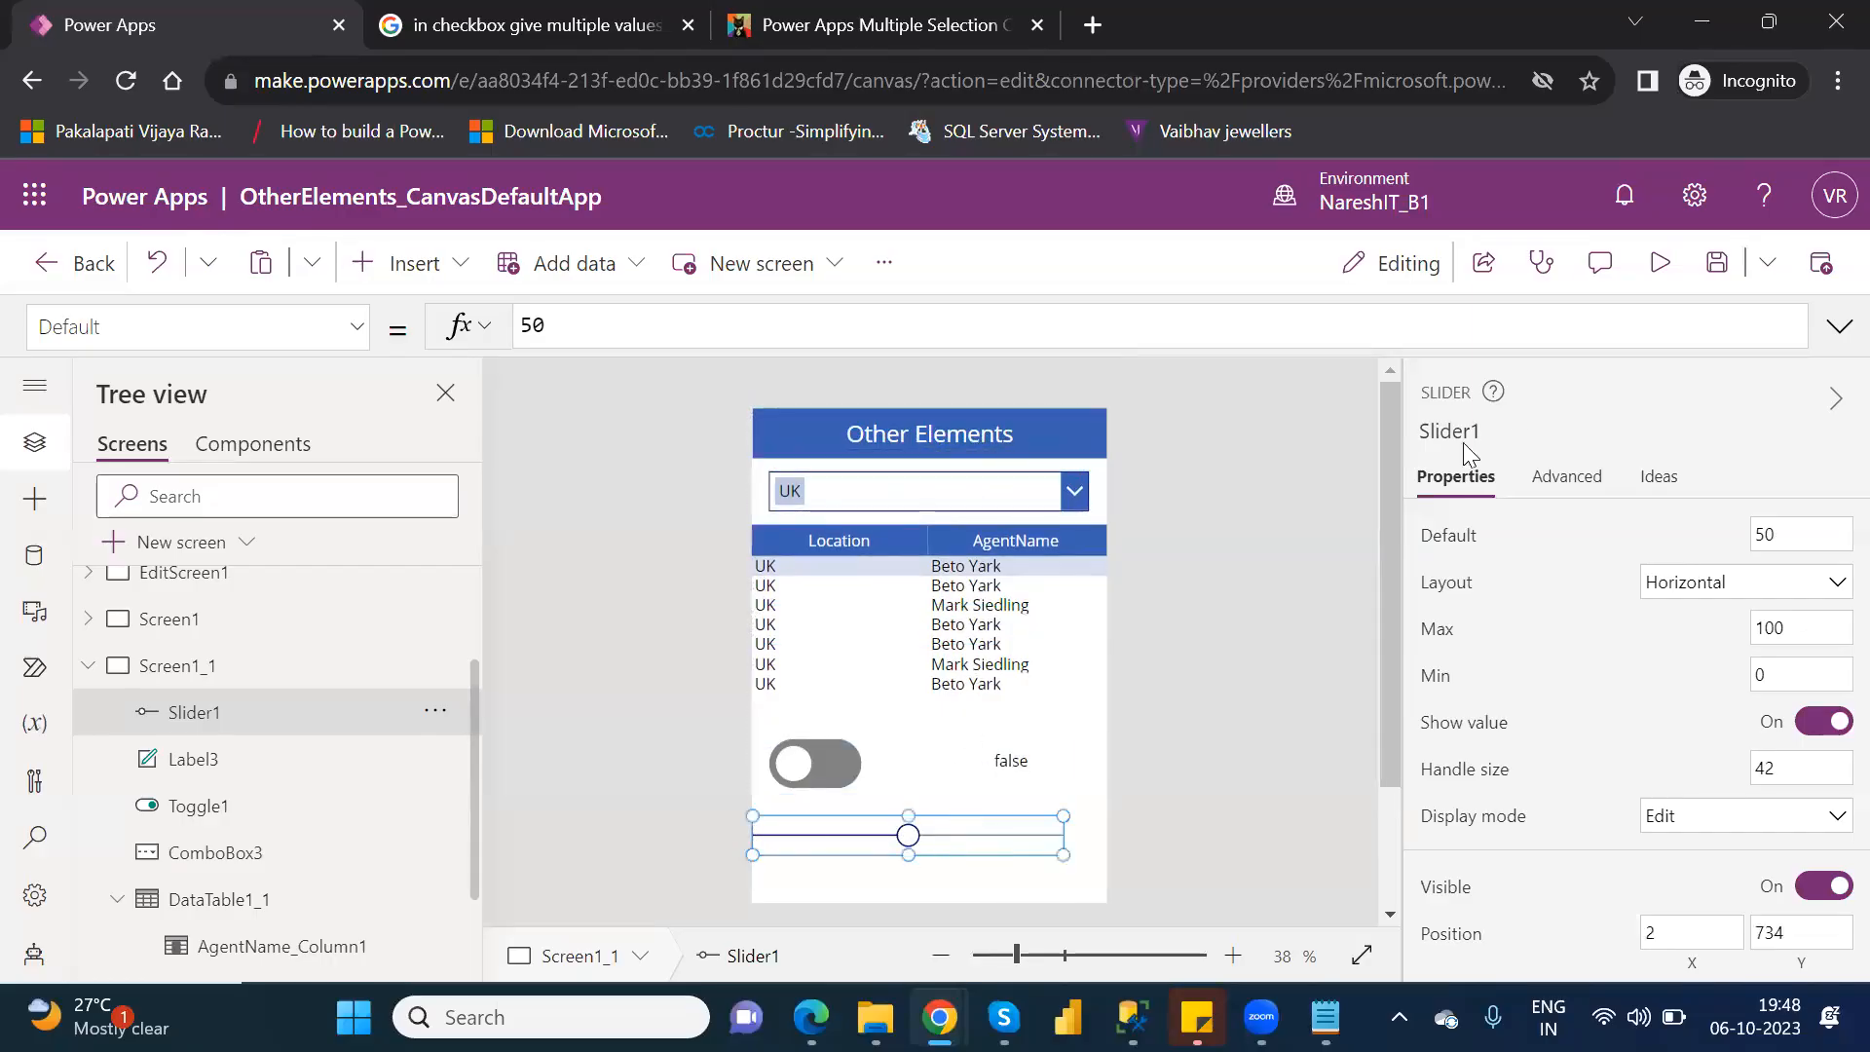
# Preview the app, examine the slider's value display at its handle, and return to editing.
pyautogui.click(1660, 277)
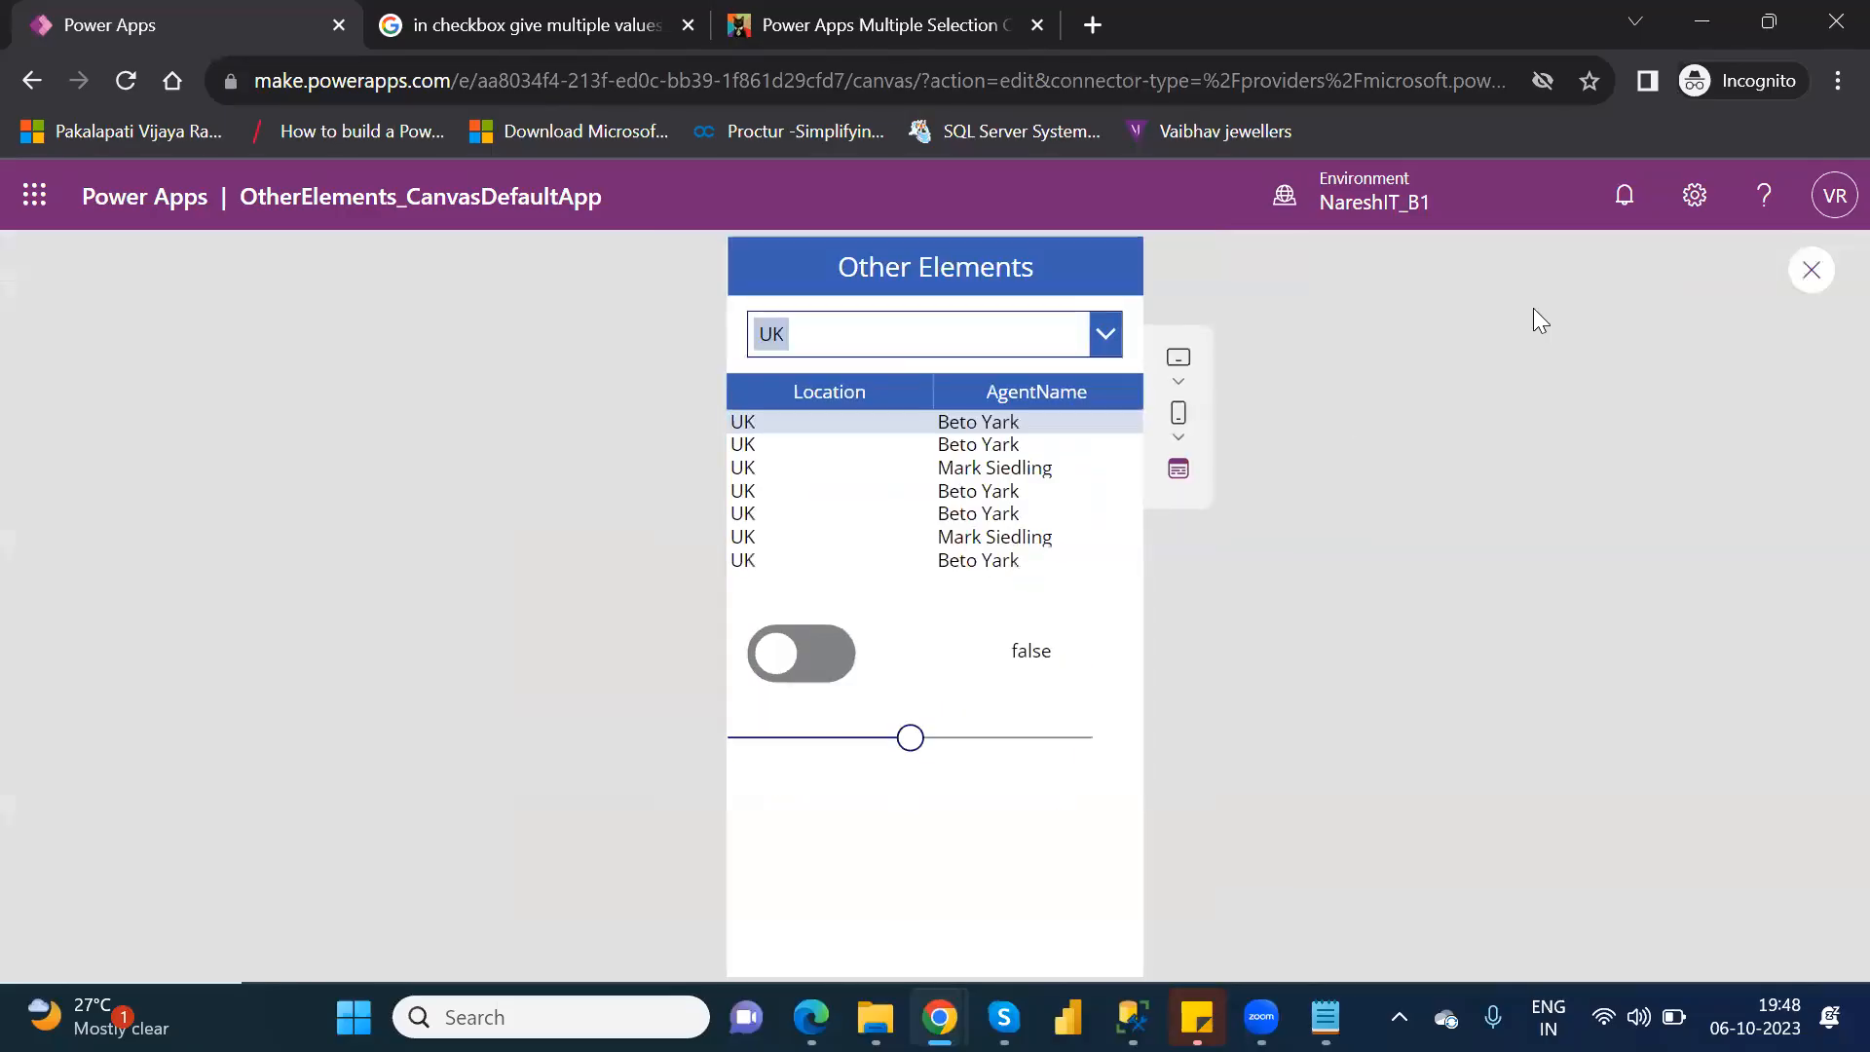
pyautogui.moveTo(920, 735)
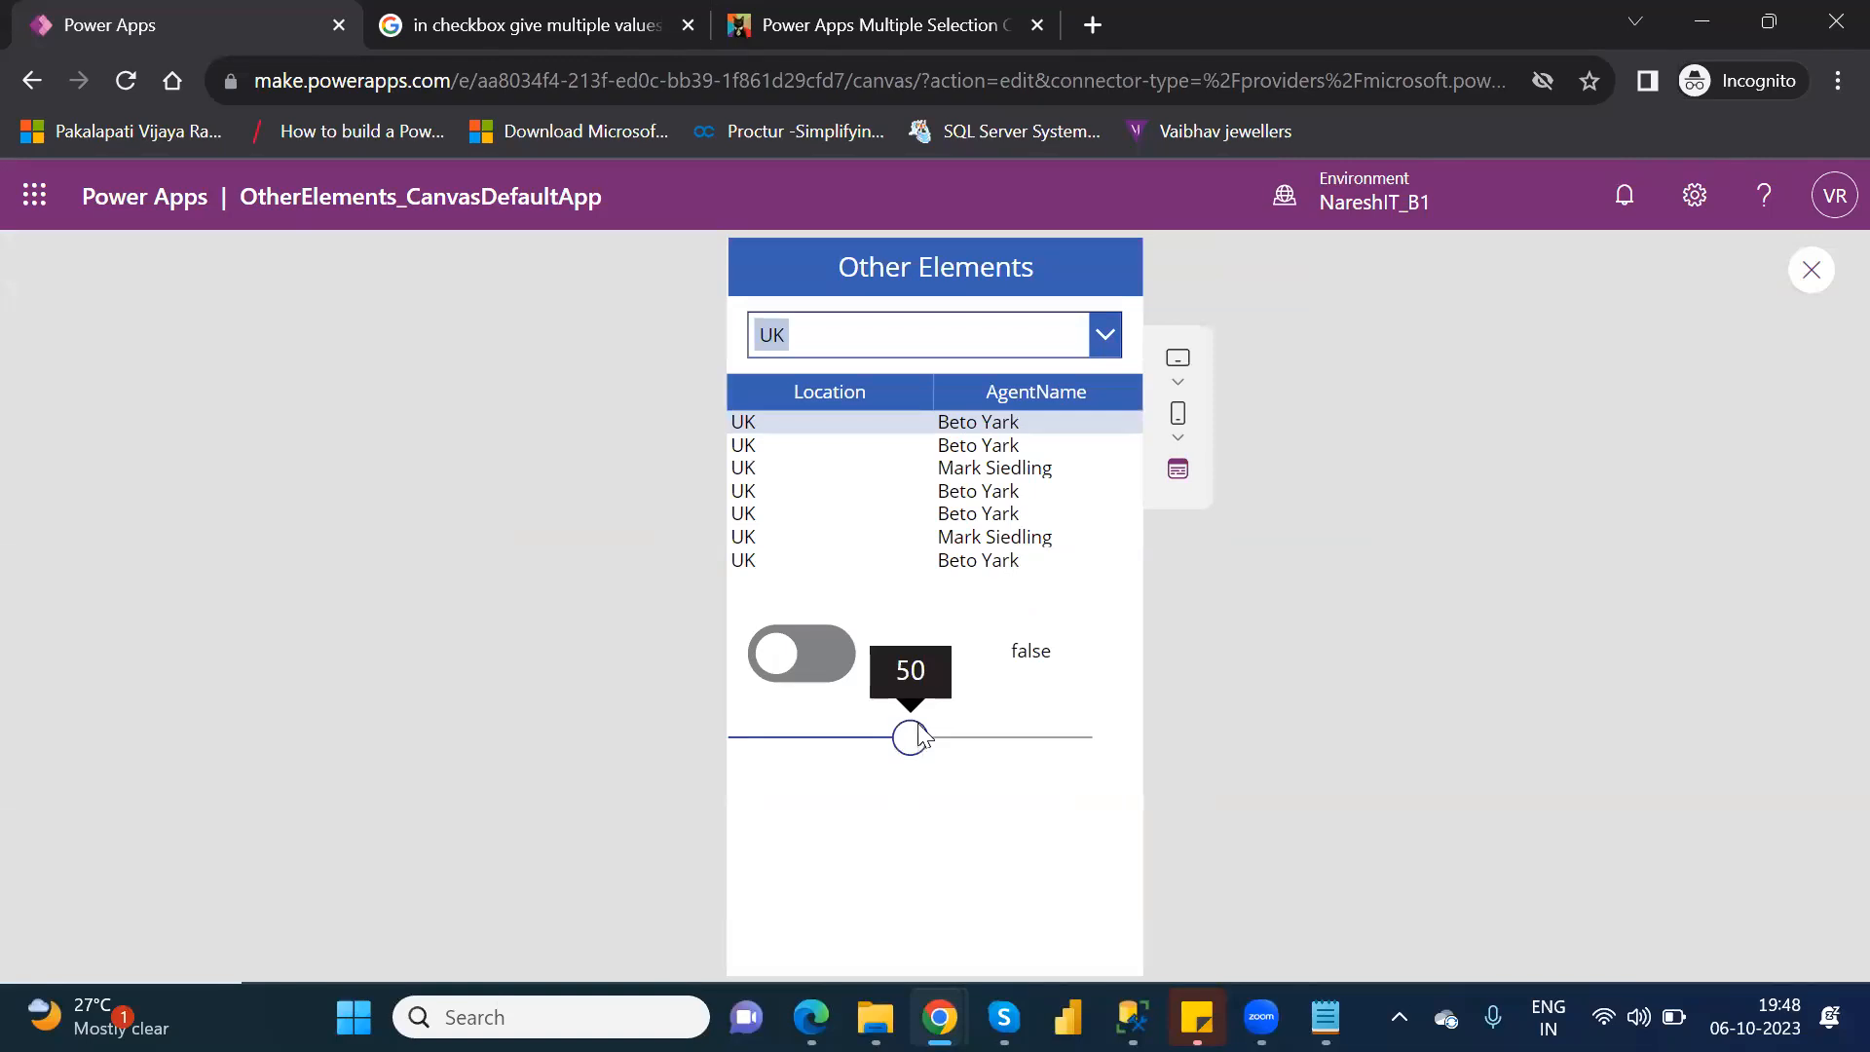
pyautogui.moveTo(914, 746); pyautogui.dragTo(876, 748)
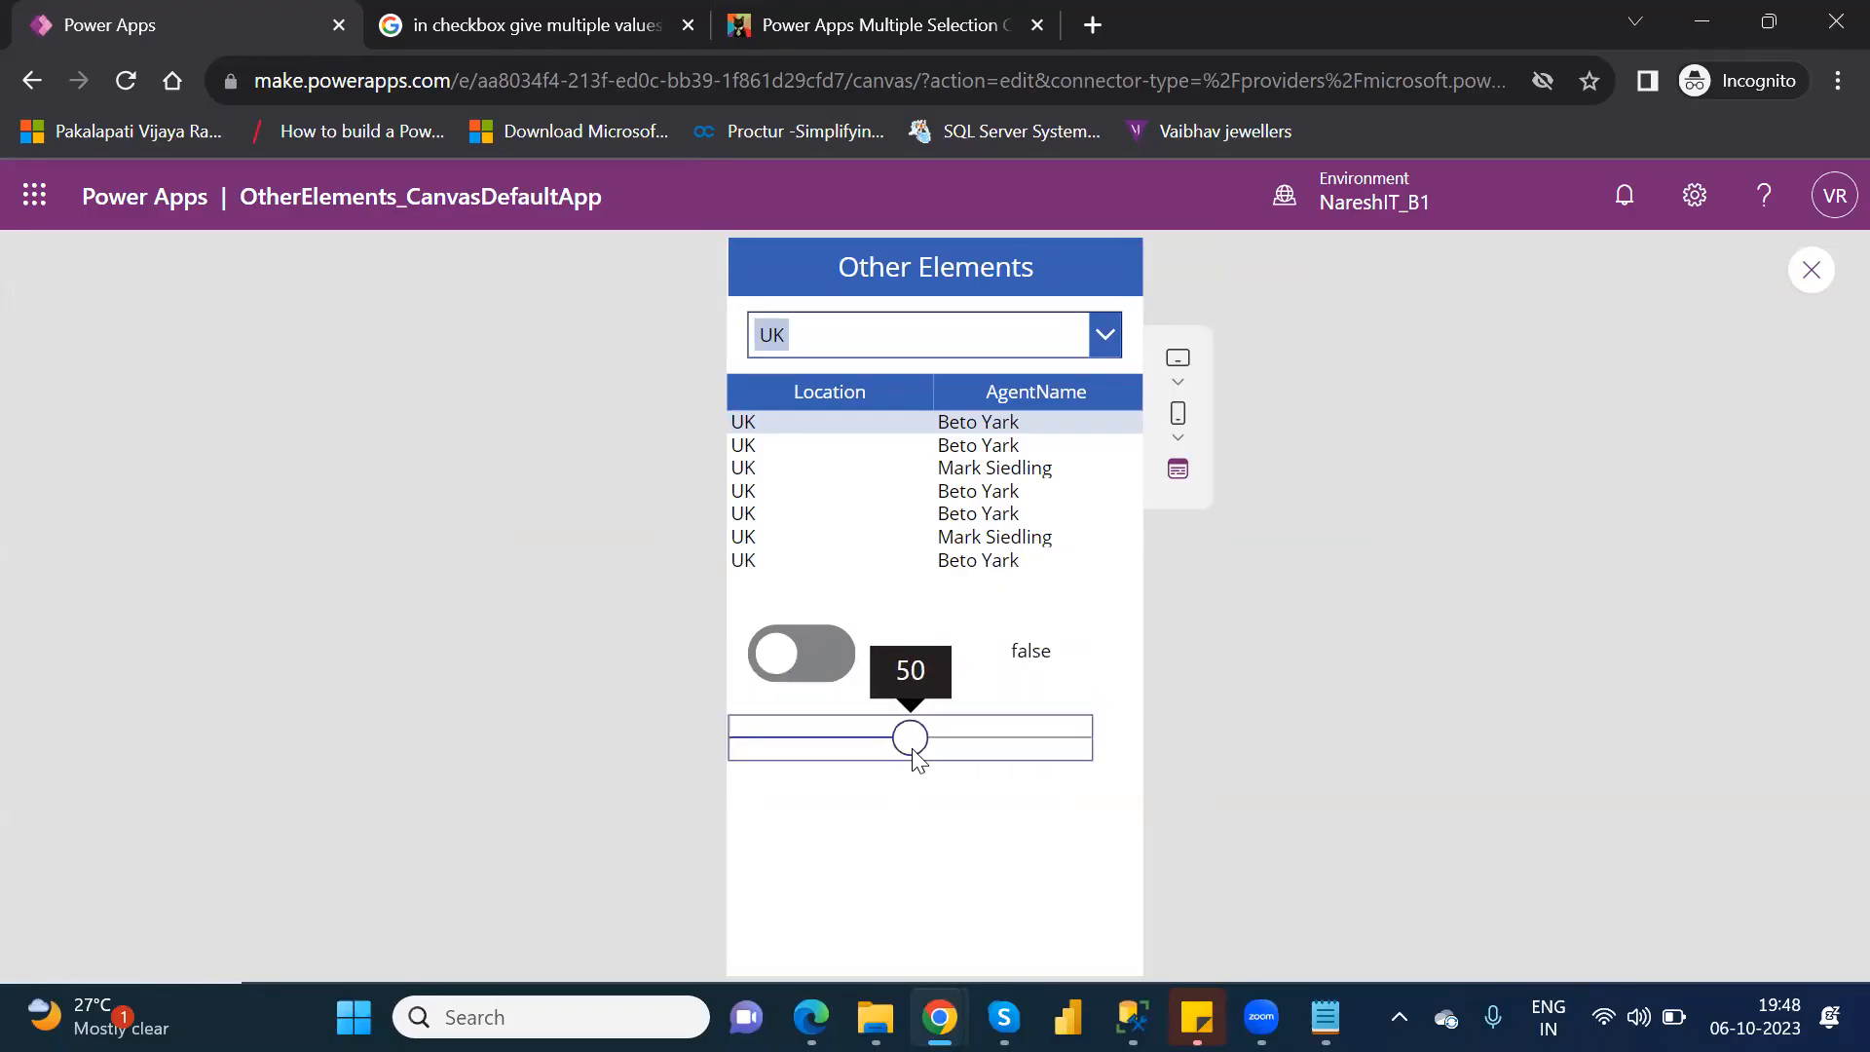
pyautogui.click(1809, 275)
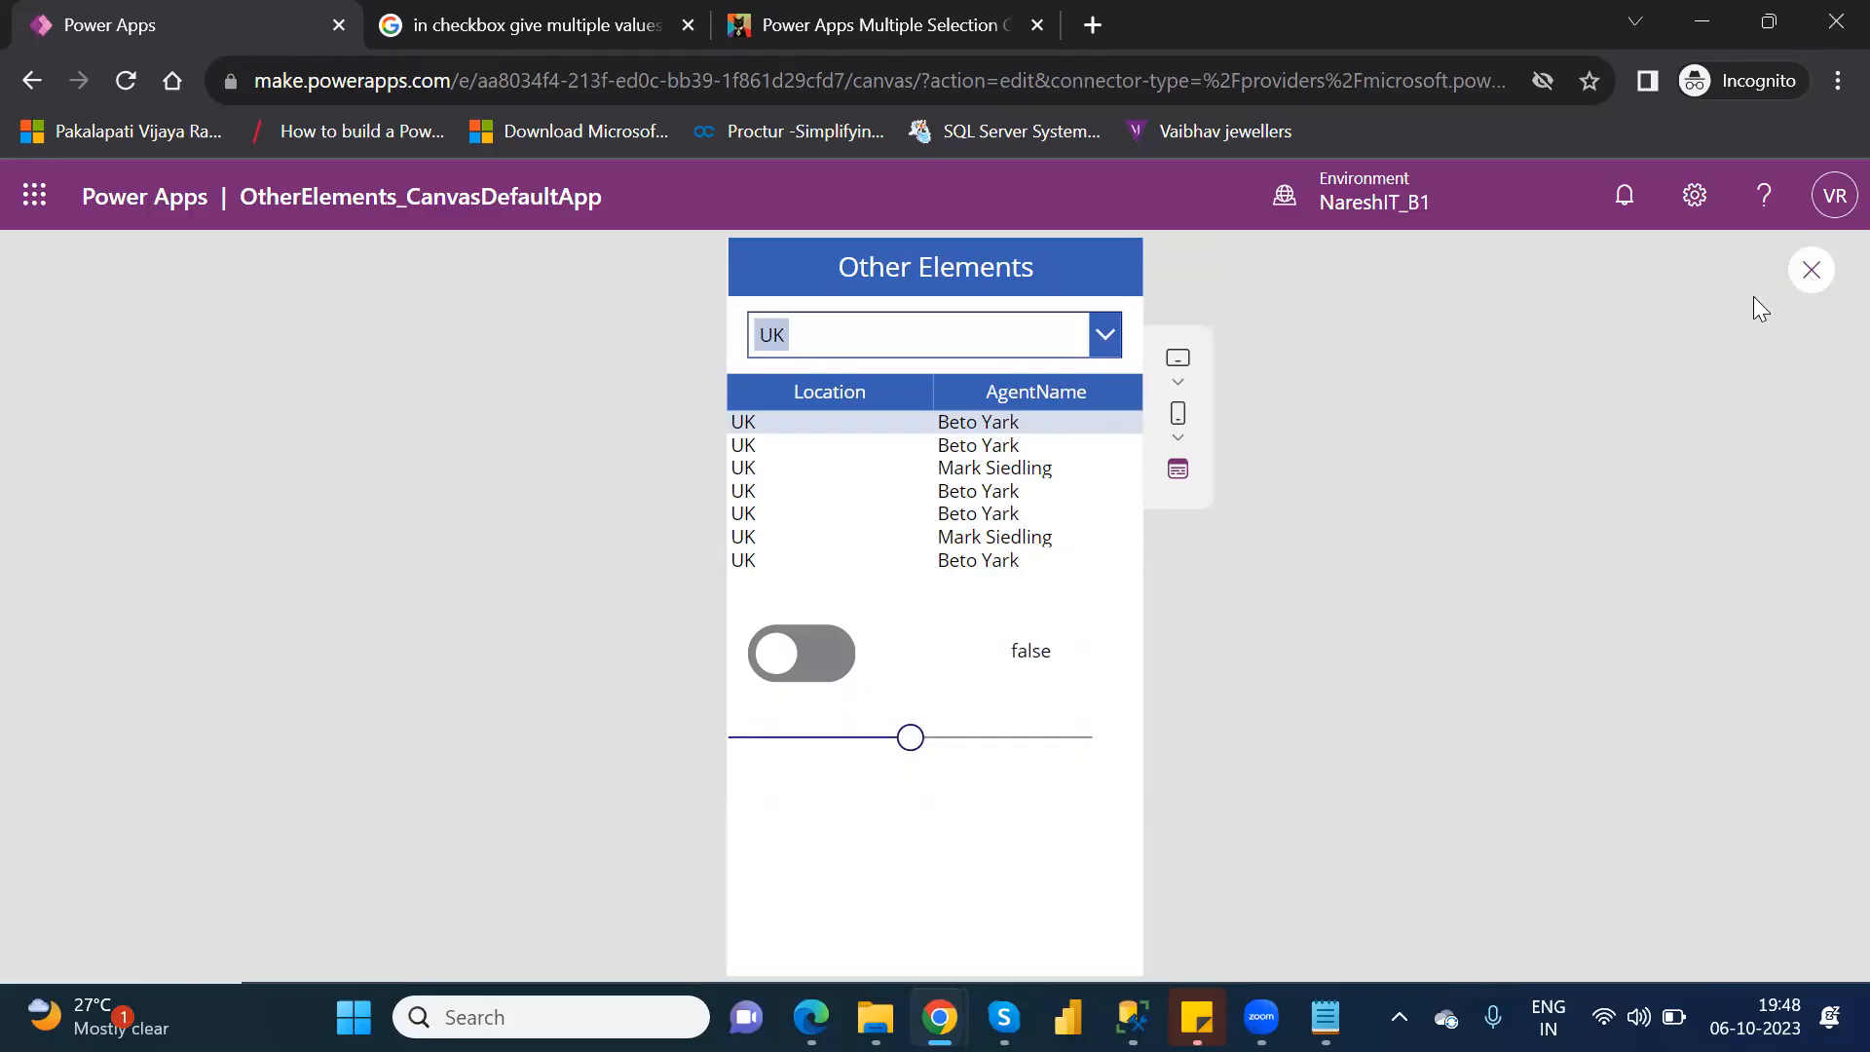
pyautogui.click(1226, 714)
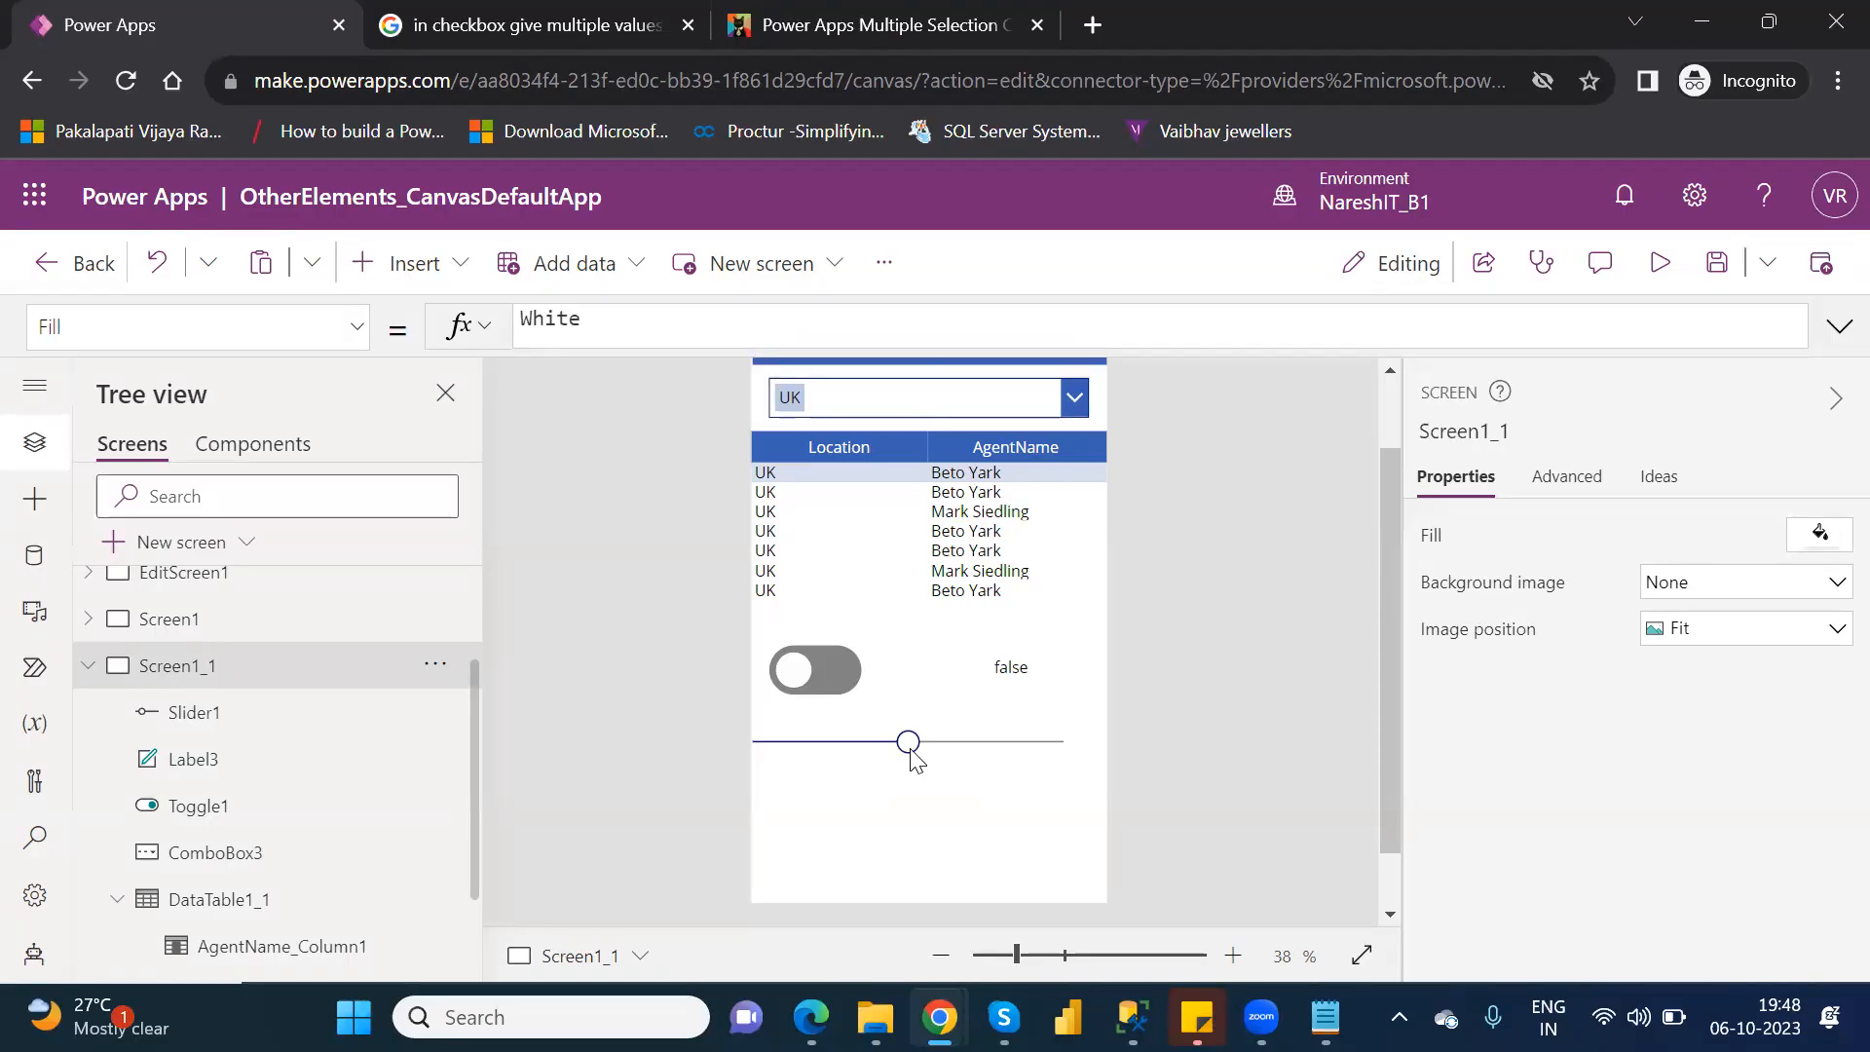
# Duplicate the label beside the toggle and place the copy below the slider at the screen's left edge.
pyautogui.click(1013, 667)
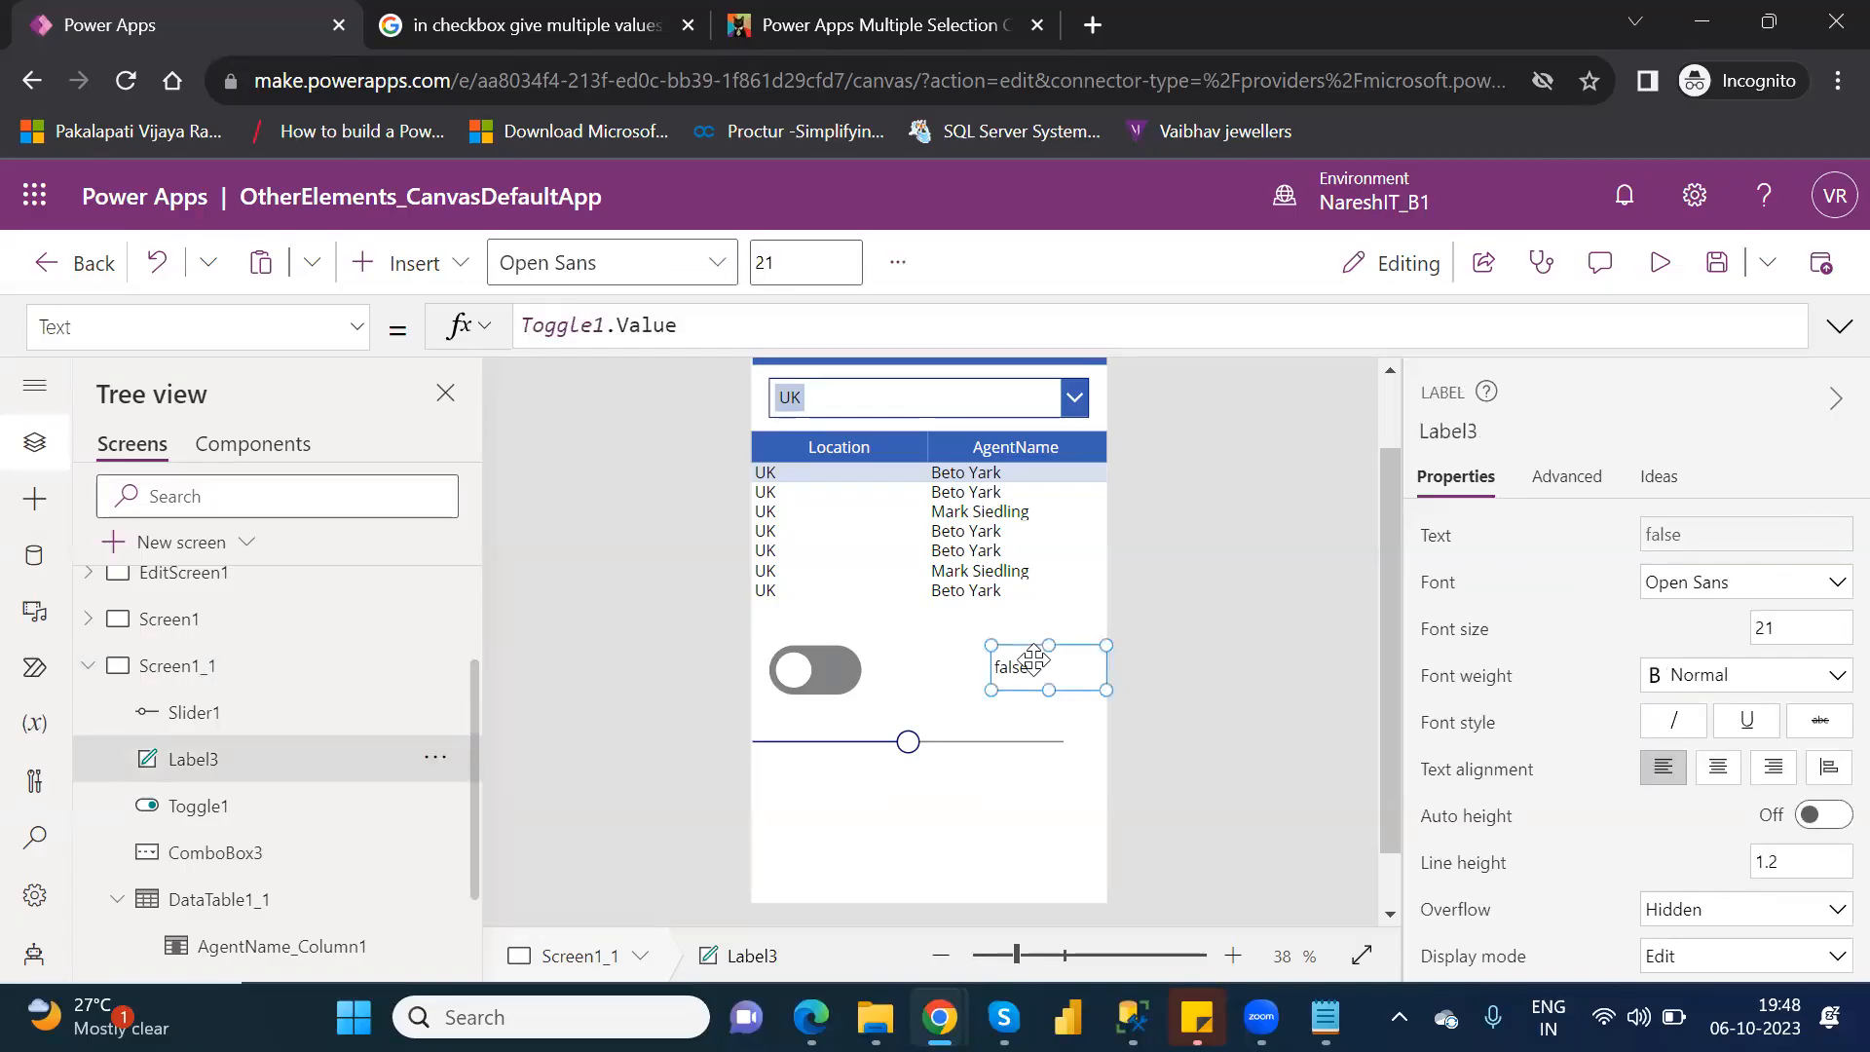
pyautogui.hotkey('ctrl', 'v')
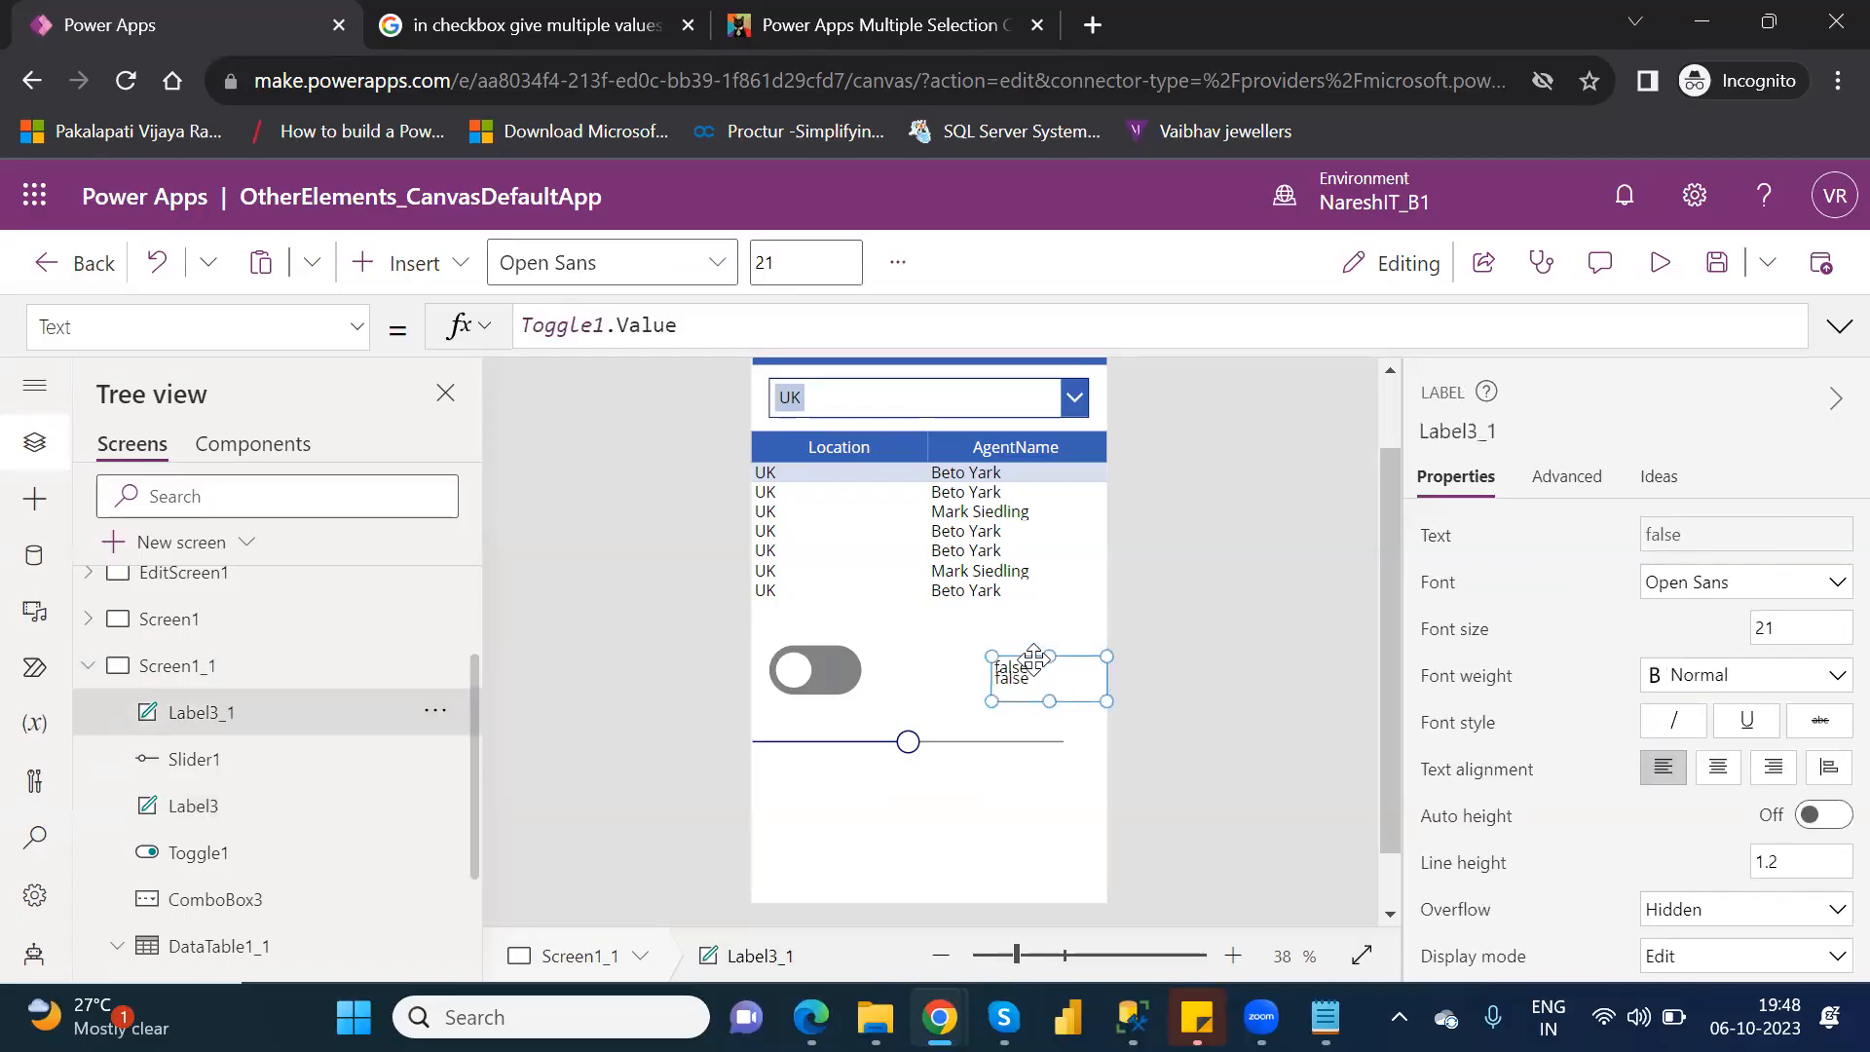
pyautogui.moveTo(1032, 660); pyautogui.dragTo(821, 799)
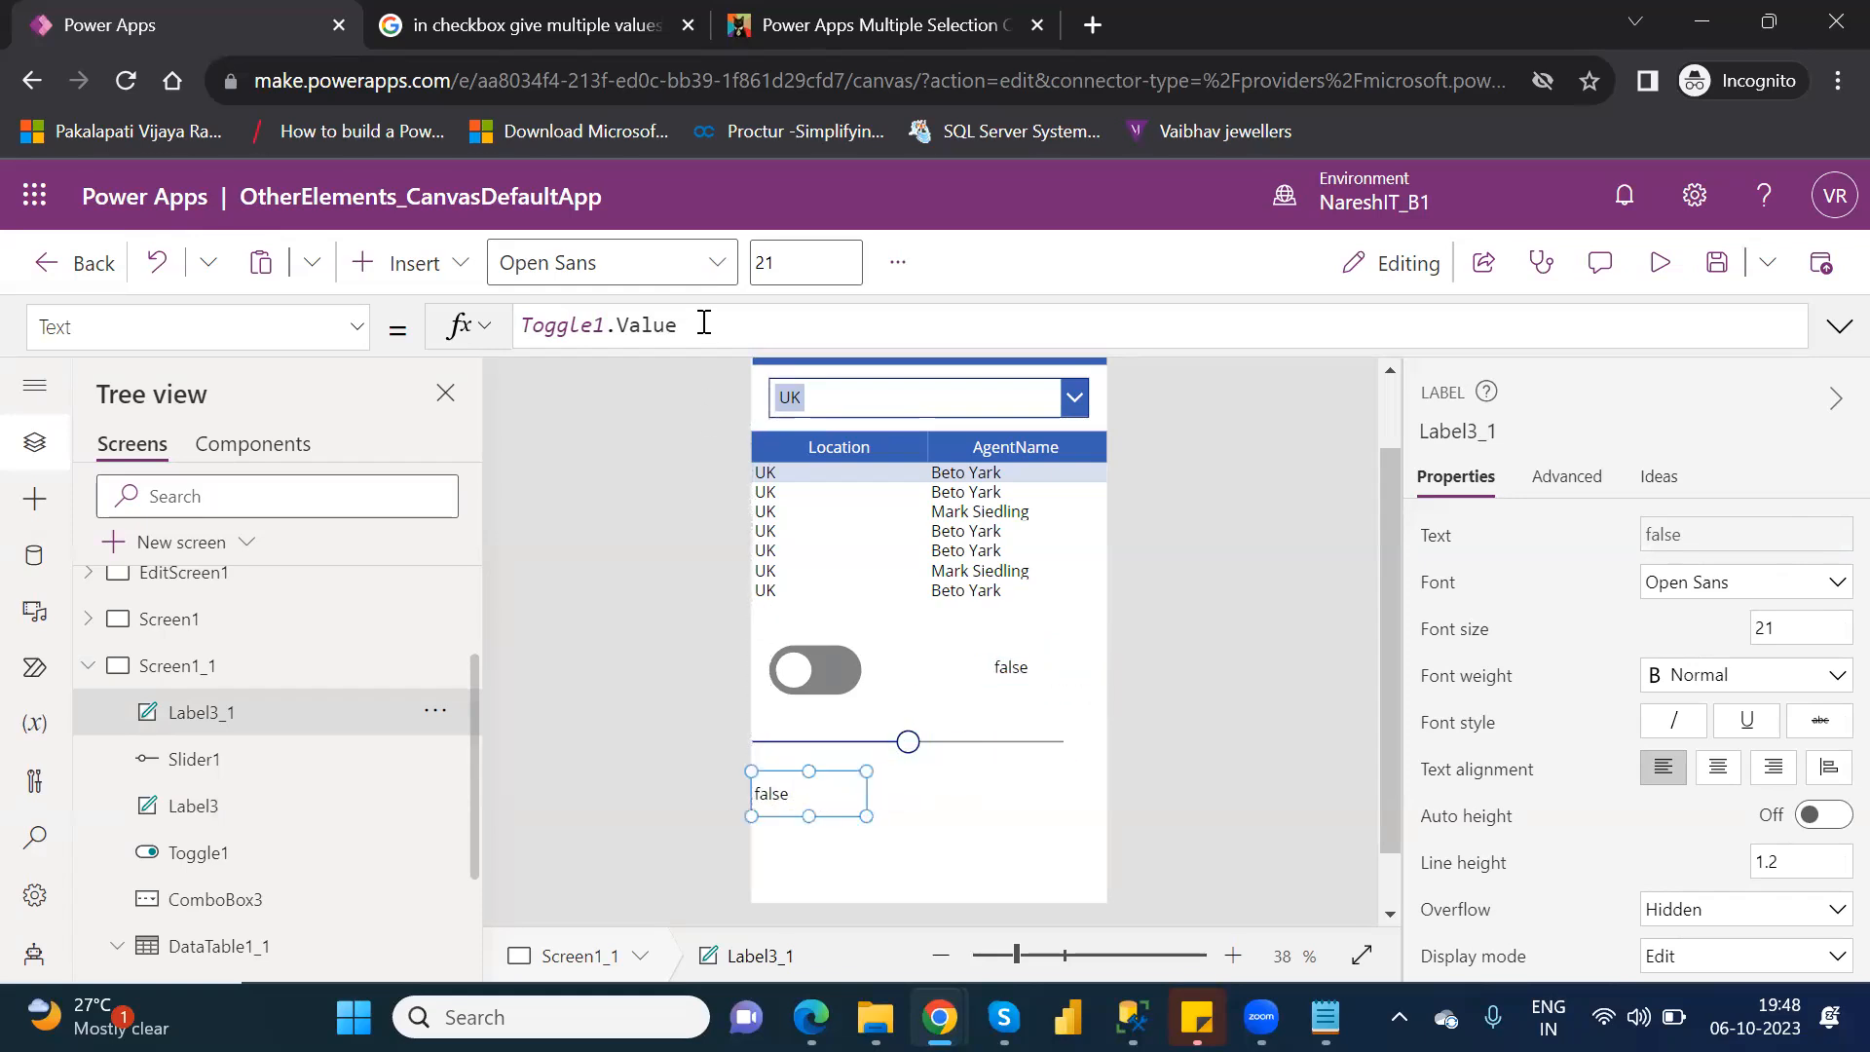
# Set the copied label's Text property to Slider1.Value.
pyautogui.moveTo(703, 325); pyautogui.dragTo(459, 326)
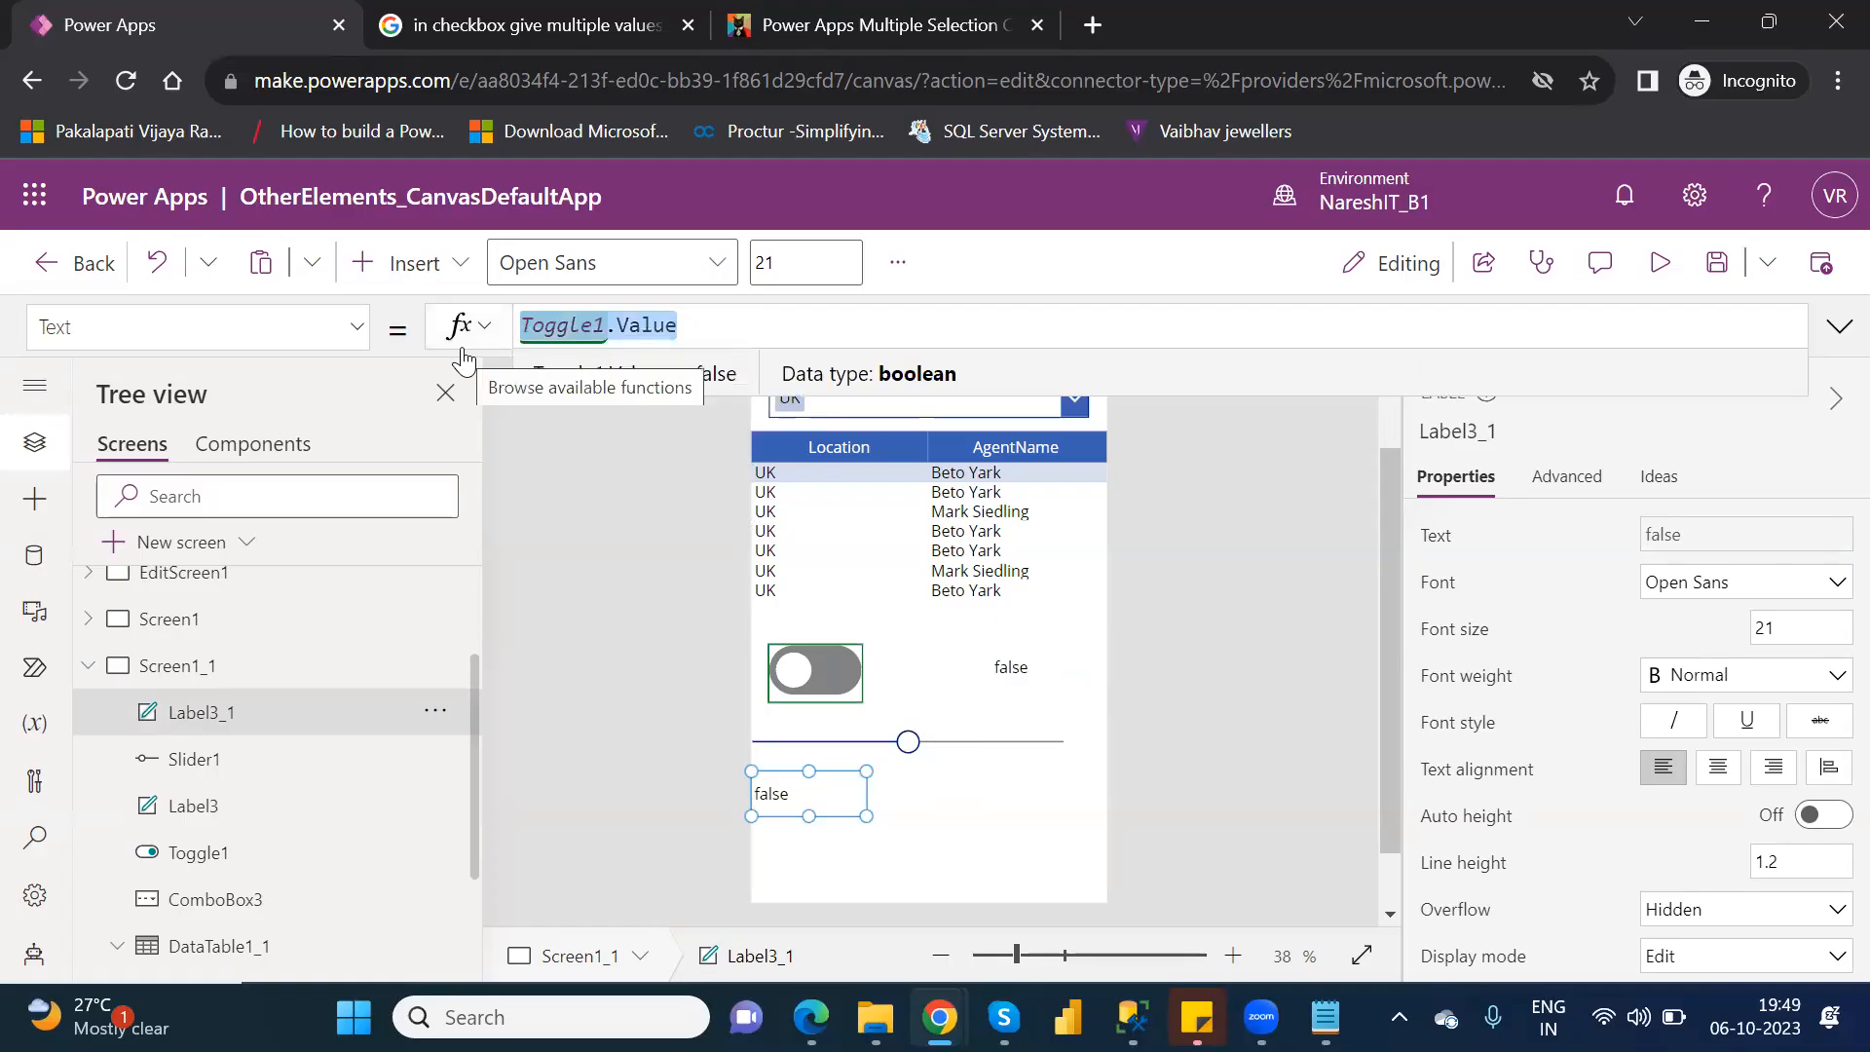
pyautogui.write('slid')
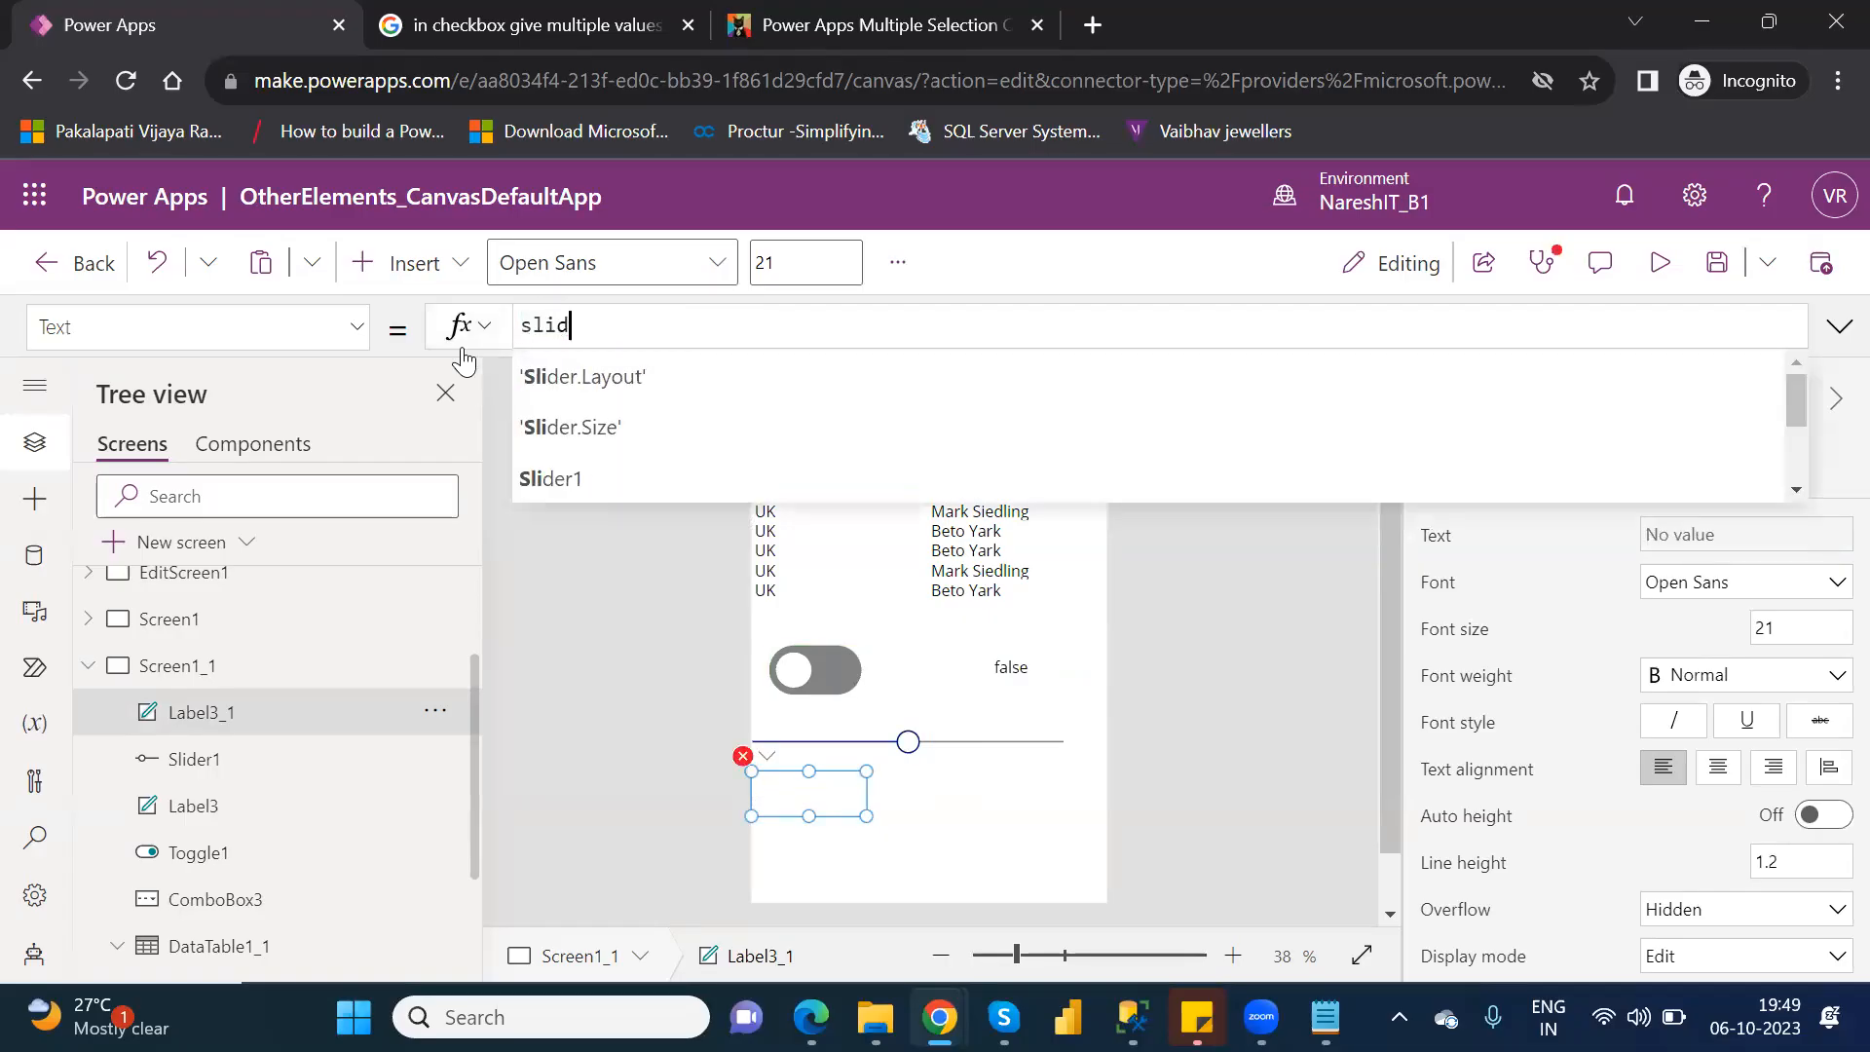
pyautogui.press('Down')
pyautogui.press('Down')
pyautogui.press('Down')
pyautogui.press('Return')
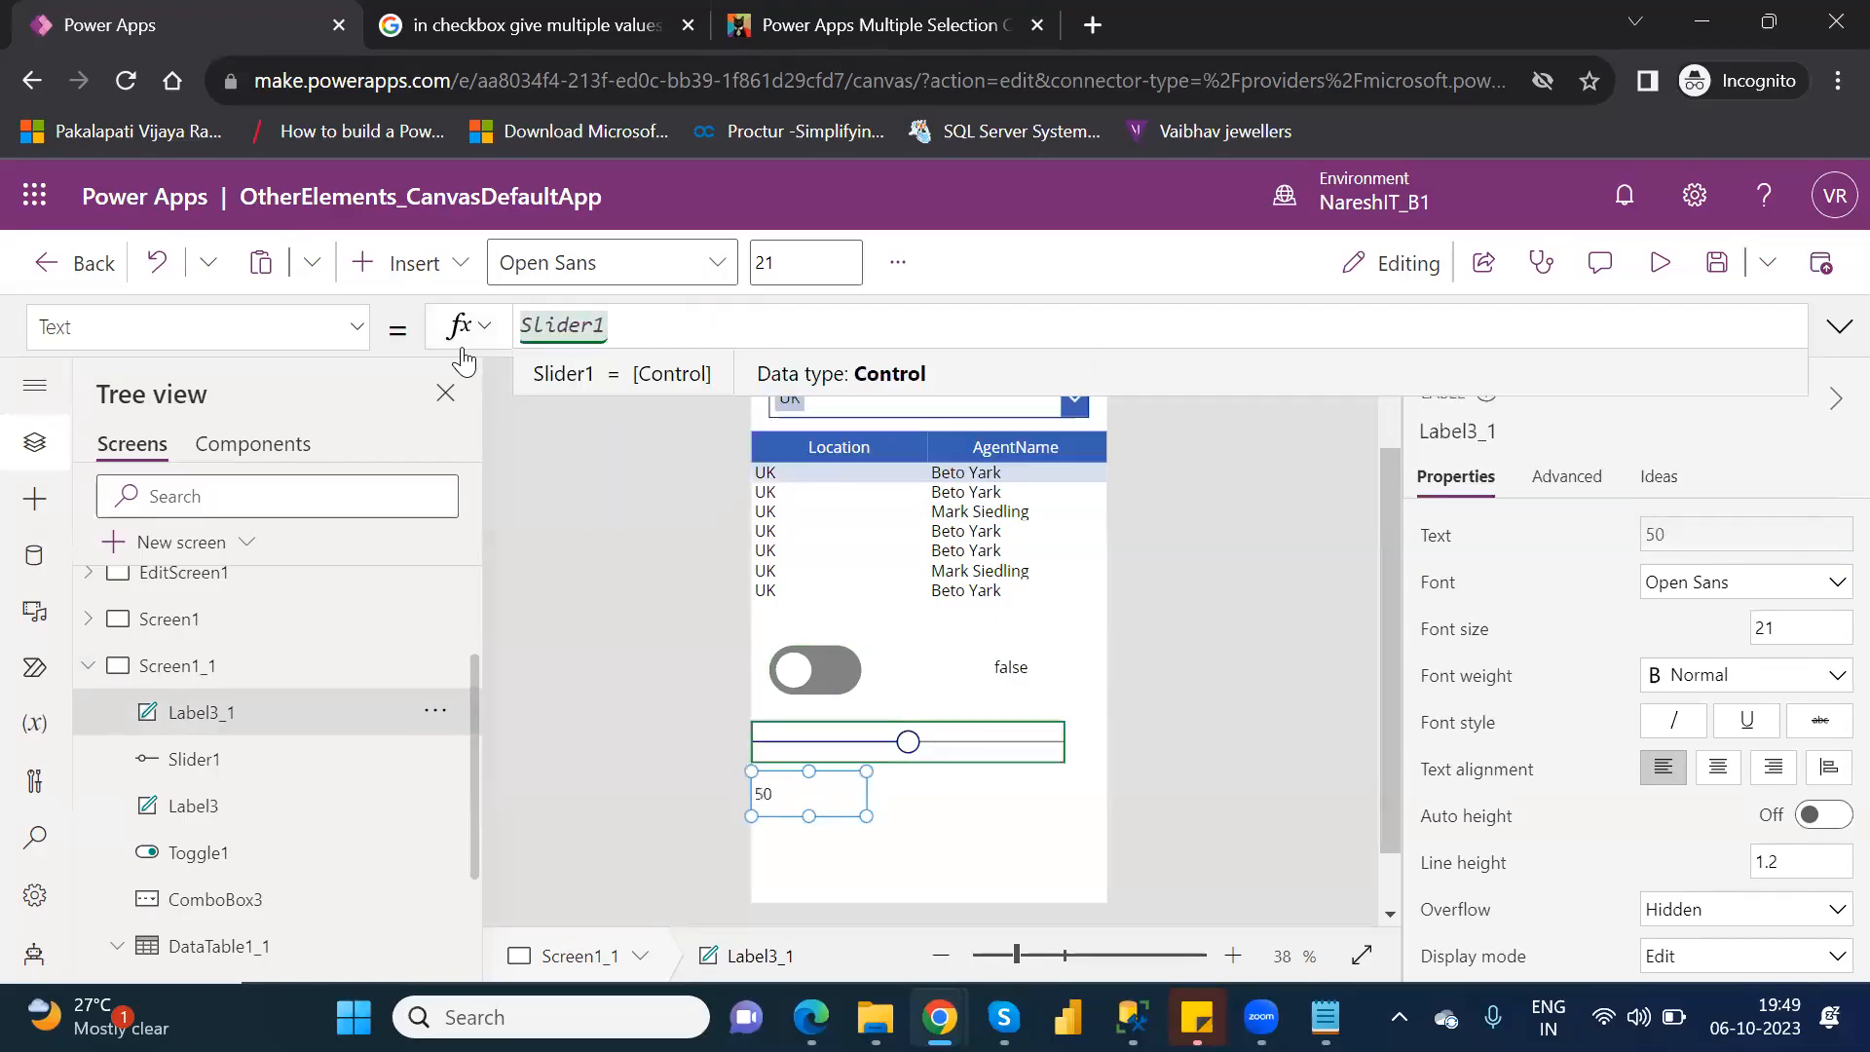
pyautogui.write('.')
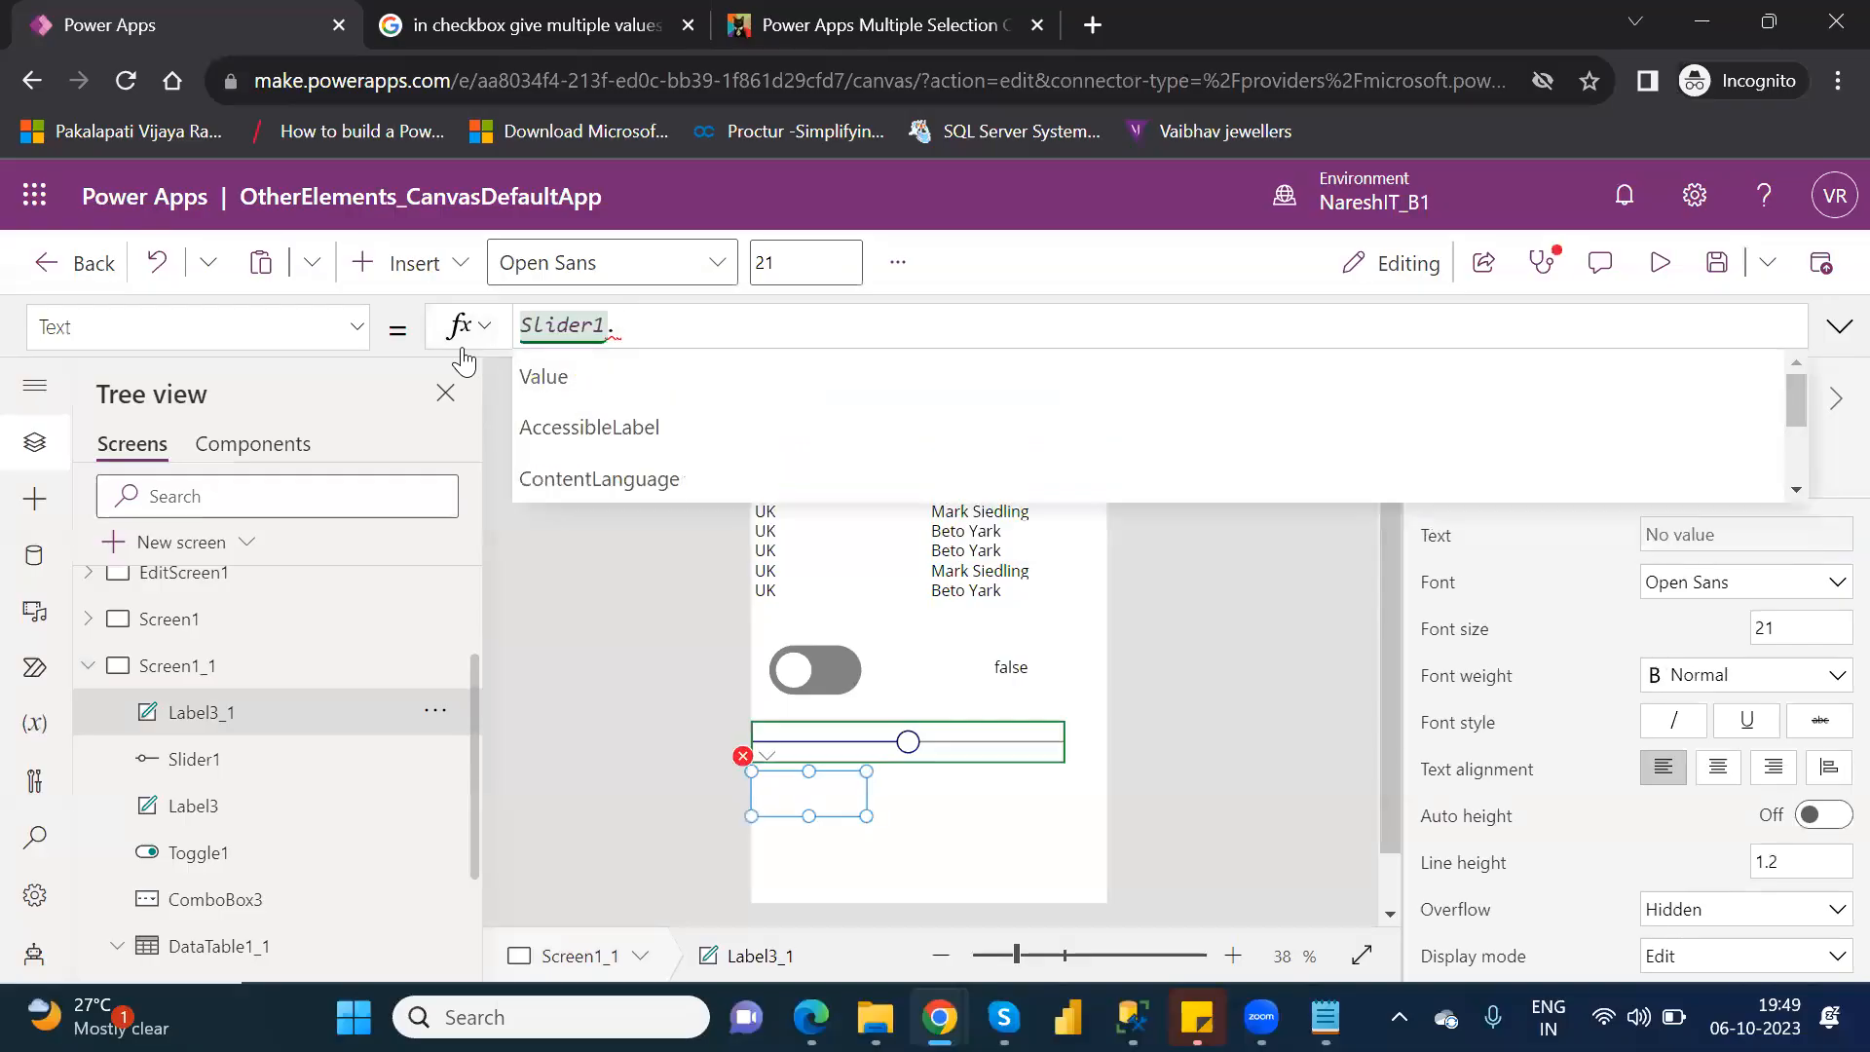
pyautogui.press('Return')
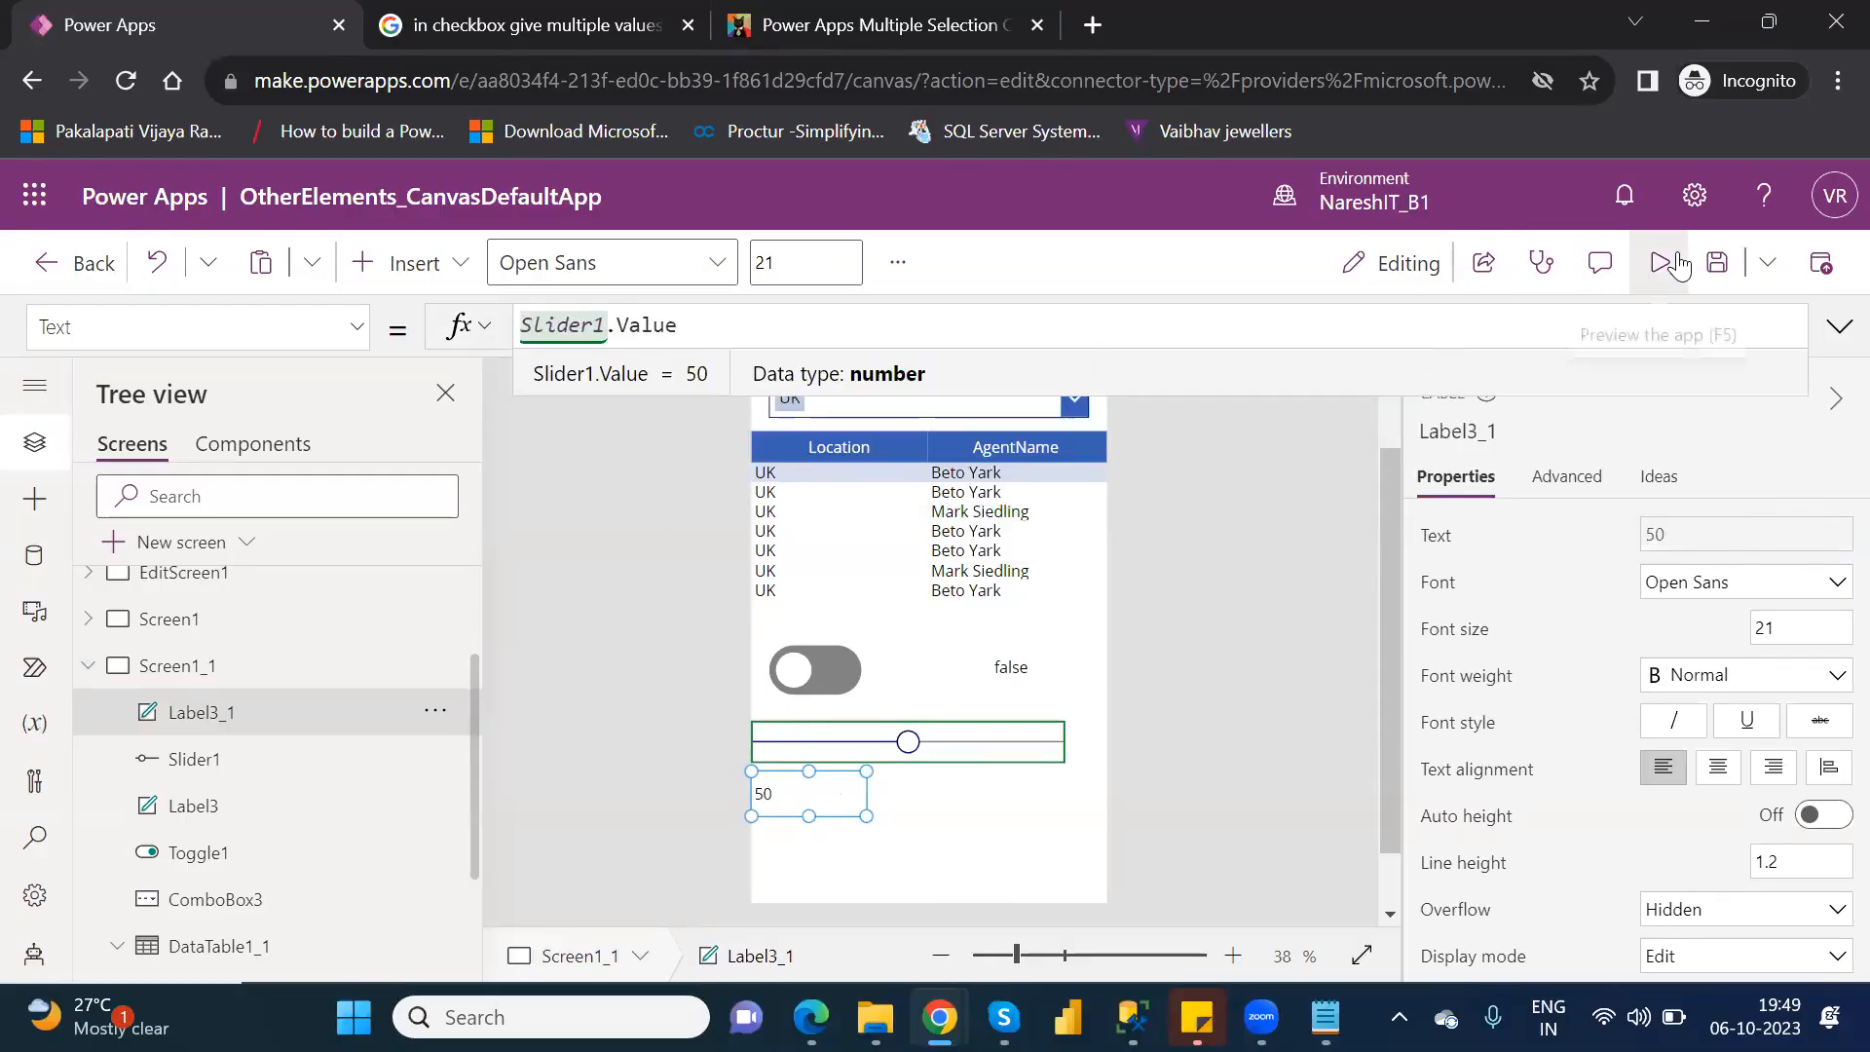
# Preview the app, move the slider to 66 and 38 to test the label below it, and return to editing.
pyautogui.click(1678, 253)
pyautogui.click(1661, 263)
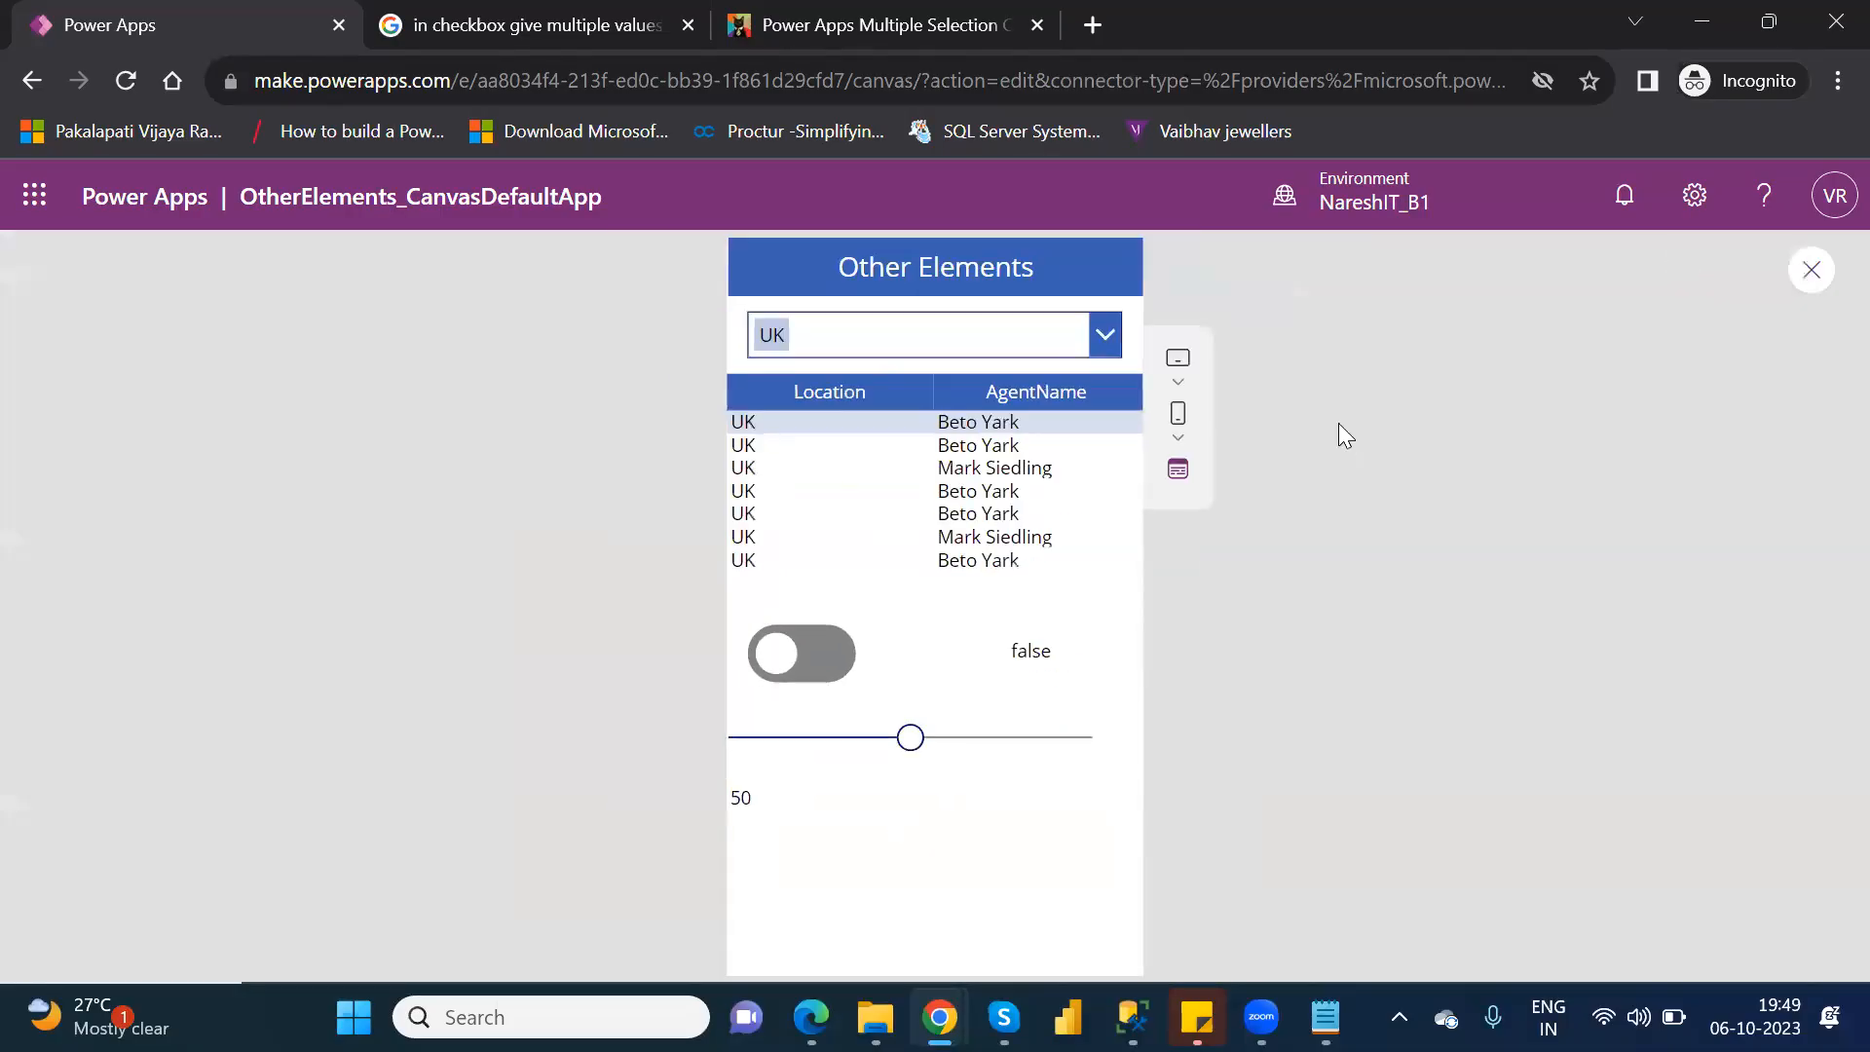
pyautogui.click(968, 739)
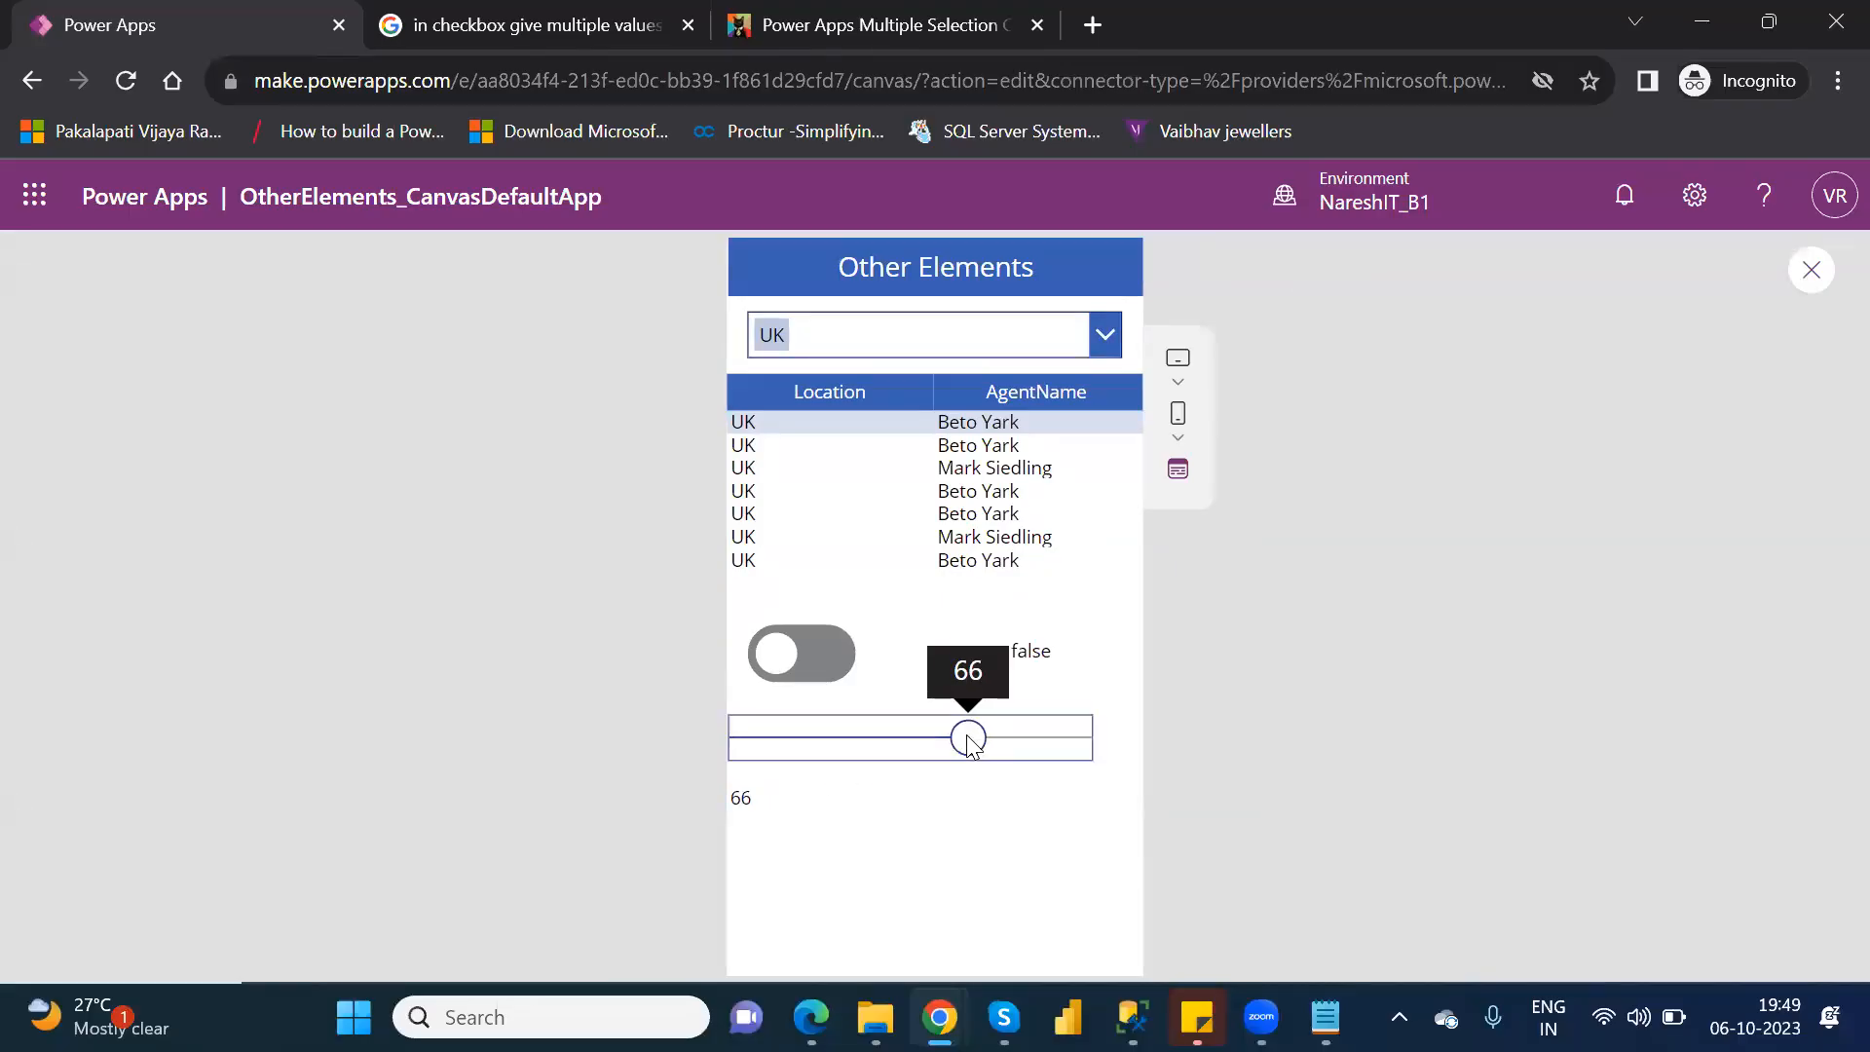
pyautogui.click(866, 742)
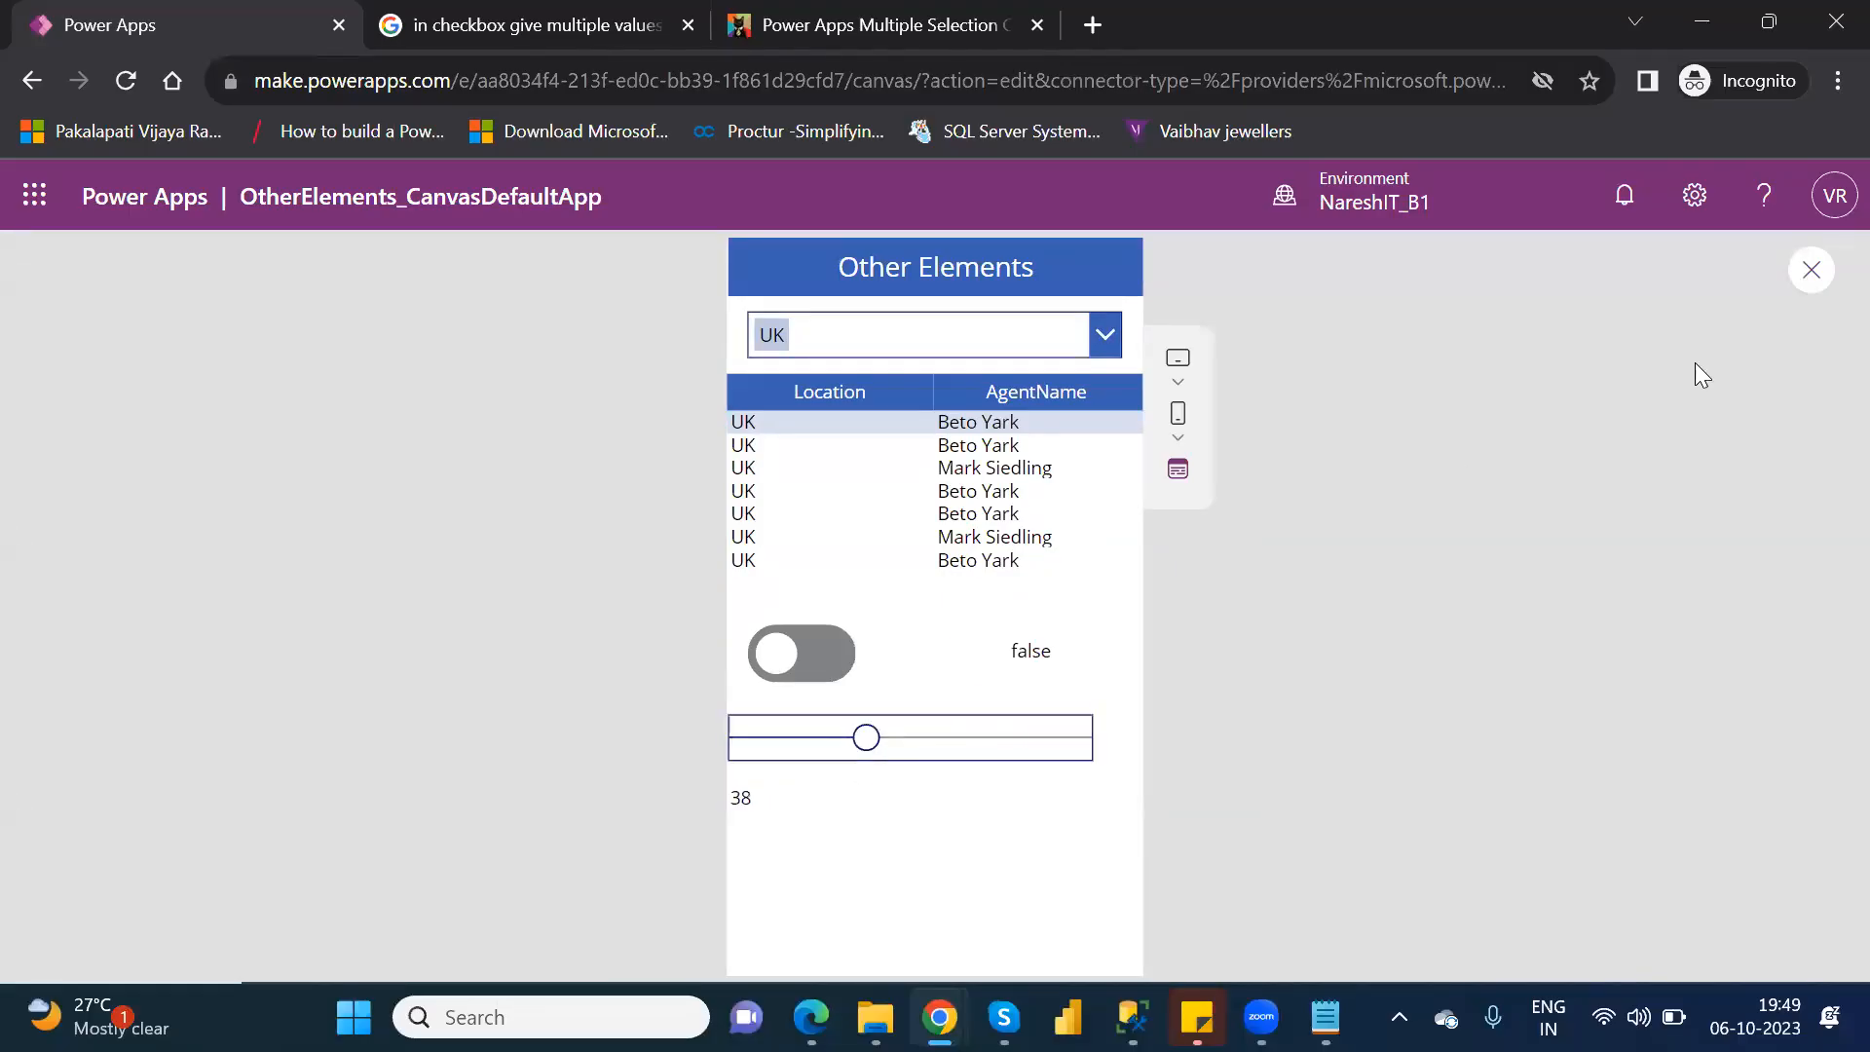
pyautogui.click(1812, 272)
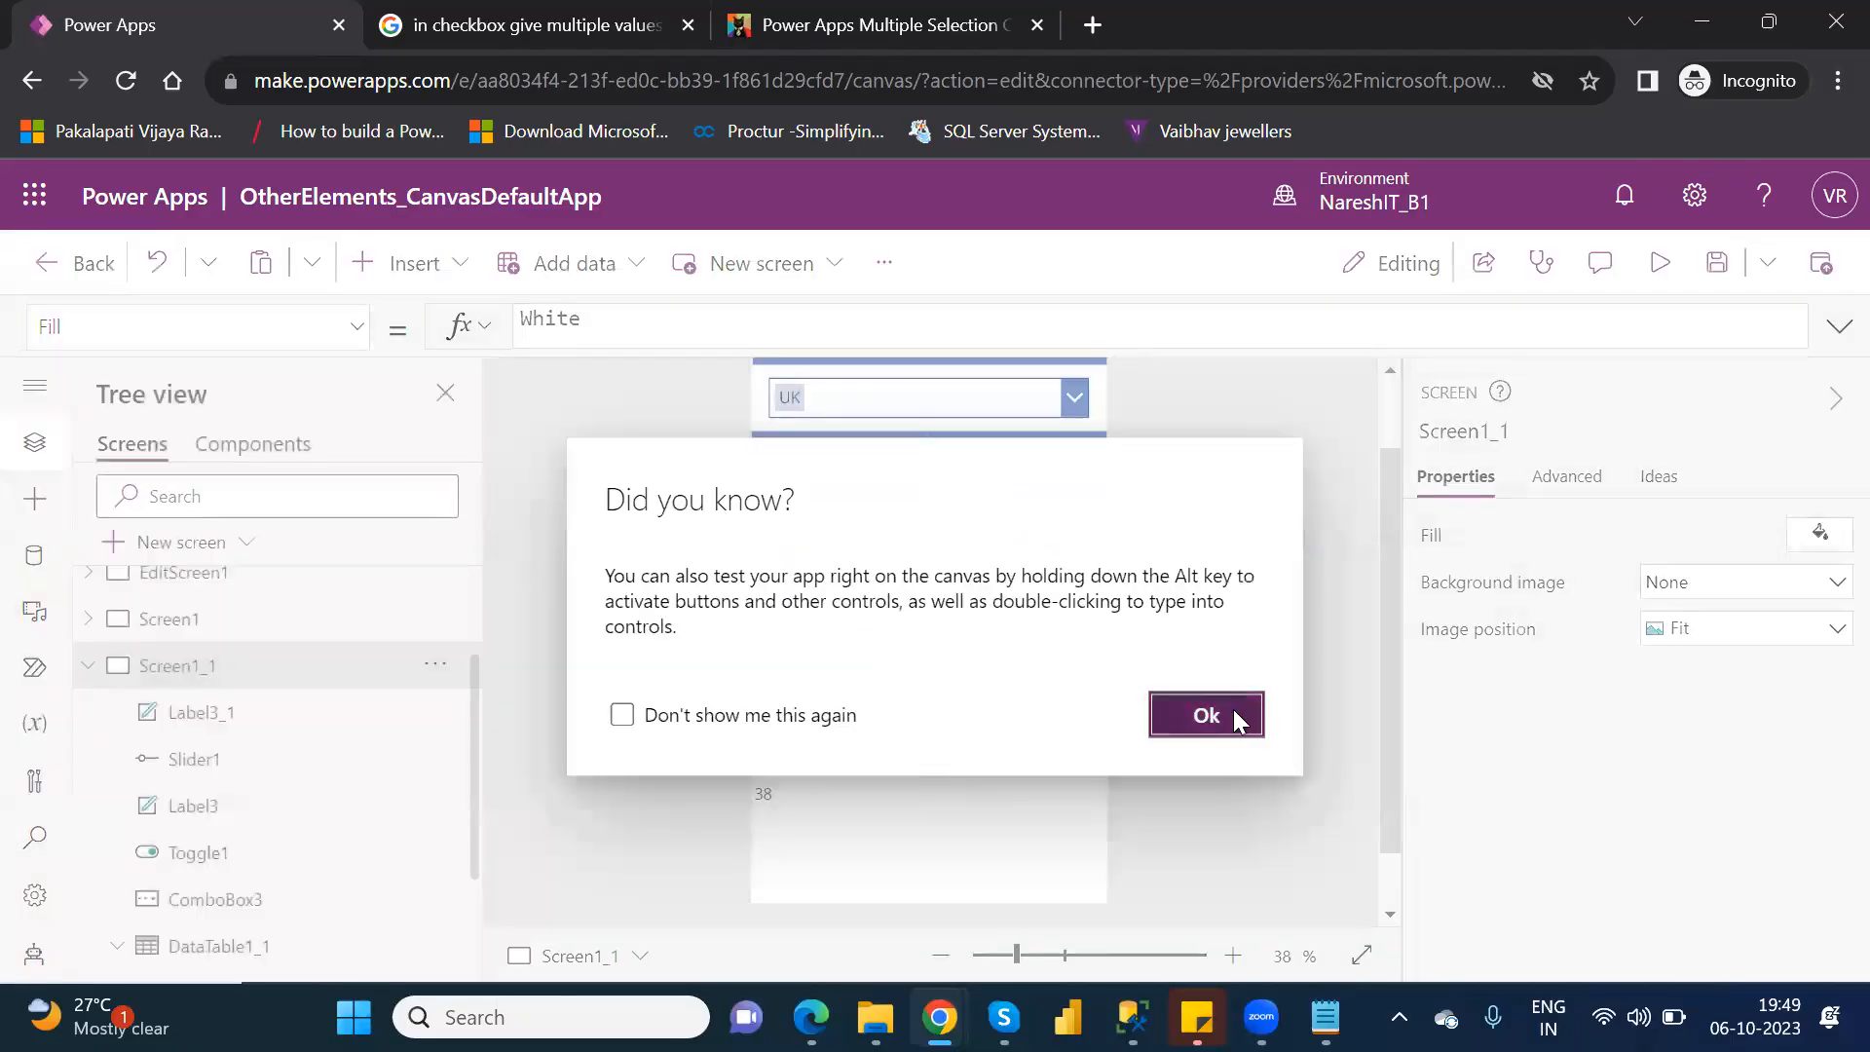
pyautogui.click(1233, 711)
# Test the slider directly on the editing canvas without preview, moving it to 53 and on up to 83.
pyautogui.click(779, 801)
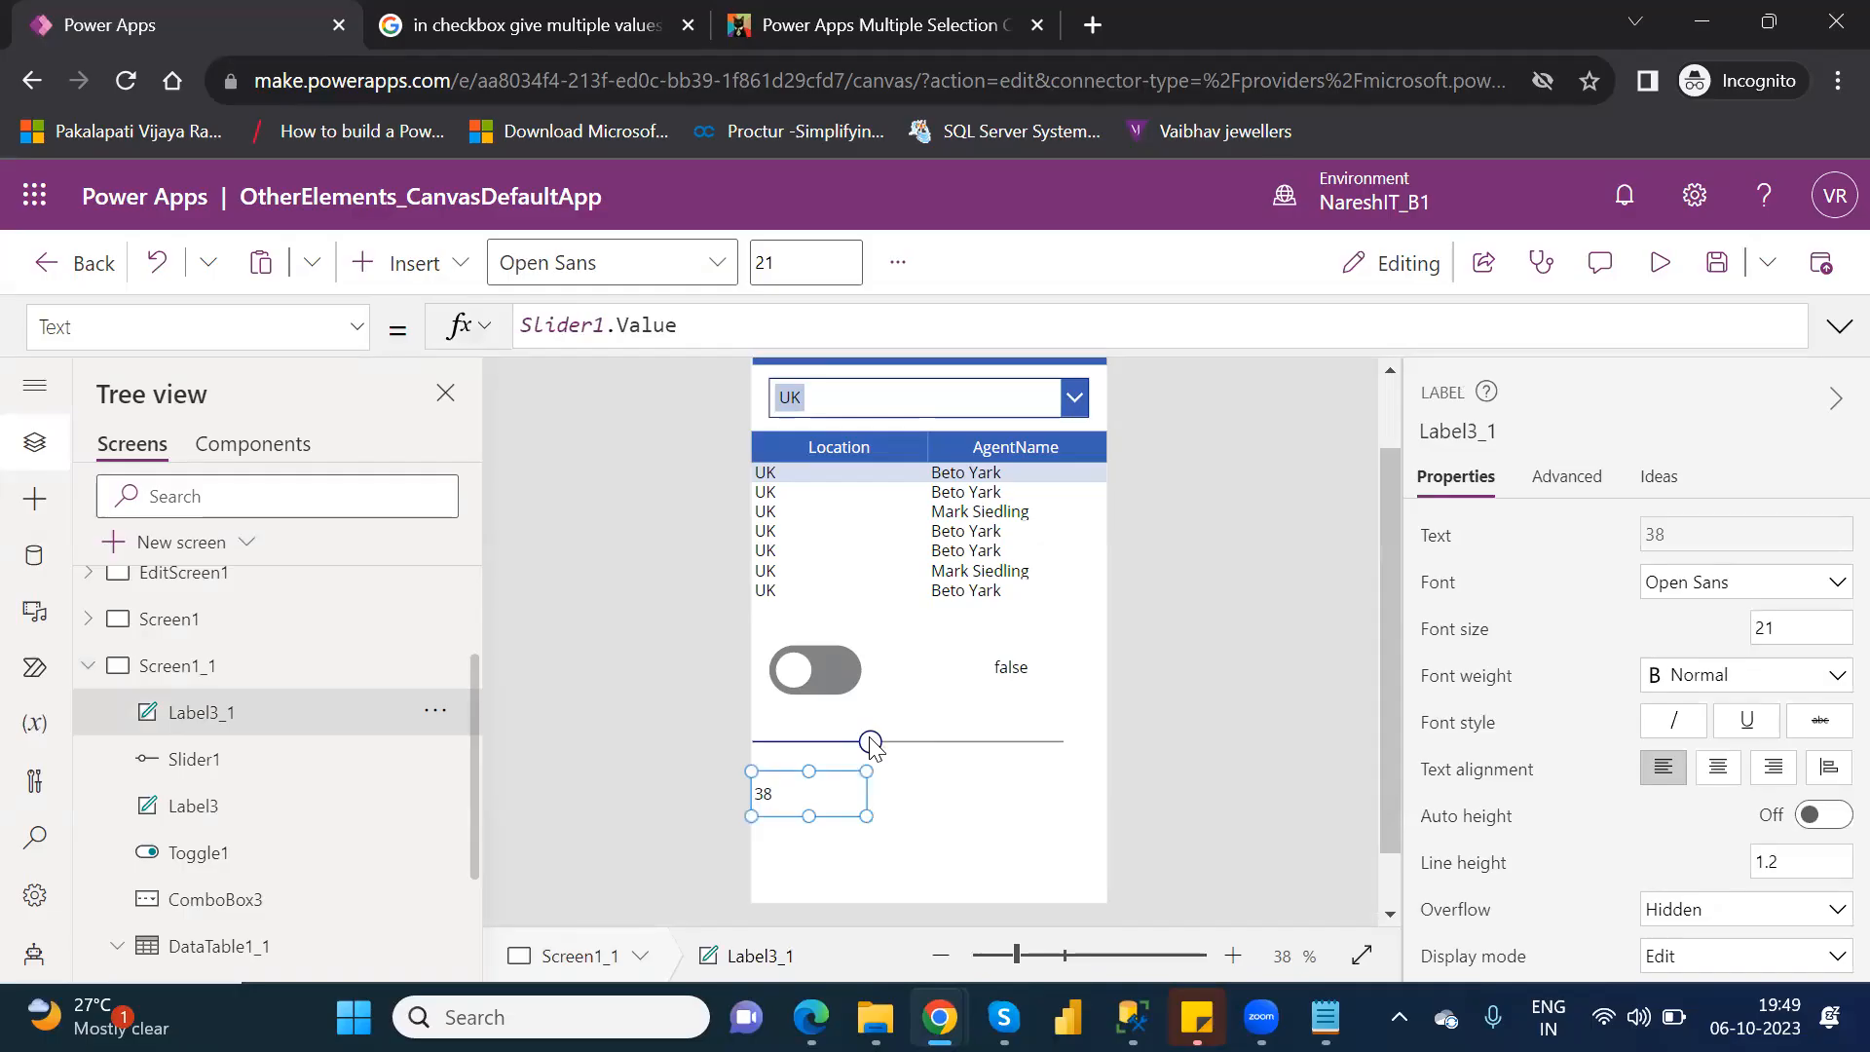
pyautogui.press('alt')
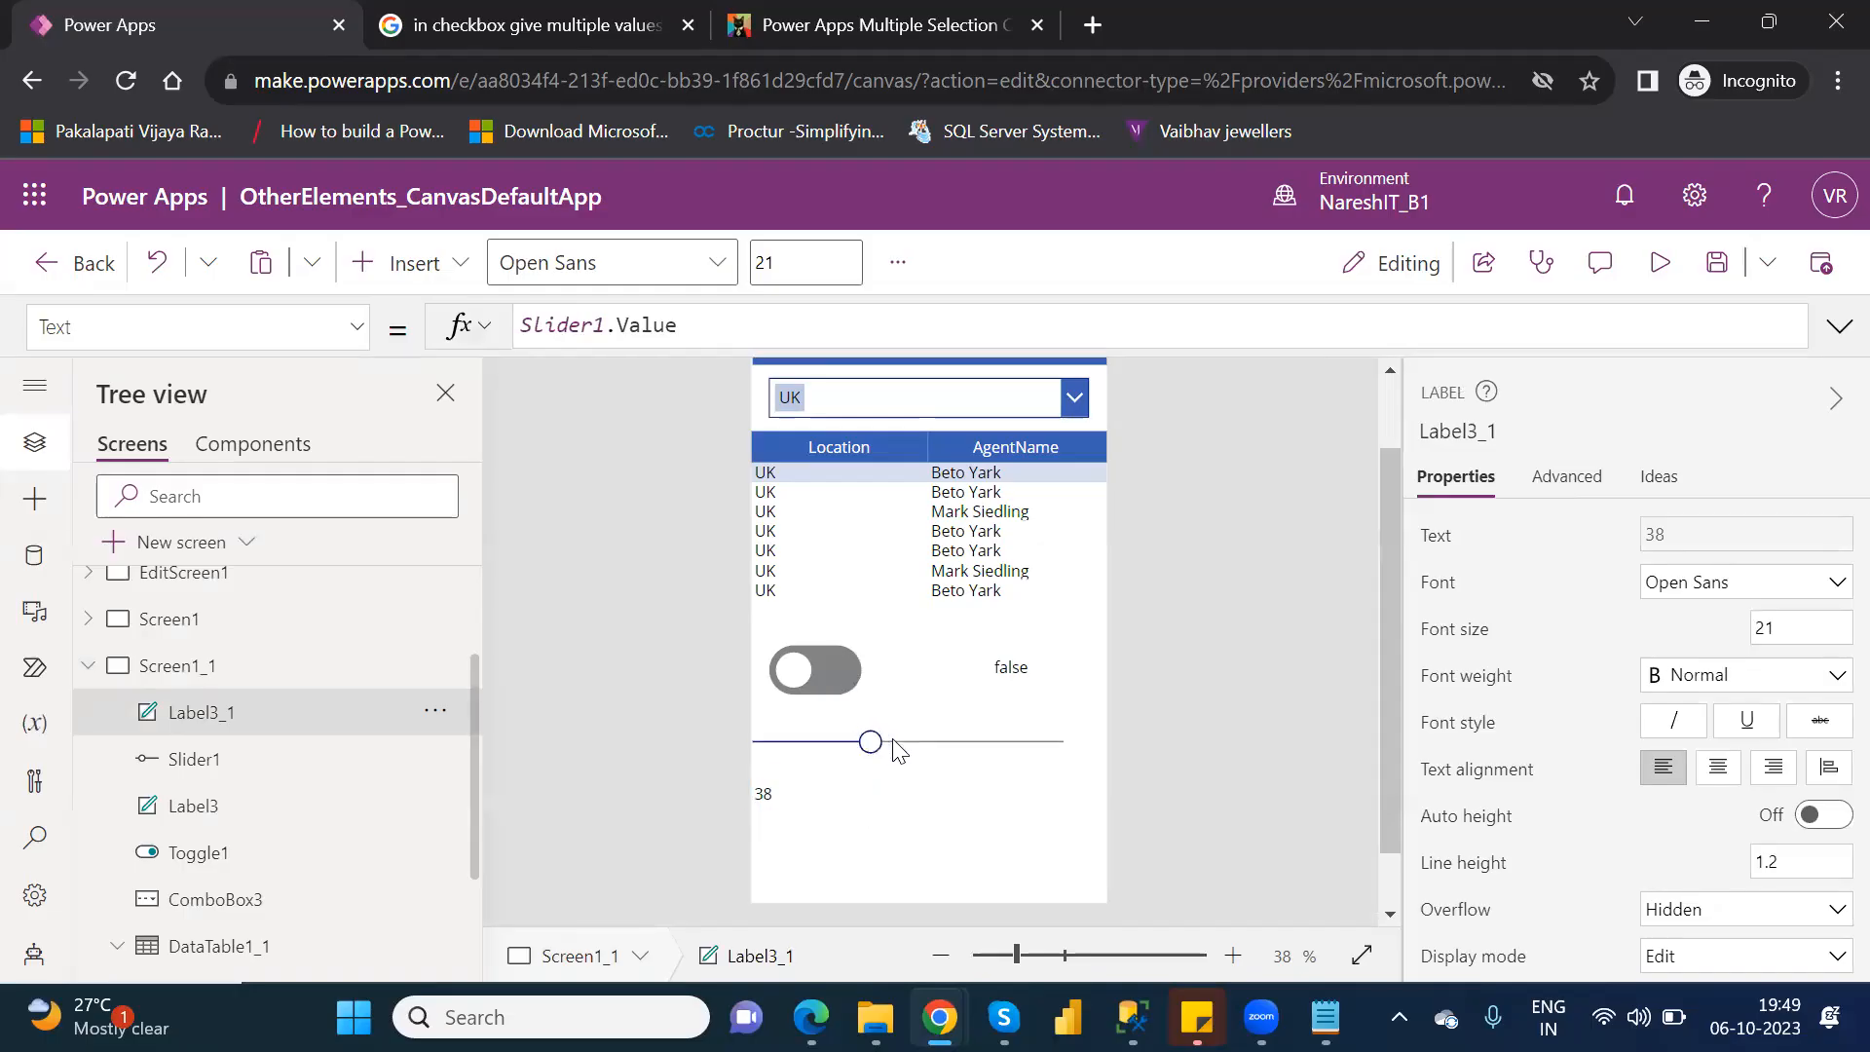
pyautogui.click(916, 746)
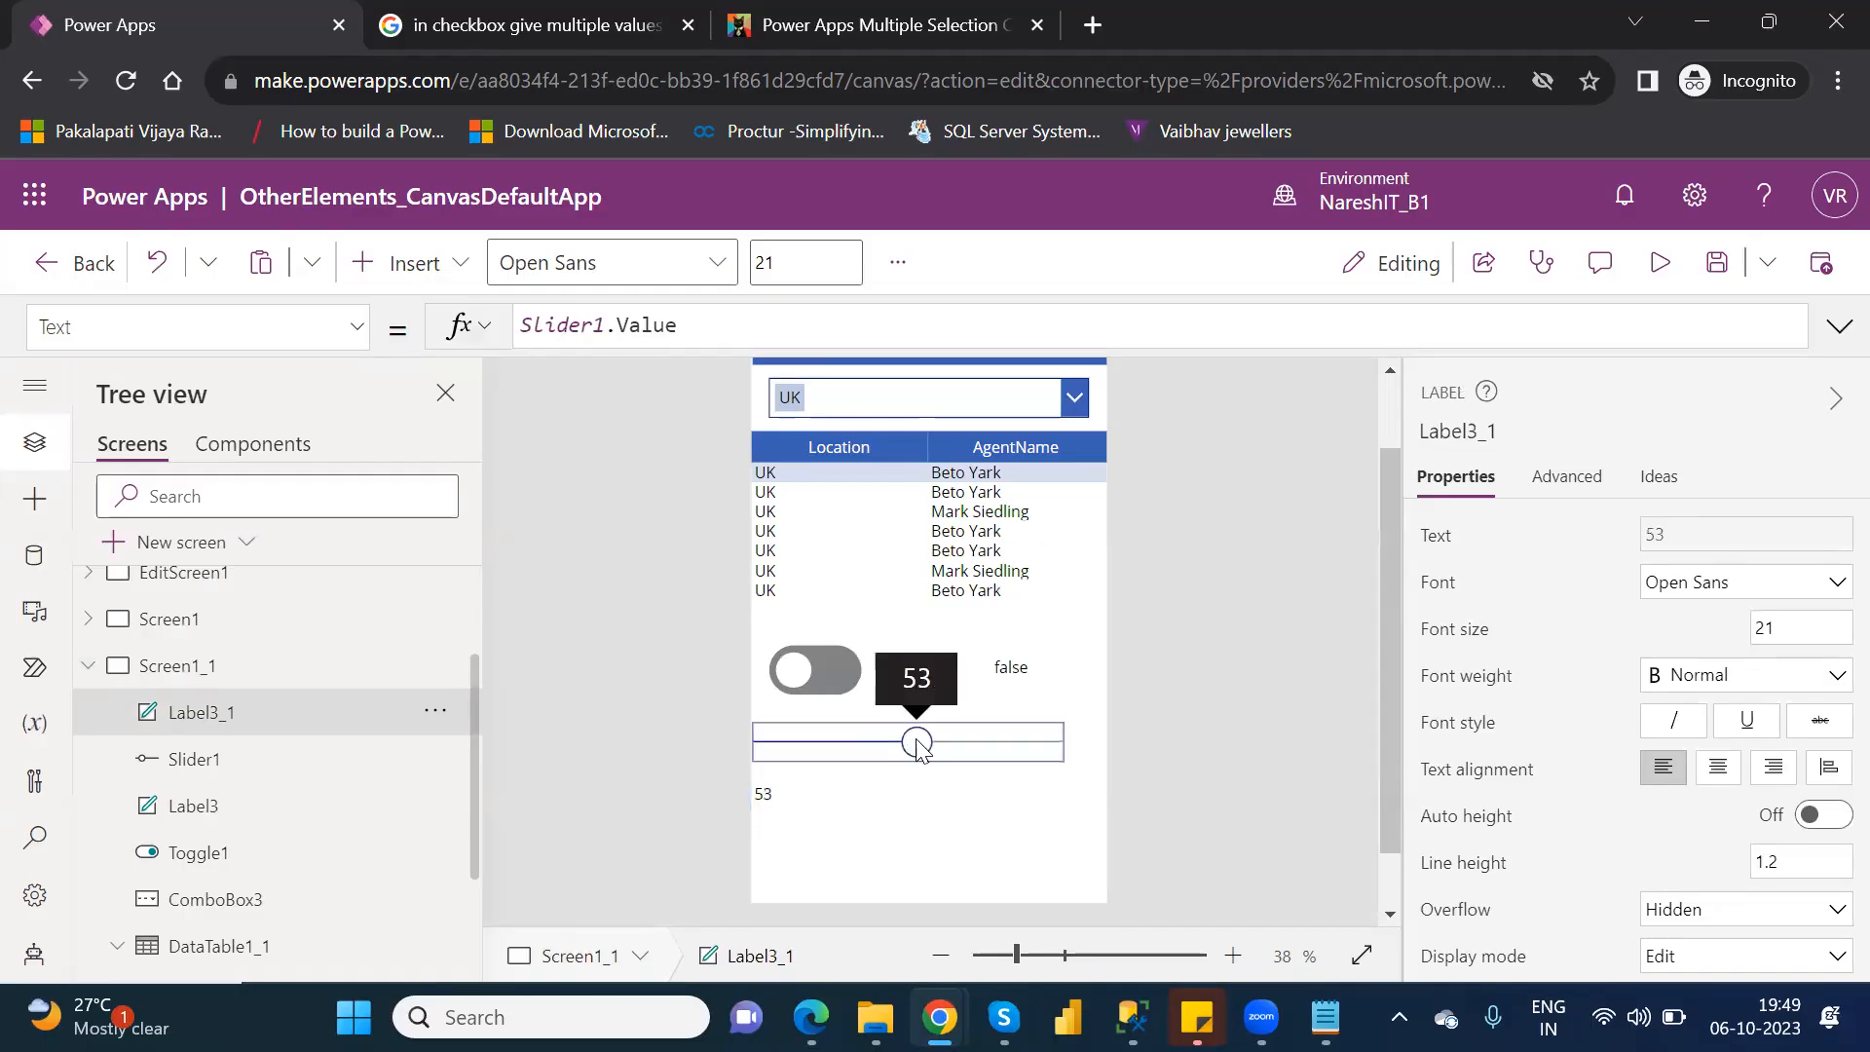
pyautogui.click(939, 750)
pyautogui.click(980, 746)
pyautogui.click(1011, 750)
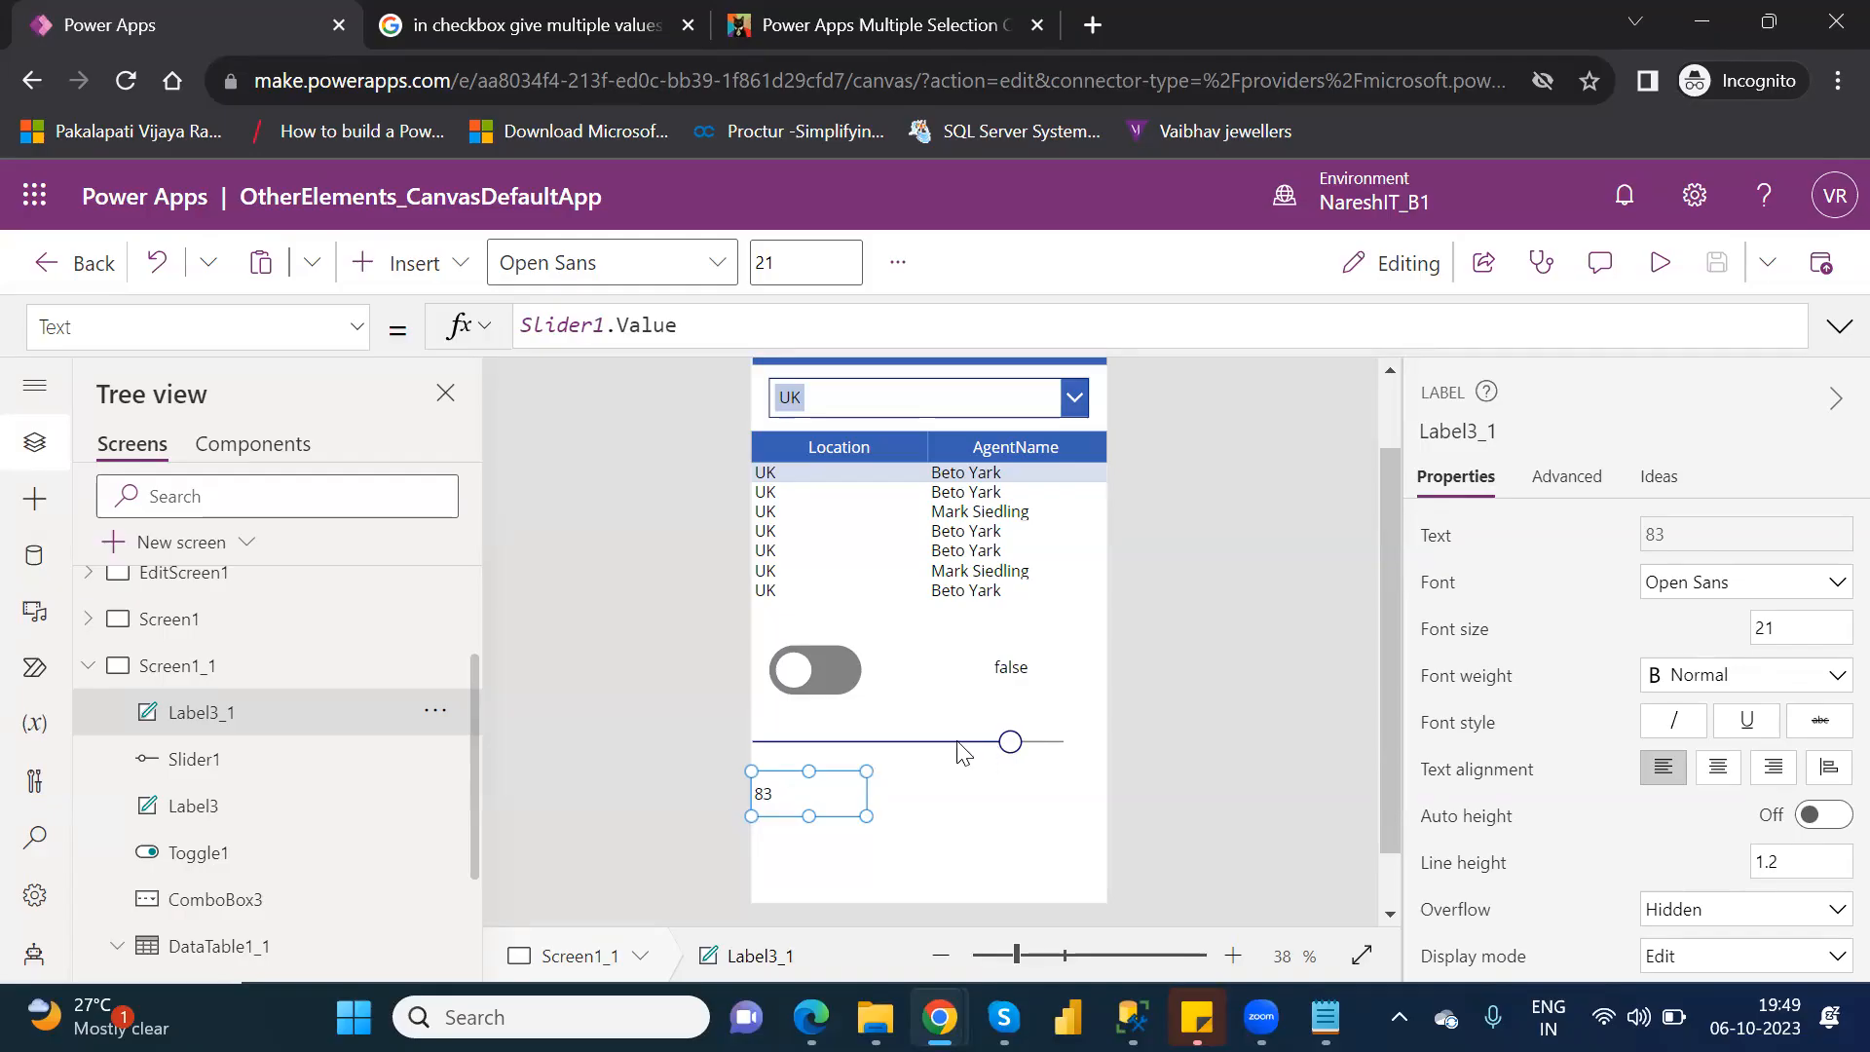
# Delete the label below the slider.
pyautogui.click(841, 788)
pyautogui.press('Delete')
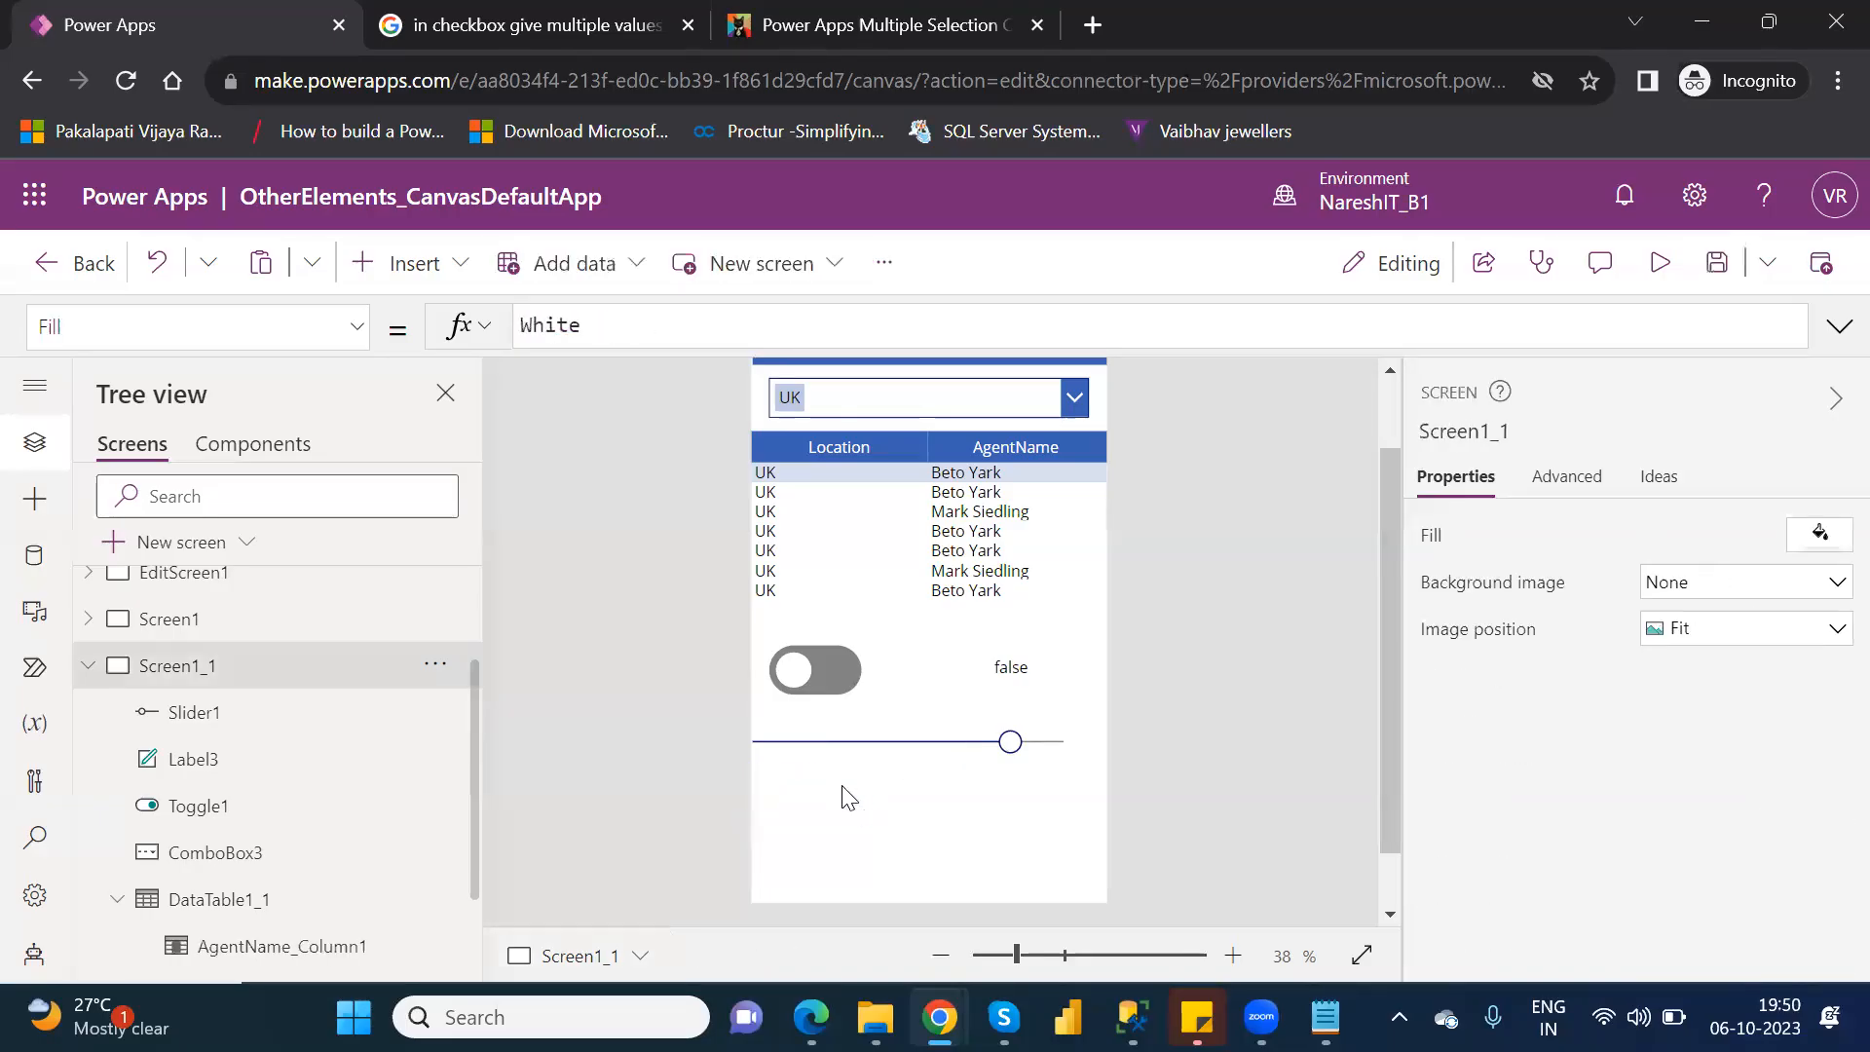
# Insert a rectangle on Screen1_1, about 530 wide and 105 high, and place it below the slider at about X 32, Y 804.
pyautogui.click(439, 267)
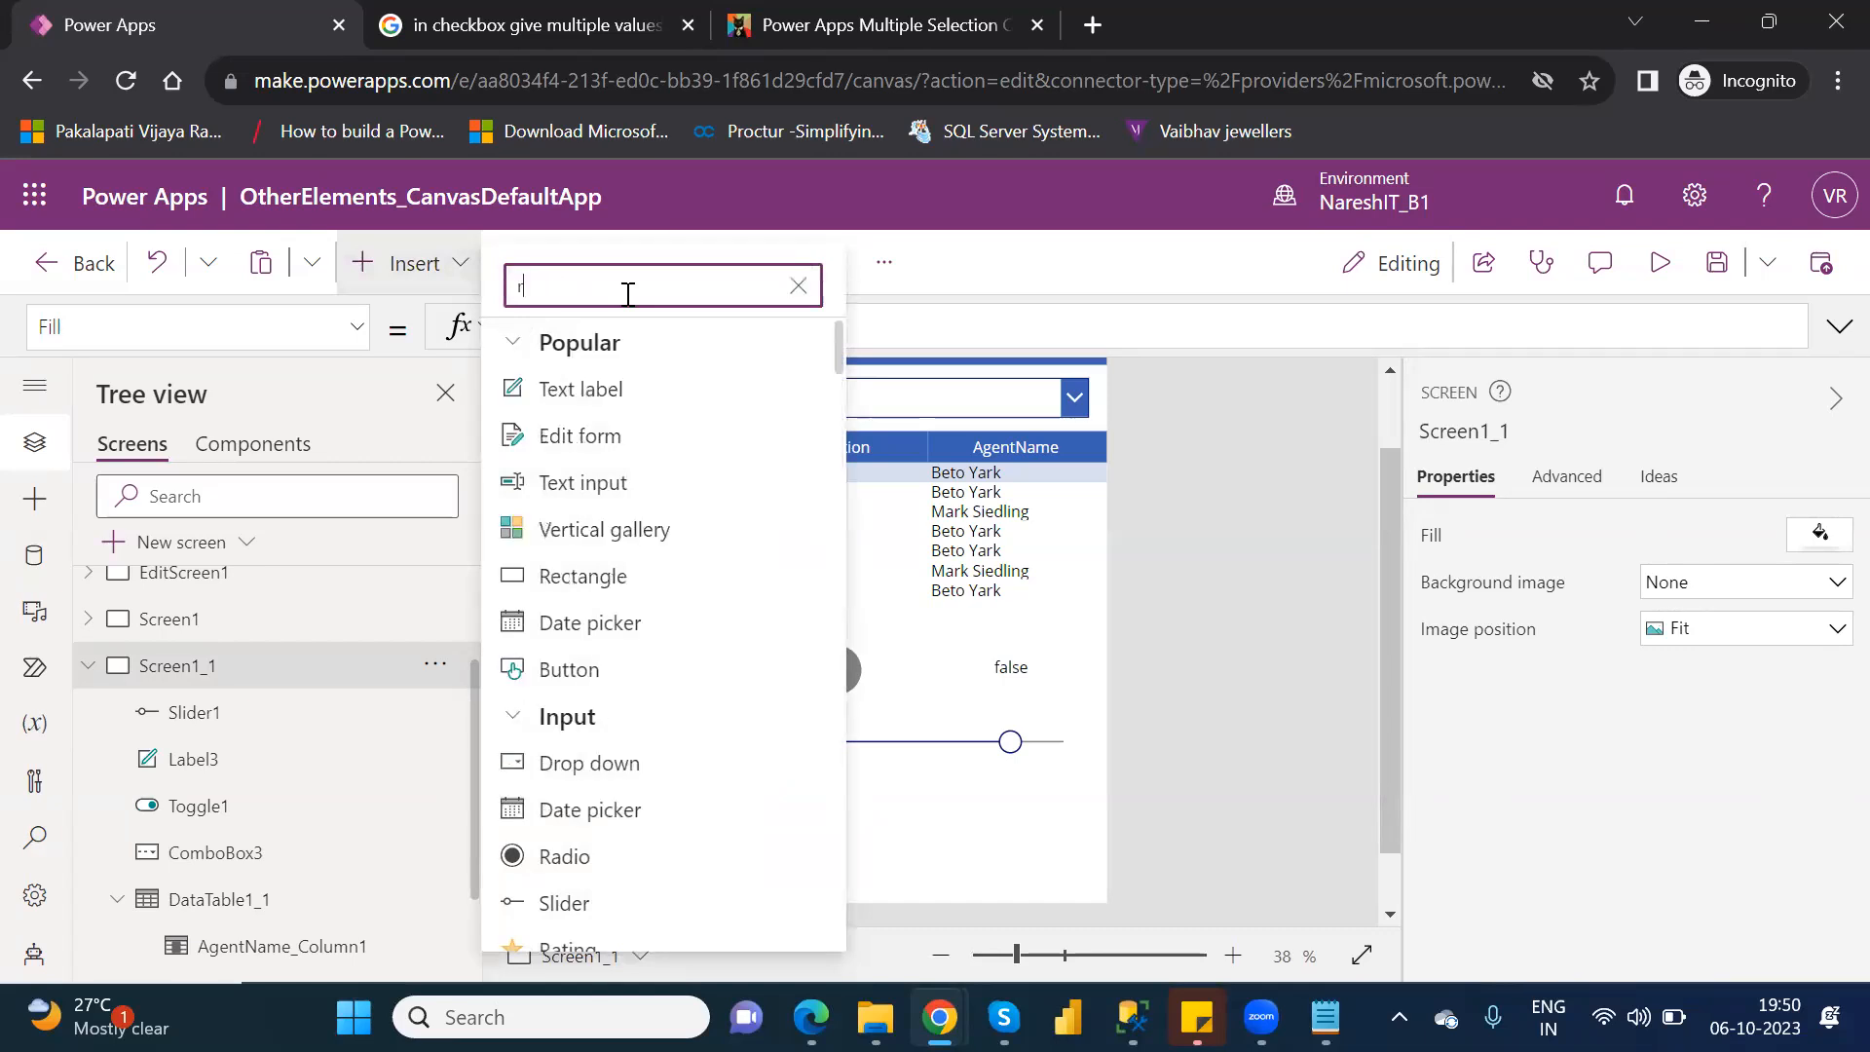
pyautogui.write('rec')
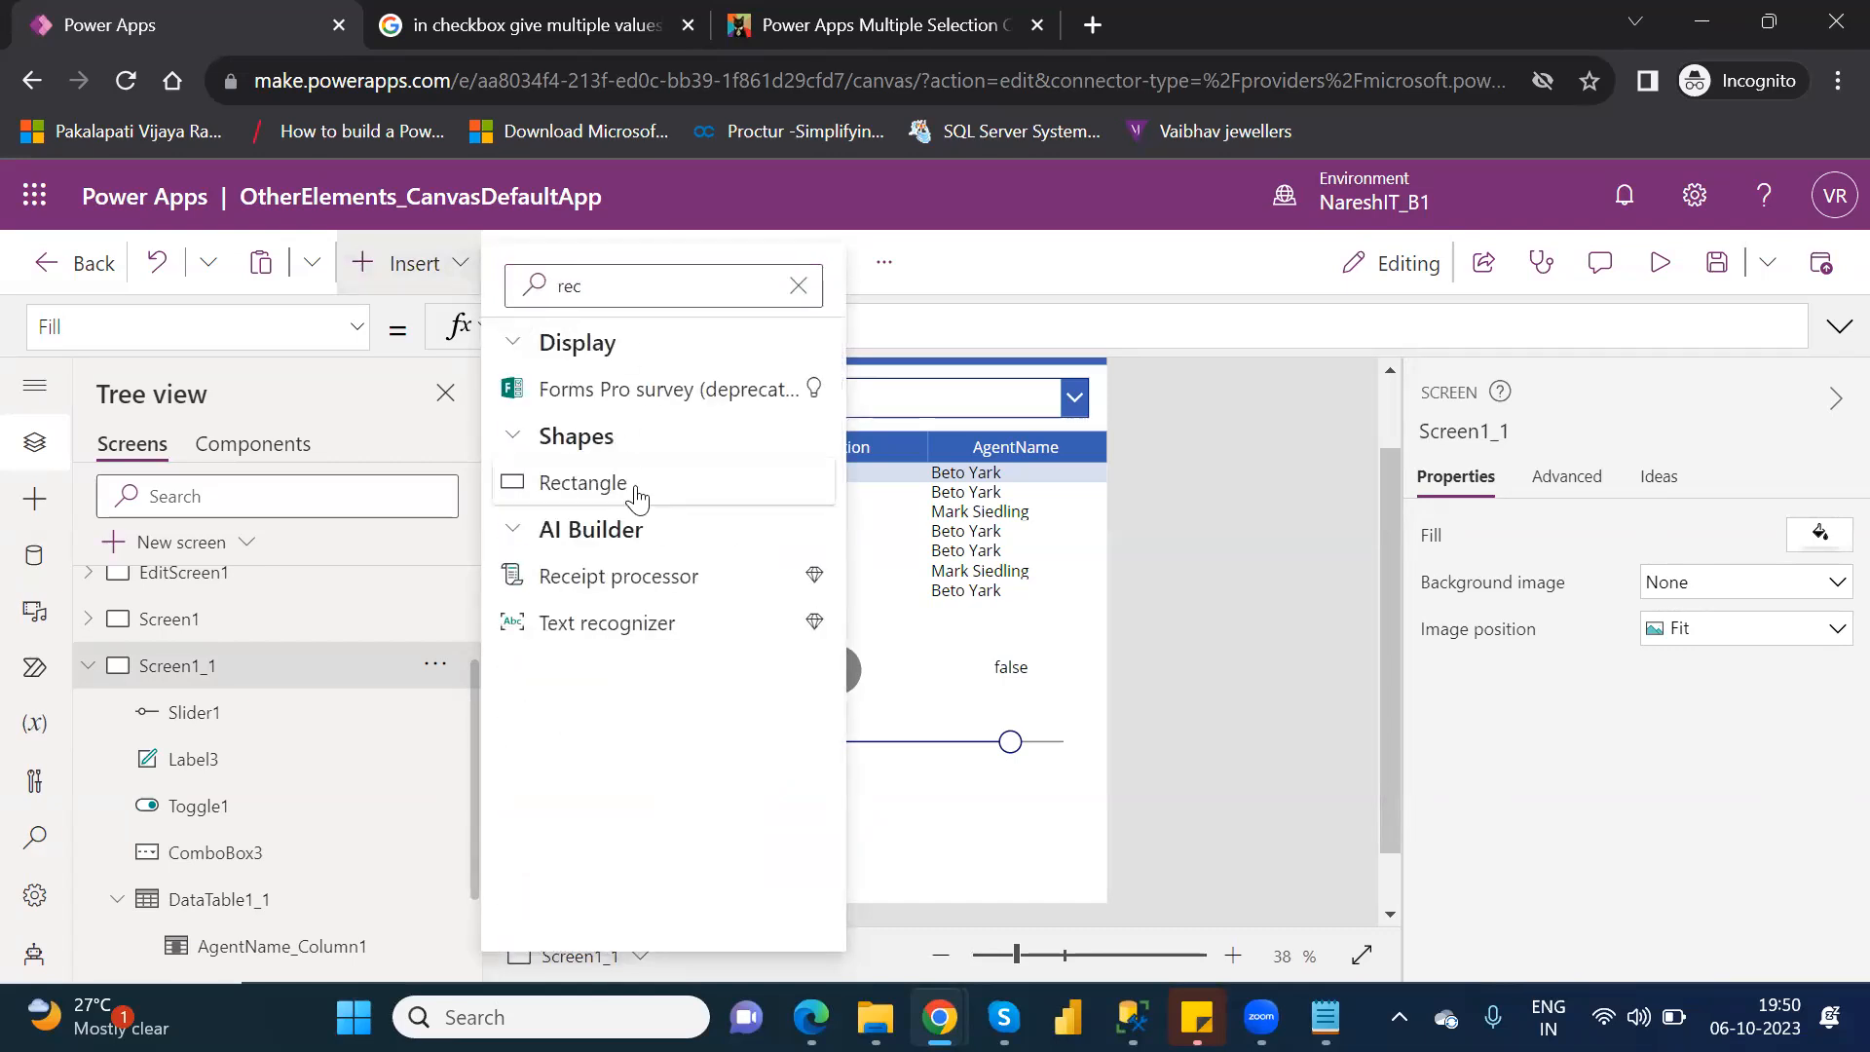
pyautogui.click(584, 483)
pyautogui.moveTo(810, 375); pyautogui.dragTo(1066, 821)
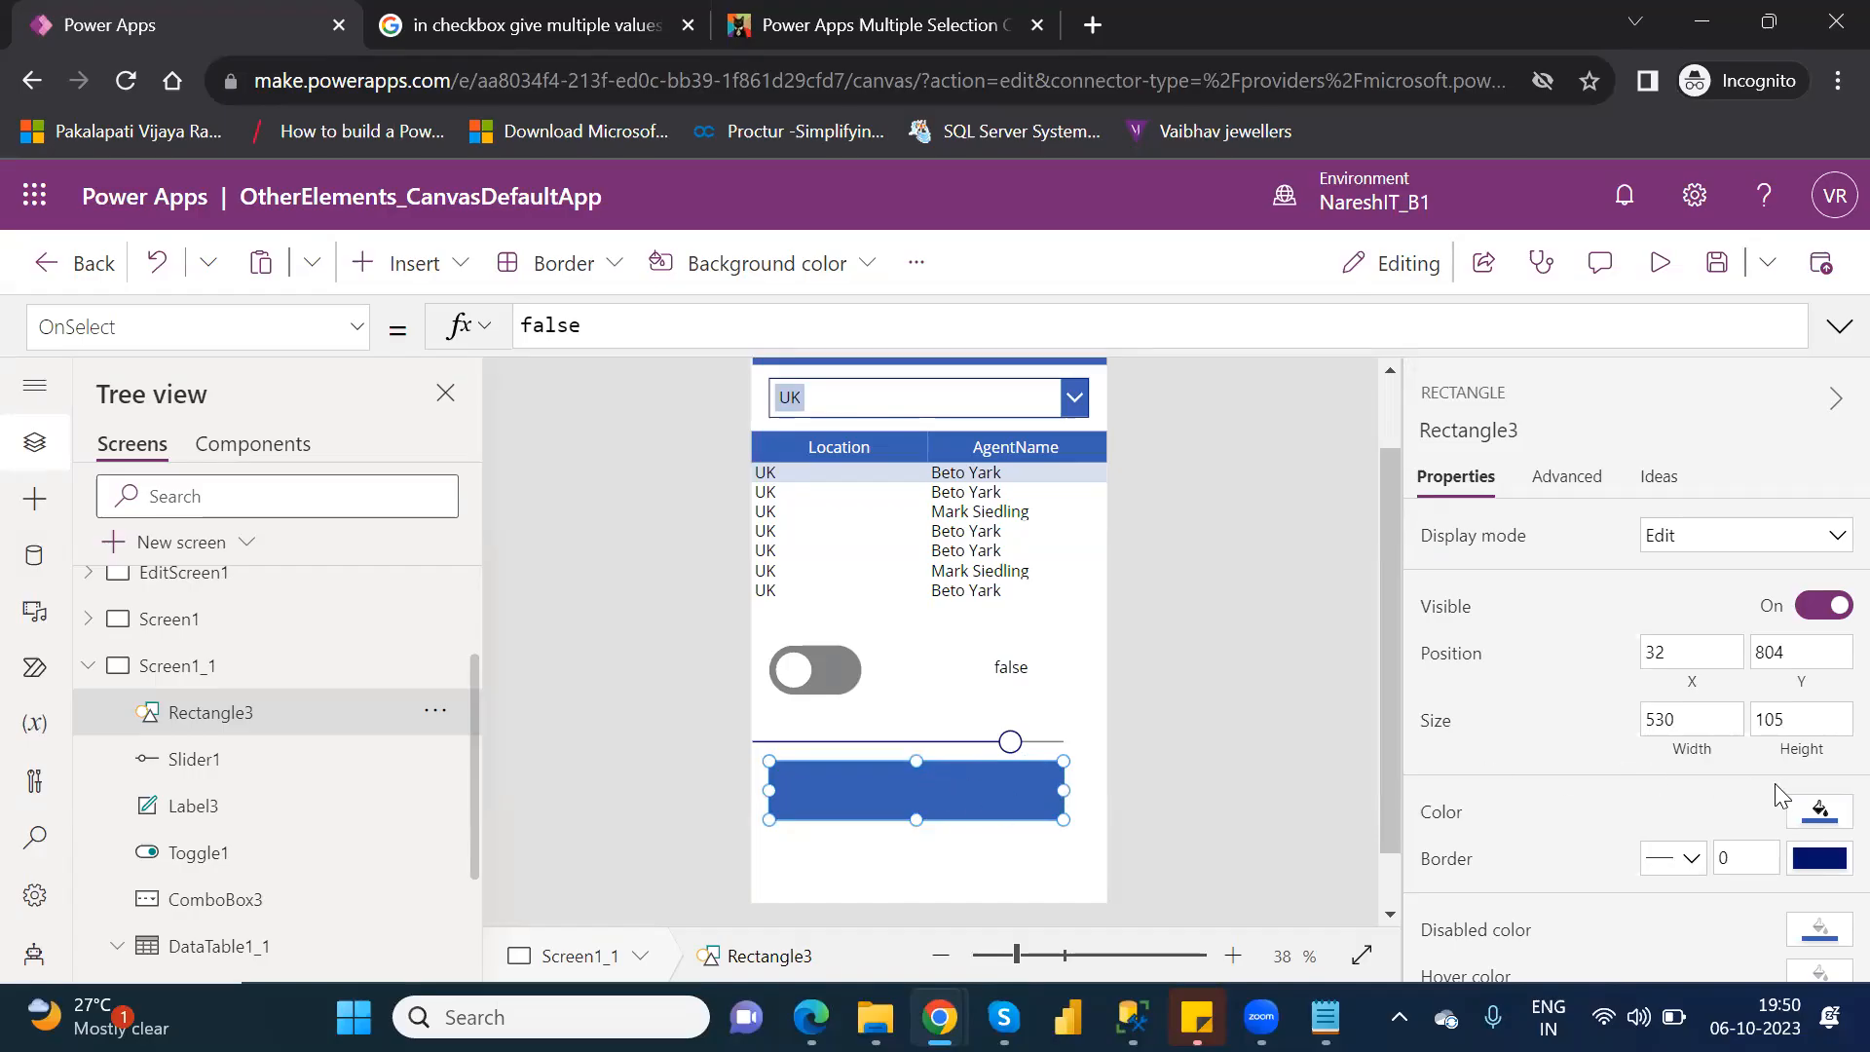
# Lower the opacity of the rectangle's custom fill color to about 35%.
pyautogui.click(1818, 812)
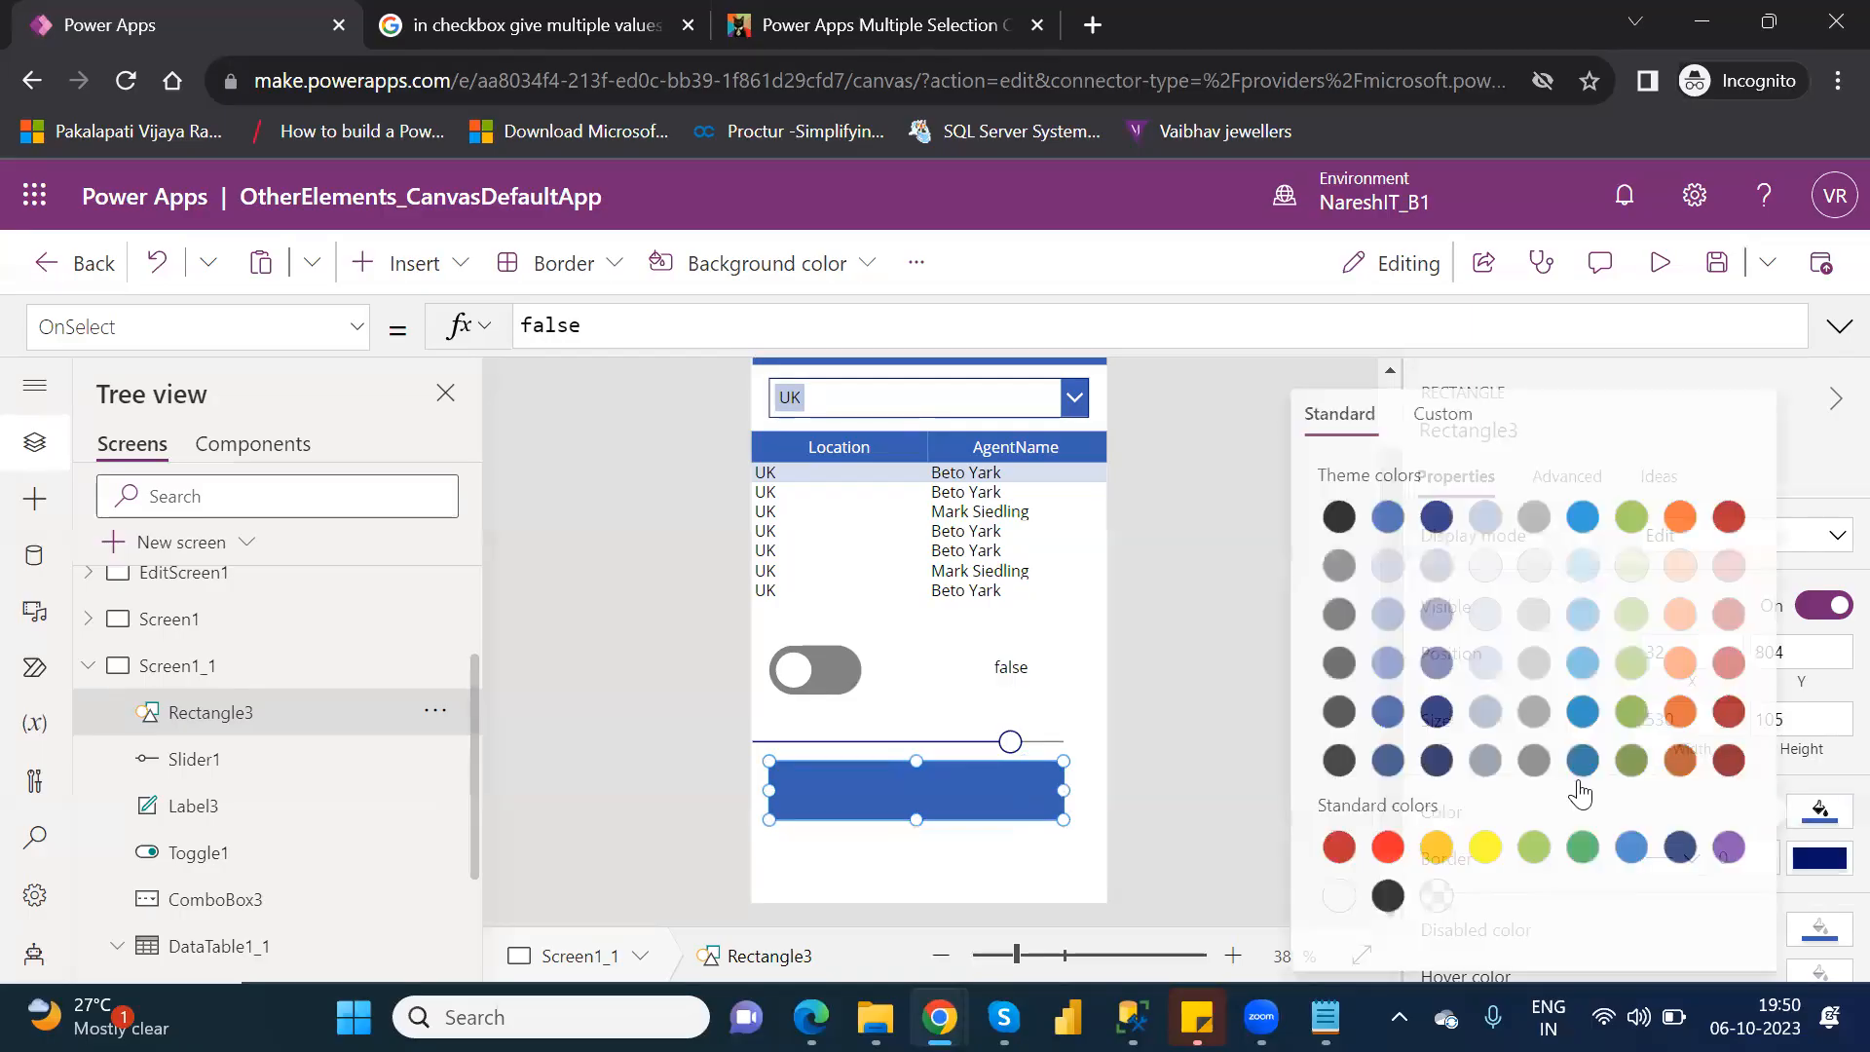
pyautogui.click(1464, 417)
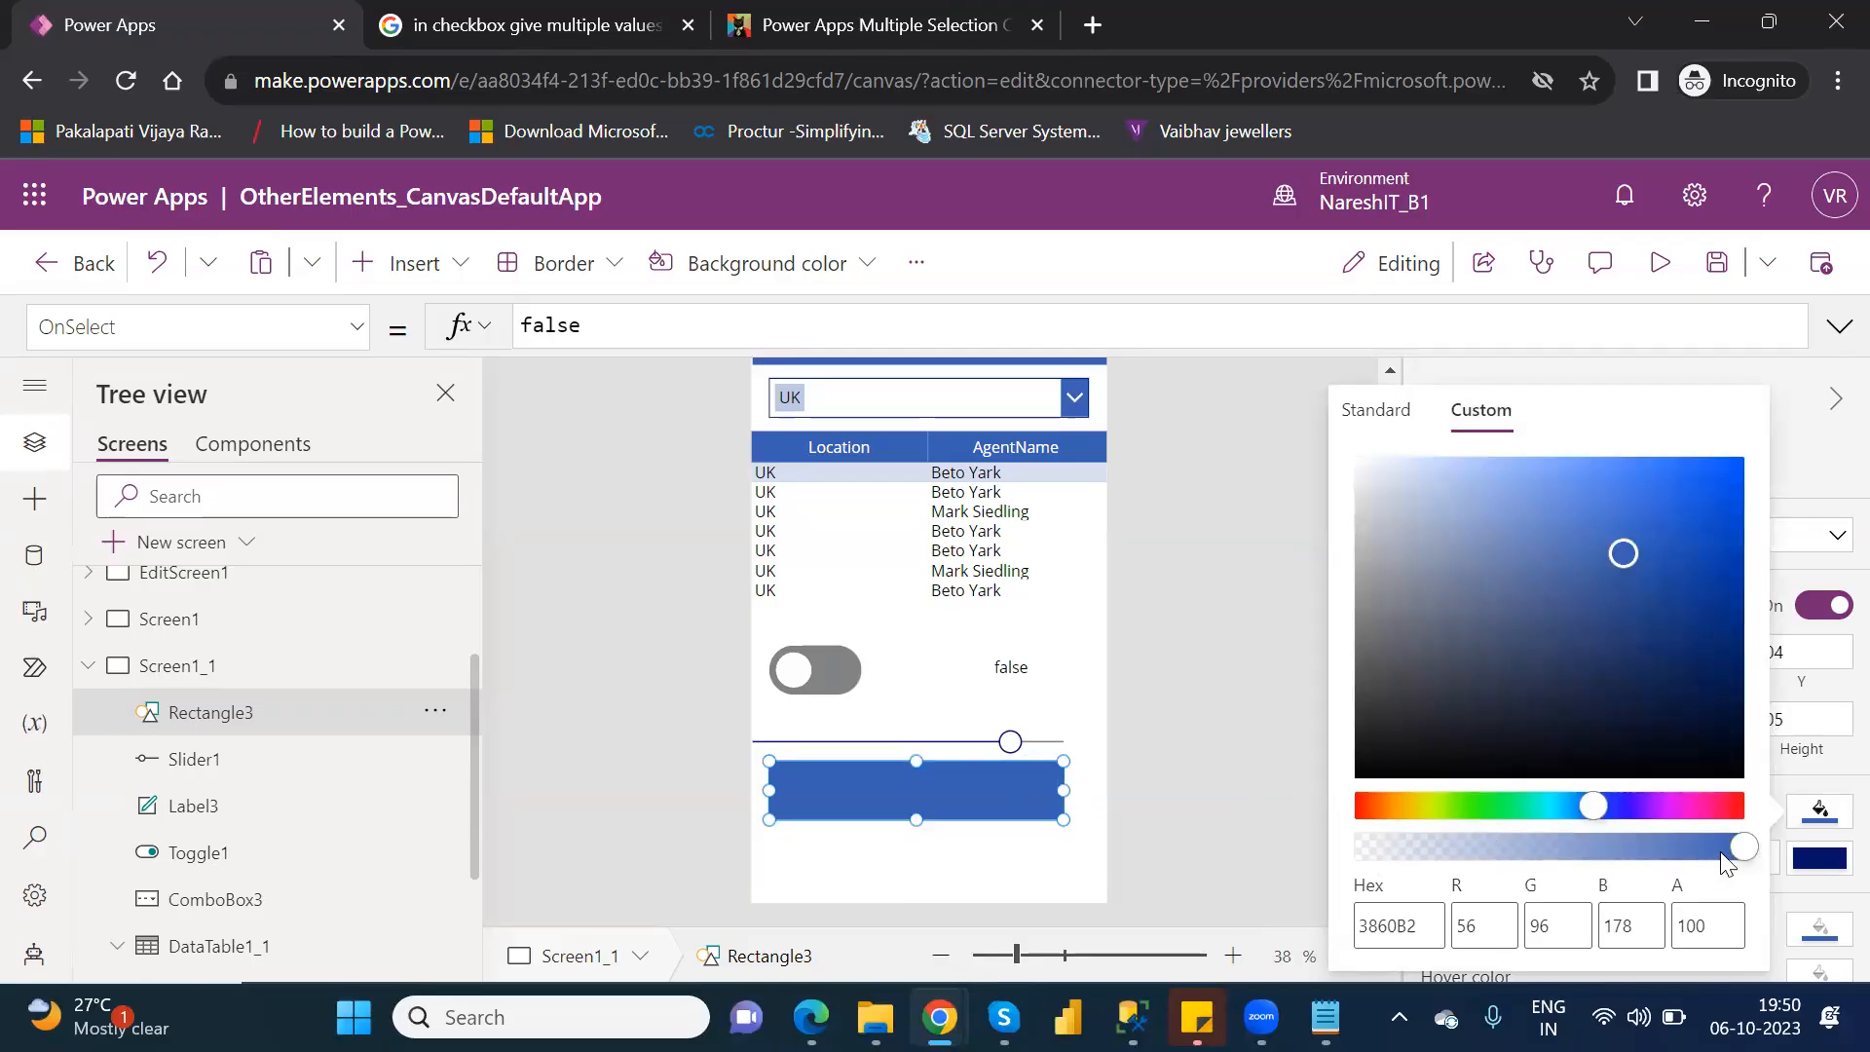
pyautogui.moveTo(1739, 850); pyautogui.dragTo(1490, 850)
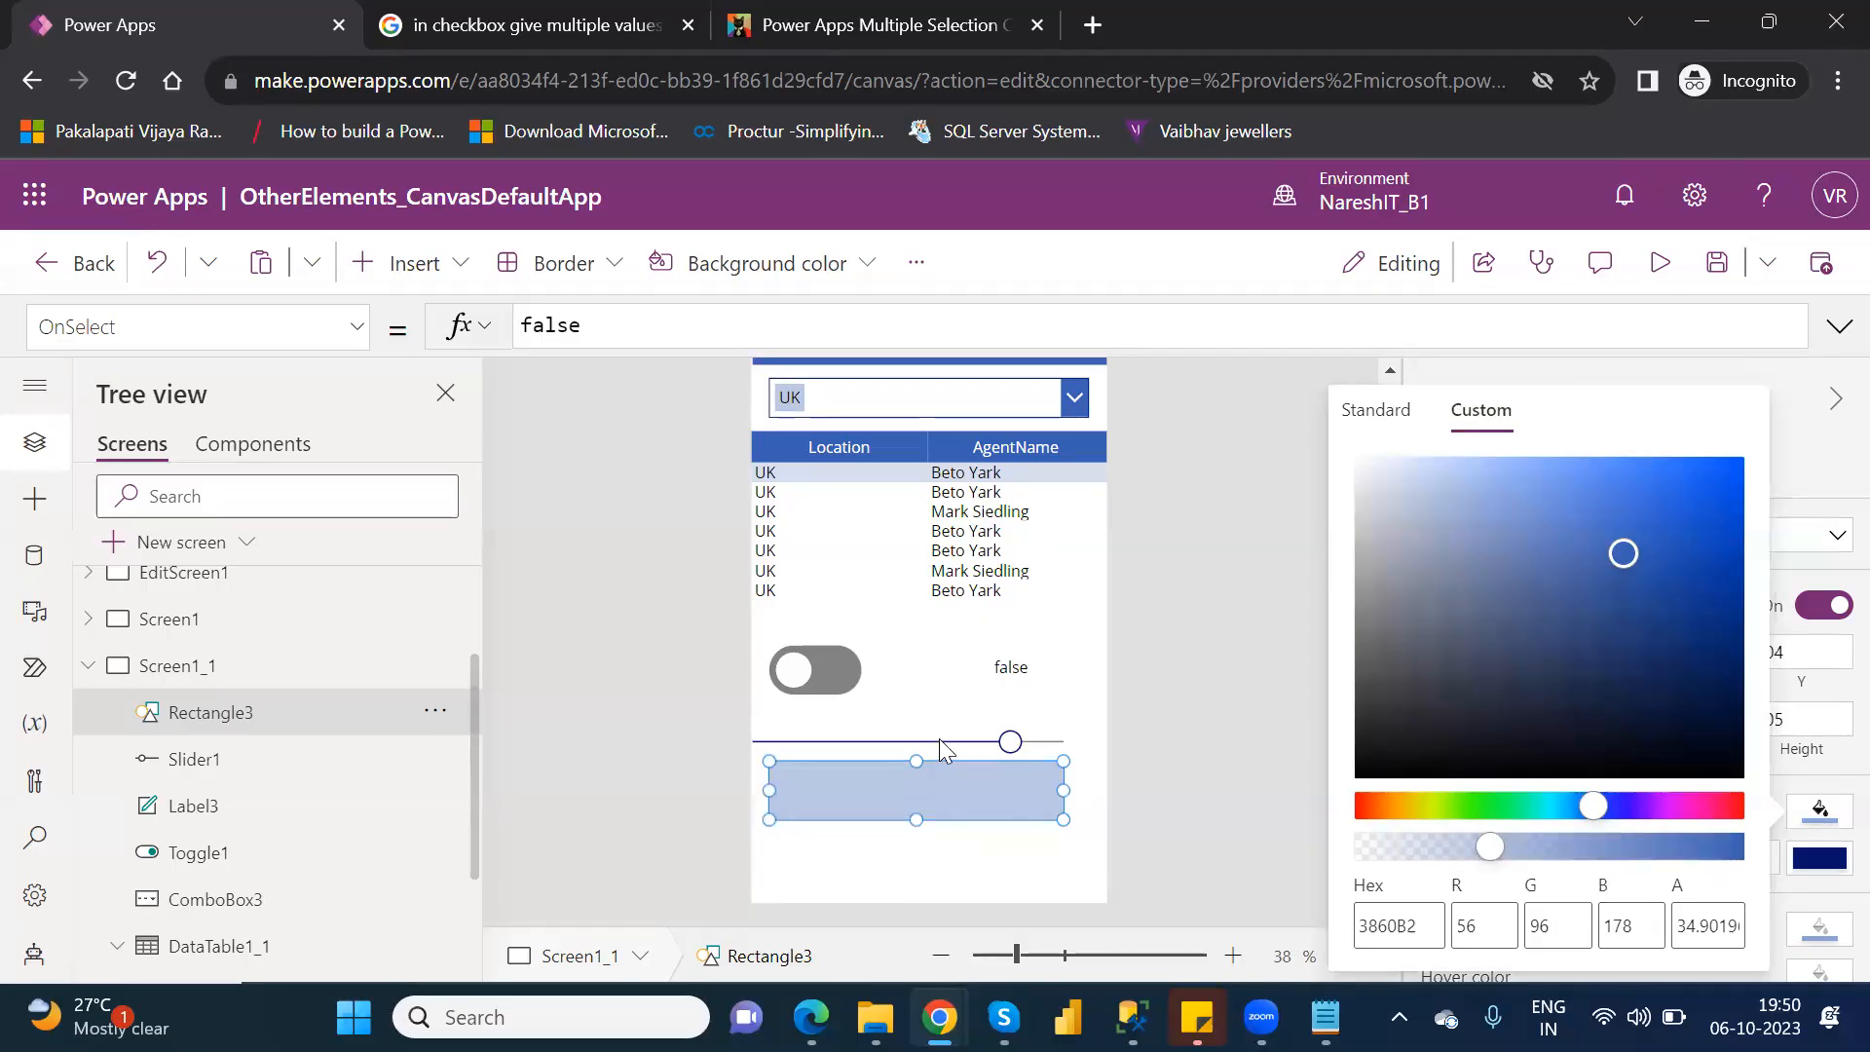
# Select the slider, return to the rectangle, and reopen its custom fill color to examine the opacity setting.
pyautogui.click(985, 741)
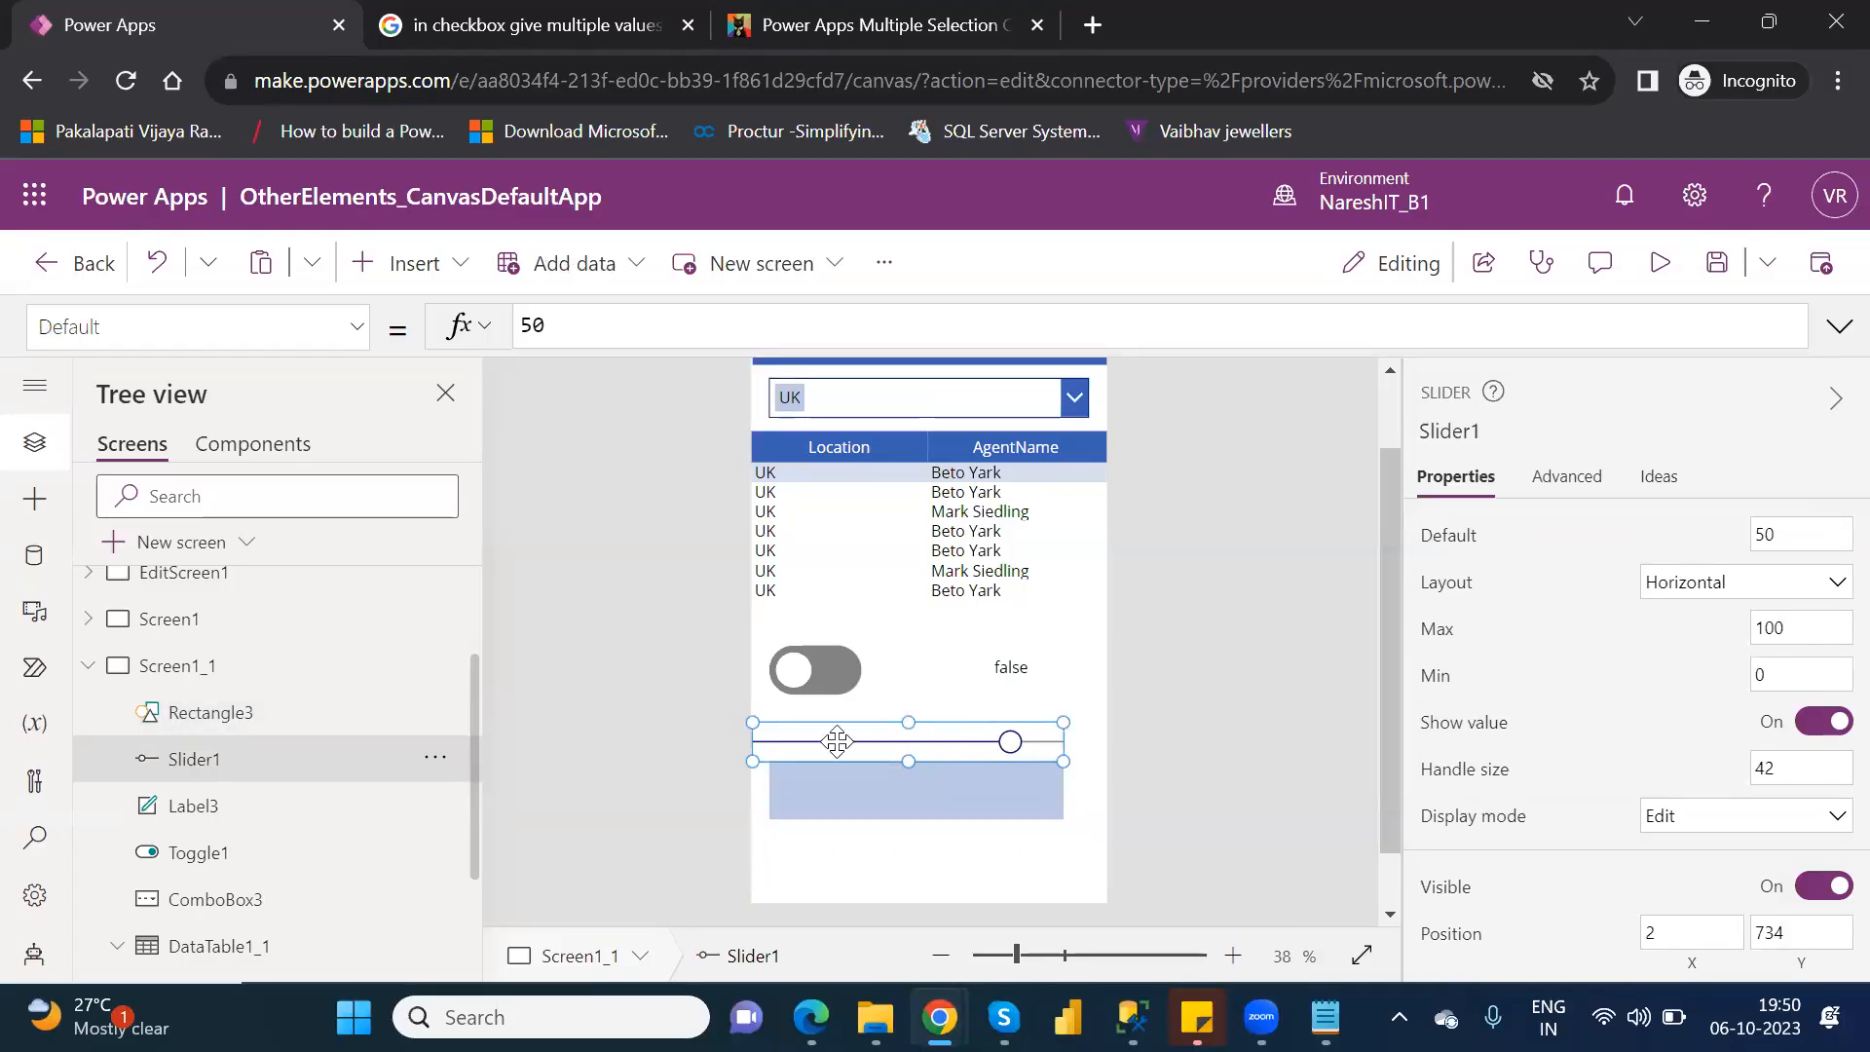
pyautogui.click(923, 793)
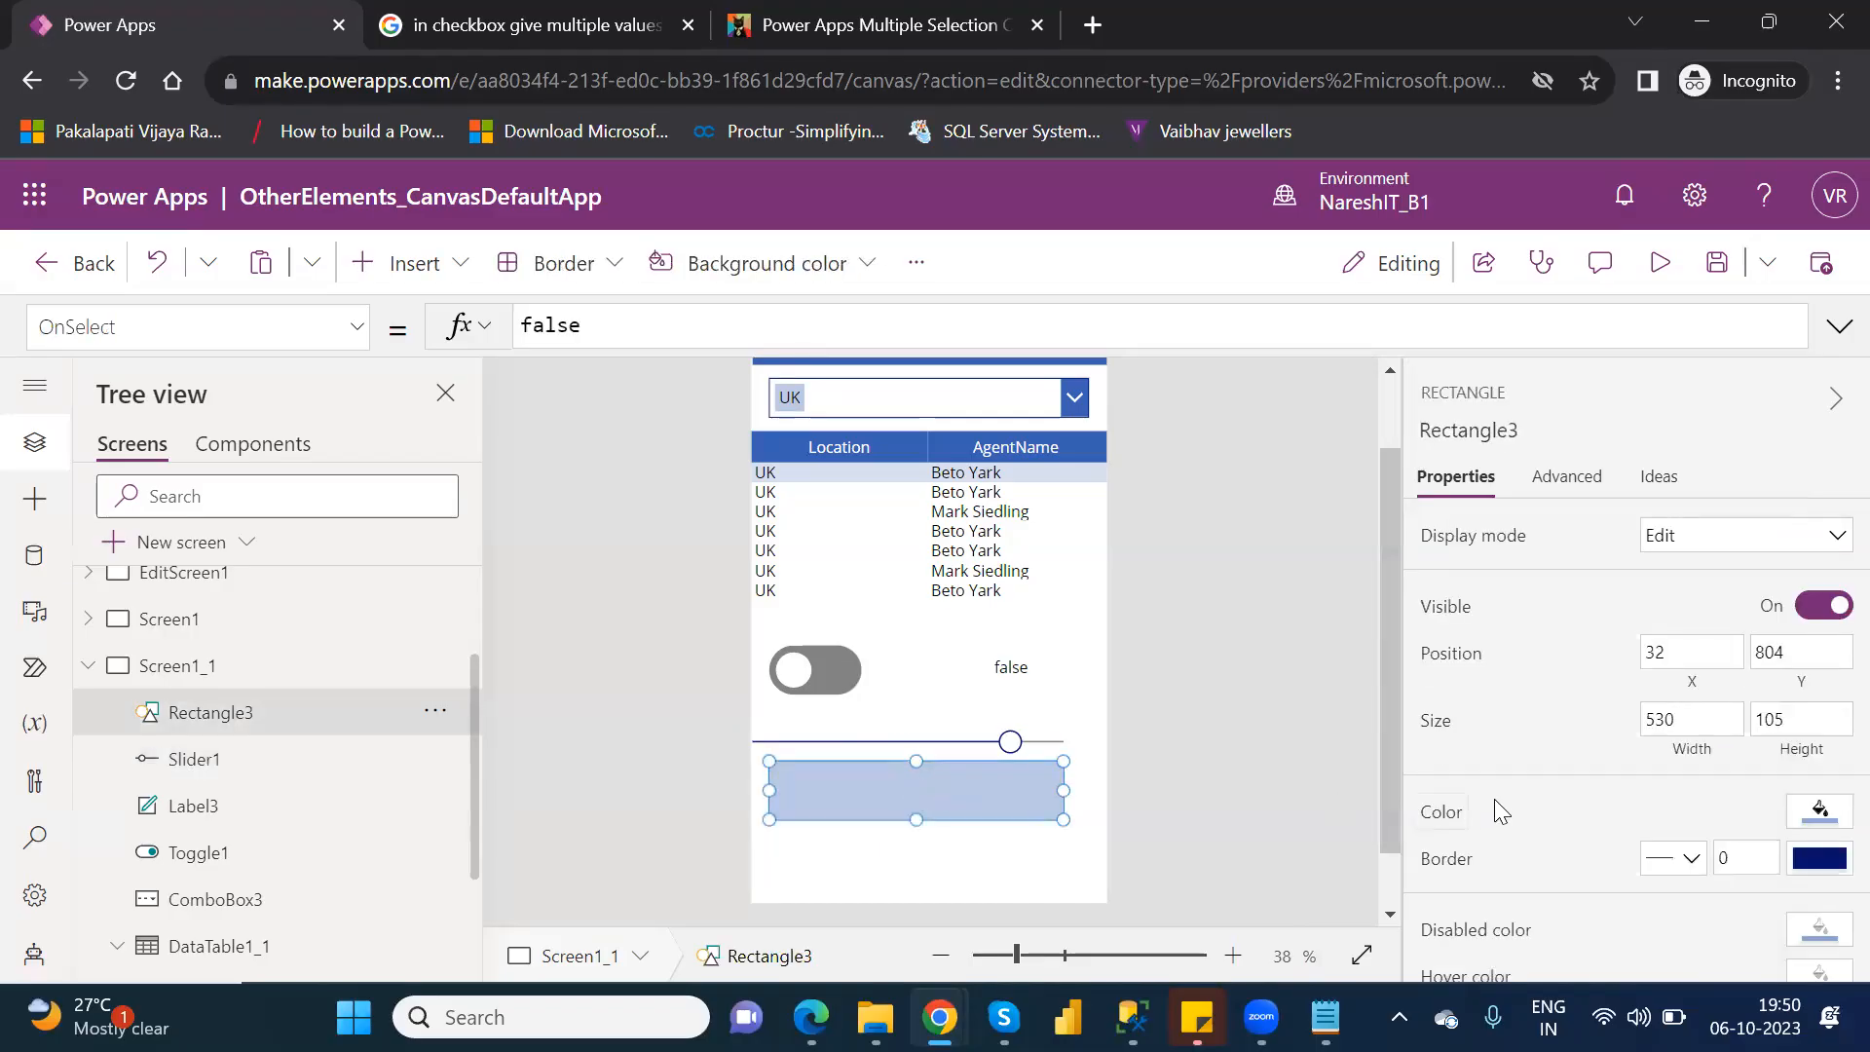
pyautogui.click(1829, 823)
pyautogui.click(1430, 413)
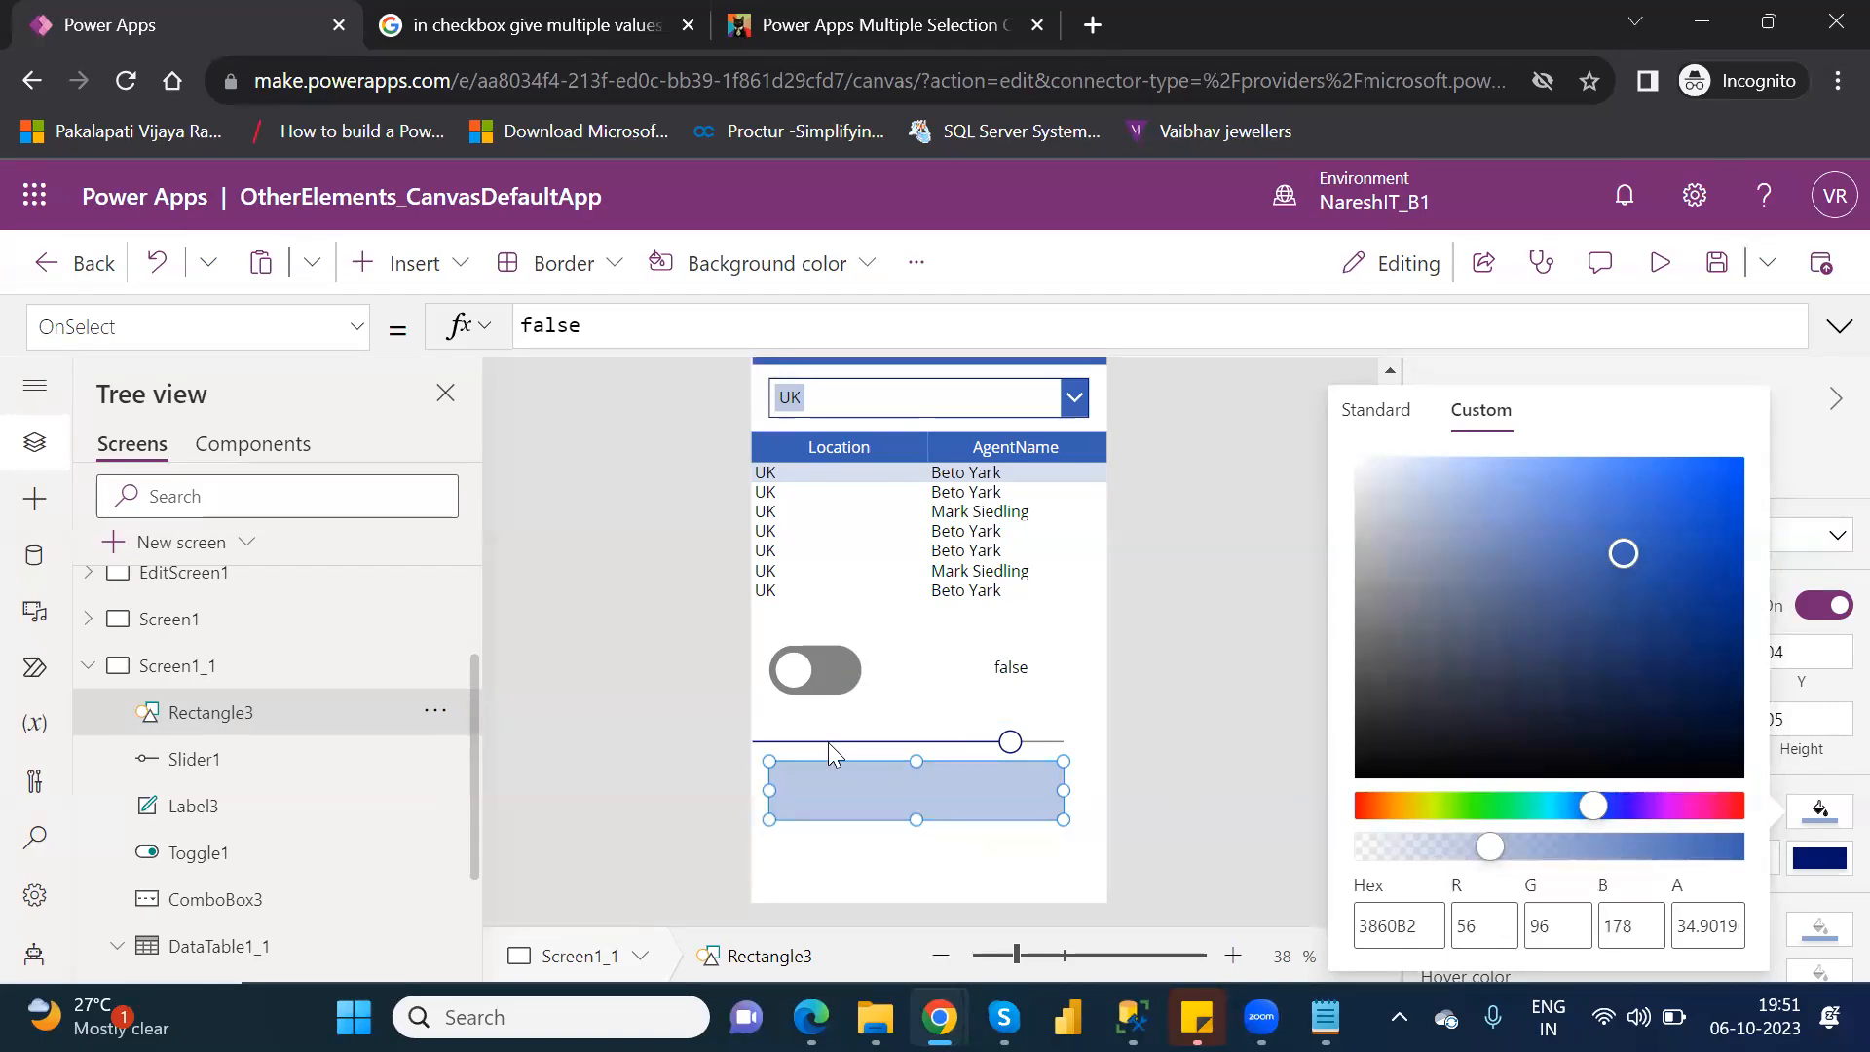
# Shift the slider to X 0, preview the app, and return to editing with the slider selected.
pyautogui.click(1002, 740)
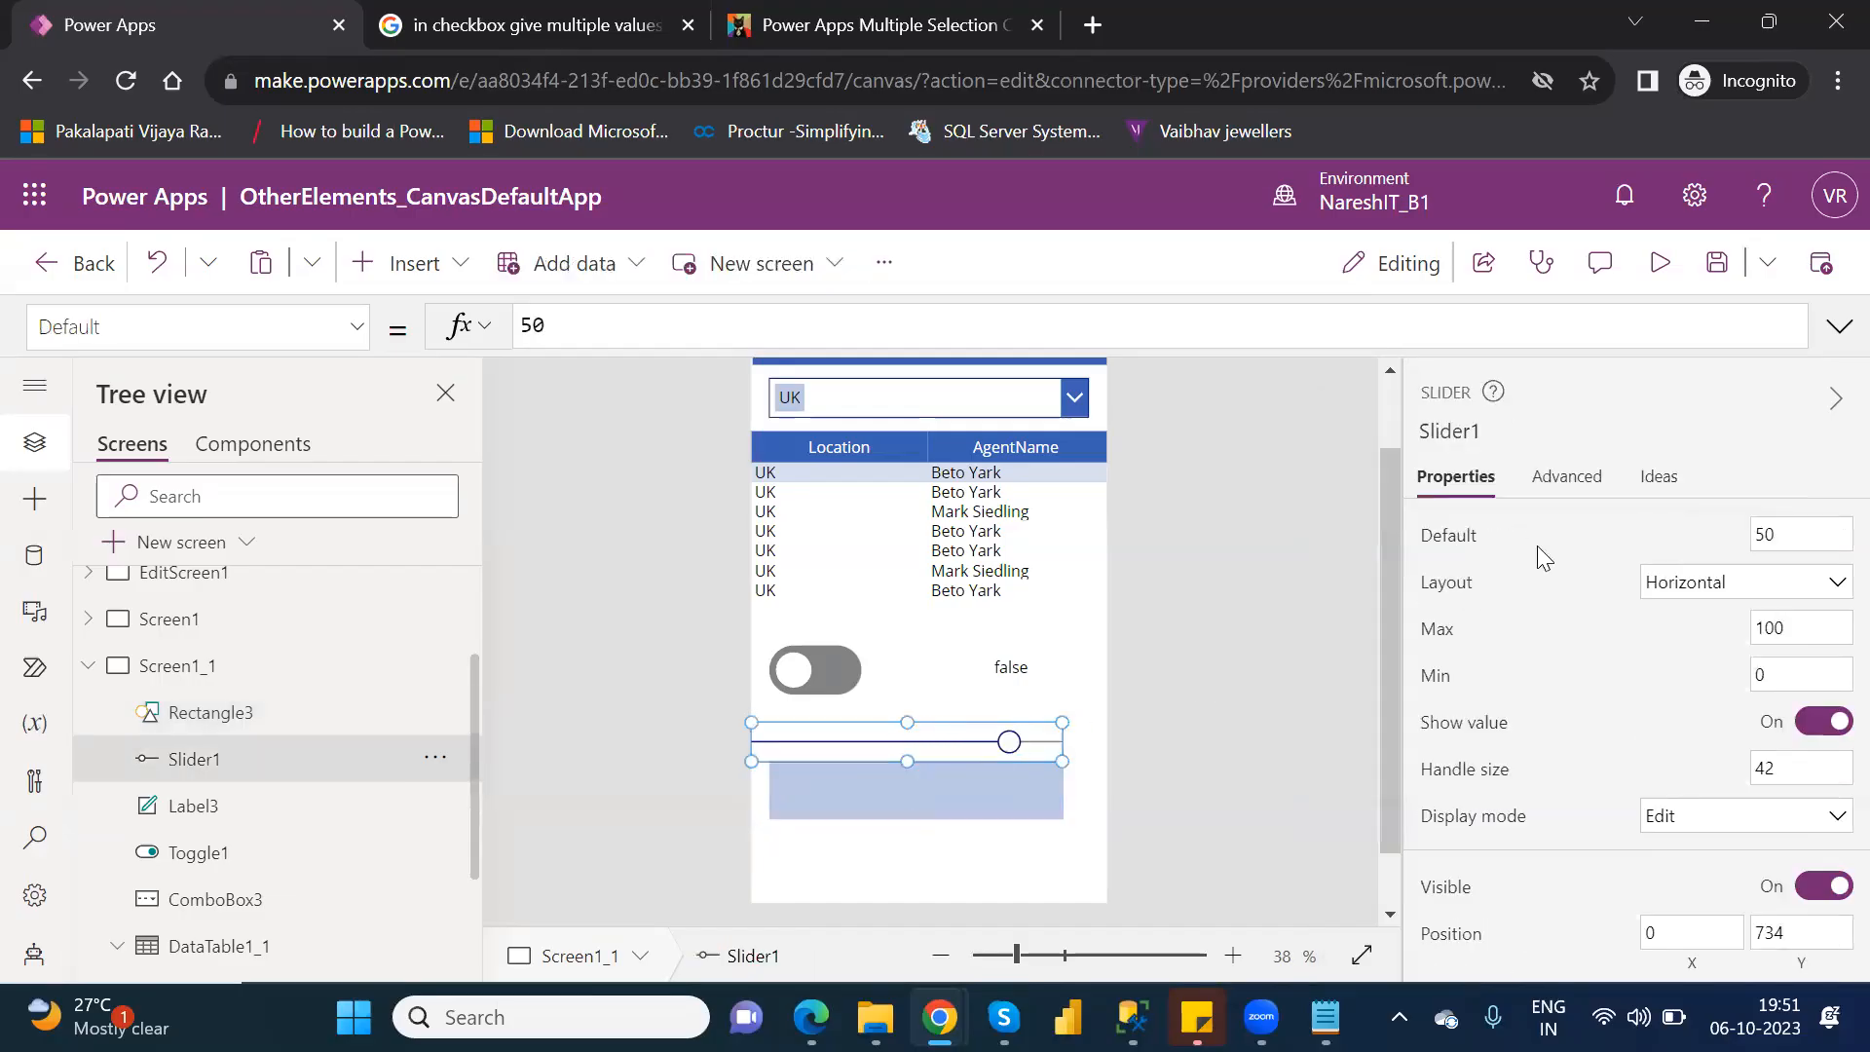
pyautogui.click(1661, 264)
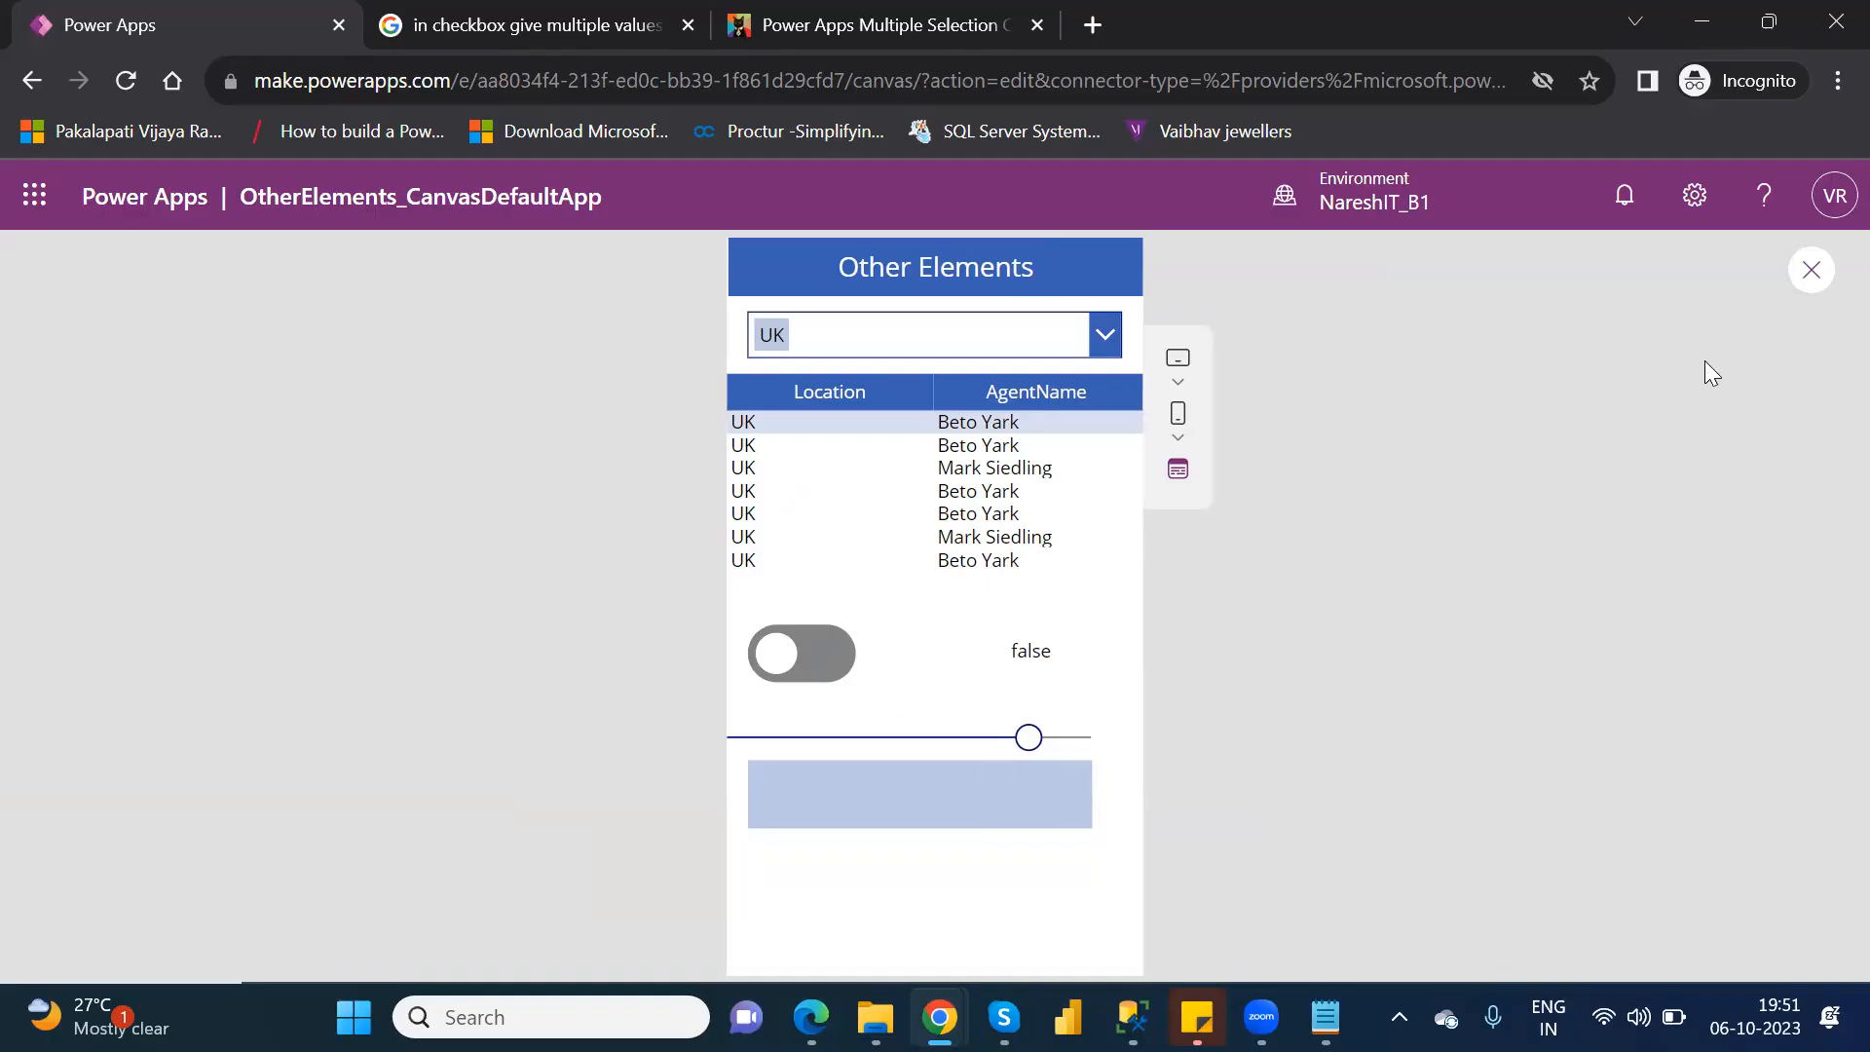
pyautogui.click(1815, 278)
pyautogui.click(1198, 718)
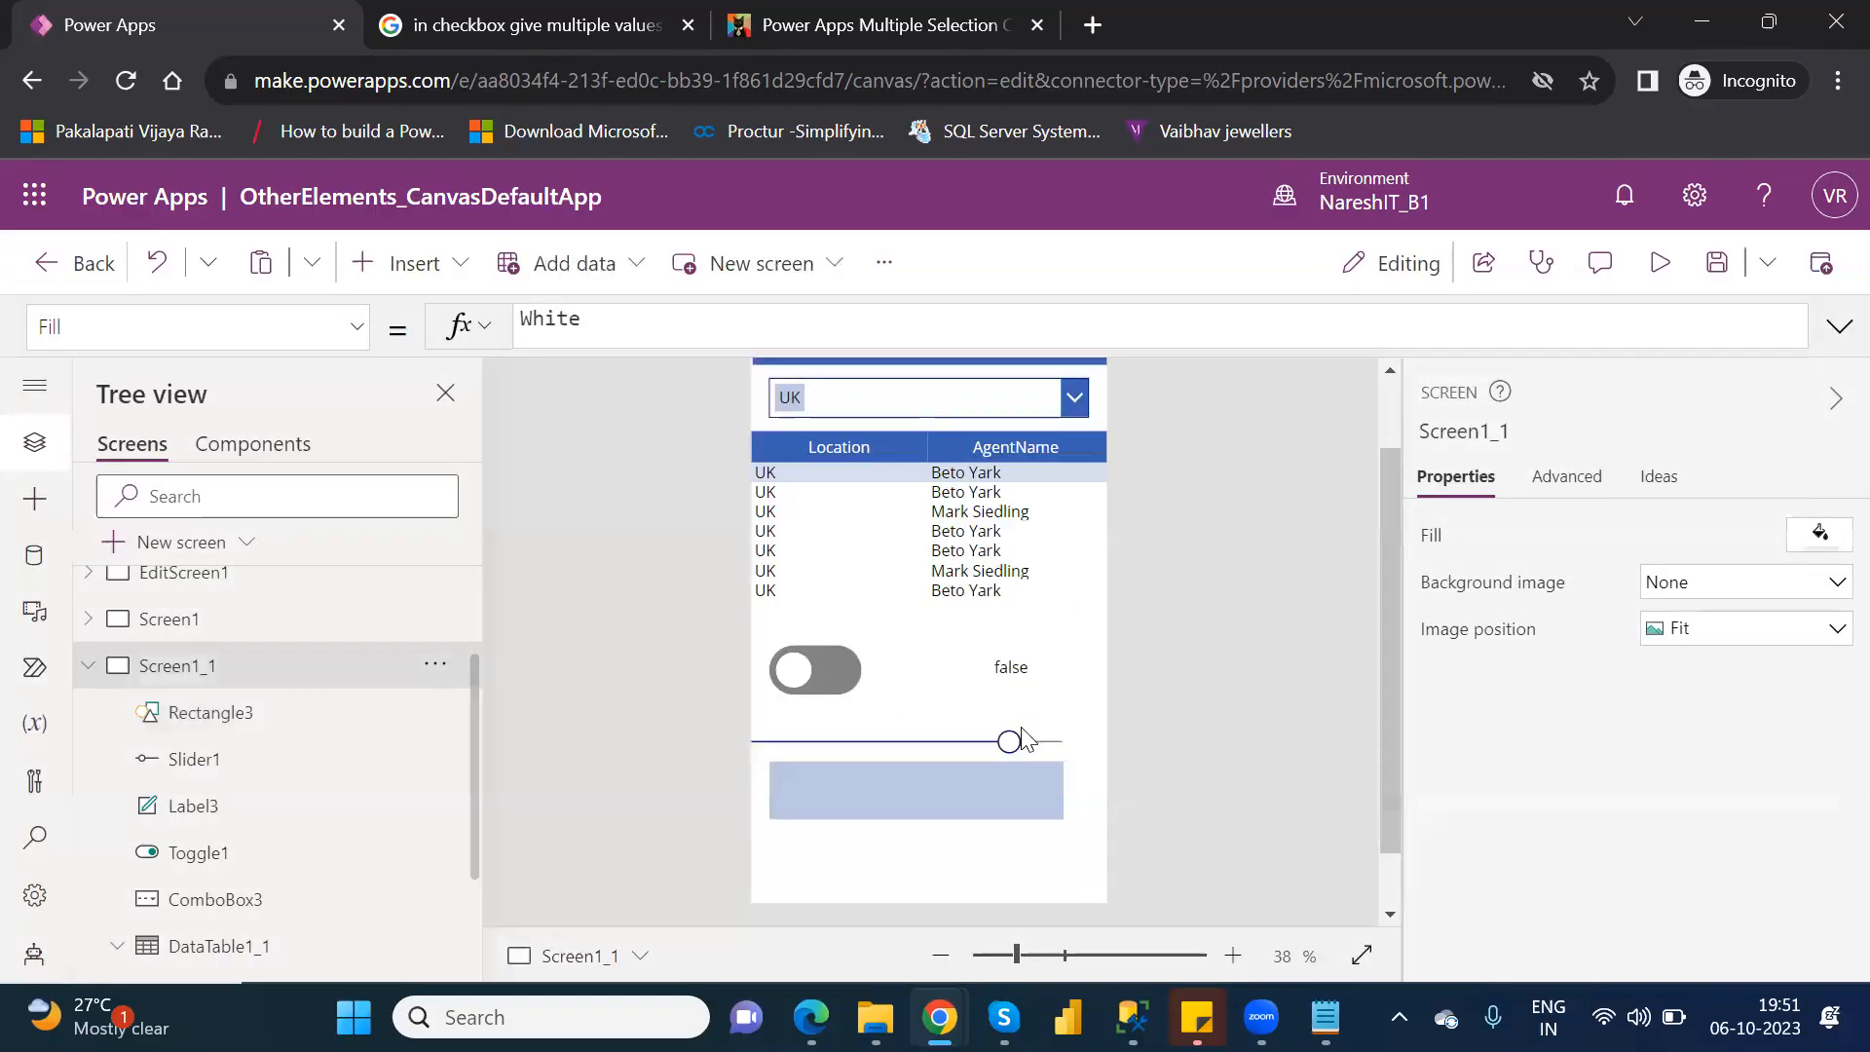
pyautogui.click(939, 740)
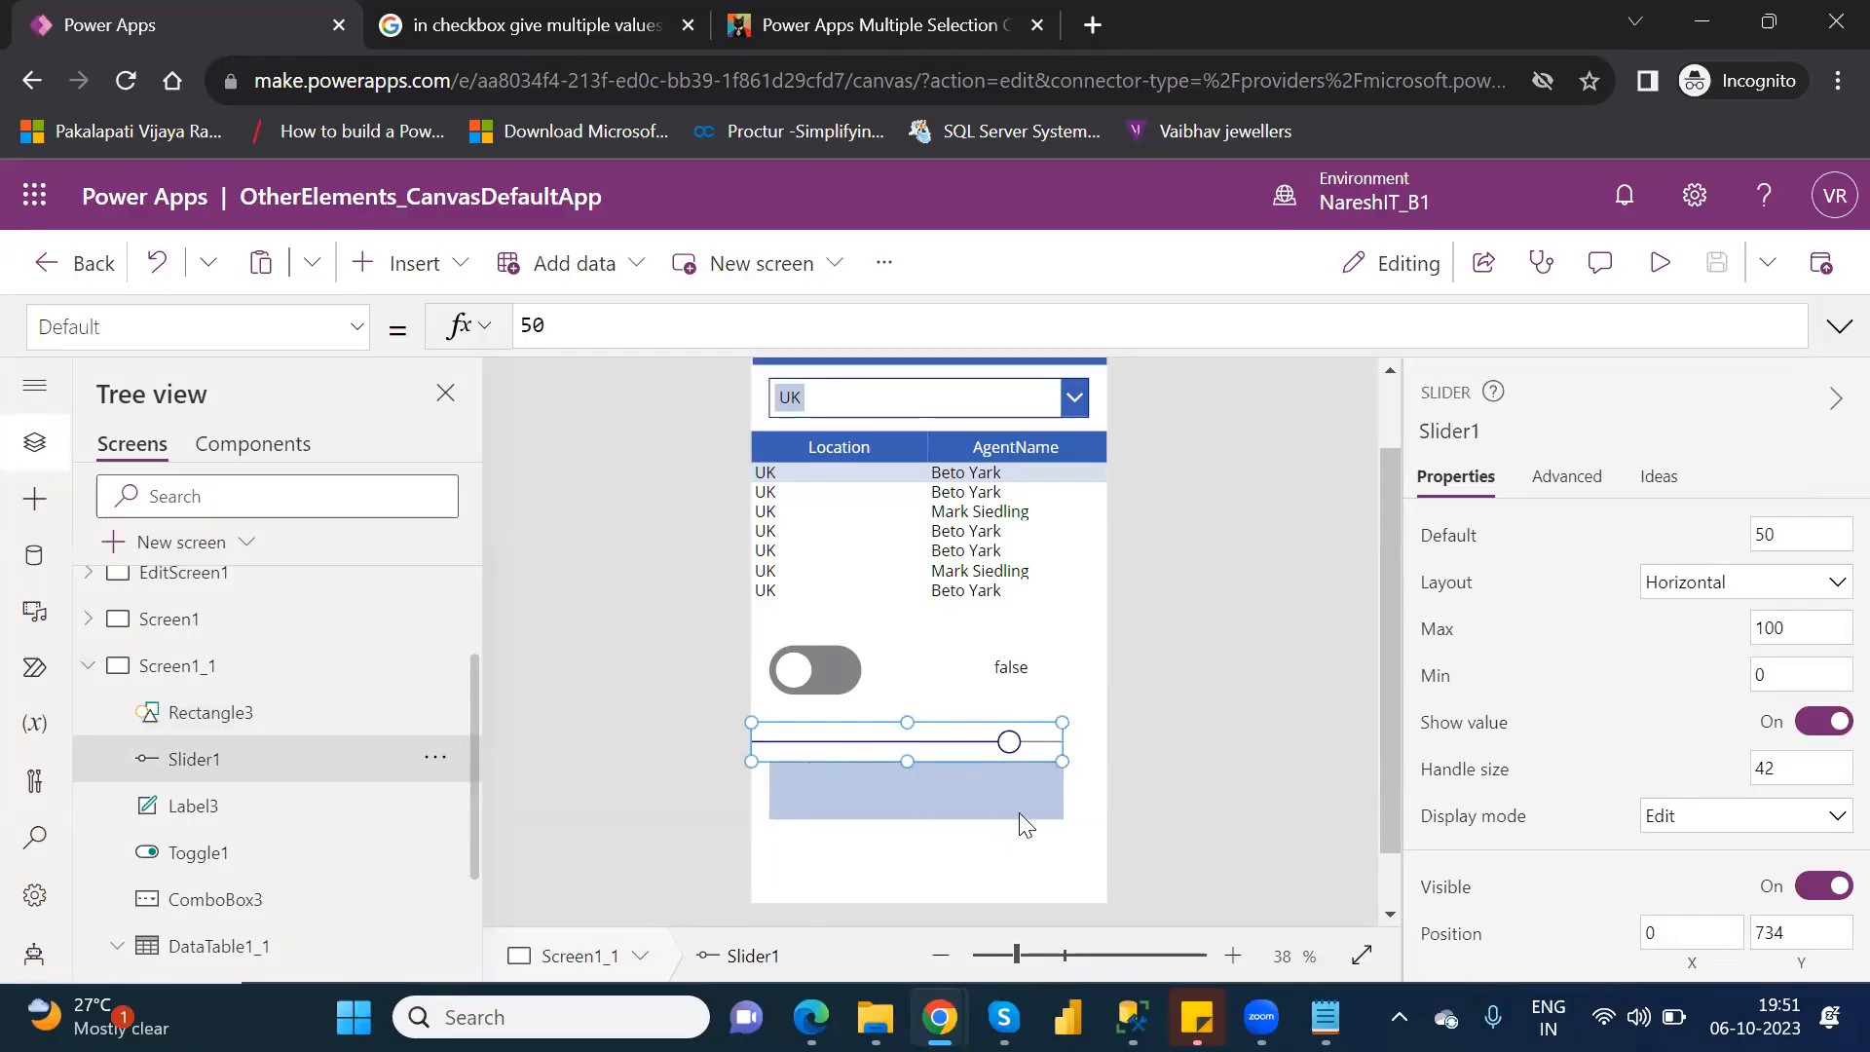
# Select the rectangle below the slider and show its Fill property formula.
pyautogui.click(1048, 805)
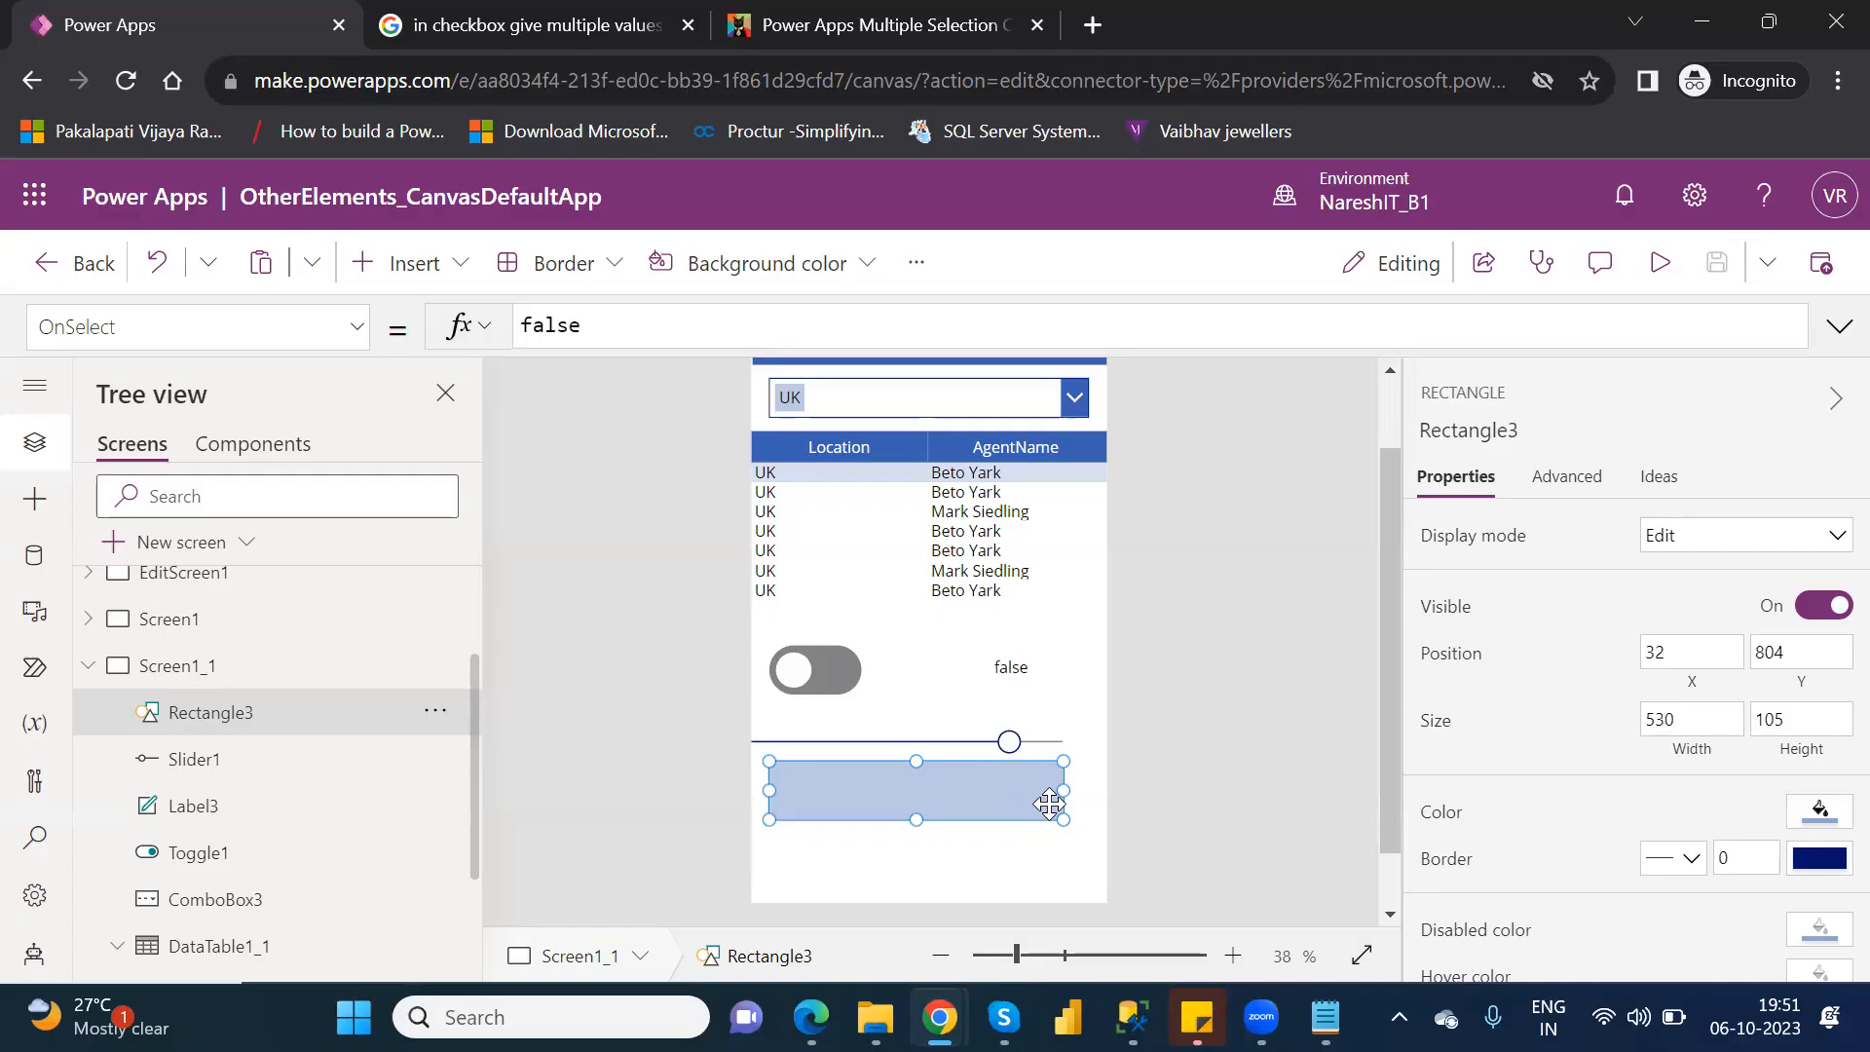
pyautogui.click(358, 330)
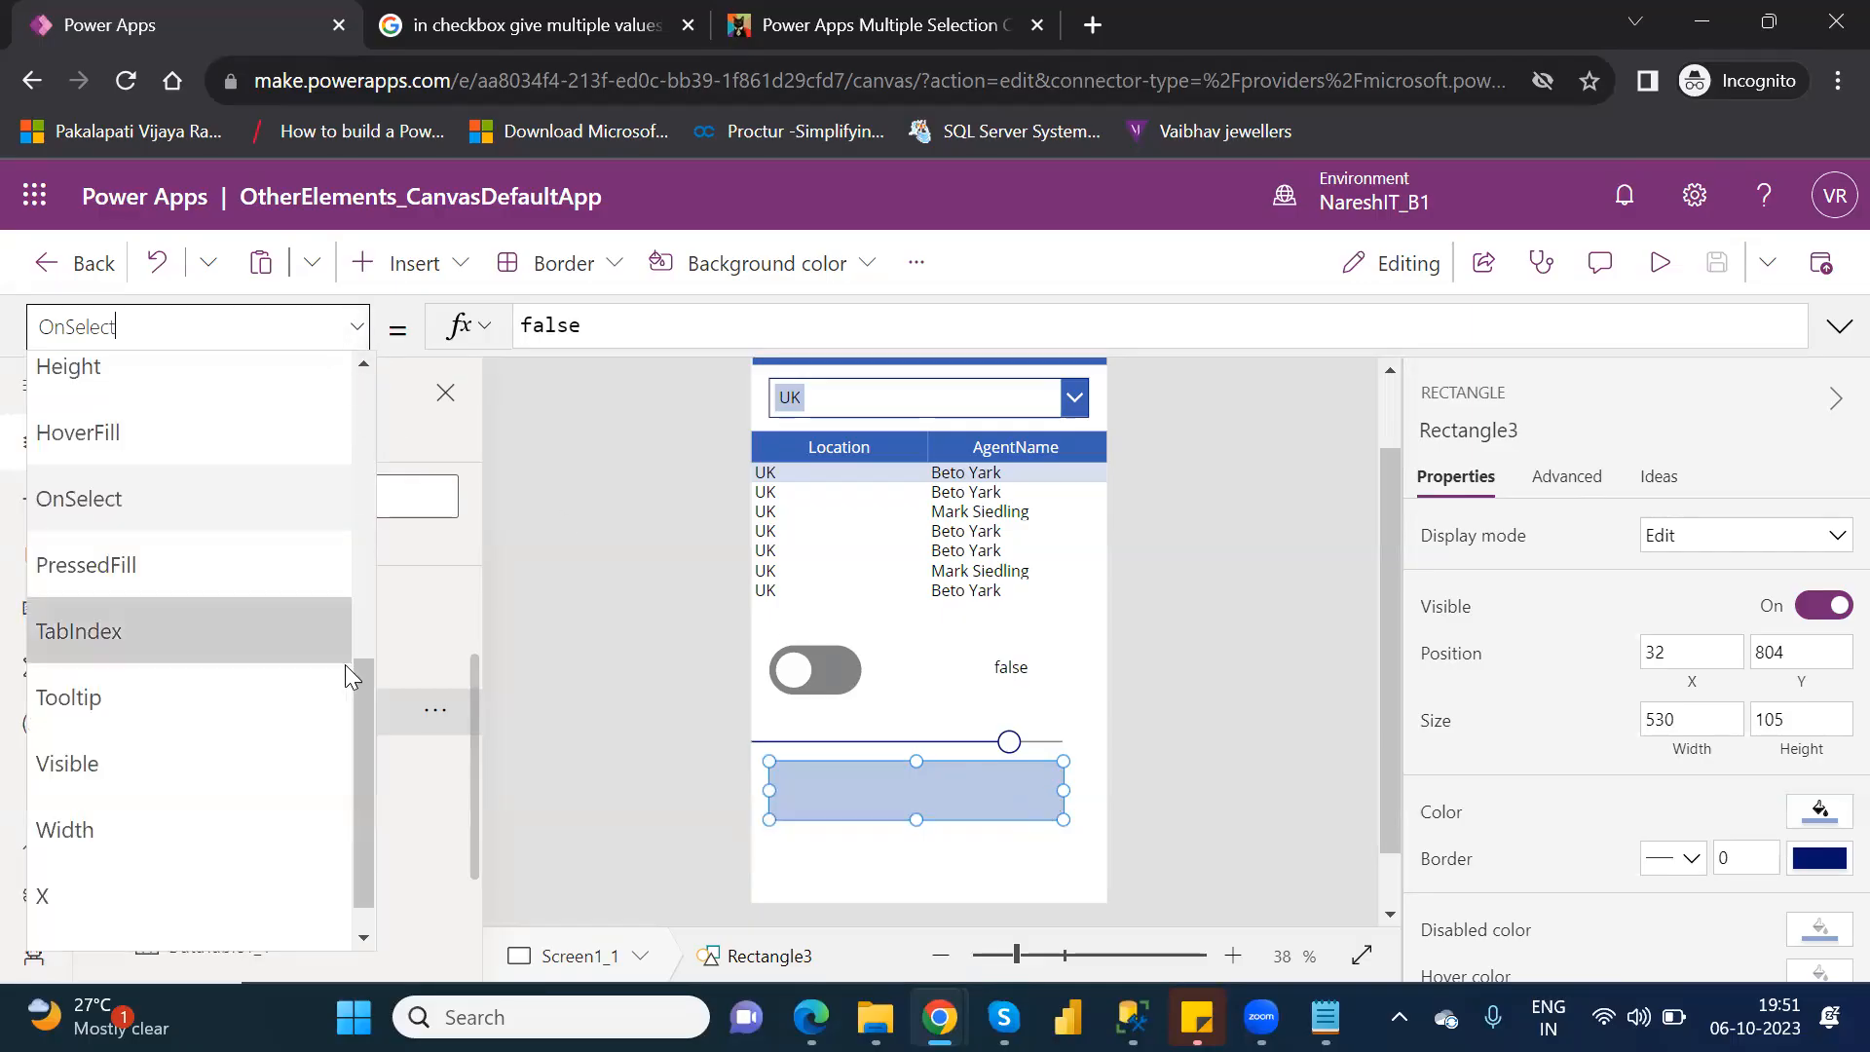
pyautogui.moveTo(364, 708); pyautogui.dragTo(361, 551)
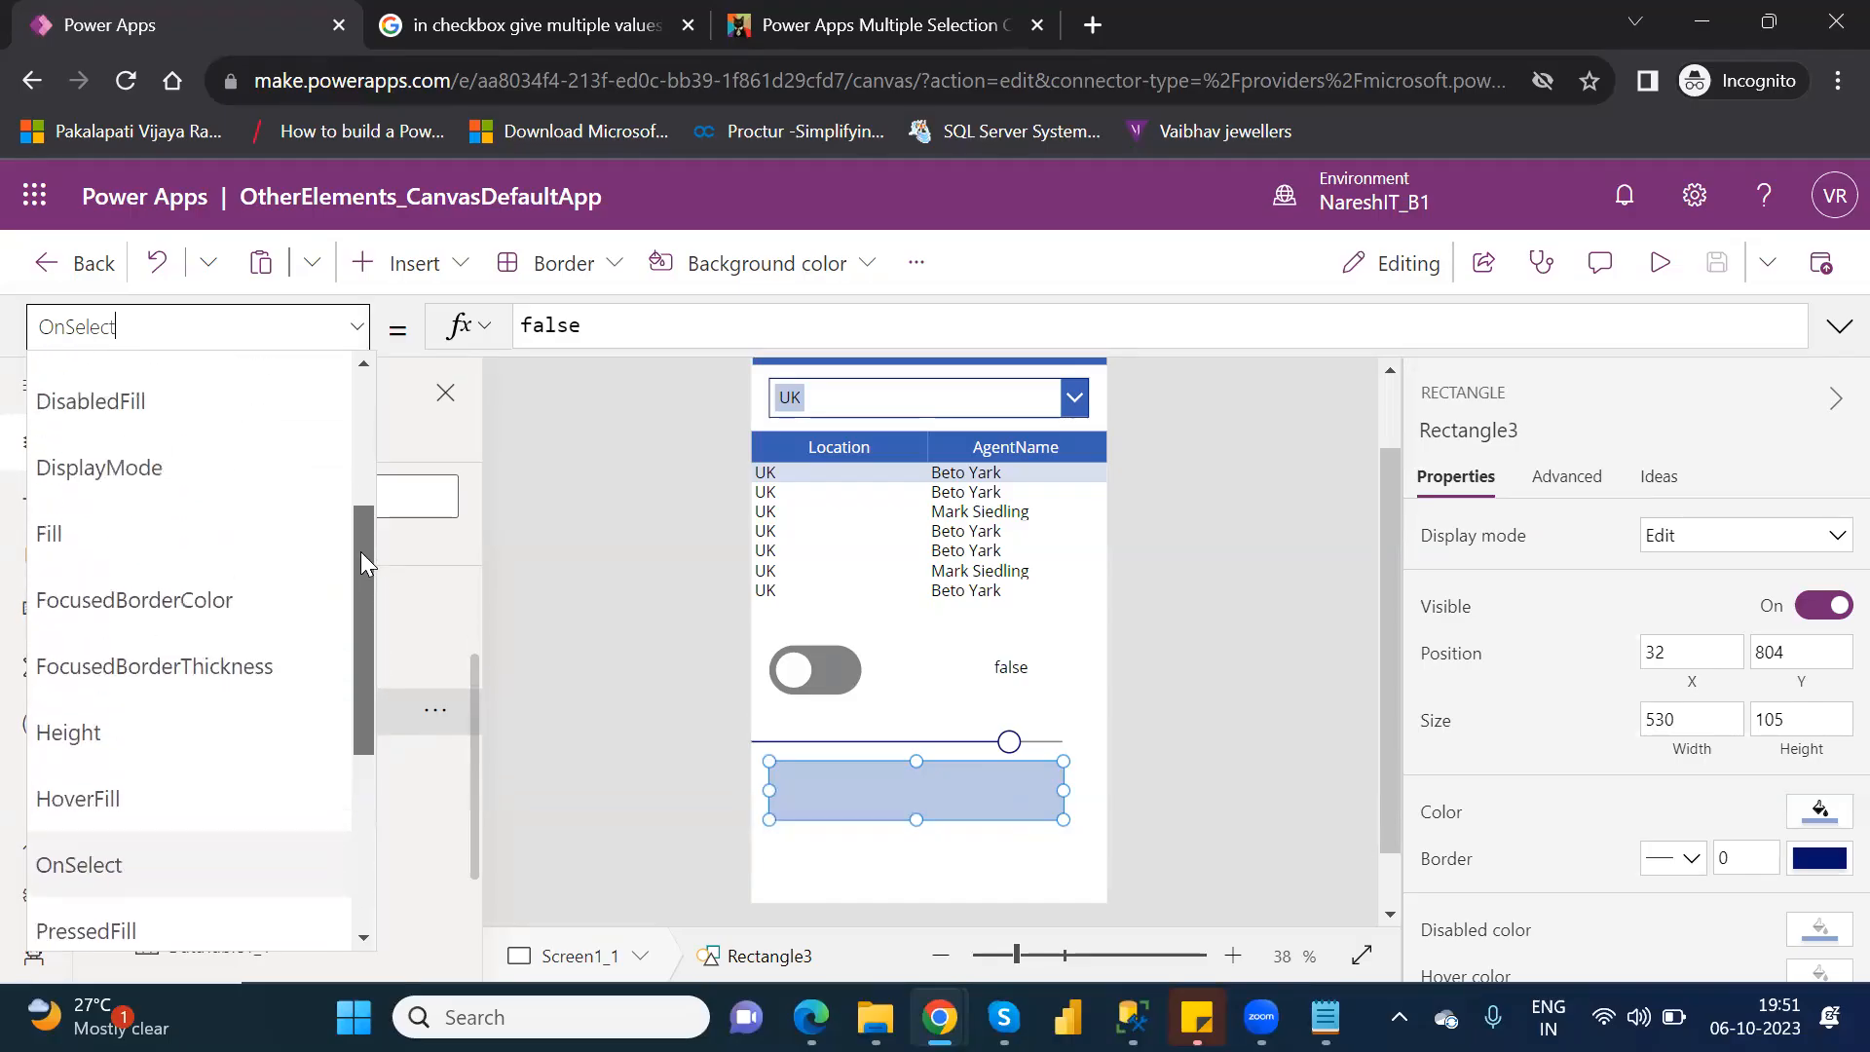
pyautogui.click(134, 538)
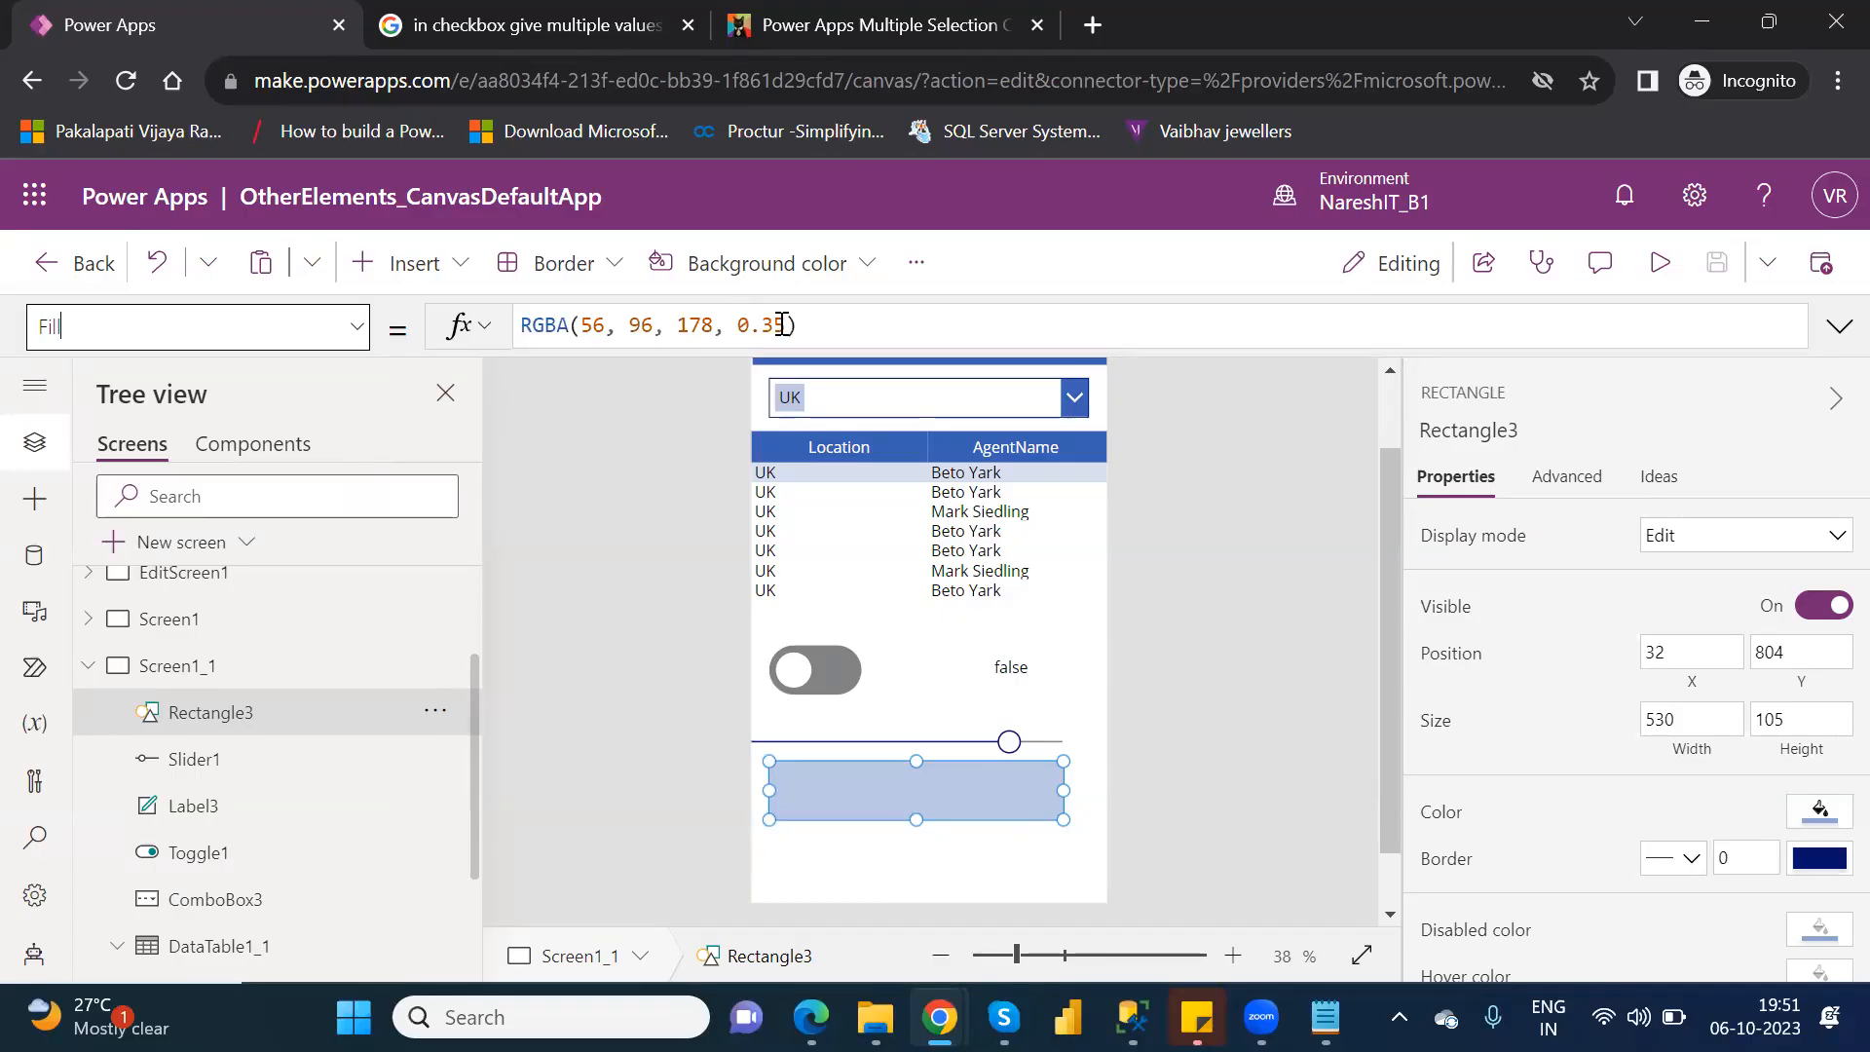
# Replace the alpha value in the rectangle's Fill formula with 20.
pyautogui.click(792, 326)
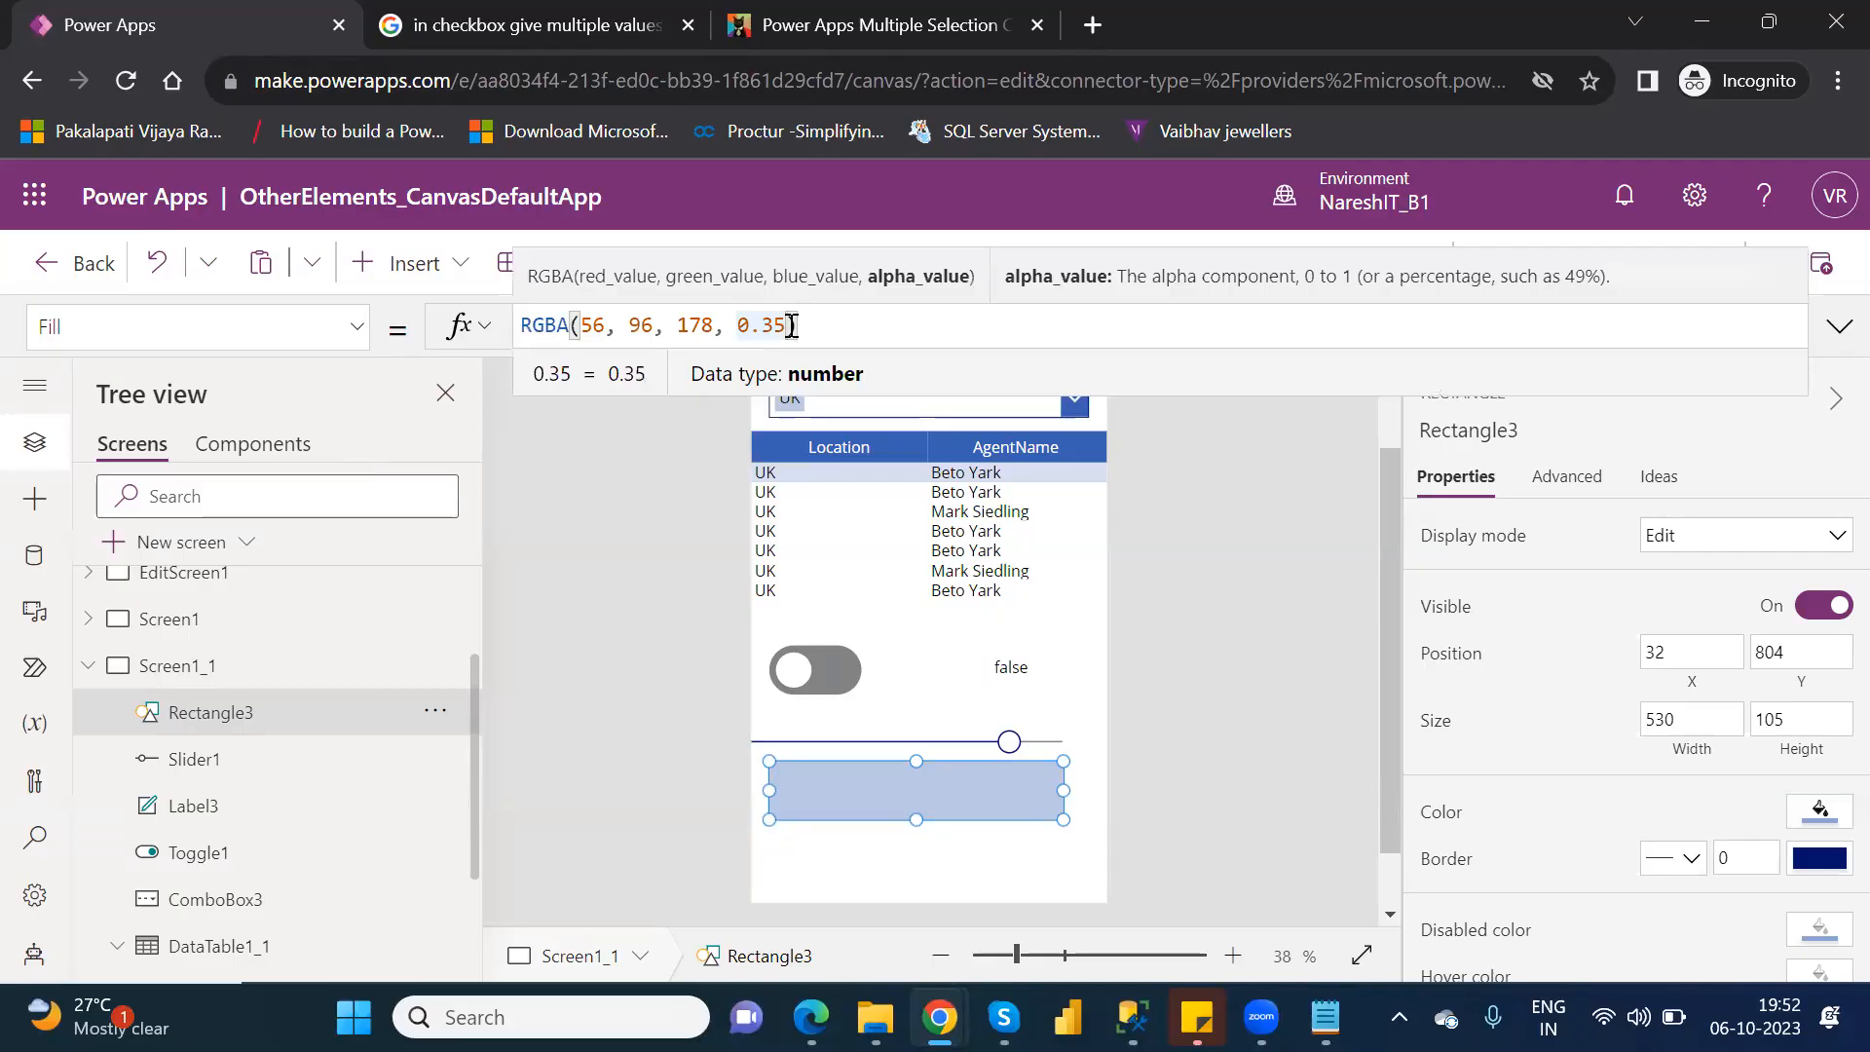
pyautogui.moveTo(792, 326); pyautogui.dragTo(728, 327)
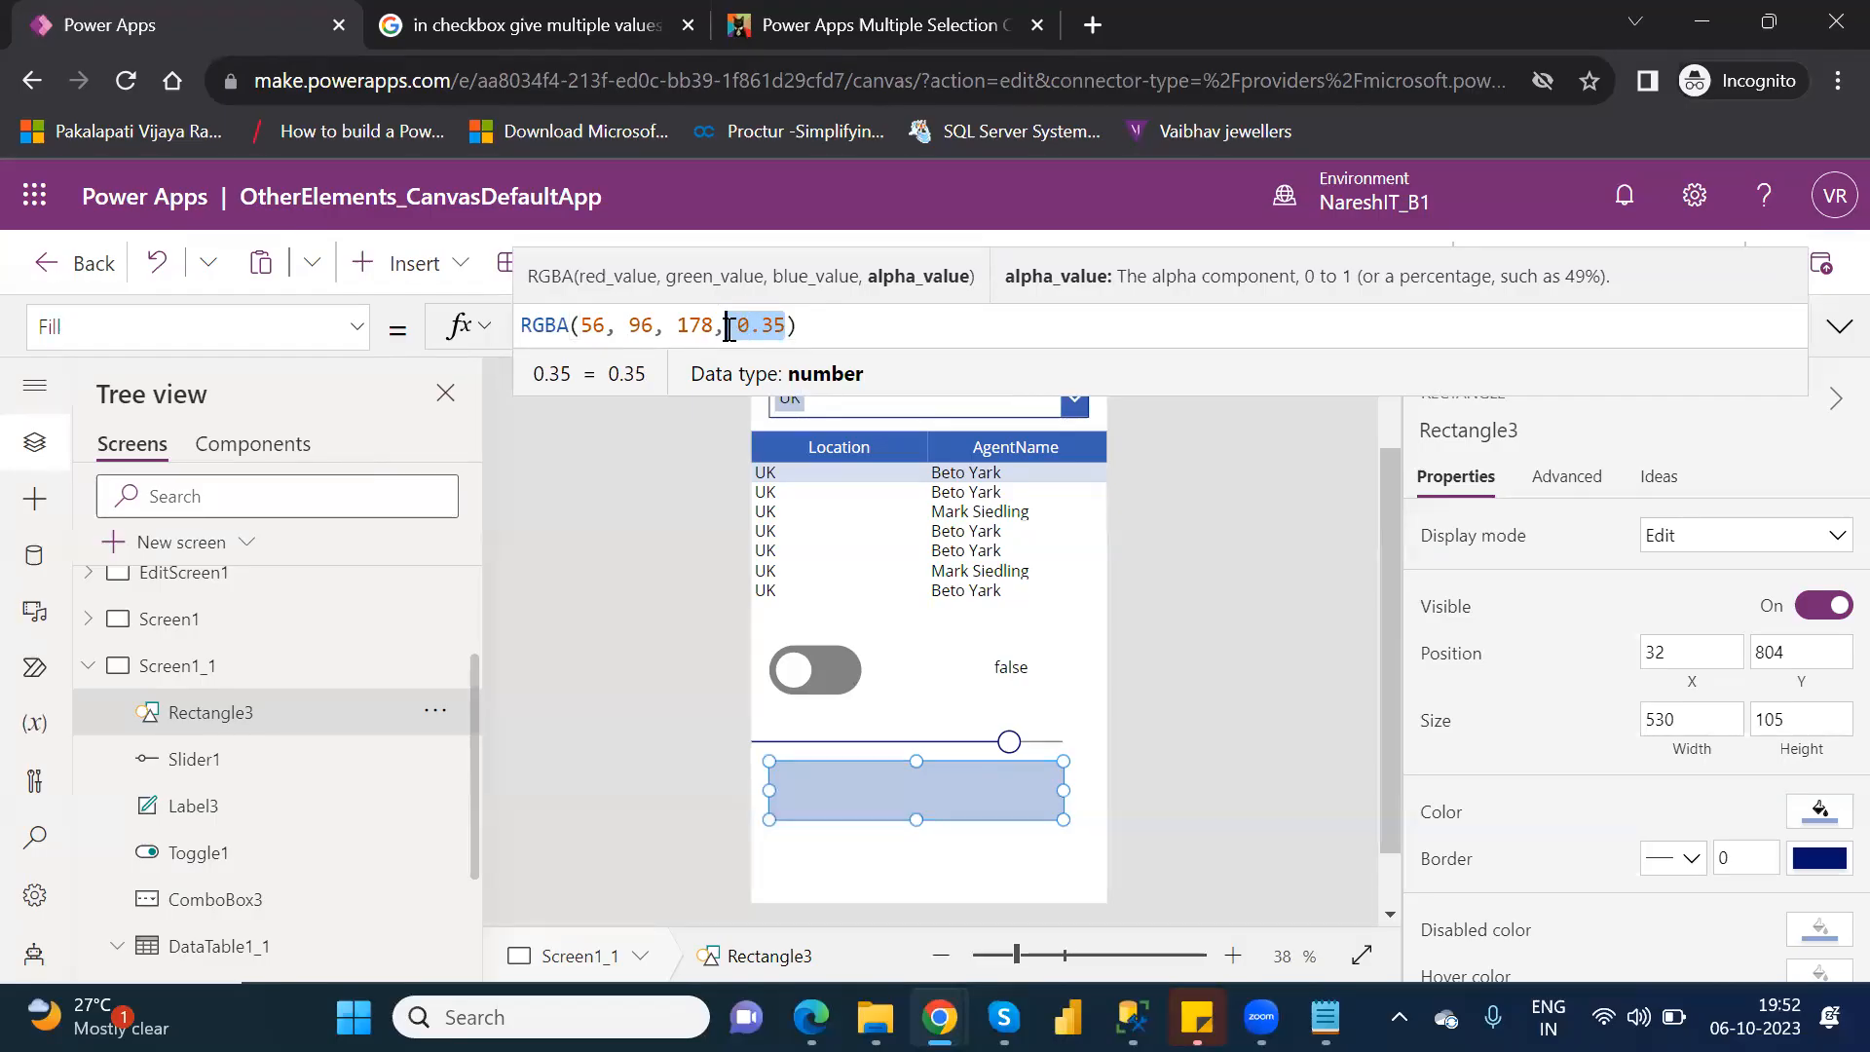
pyautogui.press('Delete')
pyautogui.press('Delete')
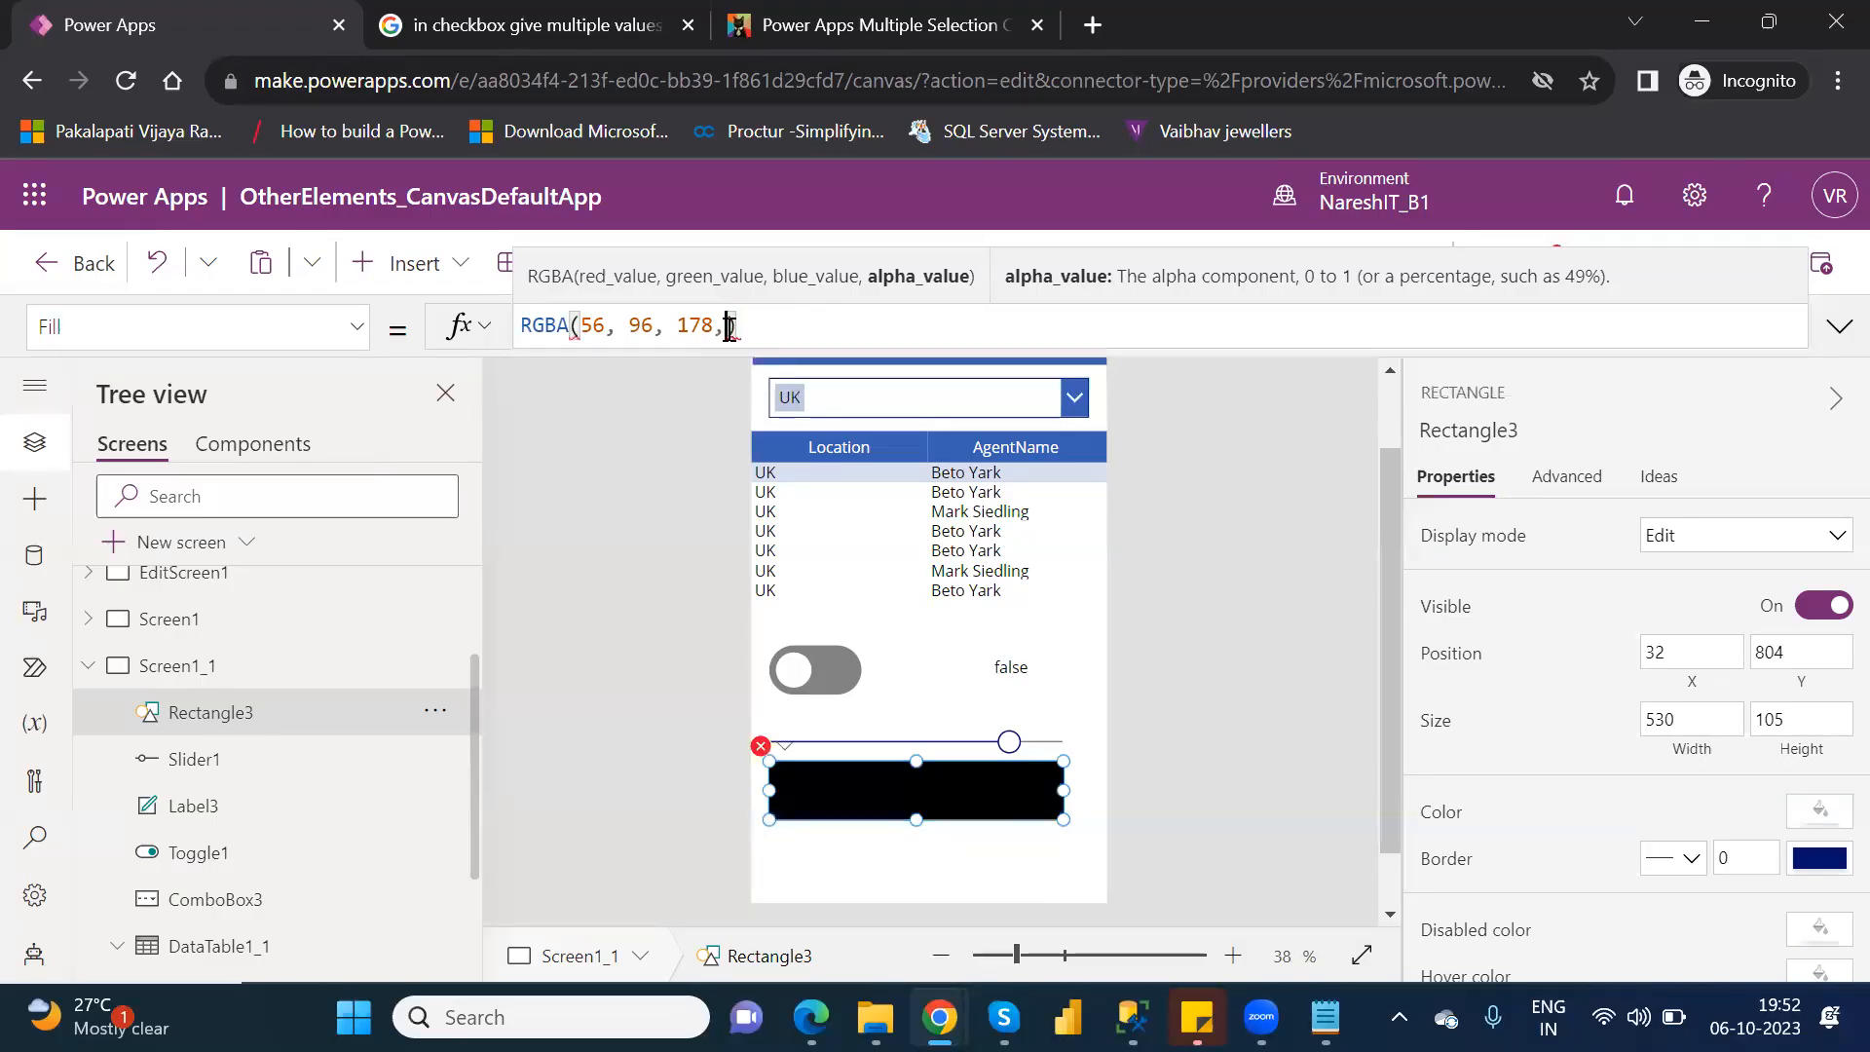
pyautogui.write('20')
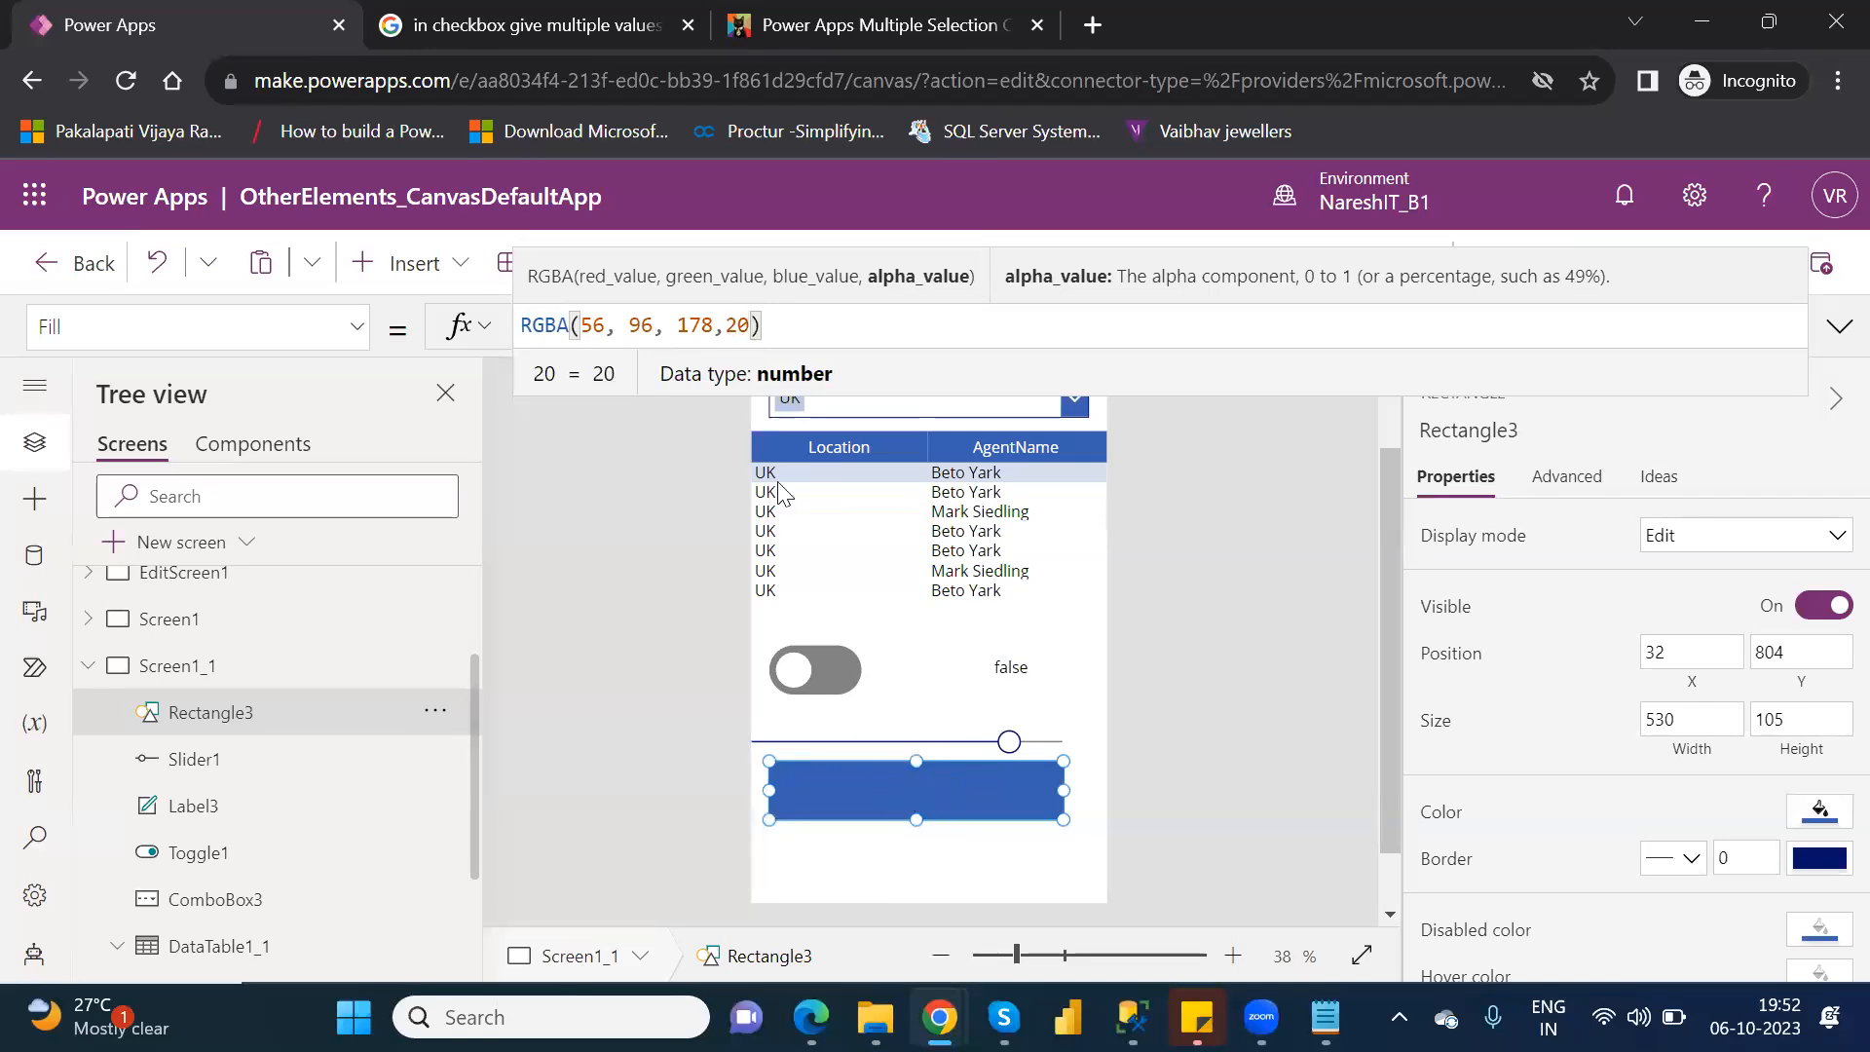
# Try alpha values of 50 and then 80 in the rectangle's Fill formula.
pyautogui.doubleClick(746, 327)
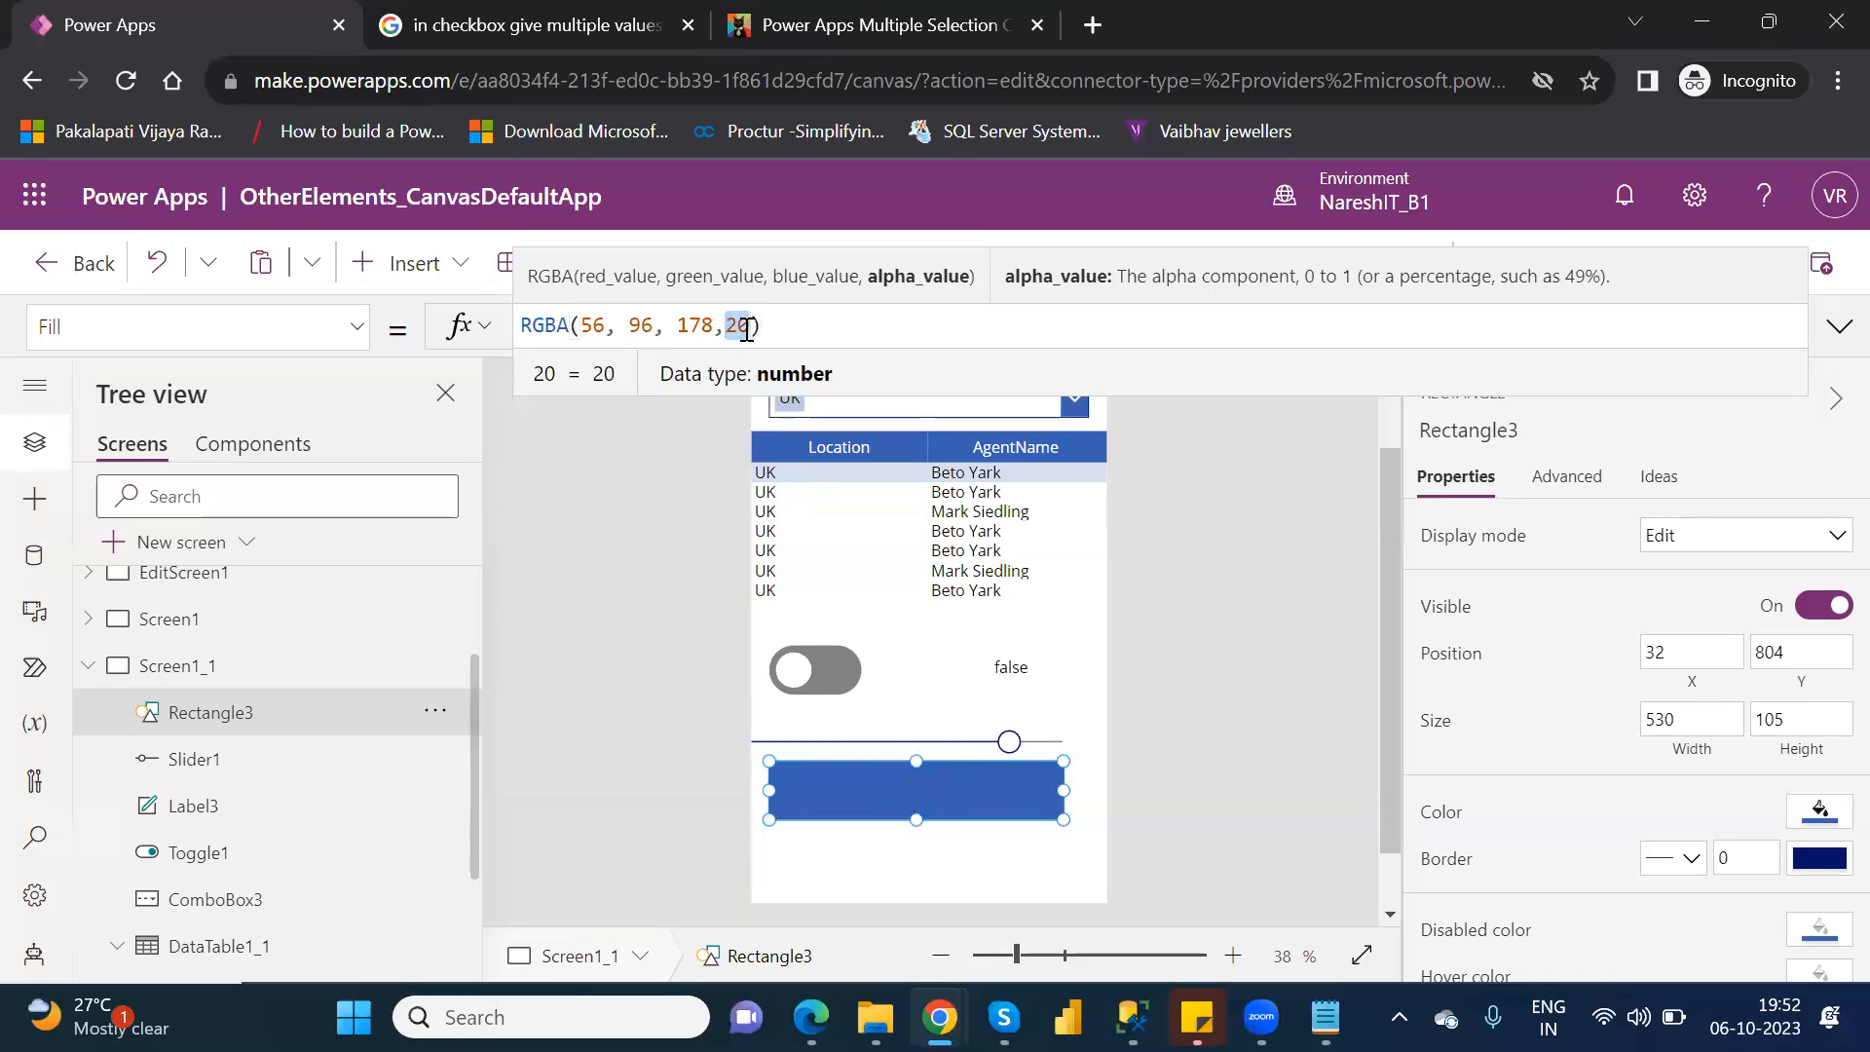
pyautogui.press('BackSpace')
pyautogui.write('50')
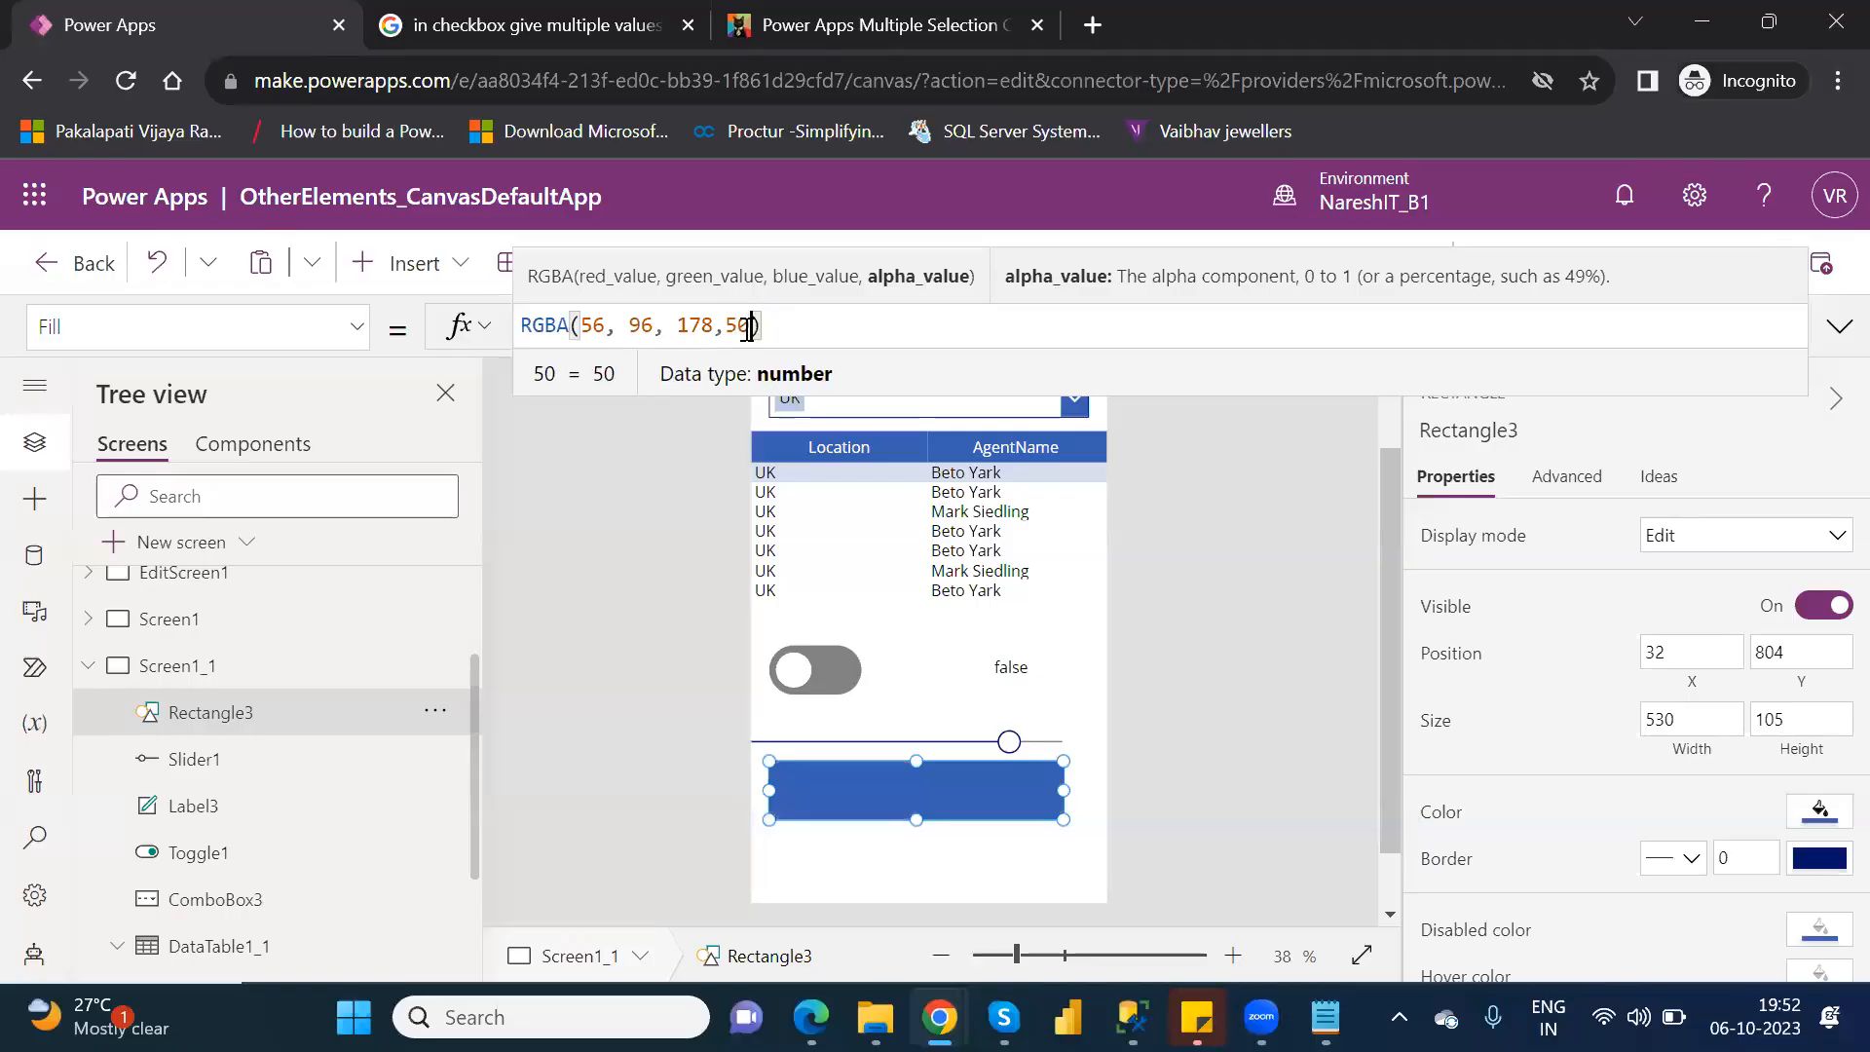
pyautogui.press('Return')
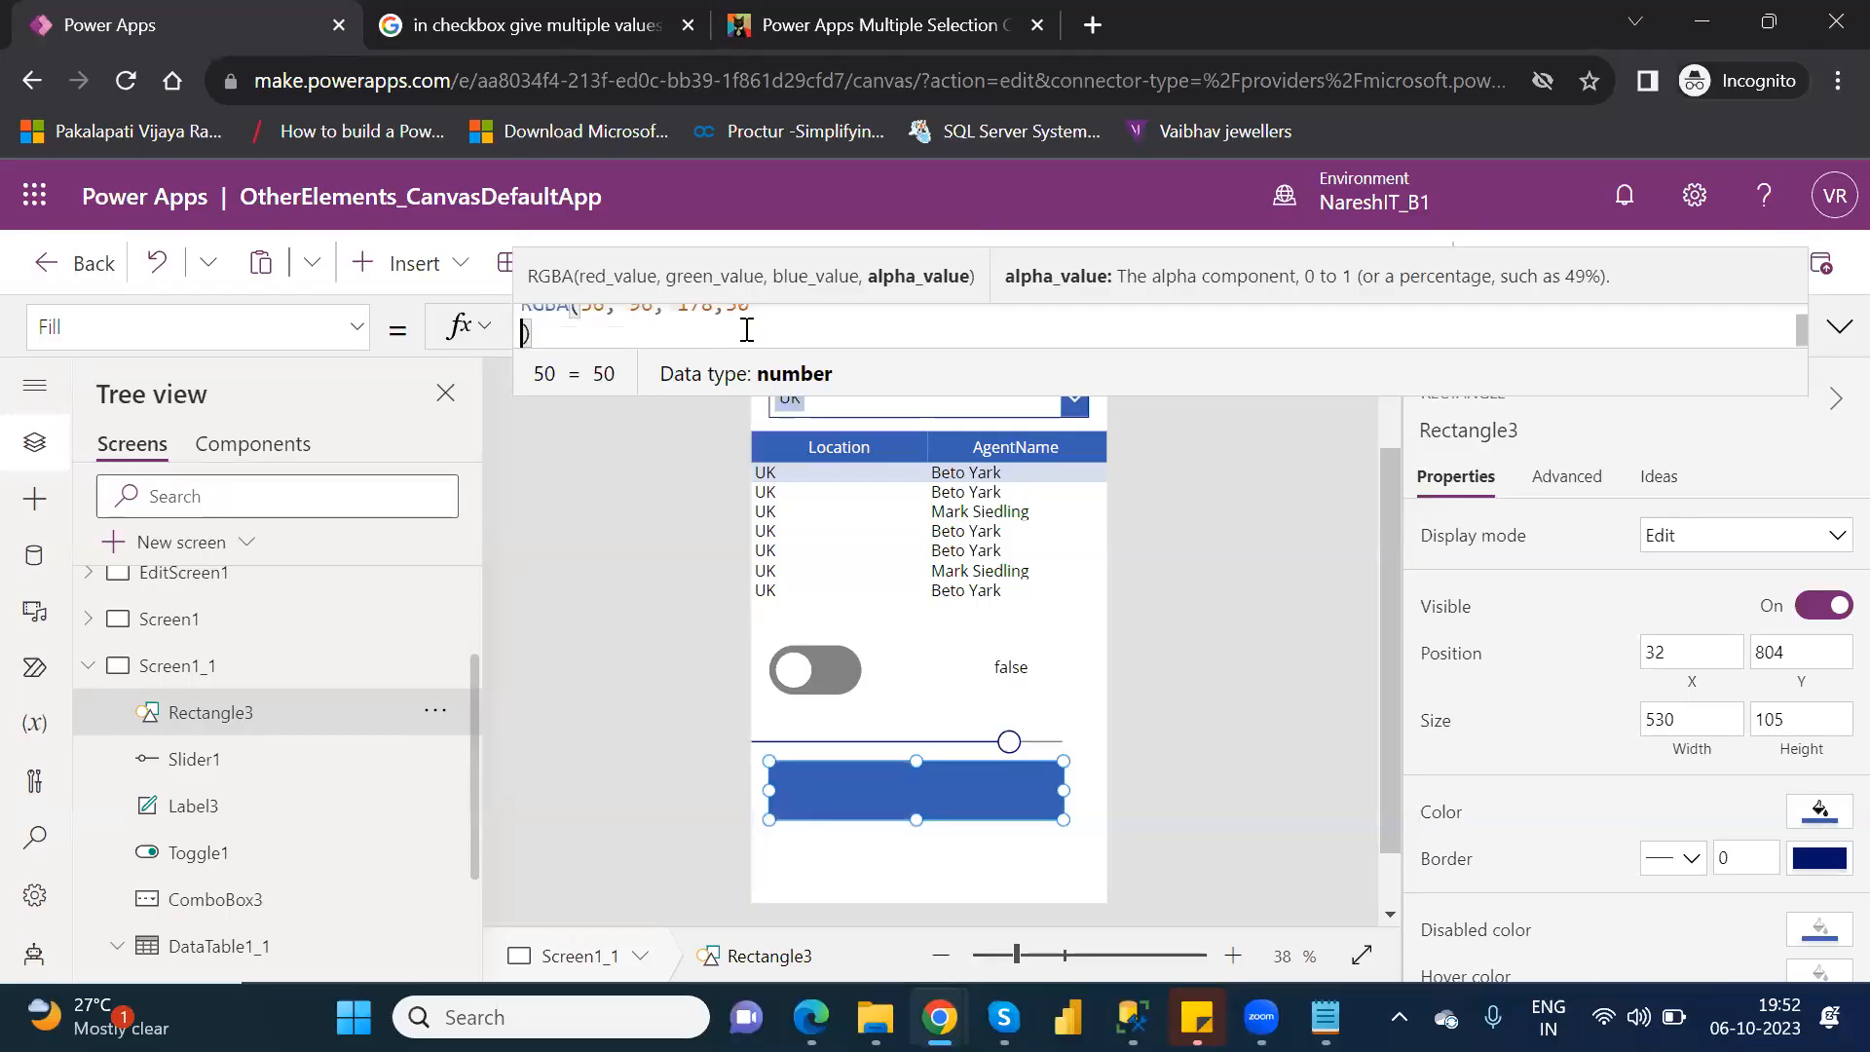
pyautogui.press('BackSpace')
pyautogui.doubleClick(738, 329)
pyautogui.write('80')
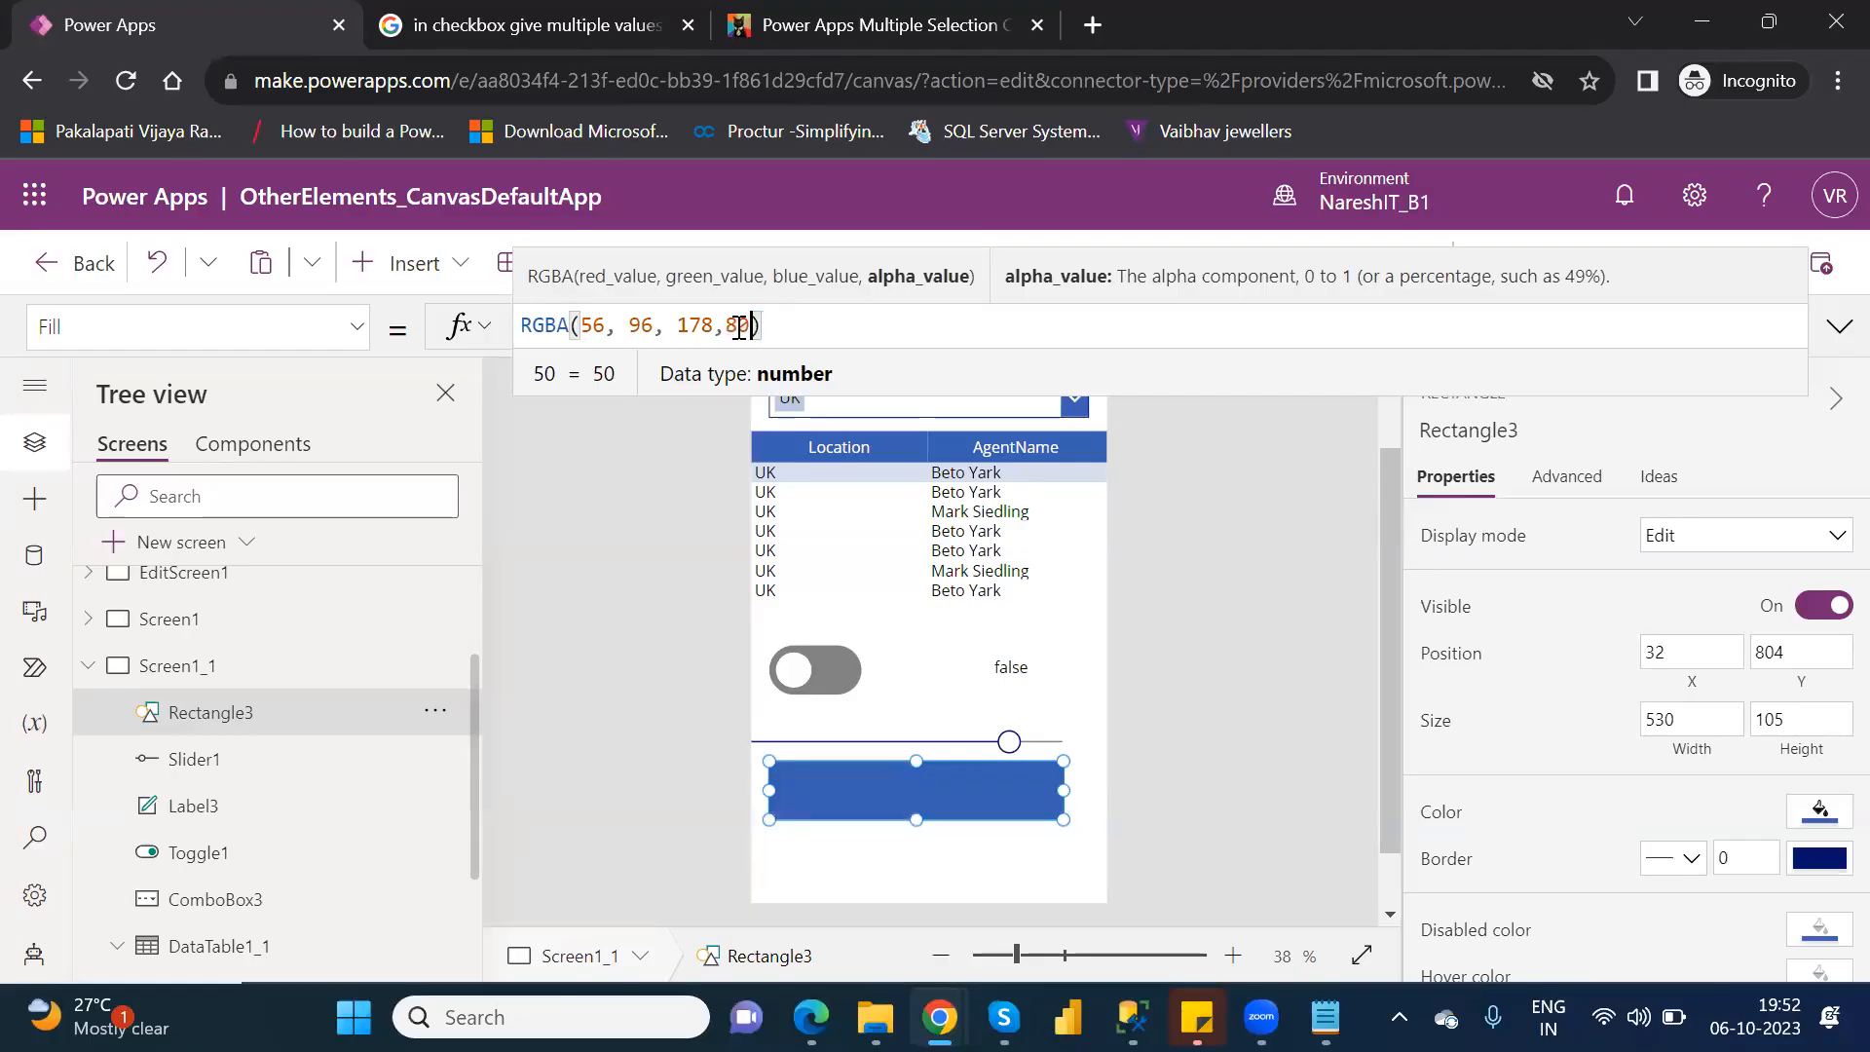
pyautogui.hotkey('shift', 'Return')
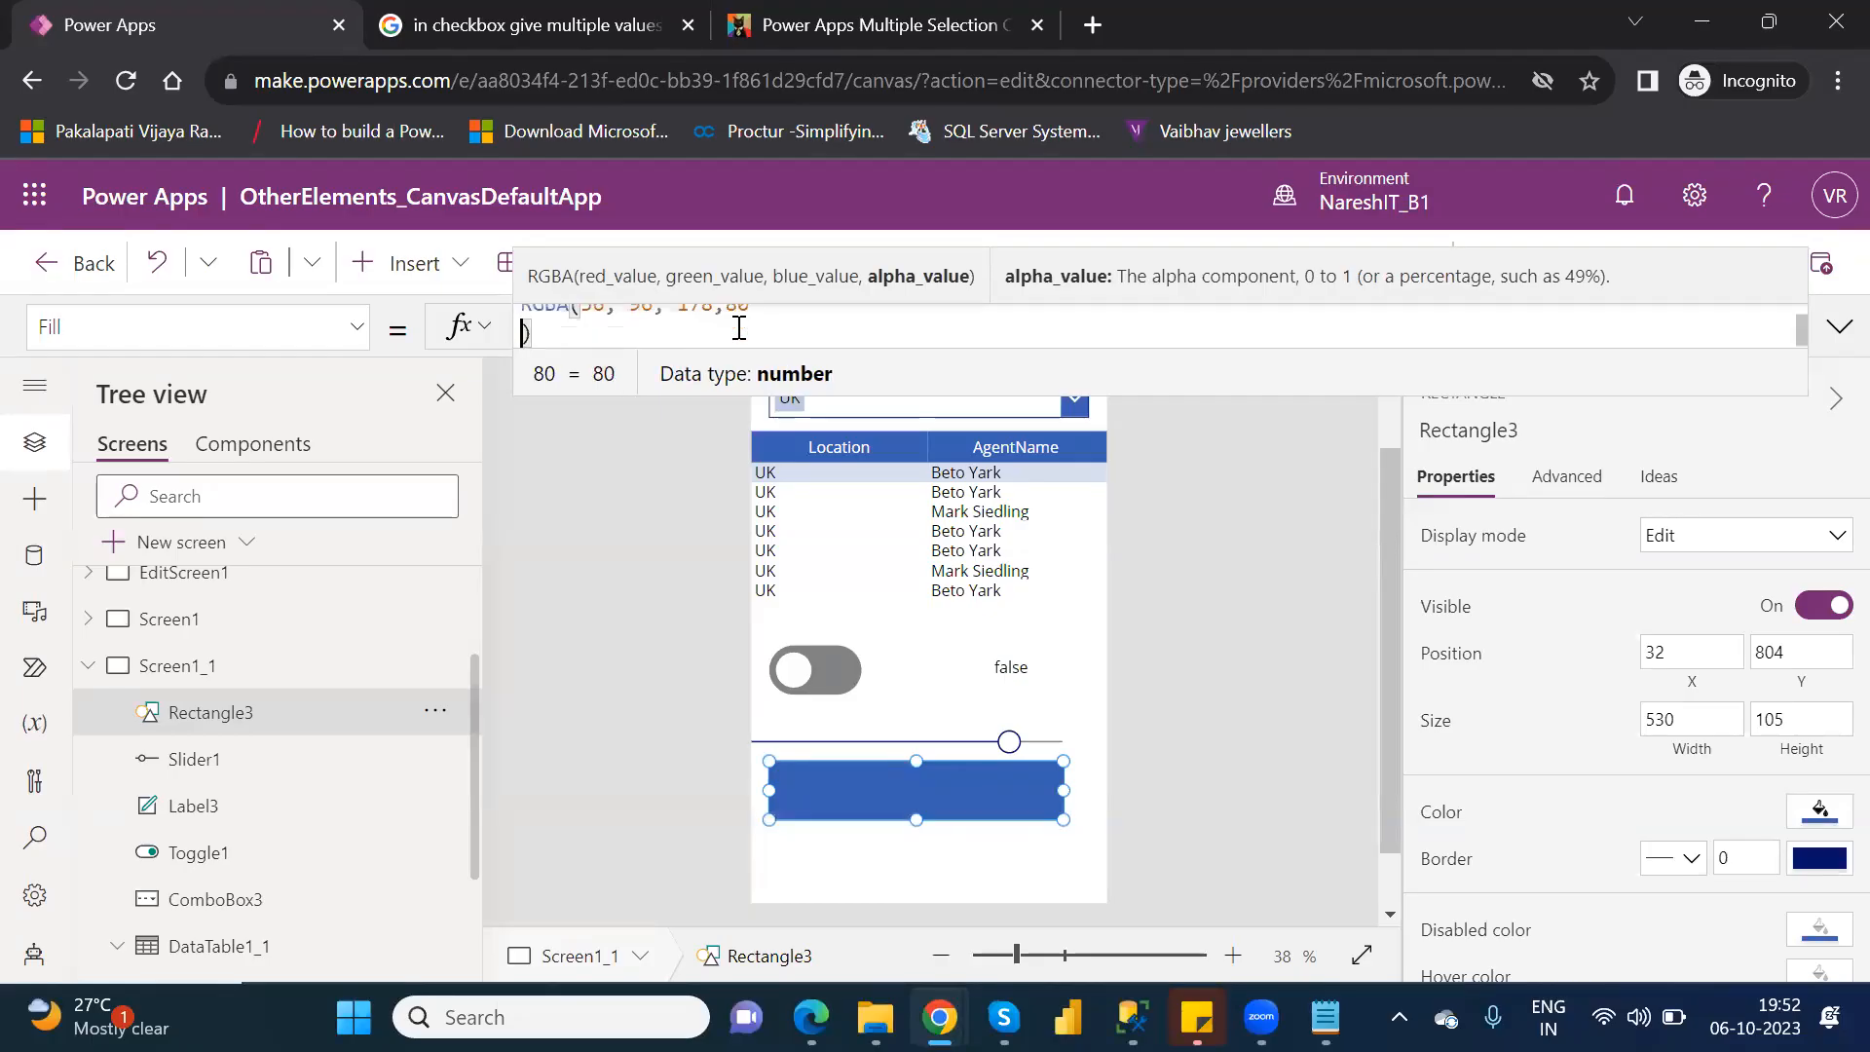
pyautogui.press('BackSpace')
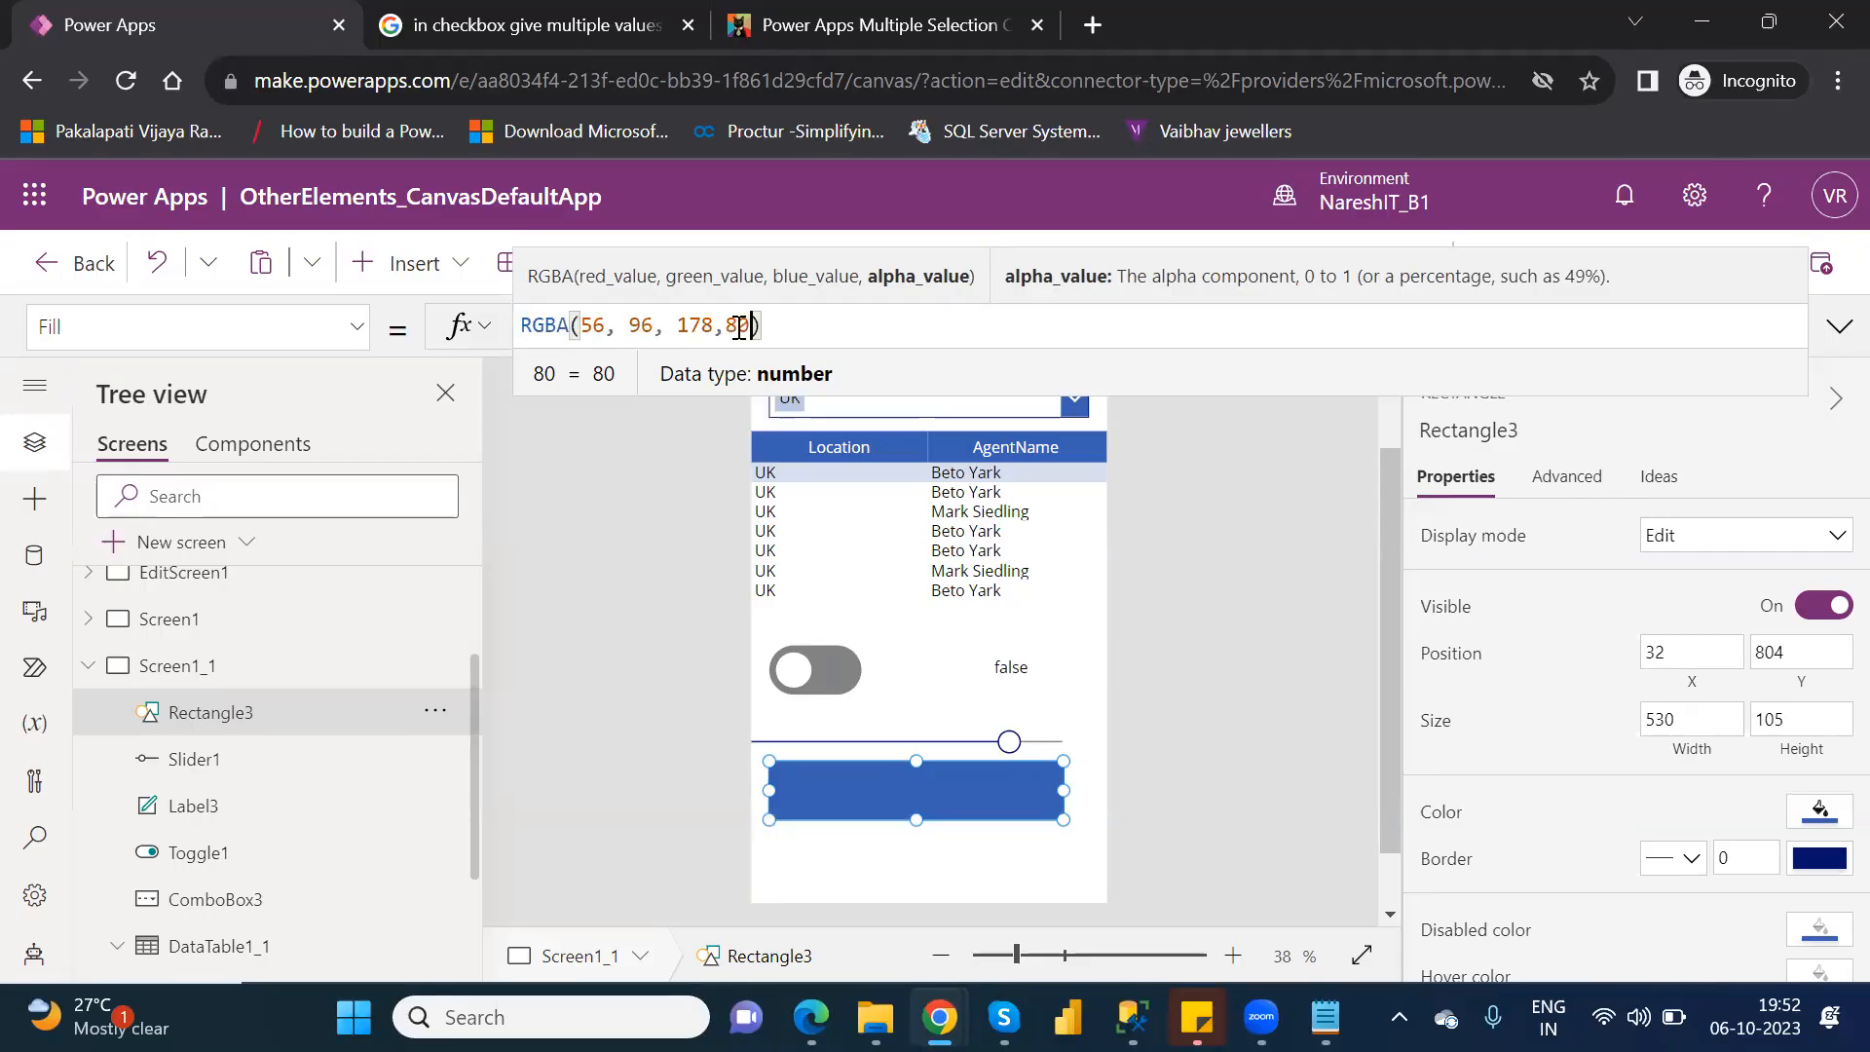
# Replace the alpha value in the rectangle's Fill formula with Slider1.Value.
pyautogui.press('BackSpace')
pyautogui.press('BackSpace')
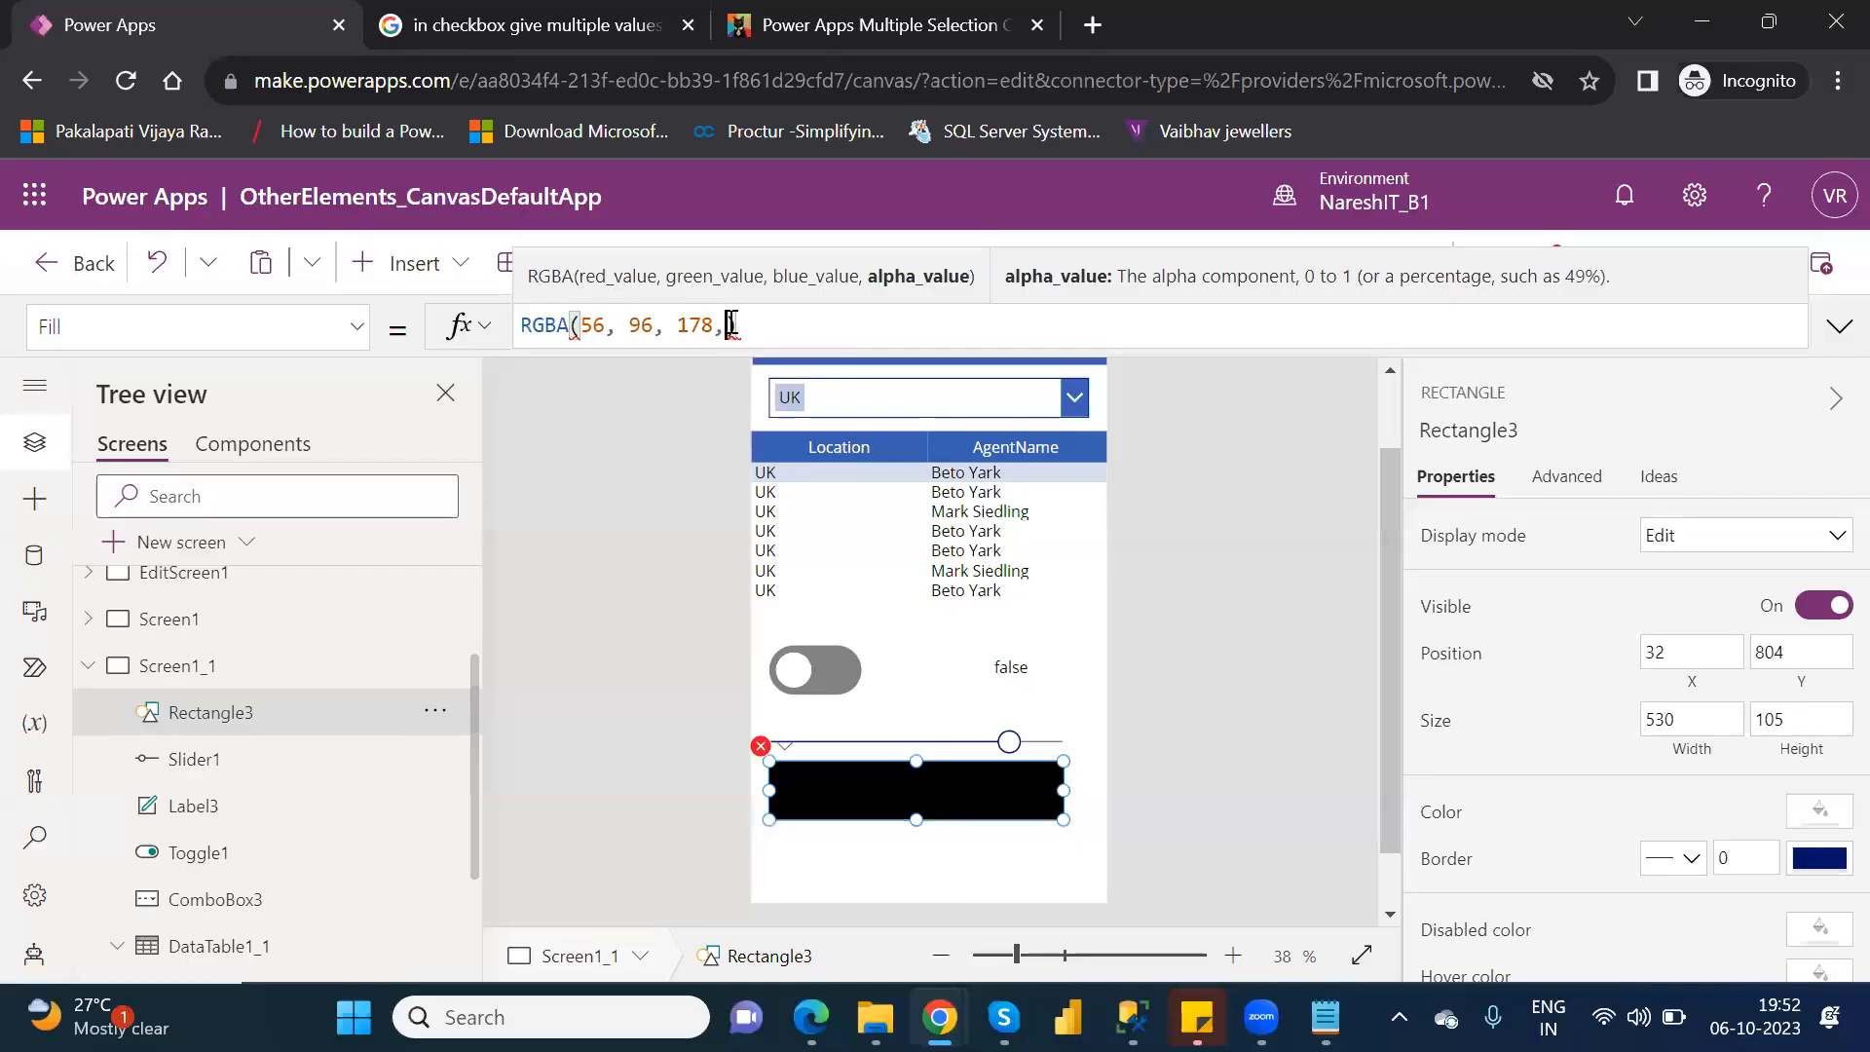
pyautogui.moveTo(730, 325)
pyautogui.write('sli')
pyautogui.press('Down')
pyautogui.press('Down')
pyautogui.press('Return')
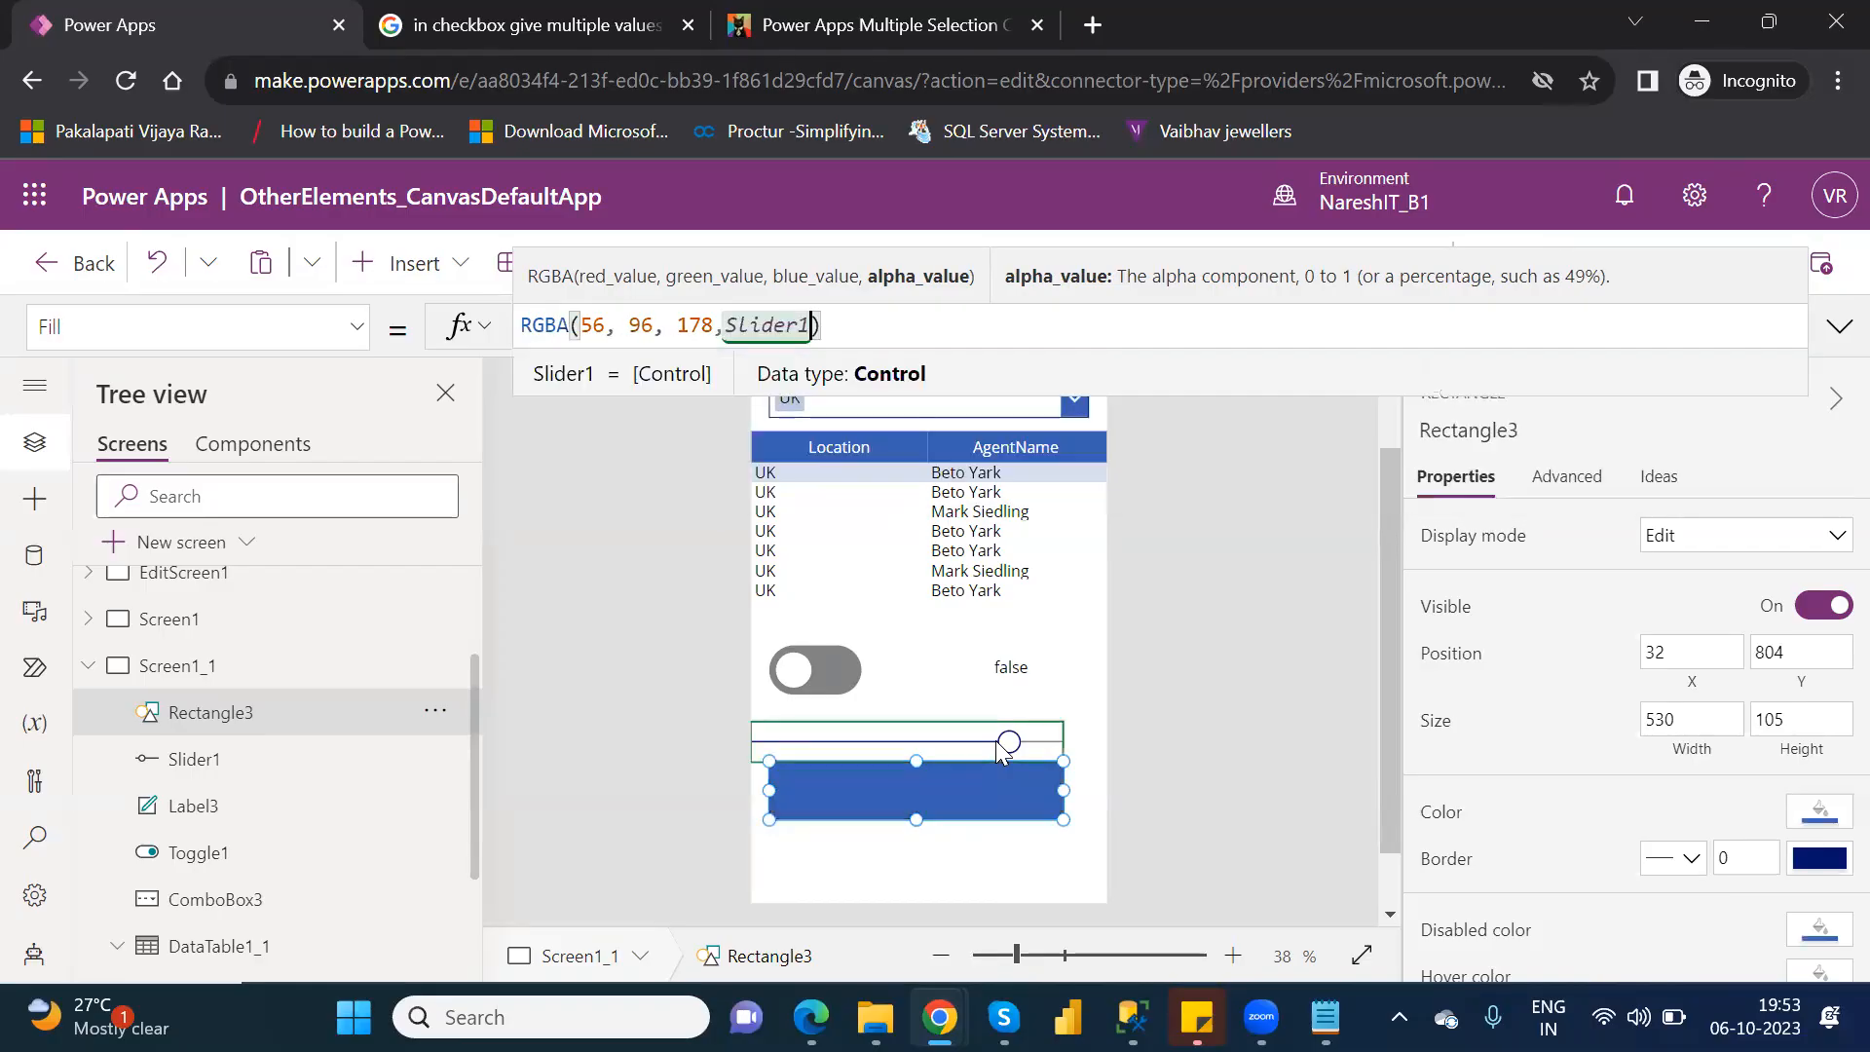
pyautogui.write('.')
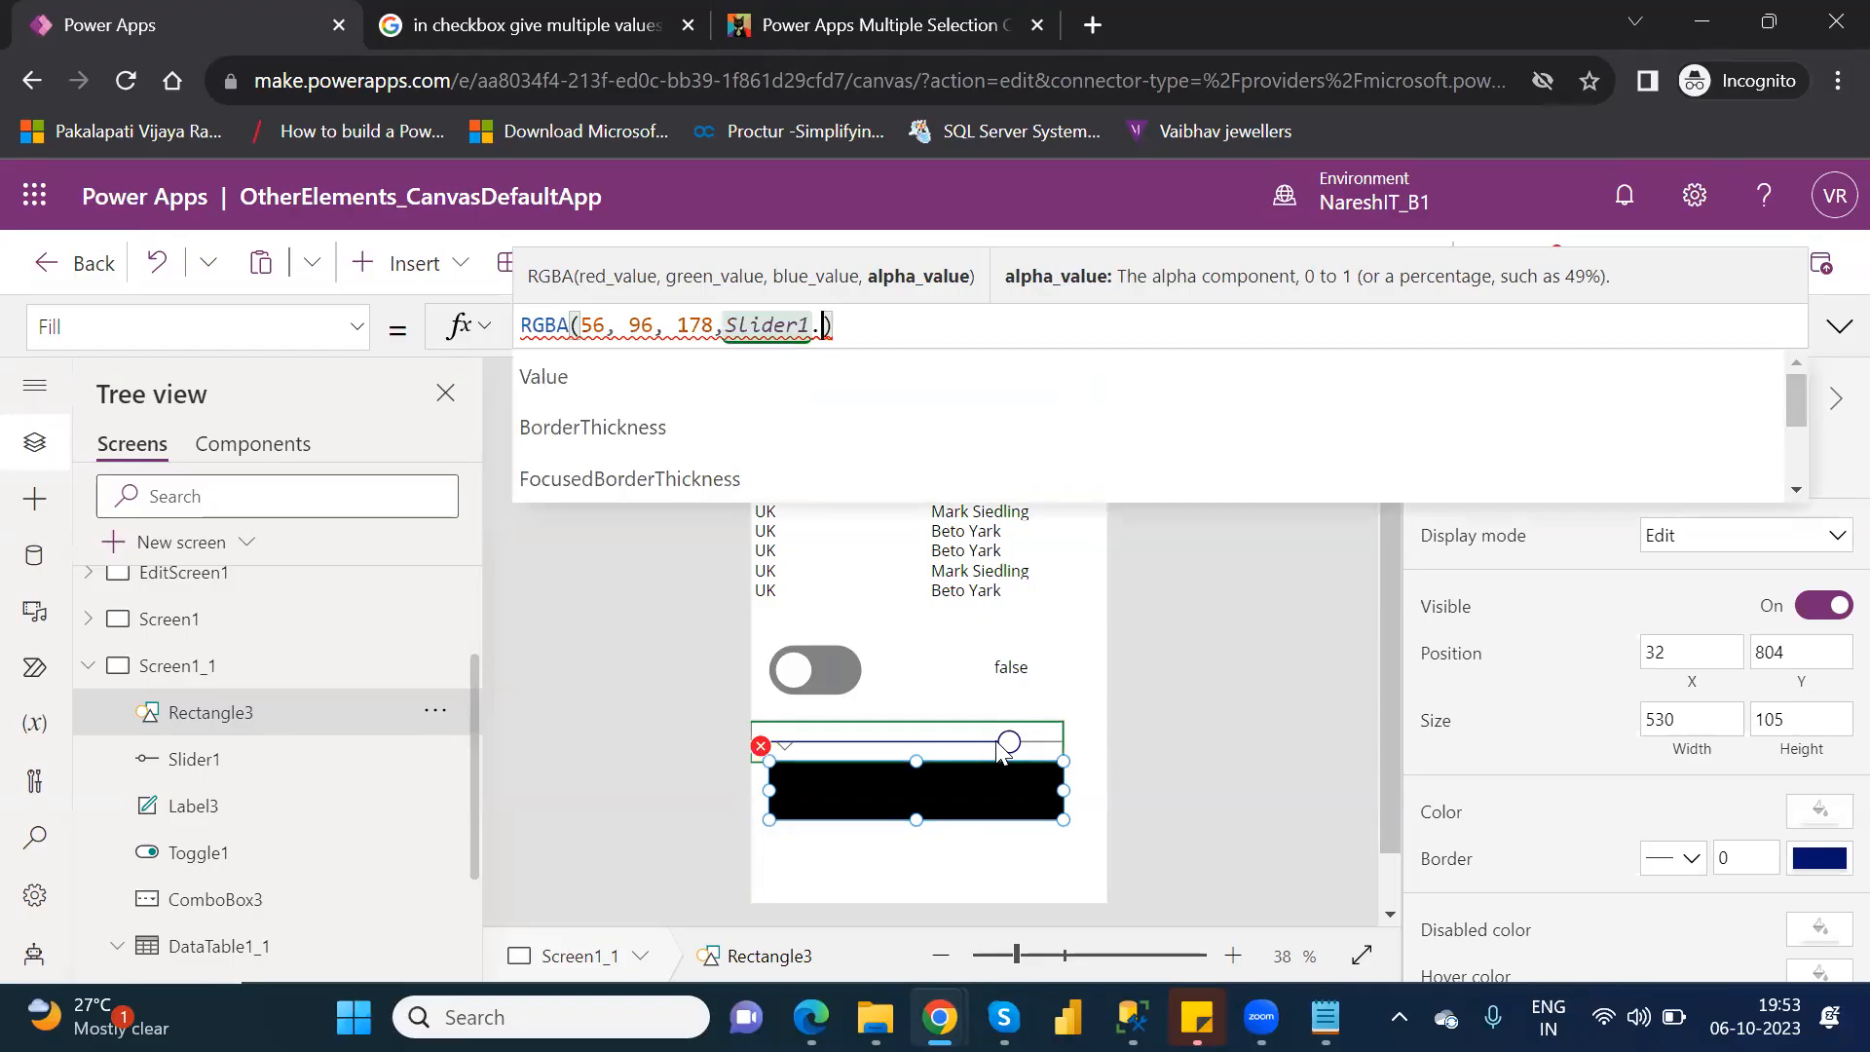
pyautogui.press('Down')
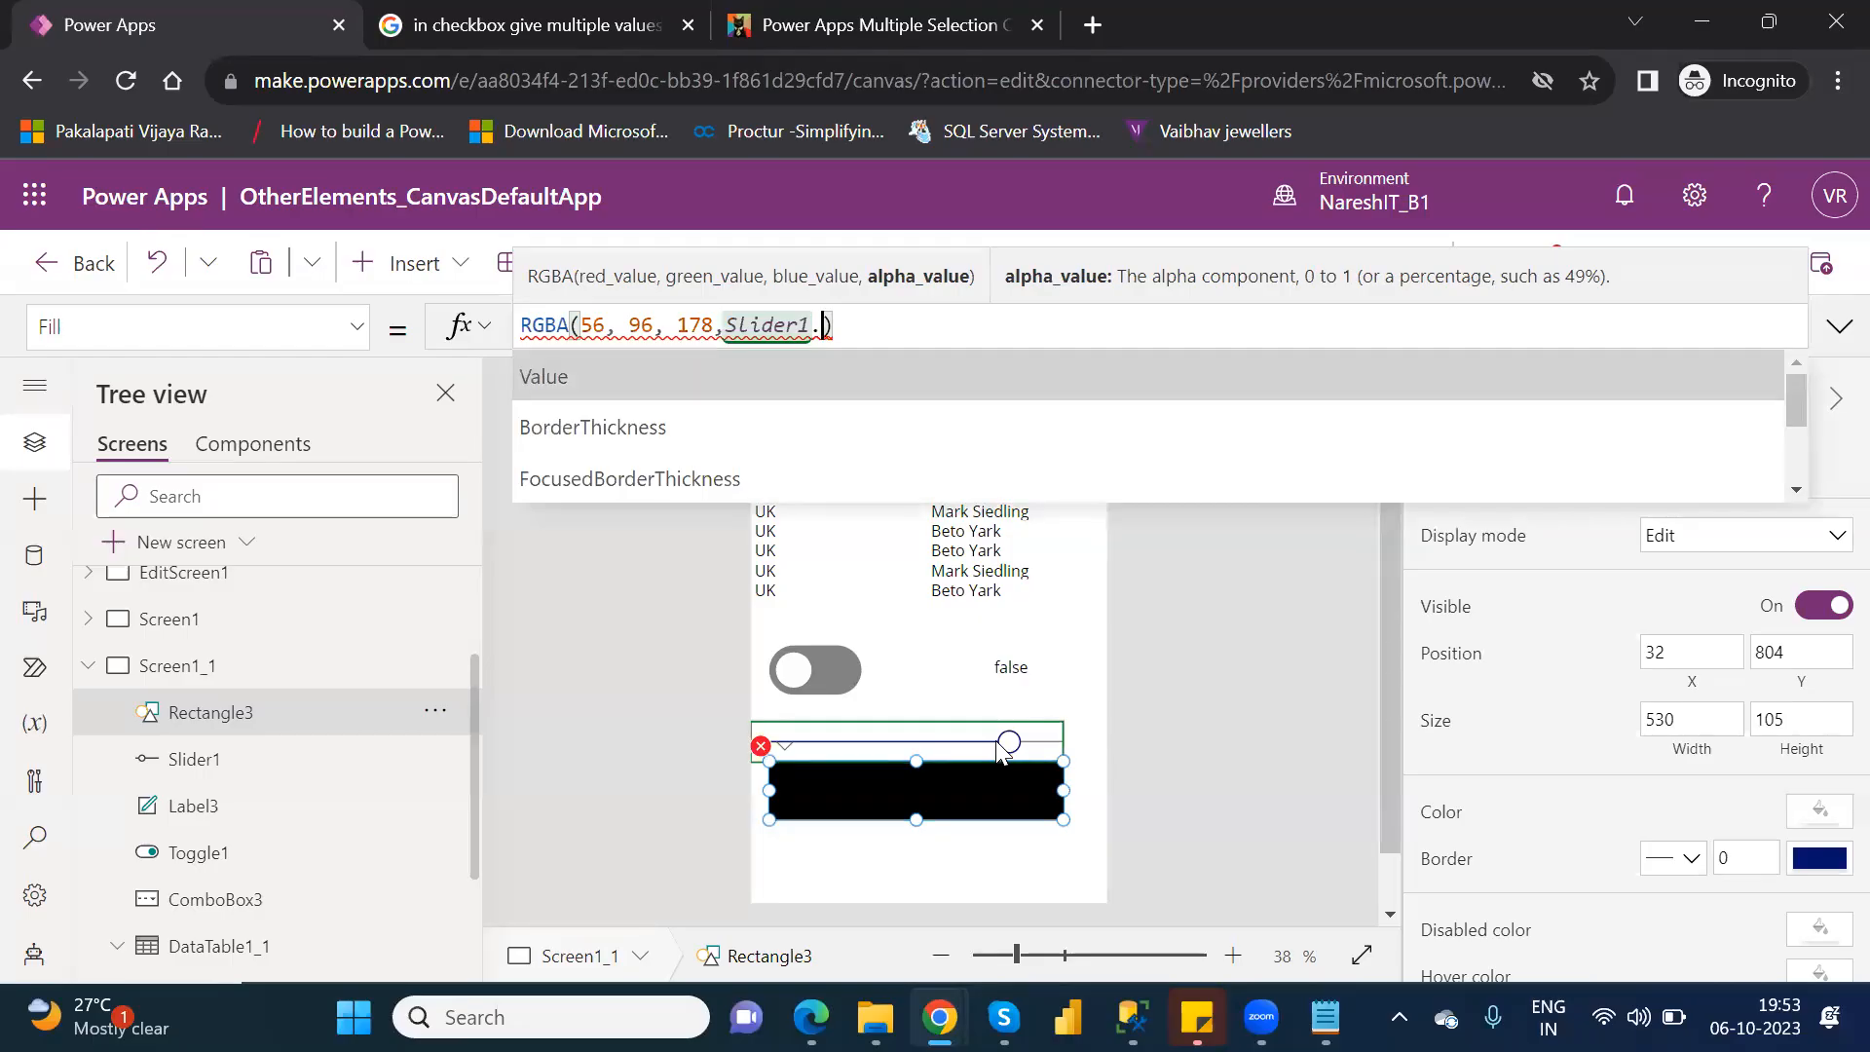
pyautogui.press('Return')
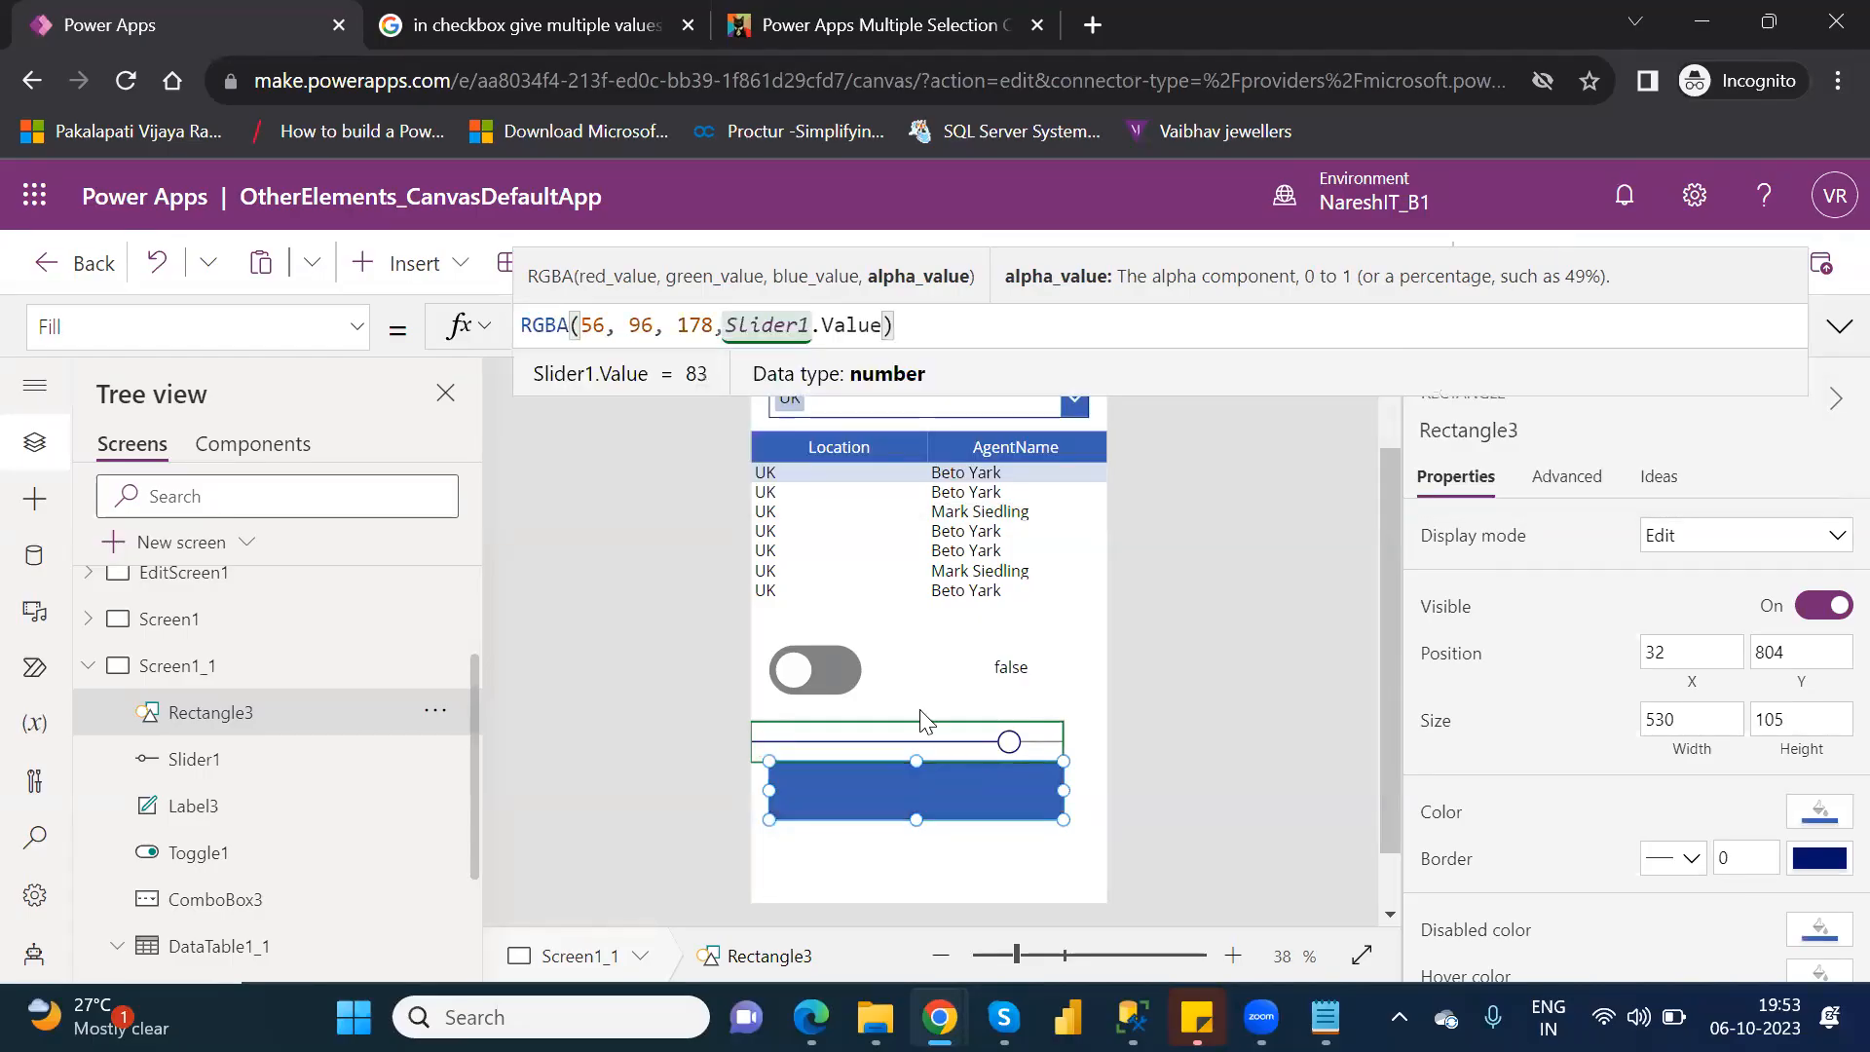
pyautogui.click(1190, 629)
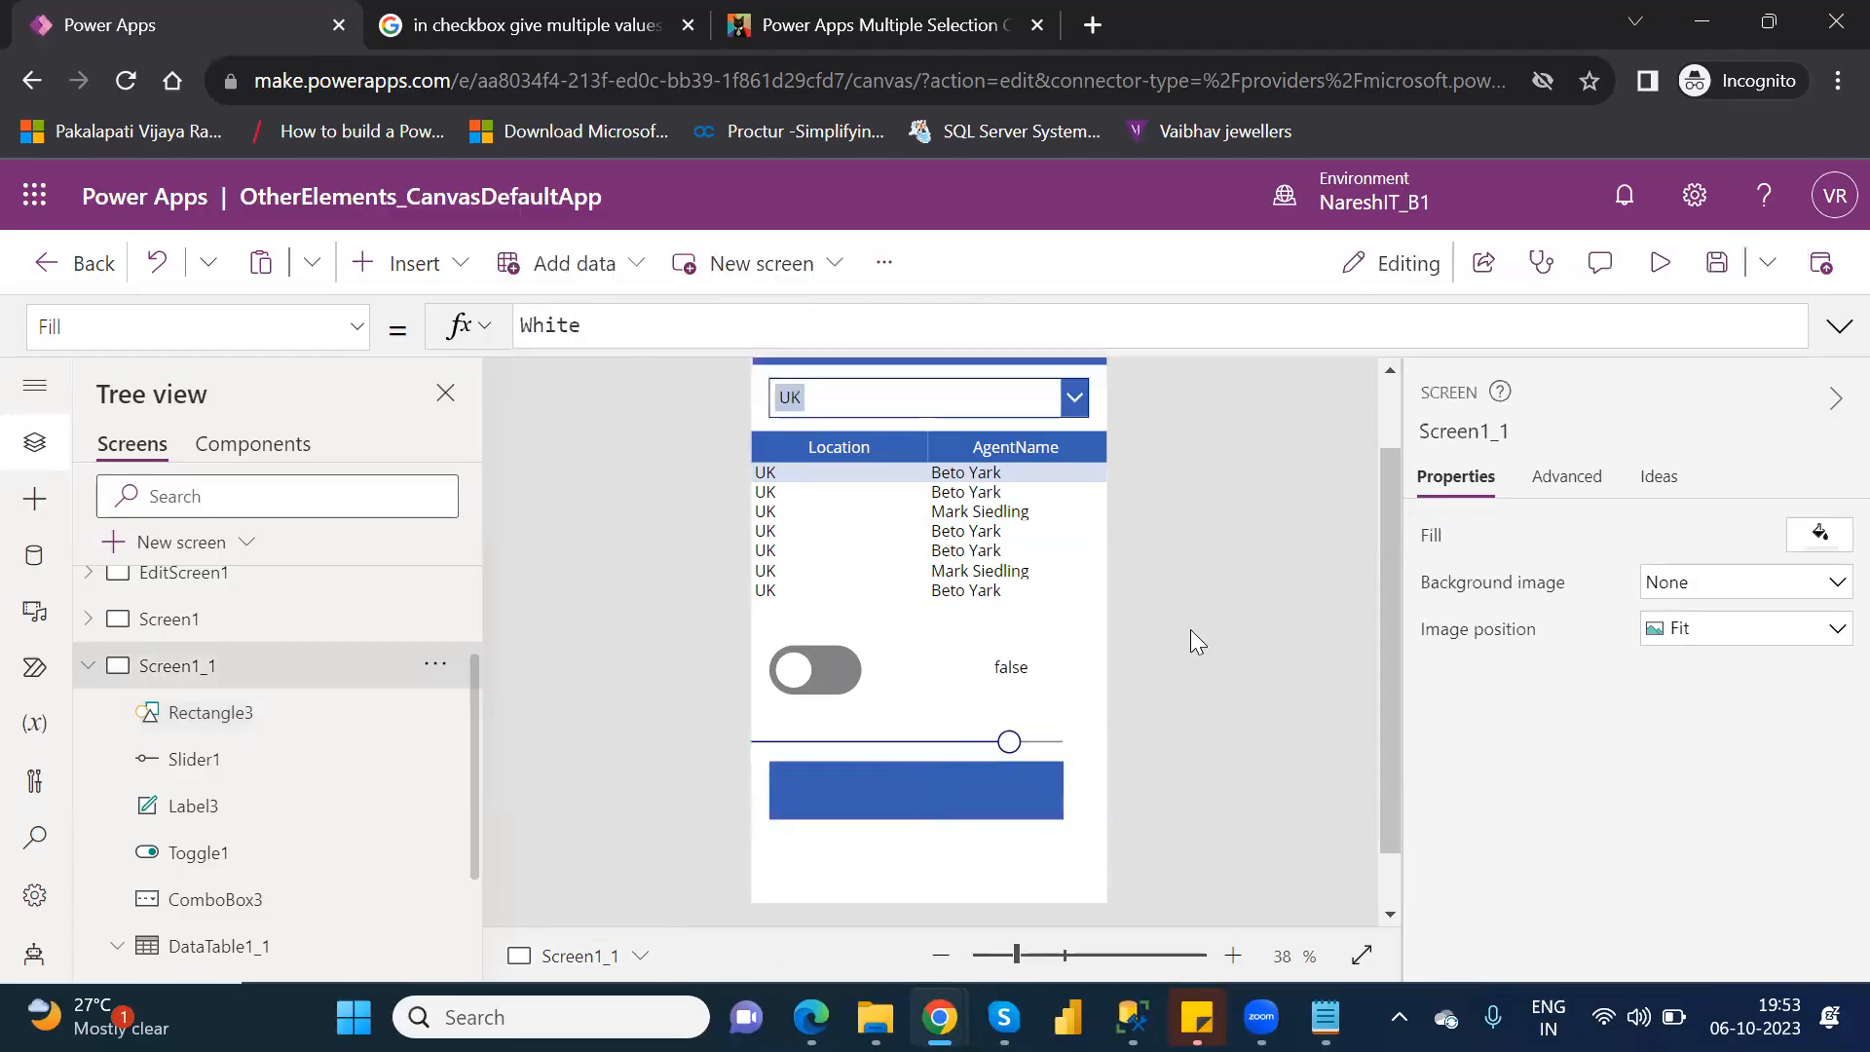
# Preview the app, lower the slider to about its midpoint to test the rectangle's opacity, and return to editing Screen1_1.
pyautogui.click(1669, 271)
pyautogui.moveTo(1038, 741)
pyautogui.moveTo(1036, 738); pyautogui.dragTo(904, 744)
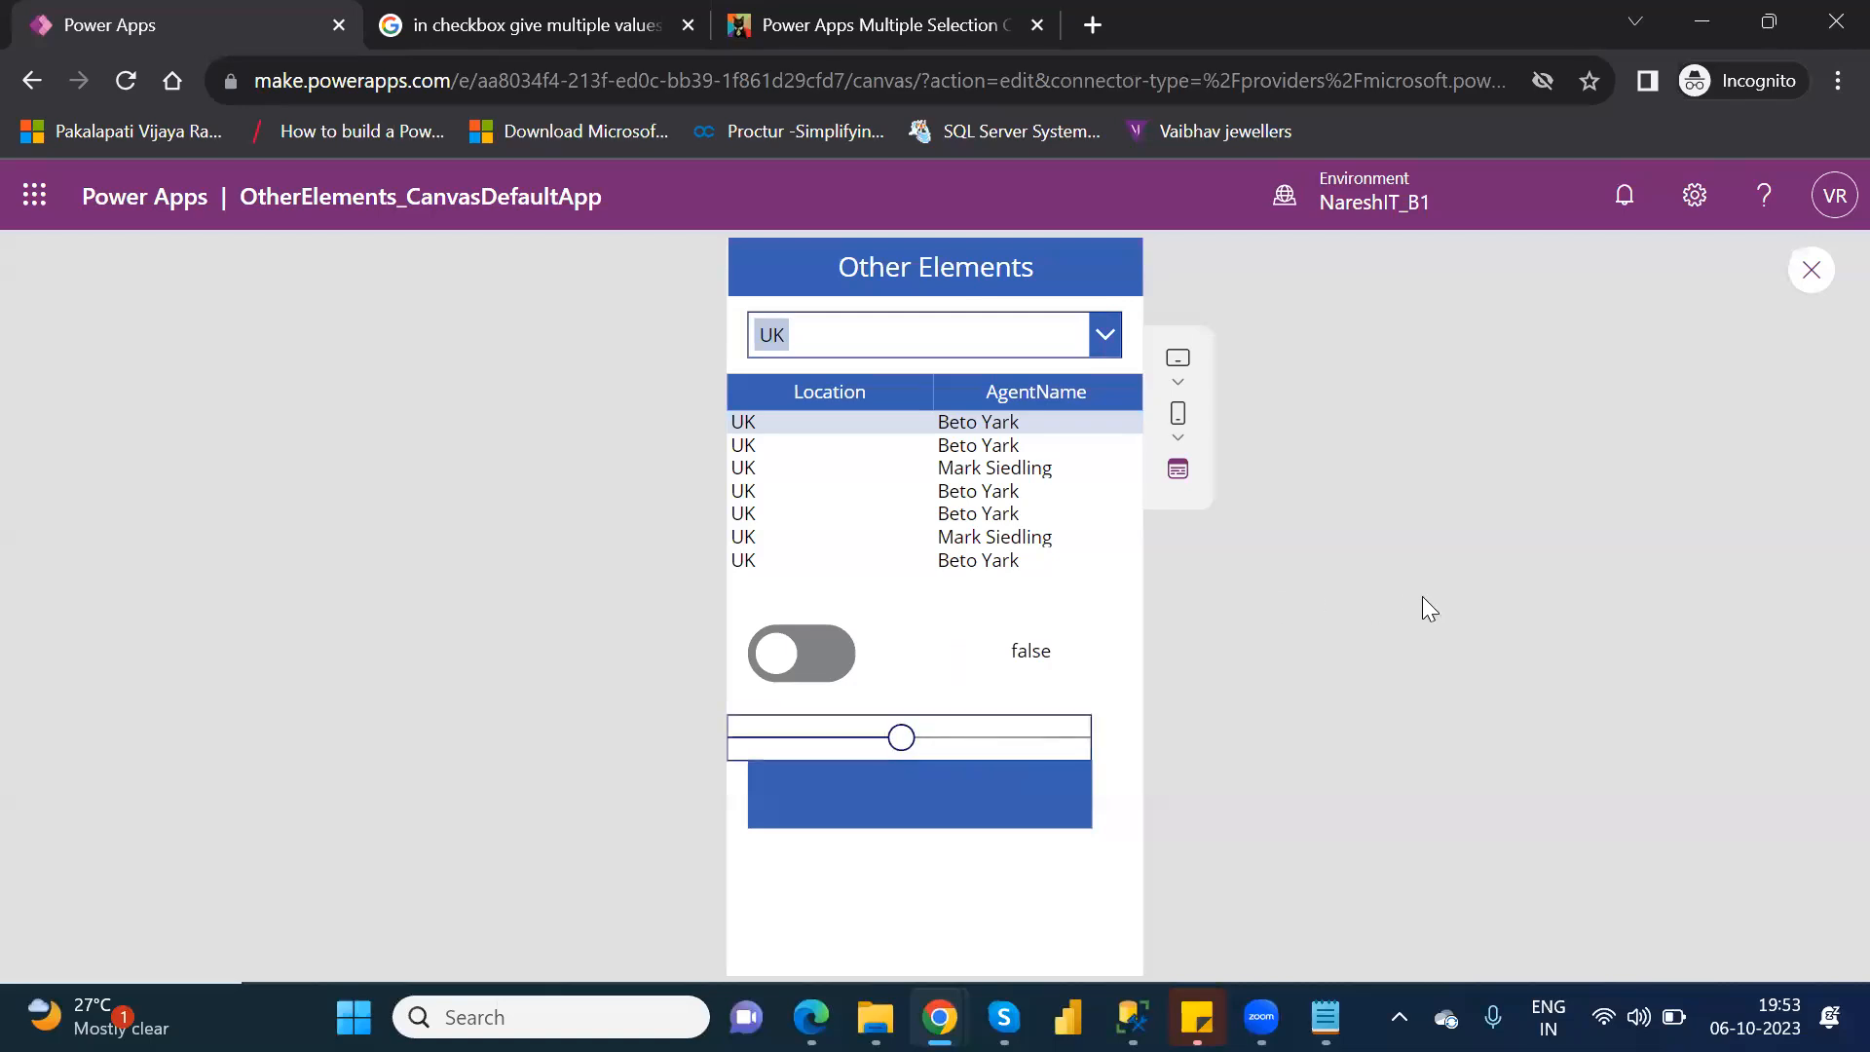
pyautogui.click(1814, 276)
pyautogui.click(1218, 718)
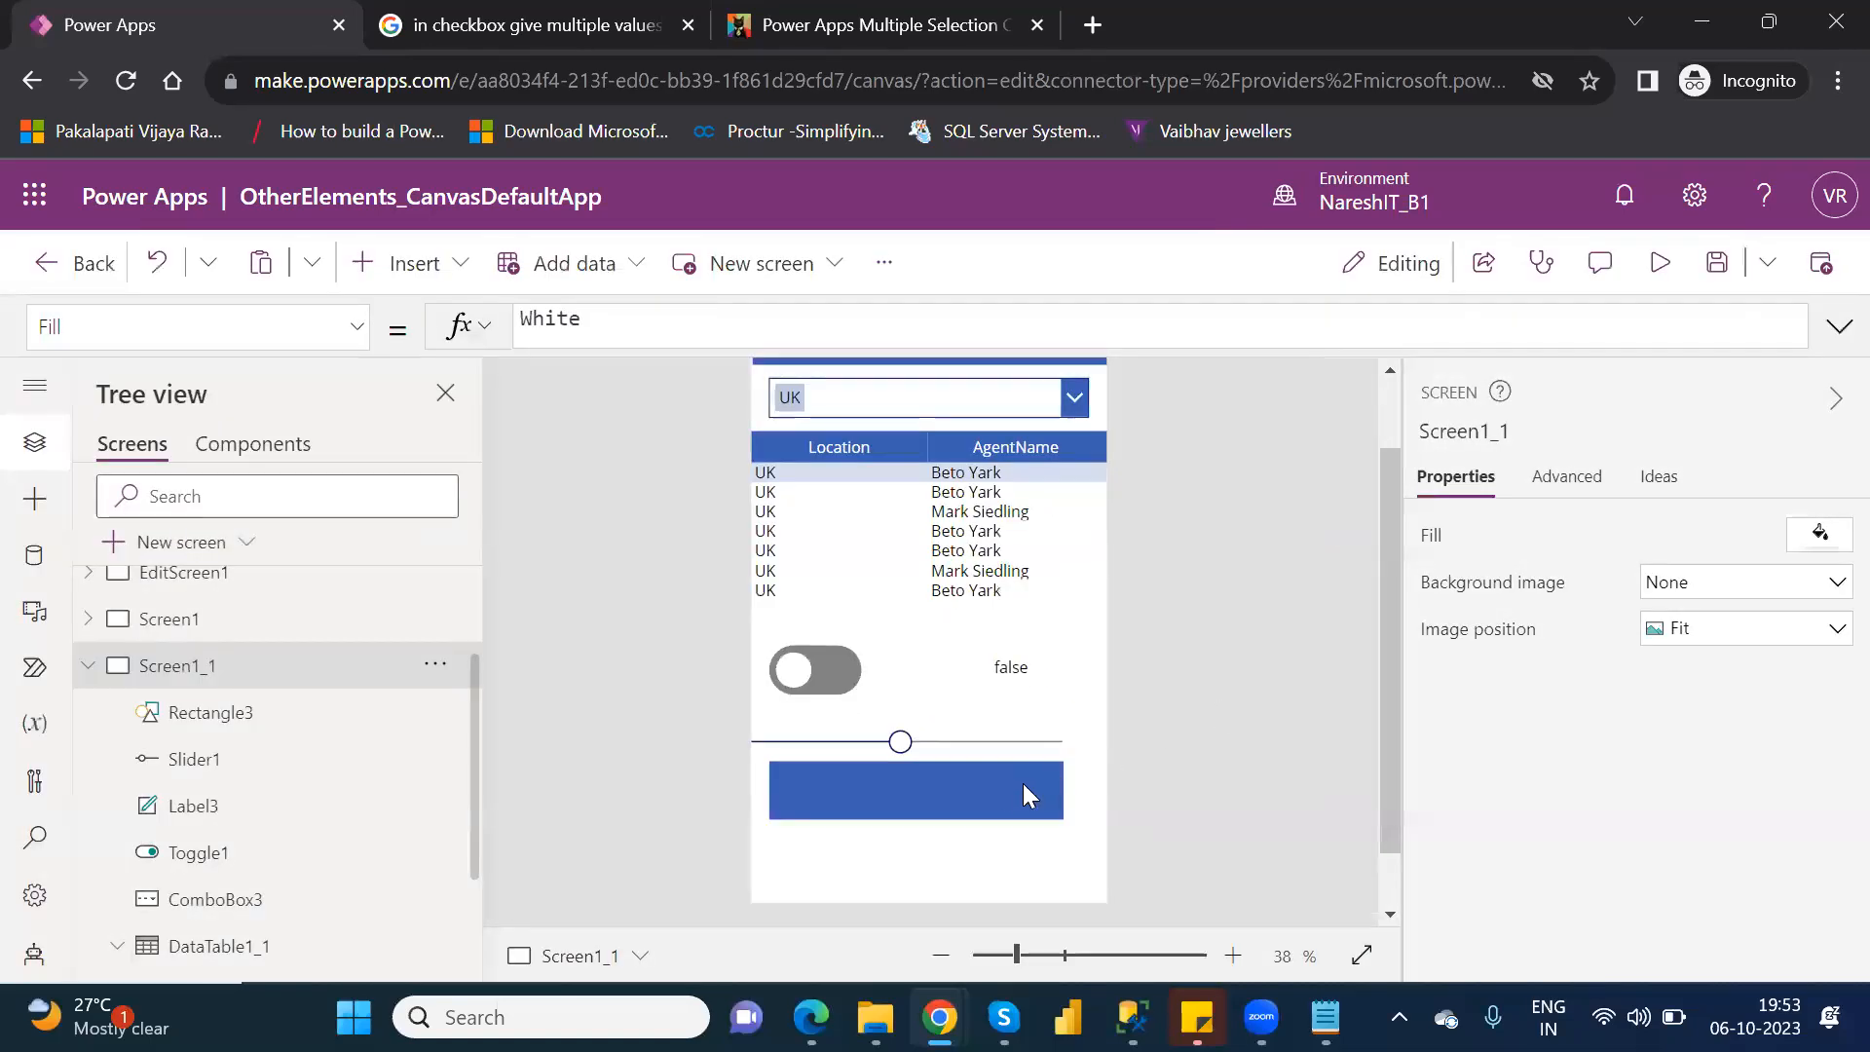
# Divide the slider value by 100 in the rectangle's Fill formula, making it RGBA(56, 96, 178,Slider1.Value/100).
pyautogui.click(1005, 787)
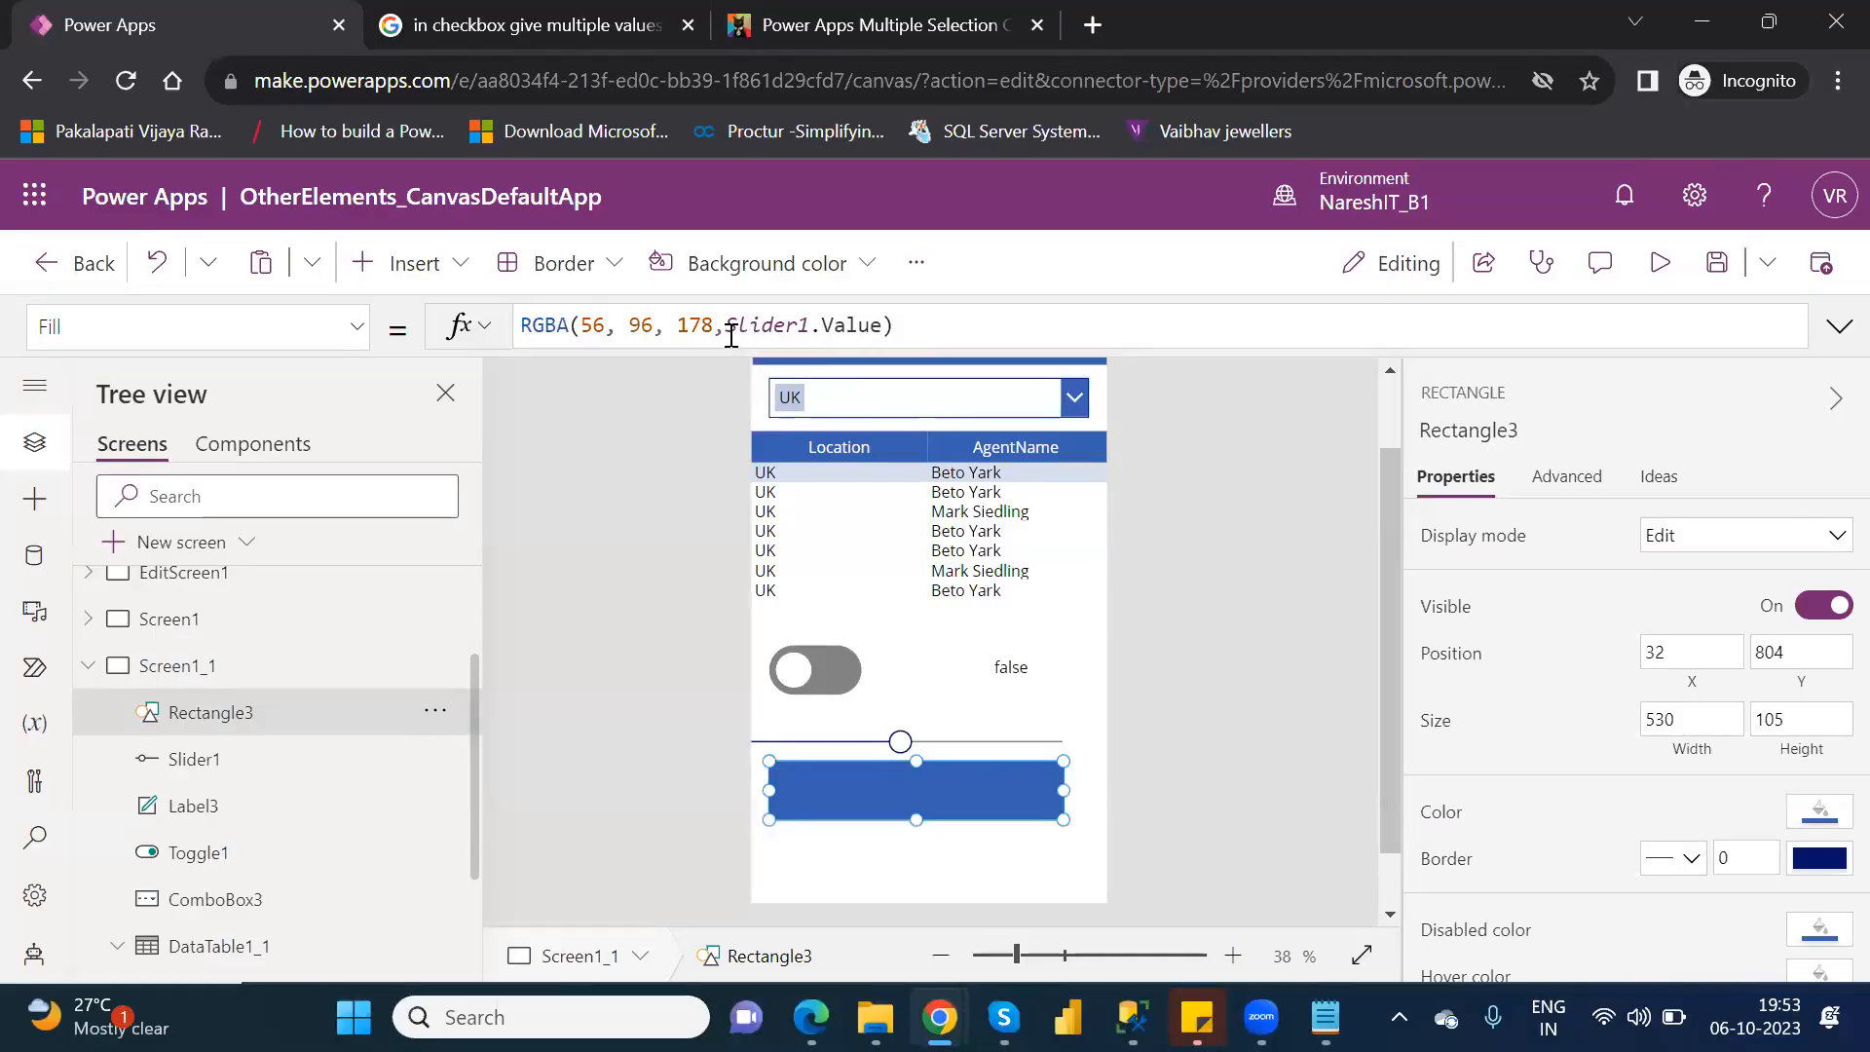
pyautogui.click(882, 324)
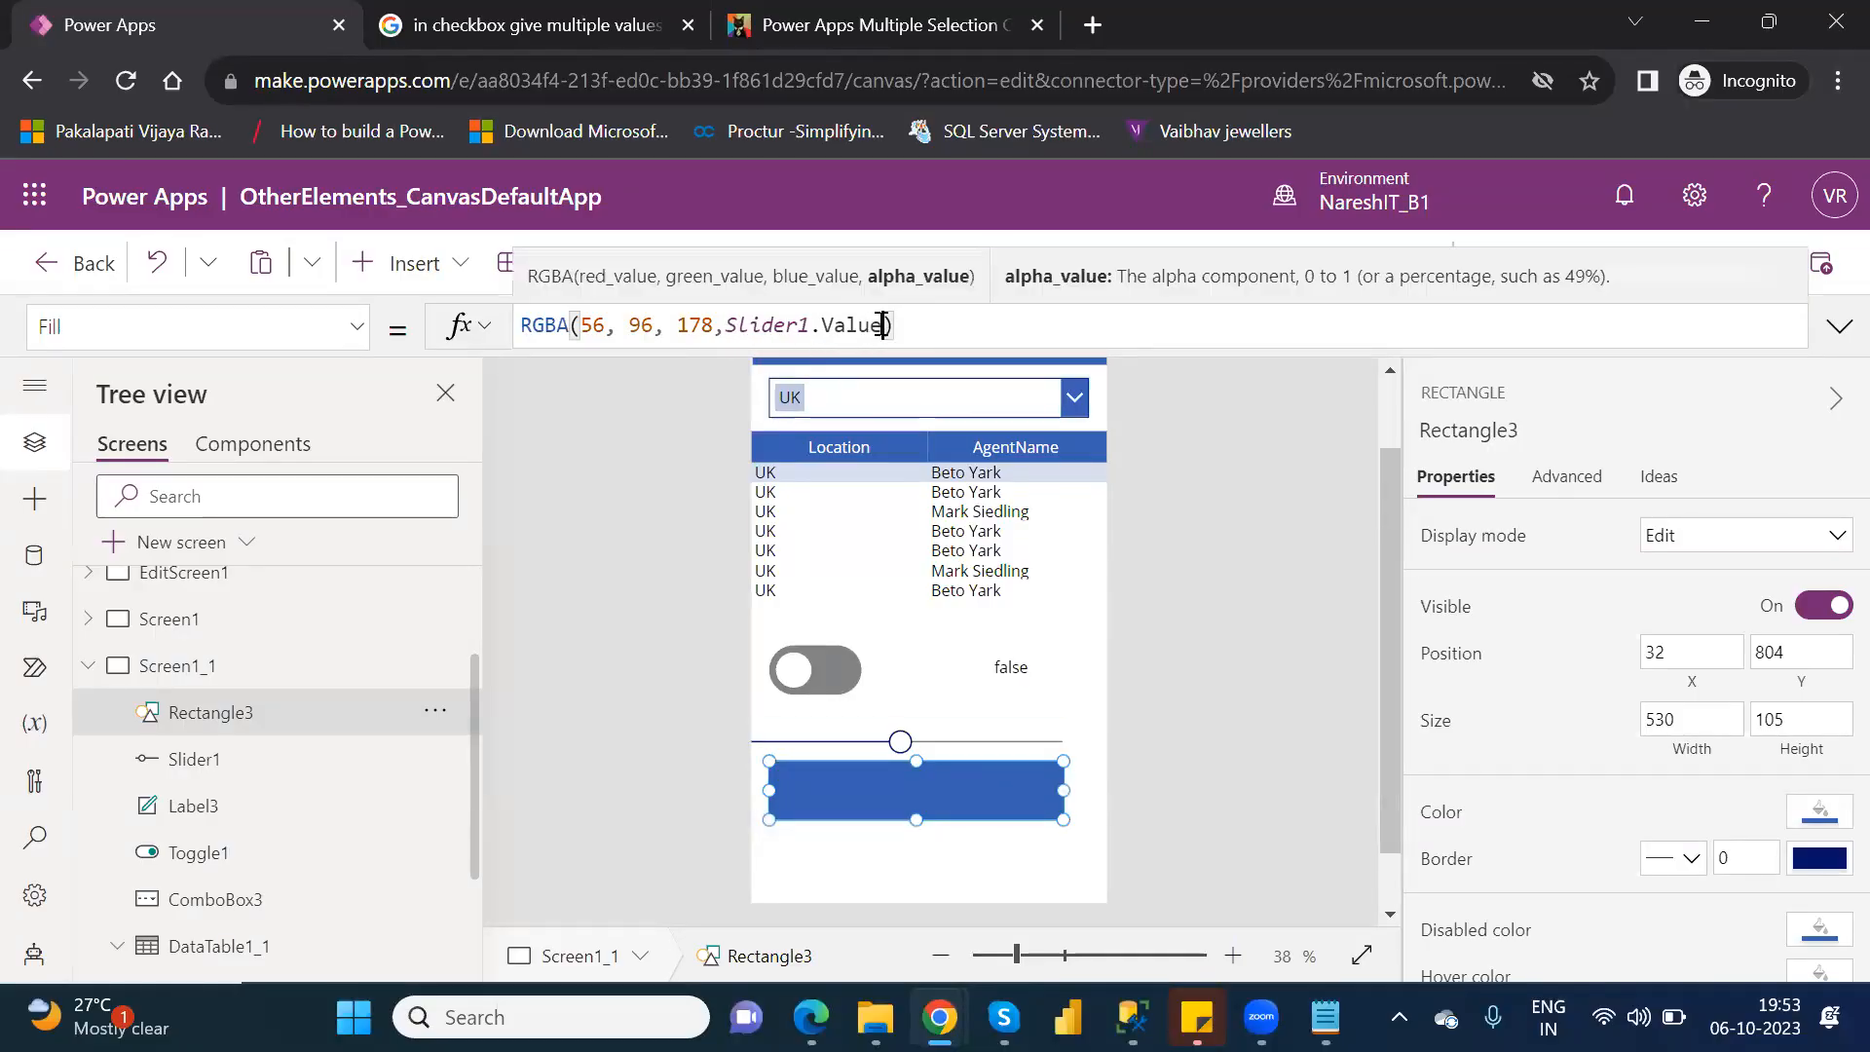
pyautogui.write('/10')
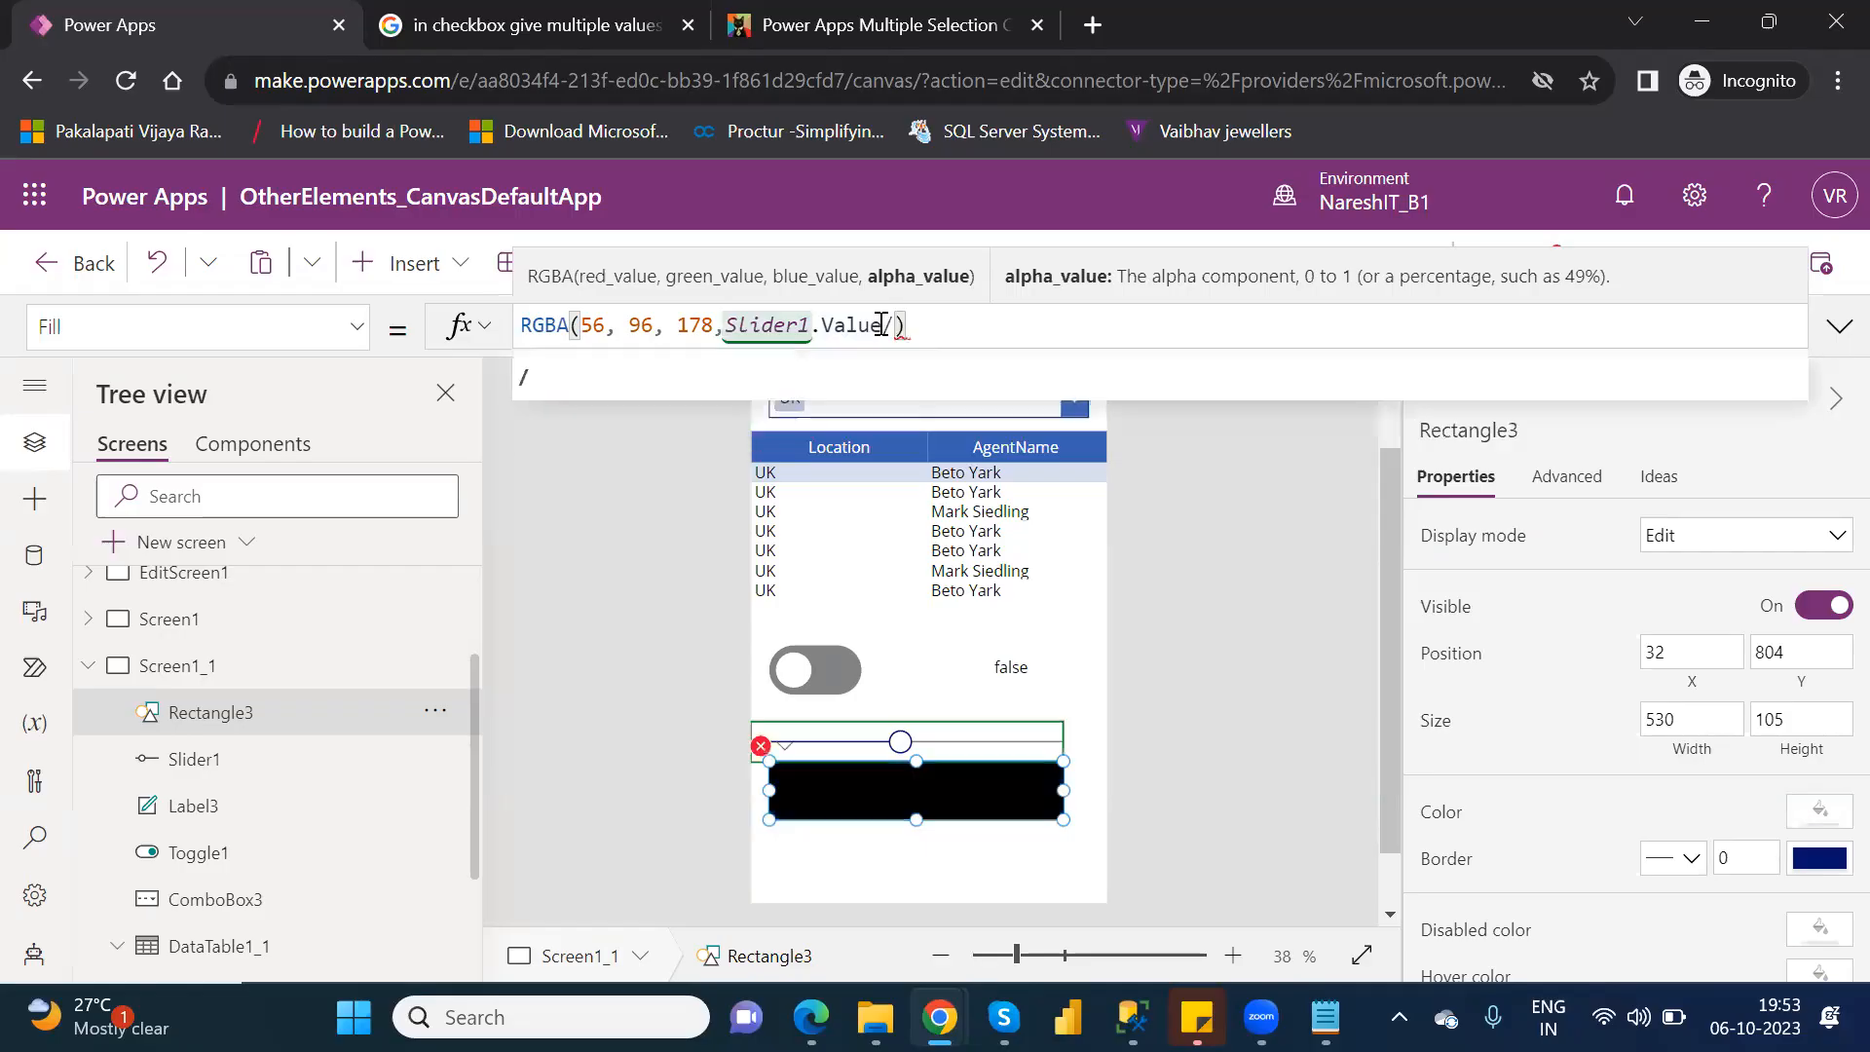
pyautogui.write('0')
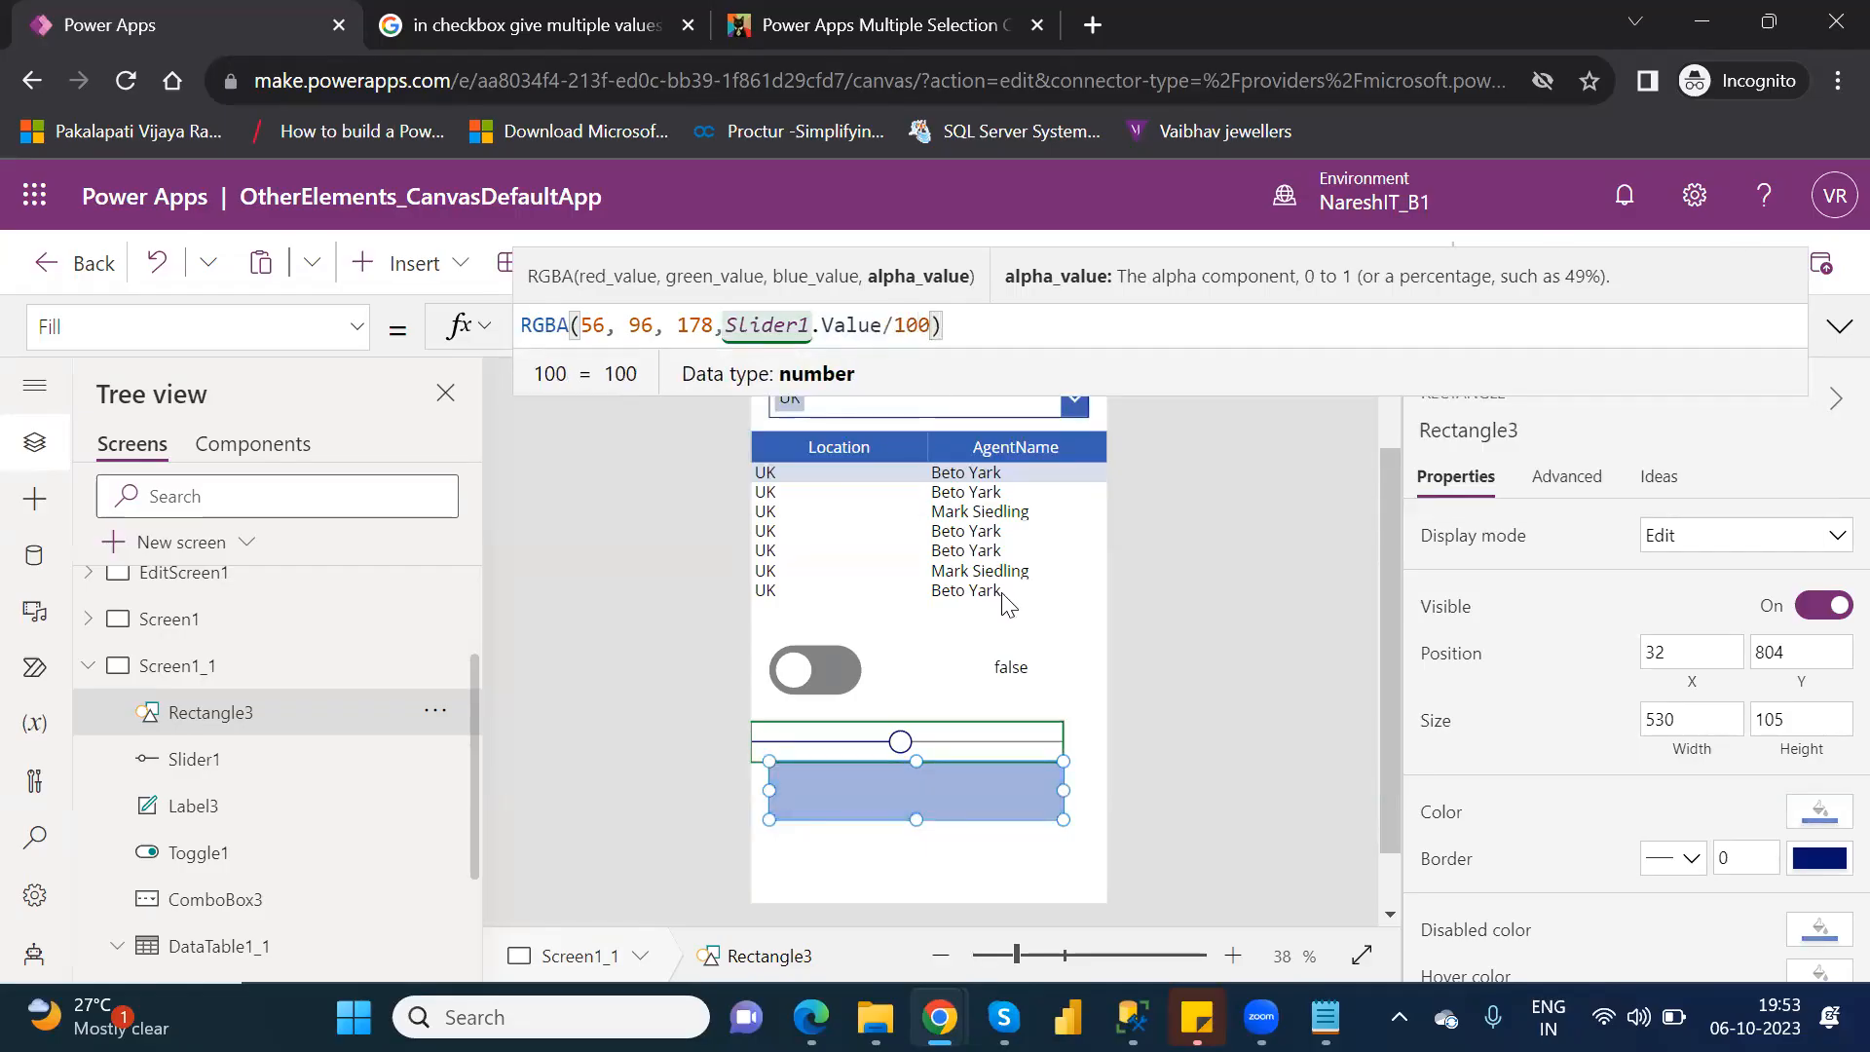
pyautogui.click(1015, 869)
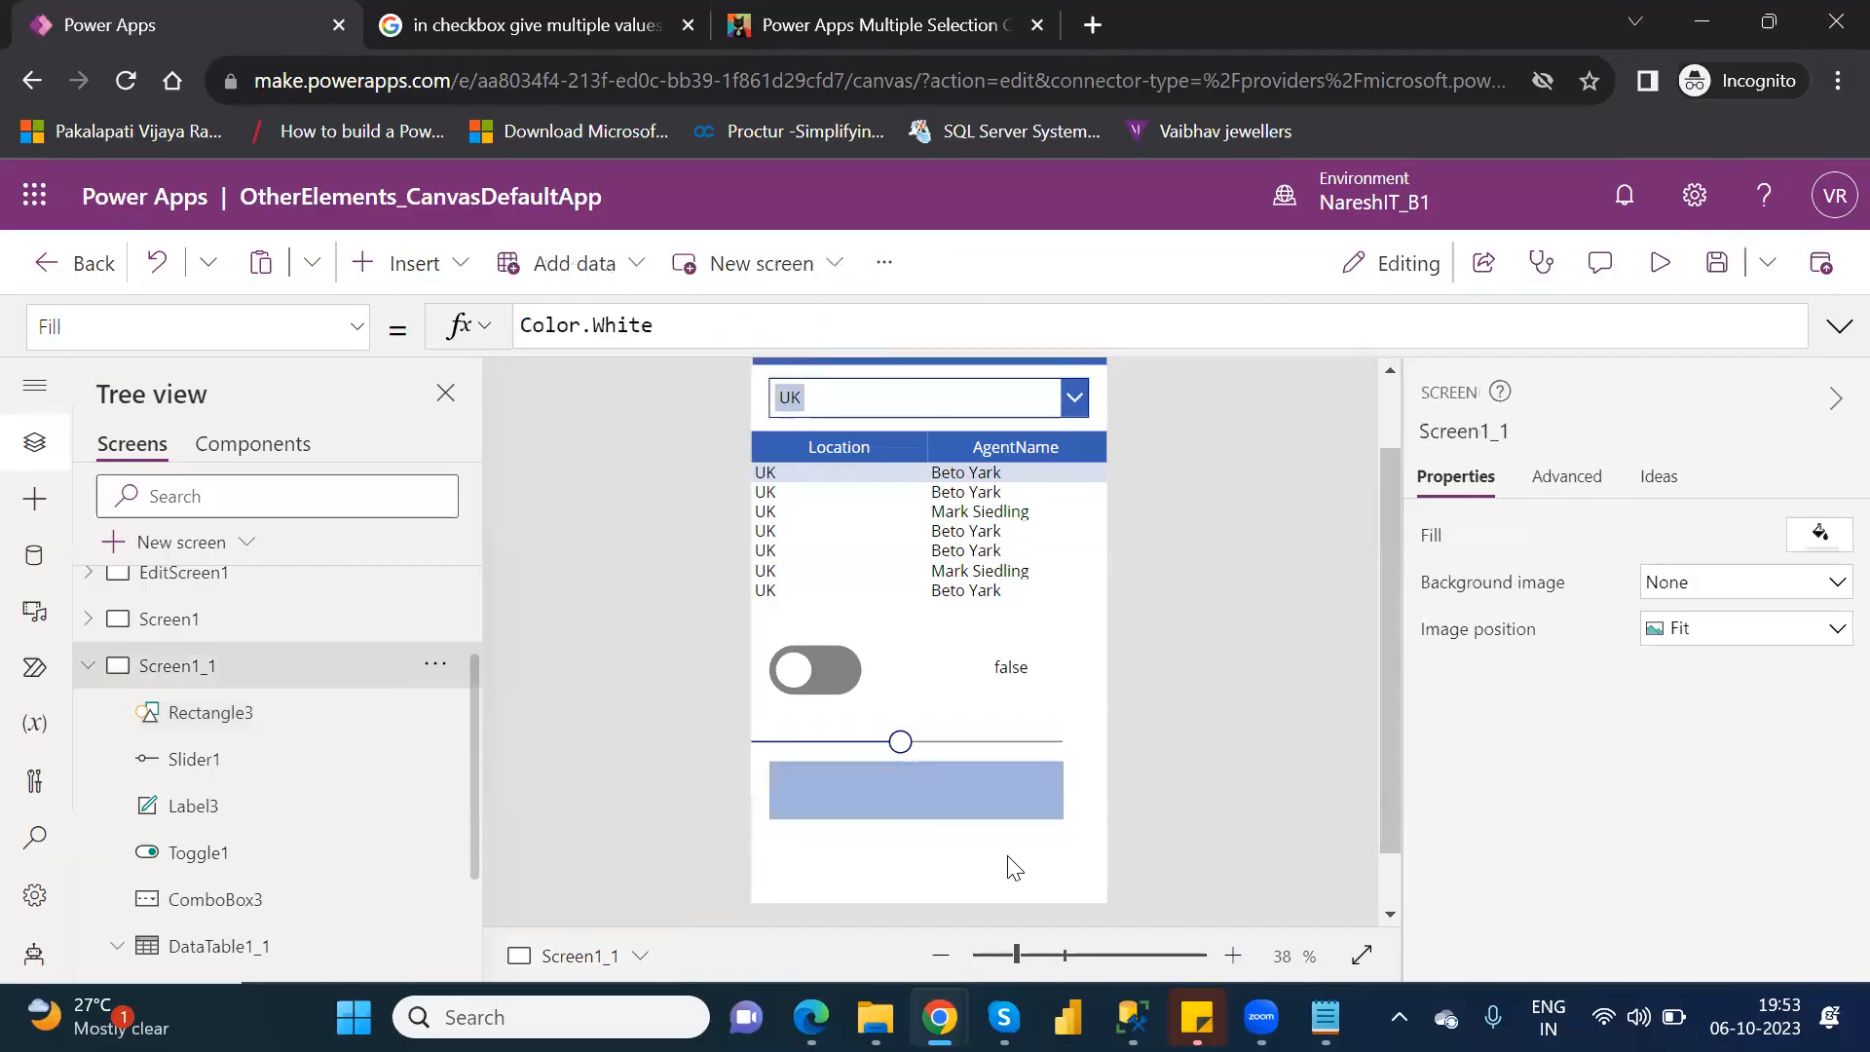
# Preview the app again, move the slider through to its maximum to test the rectangle's opacity, and return to editing.
pyautogui.click(1660, 263)
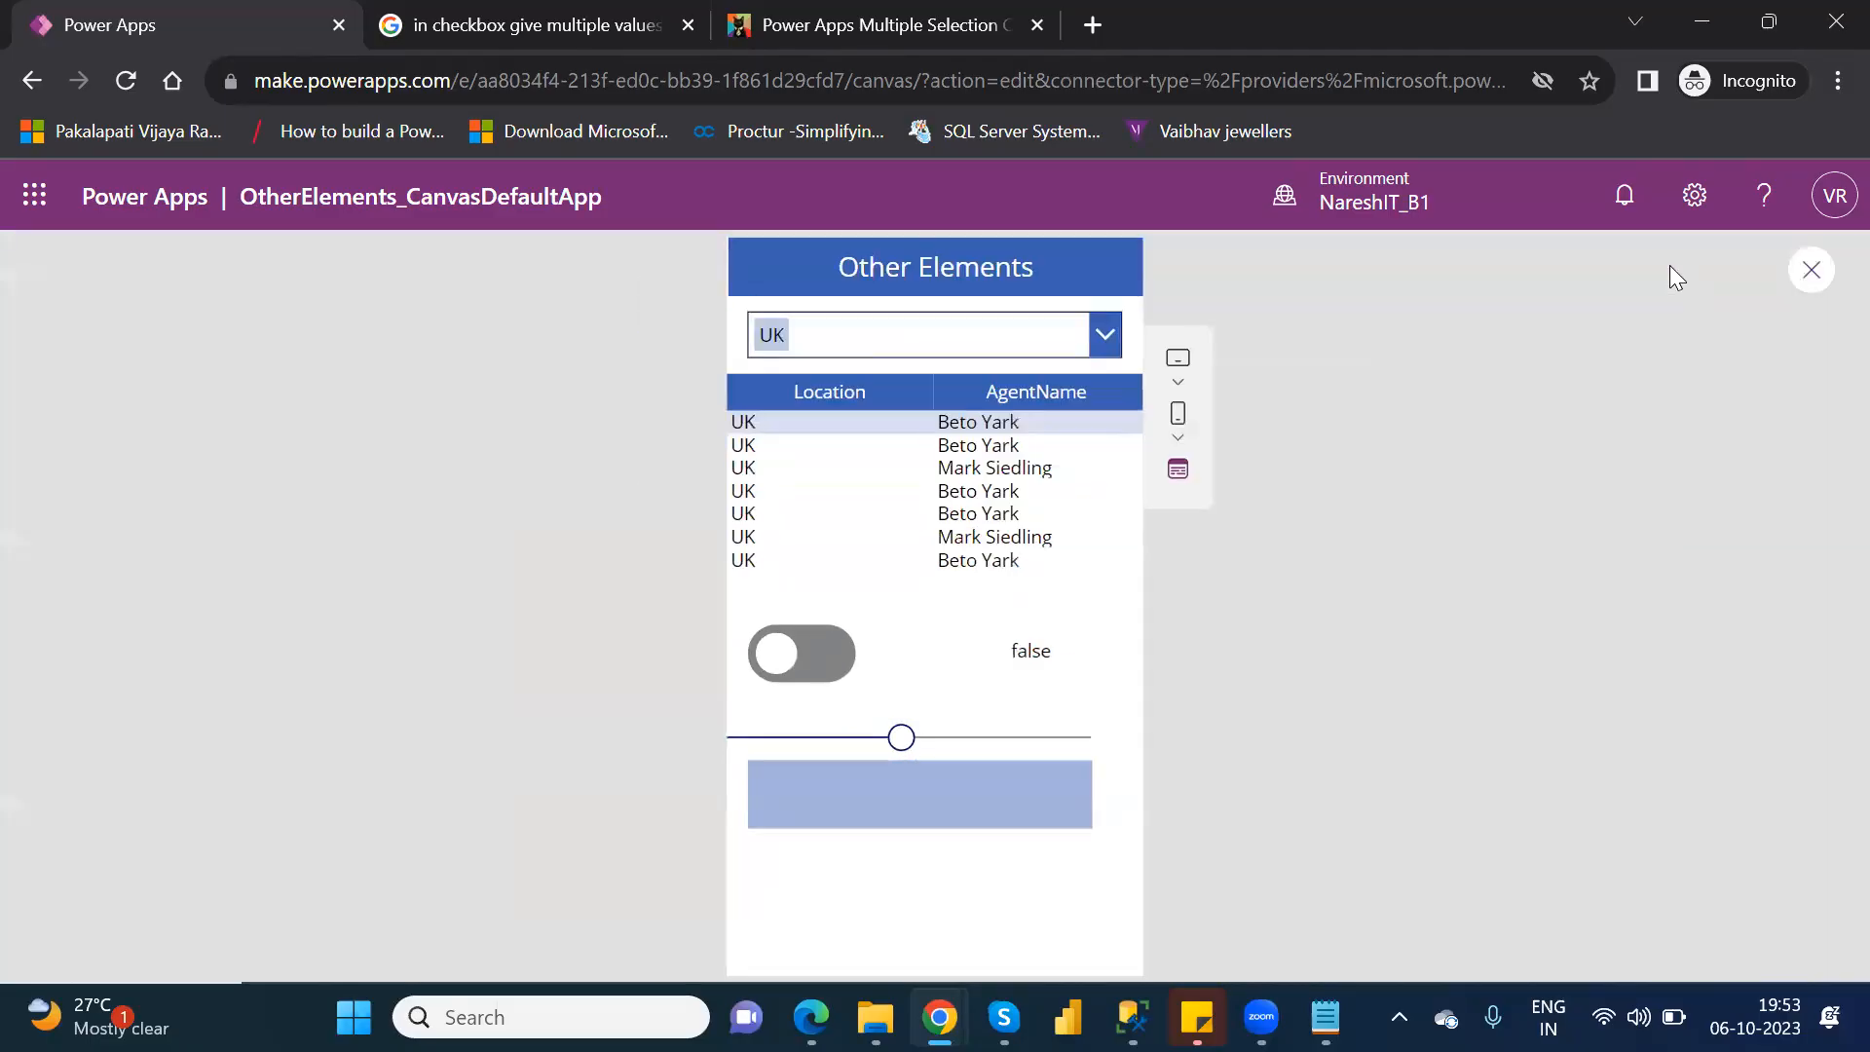
pyautogui.click(906, 737)
pyautogui.moveTo(861, 746); pyautogui.dragTo(1108, 738)
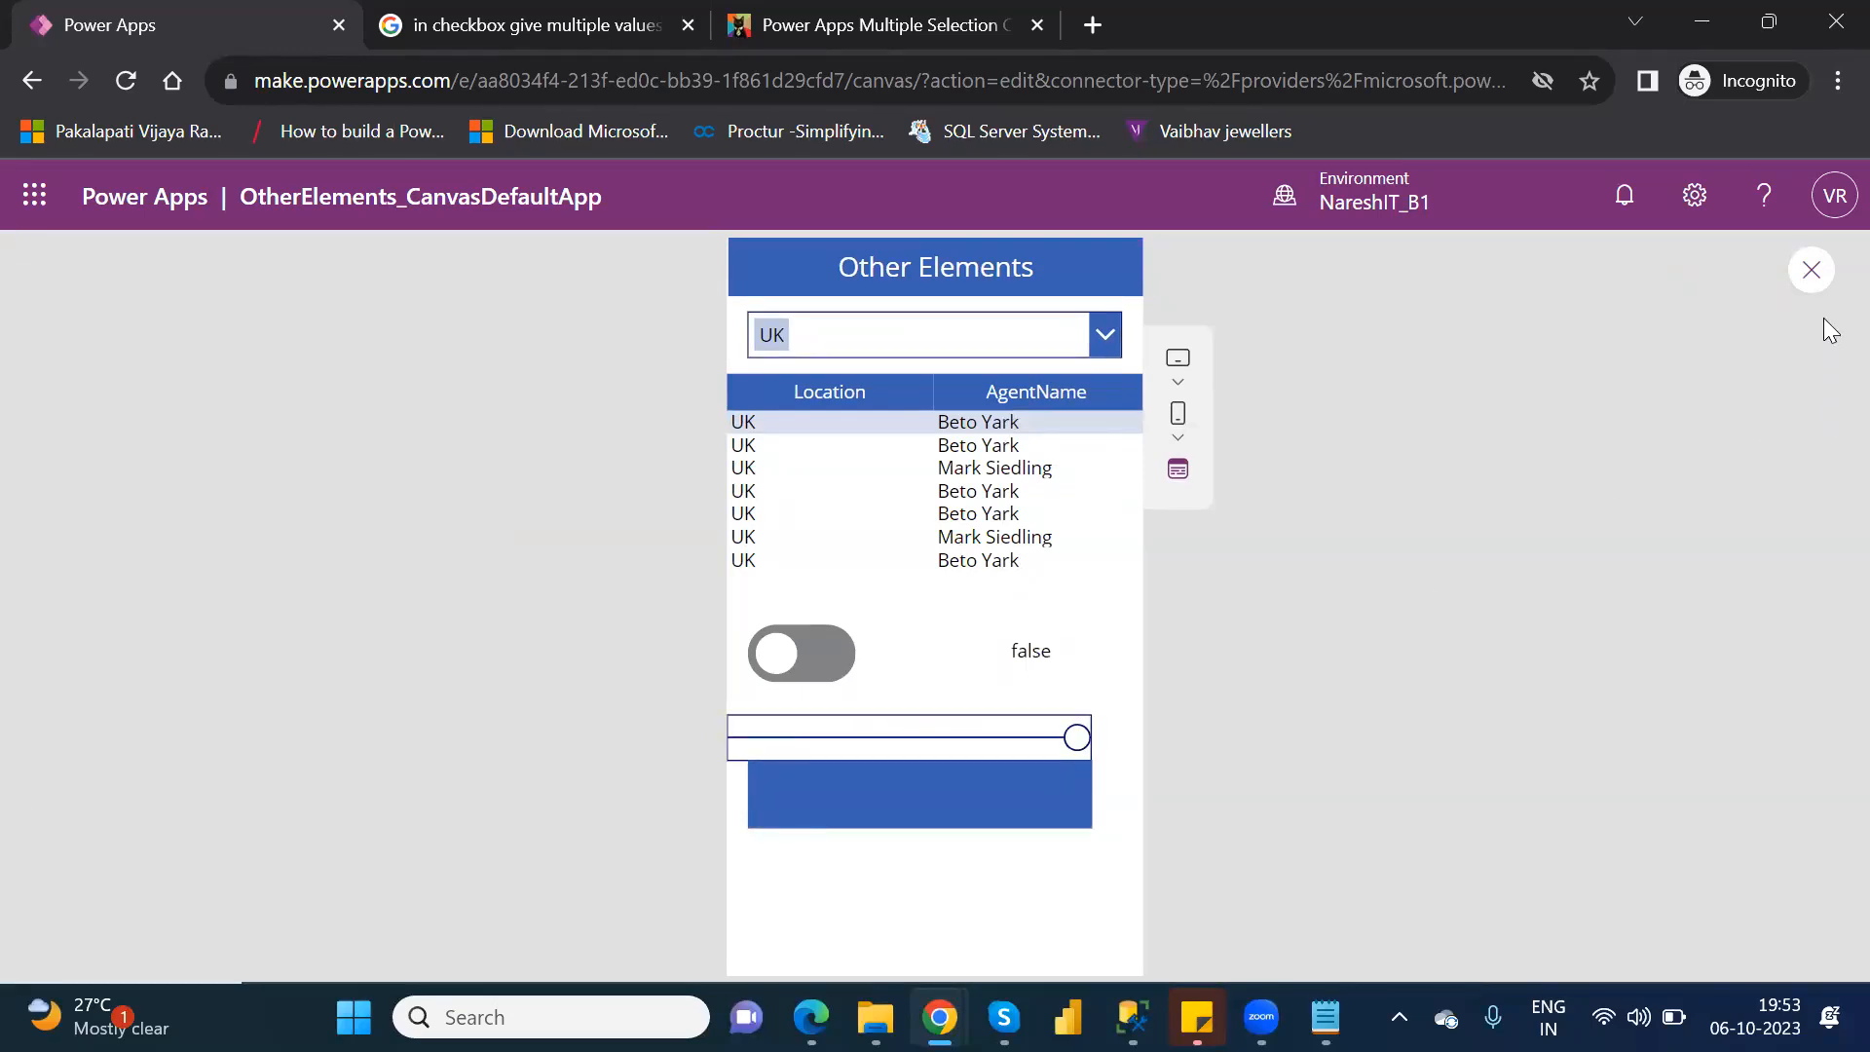
pyautogui.click(1812, 271)
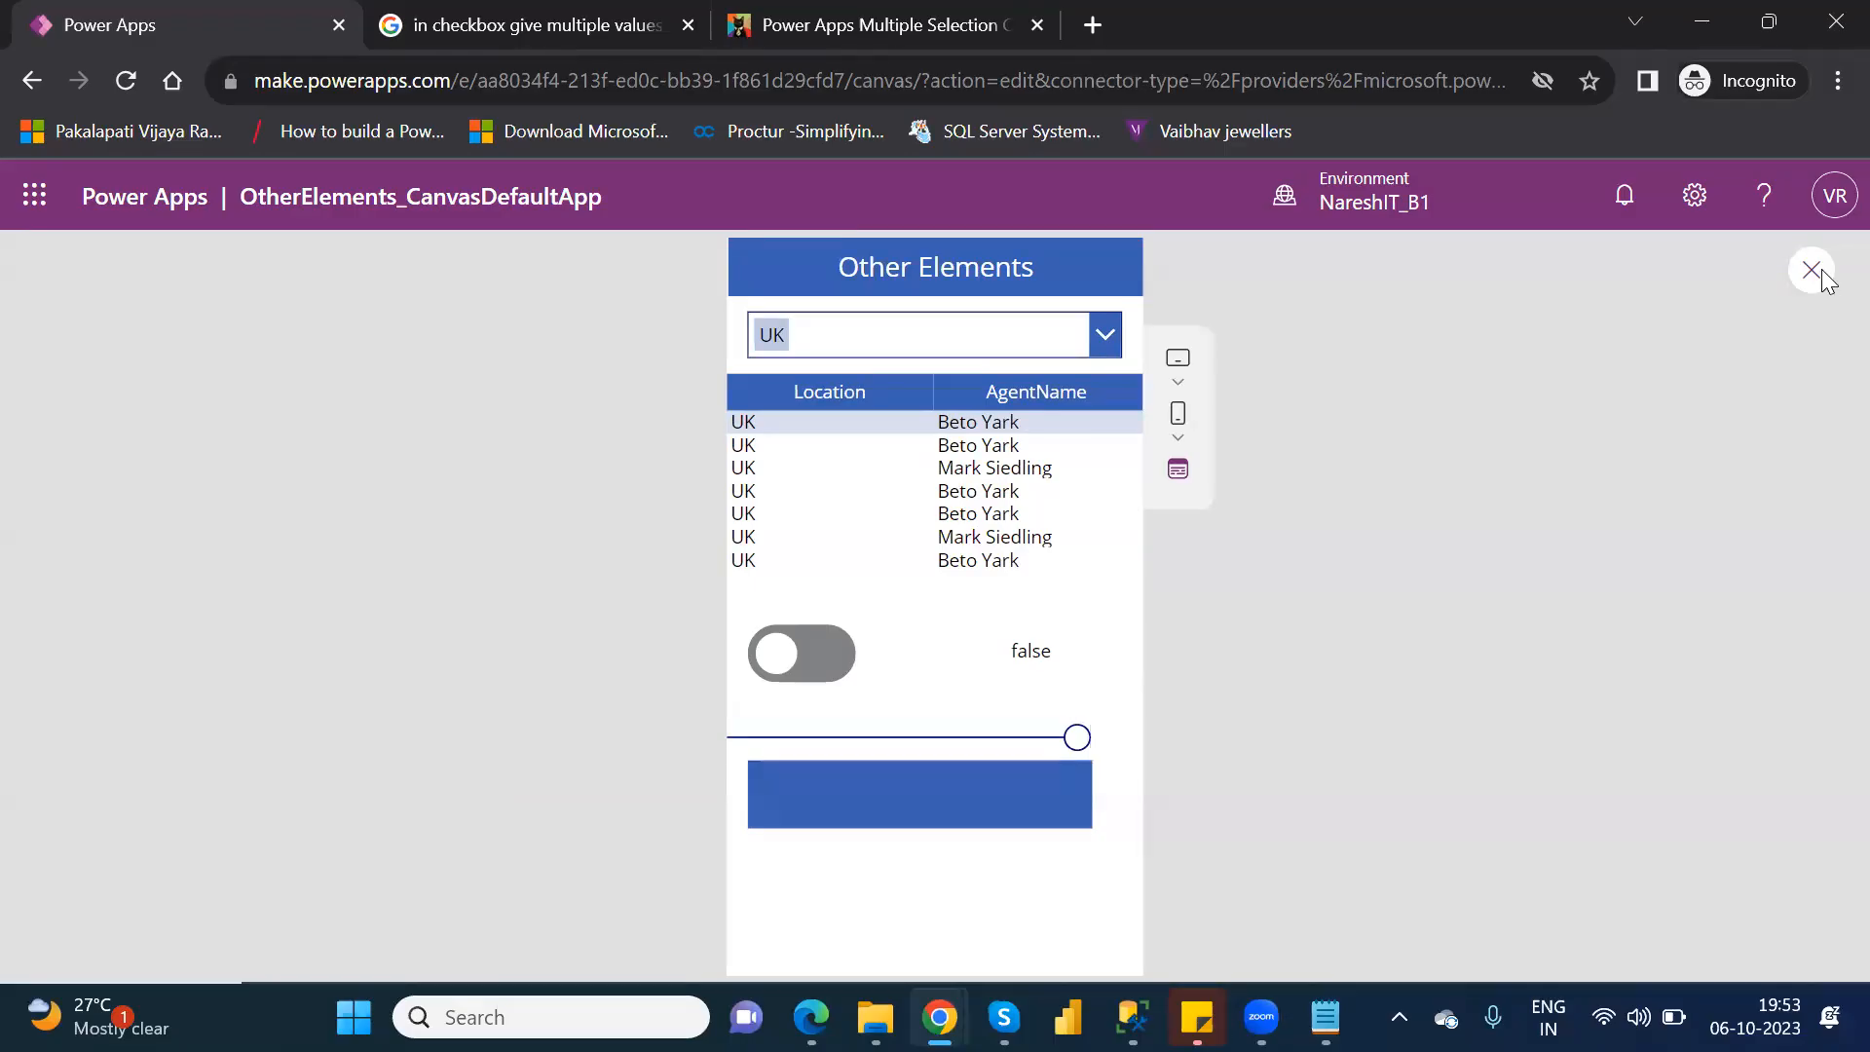
pyautogui.click(1217, 733)
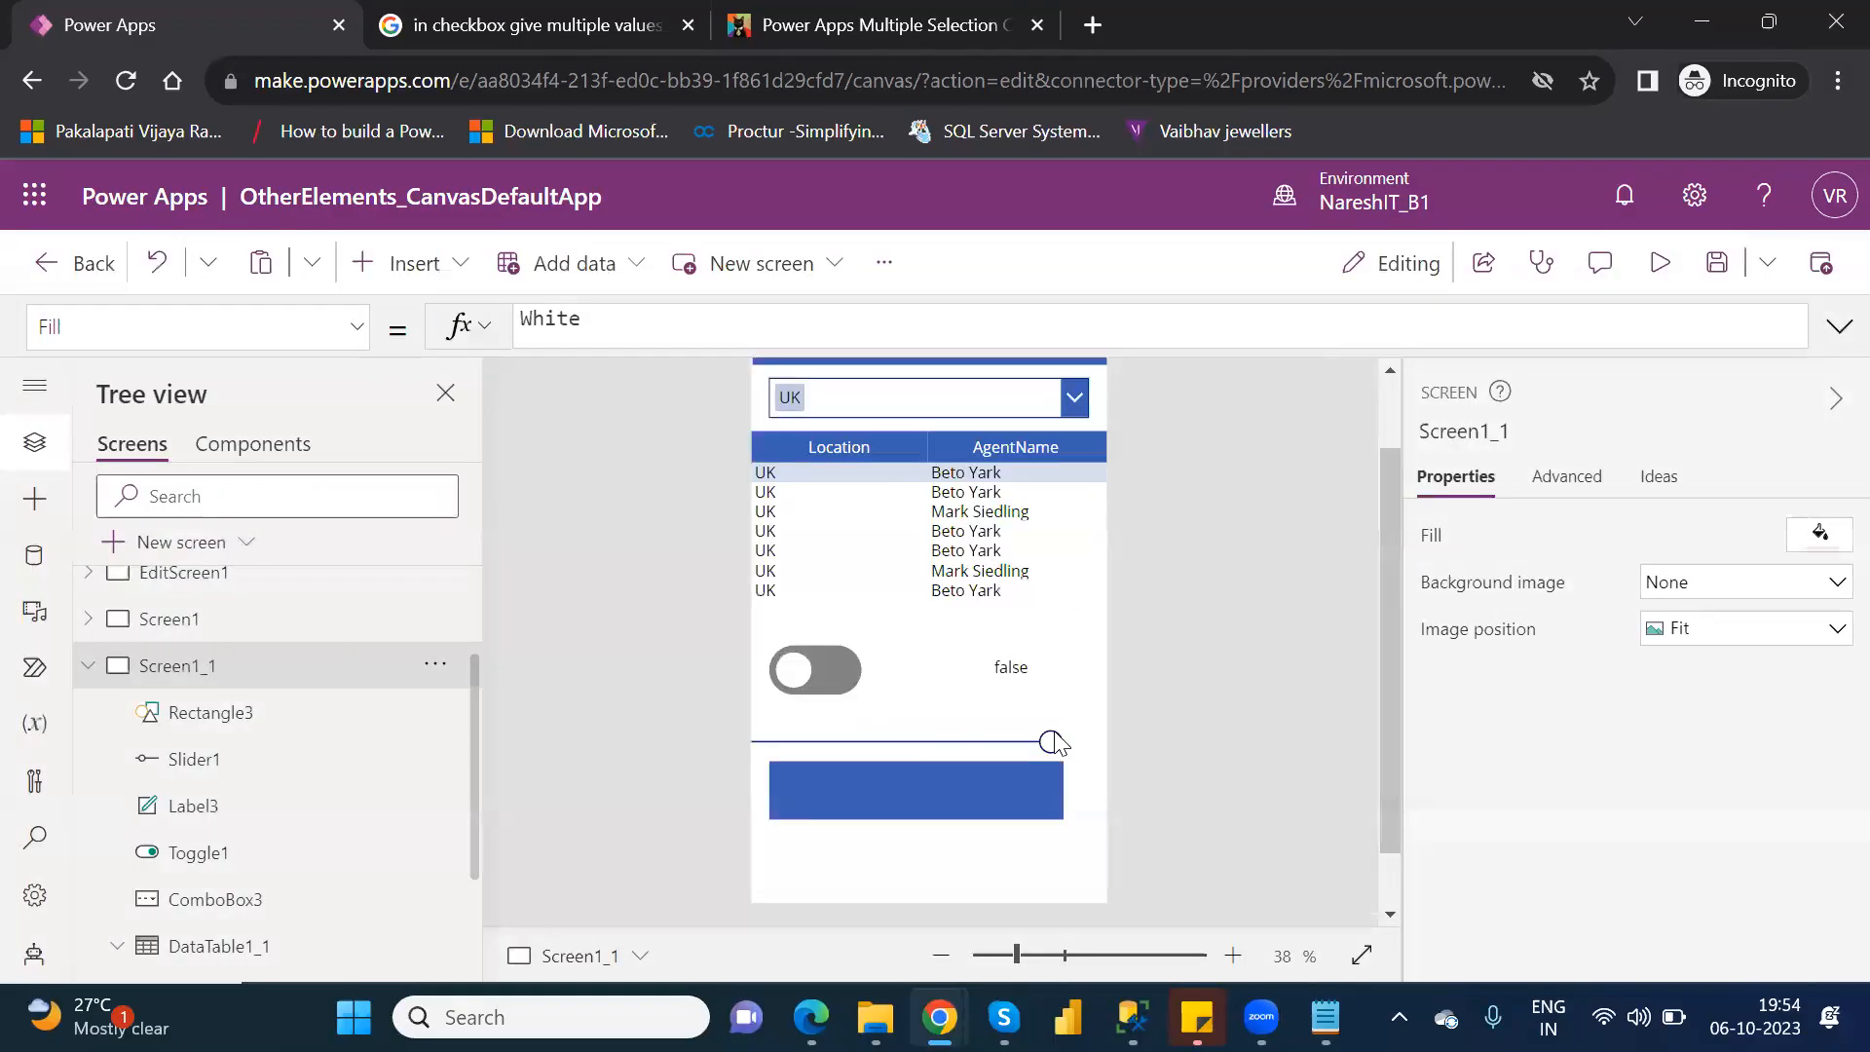
# Select the slider, return to the rectangle, and examine the red, green and blue values in its Fill formula.
pyautogui.click(887, 741)
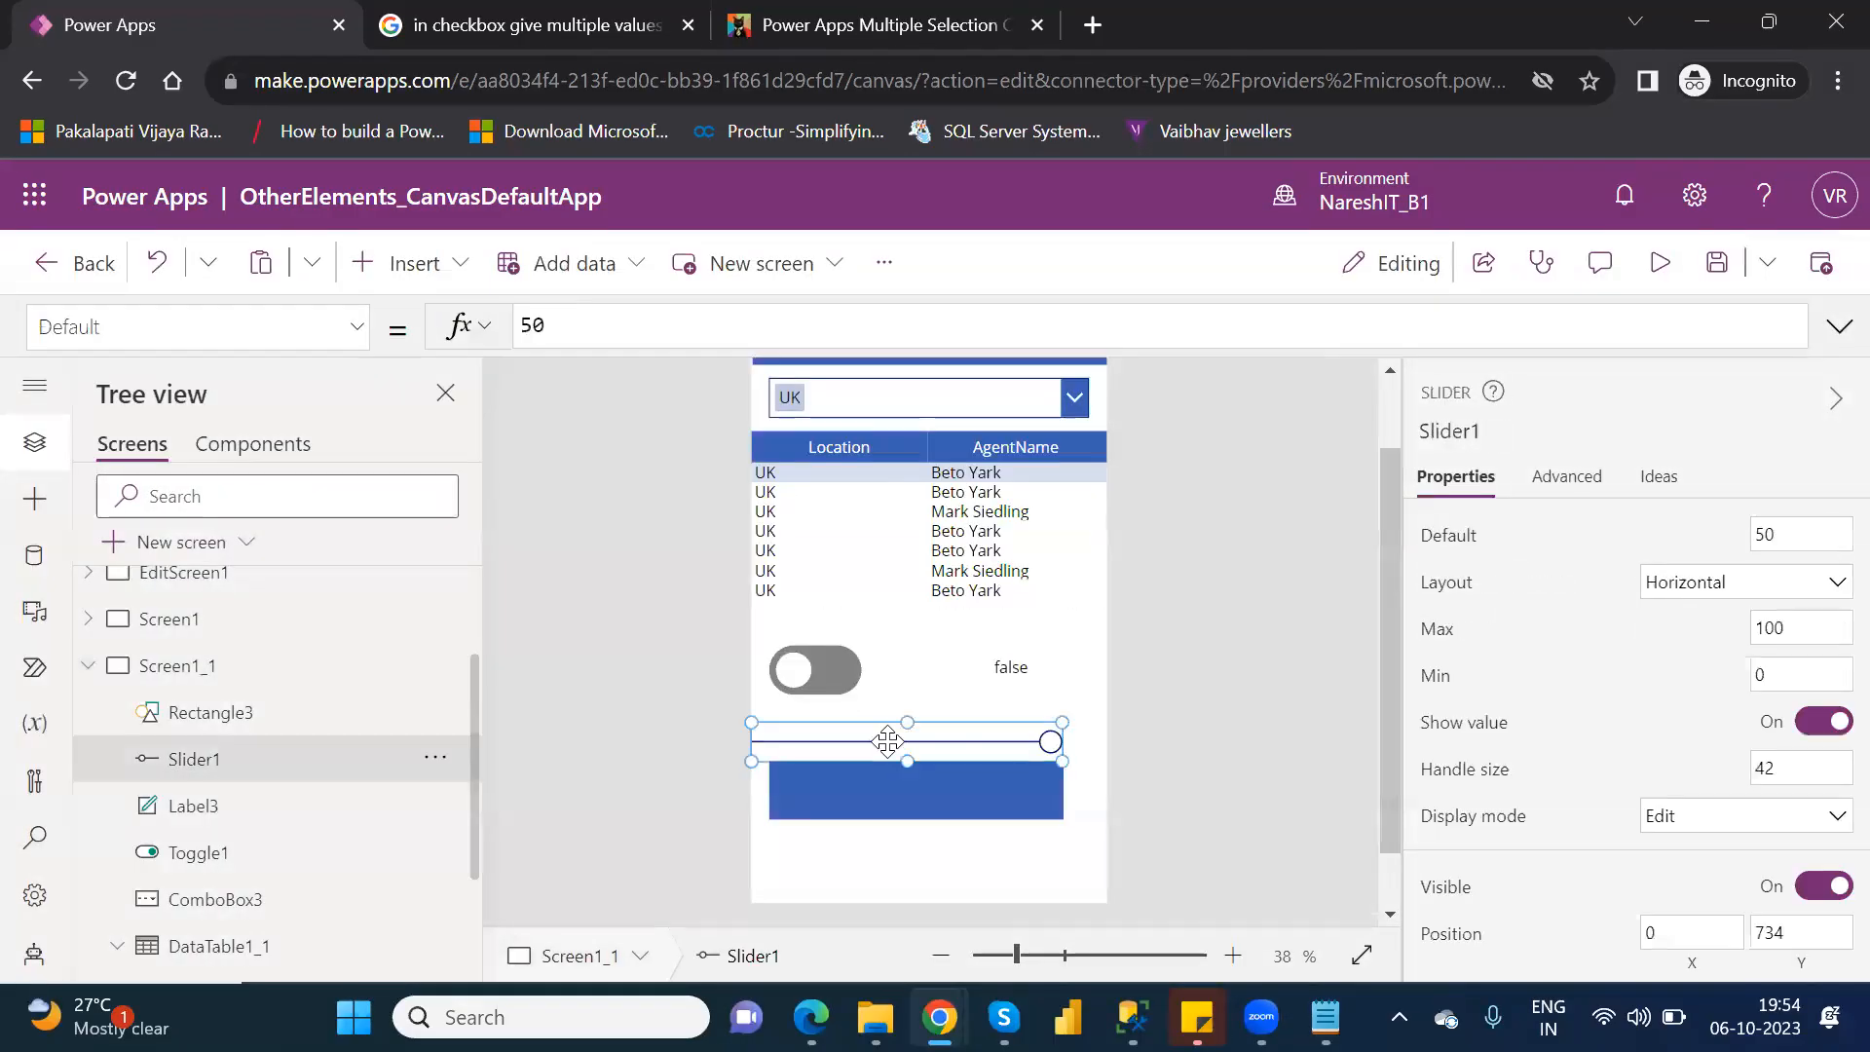
pyautogui.click(898, 805)
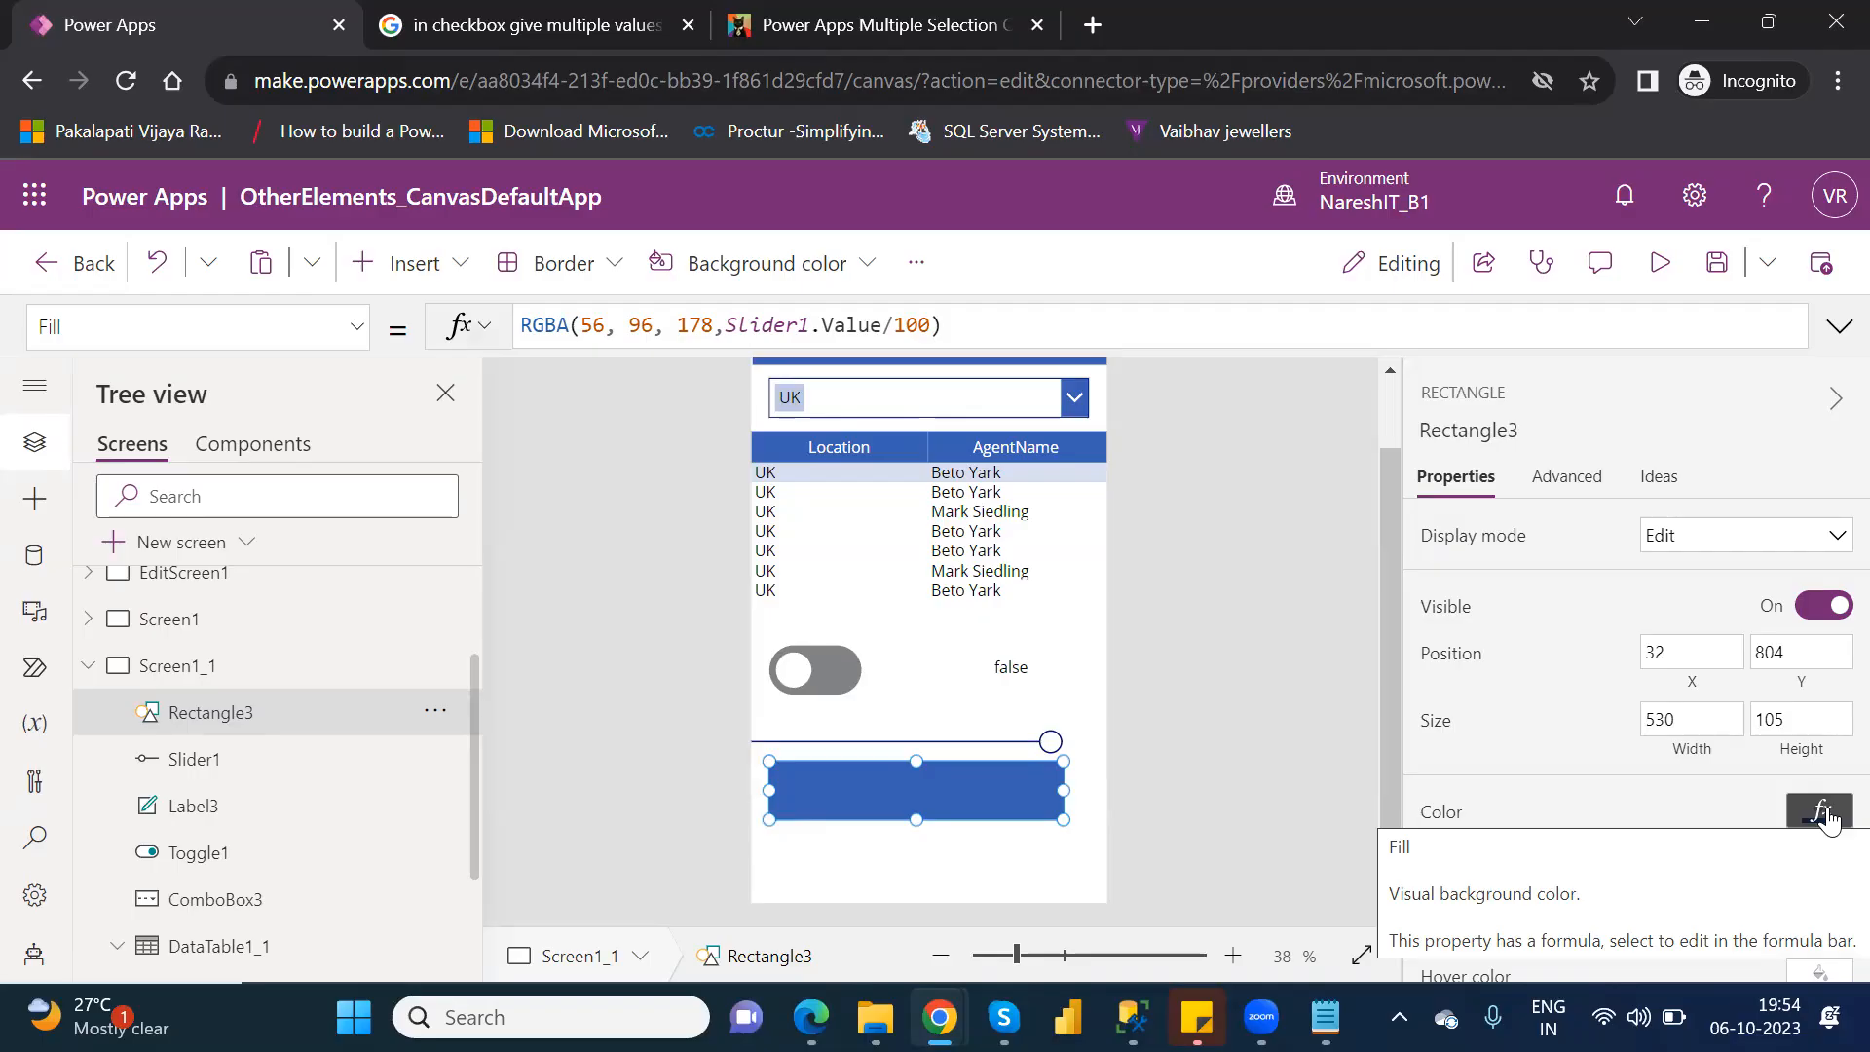
pyautogui.click(965, 792)
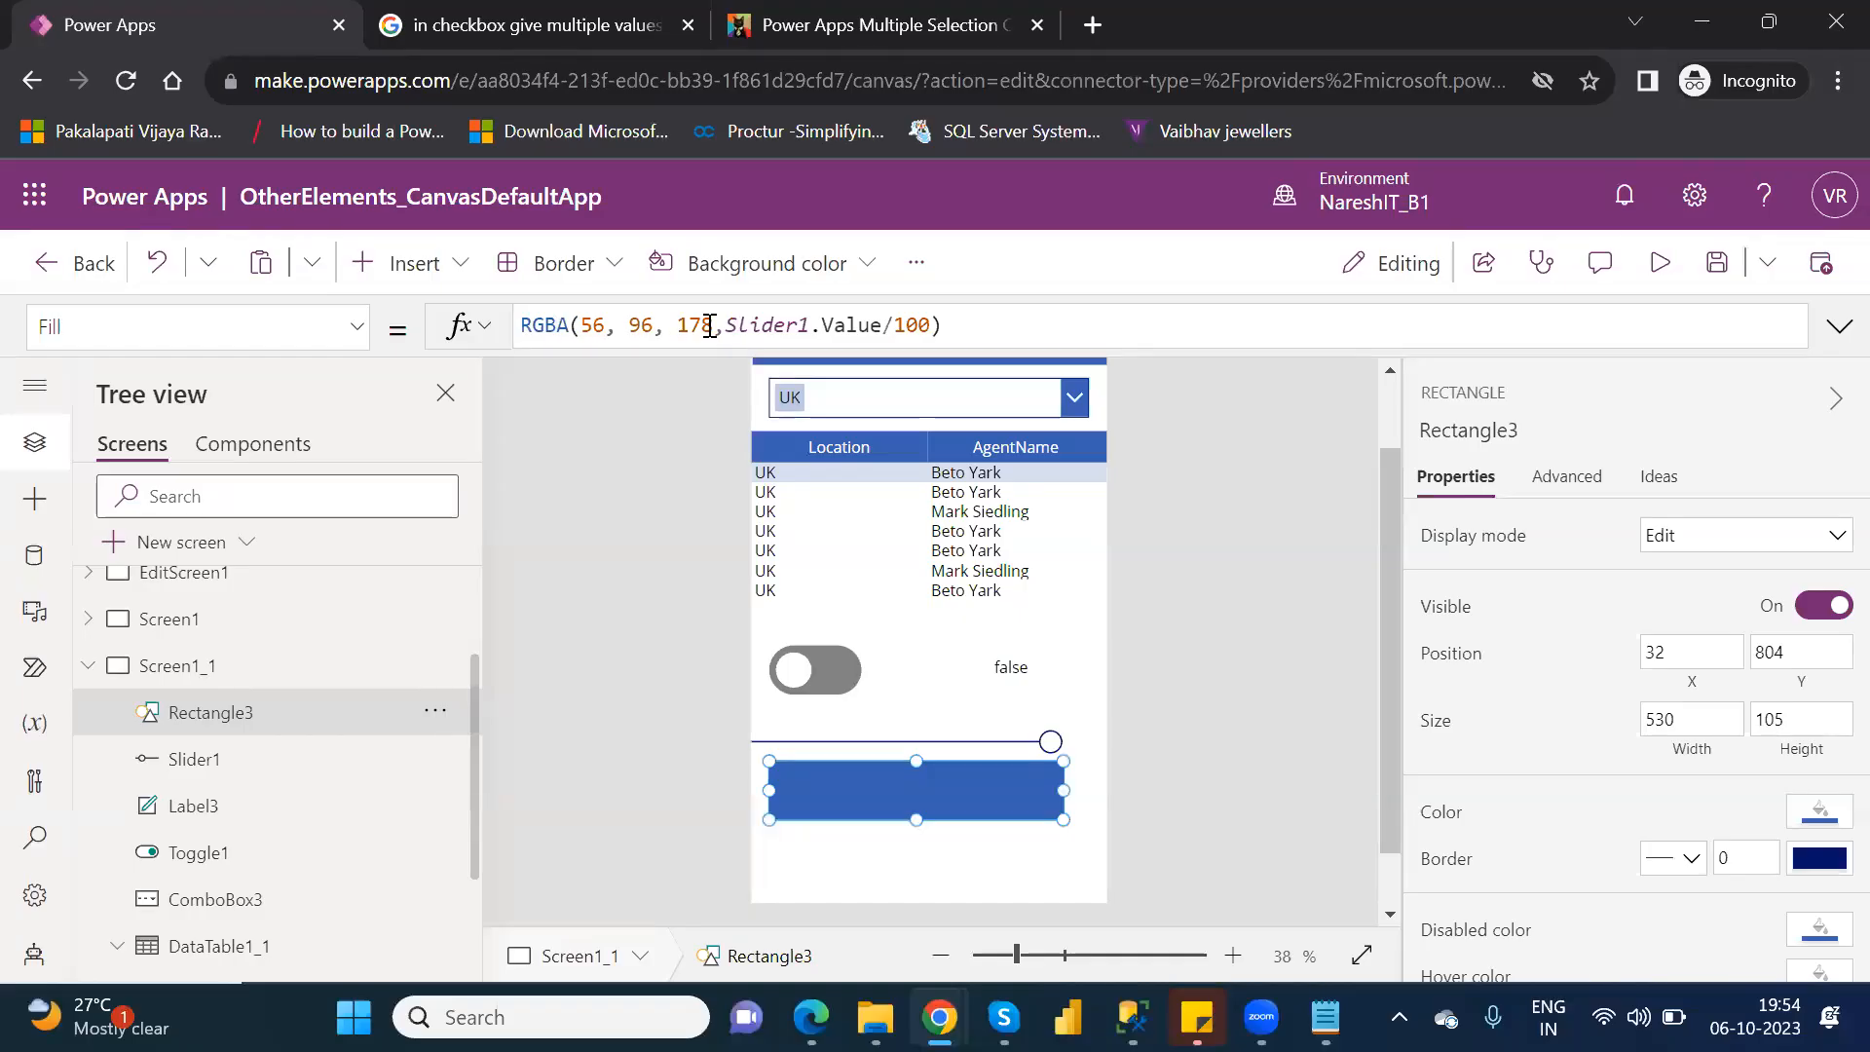
pyautogui.moveTo(712, 325); pyautogui.dragTo(583, 326)
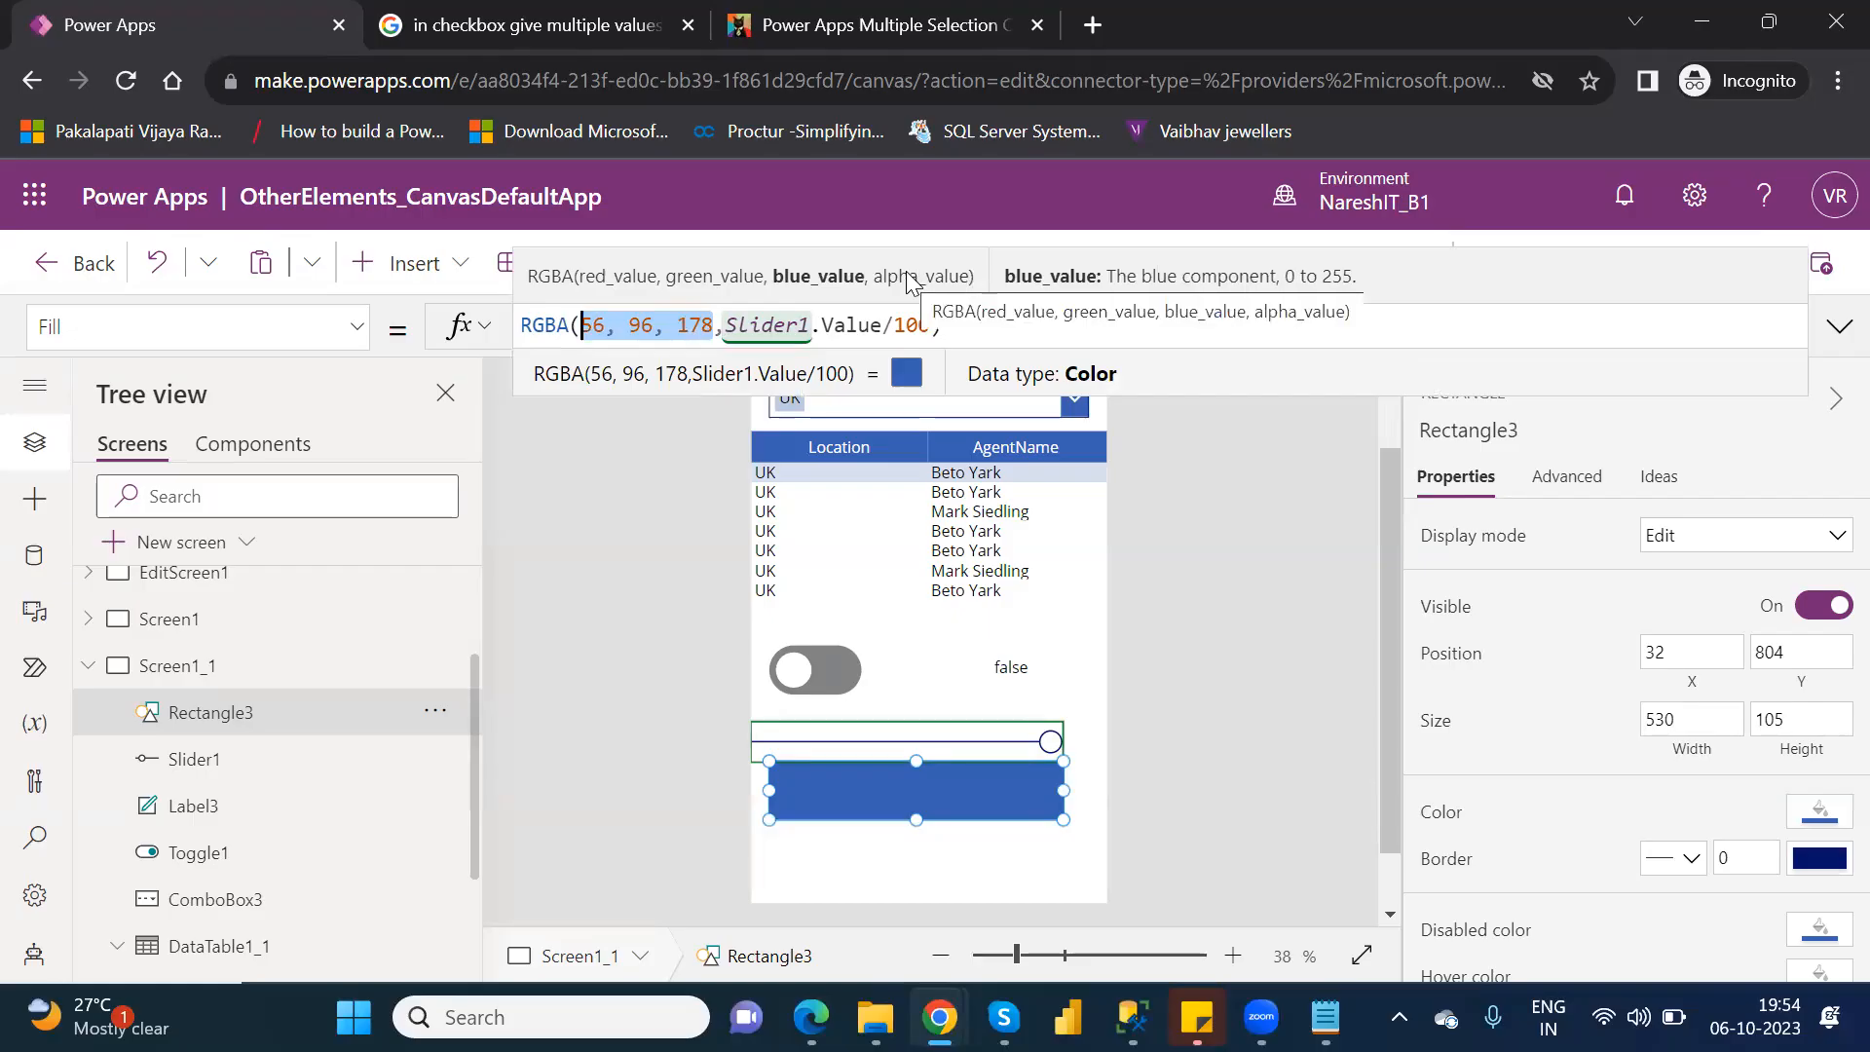
# Replace the slider-based alpha value in the rectangle's Fill formula with 0.25 to try a fixed opacity.
pyautogui.click(730, 324)
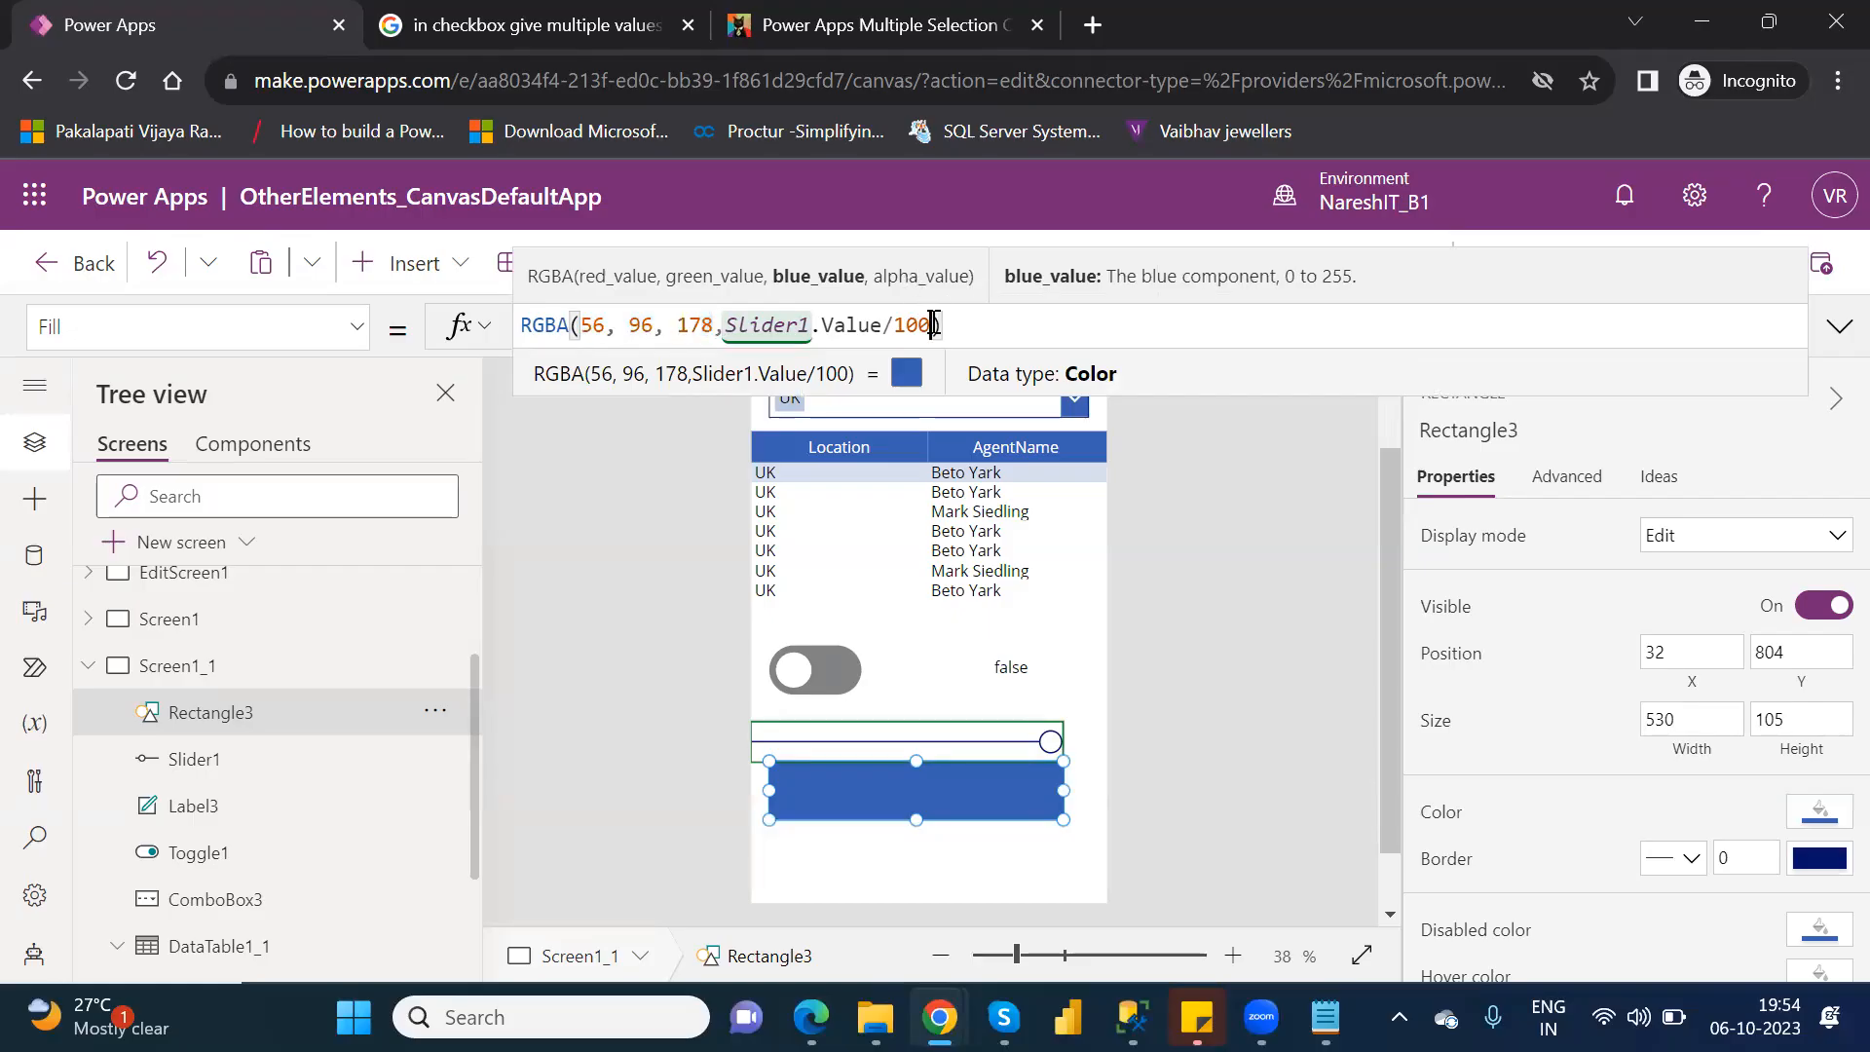
pyautogui.moveTo(731, 334); pyautogui.dragTo(728, 327)
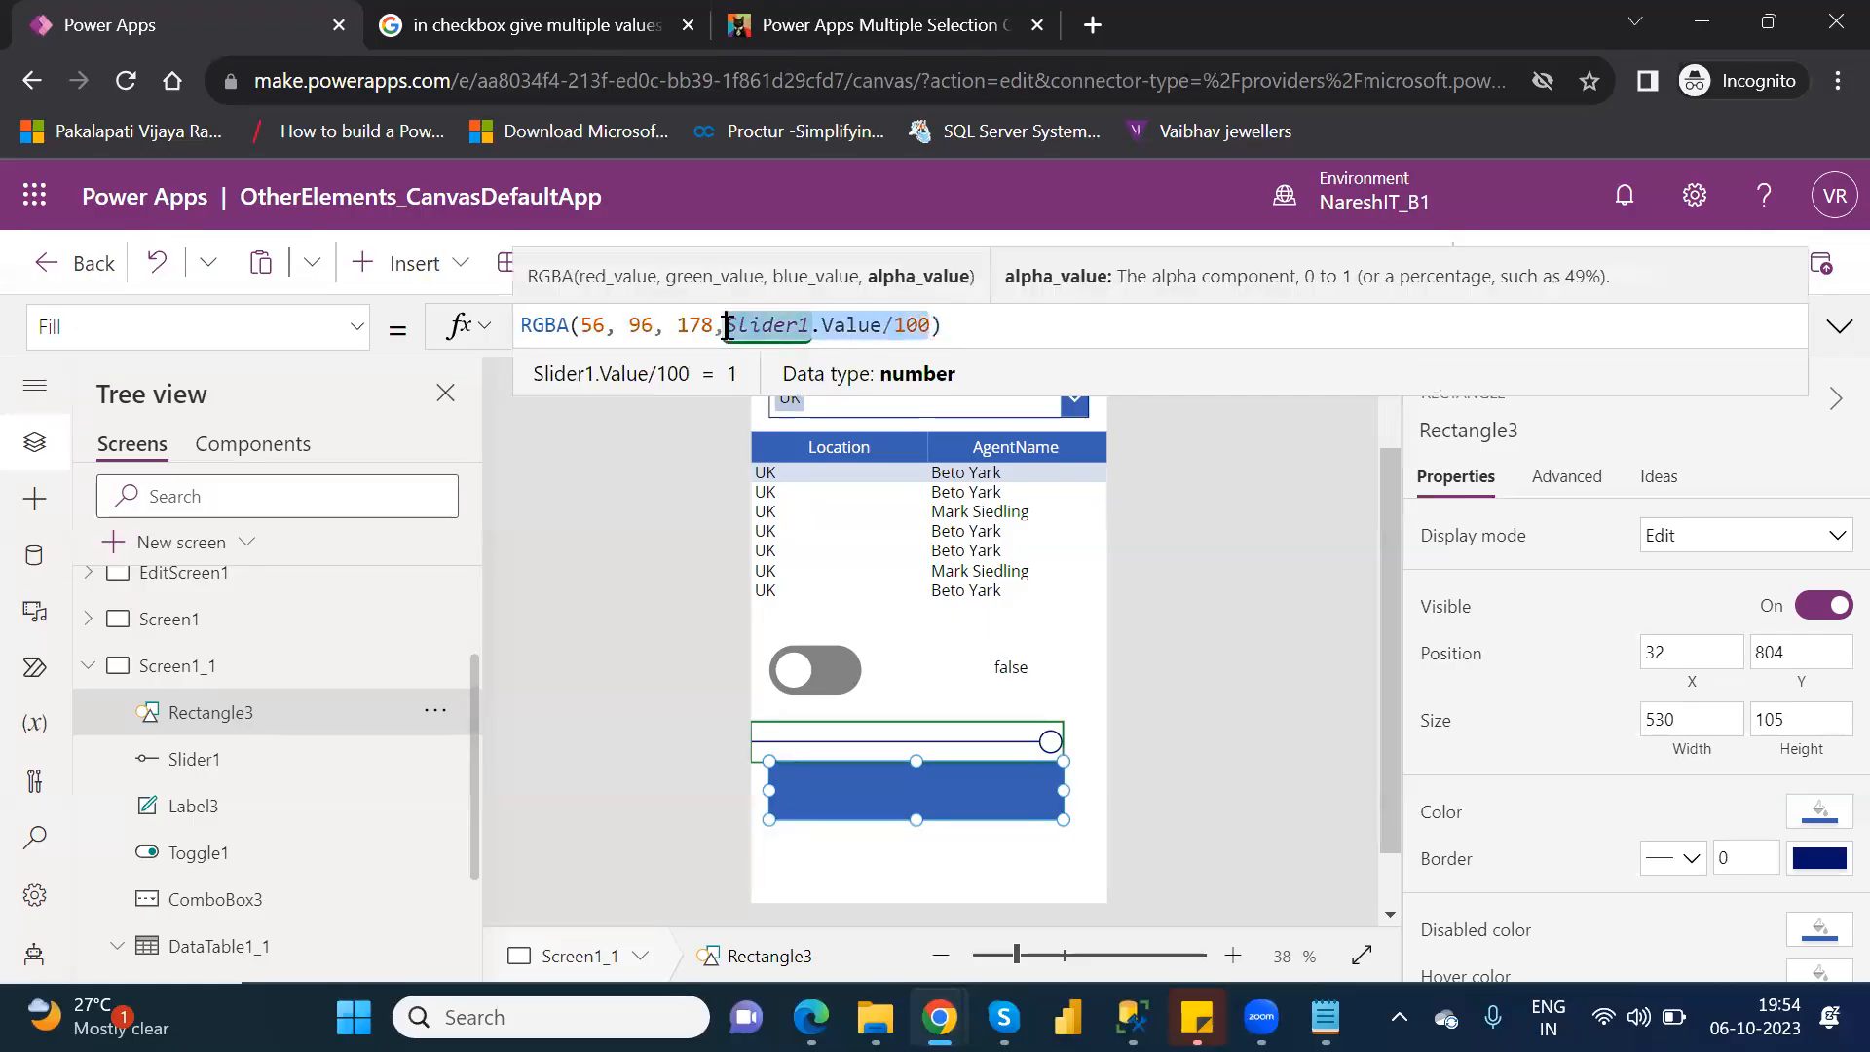
pyautogui.write('0.2')
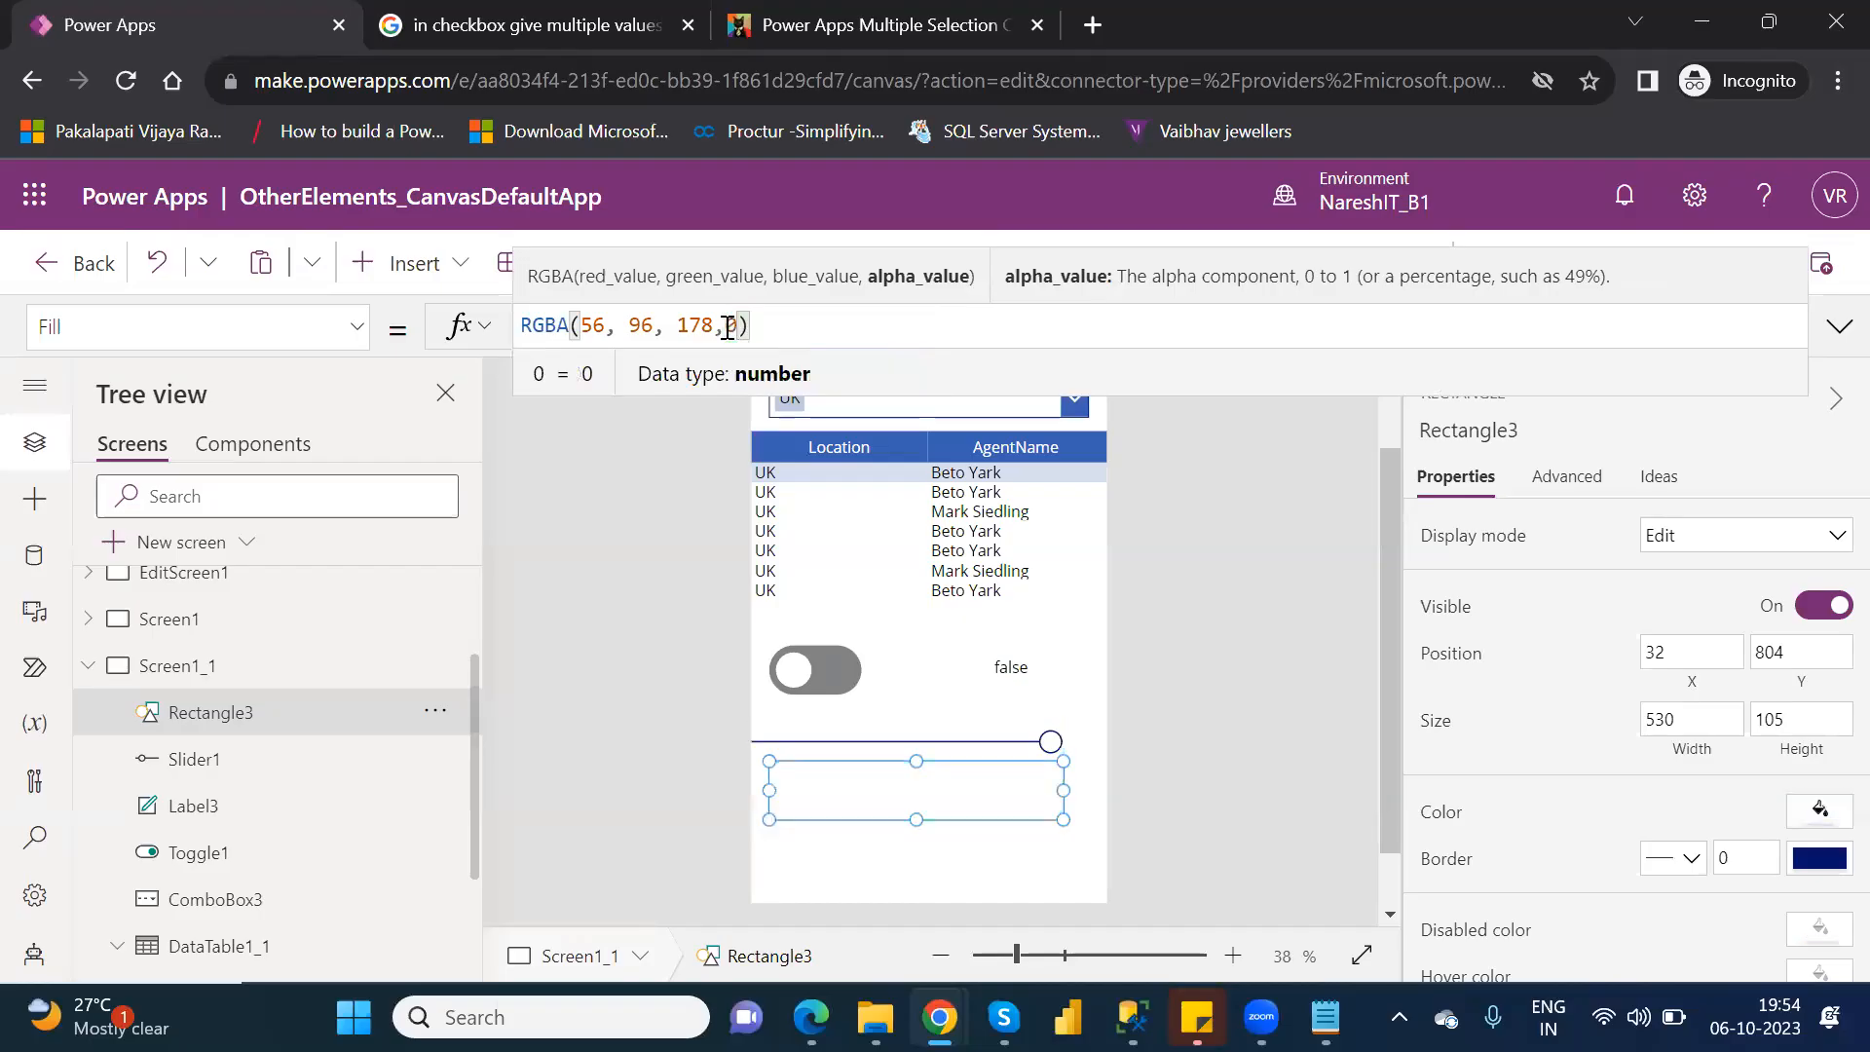
pyautogui.write('5')
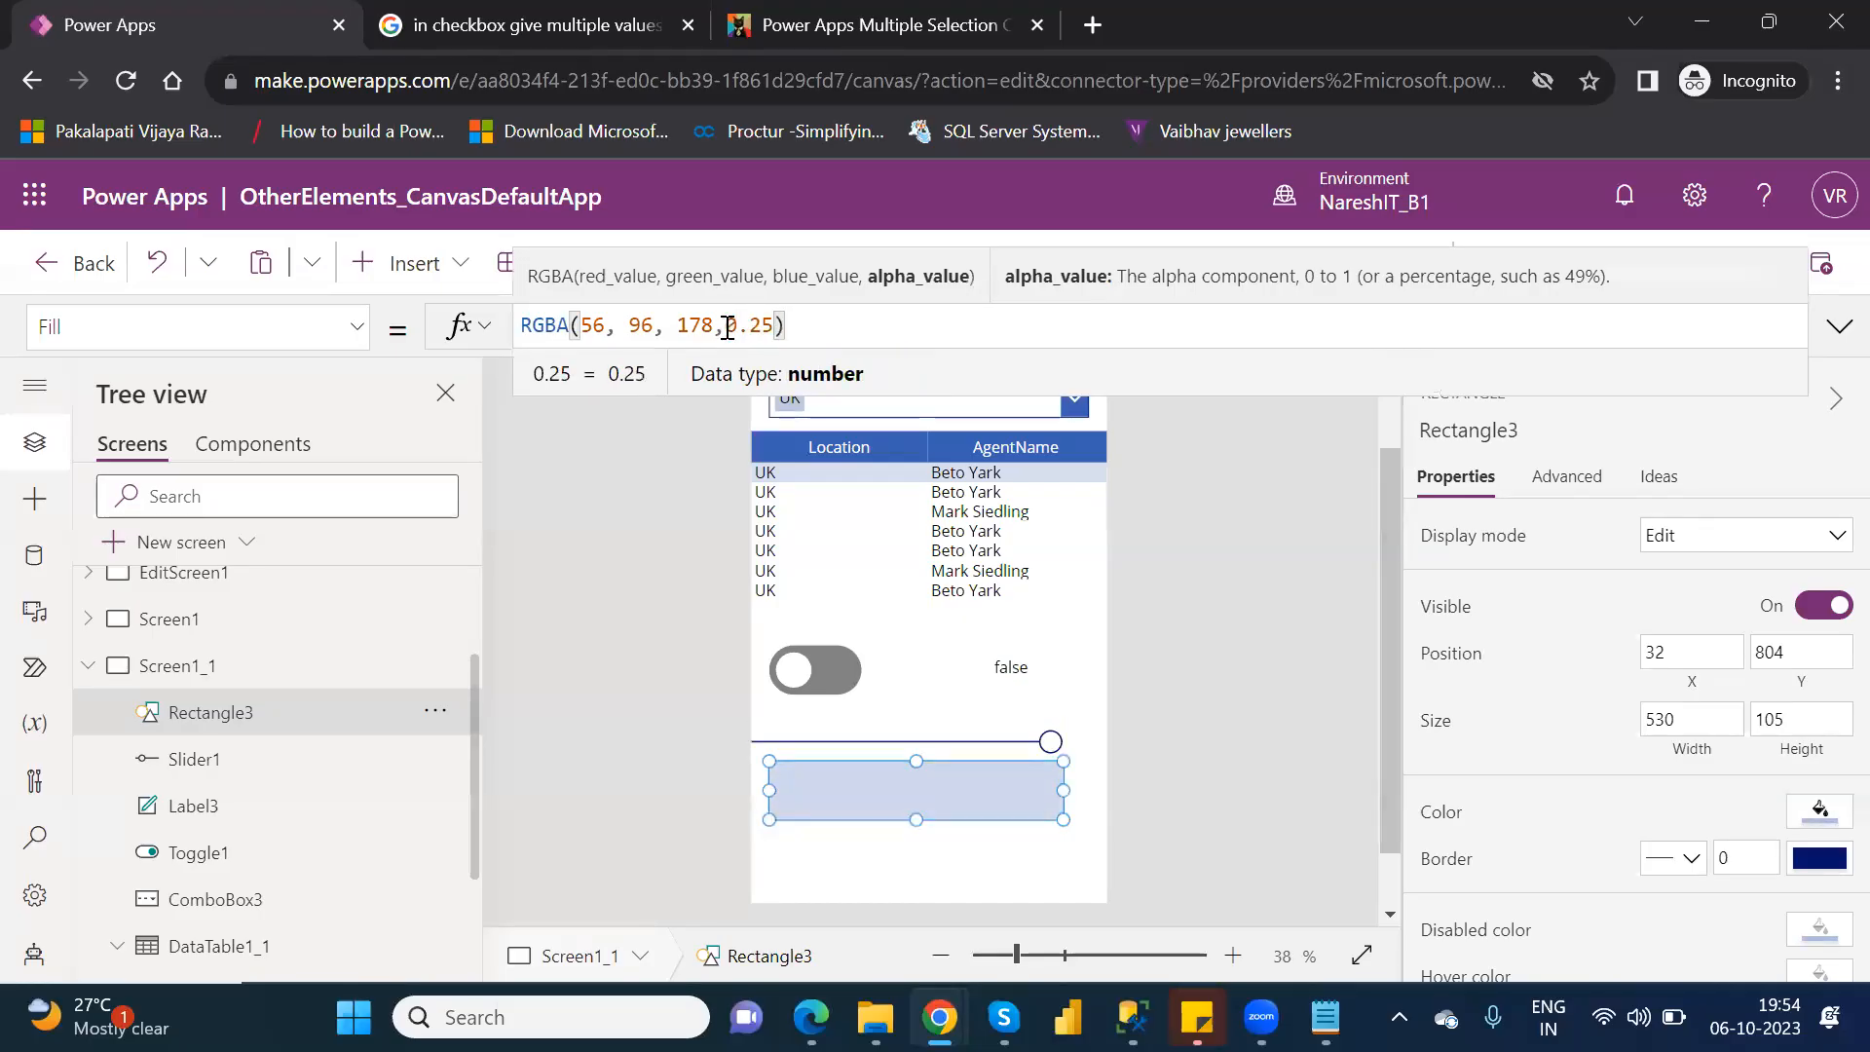
# Change the alpha value in the rectangle's Fill formula to 0.50 to try half opacity.
pyautogui.press('BackSpace')
pyautogui.press('BackSpace')
pyautogui.press('BackSpace')
pyautogui.press('BackSpace')
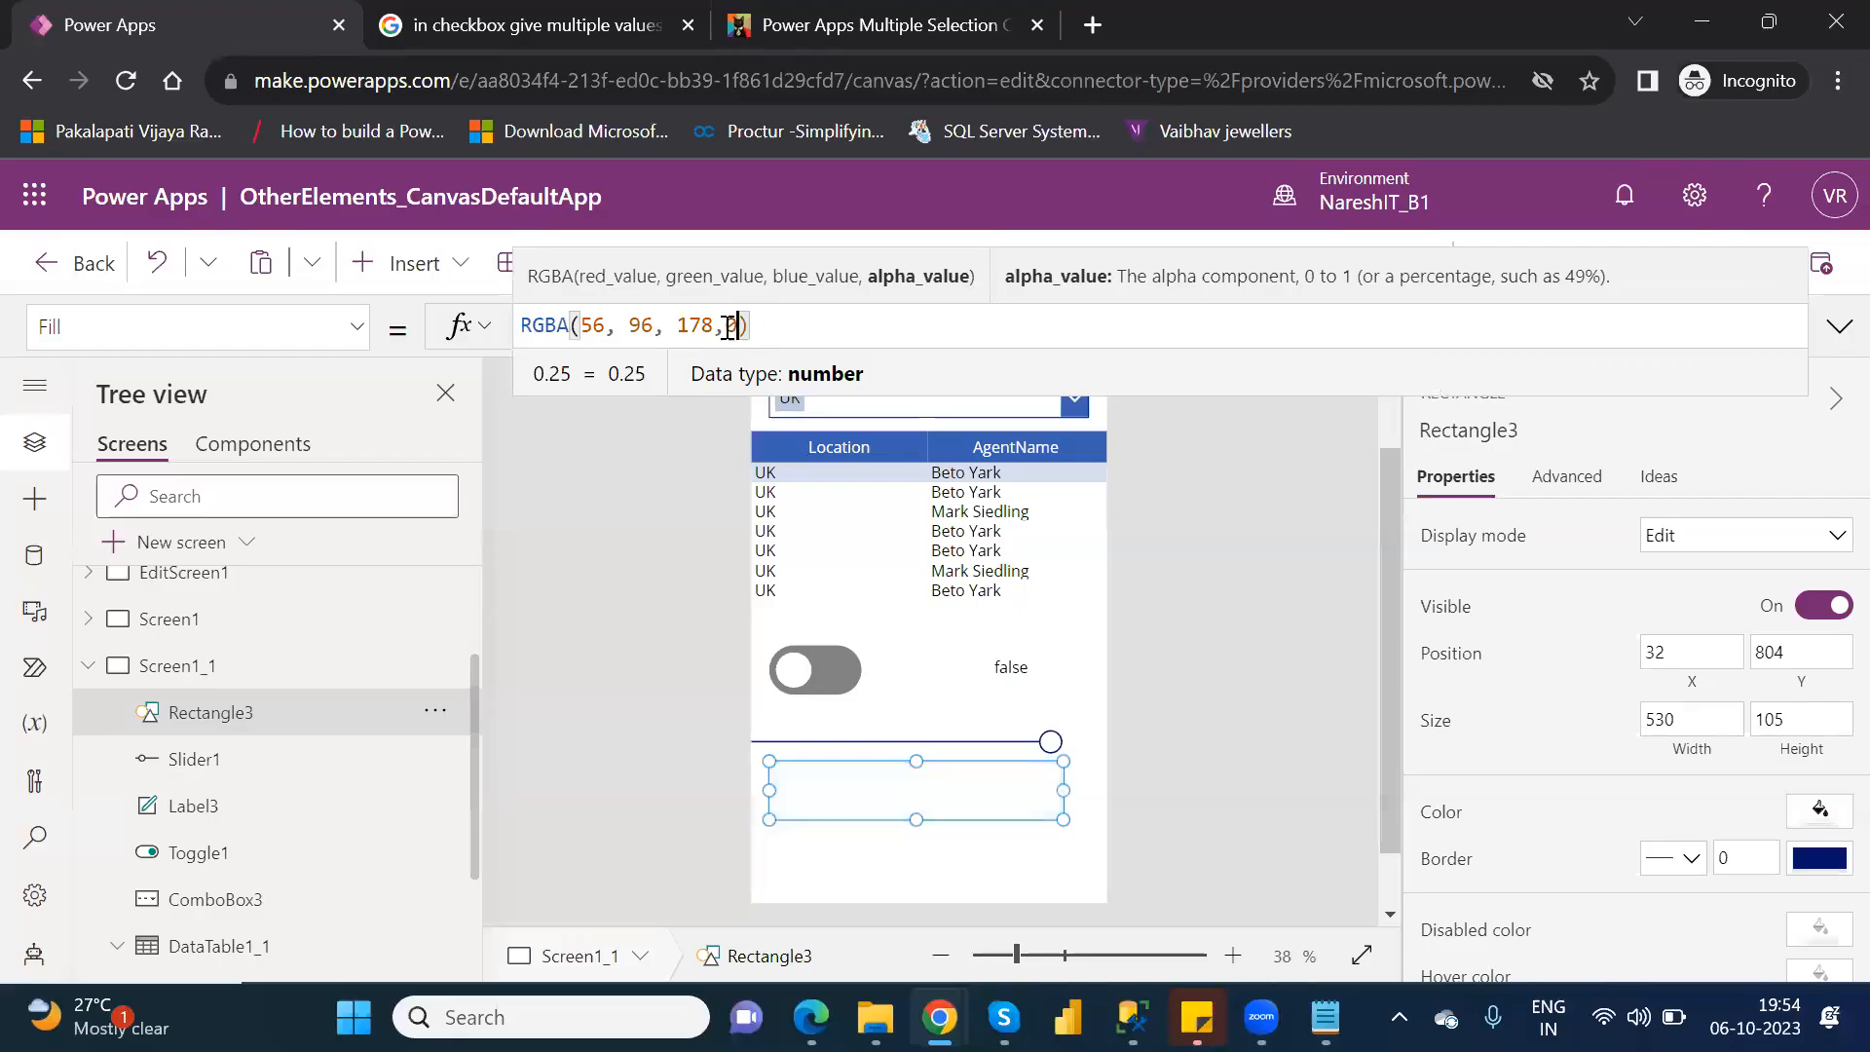
pyautogui.press('BackSpace')
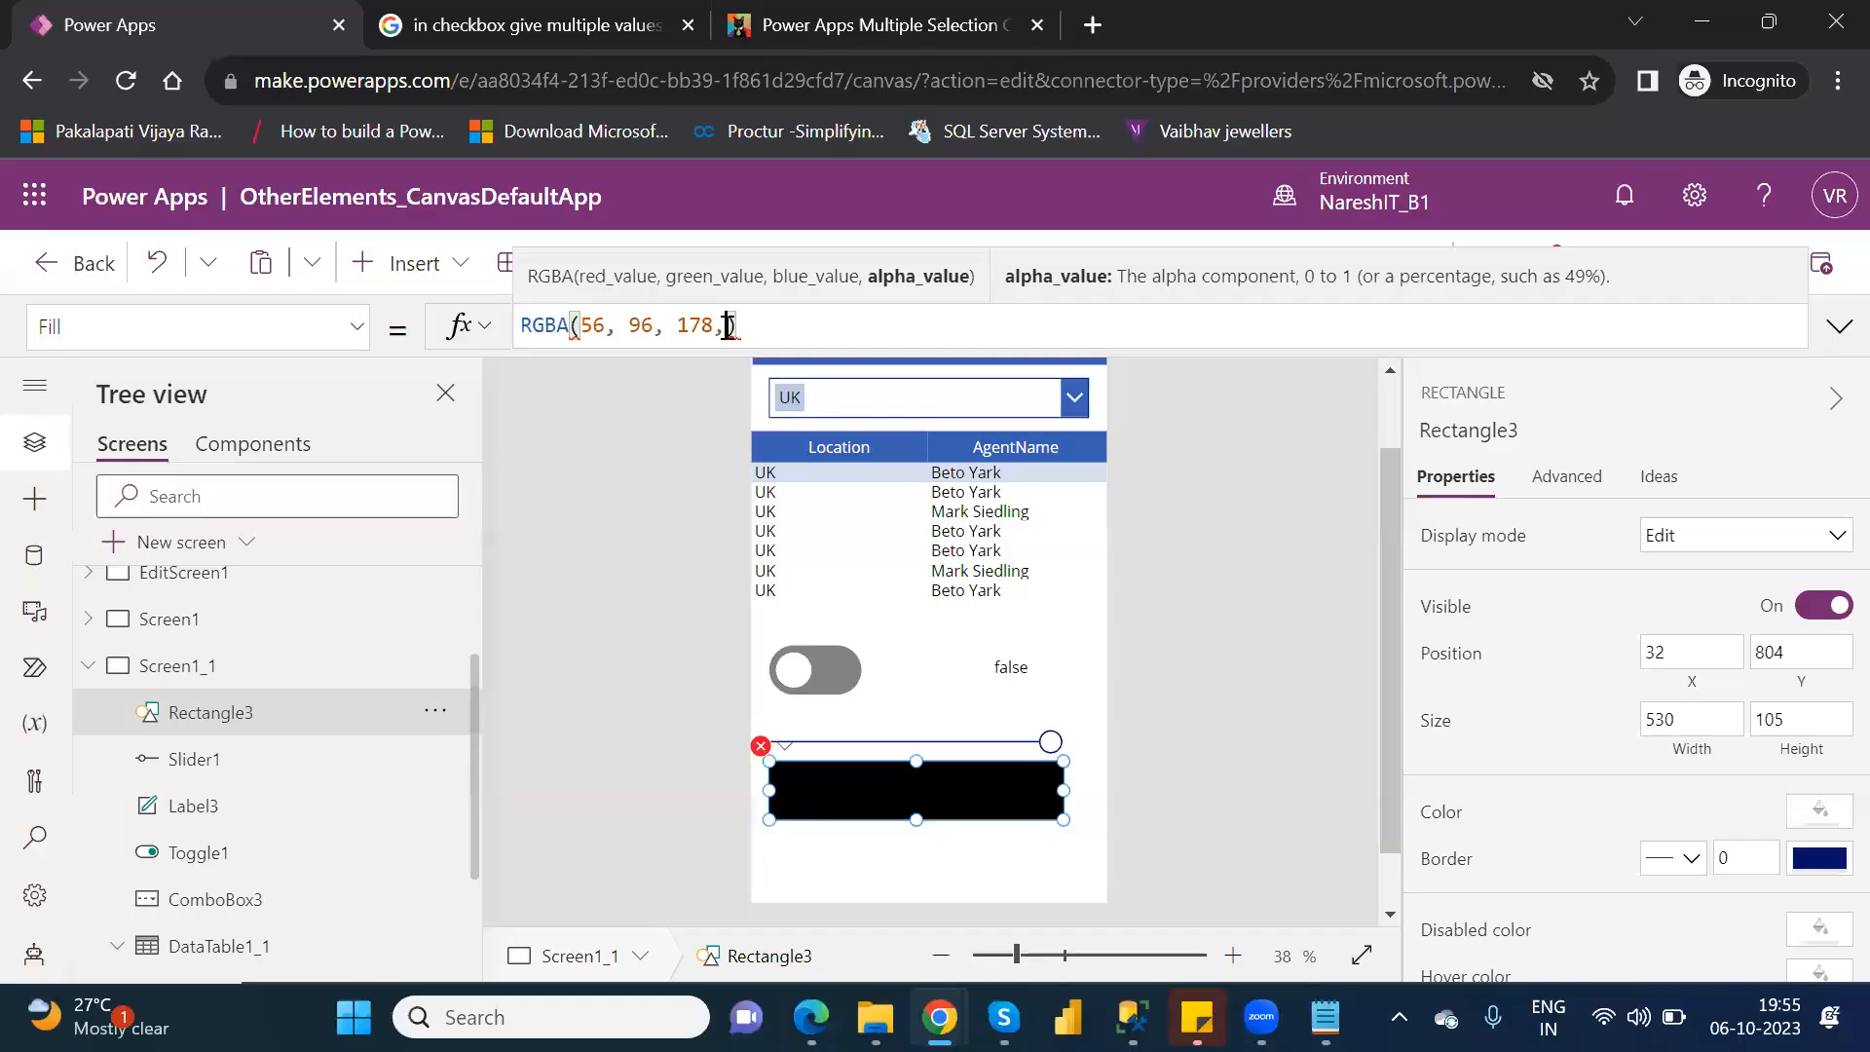
pyautogui.write('0.')
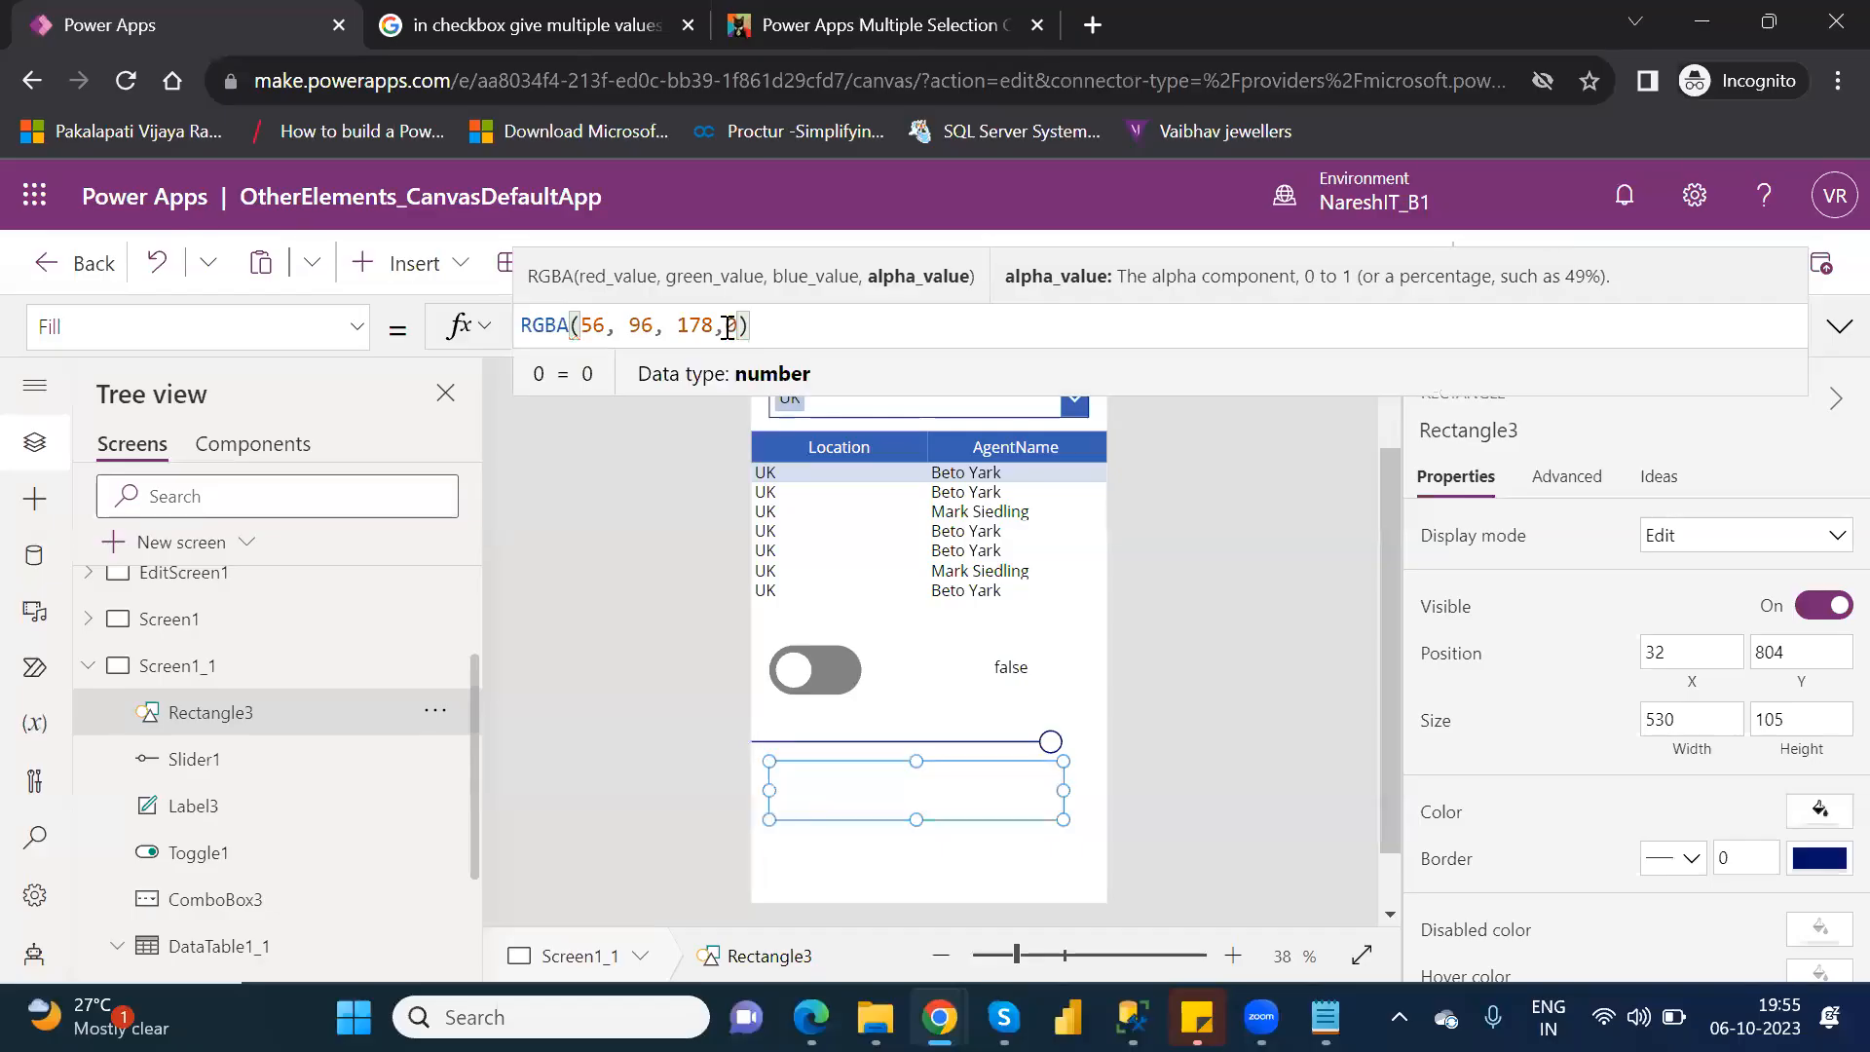
pyautogui.write('50')
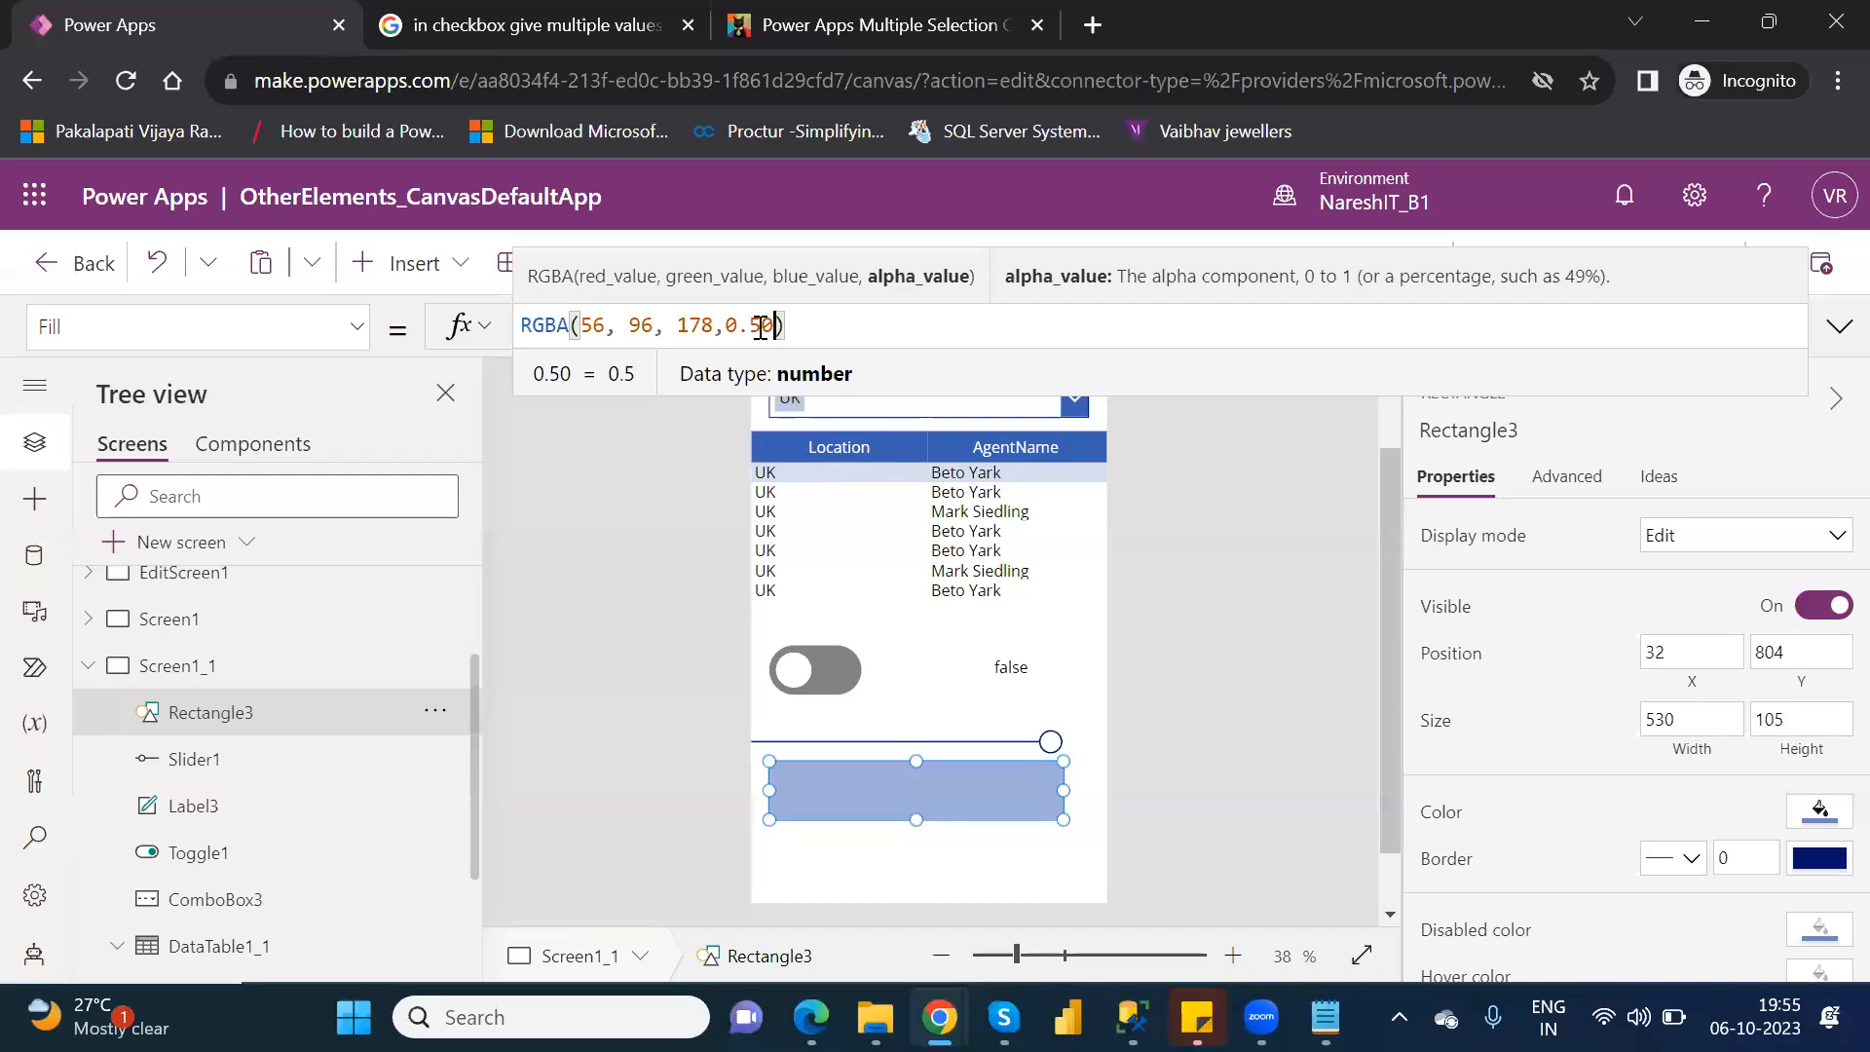
# Replace the fixed alpha value in the rectangle's Fill formula with Slider1.Value.
pyautogui.press('BackSpace')
pyautogui.press('BackSpace')
pyautogui.press('BackSpace')
pyautogui.press('BackSpace')
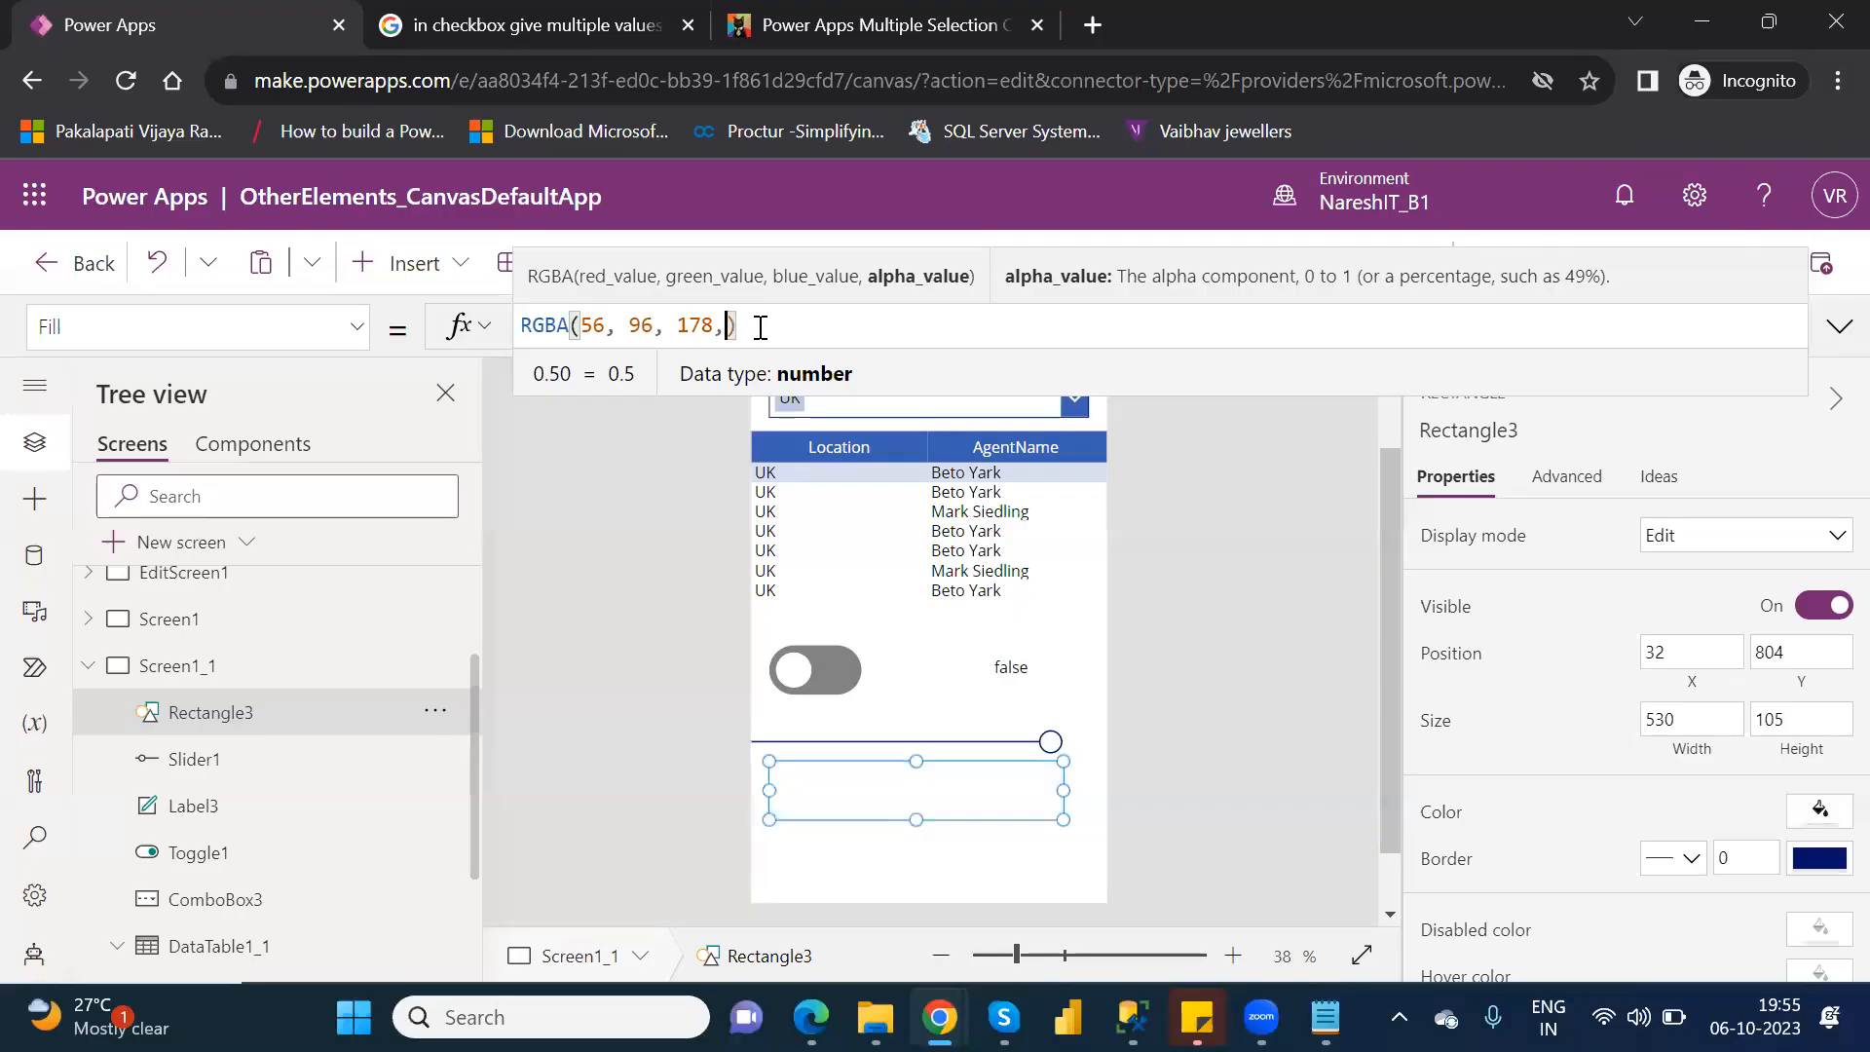
pyautogui.write('sl')
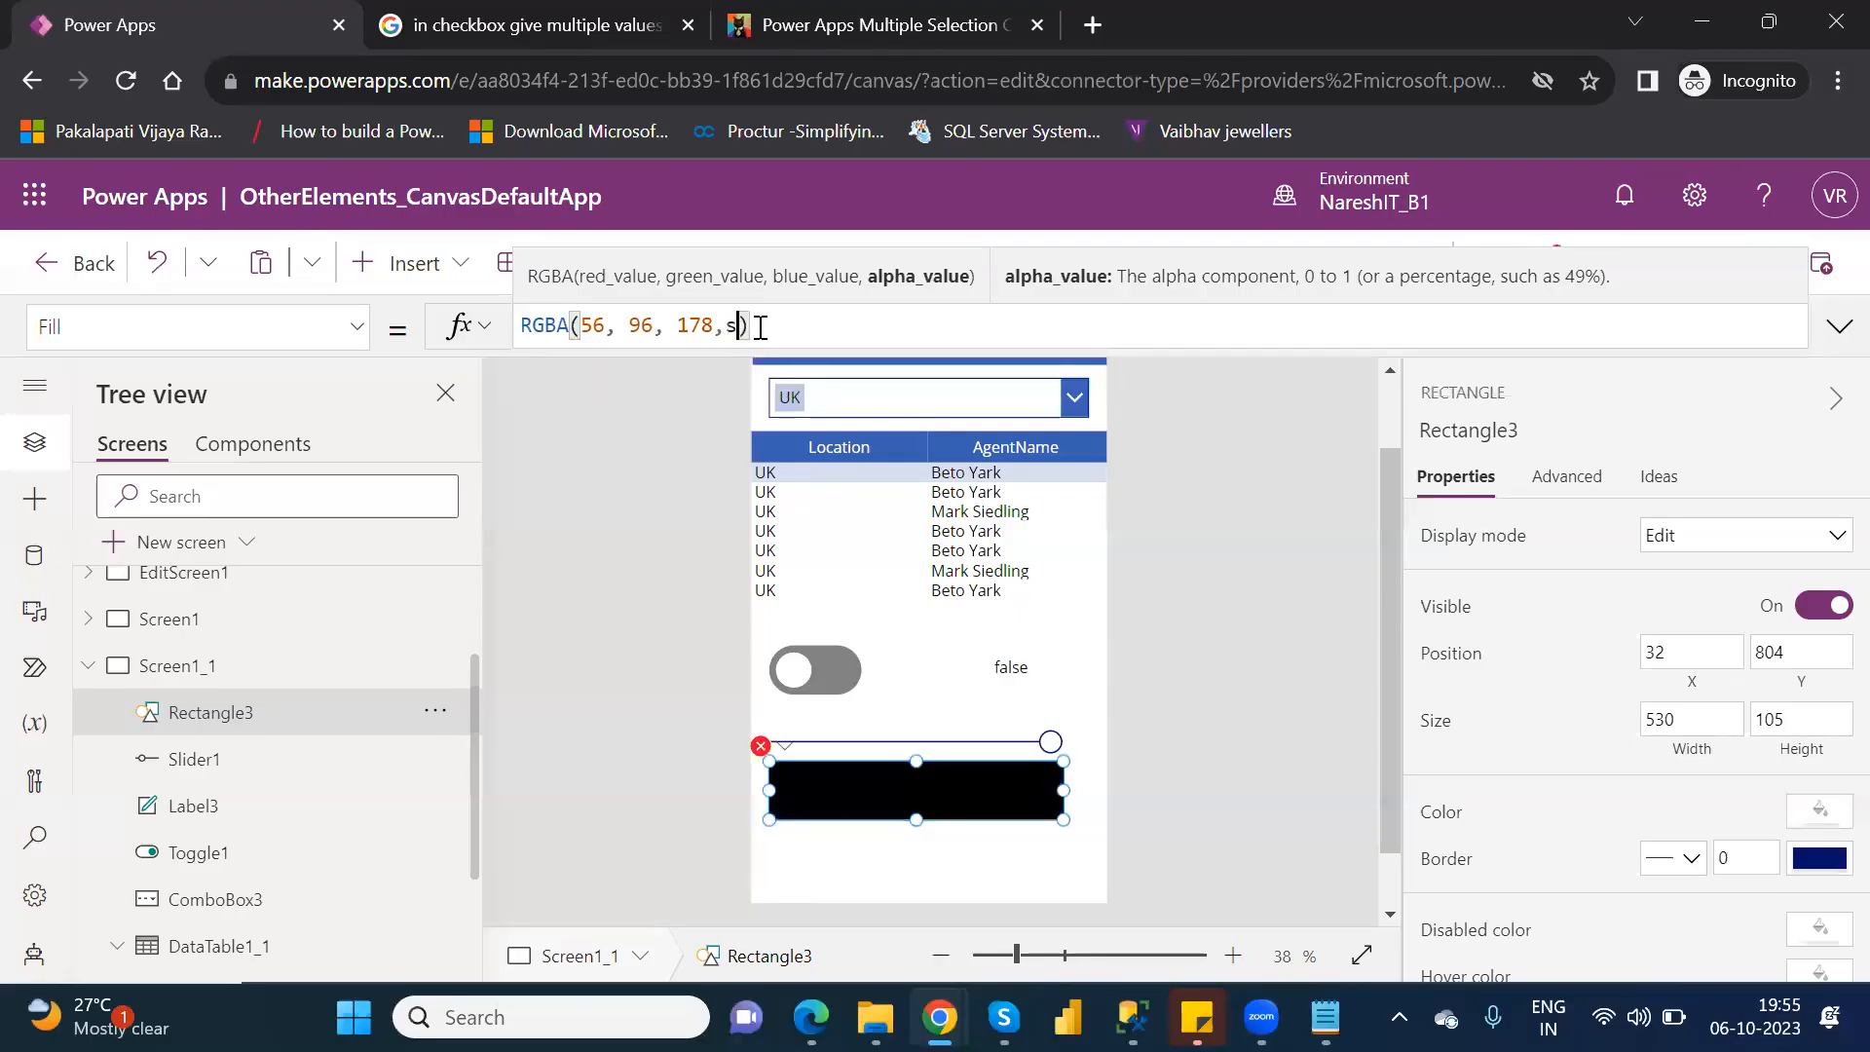
pyautogui.press('Down')
pyautogui.press('Down')
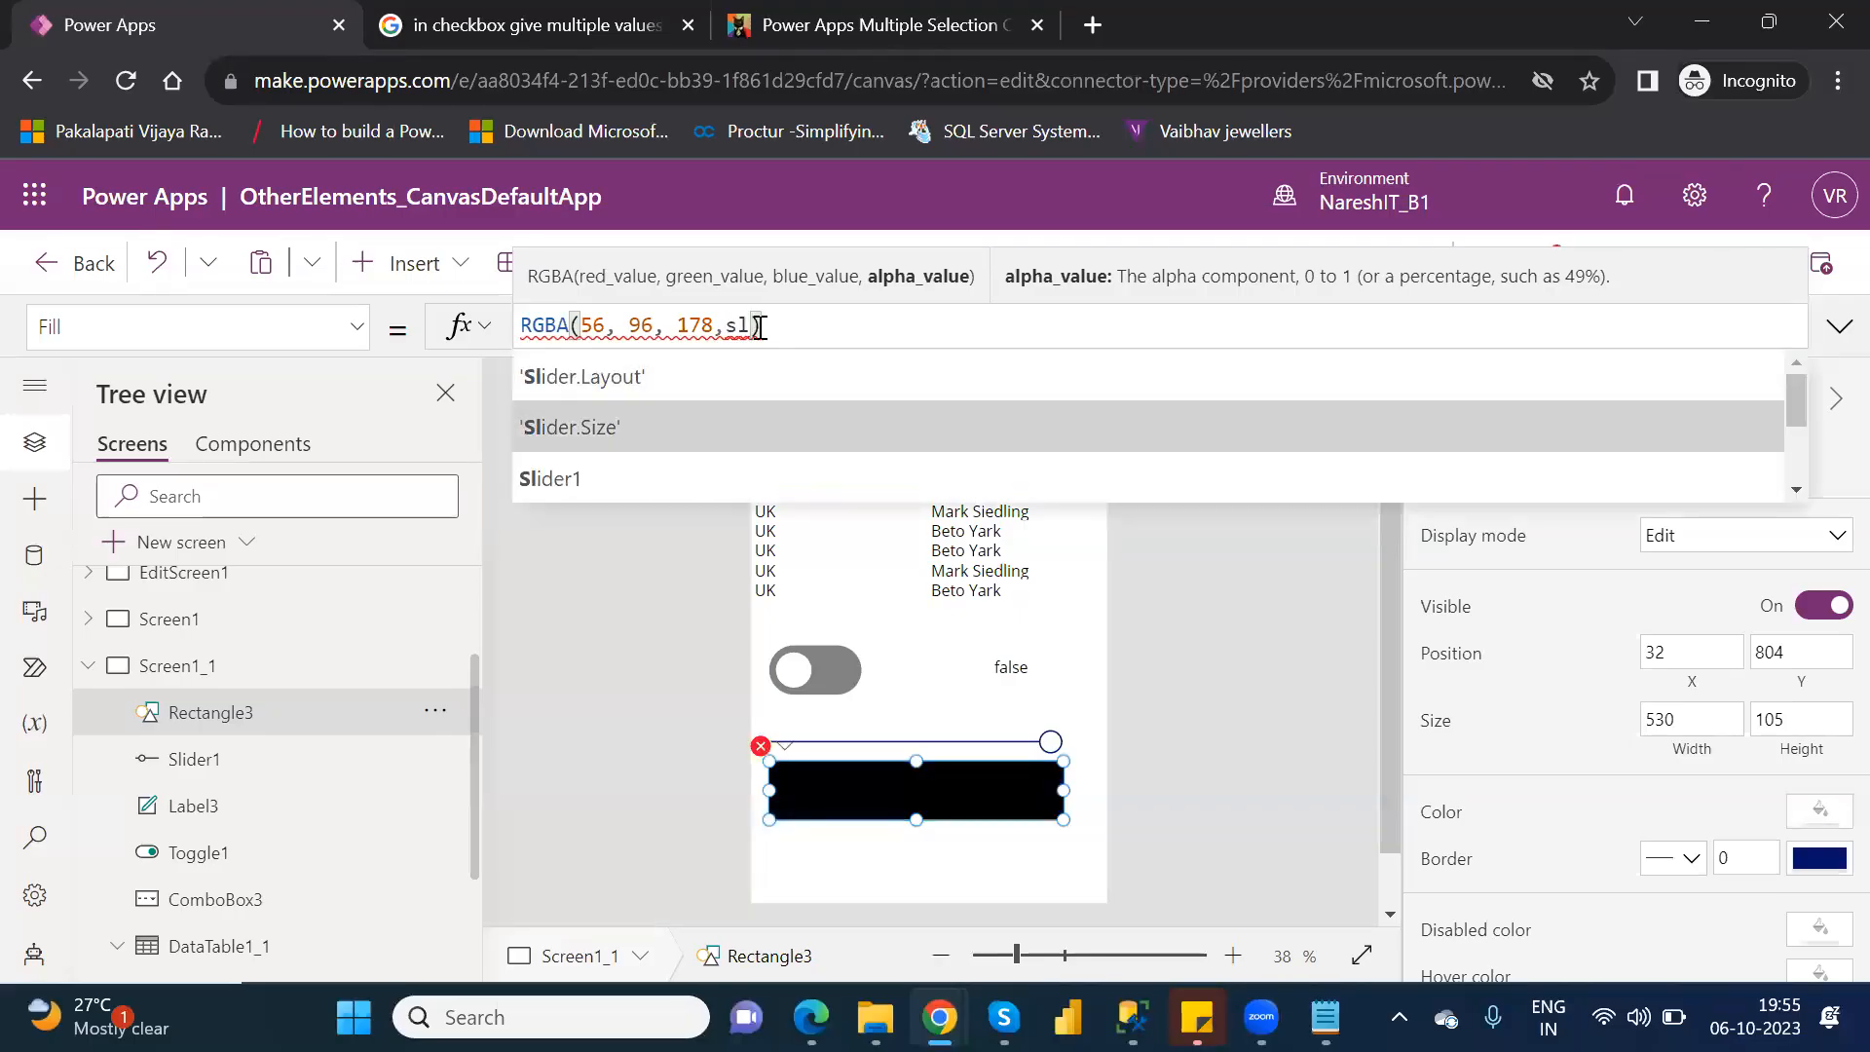
pyautogui.press('Tab')
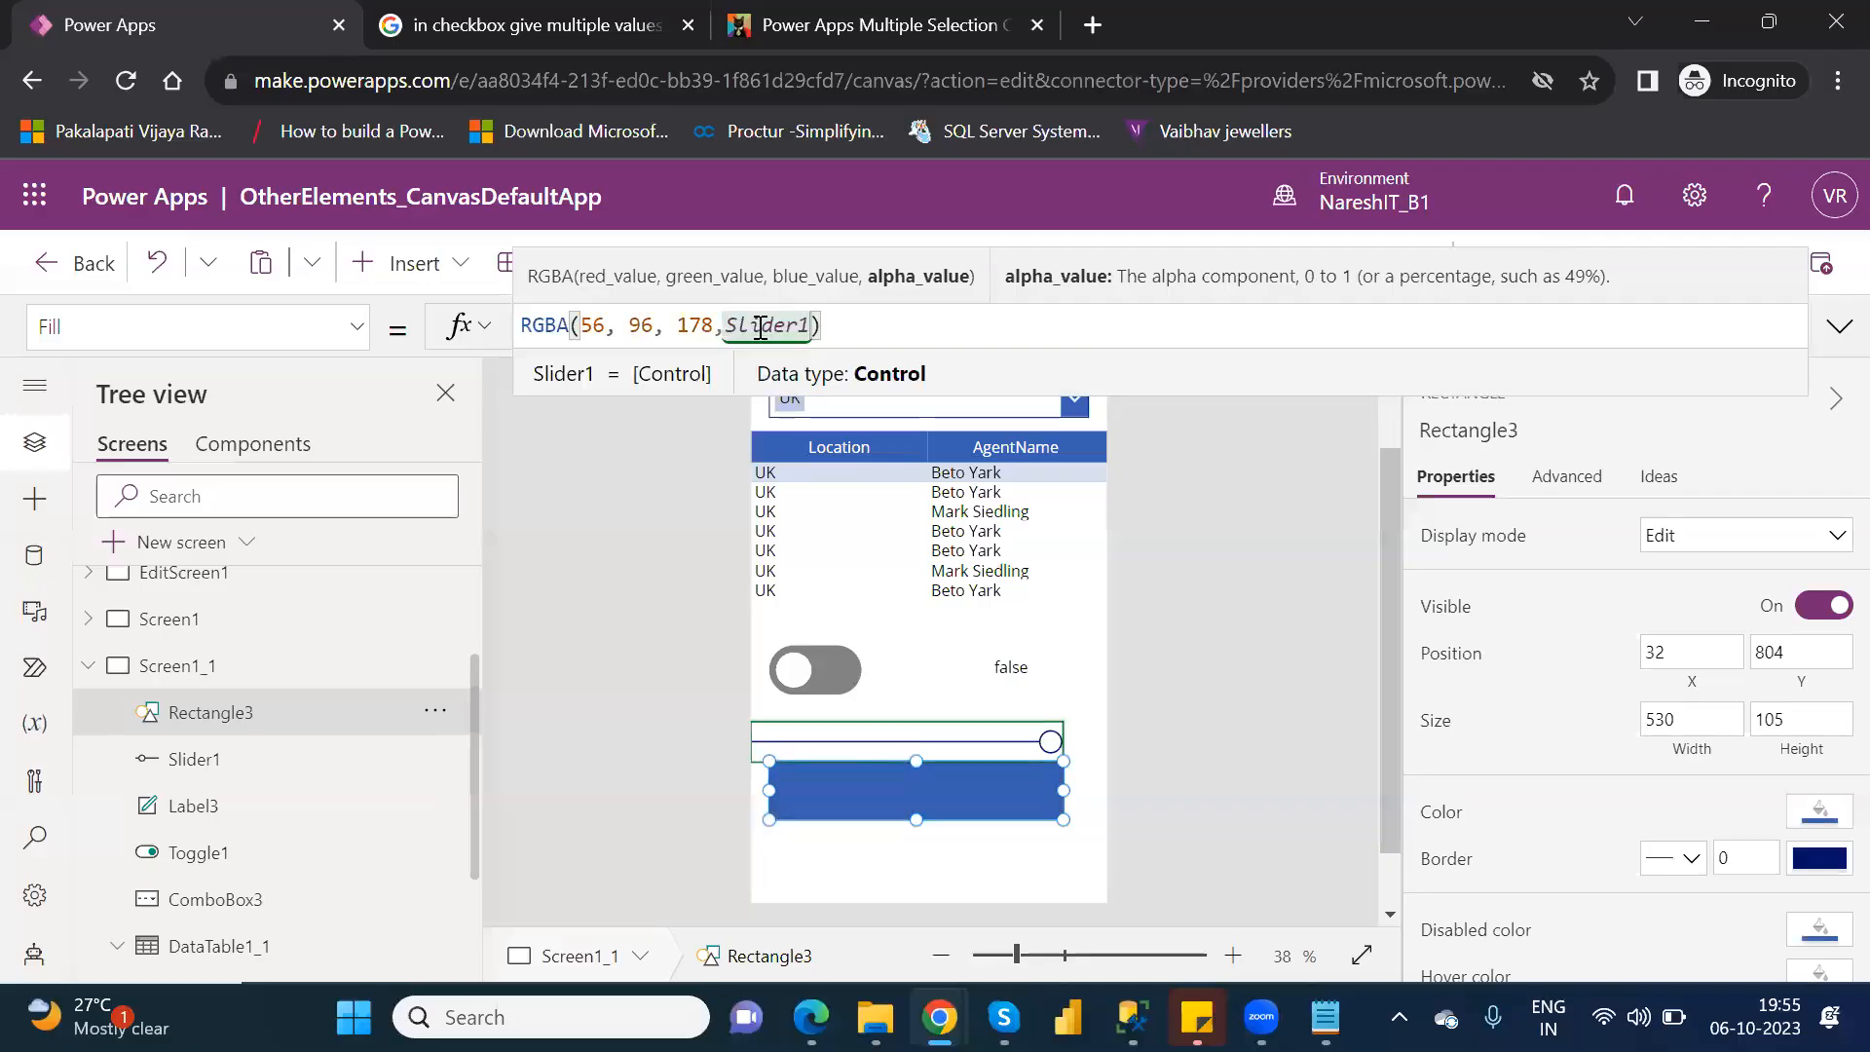
pyautogui.write('.value')
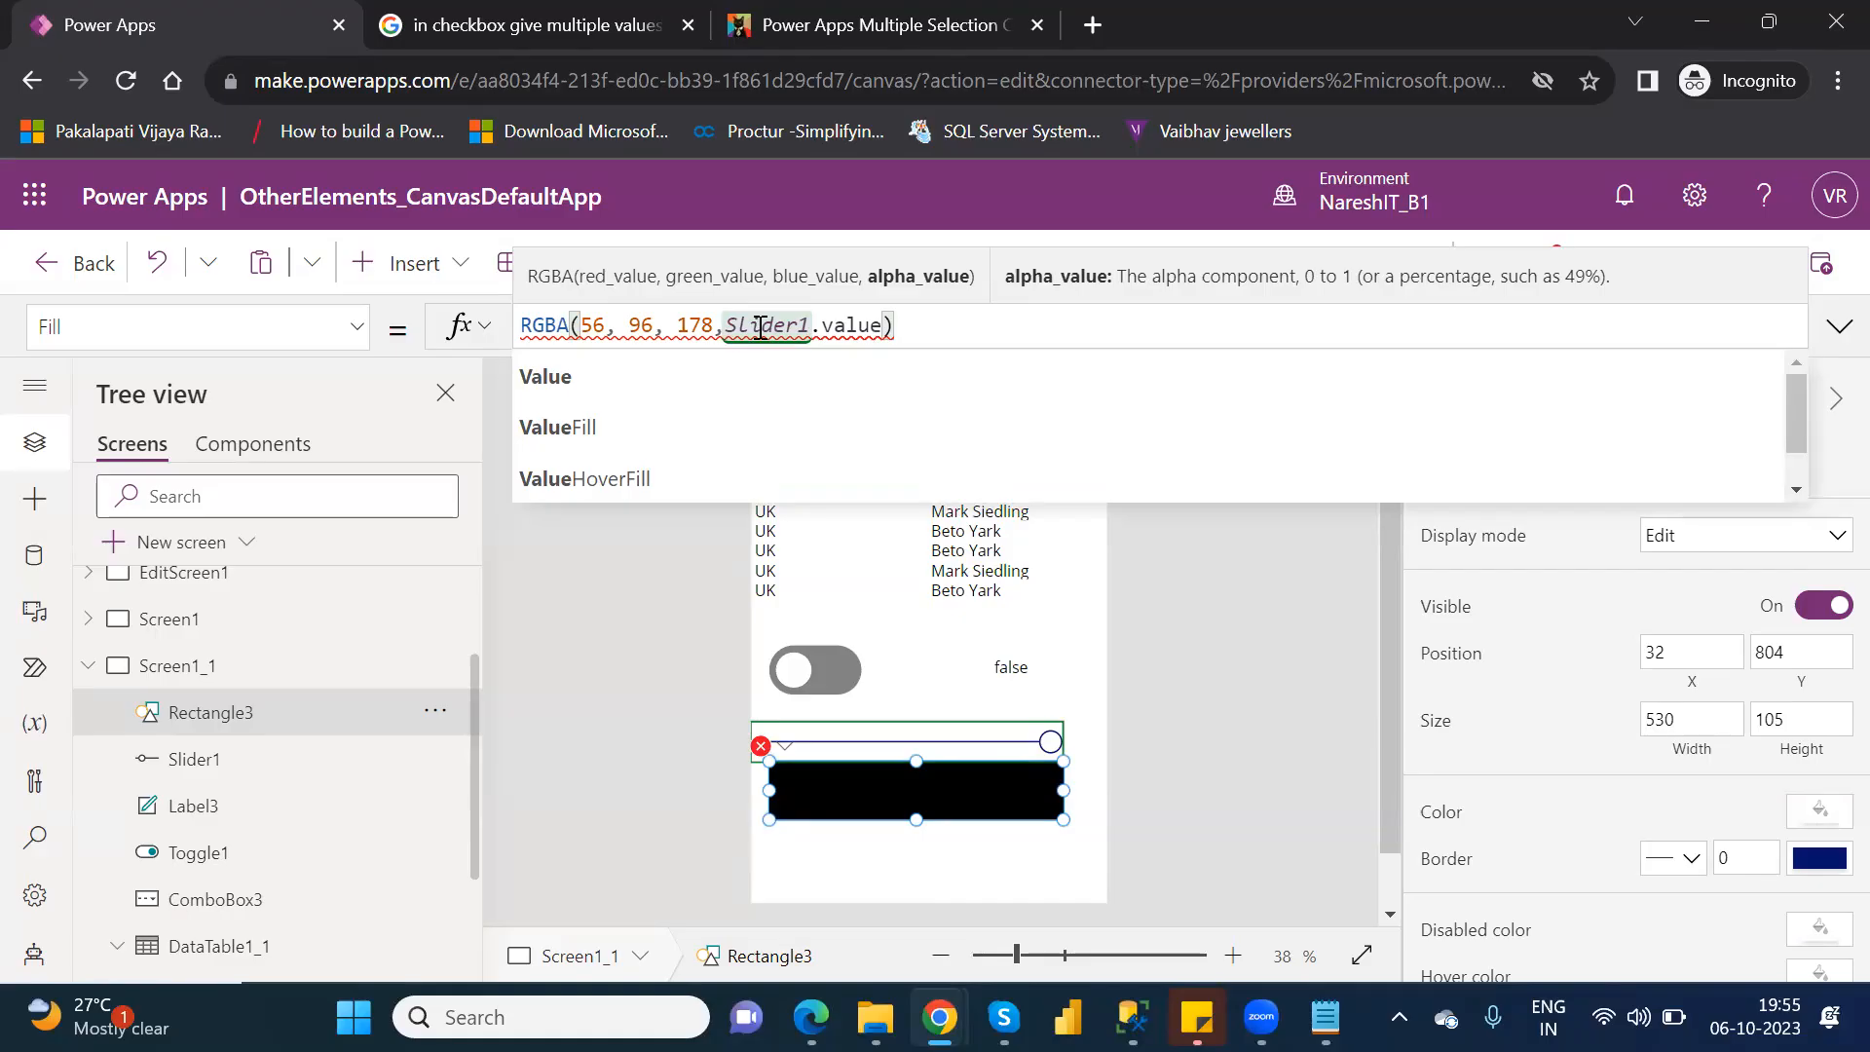
pyautogui.click(592, 391)
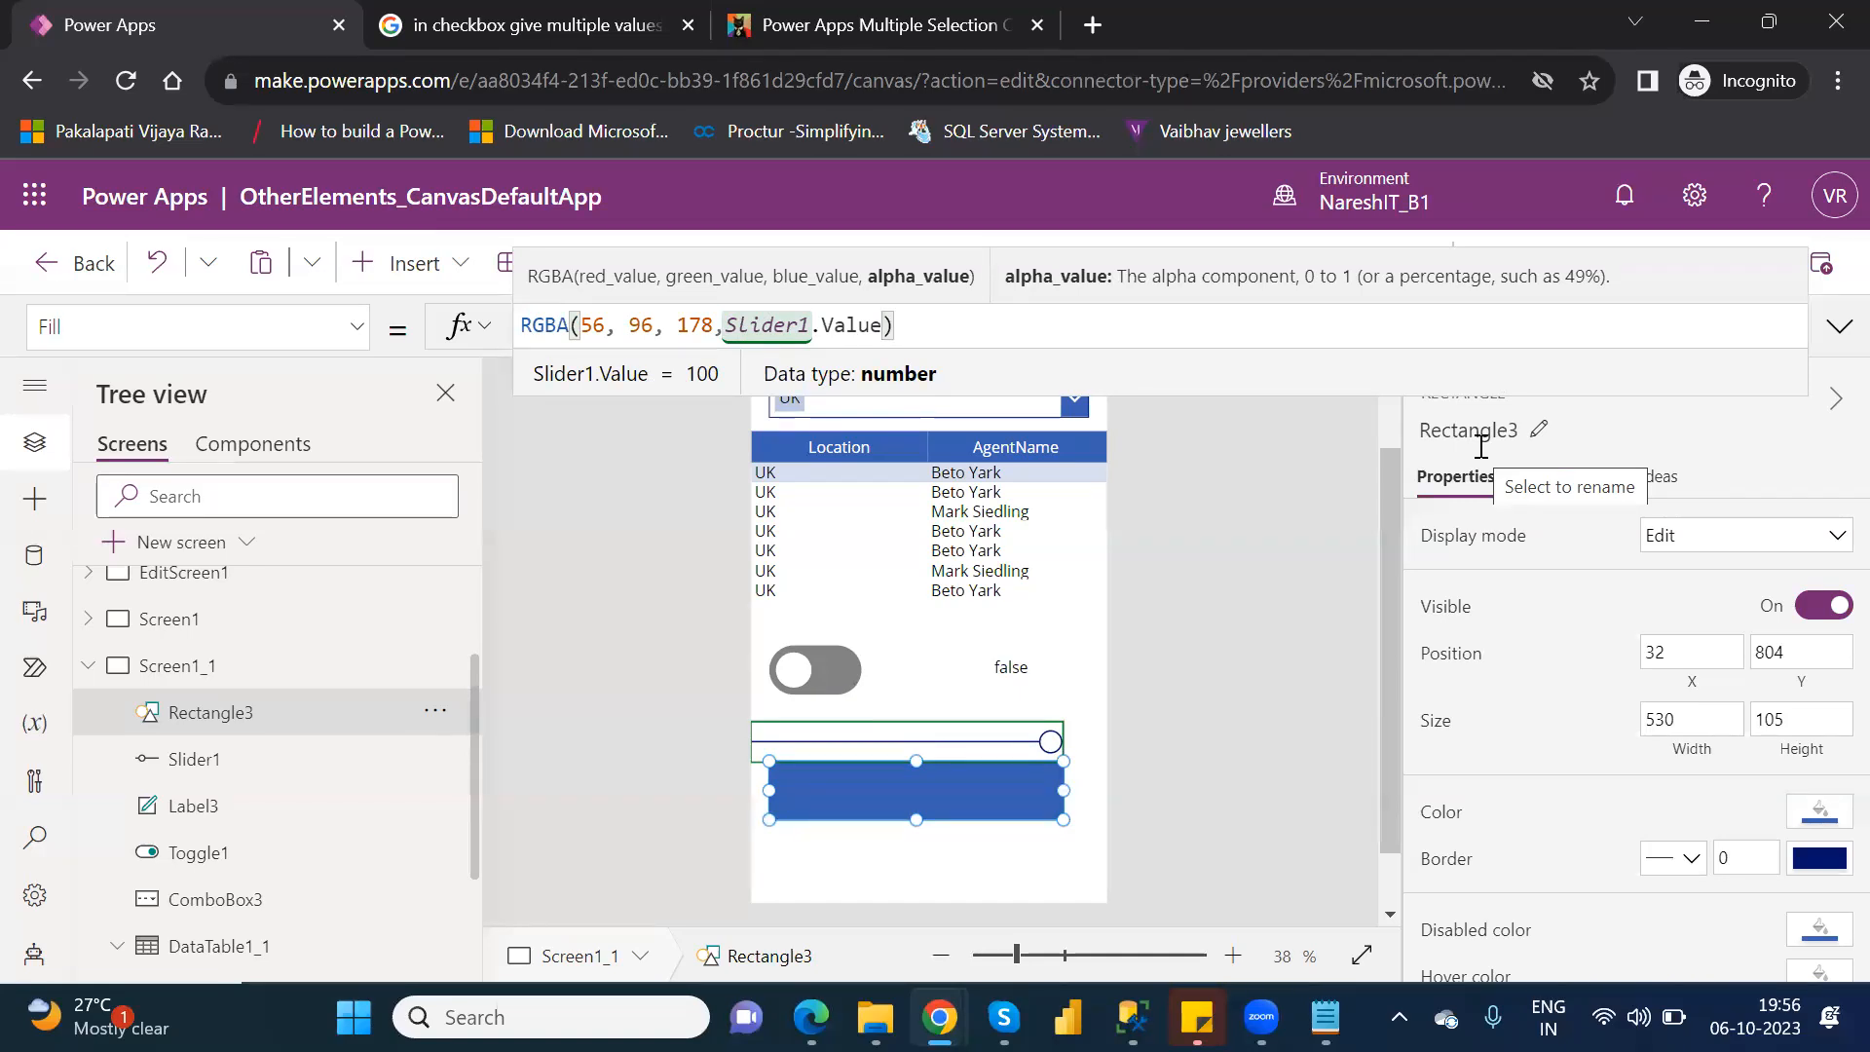
# Divide the alpha term by 100 so the rectangle's Fill formula is RGBA(56, 96, 178,Slider1.Value/100).
pyautogui.write('/')
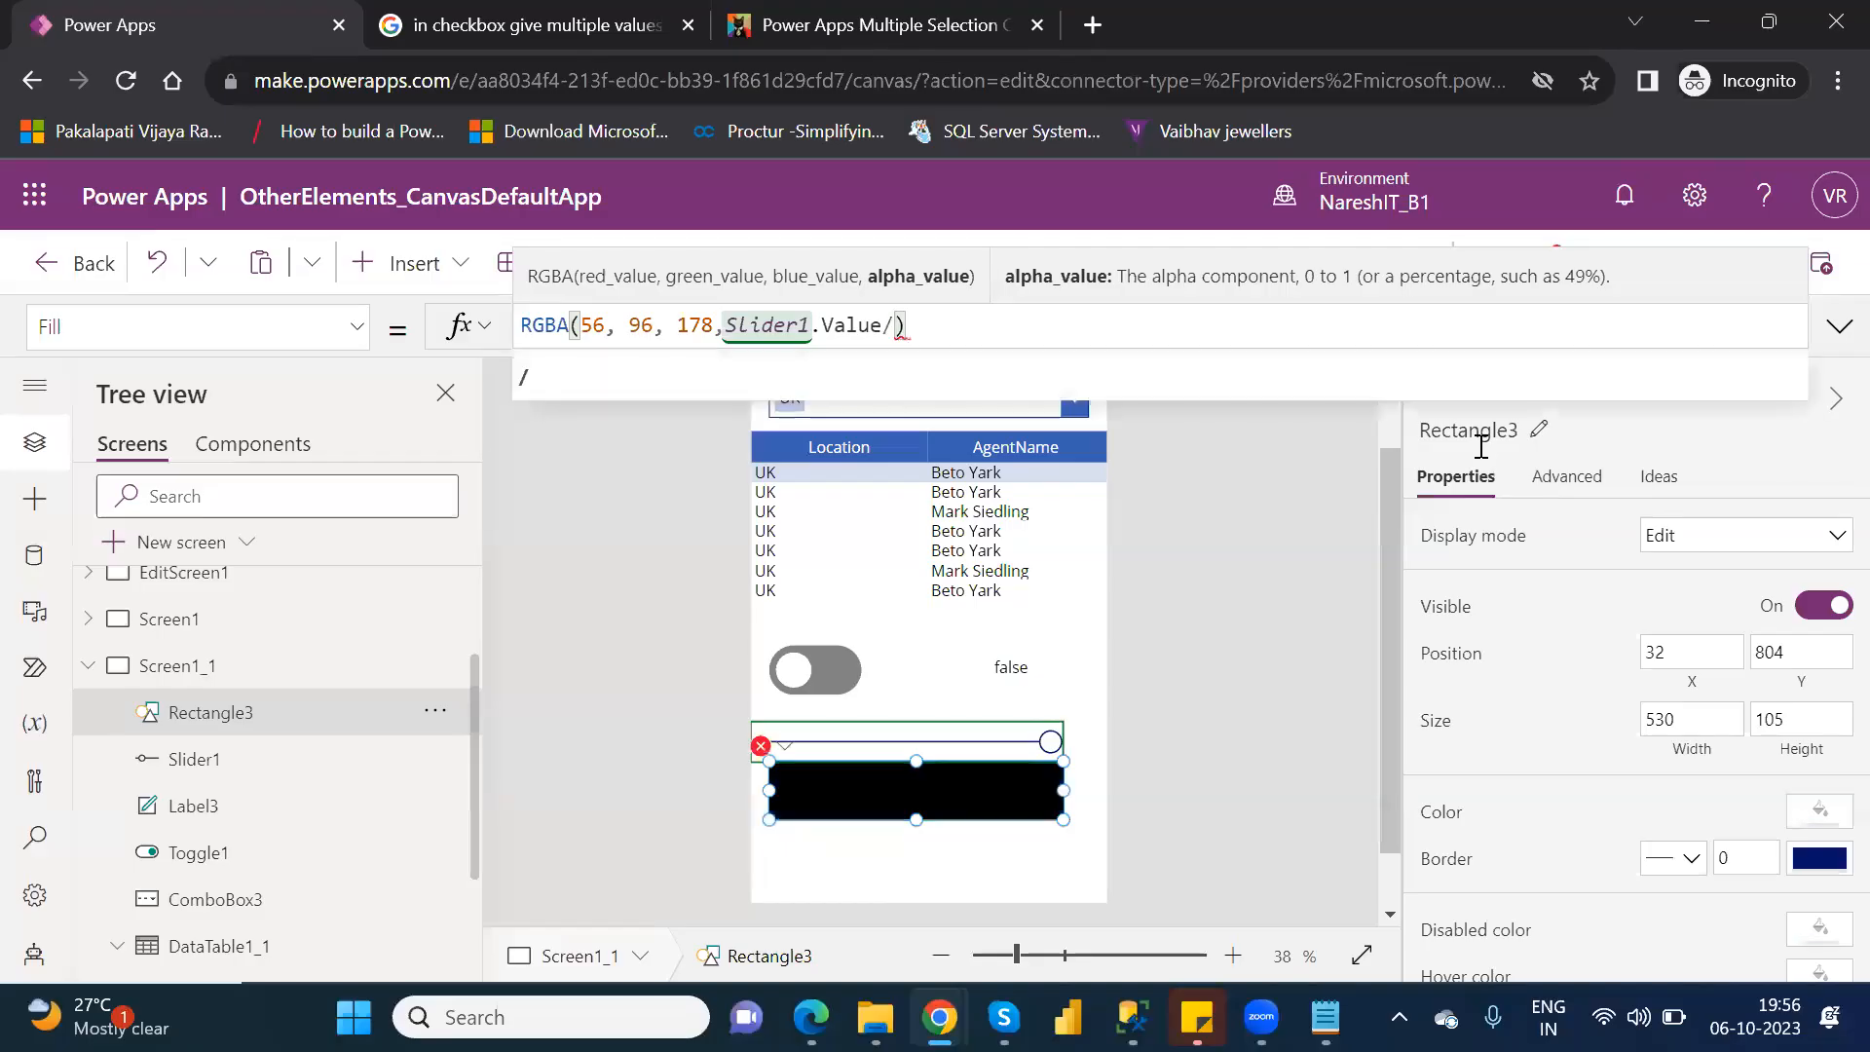
pyautogui.press('BackSpace')
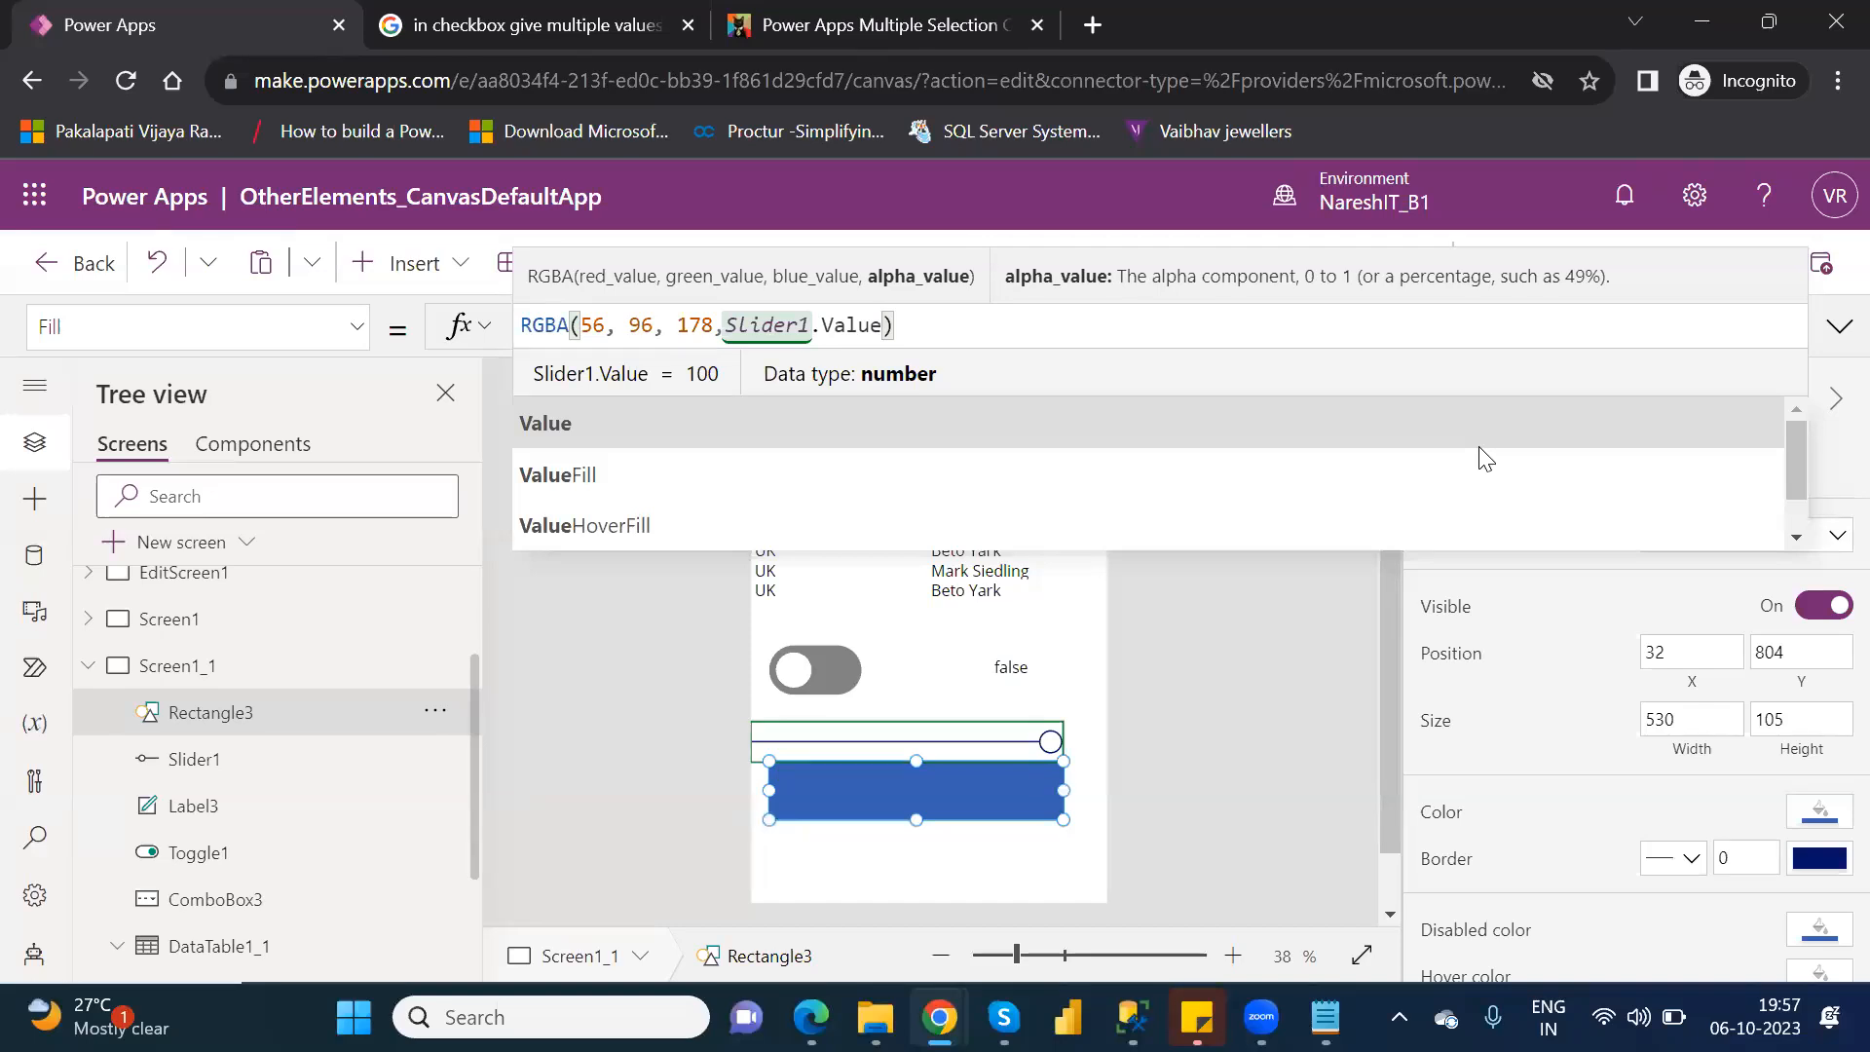
pyautogui.write('/')
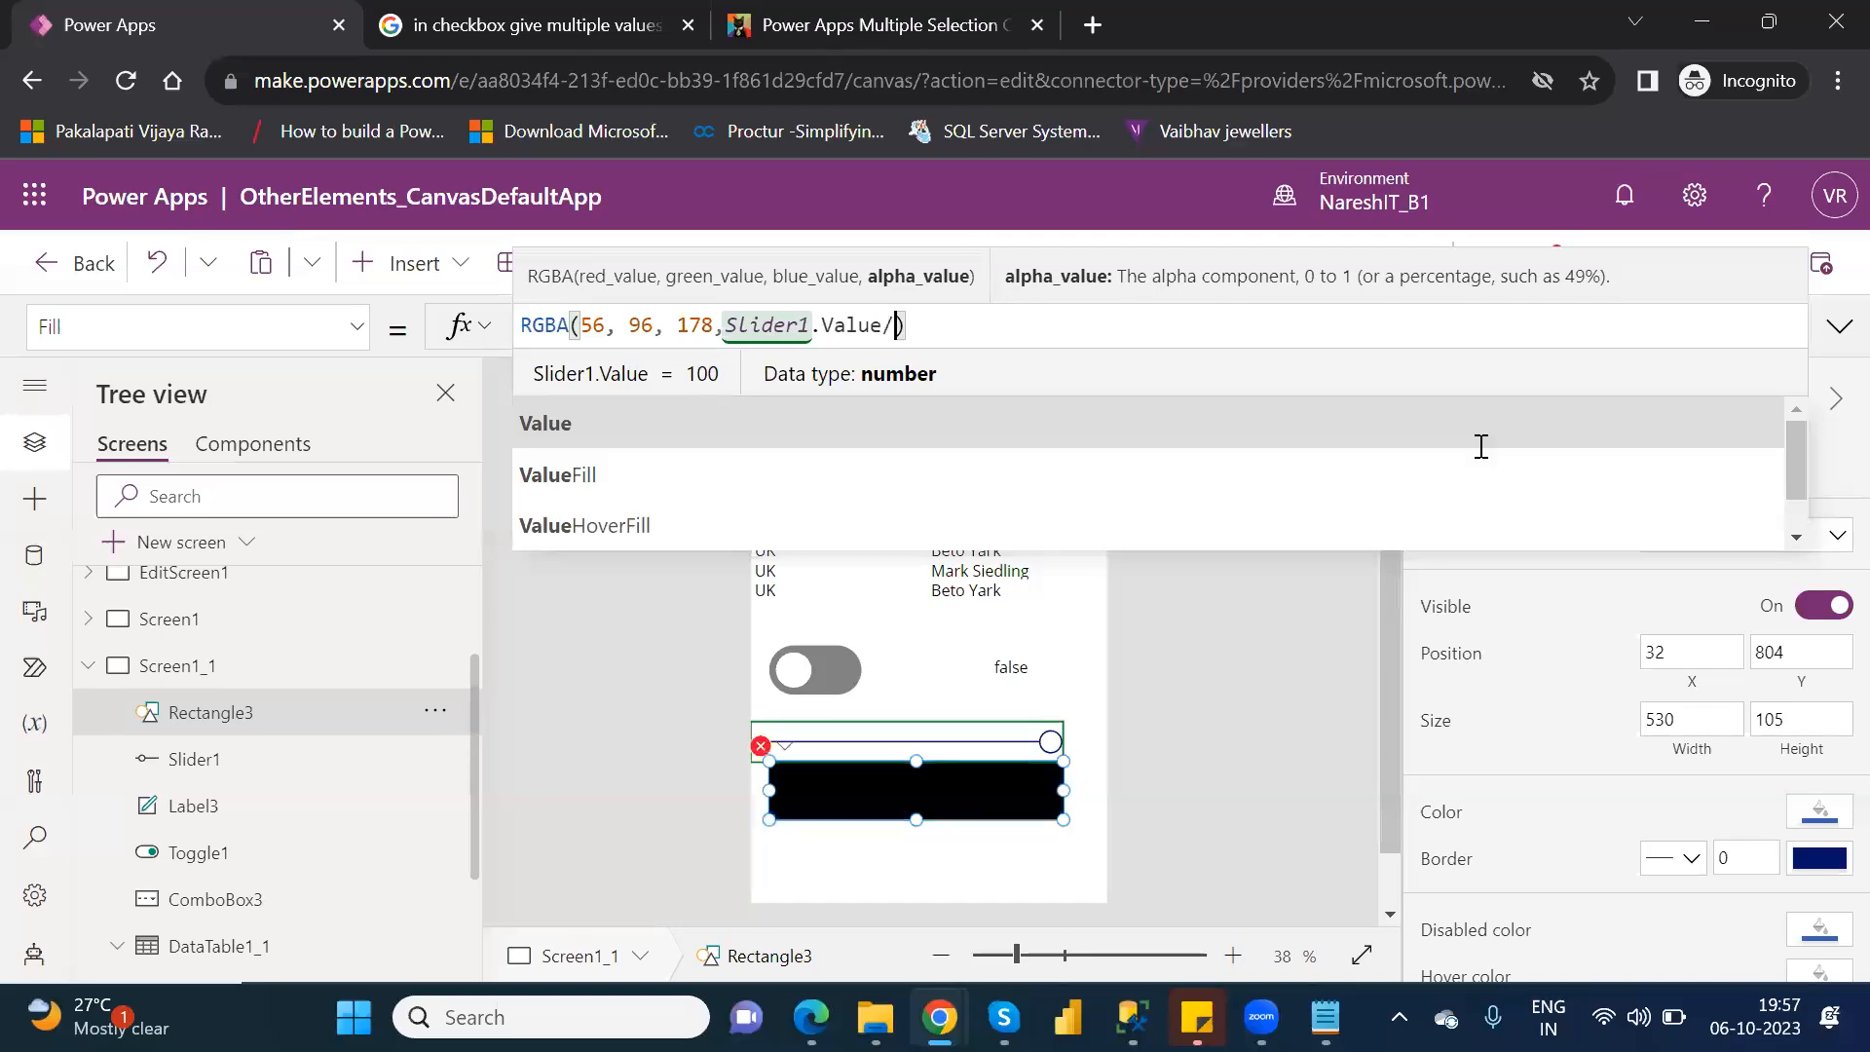
pyautogui.write('100')
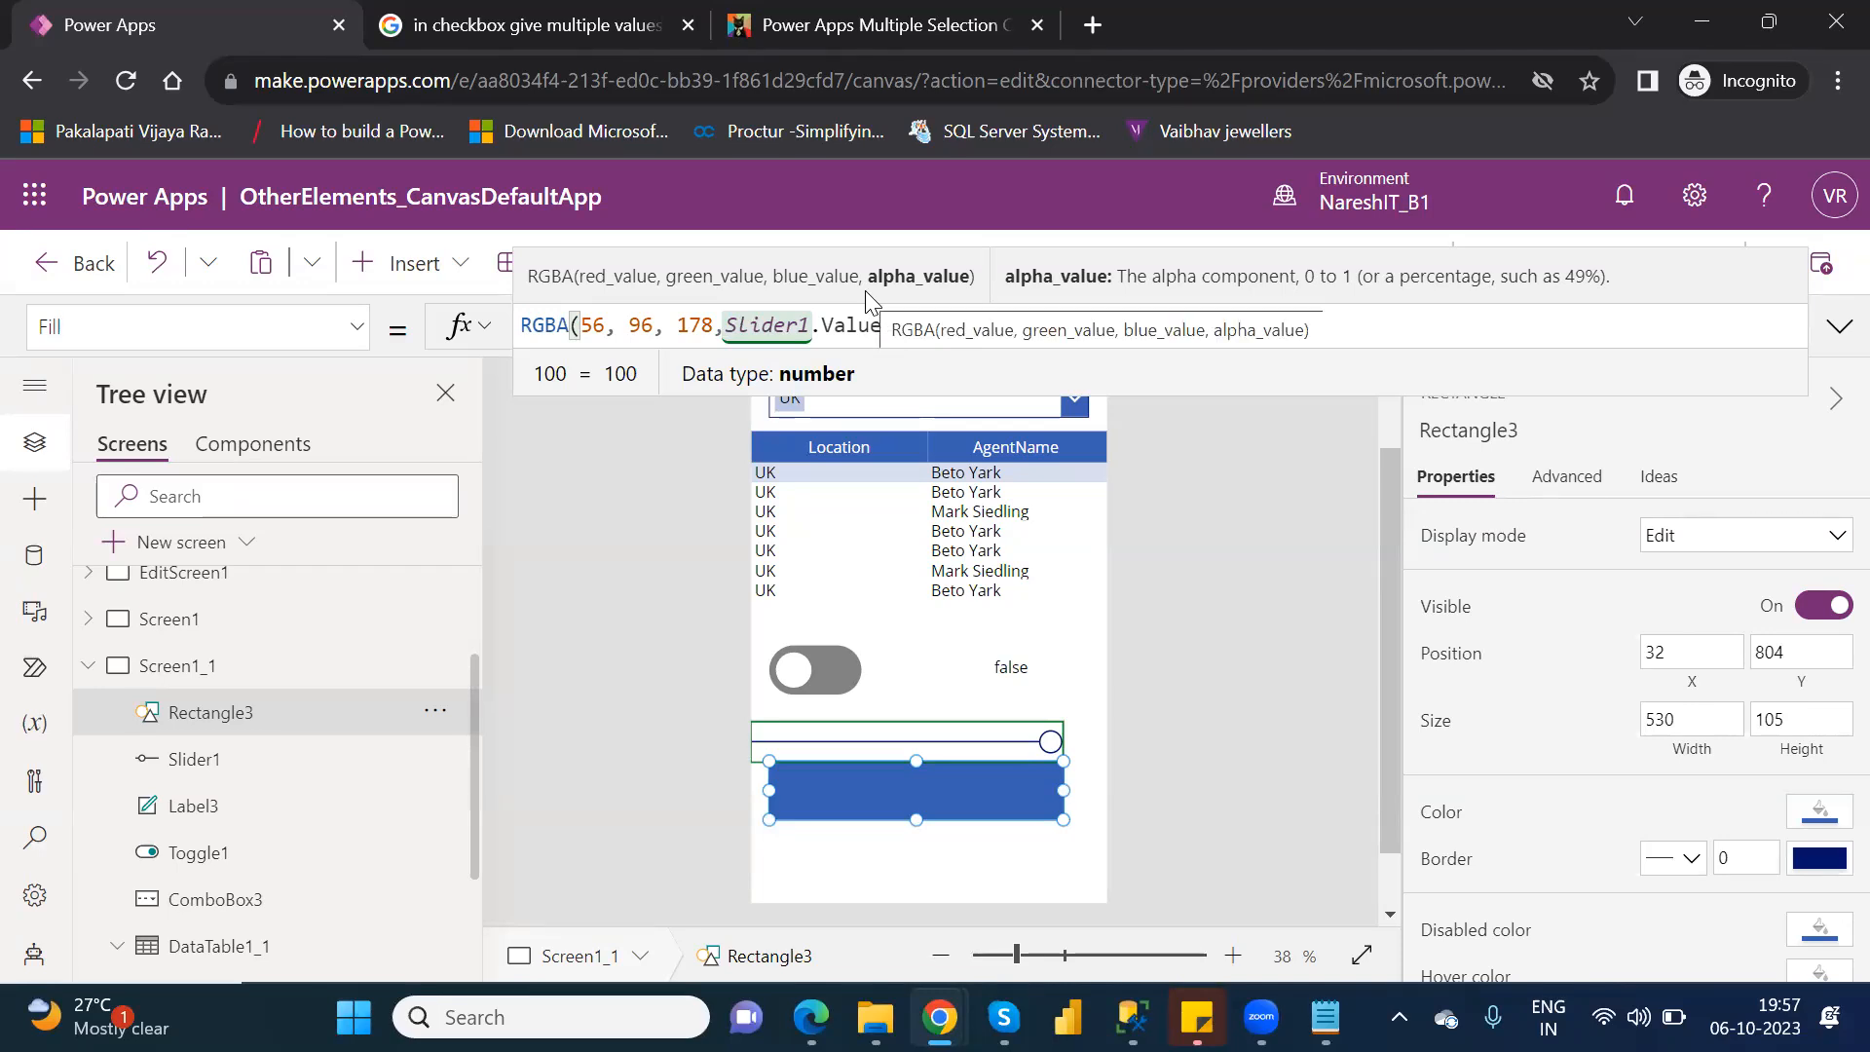
pyautogui.click(1182, 574)
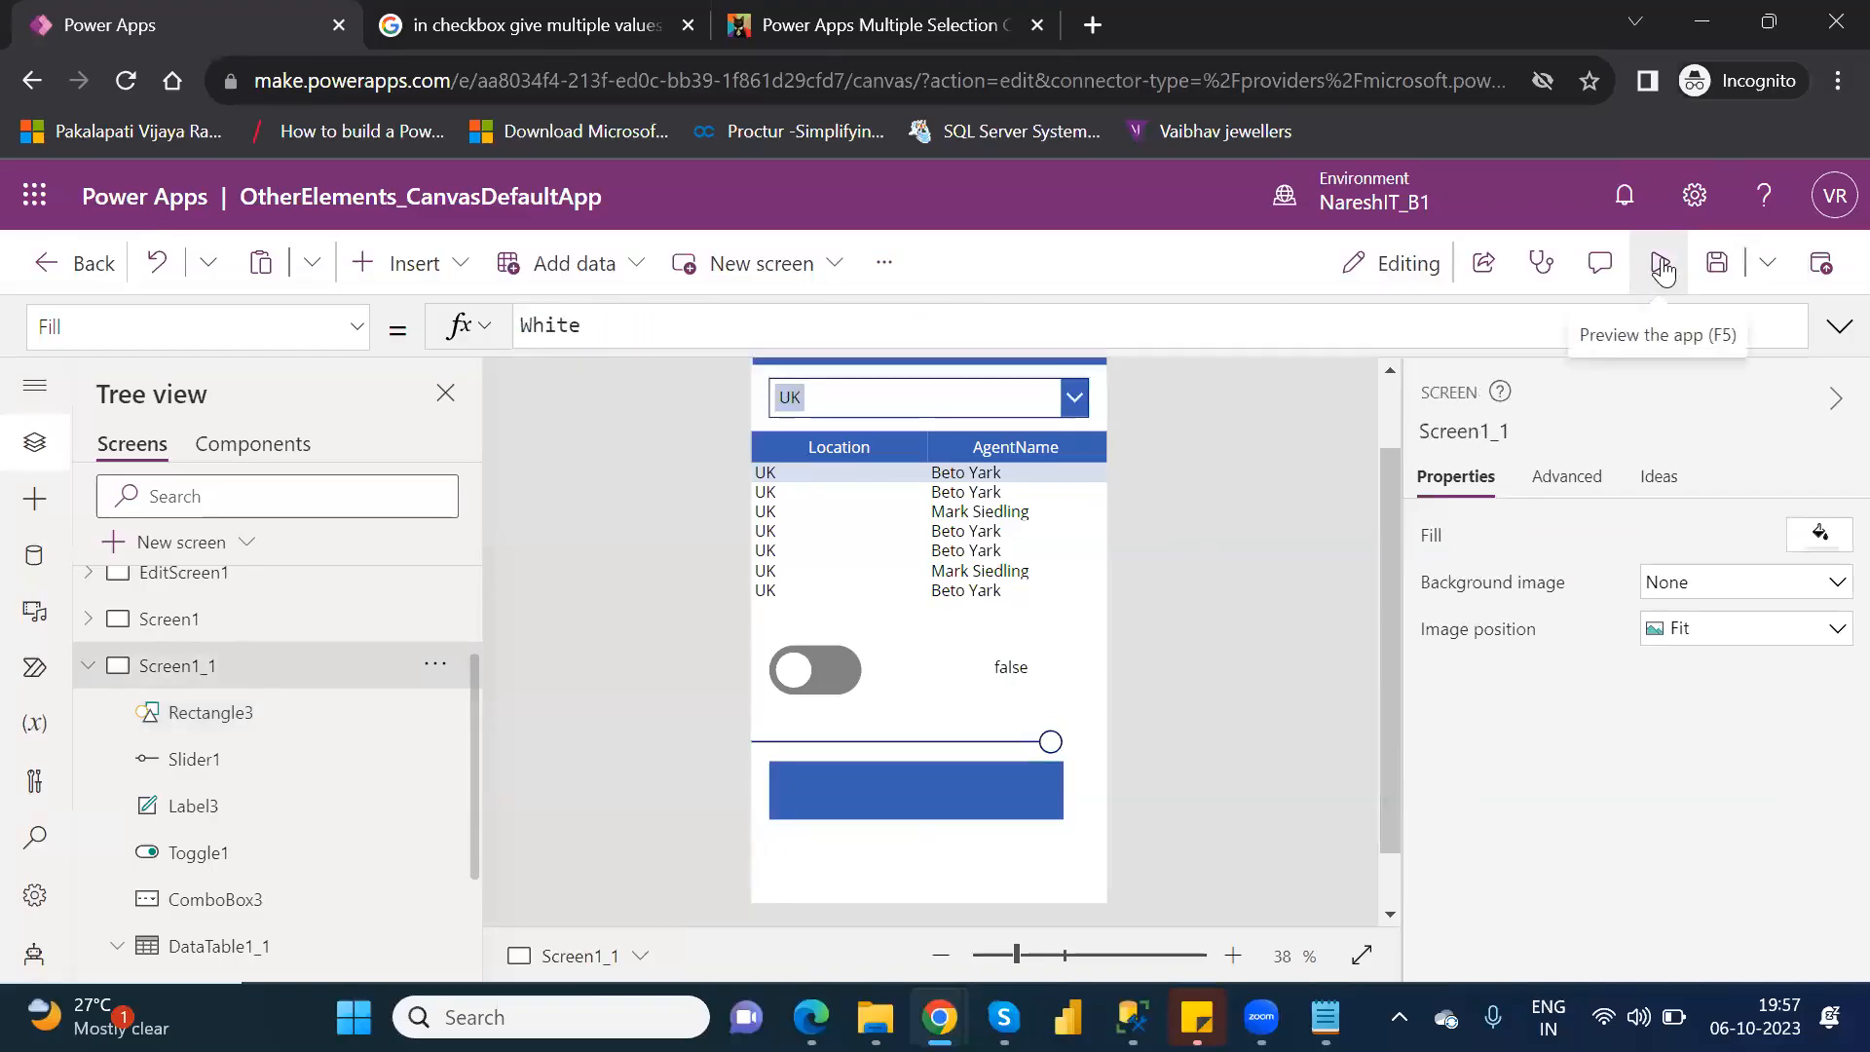
# Preview the app, move the slider down and back to about two-thirds to test the rectangle's opacity, and return to editing.
pyautogui.click(1663, 268)
pyautogui.moveTo(1083, 740); pyautogui.dragTo(1023, 752)
pyautogui.moveTo(885, 744); pyautogui.dragTo(968, 738)
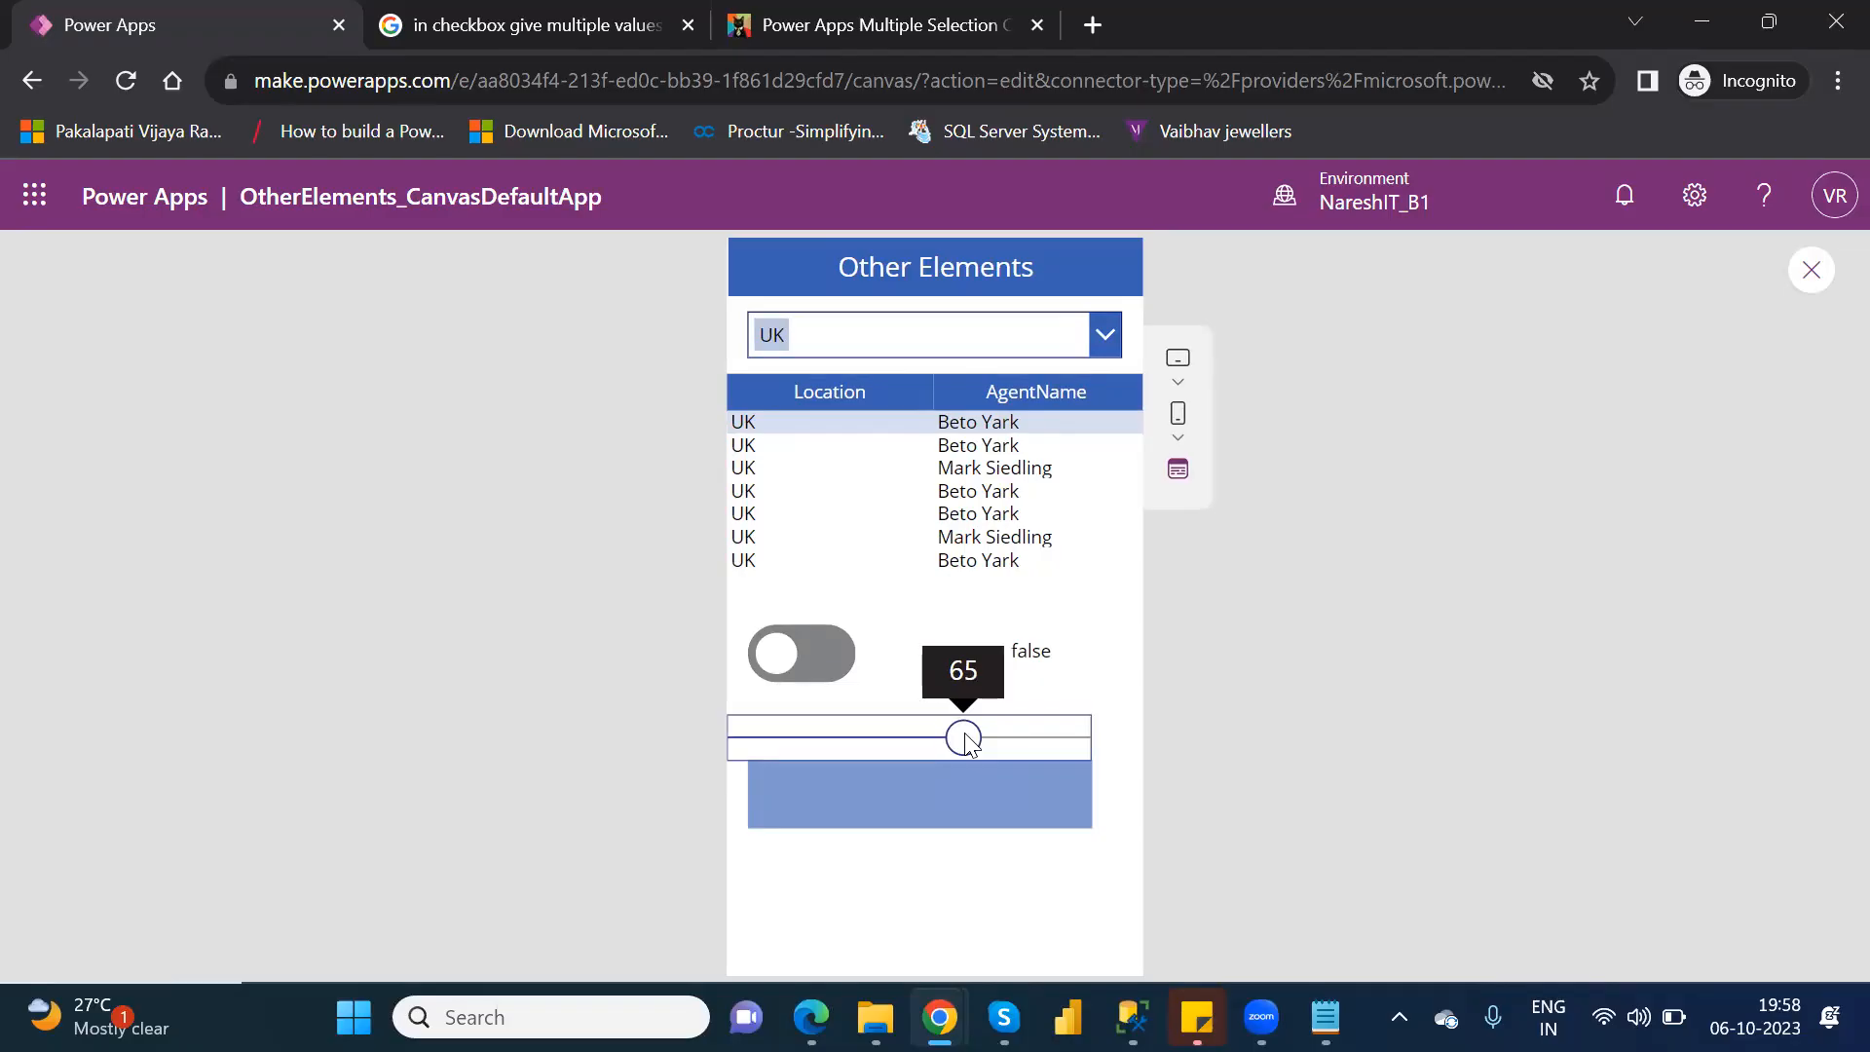
pyautogui.click(1816, 271)
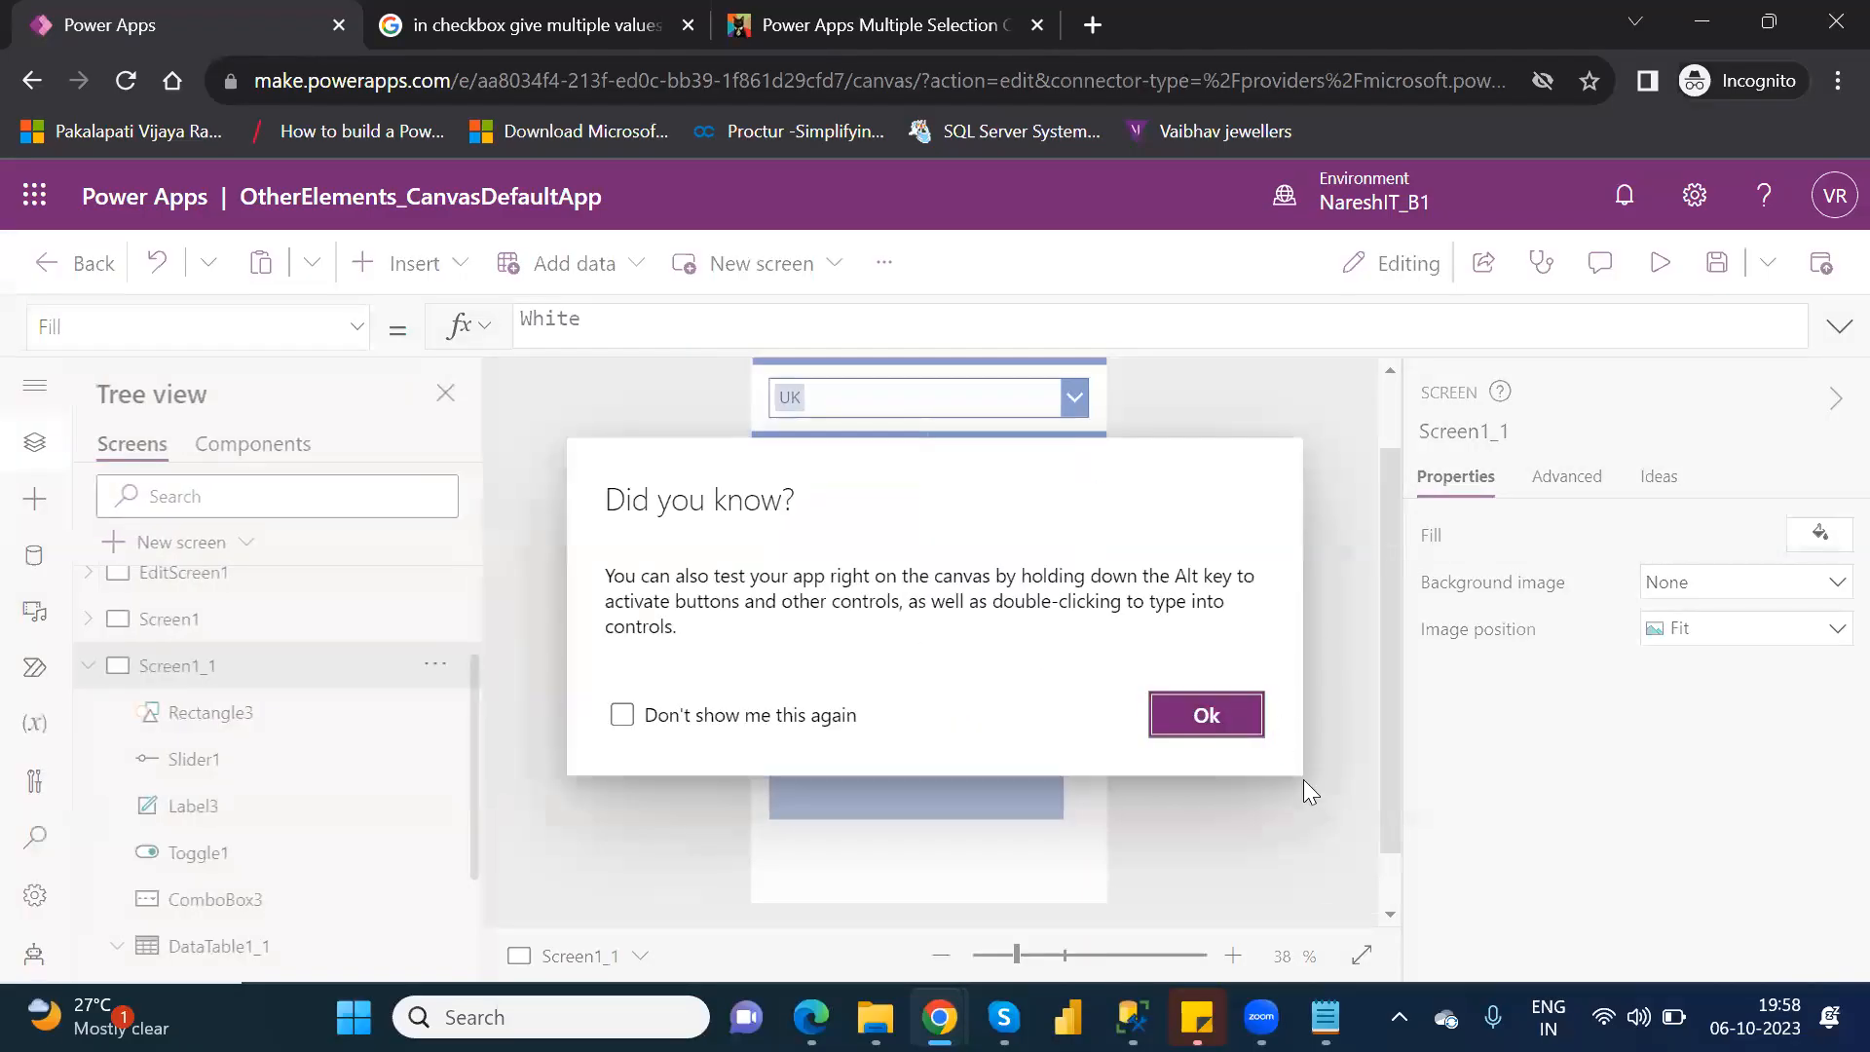
pyautogui.click(1233, 719)
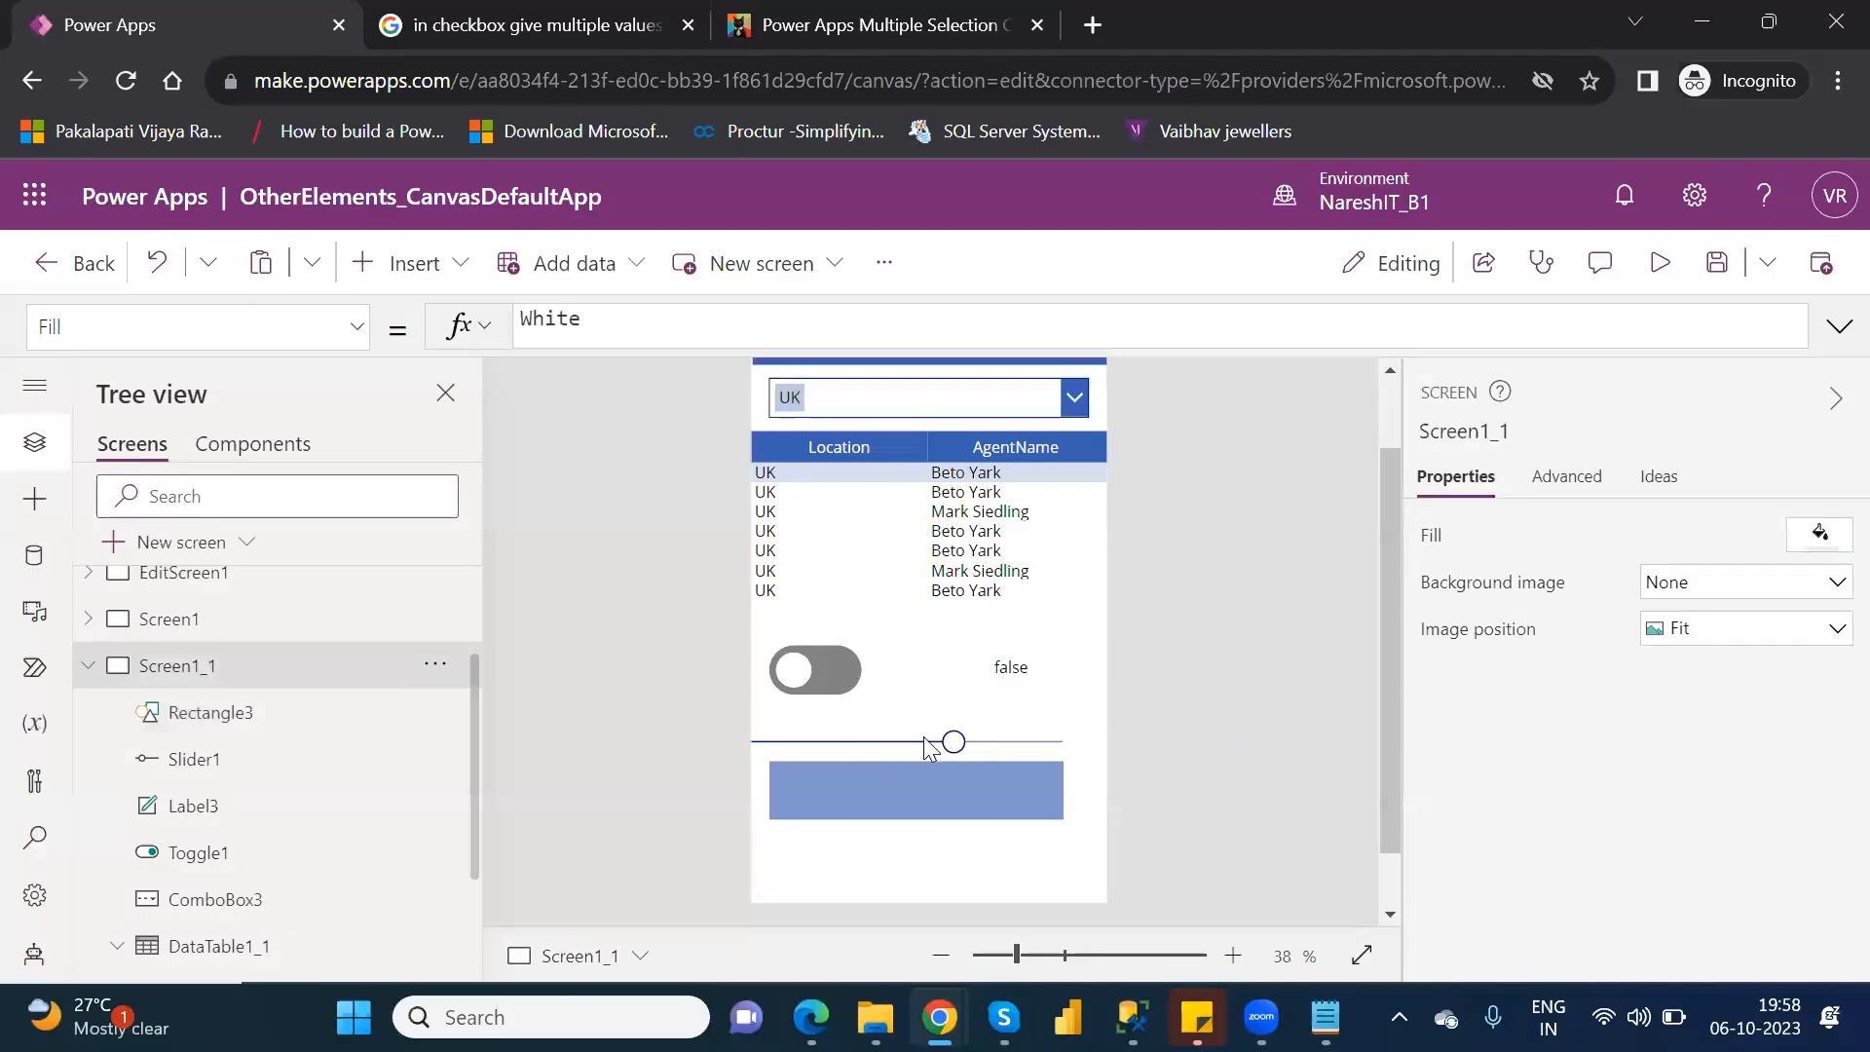
# Set the slider's minimum value to 50 and its maximum value to 150.
pyautogui.click(864, 732)
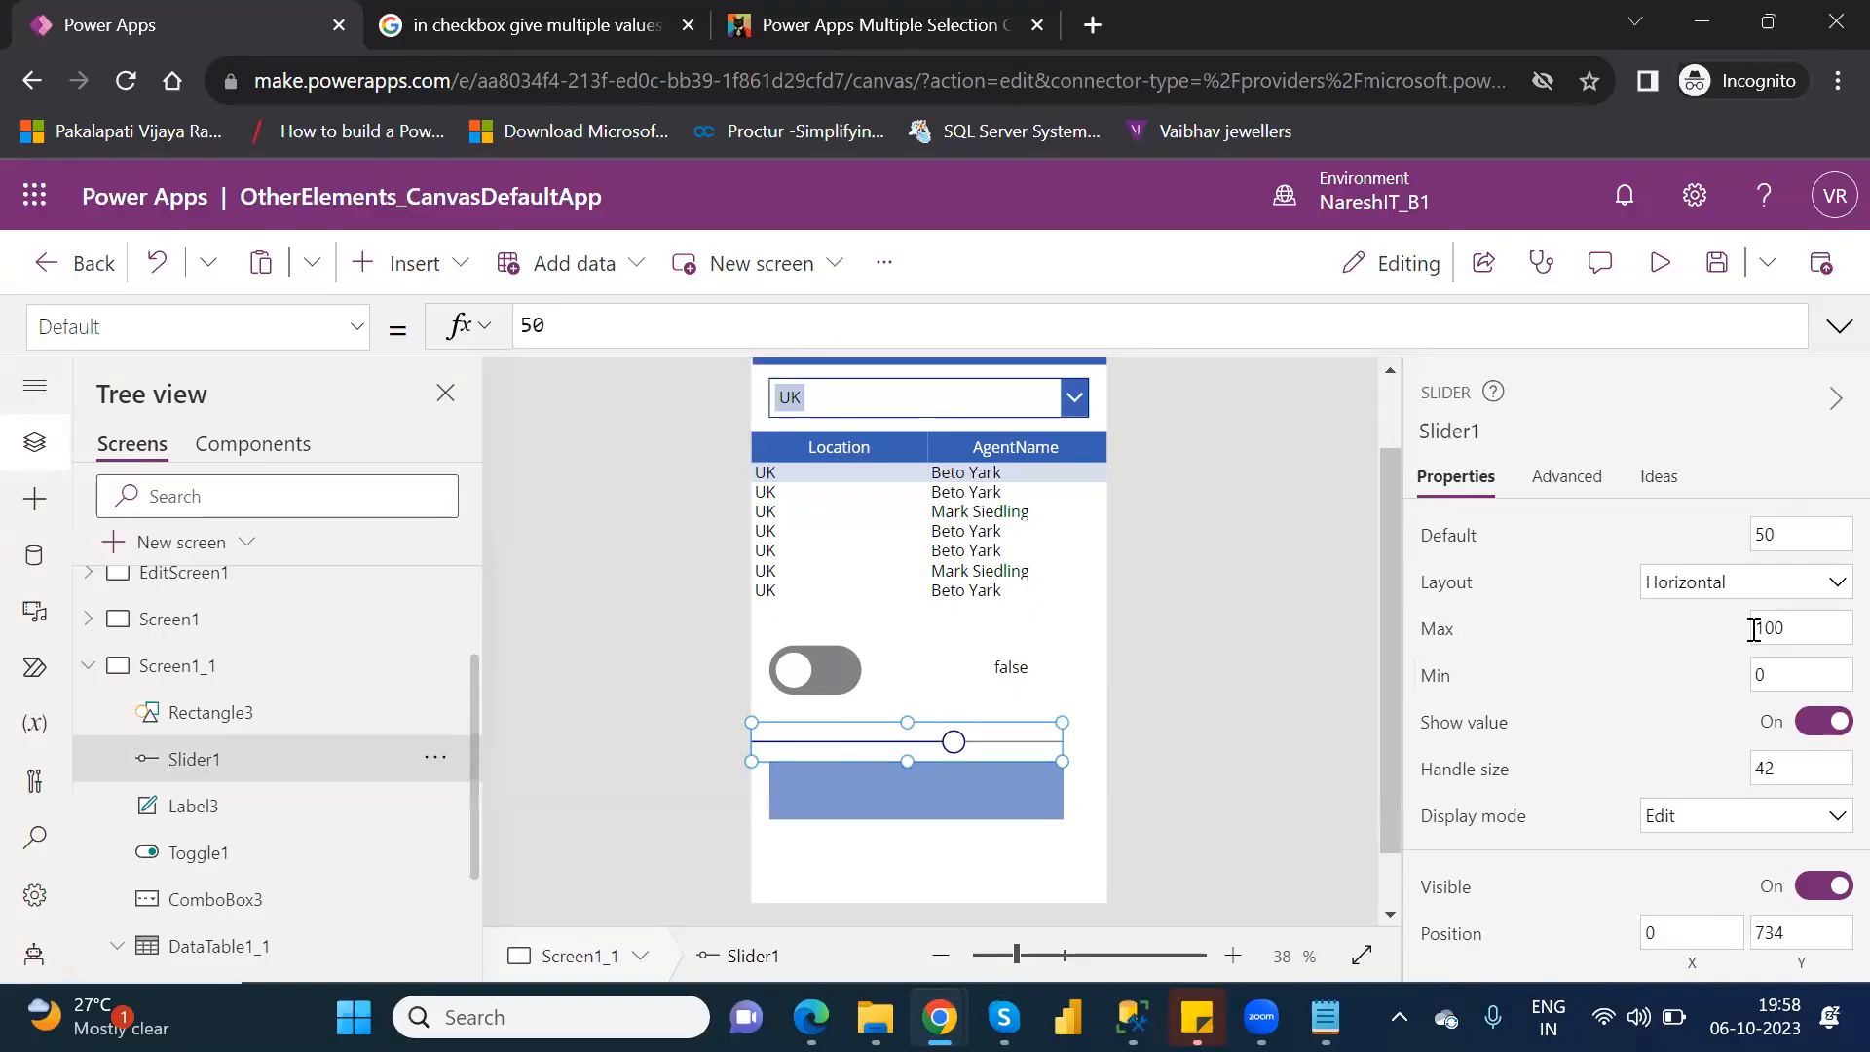
pyautogui.click(1781, 682)
pyautogui.press('BackSpace')
pyautogui.write('50')
pyautogui.click(1777, 629)
pyautogui.press('BackSpace')
pyautogui.write('5')
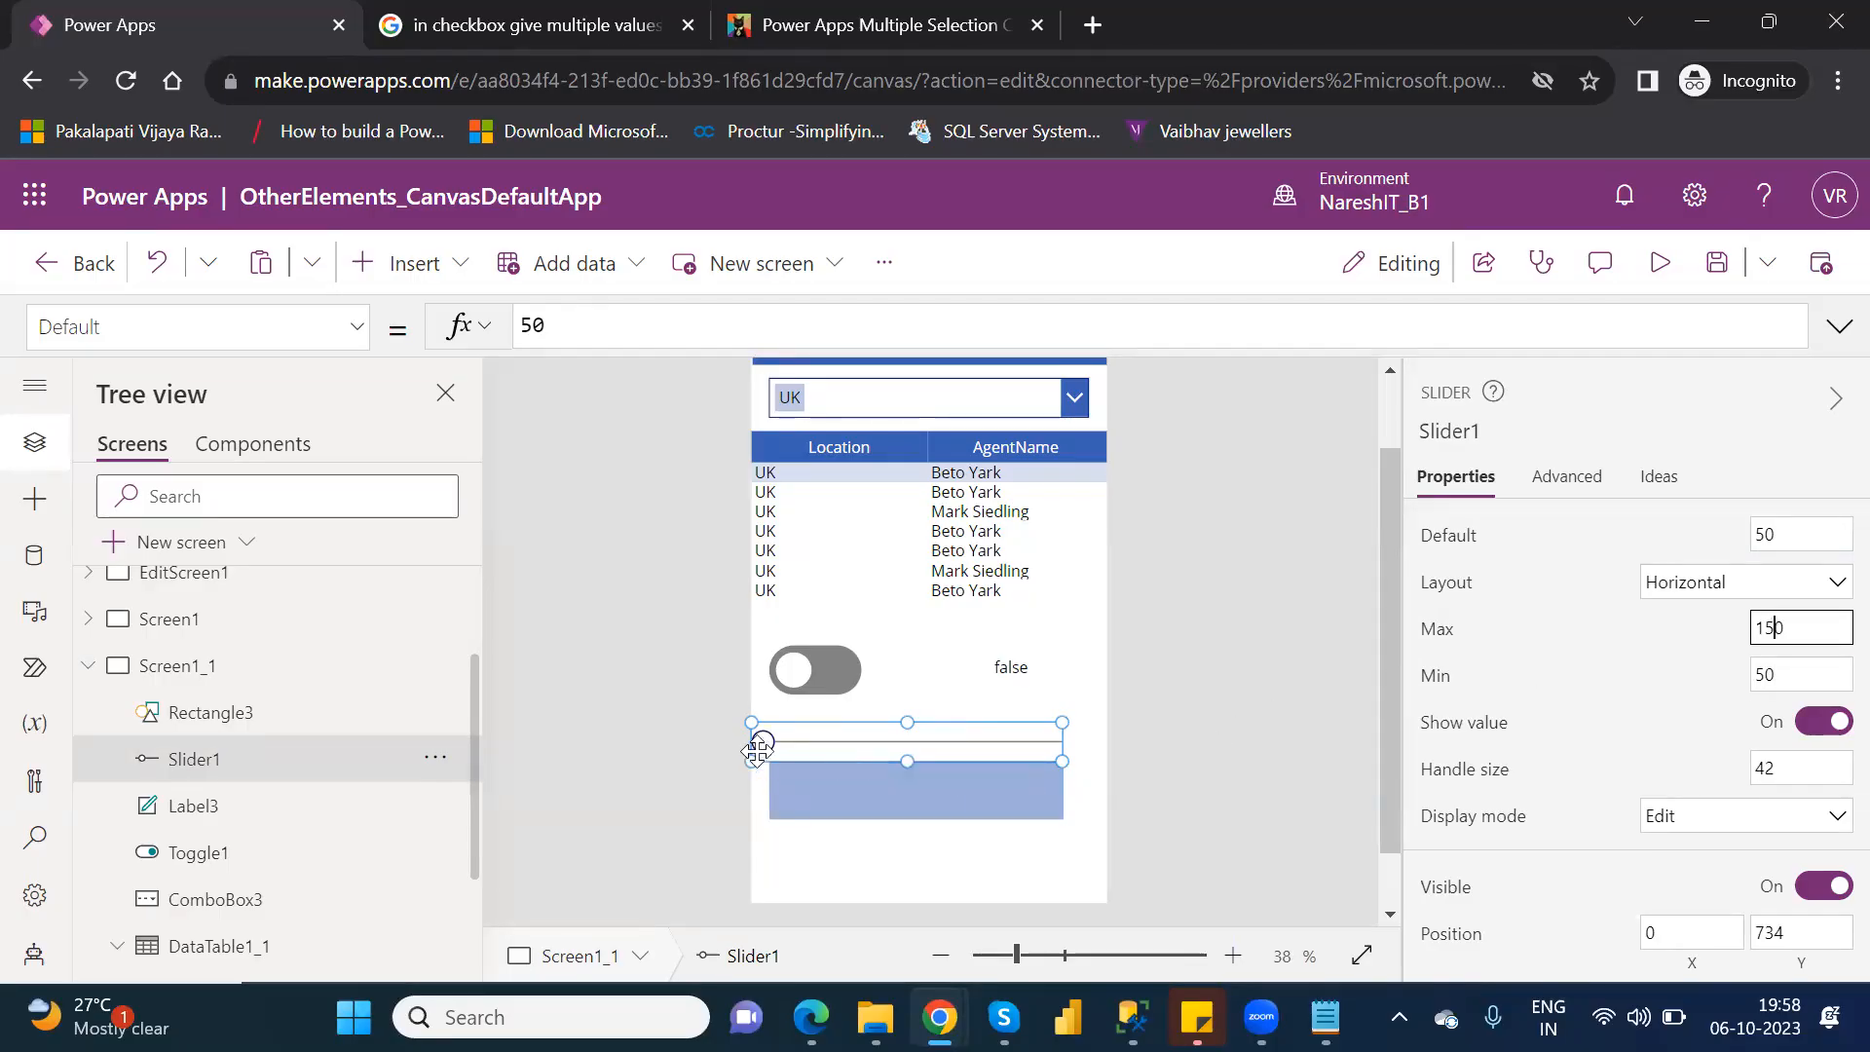
# Preview the app with the new range, raise the slider from its minimum to its maximum, and return to editing Screen1_1.
pyautogui.click(1660, 263)
pyautogui.moveTo(744, 737)
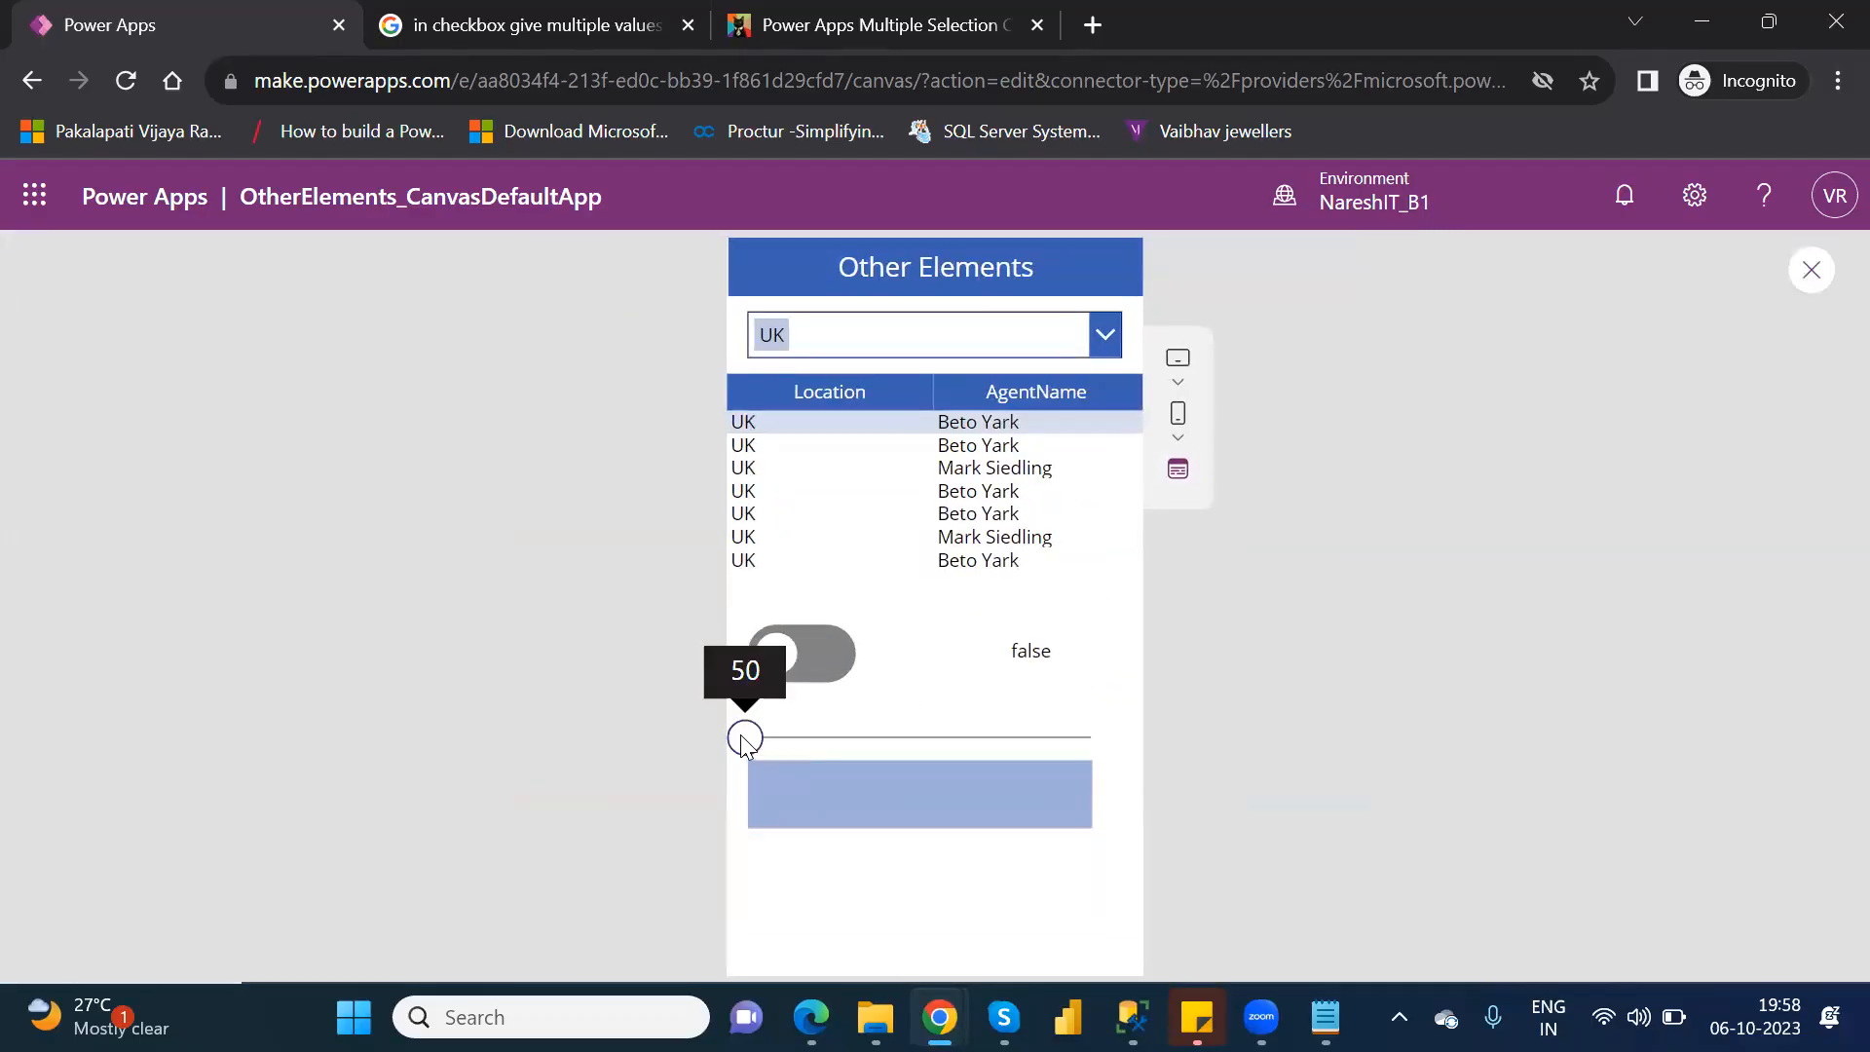
pyautogui.click(866, 738)
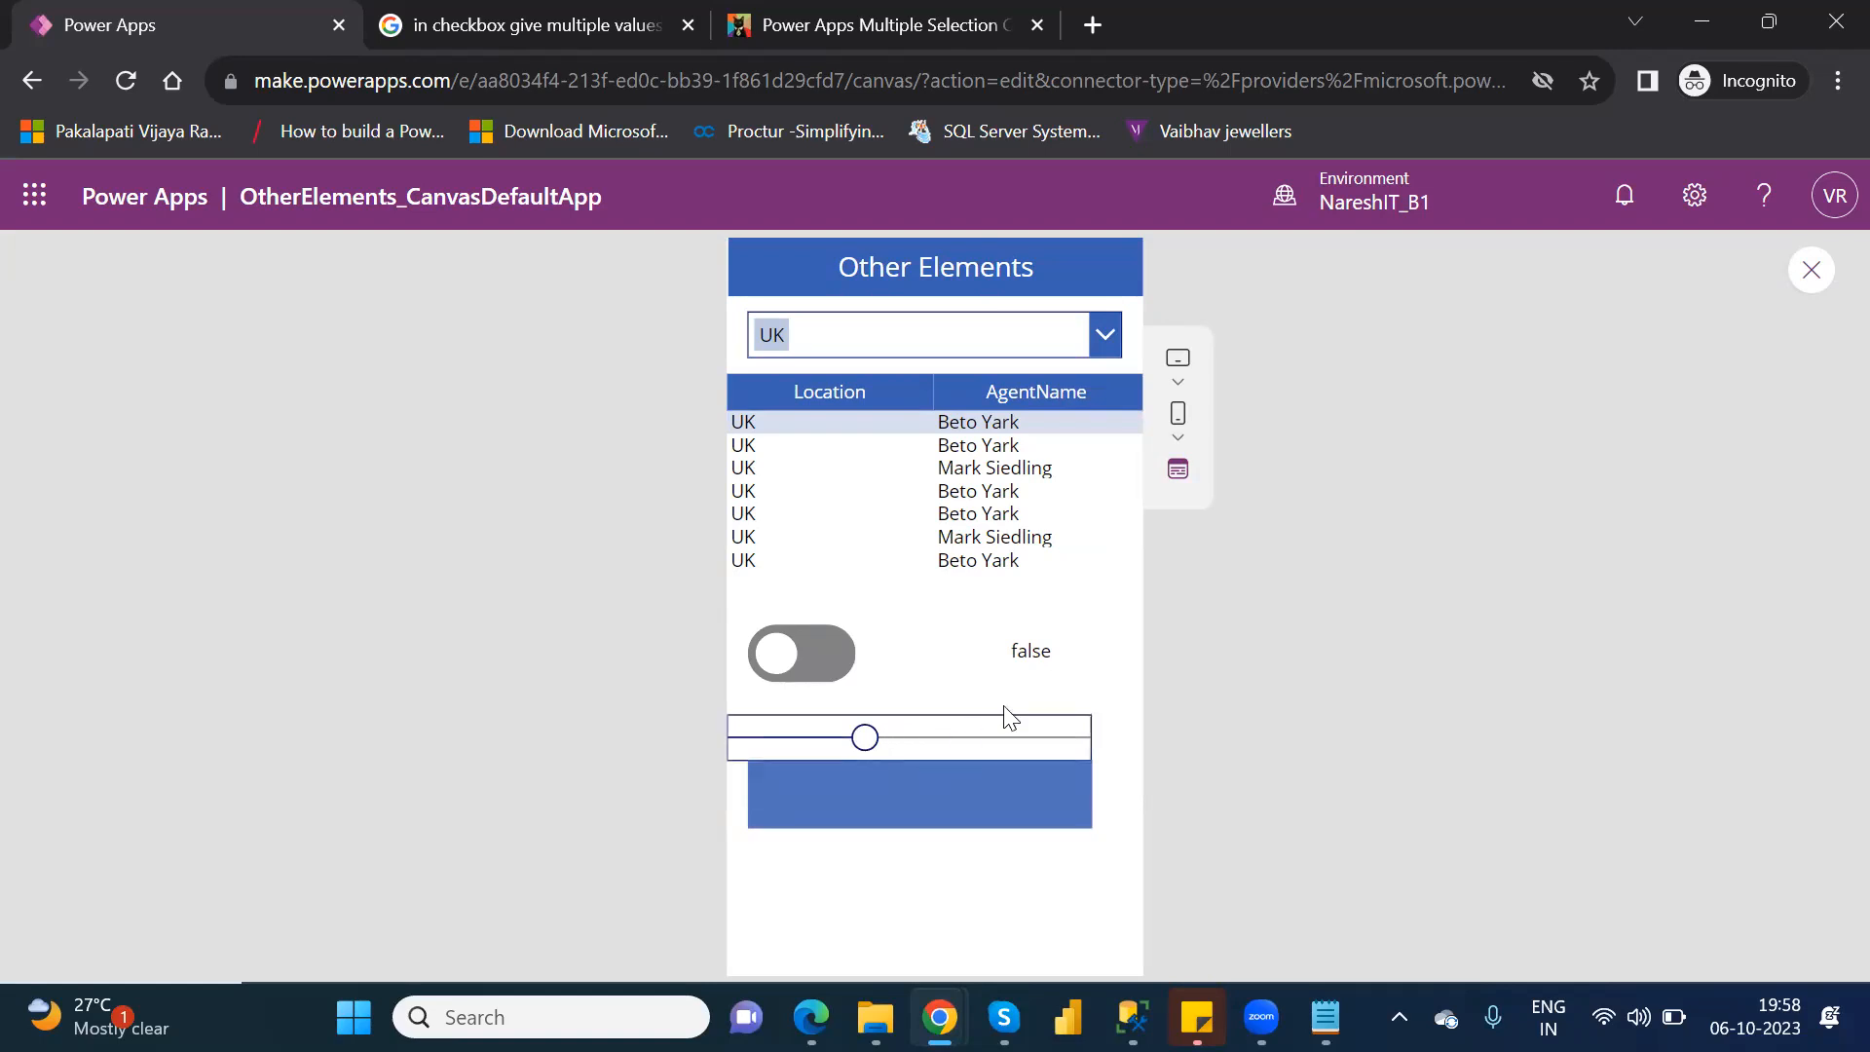
pyautogui.moveTo(869, 741)
pyautogui.moveTo(869, 741); pyautogui.dragTo(1105, 737)
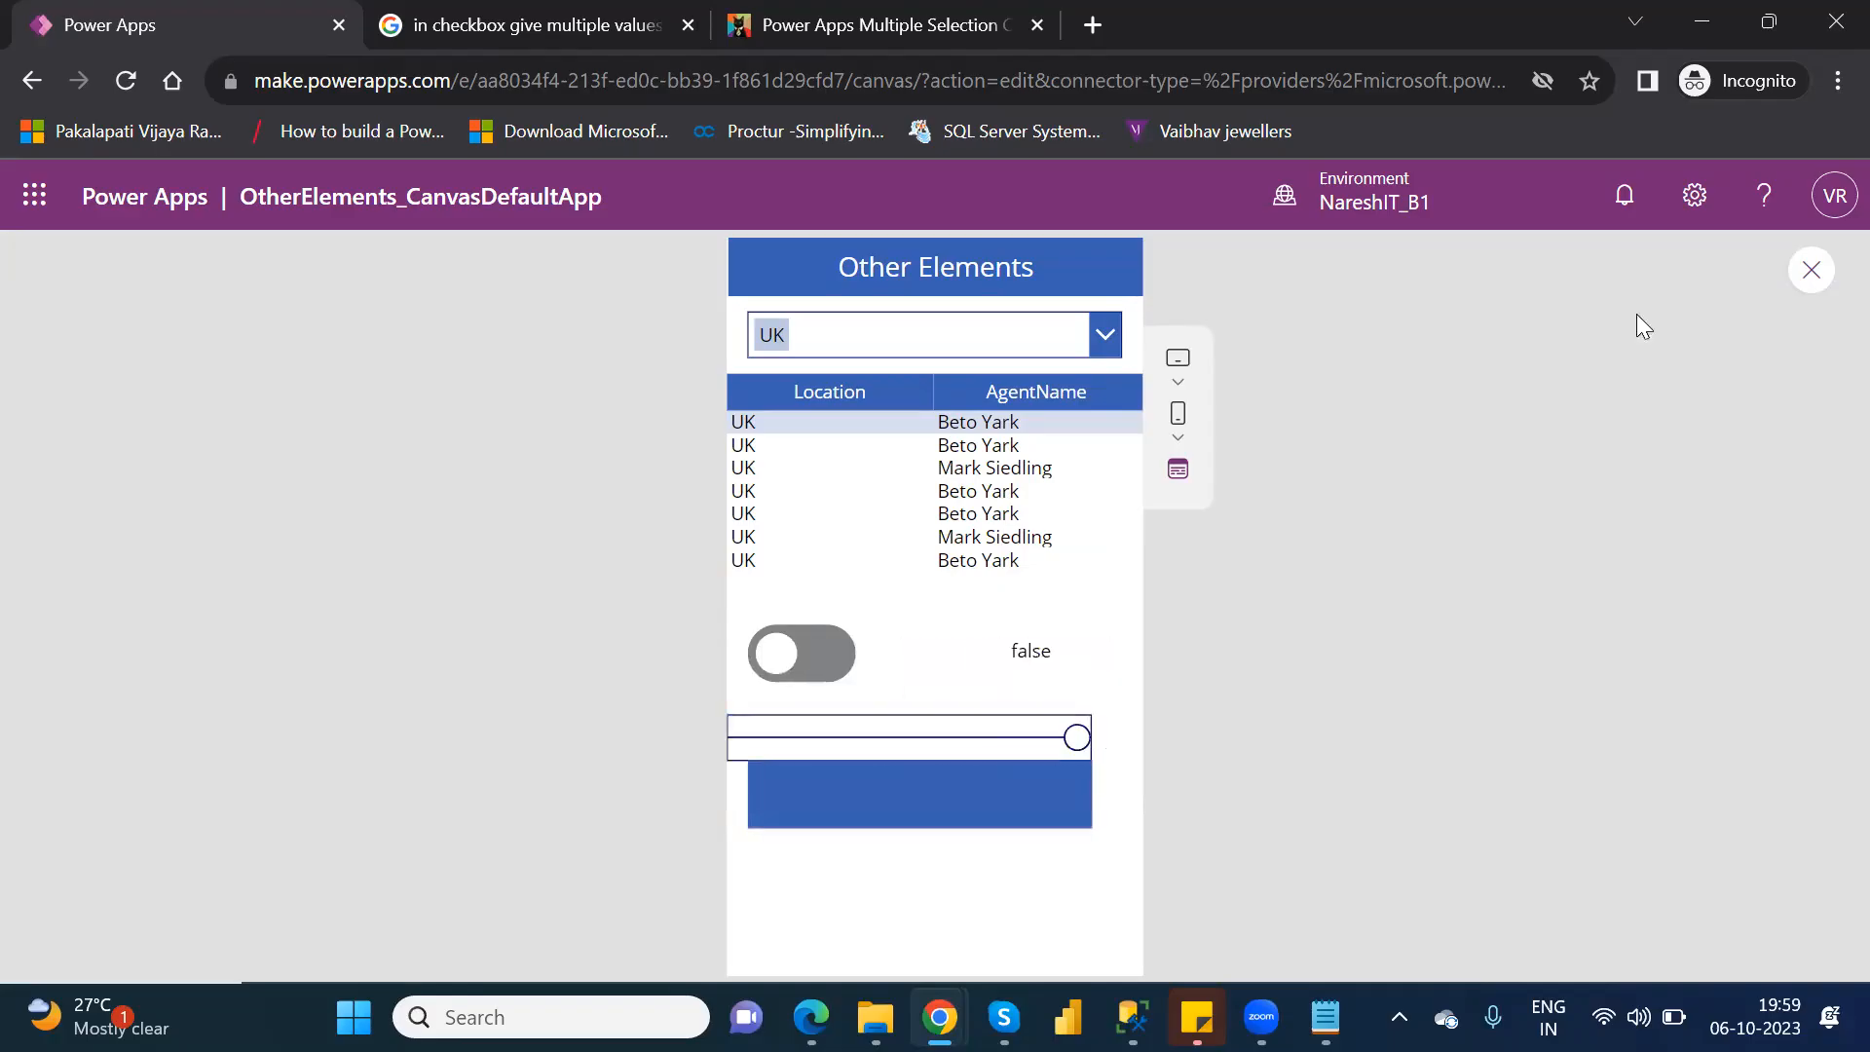
pyautogui.click(1811, 272)
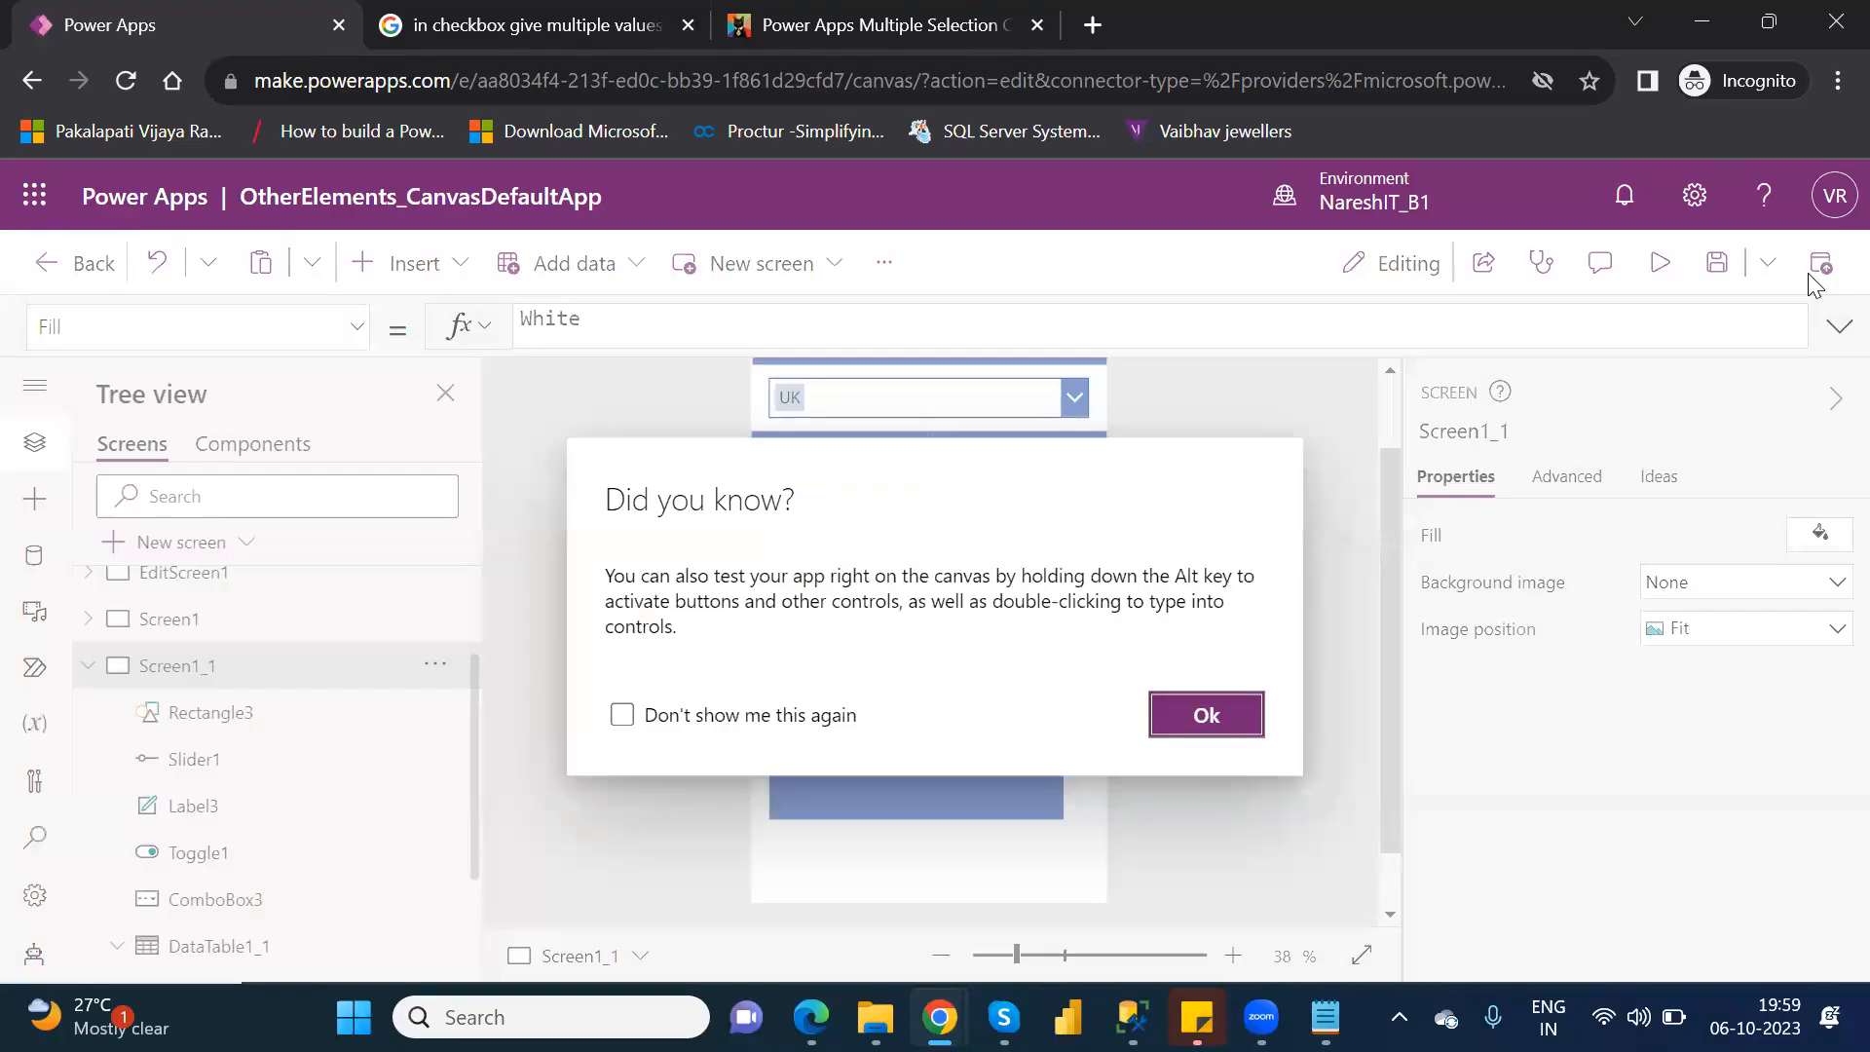
pyautogui.click(1187, 710)
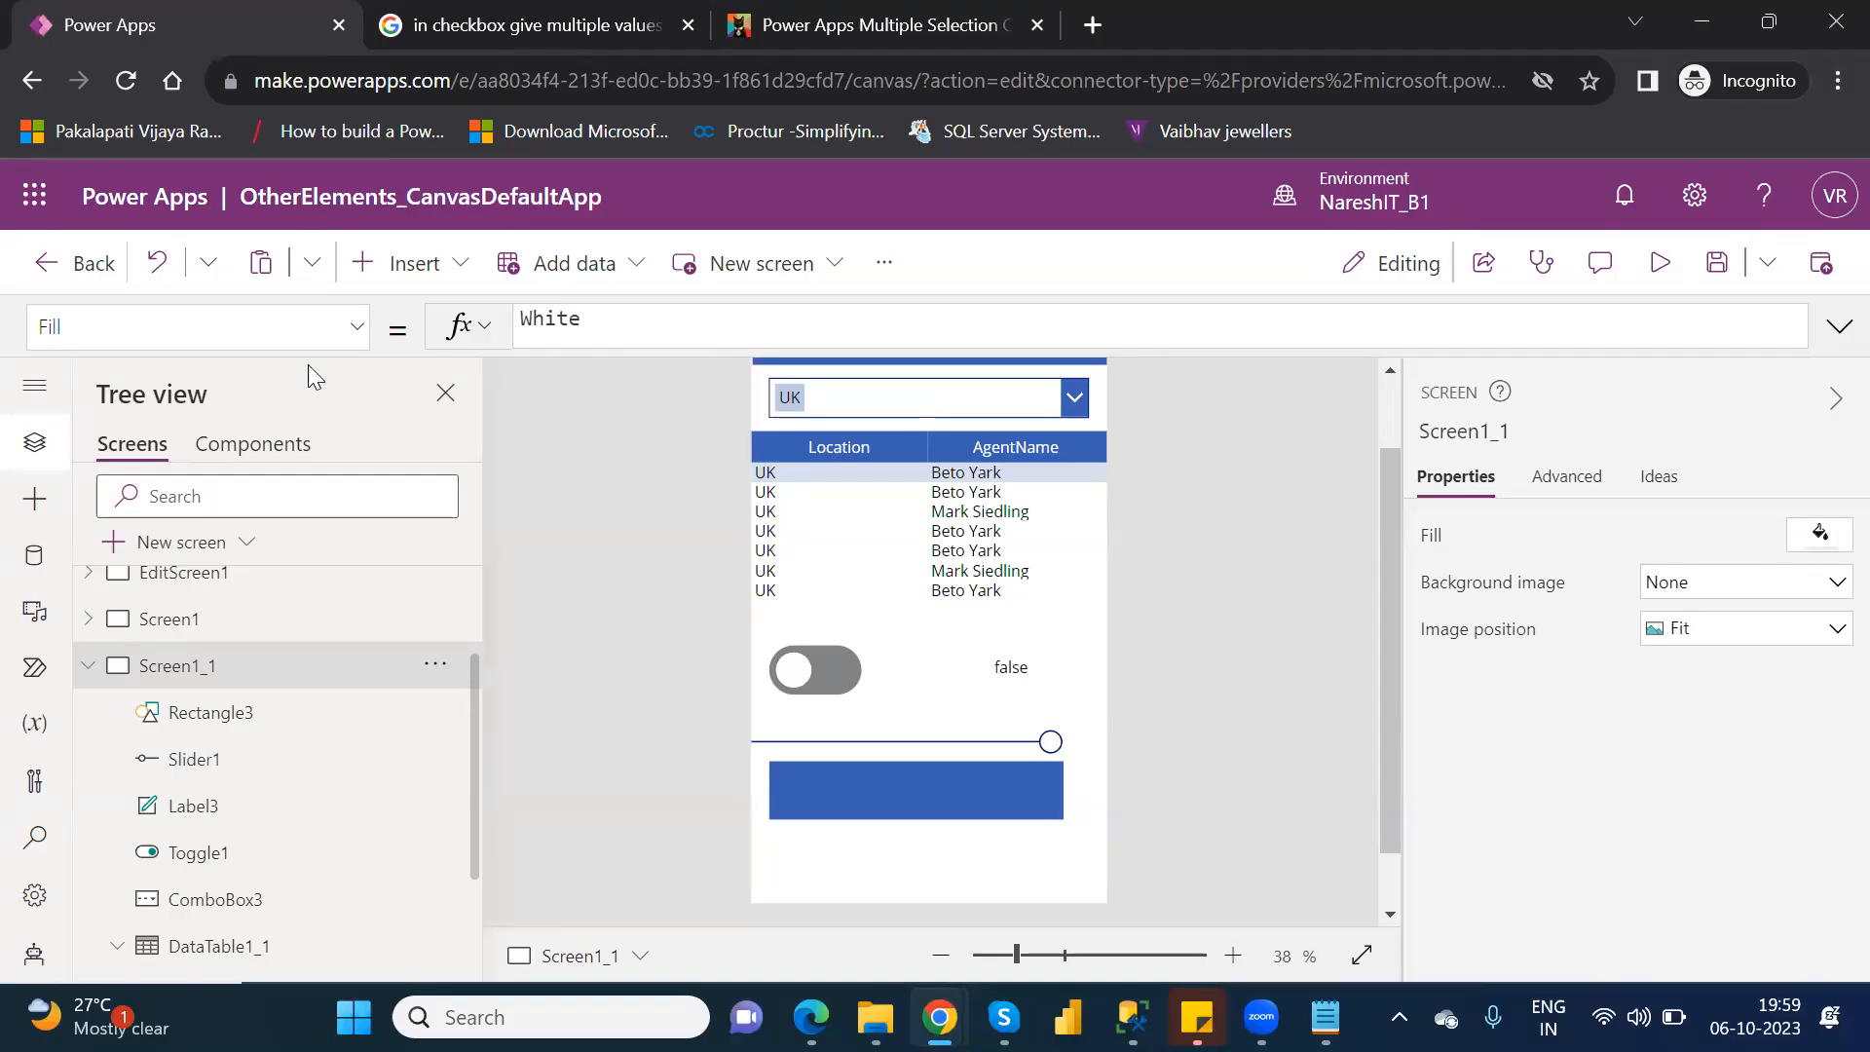
# Insert a Rating control on Screen1_1 and place it below the blue rectangle at about X 32, Y 987.
pyautogui.click(466, 278)
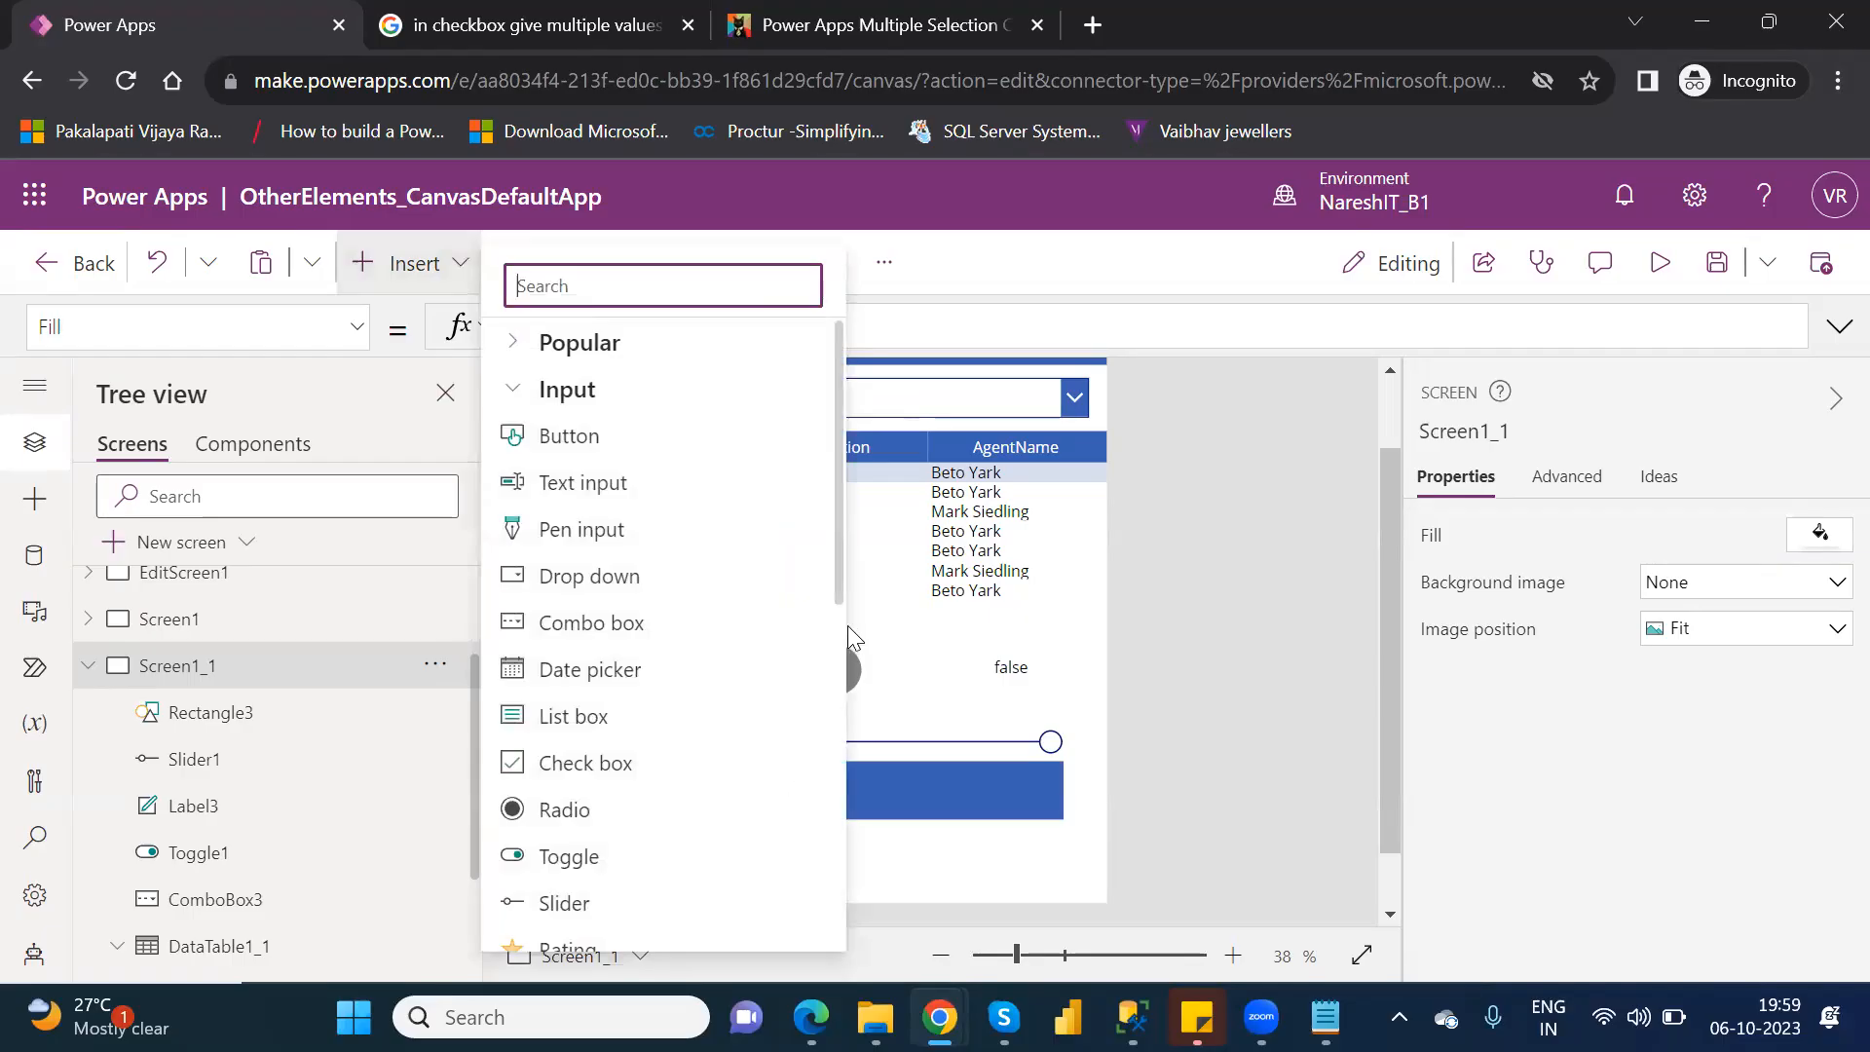
pyautogui.moveTo(836, 580); pyautogui.dragTo(836, 711)
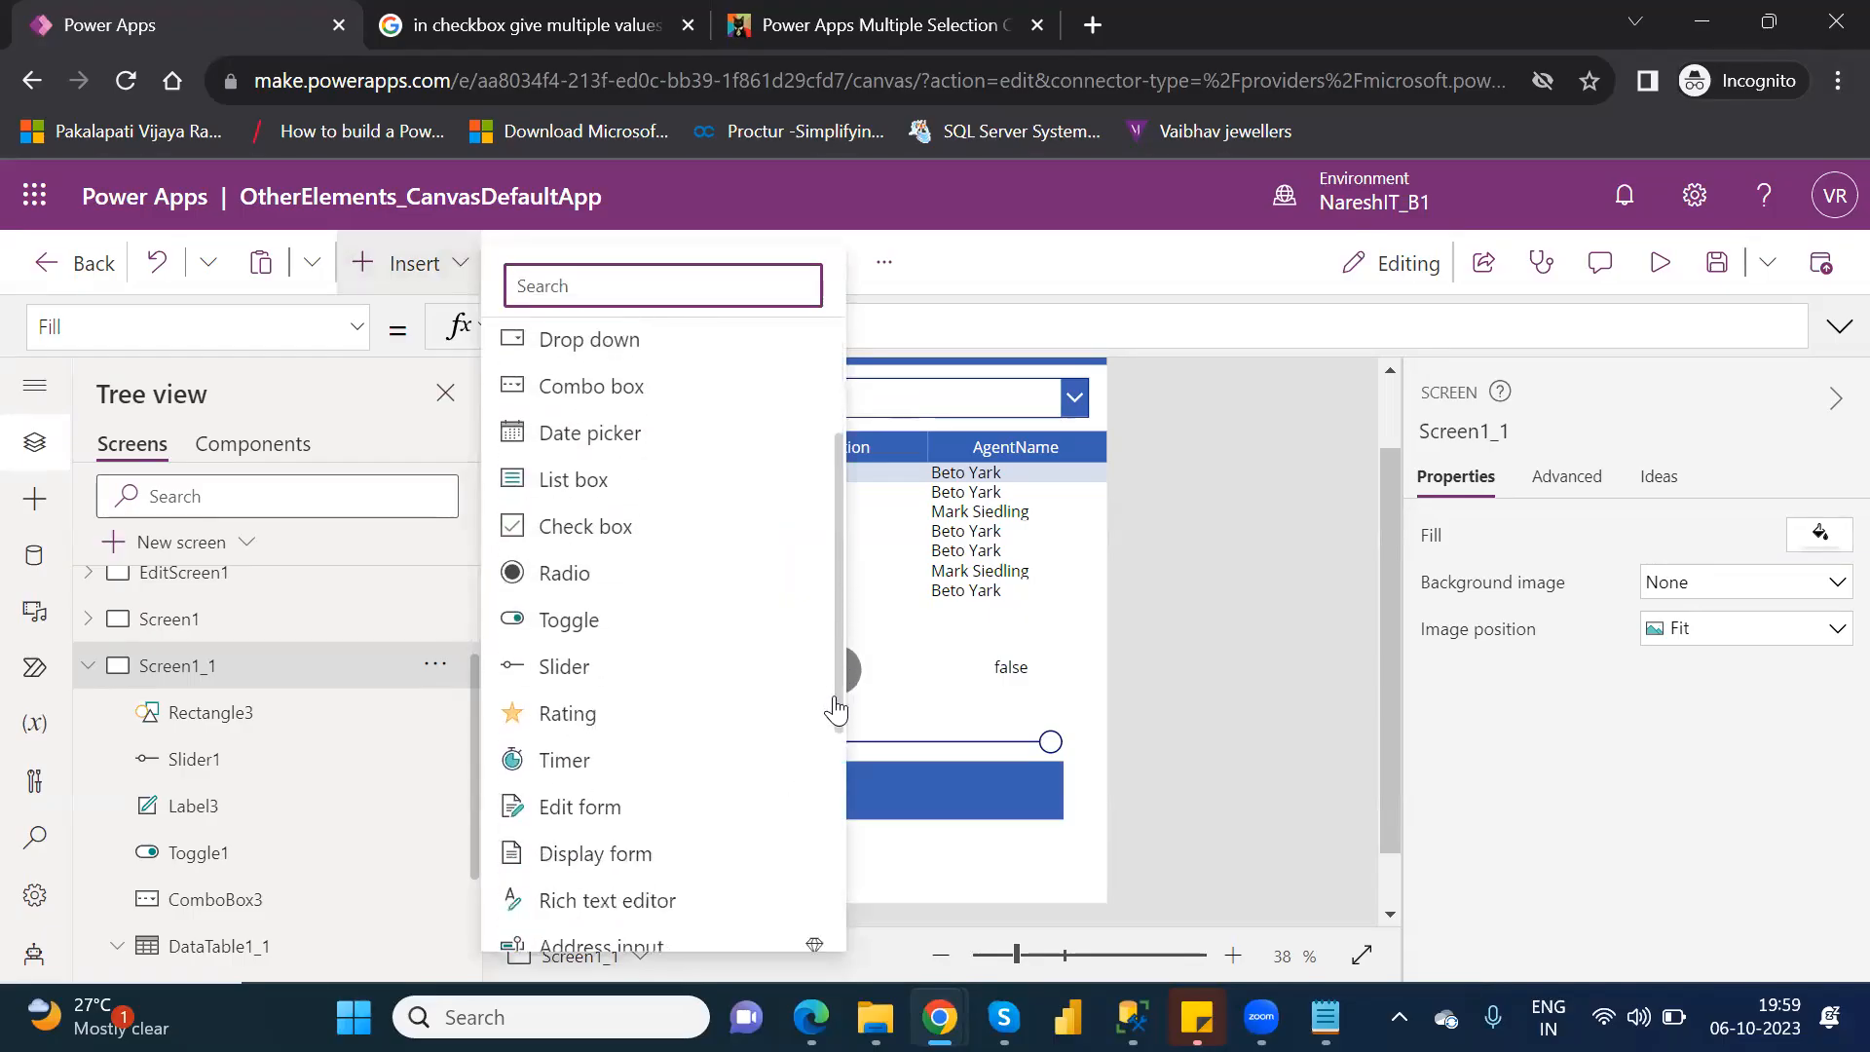
pyautogui.click(571, 712)
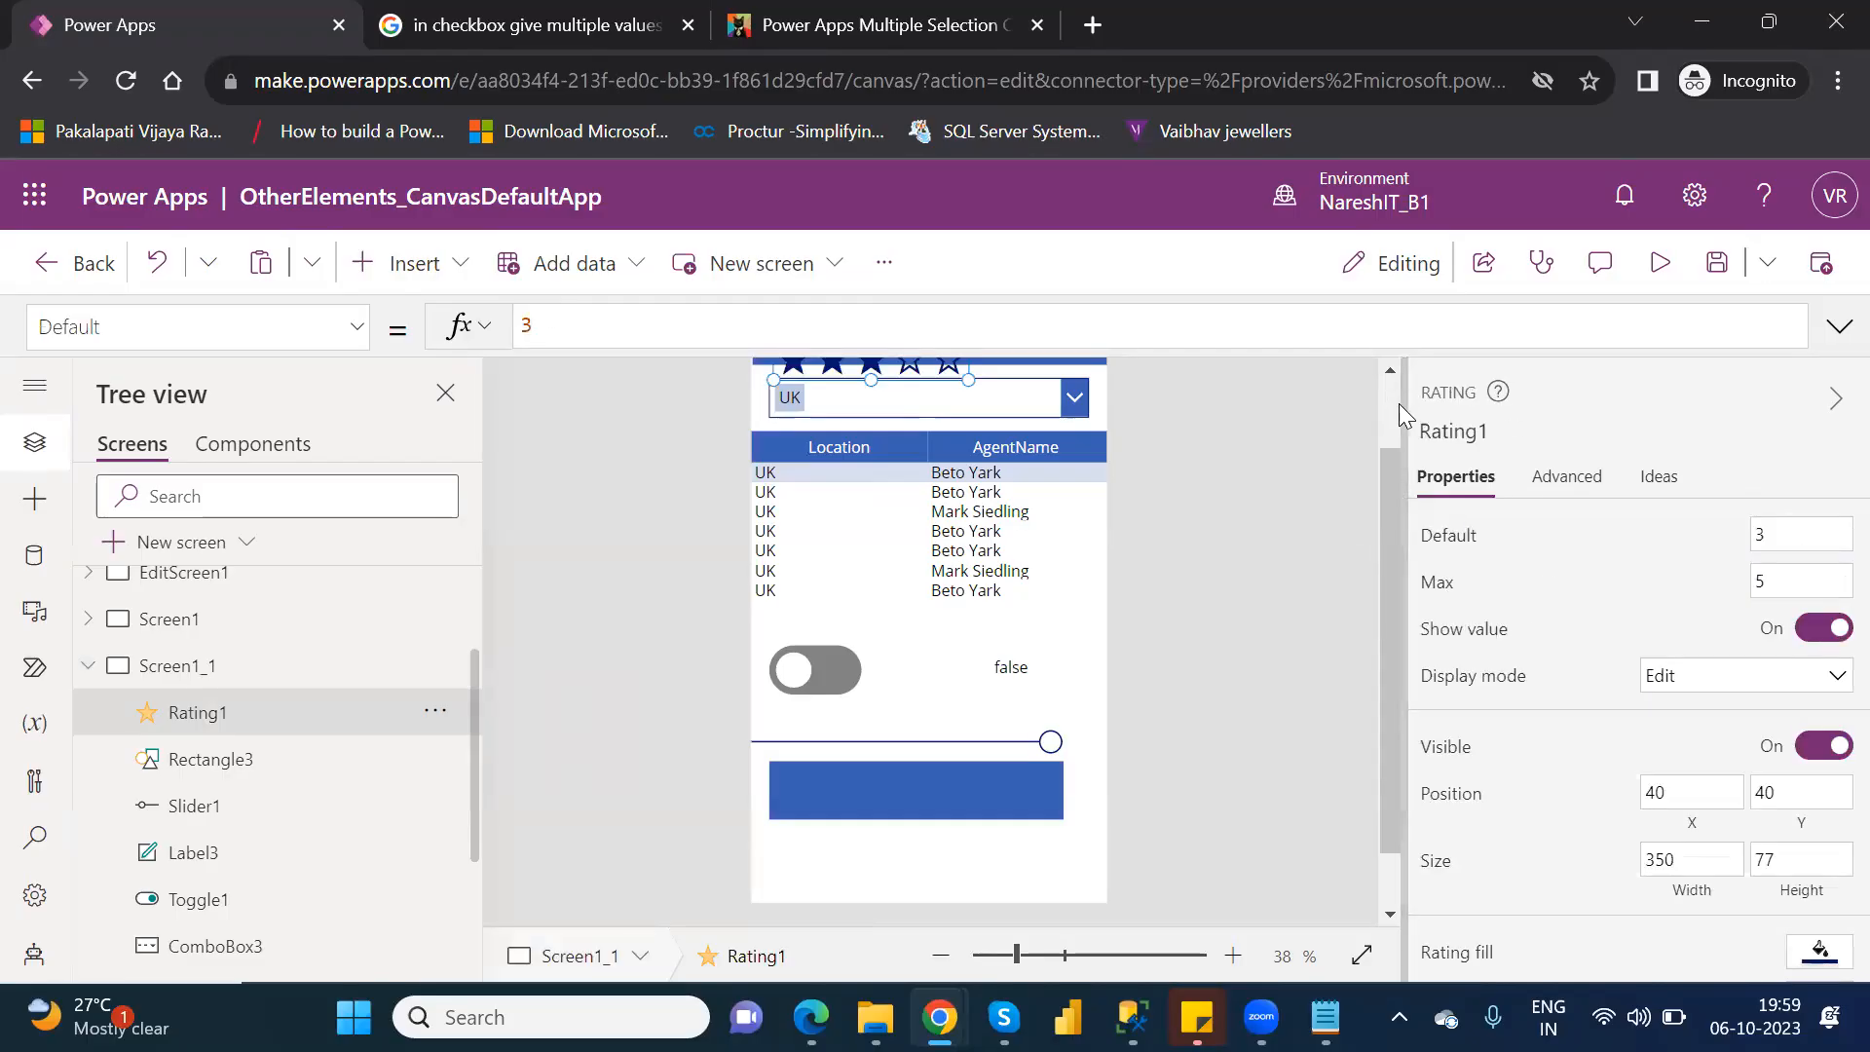
pyautogui.scroll(2, 1397, 407)
pyautogui.moveTo(816, 477); pyautogui.dragTo(909, 879)
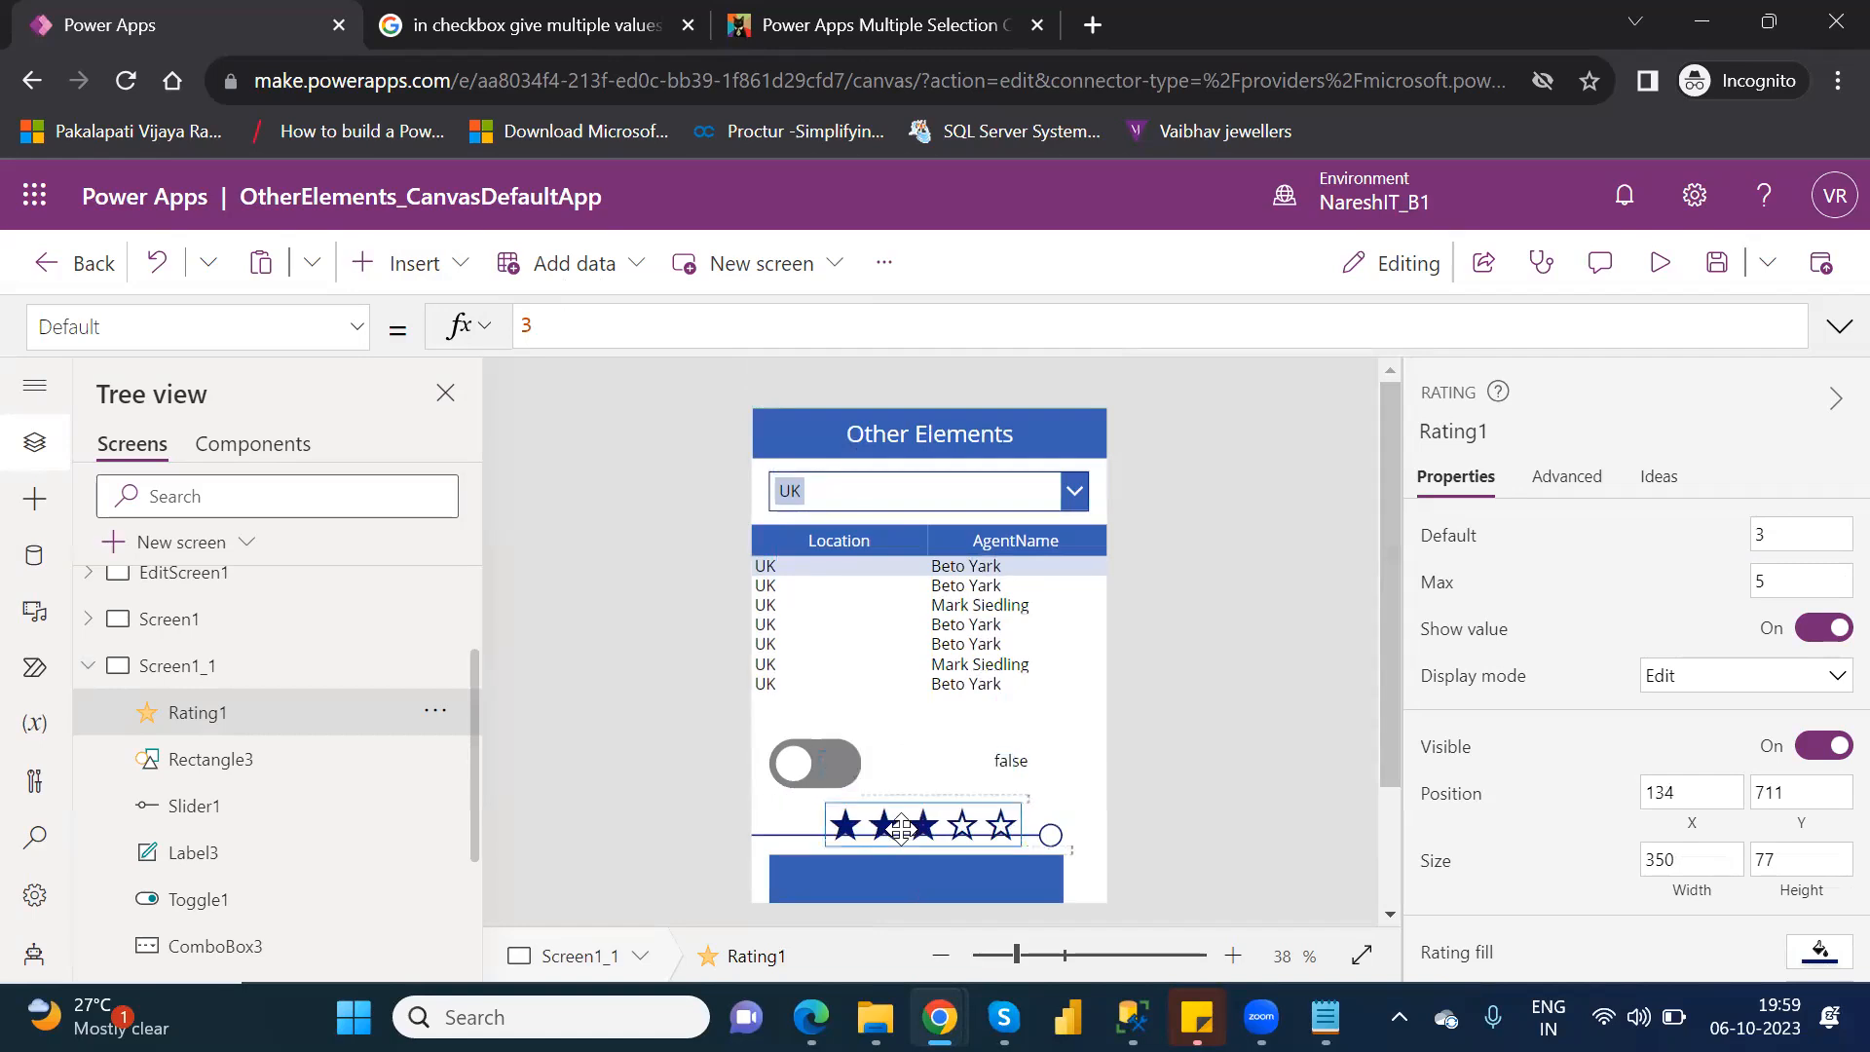
pyautogui.moveTo(1387, 719); pyautogui.dragTo(1390, 859)
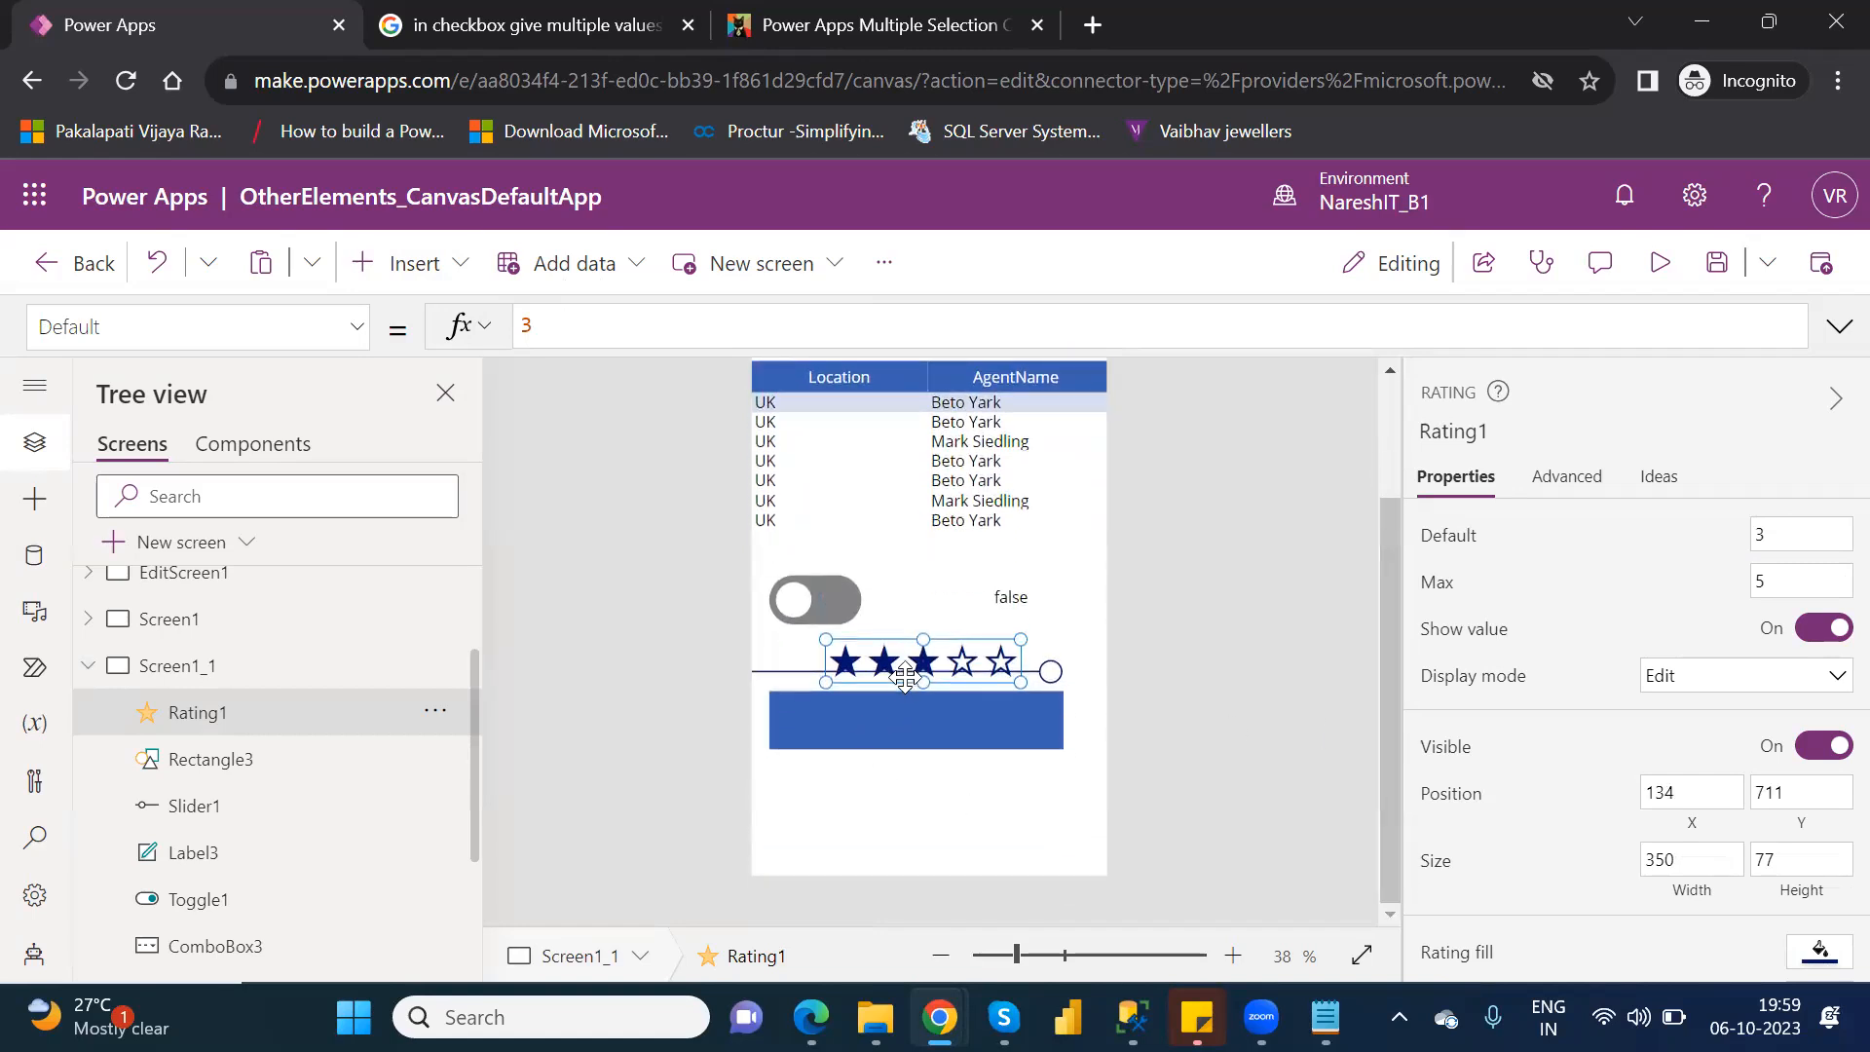
pyautogui.moveTo(894, 817); pyautogui.dragTo(840, 825)
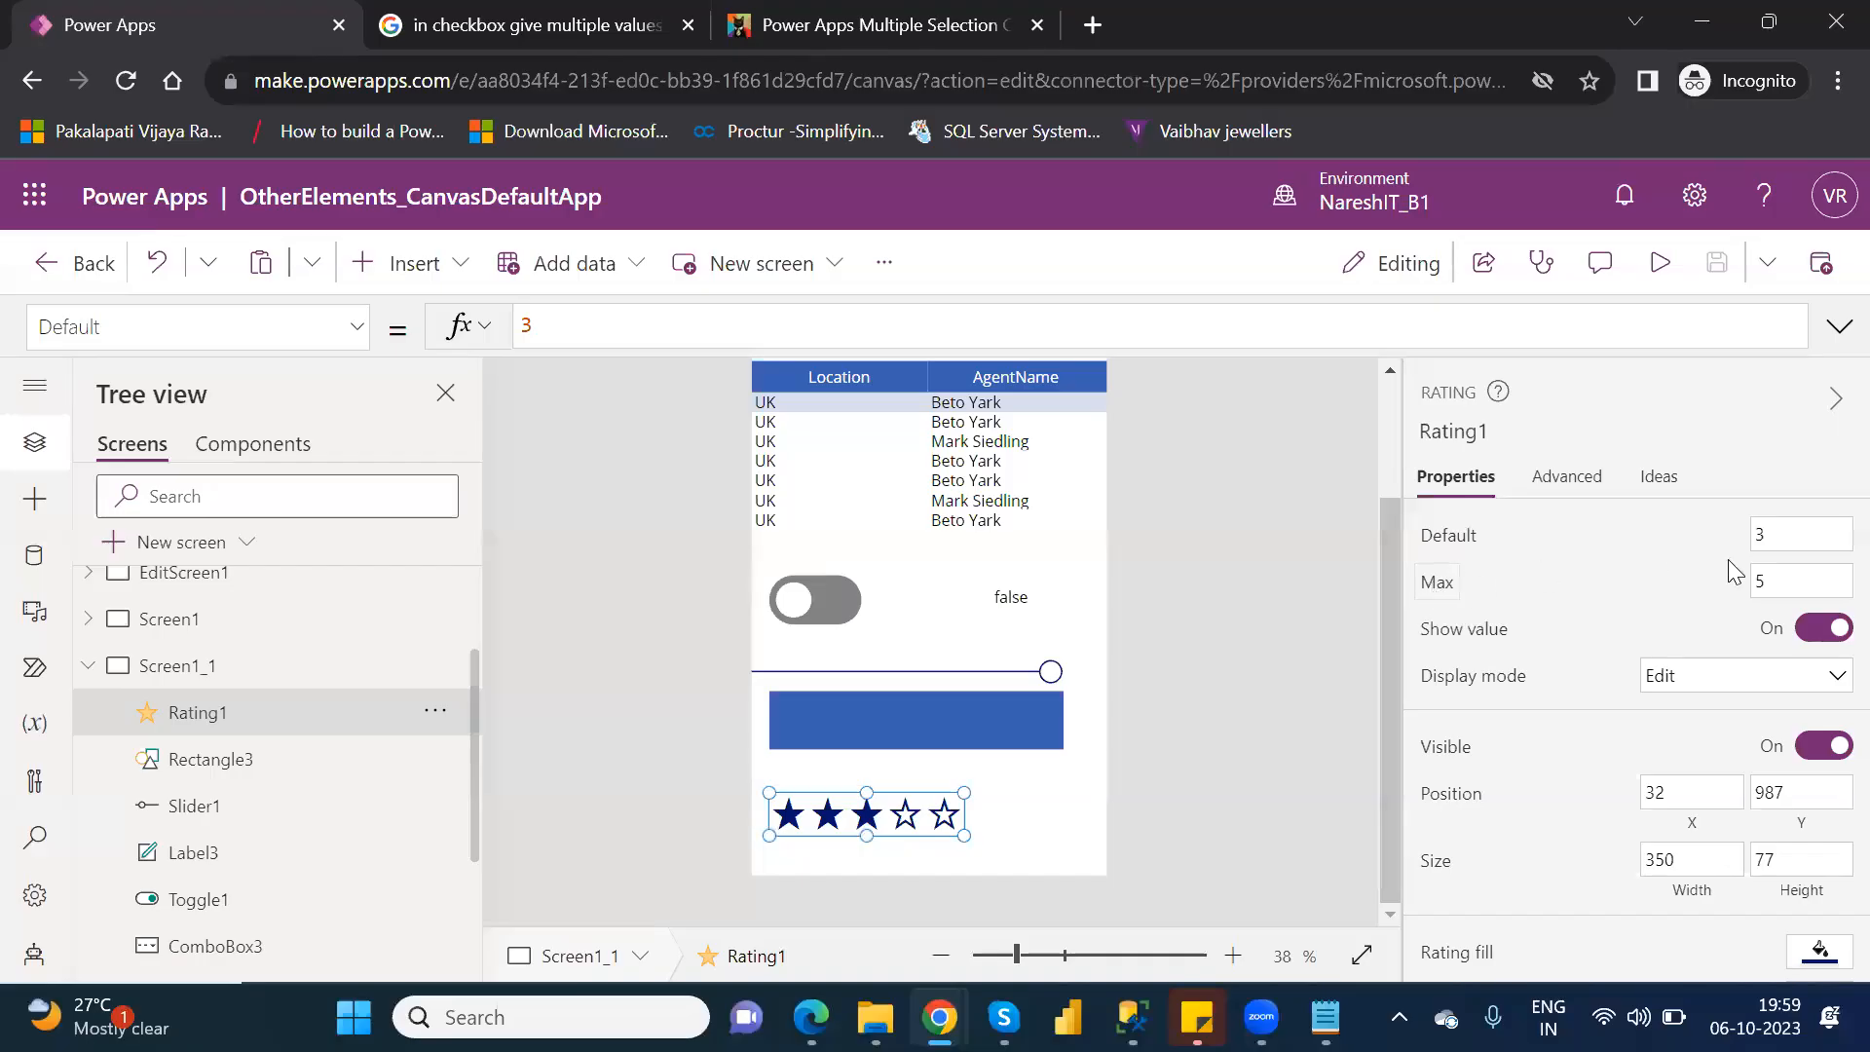
# Set the Rating control's maximum to 10 and widen the control to about 434.
pyautogui.click(1769, 579)
pyautogui.press('BackSpace')
pyautogui.write('10')
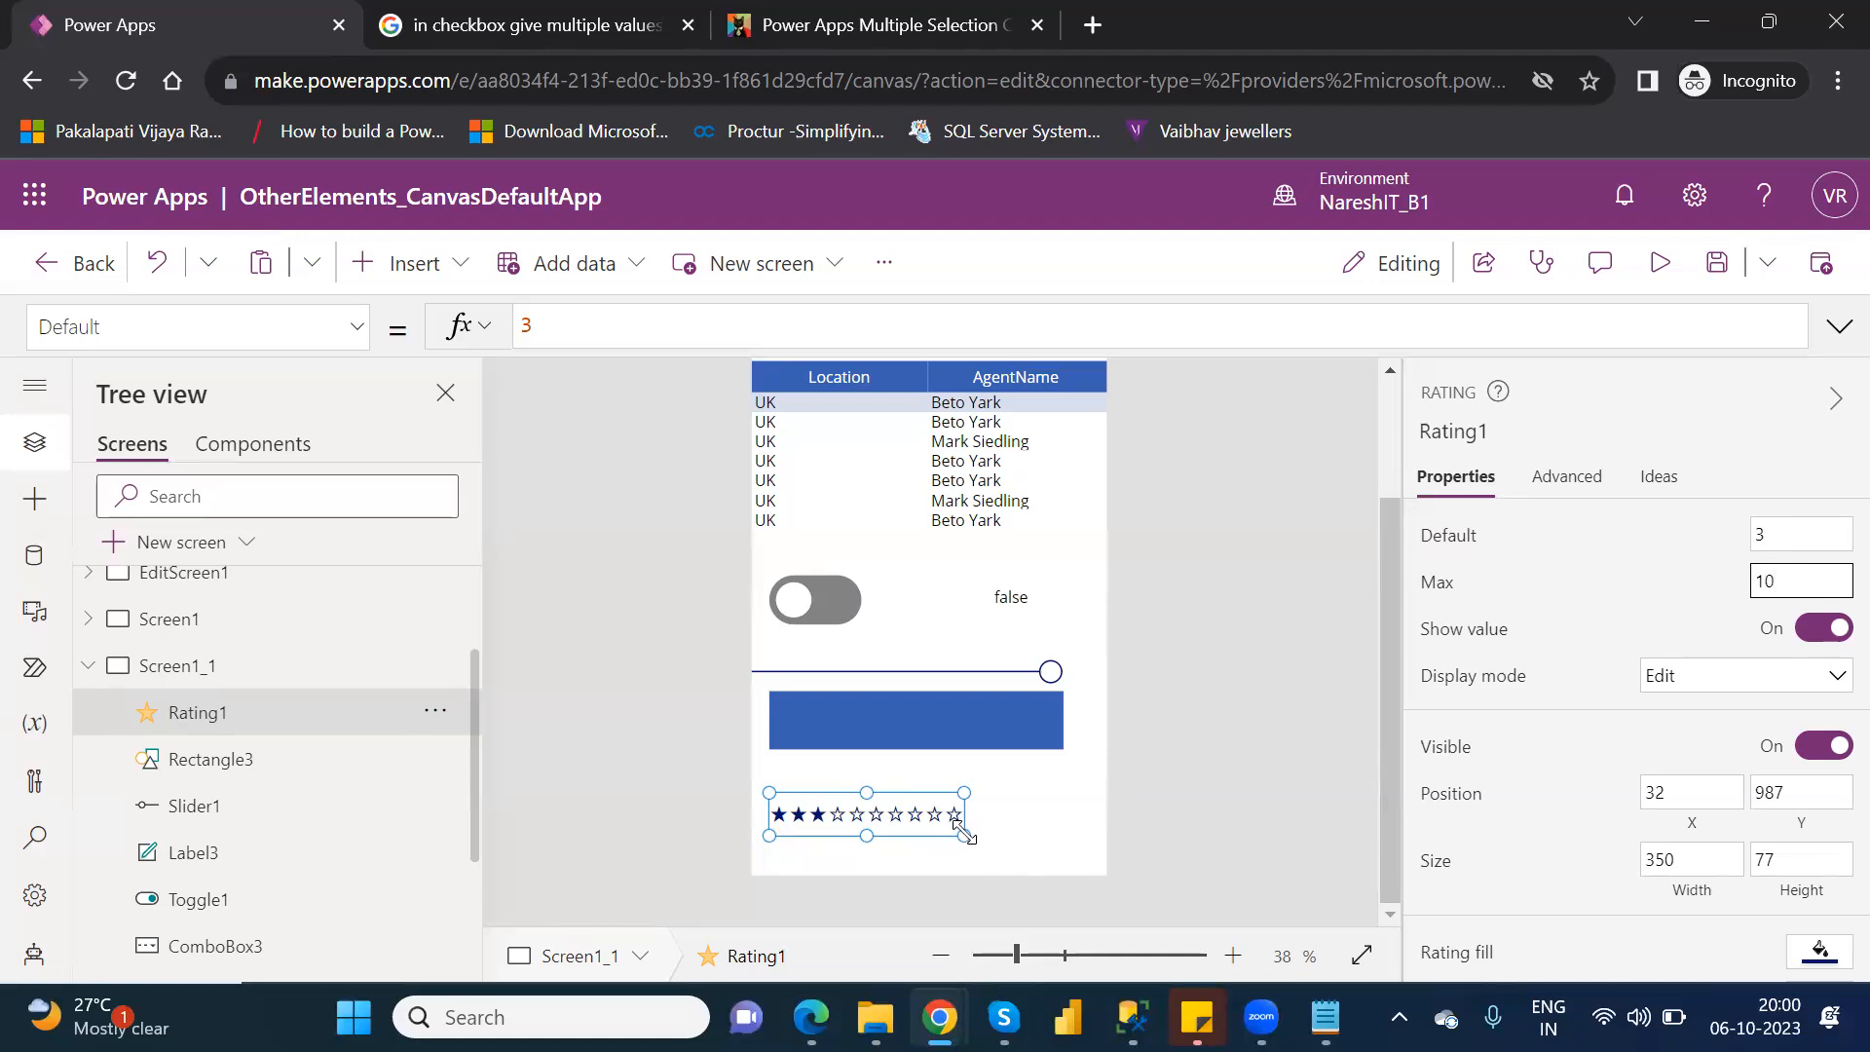
pyautogui.moveTo(964, 835); pyautogui.dragTo(1013, 836)
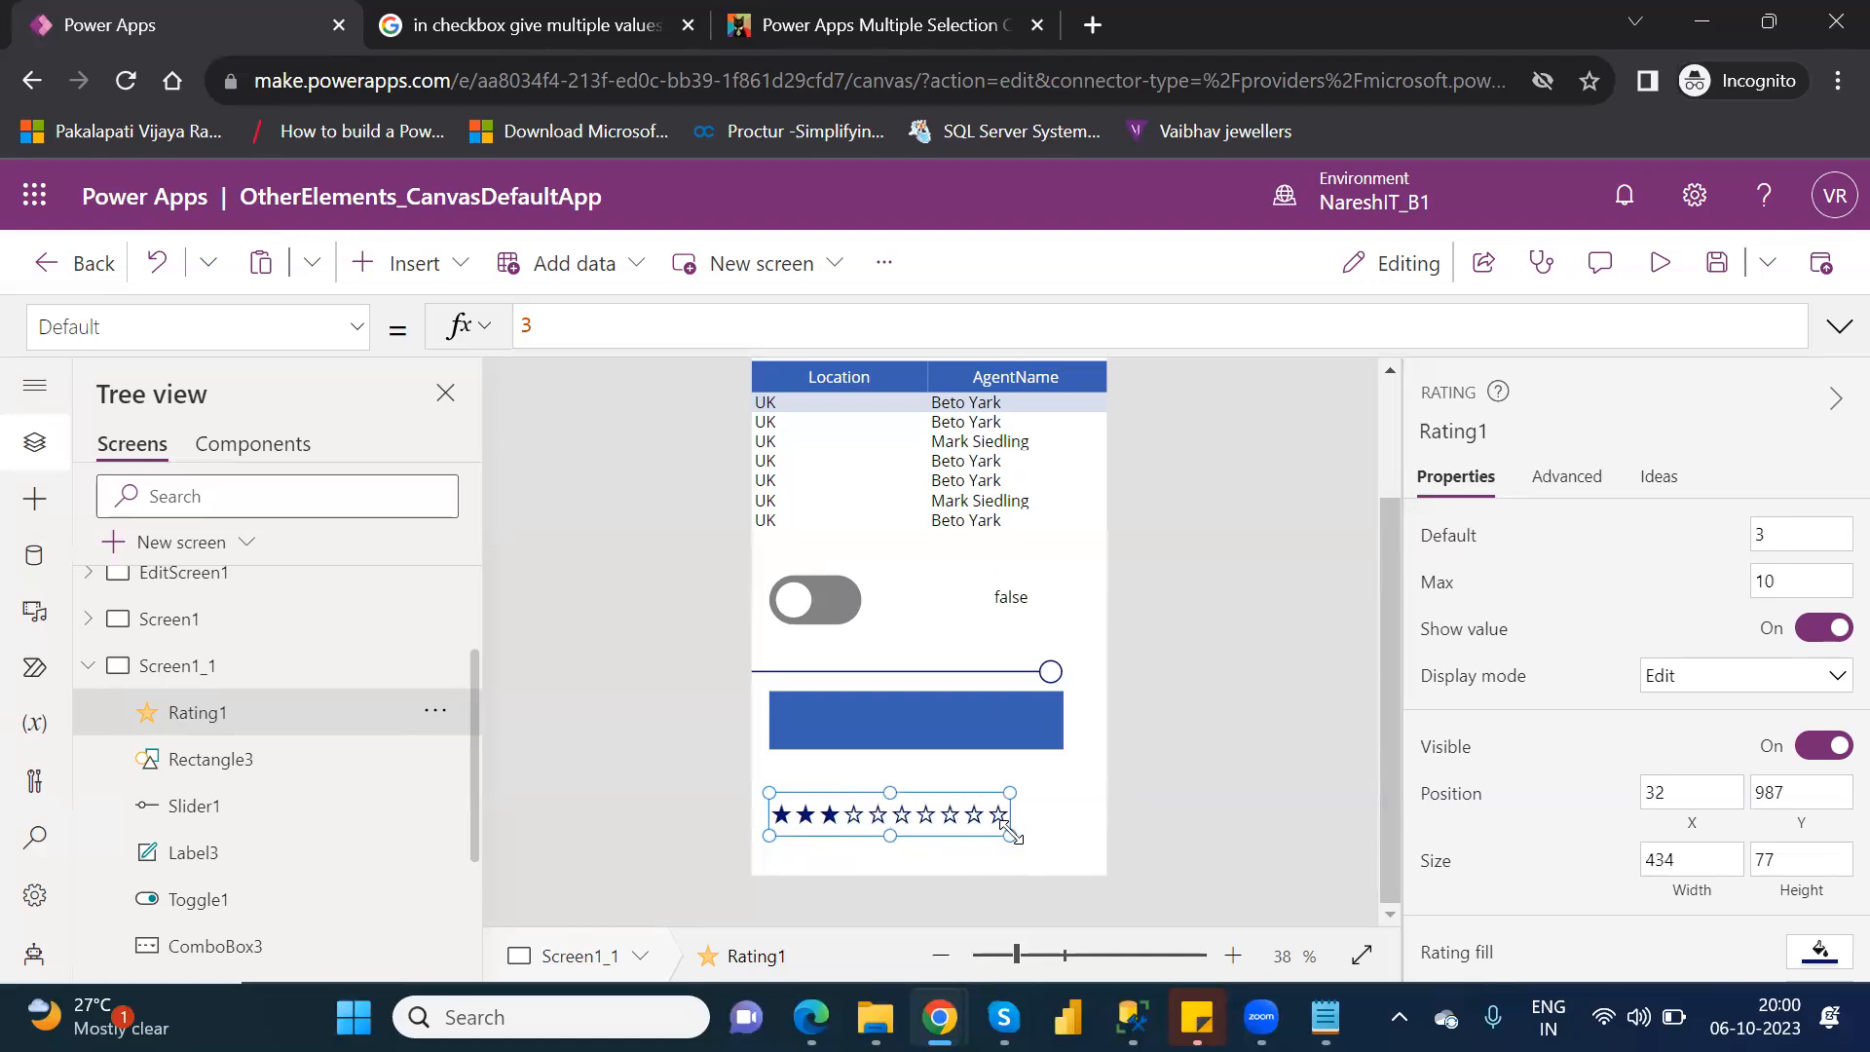
# Preview the app, give a rating of five stars, and return to editing Screen1_1.
pyautogui.click(1661, 265)
pyautogui.click(872, 910)
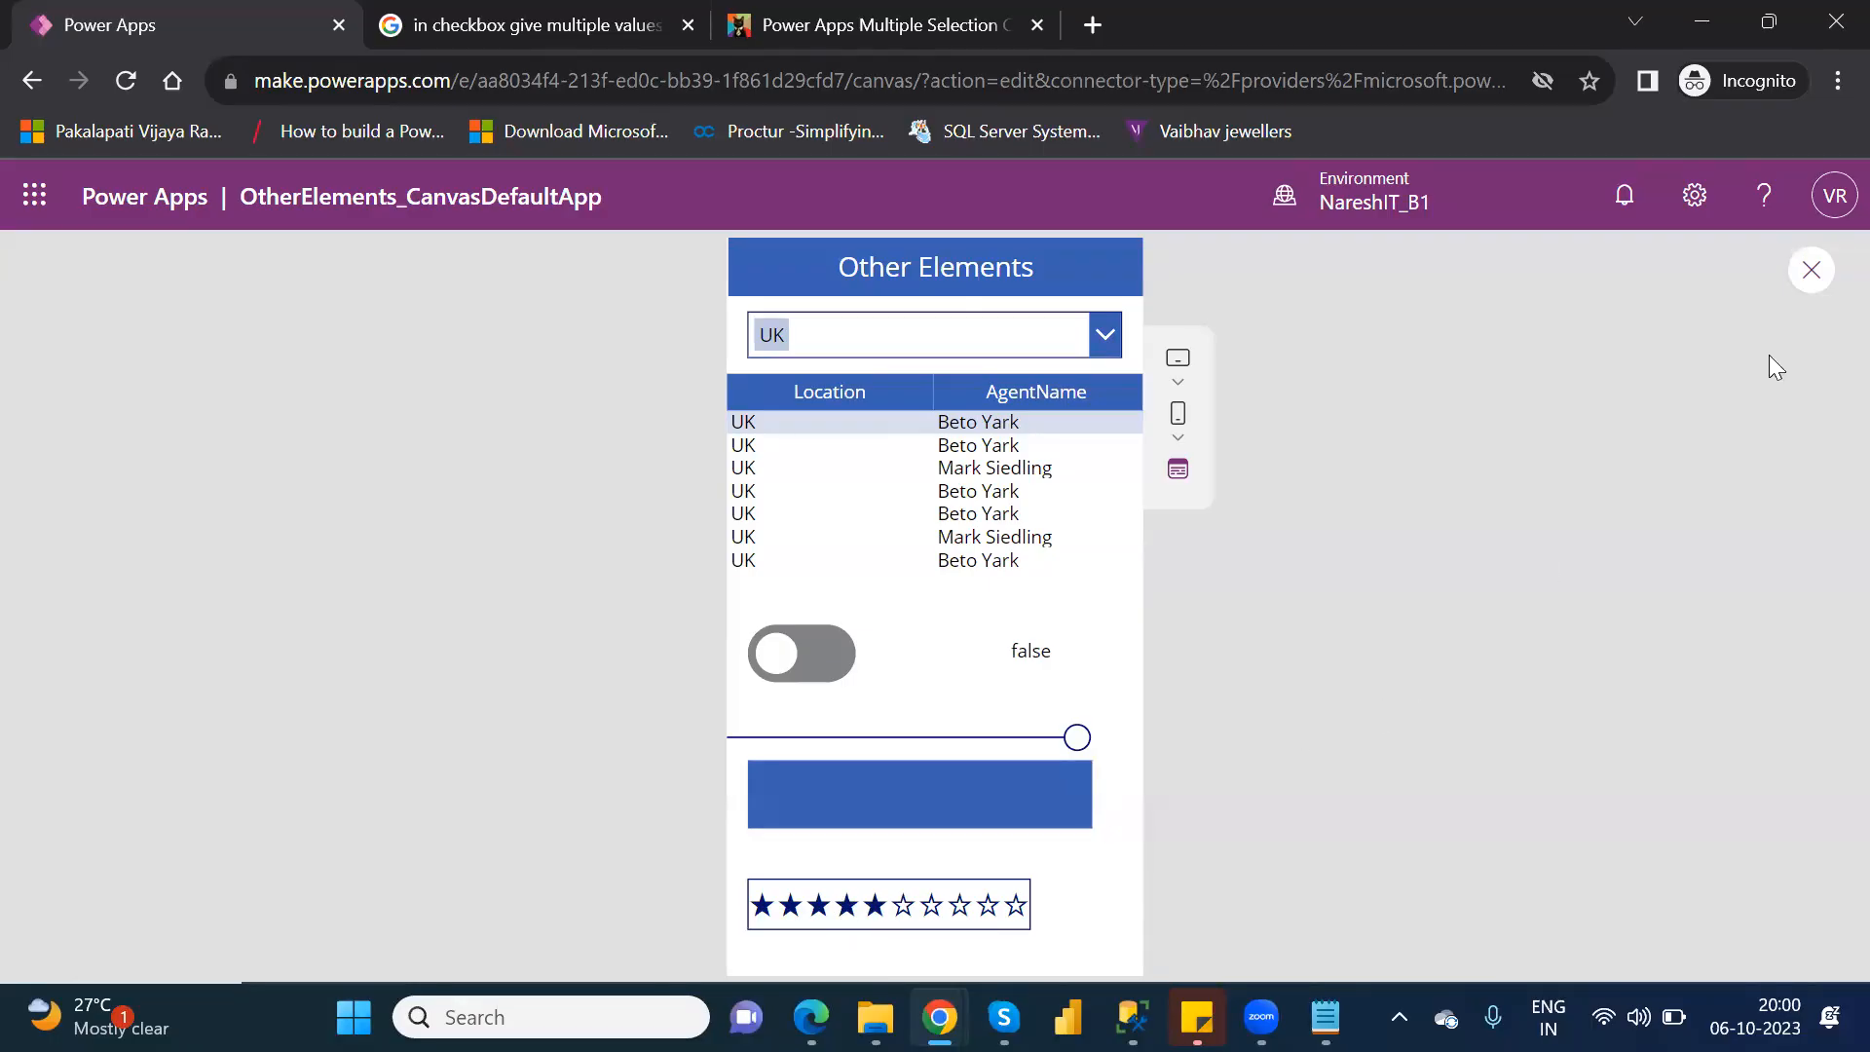
pyautogui.click(1814, 277)
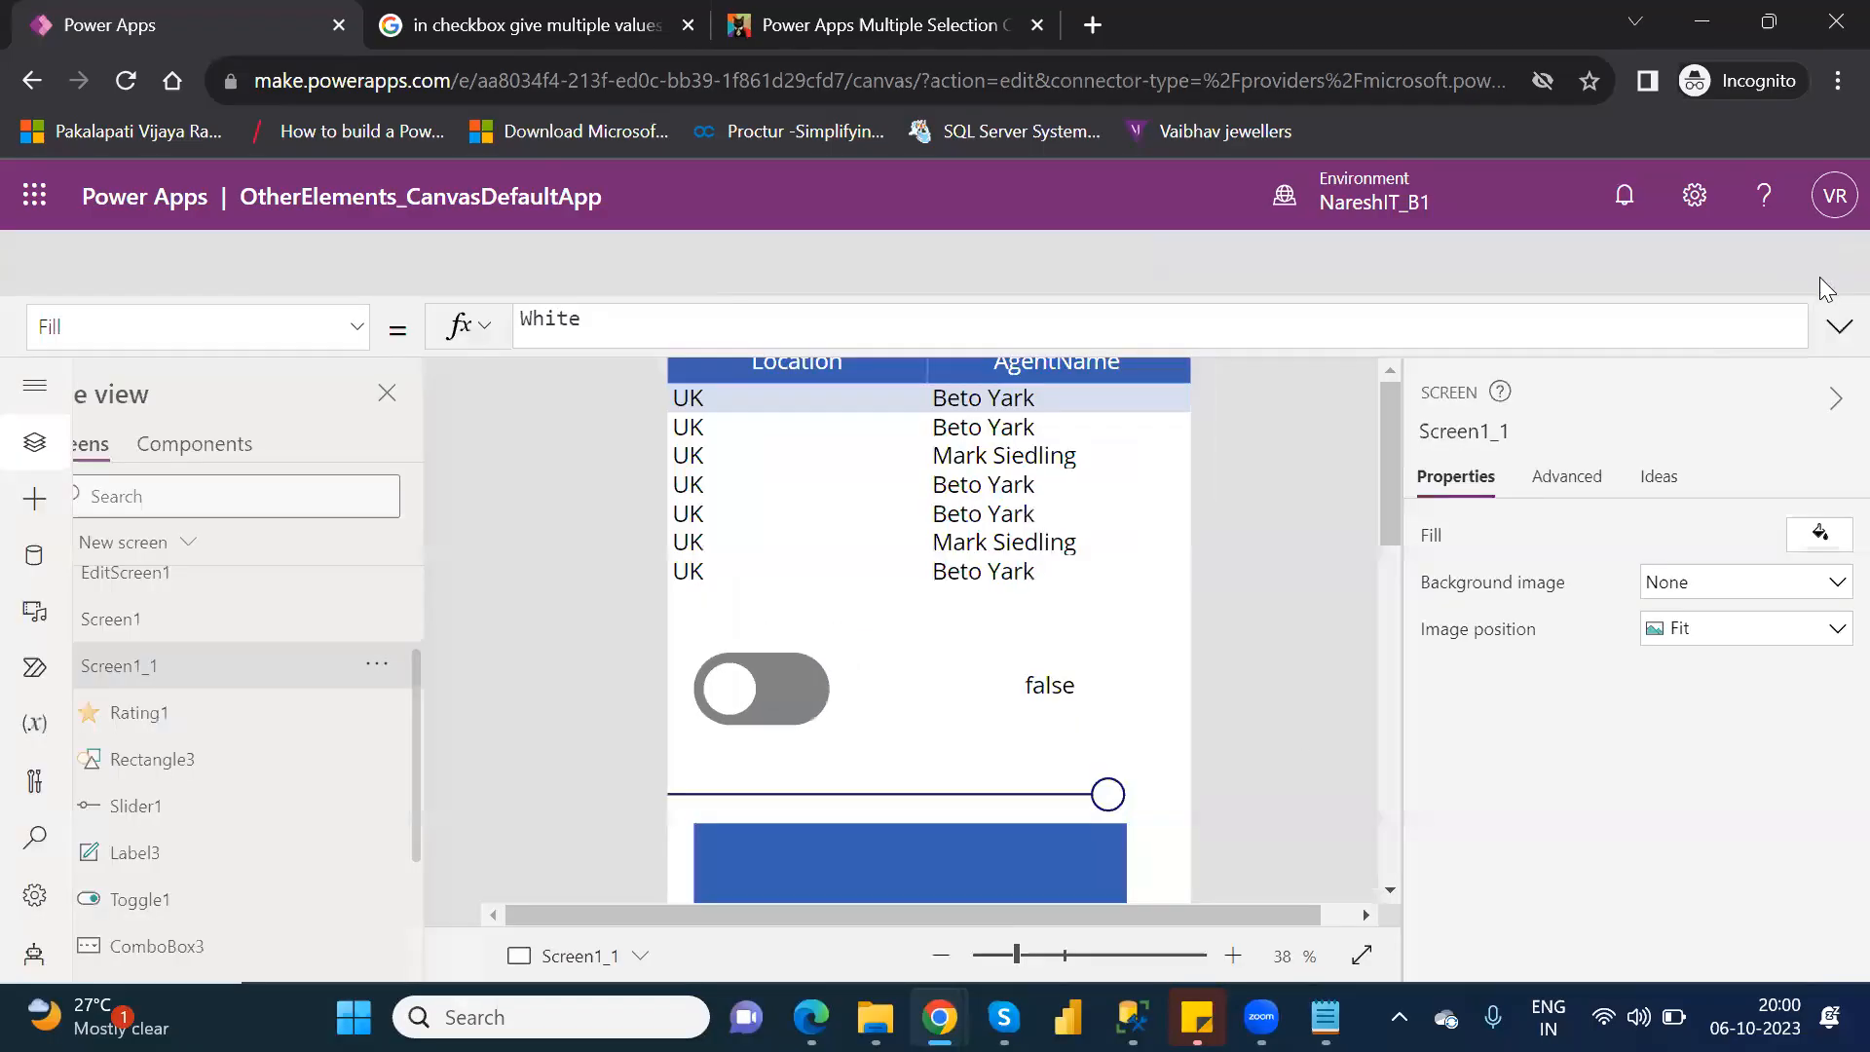
pyautogui.click(1206, 713)
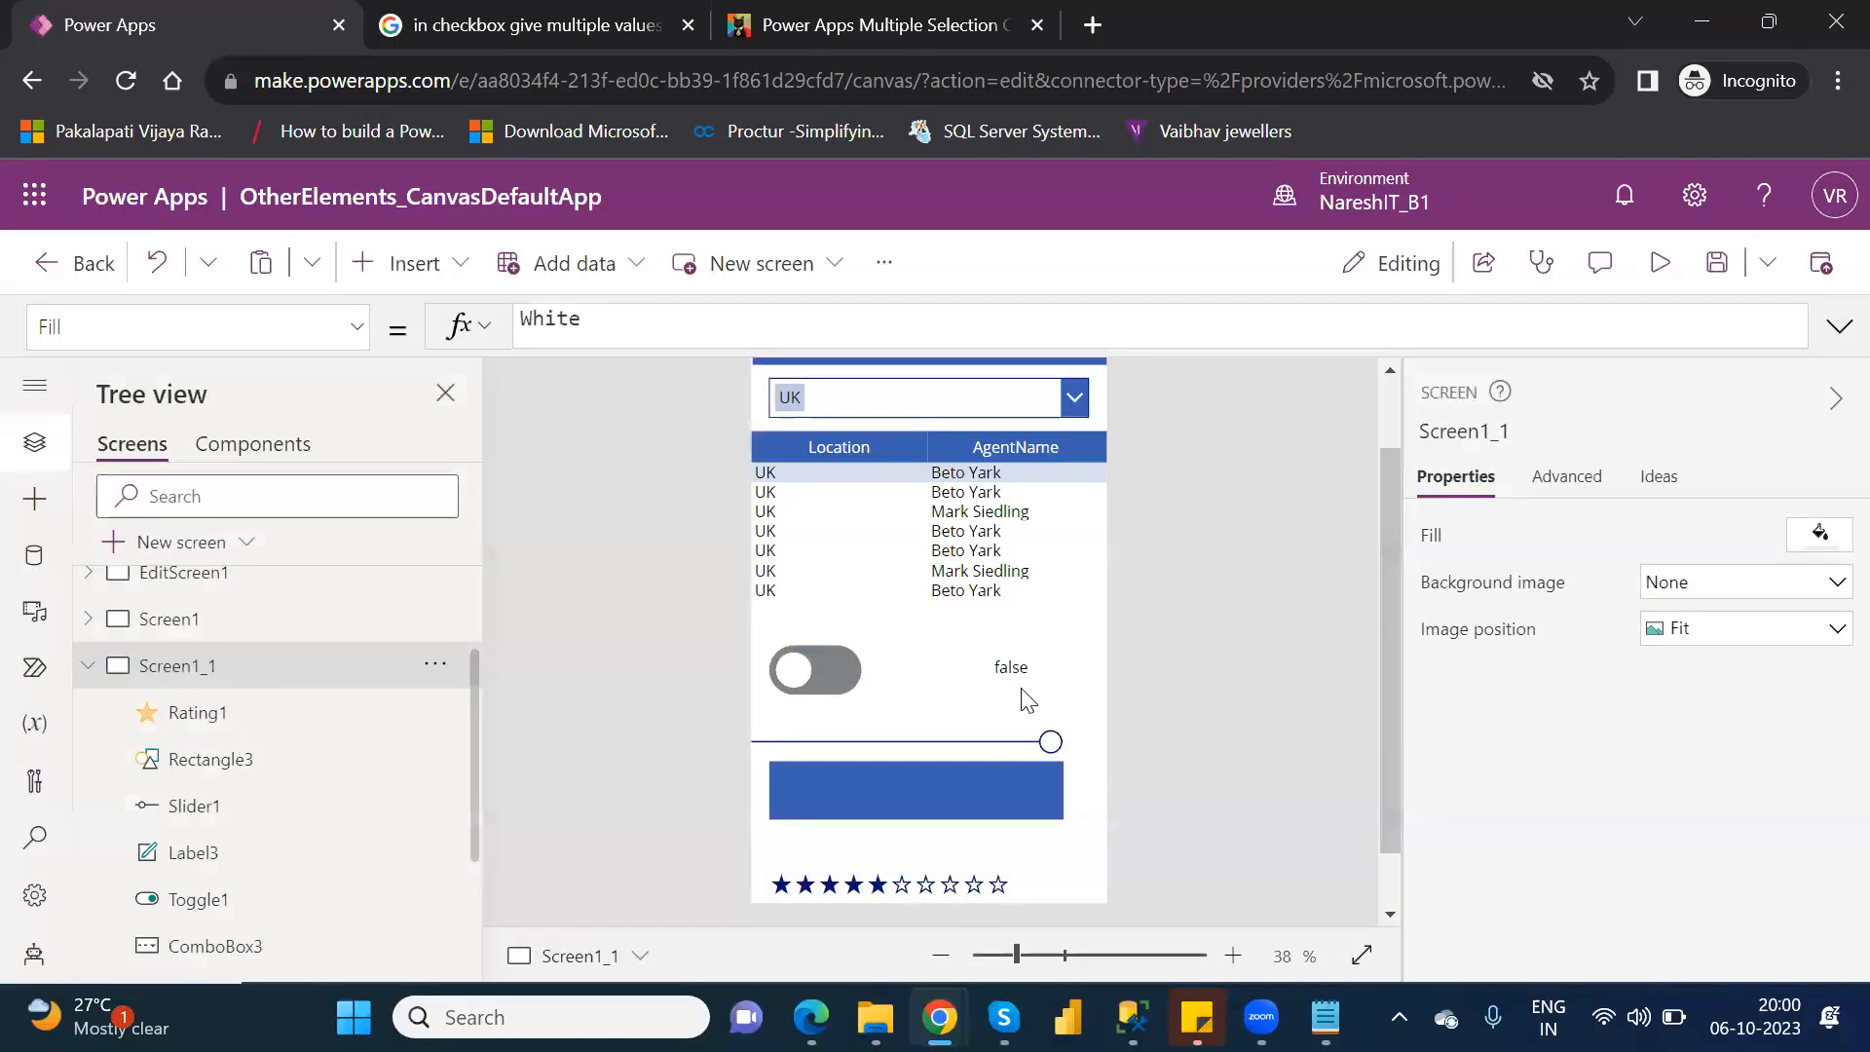
# Duplicate the label beside the toggle and place the copy just below the right half of the rating stars.
pyautogui.click(1009, 670)
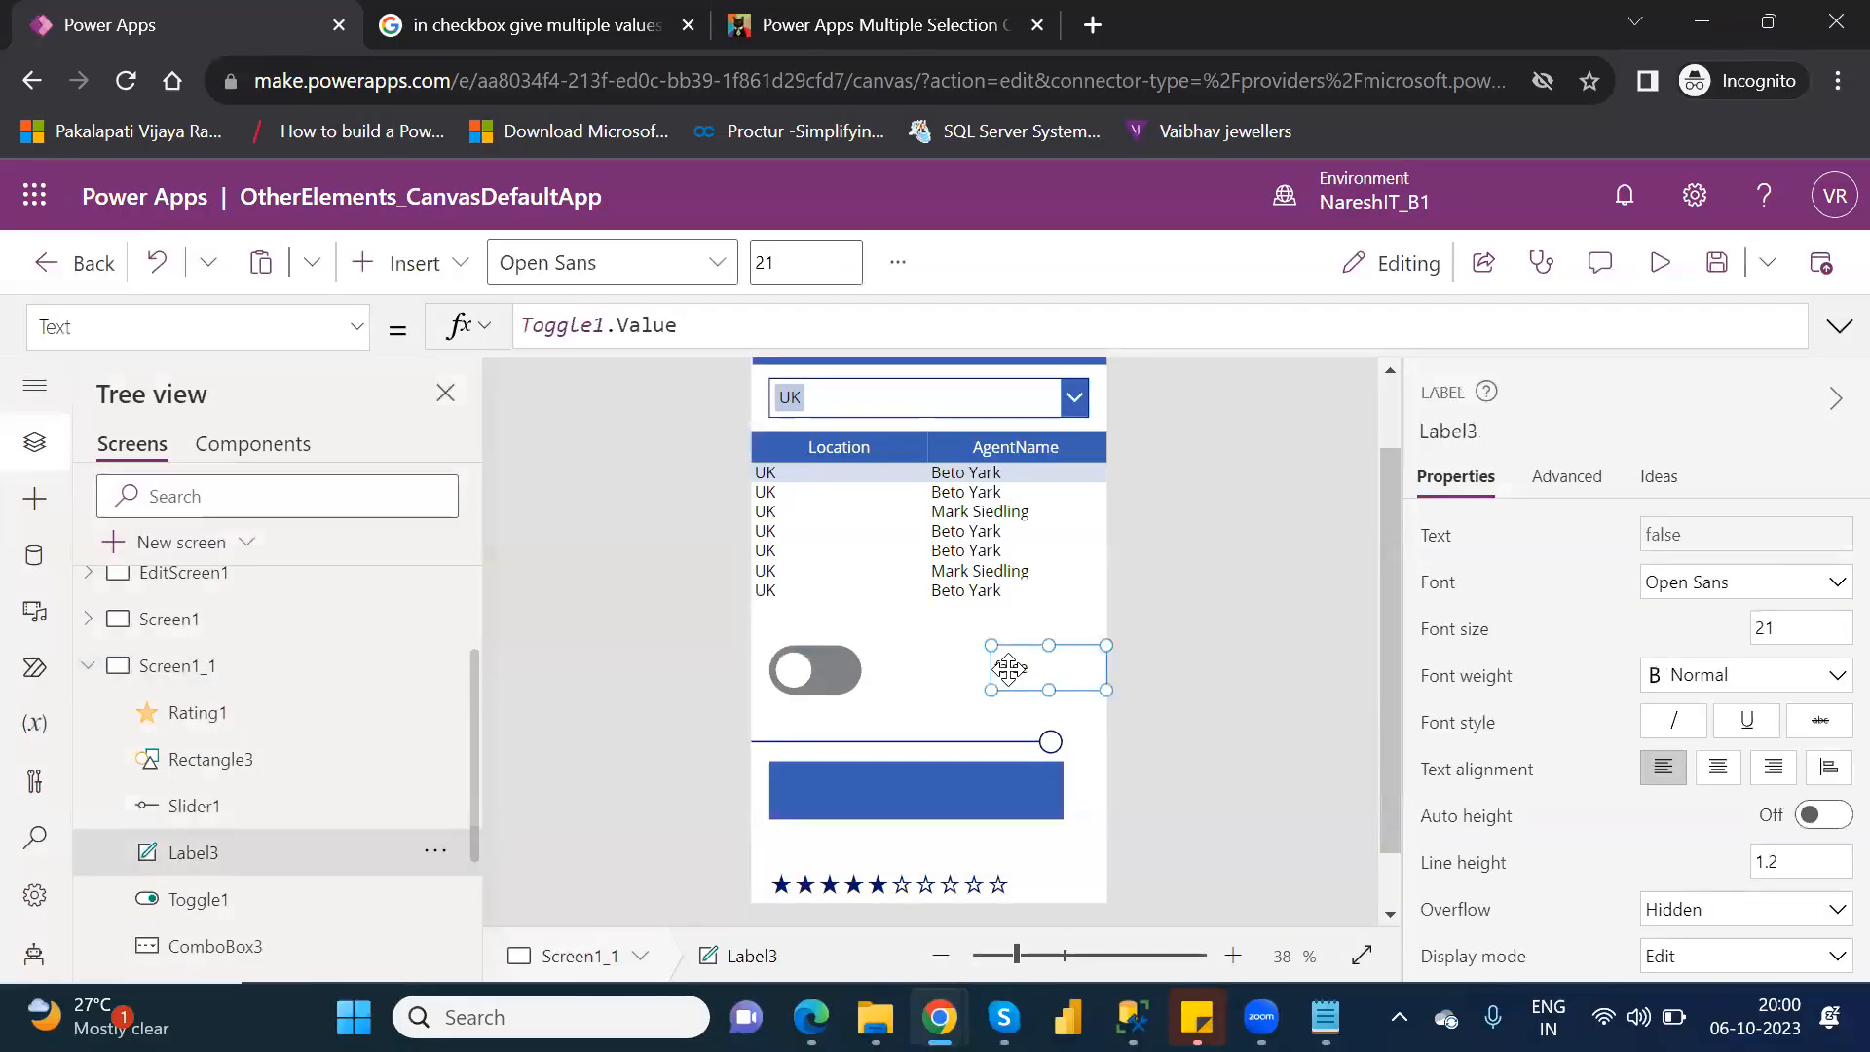
pyautogui.hotkey('ctrl', 'c')
pyautogui.hotkey('ctrl', 'v')
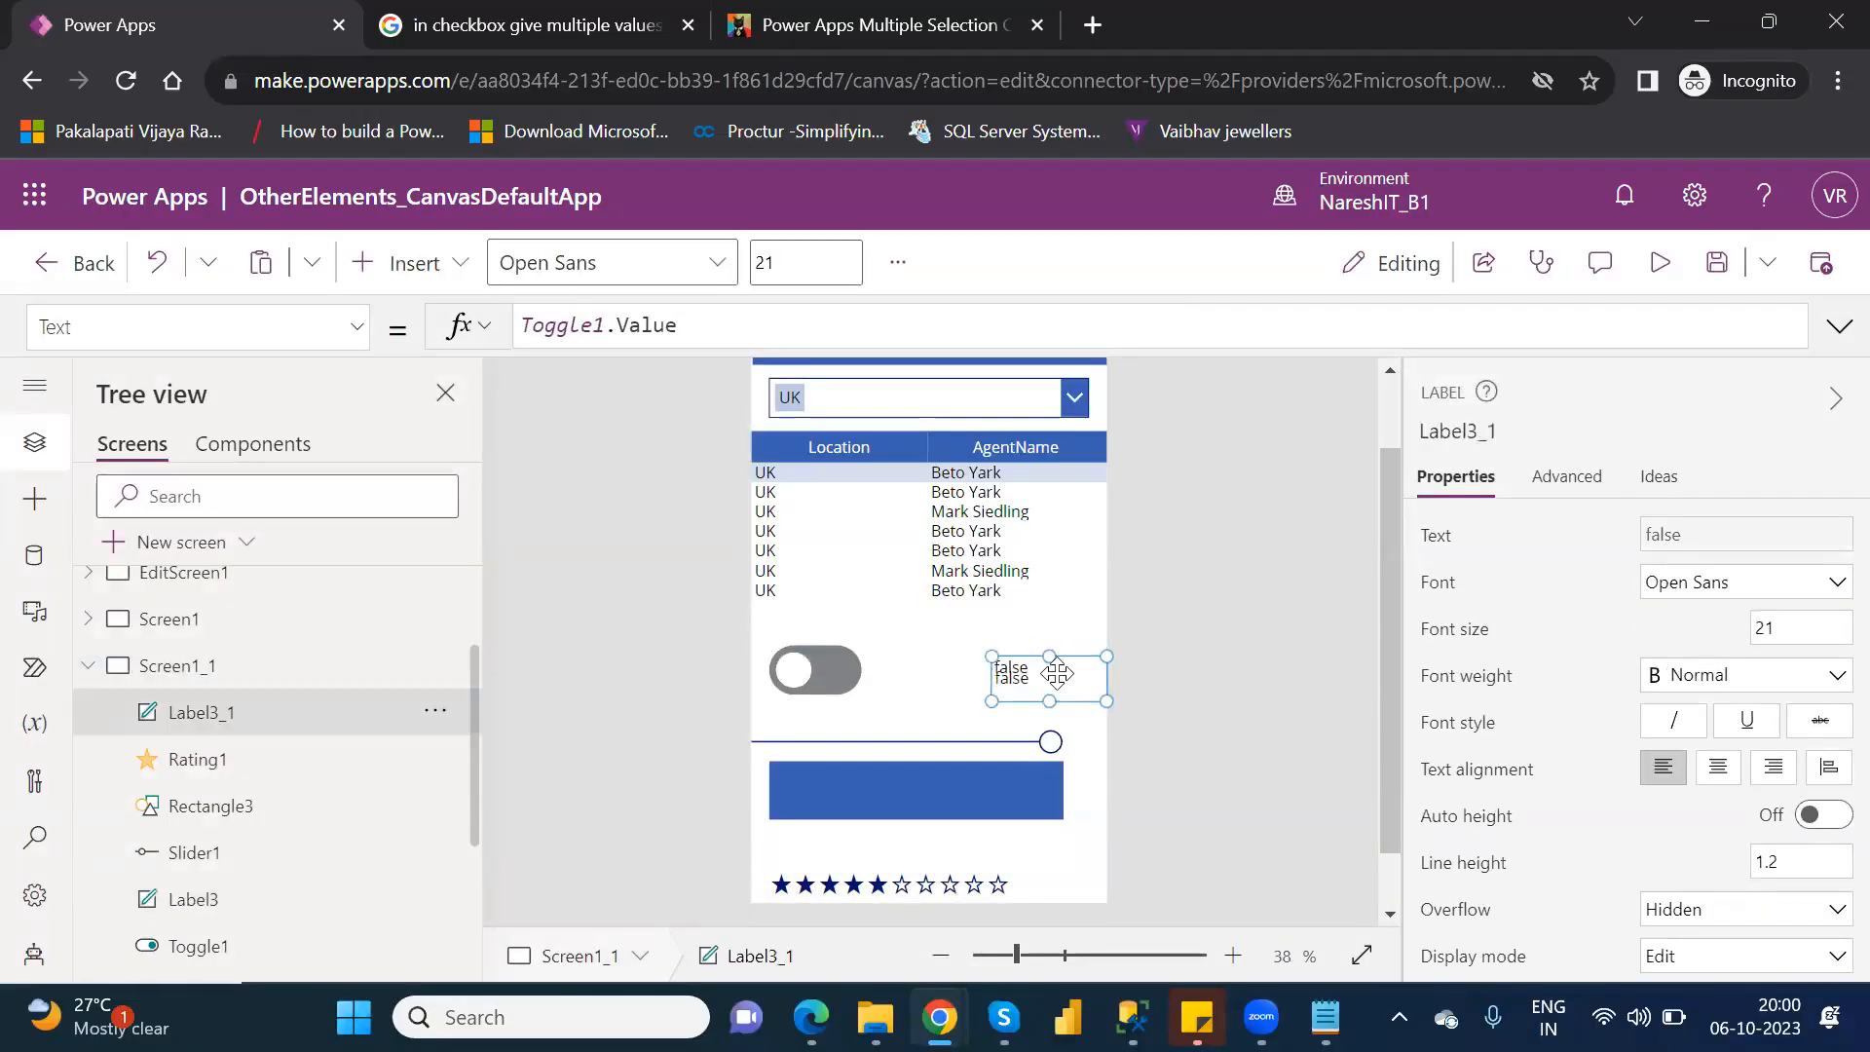
pyautogui.moveTo(1068, 687); pyautogui.dragTo(1057, 893)
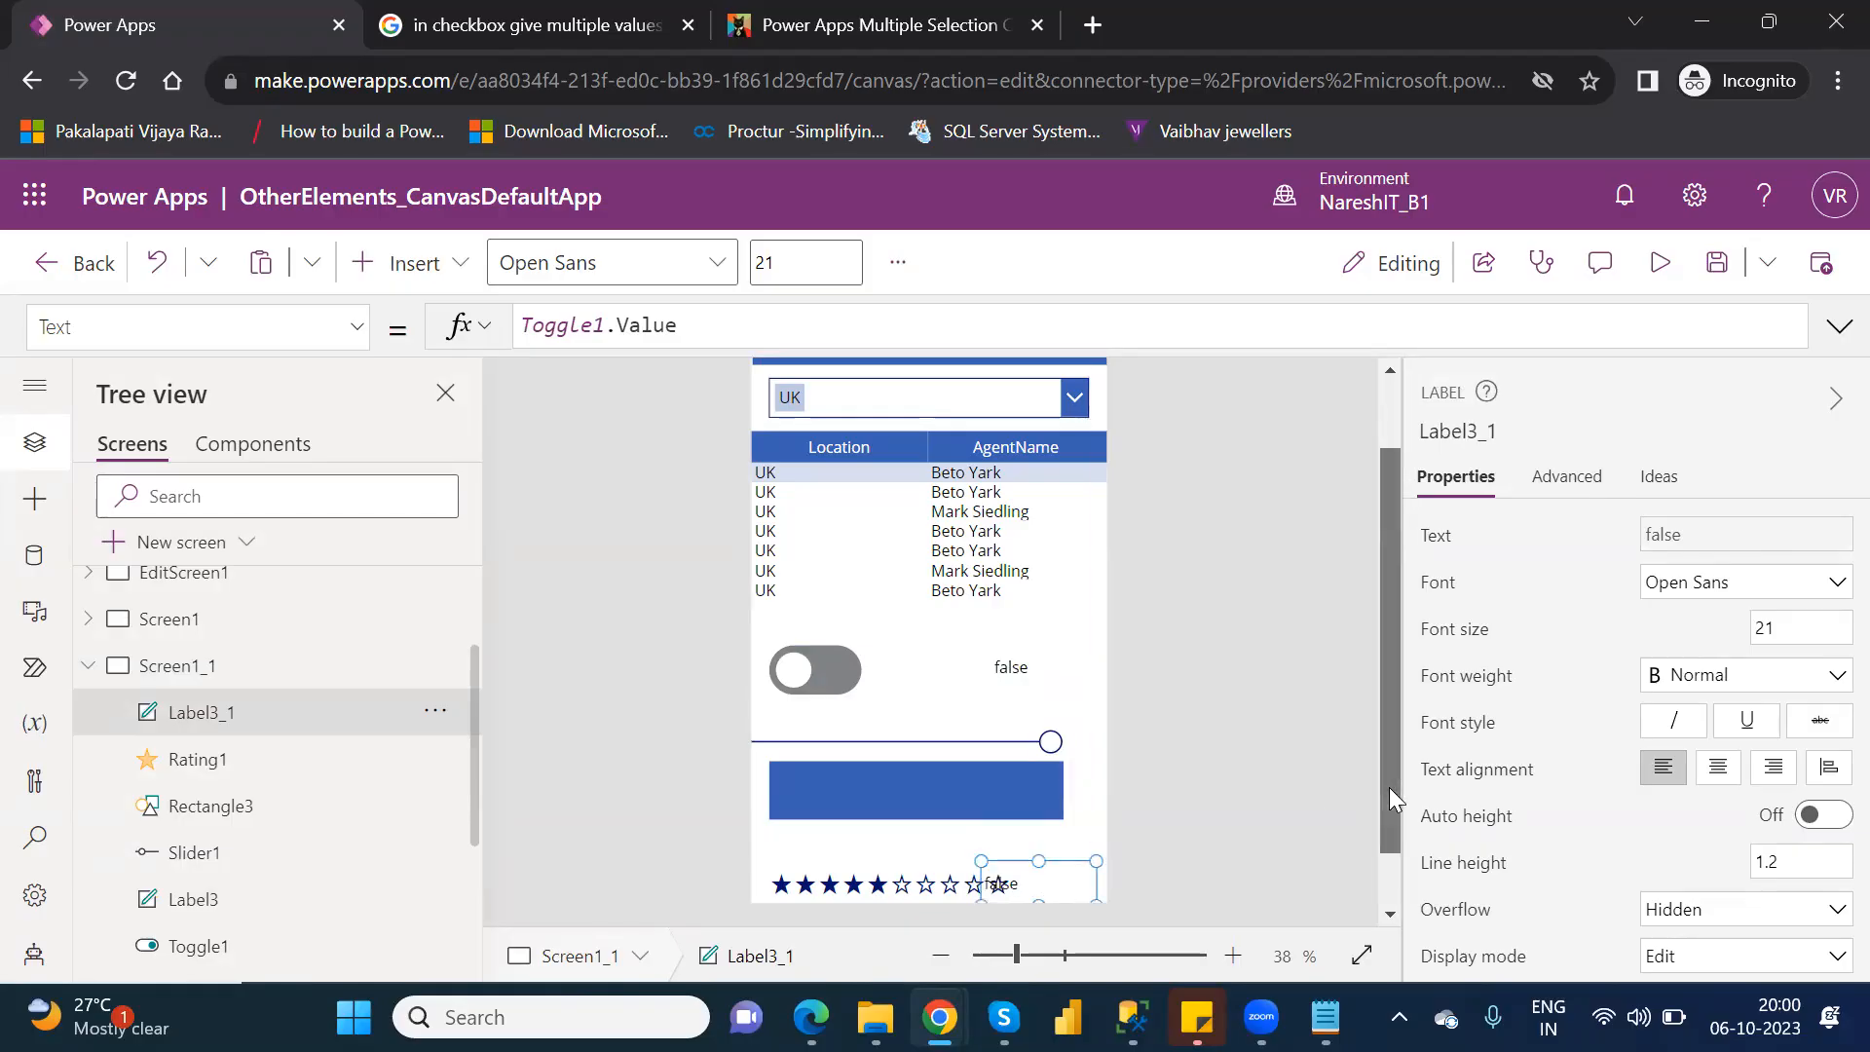
pyautogui.moveTo(1389, 787); pyautogui.dragTo(1424, 898)
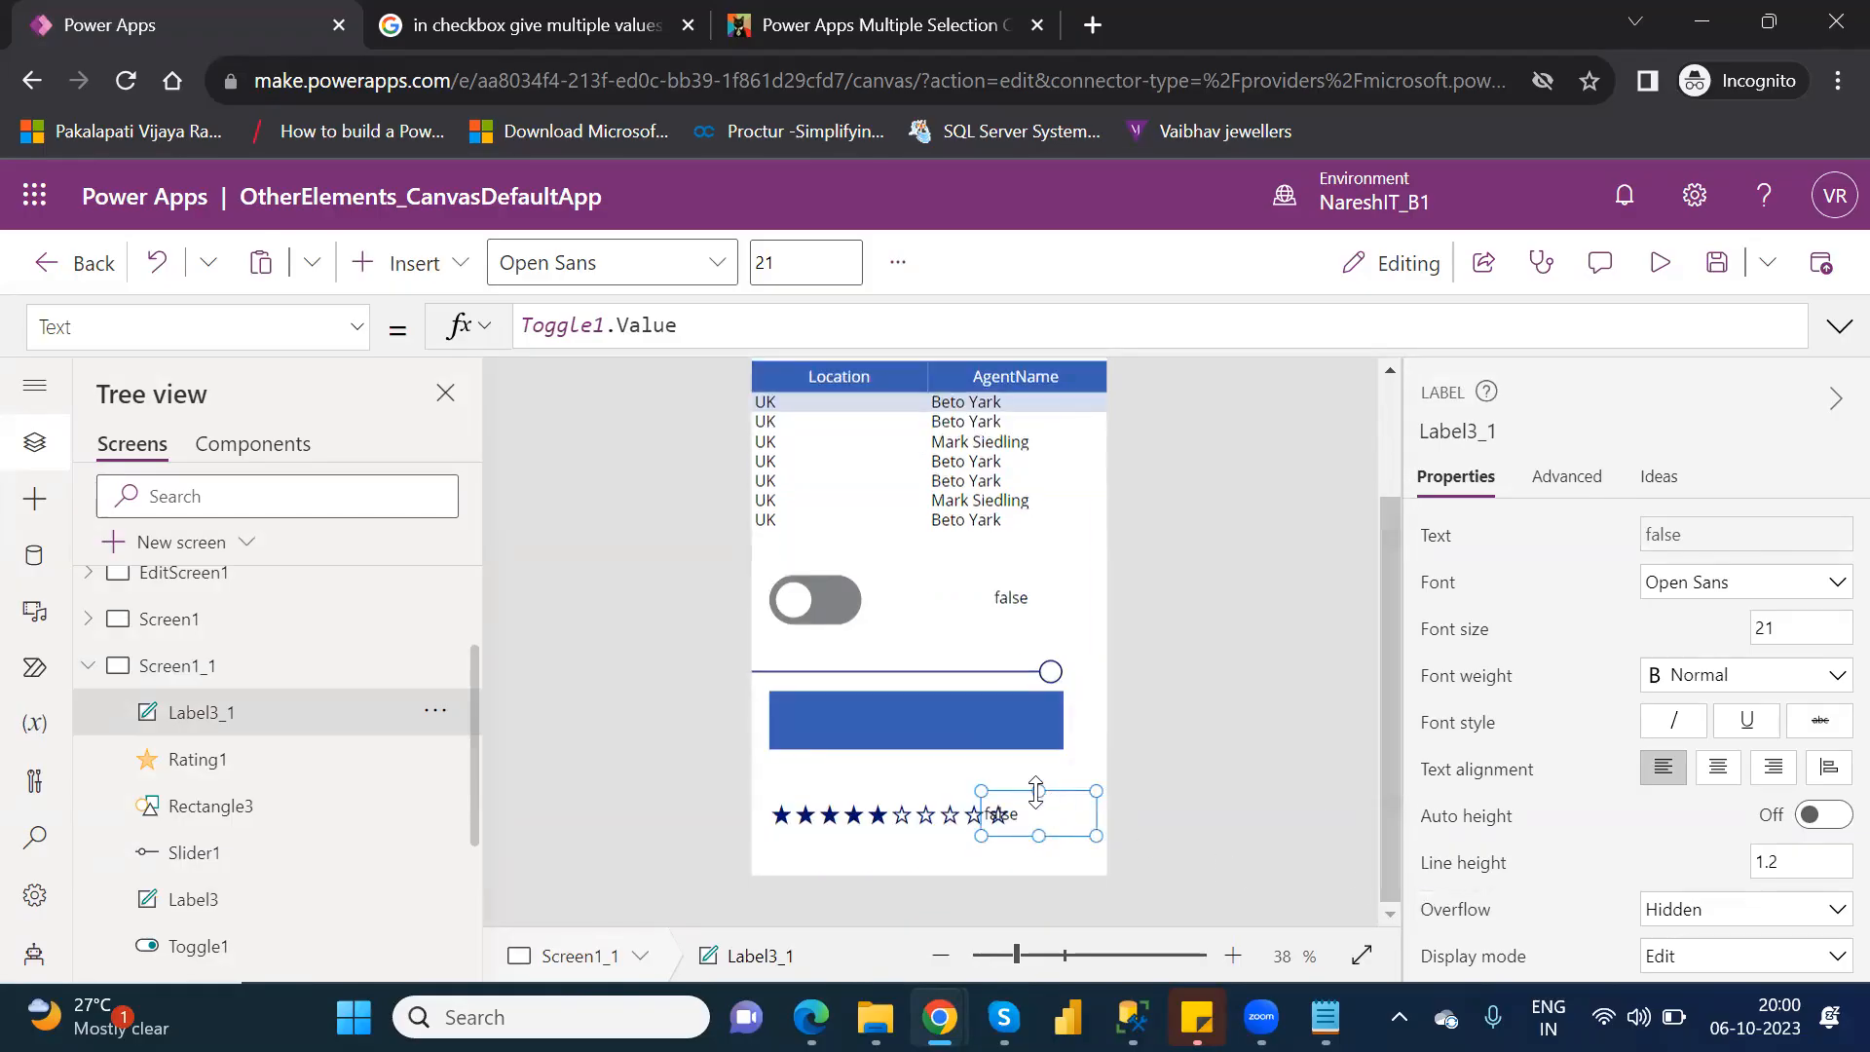
pyautogui.moveTo(1048, 815); pyautogui.dragTo(989, 855)
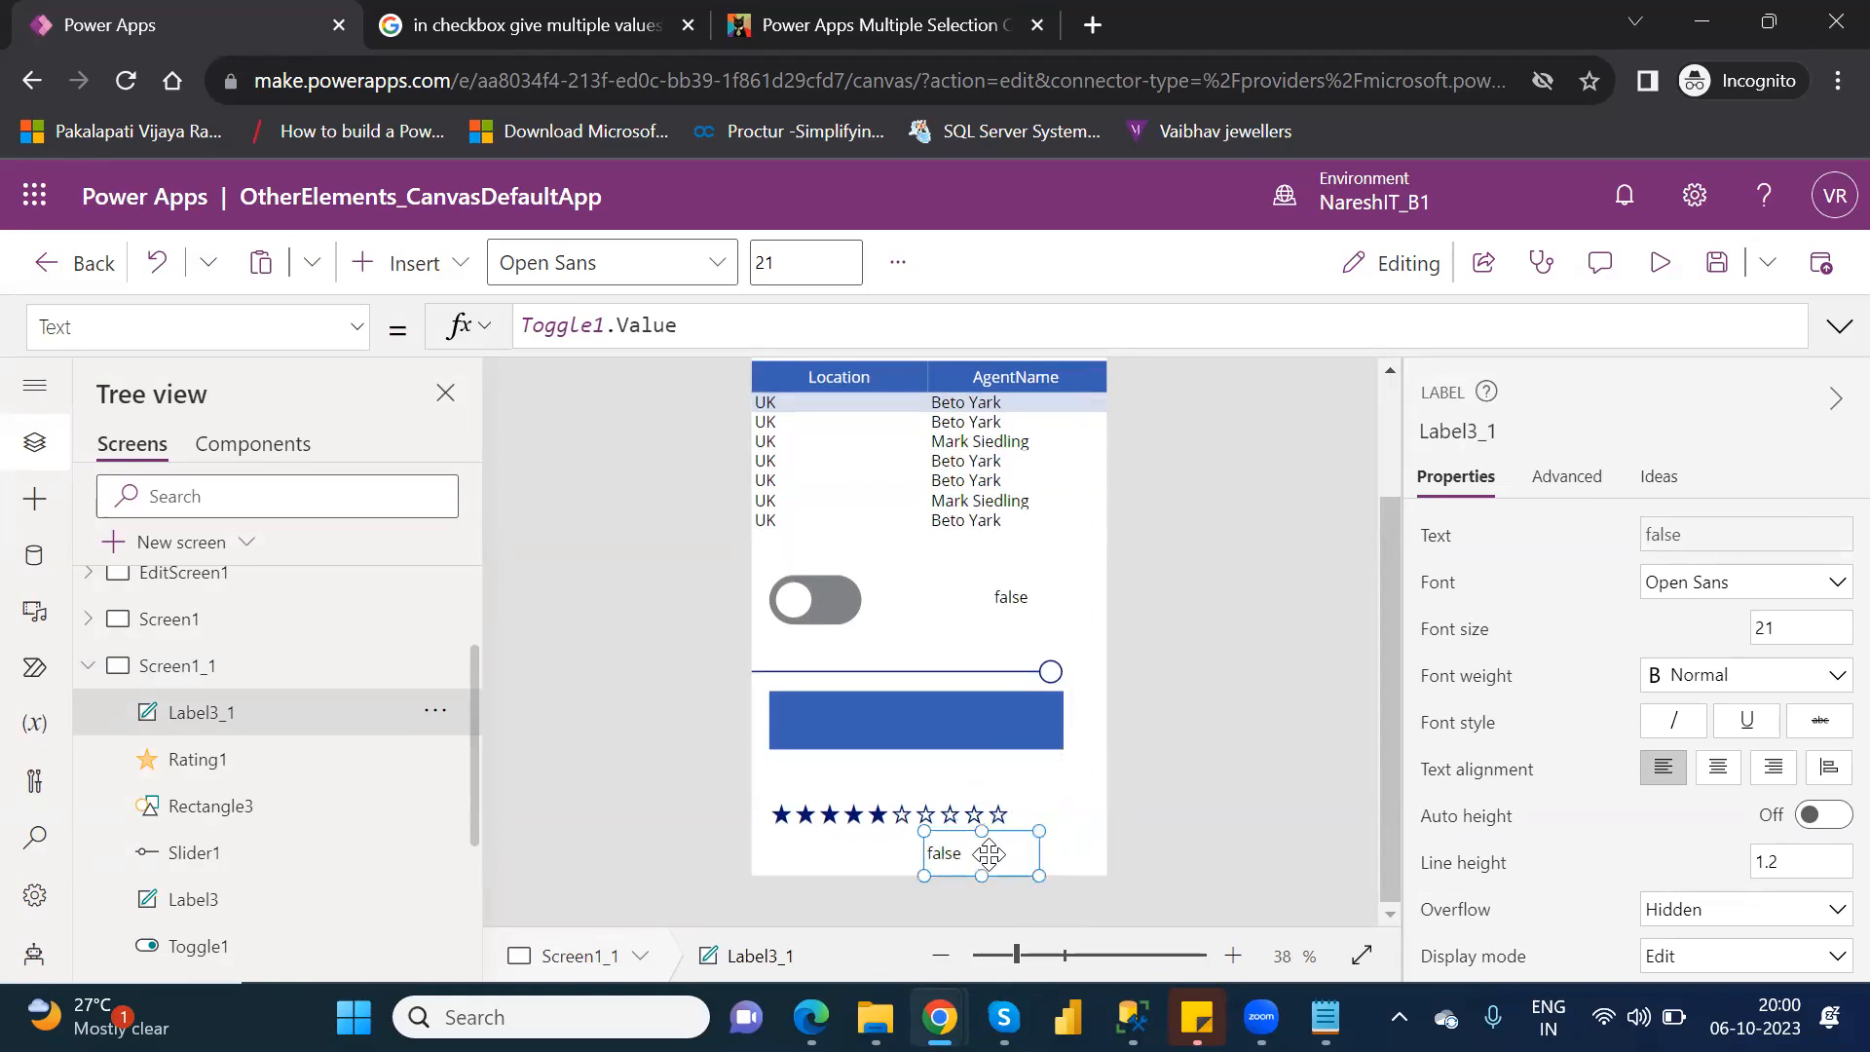
# Set the copied label's Text formula to Rating1.Value.
pyautogui.click(685, 328)
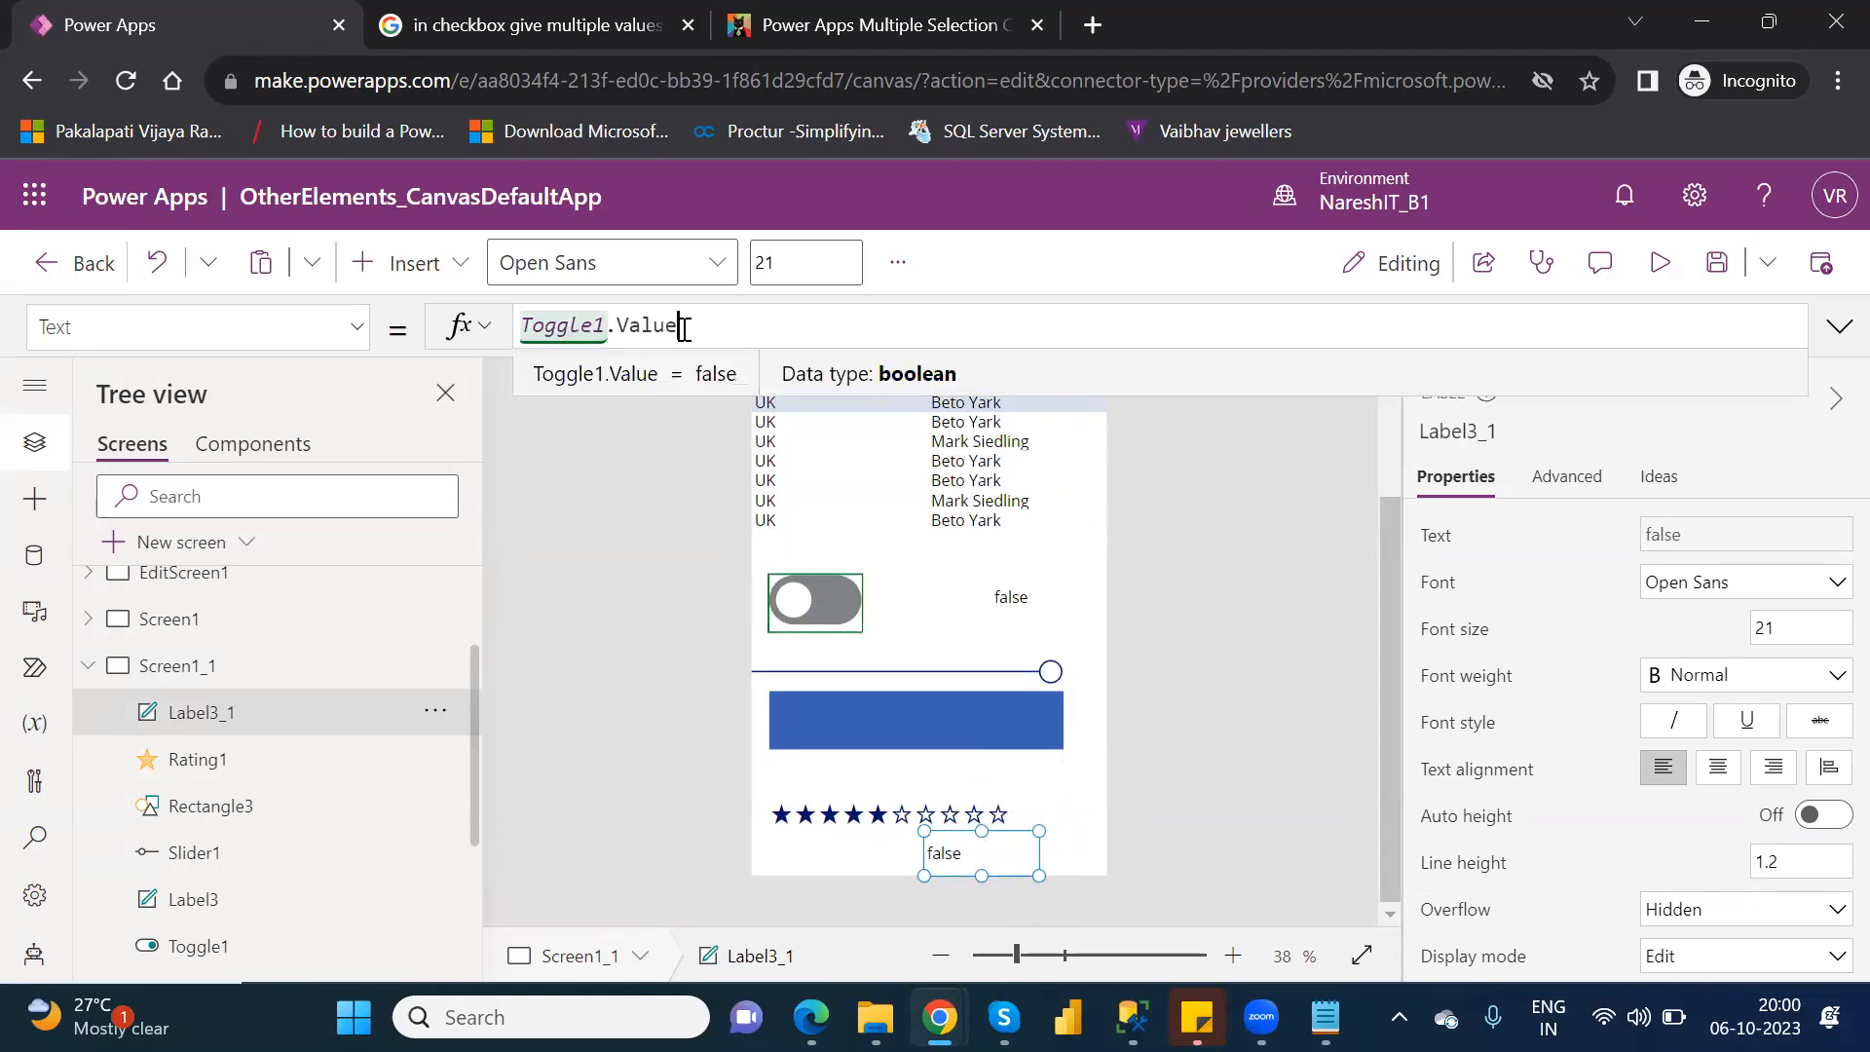
pyautogui.press('BackSpace')
pyautogui.press('BackSpace')
pyautogui.press('BackSpace')
pyautogui.press('BackSpace')
pyautogui.press('BackSpace')
pyautogui.press('BackSpace')
pyautogui.press('BackSpace')
pyautogui.press('BackSpace')
pyautogui.press('BackSpace')
pyautogui.press('BackSpace')
pyautogui.press('BackSpace')
pyautogui.press('BackSpace')
pyautogui.press('BackSpace')
pyautogui.write('ra')
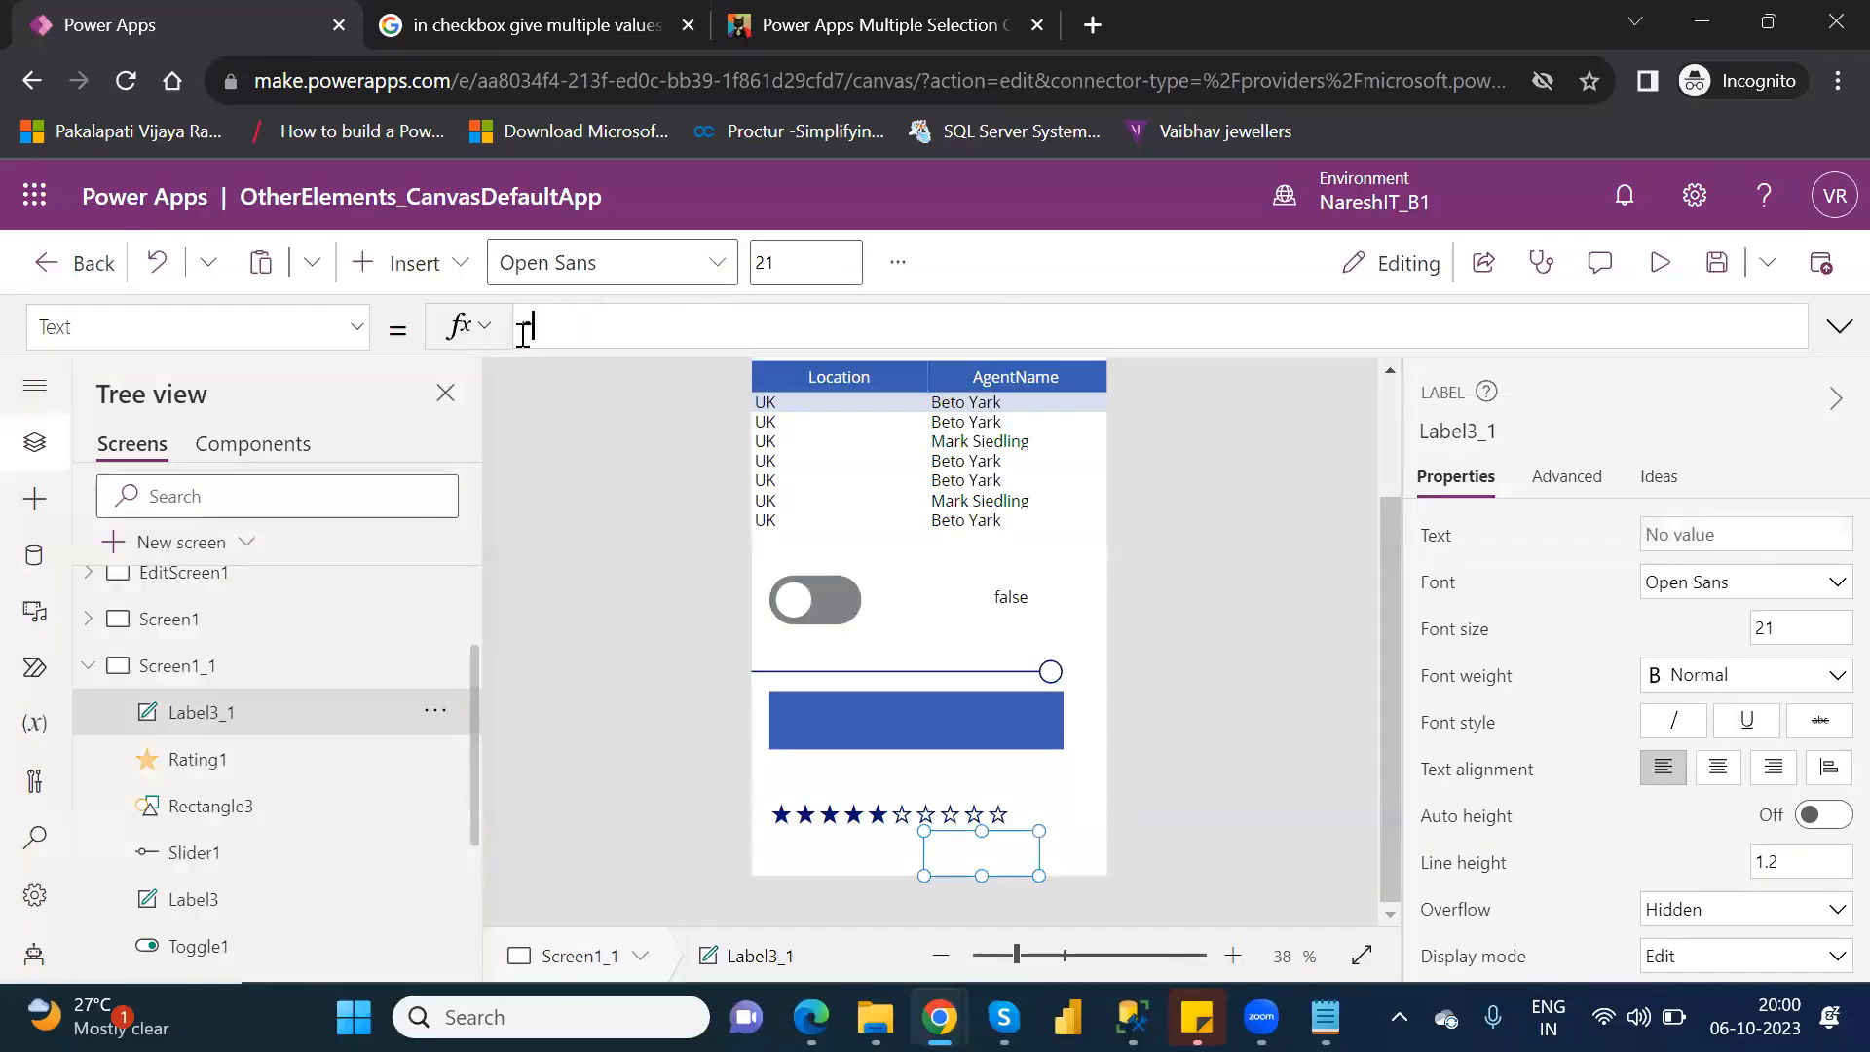
pyautogui.write('ti')
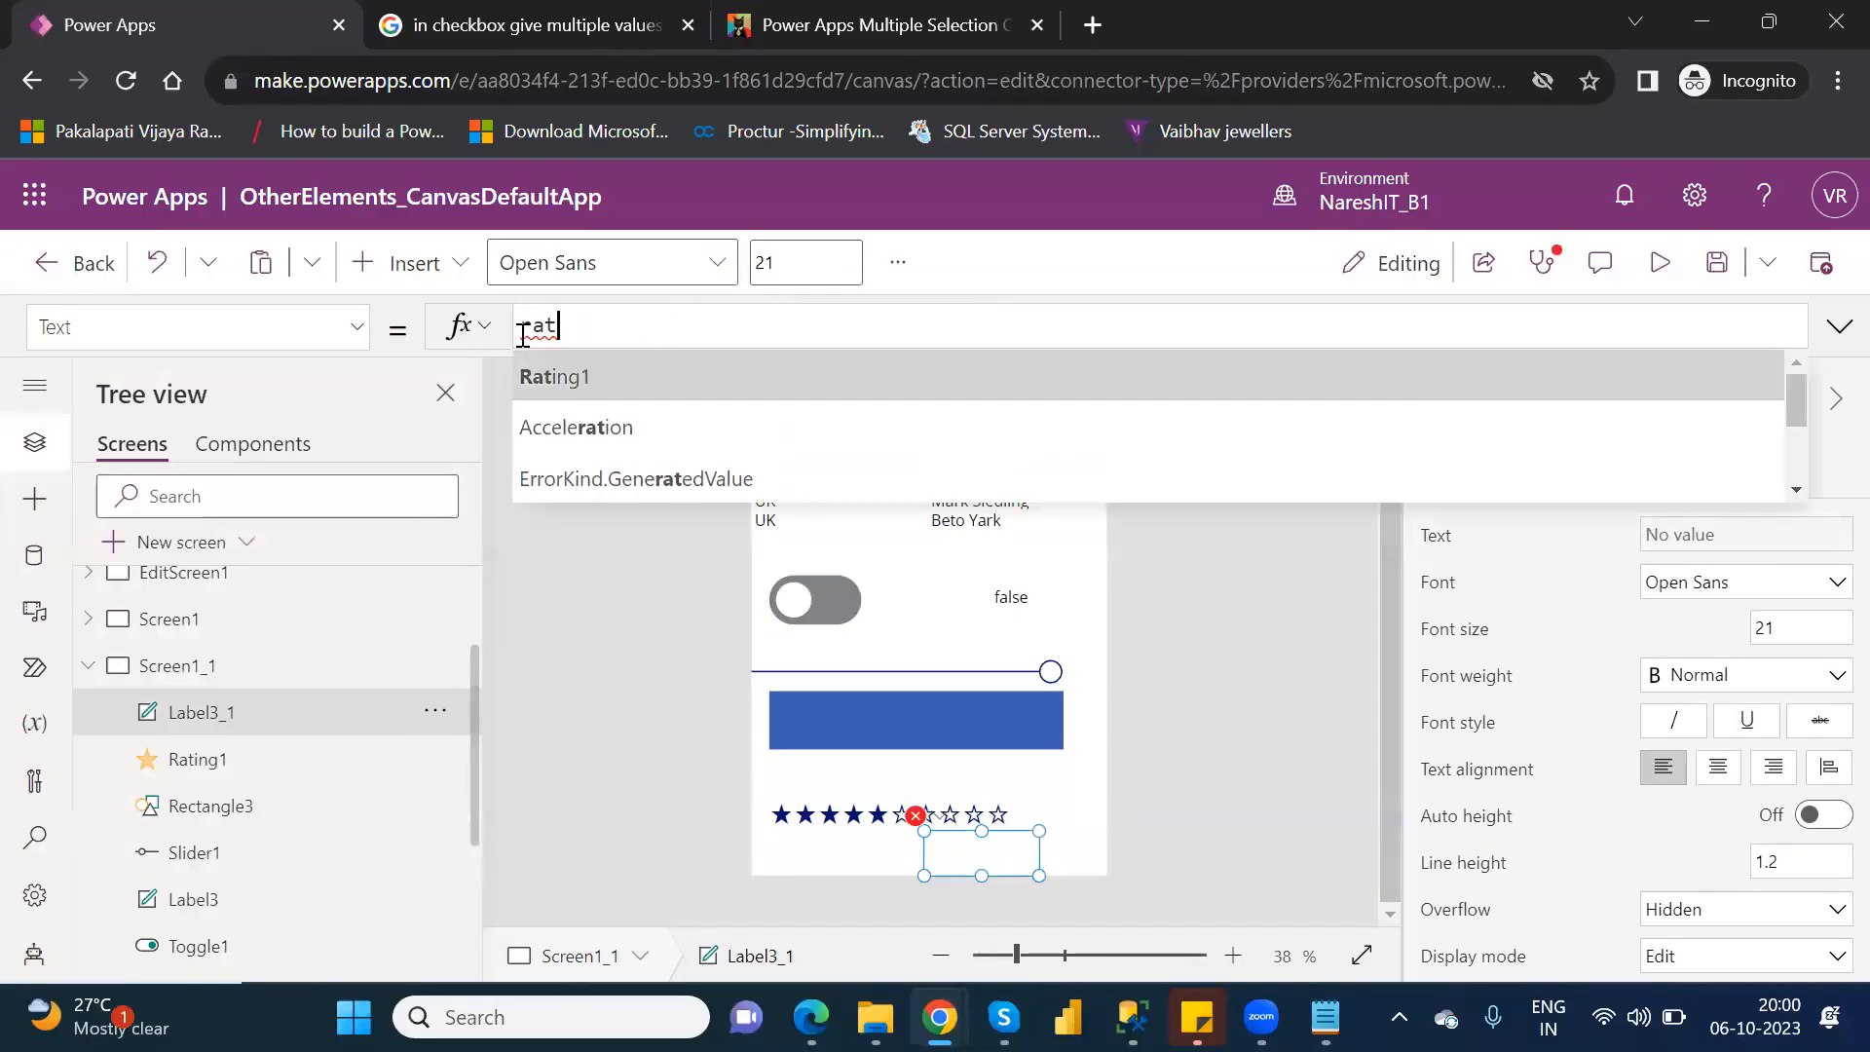
pyautogui.press('Tab')
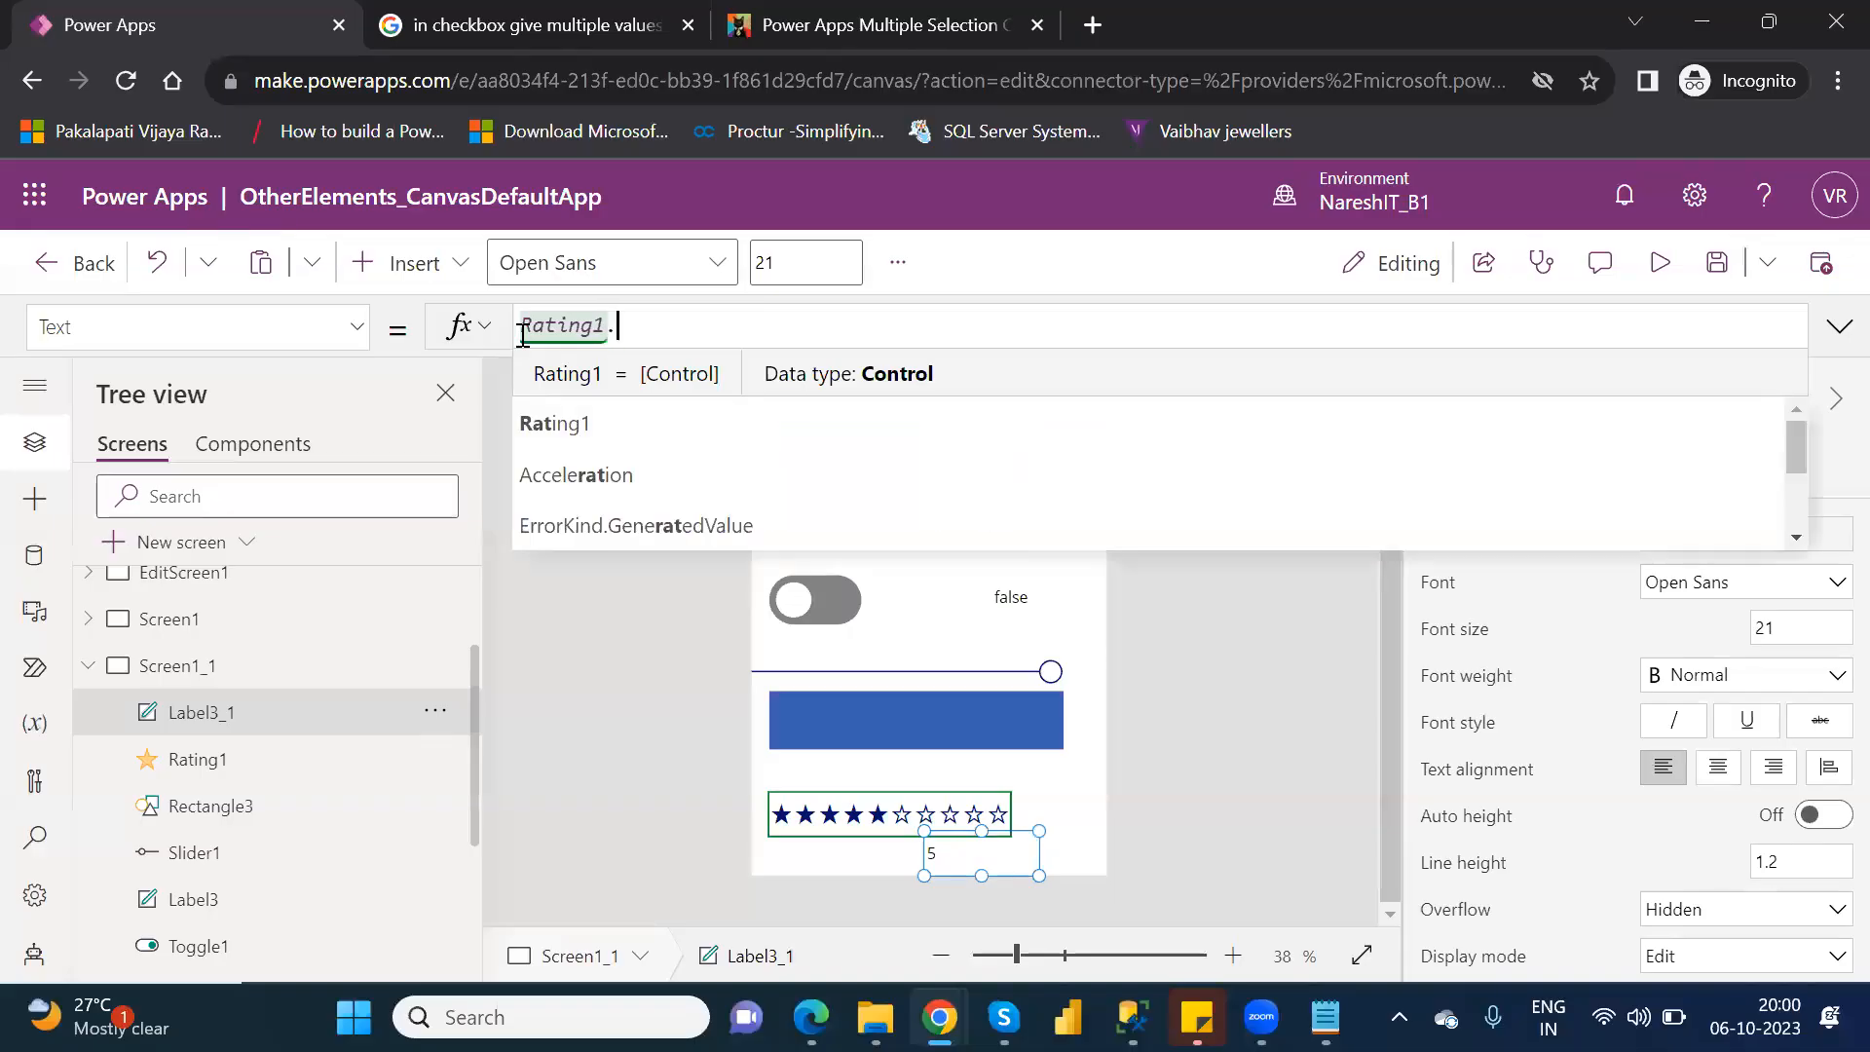
pyautogui.write('.')
pyautogui.press('Tab')
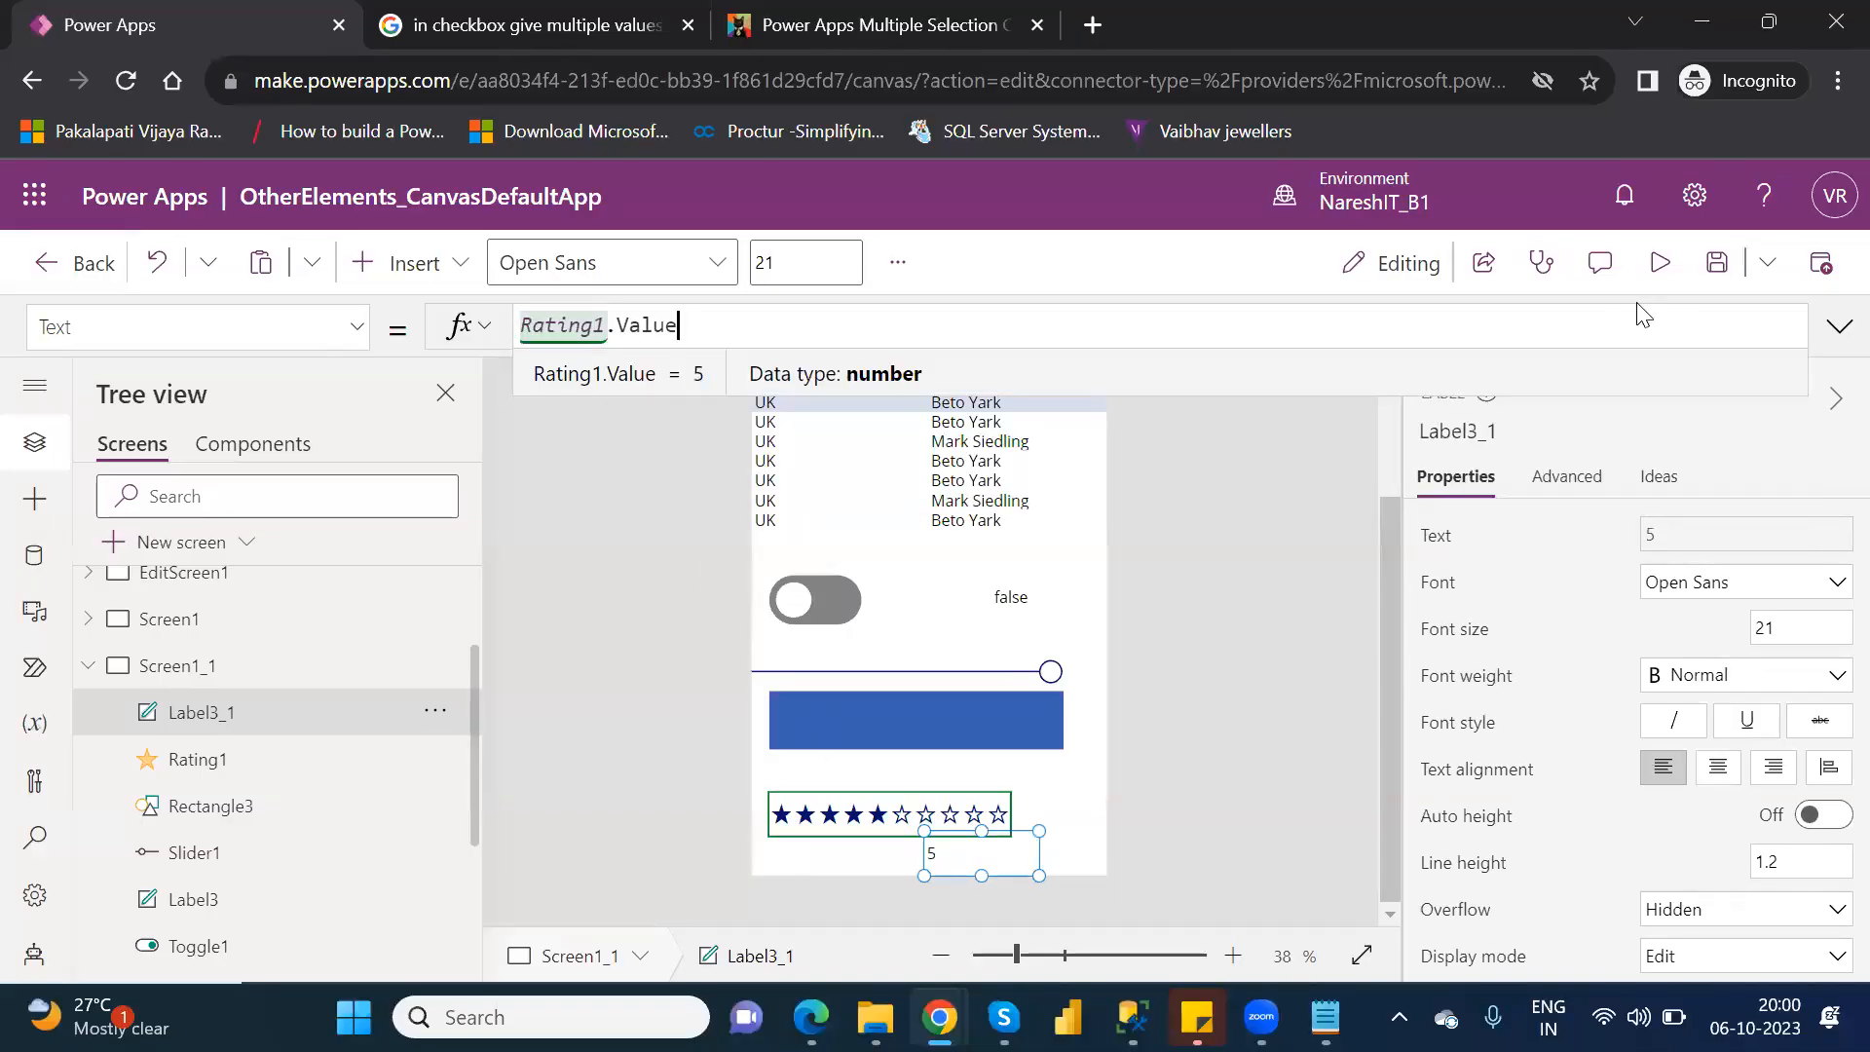
# Preview the app, test the rating label with seven, three and four stars, and return to editing.
pyautogui.click(1661, 261)
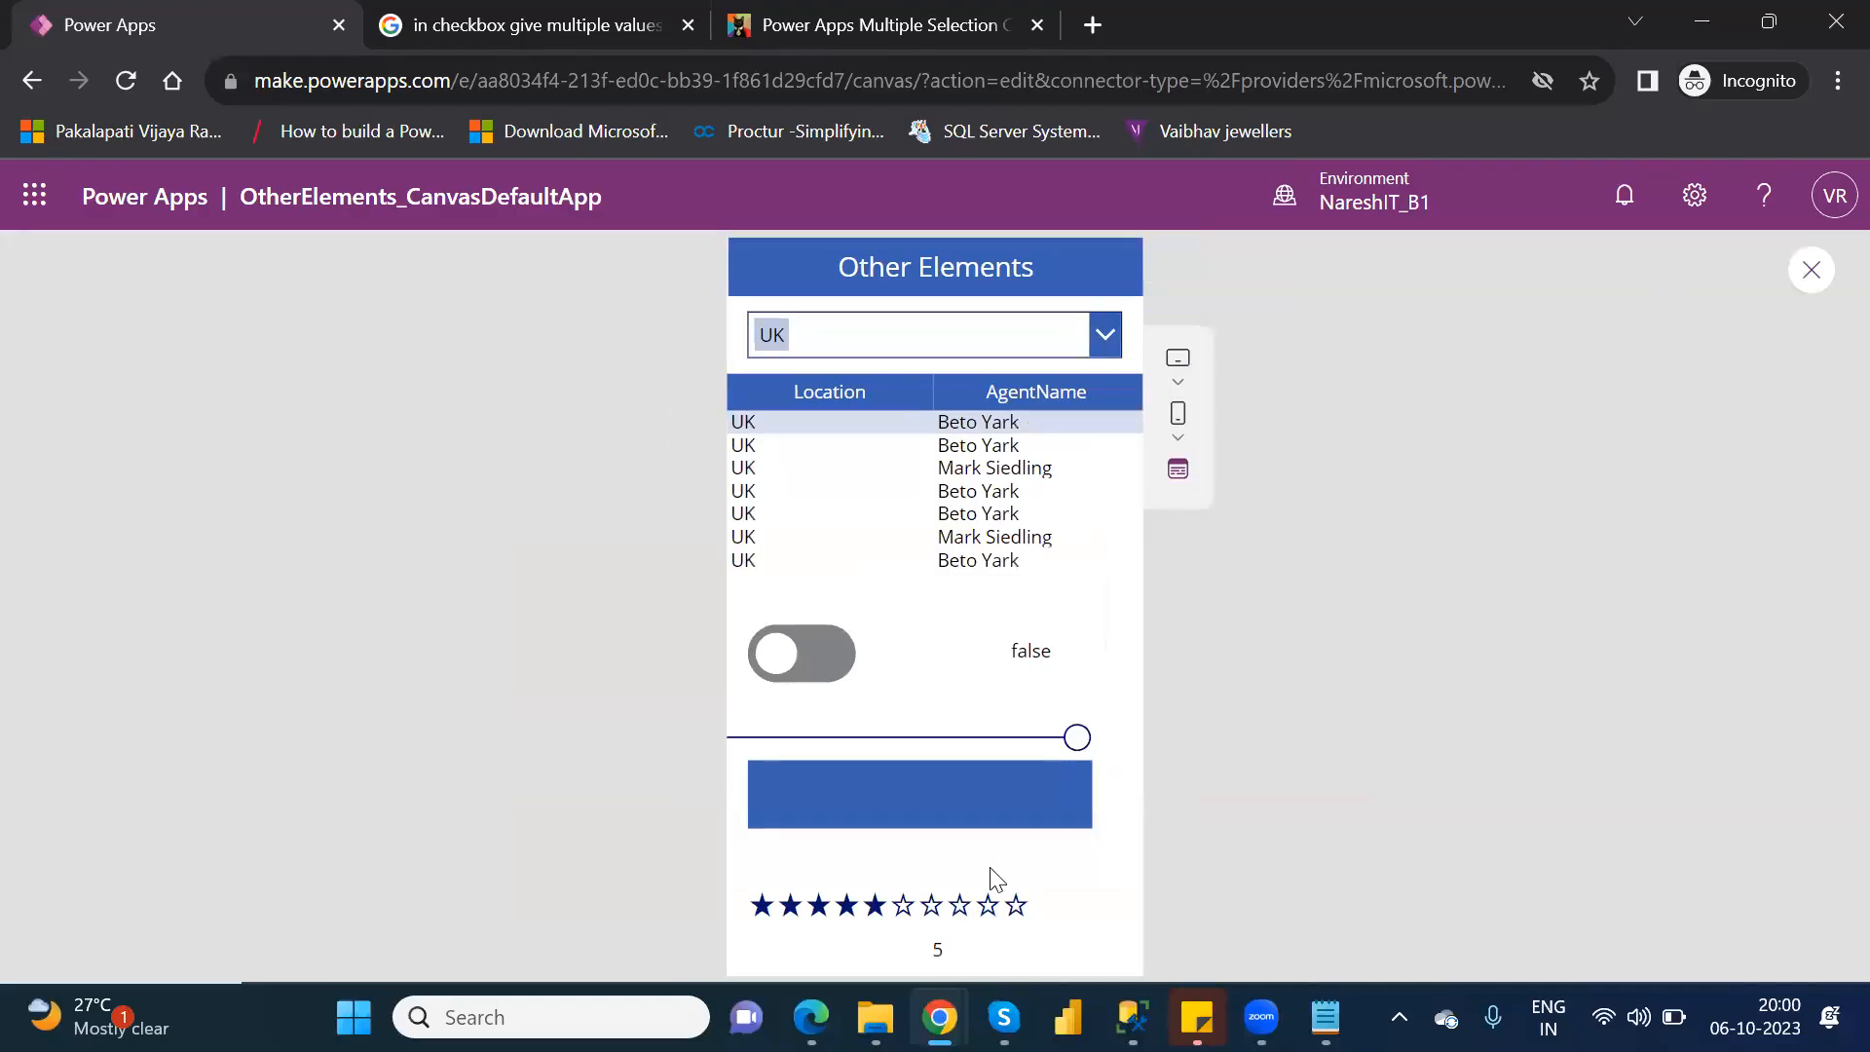
pyautogui.click(937, 911)
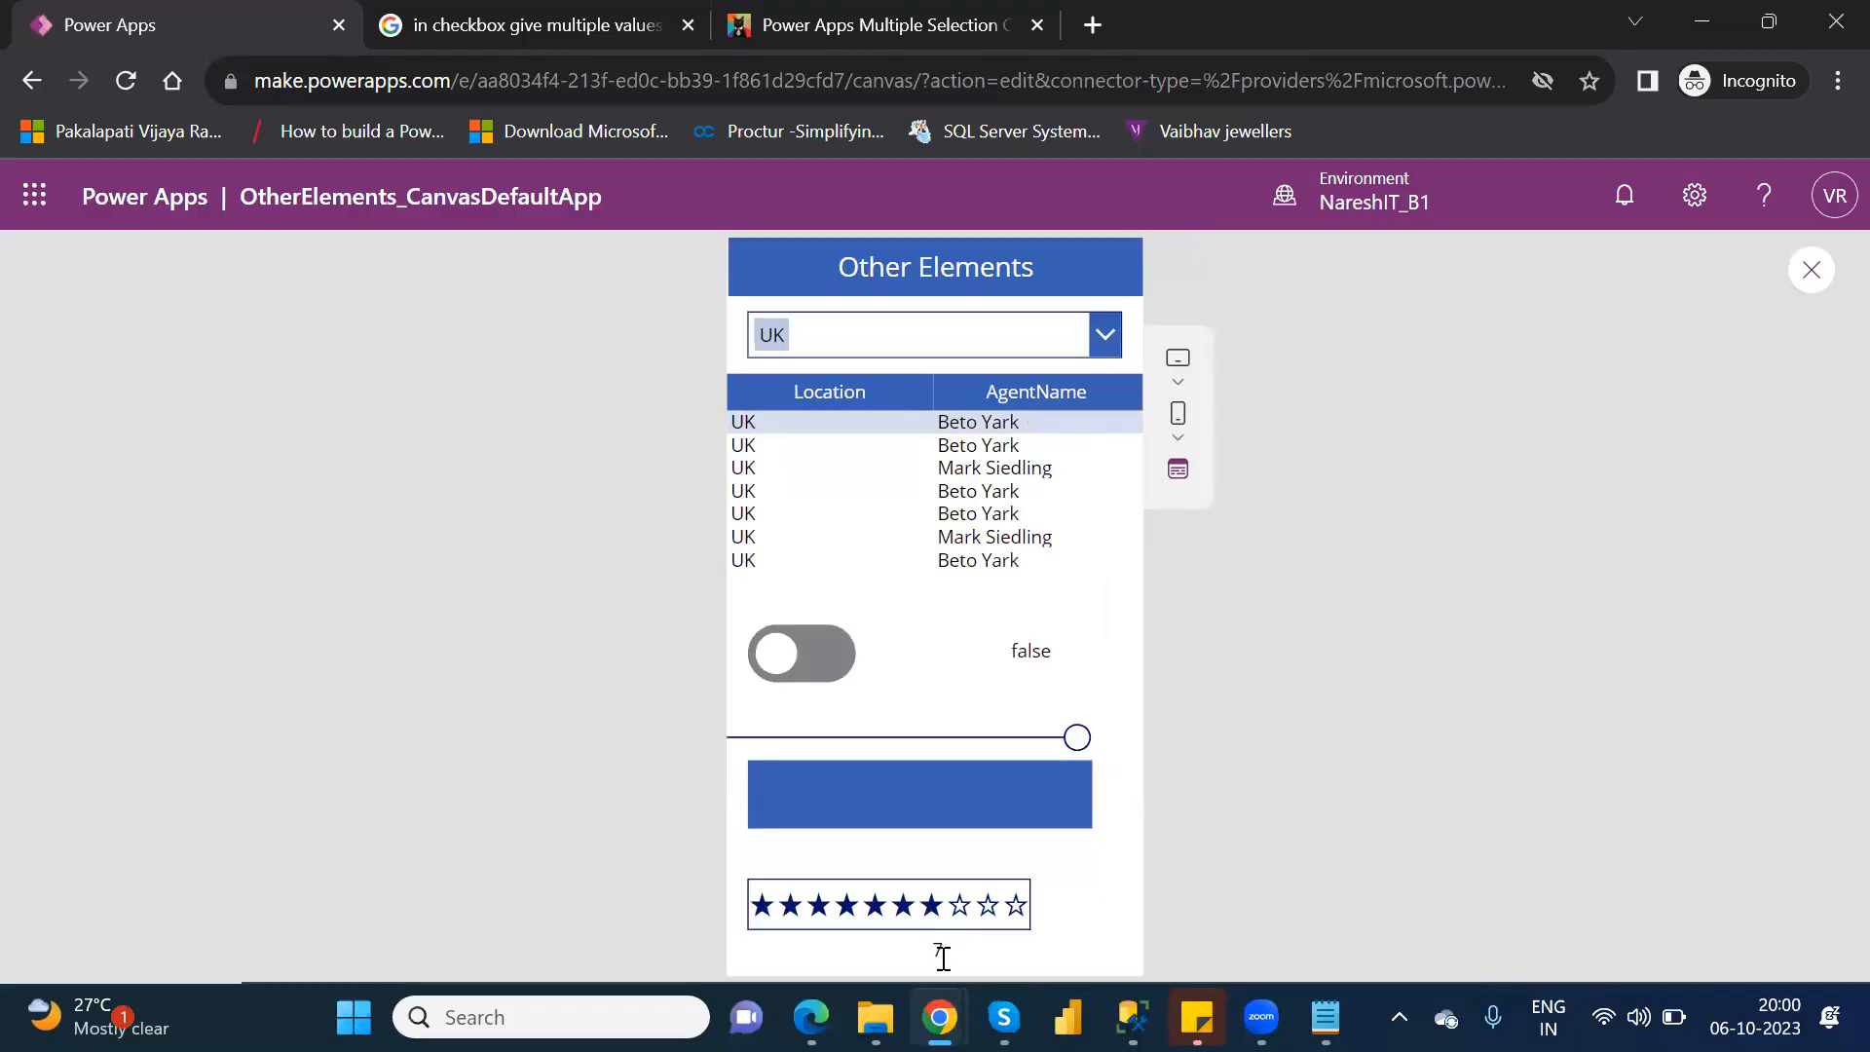
pyautogui.click(819, 908)
pyautogui.click(847, 909)
pyautogui.click(1814, 272)
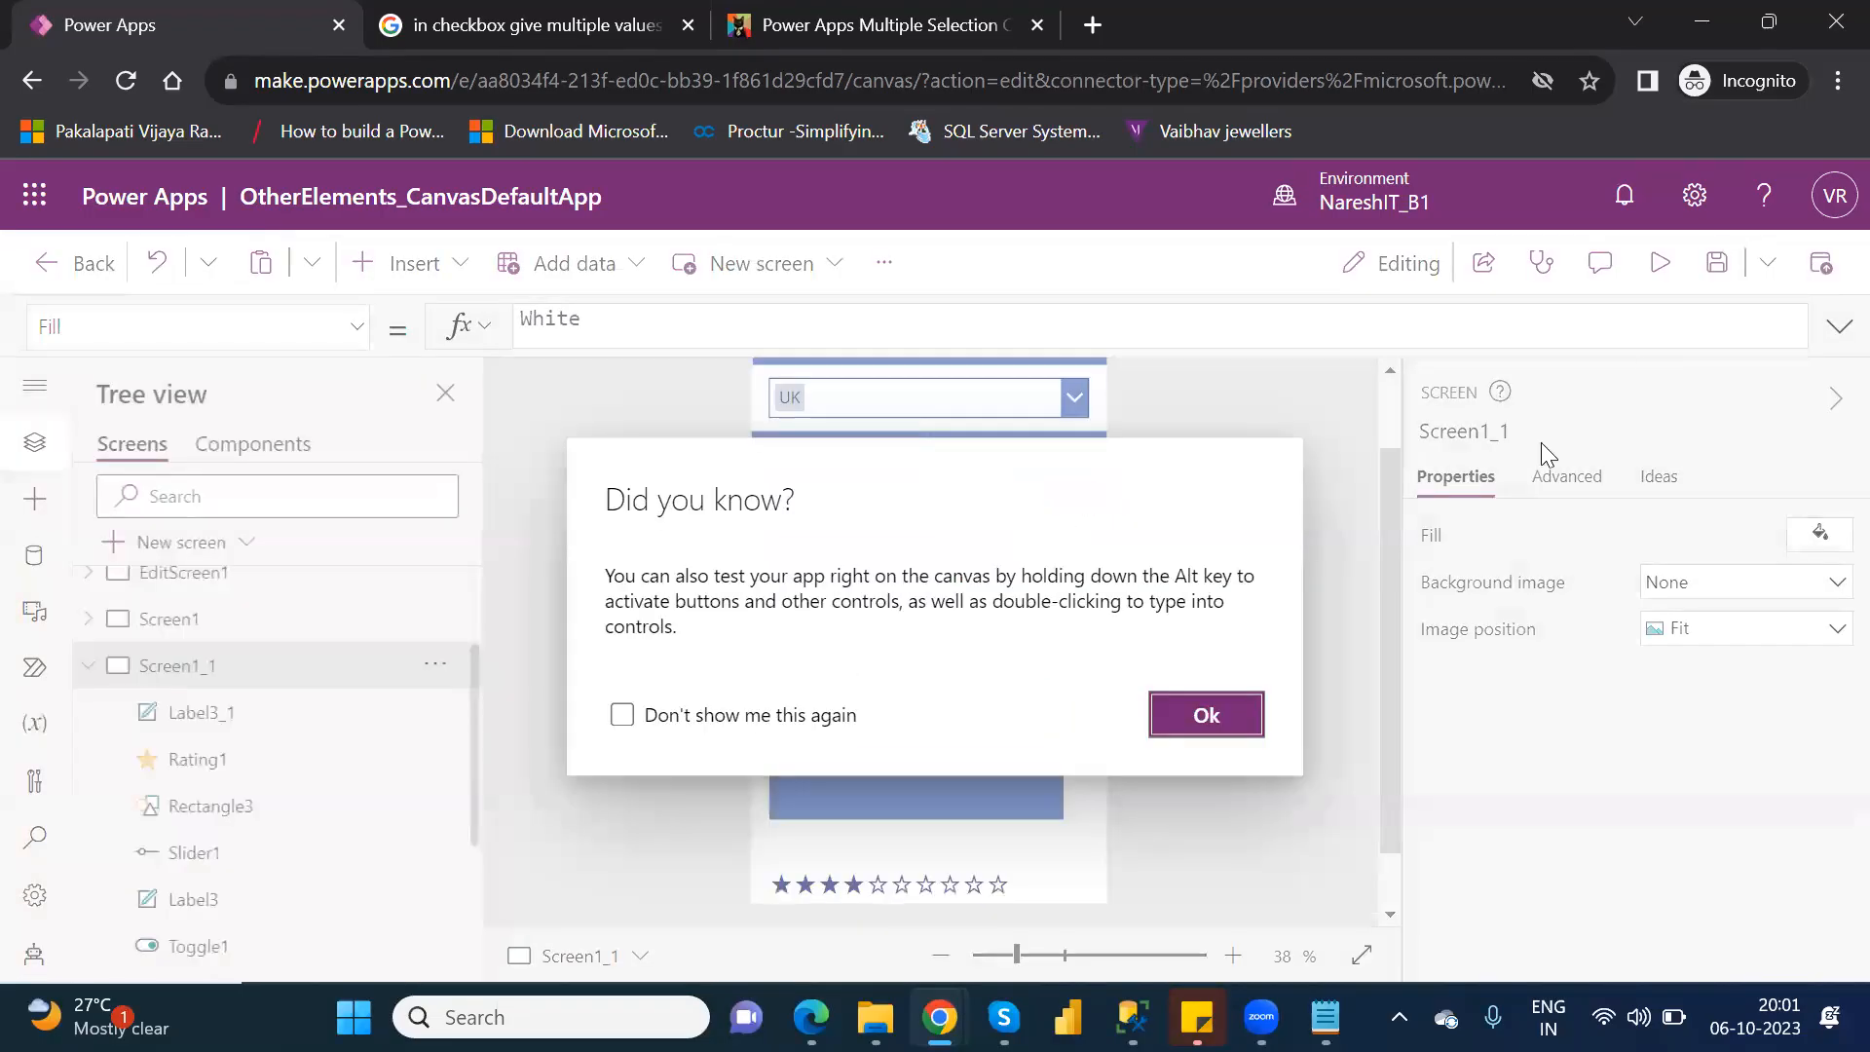
pyautogui.click(1184, 715)
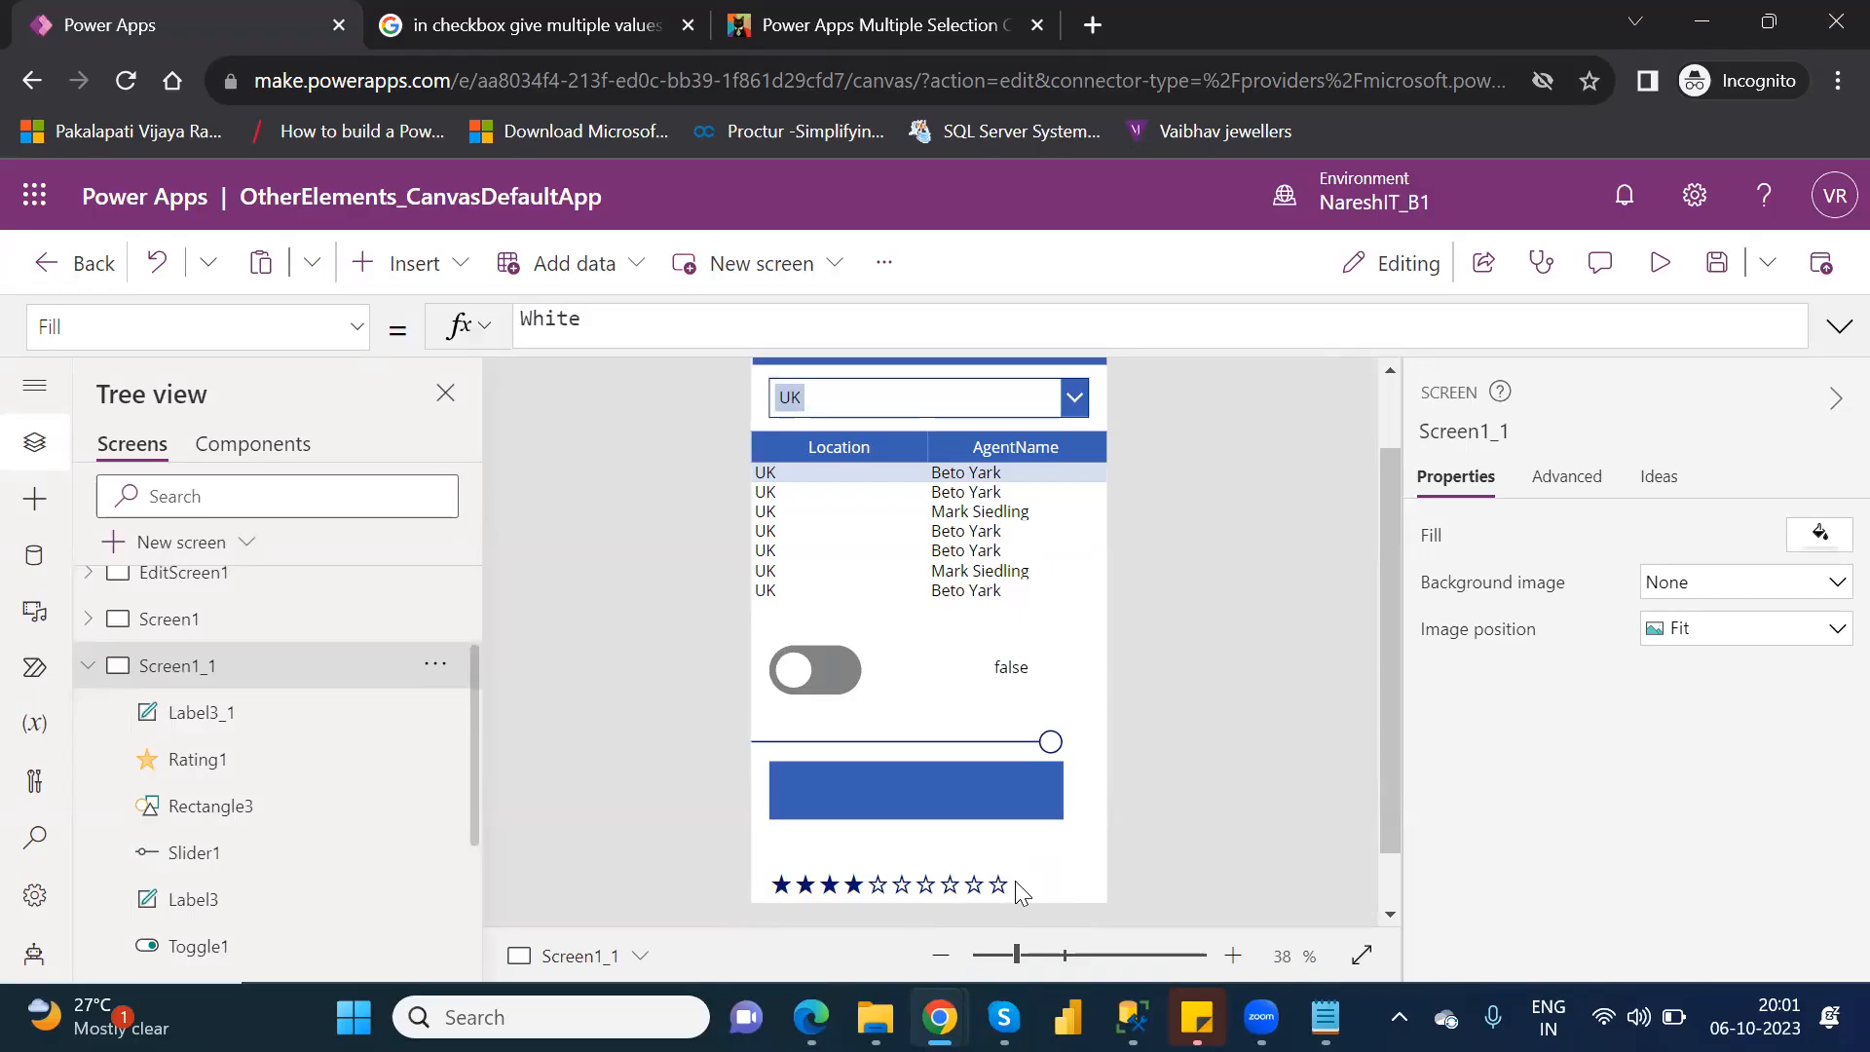
# Collapse Screen1_1 in the screen tree and switch to Screen1.
pyautogui.click(955, 870)
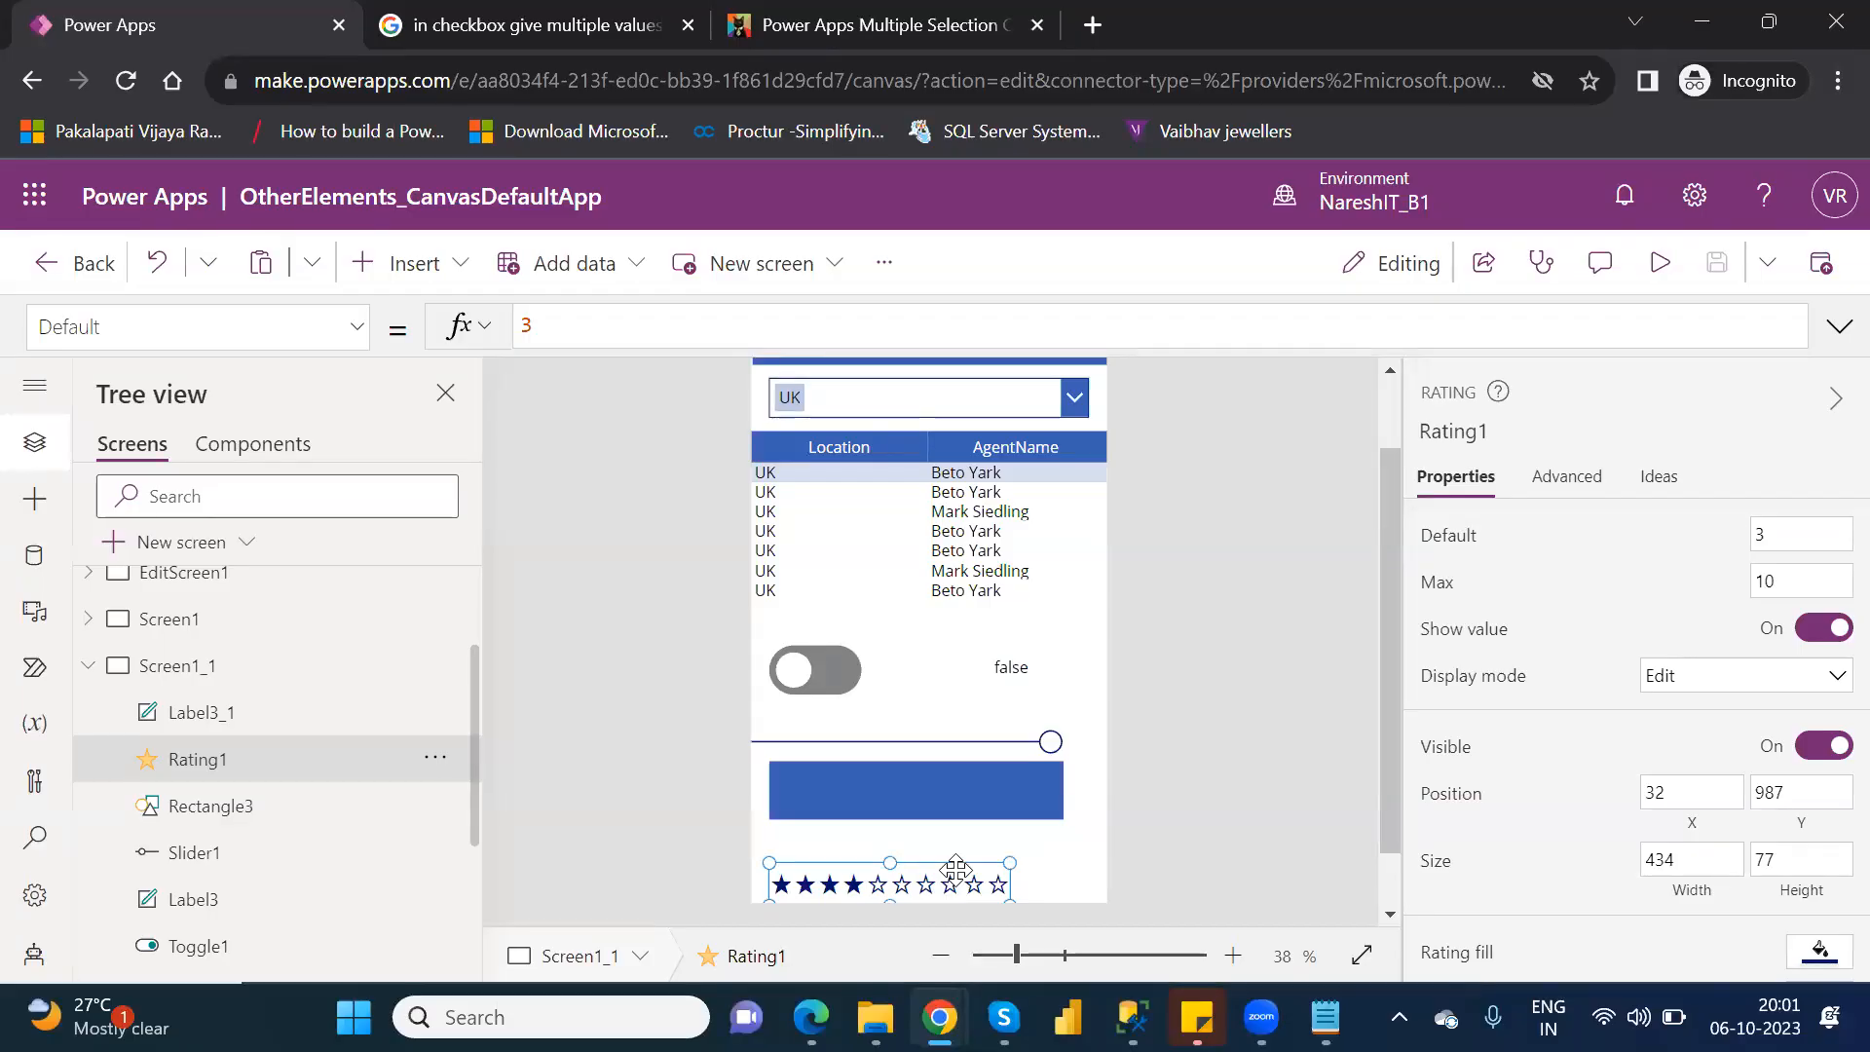
pyautogui.click(95, 666)
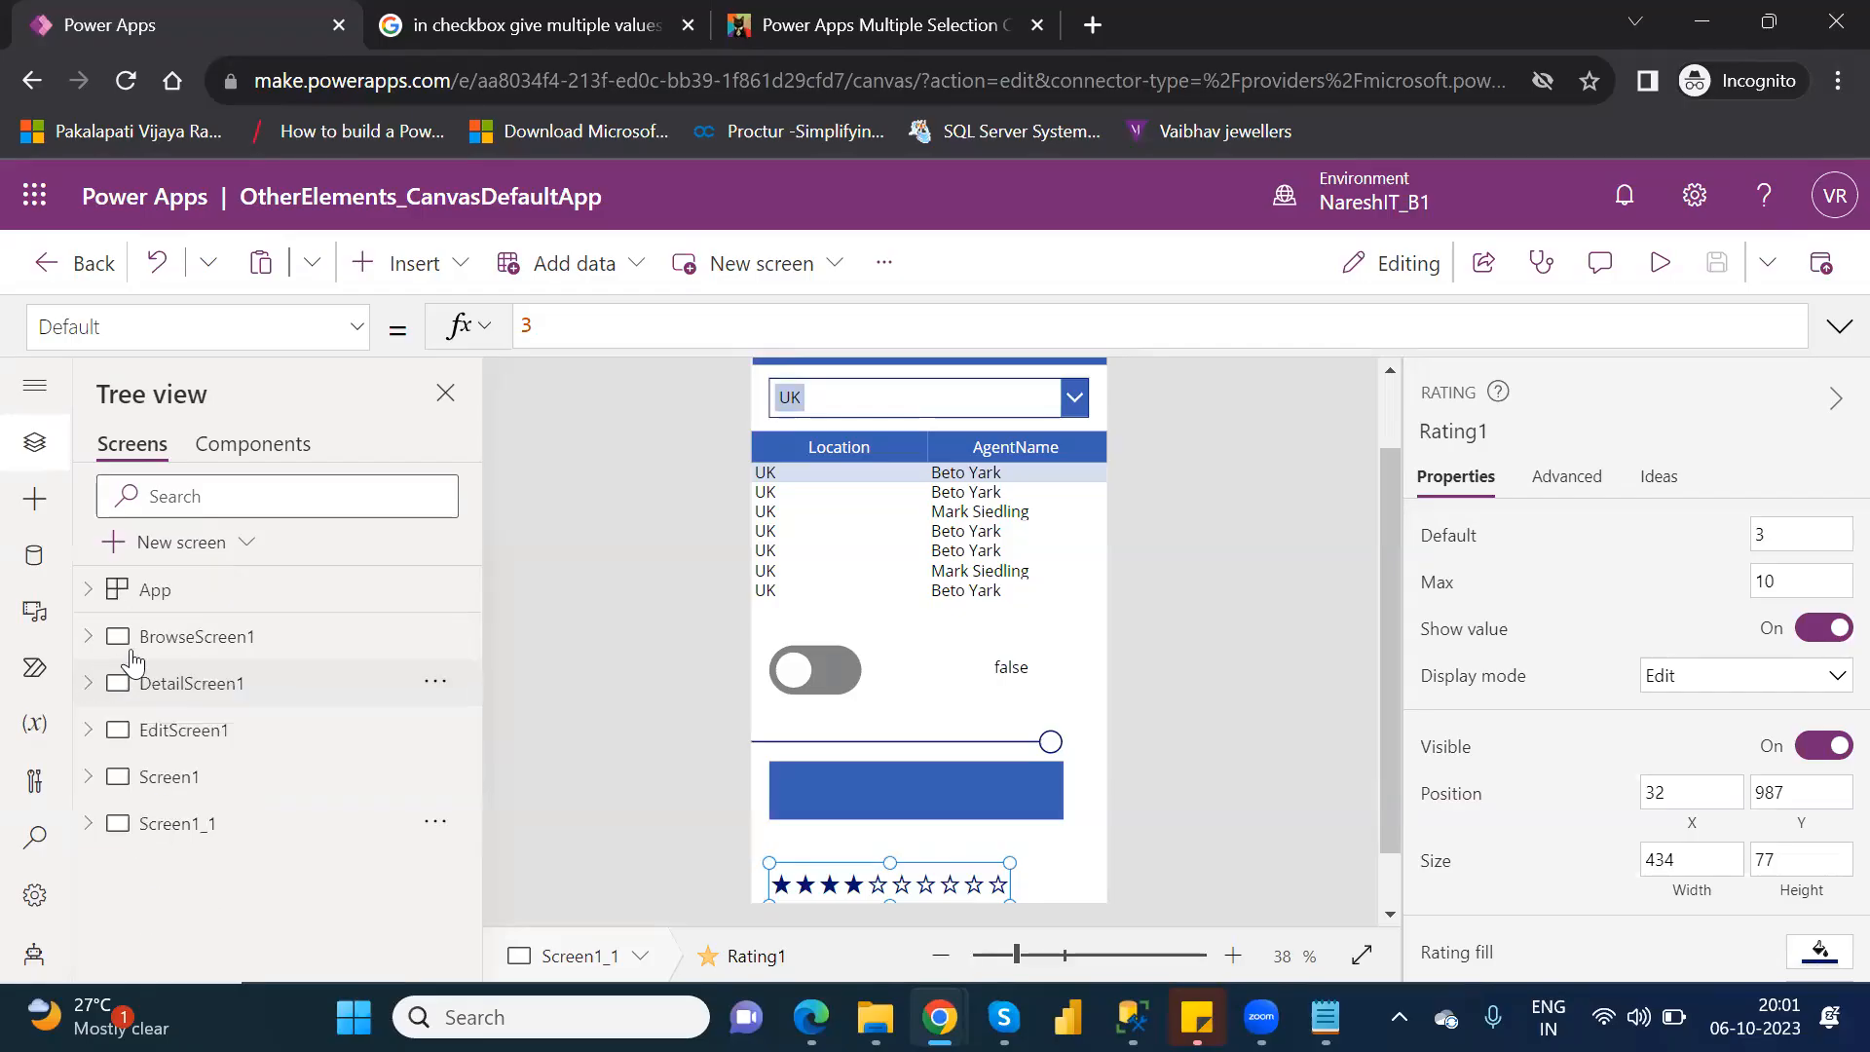
pyautogui.click(212, 776)
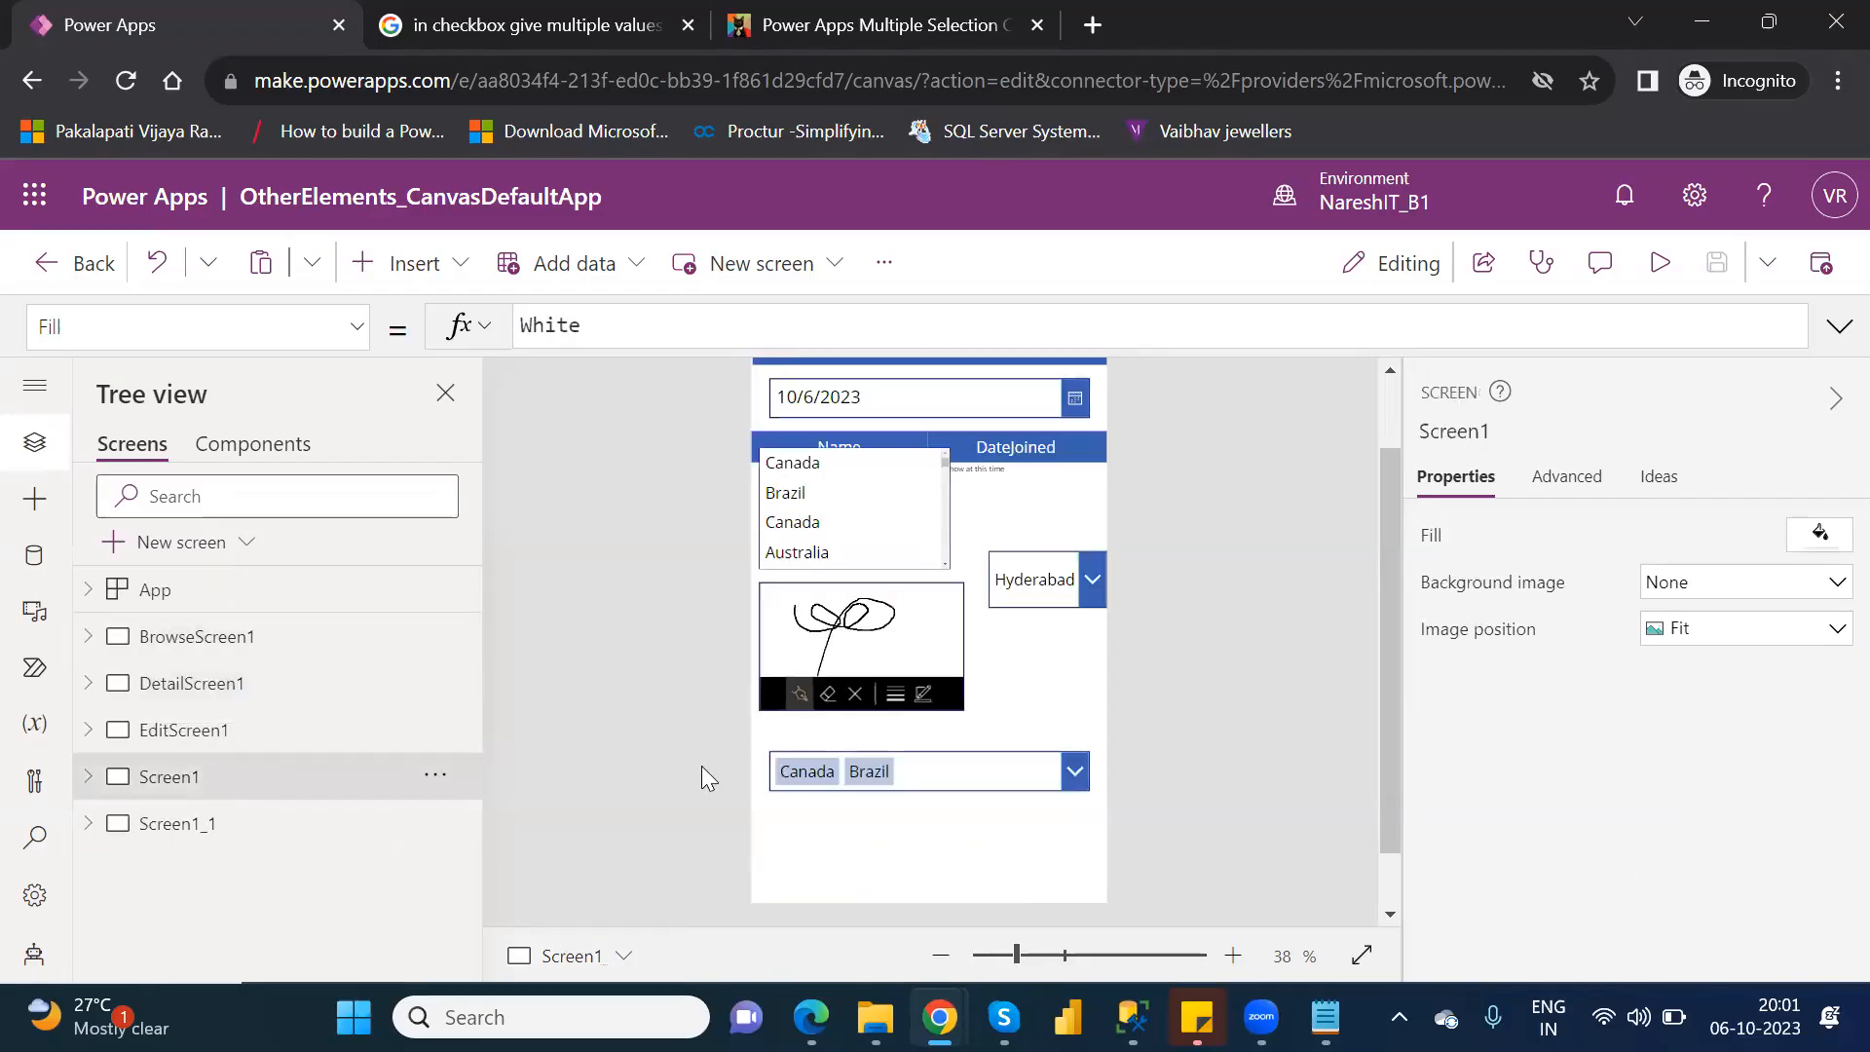
# Insert a Timer control on Screen1 and place it below the Canada/Brazil combo box at about X 0, Y 960.
pyautogui.click(454, 253)
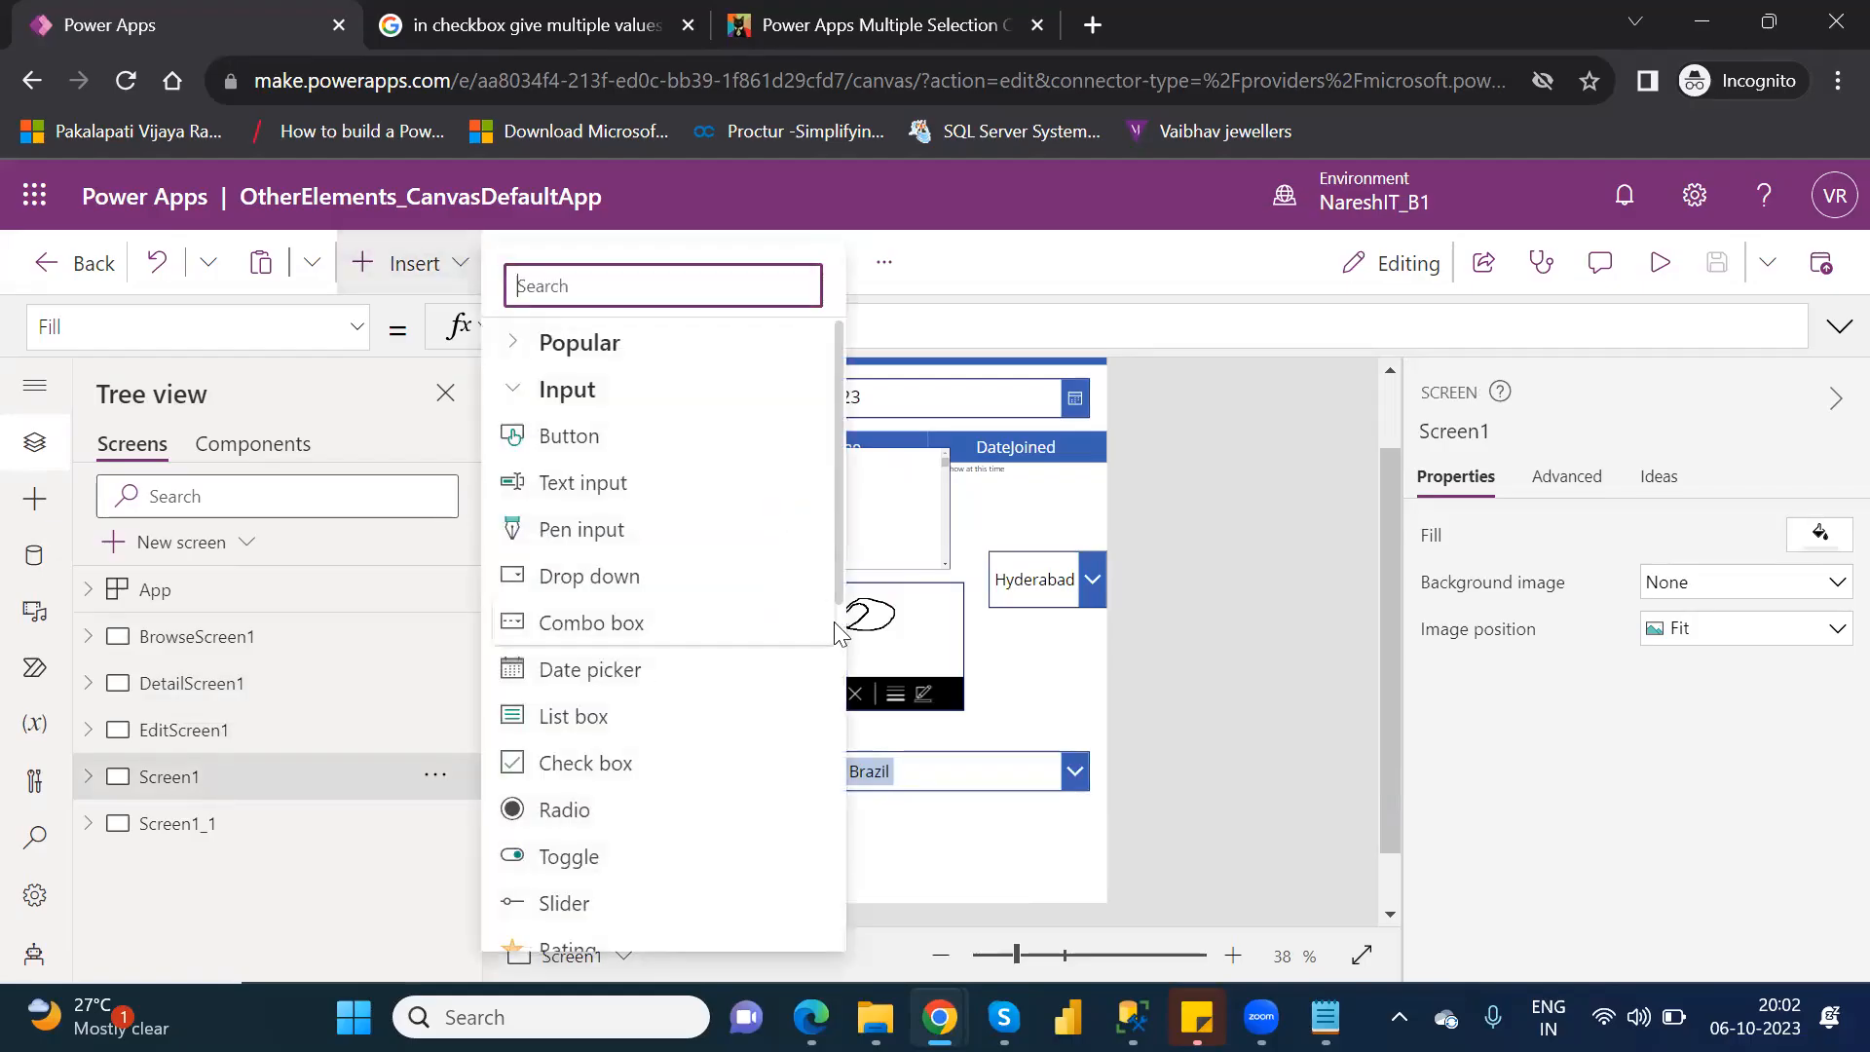
pyautogui.scroll(-7, 838, 585)
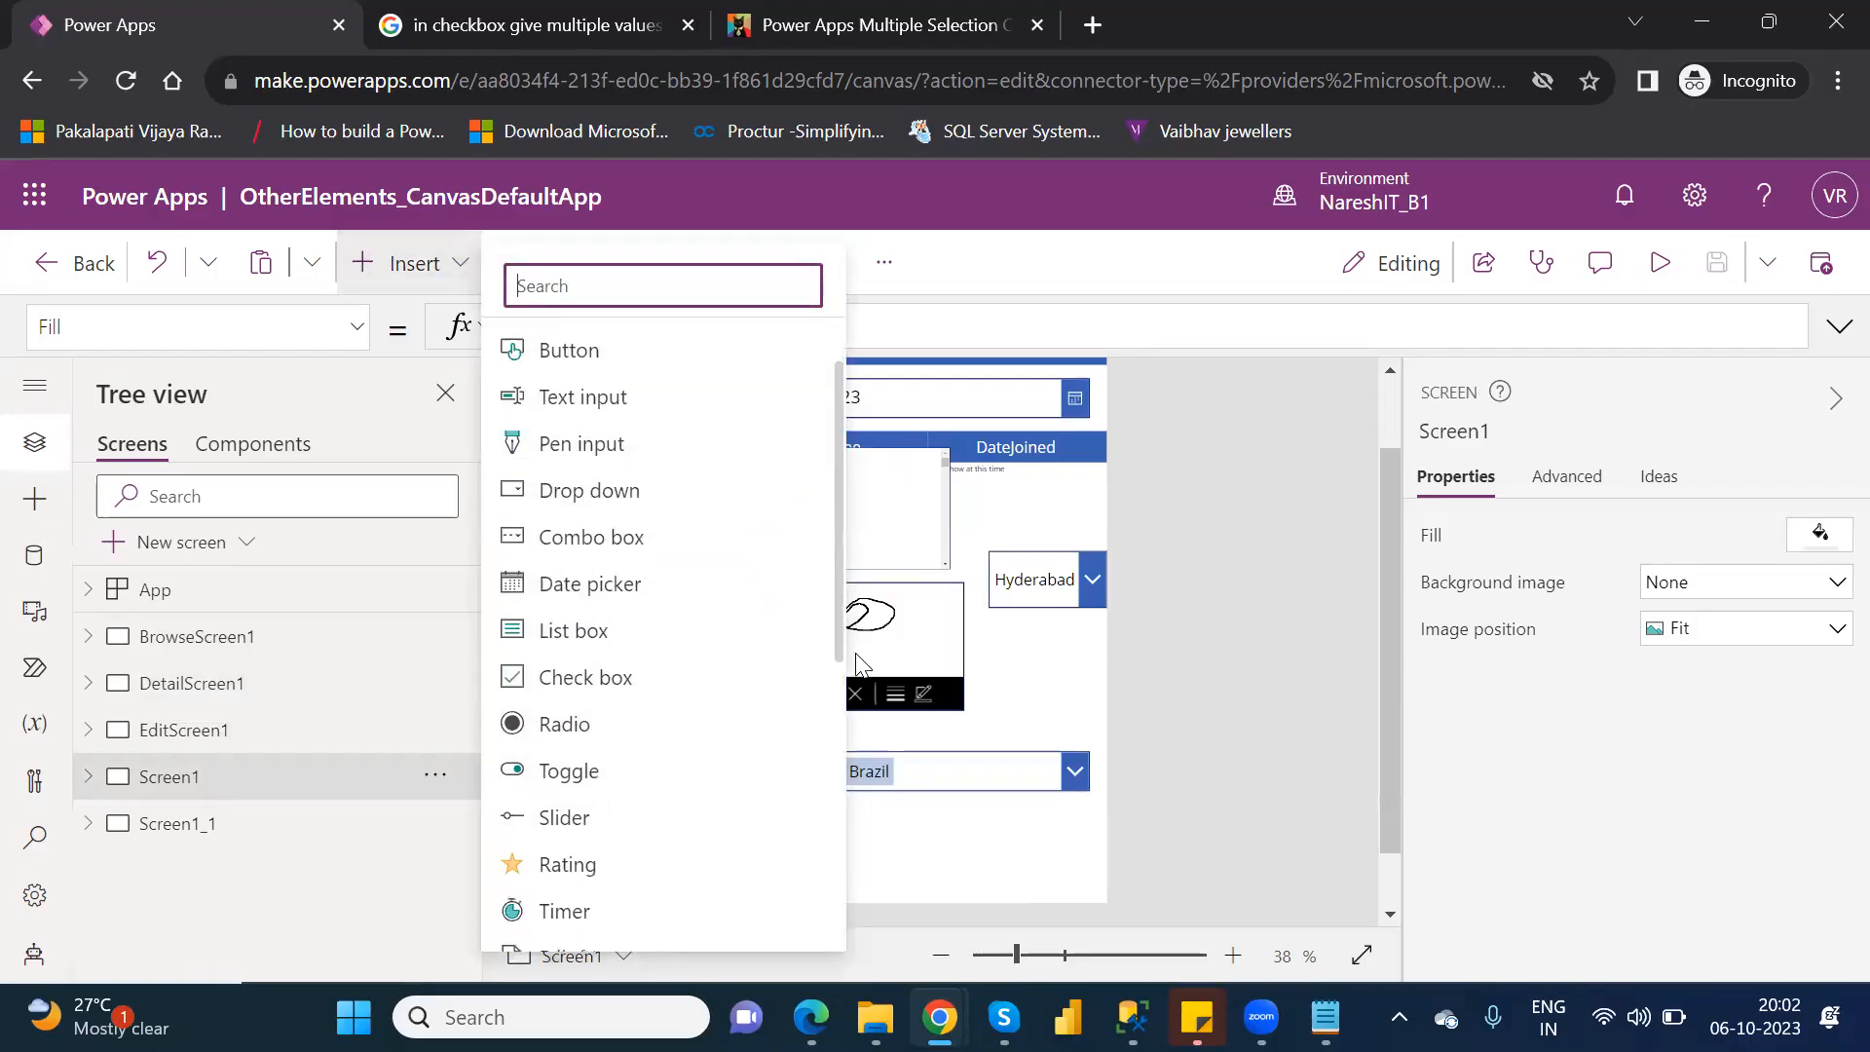
pyautogui.click(833, 748)
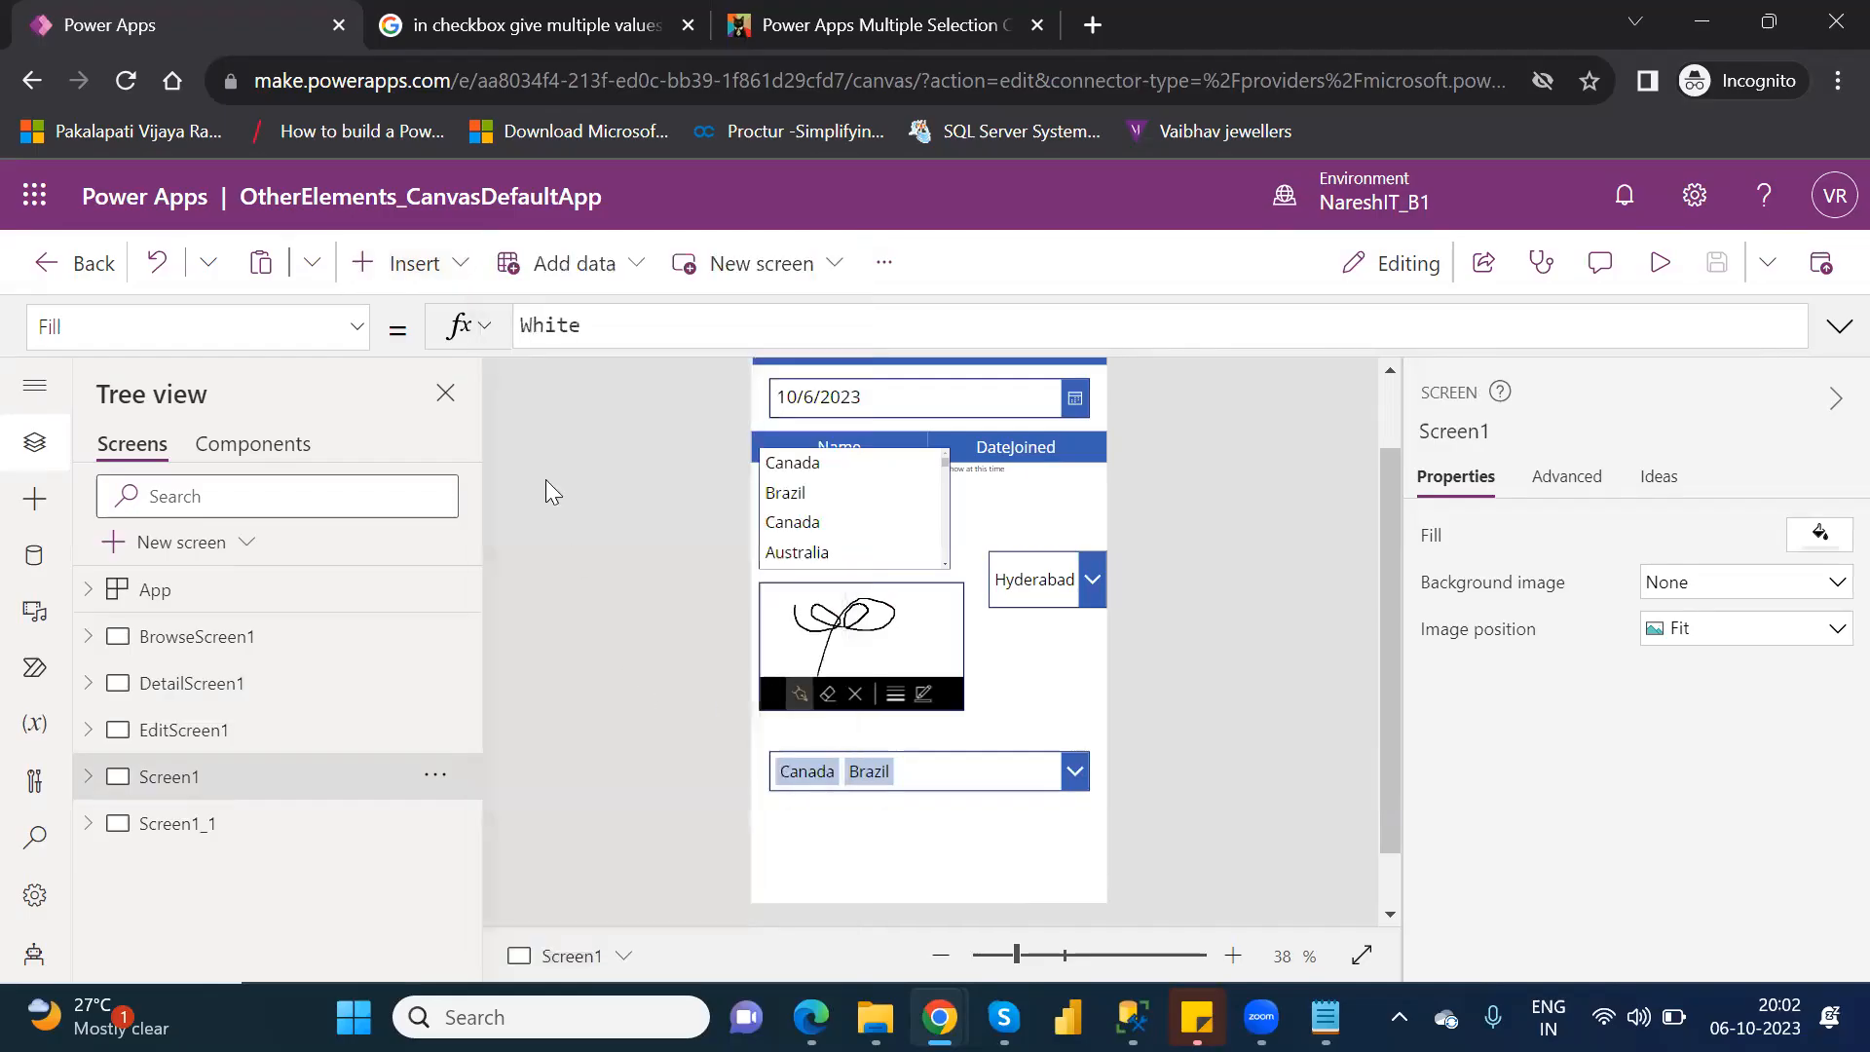
pyautogui.click(405, 261)
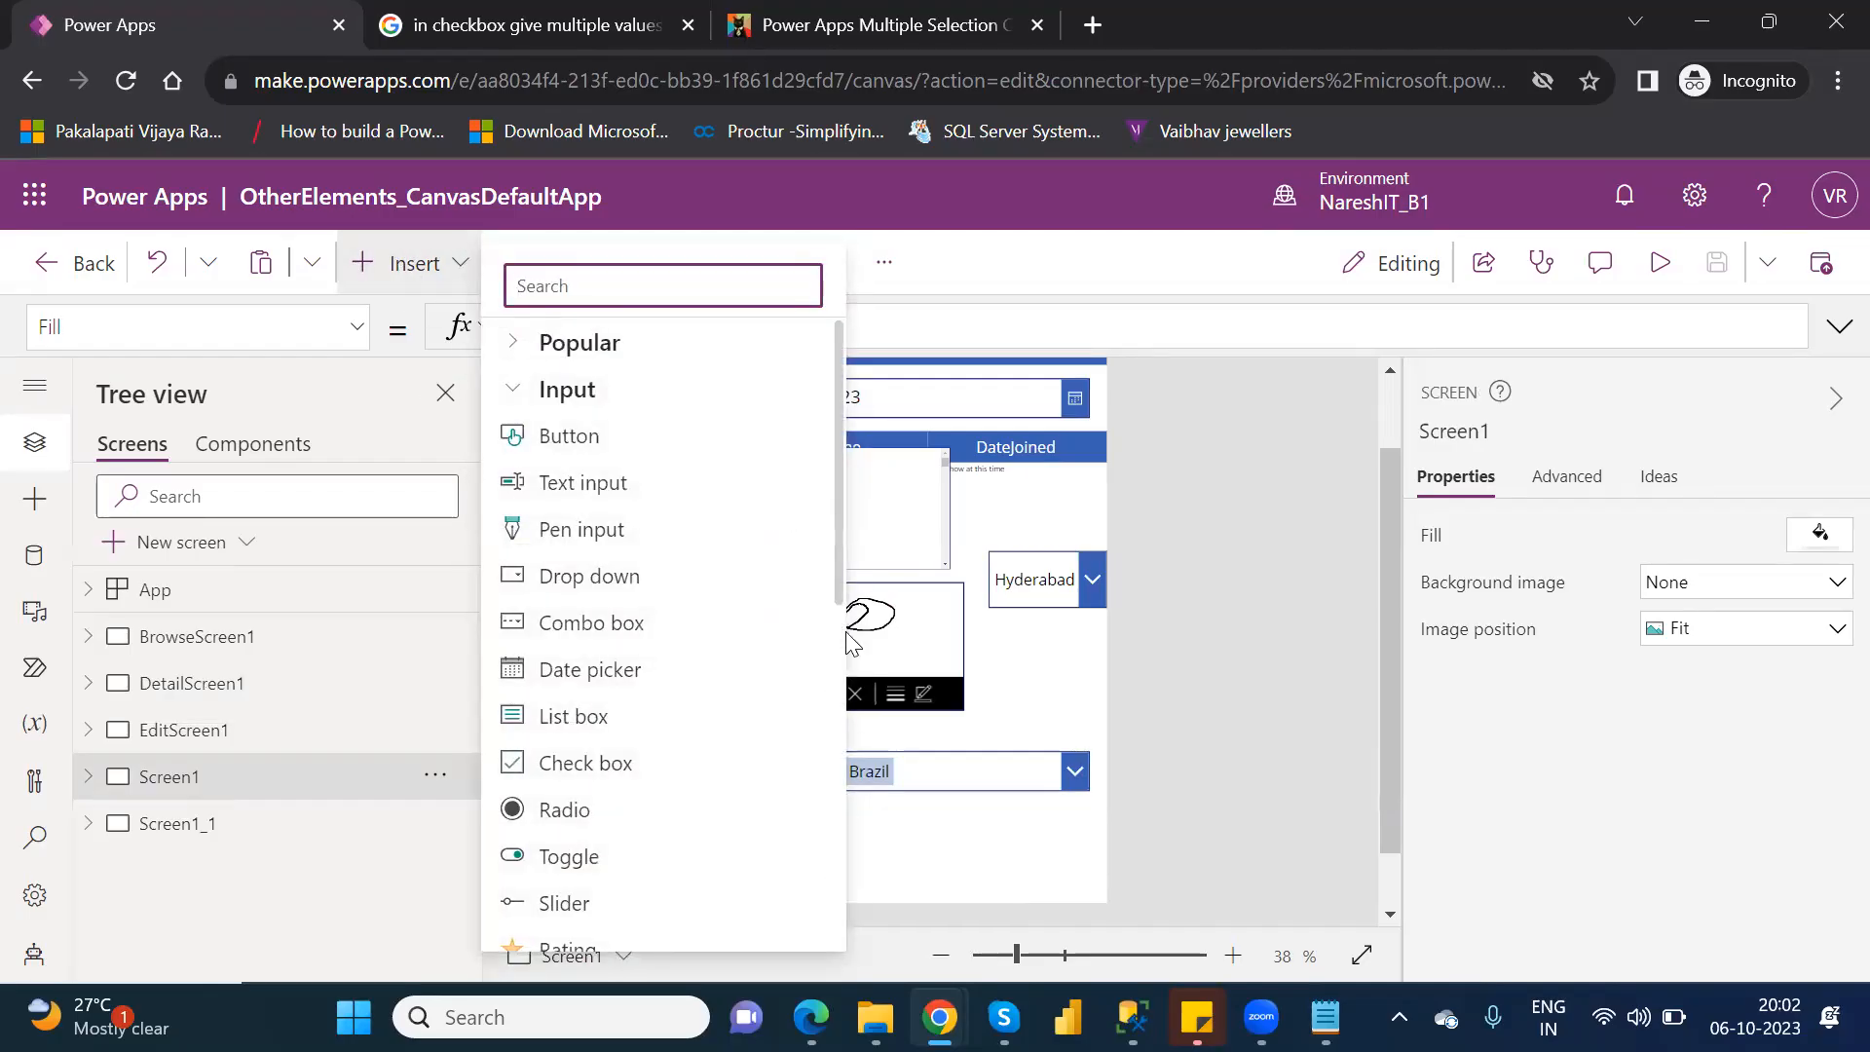
pyautogui.moveTo(840, 596); pyautogui.dragTo(839, 656)
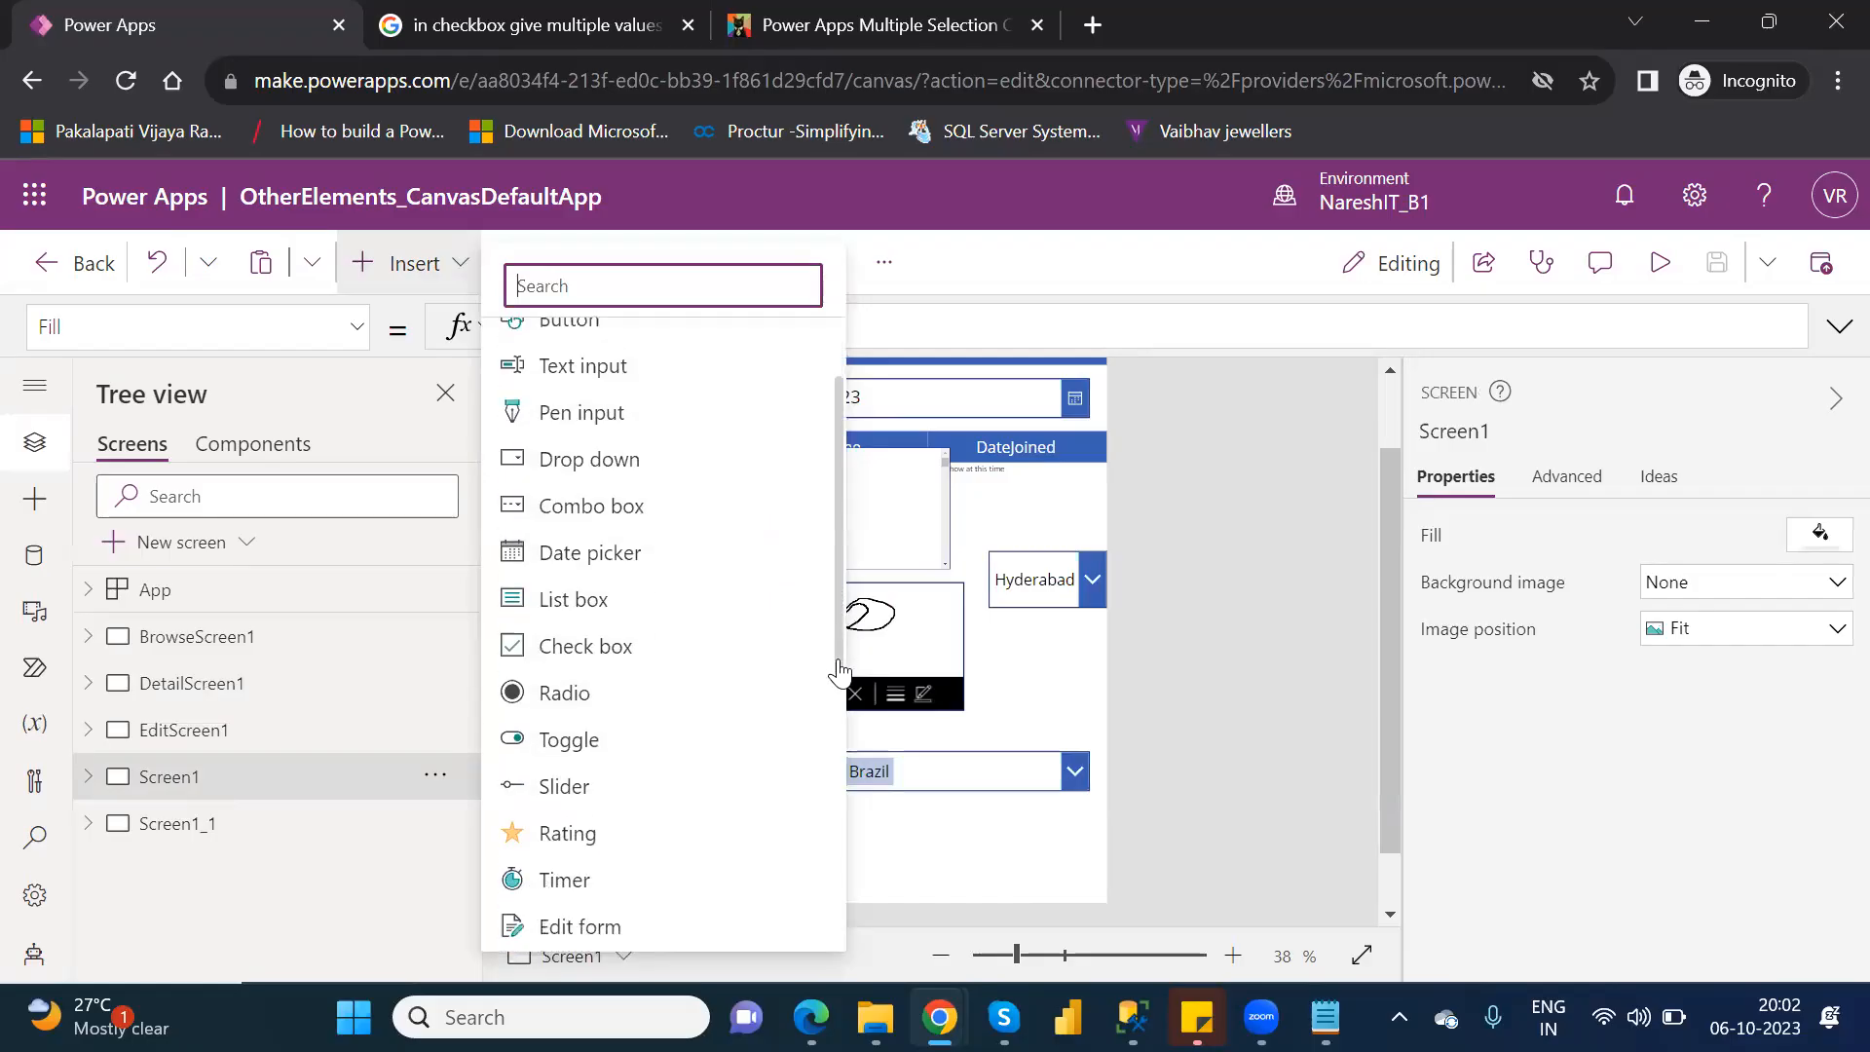
pyautogui.click(594, 889)
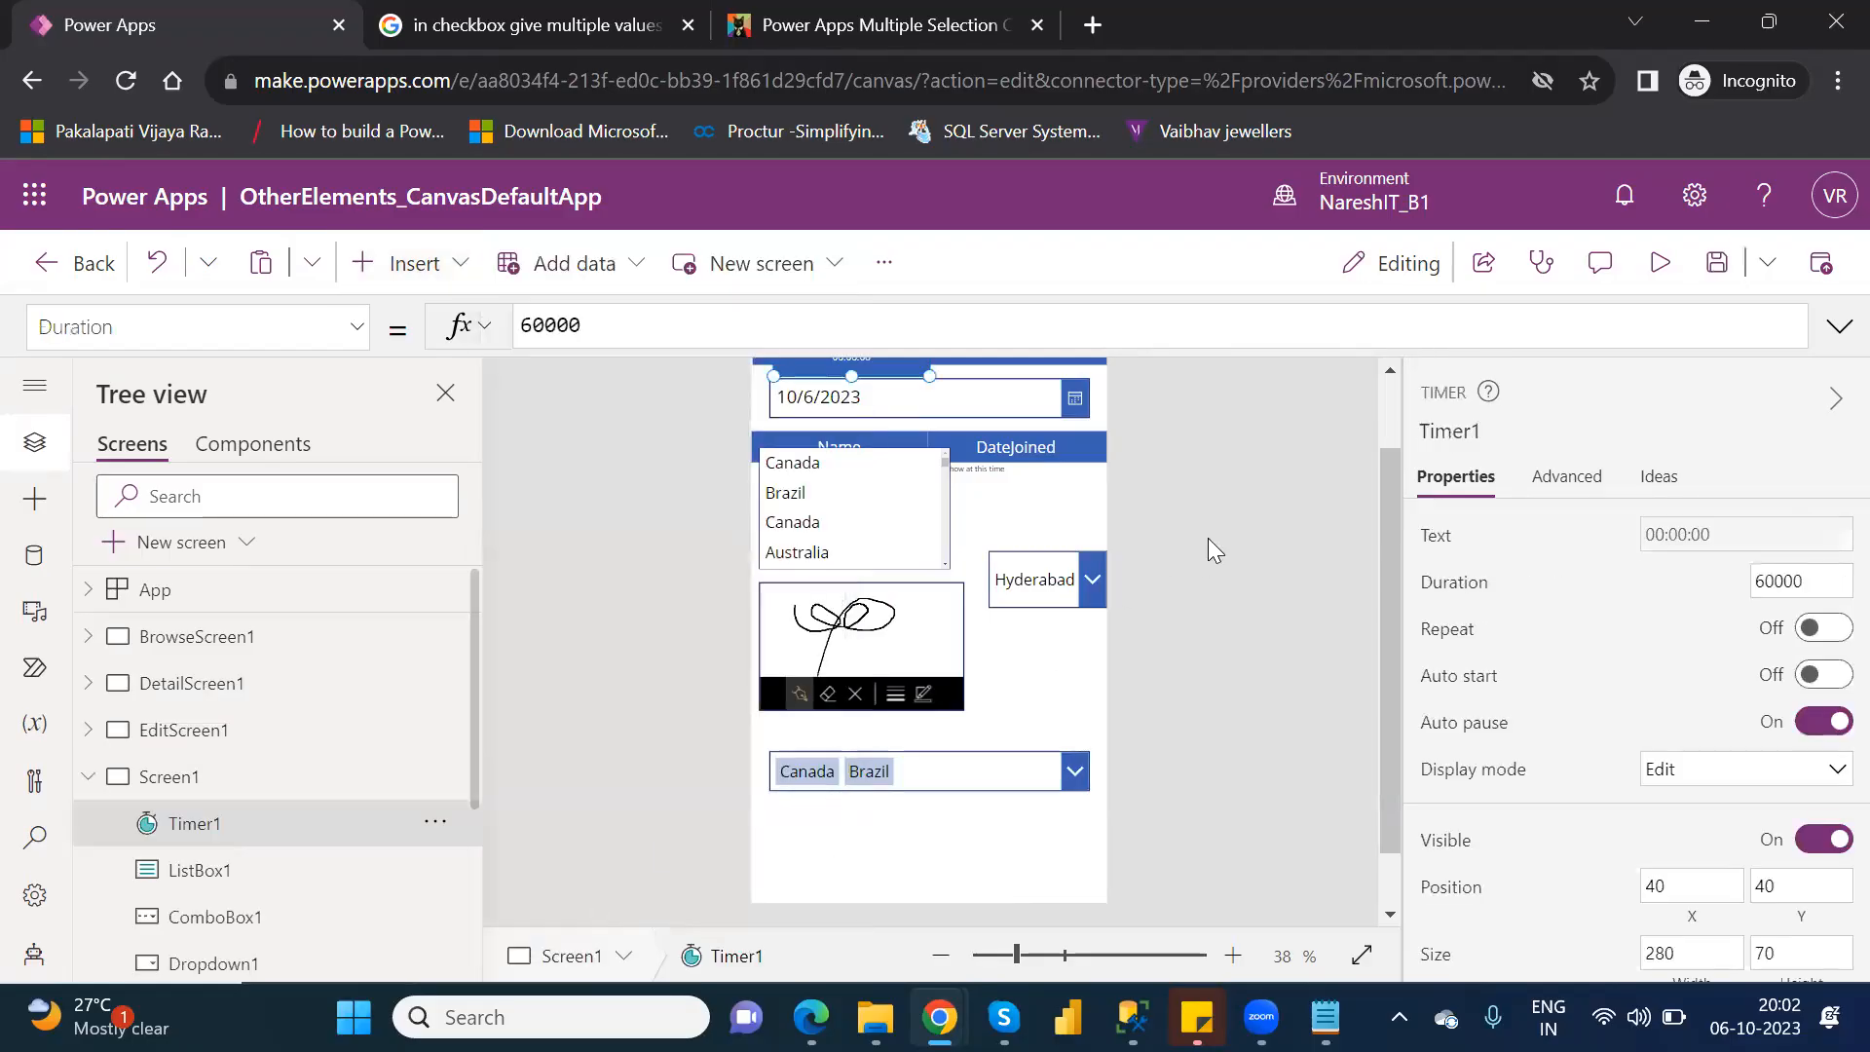
pyautogui.scroll(3, 1384, 400)
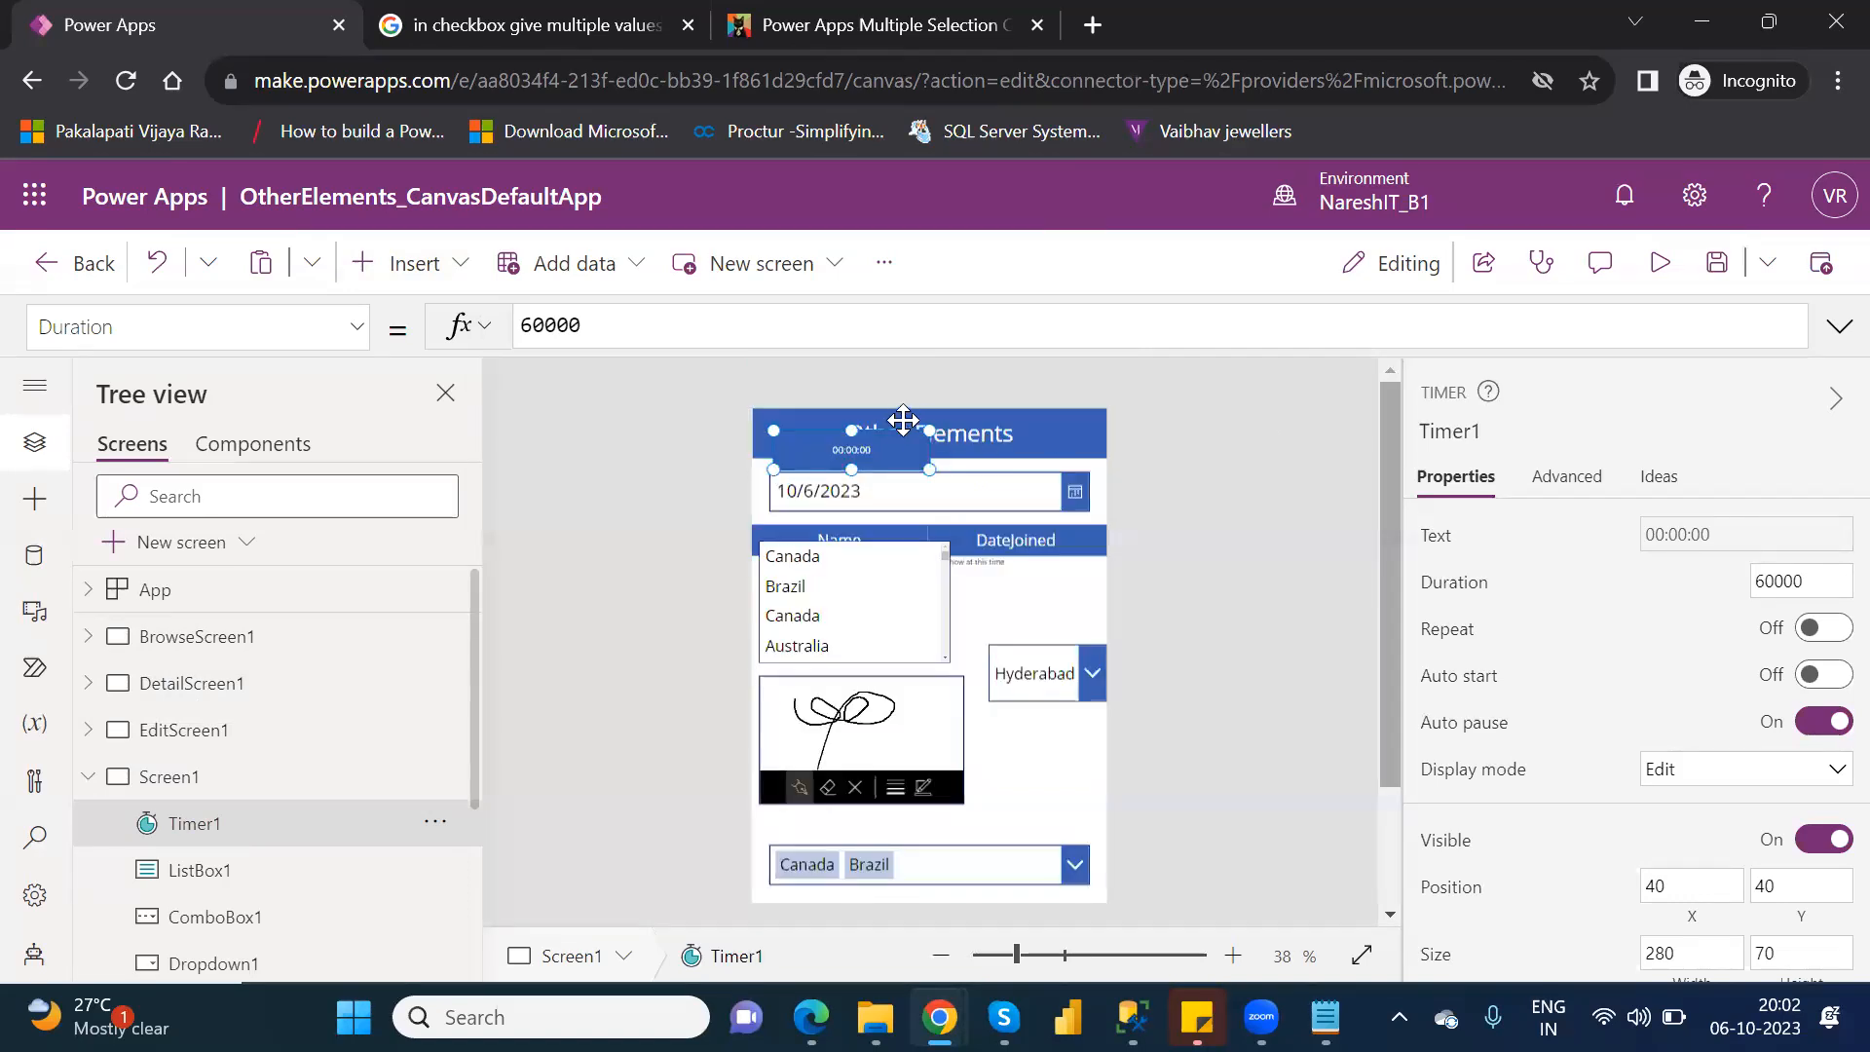
pyautogui.moveTo(870, 449); pyautogui.dragTo(866, 753)
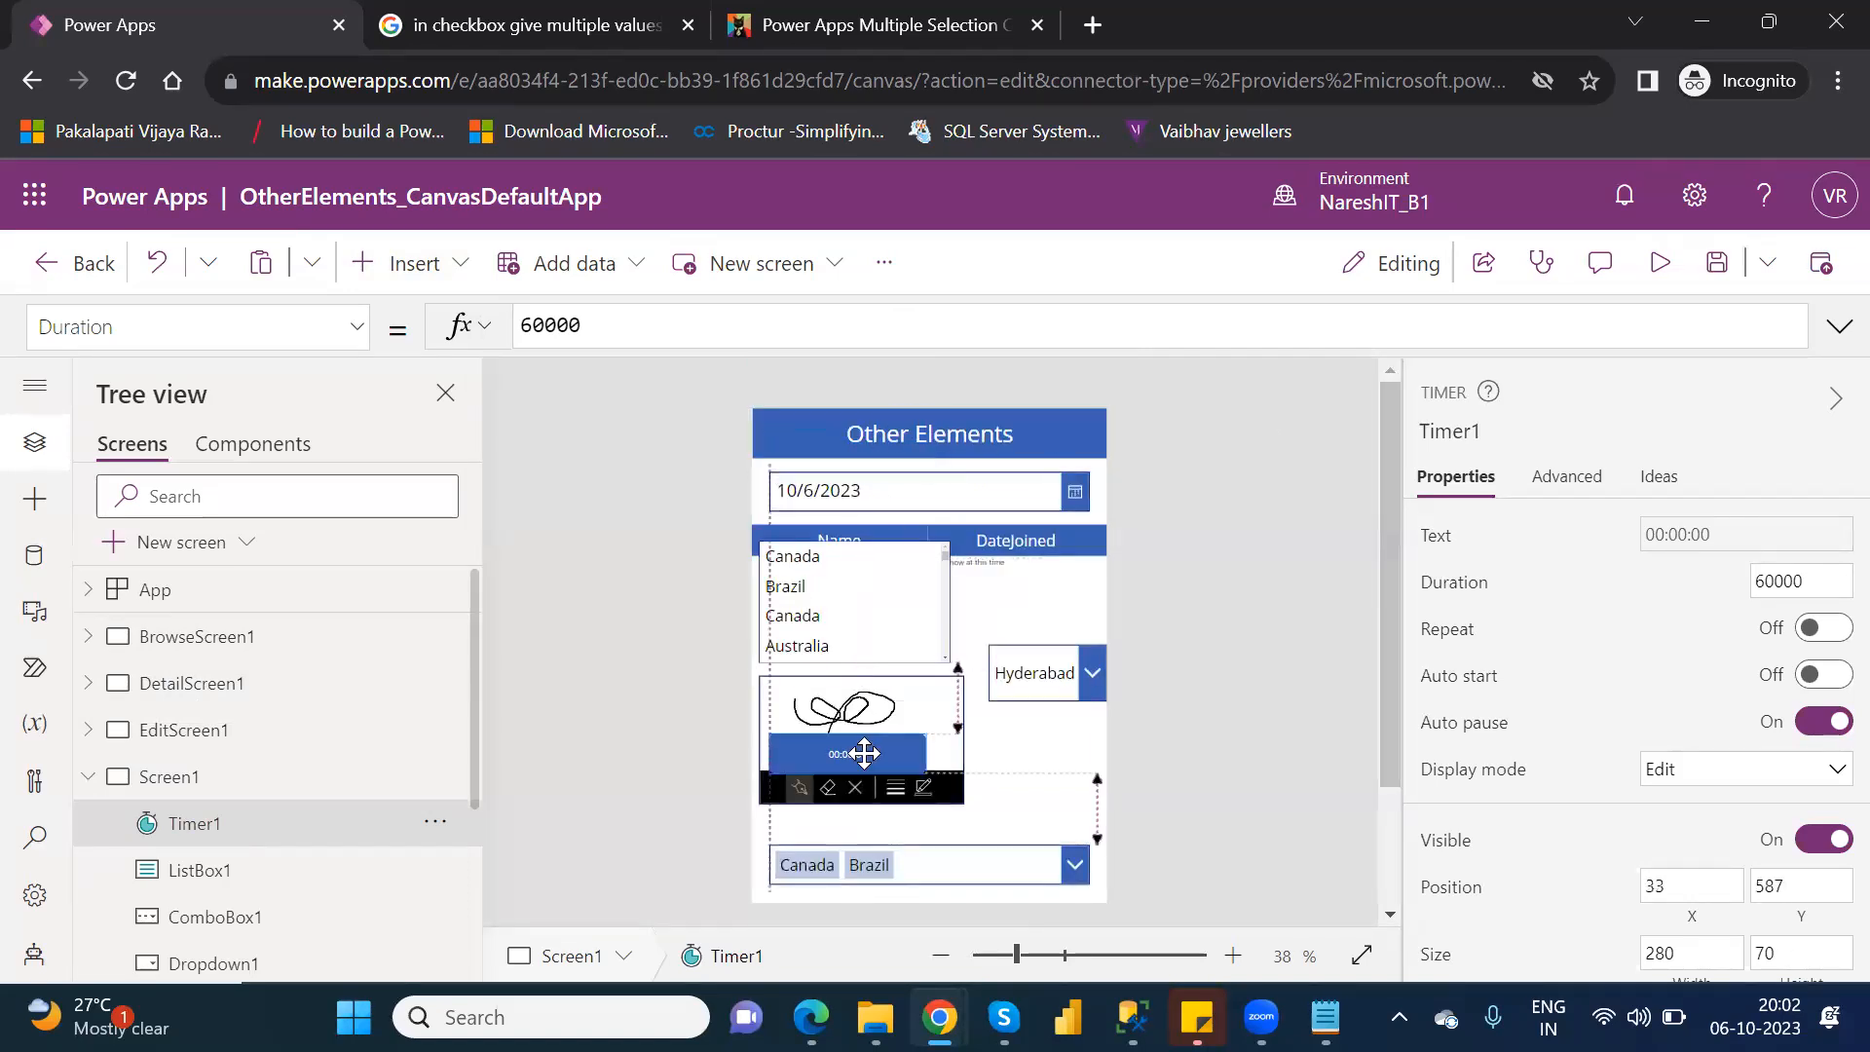
pyautogui.scroll(-5, 1391, 664)
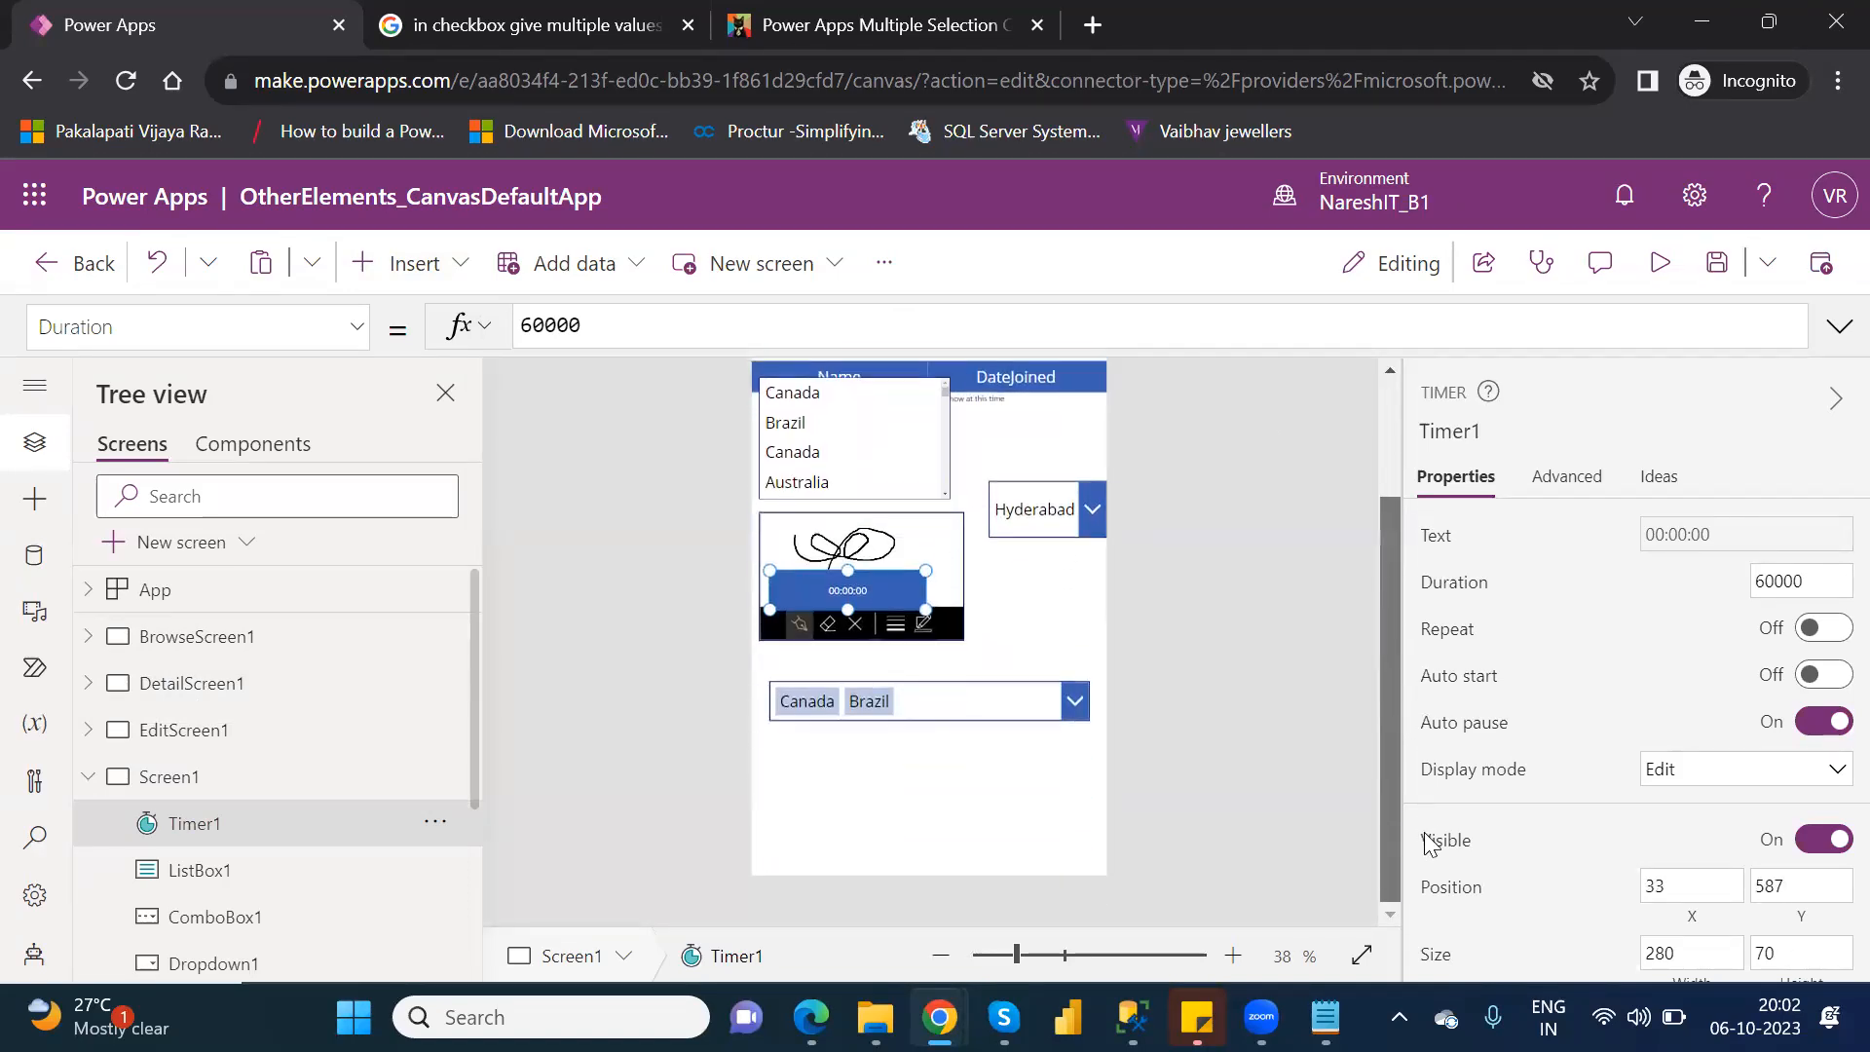
pyautogui.moveTo(864, 582); pyautogui.dragTo(845, 790)
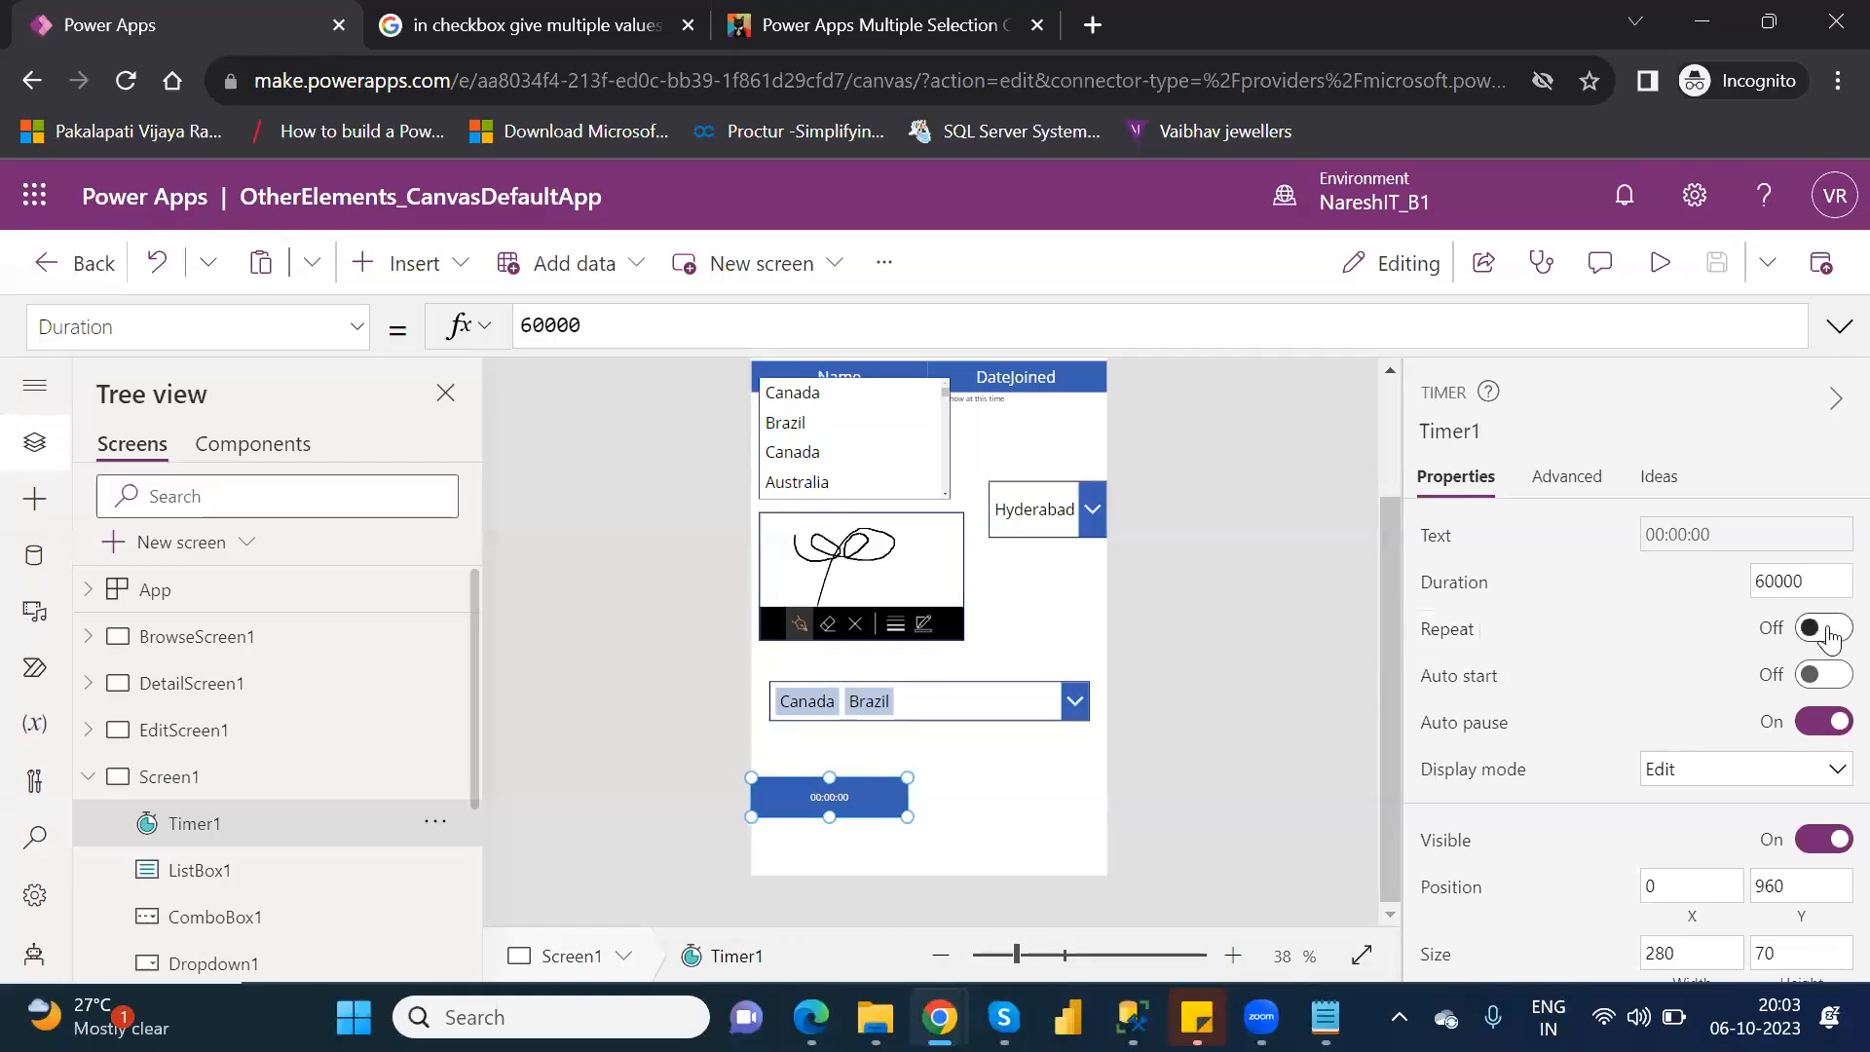
# Turn on Repeat for the timer on Screen1 and set its duration to 5000.
pyautogui.click(1827, 630)
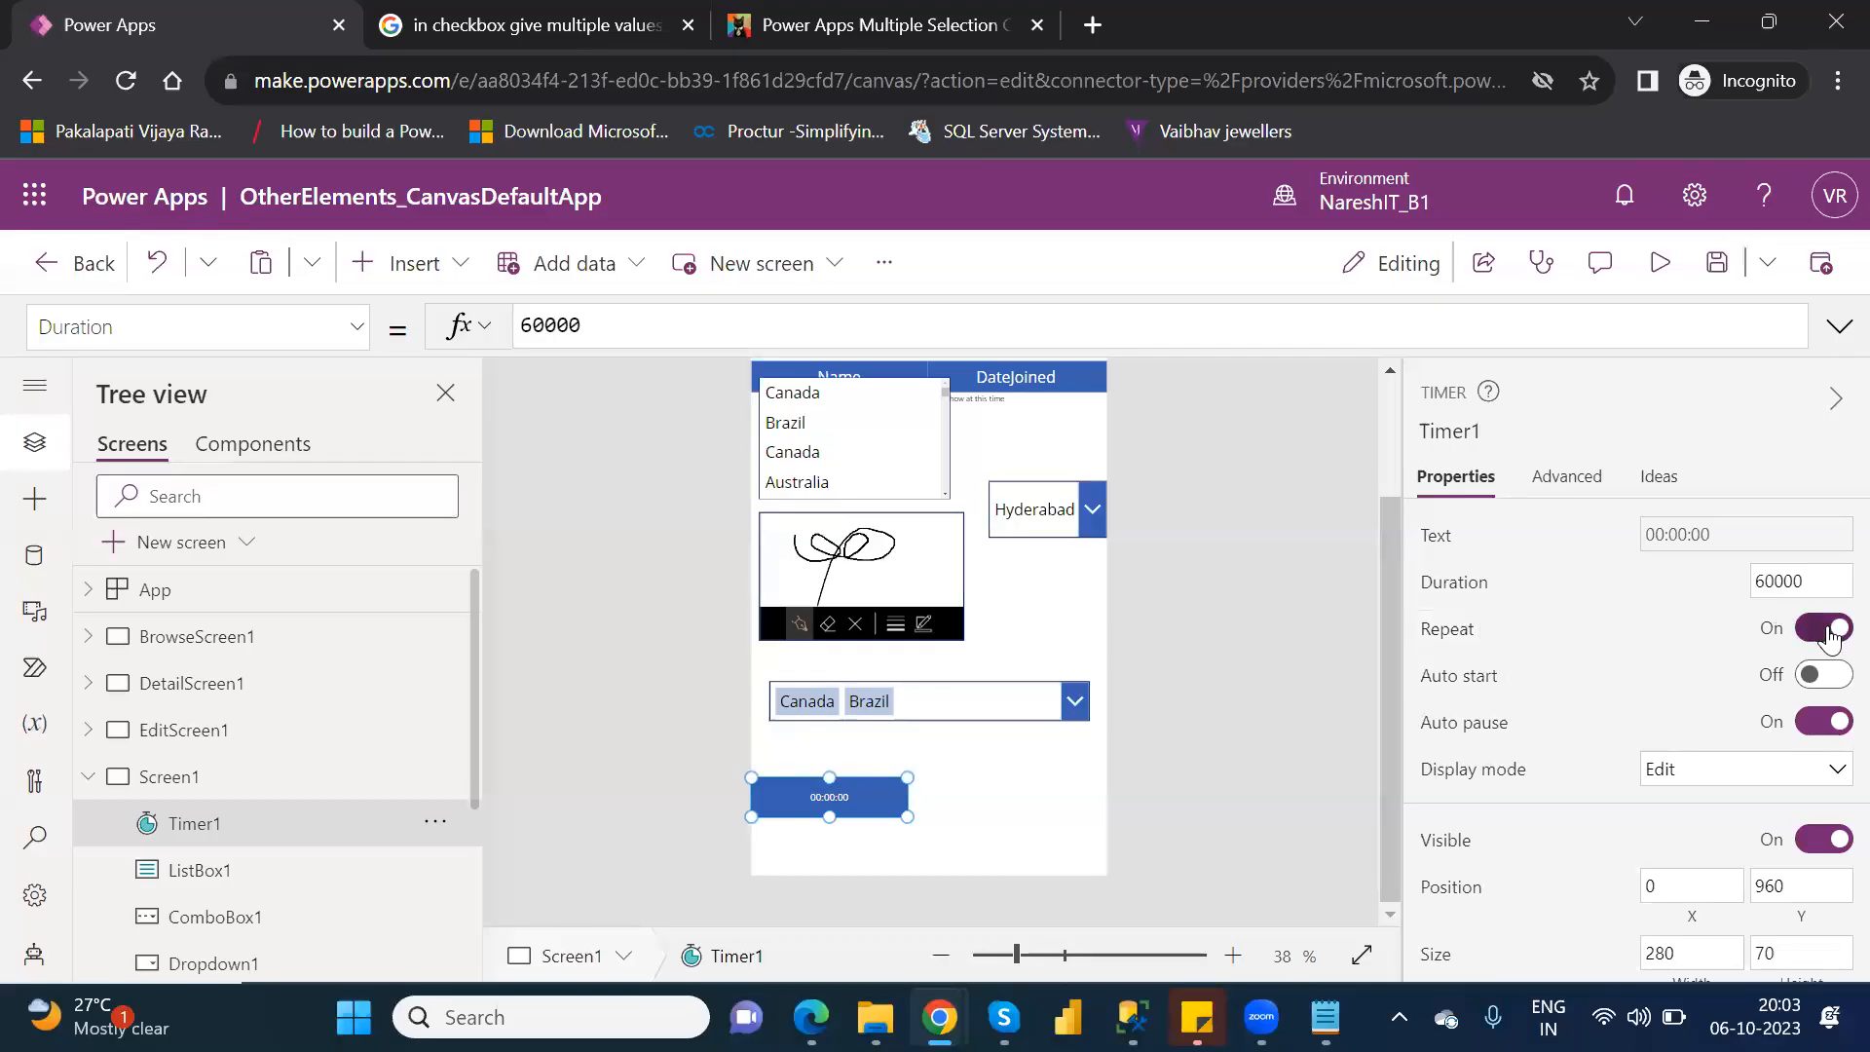
pyautogui.click(1773, 589)
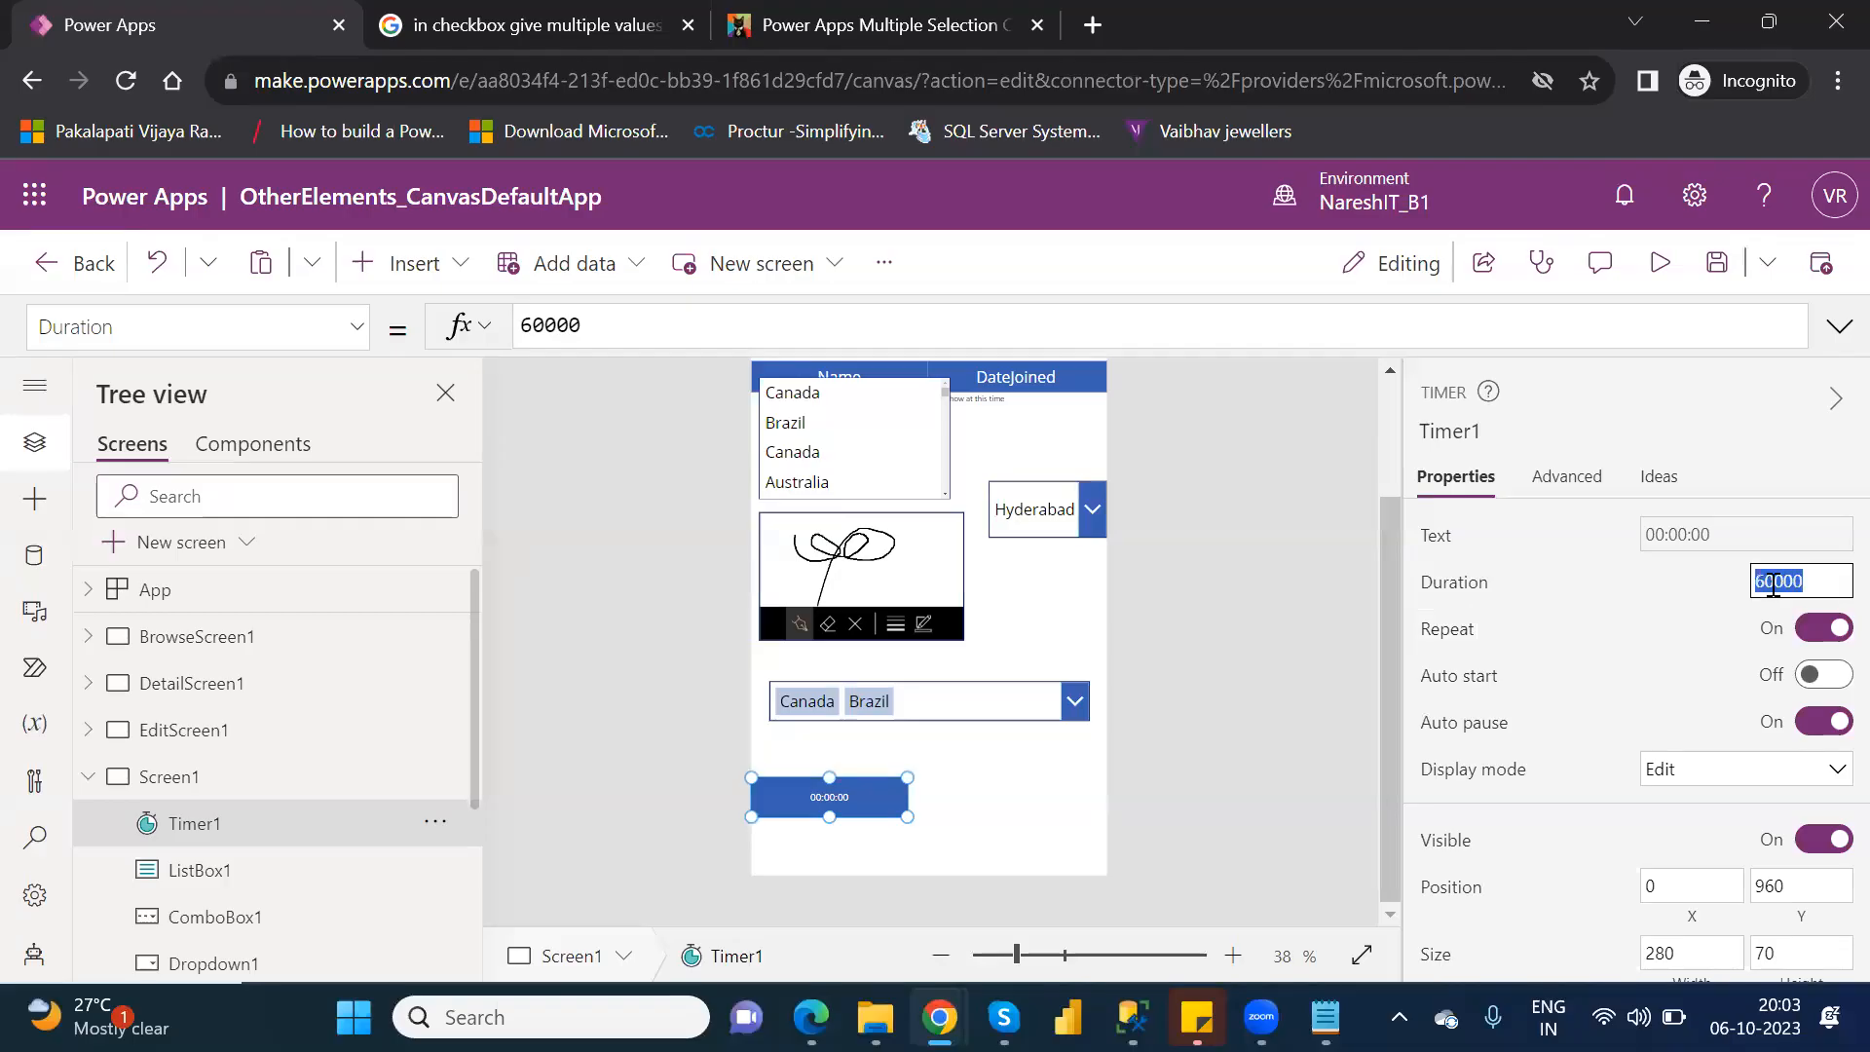
pyautogui.write('5000')
# Preview the app, run the repeating timer, and return to editing.
pyautogui.click(1659, 273)
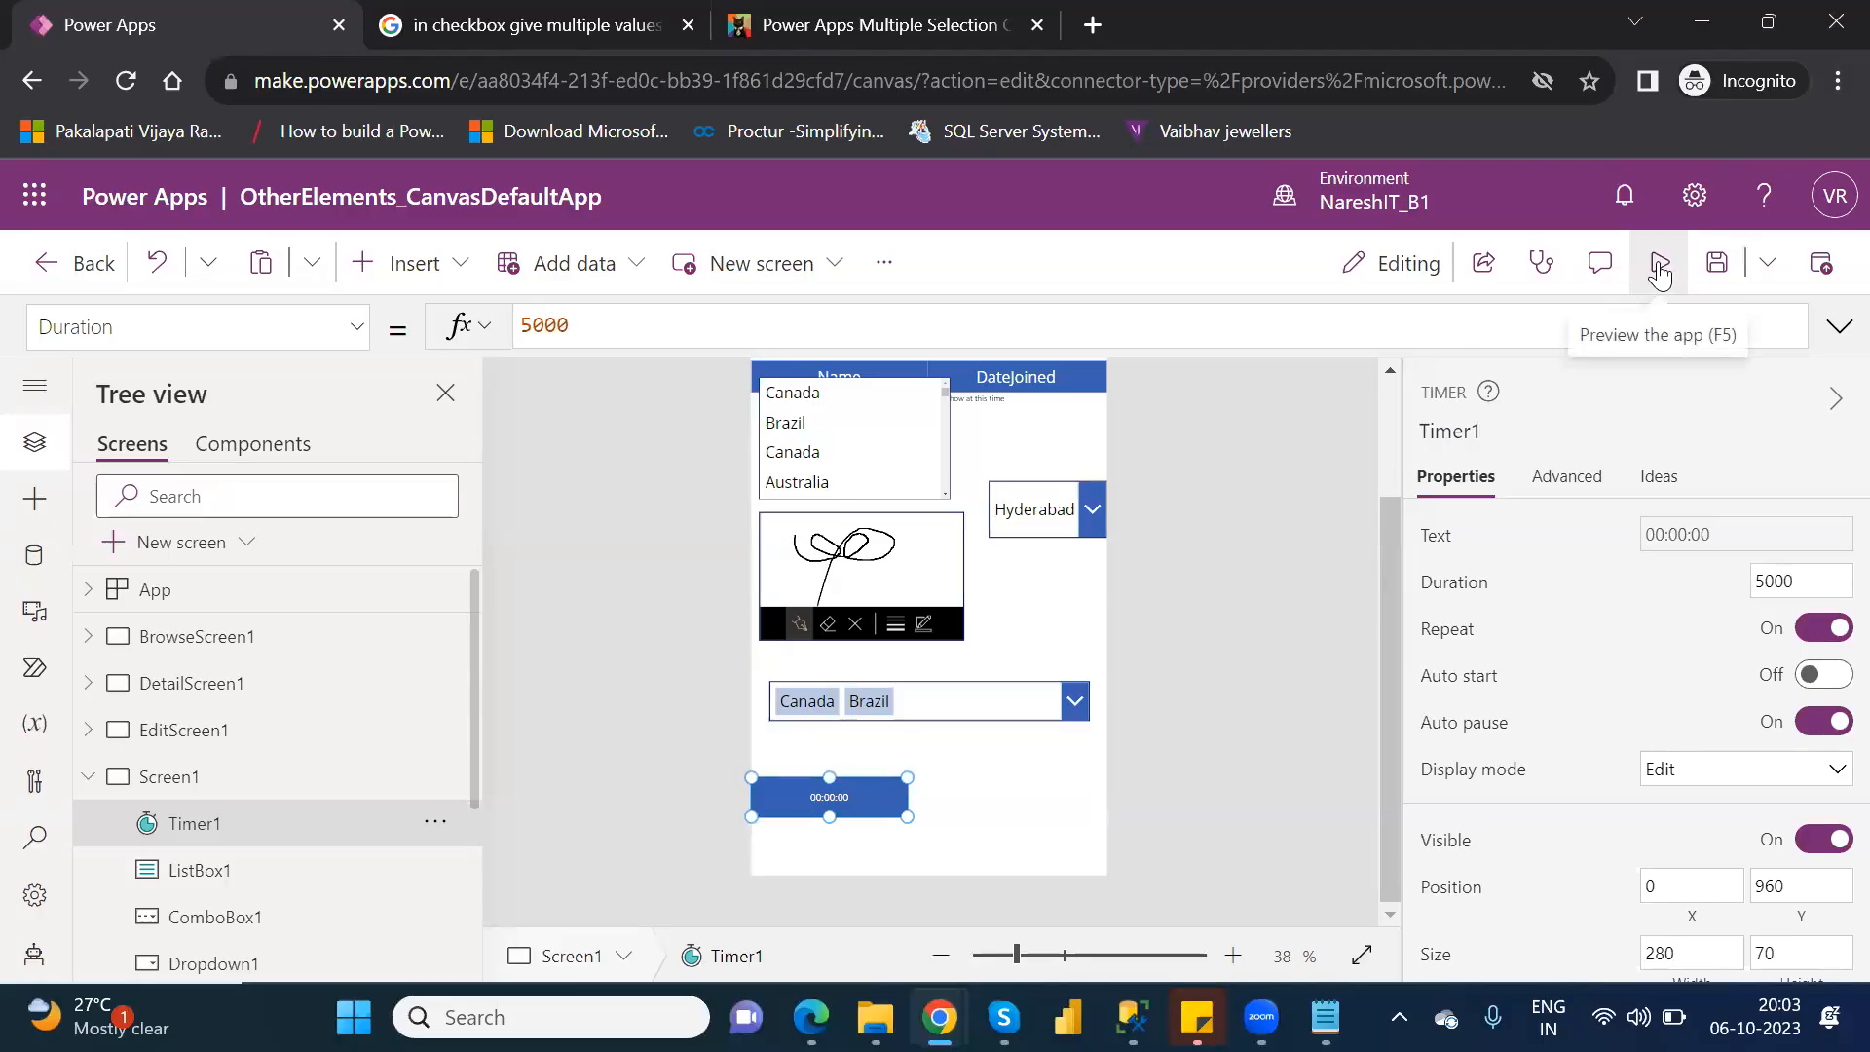
pyautogui.click(1659, 273)
pyautogui.click(829, 898)
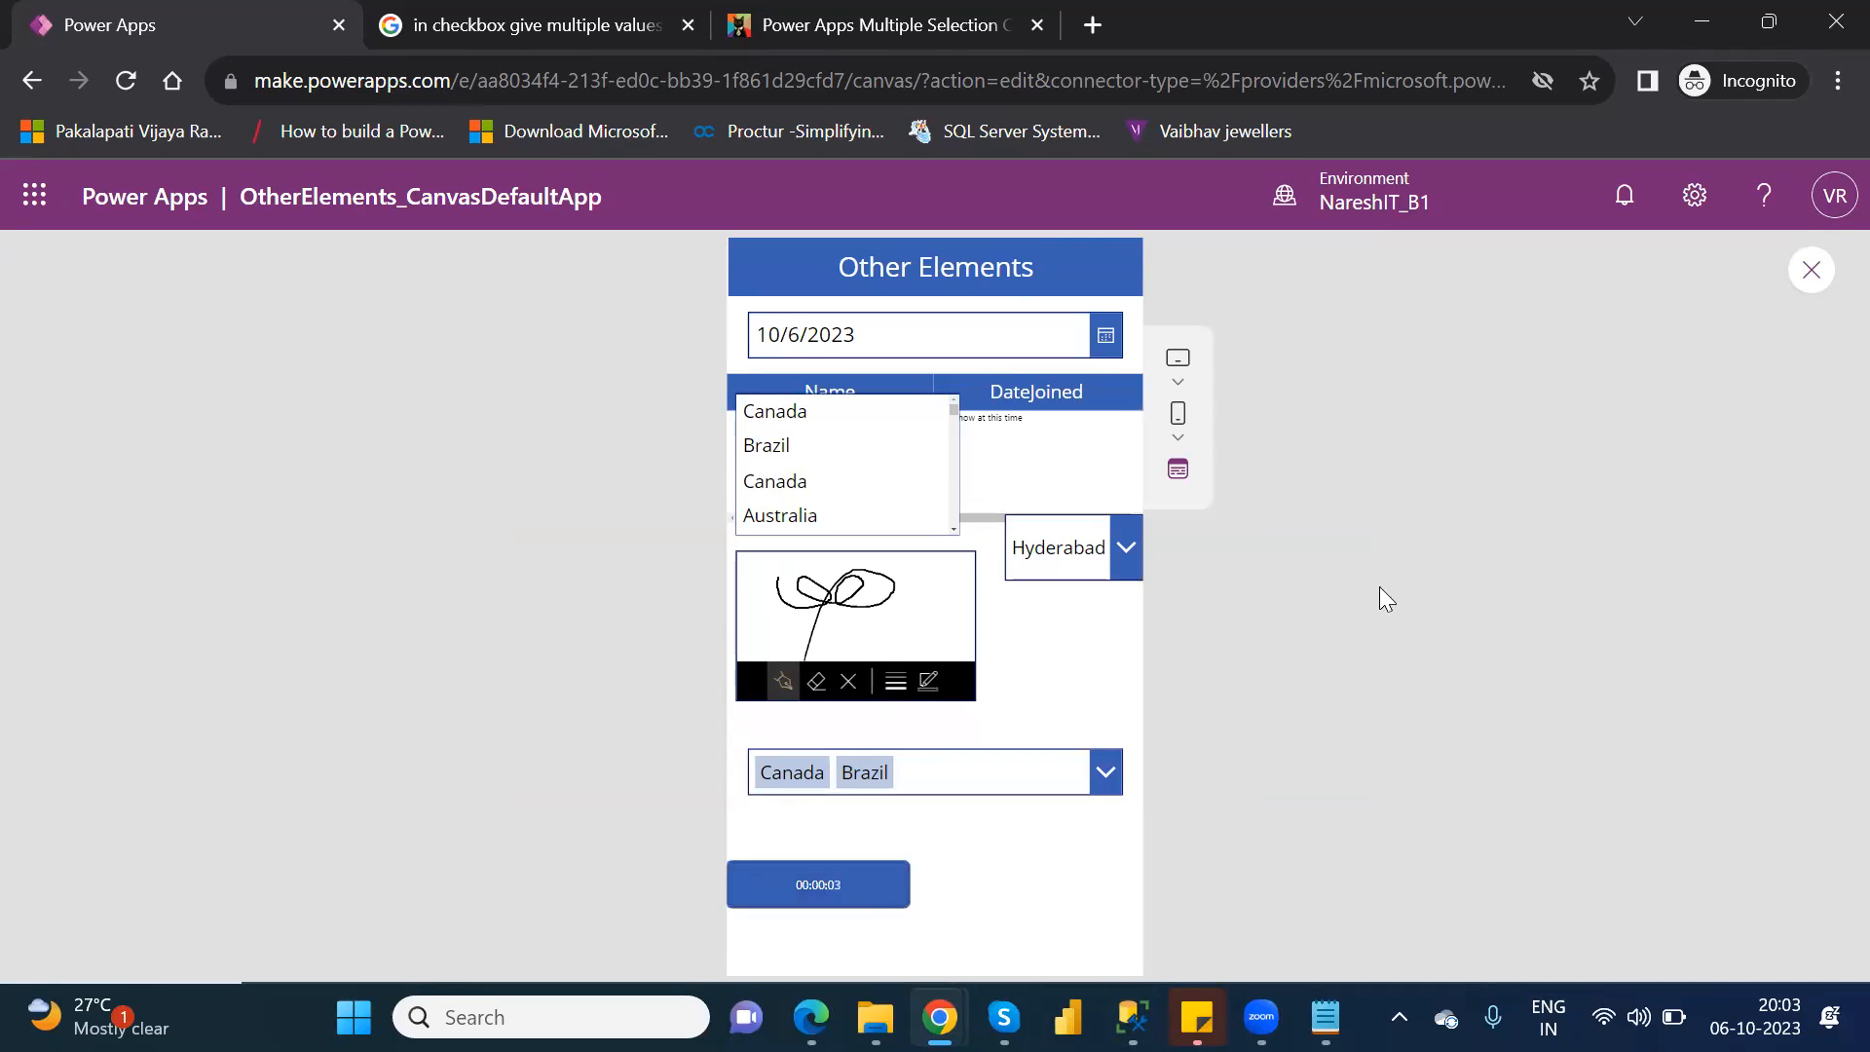
pyautogui.click(824, 896)
pyautogui.click(1811, 271)
pyautogui.click(1213, 716)
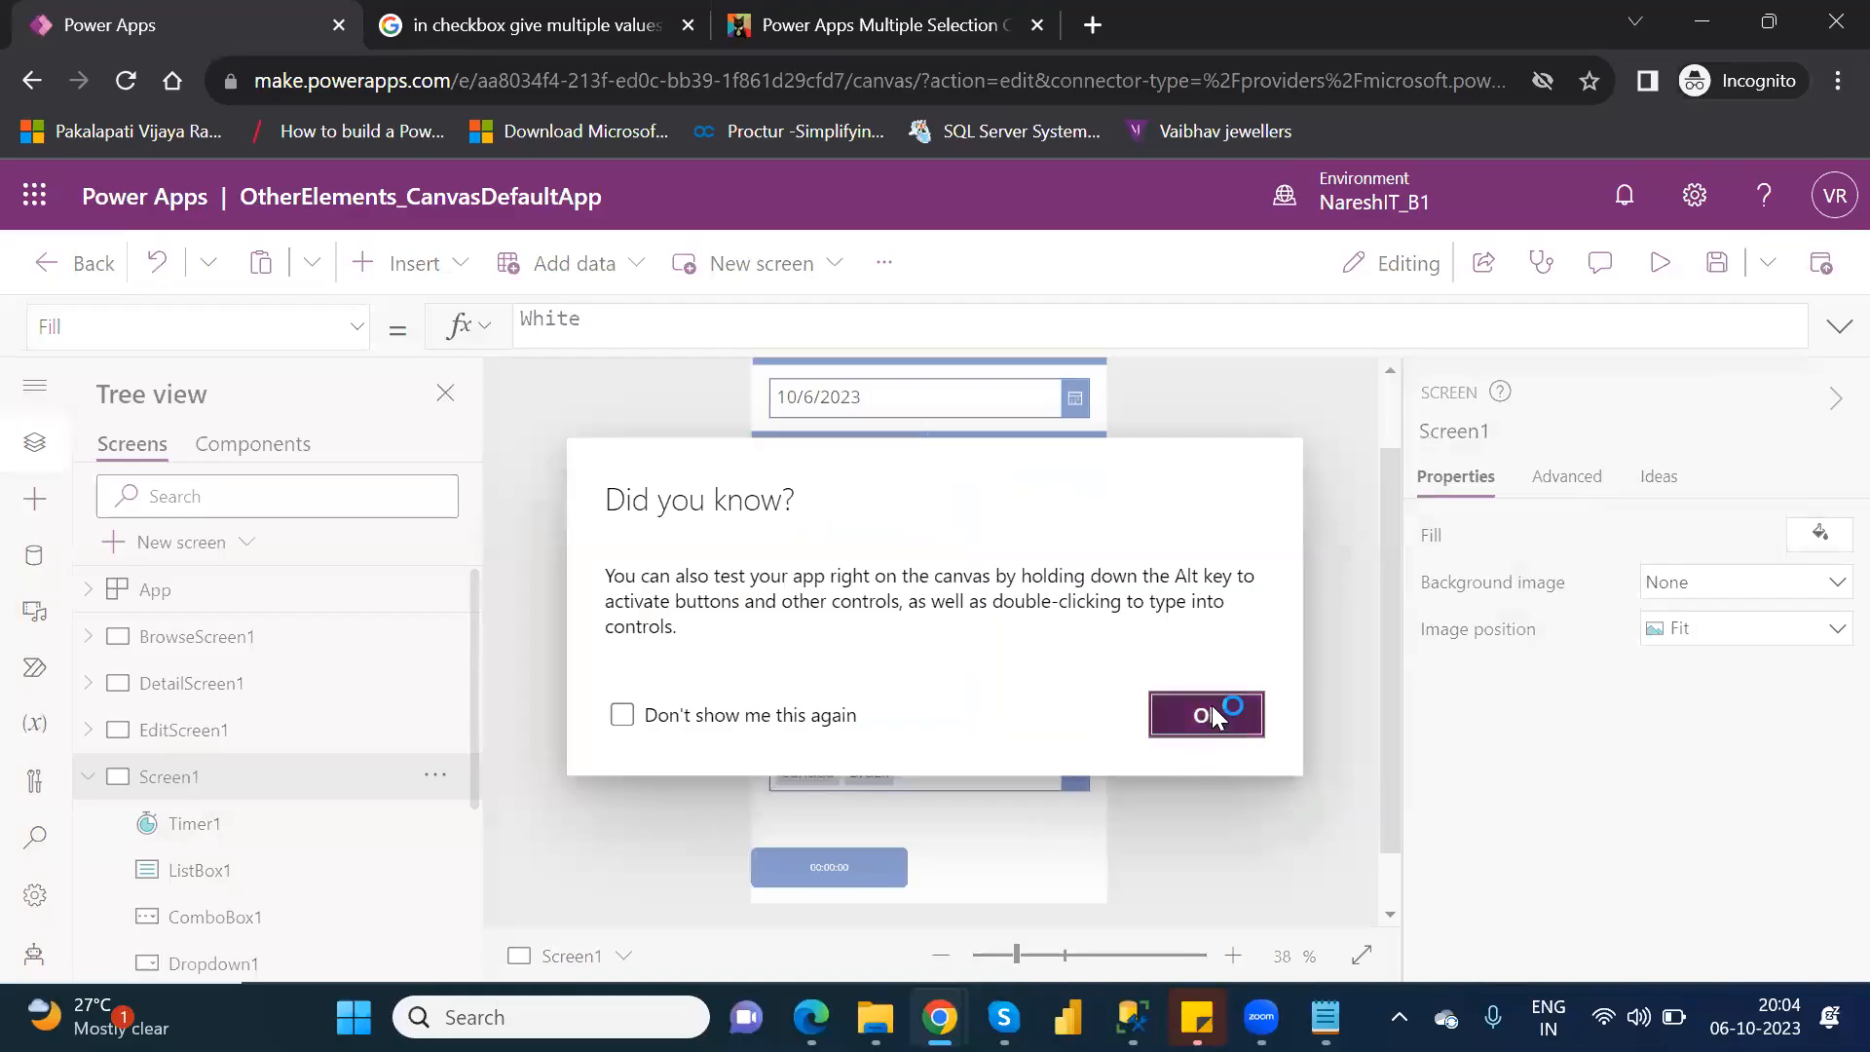
# Turn off the timer's Repeat option, test the timer in the app preview, and return to editing.
pyautogui.click(846, 866)
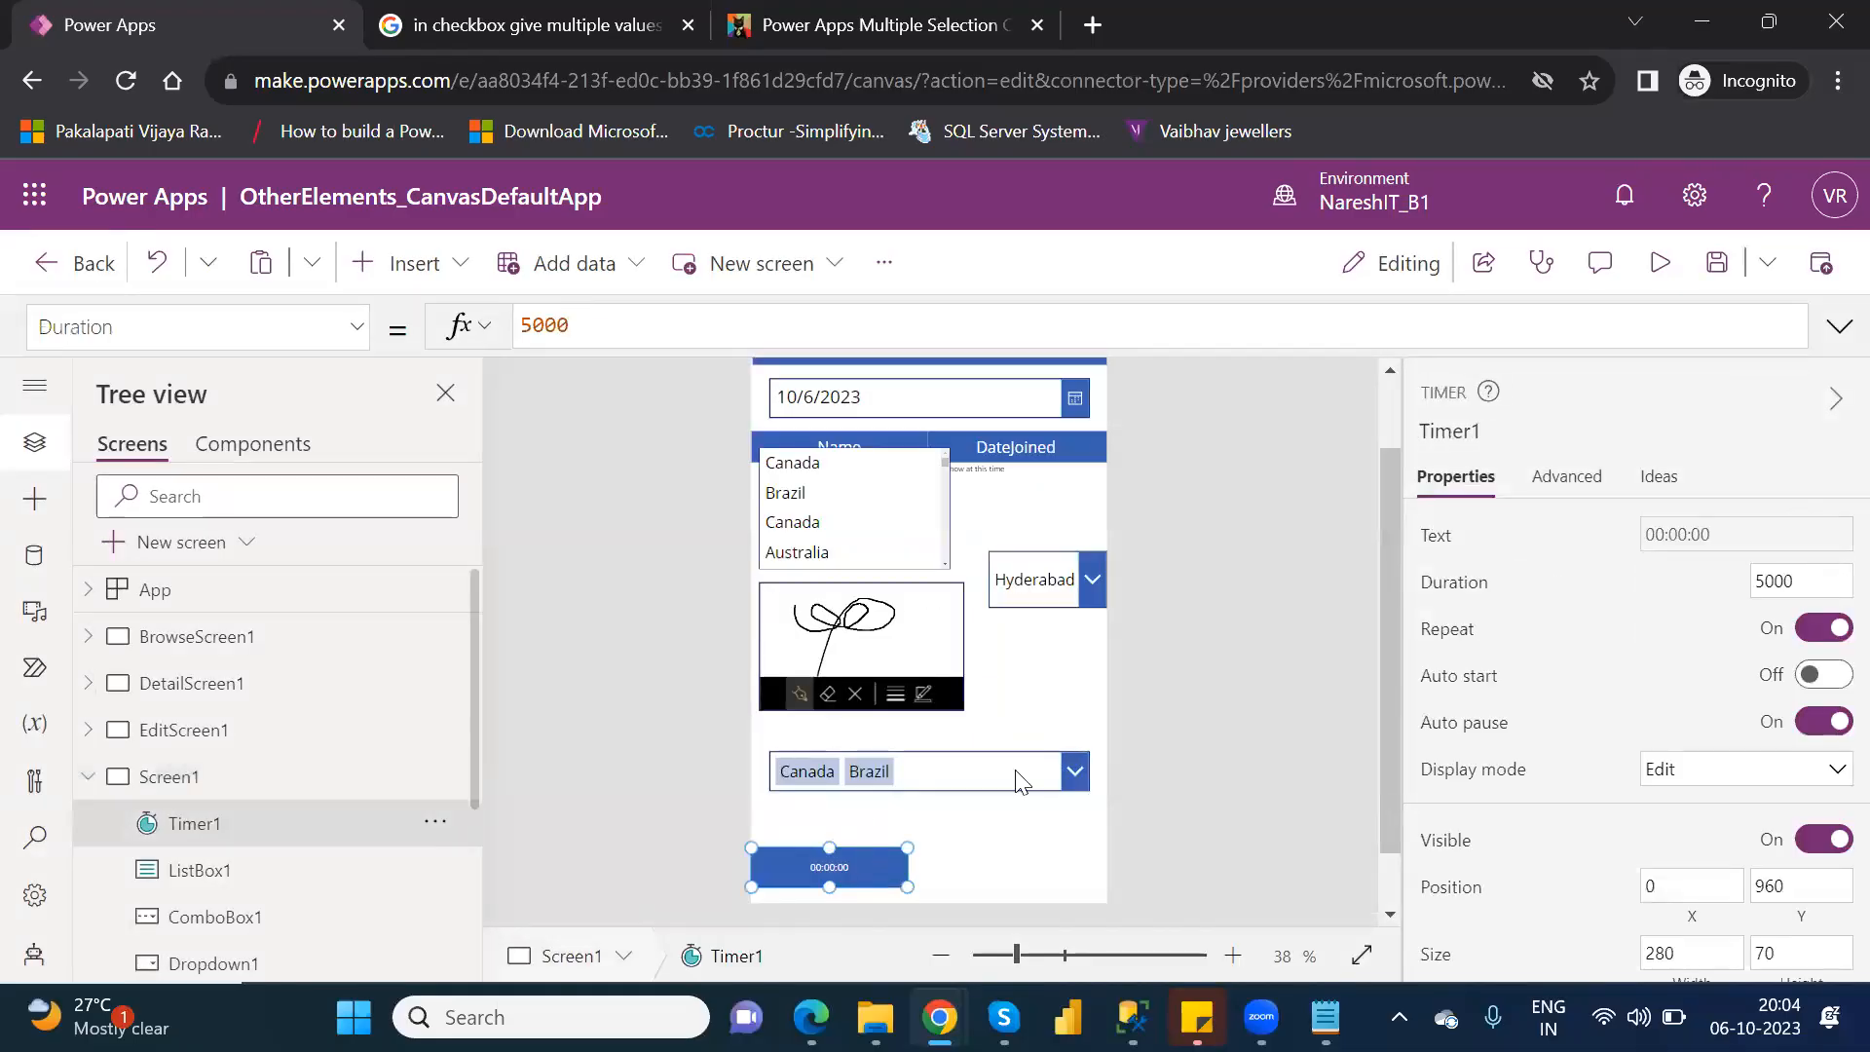
pyautogui.click(1811, 635)
pyautogui.click(1661, 263)
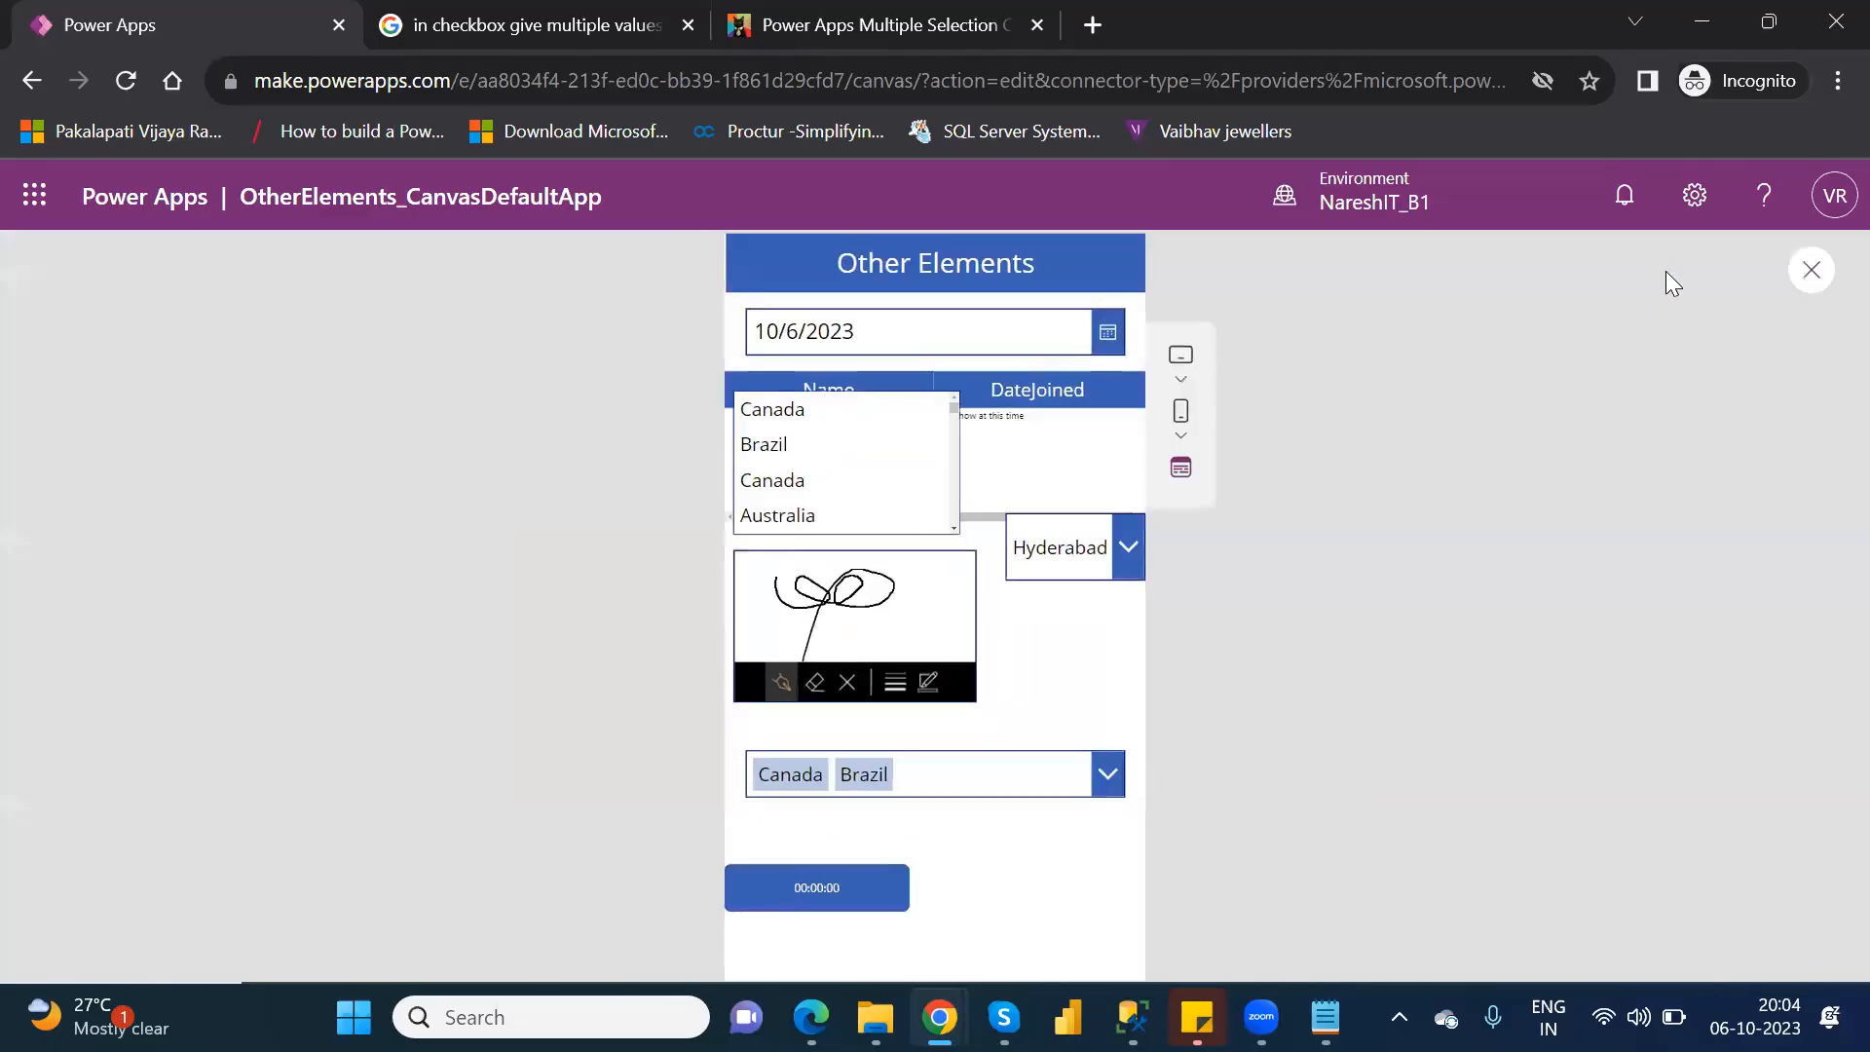
pyautogui.click(823, 889)
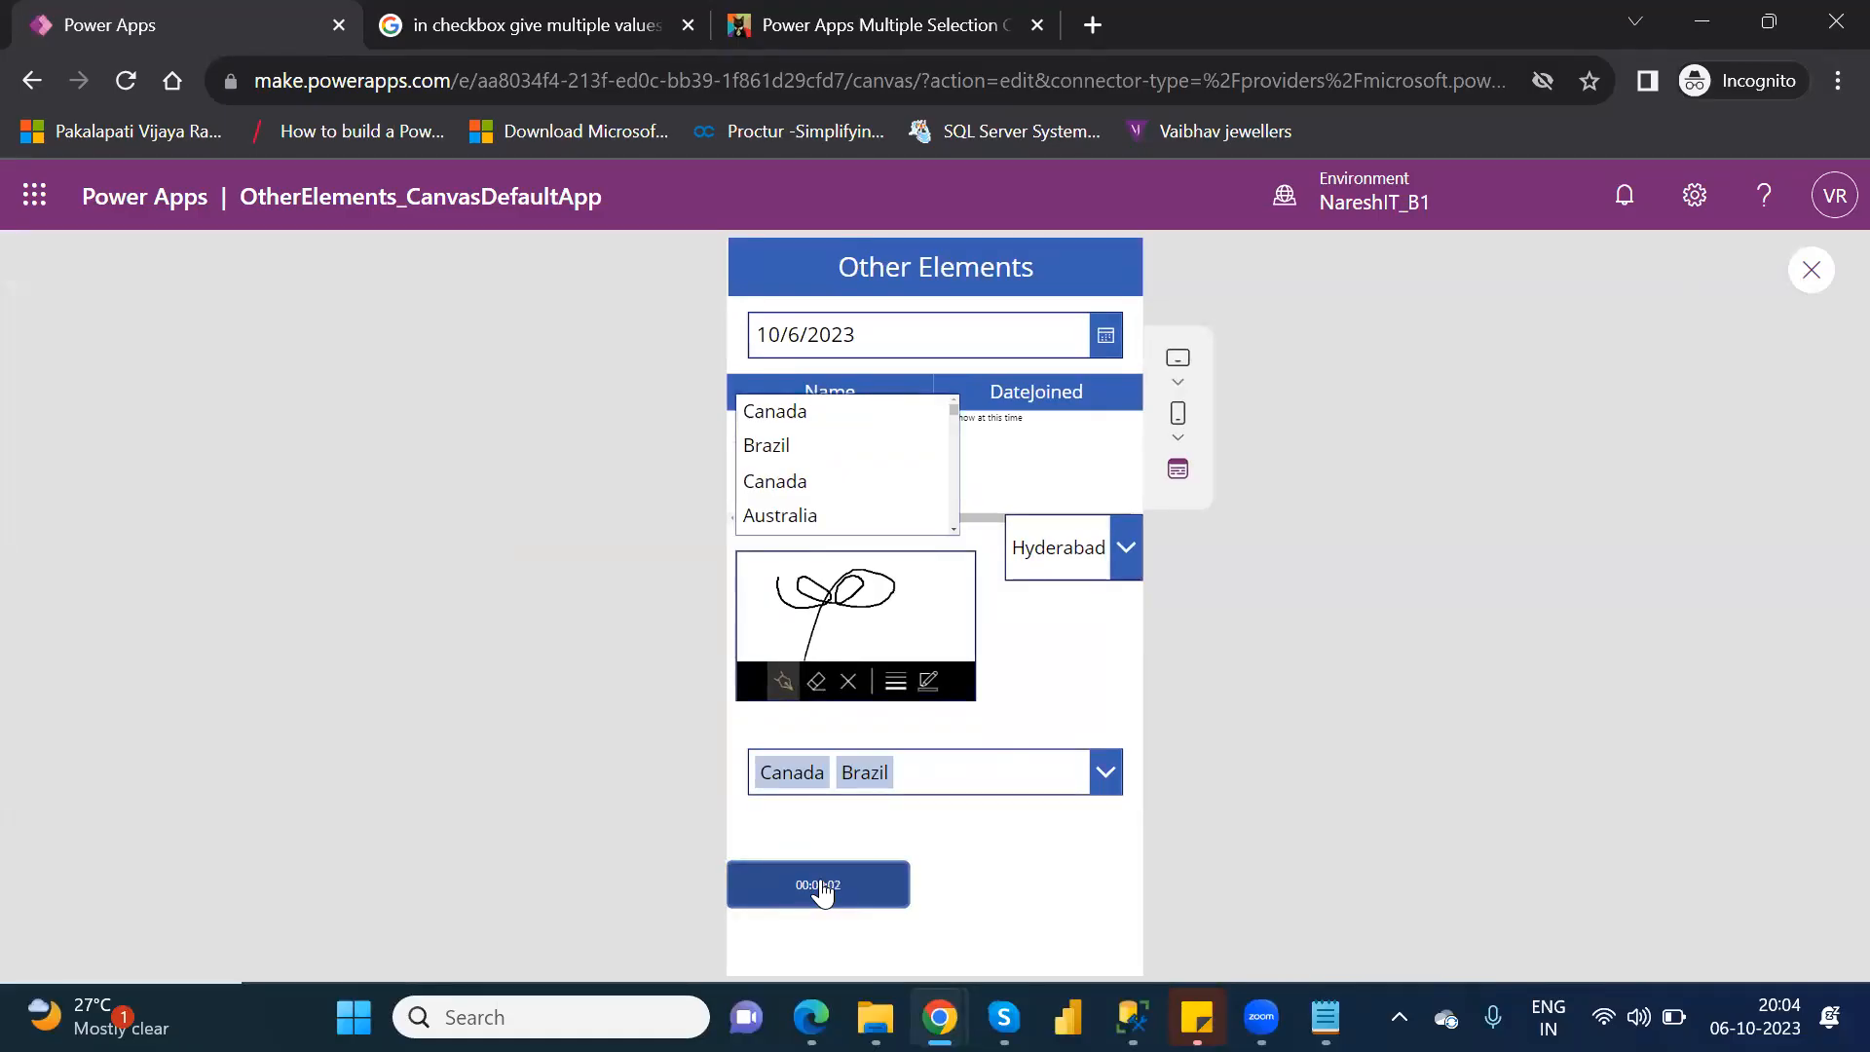
pyautogui.click(1812, 269)
pyautogui.click(1204, 716)
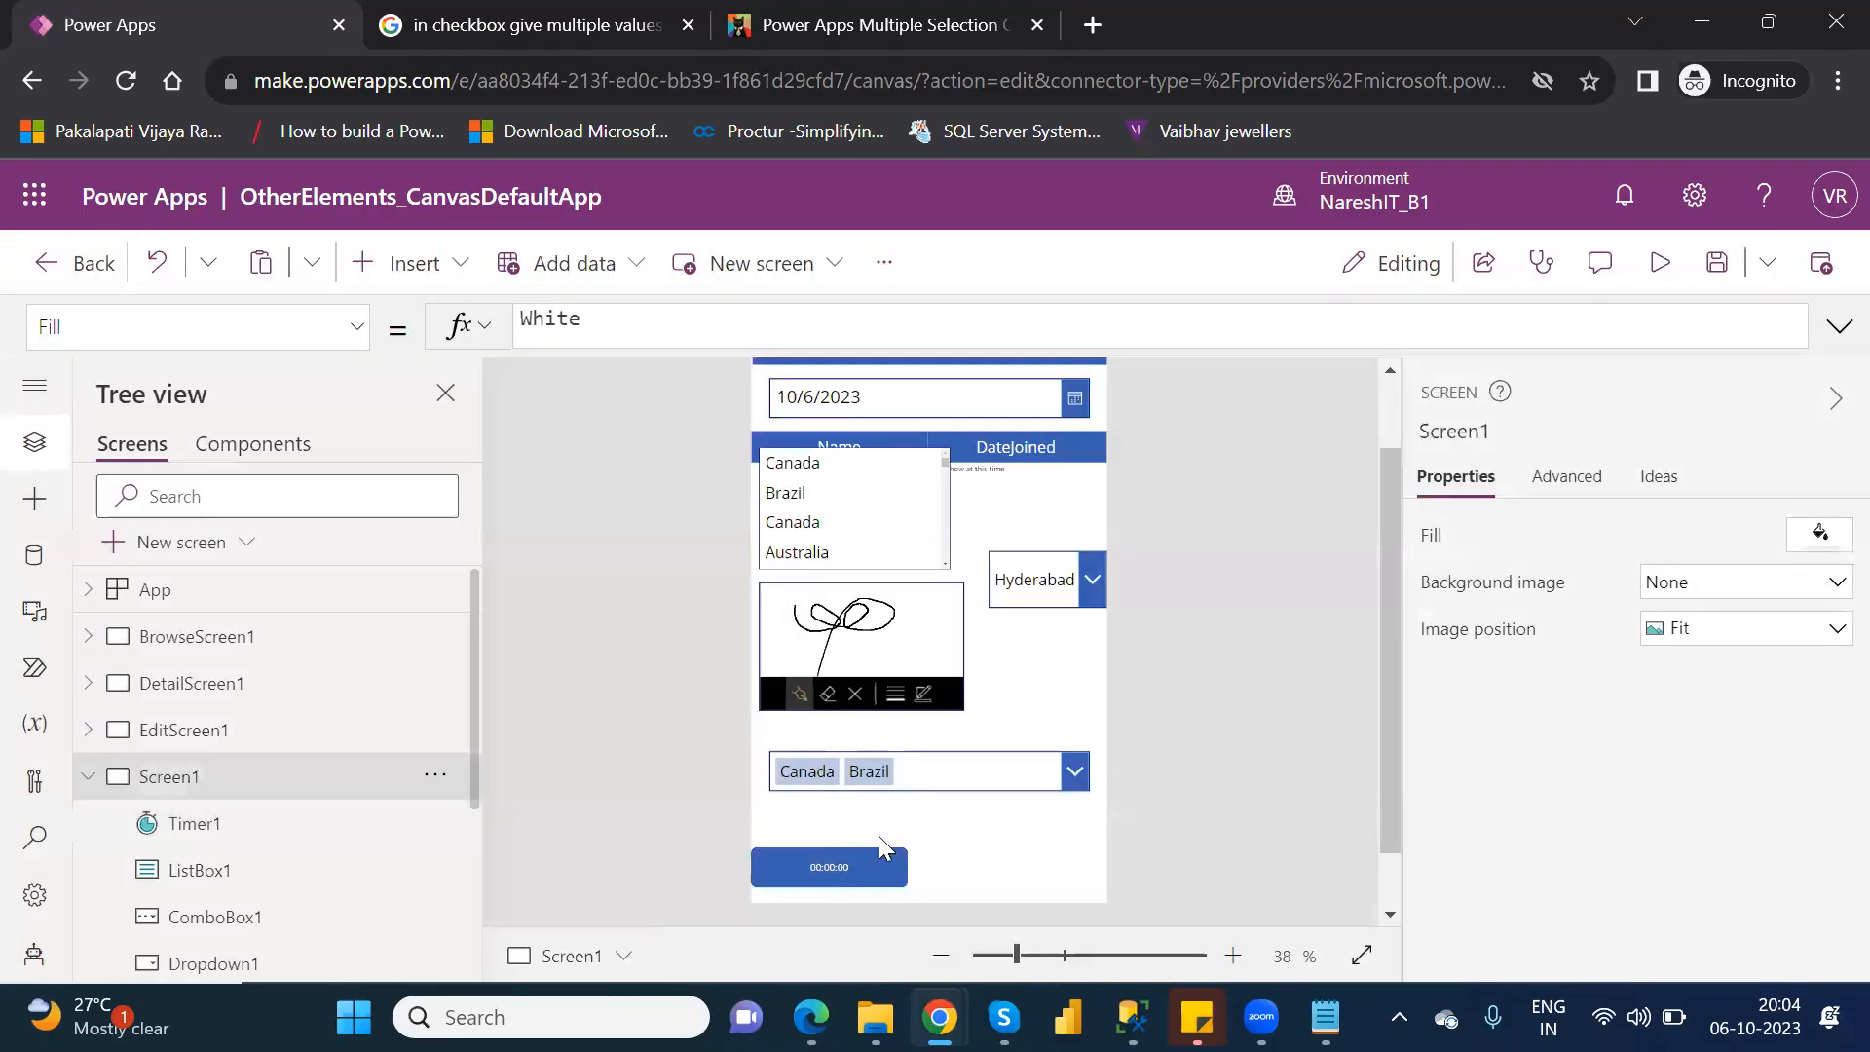
# Turn on the timer's Auto start option and preview the app.
pyautogui.click(824, 857)
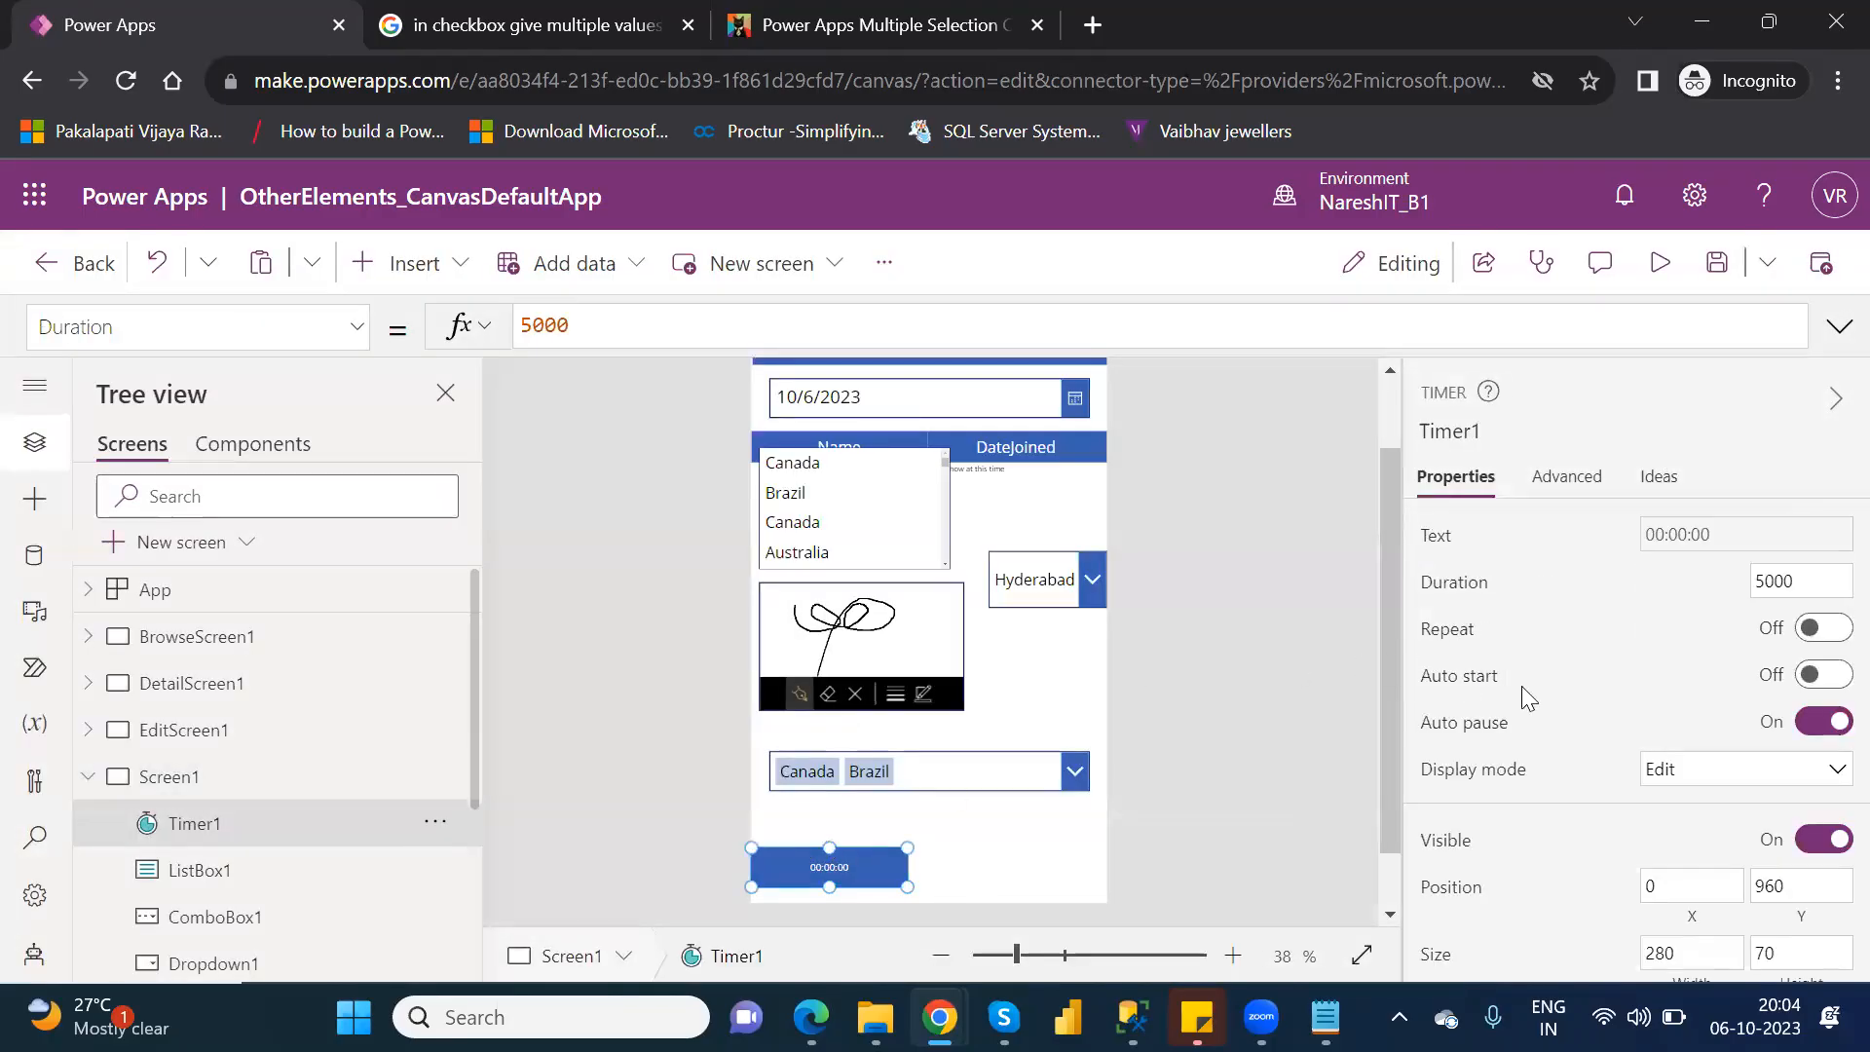
pyautogui.click(1830, 676)
pyautogui.click(1663, 261)
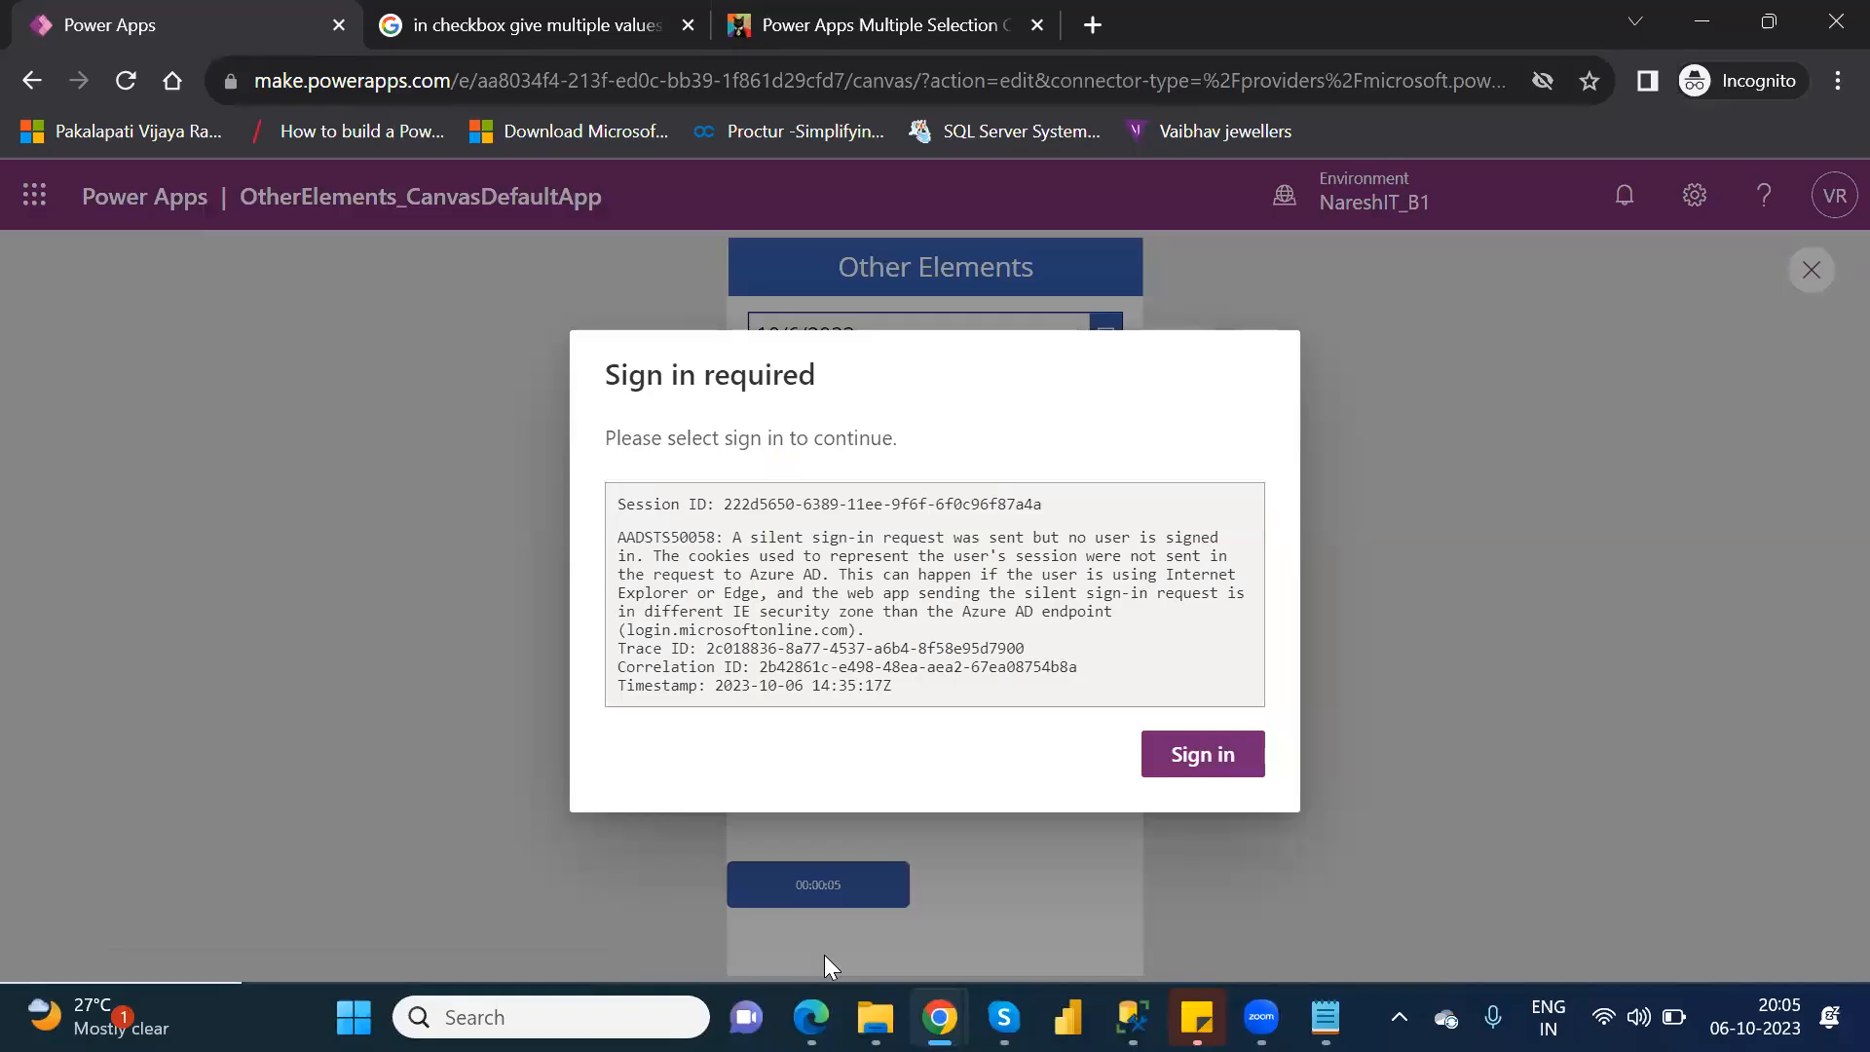
# Start signing in to the account again to continue the app session.
pyautogui.click(1221, 755)
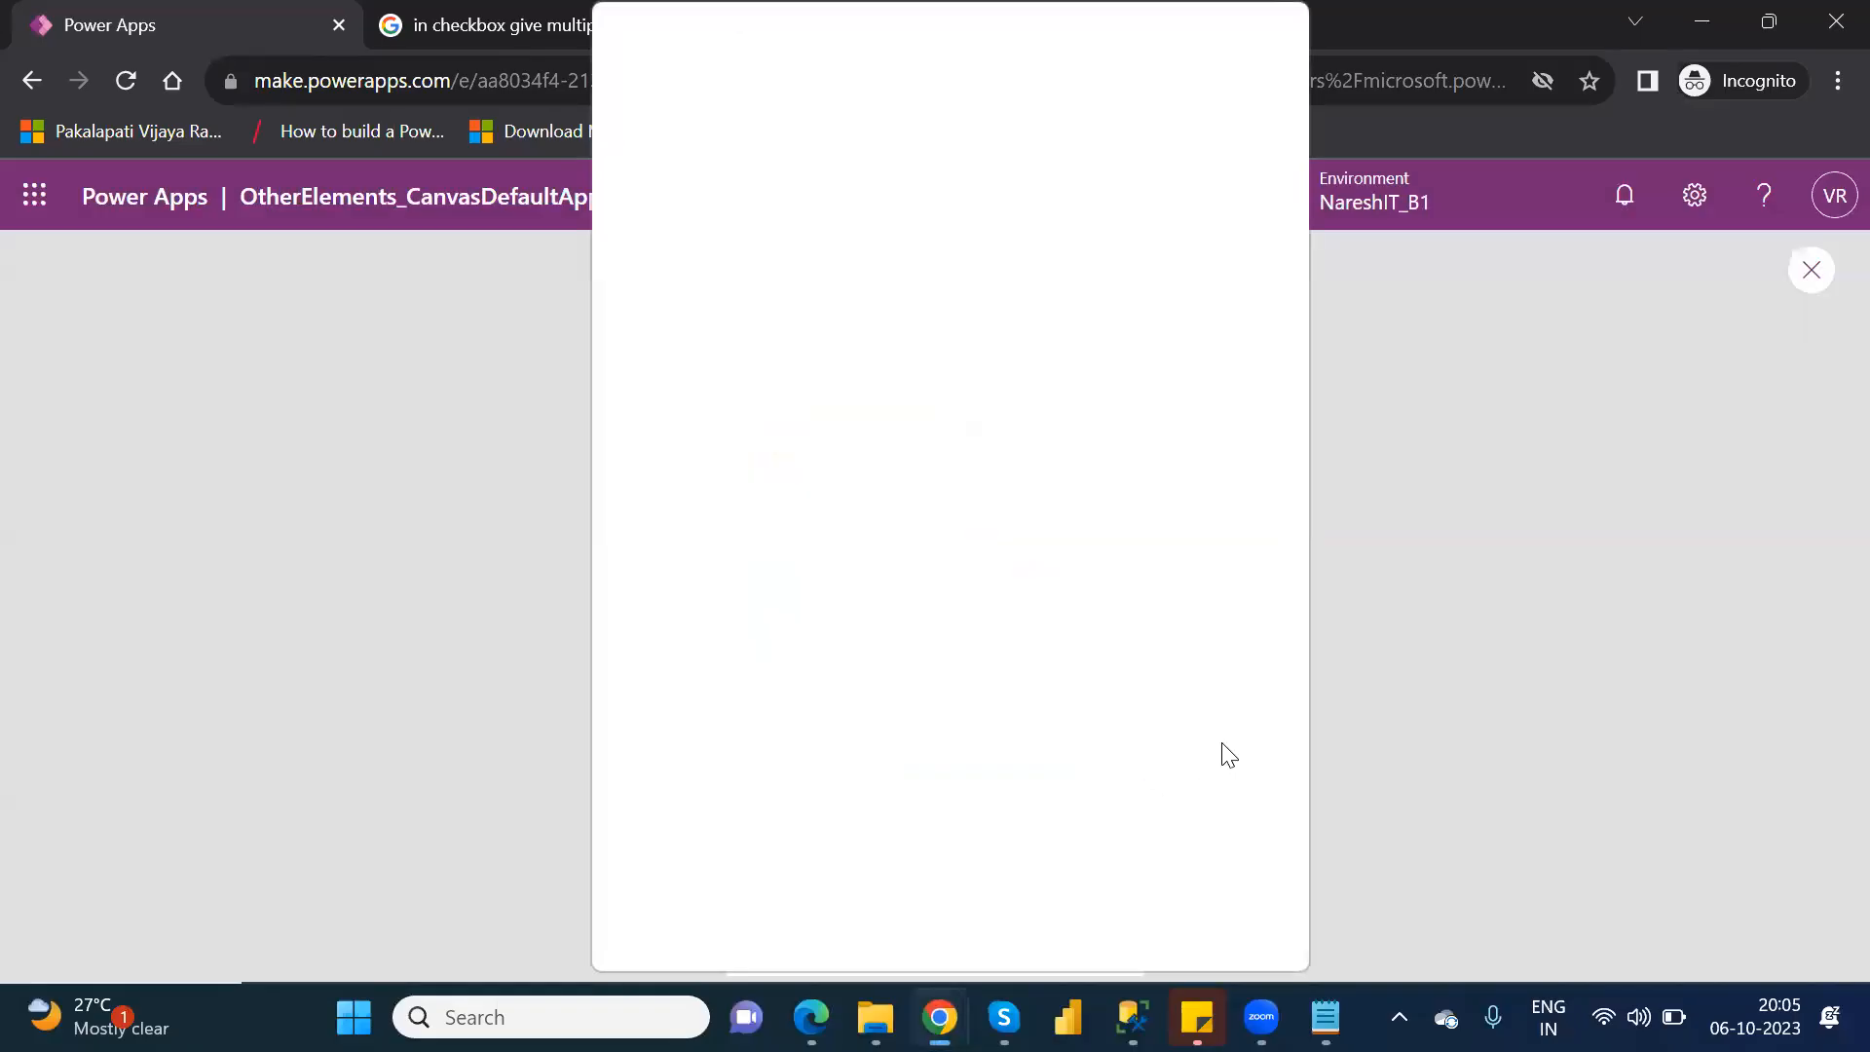